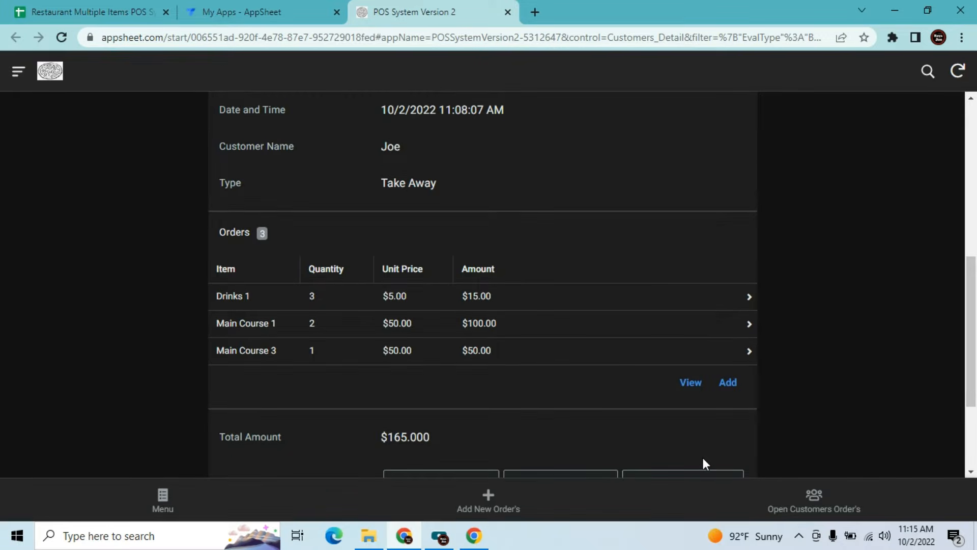
Switch to the Restaurant Multiple Items POS System Version 2 spreadsheet and examine the Category column of the Menu sheet
left_click_drag(969, 303, 974, 127)
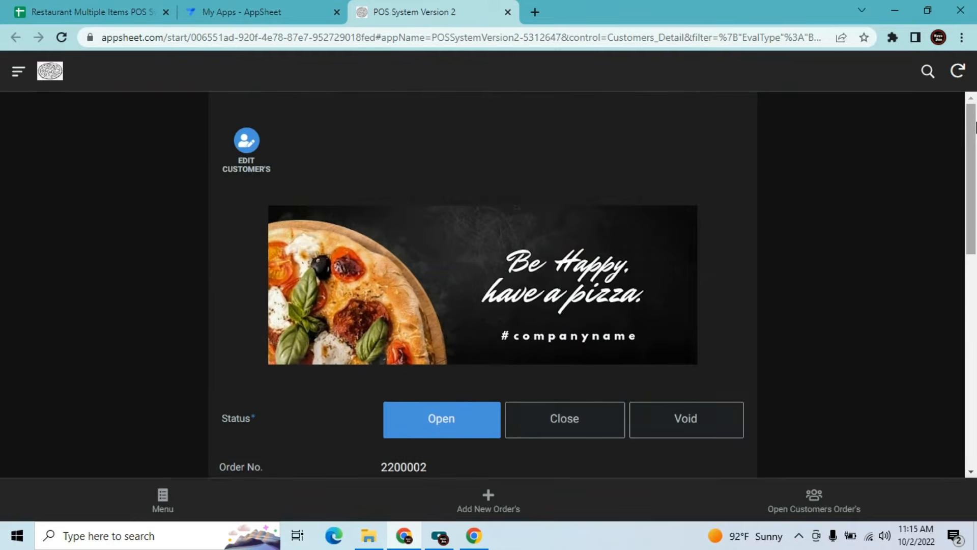
left_click(40, 7)
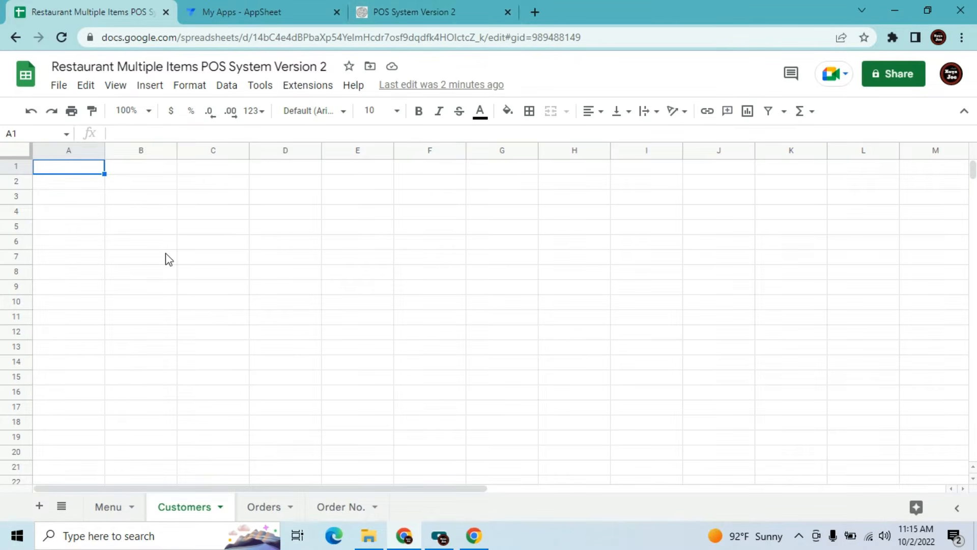
left_click(107, 508)
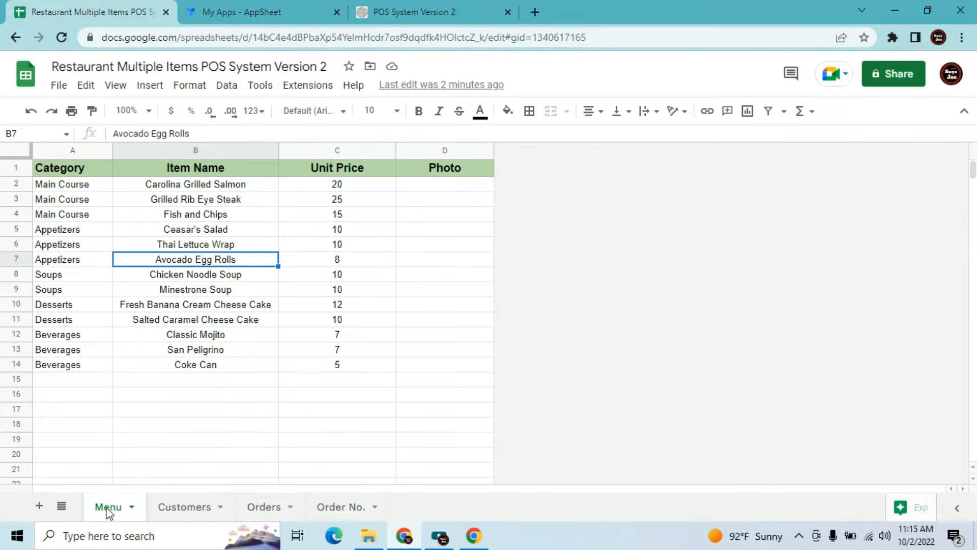
left_click(100, 382)
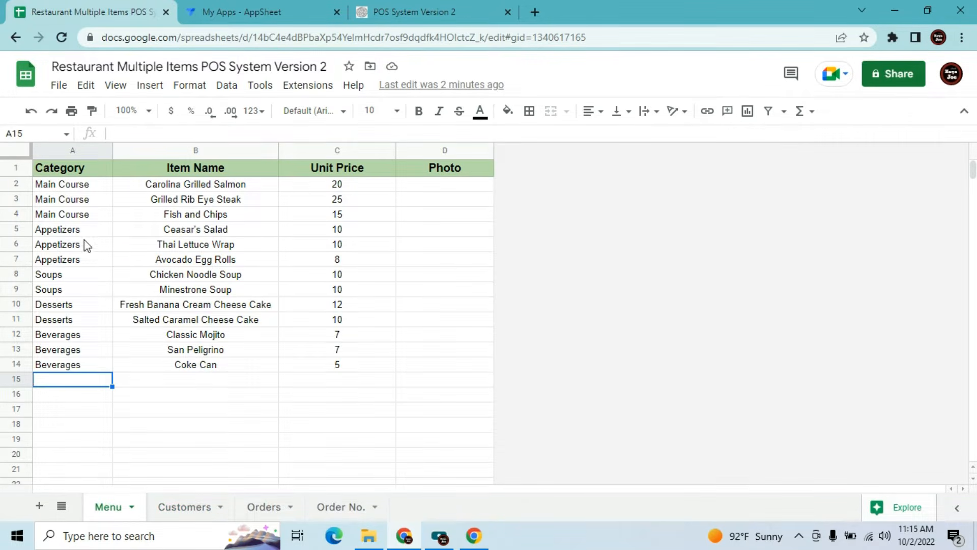
left_click(54, 246)
key("Down")
key("Down")
key("Down")
key("Up")
key("Up")
key("Up")
key("Up")
key("Up")
key("Up")
key("Up")
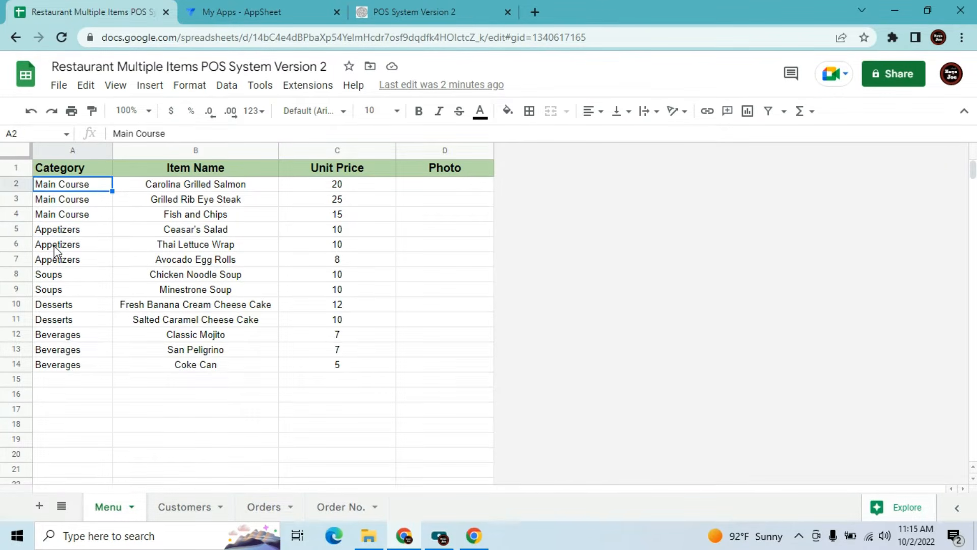
Examine the header row of the Menu sheet, from Category through Item Name and Unit Price to Photo
key("Up")
key("Right")
key("Right")
key("Left")
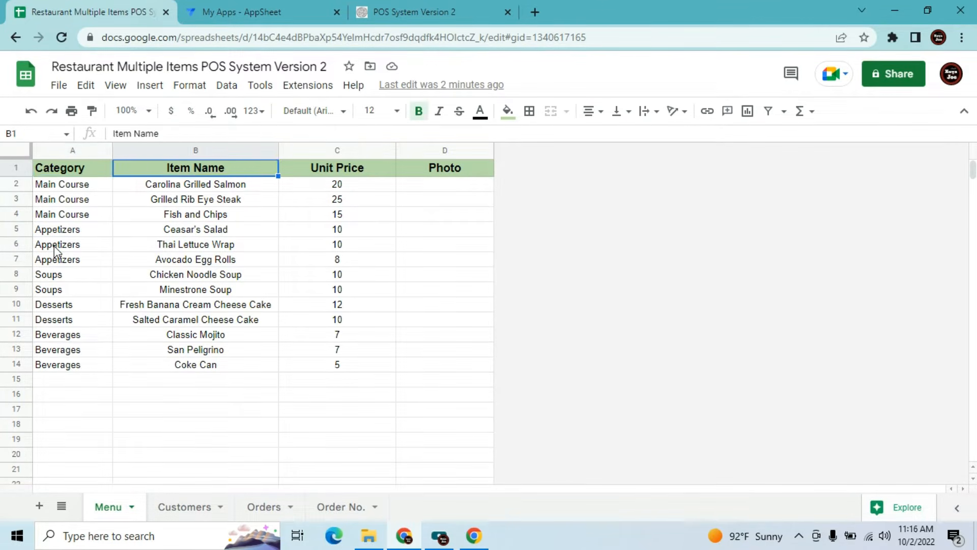
key("Left")
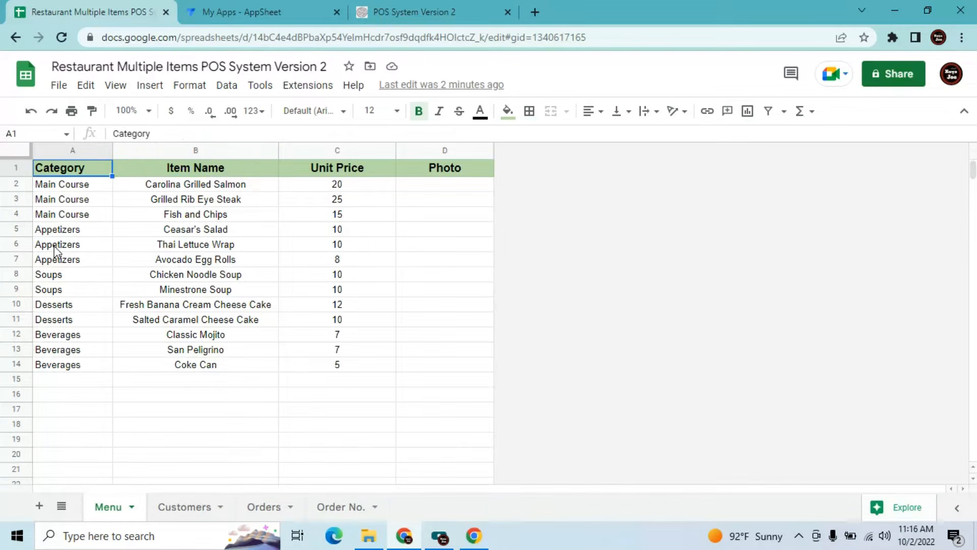
key("Right")
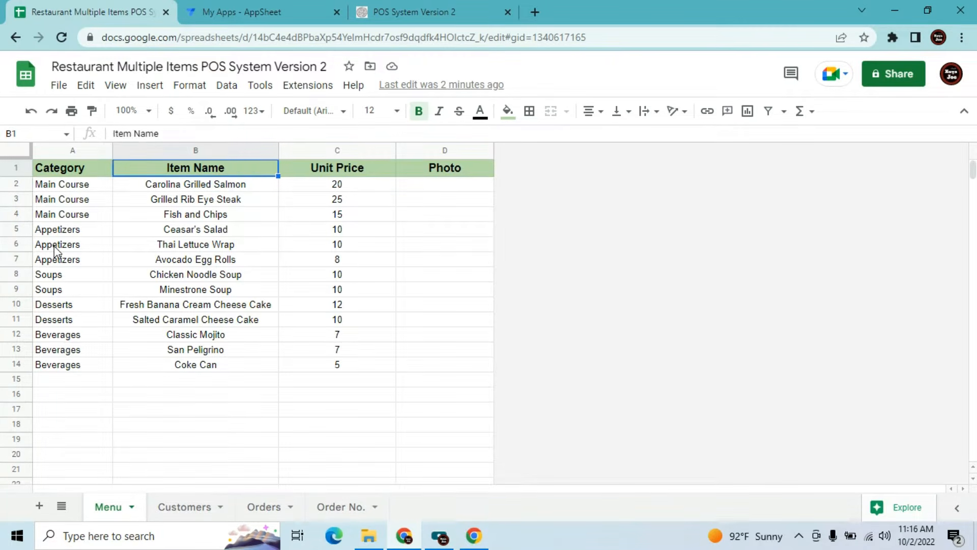
key("Right")
key("Right")
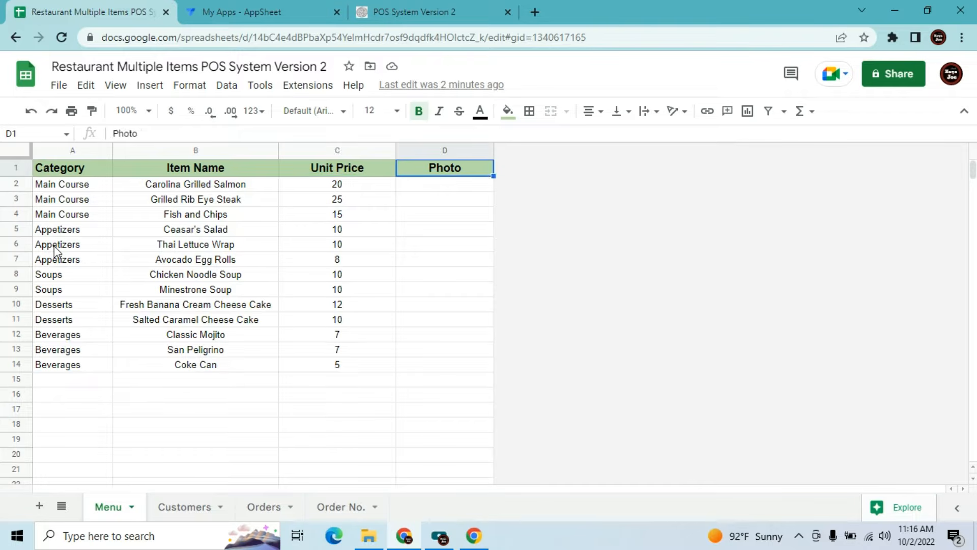
Format the whole Unit Price column of the Menu sheet as US Dollar currency
left_click(317, 148)
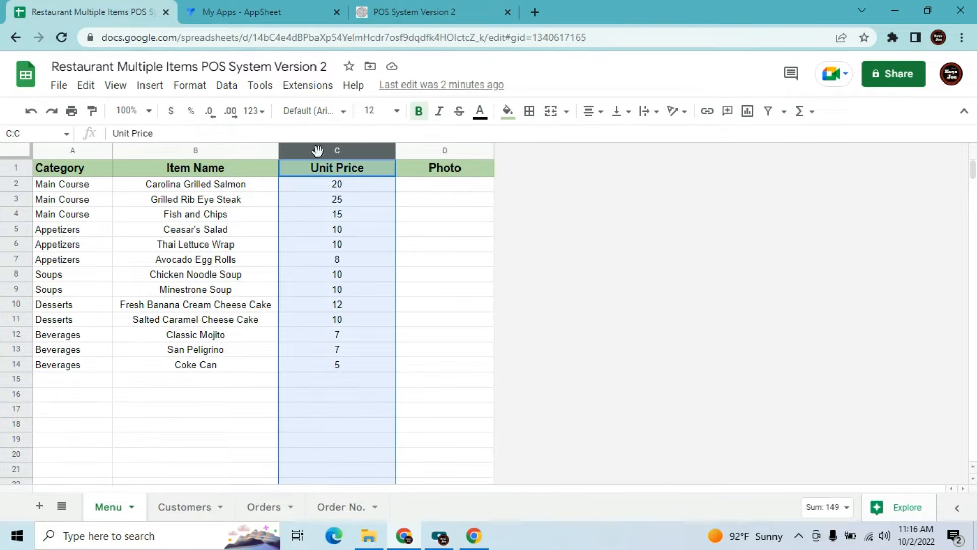
left_click(188, 85)
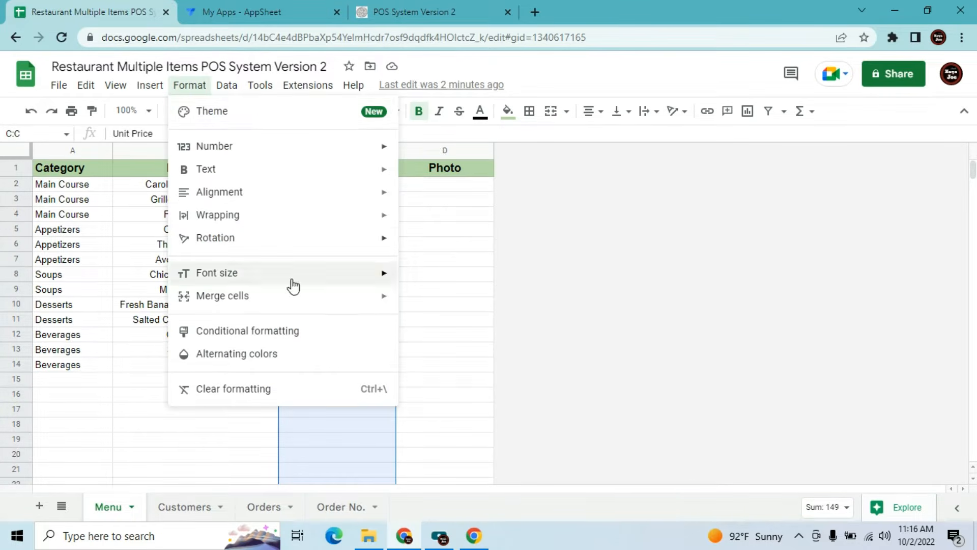
mouse_move(349, 147)
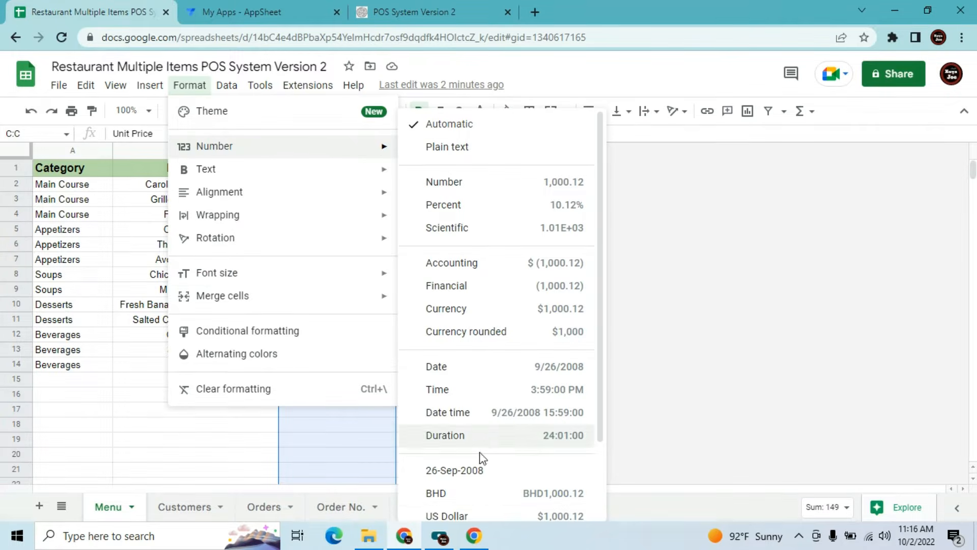
left_click(472, 517)
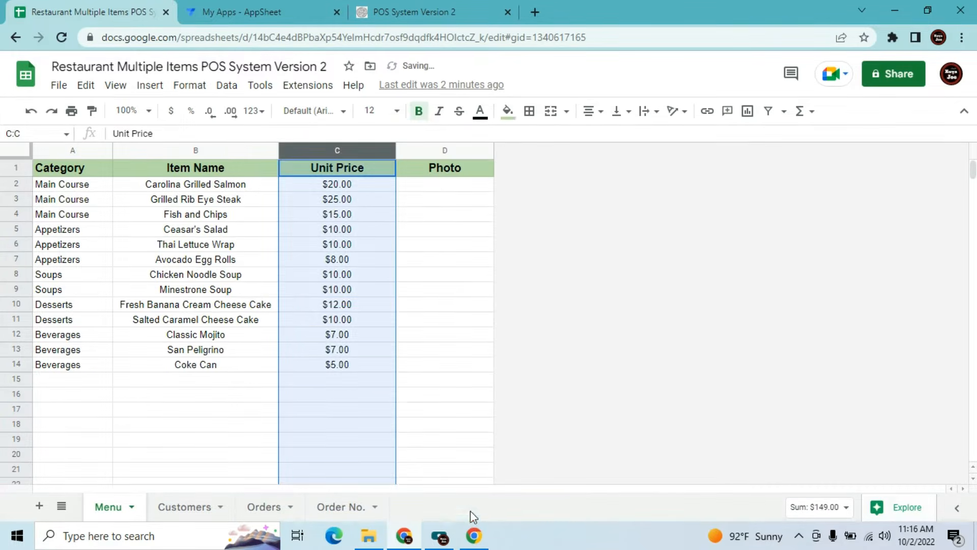
left_click(335, 308)
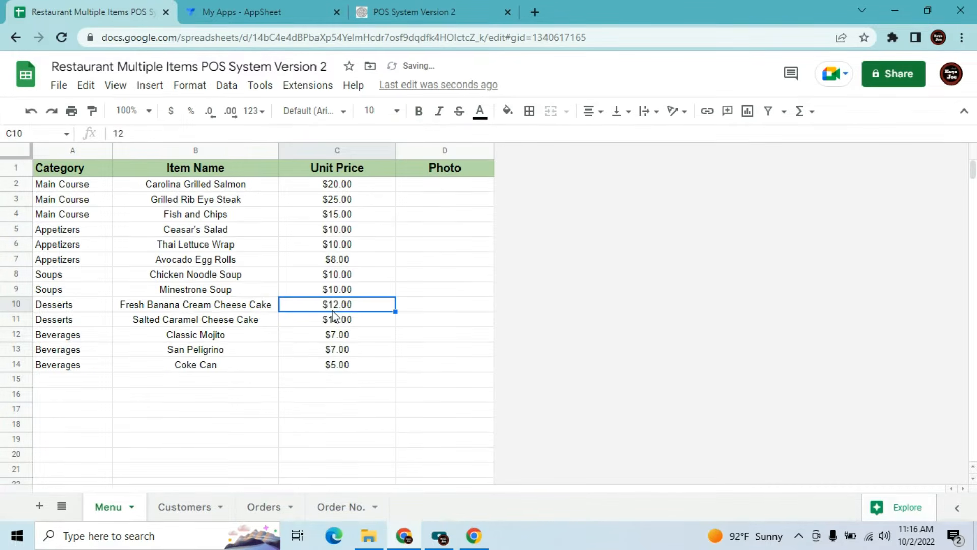
Read through the category entries of all the menu items, from Main Course to Beverages
left_click(38, 183)
key("Down")
key("Down")
key("Down")
key("Down")
key("Down")
key("Down")
key("Down")
key("Down")
key("Down")
key("Down")
key("Down")
key("Down")
key("Down")
key("Down")
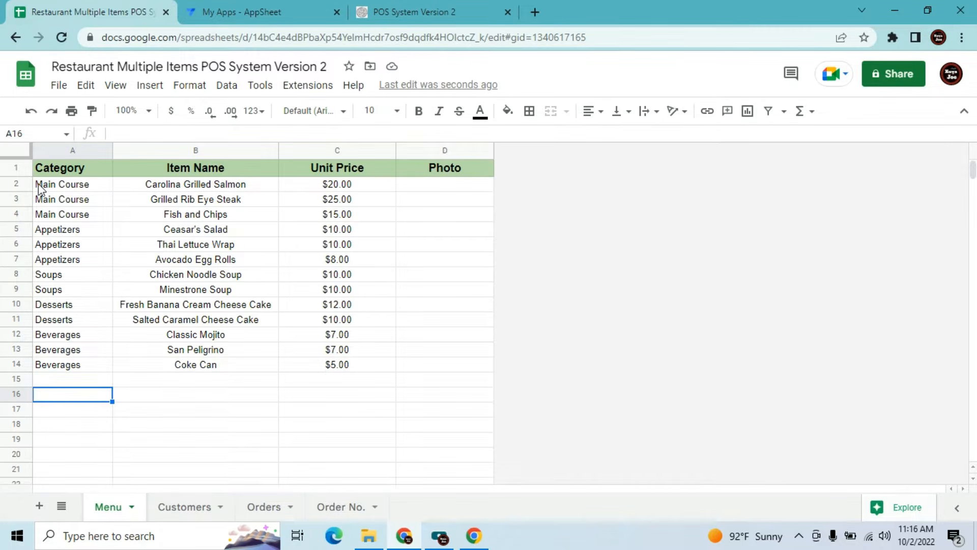
key("Up")
key("Up")
key("Up")
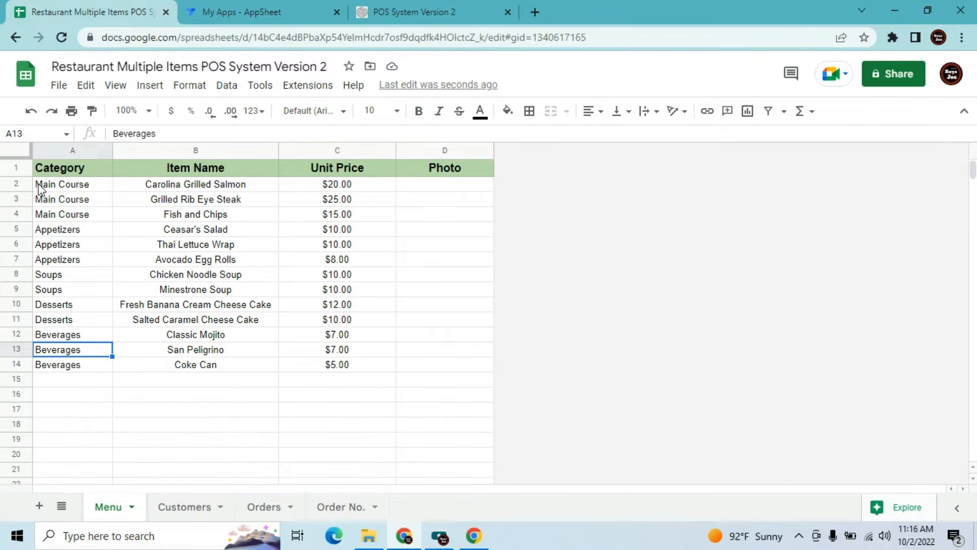
left_click(69, 219)
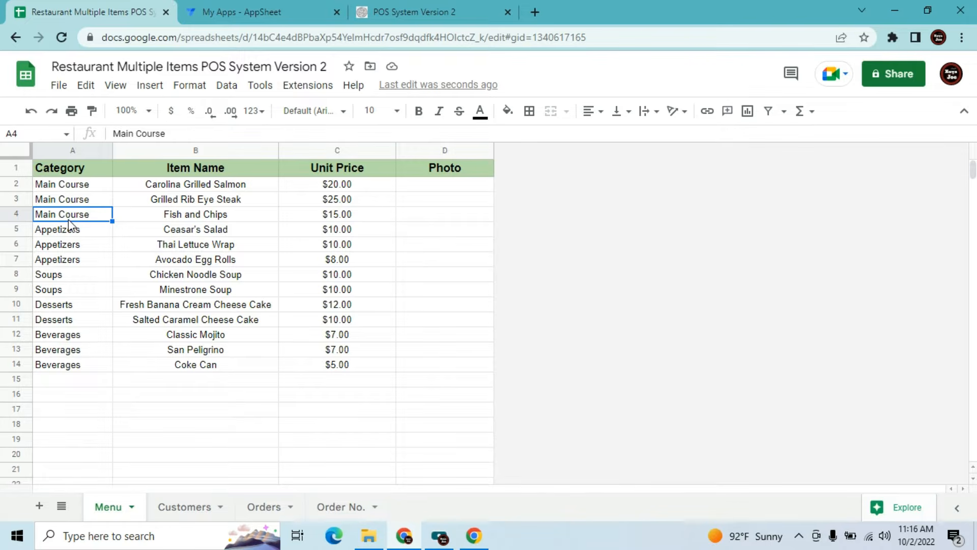
Switch to AppSheet and name the new app "Restaurant POS System Version 2"
left_click(255, 7)
key("BackSpace")
key("BackSpace")
key("BackSpace")
key("BackSpace")
key("BackSpace")
key("BackSpace")
key("BackSpace")
type("Restauran")
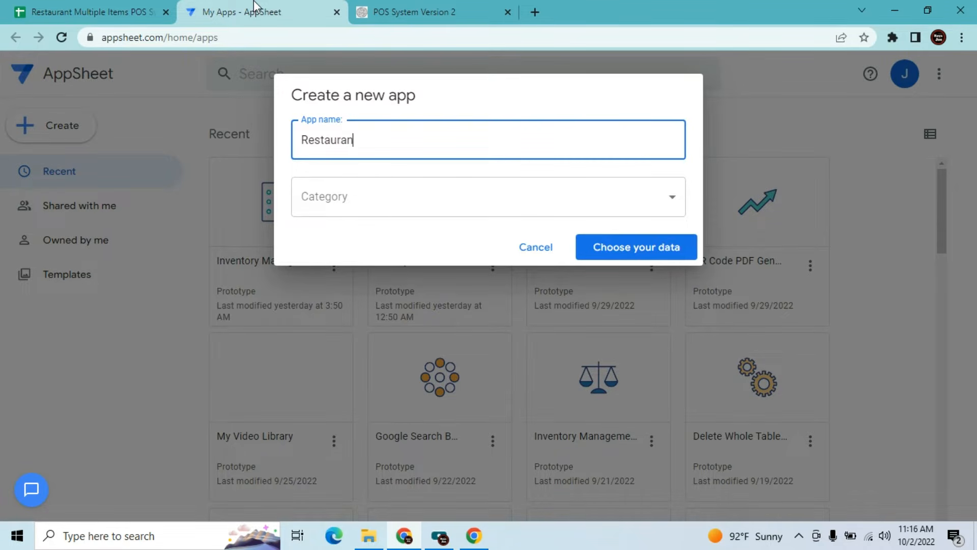
type("t POS System Version")
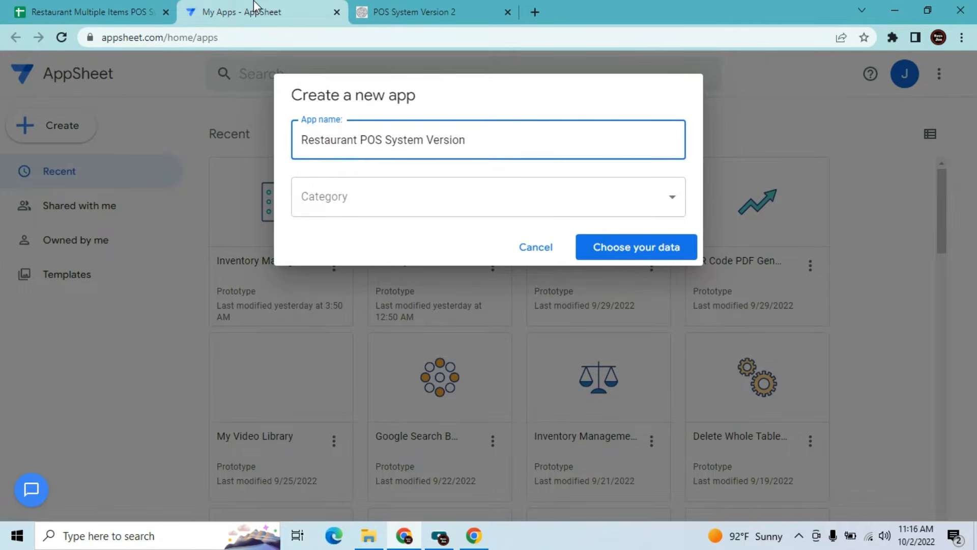
type(" 2")
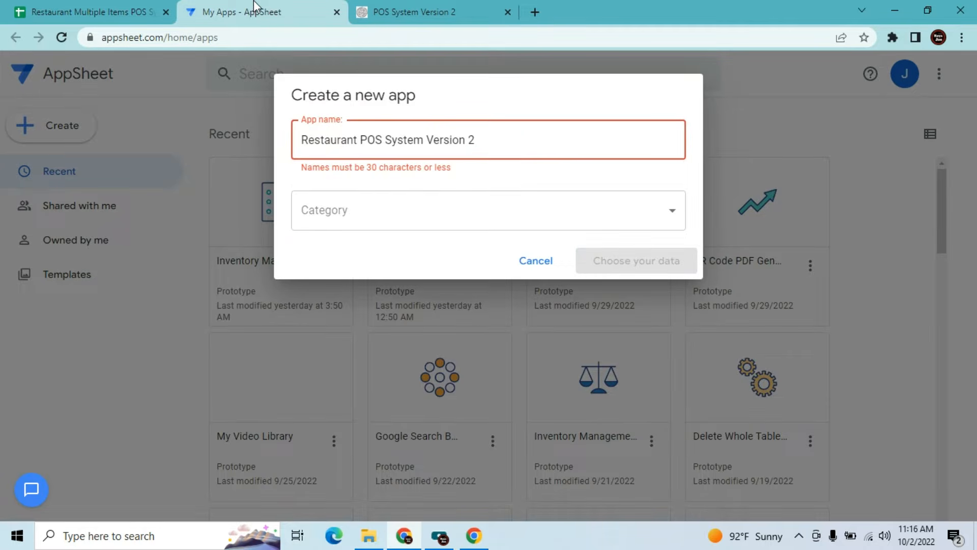
key("Tab")
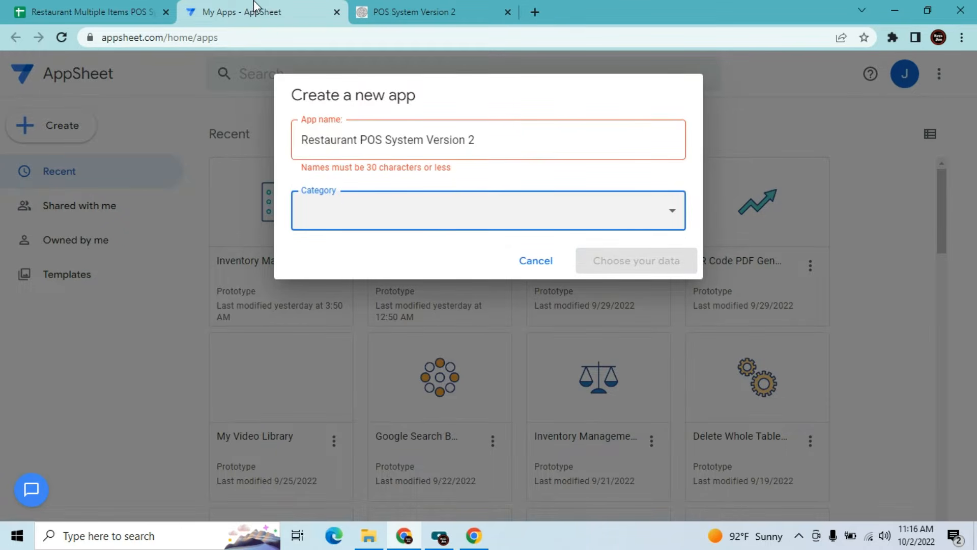
Shorten the version part of the new app's name so that it reads "Restaurant POS System V2"
left_click(464, 140)
key("BackSpace")
key("BackSpace")
key("BackSpace")
key("BackSpace")
key("BackSpace")
key("BackSpace")
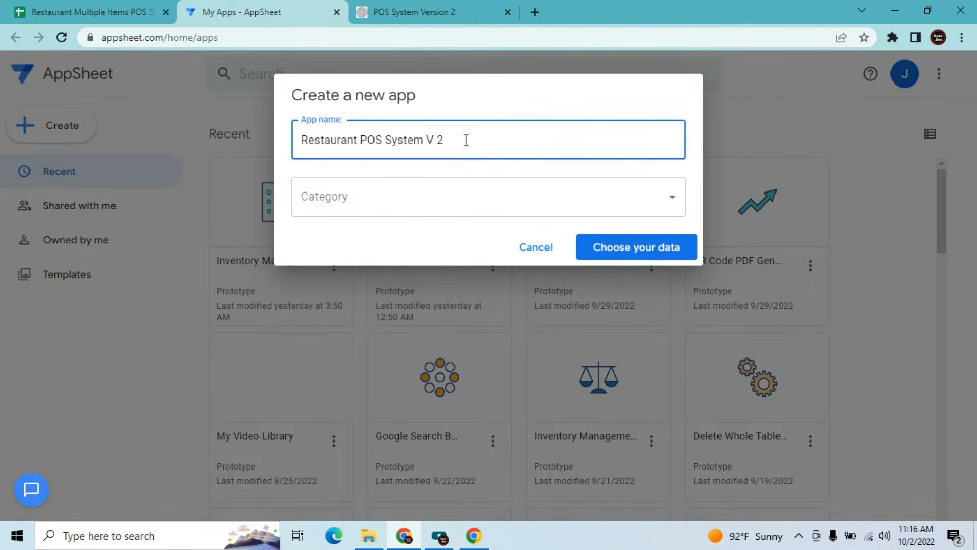
key("BackSpace")
key("BackSpace")
type("V")
key("Tab")
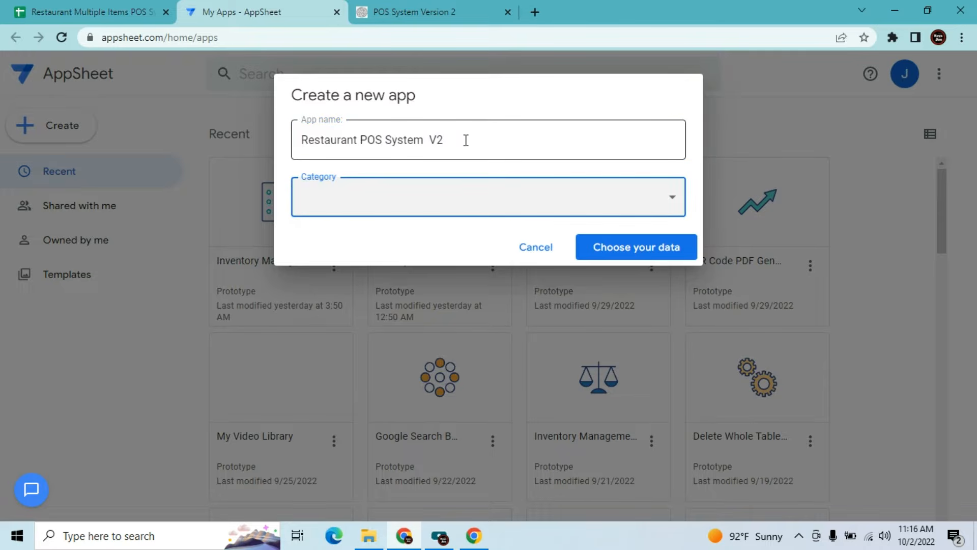
Set the app category to Other and choose Google Sheets as the data source
left_click(476, 213)
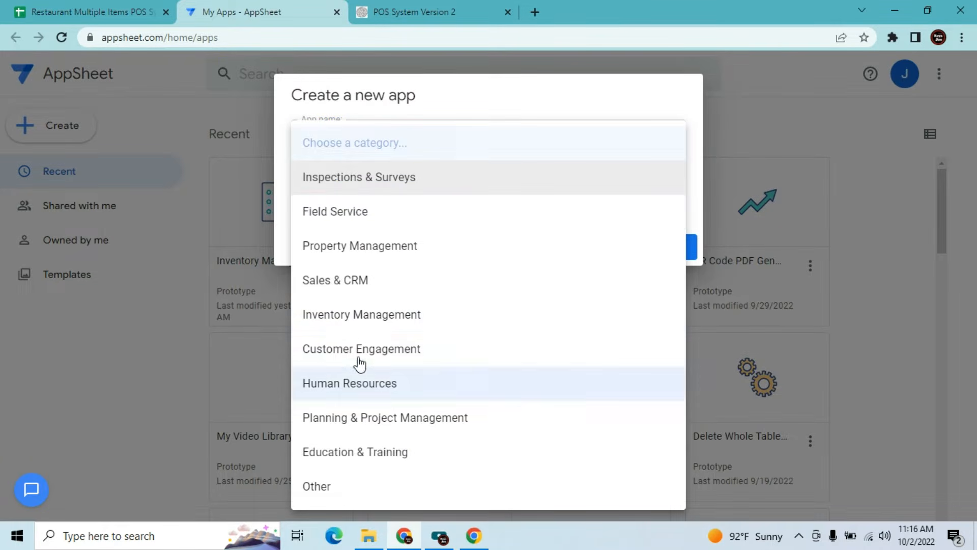
left_click(324, 485)
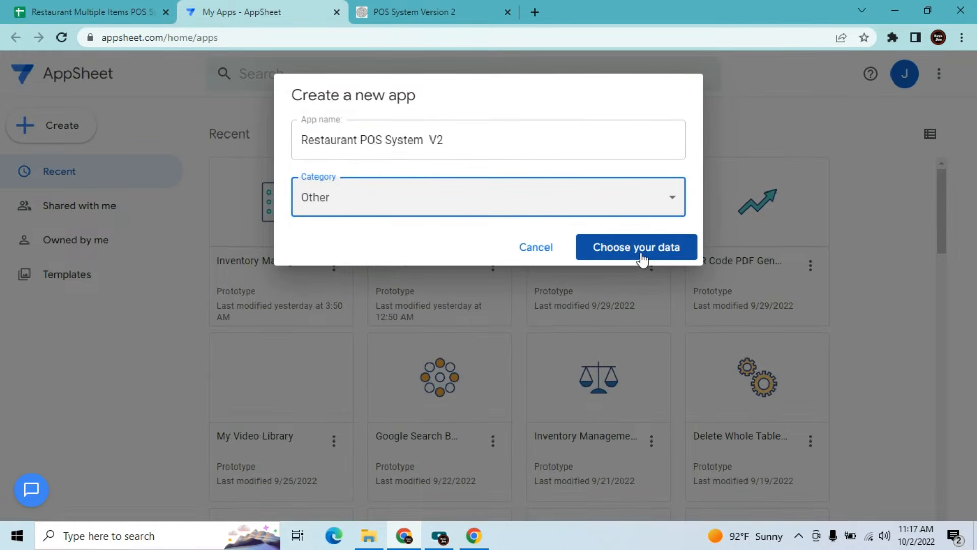
left_click(643, 257)
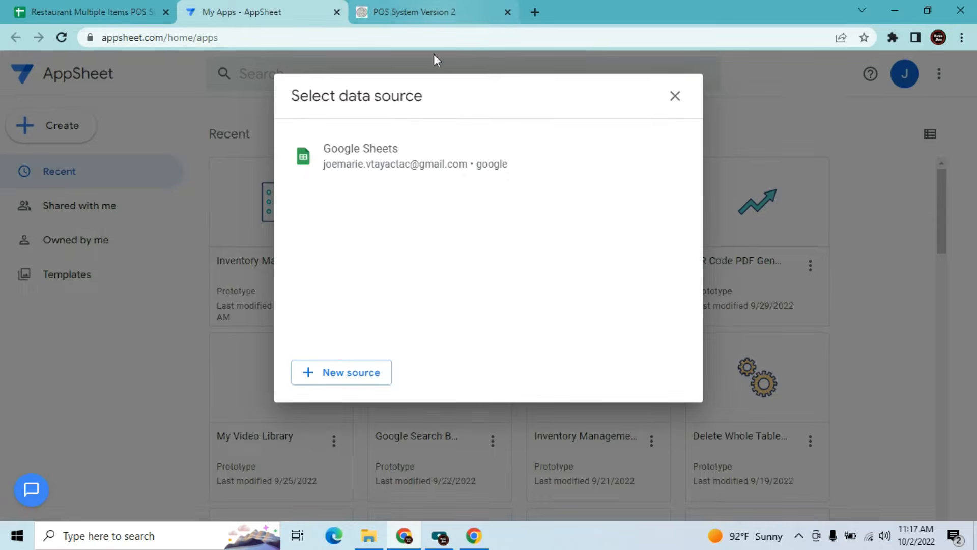
left_click(397, 154)
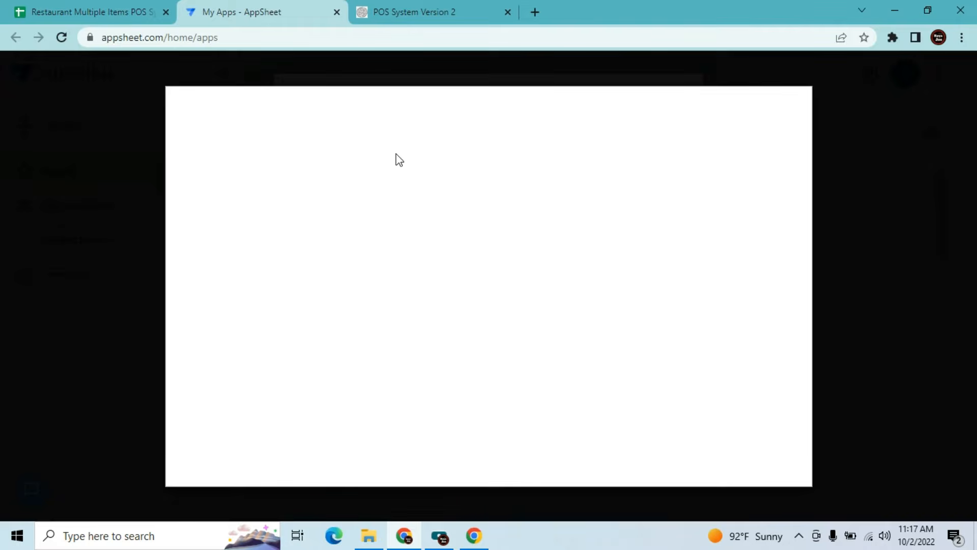
Close the POS System Version 2 browser tab and create the app from the Restaurant Multiple Items POS System Version 2 spreadsheet
left_click(412, 10)
mouse_move(974, 186)
left_mouse_down()
mouse_move(969, 400)
mouse_move(966, 171)
left_mouse_up()
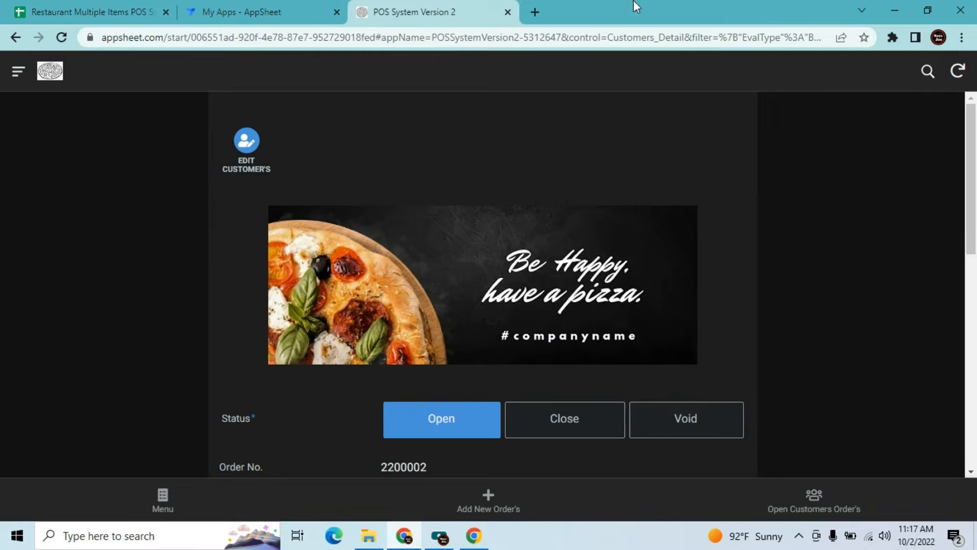
left_click(507, 12)
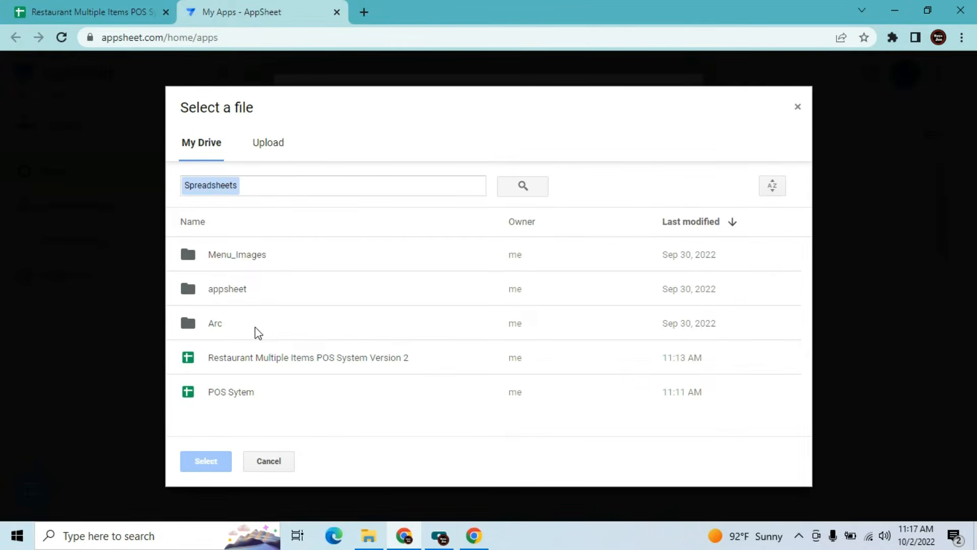
left_click(246, 362)
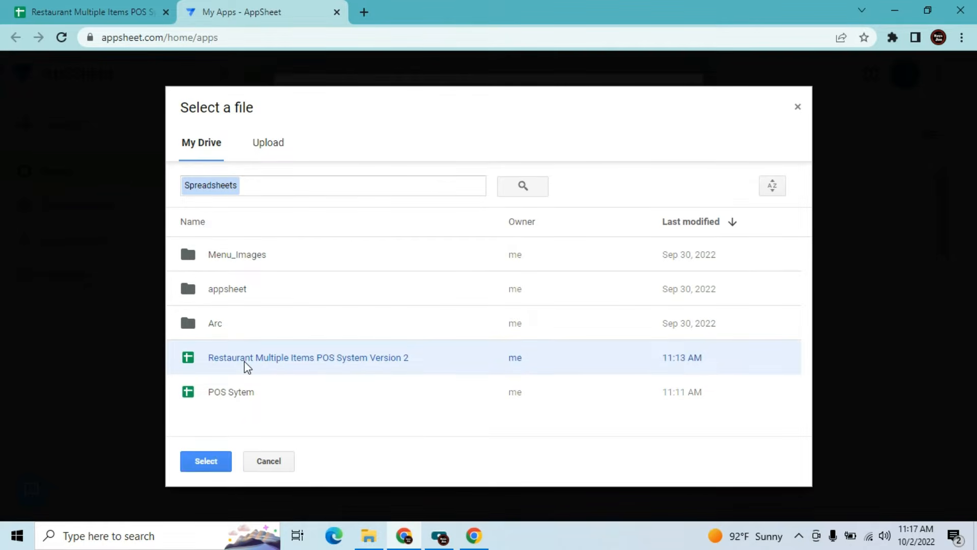
left_click(221, 461)
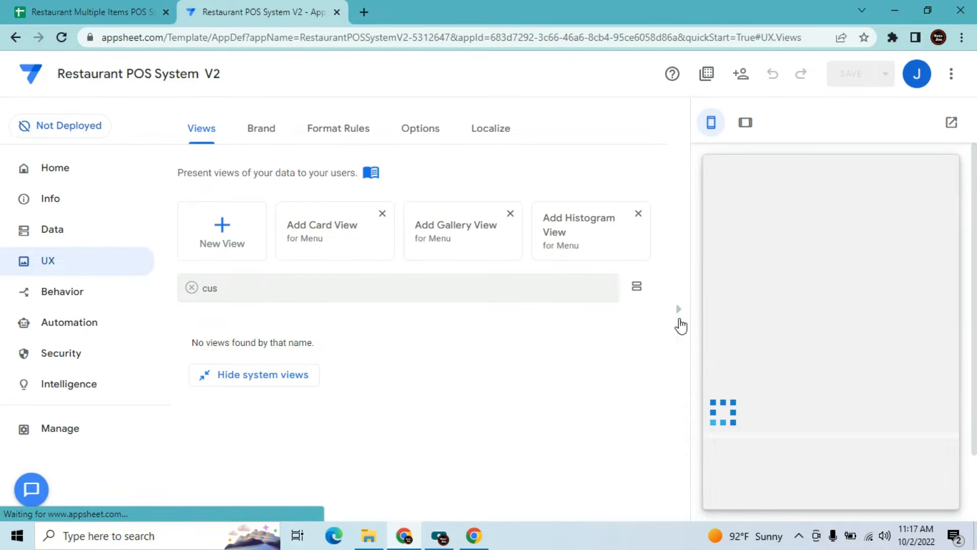
Hide the app preview and open the column settings of the Menu data table
left_click(678, 311)
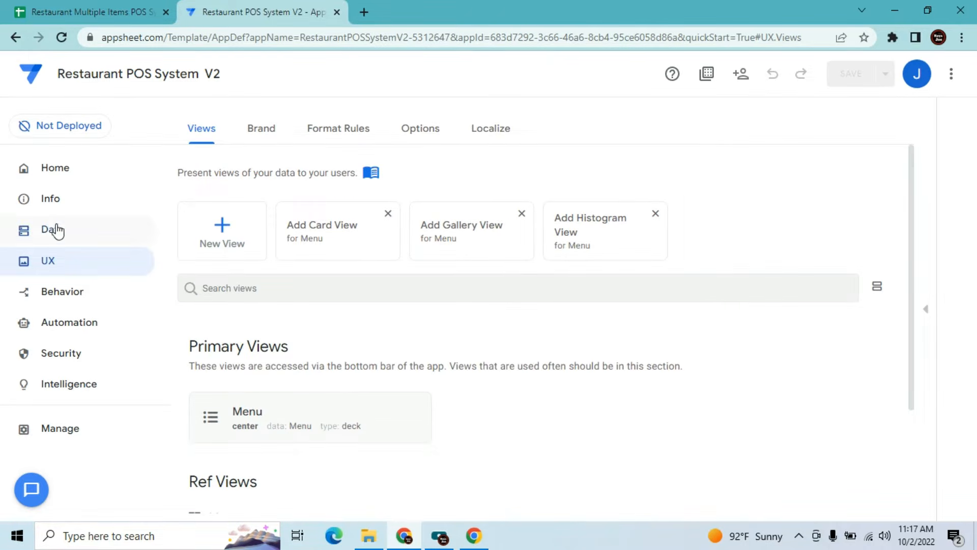
left_click(53, 234)
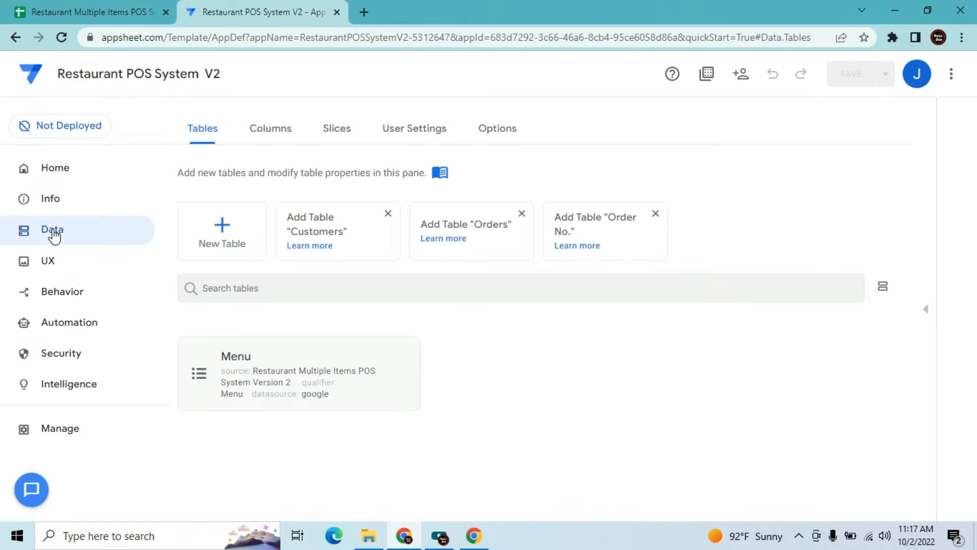
left_click(234, 374)
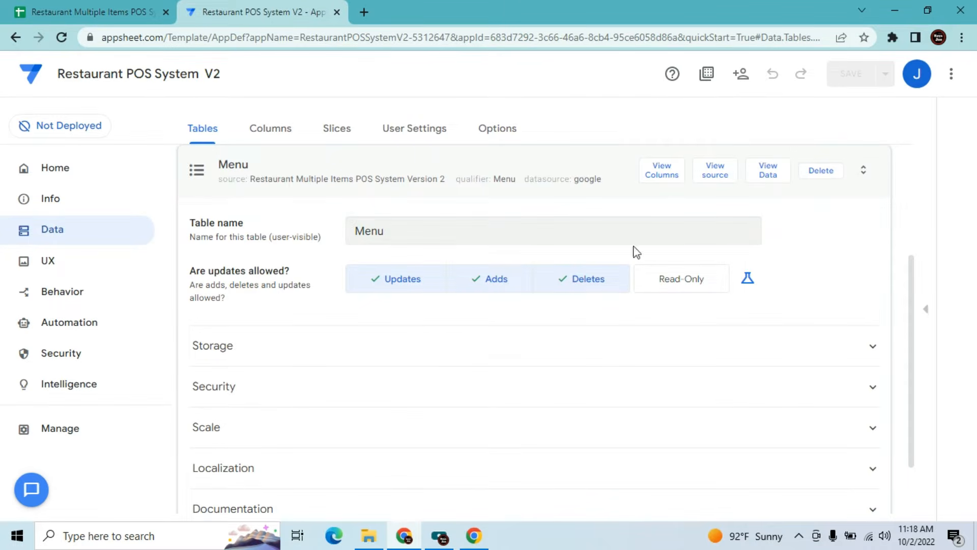
left_click(673, 181)
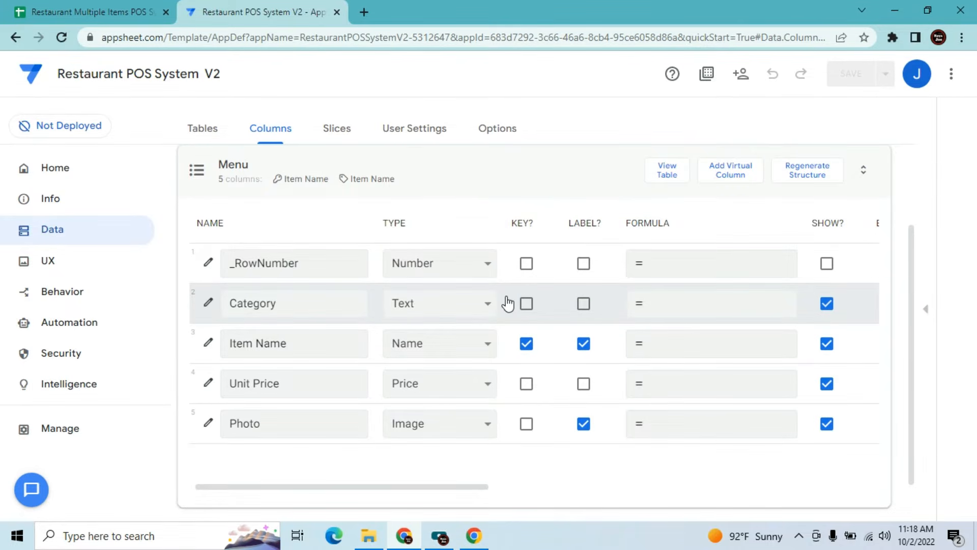
Open the Category column's settings in the Menu table and change its data type to Enum
left_click(485, 312)
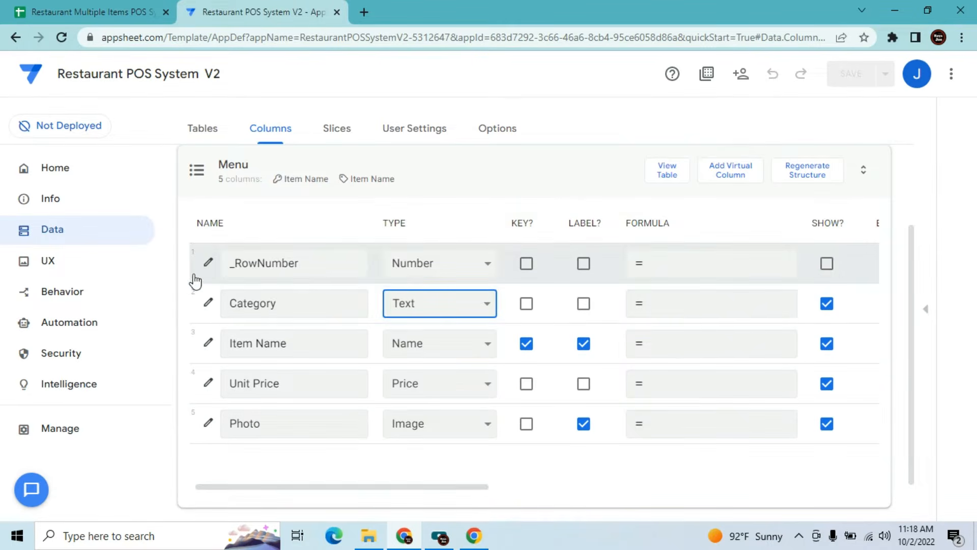
left_click(211, 302)
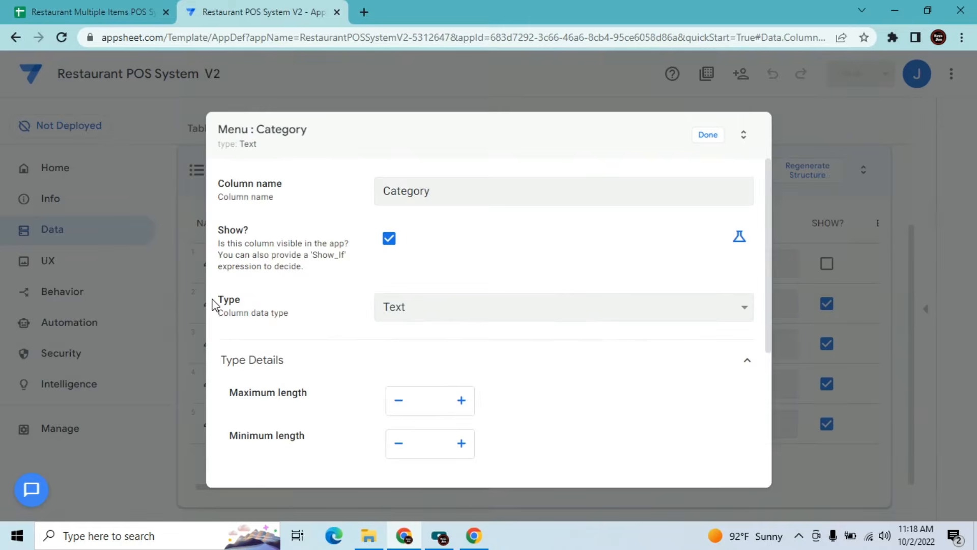
left_click(506, 311)
key("e")
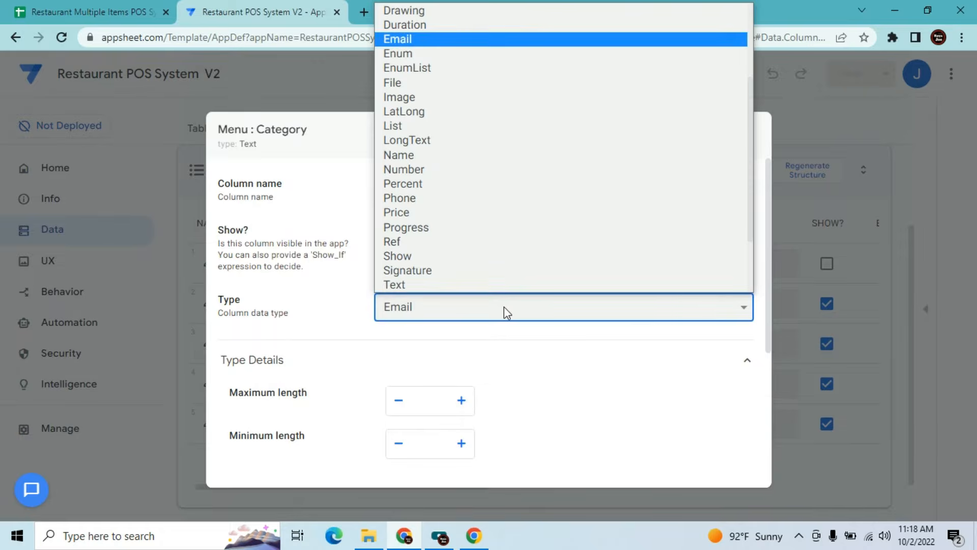
key("e")
left_click(481, 53)
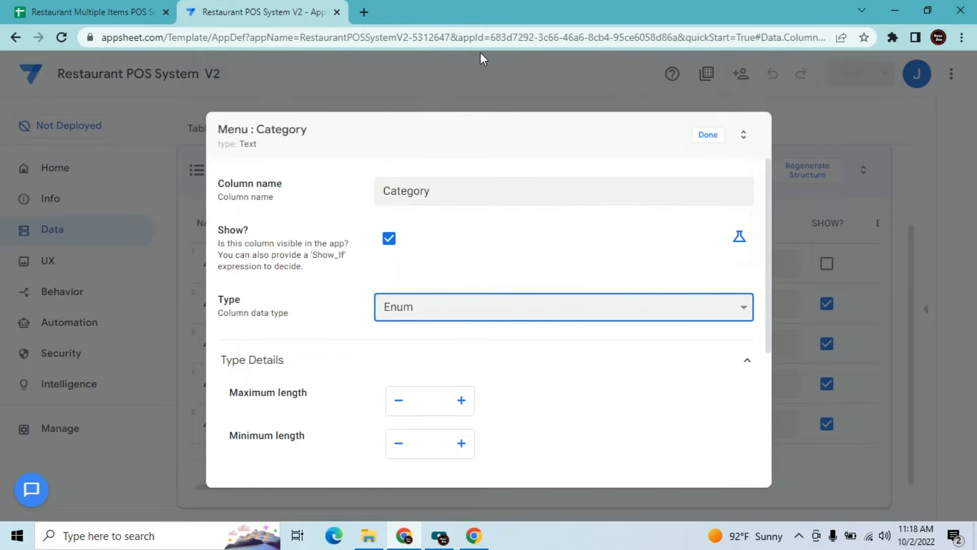
Add "Main Course" as the first allowed value of the Category column
left_click(411, 406)
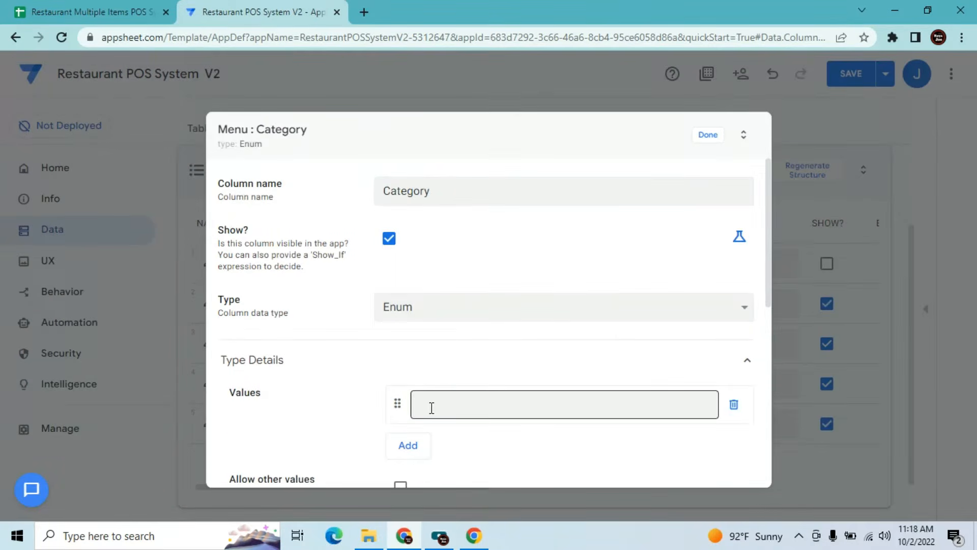
left_click(431, 407)
type("Main")
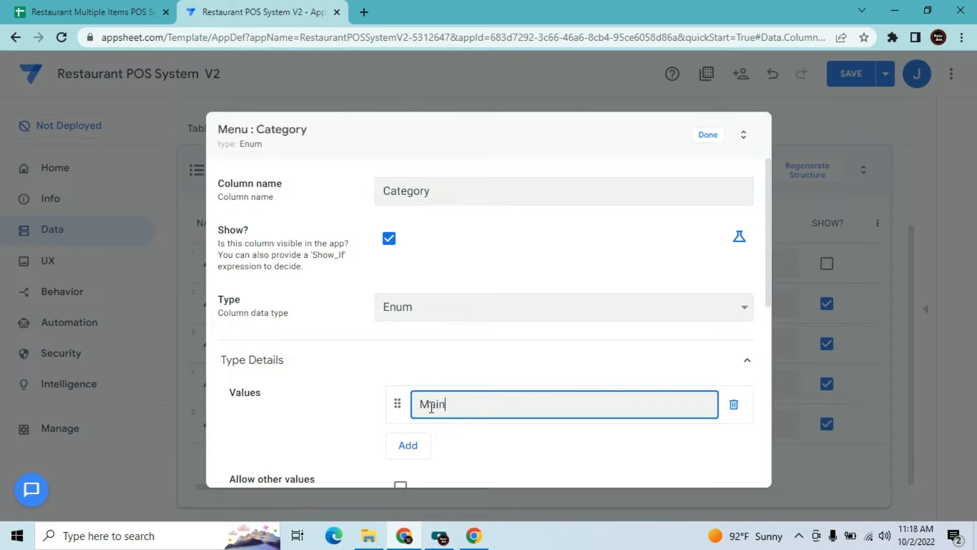
type(" Course")
Add a second Category value, "Appetizers", copied from the Category column of the Menu sheet
left_click(419, 446)
left_click(421, 445)
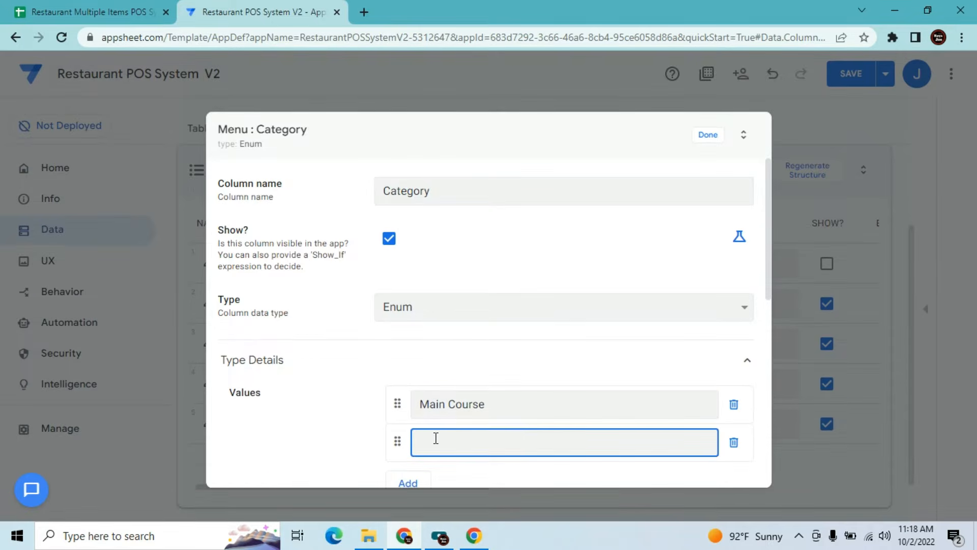
left_click(84, 12)
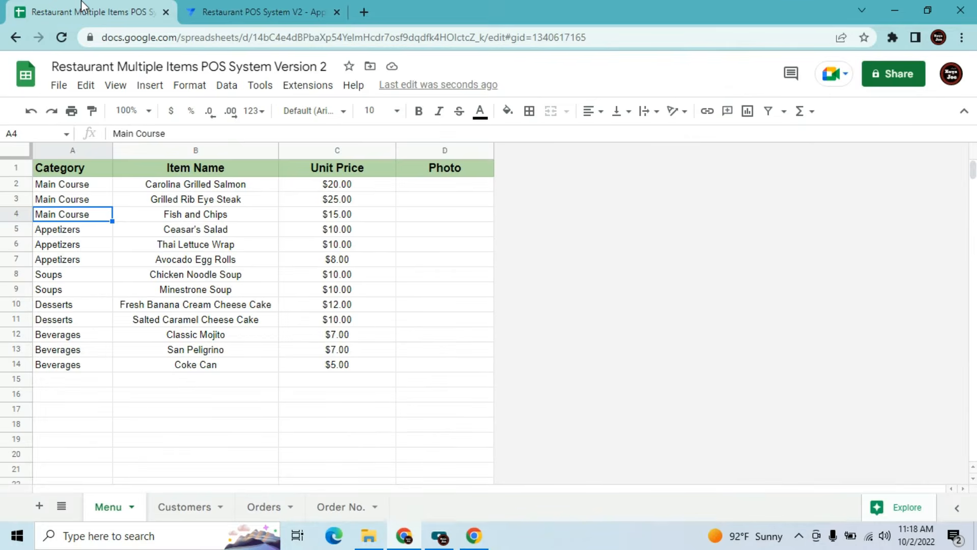
left_click(45, 232)
left_click(235, 10)
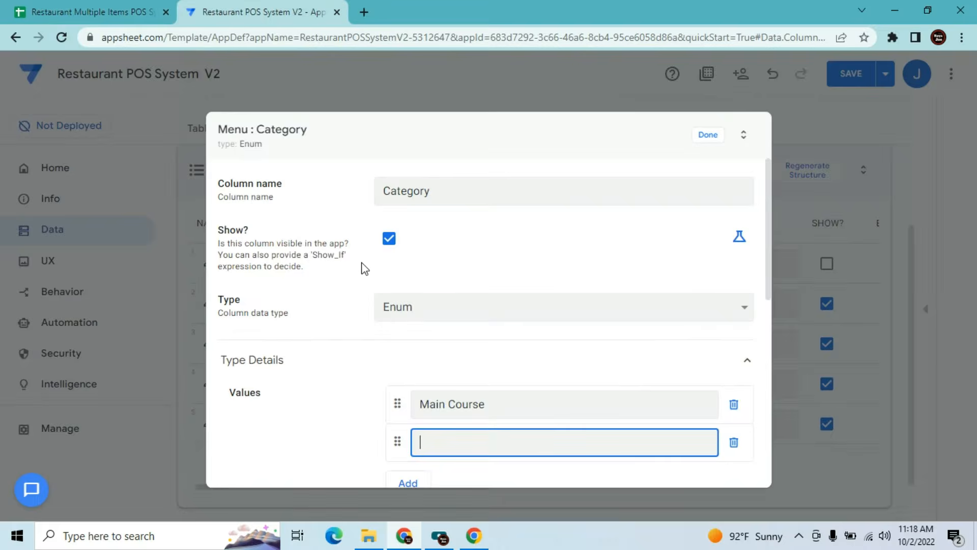
type("Appetizers")
Add a third Category value and fill it with "Soups" copied from the Menu sheet
left_click(408, 482)
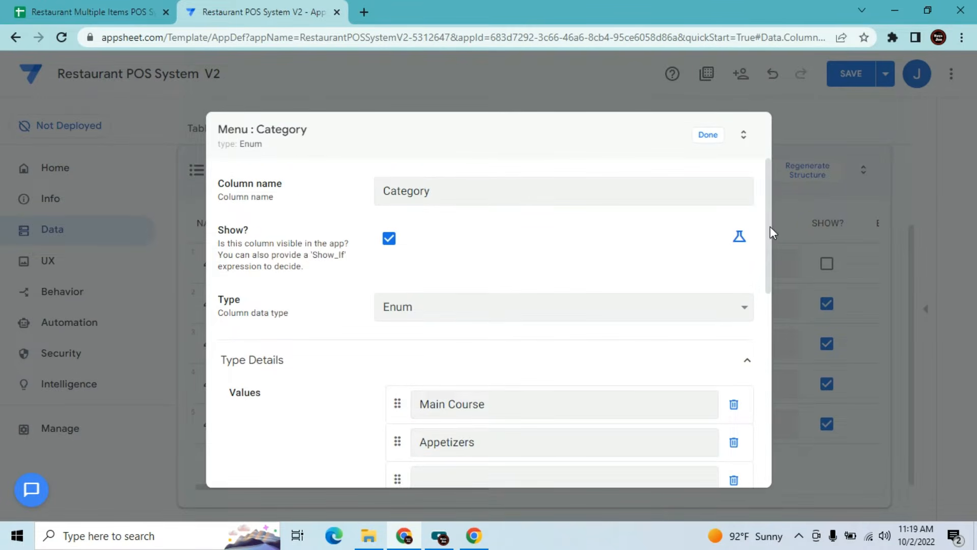
scroll(770, 227, "down", 1)
left_click(511, 416)
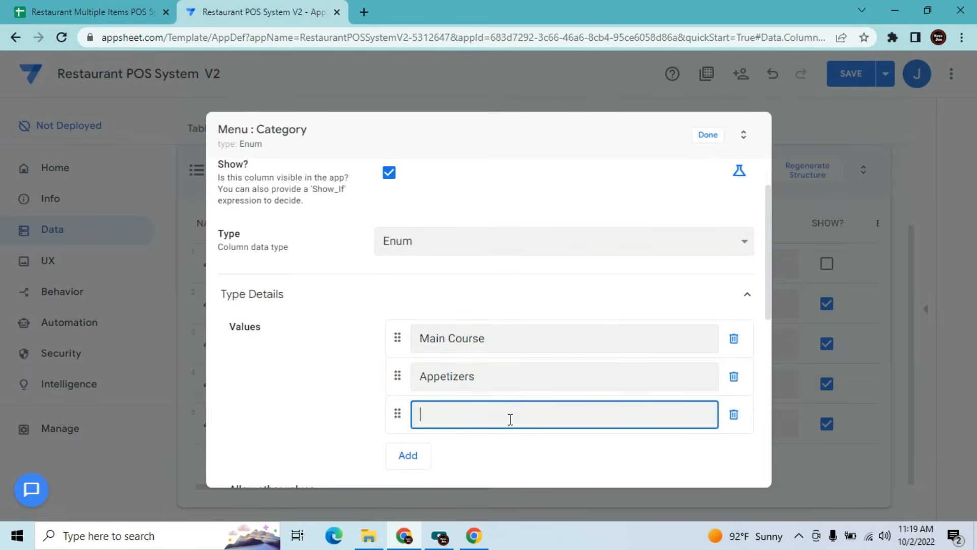
left_click(71, 8)
left_click(77, 274)
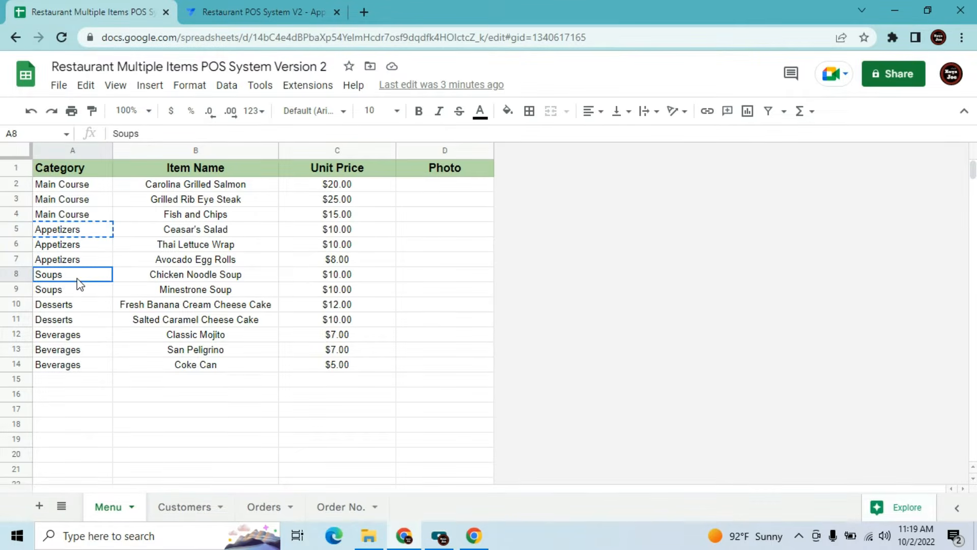
key("ctrl+c")
left_click(203, 10)
key("ctrl+v")
Add a fourth Category value and fill it with "Desserts" copied from the Menu sheet
left_click(404, 454)
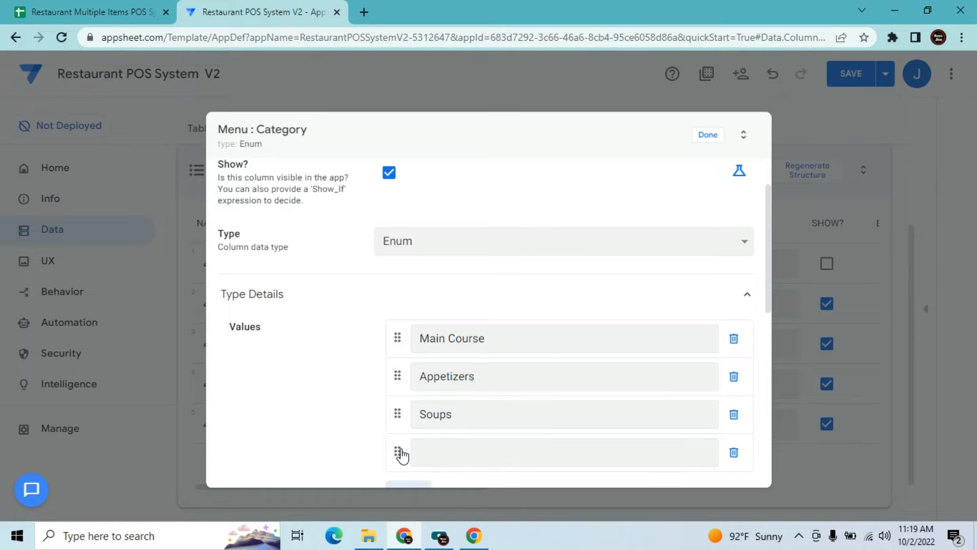
left_click(105, 8)
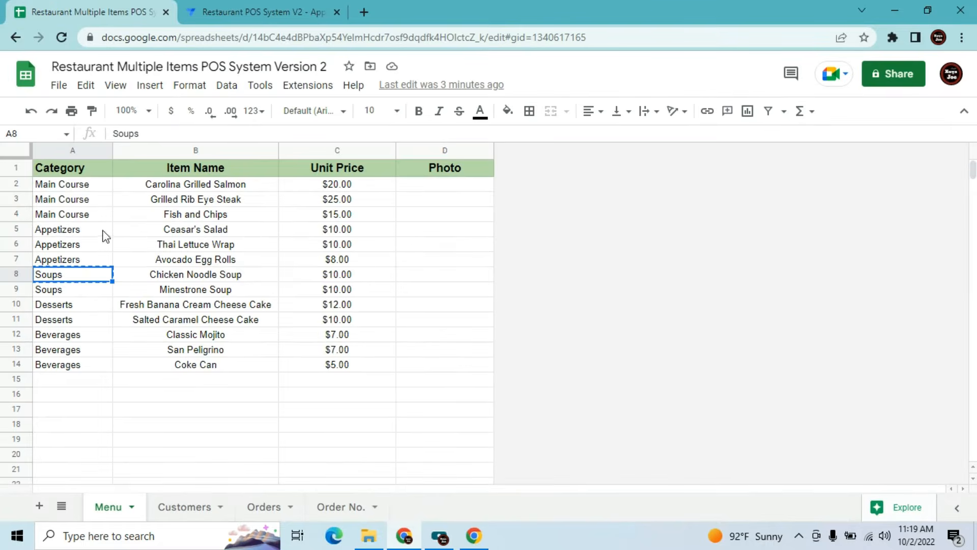
left_click(65, 308)
key("ctrl+c")
left_click(214, 9)
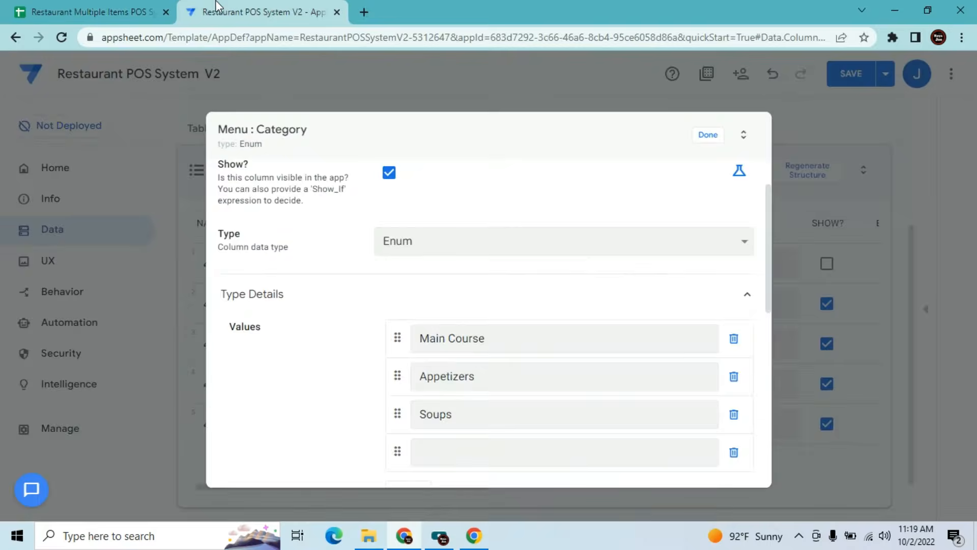
left_click(467, 447)
key("ctrl+v")
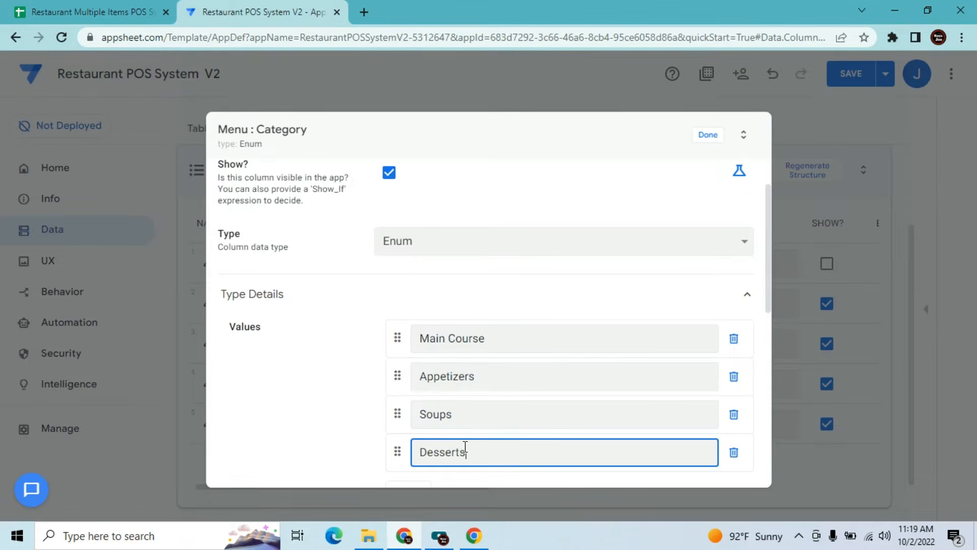
Copy "Beverages" from the Menu sheet and add it as the fifth Category value
left_click(100, 6)
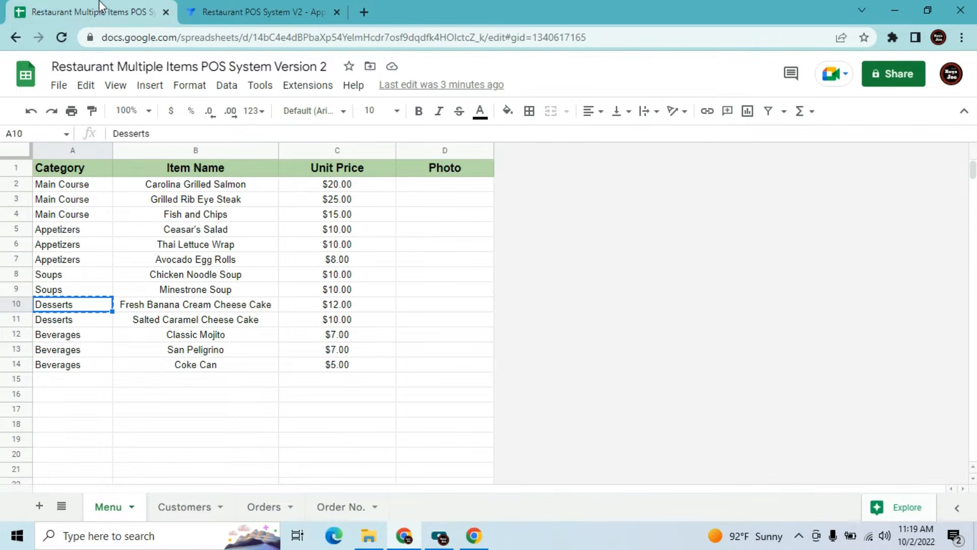
left_click(74, 354)
left_click(244, 12)
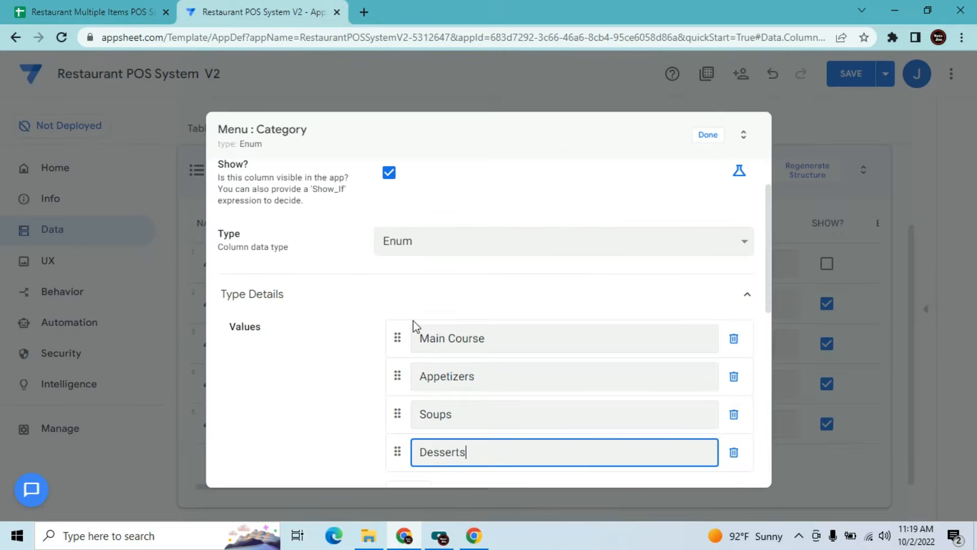
left_click_drag(768, 219, 769, 274)
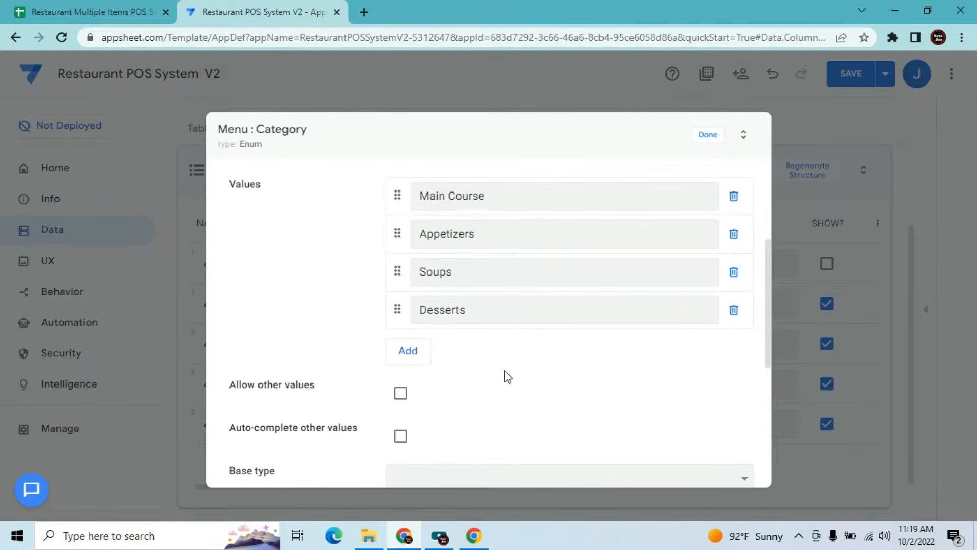
left_click(426, 354)
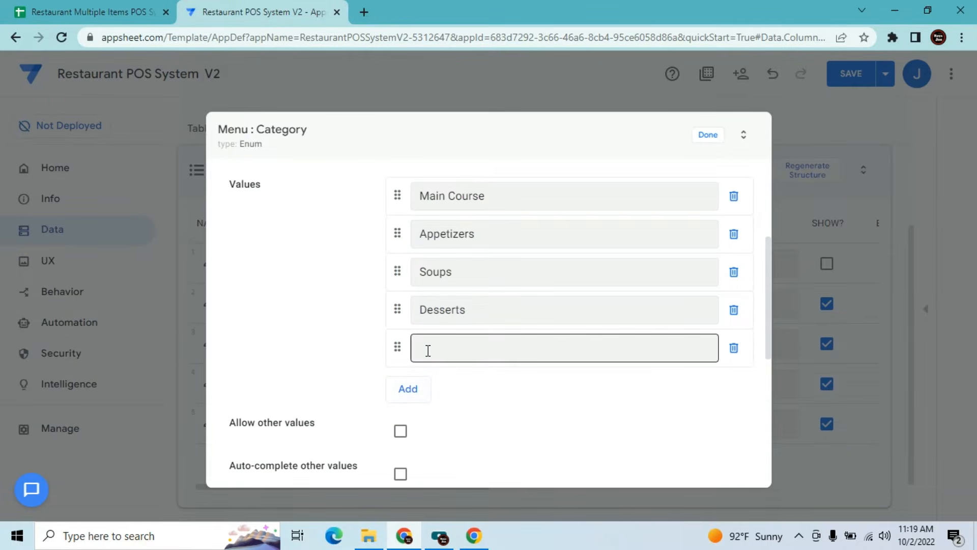
type("Beverages")
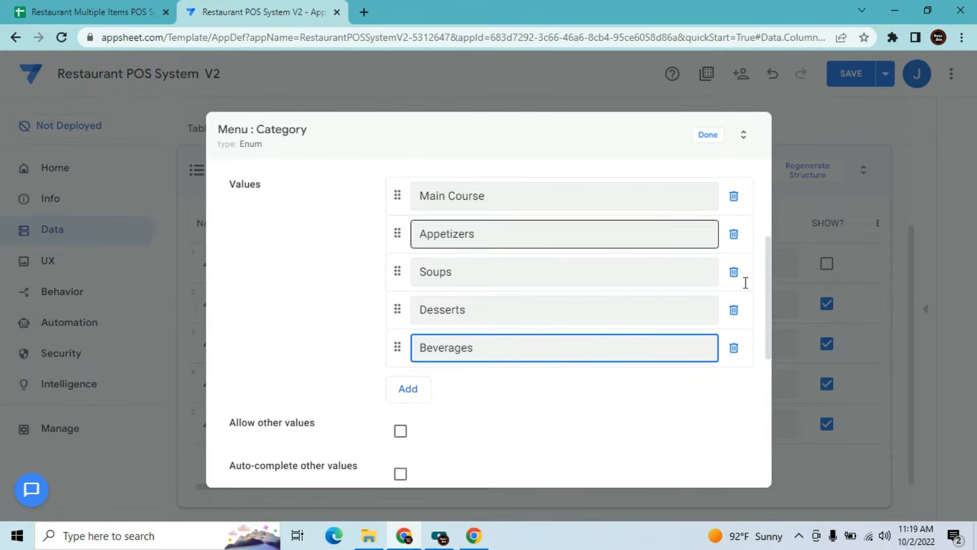
Set the Category column's input mode to Dropdown and finish editing the column
left_click_drag(770, 297, 771, 363)
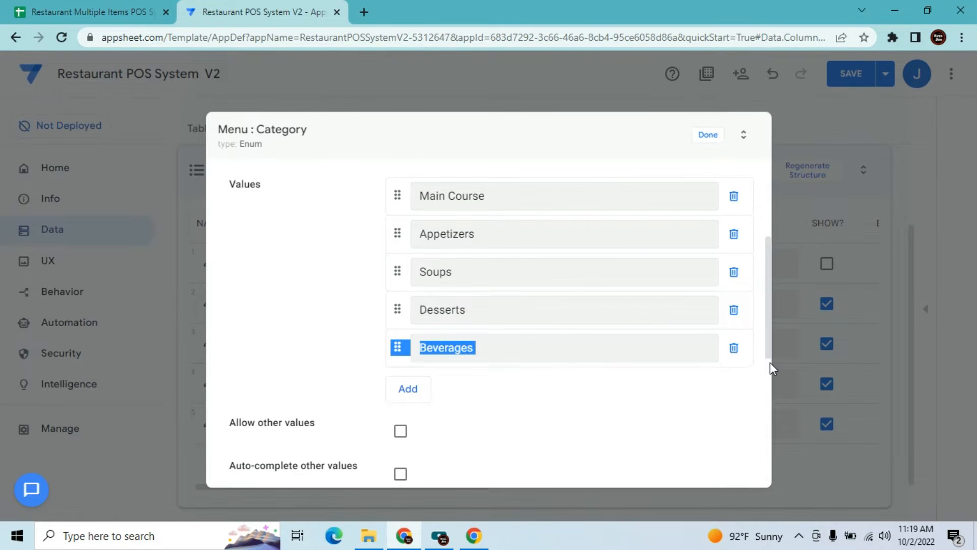
left_click_drag(768, 313, 760, 381)
left_click(732, 377)
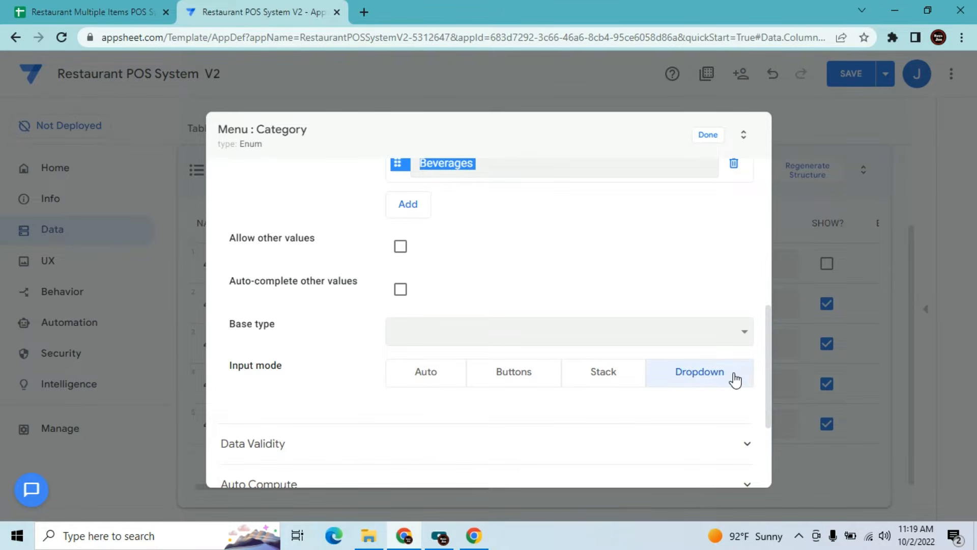
left_click(712, 140)
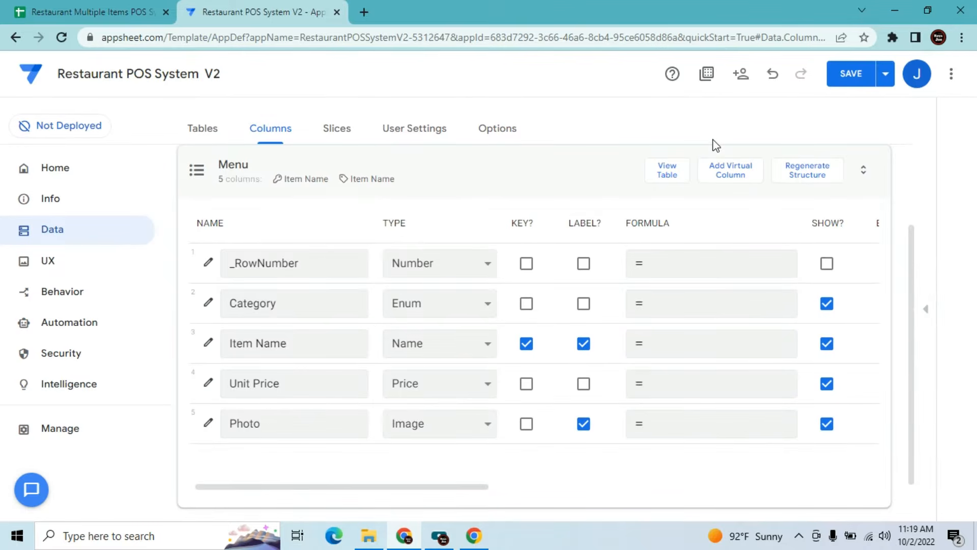
Check the type details of the Menu table's Unit Price column, close its settings and save the app
left_click(208, 384)
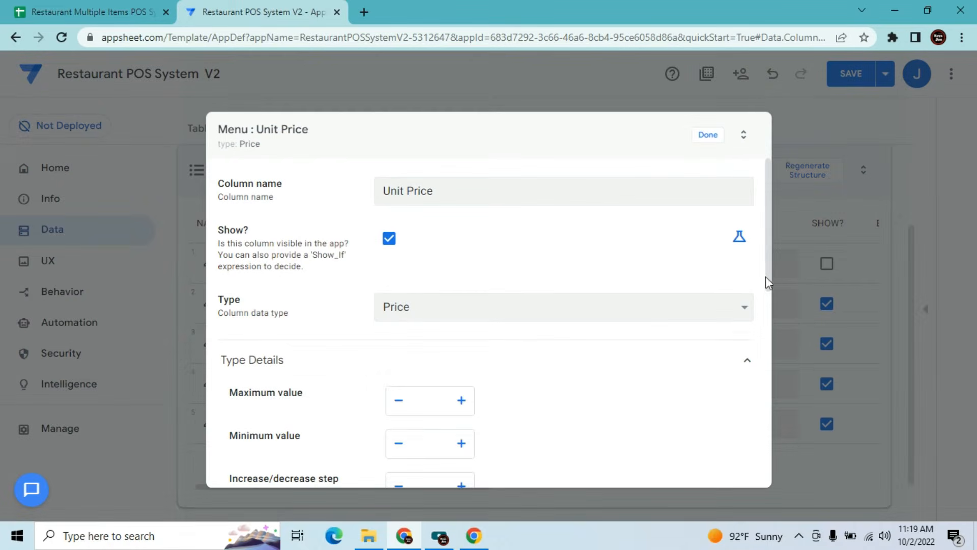
left_click_drag(768, 266, 768, 363)
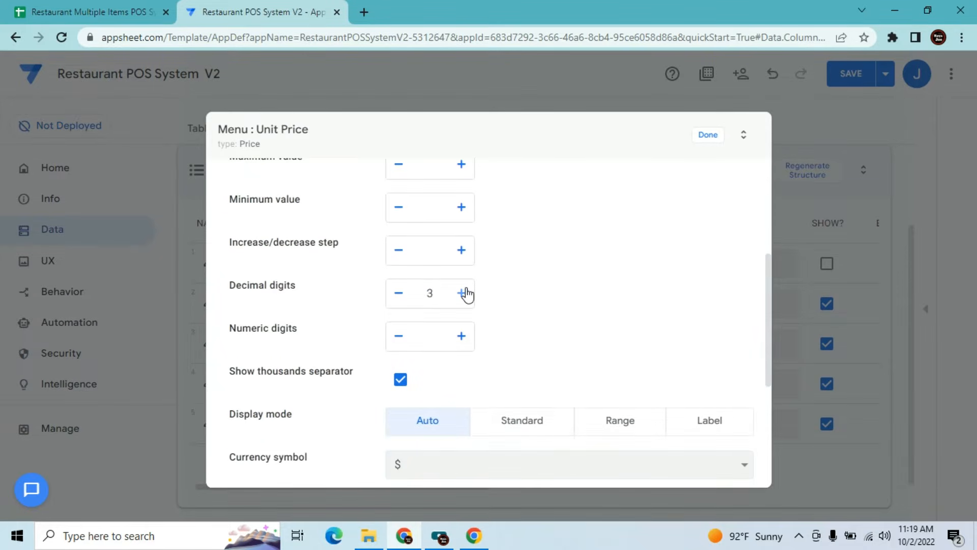
left_click_drag(767, 328, 766, 428)
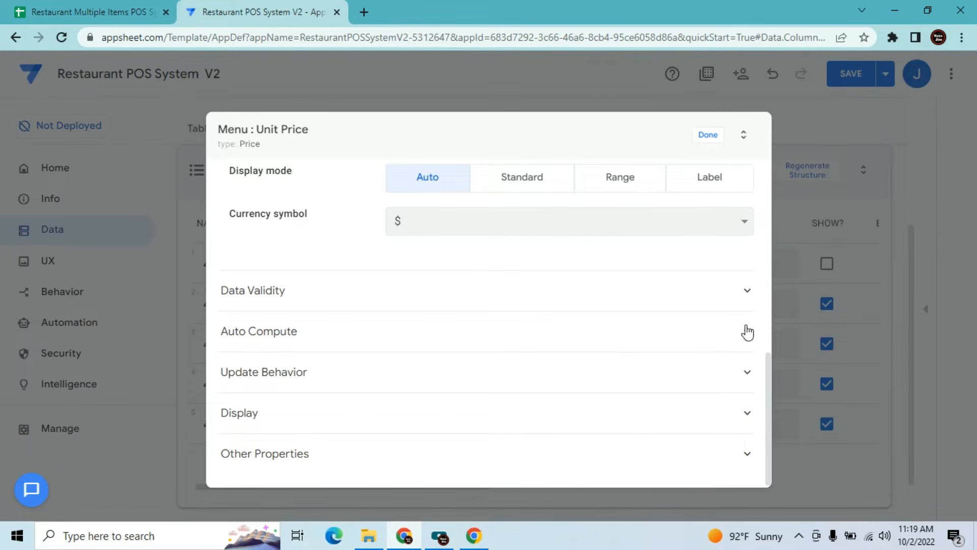
left_click(708, 135)
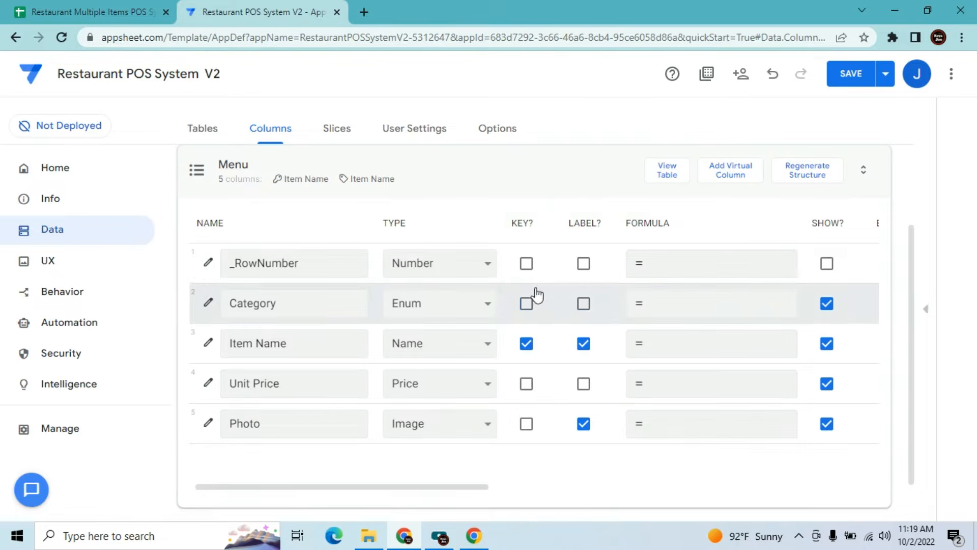
left_click(844, 82)
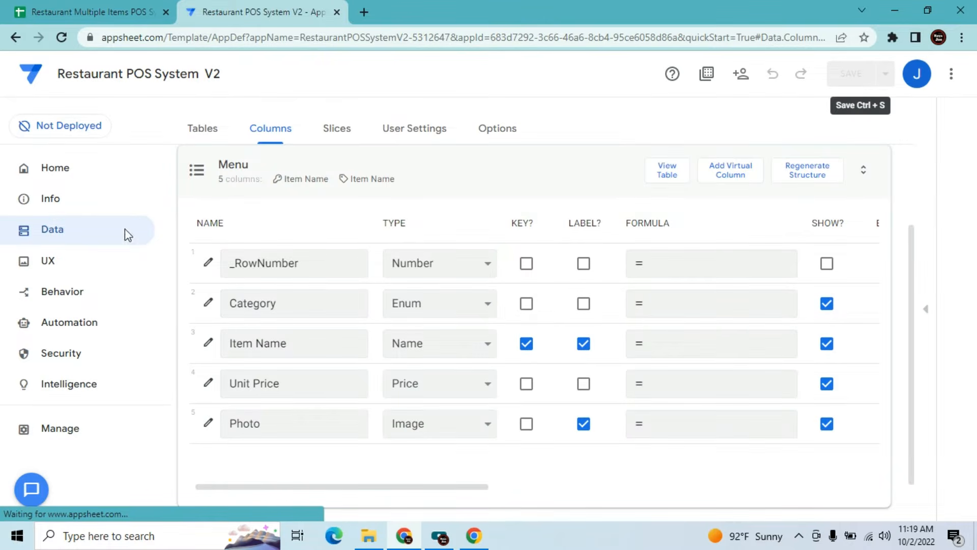
Open the primary Menu view in the UX settings and set its position to left most
left_click(47, 274)
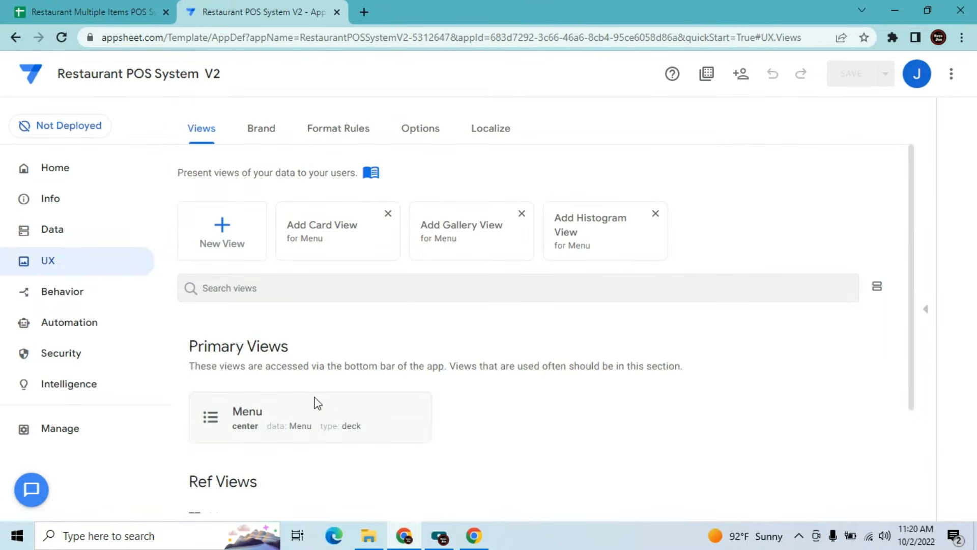
left_click(310, 415)
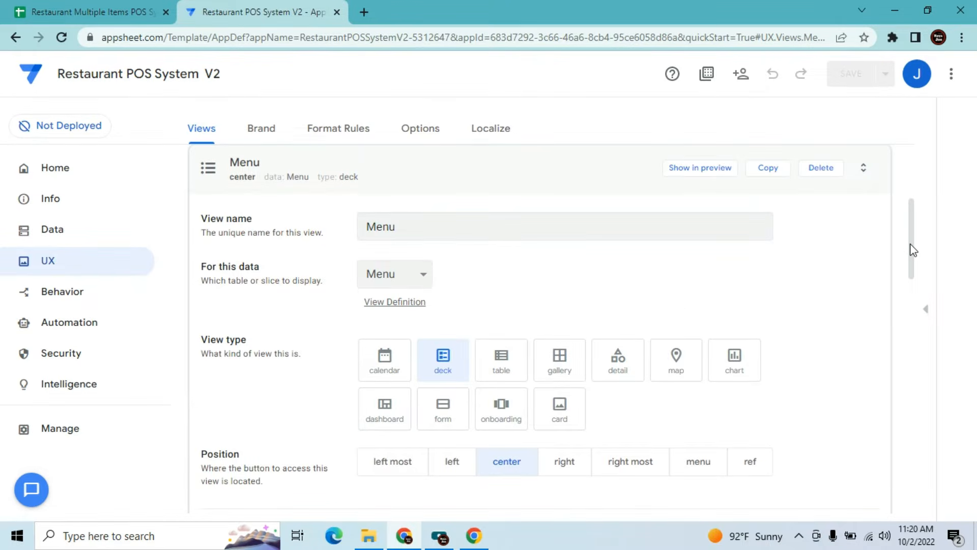
left_click_drag(913, 250, 914, 273)
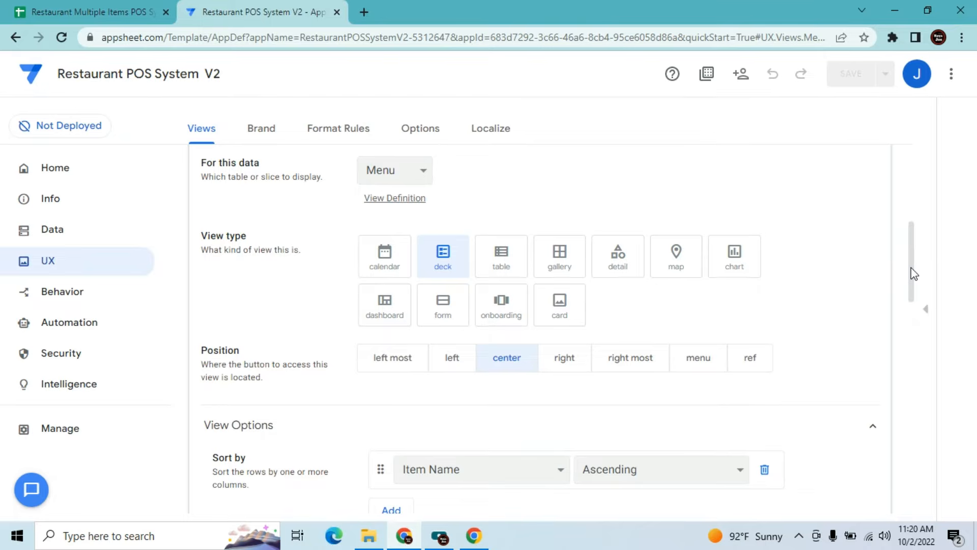
mouse_move(915, 274)
left_mouse_down()
mouse_move(914, 286)
mouse_move(914, 249)
mouse_move(912, 288)
left_mouse_up()
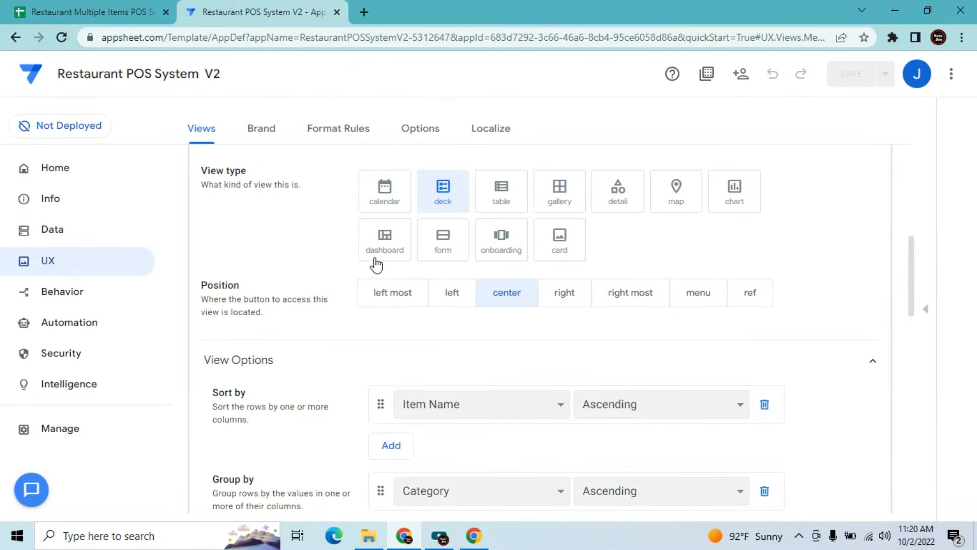
left_click(397, 300)
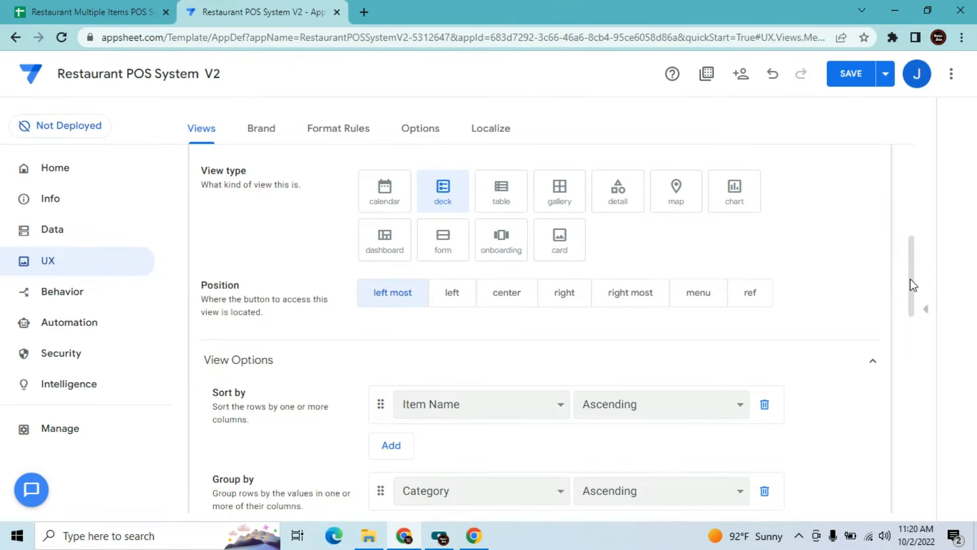
left_click_drag(914, 285, 912, 323)
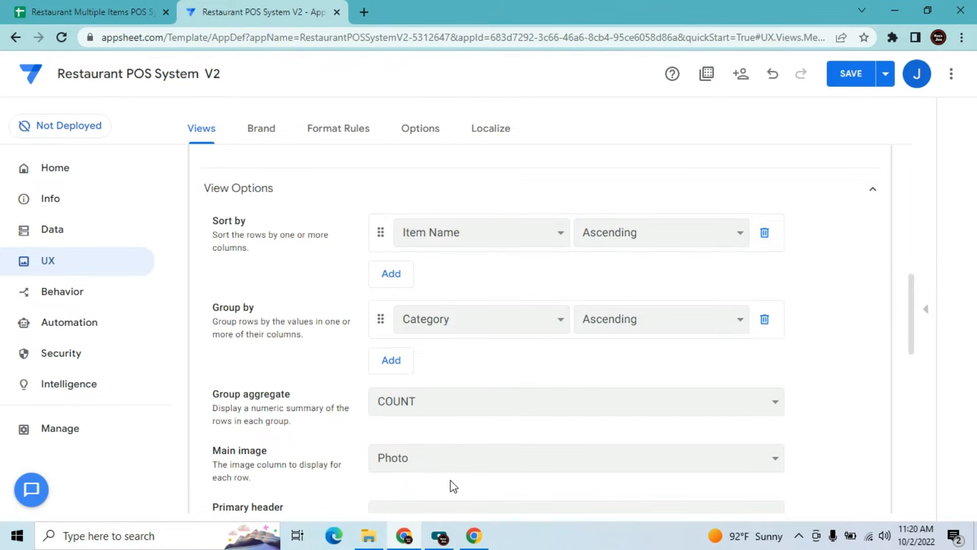
Set the Menu view's group aggregate to NONE and its primary header to Item Name
left_click(619, 402)
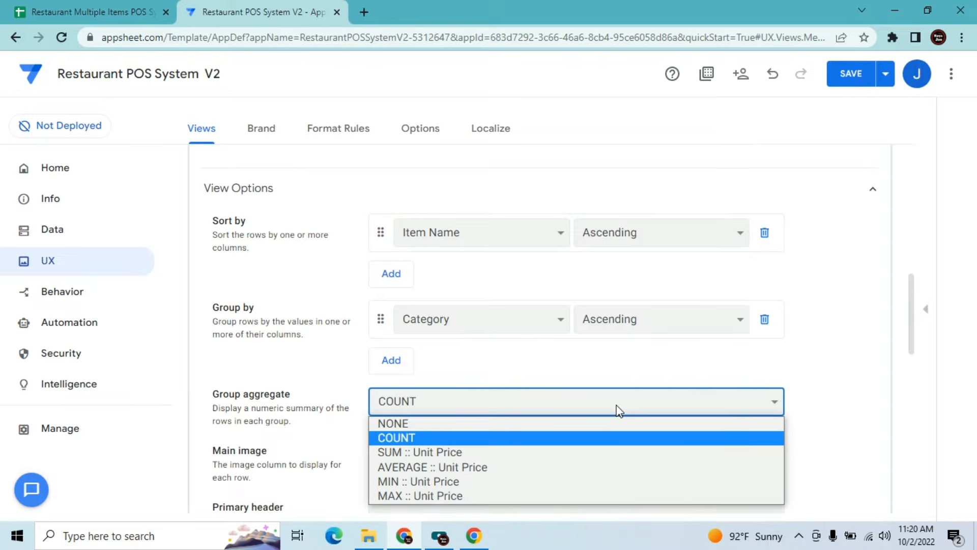
left_click(543, 424)
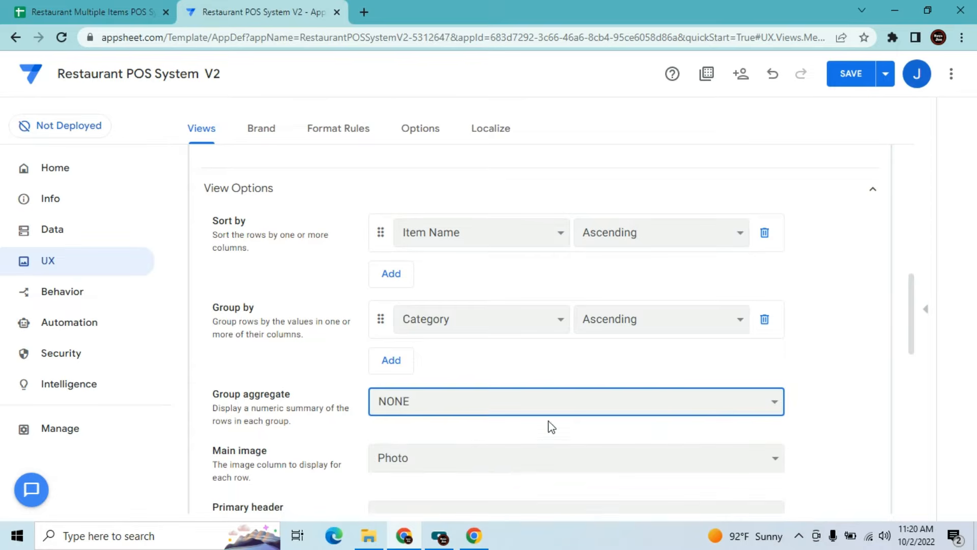
left_click_drag(914, 308, 903, 360)
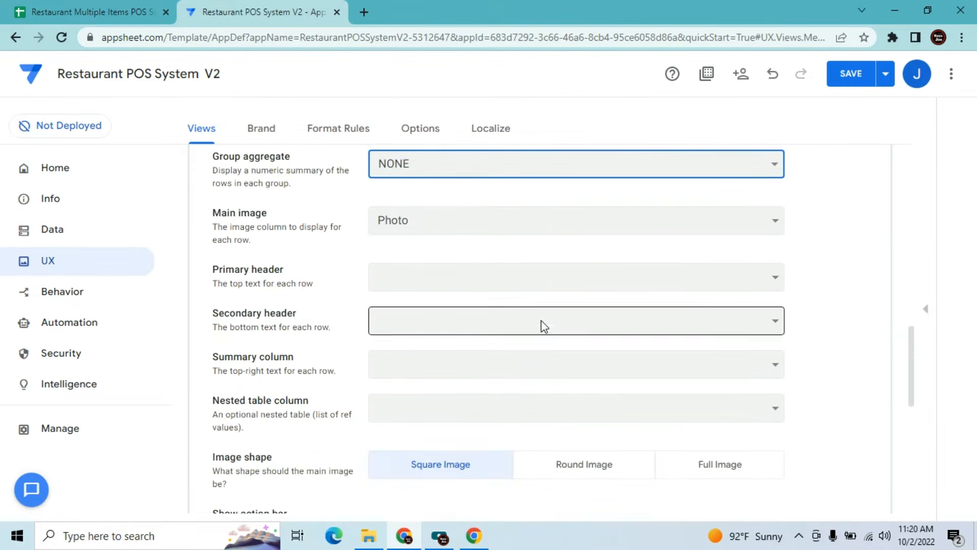
left_click(529, 285)
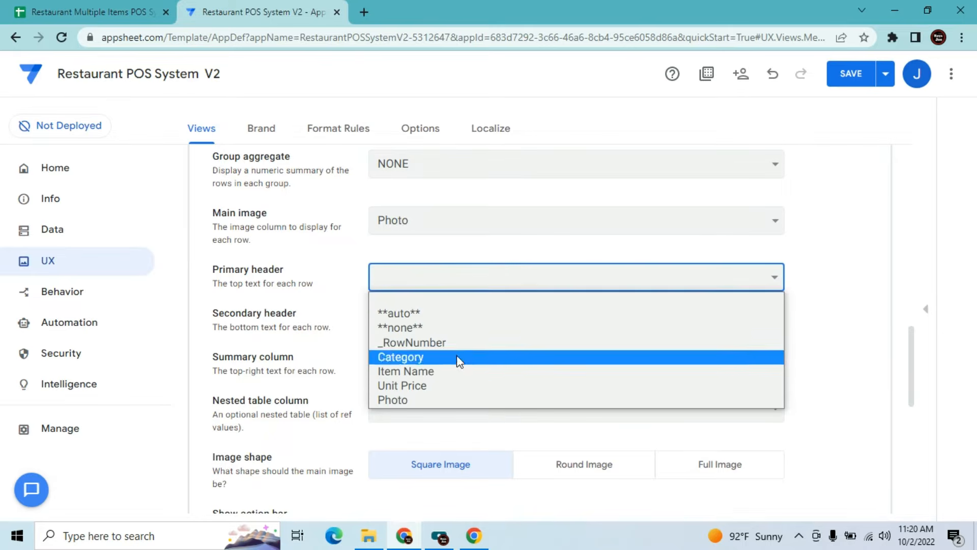
left_click(451, 369)
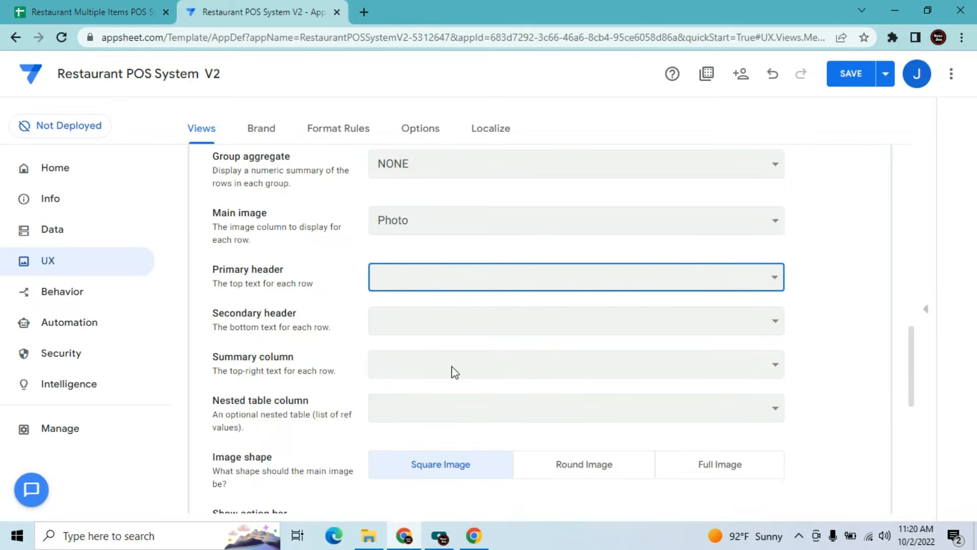
Set the Menu view's secondary header to Unit Price and turn off its action bar
left_click(411, 328)
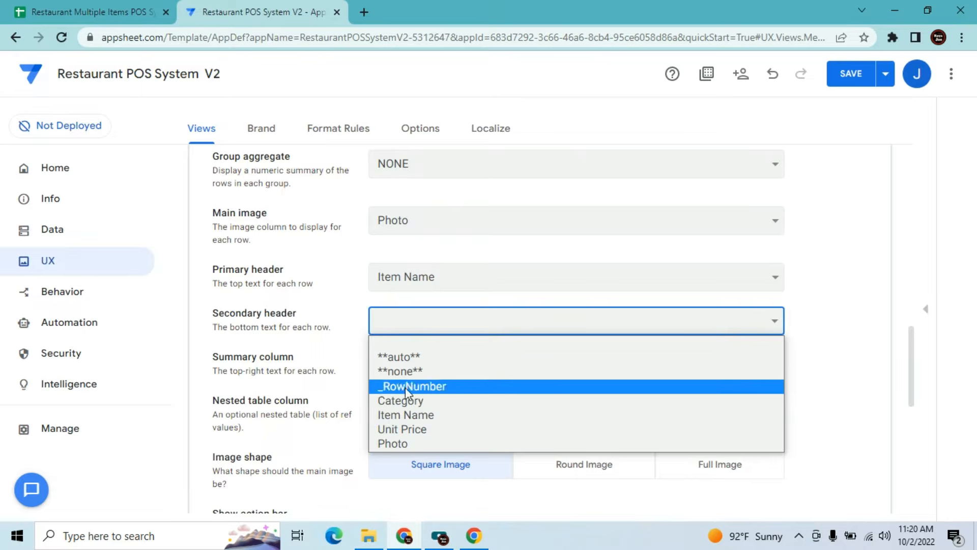
left_click(416, 433)
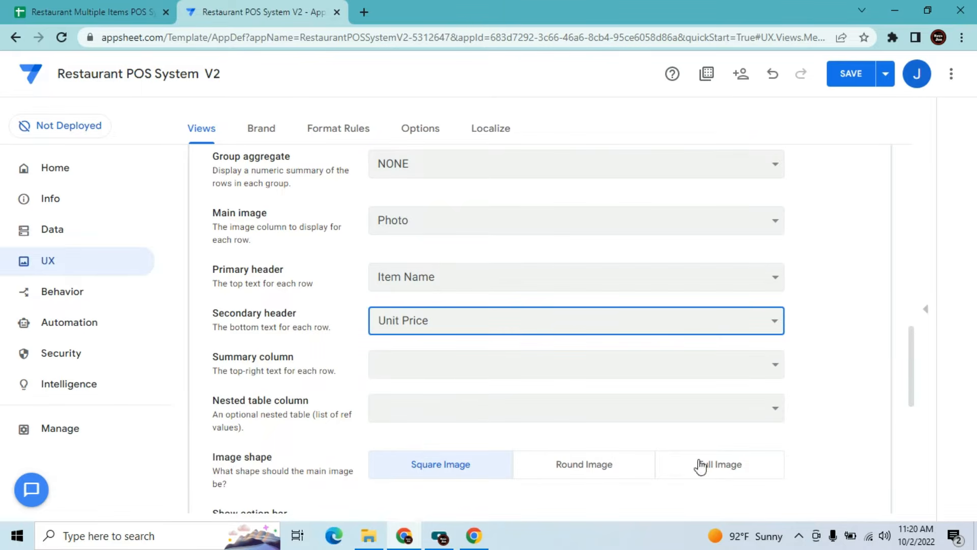
left_click_drag(911, 364, 911, 404)
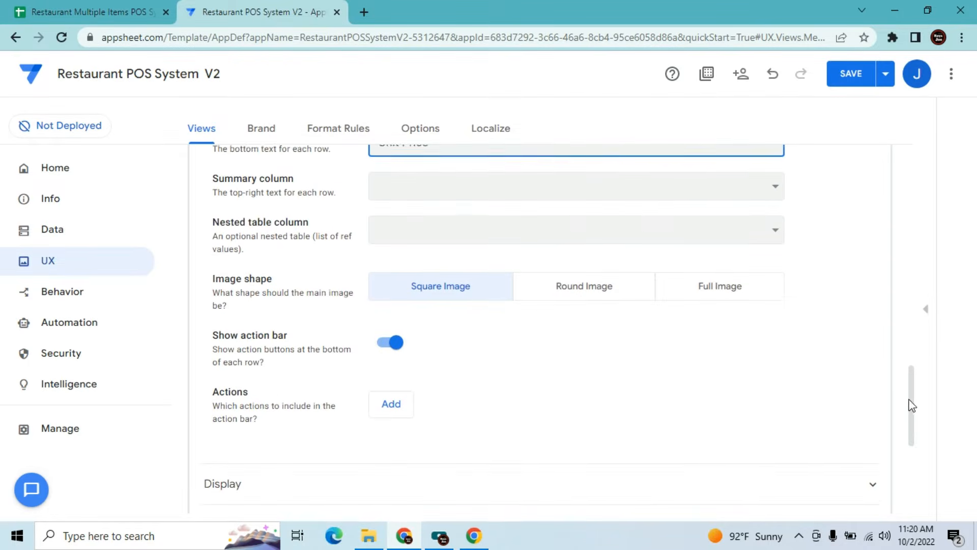
left_click(392, 343)
Search the Menu view's display icons for "menu" and choose the bold three-line icon
left_click_drag(914, 393, 910, 424)
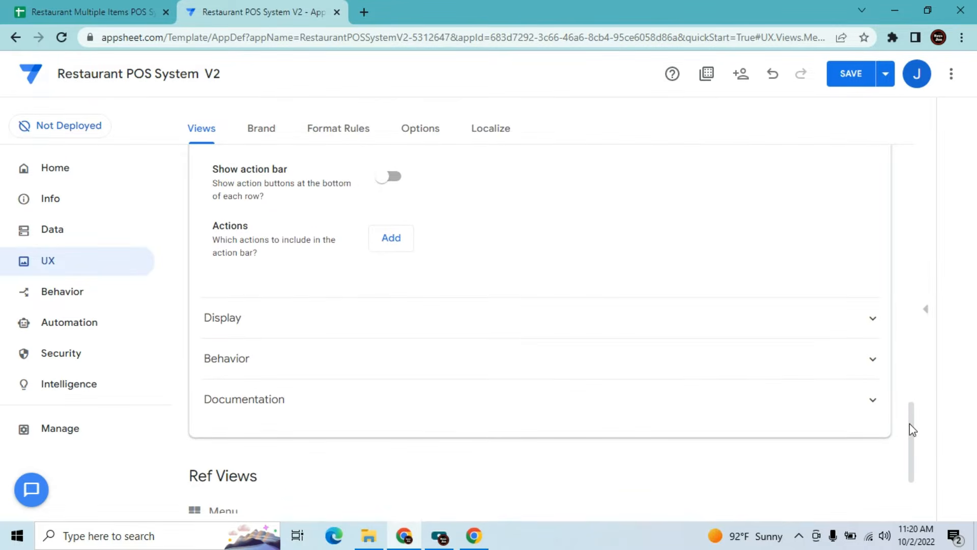
left_click(619, 324)
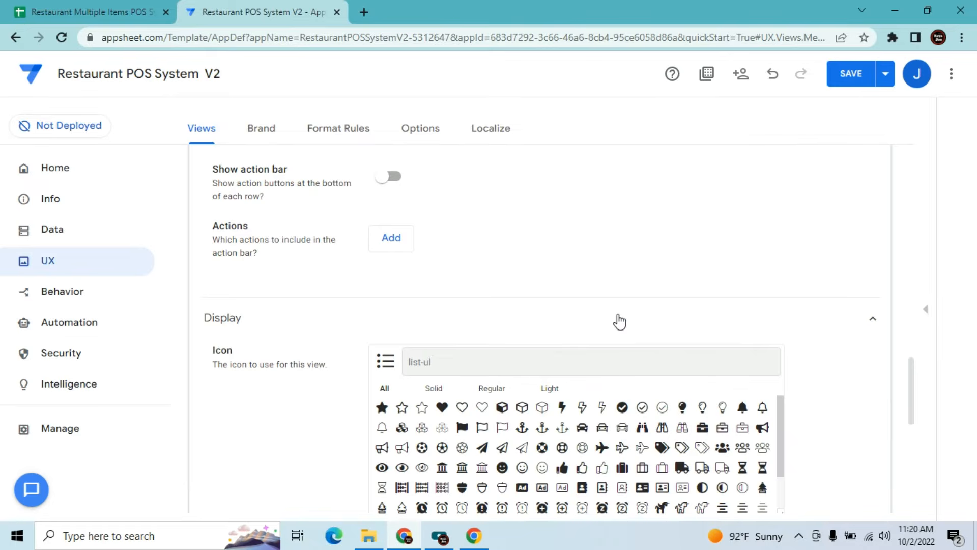
left_click(568, 367)
type("menu")
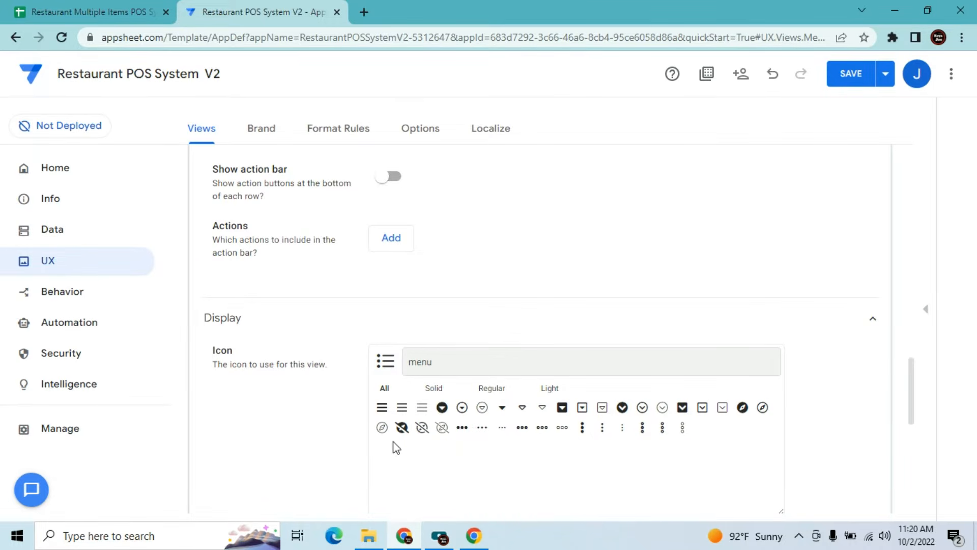
left_click(385, 415)
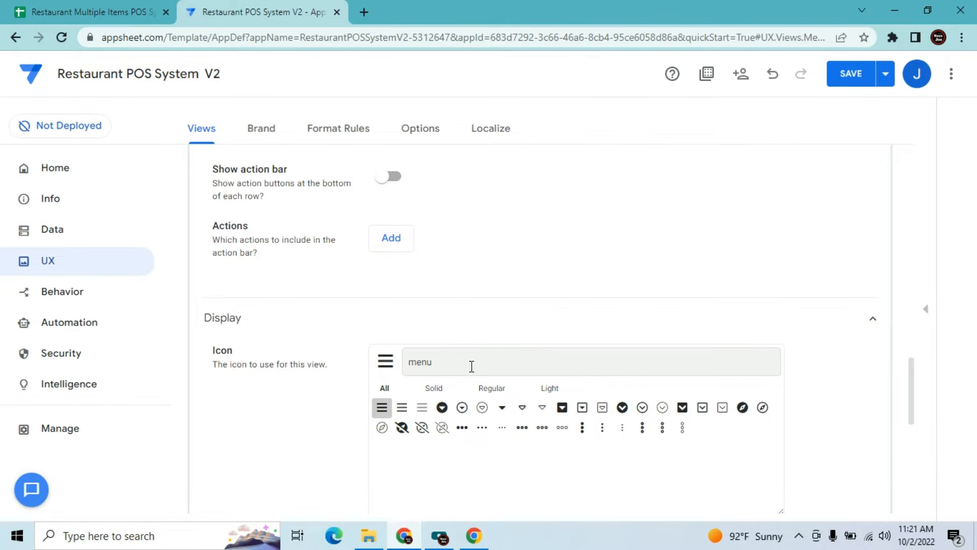
Search the view icons for "book", choose the outlined closed book for the Menu view, and save the app
key("BackSpace")
key("BackSpace")
type("book")
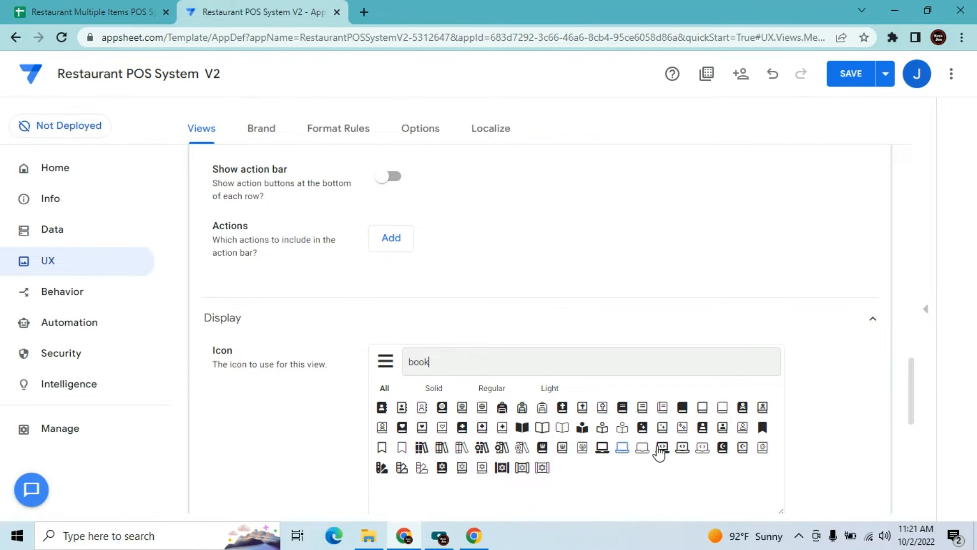
left_click(682, 408)
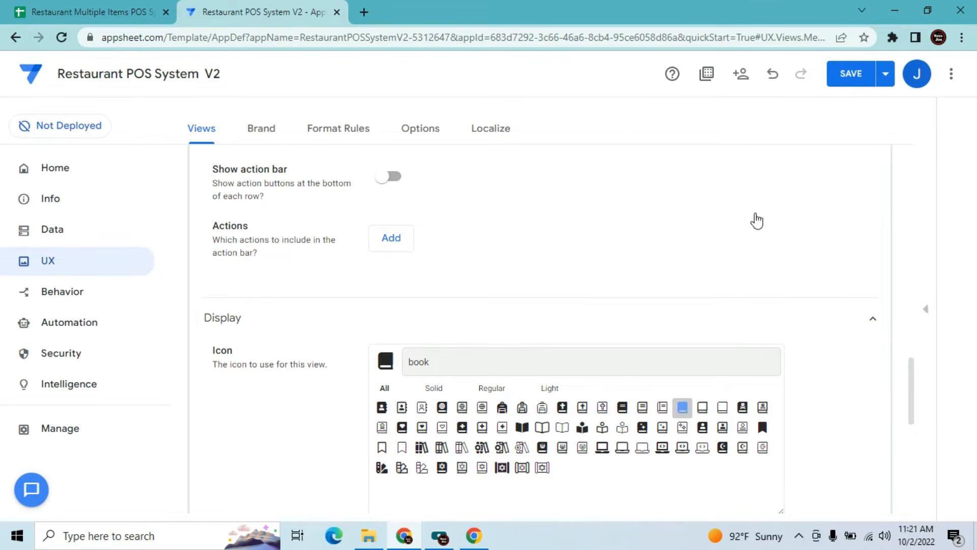
left_click(706, 409)
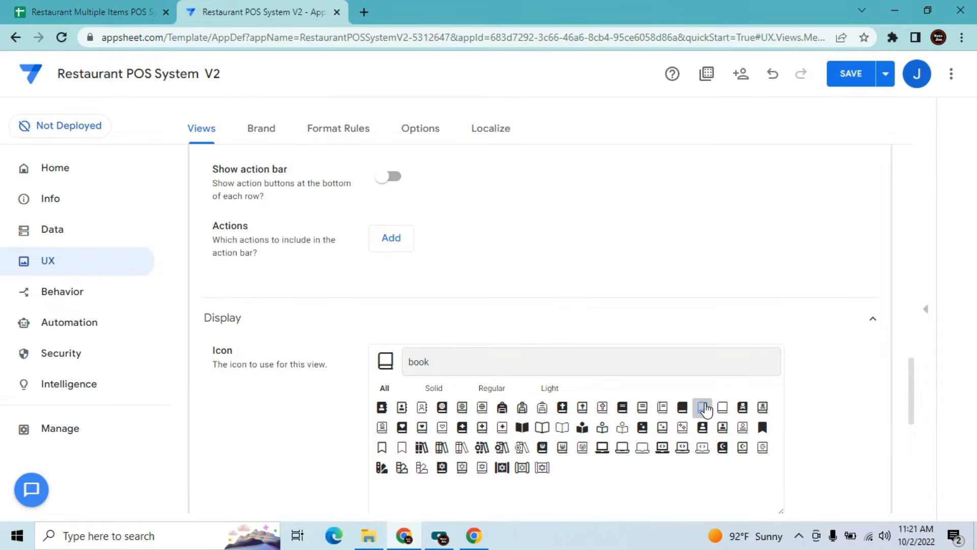
left_click(849, 77)
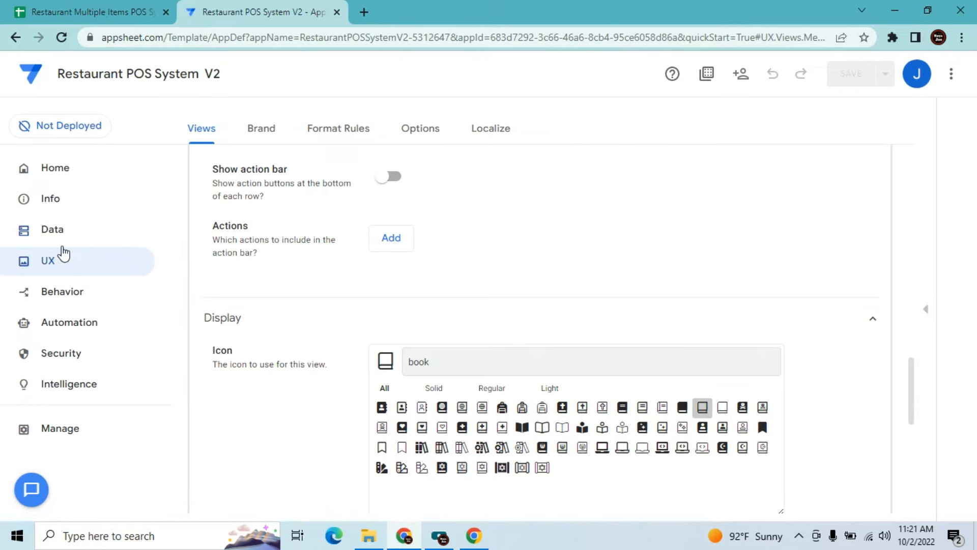
Compare the light and dark themes in the UX brand settings and set the app's theme to dark
left_click(261, 128)
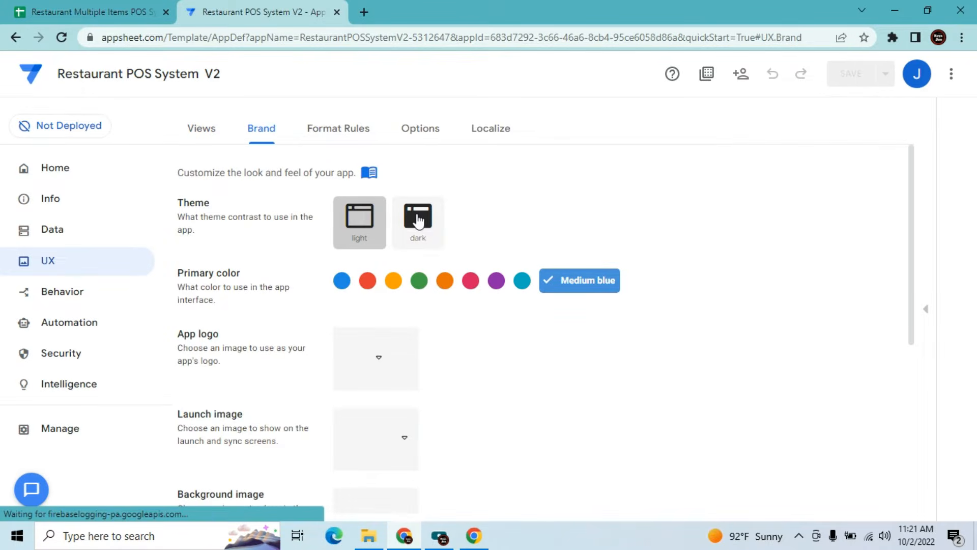
left_click(418, 221)
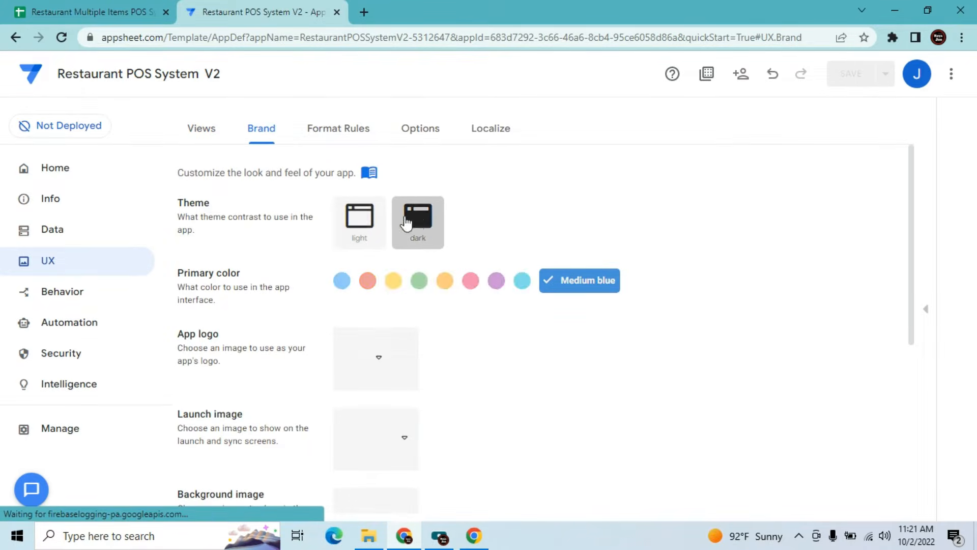
left_click(356, 219)
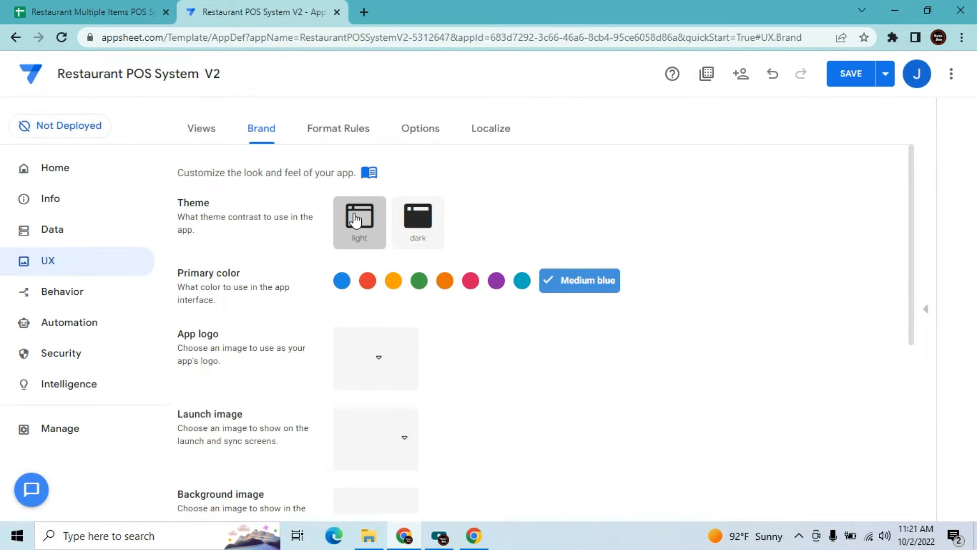
left_click(422, 224)
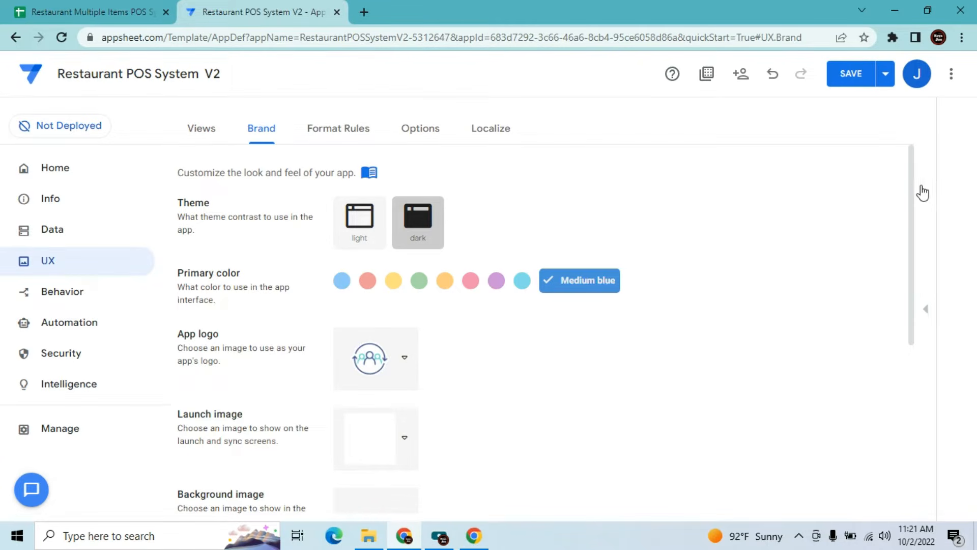
Set the app's primary color to the custom red #d20a2b
left_click(562, 285)
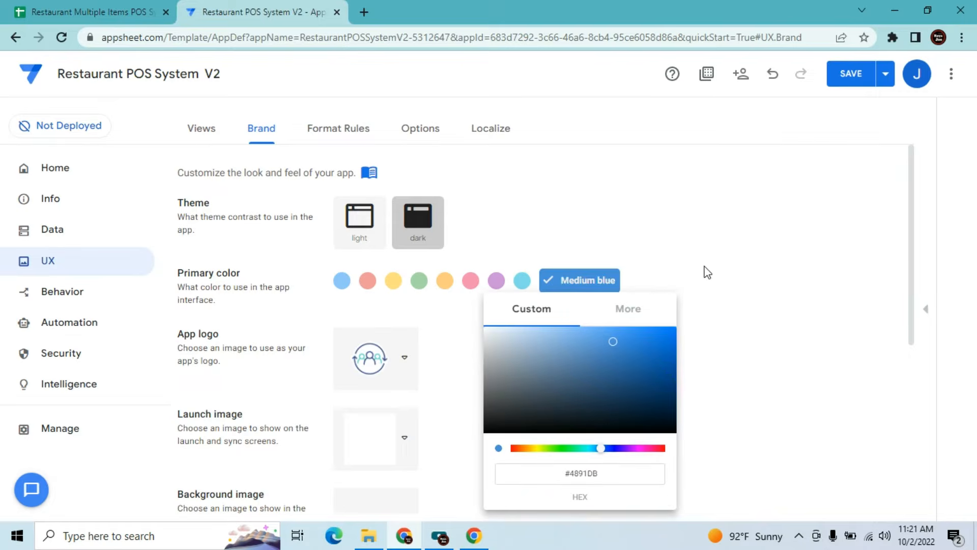
left_click(649, 449)
left_click(652, 448)
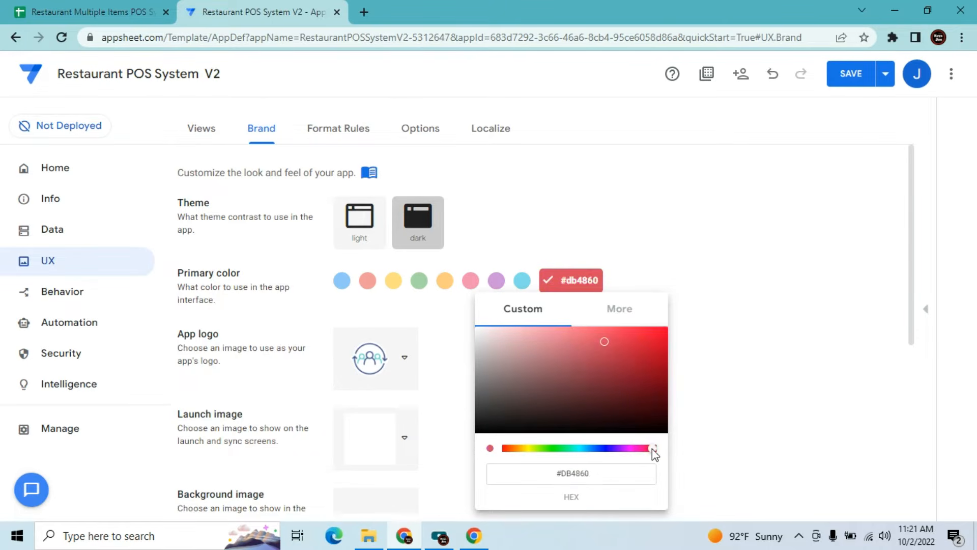
left_click(650, 360)
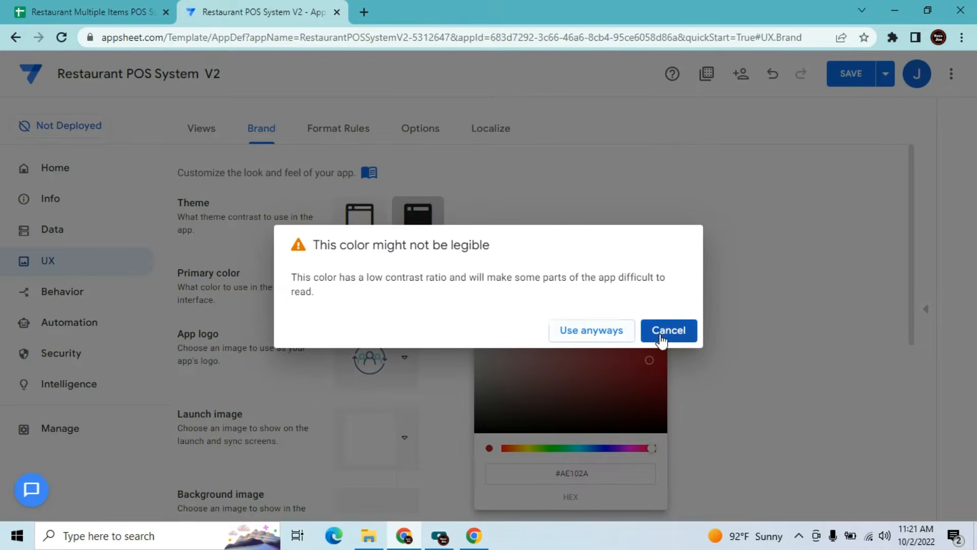
left_click(660, 336)
left_click(659, 335)
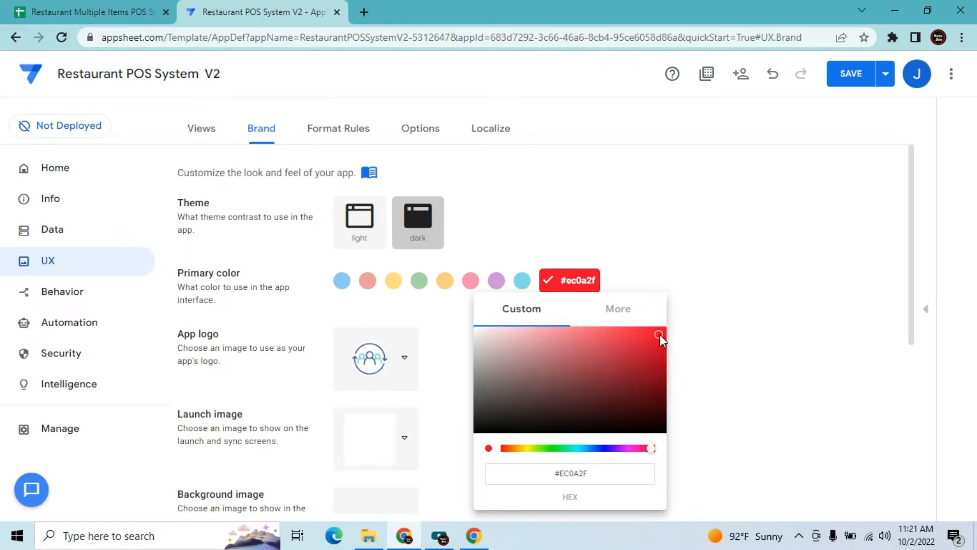
left_click(658, 346)
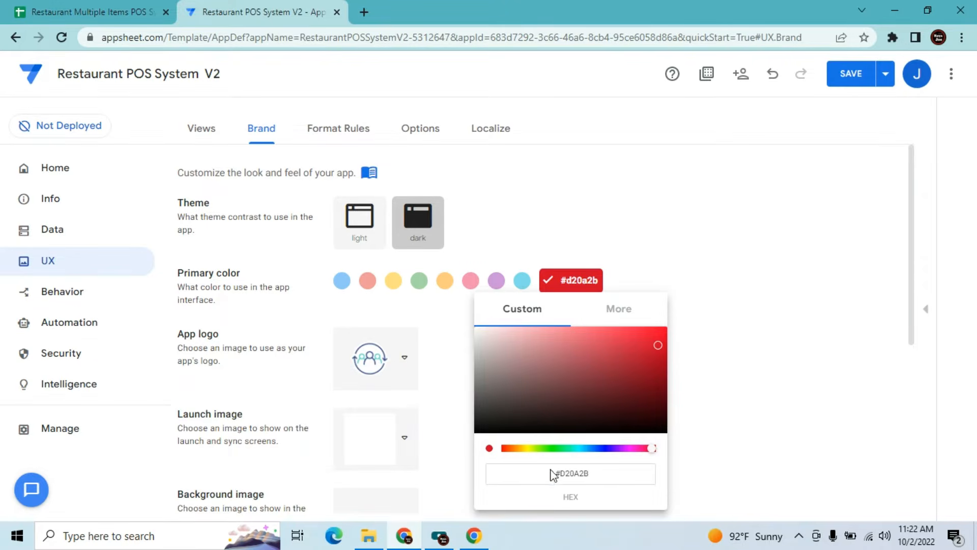
left_click(633, 252)
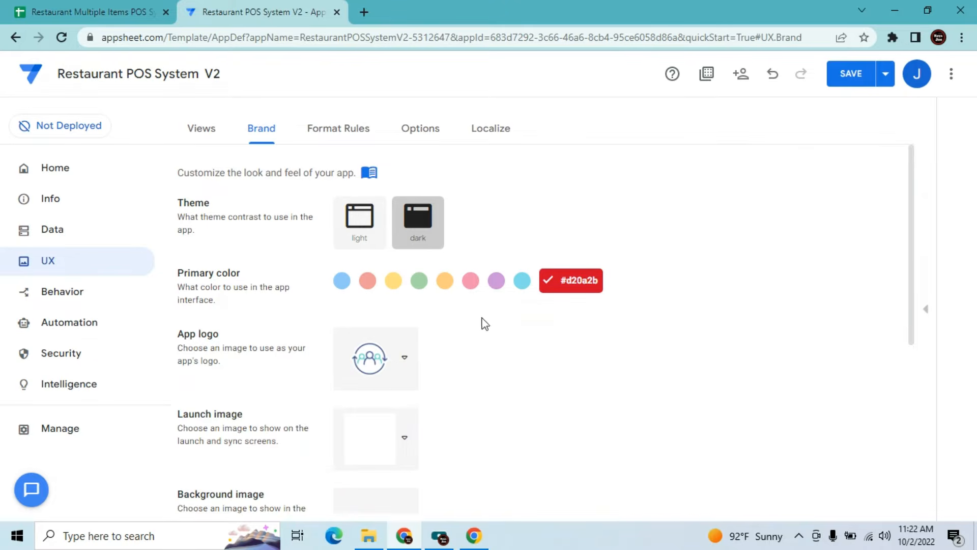
Set the app's primary color to the preset light blue and open the image choices for the app logo
left_click(342, 281)
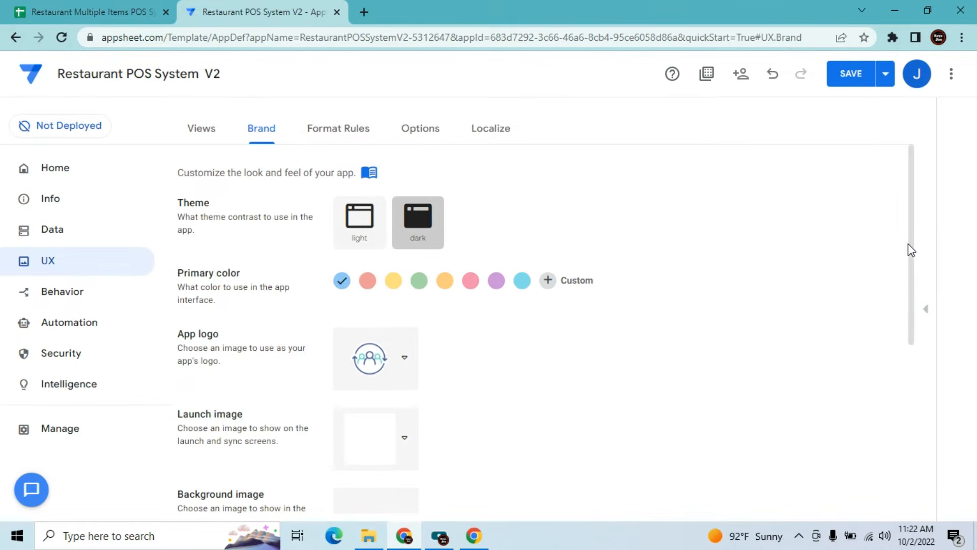
triple_click(907, 275)
left_click(813, 288)
left_click_drag(913, 268, 906, 325)
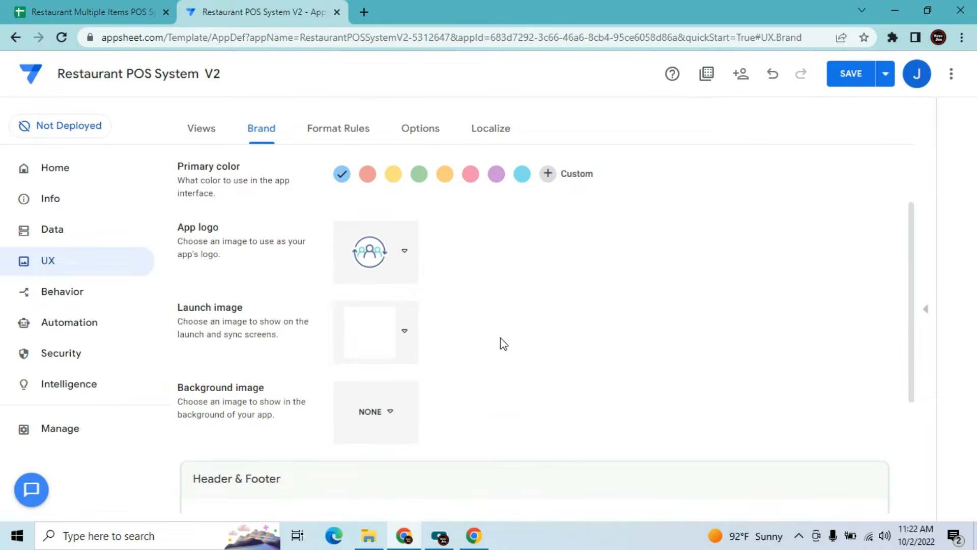
left_click(405, 252)
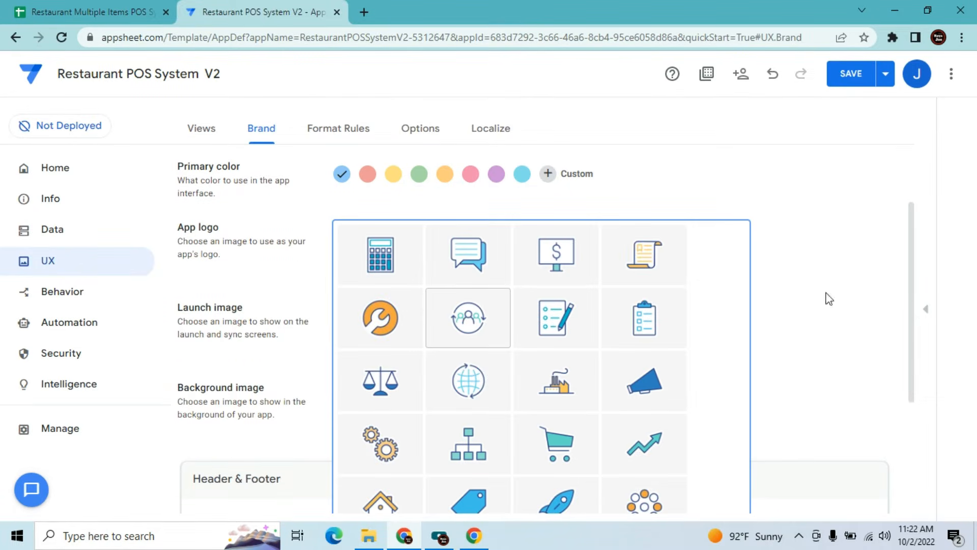
left_click(913, 278)
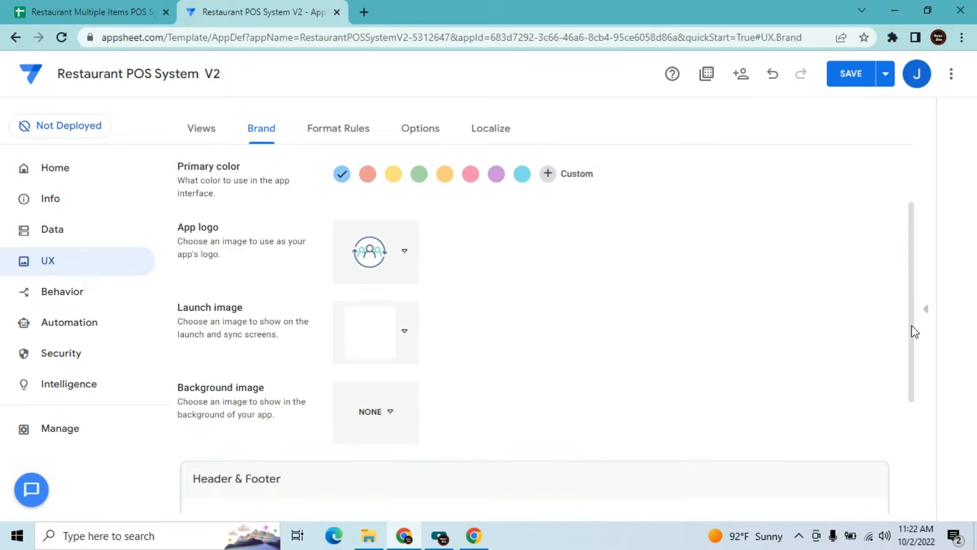
left_click(402, 276)
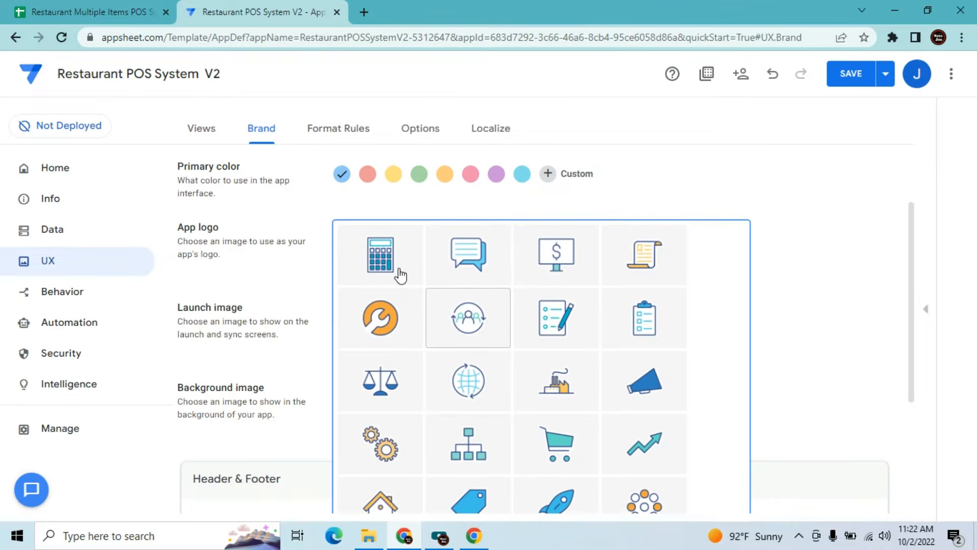
Search Google for "restaurant logo" in a new browser tab
left_click(365, 6)
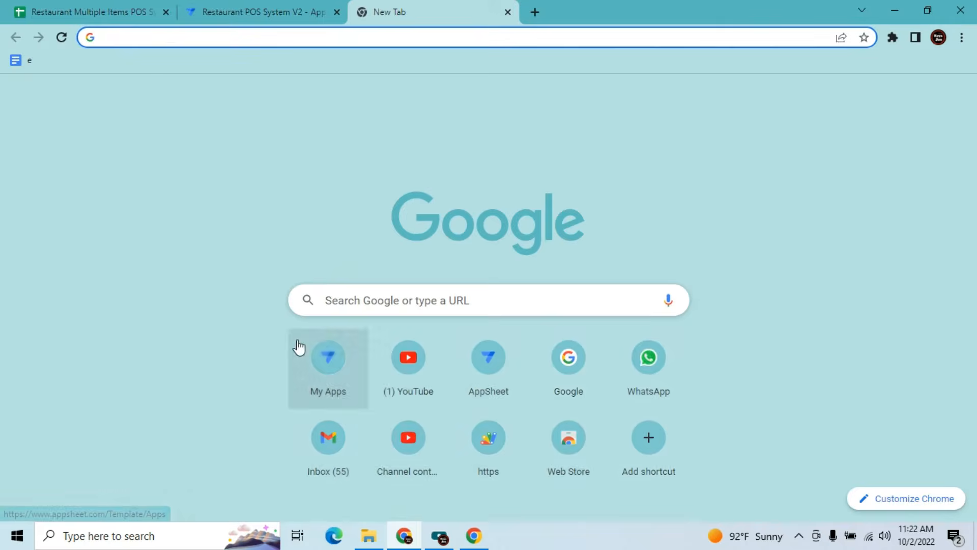
left_click(340, 295)
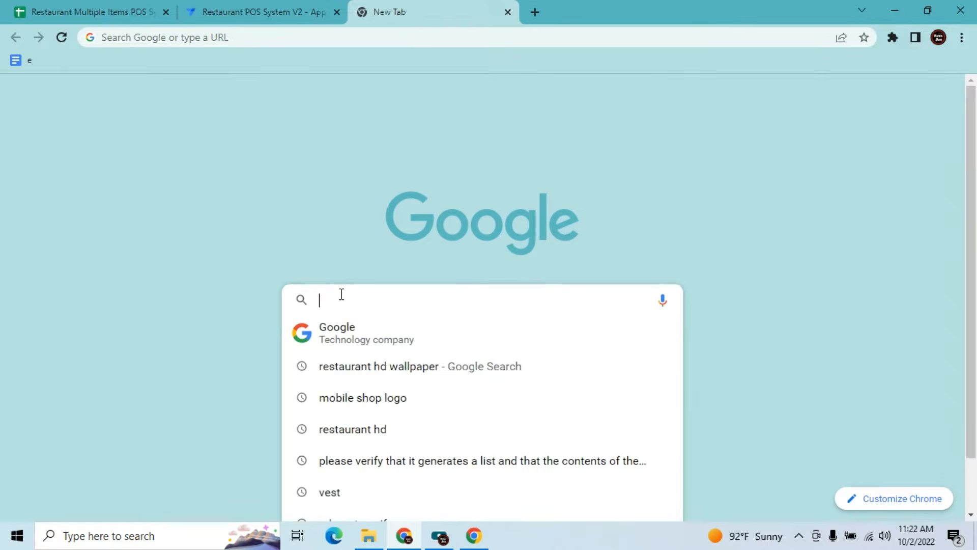
type("restaurant l")
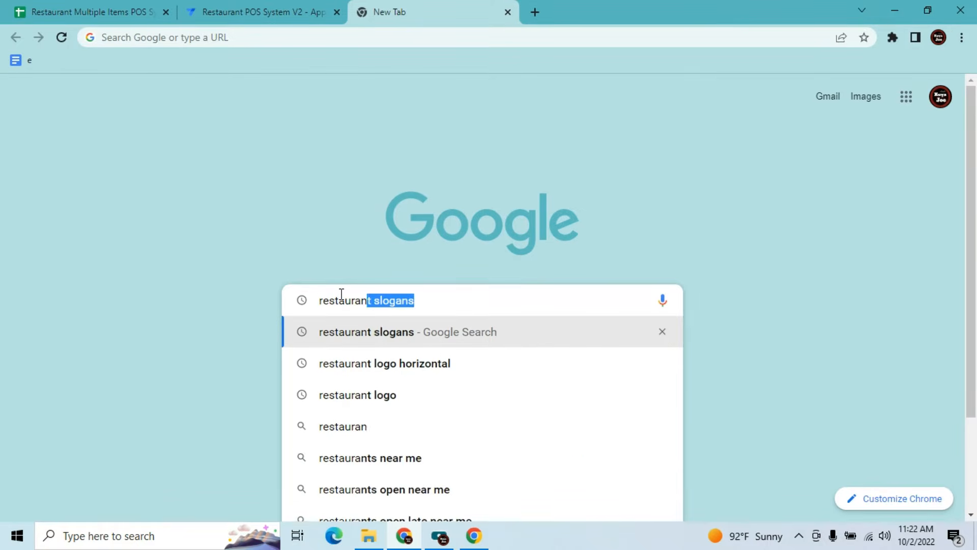
type("ogo")
key("Return")
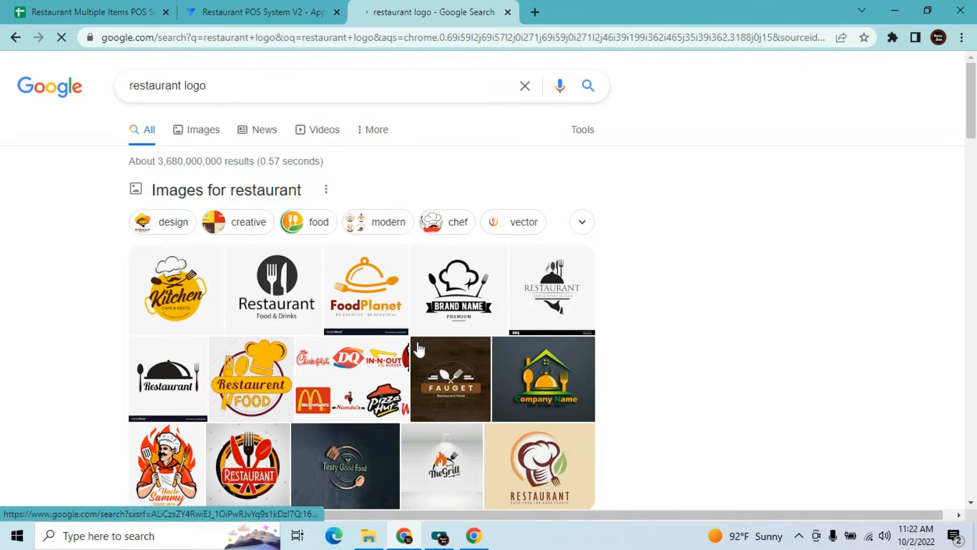
Browse the restaurant logo image results and copy the image address of the Similar PNG plate, fork and spoon outline
left_click(199, 135)
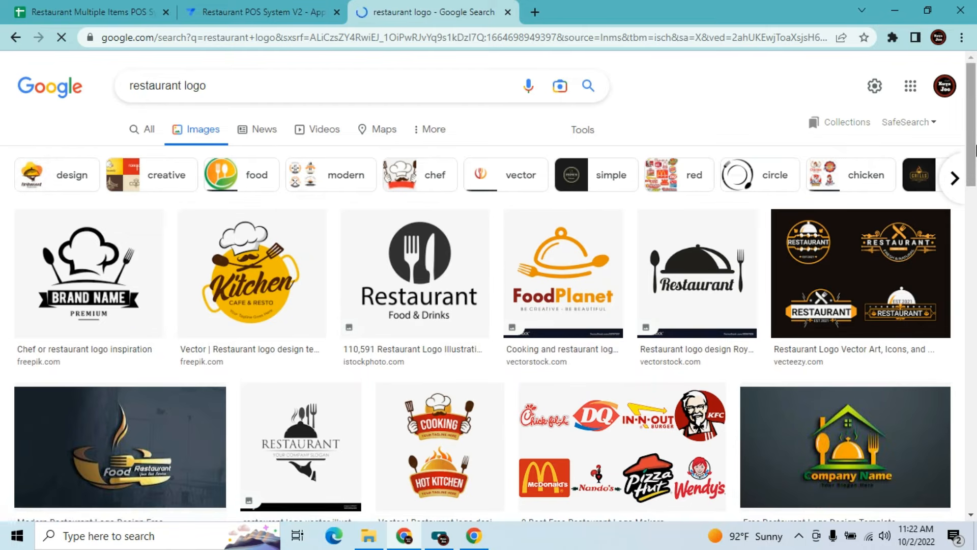
left_click_drag(975, 145, 969, 377)
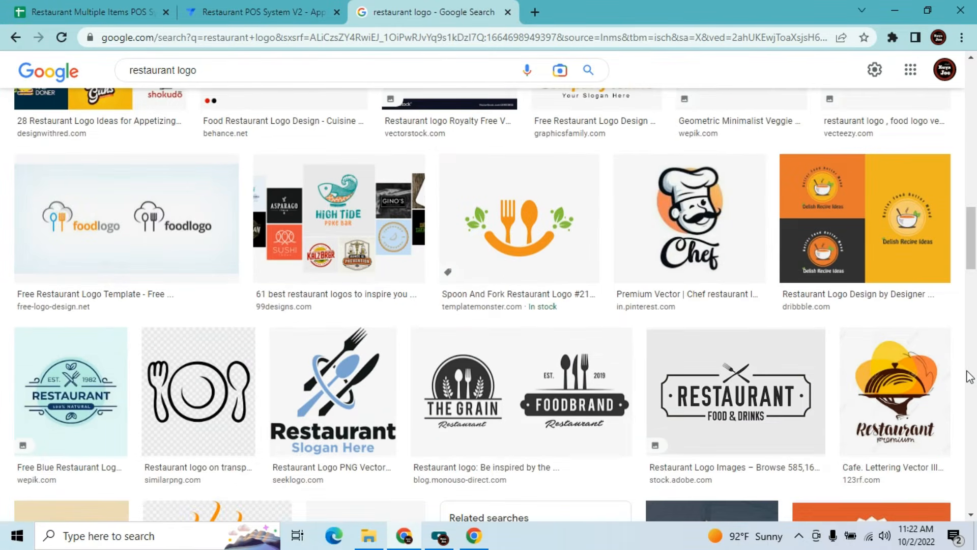
left_click(224, 392)
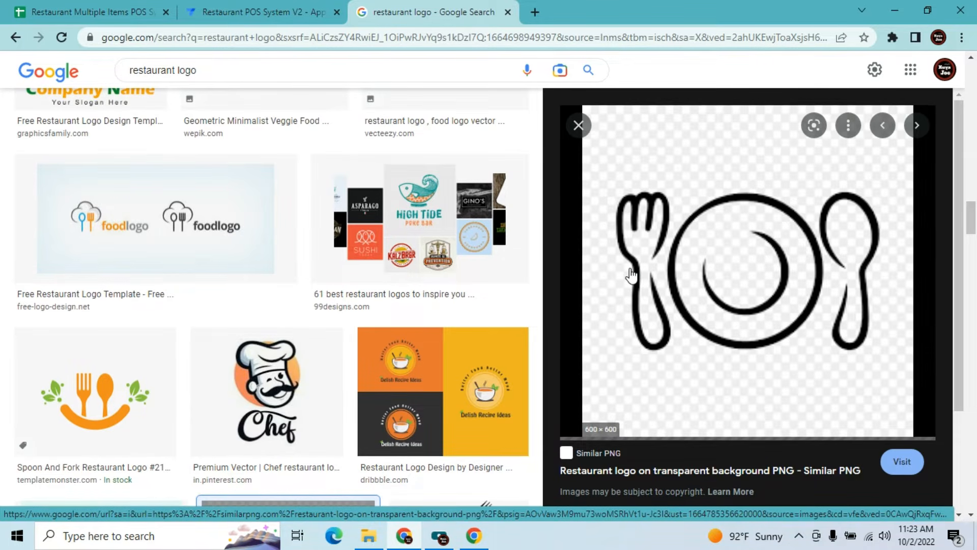
right_click(731, 238)
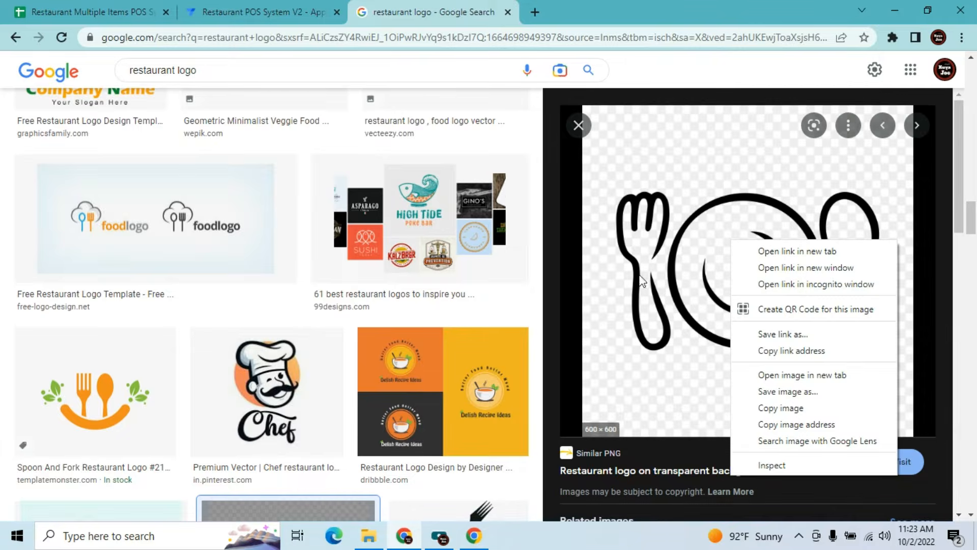
left_click(773, 426)
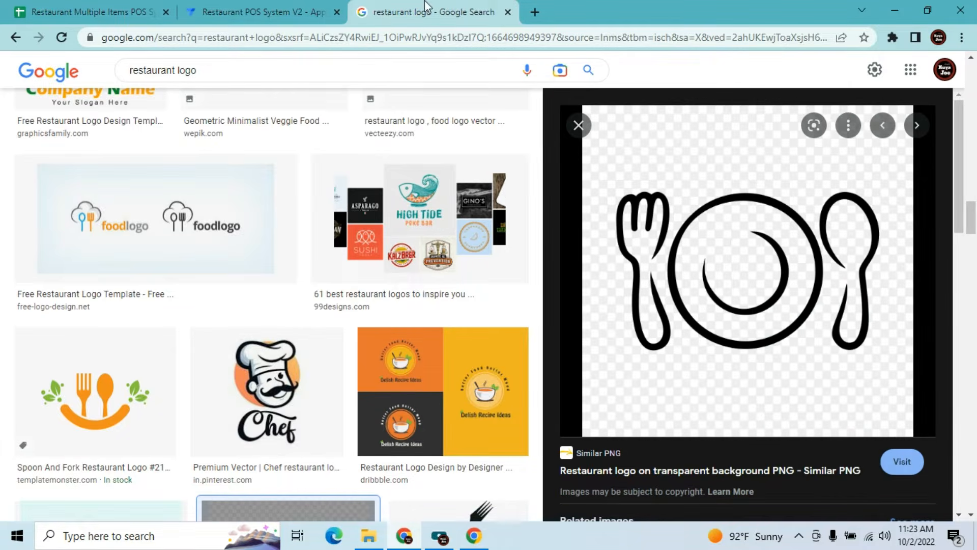
Set the AppSheet app logo to a custom image using the copied address of the plate, fork and spoon picture
left_click(253, 12)
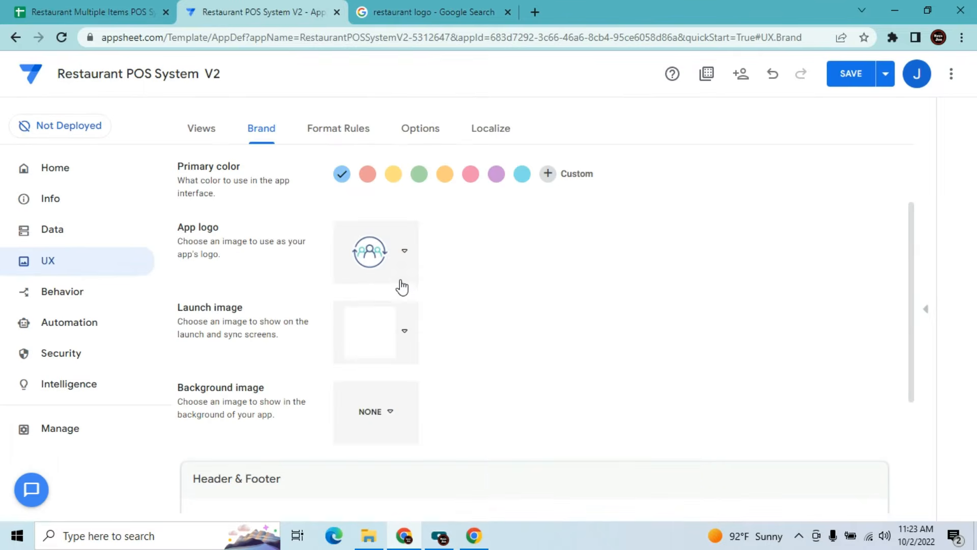
left_click(405, 246)
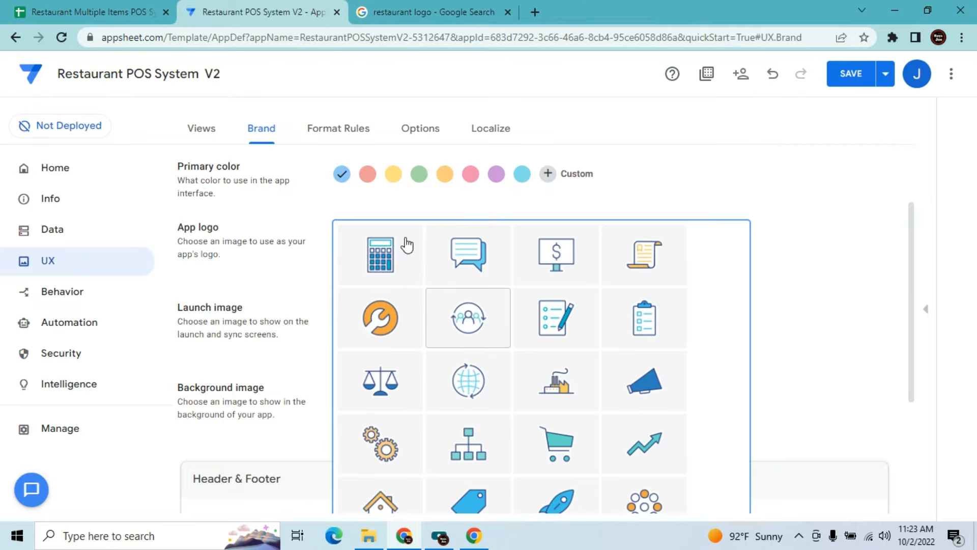
left_click(915, 245)
left_click_drag(912, 234, 909, 279)
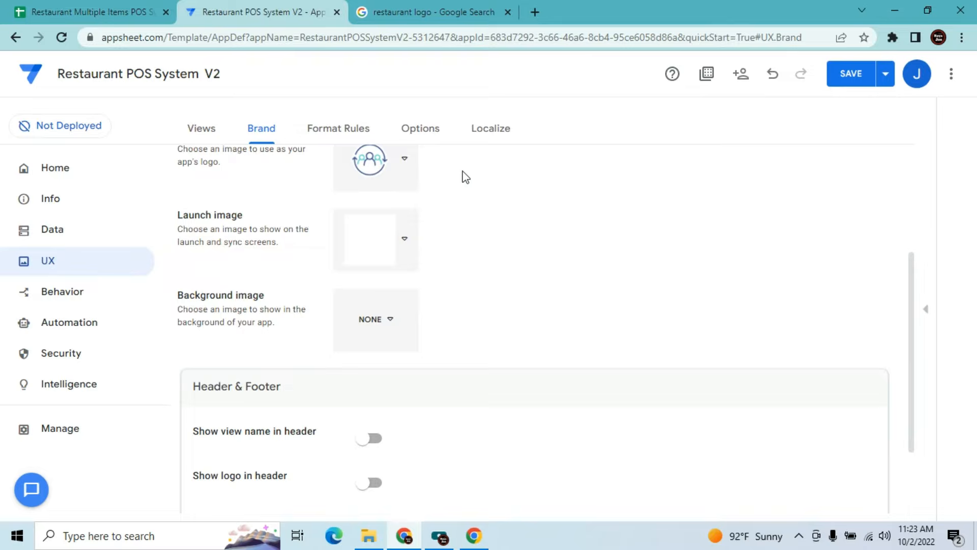
left_click(407, 164)
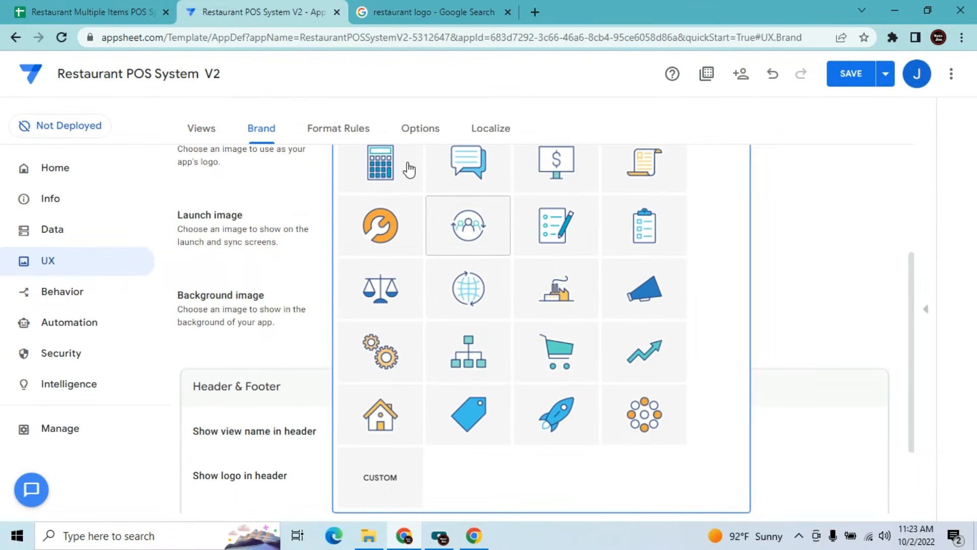
left_click(385, 478)
left_click(476, 150)
key("ctrl+a")
key("BackSpace")
key("ctrl+v")
left_click(483, 315)
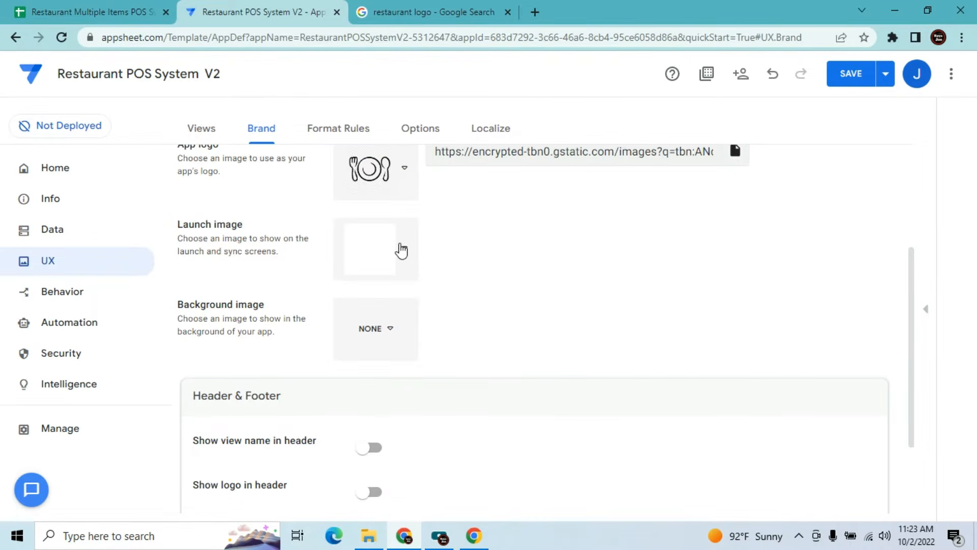
Search Google Images for "restaurant hd wallpaper" to find a launch image
left_click(399, 246)
left_click(389, 10)
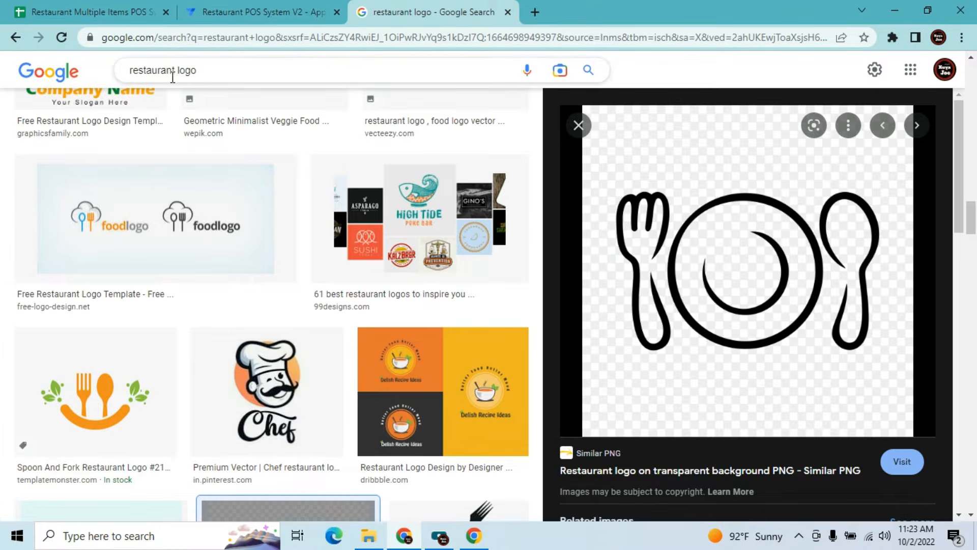
left_click(209, 71)
type("hd")
key("Return")
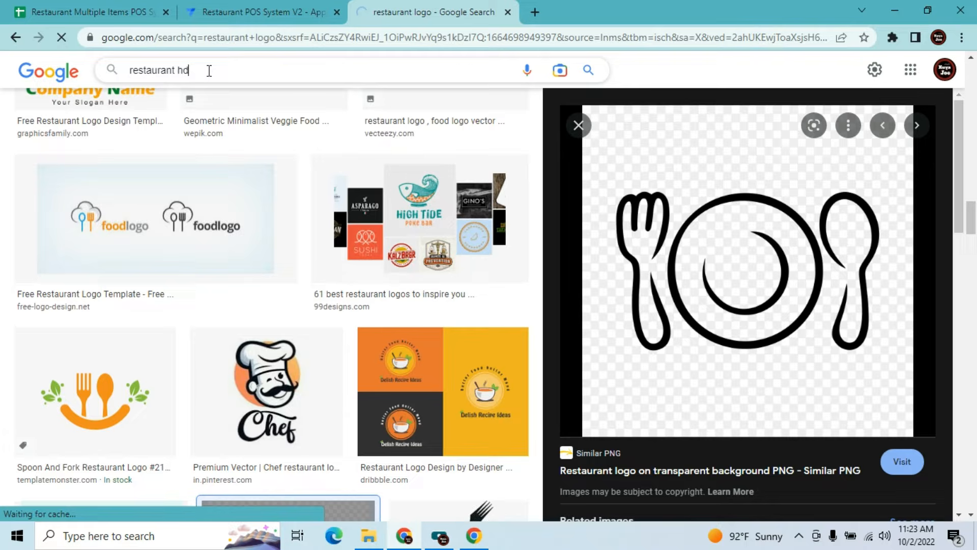
left_click(208, 70)
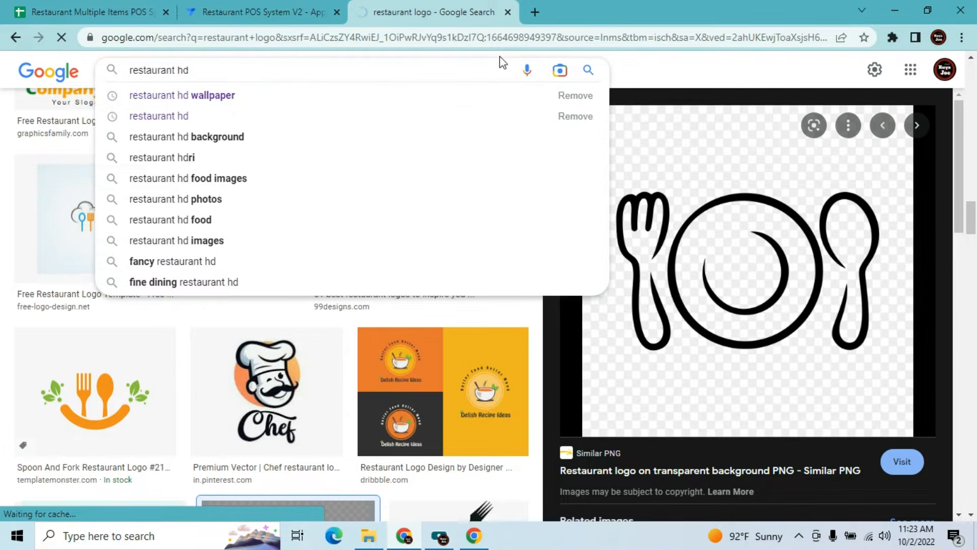
left_click(383, 97)
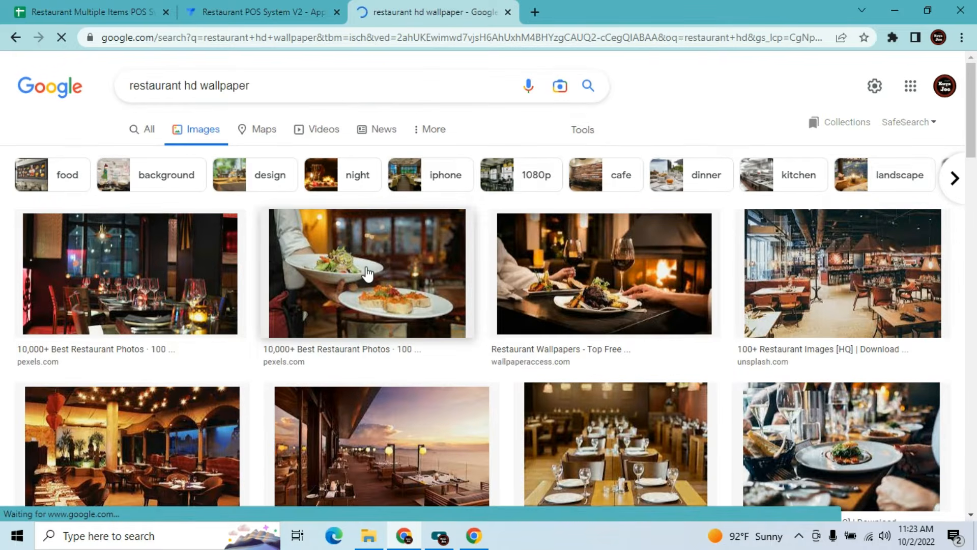
Copy the image address of the WallpaperAccess restaurant terrace by the sea at sunset
left_click(402, 461)
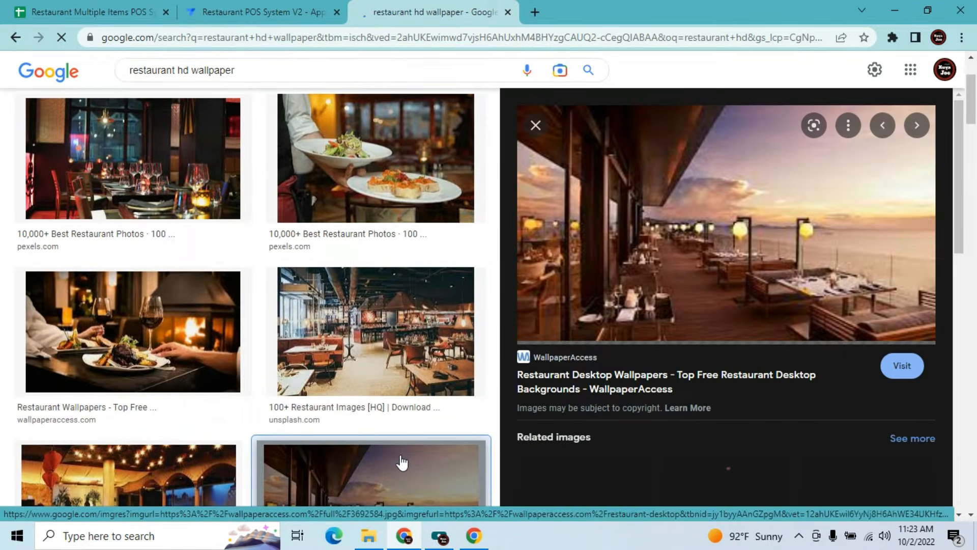
right_click(721, 221)
left_click(743, 398)
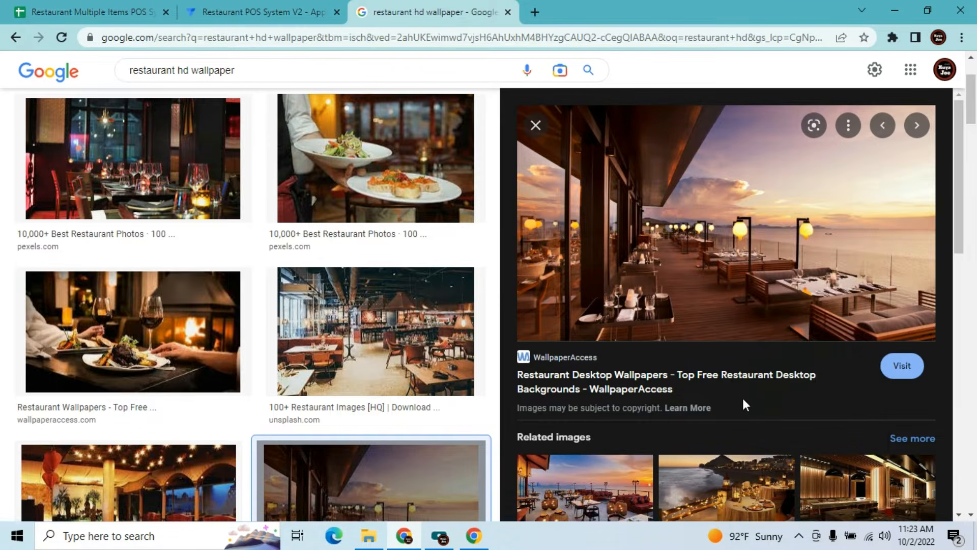
left_click(265, 11)
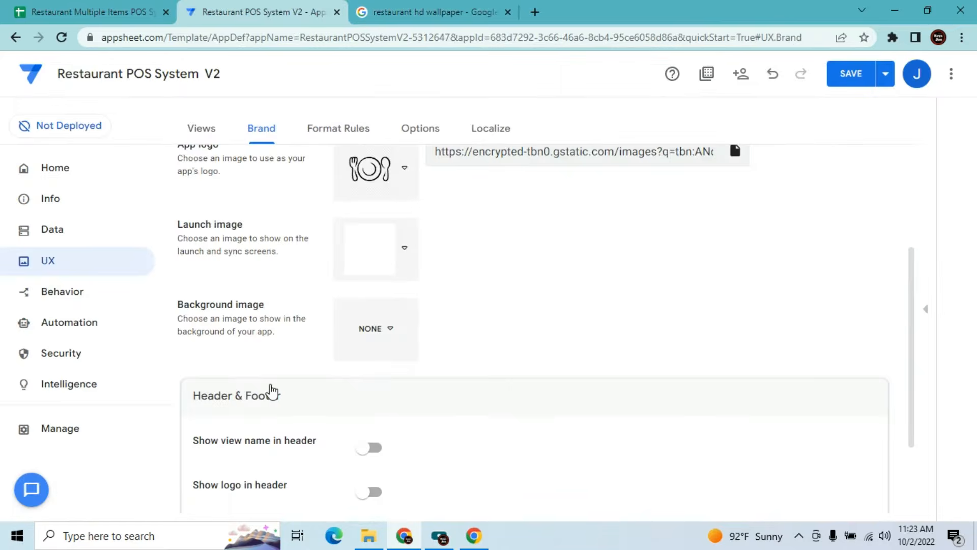
left_click(399, 253)
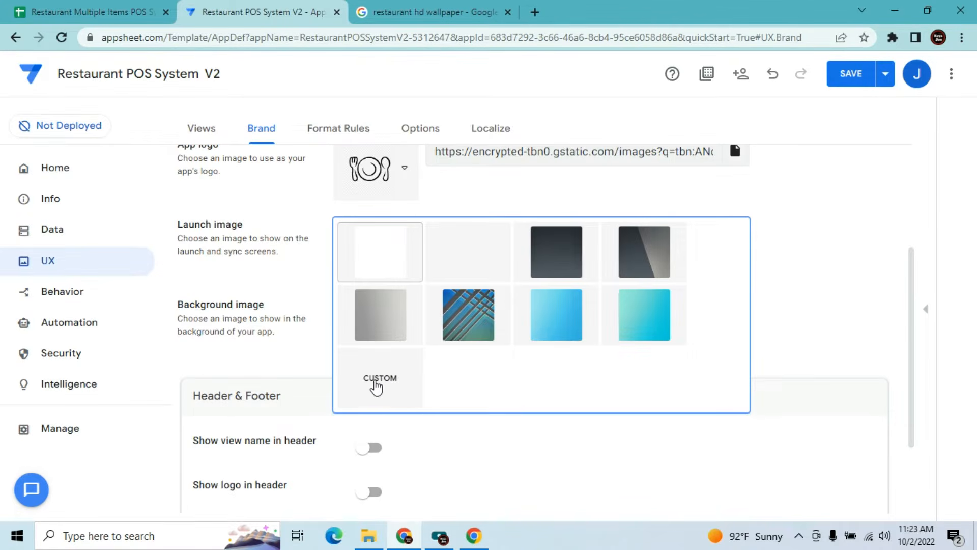
left_click(376, 369)
left_click(481, 231)
key("ctrl+a")
key("ctrl+v")
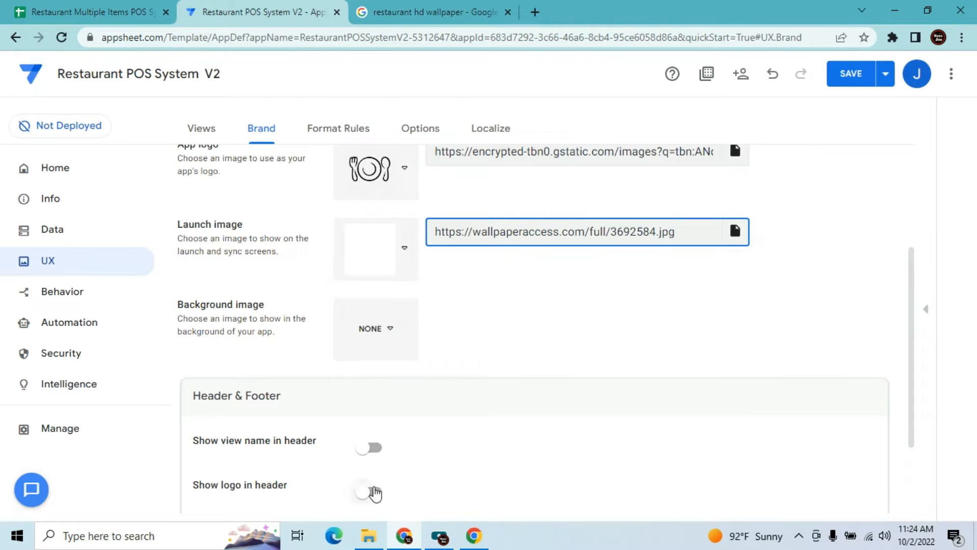
Show the logo and view name in the header with the Accented Footer style, and save the app
left_click(375, 493)
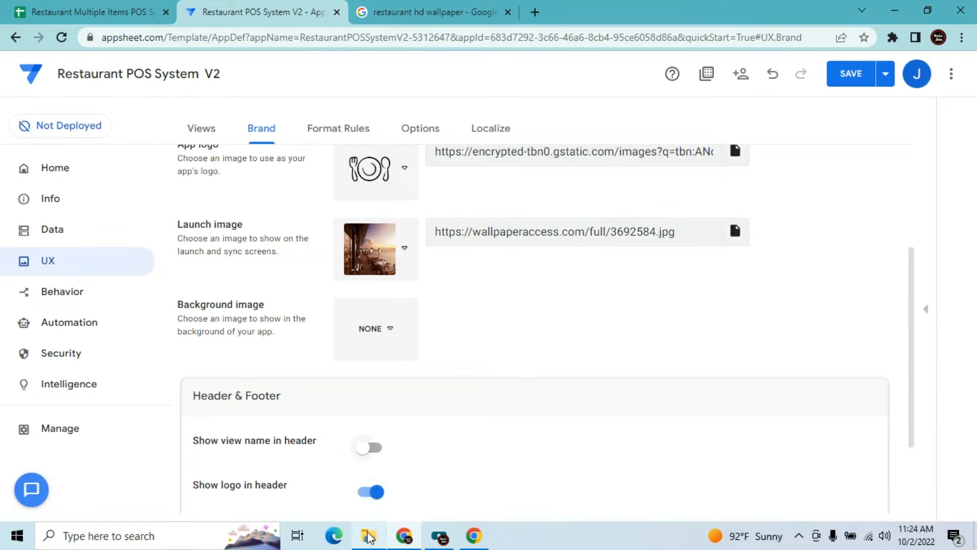
left_click(373, 447)
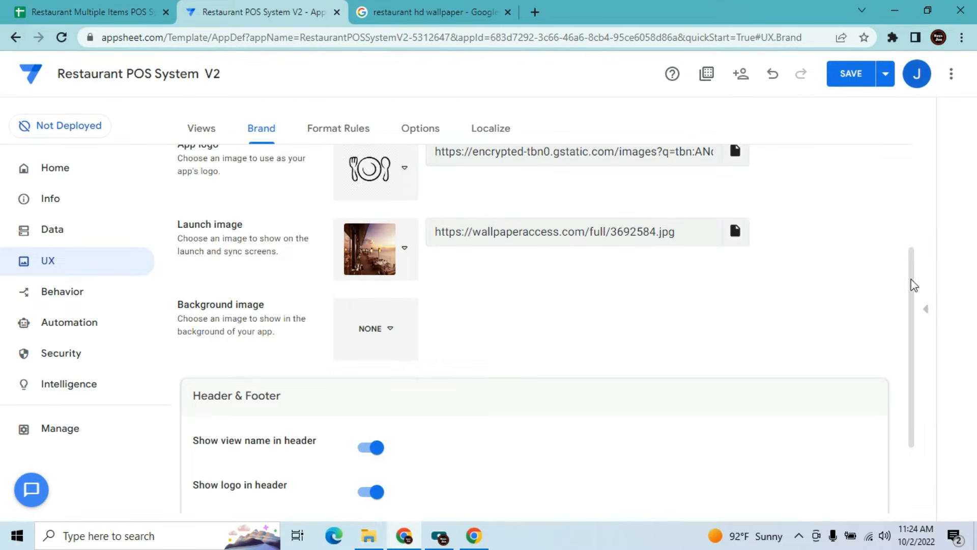
scroll(914, 286, "down", 3)
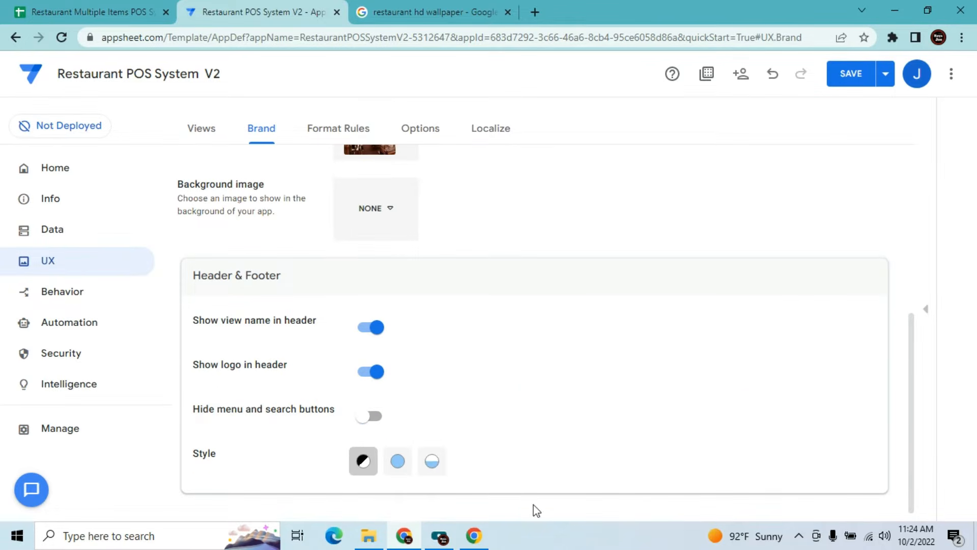
left_click(429, 468)
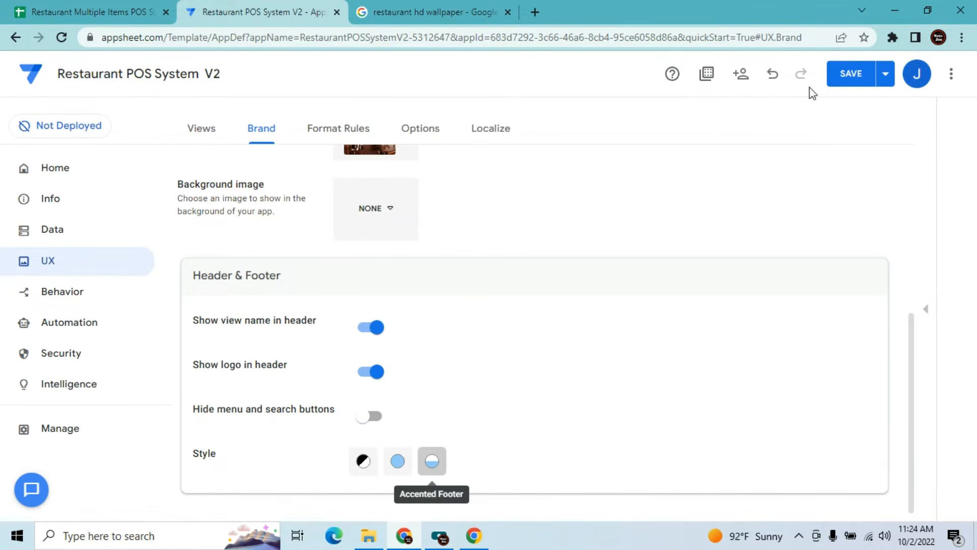
left_click(853, 75)
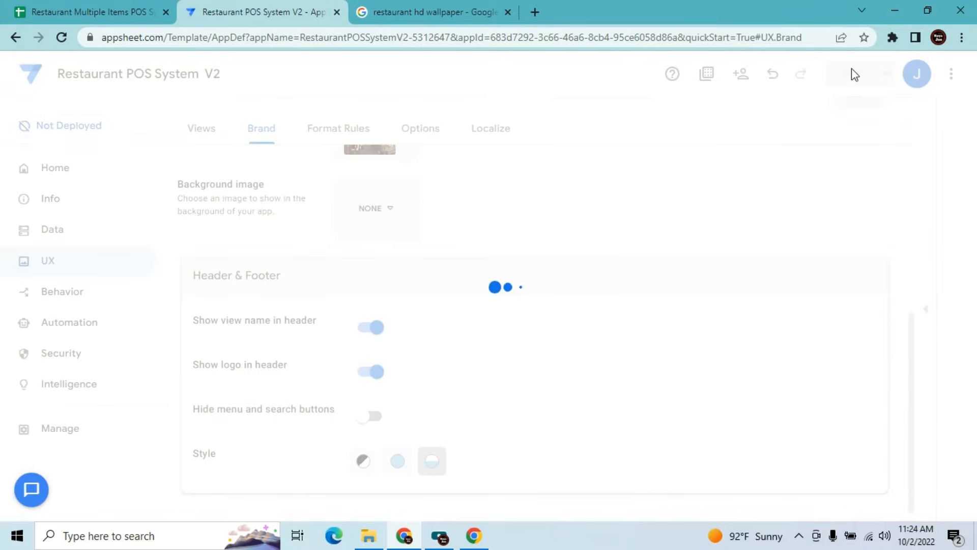
left_click(507, 12)
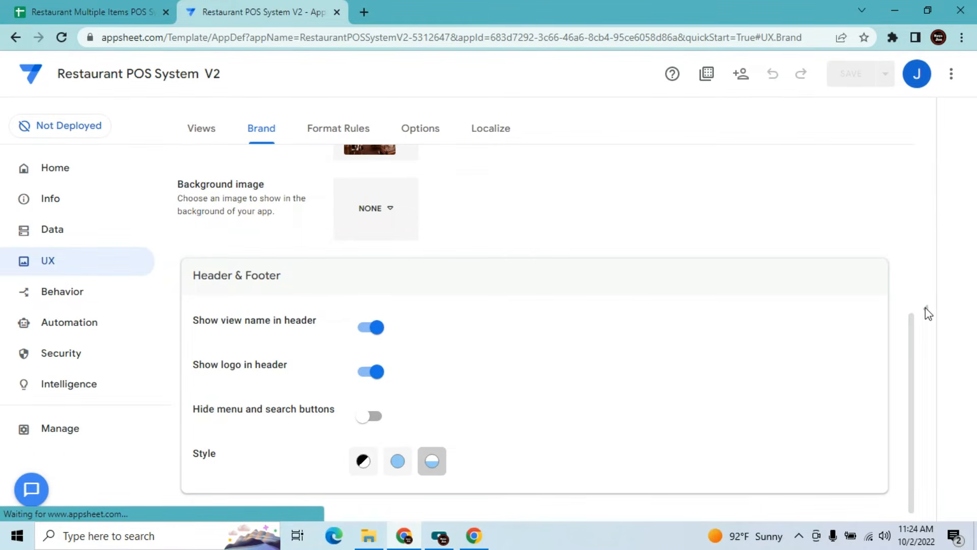
Open the app preview in its own browser tab and open the Carolina Grilled Salmon menu item for editing
left_click(925, 307)
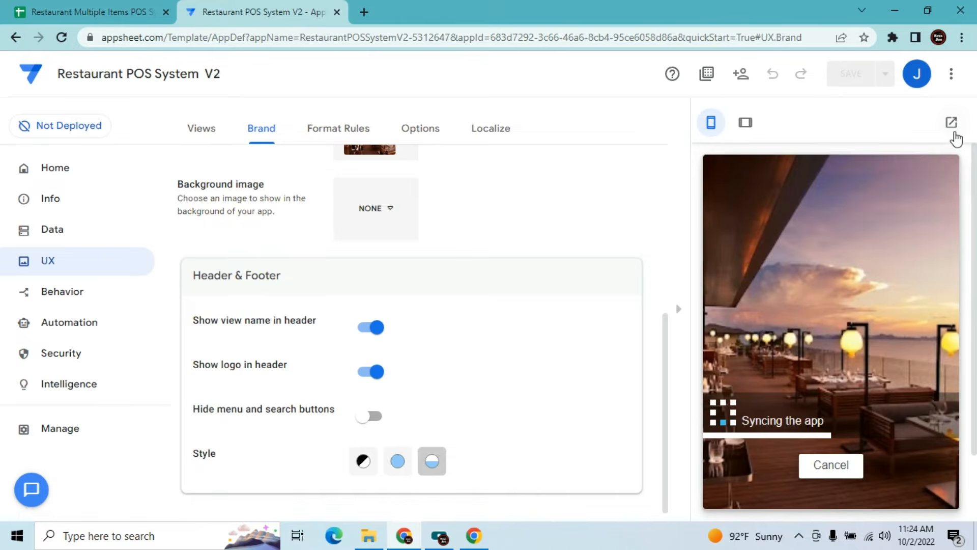
left_click(951, 123)
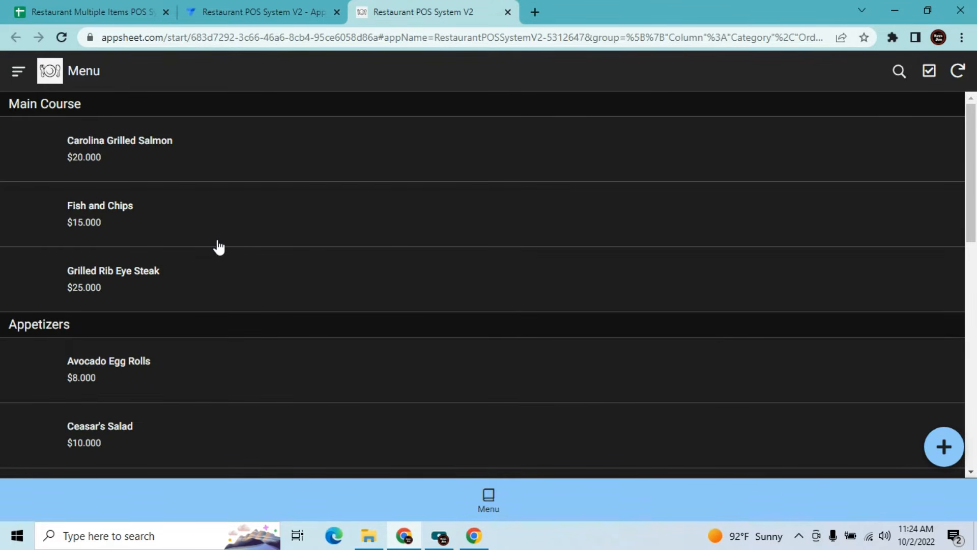
left_click(52, 155)
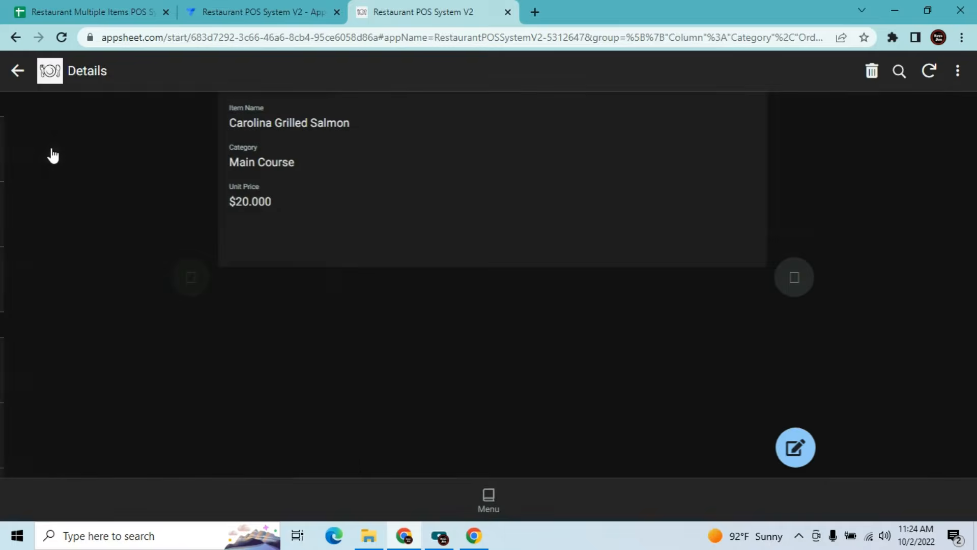
left_click(797, 464)
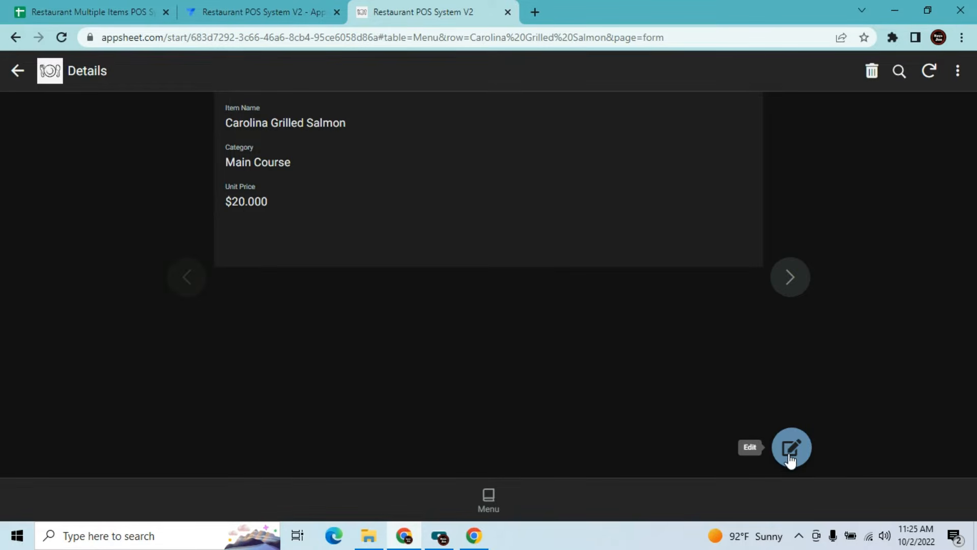
left_click(790, 457)
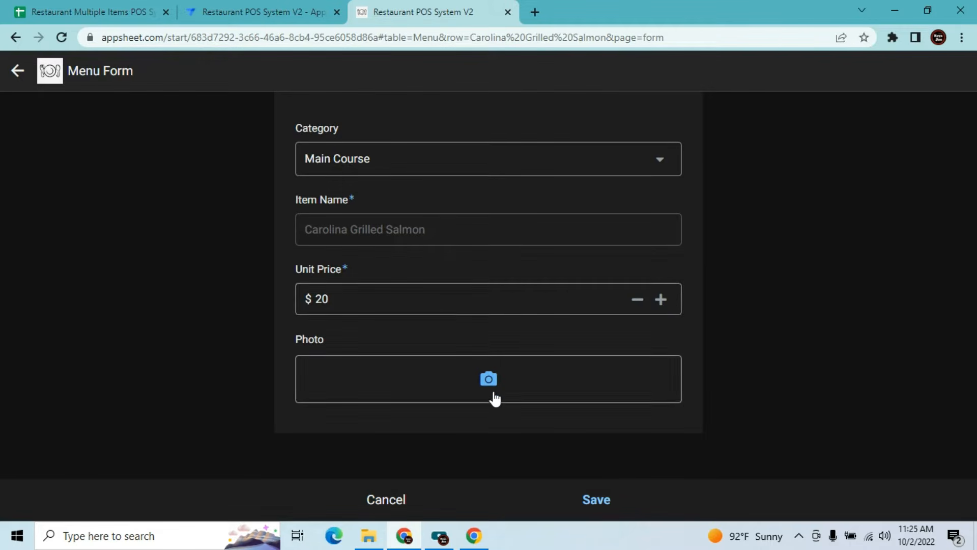
Add the Carolina Grilled Salmon image from the desktop's Menu folder as the item's photo and save the record
left_click(489, 387)
left_click(489, 379)
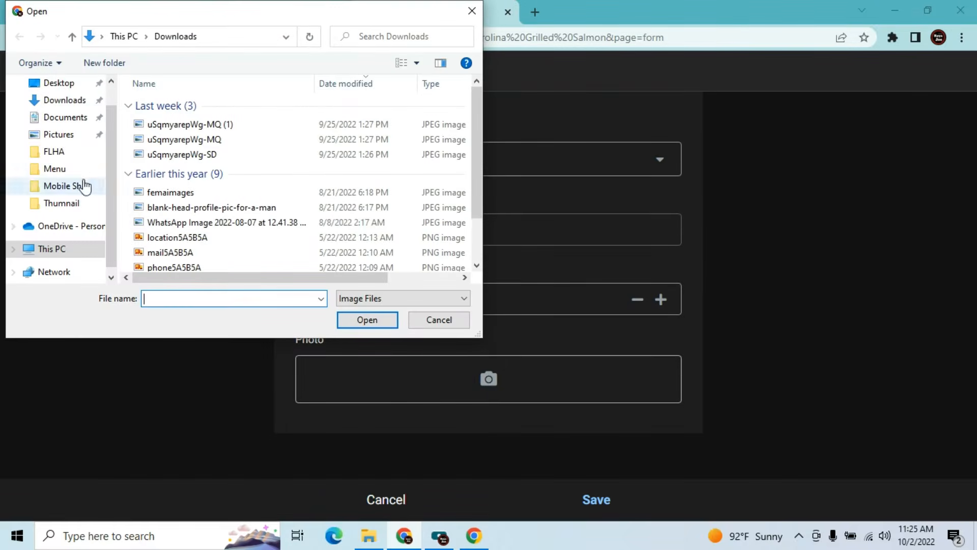
left_click(60, 83)
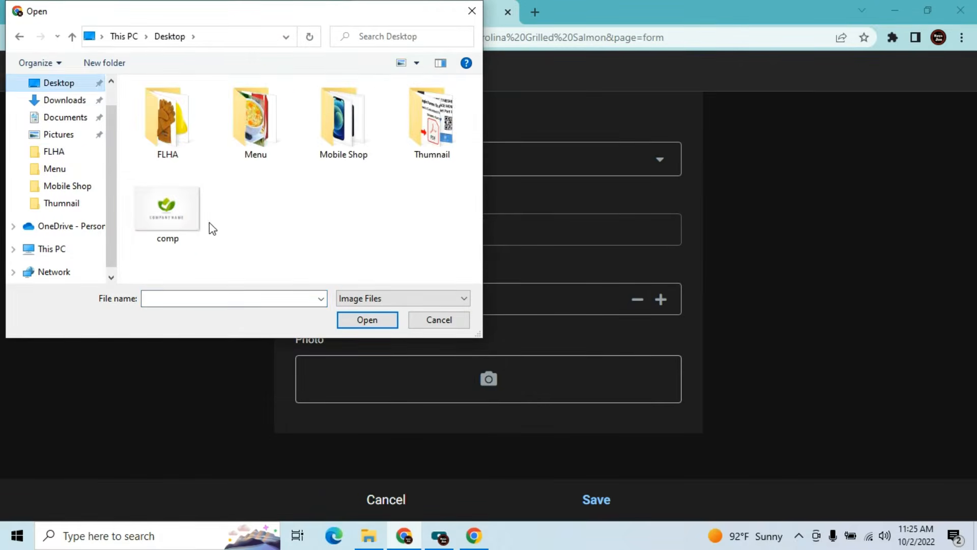
double_click(262, 139)
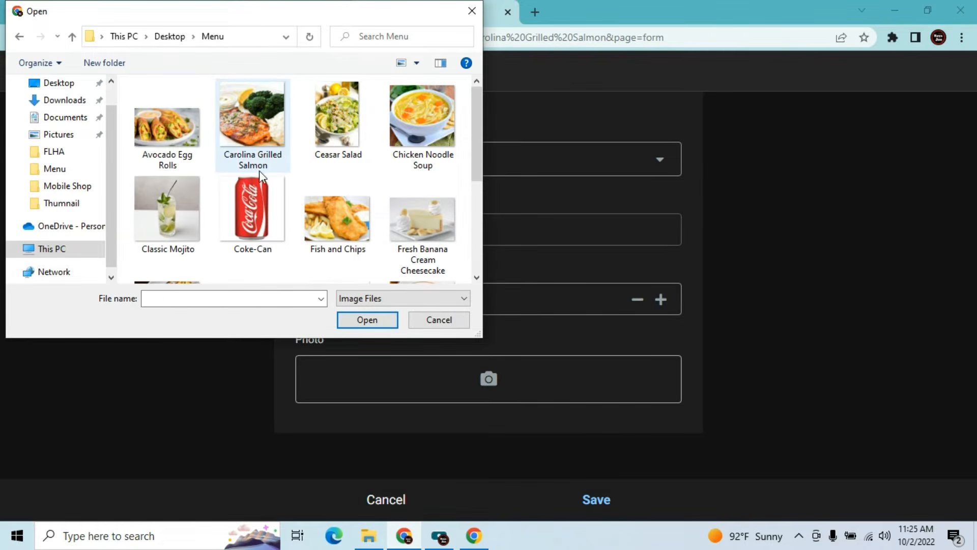
left_click(240, 145)
left_click(378, 321)
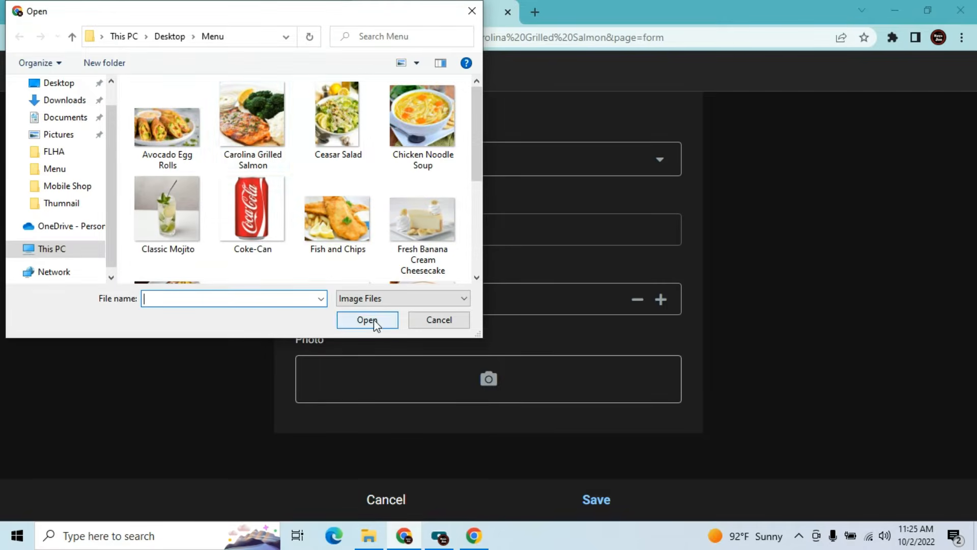
left_click(258, 134)
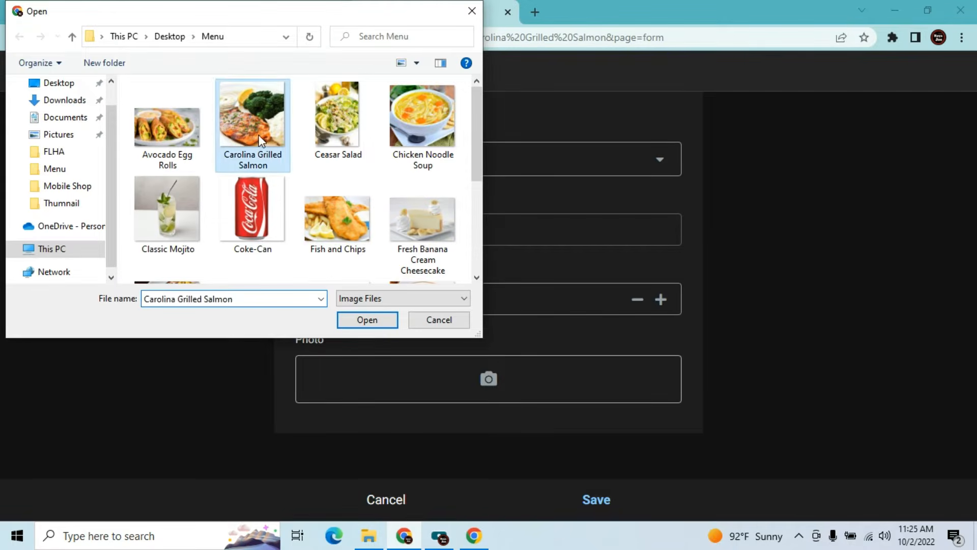
left_click(352, 320)
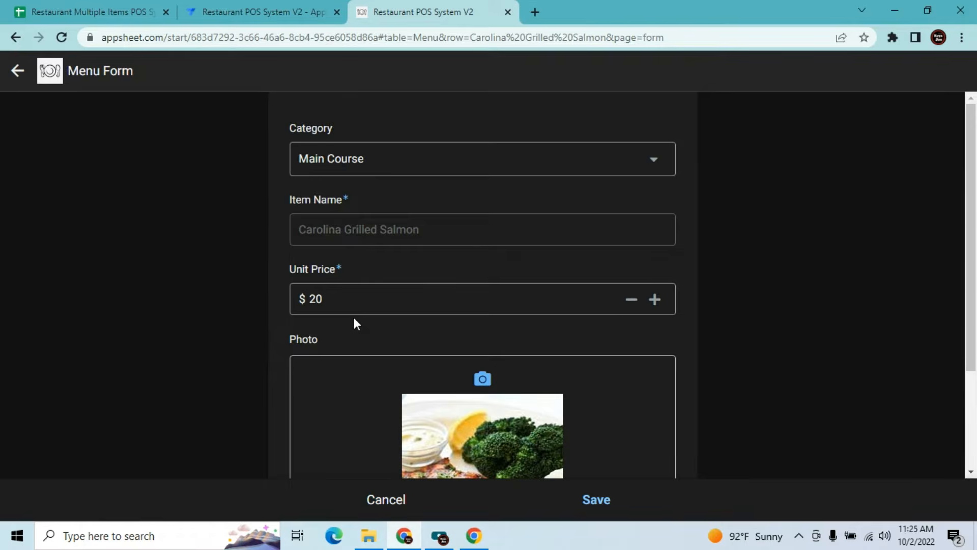
left_click(595, 503)
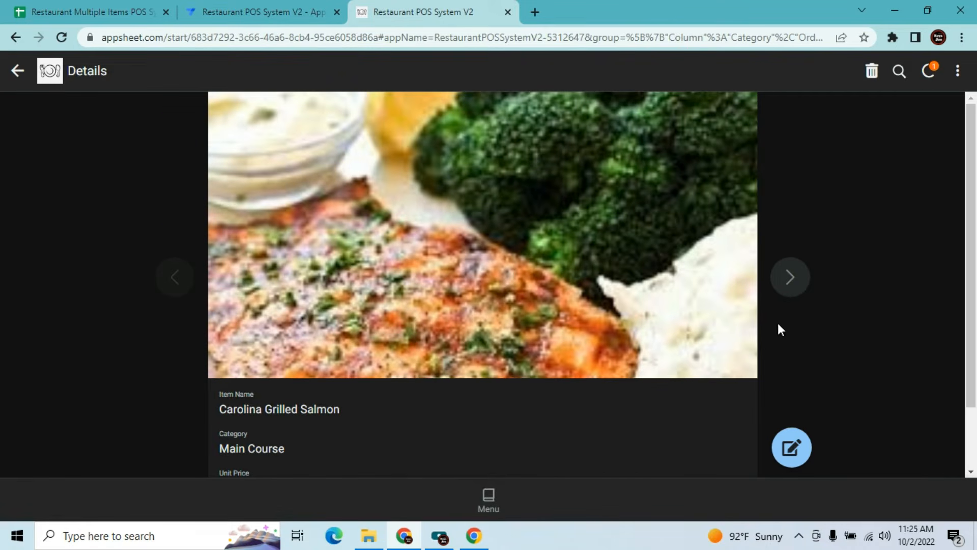
Edit the Fish and Chips menu item, add the Fish and Chips image as its photo, and save it
left_click(790, 277)
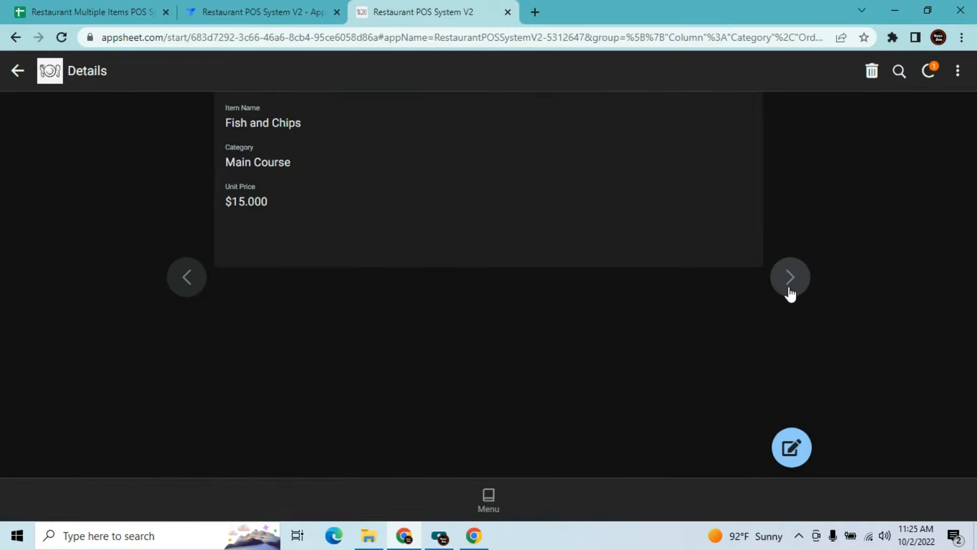
left_click(789, 447)
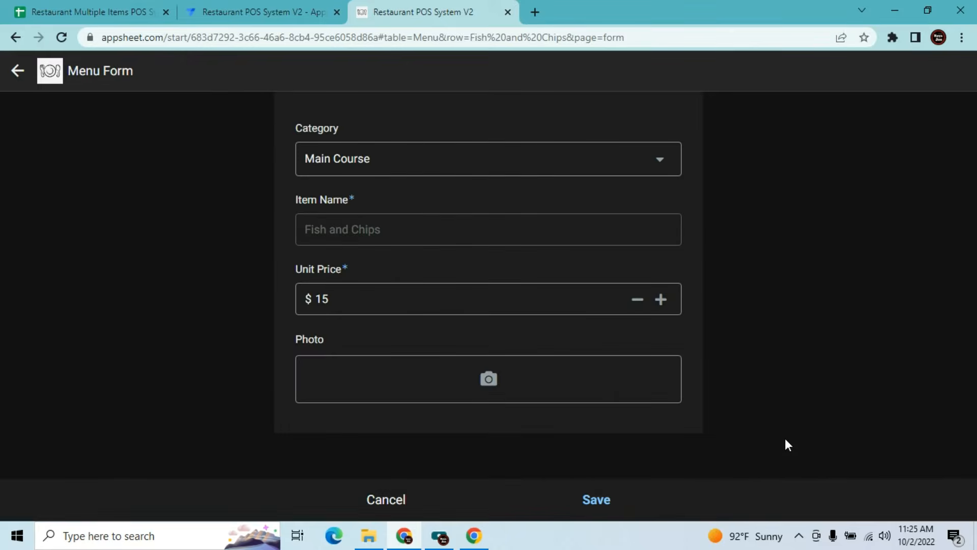
left_click(488, 378)
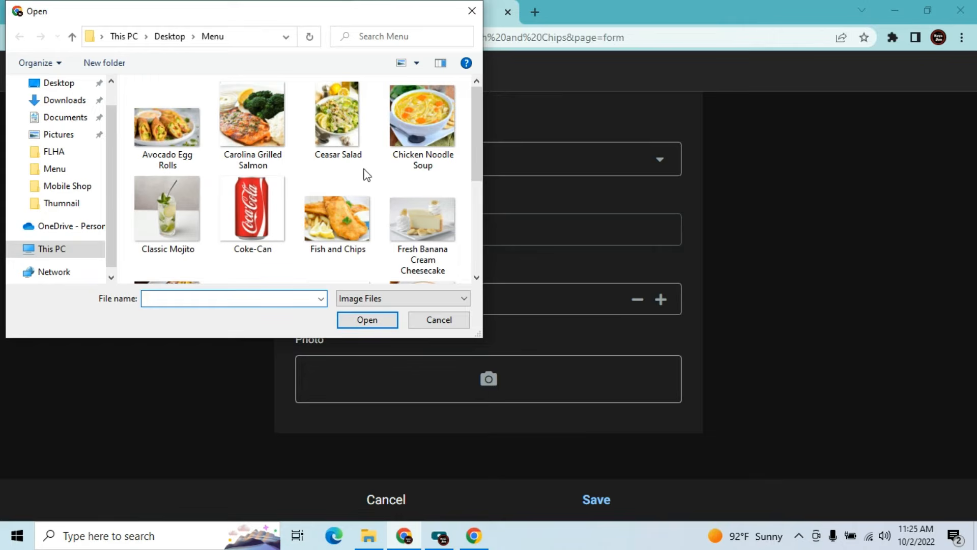
left_click(337, 219)
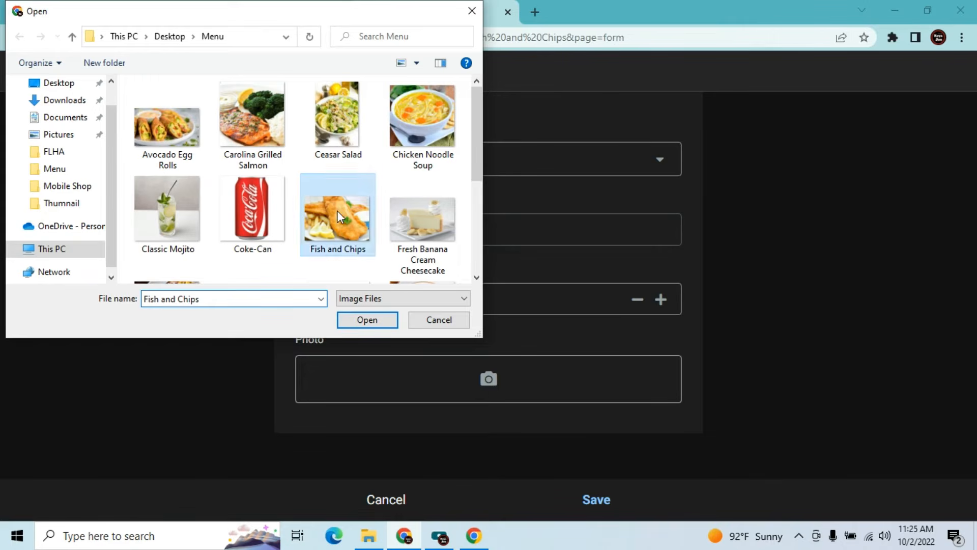
left_click(367, 320)
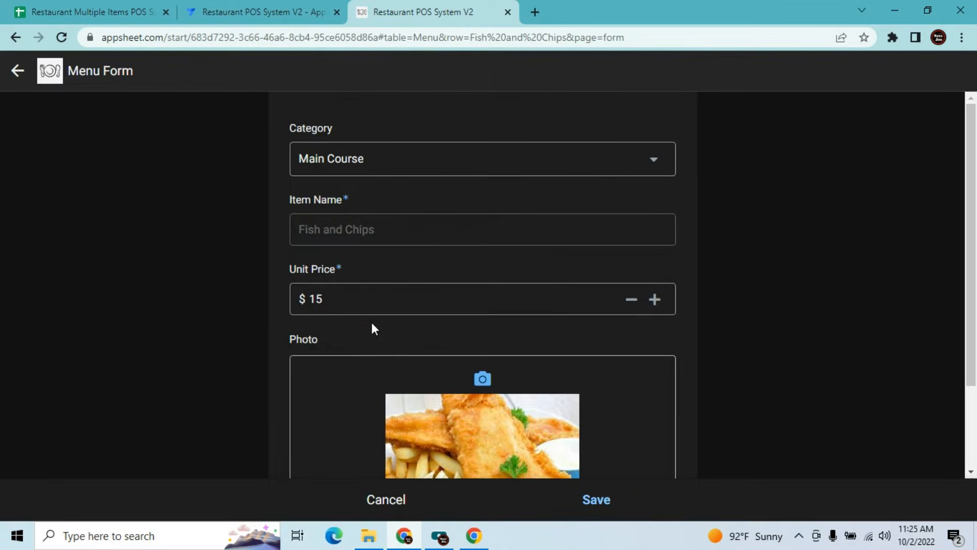
left_click(589, 498)
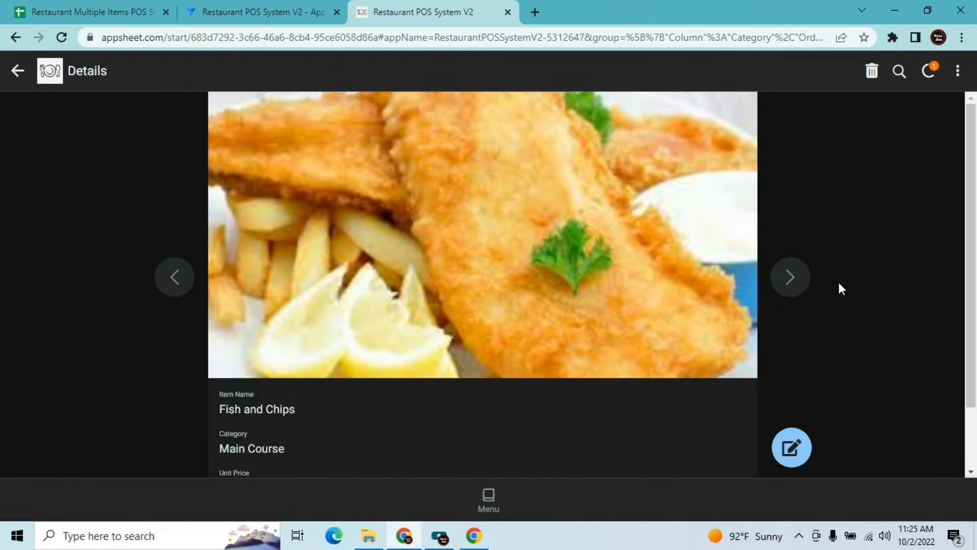
Edit the Grilled Rib Eye Steak menu item, add its matching image as the photo, and save it
left_click(808, 277)
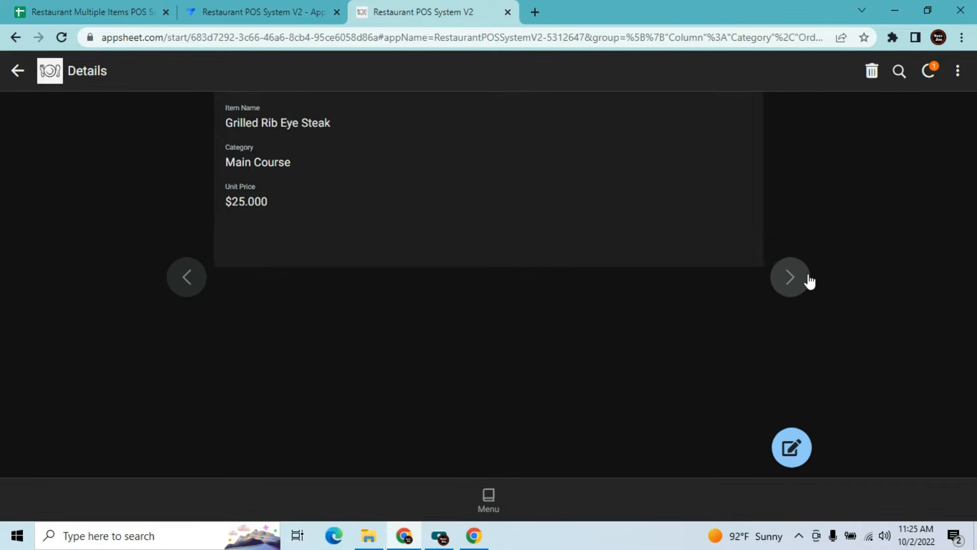
left_click(799, 461)
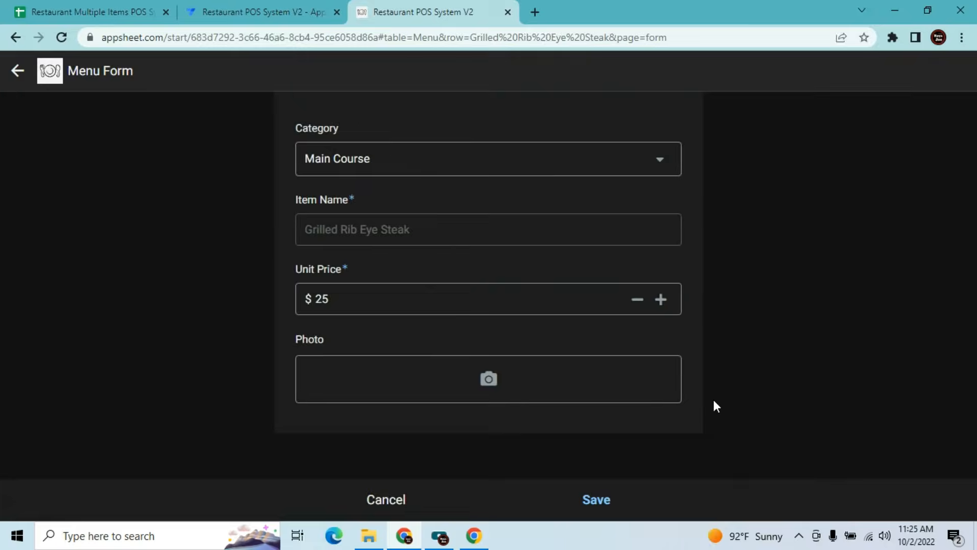
left_click(488, 377)
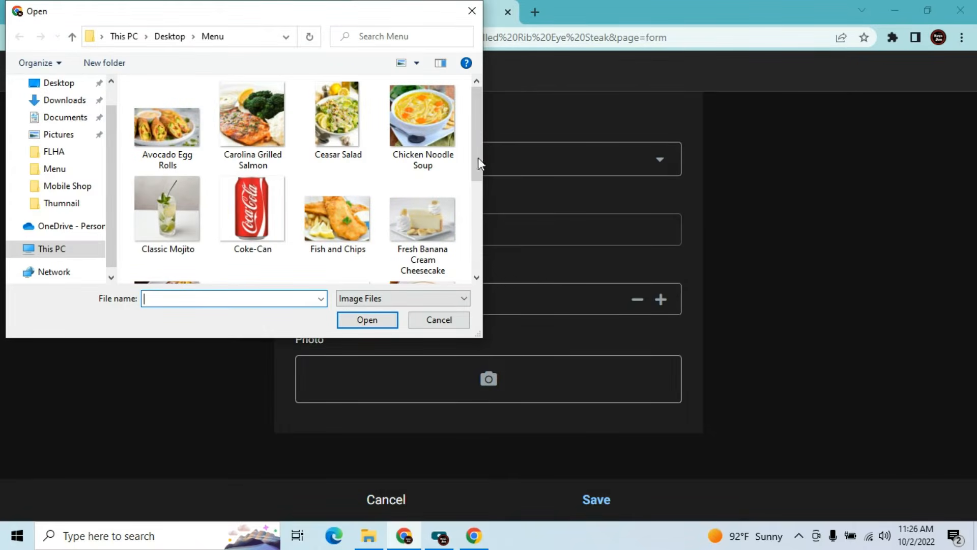
left_click_drag(478, 145, 475, 182)
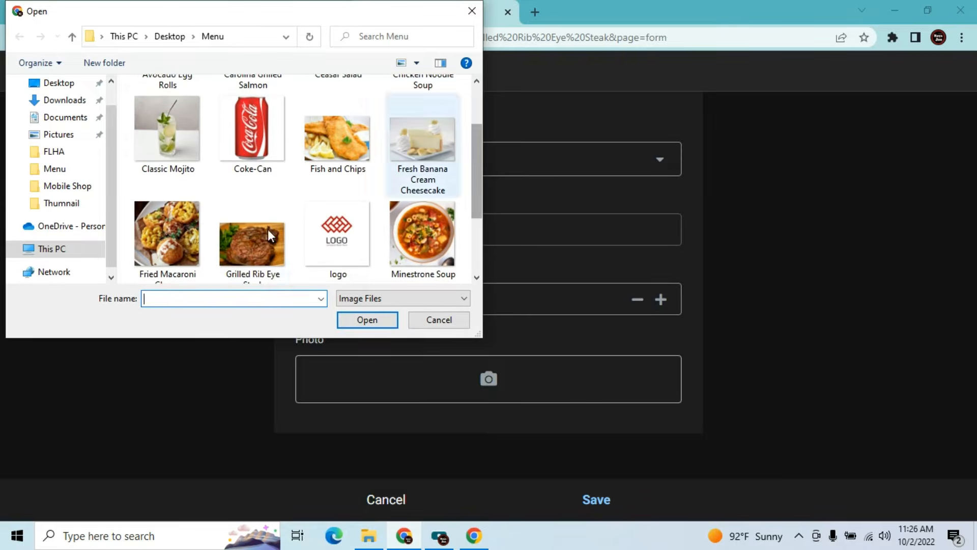
left_click(221, 235)
left_click(355, 315)
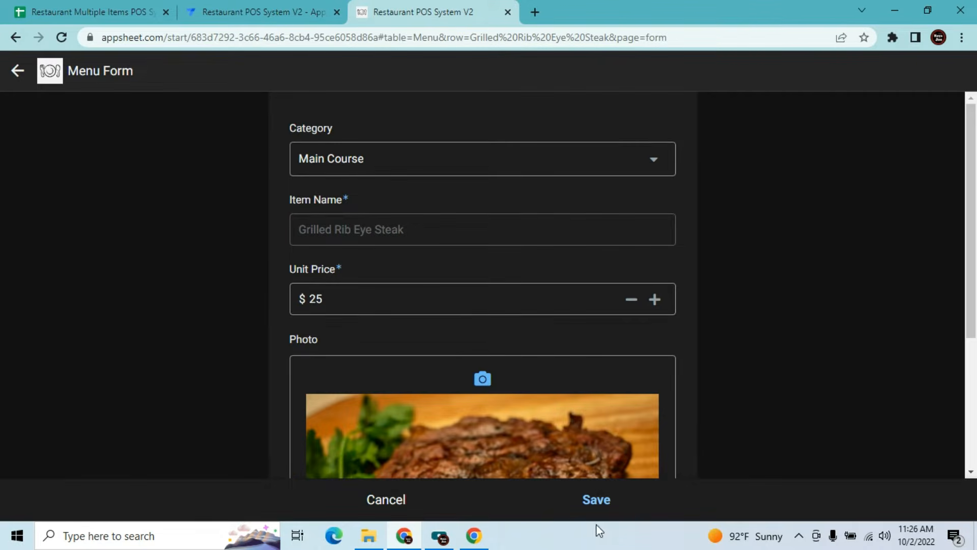
left_click(596, 501)
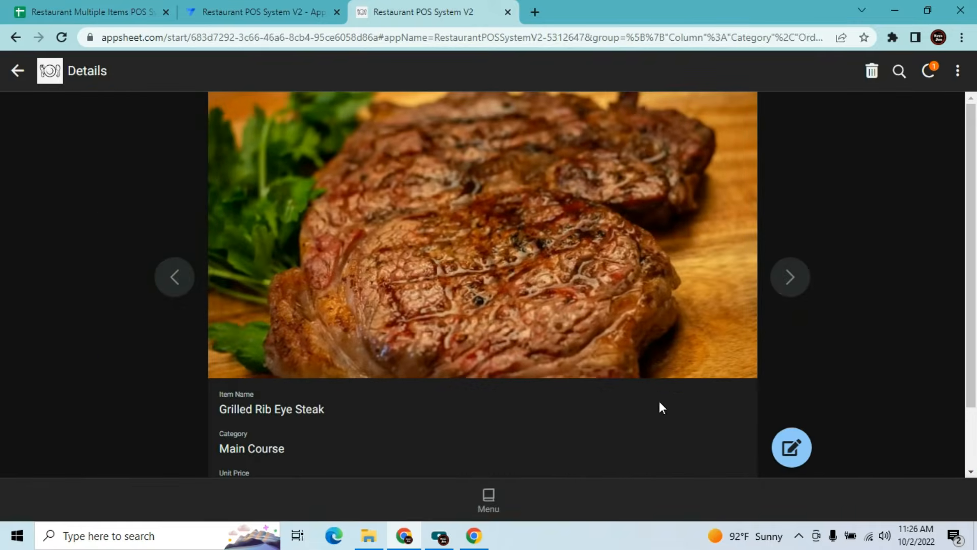
Edit the Avocado Egg Rolls appetizer, add the Avocado Egg Rolls image as its photo, and save it
left_click(794, 274)
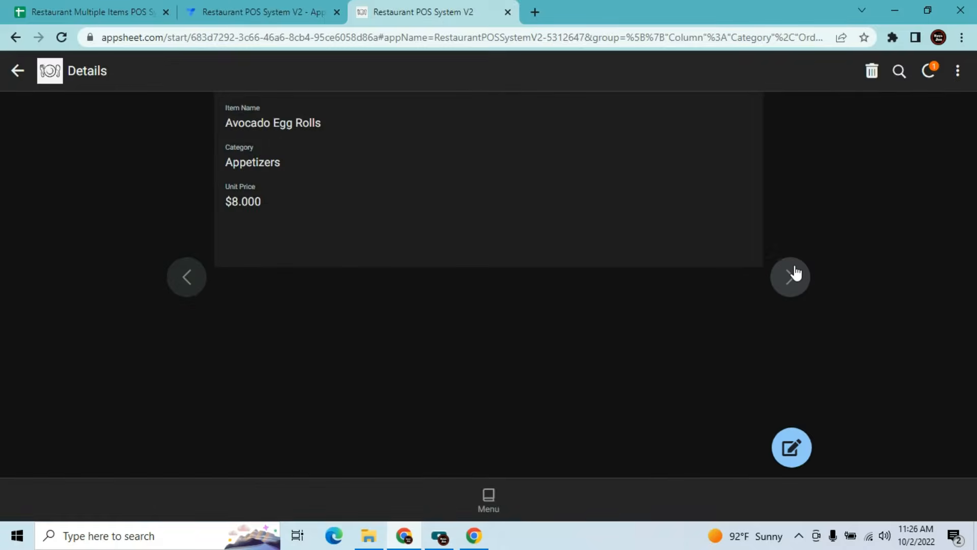
left_click(796, 463)
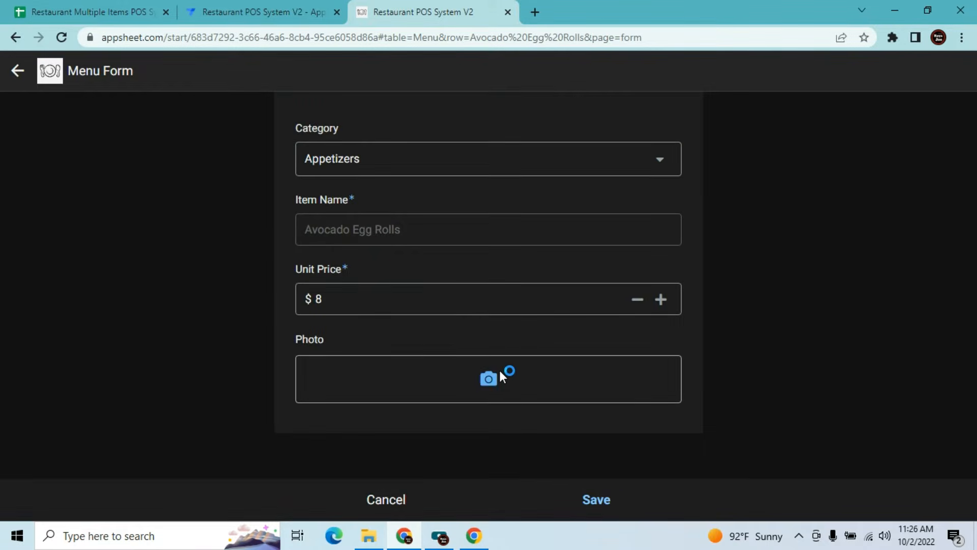
left_click(499, 377)
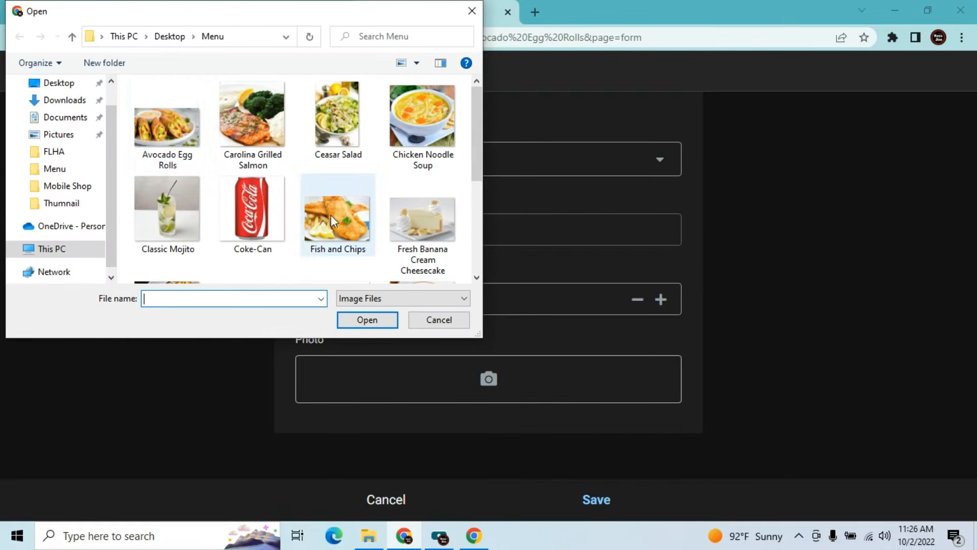
left_click(184, 111)
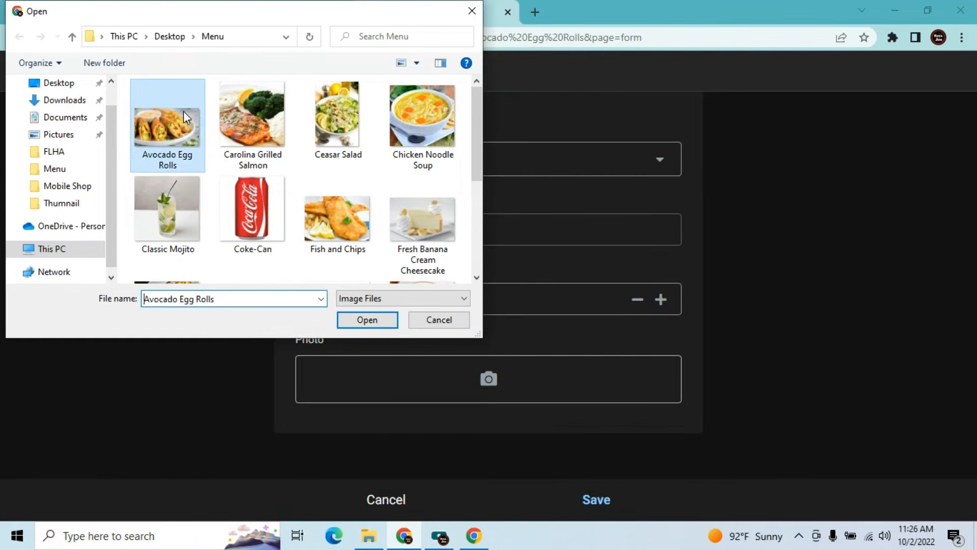
left_click(354, 327)
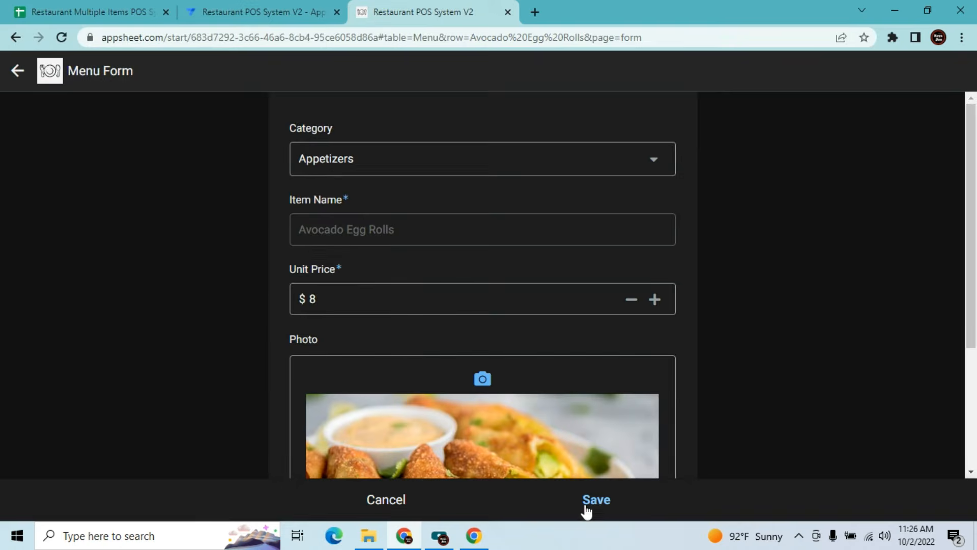
left_click(591, 501)
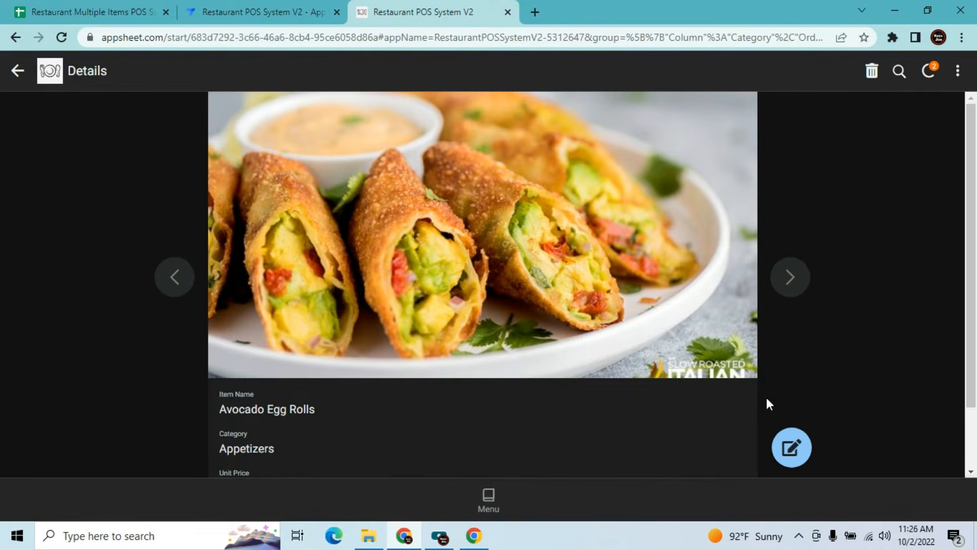
Edit the Ceasar's Salad appetizer, add the Ceasar Salad image as its photo, and save it
left_click(789, 285)
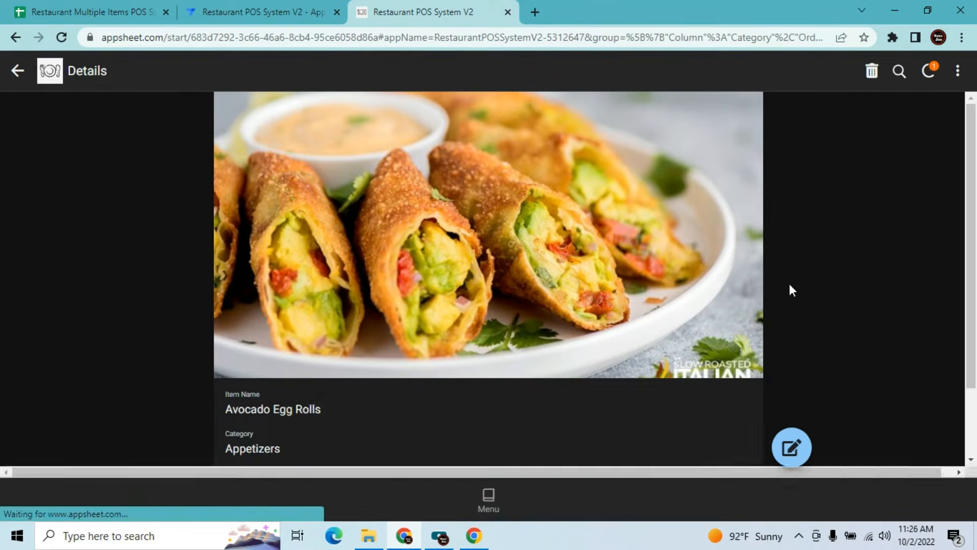
left_click(790, 450)
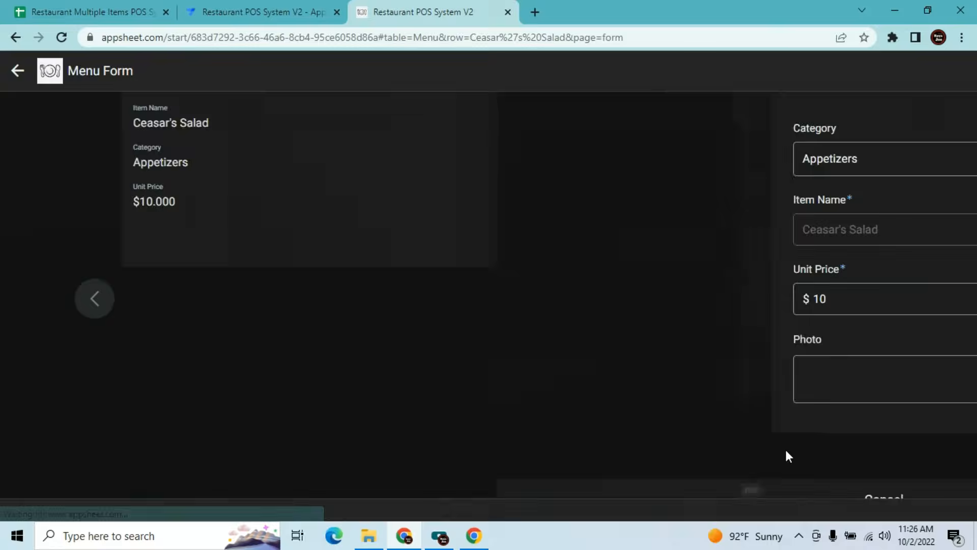
left_click(490, 376)
left_click(347, 92)
left_click(377, 317)
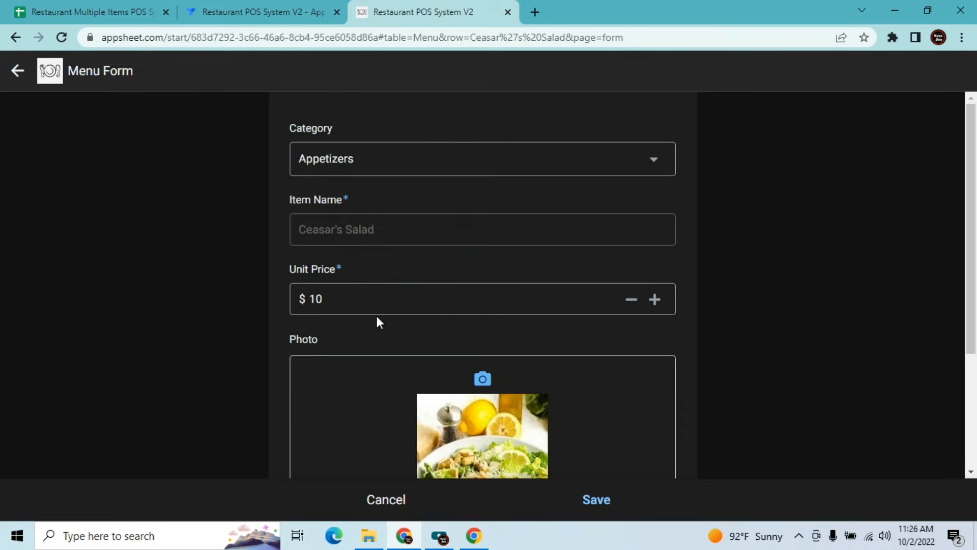
left_click(598, 501)
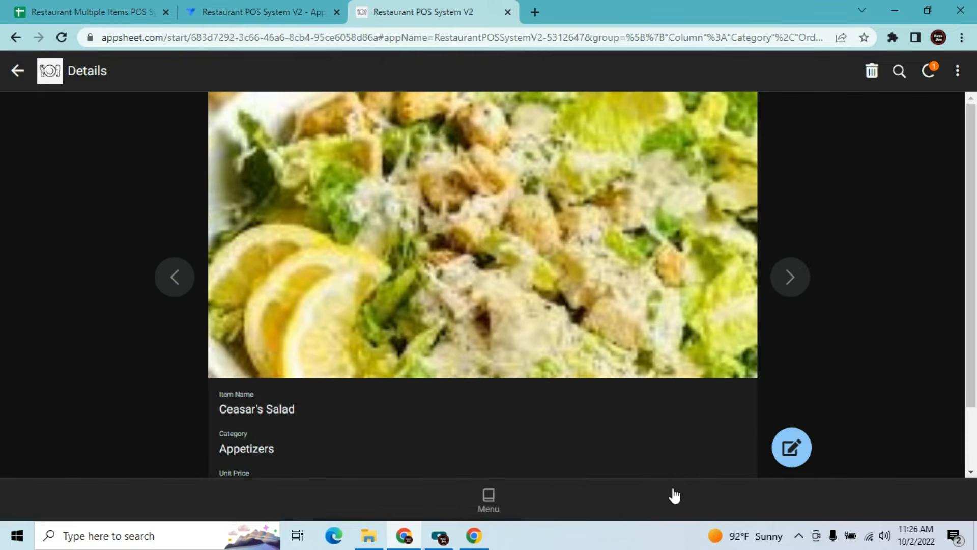
Edit the Thai Lettuce Wrap appetizer, add the Thai lettuce Wrap image as its photo, and save it
left_click(792, 284)
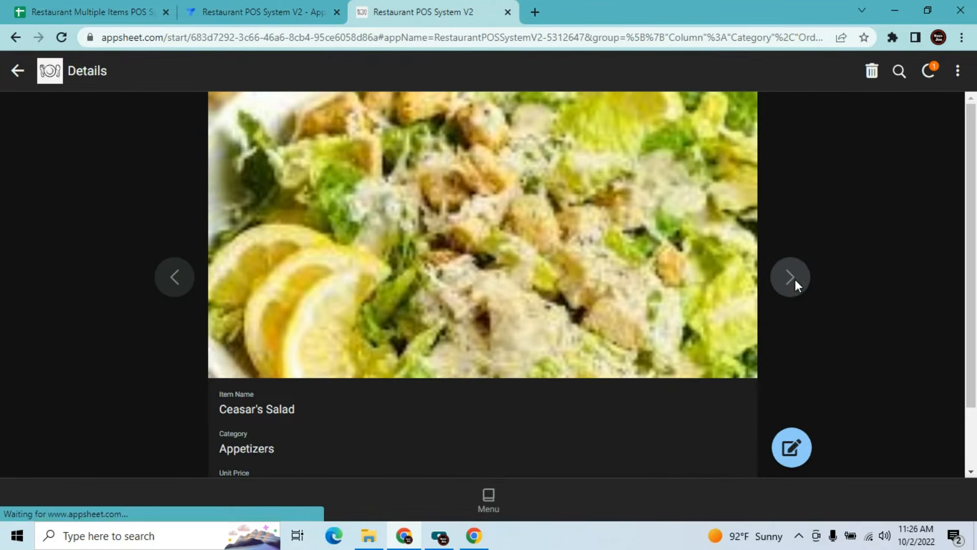
left_click(789, 448)
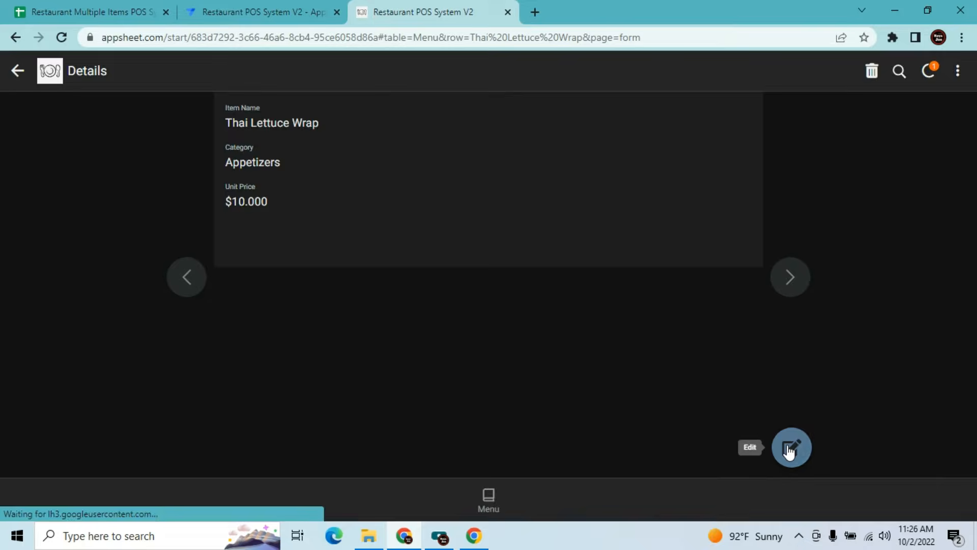
left_click(492, 383)
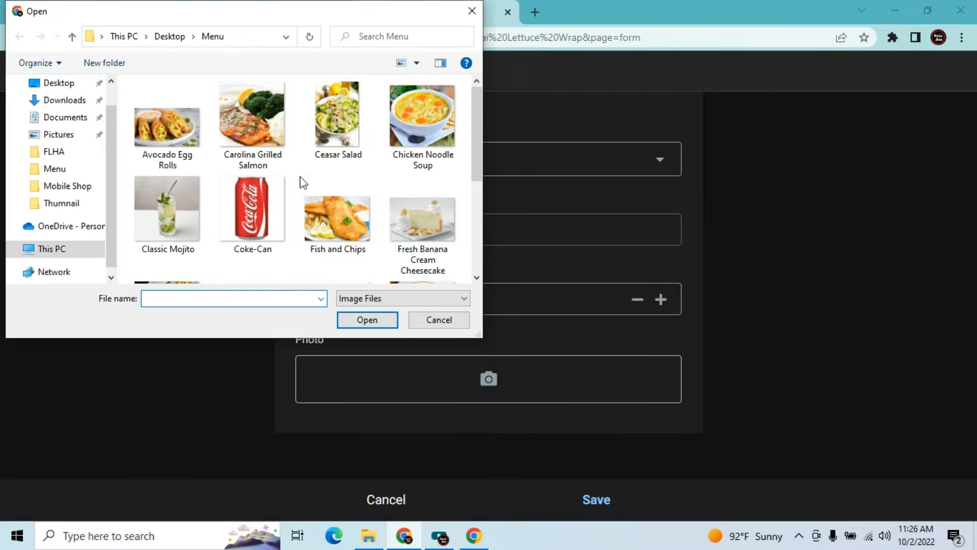
left_click_drag(472, 124, 460, 211)
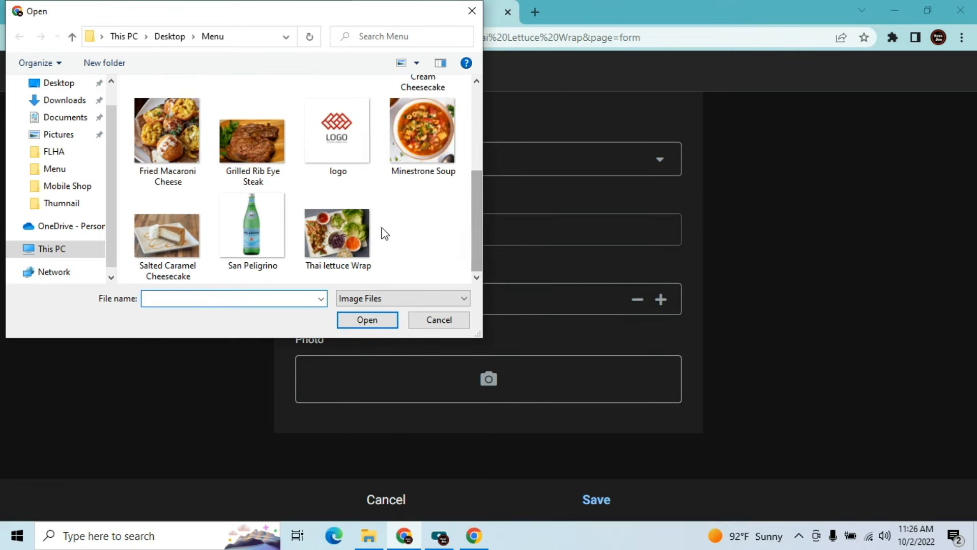
left_click(341, 228)
left_click(354, 326)
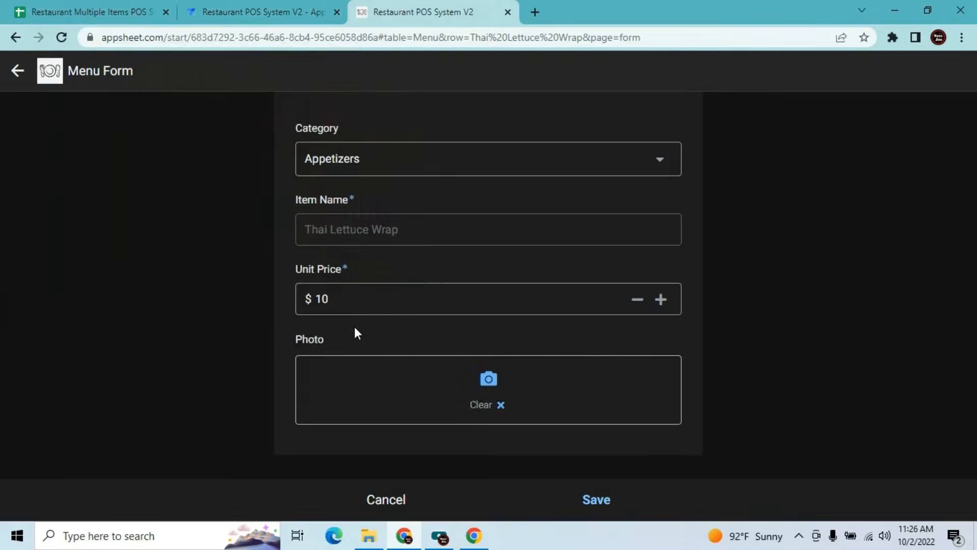
left_click(601, 501)
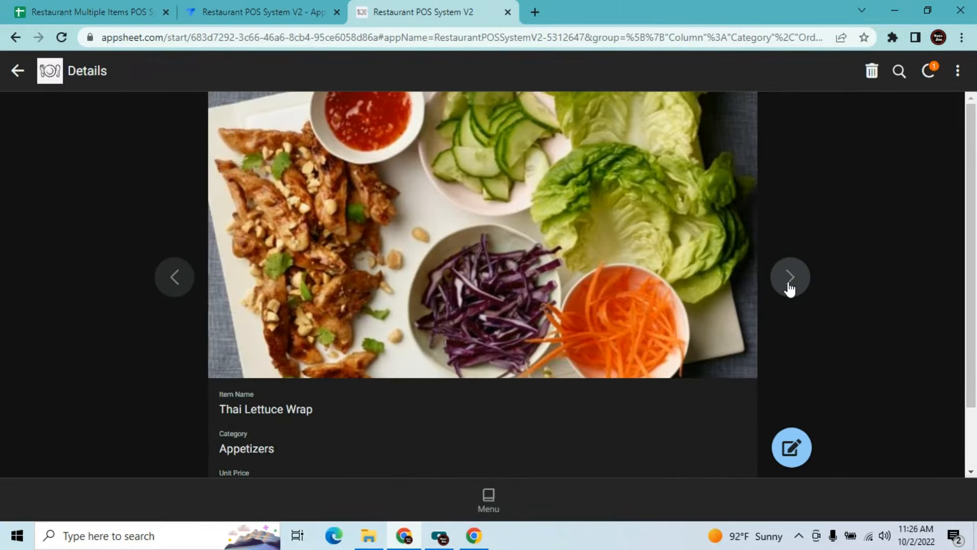
Edit the Chicken Noodle Soup menu item, add the Chicken Noodle Soup image as its photo, and save it
left_click(789, 286)
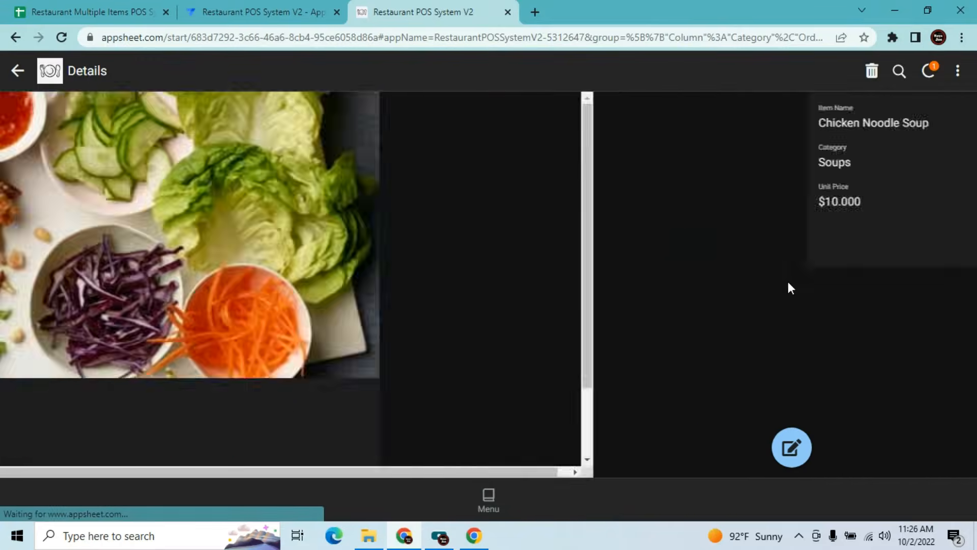
left_click(790, 460)
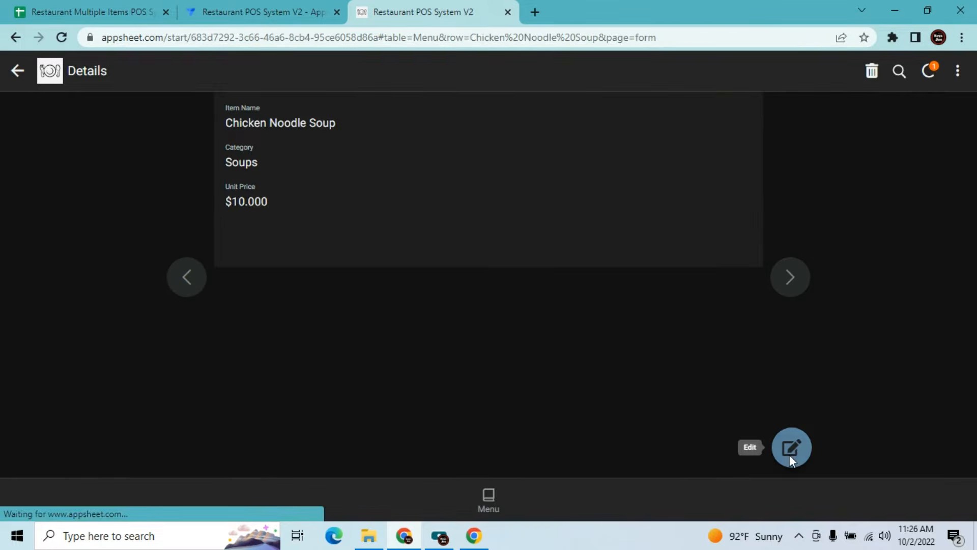
left_click(493, 371)
left_click(415, 128)
left_click(379, 319)
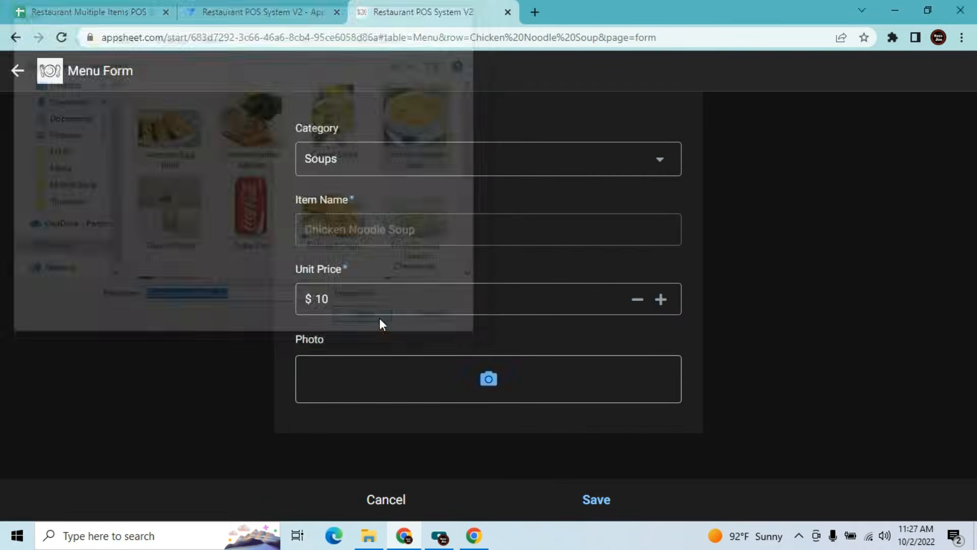
left_click(602, 501)
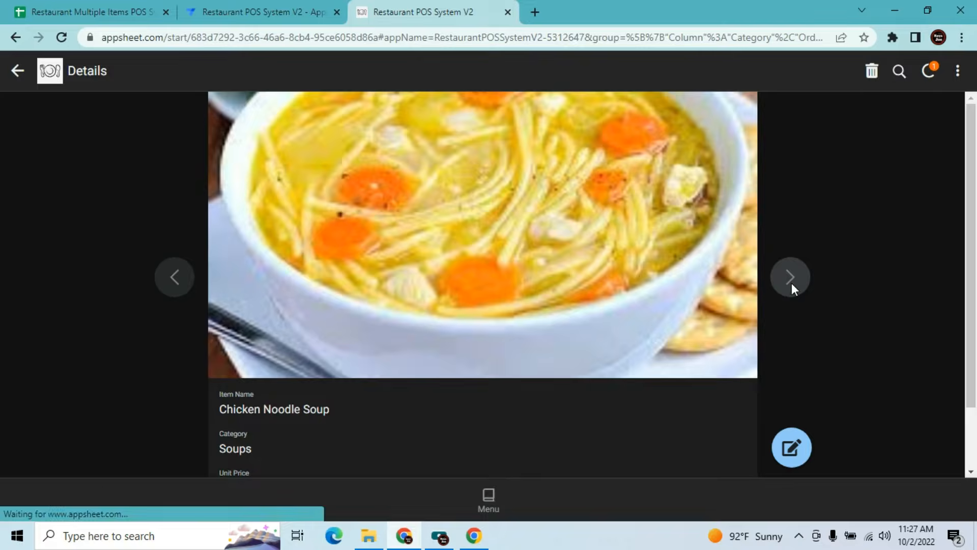
Edit the Minestrone Soup menu item, add the Minestrone Soup image as its photo, and save it
left_click(790, 286)
left_click(797, 462)
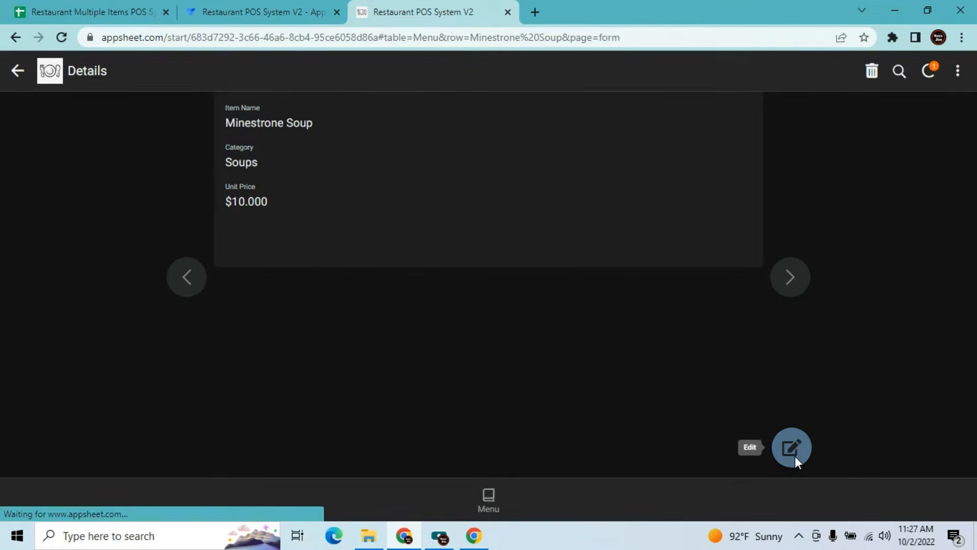
left_click(489, 378)
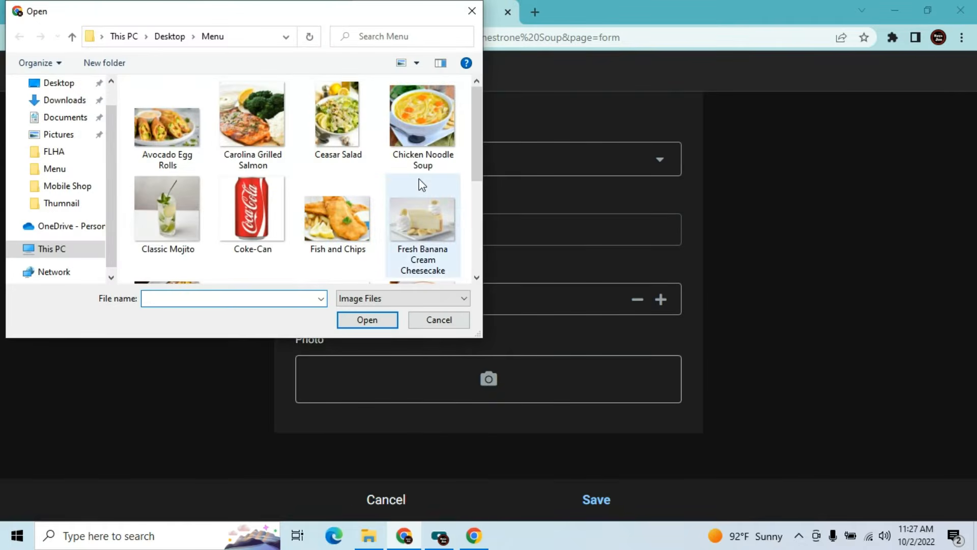
left_click_drag(476, 140, 480, 195)
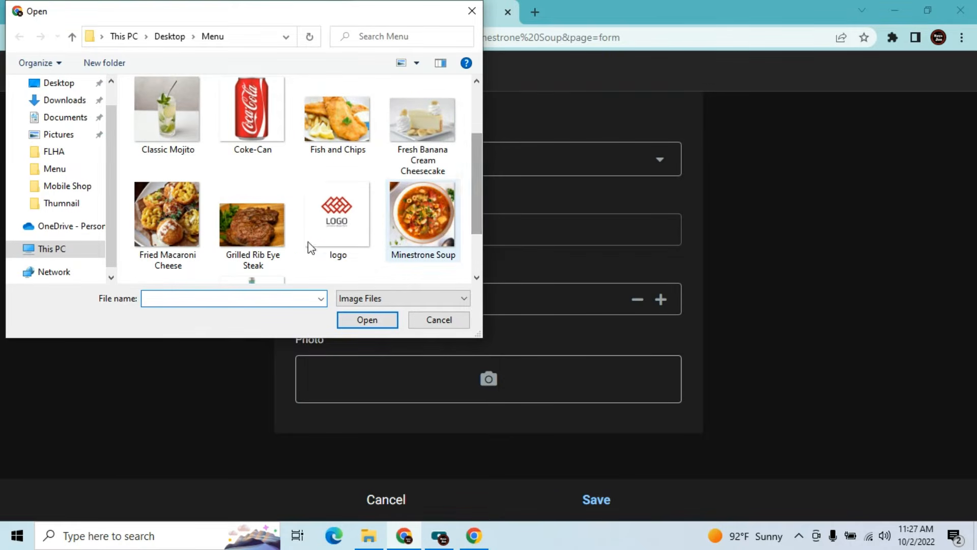
left_click(439, 217)
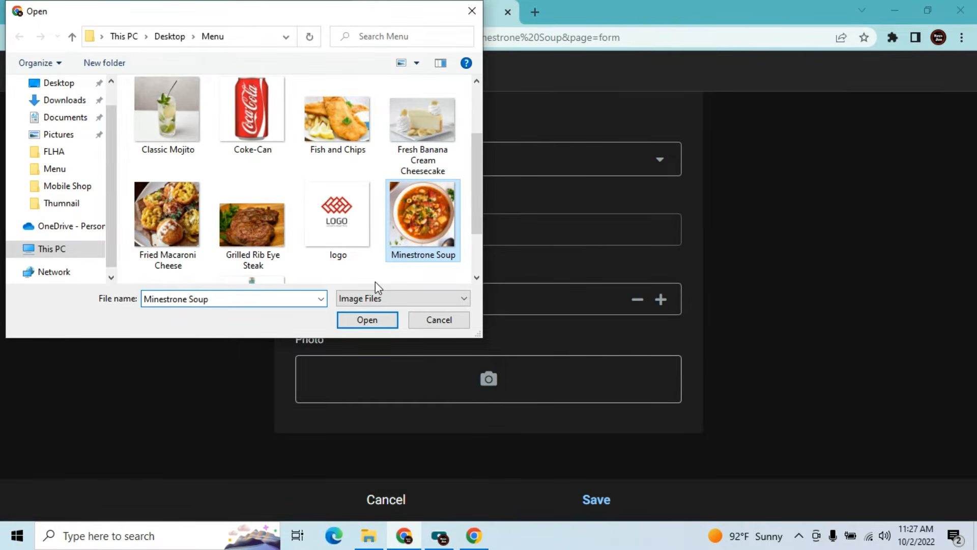
left_click(373, 320)
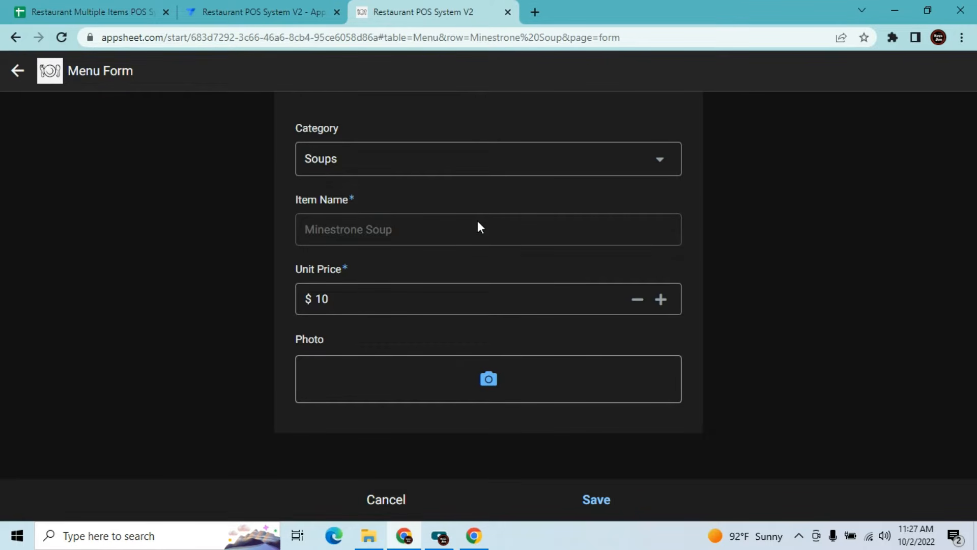
left_click(489, 380)
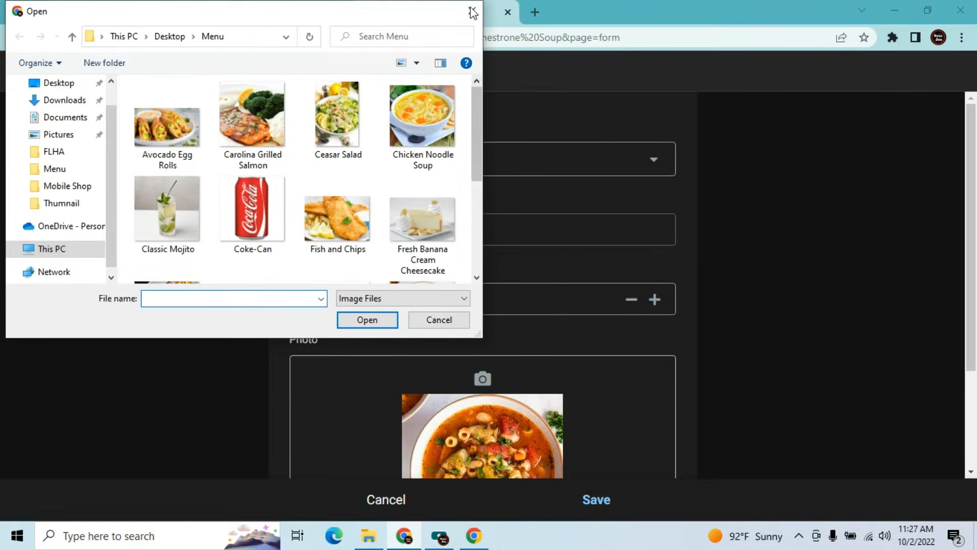
left_click(435, 321)
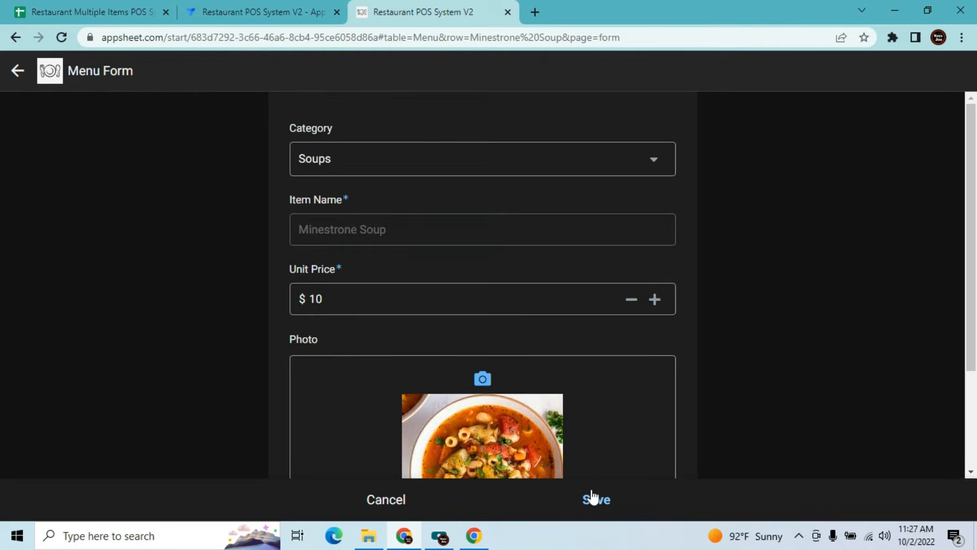
left_click(593, 497)
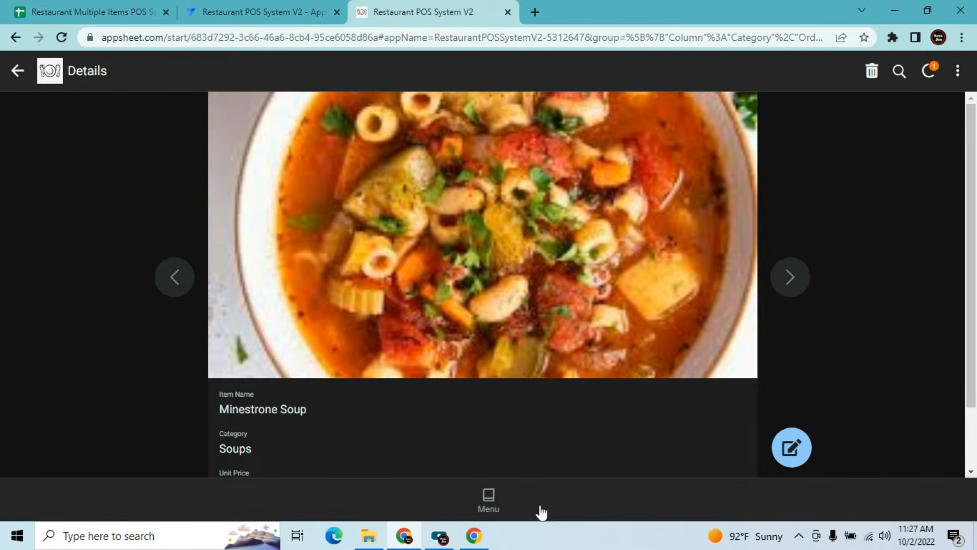
Edit the Fresh Banana Cream Cheese Cake dessert, add the Fresh Banana Cream Cheesecake image as its photo, and save it
left_click(497, 504)
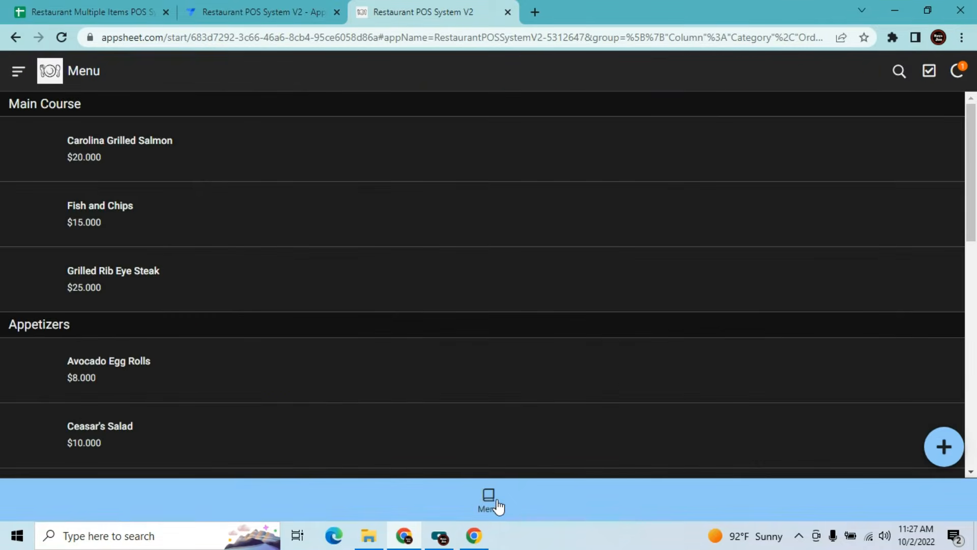
left_click_drag(969, 173, 969, 388)
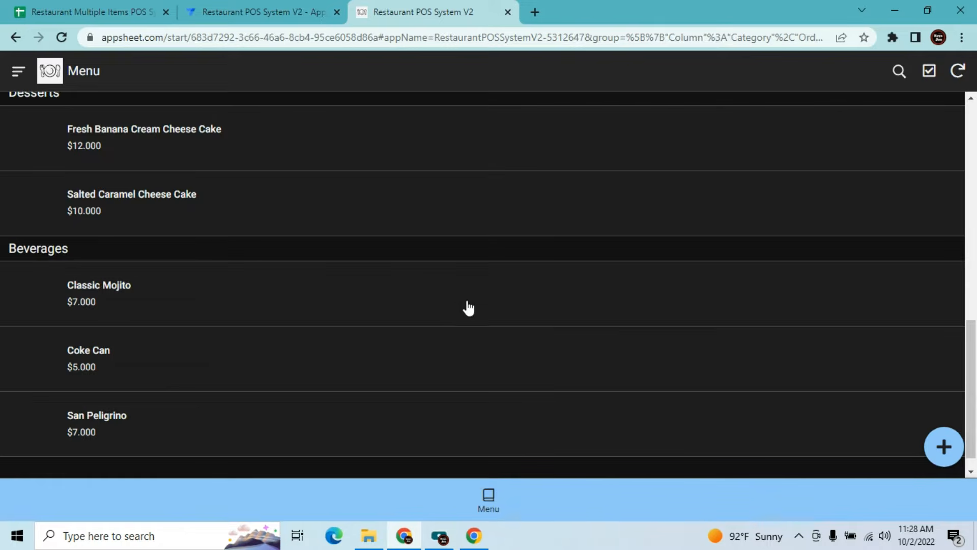
left_click(81, 148)
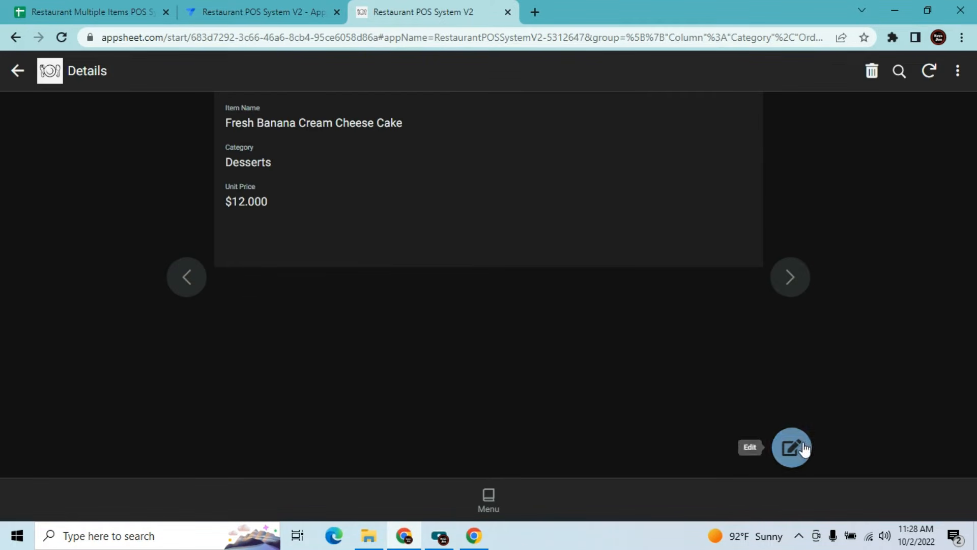
left_click(792, 448)
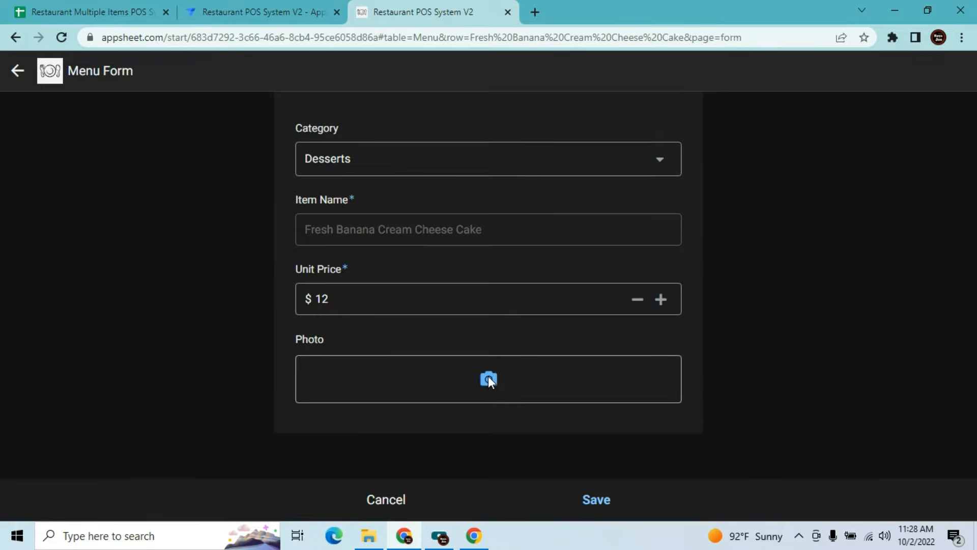
left_click(489, 377)
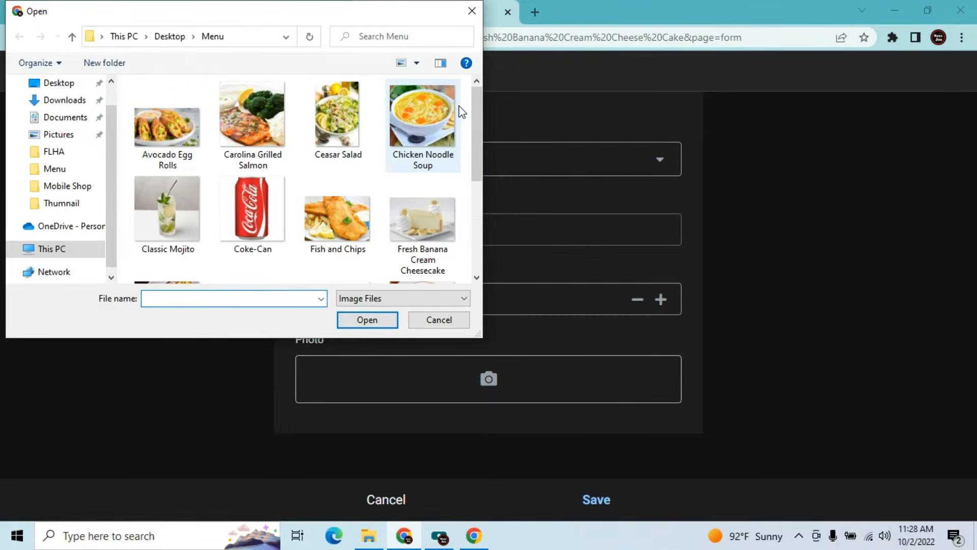
left_click(401, 227)
left_click(368, 320)
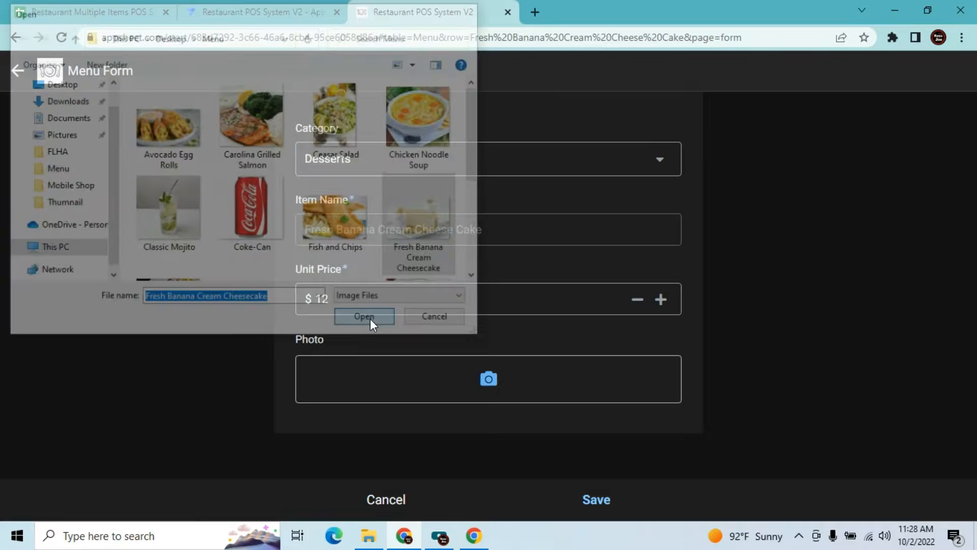
left_click(591, 501)
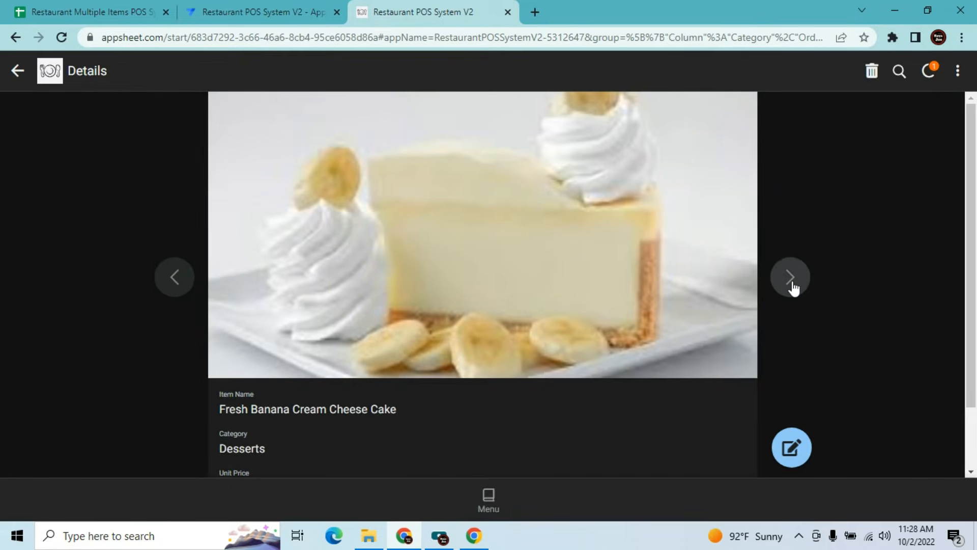
Edit the Salted Caramel Cheese Cake dessert, add the Salted Caramel Cheesecake image as its photo, and save it
left_click(790, 279)
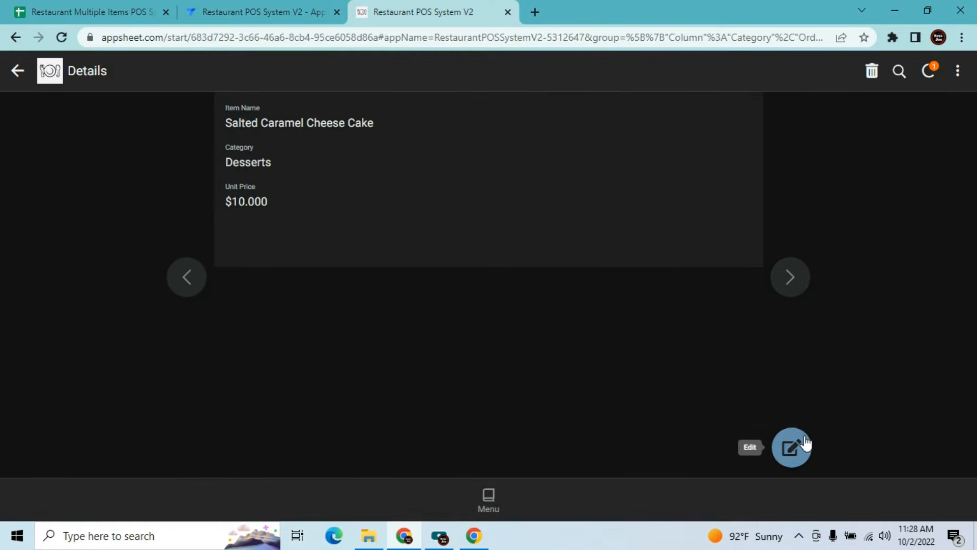
left_click(803, 446)
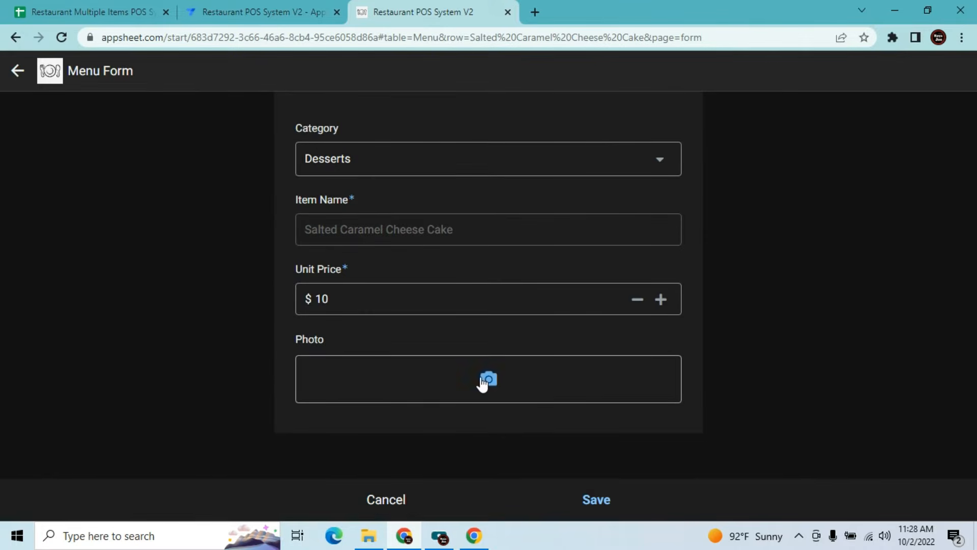
left_click(482, 379)
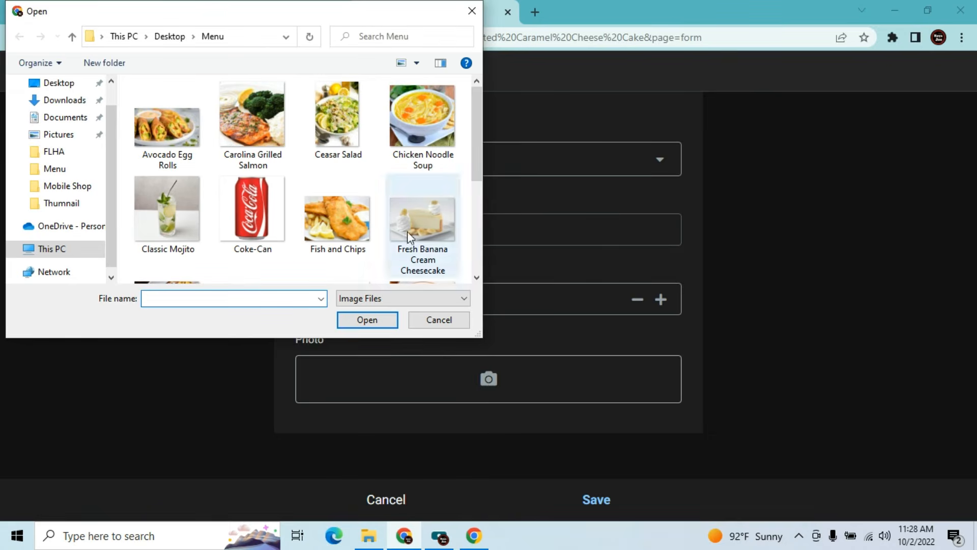
left_click_drag(366, 2, 467, 188)
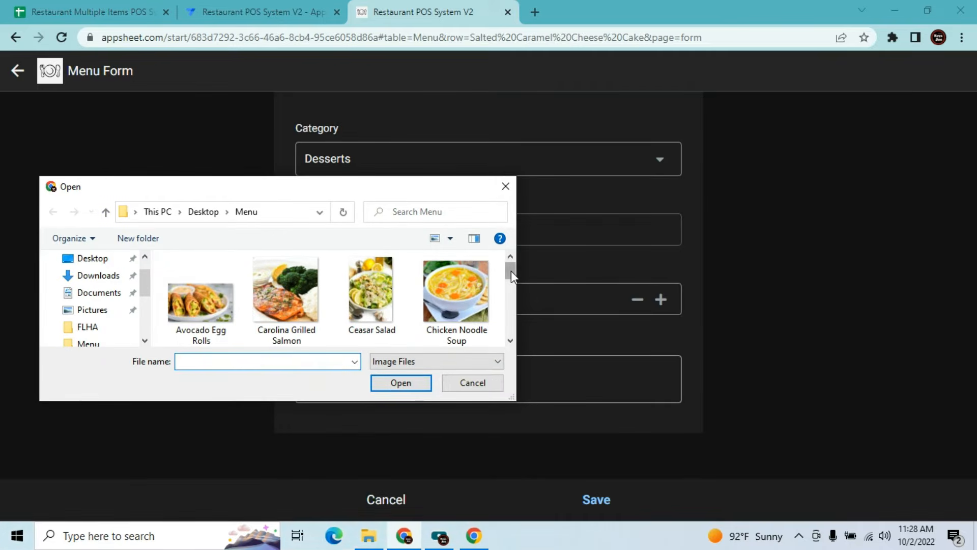
left_click_drag(511, 271, 508, 321)
left_click(192, 303)
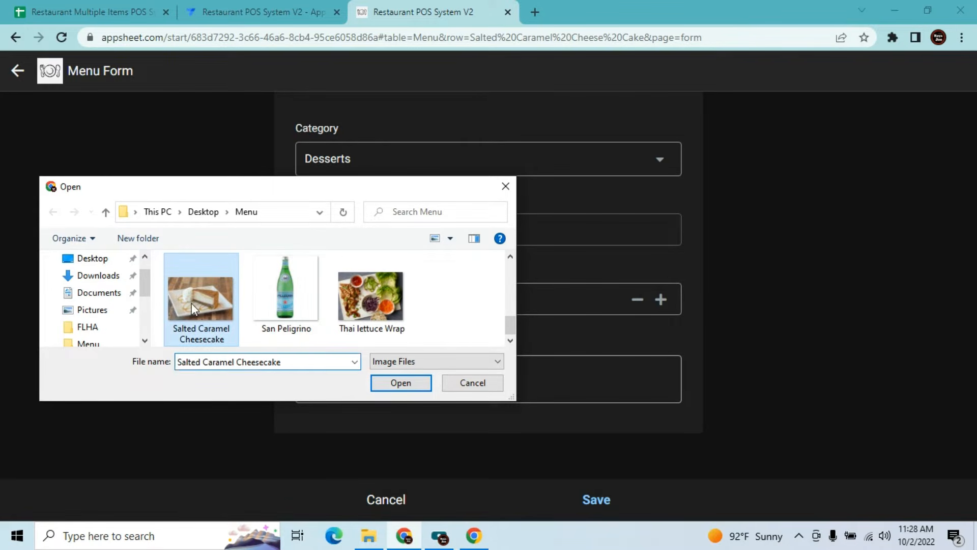
left_click(403, 385)
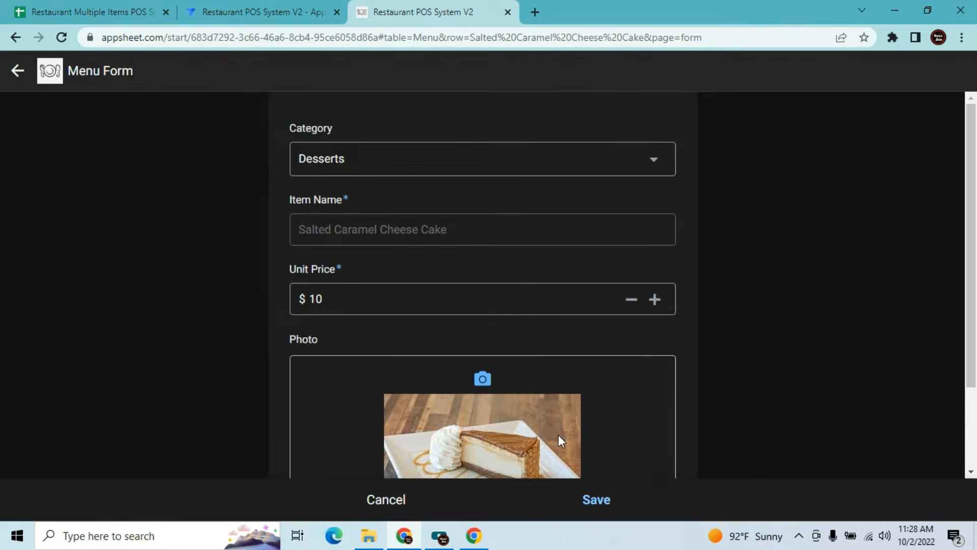
left_click(598, 501)
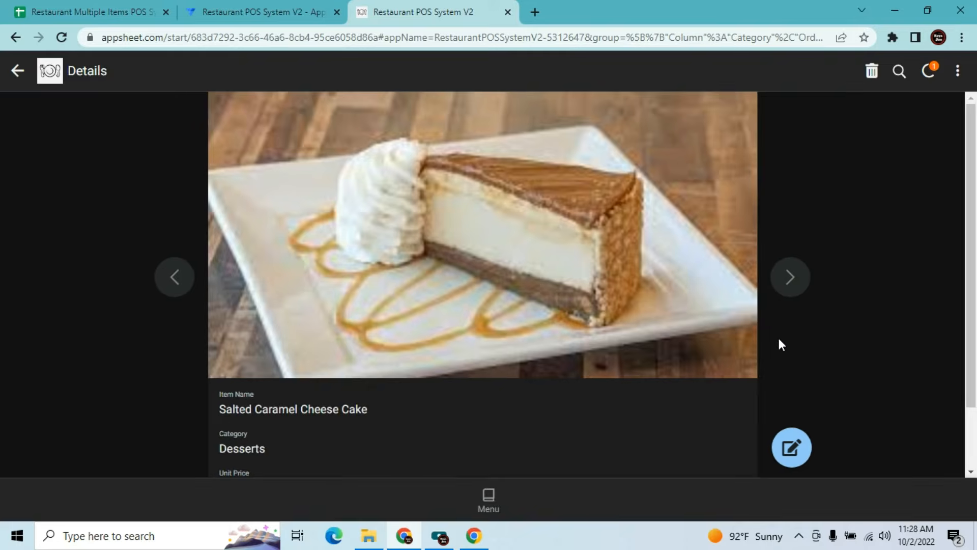
Edit the Classic Mojito beverage, add the Classic Mojito image as its photo, and save it
left_click(787, 289)
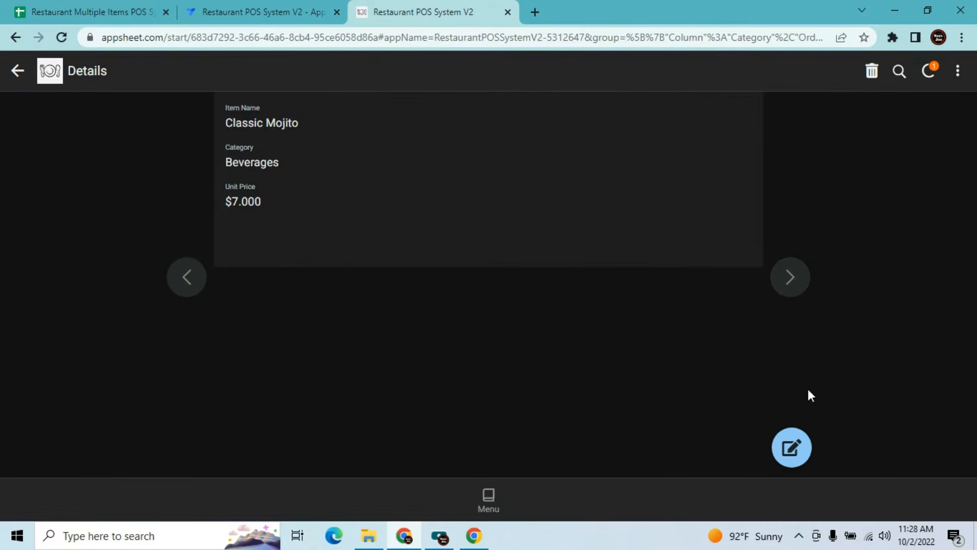
left_click(797, 452)
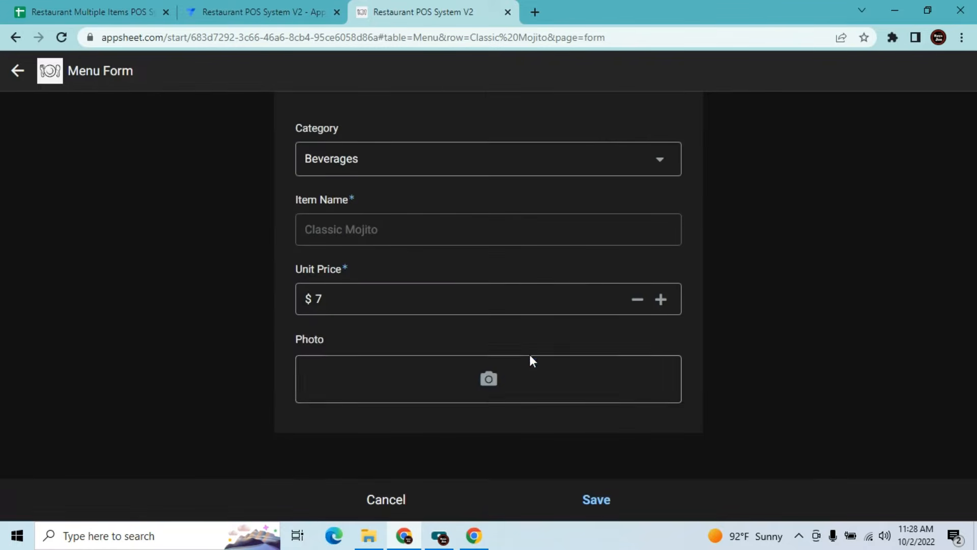
left_click(489, 377)
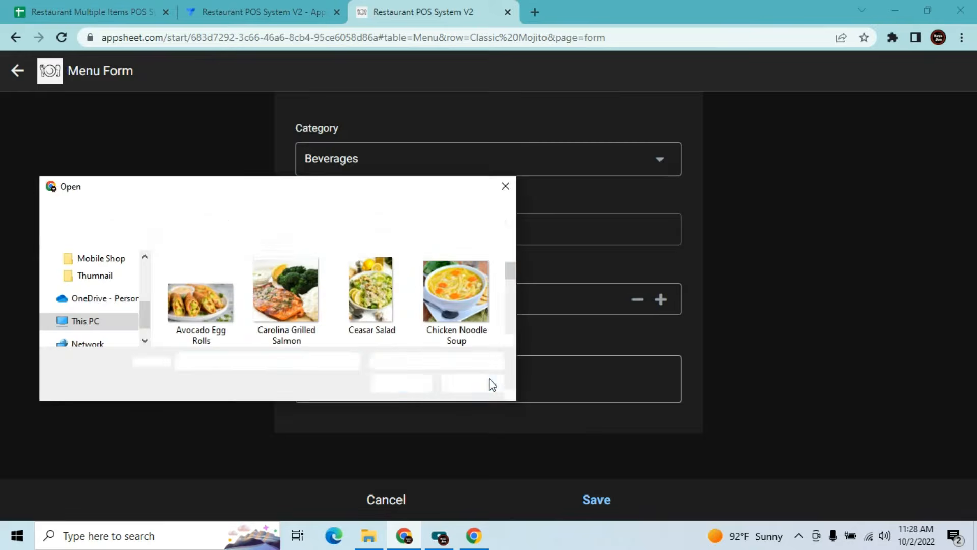
mouse_move(512, 267)
left_mouse_down()
mouse_move(508, 333)
mouse_move(511, 270)
mouse_move(511, 279)
left_mouse_up()
left_click(169, 307)
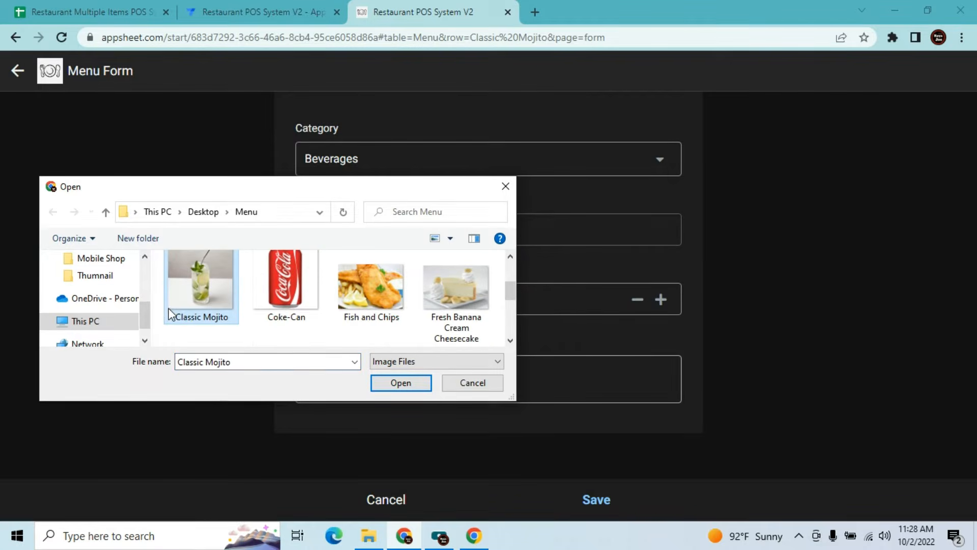
left_click(392, 387)
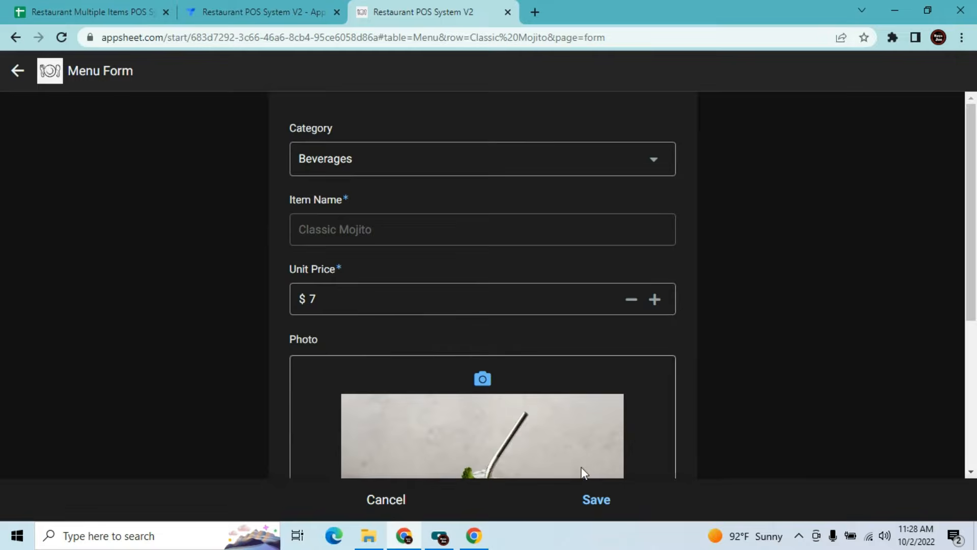
left_click(598, 501)
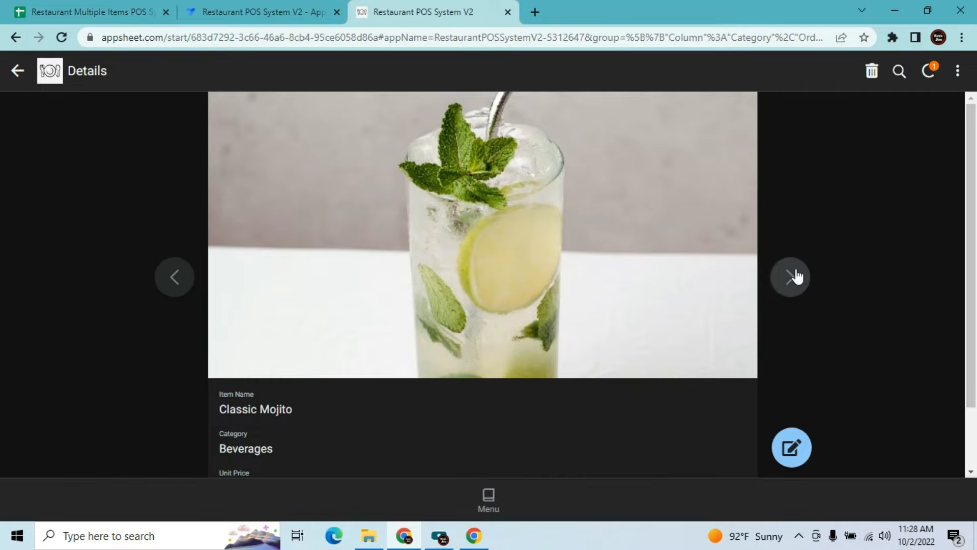
Edit the Coke Can beverage, add the Coke-Can image as its photo, and save it
left_click(795, 274)
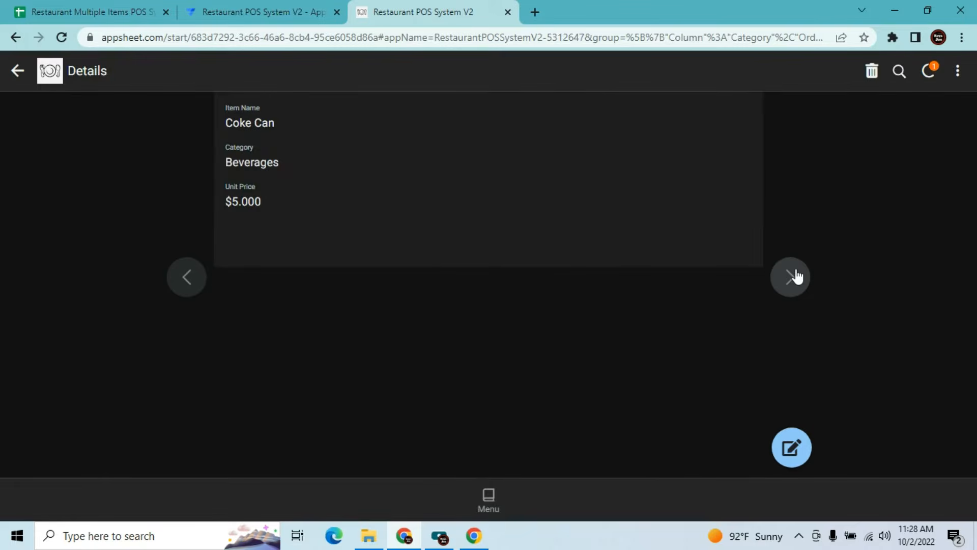
left_click(790, 447)
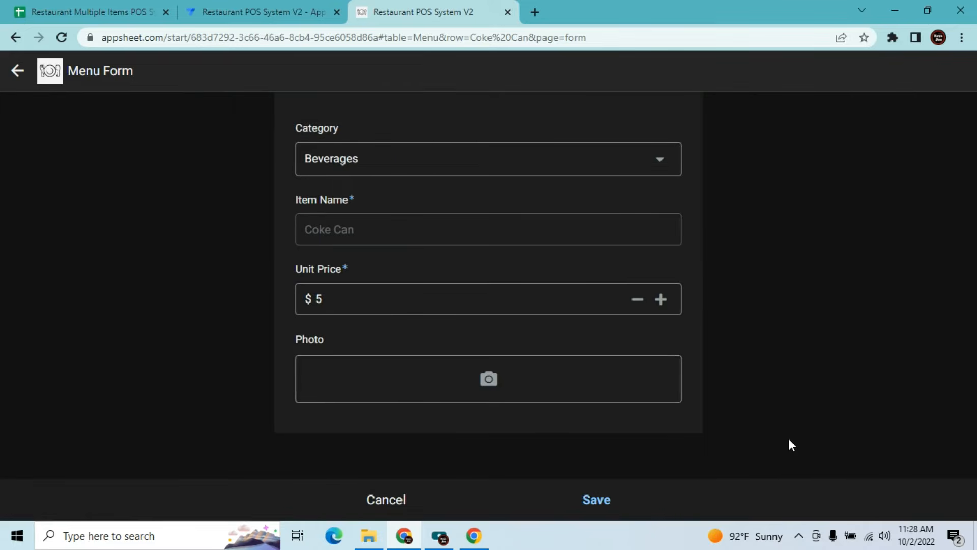
left_click(487, 370)
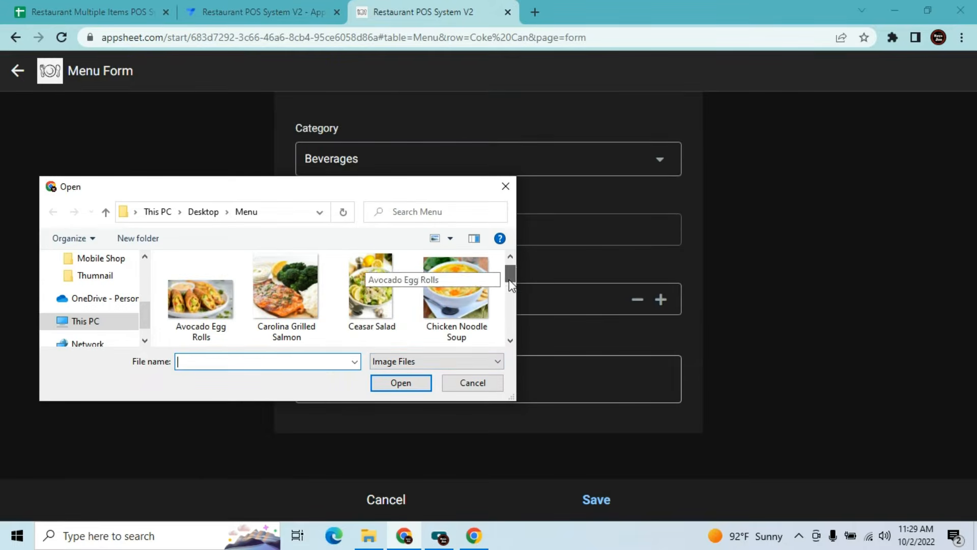
left_click_drag(511, 278, 509, 291)
left_click(283, 284)
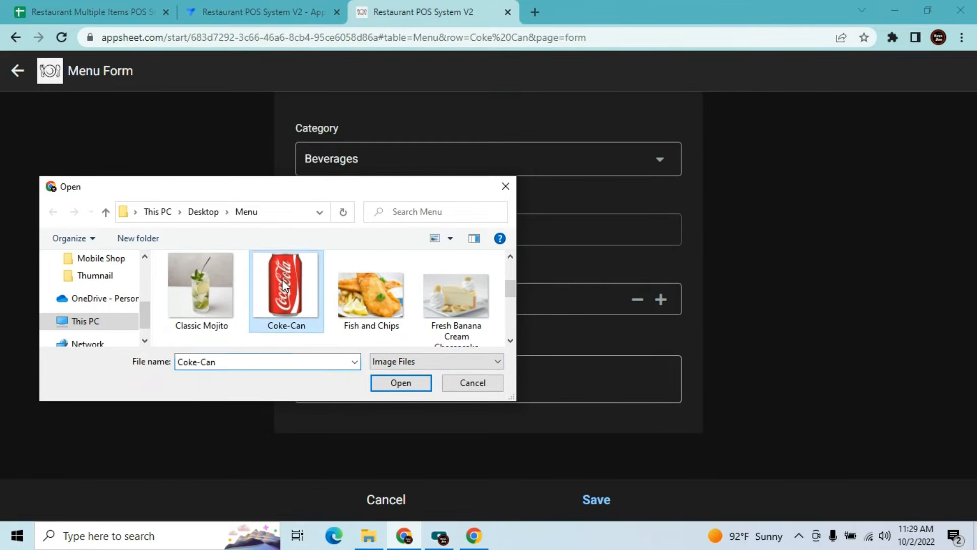
left_click(389, 383)
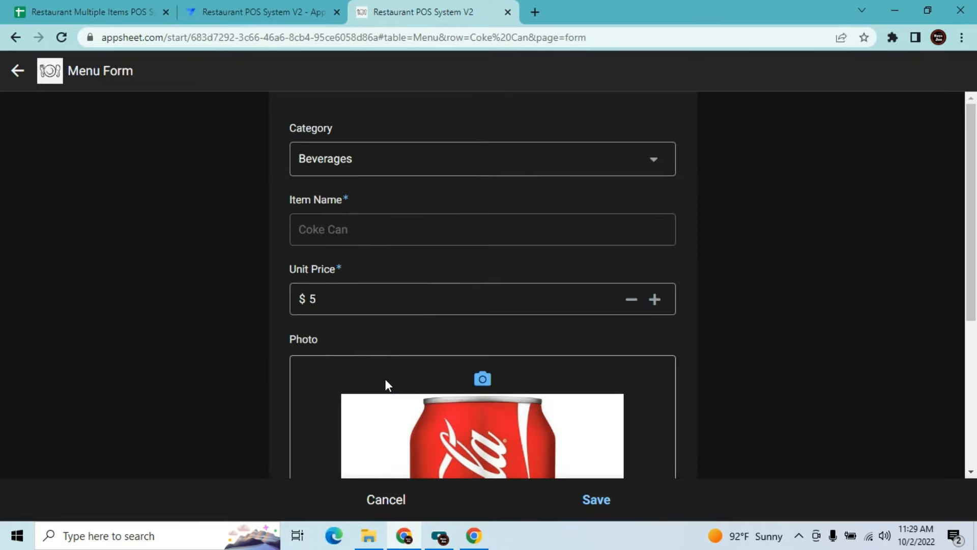
left_click(586, 503)
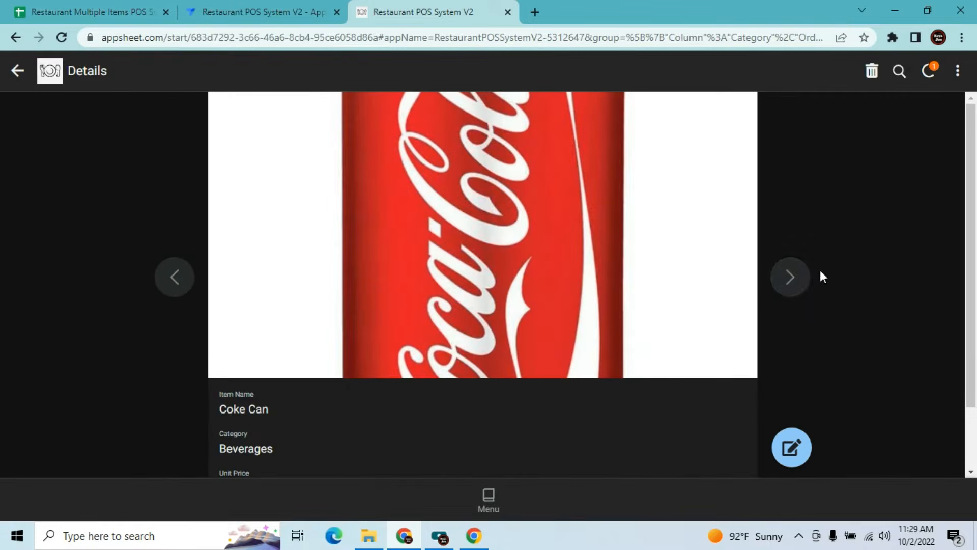
Edit the San Peligrino beverage, add the San Peligrino image as its photo, and save it
left_click(800, 281)
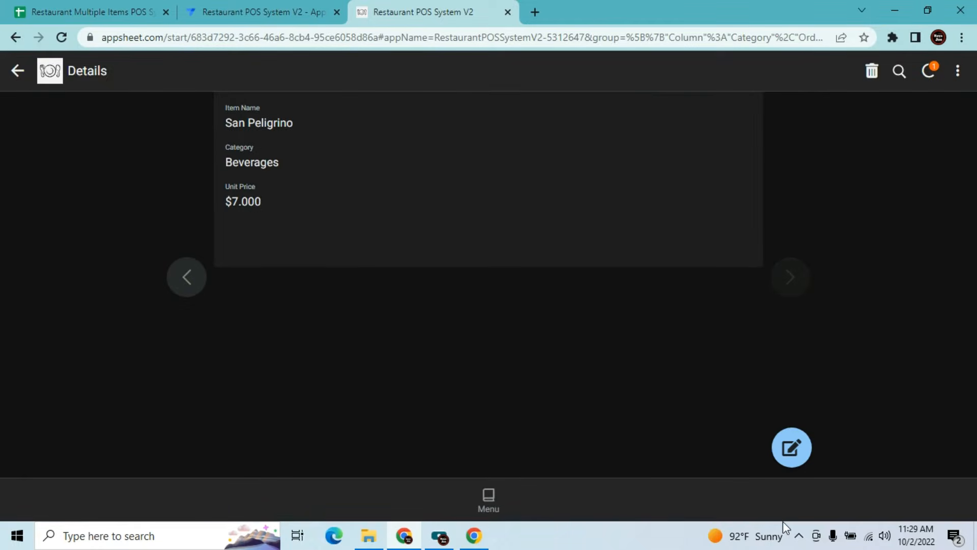
left_click(792, 458)
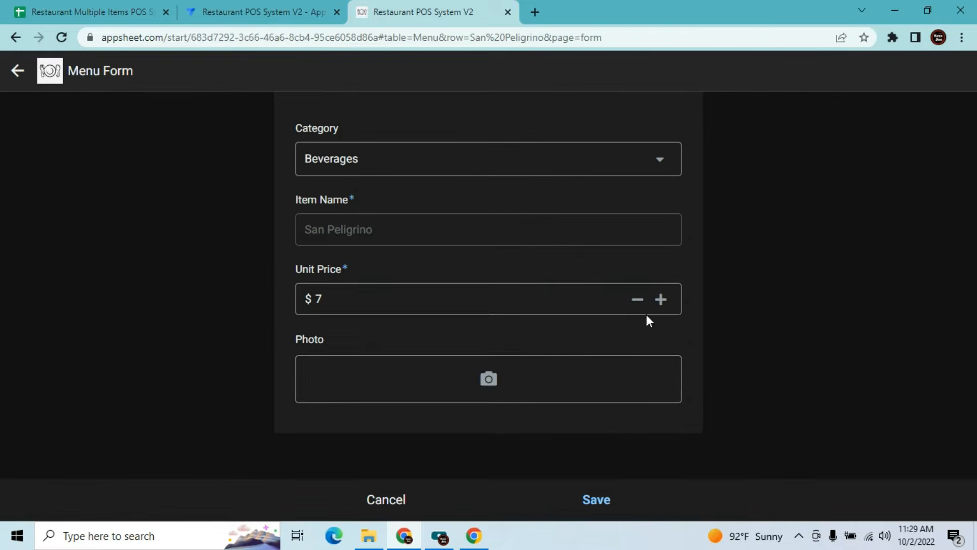
left_click(484, 374)
left_click_drag(511, 275, 511, 326)
left_click(260, 298)
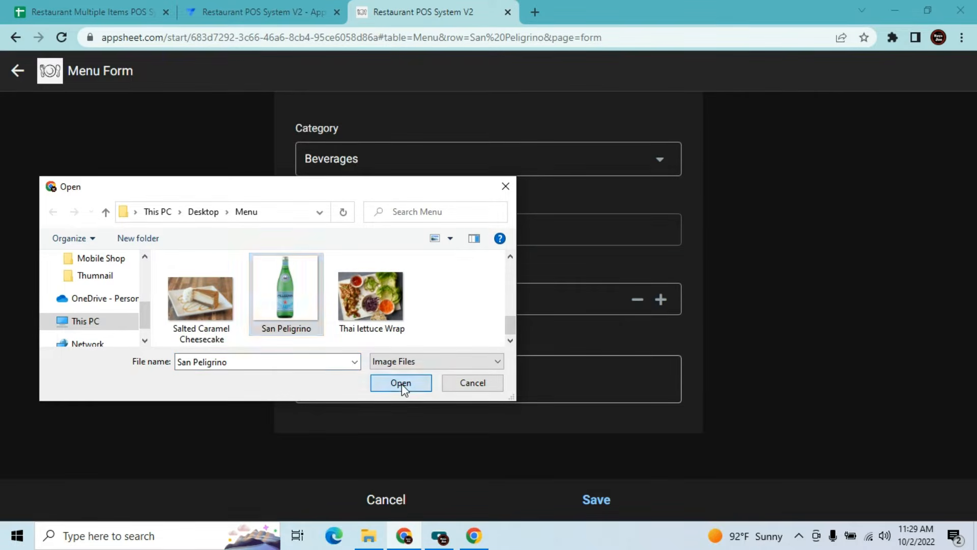
left_click(401, 386)
left_click(598, 504)
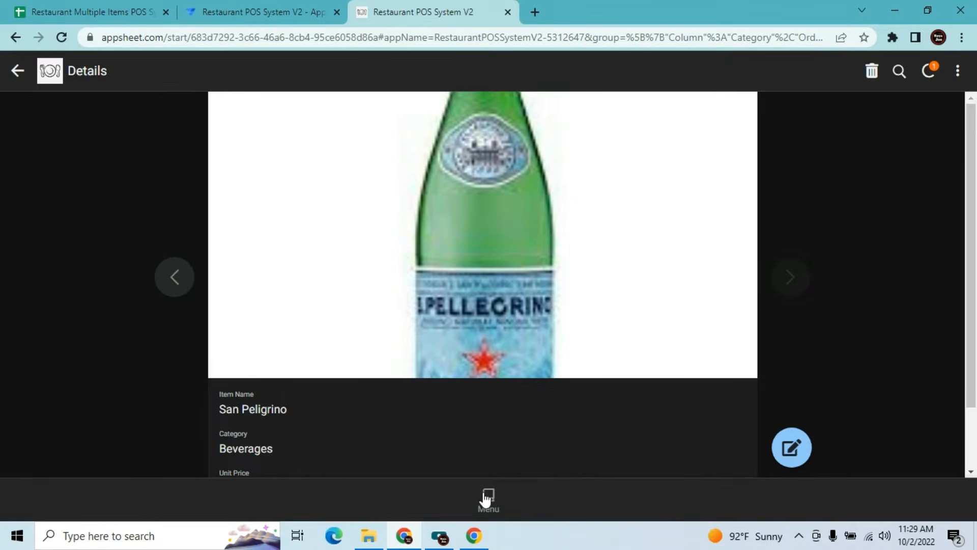
Return to the Menu list and look through all categories to check each item's photo
left_click(487, 498)
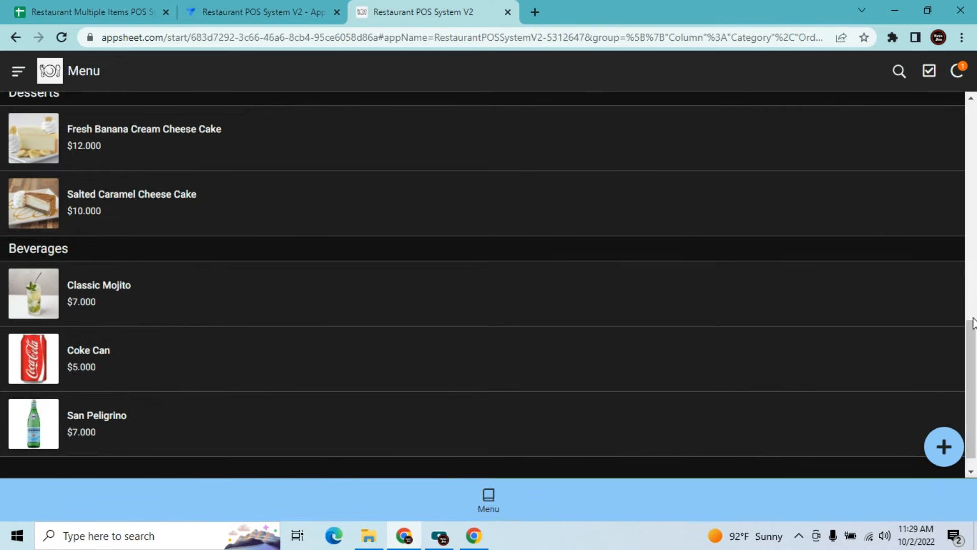
scroll(973, 346, "up", 1)
left_click_drag(973, 346, 974, 112)
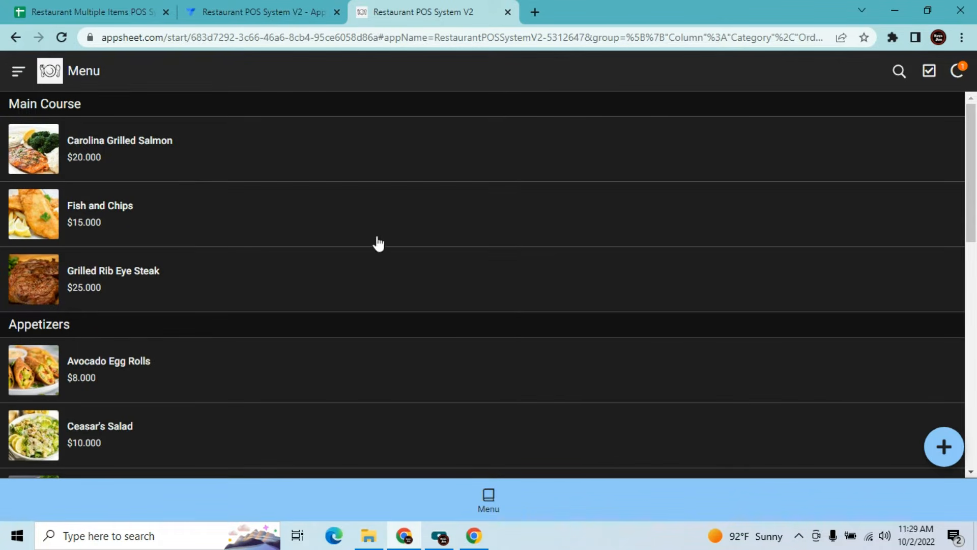
left_click_drag(973, 195, 974, 223)
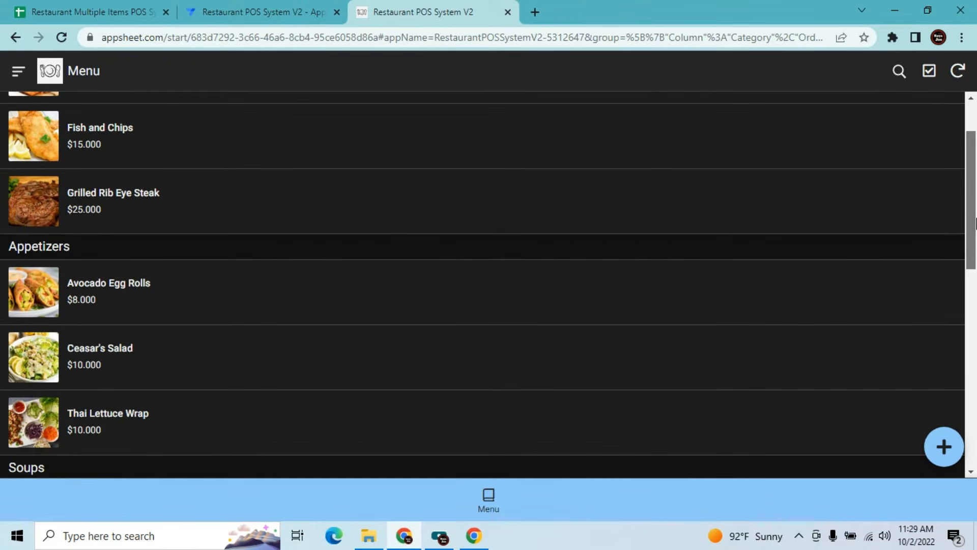
left_click_drag(975, 263, 970, 426)
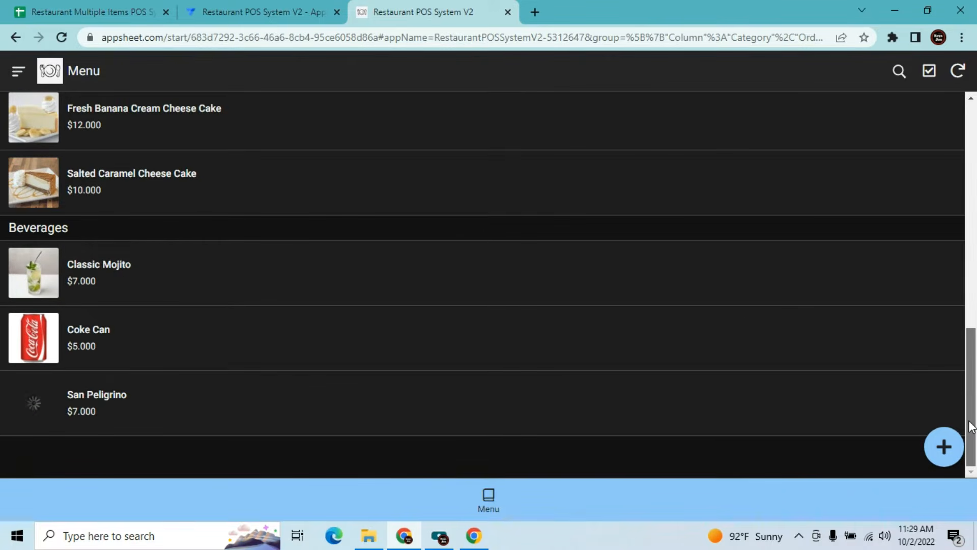
scroll(971, 426, "up", 1)
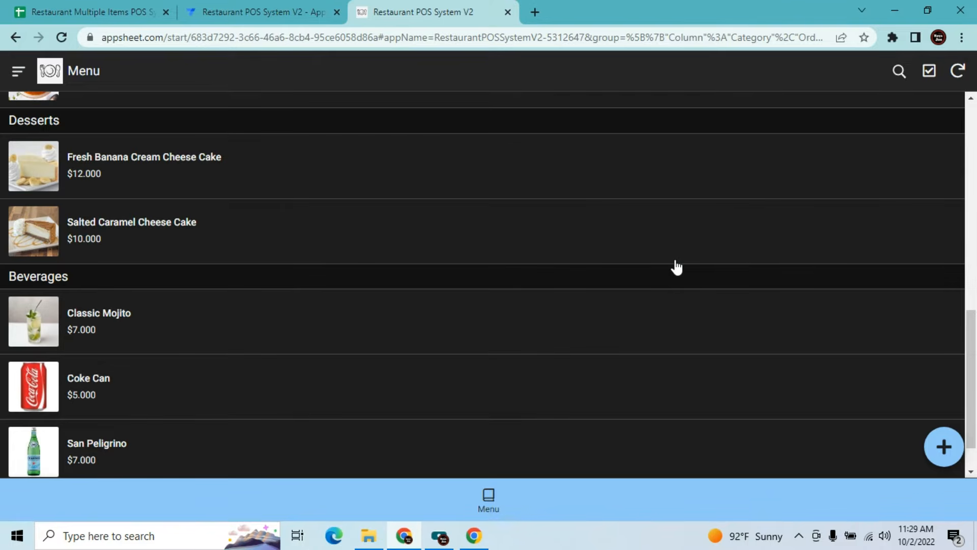
Switch to the app editor, hide the app preview, and open the Menu_Detail ref view's display mode and image style options
left_click(282, 10)
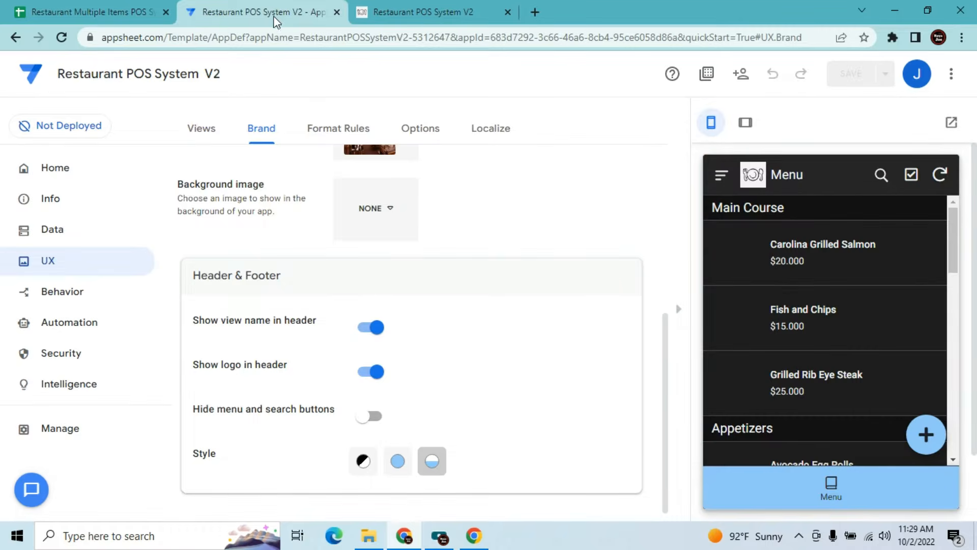
left_click(679, 311)
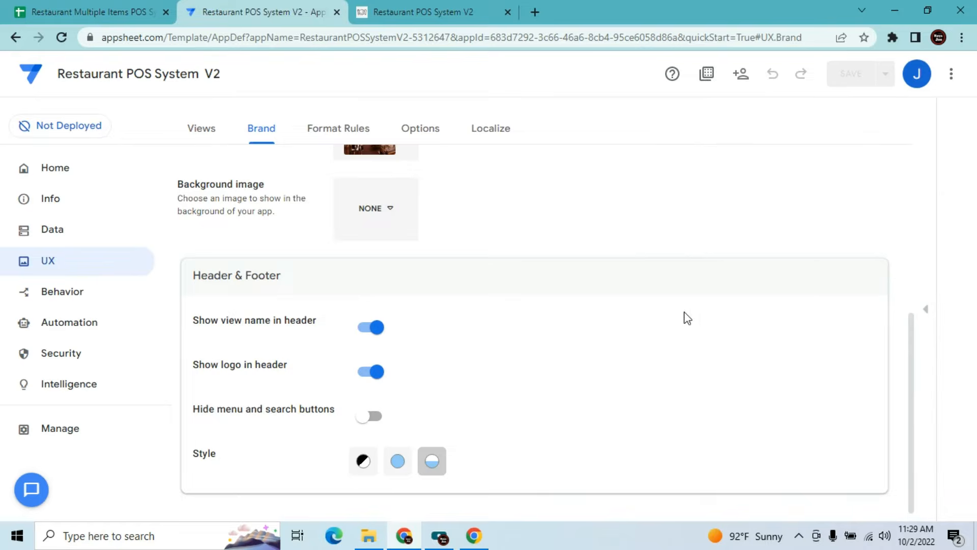
scroll(571, 277, "up", 4)
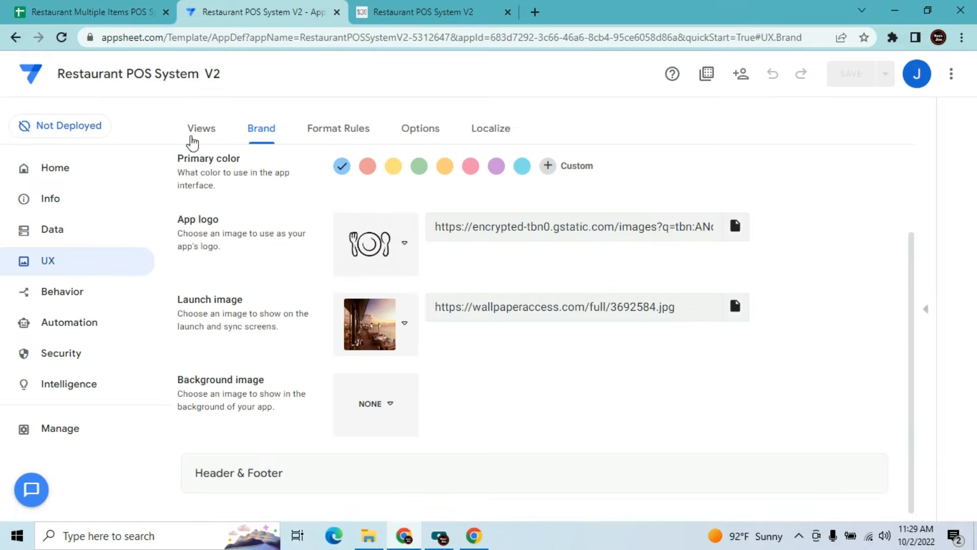
left_click(203, 130)
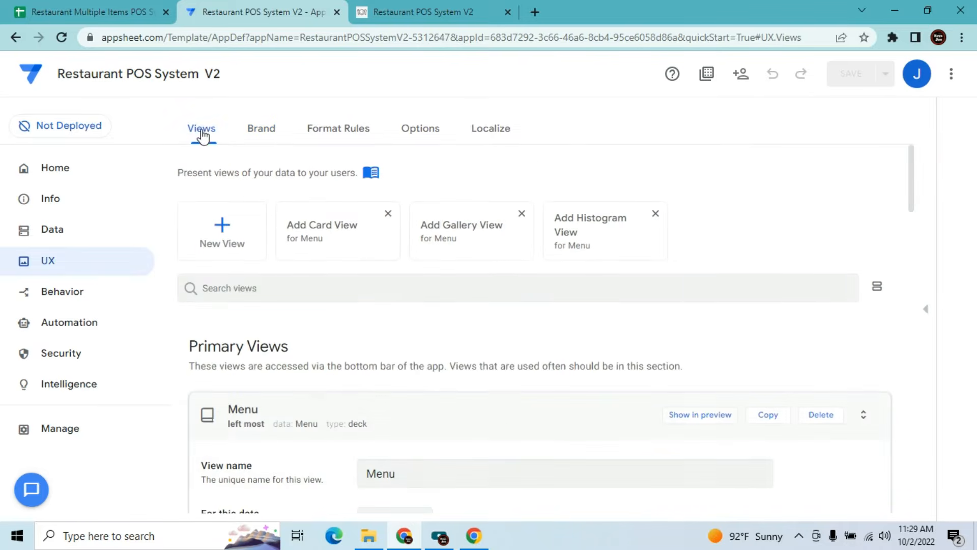
left_click(494, 410)
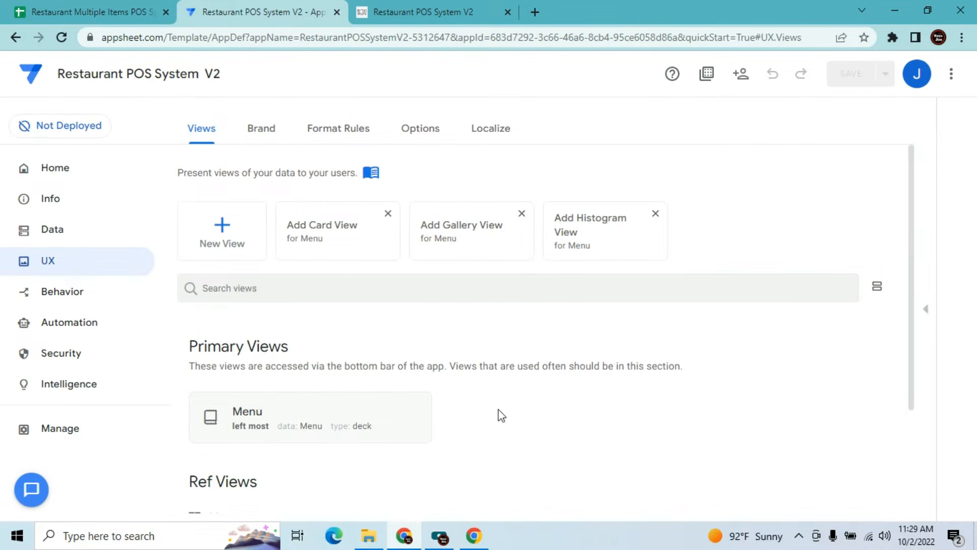
left_click(420, 419)
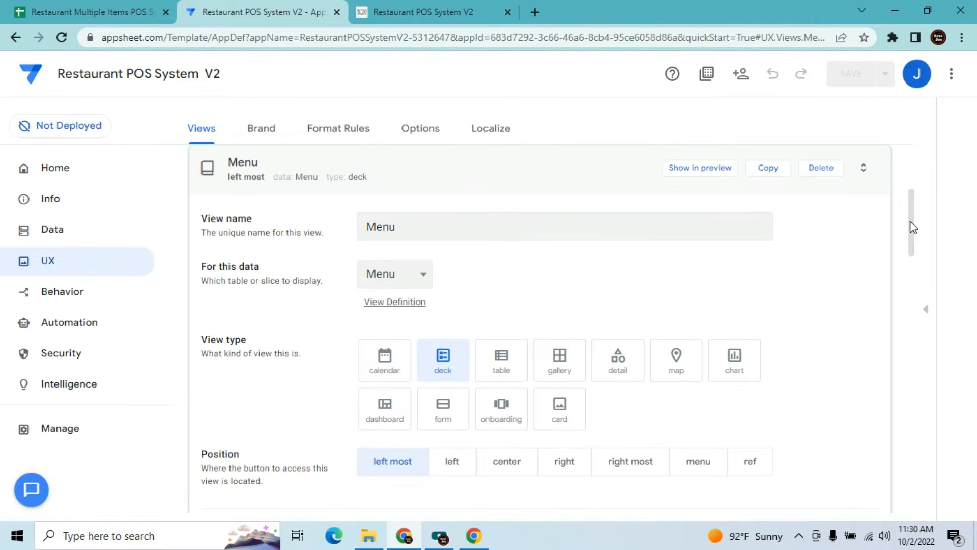
scroll(914, 232, "down", 1)
left_click_drag(913, 232, 914, 484)
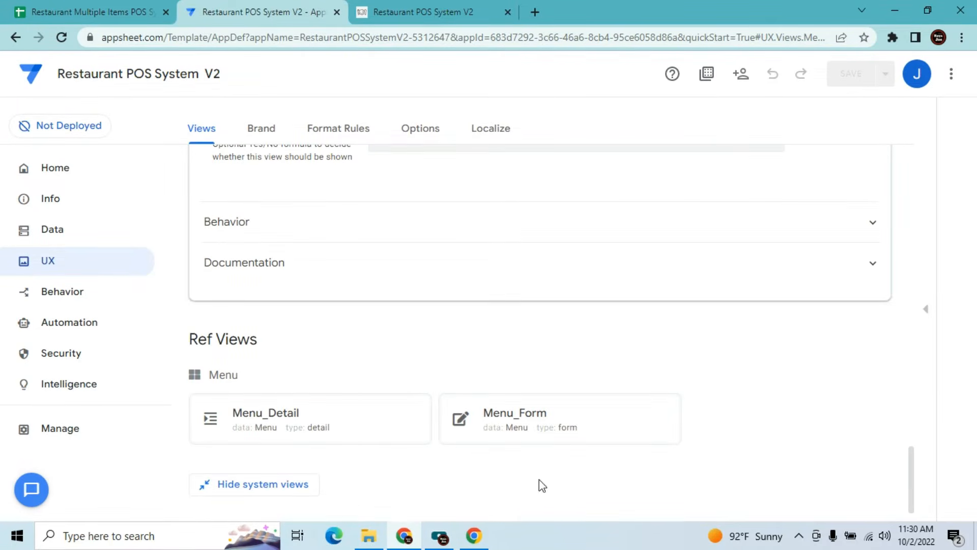
left_click(381, 416)
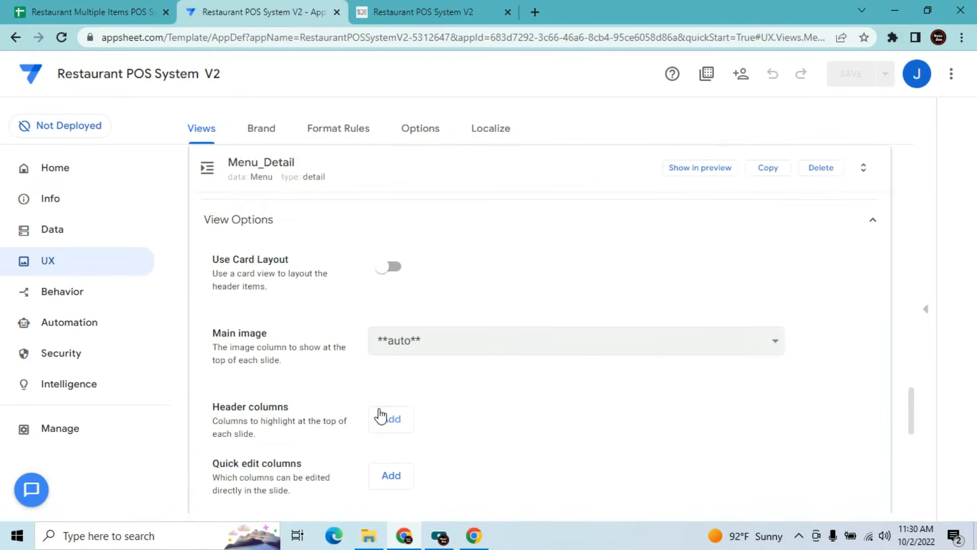
left_click_drag(910, 402, 911, 458)
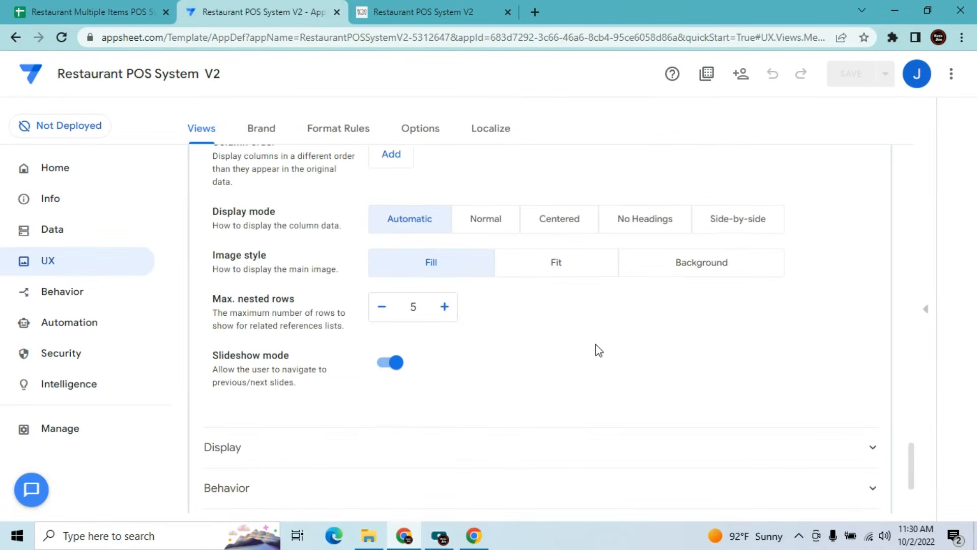
Check the Fresh Banana Cream Cheese Cake details in the running app, set the Menu_Detail view's image style to Fit, and save
left_click(435, 10)
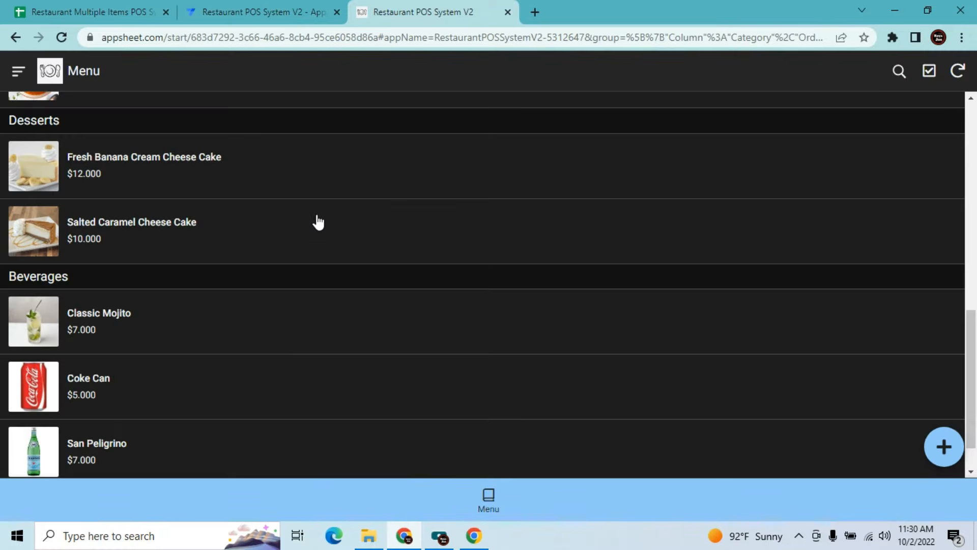
left_click(299, 170)
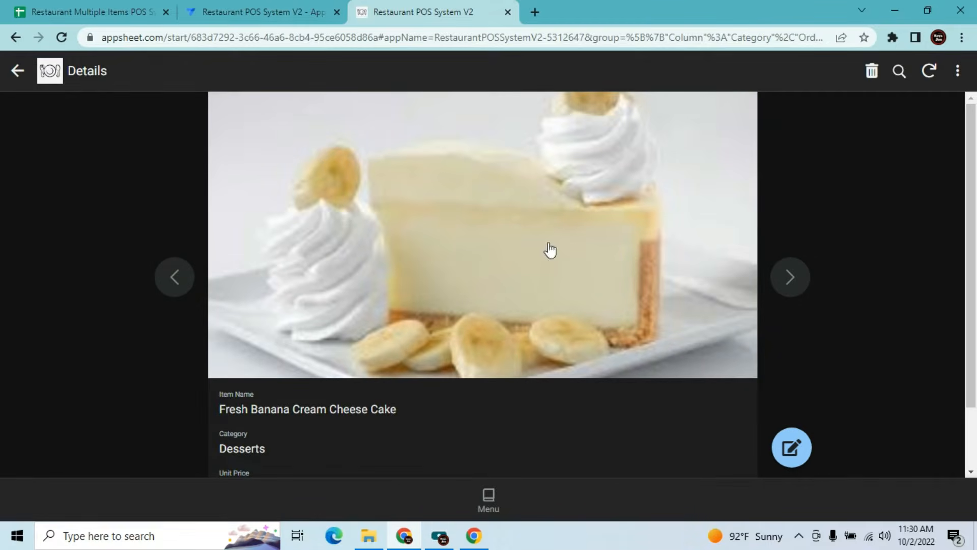
left_click(232, 9)
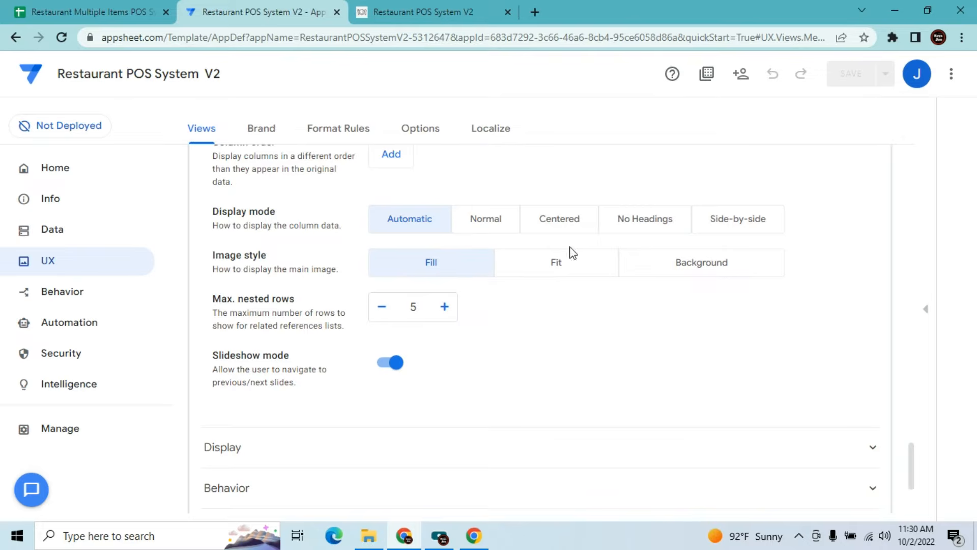
left_click(569, 274)
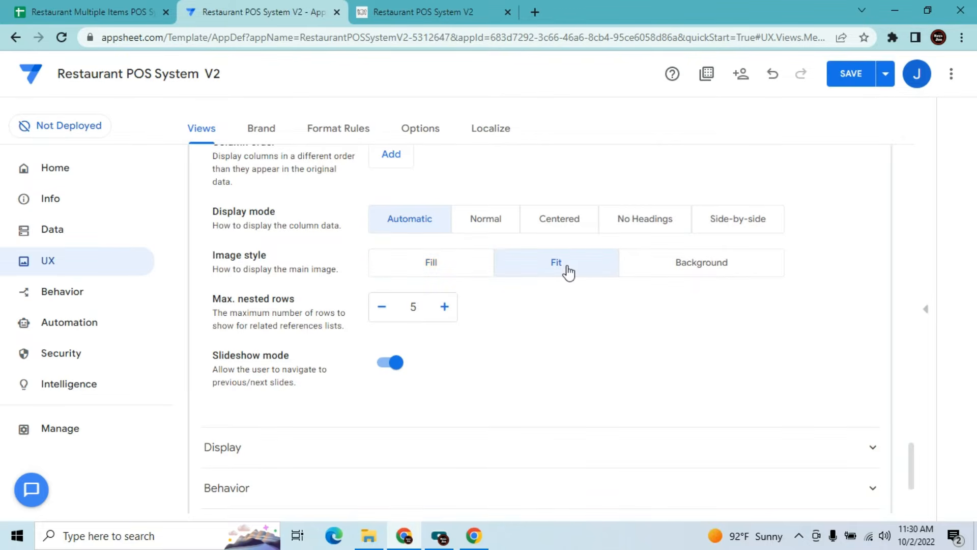
left_click(844, 78)
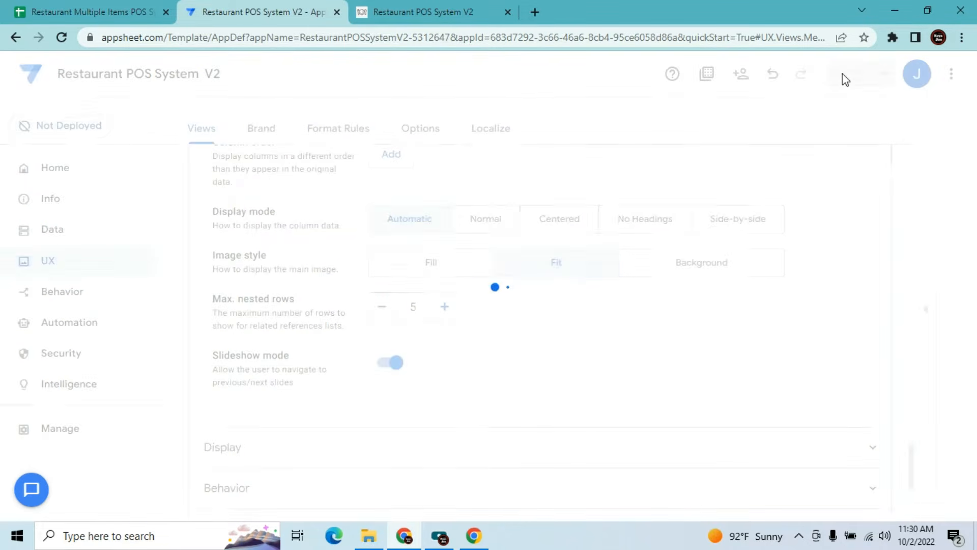
Sync the running app and review the photos on the item detail slides from Fresh Banana Cream Cheese Cake to Classic Mojito
left_click(480, 7)
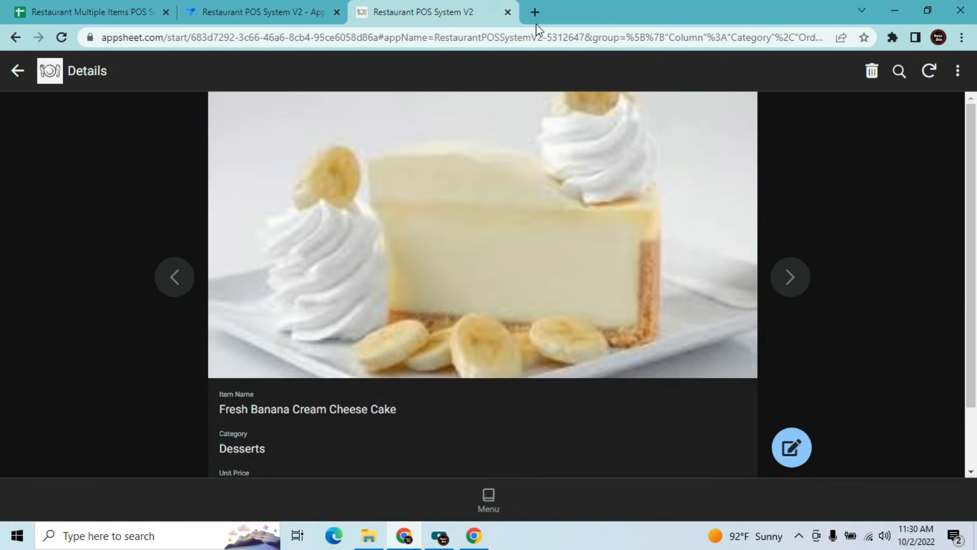
left_click(929, 71)
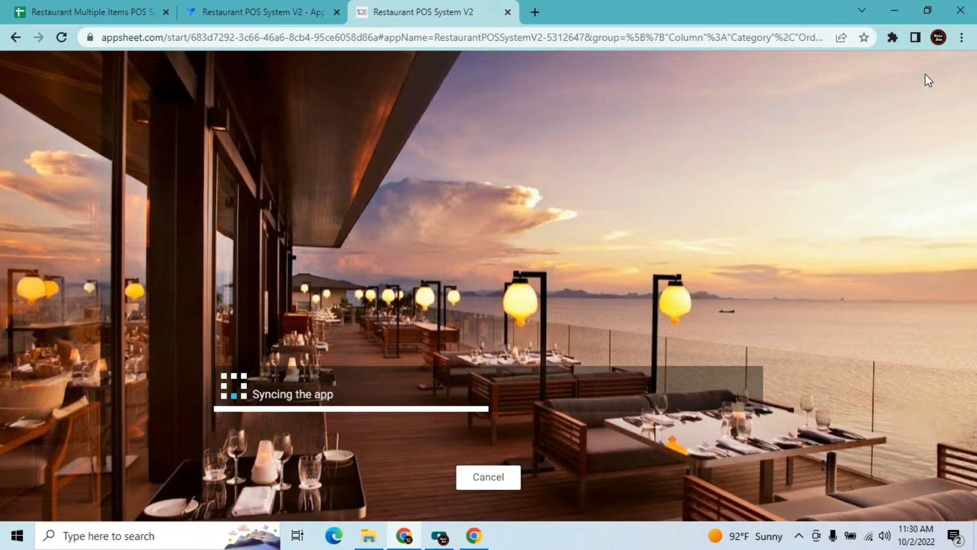
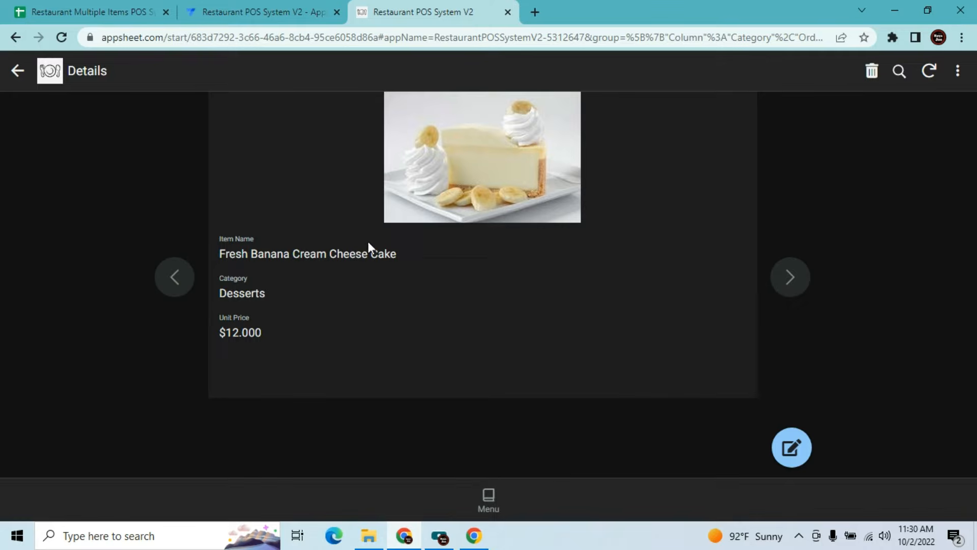
left_click(229, 11)
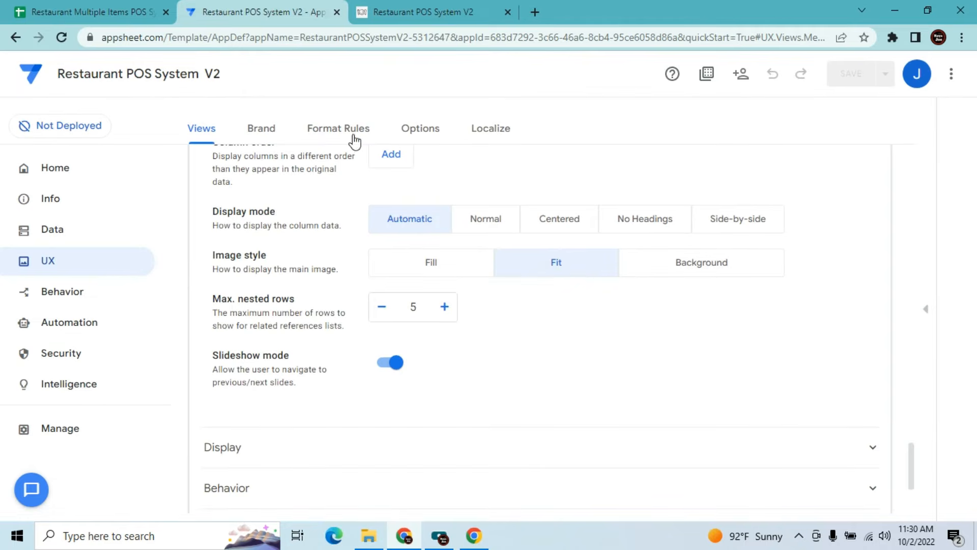
left_click(423, 6)
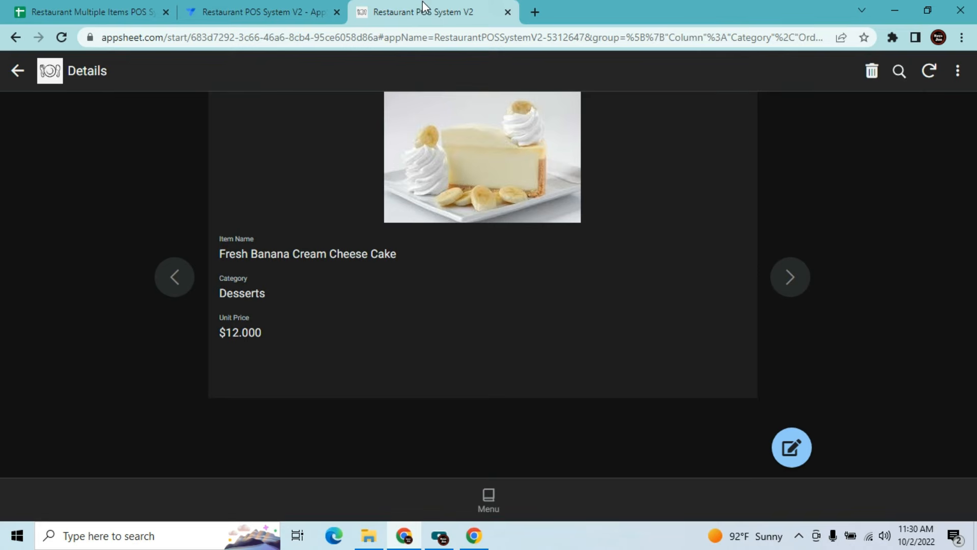
left_click(788, 284)
left_click(789, 289)
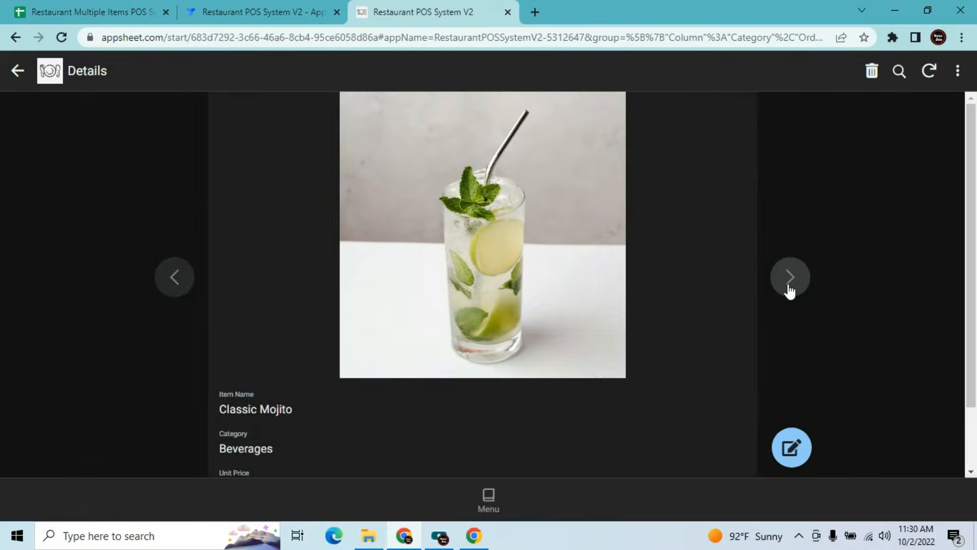
Review the remaining beverage detail slides through San Peligrino and return to the Menu list
left_click(790, 289)
left_click(789, 289)
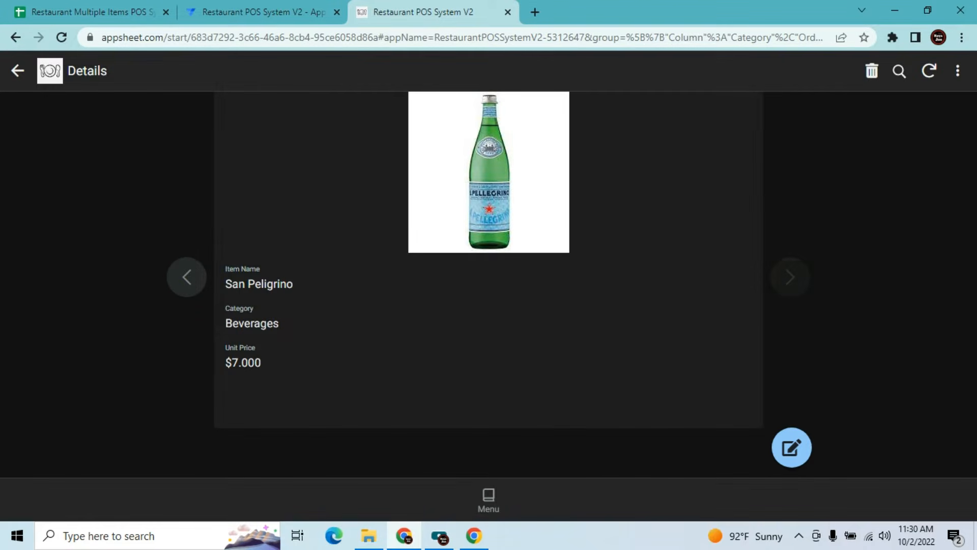
left_click(501, 499)
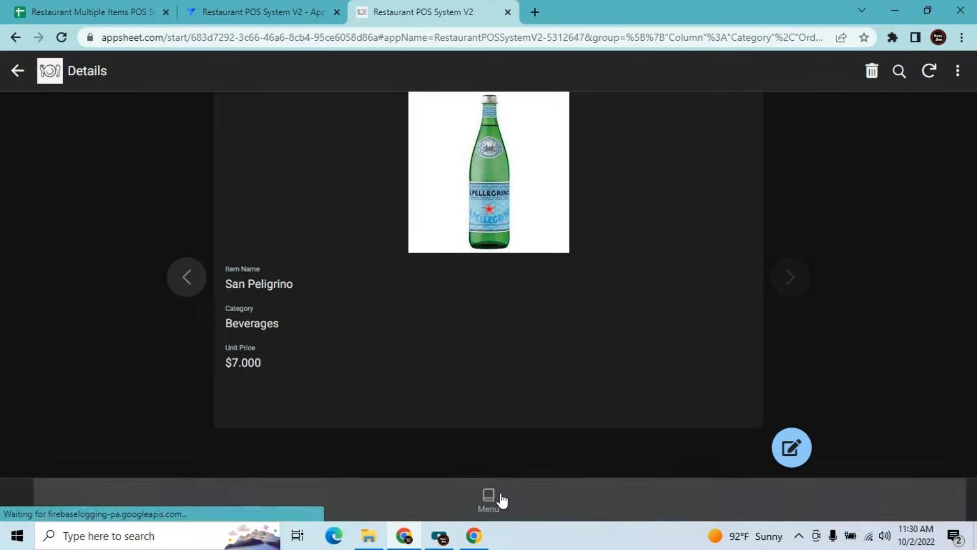
Check the data tables in the app editor, then switch to the Google Sheets workbook and open the Customers sheet
left_click(265, 21)
left_click(59, 230)
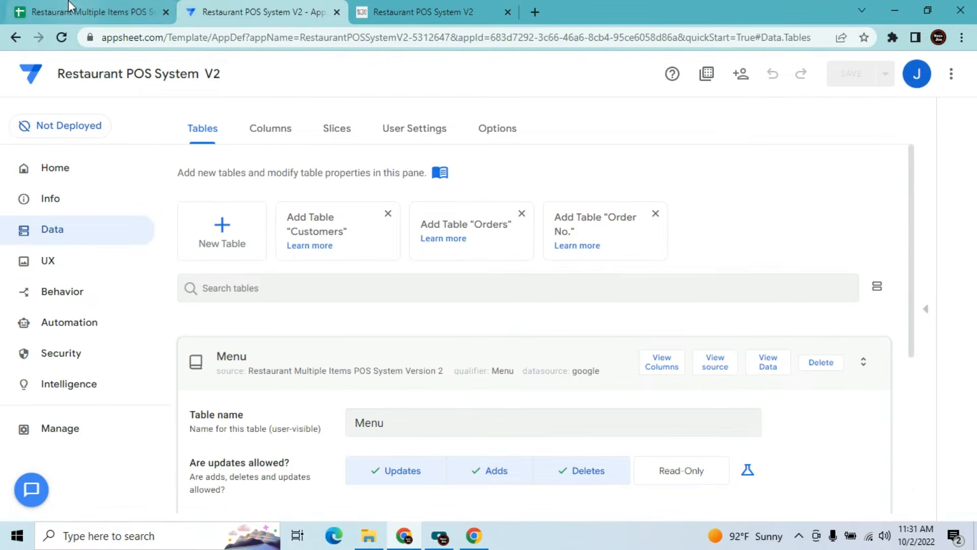
left_click(69, 7)
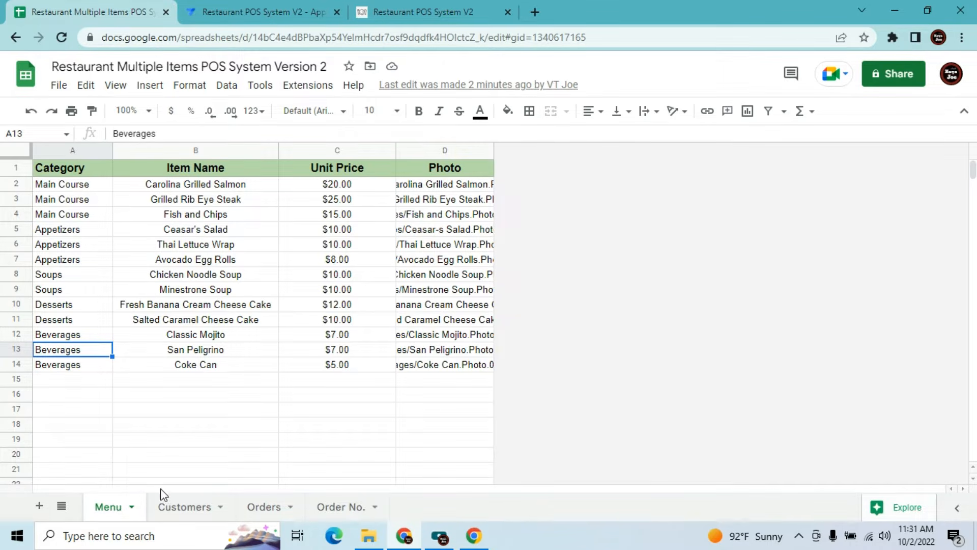
left_click(179, 509)
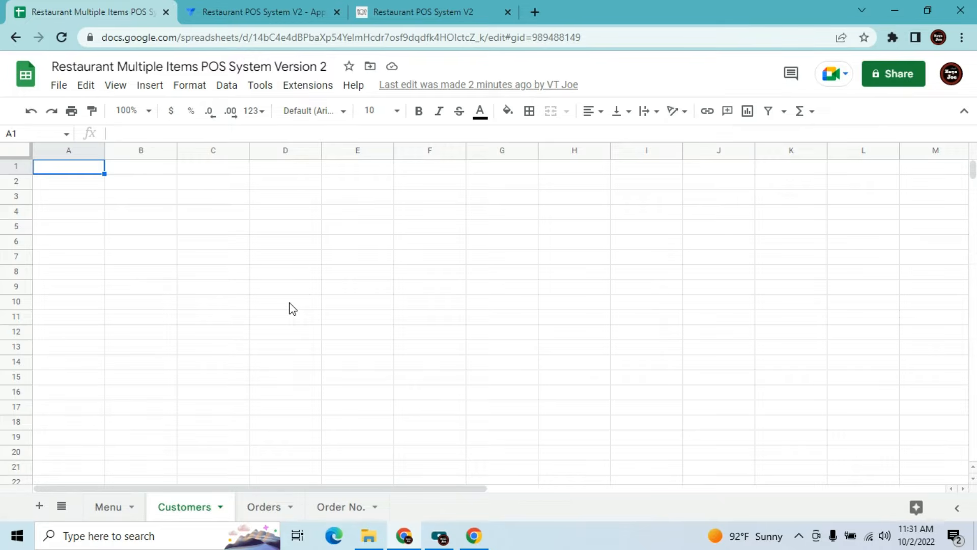
left_click(120, 227)
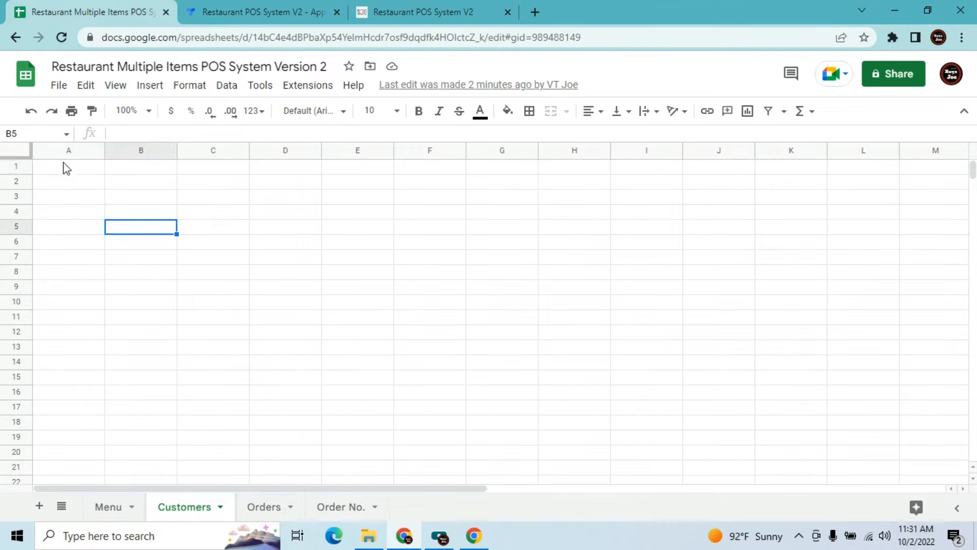
Enter the column headers Order No., Date and Time, and Type in cells A1 to C1 of the Customers sheet
left_click(66, 168)
type("Order No.")
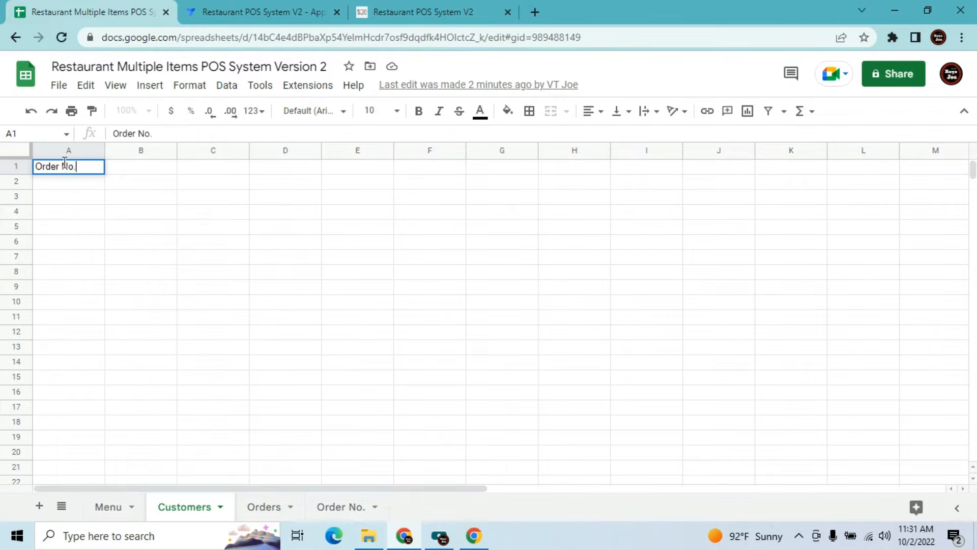
key("Tab")
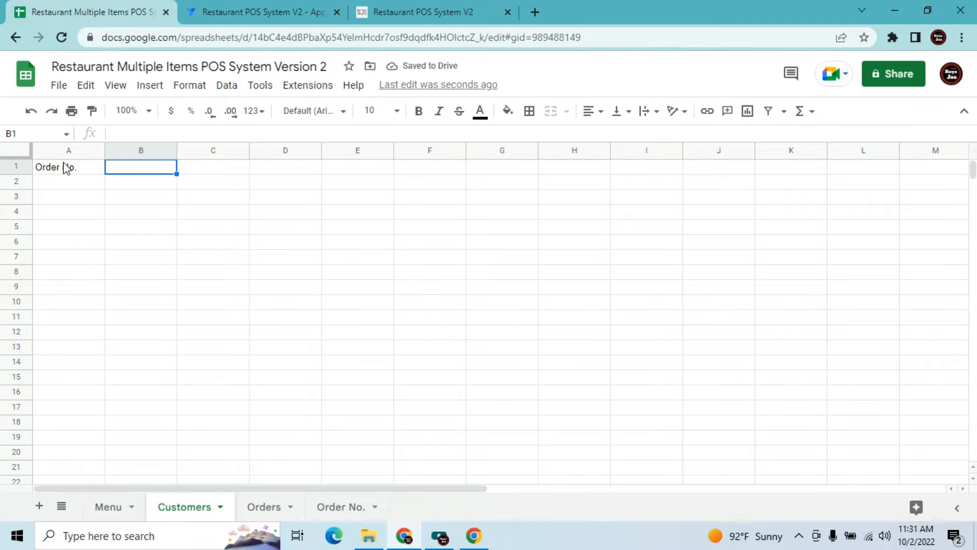
type("Date")
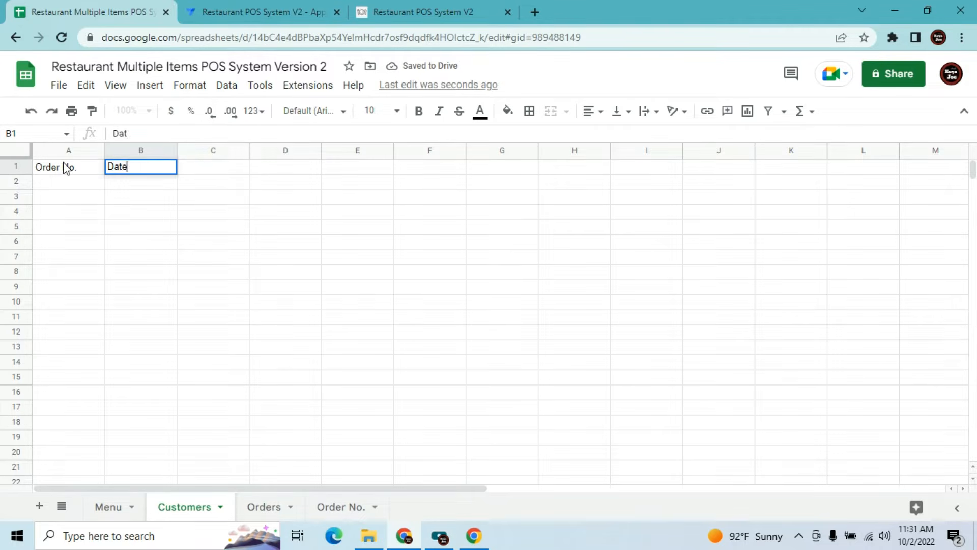
type(" and Time")
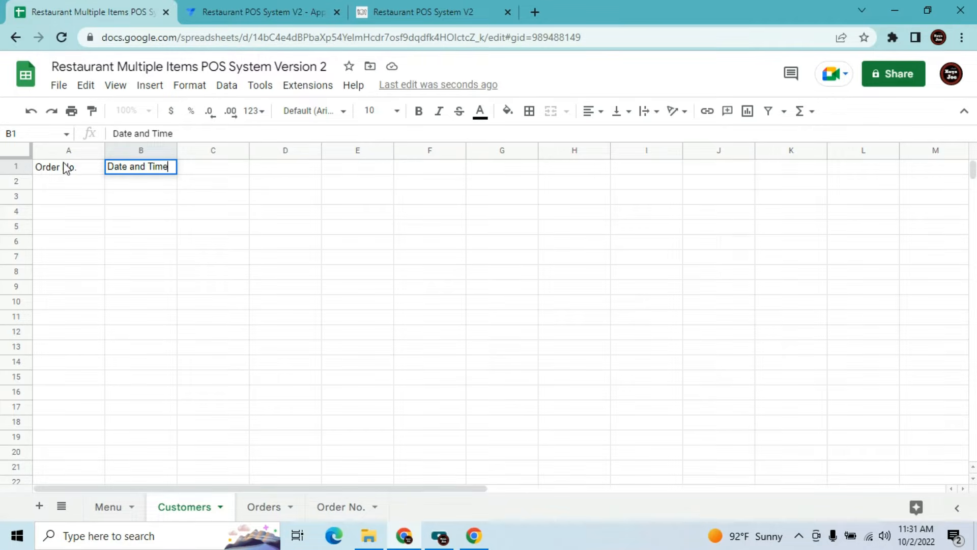
key("Tab")
type("Type")
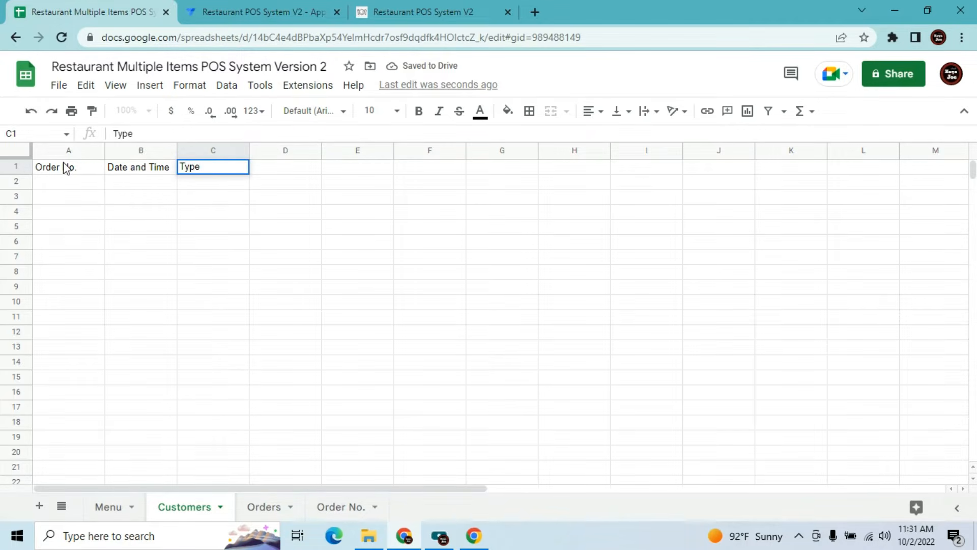
key("Tab")
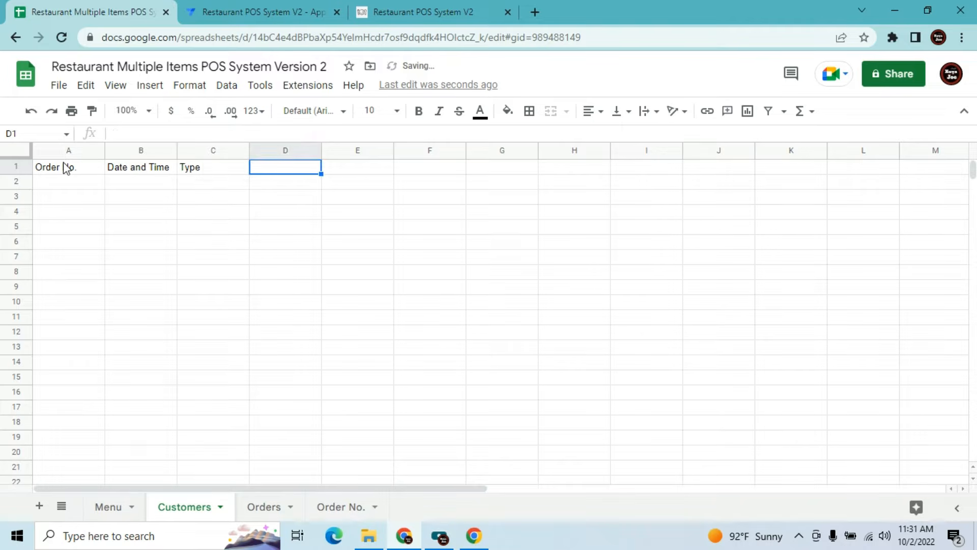
key("Left")
key("Left")
key("Right")
key("Right")
key("Left")
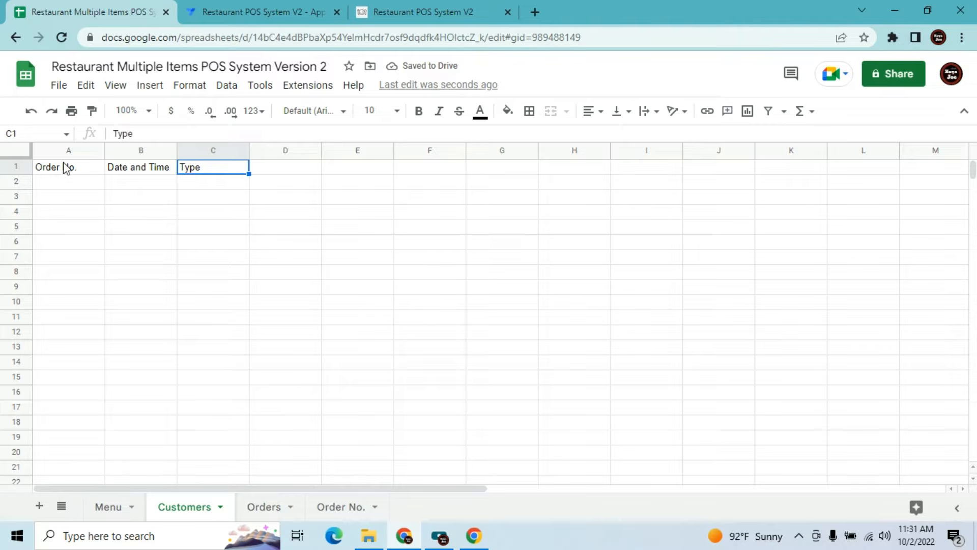
key("Right")
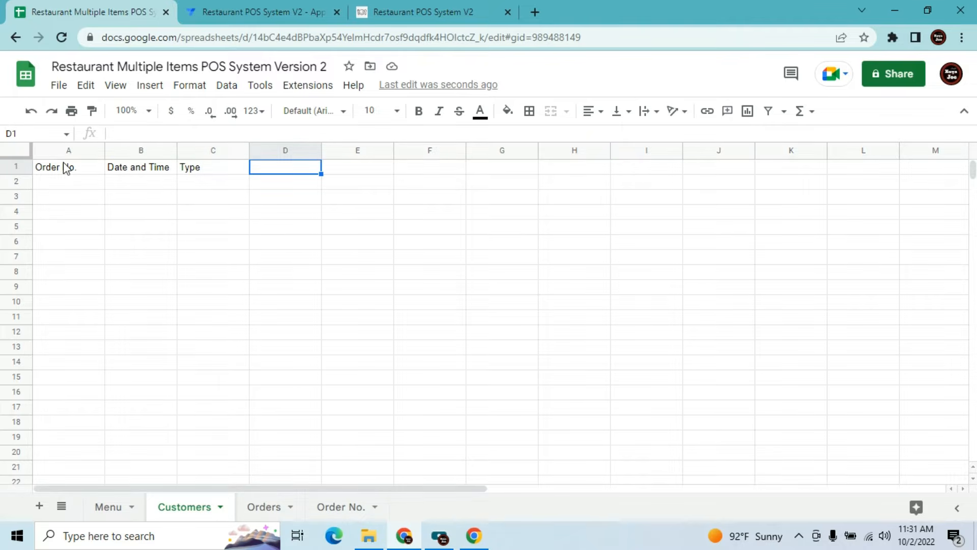
key("Left")
key("Right")
key("Left")
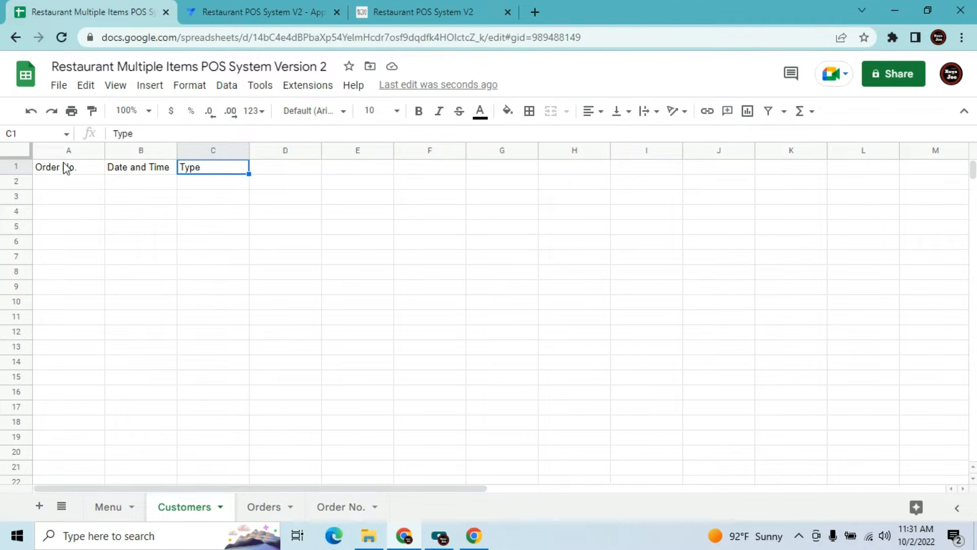
key("Right")
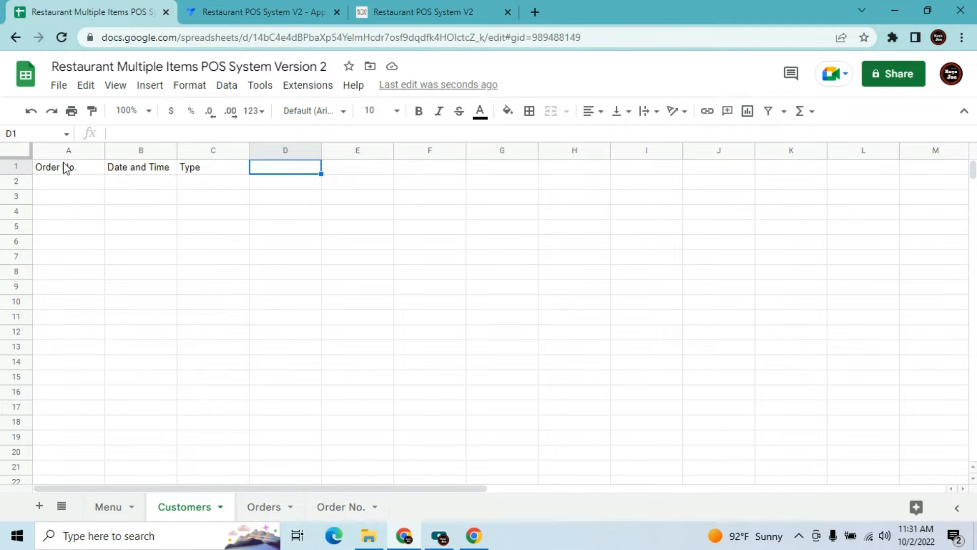
key("Left")
key("Left")
key("Left")
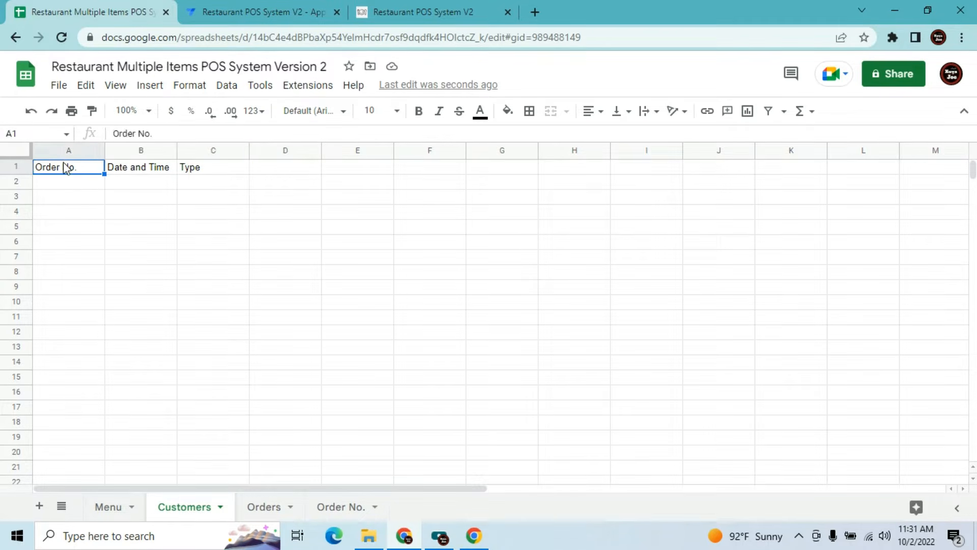
key("Right")
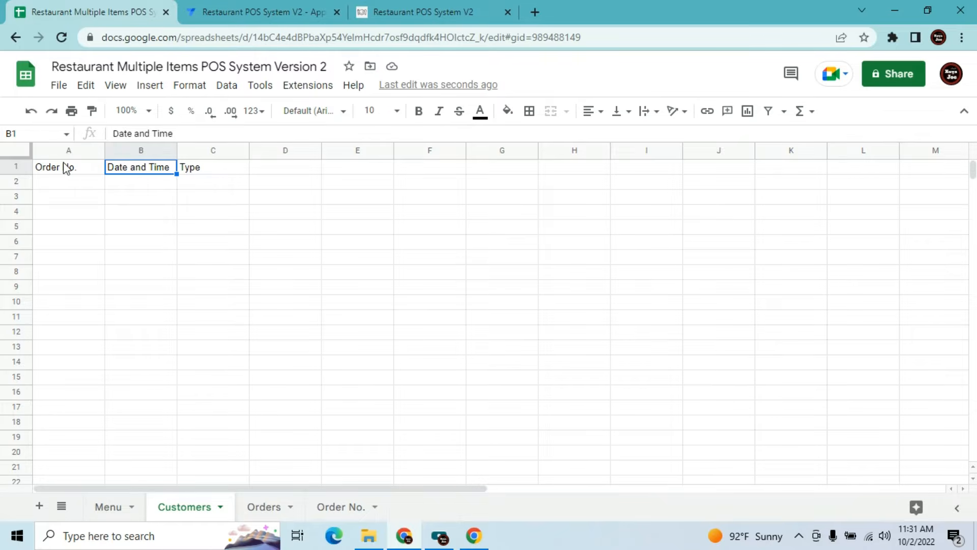
key("Right")
Add the column header Customer Name in cell D1 of the Customers sheet
key("Tab")
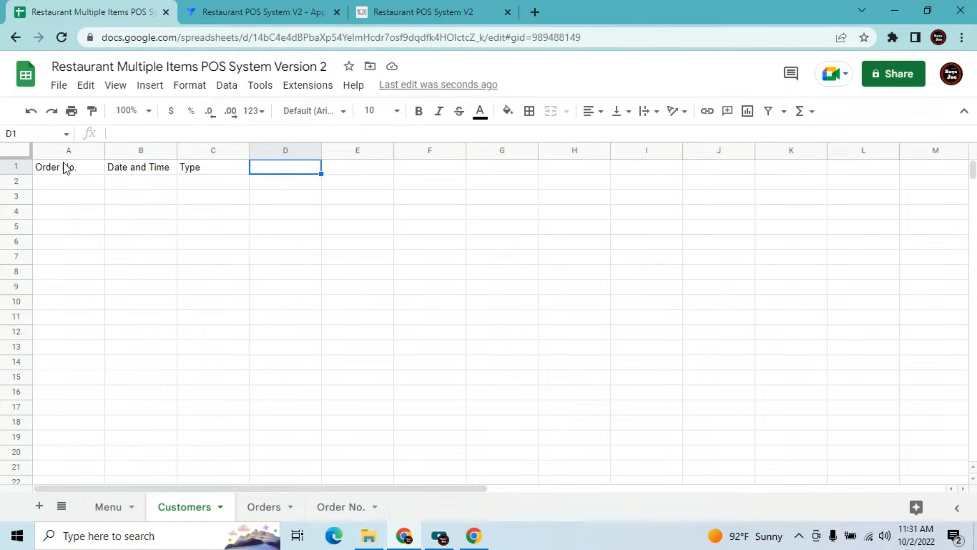
type("Custo")
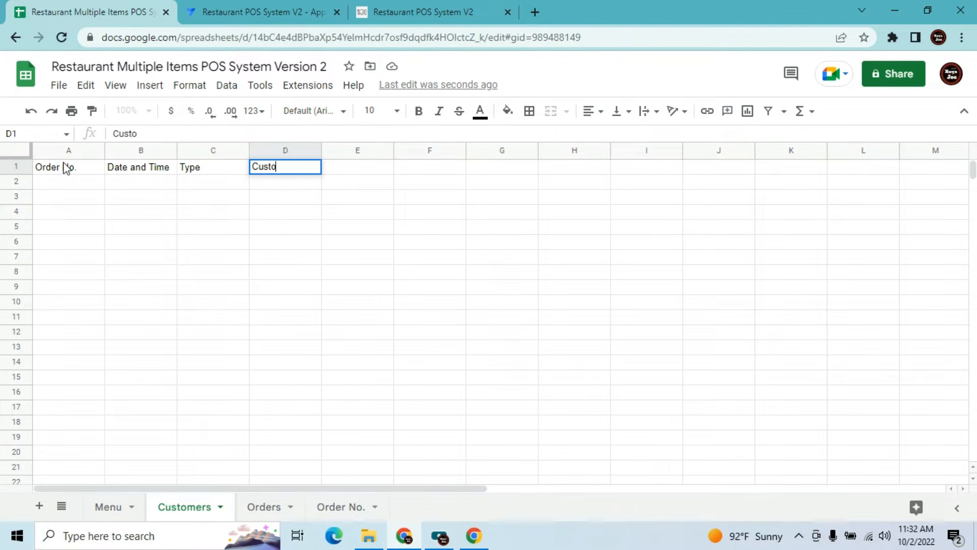
type("mer Name")
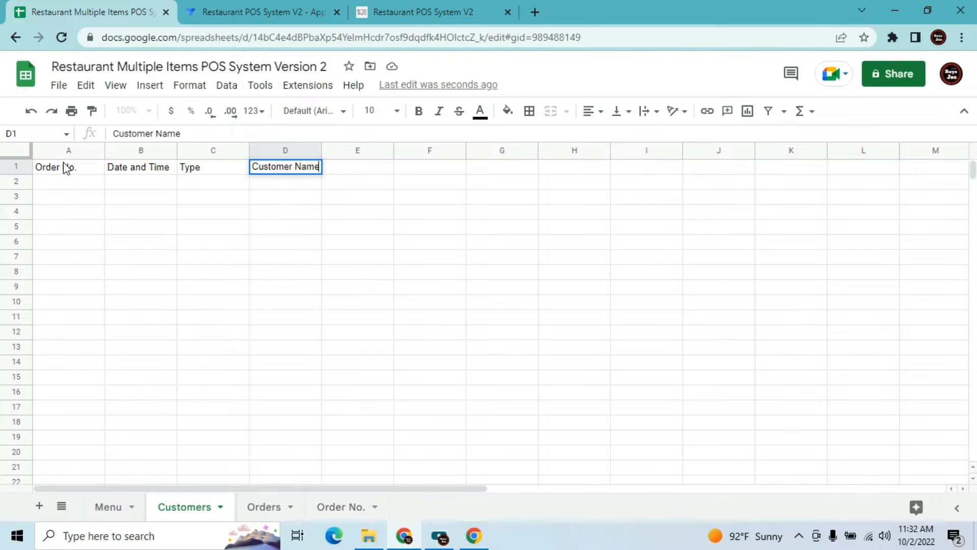
key("Tab")
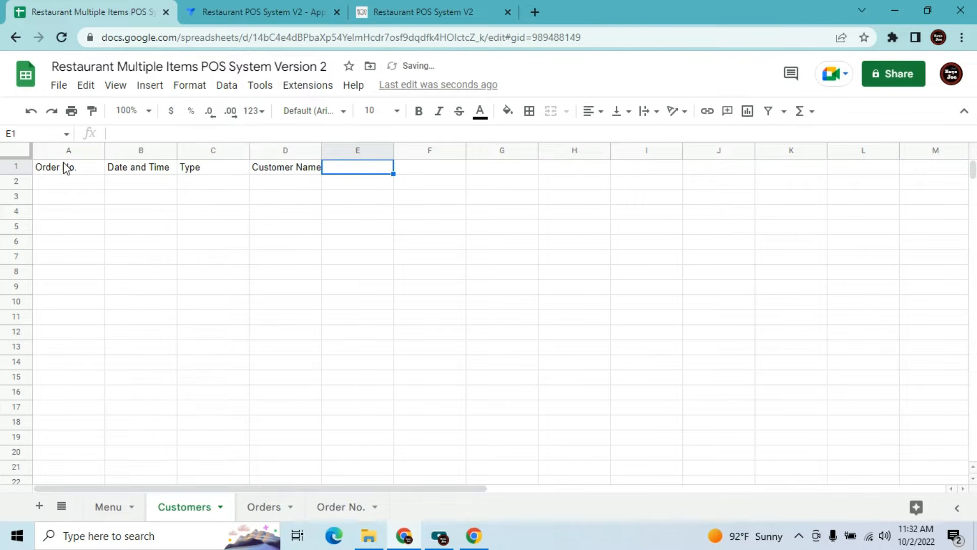
Center-align all cells of the Customers sheet horizontally and slightly widen the Customer Name column
left_click(192, 171)
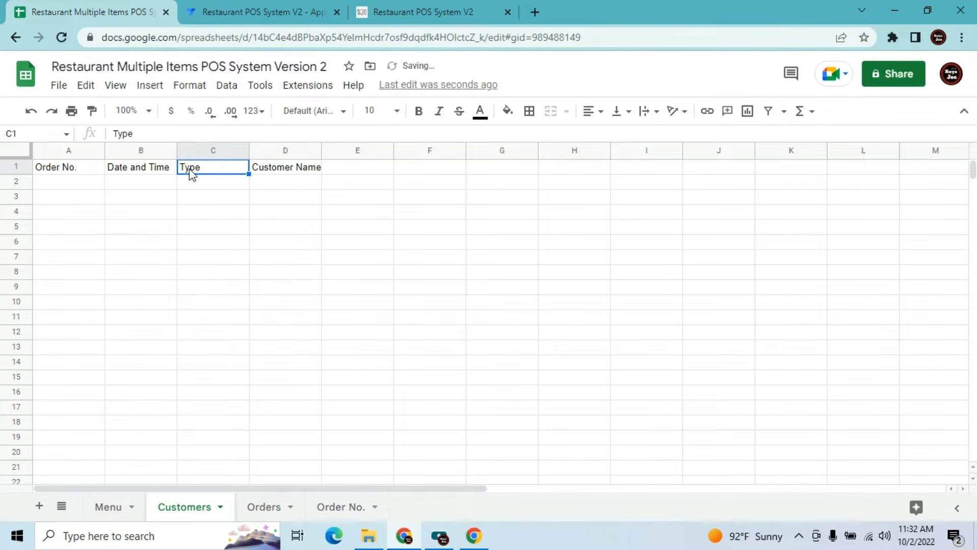
left_click(19, 154)
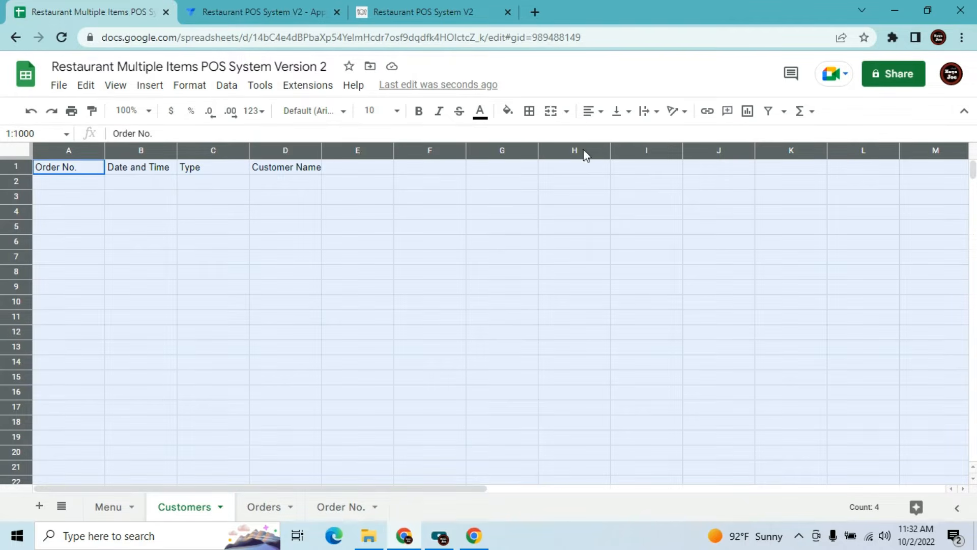
left_click(592, 112)
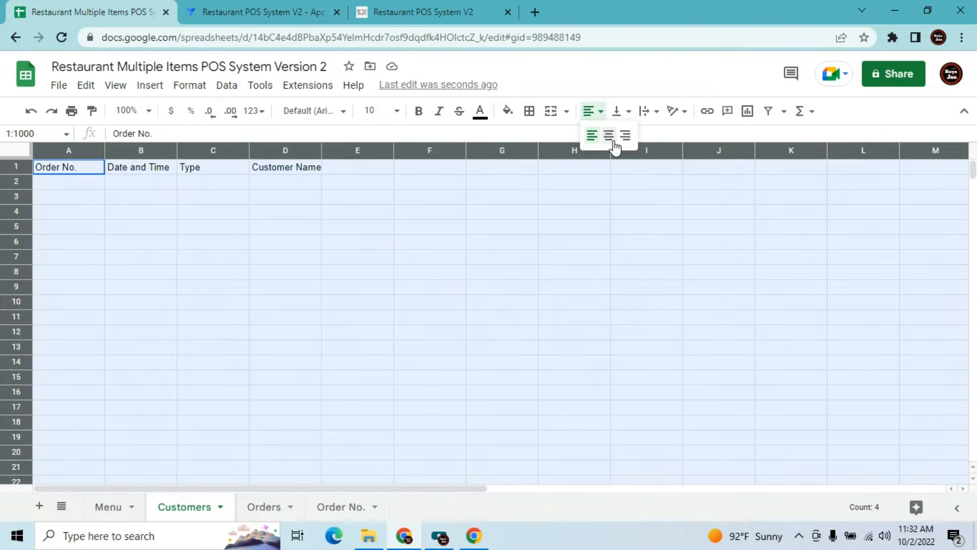
left_click(610, 136)
left_click(444, 252)
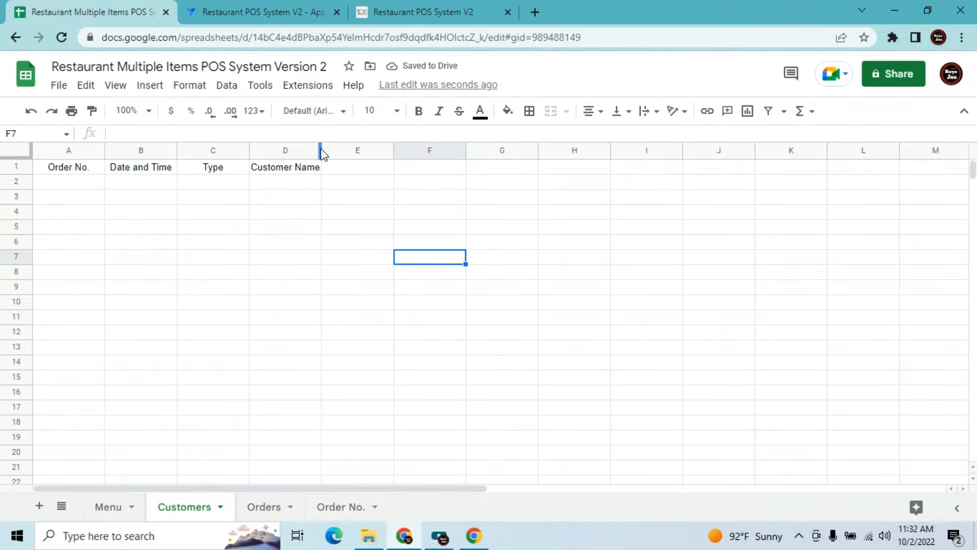
left_click_drag(320, 148, 330, 155)
left_click(278, 290)
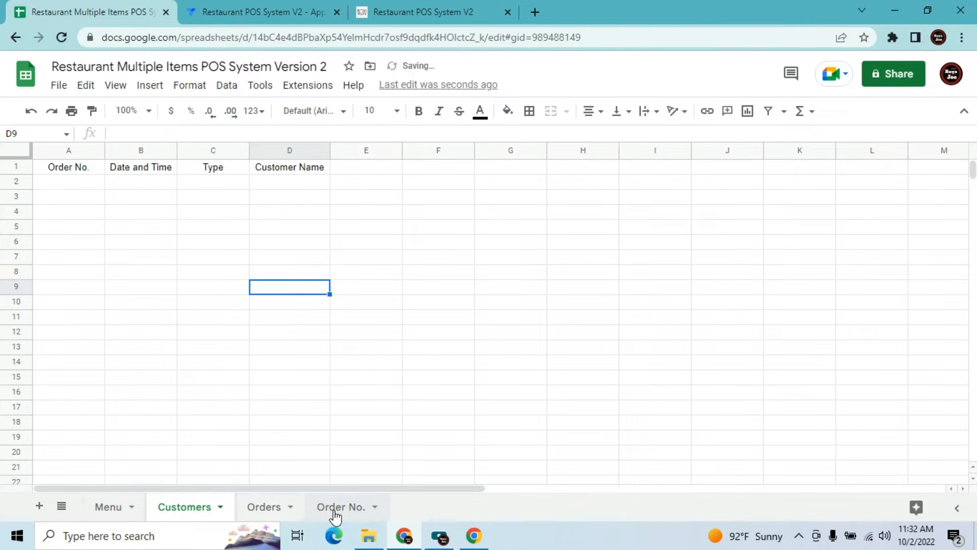
Move the Order No. sheet ahead of Orders, check the Customers sheet, and reopen the Order No. sheet
left_click_drag(320, 506, 267, 518)
left_click(298, 420)
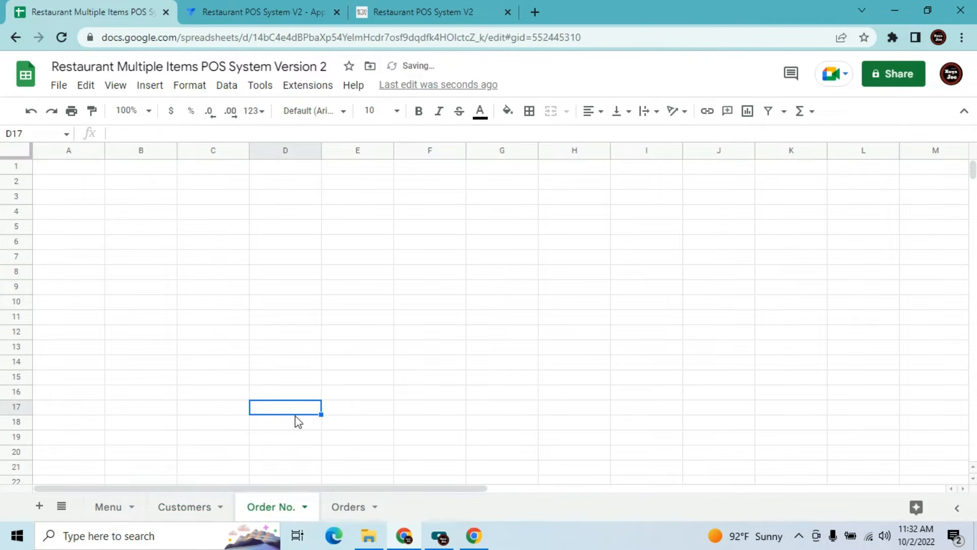
left_click(185, 516)
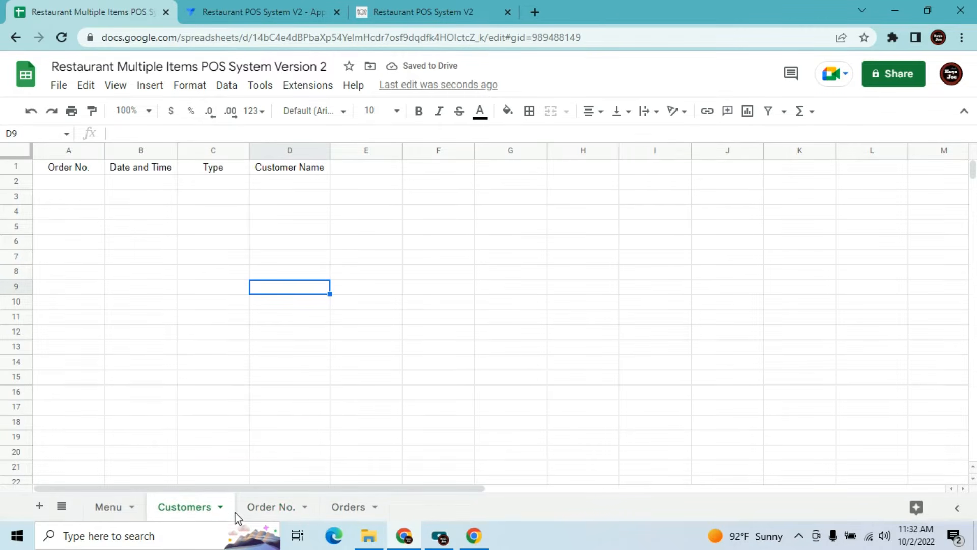
left_click(276, 512)
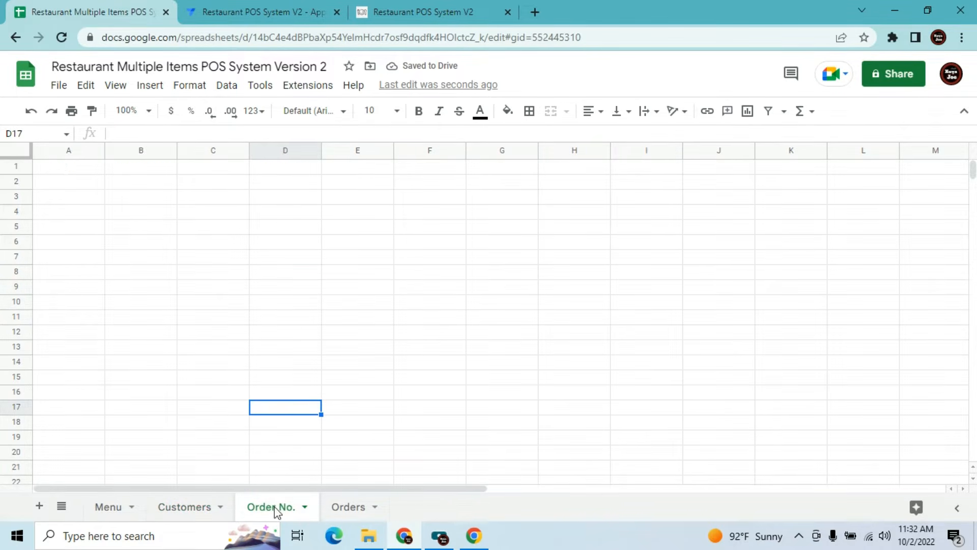
Enter the header Order No. in cell A1 of the Order No. sheet and the starting order number in A2
left_click(63, 170)
type("Order No.")
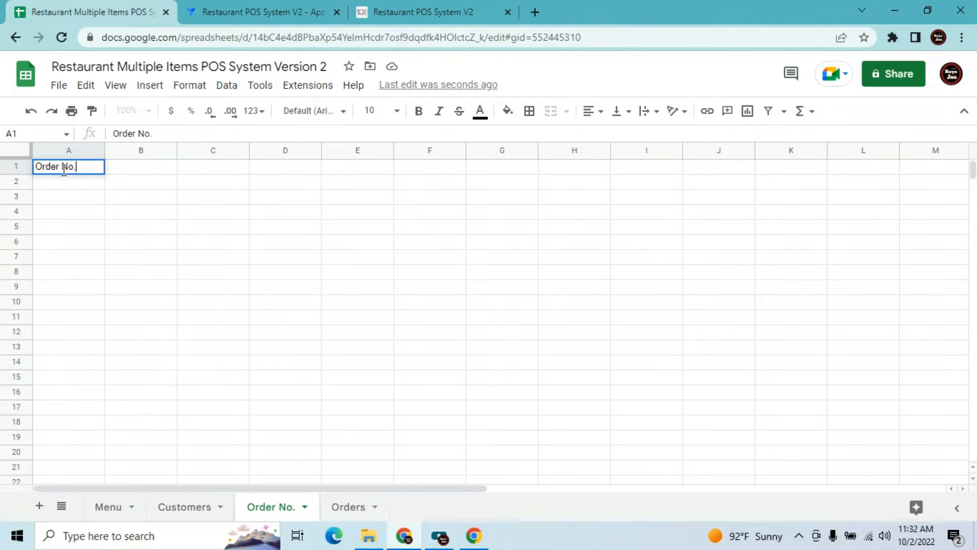
key("Return")
type("2022")
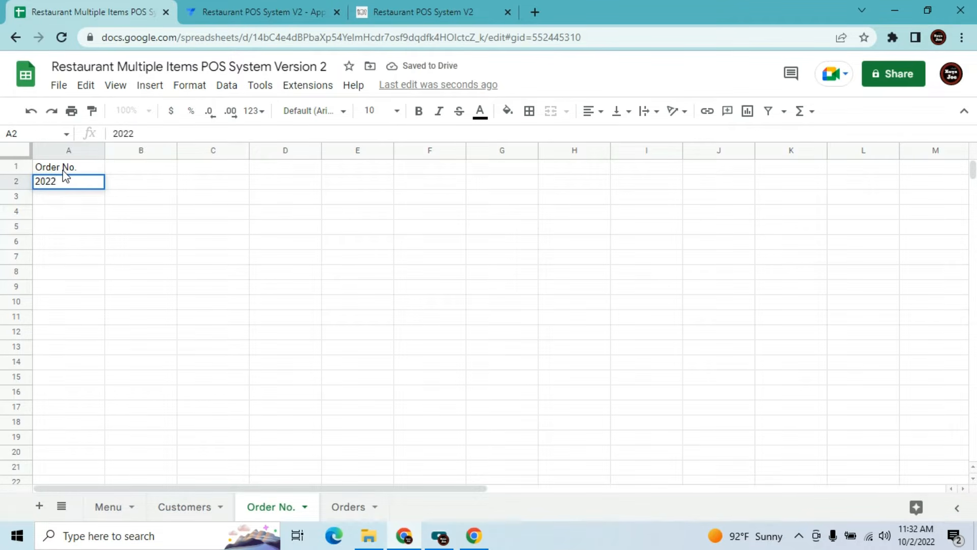
type("0000")
key("Return")
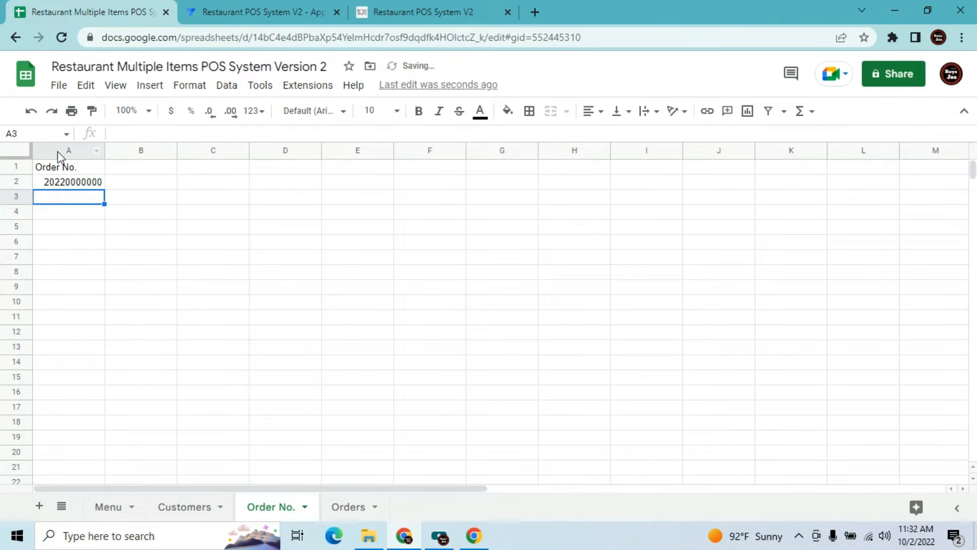
Center-align column A of the Order No. sheet horizontally
left_click(56, 149)
left_click(589, 112)
left_click(608, 135)
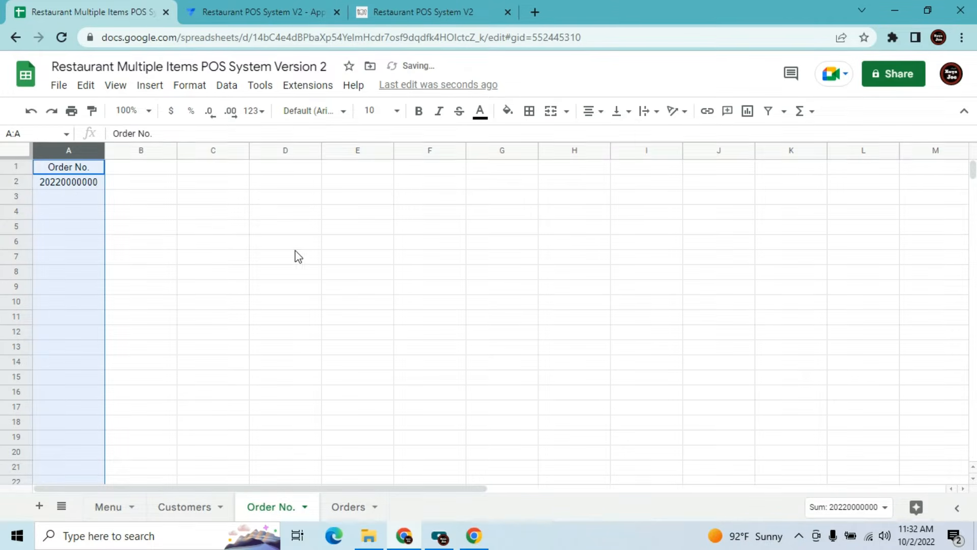
left_click(243, 282)
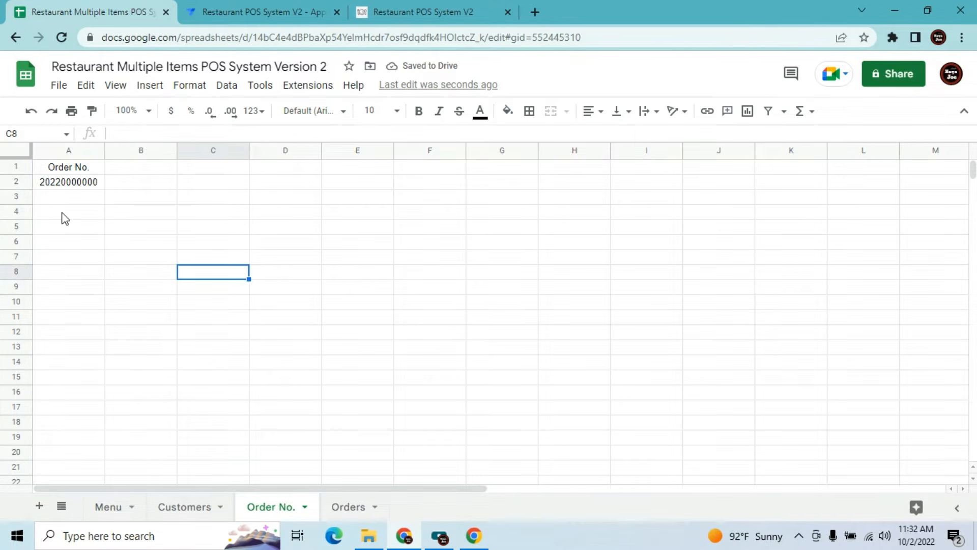
left_click(57, 186)
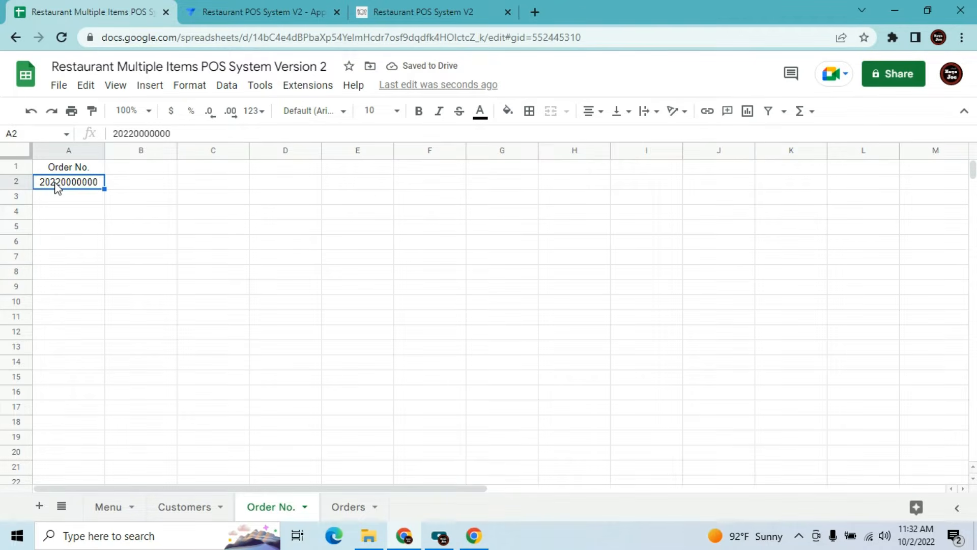
left_click(61, 203)
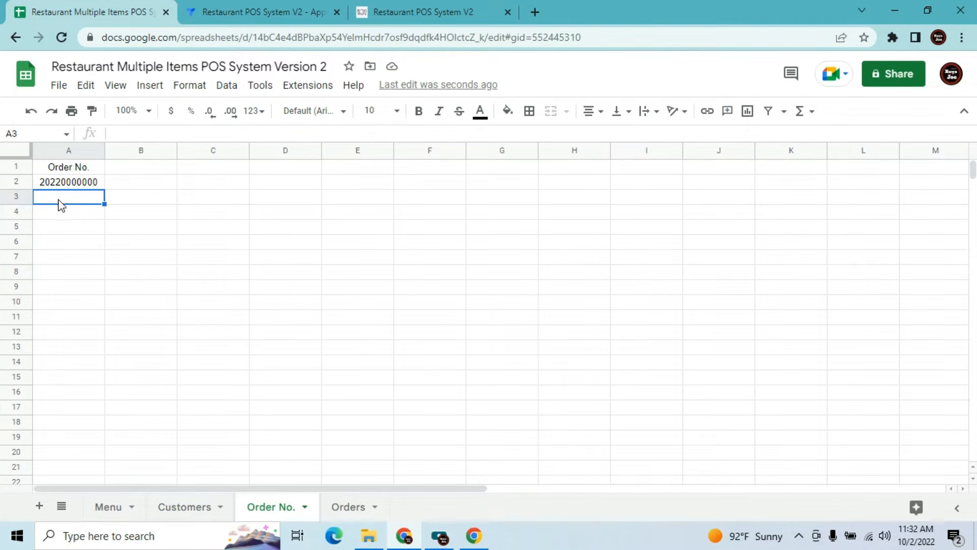
left_click(58, 213)
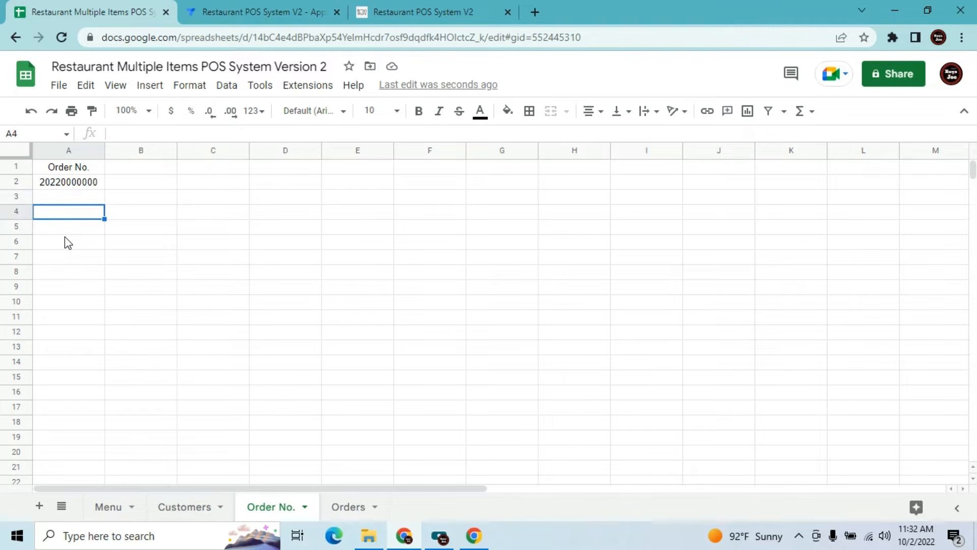
left_click(65, 237)
Enter the formula =query(Customers!A2:A) in cell A3 of the Order No. sheet
left_click(67, 196)
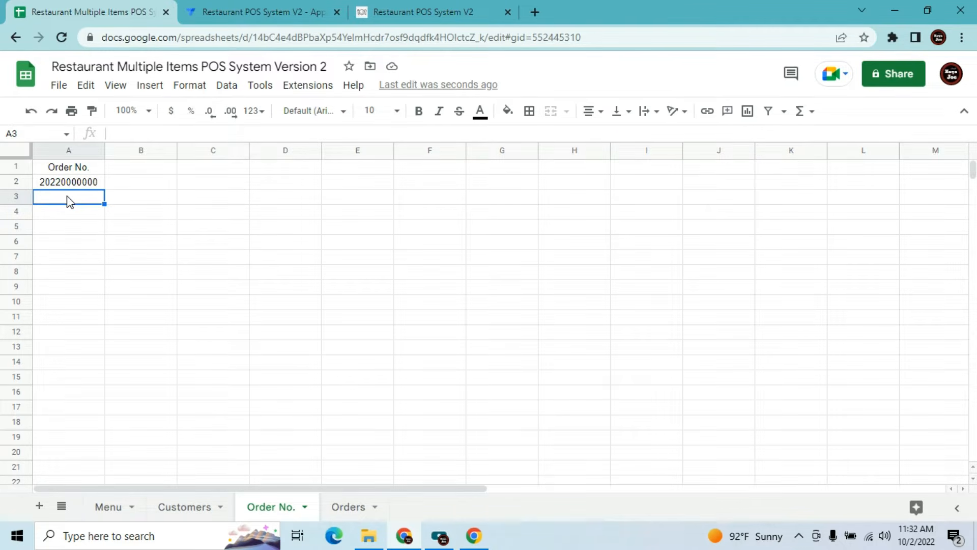
type("=quer")
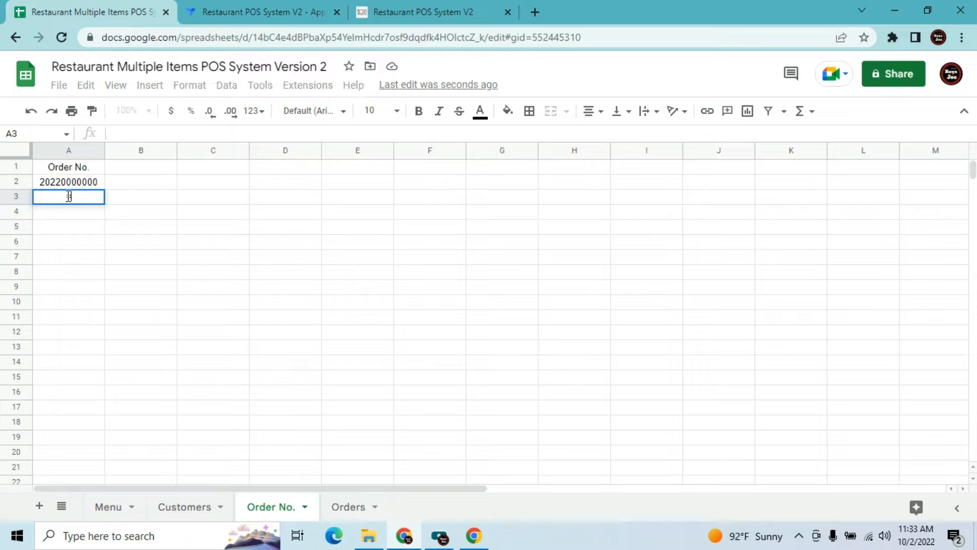
type("y(")
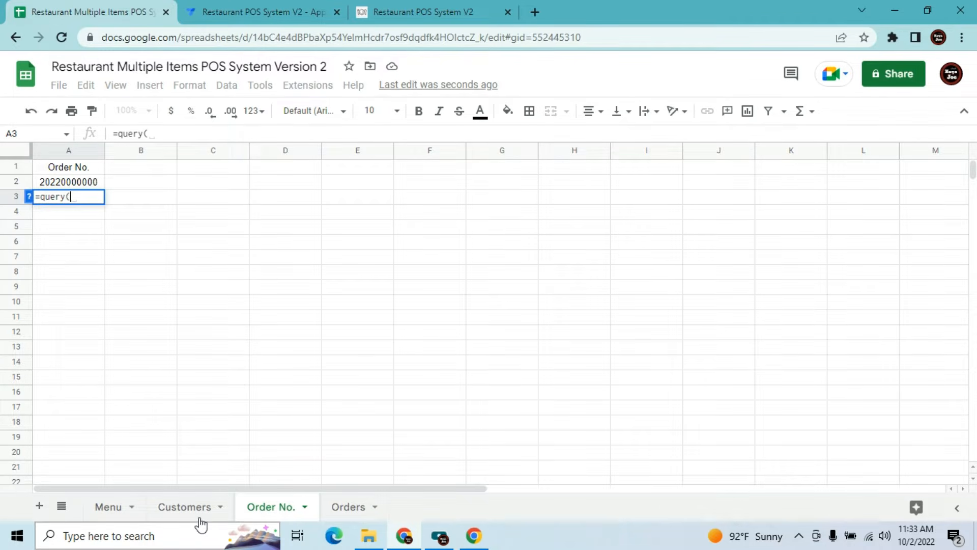
left_click(185, 512)
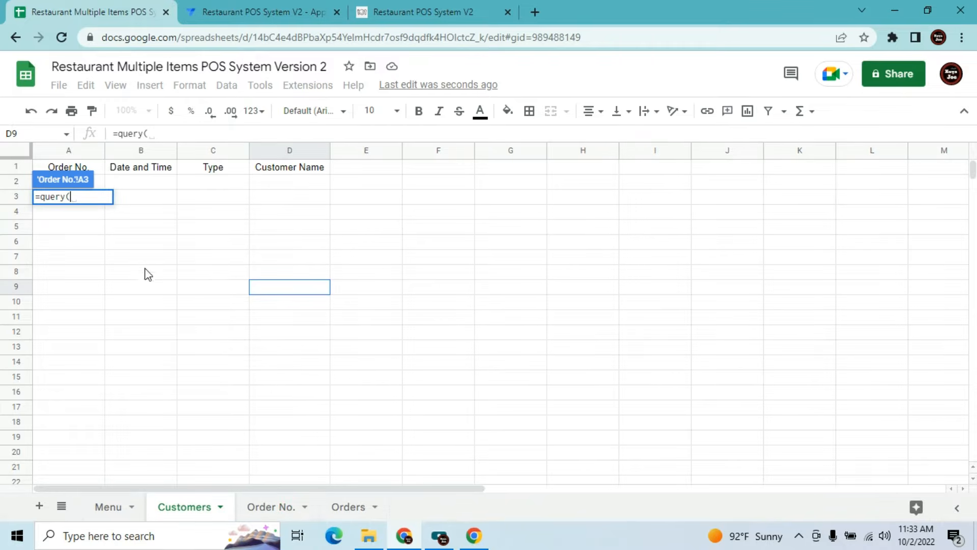
left_click(103, 183)
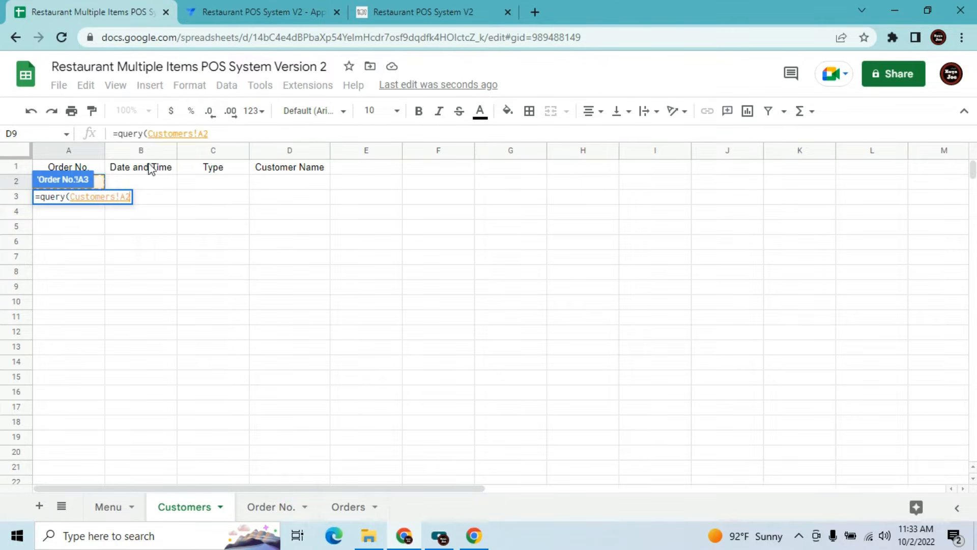
type(":A)")
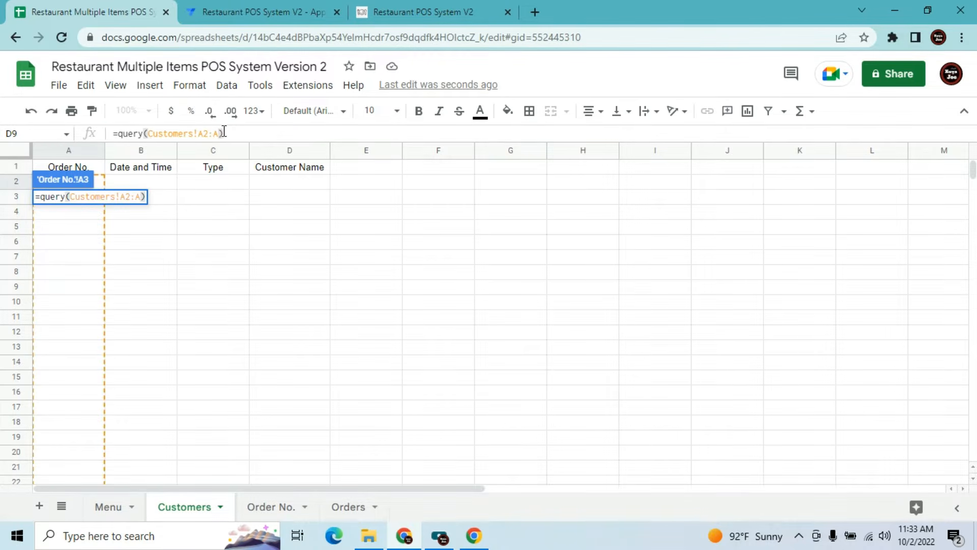
key("Return")
left_click(155, 320)
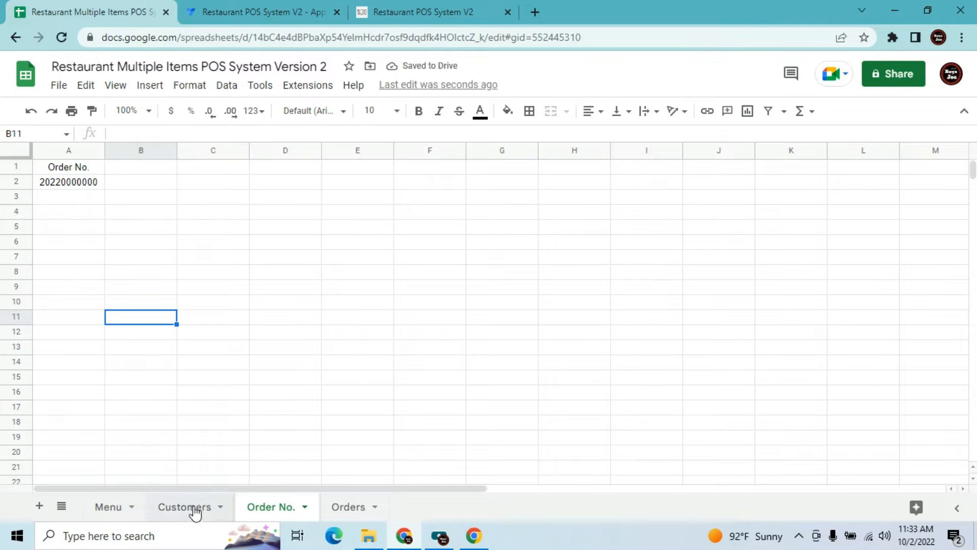
Enter a test order number in cell A2 of the Customers sheet and check the Order No. sheet for it
left_click(195, 511)
left_click(84, 184)
type("2222")
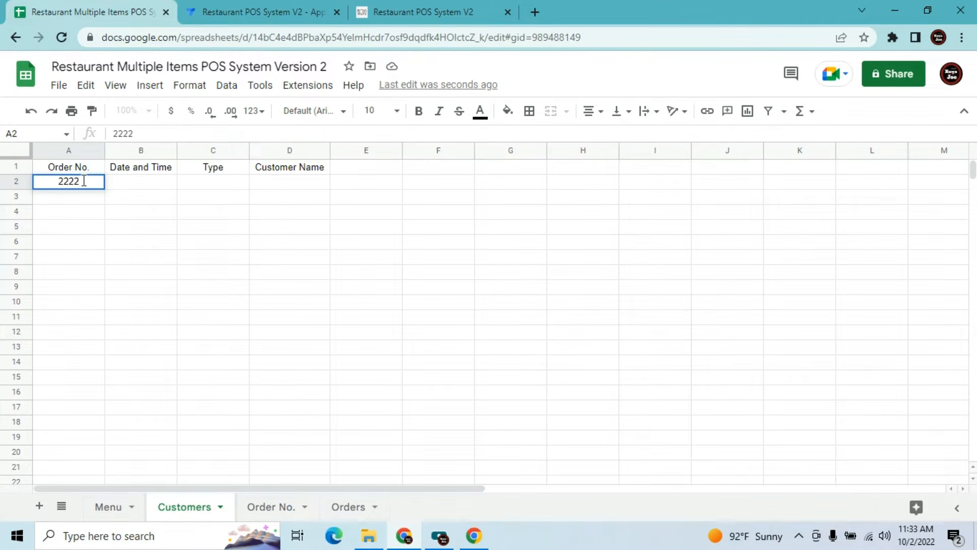
left_click(88, 232)
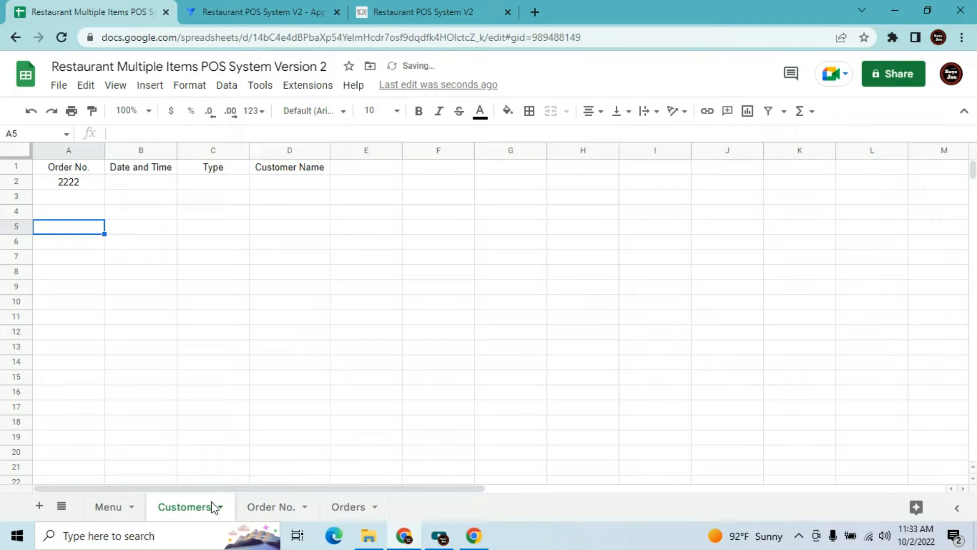
left_click(259, 507)
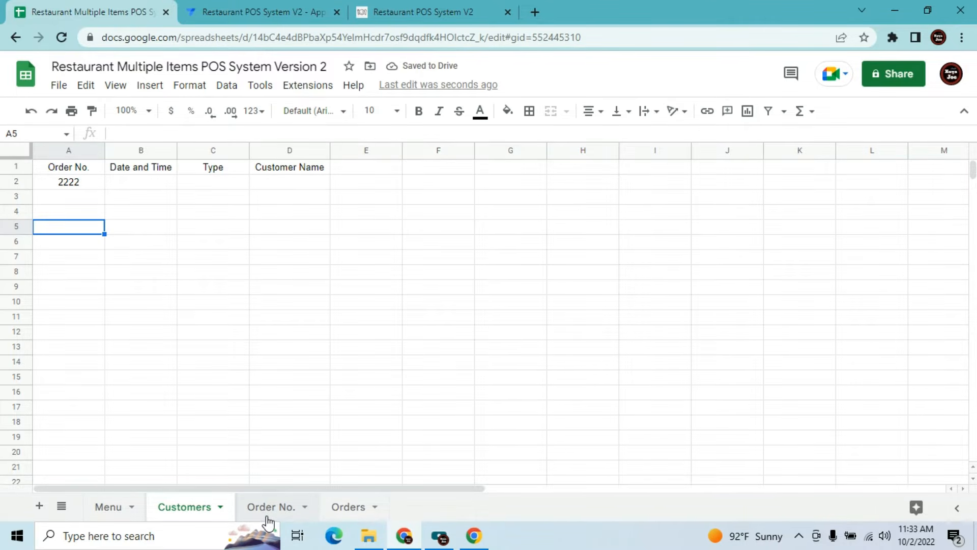
Delete the test order number from cell A2 of the Customers sheet
left_click(186, 509)
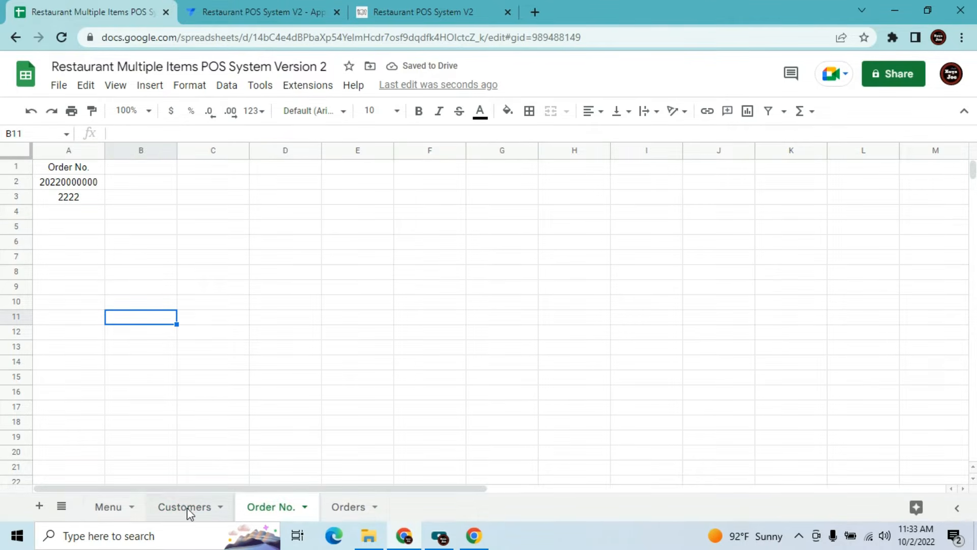
left_click(83, 181)
key("Delete")
left_click(200, 262)
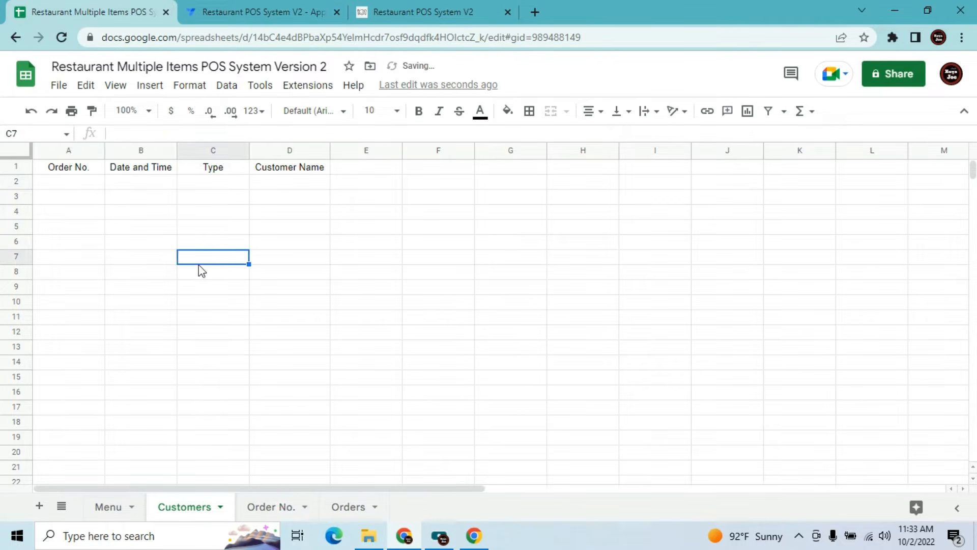
Delete the empty columns E to Z of the Customers sheet
left_click(376, 152)
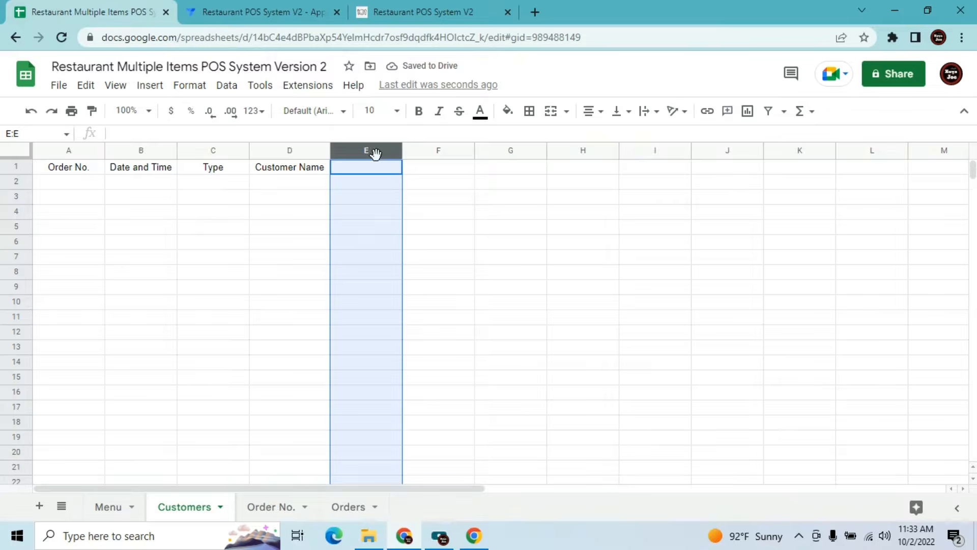
key("ctrl+shift+Right")
right_click(376, 155)
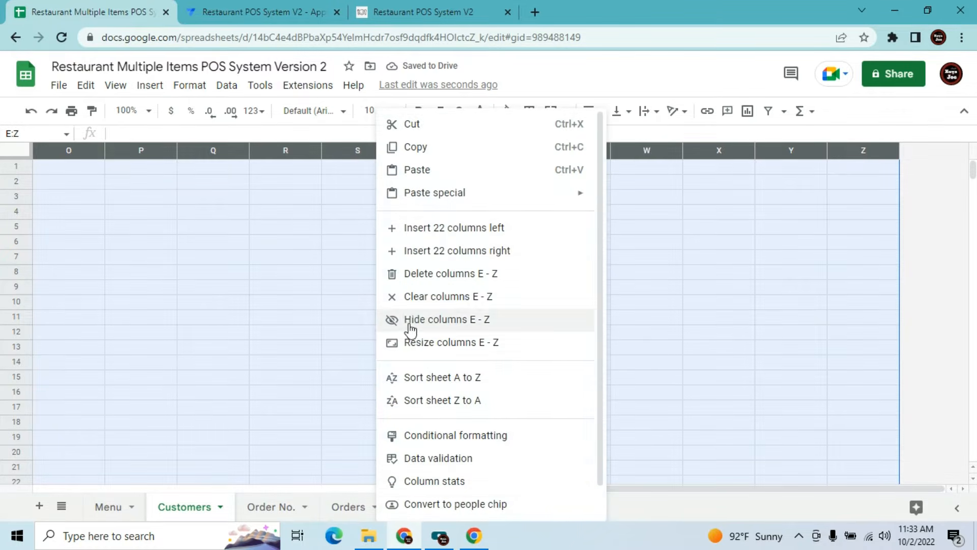
left_click(421, 285)
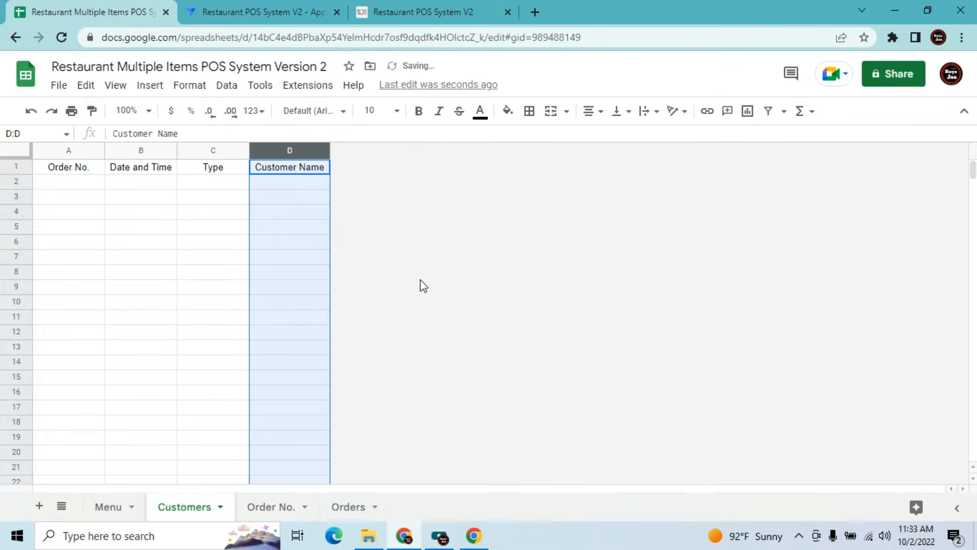
left_click(295, 346)
Delete the empty columns B to Z of the Order No. sheet and reopen the Customers sheet
left_click(268, 509)
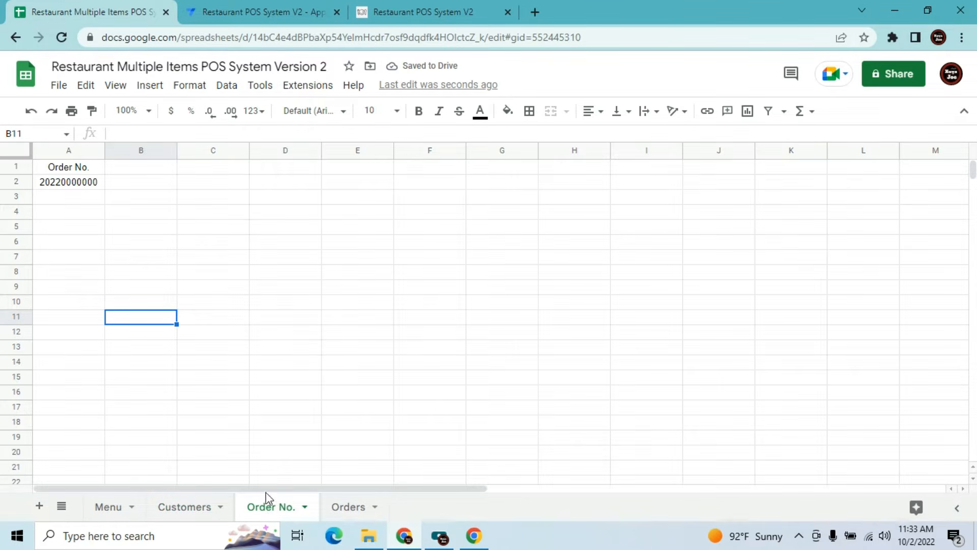
left_click(150, 149)
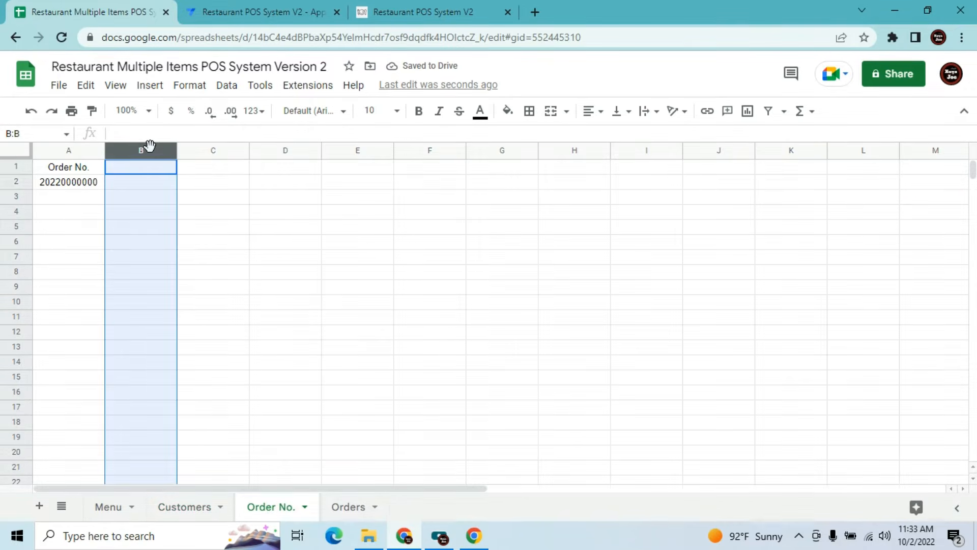
key("ctrl+shift+Right")
right_click(152, 187)
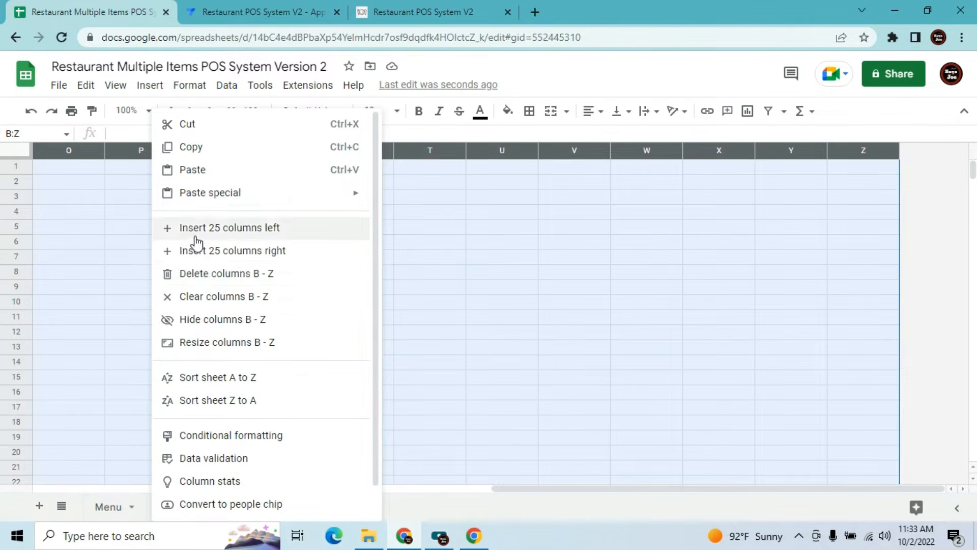
left_click(197, 275)
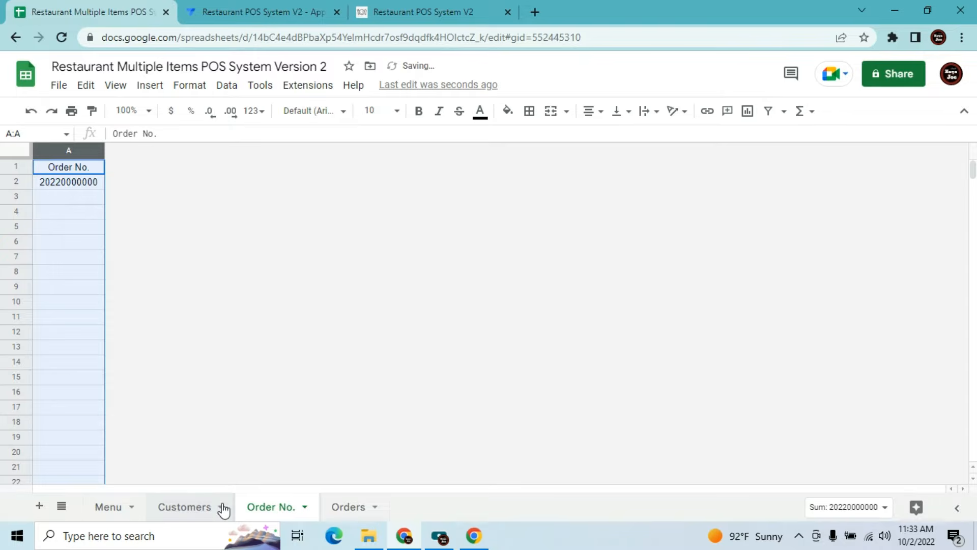
left_click(188, 513)
Switch to AppSheet, add the Customers table to the app and disallow deletes for it
left_click(283, 8)
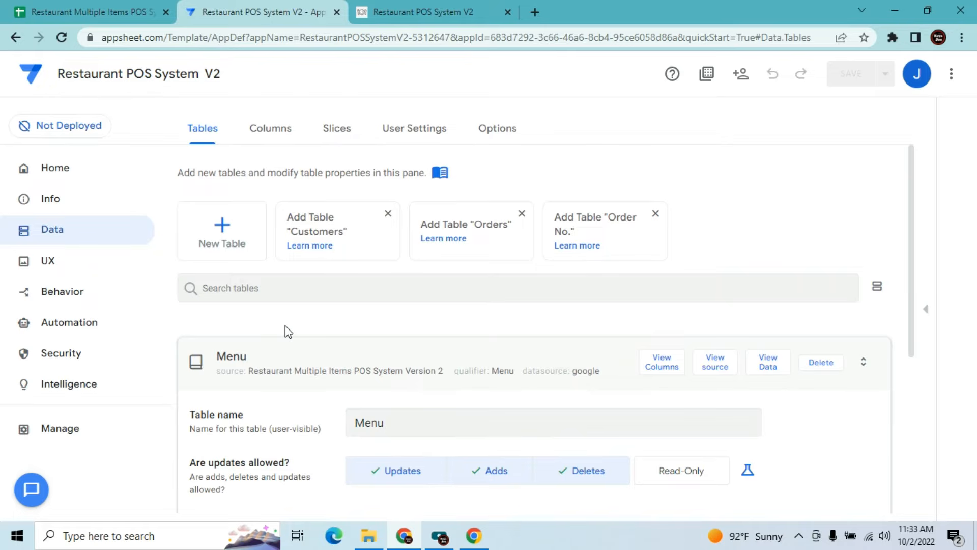
left_click(333, 224)
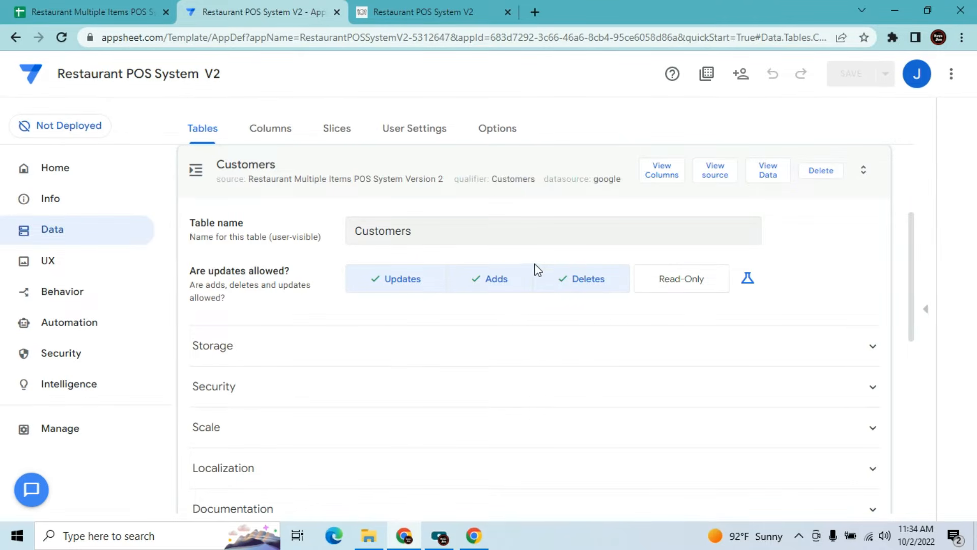
left_click(585, 283)
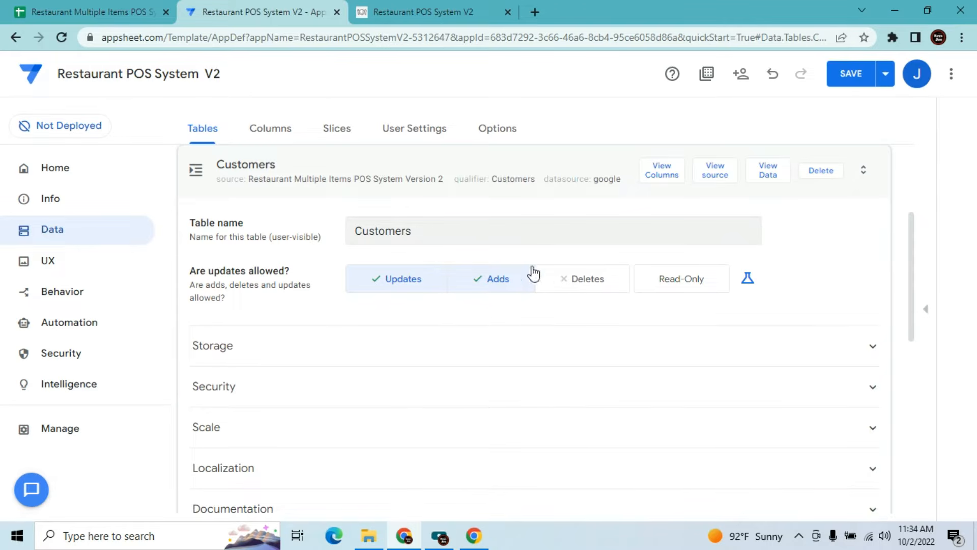
Switch to Google Sheets and insert a column headed Status after Customer Name in the Customers sheet
left_click(89, 11)
left_click(122, 214)
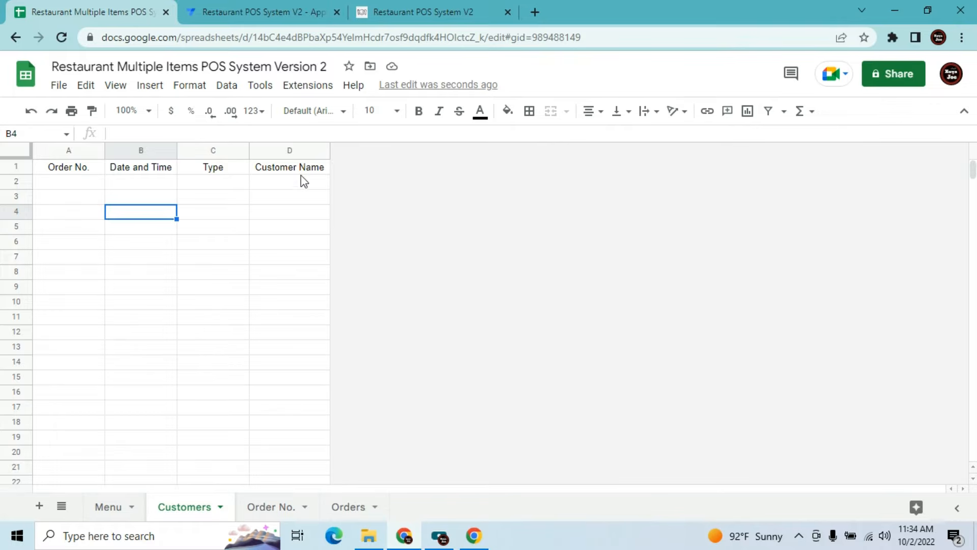
left_click(286, 149)
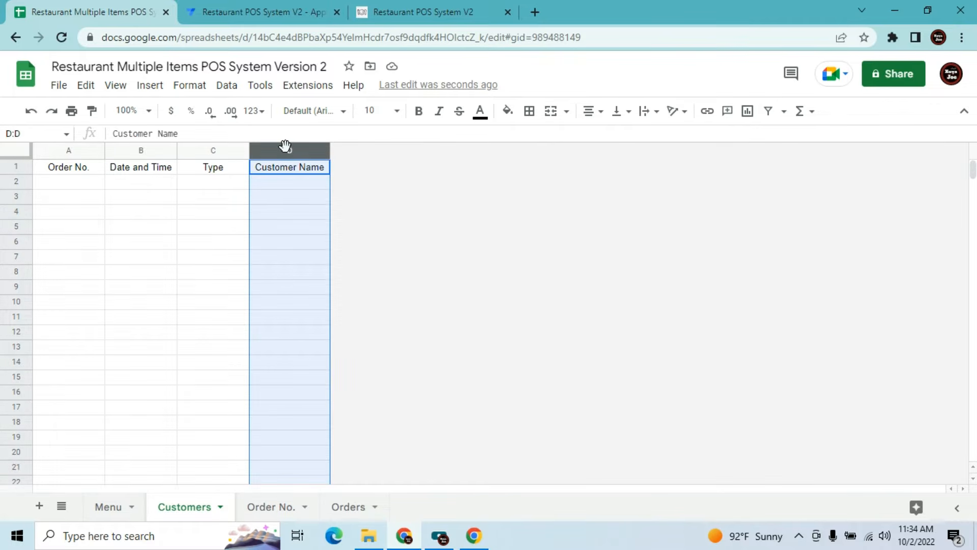
right_click(288, 152)
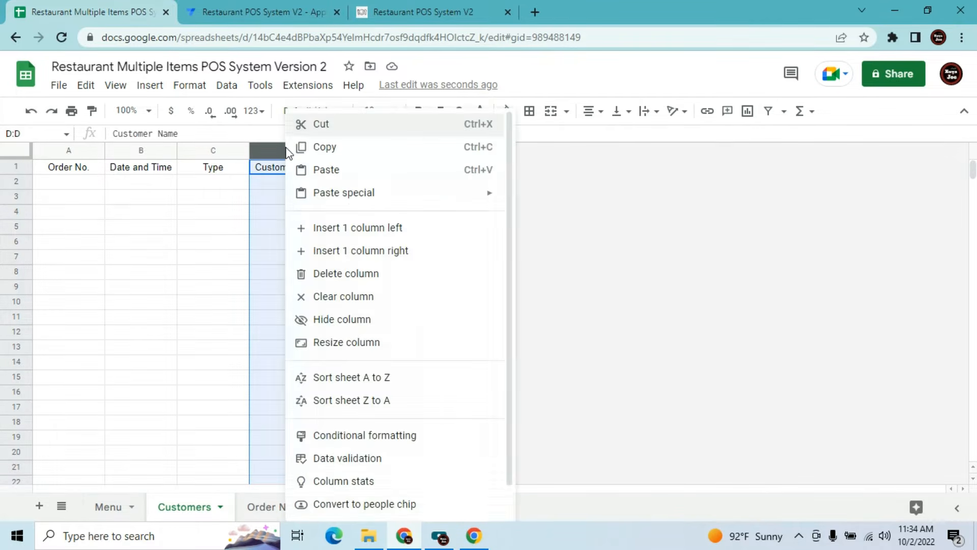
left_click(390, 255)
left_click(369, 197)
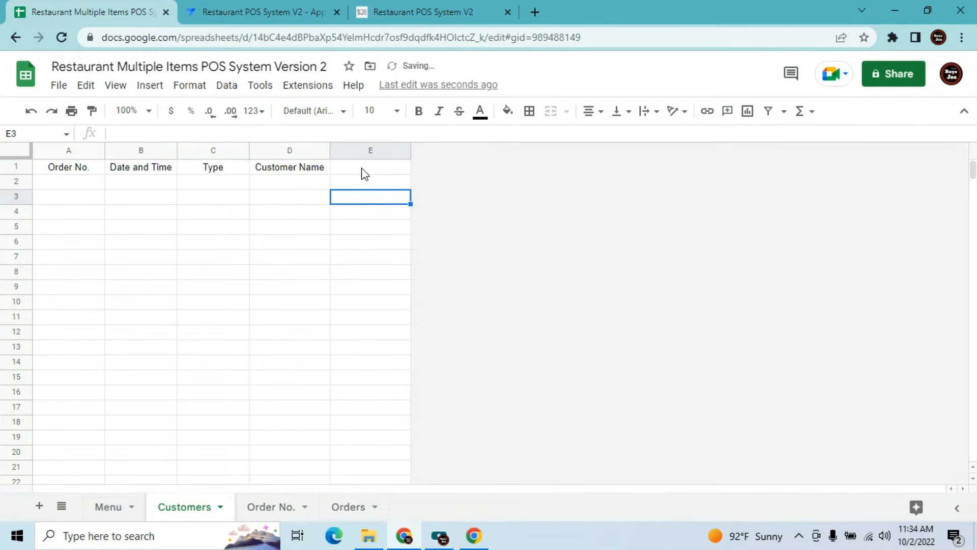
left_click(365, 171)
type("Status")
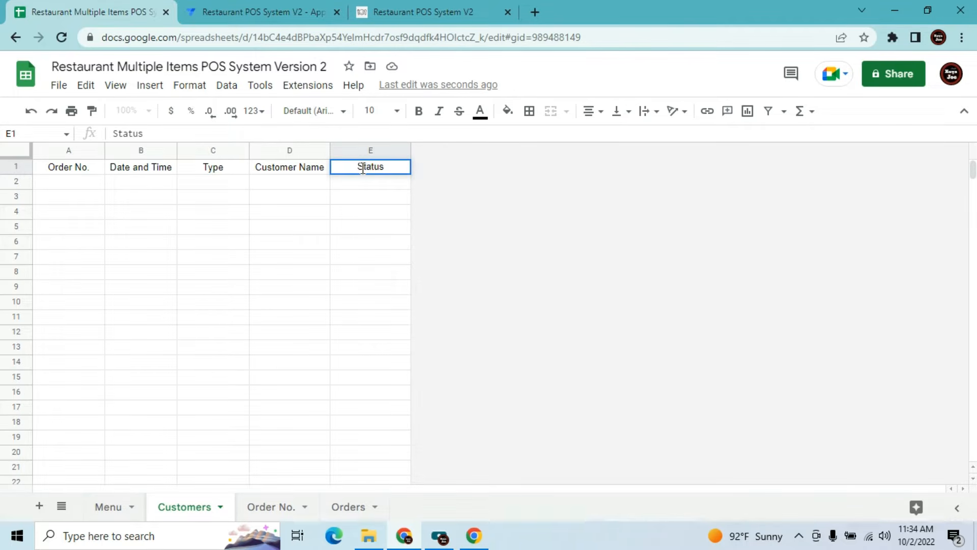
left_click(393, 187)
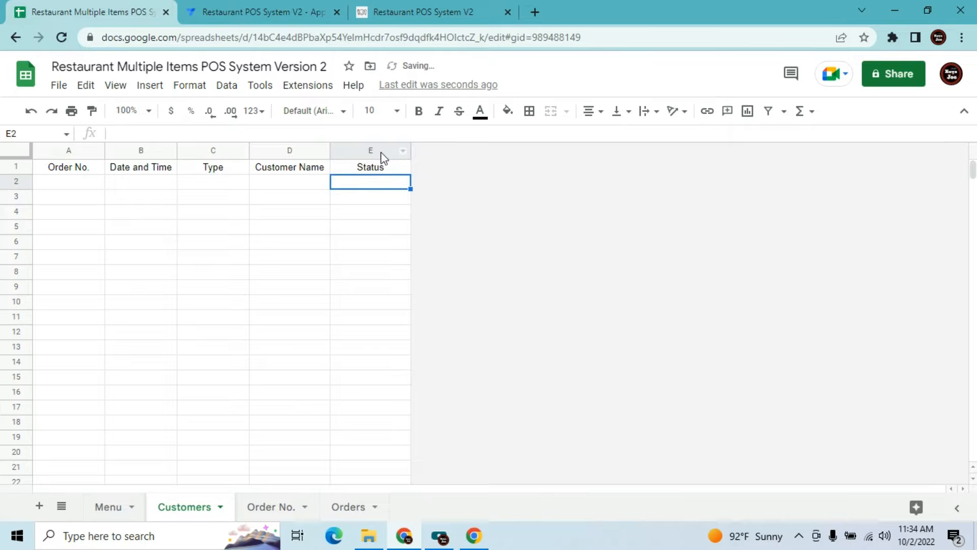
Switch to AppSheet and regenerate the column structure of the Customers table
left_click(307, 8)
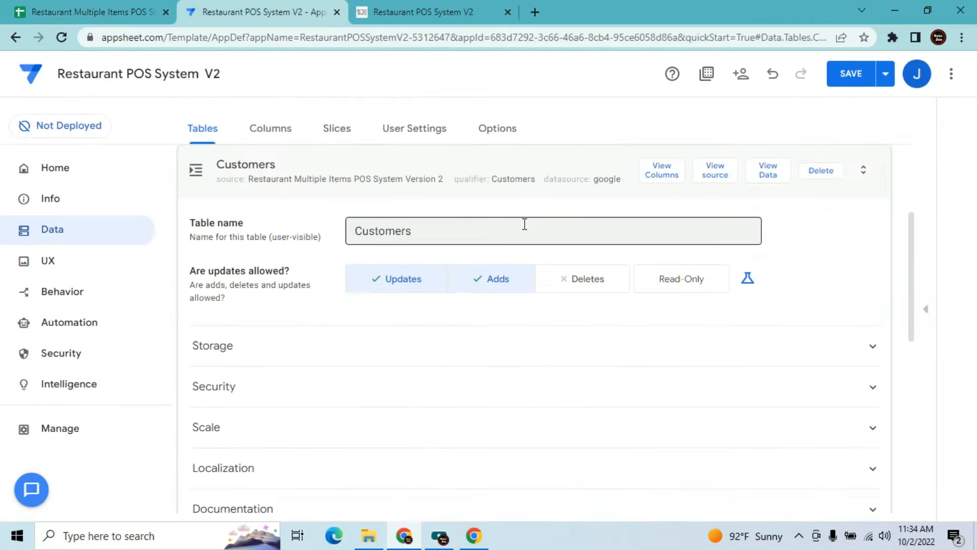
left_click(671, 177)
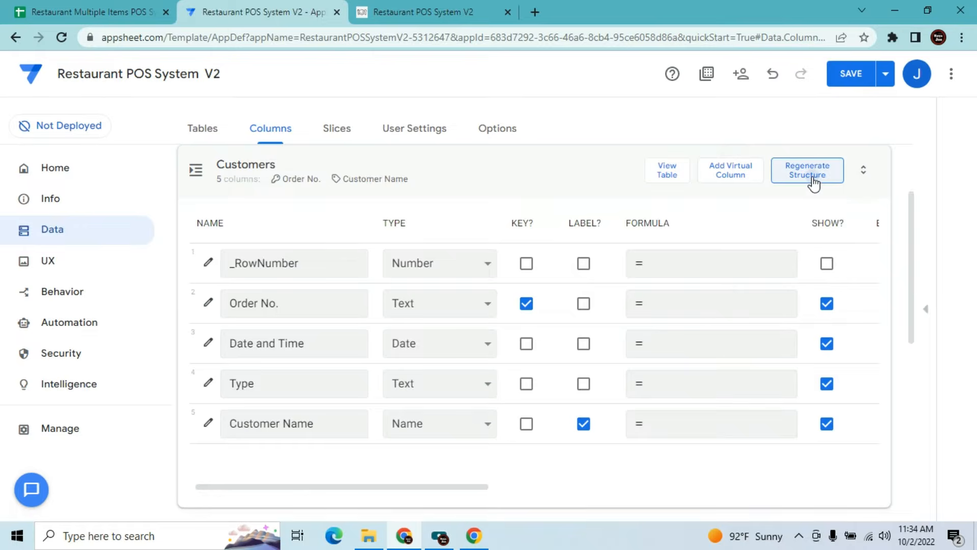
left_click(813, 181)
left_click(585, 388)
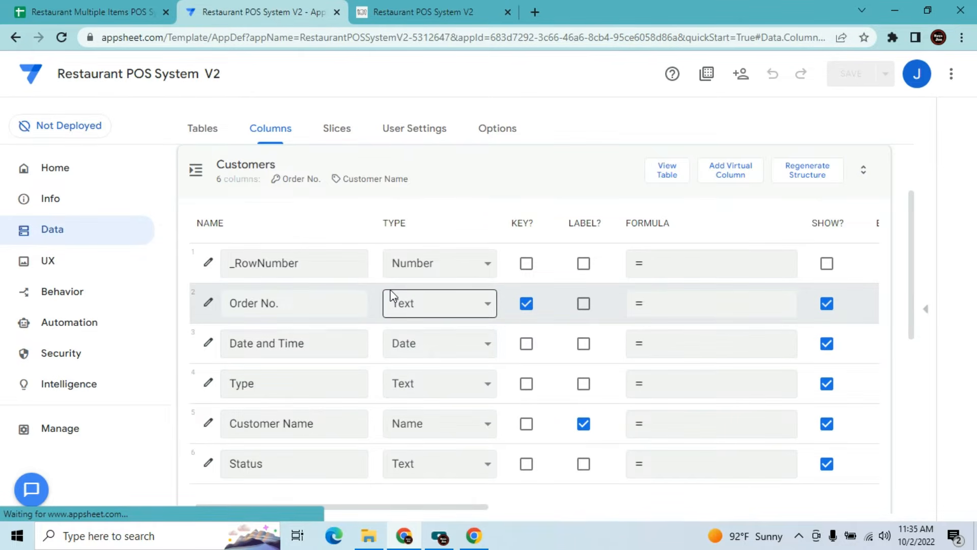
Set the Customers table's Order No. column type to Number and the Date and Time column type to DateTime
left_click(487, 308)
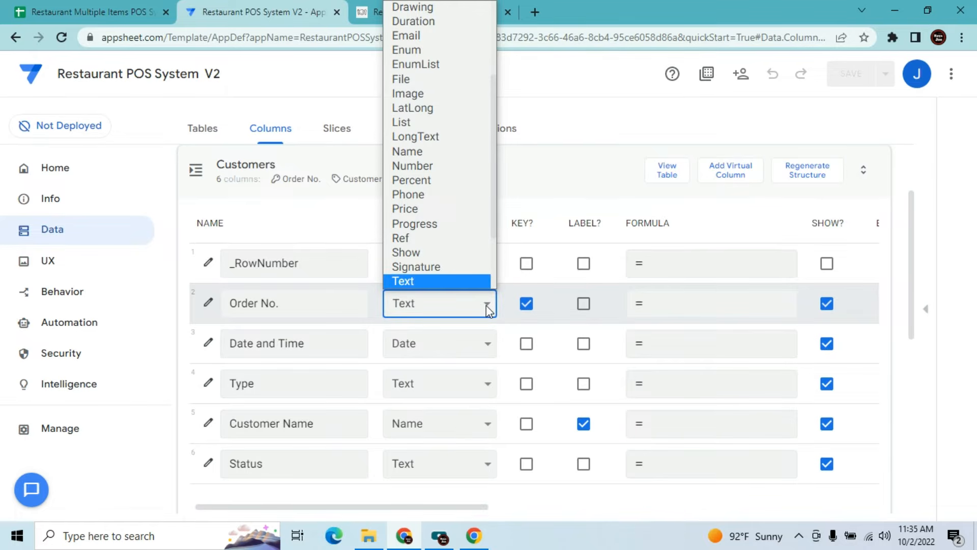
left_click(416, 165)
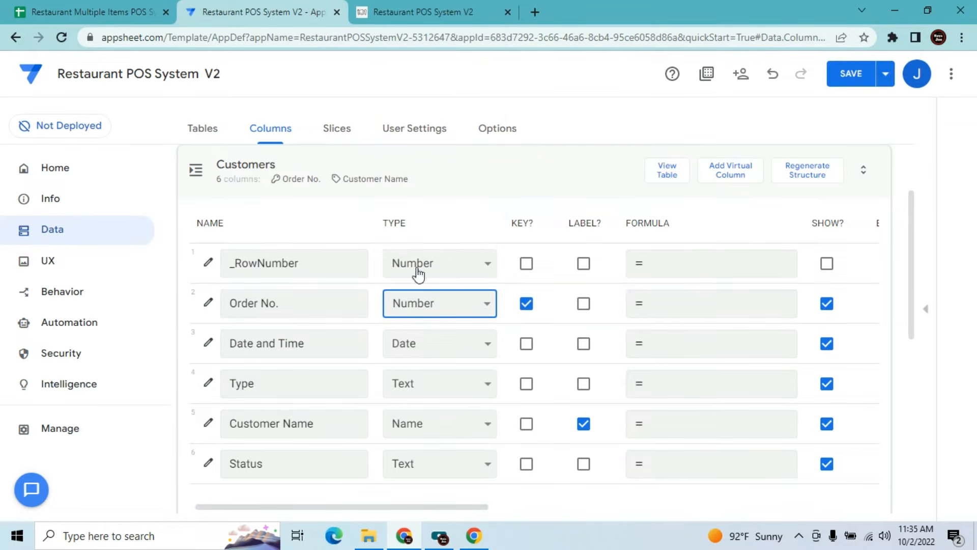
left_click(437, 346)
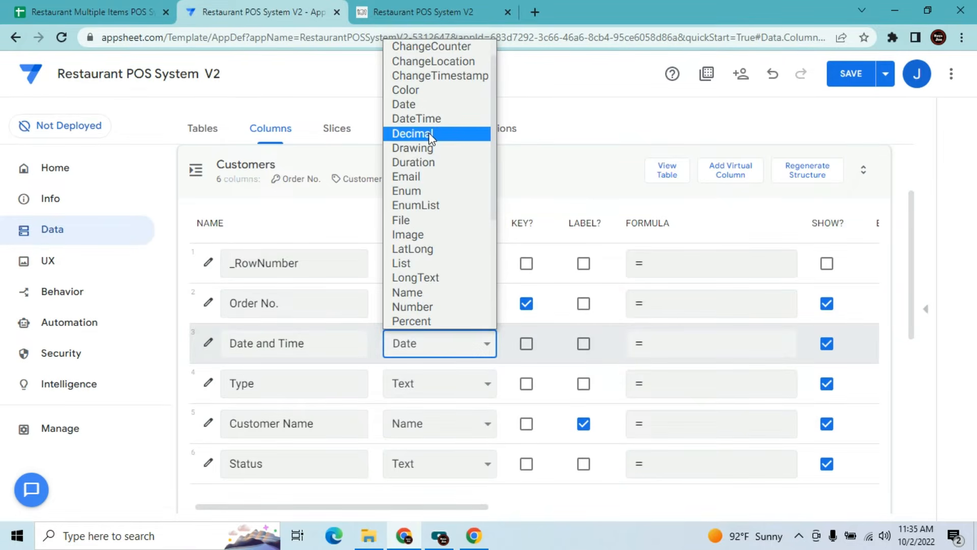
left_click(429, 126)
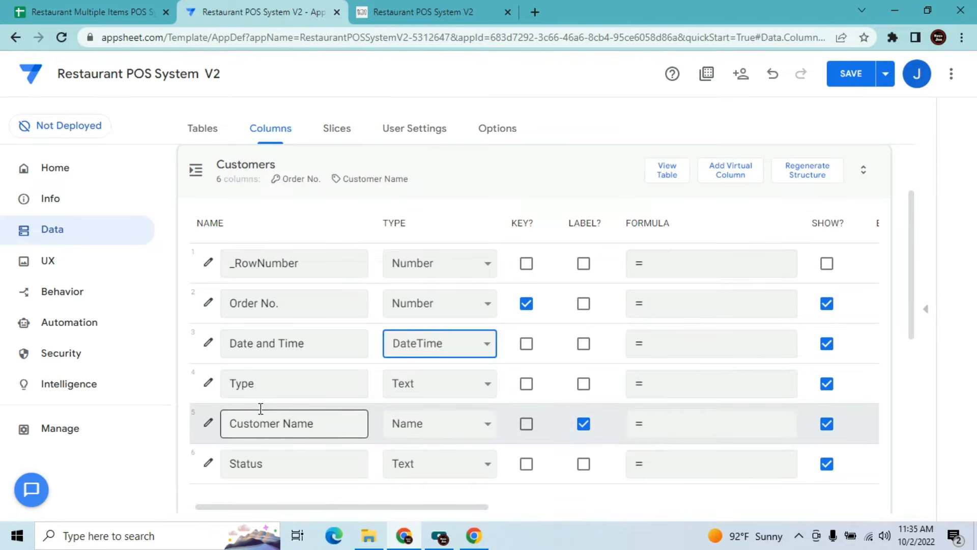
Change the data type of the Type column in the Customers table to Enum
left_click(446, 391)
key("e")
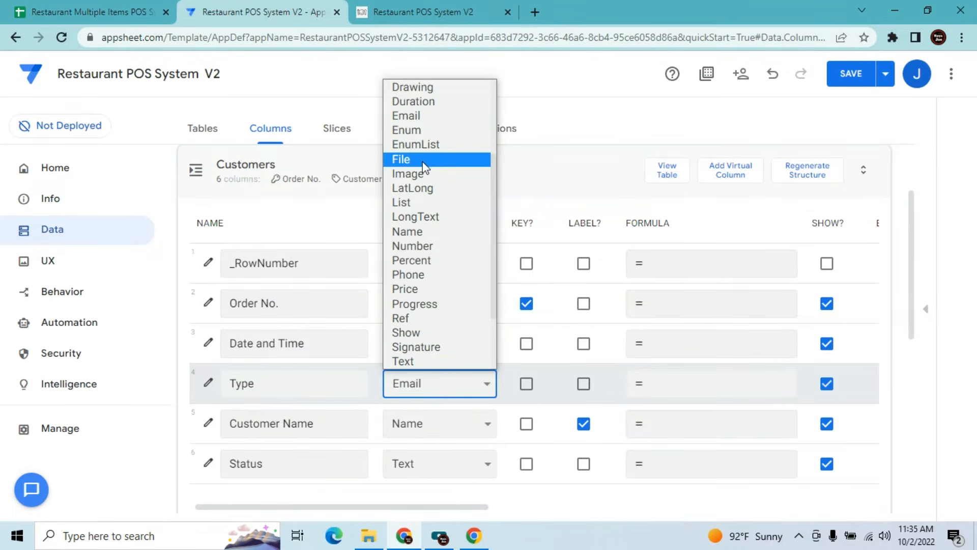
left_click(415, 131)
key("e")
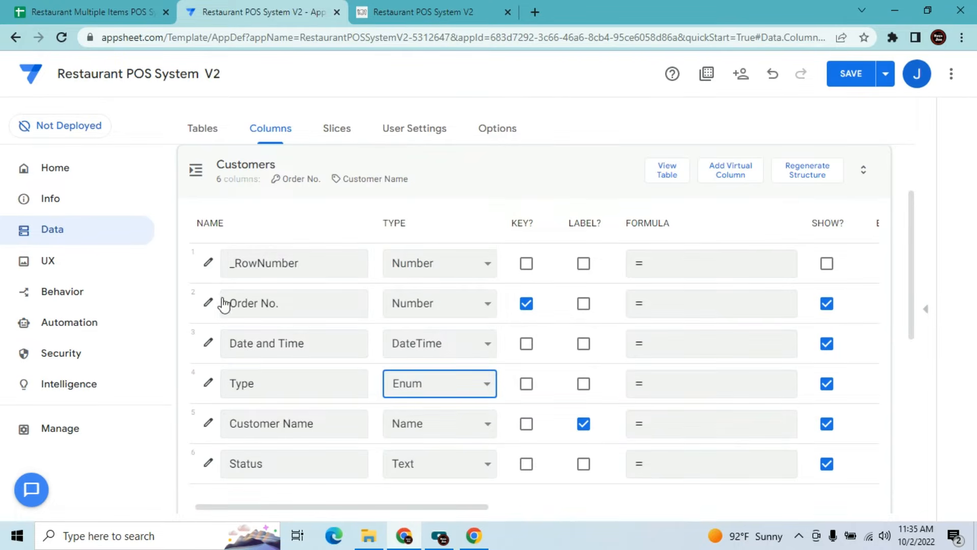
Give the Type column the values Dine In and Take Away and set its input mode to Buttons
left_click(209, 382)
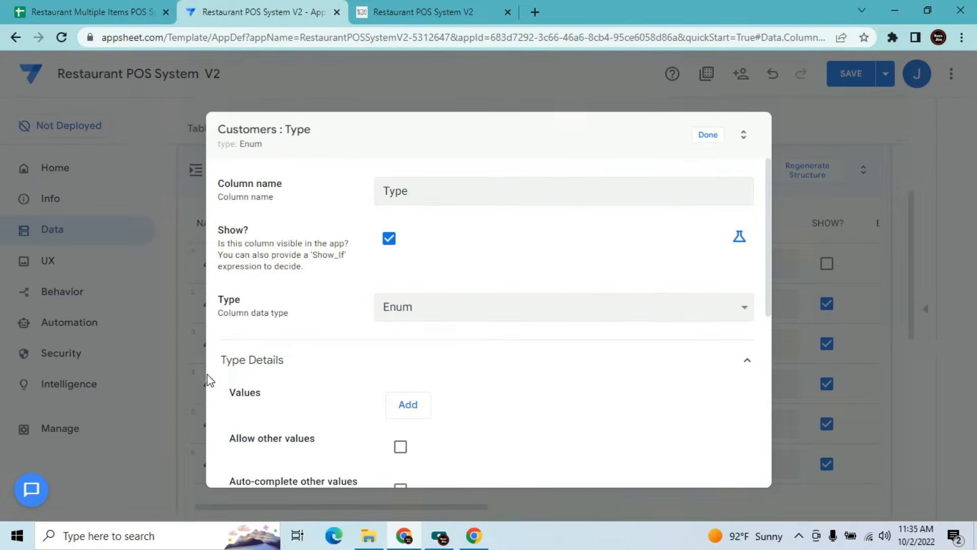
left_click(408, 406)
left_click(469, 410)
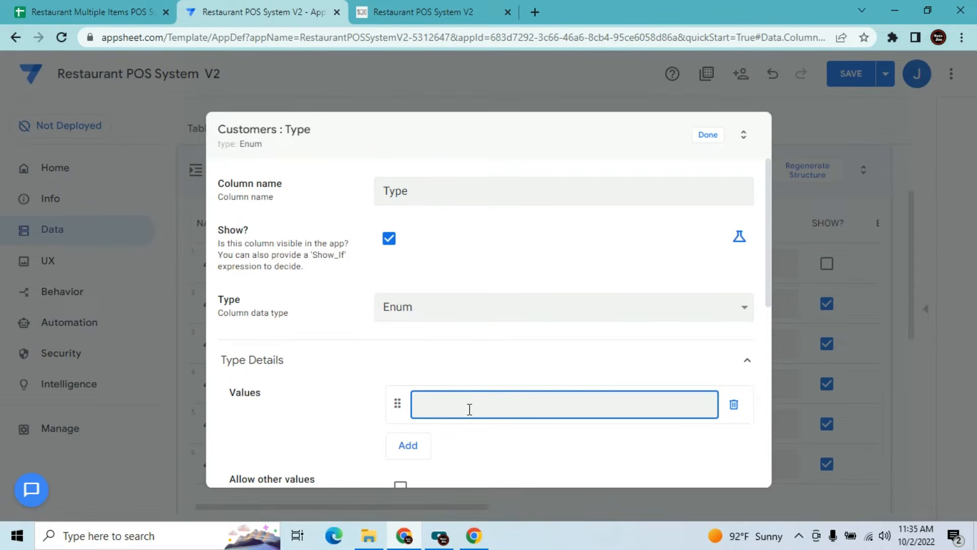
type("Dine In")
left_click(413, 450)
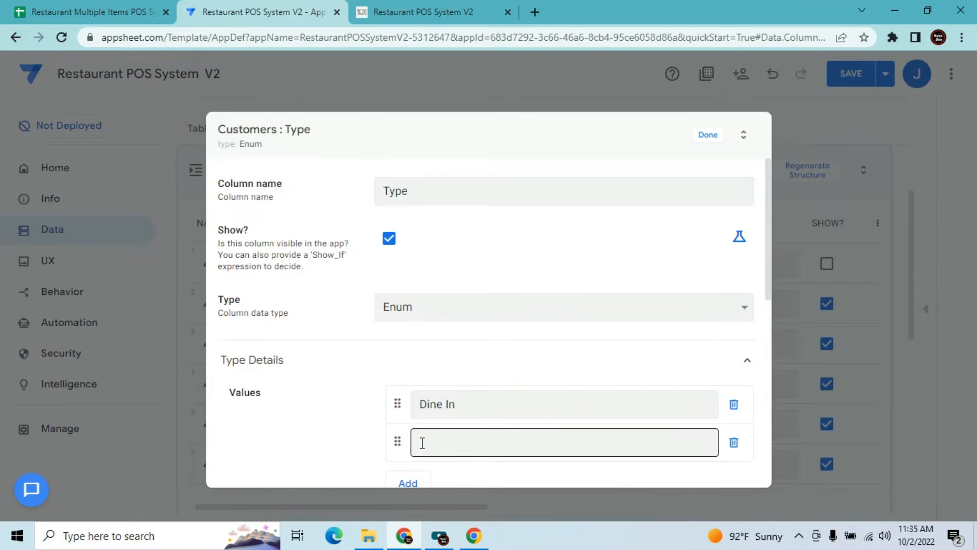
type("Take ")
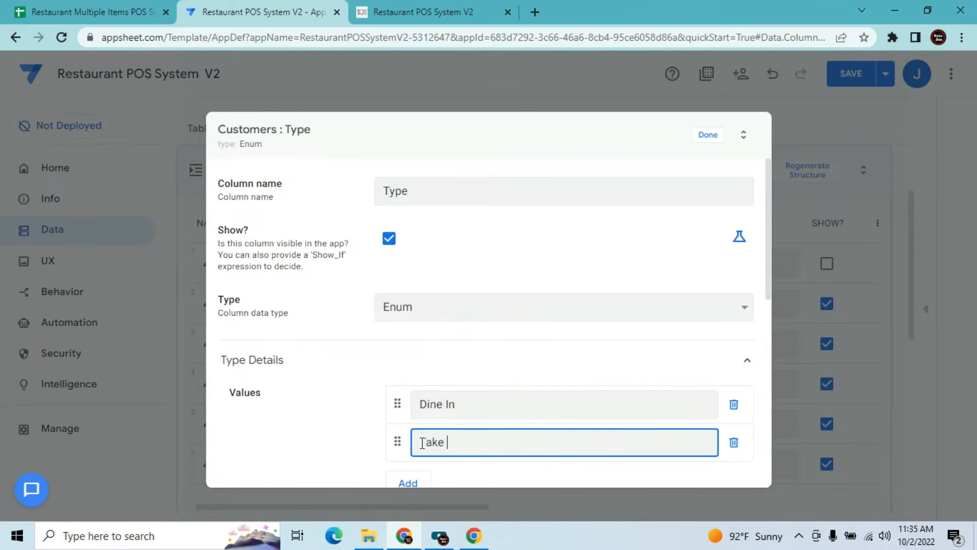
type("Away")
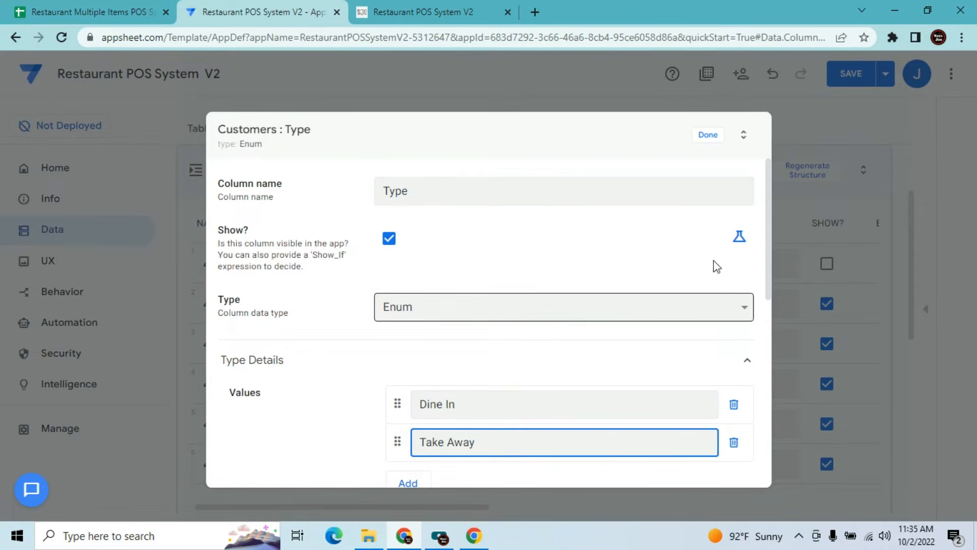
scroll(764, 254, "down", 5)
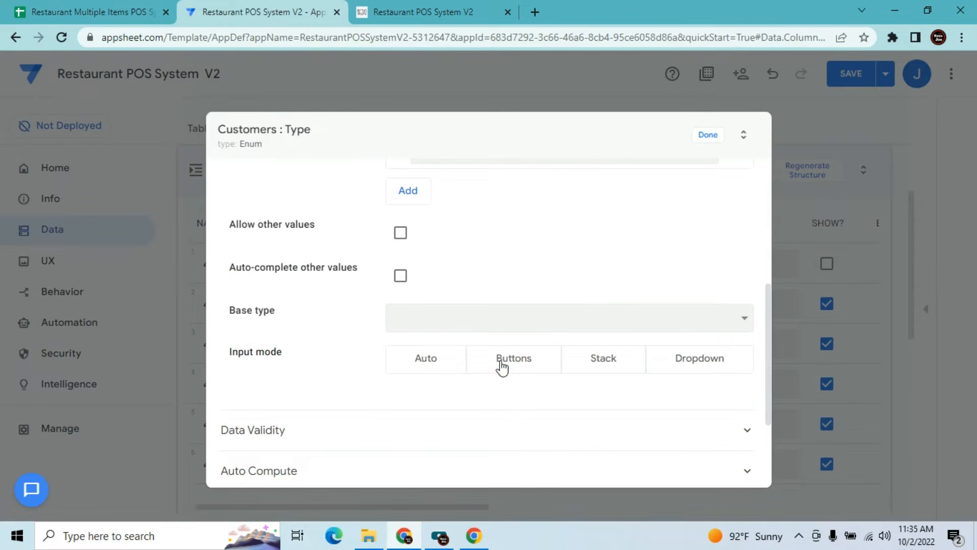
left_click(503, 366)
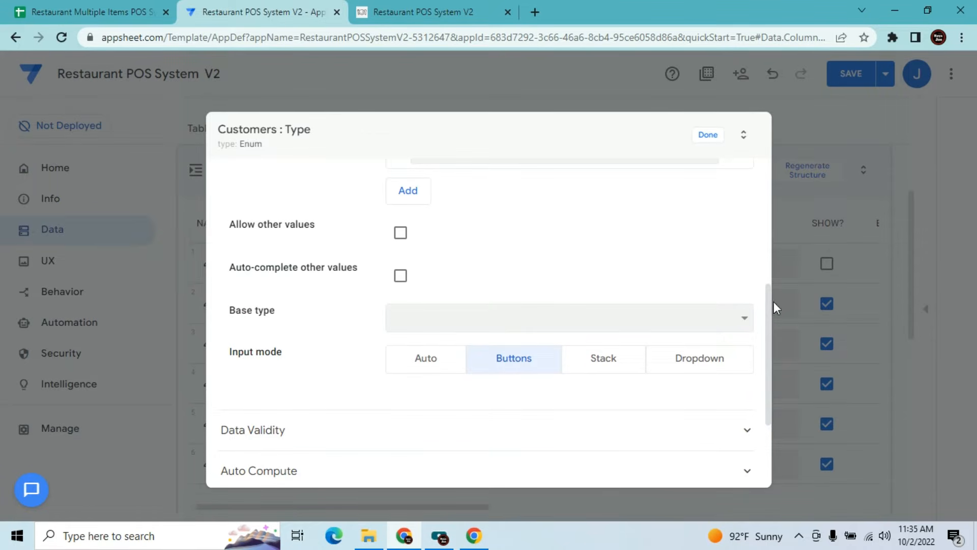
left_click(710, 135)
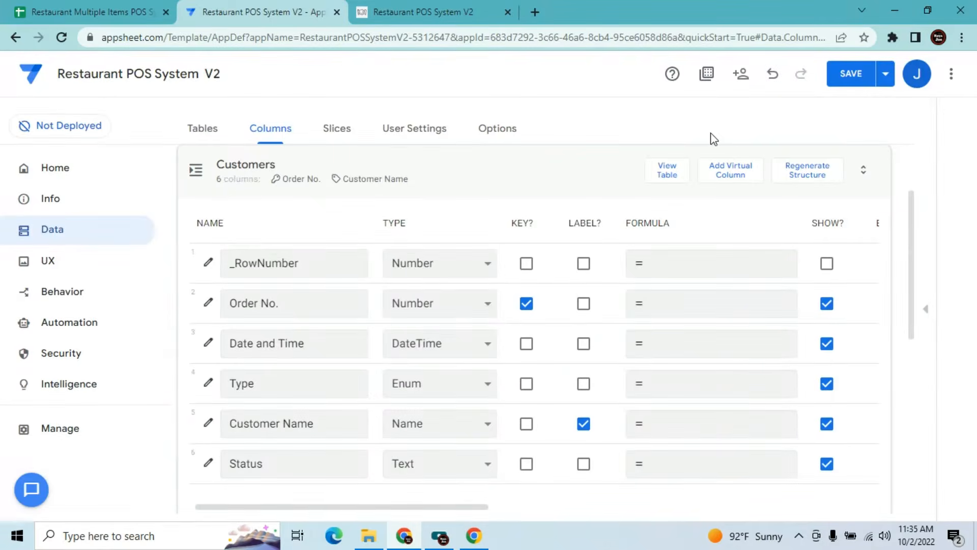
Change the data type of the Status column in the Customers table to Enum
left_click(462, 461)
key("e")
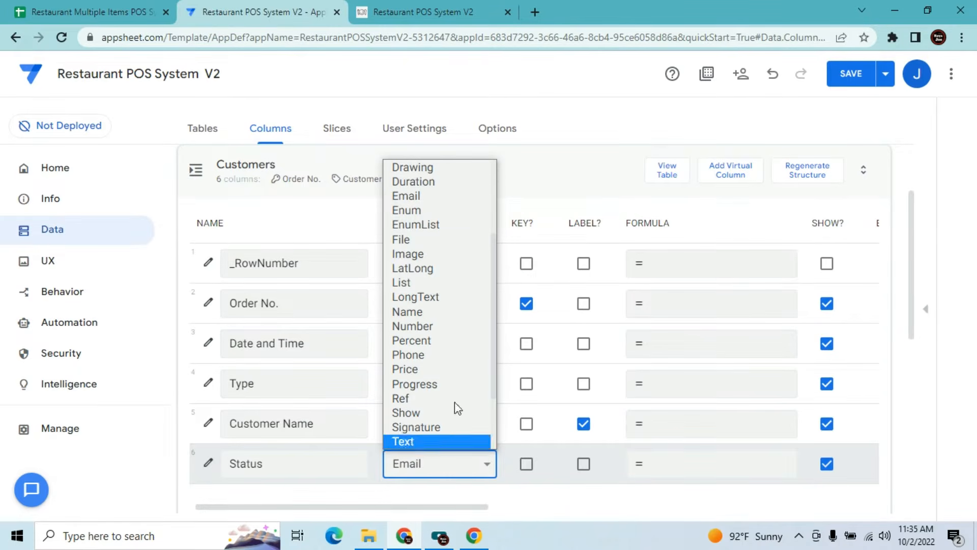
left_click(460, 217)
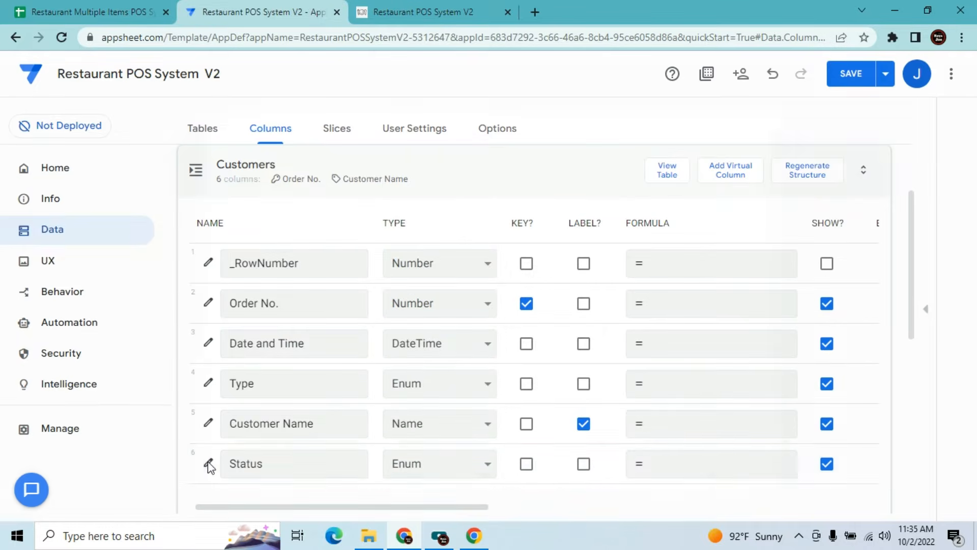
Add the values Open, Close and Void to the Status column's Enum settings
left_click(208, 464)
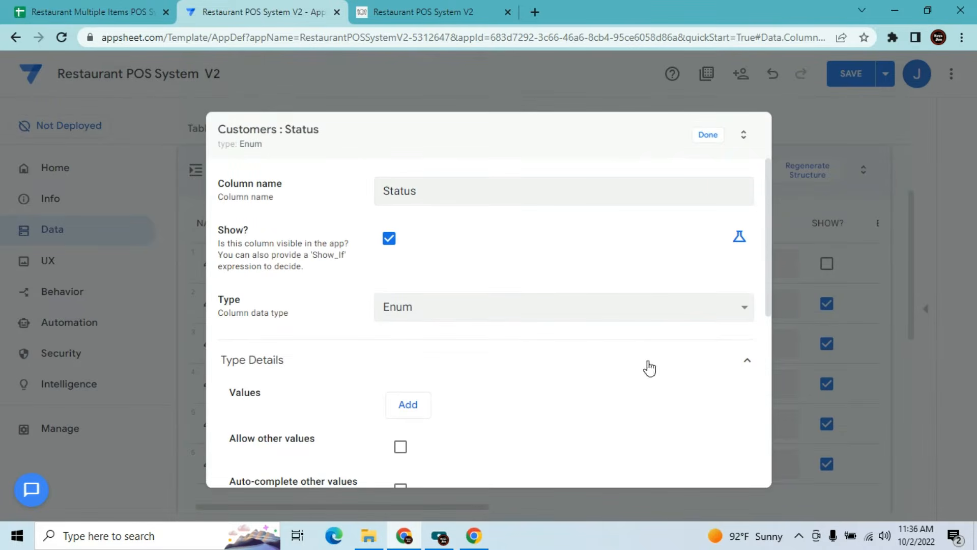
left_click_drag(769, 228, 769, 292)
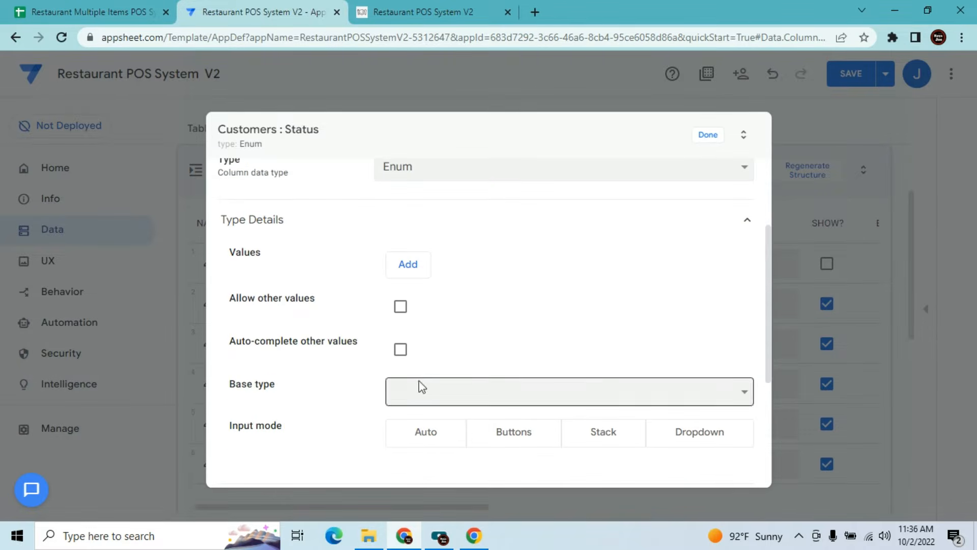
left_click(400, 271)
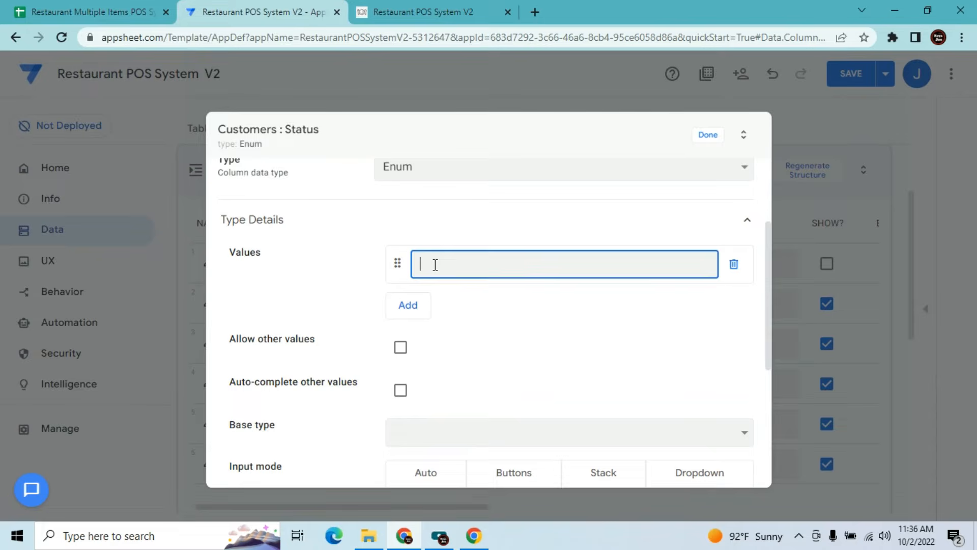
type("Open")
left_click(411, 304)
left_click(423, 302)
type("Close")
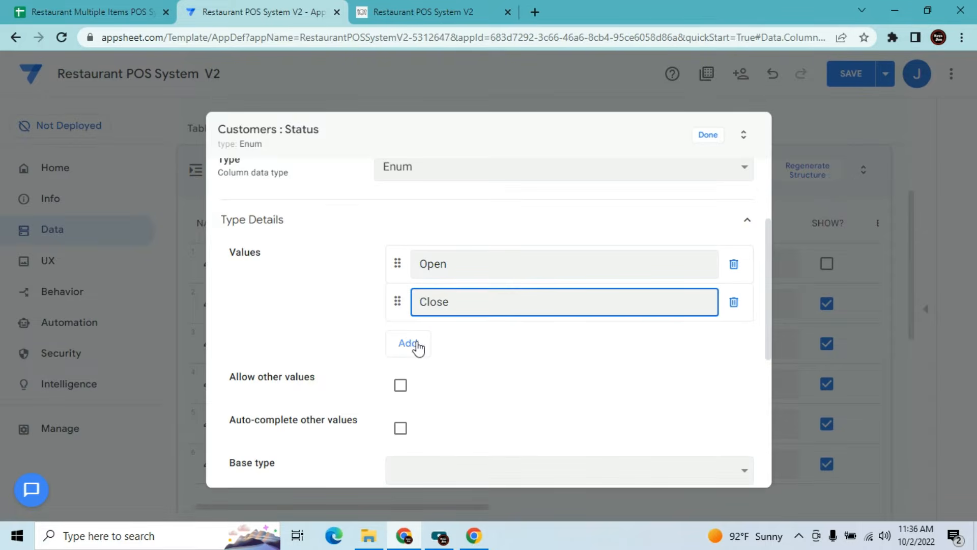
left_click(409, 343)
left_click(418, 341)
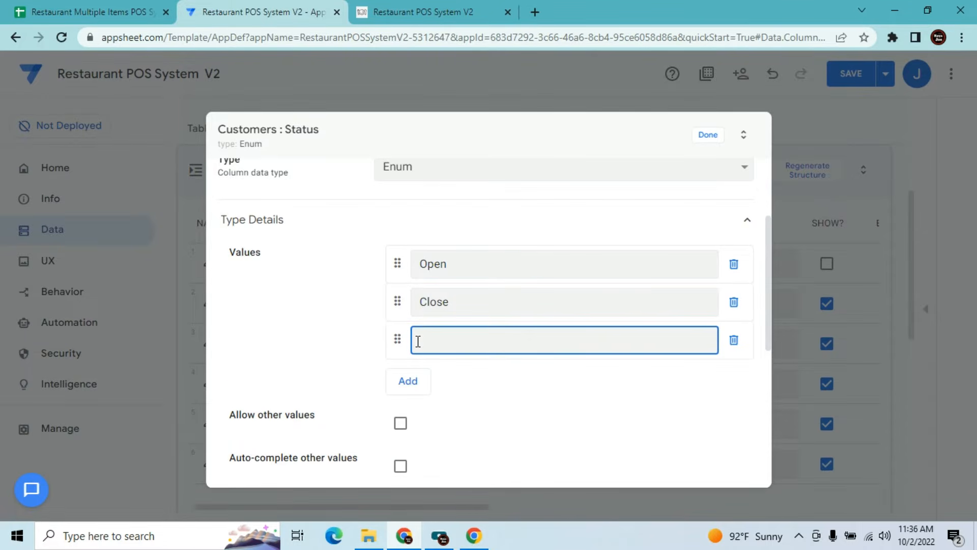
type("Void")
Set the Status column's input mode to Buttons and finish editing the column
left_click_drag(768, 267, 764, 352)
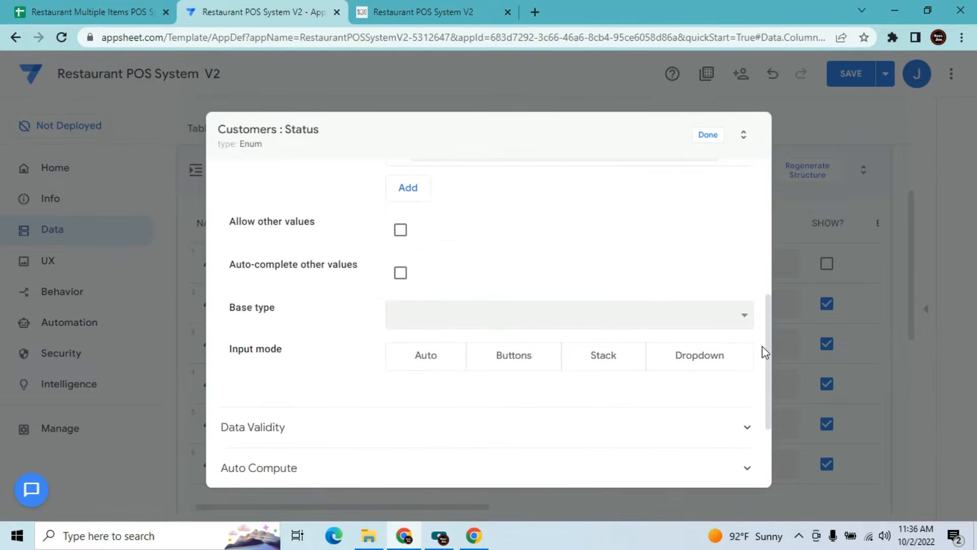
left_click(511, 361)
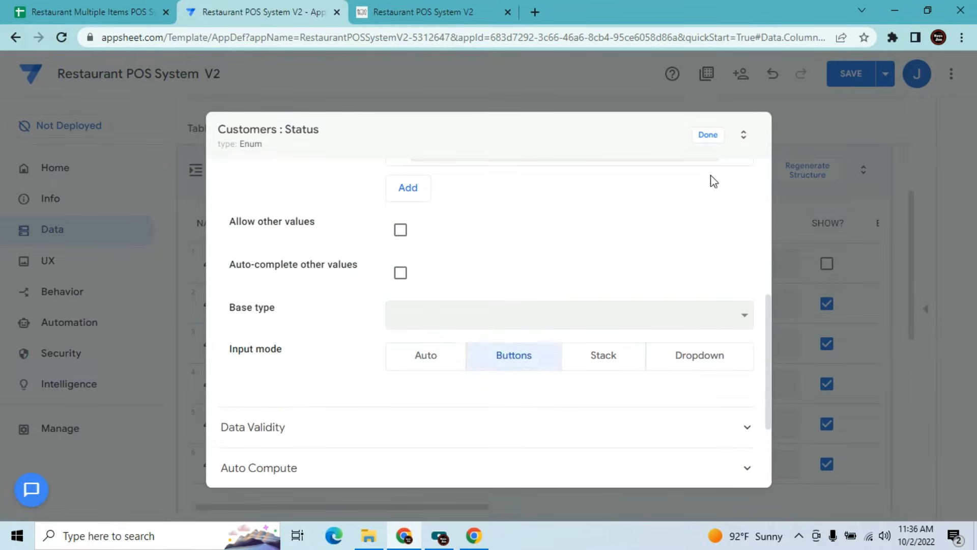
left_click(709, 136)
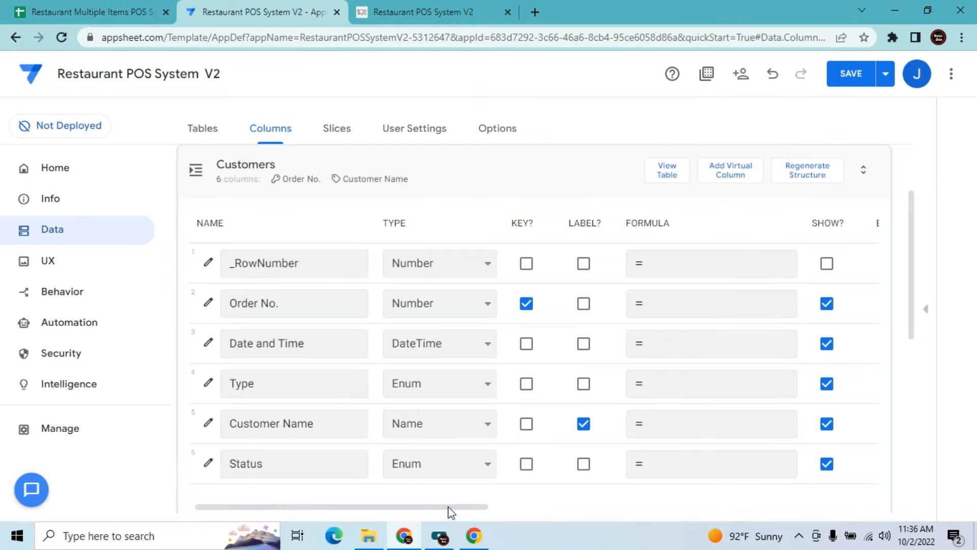
Make the Type, Date and Time, and Customer Name columns of the Customers table required
left_click_drag(448, 507, 409, 527)
left_click_drag(452, 507, 509, 482)
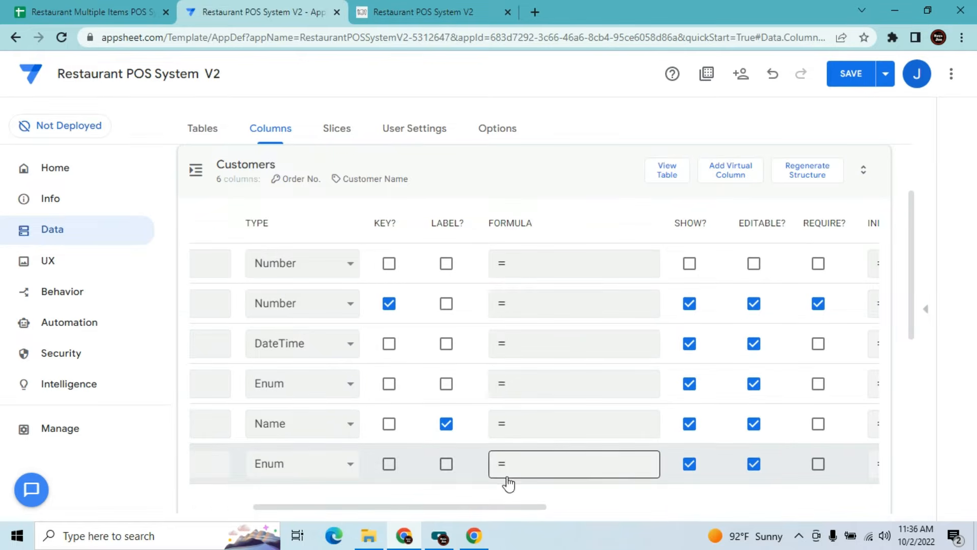
left_click(817, 382)
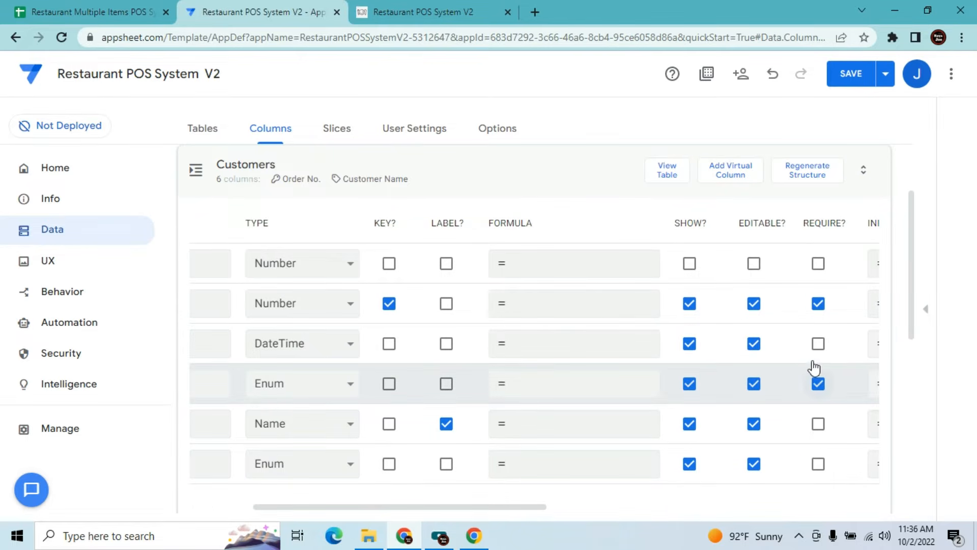
left_click(821, 345)
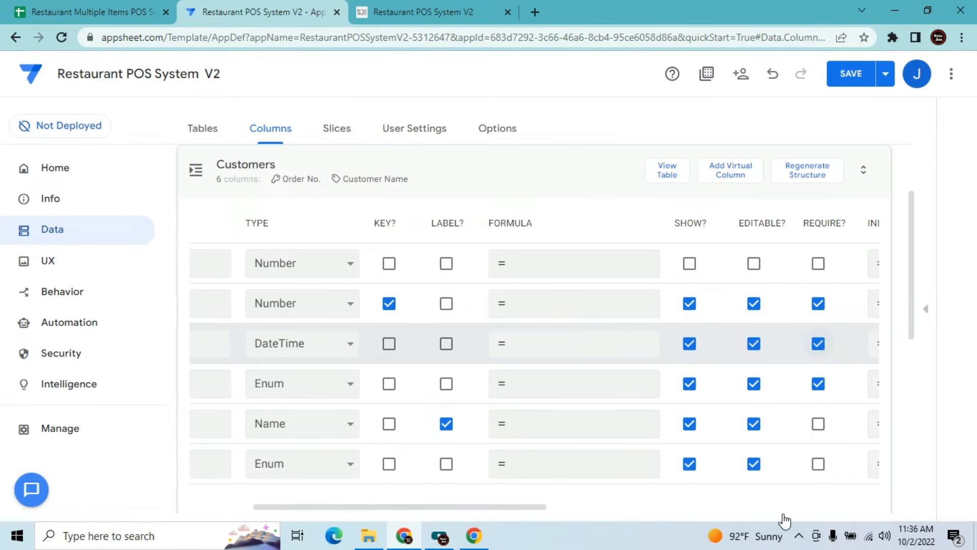
left_click(821, 431)
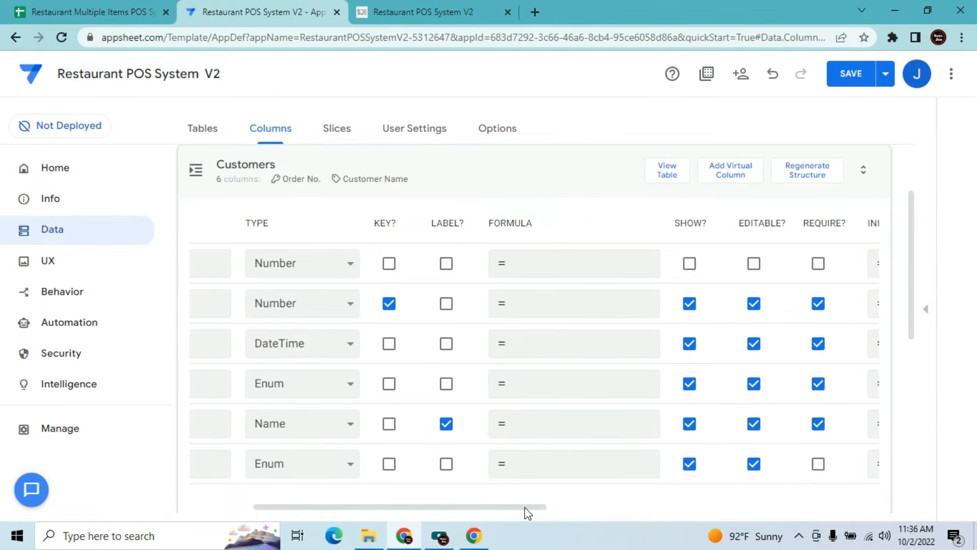
left_click_drag(525, 507, 371, 544)
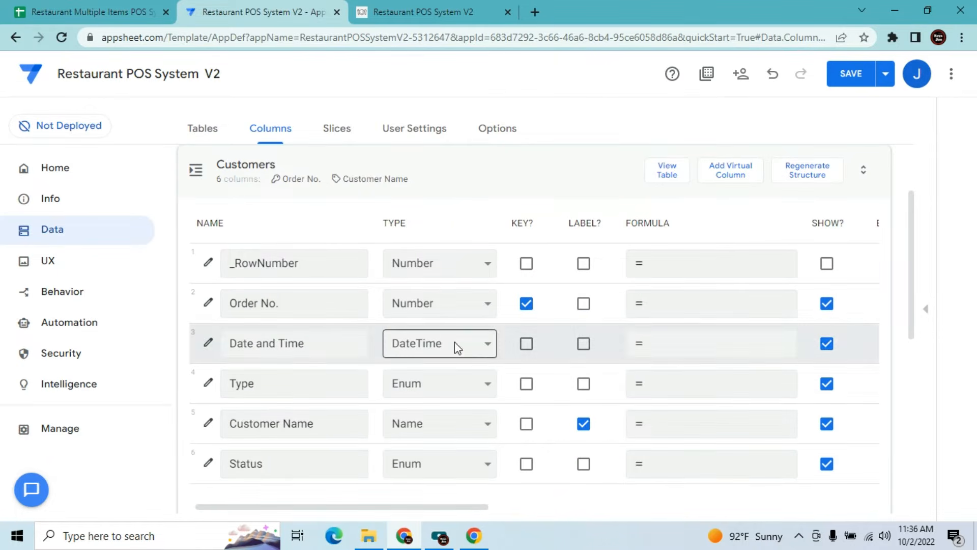
Collapse the Customers and Menu column lists and return to the list of tables
left_click(482, 172)
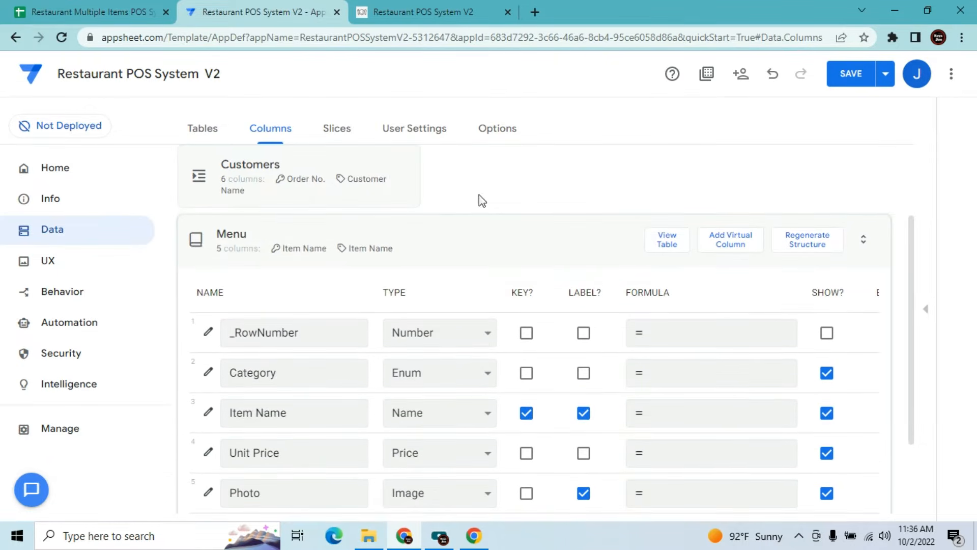
left_click(515, 247)
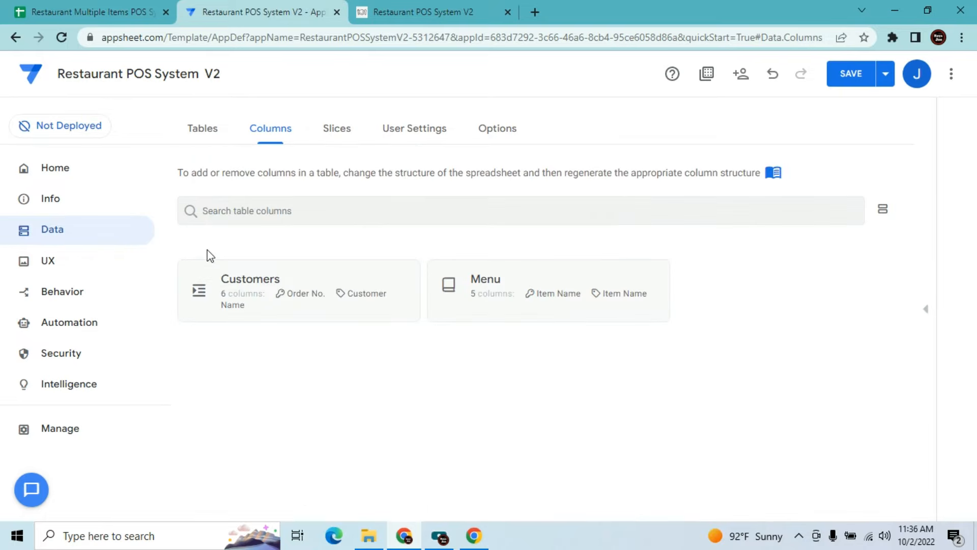
left_click(209, 136)
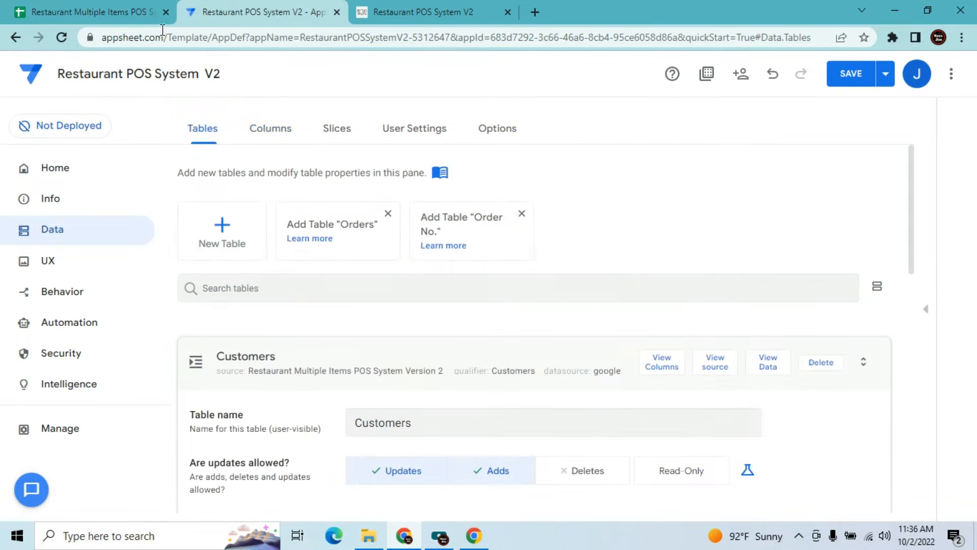
Switch to Google Sheets to check the source workbook and return to AppSheet
left_click(102, 11)
left_click(280, 508)
left_click(259, 12)
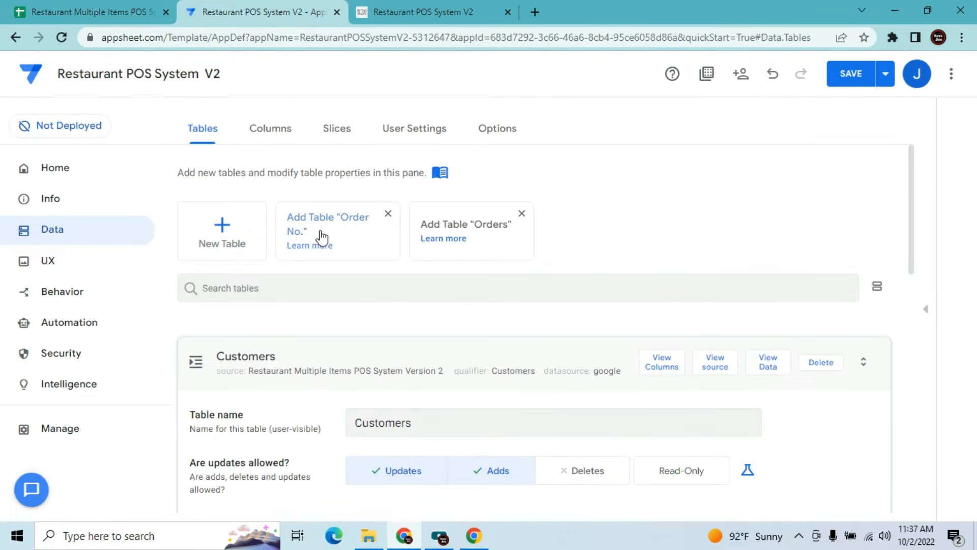
Add the Order No. table to the app as Read-Only and open its column list
left_click(321, 233)
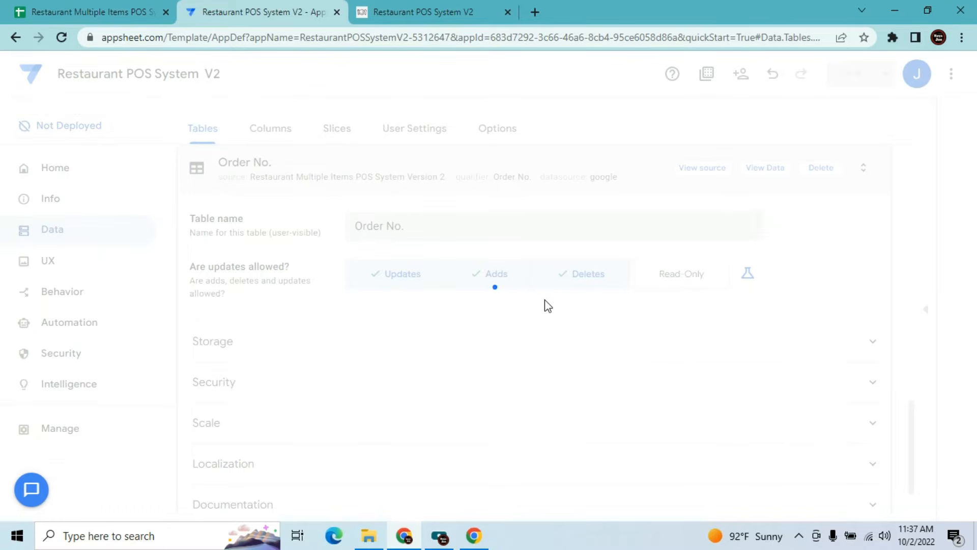
left_click(677, 279)
left_click(673, 174)
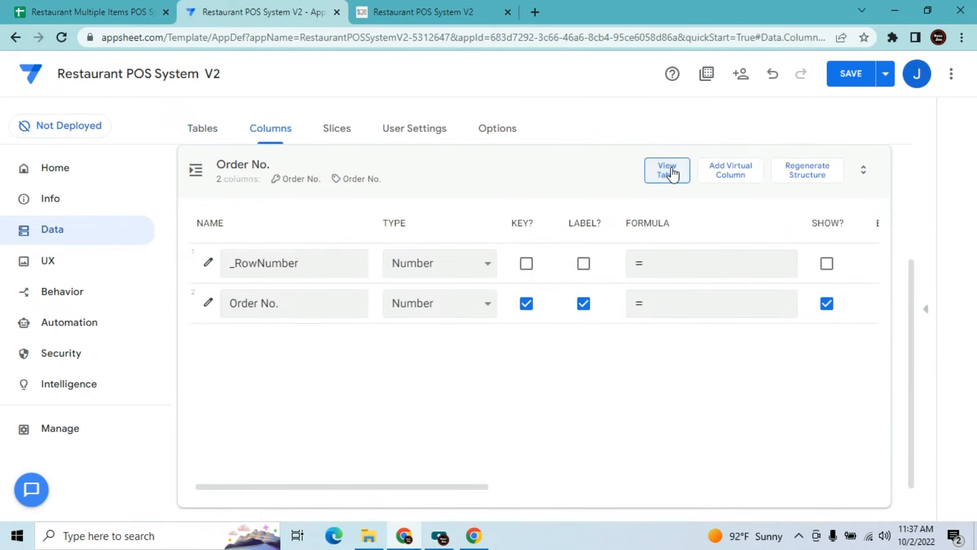
Turn off the thousands separator for the Order No. column of the Order No. table and collapse its column list
left_click(208, 303)
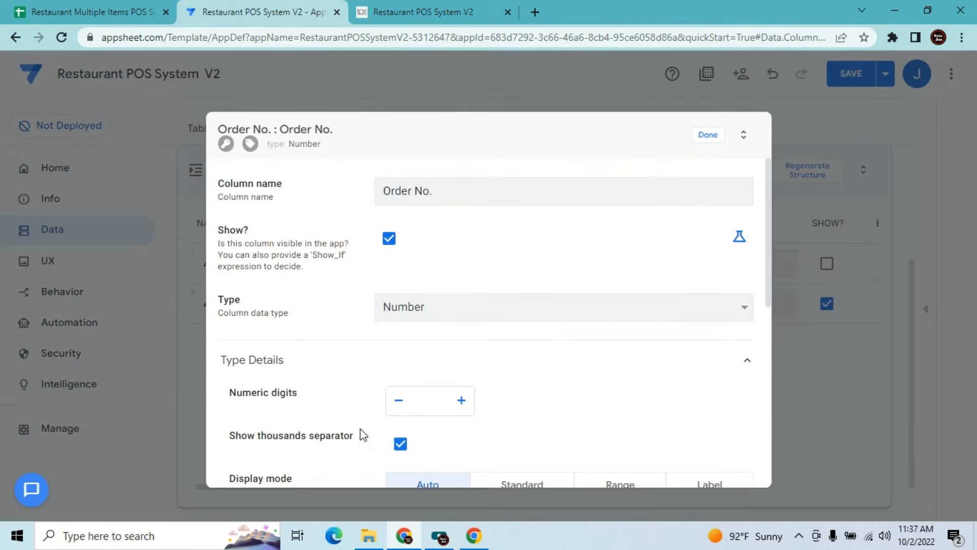
left_click(398, 447)
left_click(709, 137)
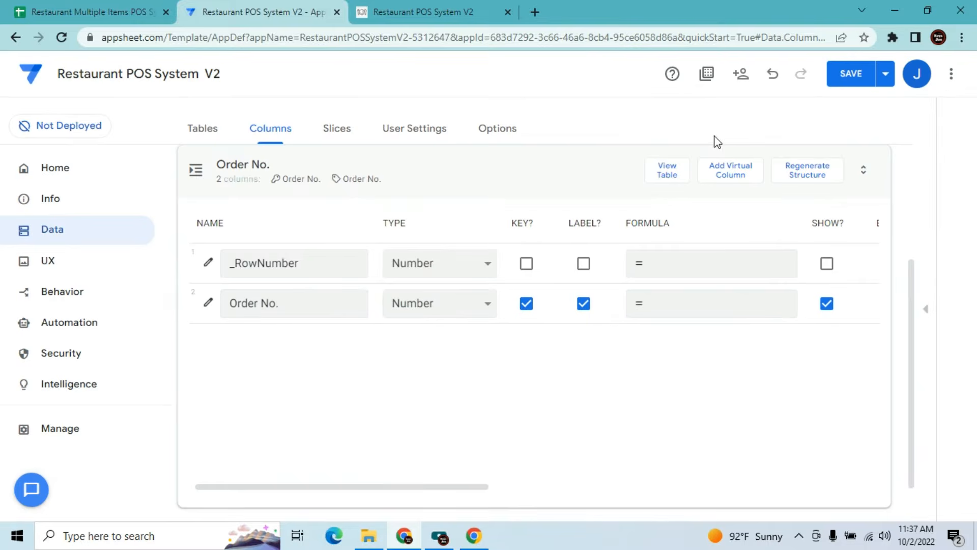
left_click(559, 153)
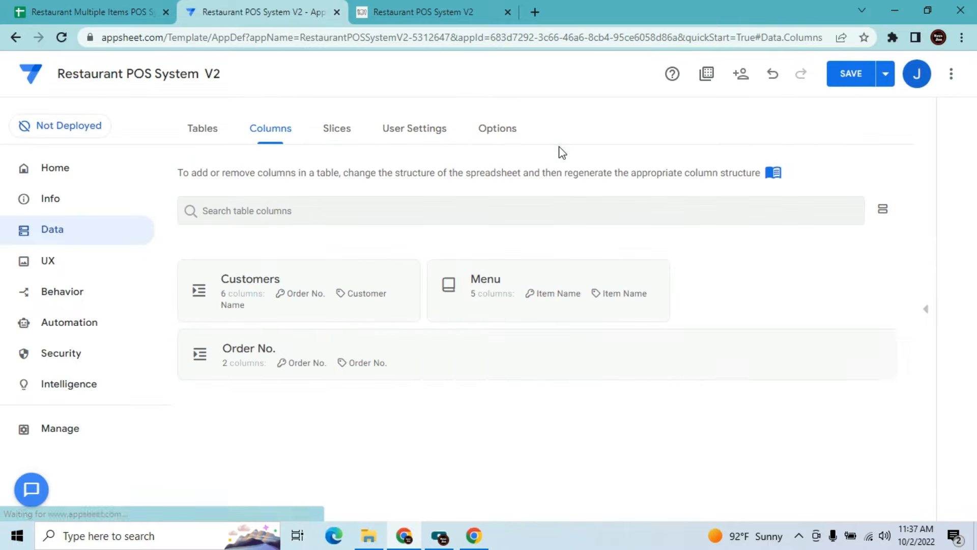
Turn off the thousands separator for the Order No. column of the Customers table
left_click(367, 272)
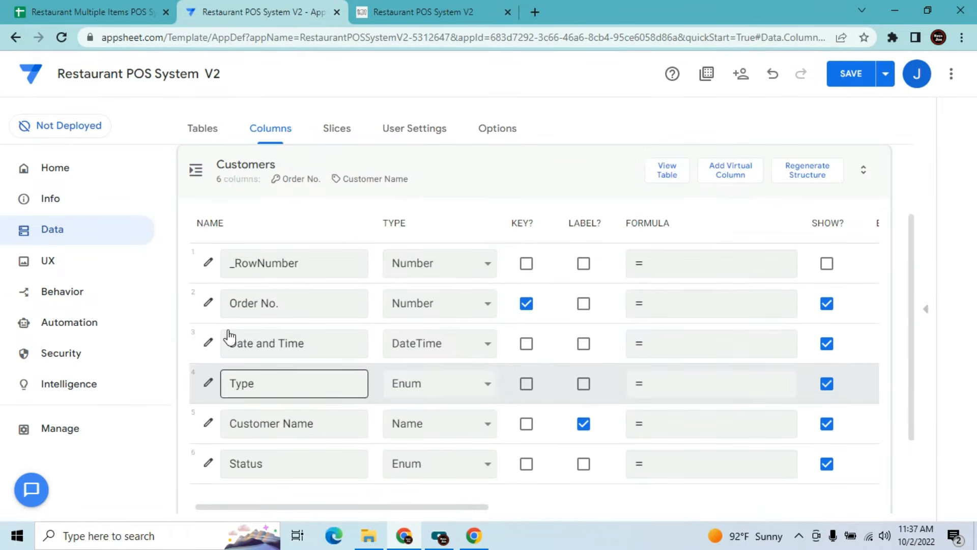
left_click(208, 305)
left_click(401, 447)
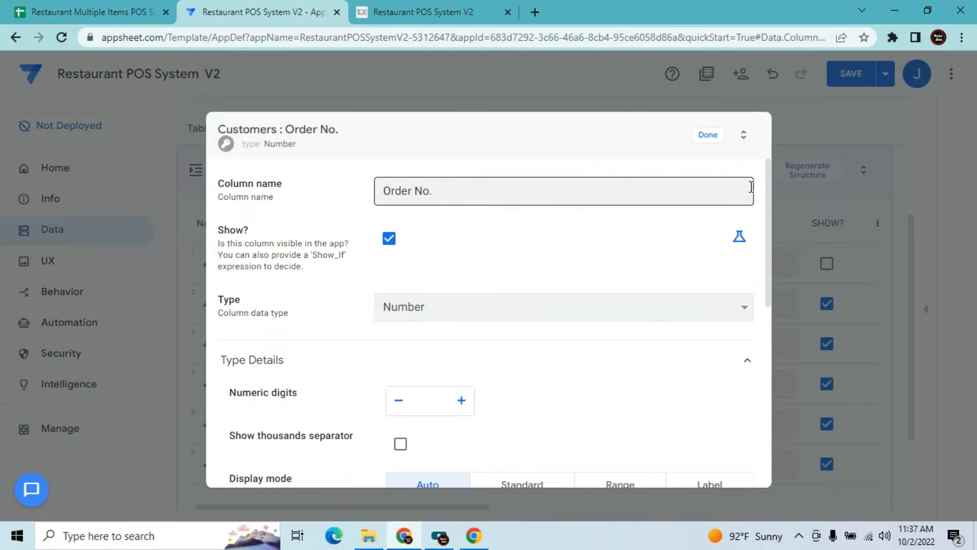
left_click_drag(767, 225, 766, 269)
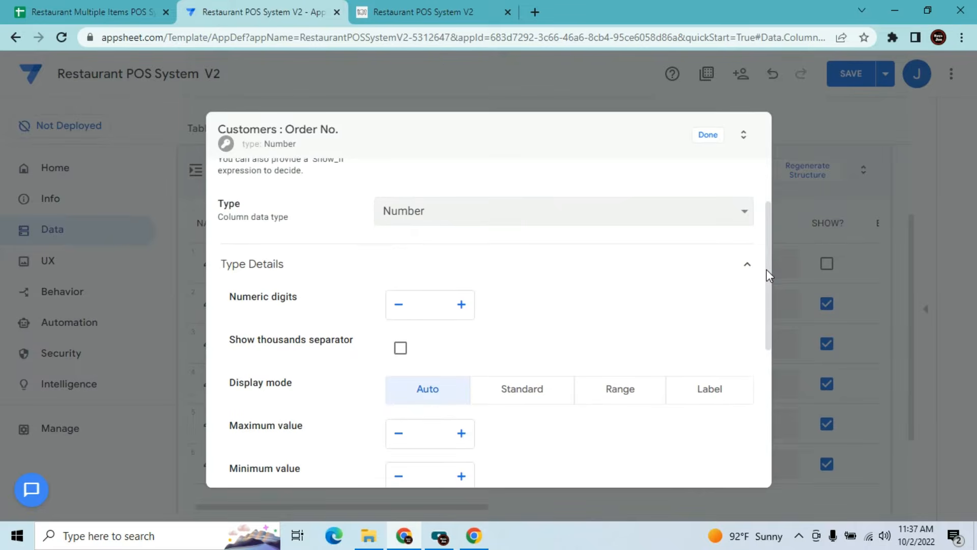
left_click(712, 137)
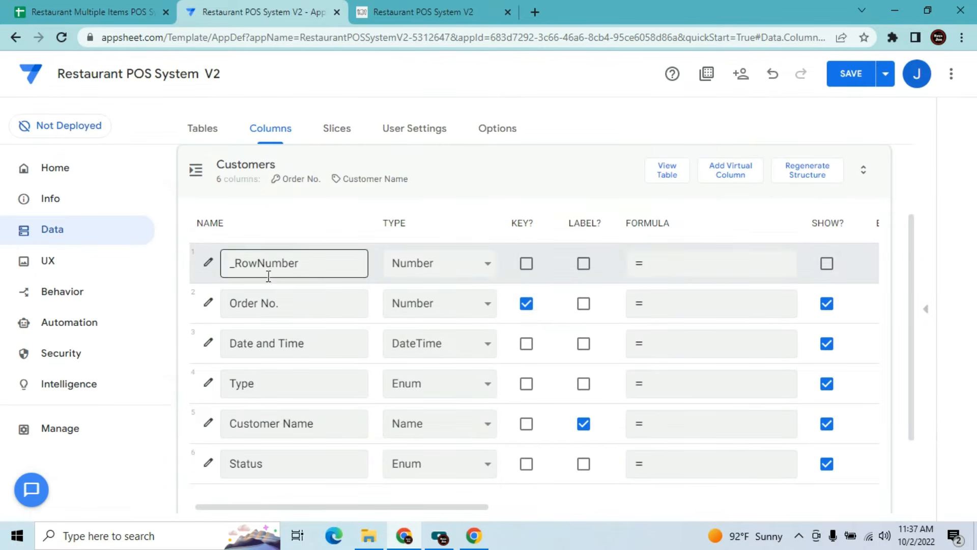
Set the initial value of the Customers table's Order No. column to Max(Order No.[Order No.])+1, checking the sheet name in the source workbook
left_click(209, 305)
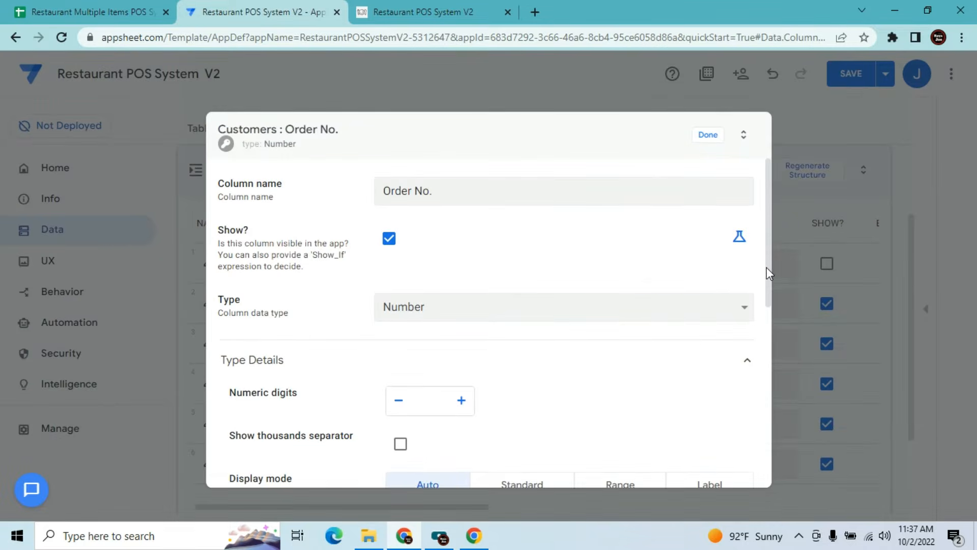
left_click_drag(767, 267, 771, 466)
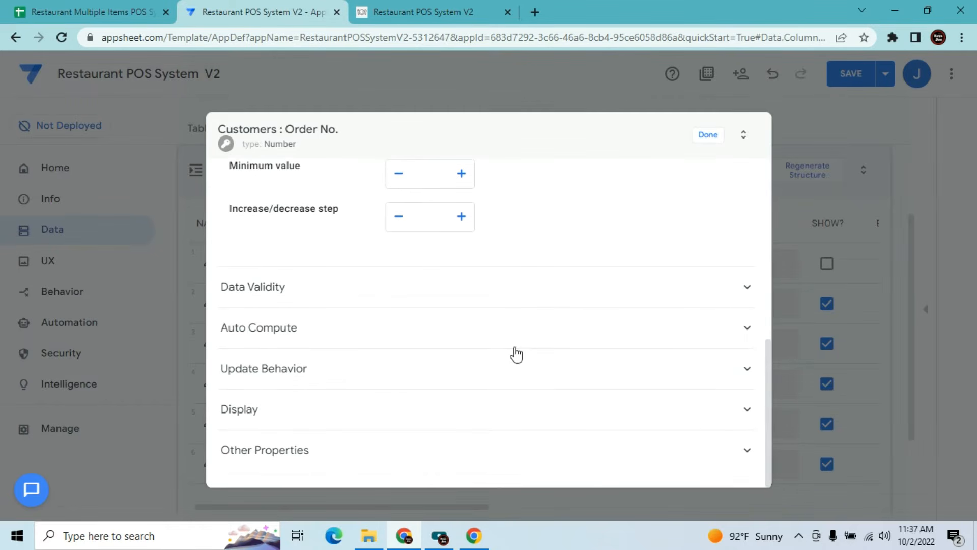
left_click(506, 332)
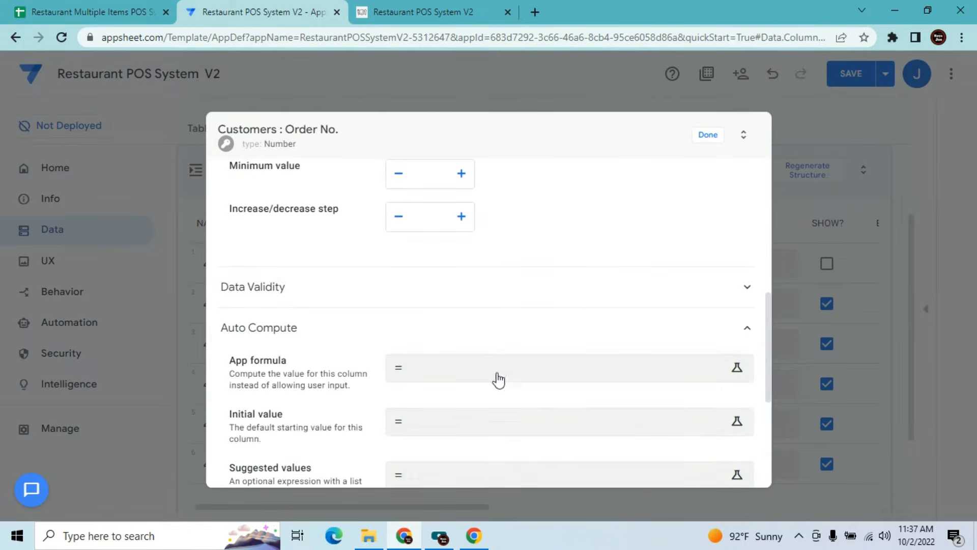
left_click(487, 426)
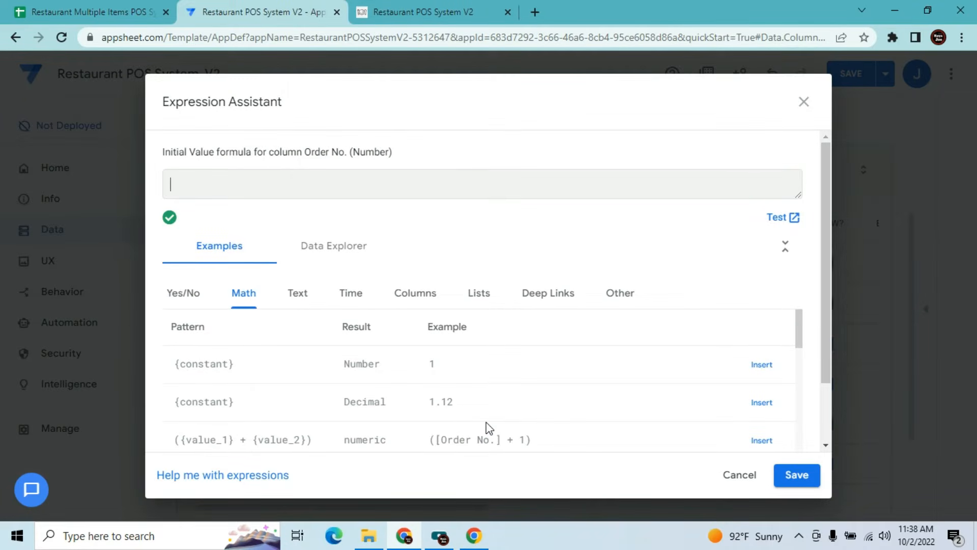
type("Max(")
left_click(127, 11)
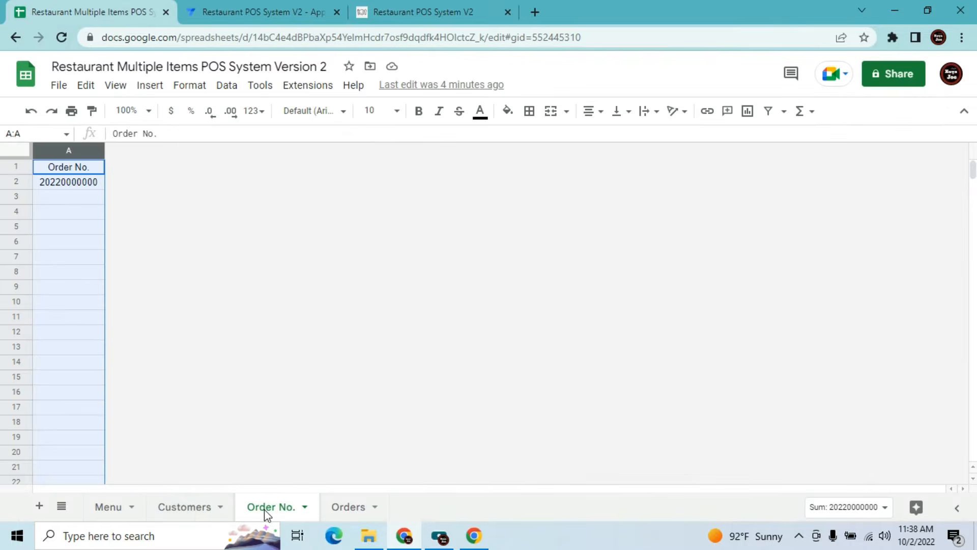
left_click(236, 7)
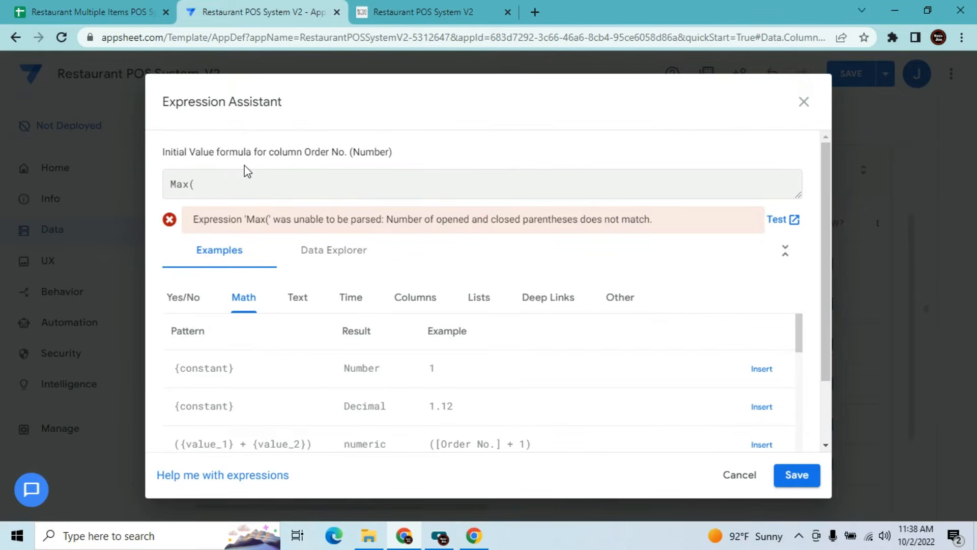
type("Order No.[Order No.])+1")
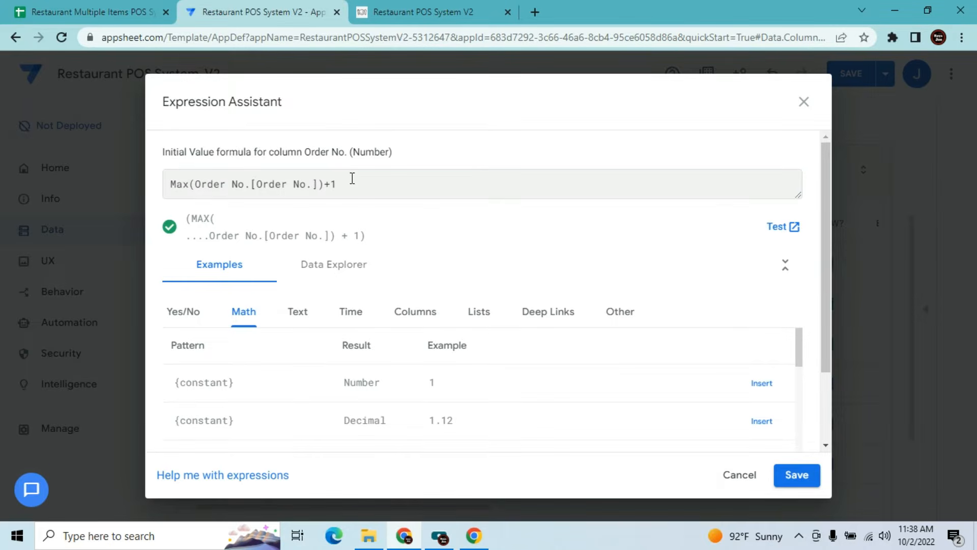
left_click(784, 474)
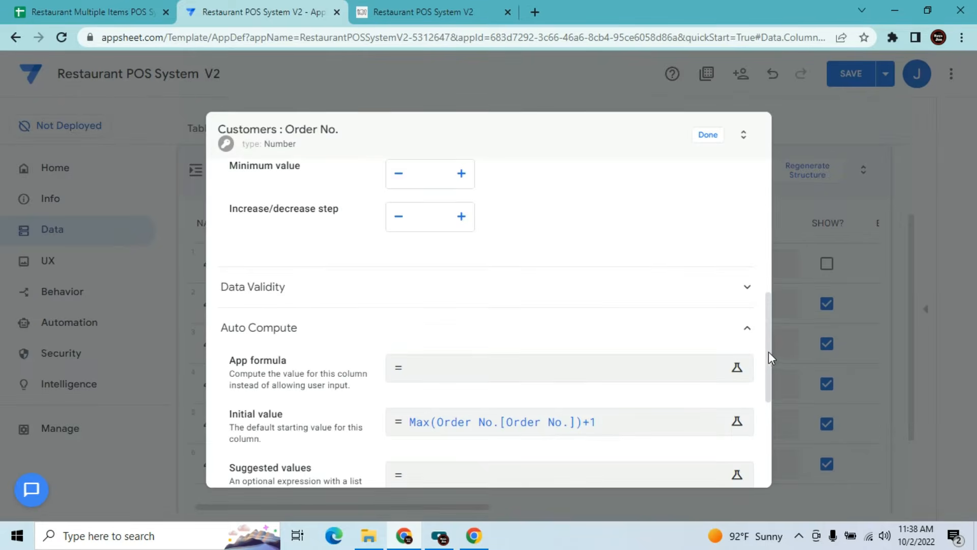
Expand the update behavior settings of the Customers table's Order No. column
left_click_drag(768, 353, 768, 367)
left_click_drag(769, 389, 769, 453)
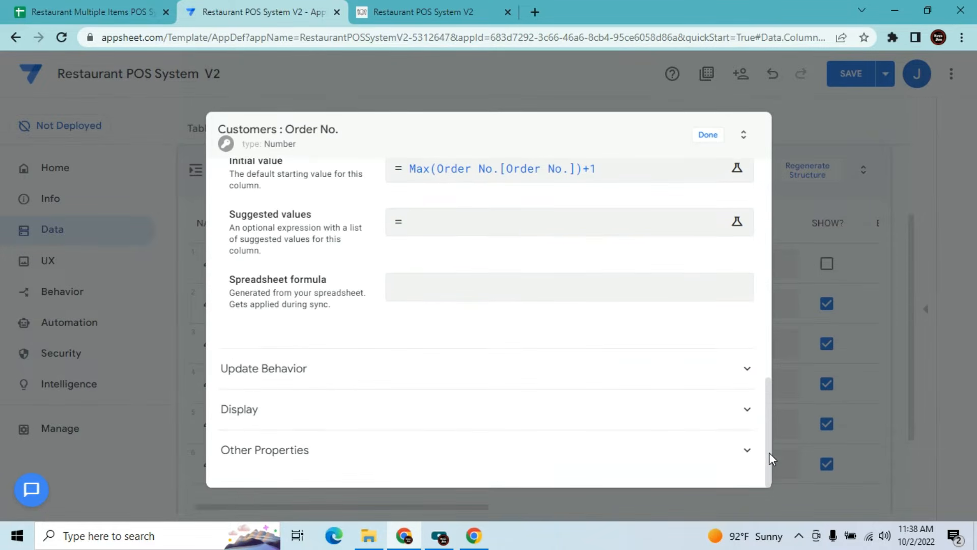
left_click(636, 377)
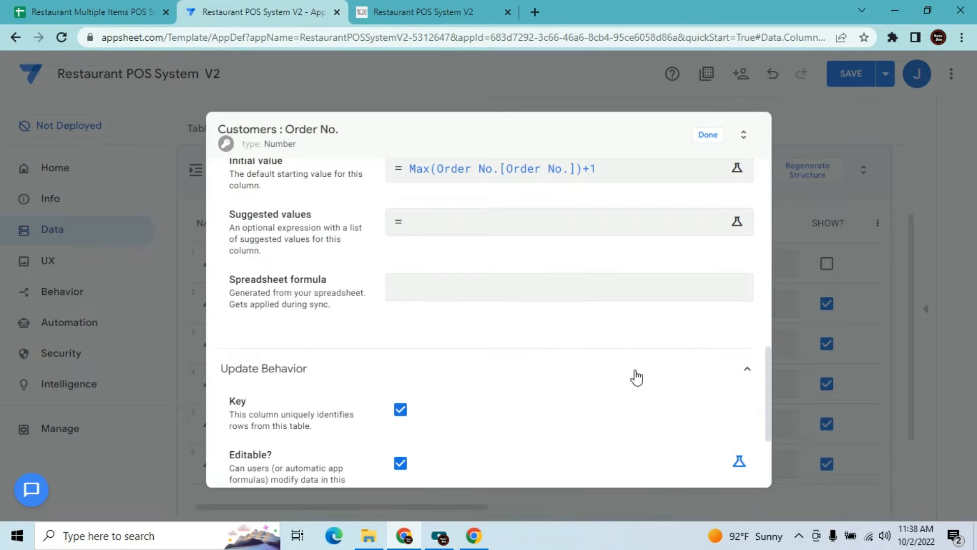
Make the Order No. column's editability conditional on the expression isblank([_this]) and finish editing the column
left_click(738, 462)
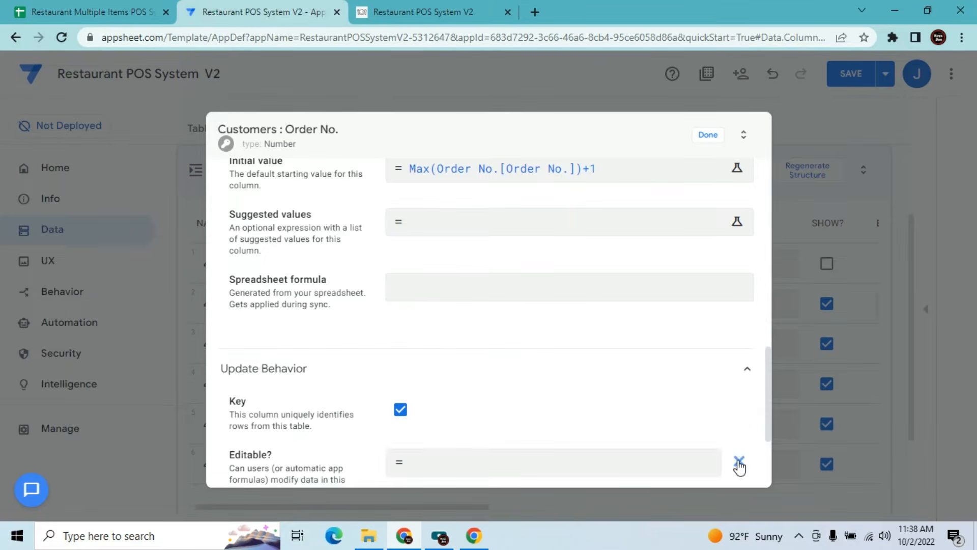
left_click(660, 462)
type("isbla")
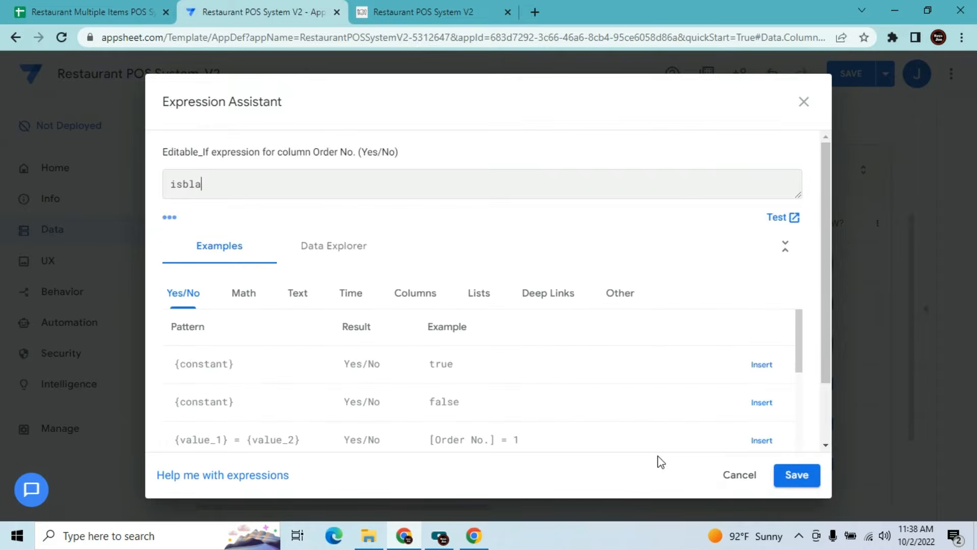
type("nk([_this])")
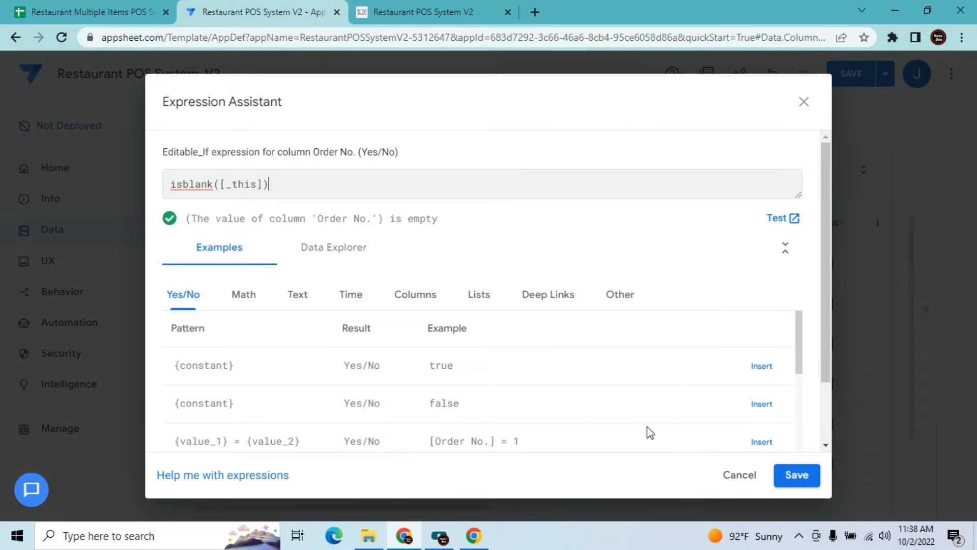
left_click(800, 477)
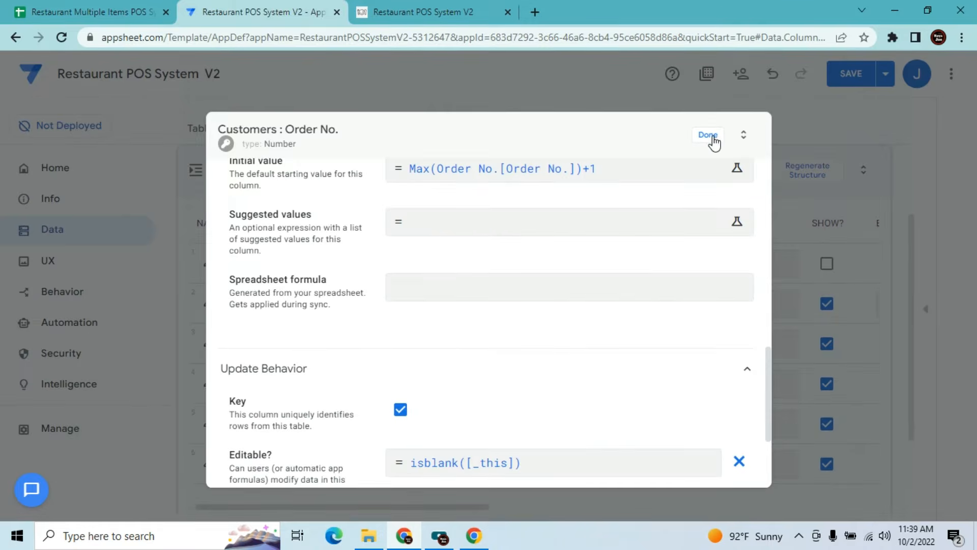
left_click(709, 136)
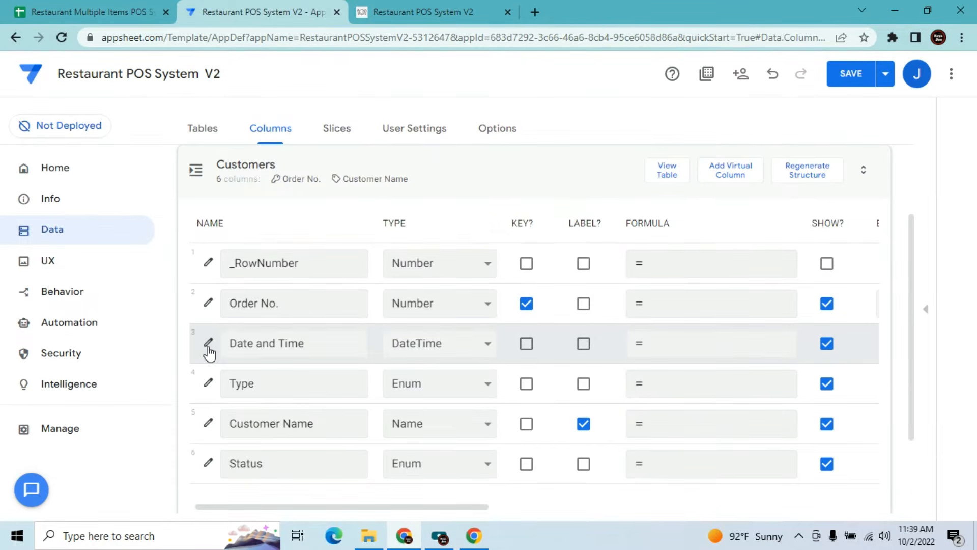
Set the app formula of the Customers table's Date and Time column to now()
left_click(690, 356)
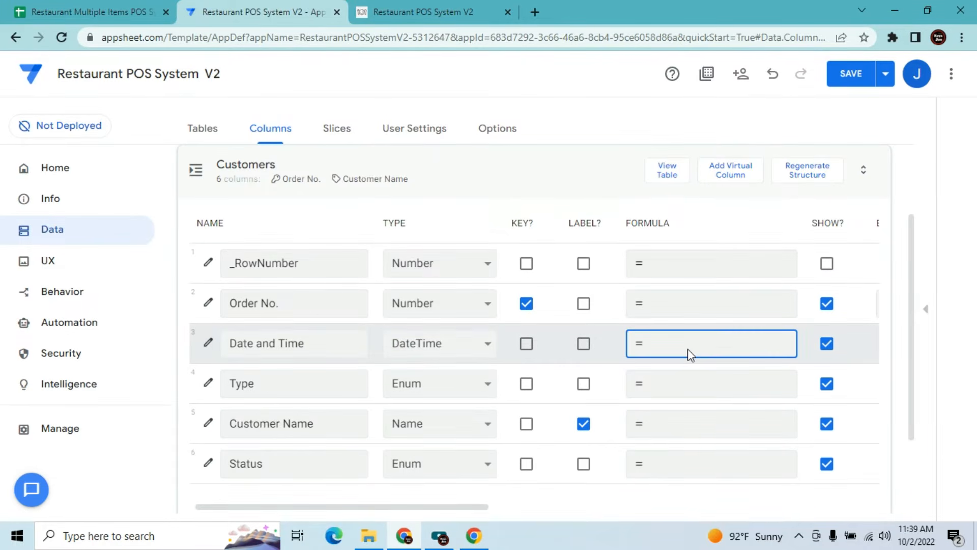
type("now(")
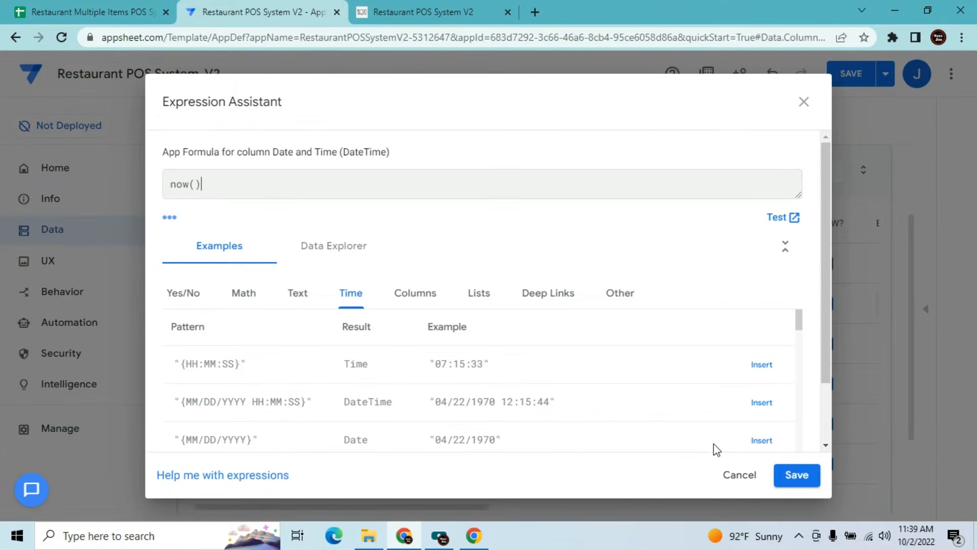
left_click(796, 475)
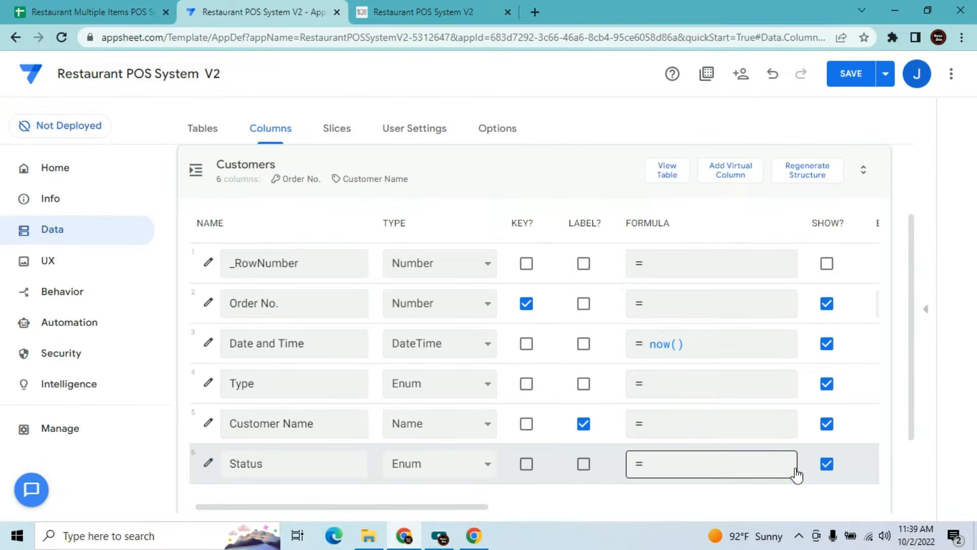
Toggle a checkbox option in the Date and Time column's detailed settings and finish editing the column
left_click(209, 342)
left_click(400, 402)
left_click(708, 136)
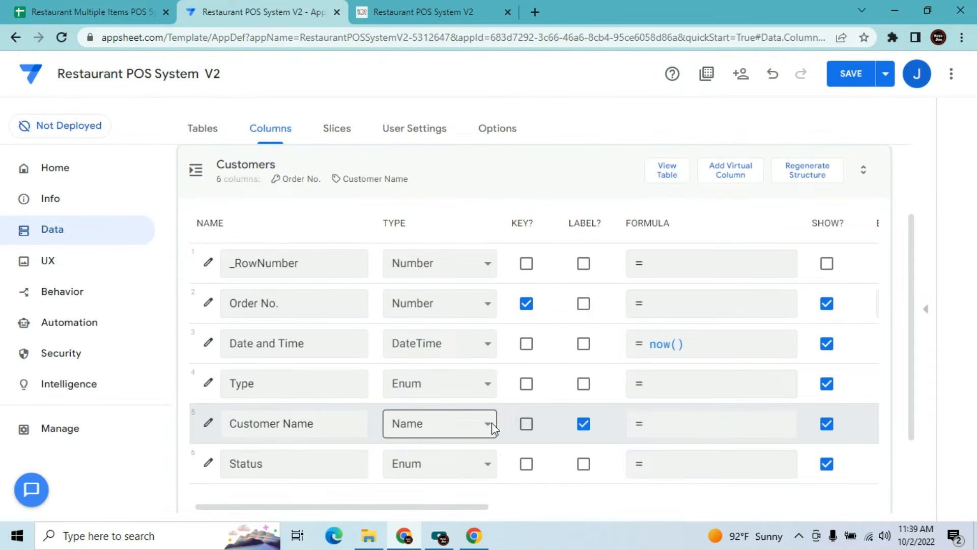
Save the app changes, check the Menu view in the running app, and return to the editor
left_click(851, 75)
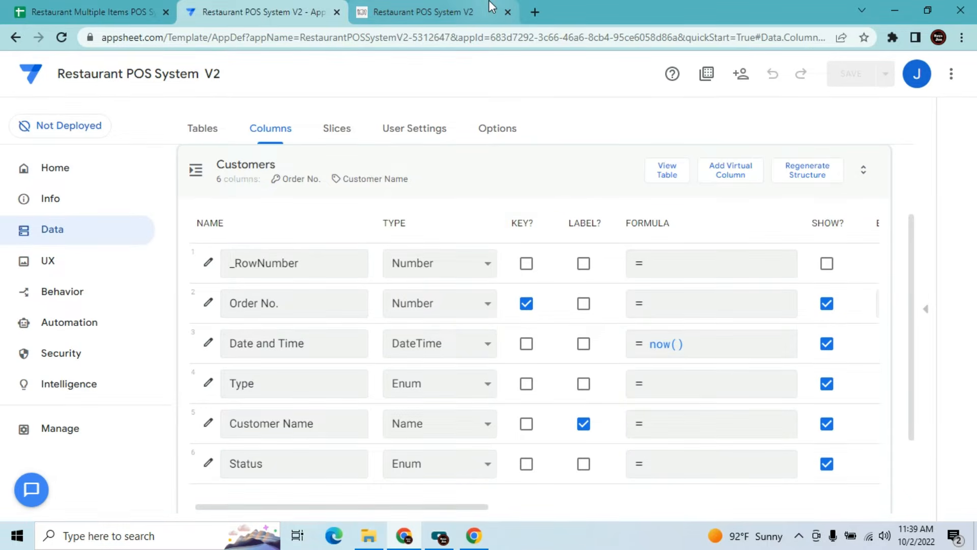
left_click(437, 7)
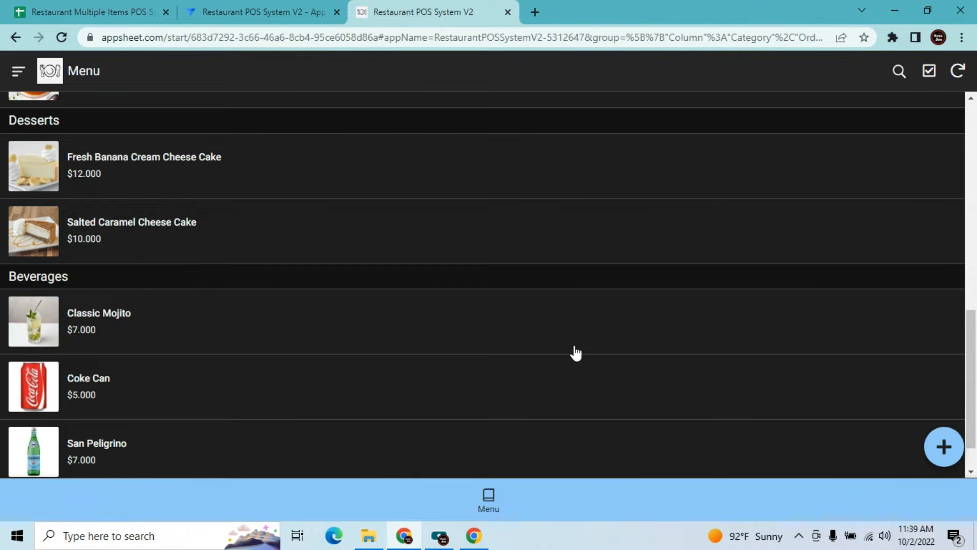
left_click(220, 6)
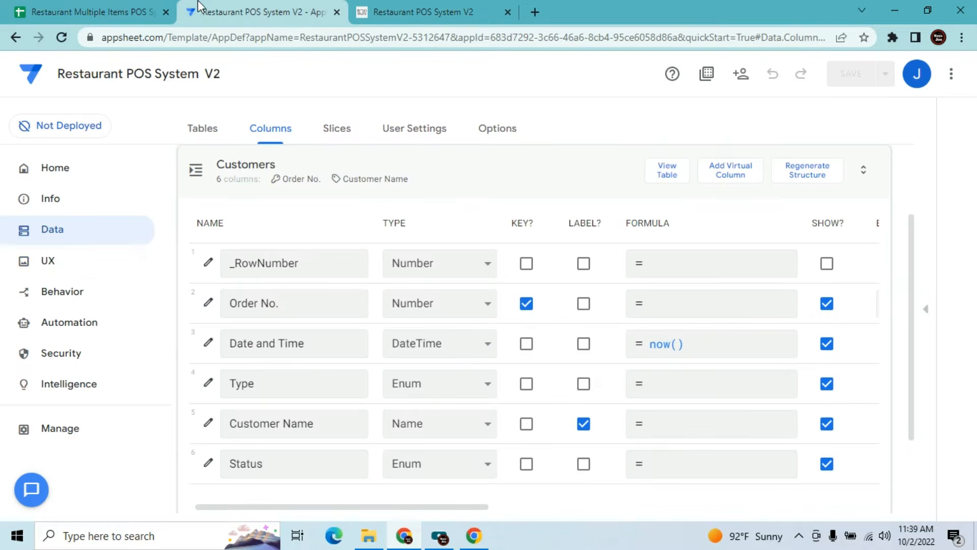
Create a new UX view that uses the Customers table as its data
left_click(49, 264)
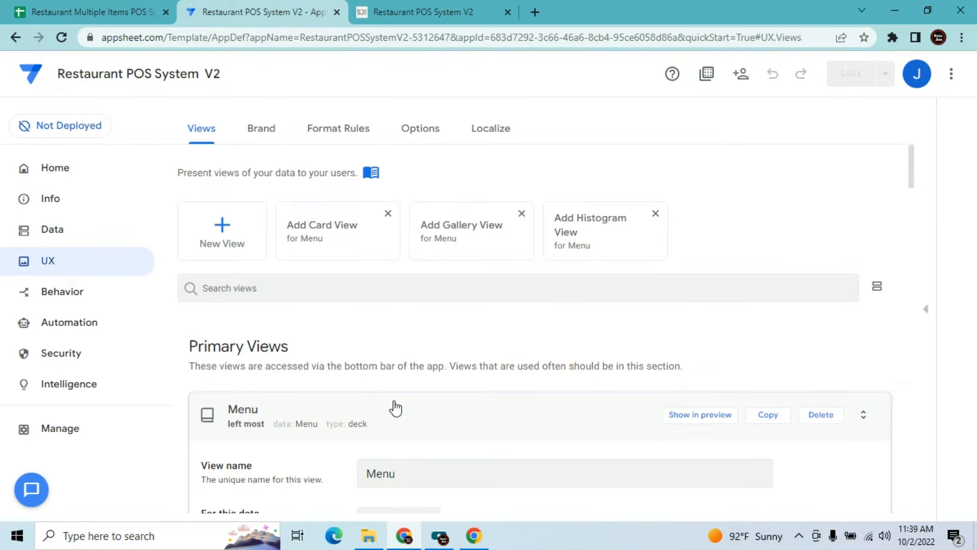
left_click(396, 407)
left_click(249, 214)
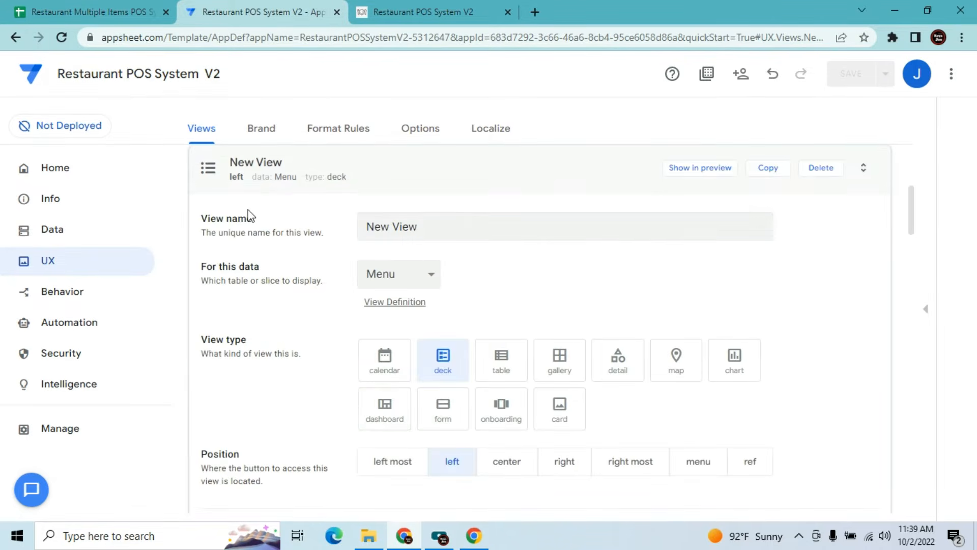
left_click(421, 272)
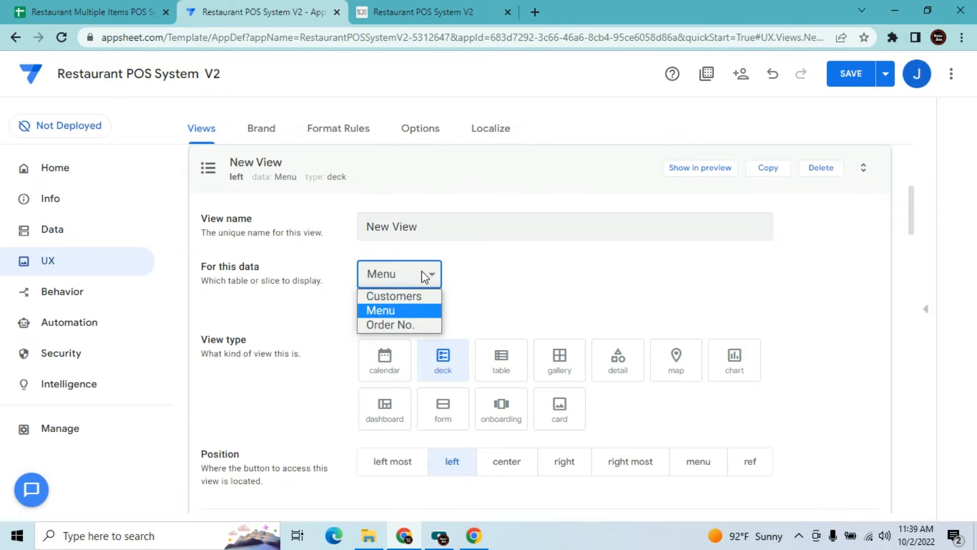
left_click(404, 296)
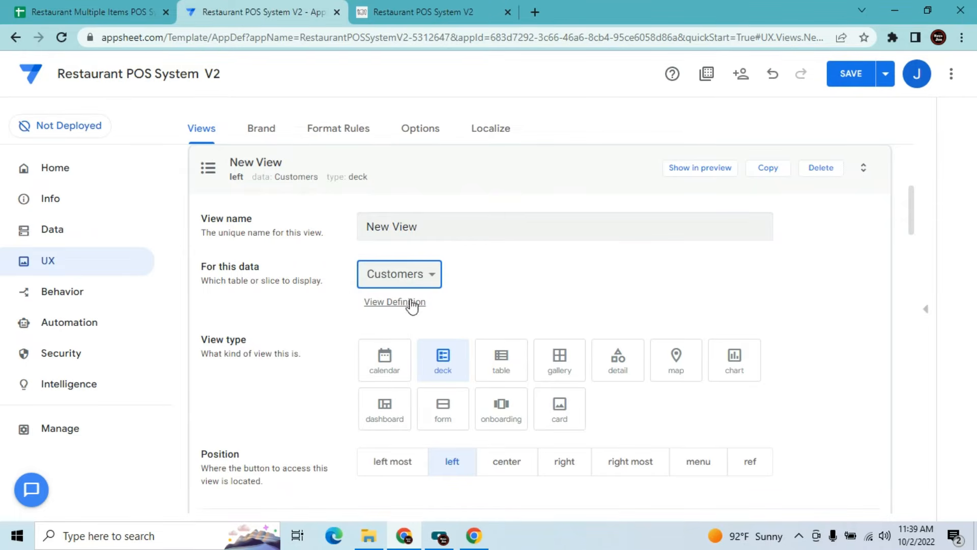
Rename the new Customers view as Add New Order and set its view type to form
left_click(430, 218)
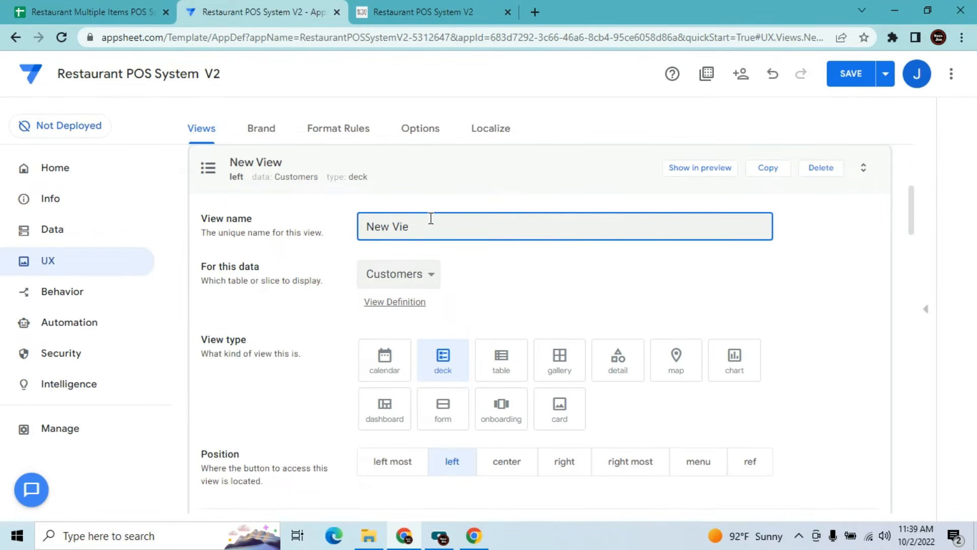
key("BackSpace")
key("BackSpace")
key("BackSpace")
key("BackSpace")
key("BackSpace")
key("BackSpace")
key("BackSpace")
type("Ad")
left_click(448, 421)
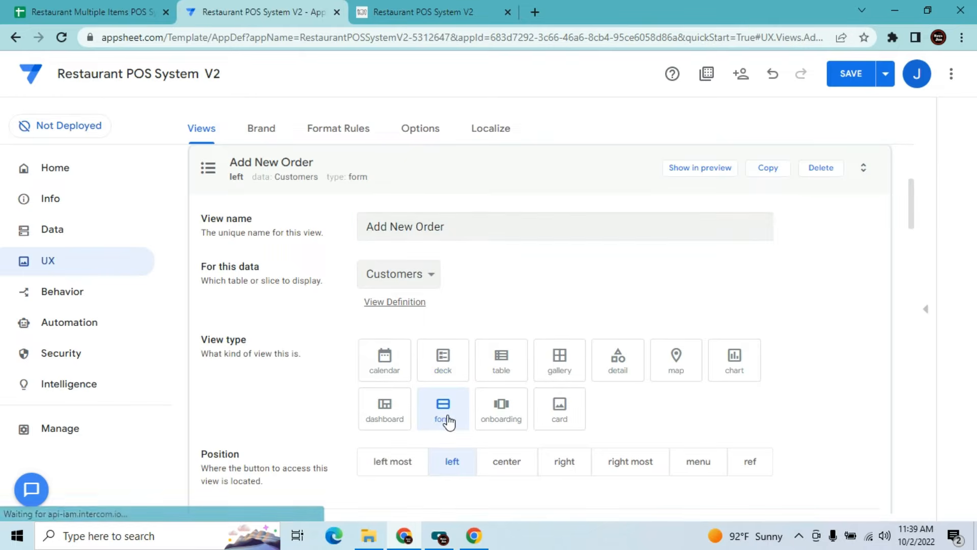
Add Order No. and Date and Time as the first two entries in the form's column order
left_click_drag(914, 208, 912, 268)
left_click(388, 304)
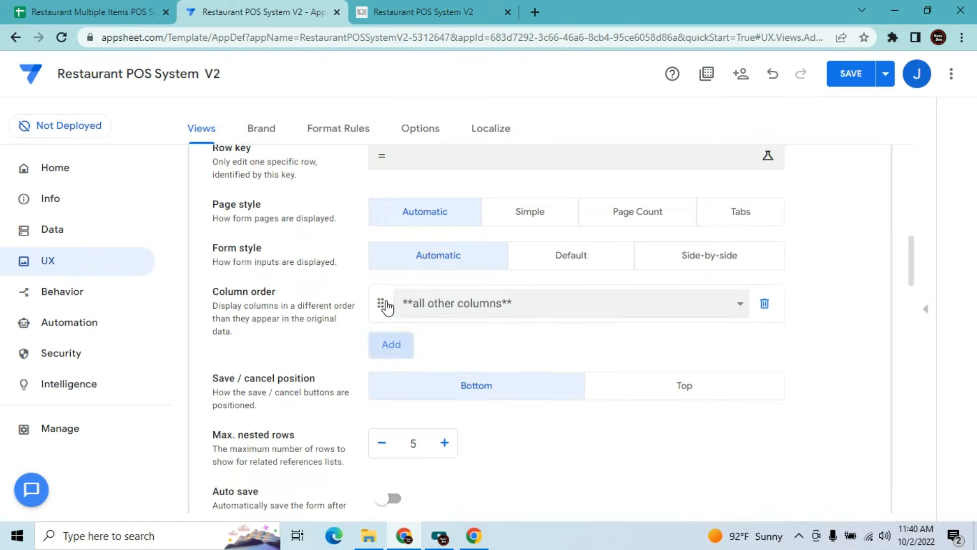
left_click(460, 311)
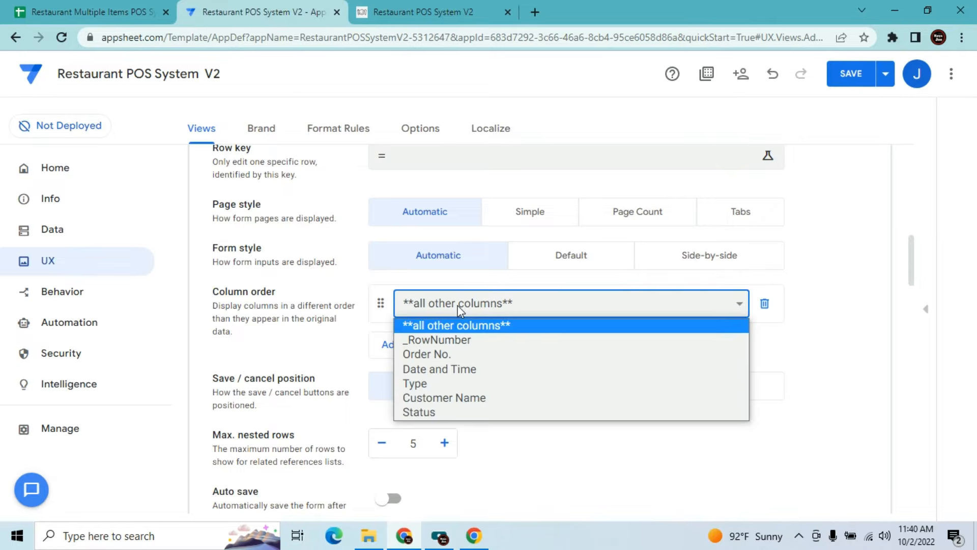
left_click(452, 349)
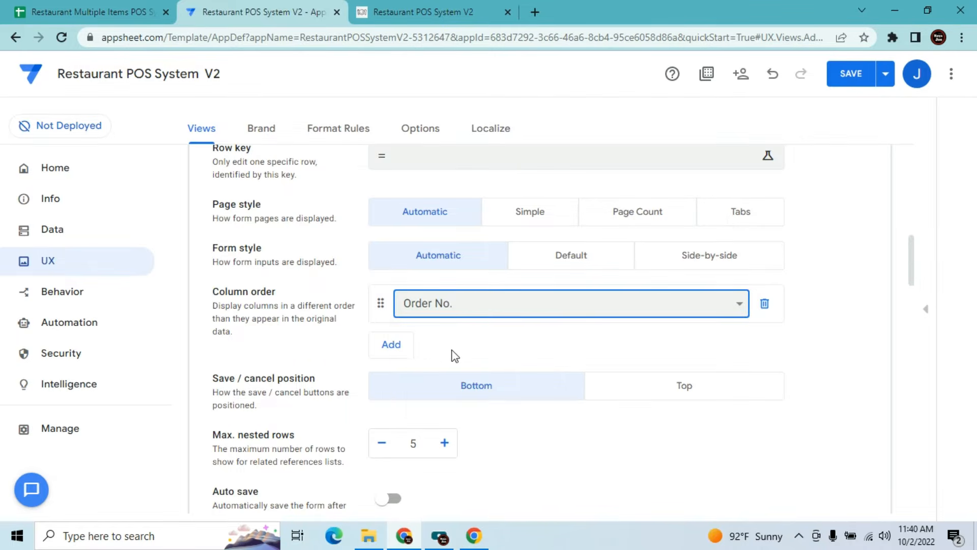
left_click(397, 350)
left_click(397, 350)
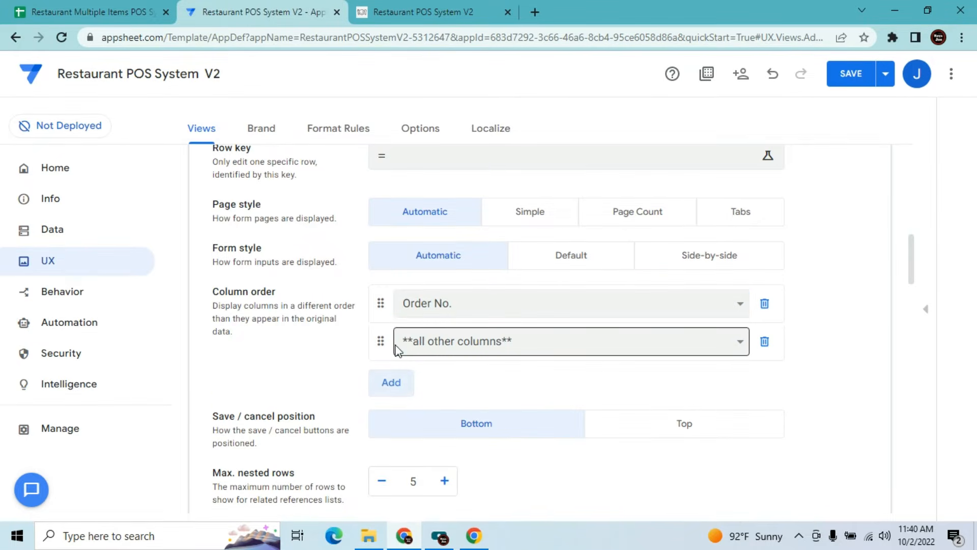
left_click(421, 352)
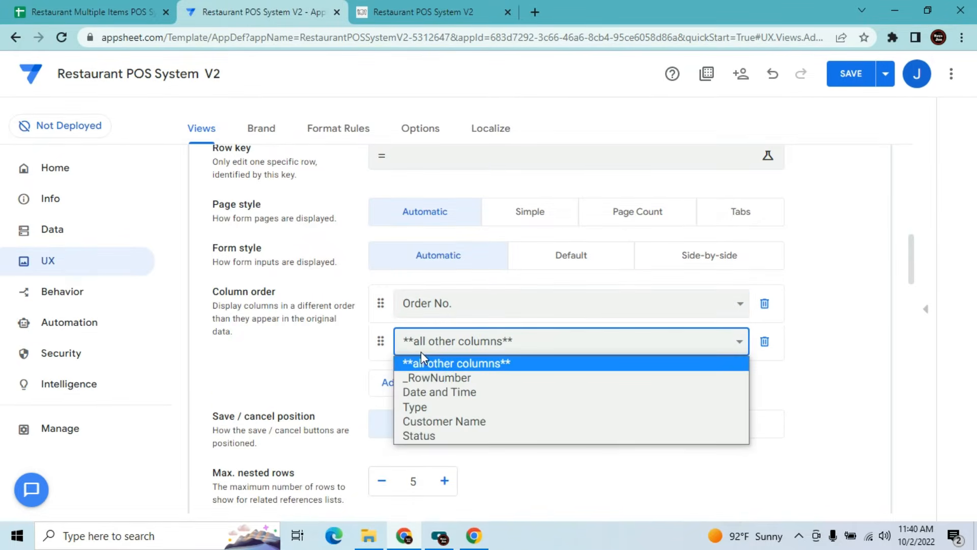
left_click(429, 393)
Append Type and Customer Name to the form's column order after Date and Time
left_click(394, 383)
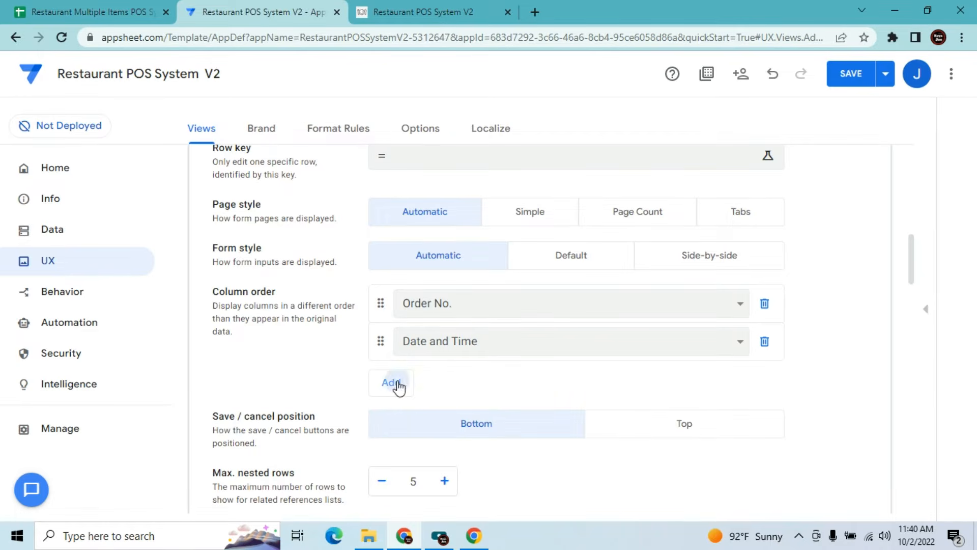
left_click(426, 390)
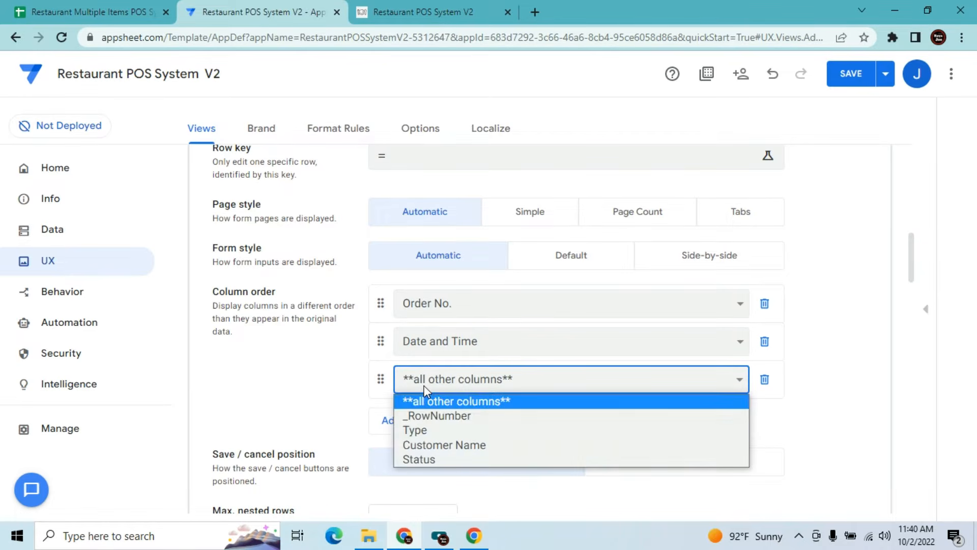
left_click(426, 432)
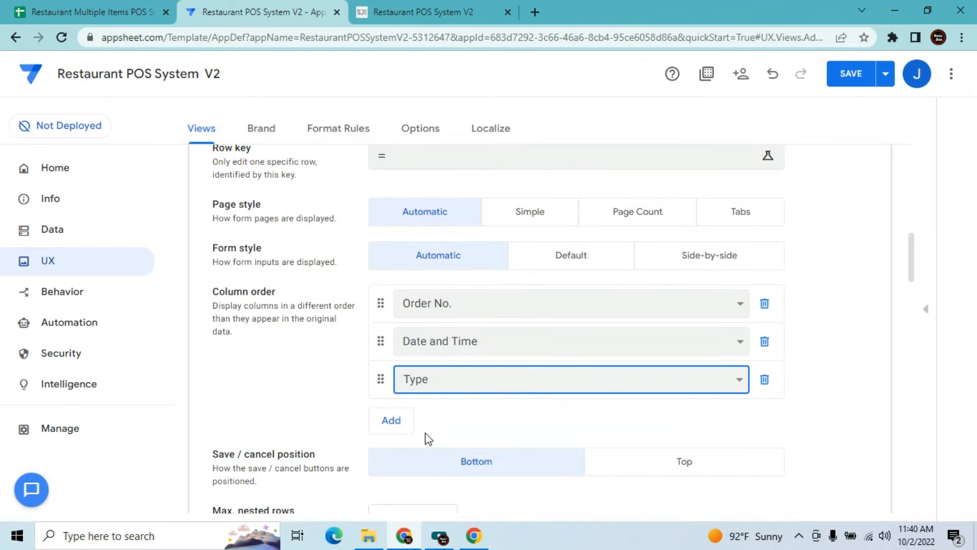
left_click(401, 422)
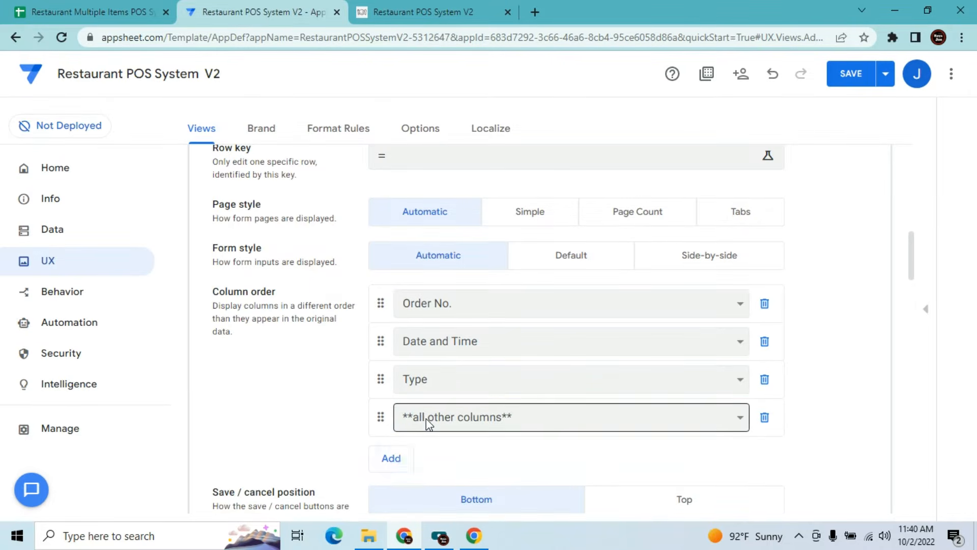
left_click(426, 419)
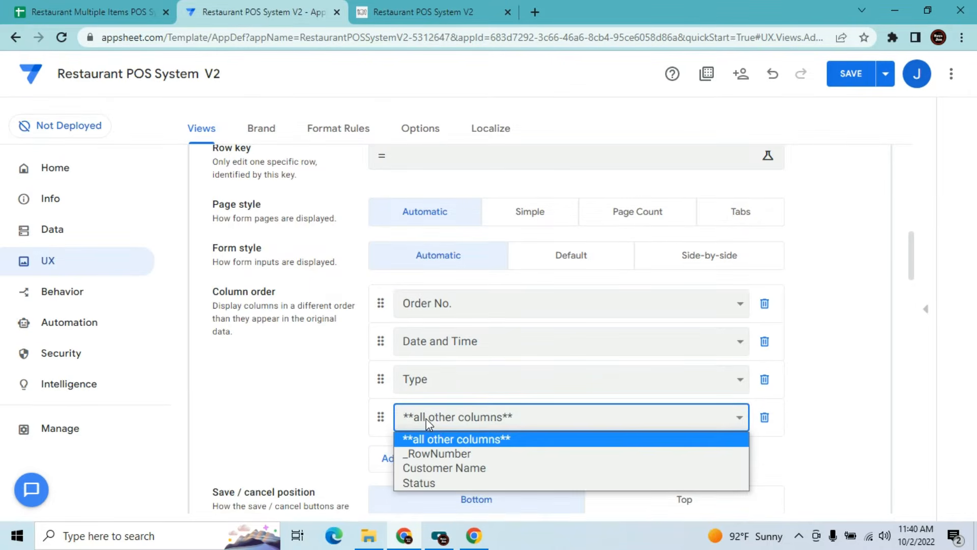
left_click(429, 468)
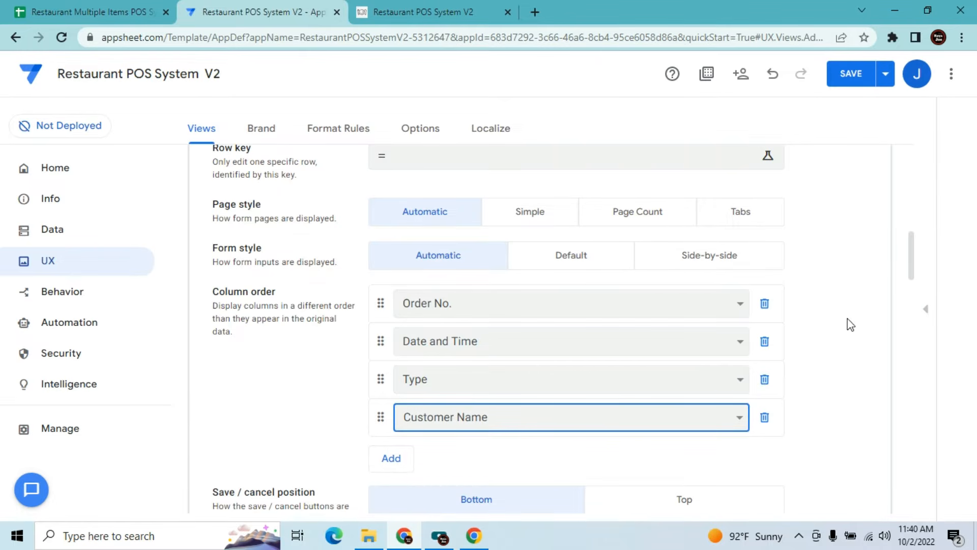
Set the Add New Order form's finish view to Customers_Detail
left_click_drag(914, 251, 912, 309)
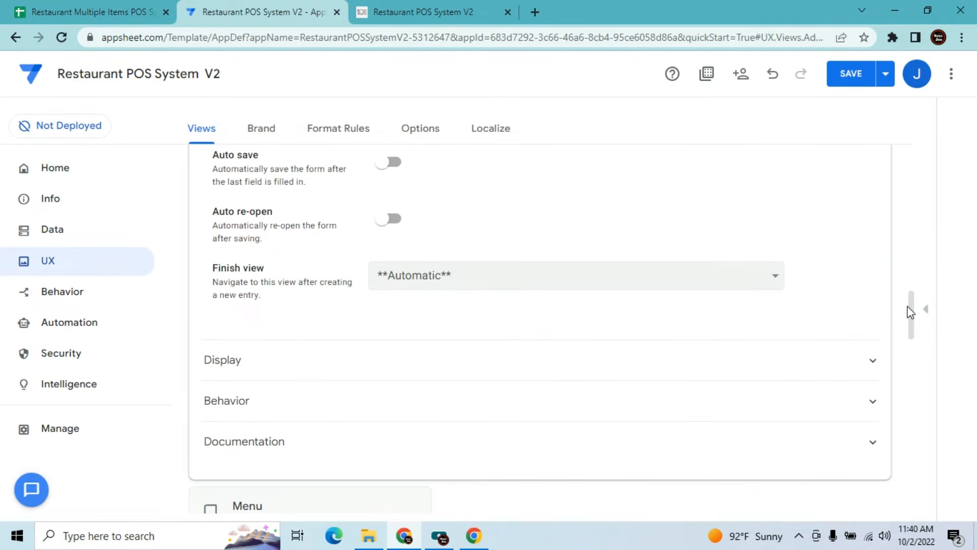
left_click(521, 277)
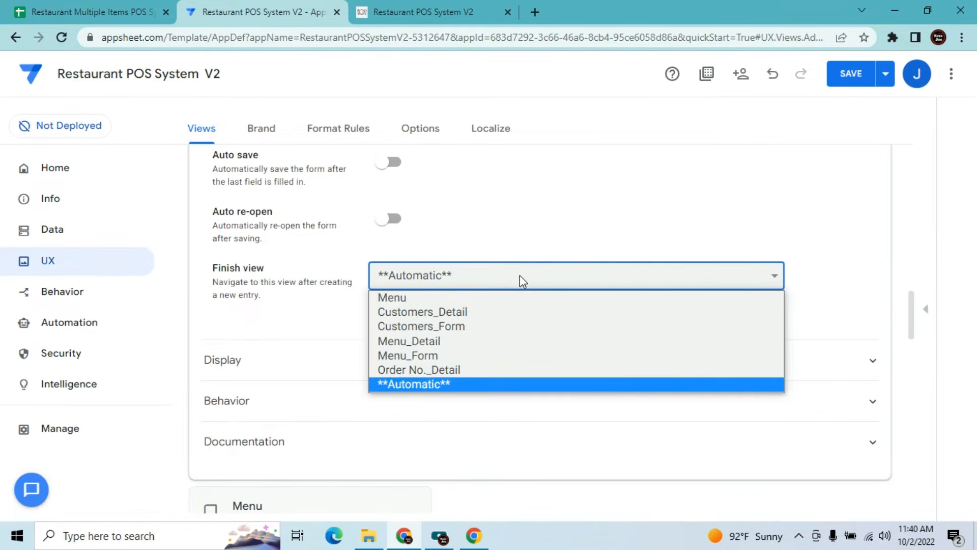
left_click(469, 312)
Search the view's display icons for plus and assign the solid plus icon
left_click(447, 374)
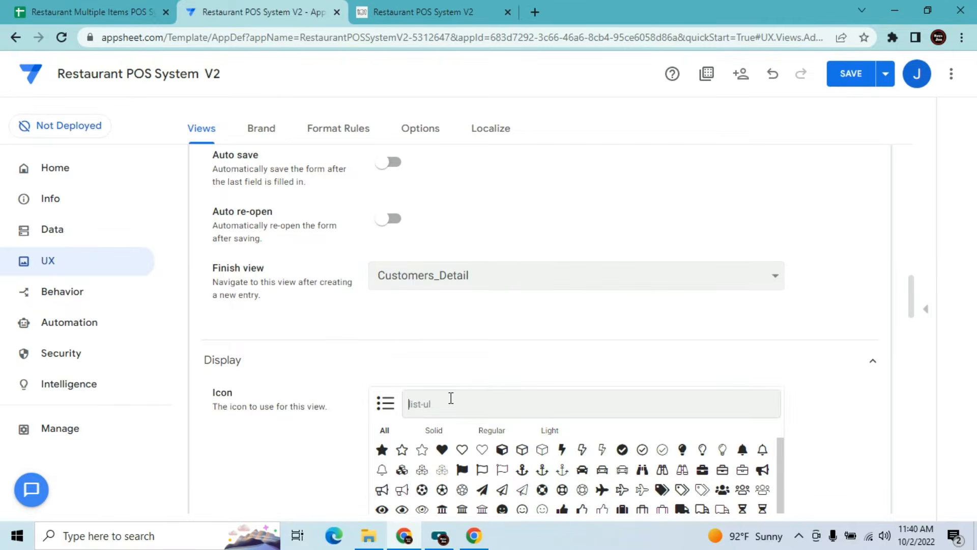
left_click(451, 398)
type("plus")
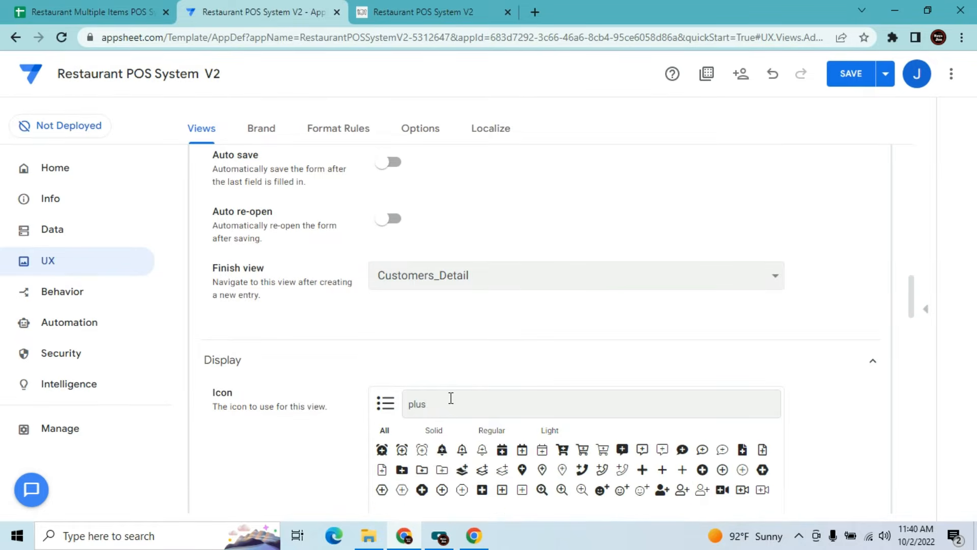
left_click(643, 470)
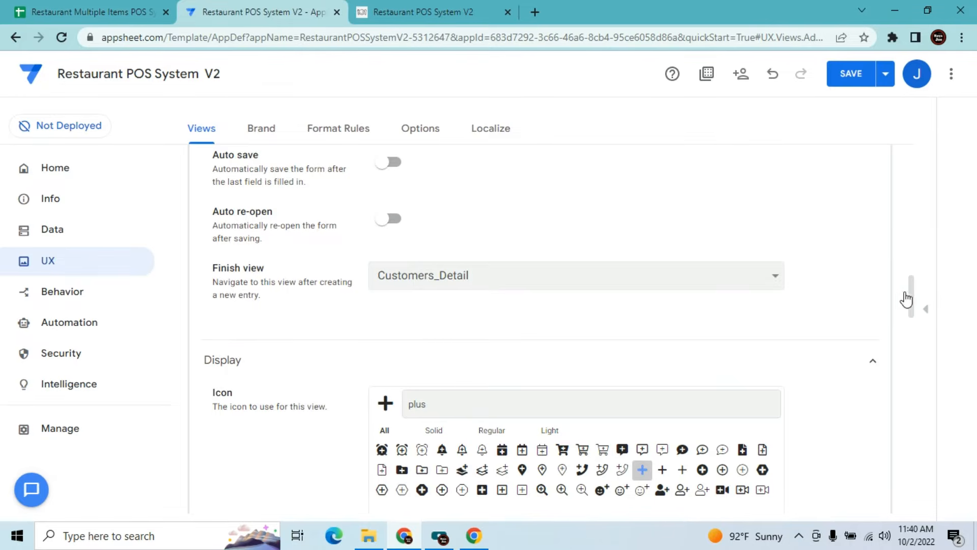
left_click_drag(911, 298, 911, 356)
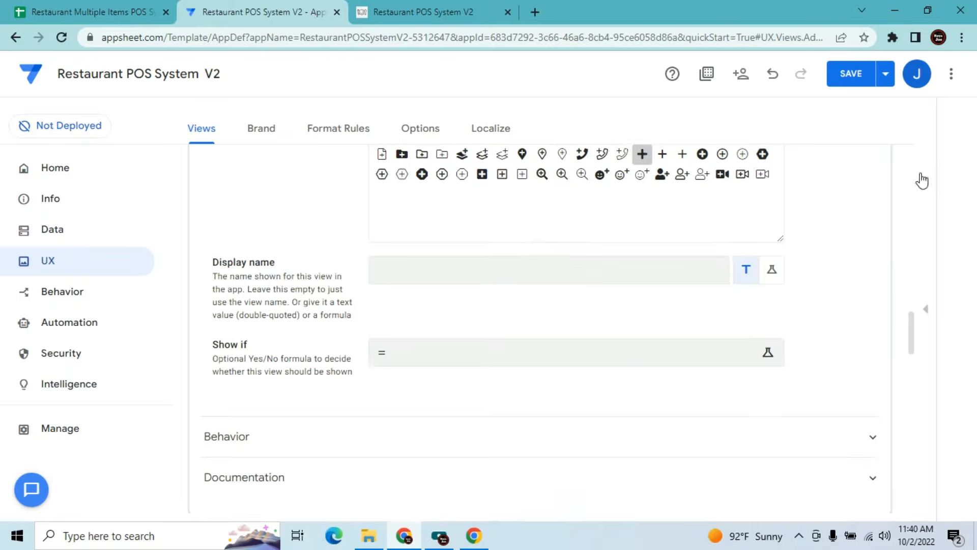
Save the app definition, sync the running Restaurant POS System V2 app, and open its Add New Order form
left_click(851, 76)
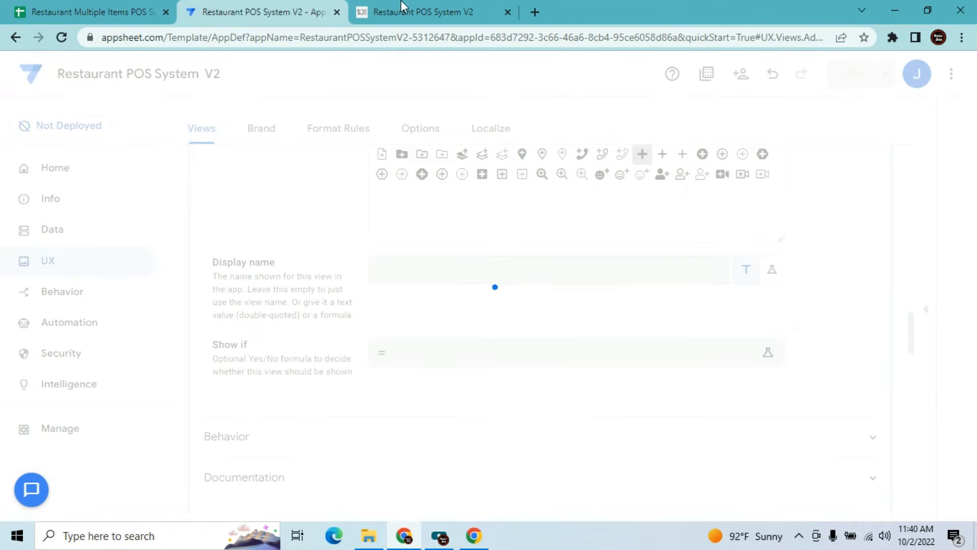
left_click(379, 7)
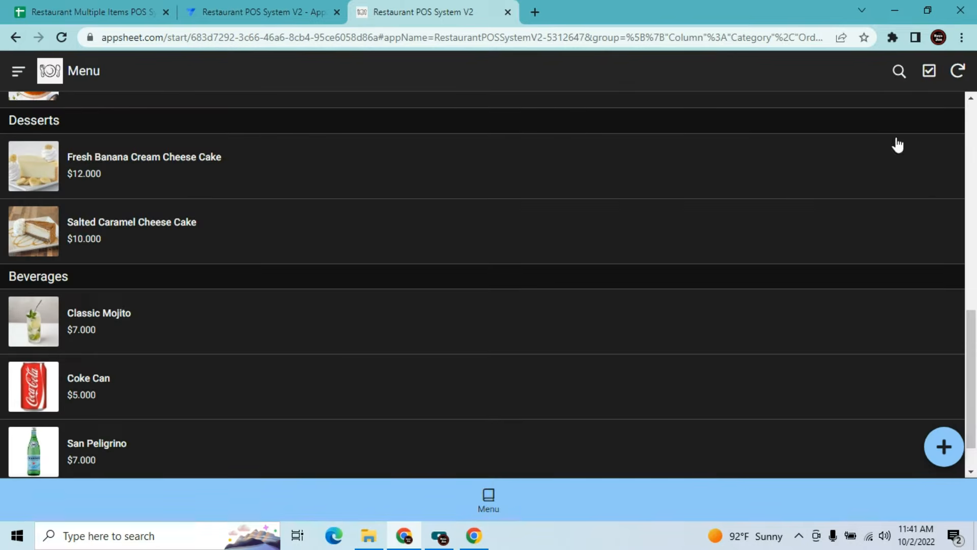
left_click(959, 71)
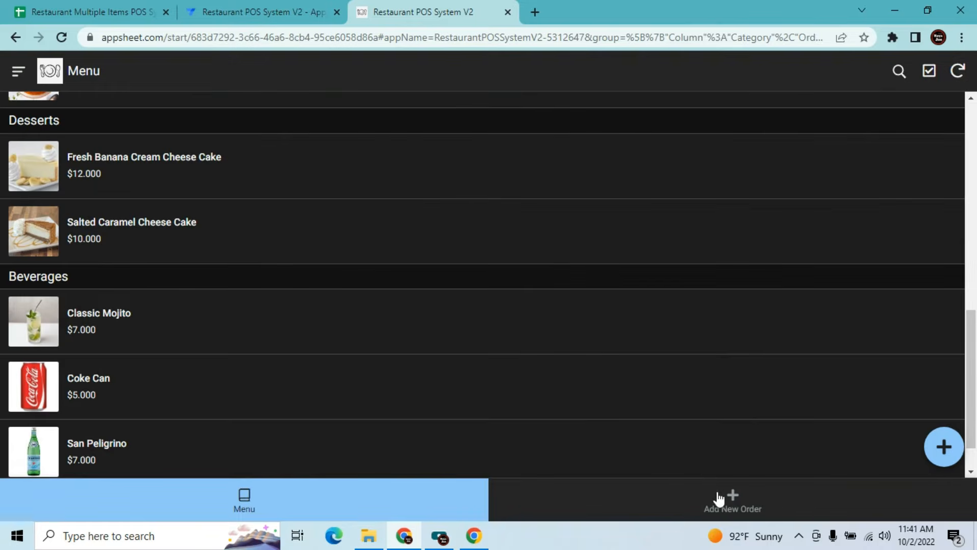
left_click(727, 503)
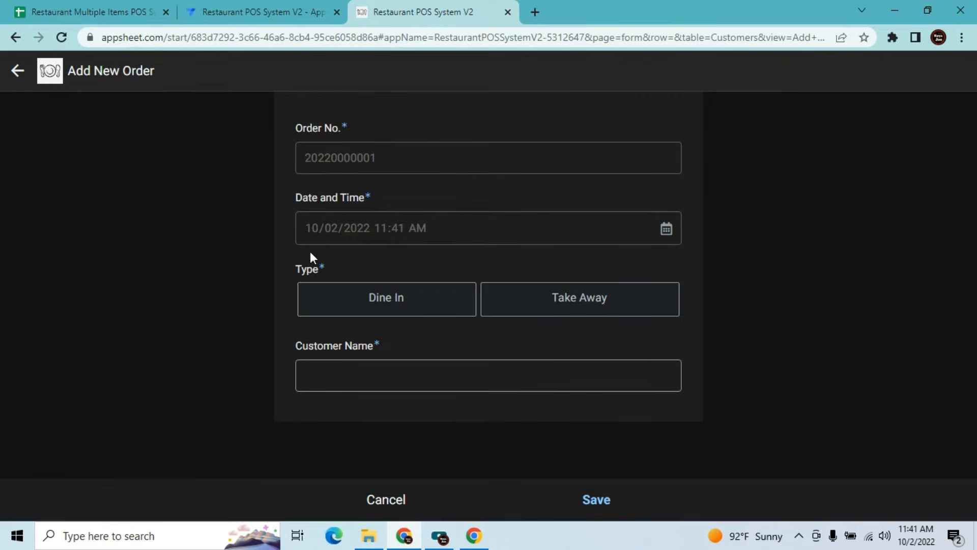
Test the form's Type field by choosing Dine In, Take Away, and Dine In again
left_click(348, 312)
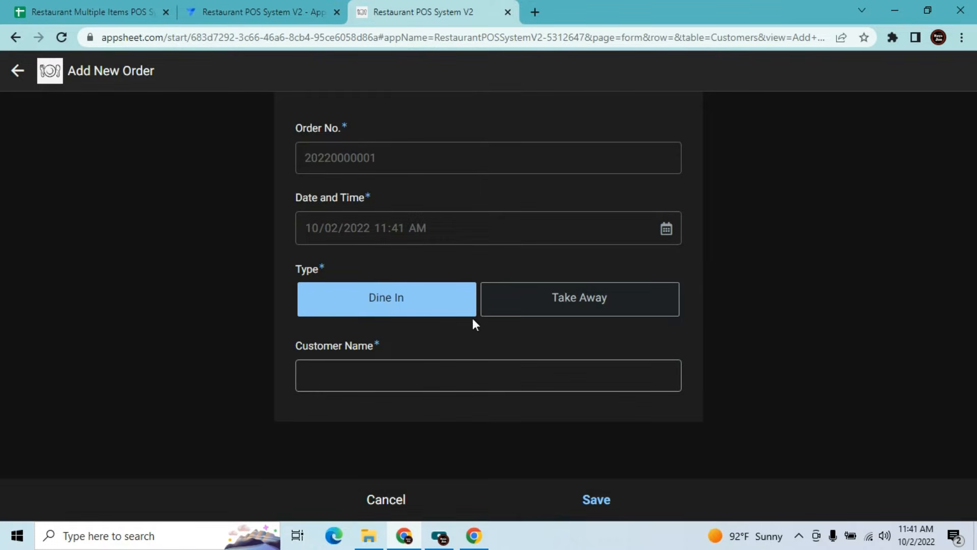
left_click(525, 307)
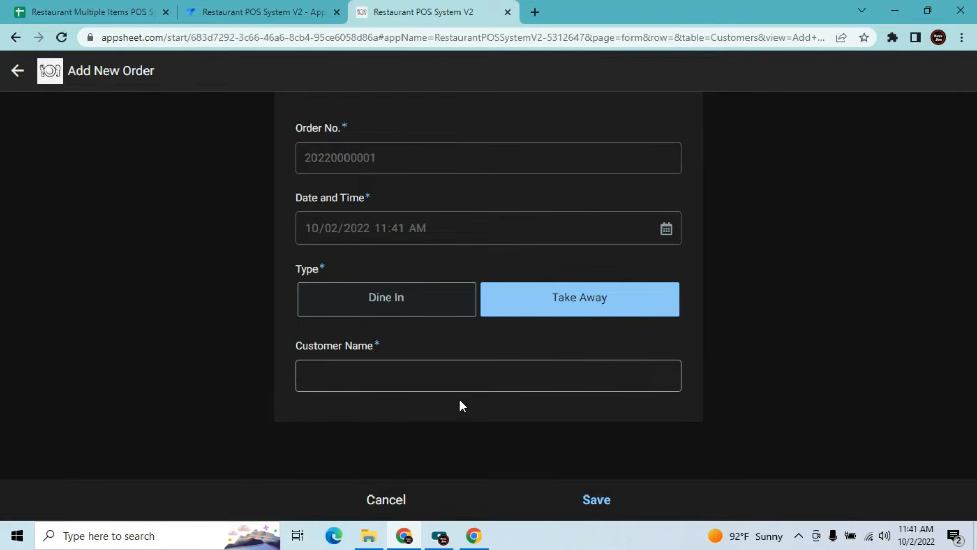
left_click(414, 308)
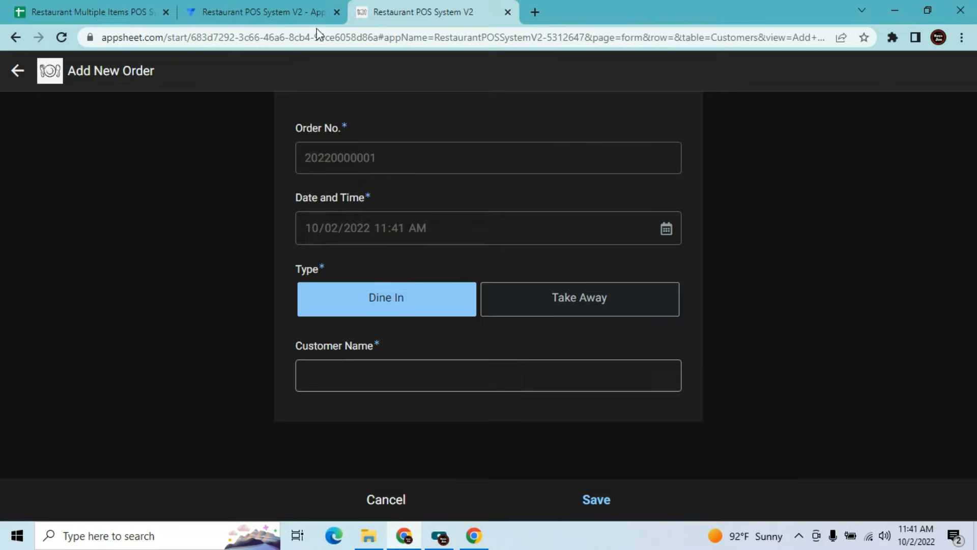
Return to the app editor and open the Display settings of the Customers table's Customer Name column
left_click(310, 13)
left_click(70, 231)
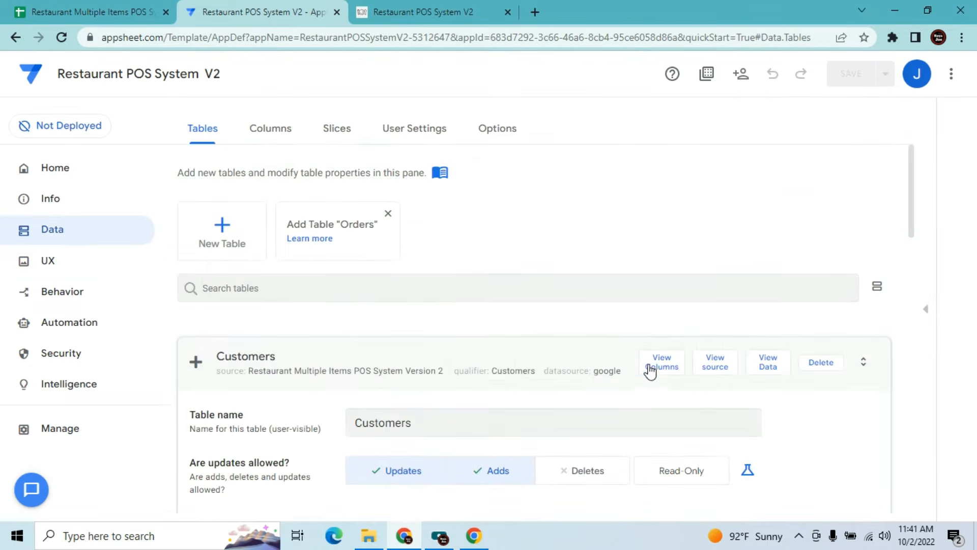
left_click(672, 362)
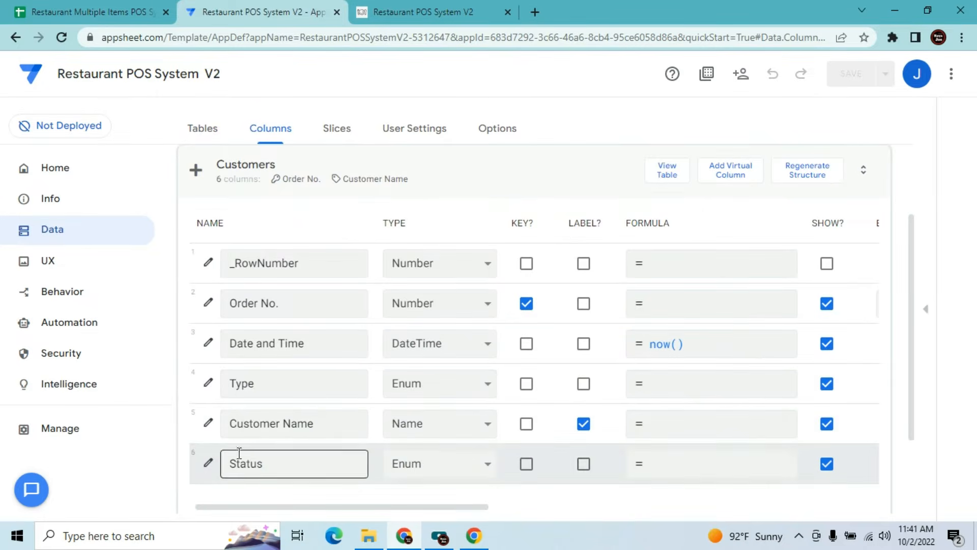
left_click(209, 424)
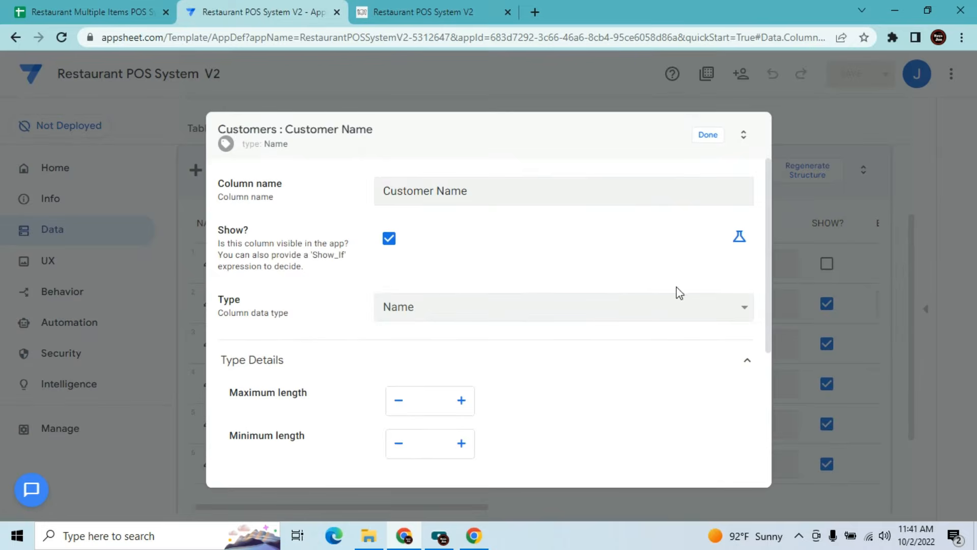
left_click_drag(768, 273, 771, 423)
left_click(593, 407)
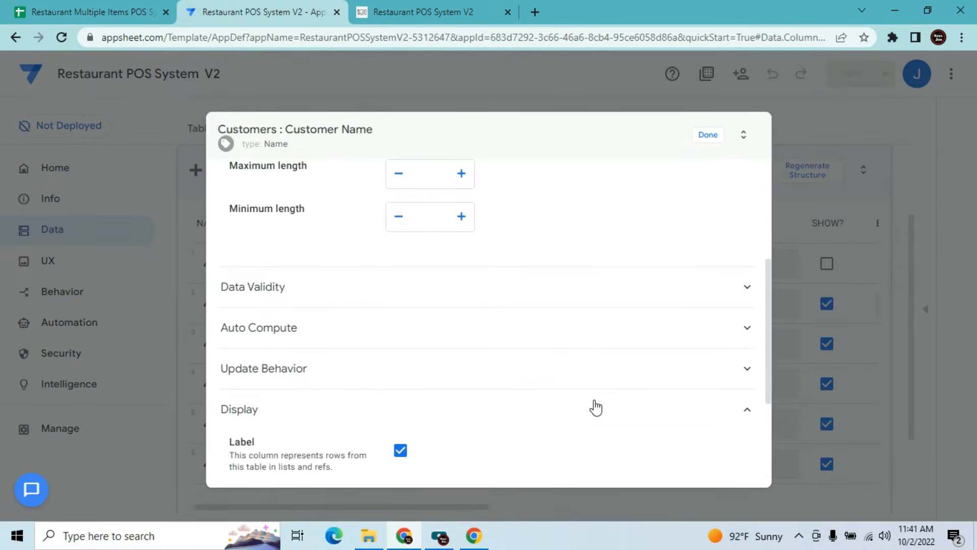
left_click_drag(768, 337, 754, 410)
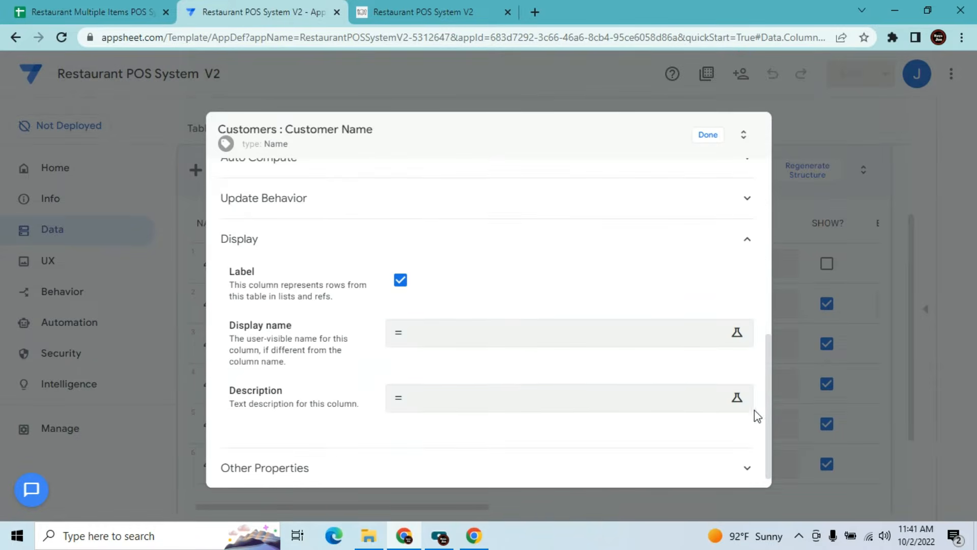
Start the column's Display name expression with IF([Type]=, inserting the Type column reference from the column examples
left_click(570, 340)
type("IF(")
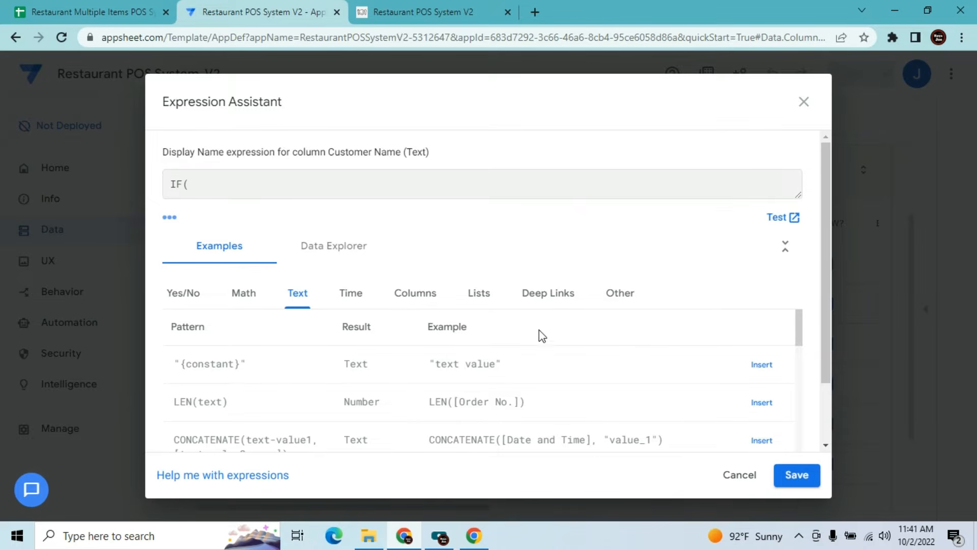
left_click(428, 298)
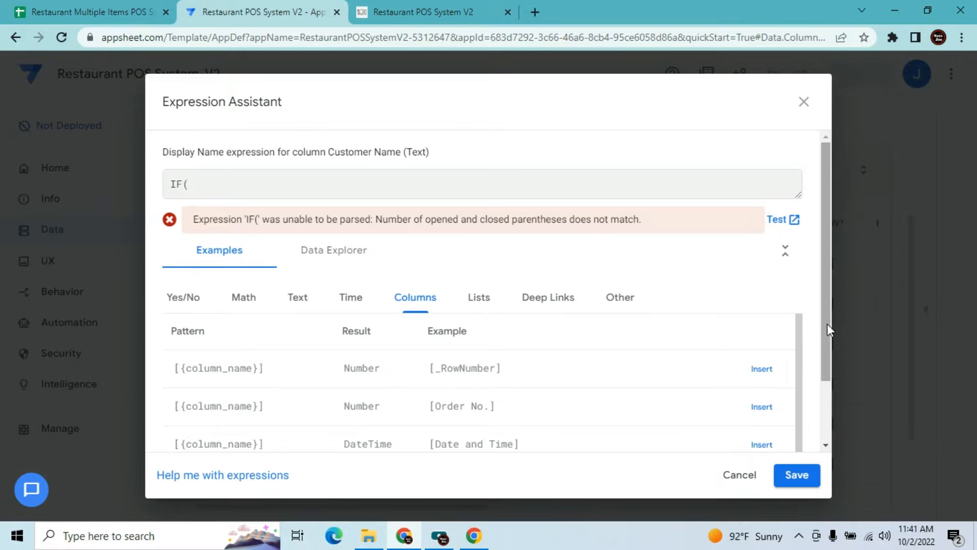
left_click_drag(826, 335, 825, 376)
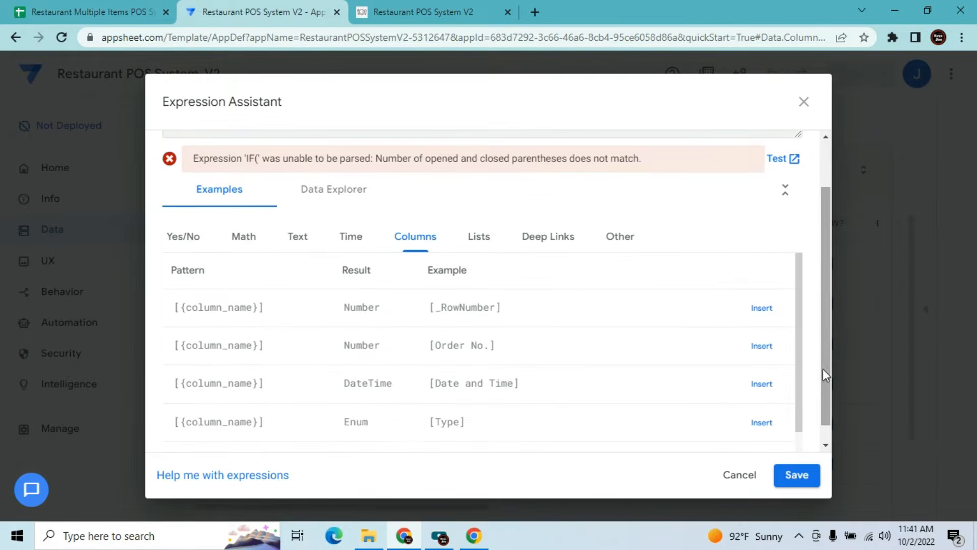
left_click(762, 424)
type("=")
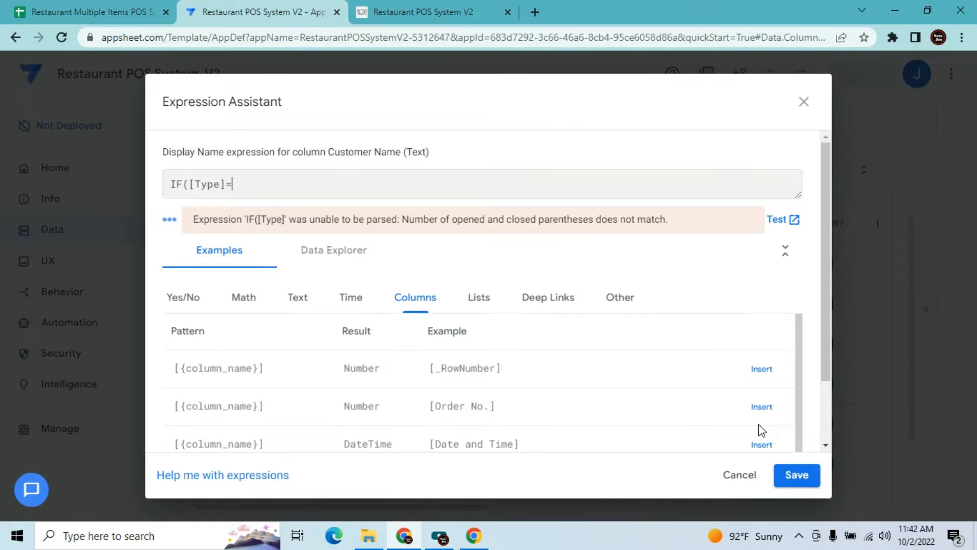
Extend the expression with "Dine In" as the compared value, "Customer Name" as the result, and an empty quoted alternative
type("\"\"")
type("Dine ")
type("In")
key("Right")
type(",")
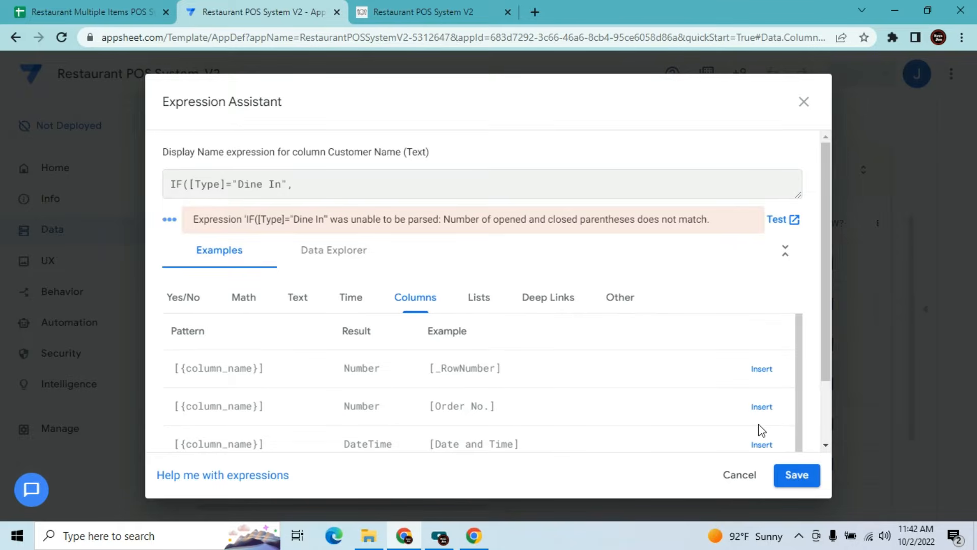
type("\"Customer Name\",\"\"")
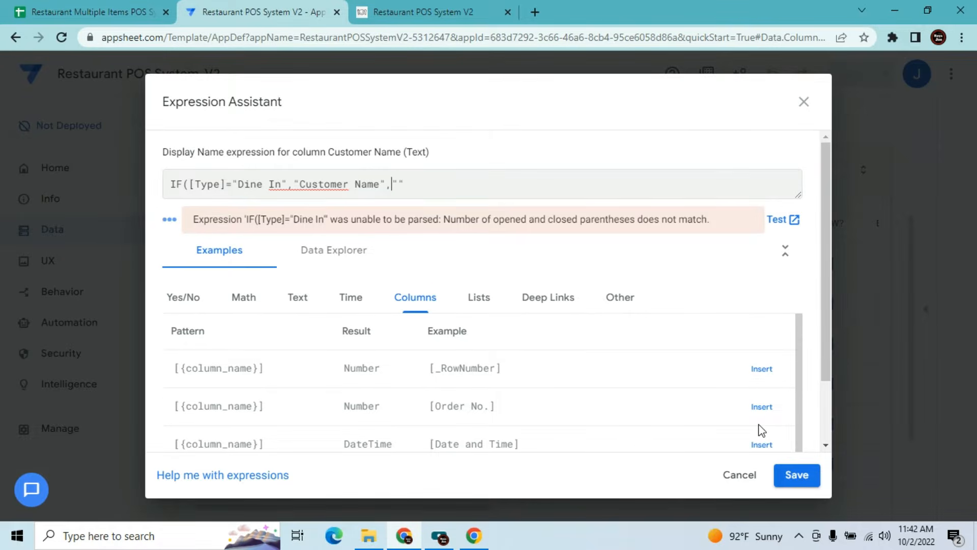
key("Left")
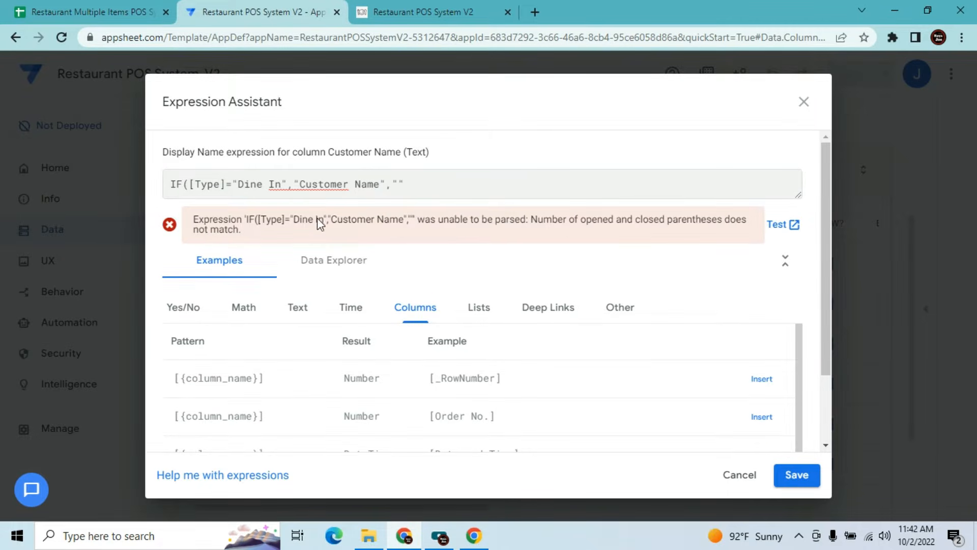
Change the Type value compared in the IF expression to "Take Away"
left_click(281, 184)
key("BackSpace")
key("BackSpace")
key("BackSpace")
key("BackSpace")
key("BackSpace")
key("BackSpace")
key("BackSpace")
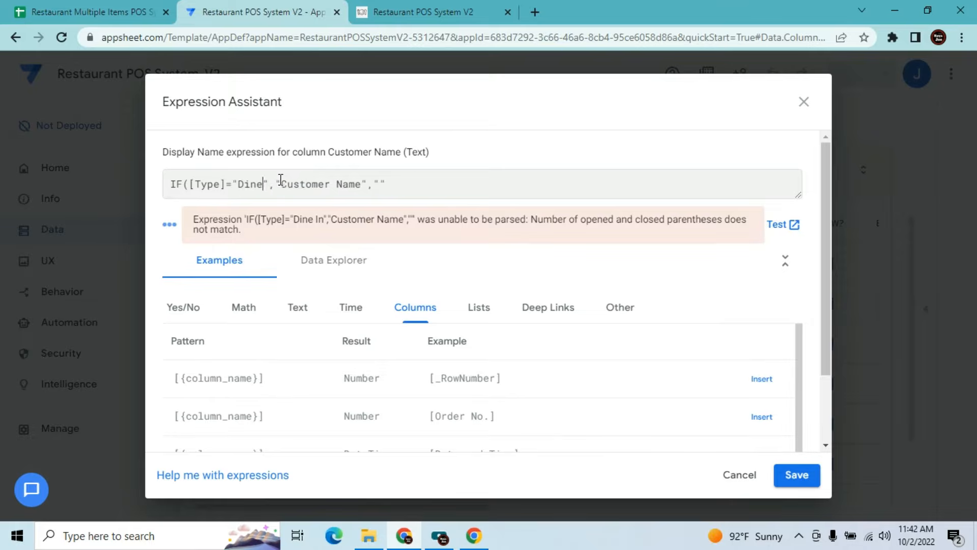
type("Take A")
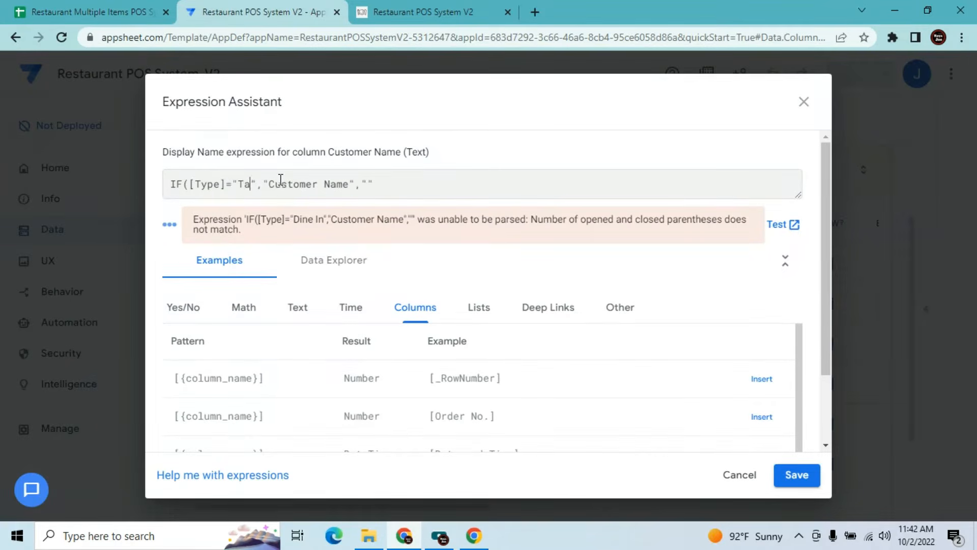
type("way")
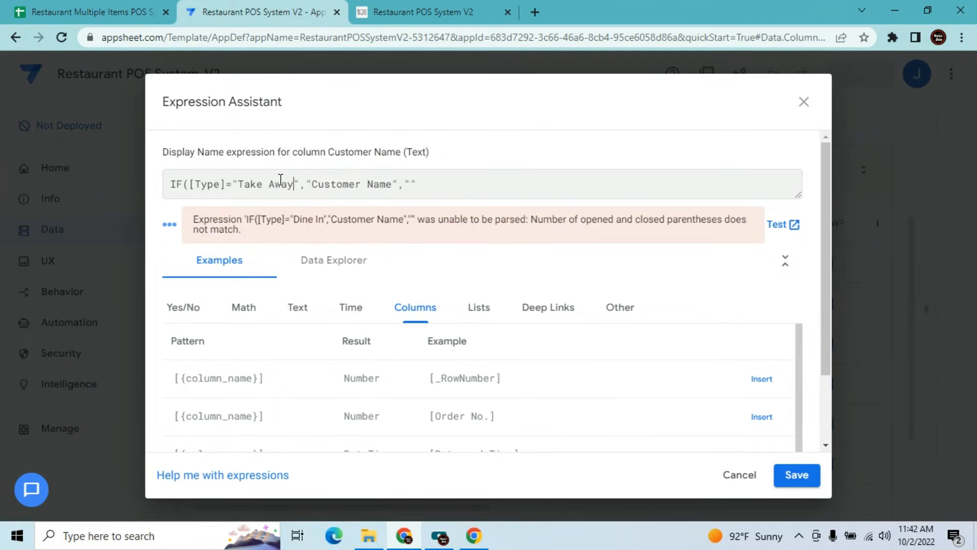
Fill the IF expression's alternative result with "Table No." and close the parenthesis
left_click(410, 184)
type("Tabk")
type("e")
key("BackSpace")
key("BackSpace")
key("BackSpace")
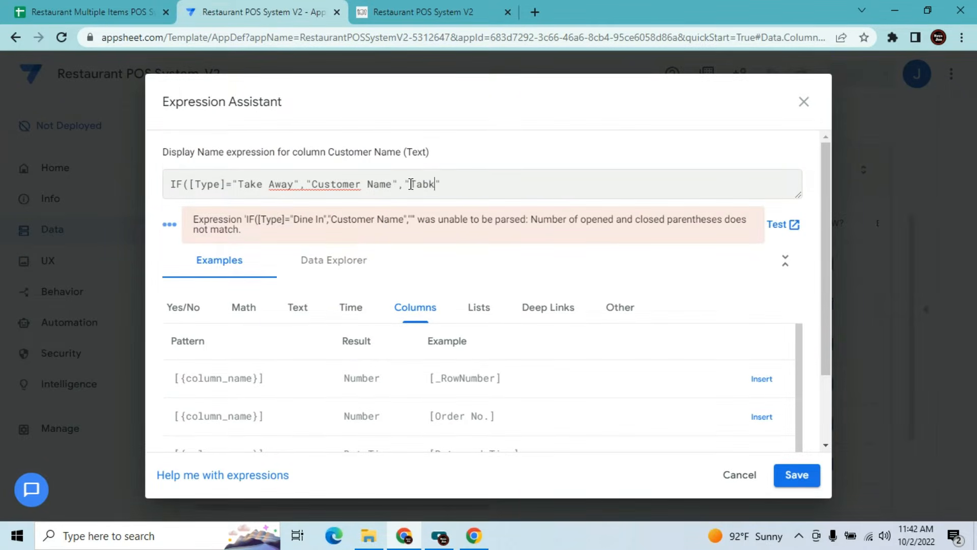
type("le No.\")")
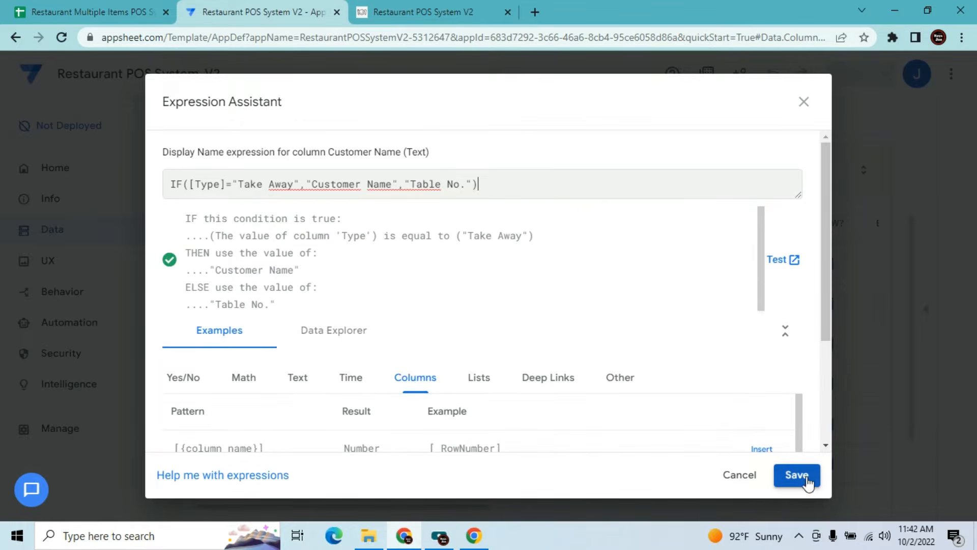
Save the Display name expression, finish editing the Customer Name column, and save the app
left_click(807, 481)
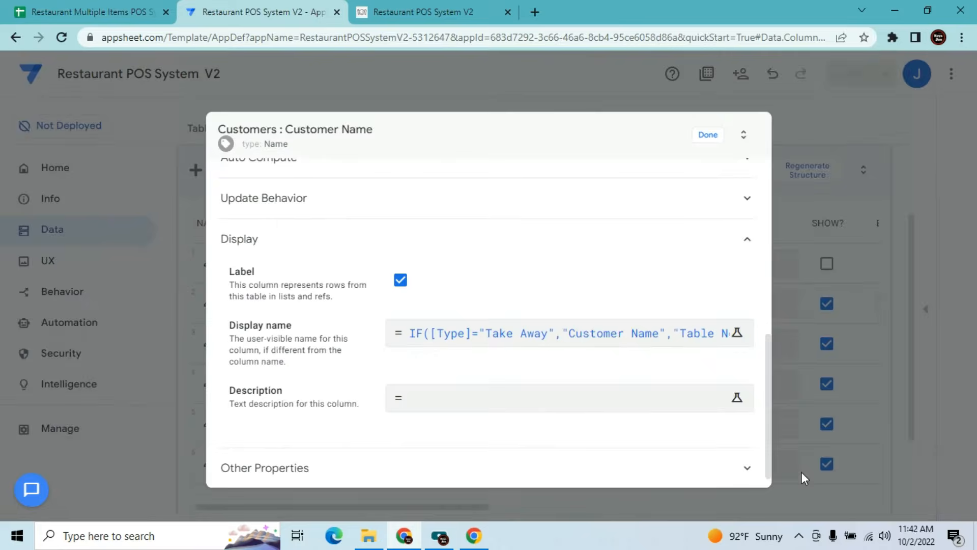
left_click(709, 135)
left_click(855, 77)
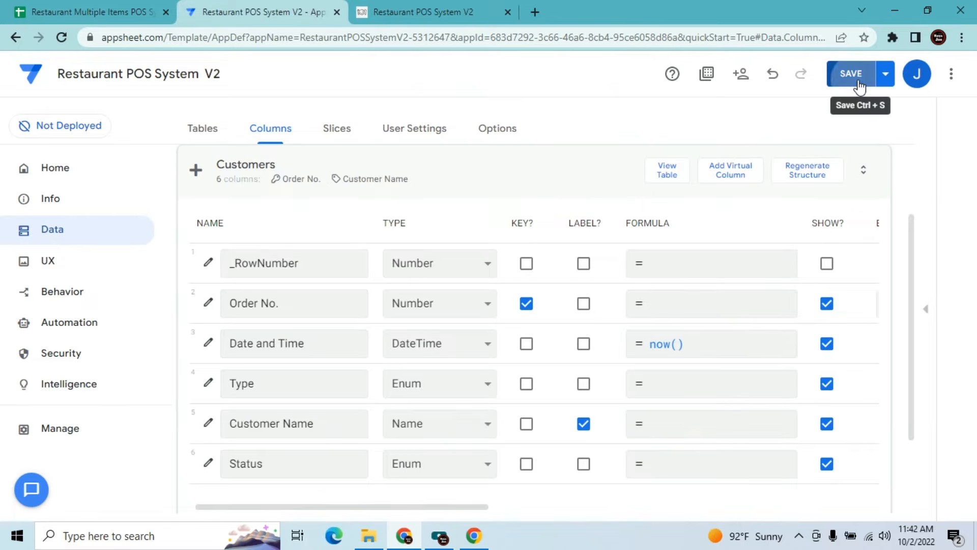
Sync the running app and test how Dine In and Take Away change the name field in a fresh Add New Order form
left_click(422, 11)
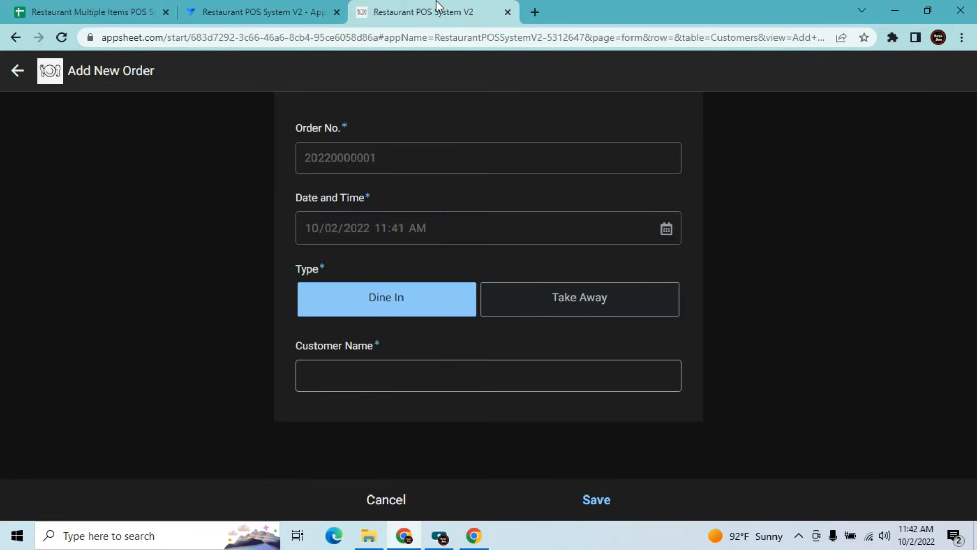
left_click(382, 501)
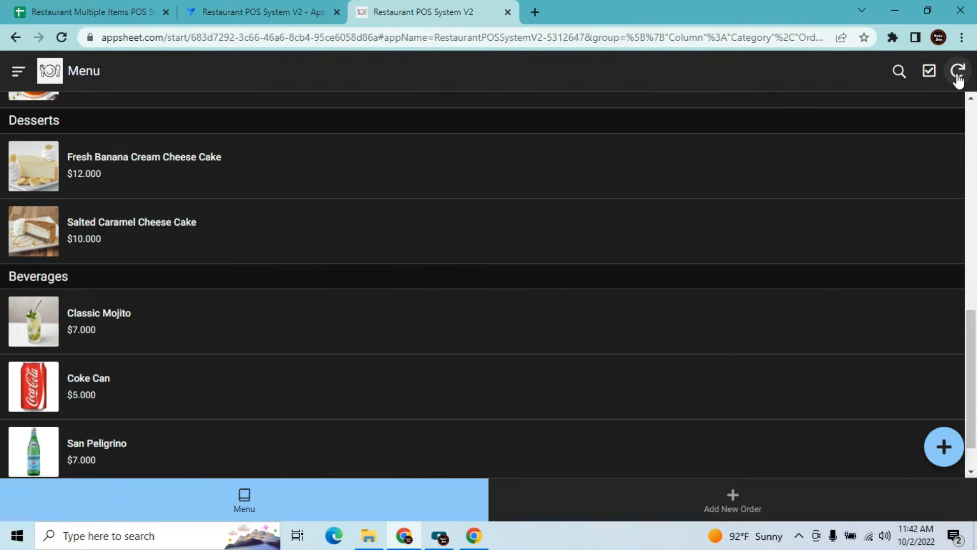
left_click(958, 71)
left_click(737, 506)
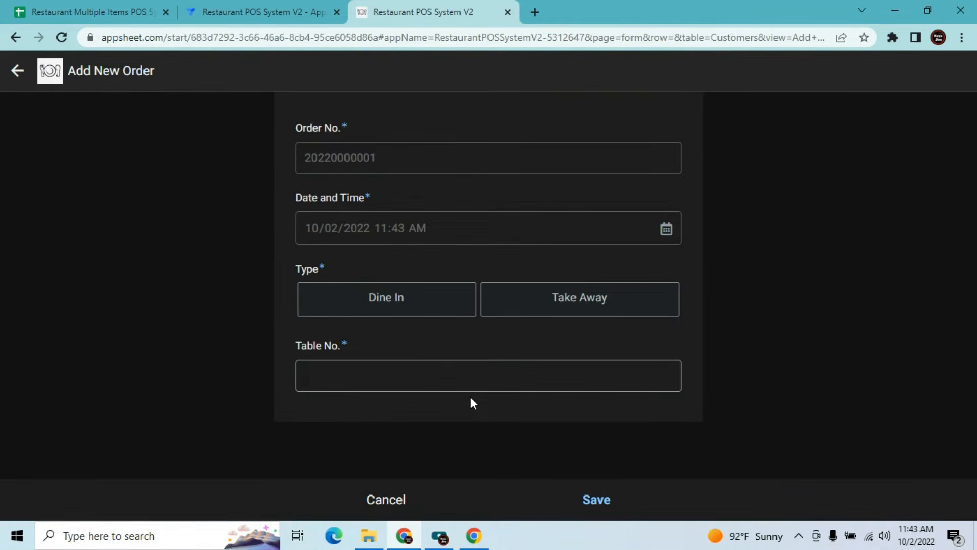
left_click(426, 297)
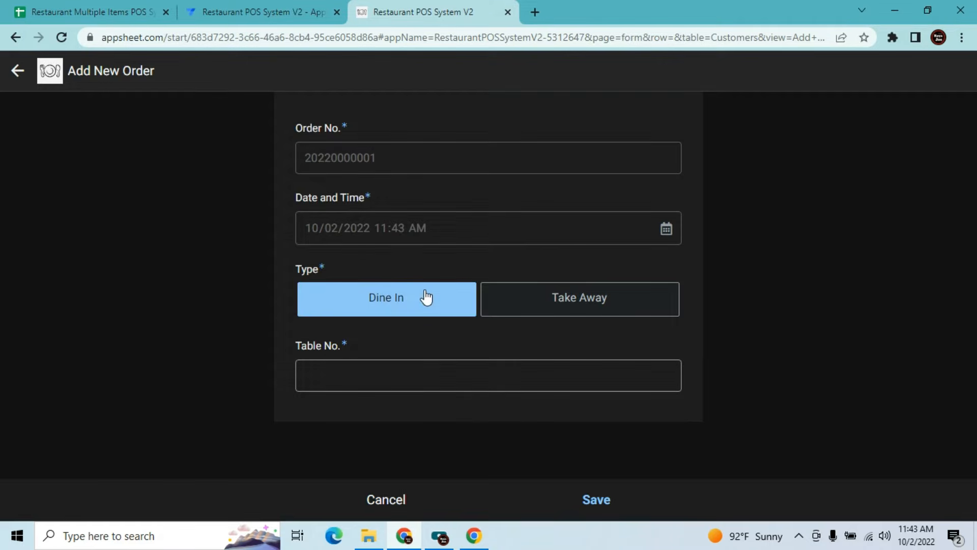
left_click(544, 307)
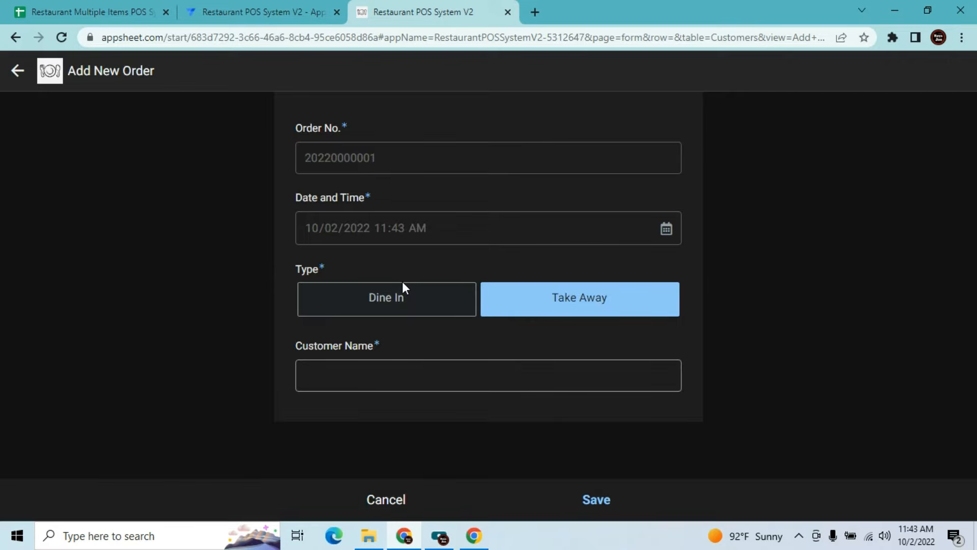
left_click(399, 299)
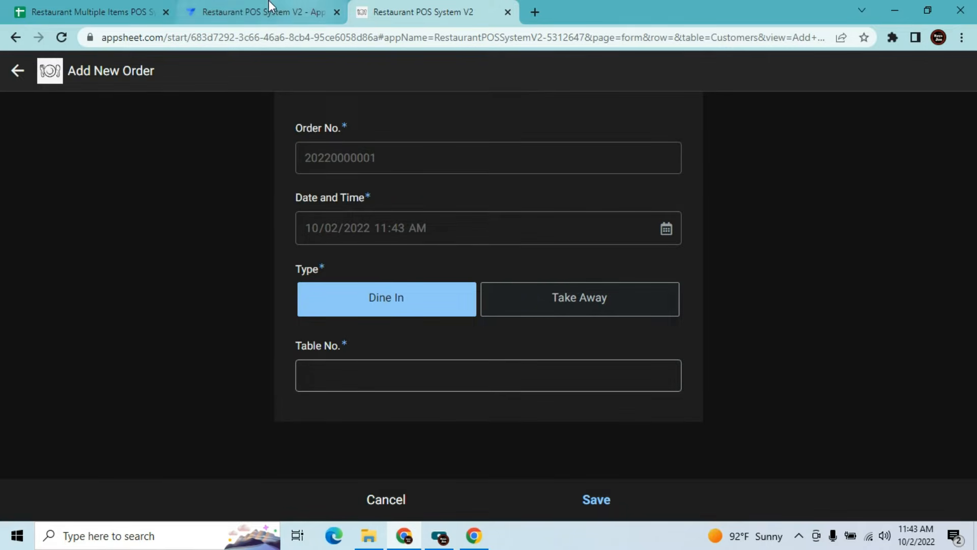
In the app editor, set the Customer Name column's initial value to "Take Away", finish editing the column, and save the app
left_click(235, 7)
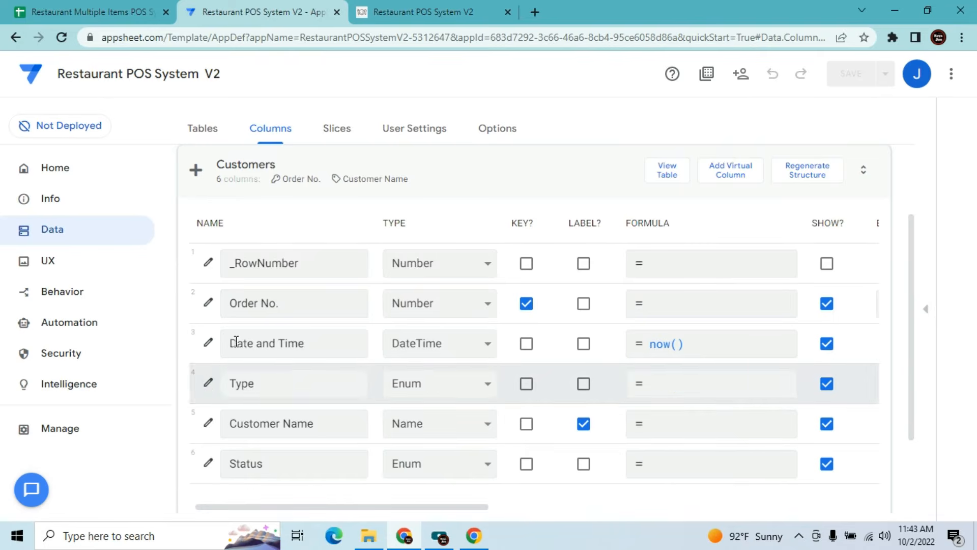
left_click(208, 424)
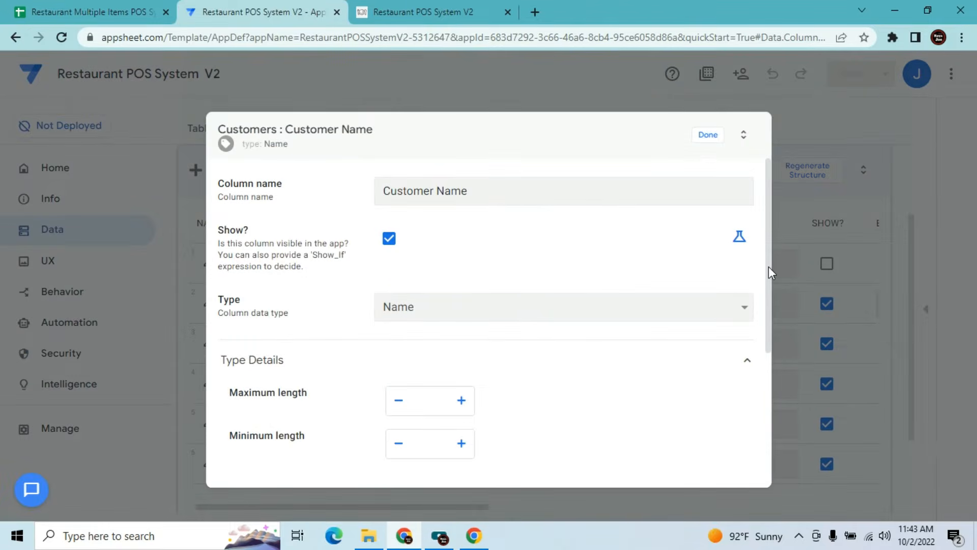
left_click_drag(769, 267, 748, 455)
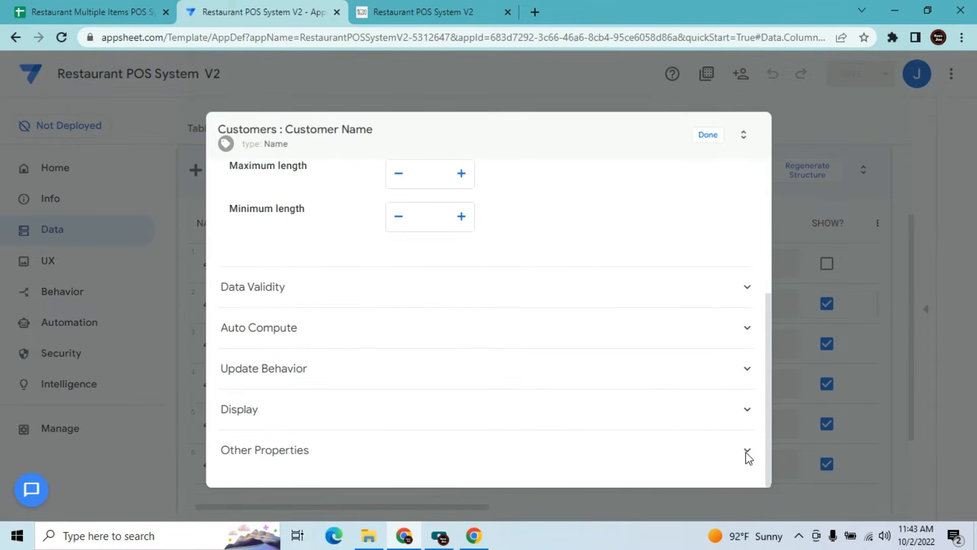
left_click(485, 333)
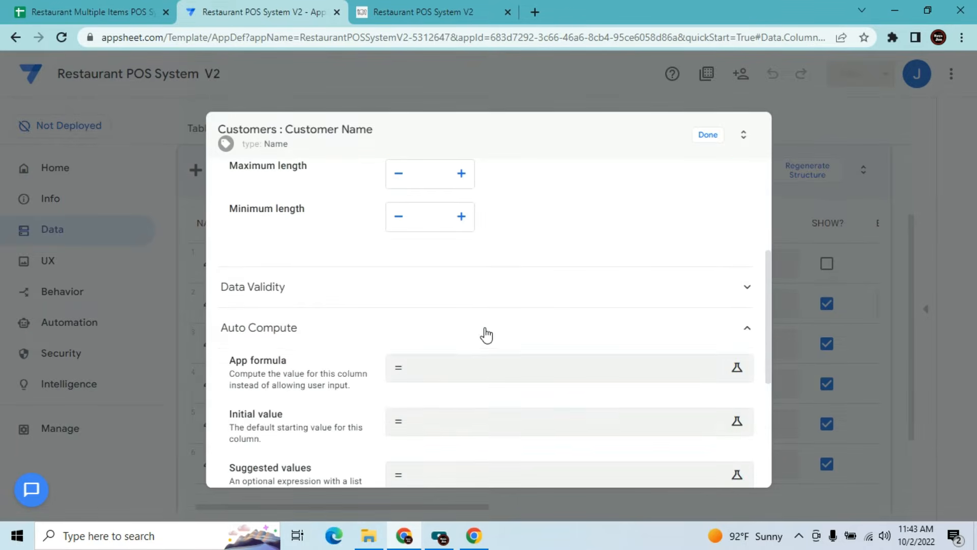
left_click(475, 425)
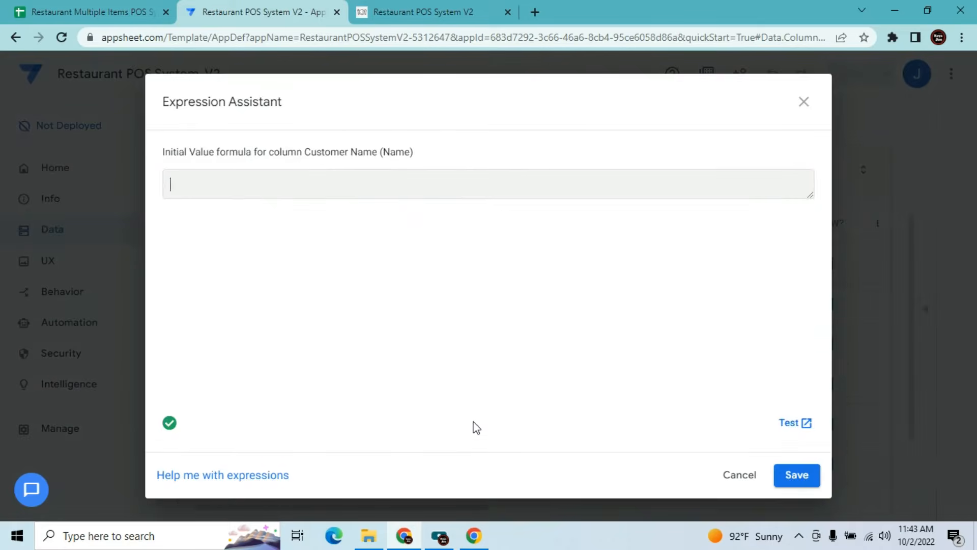
type("\"\"")
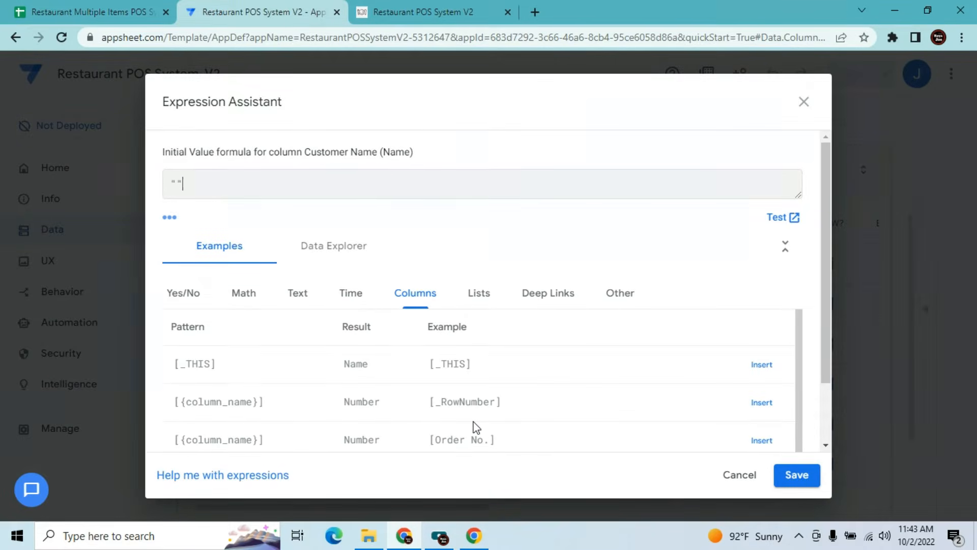
type("Take Away")
left_click(797, 474)
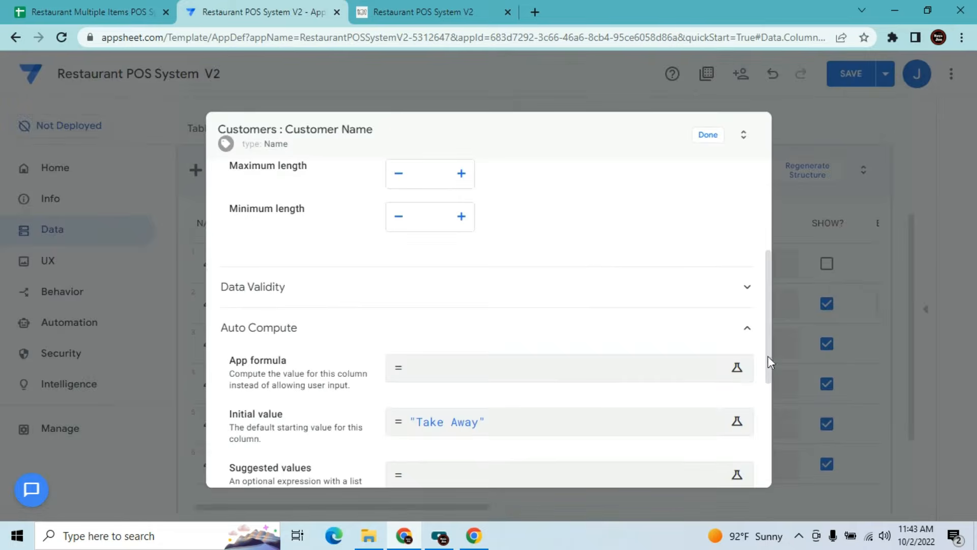
left_click(707, 136)
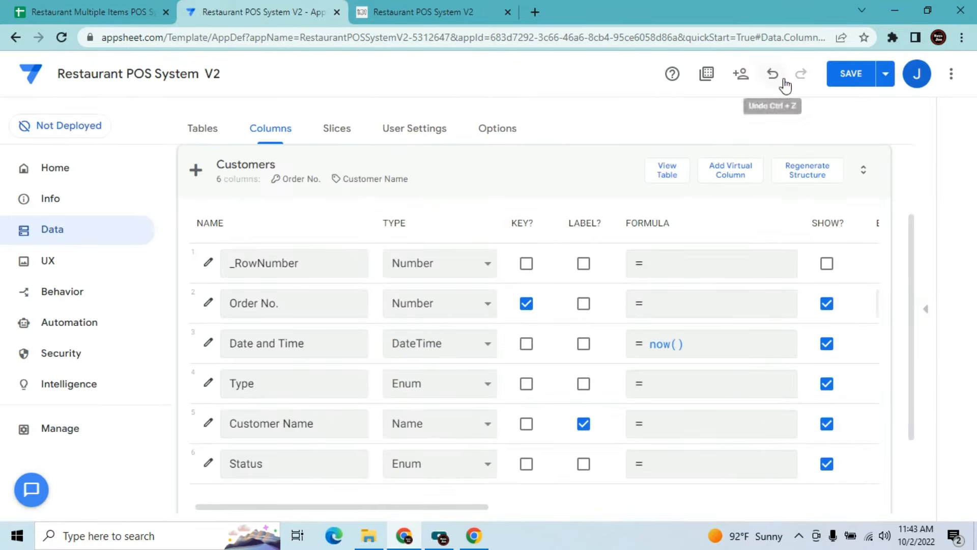
left_click(838, 77)
Check the Add New Order form's Save label in the running app, and switch the Save system text to an expression in the localization settings
left_click(437, 6)
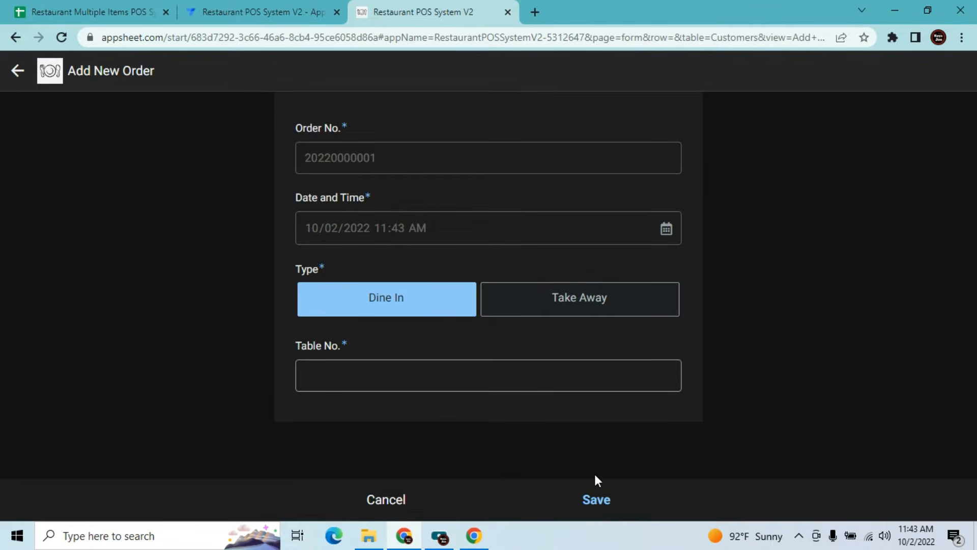
left_click(275, 12)
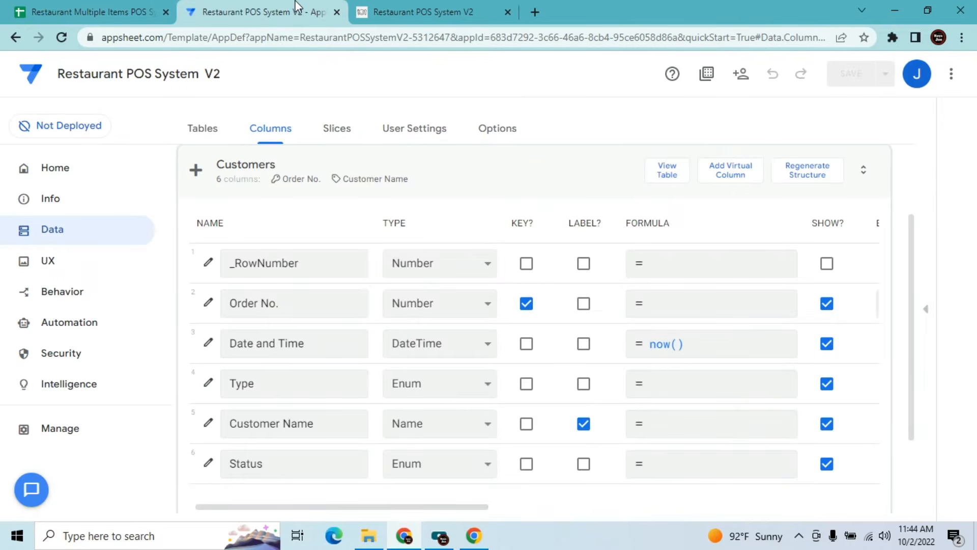
left_click(48, 261)
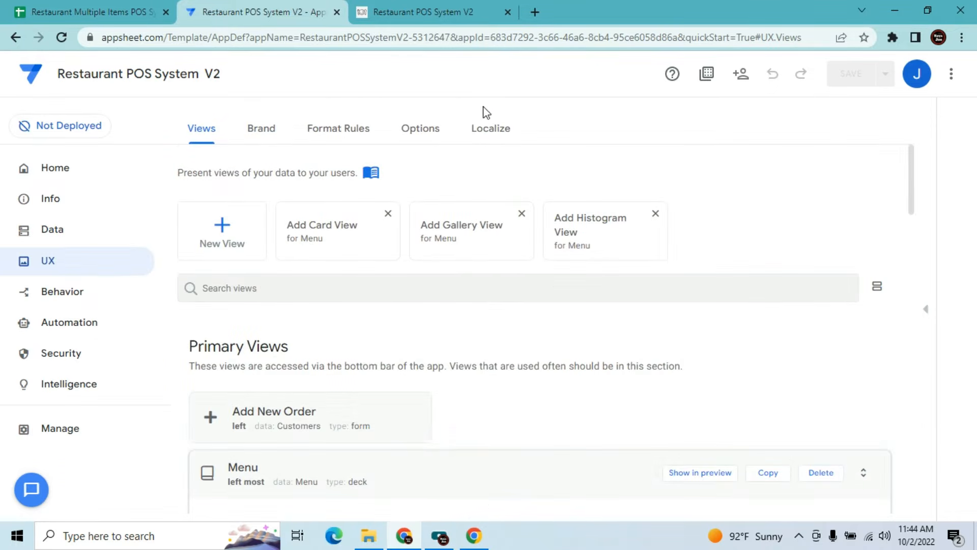
left_click(486, 132)
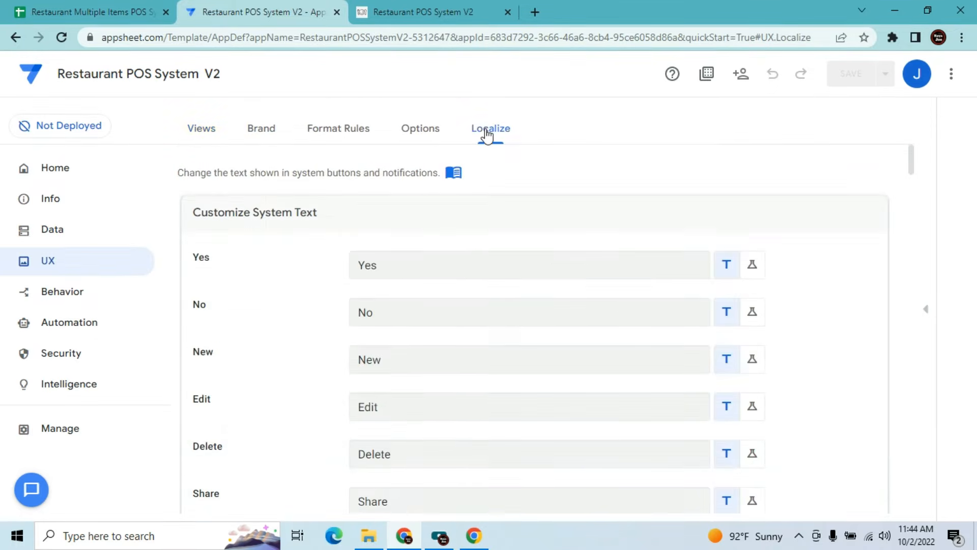
left_click_drag(911, 158, 912, 209)
left_click(756, 304)
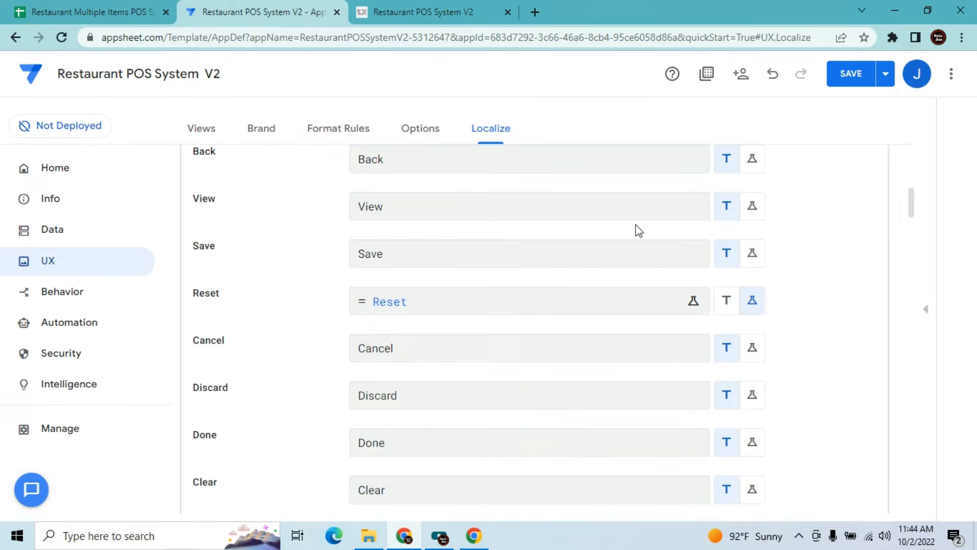
left_click(770, 75)
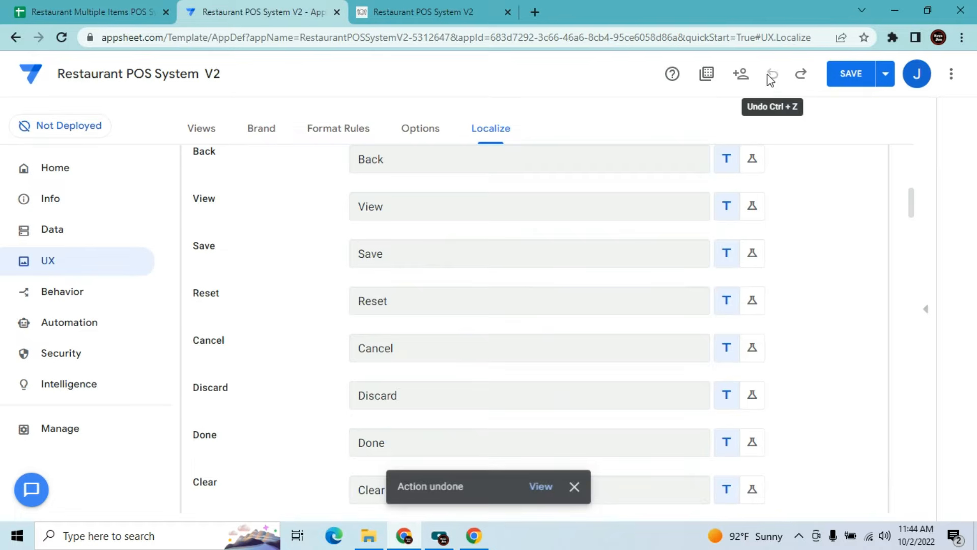
left_click(754, 260)
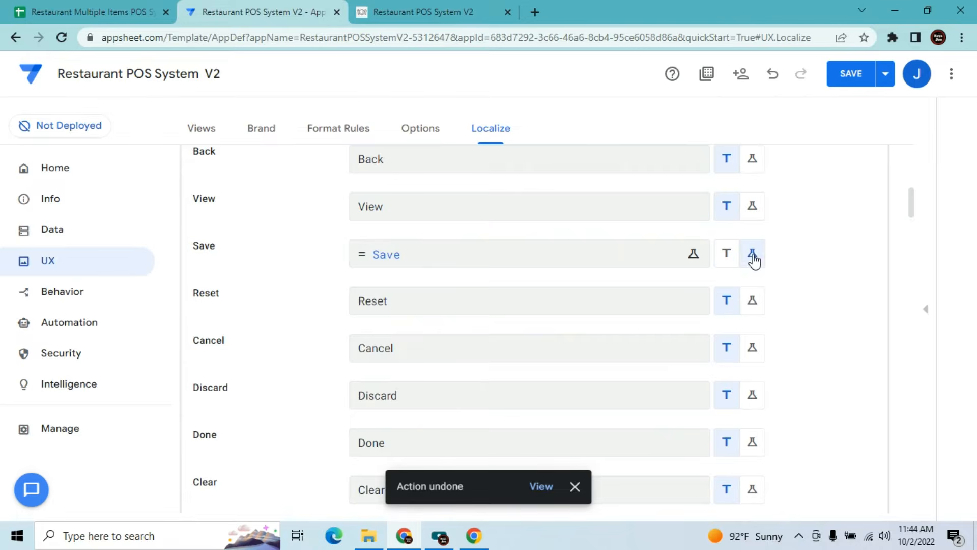
Replace the Save system text's expression with the start of a view condition, IF(IN(Context("View"
left_click(600, 253)
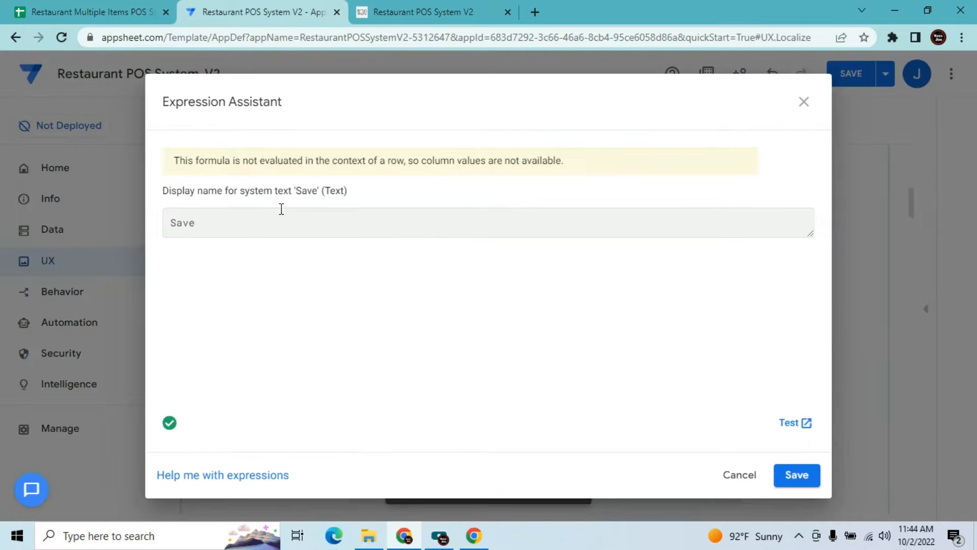
key("BackSpace")
key("BackSpace")
key("BackSpace")
key("BackSpace")
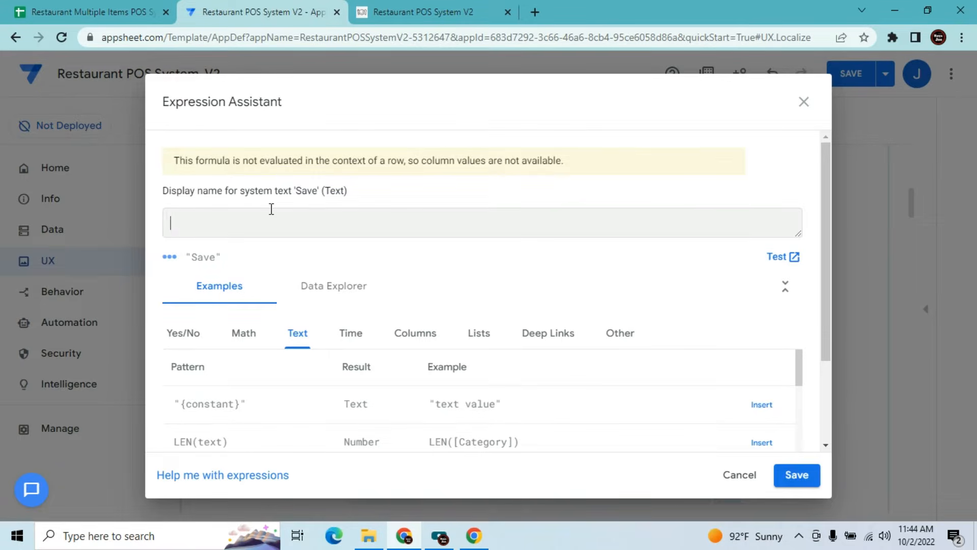
type("IF(IN")
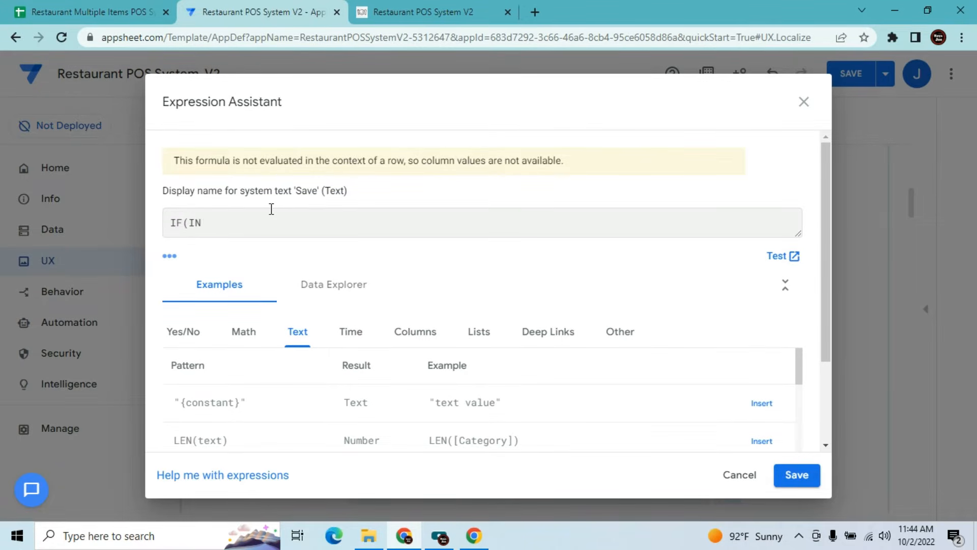
type("(Context View")
key("Left")
key("Left")
key("Left")
key("Left")
type("(")
key("Delete")
type("\"")
key("Right")
key("Right")
key("Left")
key("Left")
key("Left")
key("Right")
key("Right")
key("Right")
key("Right")
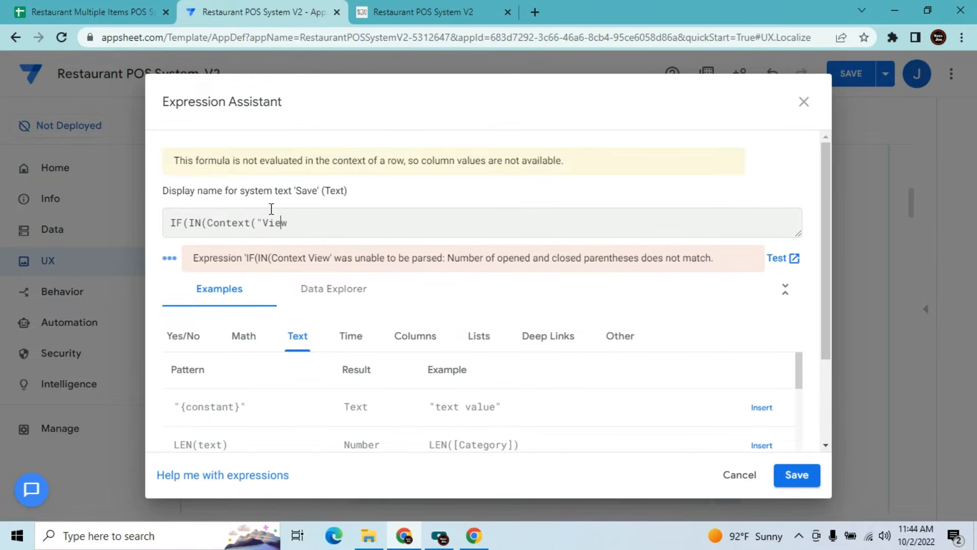
type("\"")
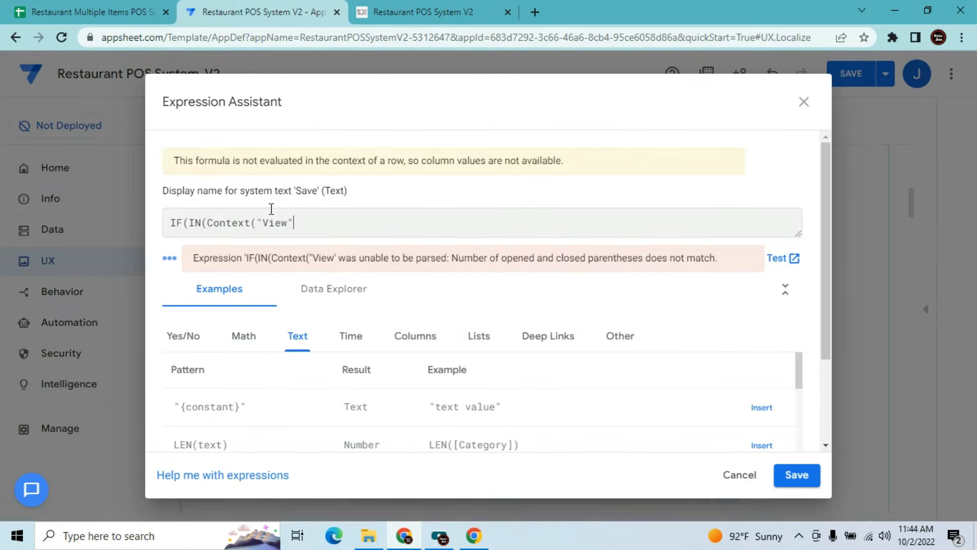
Extend the condition to check the view against List("Add New Order"), using the running form's title, and close the IN parentheses
type("),List(")
key("alt")
left_click(366, 220)
type("\"\"")
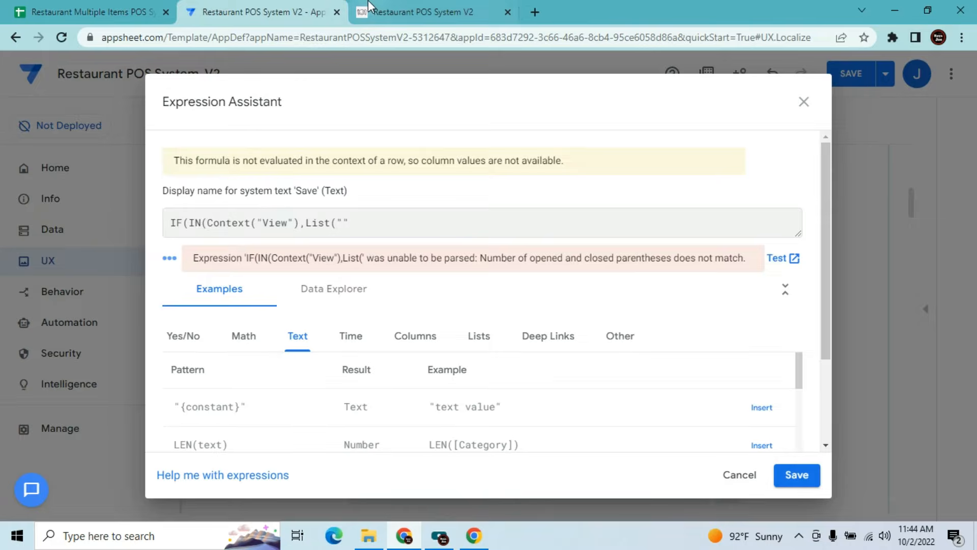
left_click(402, 11)
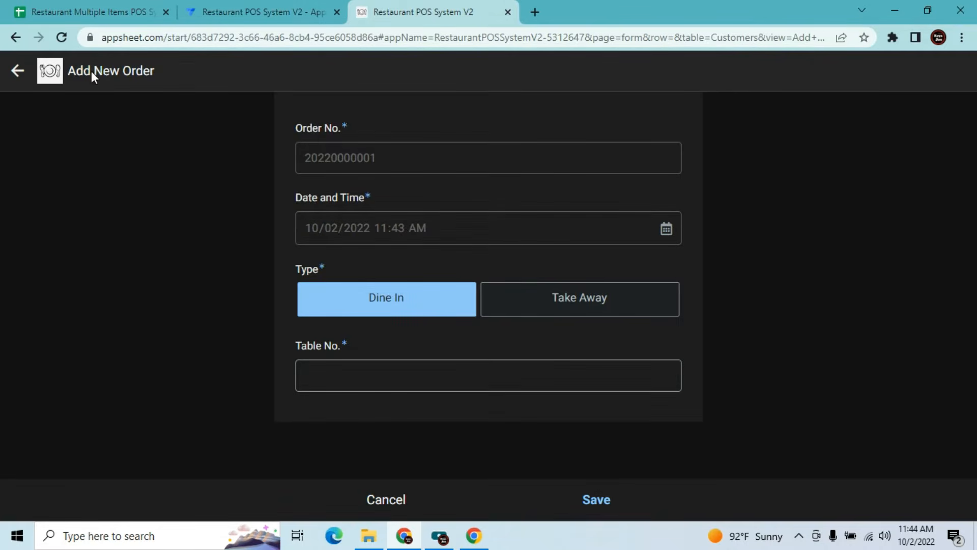
left_click(300, 6)
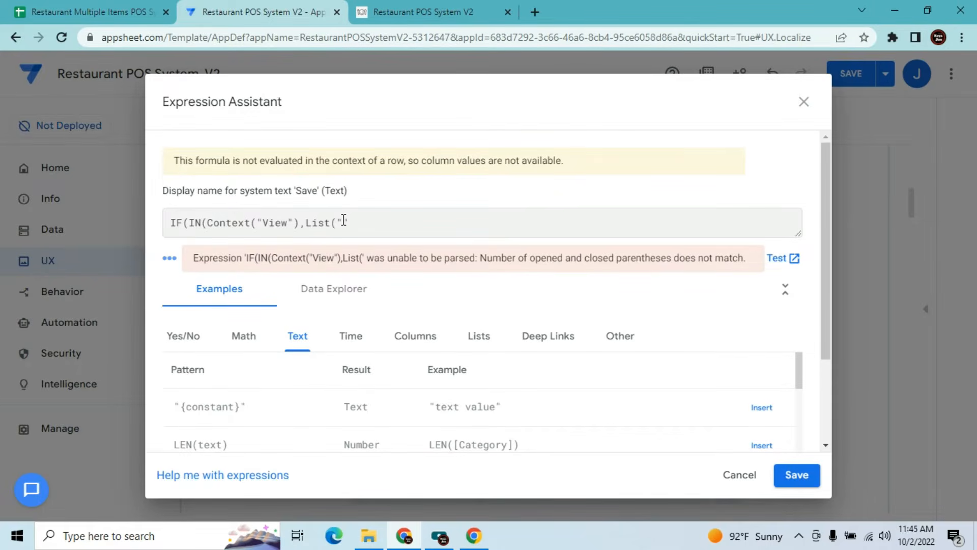
type("Add New")
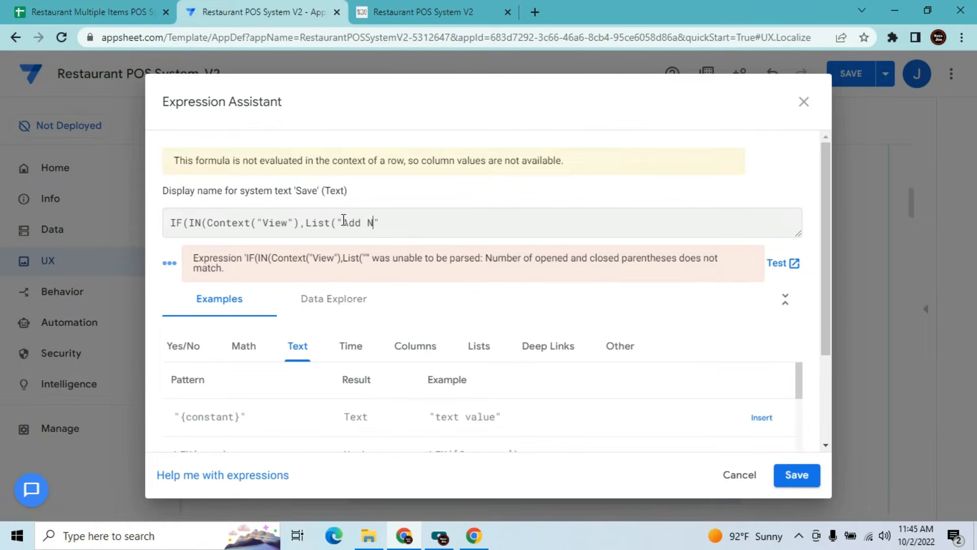
type(" Order")
type("))")
Complete the IF expression with the results "Click Next" and "Save", then save the expression and the app
type(",\"")
type("Click Ne")
type("xt")
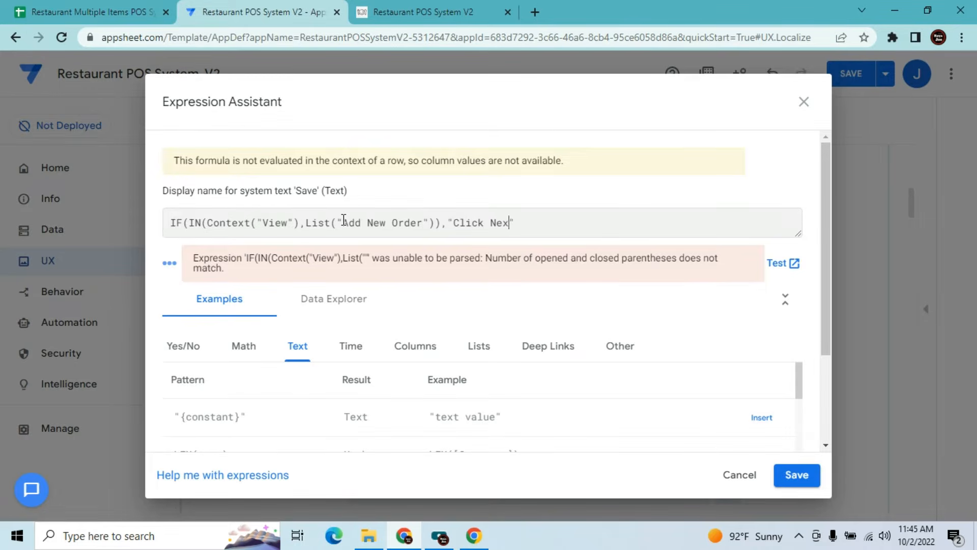
type(",\"\"Save\")")
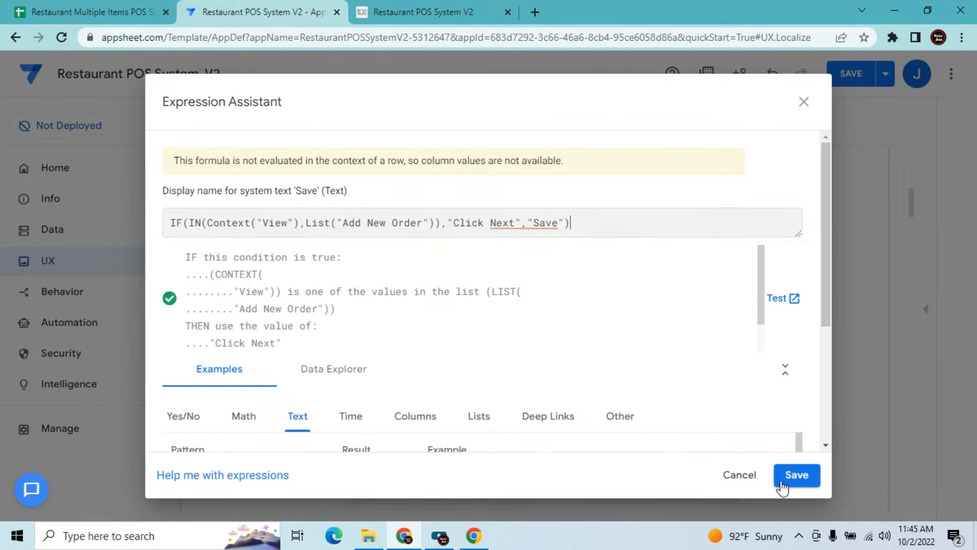
left_click(796, 476)
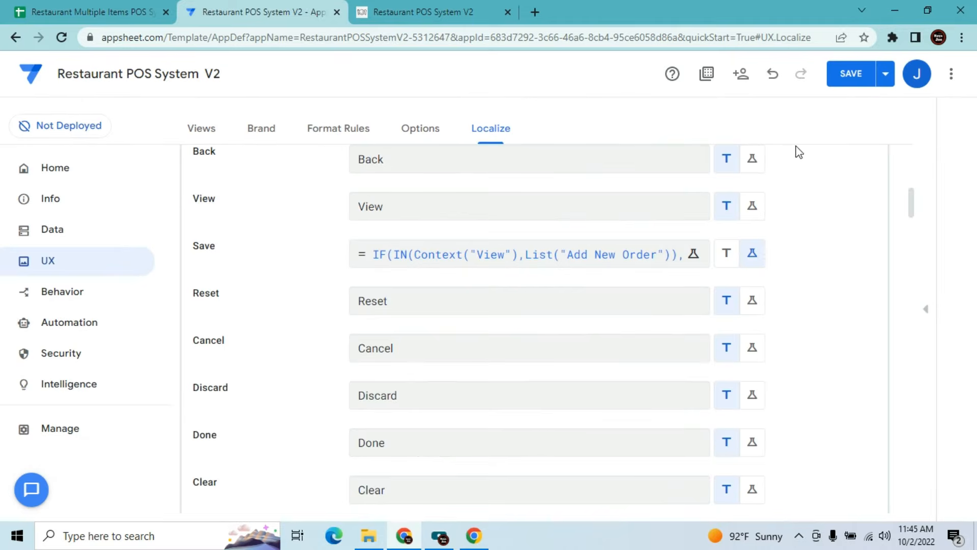
left_click(850, 75)
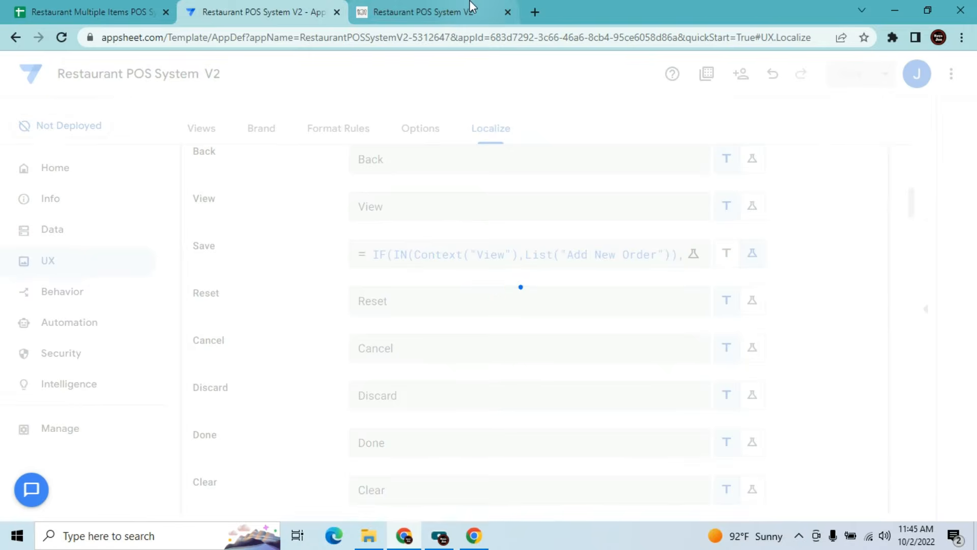
Cancel the open order in the running app, sync it, and test a fresh Add New Order form with Dine In
left_click(470, 6)
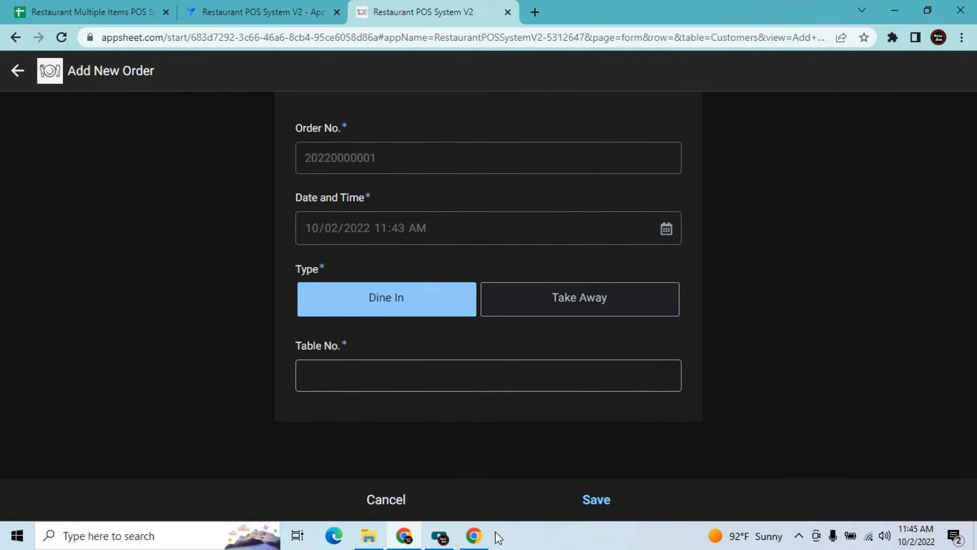
left_click(404, 501)
left_click(955, 82)
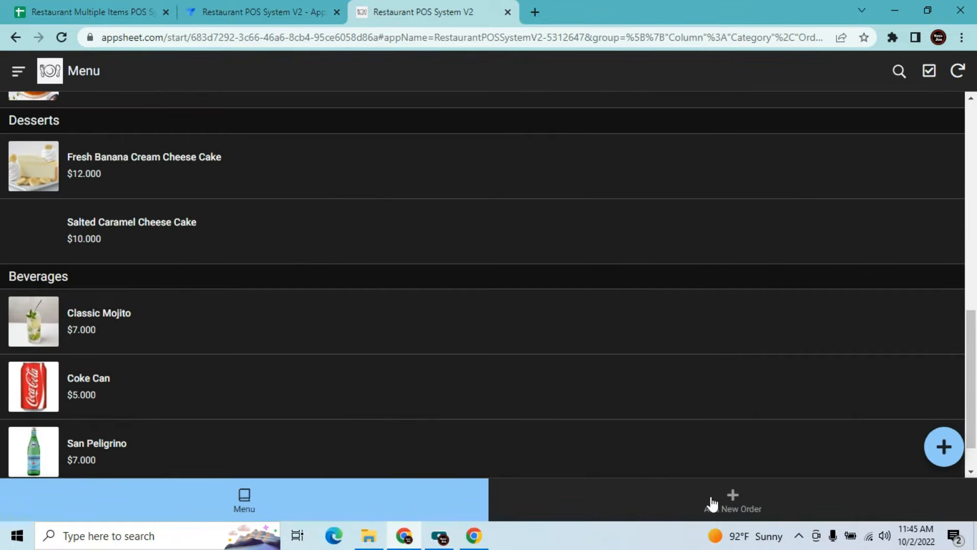
left_click(712, 501)
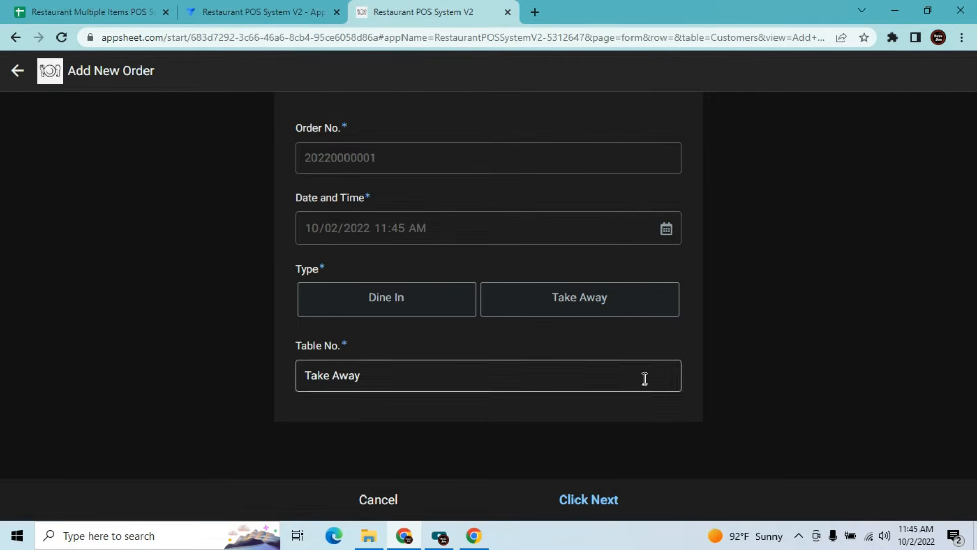
left_click(383, 304)
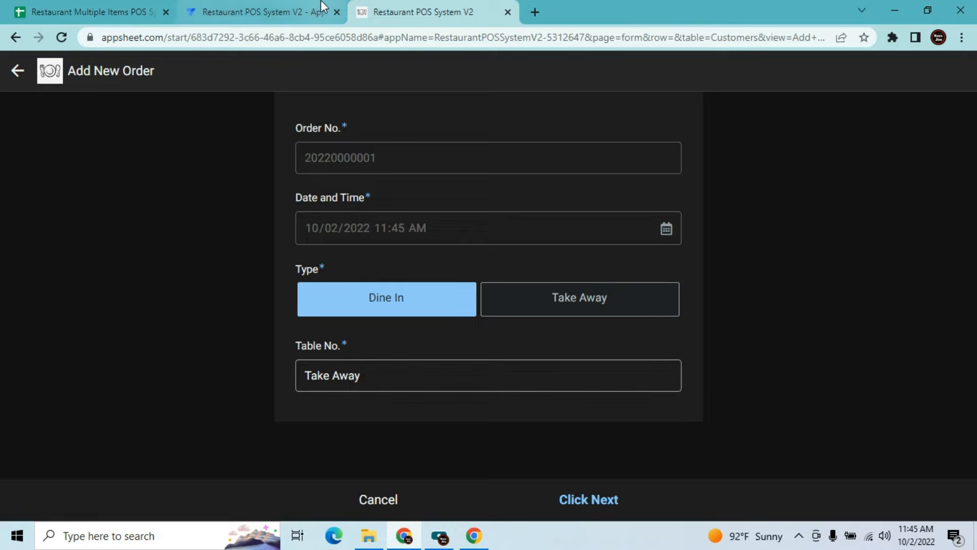
Switch to the AppSheet editor and open the settings of the Type column in the Customers table
left_click(252, 13)
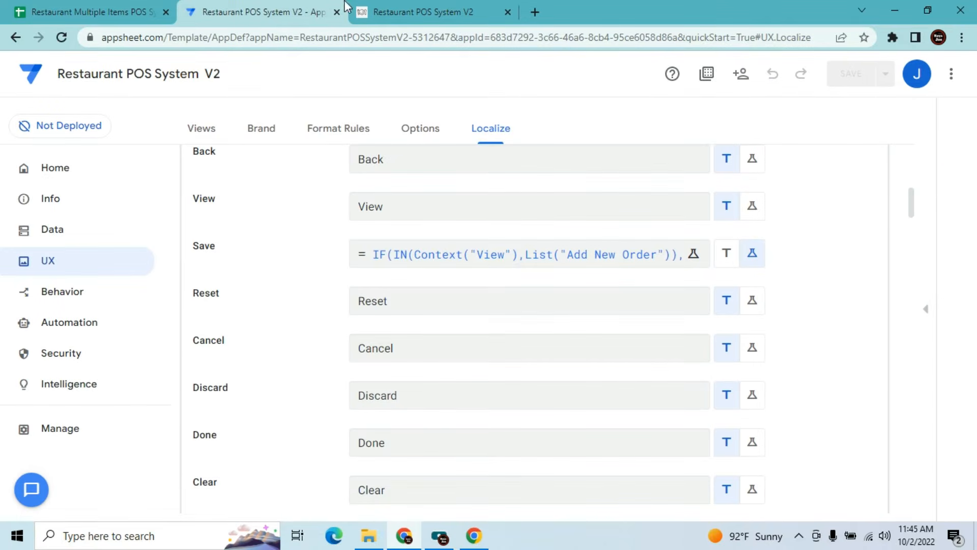
left_click(84, 234)
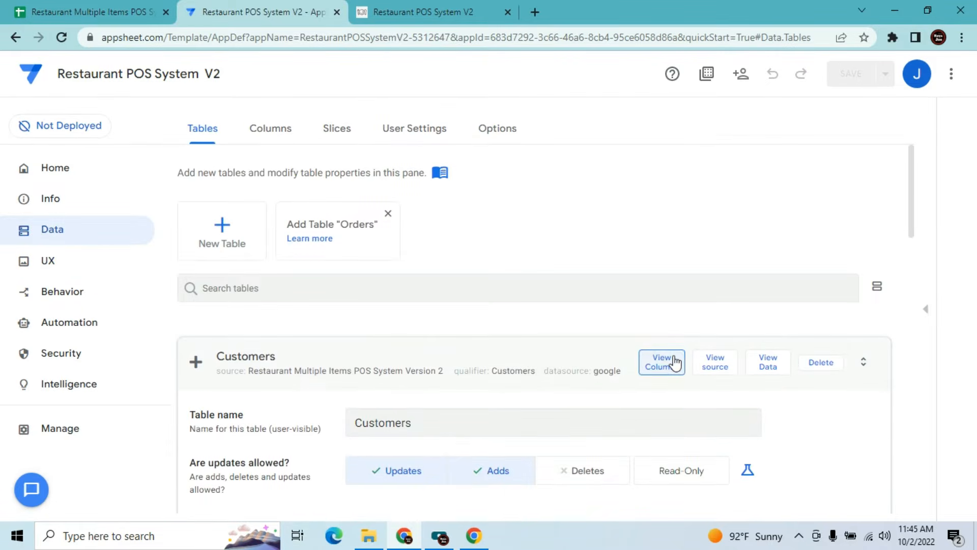
left_click(661, 363)
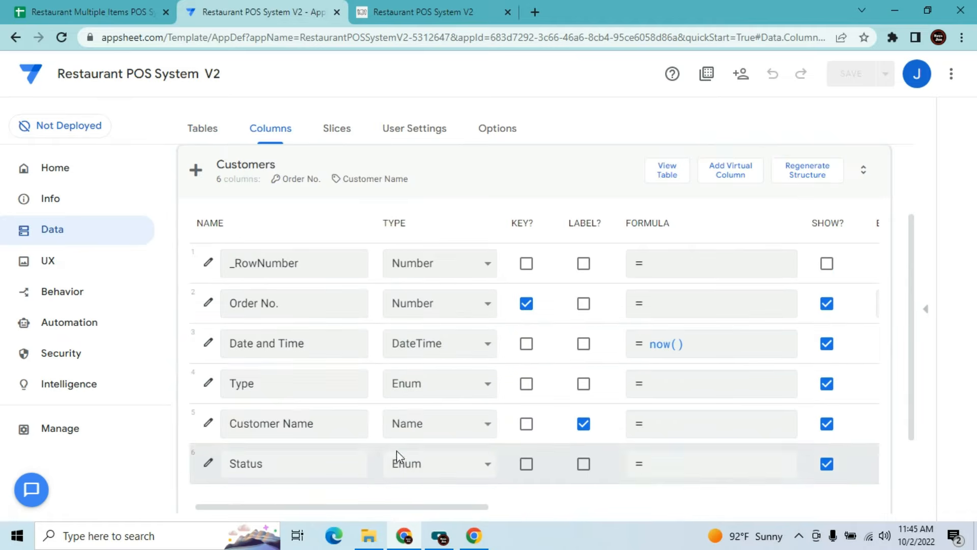
left_click(207, 385)
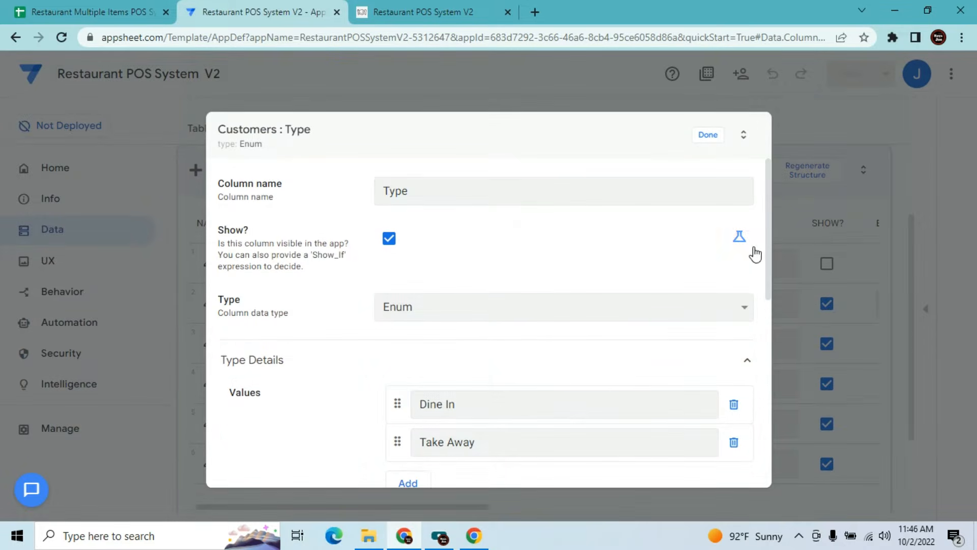
Set the Type column's initial value to "Take Away" and close the column settings
left_click_drag(766, 257, 761, 486)
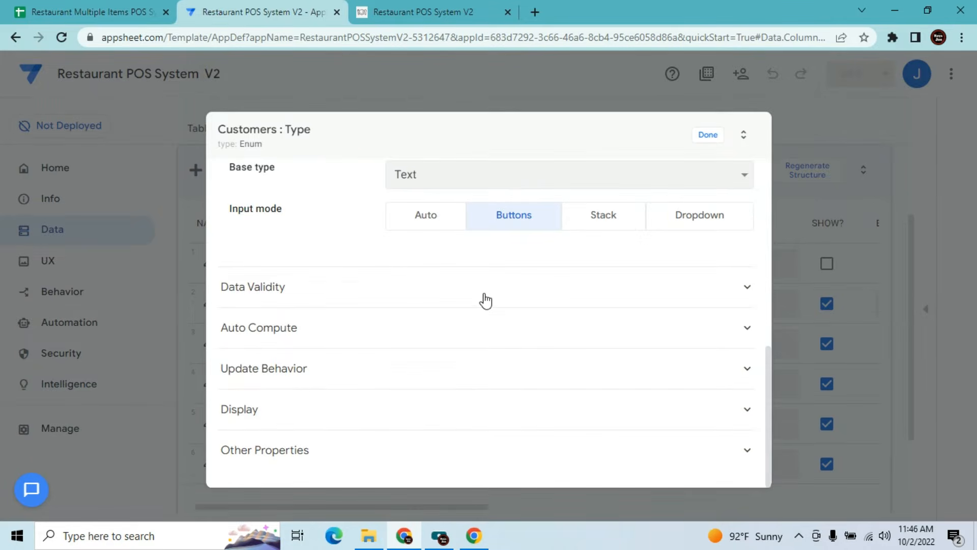
left_click(485, 324)
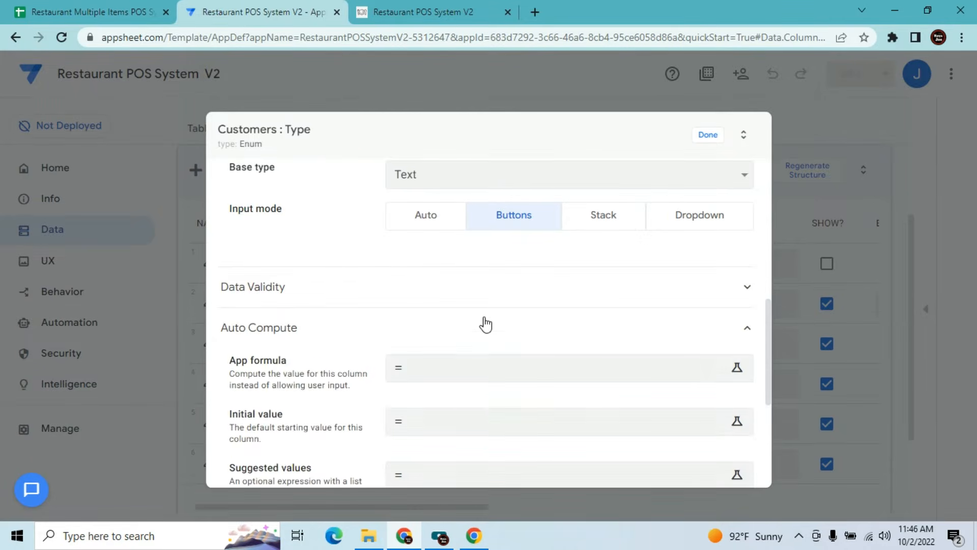
left_click(472, 426)
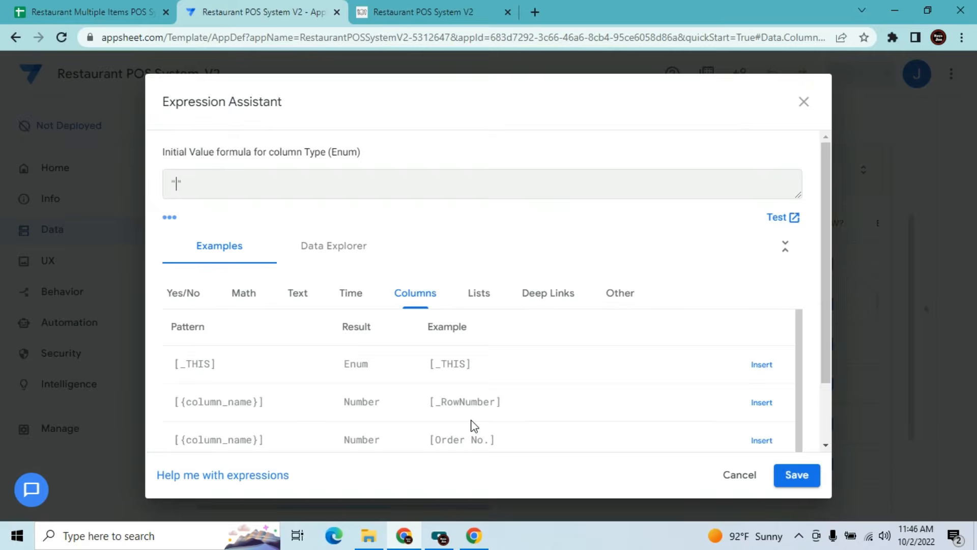
type("Take Way")
key("BackSpace")
key("BackSpace")
type("Away")
left_click(797, 474)
left_click(713, 143)
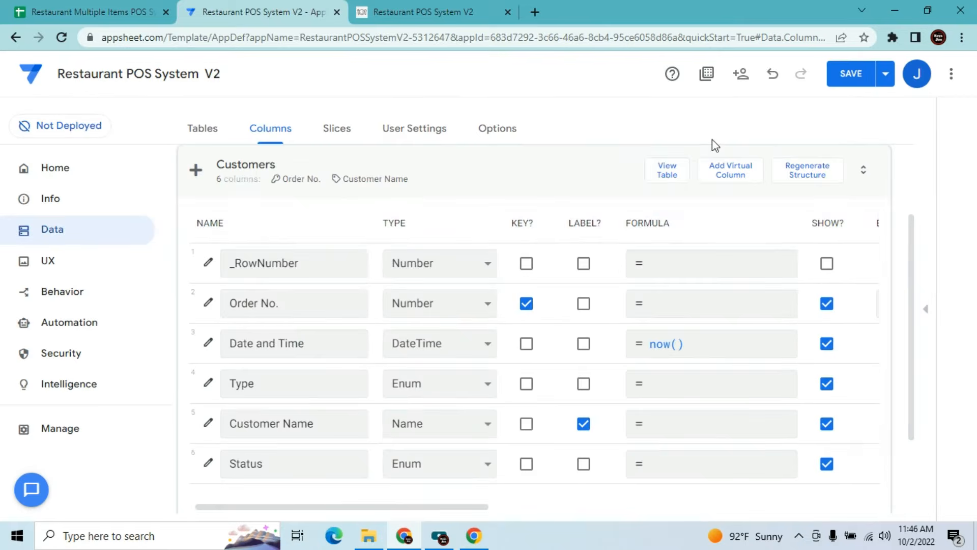
Clear the Customer Name column's initial value in the Customers table and save the app
left_click(210, 425)
left_click_drag(768, 259, 759, 427)
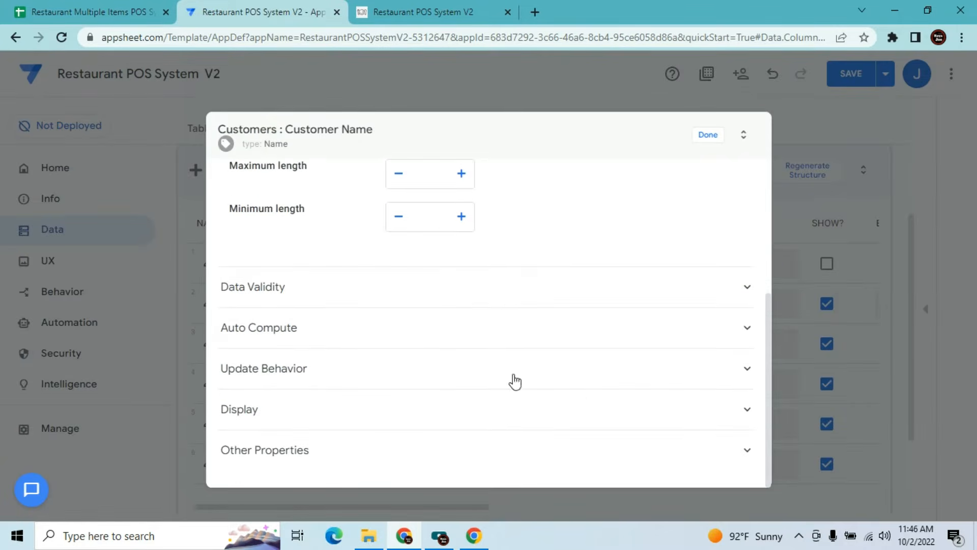
left_click(490, 330)
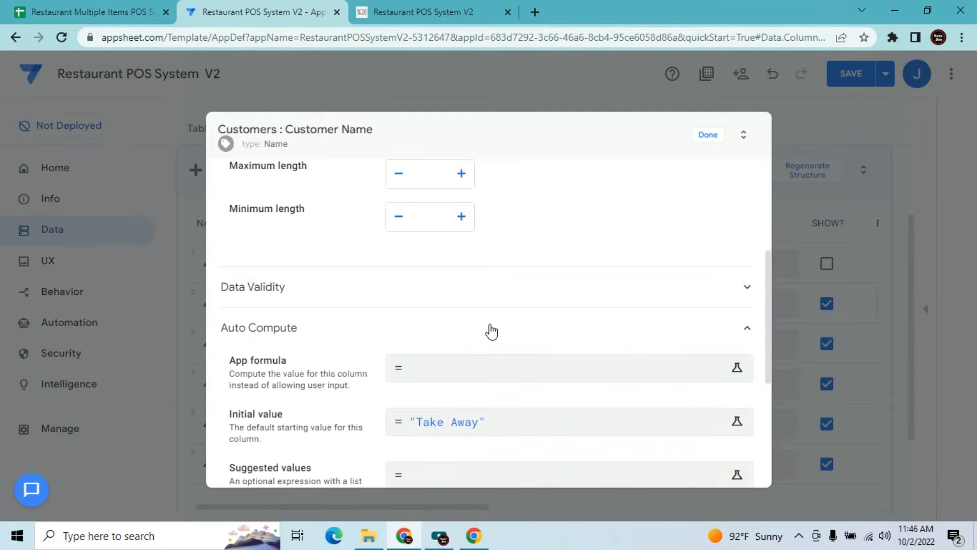
left_click(637, 429)
key("ctrl+a")
key("BackSpace")
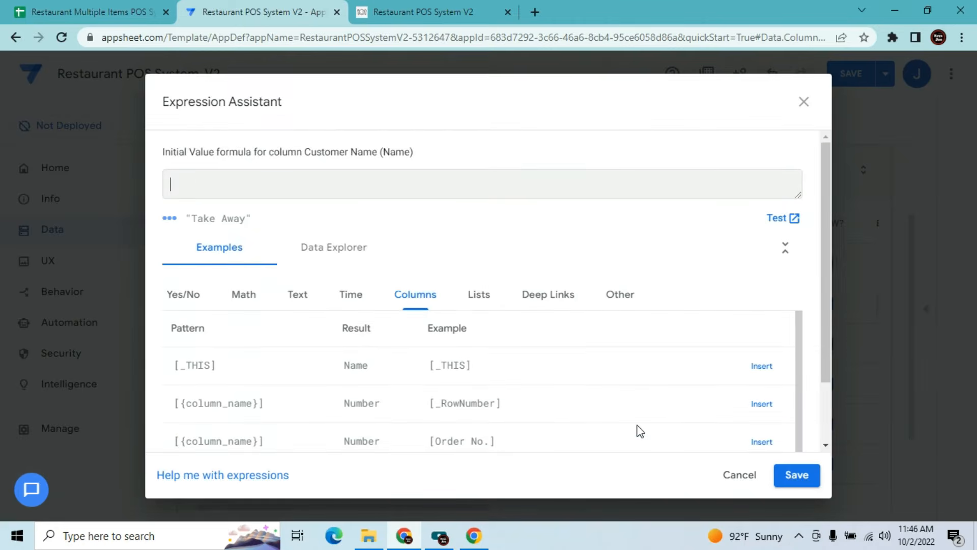
left_click(795, 476)
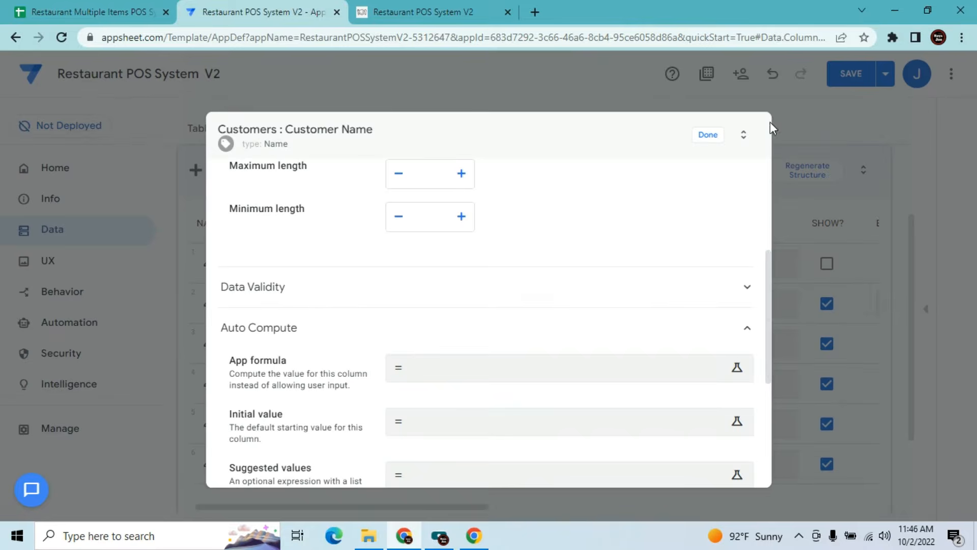
left_click(708, 135)
left_click(858, 77)
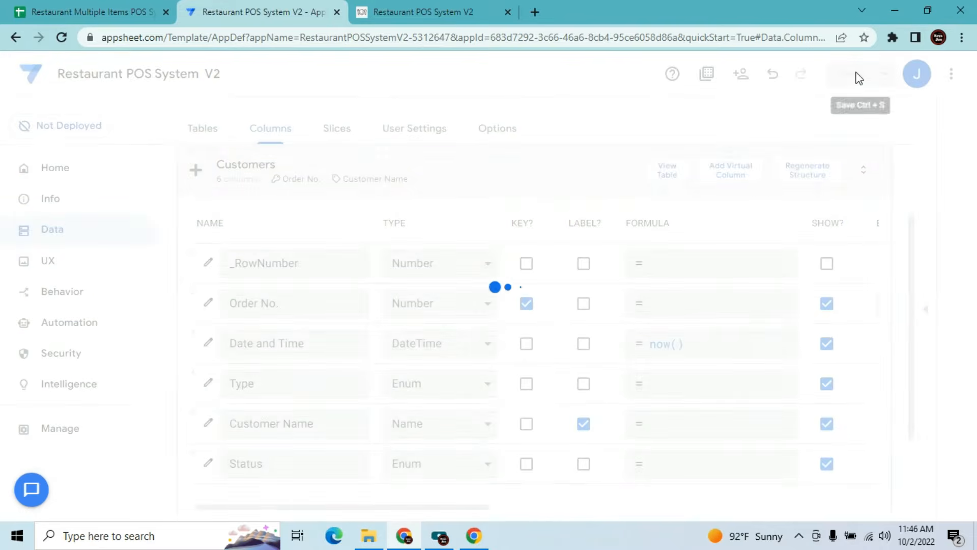
Switch to the running app and empty the Table No. field of the open Dine In order
left_click(396, 6)
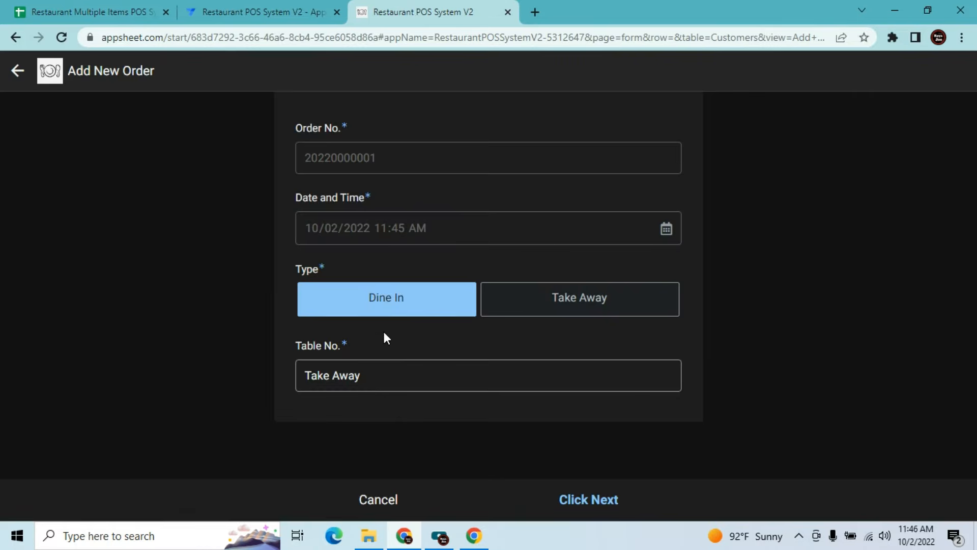
left_click(382, 372)
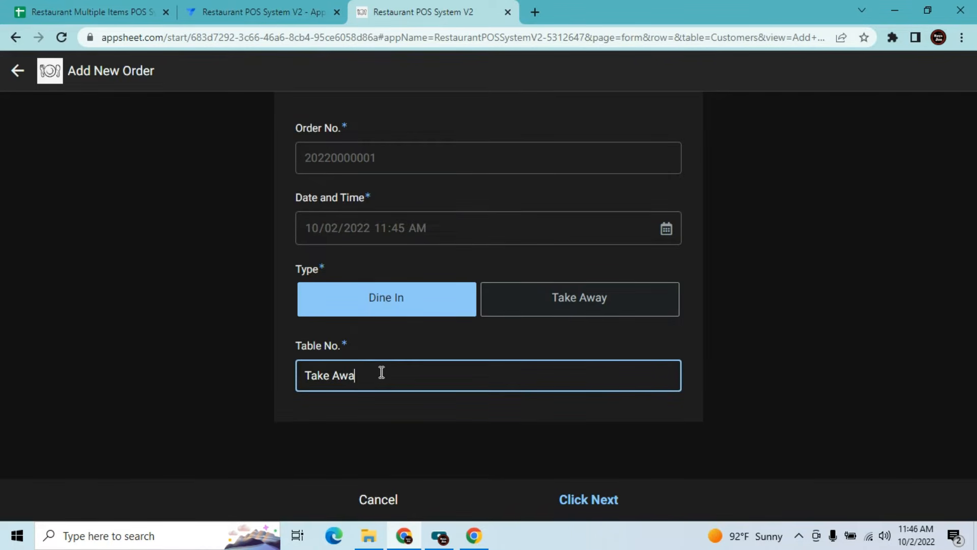
key("BackSpace")
key("BackSpace")
key("BackSpace")
key("BackSpace")
key("BackSpace")
key("BackSpace")
key("BackSpace")
key("BackSpace")
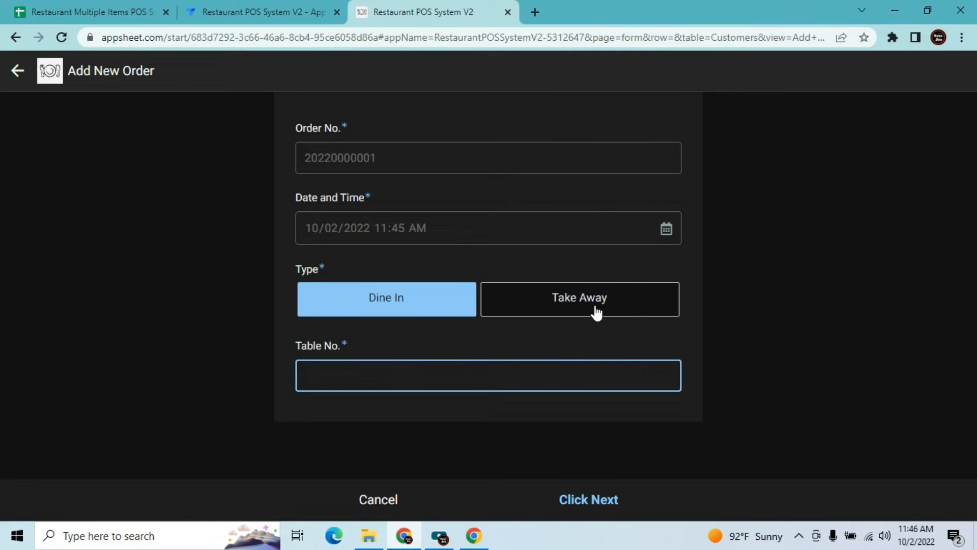
Test the order form's name field by switching the type to Take Away and back to Dine In
left_click(419, 302)
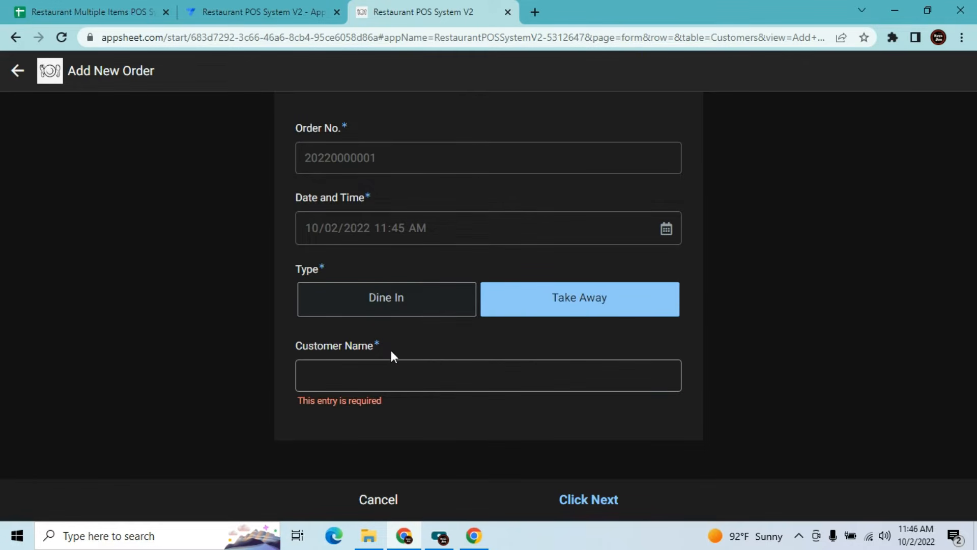
left_click(462, 374)
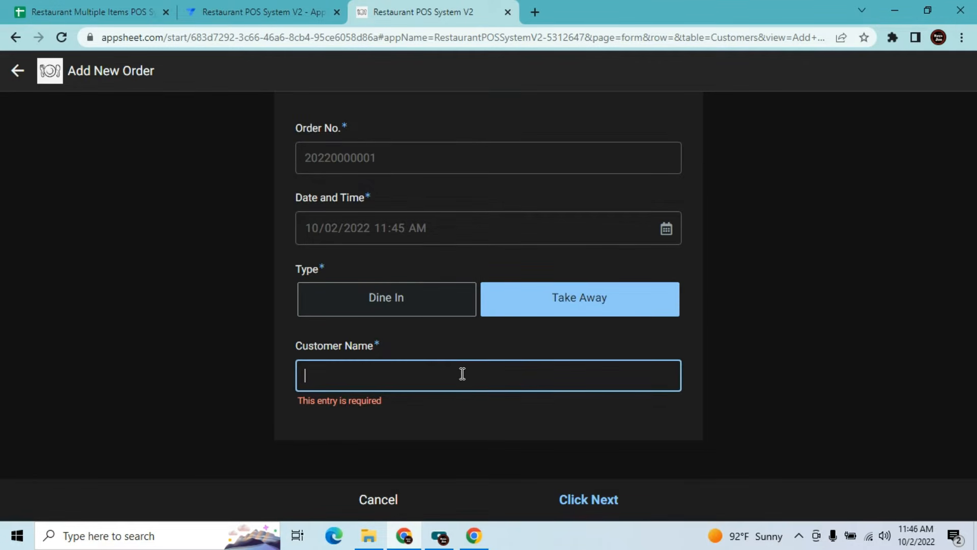
left_click(410, 309)
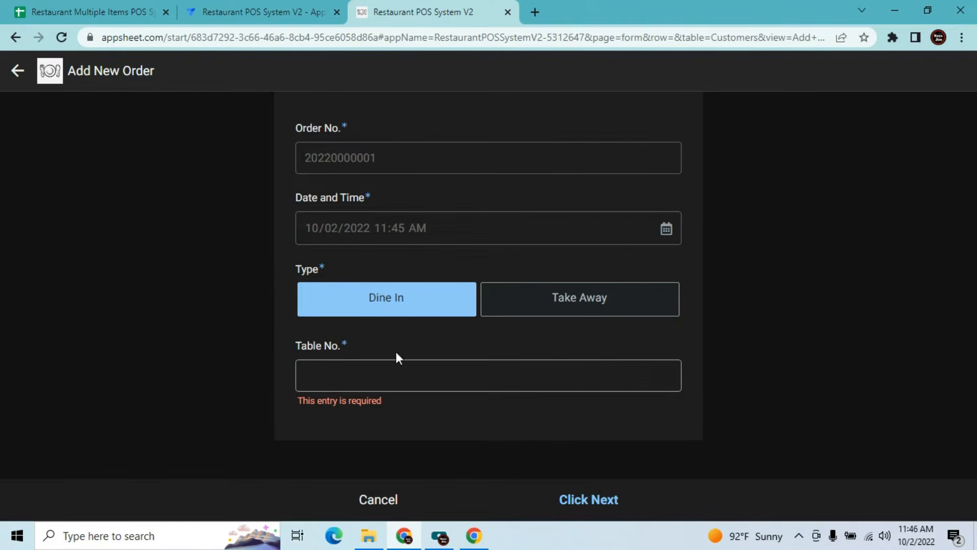
Enter "Table 1" as the table number and submit the Dine In order
left_click(389, 372)
type("Tabke")
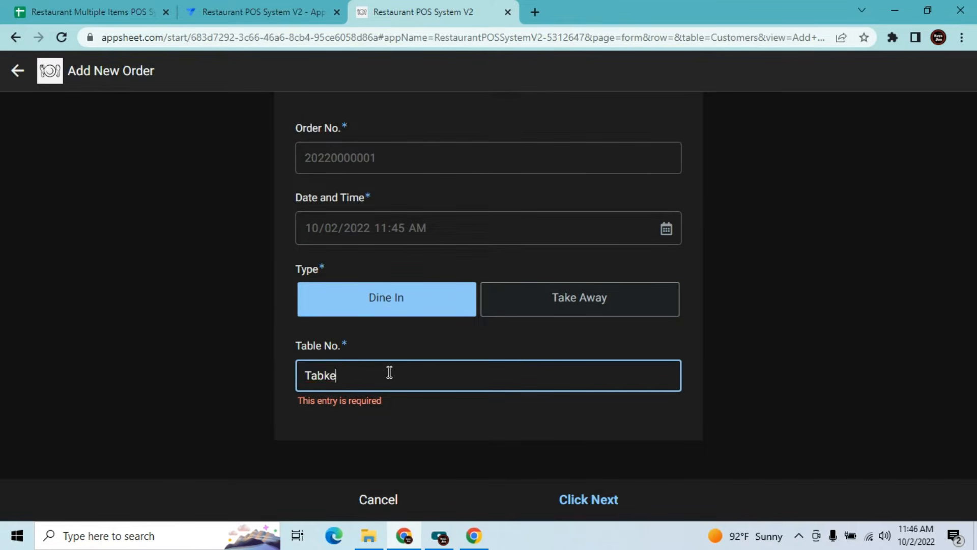
key("BackSpace")
key("BackSpace")
type("le 1")
left_click(600, 509)
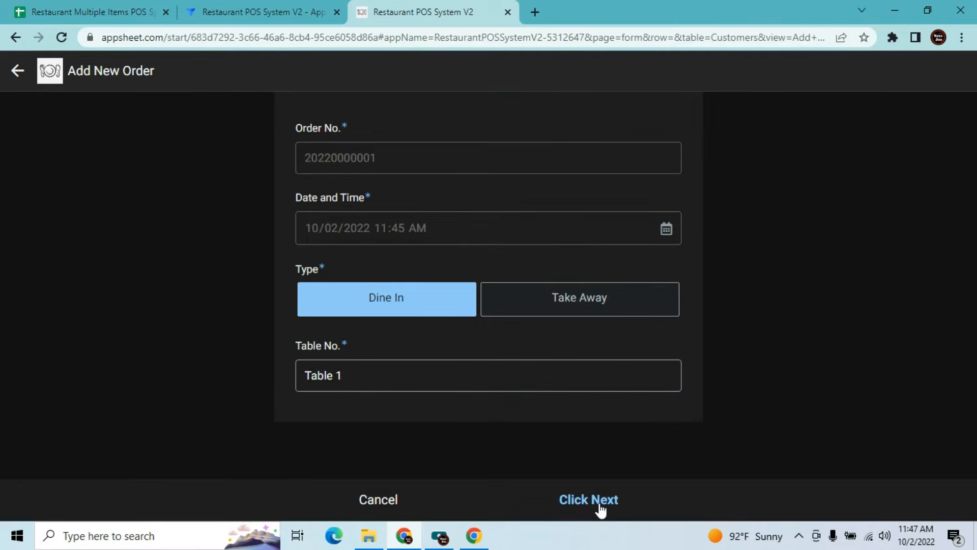
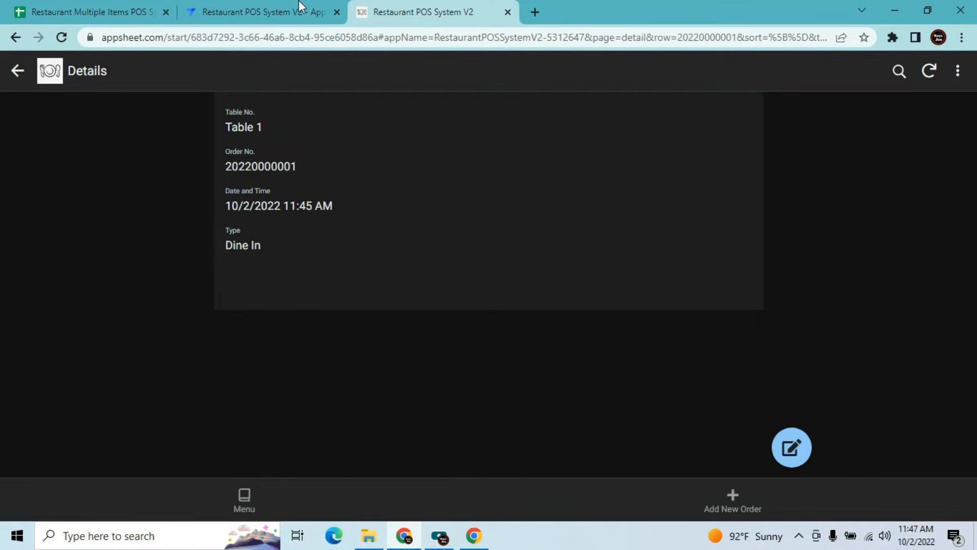
In the AppSheet editor, set the prominence of the Customers table's Edit action to Do not display and save the app
left_click(264, 5)
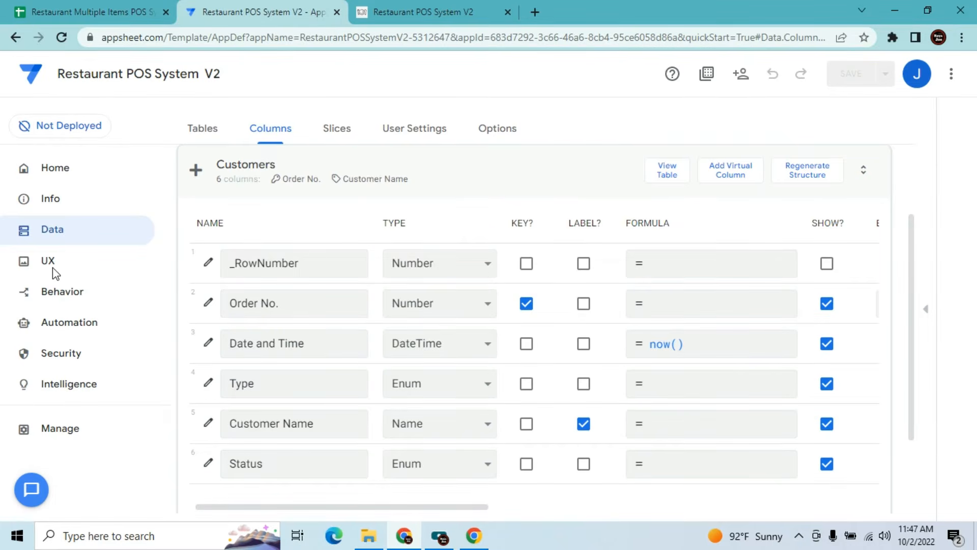
left_click(56, 291)
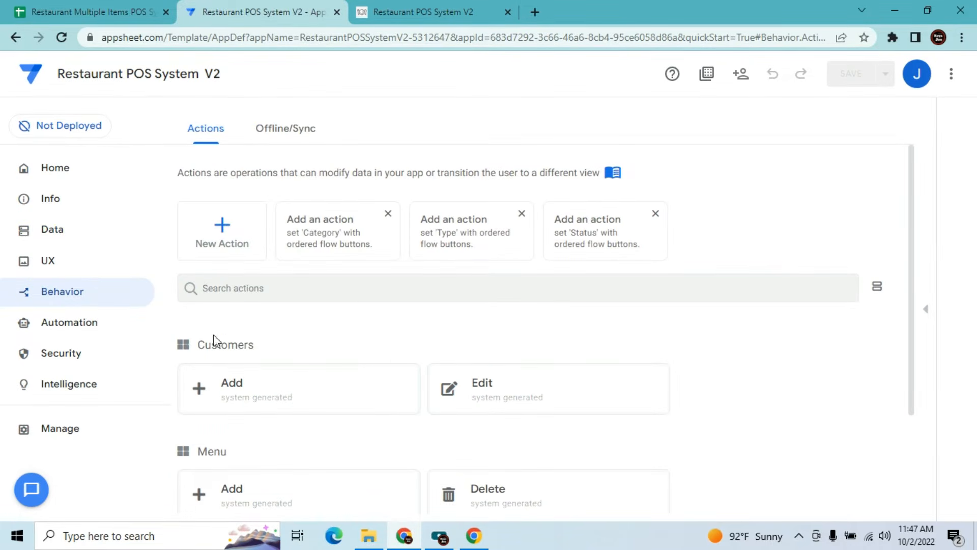
left_click(559, 393)
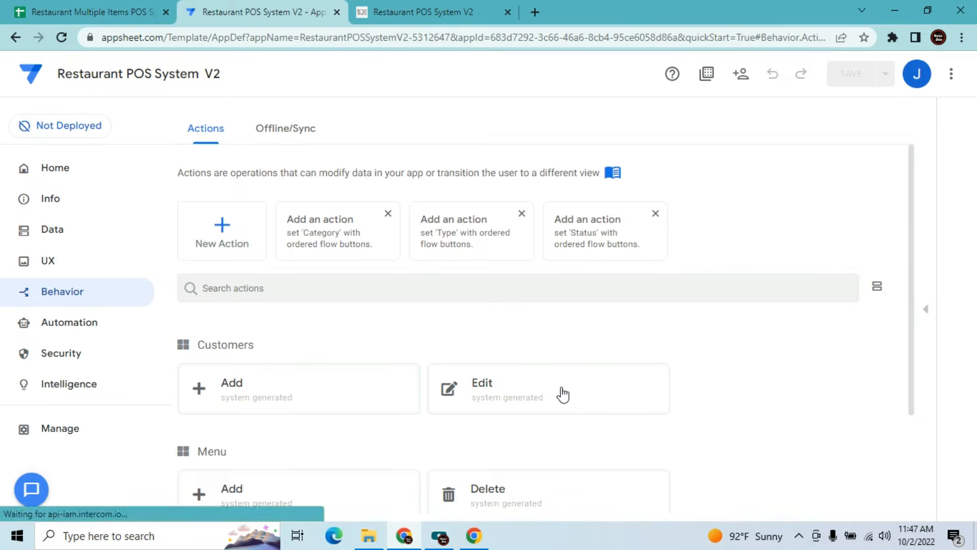
left_click_drag(911, 312, 911, 373)
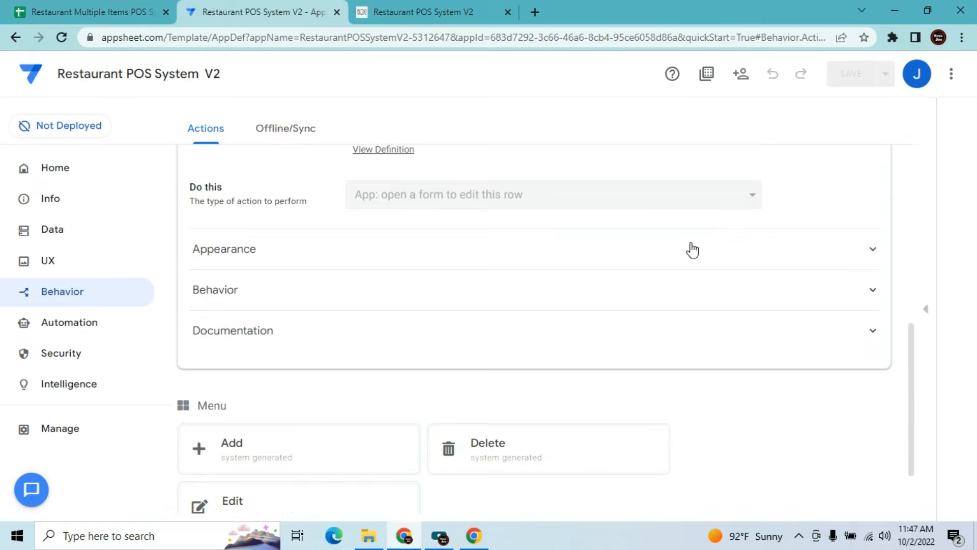
left_click(691, 258)
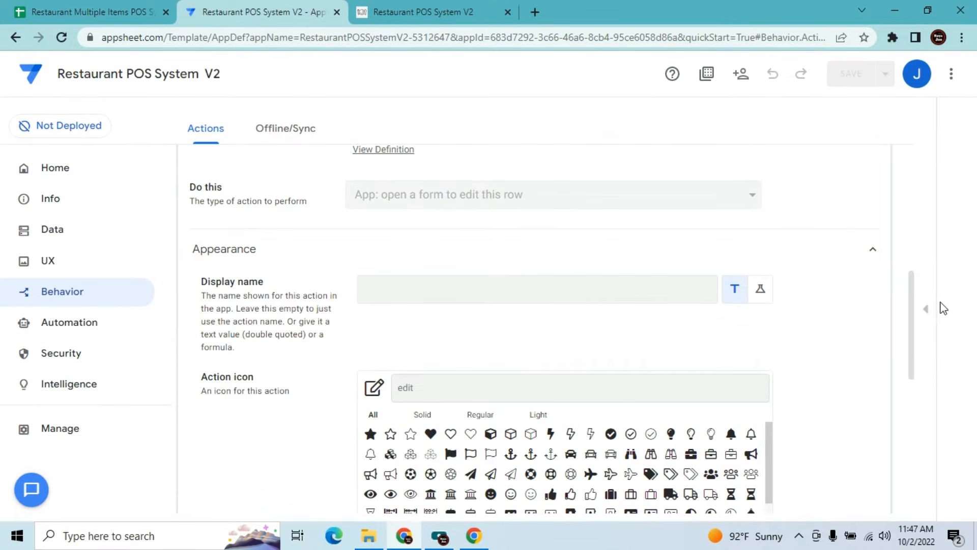
left_click_drag(911, 307, 903, 392)
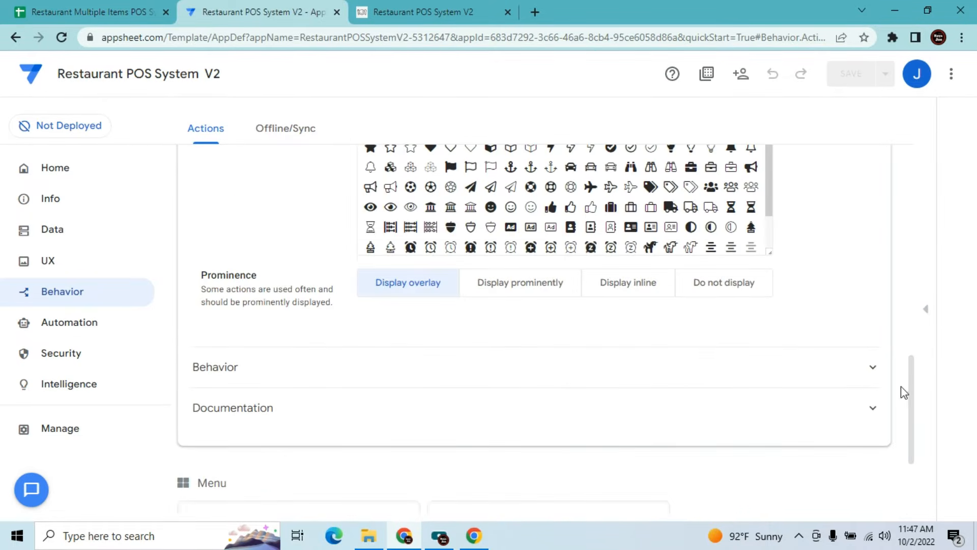
left_click(718, 287)
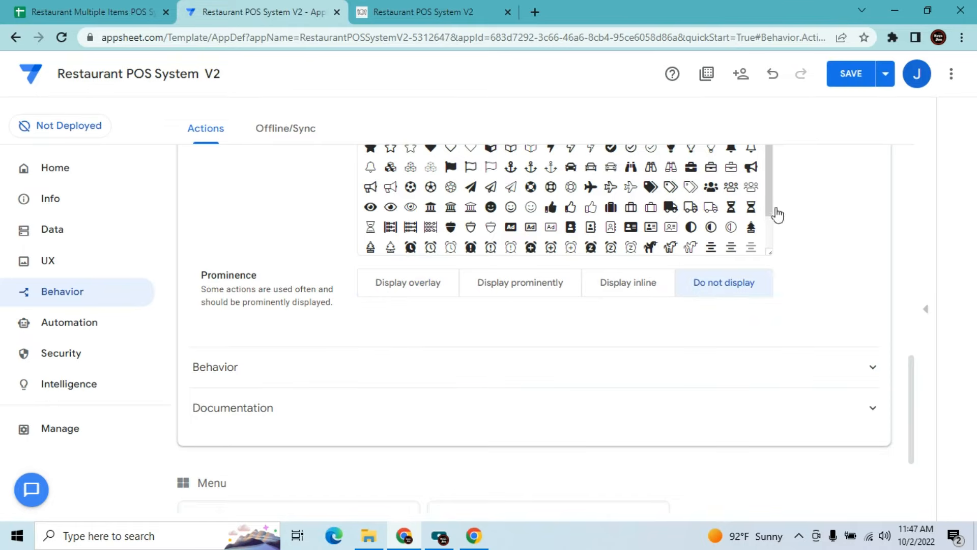
left_click(850, 74)
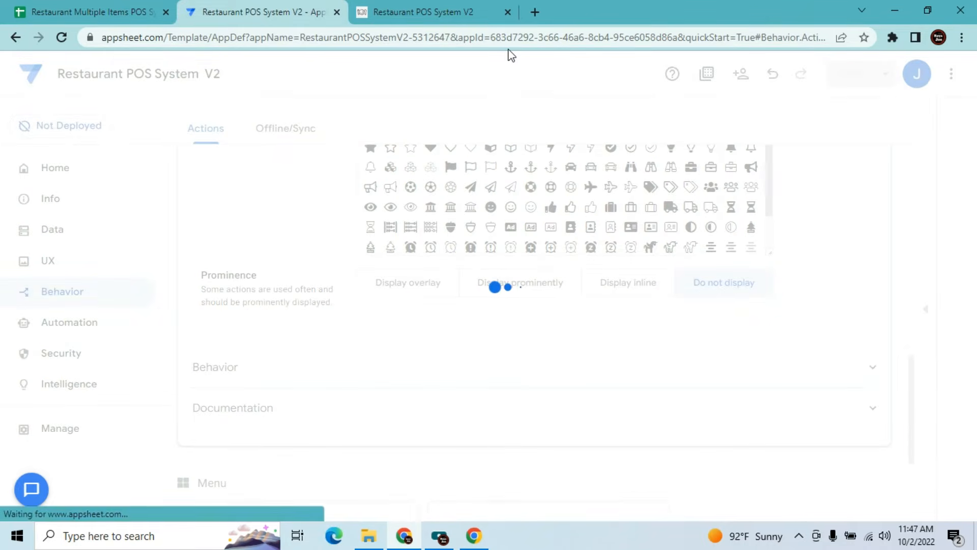
Collapse the Customers and Menu tables in the app's data overview, and open the Orders sheet in the Google Sheets workbook
left_click(38, 233)
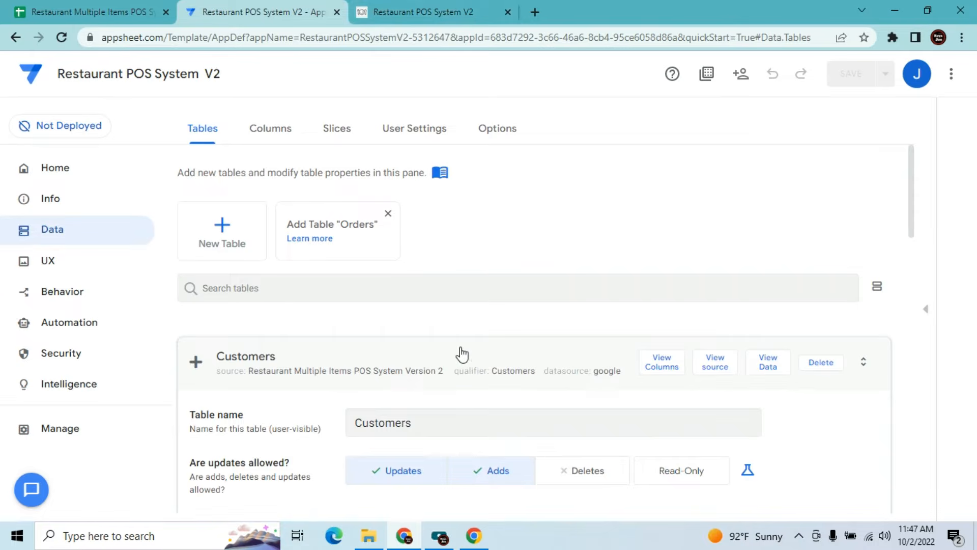
left_click(463, 353)
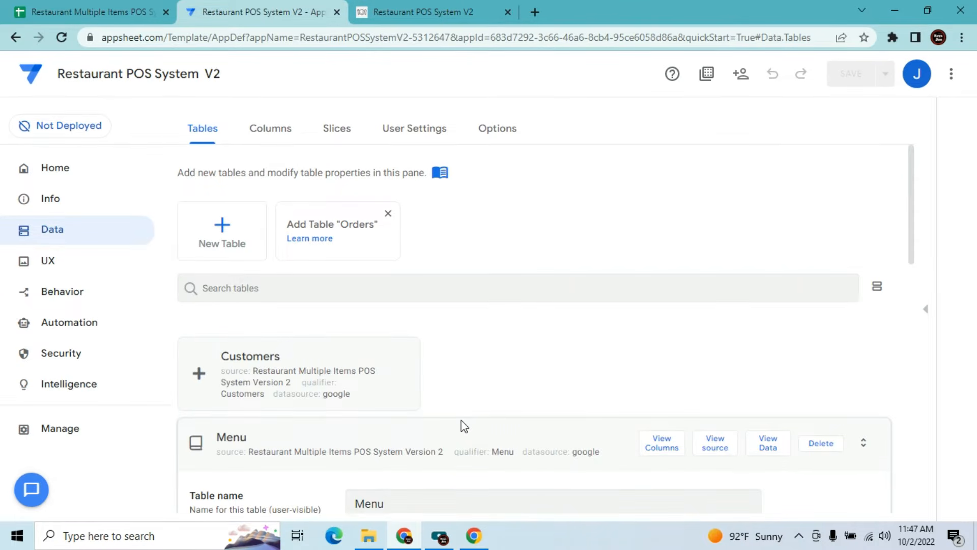
left_click(464, 434)
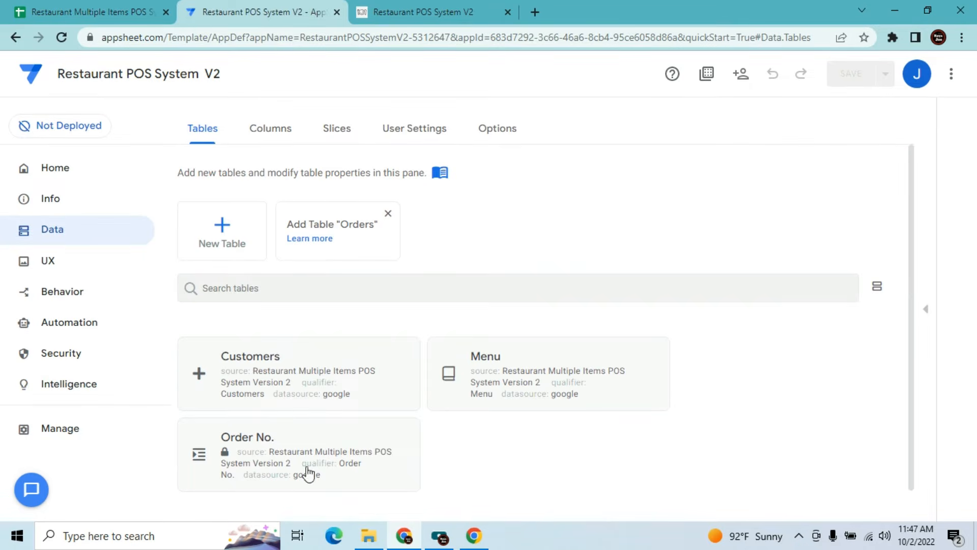
left_click(45, 10)
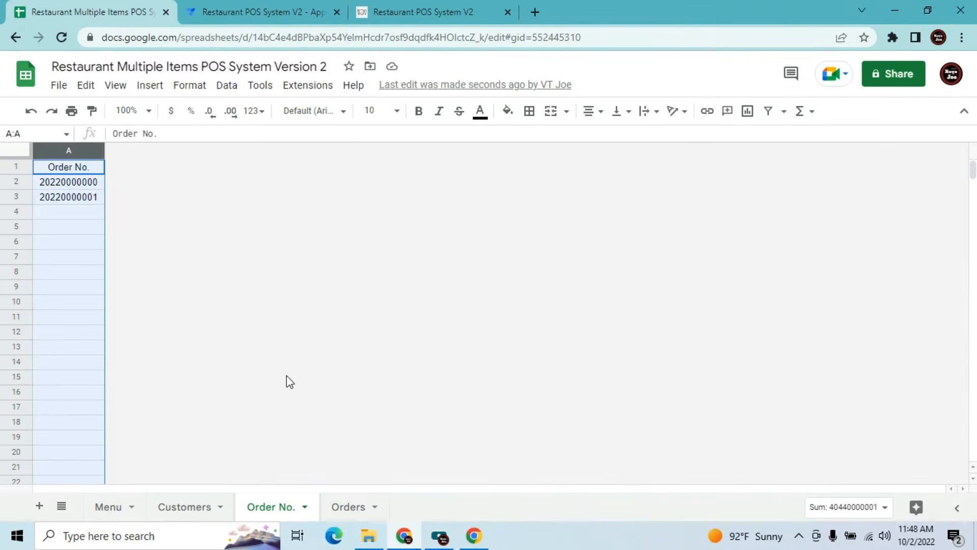
left_click(338, 517)
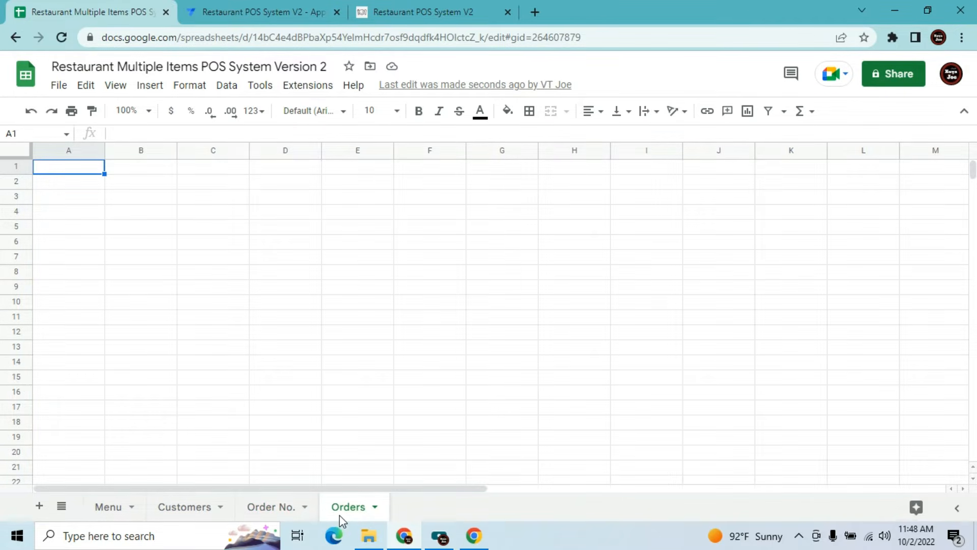
Enter the headers ID and Order No. in cells A1 and B1 of the Orders sheet
left_click(345, 381)
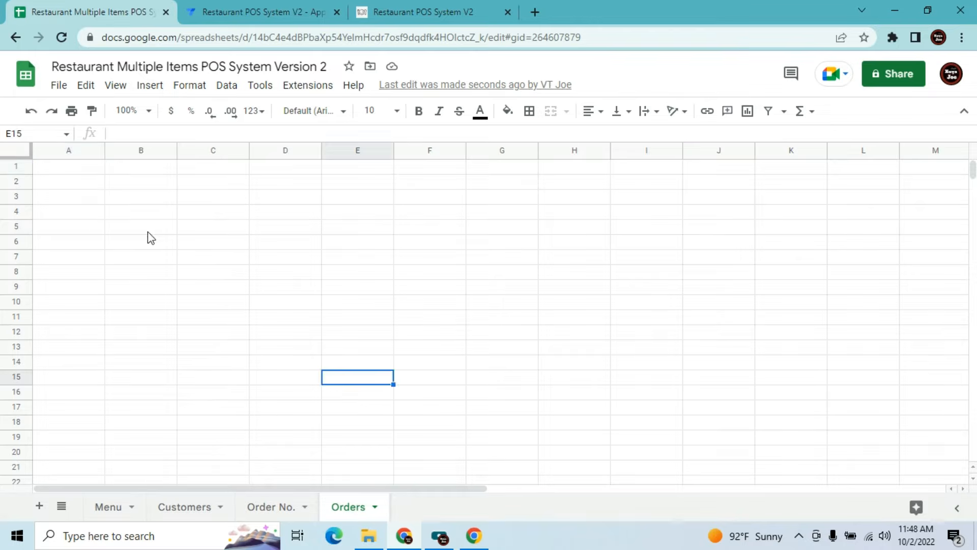
left_click(61, 184)
left_click(62, 172)
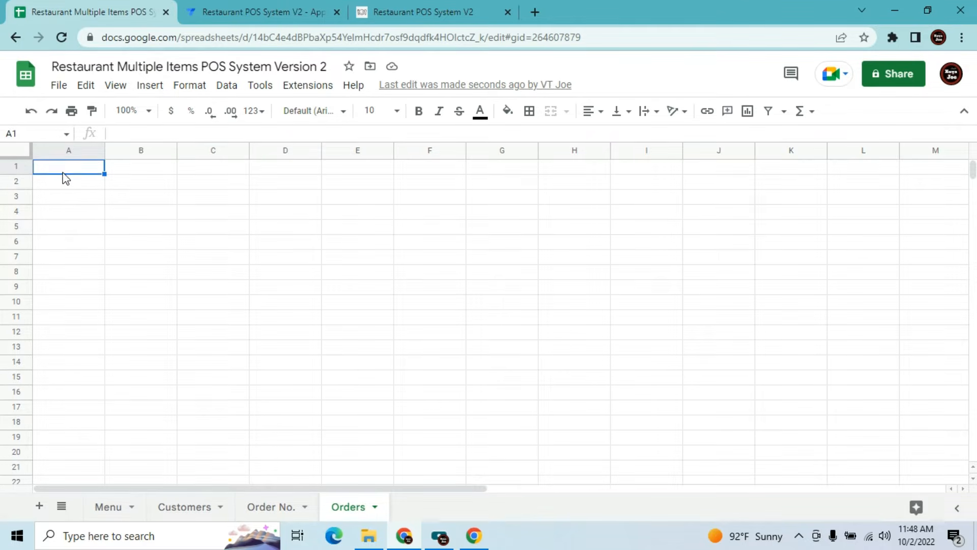
type("ID")
key("Tab")
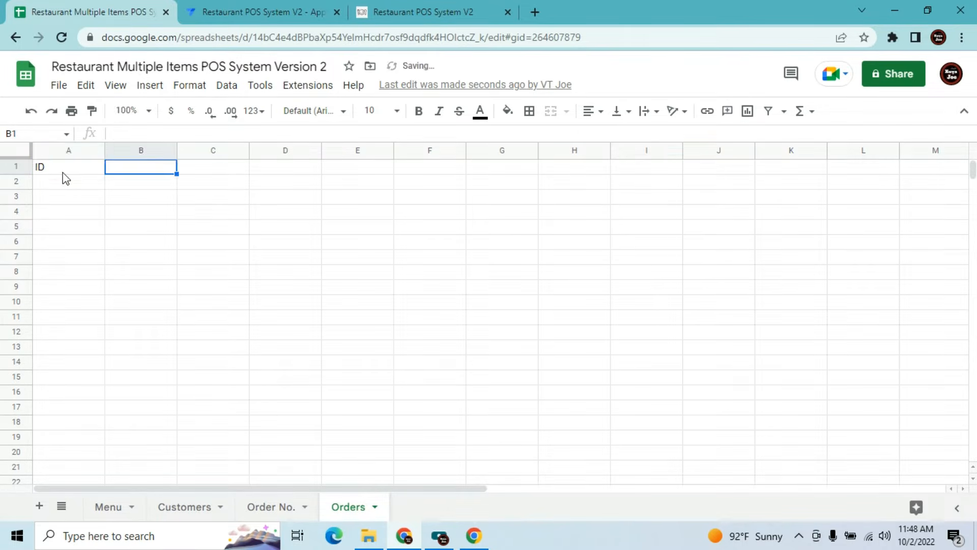
key("Return")
left_click(61, 172)
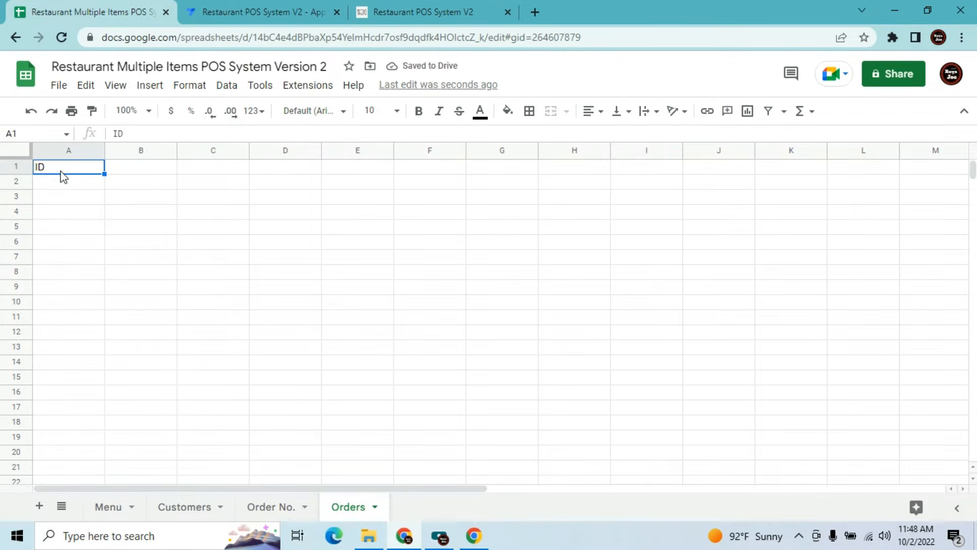
key("Tab")
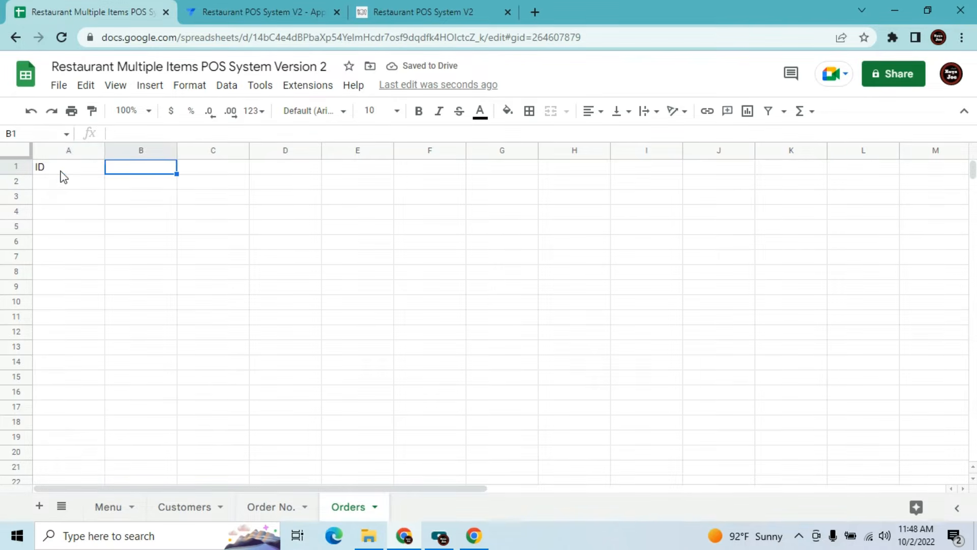
type("Order No.")
key("Tab")
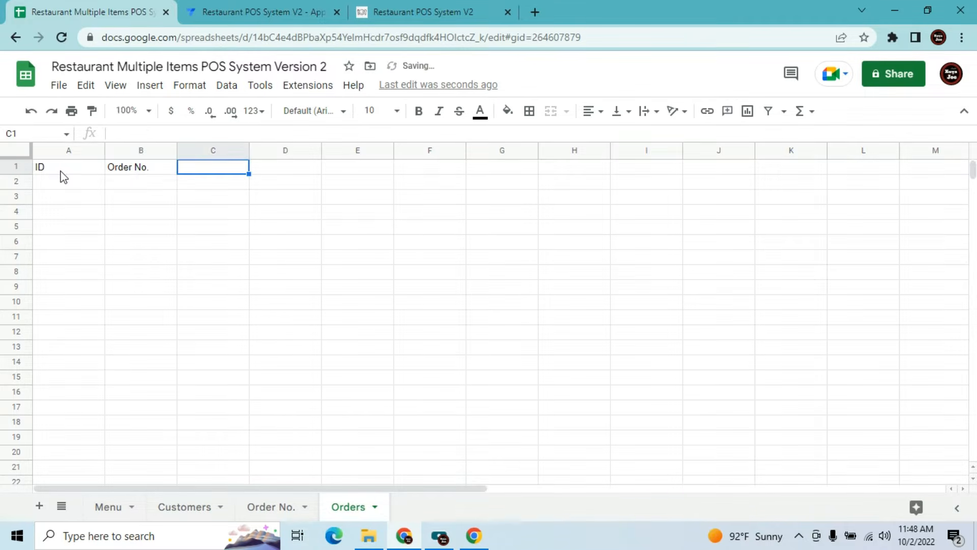
Check the column headers of the Customers sheet, and add the headers Item Name and Unit Price in C1 and D1 of the Orders sheet
left_click(132, 182)
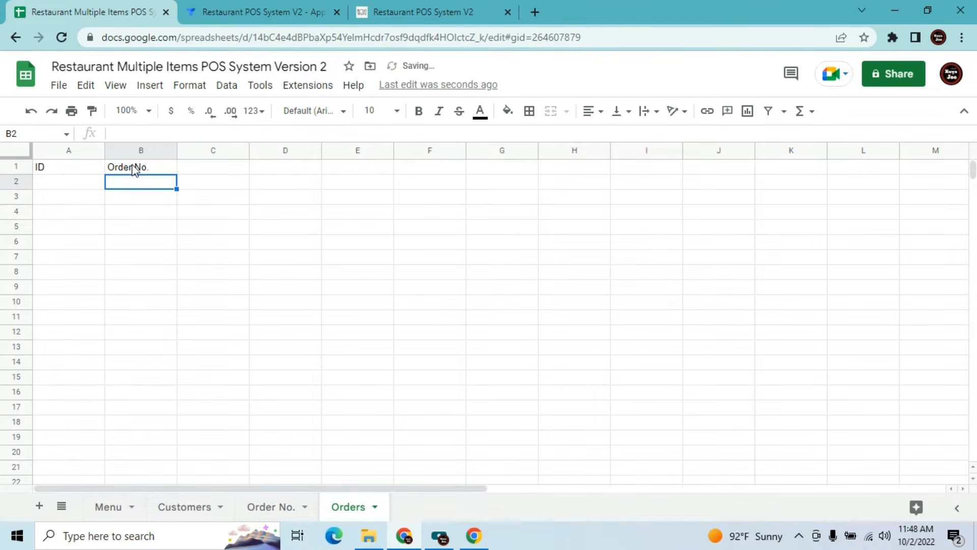
left_click(131, 168)
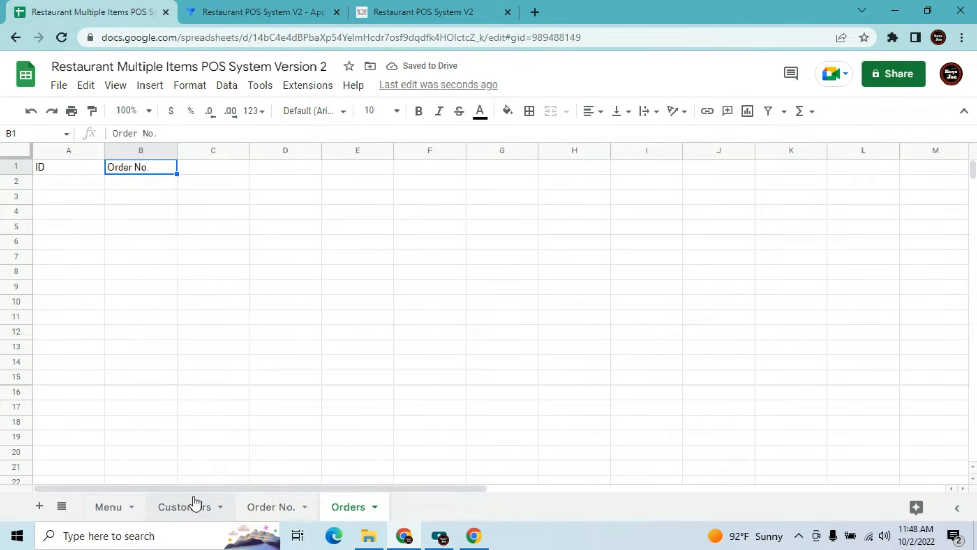
left_click(194, 496)
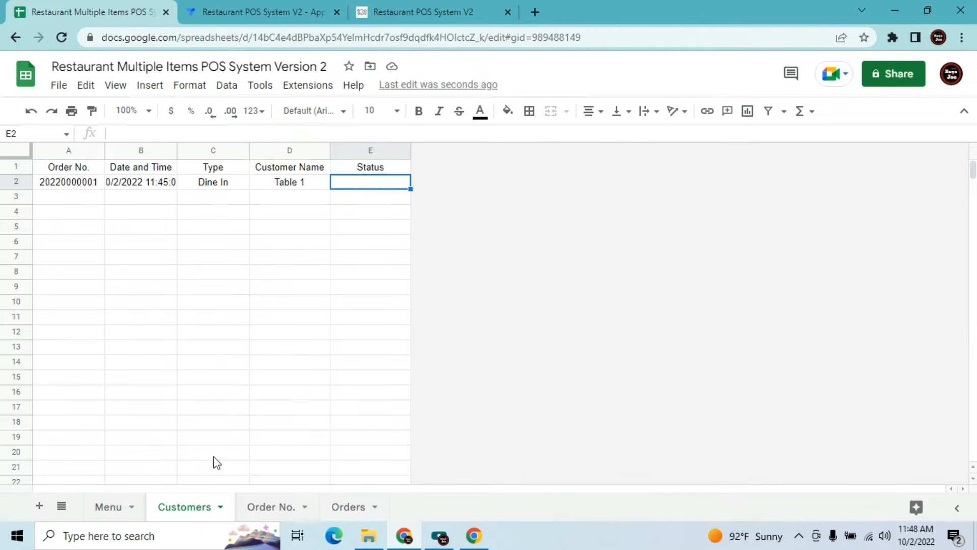
left_click(334, 513)
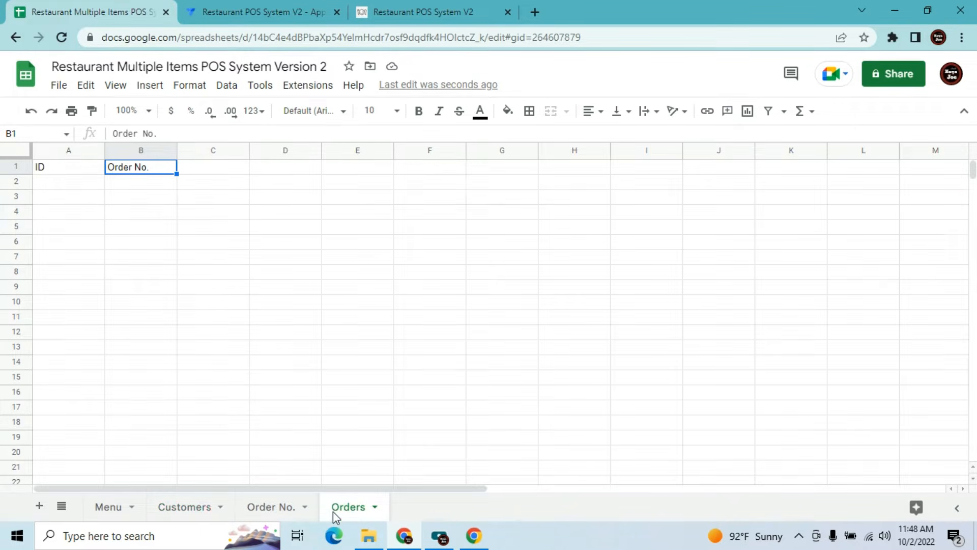
left_click(244, 167)
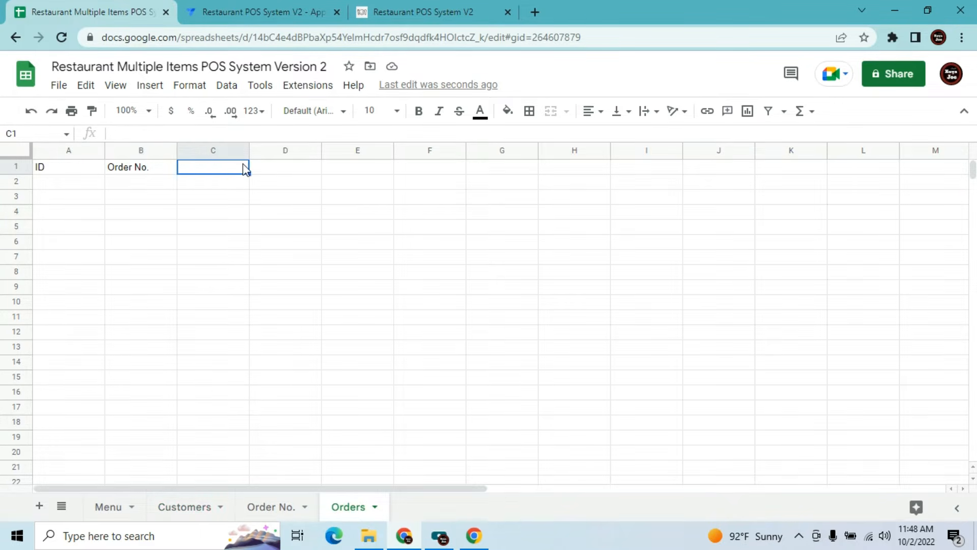
type("Item N")
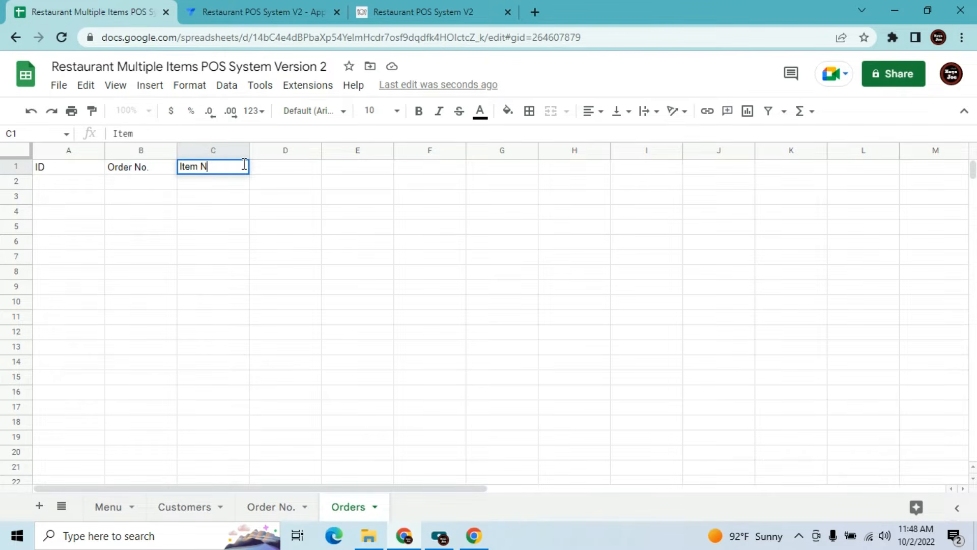
type("ame")
key("Tab")
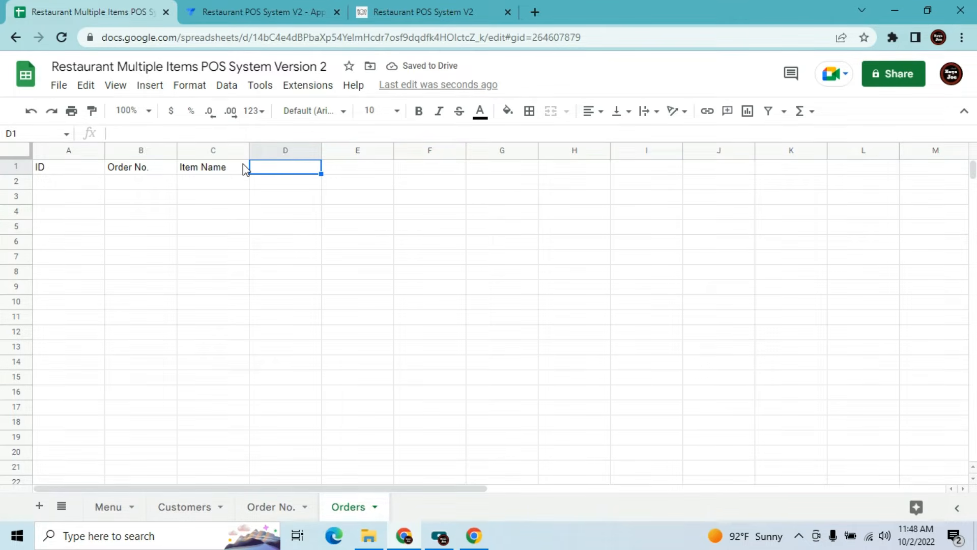
type("Unit")
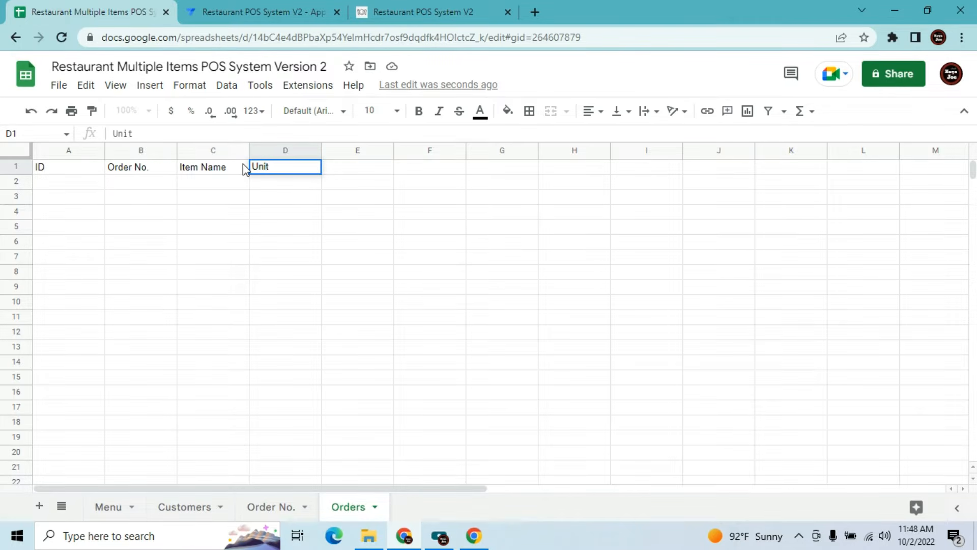
type(" Price")
key("Tab")
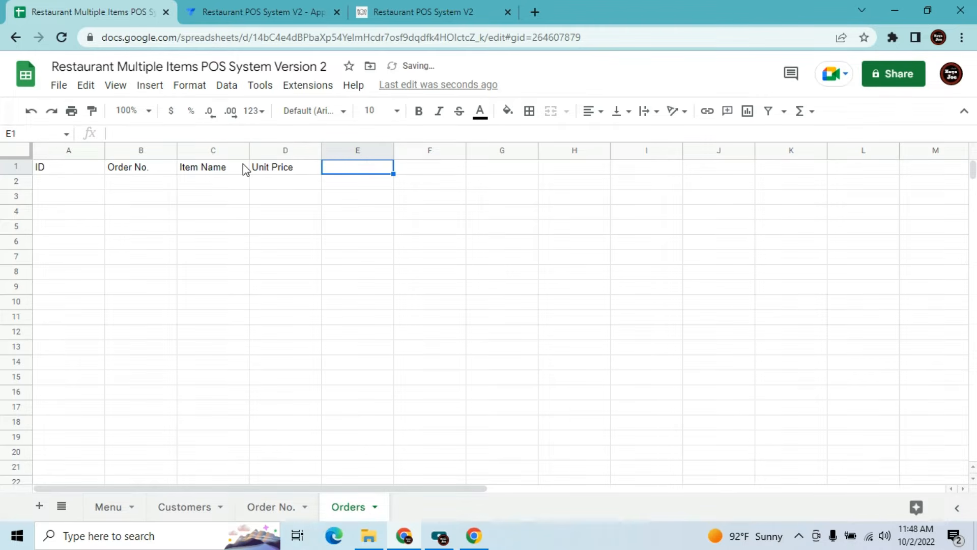
Enter the headers Quantity and Amount in cells E1 and F1 of the Orders sheet
type("Qu")
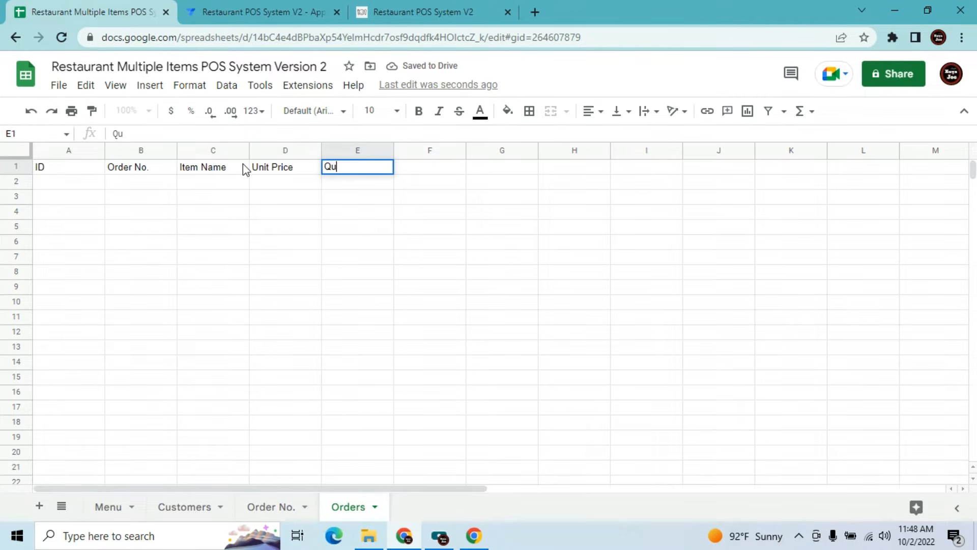
type("antity")
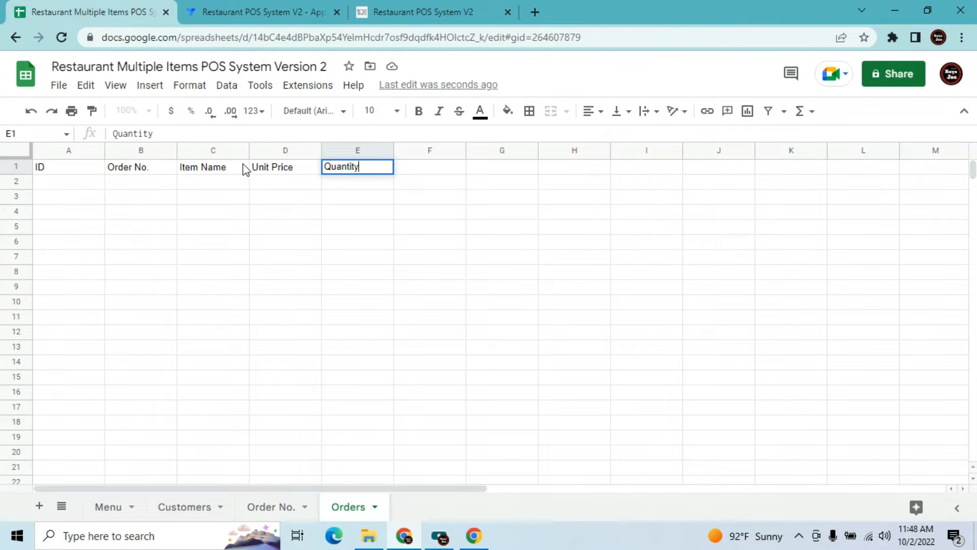
key("Tab")
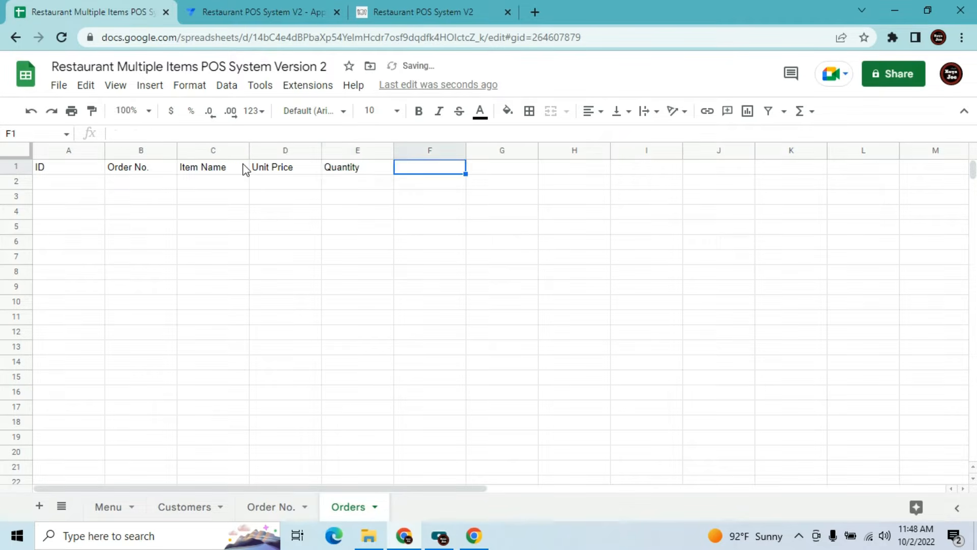
key("Left")
key("Left")
key("Left")
key("Left")
key("Left")
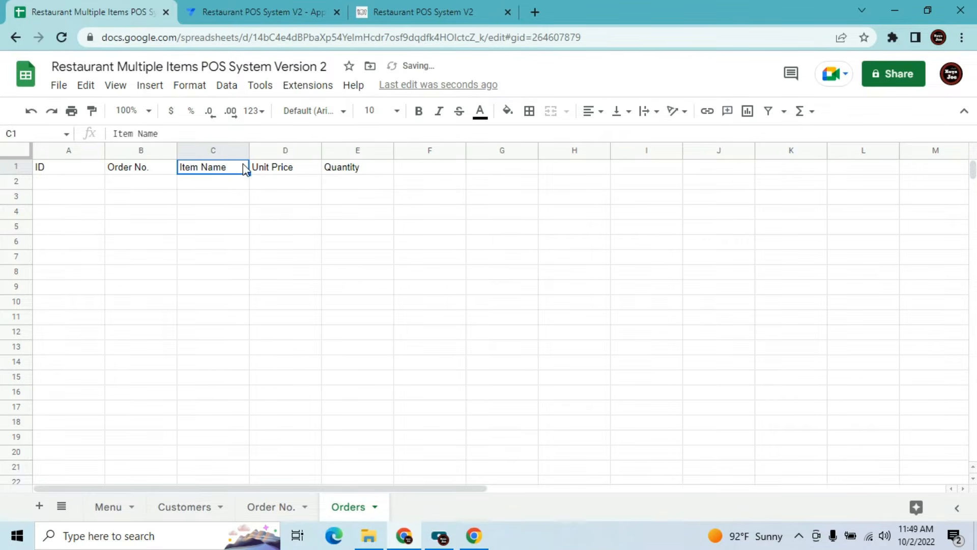
key("Right")
key("Right")
key("Right")
key("Right")
key("Right")
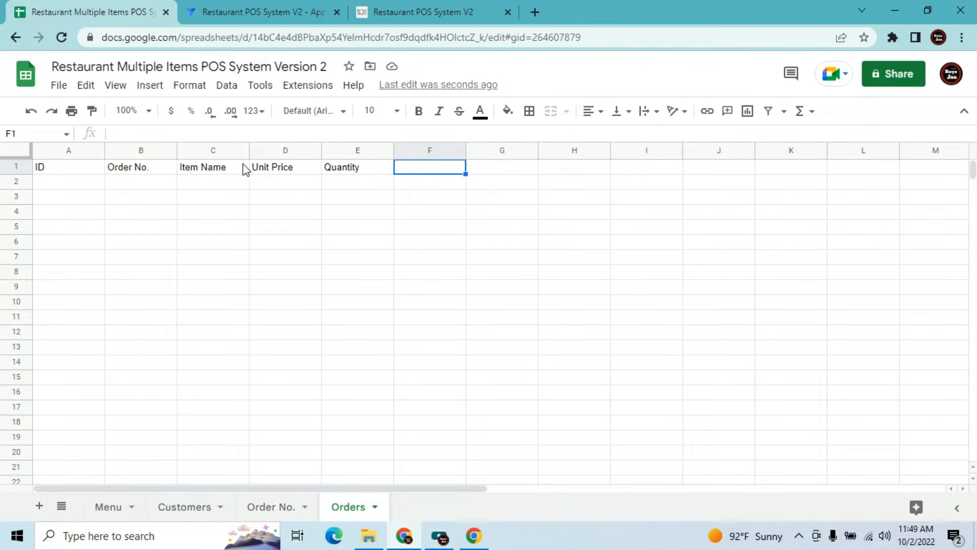
type("Amount")
key("Tab")
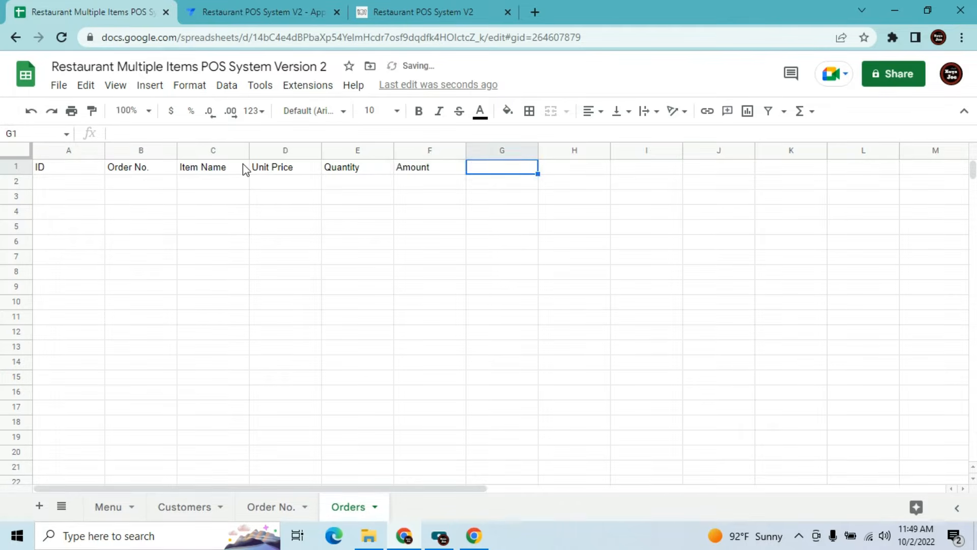
Review the header row of the Orders sheet cell by cell, from ID to Amount
key("Left")
key("Left")
key("Left")
key("Left")
key("Left")
key("Left")
key("Right")
key("Right")
key("Right")
key("Right")
key("Left")
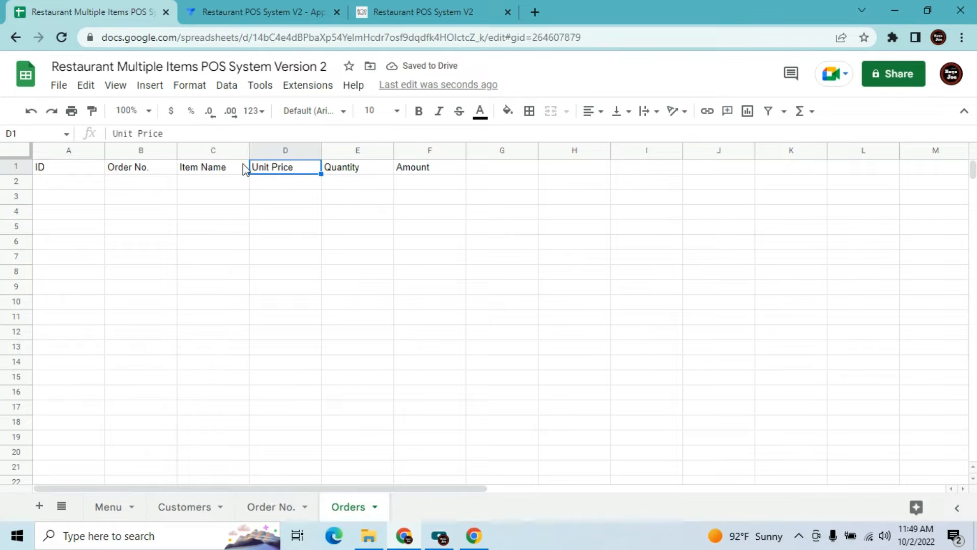
key("Left")
key("Left")
key("Left")
key("Right")
key("Right")
key("Right")
key("Right")
key("Right")
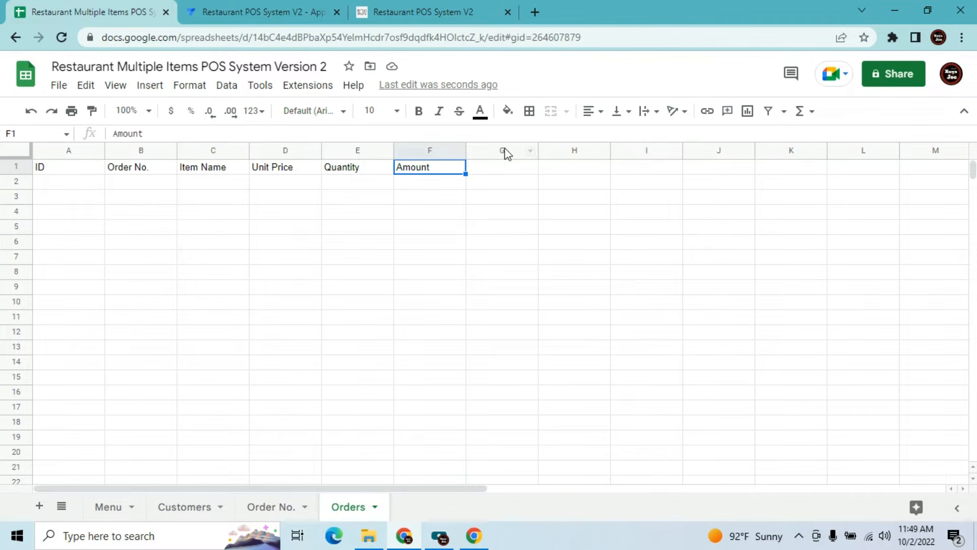
Delete the unused columns G to Z from the Orders sheet
left_click(504, 149)
key("ctrl+shift+Right")
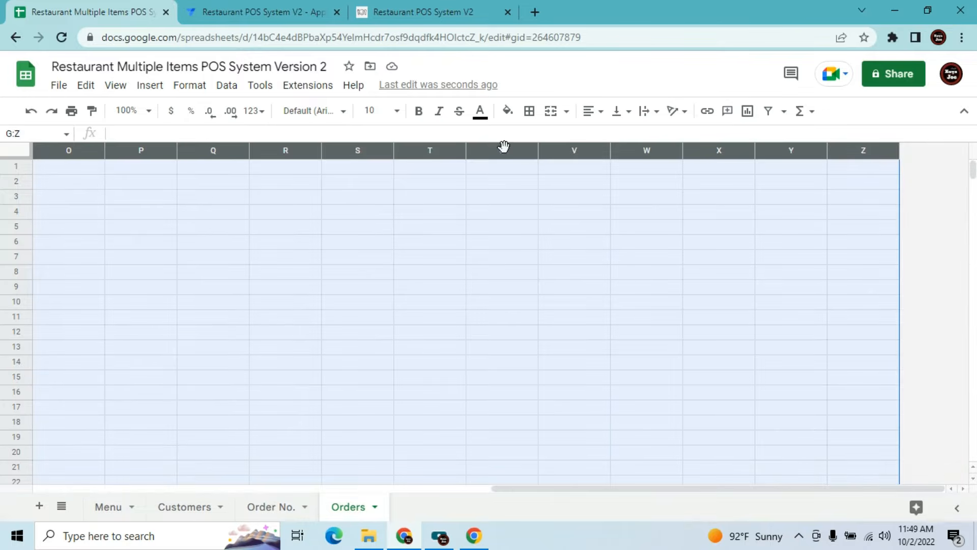
right_click(482, 205)
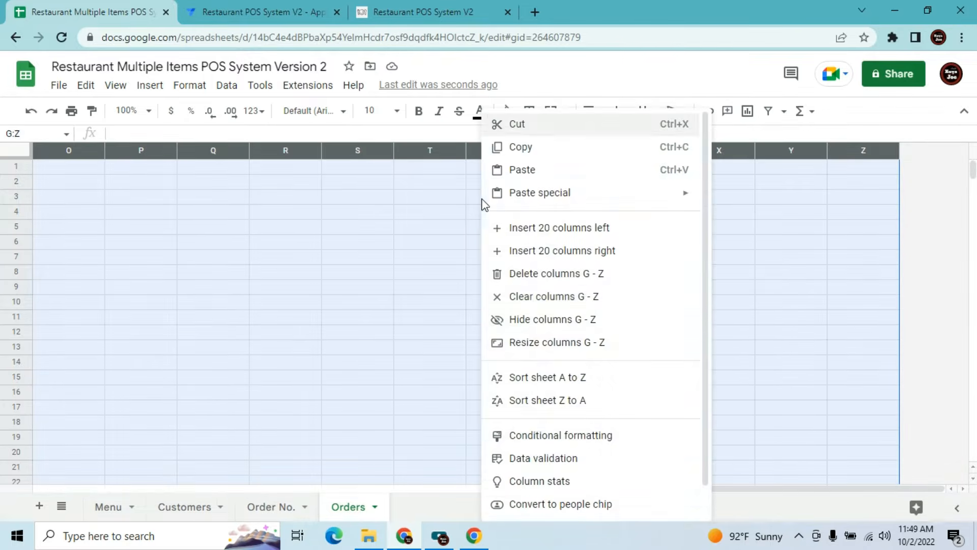
left_click(509, 275)
left_click(269, 304)
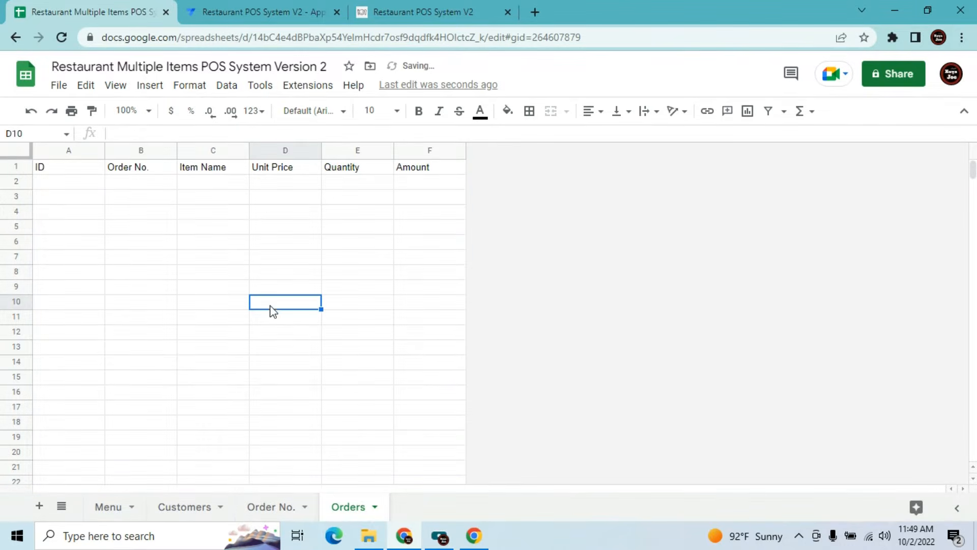
Center all cells of the Orders sheet horizontally
left_click(11, 150)
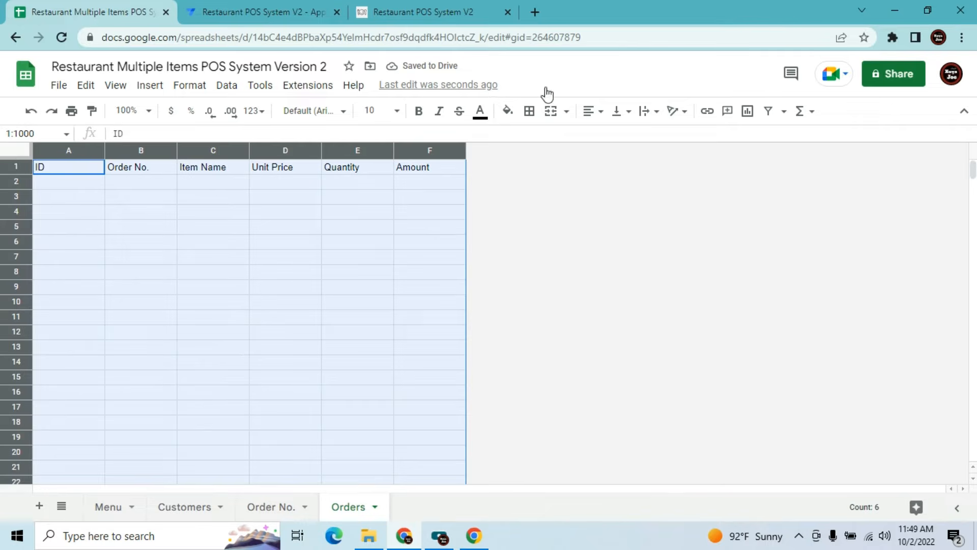
left_click(592, 112)
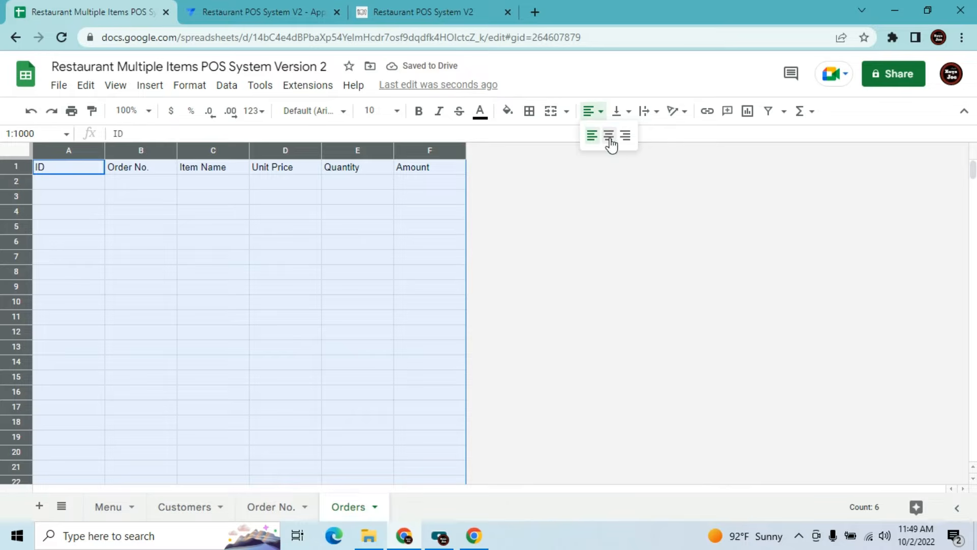
left_click(608, 137)
left_click(271, 307)
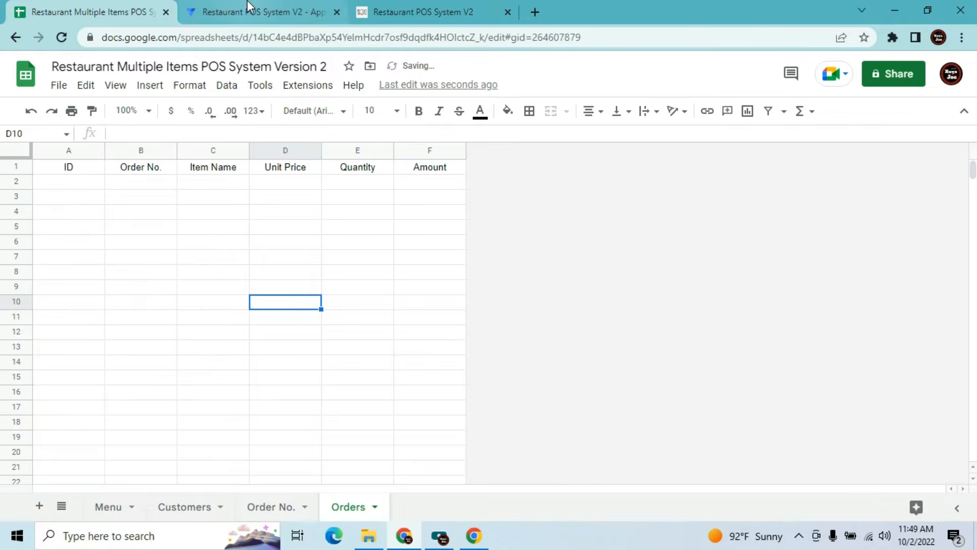
In the AppSheet editor, add the suggested Orders table to the app's data and save the app
left_click(247, 10)
left_click(219, 232)
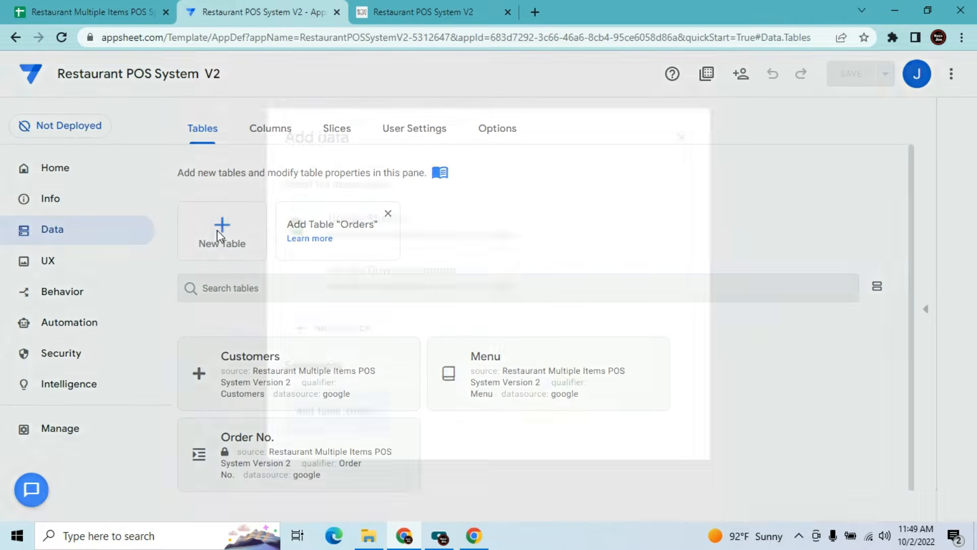
left_click(681, 137)
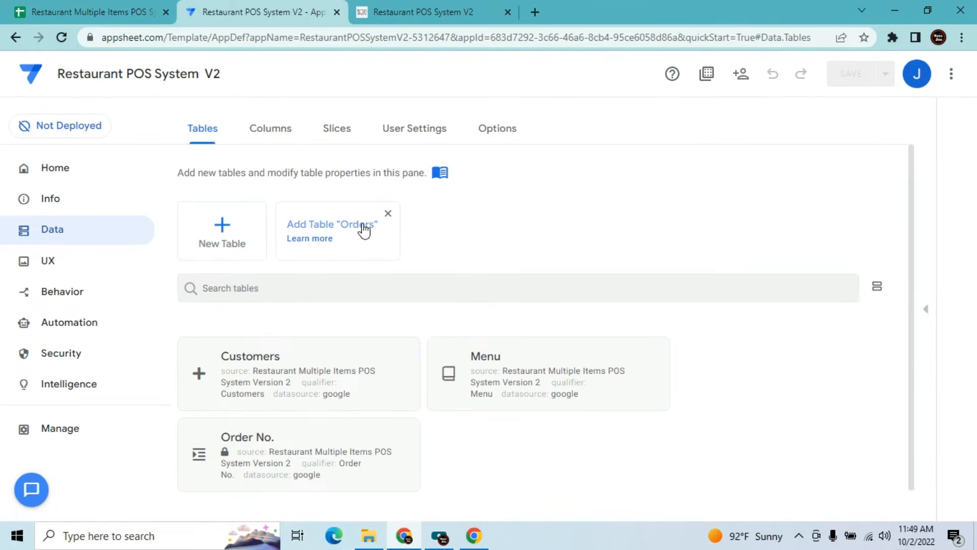
left_click(365, 227)
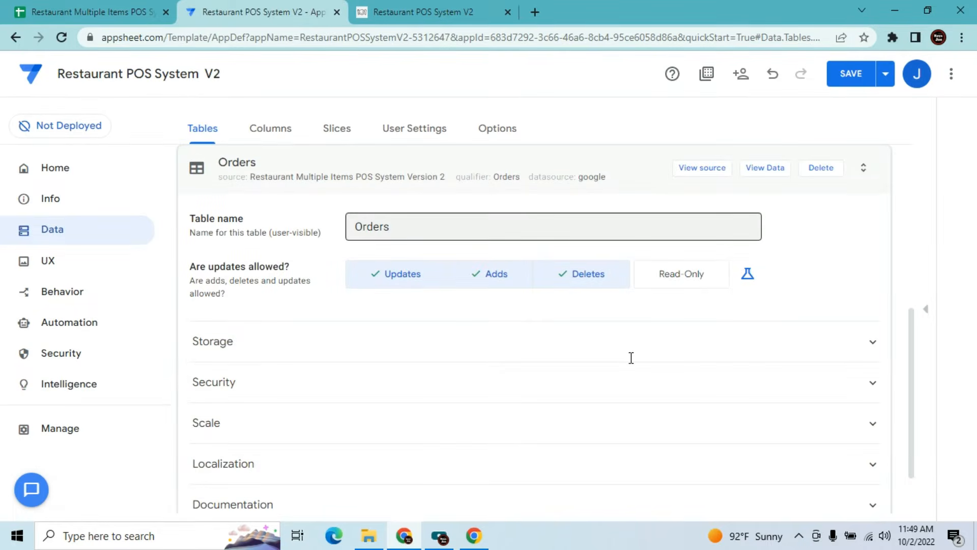
Sync the running Restaurant POS System V2 app with the editor changes, and return to the AppSheet editor
left_click(440, 7)
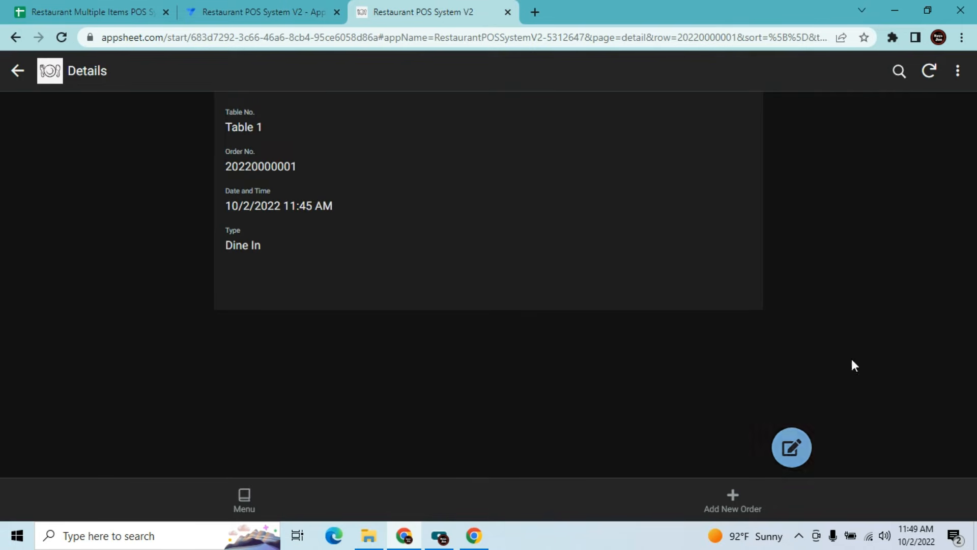
left_click(931, 72)
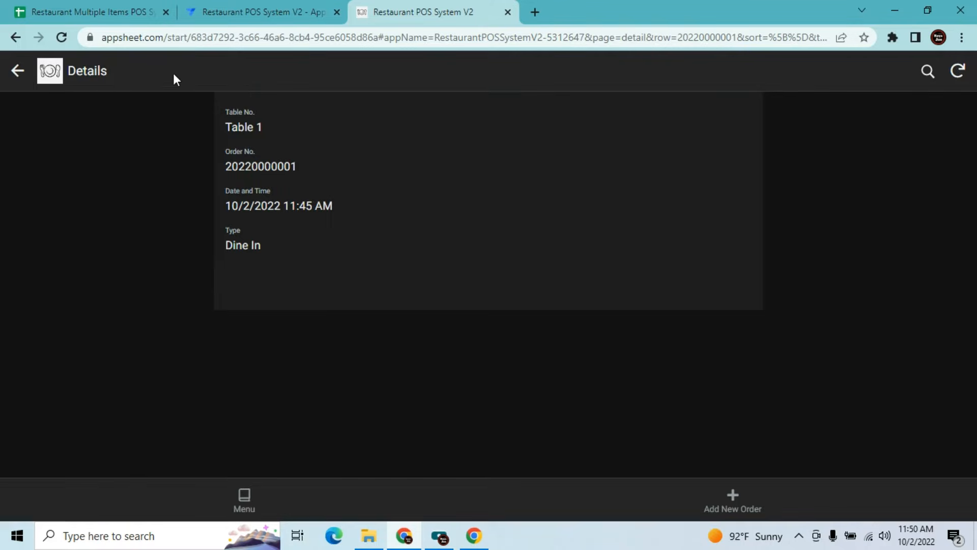
left_click(188, 17)
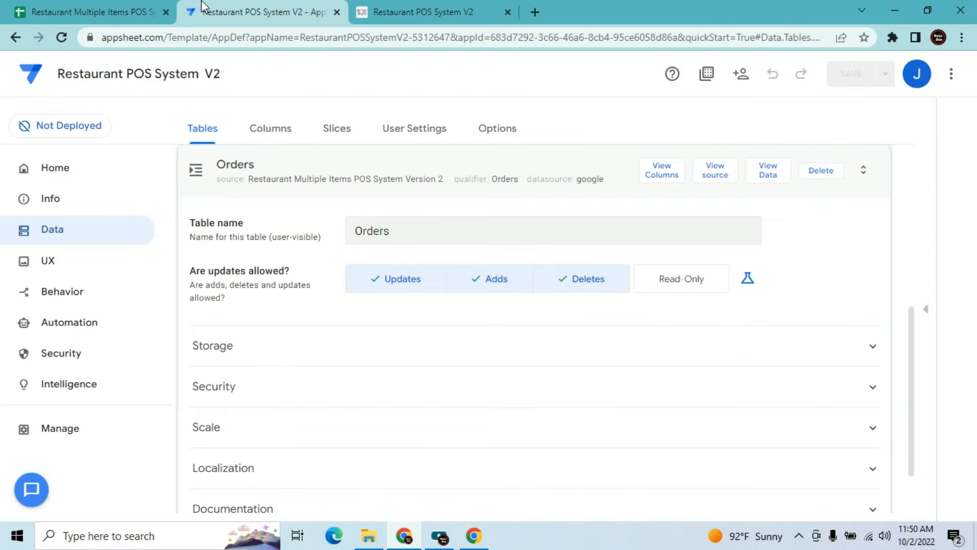
Find the Customers_Detail view among the app's views and turn off its slideshow mode
left_click(38, 272)
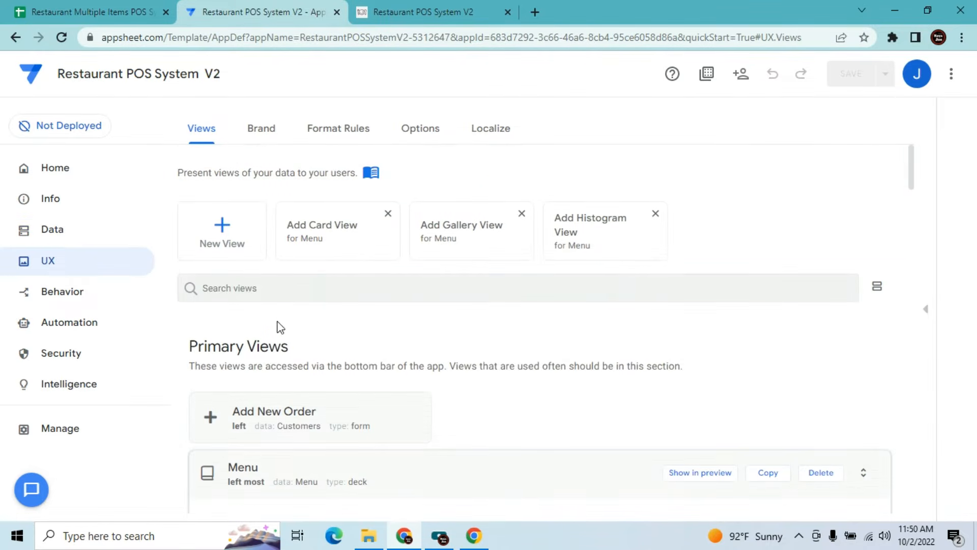
type("add")
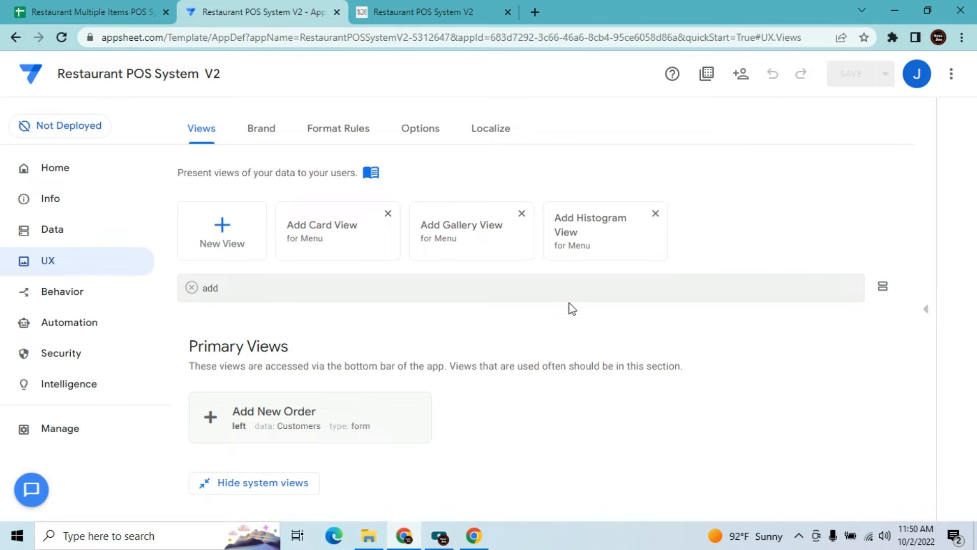
key("BackSpace")
key("BackSpace")
key("BackSpace")
type("cust")
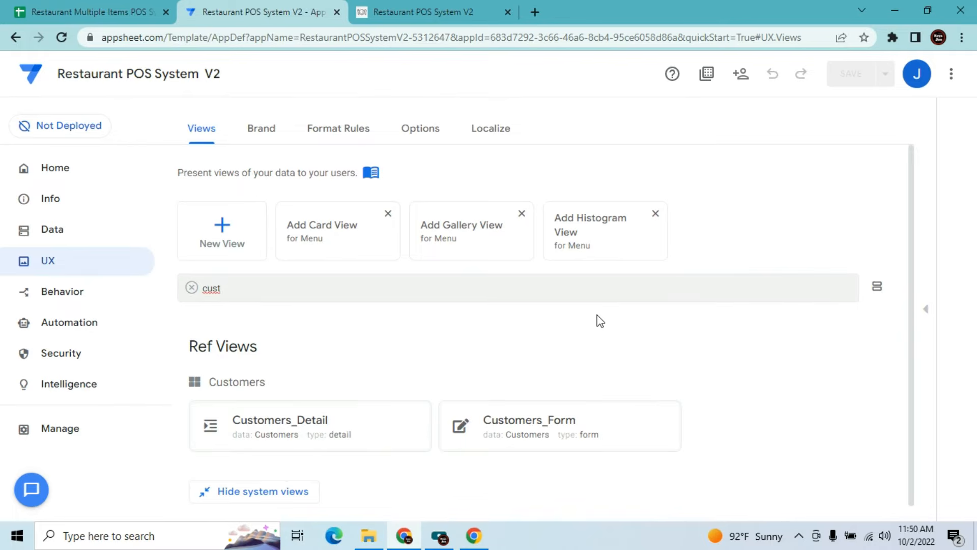
left_click(305, 426)
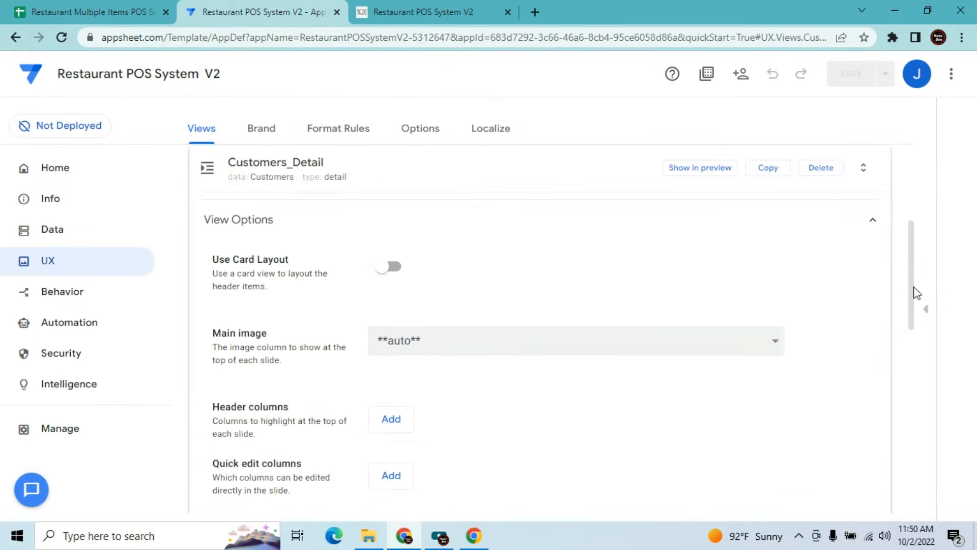
left_click_drag(911, 289, 908, 463)
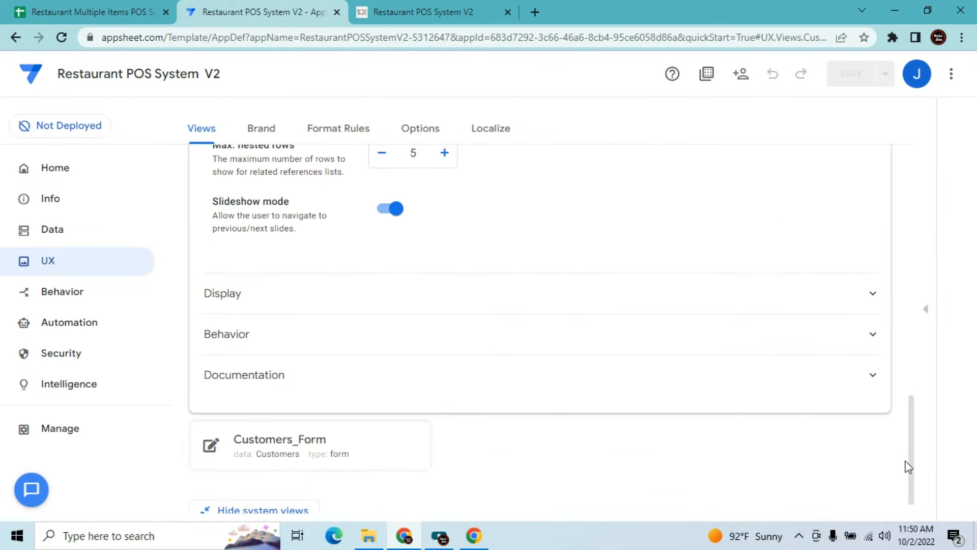
left_click(397, 209)
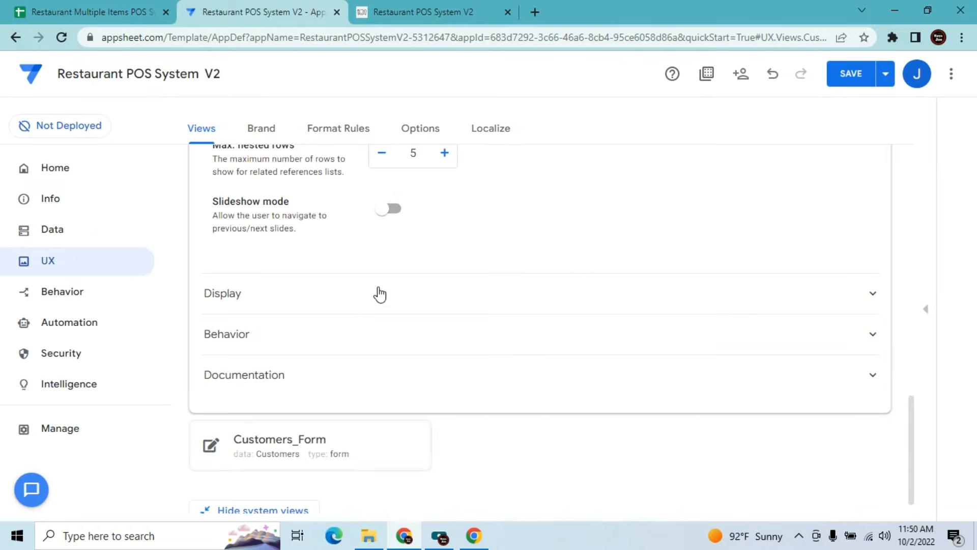
Set the display name of the Customers_Detail view to "Add New Order", including the double quotes
left_click(376, 300)
left_click(402, 330)
type("\"\"")
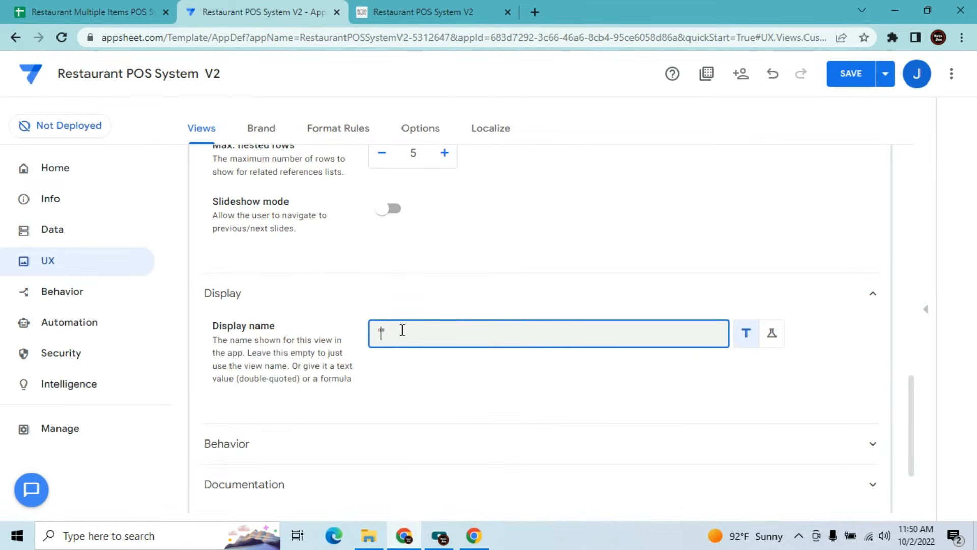
type("AddNew Order")
left_click(702, 190)
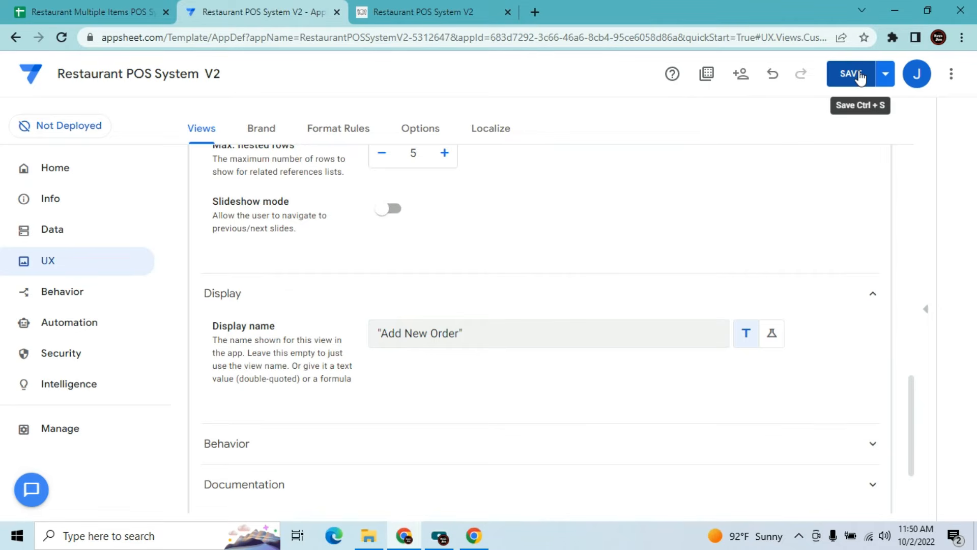
Save the app, check the order's detail view in the running Restaurant POS System V2 app, and return to the AppSheet editor
left_click(859, 76)
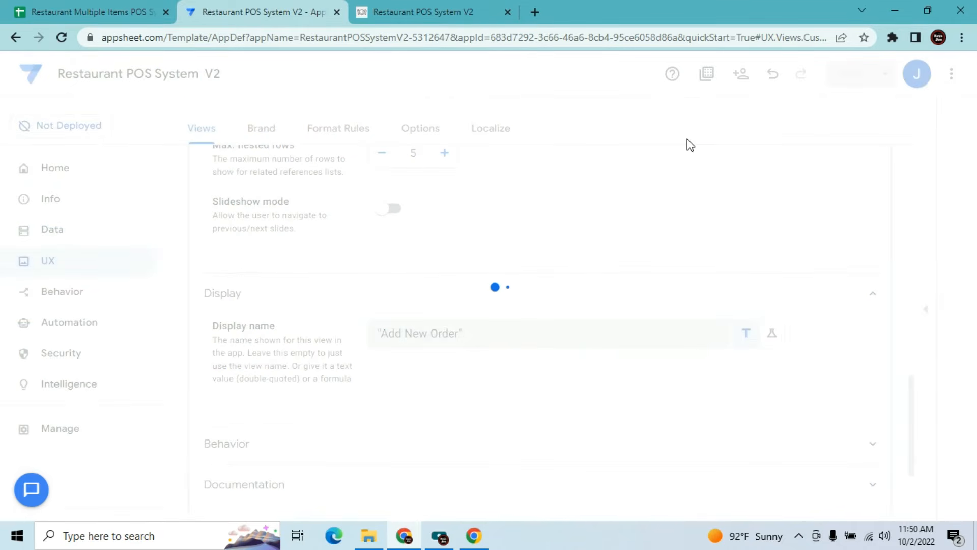
left_click(416, 6)
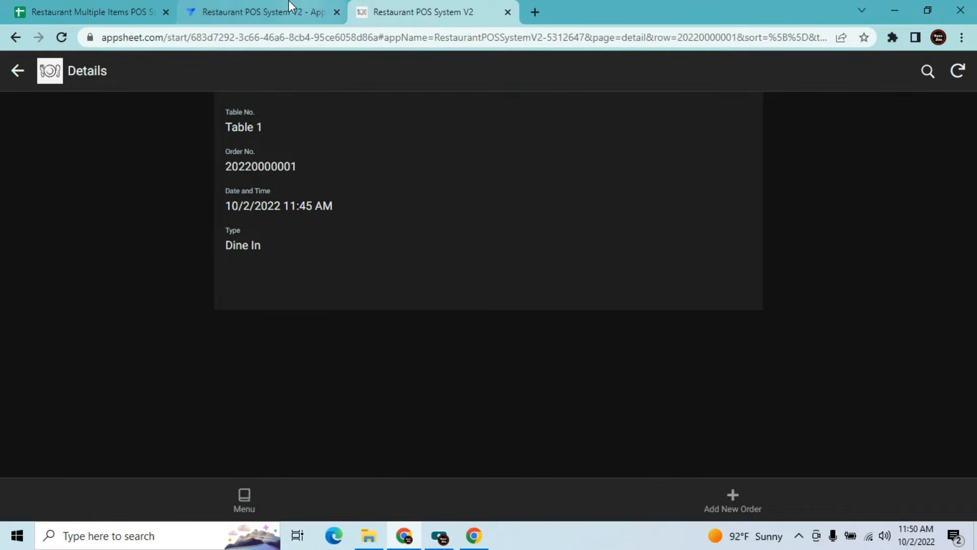
left_click(263, 7)
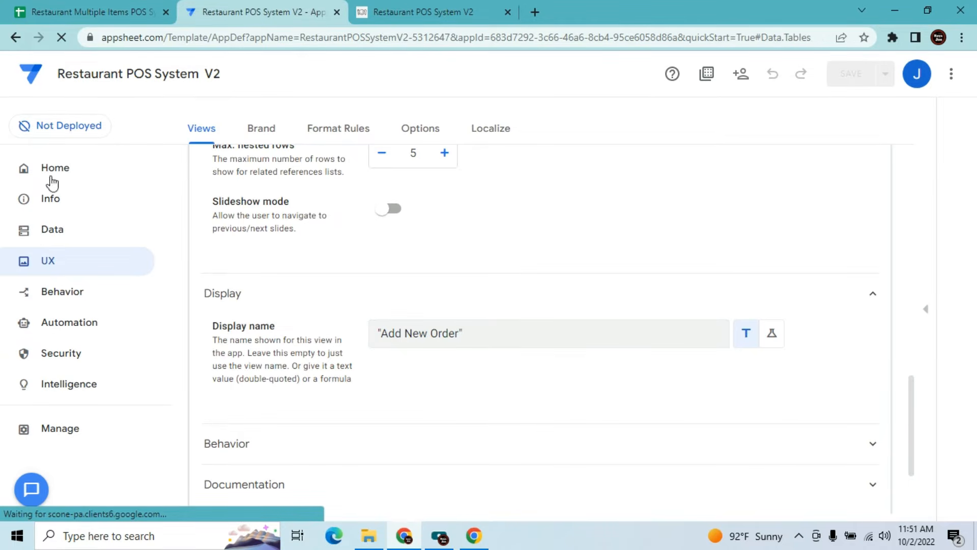
Add a virtual column to the Customers table and name it Banner
left_click(43, 230)
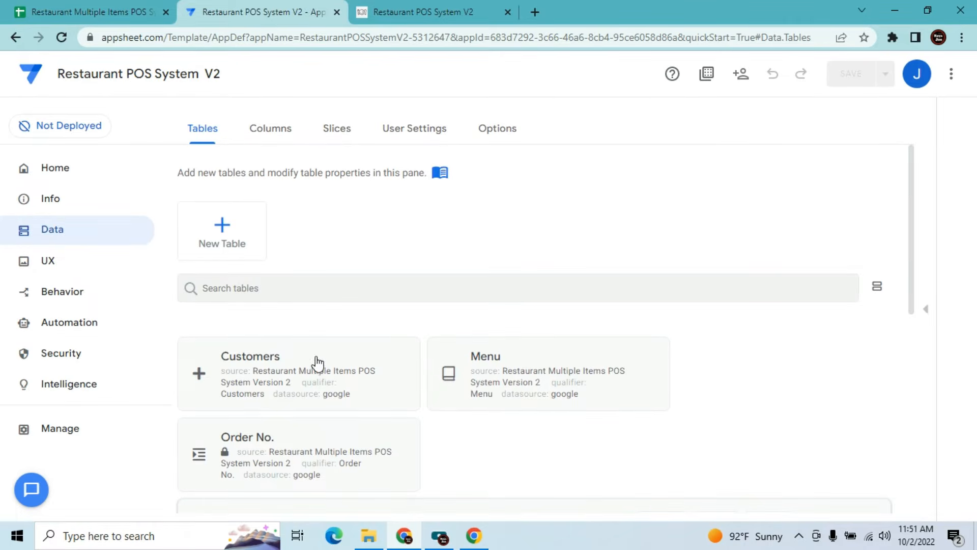
left_click(317, 364)
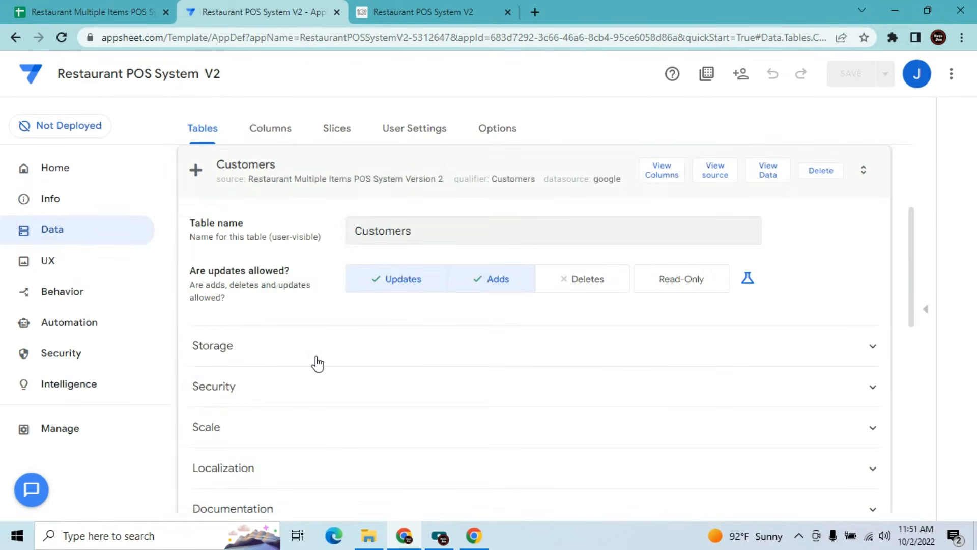
left_click(663, 173)
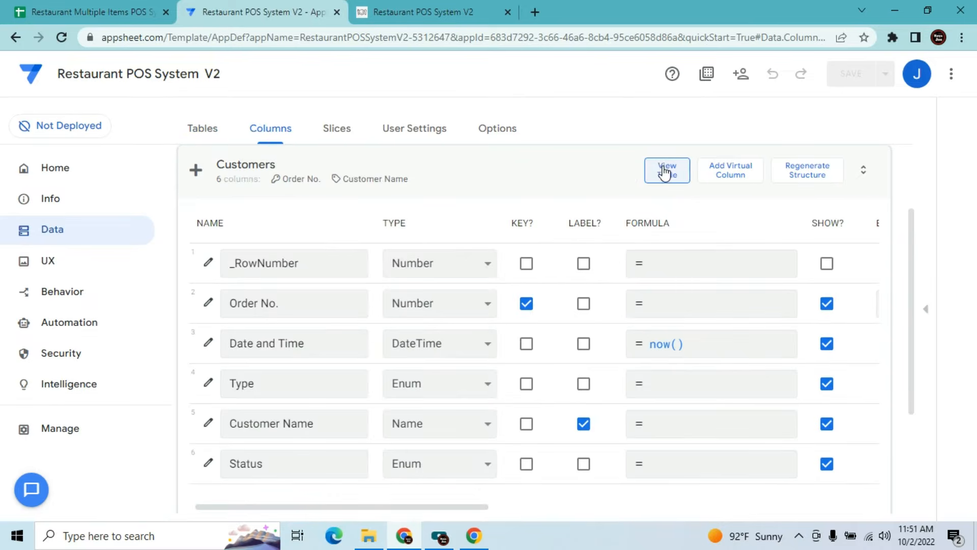
left_click(752, 171)
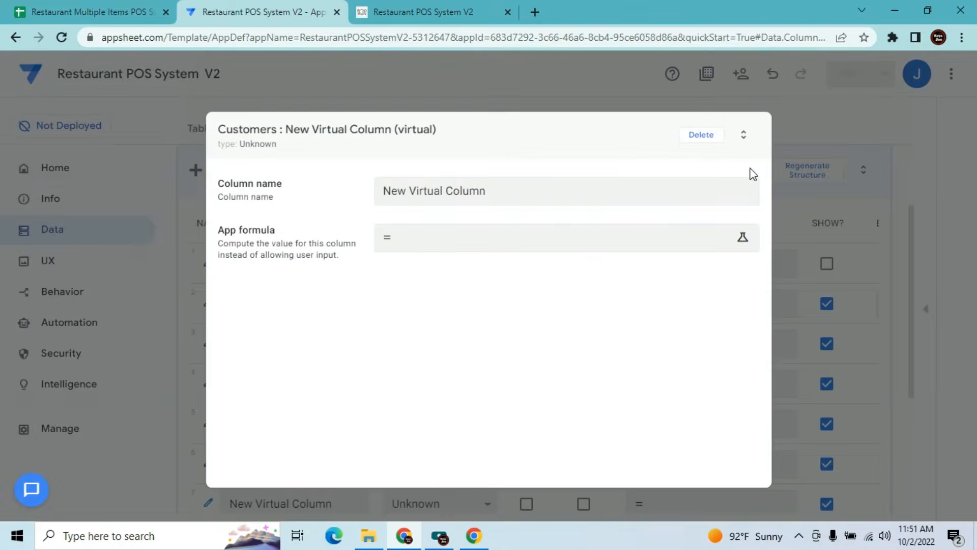
left_click(506, 187)
key("BackSpace")
key("BackSpace")
key("BackSpace")
key("BackSpace")
key("BackSpace")
key("BackSpace")
key("BackSpace")
key("BackSpace")
key("BackSpace")
key("BackSpace")
key("BackSpace")
key("BackSpace")
key("BackSpace")
key("BackSpace")
key("BackSpace")
key("BackSpace")
key("BackSpace")
type("Banner")
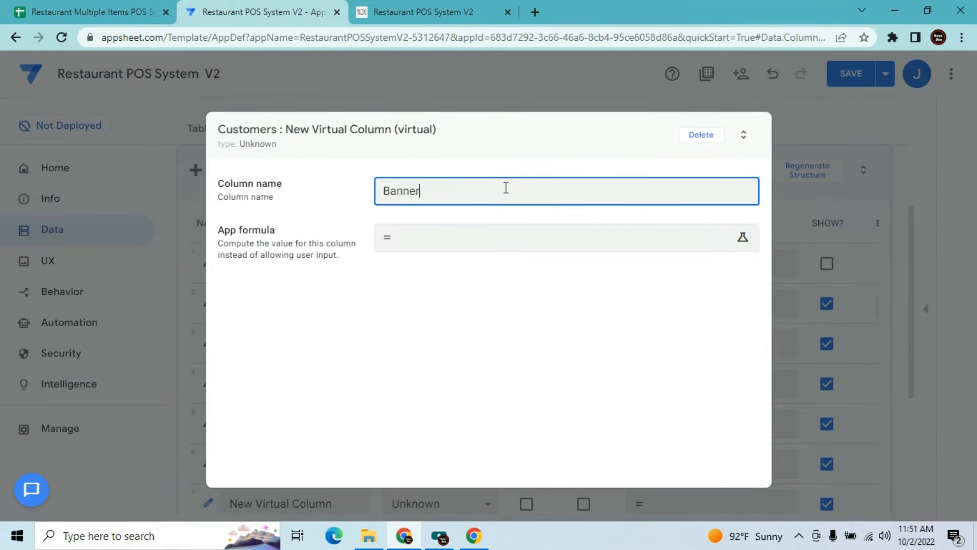
Set the Banner column's app formula to a single space in double quotes, " ", and close the column settings
left_click(485, 247)
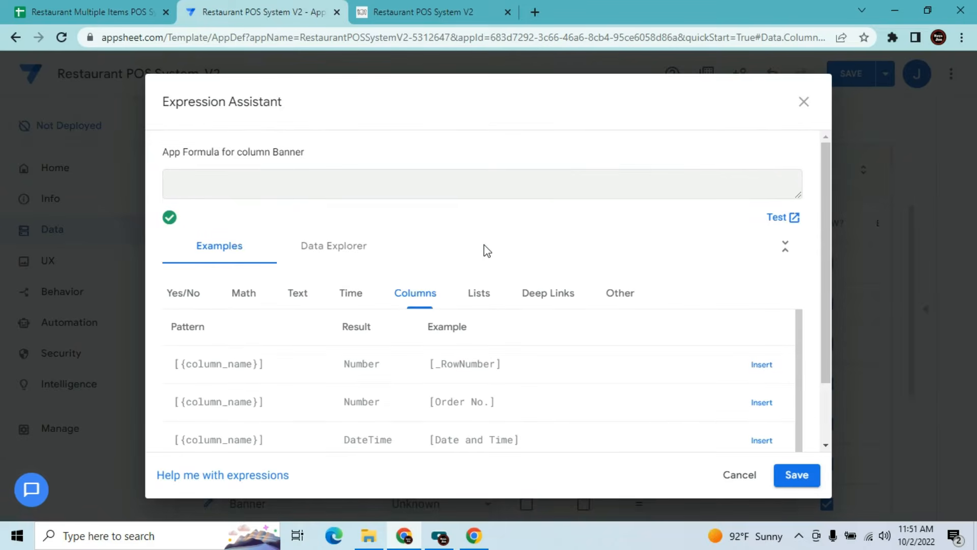
type("\"\"")
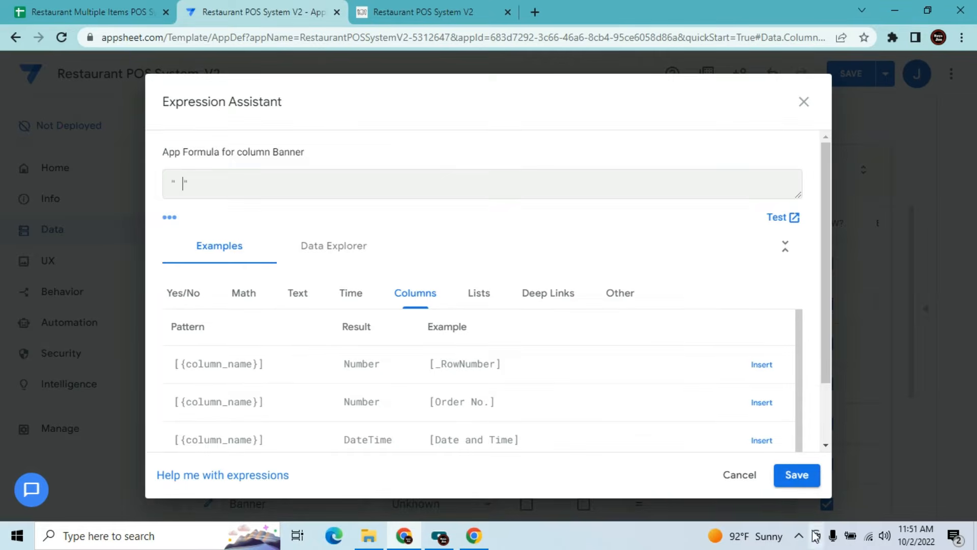
left_click(792, 489)
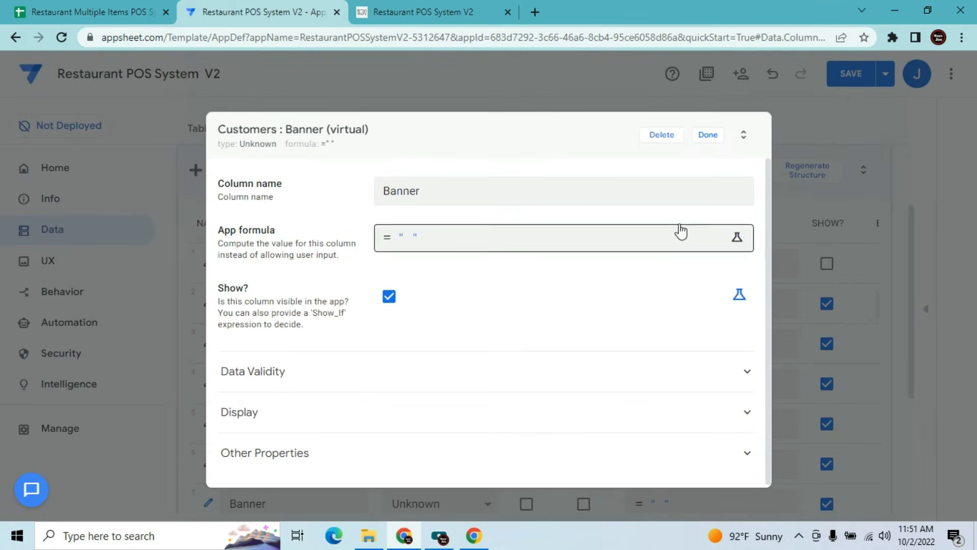
left_click(706, 141)
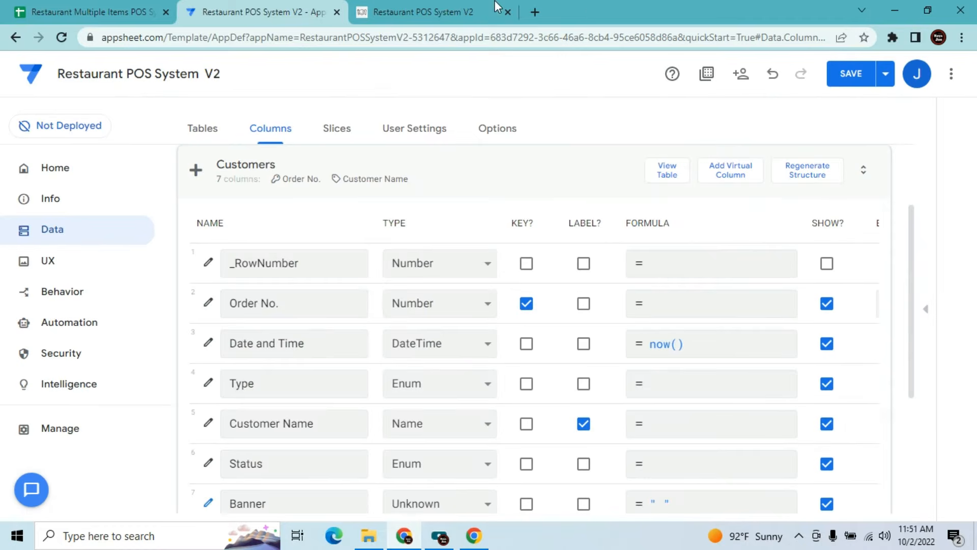
In a new browser tab, search Google for restaurant cover photo, using the corrected spelling
left_click(538, 8)
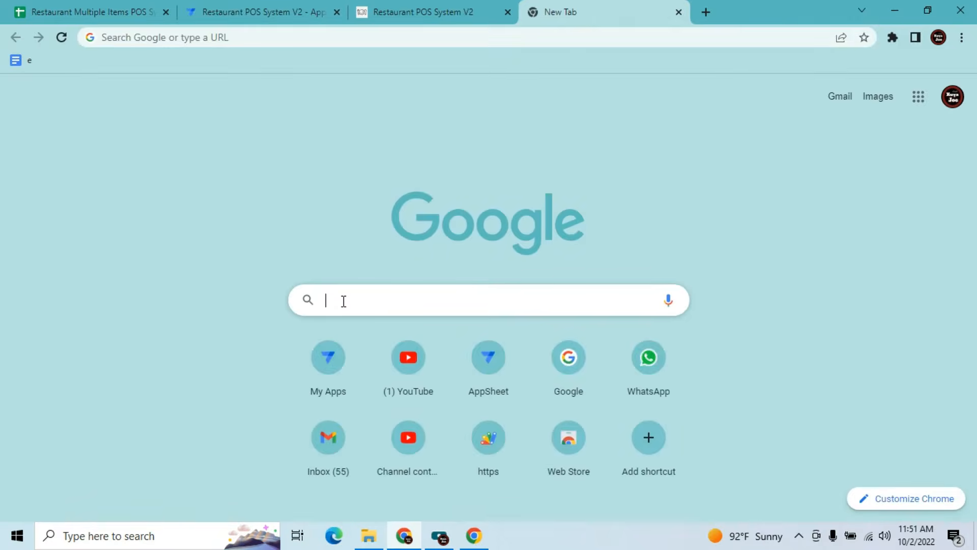
left_click(342, 301)
type("reatuar")
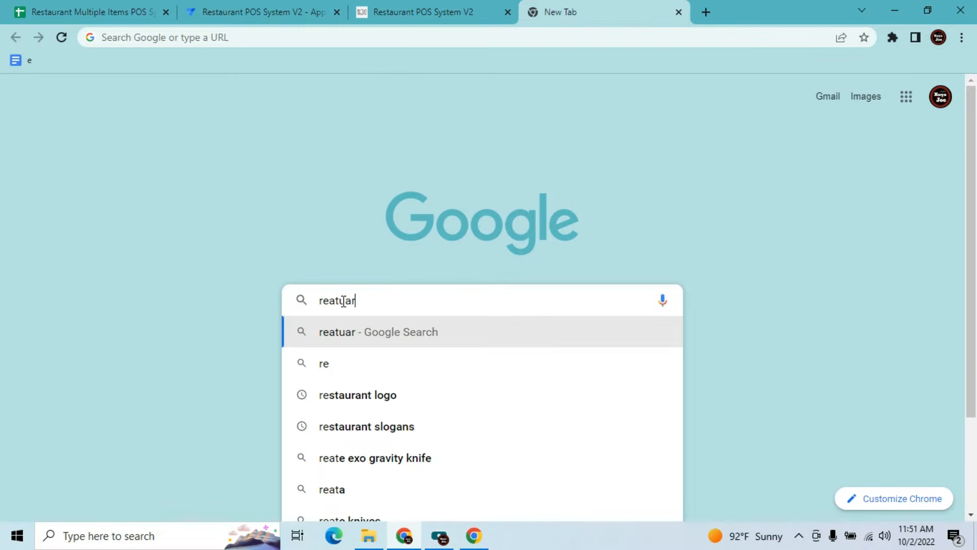
type("ant cover")
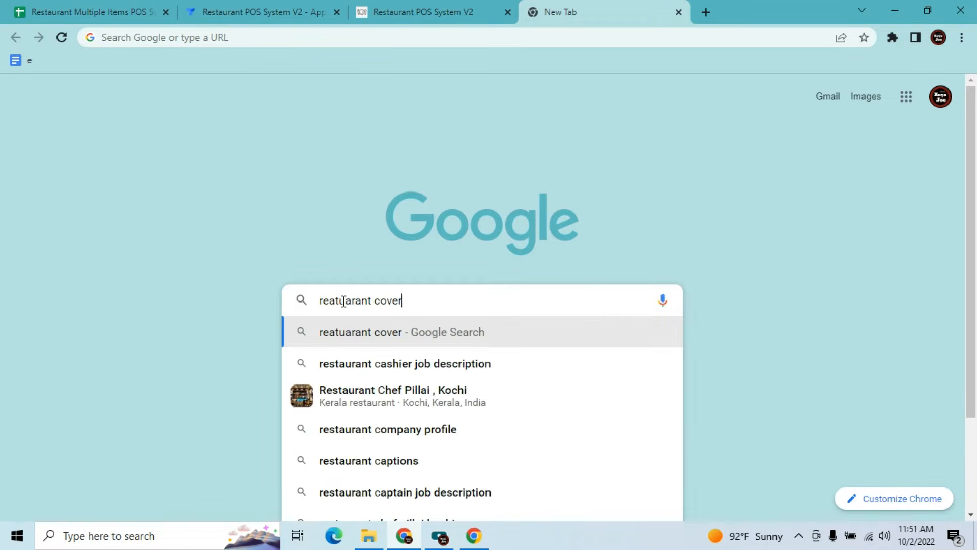
type(" photo")
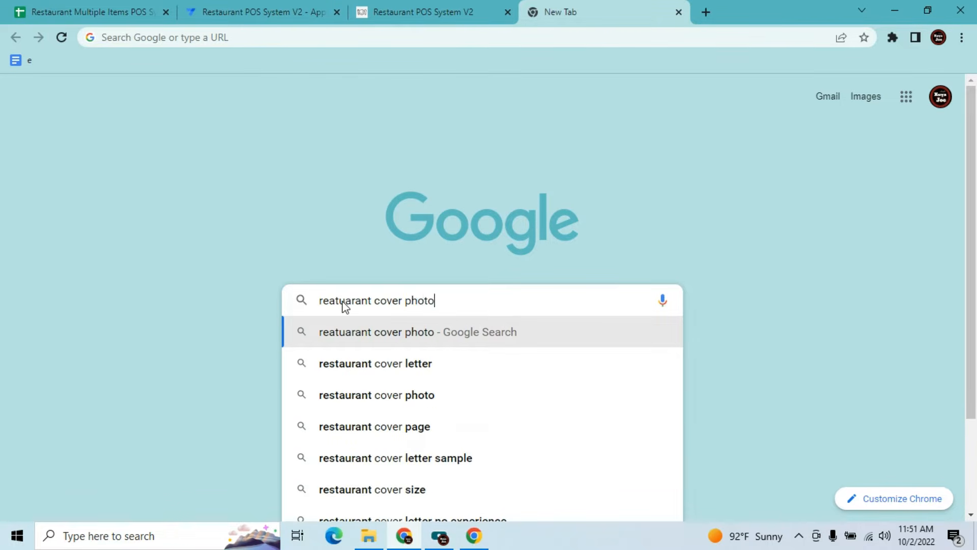
key("Return")
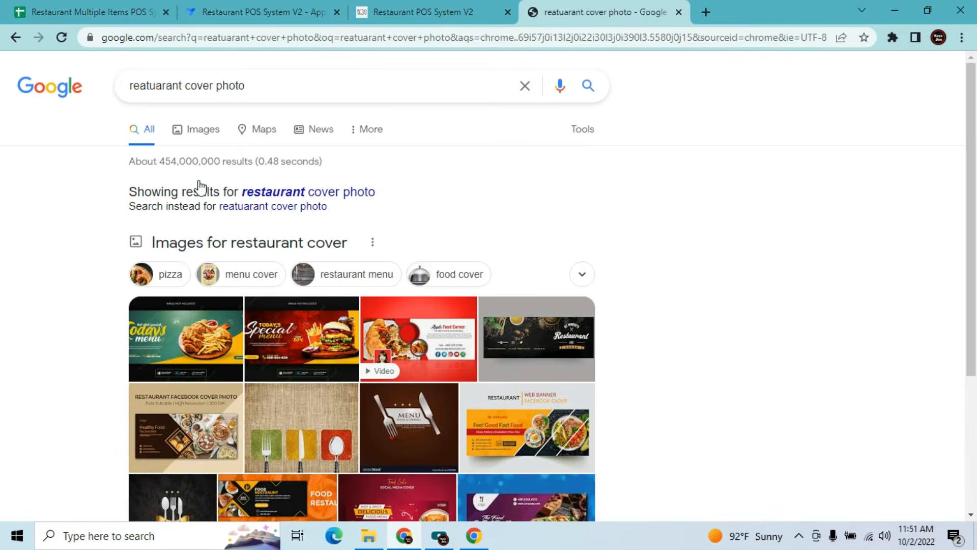
left_click(262, 194)
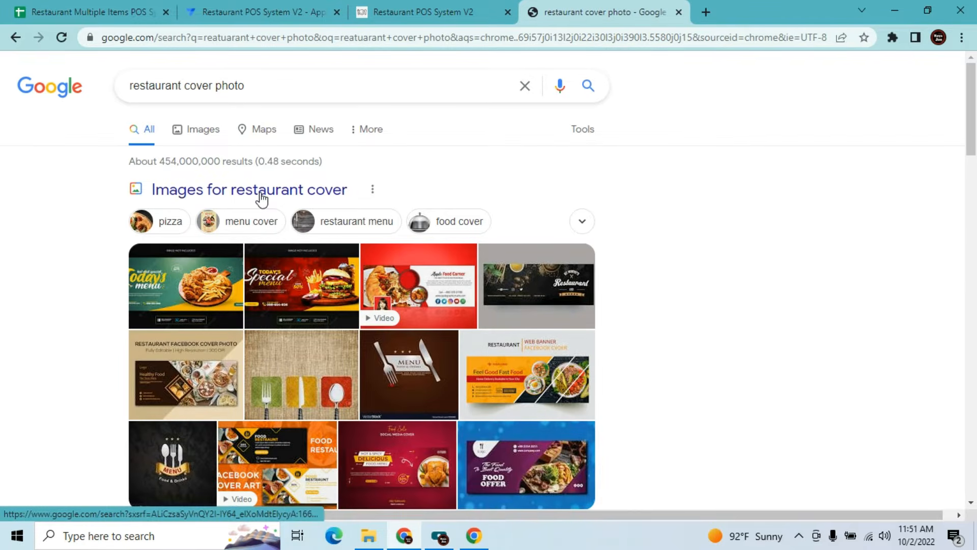
Among the image results, open the Steak Restaurant Menu Facebook Cover Template from PosterMyWall and copy its image address
left_click(199, 133)
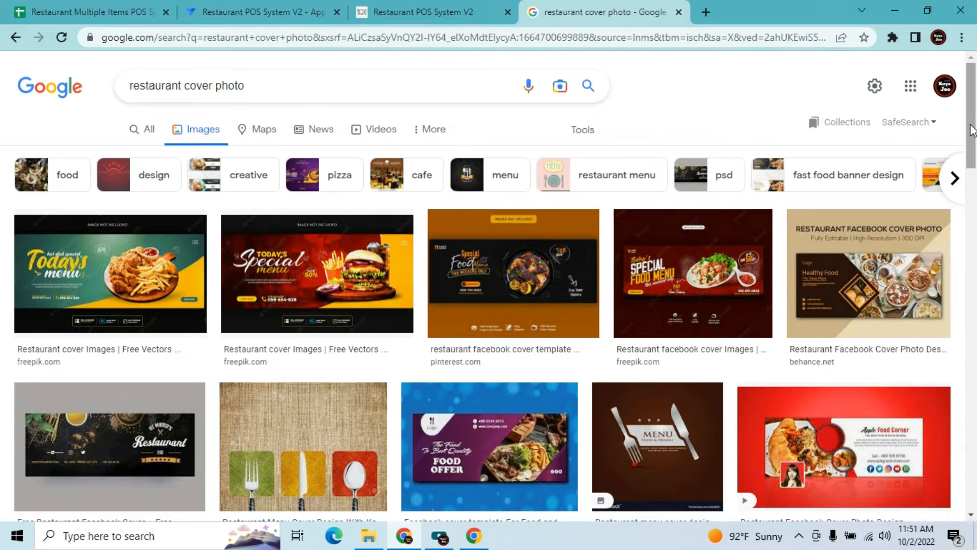
left_click_drag(971, 130, 972, 172)
scroll(972, 174, "down", 1)
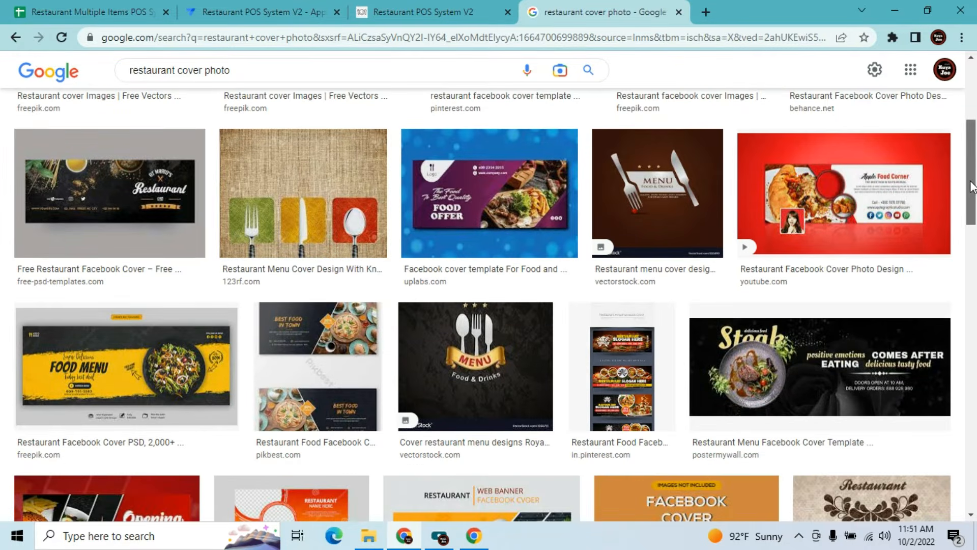
left_click(847, 365)
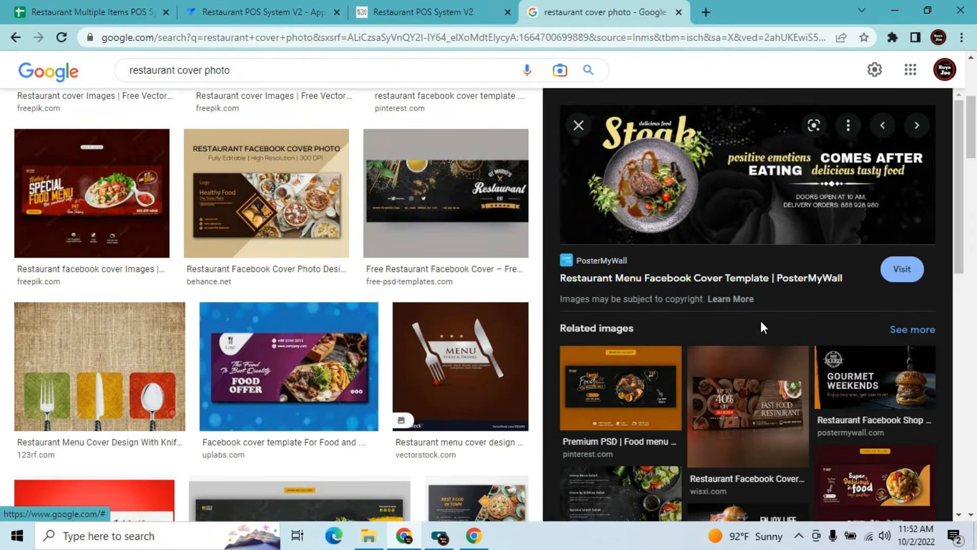
right_click(671, 161)
left_click(720, 336)
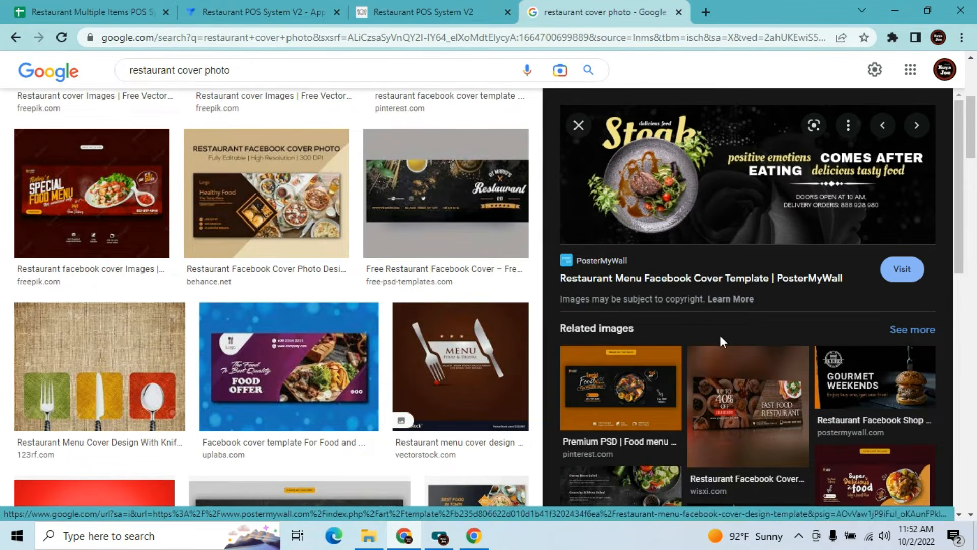
Back in the AppSheet editor, set the type of the Customers table's Banner column to Show
left_click(246, 11)
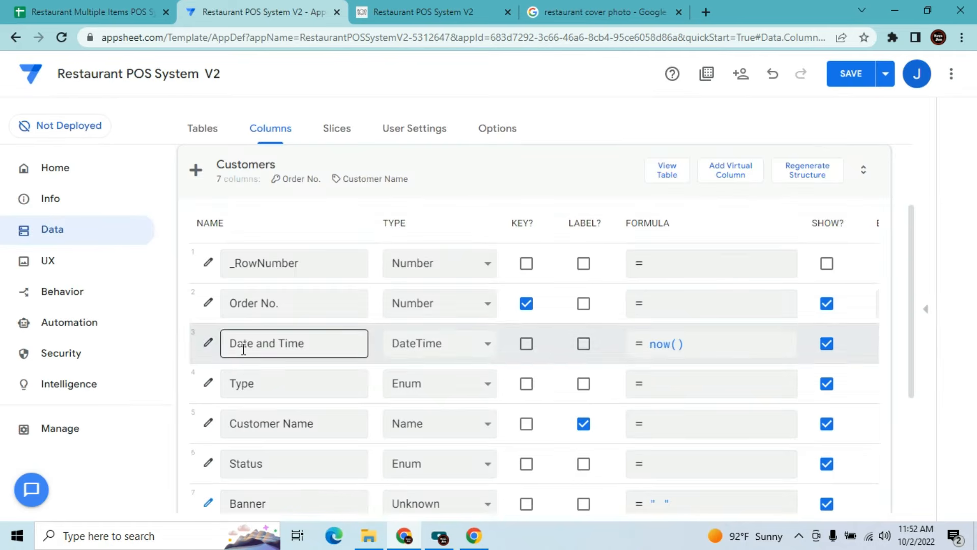
left_click(209, 503)
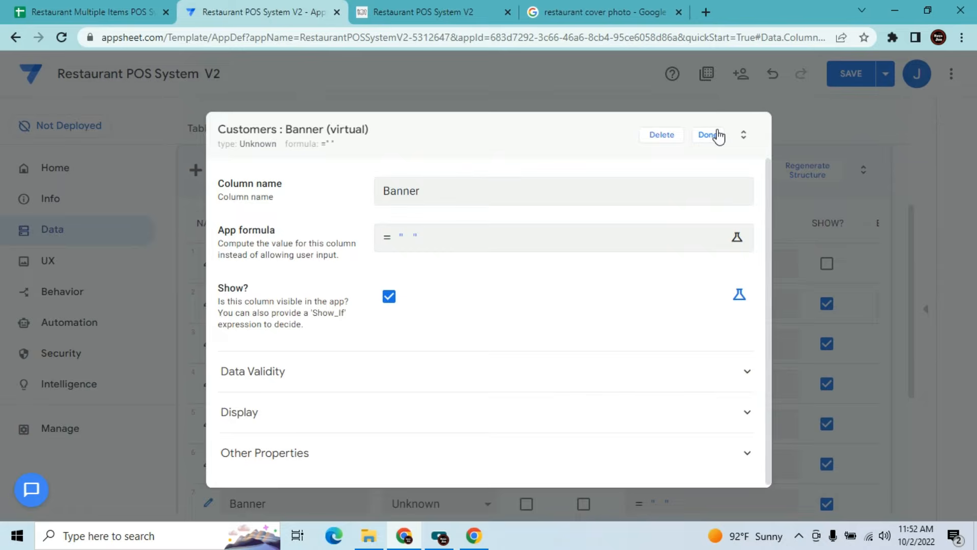
left_click(718, 137)
left_click(478, 500)
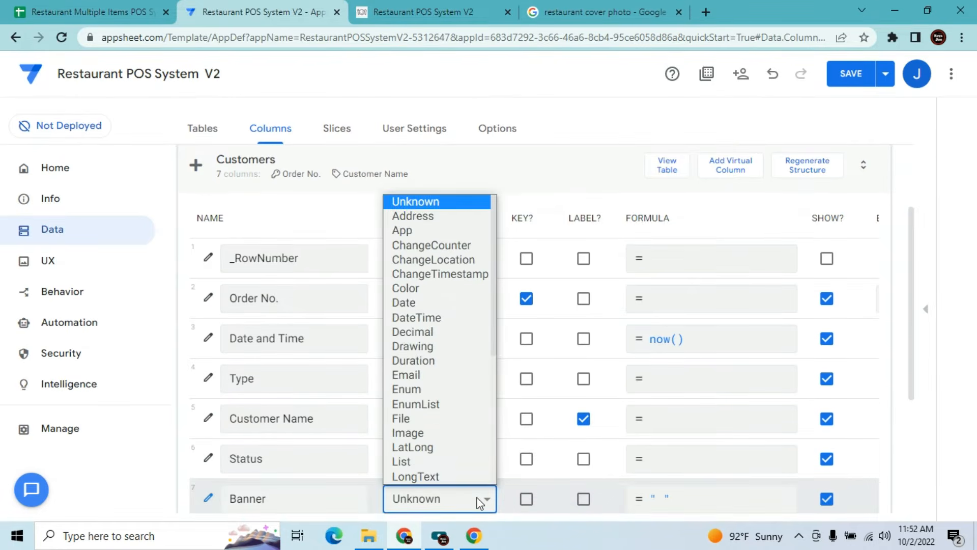
key("s")
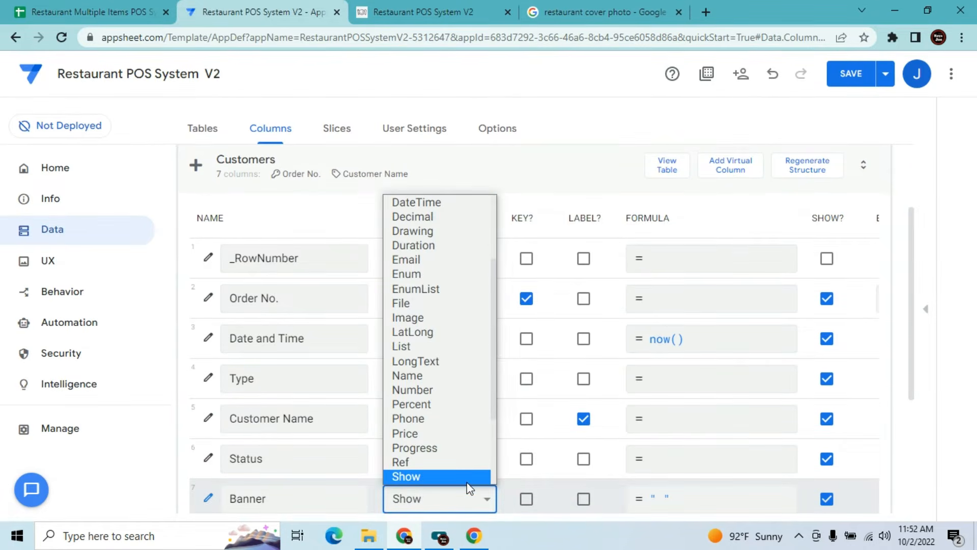
left_click(467, 478)
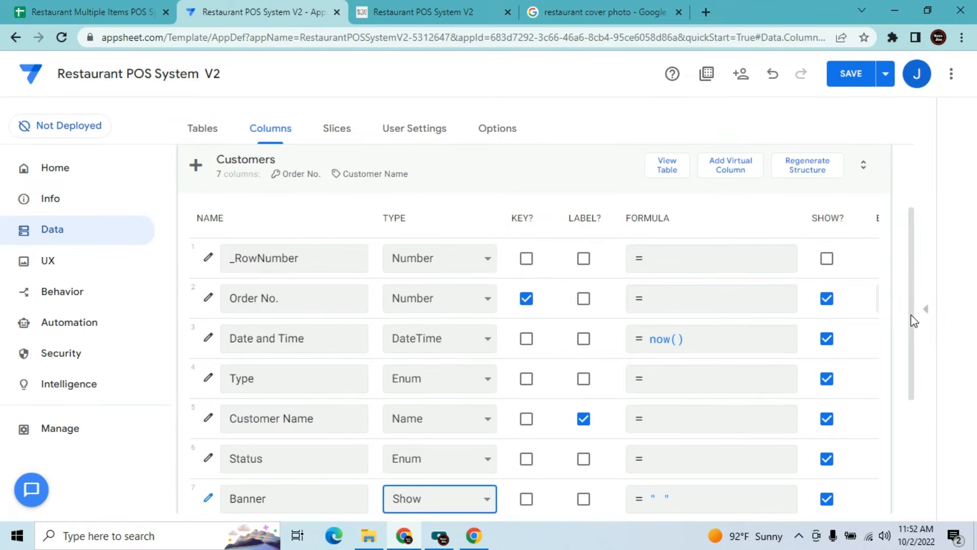
Open the Customers table's Banner column settings and set its category to Image
left_click_drag(914, 319, 913, 401)
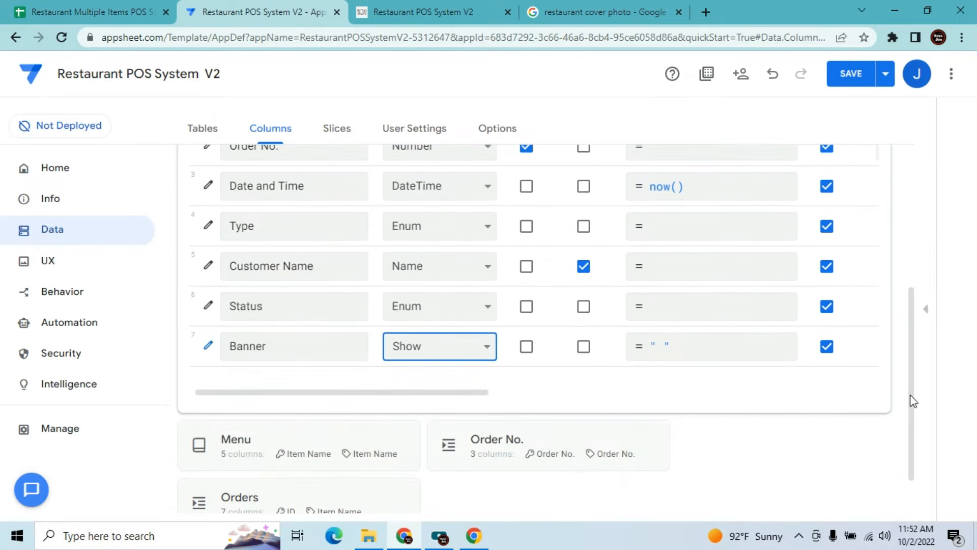
left_click(208, 347)
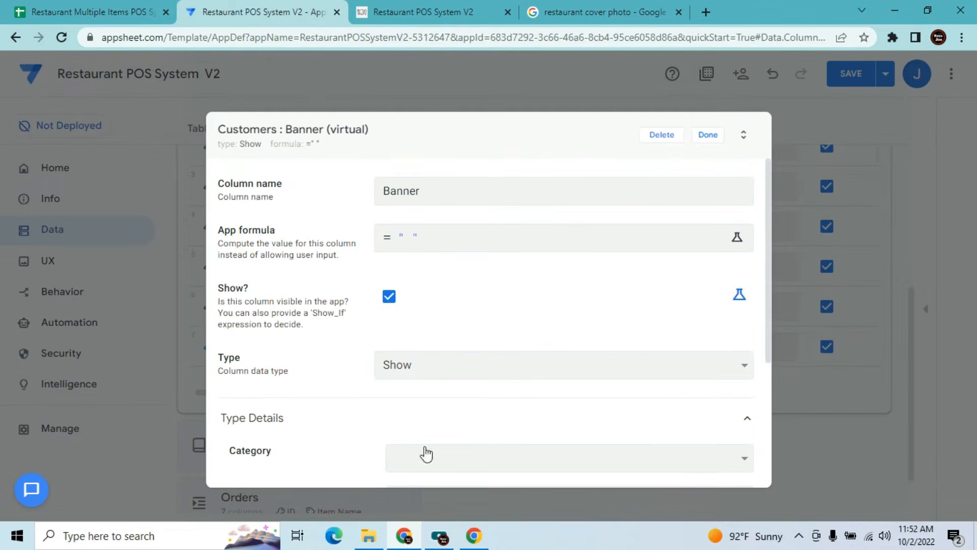
left_click_drag(768, 240, 762, 368)
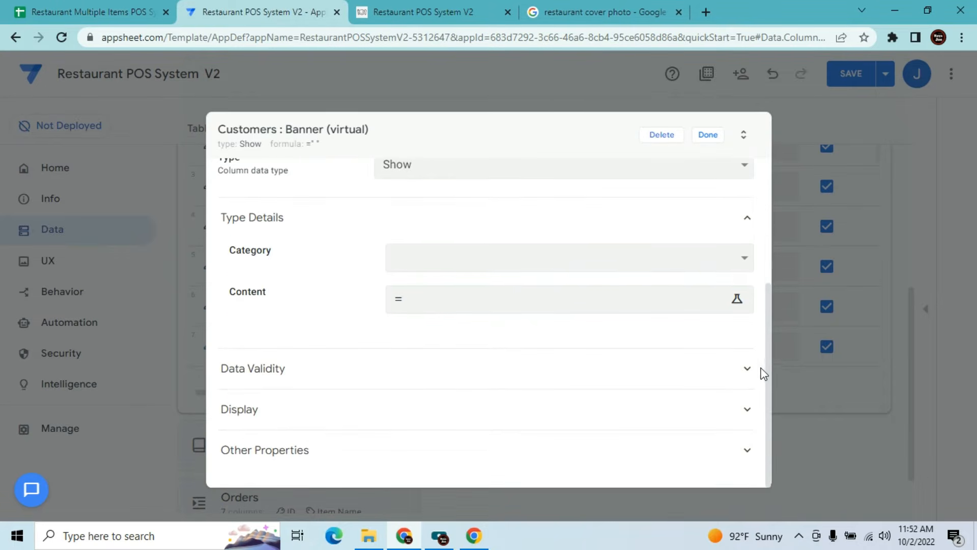
left_click(710, 260)
left_click(592, 352)
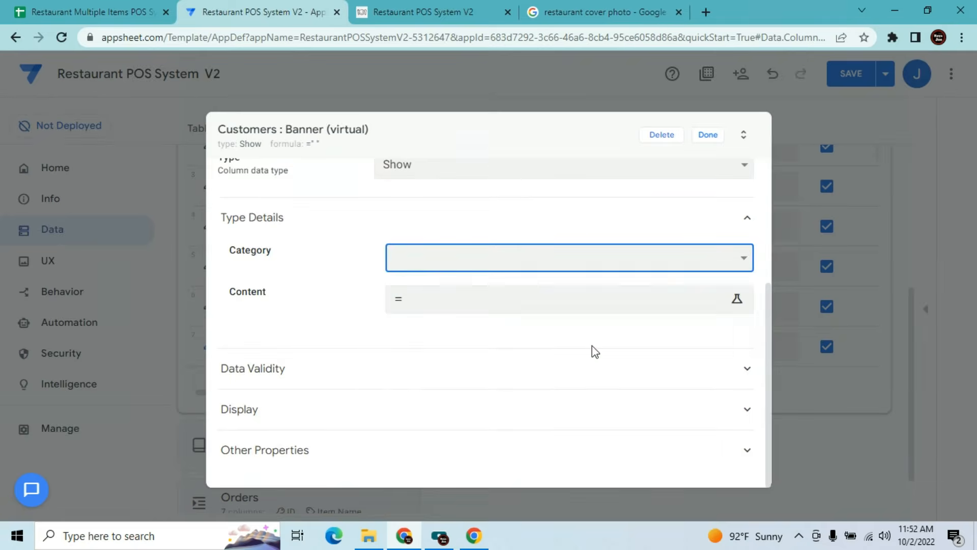
Set the Banner column's content to the copied cover image address enclosed in double quotes, and save the app
left_click(557, 309)
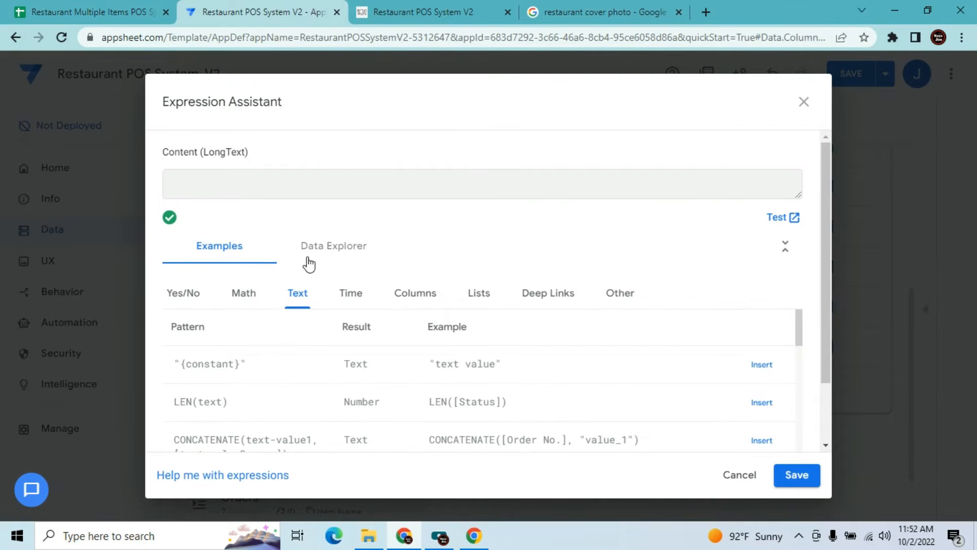
key("ctrl+v")
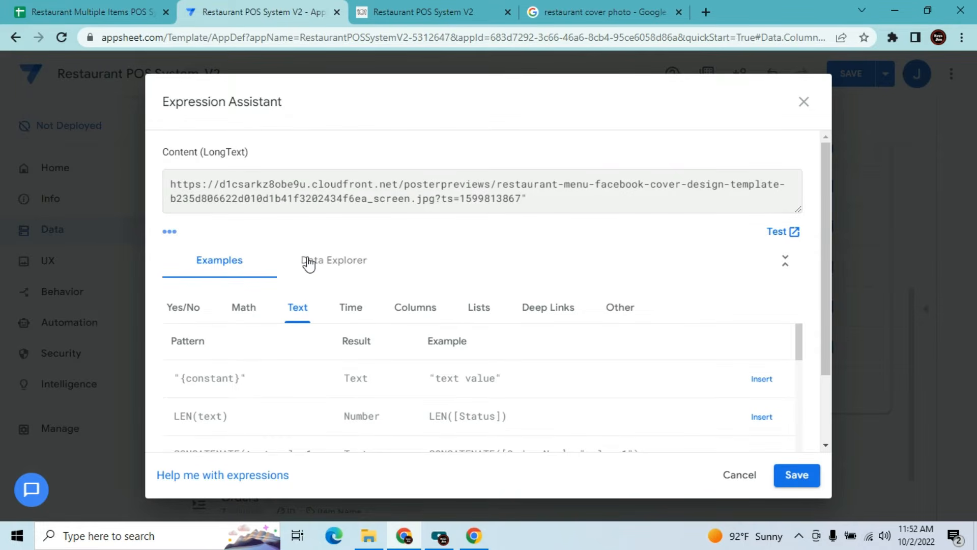
left_click(169, 183)
type("\"")
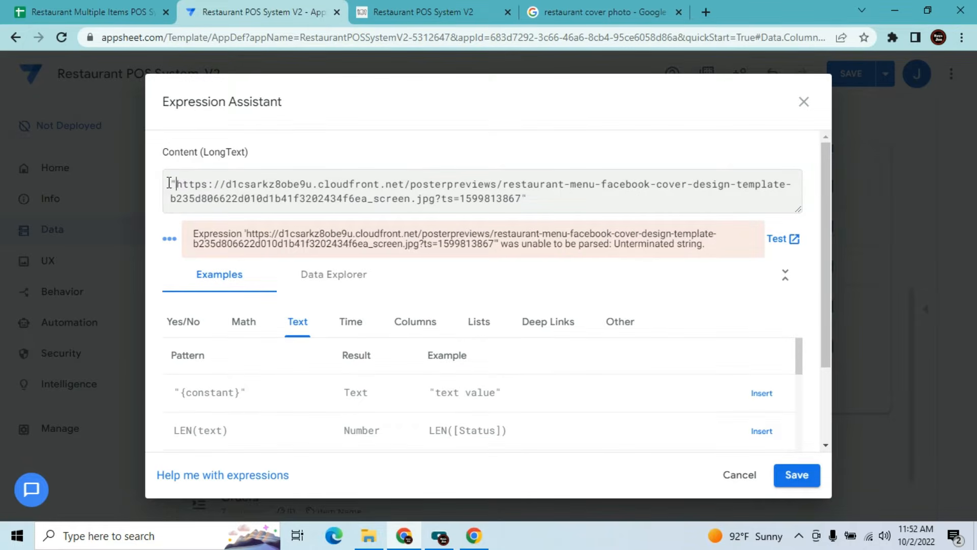
left_click(794, 475)
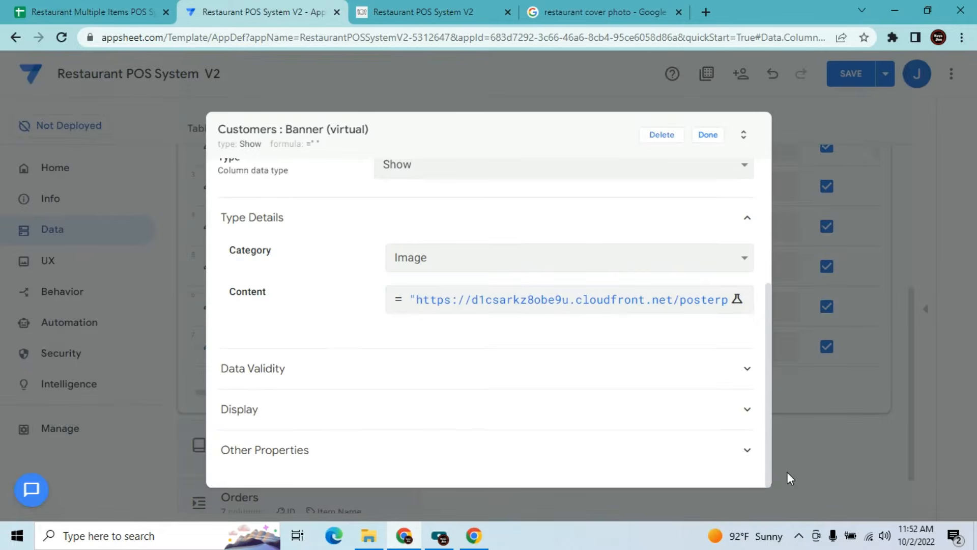
left_click(709, 135)
left_click(849, 72)
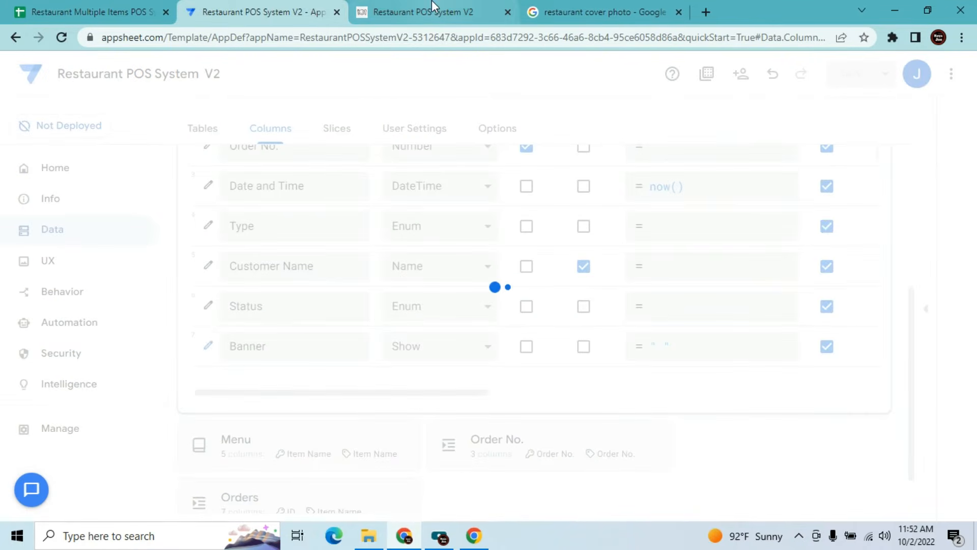
Check the order details and the Add New Order form in the running app, closing the image search tab
left_click(433, 7)
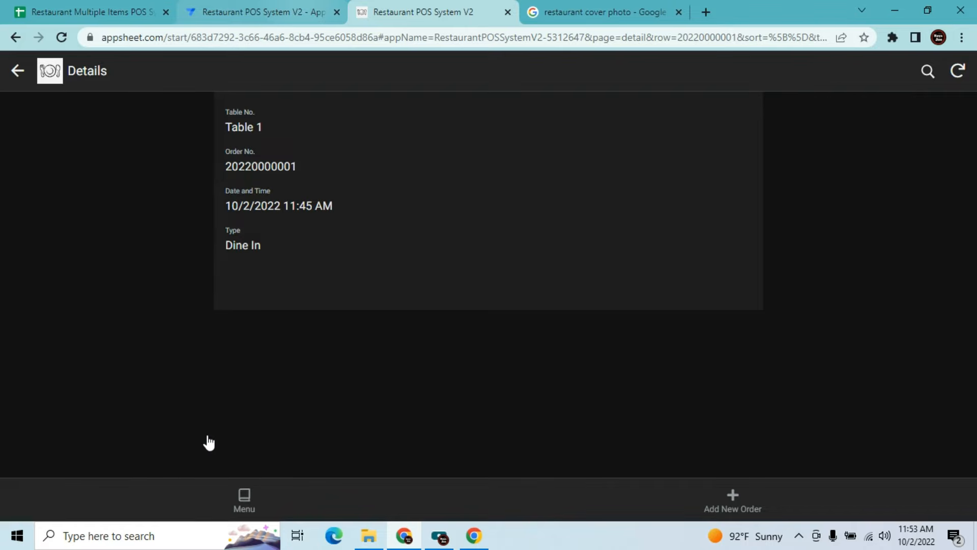
left_click(592, 8)
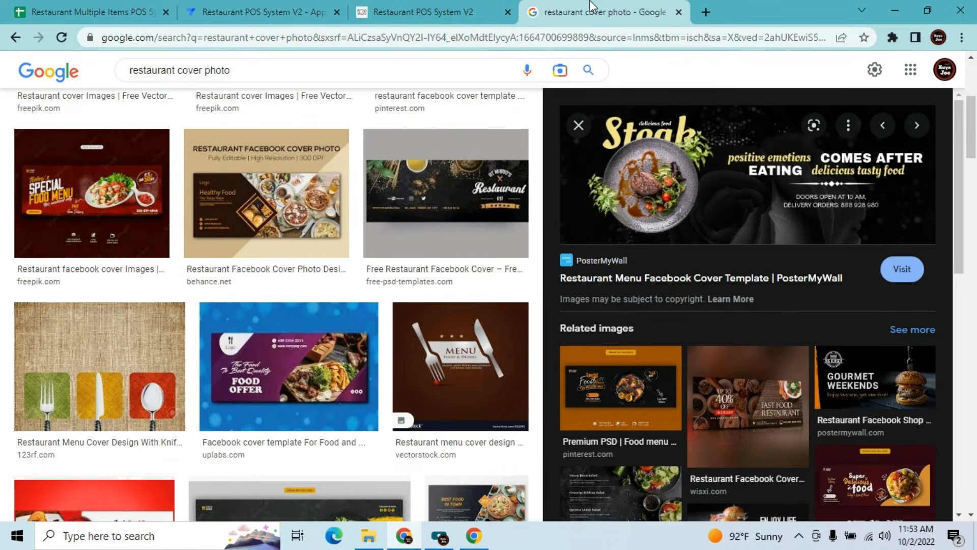
left_click(678, 12)
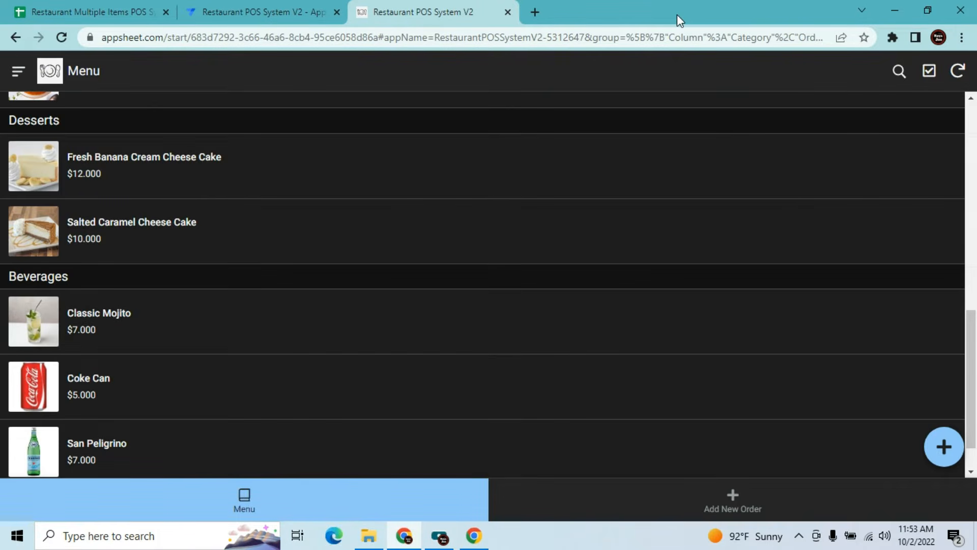
left_click(719, 515)
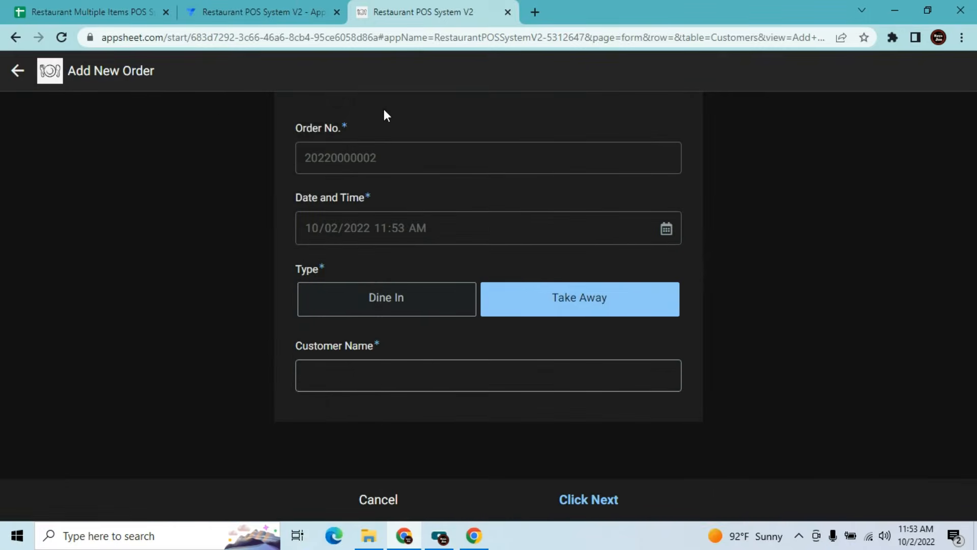
In the editor's Customers_Detail view, add Banner as the first entry of the column order
left_click(257, 11)
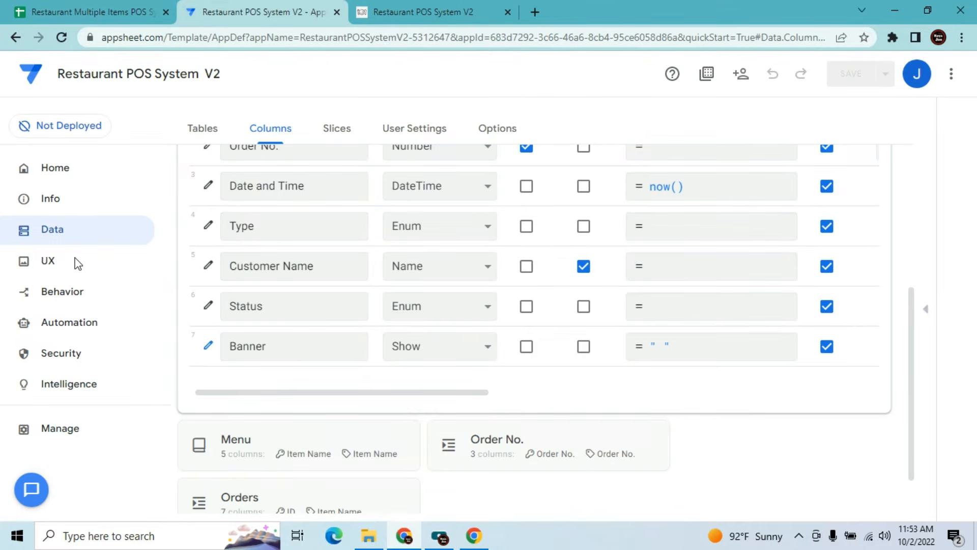
left_click(76, 262)
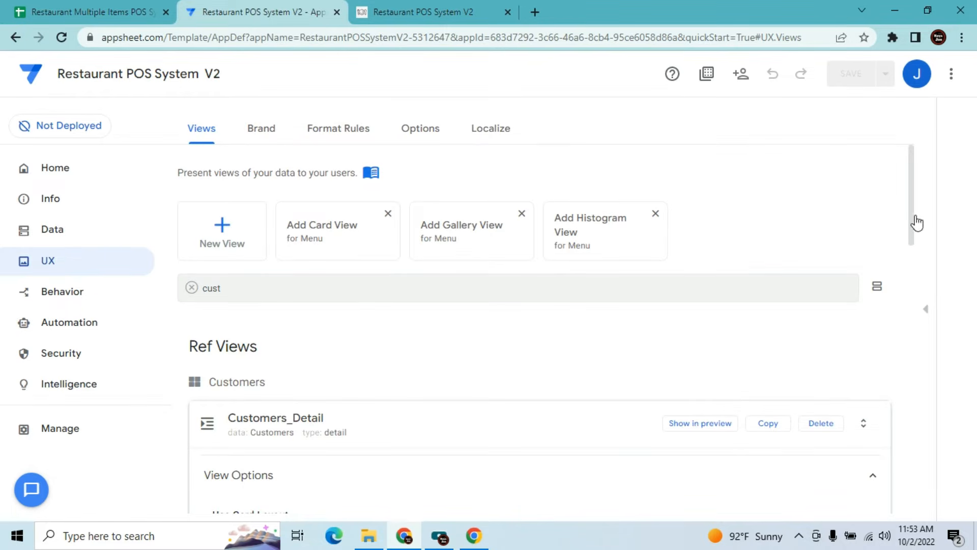
left_click_drag(914, 214, 914, 357)
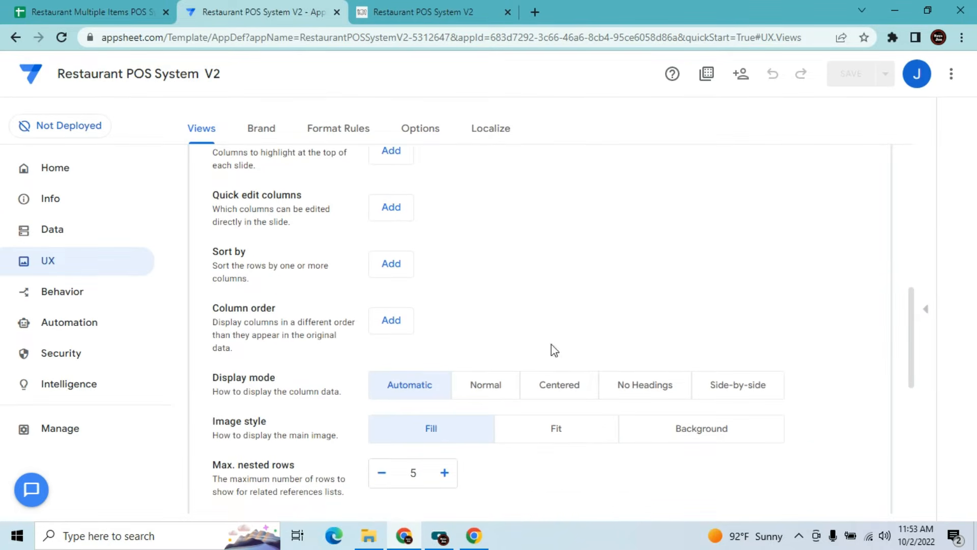
left_click(398, 319)
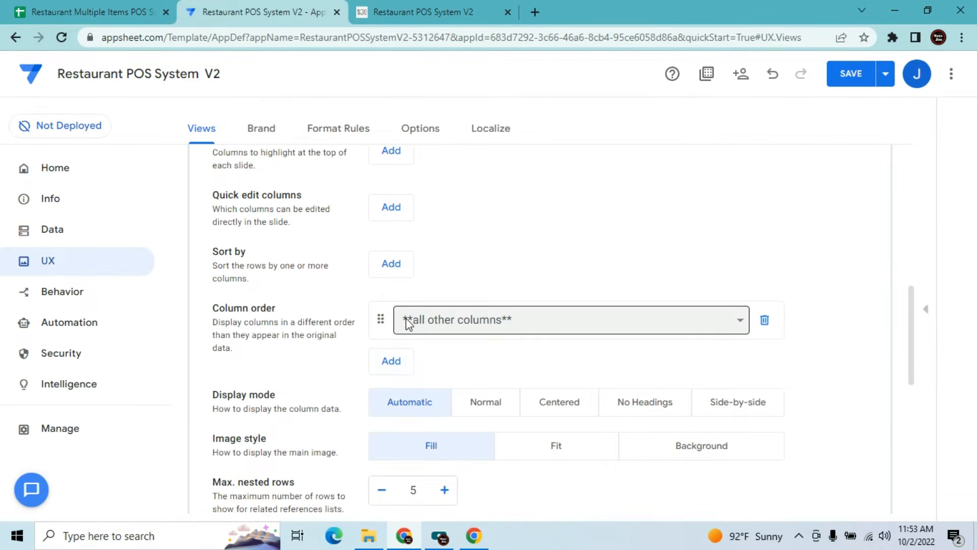
left_click(436, 323)
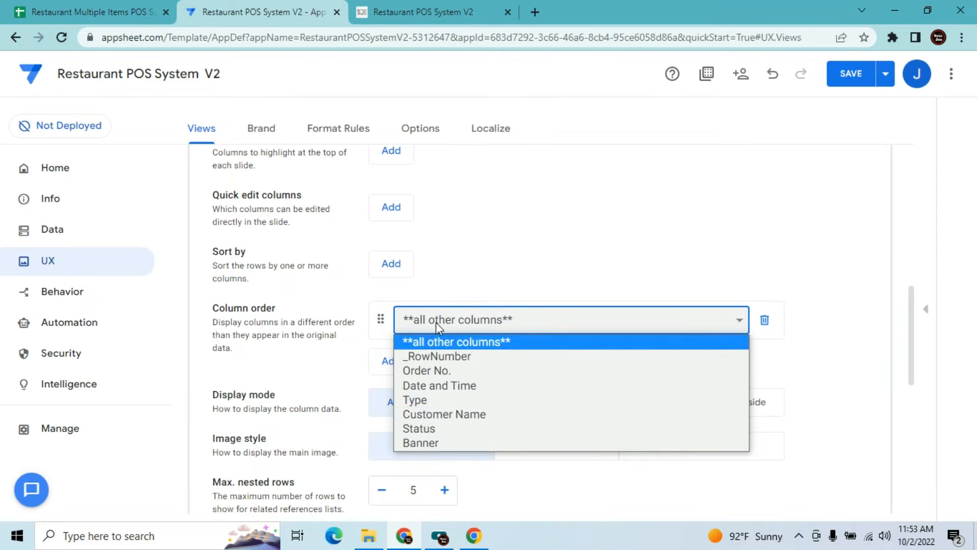
left_click(445, 441)
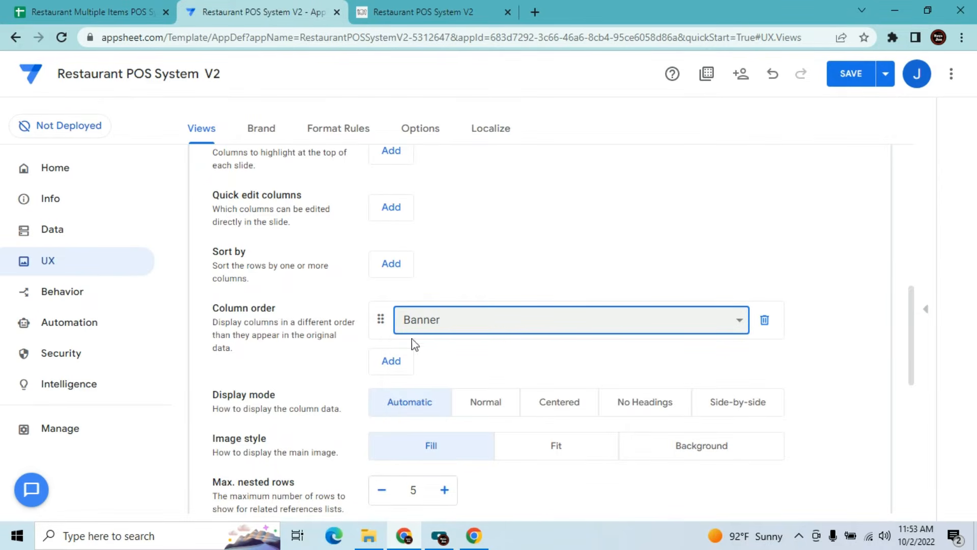
Add Status, Order No. and Date and Time below Banner in the Customers_Detail column order
left_click(402, 367)
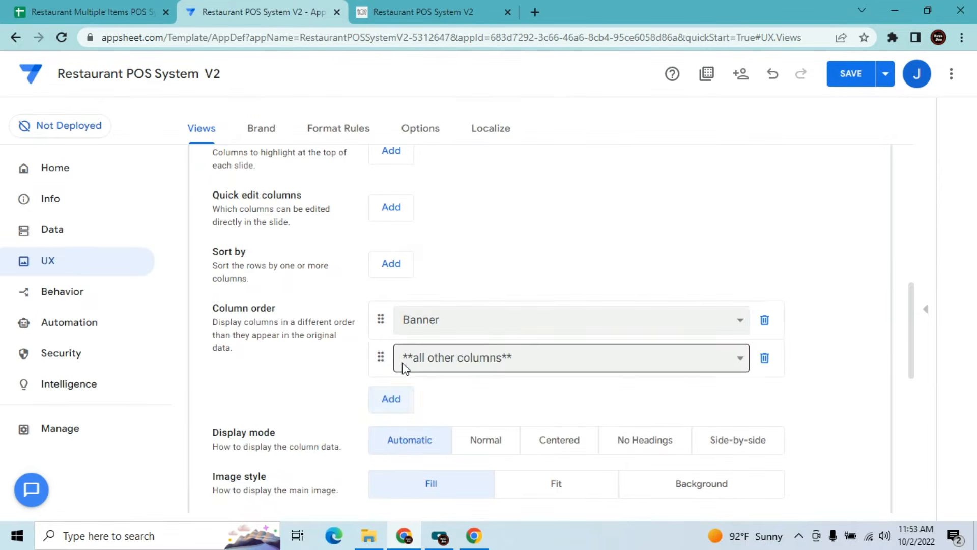
left_click(439, 366)
left_click(444, 463)
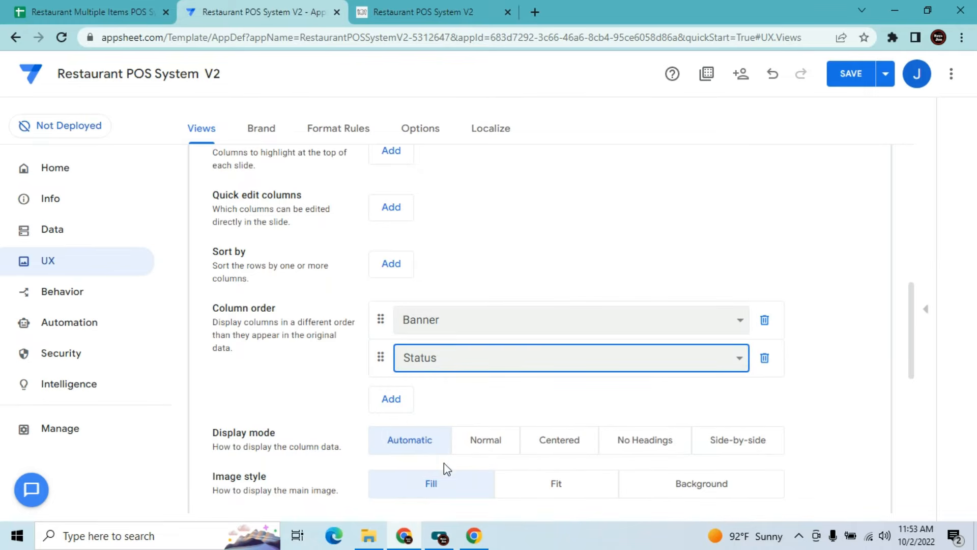
left_click(398, 406)
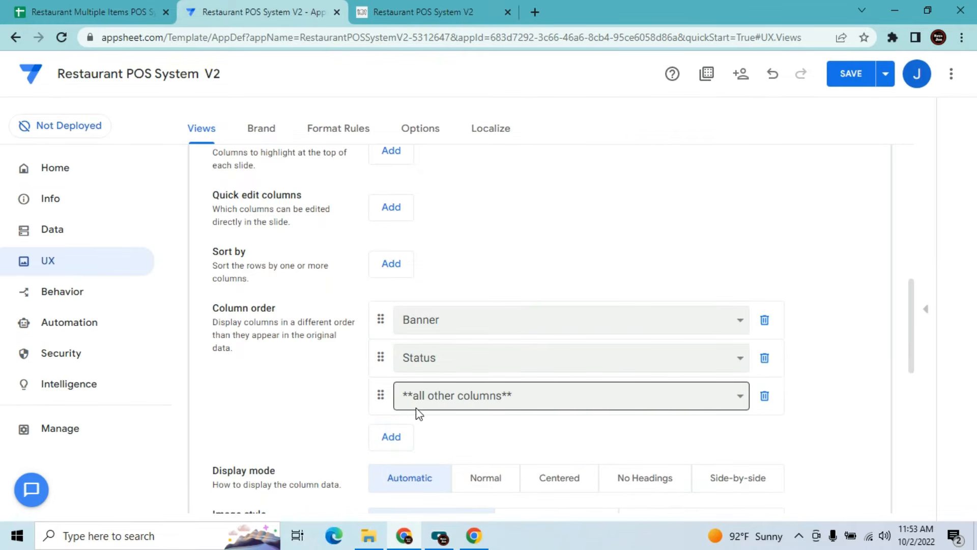
left_click(417, 407)
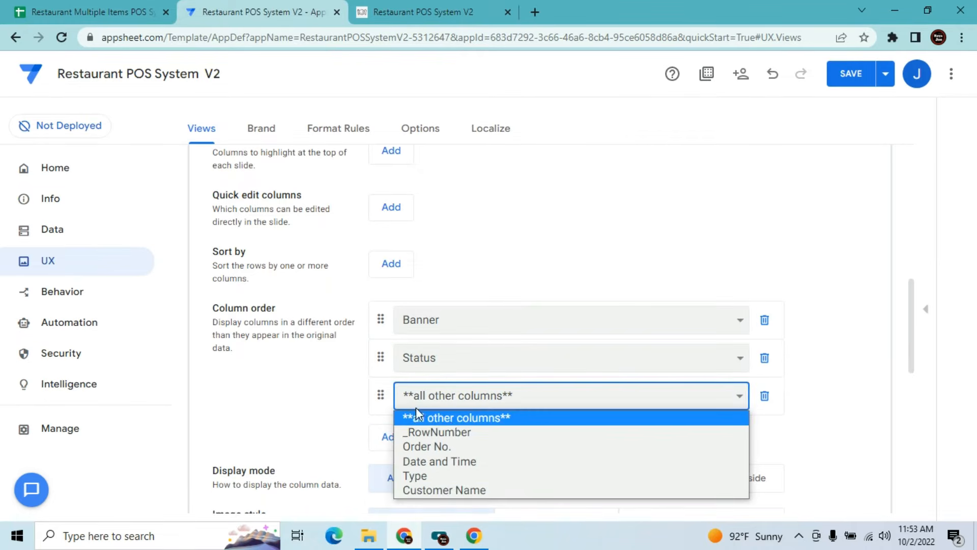
left_click(453, 446)
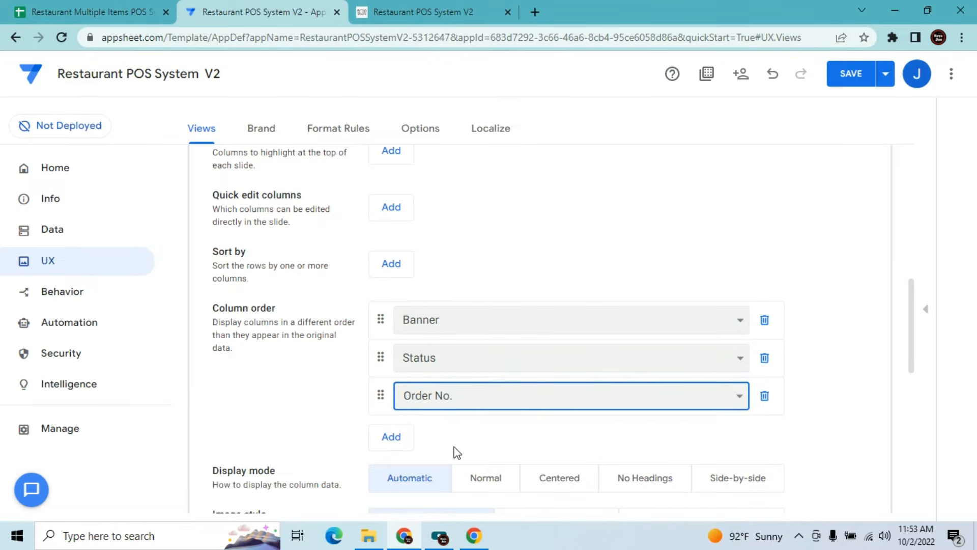
left_click(397, 434)
left_click(419, 442)
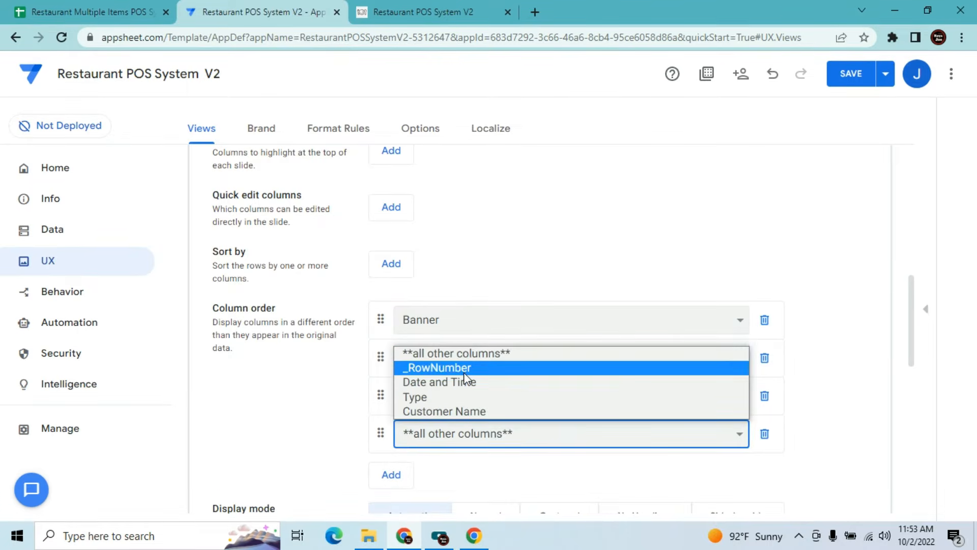
left_click(466, 389)
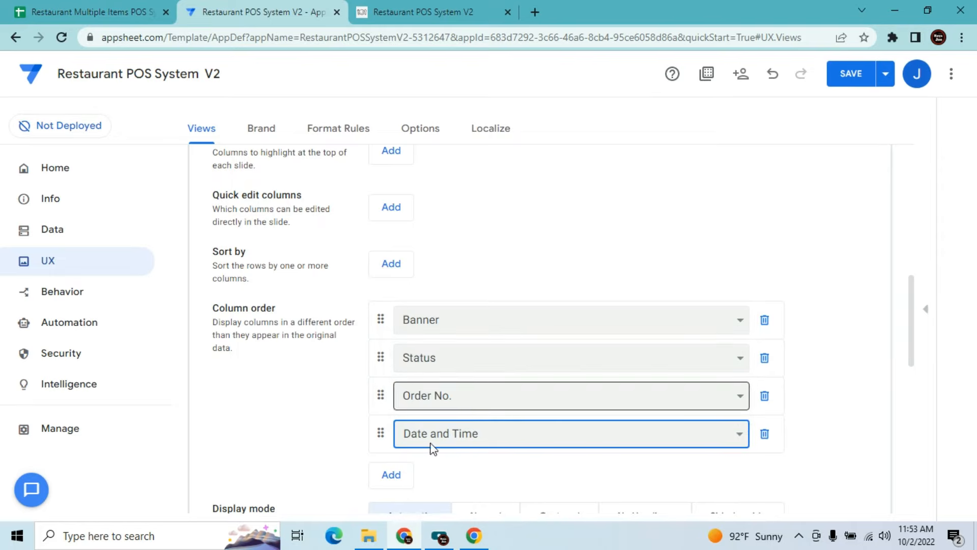
Complete the Customers_Detail column order with Type and Customer Name, and save the app
left_click(397, 479)
left_click(417, 472)
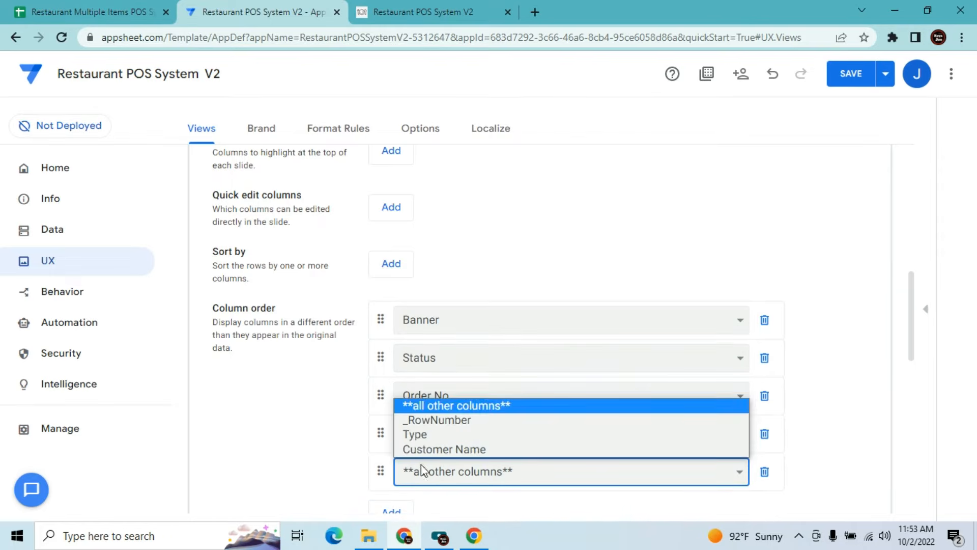
left_click(431, 439)
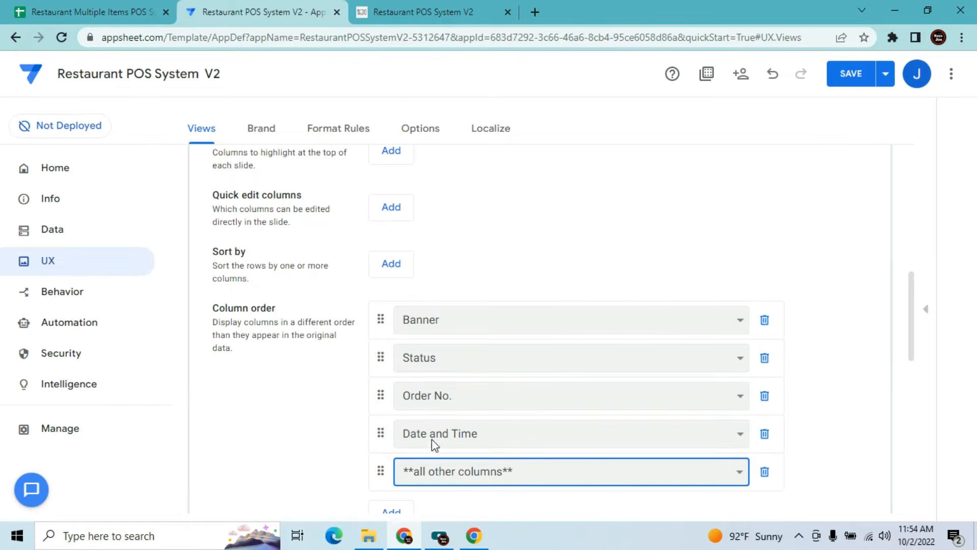
left_click(396, 511)
left_click(422, 508)
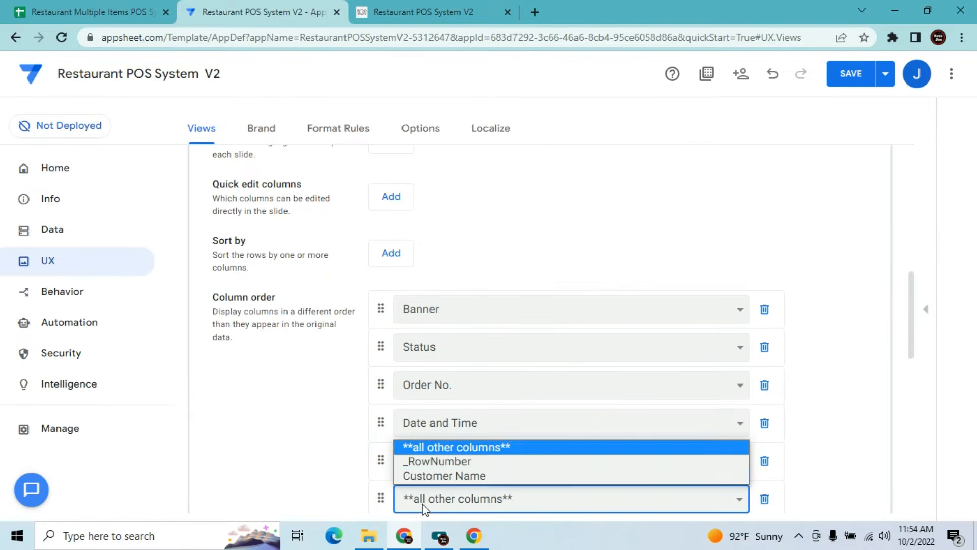
left_click(433, 475)
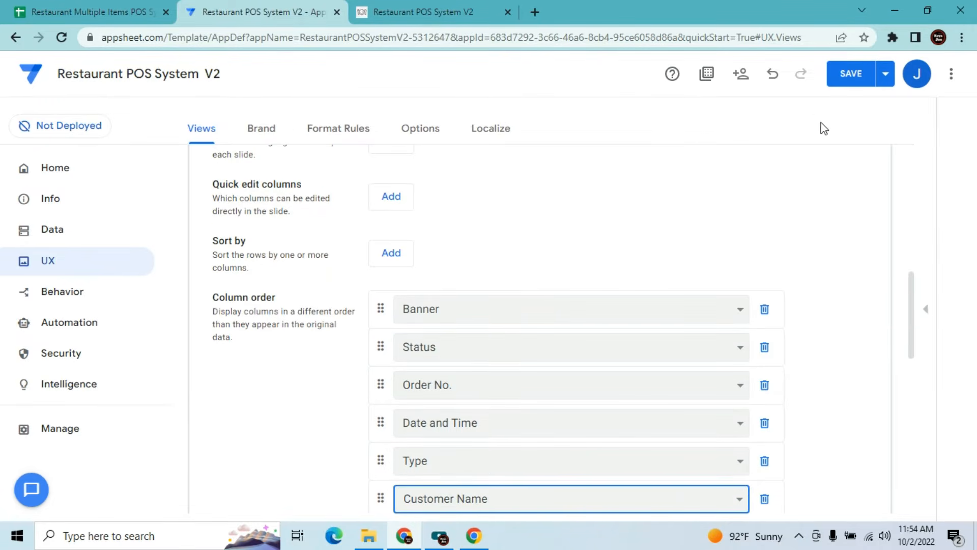
left_click(848, 76)
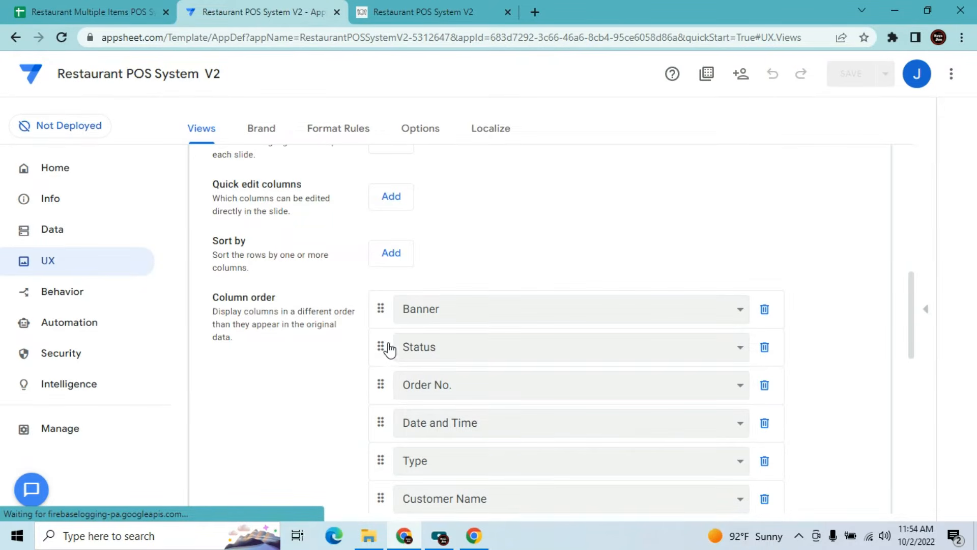
Leave the Customers_Detail view, search the views for "add" and open the Add New Order view's settings
scroll(424, 311, "up", 6)
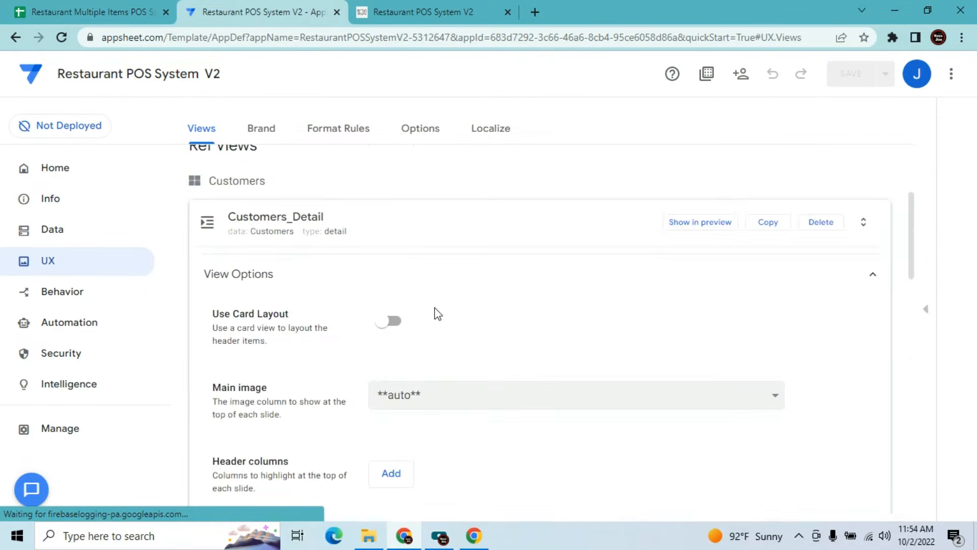
left_click(403, 215)
double_click(254, 283)
type("add")
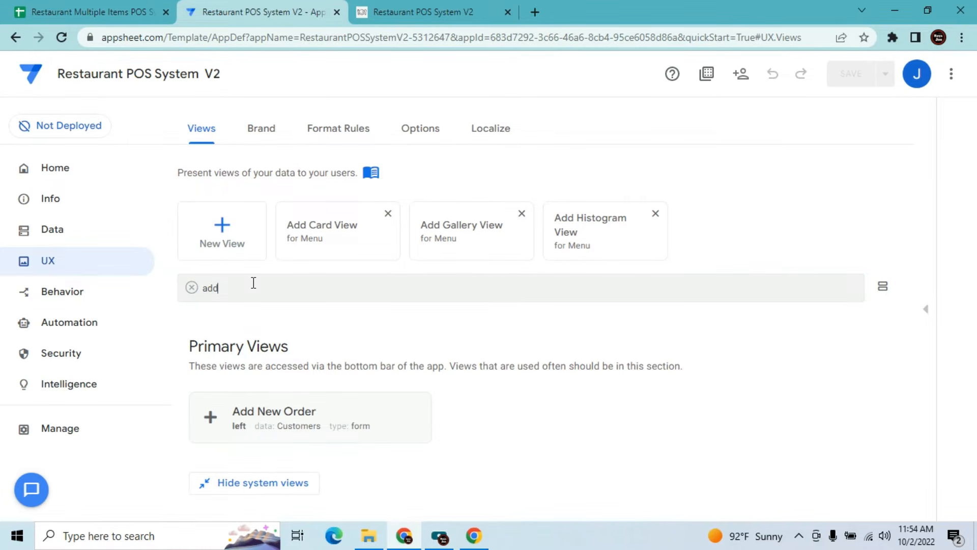
left_click(334, 419)
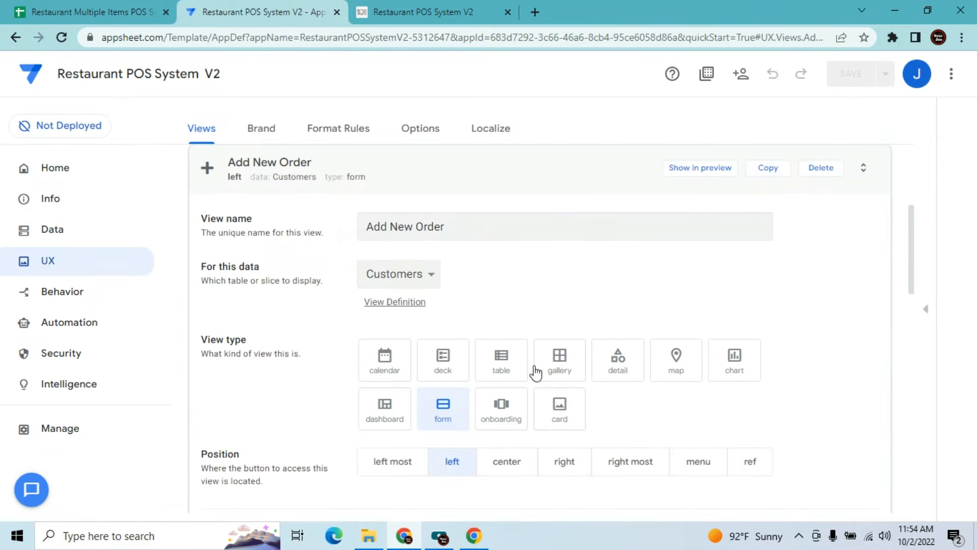
Add Banner as the first entry of the Add New Order view's column order and save the app
left_click_drag(912, 261, 912, 362)
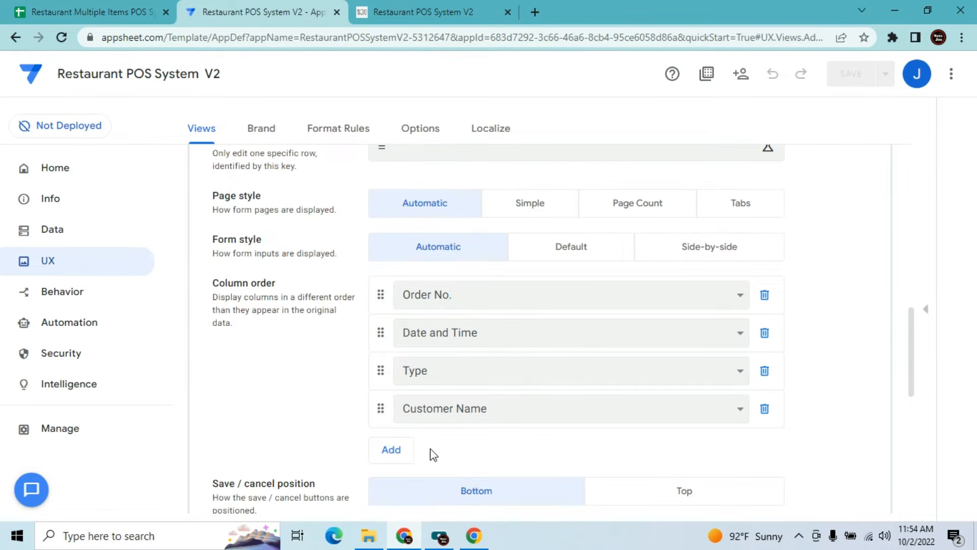
left_click(395, 451)
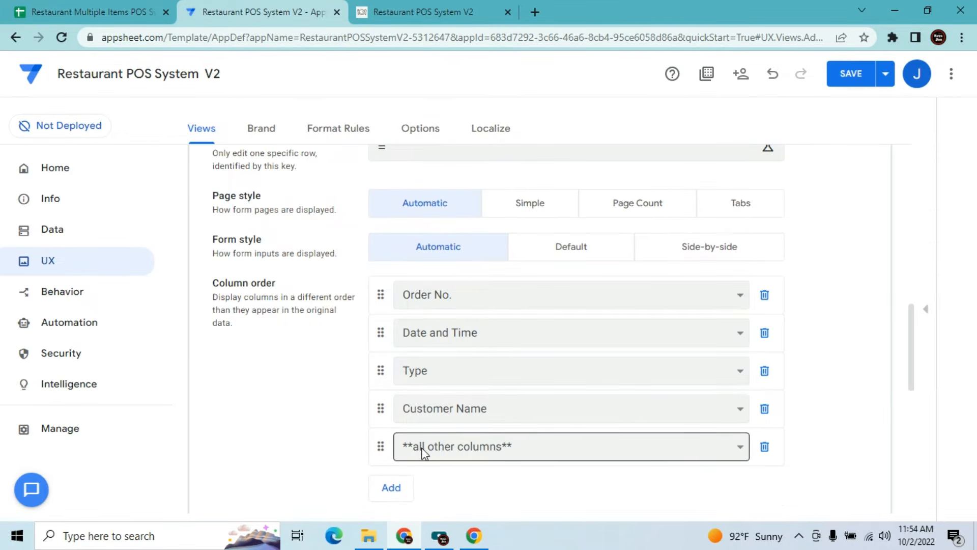
left_click(422, 447)
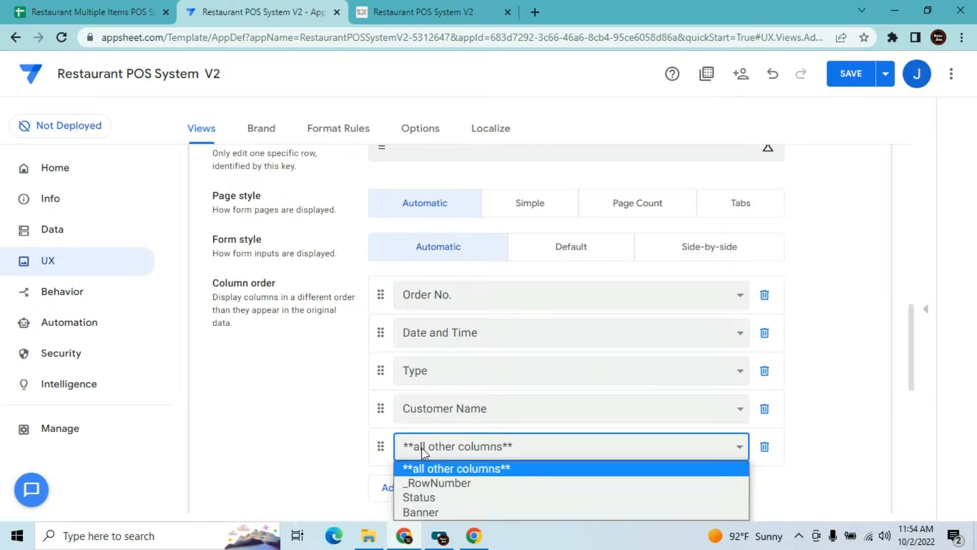
left_click(422, 510)
left_click_drag(379, 446, 401, 288)
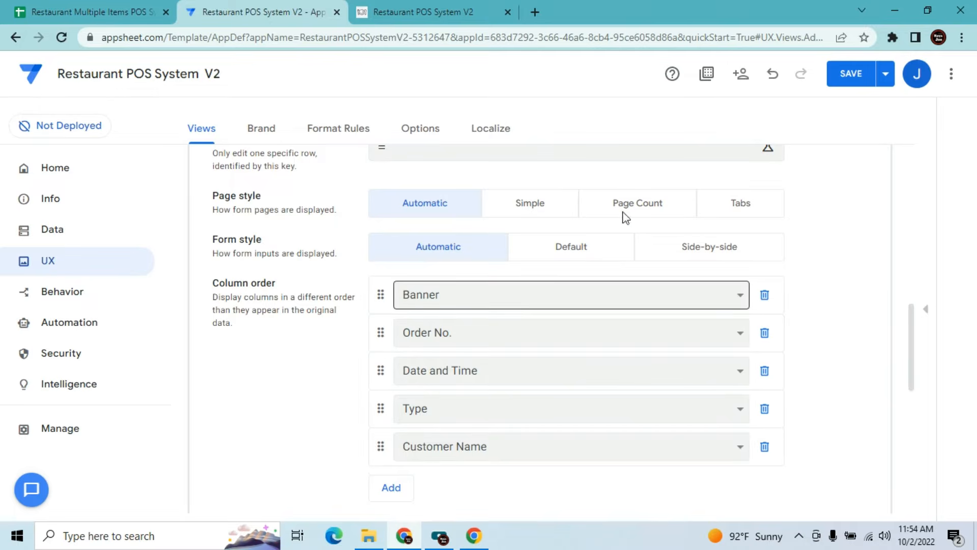
left_click(862, 71)
In the running app, cancel the open Add New Order form and sync the app
left_click(417, 11)
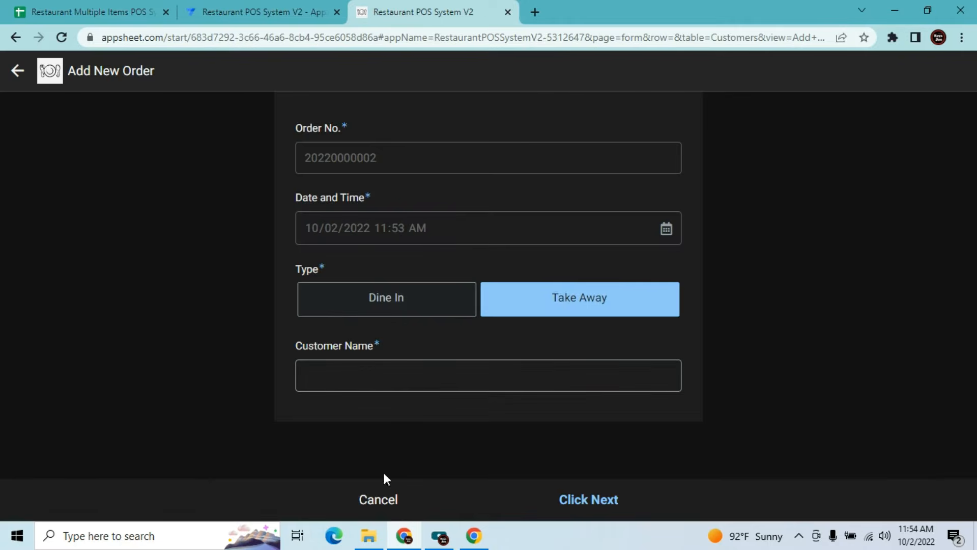
left_click(378, 501)
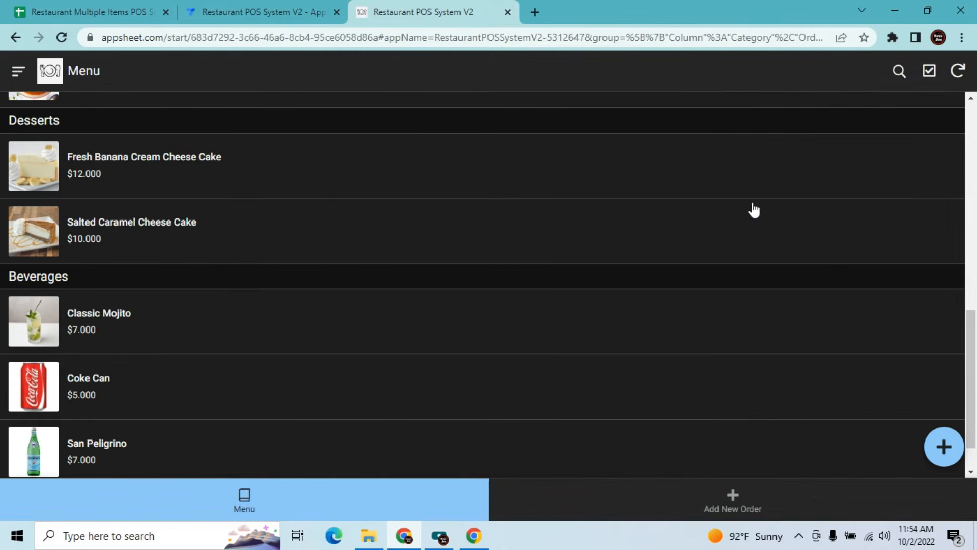
left_click(957, 72)
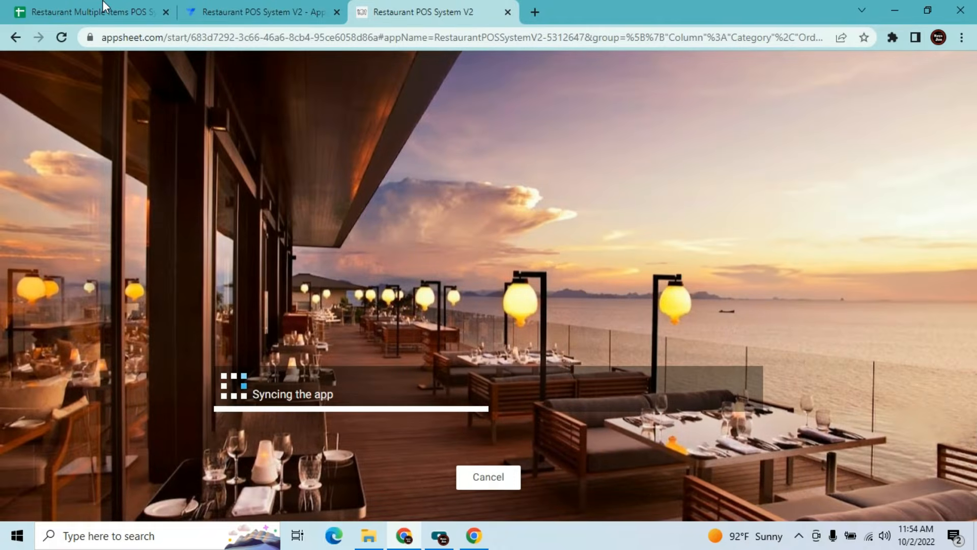
Switch to the Google Sheets workbook and clear the order record in row 2 of the Customers sheet
left_click(103, 6)
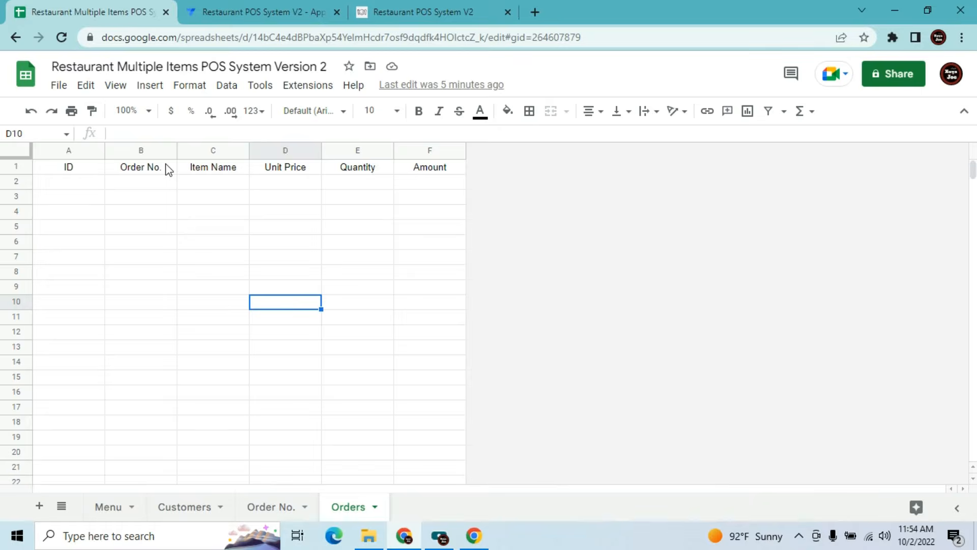
left_click(178, 509)
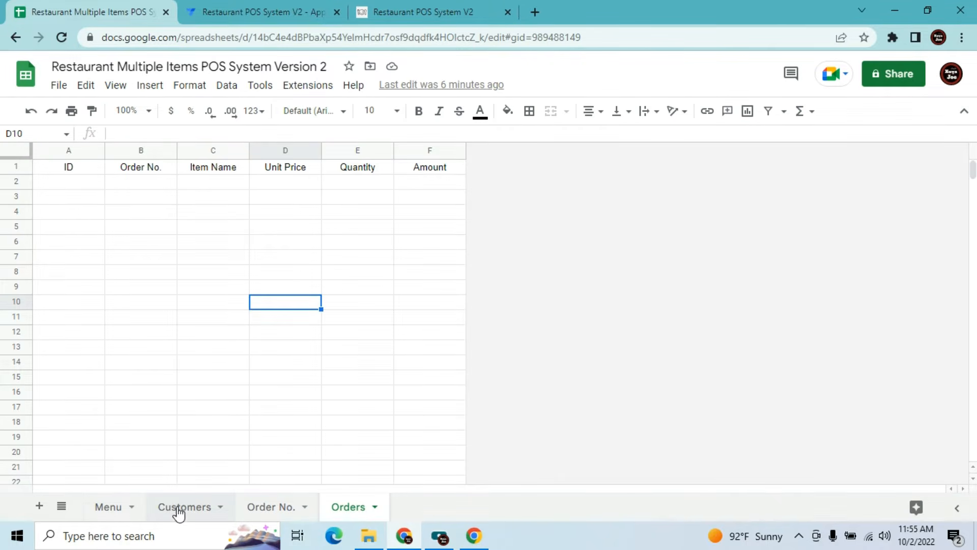
left_click(10, 181)
key("Delete")
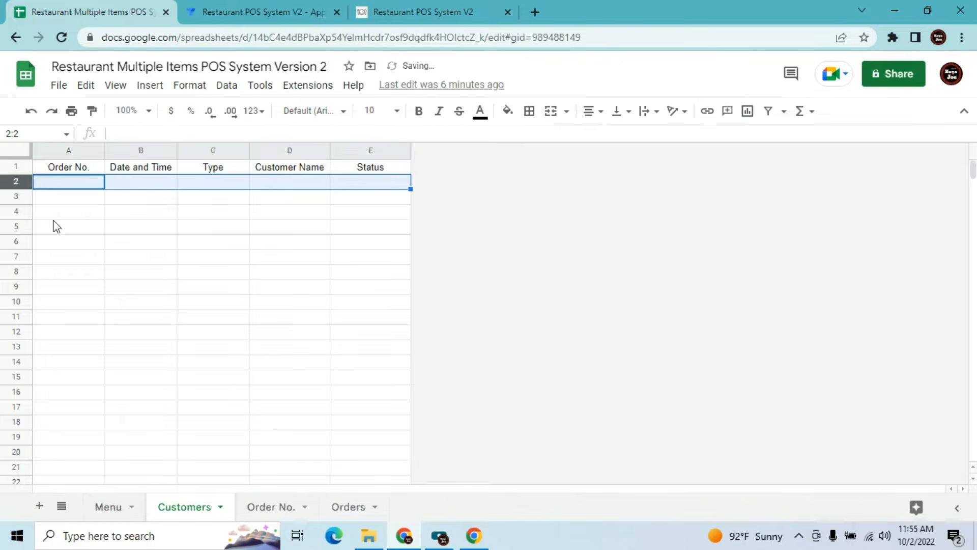
left_click(145, 288)
In the running app, submit a new Dine In order with Table No. "Table 1" and review its details
left_click(369, 6)
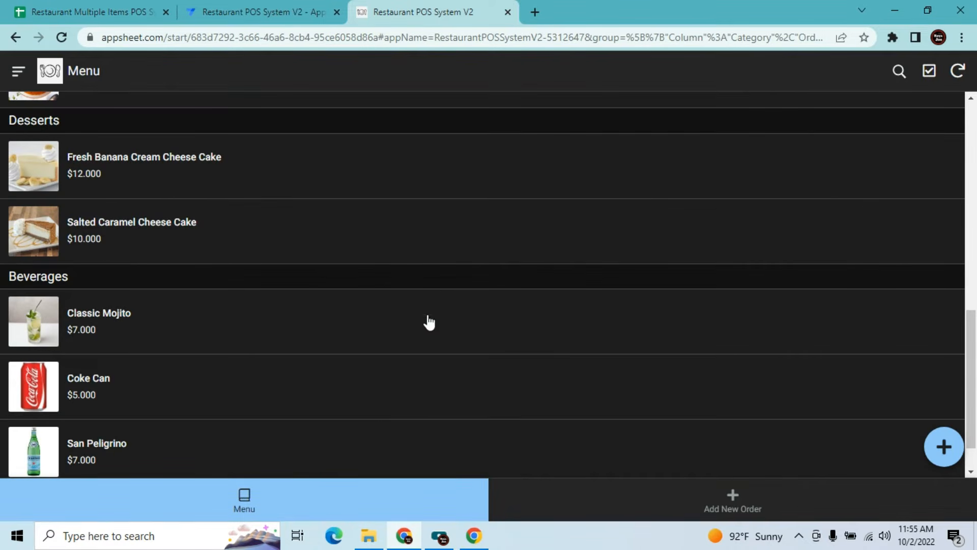
left_click(726, 491)
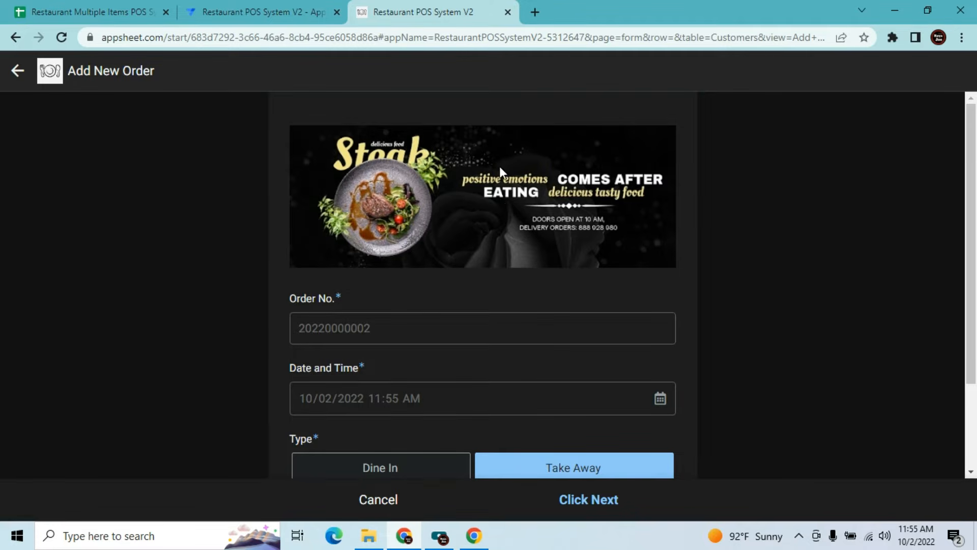
left_click_drag(974, 180, 957, 301)
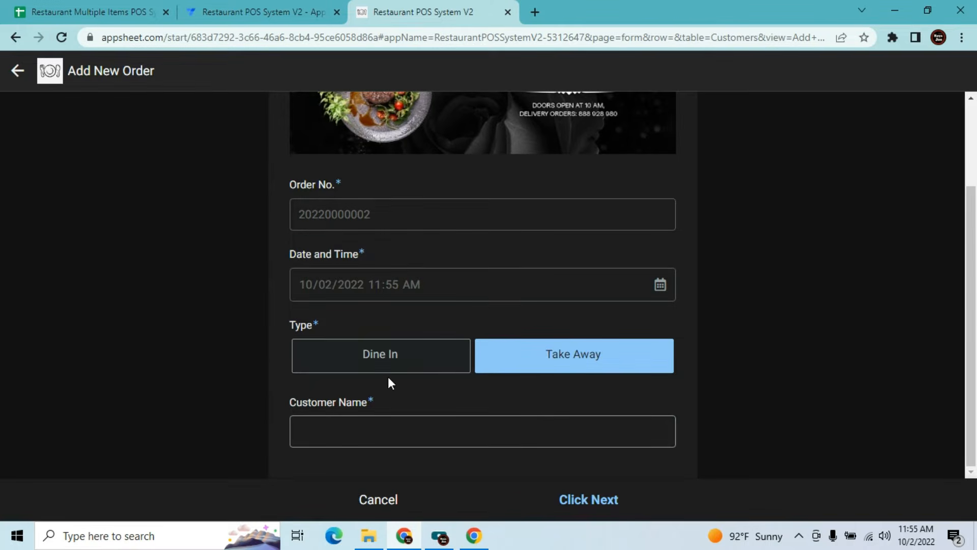
left_click(390, 361)
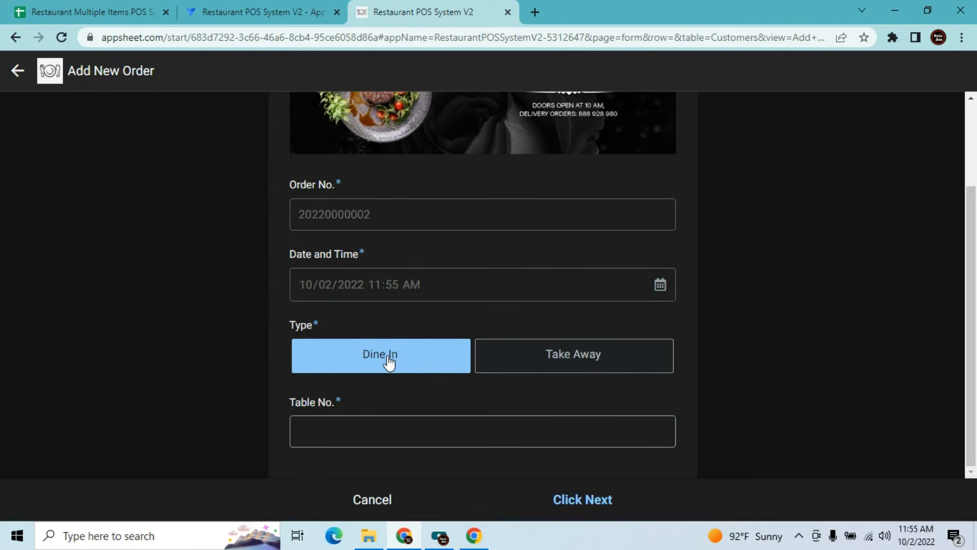
left_click(371, 432)
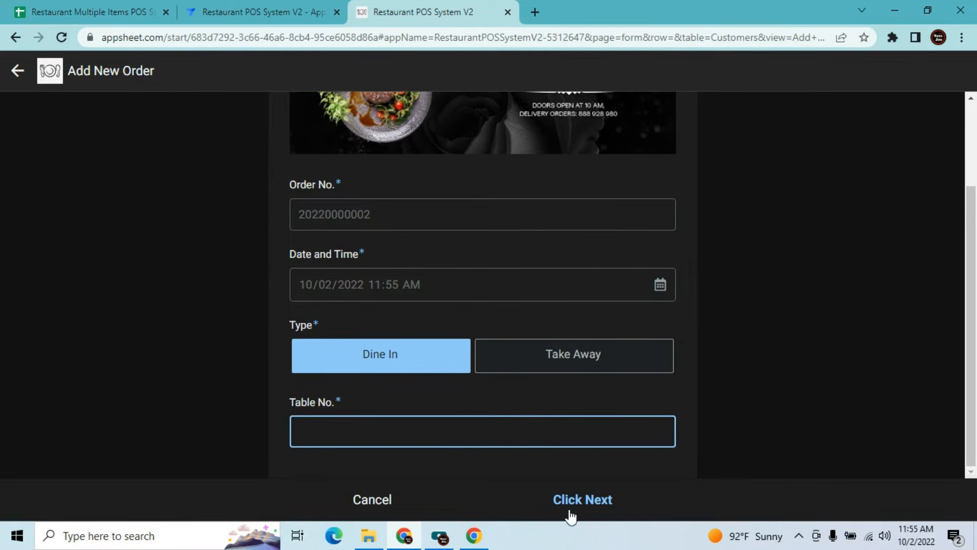
type("Table 1")
left_click(564, 500)
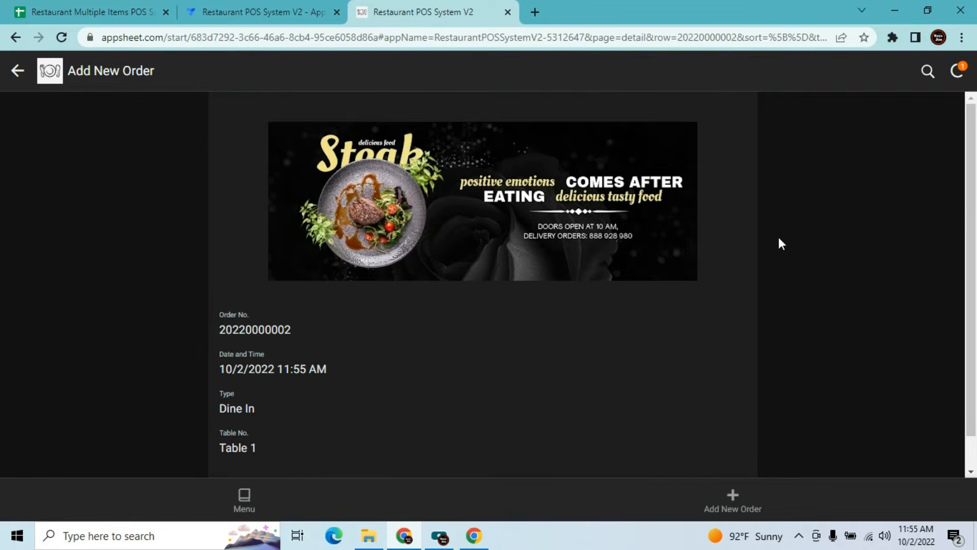
left_click_drag(966, 174, 965, 221)
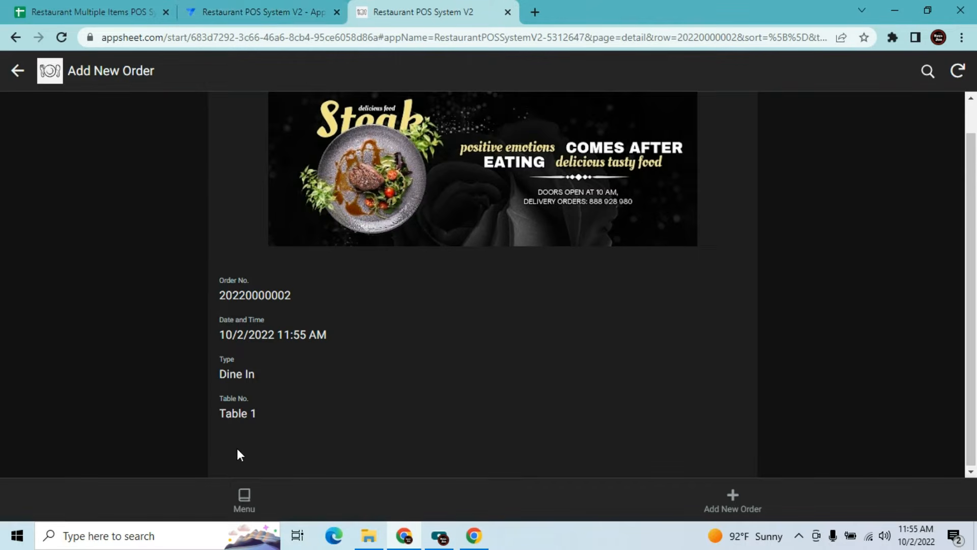
In the app editor, open the Orders table's data settings, keep Updates, Adds and Deletes allowed, and show its columns
left_click(262, 21)
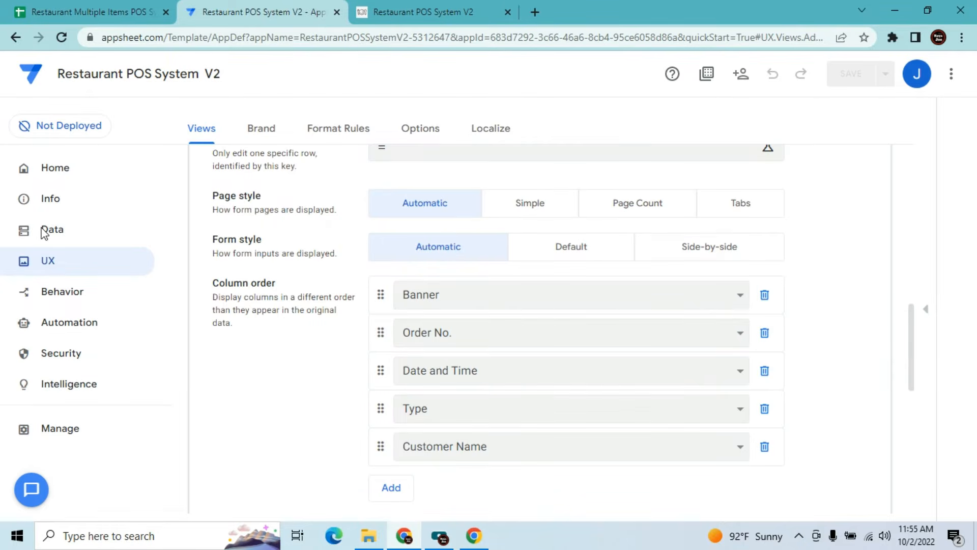
left_click(44, 233)
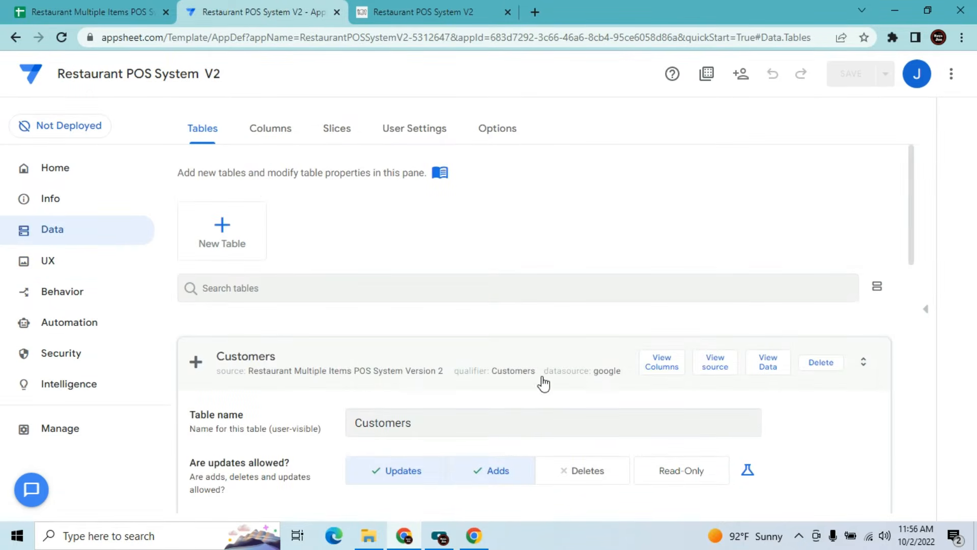
left_click(556, 354)
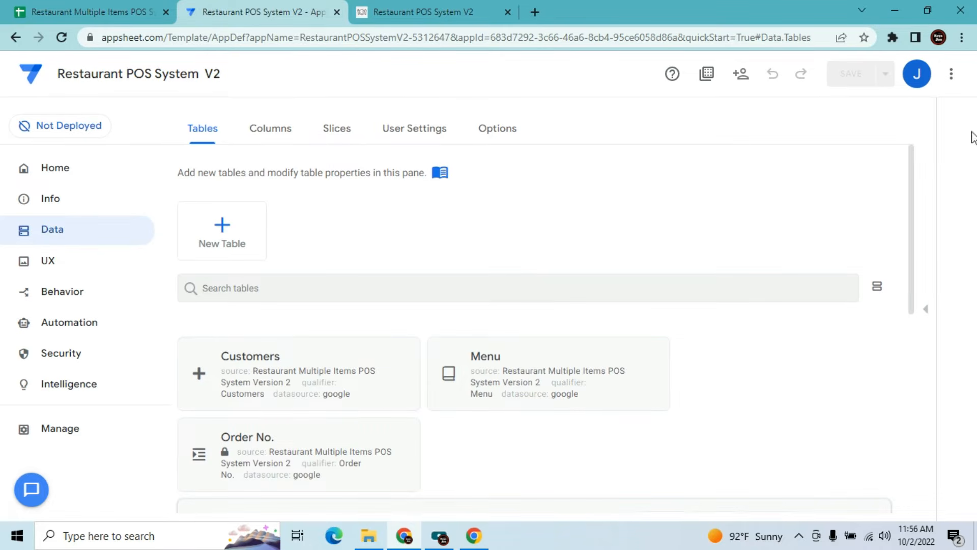
left_click_drag(914, 191, 900, 343)
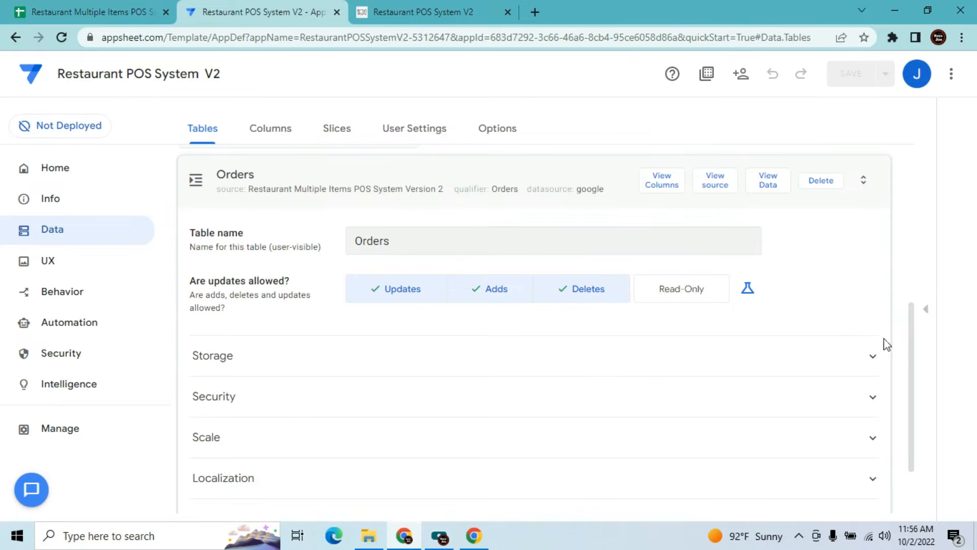
left_click(587, 294)
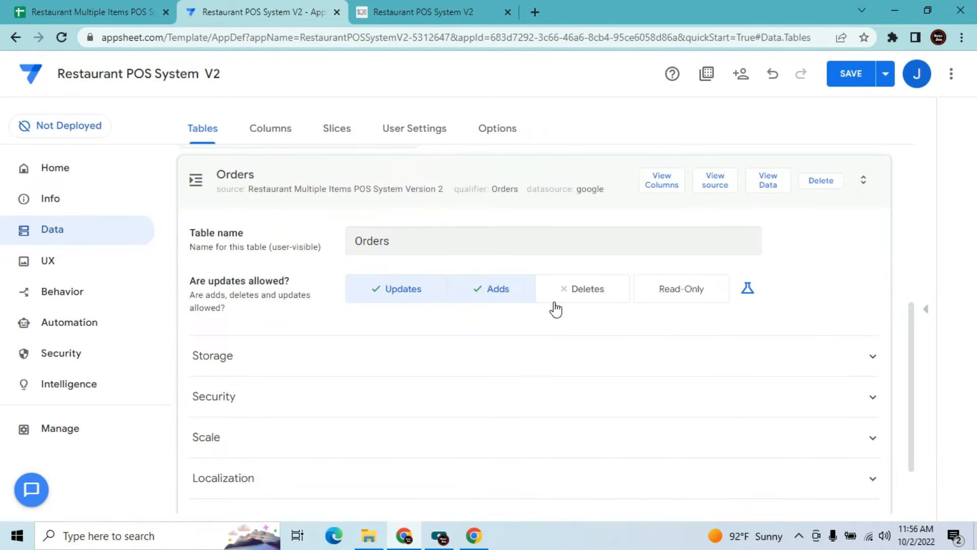
left_click(584, 295)
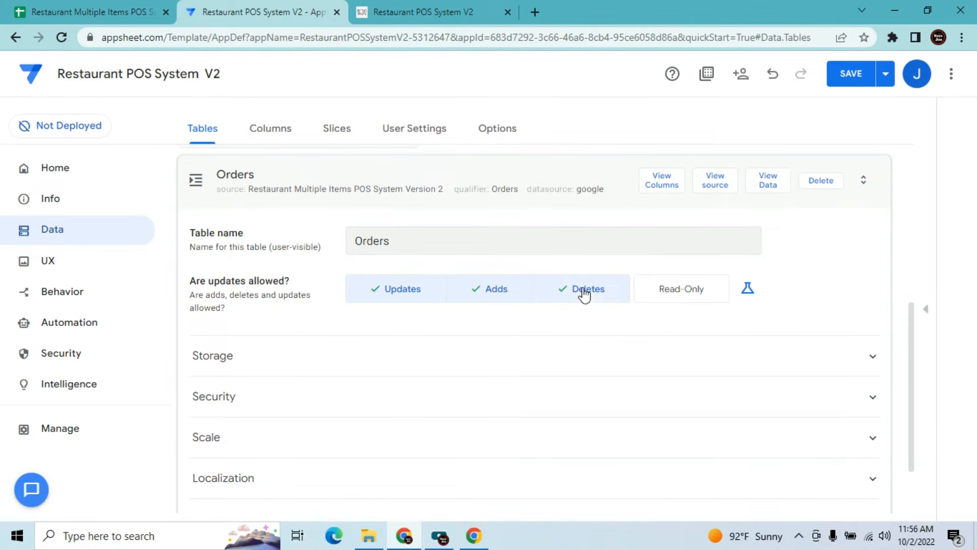
left_click(661, 182)
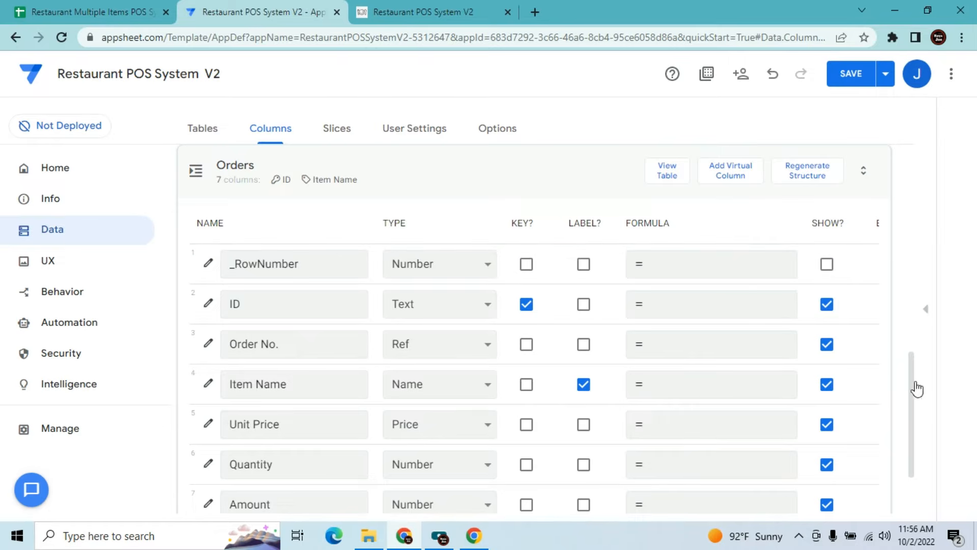
Set the type of the Order No. column in the Orders table to Number
left_click_drag(913, 381, 911, 401)
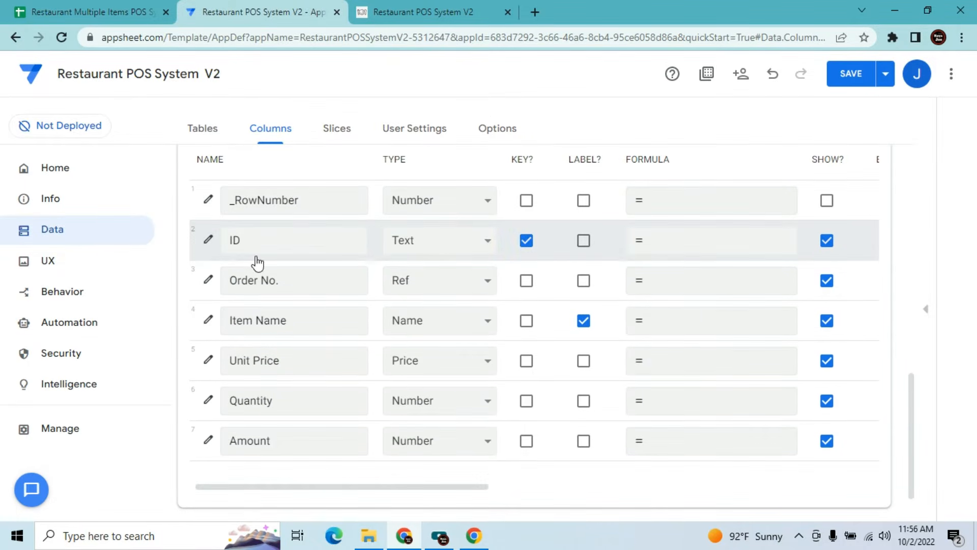
left_click(441, 282)
left_click(441, 282)
key("n")
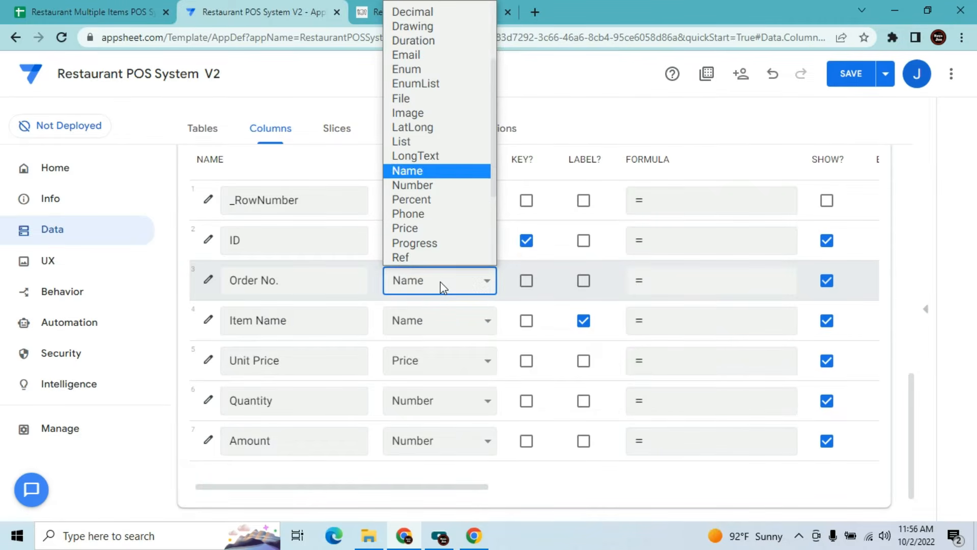
left_click(434, 185)
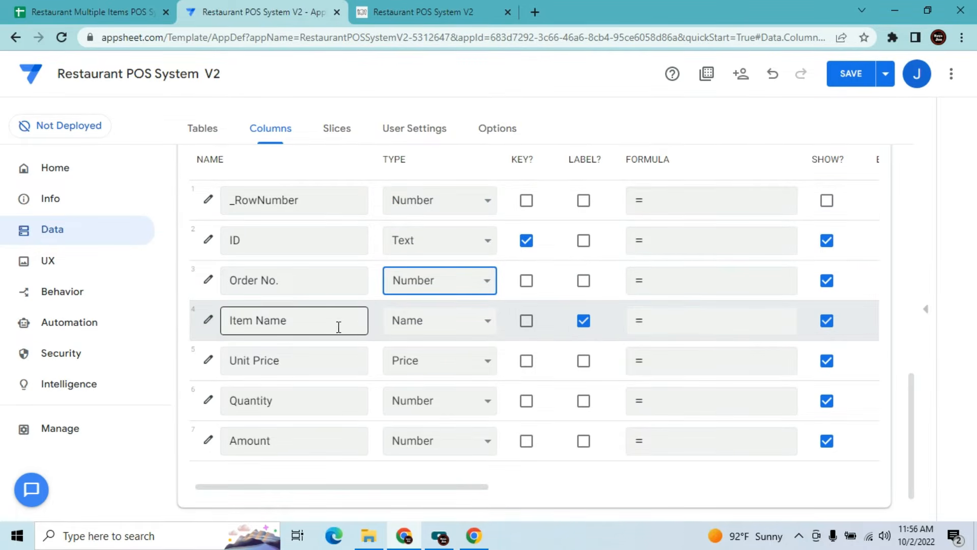
Set the Unit Price column of the Orders table to 3 decimal digits and close its definition
left_click(208, 360)
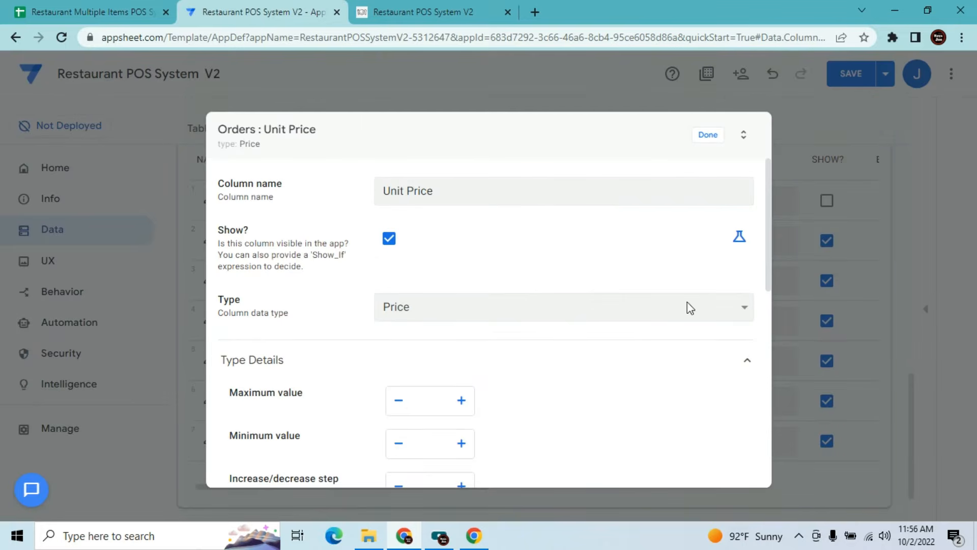
left_click_drag(768, 254, 757, 336)
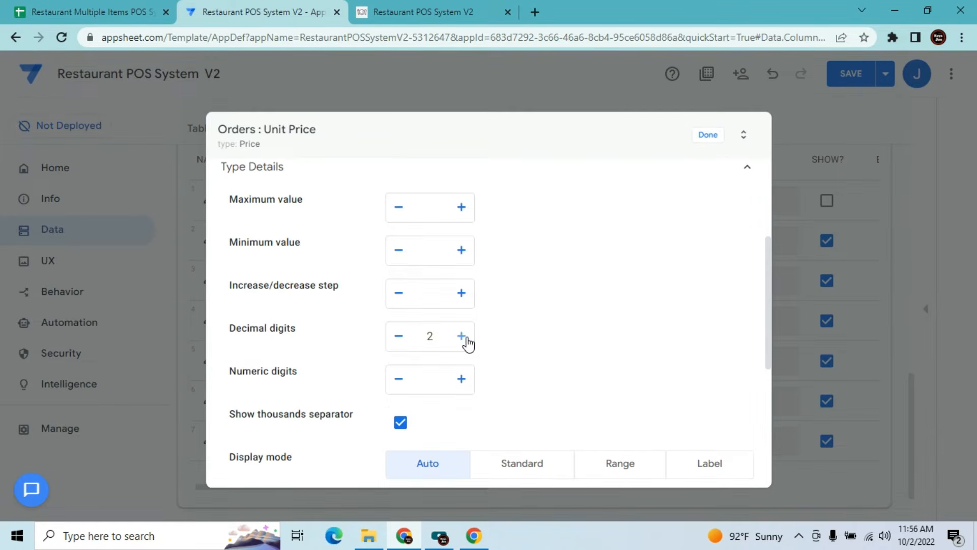
left_click_drag(770, 332, 767, 365)
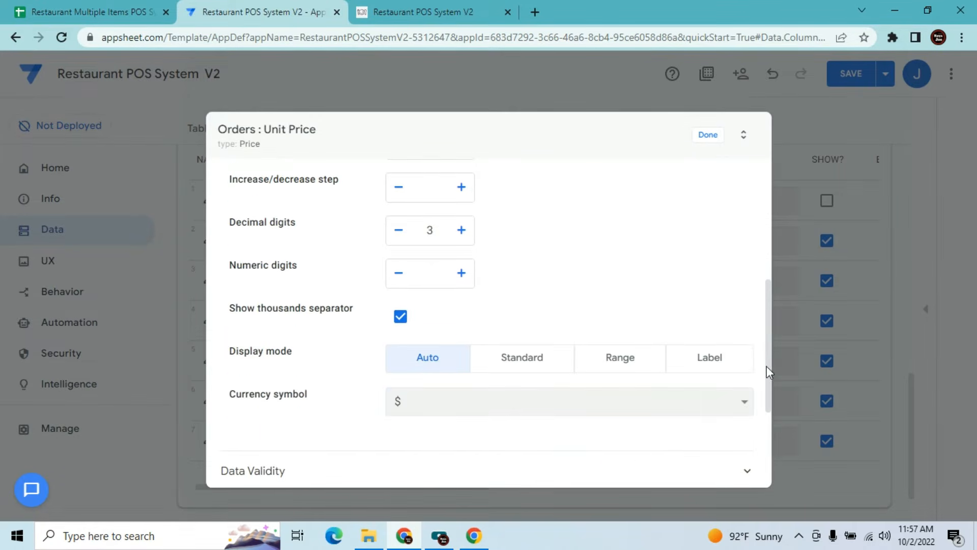
left_click(707, 135)
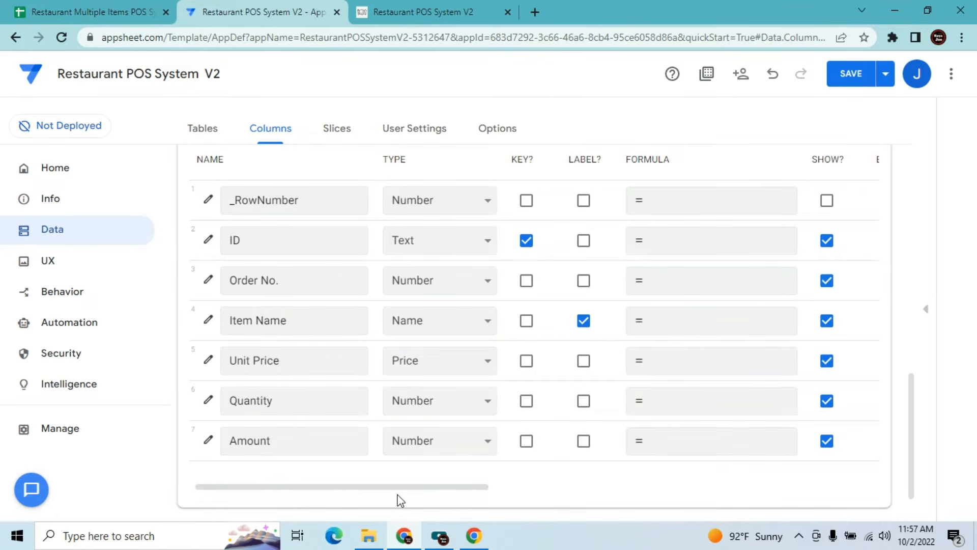
Set the type of the Amount column in the Orders table to Price
left_click(441, 439)
key("Down")
key("Down")
key("Down")
scroll(436, 407, "down", 1)
left_click(438, 389)
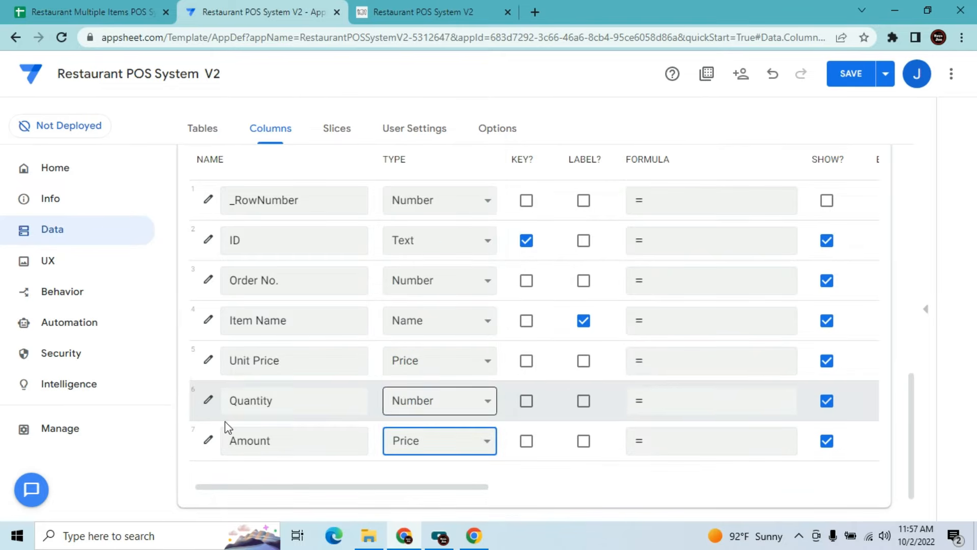
Set the Orders table's Amount column to 3 decimal digits with the $ currency symbol and close its definition
left_click(208, 441)
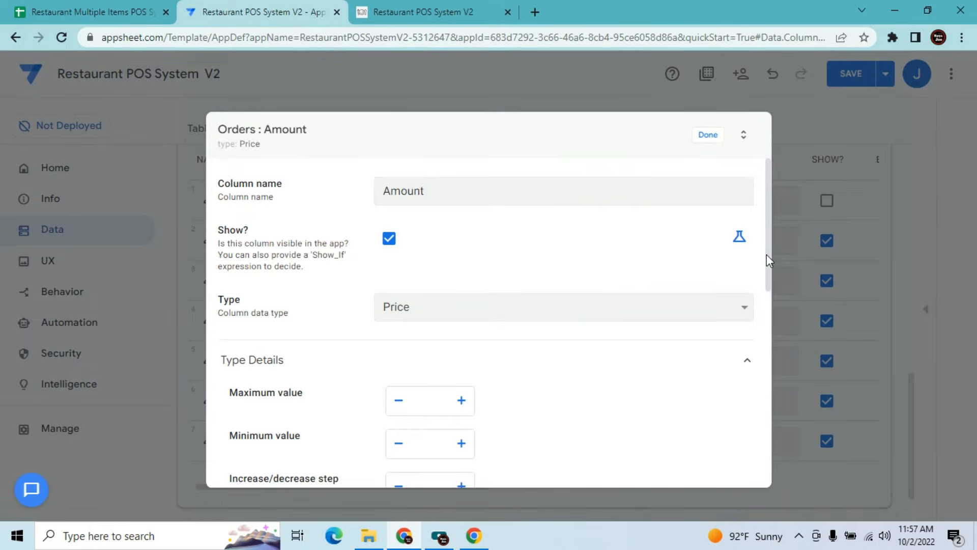
left_click_drag(766, 255, 765, 354)
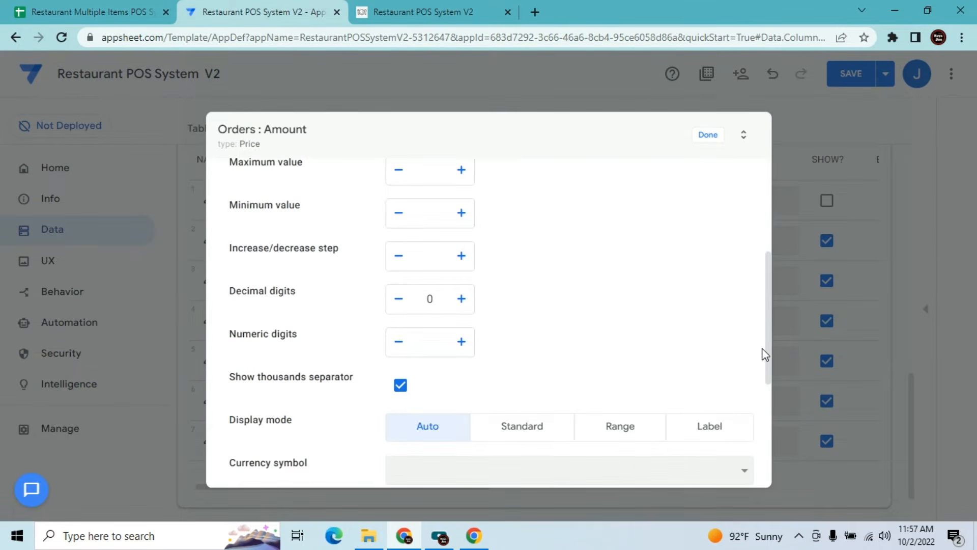
left_click_drag(765, 355, 761, 344)
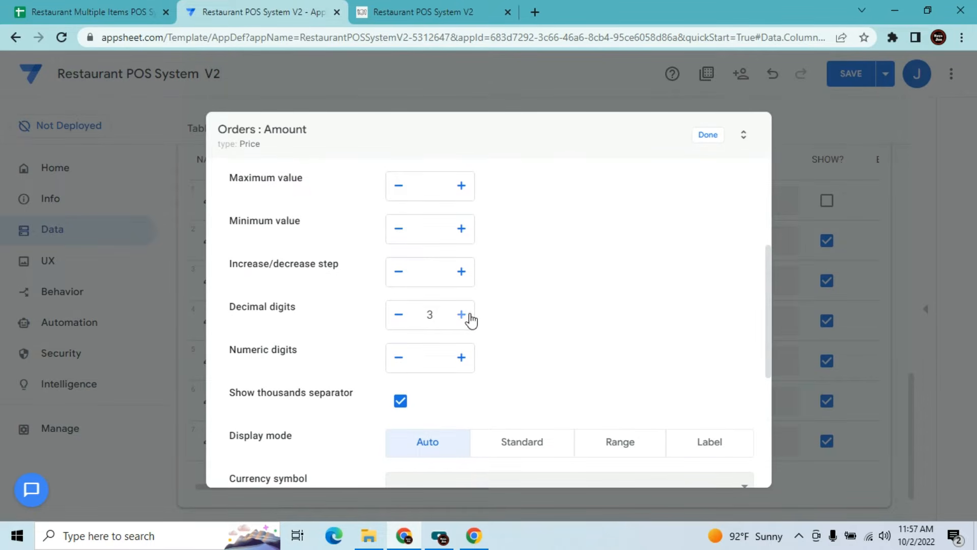
left_click_drag(765, 296, 764, 358)
left_click(712, 337)
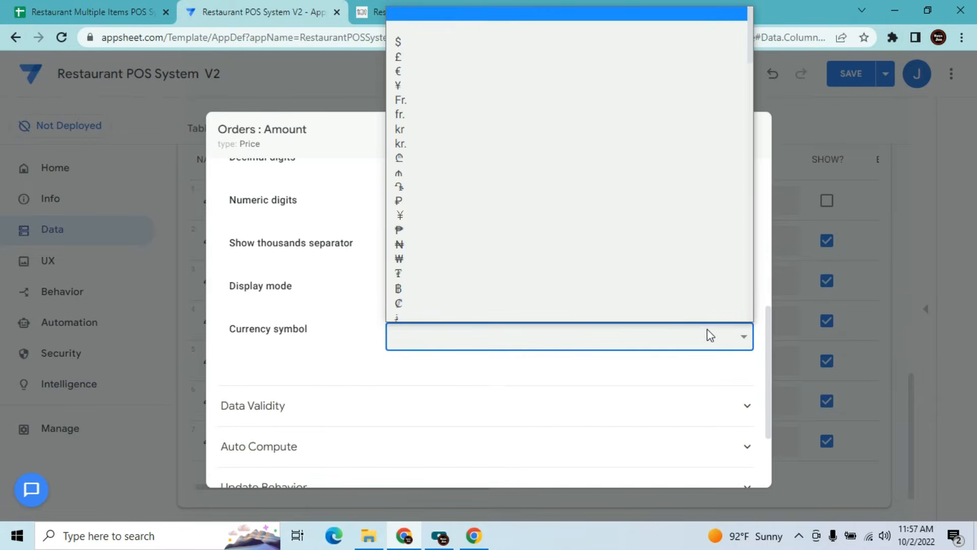
left_click(456, 41)
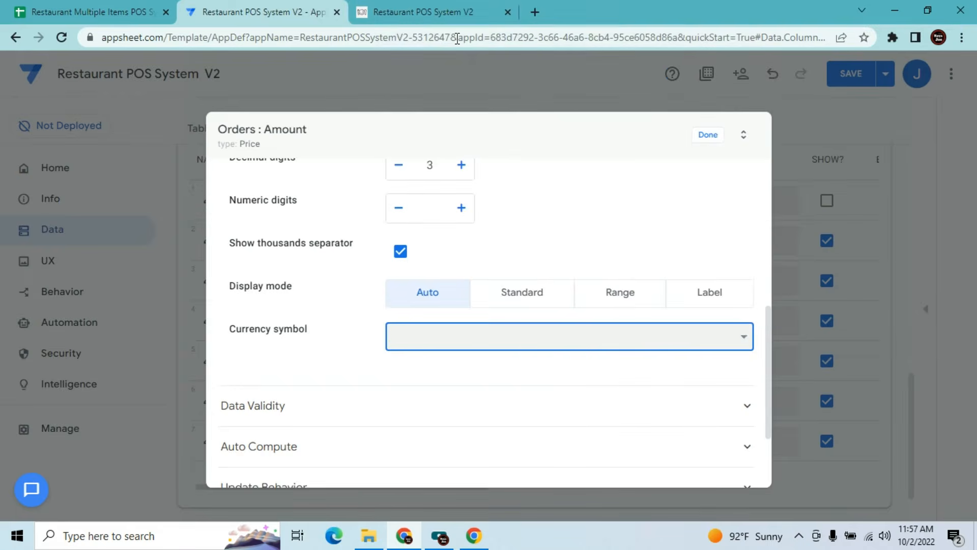
left_click(706, 136)
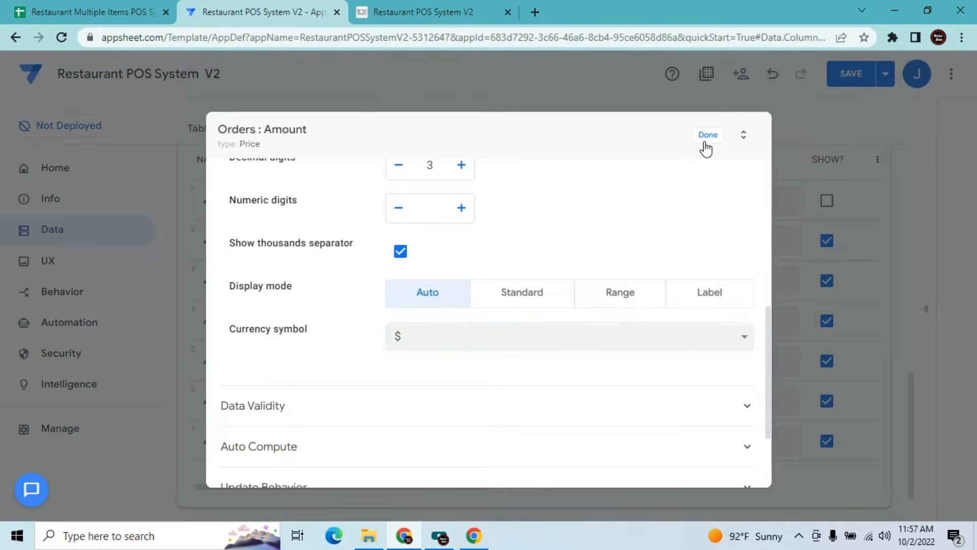
Make the Item Name, Unit Price and Quantity columns of the Orders table required
left_click_drag(484, 487, 545, 487)
left_click(813, 401)
left_click(813, 361)
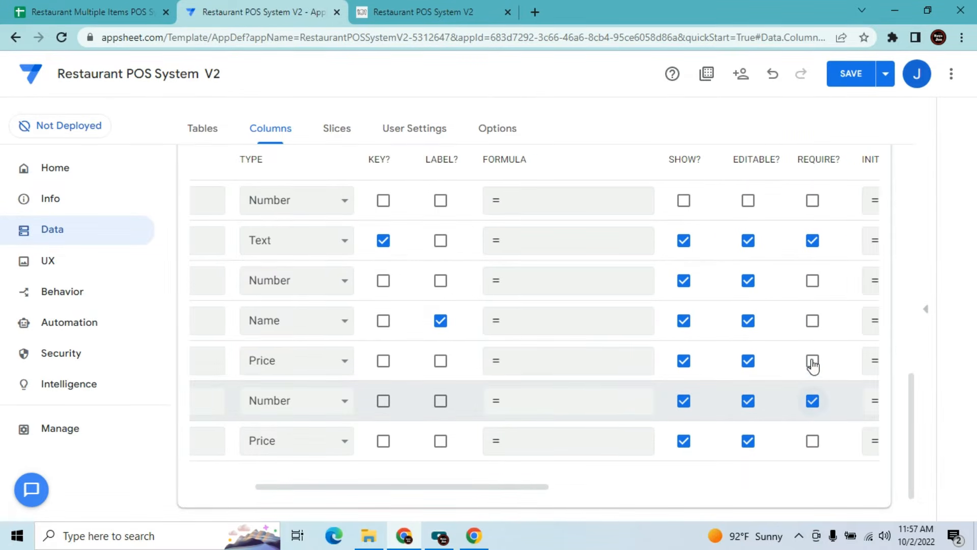
left_click(812, 321)
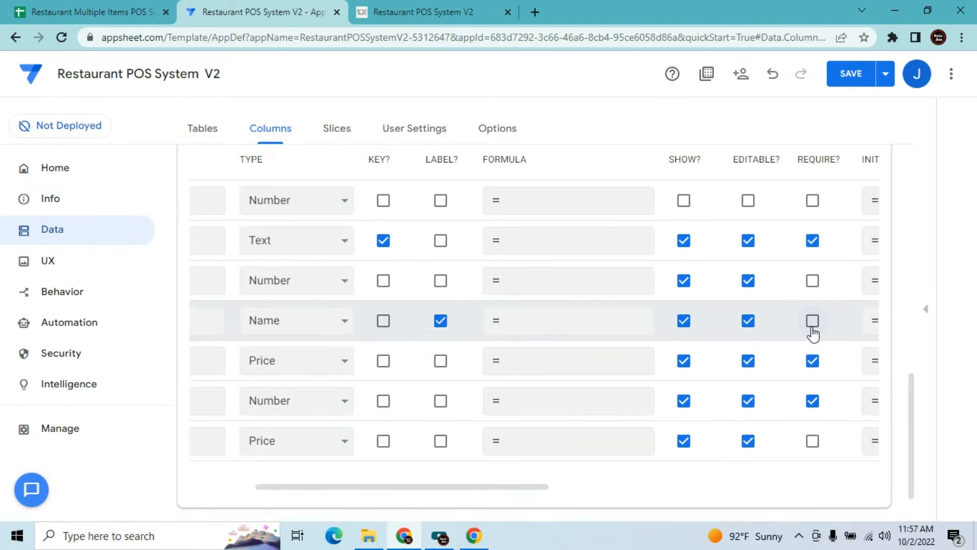
left_click(812, 284)
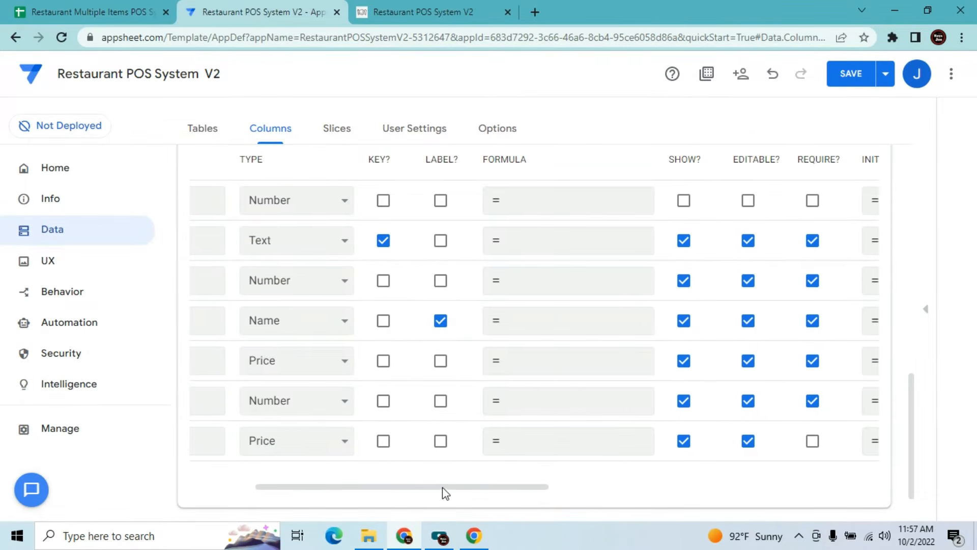
Give the Orders table's ID column the Show_If expression isblank([_this]) and close its definition
left_click_drag(442, 487, 349, 484)
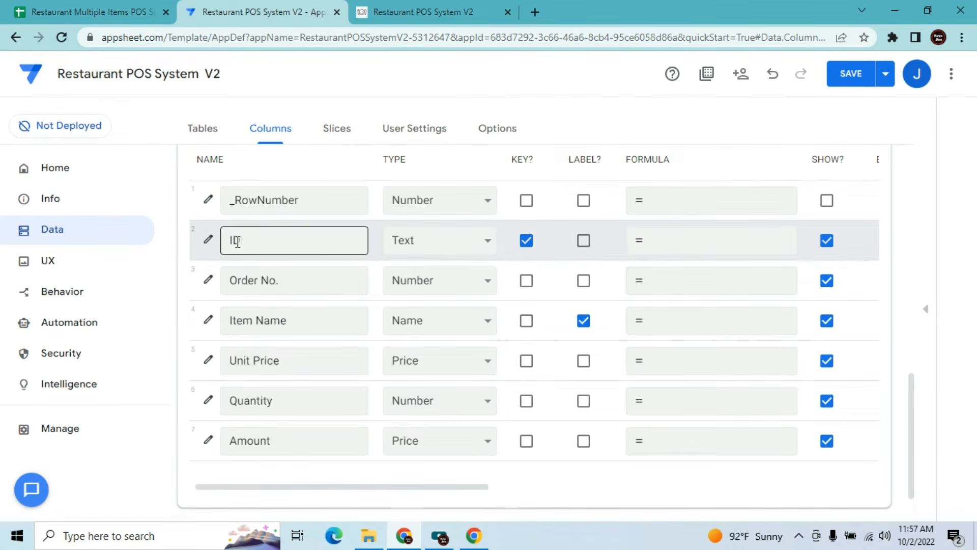
left_click(210, 241)
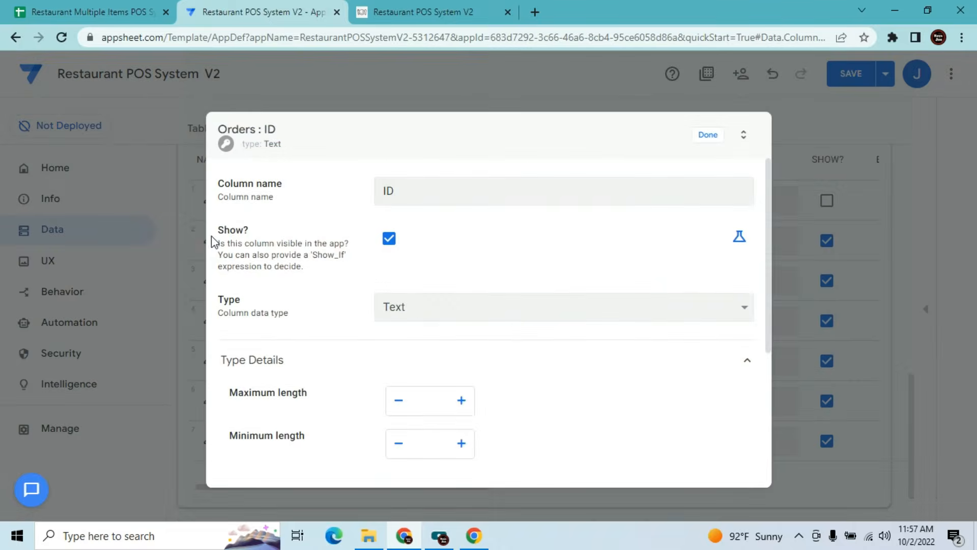
left_click_drag(768, 291, 768, 468)
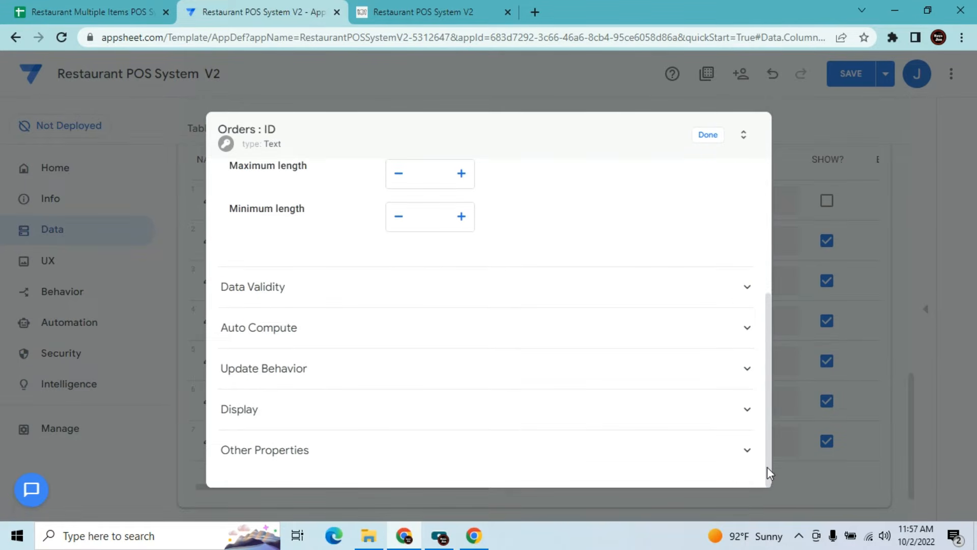
left_click(434, 337)
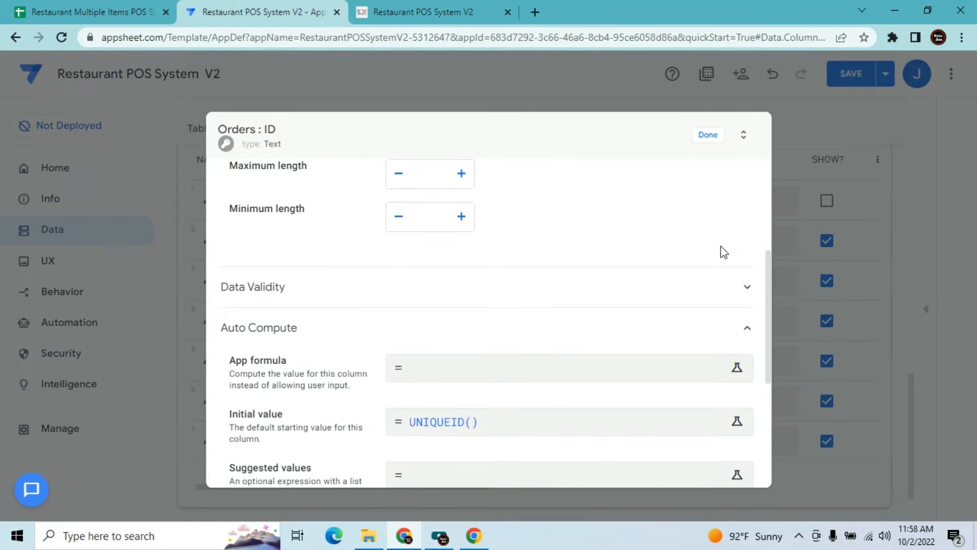
left_click_drag(768, 268, 766, 179)
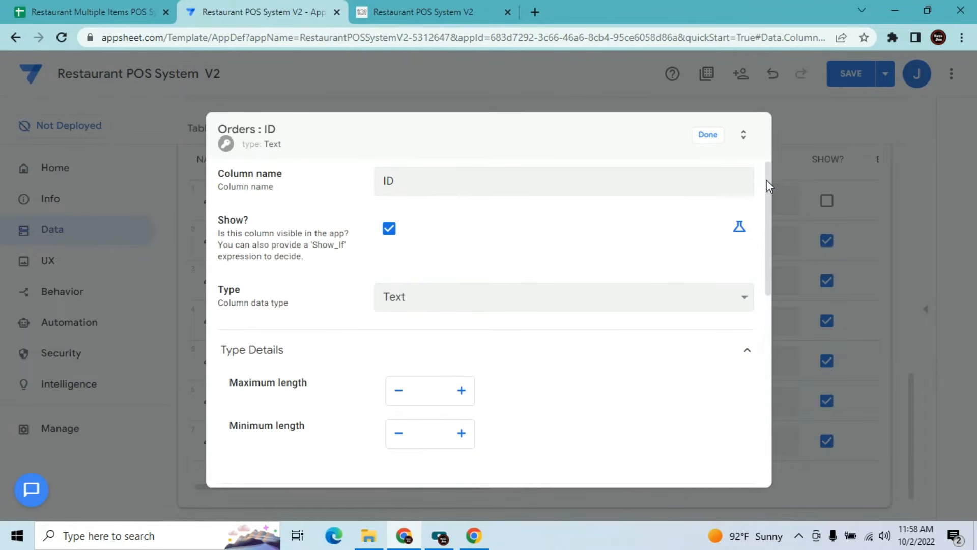
left_click(741, 233)
left_click(628, 230)
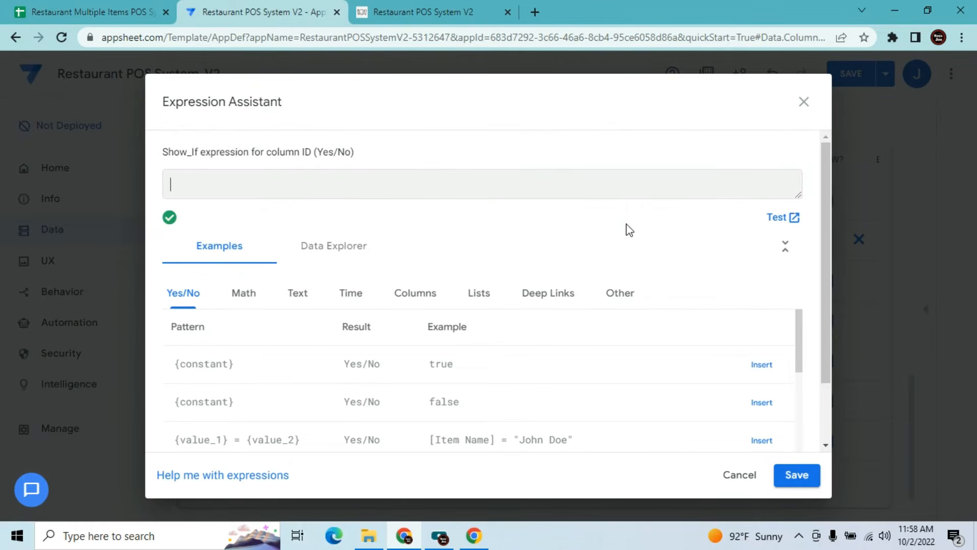
type("isblank(")
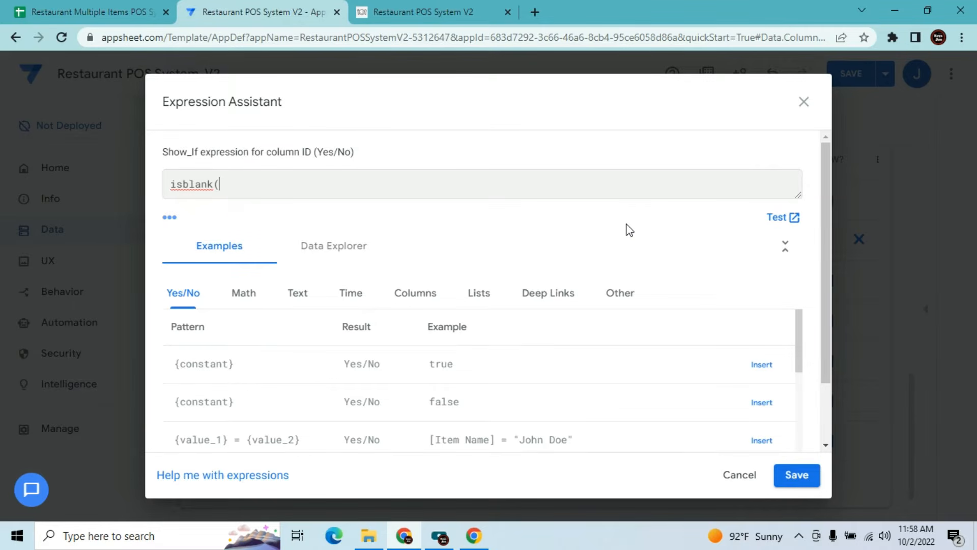
type("[_this])")
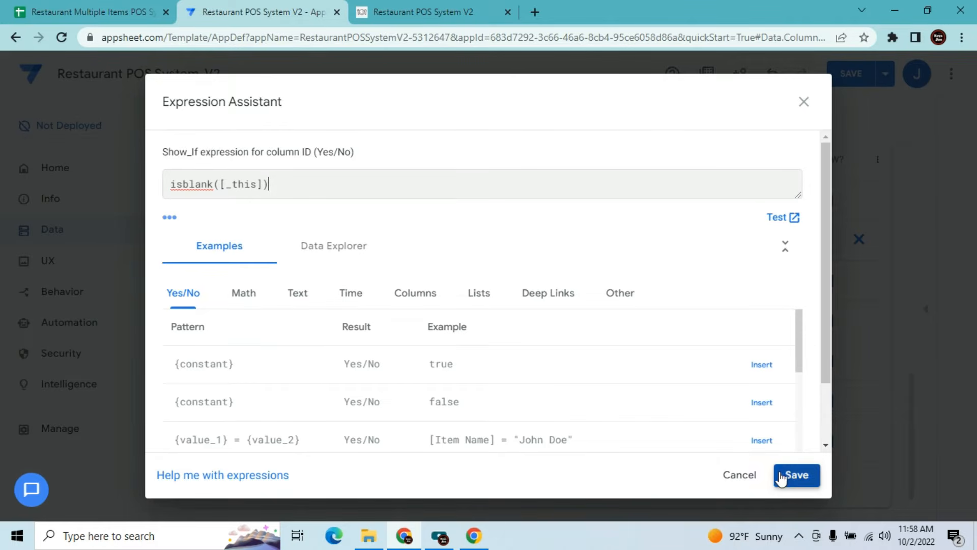
left_click(799, 476)
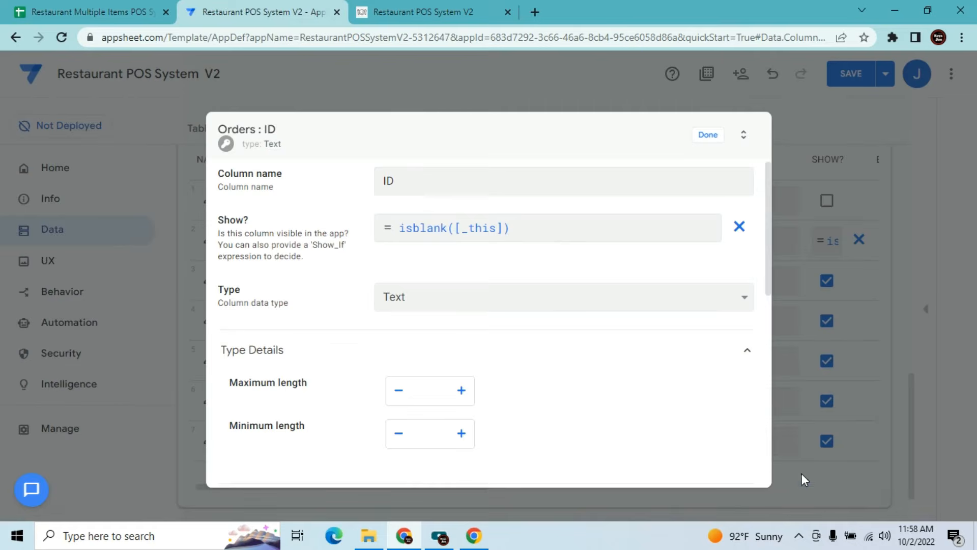
left_click(717, 136)
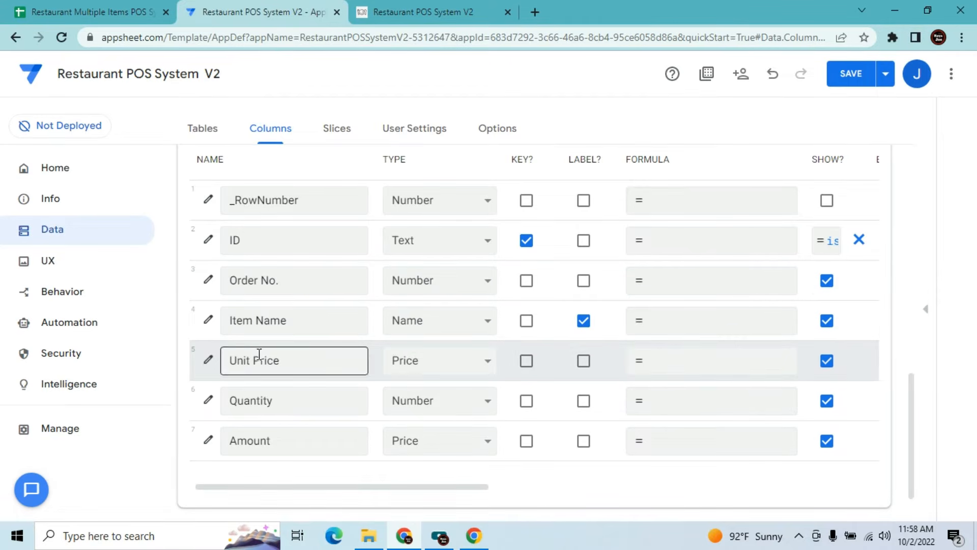
Set the Valid If formula of the Orders table's Item Name column to Select(Menu[Item Name],True) and close its definition
left_click(209, 320)
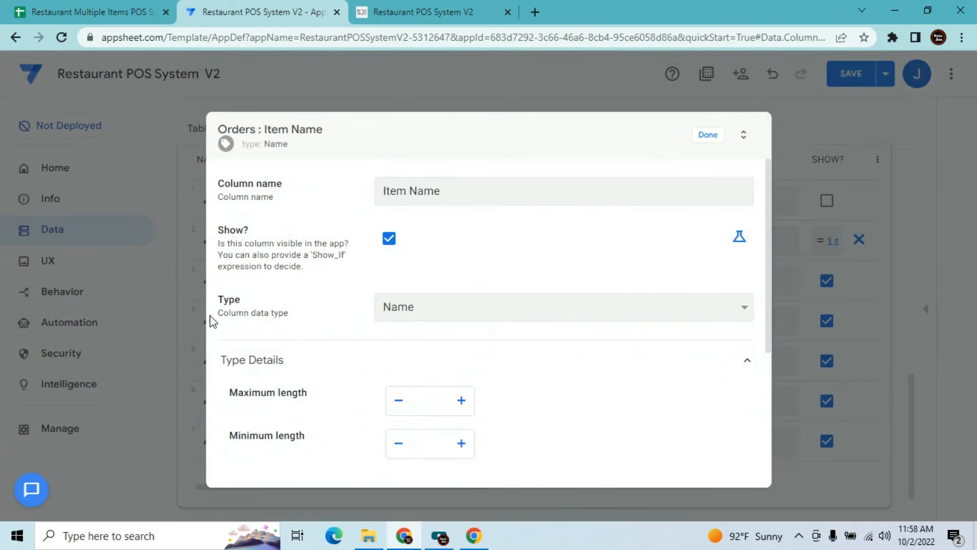
left_click_drag(768, 295, 763, 423)
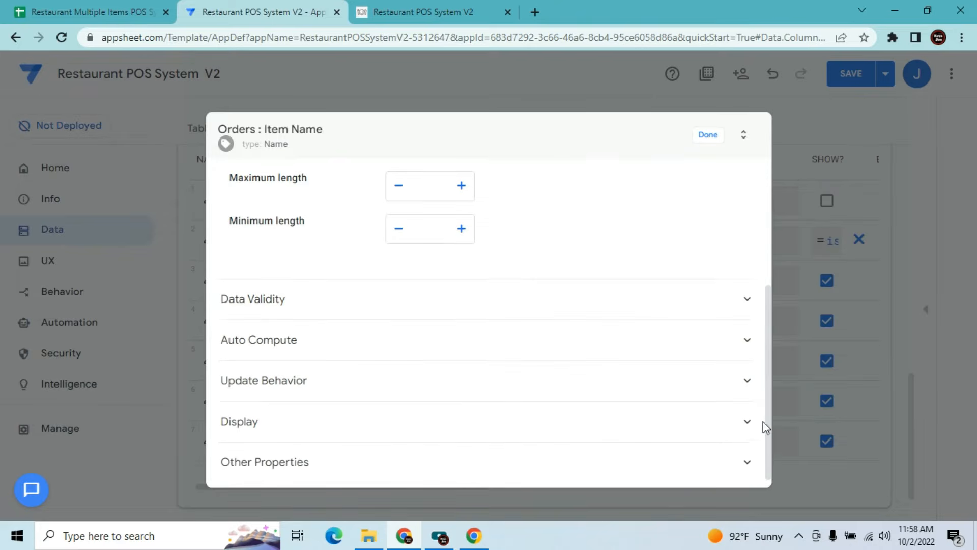
left_click(455, 300)
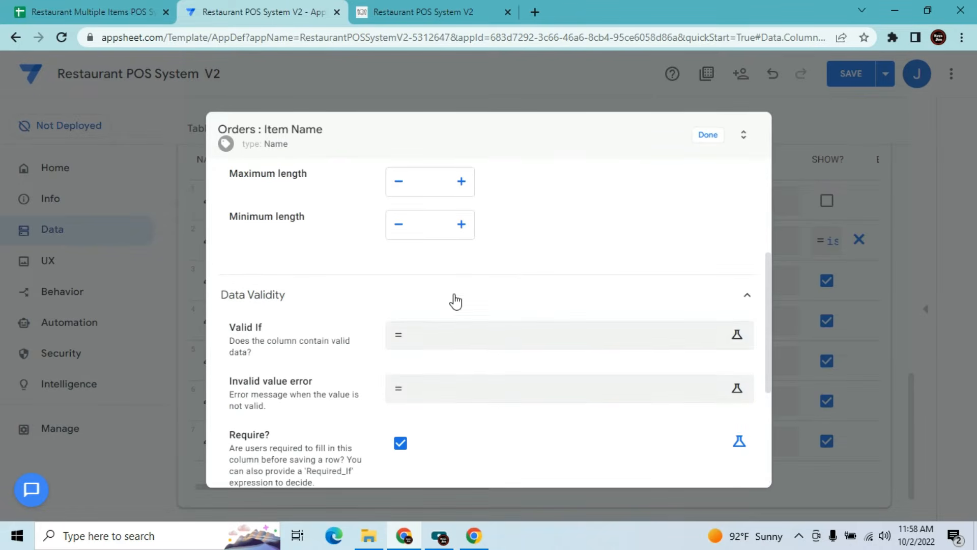
left_click(456, 336)
type("Swel")
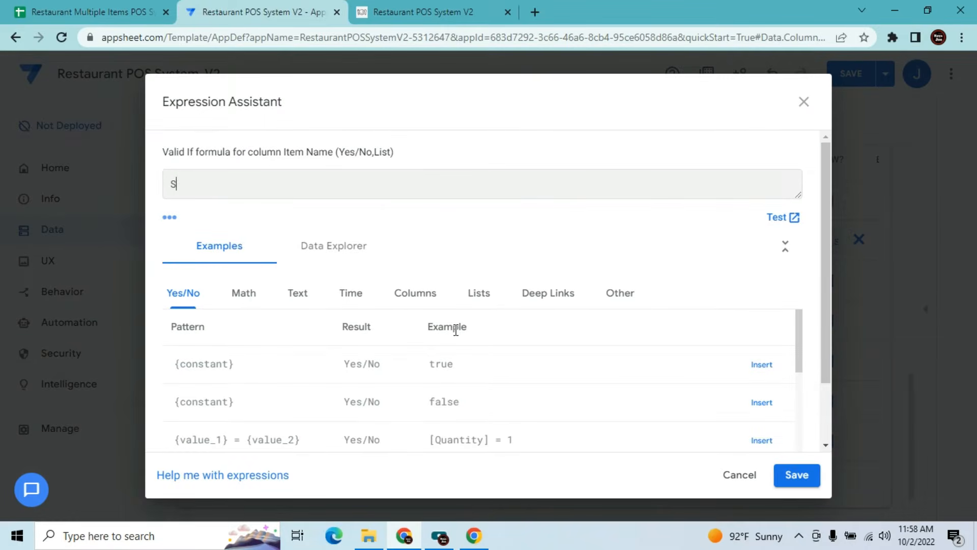
key("BackSpace")
key("BackSpace")
key("BackSpace")
type("elect(Menu[")
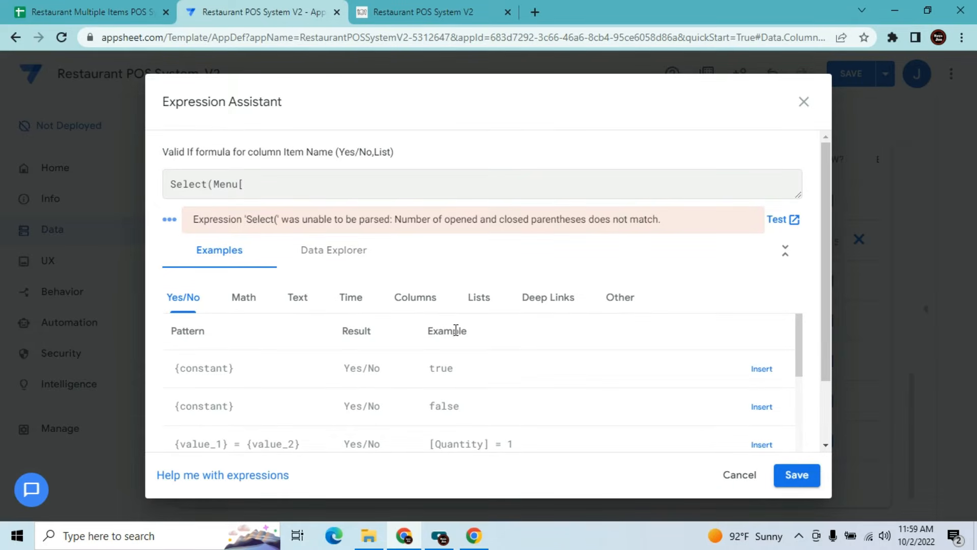
type("Item N")
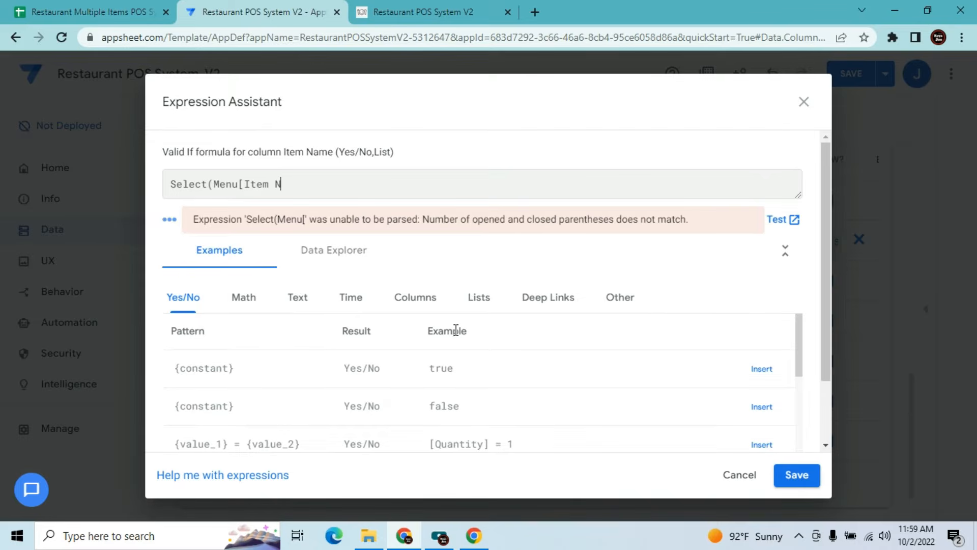
type("ame],True)")
left_click(799, 474)
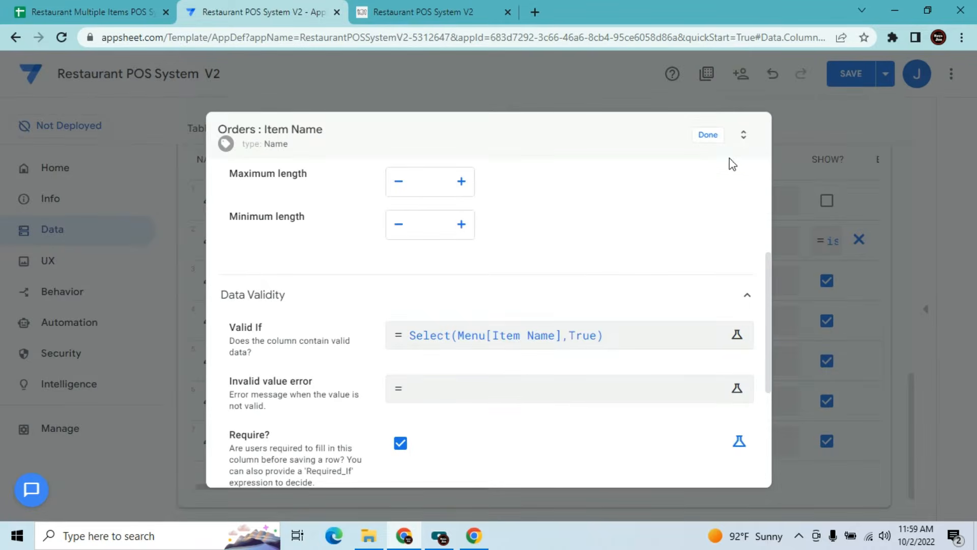
left_click(709, 138)
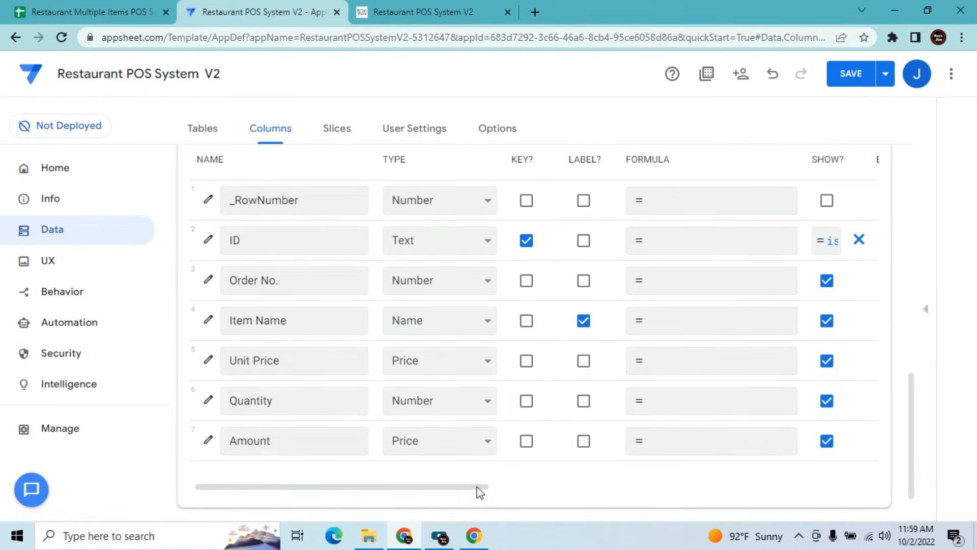
Set the Unit Price column's app formula to Any(Select(Menu[Unit Price],[_THISROW].[Item Name]=[Item Name])) and save the expression
left_click_drag(478, 491, 478, 540)
left_click(744, 362)
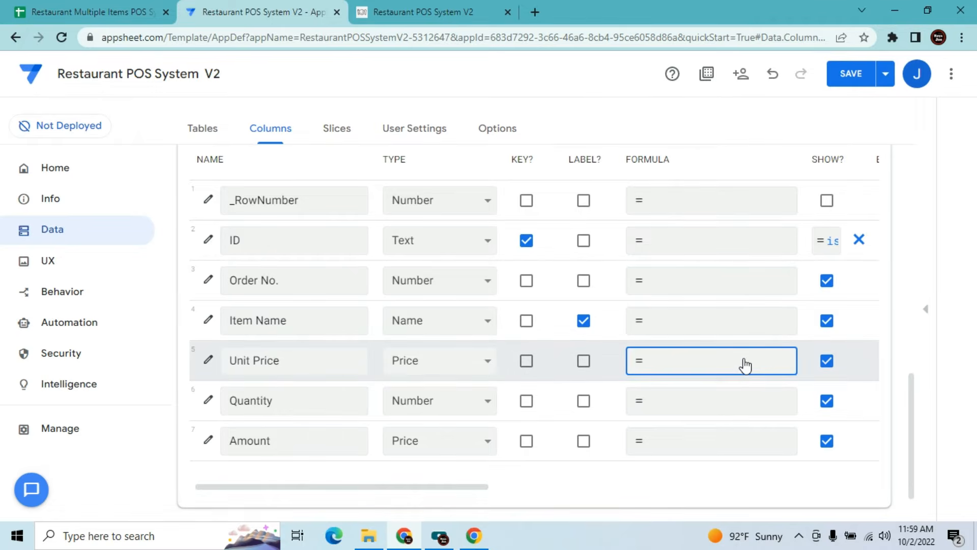
type("Any")
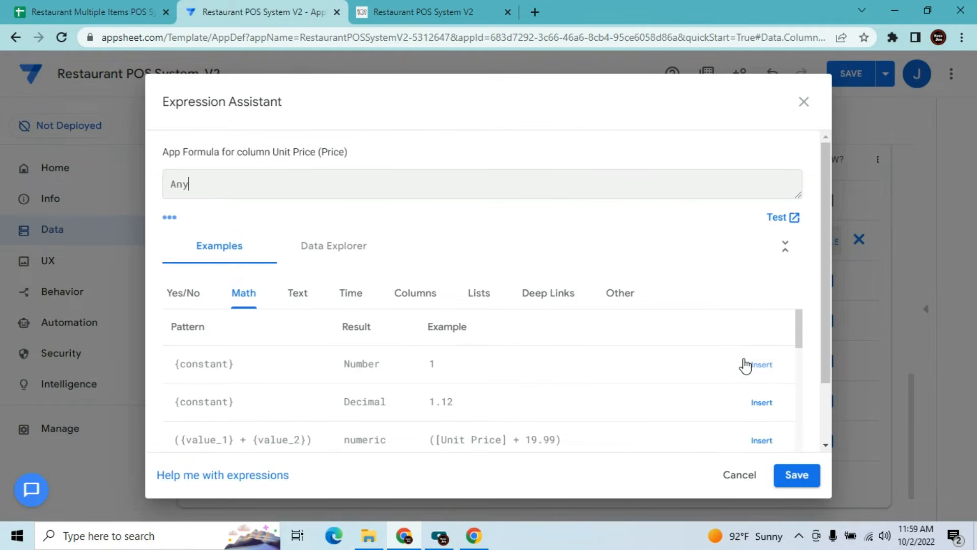
type("(Select(")
type("Menu")
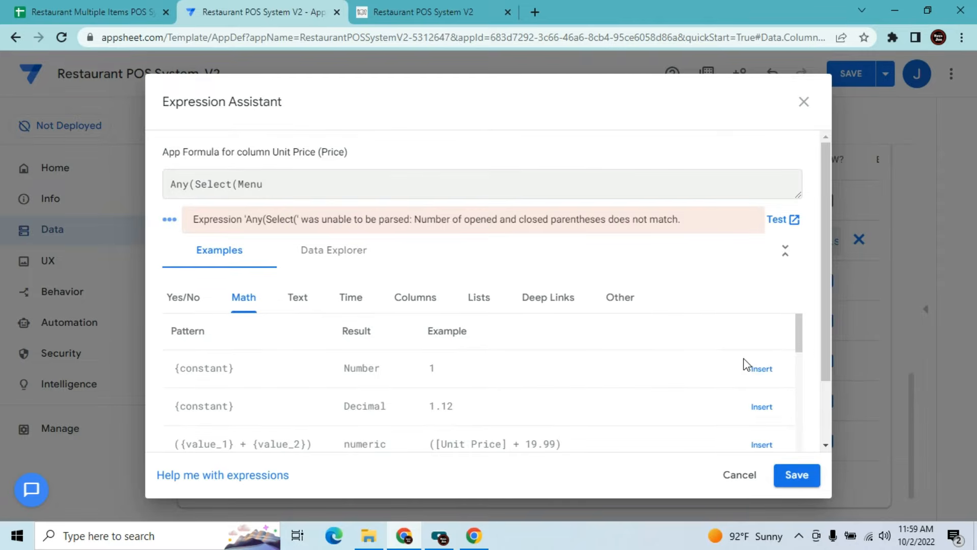
type("[Unit Price],[_THIS")
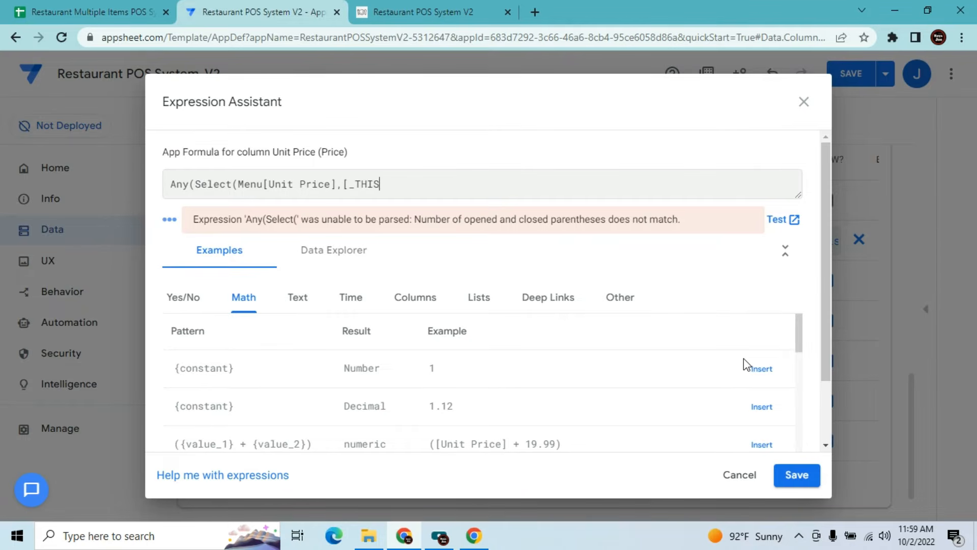
type("ROW].[Iten")
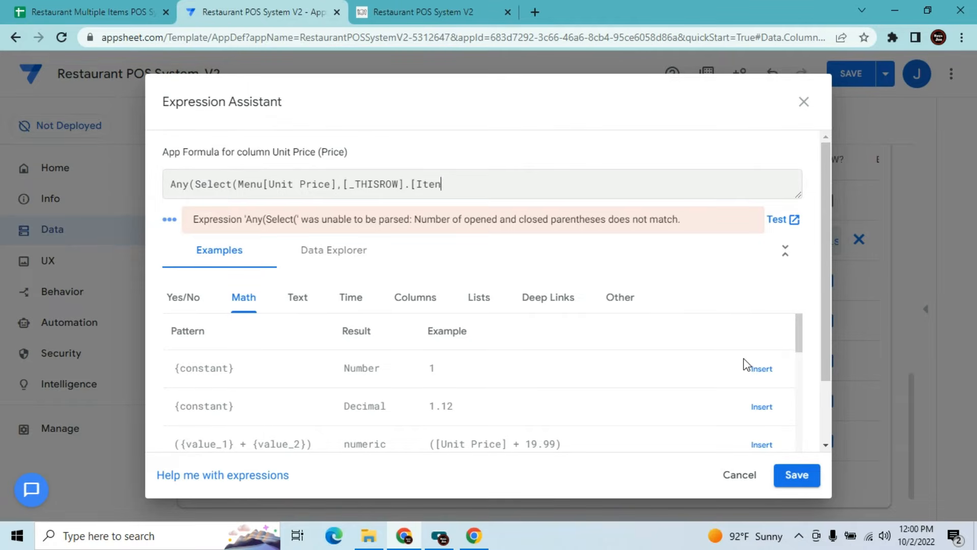
key("BackSpace")
type("m Name]=[Item NAme")
key("BackSpace")
key("BackSpace")
key("BackSpace")
key("BackSpace")
type("a")
key("BackSpace")
type("Name")
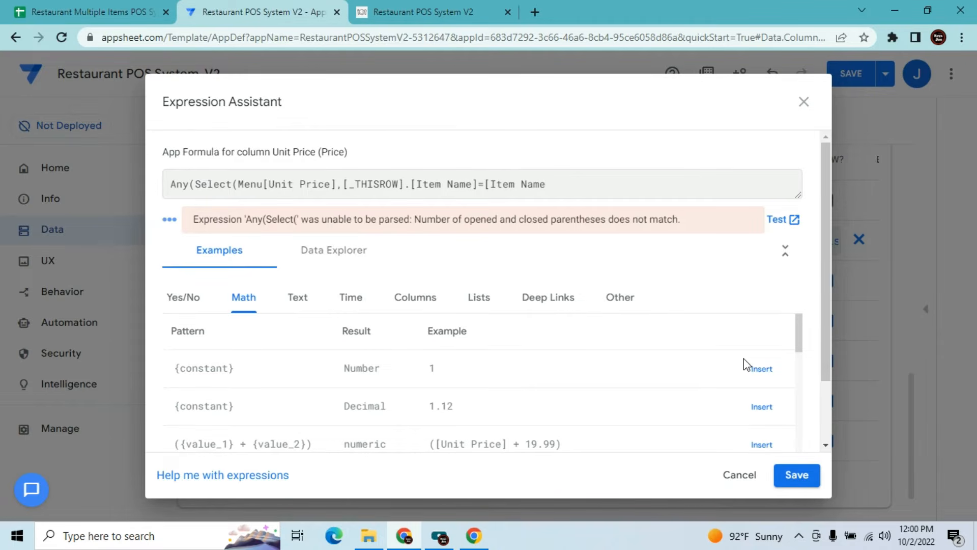
type("]))")
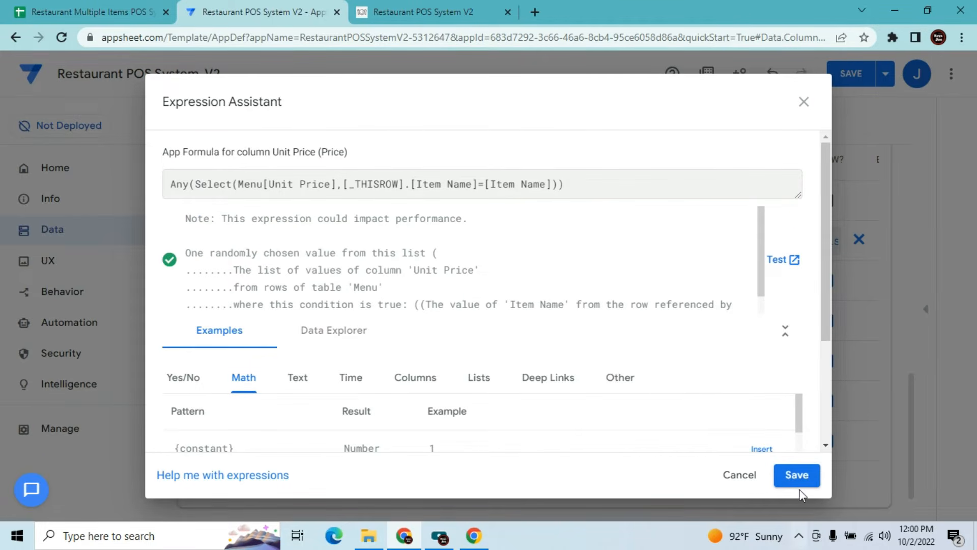
left_click(801, 475)
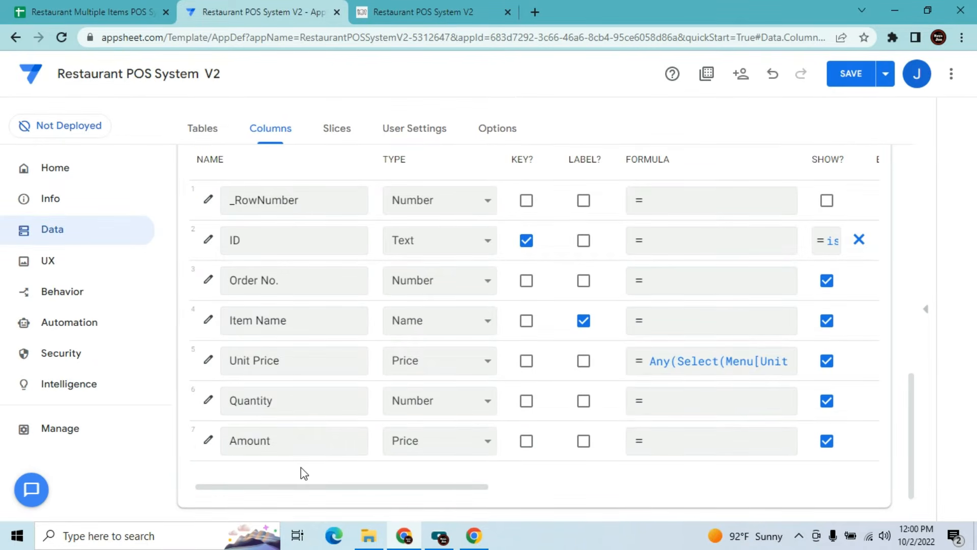
Set the Orders table's Amount column app formula to [Unit Price]*[Quantity] and save the app
left_click(658, 439)
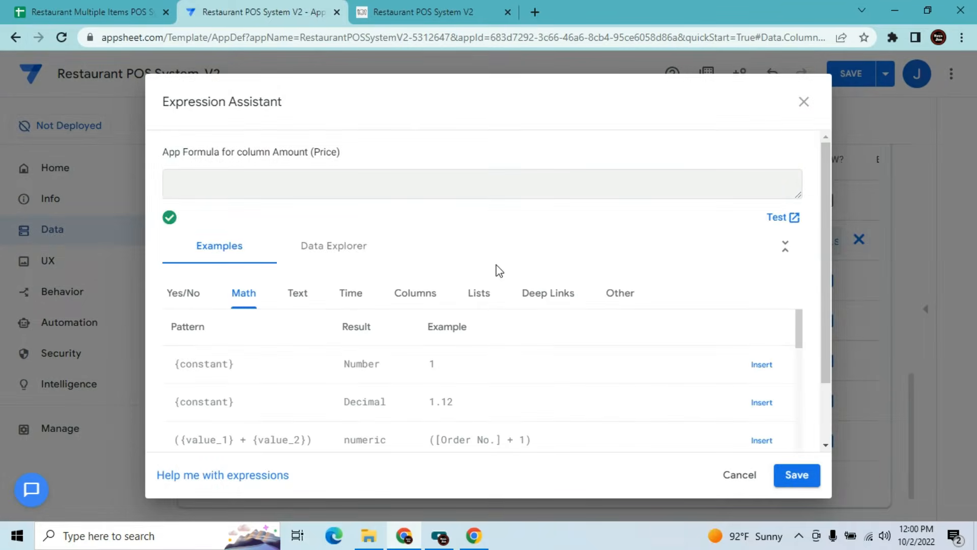
left_click(415, 295)
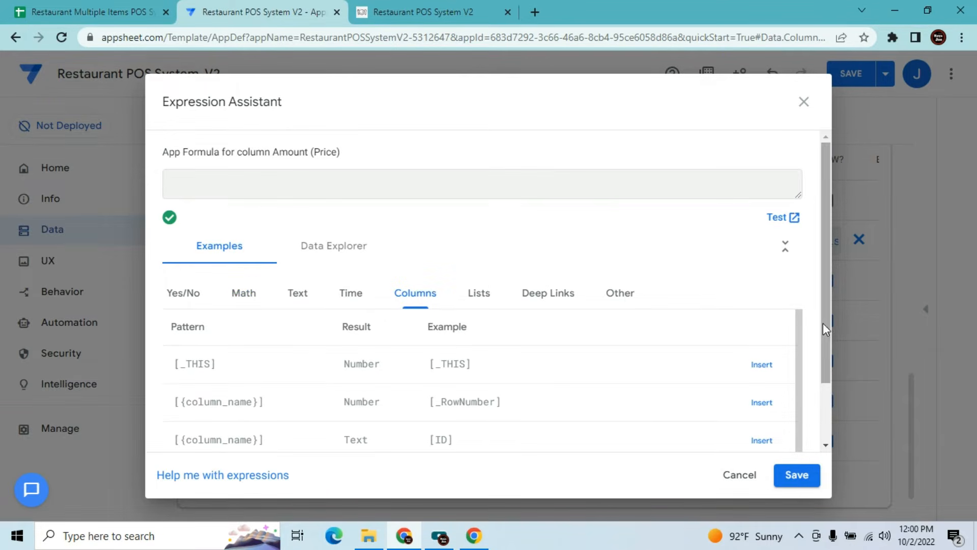
left_click_drag(828, 327, 825, 413)
left_click_drag(800, 298, 793, 359)
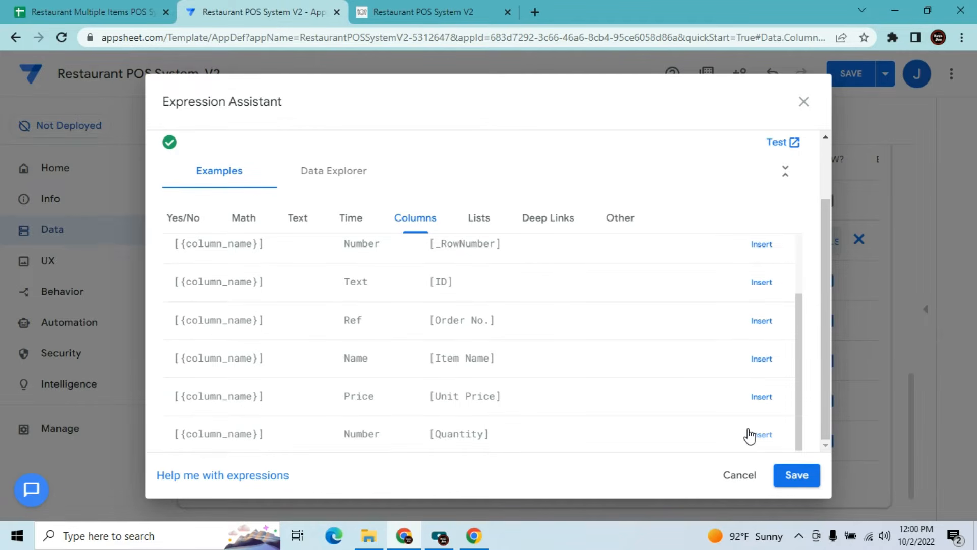
left_click(764, 398)
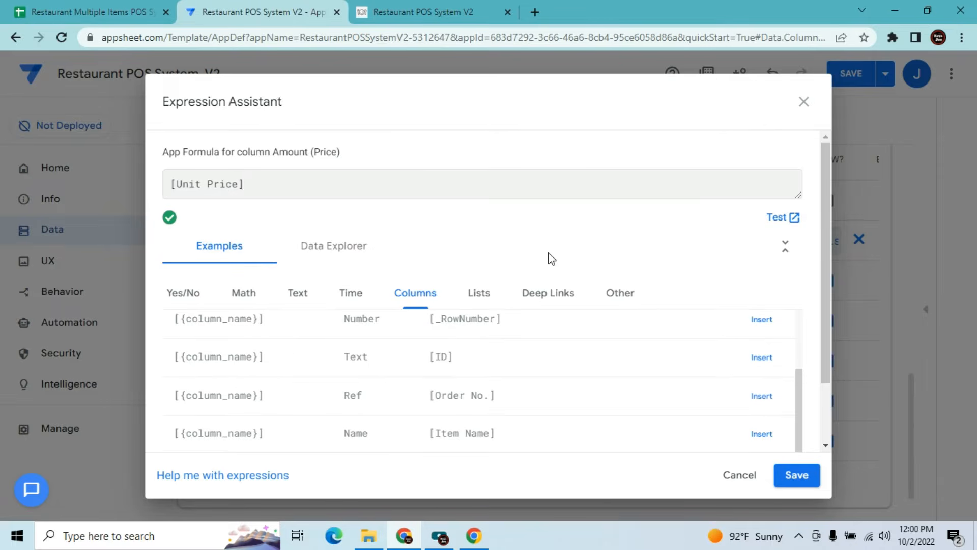
type("*")
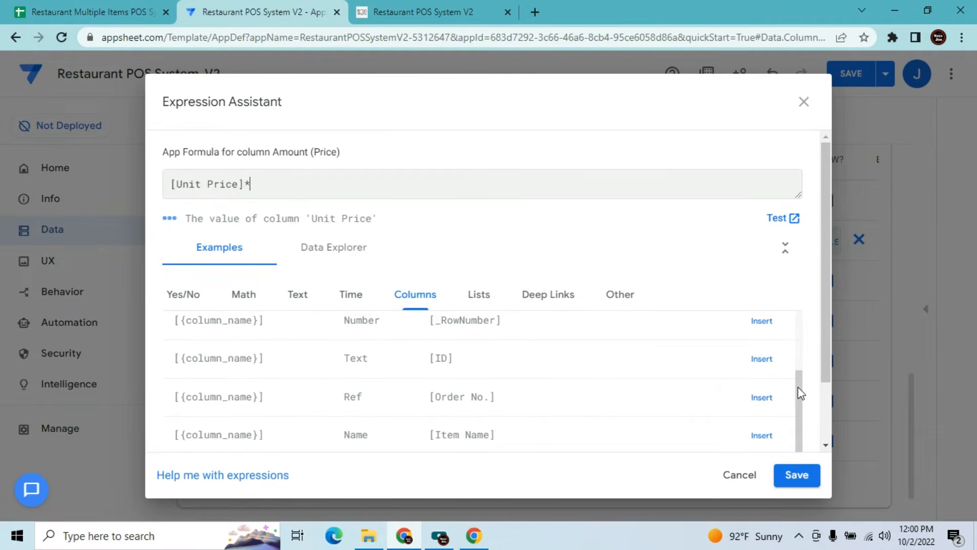
mouse_move(799, 388)
left_mouse_down()
mouse_move(800, 363)
mouse_move(795, 407)
left_mouse_up()
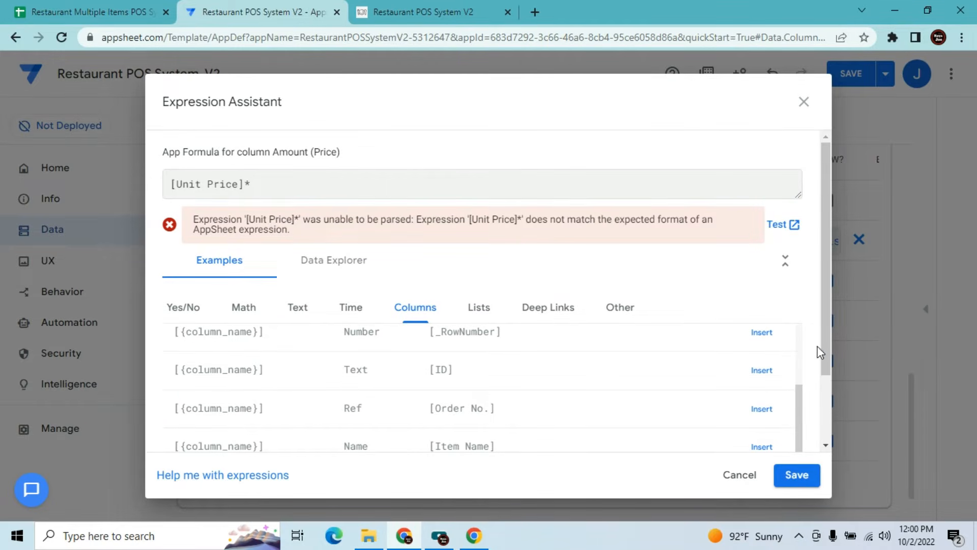
left_click_drag(824, 321, 824, 399)
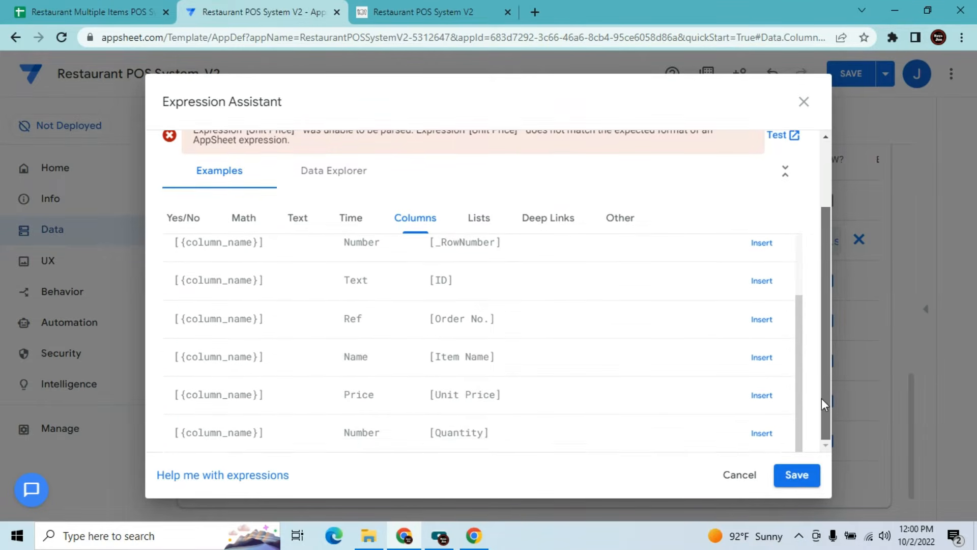
left_click(762, 435)
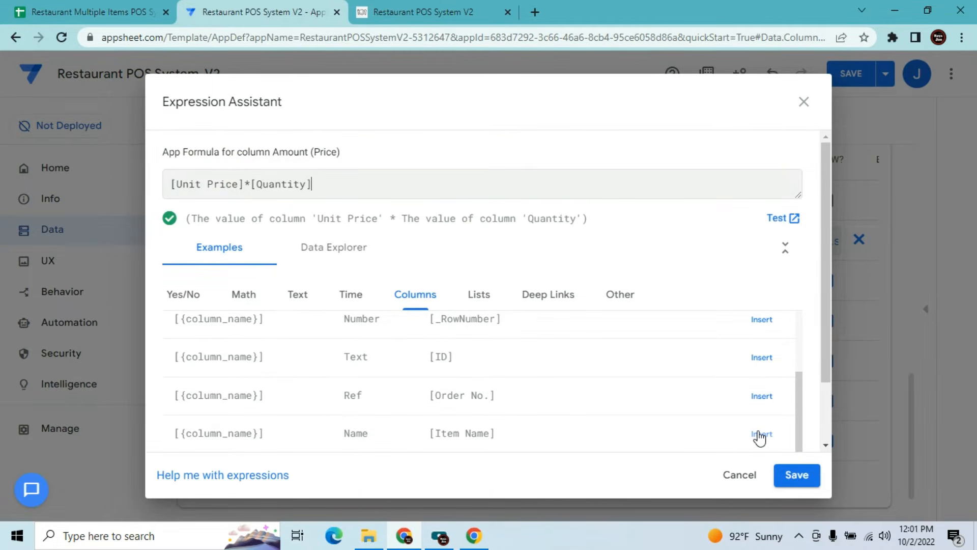
left_click(799, 478)
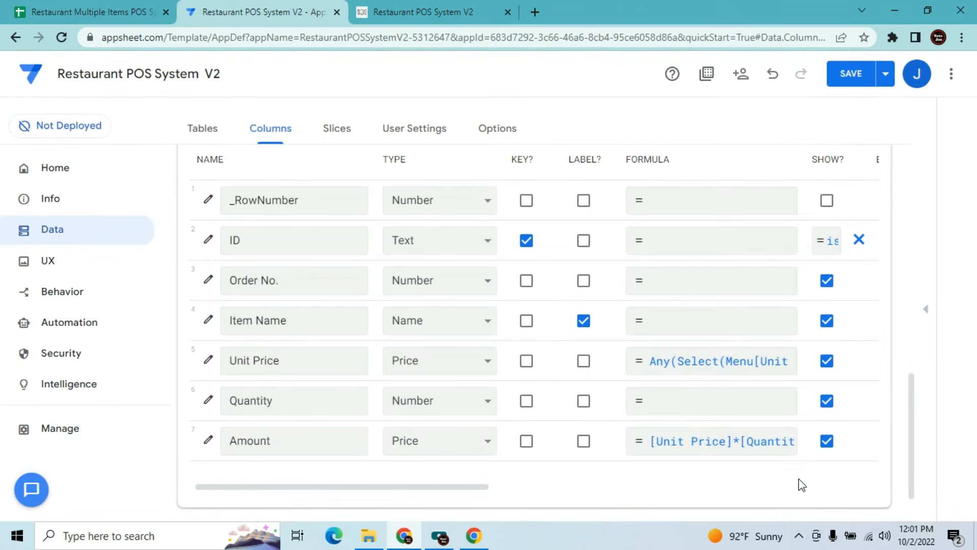
left_click(859, 74)
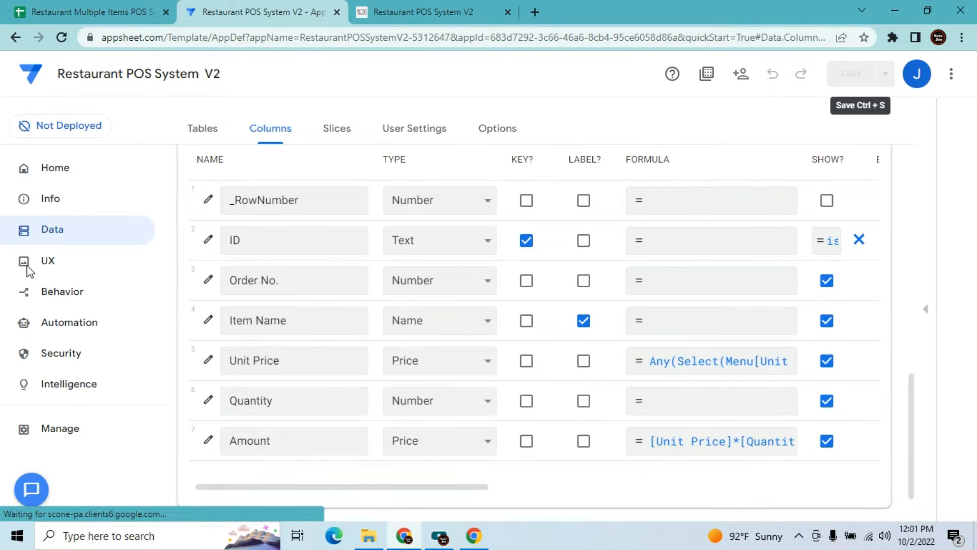
Create a new UX view of type table that displays the Orders data
left_click(48, 265)
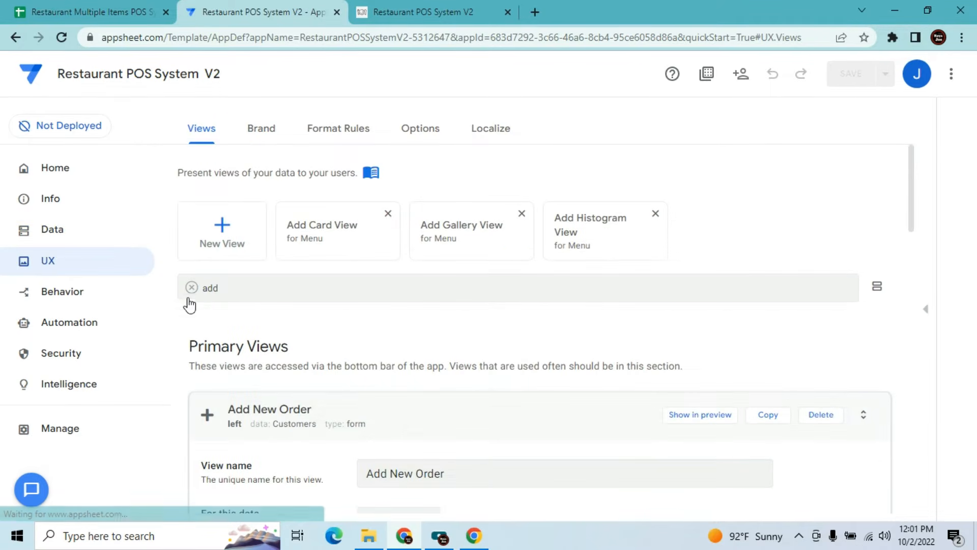
left_click(191, 289)
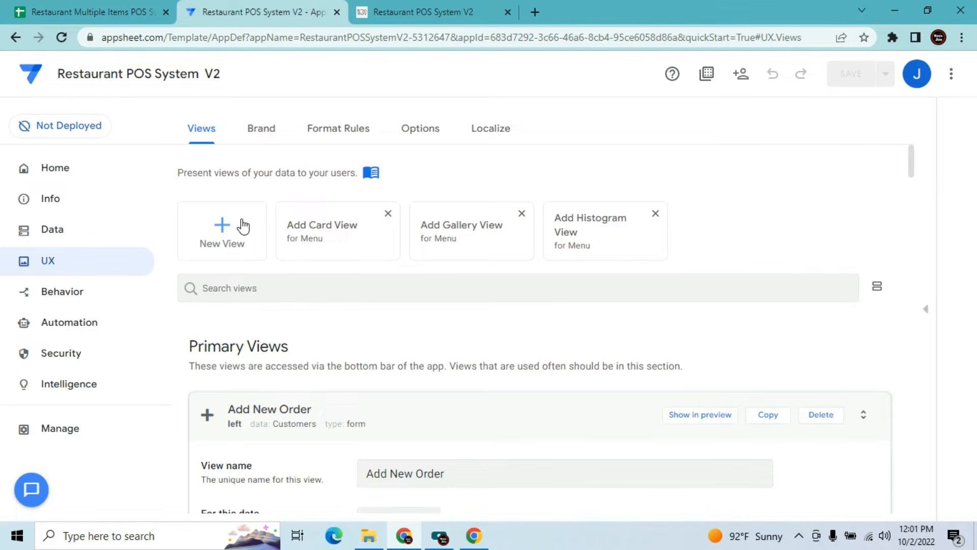
left_click(243, 226)
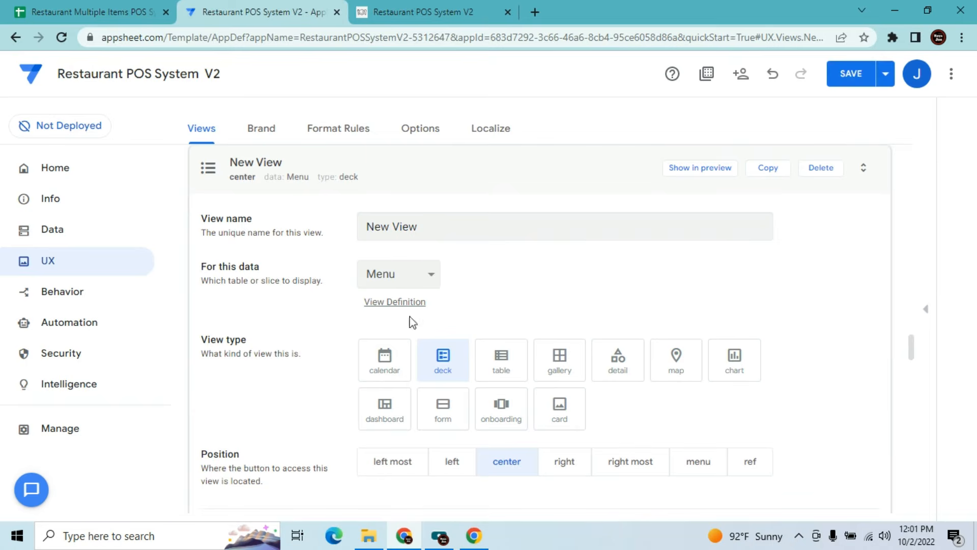
left_click(514, 364)
left_click(410, 279)
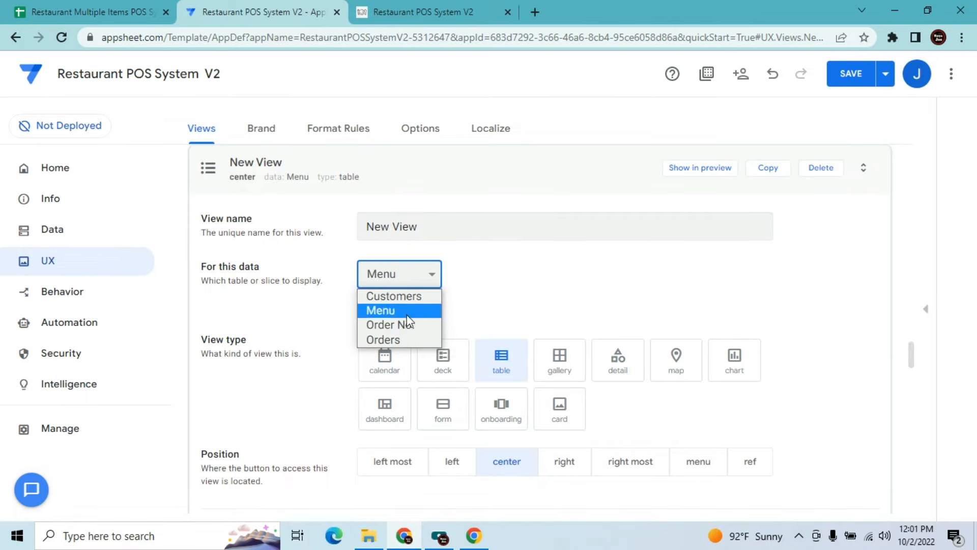
left_click(402, 338)
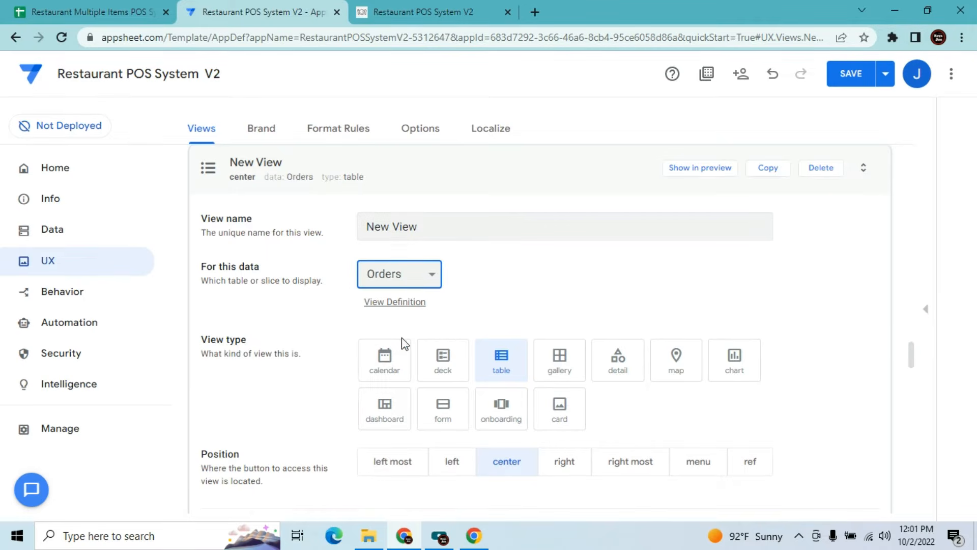
Name the new view Orders and set its position to ref
left_click(443, 218)
key("BackSpace")
key("BackSpace")
key("BackSpace")
key("BackSpace")
key("BackSpace")
key("BackSpace")
key("BackSpace")
key("BackSpace")
type("Orders")
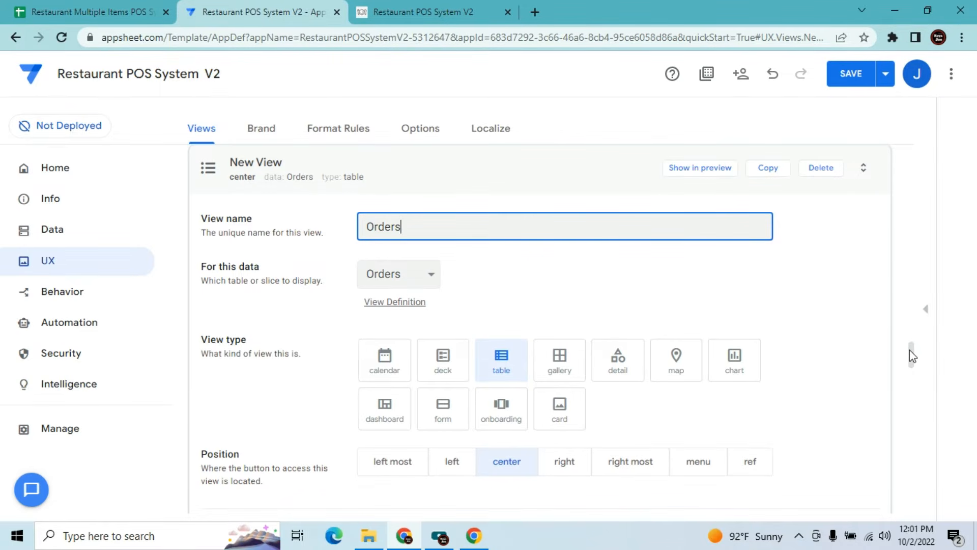
left_click_drag(911, 355, 912, 368)
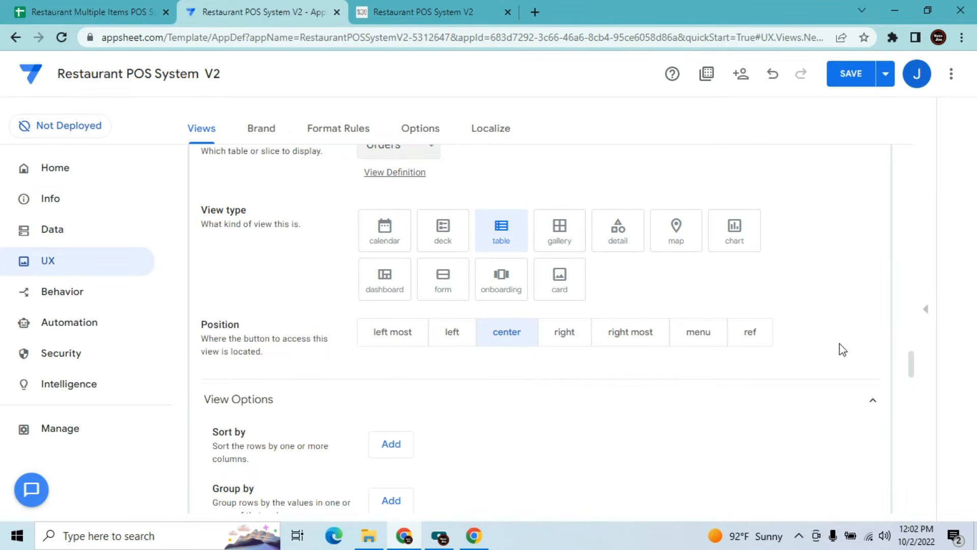
left_click(763, 333)
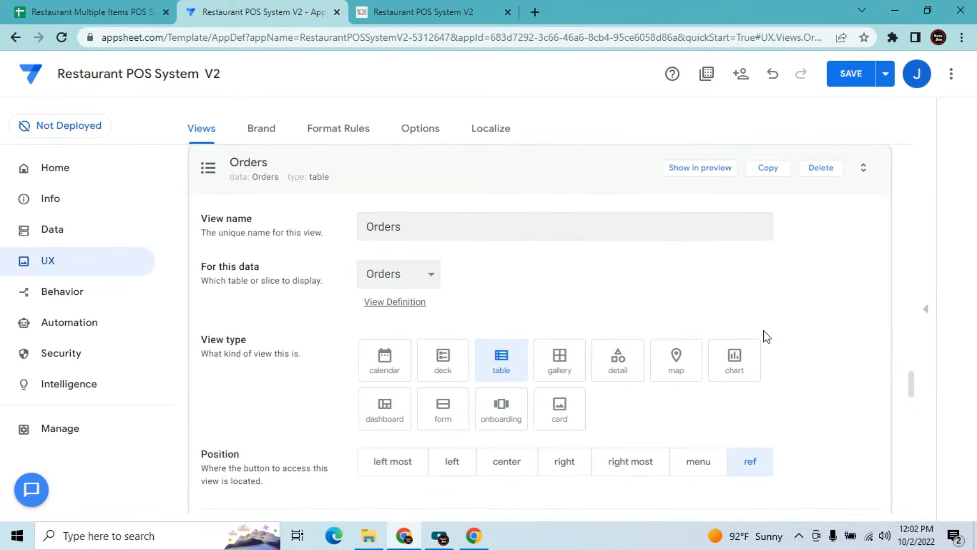
Set the first two entries of the Orders view's column order to Item Name and Quantity
left_click_drag(917, 391, 915, 418)
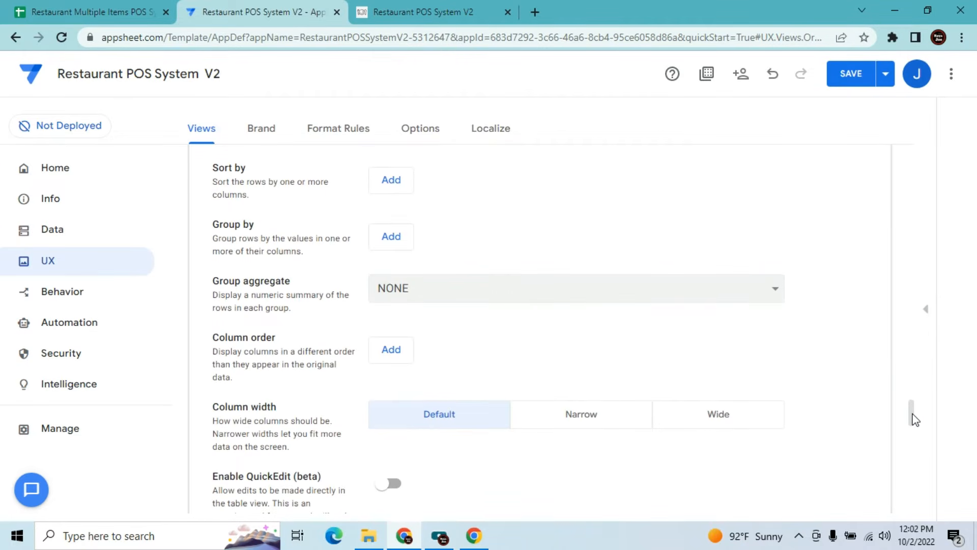
left_click(392, 349)
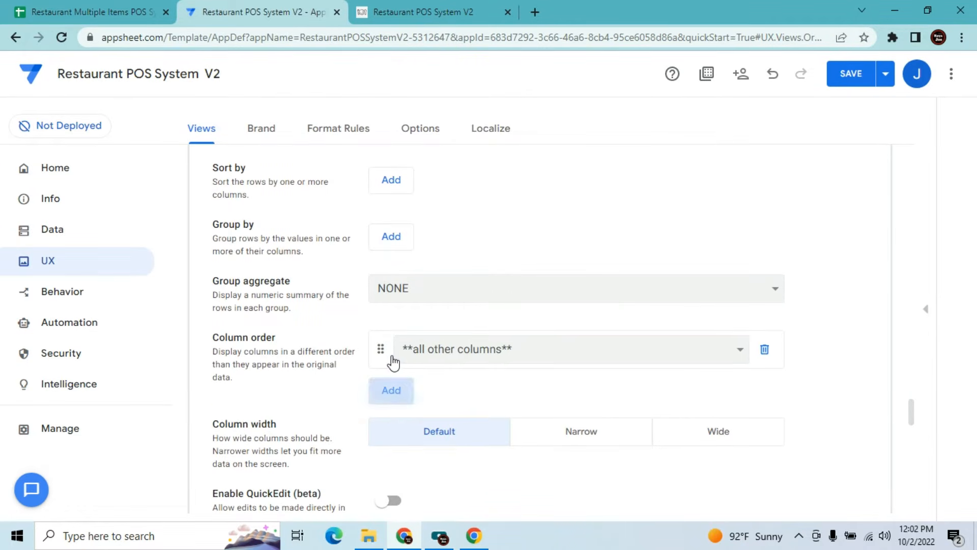
left_click(450, 353)
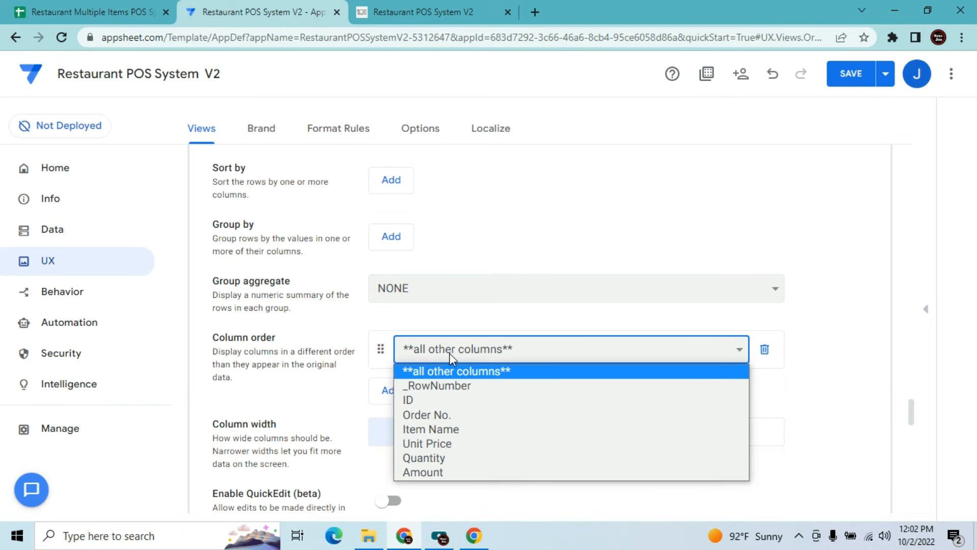
left_click(452, 432)
left_click(394, 390)
left_click(399, 387)
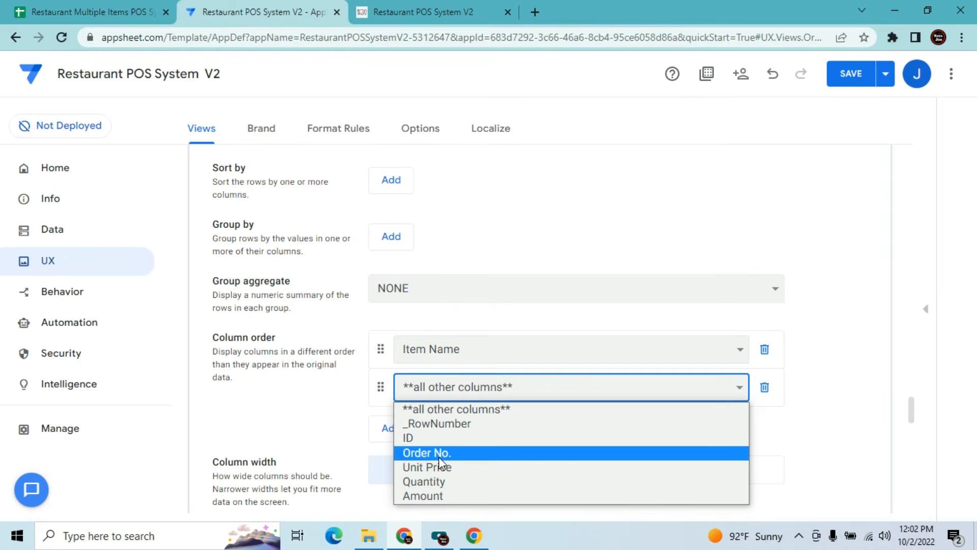
left_click(436, 484)
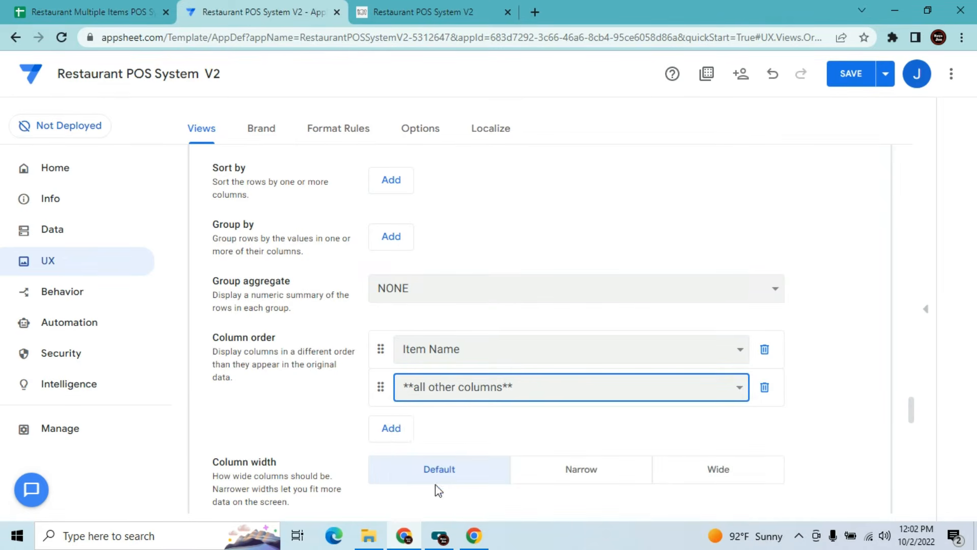
Add Unit Price and Amount as the third and fourth entries of the Orders view's column order
left_click(400, 431)
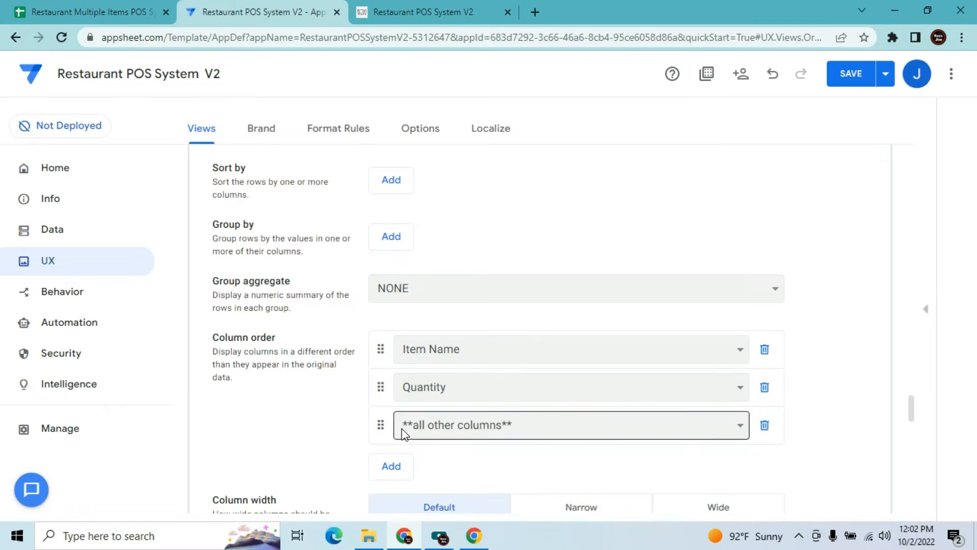
left_click(445, 424)
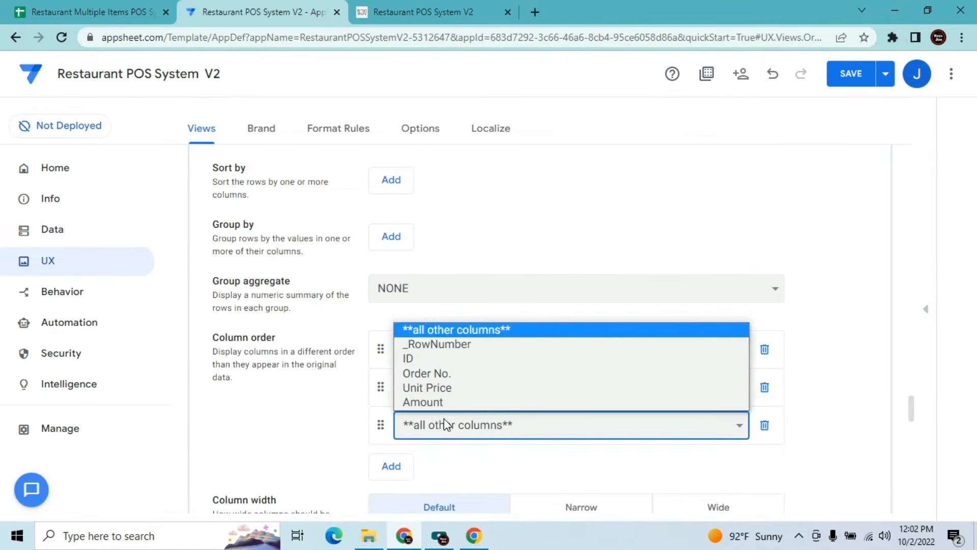
left_click(438, 387)
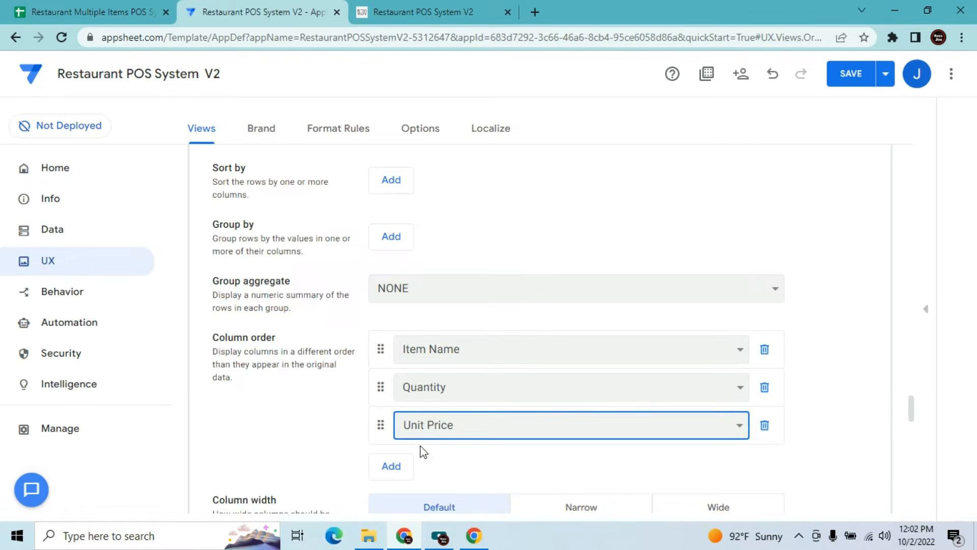
left_click(407, 468)
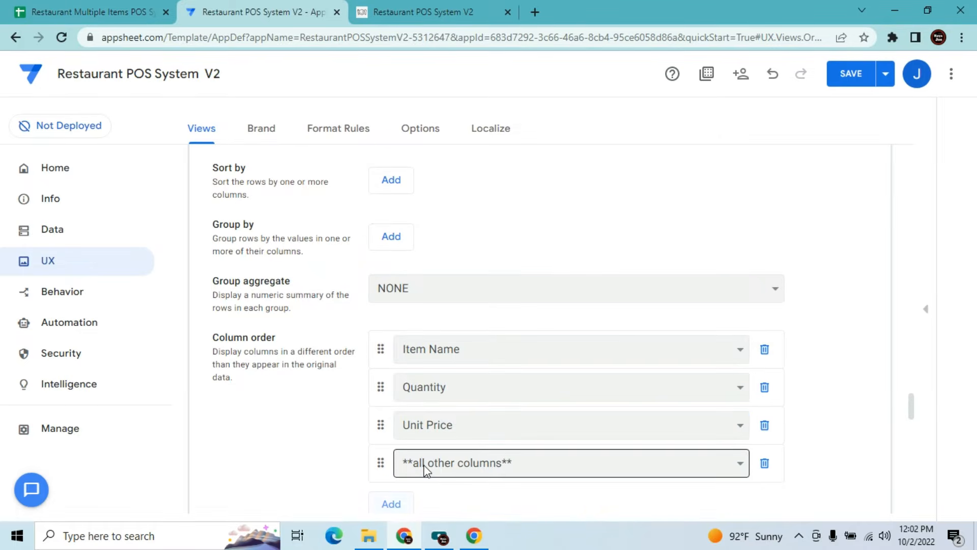
left_click(426, 469)
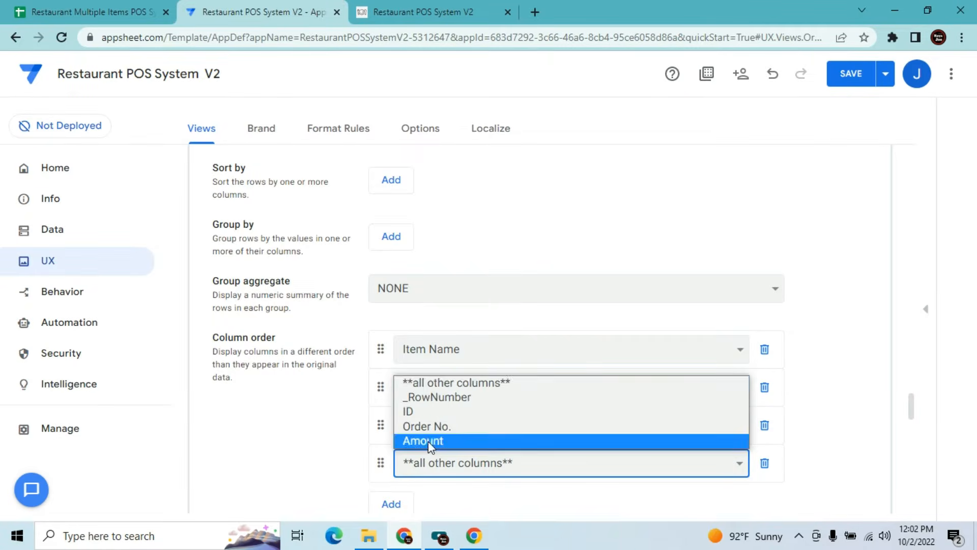
left_click(429, 441)
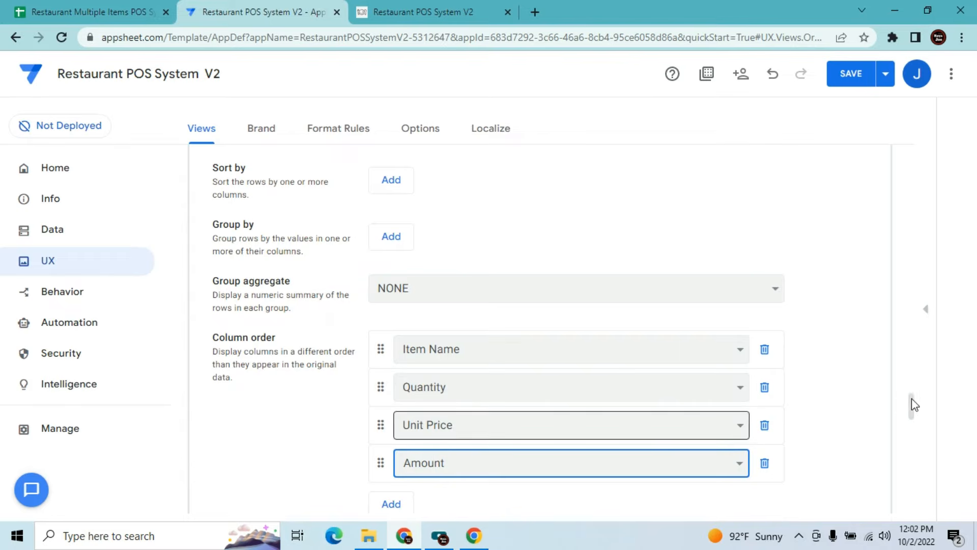
Set the Orders view's column width to Wide and save the app
left_click_drag(915, 410, 914, 432)
left_click(742, 239)
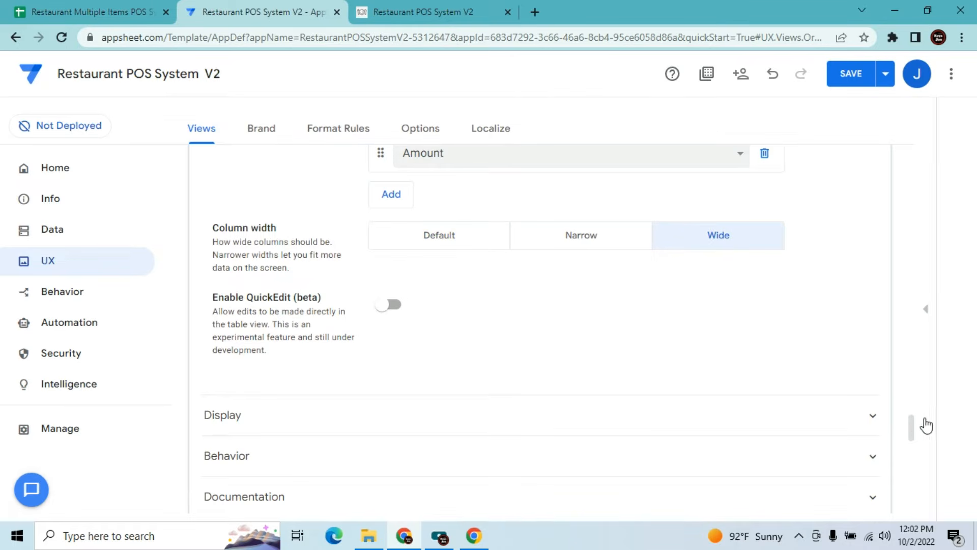
left_click_drag(914, 427, 910, 362)
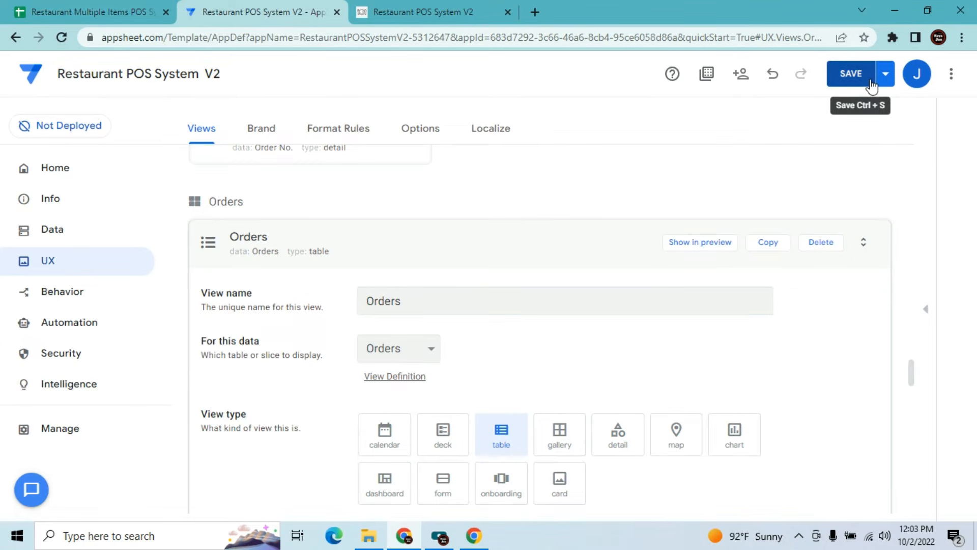
left_click(865, 80)
Check the order's detail view in the running app, and return to the editor's data tables
left_click(395, 11)
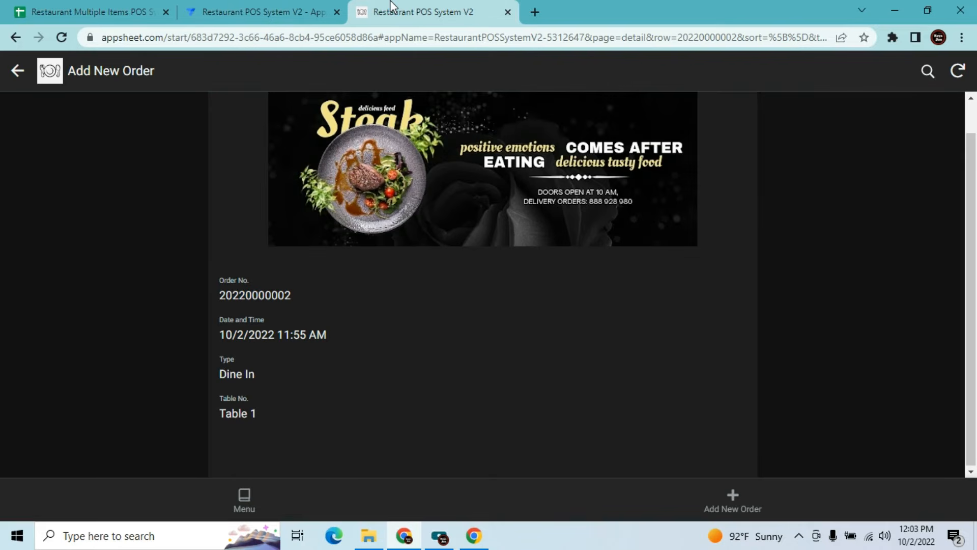
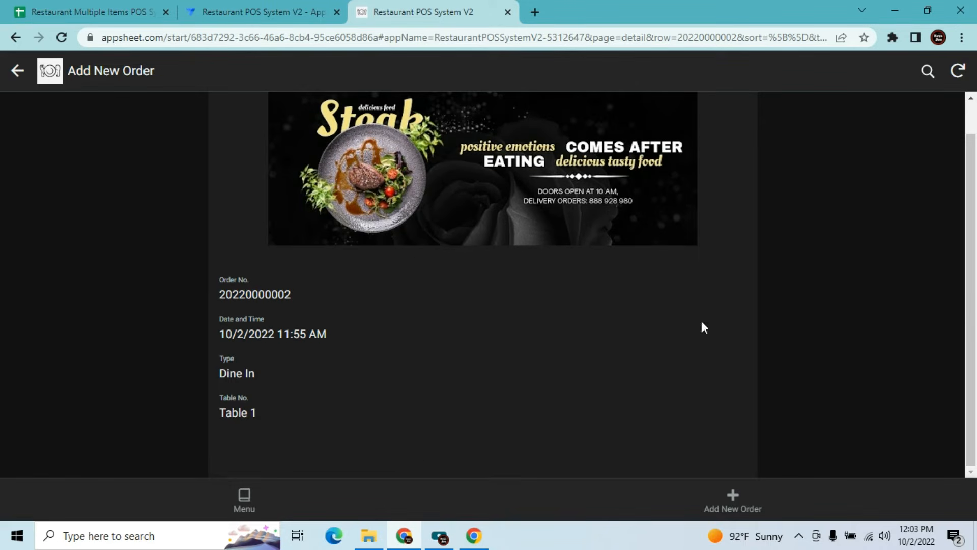
left_click(292, 7)
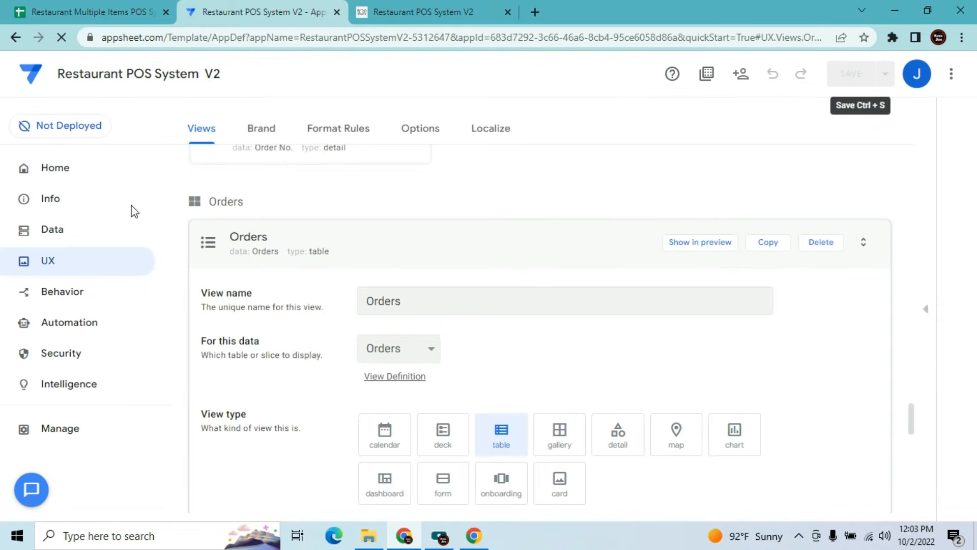
left_click(68, 228)
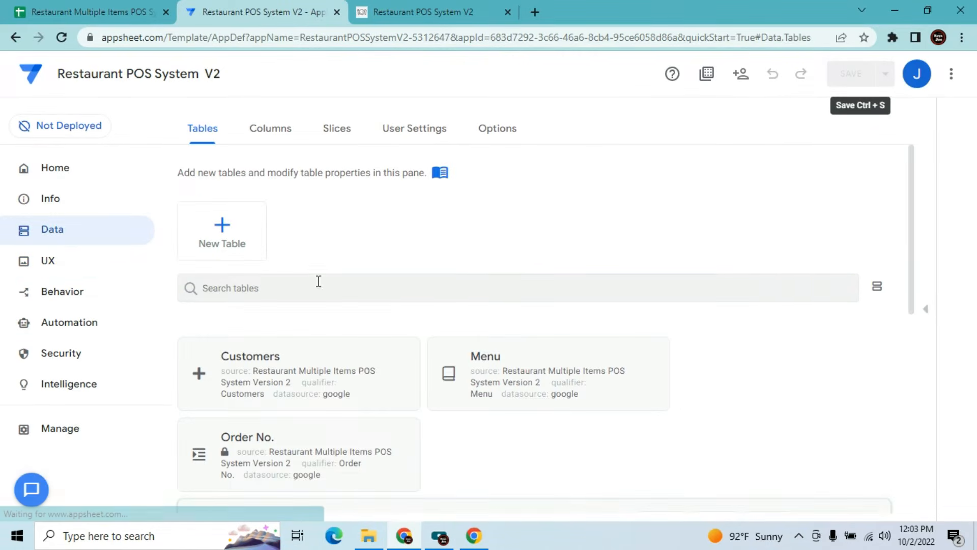
Add a virtual column named Orders to the Customers table
left_click(364, 370)
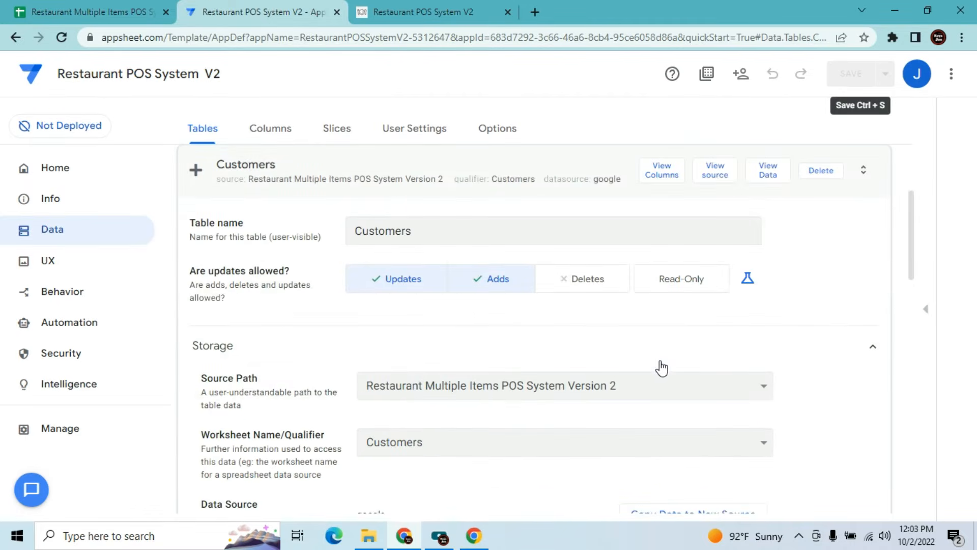
left_click(677, 175)
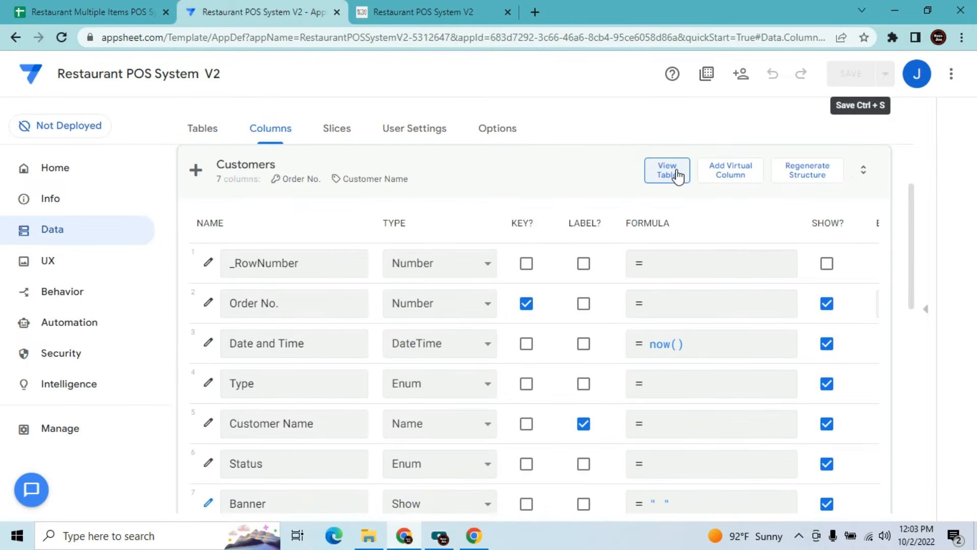
mouse_move(909, 243)
left_mouse_down()
mouse_move(909, 258)
mouse_move(910, 249)
left_mouse_up()
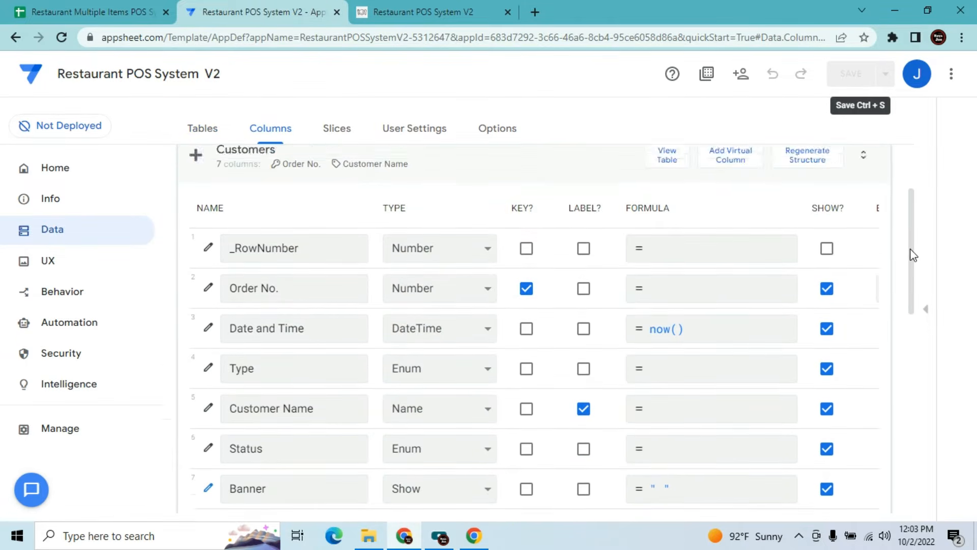
left_click(732, 163)
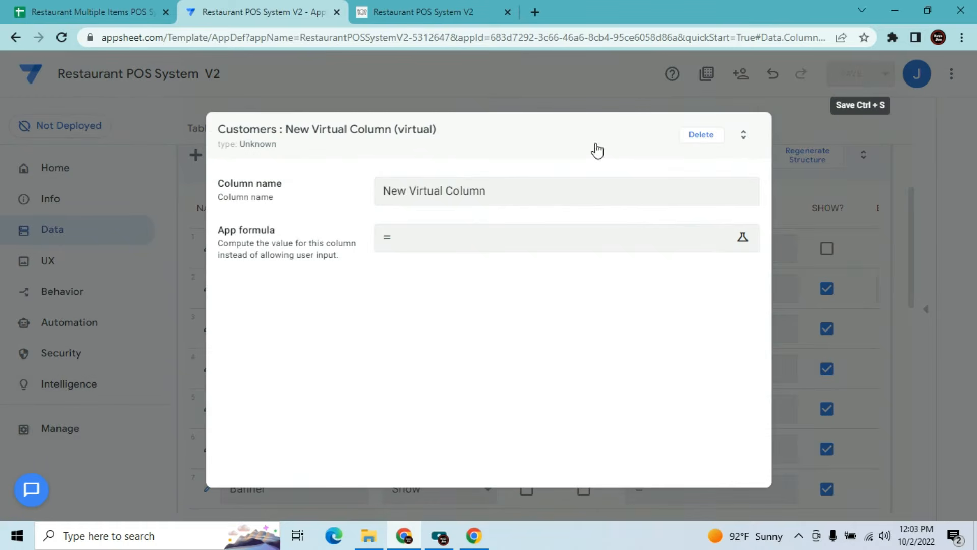
left_click(506, 190)
key("BackSpace")
key("BackSpace")
key("BackSpace")
key("BackSpace")
key("BackSpace")
key("BackSpace")
key("BackSpace")
key("BackSpace")
key("BackSpace")
key("BackSpace")
key("BackSpace")
key("BackSpace")
key("BackSpace")
key("BackSpace")
key("BackSpace")
key("BackSpace")
key("BackSpace")
type("Orde")
Set the Orders virtual column's app formula to ref_rows("Orders","Order No.") and save the app
left_click(489, 238)
left_click(488, 237)
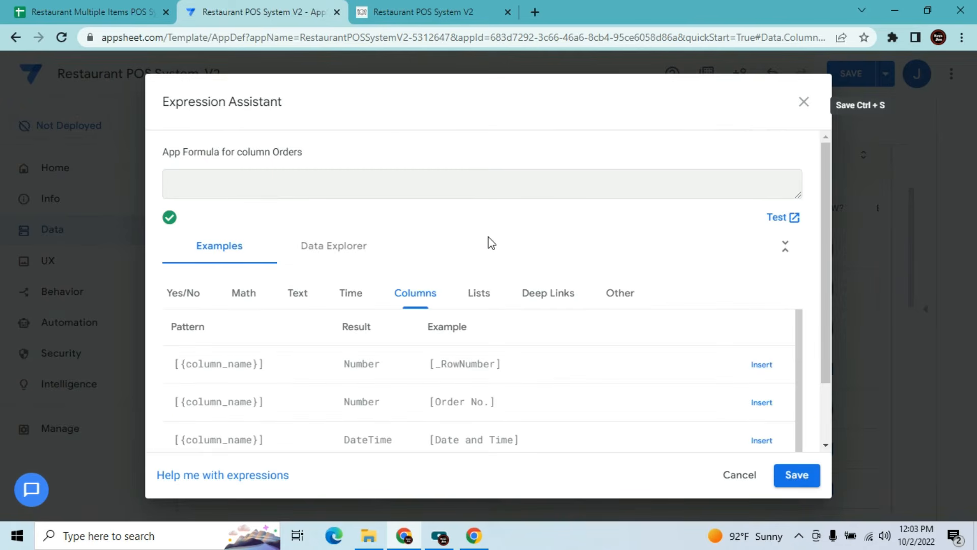
type("ref_rows(")
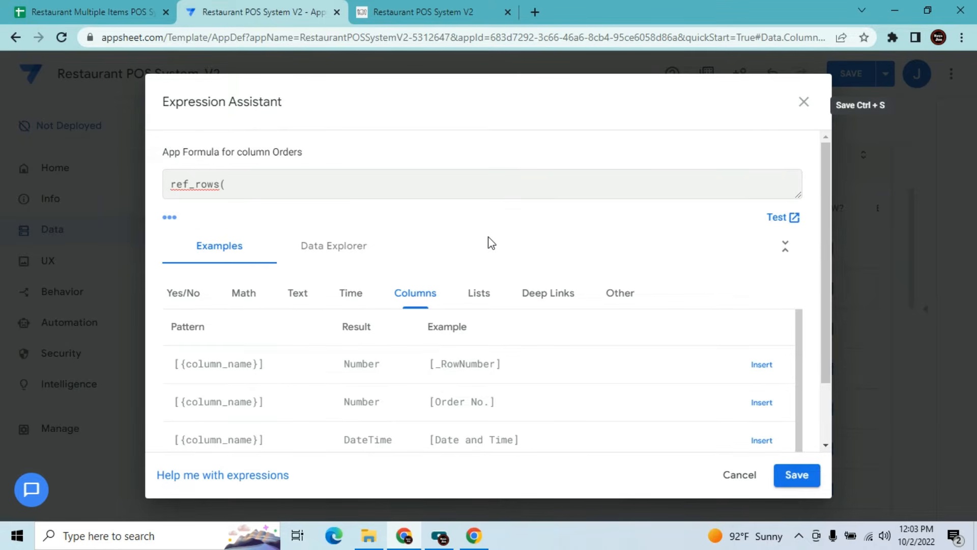
type("\"Or")
type("ders\",\"Order No")
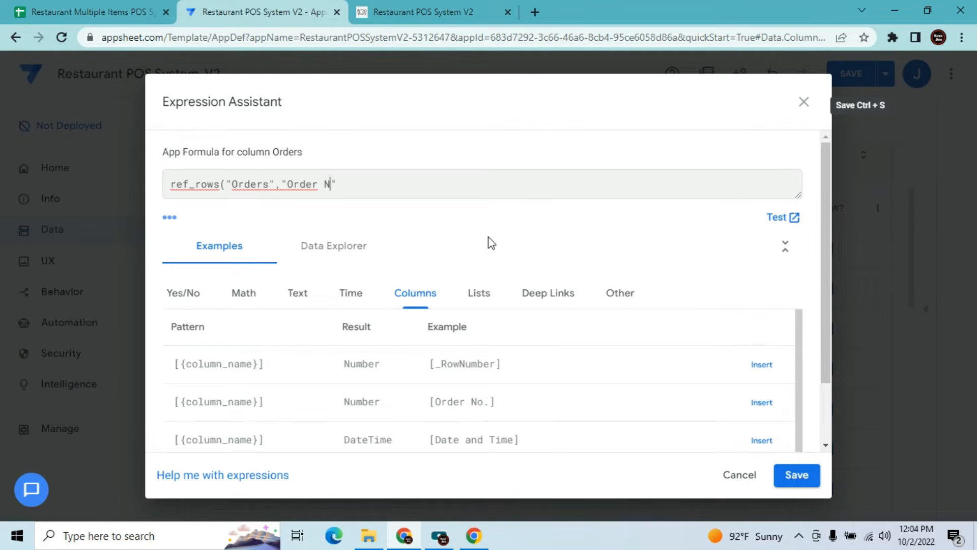
type(".\")")
left_click(796, 474)
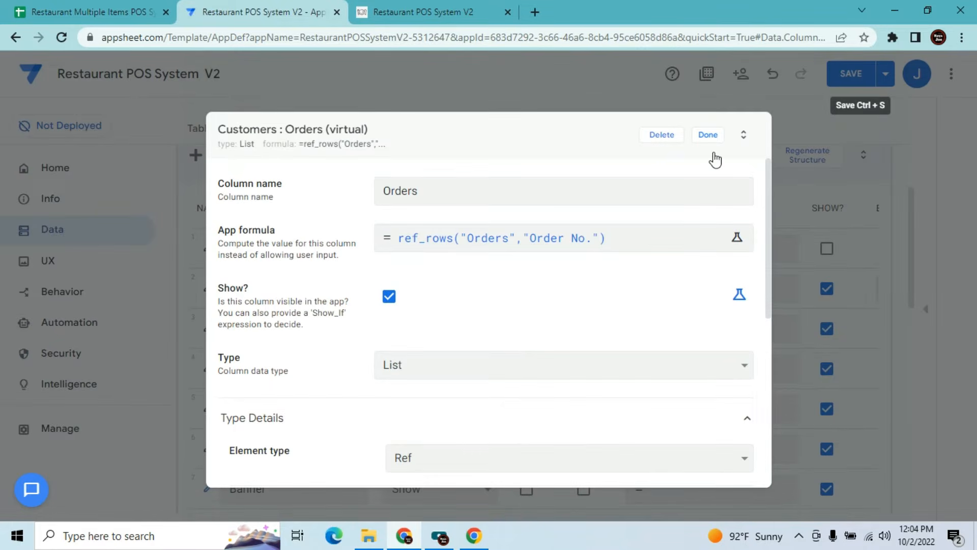
left_click(709, 137)
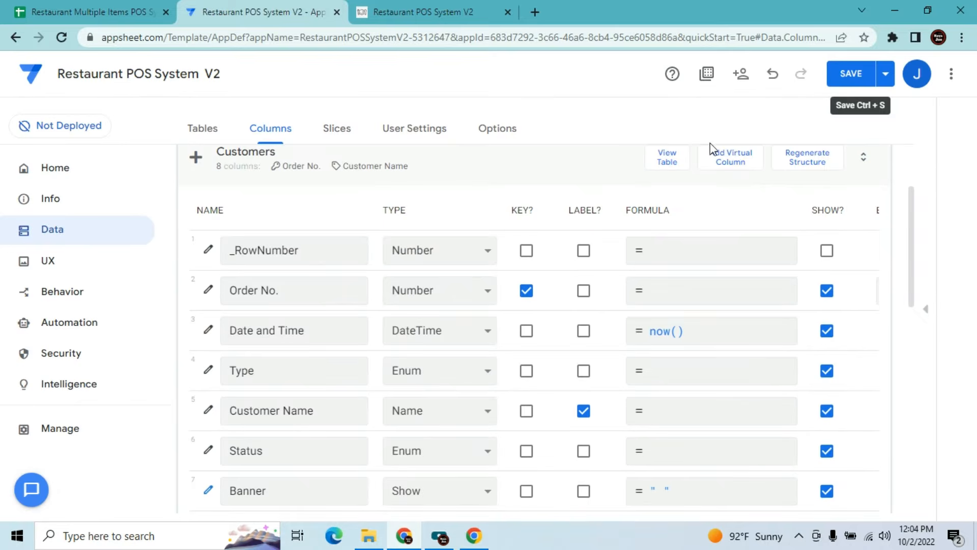
left_click(843, 77)
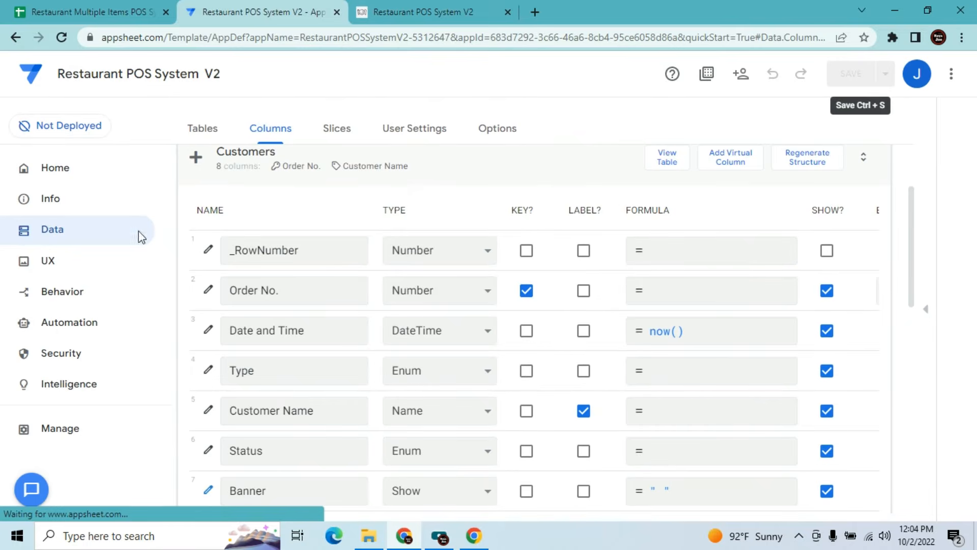
Find the Customers_Detail view by searching for "custo" and add Type as its quick edit column
left_click(58, 270)
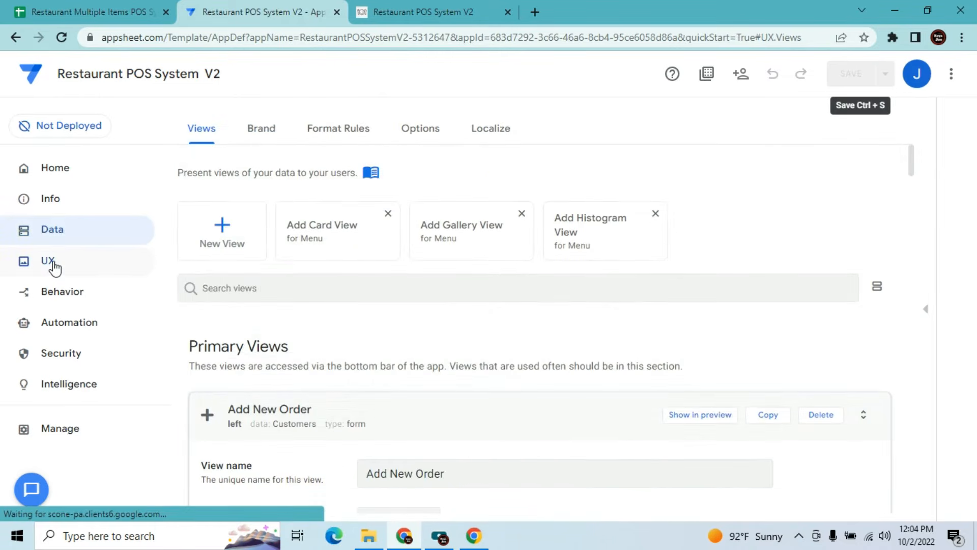
type("d")
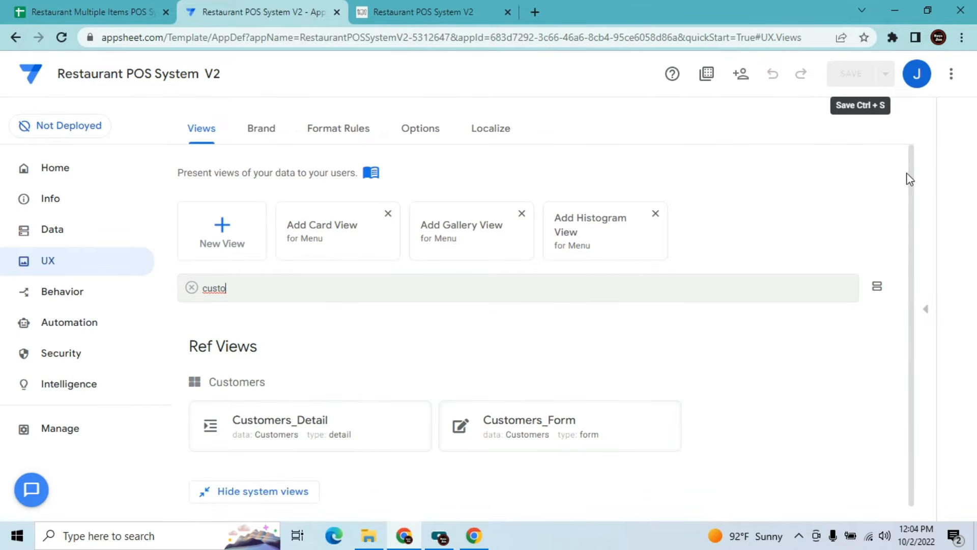
left_click(384, 419)
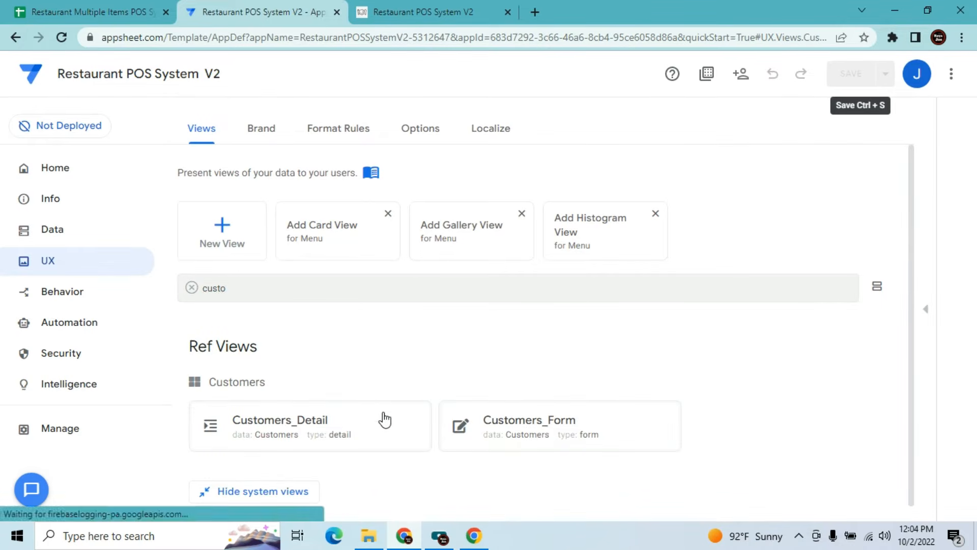
left_click_drag(910, 255, 911, 298)
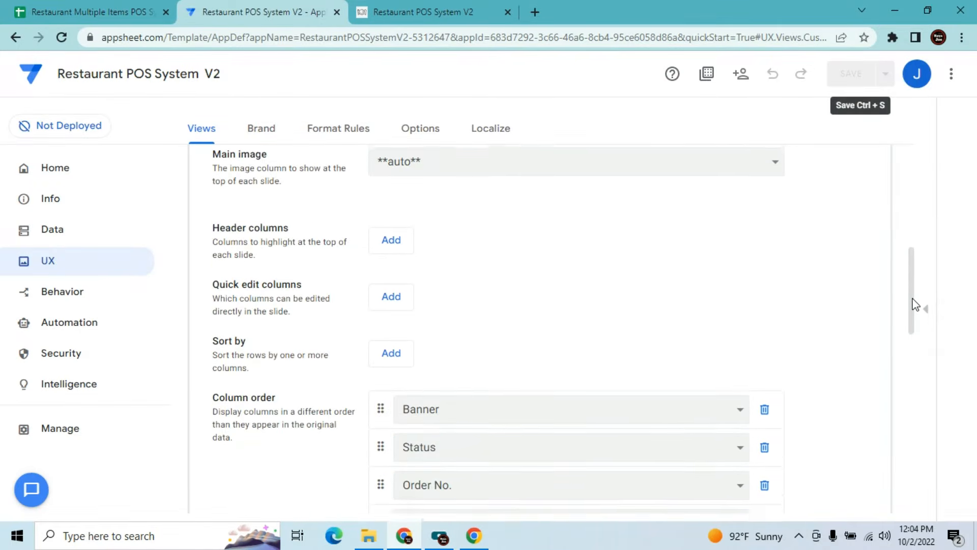
left_click(404, 288)
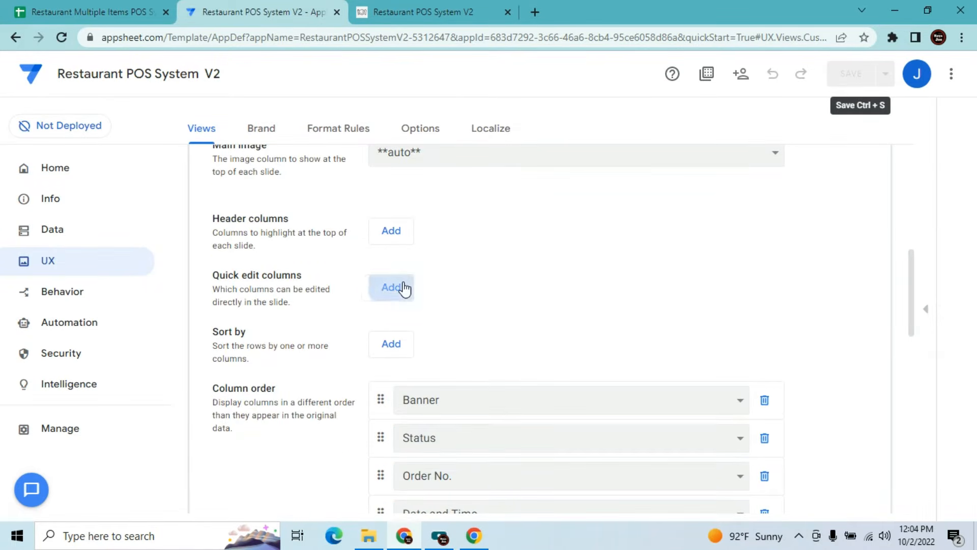
left_click(442, 286)
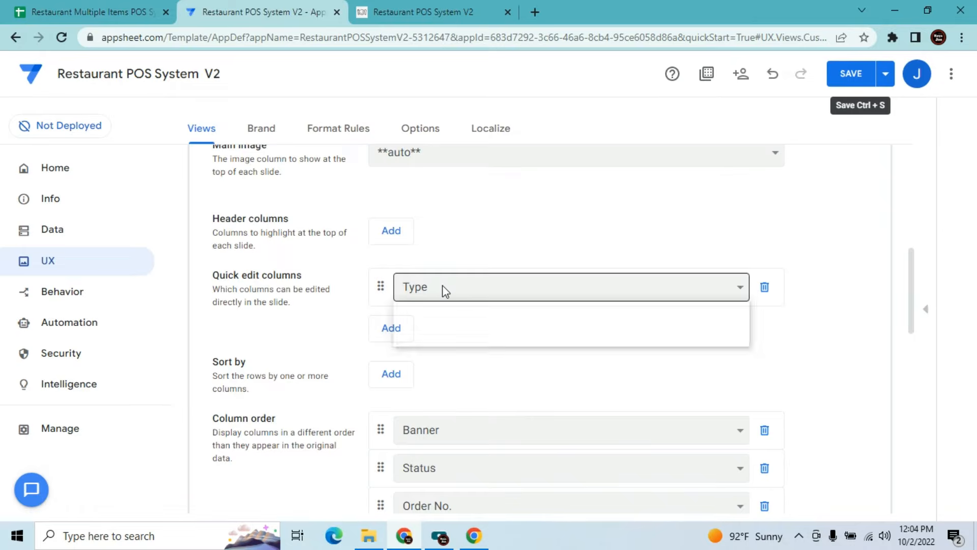
left_click(440, 338)
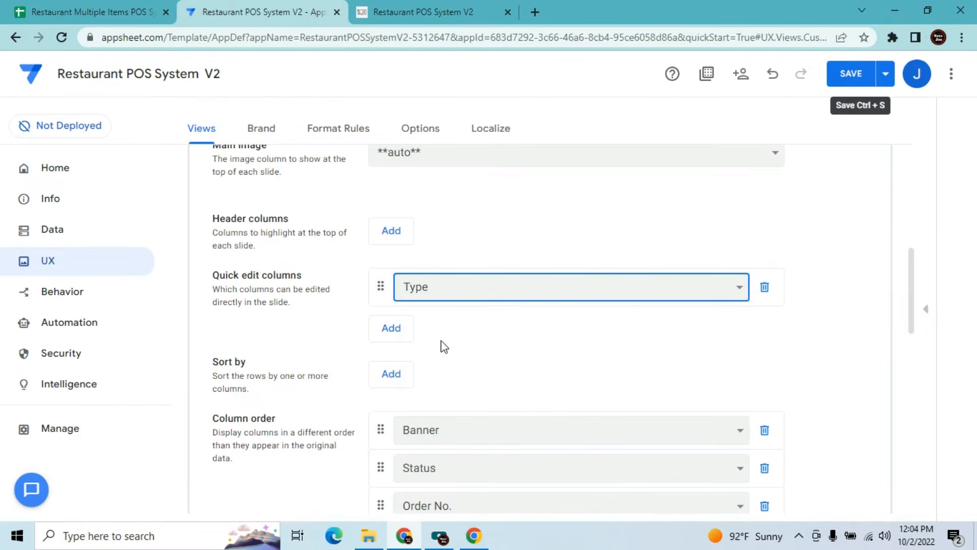
Set the view's quick edit column to Status, add Orders at the end of the column order, and save the app
left_click(419, 2)
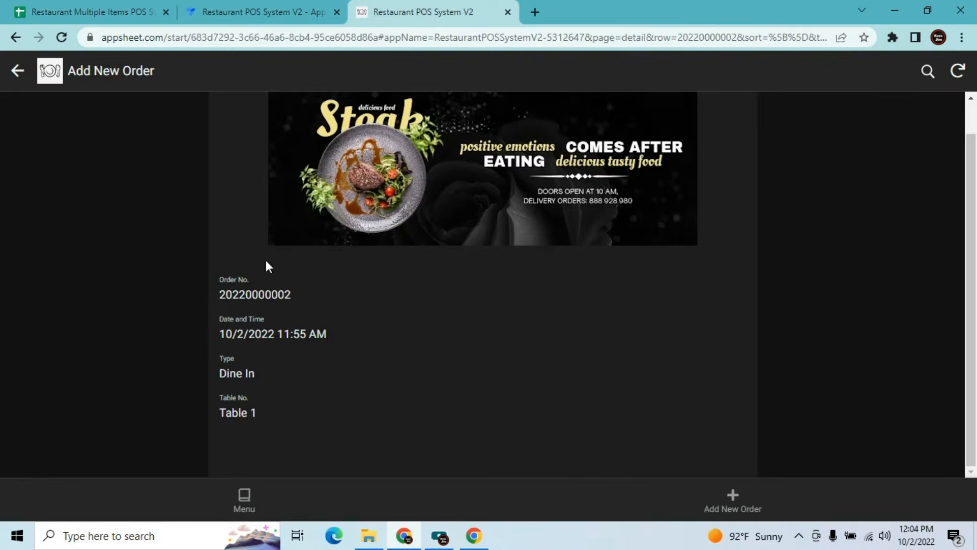
left_click(249, 7)
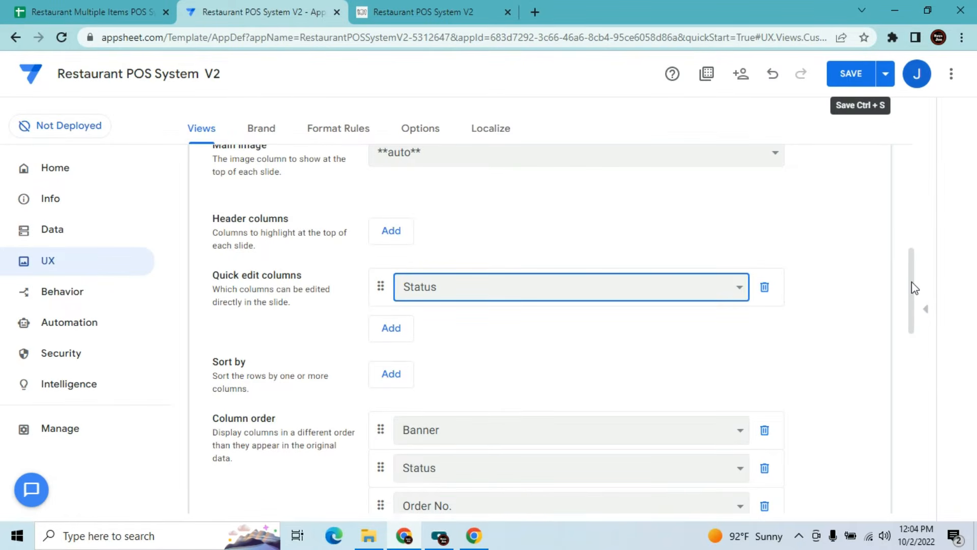
left_click_drag(911, 288, 910, 371)
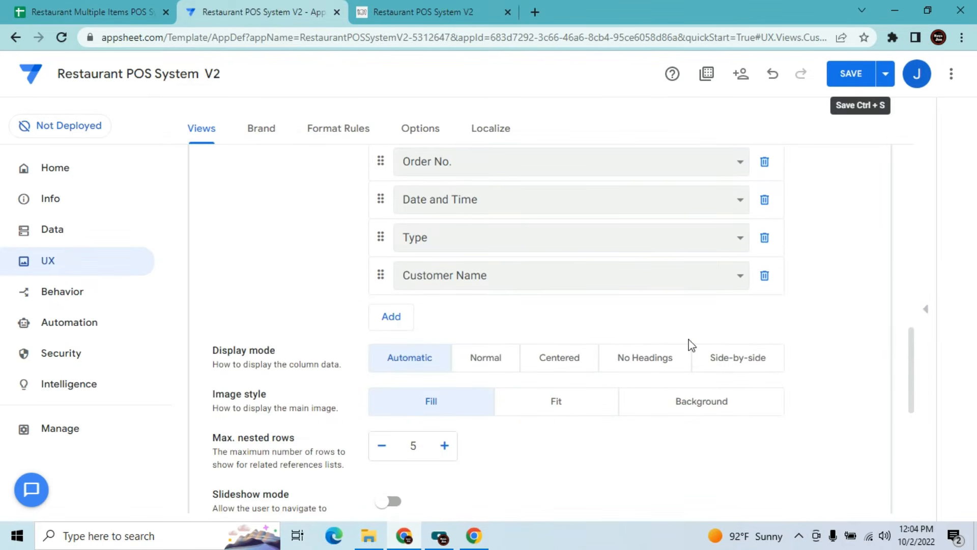
left_click(392, 317)
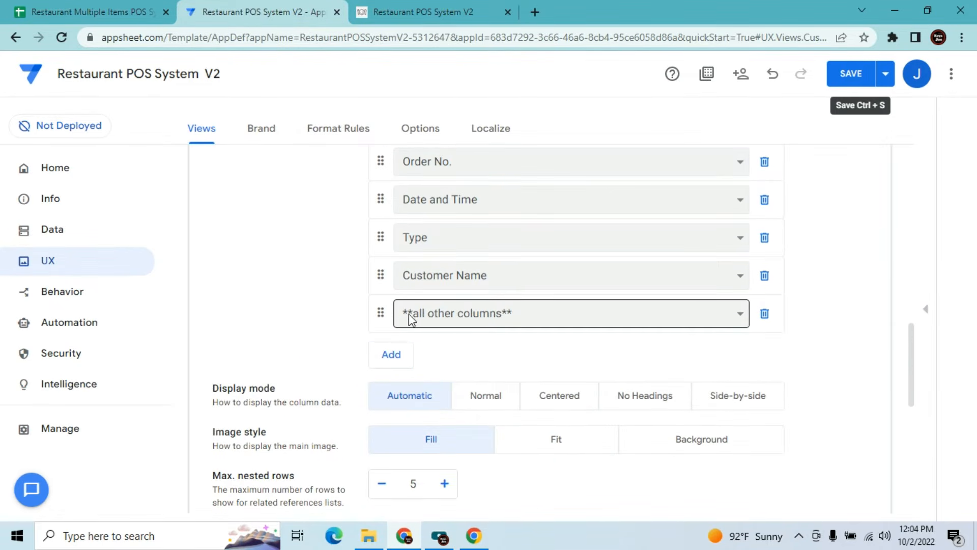
left_click(427, 314)
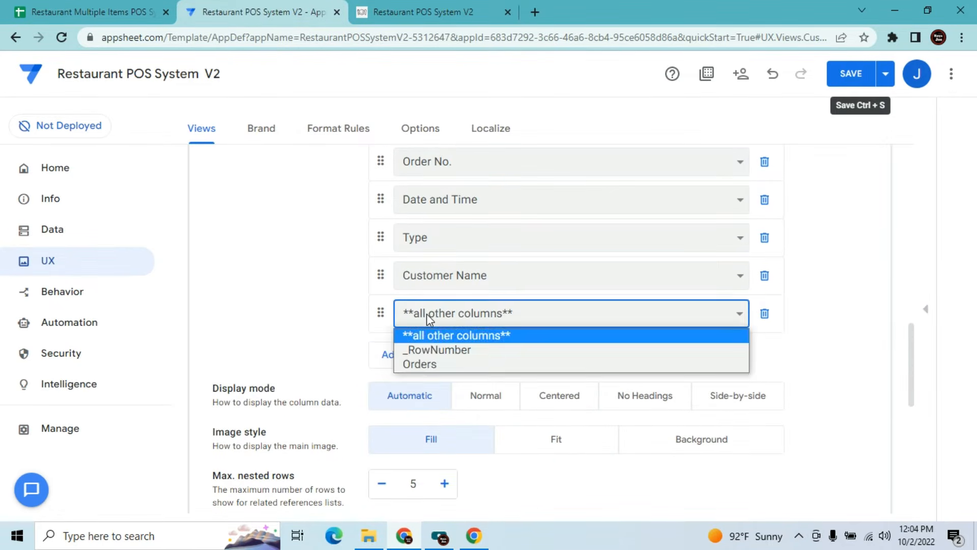
left_click(433, 362)
left_click(851, 73)
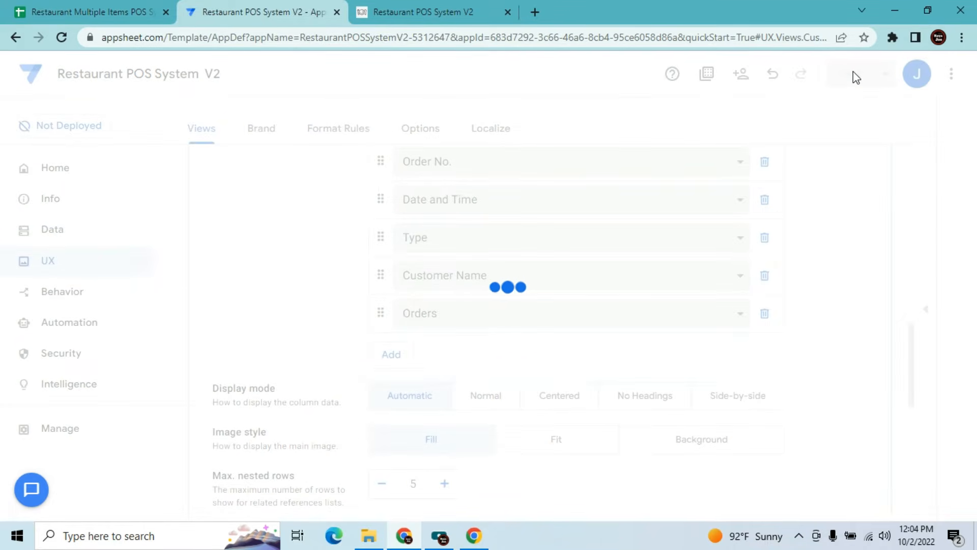
Sync the running restaurant app and check the status choices on the order's detail page
left_click(401, 7)
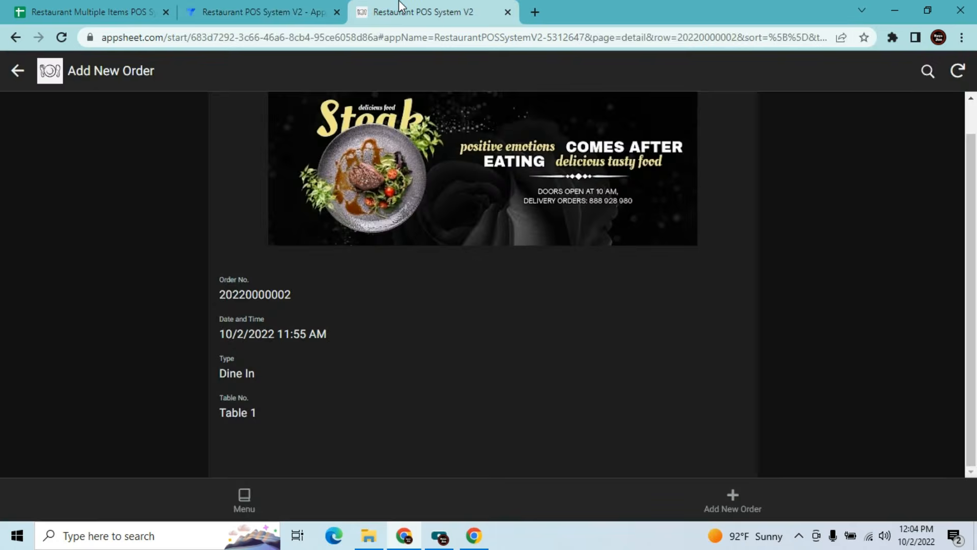
left_click(958, 84)
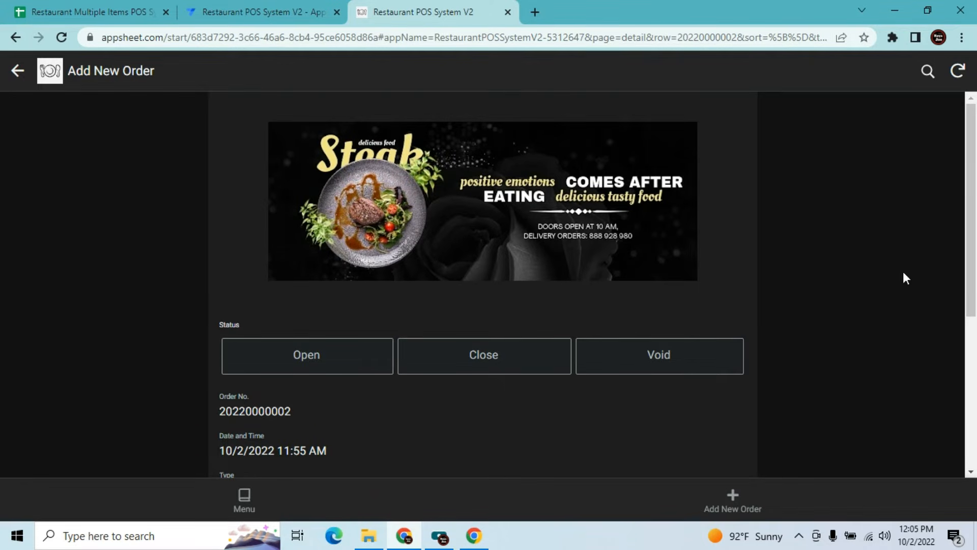
left_click_drag(975, 193, 975, 211)
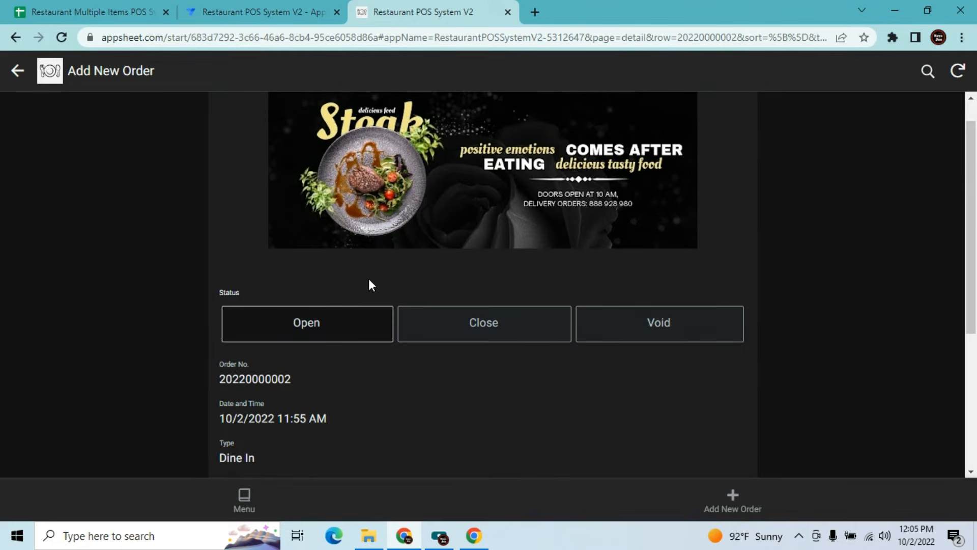
In the app editor, give the Customers table's Status column the initial value "Open" and save the app
left_click(263, 13)
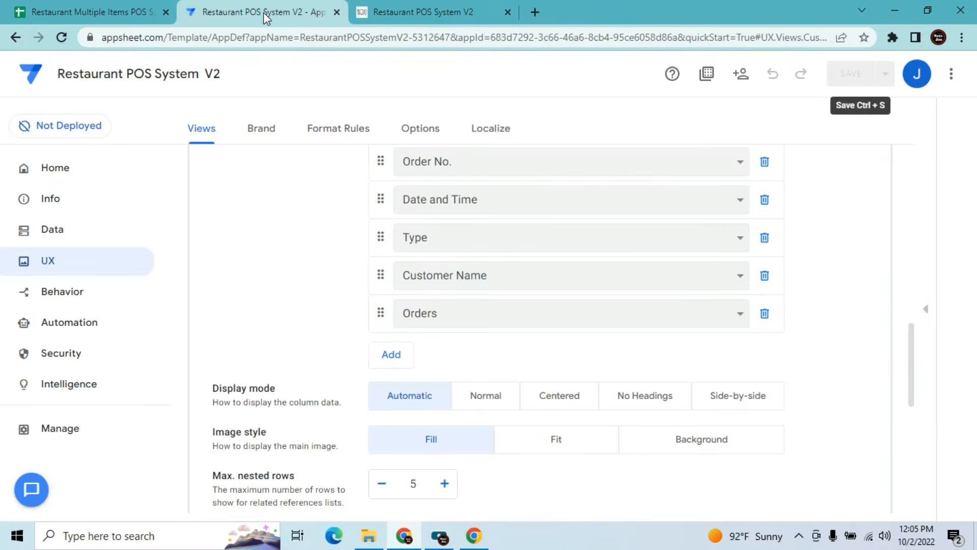
left_click(54, 231)
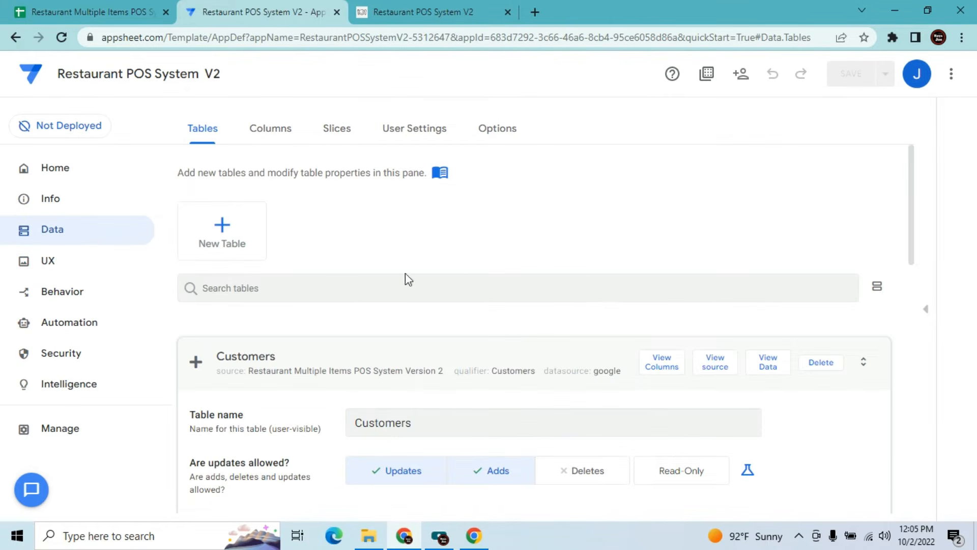
left_click(661, 365)
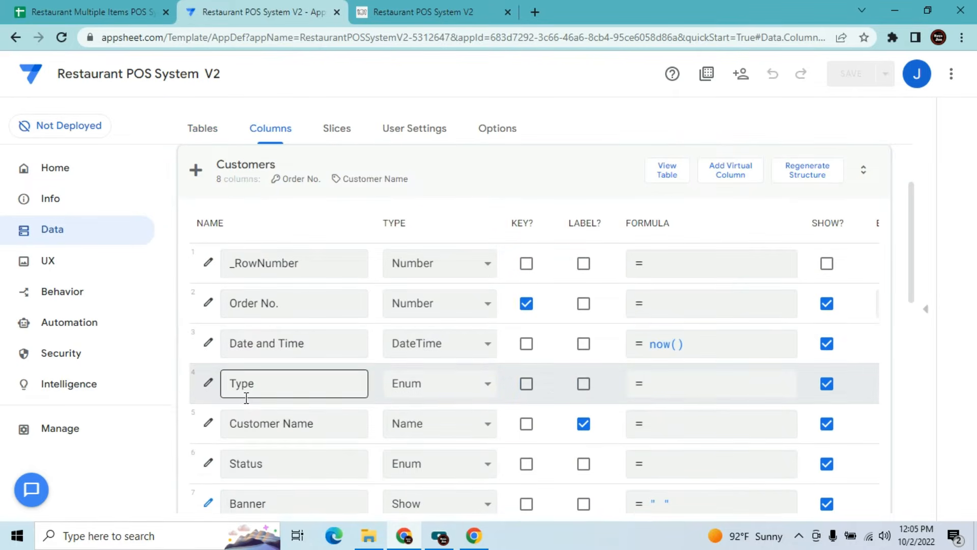
left_click(207, 463)
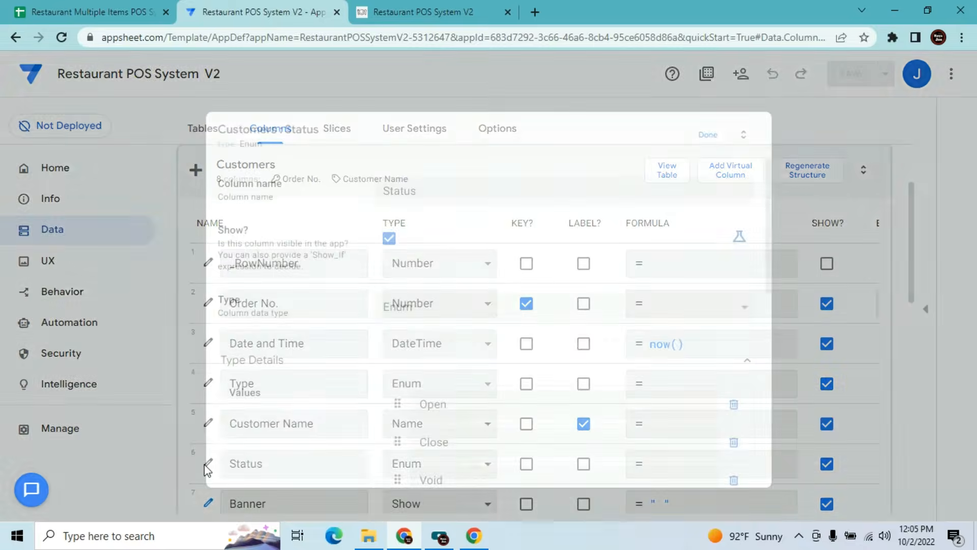
left_click_drag(769, 268, 764, 521)
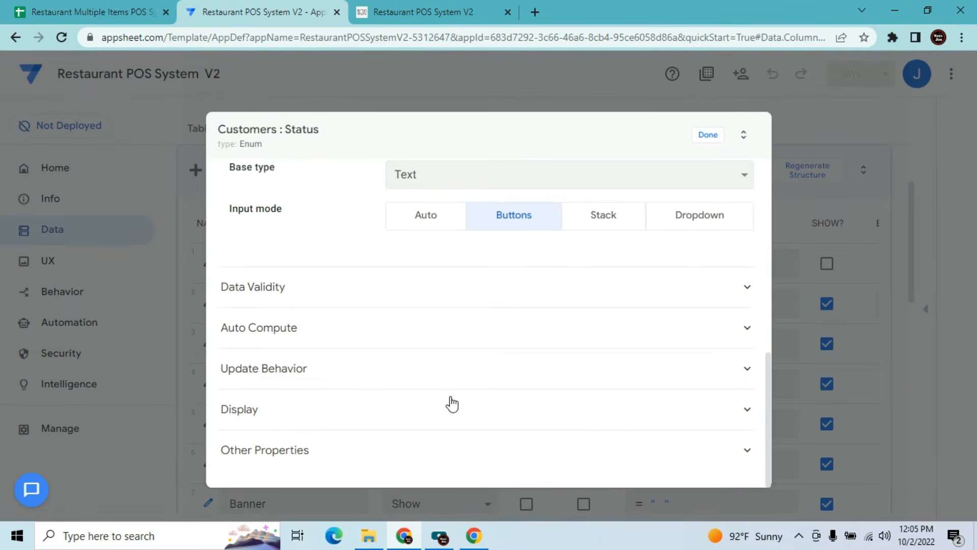
left_click(415, 317)
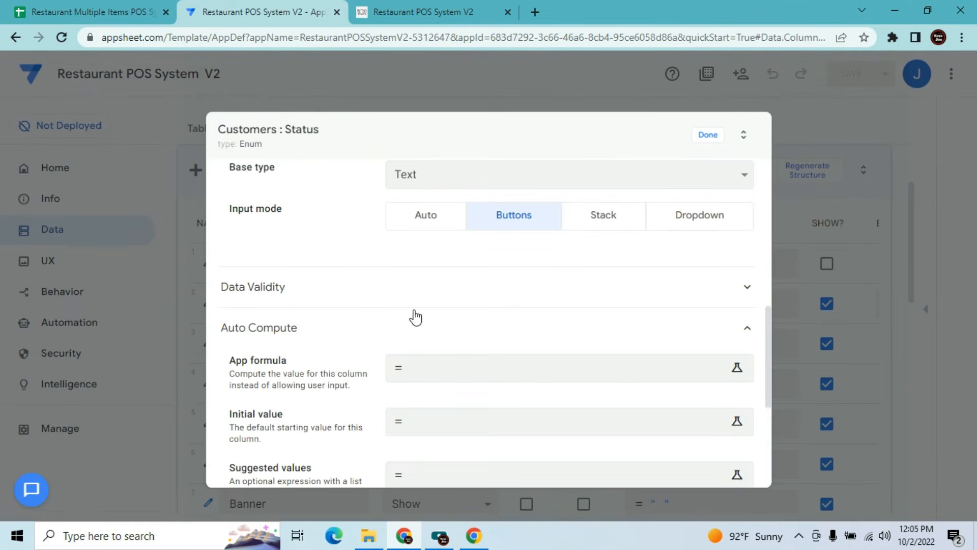
left_click(433, 423)
type("\"\"Open")
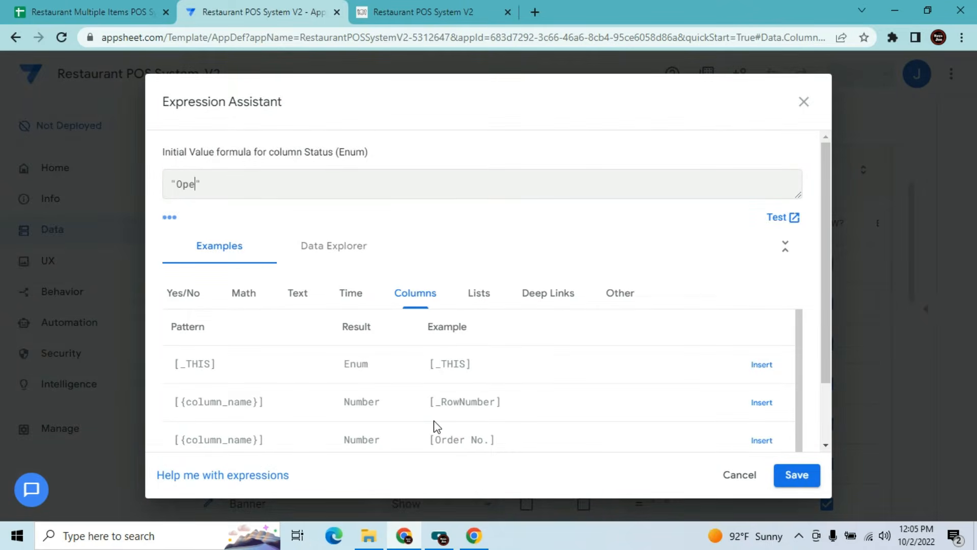
left_click(796, 475)
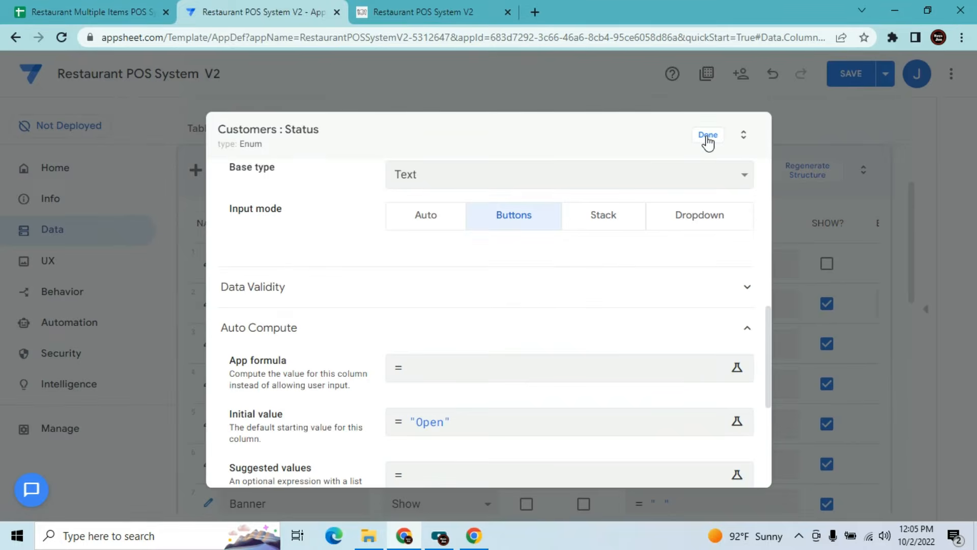
left_click(707, 136)
left_click(865, 76)
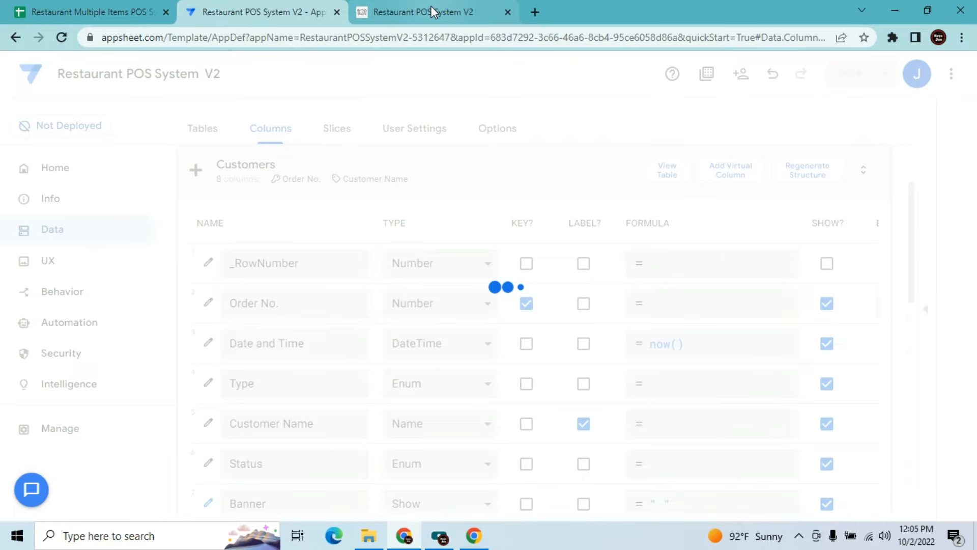
Sync the running app again and view the Orders section of the Table 1 order
left_click(430, 7)
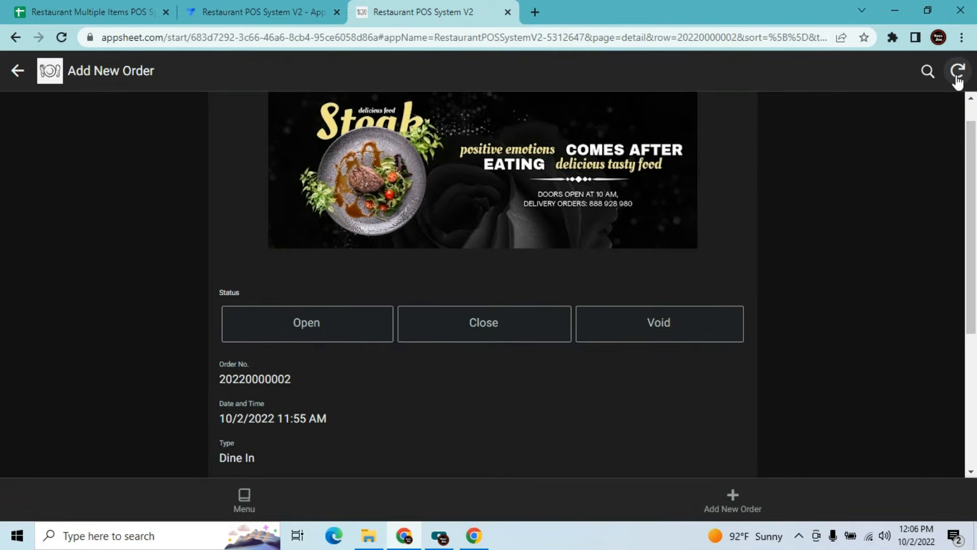
left_click(957, 72)
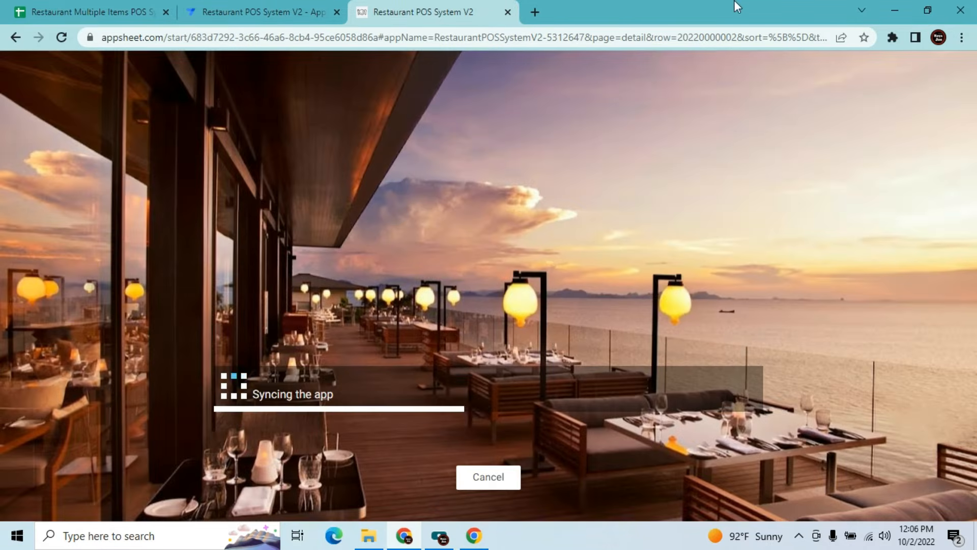
left_click(246, 2)
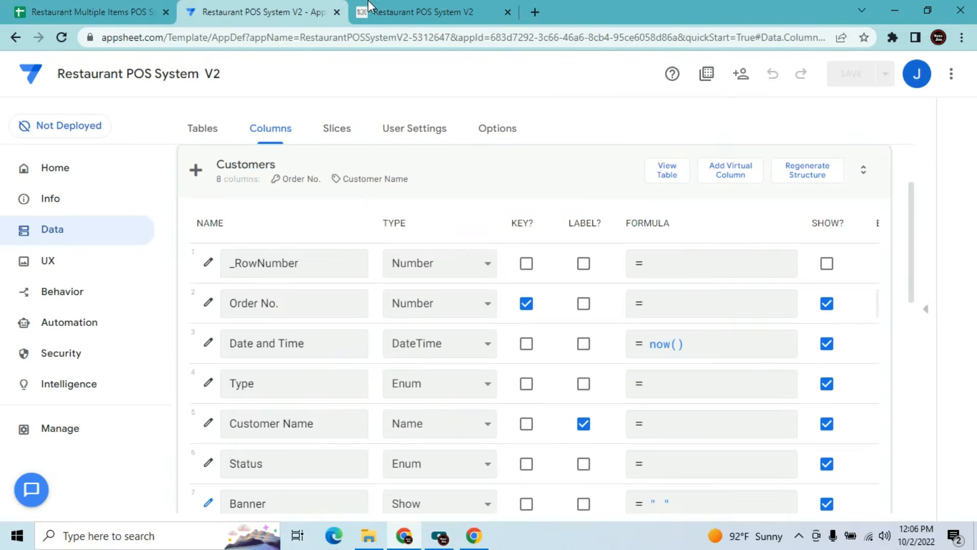
left_click(407, 7)
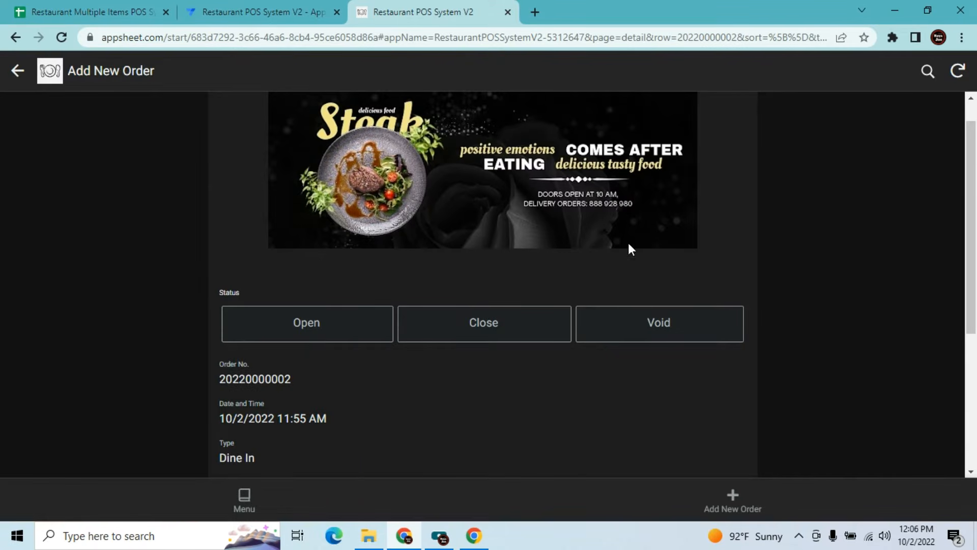
scroll(973, 238, "down", 1)
left_click_drag(974, 238, 975, 339)
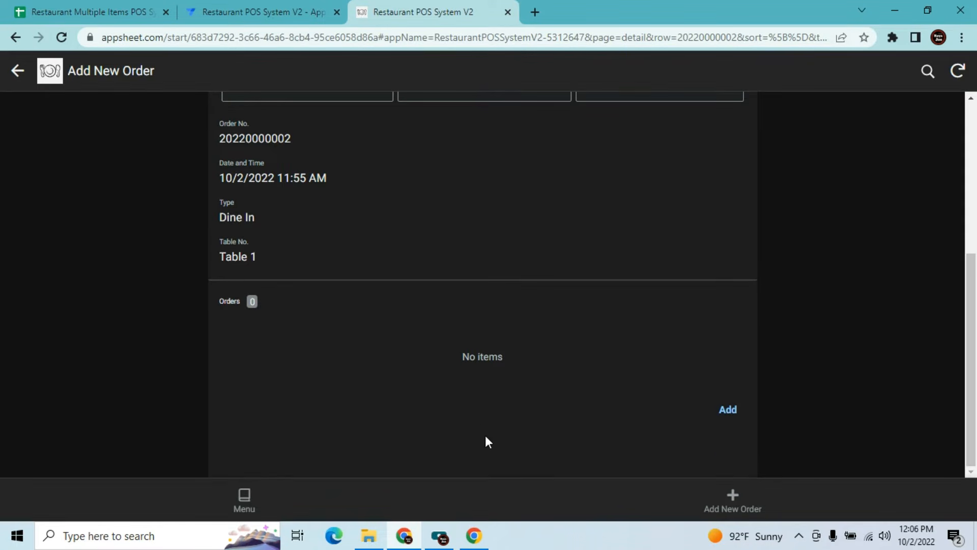
Add Carolina Grilled Salmon with quantity 2 to the Table 1 order and save the item
left_click(727, 410)
left_click(558, 229)
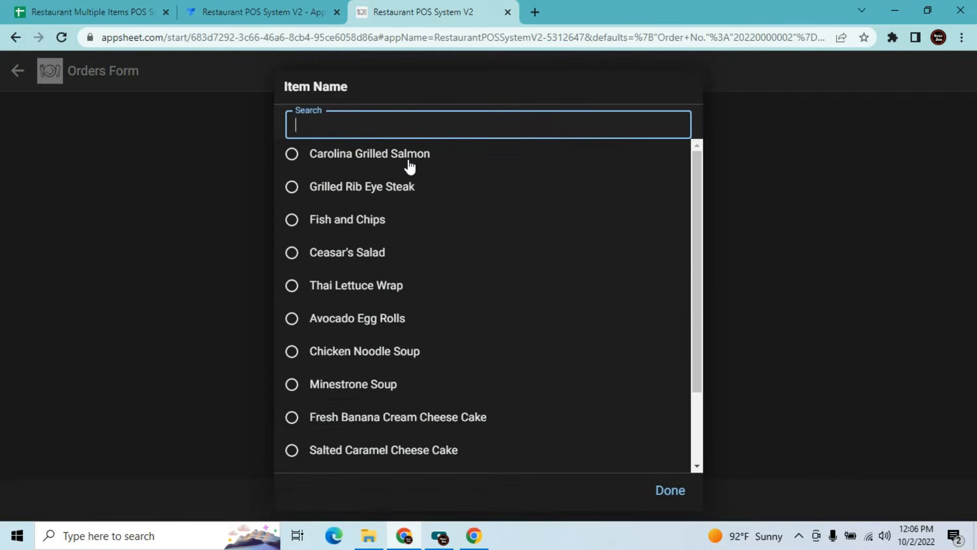
left_click(410, 162)
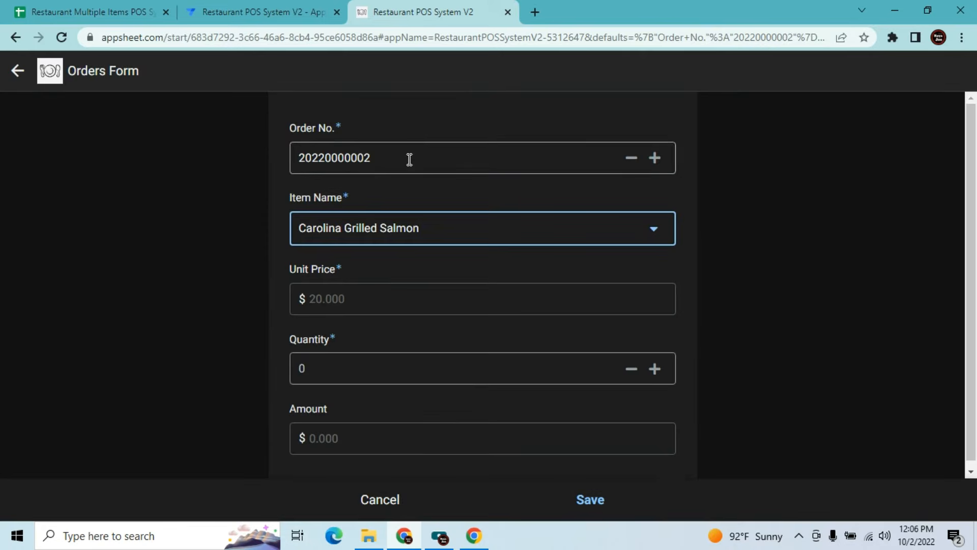
left_click(338, 365)
type("2")
left_click(521, 427)
left_click(575, 501)
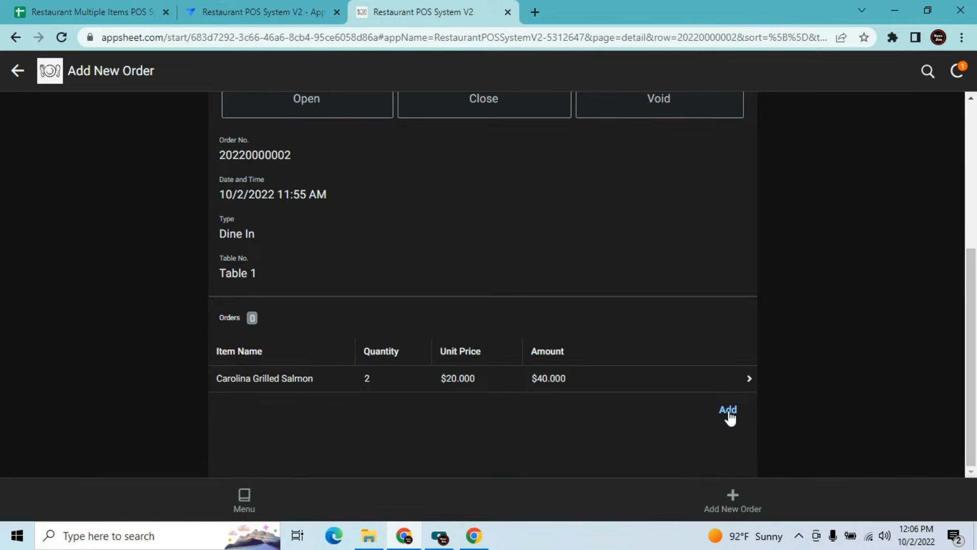
Add Grilled Rib Eye Steak with quantity 2 to the same order and save the item
left_click(728, 411)
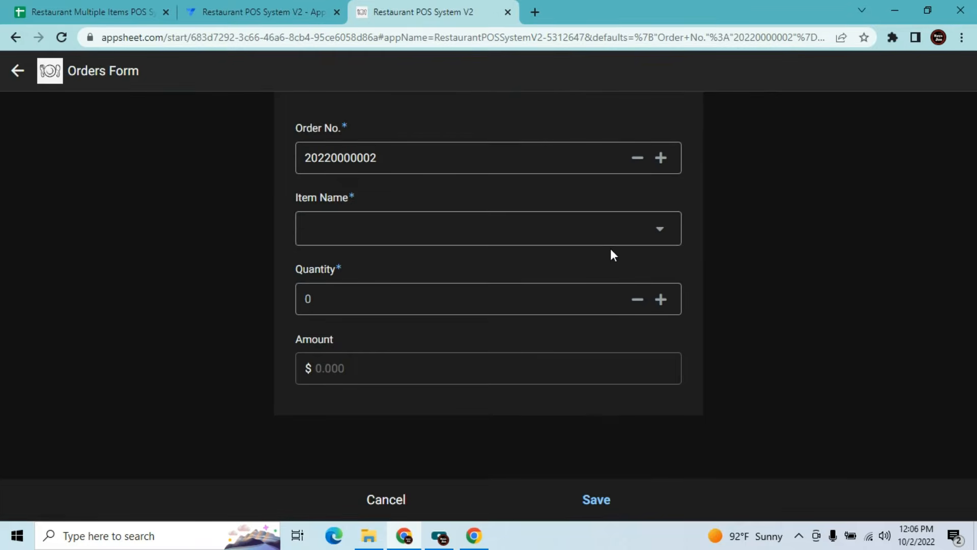
left_click(602, 226)
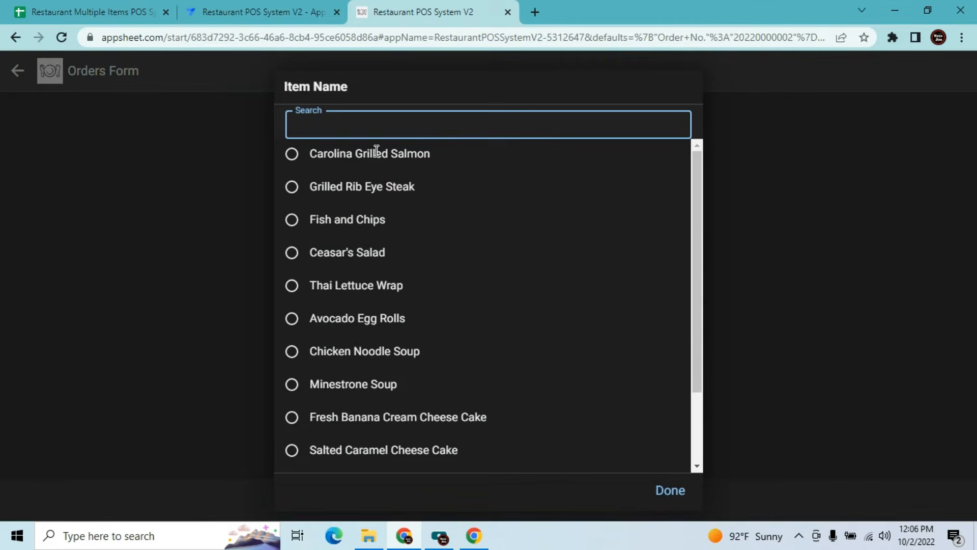
left_click(376, 187)
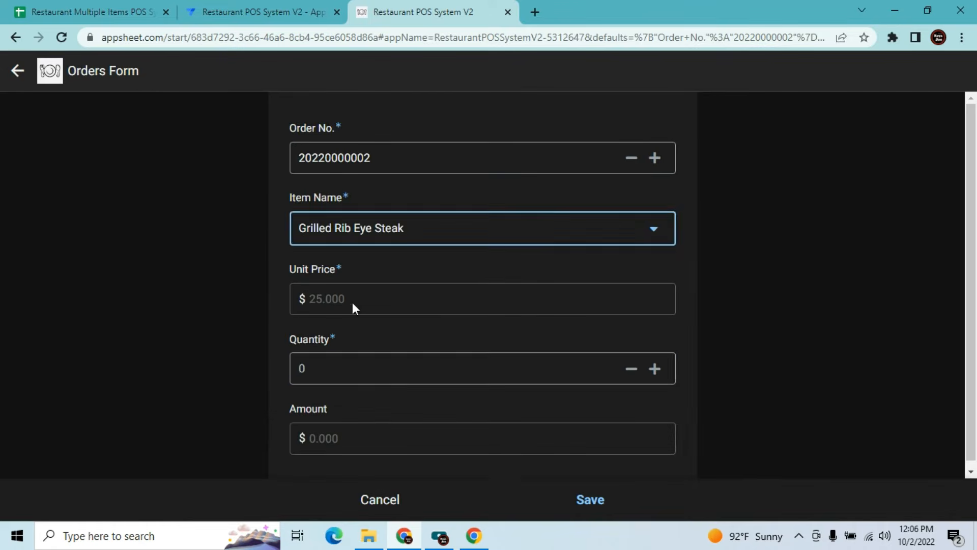
left_click(336, 364)
key("BackSpace")
type("2")
left_click(478, 427)
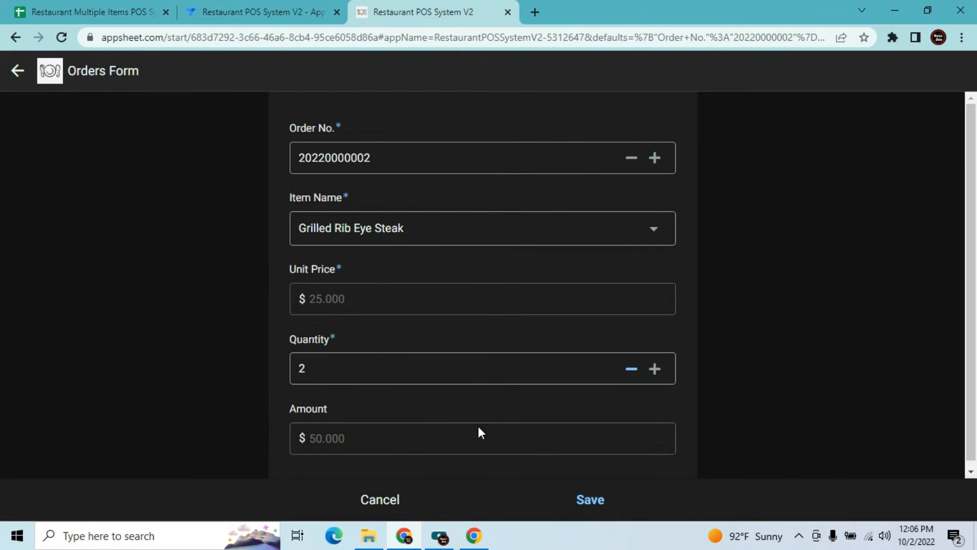
left_click(590, 501)
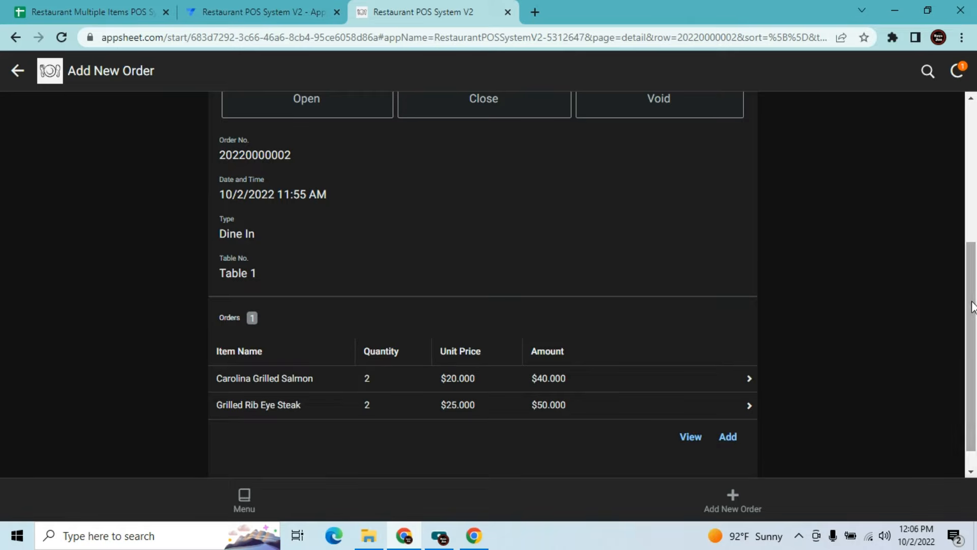
left_click_drag(971, 310, 972, 334)
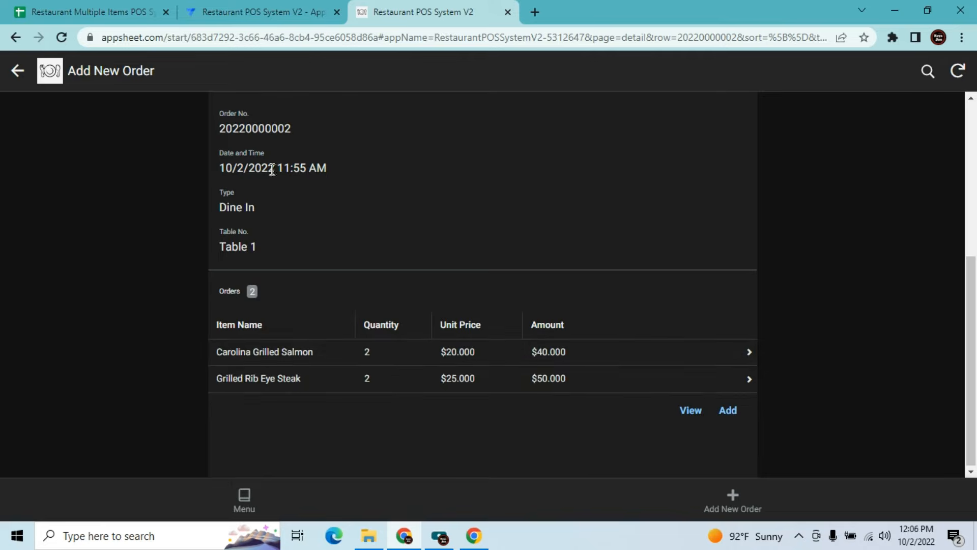
In the app editor, add a virtual column named "Total Amount" to the Customers table
left_click(237, 7)
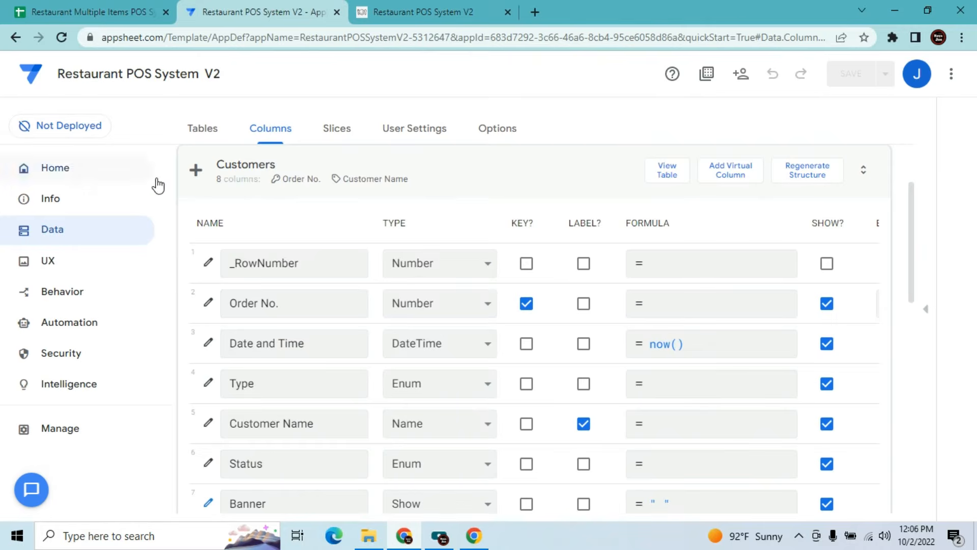
left_click(733, 186)
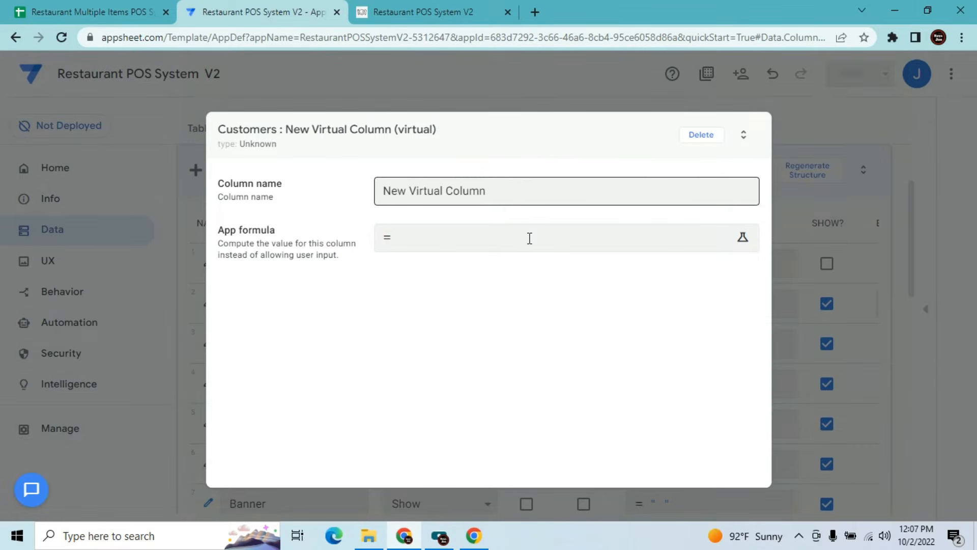
left_click(522, 192)
key("BackSpace")
key("BackSpace")
key("BackSpace")
key("BackSpace")
key("BackSpace")
key("BackSpace")
key("BackSpace")
key("BackSpace")
key("BackSpace")
key("BackSpace")
key("BackSpace")
key("BackSpace")
key("BackSpace")
key("BackSpace")
key("BackSpace")
key("BackSpace")
key("BackSpace")
key("BackSpace")
type("Total A")
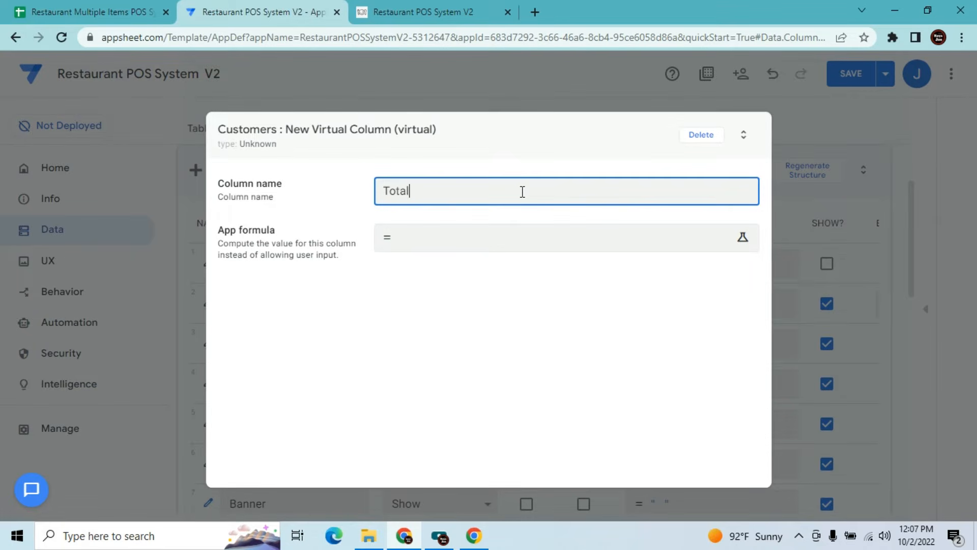
type("mount")
Give the Total Amount column the app formula Sum(Select(Orders[Amount],[_thisrow].[Order No.]=Order No.])) and save the app
left_click(500, 250)
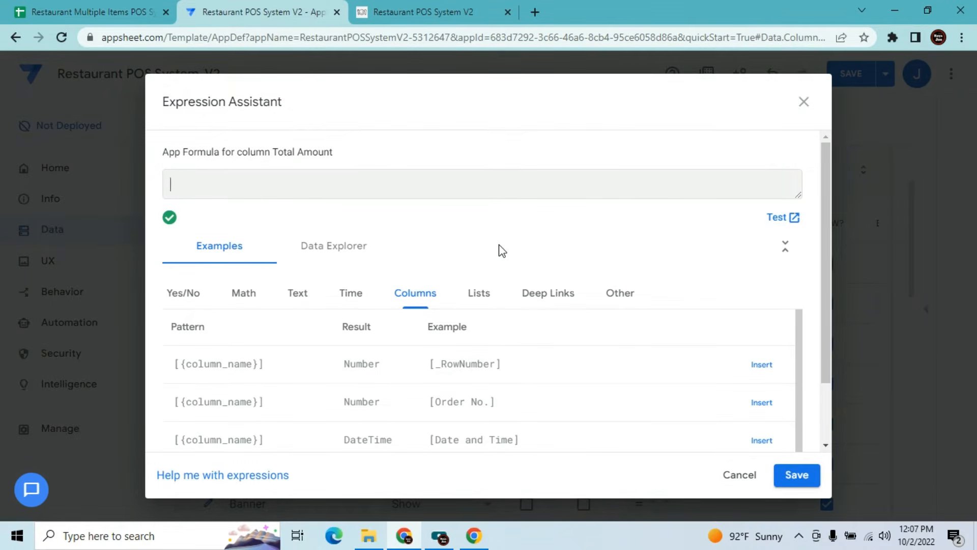
type("Sum(Select(")
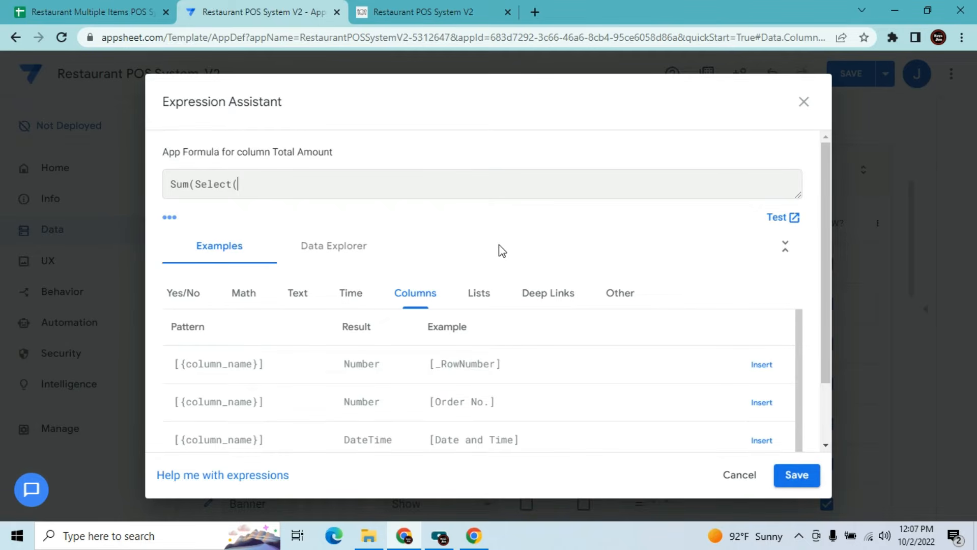
type("O")
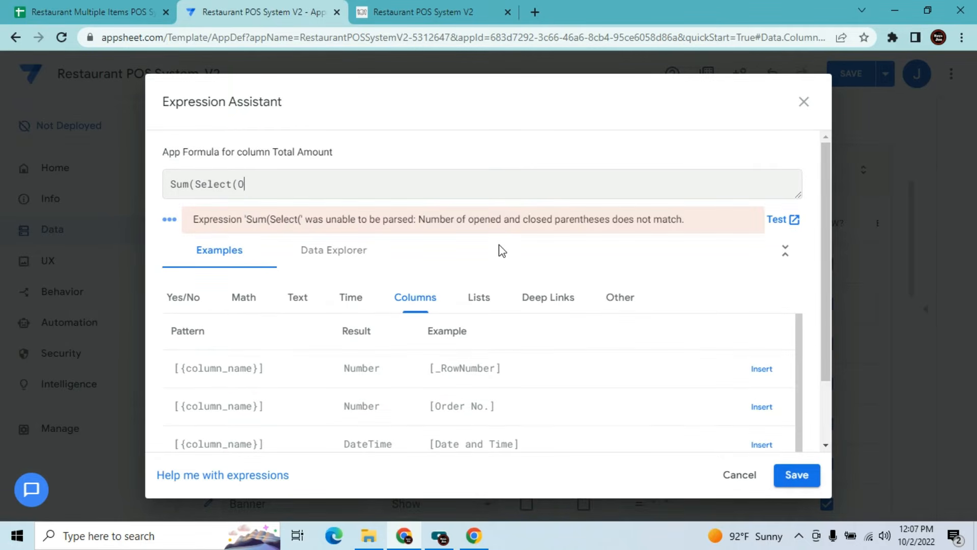
type("rders[Amount],")
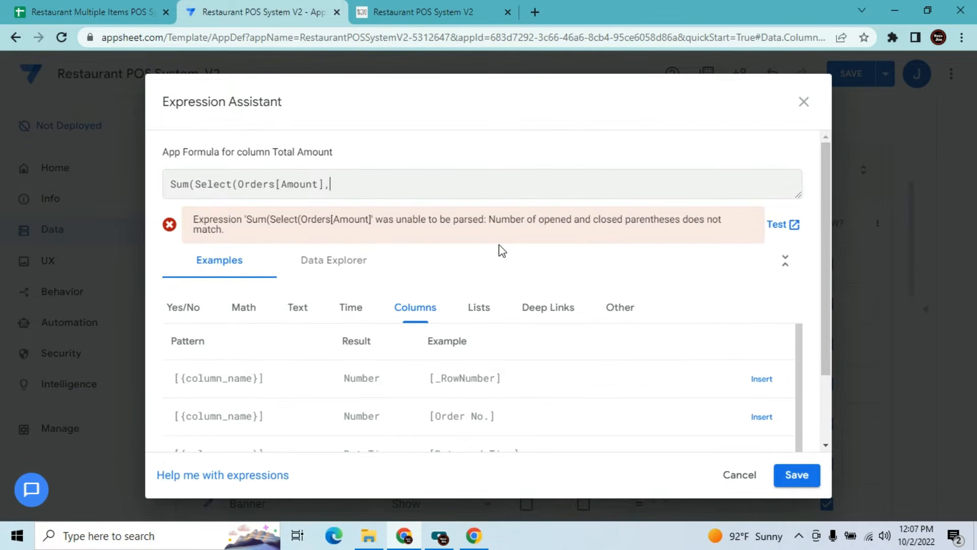
type(" [_thisrow")
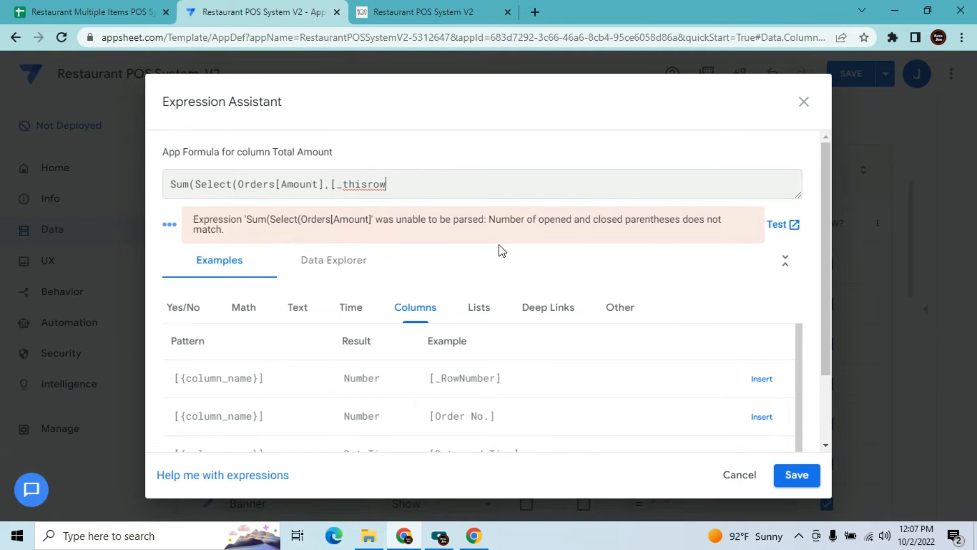
type("].[Order No.]=Order No.]))")
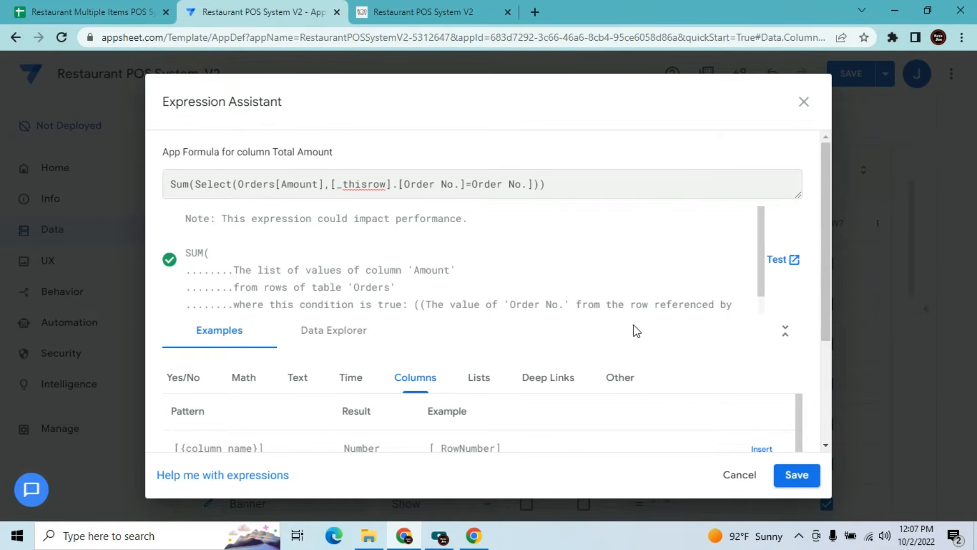
left_click(796, 475)
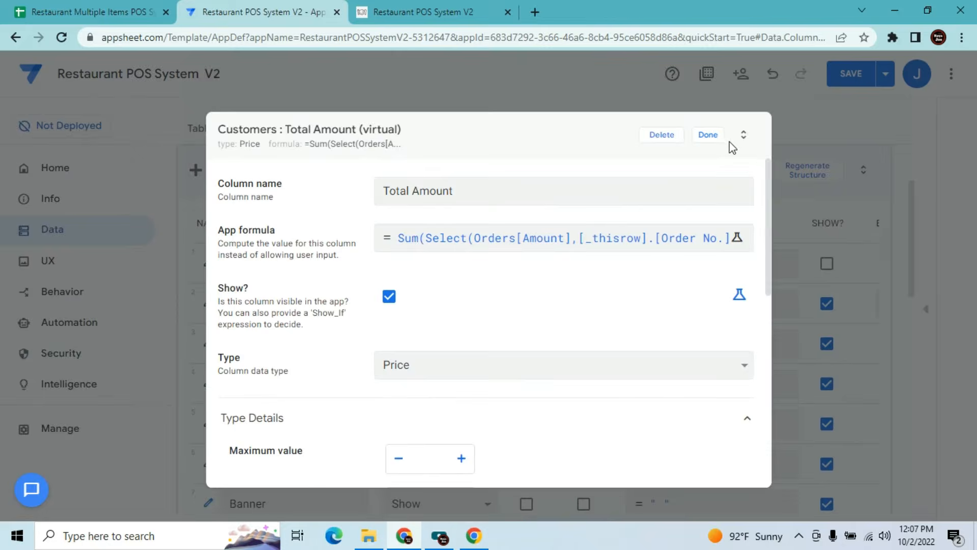
left_click(709, 136)
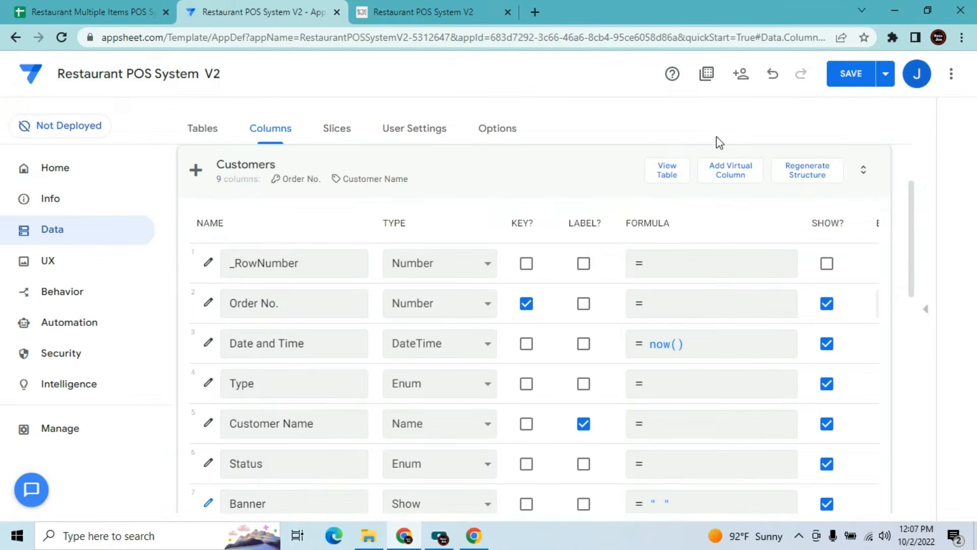
left_click(850, 76)
Add Total Amount after Orders in the Customers_Detail view's column order and save the app
left_click(473, 6)
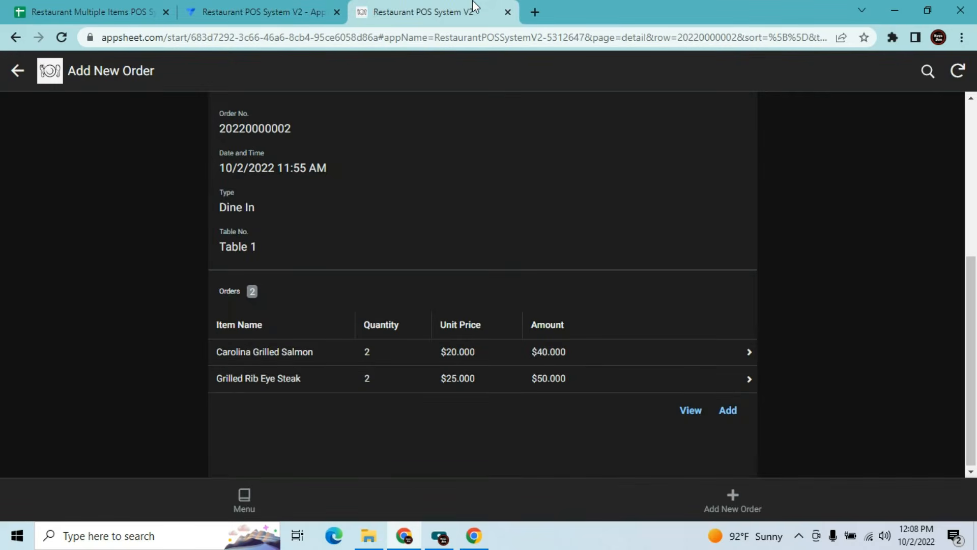
left_click(246, 3)
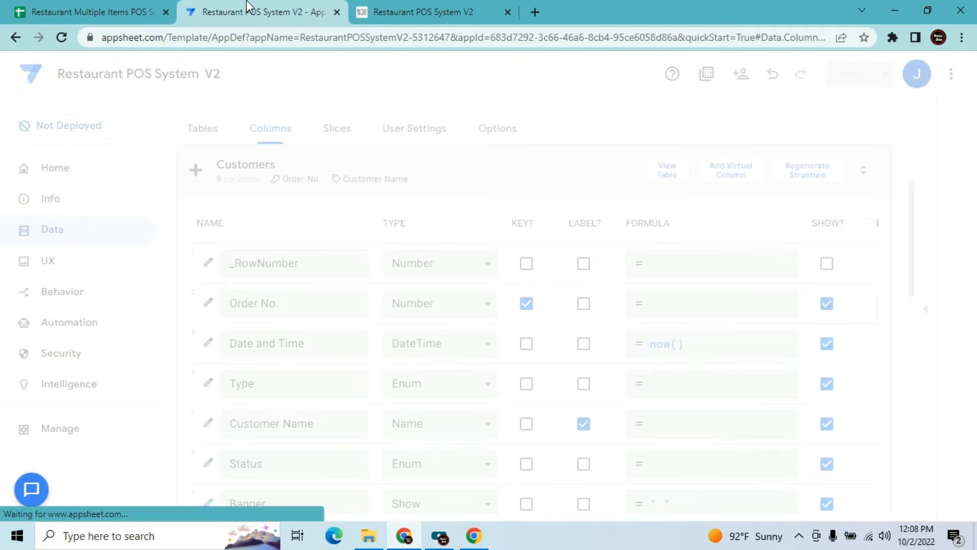
left_click(47, 262)
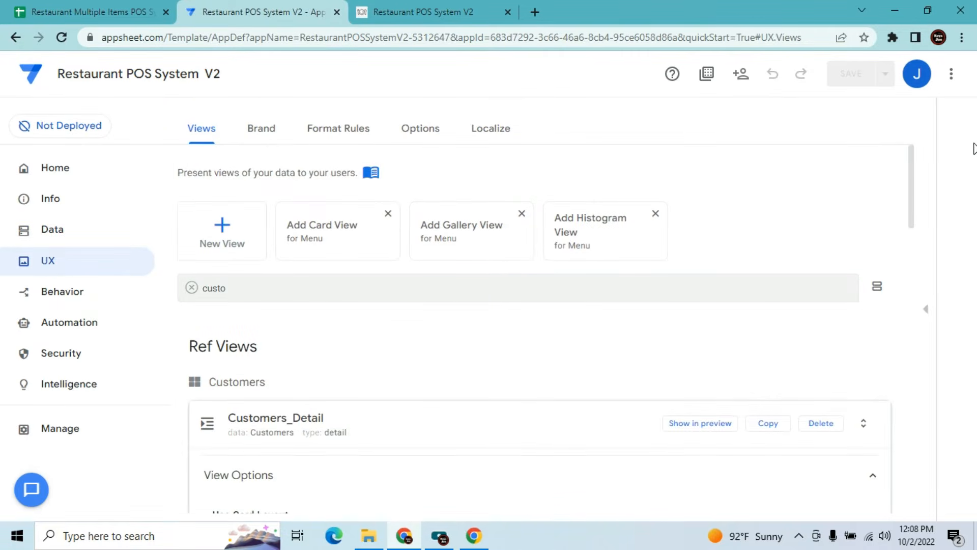
scroll(911, 186, "down", 4)
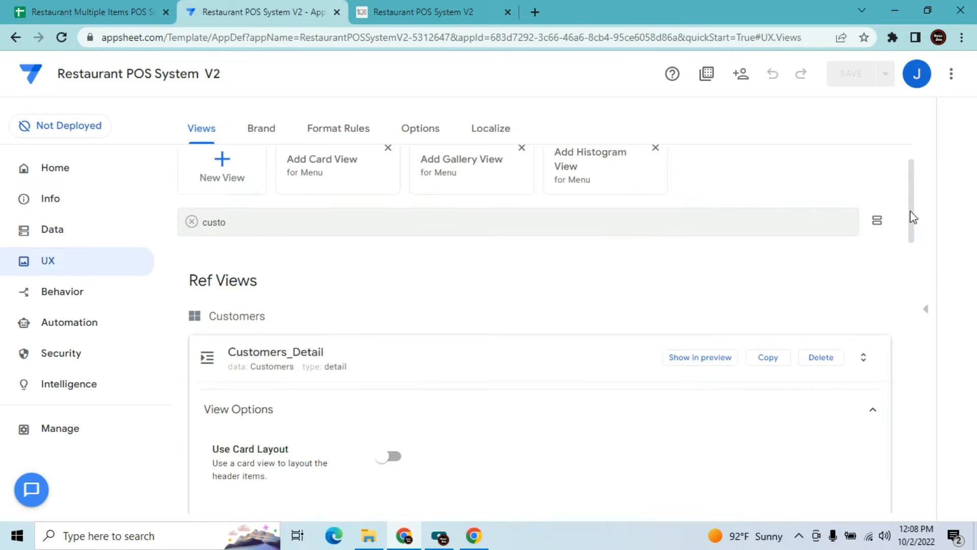
scroll(909, 284, "down", 12)
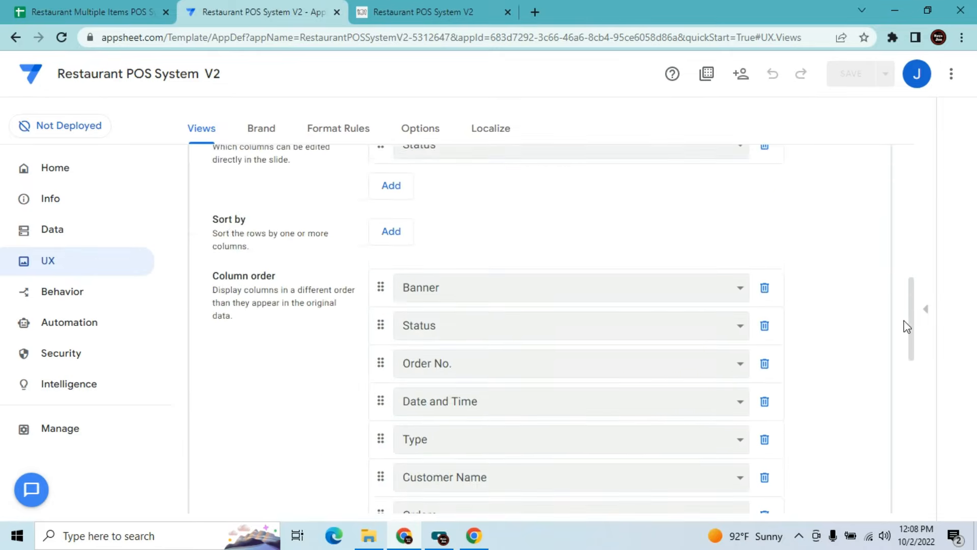
left_click(398, 370)
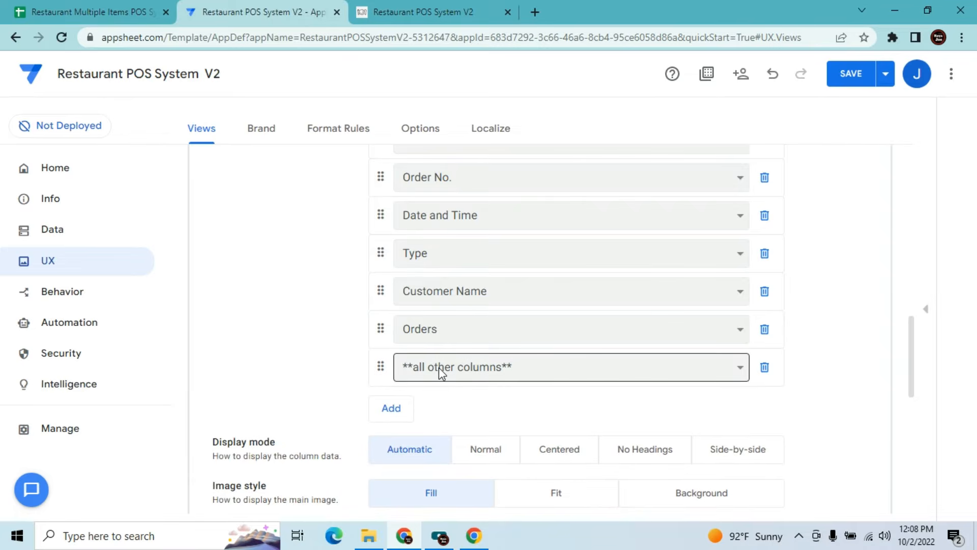
left_click(439, 368)
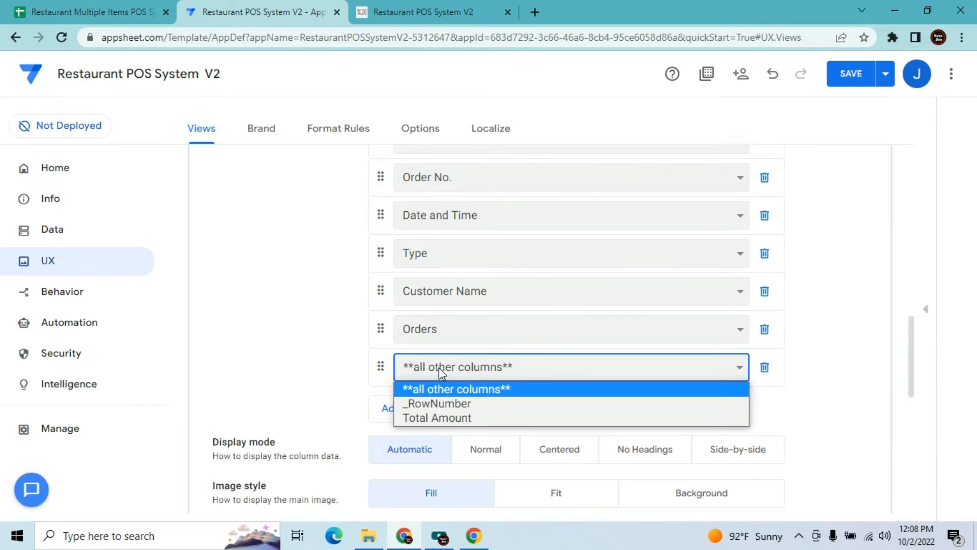
left_click(441, 414)
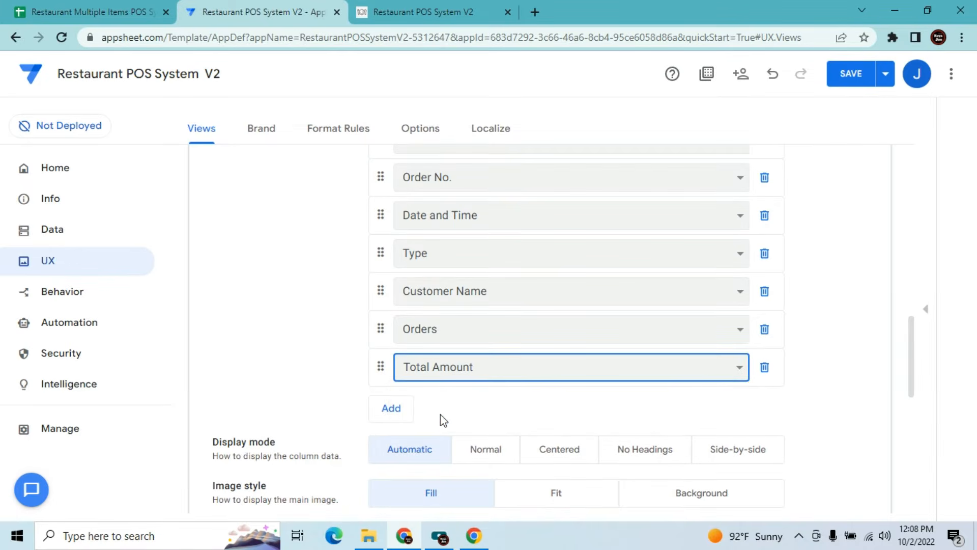
left_click(855, 72)
Switch to the running app and sync it to load the editor changes
left_click(423, 5)
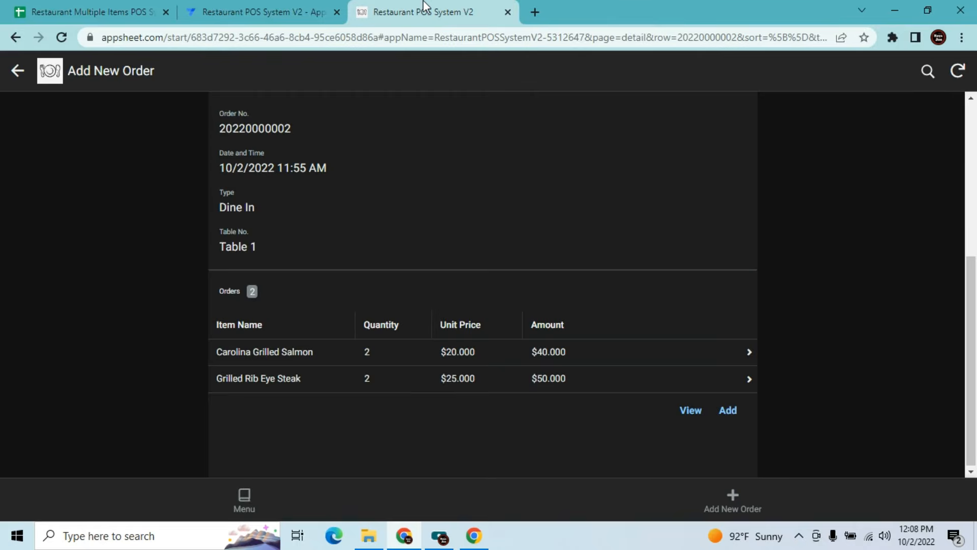
left_click(226, 6)
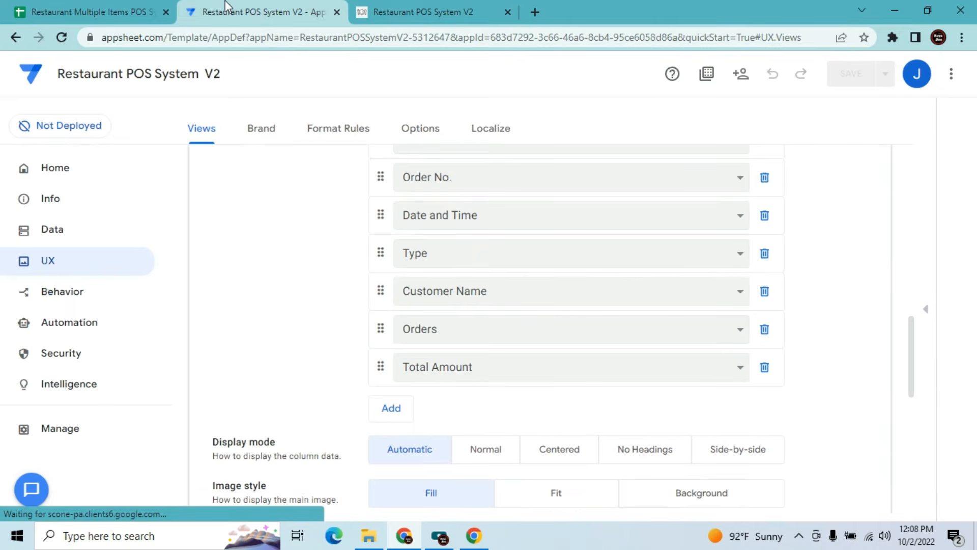
left_click(383, 11)
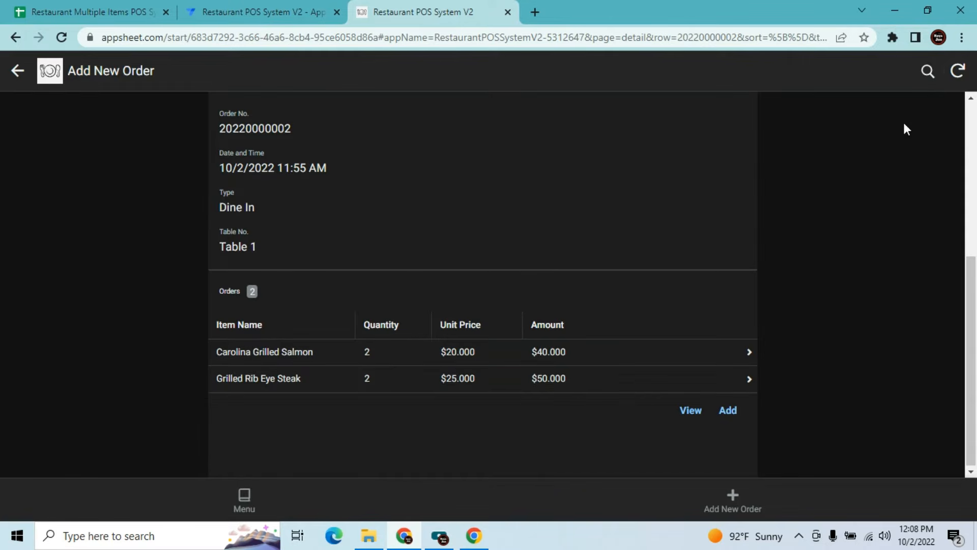
left_click(962, 78)
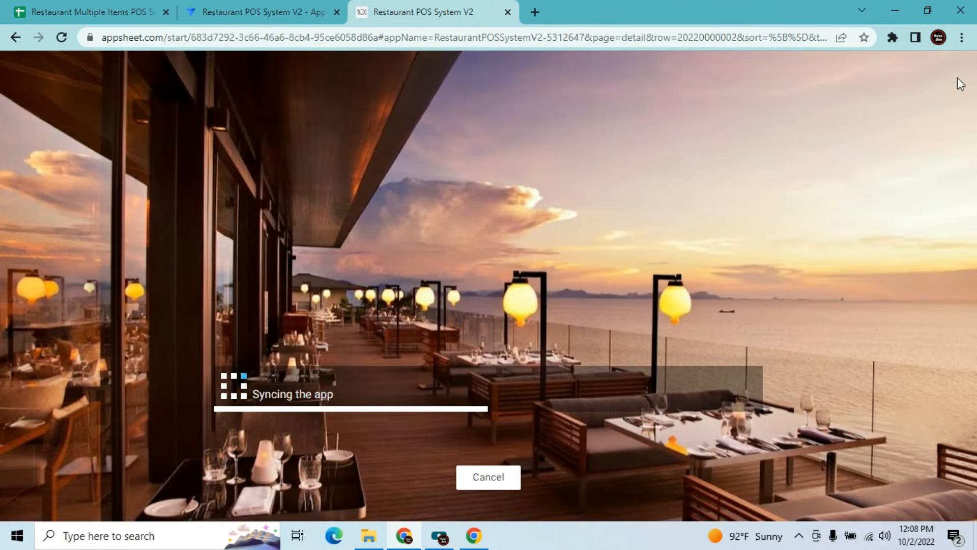
In the app editor, review the settings of the Customers table's Total Amount column and close them
left_click(319, 8)
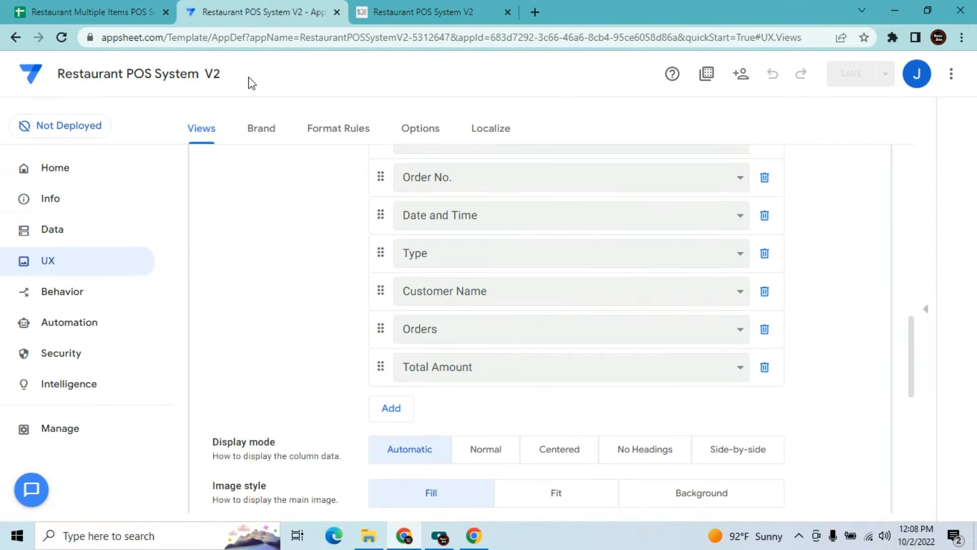
left_click(56, 233)
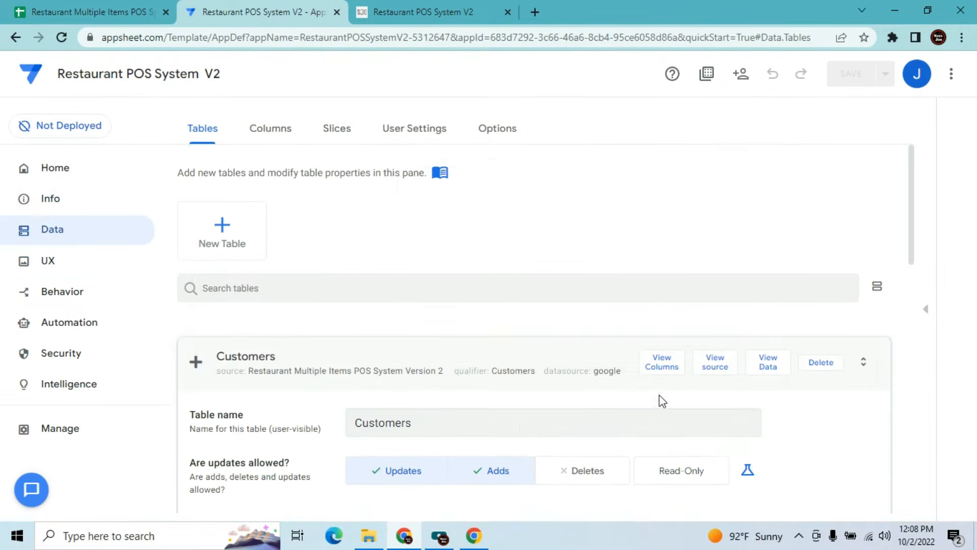
left_click(669, 371)
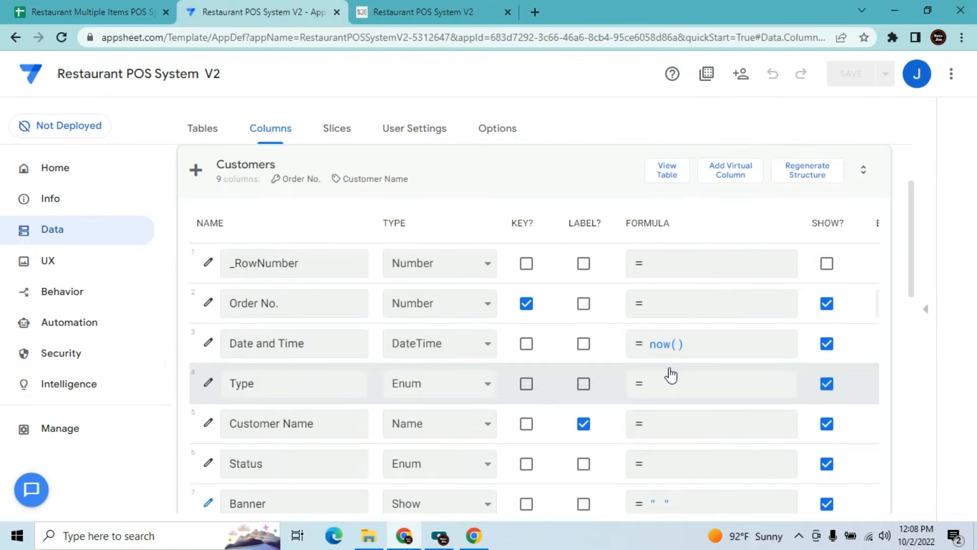
left_click_drag(912, 261, 906, 332)
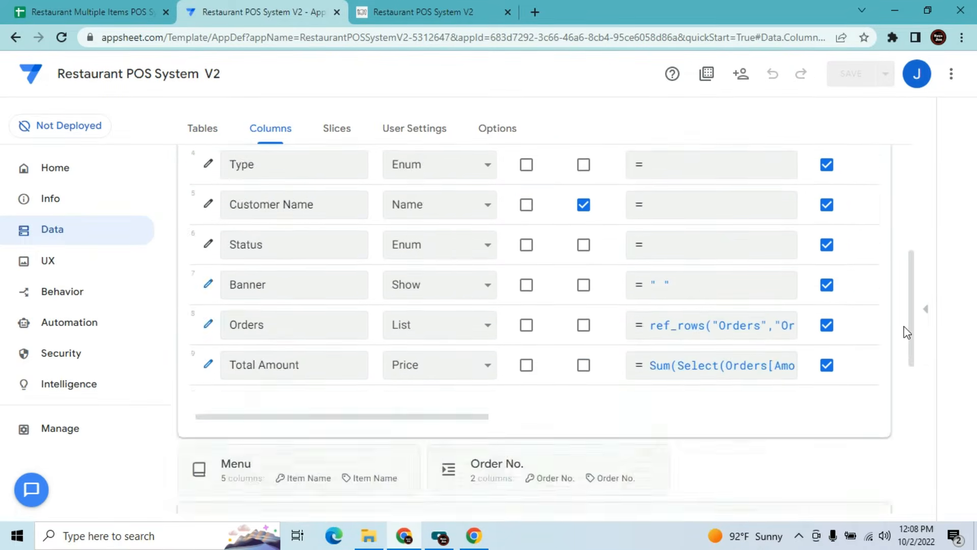
left_click(208, 371)
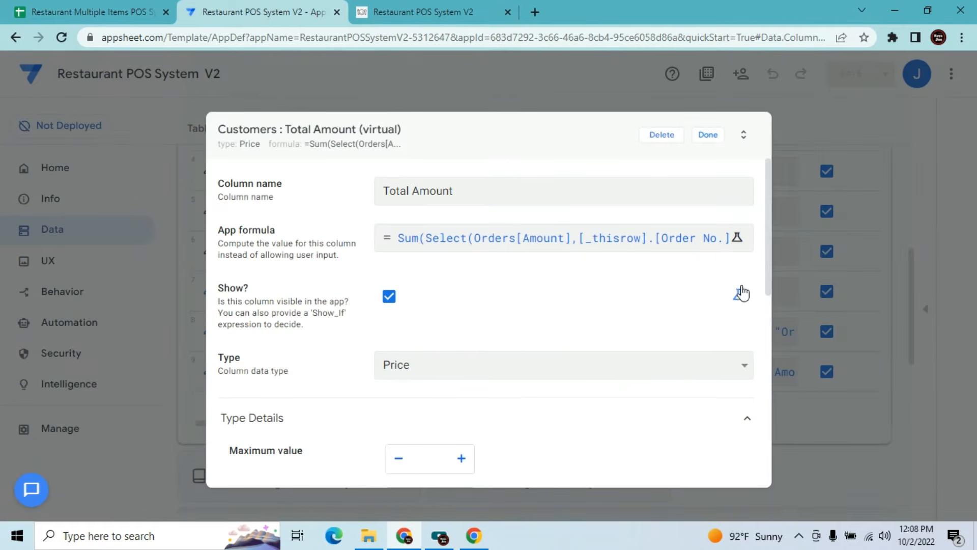
mouse_move(767, 263)
left_mouse_down()
mouse_move(766, 315)
mouse_move(764, 244)
left_mouse_up()
left_click(708, 135)
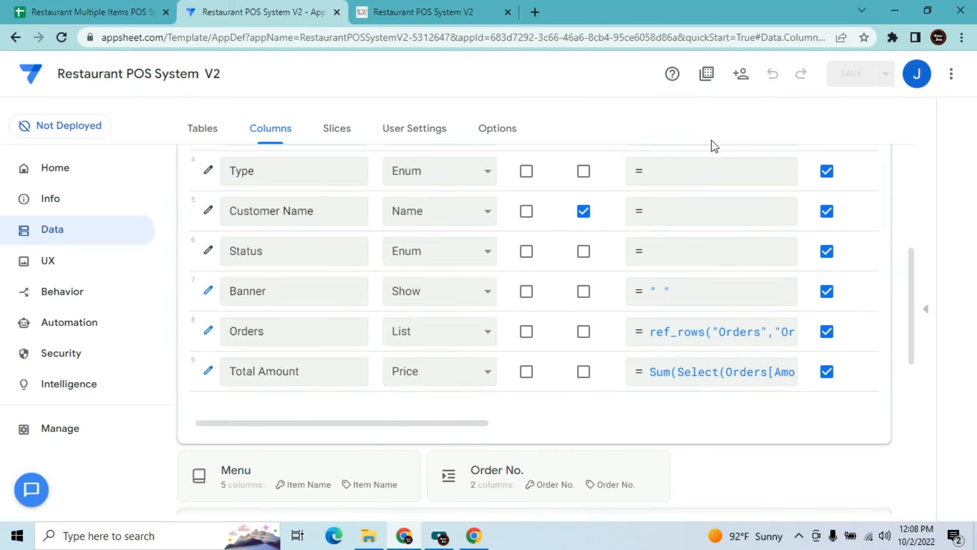
In the running app, check the Total Amount of the Table 1 order and sync the app again
left_click(451, 7)
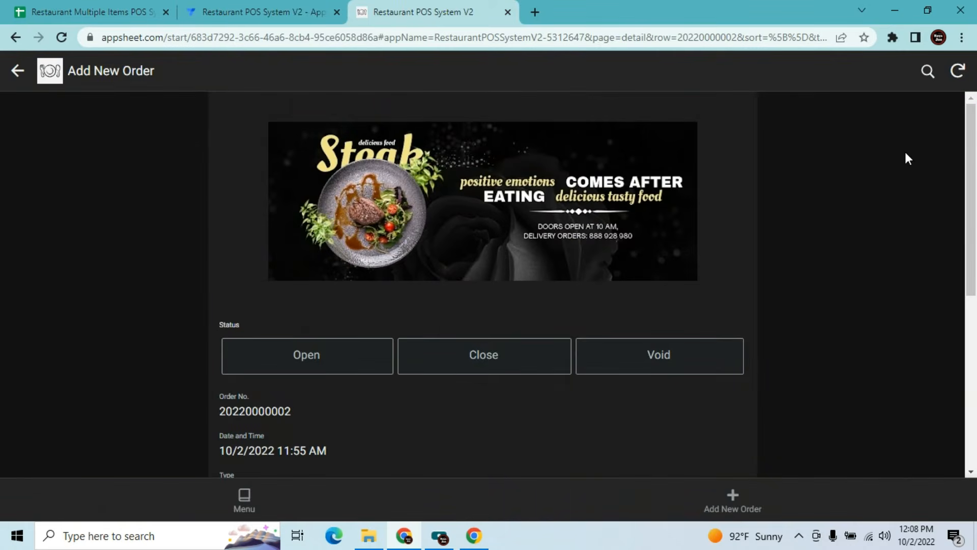
left_click_drag(974, 151, 975, 330)
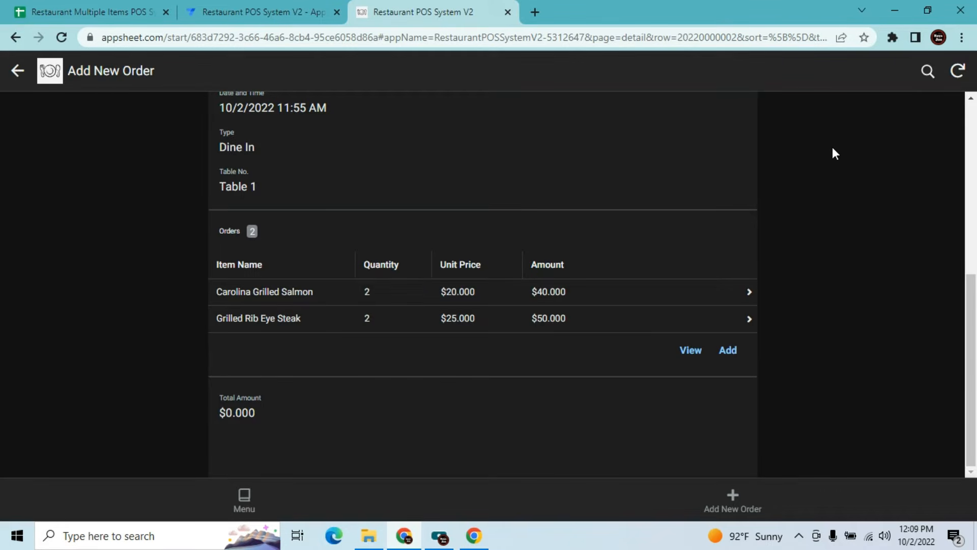
left_click(957, 85)
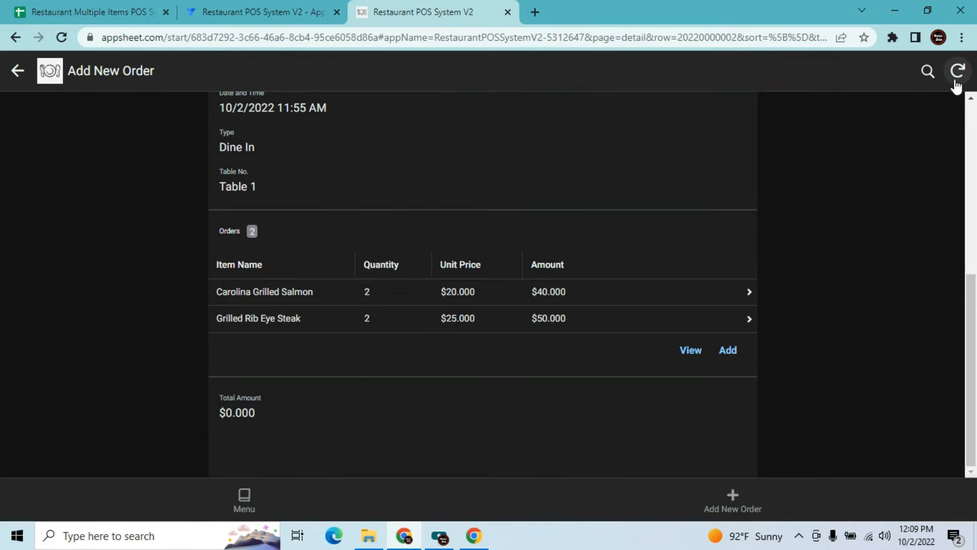
left_click(957, 83)
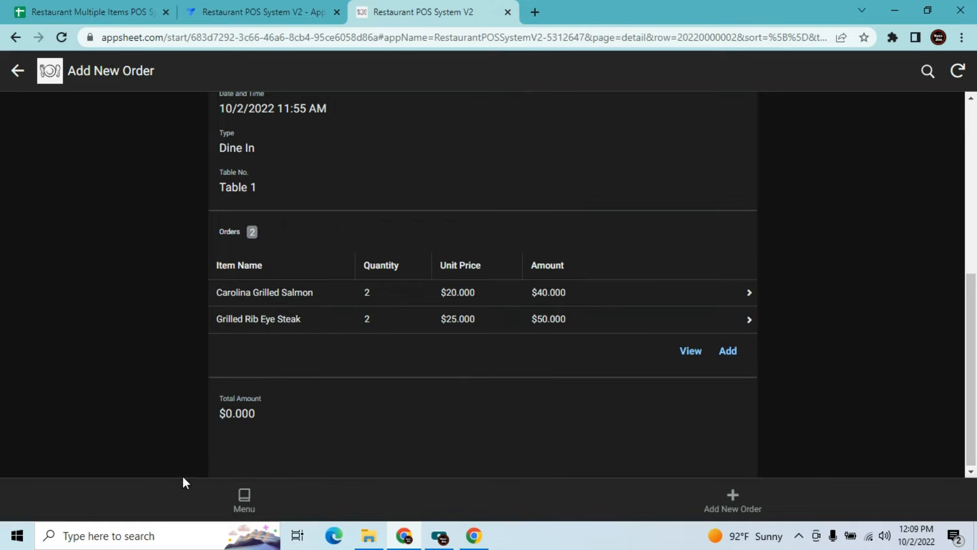
In the restaurant spreadsheet, clear the Table 1 order from row 2 of the Customers sheet
left_click(247, 499)
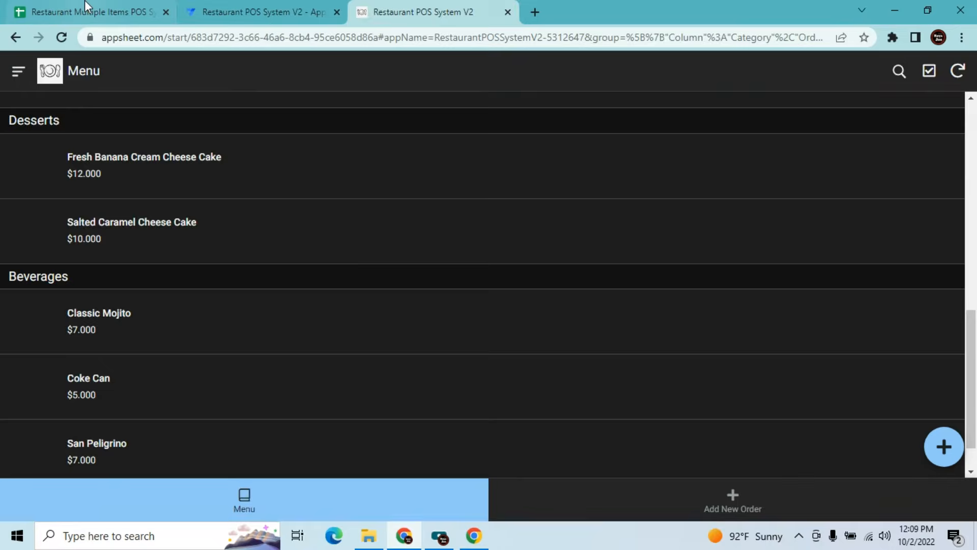
left_click(85, 2)
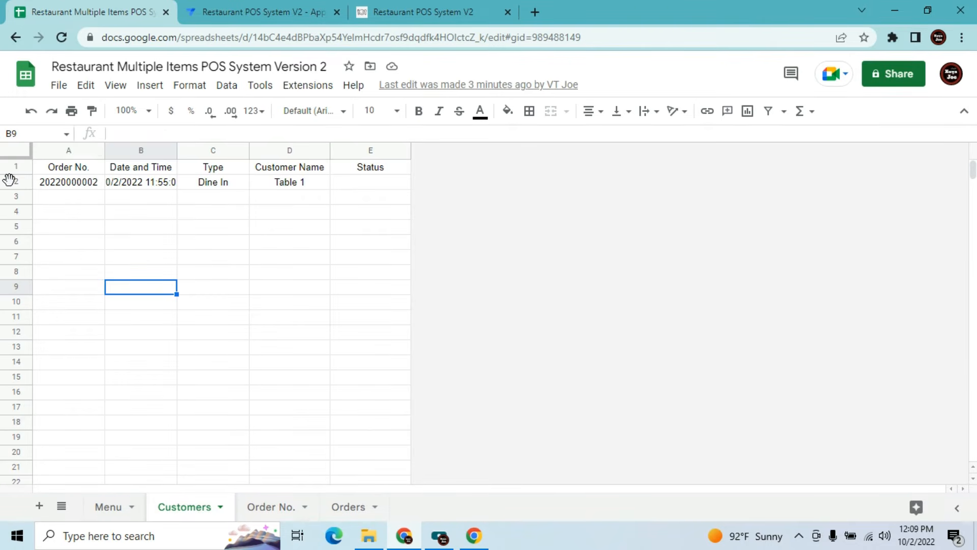
left_click(14, 187)
key("Delete")
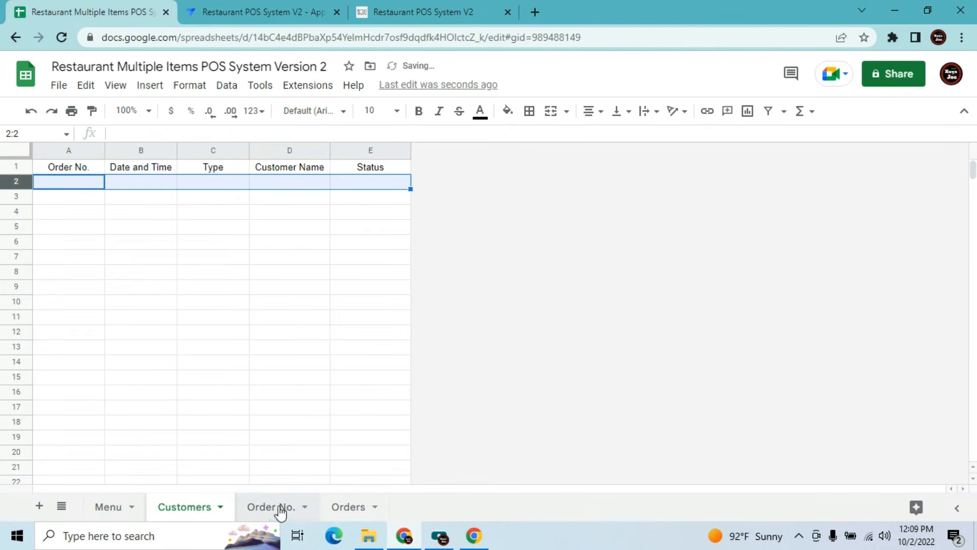
Clear both item records, rows 2 and 3, from the Orders sheet
left_click(285, 508)
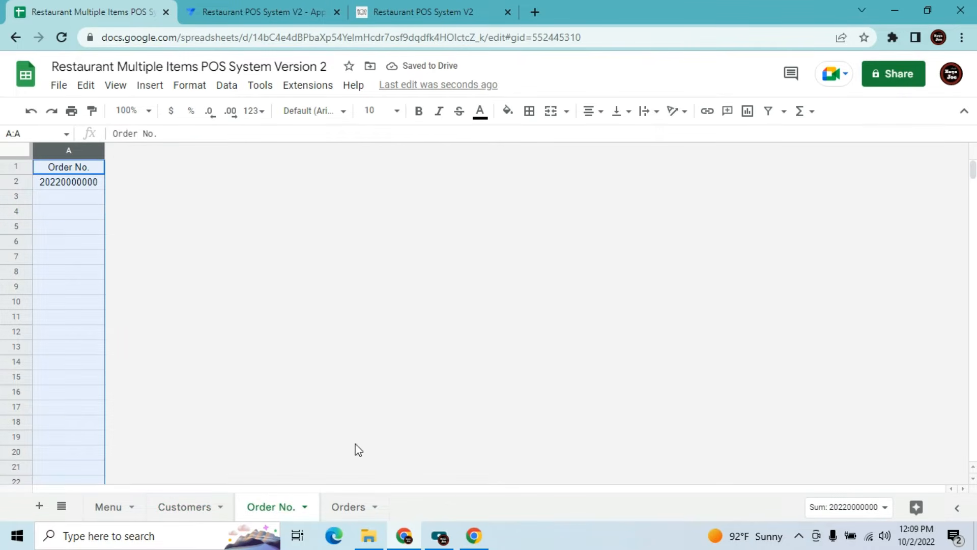
left_click(351, 511)
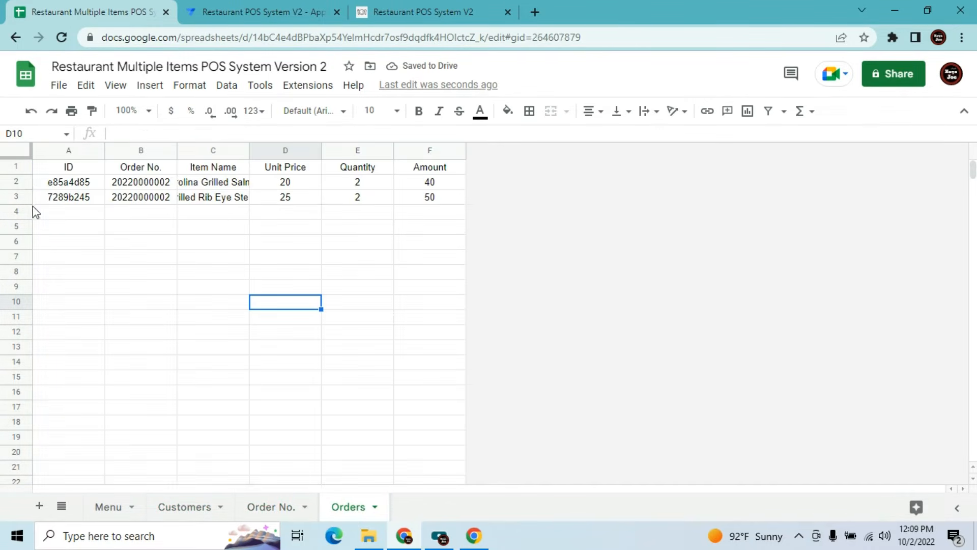
left_click(7, 181)
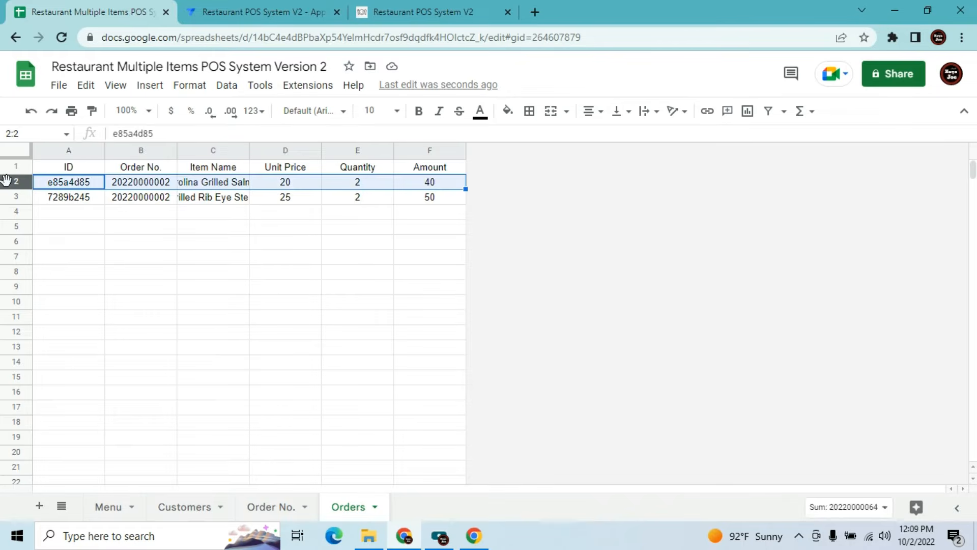
left_click(7, 196, "shift")
key("Delete")
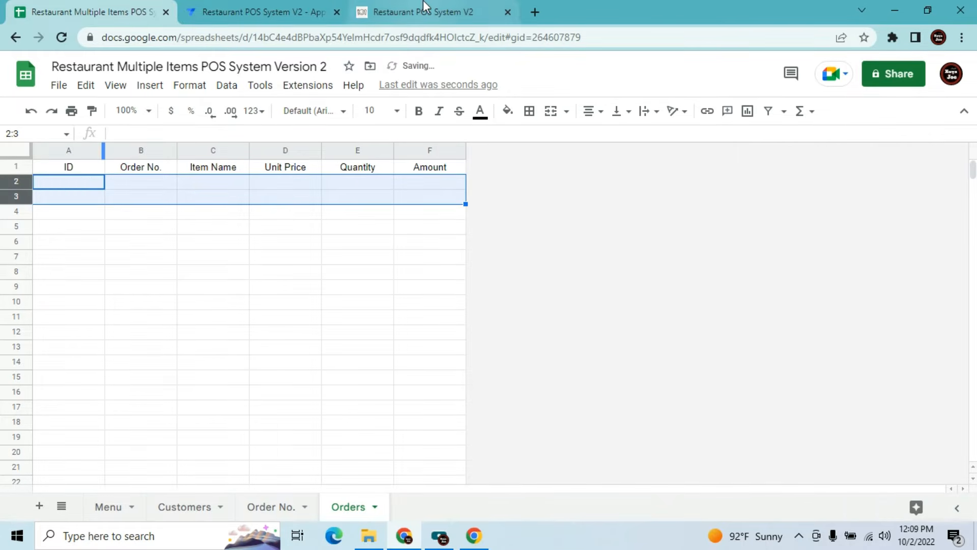
Switch to the running app, sync it and create a new Dine In order for Table 1
left_click(422, 6)
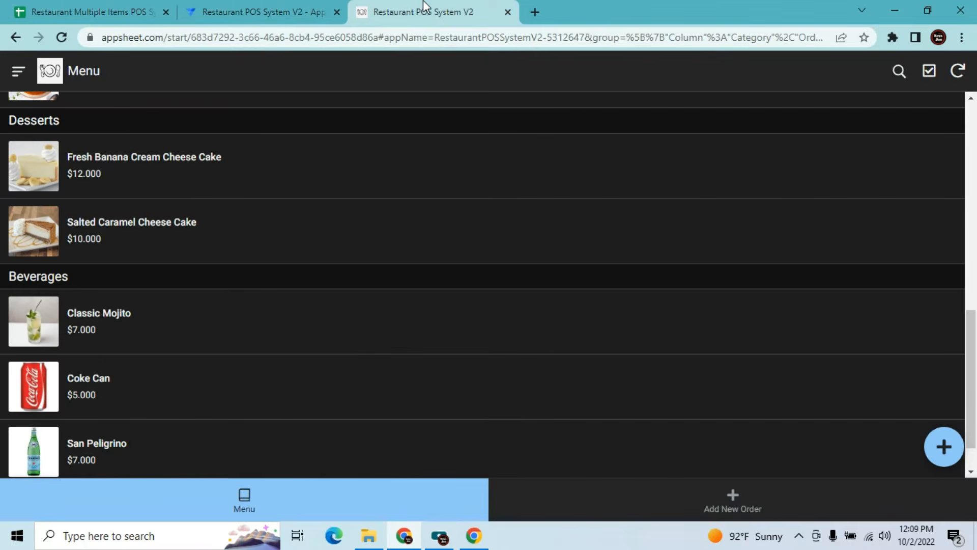
left_click(957, 76)
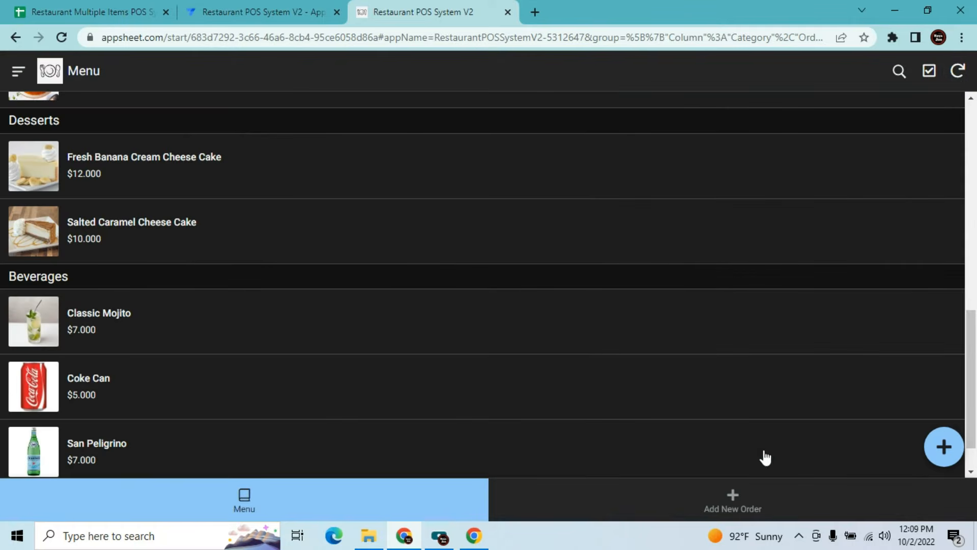
left_click(736, 497)
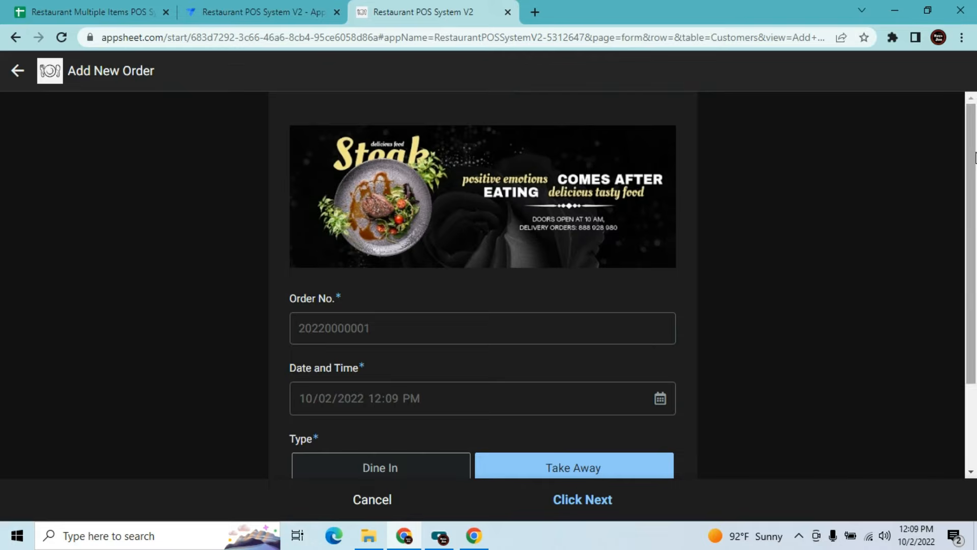
scroll(584, 473, "down", 2)
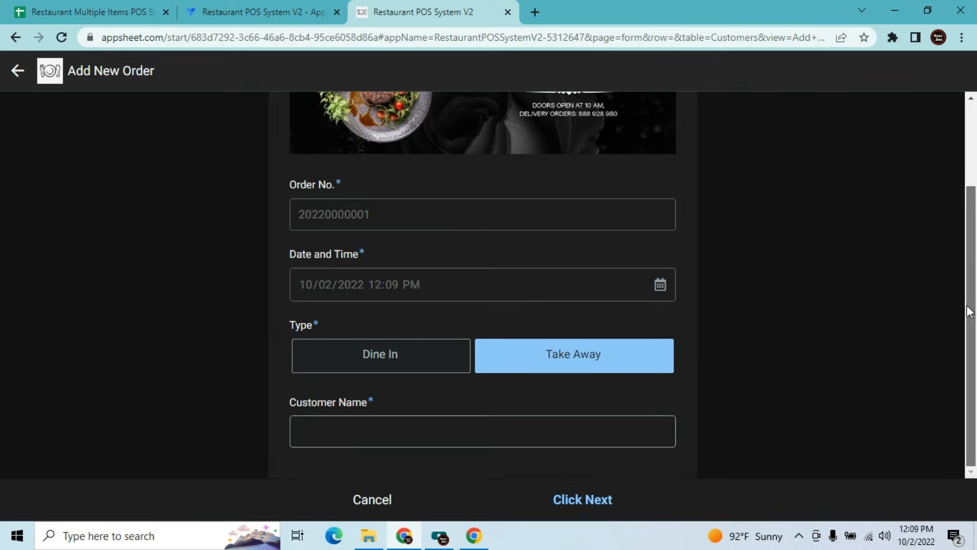
left_click(408, 354)
left_click(393, 416)
type("Table N")
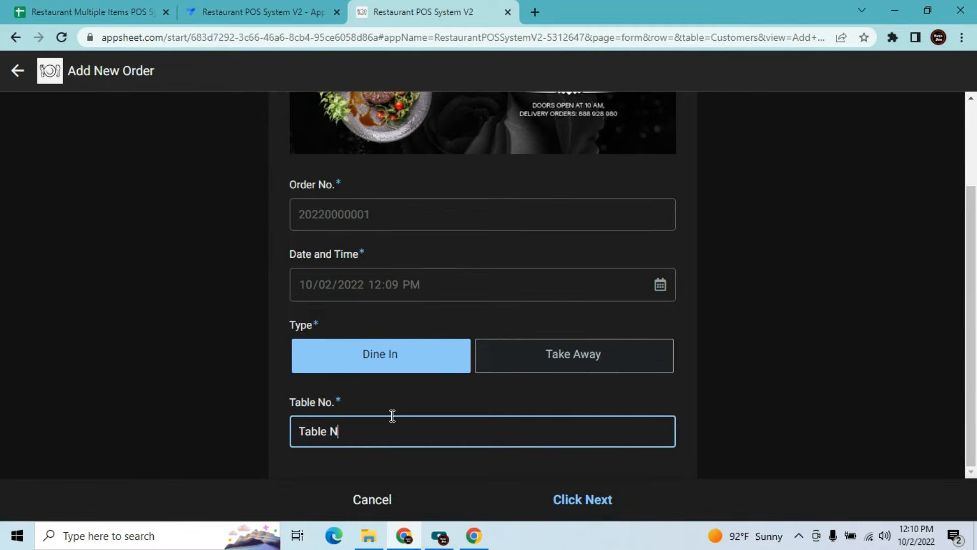
left_click(558, 500)
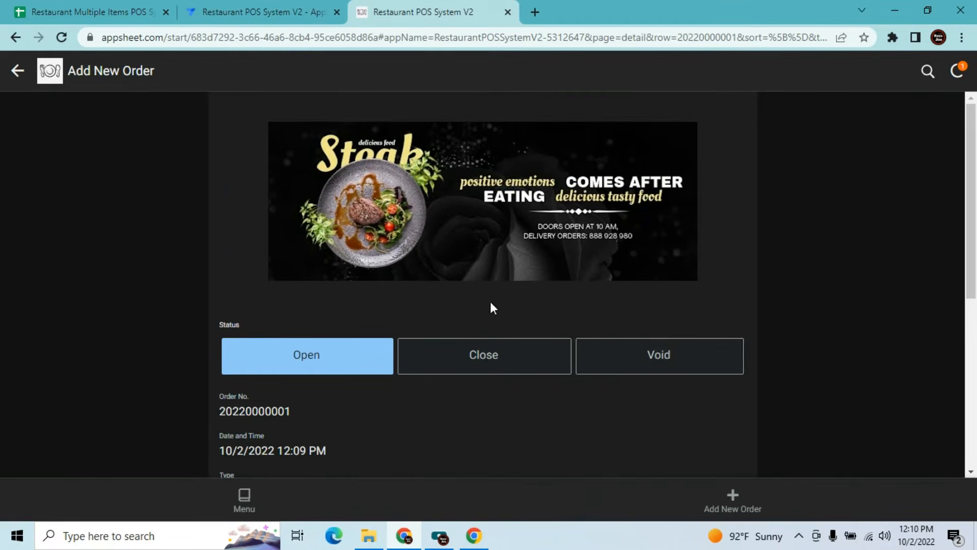
Add Carolina Grilled Salmon with quantity 2 to the new Table 1 order and save it
left_click_drag(974, 157, 974, 369)
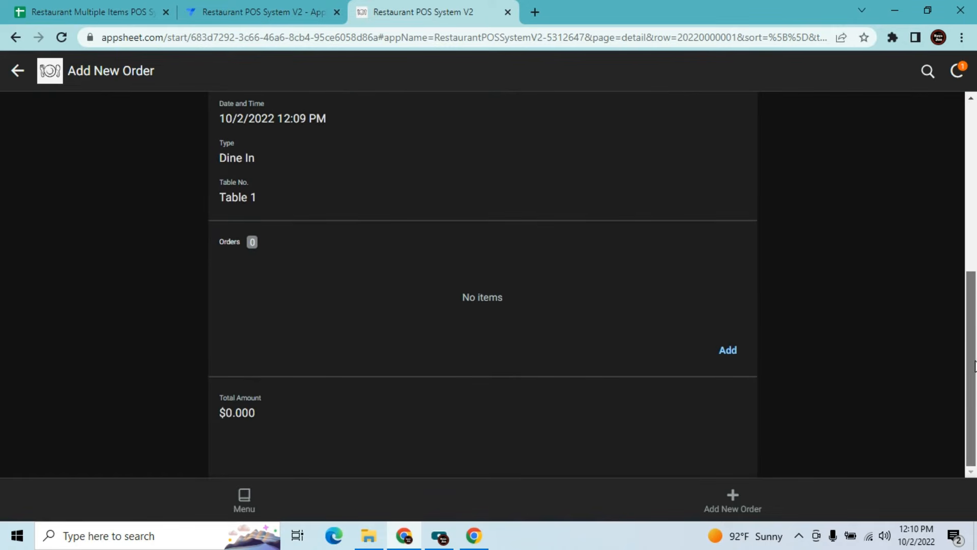
left_click(731, 351)
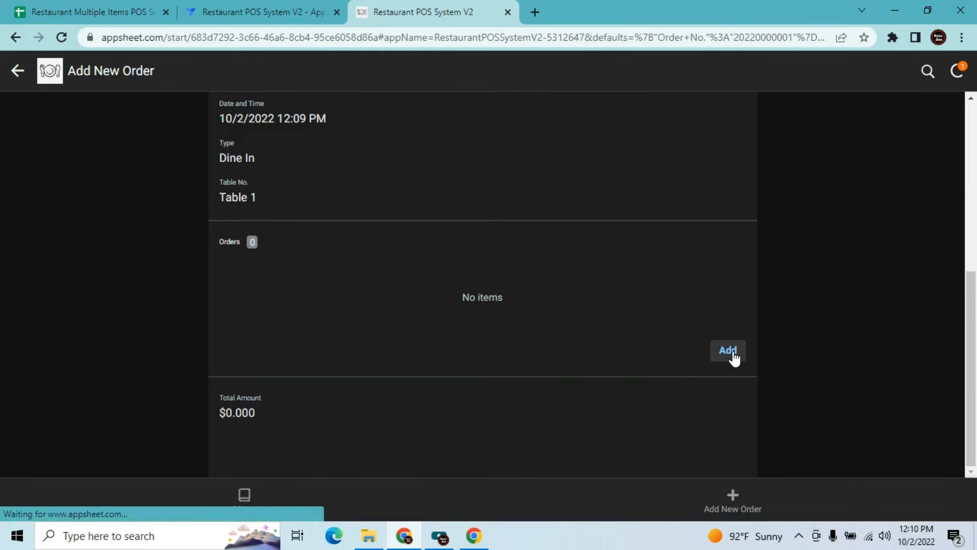
left_click(575, 240)
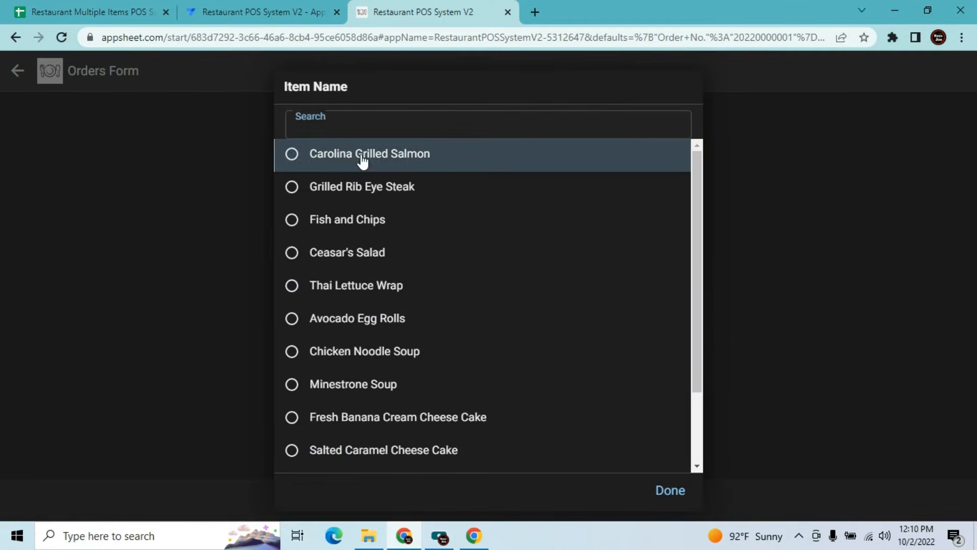
left_click(418, 163)
left_click(374, 362)
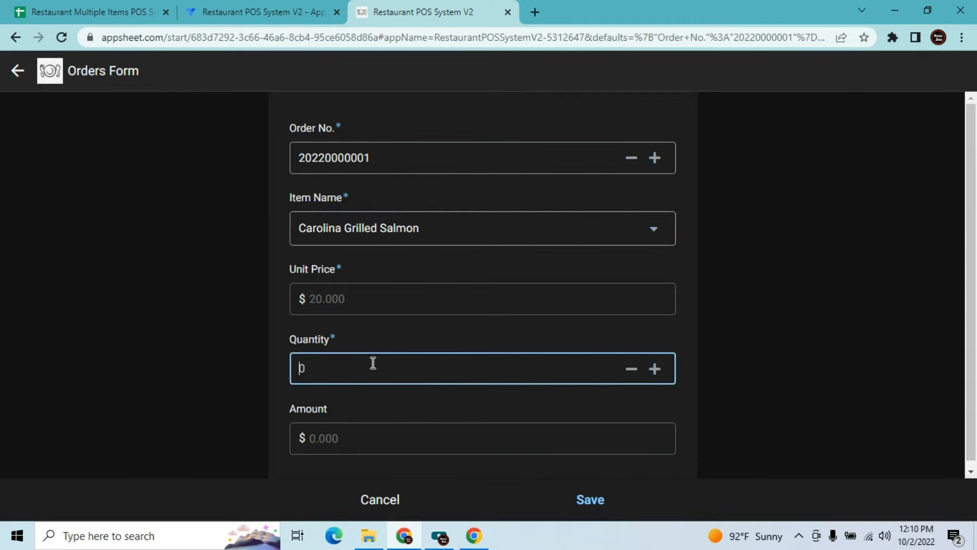
type("2")
left_click(585, 498)
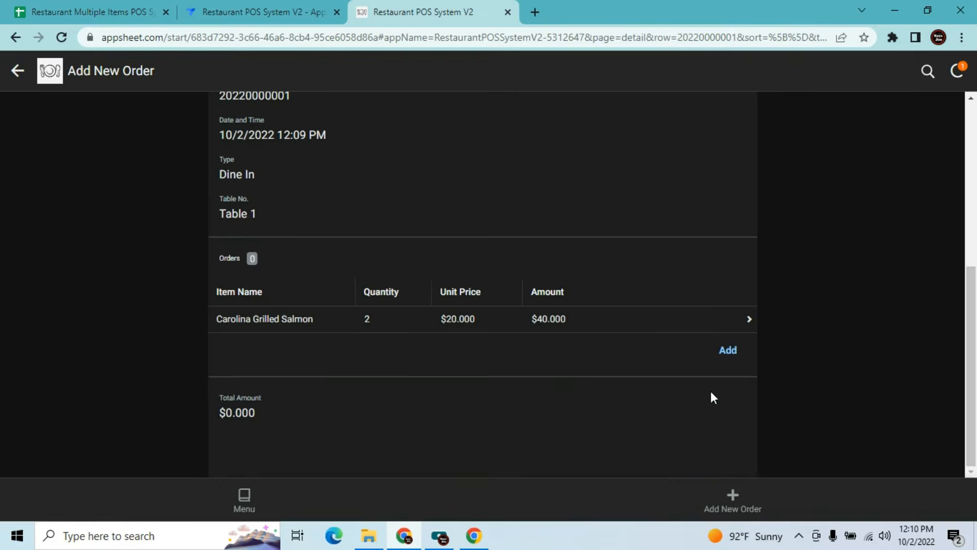
Add Grilled Rib Eye Steak with quantity 2 to the same order, save it and sync the app
left_click(726, 356)
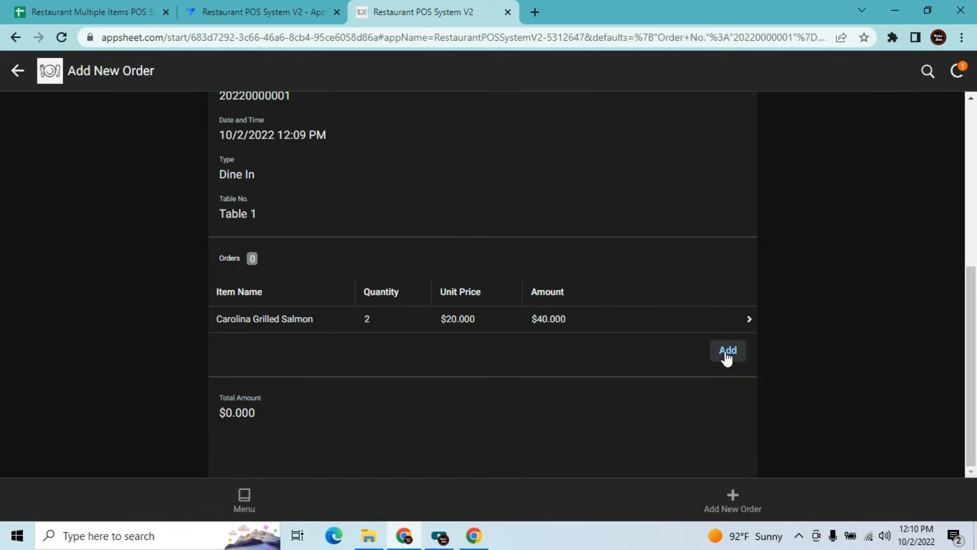
left_click(541, 236)
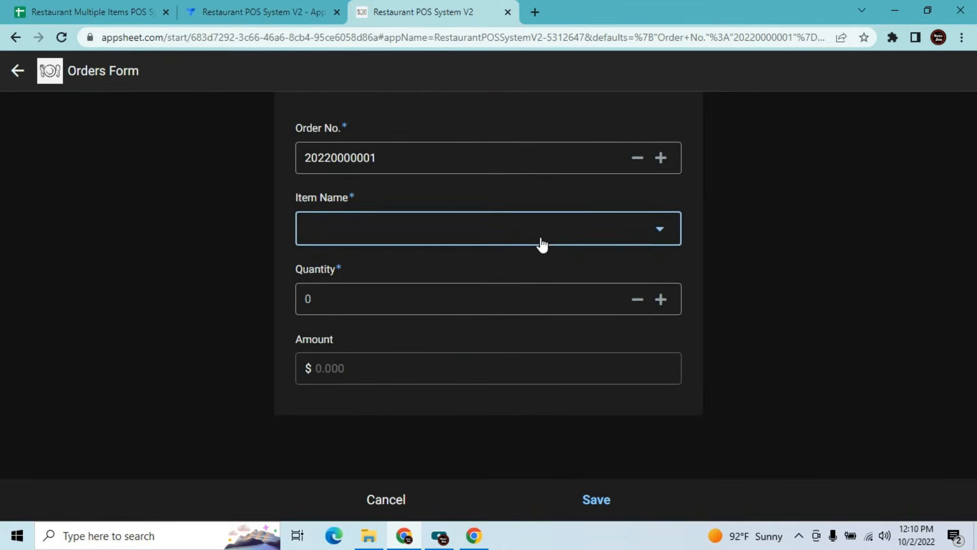
left_click(359, 189)
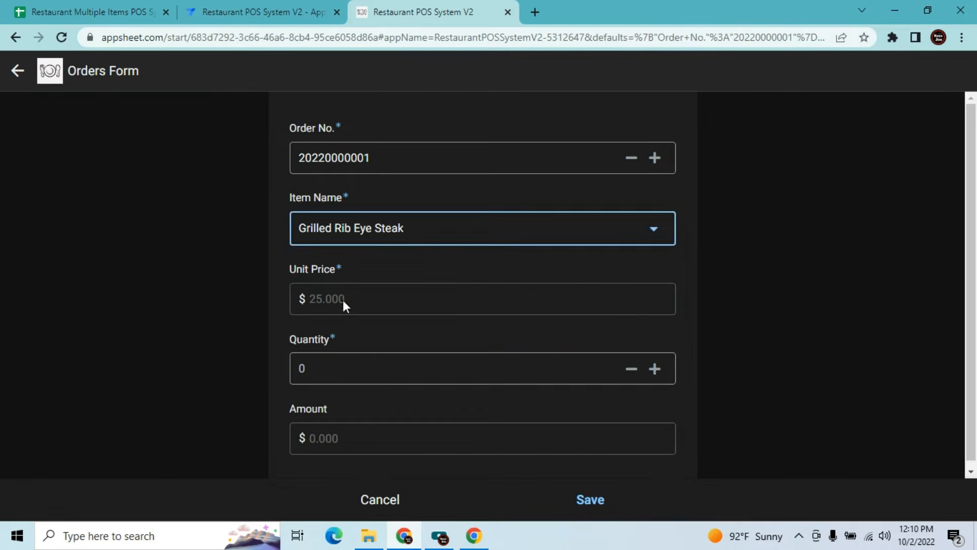
left_click(326, 377)
type("2")
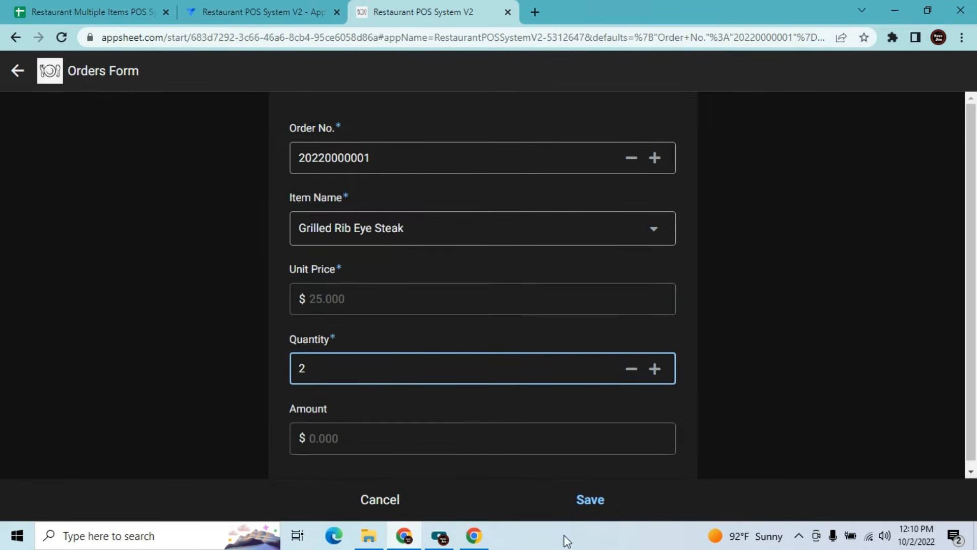
left_click(583, 513)
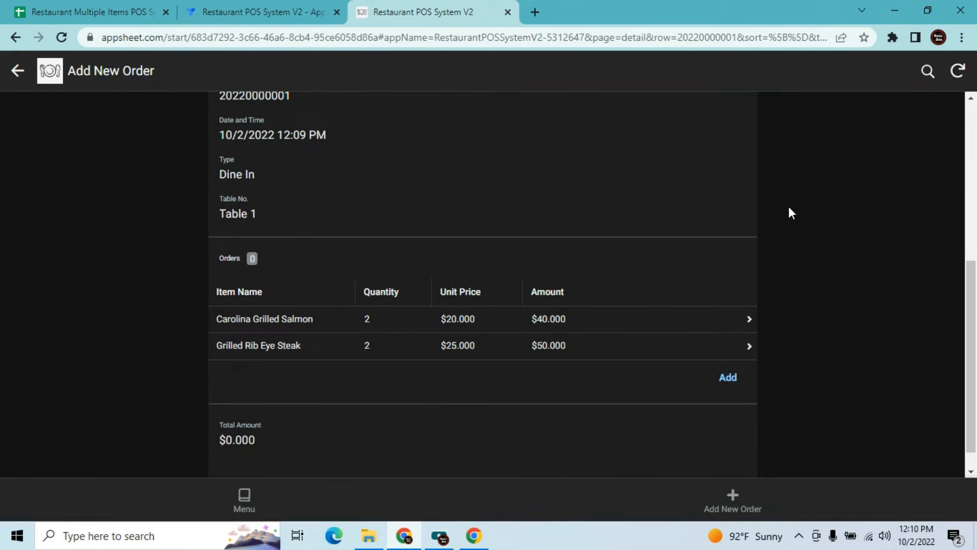
left_click(964, 71)
In the app editor, open the app formula of the Customers table's Total Amount column for review
left_click(277, 6)
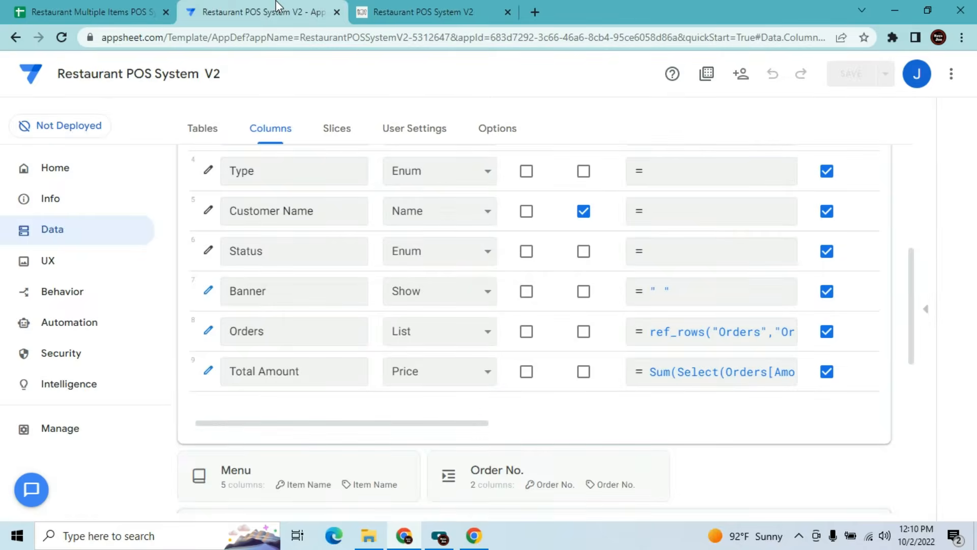
left_click(480, 6)
left_click(259, 7)
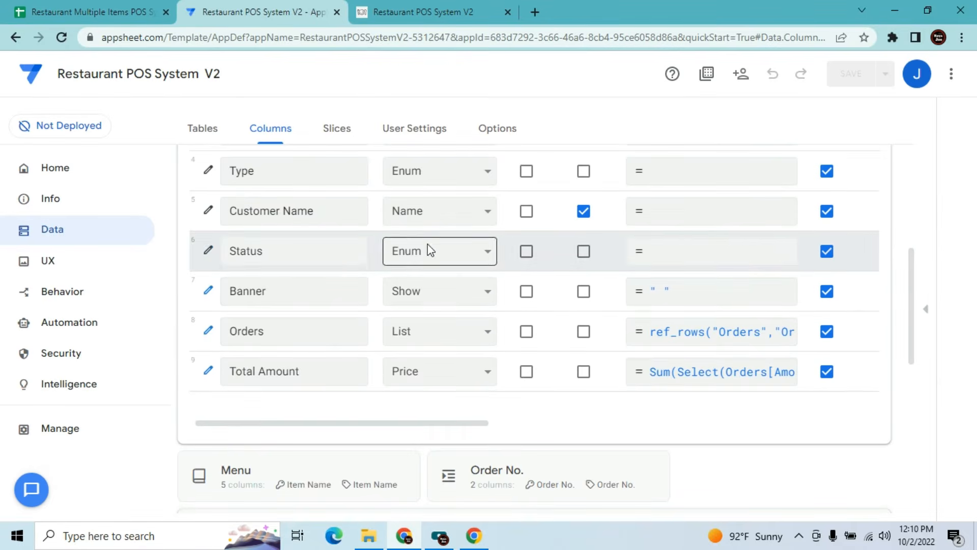
left_click(723, 374)
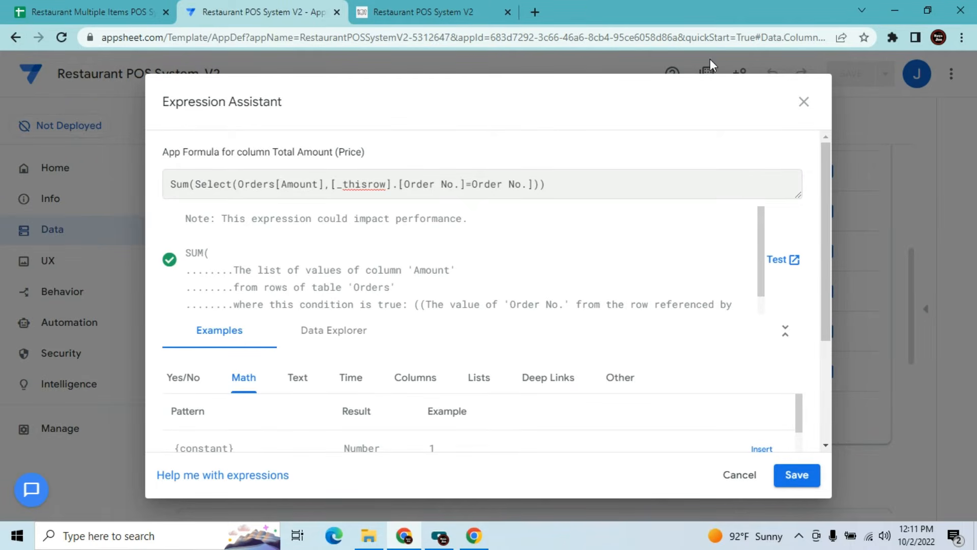
In the running app, view the full list of items ordered for Table 1 and return to the order
left_click(454, 6)
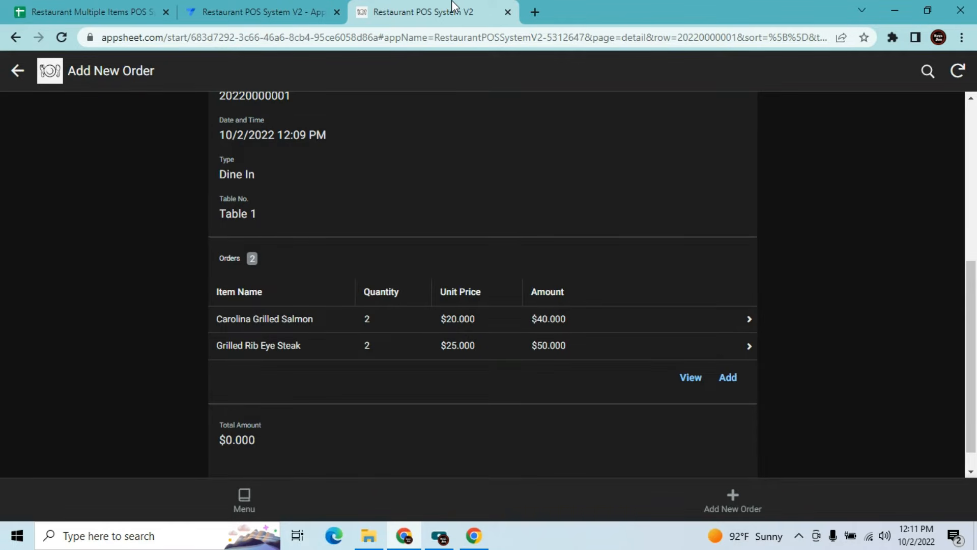
left_click(699, 379)
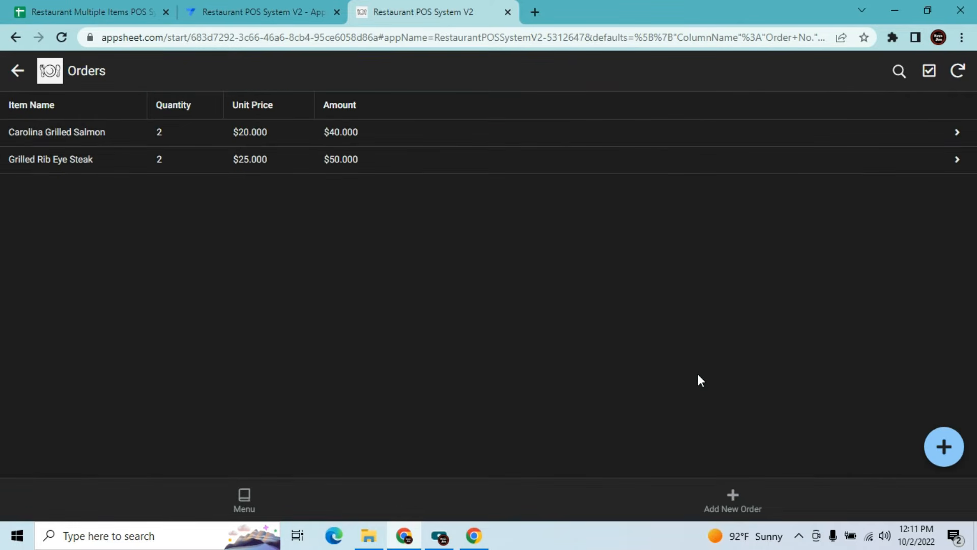
left_click(19, 72)
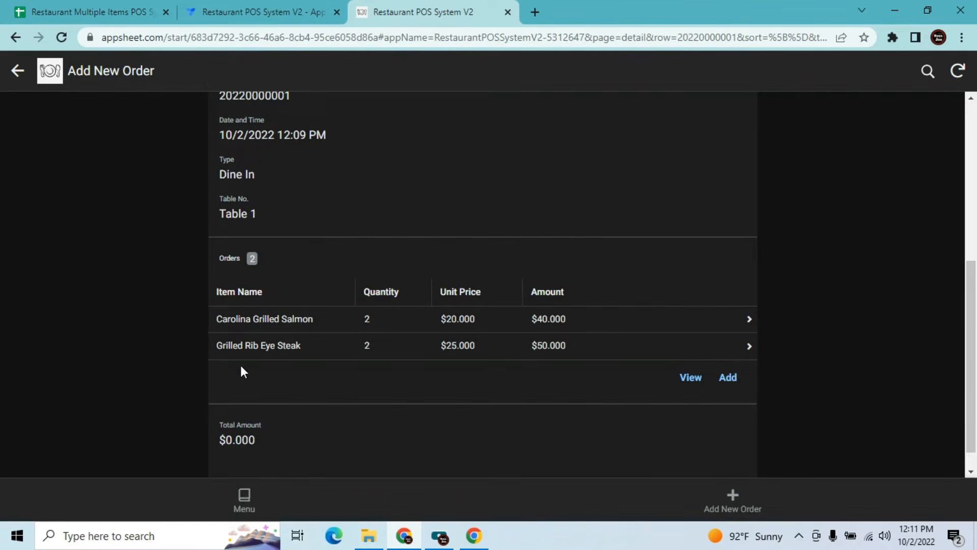
In the restaurant spreadsheet, check the Amount column of the Orders sheet and clear the salmon and steak rows
left_click(60, 7)
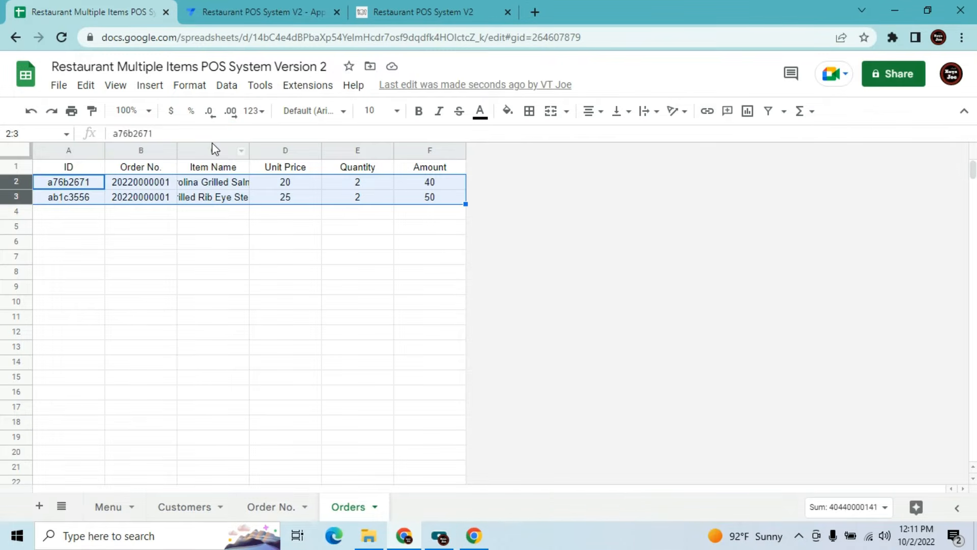
left_click(247, 212)
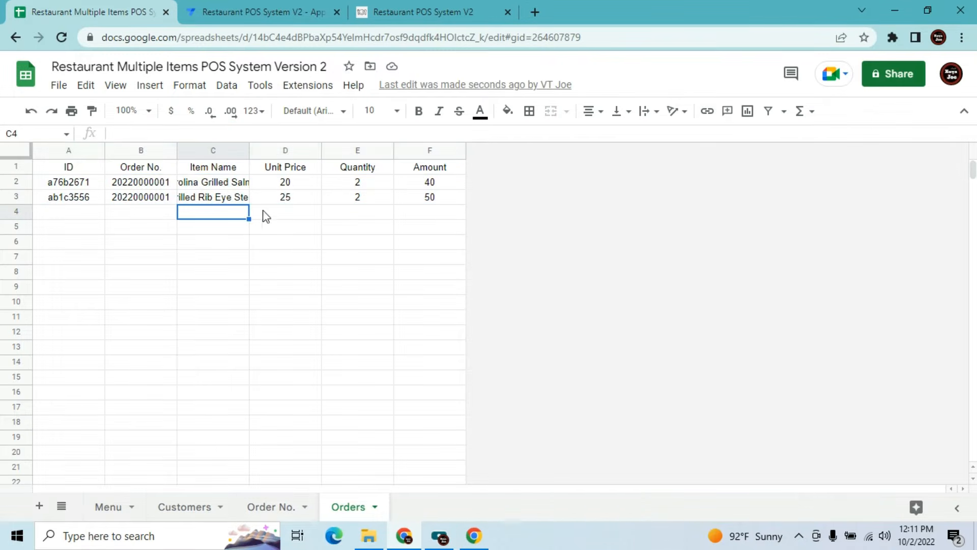
left_click(435, 151)
left_click(17, 182)
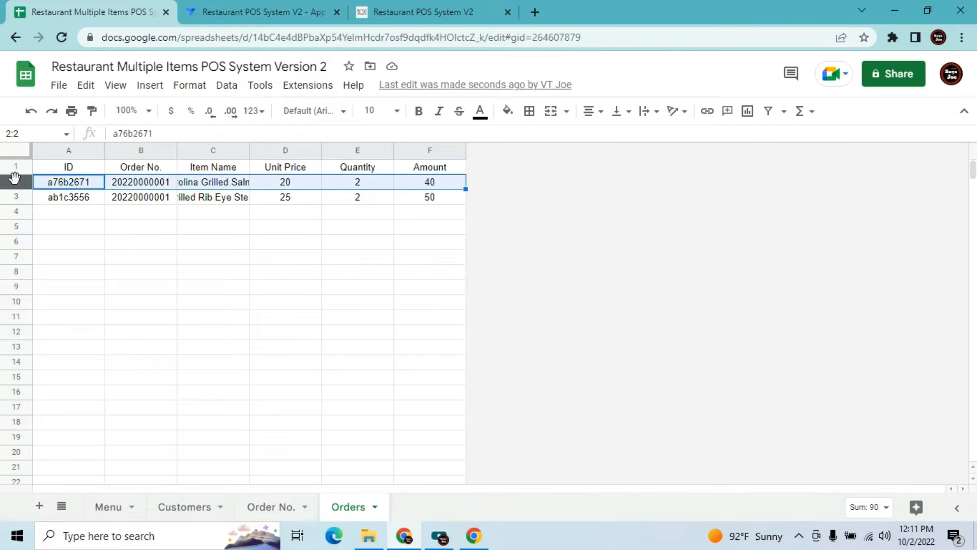
key("shift+Down")
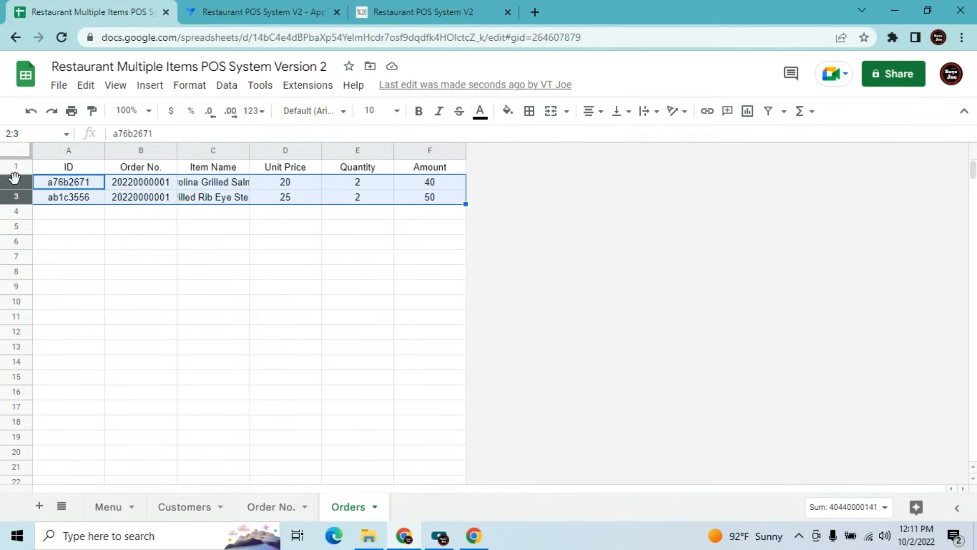
key("Delete")
Delete the Amount column from the Orders sheet of the restaurant spreadsheet
left_click(425, 8)
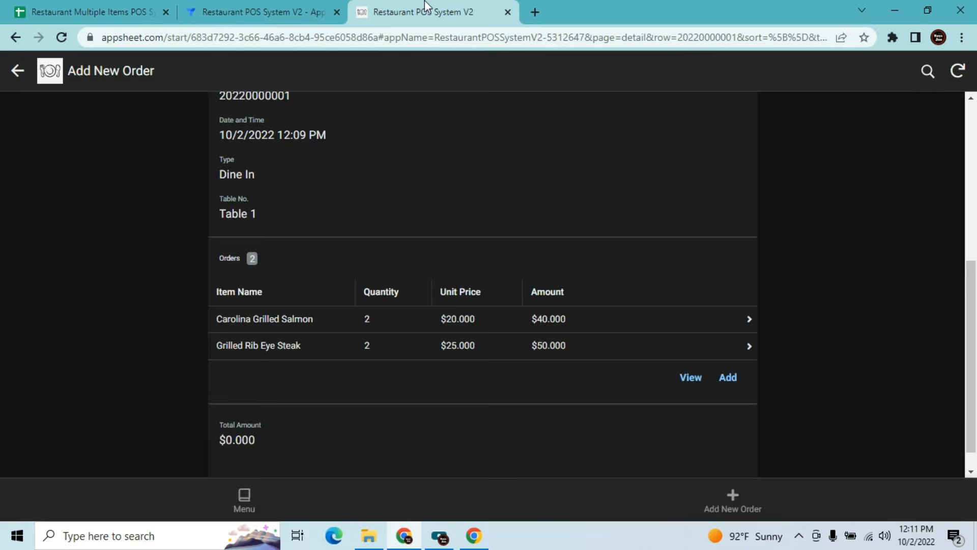
left_click(124, 7)
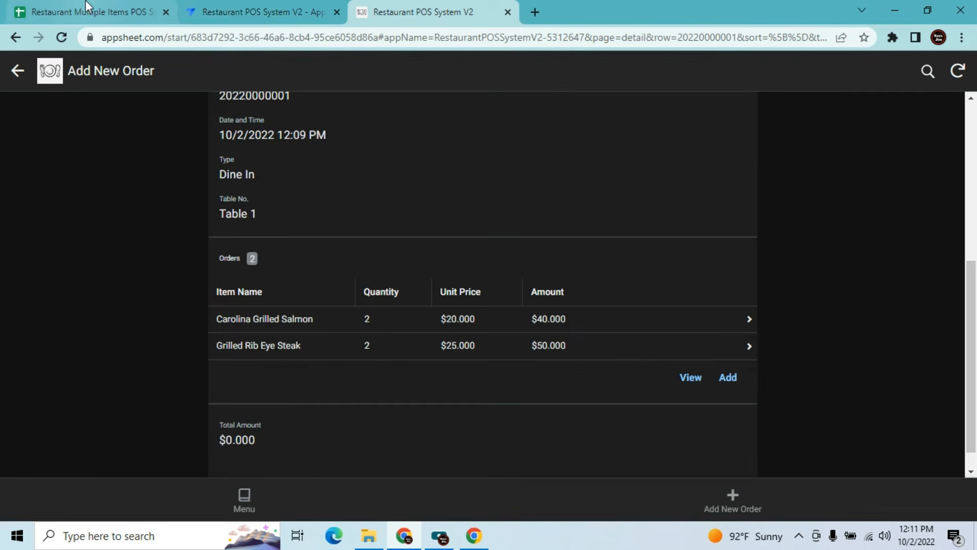
left_click(416, 146)
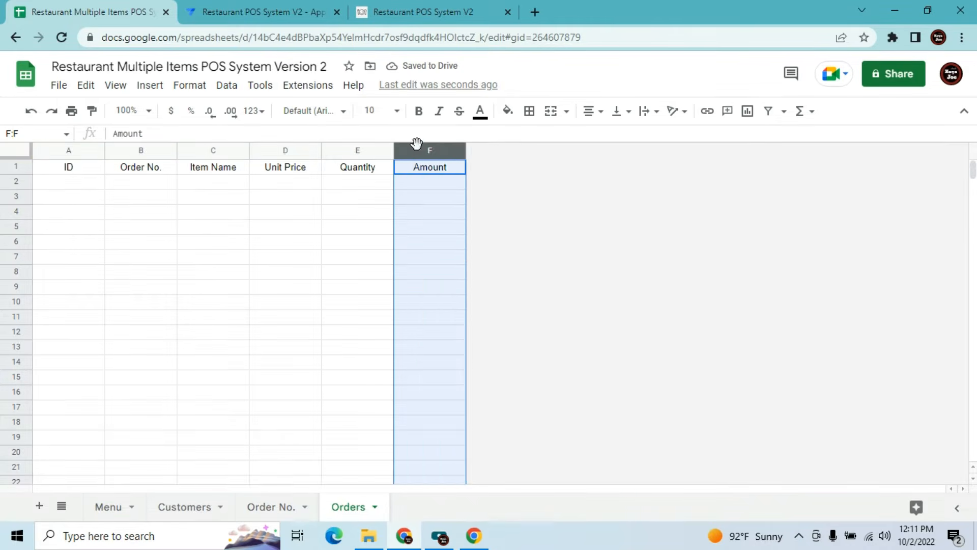
right_click(418, 150)
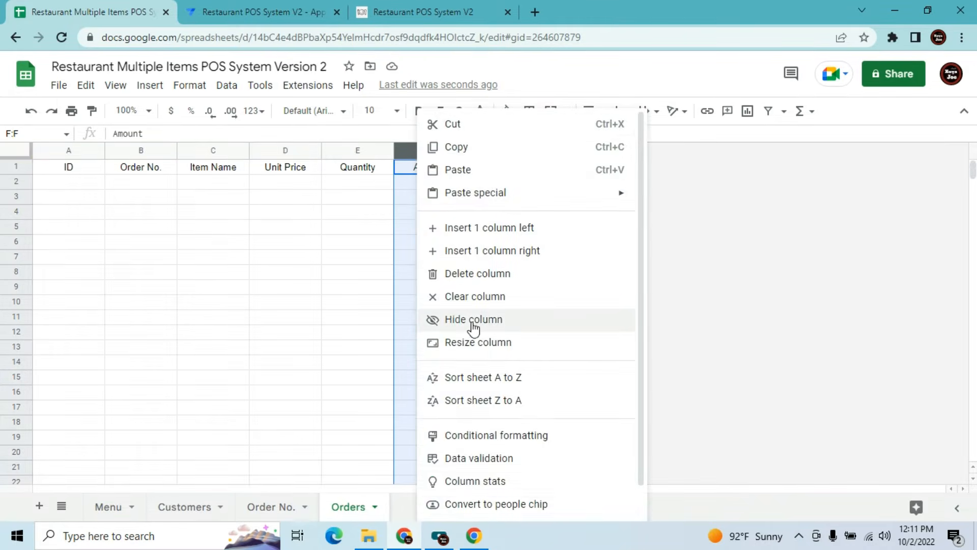
left_click(480, 277)
In the app editor, close the Total Amount formula with its expression saved and regenerate the Orders table's column structure
left_click(255, 6)
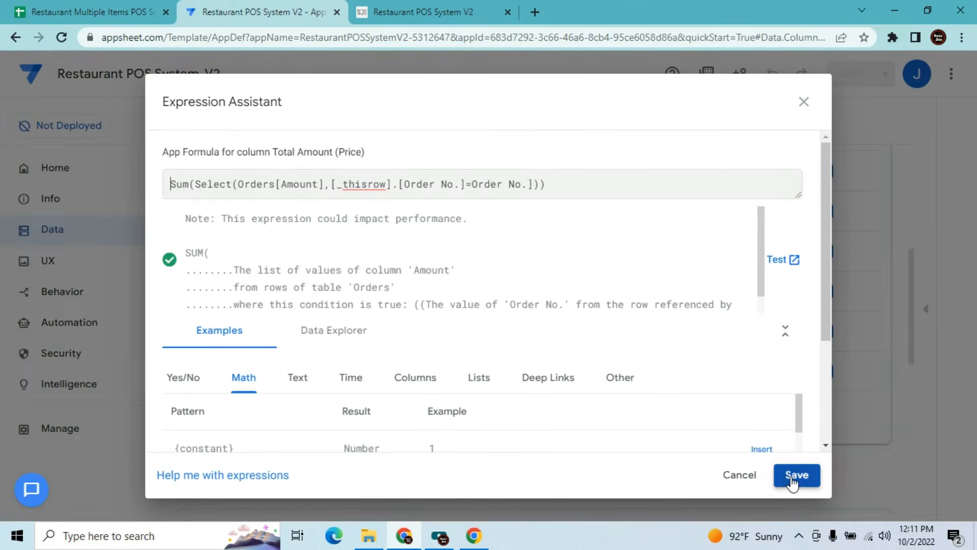
left_click(791, 479)
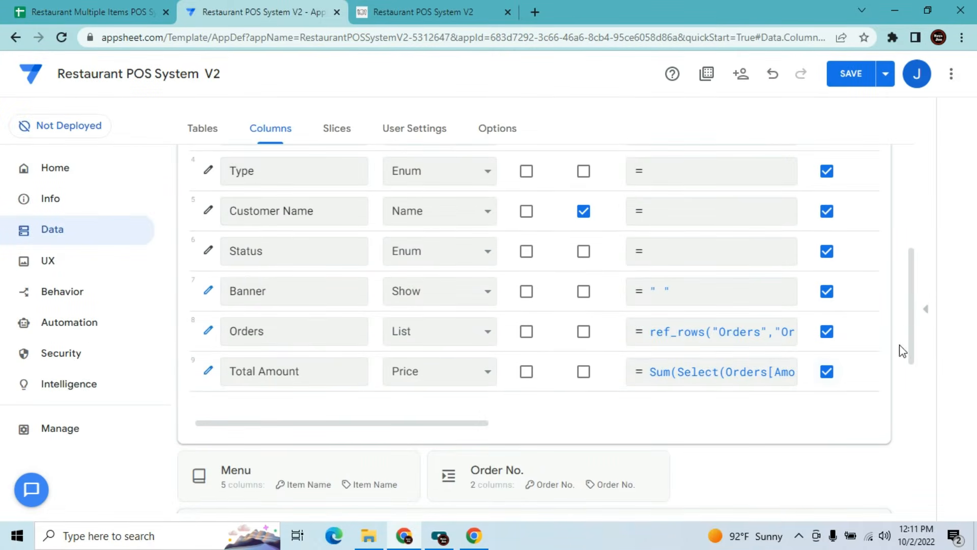
left_click_drag(914, 305, 908, 225)
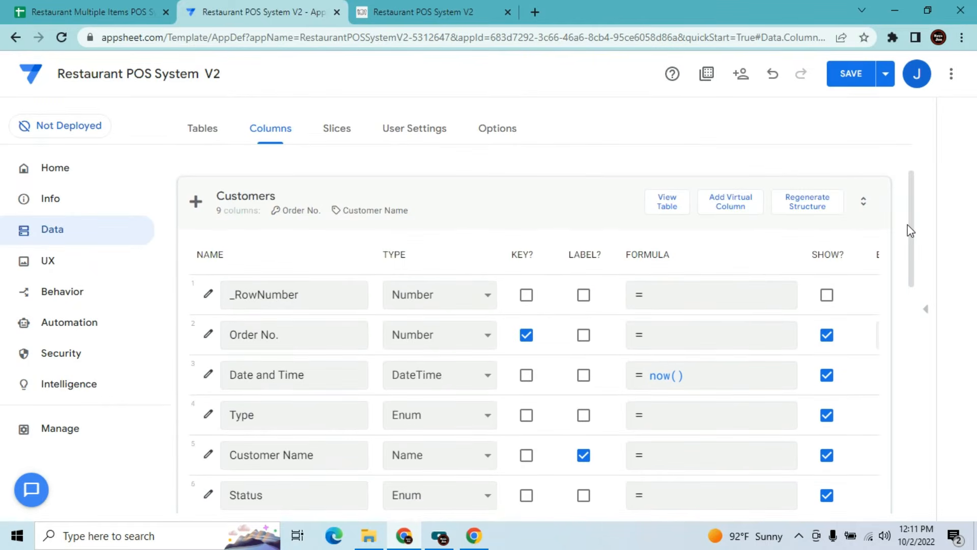
left_click(502, 207)
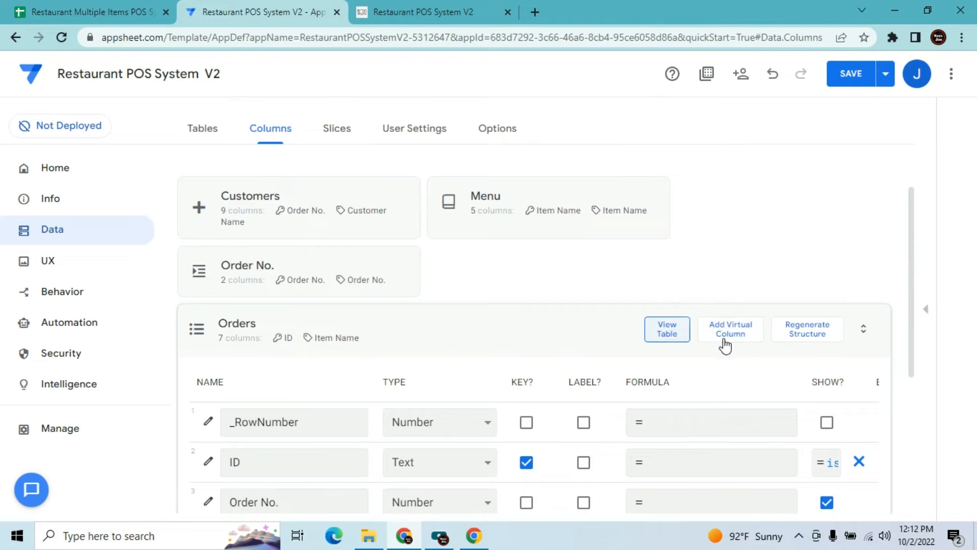
scroll(916, 286, "down", 3)
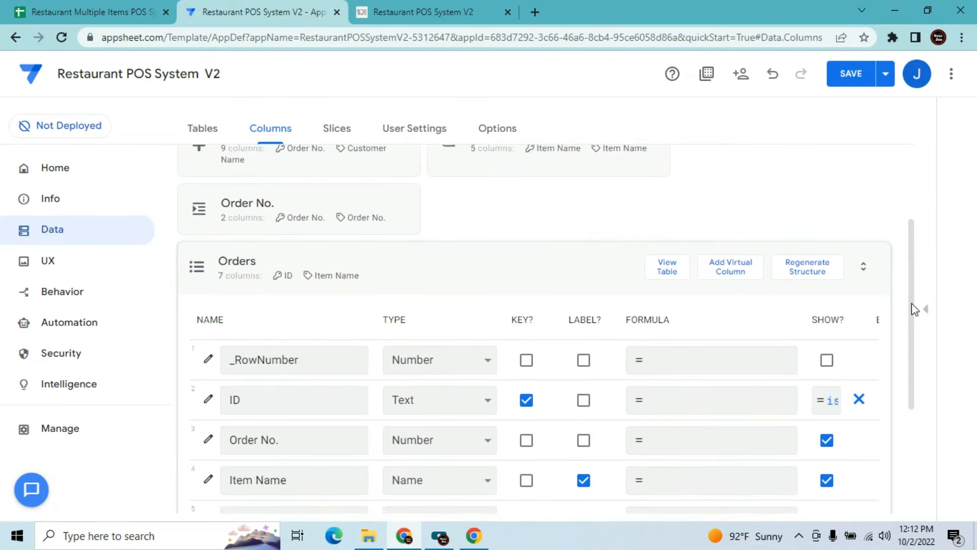
left_click(808, 209)
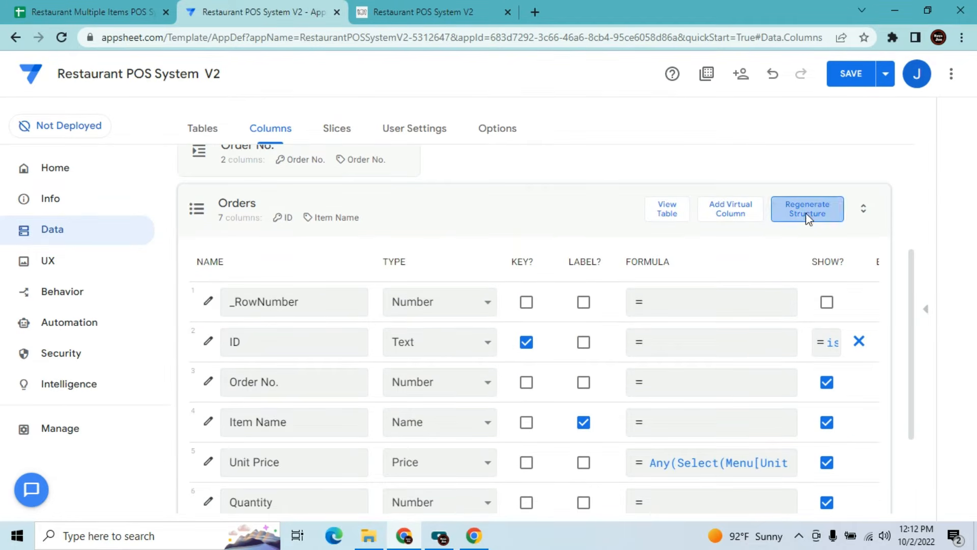
left_click(571, 382)
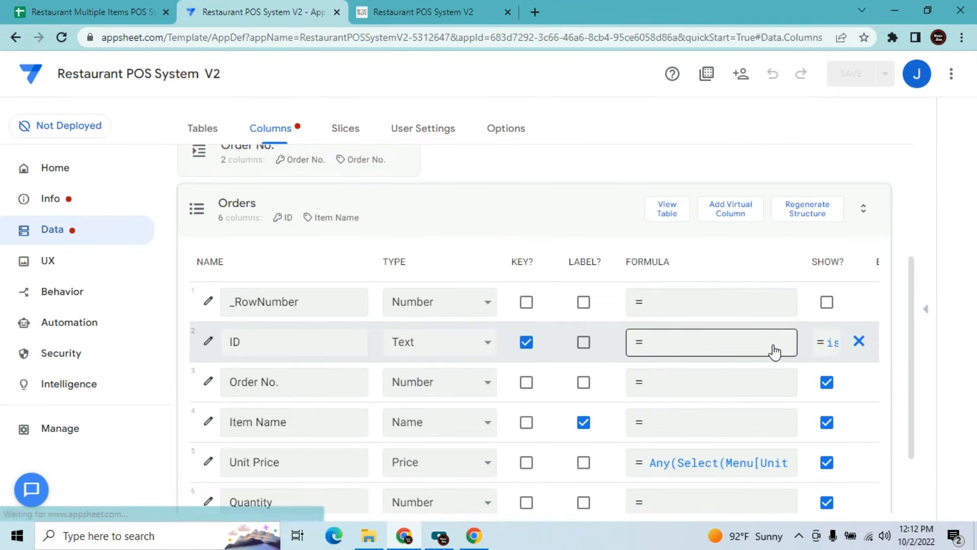
Add a virtual column named Amount to the Orders table
left_click(736, 213)
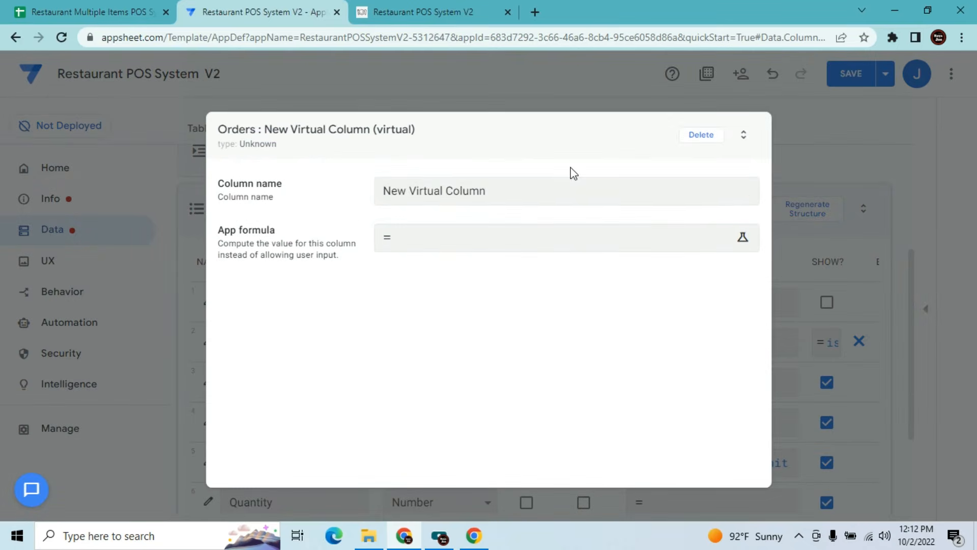
left_click(559, 183)
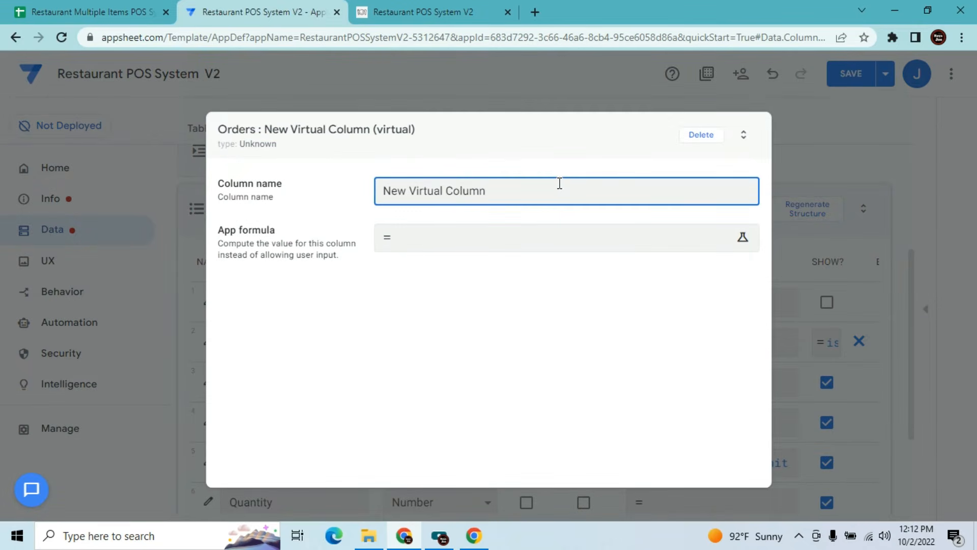
key("BackSpace")
key("BackSpace")
key("BackSpace")
key("BackSpace")
key("BackSpace")
key("BackSpace")
key("BackSpace")
key("BackSpace")
key("BackSpace")
key("BackSpace")
key("BackSpace")
key("BackSpace")
key("BackSpace")
key("BackSpace")
key("BackSpace")
key("BackSpace")
key("BackSpace")
type("Amount")
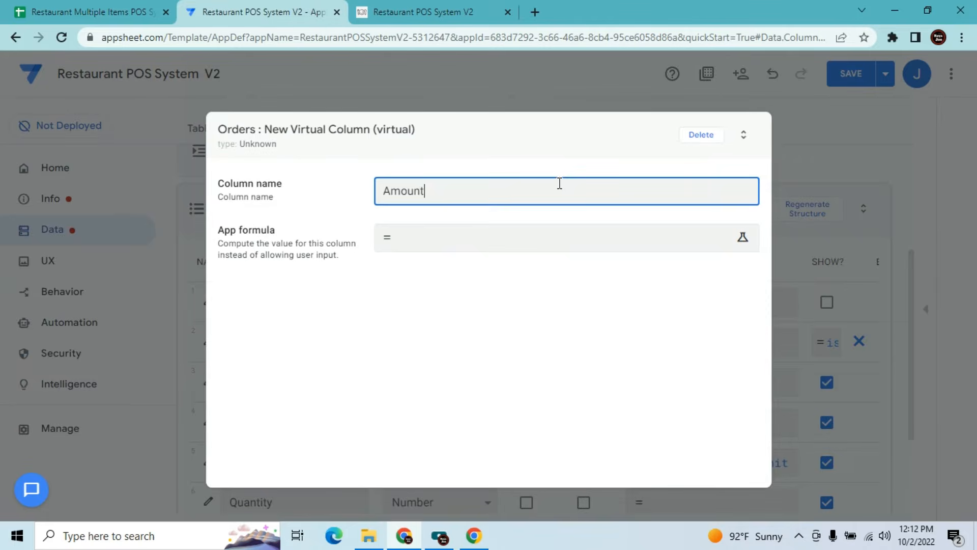
Set the Amount virtual column's app formula to [Unit Price]*[Quantity] and save the expression
left_click(543, 242)
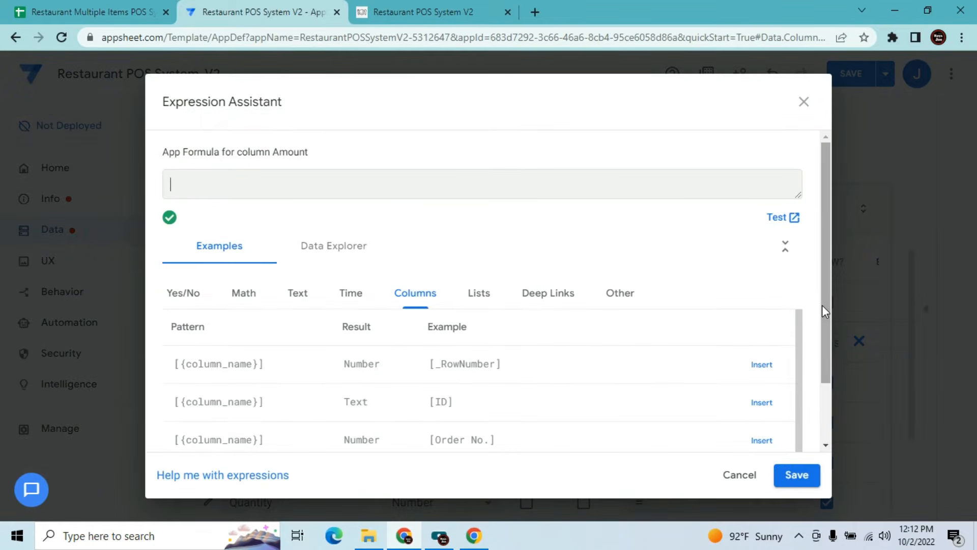
scroll(822, 356, "down", 2)
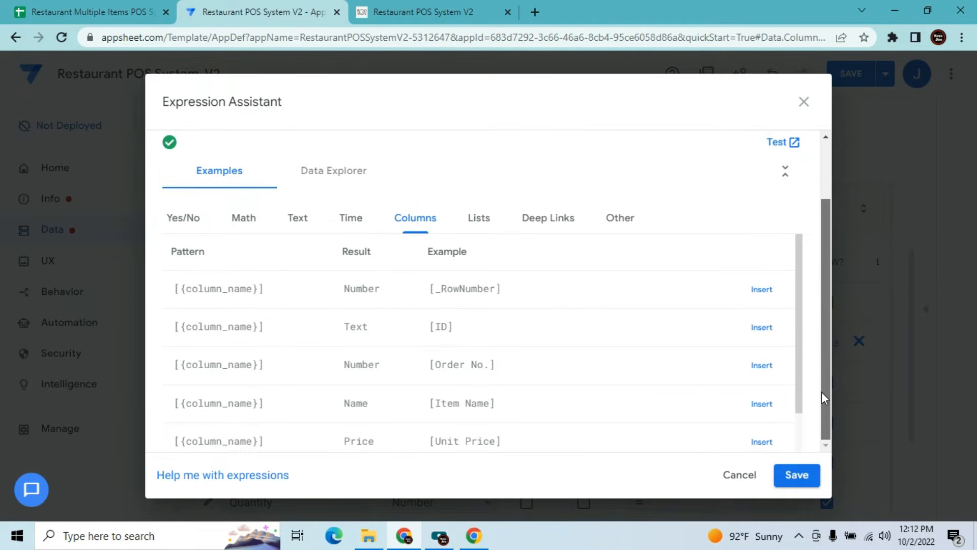
left_click(758, 443)
type("*")
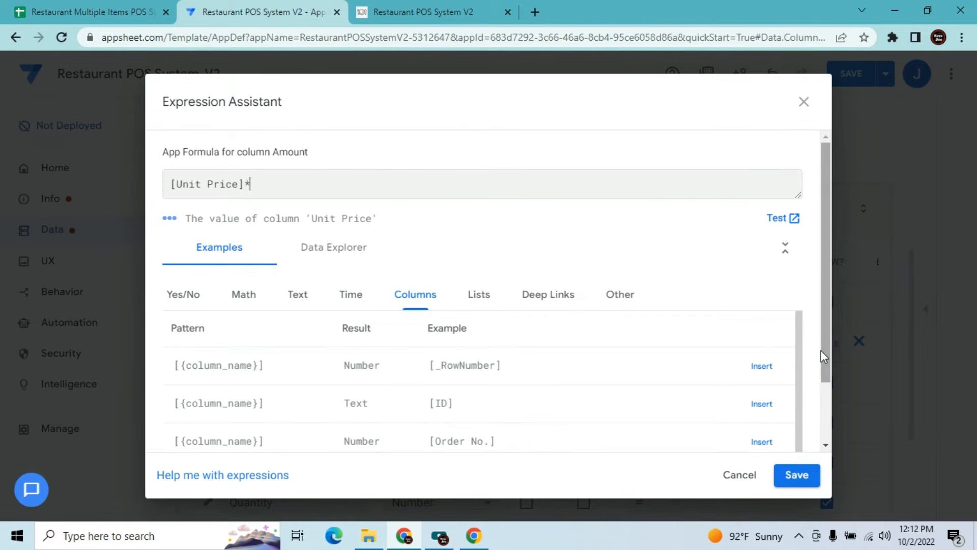
left_click_drag(824, 351, 824, 418)
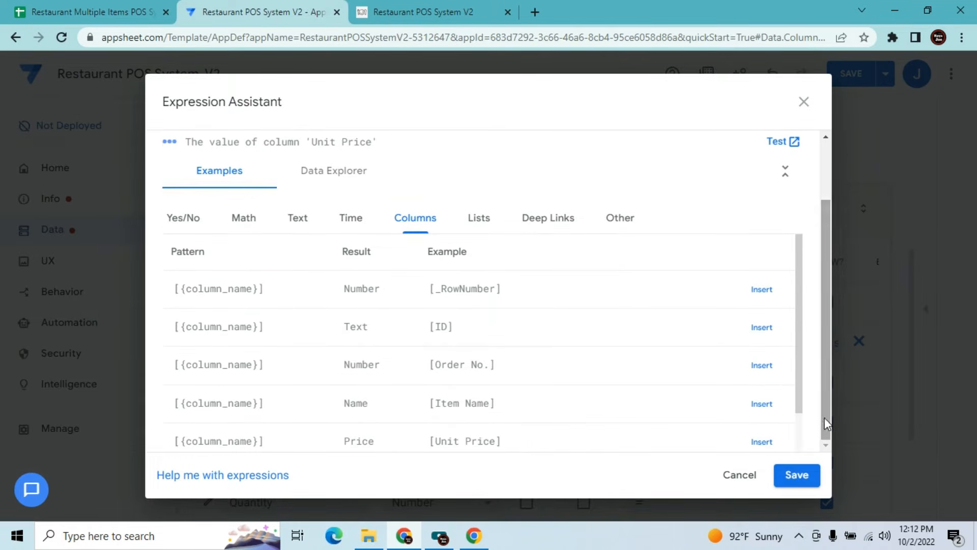
scroll(797, 328, "down", 2)
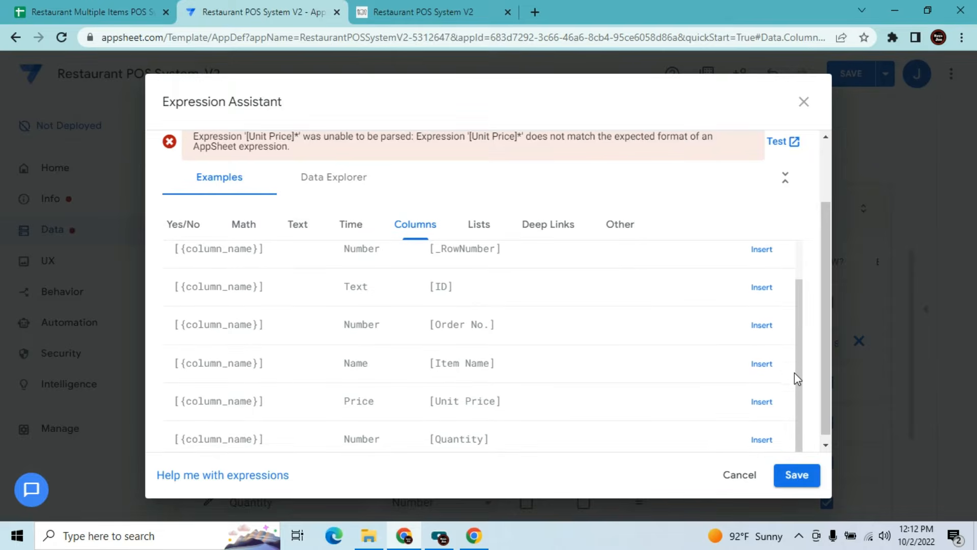
left_click(762, 440)
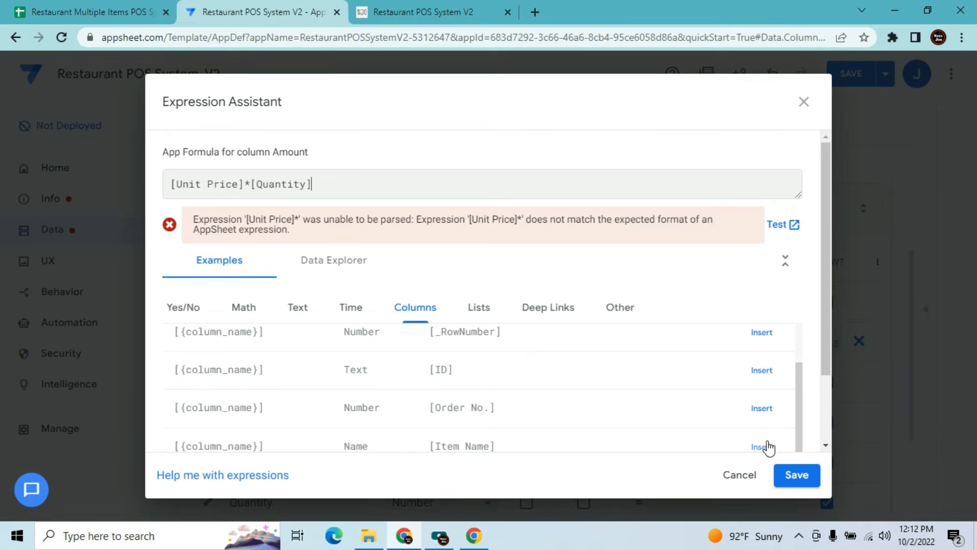
left_click(795, 477)
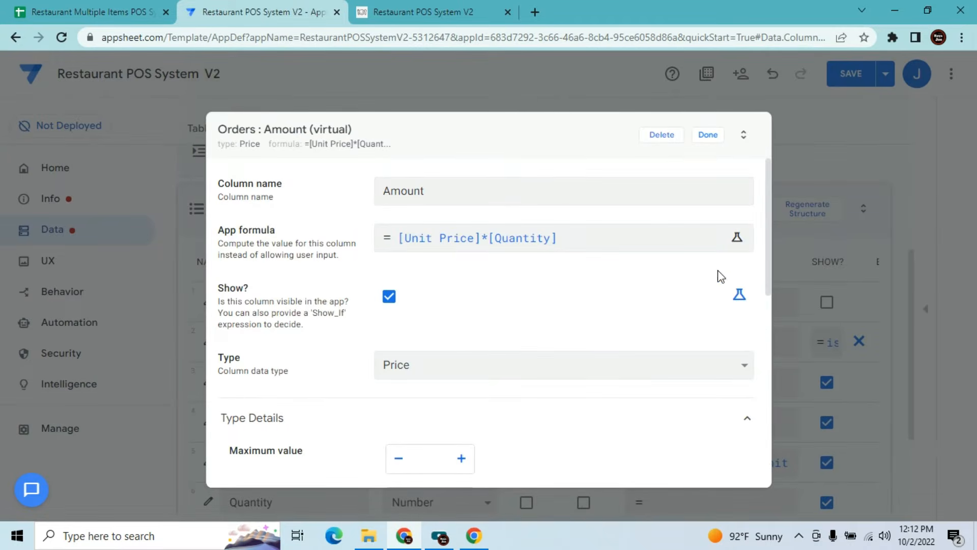
Review the Amount column's remaining settings, finish the column definition and save the app
left_click_drag(771, 249, 755, 434)
left_click(708, 136)
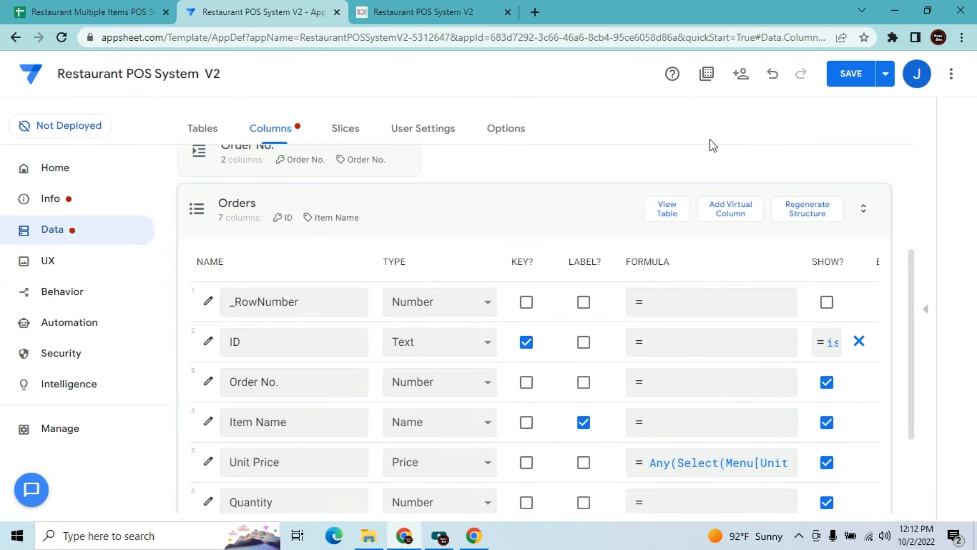
left_click(853, 84)
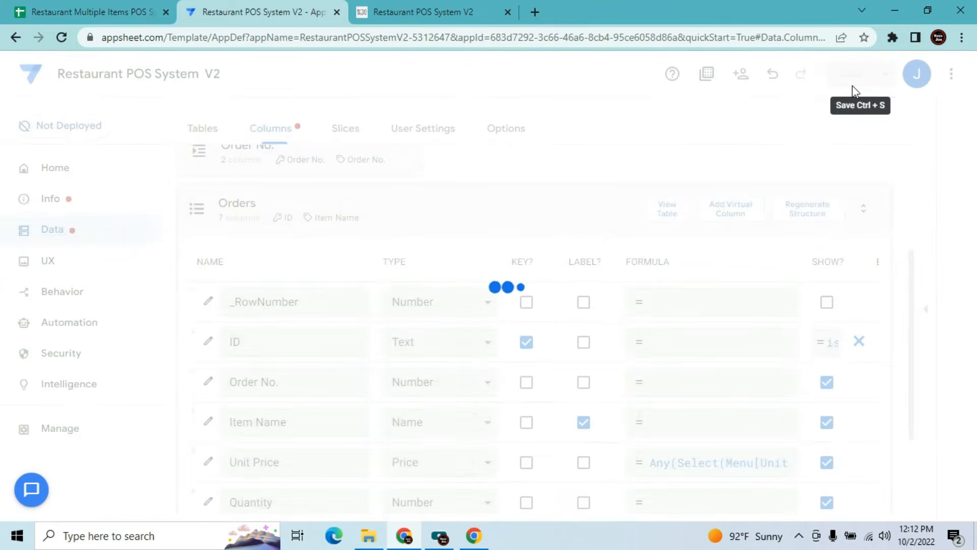
In the restaurant spreadsheet, clear the Table 1 order row from the Customers sheet and check the Order No. sheet
left_click(82, 12)
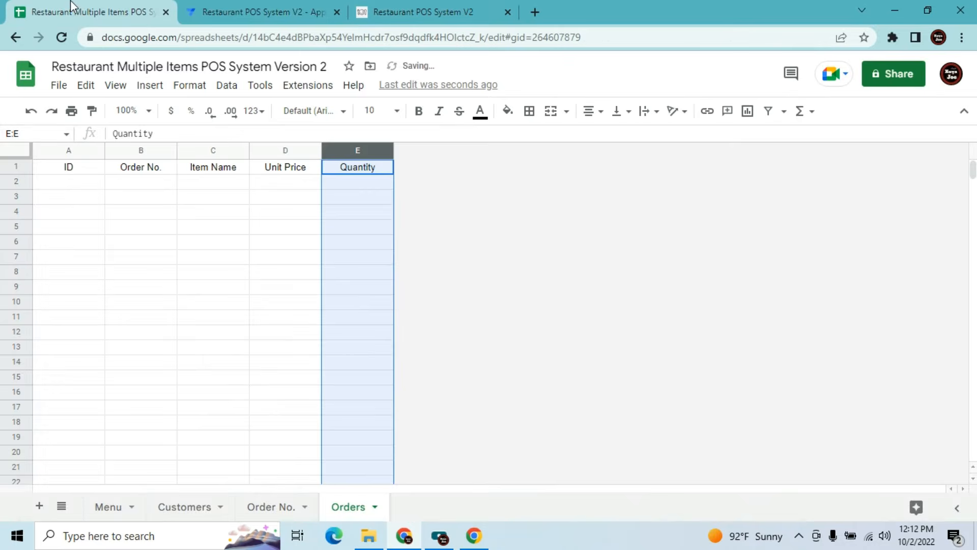
left_click(178, 508)
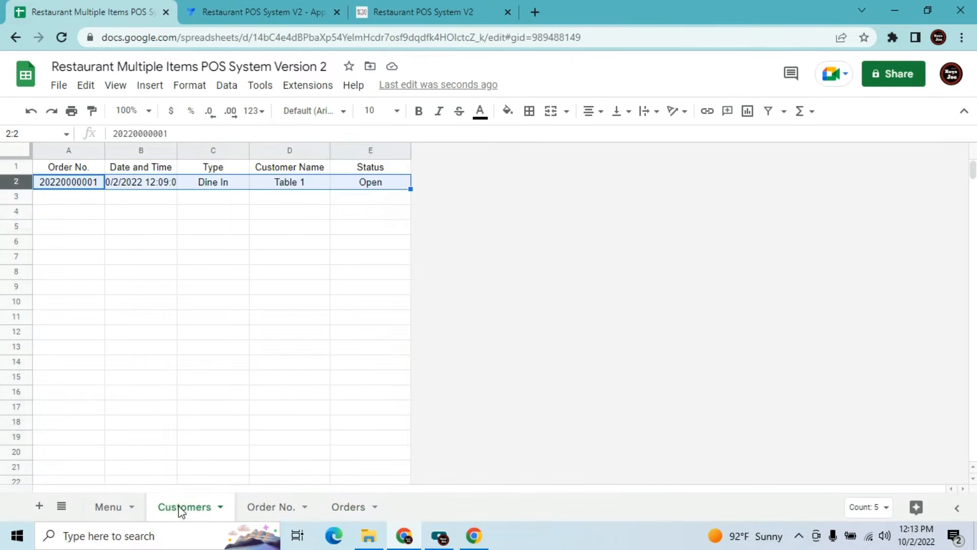
key("Delete")
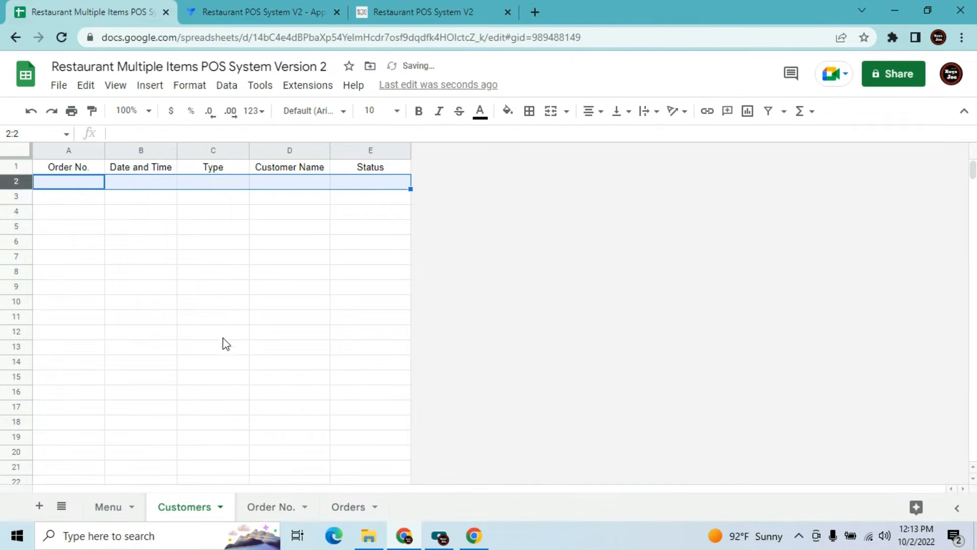
left_click(259, 508)
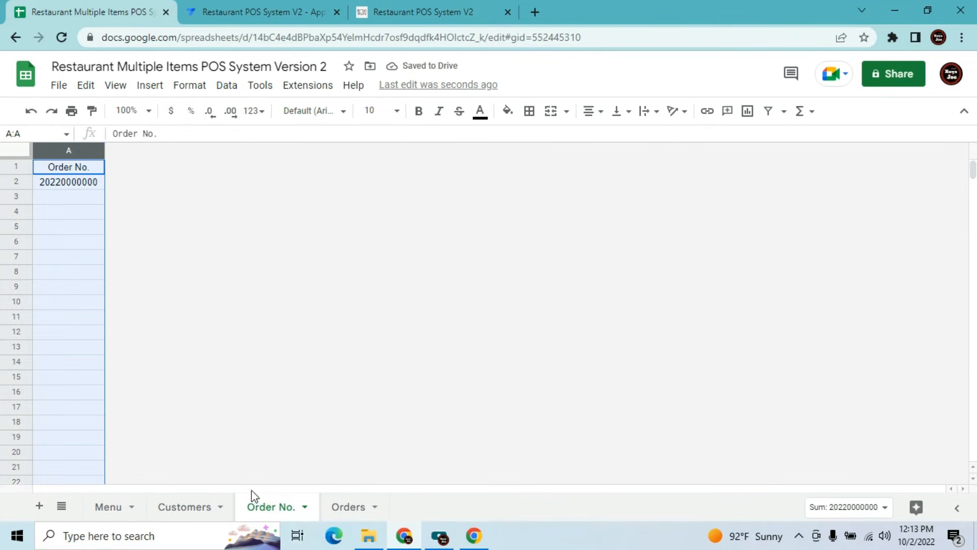
Switch to the running app, leave the old order for the Menu view and sync the app
left_click(439, 10)
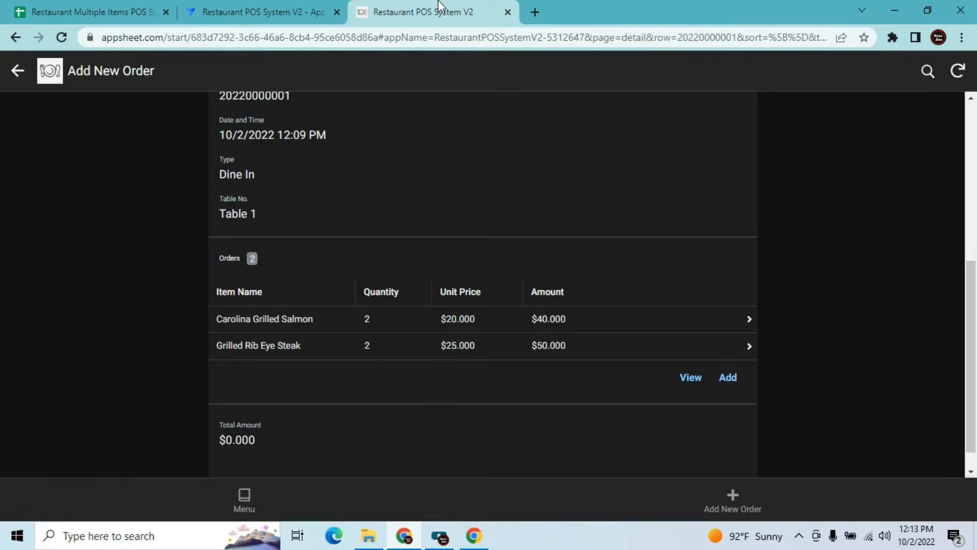
left_click(256, 12)
left_click(357, 11)
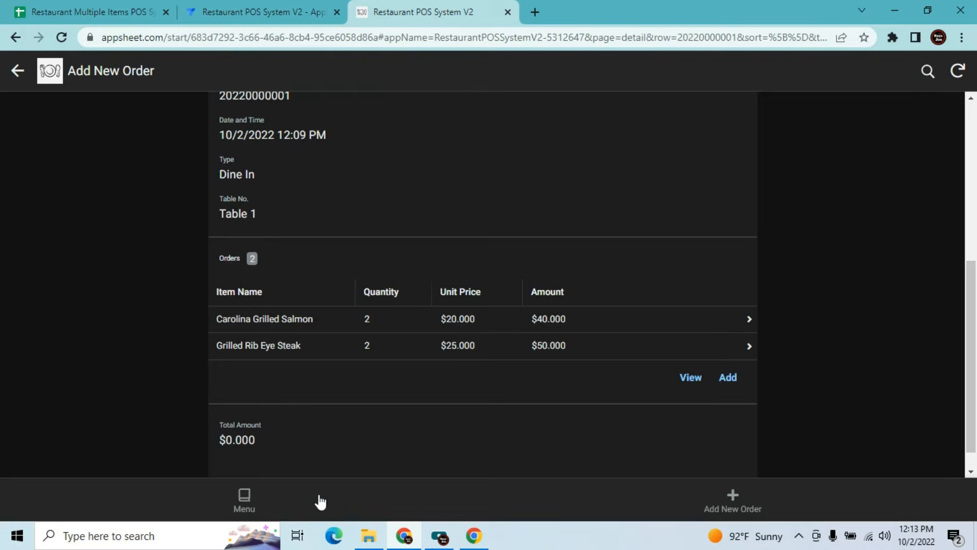
left_click(256, 508)
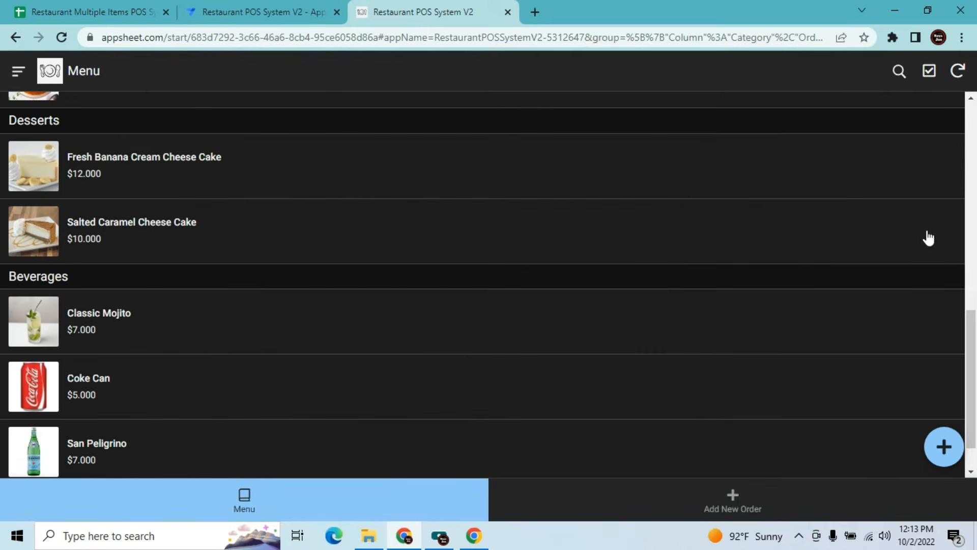
left_click(956, 85)
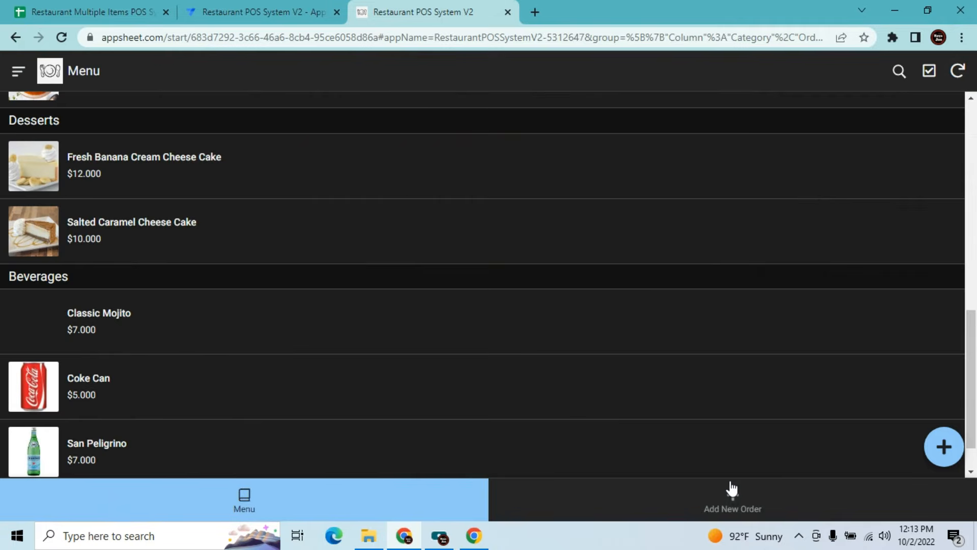
Start a new Dine In order for Table 1 and submit the order form
left_click(731, 489)
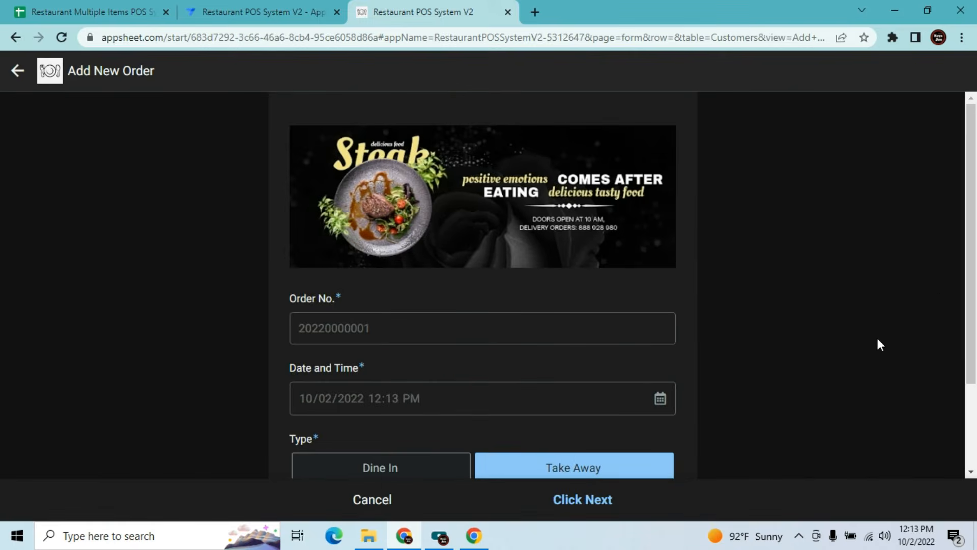
scroll(789, 361, "down", 2)
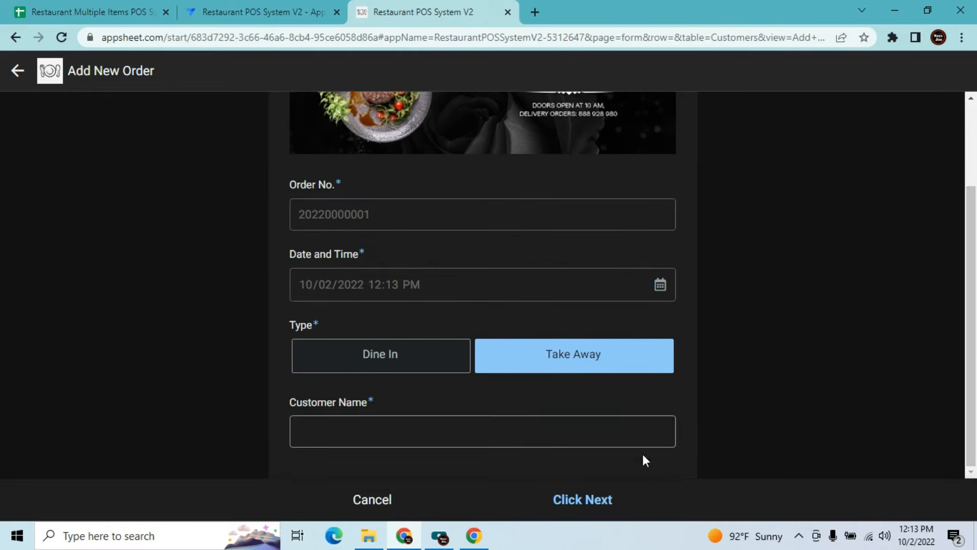
left_click(421, 362)
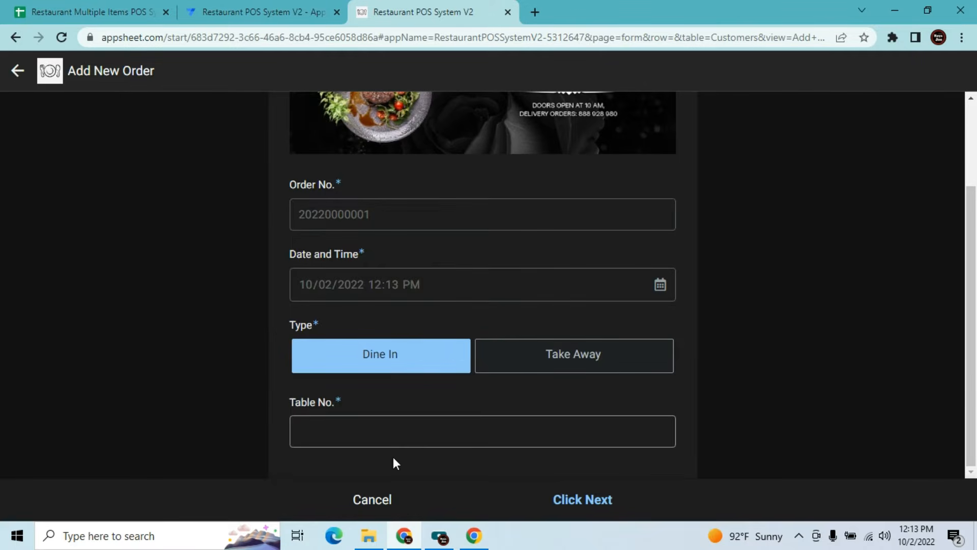
left_click(393, 442)
type("Table")
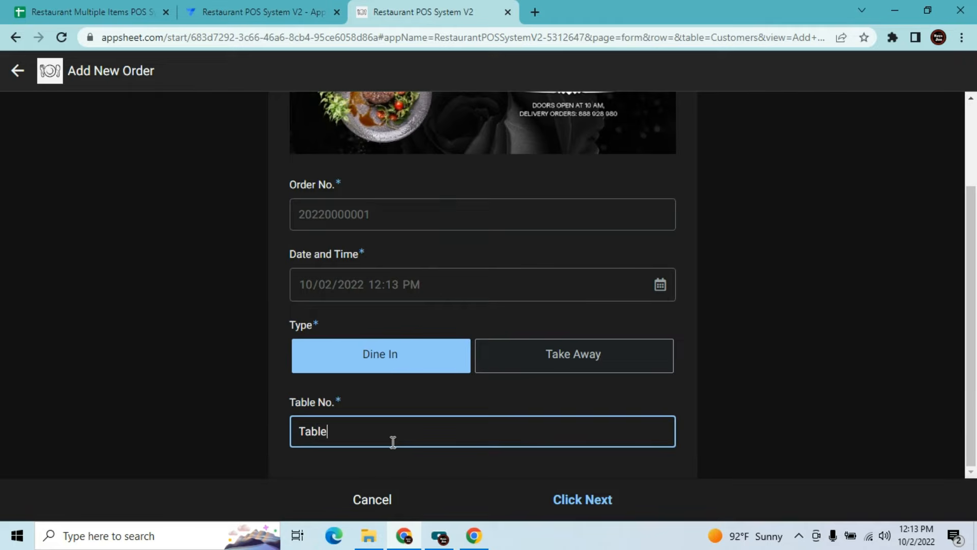
left_click(579, 501)
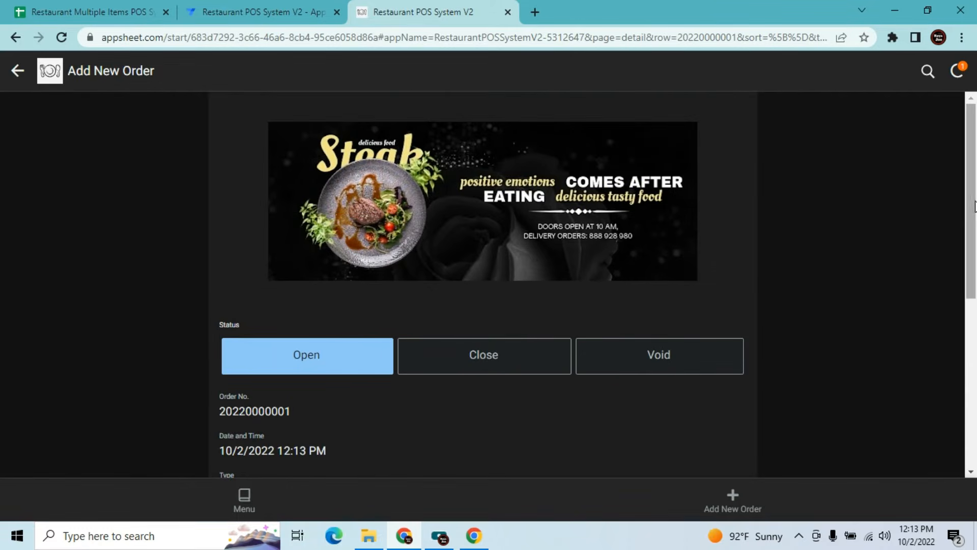
Add Carolina Grilled Salmon with quantity 2 to the Table 1 order and save the item
scroll(974, 289, "down", 3)
scroll(975, 289, "down", 4)
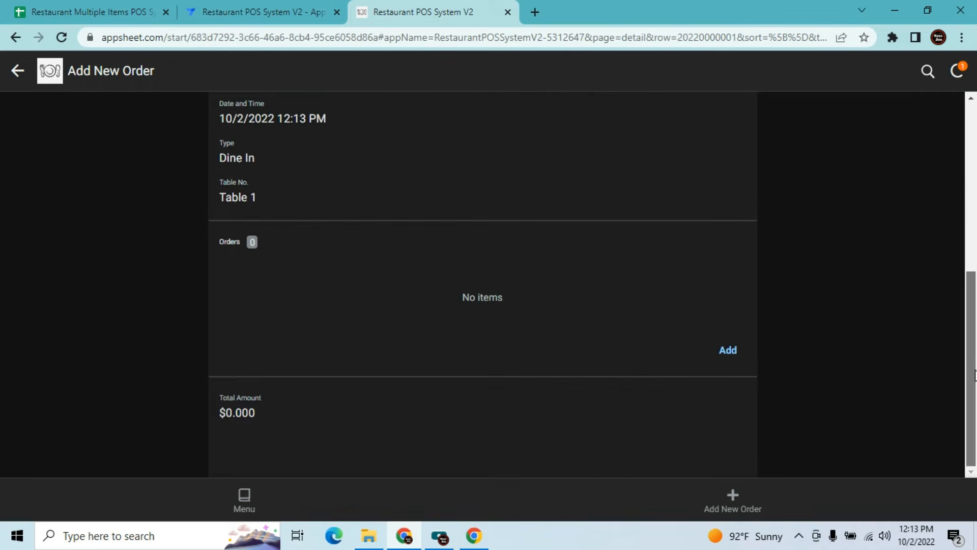
left_click(733, 351)
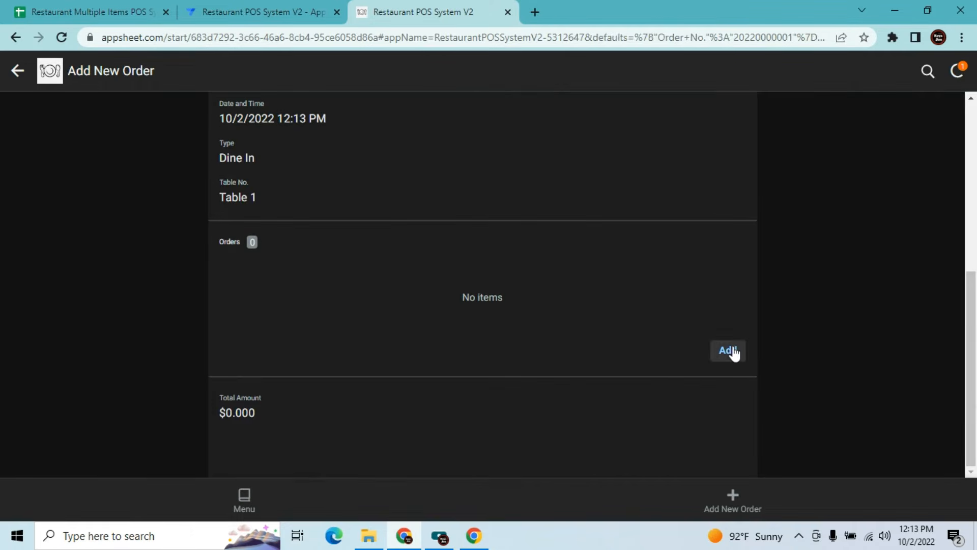
left_click(615, 234)
left_click(468, 171)
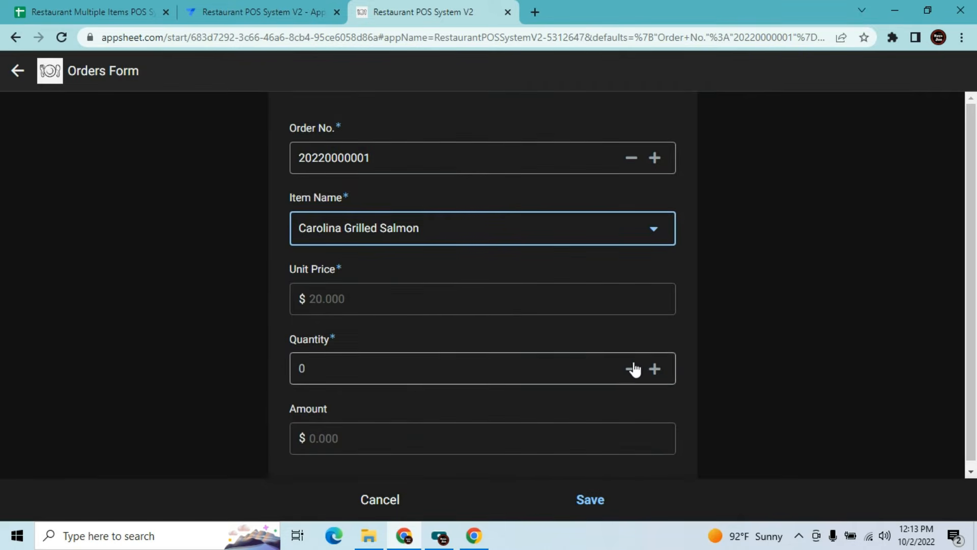
double_click(656, 370)
left_click(595, 501)
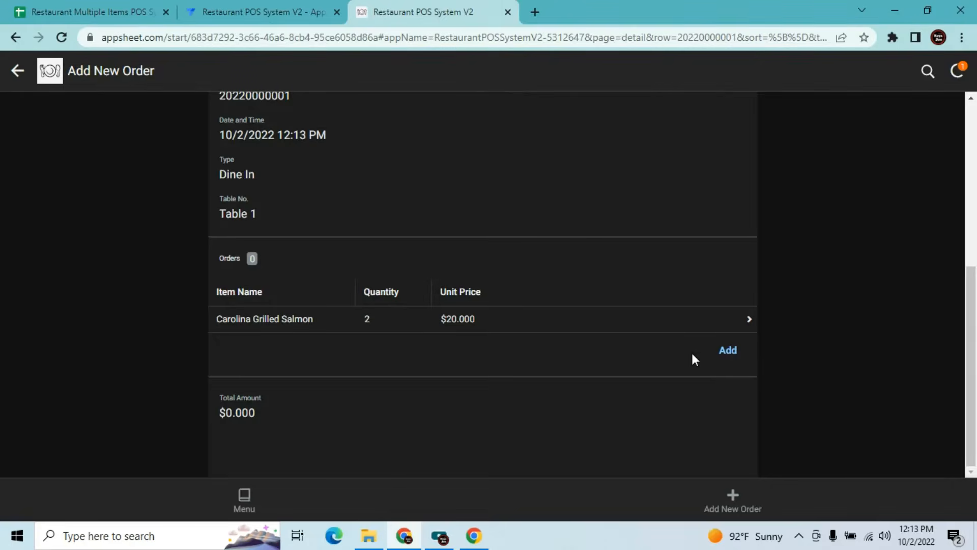
Add Grilled Rib Eye Steak with quantity 2 to the same order, save it and check the order's Total Amount
left_click(725, 352)
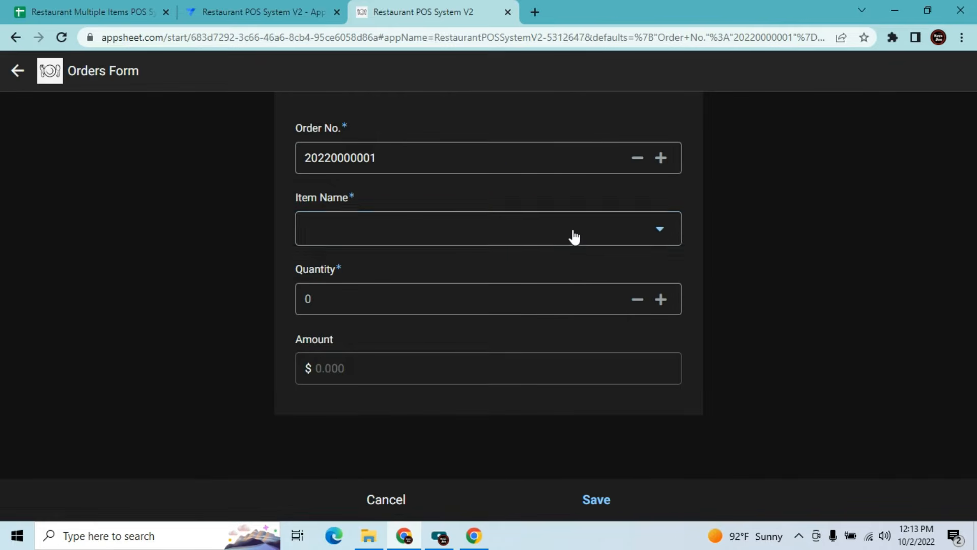
left_click(575, 236)
left_click(427, 193)
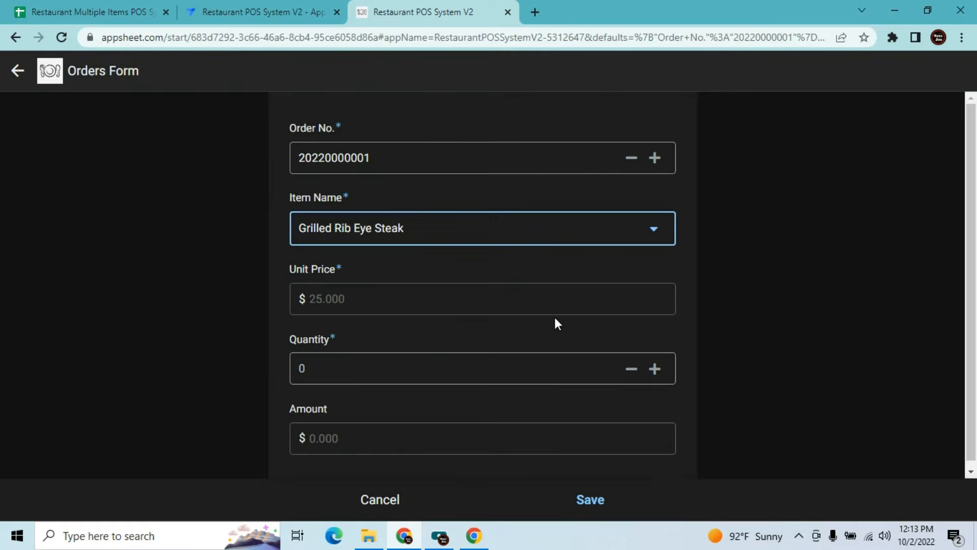
left_click(654, 368)
left_click(655, 368)
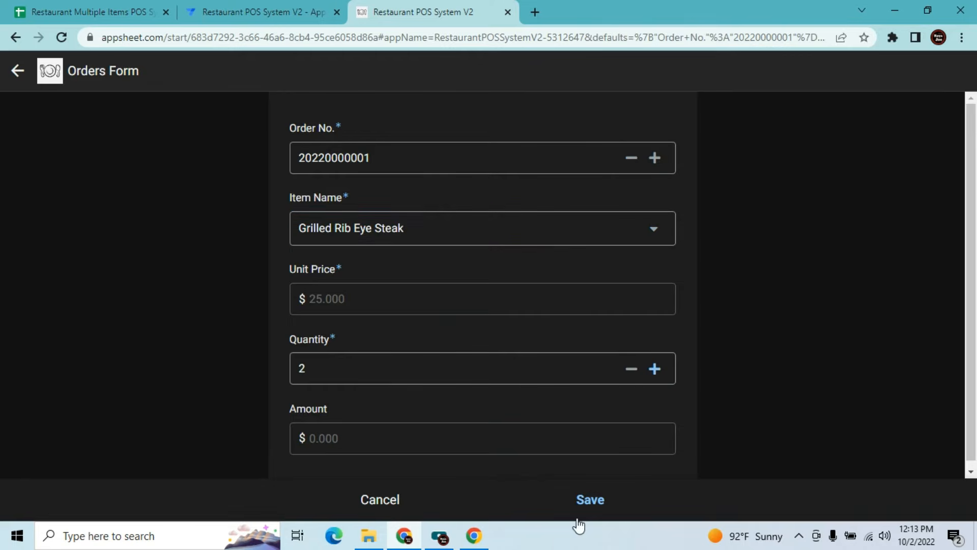
left_click(588, 500)
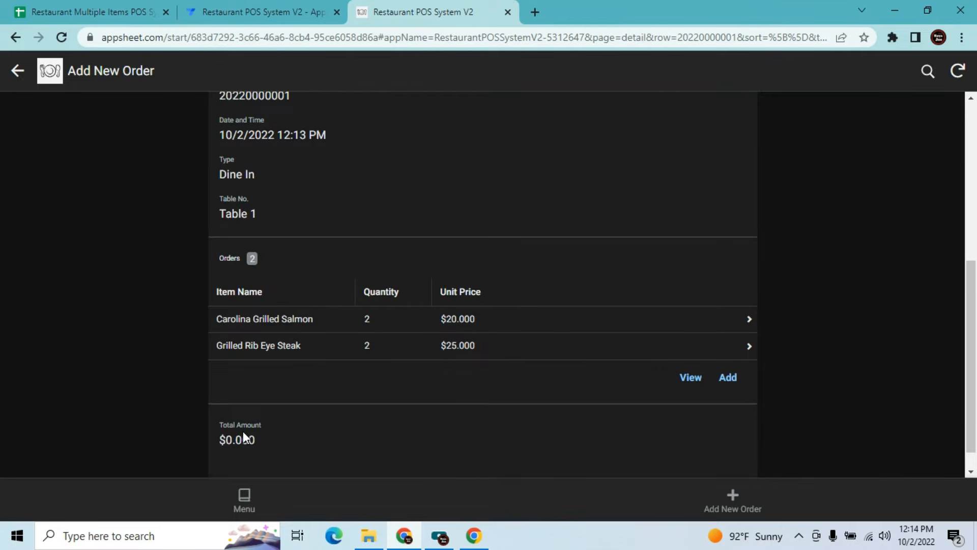
left_click_drag(976, 333, 974, 366)
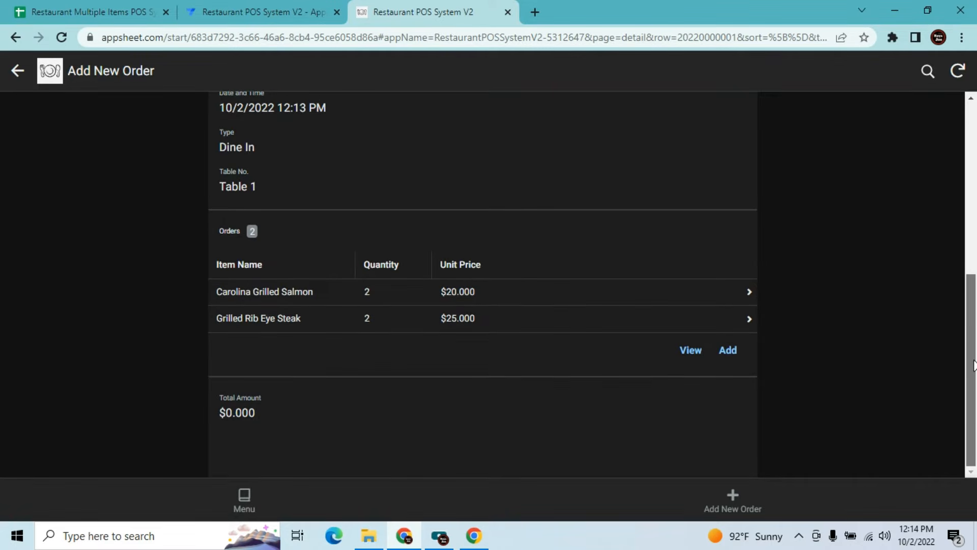
scroll(974, 366, "up", 3)
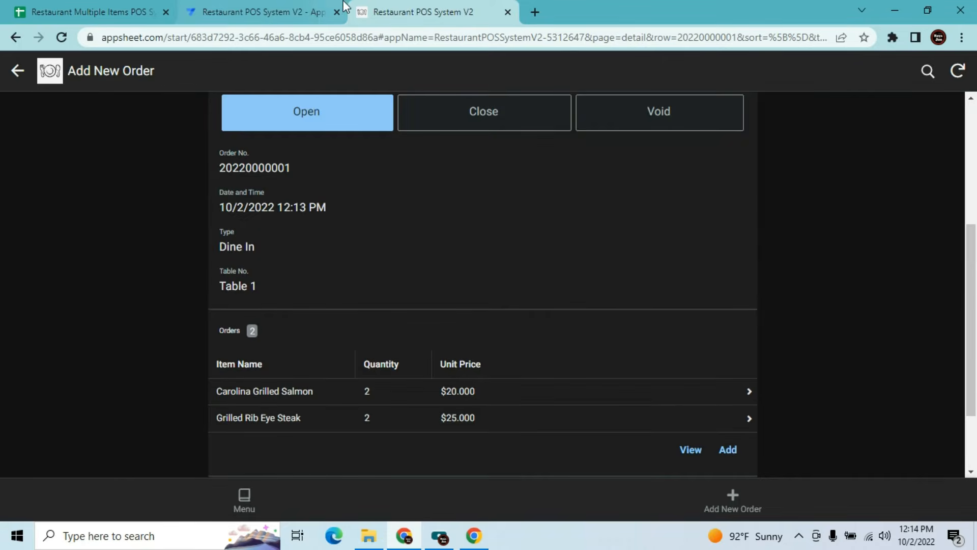
Switch to the AppSheet editor, open the Customers table's Total Amount formula and remove the comma before [_thisrow]
left_click(261, 6)
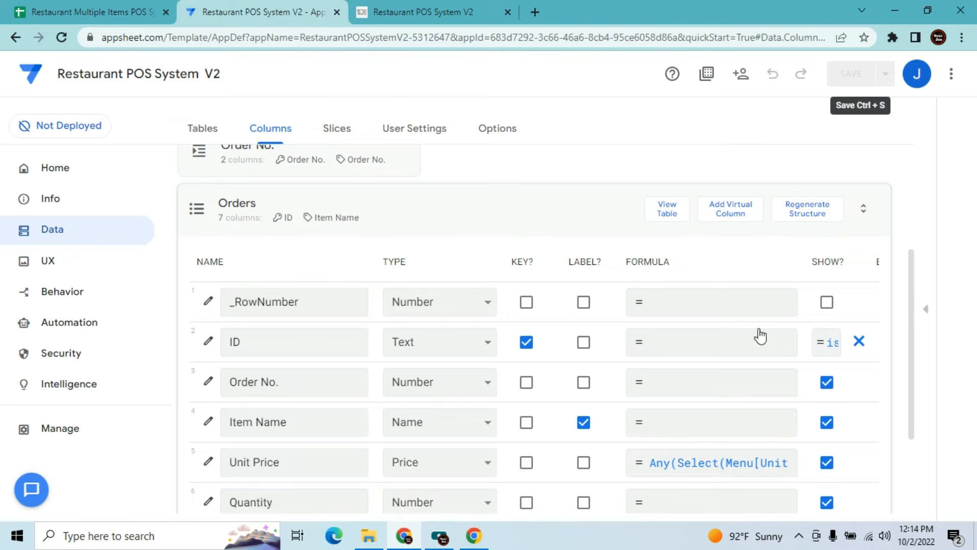
left_click(574, 205)
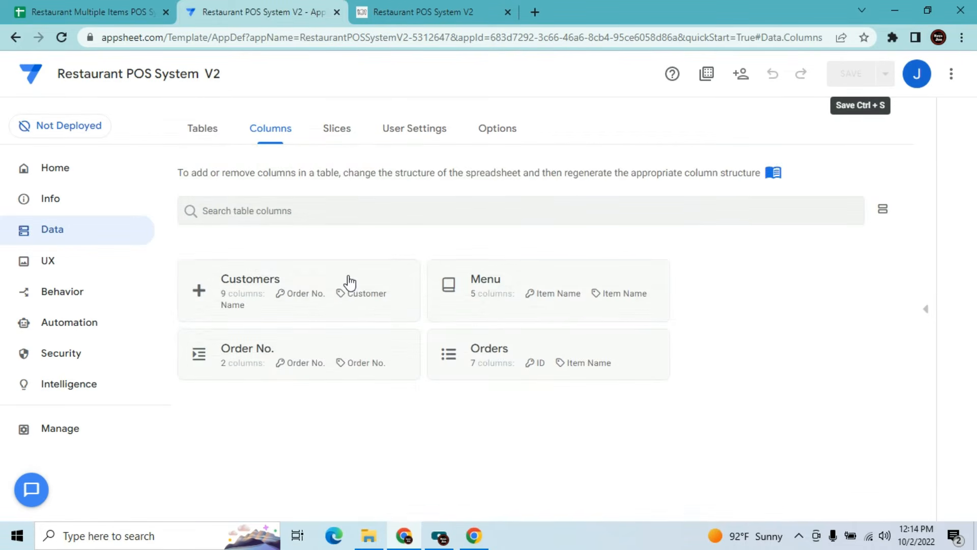
left_click(350, 281)
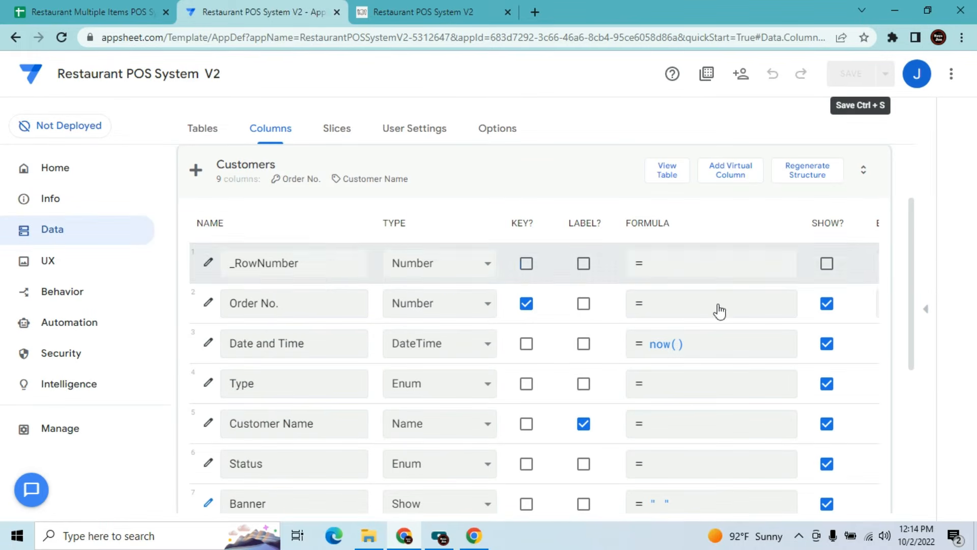
left_click_drag(911, 266, 908, 364)
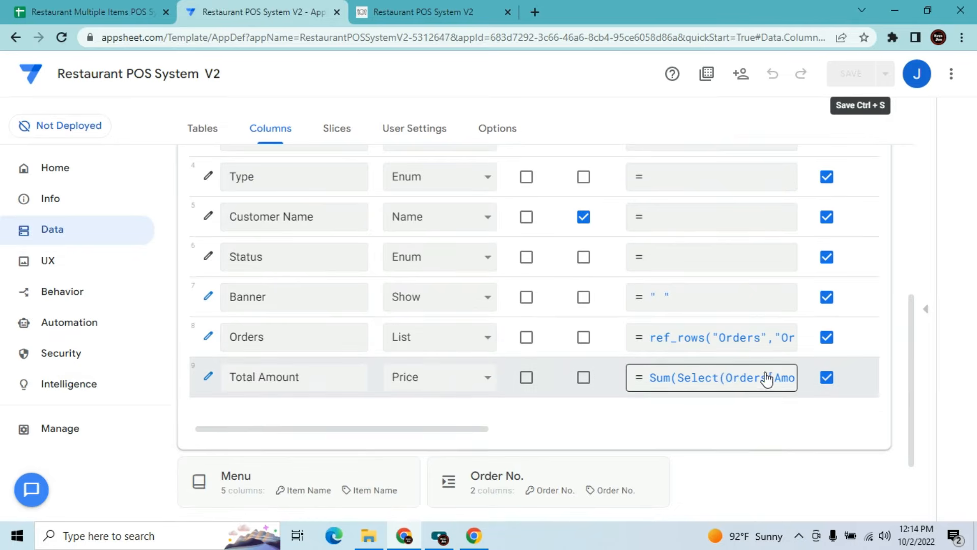
left_click(738, 392)
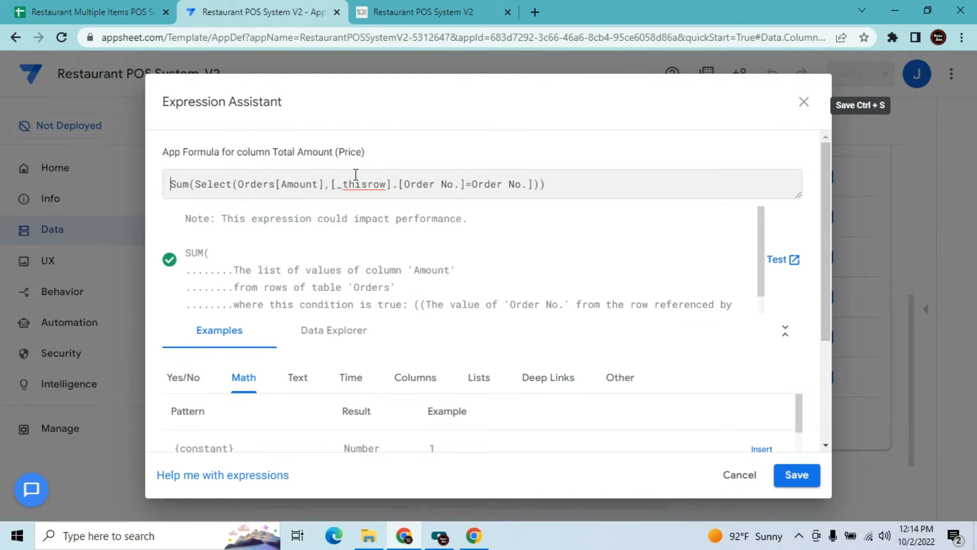
left_click(332, 185)
key("BackSpace")
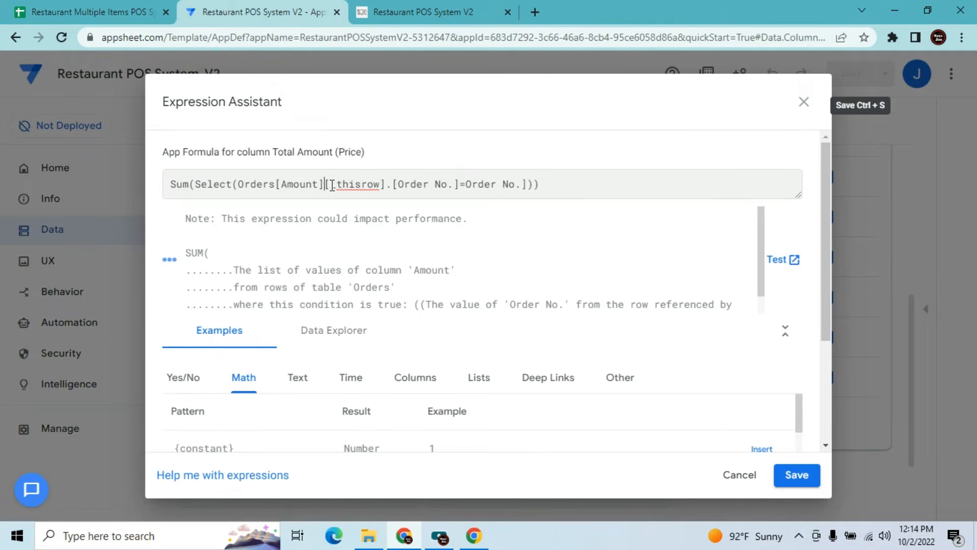
Switch to the restaurant spreadsheet and examine the order numbers and unit prices recorded in the Orders sheet
left_click(22, 4)
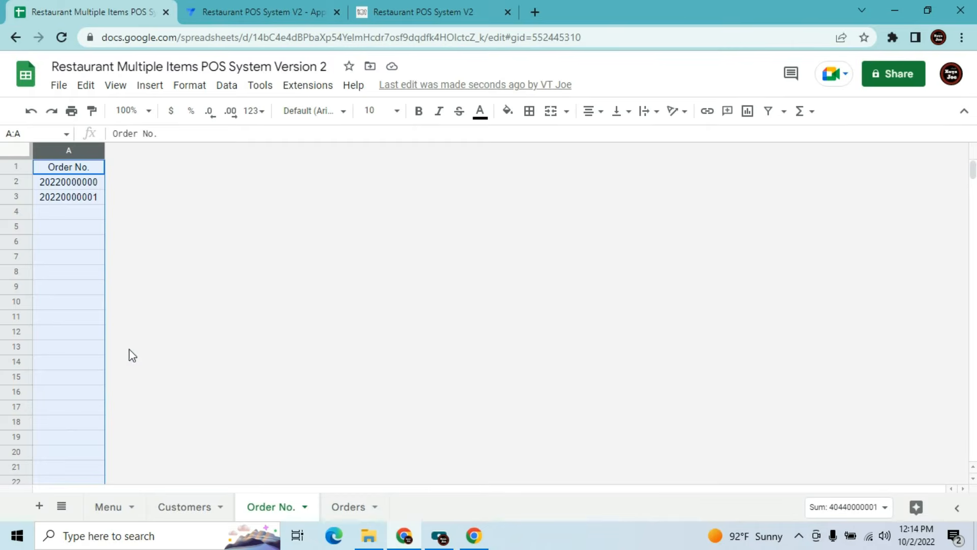
double_click(268, 509)
left_click(361, 506)
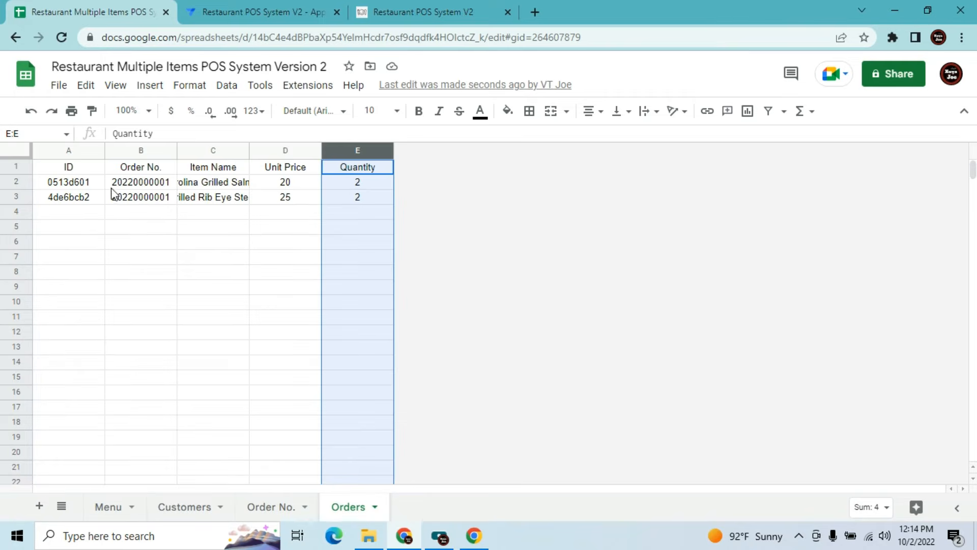
left_click(136, 184)
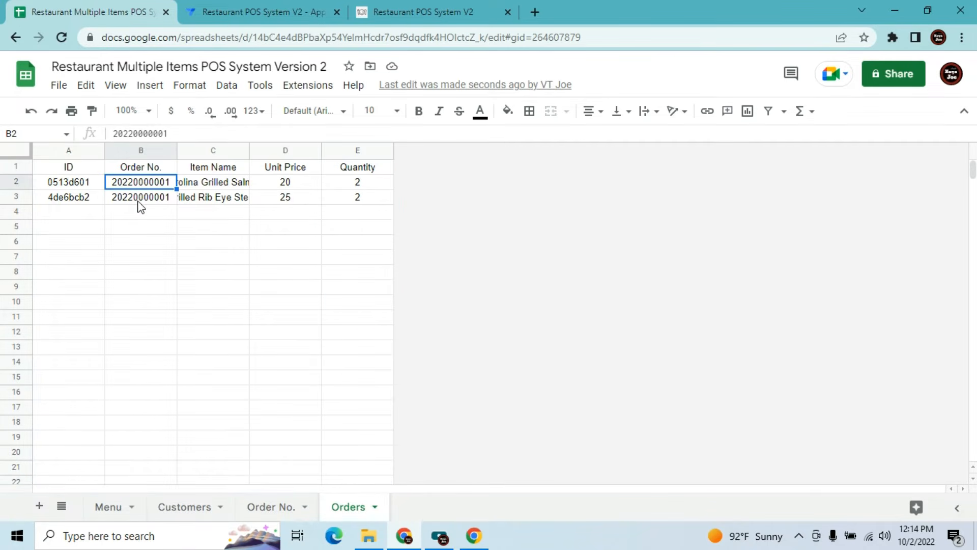
left_click(282, 186)
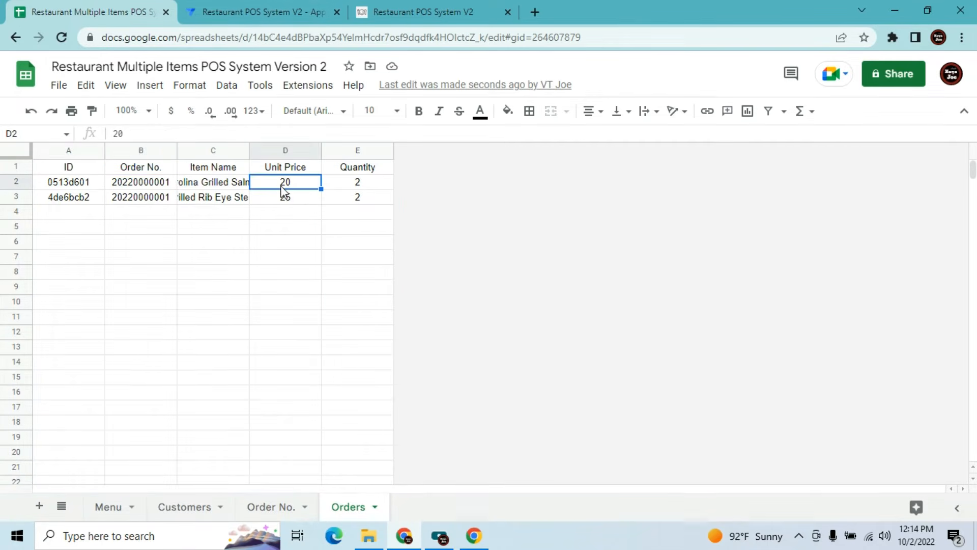
left_click(277, 146)
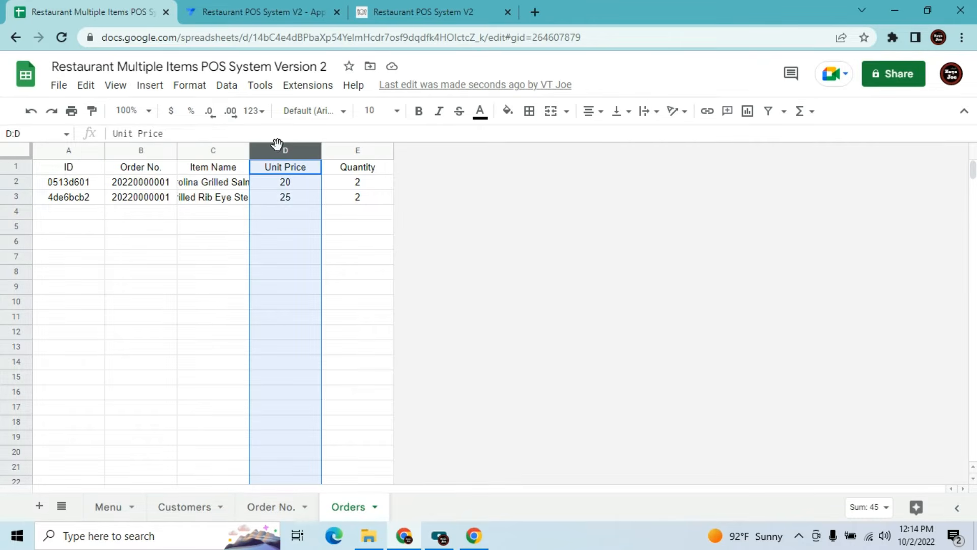
Back in the AppSheet editor, change the Total Amount formula to Sum(Select(Orders[Amount],[Order No.]=Order No.])) and save the expression and the app
left_click(244, 11)
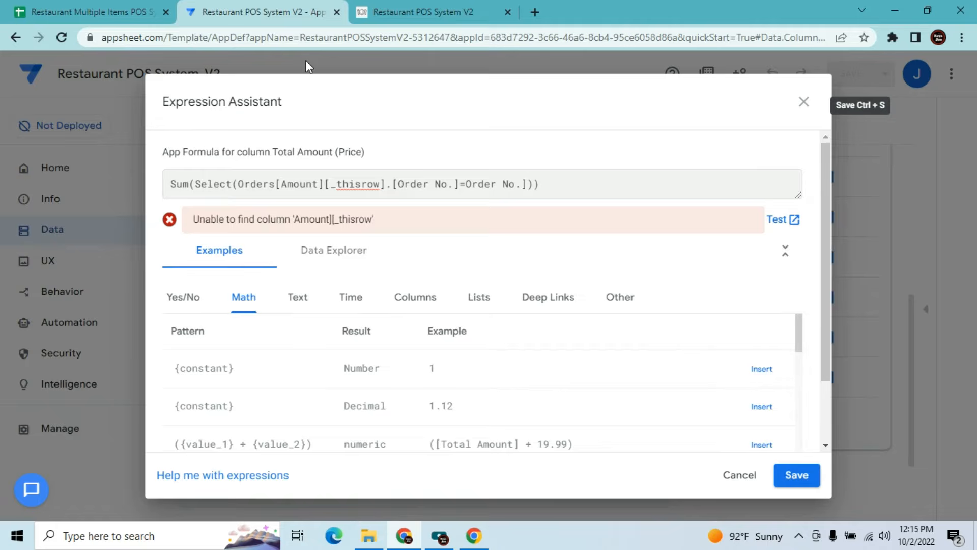
key("Right")
key("Right")
key("Right")
key("Right")
key("Delete")
key("Delete")
key("BackSpace")
key("BackSpace")
key("BackSpace")
key("BackSpace")
key("BackSpace")
key("BackSpace")
key("BackSpace")
key("BackSpace")
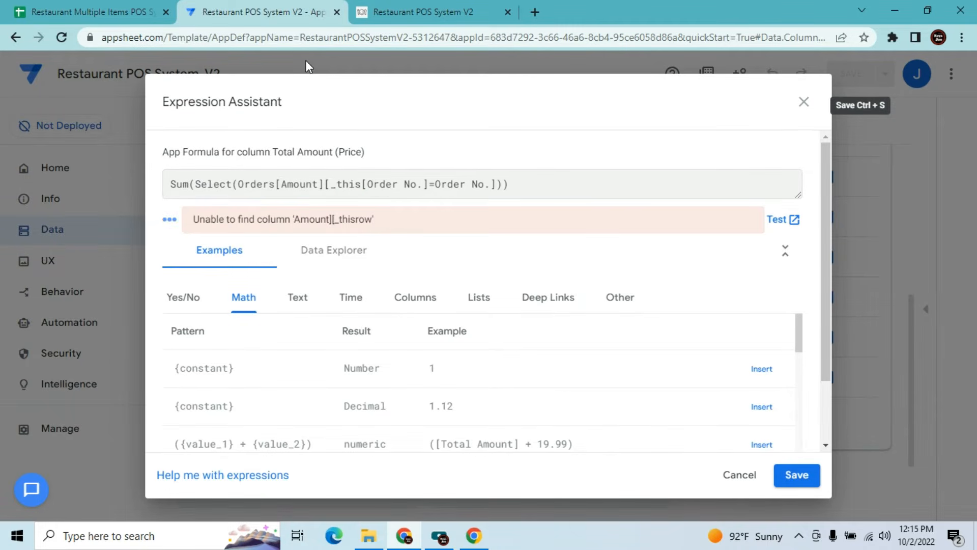
key("BackSpace")
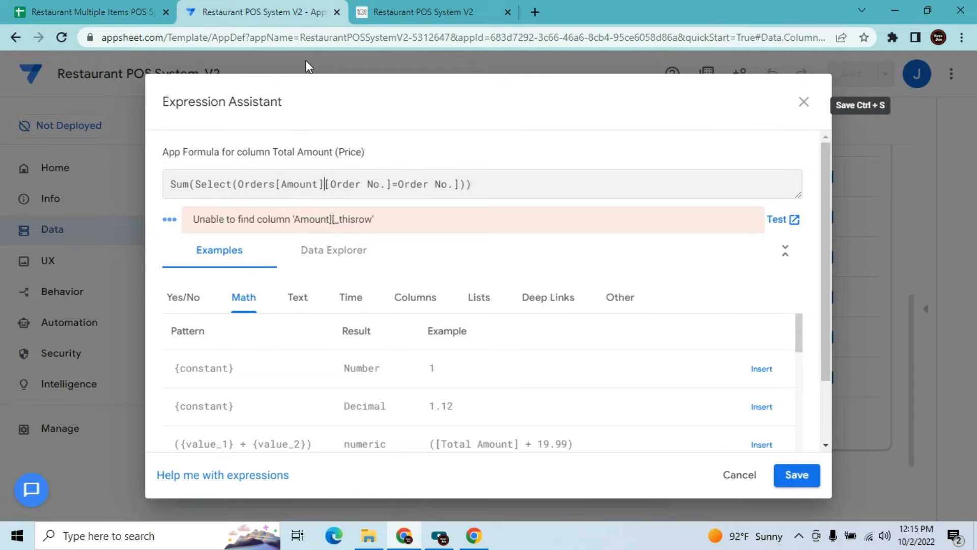
type(",")
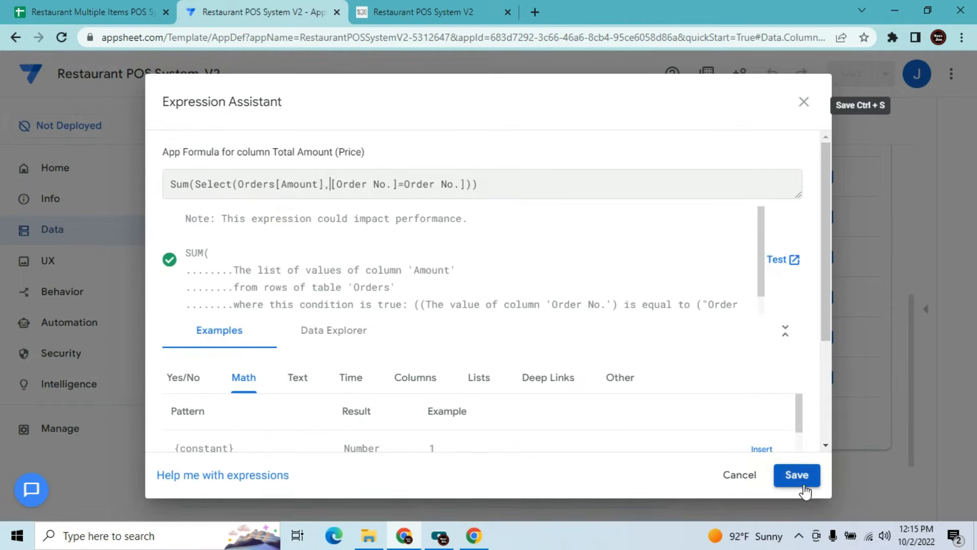
left_click(798, 476)
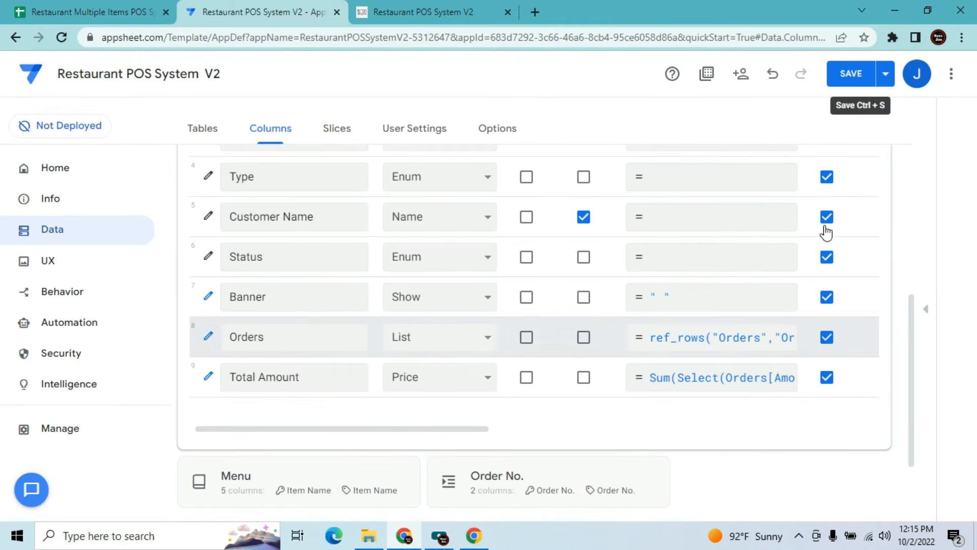
left_click(846, 75)
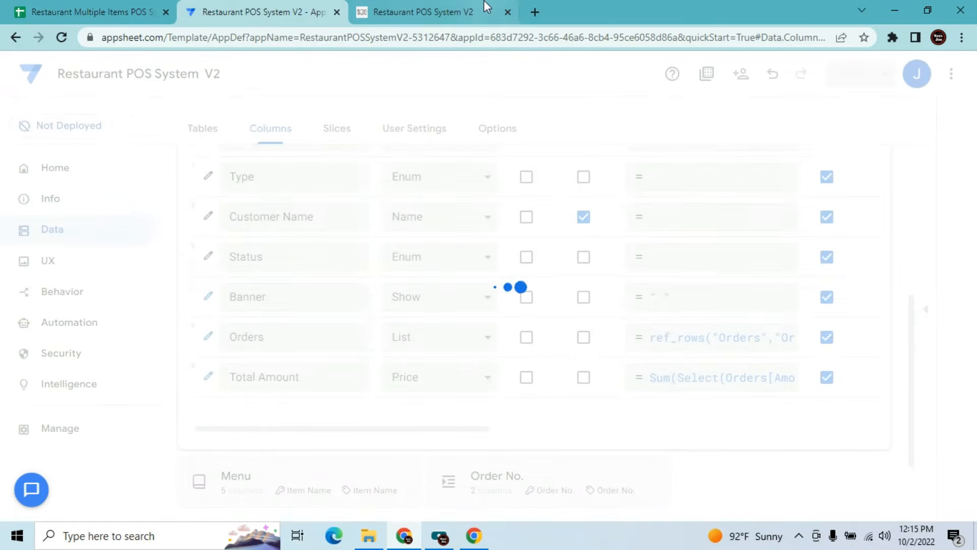
Switch to the running app, sync it and check the Table 1 order's Total Amount
left_click(450, 8)
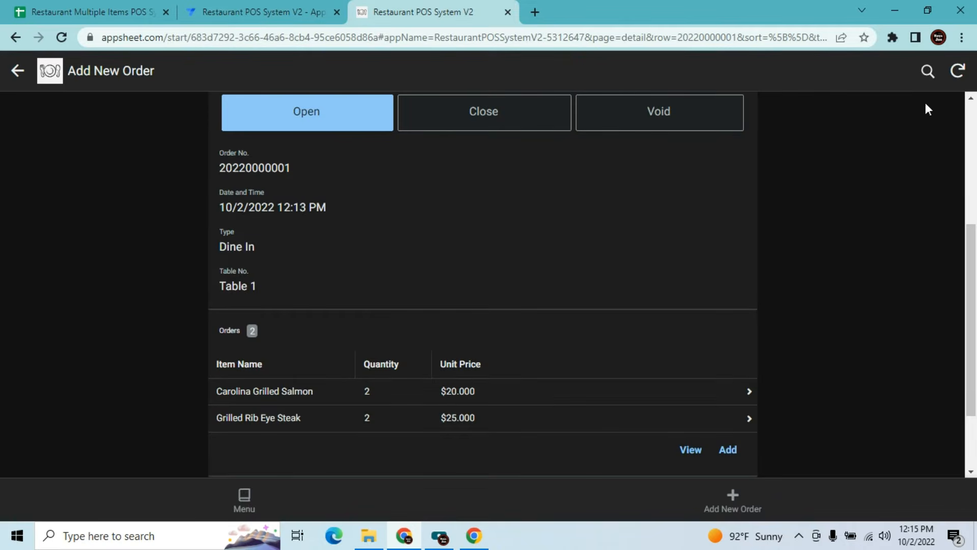
left_click(958, 71)
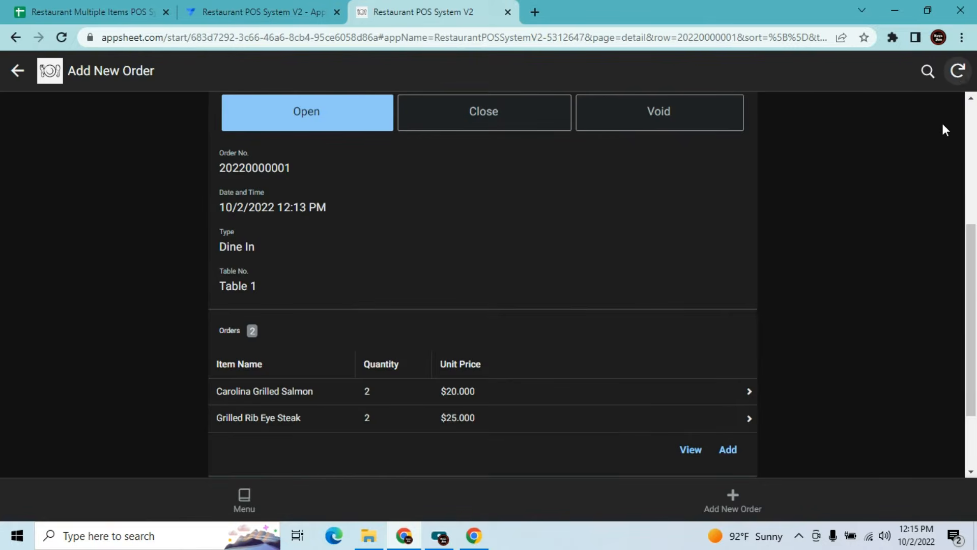
scroll(975, 276, "down", 1)
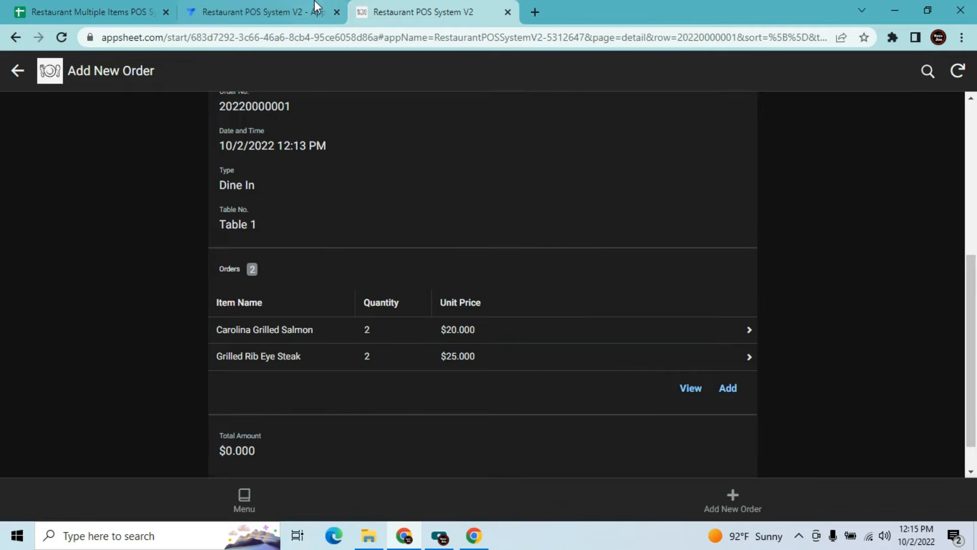
Back in the AppSheet editor, find the Orders table view by filtering on "order", add Amount to its column order and save the app
left_click(256, 7)
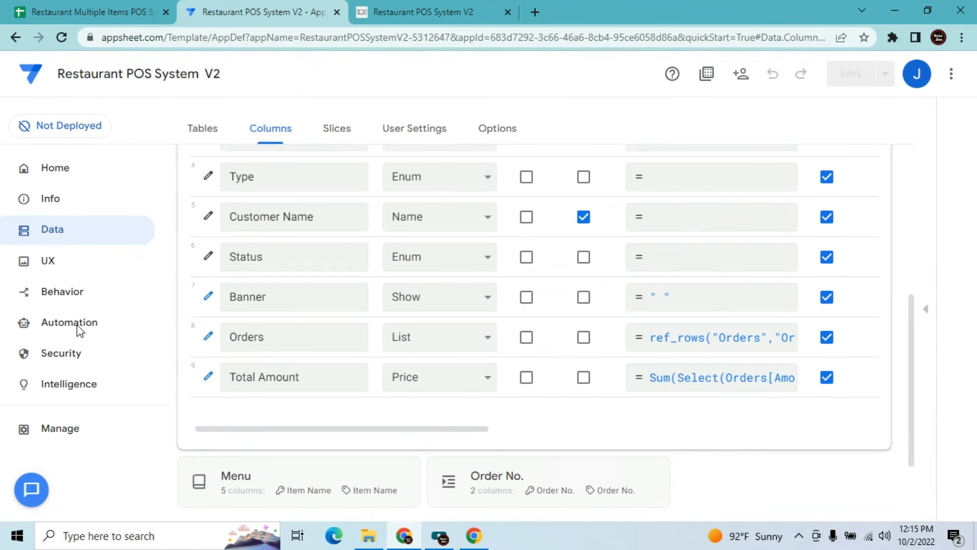
left_click(46, 261)
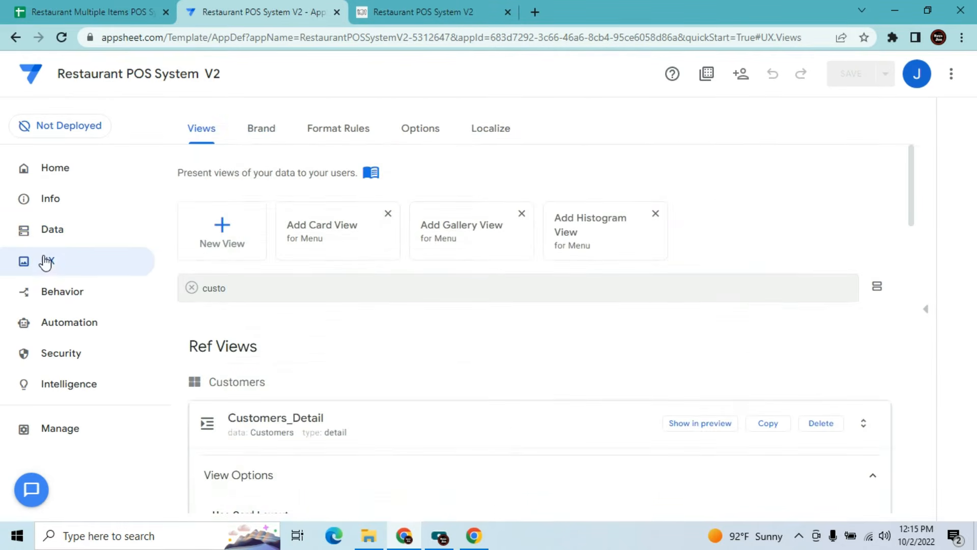
double_click(241, 290)
type("orde")
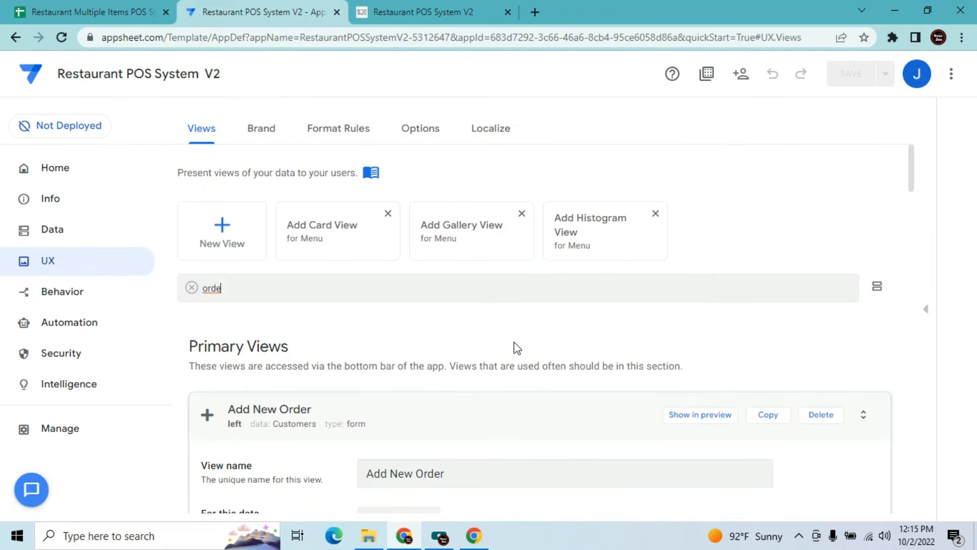
type("r")
left_click_drag(914, 179, 918, 458)
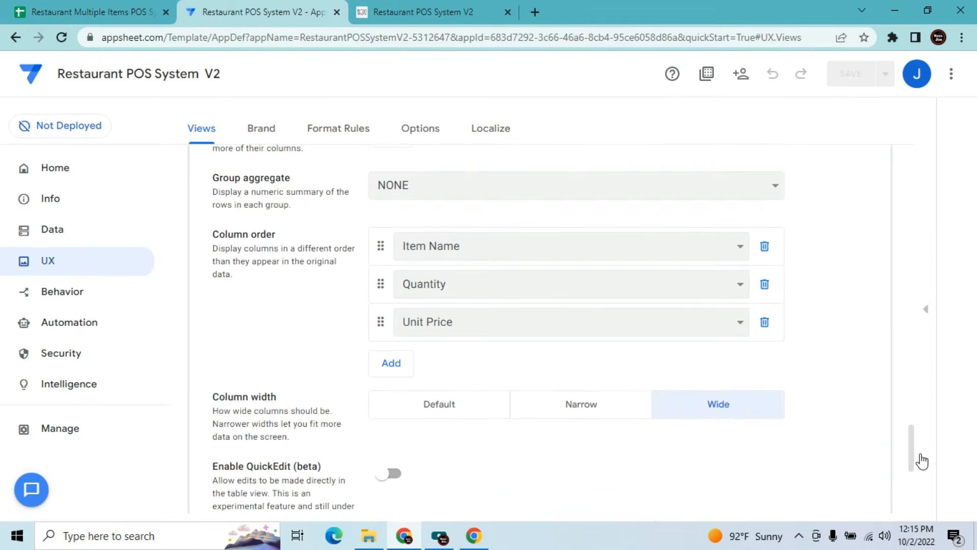
left_click(401, 361)
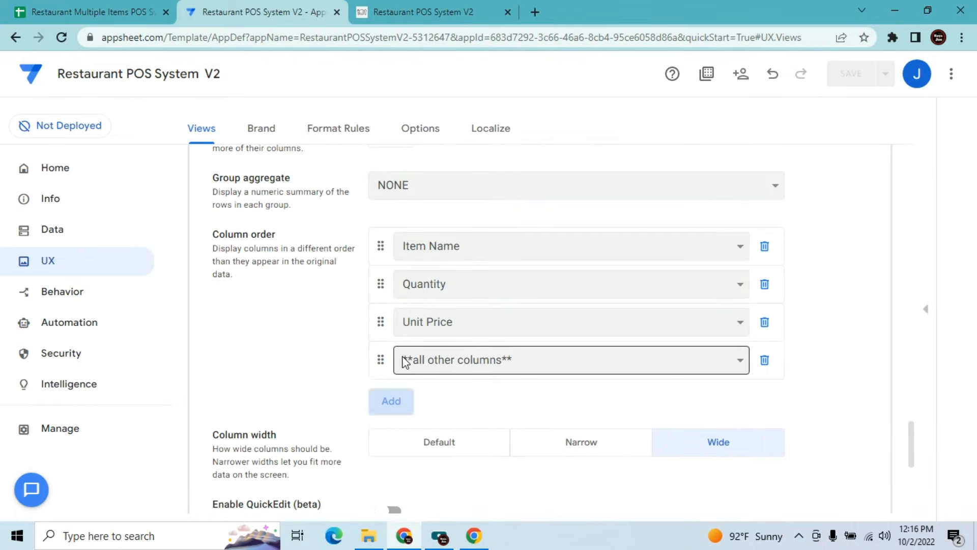
left_click(438, 366)
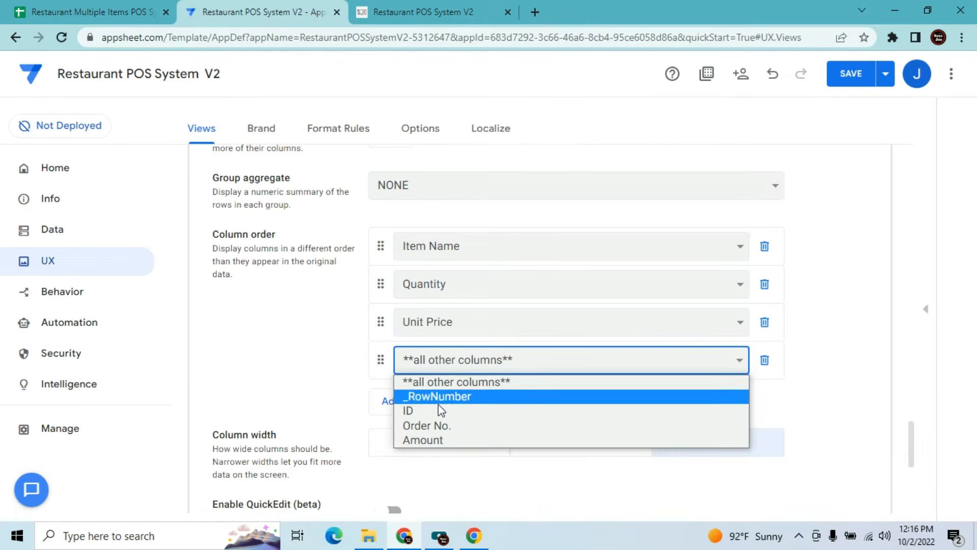
left_click(437, 440)
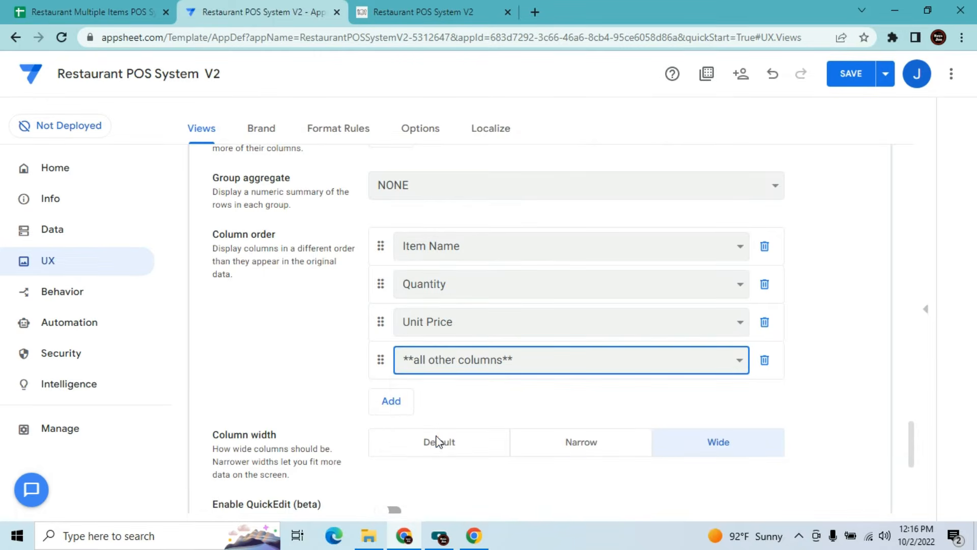
left_click(850, 82)
Switch to the running app, sync it and check the item amounts and Total Amount of the Table 1 order
left_click(412, 8)
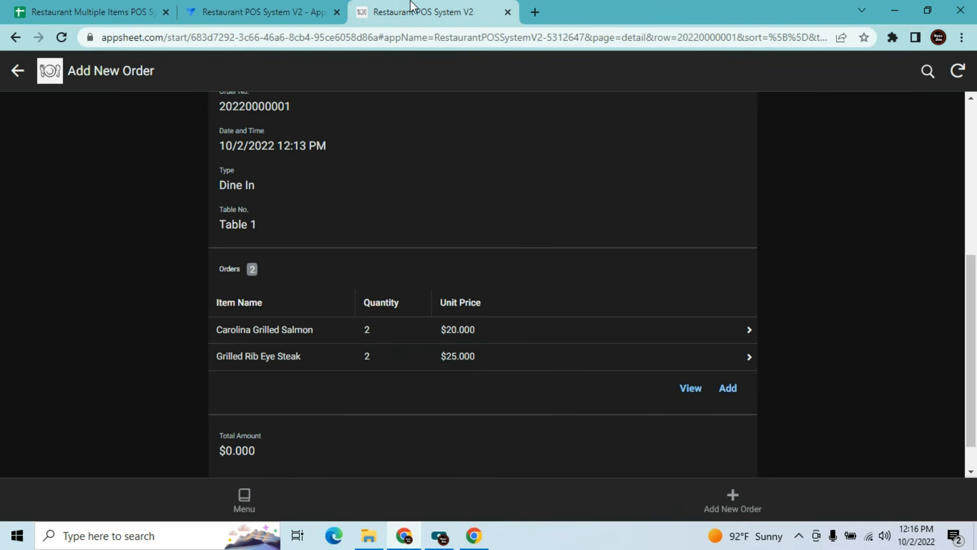
left_click(957, 71)
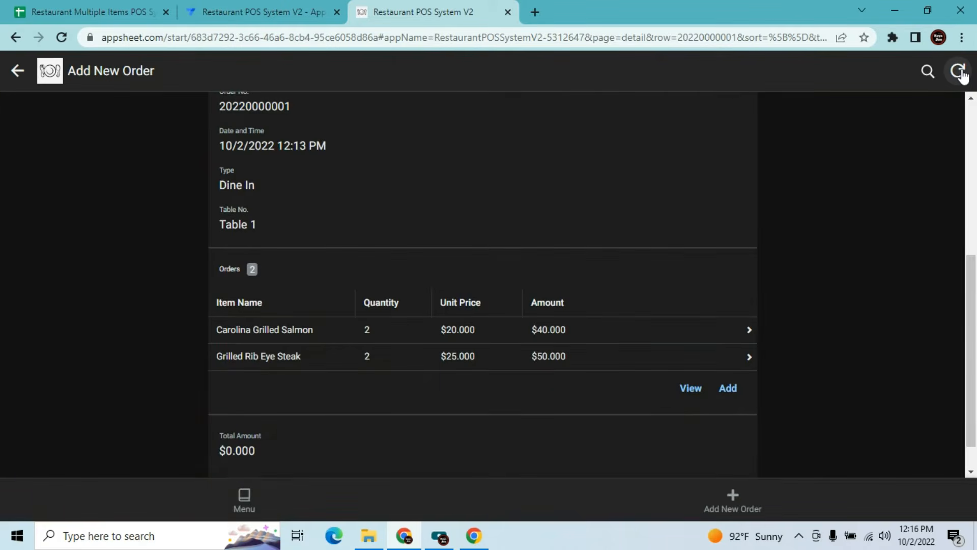
left_click(959, 71)
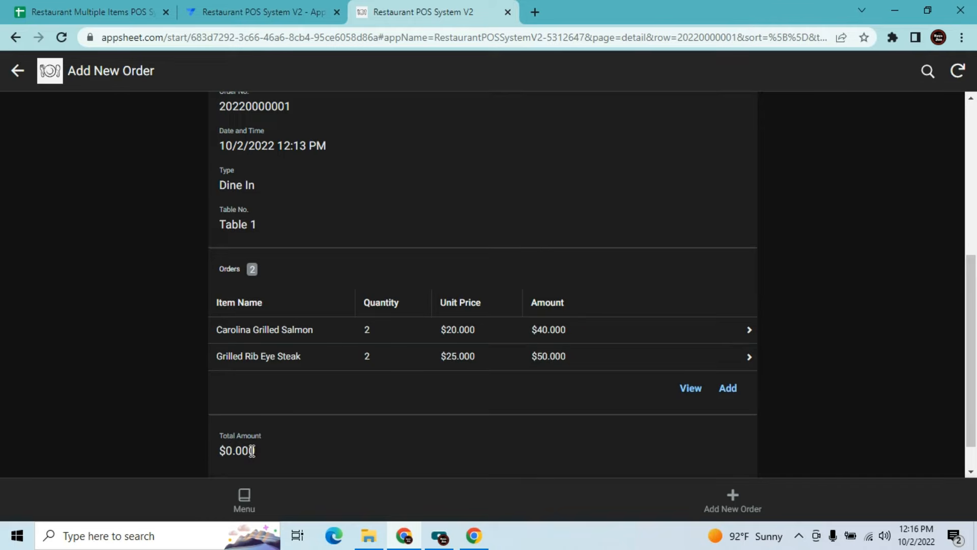
left_click(263, 13)
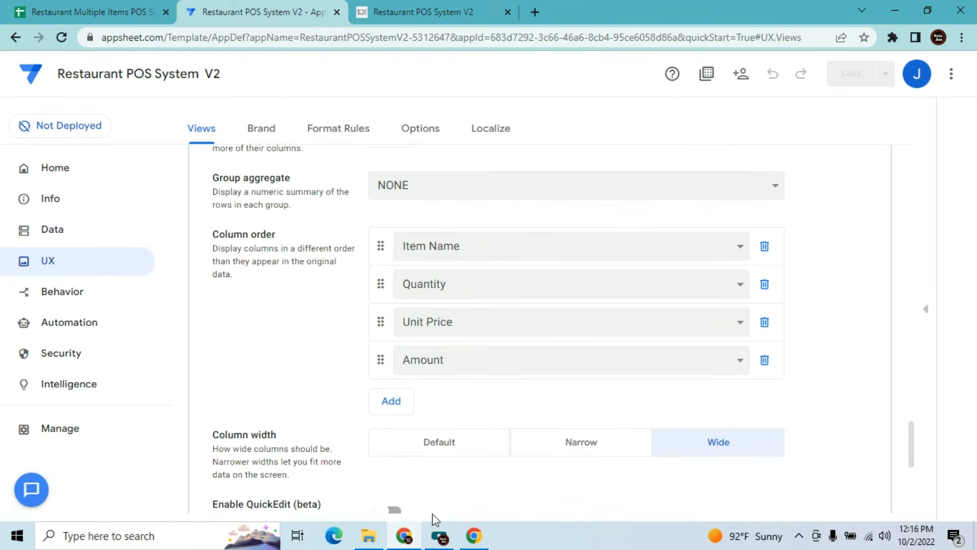
left_click(440, 536)
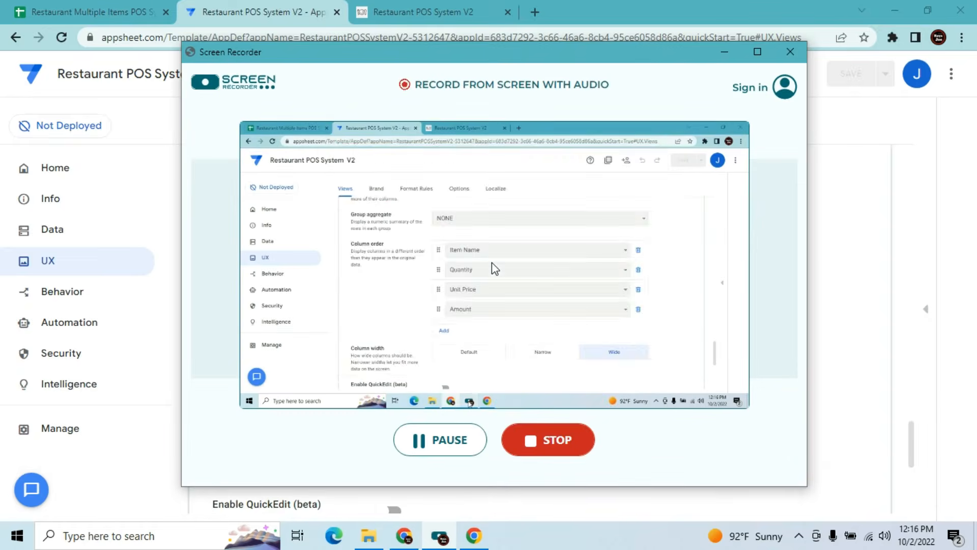
left_click(447, 438)
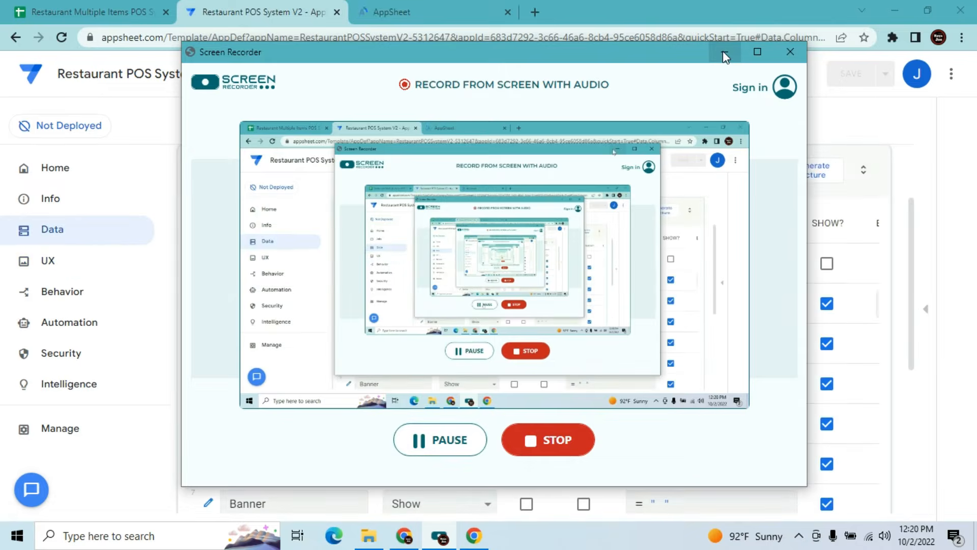
left_click(724, 52)
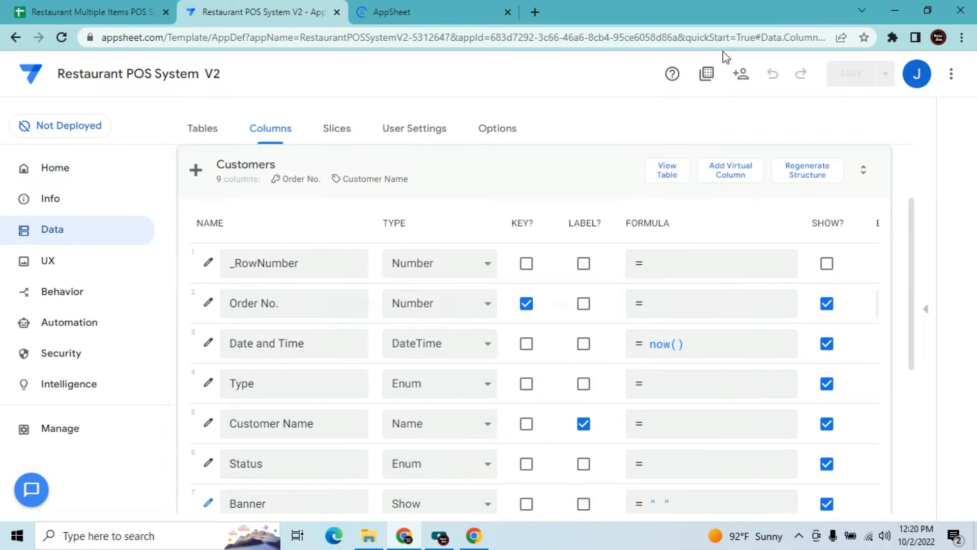
In the AppSheet editor, open the Customers table's Total Amount formula and add the missing opening bracket before the second Order No
left_click_drag(913, 253, 912, 371)
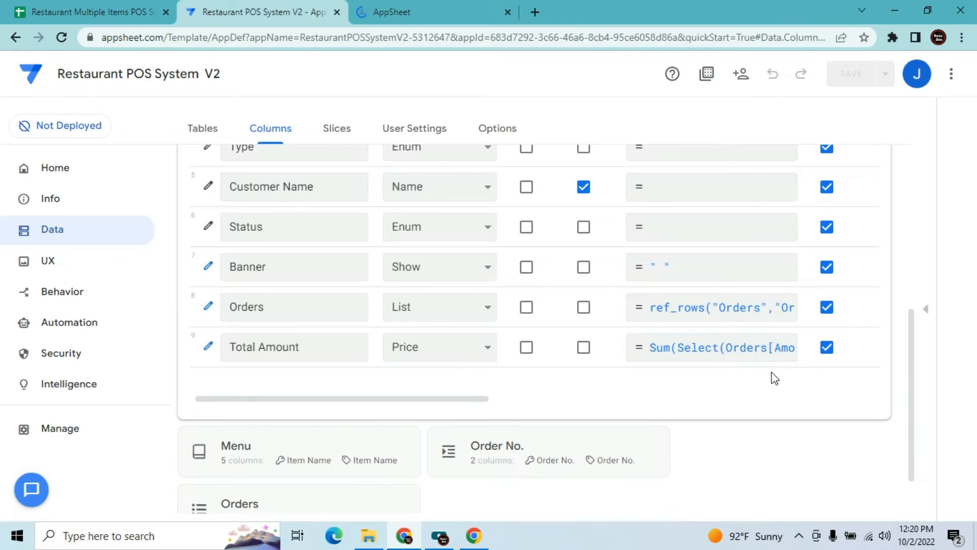
left_click(734, 351)
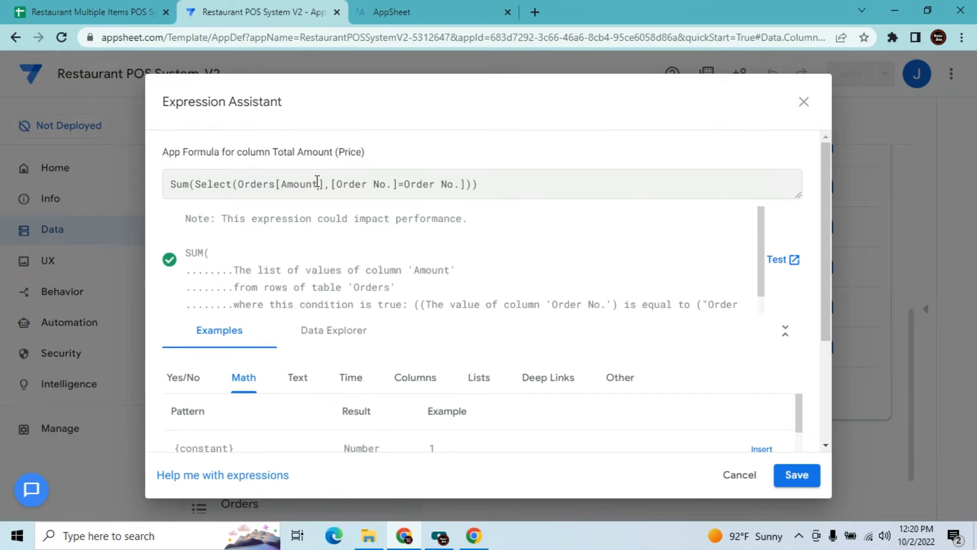
left_click(337, 184)
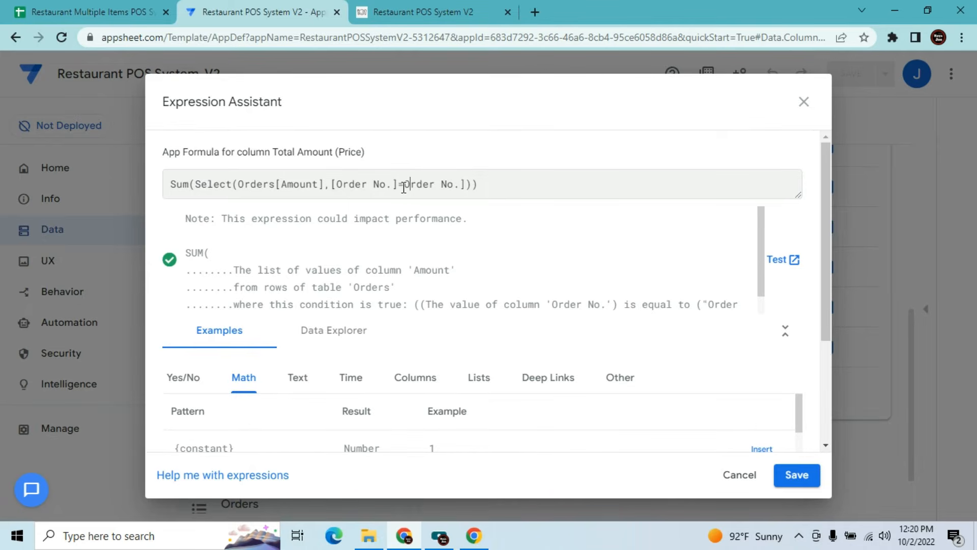
type("[Order No.]=[")
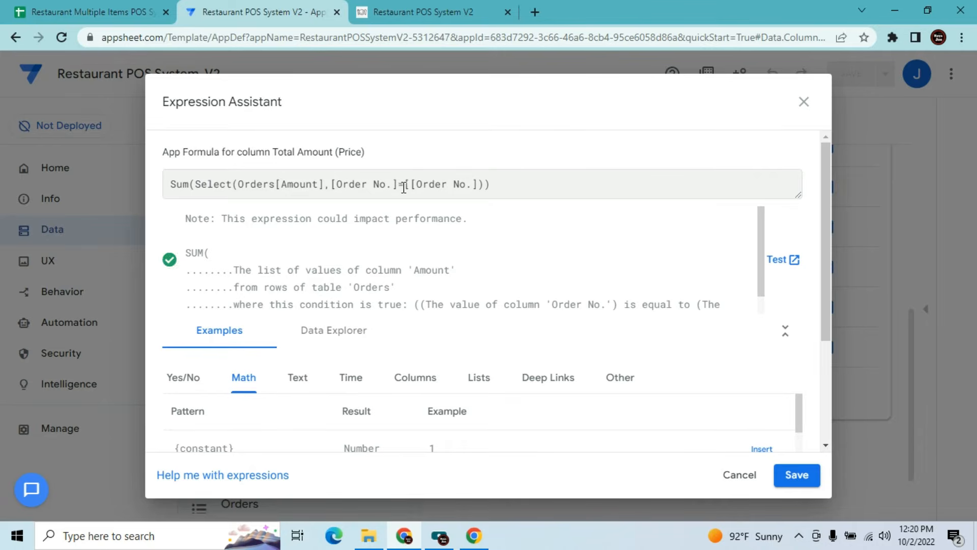
type("_thisrow][")
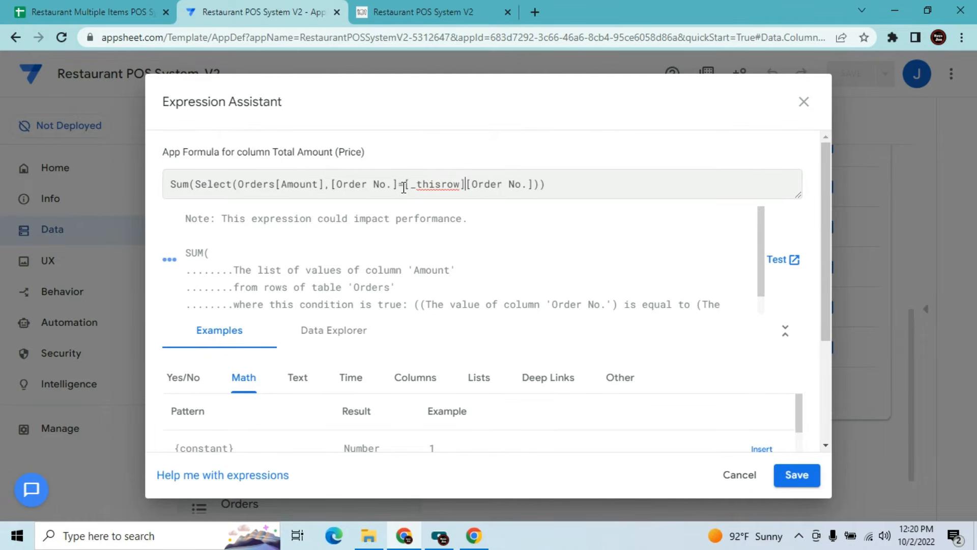
type(".")
key("BackSpace")
key("BackSpace")
key("BackSpace")
key("BackSpace")
key("BackSpace")
key("BackSpace")
key("BackSpace")
key("BackSpace")
key("BackSpace")
key("BackSpace")
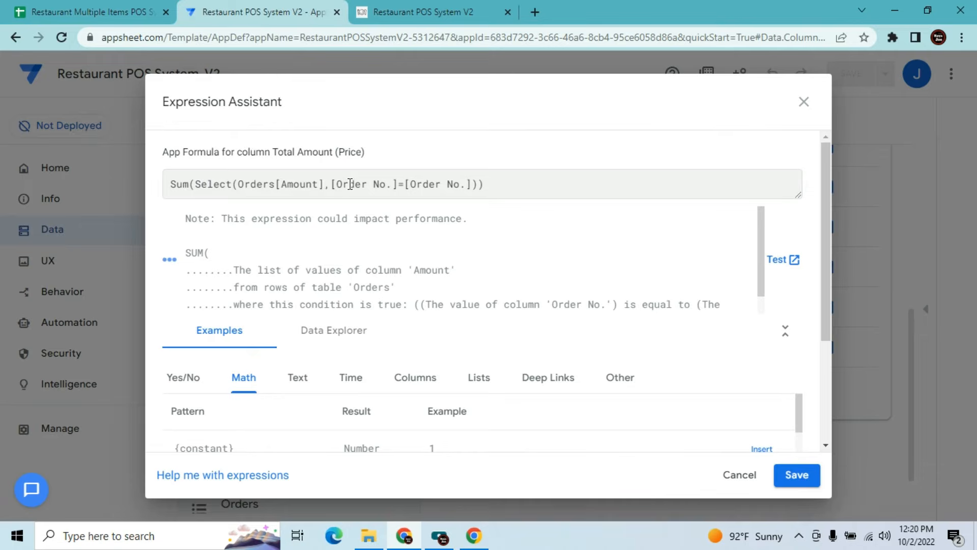
Change the Total Amount formula to Sum(Select(Orders[Amount],[_thisrow].[Order No.]=[Order No.])) and save the expression and the app
type("[_this")
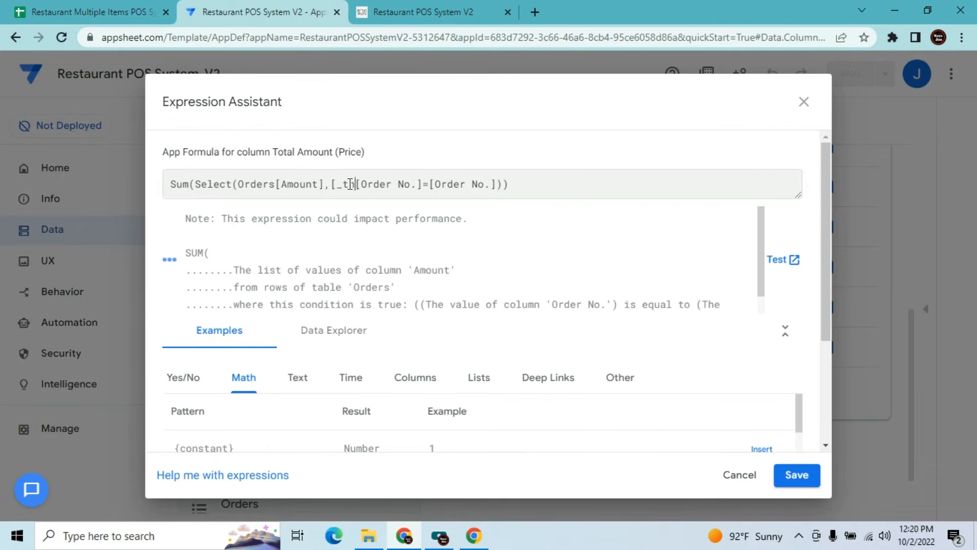
type("row].")
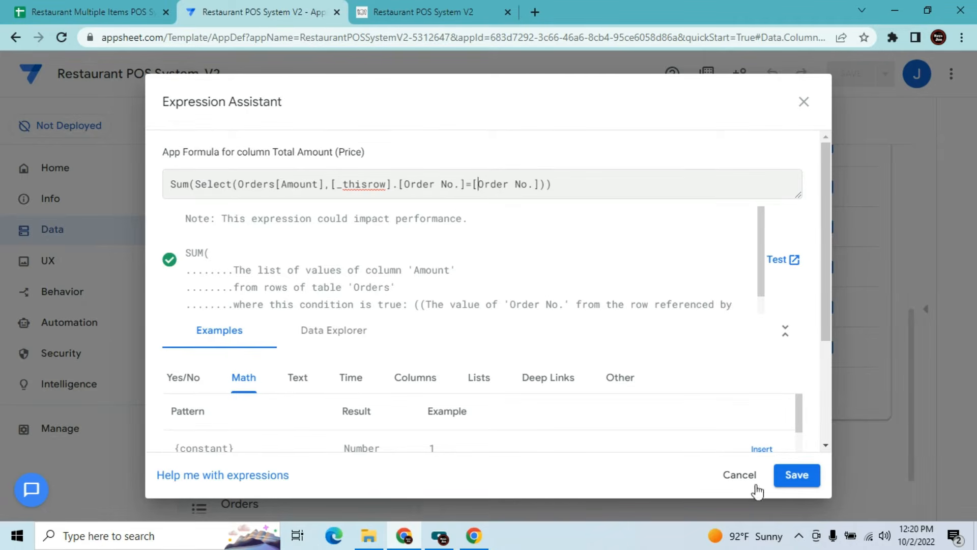
left_click(796, 486)
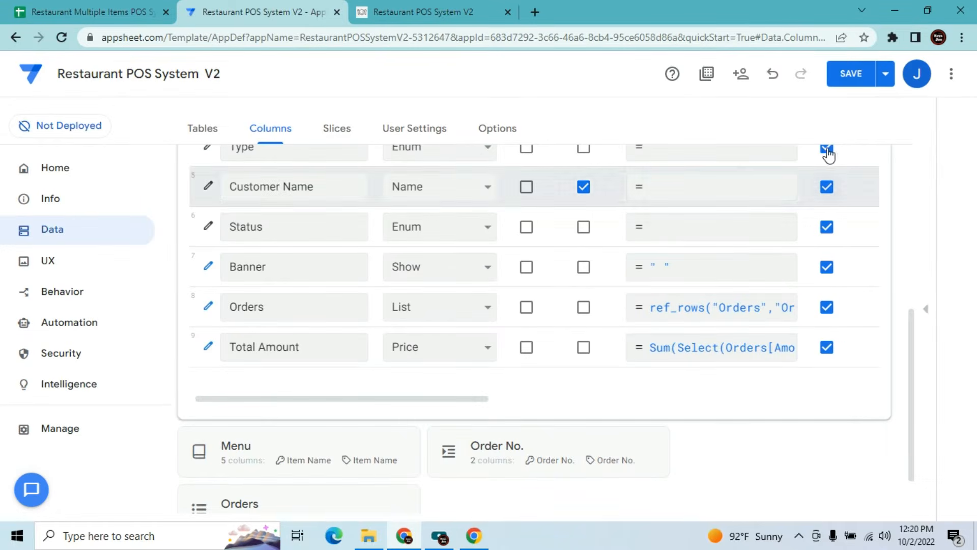
left_click(850, 74)
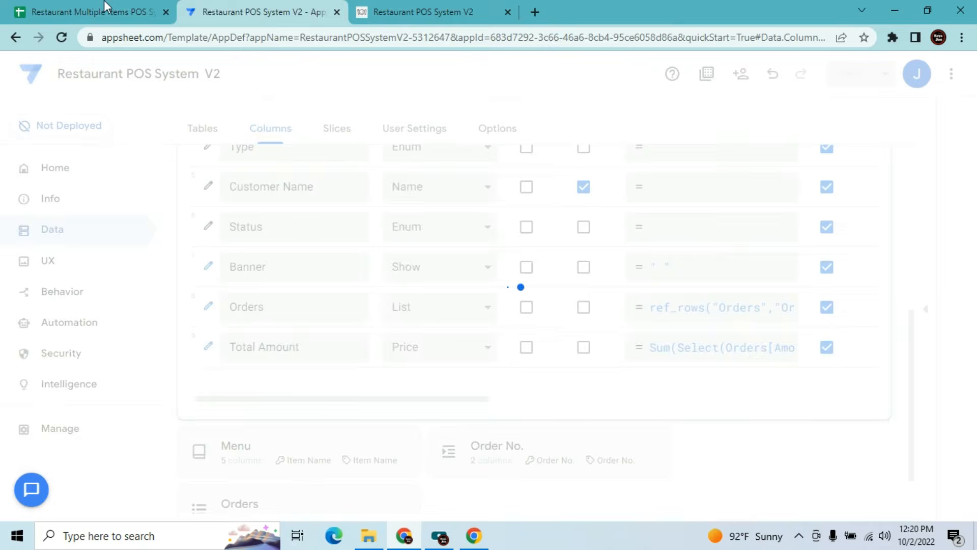
Switch to the restaurant spreadsheet and clear the two item rows in the Orders sheet and the Table 1 row in the Customers sheet
left_click(105, 6)
left_click(7, 181)
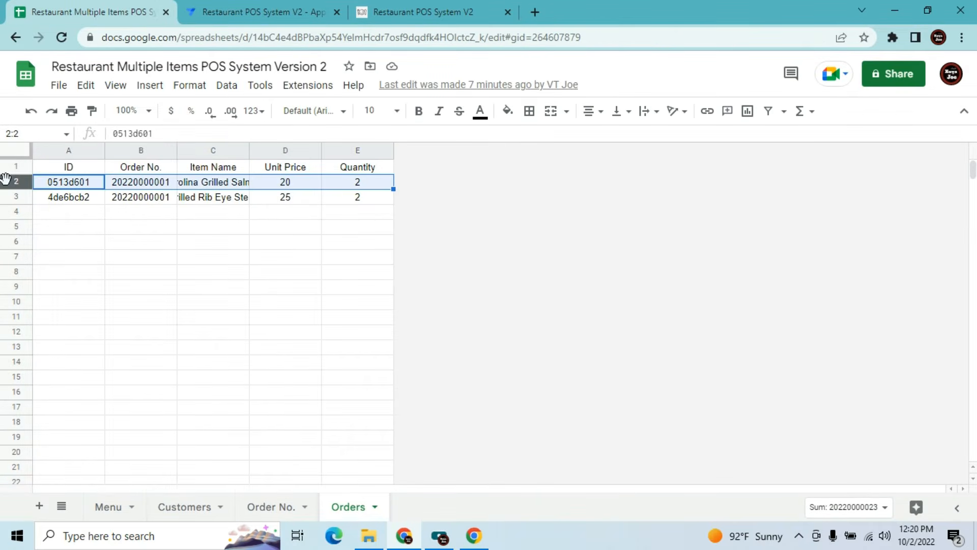
key("shift+Down")
key("Delete")
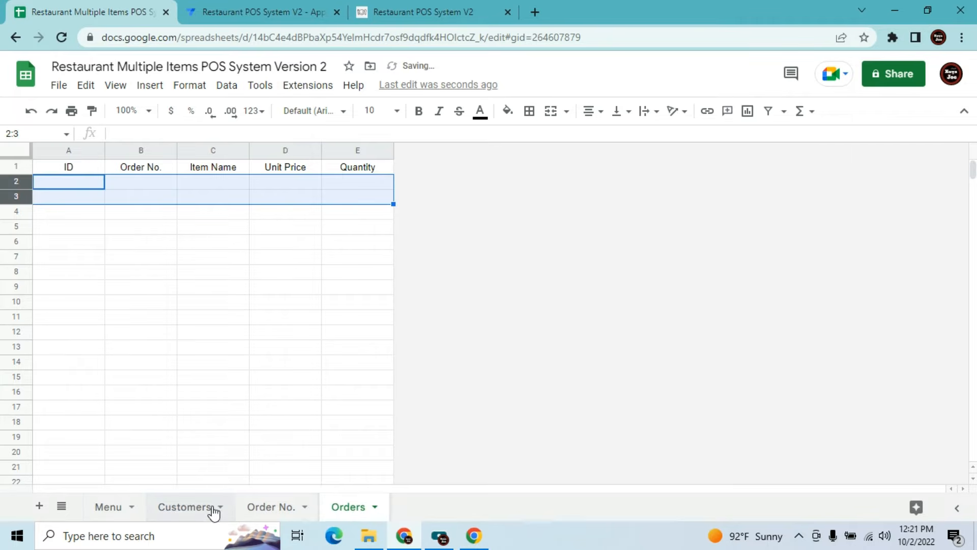
left_click(189, 512)
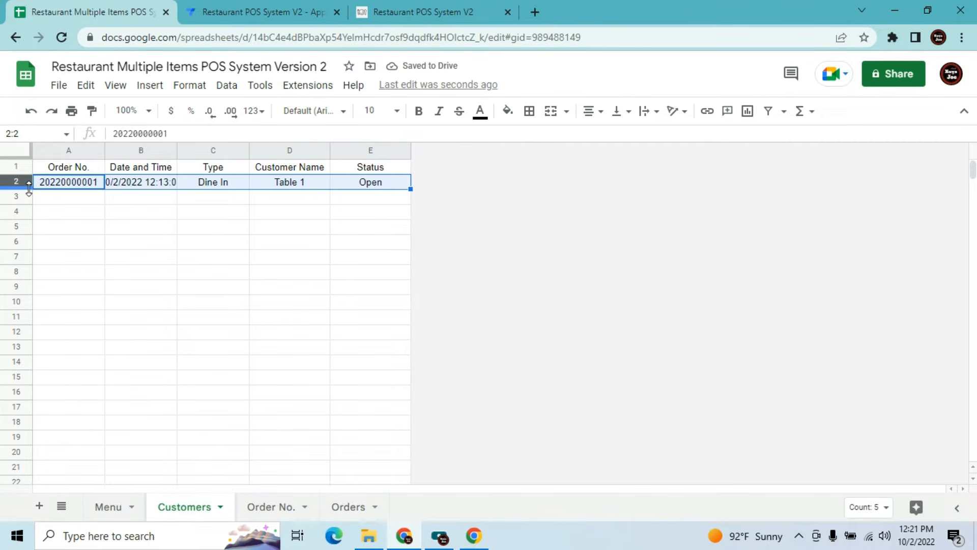
key("Delete")
Switch to the running app and sync it to load the cleared spreadsheet data
left_click(421, 7)
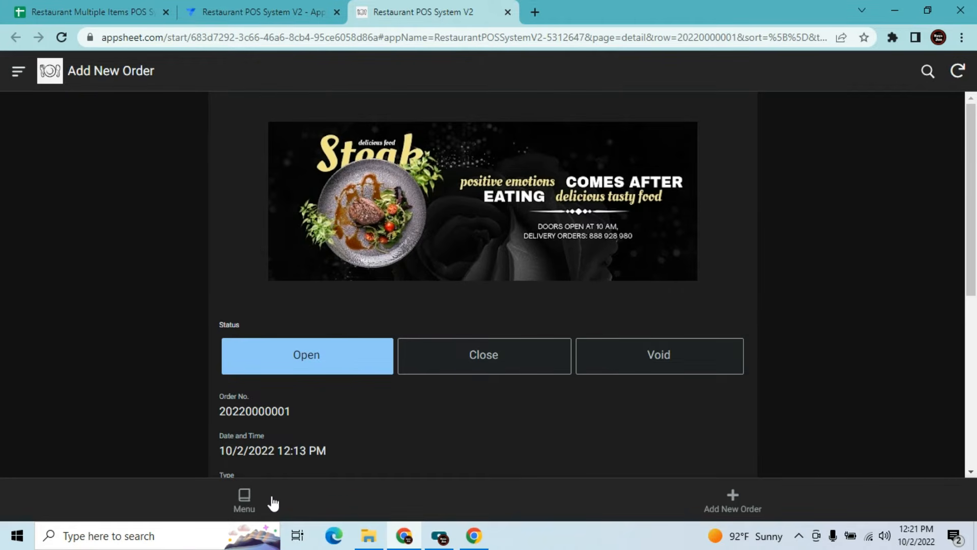
left_click_drag(971, 187, 975, 379)
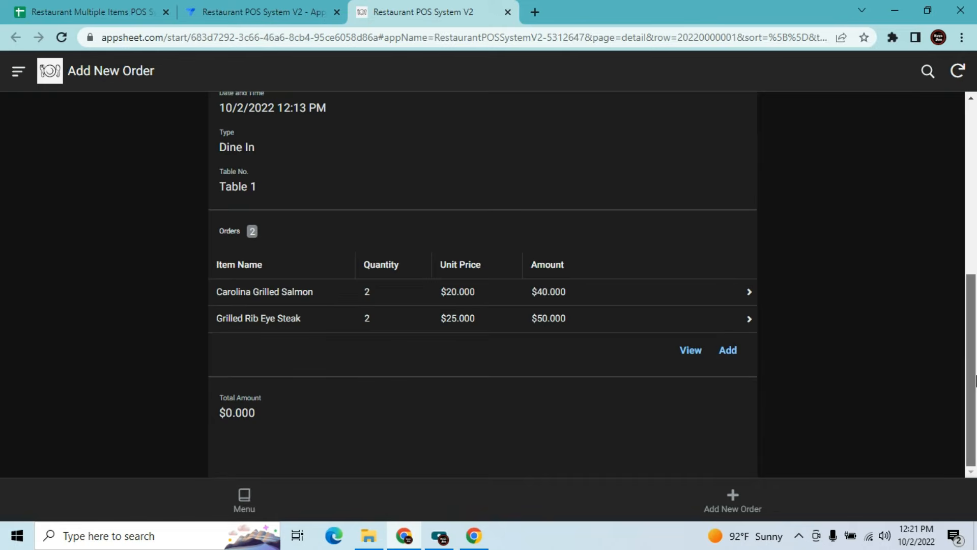
left_click(966, 74)
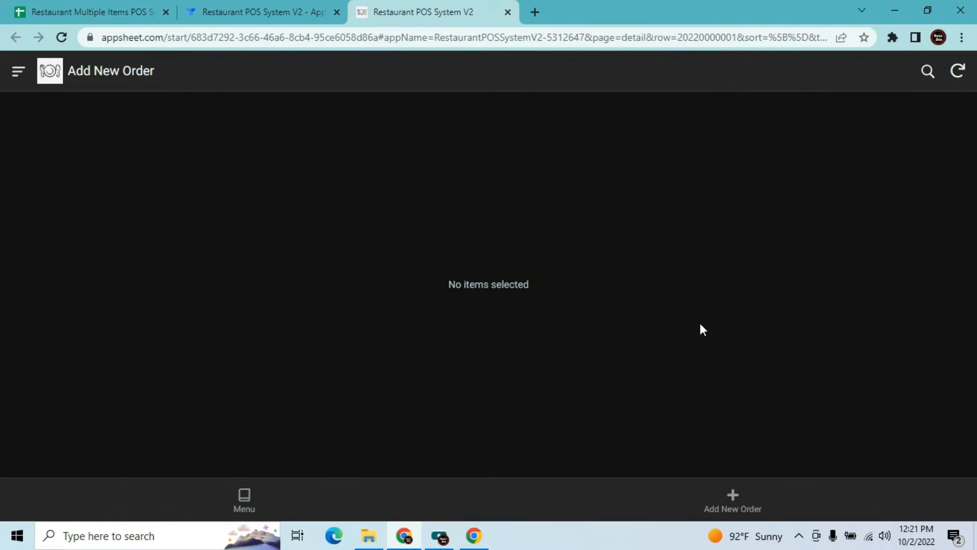
Create a new Dine In order for Table 1 and go on to its order details
left_click(733, 491)
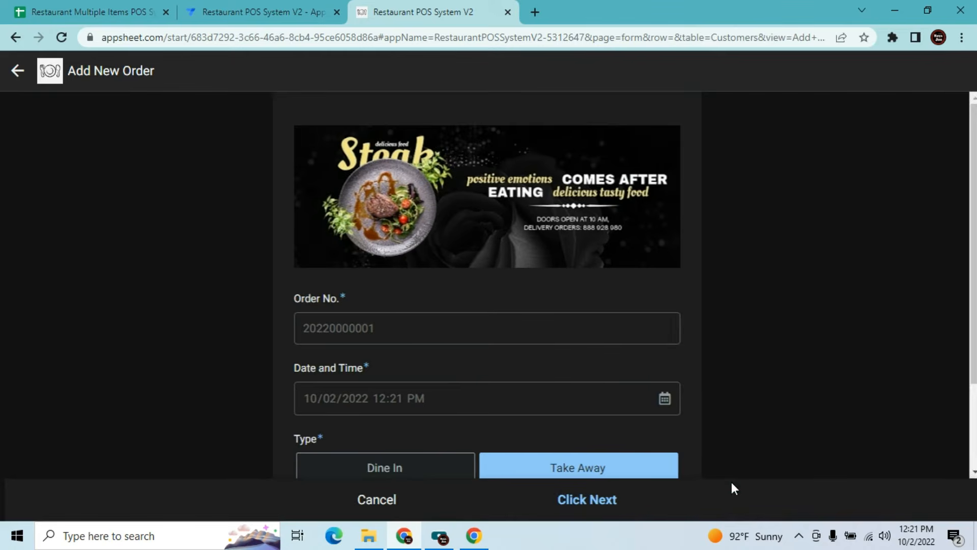
scroll(975, 192, "down", 2)
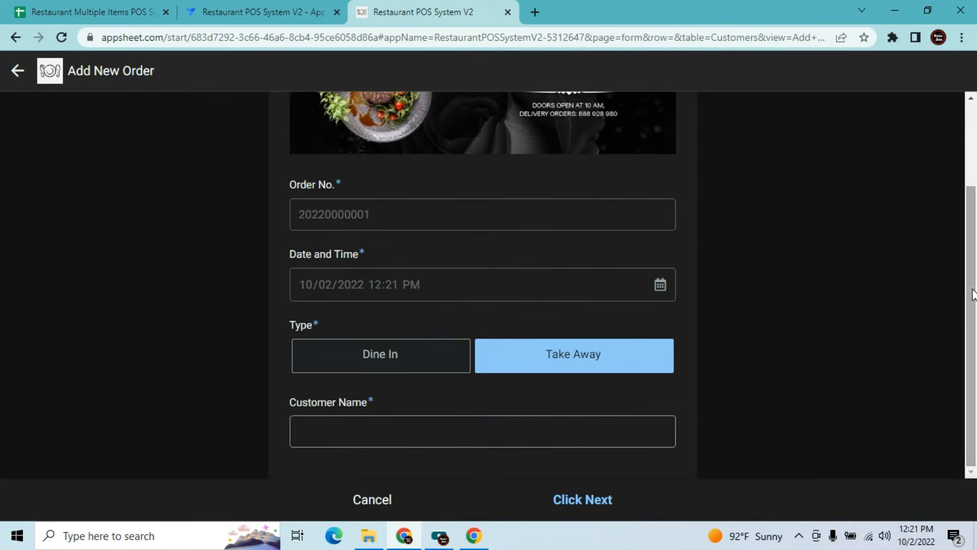
left_click(436, 370)
left_click(428, 430)
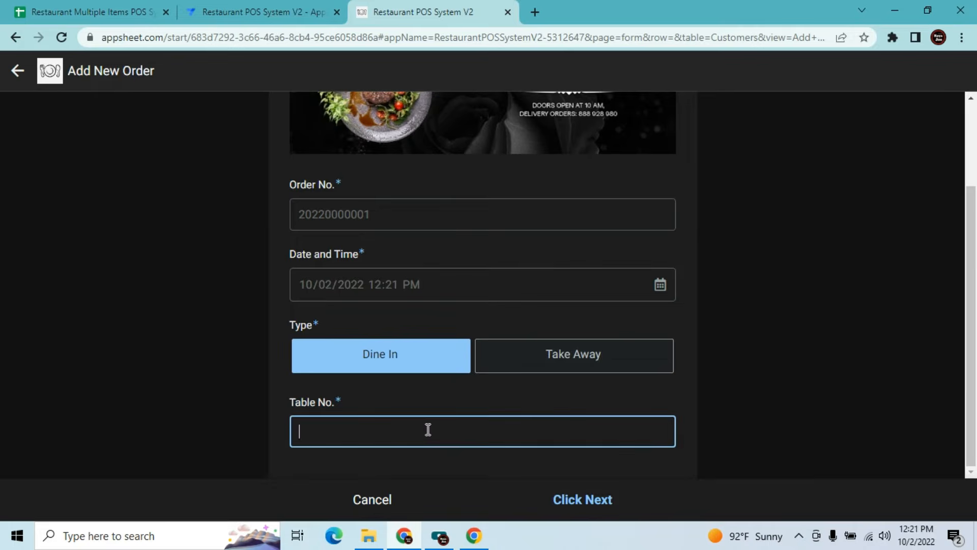
type("Table 1")
left_click(572, 500)
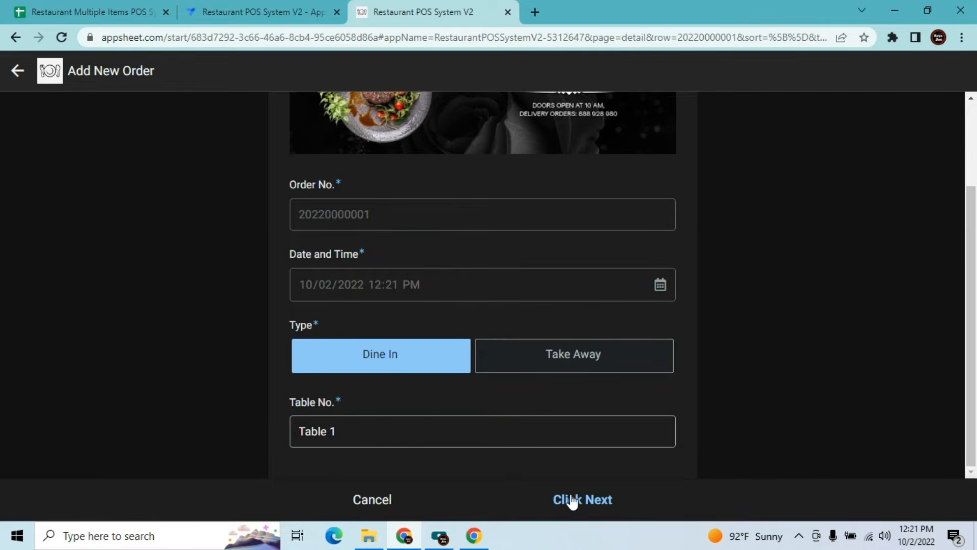
left_click_drag(975, 220, 976, 399)
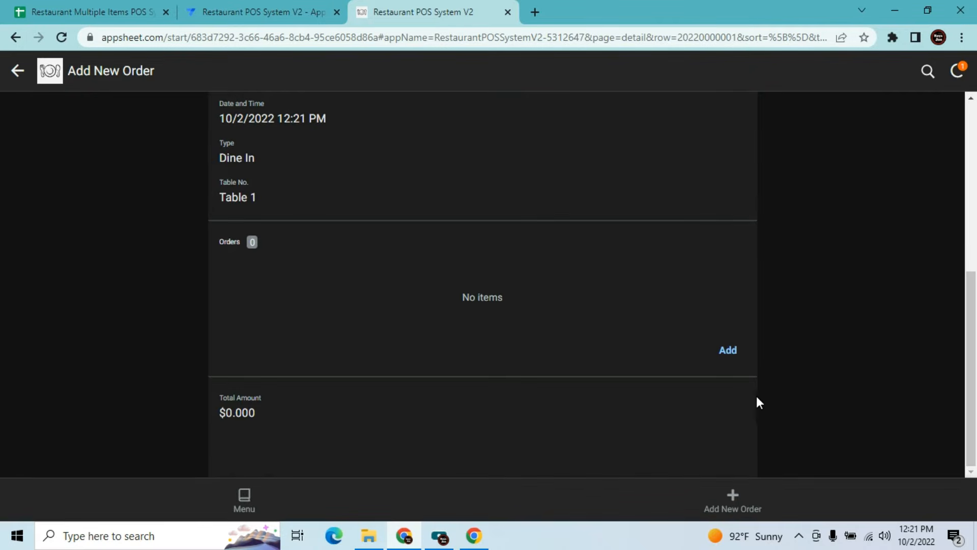
Add Chicken Noodle Soup with quantity 2 to the Table 1 order and save the item
left_click(735, 355)
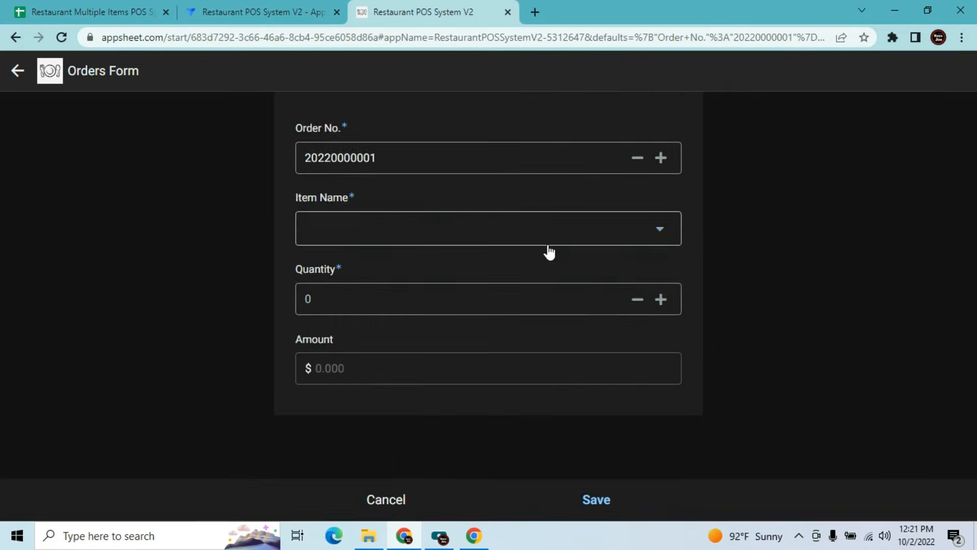
left_click(541, 229)
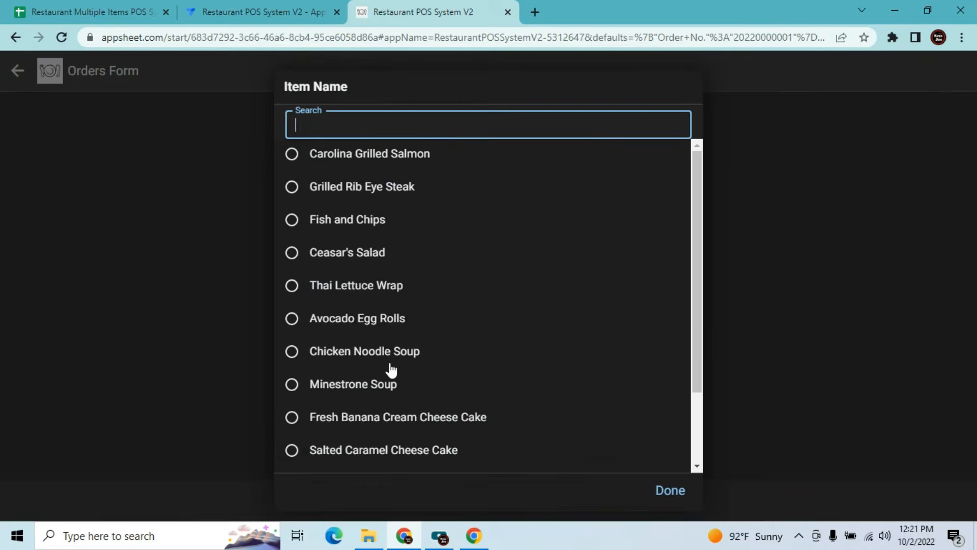
left_click(390, 364)
left_click(391, 363)
type("2")
left_click(593, 498)
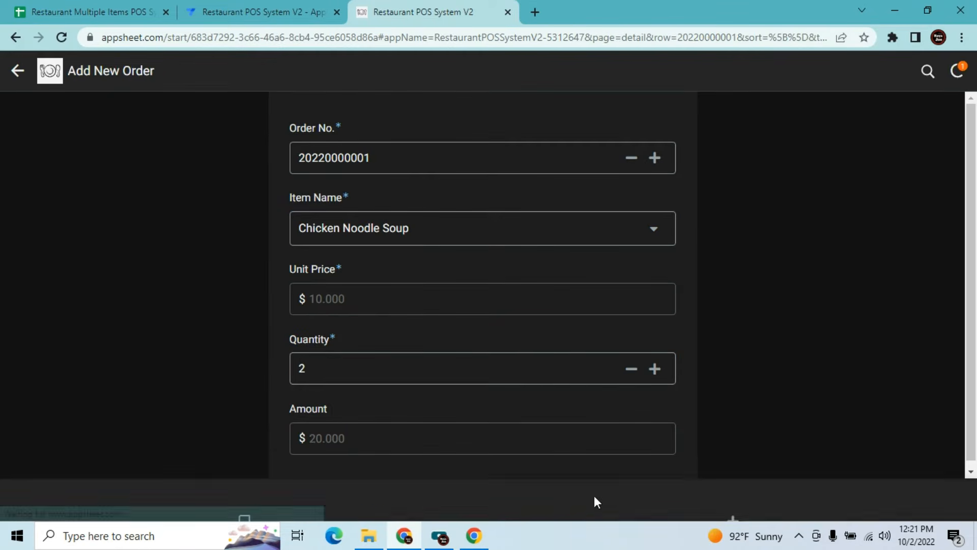
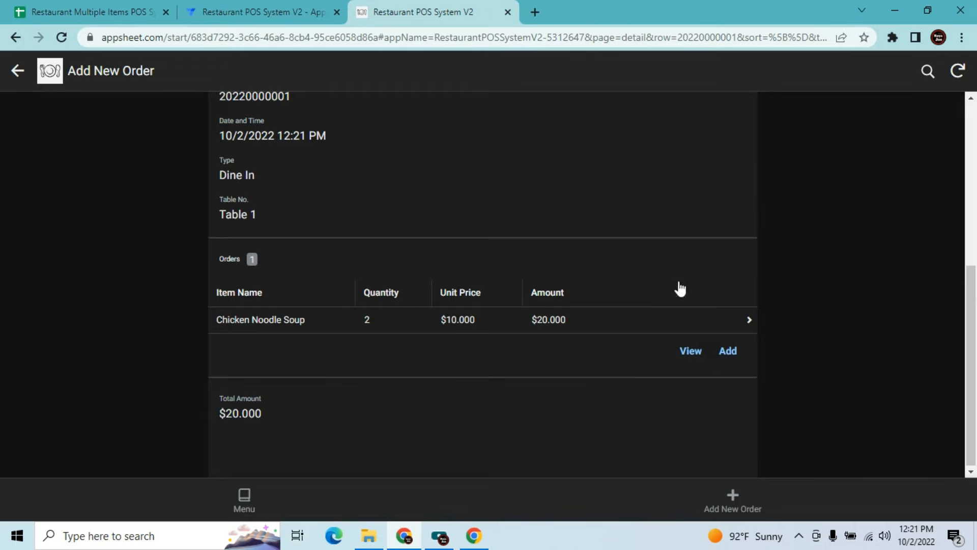
Add Carolina Grilled Salmon with quantity 3 to the Table 1 order, save it and check the order's Total Amount
left_click(731, 351)
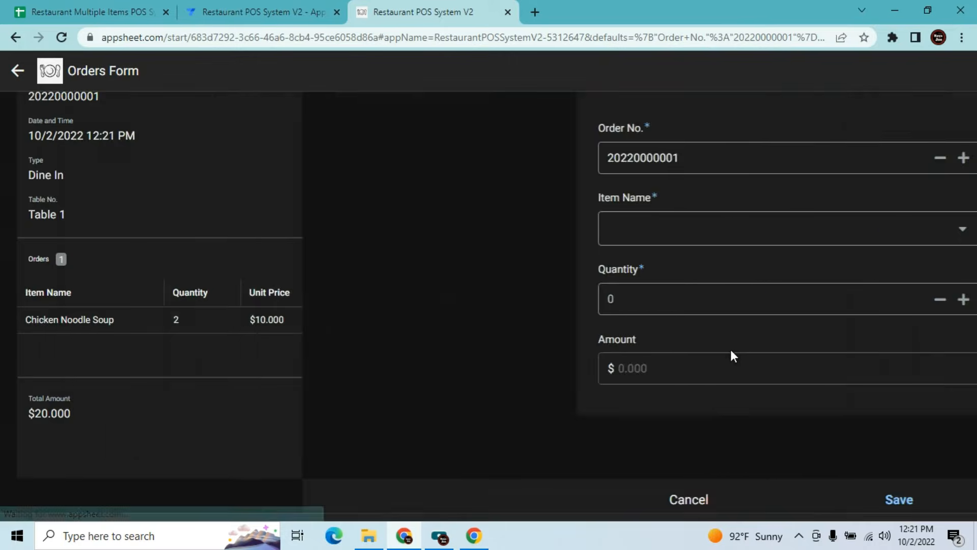
left_click(626, 229)
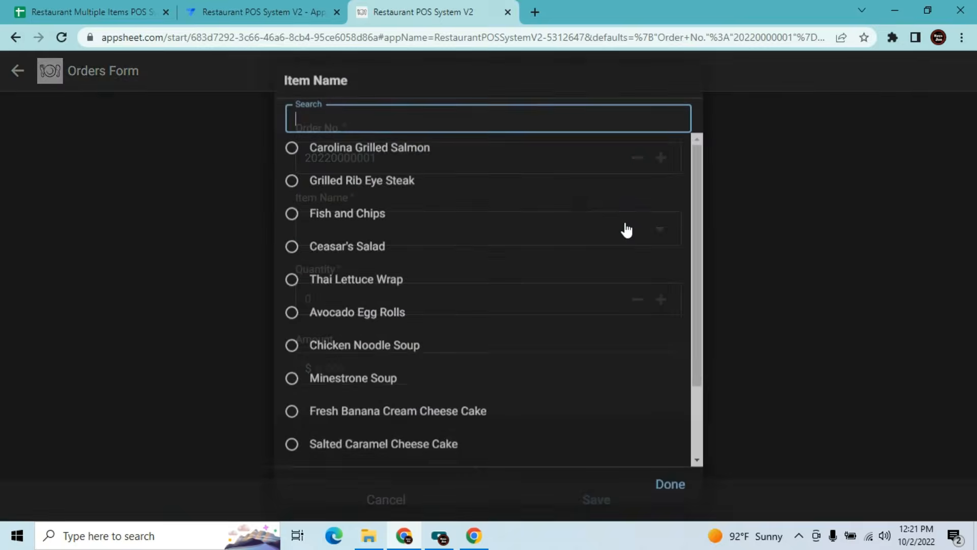
left_click(423, 153)
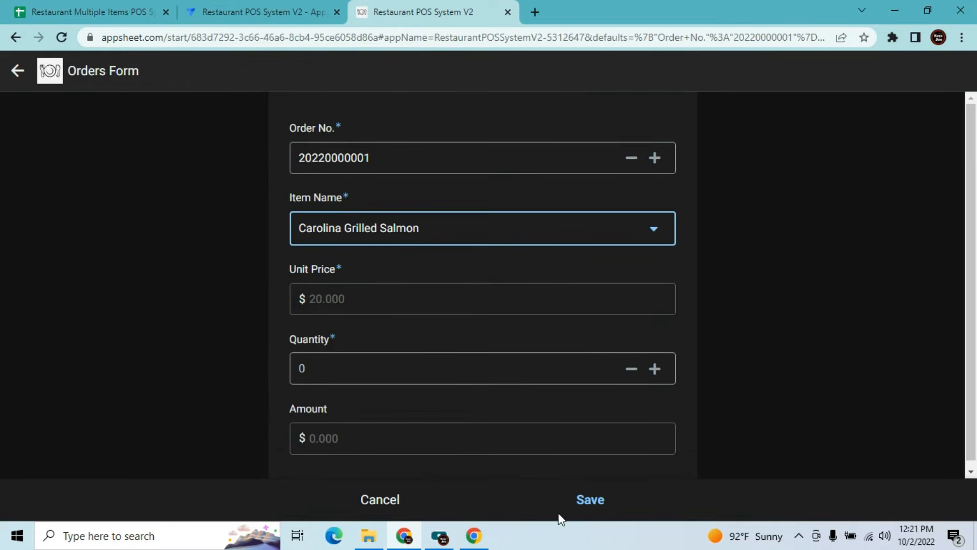
left_click(586, 504)
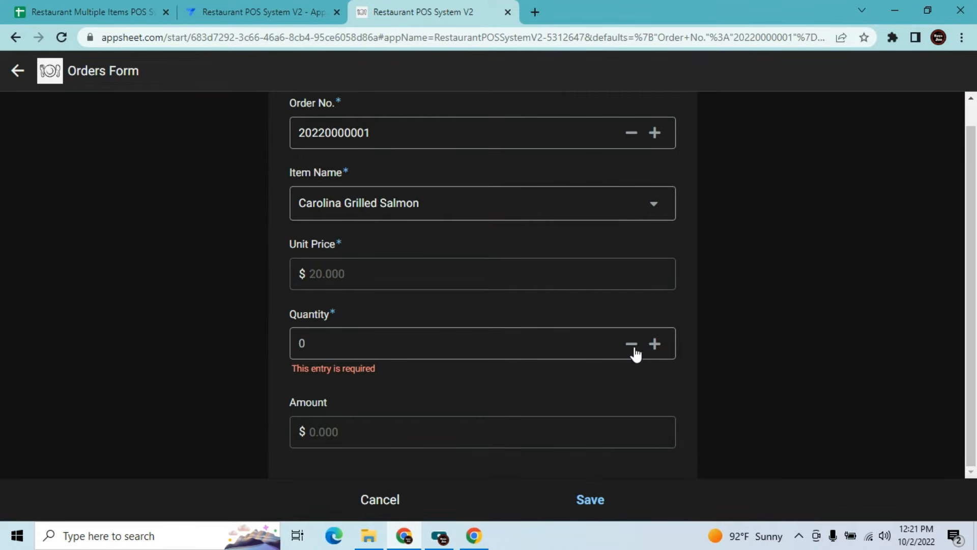
left_click(593, 499)
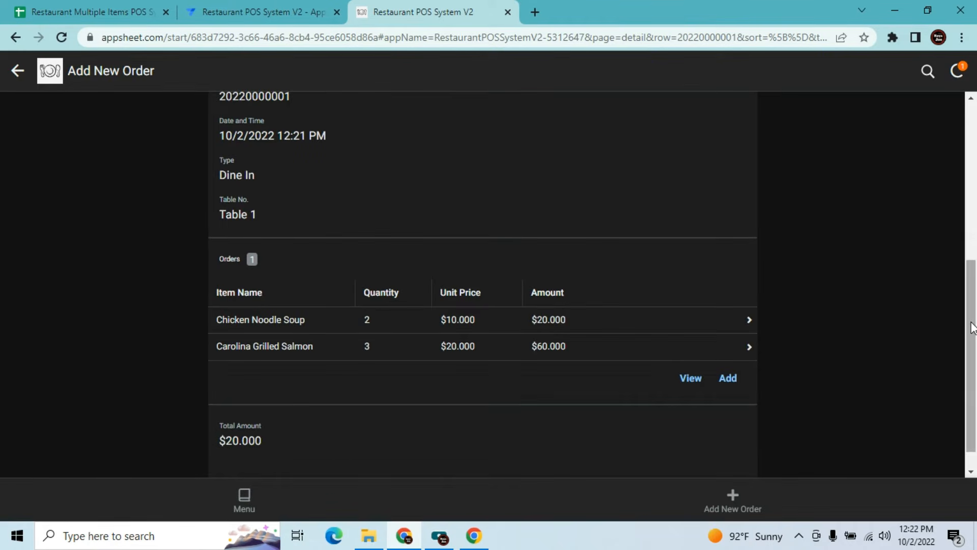
mouse_move(972, 327)
left_mouse_down()
mouse_move(971, 336)
mouse_move(973, 300)
mouse_move(972, 337)
mouse_move(972, 240)
mouse_move(967, 314)
left_mouse_up()
left_click_drag(965, 355, 972, 397)
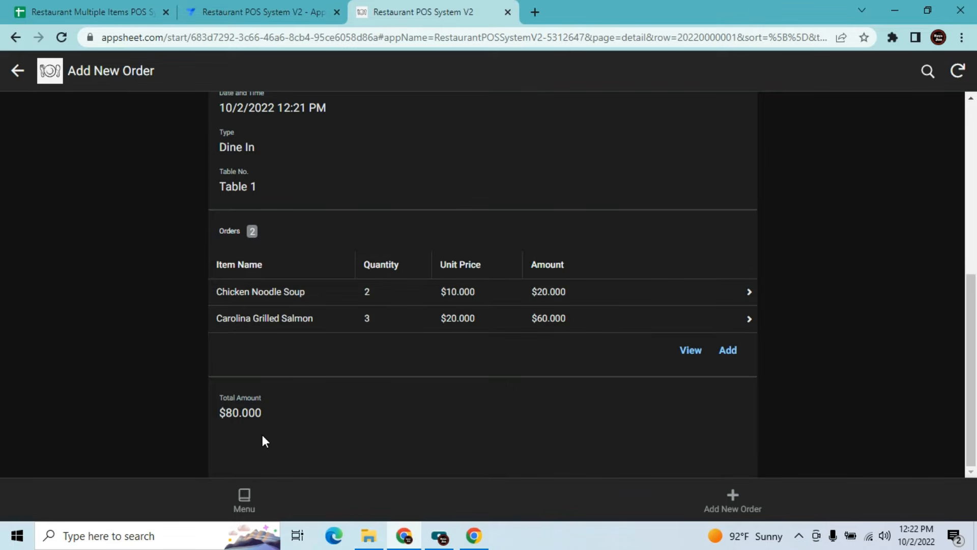
Switch to the restaurant spreadsheet and insert a column headed Settlement after Status in the Customers sheet
left_click(126, 6)
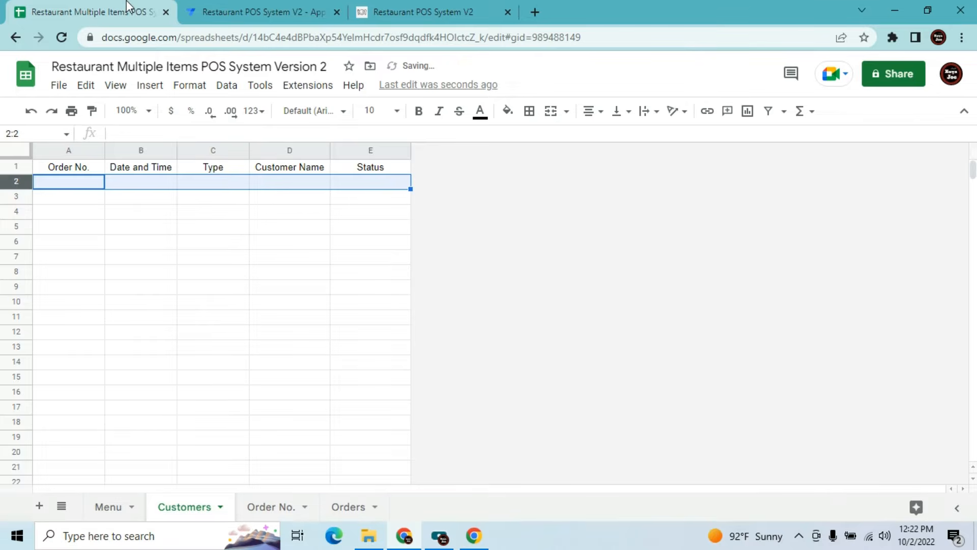
left_click(184, 346)
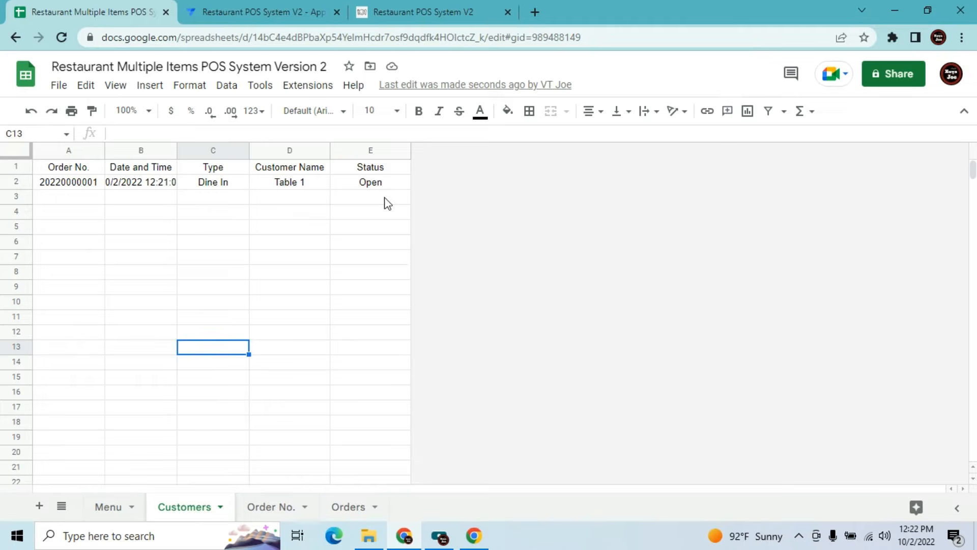
left_click(381, 150)
right_click(382, 151)
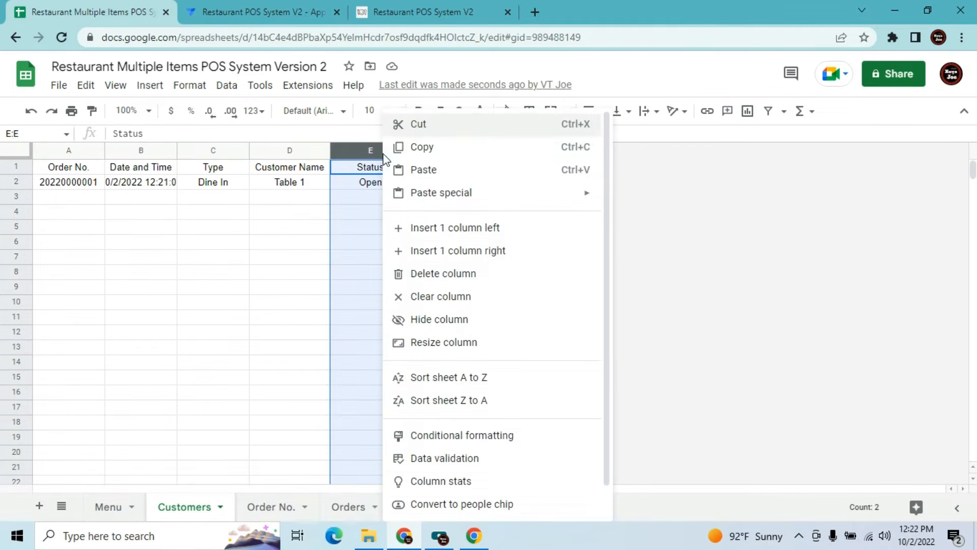
left_click(455, 260)
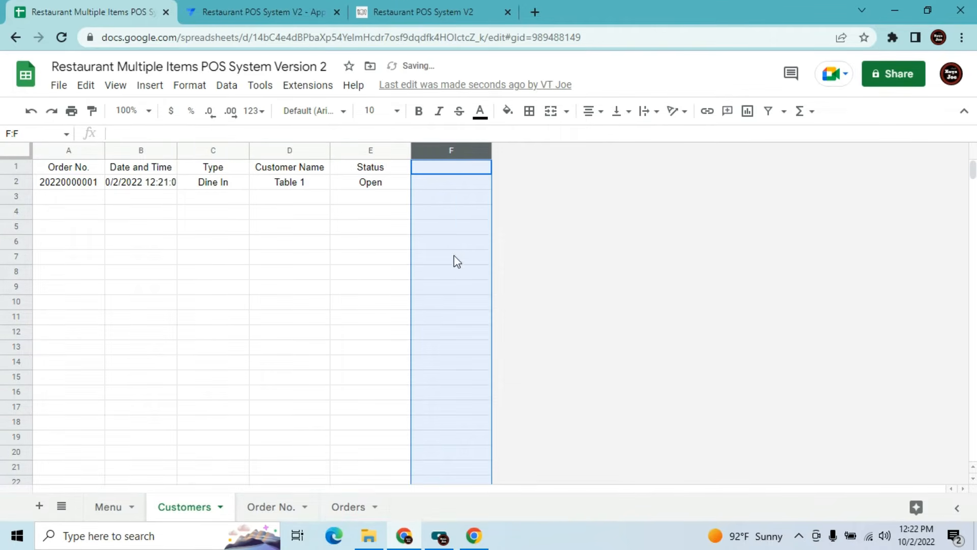
left_click(446, 172)
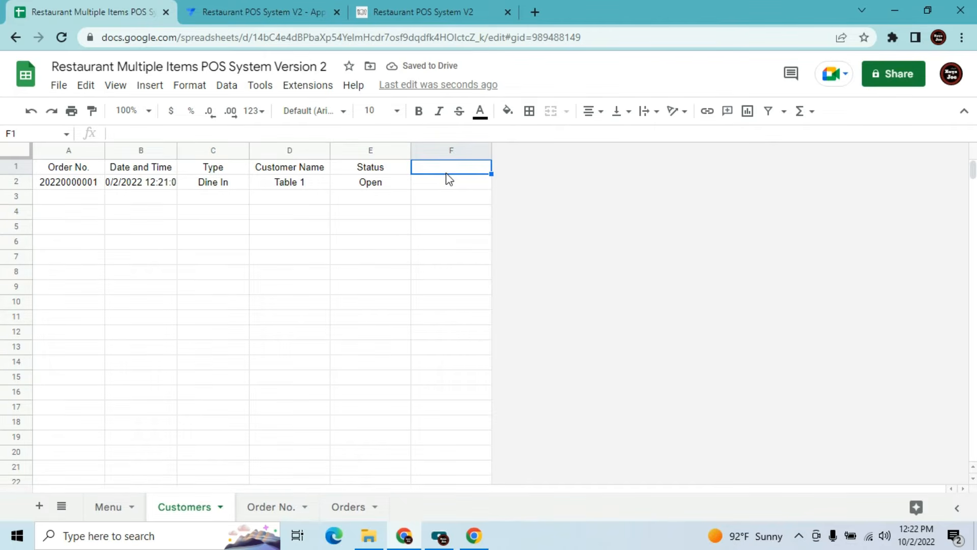
type("Se")
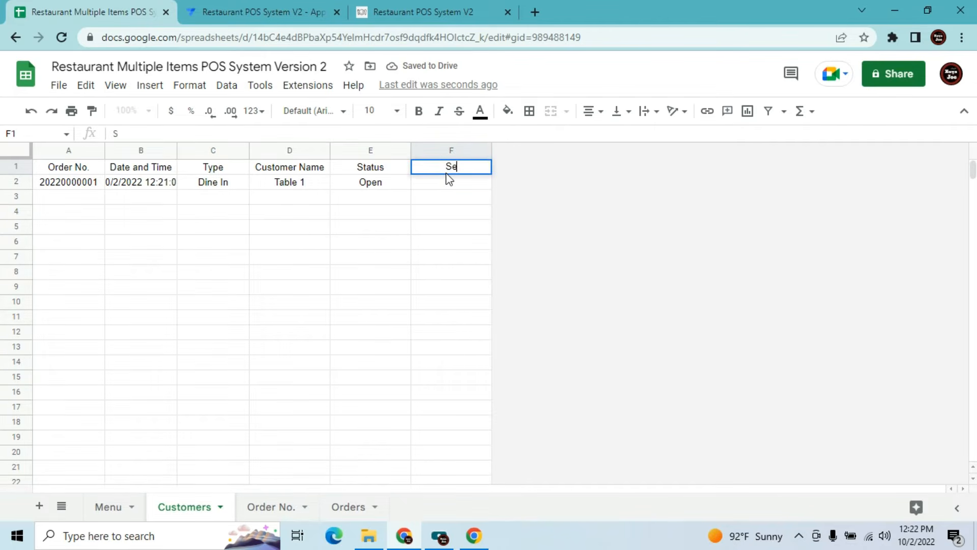
type("ttlement")
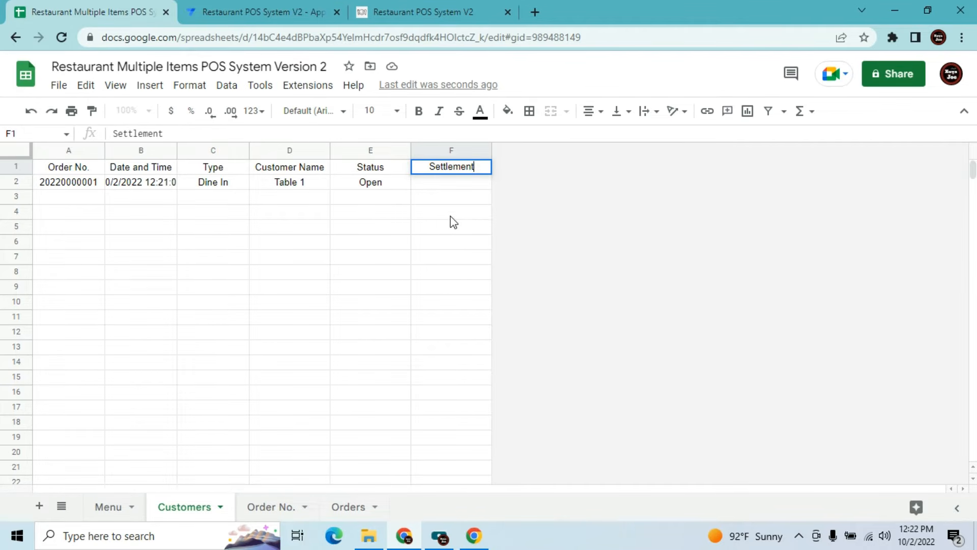
key("Return")
Insert another column after Settlement in the Customers sheet and head it Amount Paid
left_click(473, 148)
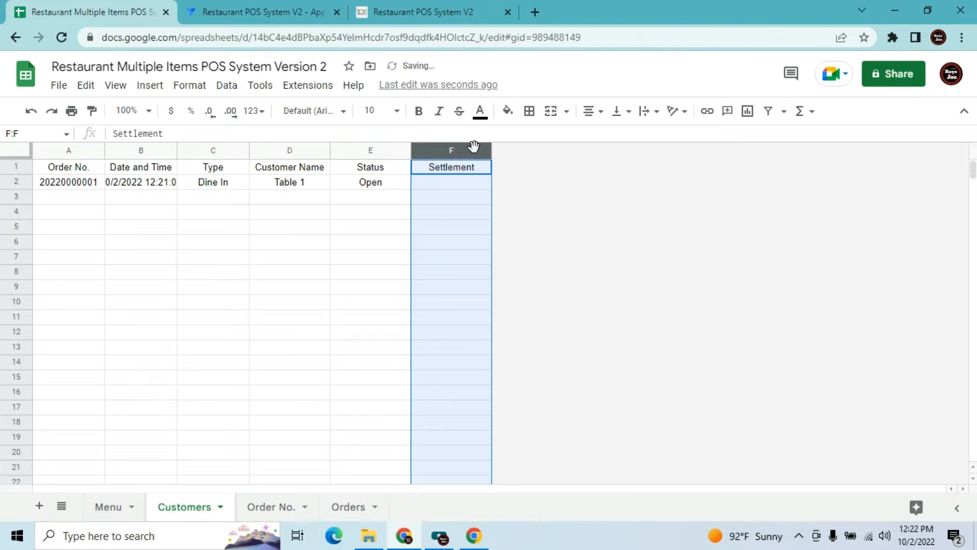
right_click(473, 148)
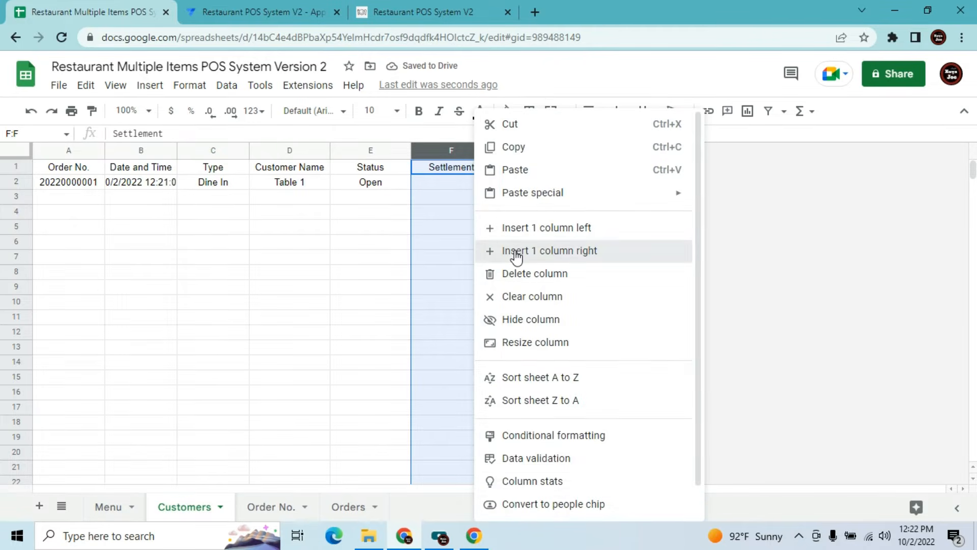
left_click(515, 251)
left_click(523, 171)
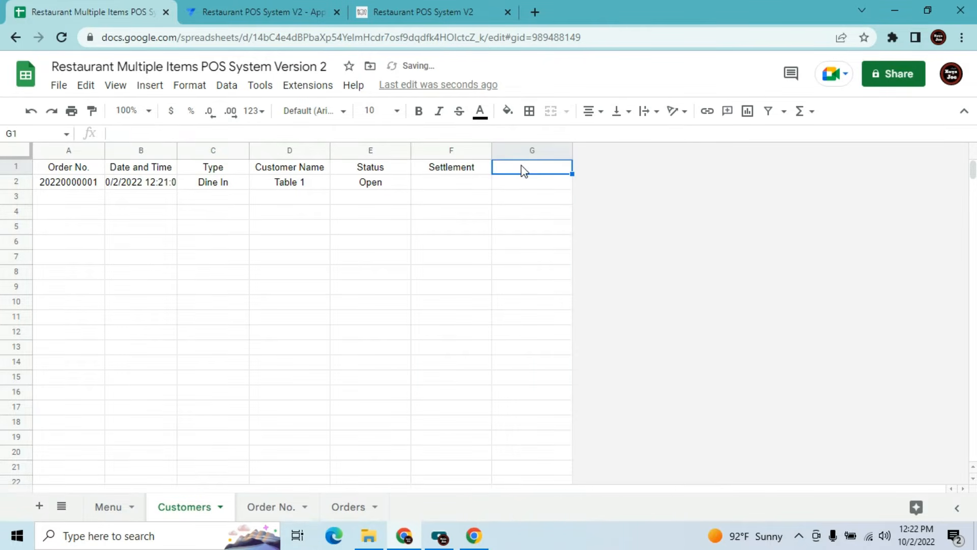
type("Amount ")
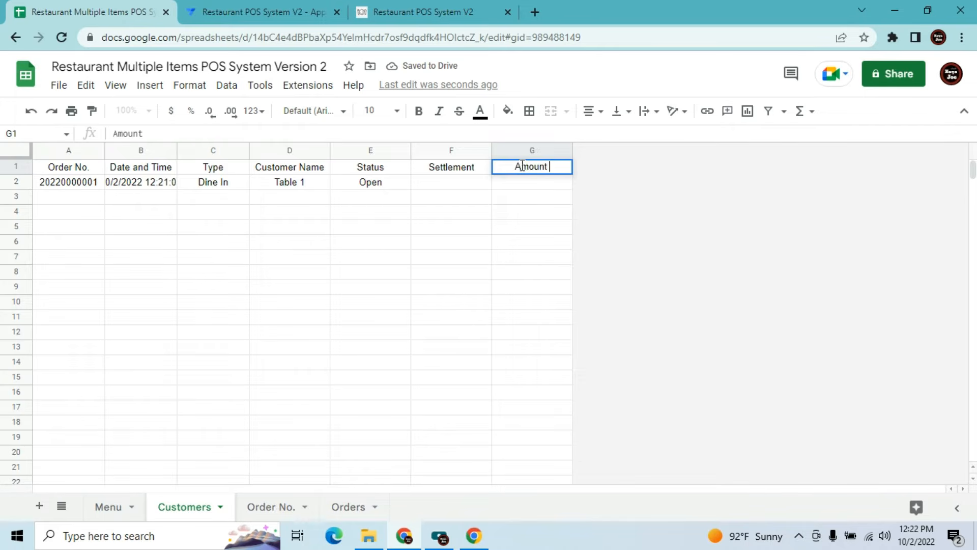
type("Paid")
key("Return")
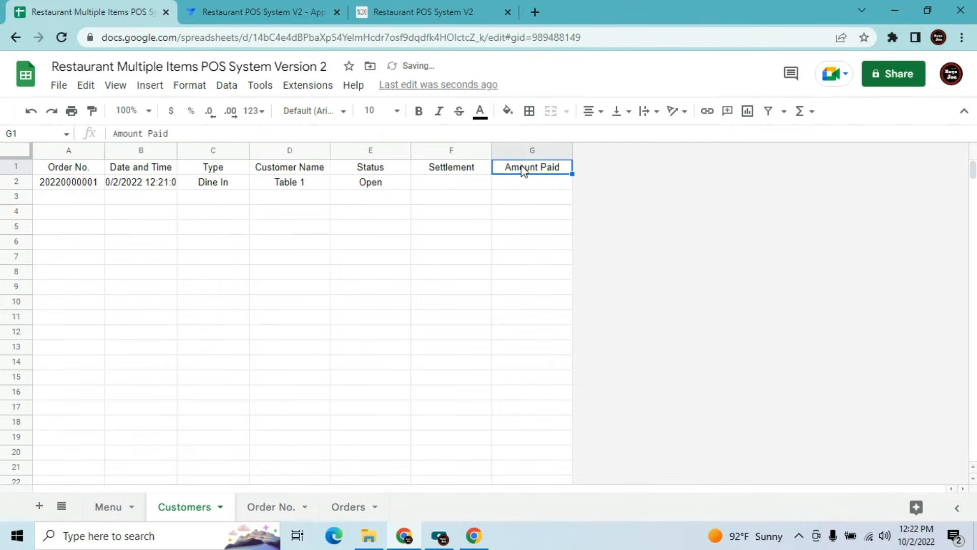
Switch to the AppSheet editor and regenerate the column structure of the Customers table
left_click(295, 11)
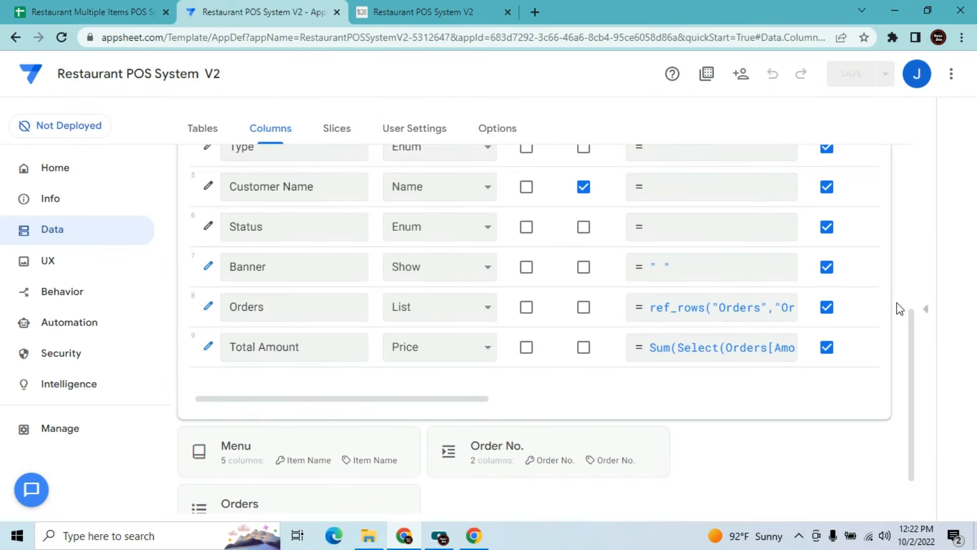
scroll(917, 240, "up", 3)
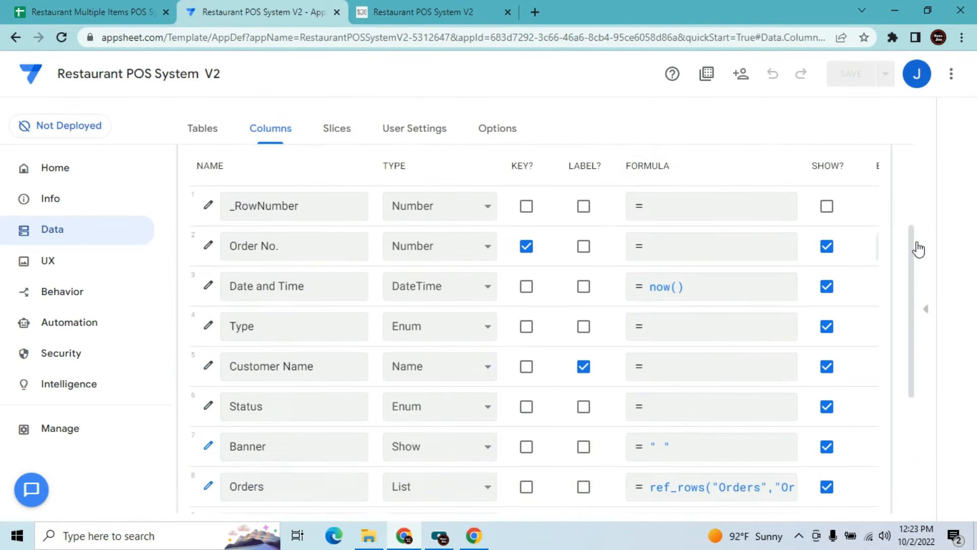
scroll(914, 291, "up", 1)
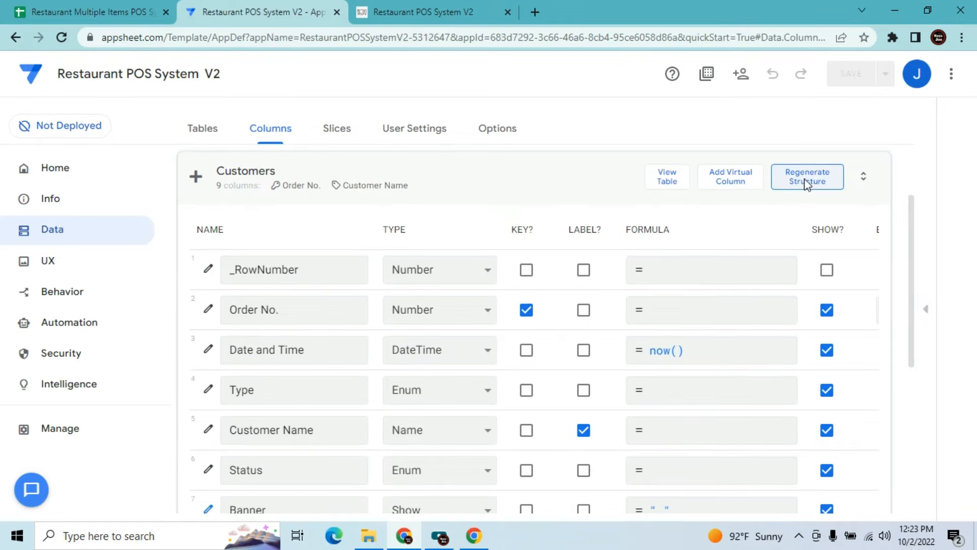
left_click(806, 178)
left_click(571, 393)
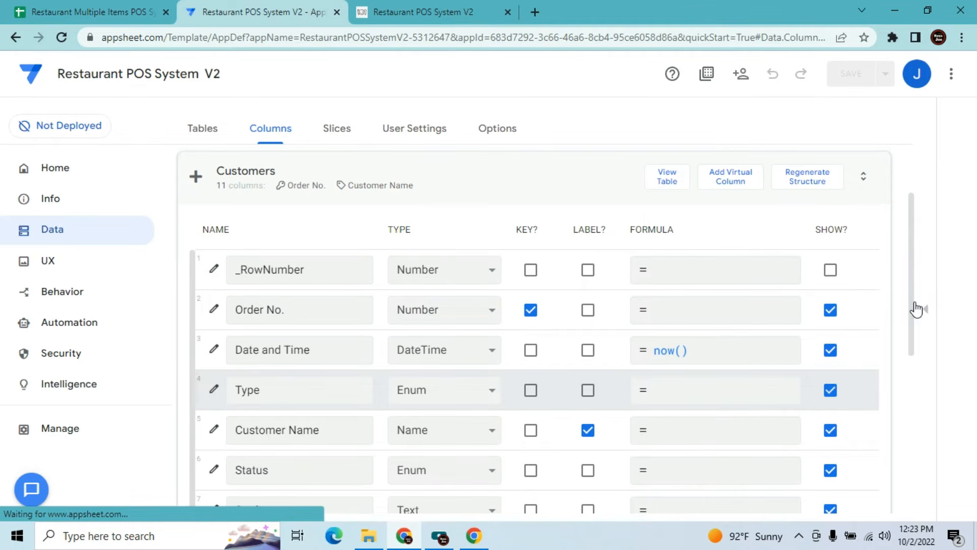
Set the data type of the Settlement column in the Customers table to Enum
scroll(915, 301, "up", 2)
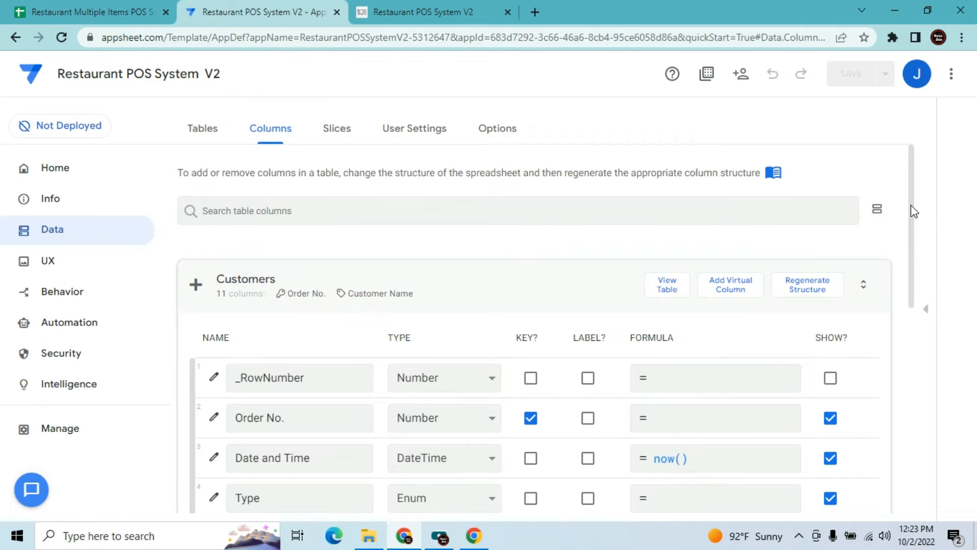
scroll(909, 261, "down", 6)
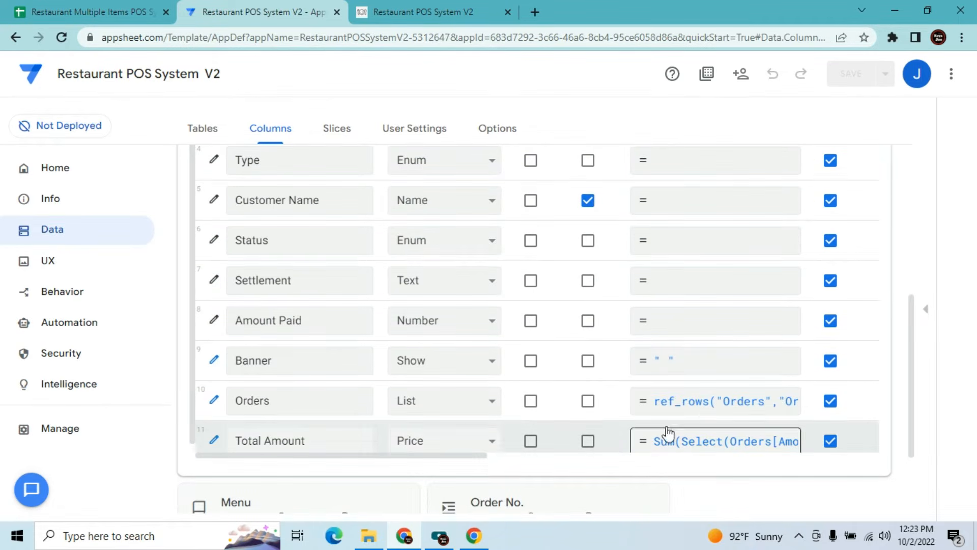
left_click(441, 284)
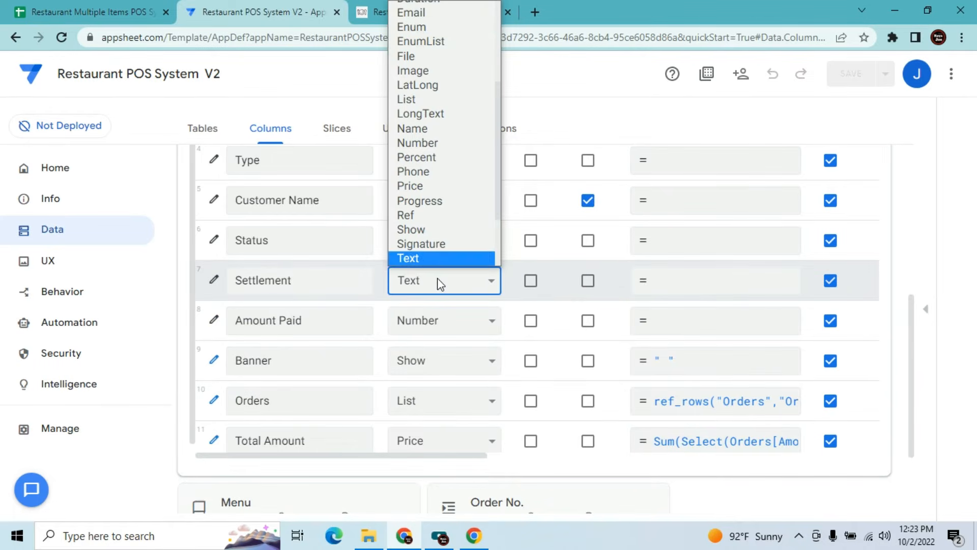
key("e")
key("n")
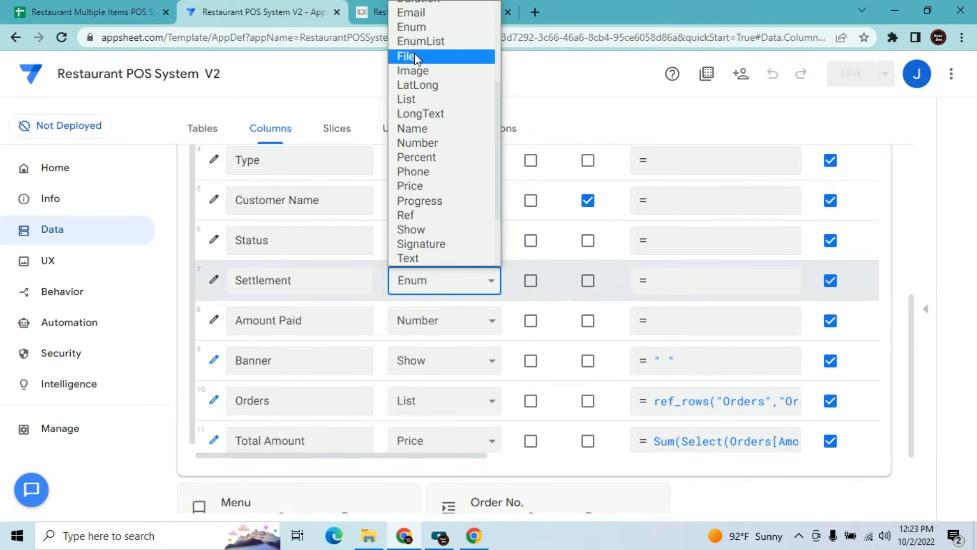
left_click(412, 29)
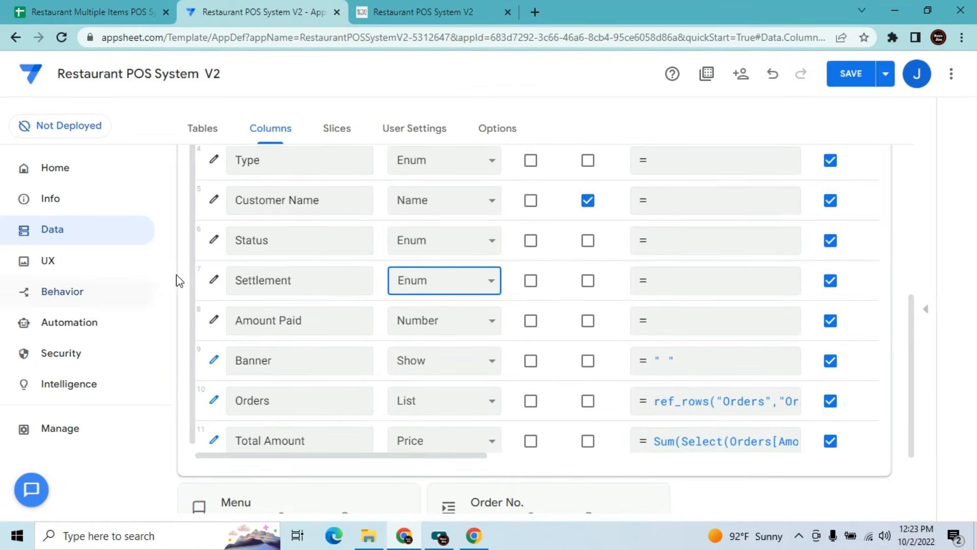
Open the Settlement column's settings and add the Enum values Cash and Card
left_click(213, 279)
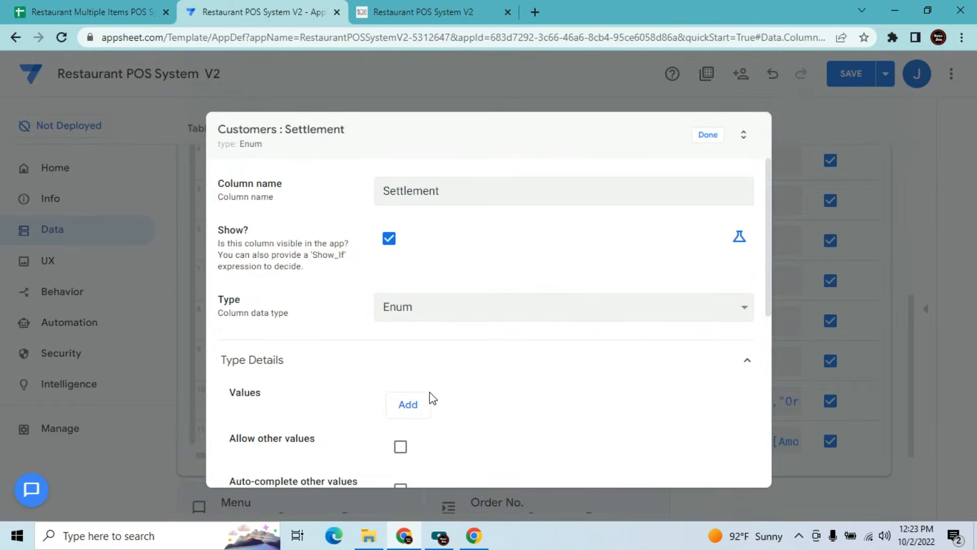
left_click(408, 407)
left_click(454, 406)
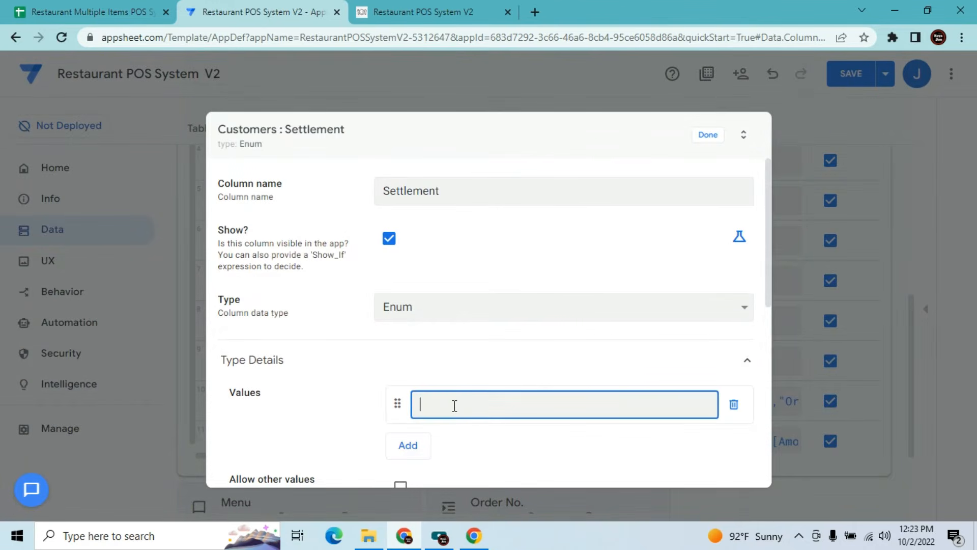
type("Cash")
left_click(412, 449)
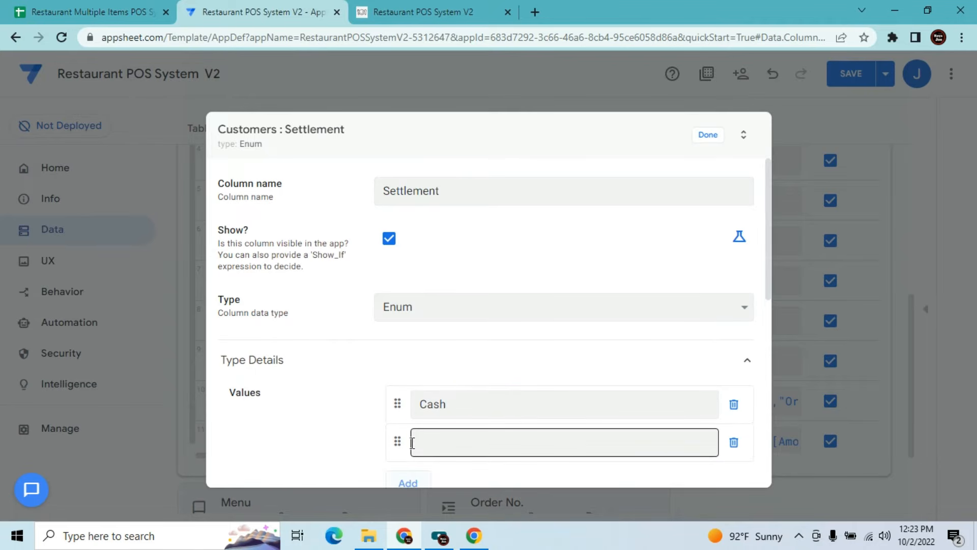
type("Card")
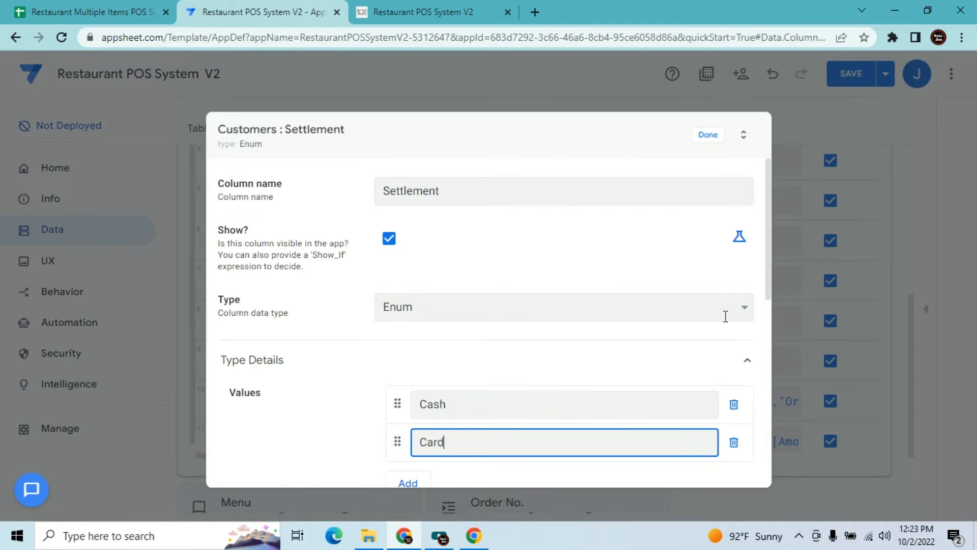
Set the Settlement column's input mode to Buttons and close its settings
left_click_drag(768, 269, 767, 401)
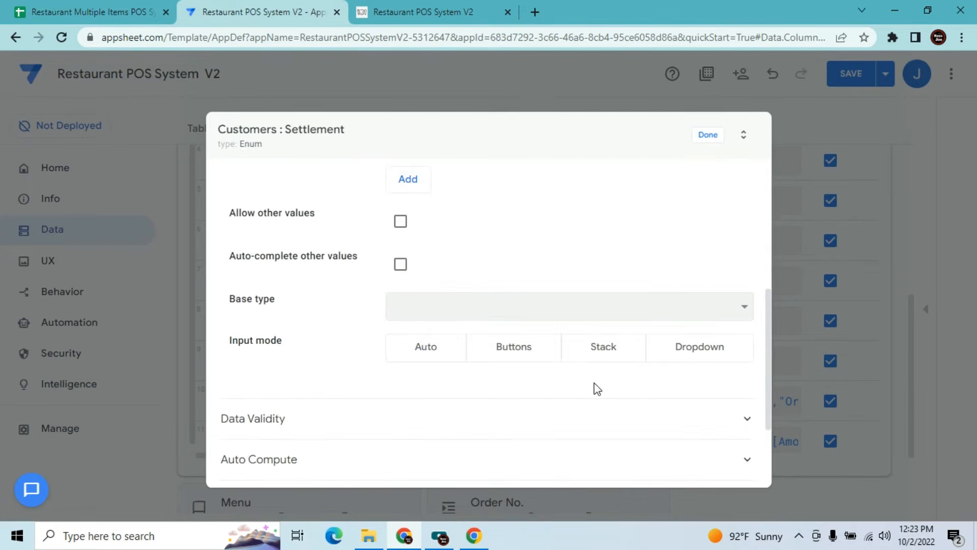
left_click(533, 351)
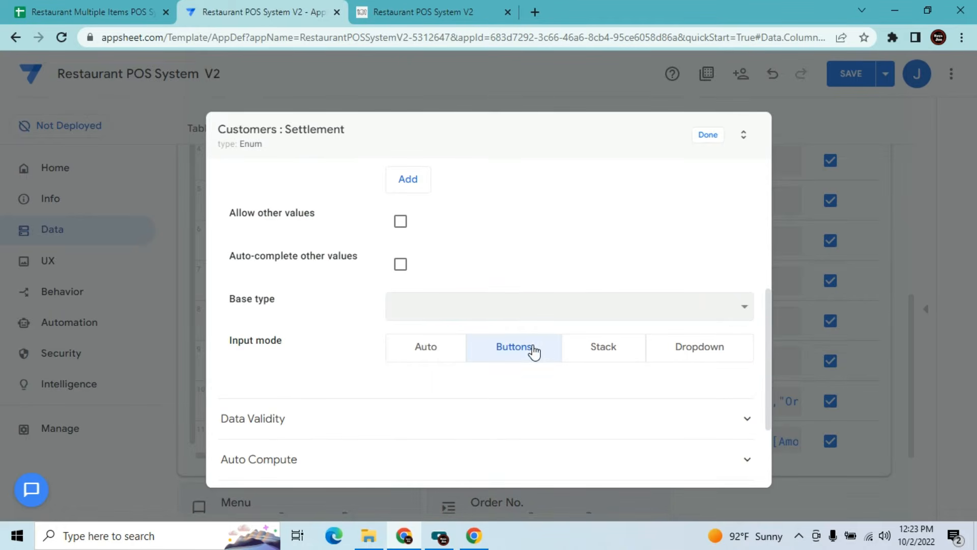
left_click(709, 135)
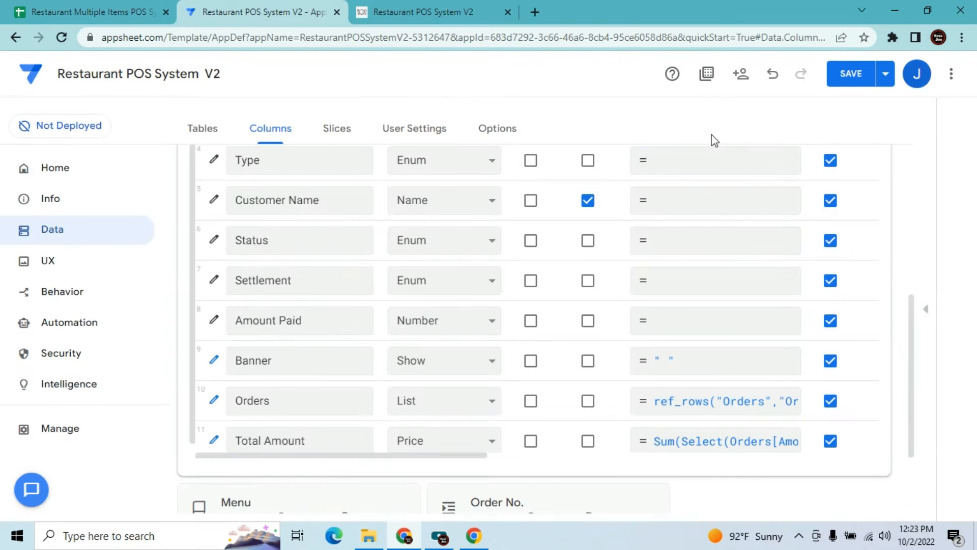
Set the data type of the Amount Paid column in the Customers table to Price
left_click(444, 322)
key("Down")
key("Down")
key("Down")
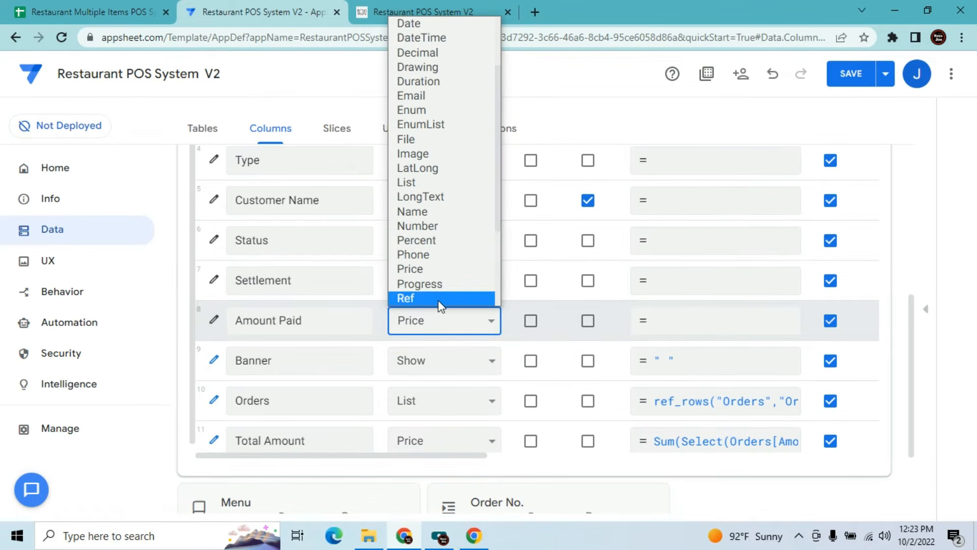
left_click(435, 274)
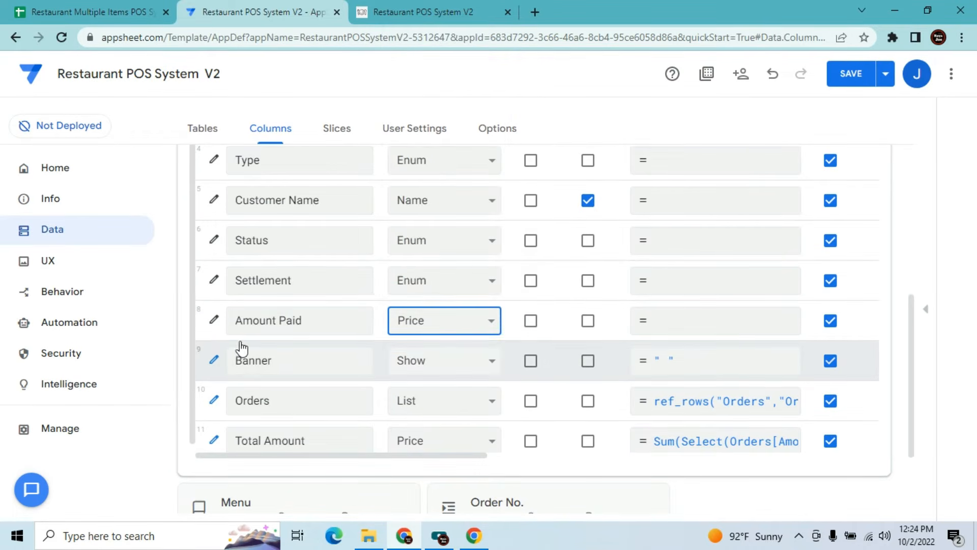
In the Amount Paid column's settings, set the decimal digits to 3 and the currency symbol to $
left_click(214, 319)
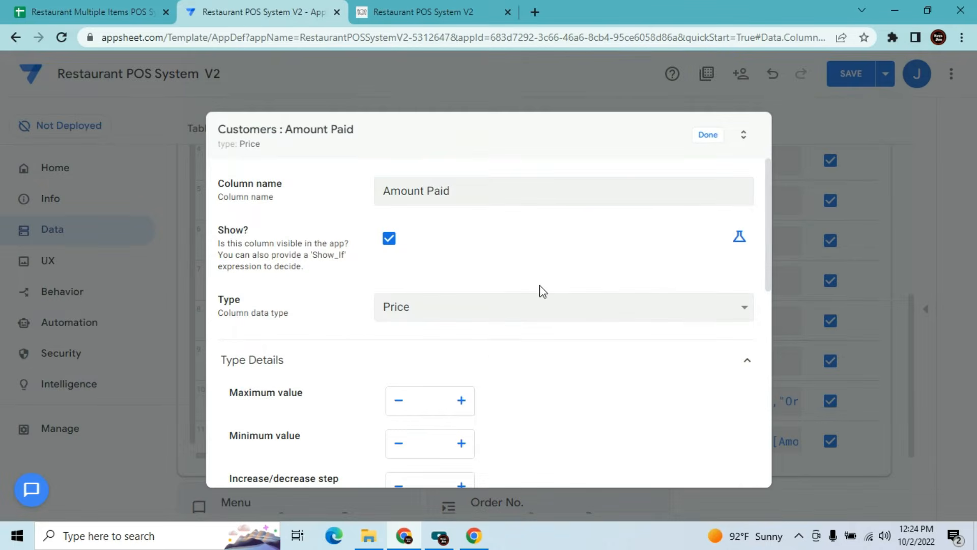
left_click_drag(766, 252, 766, 364)
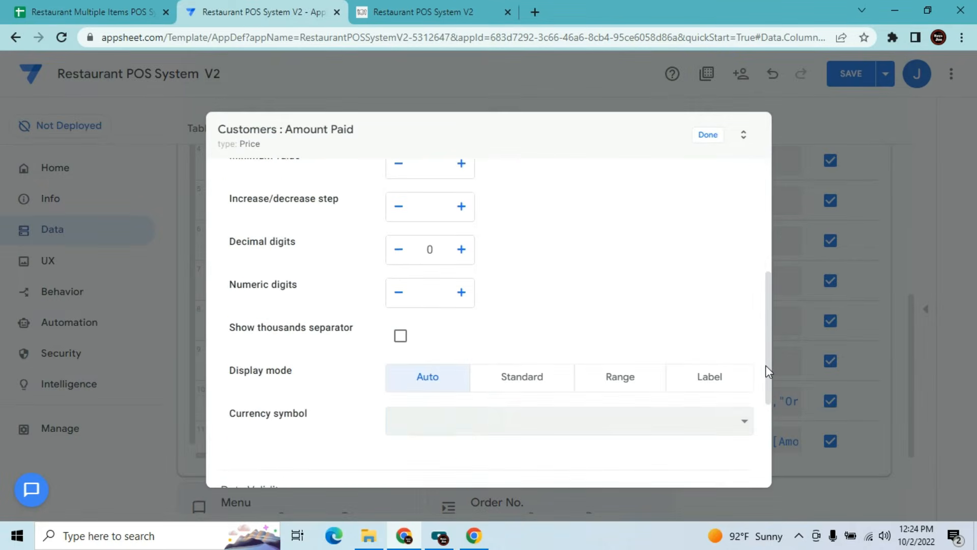
left_click(472, 253)
left_click(471, 253)
left_click(471, 253)
left_click(472, 254)
left_click(554, 422)
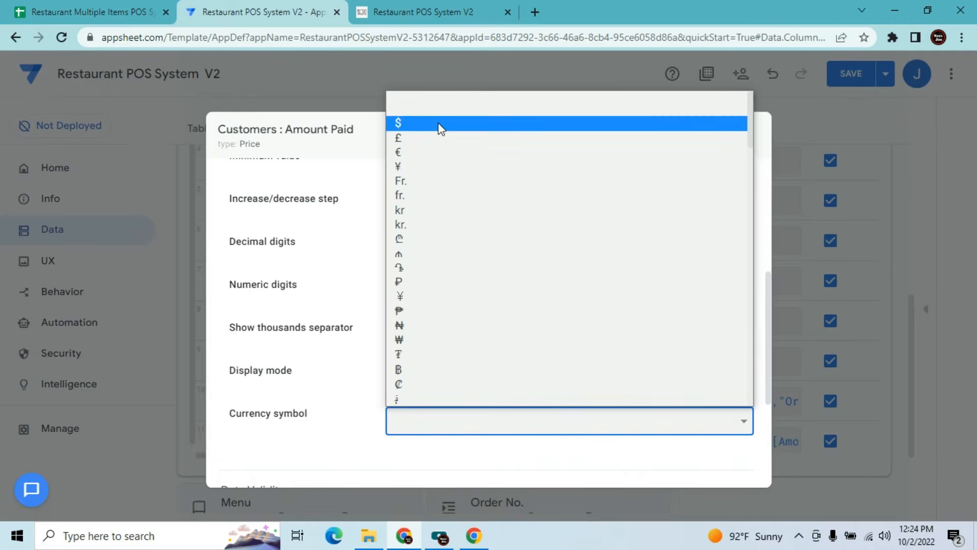
left_click(438, 125)
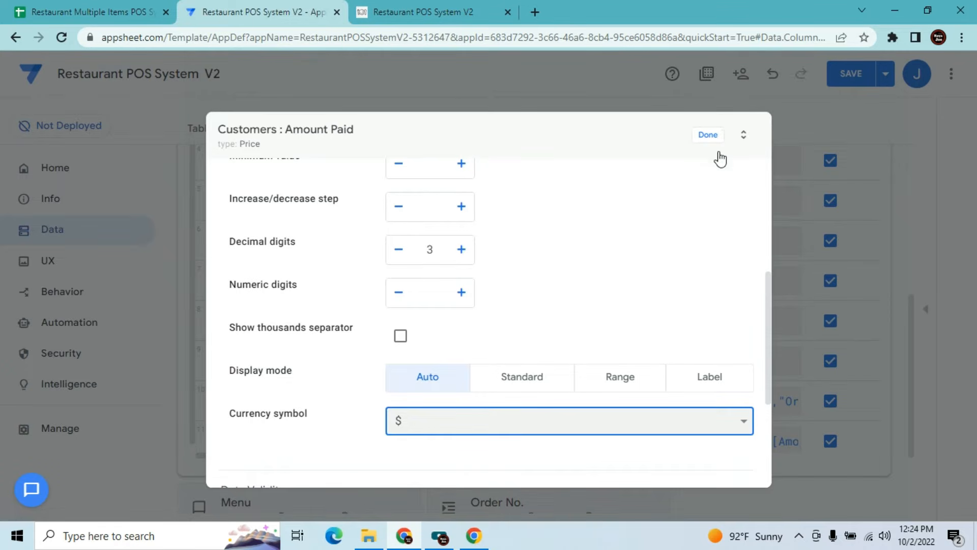
Open the Valid If expression for the Amount Paid column and insert the [Total Amount] column reference
left_click_drag(768, 305, 765, 186)
left_click_drag(761, 225, 761, 402)
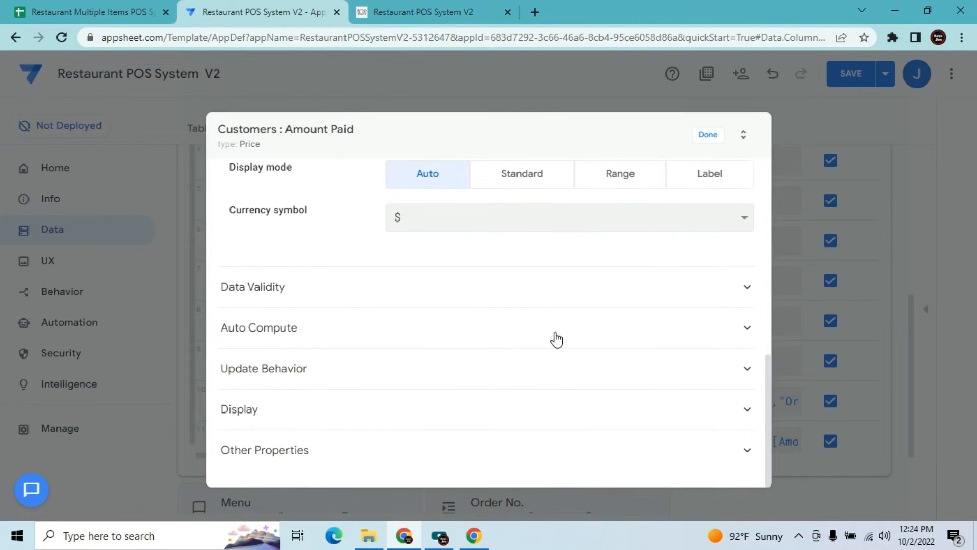
left_click(541, 303)
left_click(530, 328)
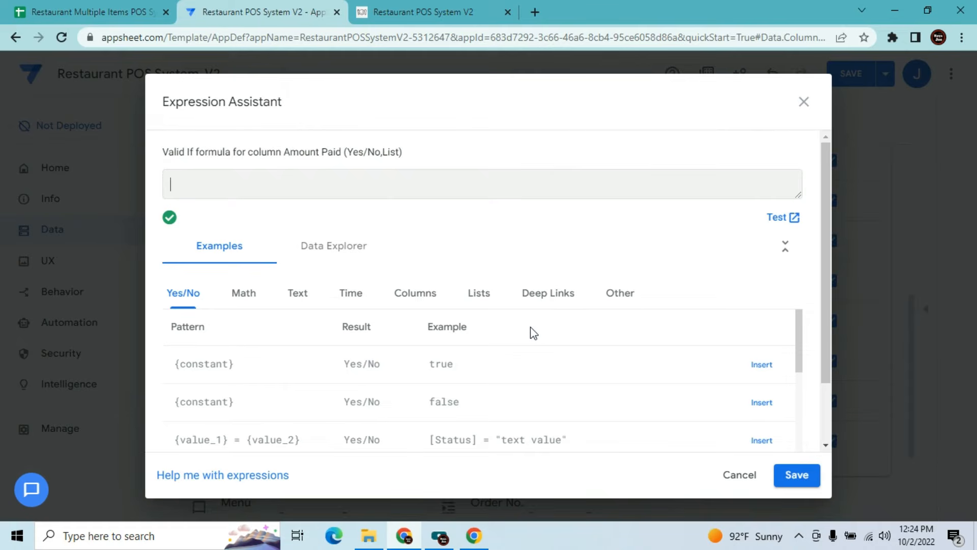
left_click(414, 301)
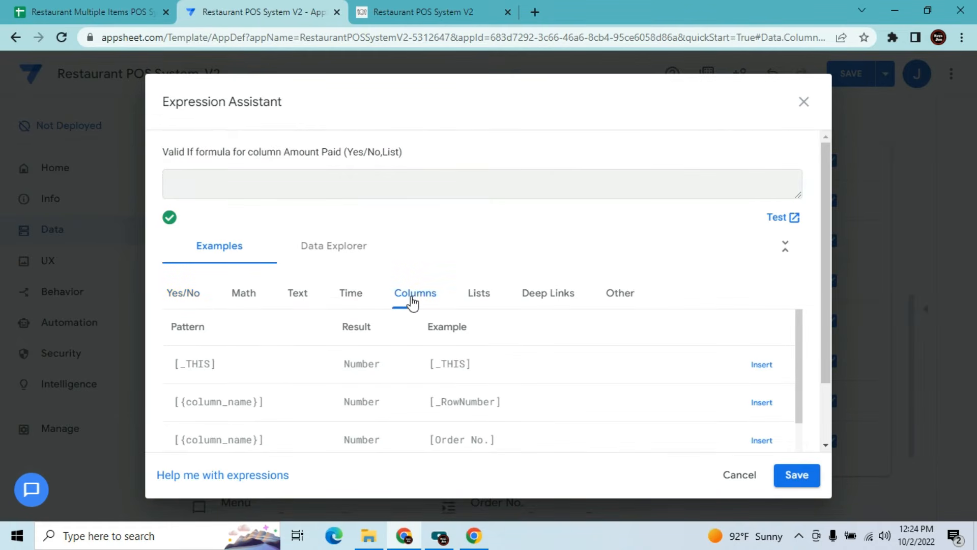
scroll(797, 367, "down", 2)
left_click_drag(799, 392, 797, 472)
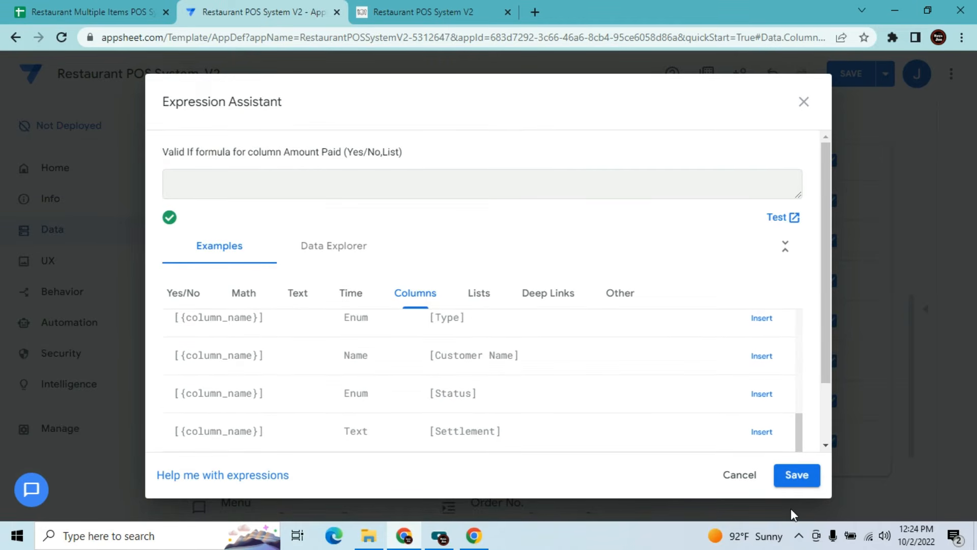
left_click_drag(825, 280, 821, 381)
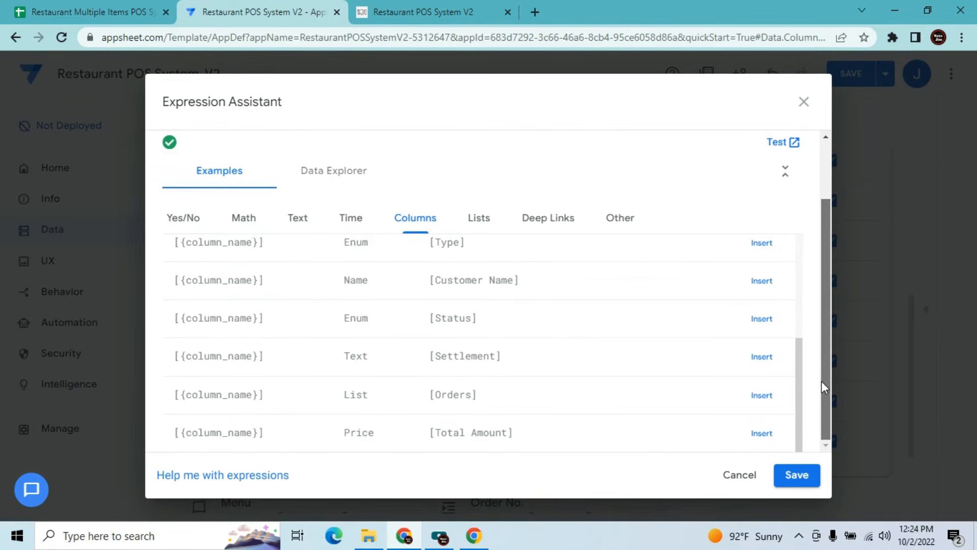
left_click(754, 433)
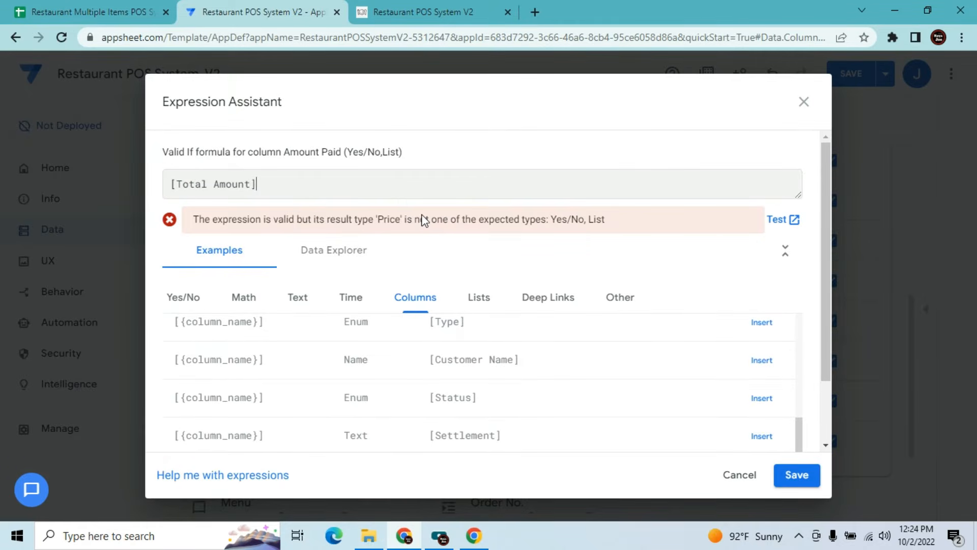
Put [_THISROW].[Amount Paid]= in front of [Total Amount] in the Valid If formula
key("Left")
key("Left")
type("[")
type("_THIS")
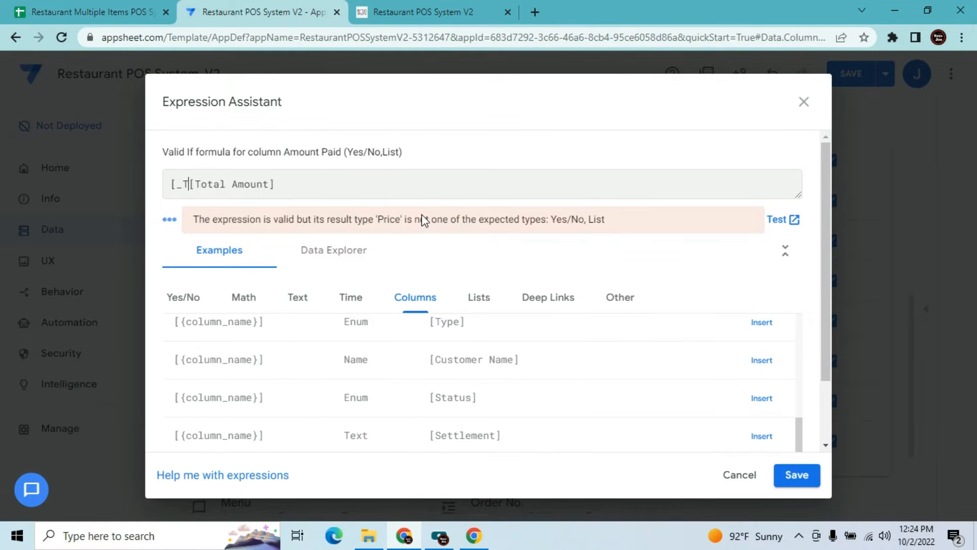
type("ROW")
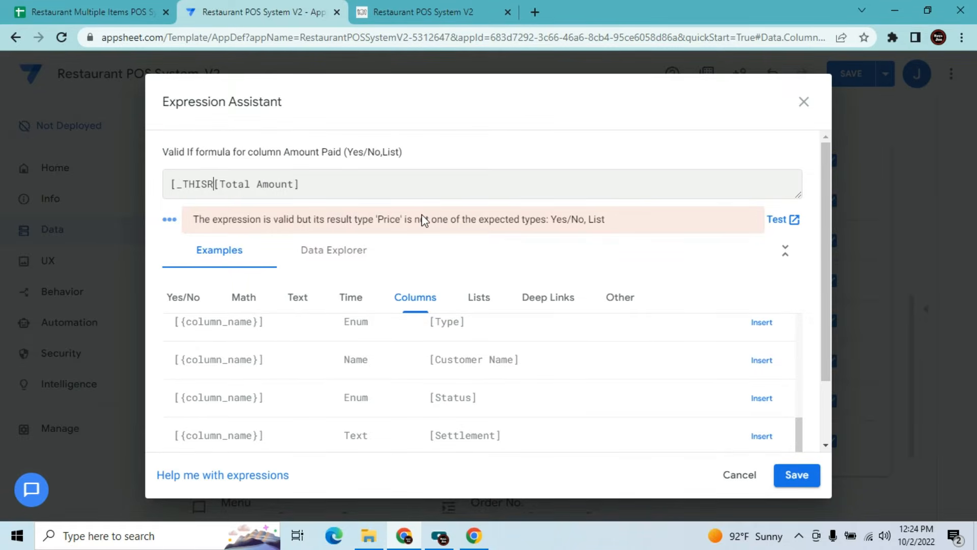
type("].[")
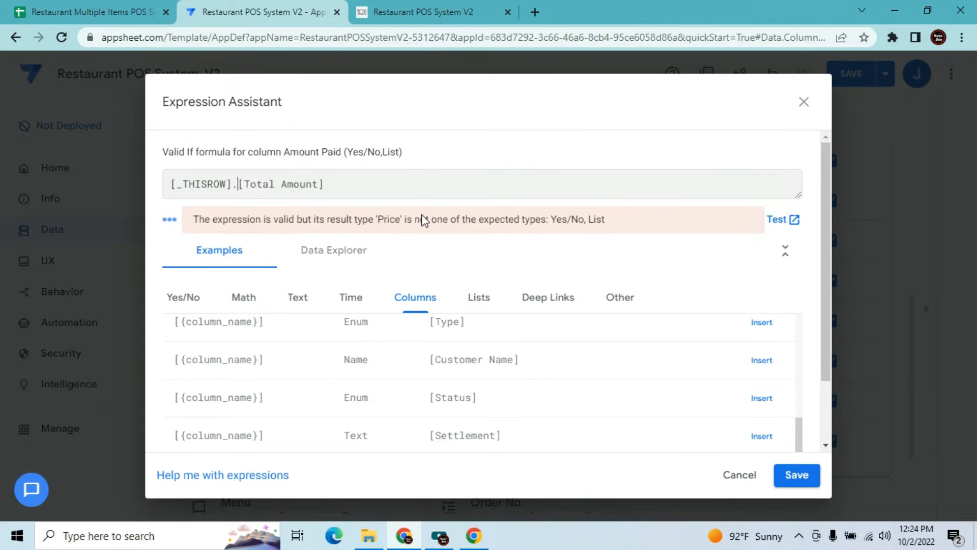
type("Amount ")
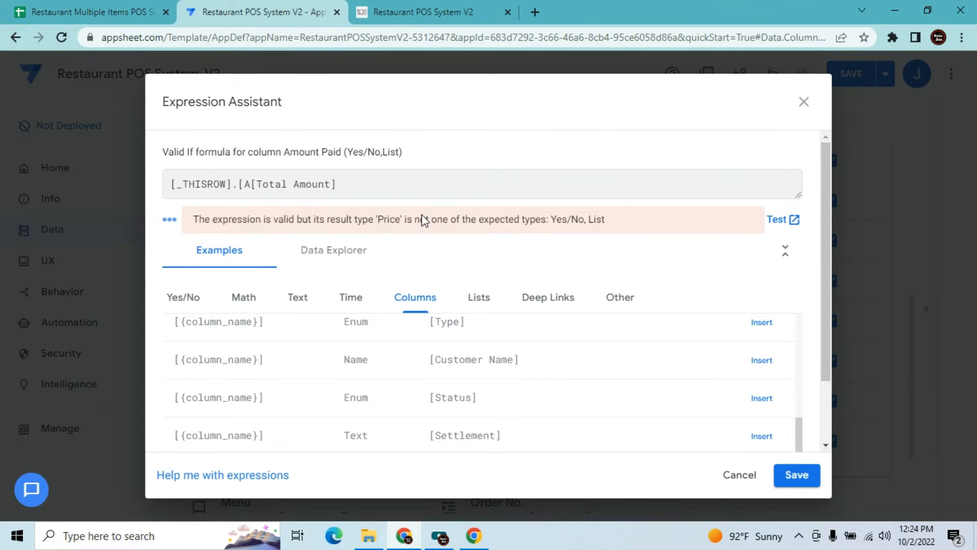
type("Padi")
key("BackSpace")
key("BackSpace")
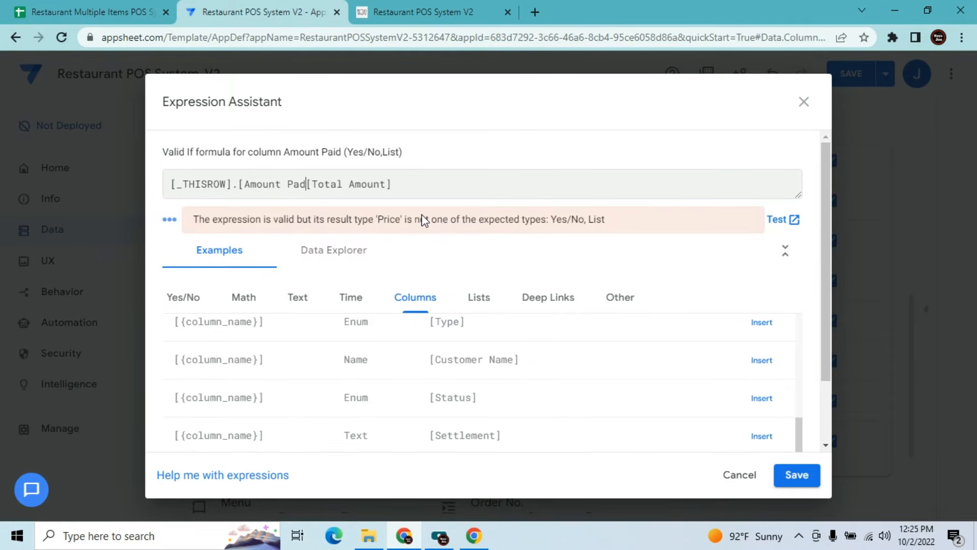
type("id]")
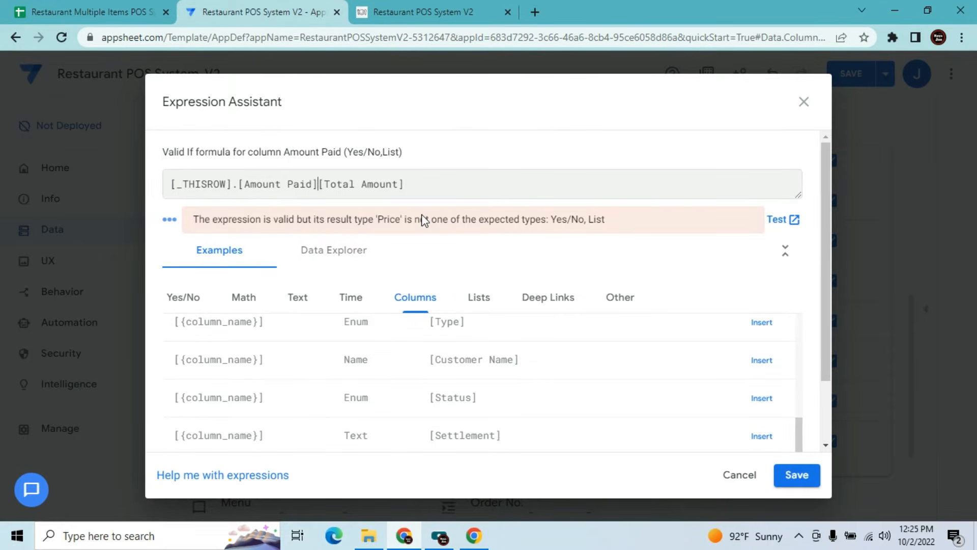
type("=")
Add IF([Settlement]="Card", at the start of the Valid If formula, ahead of the Amount Paid comparison
left_click(166, 188)
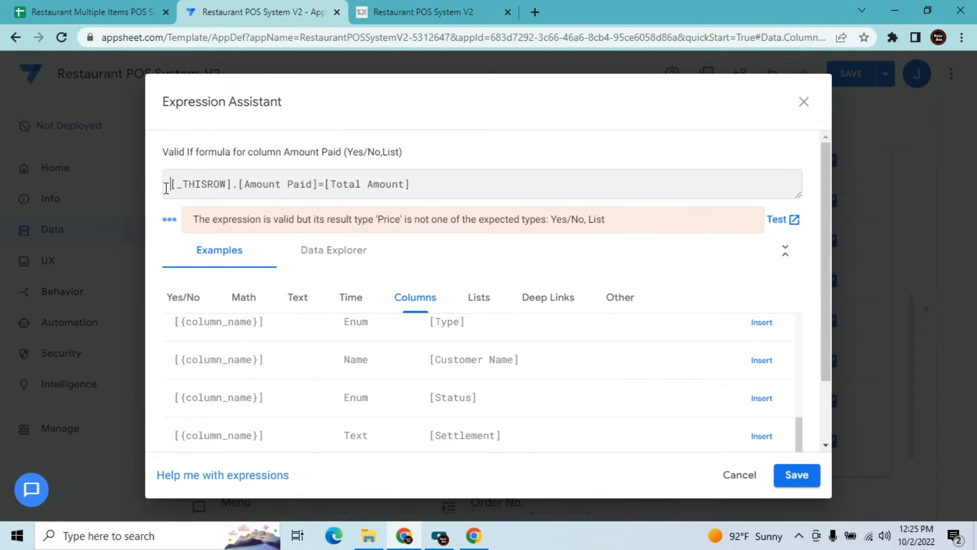
type("IF")
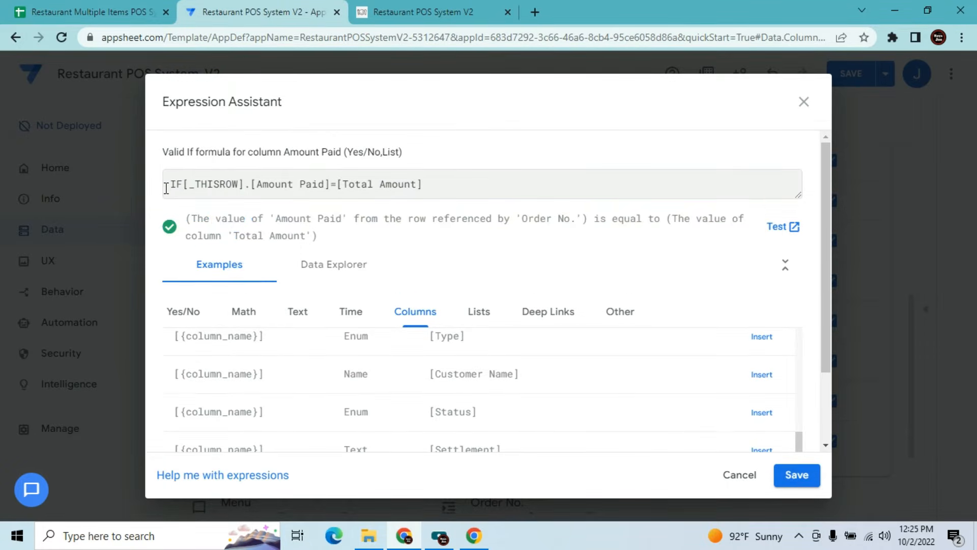
type("(")
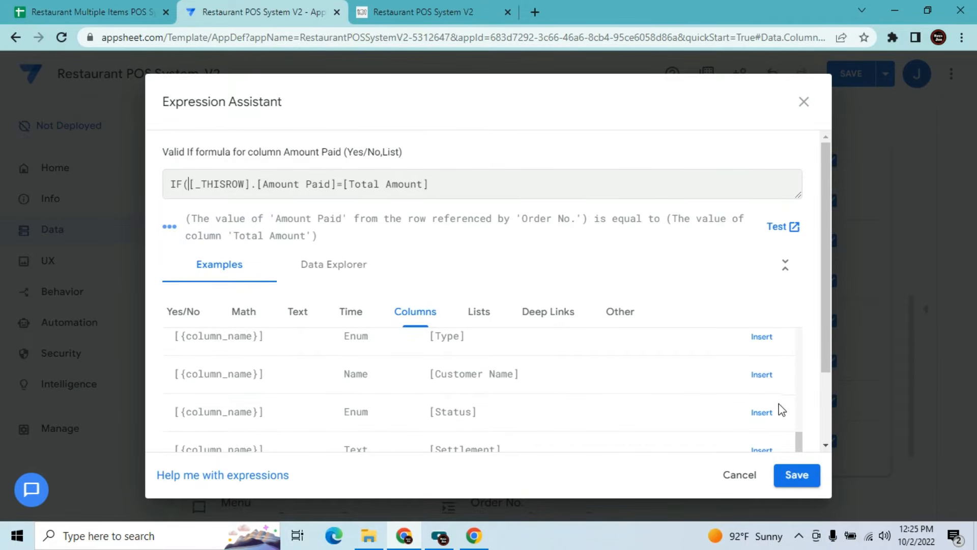
left_click(762, 446)
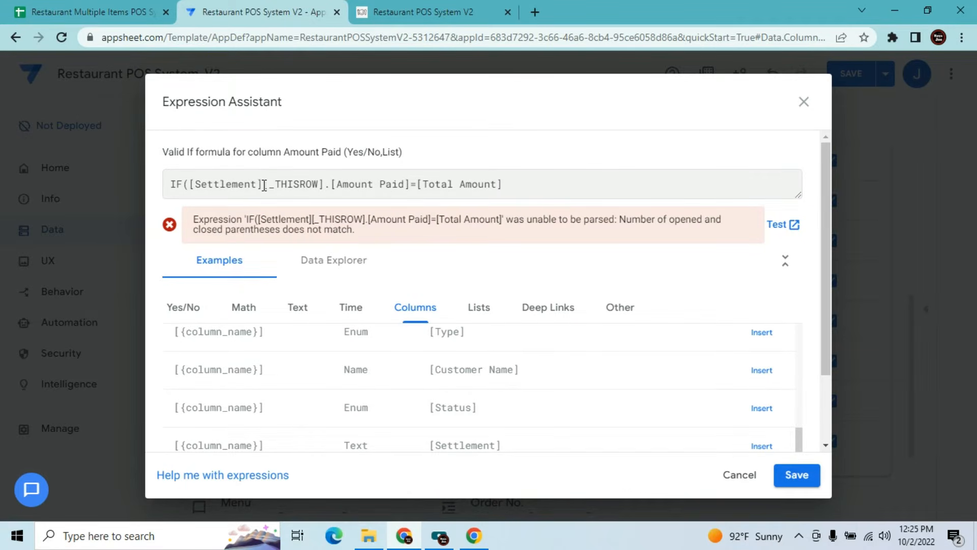
type("=\"\"")
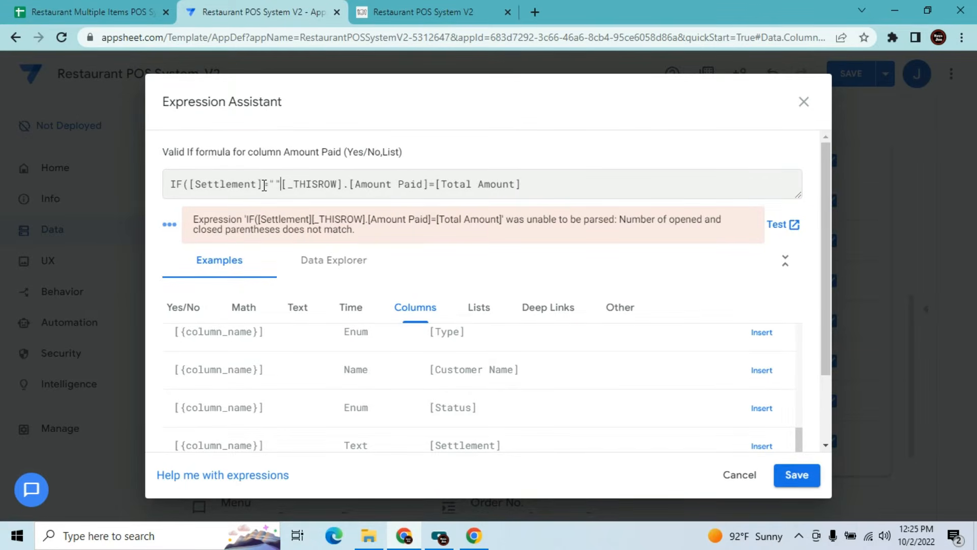
type("Card")
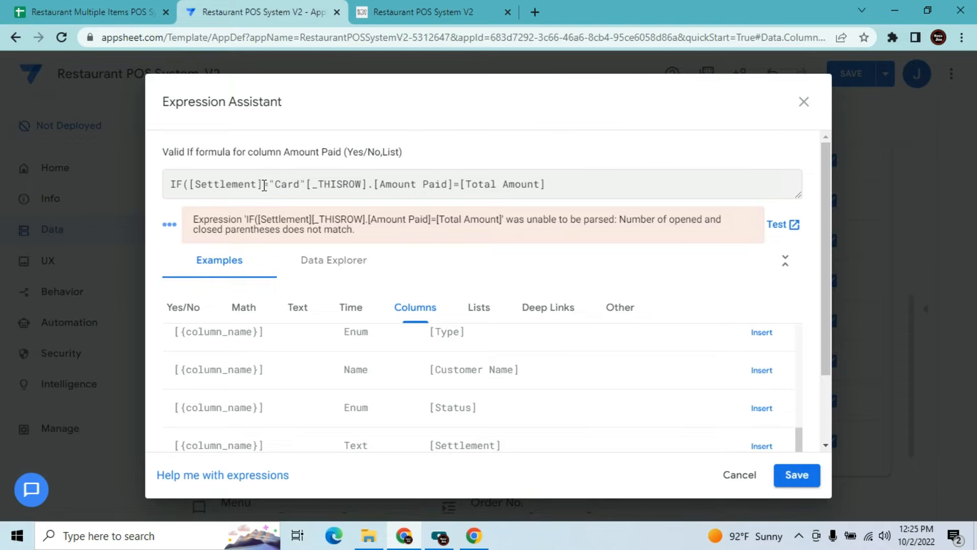
type(",")
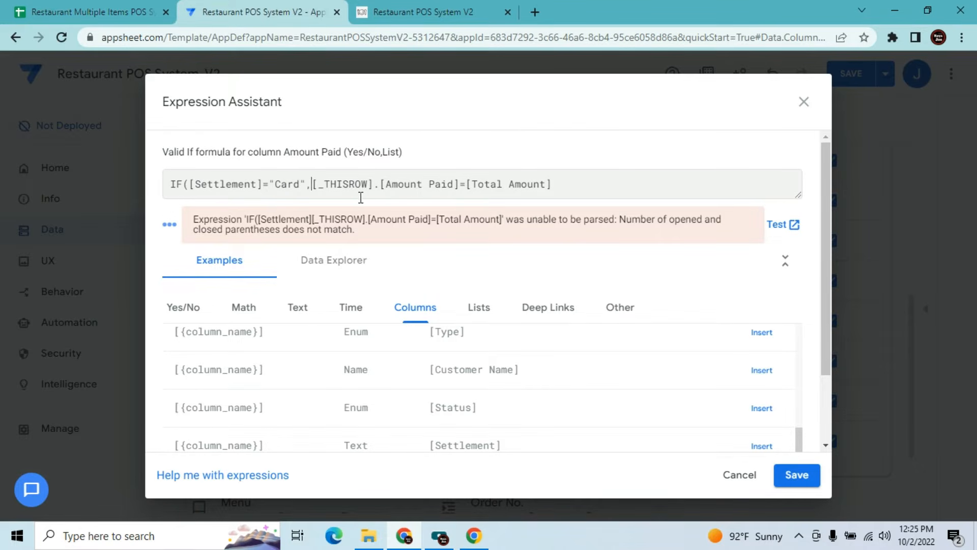
Append the else branch ,[_THISROW].[Amount Paid]>=[Settlement]) to the end of the IF formula
left_click(568, 185)
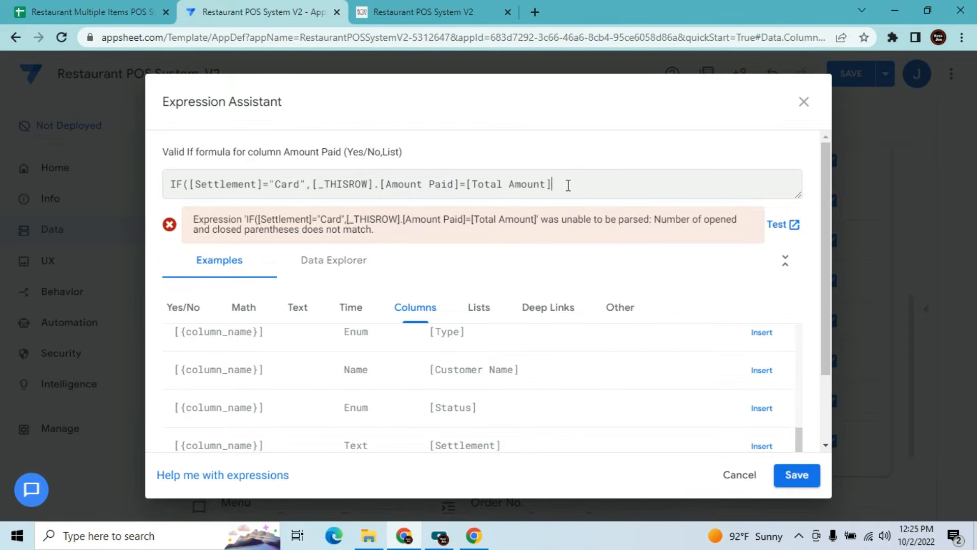
type(",[_THISROW")
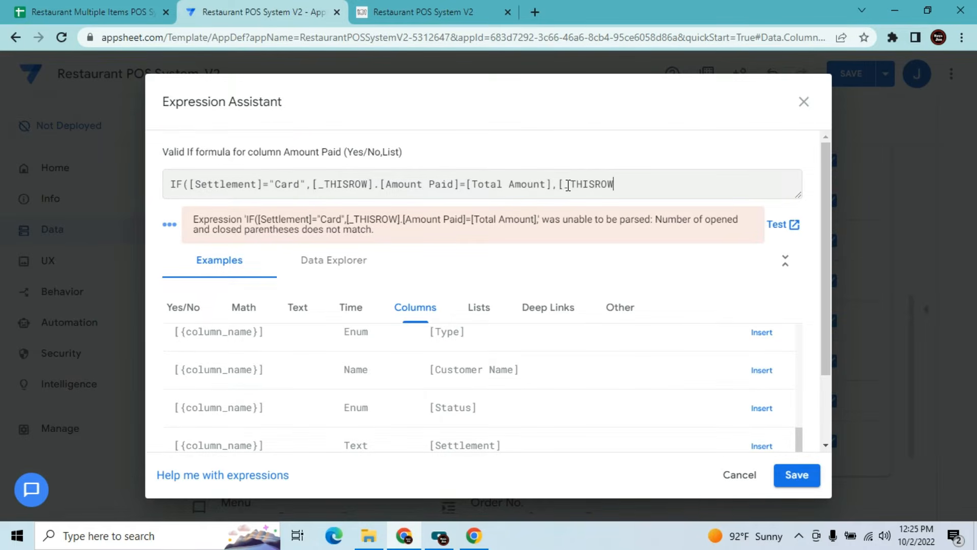
type("].[Amount Paid]>")
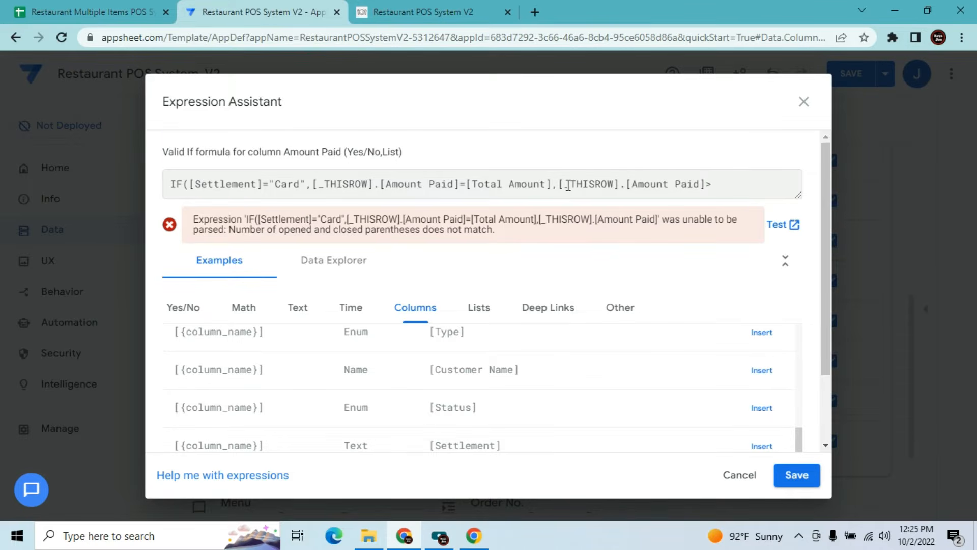
type("=")
type("[")
type("Set")
type("ll")
key("BackSpace")
key("BackSpace")
type("tlement")
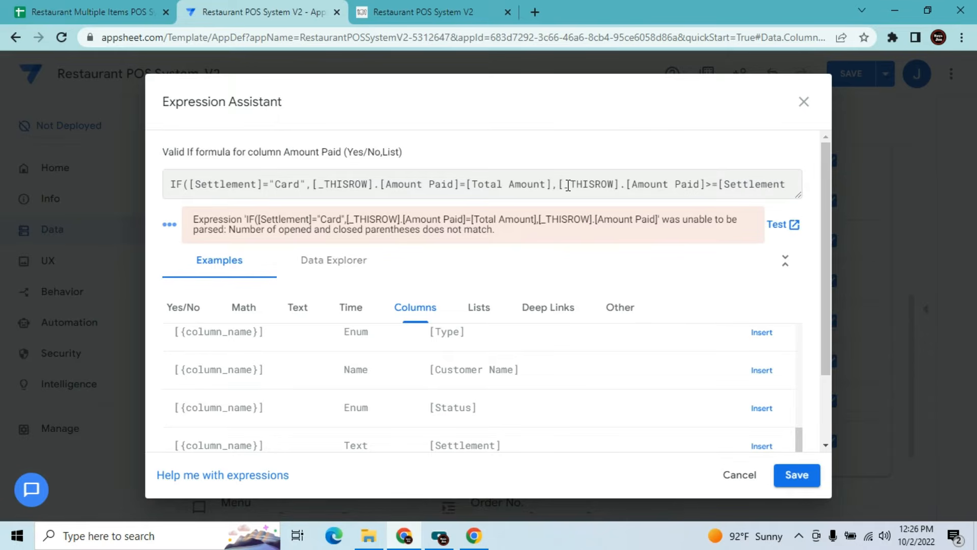
type("])")
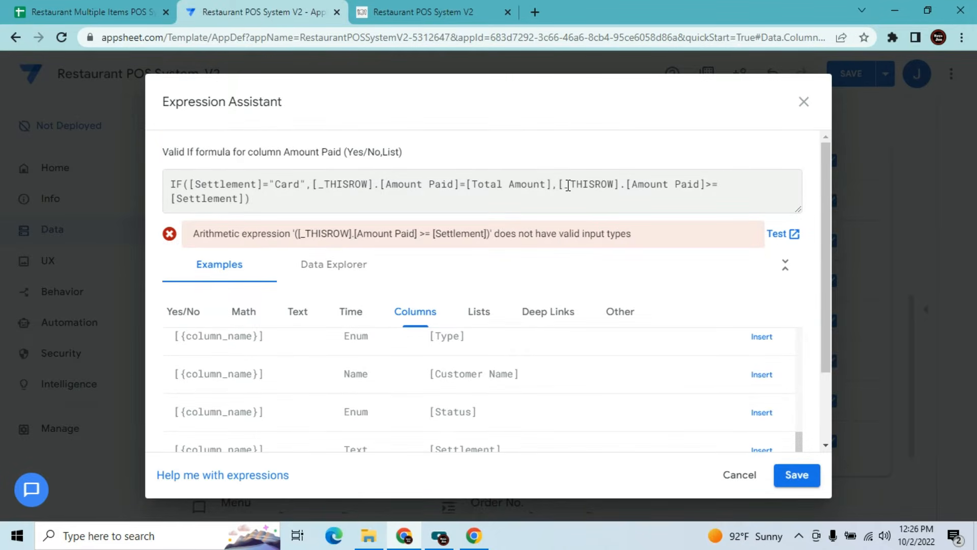
Change the comparison operator before [Settlement] in the formula's else branch to =>
left_click(711, 184)
key("BackSpace")
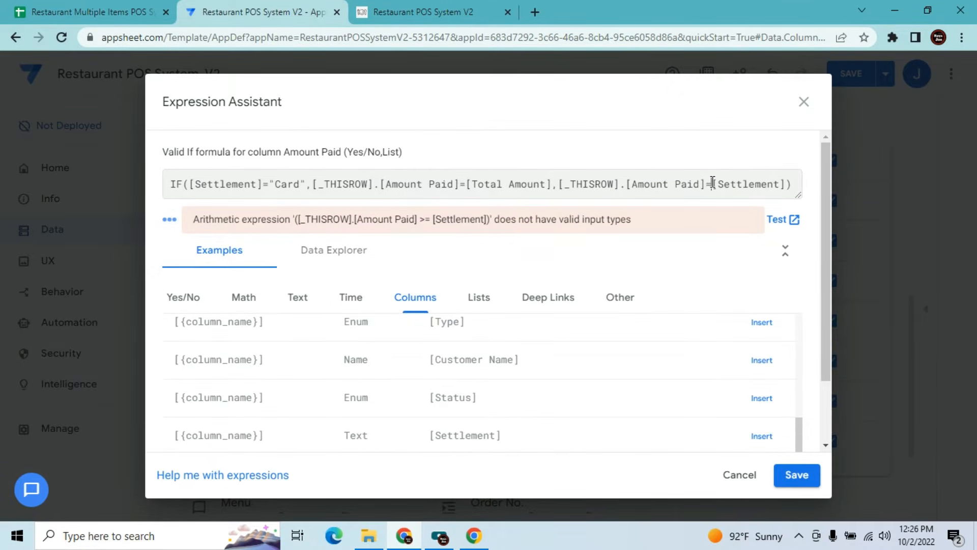
type(">")
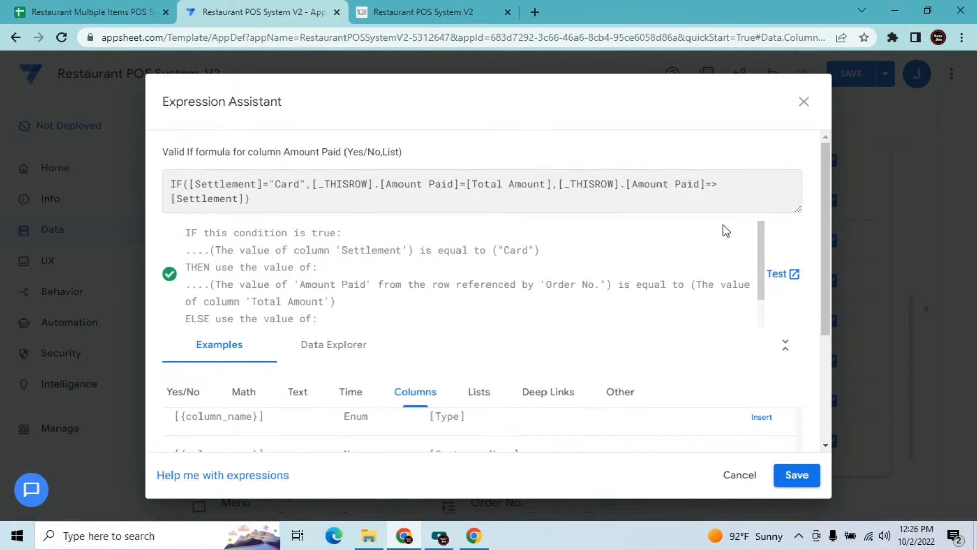
Try >= as the operator before [Settlement] in the else branch, and reduce it to a plain =
left_click(799, 476)
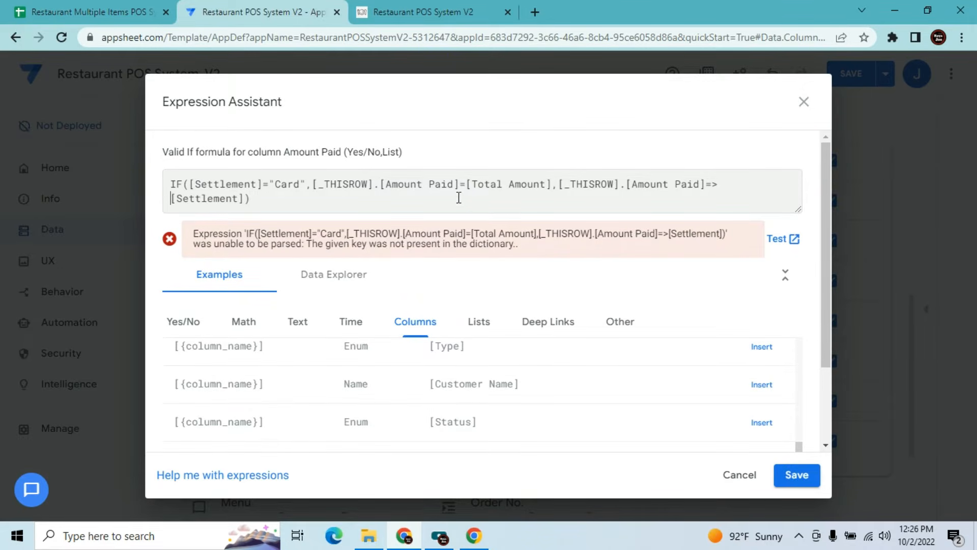
left_click(719, 186)
key("BackSpace")
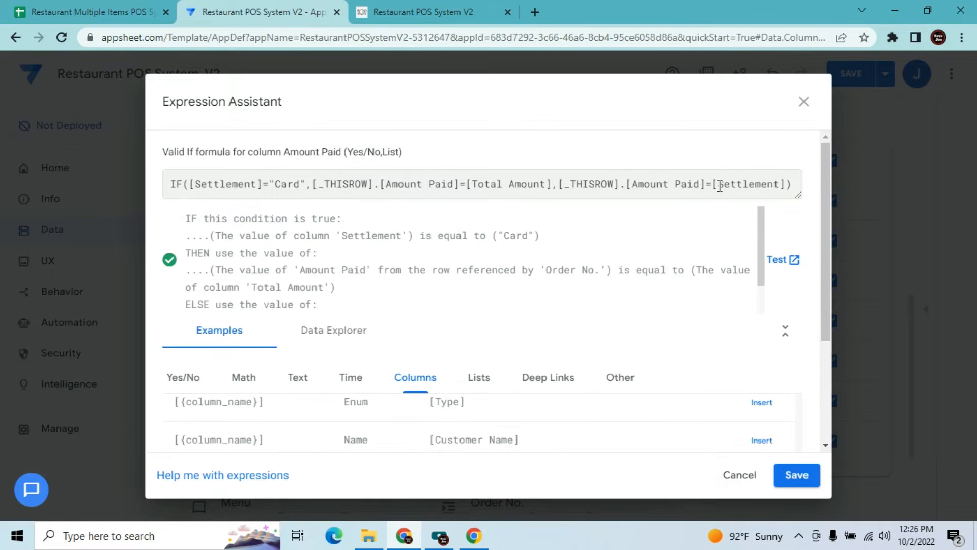
type(">")
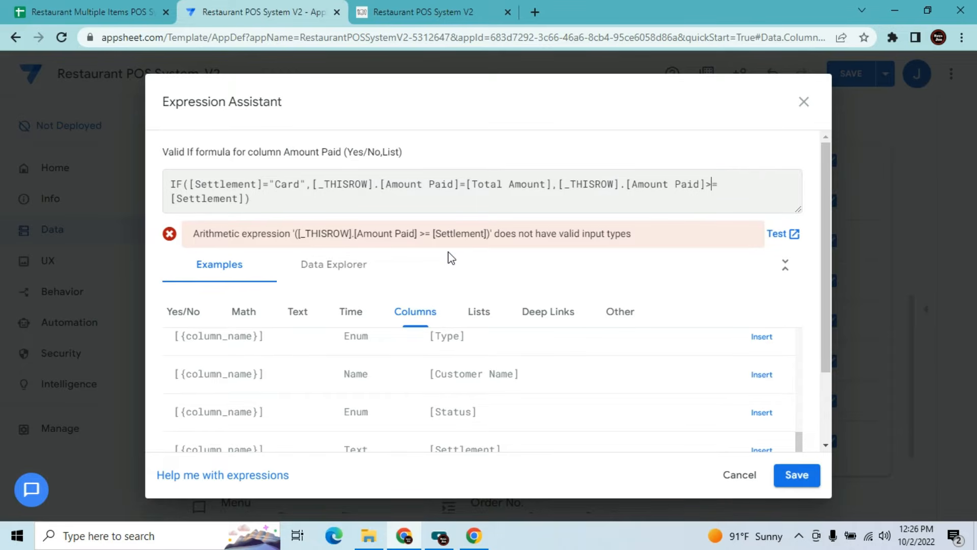
key("BackSpace")
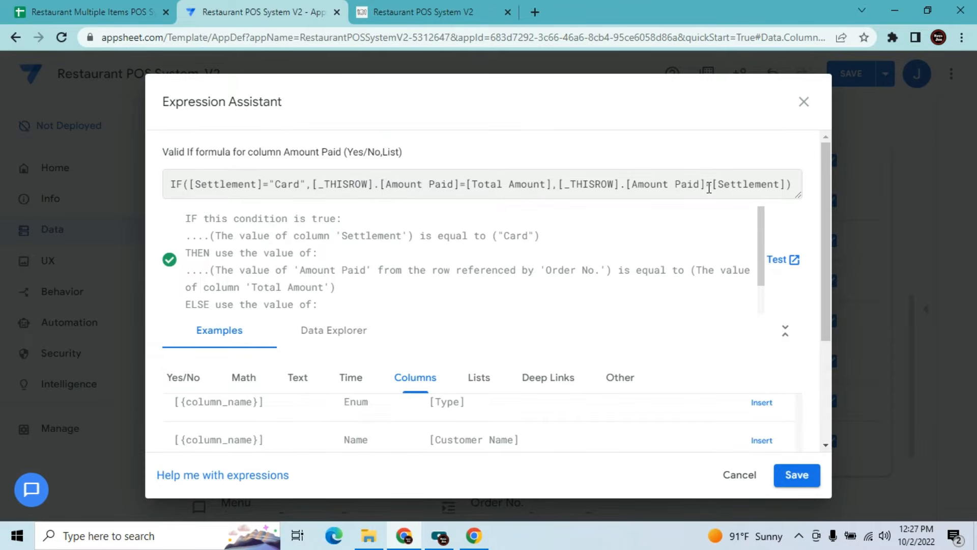
Put Or( ahead of the else branch comparison and replace the formula's closing parenthesis with a comma
key("Left")
key("Left")
key("Left")
key("Left")
key("Left")
key("Left")
key("Left")
key("Left")
key("Left")
key("Left")
key("Left")
key("Left")
key("Left")
key("Left")
key("Left")
key("Left")
key("Left")
key("Left")
key("Left")
type("Or(")
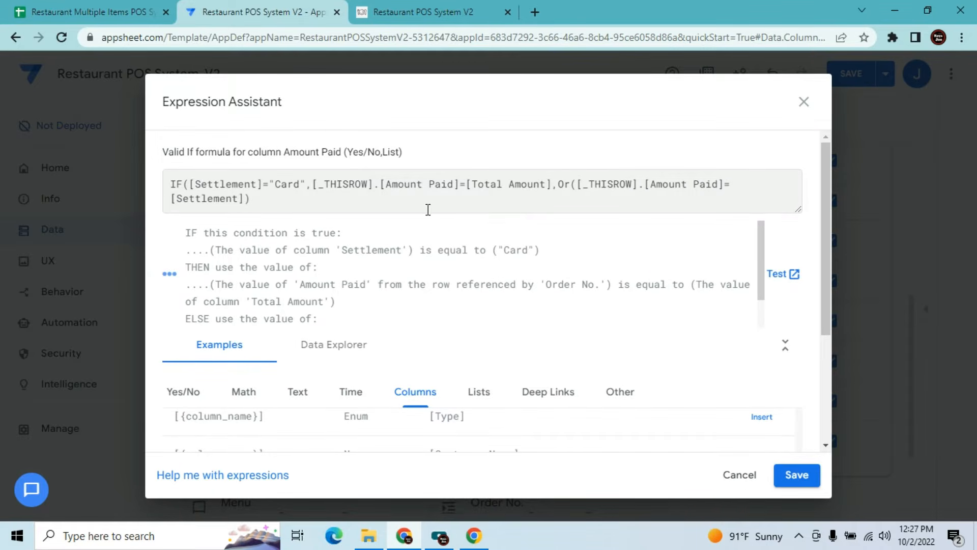
left_click(308, 198)
key("BackSpace")
type(",")
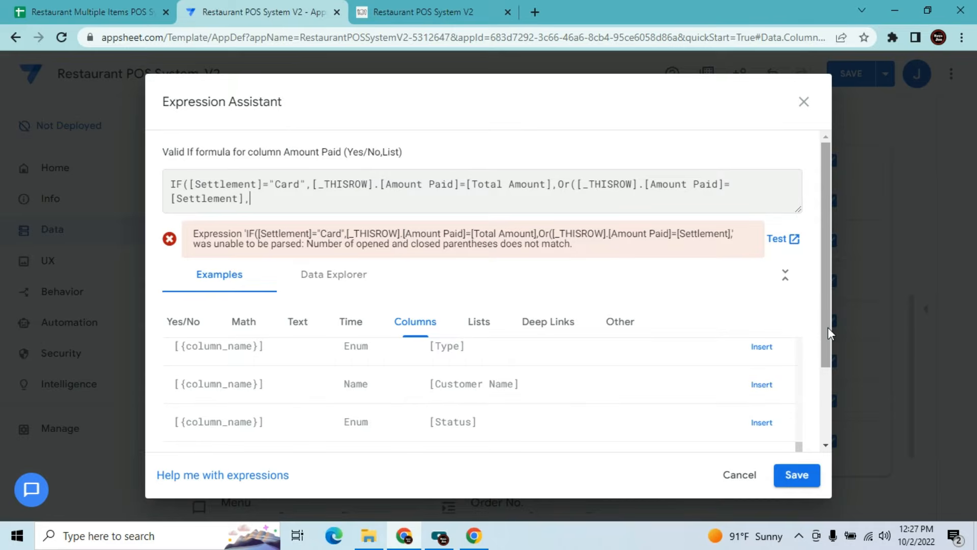
Add [_THISROW].[Amount Paid]>[Settlement])) as the second condition of the Or expression
type("[_THISROW].")
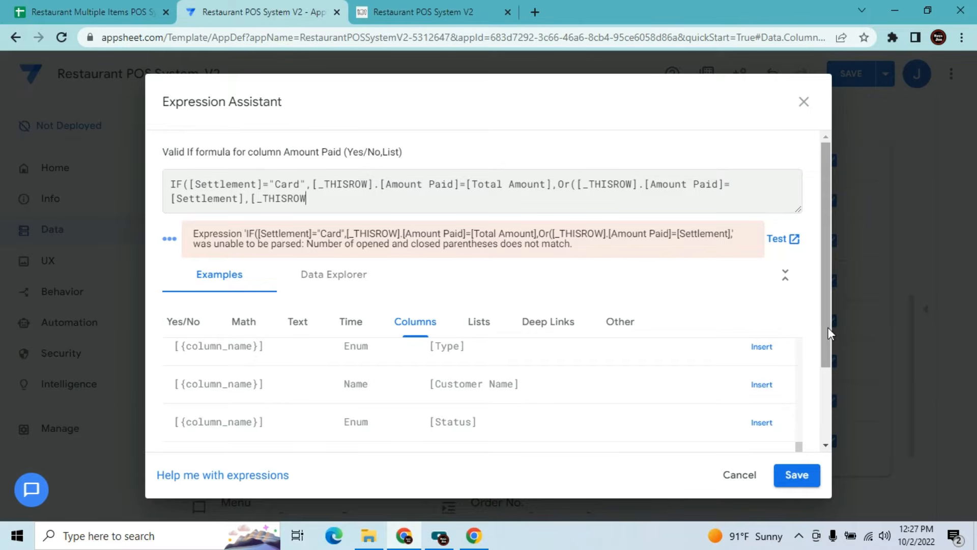
type("[Amount Paid]")
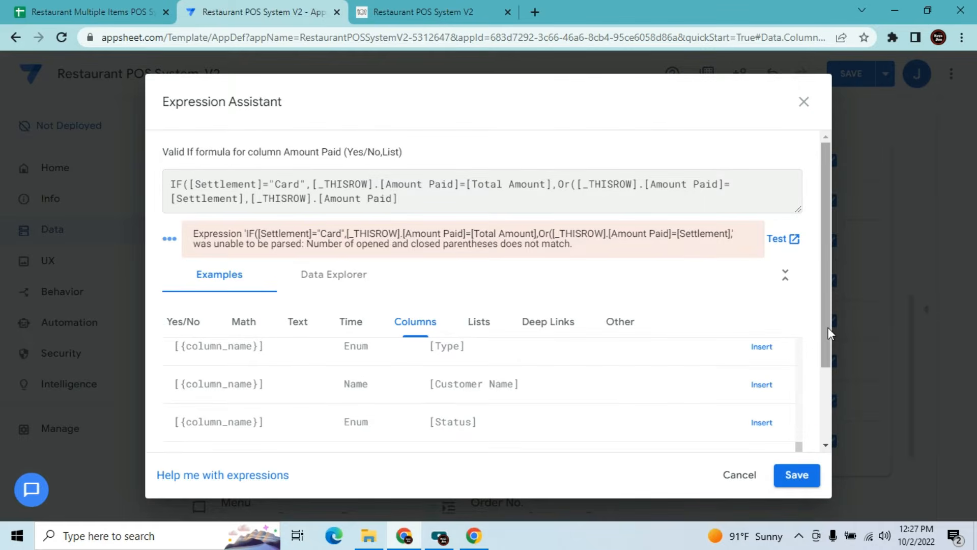
type(">")
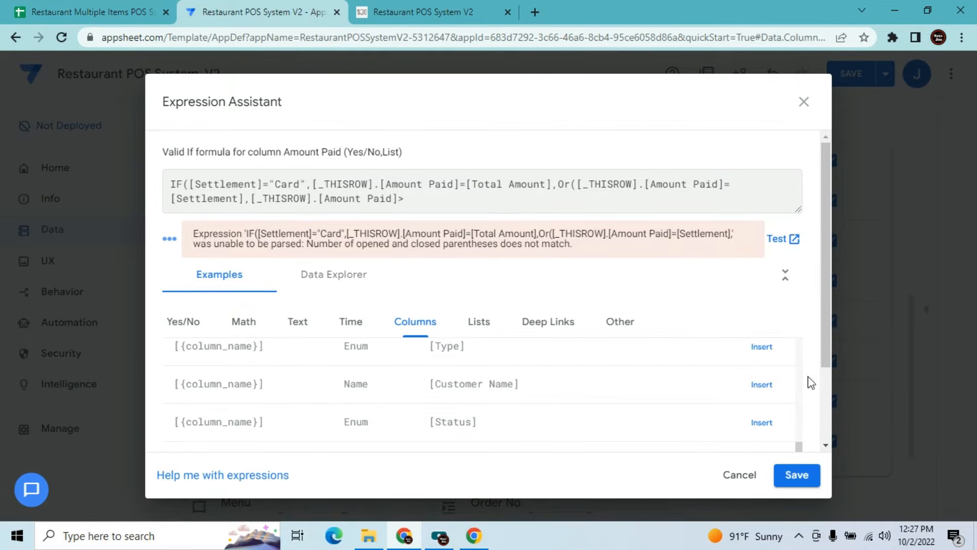
left_click_drag(827, 335, 826, 387)
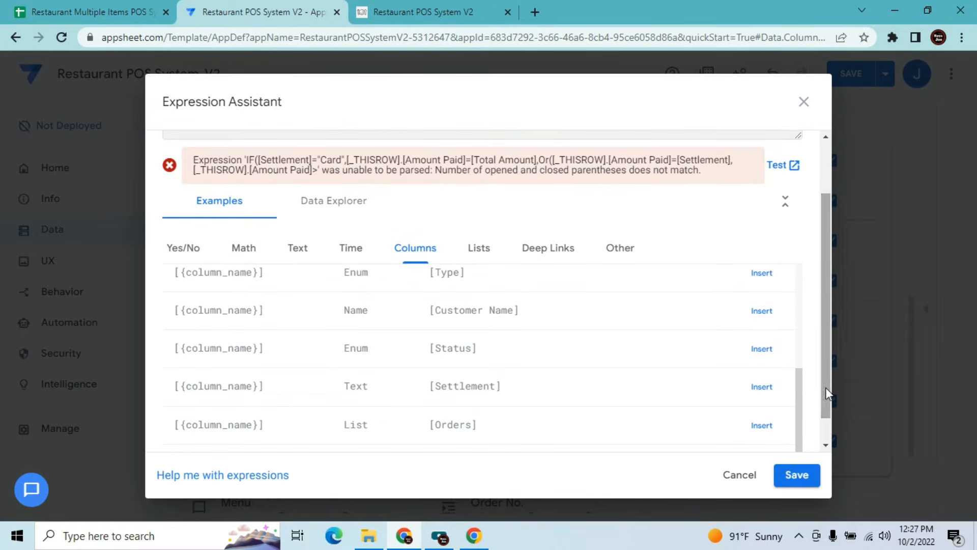
left_click(763, 389)
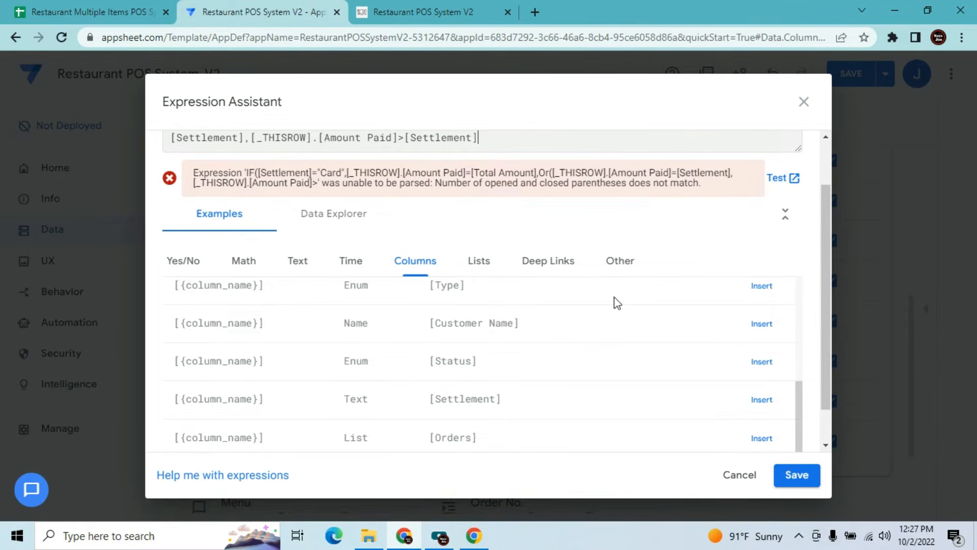
type("))")
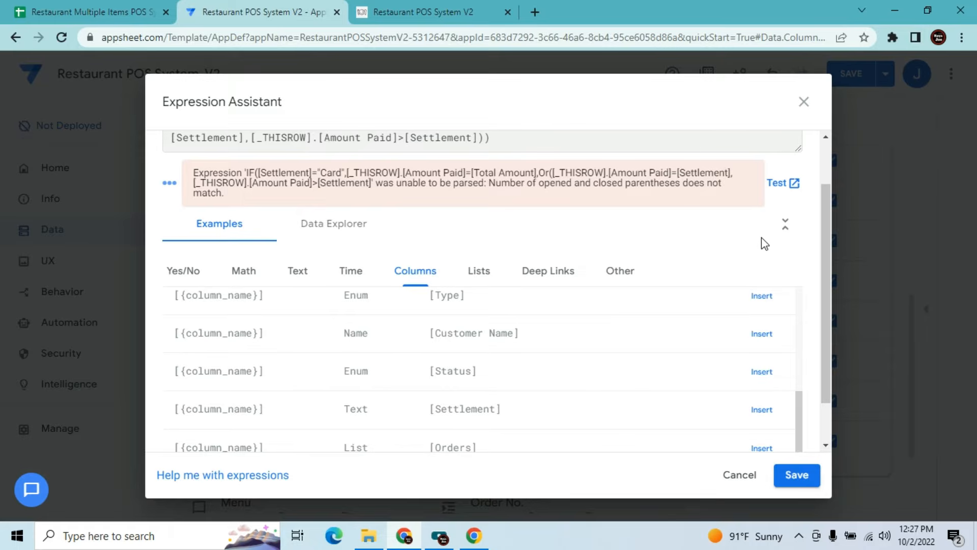
left_click_drag(825, 250, 823, 193)
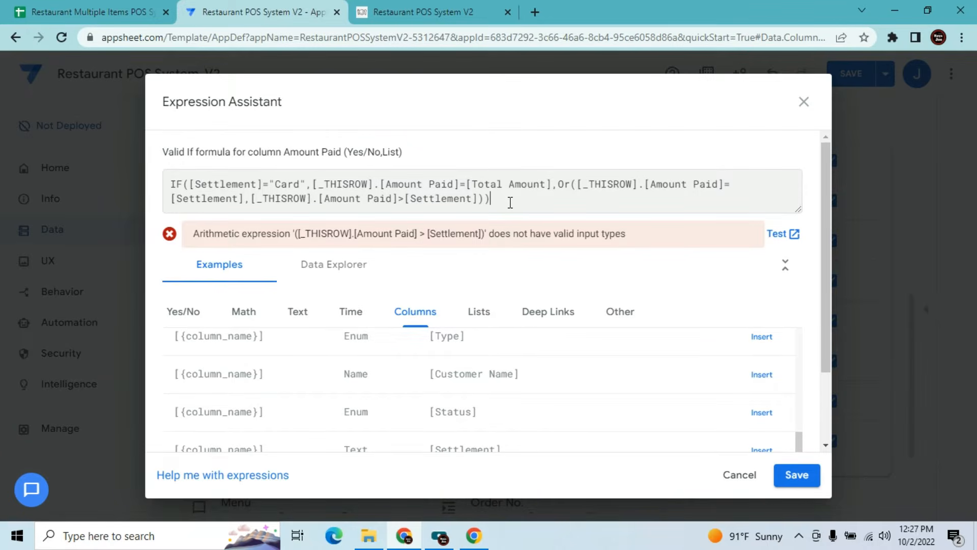
Remove the Or wrapper and its second condition from the else branch, and set the remaining comparison operator to >=
key("BackSpace")
key("BackSpace")
key("BackSpace")
key("BackSpace")
key("BackSpace")
key("BackSpace")
key("BackSpace")
key("BackSpace")
key("BackSpace")
key("BackSpace")
key("BackSpace")
key("BackSpace")
key("BackSpace")
key("BackSpace")
key("BackSpace")
key("BackSpace")
key("BackSpace")
key("BackSpace")
key("BackSpace")
key("BackSpace")
key("BackSpace")
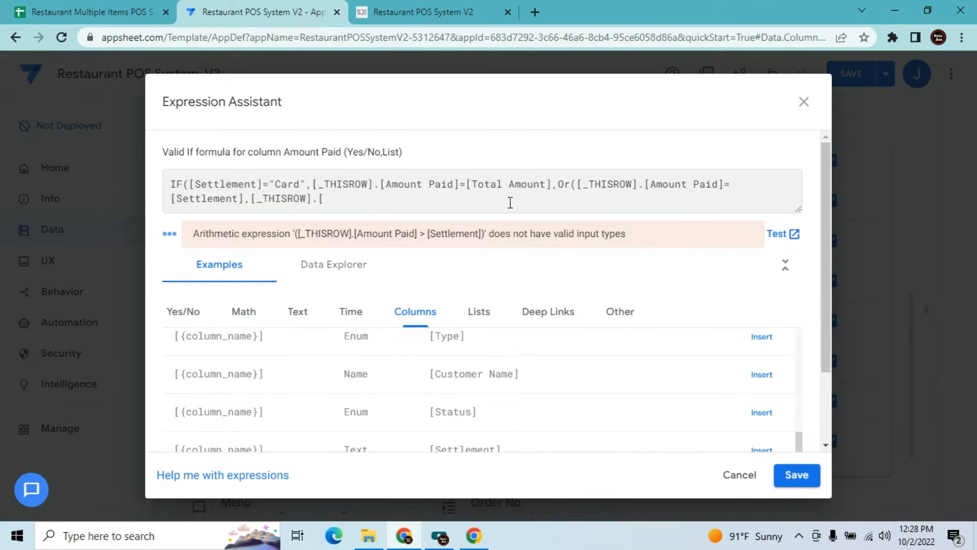
key("BackSpace")
key("BackSpace")
key("BackSpace")
key("BackSpace")
key("BackSpace")
key("BackSpace")
key("BackSpace")
key("BackSpace")
key("BackSpace")
key("BackSpace")
key("BackSpace")
key("BackSpace")
key("BackSpace")
key("BackSpace")
type("])")
left_click(579, 183)
key("BackSpace")
key("BackSpace")
key("BackSpace")
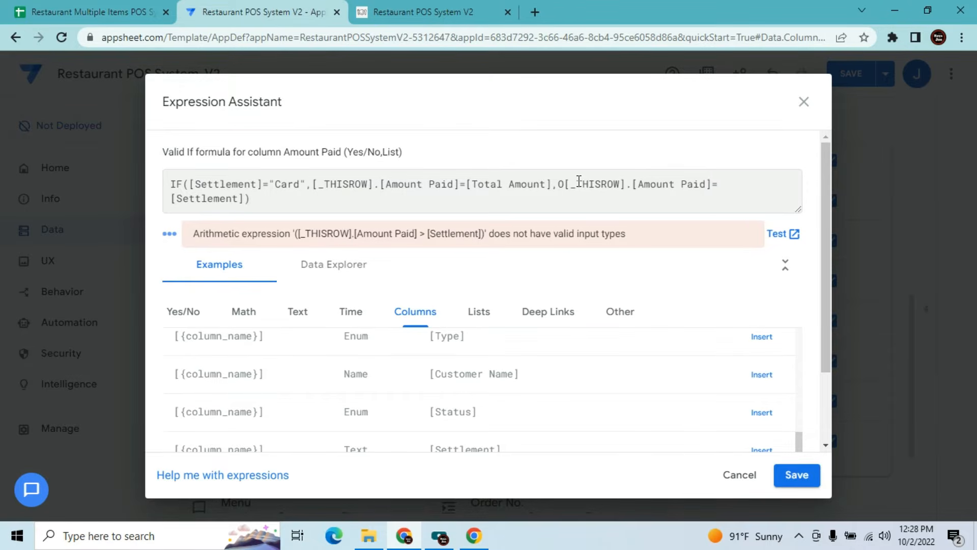
left_click(707, 183)
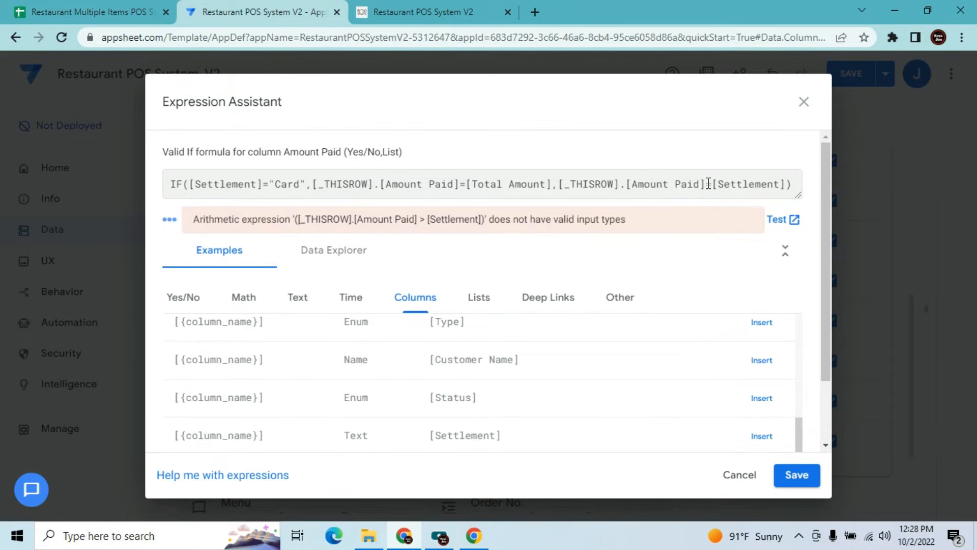
type("=")
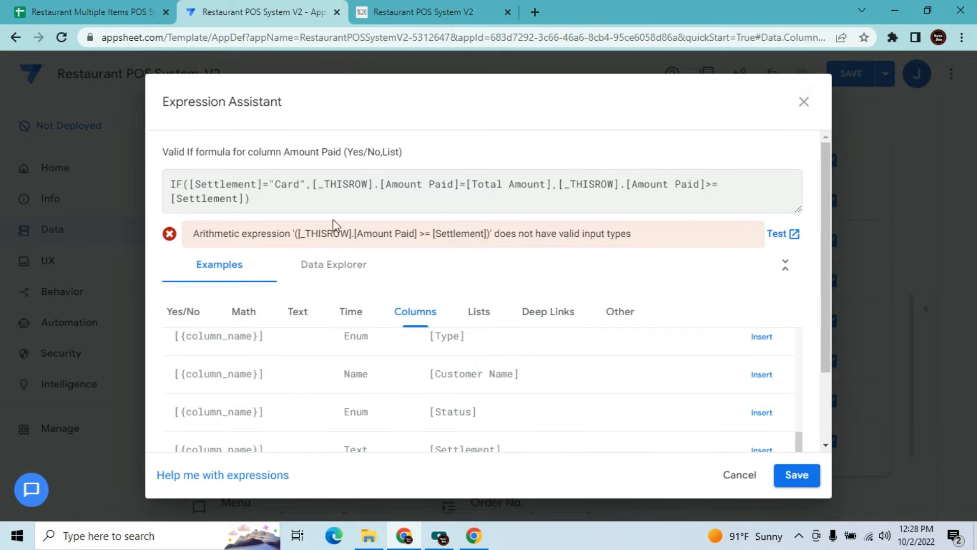
Change the Settlement value tested in the IF condition to "Cash"
left_click(300, 184)
key("BackSpace")
key("BackSpace")
key("BackSpace")
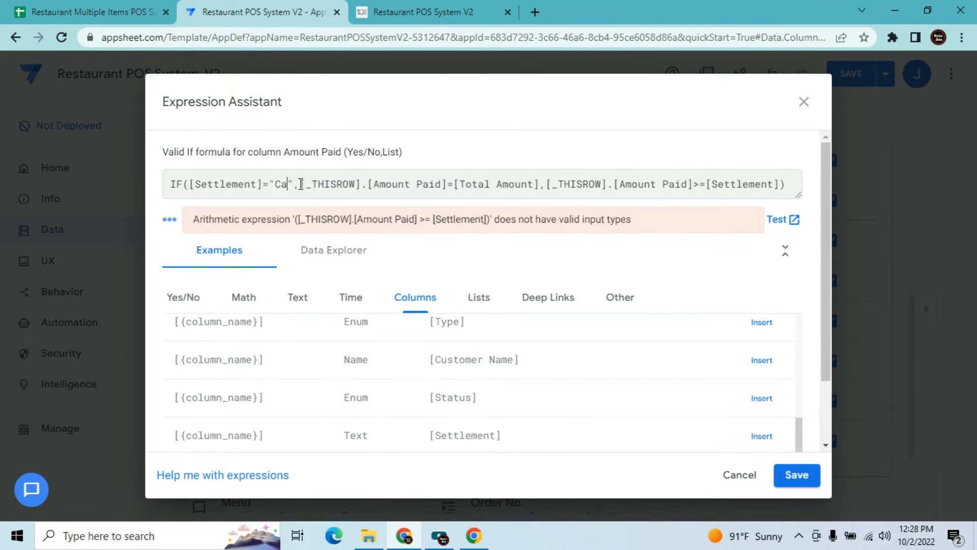
type("sh")
key("BackSpace")
key("BackSpace")
type("ash")
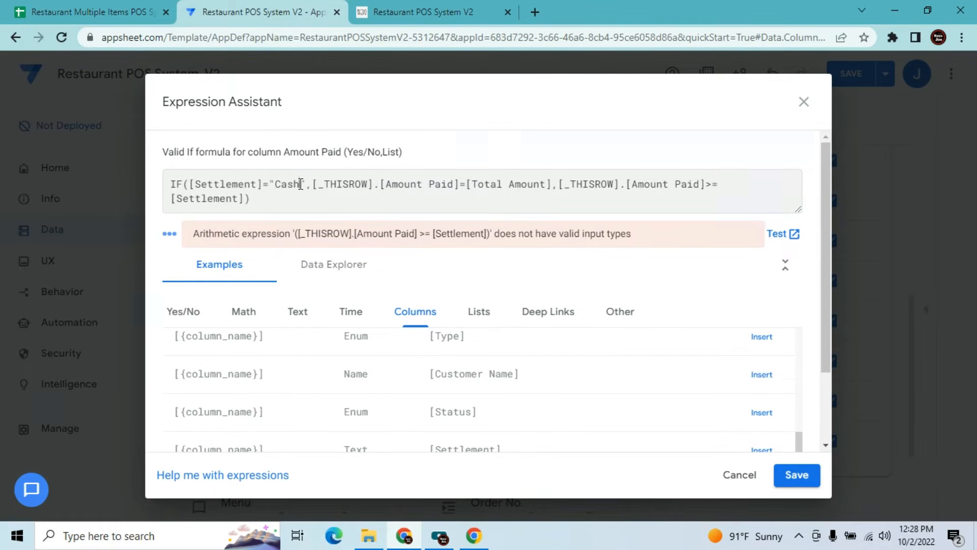
Set the operator before [Total Amount] to >= and the else branch operator before [Settlement] to =
left_click(465, 187)
key("BackSpace")
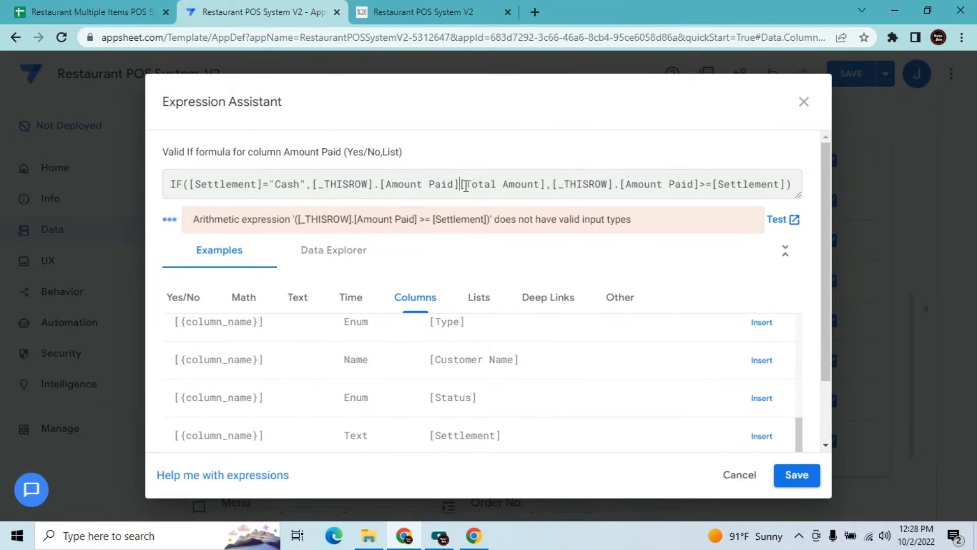
type(">")
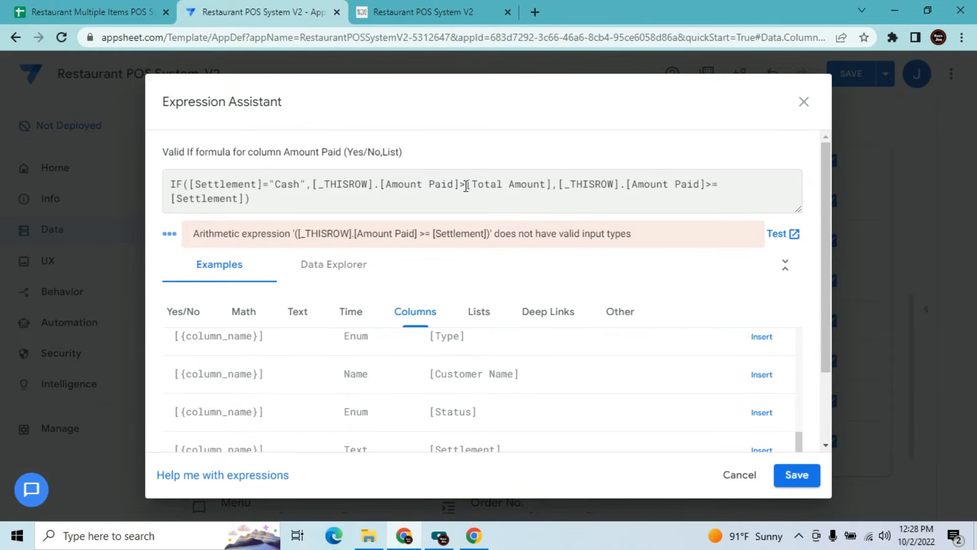
left_click(710, 188)
key("BackSpace")
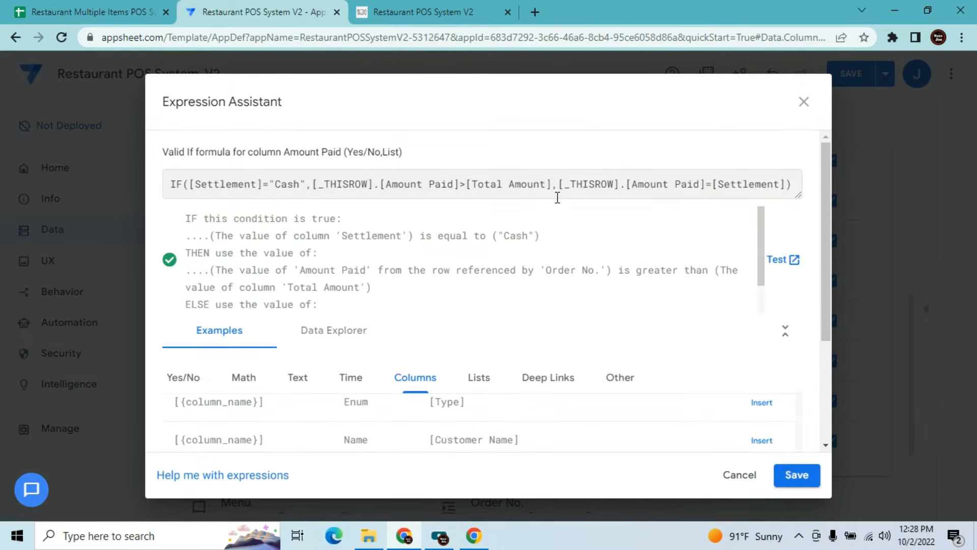
left_click(467, 186)
type("=")
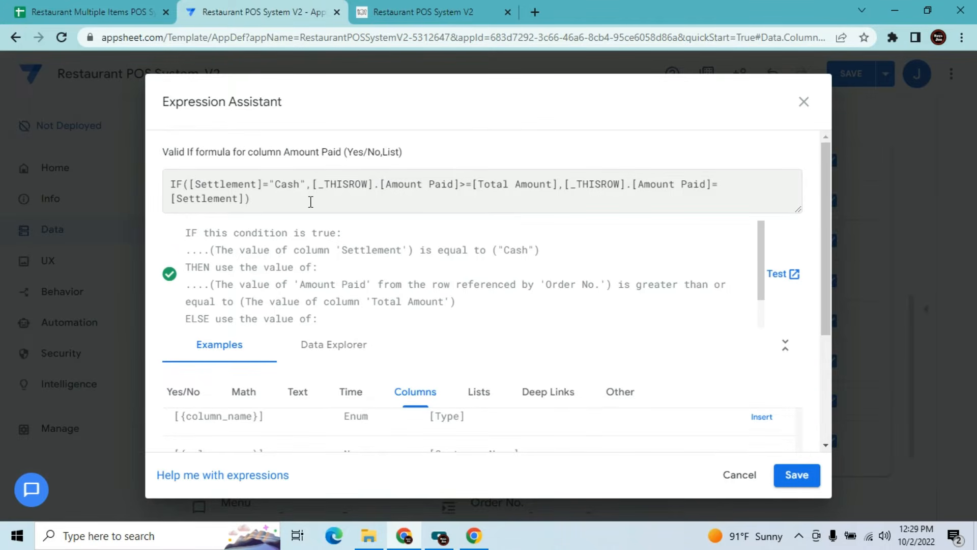
Save the Valid If formula, close the Amount Paid column settings and save the app
left_click(797, 475)
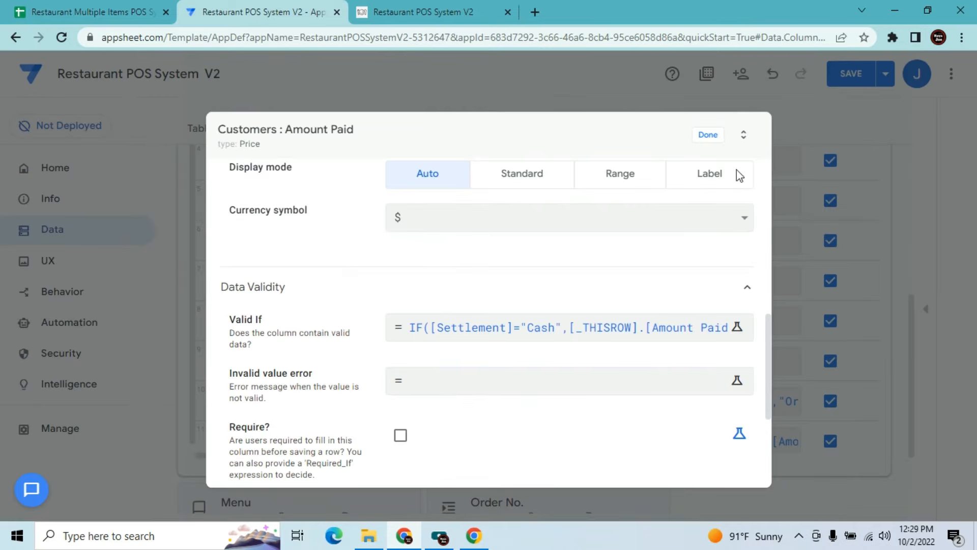
left_click(712, 136)
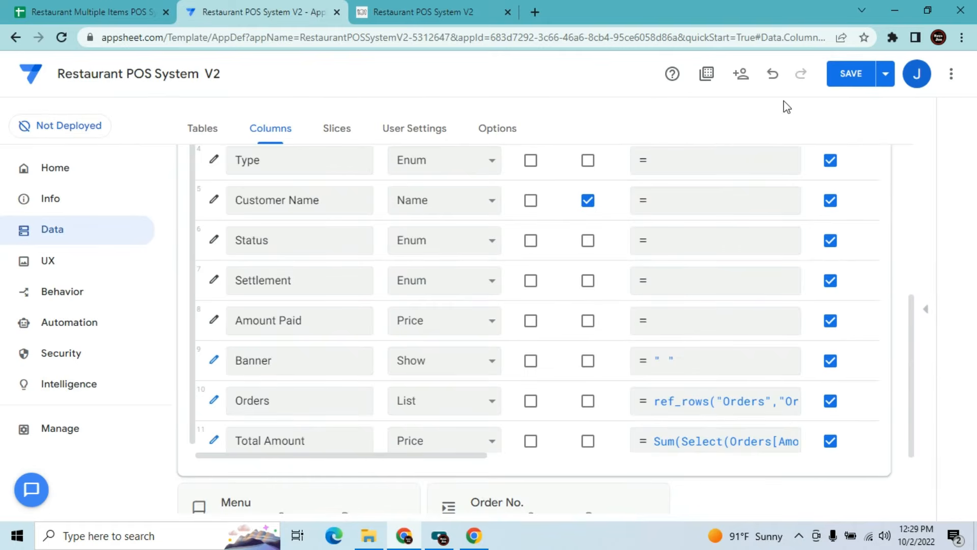
left_click(842, 88)
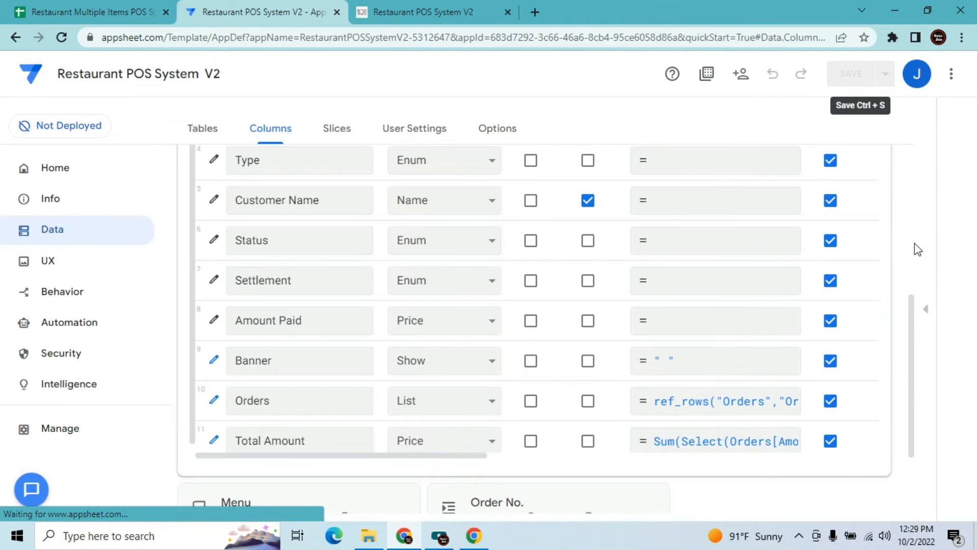
Add a virtual column named Change to the Customers table
scroll(880, 270, "up", 5)
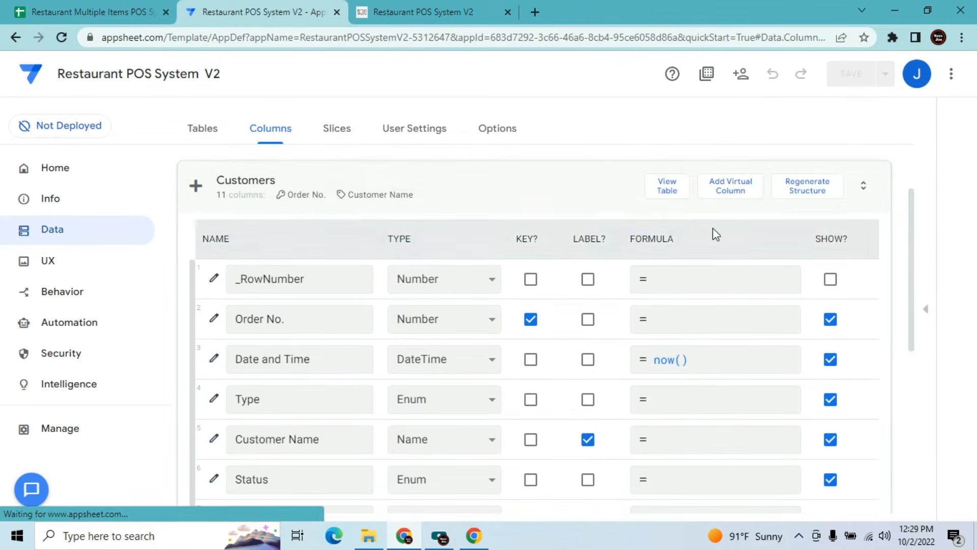
left_click(728, 185)
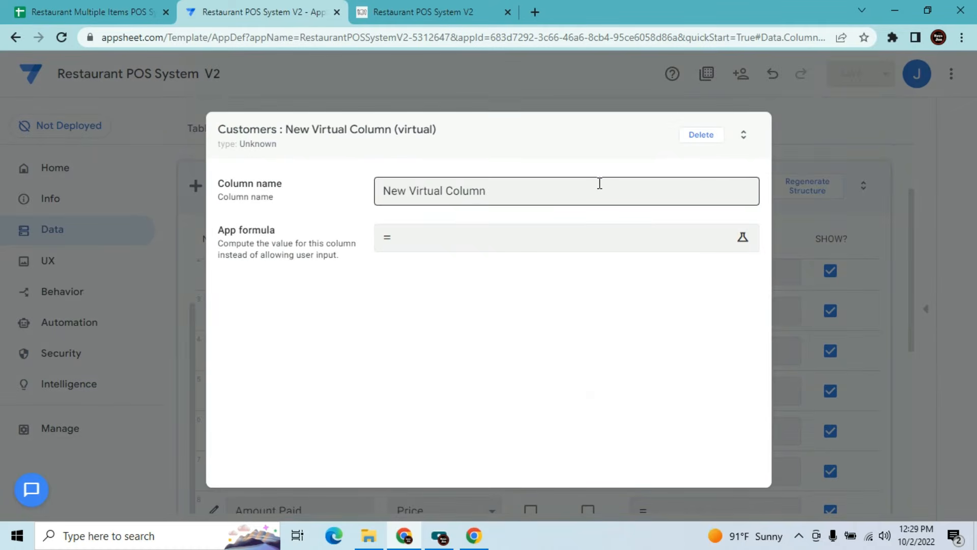
left_click(599, 183)
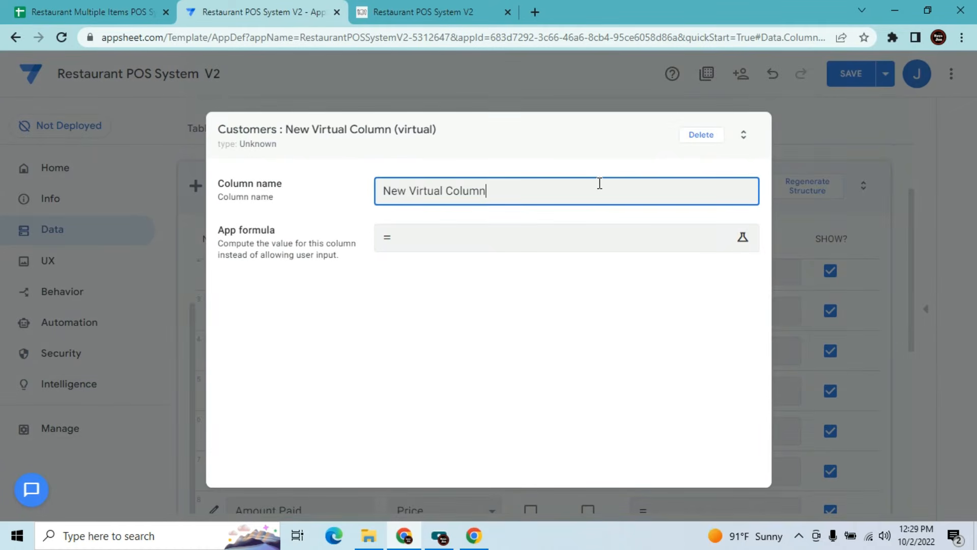
key("BackSpace")
key("BackSpace")
key("BackSpace")
key("BackSpace")
key("BackSpace")
key("BackSpace")
key("BackSpace")
key("BackSpace")
key("BackSpace")
key("BackSpace")
key("BackSpace")
key("BackSpace")
key("BackSpace")
key("BackSpace")
key("BackSpace")
key("BackSpace")
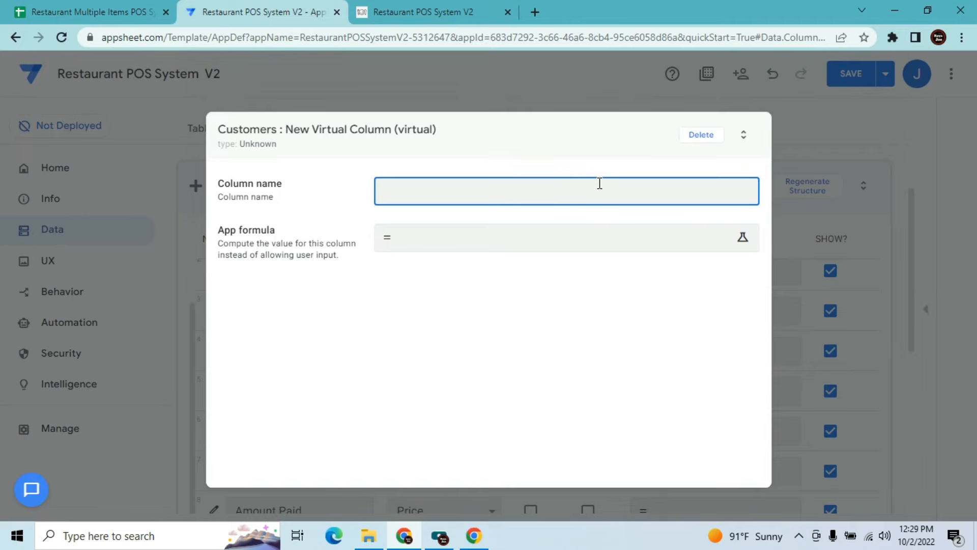
type("Chanmge")
Start the app formula of the Change column with [Amount Paid] followed by a minus sign
left_click(555, 250)
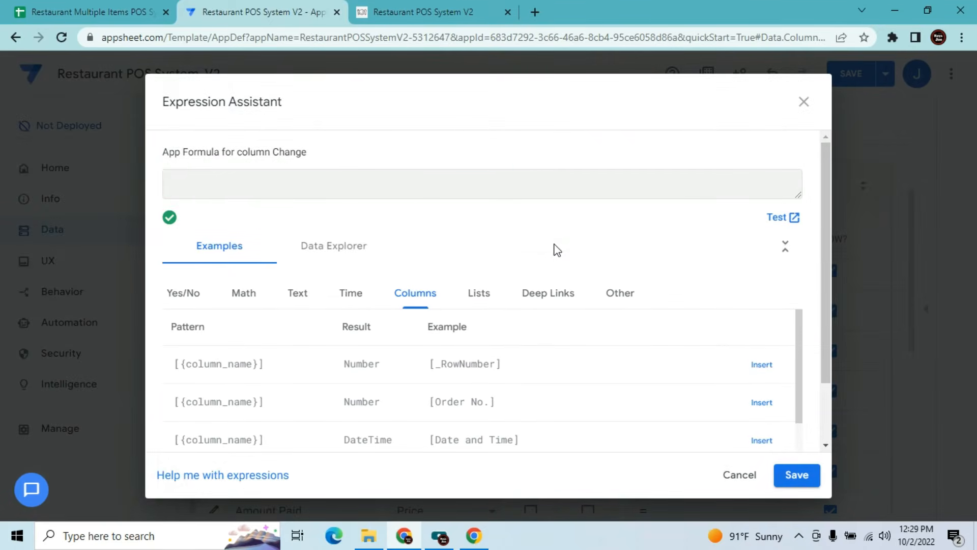
left_click_drag(825, 278, 820, 344)
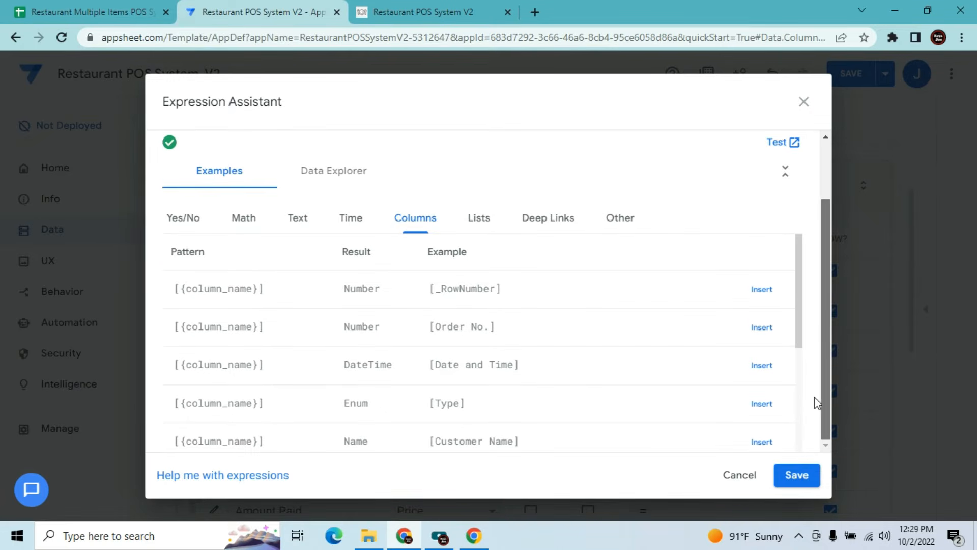
left_click_drag(800, 301, 788, 387)
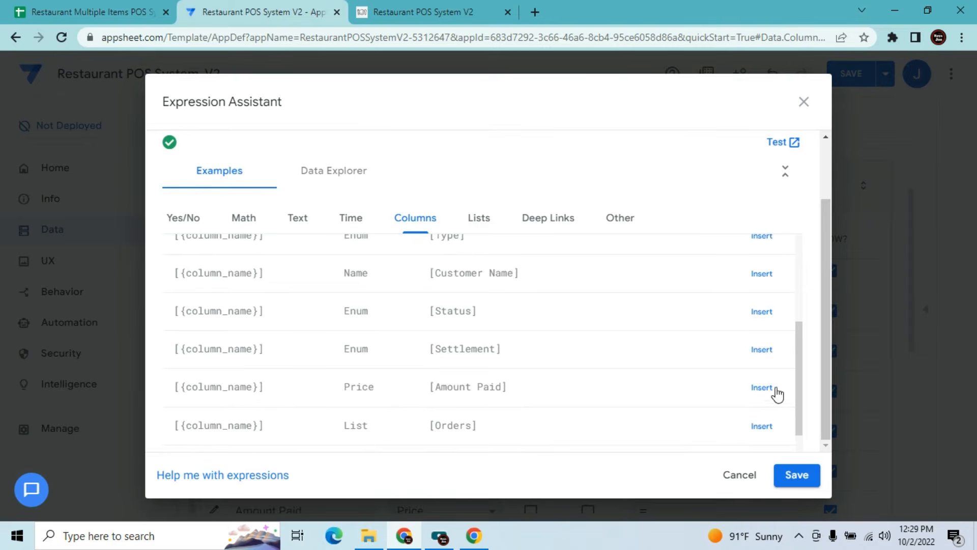
left_click(762, 388)
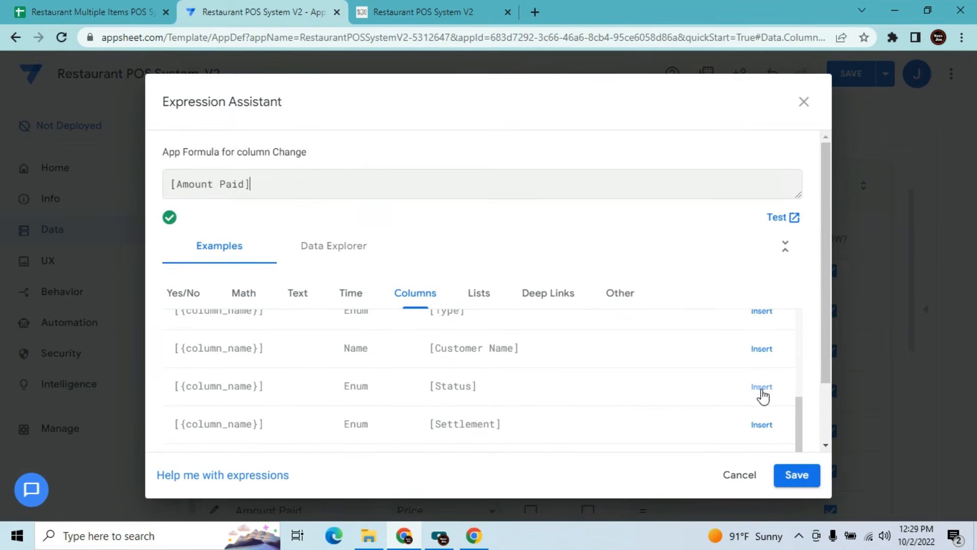
type("-")
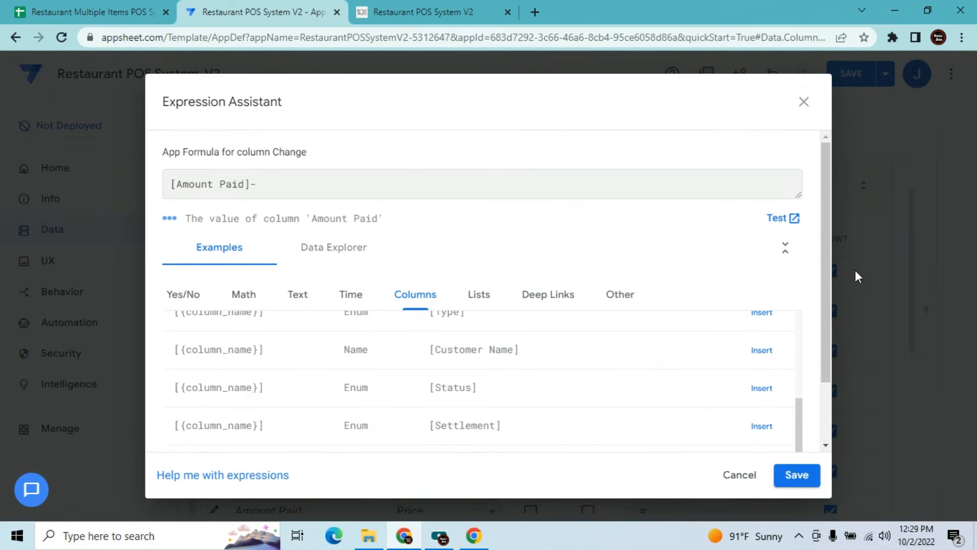
Rework the Change column's app formula to [Total Amount]-[Amount Paid] and save the expression
left_click_drag(825, 319, 803, 259)
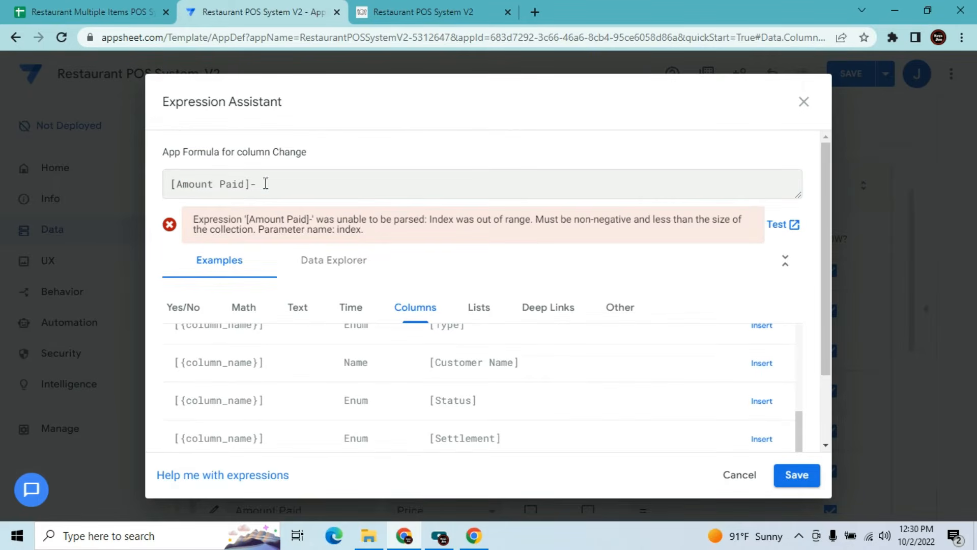
key("BackSpace")
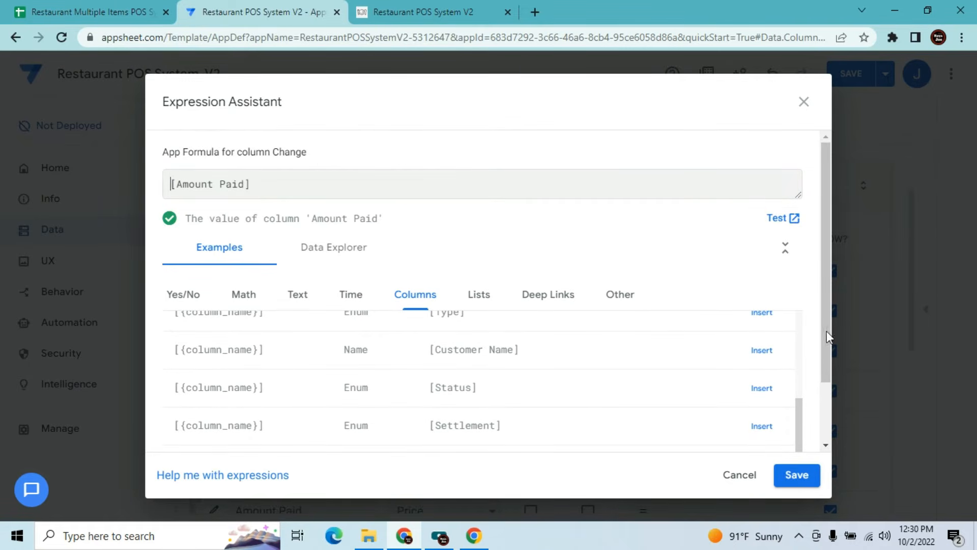
left_click_drag(820, 341, 796, 413)
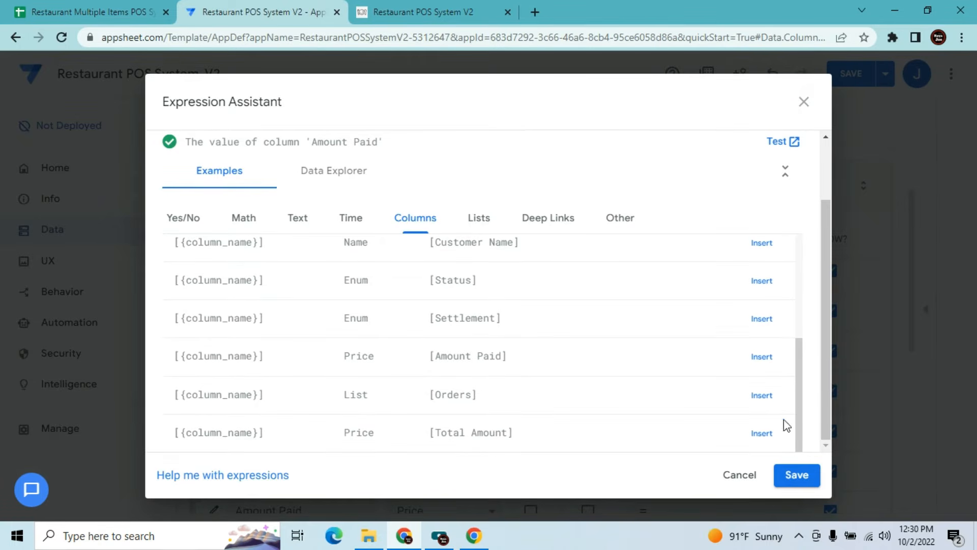
left_click(763, 433)
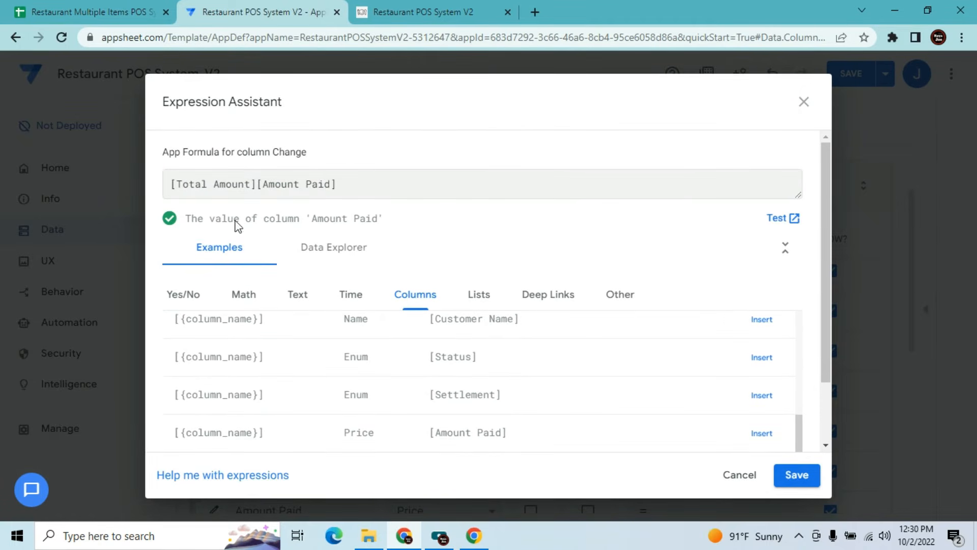
type("-")
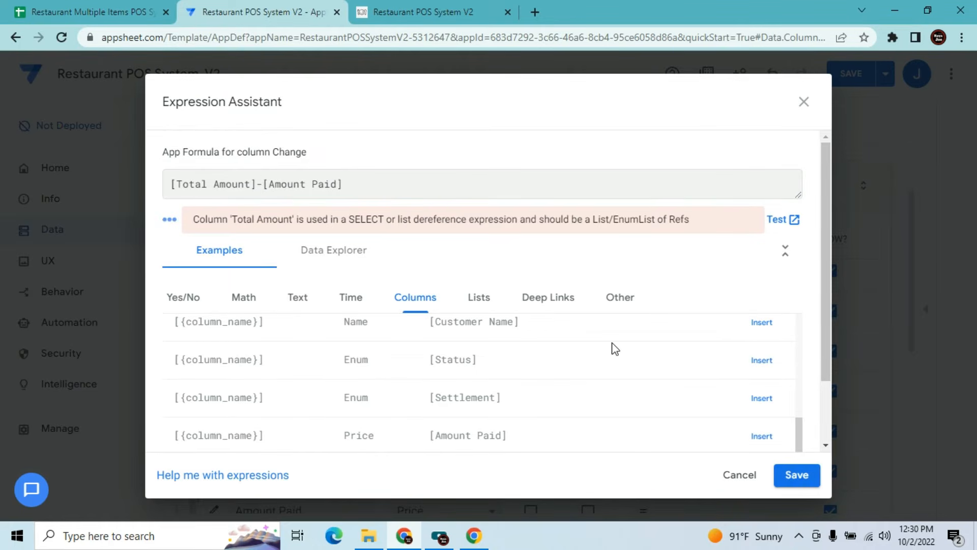
left_click(797, 476)
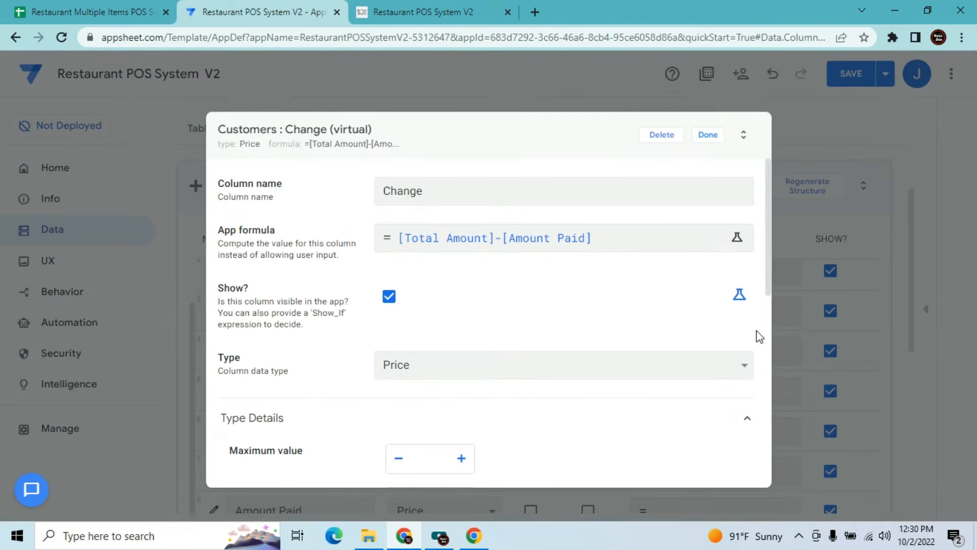
Enter [Settlement]="Cash" as the Show_If expression for the Change column
left_click(739, 295)
left_click(659, 298)
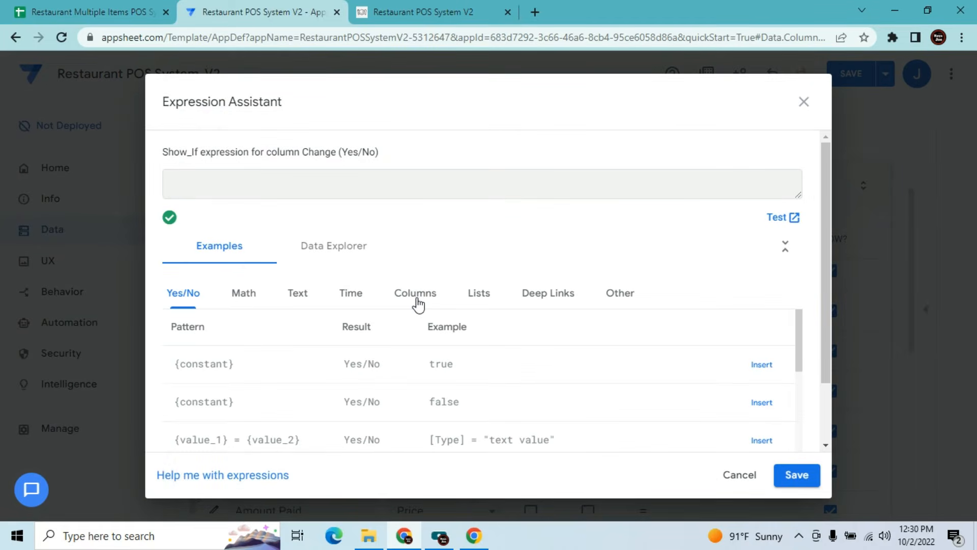
left_click(416, 299)
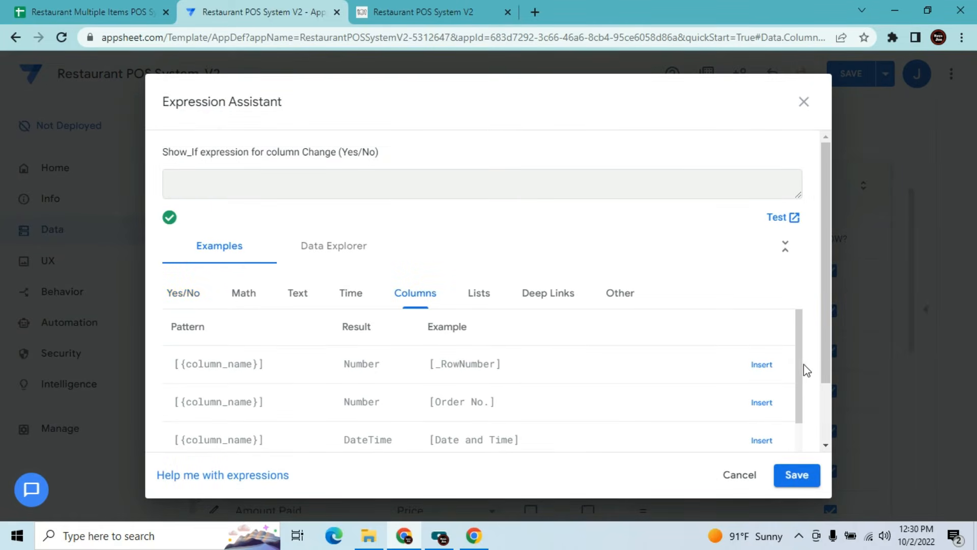
left_click_drag(800, 376, 795, 437)
left_click(756, 426)
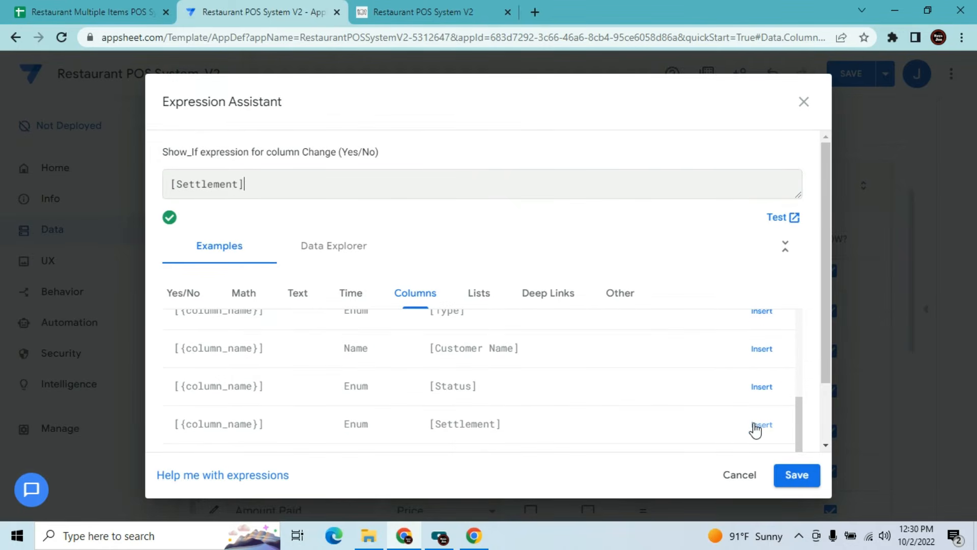
type("=\"\"")
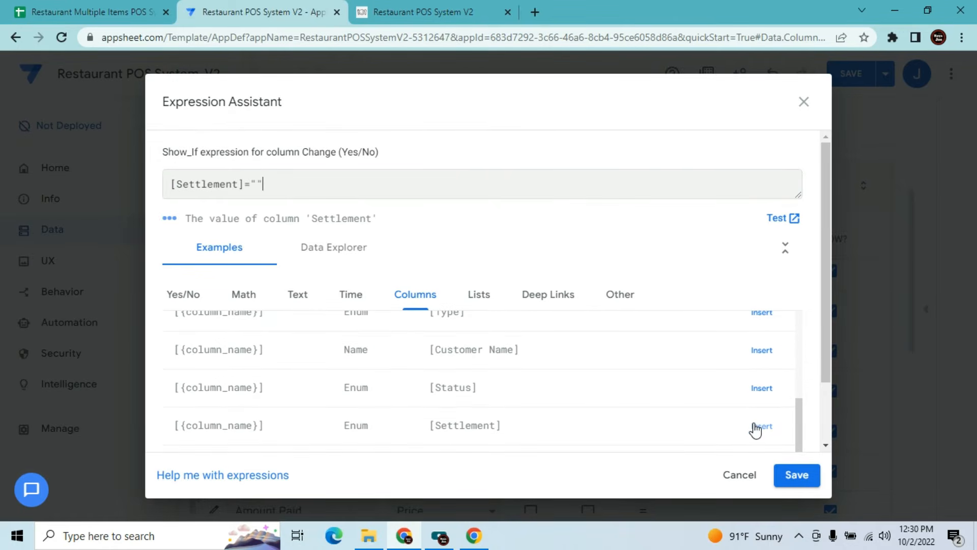
type("Cash")
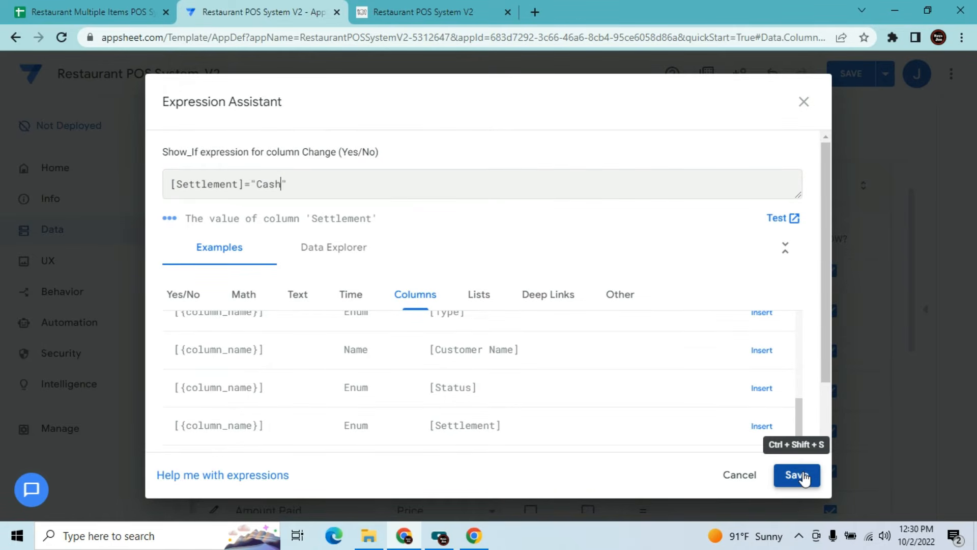
Save the Show_If expression, close the Change column settings and save the app
left_click(803, 474)
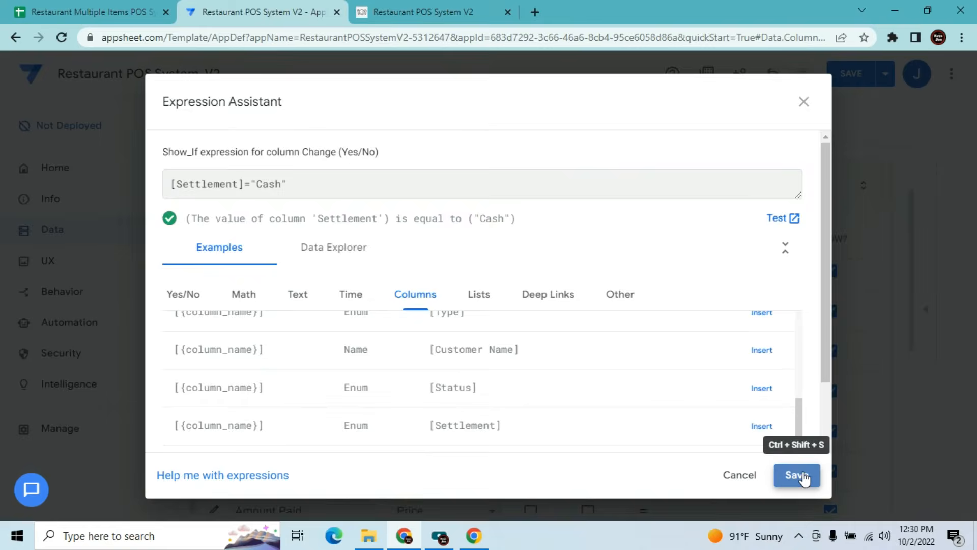
left_click(710, 138)
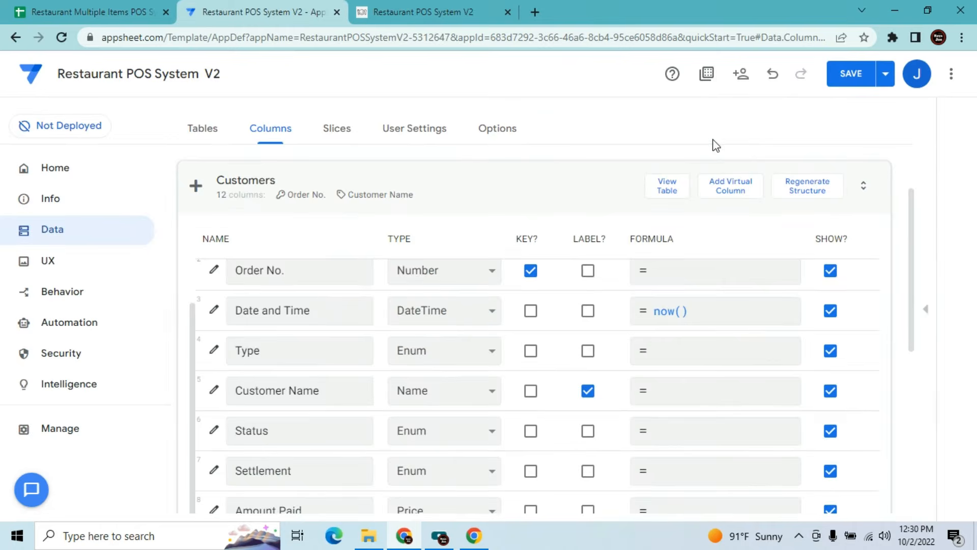
left_click(847, 90)
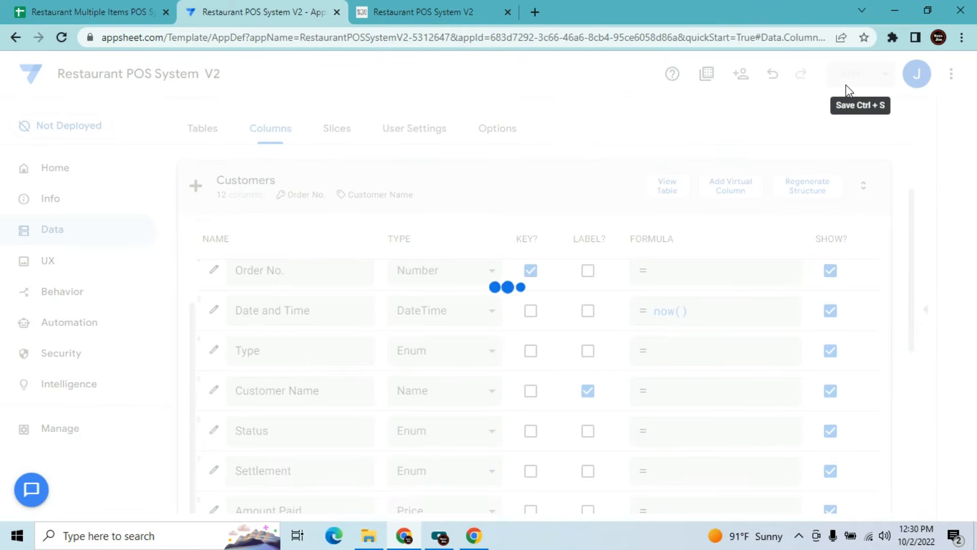
Switch to the running Restaurant POS System V2 app, sync it and review the existing order's details down to Total Amount
left_click(461, 7)
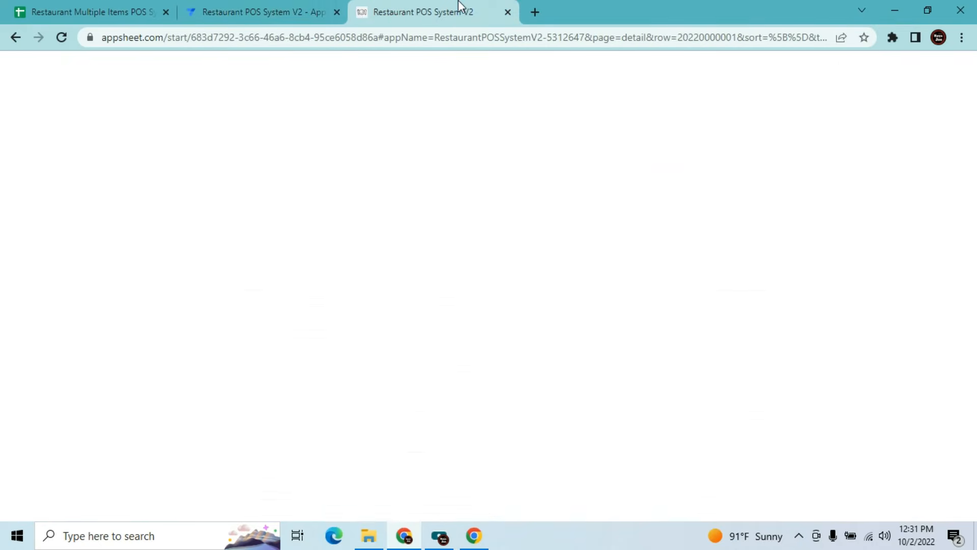
left_click(245, 6)
left_click(453, 6)
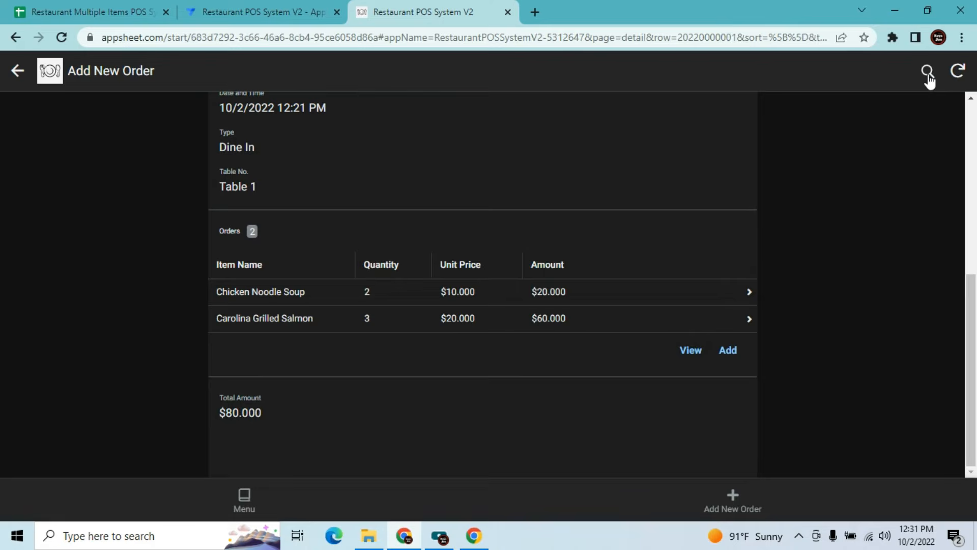
left_click(960, 74)
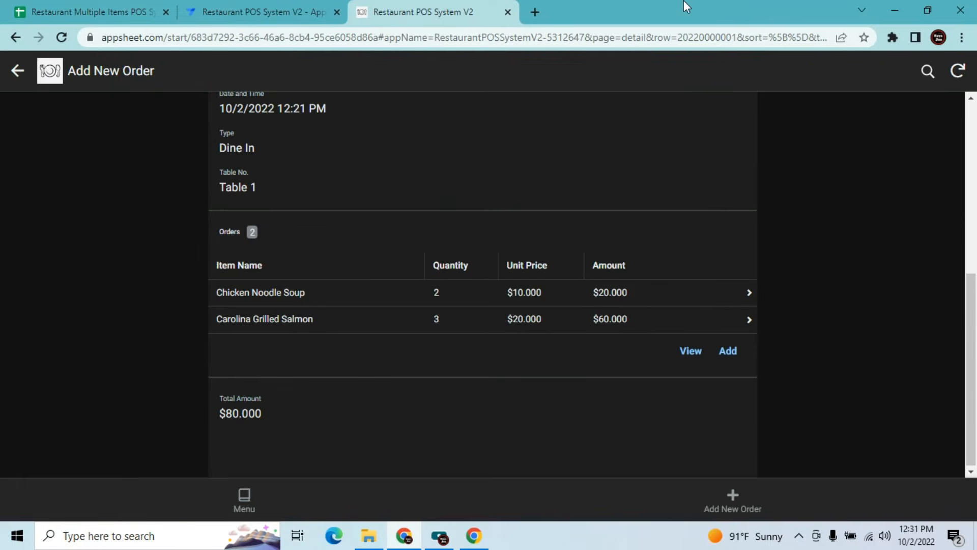
mouse_move(972, 350)
left_mouse_down()
mouse_move(972, 269)
mouse_move(972, 364)
left_mouse_up()
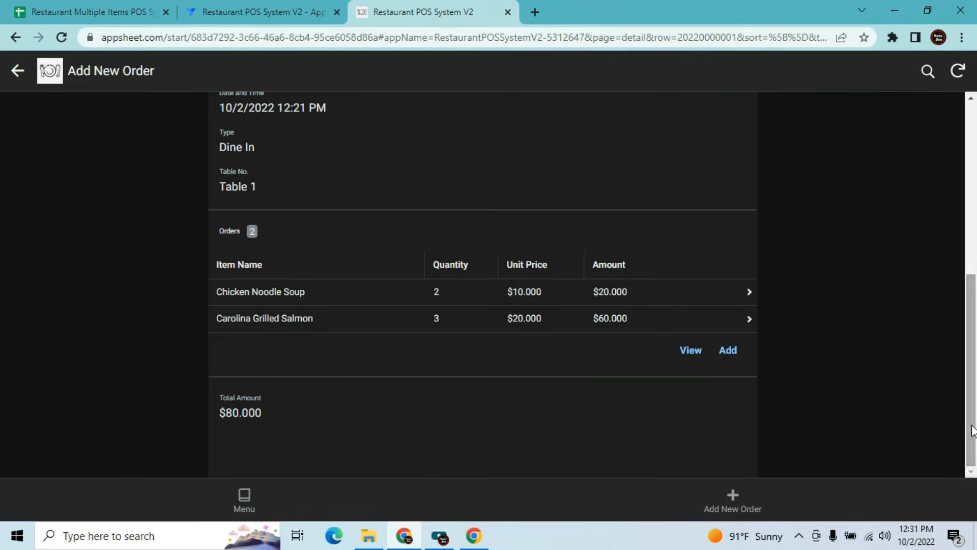
In the Google Sheets file, clear the order record in row 2 of Customers and the item rows 2 and 3 of Orders
left_click(90, 7)
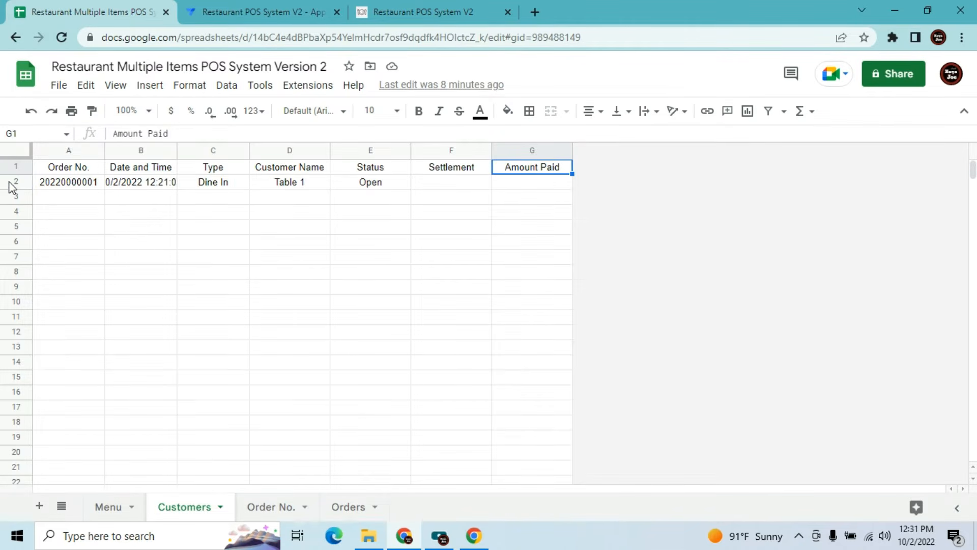
left_click(9, 182)
key("Delete")
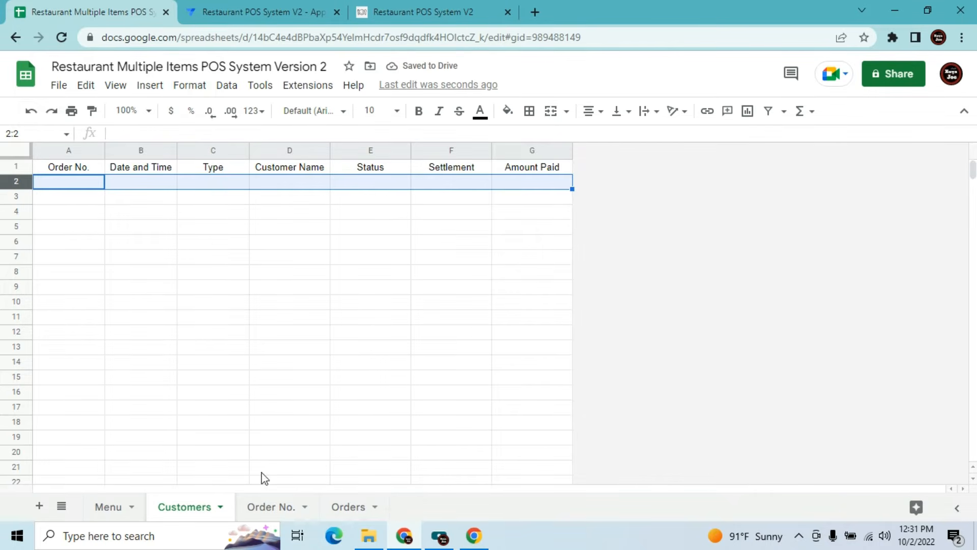
left_click(269, 506)
left_click(346, 506)
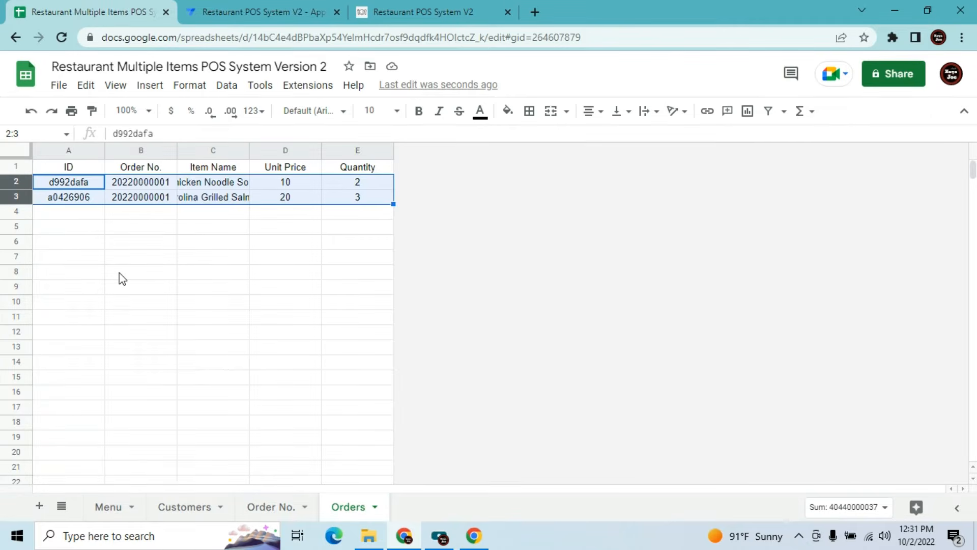
key("Delete")
Switch back to the running POS app, leave the old order and go to the Menu view
left_click(431, 11)
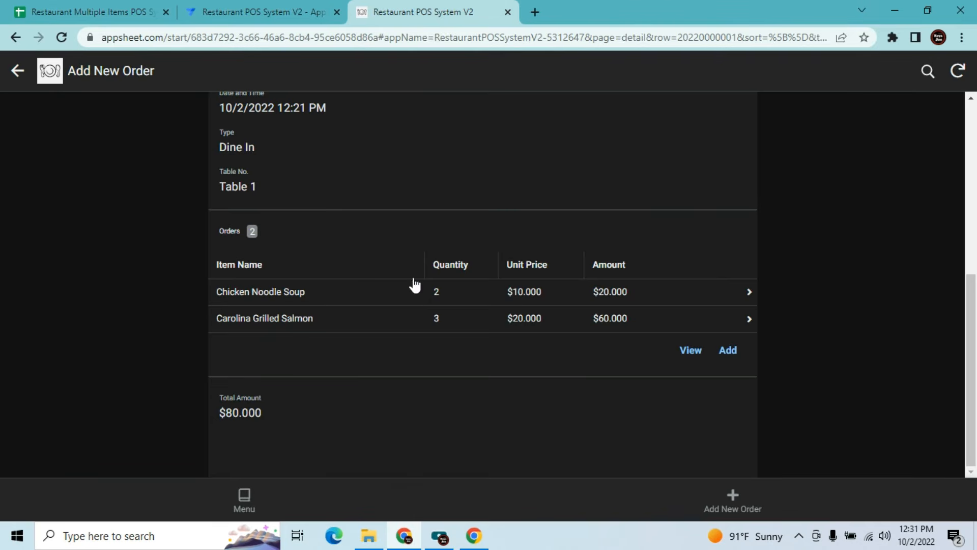
left_click(729, 351)
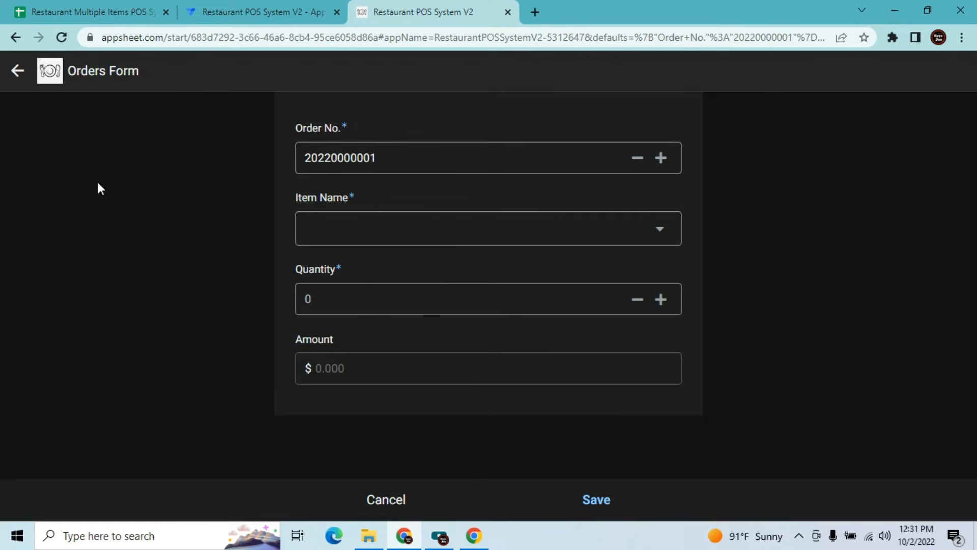
left_click(17, 74)
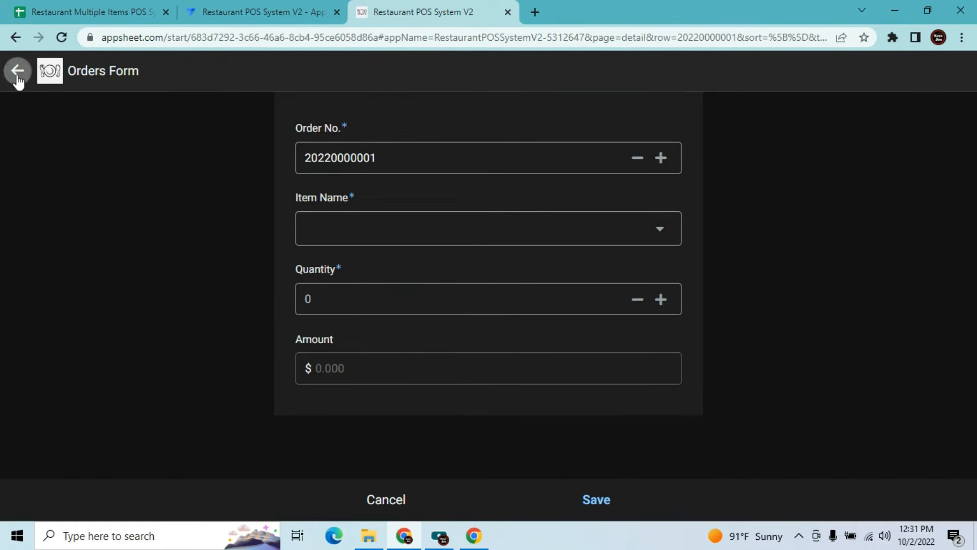
left_click(248, 489)
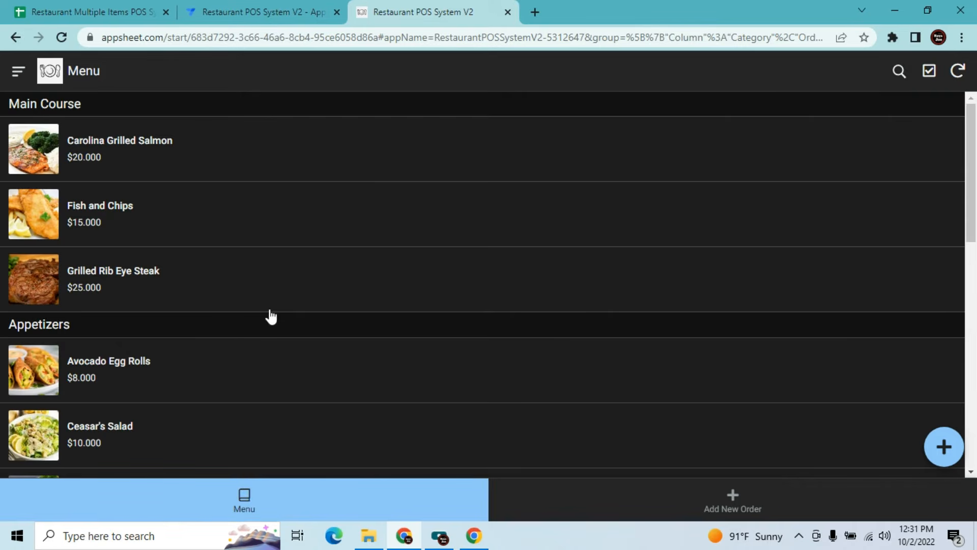
Create a new Take Away order with the customer's name filled in and proceed to its detail page
left_click(754, 494)
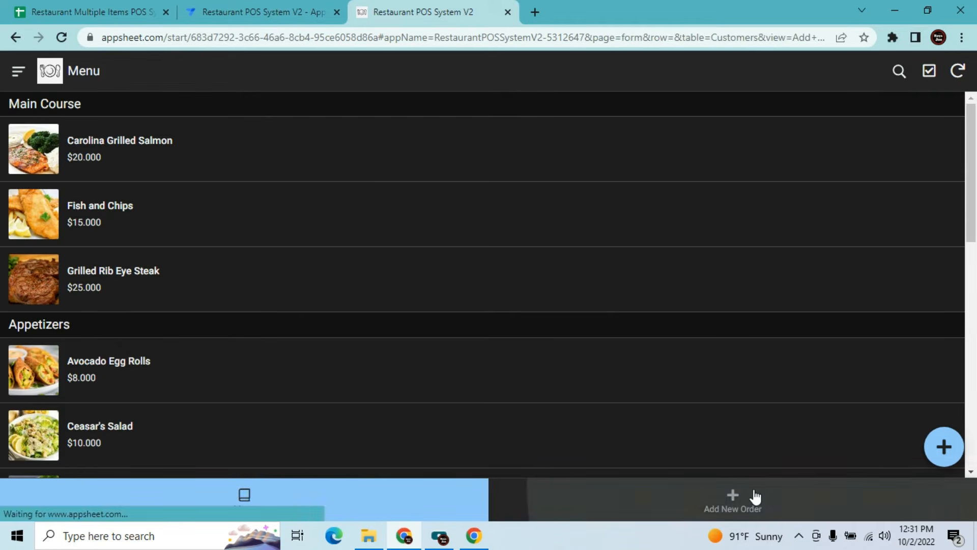
scroll(974, 281, "down", 3)
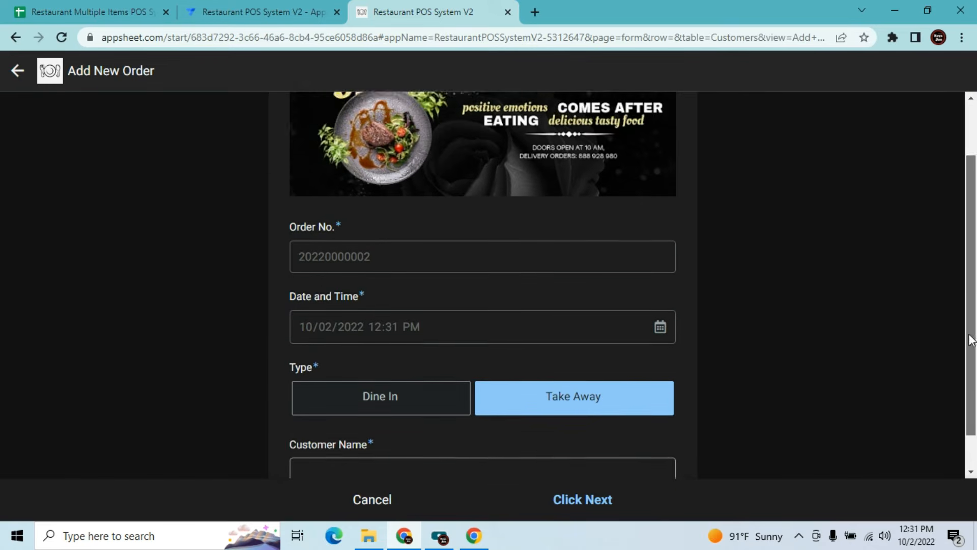
left_click(629, 431)
type("Joe")
left_click(605, 499)
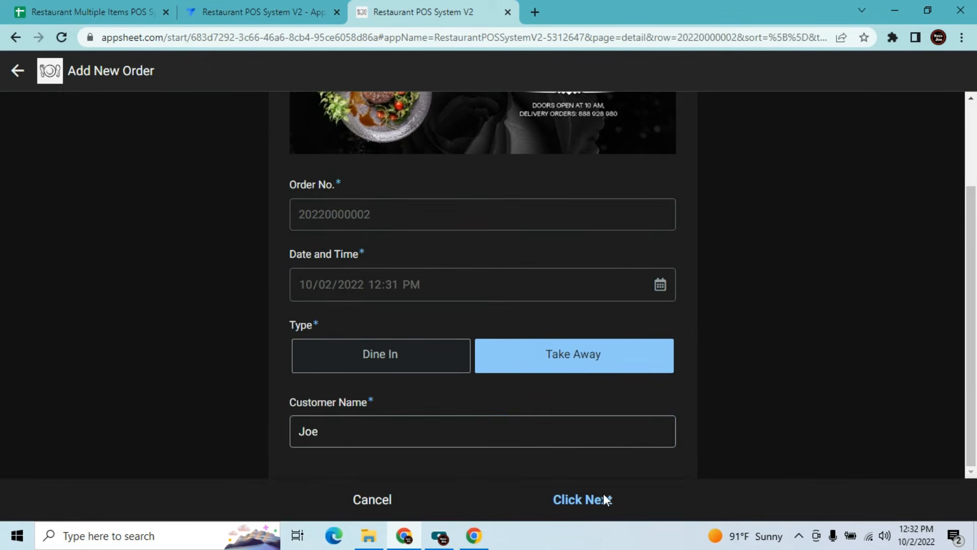
Add Fish and Chips with quantity 3 to the new Take Away order and save the item
left_click_drag(972, 249, 971, 377)
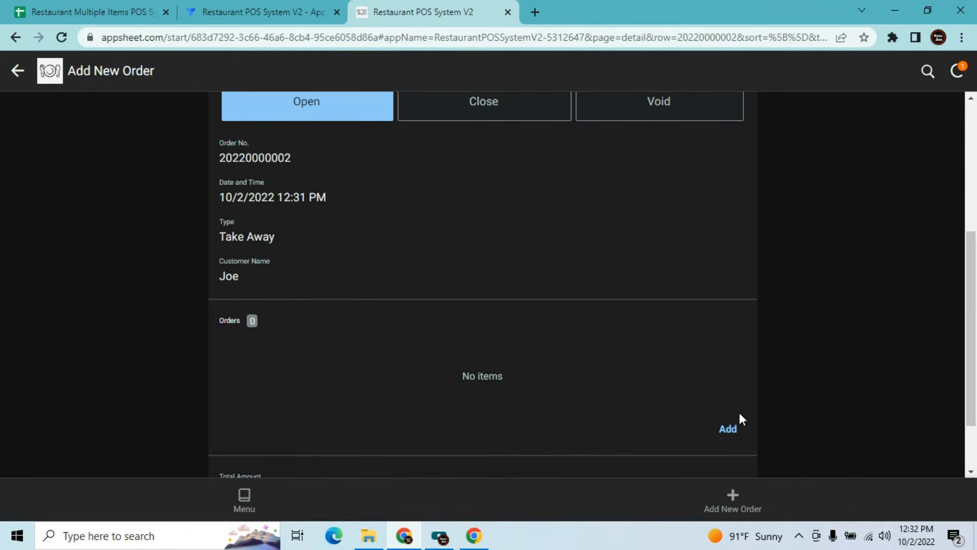
left_click(729, 430)
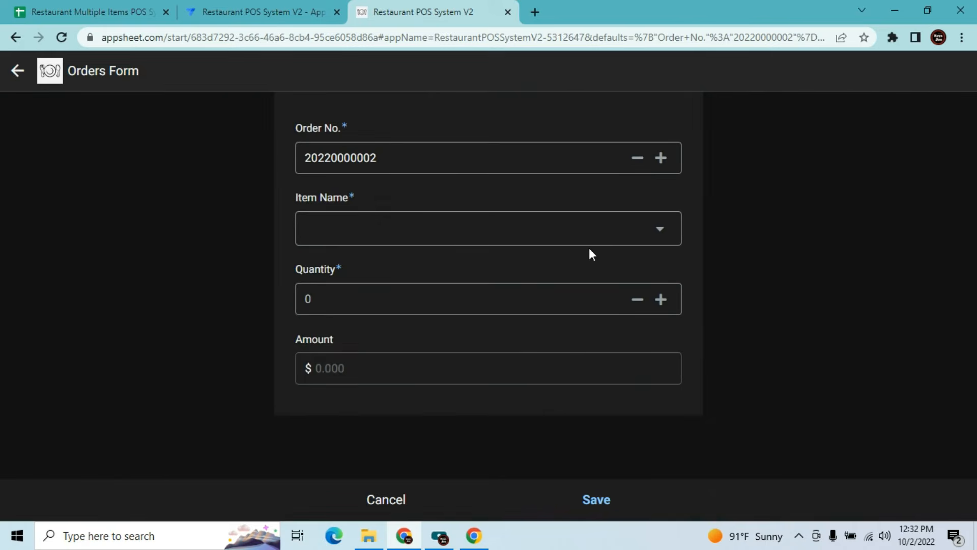
left_click(458, 213)
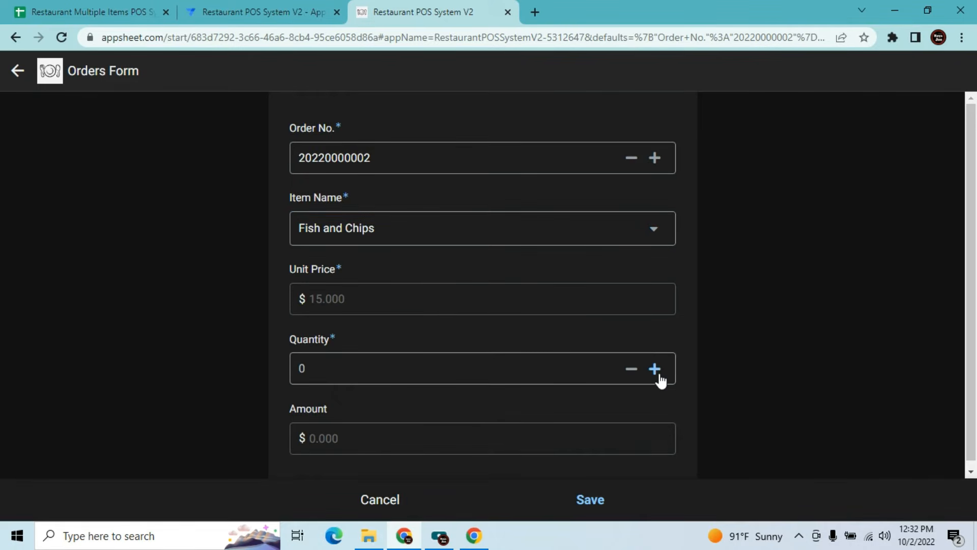
left_click(594, 501)
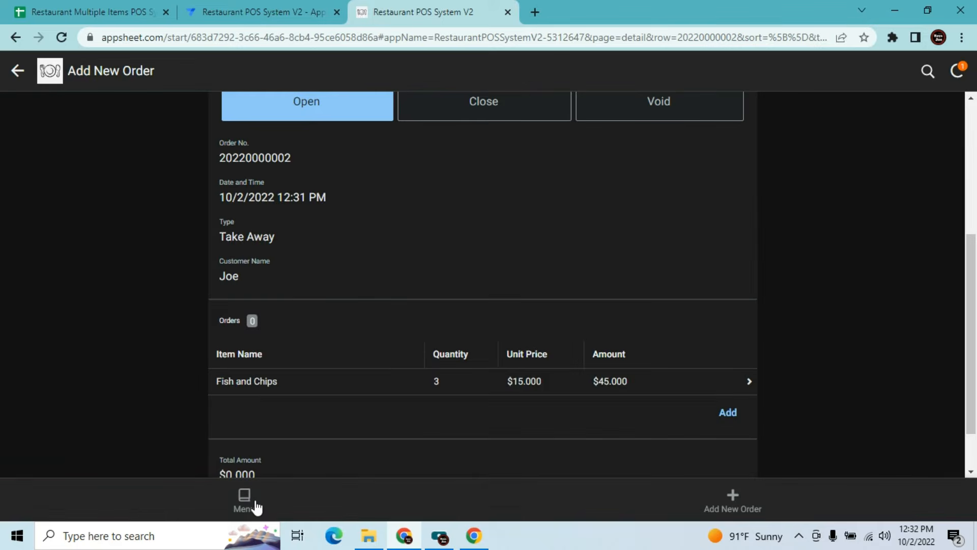
Go back to the Menu view and create a new Dine In order with Table No. "Table 1"
left_click(246, 499)
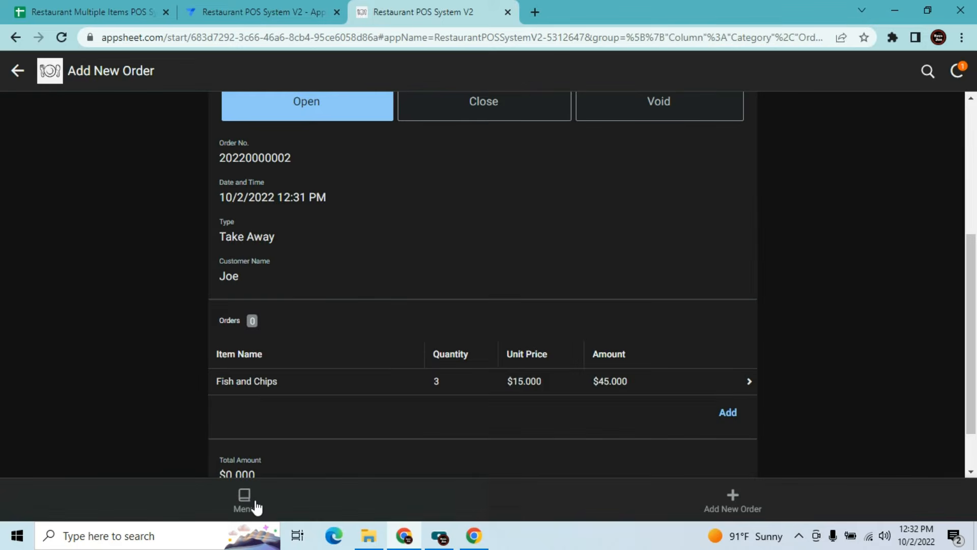
left_click(727, 492)
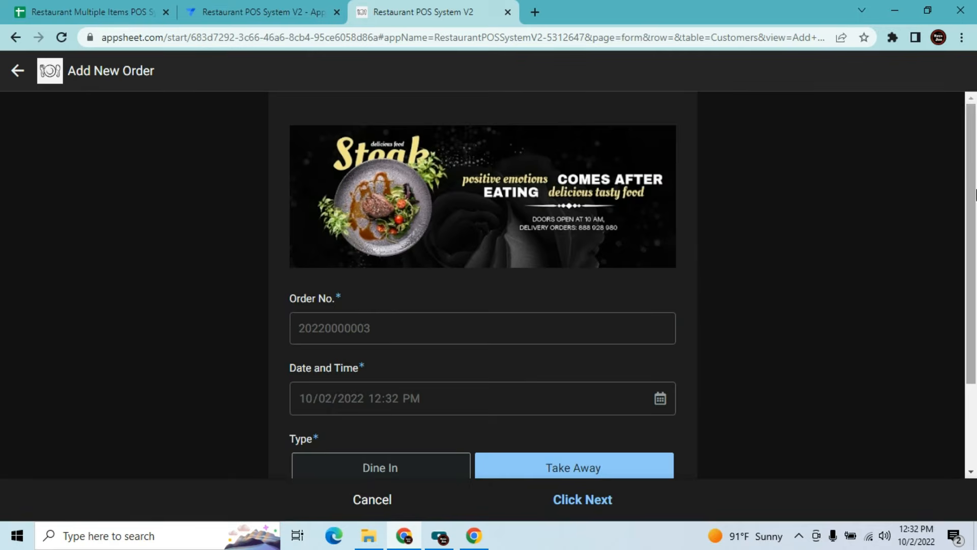
scroll(975, 194, "down", 2)
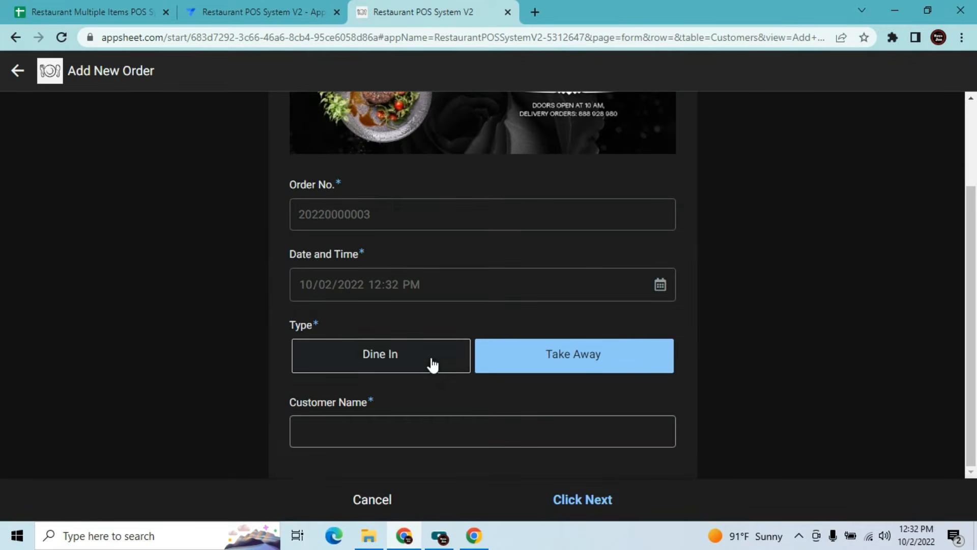
left_click(433, 365)
left_click(422, 435)
type("Table")
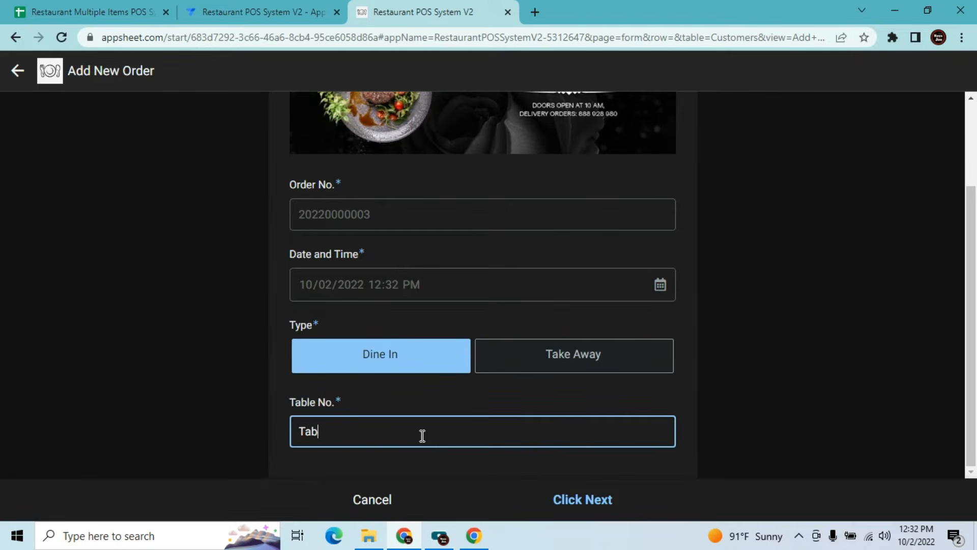
type(" 1")
left_click(565, 506)
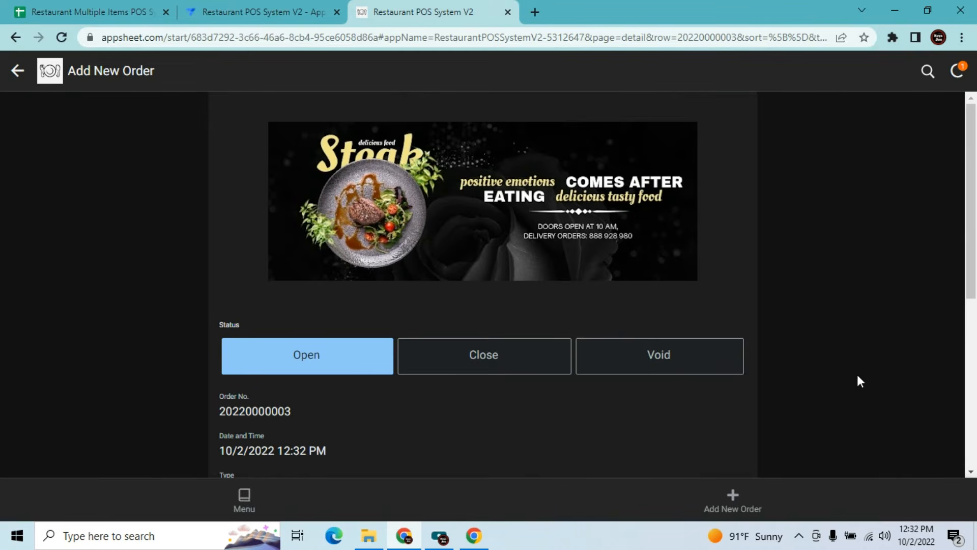
Add Ceasar's Salad with quantity 3 to the Table 1 order, save it and review the order's details
scroll(975, 272, "down", 1)
scroll(975, 273, "down", 4)
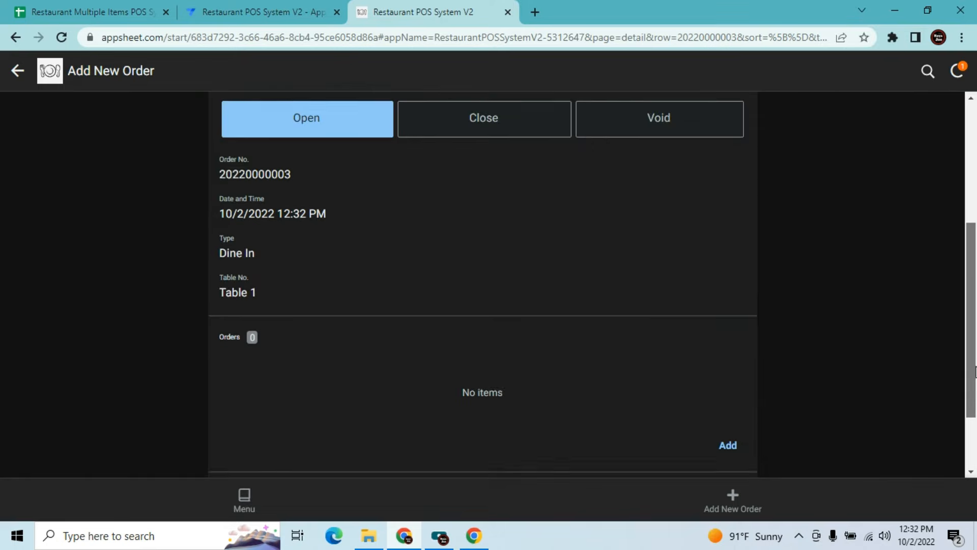
left_click(736, 353)
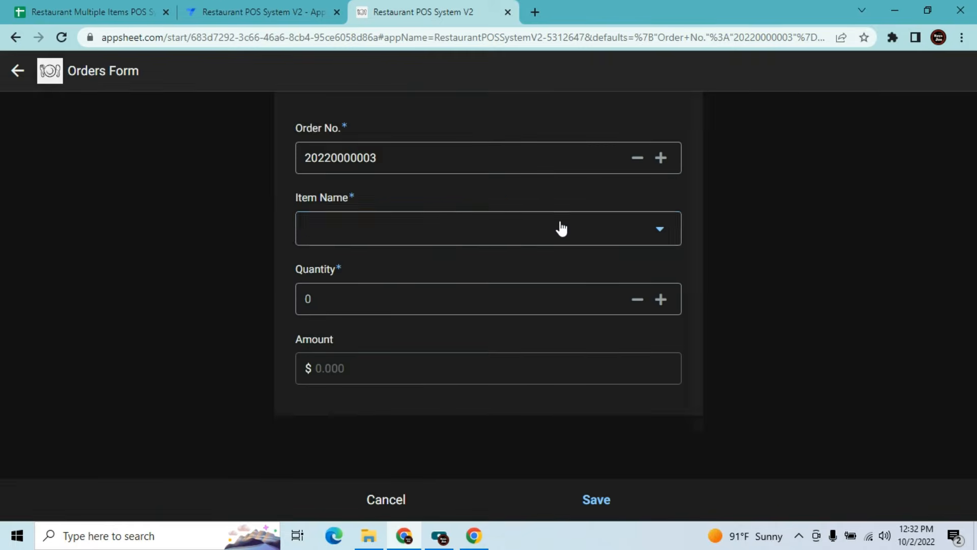
left_click(561, 229)
left_click(473, 255)
left_click(655, 368)
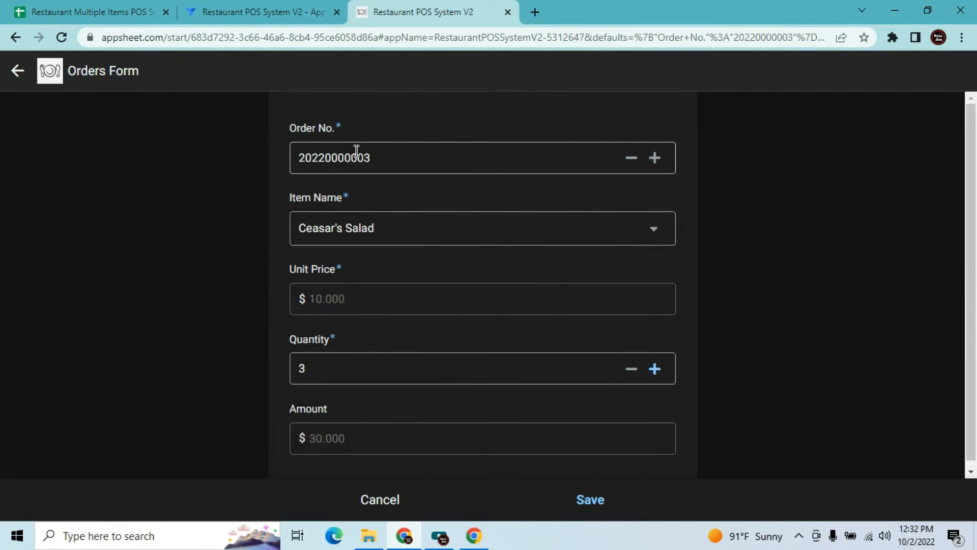
left_click(597, 500)
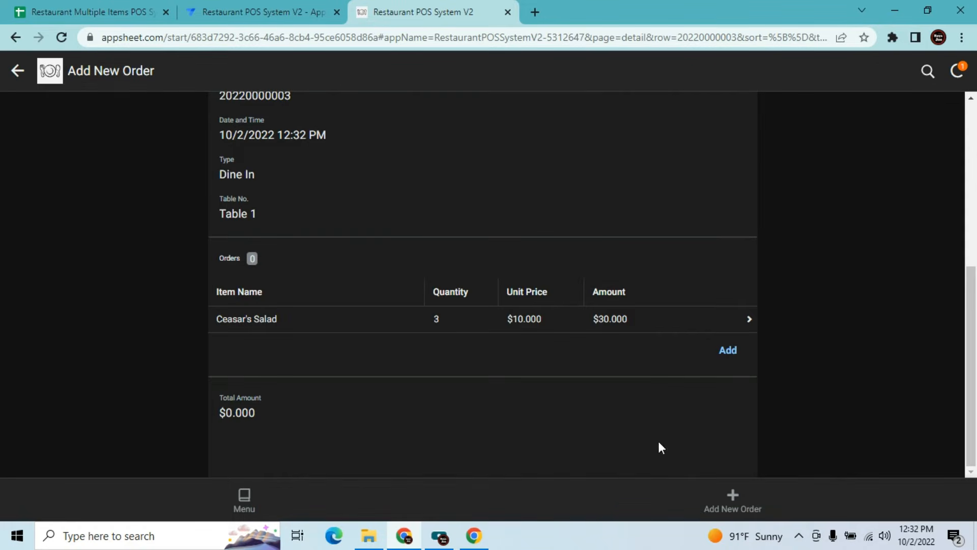
scroll(969, 247, "up", 4)
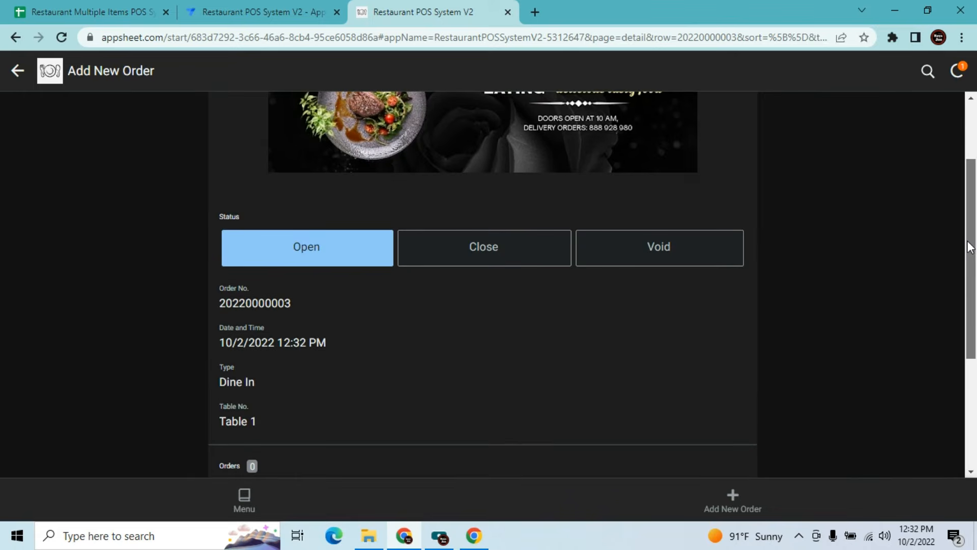
left_click_drag(968, 242, 948, 419)
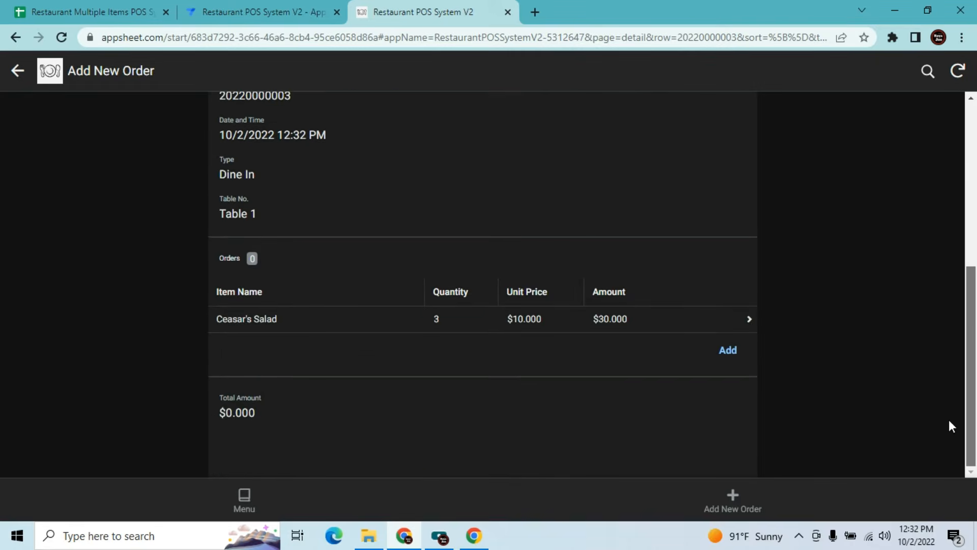
Return to the Menu view and create another Take Away order with the customer's name filled in
left_click(257, 499)
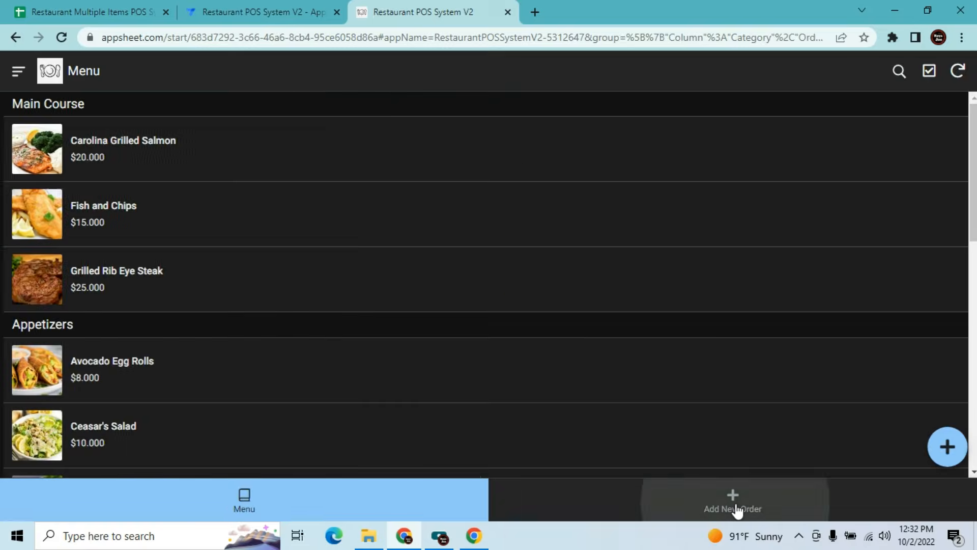
left_click(735, 505)
left_click_drag(973, 247, 971, 395)
left_click(524, 442)
type("Marks")
left_click(562, 501)
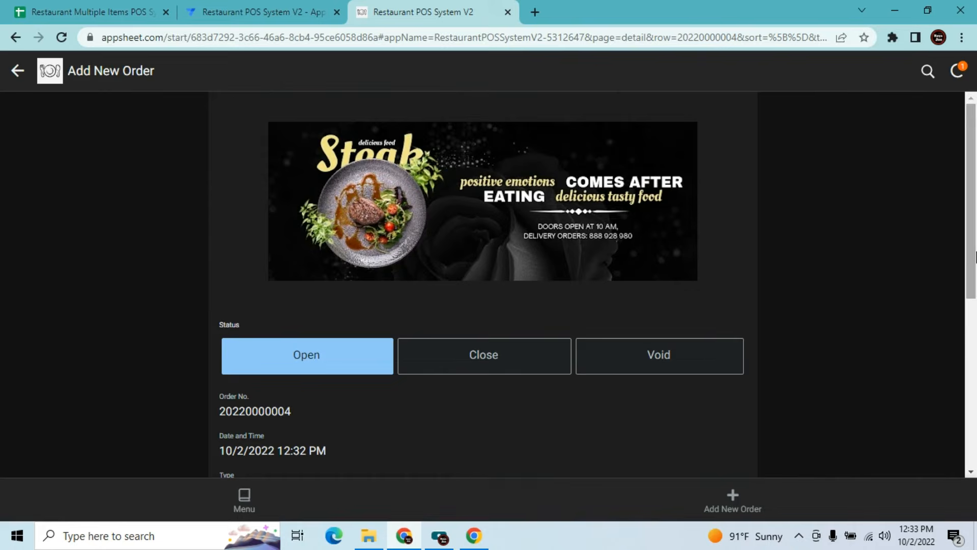
Add Fish and Chips with quantity 2 to the latest Take Away order and save the item
left_click_drag(971, 280, 970, 448)
left_click(729, 351)
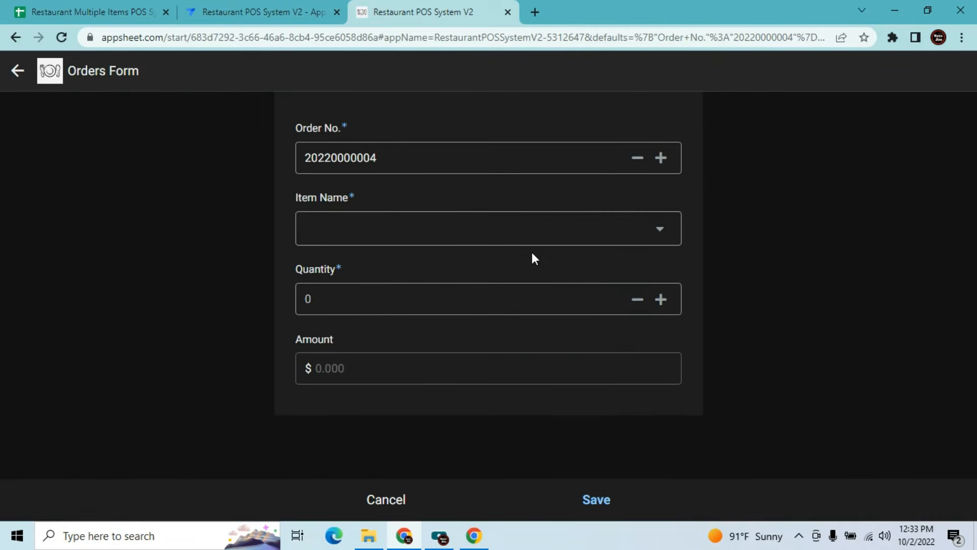
left_click(530, 234)
left_click(427, 222)
double_click(665, 296)
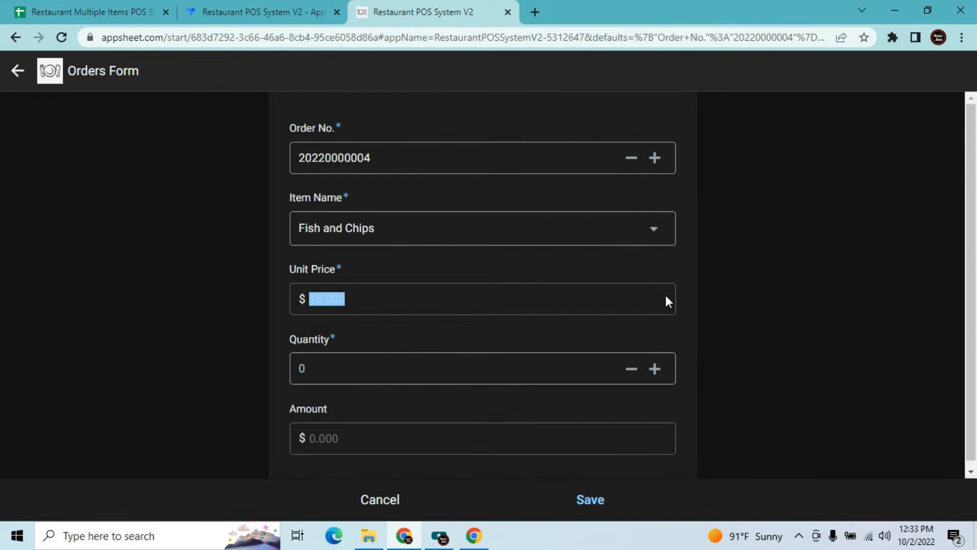
left_click(657, 375)
left_click(656, 375)
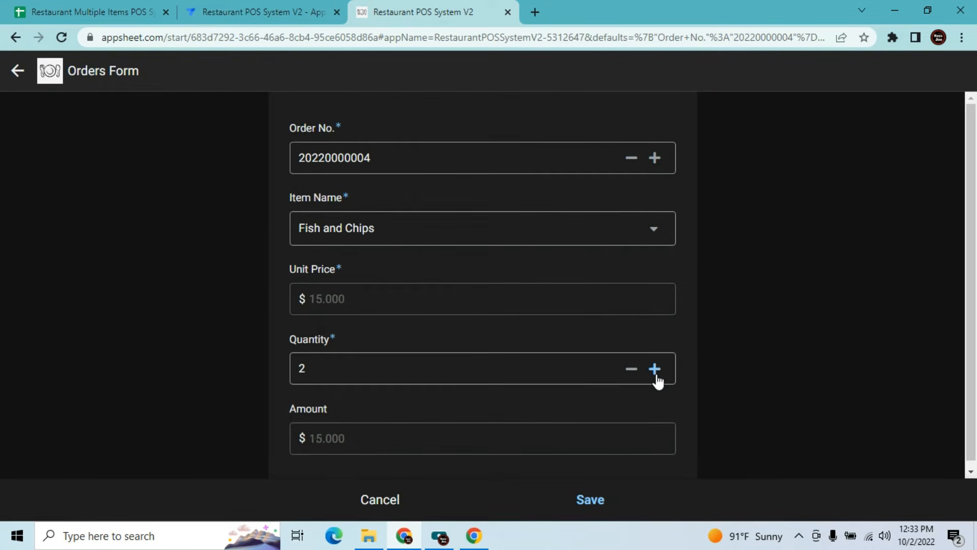
left_click(589, 501)
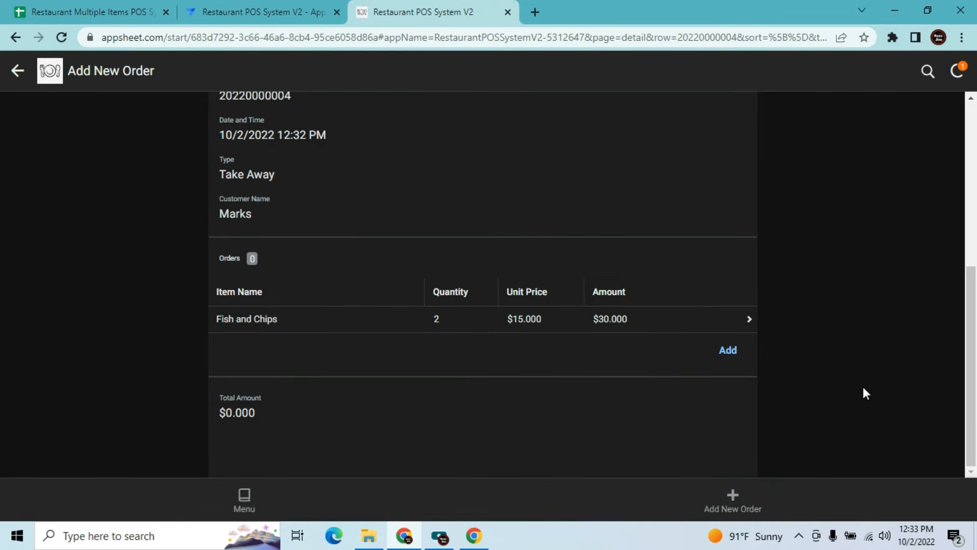
Add Grilled Rib Eye Steak with quantity 3 as a second item of the same order and save it
left_click(730, 353)
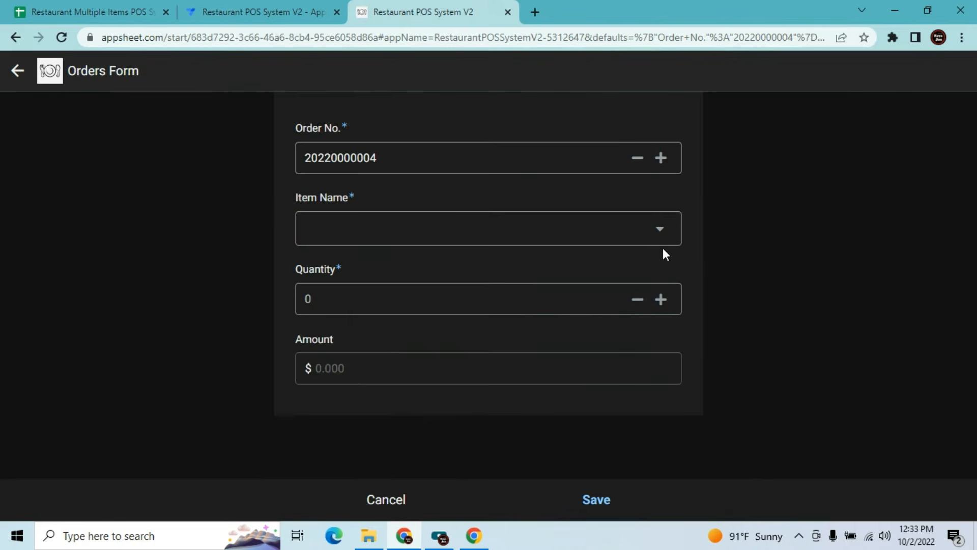
left_click(650, 236)
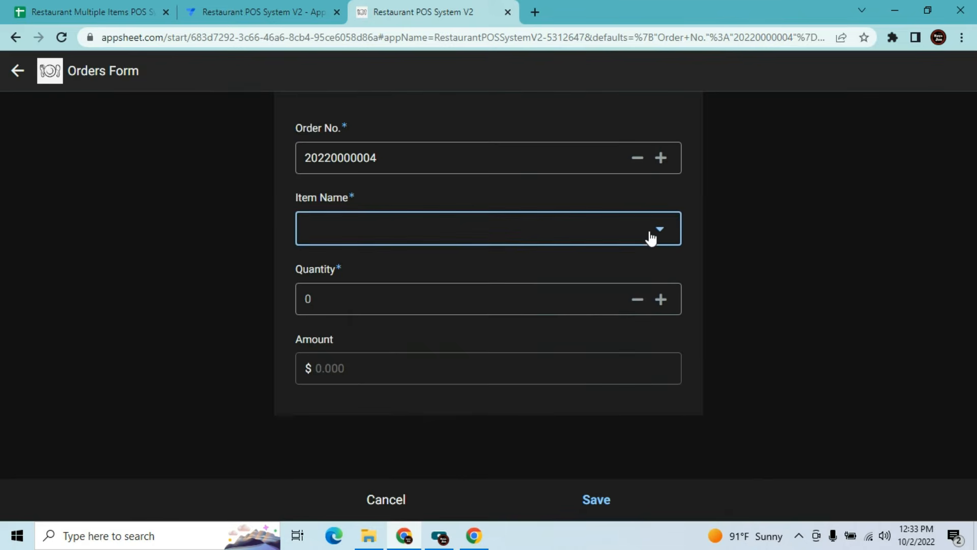
left_click(436, 196)
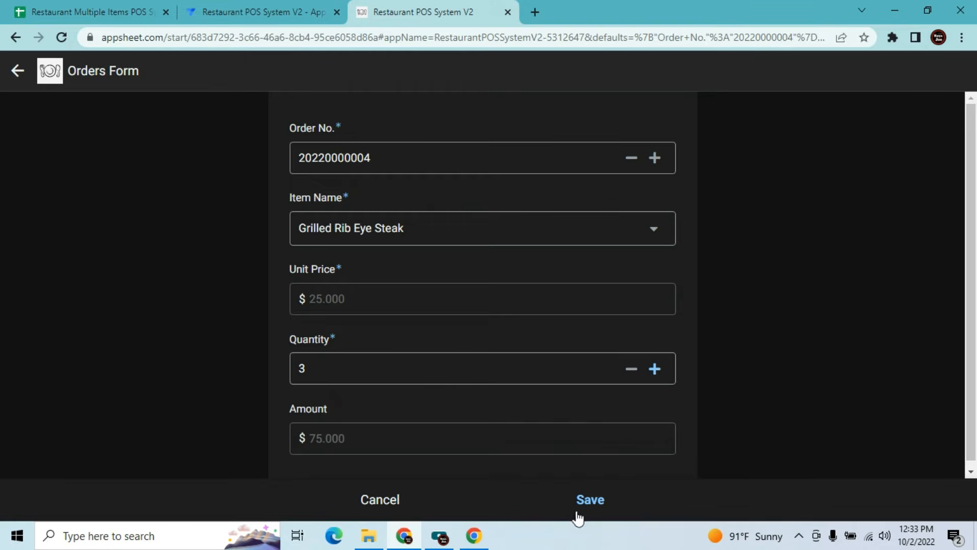
left_click(586, 501)
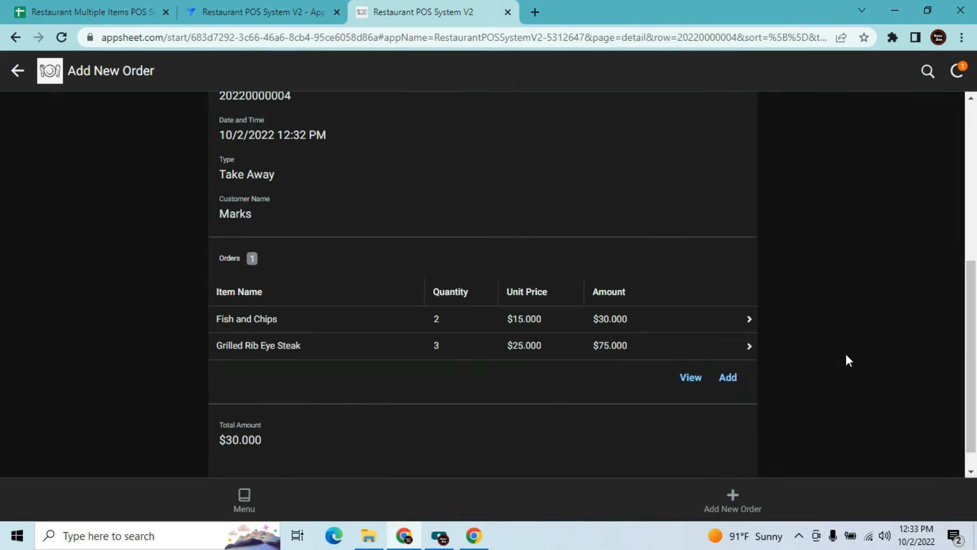
Switch to the AppSheet editor and create a new action for records of the Orders table
left_click_drag(970, 358, 973, 277)
left_click(251, 11)
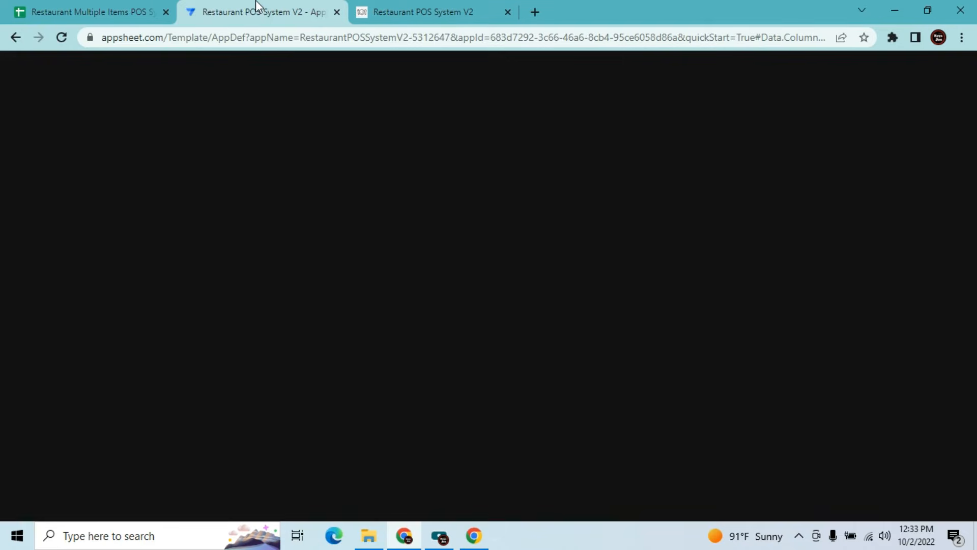
left_click(48, 291)
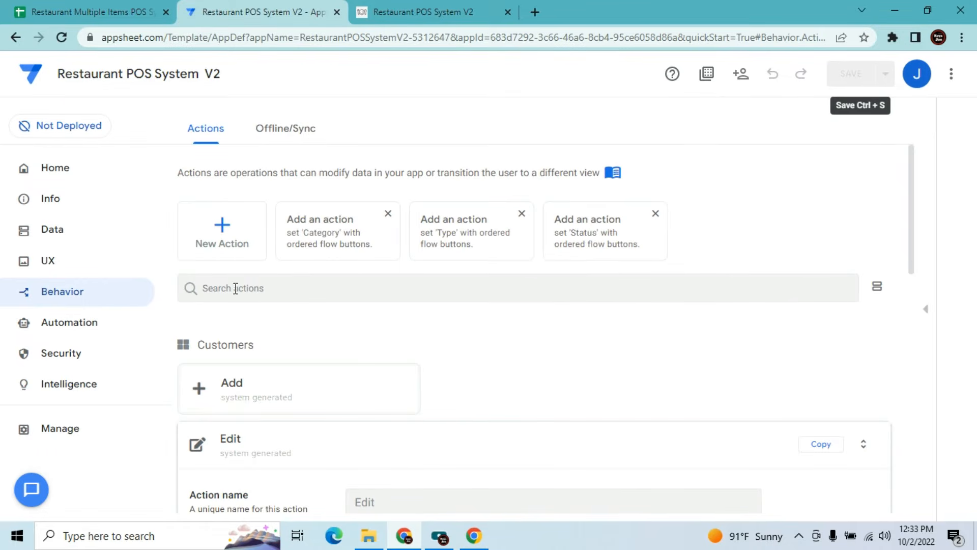
left_click(233, 247)
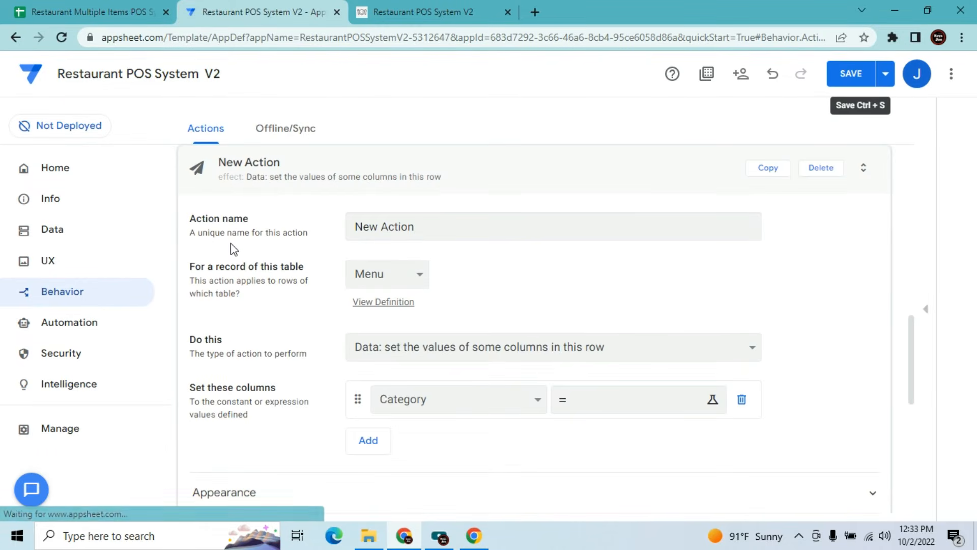
left_click(404, 282)
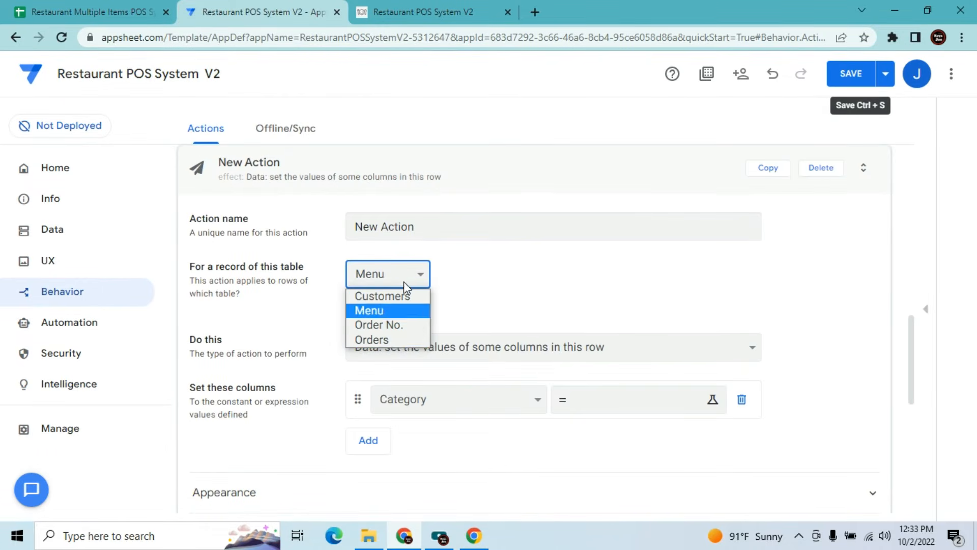
left_click(395, 337)
Rename the new action to "Go To Order Details"
left_click(421, 226)
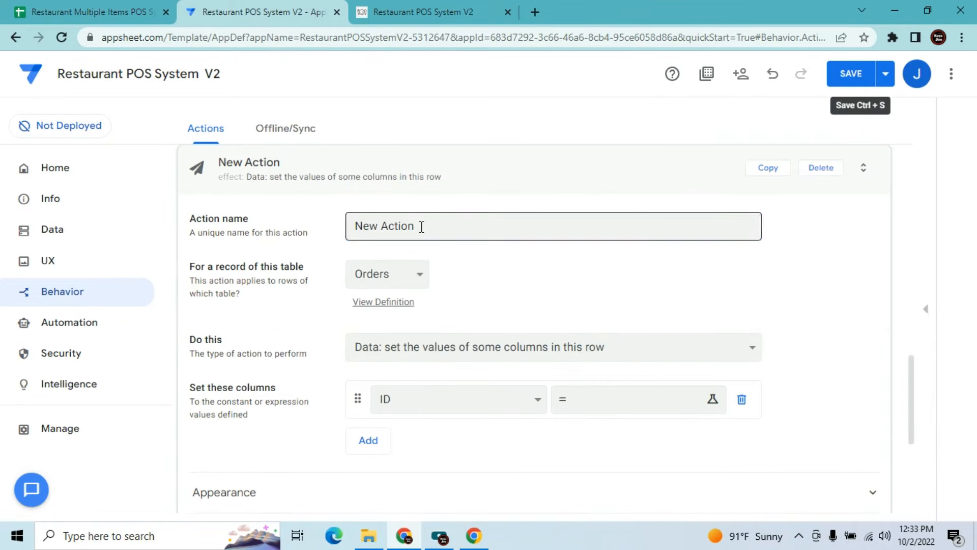
key("BackSpace")
key("BackSpace")
key("BackSpace")
key("BackSpace")
key("BackSpace")
key("BackSpace")
key("BackSpace")
key("BackSpace")
key("BackSpace")
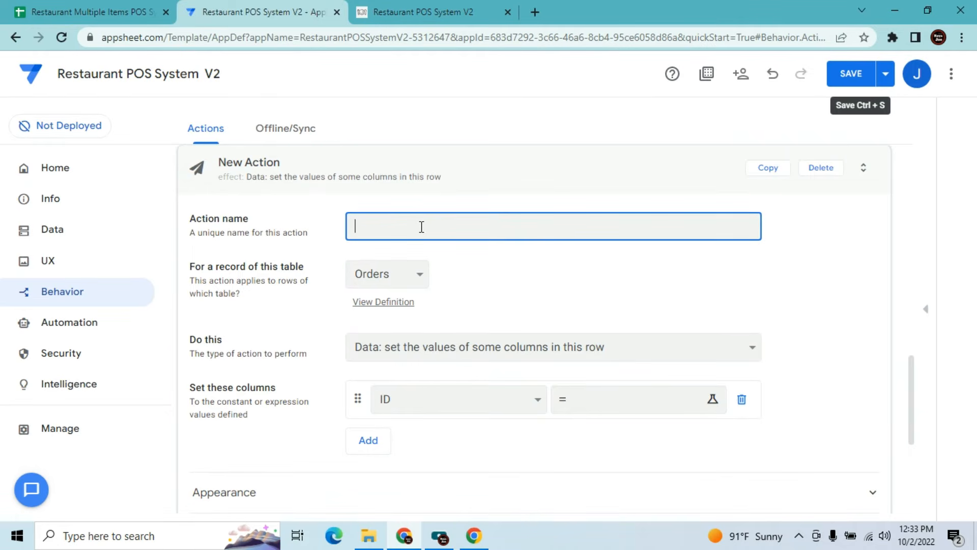
type("Go To Order Details")
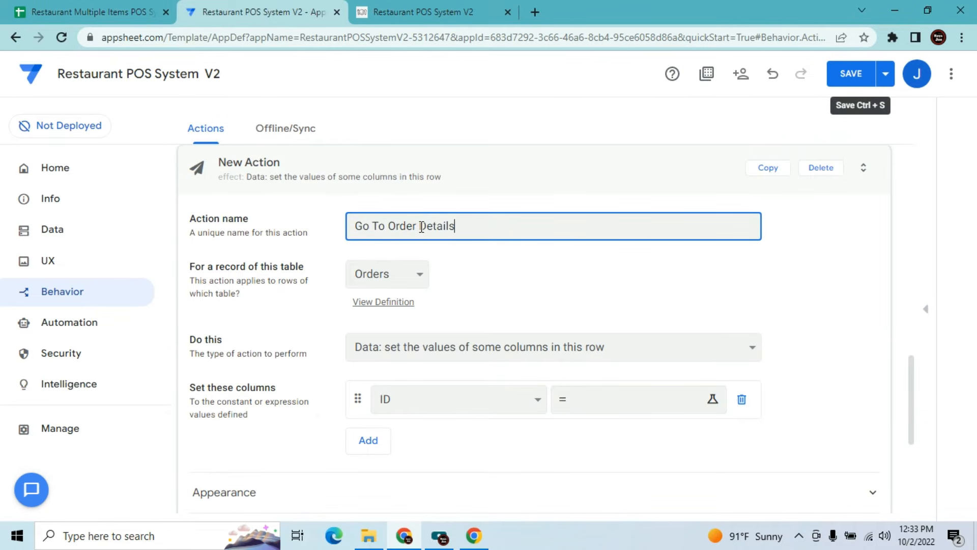
Set the action to go to another view within this app and start its target expression with linktofilteredview("Customer Details"
left_click(450, 360)
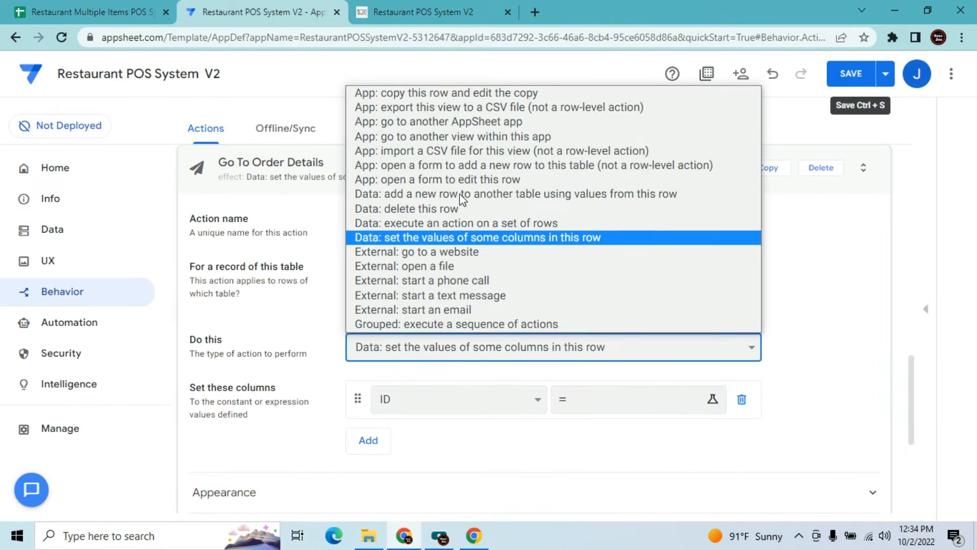
left_click(471, 136)
left_click(446, 395)
type("link")
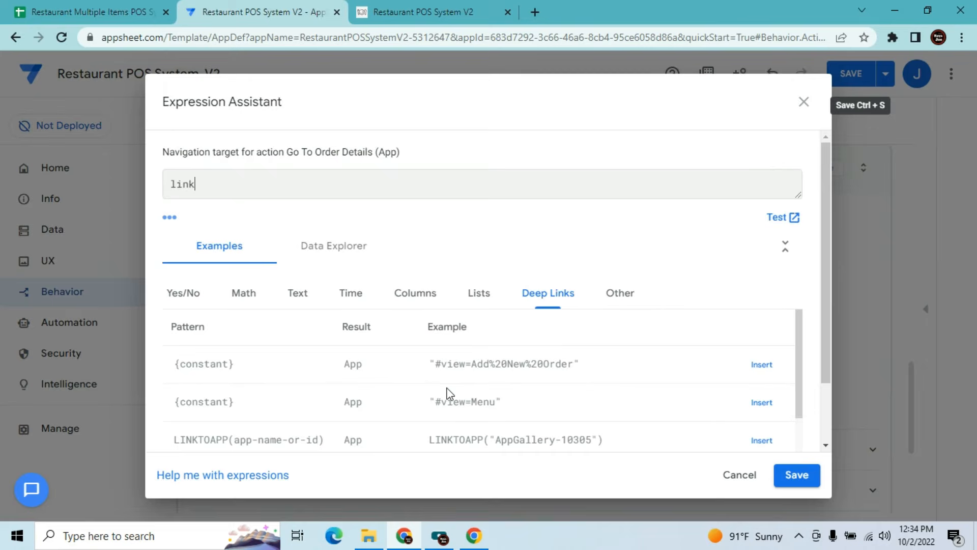
type("tofiltered")
type("view")
type("(\"\"")
type("Cust")
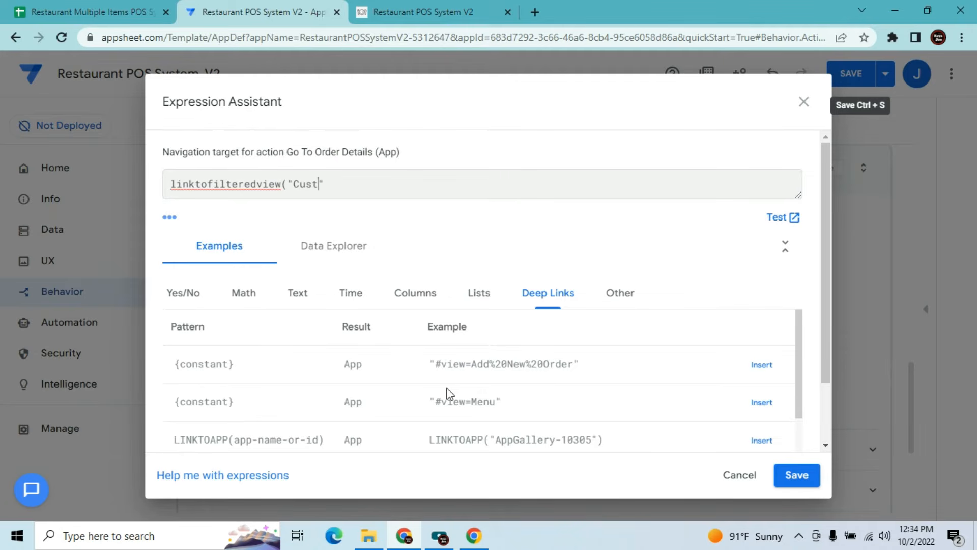
type("omer Details")
Check the table names in the spreadsheet, then complete the target as linktofilteredview("Customers_Details",[_THISROW].[Order No.]=[Order No.])
left_click(67, 4)
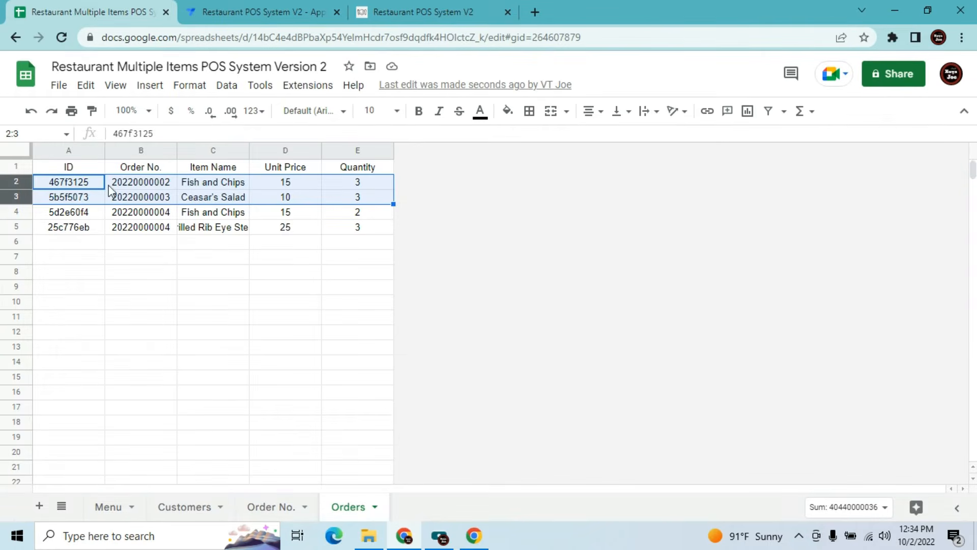
left_click(222, 8)
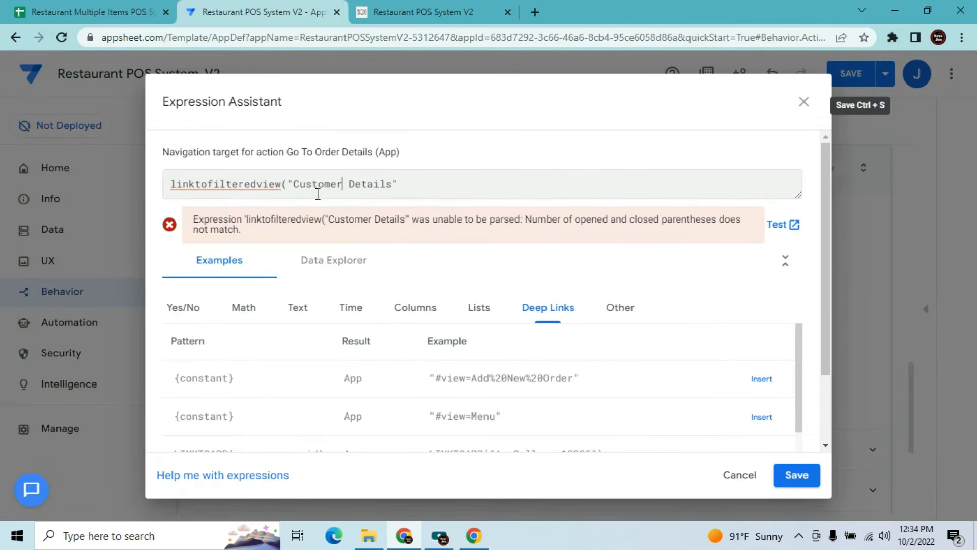
key("BackSpace")
type("s_")
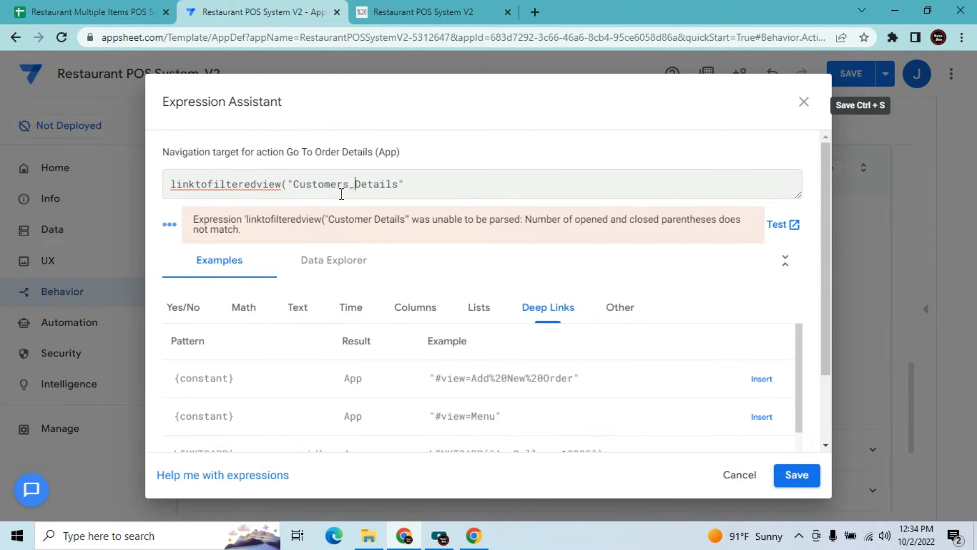
left_click(414, 181)
type(",[_THISROW].[Order No.]=[Order")
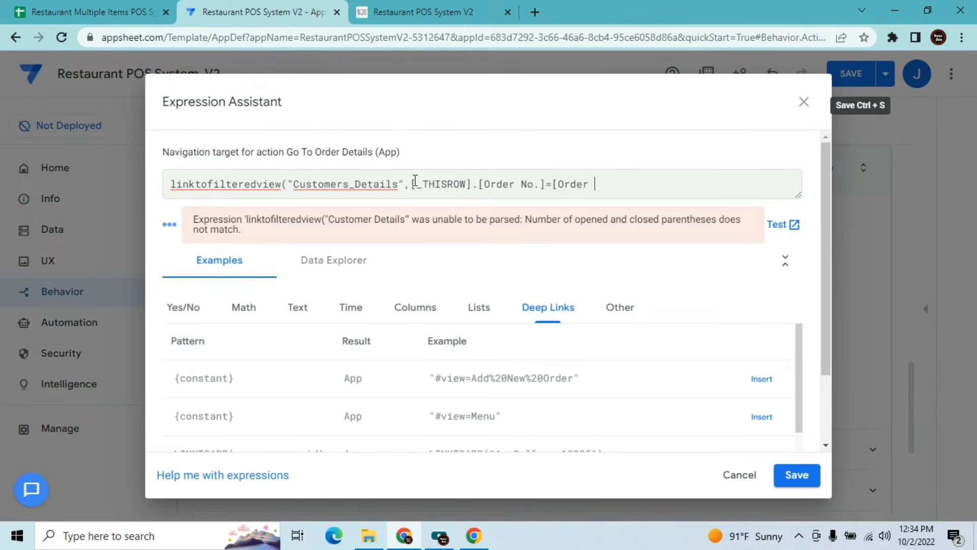
type(" No.])")
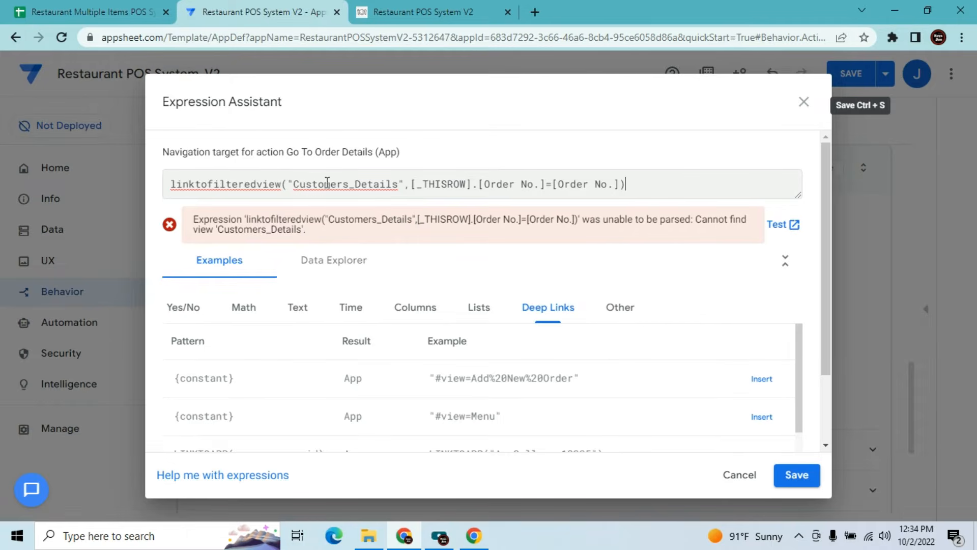
Correct the view name in the target expression to Customers_Detail and save the expression
left_click(349, 184)
key("BackSpace")
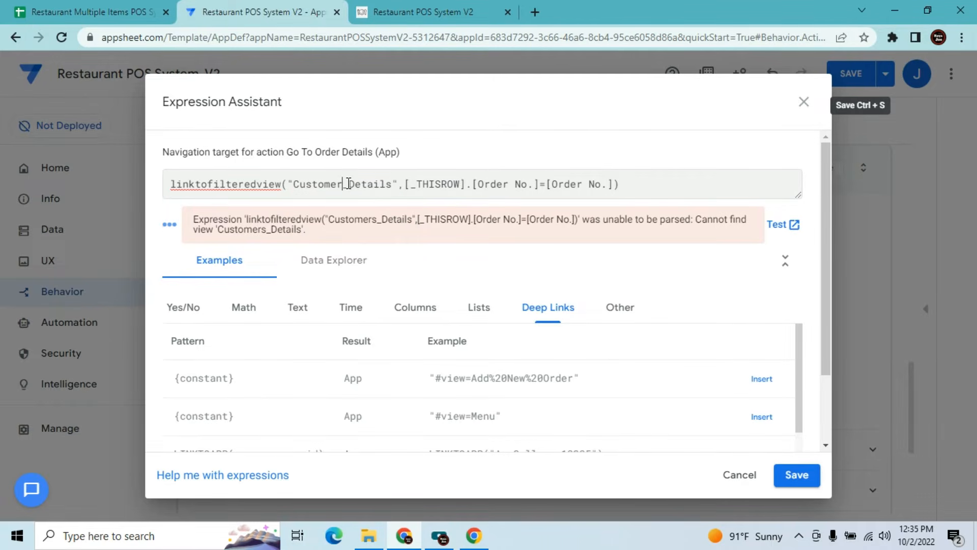
type("s")
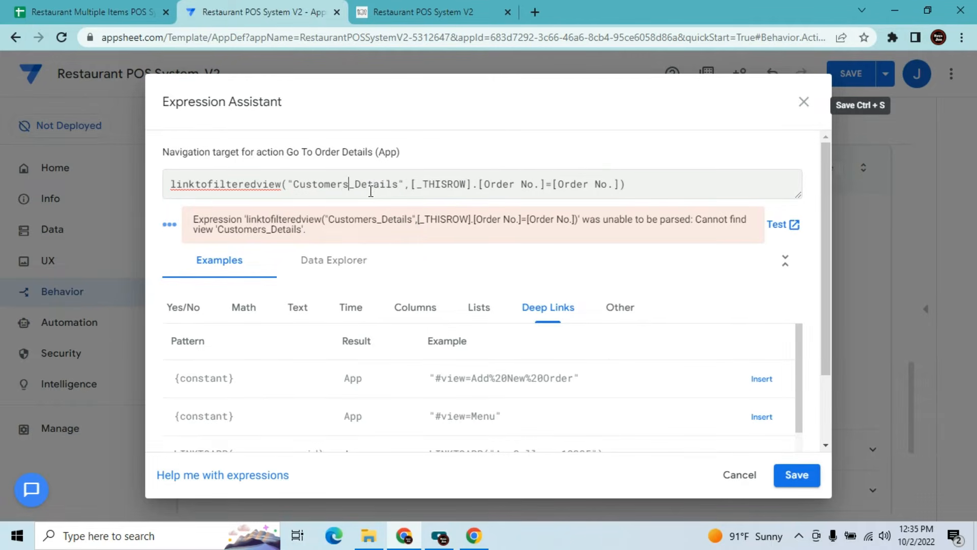
left_click(399, 184)
key("BackSpace")
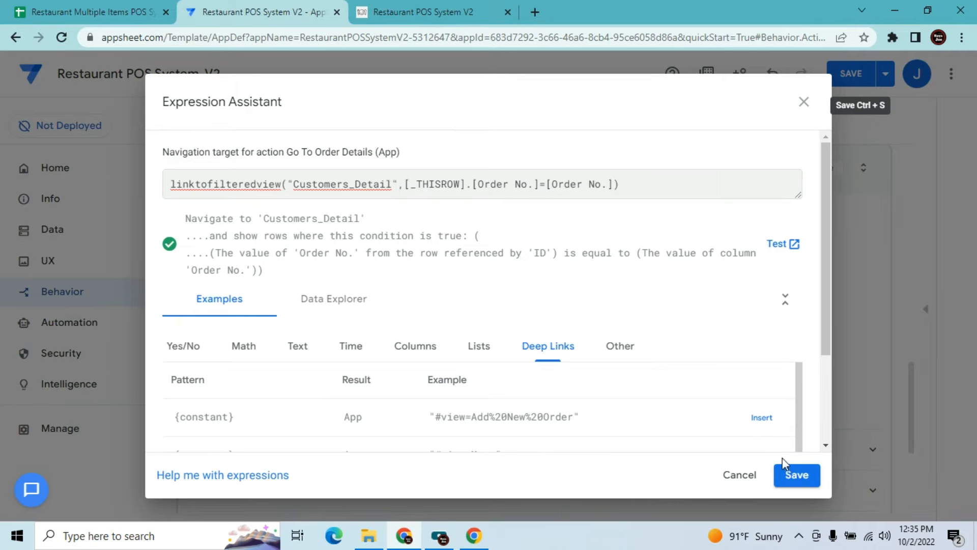
left_click(796, 474)
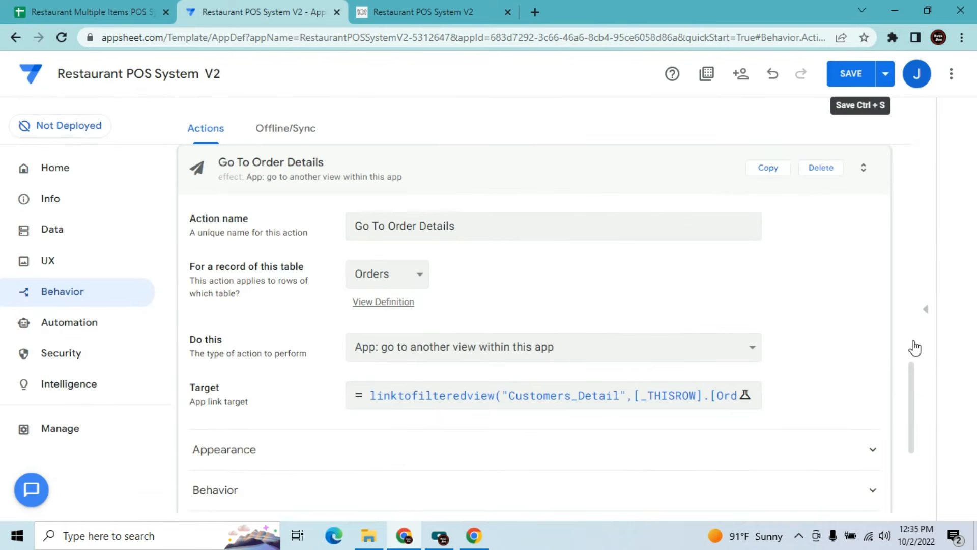
Set the prominence of the Go To Order Details action to Do not display
left_click_drag(914, 385, 912, 447)
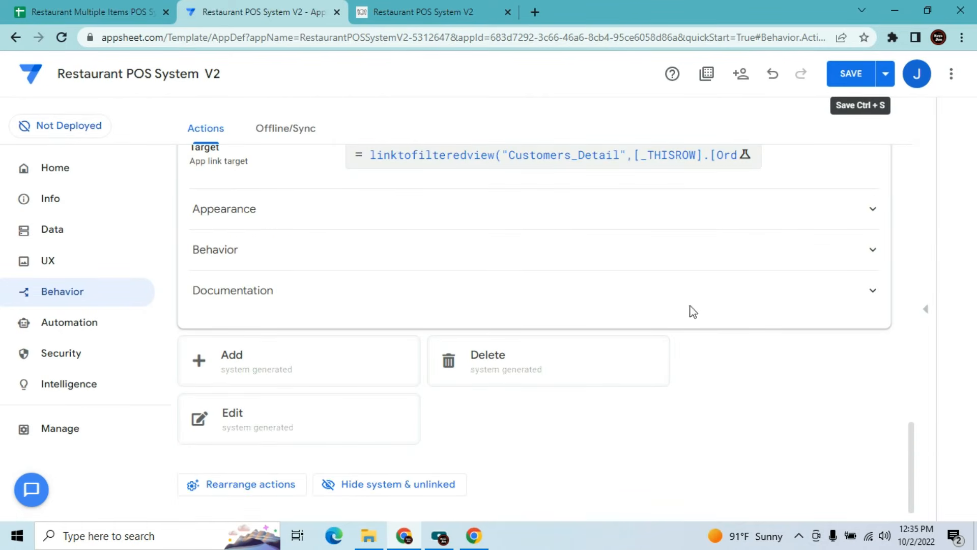
left_click(656, 222)
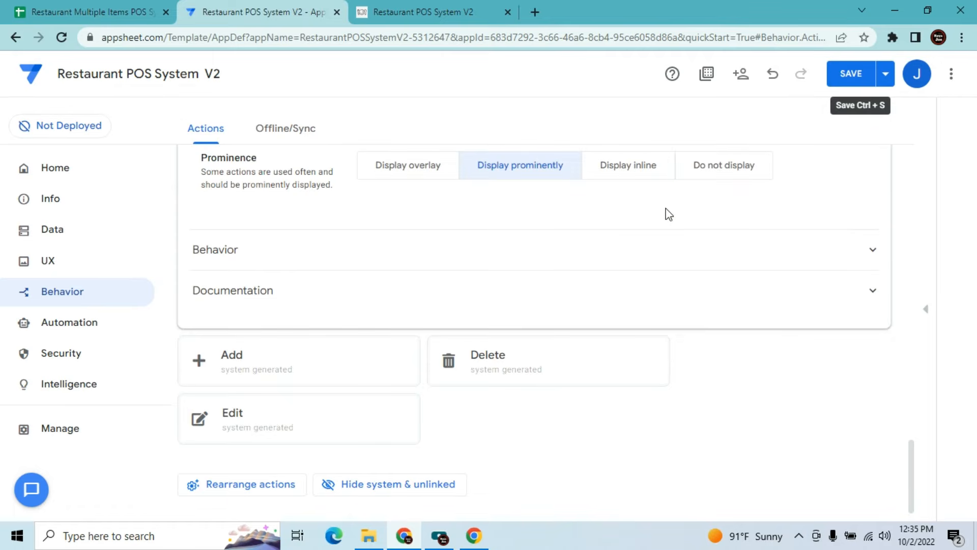
left_click(719, 173)
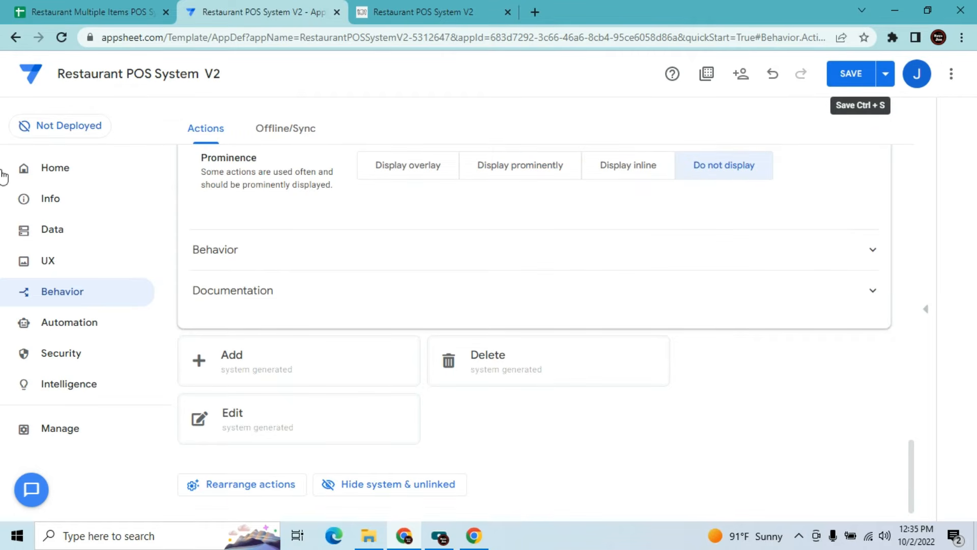
Set the Form Saved event action of the Orders_Form view to Go To Order Details and save the app
left_click(35, 260)
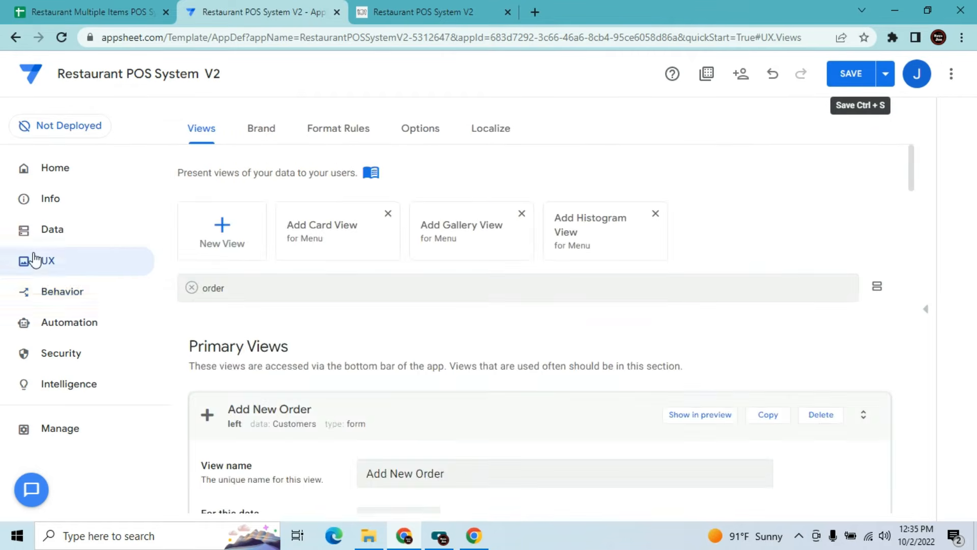
double_click(268, 299)
left_click_drag(911, 166, 914, 498)
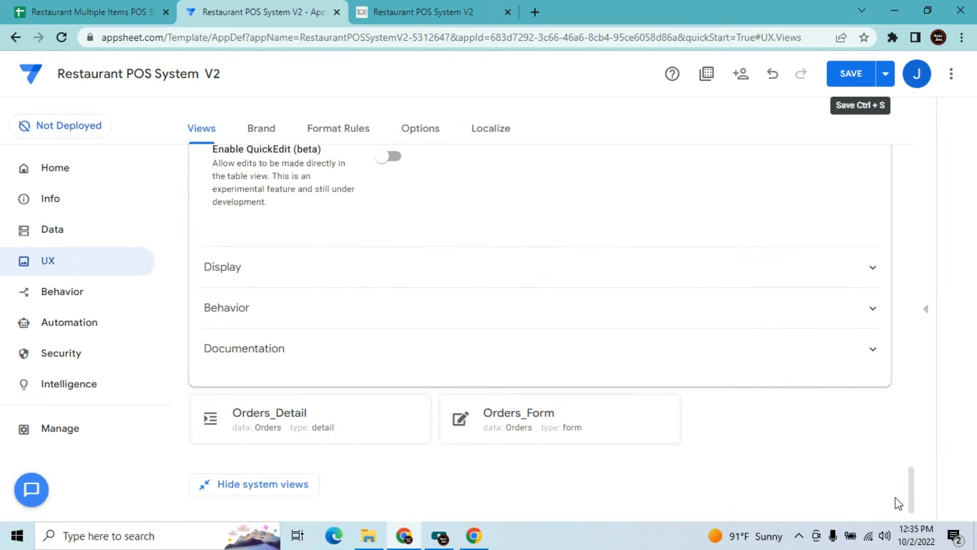
left_click(600, 420)
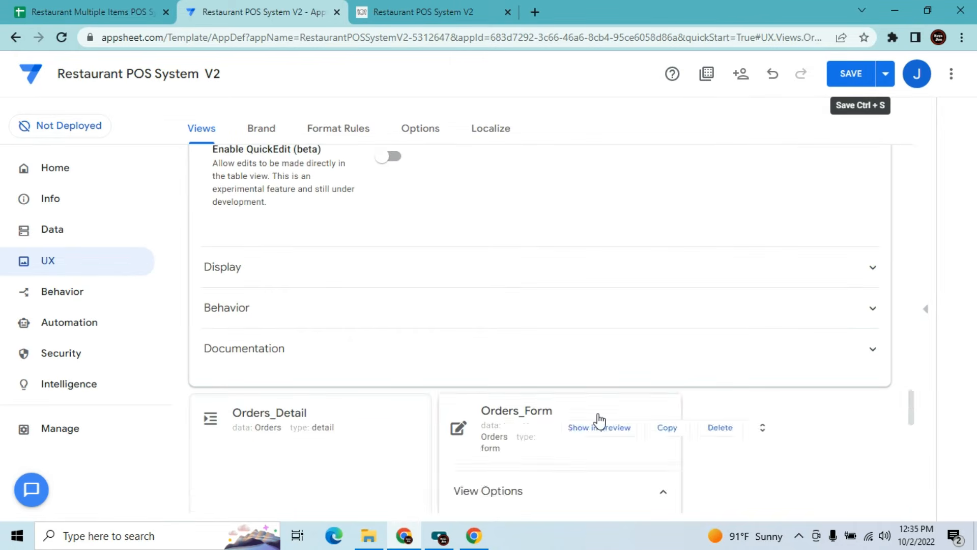
left_click_drag(913, 457, 911, 490)
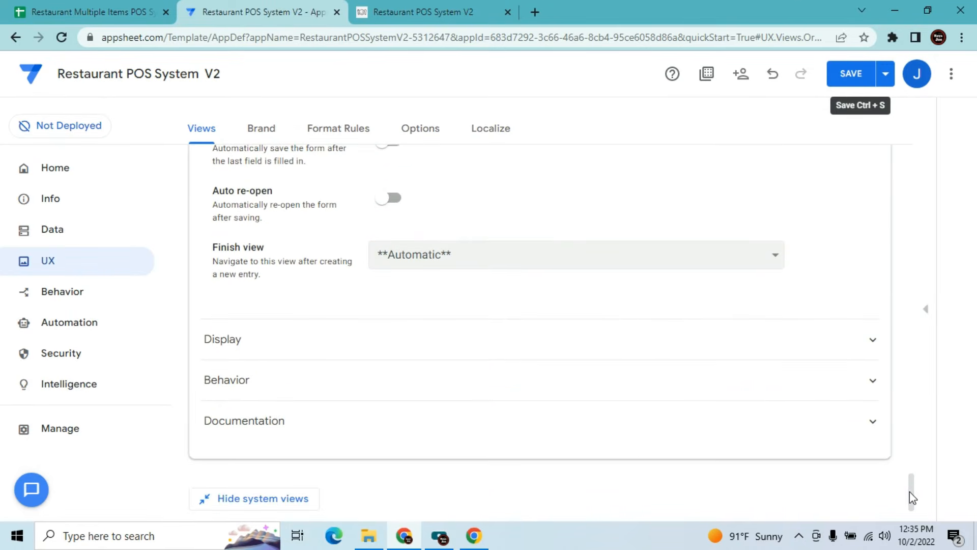
left_click(538, 390)
left_click(542, 422)
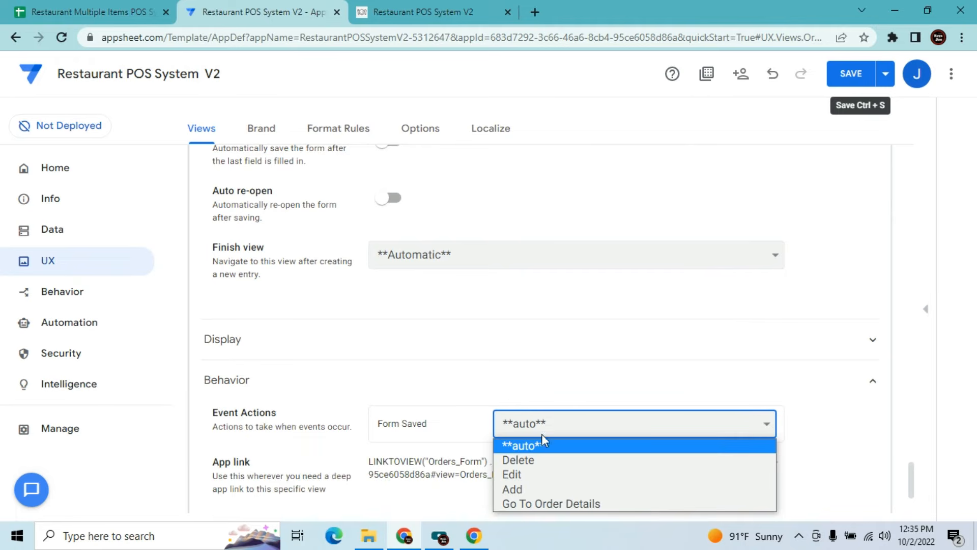
left_click(550, 503)
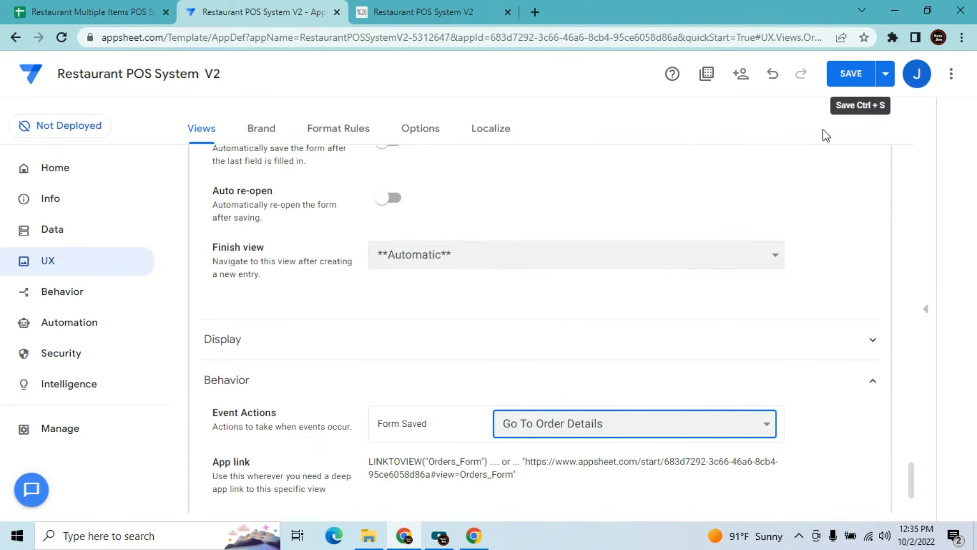
left_click(858, 69)
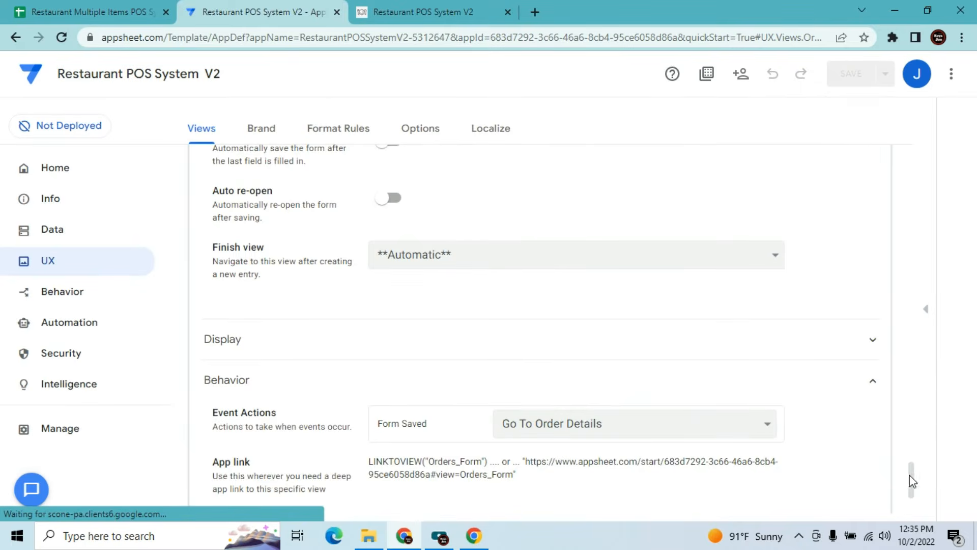
Switch to the Google Sheets spreadsheet and clear the order records in rows 2 to 5 of the Orders sheet
left_click_drag(915, 482, 911, 449)
left_click_drag(904, 358, 914, 158)
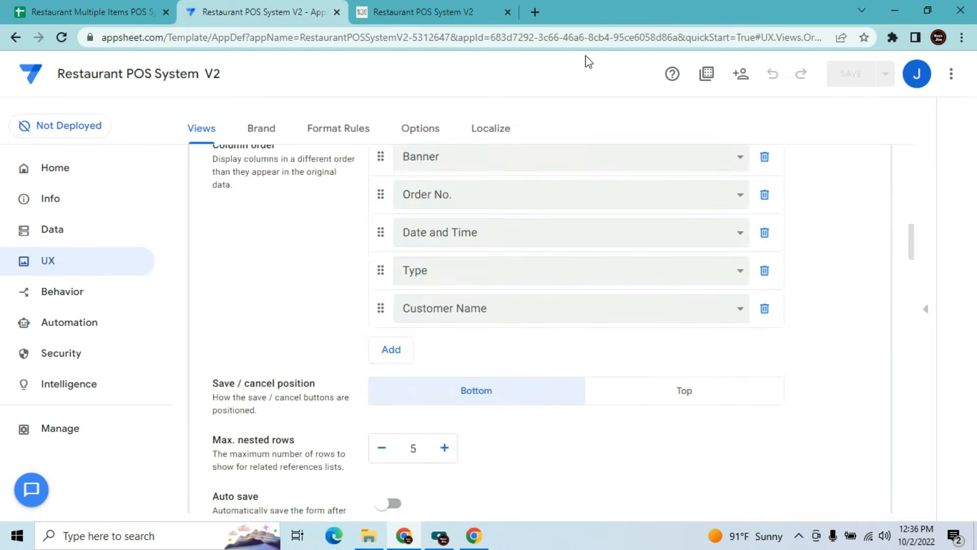
left_click(465, 6)
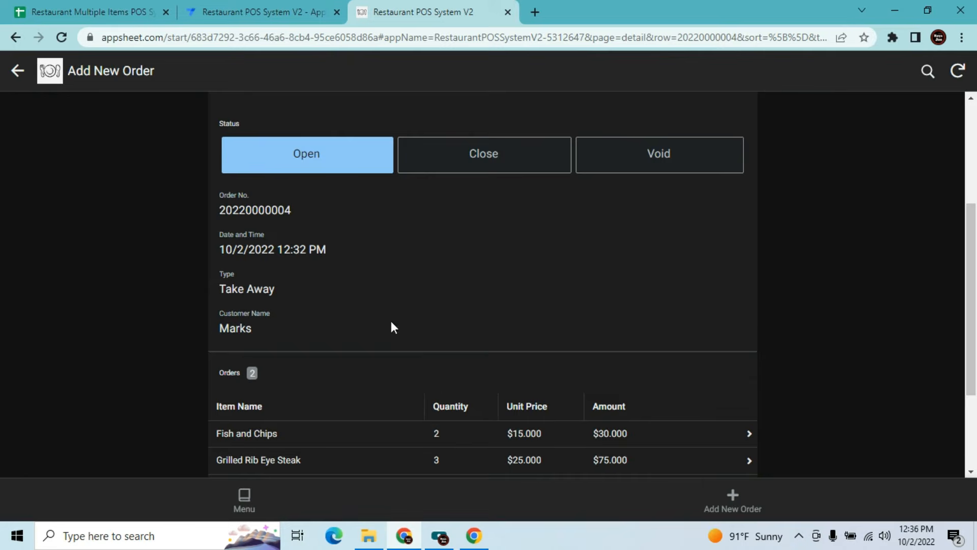
left_click(107, 6)
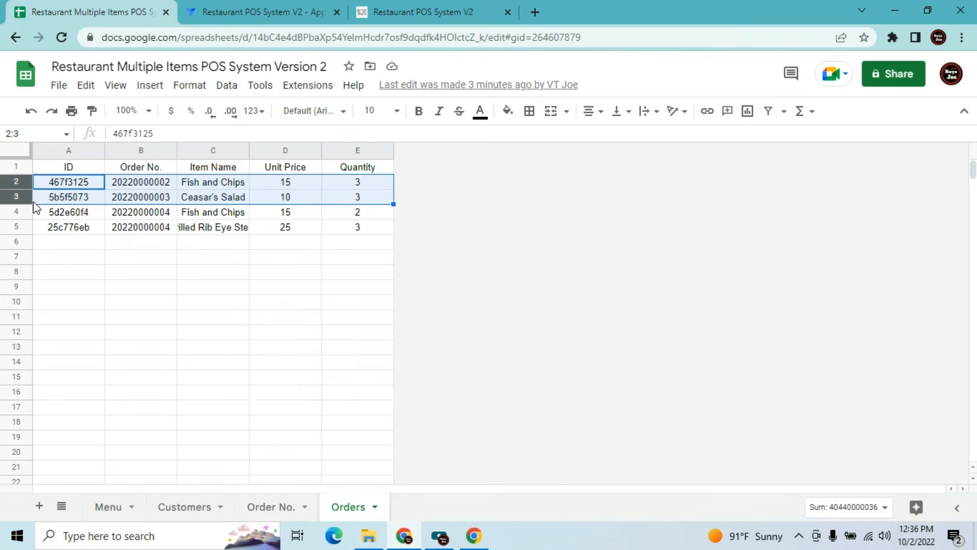
left_click(141, 256)
left_click(19, 182)
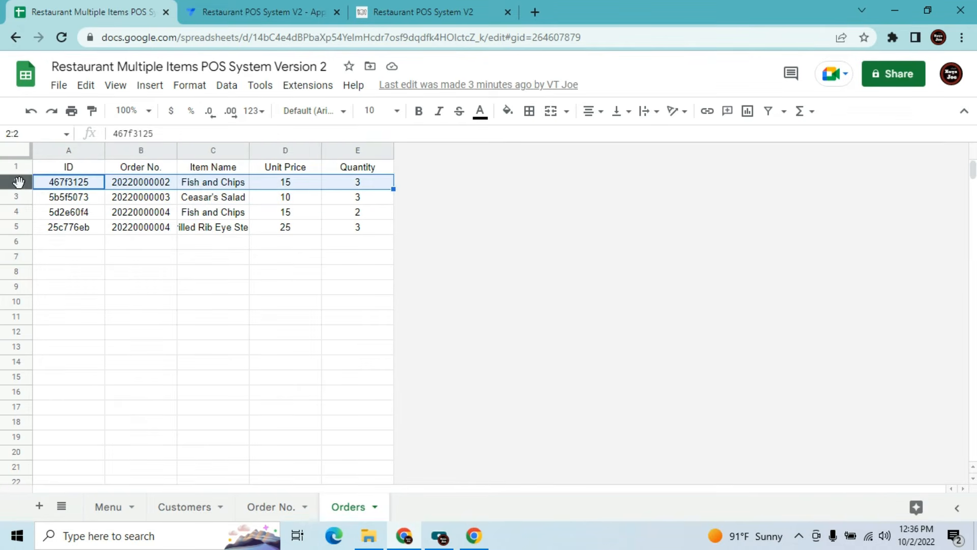
left_click_drag(18, 182, 19, 227)
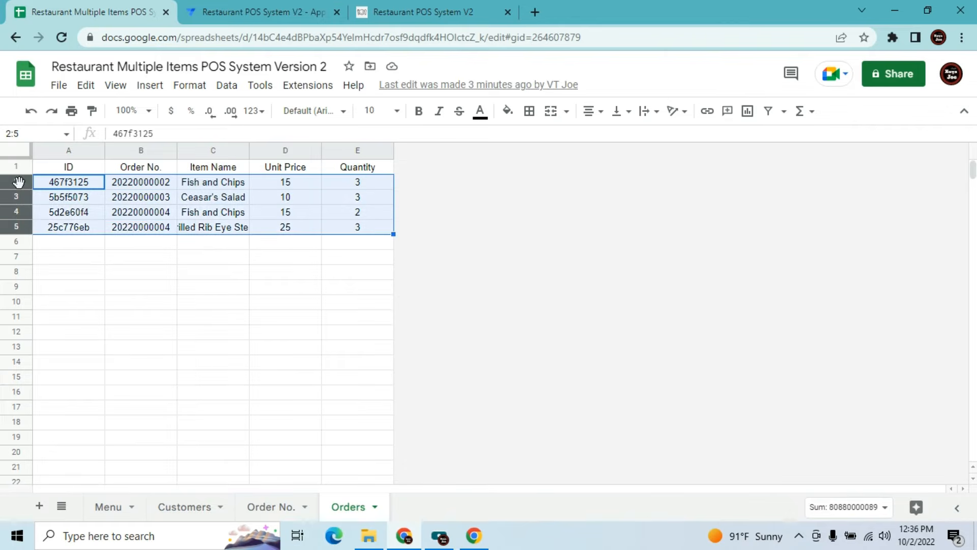
key("Delete")
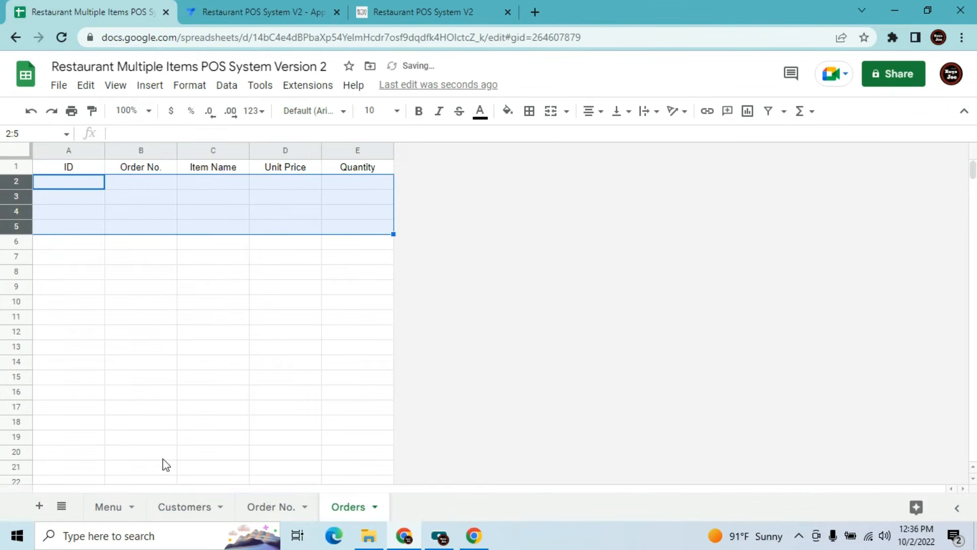
Clear the customer records in rows 2 to 4 of the Customers sheet and check the Order No. and Orders sheets
left_click(173, 507)
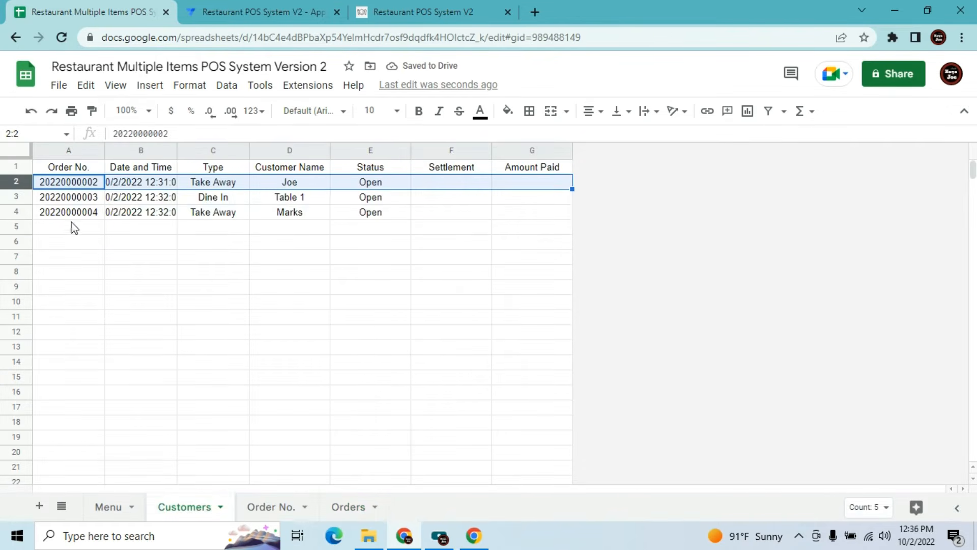
left_click(93, 242)
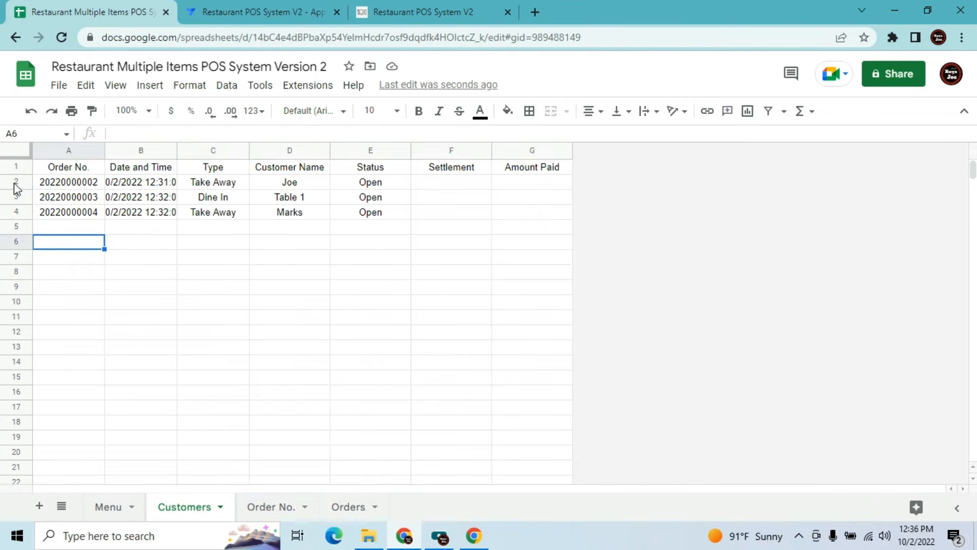
left_click(15, 183)
key("shift+Down")
key("shift+Down")
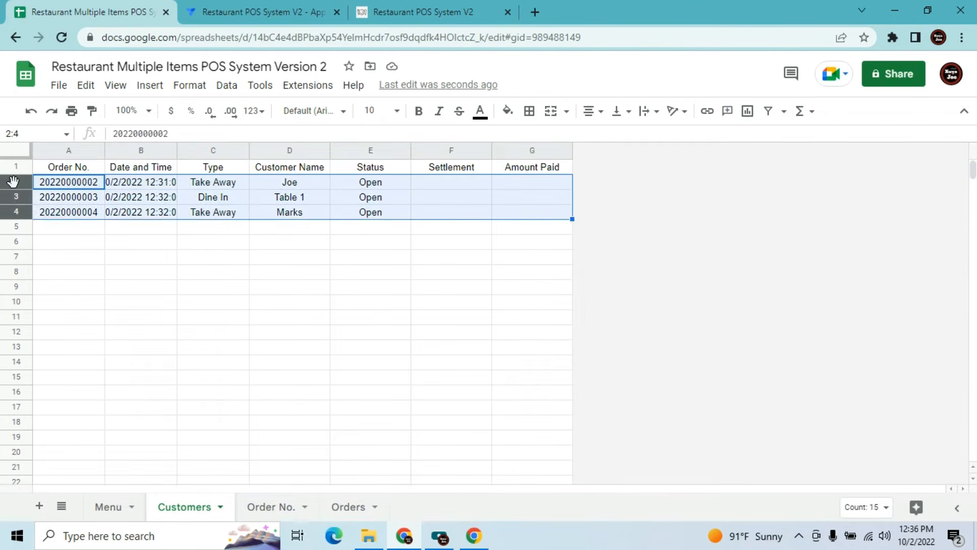
key("Delete")
left_click(268, 508)
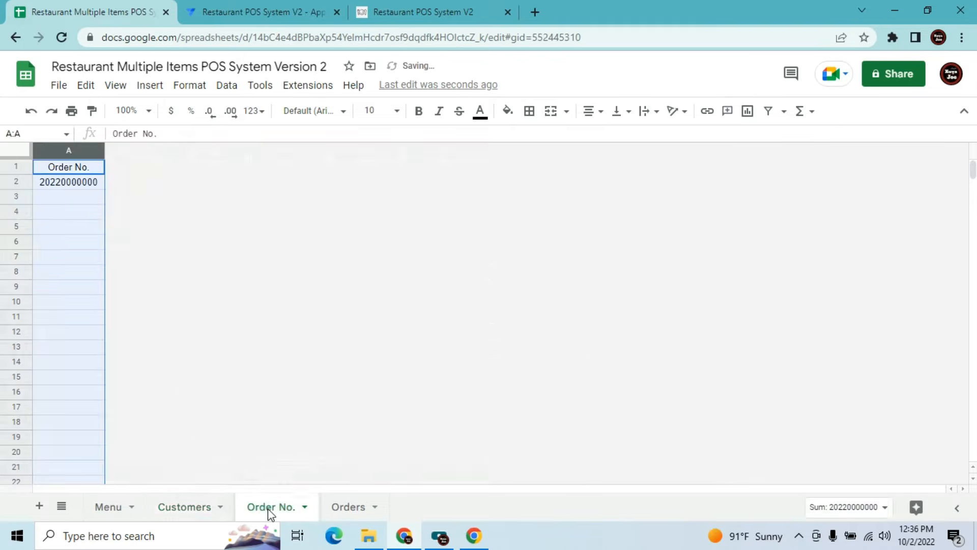
left_click(336, 507)
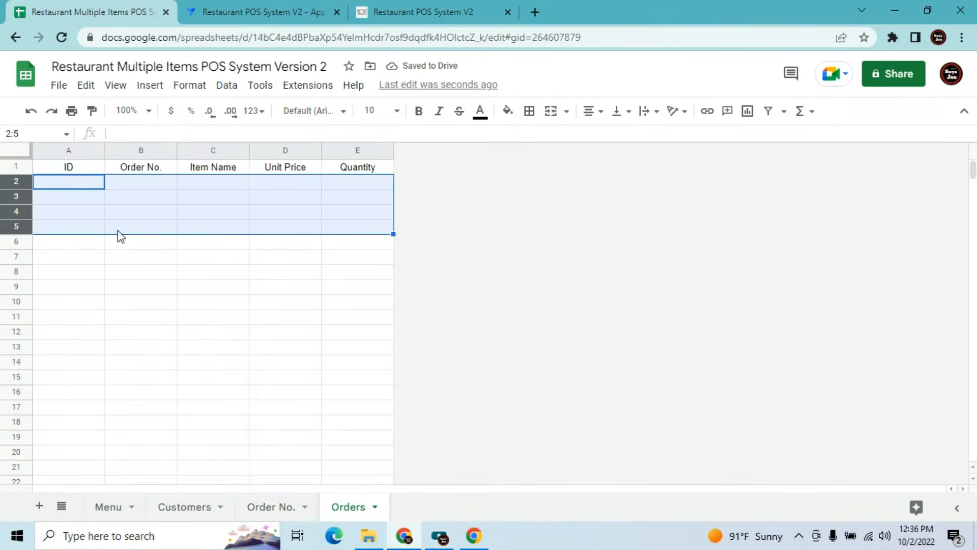
left_click(182, 369)
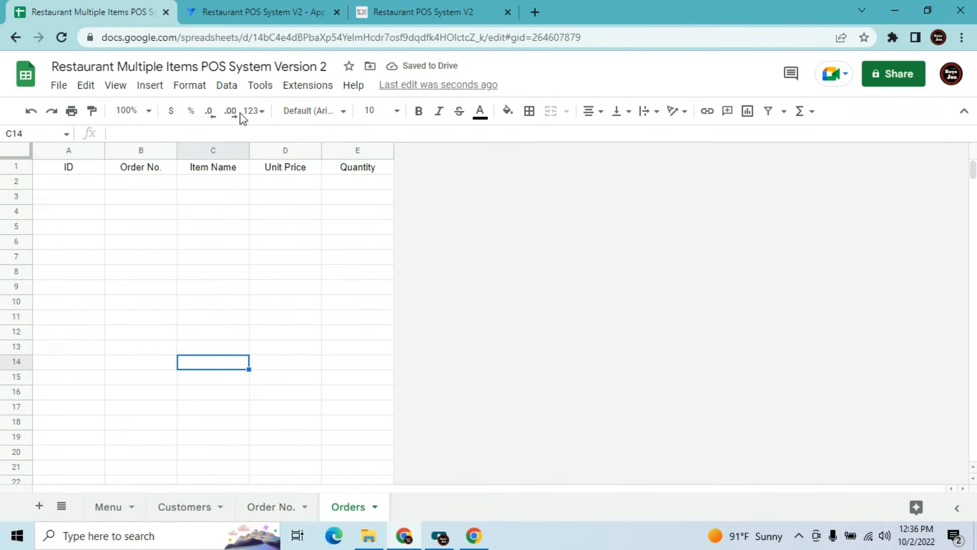
Switch to the running POS app and check its Menu view and the new order form, cancelling the form
left_click(310, 8)
left_click(478, 6)
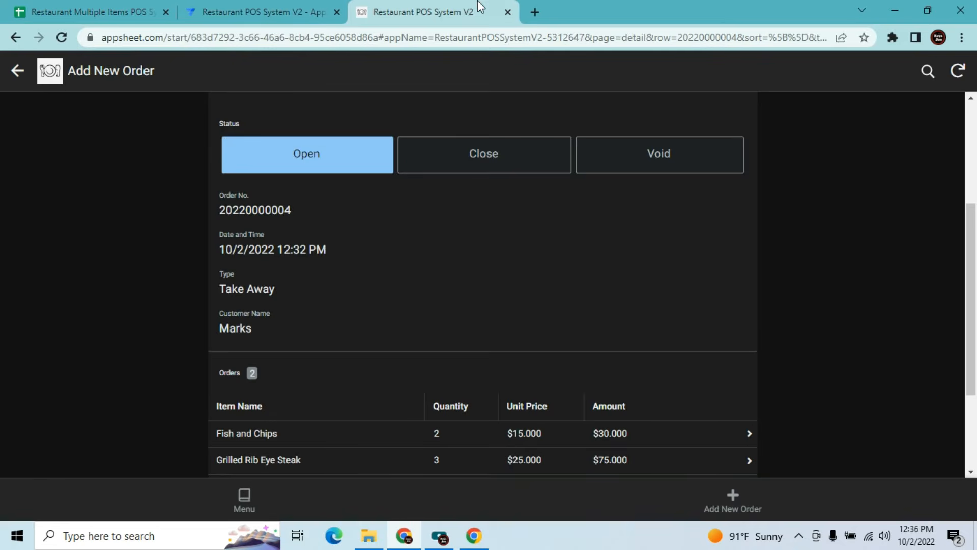
left_click(250, 501)
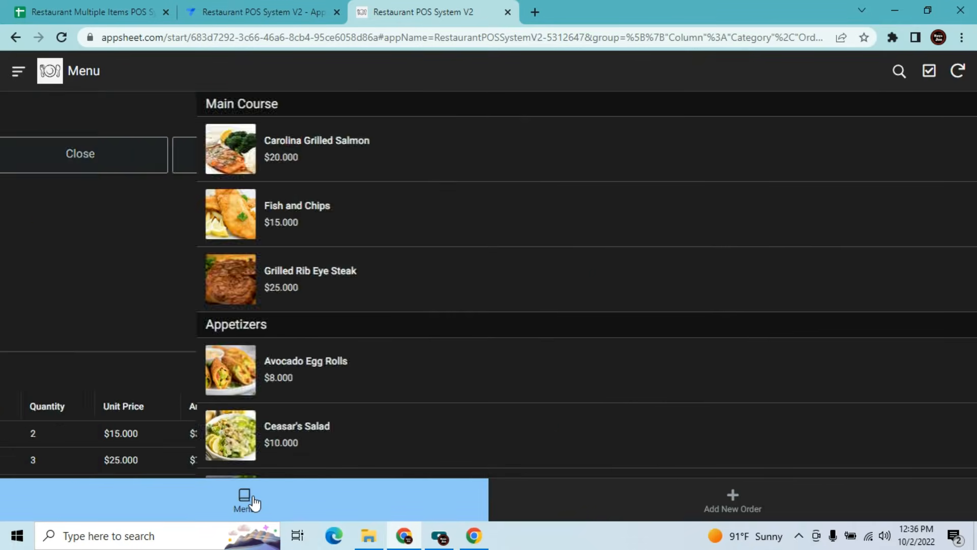
left_click(734, 504)
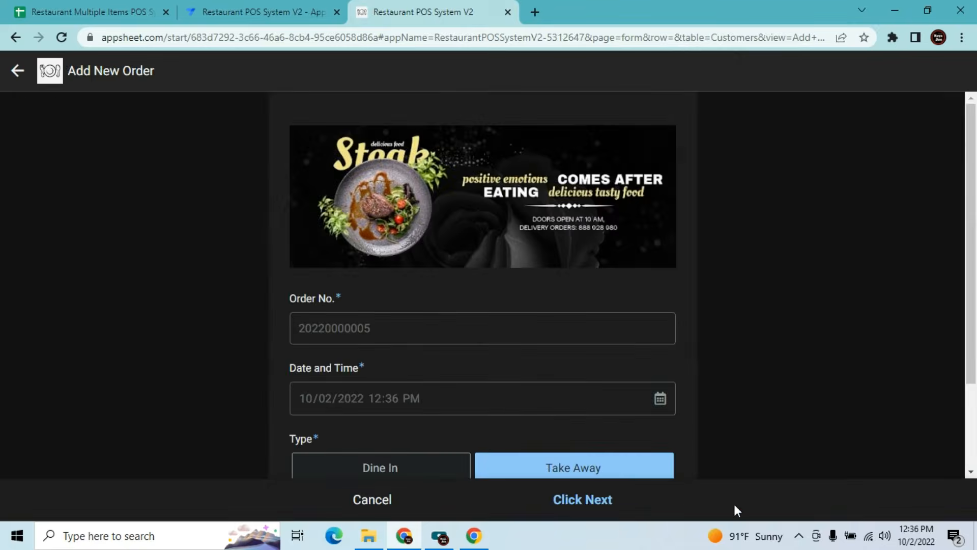
left_click(369, 511)
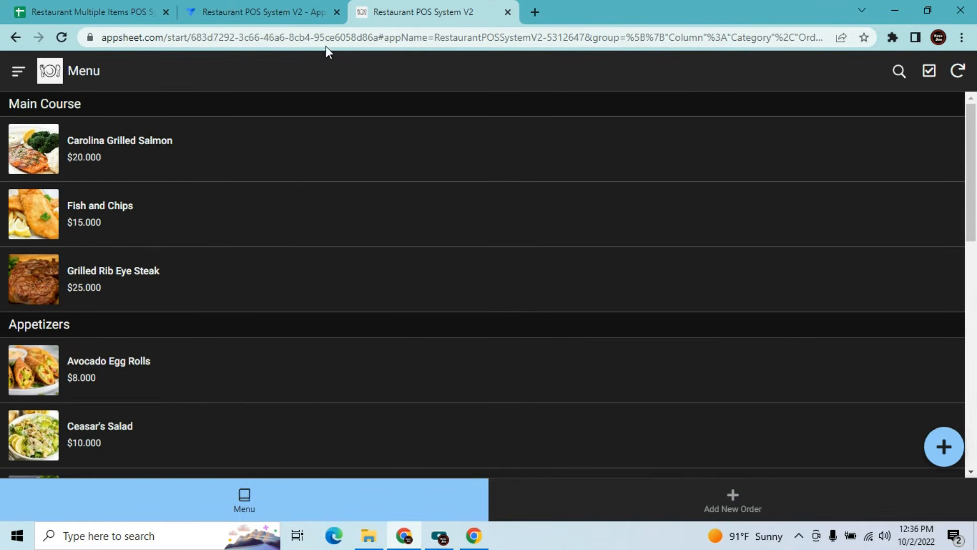
Switch to the AppSheet editor and create a data slice named Open Orders with Customers as its source table
left_click(280, 6)
left_click(77, 231)
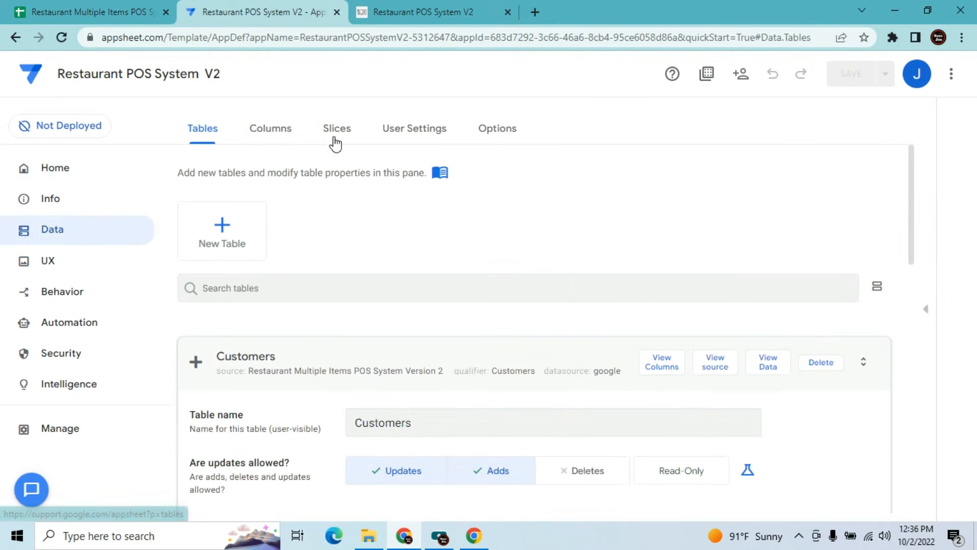
left_click(335, 131)
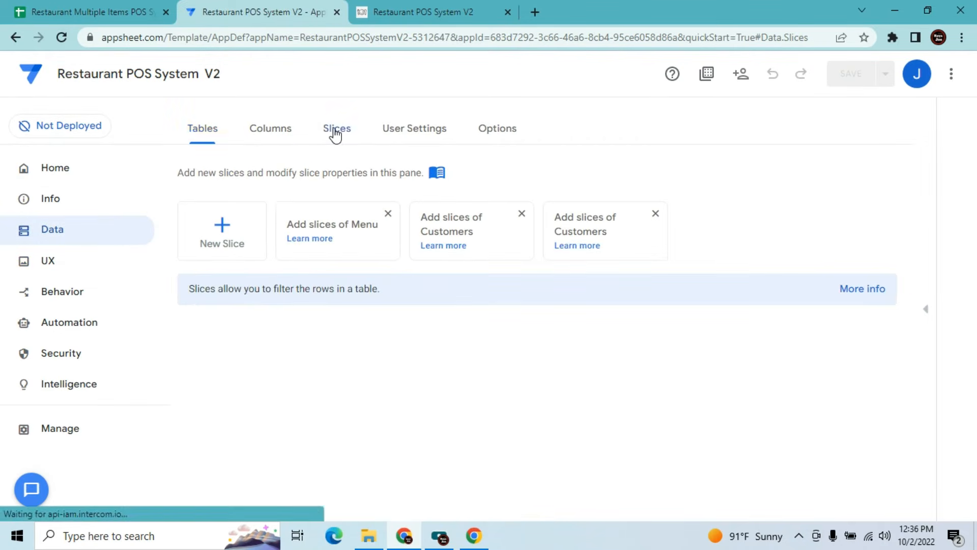
left_click(222, 234)
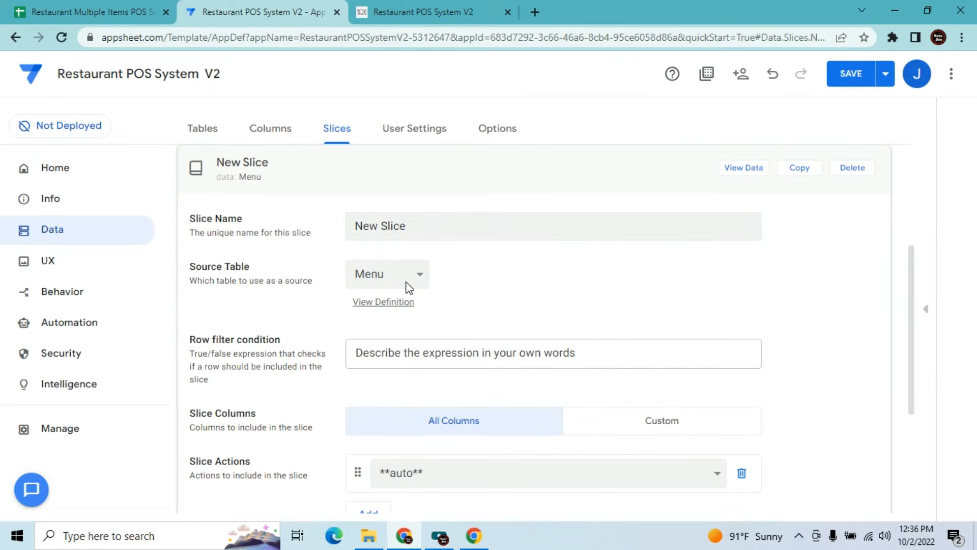
left_click(406, 283)
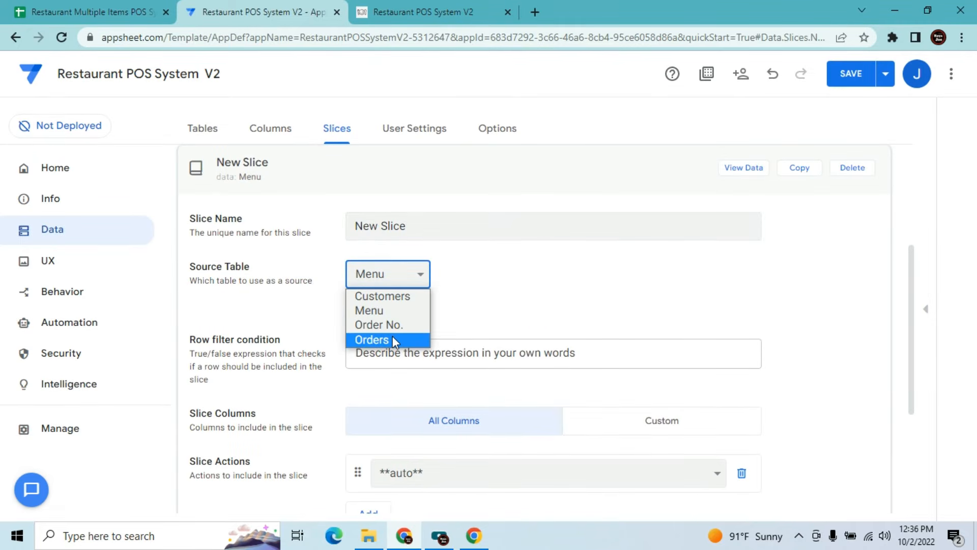
left_click(402, 305)
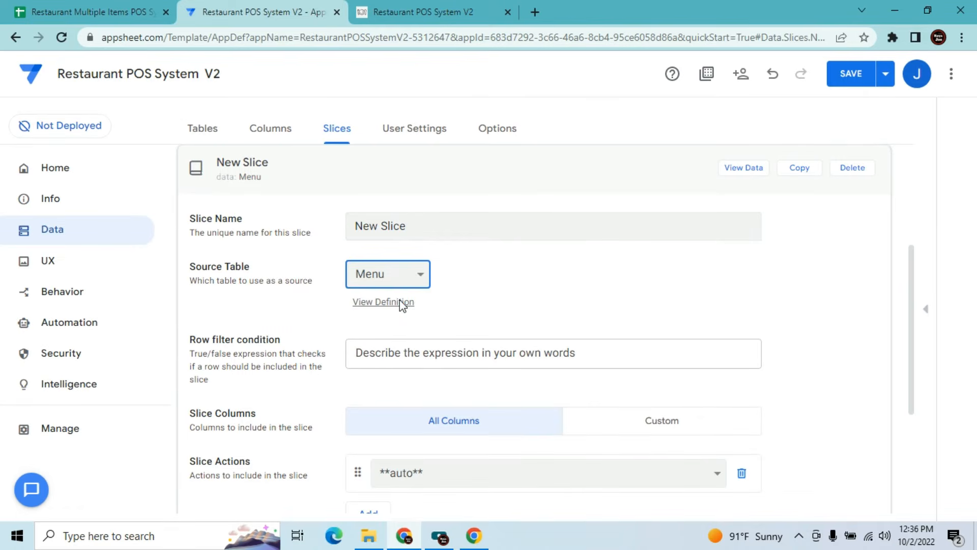
left_click(421, 224)
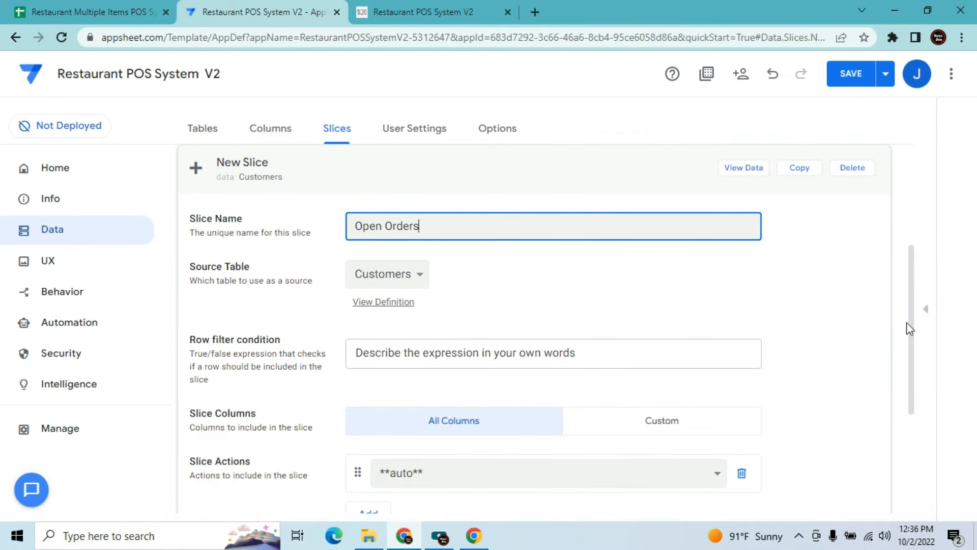
Switch the Open Orders slice to custom columns and remove the Change column from it
left_click_drag(912, 318, 909, 419)
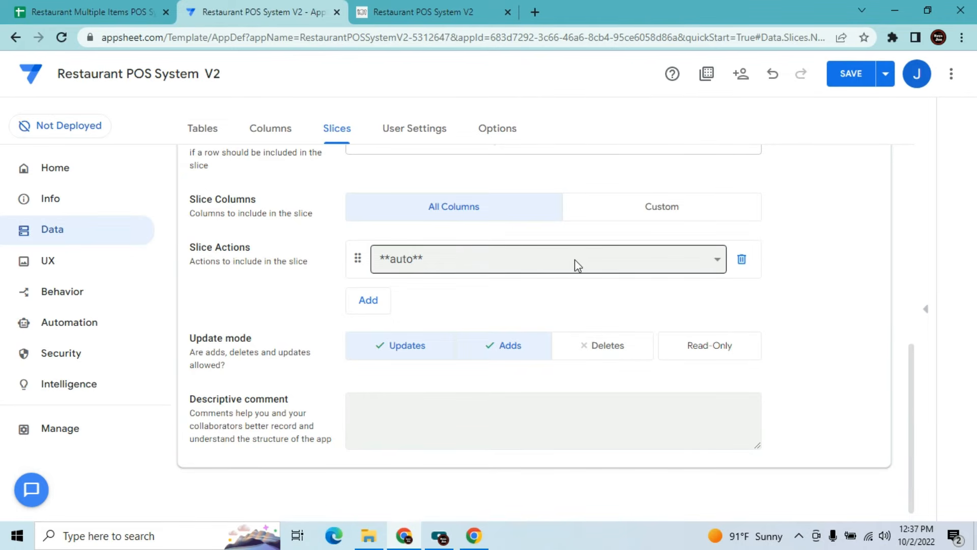
left_click(636, 201)
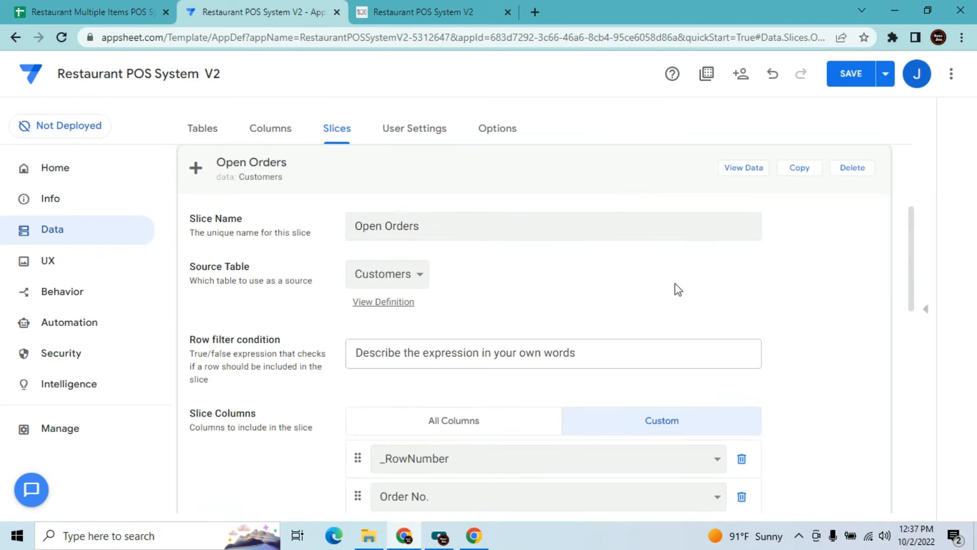
left_click_drag(915, 257, 911, 340)
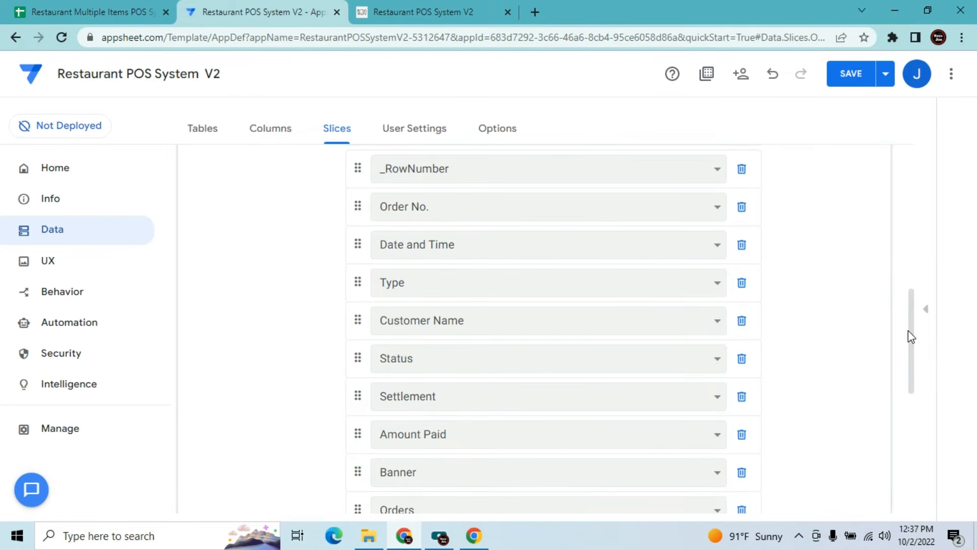
left_click_drag(914, 318, 912, 373)
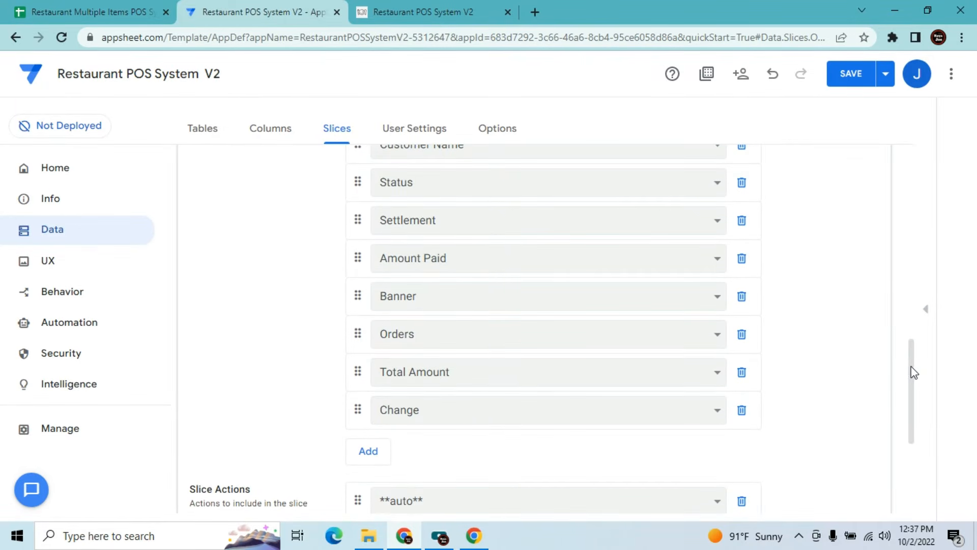
left_click(742, 410)
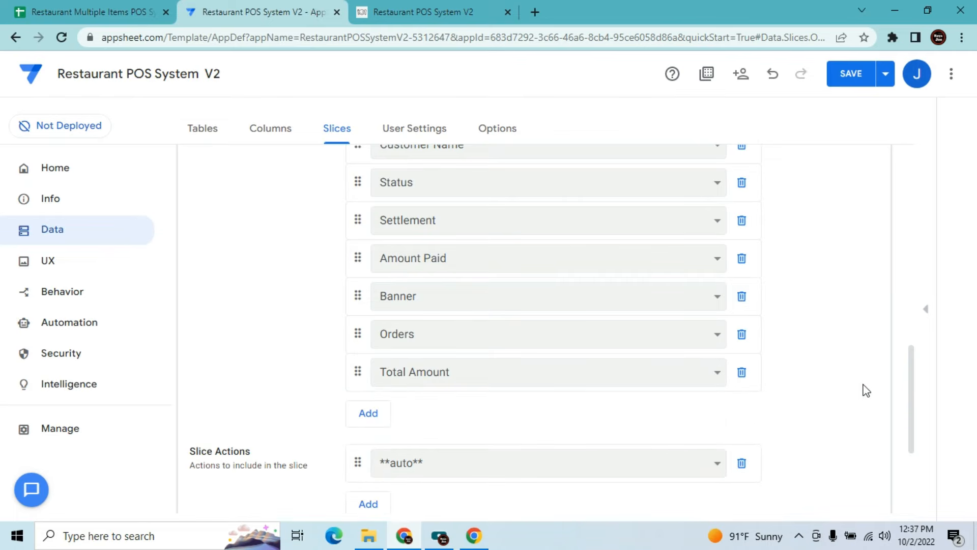
Create a deck view named Open Orders for the Open Orders slice and set its position to right
left_click(50, 269)
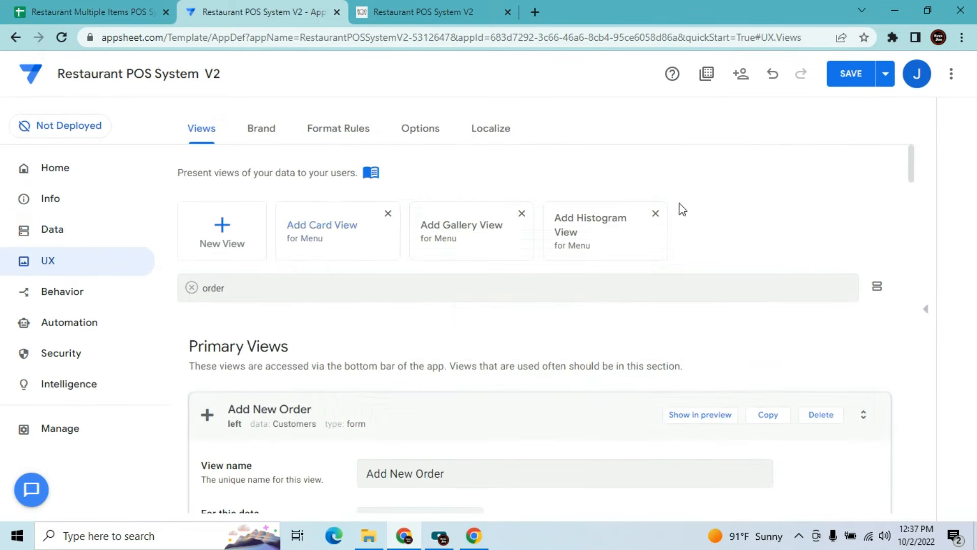
scroll(913, 170, "down", 1)
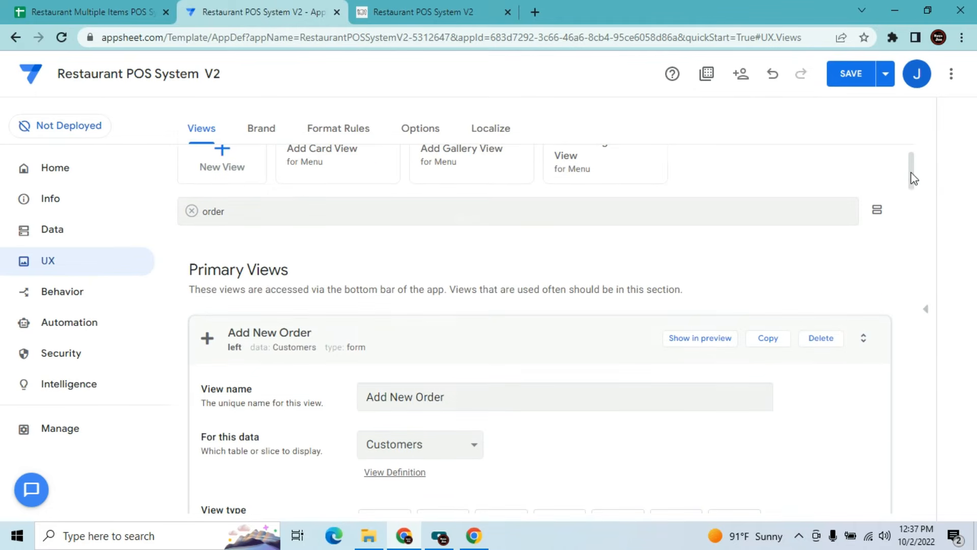
left_click(224, 154)
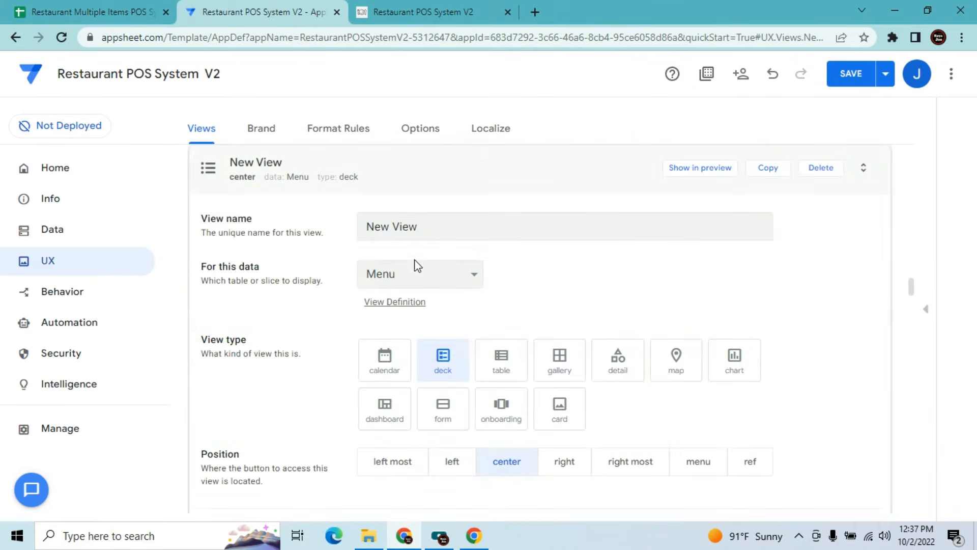
left_click(468, 285)
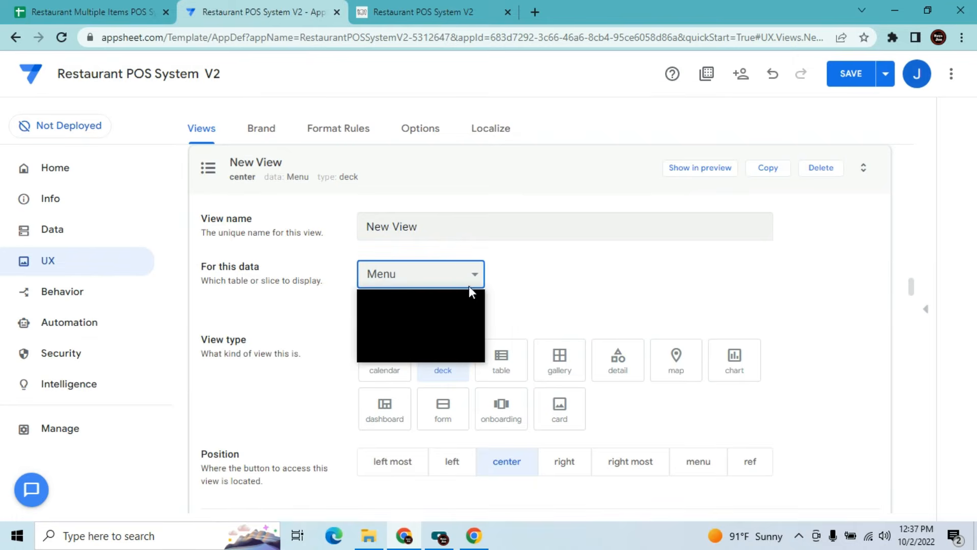
left_click(411, 350)
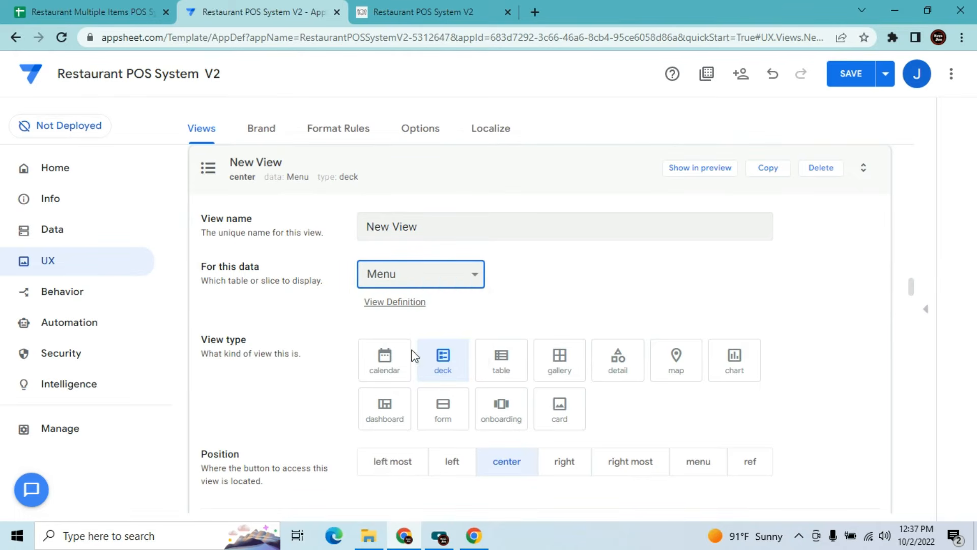
left_click(429, 219)
key("ctrl+a")
key("BackSpace")
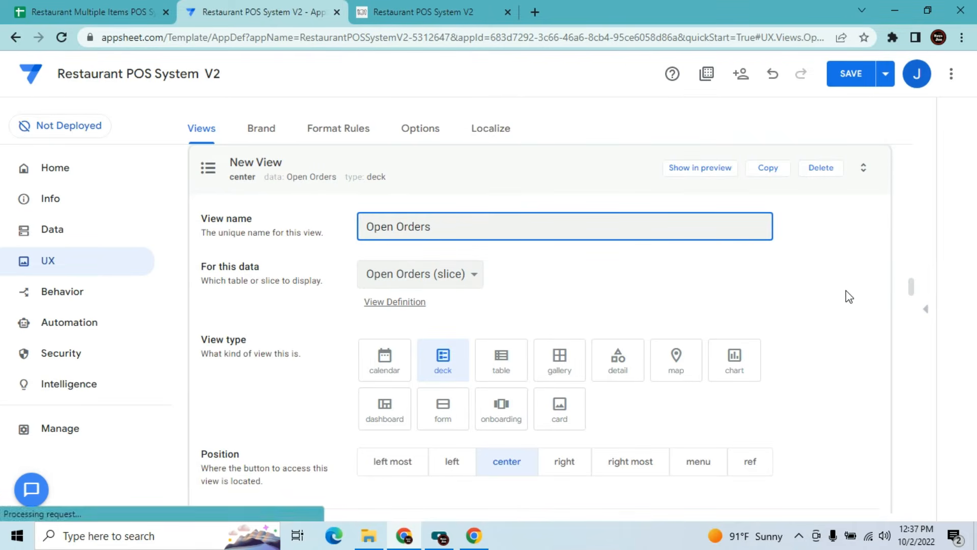
left_click(569, 460)
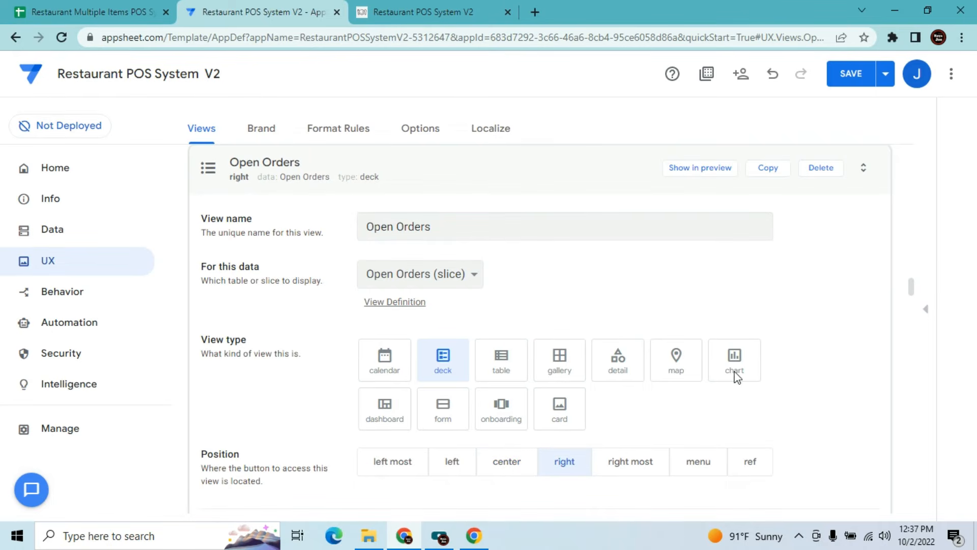
Set the Open Orders view's main image to none and its primary header to Customer Name
left_click_drag(914, 290, 912, 307)
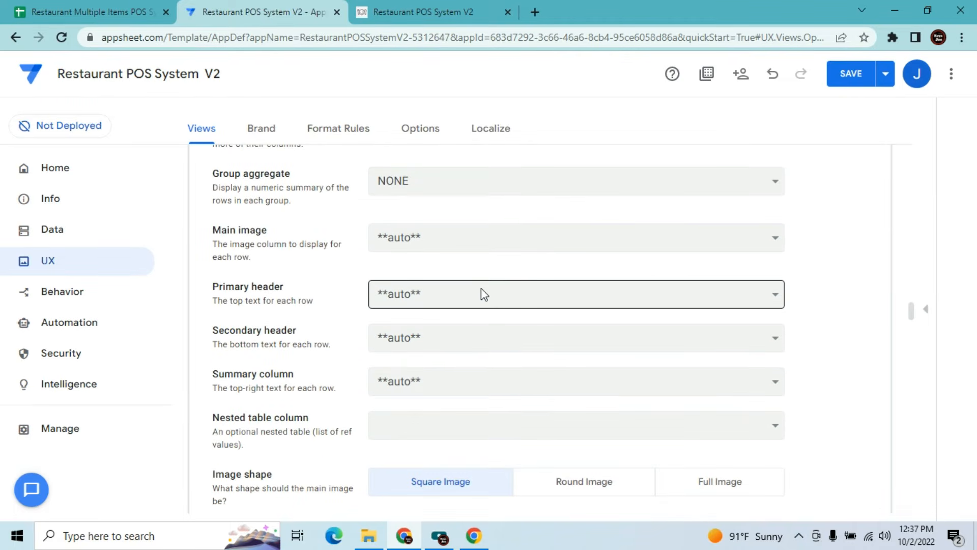
left_click(474, 243)
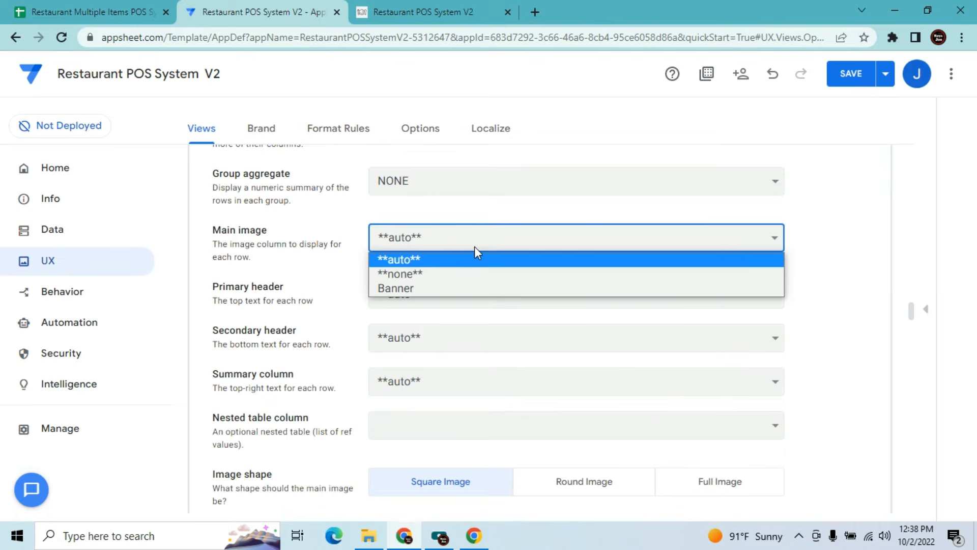
left_click(465, 273)
left_click(456, 298)
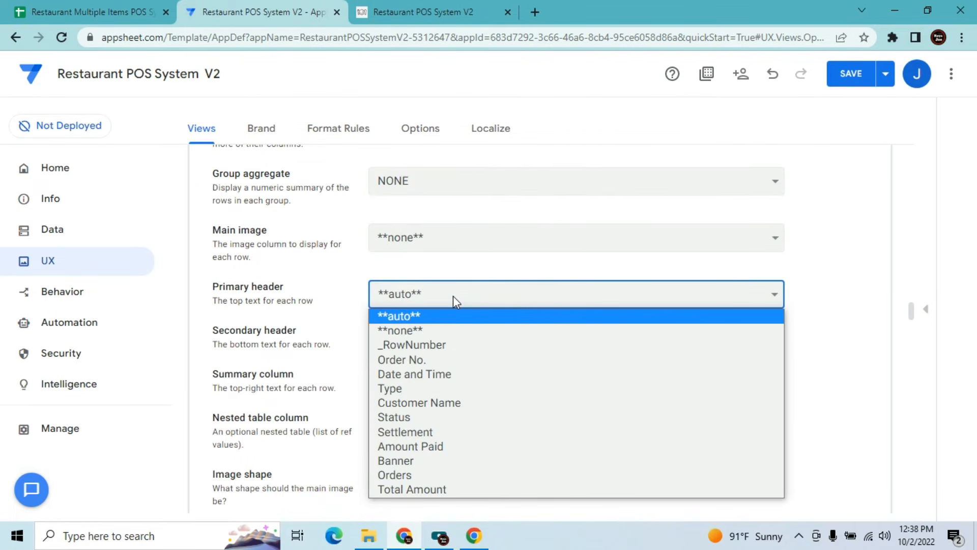
left_click(442, 403)
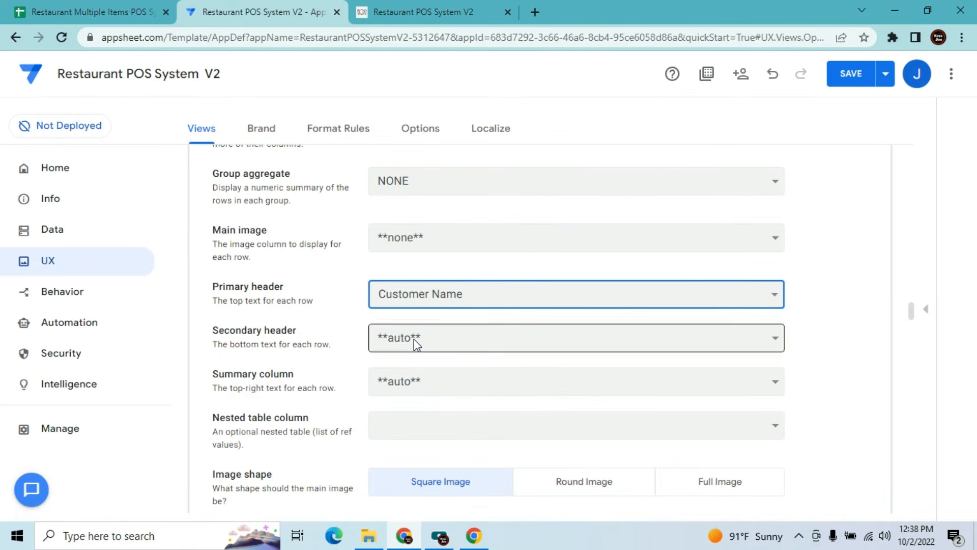
Set the Open Orders view's secondary header to Total Amount and its summary column to Status
left_click(414, 339)
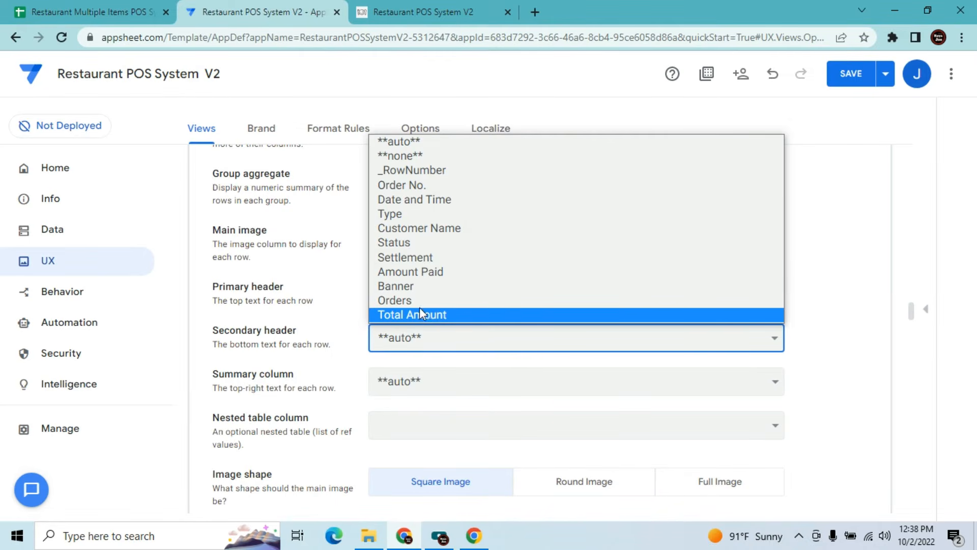
left_click(410, 315)
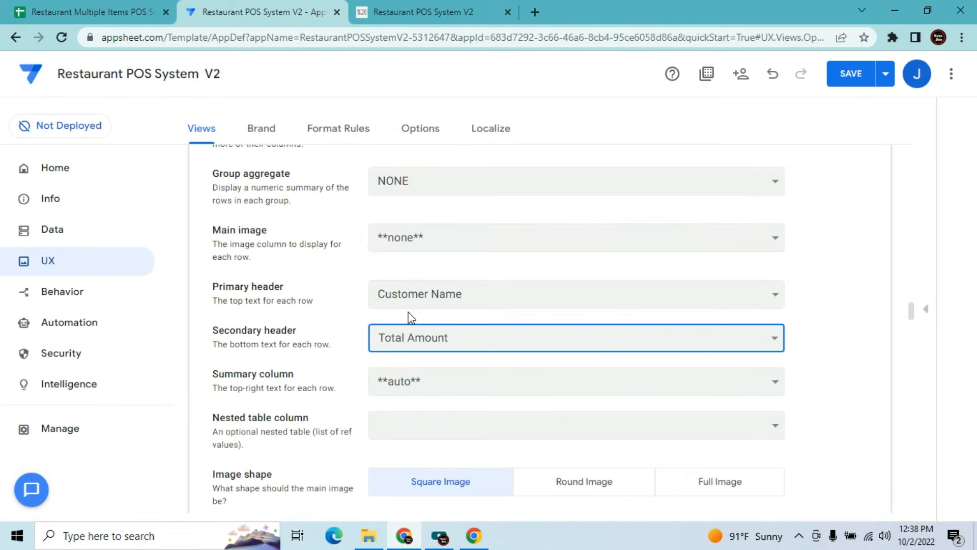
left_click(413, 381)
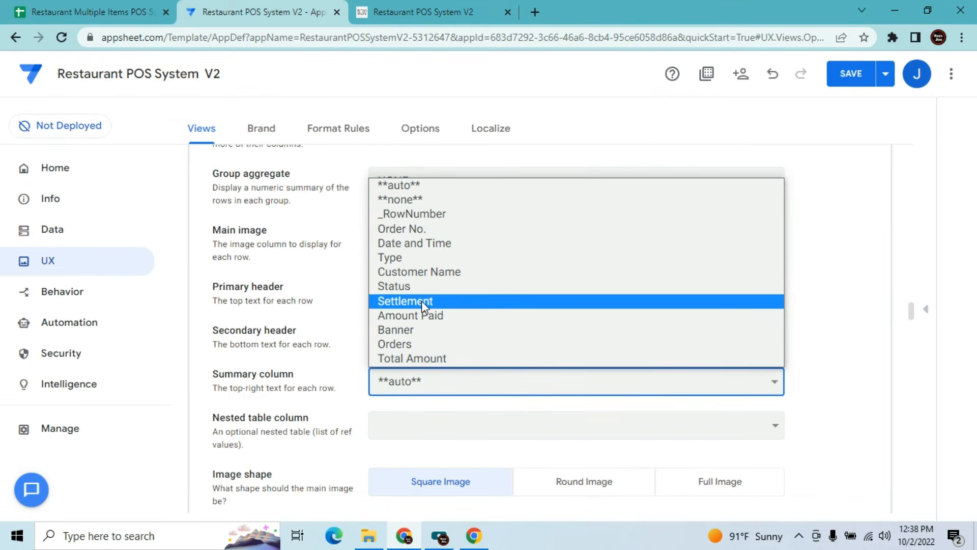
left_click(456, 293)
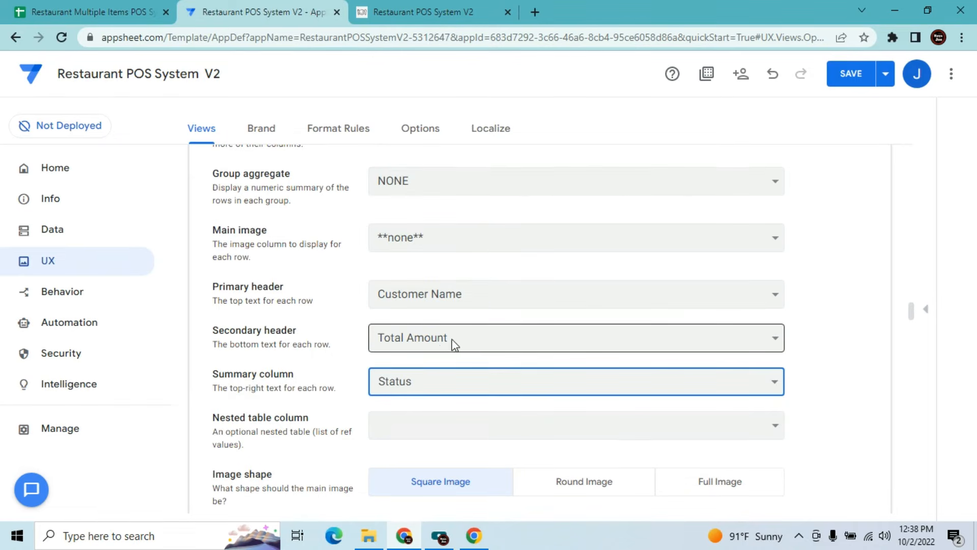
Set the Open Orders view's primary header to Status, secondary header to Customer Name and summary column to Total Amount
left_click(481, 301)
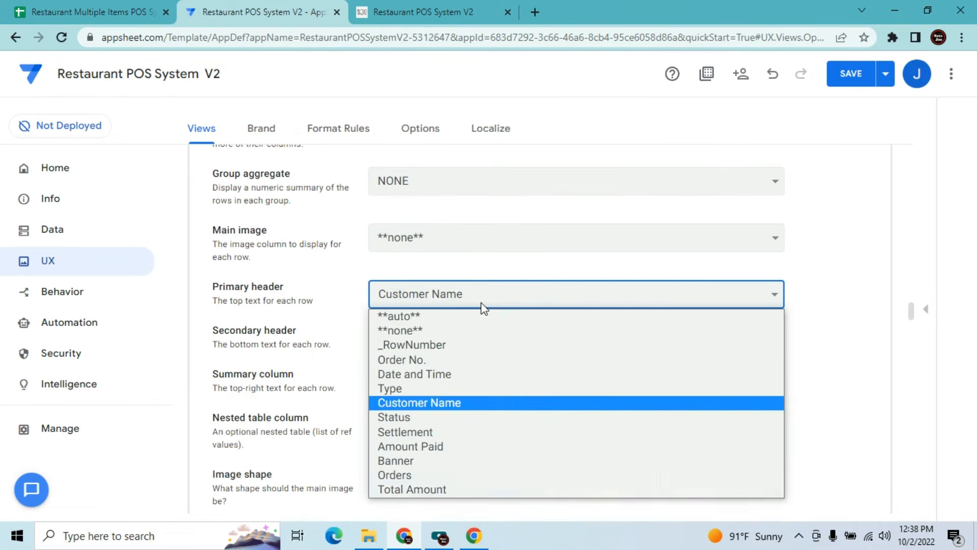
left_click(431, 418)
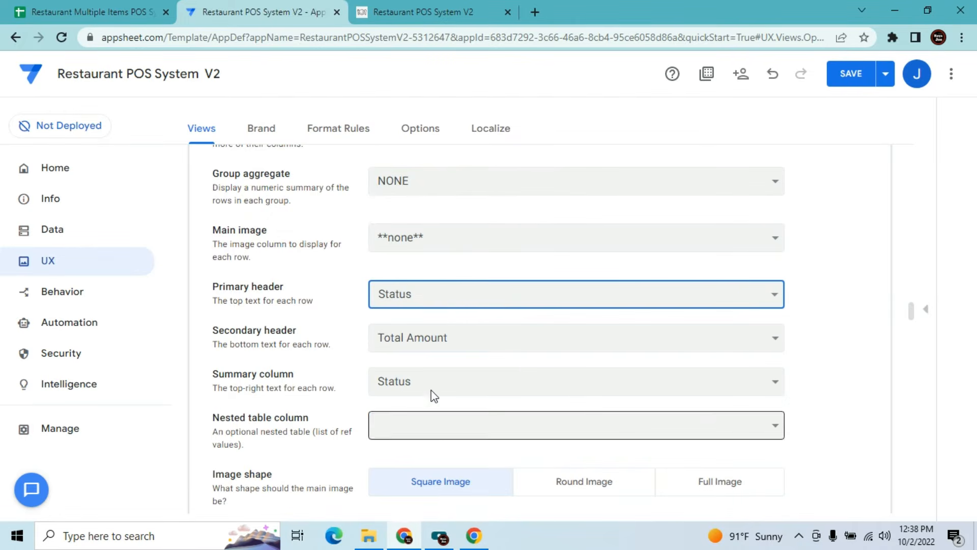
left_click(434, 340)
left_click(429, 230)
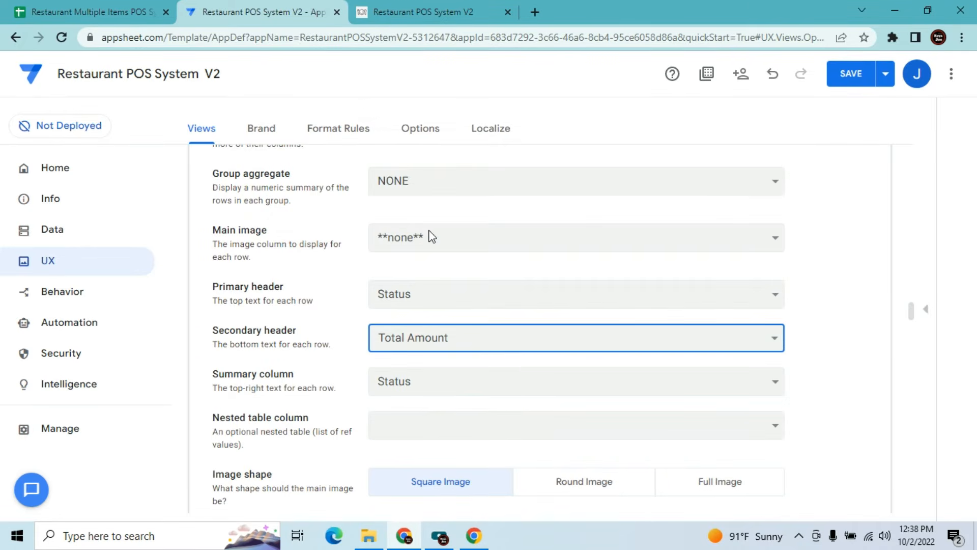
left_click(410, 390)
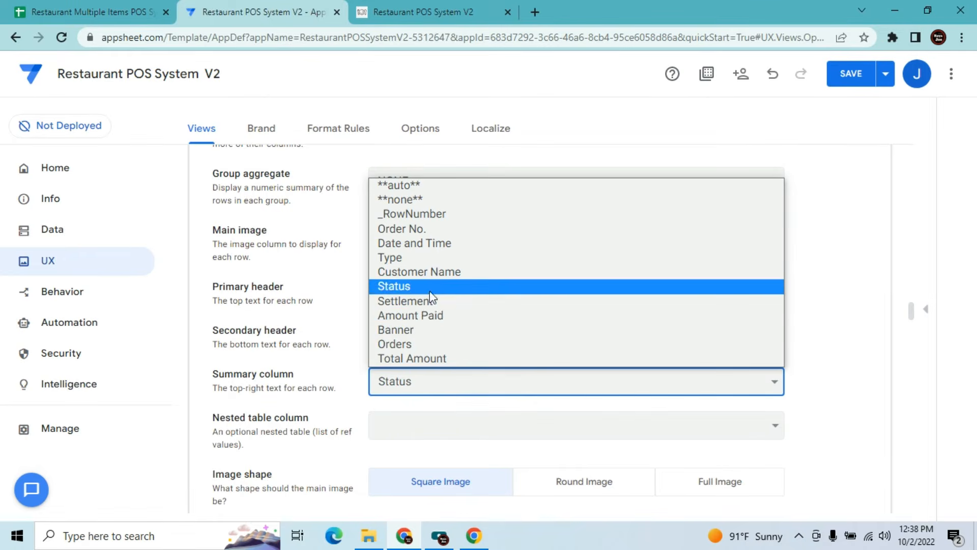
left_click(421, 358)
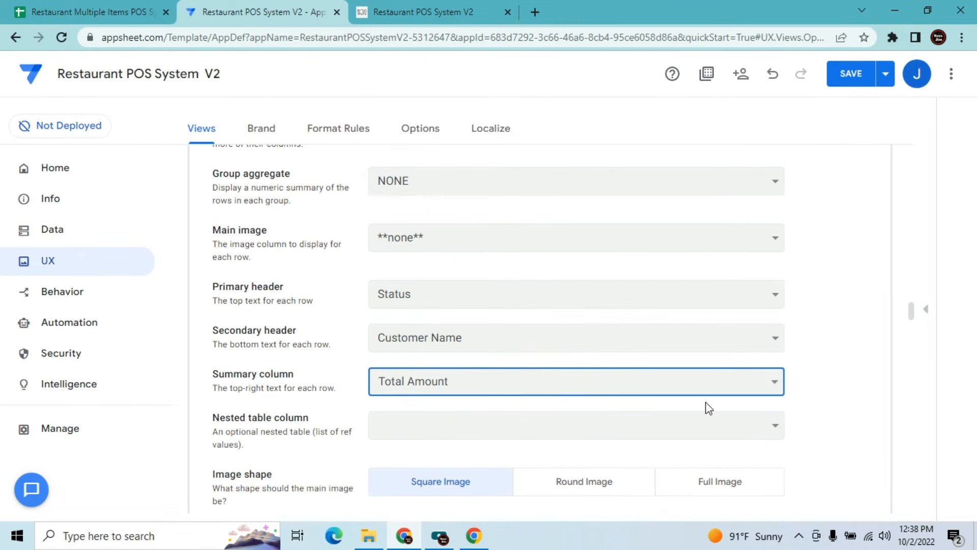
Use Orders as the view's nested table column and turn off its action bar
left_click_drag(915, 314, 914, 328)
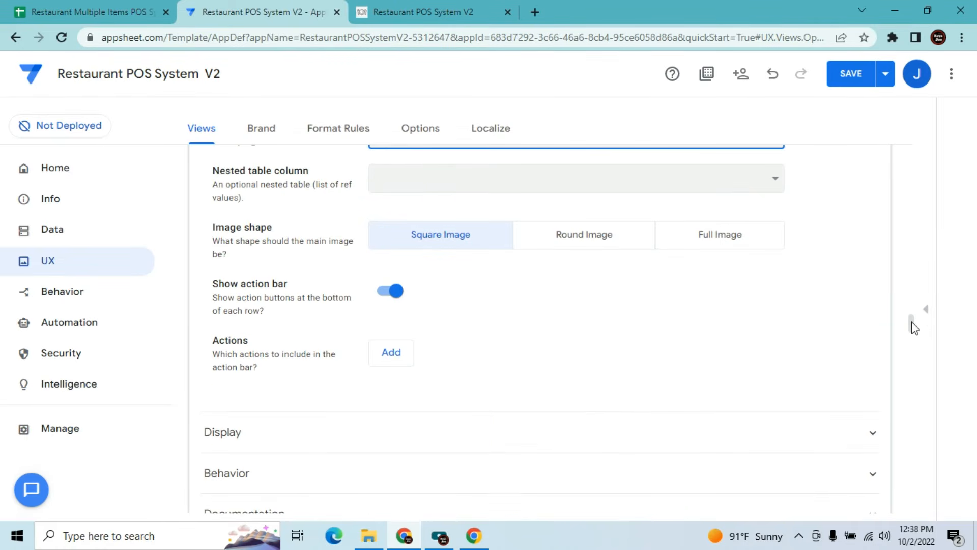
left_click(708, 189)
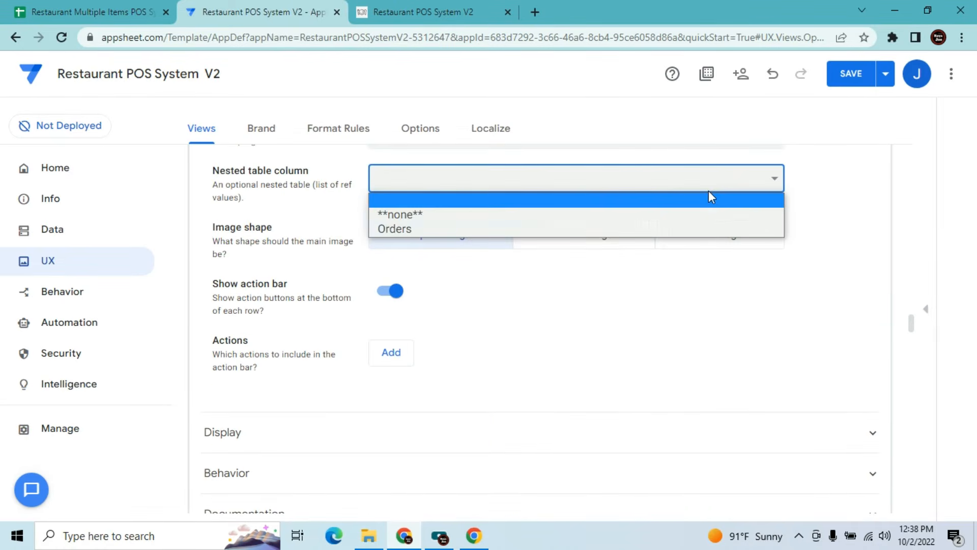
left_click(674, 228)
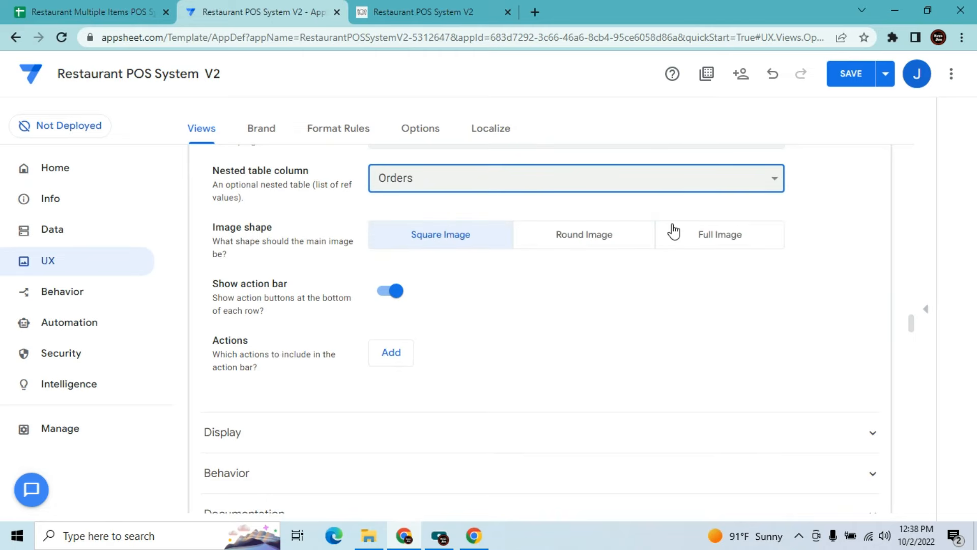
left_click(396, 295)
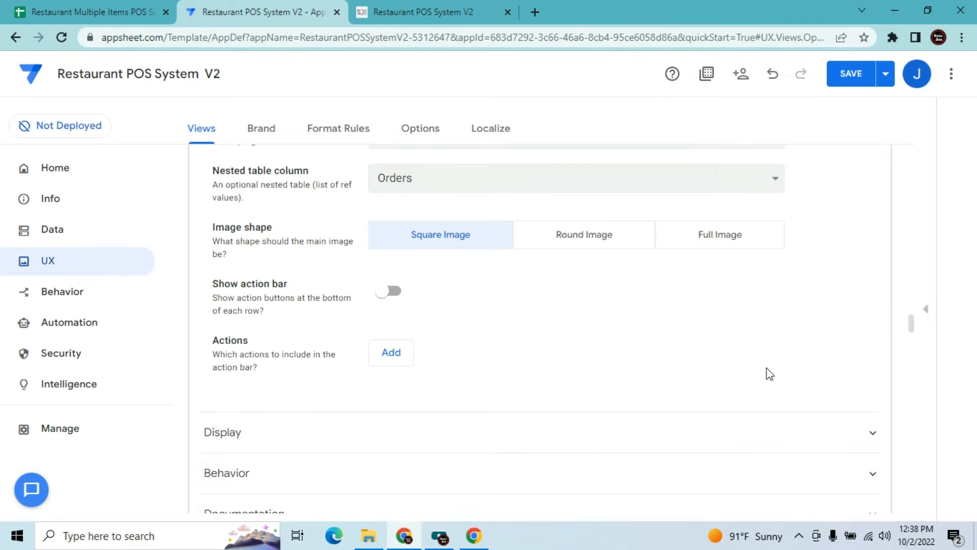
Search the view's display icons for "ord", pick the three-line icon, and save the app
left_click(585, 450)
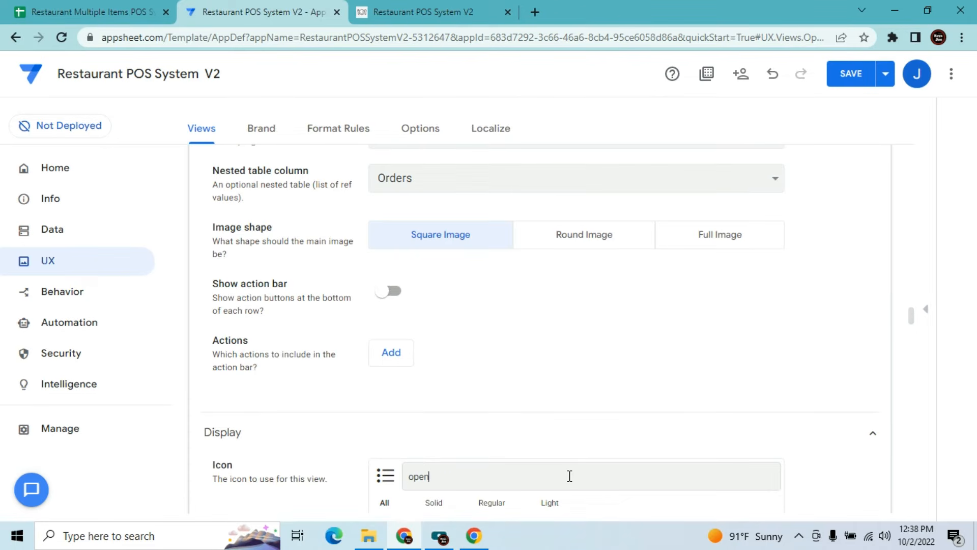
mouse_move(912, 318)
left_mouse_down()
mouse_move(913, 336)
mouse_move(911, 325)
left_mouse_up()
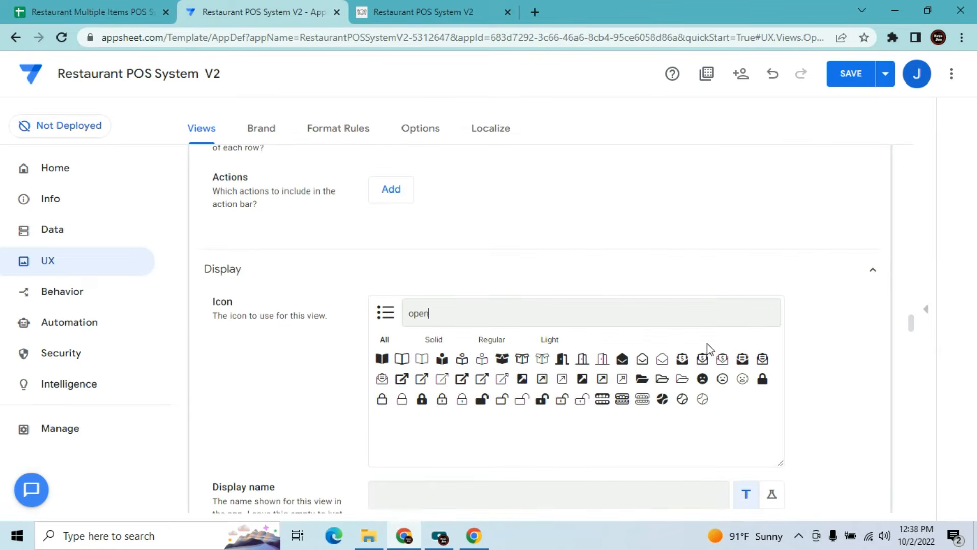
key("BackSpace")
type("p")
key("BackSpace")
type("ord")
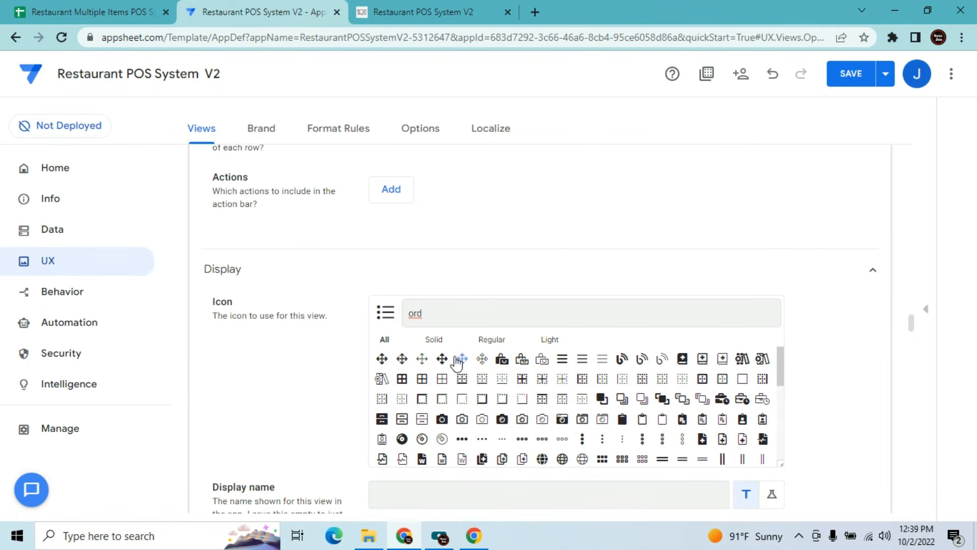
left_click(561, 363)
left_click(847, 76)
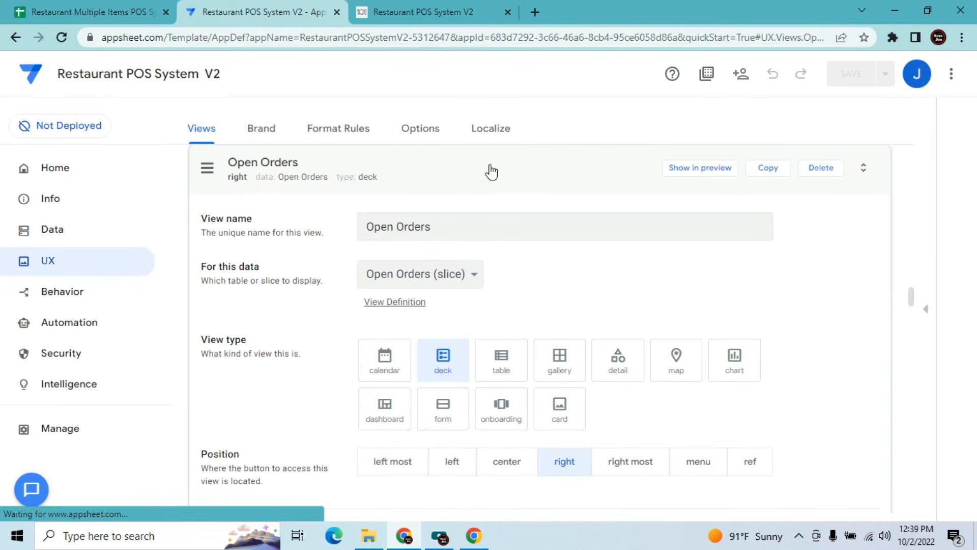
left_click(491, 172)
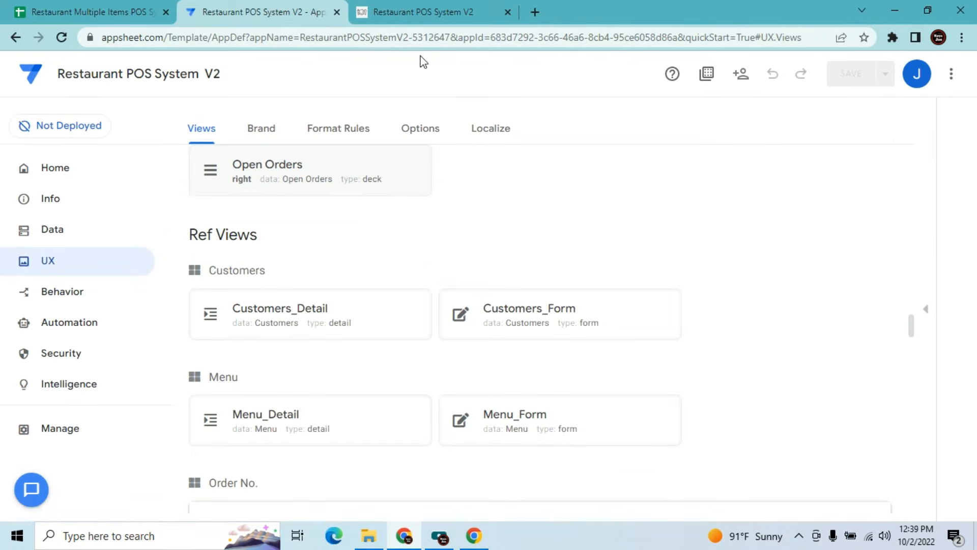
Switch to the running Restaurant POS app, sync it, and create a new Dine In order for Table 1
left_click(432, 6)
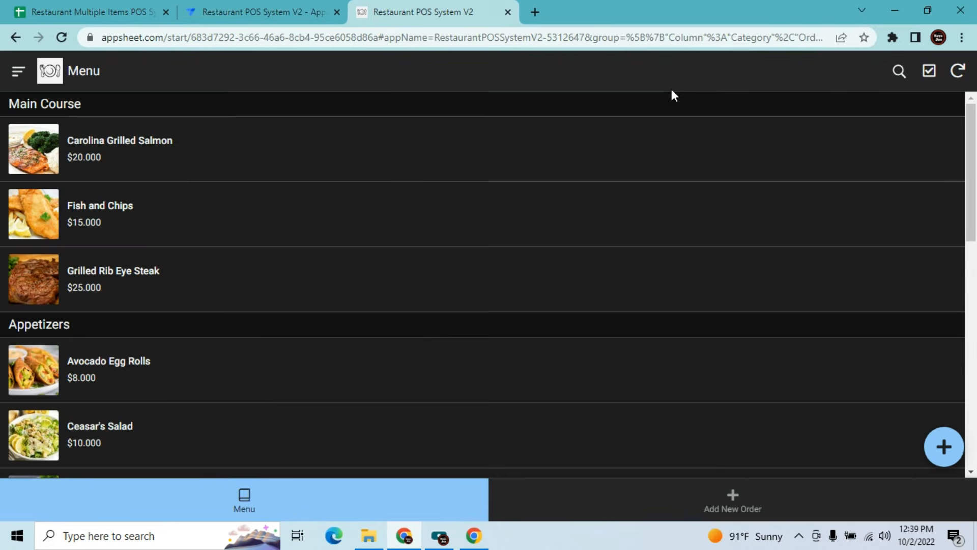
left_click(958, 72)
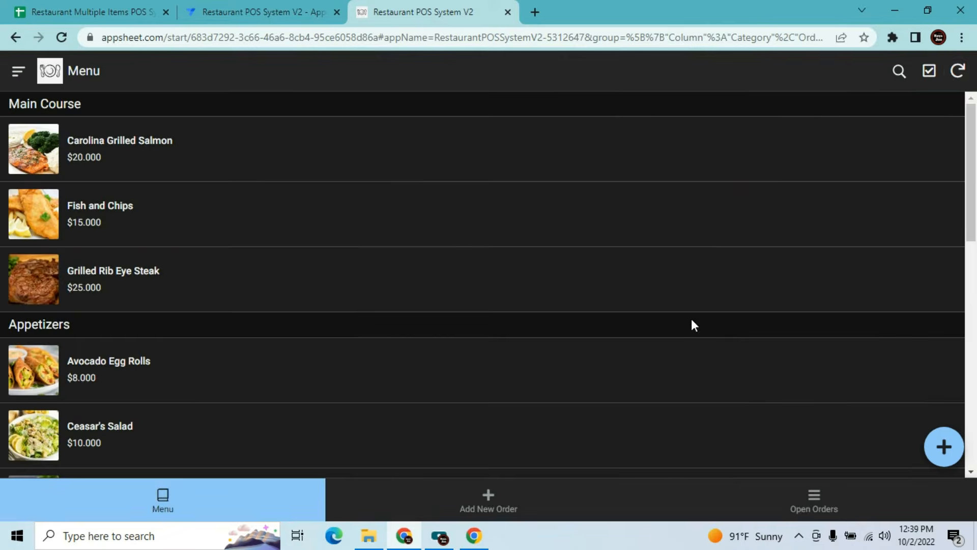
left_click(484, 499)
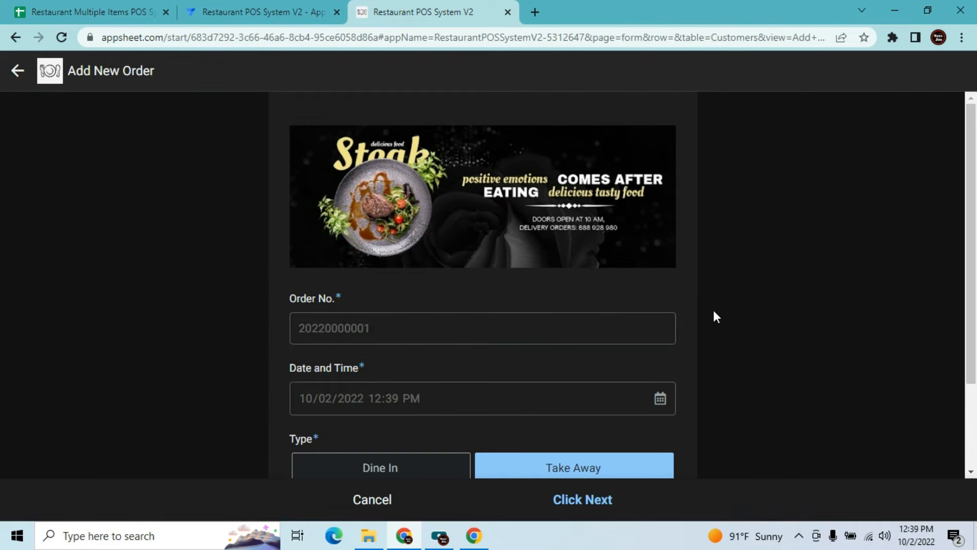
scroll(974, 230, "down", 1)
scroll(975, 230, "down", 2)
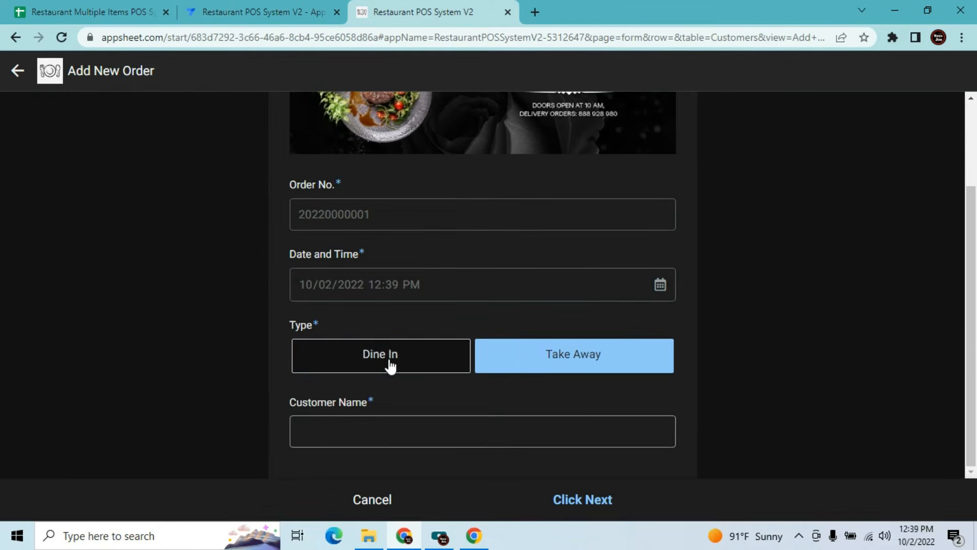
left_click(392, 376)
left_click(381, 423)
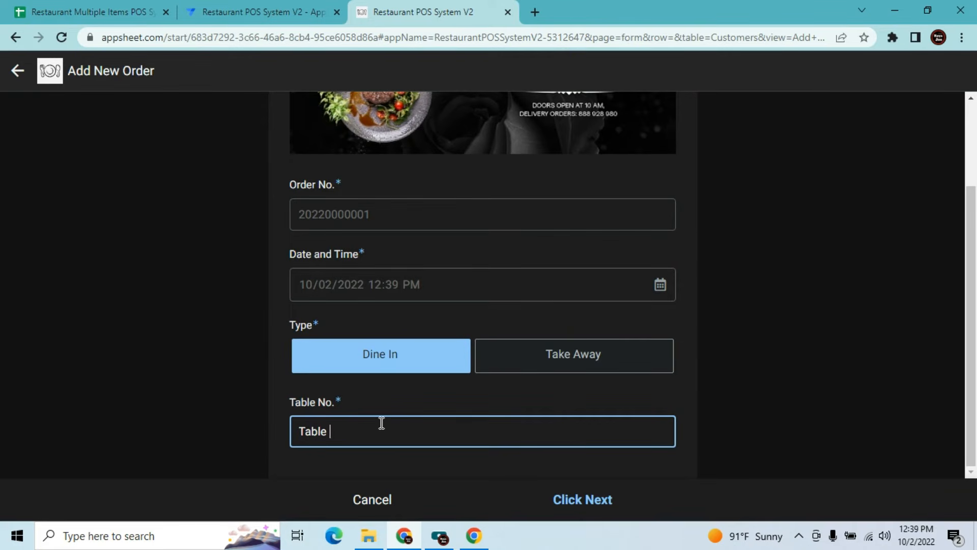
left_click(584, 500)
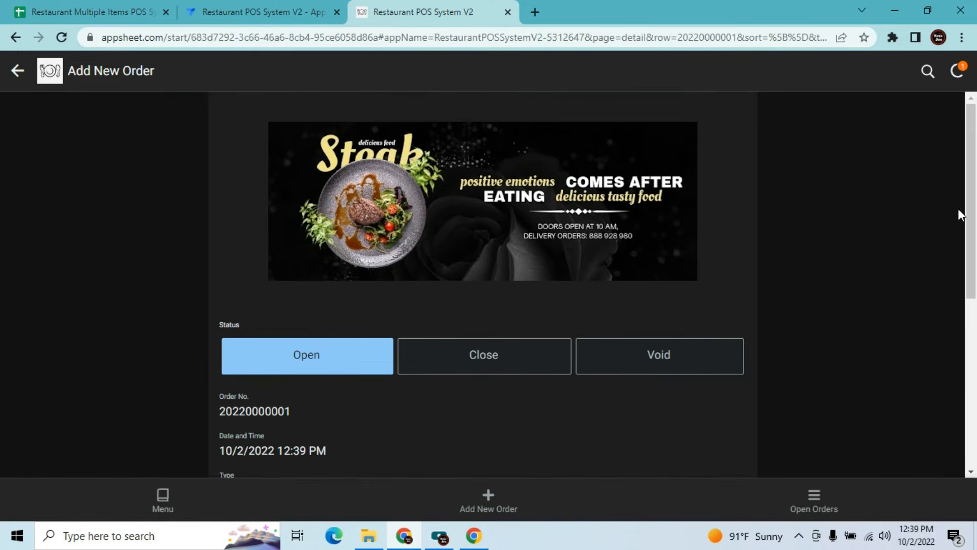
Add 4 Ceasar's Salad to the Table 1 order, and open the form for another order item
left_click_drag(971, 229, 971, 402)
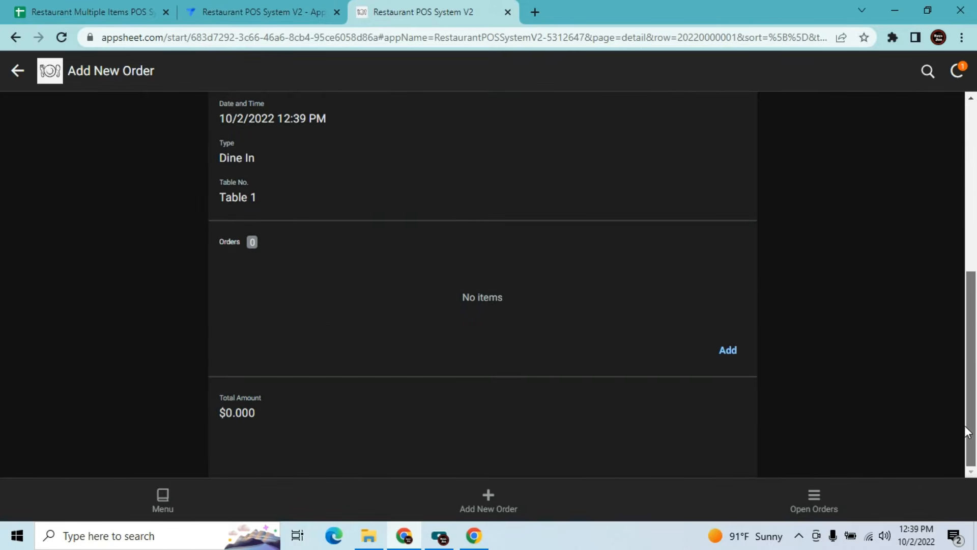
left_click(734, 351)
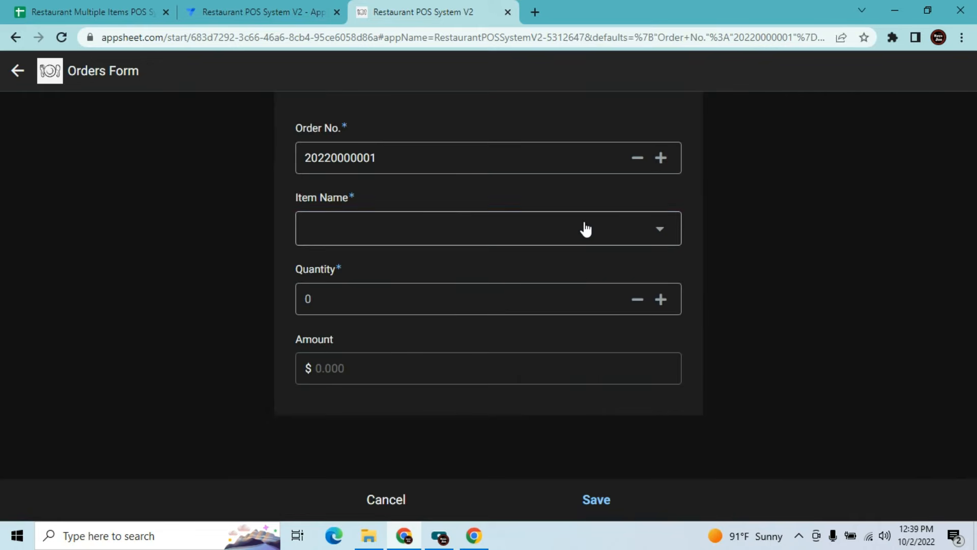
left_click(585, 229)
left_click(586, 277)
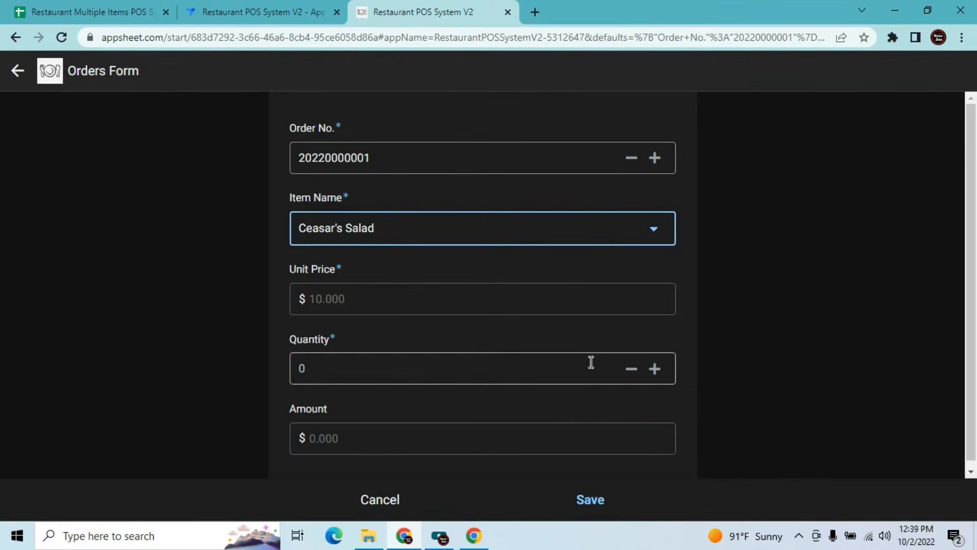
left_click(666, 369)
left_click(662, 369)
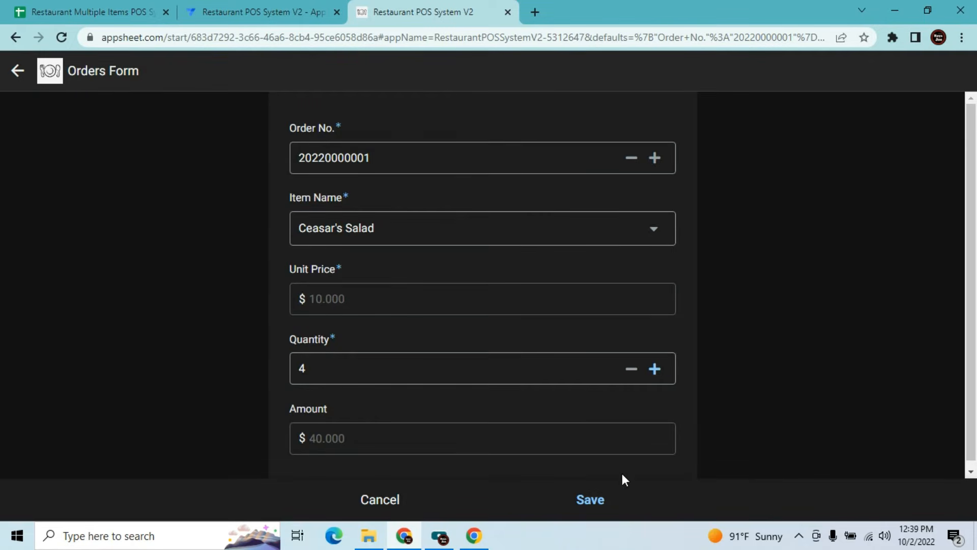
left_click(590, 497)
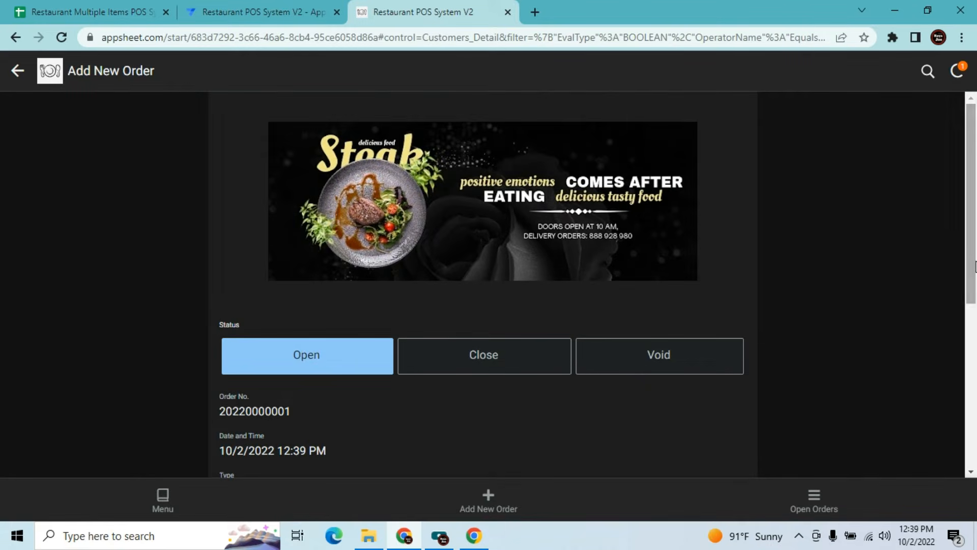
left_click_drag(972, 265, 972, 405)
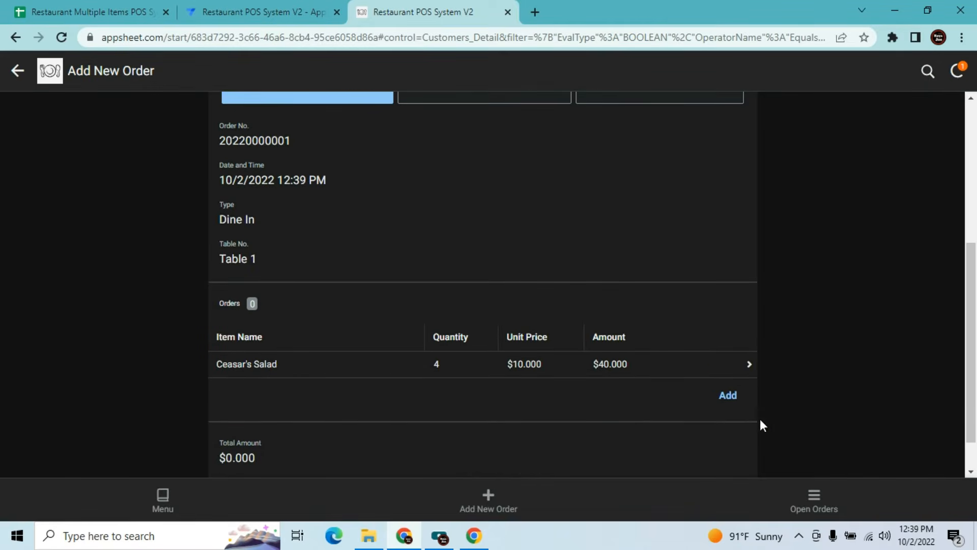
left_click(740, 401)
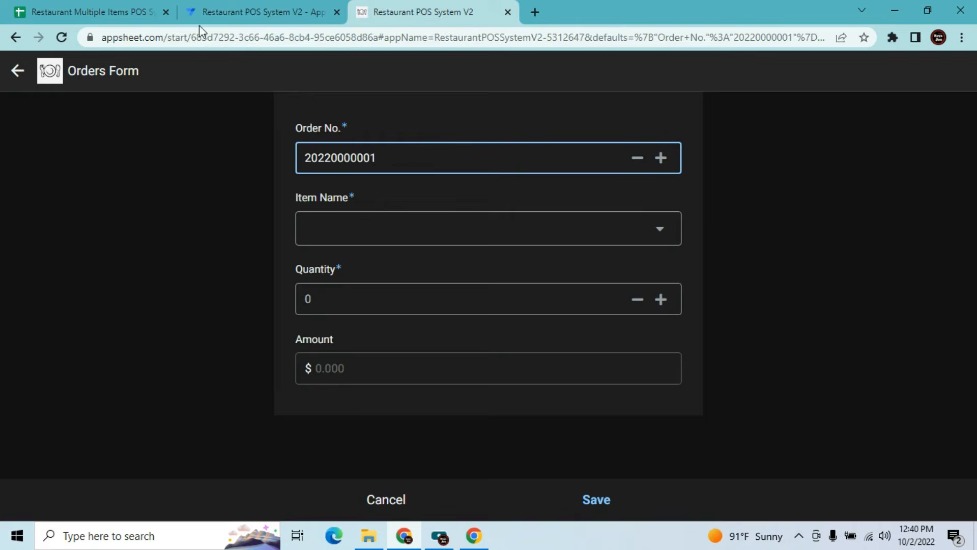
Switch to the app editor, filter the data tables by "order", and make the Orders table read-only
left_click(240, 12)
left_click(54, 236)
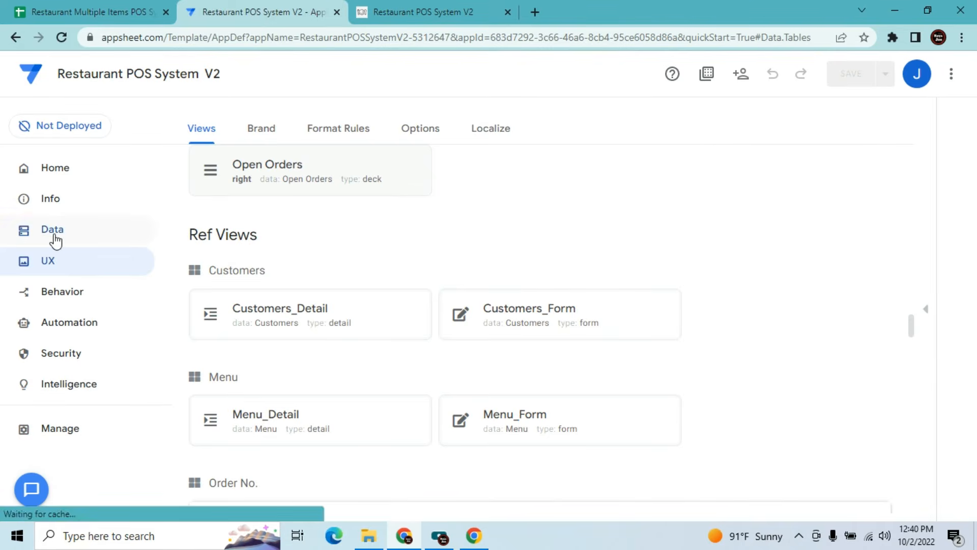
type("order")
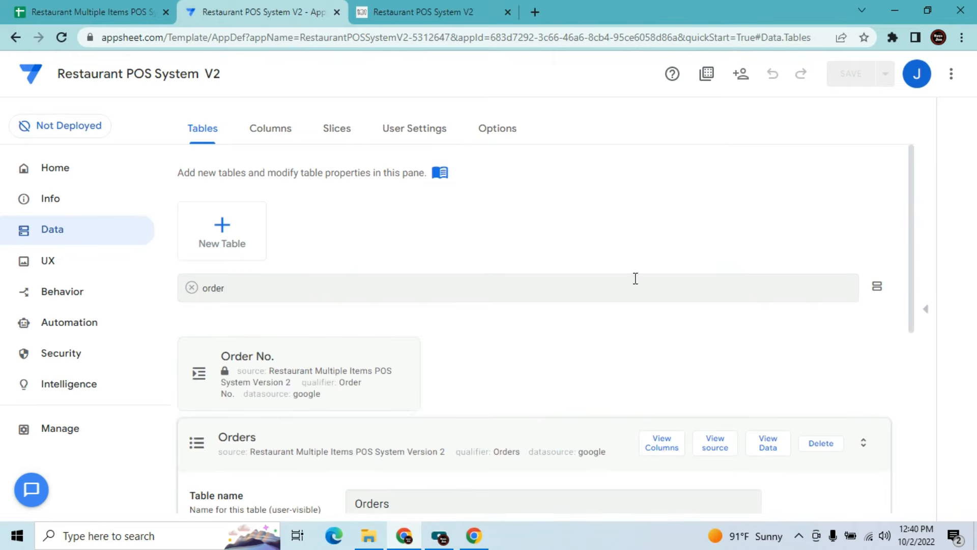
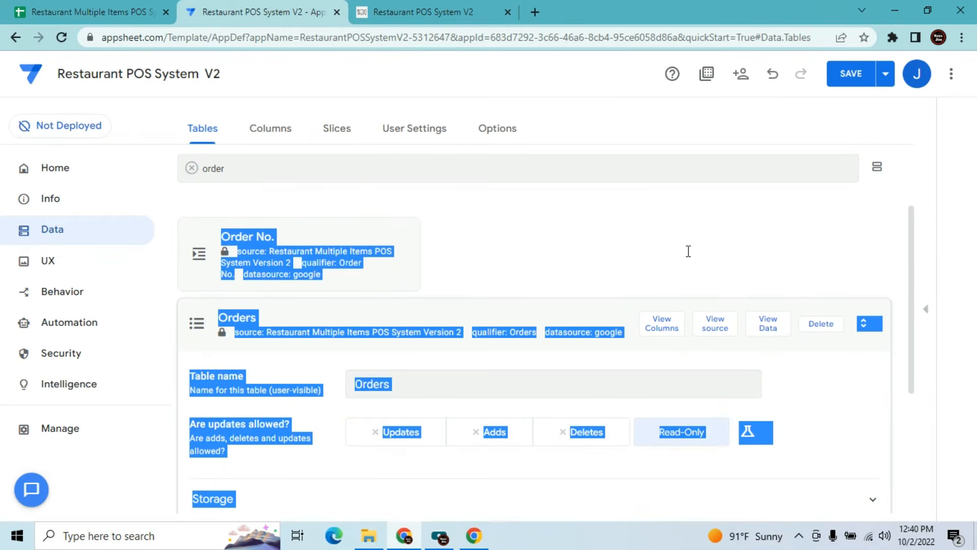
left_click(688, 251)
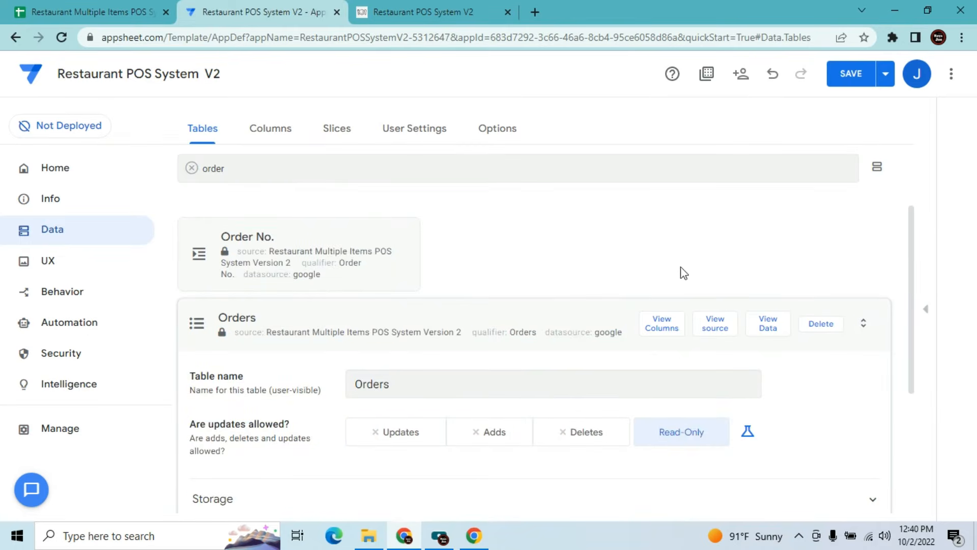
Open the Orders table's Order No. column definition and switch its Editable setting to an expression
left_click(666, 330)
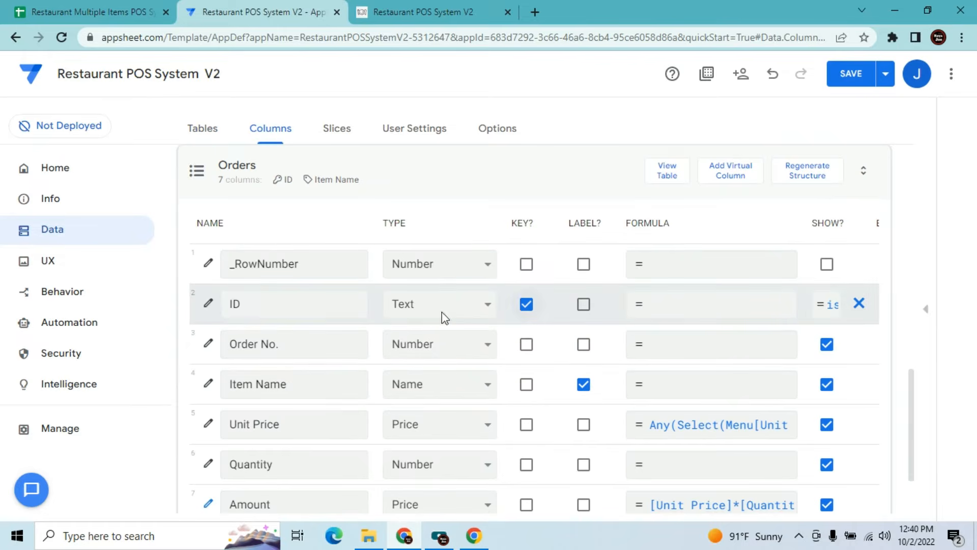
left_click(209, 344)
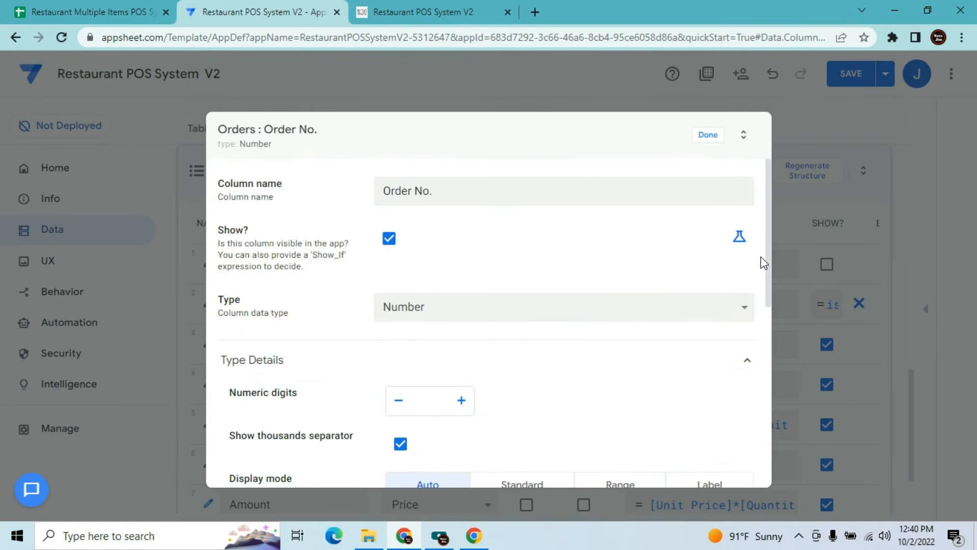
left_click_drag(770, 265, 750, 473)
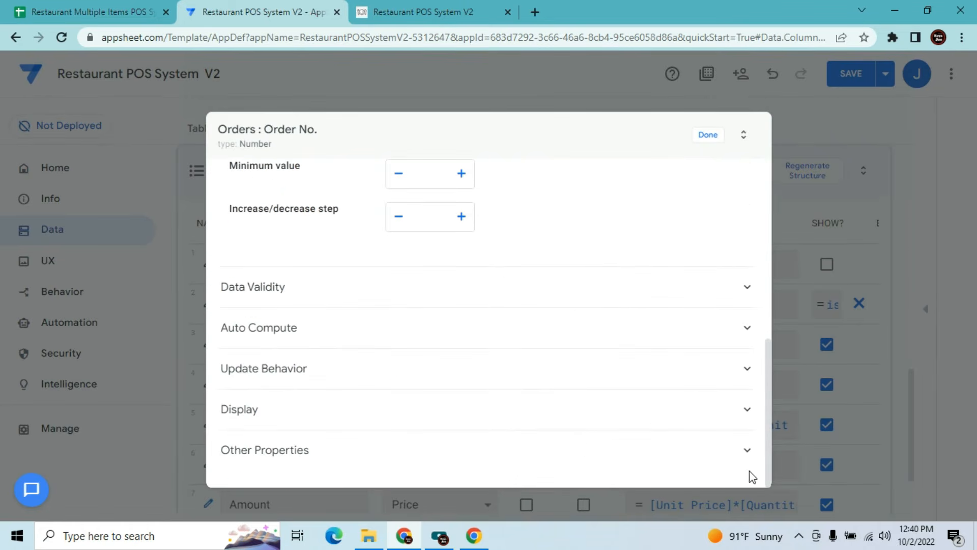
left_click(556, 365)
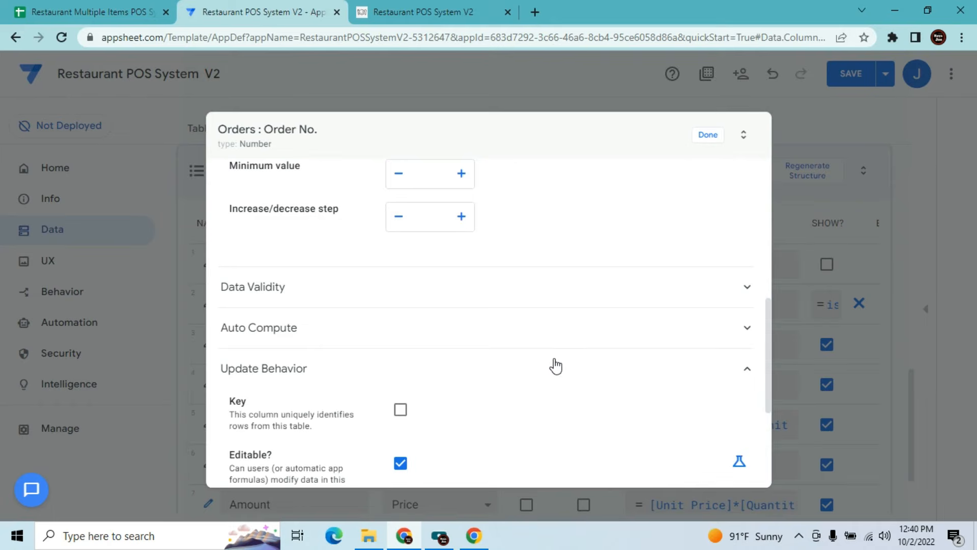
left_click(740, 462)
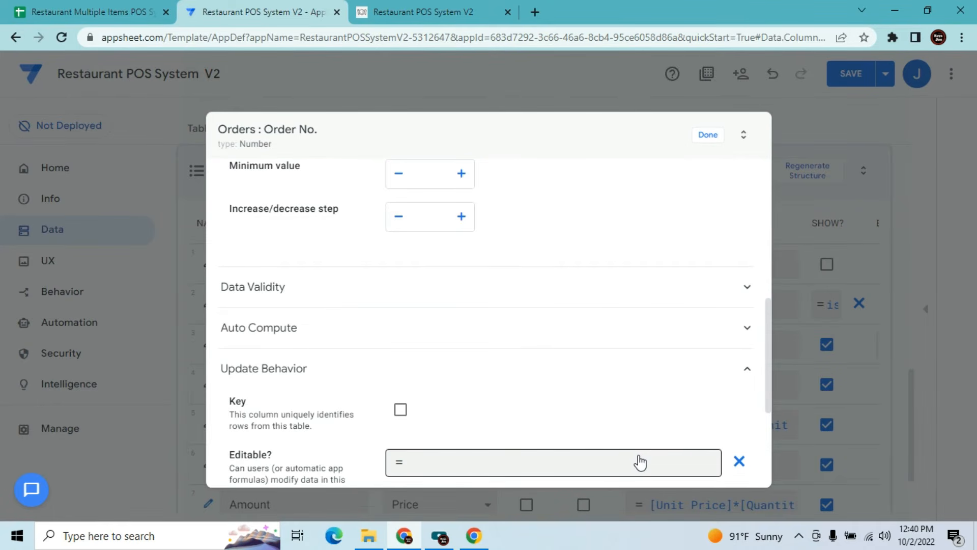
Set the Order No. column's Editable expression to isblank([_Thisrow].[Order No.]) and save the app
left_click(638, 455)
type("isblank([_T")
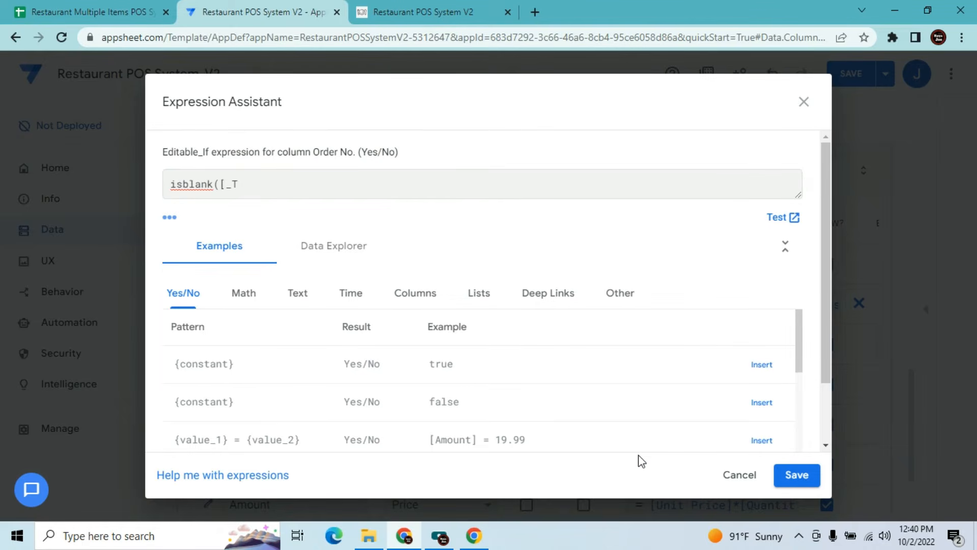
type("YHrow].[Order N")
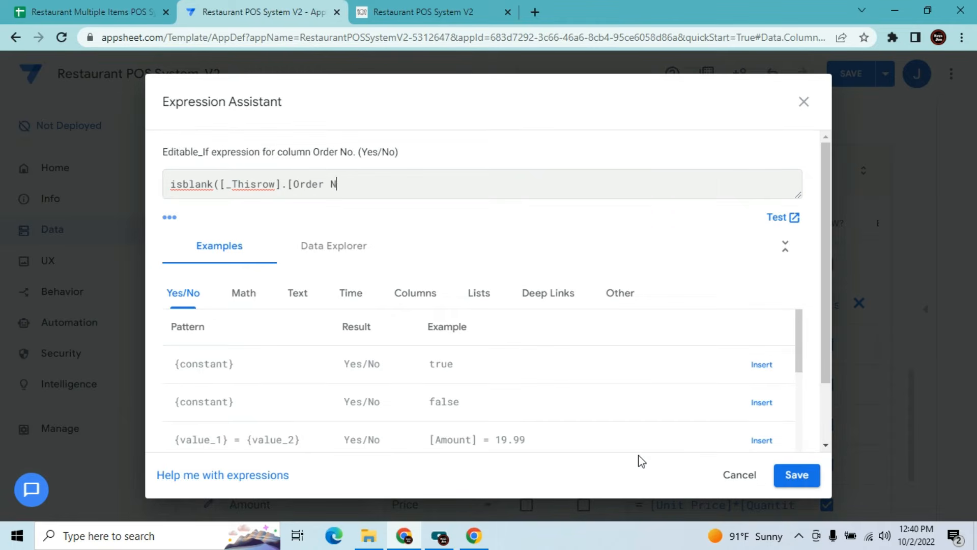
type(")")
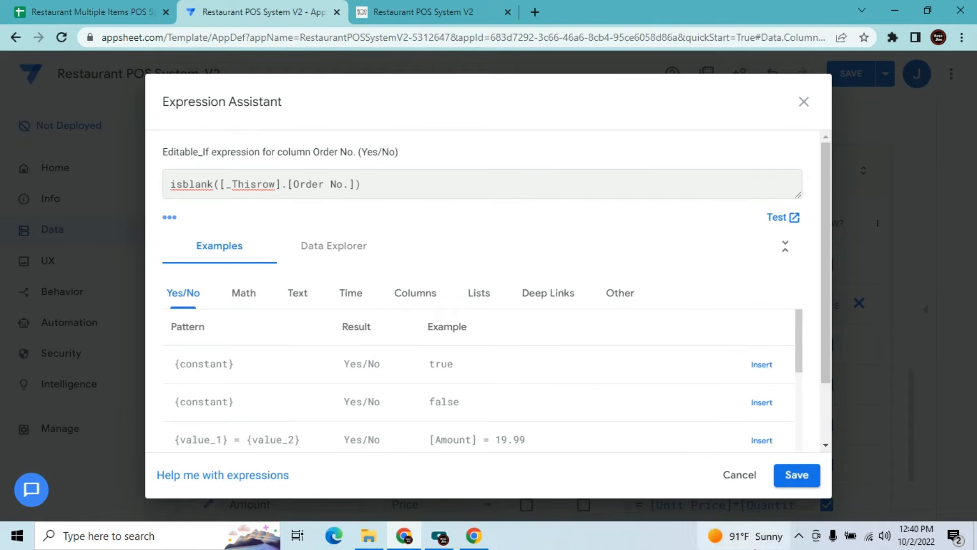
left_click(789, 477)
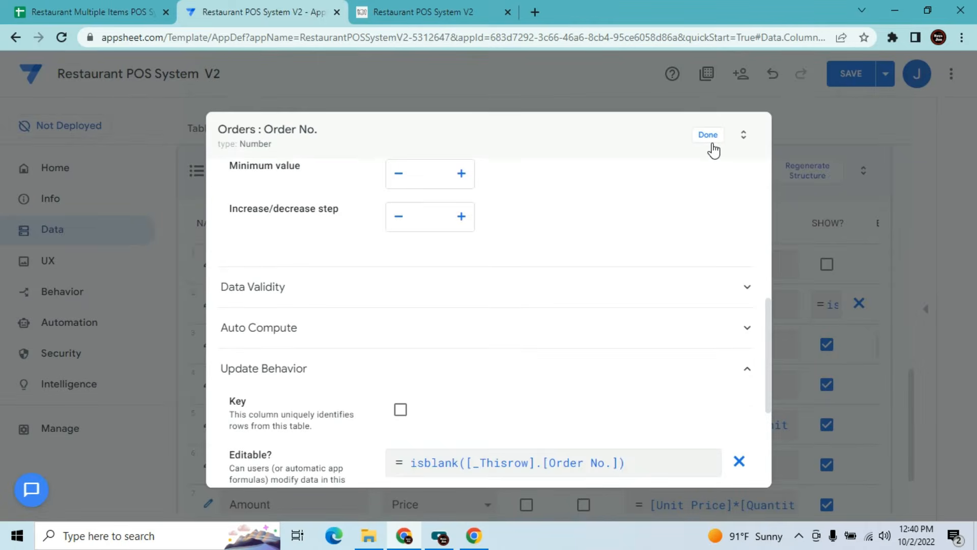
left_click(712, 138)
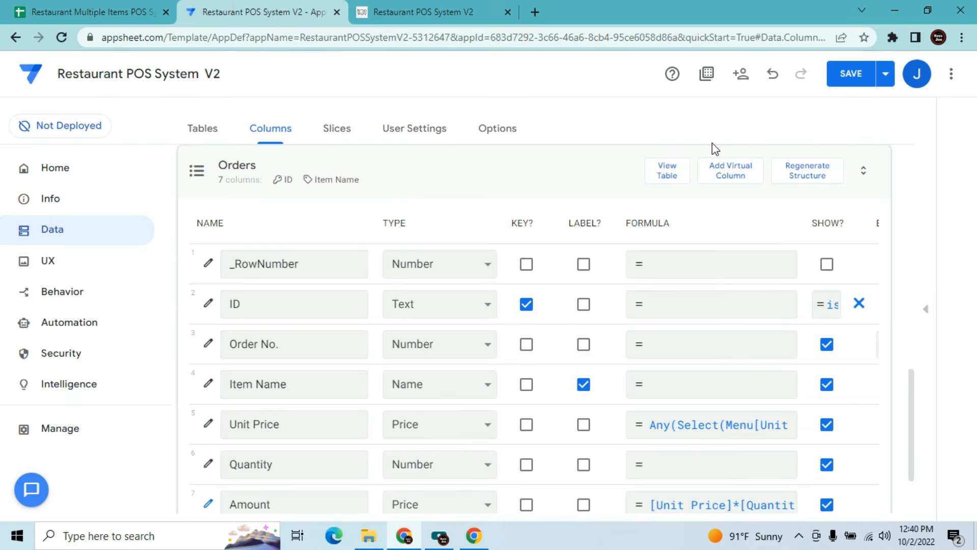
left_click(849, 82)
Switch to the running Restaurant POS app, add 2 Thai Lettuce Wrap to the Table 1 order, and review its item list
left_click(457, 5)
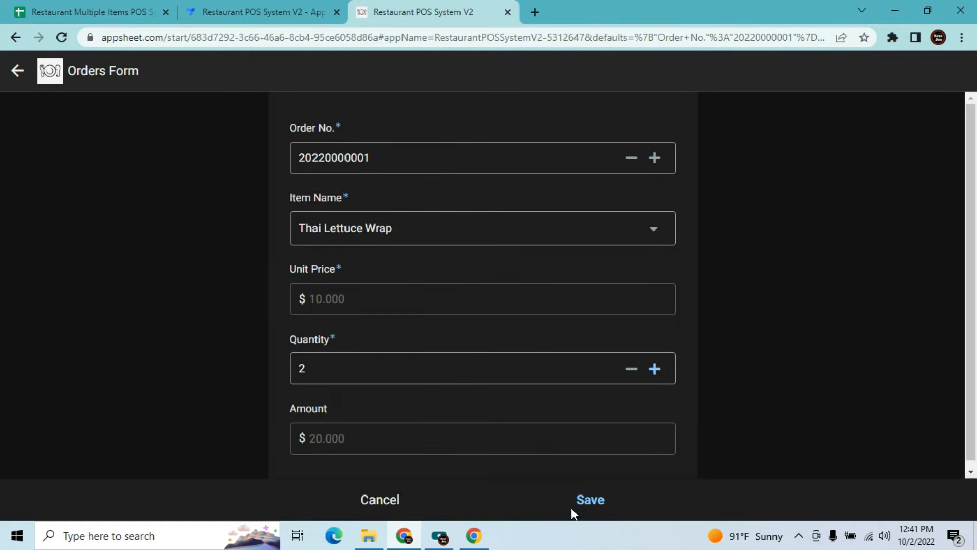
left_click(585, 506)
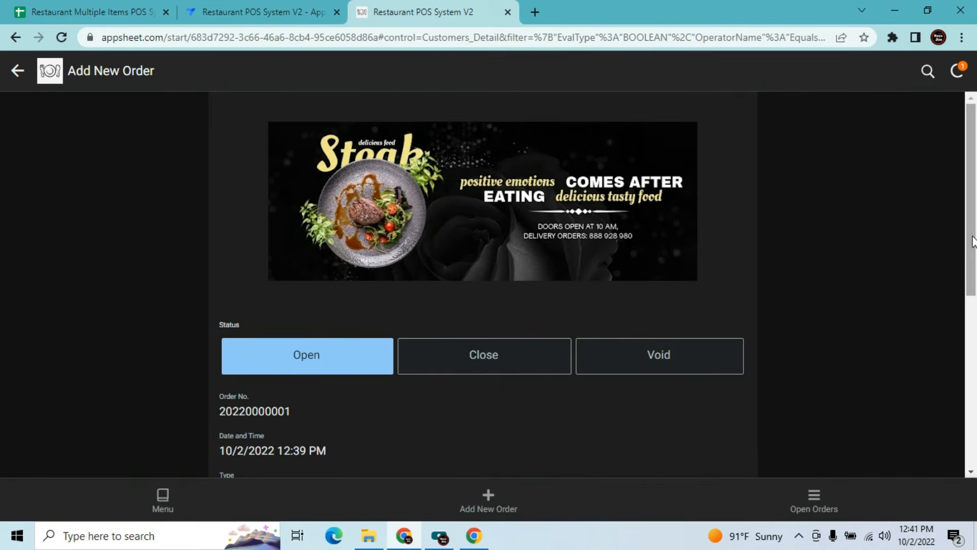
left_click_drag(970, 233, 973, 396)
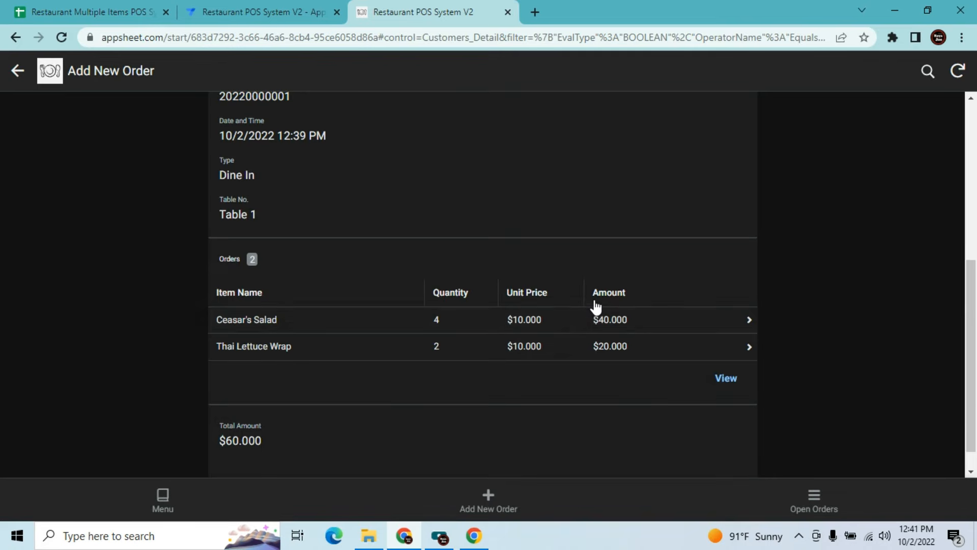
Go to the Open Orders view and examine the details of the Table 1 order
left_click(797, 491)
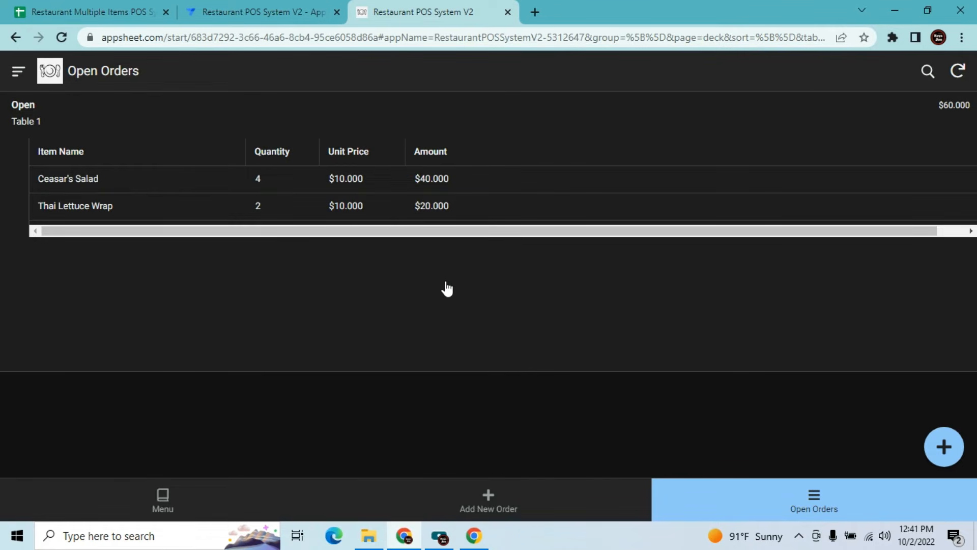
left_click(189, 142)
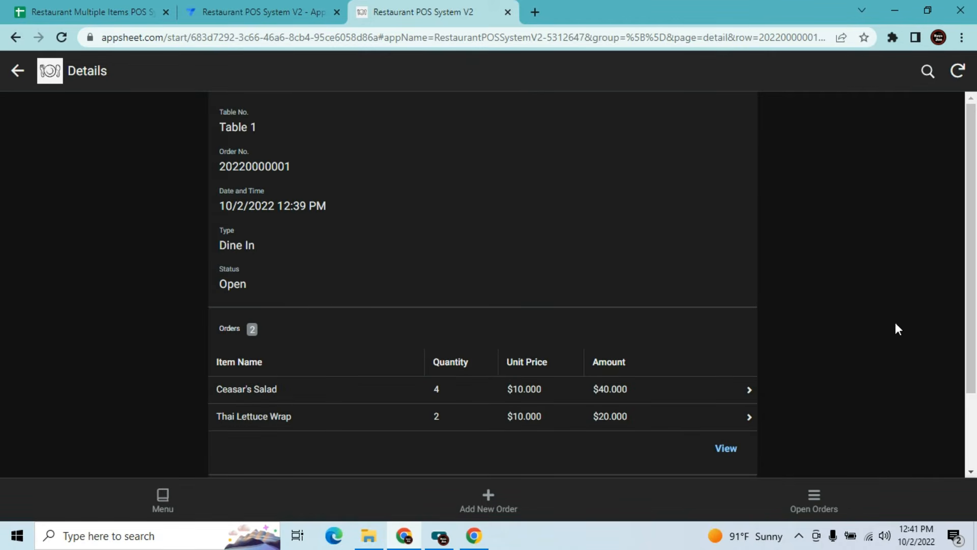
left_click_drag(974, 215, 969, 168)
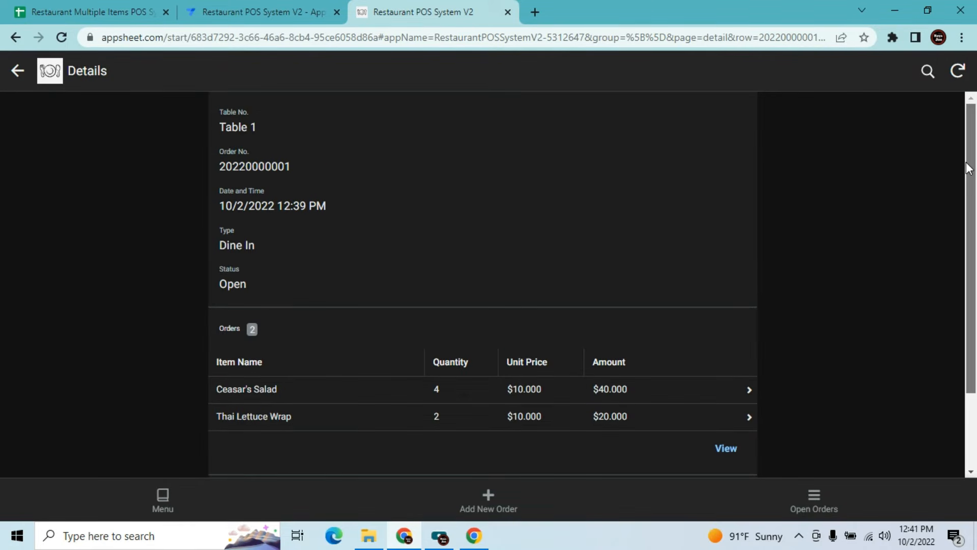
left_click_drag(967, 170, 967, 97)
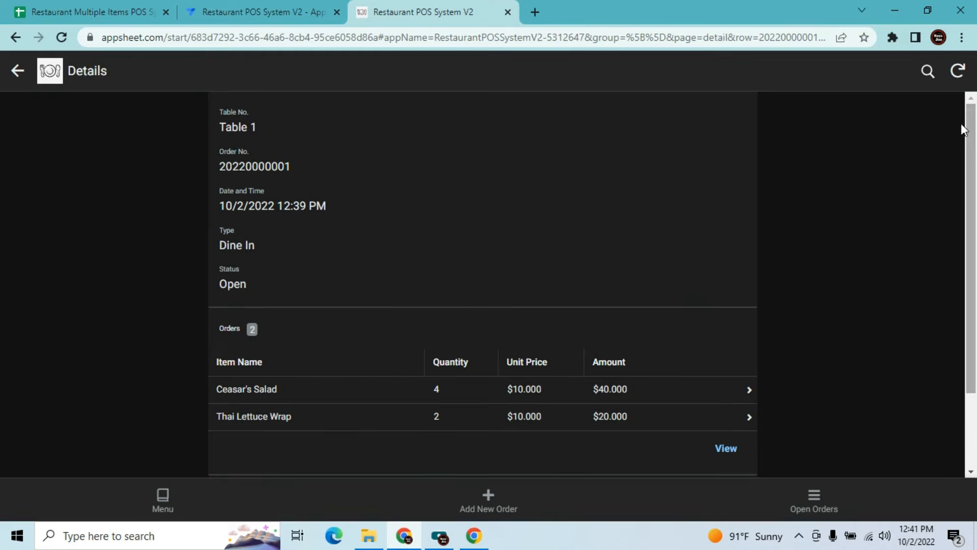
Switch to the app editor and inspect the settings of the Open Orders slice
left_click(233, 7)
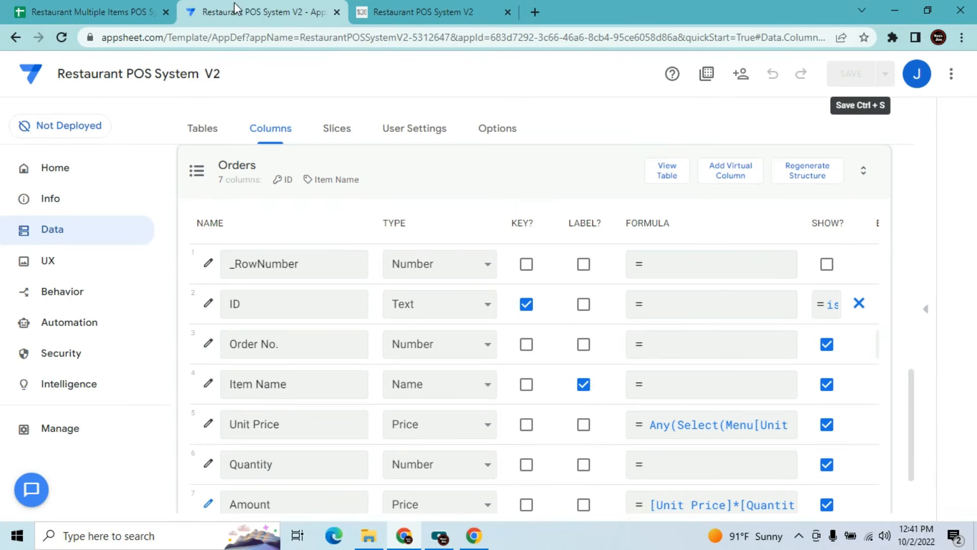
left_click(336, 130)
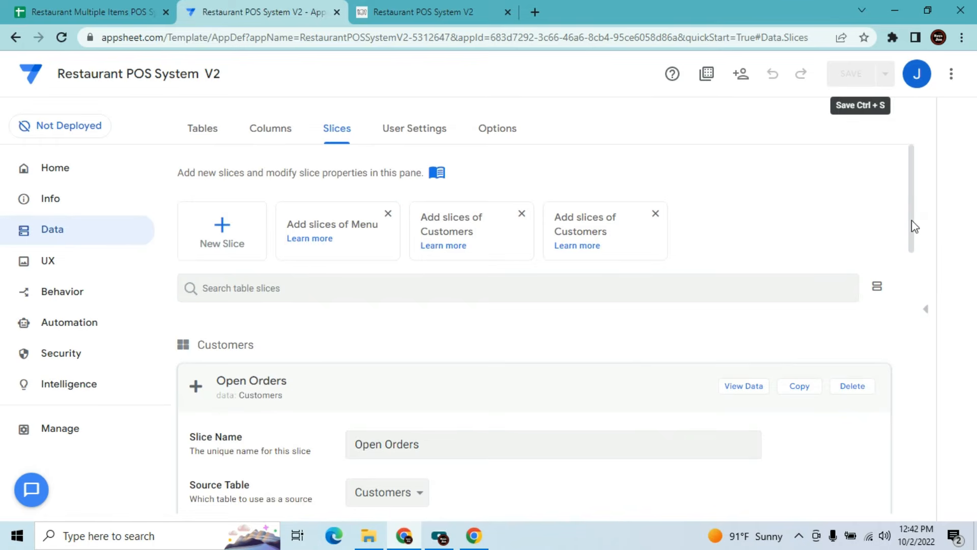
left_click_drag(914, 225, 926, 265)
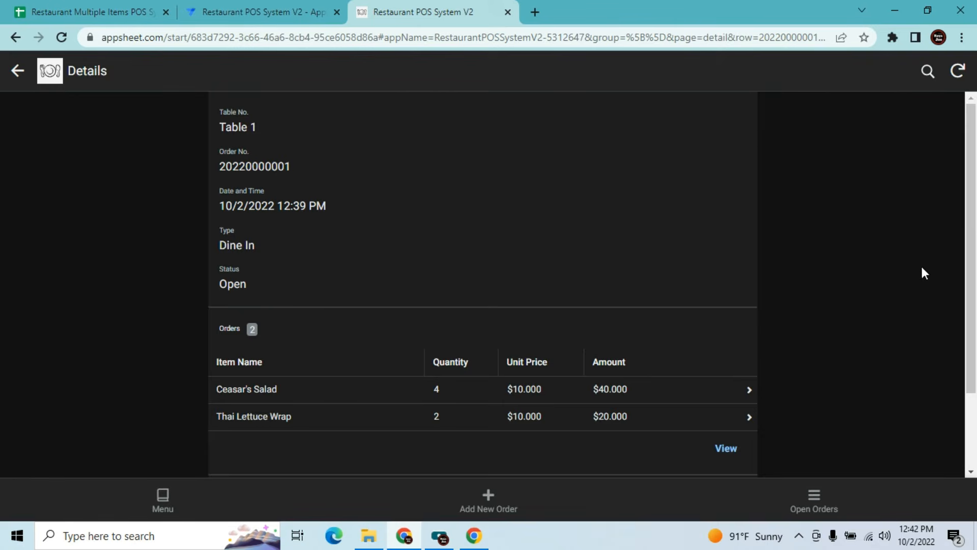
Recheck the Table 1 order's details in the running app and return to the Open Orders list
scroll(973, 240, "down", 2)
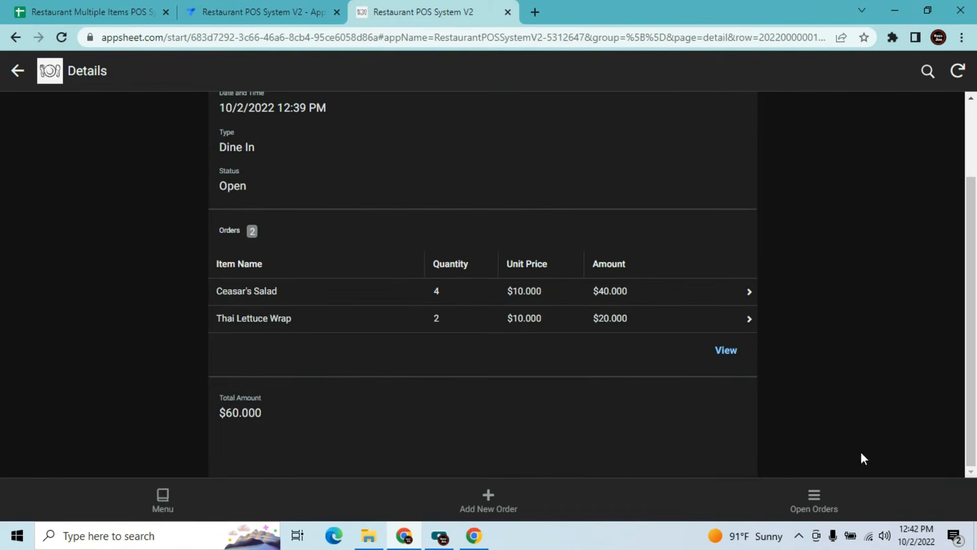
left_click(824, 506)
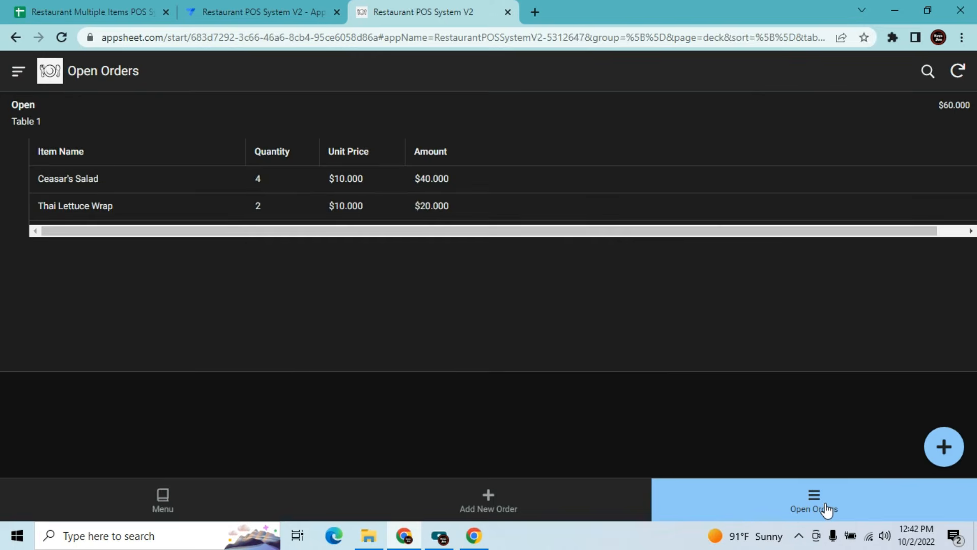
left_click(784, 135)
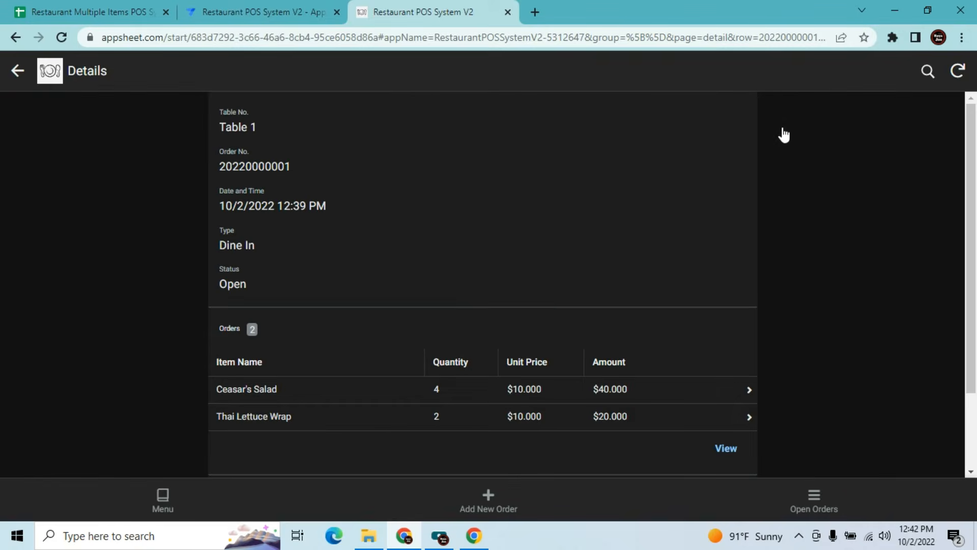
left_click(813, 515)
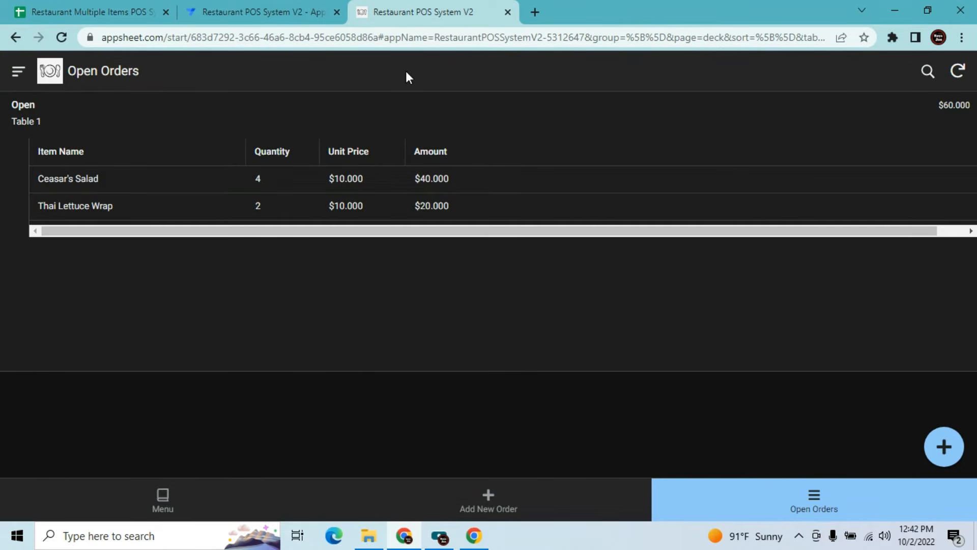
In the app editor, set the Customers table's Add action prominence to Do not display and save the app
left_click(214, 8)
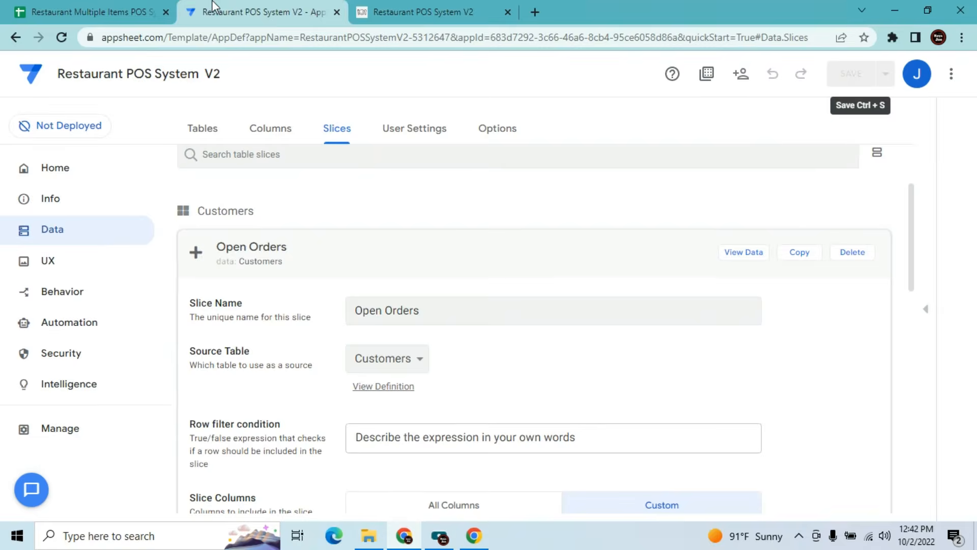
left_click(59, 302)
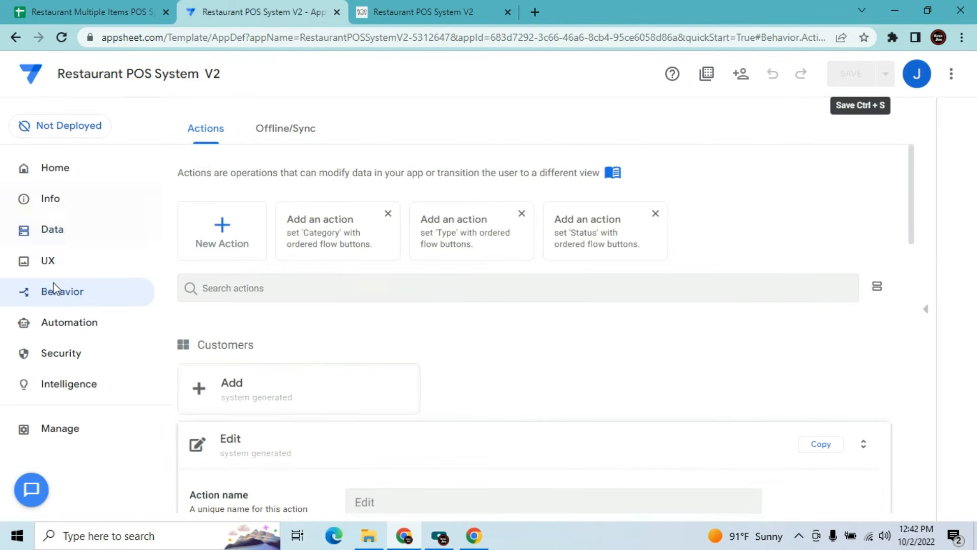
left_click(453, 7)
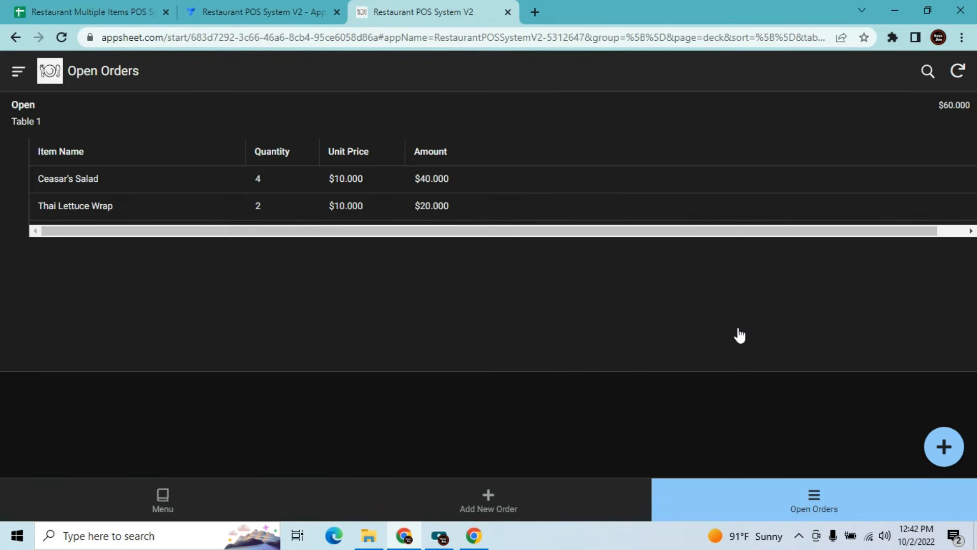
left_click(240, 10)
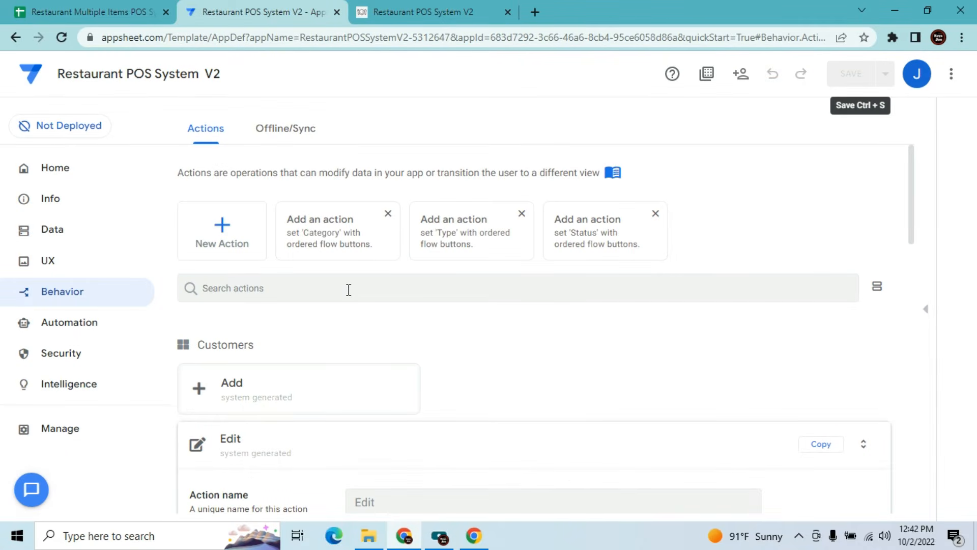
left_click(333, 384)
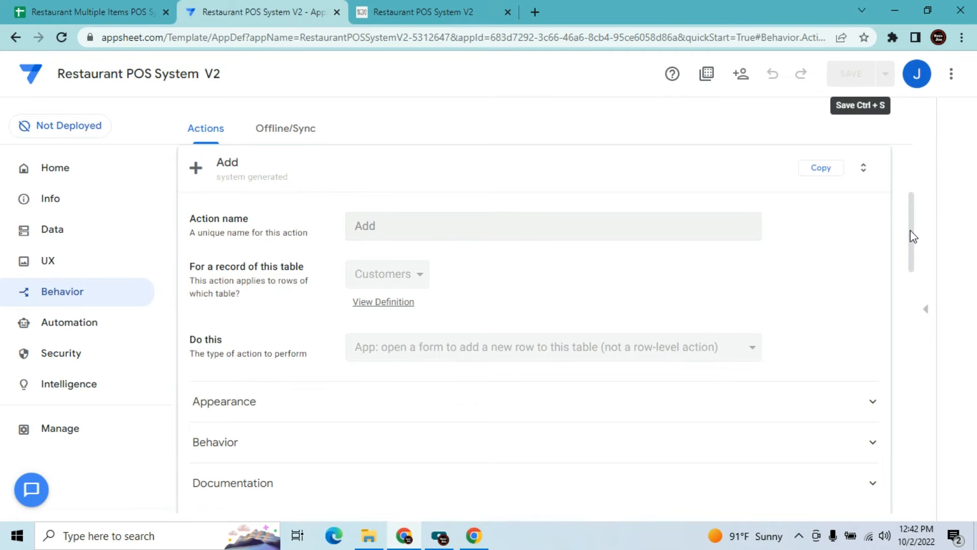
left_click_drag(912, 236, 912, 280)
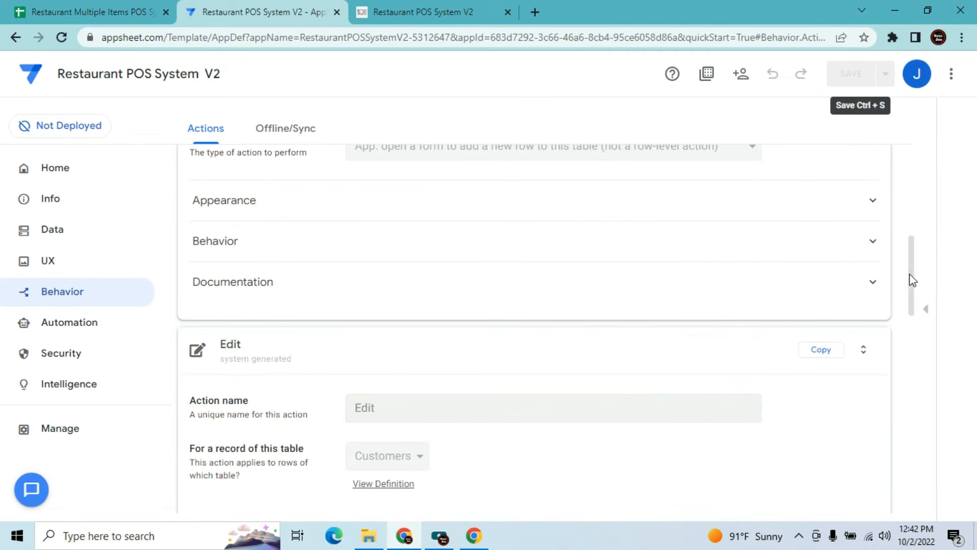
left_click(709, 204)
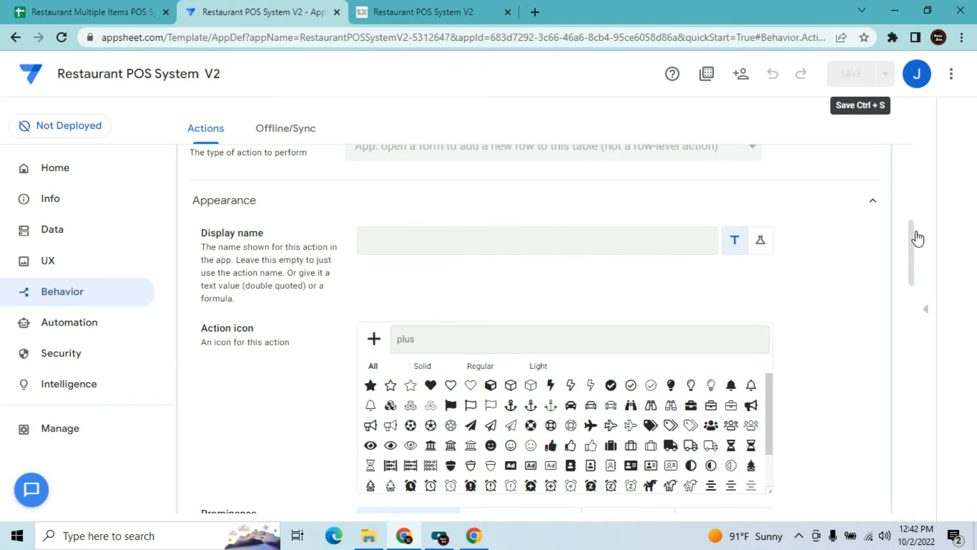
left_click_drag(916, 244, 913, 286)
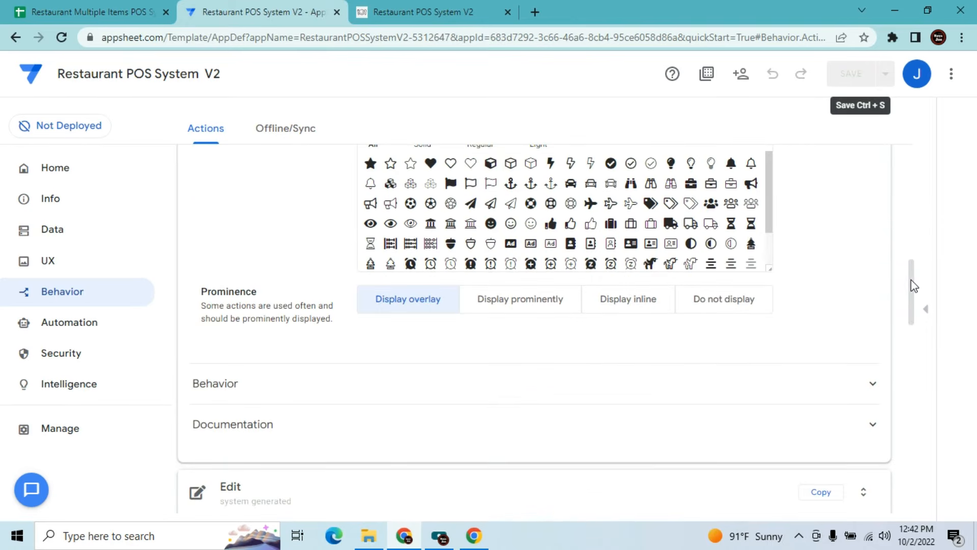
left_click(747, 305)
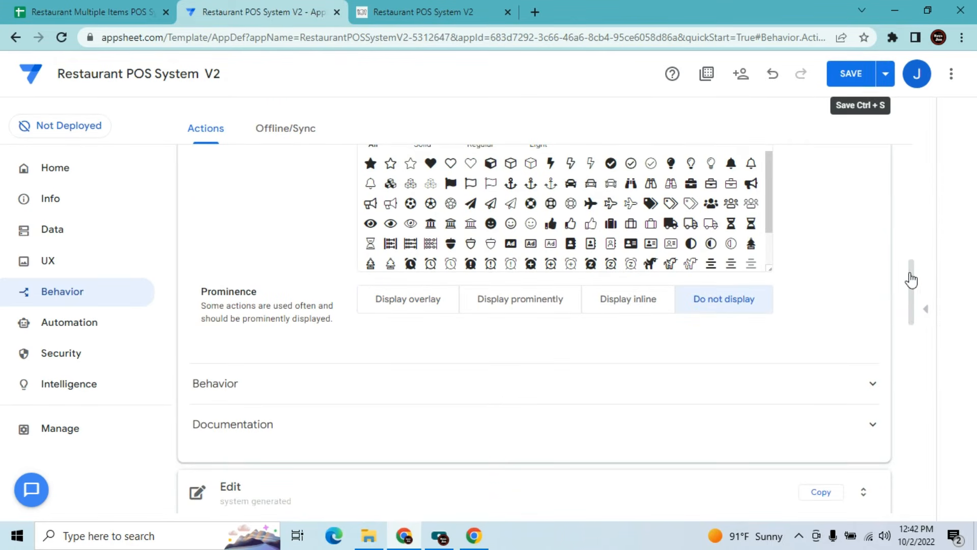
left_click(871, 76)
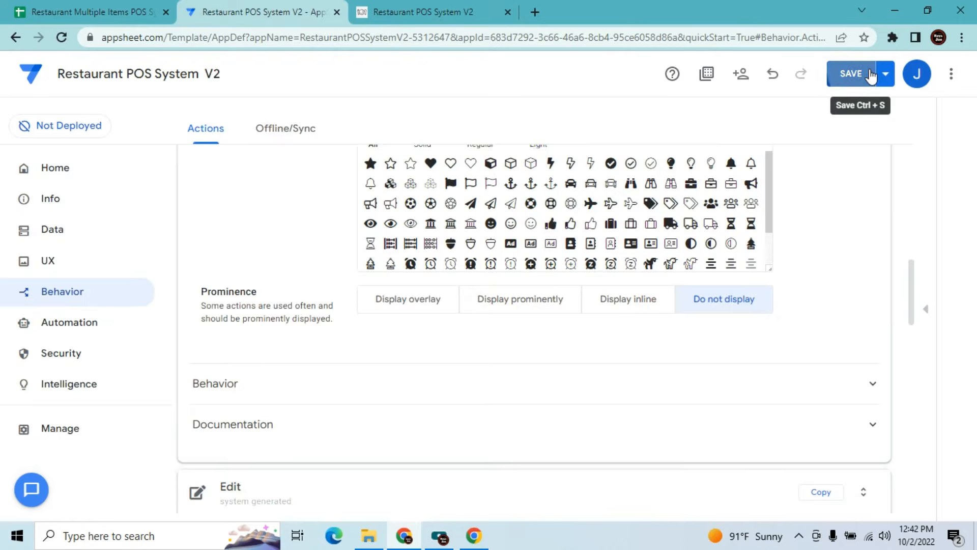
Sync the running Restaurant POS app and check whether the add button still shows in the Open Orders view
left_click(423, 12)
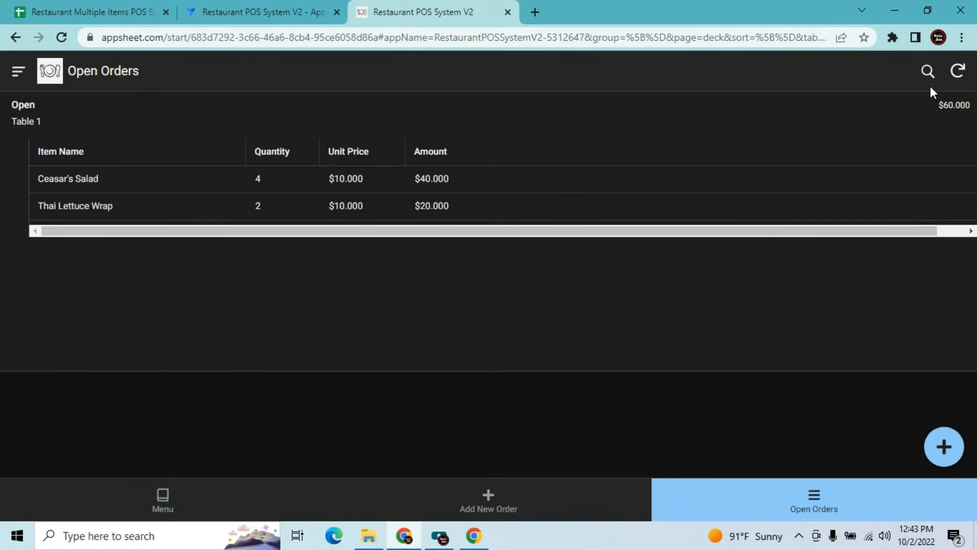
left_click(955, 86)
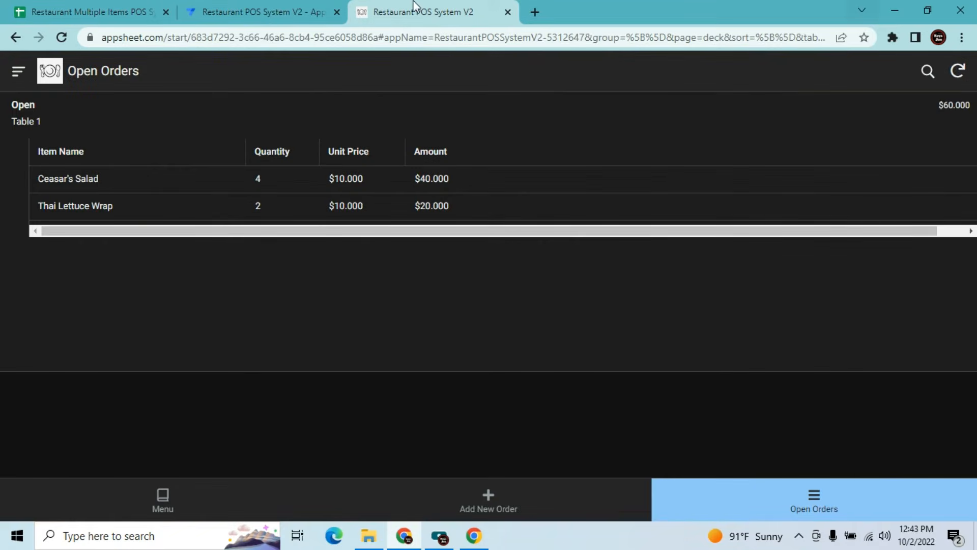
left_click(225, 7)
left_click(447, 12)
Back in the app editor, create a new action named "Go To Orders From Open Orders View"
left_click(249, 7)
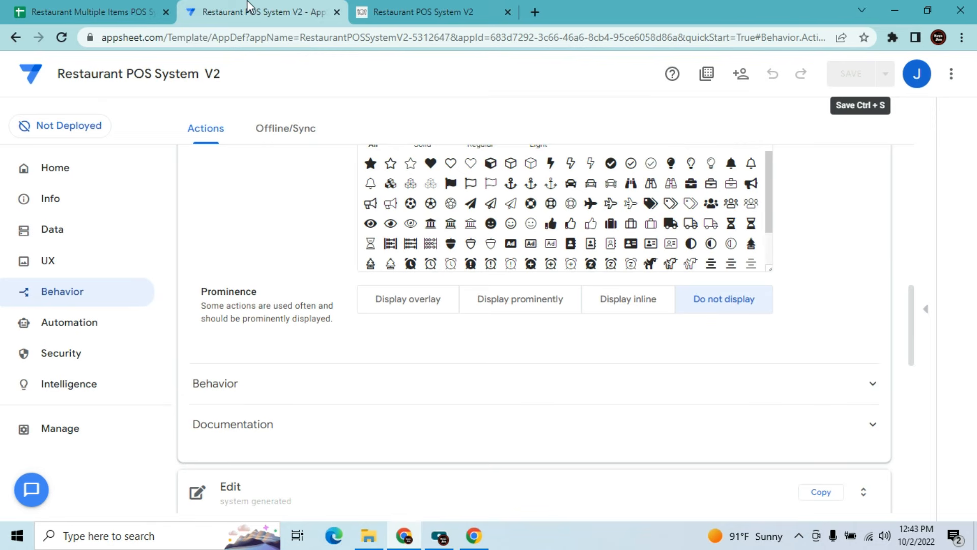
left_click_drag(915, 319, 914, 175)
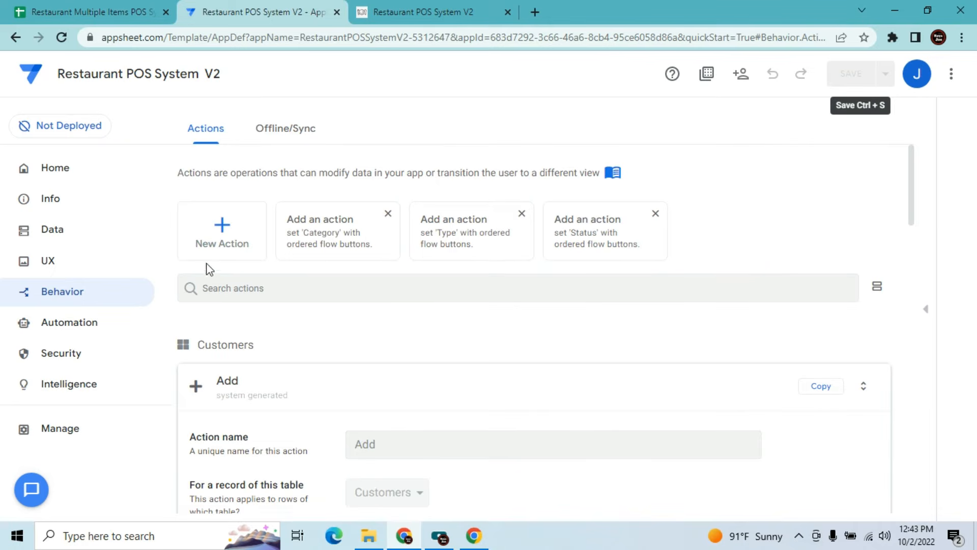
left_click(219, 237)
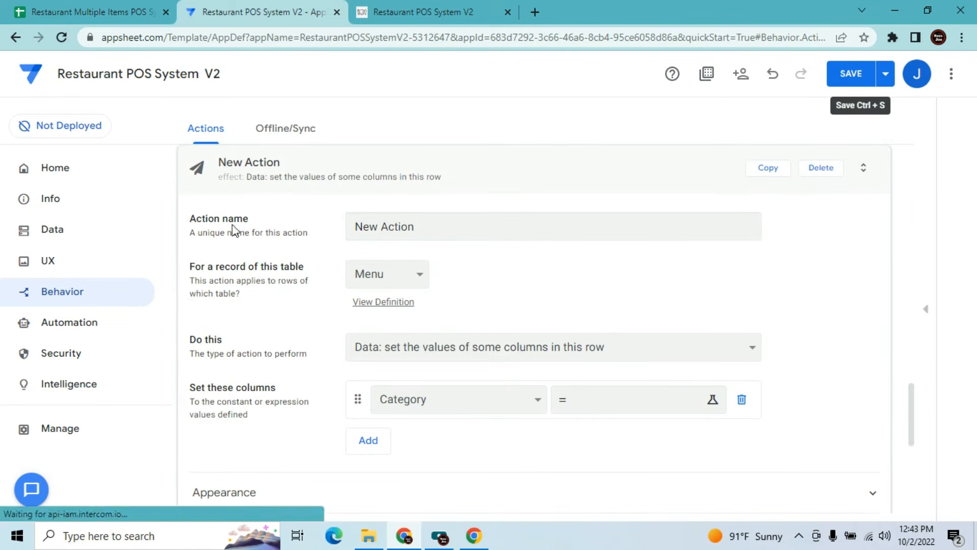
left_click(446, 234)
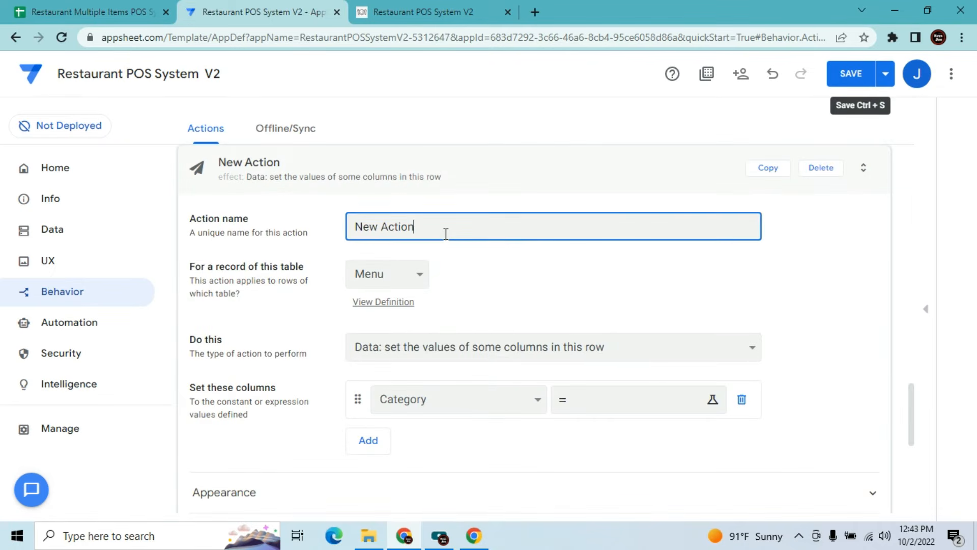
key("BackSpace")
key("BackSpace")
key("BackSpace")
key("BackSpace")
key("BackSpace")
key("BackSpace")
key("BackSpace")
key("BackSpace")
key("BackSpace")
type("Go To Orders Fr")
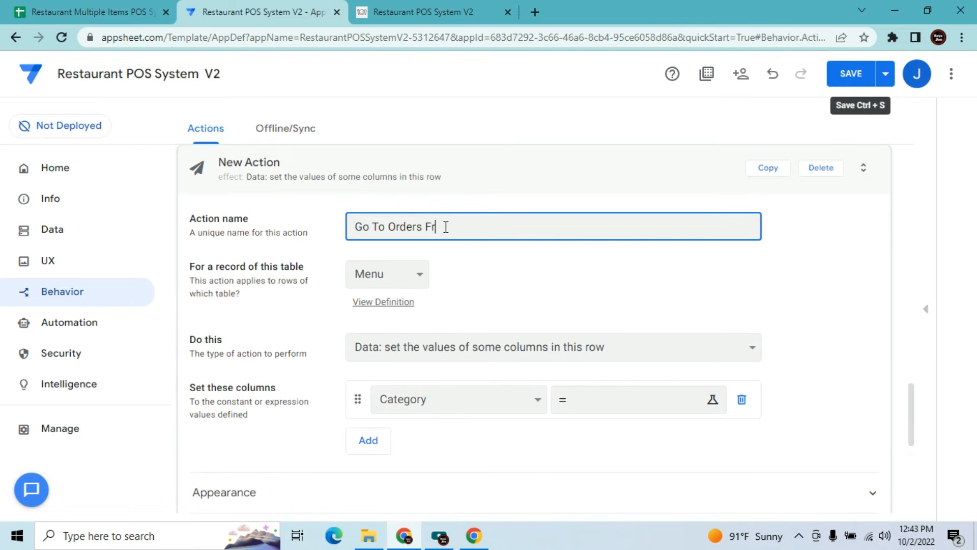
type("ec Open Orders ")
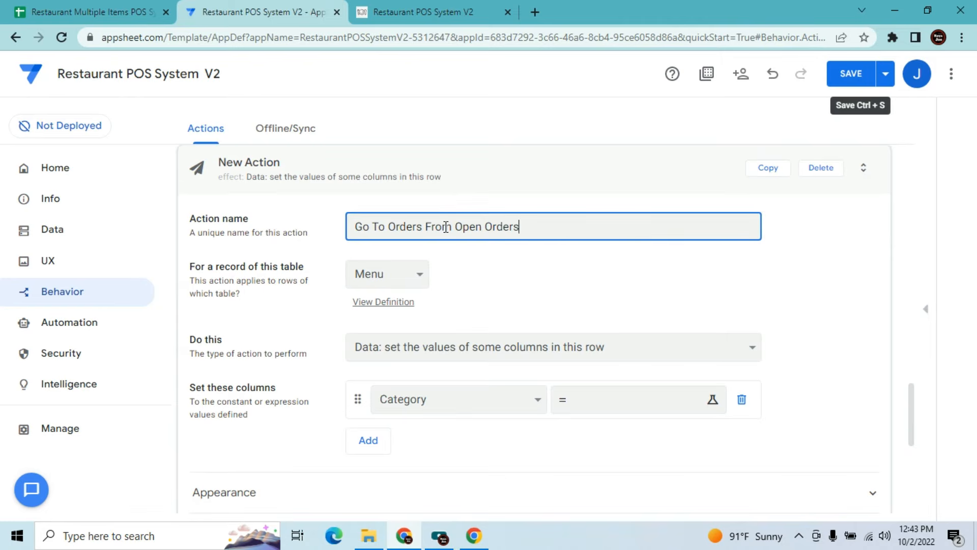
type("View")
Make the new action apply to the Customers table and perform "App: go to another view within this app"
left_click(465, 344)
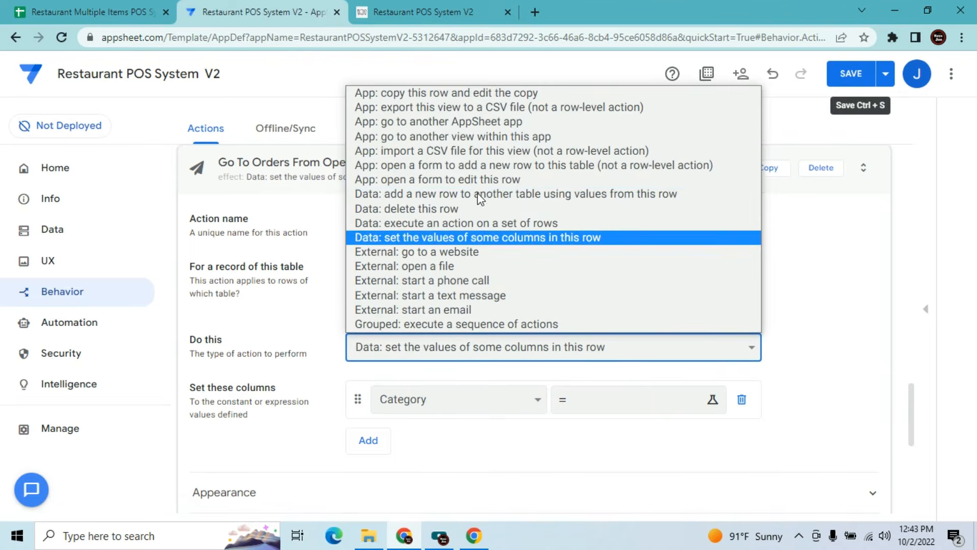
left_click(483, 137)
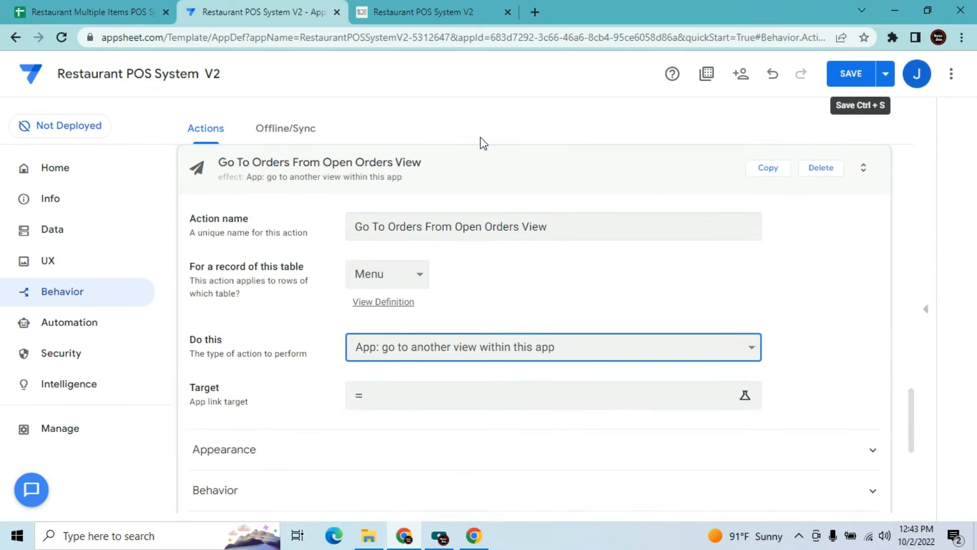
left_click(415, 276)
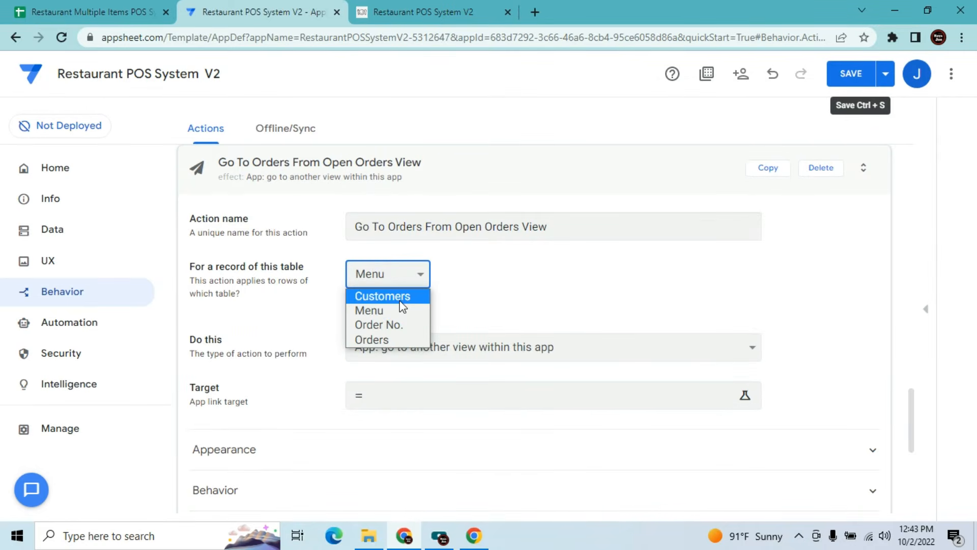
left_click(401, 300)
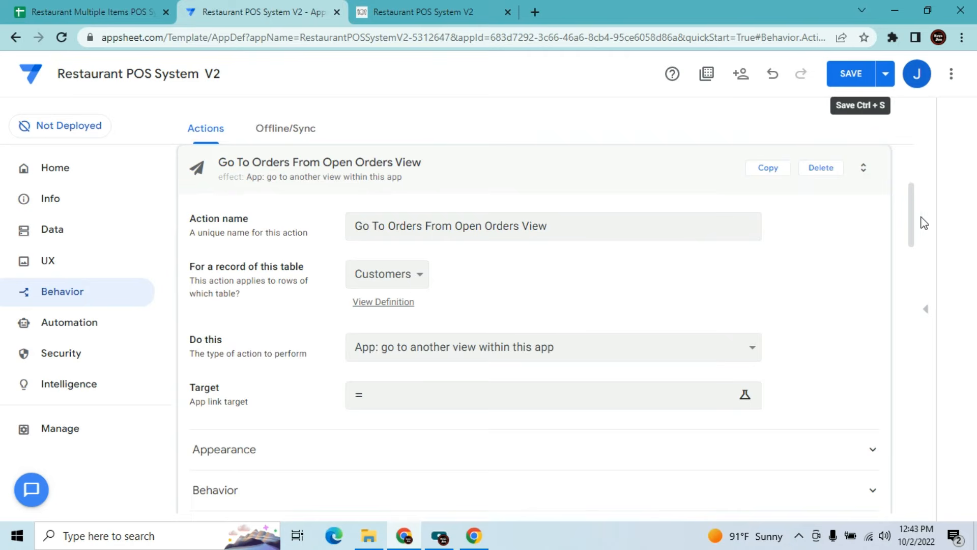
Enter the action's target expression as linktofilteredview("Customer_detail",[_thisrow].[Order No.]=[Order No])
scroll(915, 216, "down", 2)
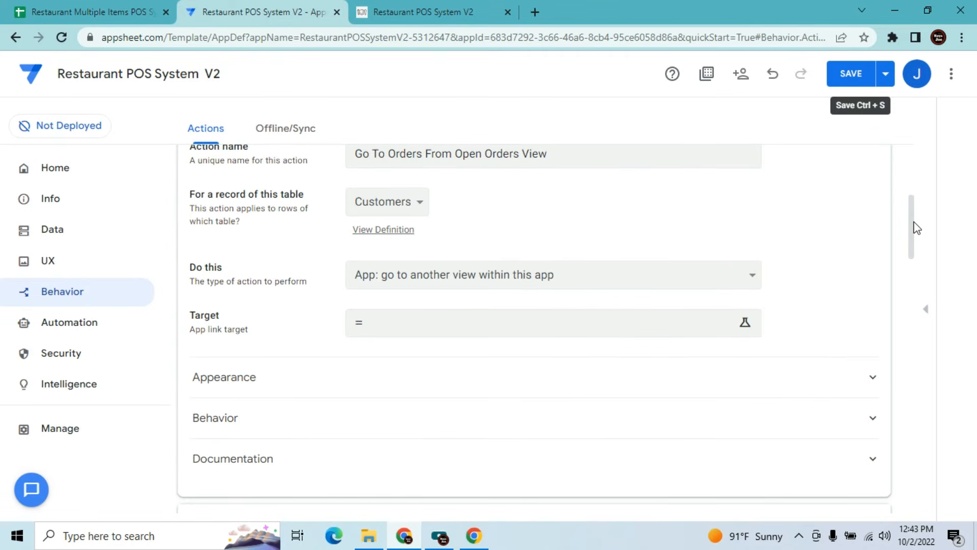
left_click(573, 335)
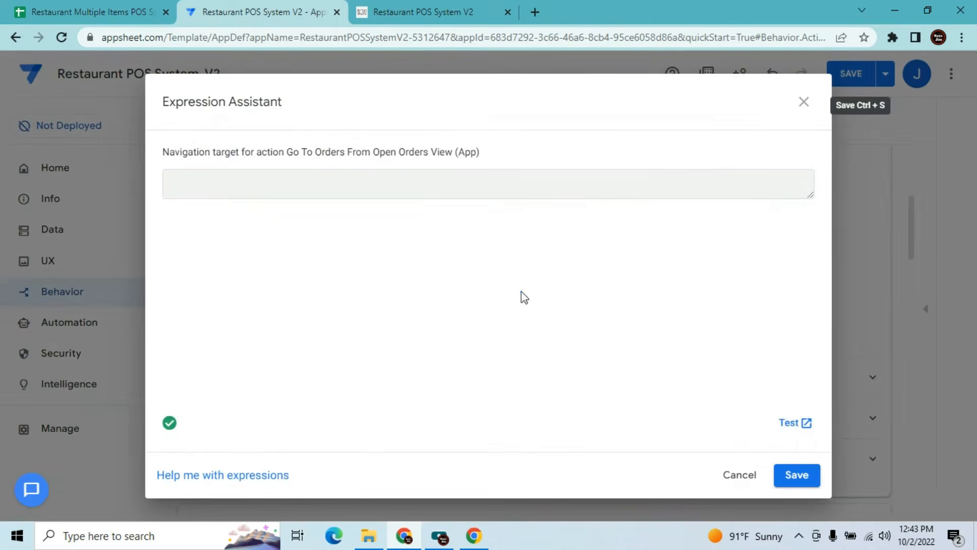
type("li")
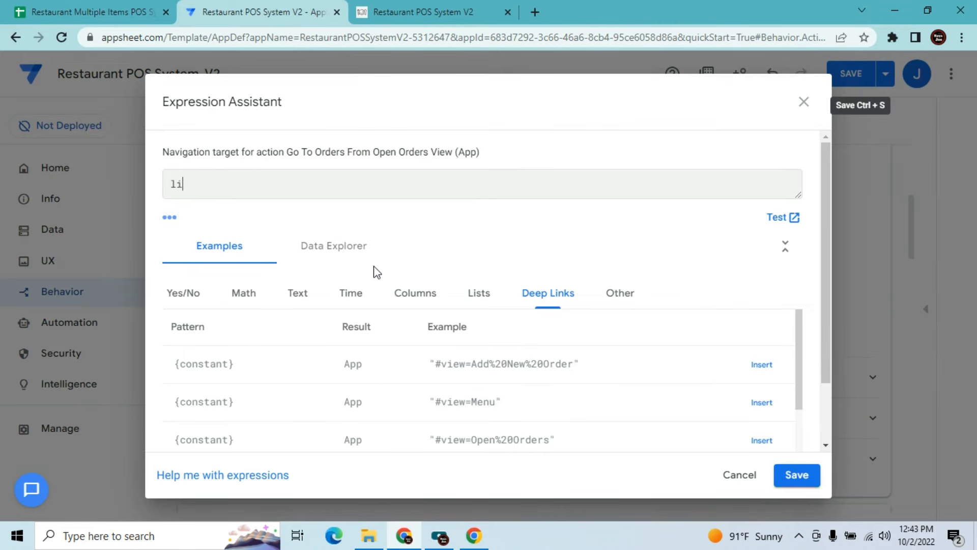
type("nktofil")
type("tered")
type("view")
type("(\"\"")
type("Custom")
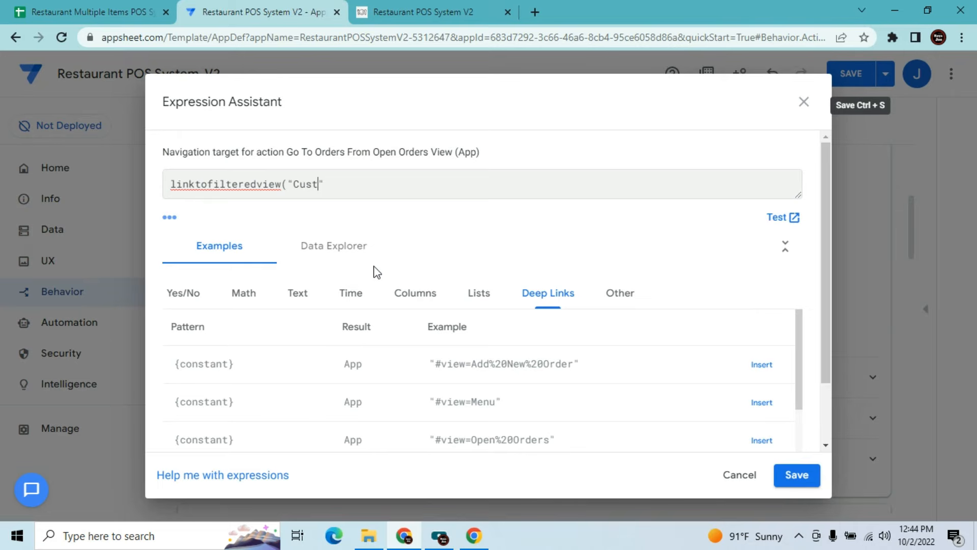
type("er _detail")
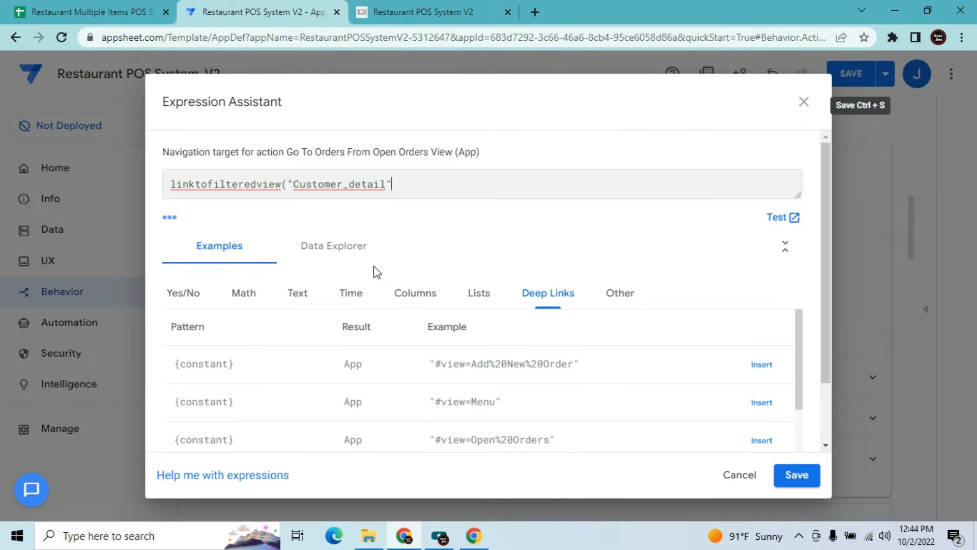
type("\",[_thisroe")
key("BackSpace")
type("w].[Order No.]=[Order No")
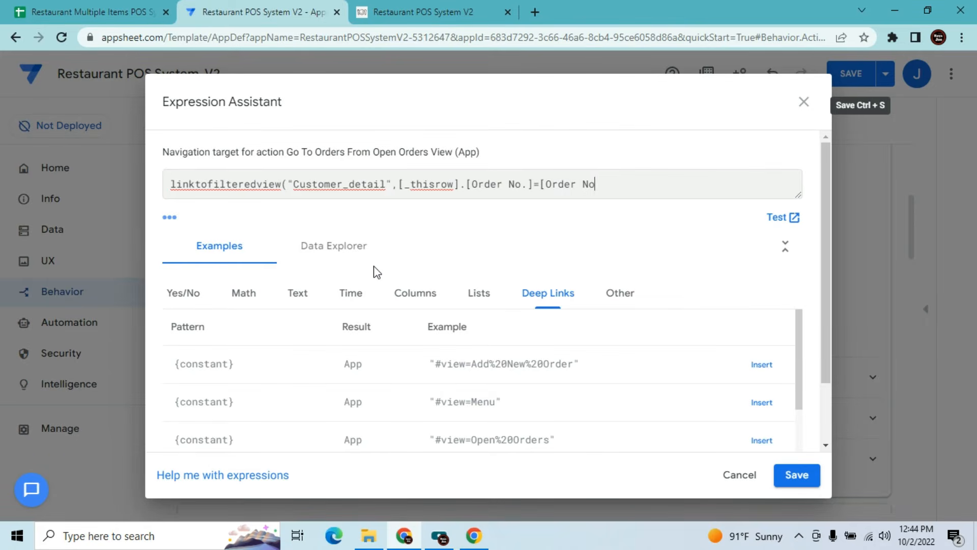
type("]")
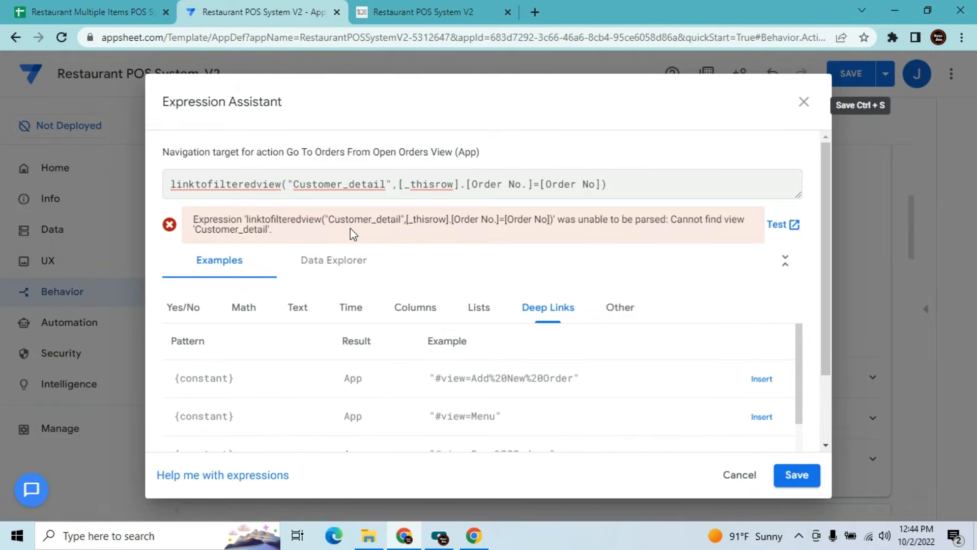
Correct the target expression's view name to "Customers_detail" and its last column to [Order No.], and save the expression
left_click(342, 187)
type("s")
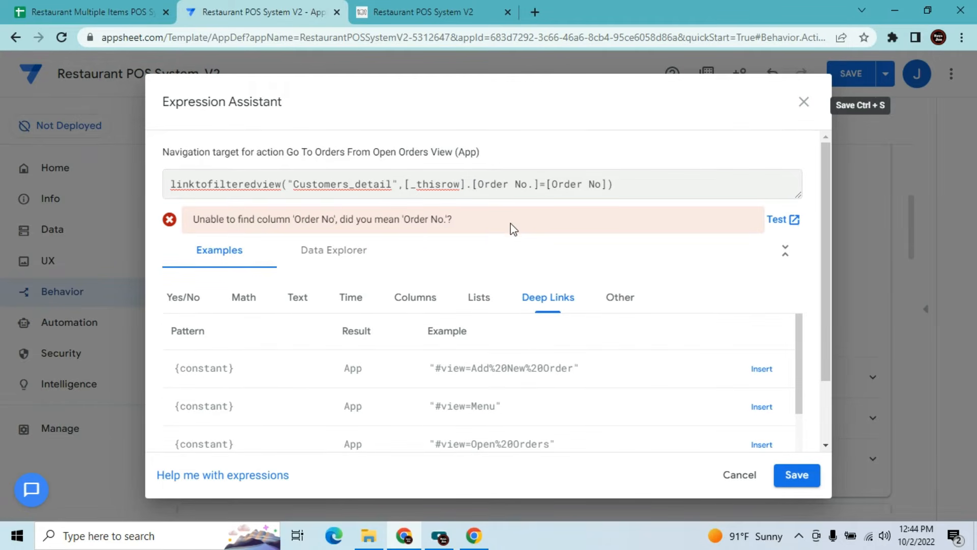
left_click(603, 184)
type(".")
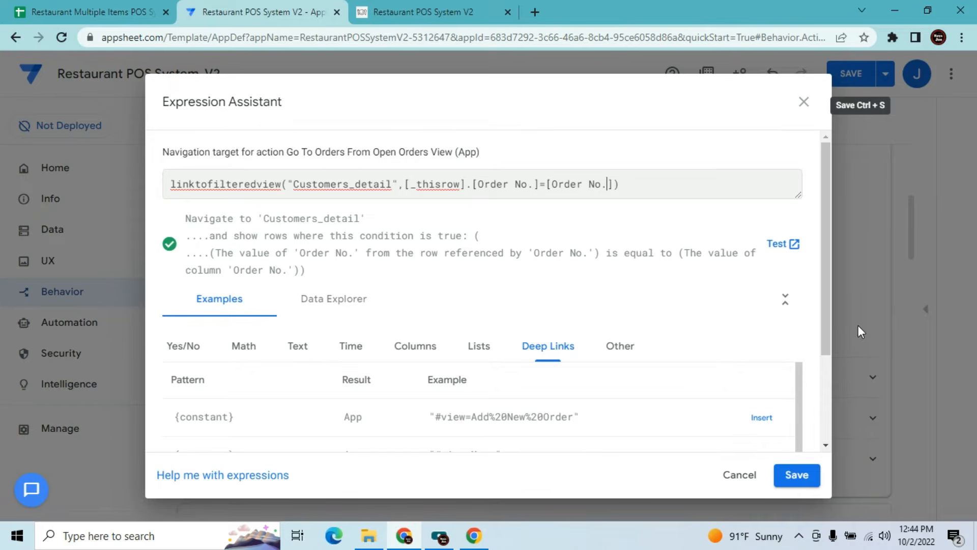
left_click(796, 475)
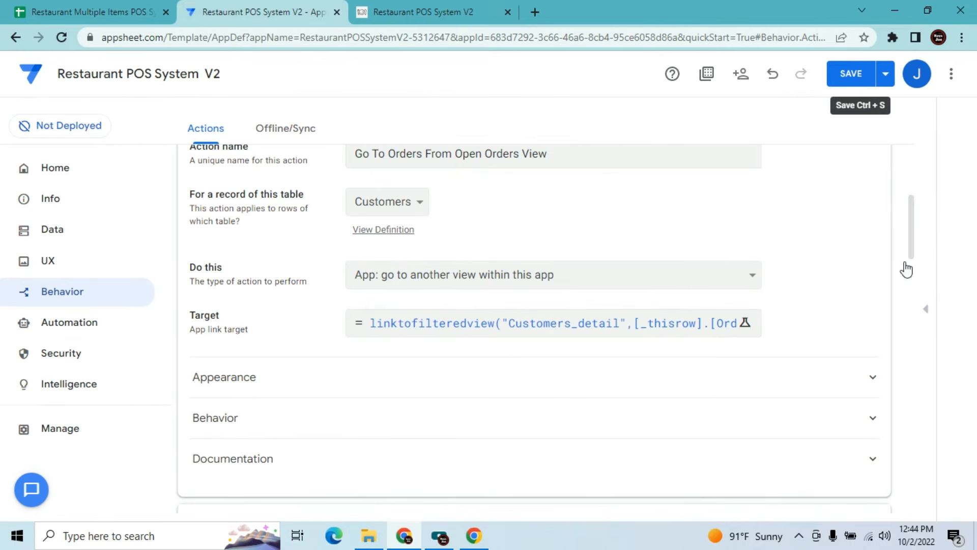
Search the action's icons for "edit" and choose the solid pencil-in-square icon
left_click_drag(911, 247, 913, 264)
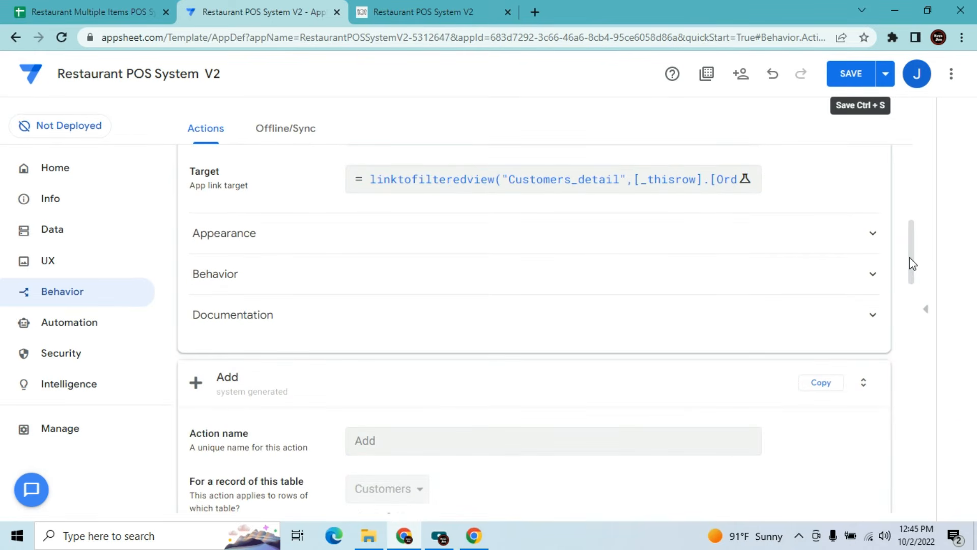
left_click(585, 251)
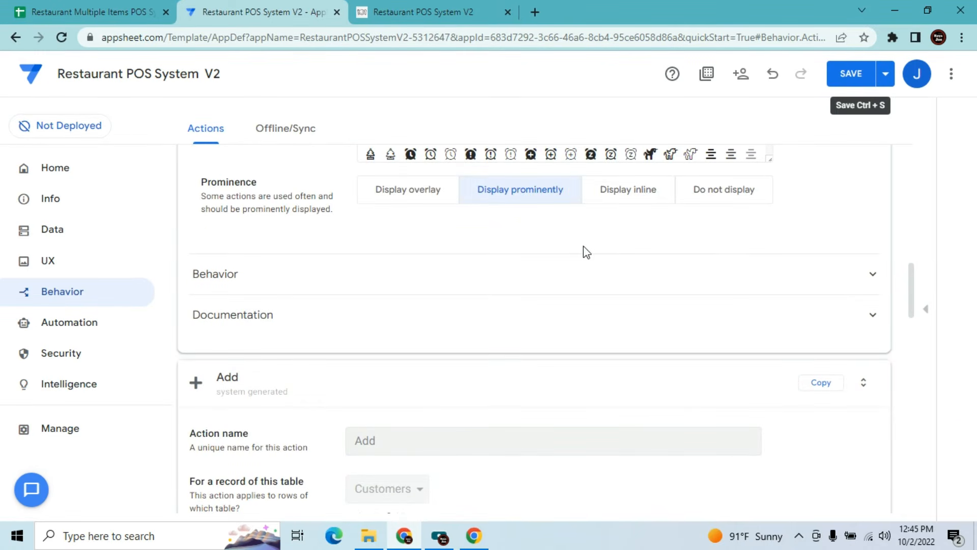
left_click_drag(915, 281, 911, 251)
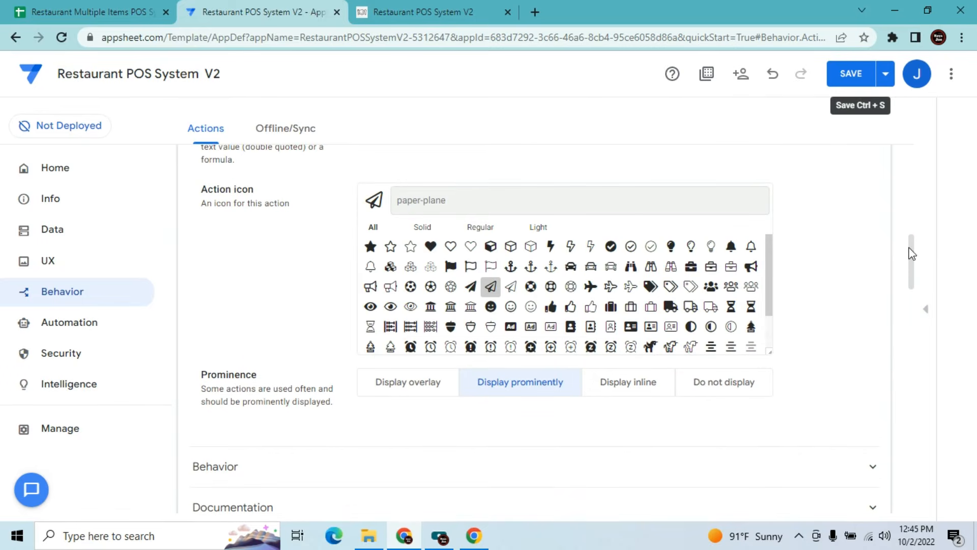
left_click(553, 205)
type("edit")
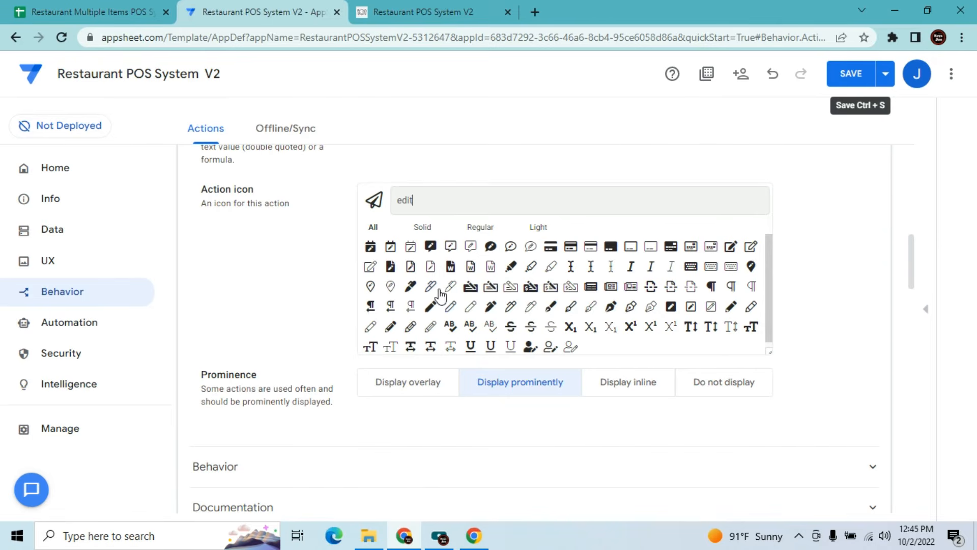
left_click(737, 249)
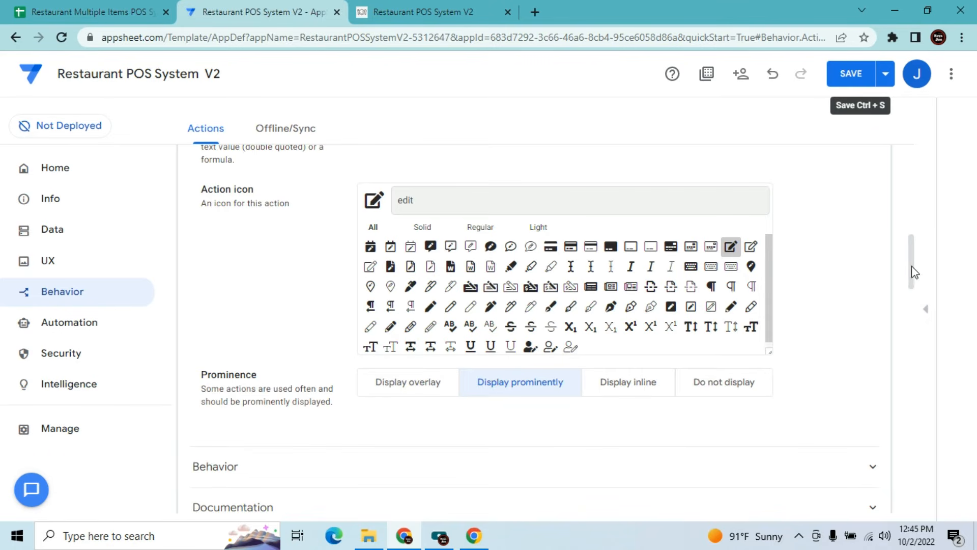
Set the action's condition to In(Context("View"),List("Open Orders")) and save the app
left_click_drag(913, 272, 913, 286)
scroll(582, 319, "down", 1)
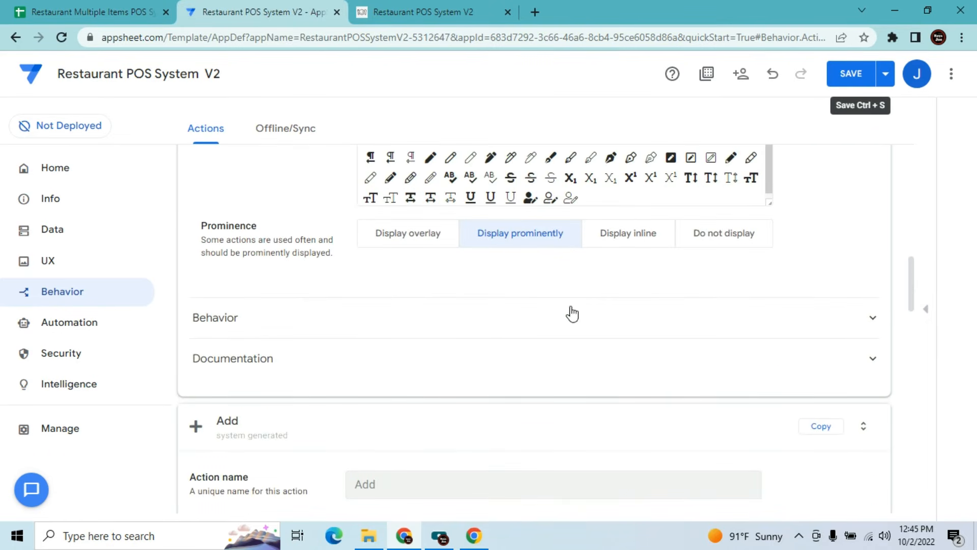
left_click(572, 313)
left_click(517, 153)
key("BackSpace")
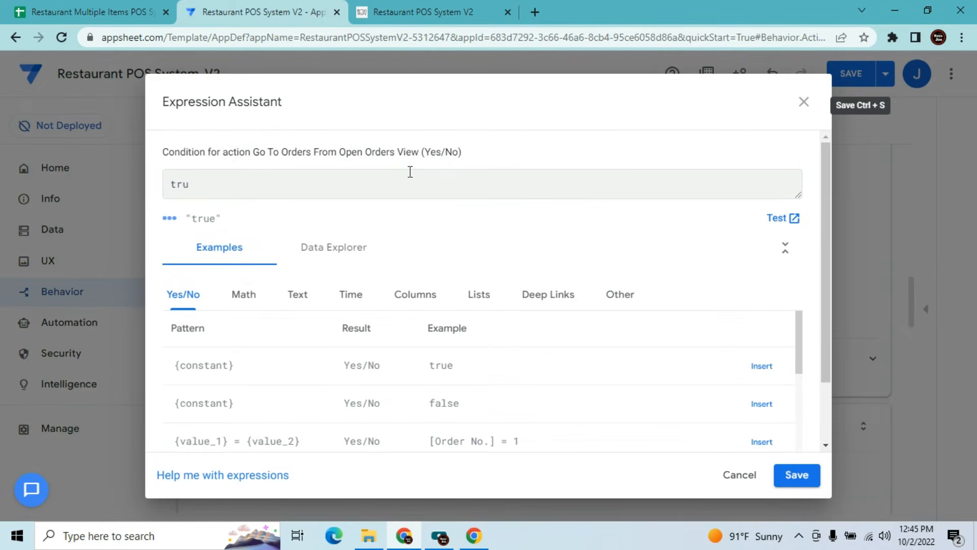
type("In(Con")
type("t(\"View\"),List(")
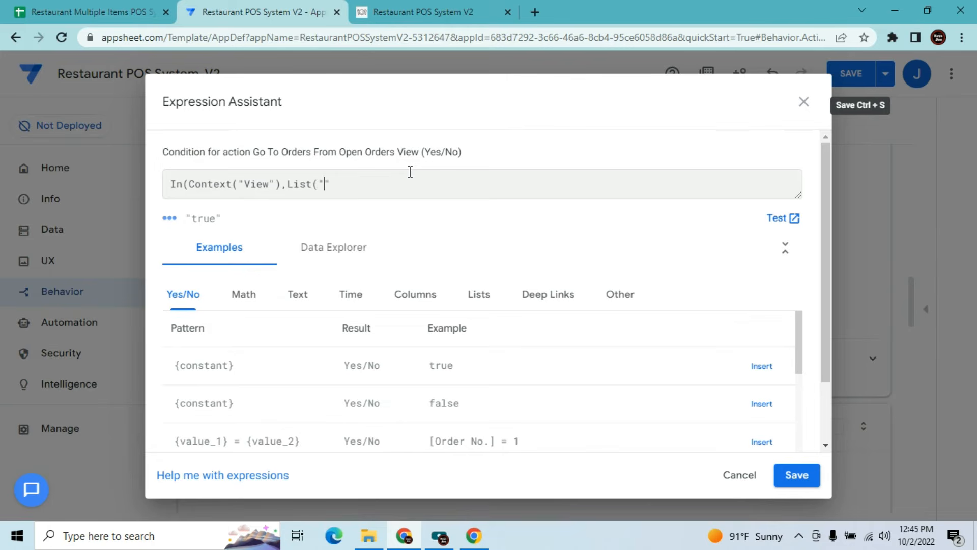
type("pen")
left_click(398, 6)
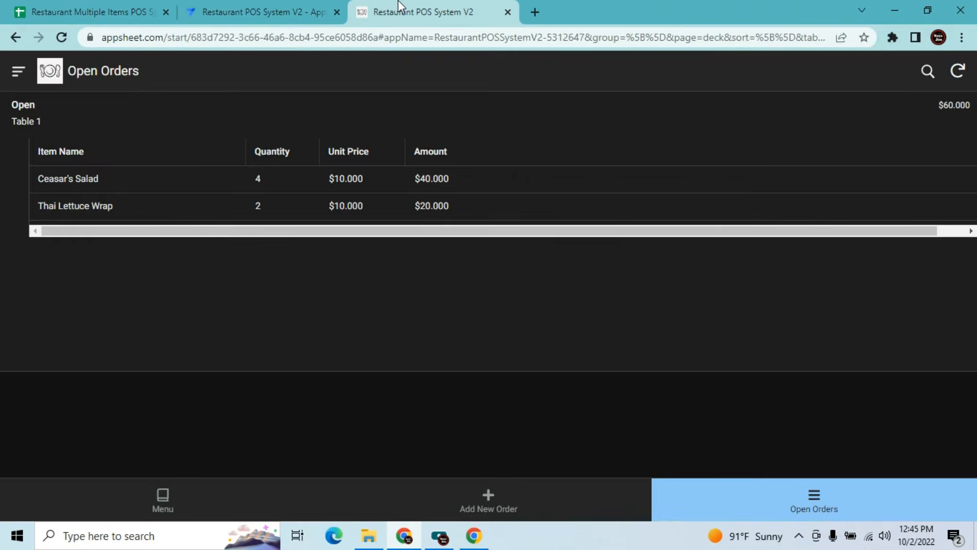
left_click(294, 7)
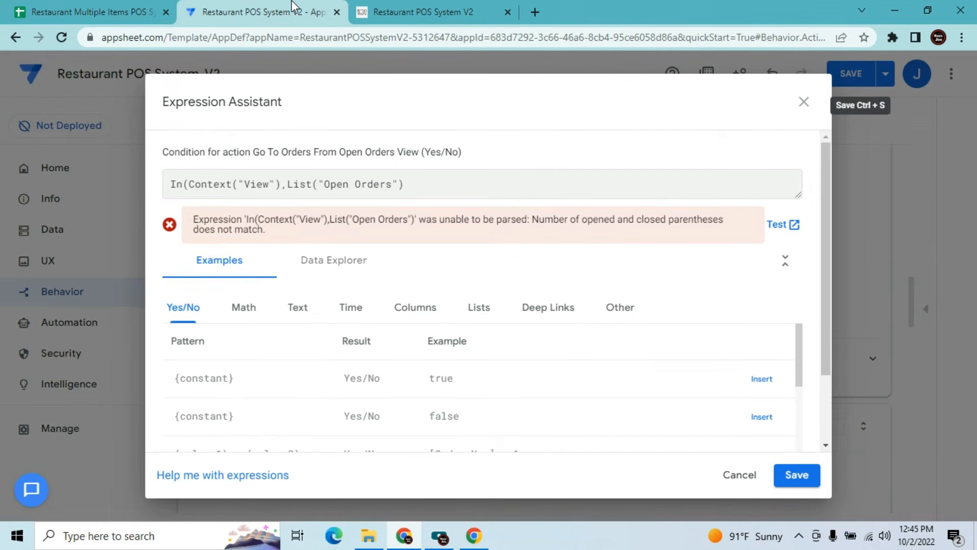
type(")")
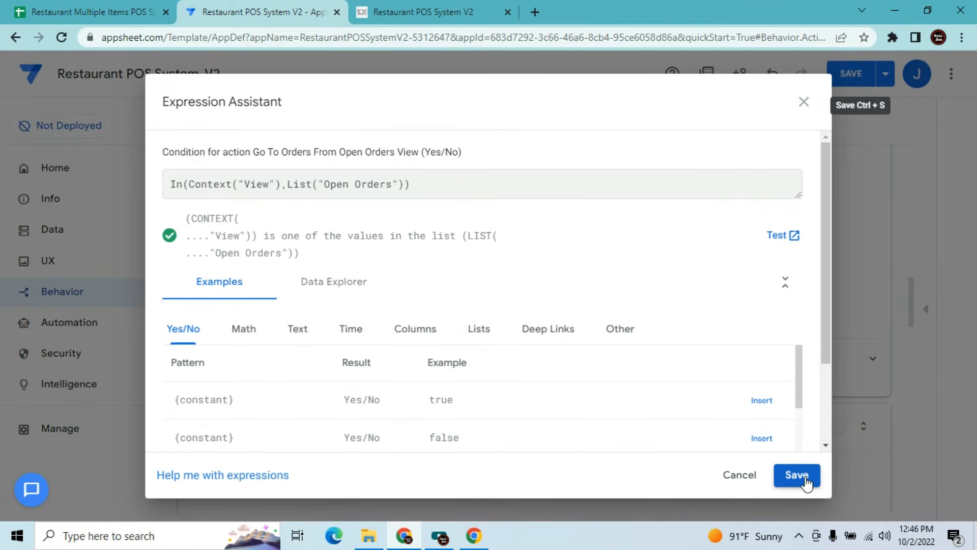
left_click(797, 475)
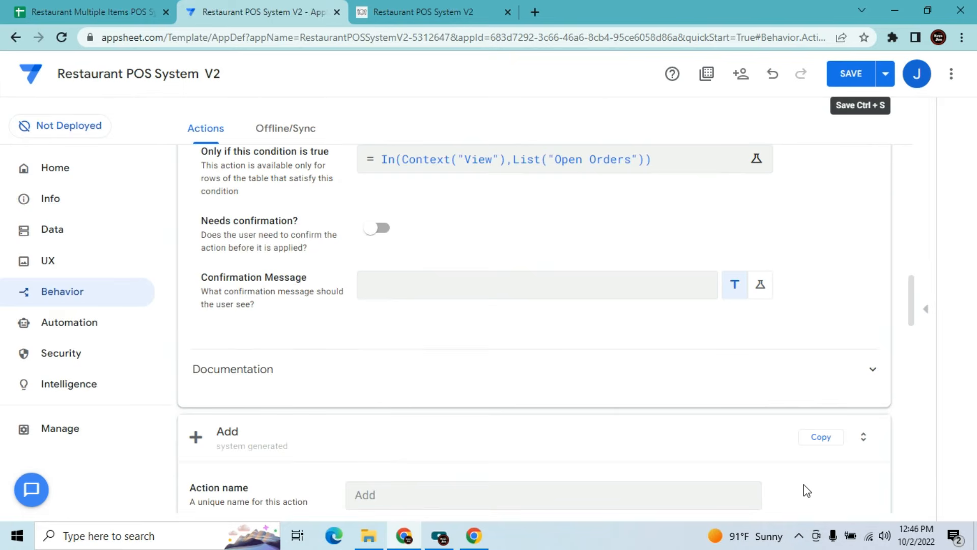
left_click(864, 77)
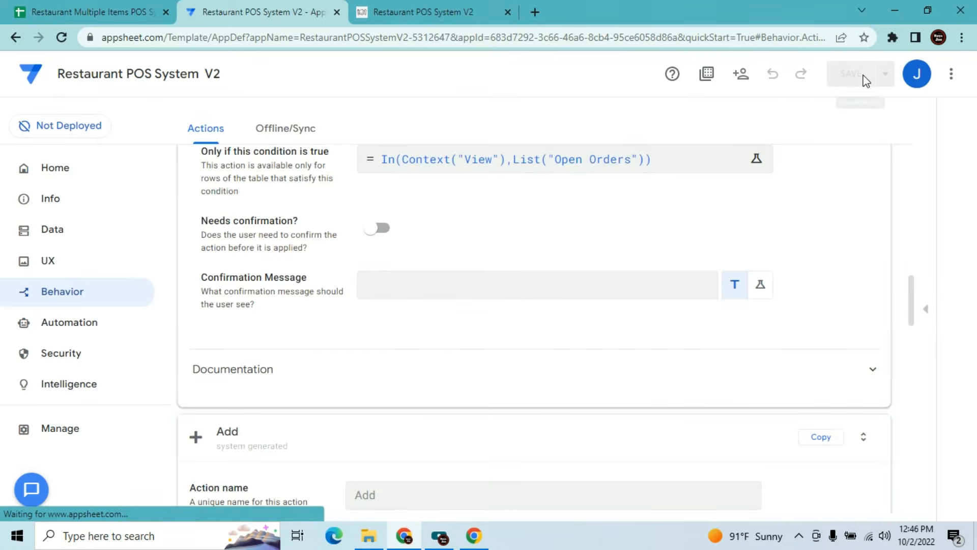
Search the UX views for "open" and open the Open Orders primary view's settings
left_click(41, 264)
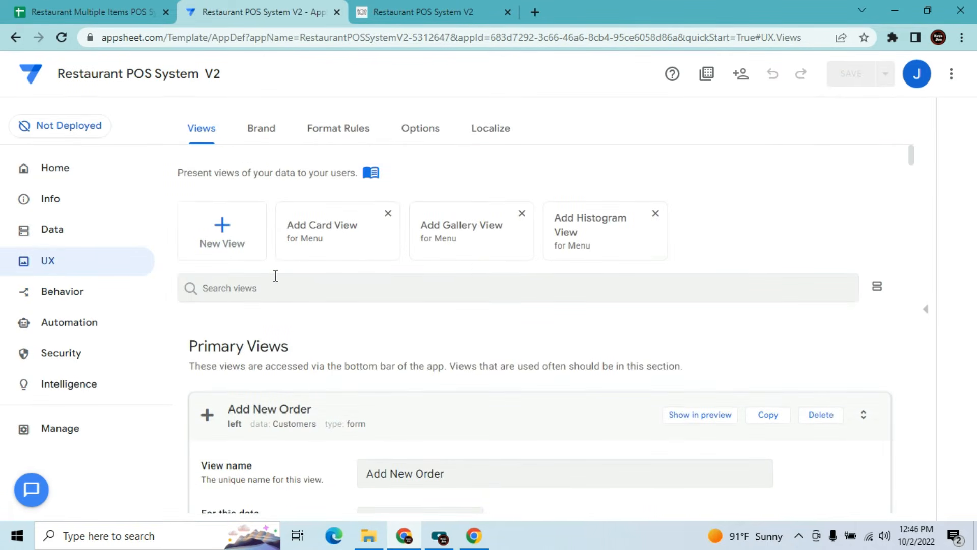
type("open")
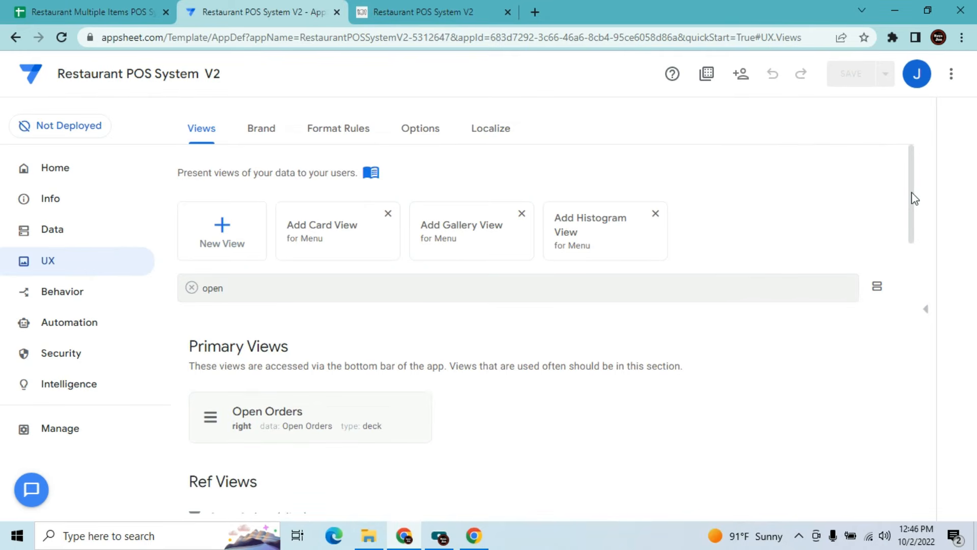
scroll(913, 221, "down", 2)
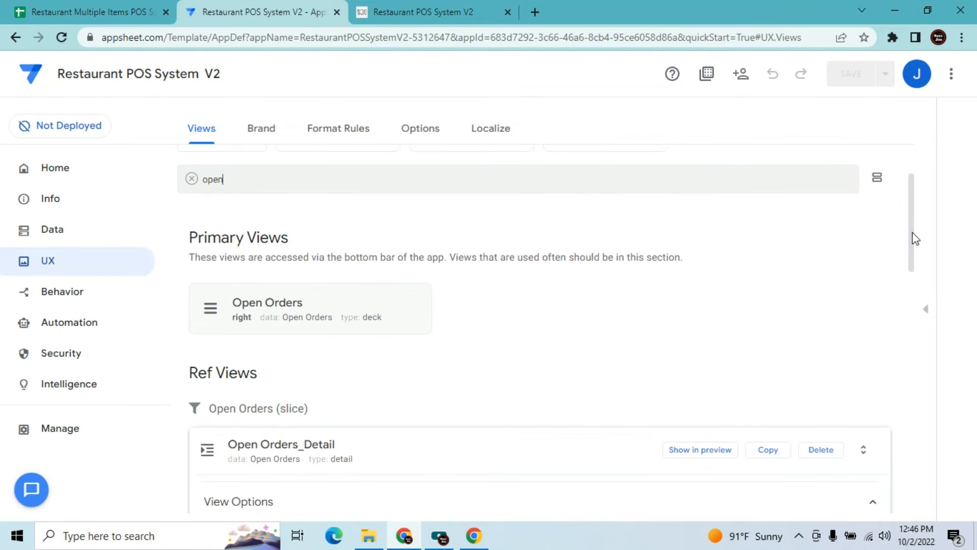
scroll(915, 239, "down", 1)
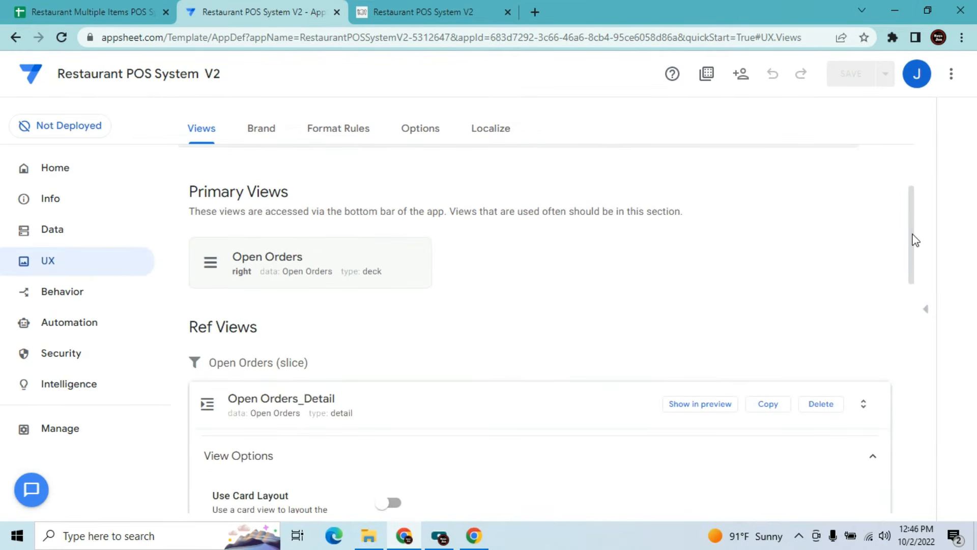
left_click(373, 251)
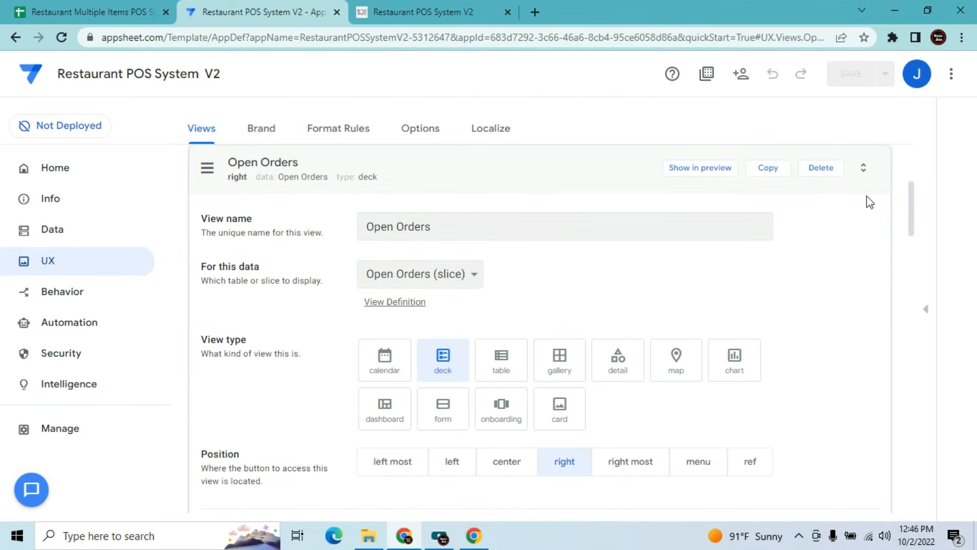
Add the "Go To Orders From Open Orders View" action to the Open Orders view's action bar list and save the app
left_click_drag(911, 219, 914, 331)
left_click(392, 353)
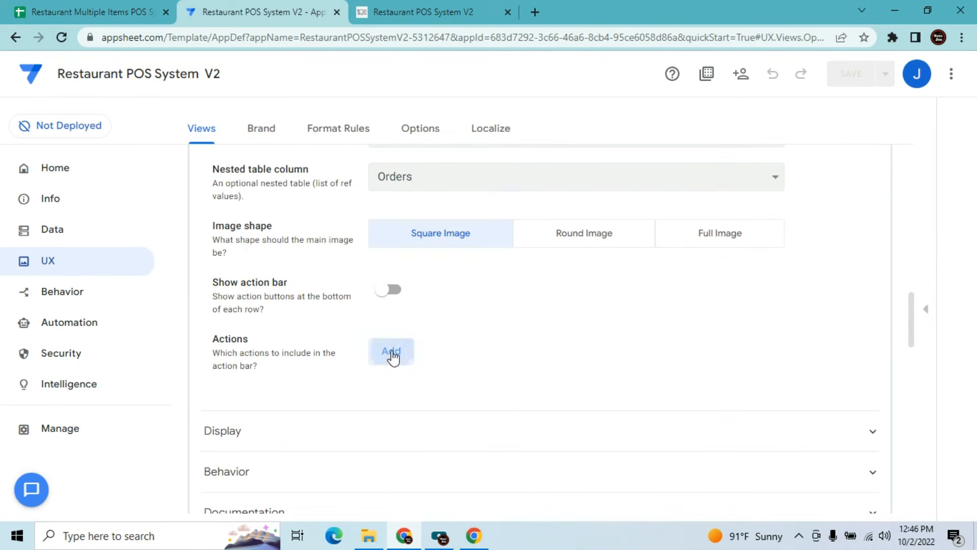
left_click(434, 350)
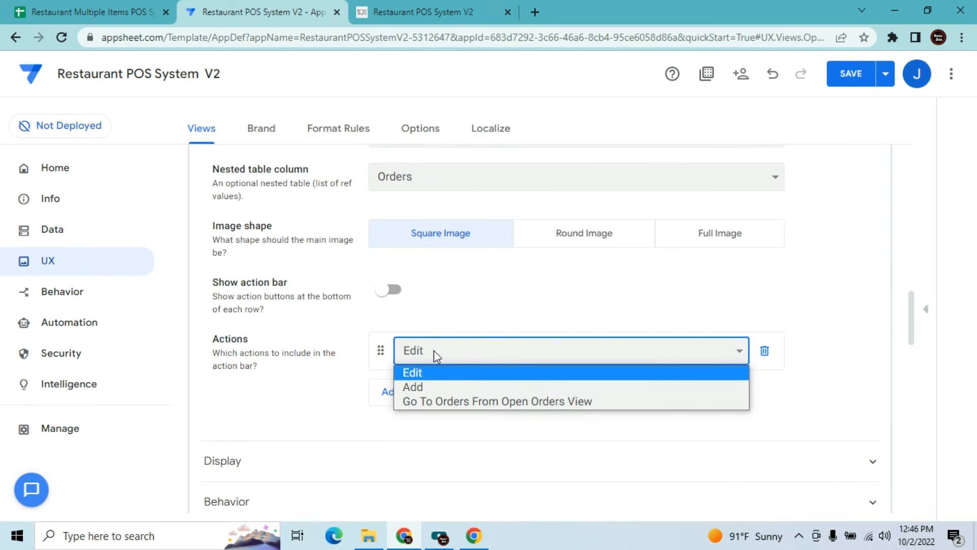
left_click(447, 397)
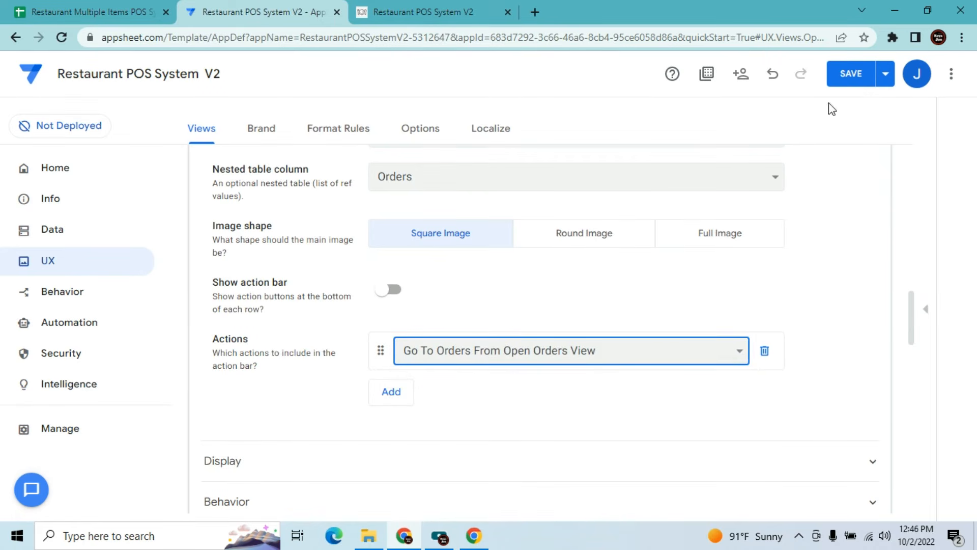
left_click(860, 72)
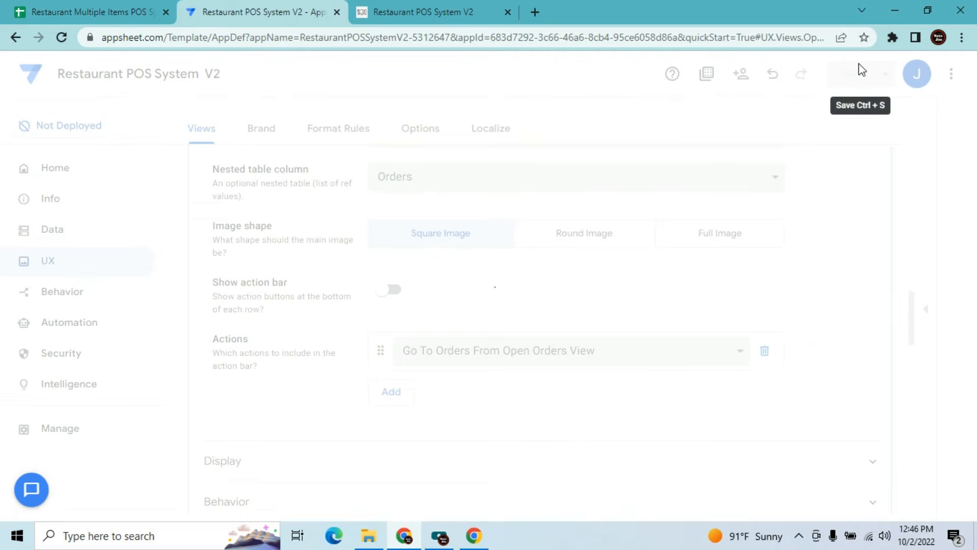
Switch to the running app, sync it, and open the Table 1 order's details before returning to Open Orders
left_click(399, 7)
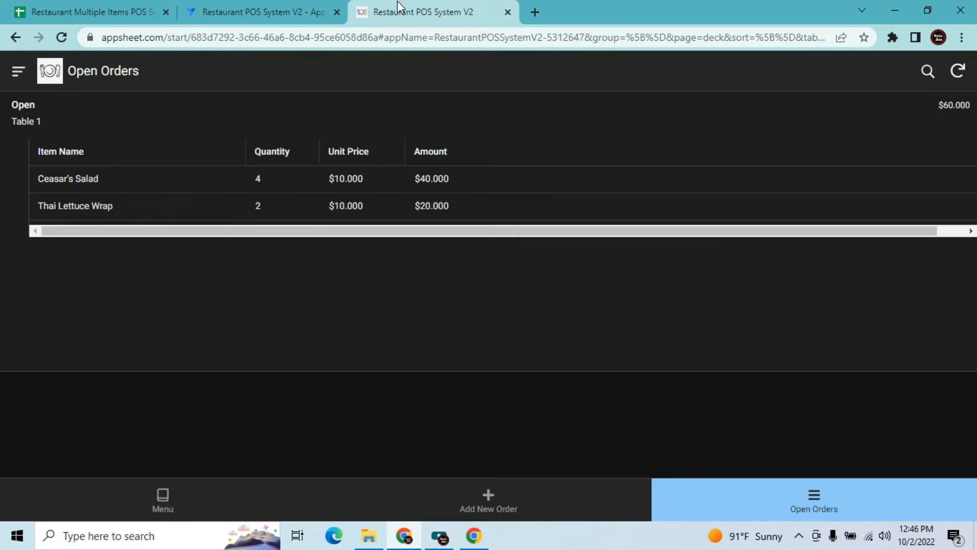
left_click(268, 7)
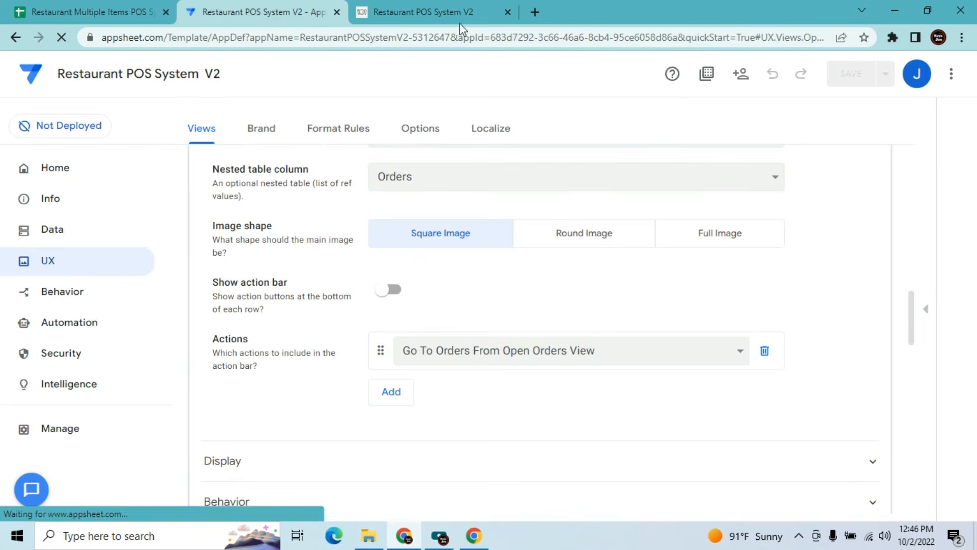
left_click(425, 7)
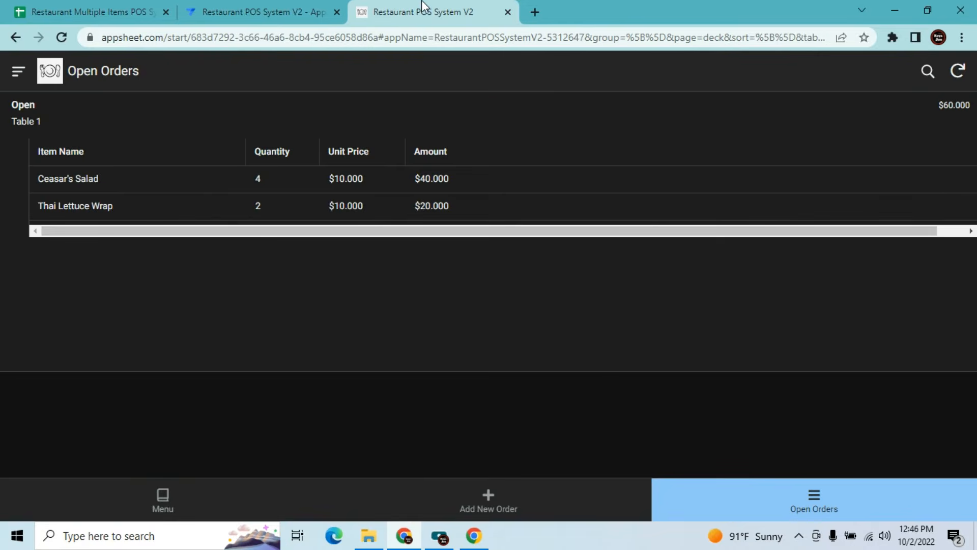
left_click(960, 79)
left_click(608, 138)
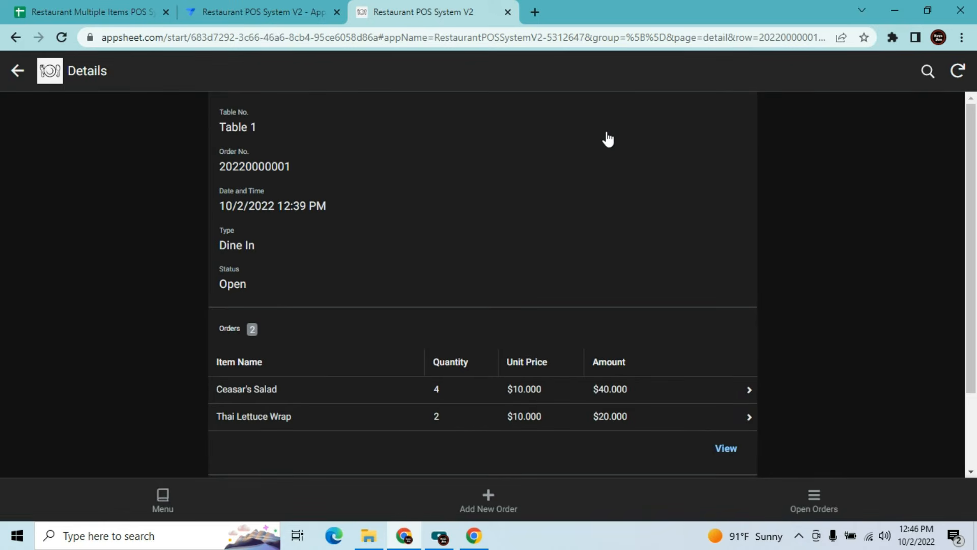
left_click(16, 77)
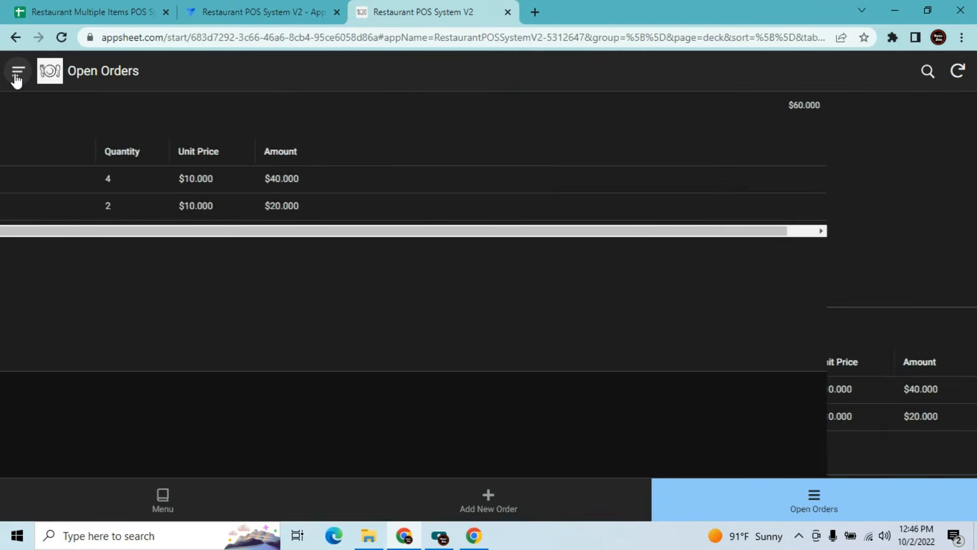
Sync the app again, examine the Table 1 order's details page down to its end, and return to Open Orders
left_click(949, 82)
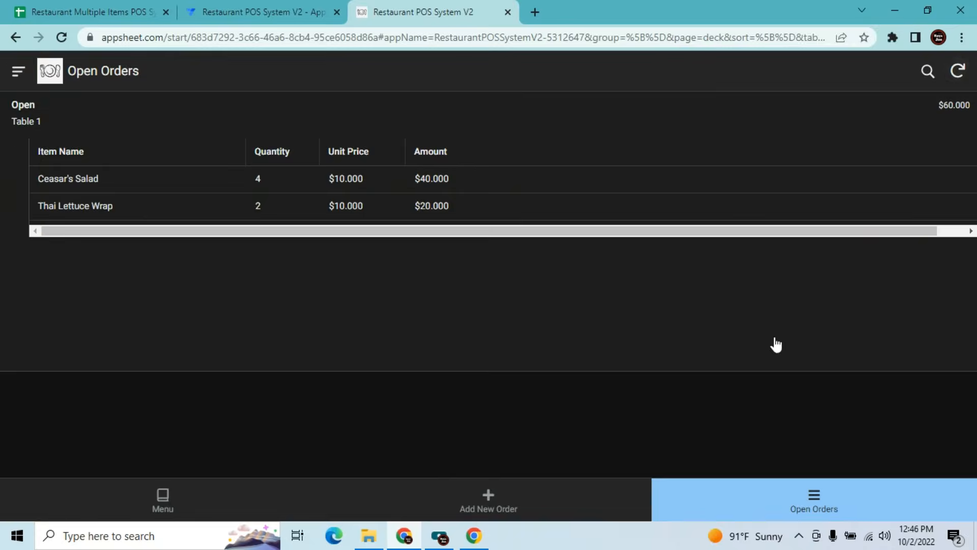
left_click(193, 128)
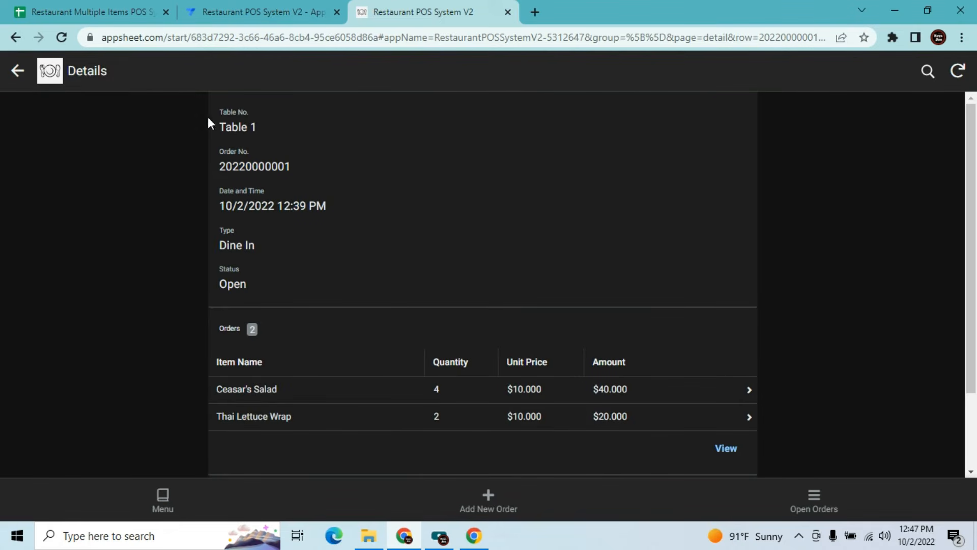
left_click_drag(975, 175, 974, 134)
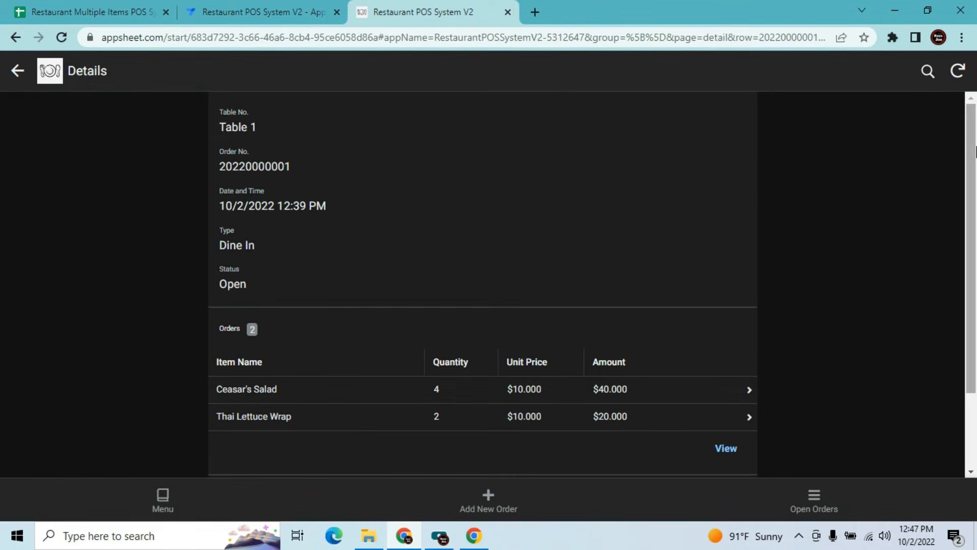
left_click_drag(974, 143, 959, 325)
left_click(808, 511)
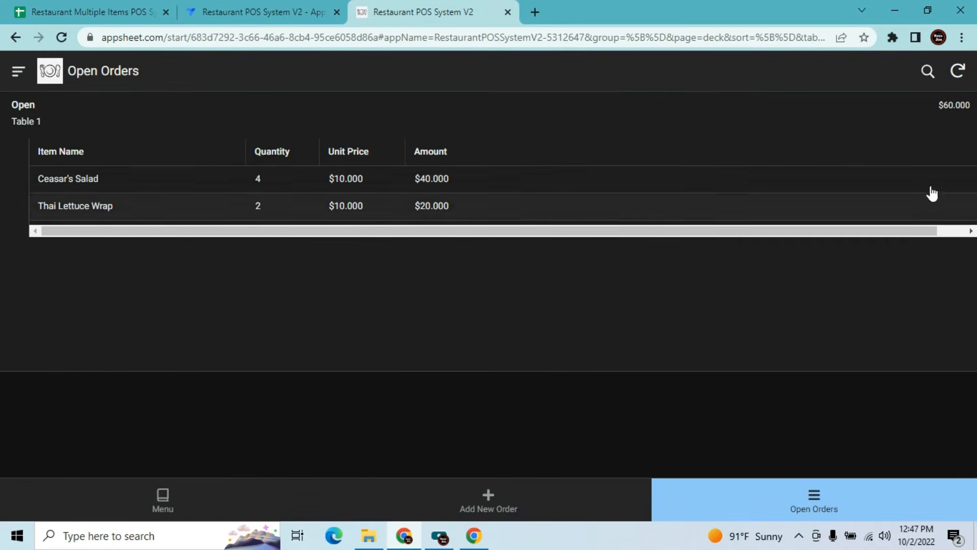
Reopen the Table 1 order, sync from its details page, and check the details once more from Open Orders
left_click(65, 125)
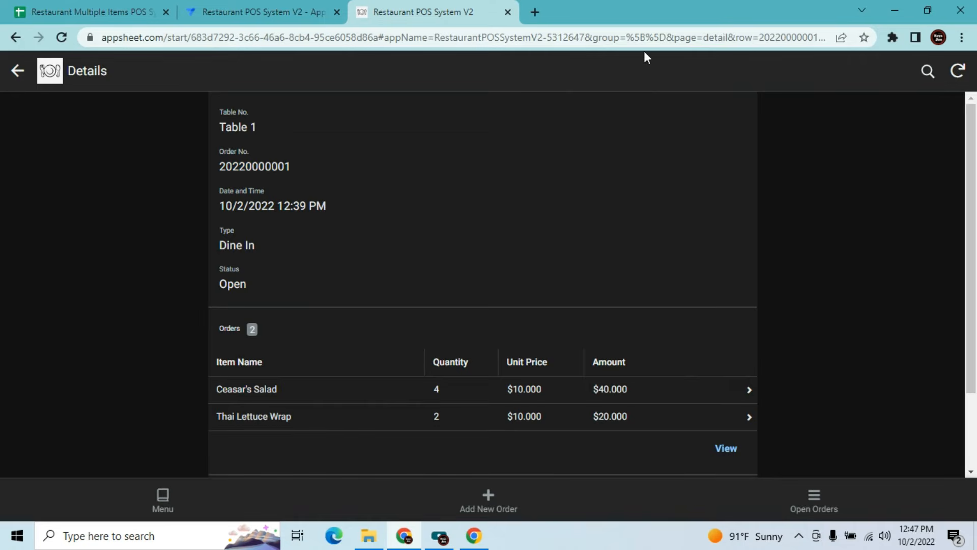
left_click(966, 76)
left_click(803, 496)
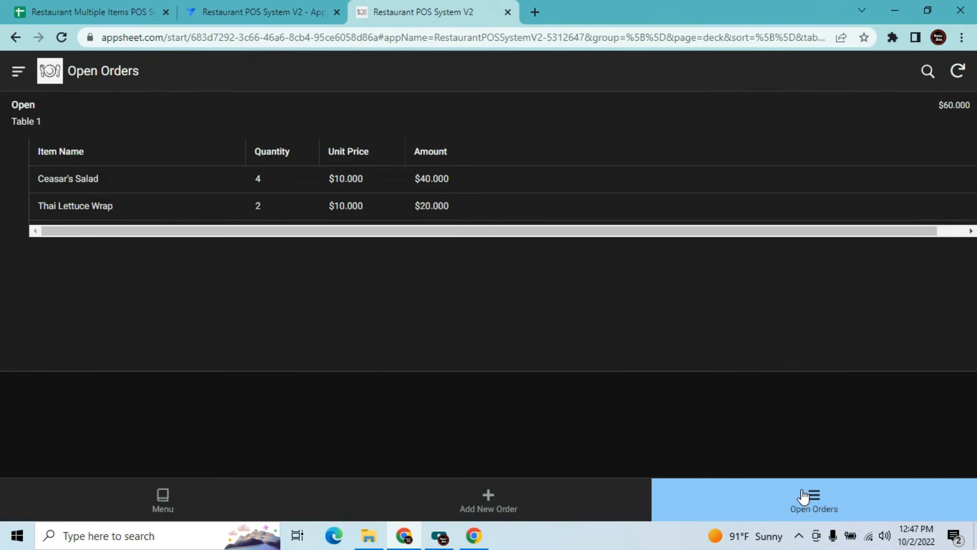
left_click(954, 111)
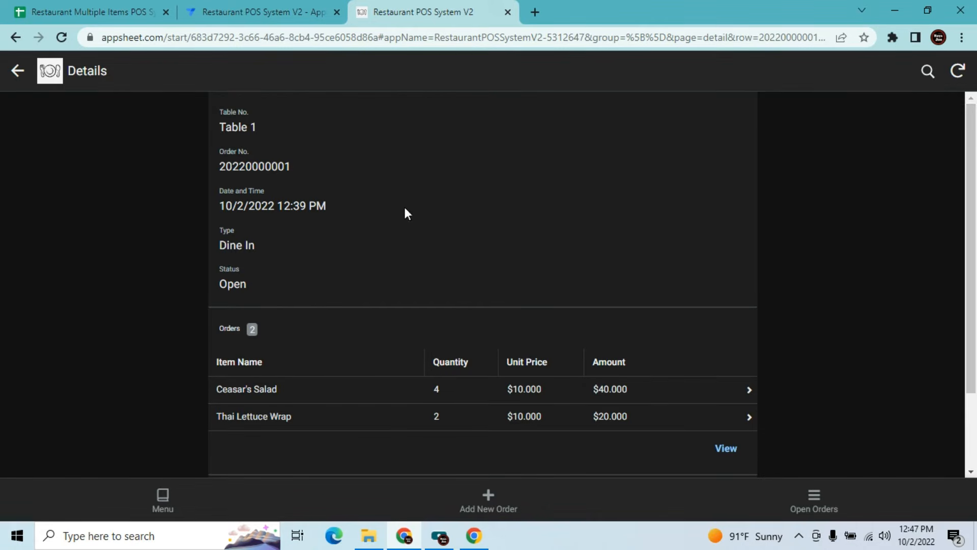
left_click(18, 69)
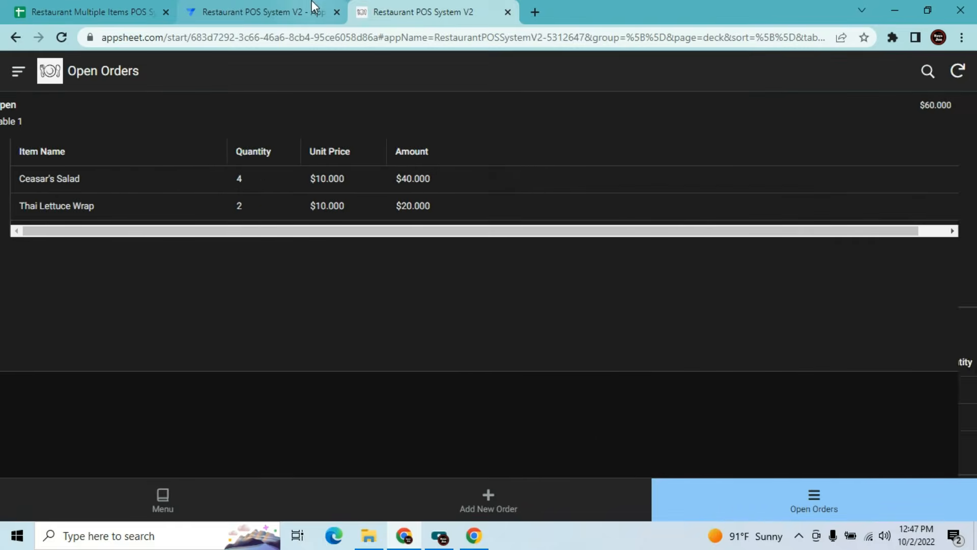
Review the Open Orders view settings in the editor, then sync the running app and open the Table 1 order's details
left_click(254, 11)
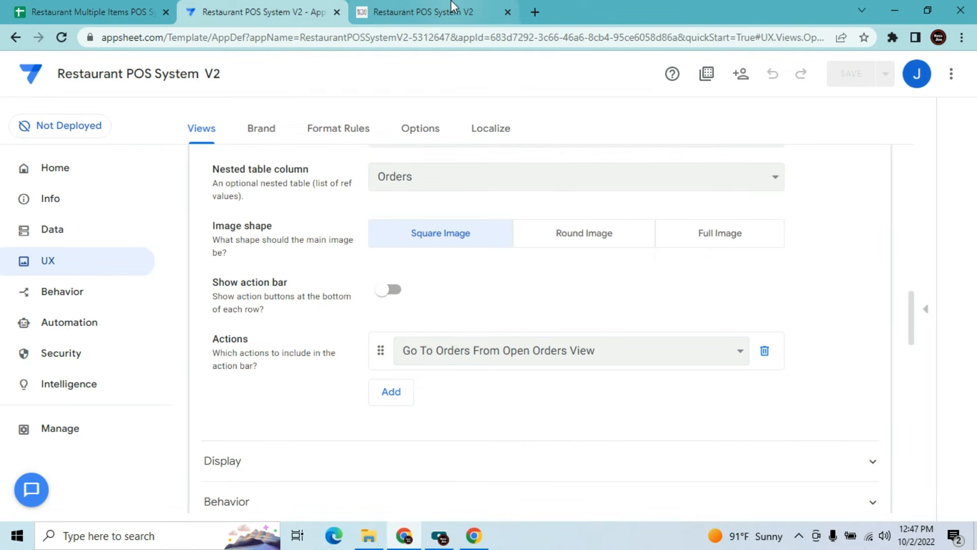
left_click_drag(913, 319, 900, 192)
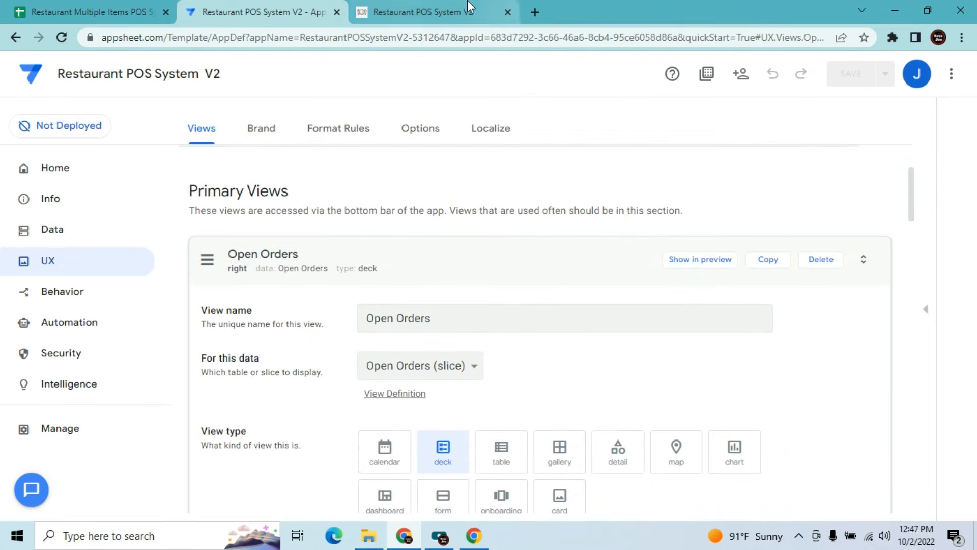
left_click(407, 7)
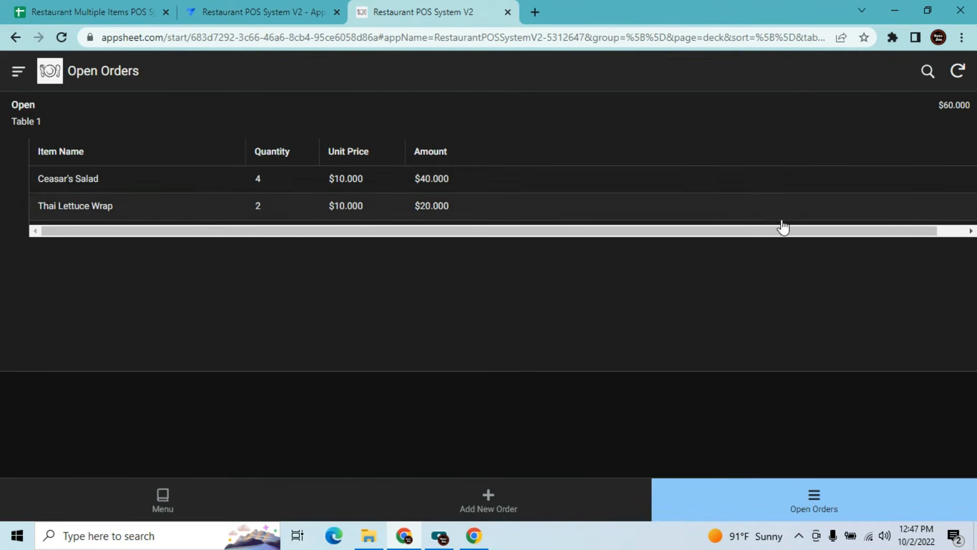
left_click(958, 71)
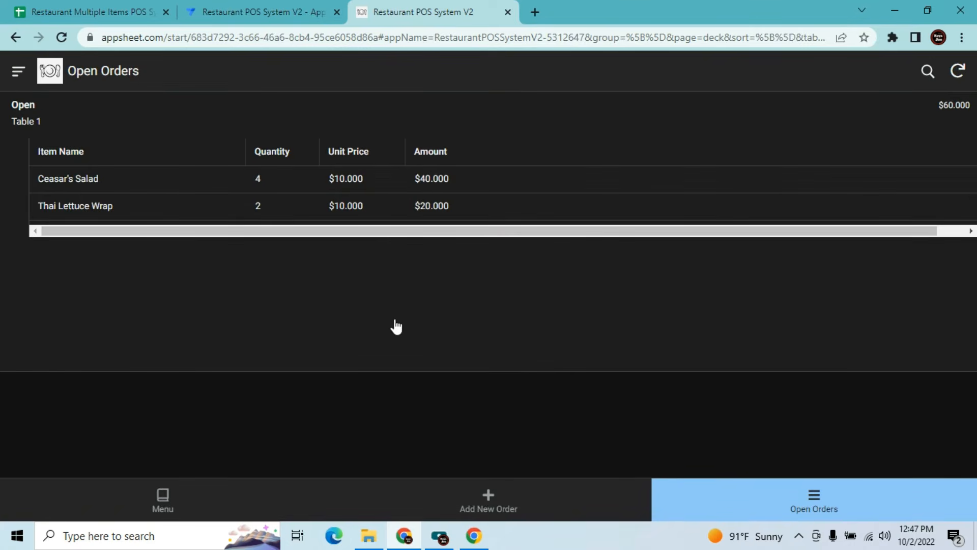
left_click(20, 116)
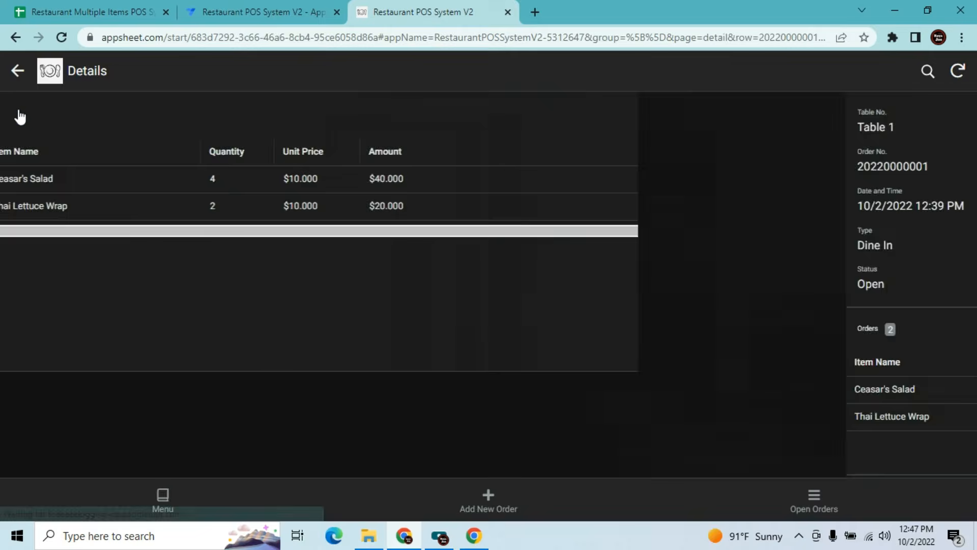
mouse_move(975, 171)
left_mouse_down()
mouse_move(975, 255)
mouse_move(975, 168)
left_mouse_up()
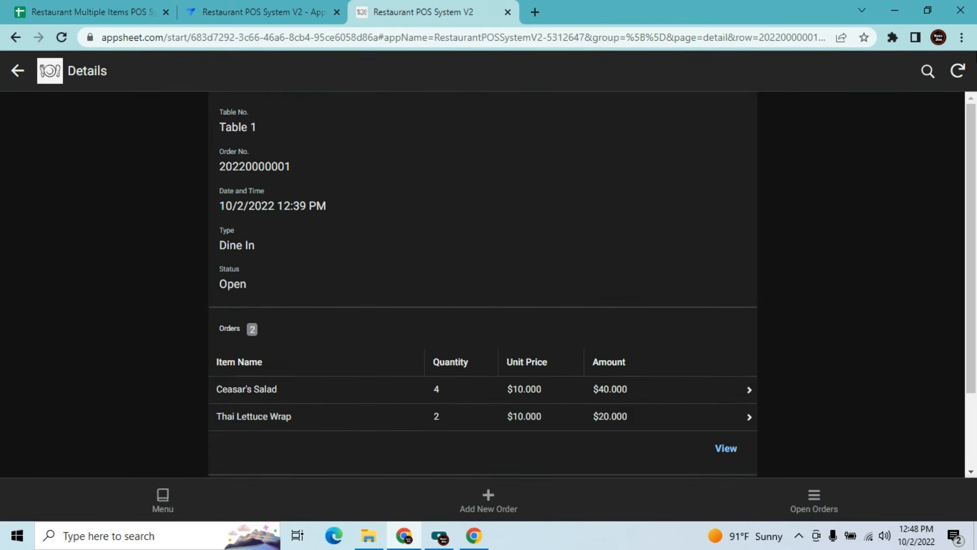
Return to the app editor and examine the condition expression of the "Go To Orders From Open Orders View" action
left_click(199, 10)
left_click(43, 301)
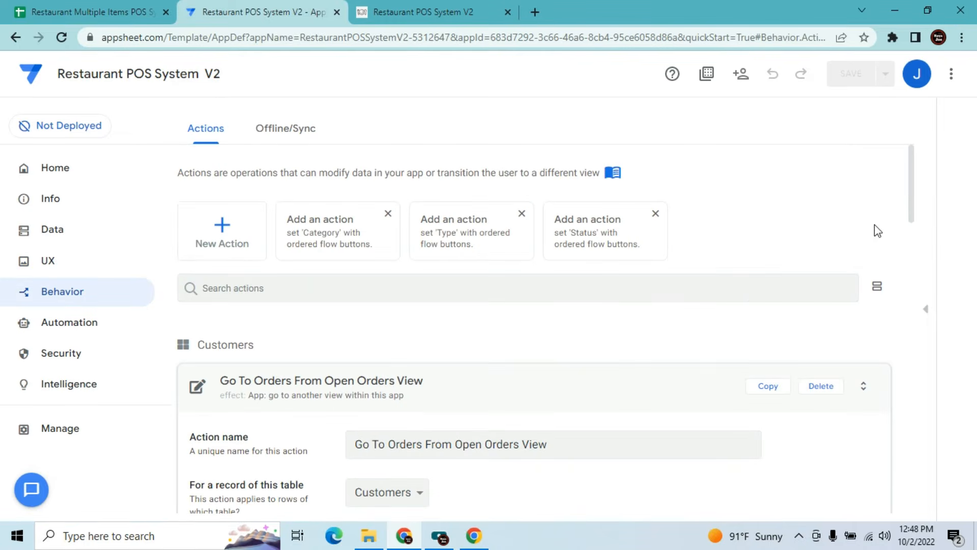
left_click_drag(911, 190, 909, 283)
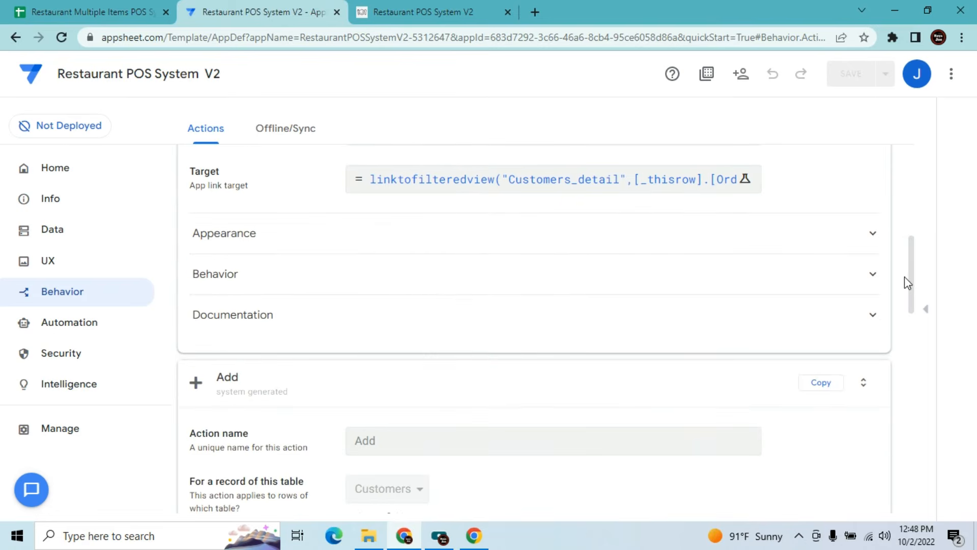
left_click(353, 282)
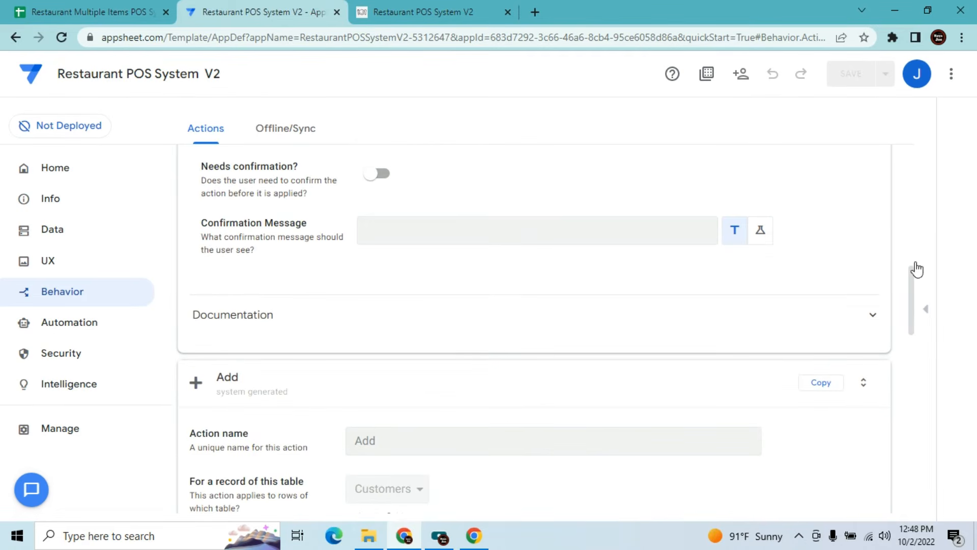
left_click_drag(911, 284, 912, 257)
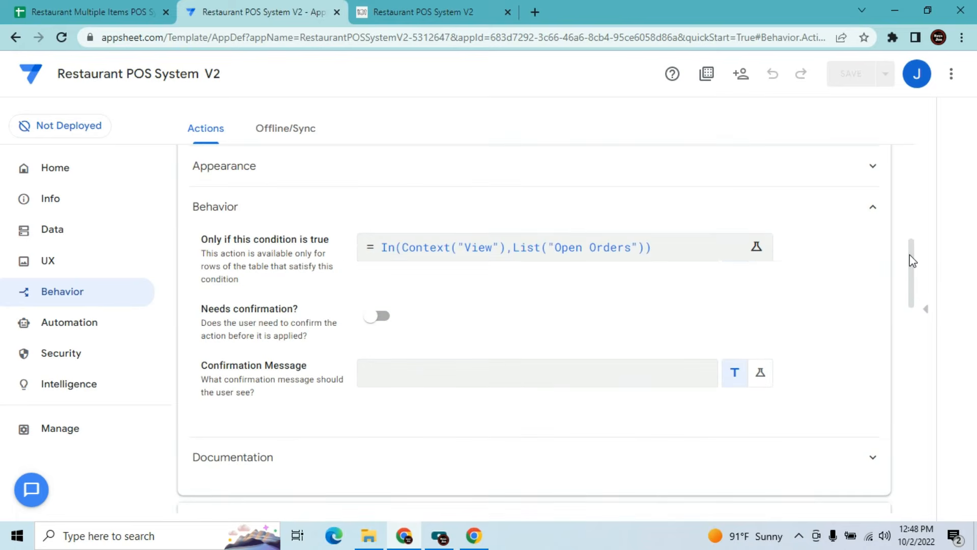
left_click(625, 260)
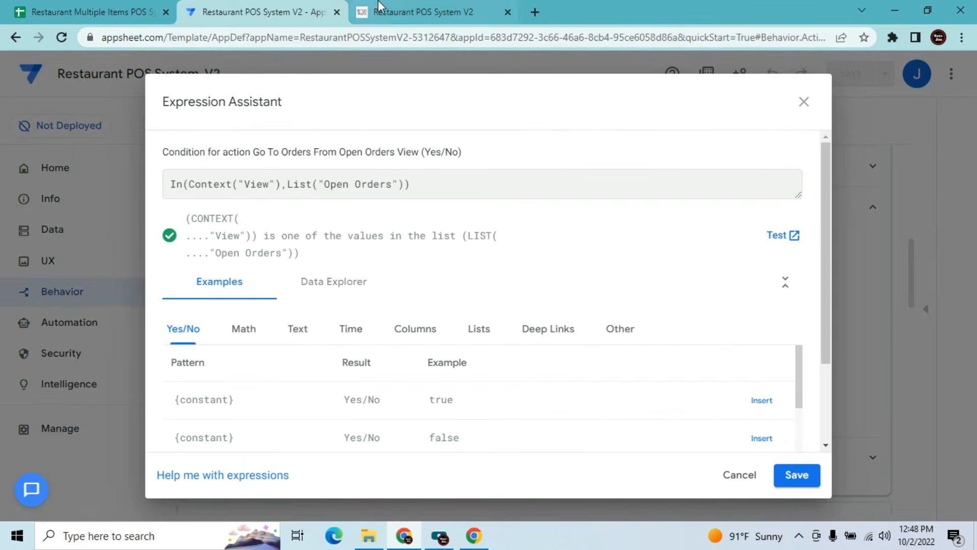
left_click(805, 103)
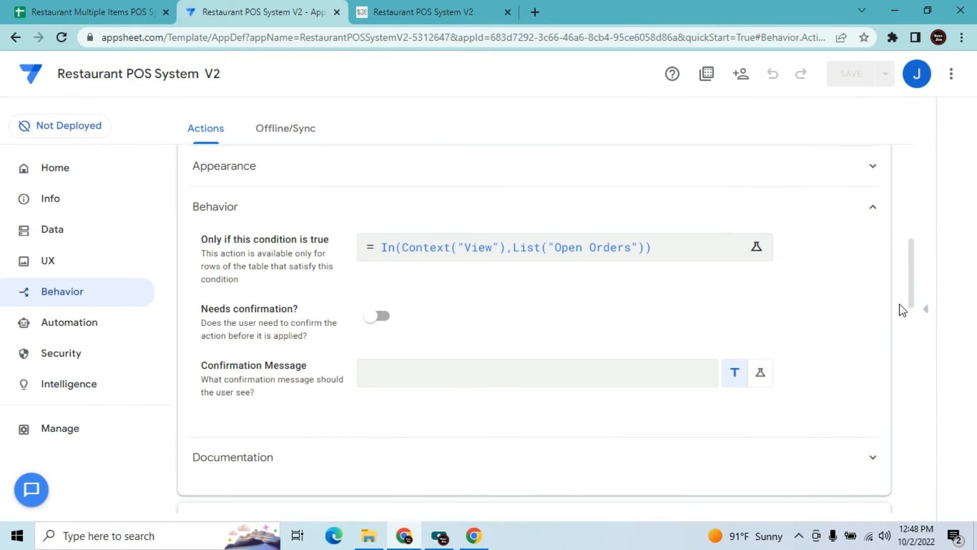
Turn on Show action bar for the Open Orders view and save the app
left_click_drag(912, 268, 901, 160)
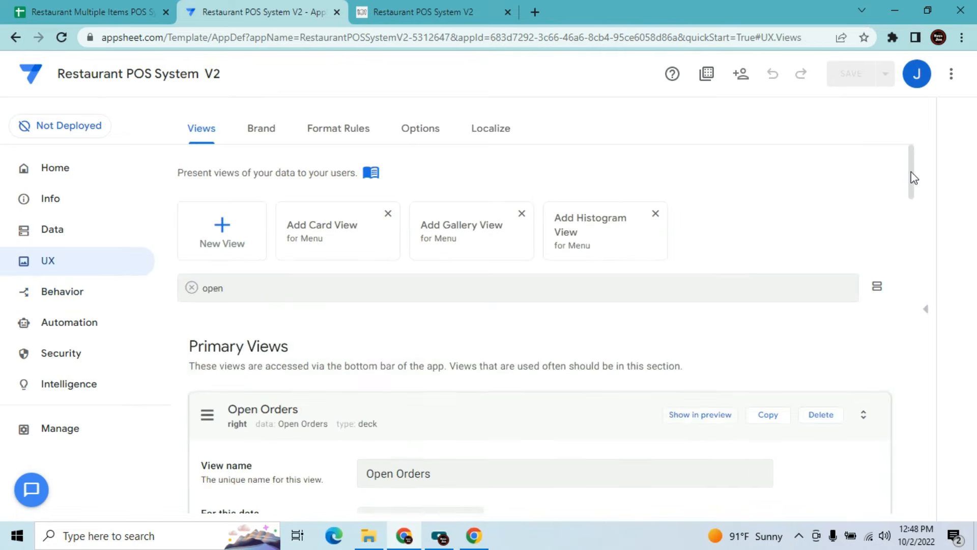
left_click_drag(910, 168, 913, 224)
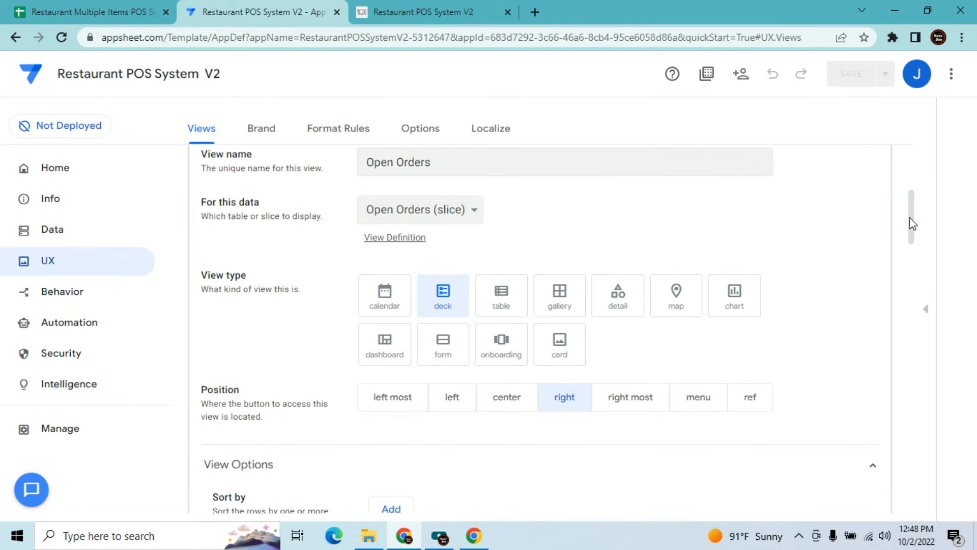
left_click_drag(912, 224, 912, 318)
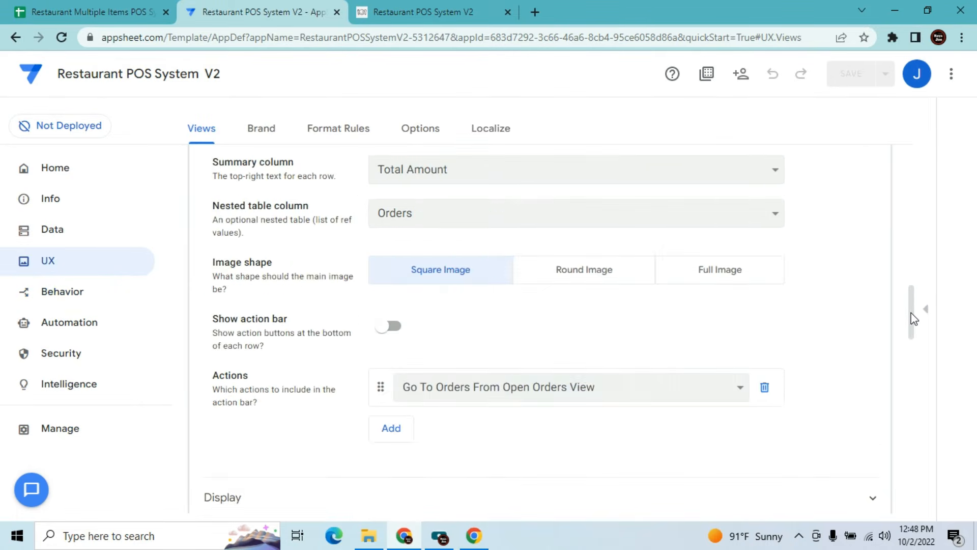
left_click(394, 332)
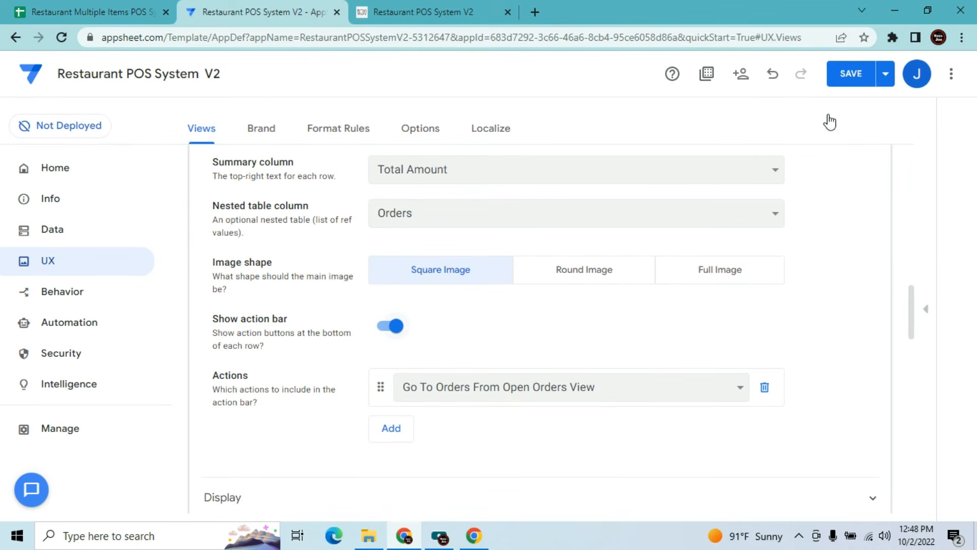
left_click(853, 74)
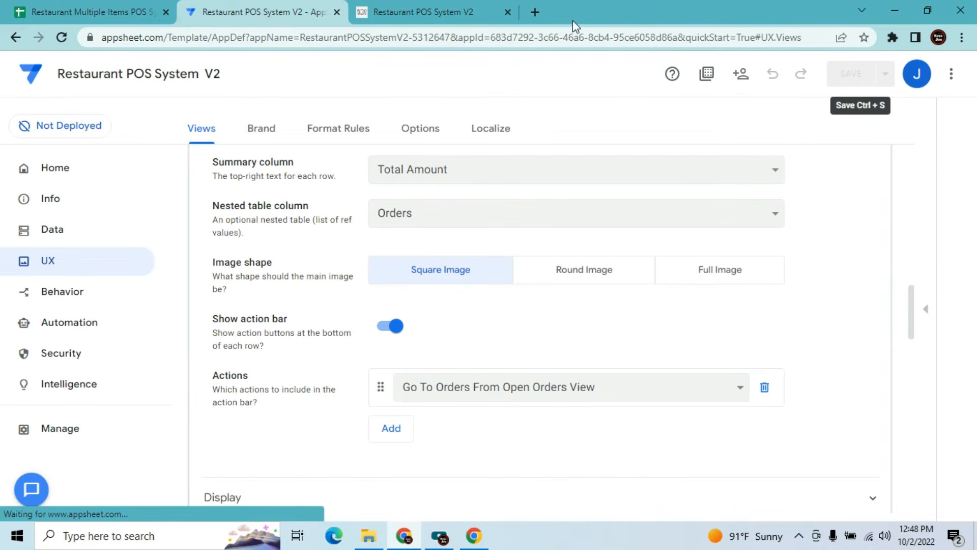
Switch to the running app, sync Open Orders, test the Table 1 row's action, and view the row's details page before returning
left_click(449, 10)
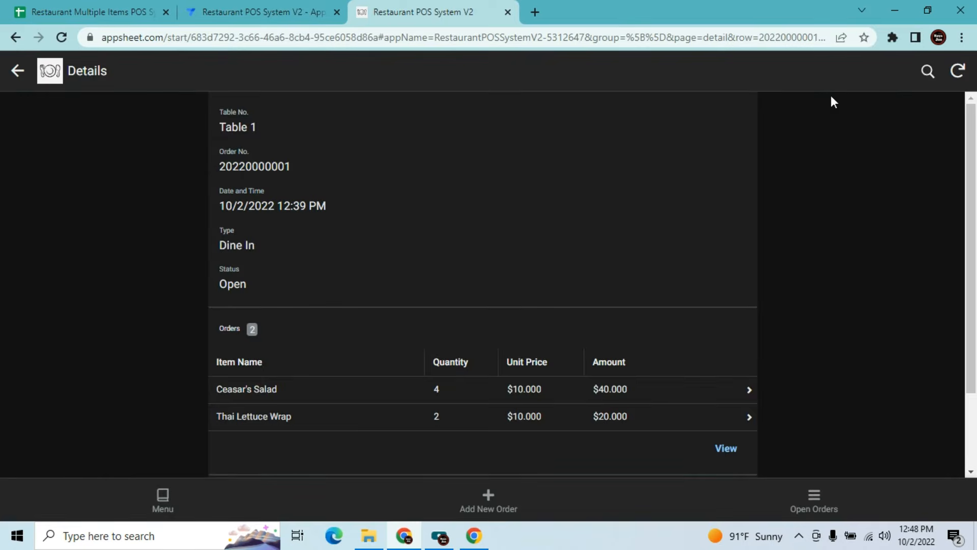
left_click(820, 504)
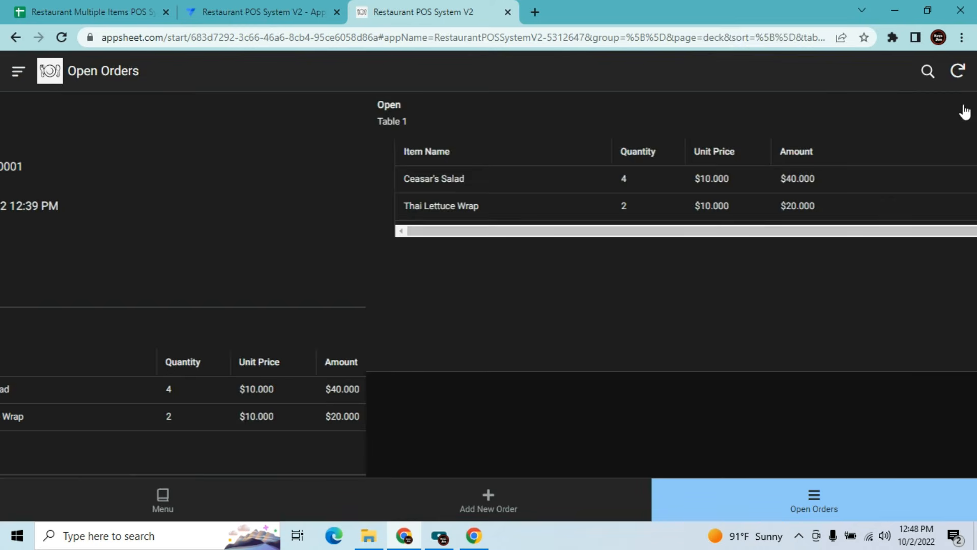
left_click(958, 71)
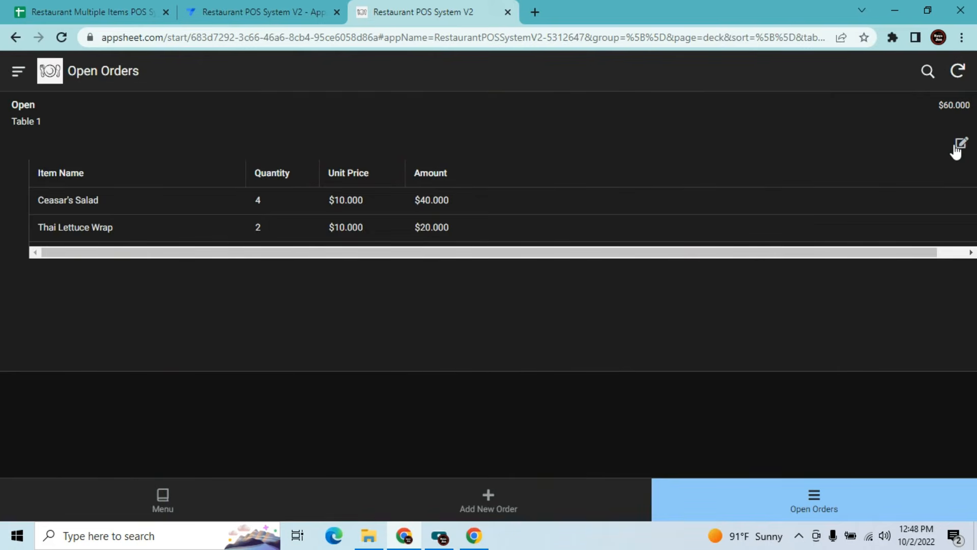
left_click(960, 145)
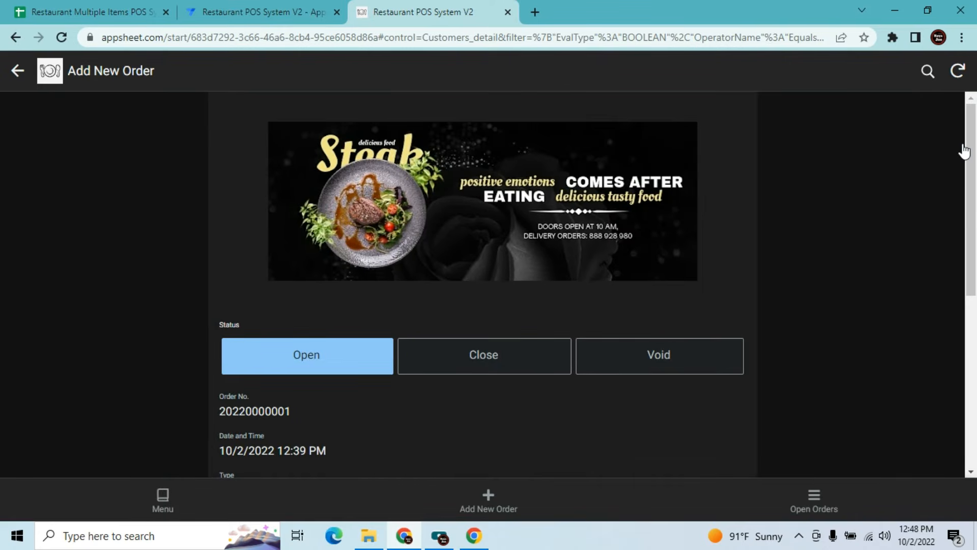
left_click(17, 73)
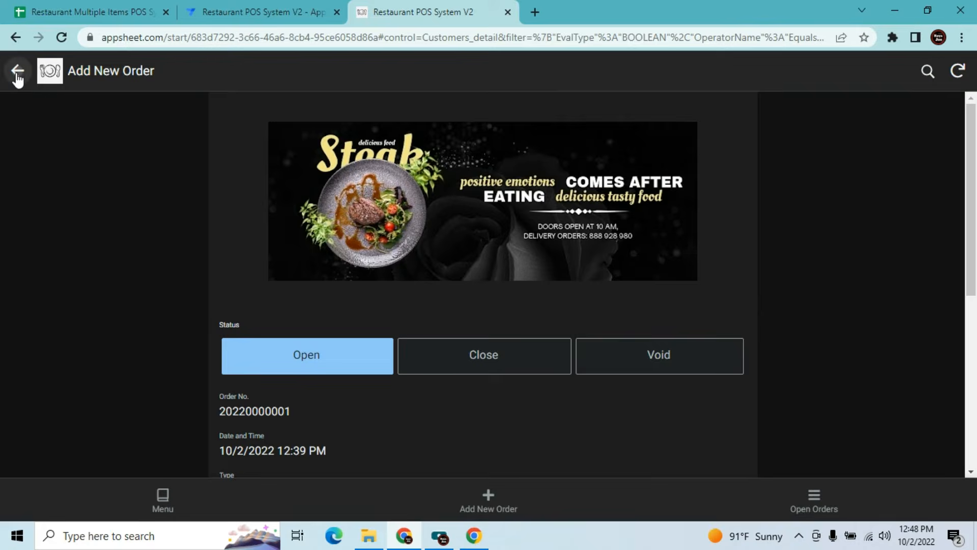
left_click(158, 136)
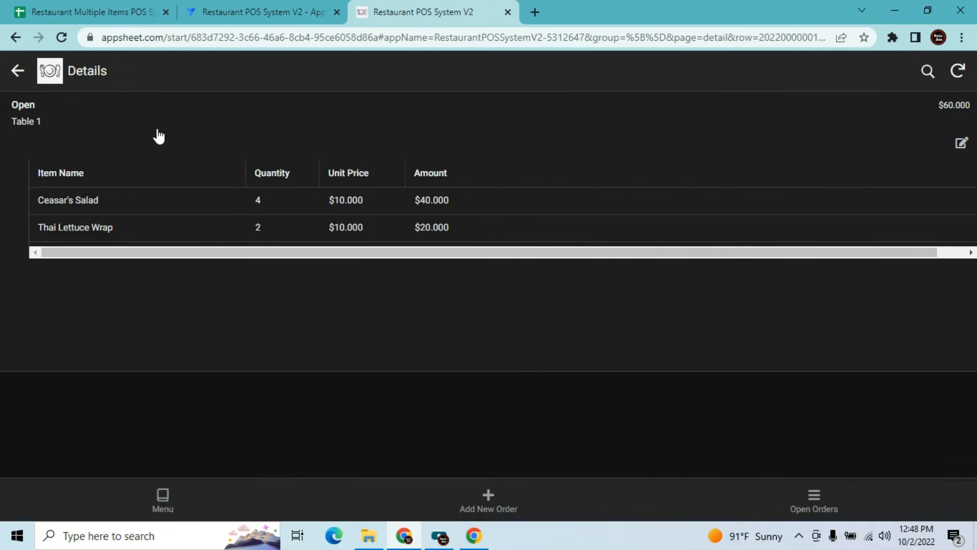
left_click(14, 68)
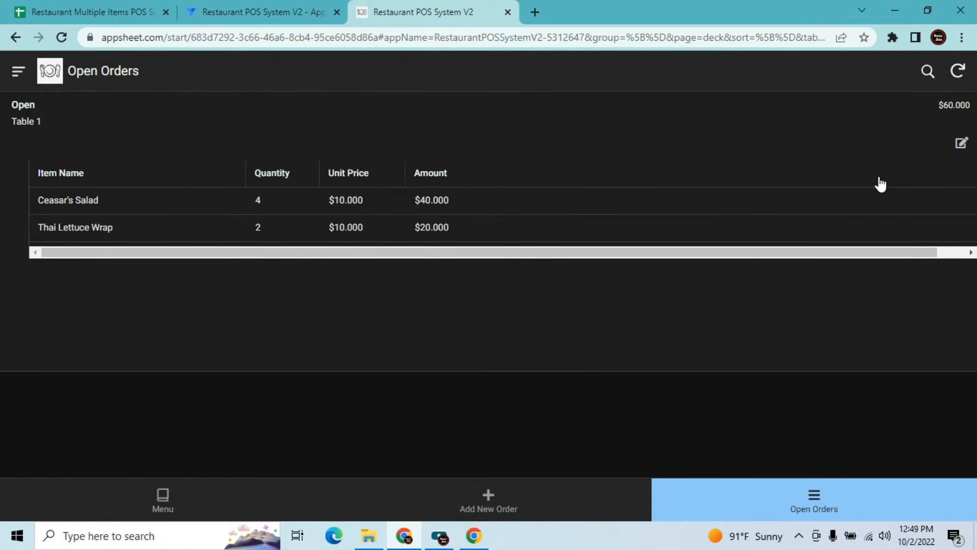
Compare the page opened by Table 1's row action with its regular details page again, ending back at Open Orders
left_click(962, 146)
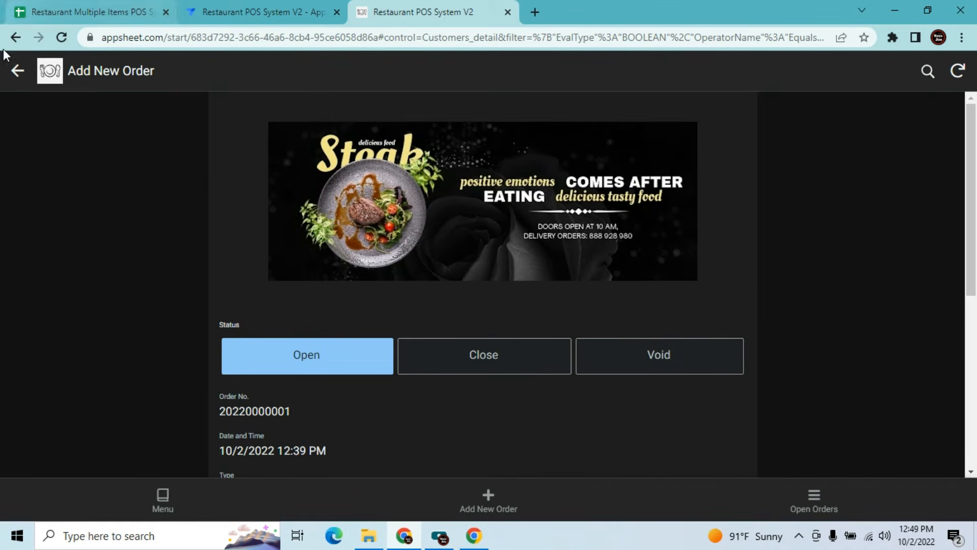
left_click(16, 80)
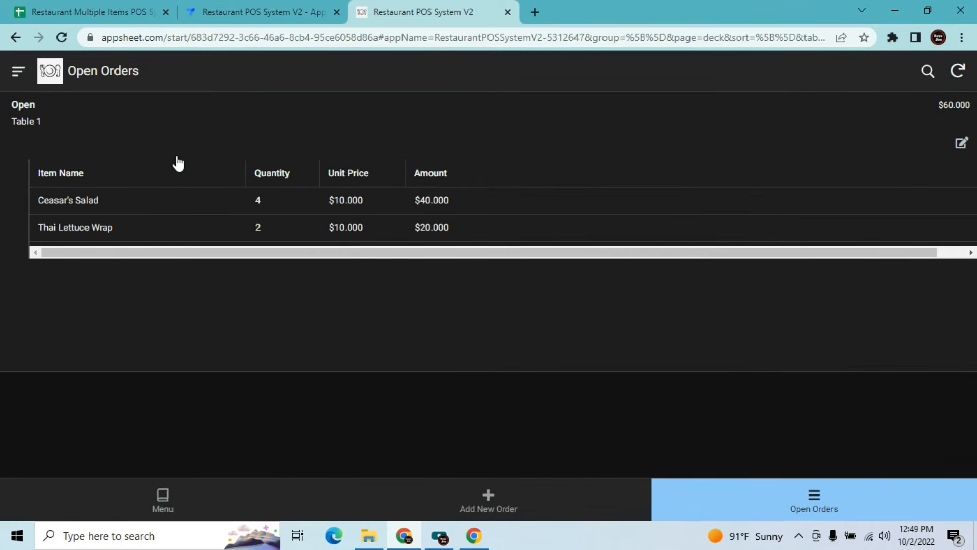
left_click(147, 166)
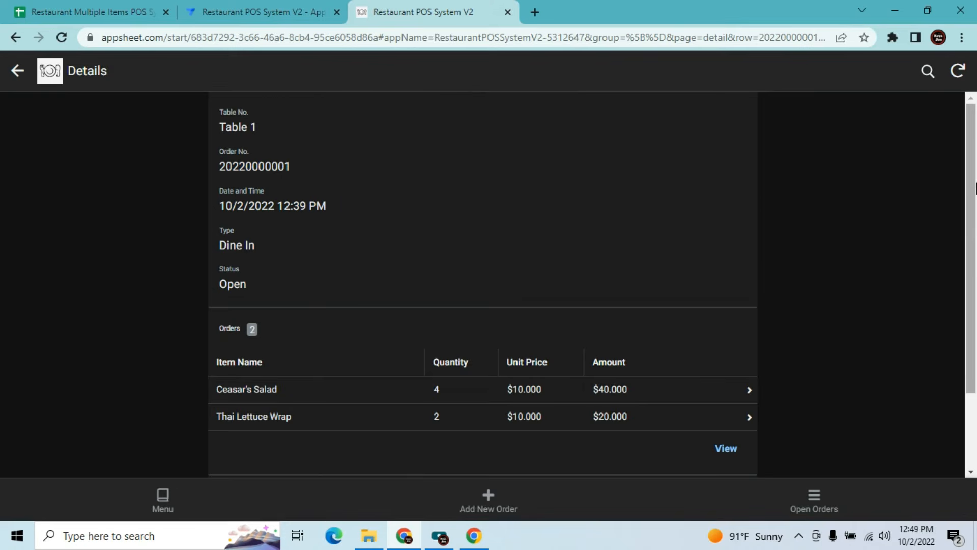
left_click_drag(975, 193, 969, 91)
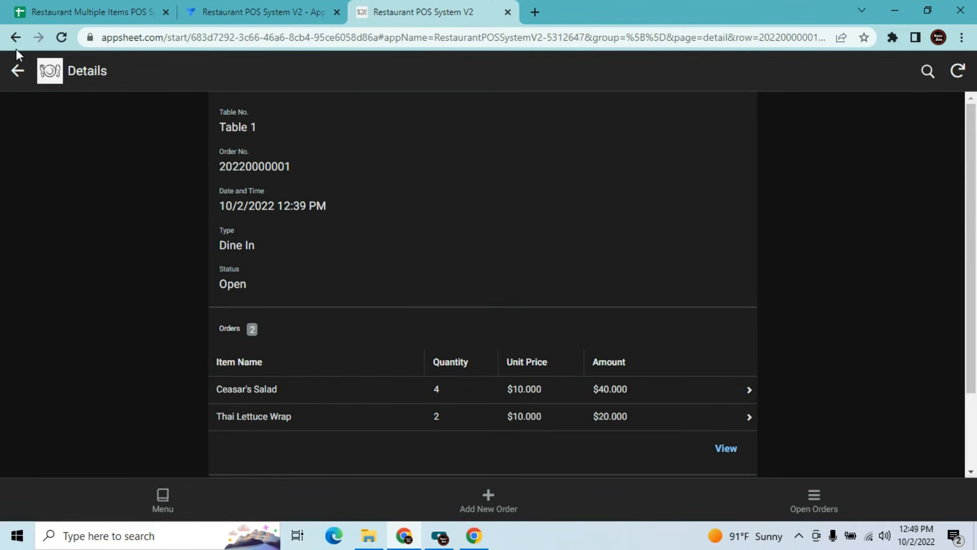
left_click(19, 70)
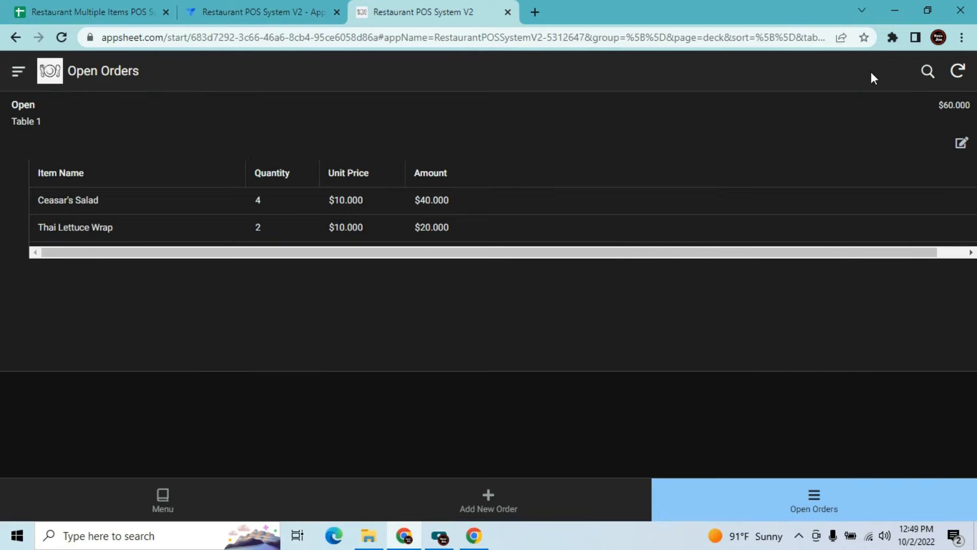
left_click(961, 143)
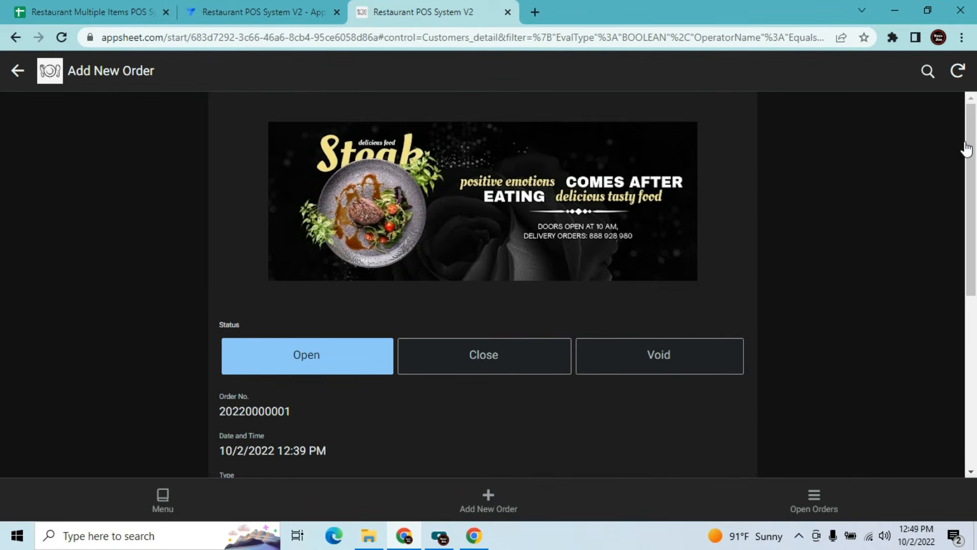
left_click(18, 73)
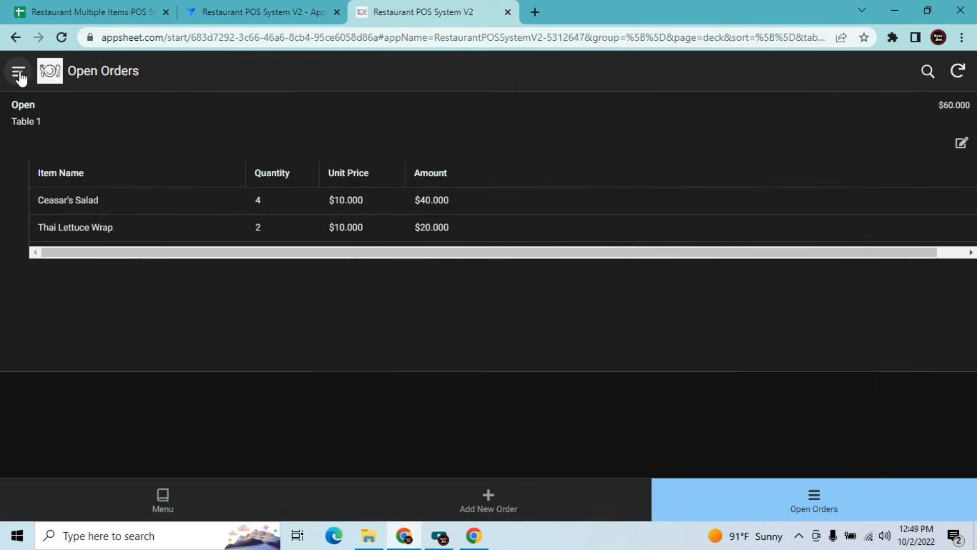
Switch to the app editor and rename the "Go To Orders From Open Orders View" action to "Edit Order"
left_click(267, 10)
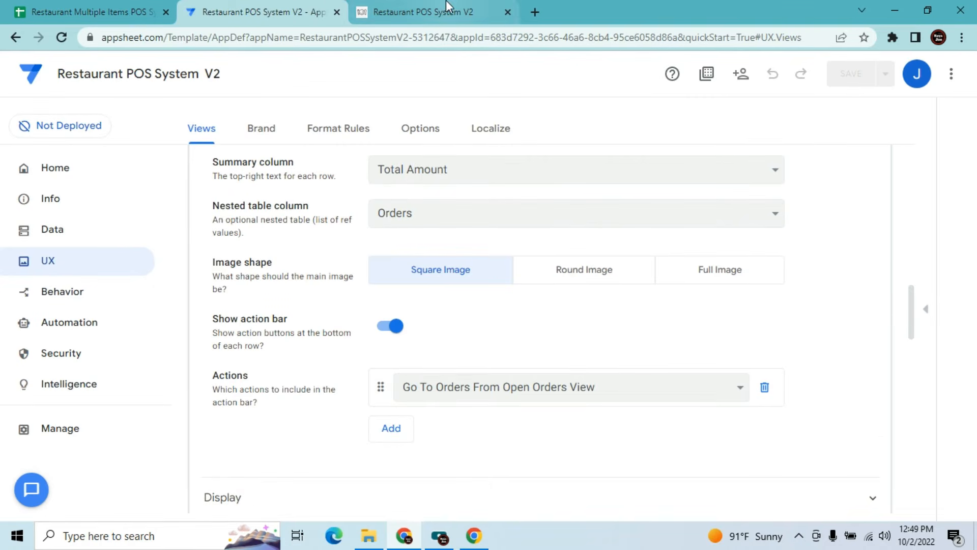
left_click(99, 307)
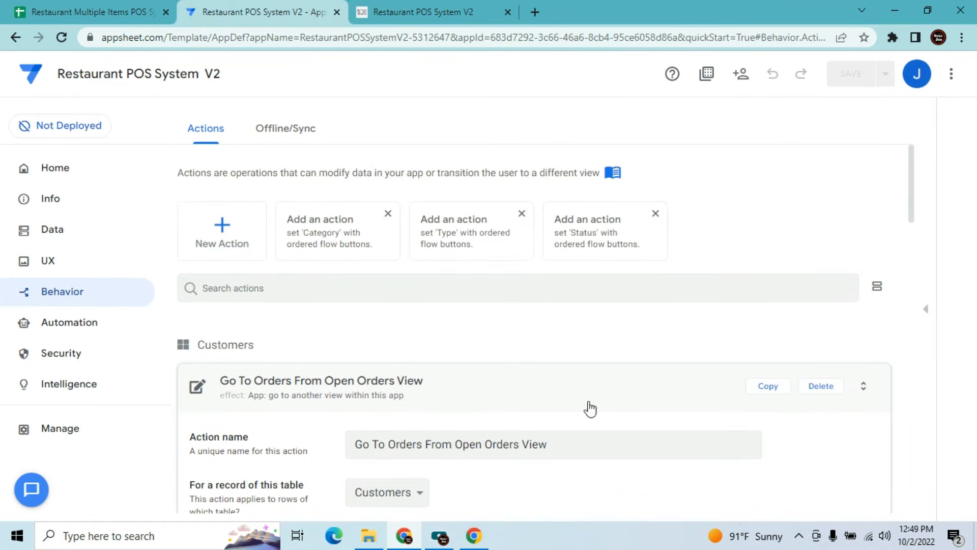
left_click_drag(911, 182, 909, 234)
left_click(548, 205)
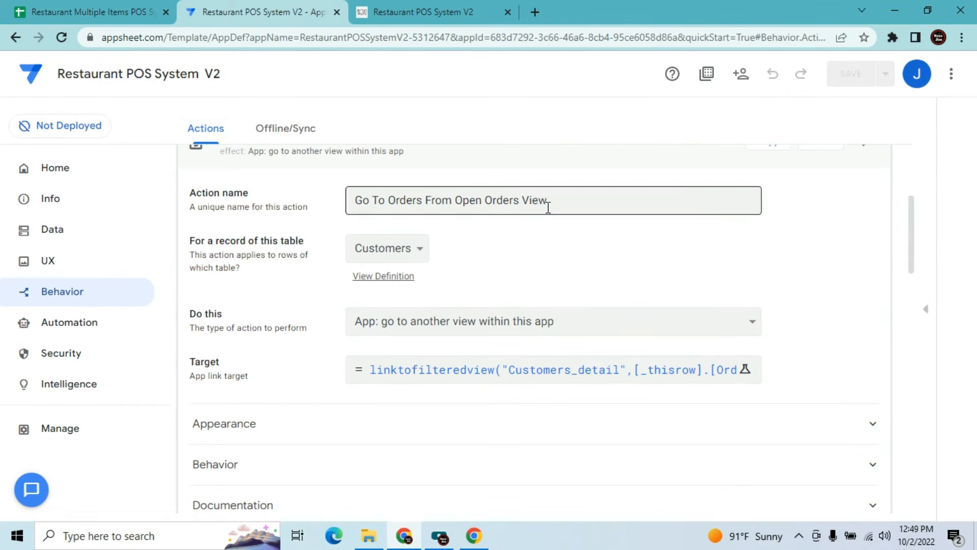
key("BackSpace")
key("BackSpace")
key("BackSpace")
key("BackSpace")
key("BackSpace")
key("BackSpace")
key("BackSpace")
key("BackSpace")
key("BackSpace")
key("BackSpace")
key("BackSpace")
key("BackSpace")
key("BackSpace")
key("BackSpace")
key("BackSpace")
key("BackSpace")
key("BackSpace")
key("BackSpace")
key("BackSpace")
key("BackSpace")
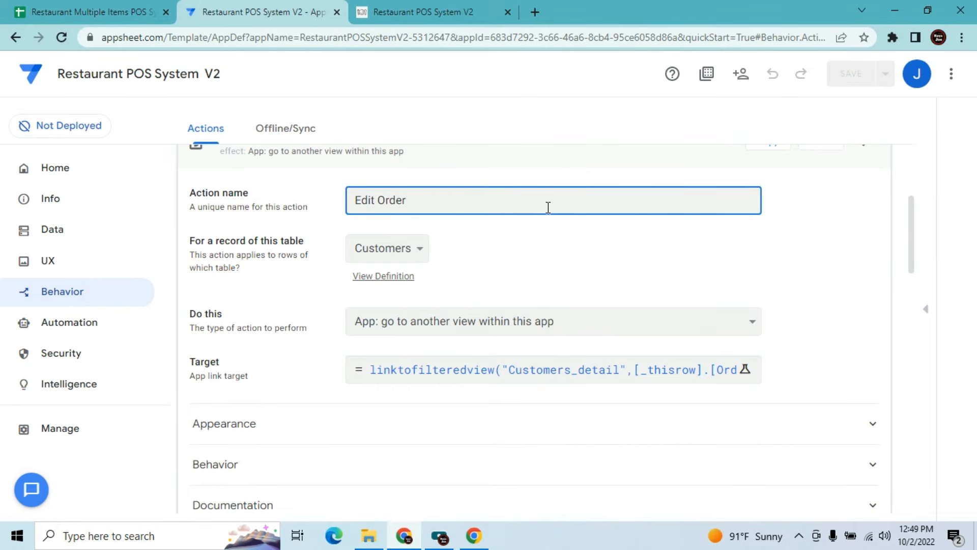
Enter Edit Order as the action's name, and view its navigation target expression without editing it
type("Edit Order")
key("Tab")
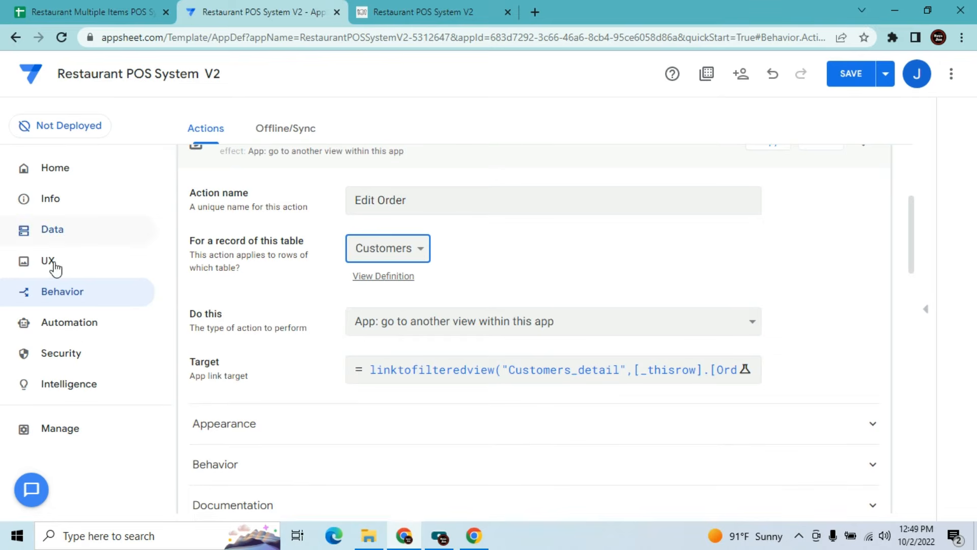
left_click(416, 365)
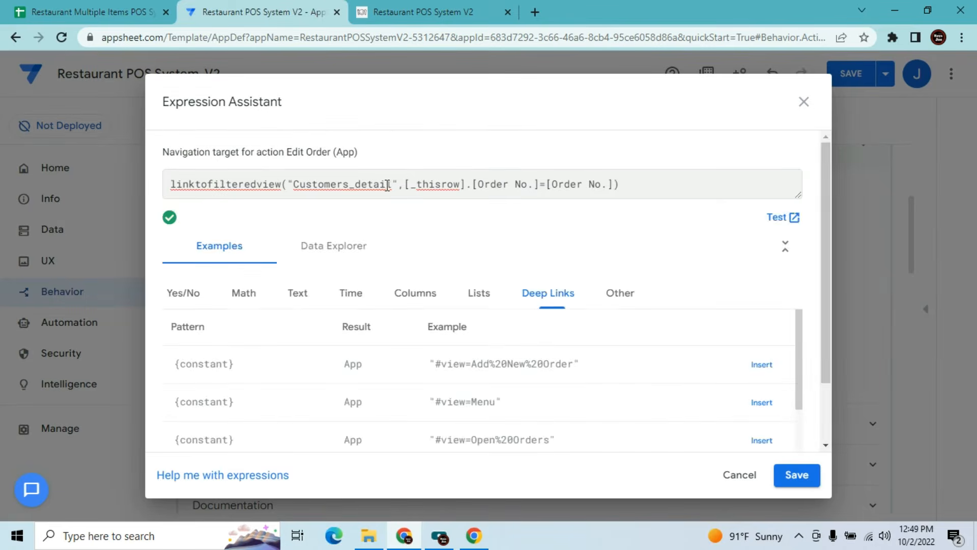
left_click(804, 103)
Change the Edit Order action's condition to In(Context("View"),List("Open Orders","Open Orders_detail")) and save the app
left_click(409, 441)
left_click(410, 441)
left_click_drag(915, 242, 909, 283)
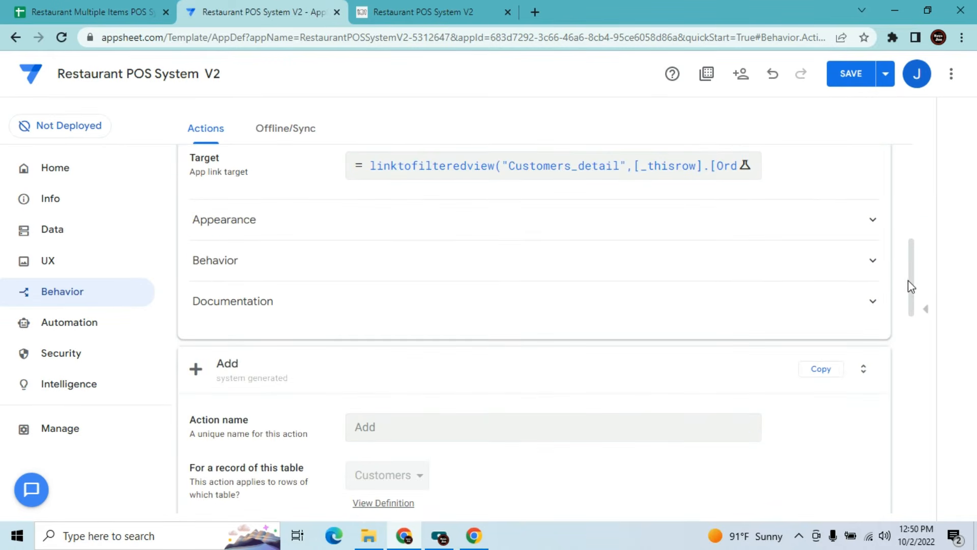
left_click(514, 260)
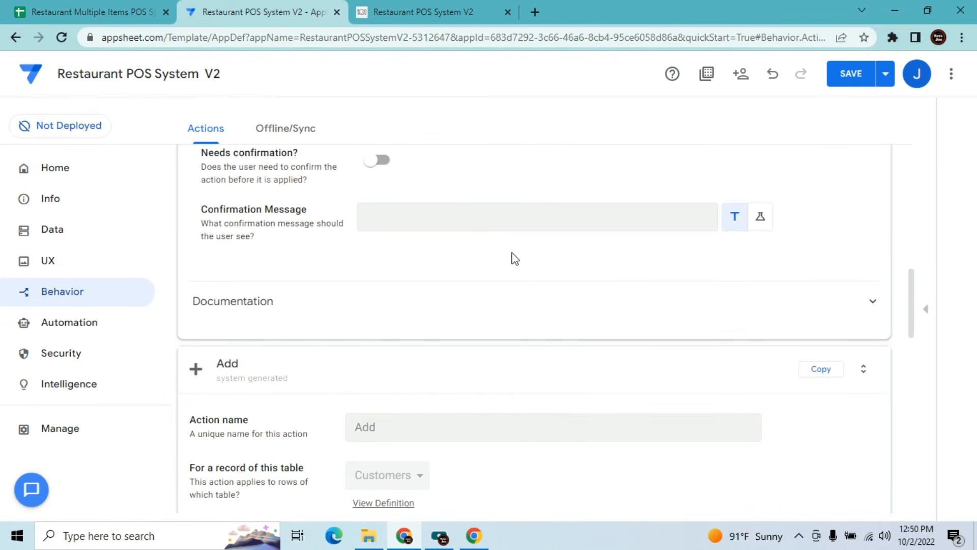
left_click_drag(914, 299, 911, 264)
left_click(652, 247)
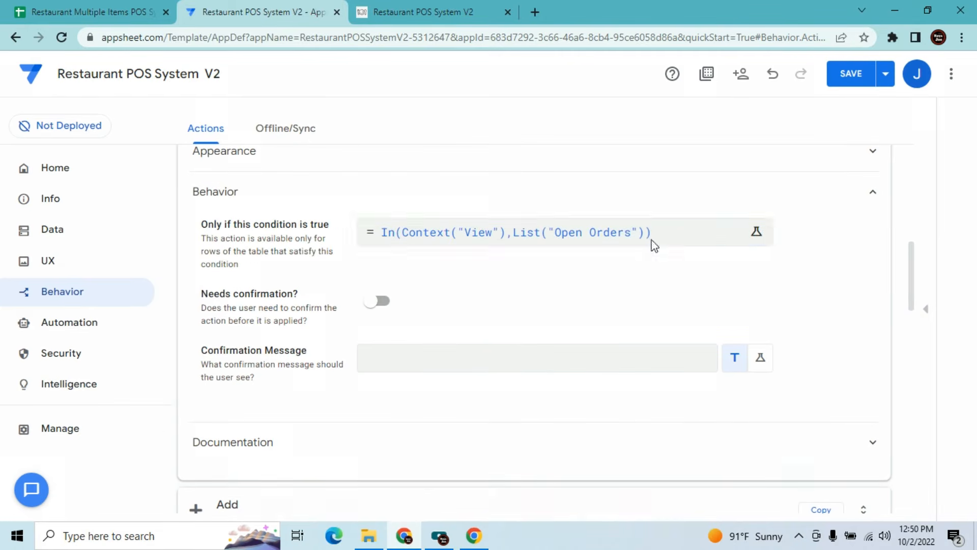
left_click(400, 186)
type("),List(\"Open Ord")
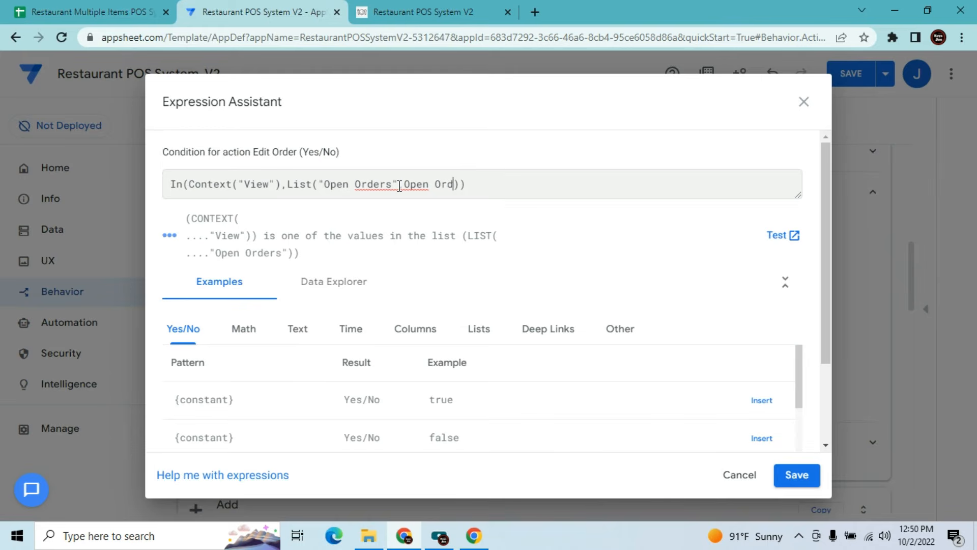
type("rders_detail")
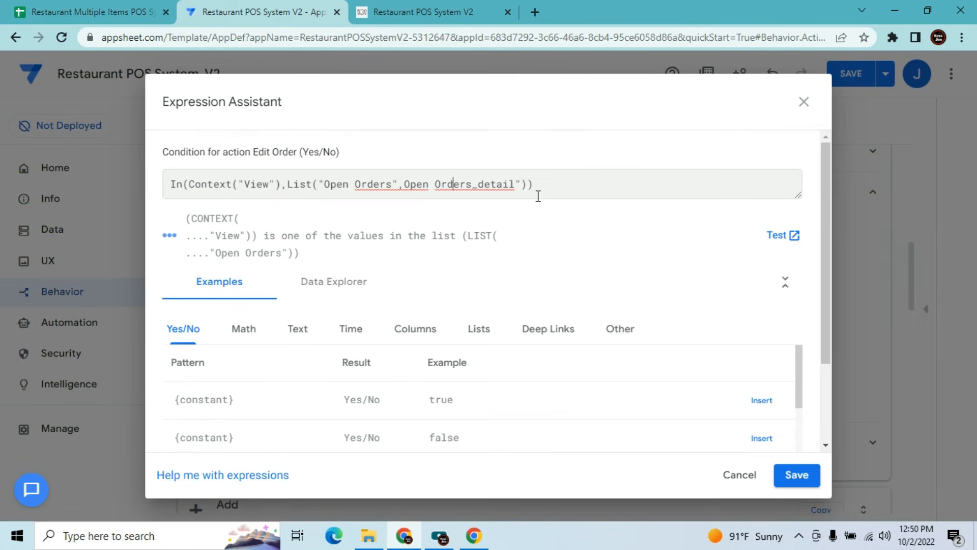
key("Left")
key("Left")
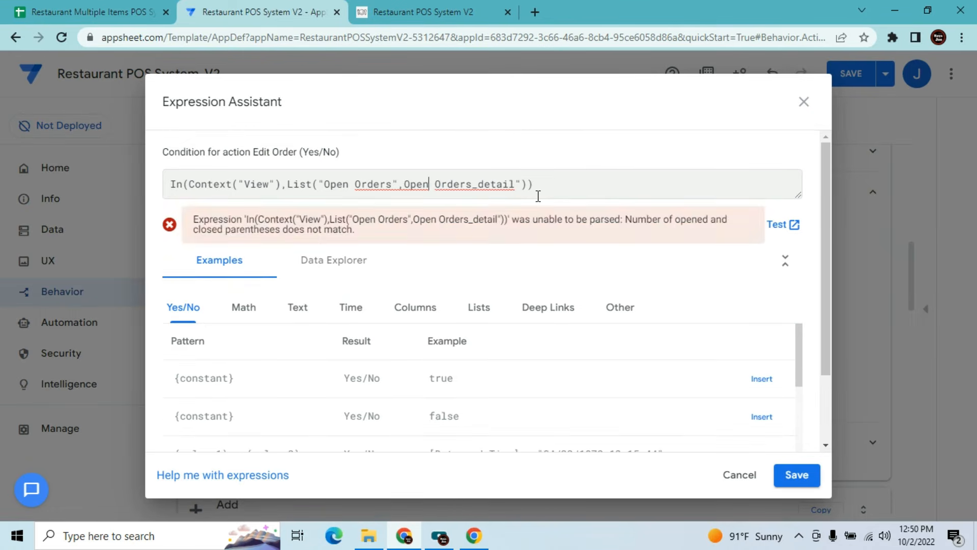
type("\"")
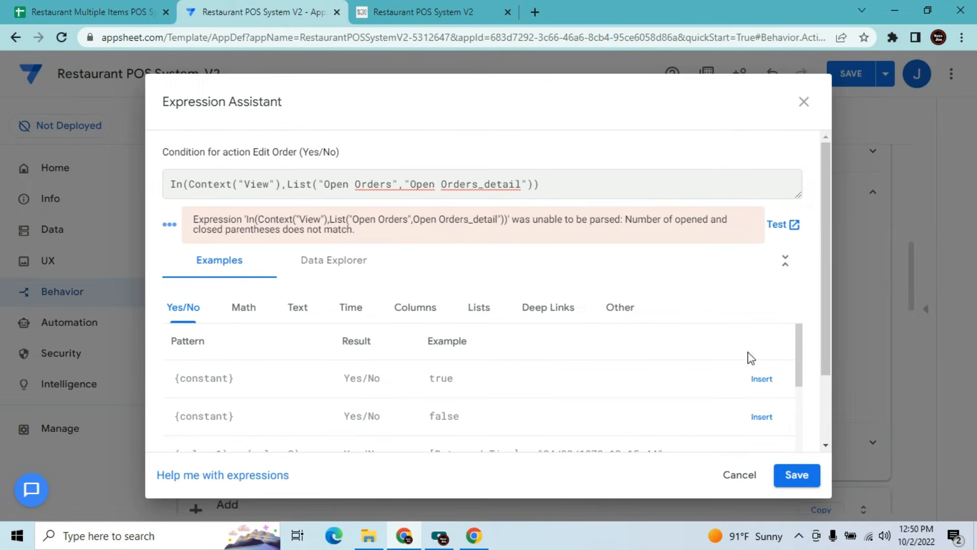
left_click(797, 476)
left_click(847, 82)
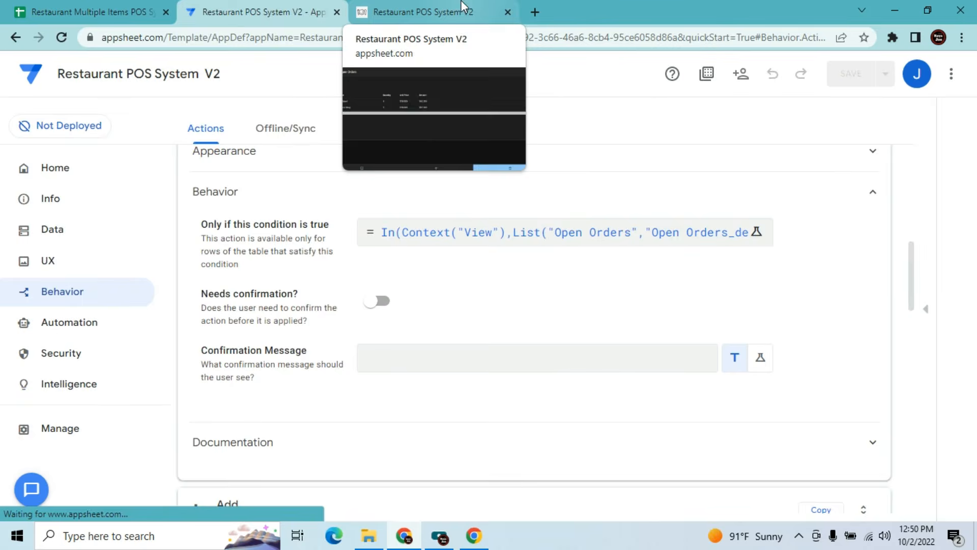
Switch to the running app, sync Open Orders, test Edit Order from Table 1's details page, and return to Open Orders
left_click(432, 12)
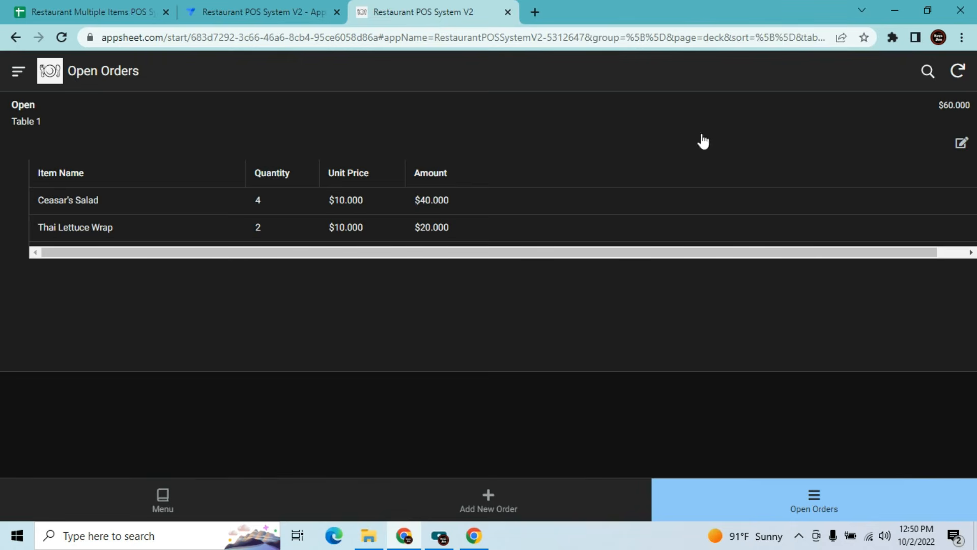
left_click(958, 73)
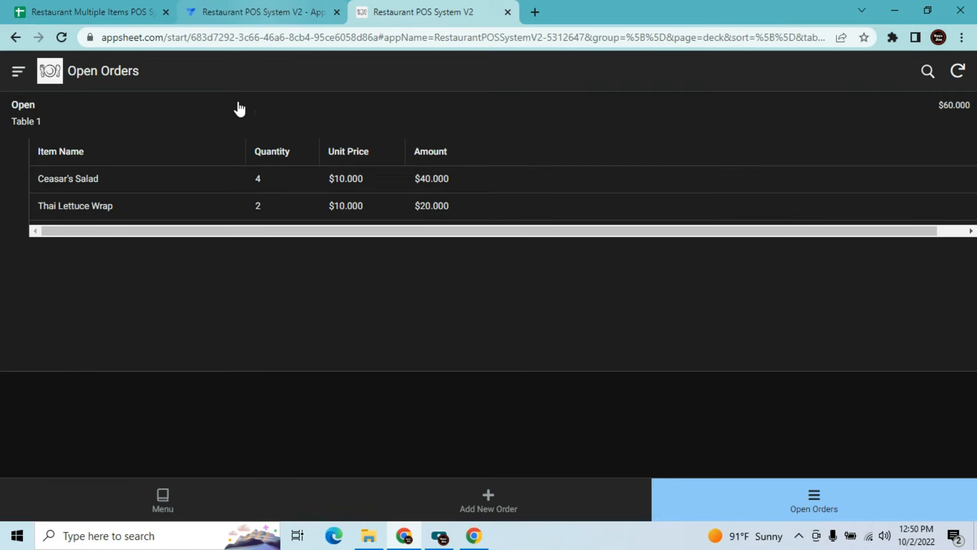
left_click(231, 137)
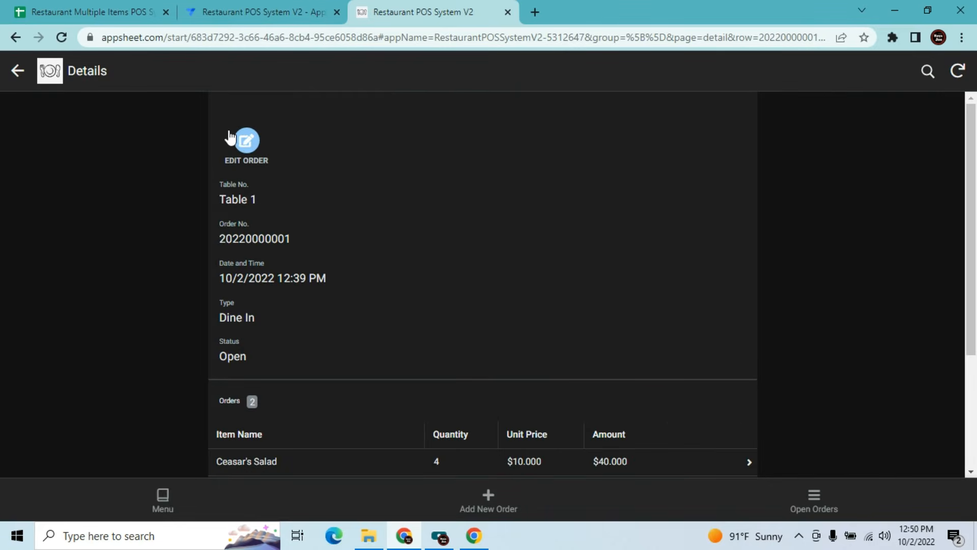
left_click(246, 142)
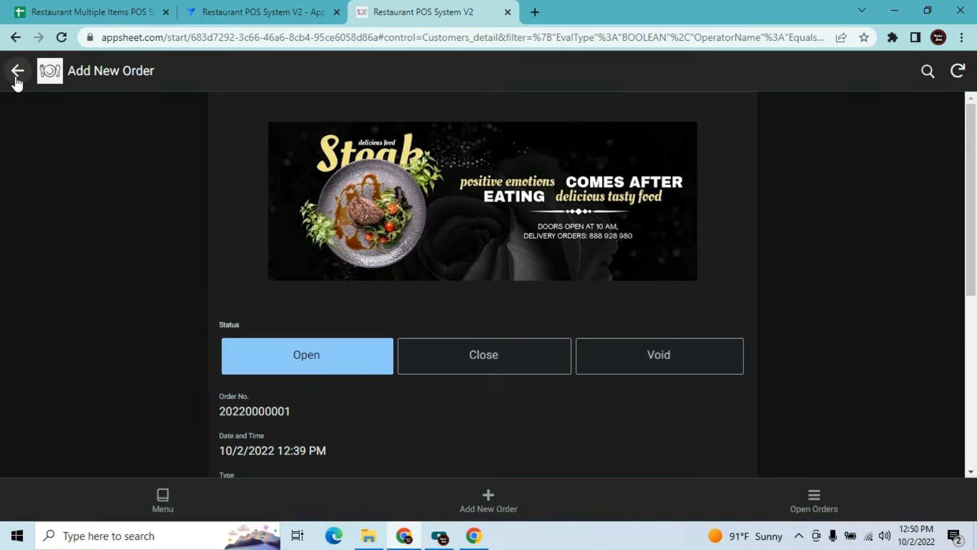
left_click(17, 76)
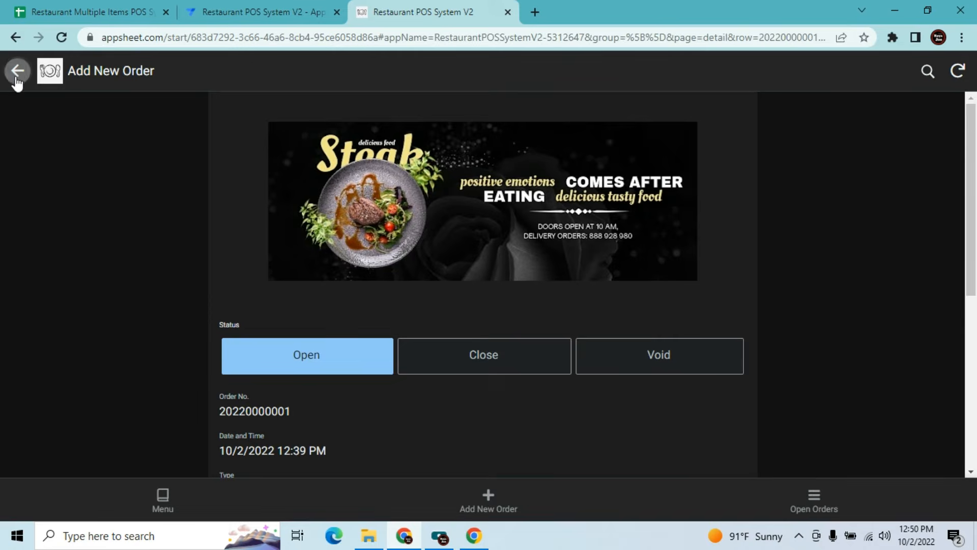
left_click(17, 77)
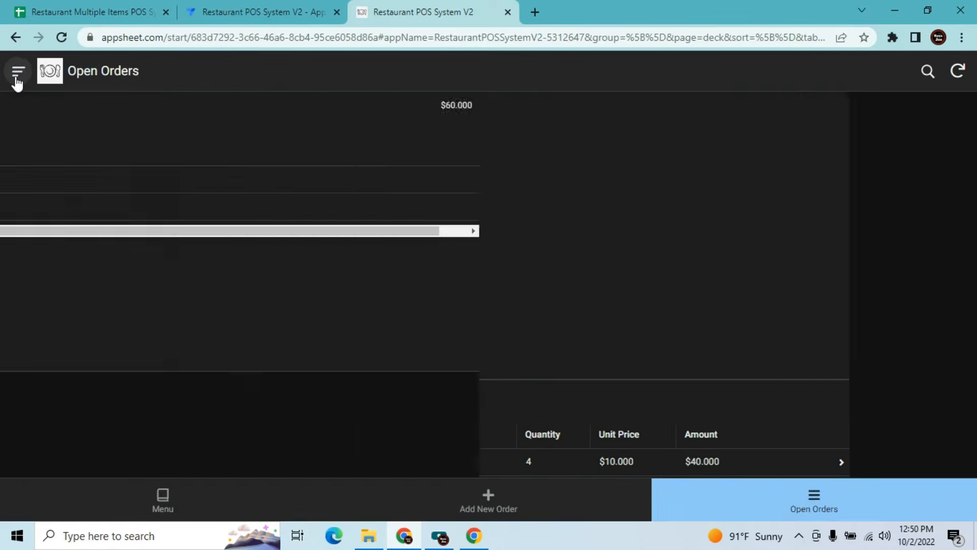
Glance at the action's condition in the editor, sync the running app again, and review Table 1's details and the page Edit Order opens
left_click(301, 8)
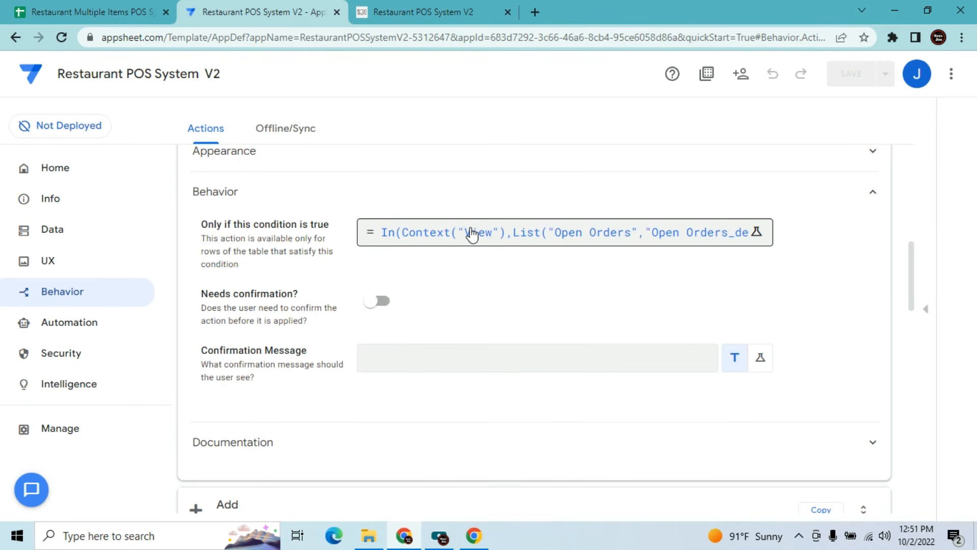
left_click(471, 8)
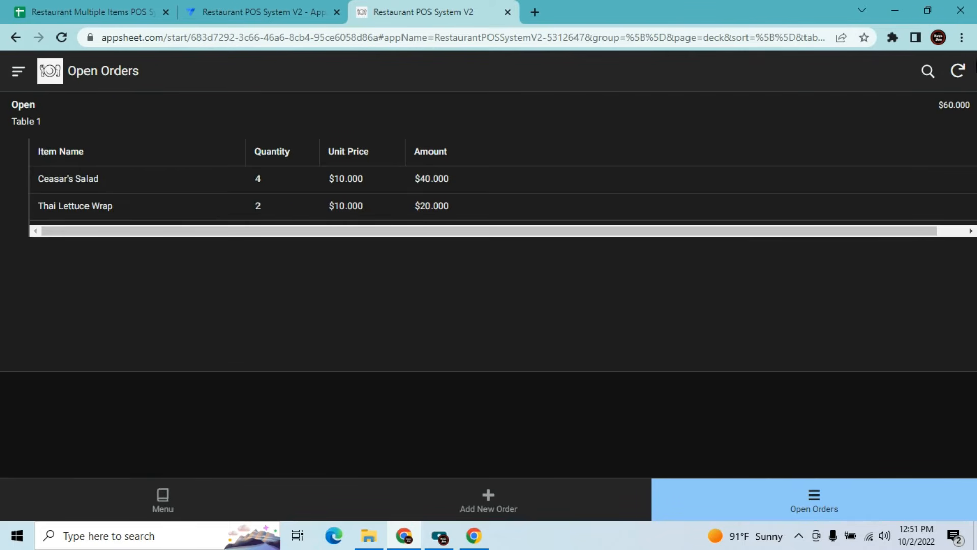
left_click(958, 74)
left_click(313, 143)
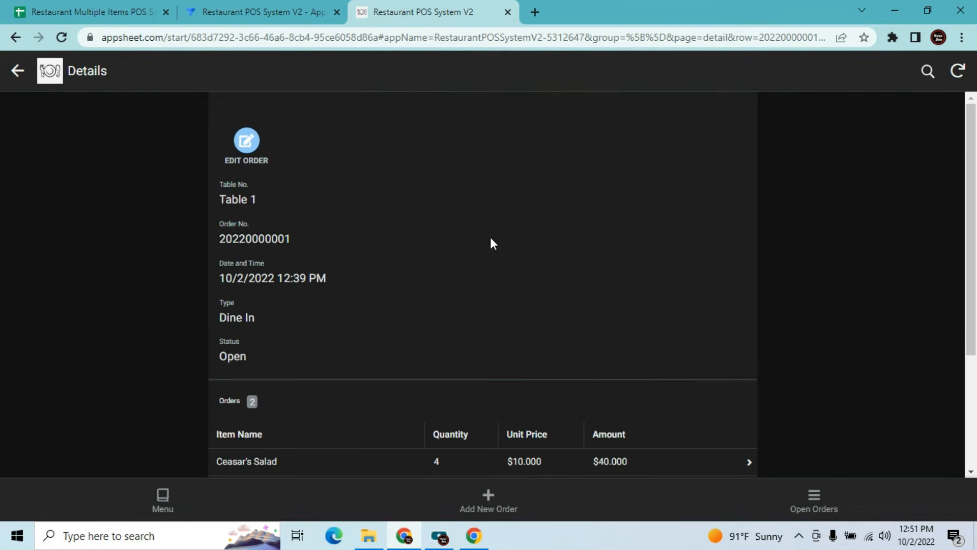
left_click_drag(969, 251, 967, 373)
scroll(759, 146, "up", 4)
left_click(247, 140)
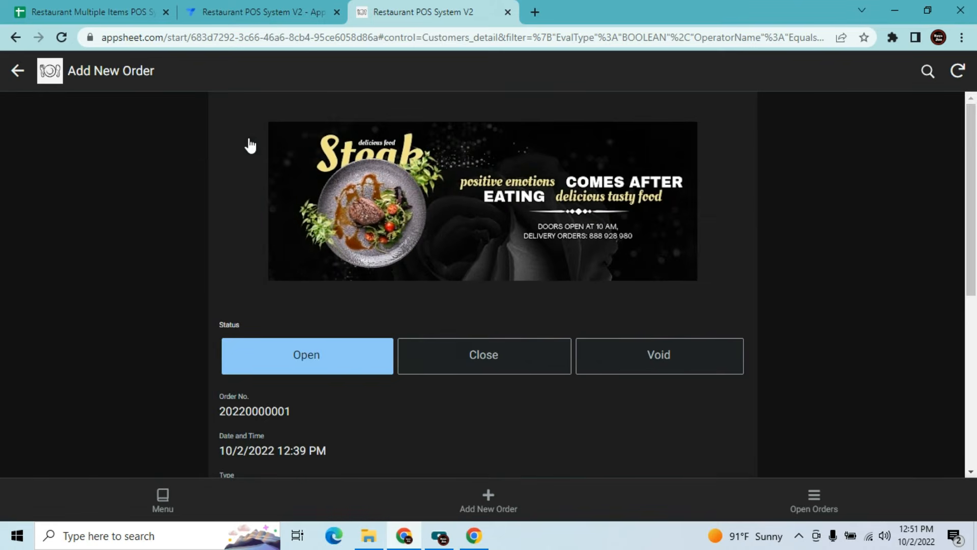
left_click_drag(975, 207, 975, 85)
Switch to the app editor and create a new data slice named Close Orders
left_click(264, 10)
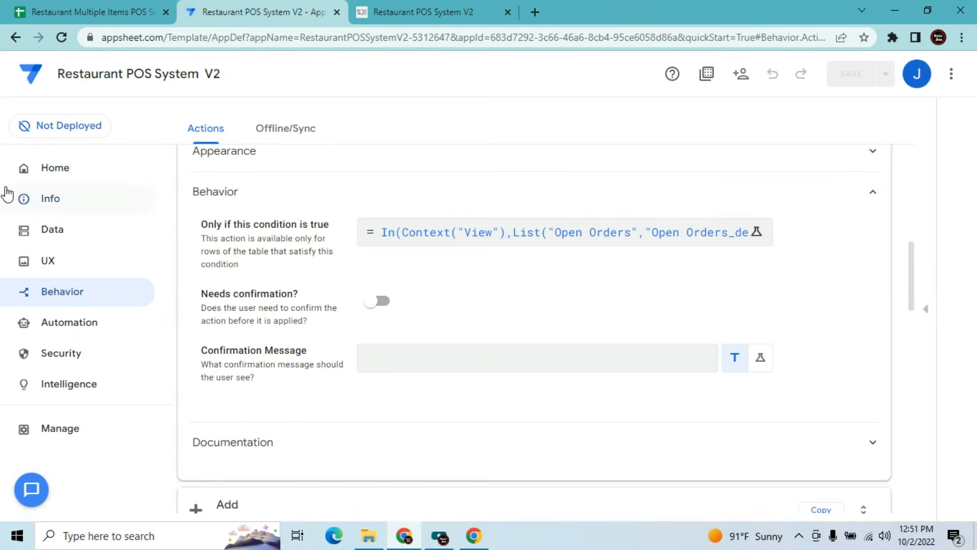
left_click(29, 240)
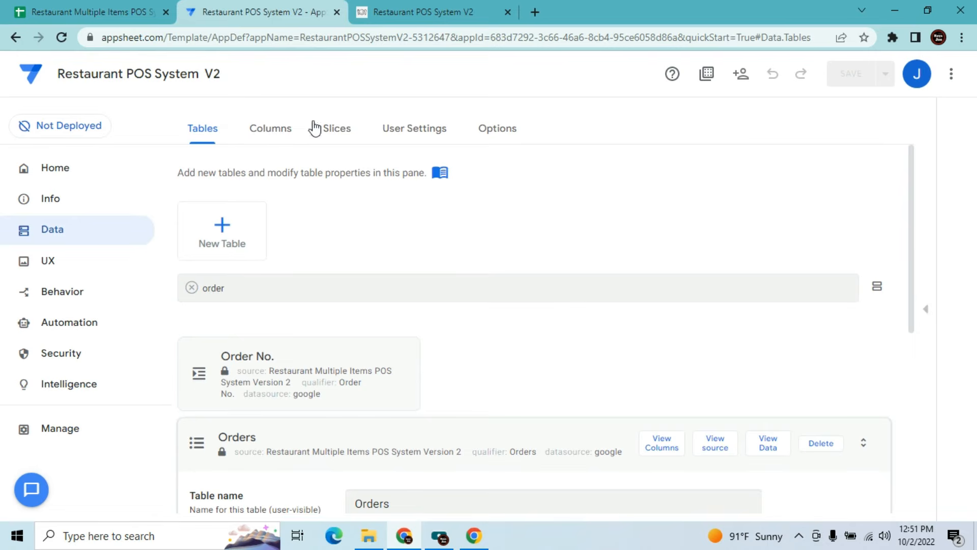
left_click(338, 131)
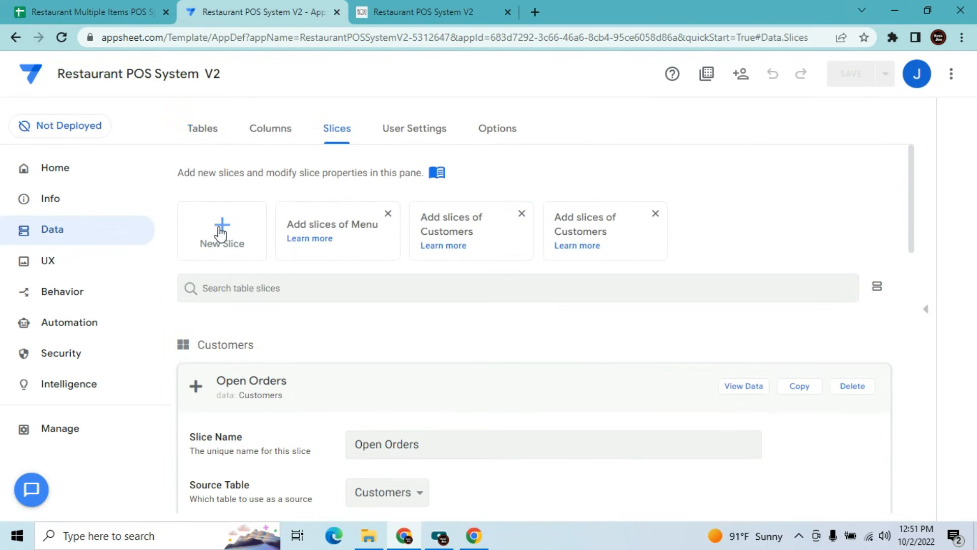
left_click(220, 230)
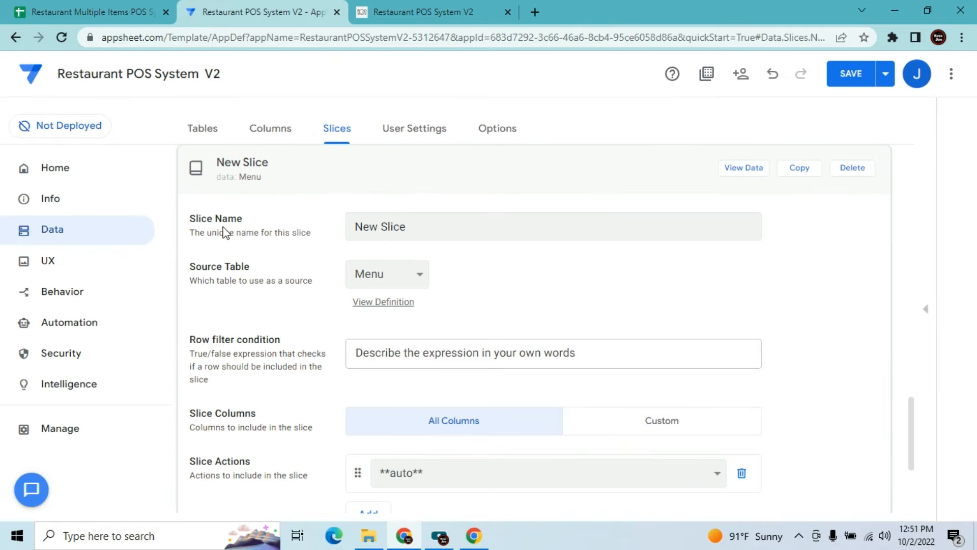
left_click(418, 227)
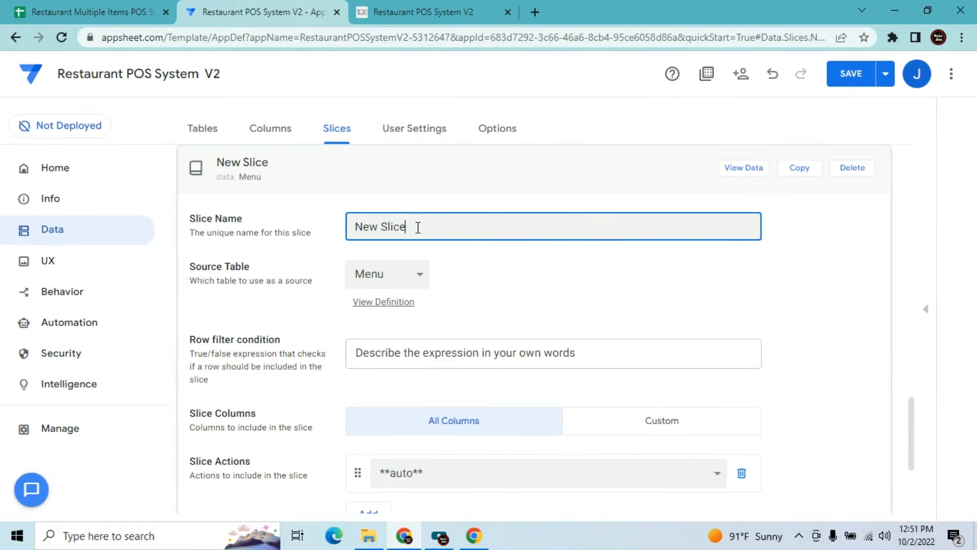
key("ctrl+a")
key("BackSpace")
left_click_drag(911, 413, 909, 451)
left_click(722, 376)
scroll(535, 314, "up", 4)
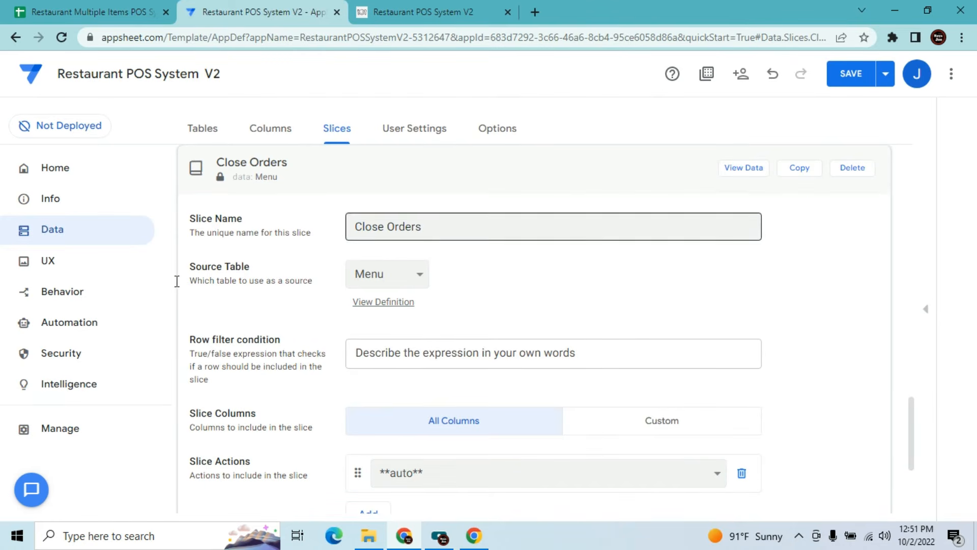
left_click_drag(915, 417, 910, 462)
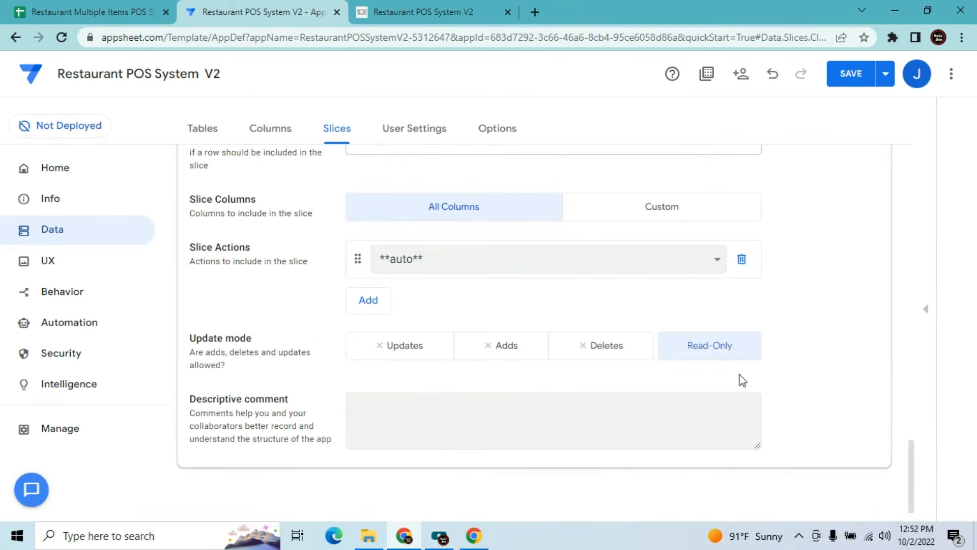
left_click(700, 260)
left_click(644, 211)
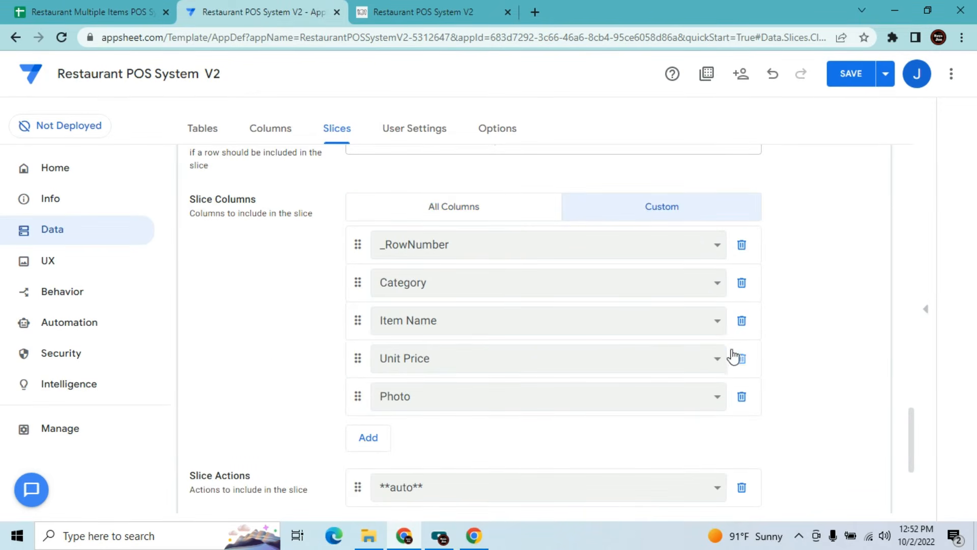
Set the Close Orders slice's source table to Customers and its slice columns to Custom
left_click_drag(909, 435, 909, 391)
left_click(413, 275)
left_click(405, 297)
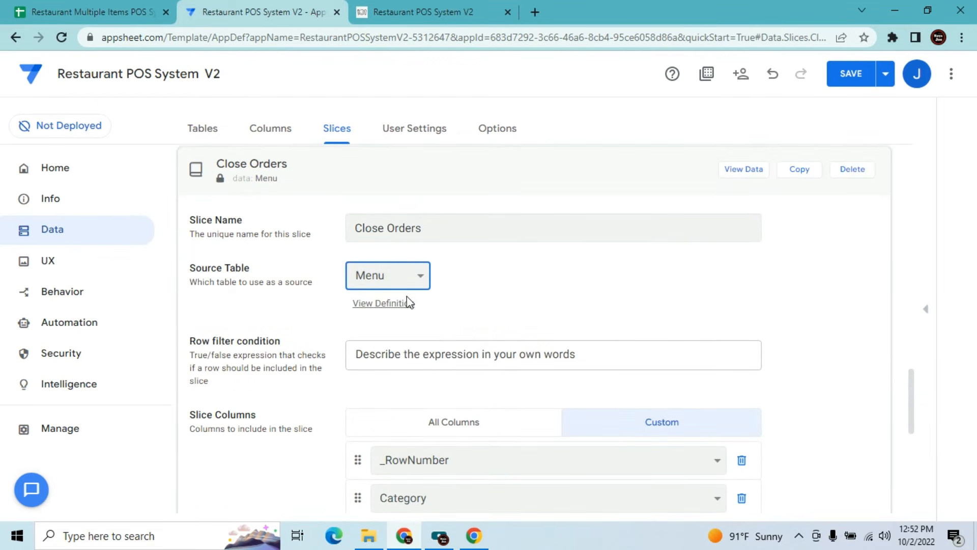
left_click_drag(913, 235, 912, 277)
left_click(665, 248)
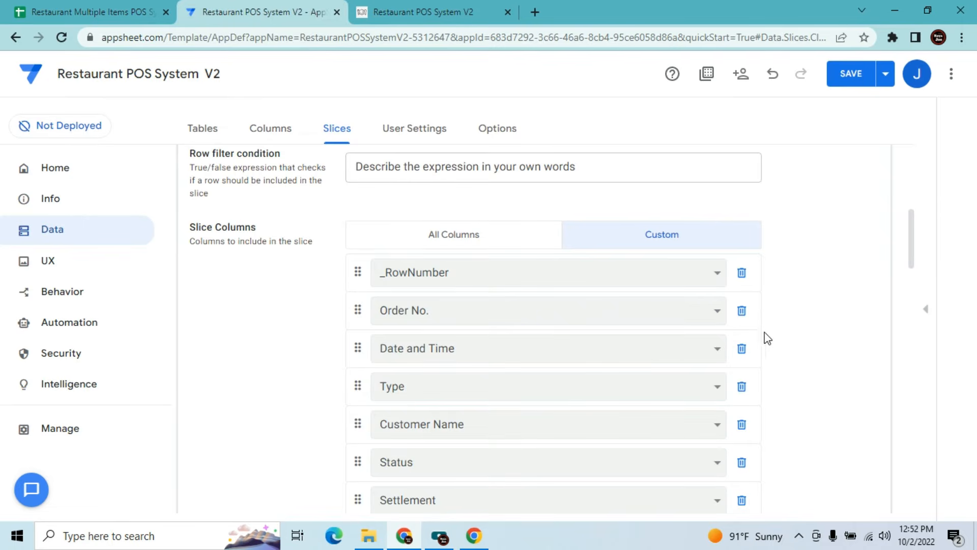
Remove the Amount Paid, Banner and Change columns from the Close Orders slice, and move Total Amount above Orders
left_click_drag(913, 249, 911, 287)
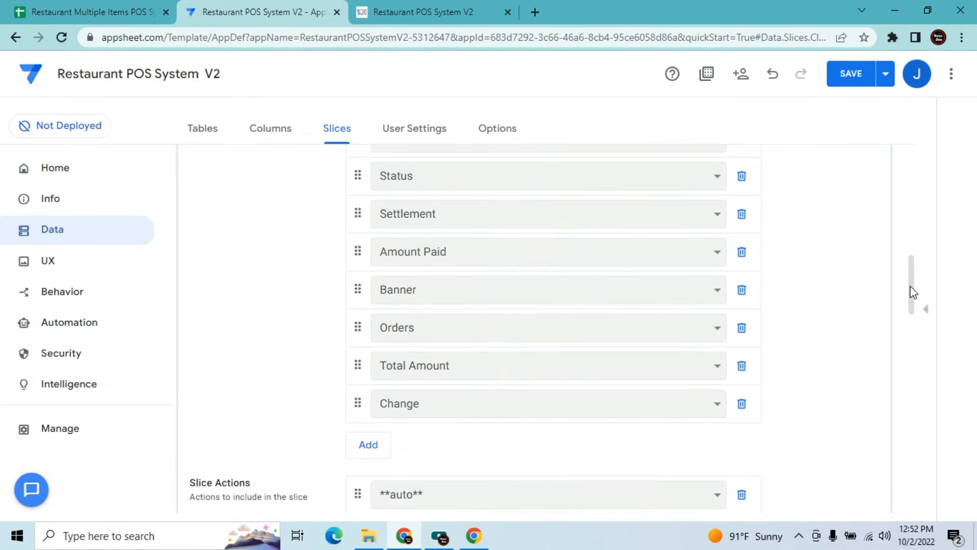
left_click(741, 252)
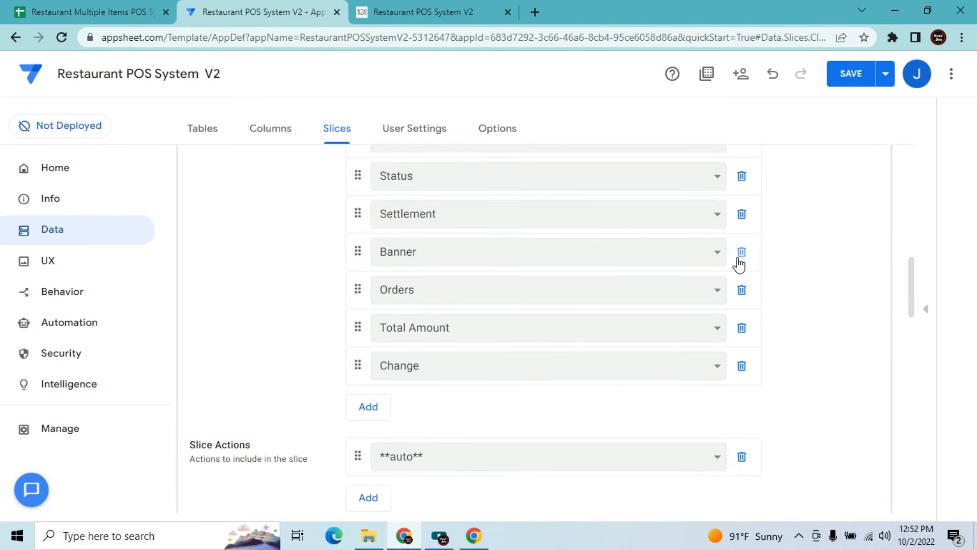
left_click(741, 252)
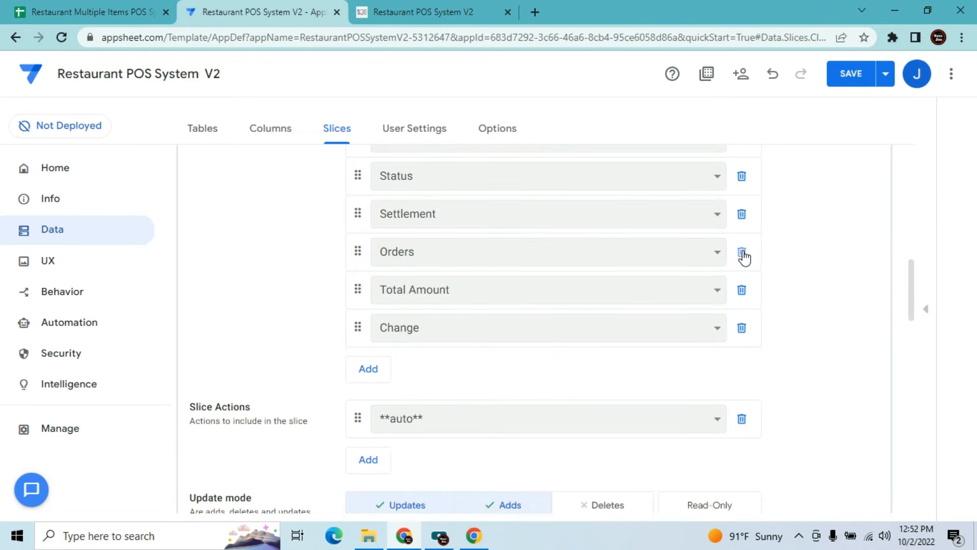
left_click(742, 328)
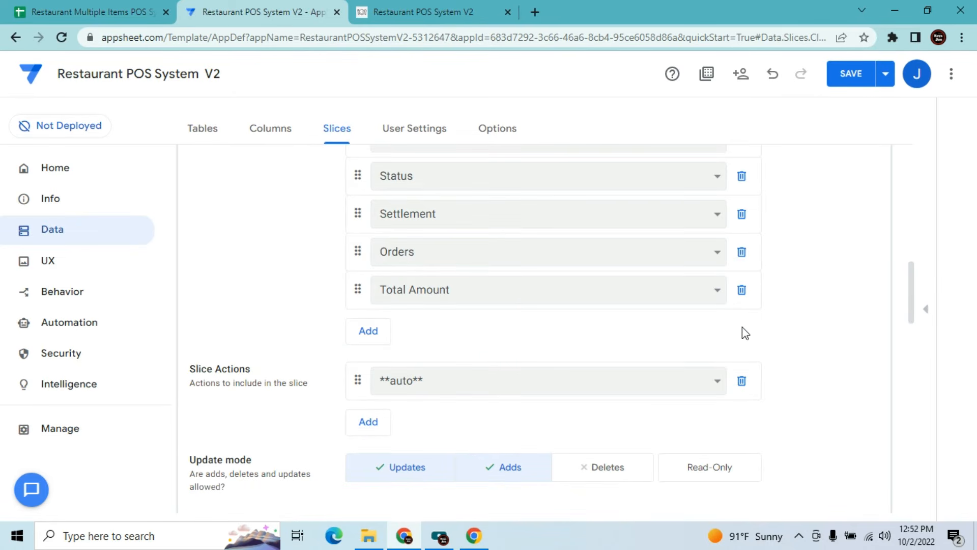
left_click_drag(358, 289, 360, 249)
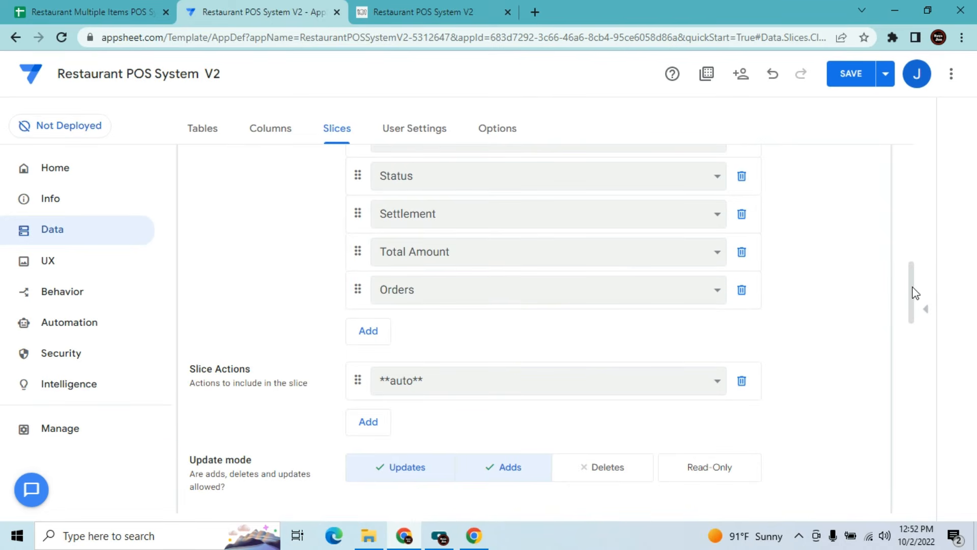
Remove the Orders column from the Close Orders slice
left_click_drag(912, 287, 911, 277)
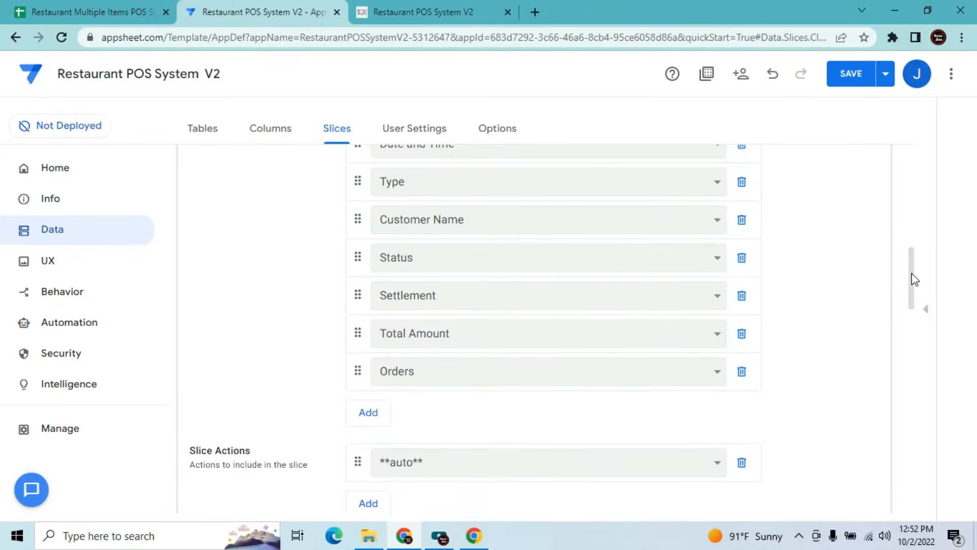
left_click(742, 365)
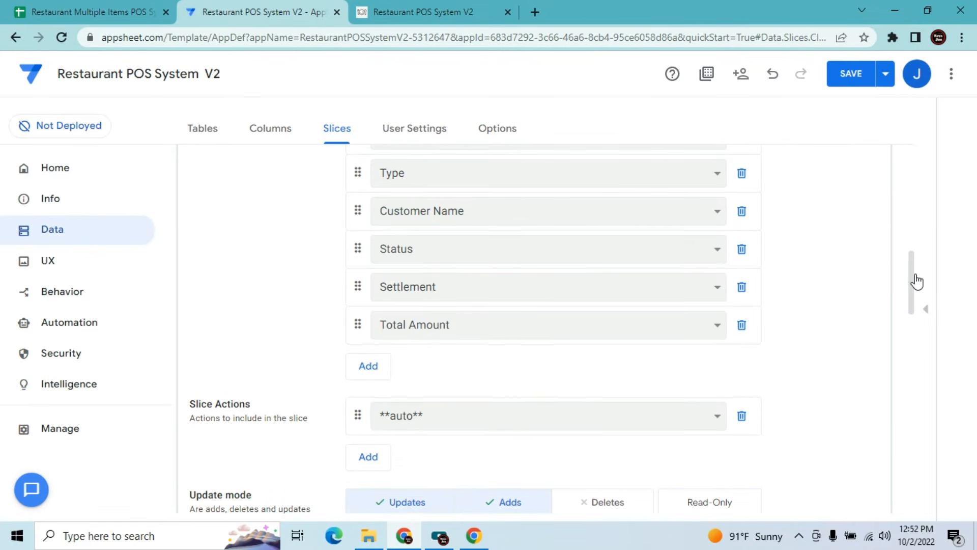
left_click_drag(916, 279, 912, 258)
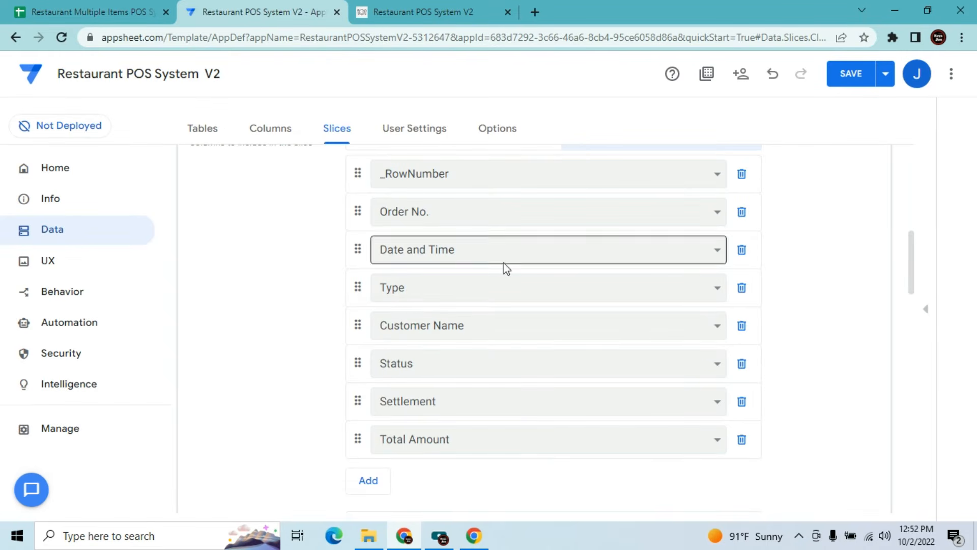
Create a new view for the Close Orders slice and name it Close Orders
left_click(53, 272)
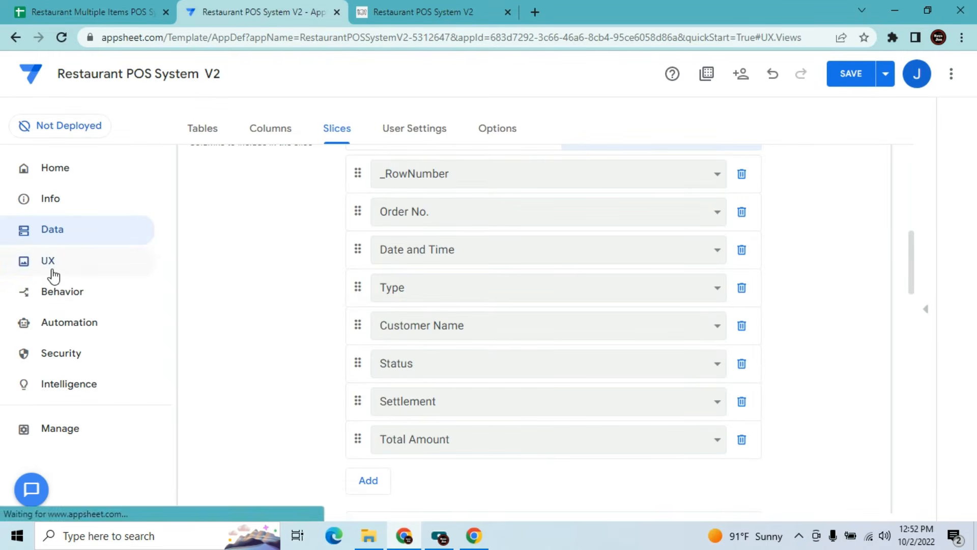
left_click(222, 228)
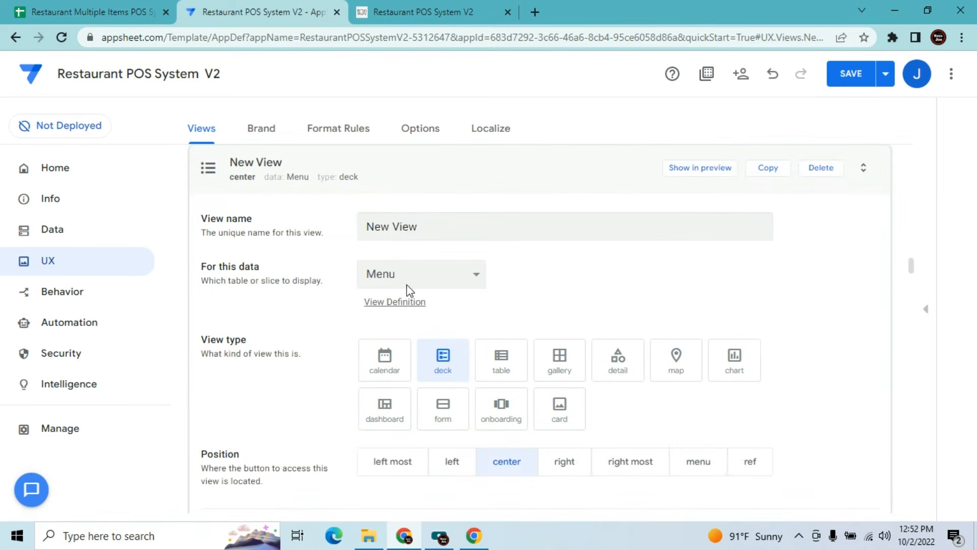
left_click(445, 283)
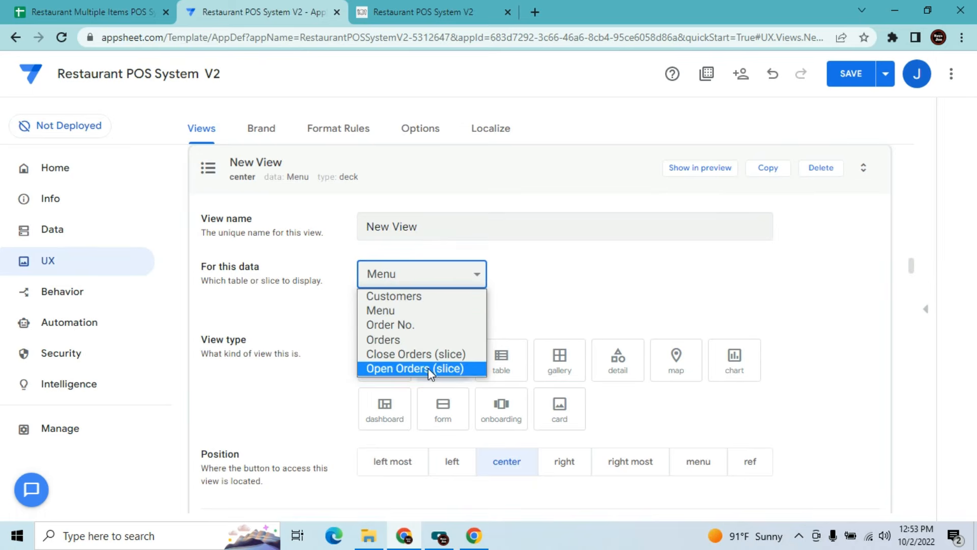
left_click(429, 356)
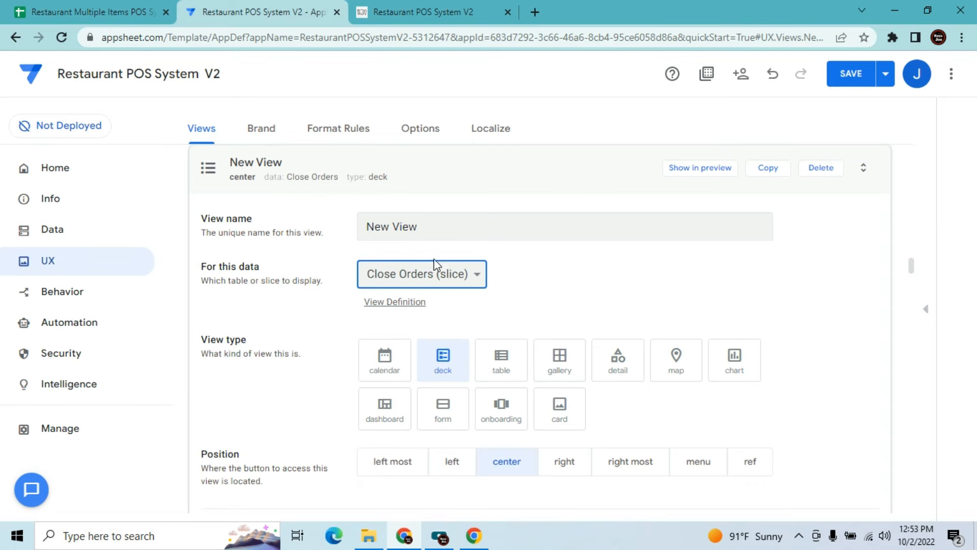
left_click(435, 236)
key("BackSpace")
key("BackSpace")
key("BackSpace")
key("BackSpace")
key("BackSpace")
key("BackSpace")
type("Op")
key("BackSpace")
key("BackSpace")
key("BackSpace")
type("Close Orders")
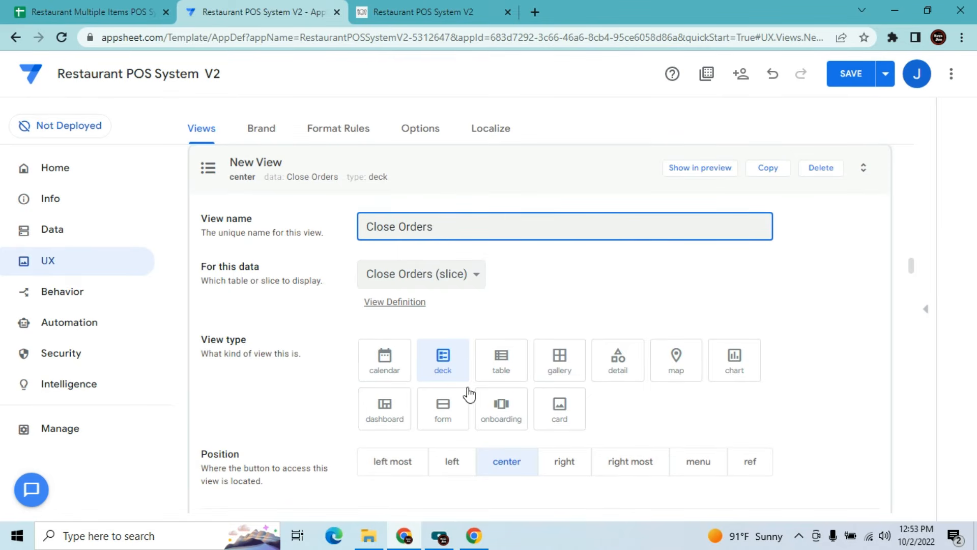
Set the Close Orders view's position to menu and its view type to table
left_click(697, 473)
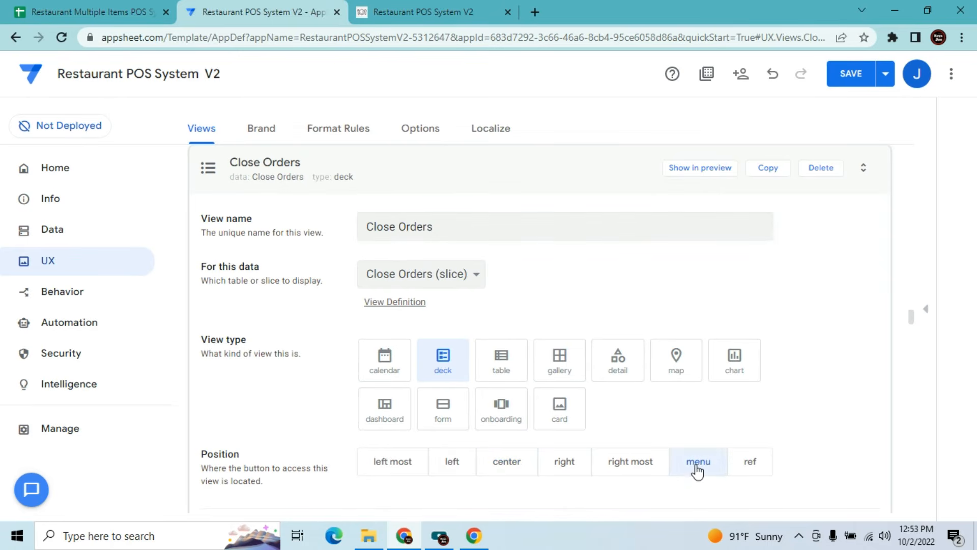
left_click(506, 369)
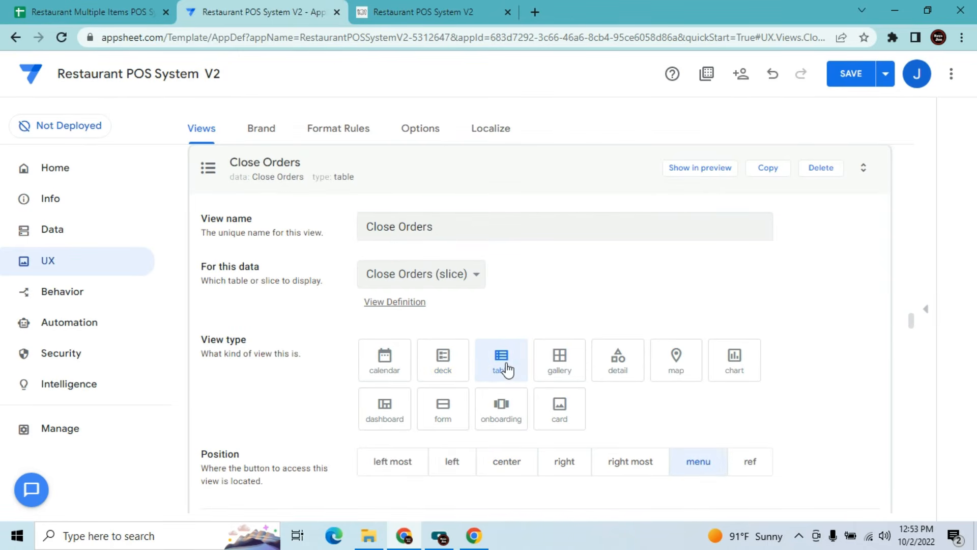
Start the Close Orders view's column order with Date and Time, followed by Type, leaving grouping empty
left_click_drag(912, 317, 911, 337)
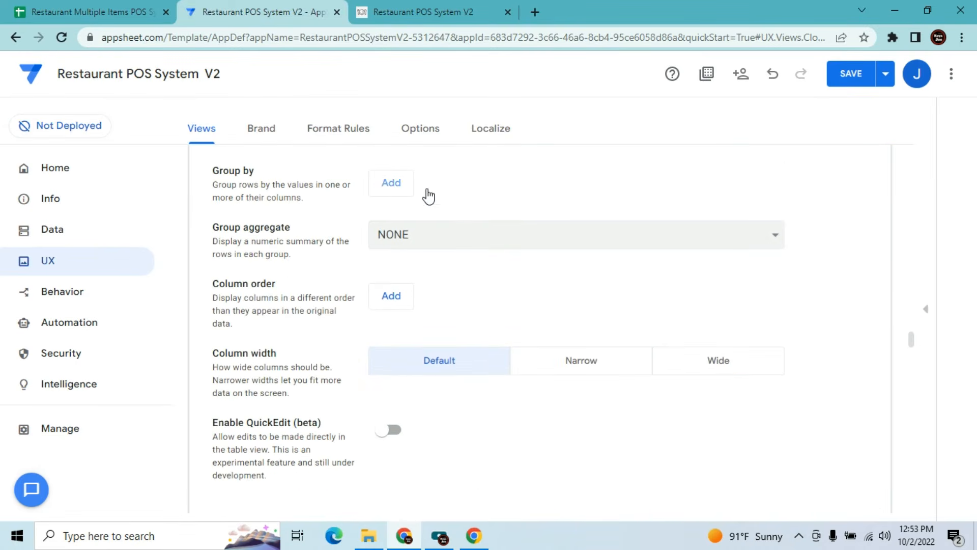
left_click(404, 184)
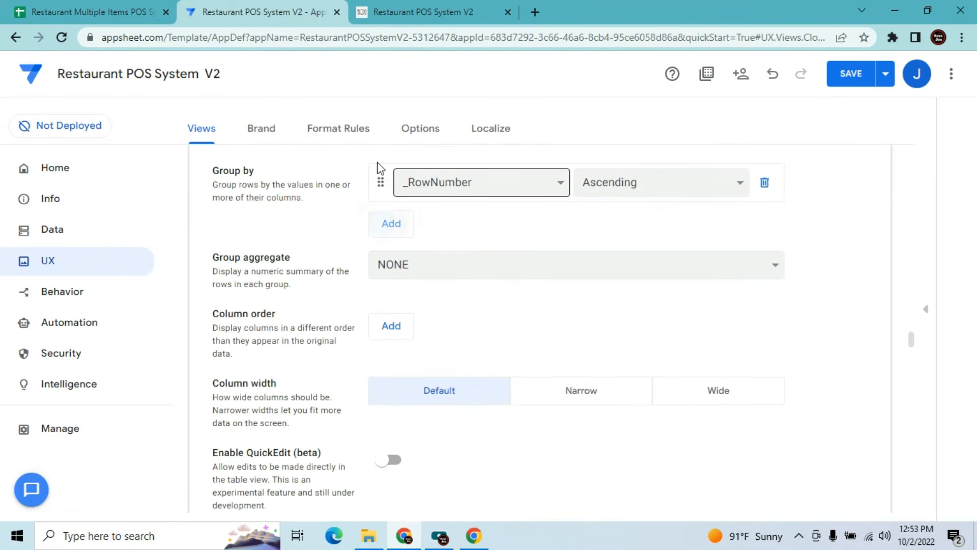
left_click(766, 184)
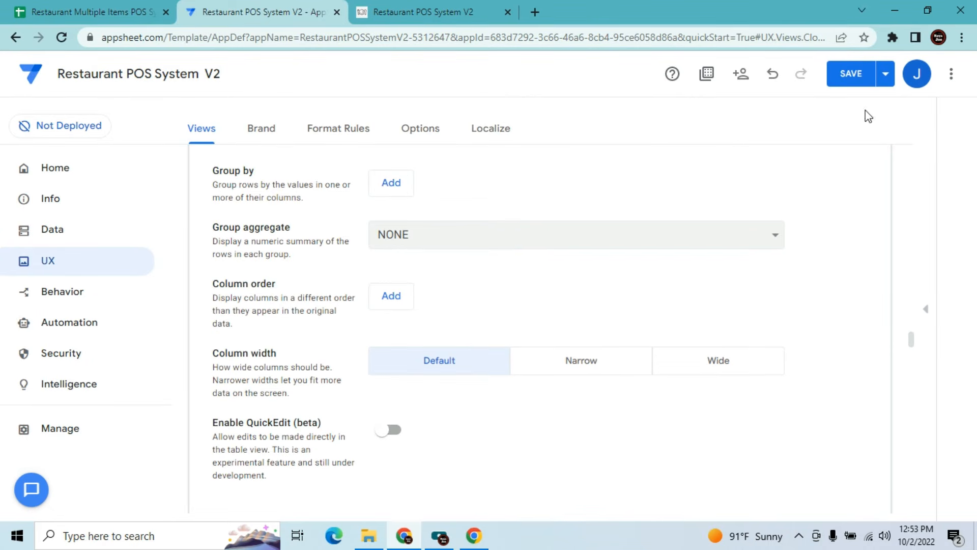
left_click(399, 305)
left_click(425, 295)
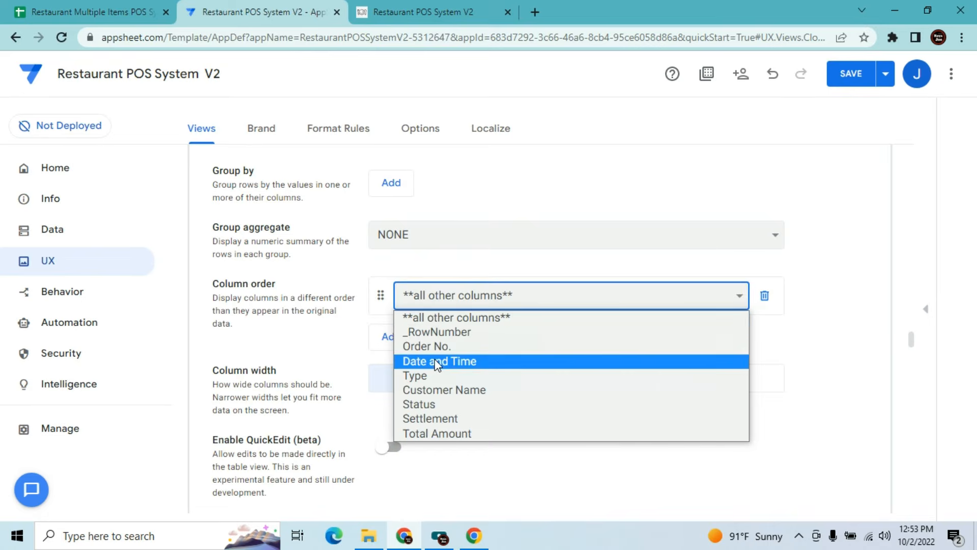
left_click(434, 360)
left_click(401, 339)
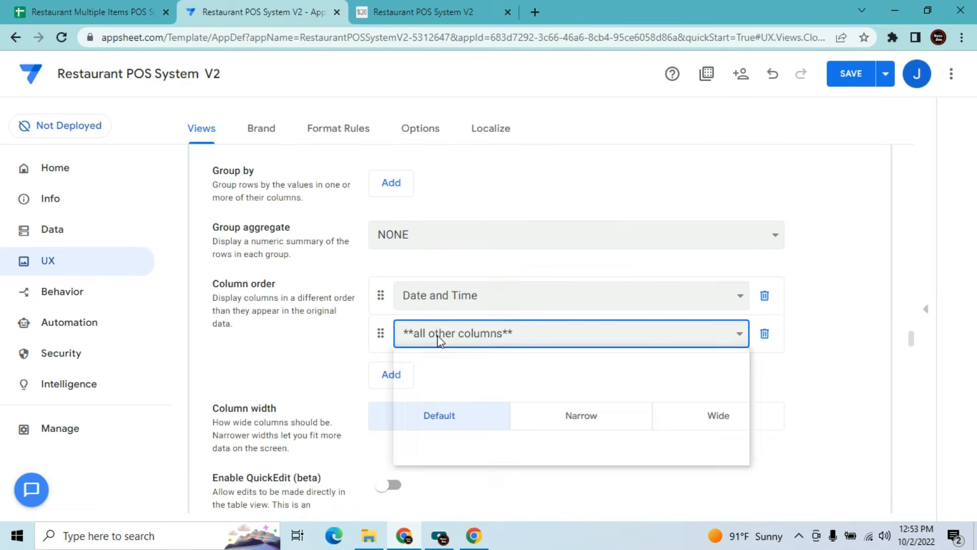
left_click(438, 335)
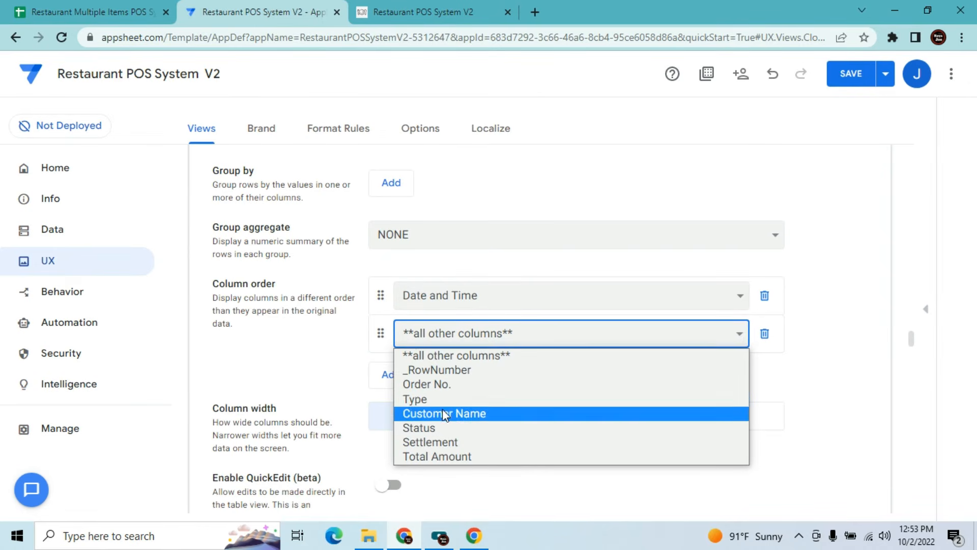
left_click(441, 400)
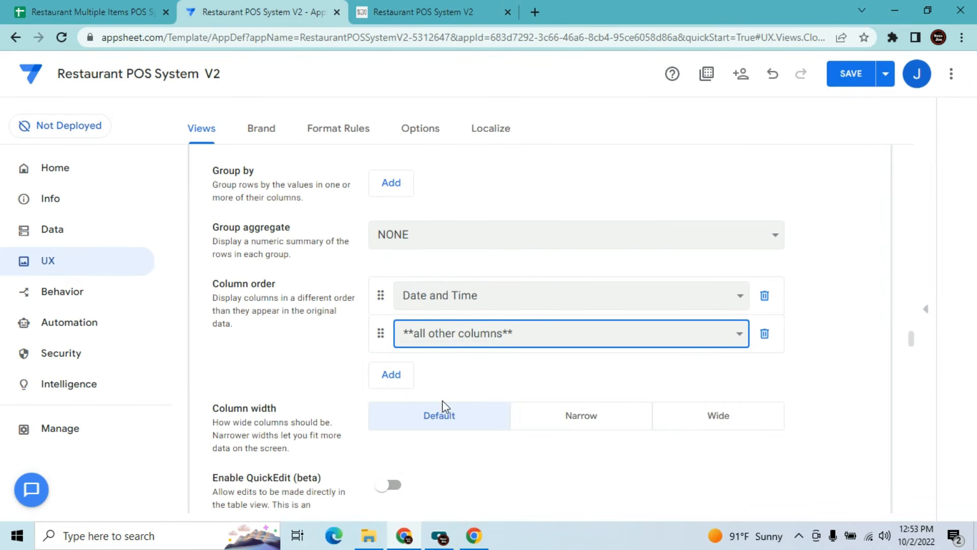
Add Total Amount and Settlement after Type in the Close Orders view's column order
left_click(391, 377)
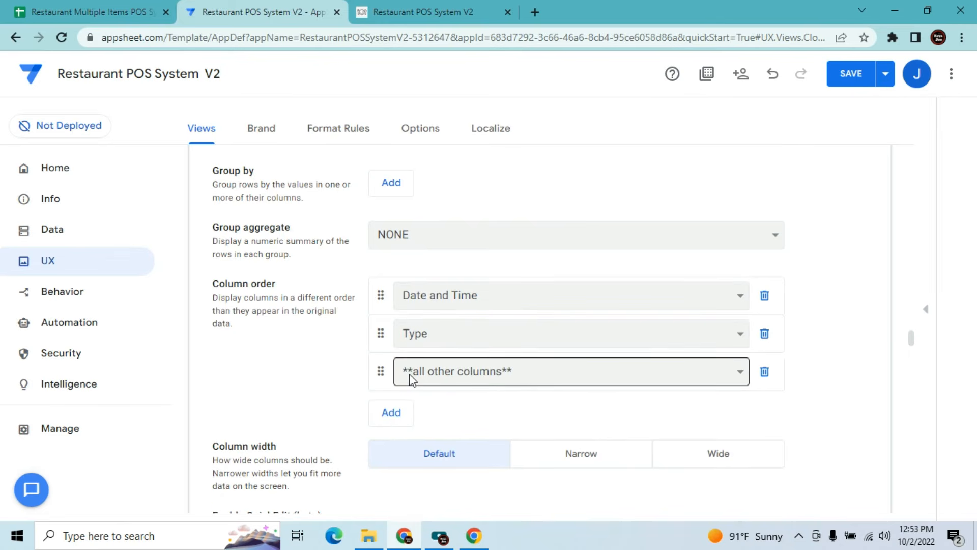
left_click(411, 379)
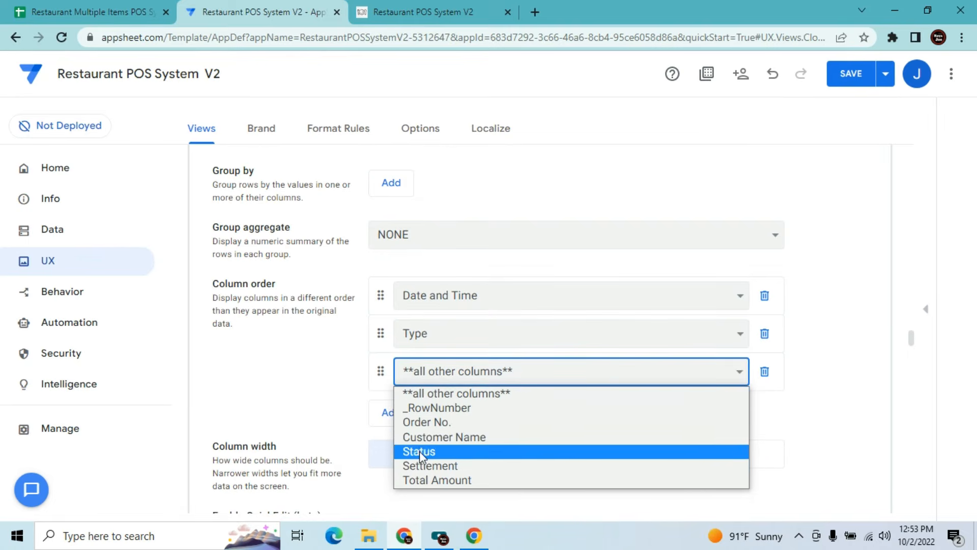
left_click(429, 481)
left_click(402, 411)
left_click(435, 409)
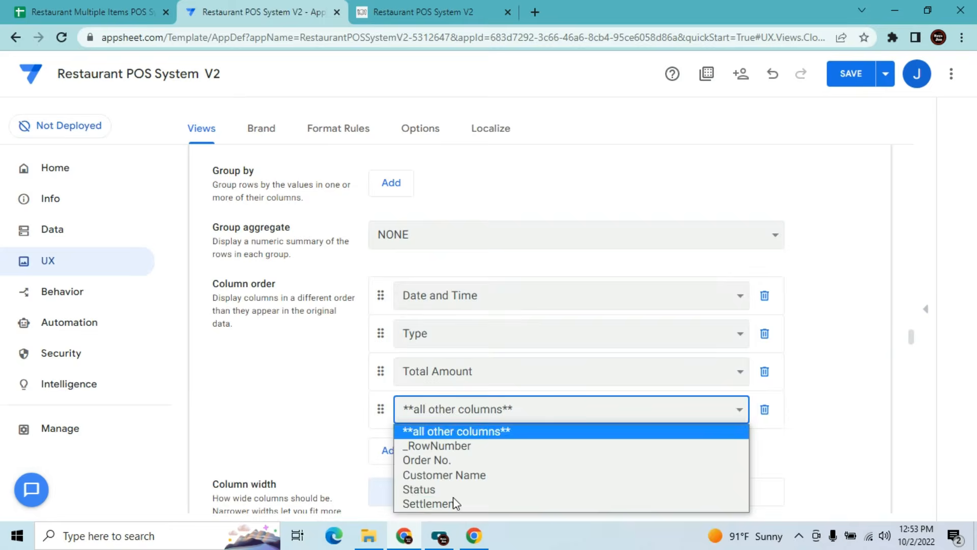
left_click(453, 501)
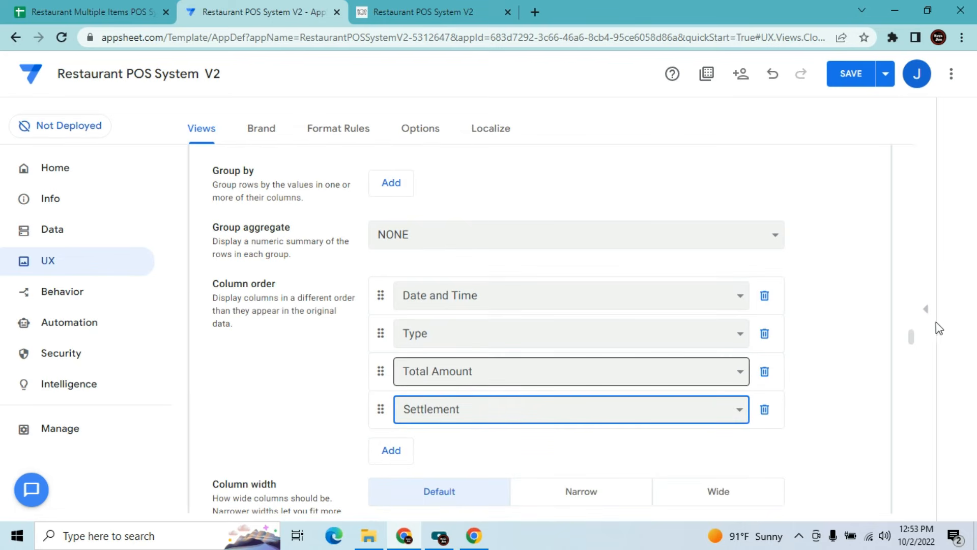
Go to the data tables, clear the table search filter and open the Customers table's column list
scroll(915, 337, "up", 15)
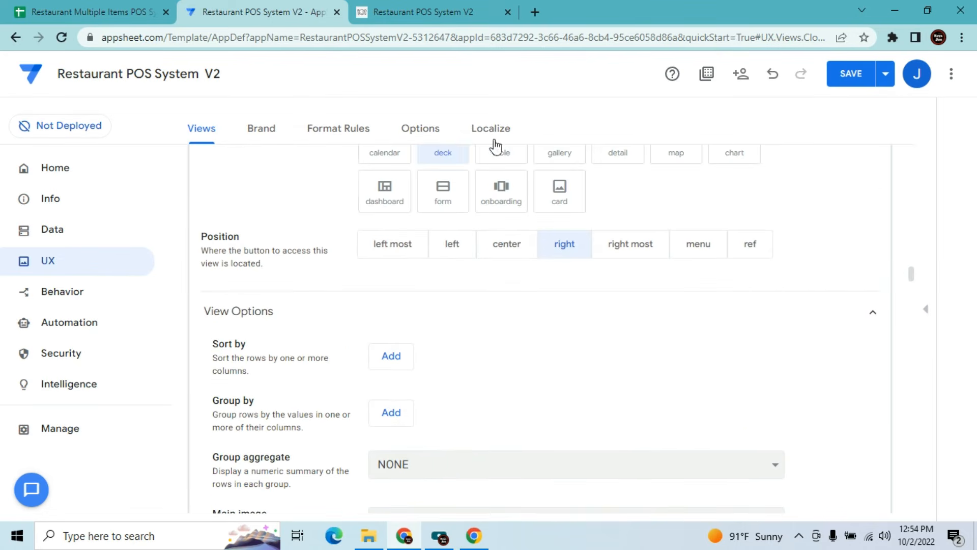
left_click(75, 237)
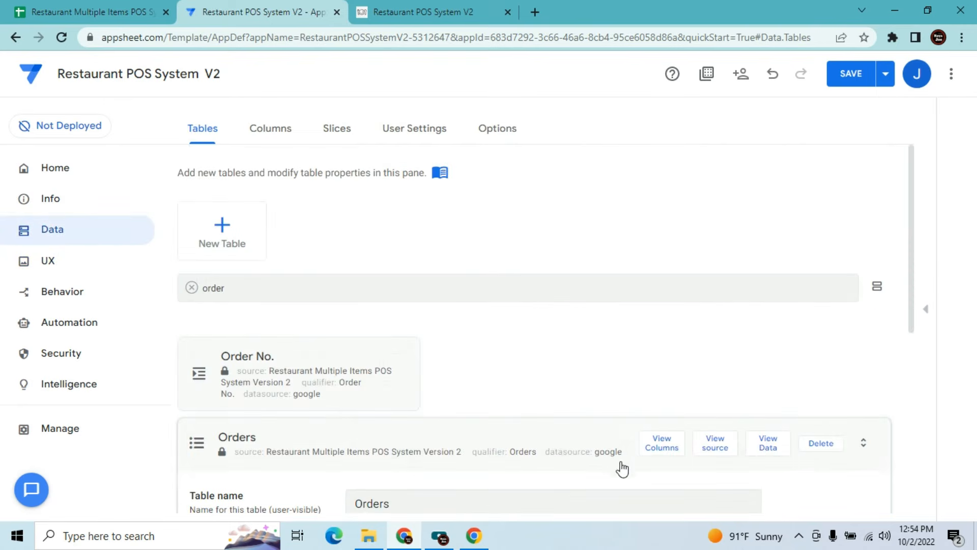
left_click(588, 434)
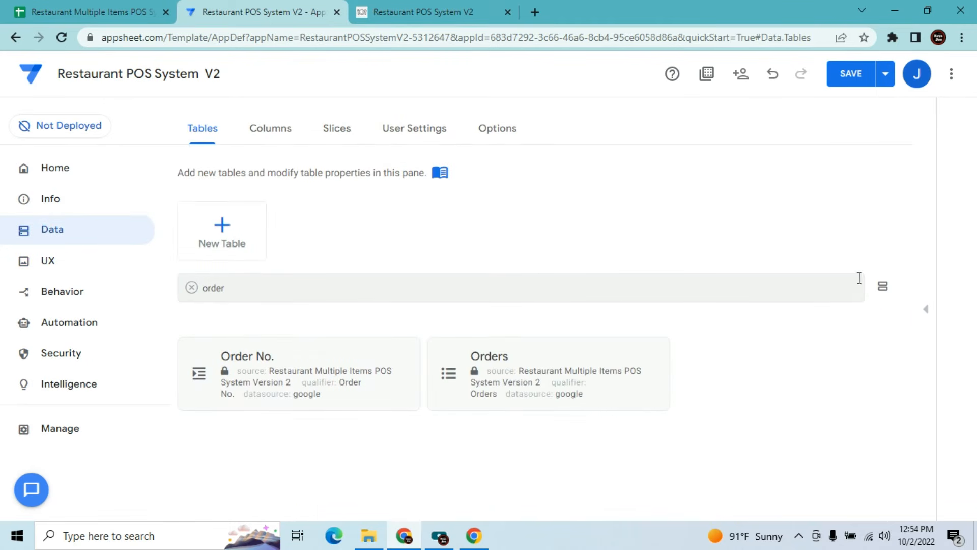
left_click(192, 288)
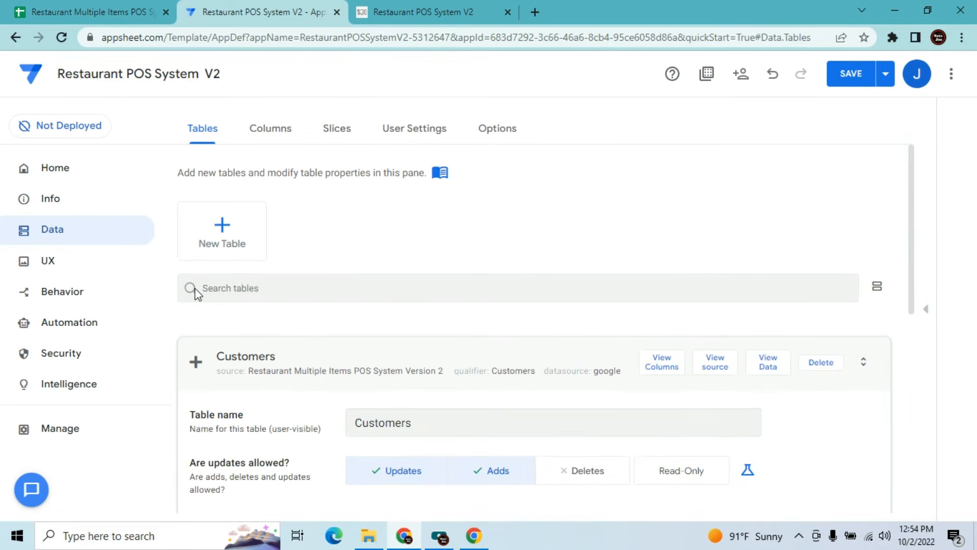
left_click_drag(912, 199, 873, 270)
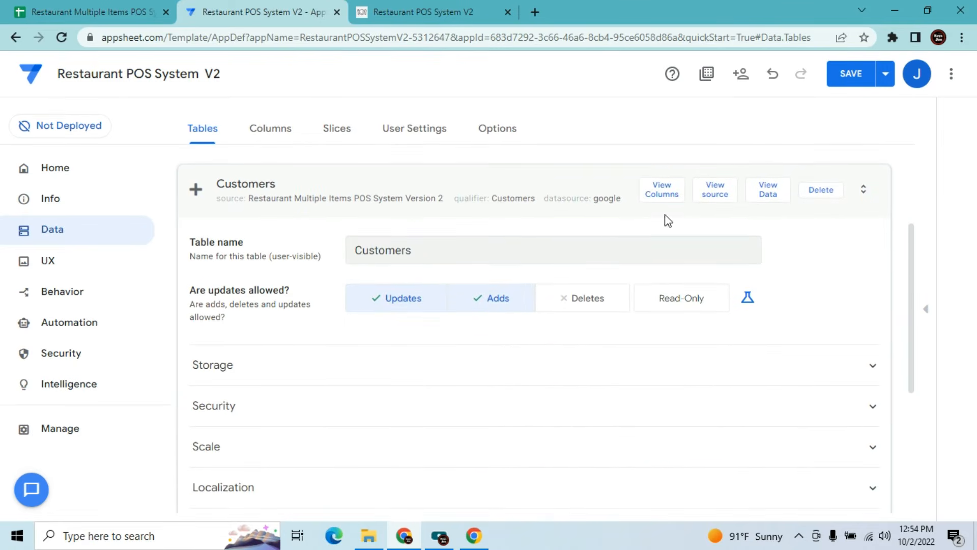
left_click(667, 196)
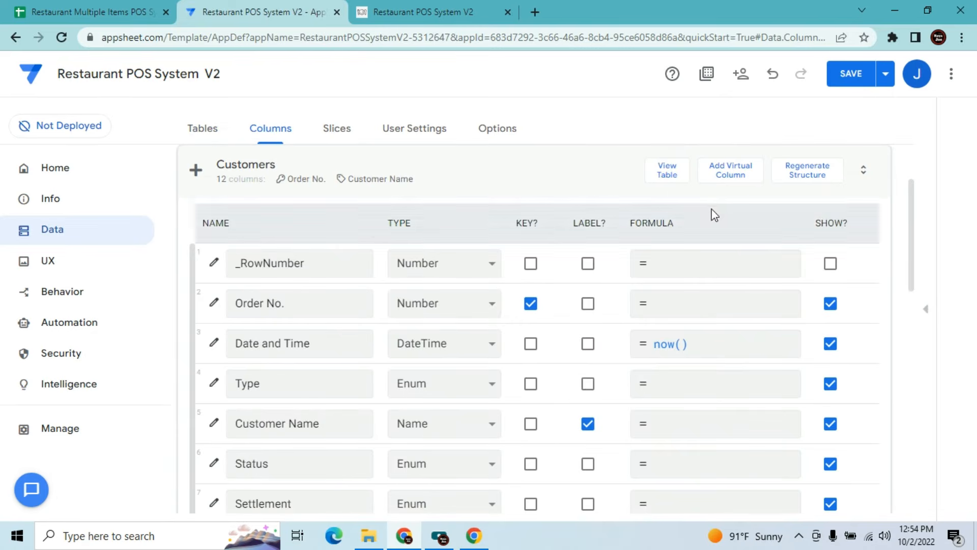
Add a virtual column named Date to the Customers table
left_click(743, 179)
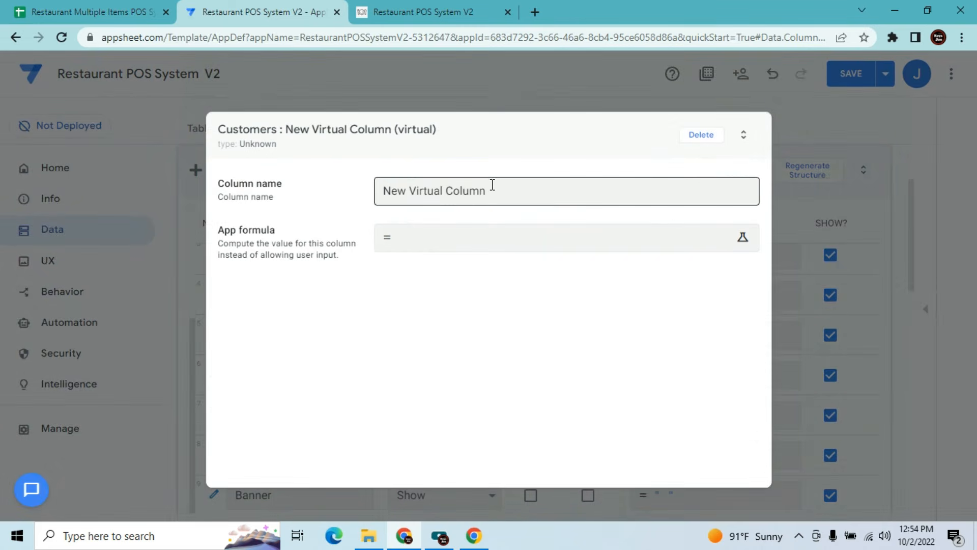
left_click(492, 185)
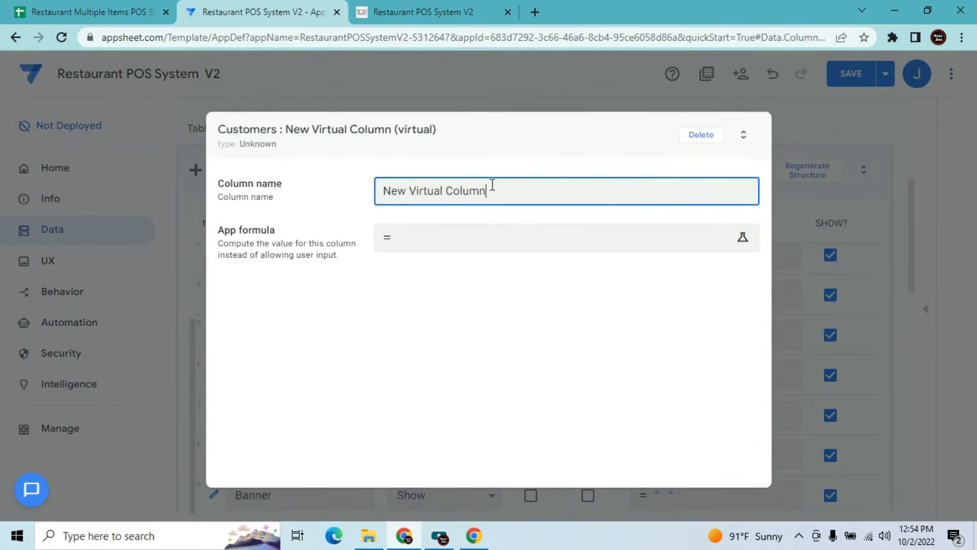
key("BackSpace")
key("BackSpace")
key("BackSpace")
key("BackSpace")
key("BackSpace")
key("BackSpace")
key("BackSpace")
key("BackSpace")
key("BackSpace")
key("BackSpace")
key("BackSpace")
key("BackSpace")
key("BackSpace")
key("BackSpace")
key("BackSpace")
key("BackSpace")
key("BackSpace")
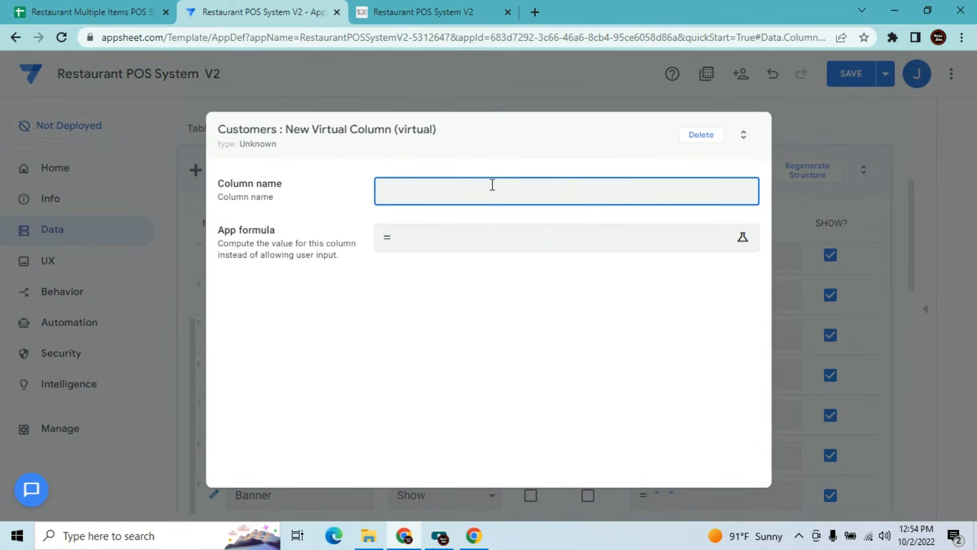
type("Date")
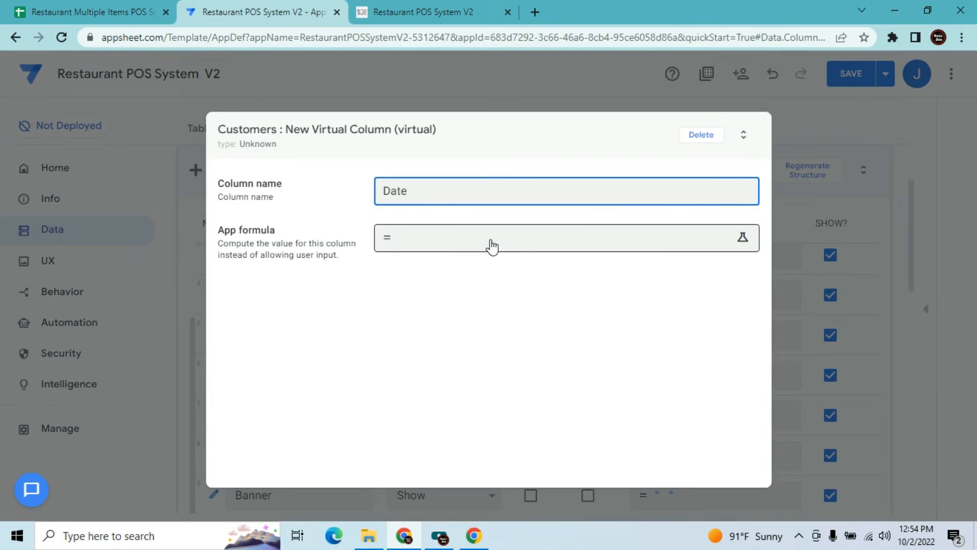
Set the Date virtual column's app formula to today() and save the expression
left_click(492, 246)
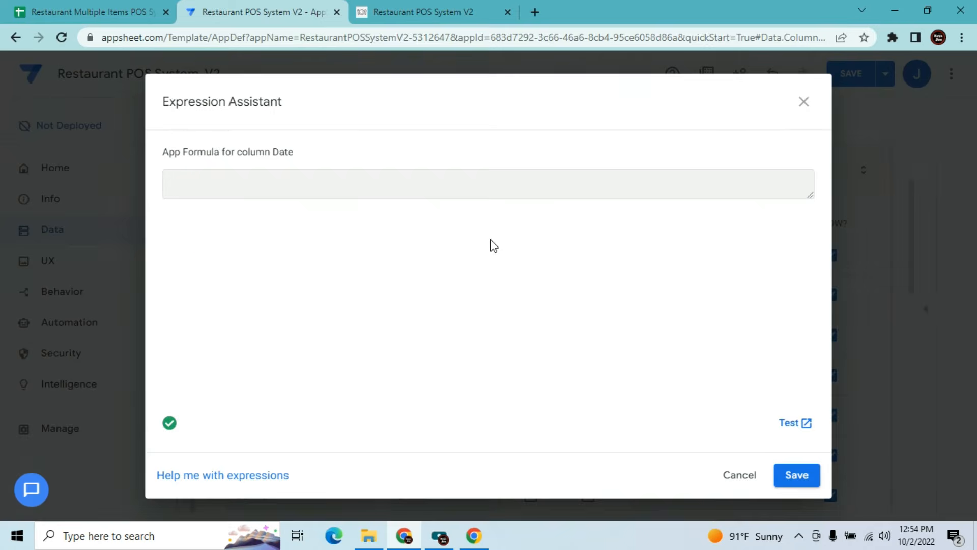
type("tp")
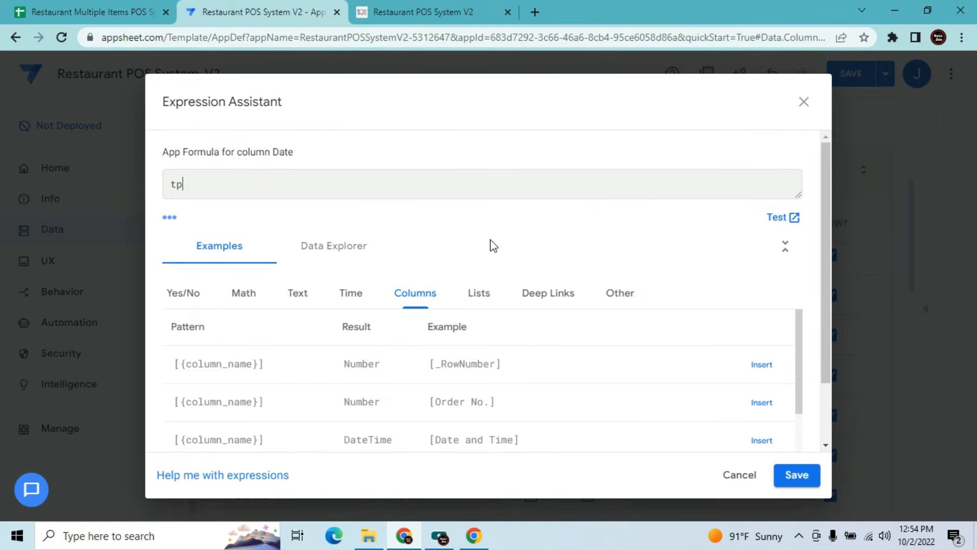
type("daoday()")
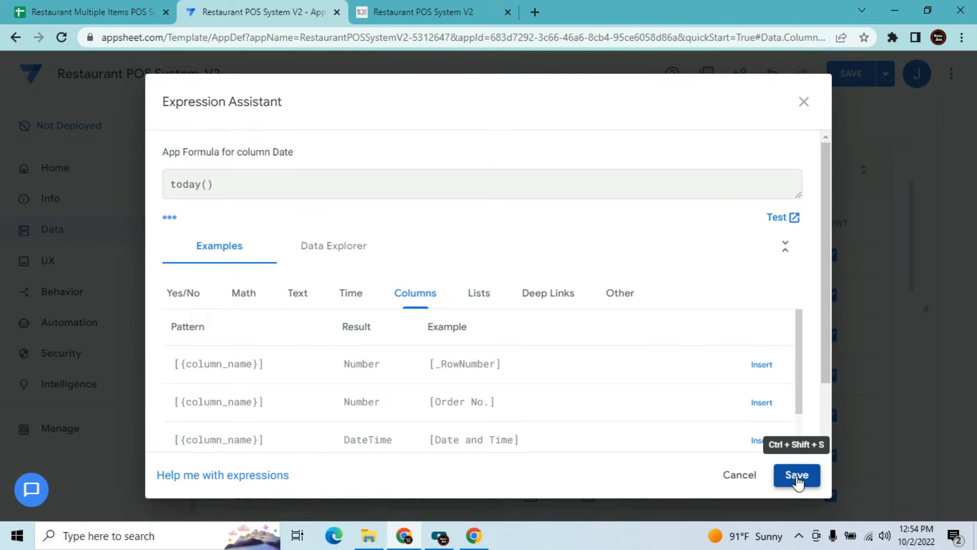
left_click(794, 483)
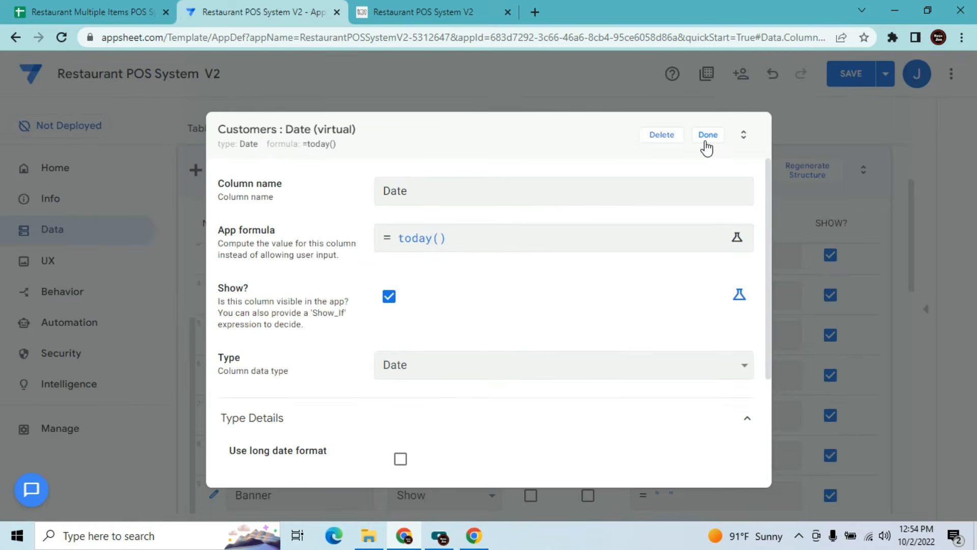
Finish editing the Date virtual column and save the app
left_click(705, 140)
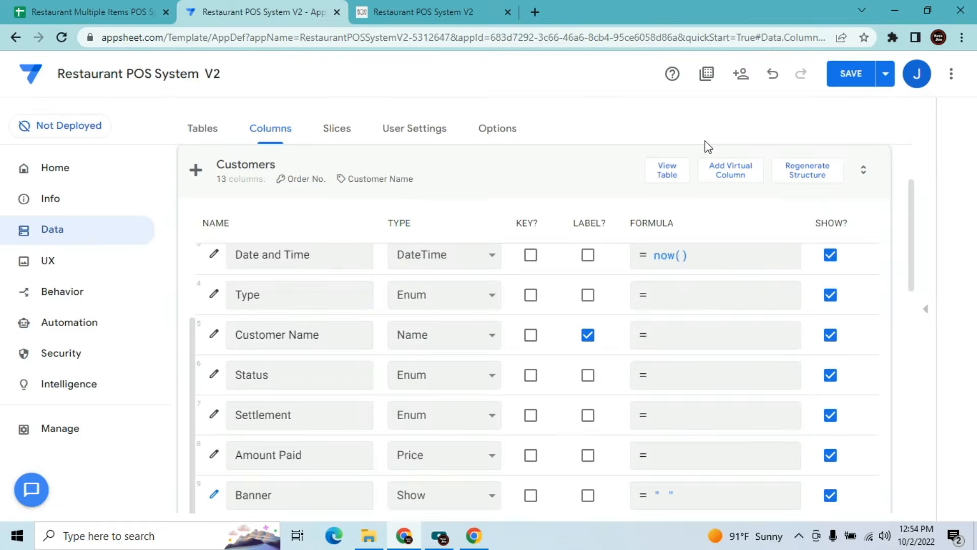
left_click(840, 81)
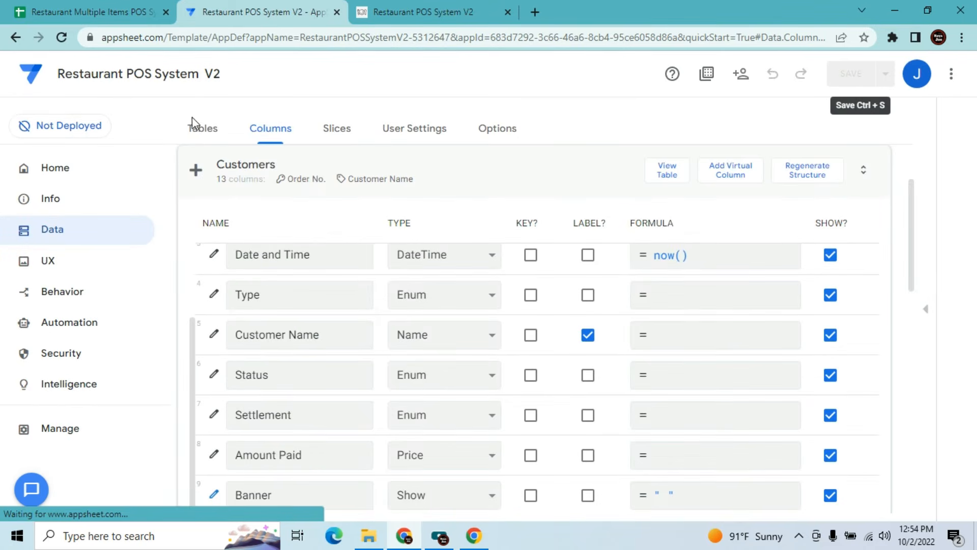
Add the Orders and Date columns to the Close Orders slice's column list
left_click(332, 136)
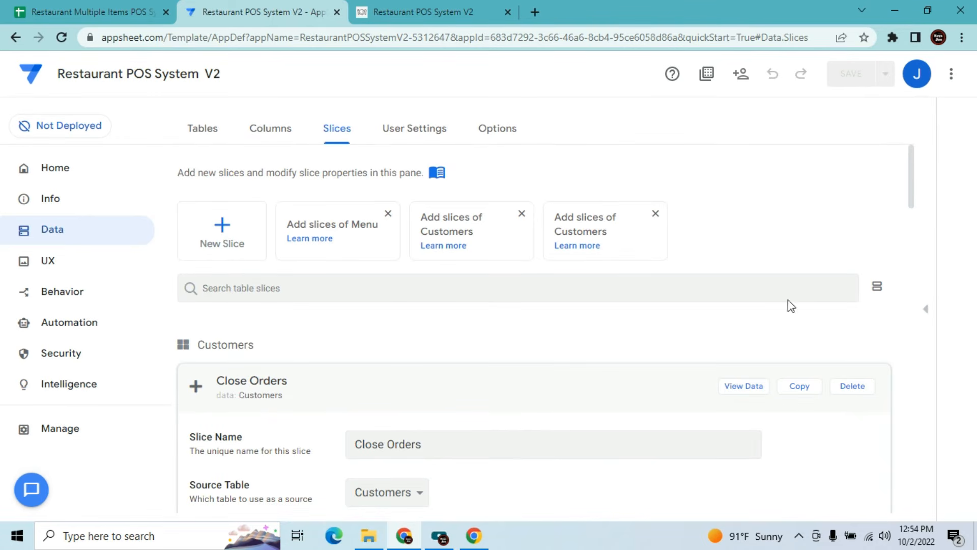
left_click_drag(912, 214, 915, 290)
left_click(373, 400)
left_click(400, 393)
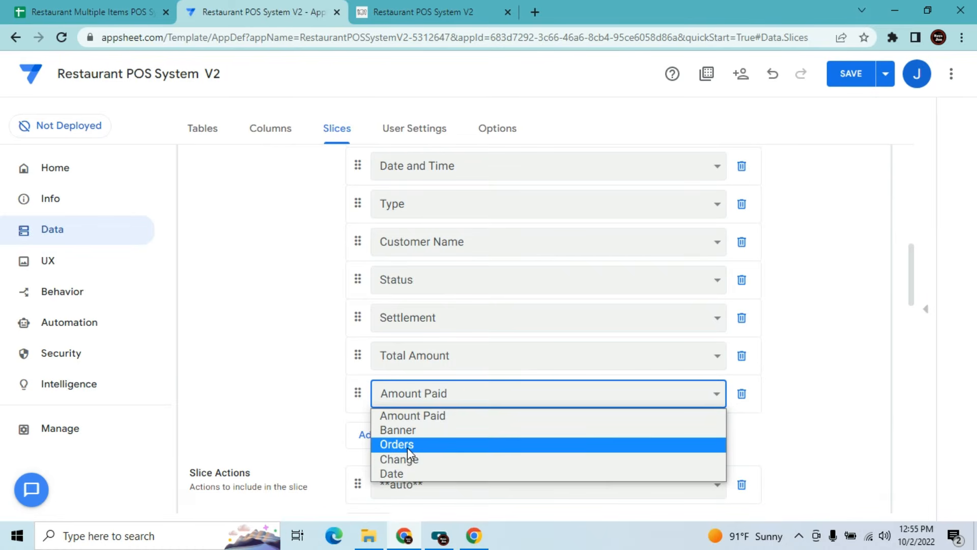
left_click(407, 446)
left_click(370, 438)
left_click(399, 432)
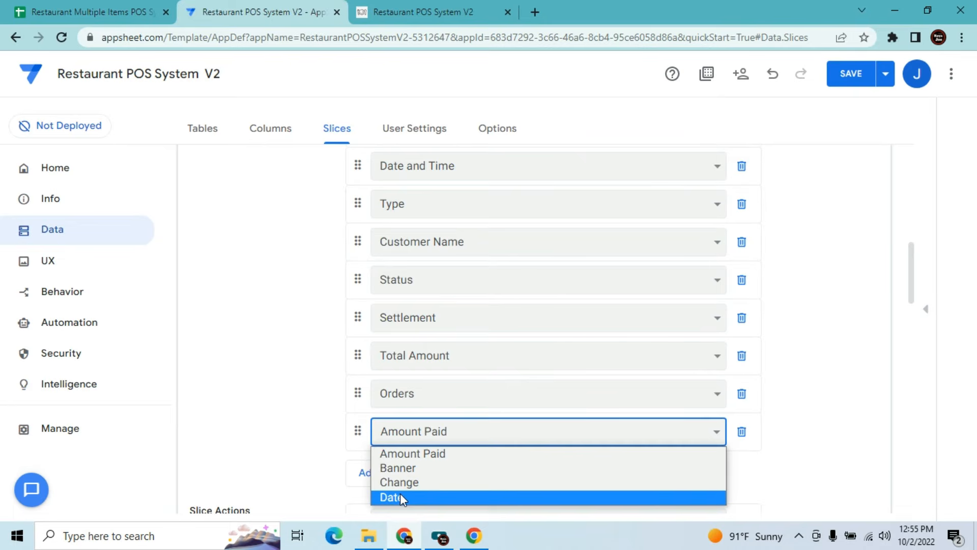
left_click(400, 496)
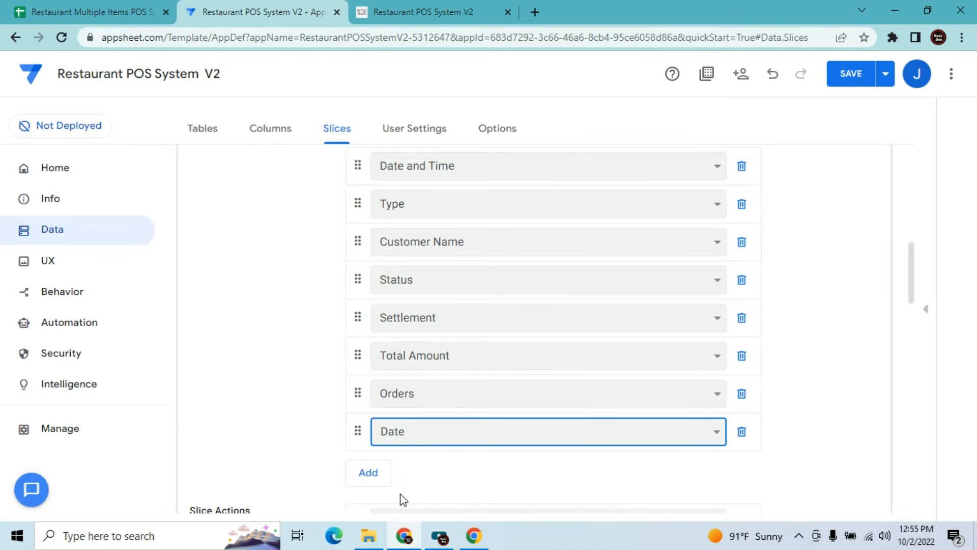
Search the app's UX views for "close" and open the Close Orders view's settings
left_click(34, 265)
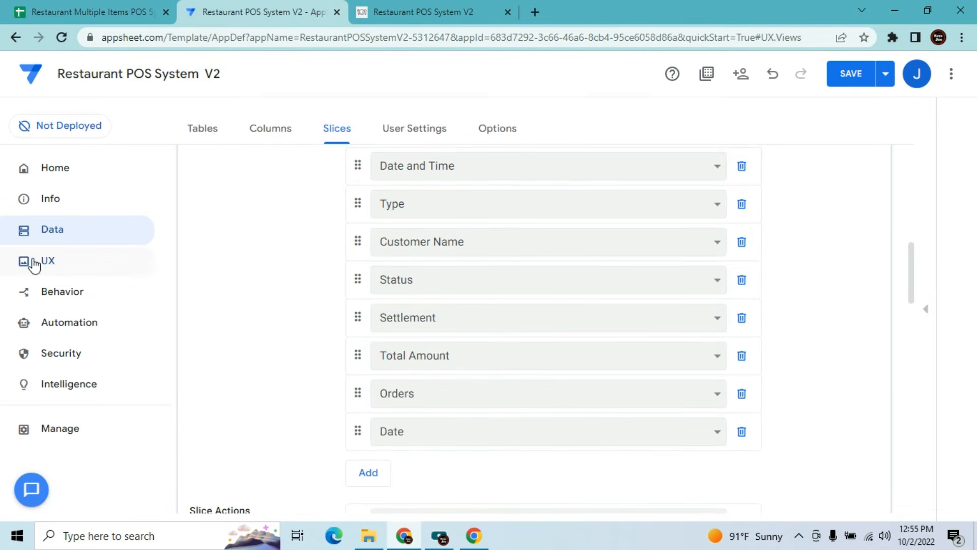
type("close")
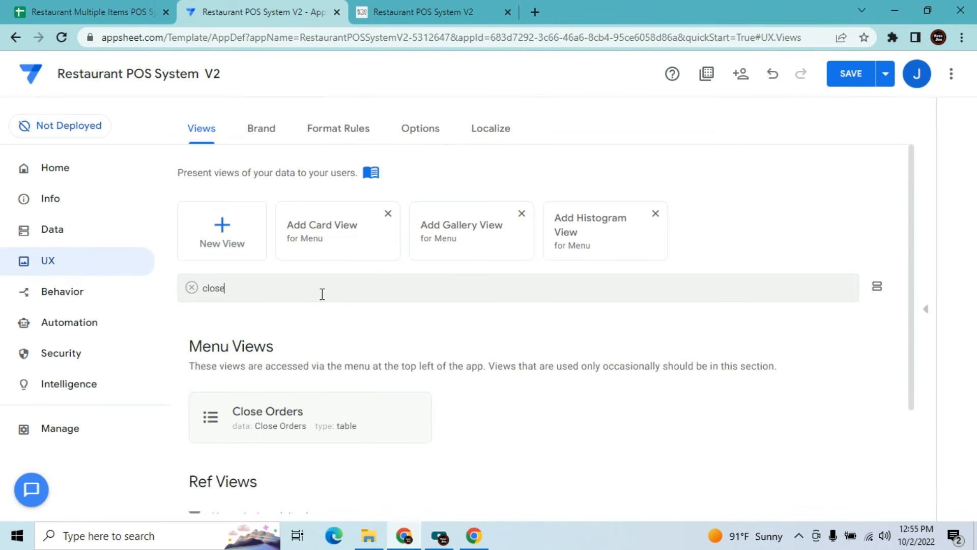
left_click(320, 414)
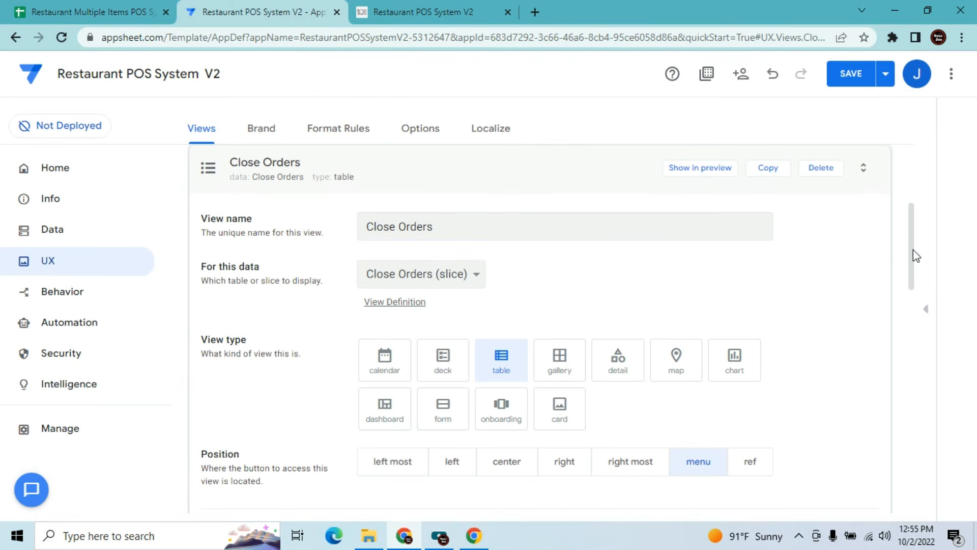
Group the Close Orders view by Date in descending order and save the app
left_click_drag(912, 255, 909, 354)
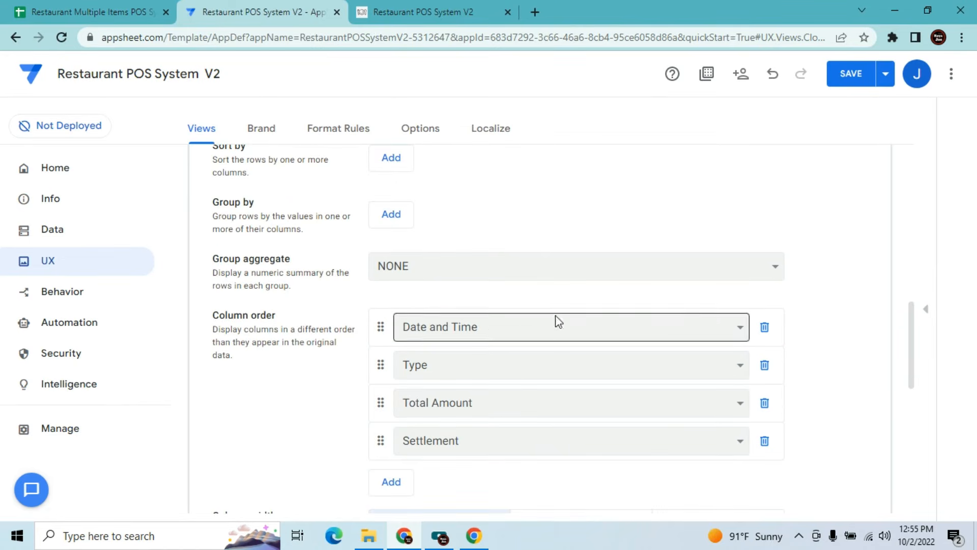
left_click(398, 216)
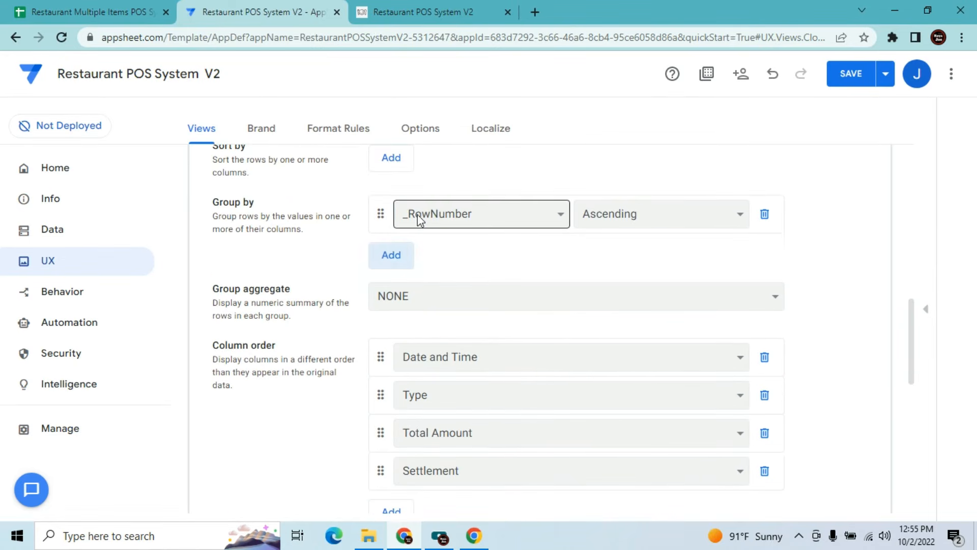
left_click(438, 214)
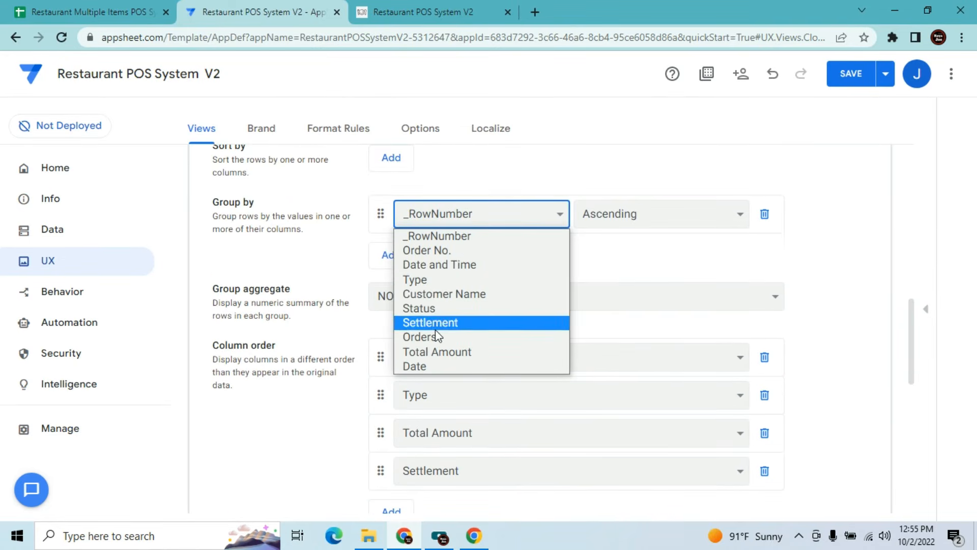
left_click(435, 362)
left_click(703, 216)
left_click(697, 249)
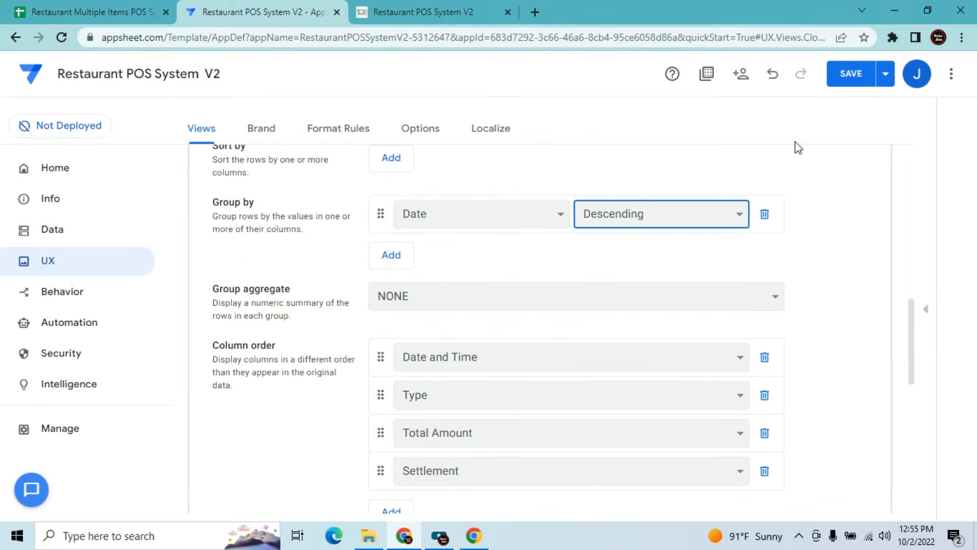
left_click(848, 82)
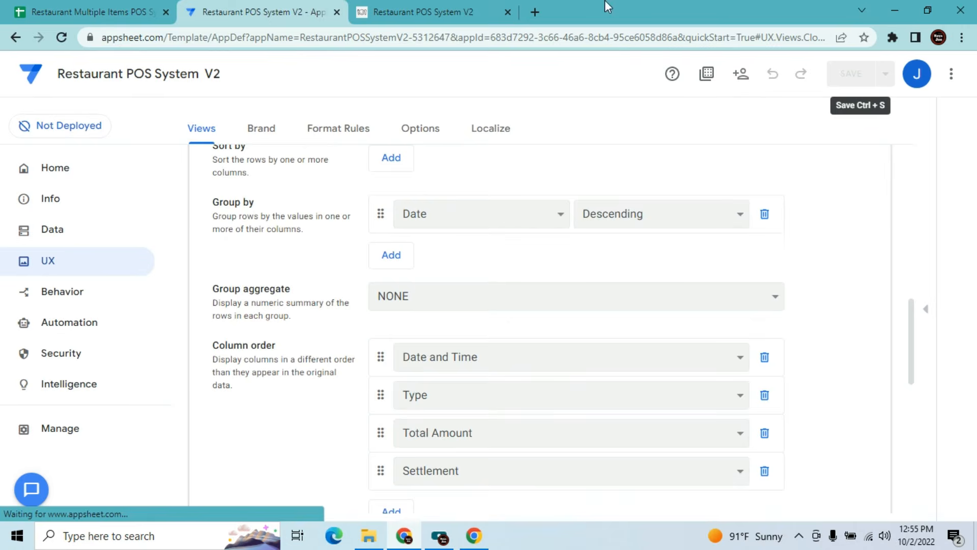
Sync the running app from Open Orders, open the Close Orders view and inspect the details of its listed order
left_click(437, 7)
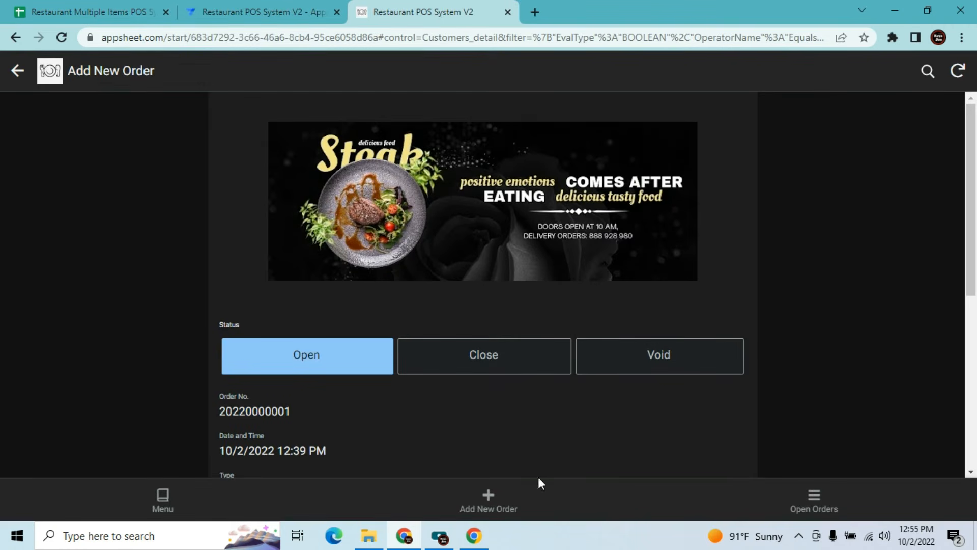
left_click(817, 506)
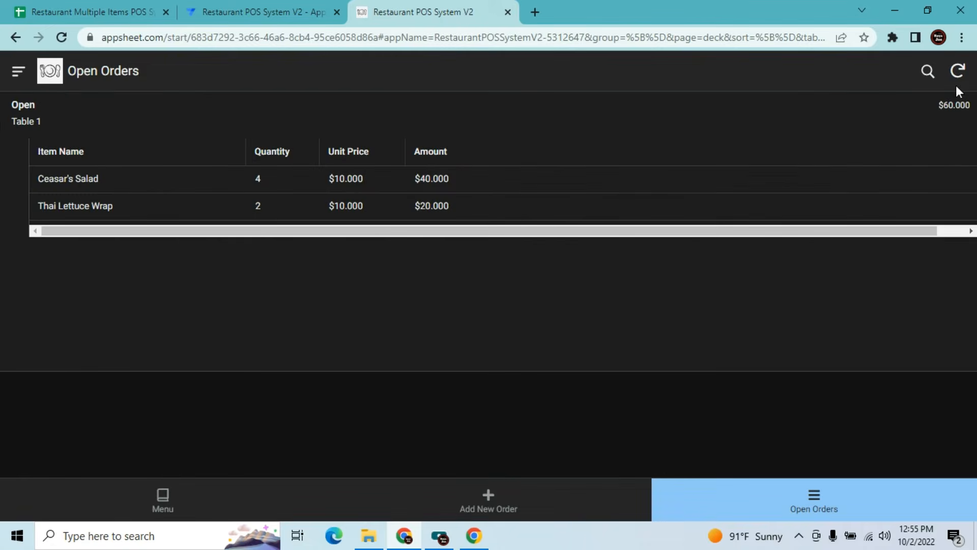
left_click(958, 71)
left_click(17, 71)
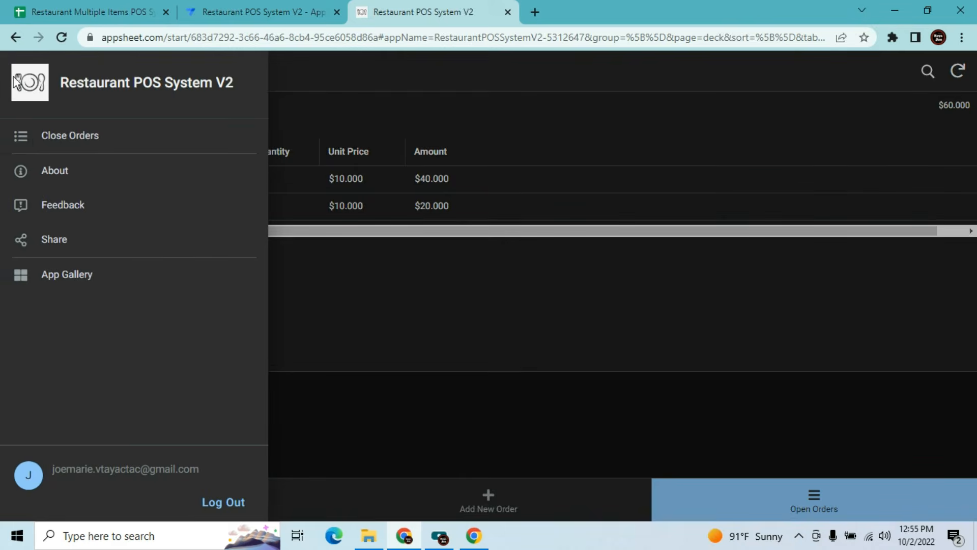
left_click(24, 135)
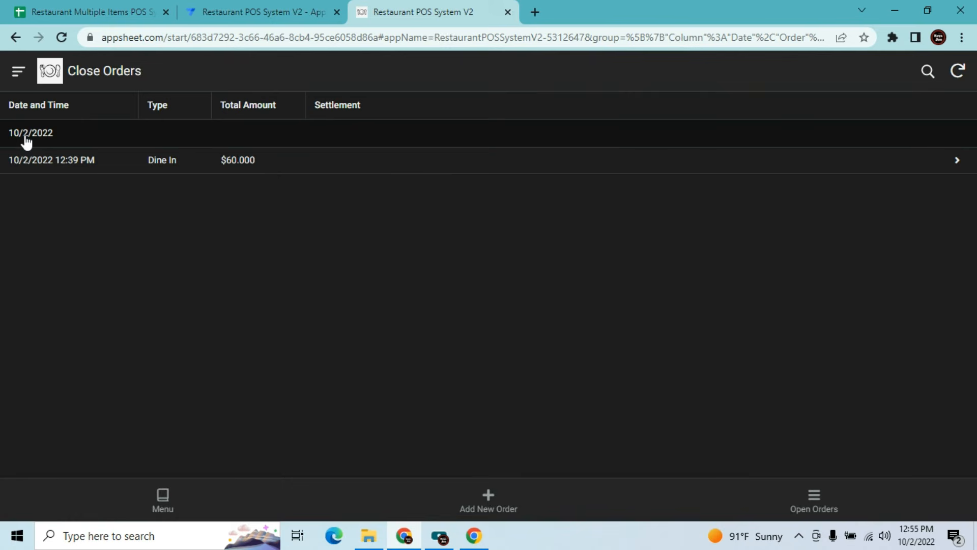
left_click(62, 172)
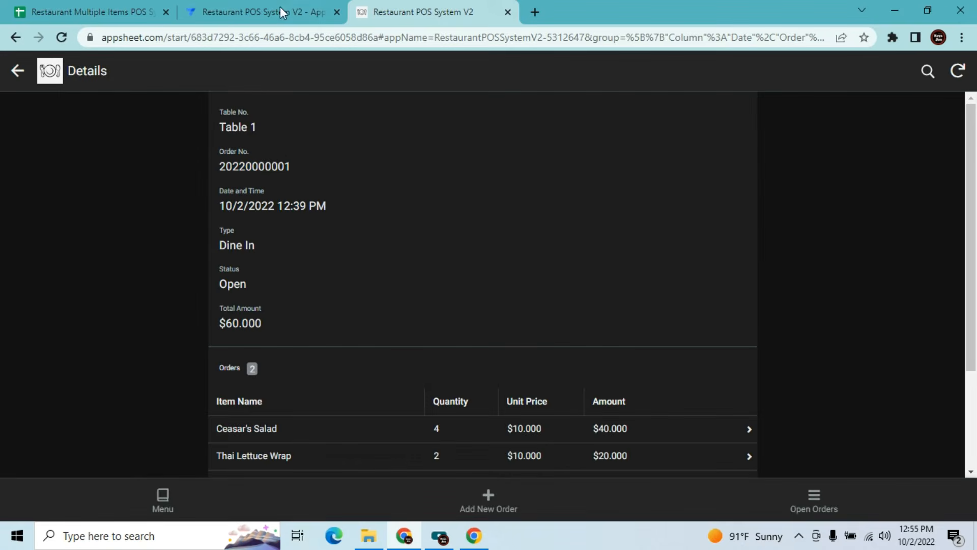
Return to the app editor and open the Close Orders slice's row filter condition in the Expression Assistant
left_click(258, 9)
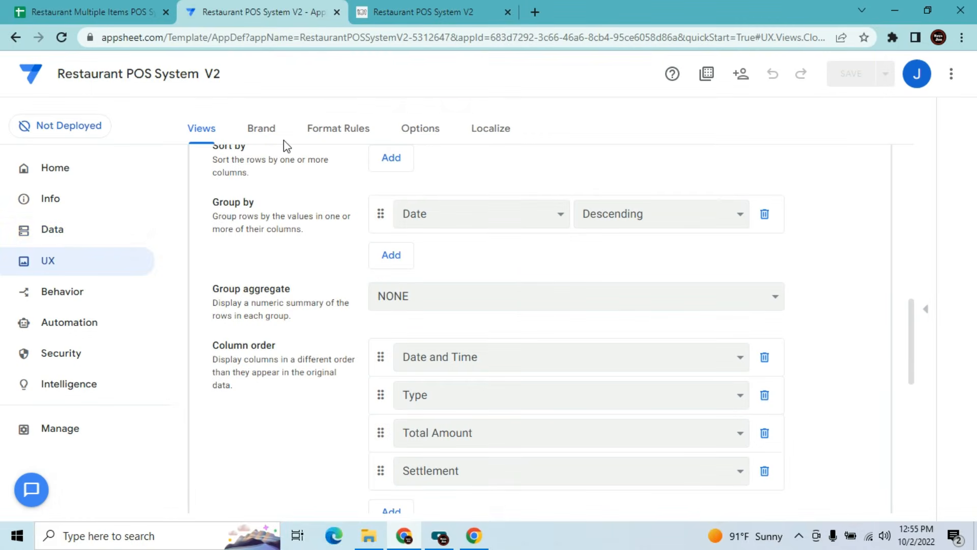
left_click(71, 235)
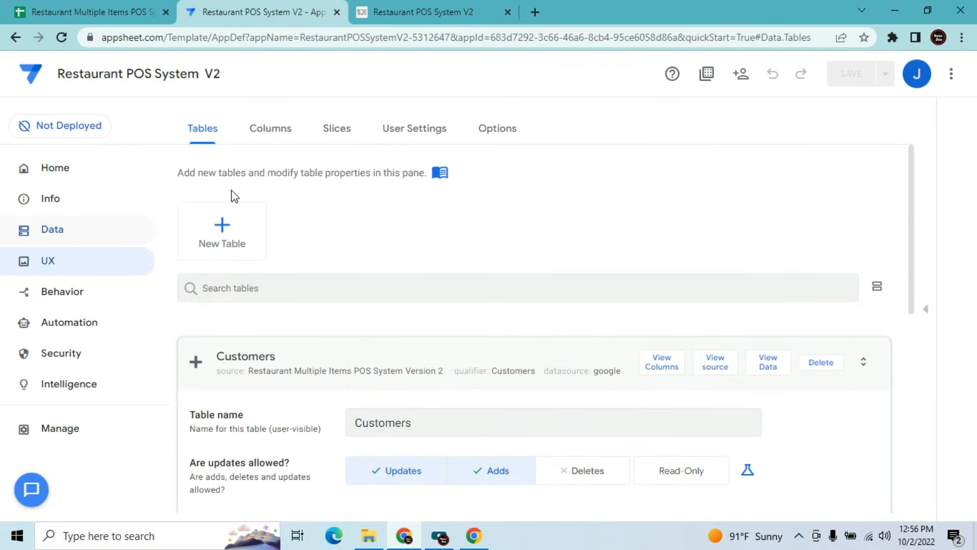
left_click(338, 130)
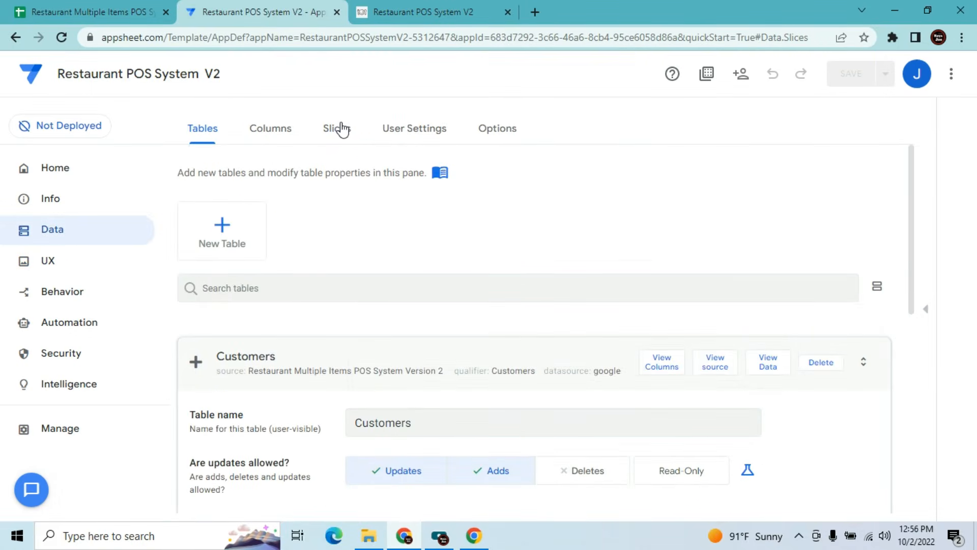
left_click_drag(911, 173, 917, 230)
left_click(596, 215)
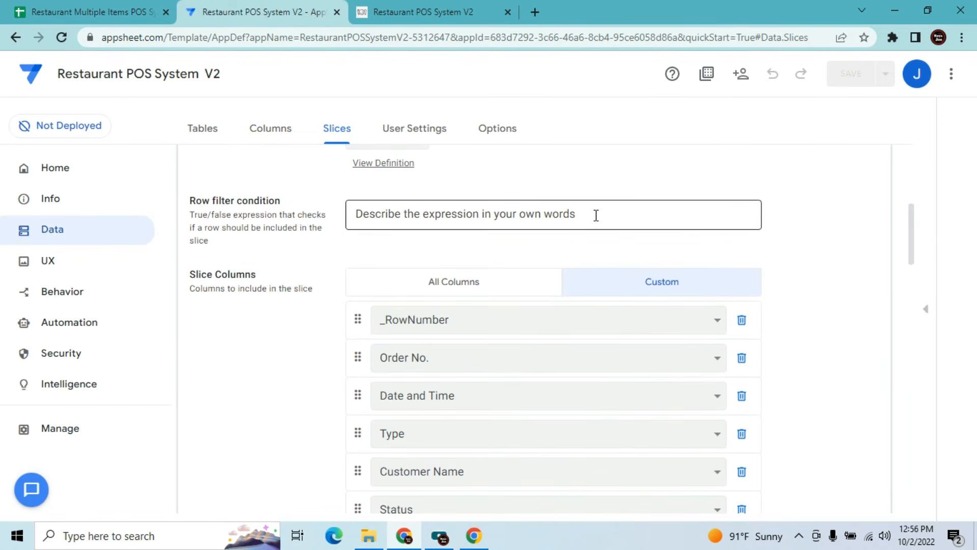
left_click(452, 414)
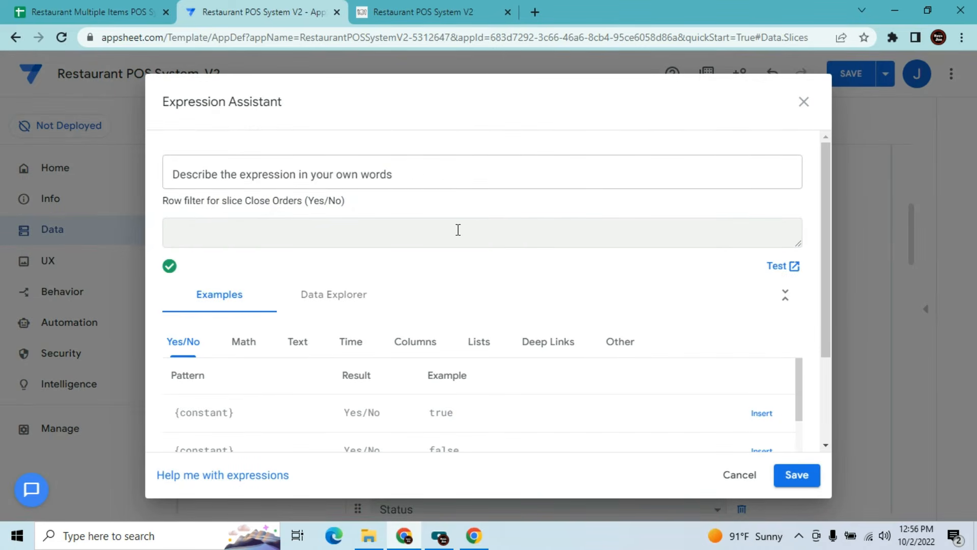
Set the Close Orders slice's row filter to [Status]="Close", save the expression and save the app
left_click(414, 349)
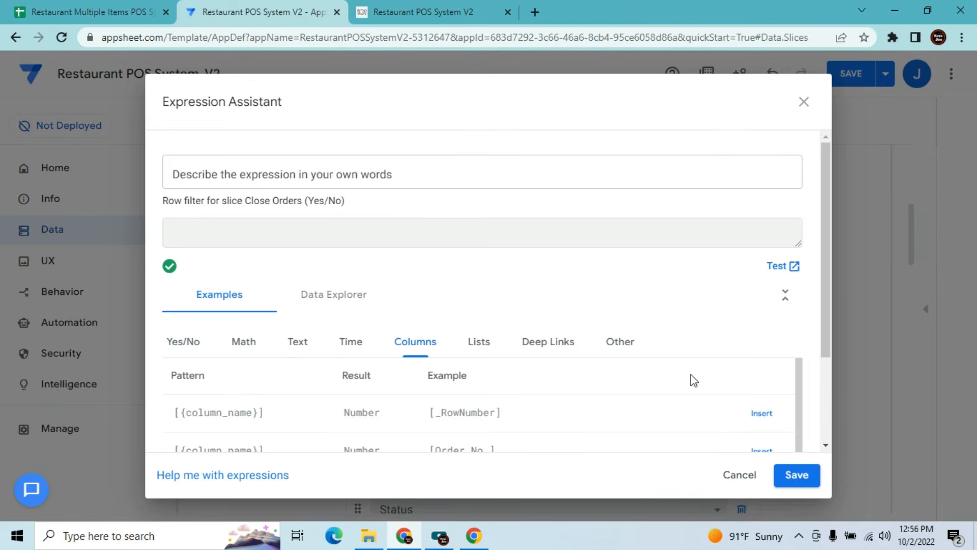
left_click_drag(824, 314, 825, 447)
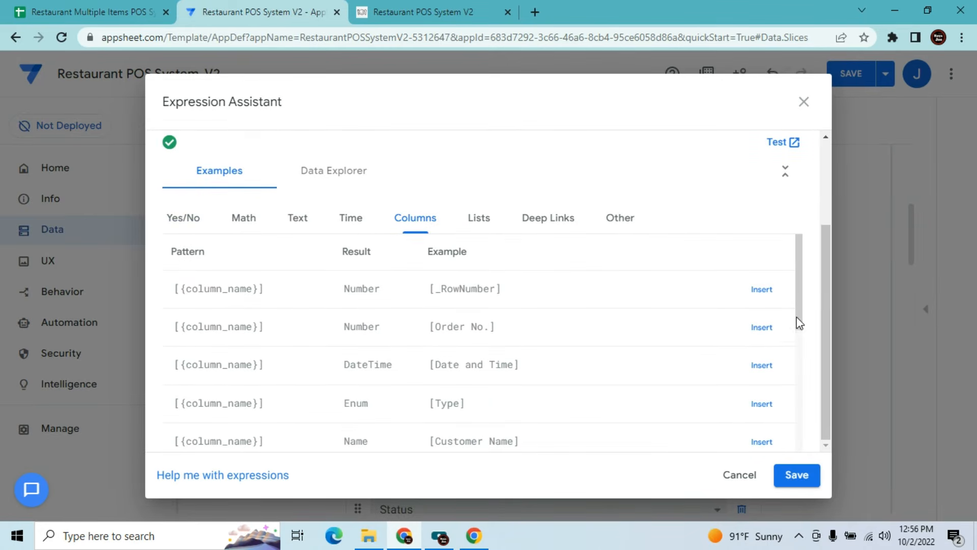
left_click_drag(797, 320, 797, 342)
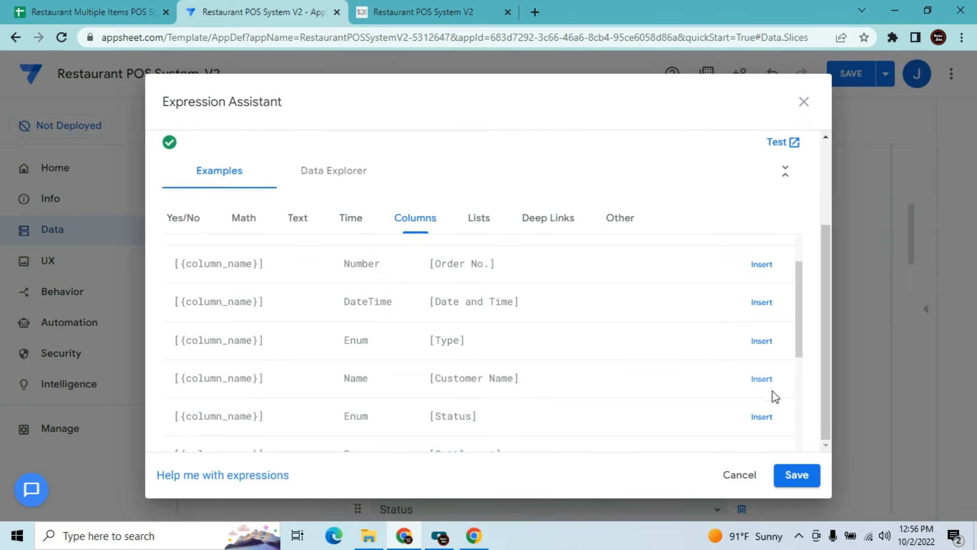
left_click(766, 417)
type("=\"\"")
key("Left")
type("Close")
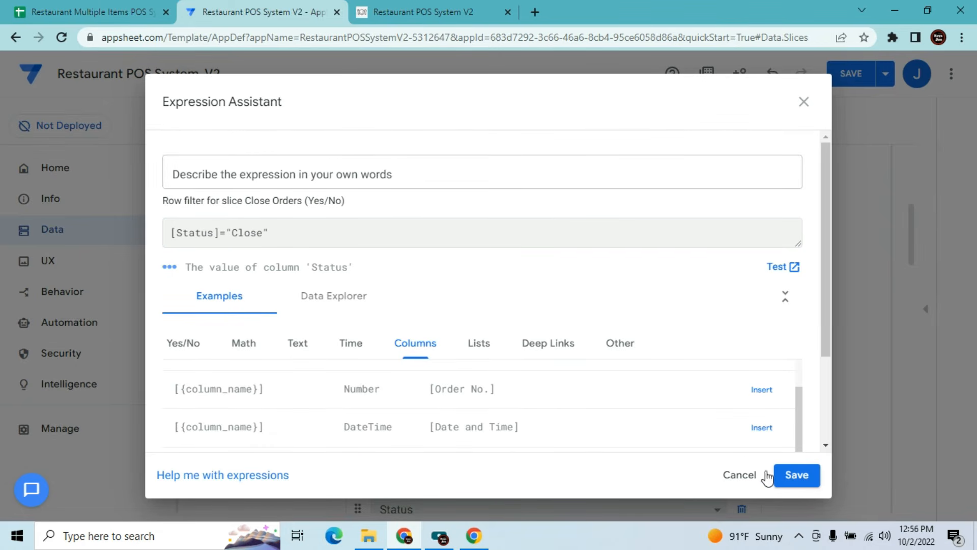
left_click(796, 475)
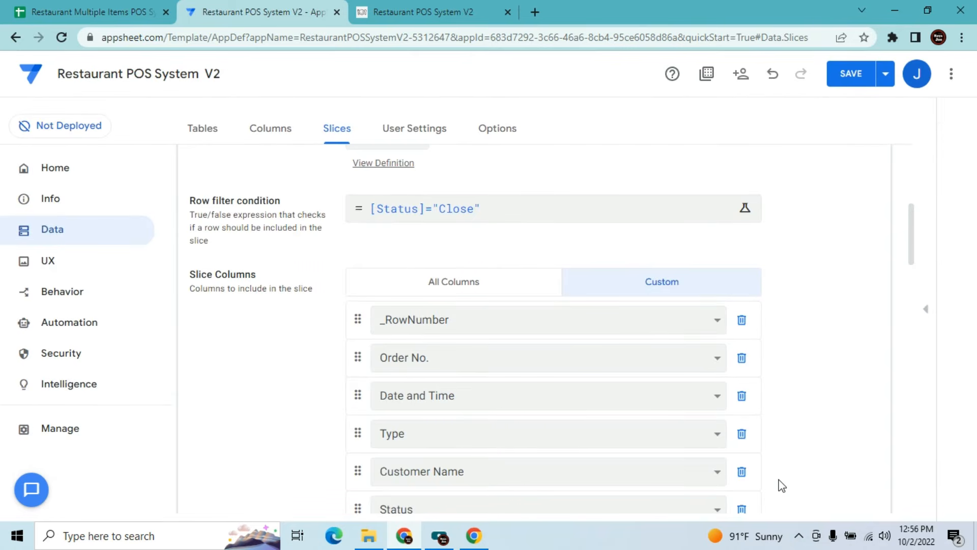
left_click(857, 72)
Return from the order details to Close Orders in the running app and sync it to check the filter
left_click(465, 8)
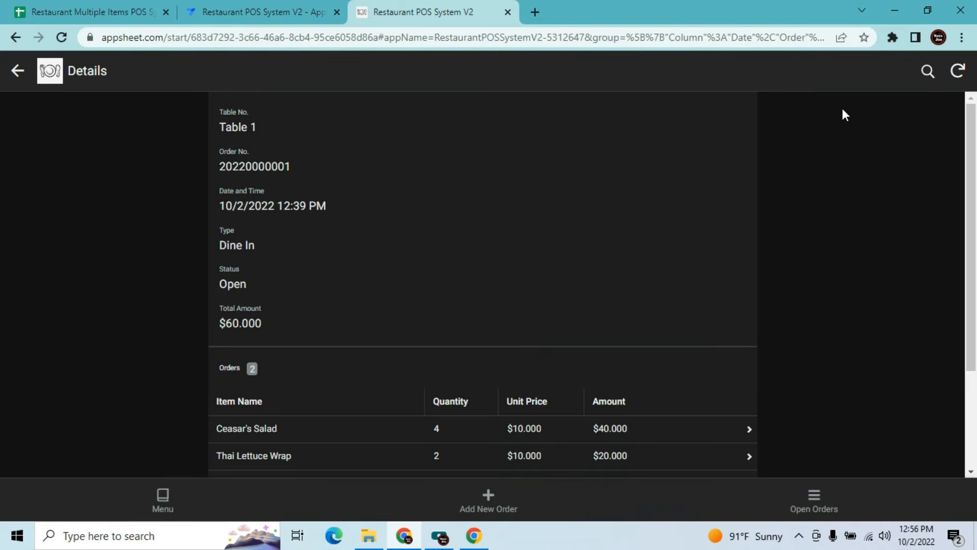
left_click(18, 70)
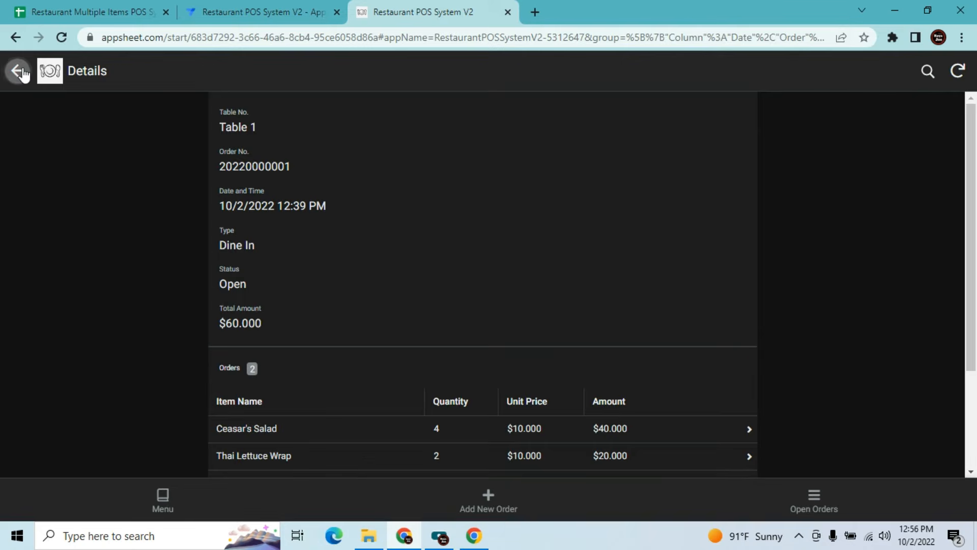
left_click(959, 74)
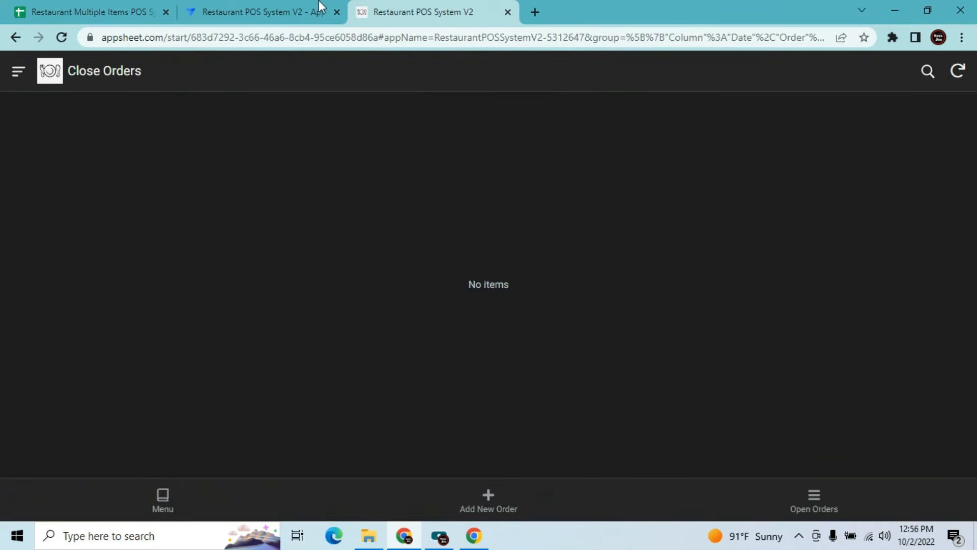
Check the saved slice filter in the editor, then show the Open Orders view in the running app
left_click(319, 6)
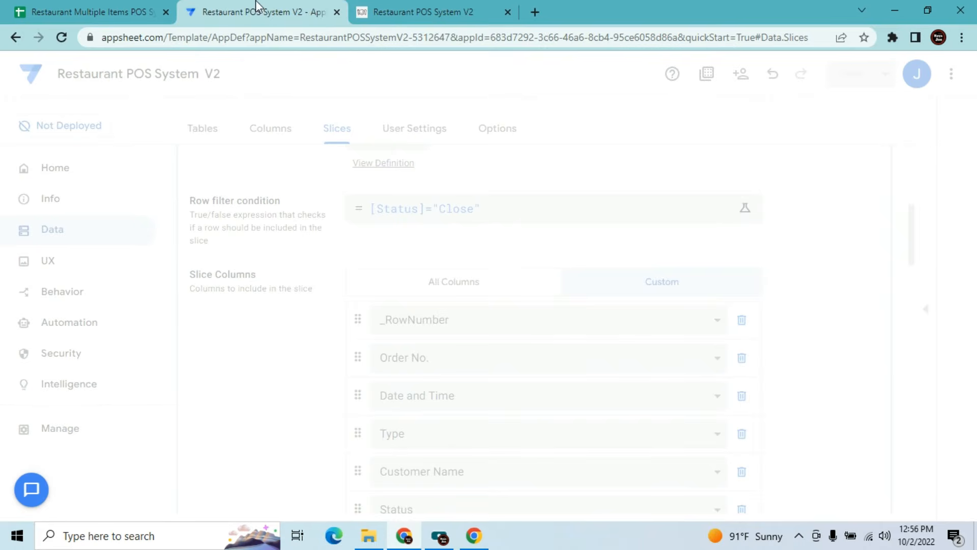
left_click(444, 6)
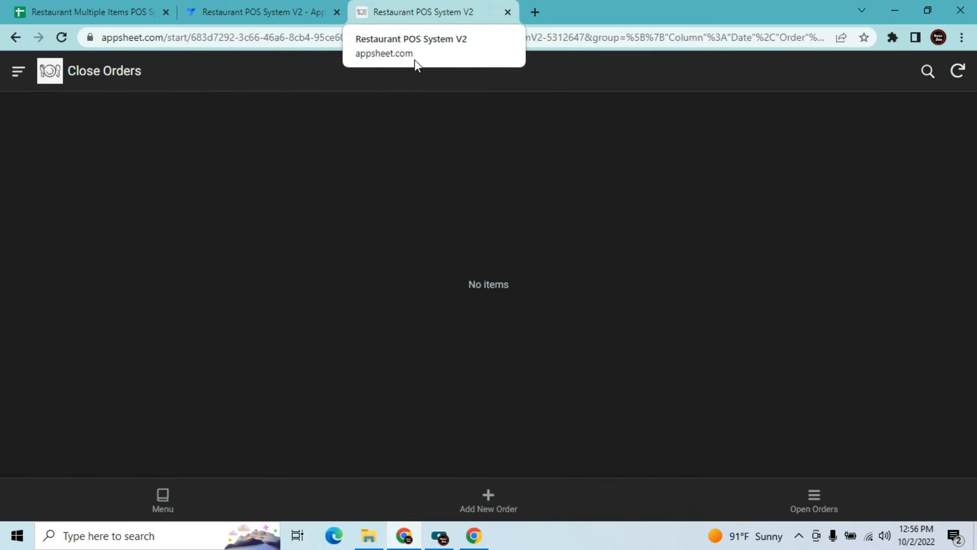
left_click(812, 498)
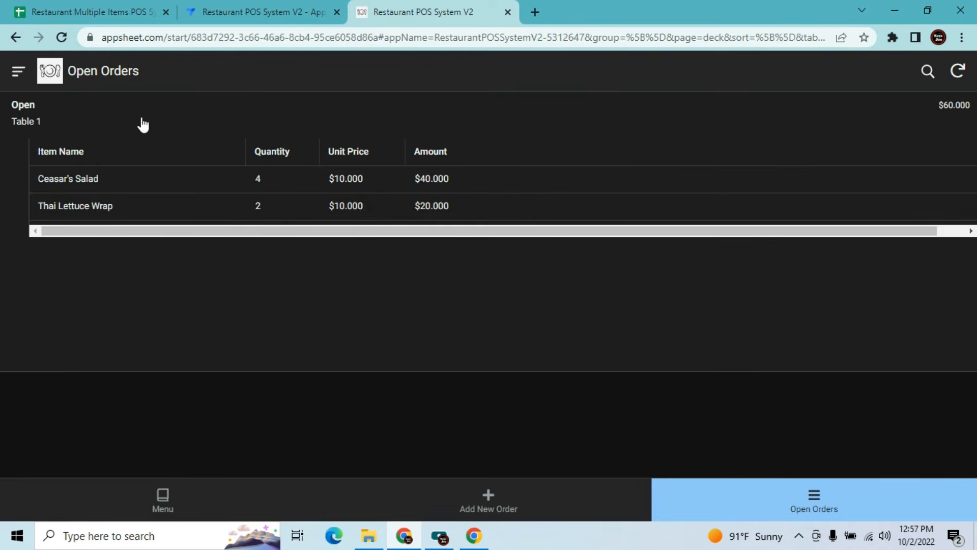
Open the Table 1 order's details in the running app and review its available actions and order fields
left_click(143, 124)
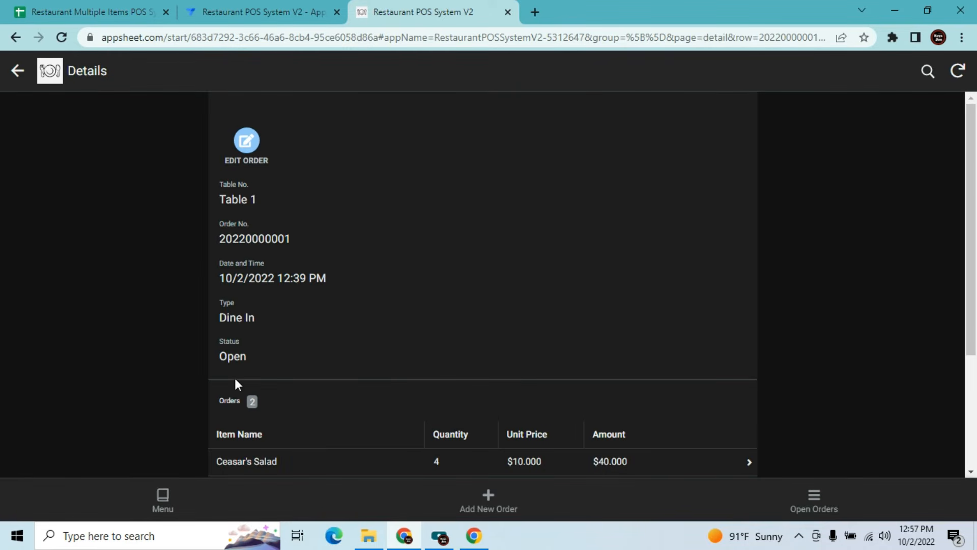
left_click_drag(973, 201, 972, 182)
left_click(251, 7)
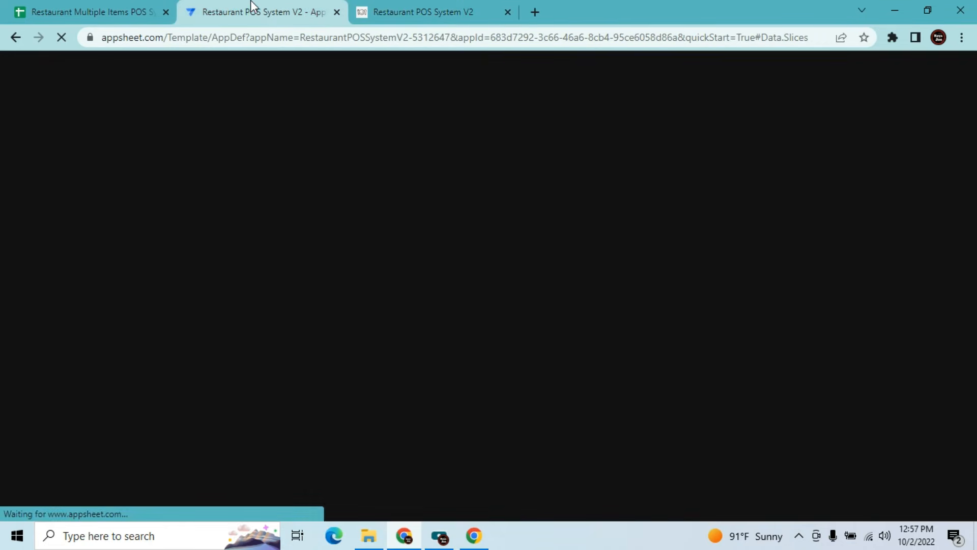
left_click(367, 6)
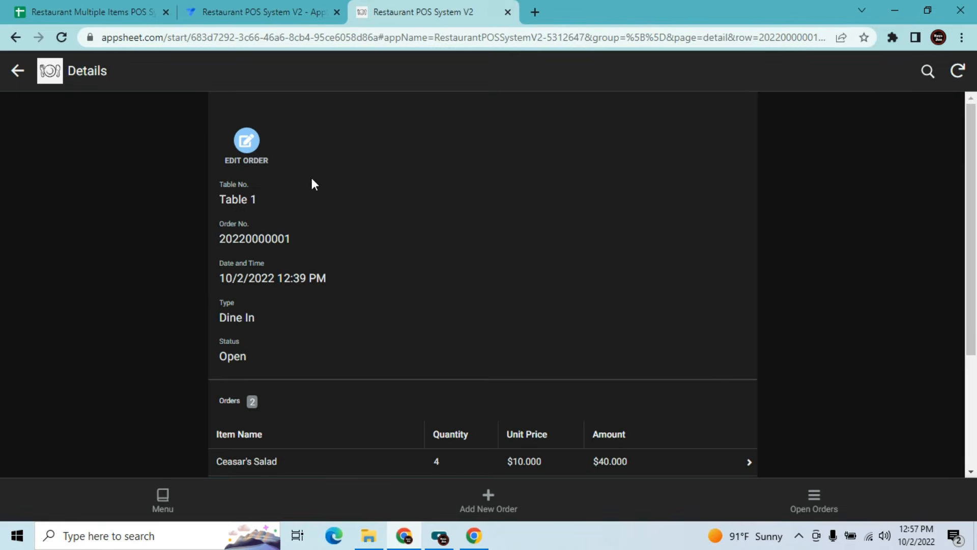
Return to the app editor and add a new behavior action for records of the Customers table
left_click(282, 7)
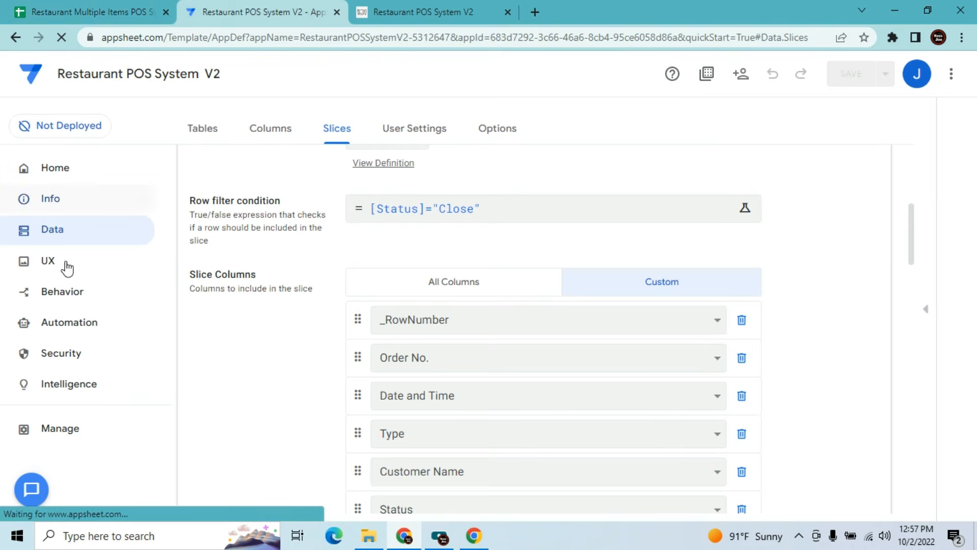
left_click(59, 303)
left_click(221, 228)
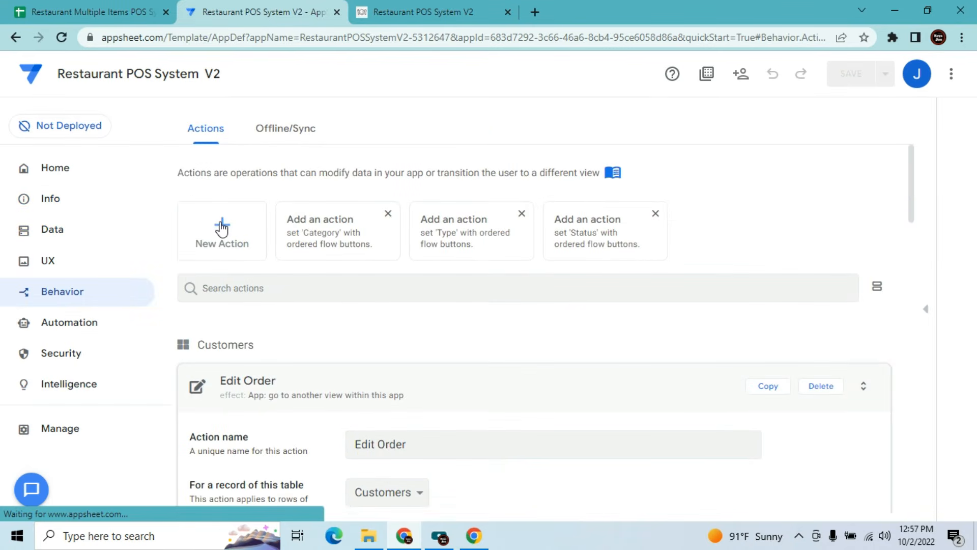
left_click(400, 277)
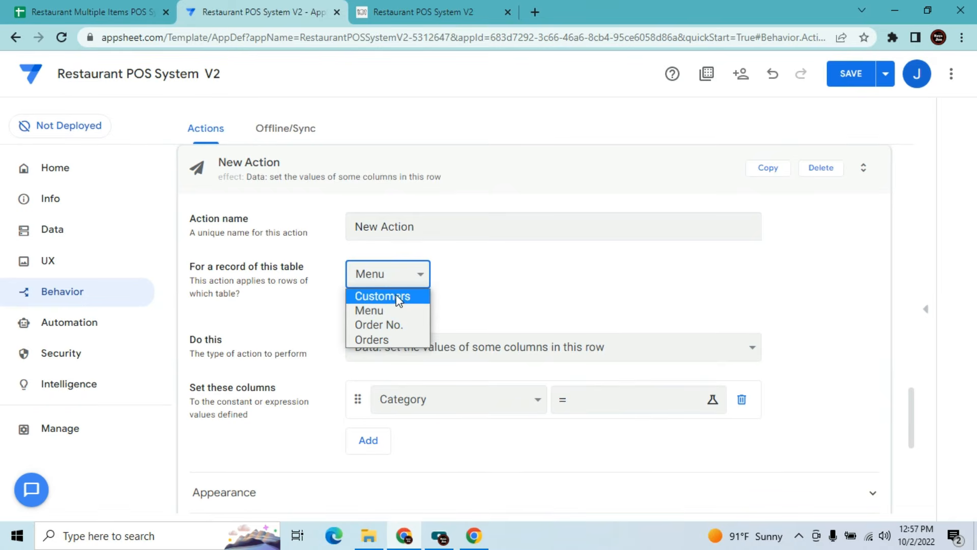
left_click(399, 297)
Rename the new action as Edit Customer
left_click(417, 224)
left_click(423, 222)
key("BackSpace")
key("BackSpace")
key("BackSpace")
key("BackSpace")
key("BackSpace")
key("BackSpace")
key("BackSpace")
key("BackSpace")
key("BackSpace")
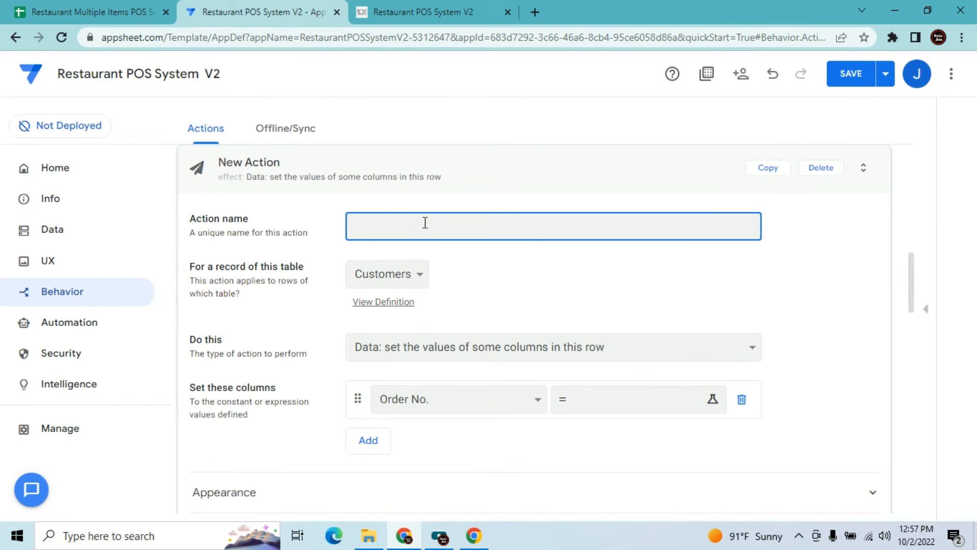
type("Edit Customer")
Make the action go to another view within this app, with the target linktorow([_thisrow].[Order No.],"Customers_form"), and save the expression
left_click(465, 358)
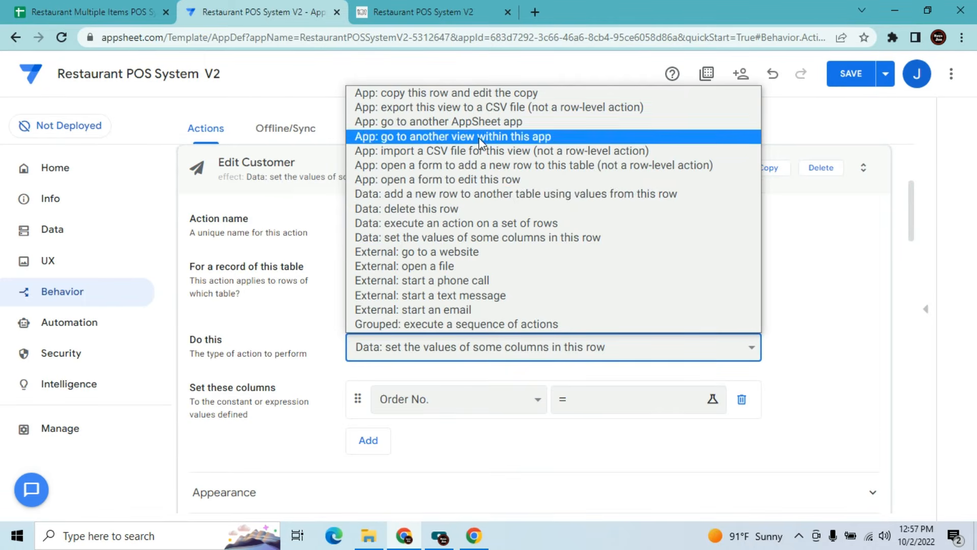
left_click(479, 138)
left_click(422, 401)
type("lin k")
key("BackSpace")
key("BackSpace")
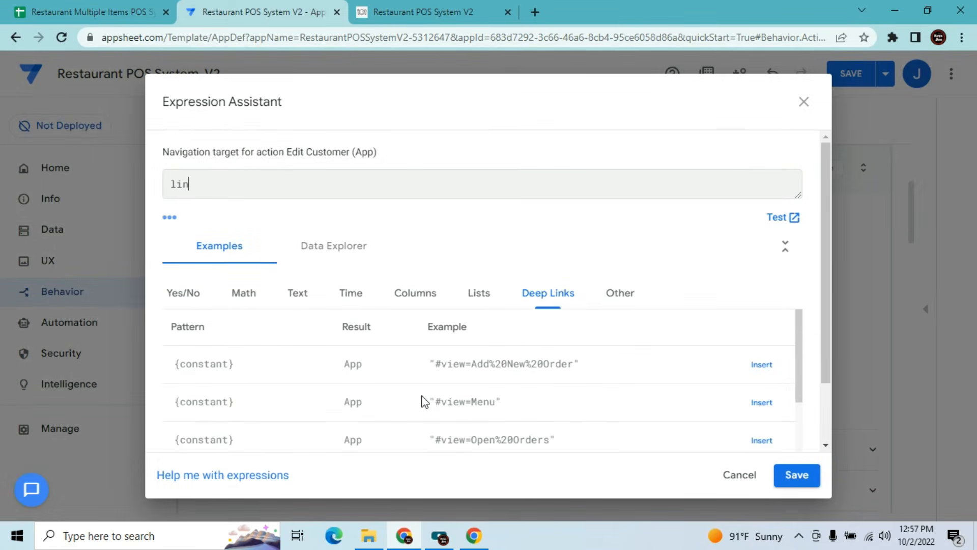
type("ktorow([_thisrow")
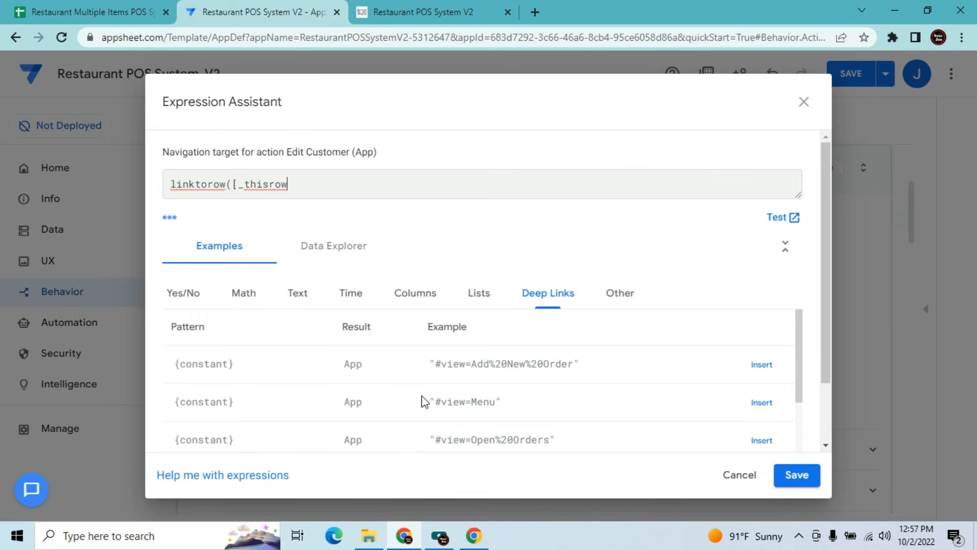
type("].[Order No.],\"Customer")
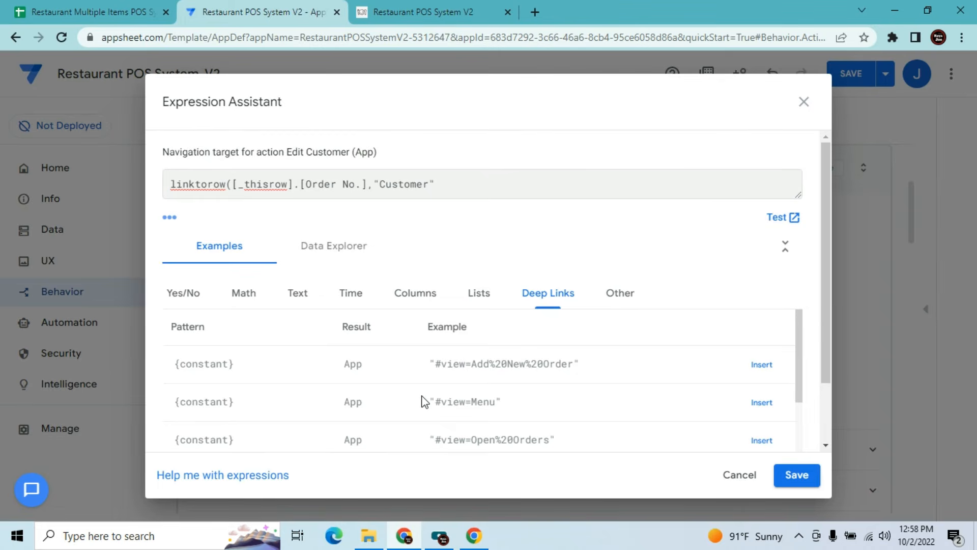
type("s_for")
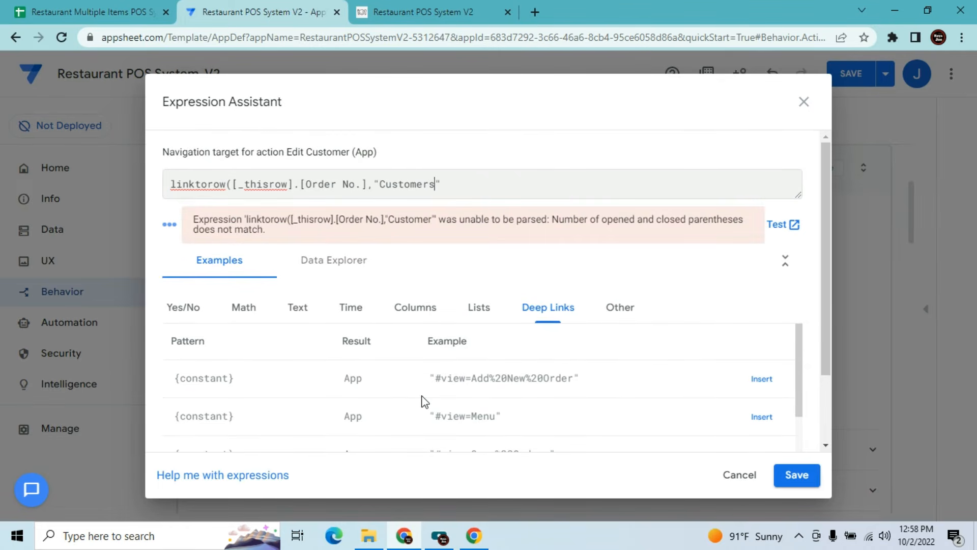
type("m")
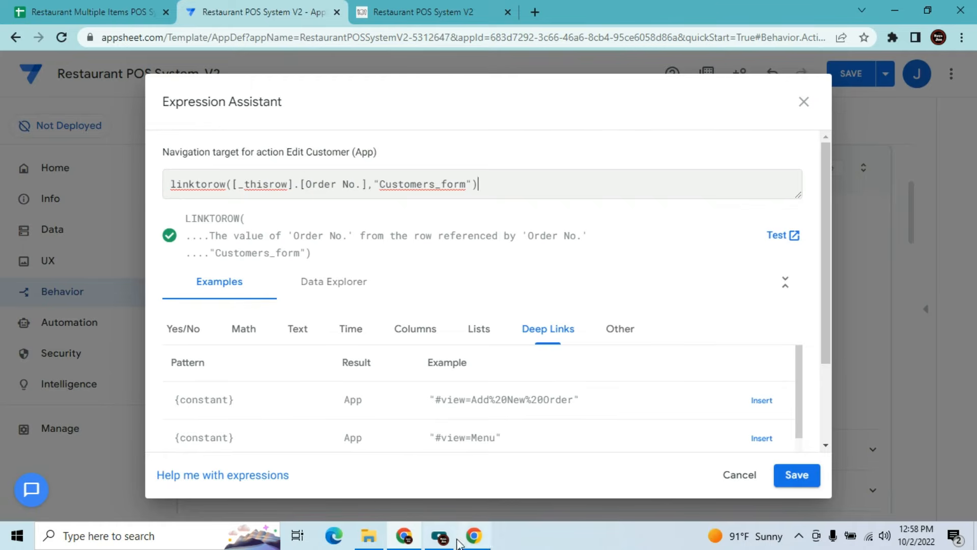
left_click(792, 478)
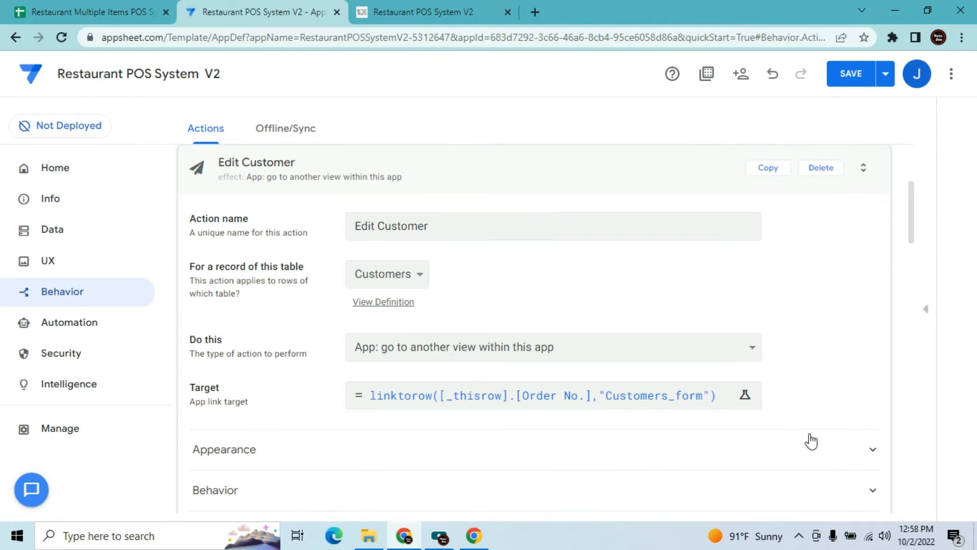
Search the action icons for "peop" and give the Edit Customer action the solid two-people icon
left_click_drag(915, 231, 912, 267)
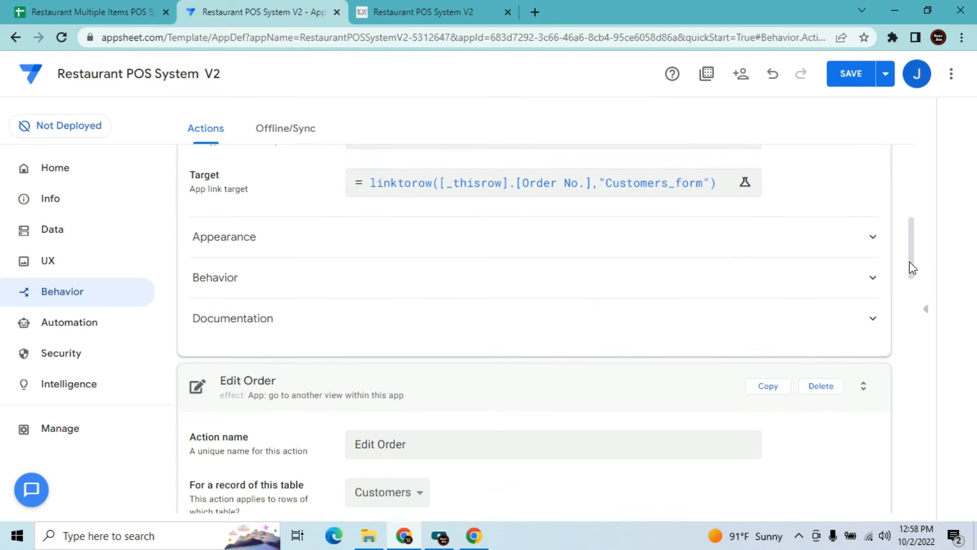
left_click(722, 241)
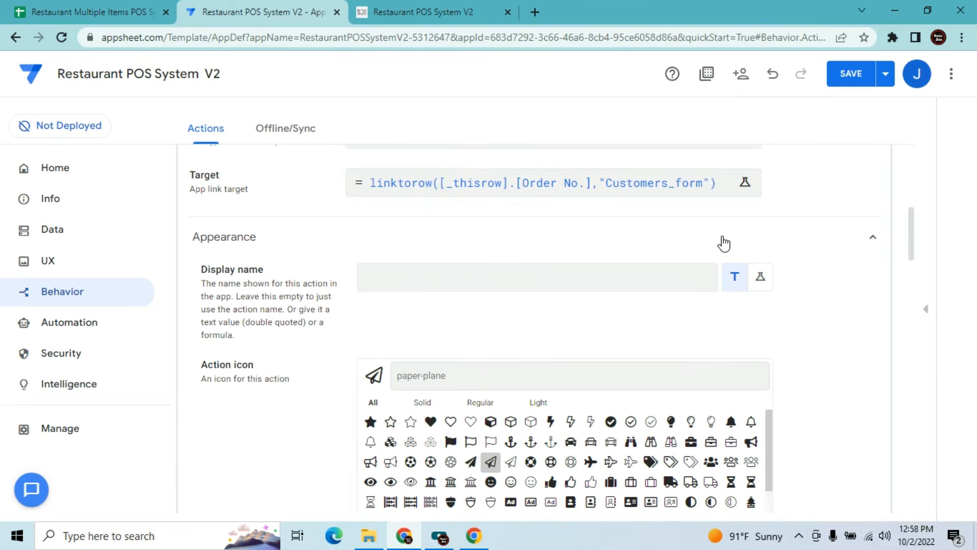
left_click(593, 376)
type("peop")
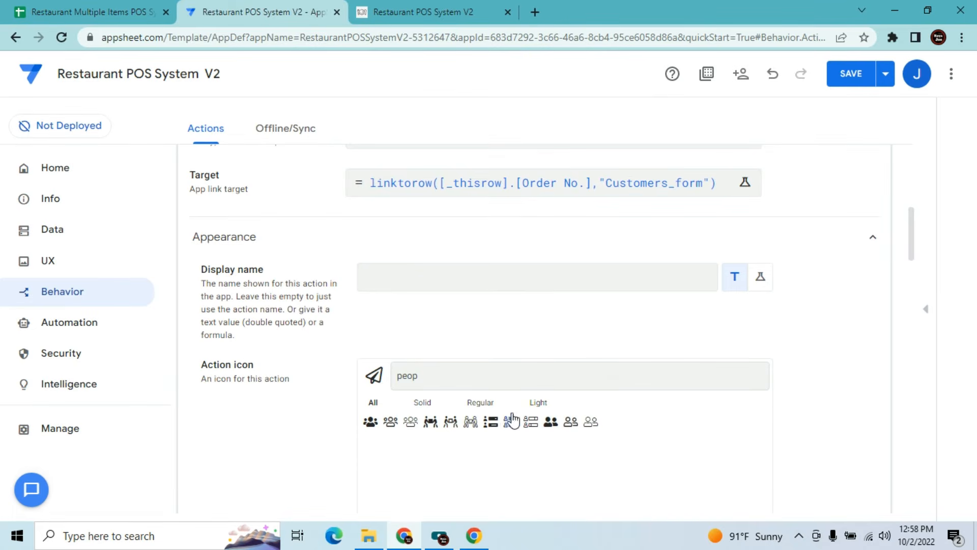
left_click(549, 426)
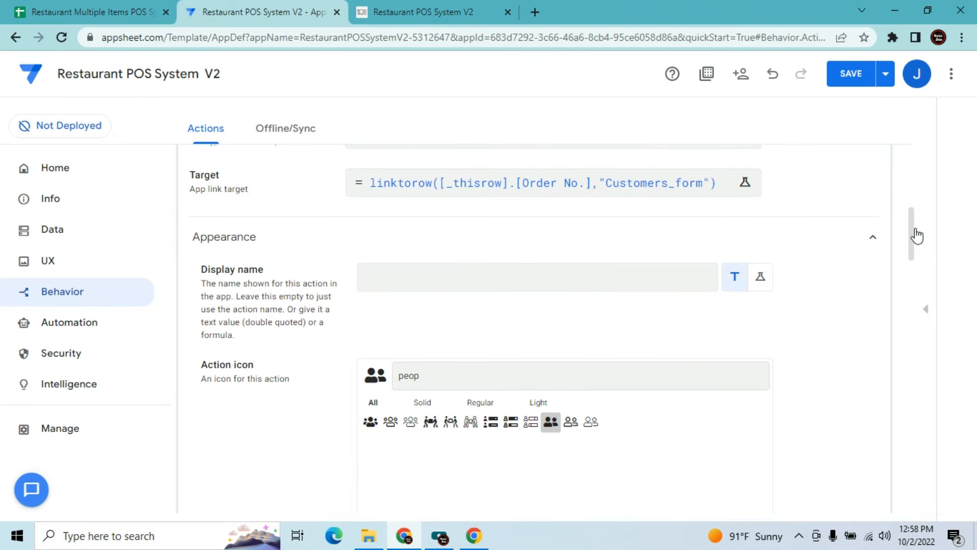
Replace the Edit Customer action's availability condition with In(Context("ViewType")="Detail") in the Expression Assistant
left_click_drag(914, 232, 913, 287)
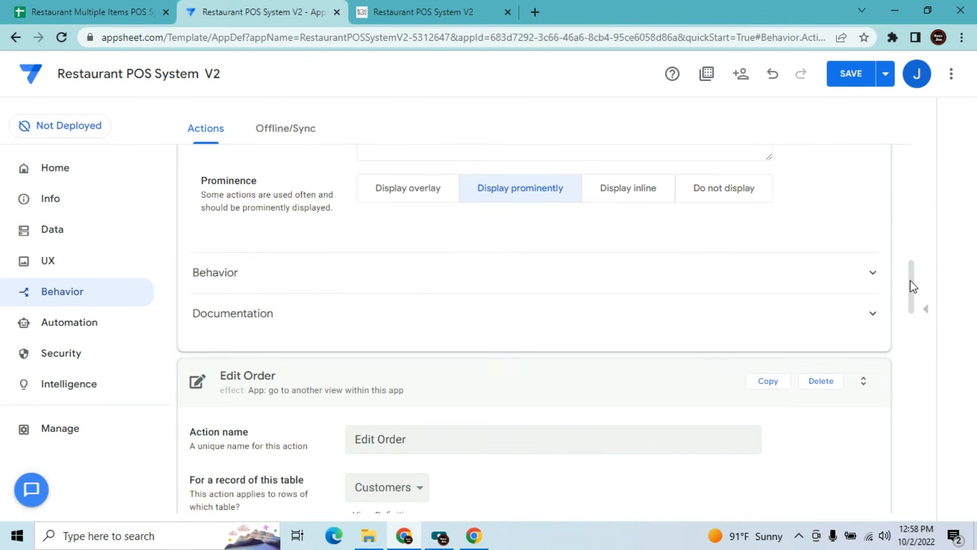
left_click(666, 289)
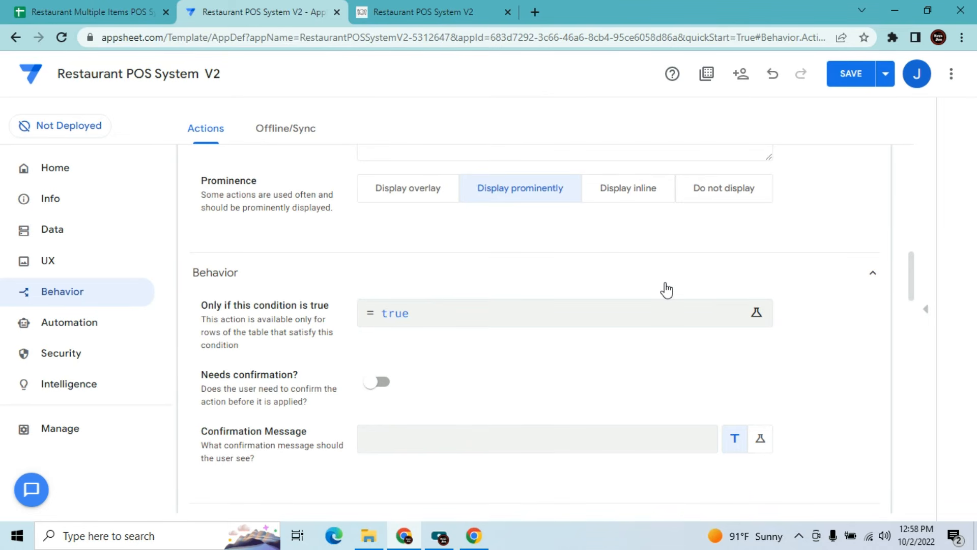
left_click(530, 329)
key("BackSpace")
key("BackSpace")
key("BackSpace")
key("BackSpace")
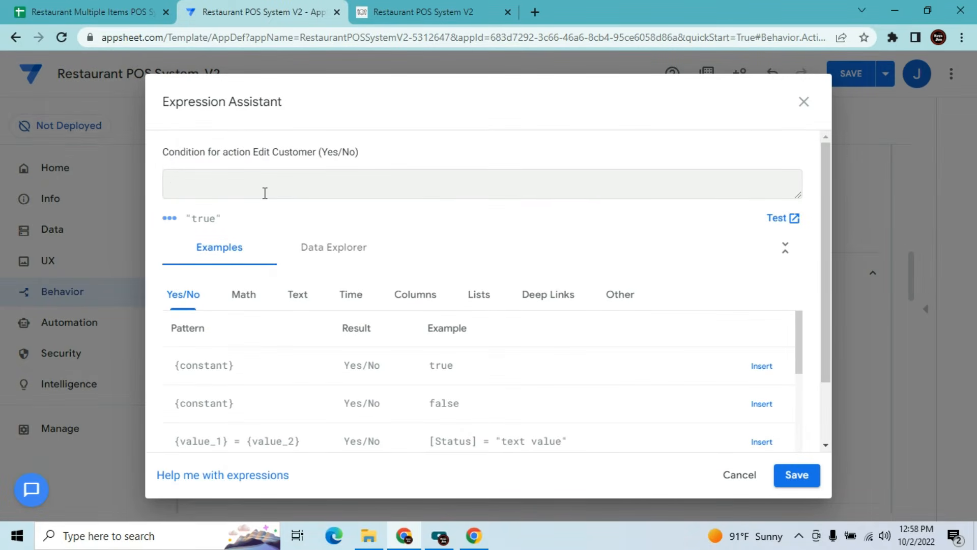
type("In(Context(\"ViewType\")")
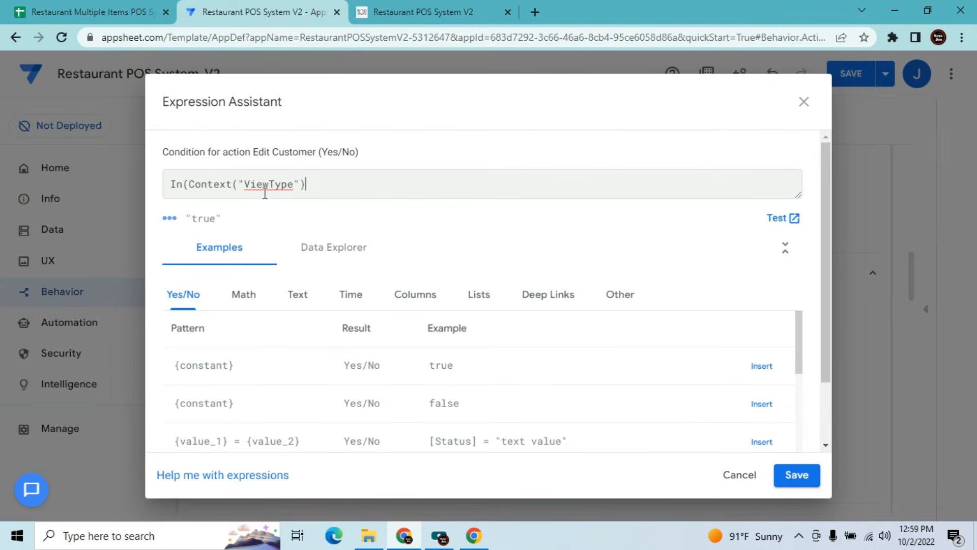
type("=\"\"Detail")
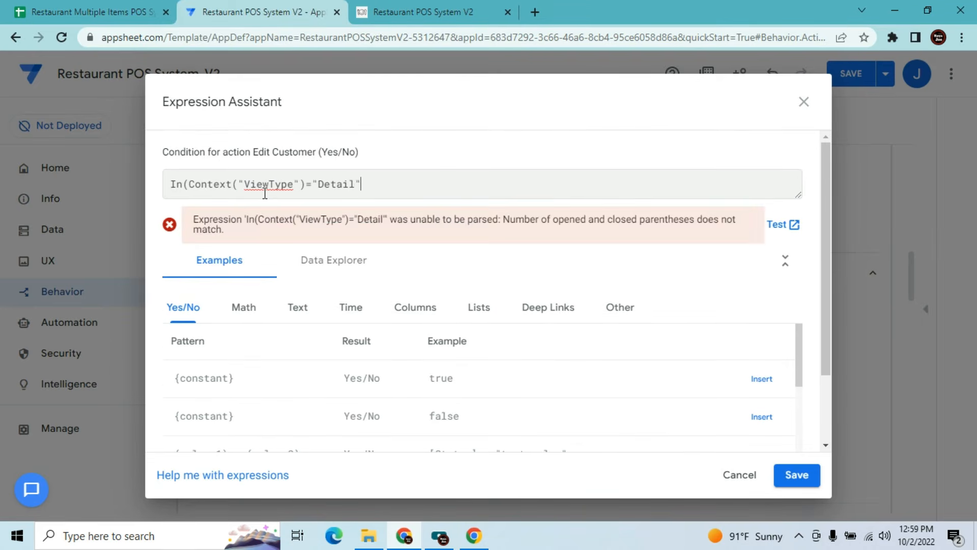
type(")")
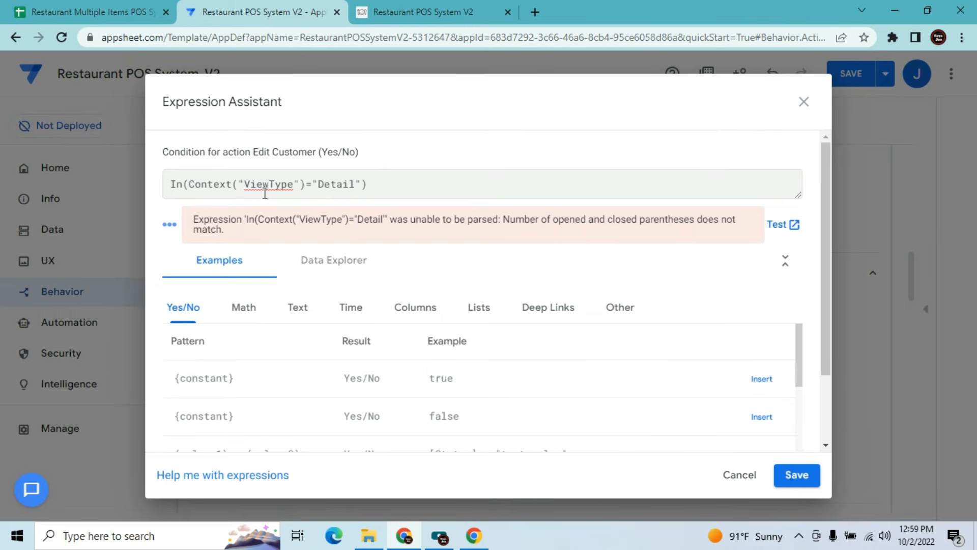
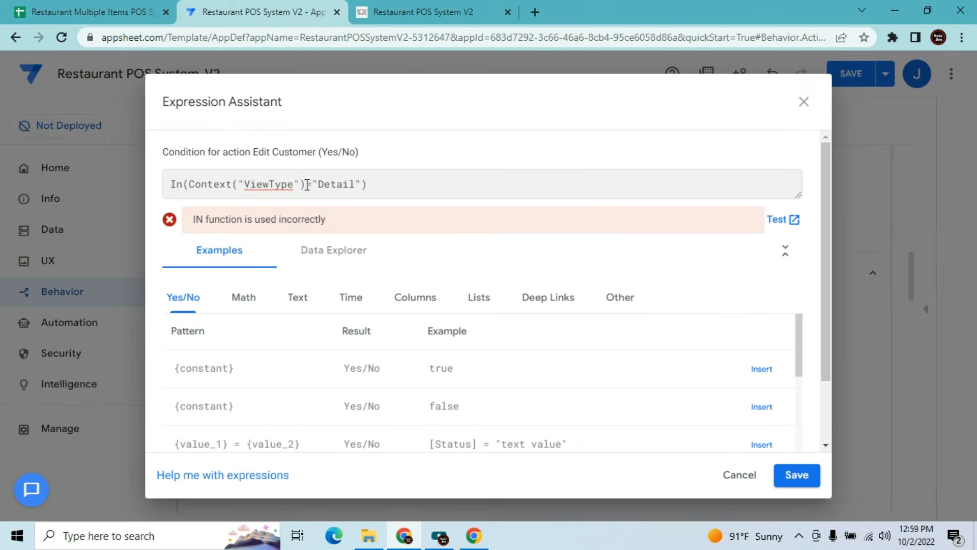
Try to balance the parentheses around the "ViewType"="Detail" comparison in the Edit Customer condition
left_click(365, 184)
key("BackSpace")
type(")")
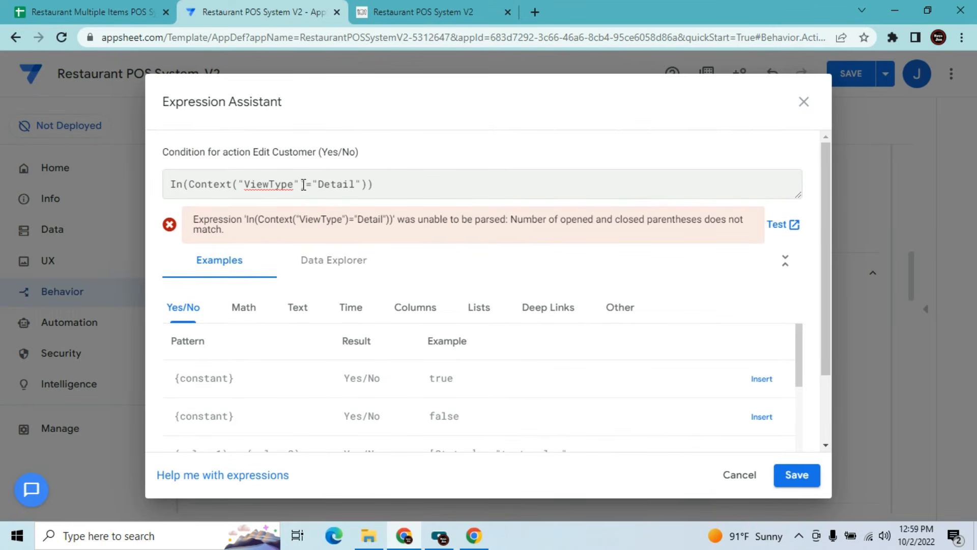
key("BackSpace")
left_click(305, 184)
key("BackSpace")
left_click(386, 190)
type(")")
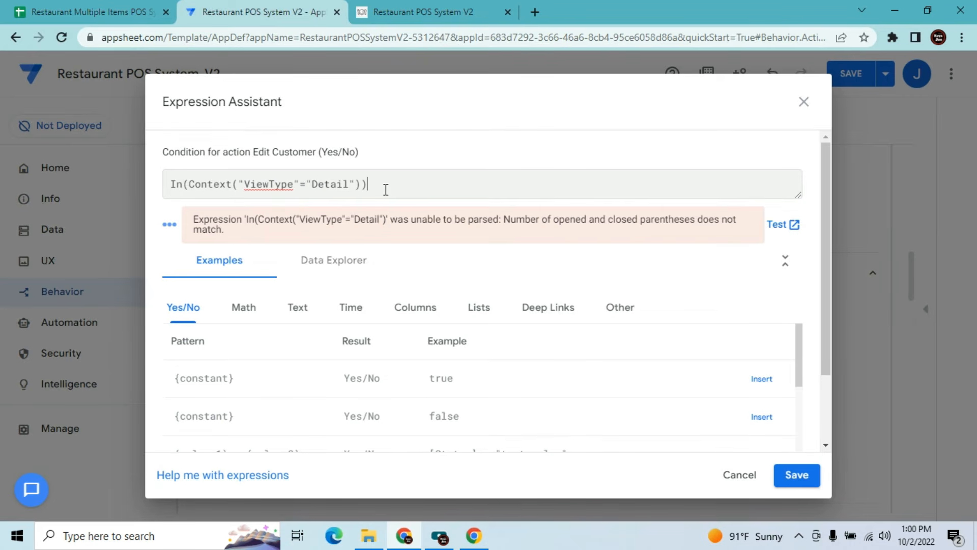
Remove the "ViewType"="Detail" comparison and rewrite the beginning of the condition as In(Context("View"
key("BackSpace")
key("BackSpace")
key("BackSpace")
key("BackSpace")
key("BackSpace")
key("BackSpace")
key("BackSpace")
key("BackSpace")
key("BackSpace")
key("BackSpace")
key("BackSpace")
key("BackSpace")
key("BackSpace")
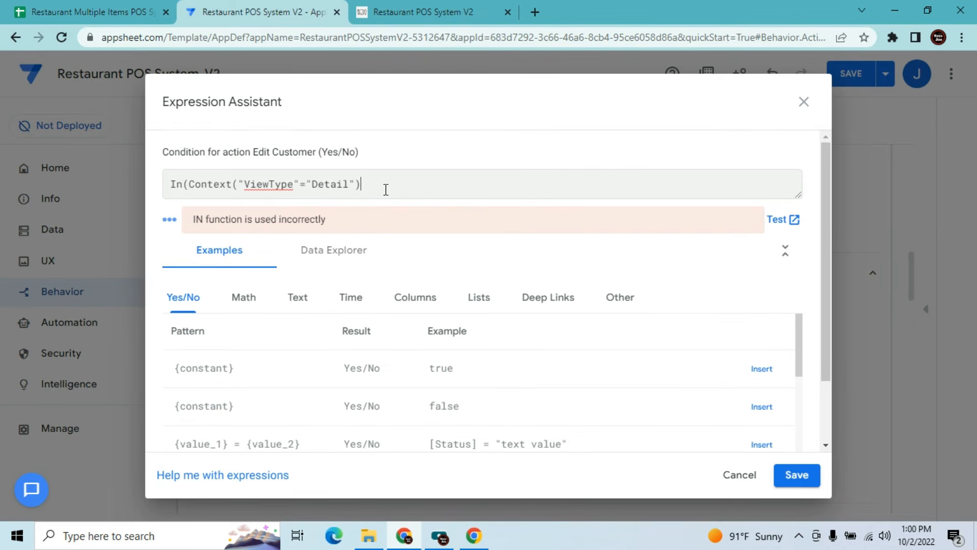
key("BackSpace")
key("BackSpace")
key("BackSpace")
key("BackSpace")
key("BackSpace")
key("BackSpace")
key("BackSpace")
key("BackSpace")
key("BackSpace")
key("BackSpace")
key("BackSpace")
key("BackSpace")
key("BackSpace")
key("BackSpace")
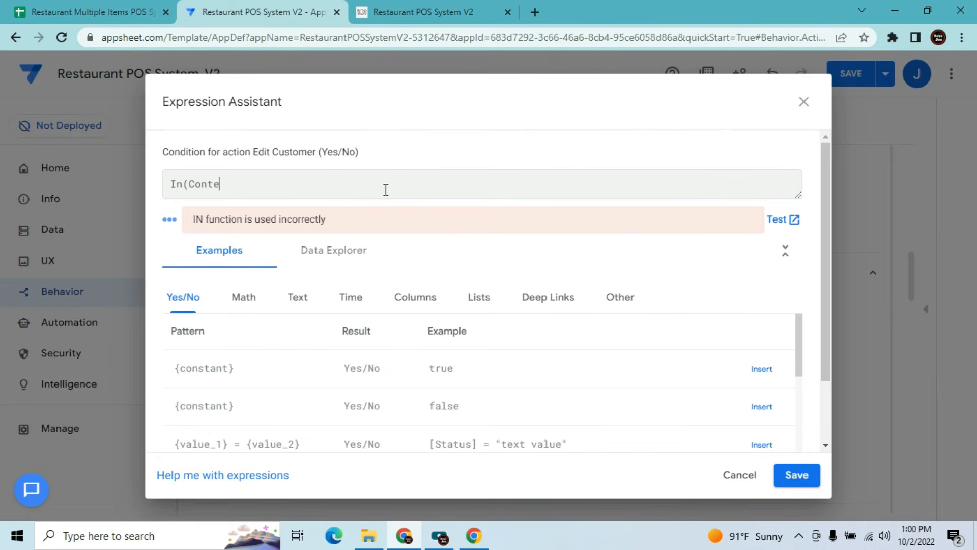
type("ntex")
type("t(\"\"")
type("V")
type("iew")
type("T")
key("BackSpace")
key("Right")
Complete the condition with ),List("Open Orders_detail,","Customers_detail")) and save both the expression and the app
type("),List(\"Open")
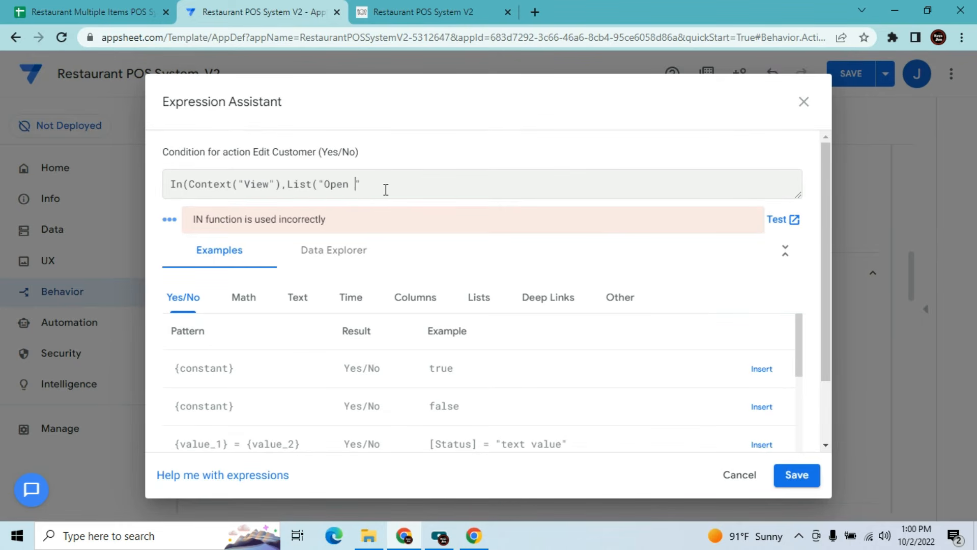
type(" Orders_detail,\",Custo")
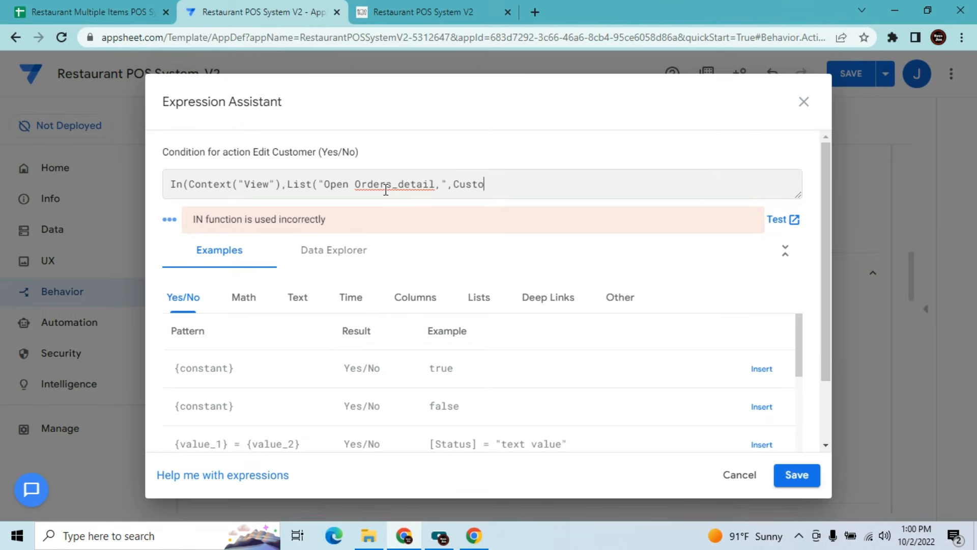
type("mers_detail")
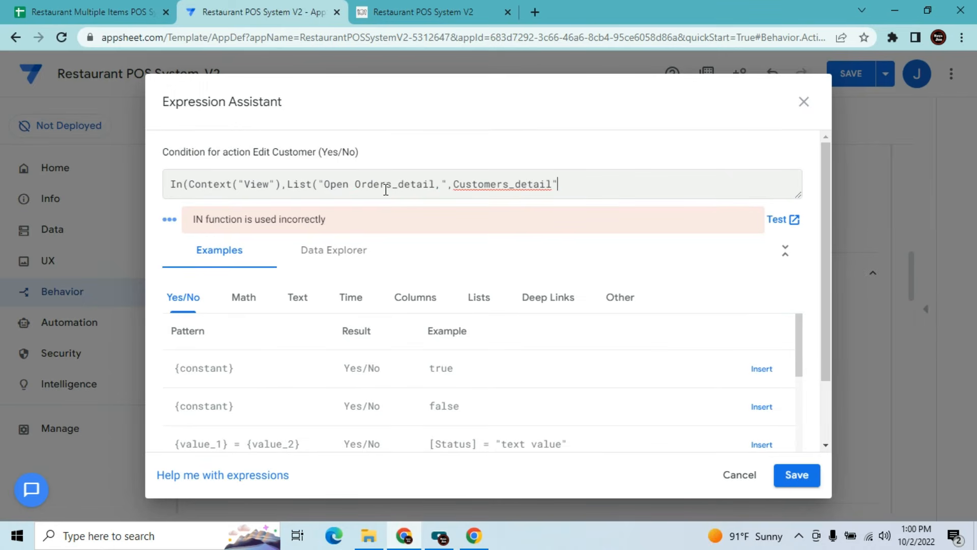
type("\"))")
key("Left")
key("Left")
key("Left")
key("Left")
key("Left")
key("Left")
key("Left")
key("Left")
key("Left")
key("Left")
key("Left")
key("Left")
key("Left")
type("\"")
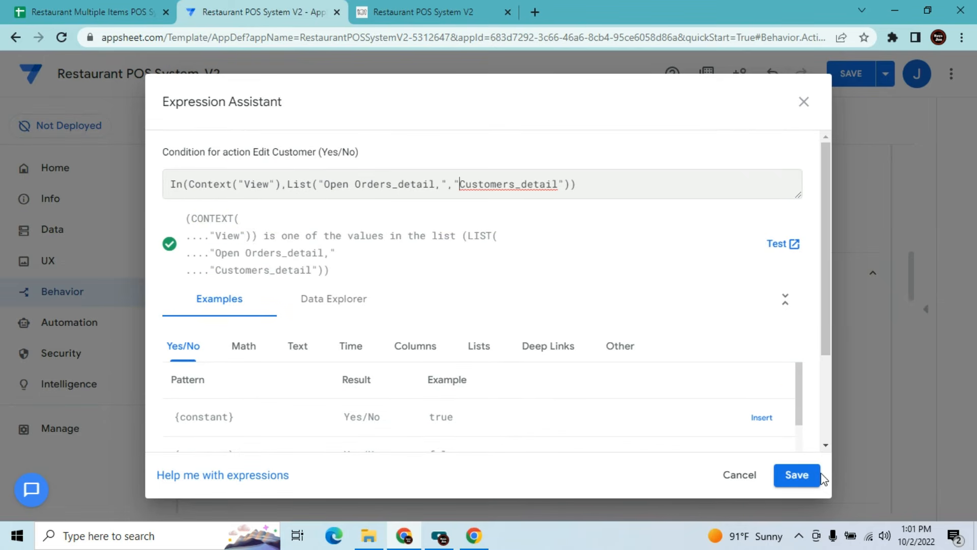
left_click(803, 478)
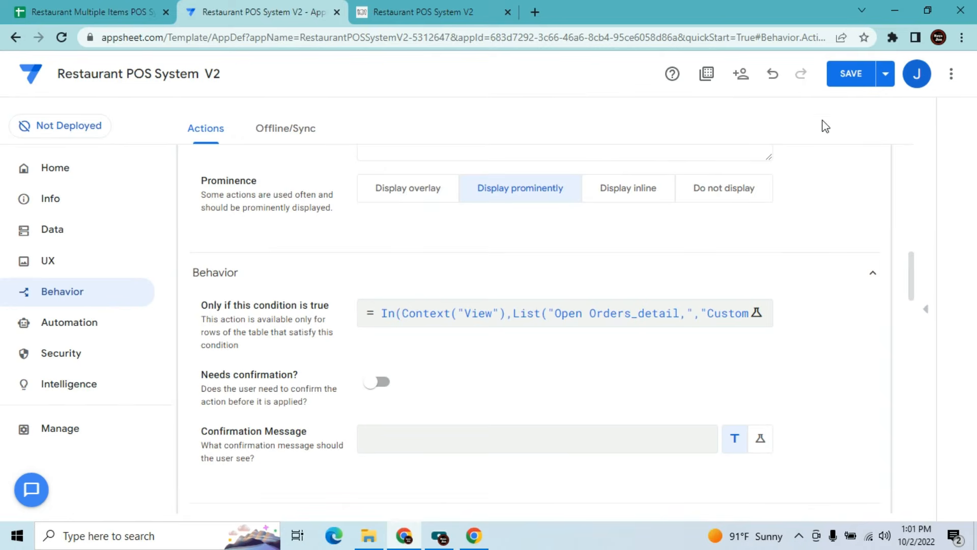
left_click(841, 81)
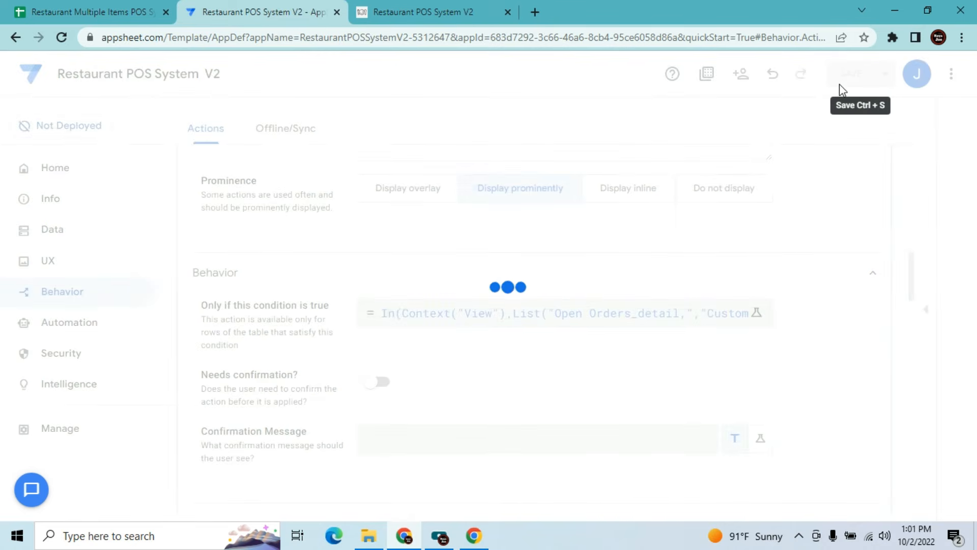
Switch to the running restaurant app, sync it, and check the actions shown in the open Table 1 order's details
left_click(430, 2)
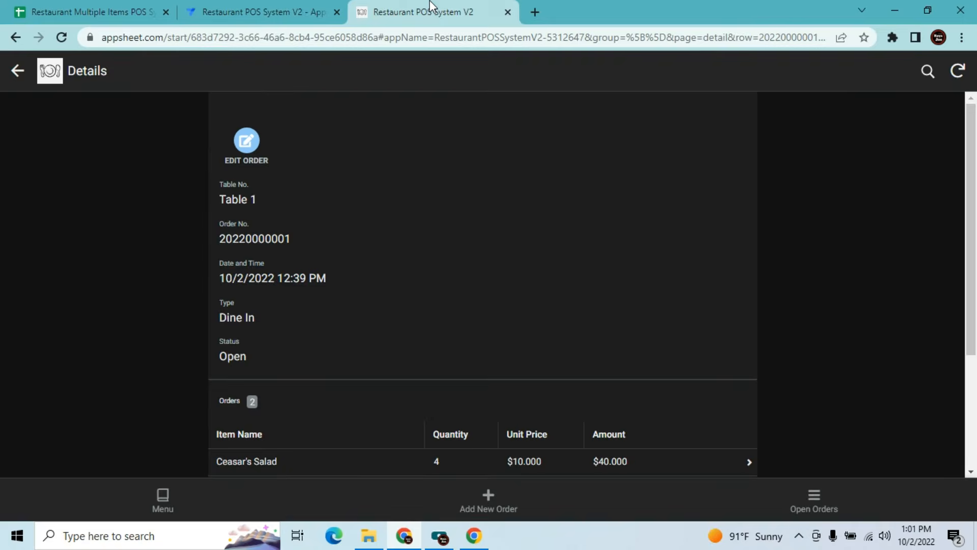
left_click(961, 72)
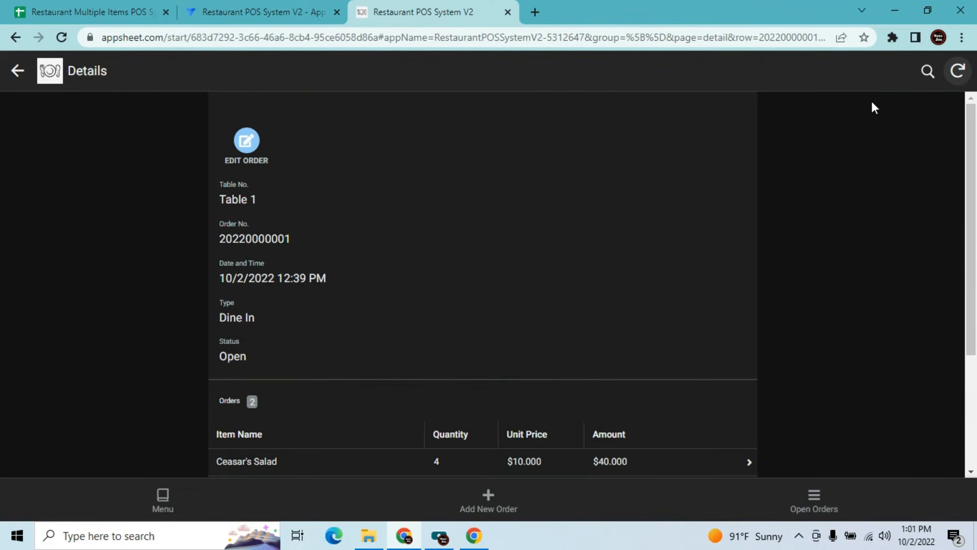
left_click(814, 503)
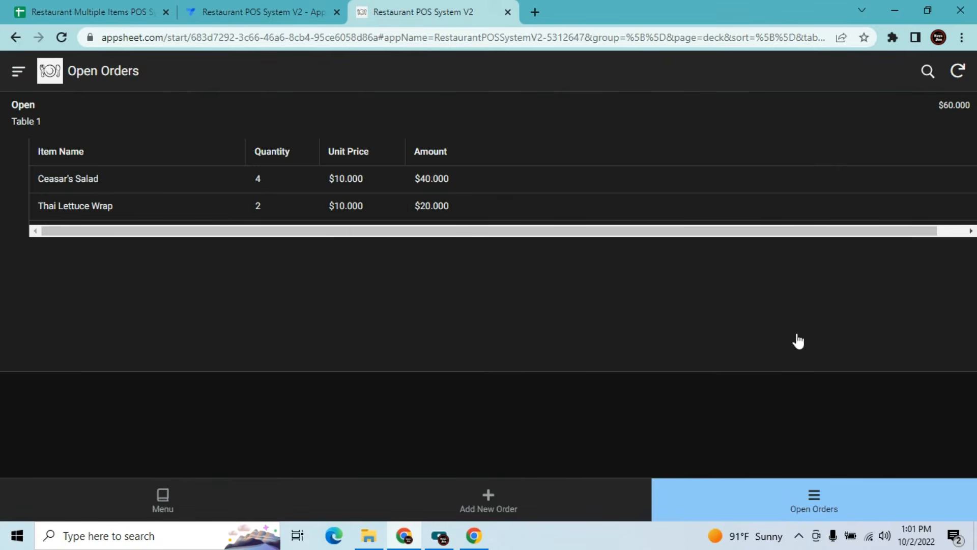
left_click(236, 113)
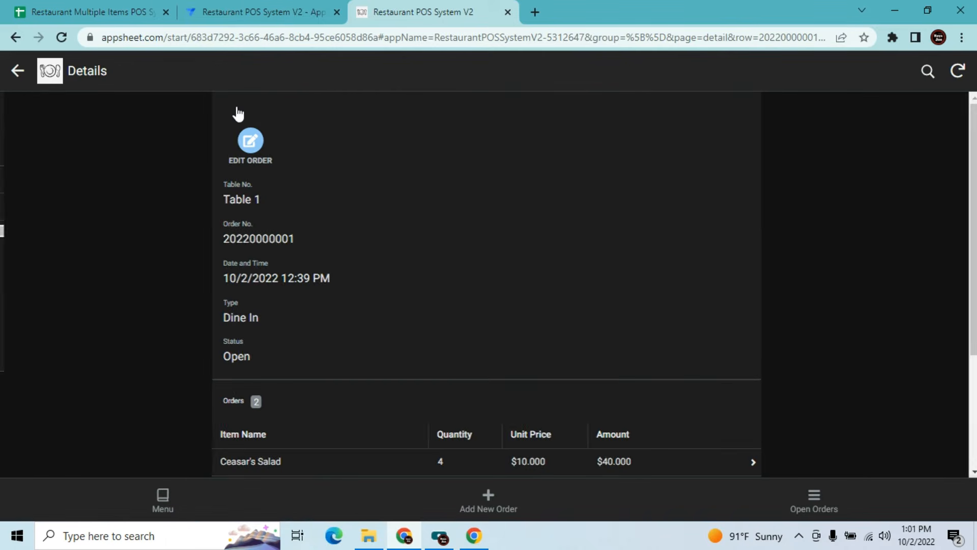
left_click(957, 71)
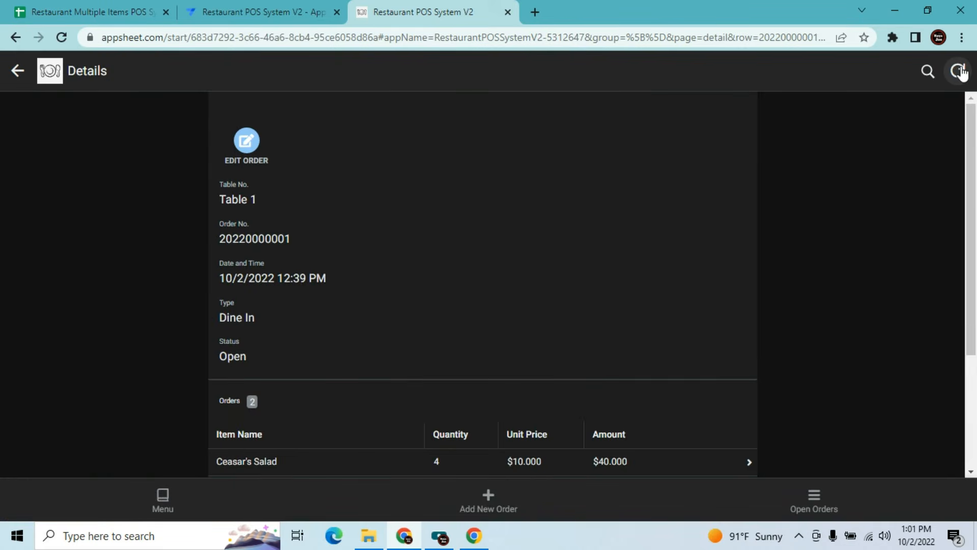
left_click(959, 71)
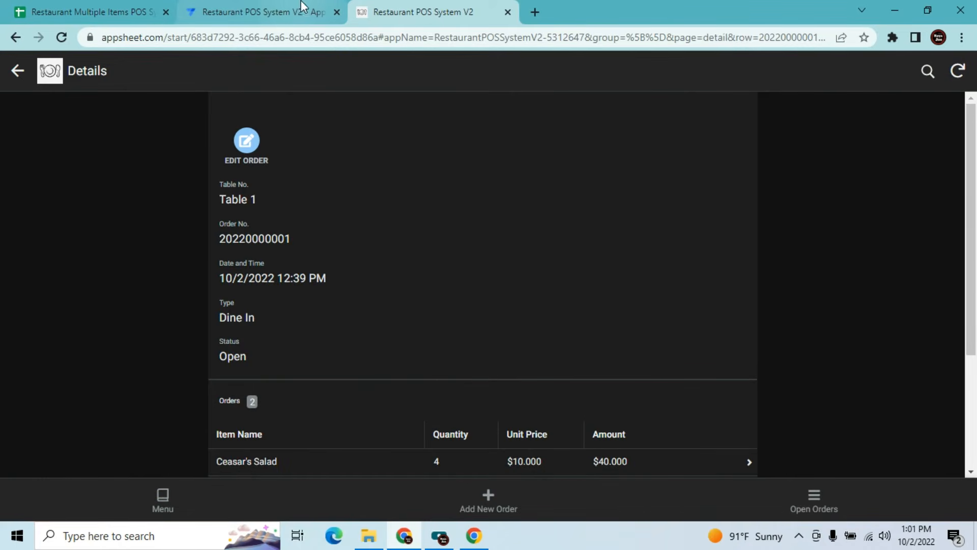
Return to the app editor and review the condition expression of the Edit Customer action
left_click(257, 12)
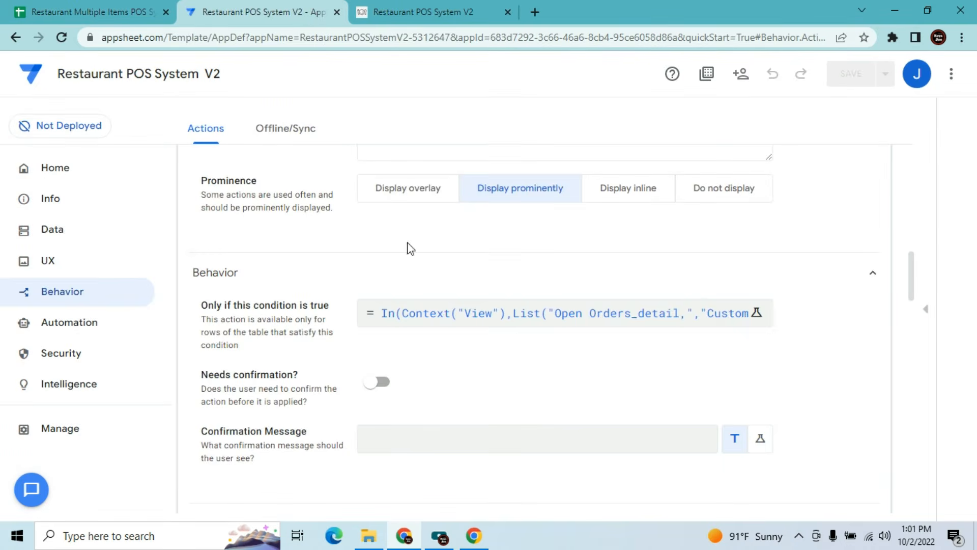
left_click(457, 316)
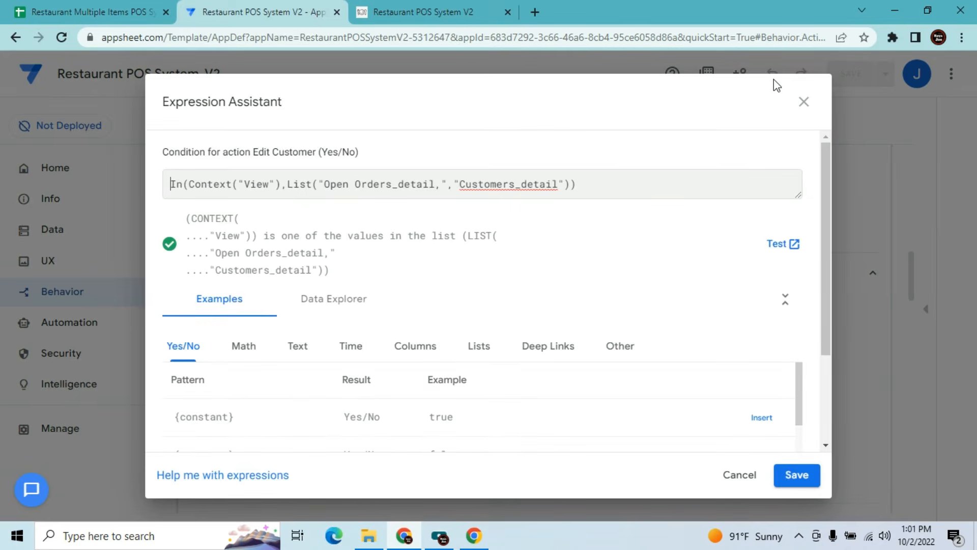
left_click(804, 102)
Search the app's views for "open" and check the name of the Open Orders detail view
left_click(53, 262)
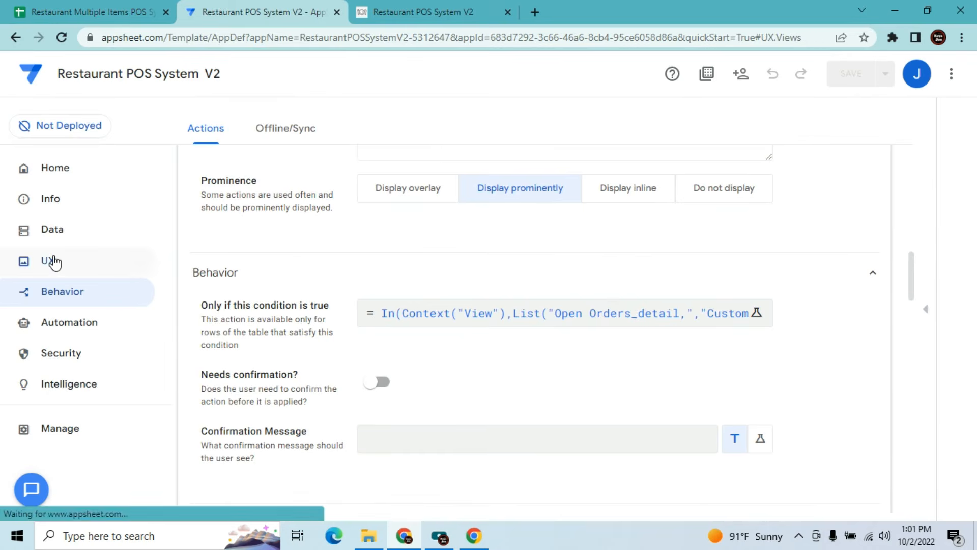
double_click(255, 281)
type("open")
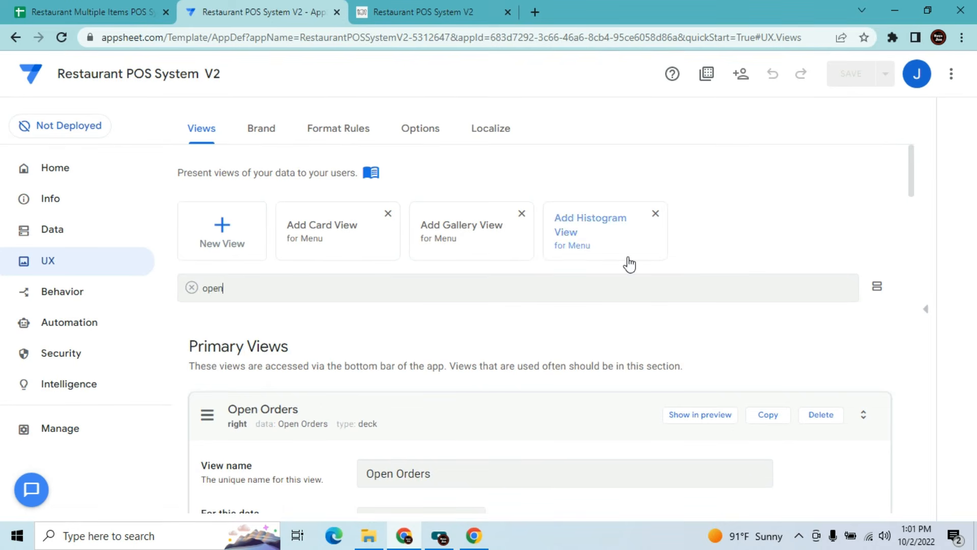
left_click_drag(915, 165, 918, 355)
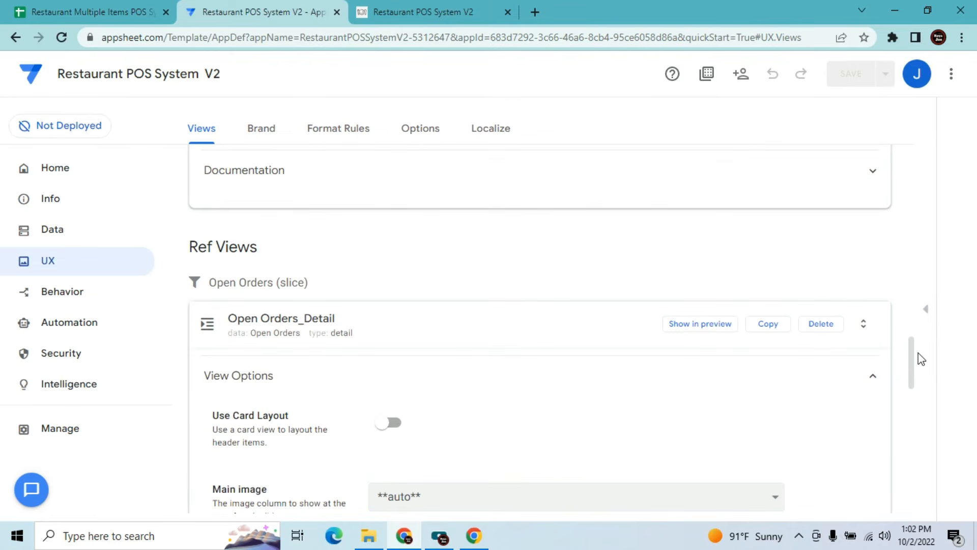
Go back to the Edit Customer action and review its target expression
left_click(77, 299)
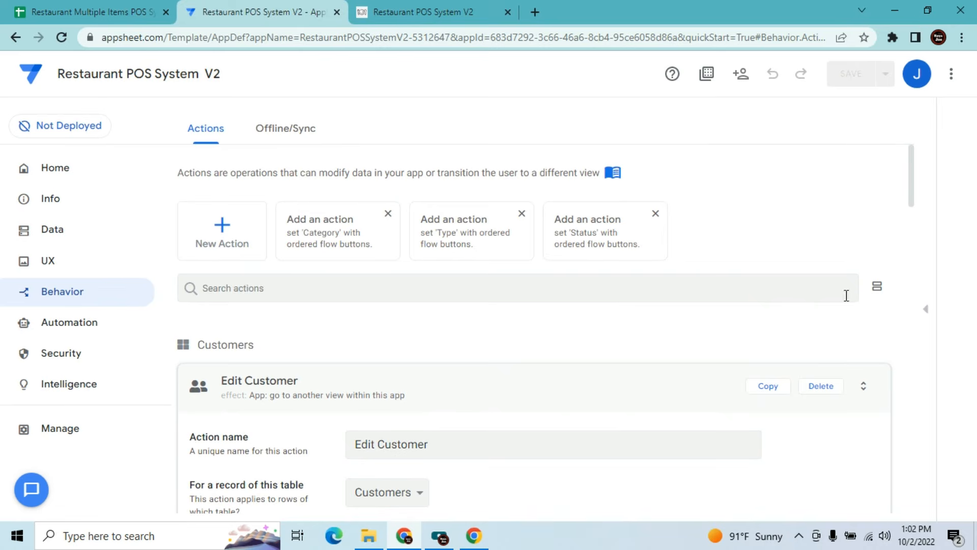
scroll(914, 191, "down", 5)
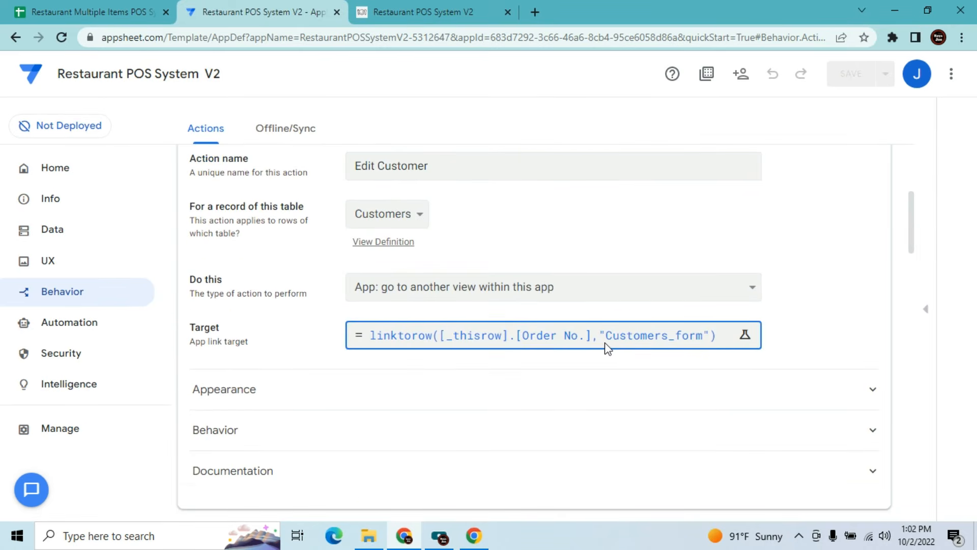
left_click(606, 346)
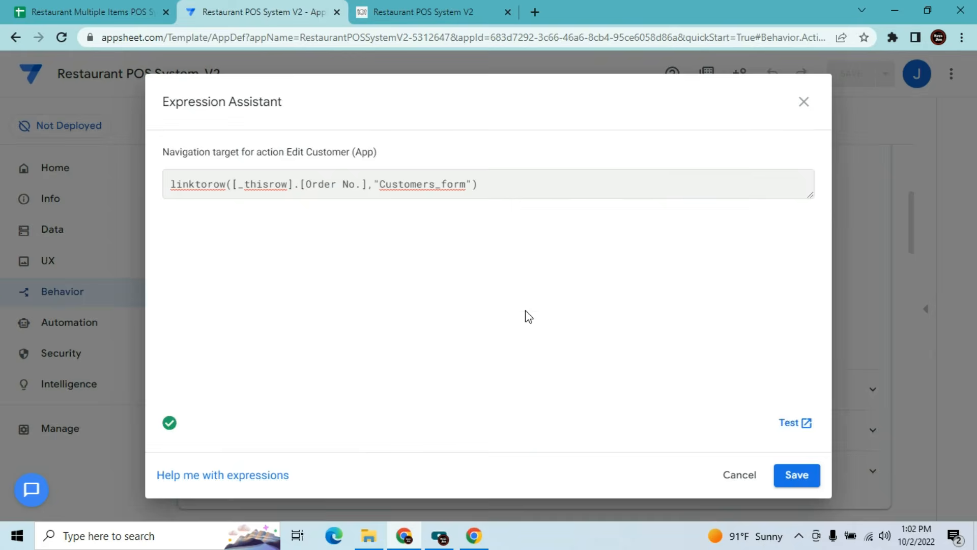
left_click(803, 102)
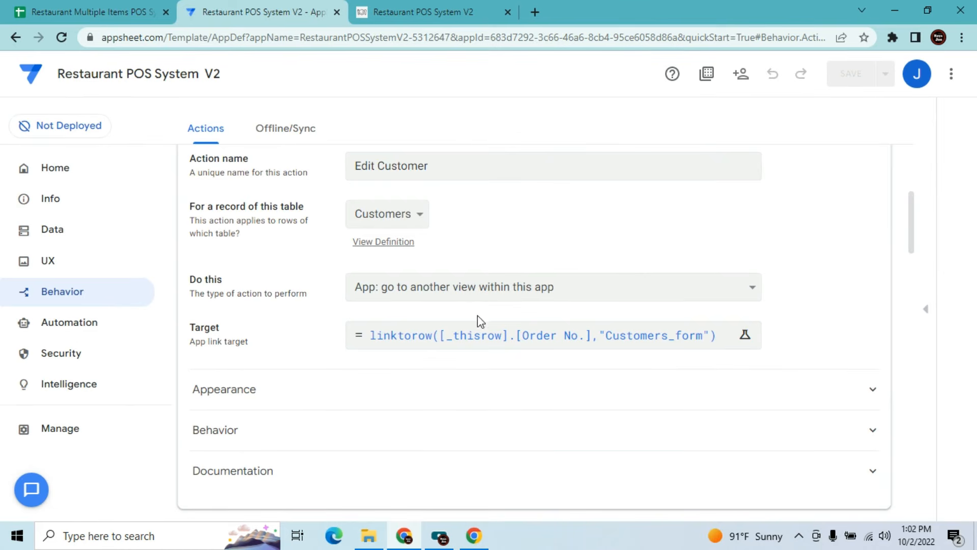
Reopen the Edit Customer condition and retype the _detail suffix of the Open Orders view name
left_click(442, 433)
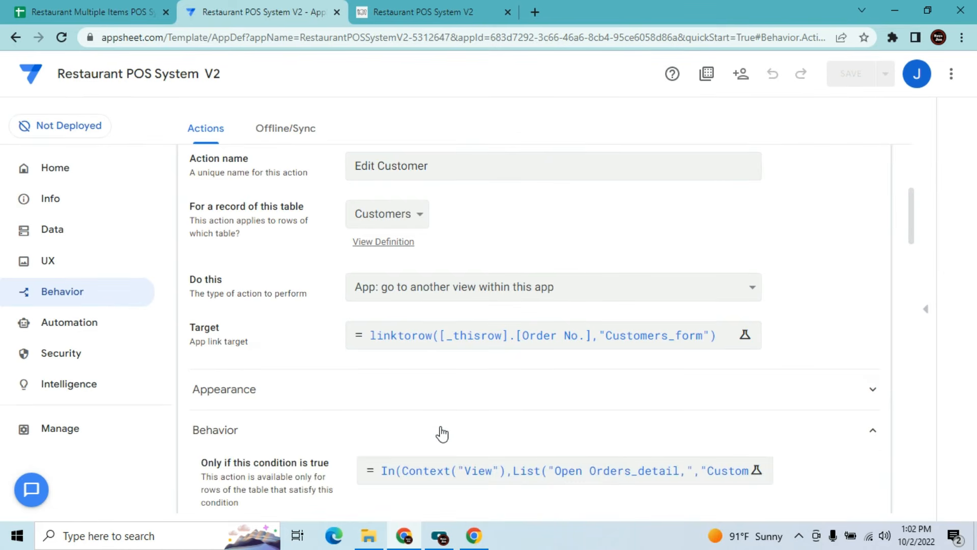
left_click(465, 467)
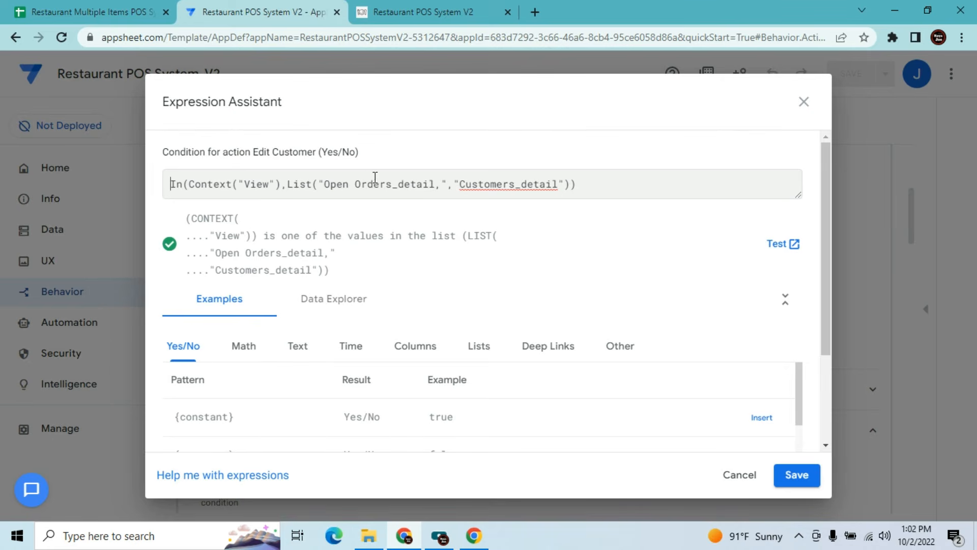
key("BackSpace")
key("BackSpace")
key("BackSpace")
key("BackSpace")
key("BackSpace")
key("BackSpace")
key("BackSpace")
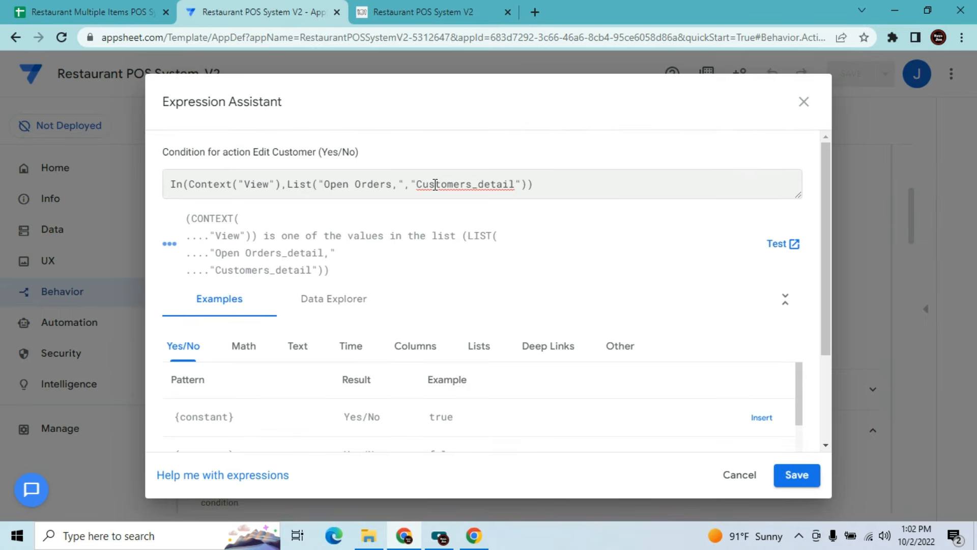
type("_")
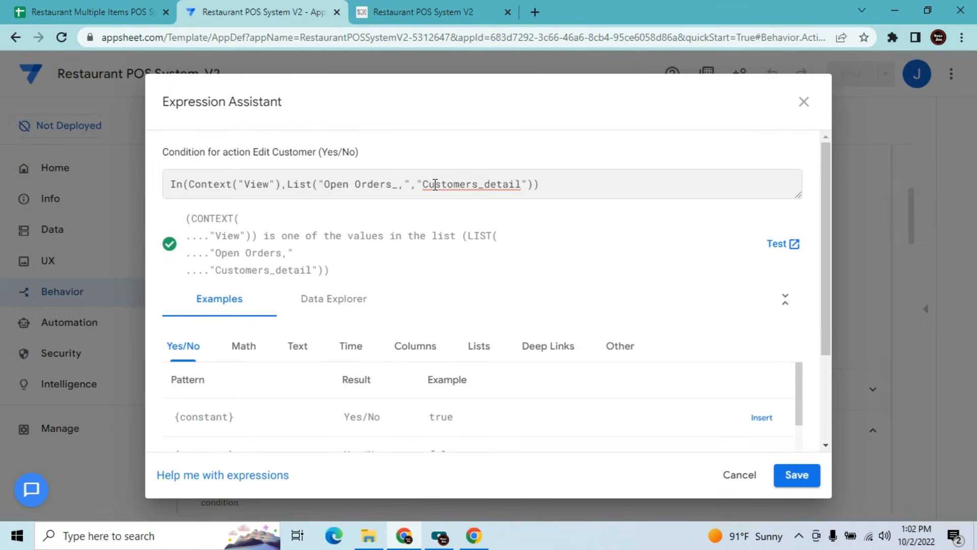
type("Order")
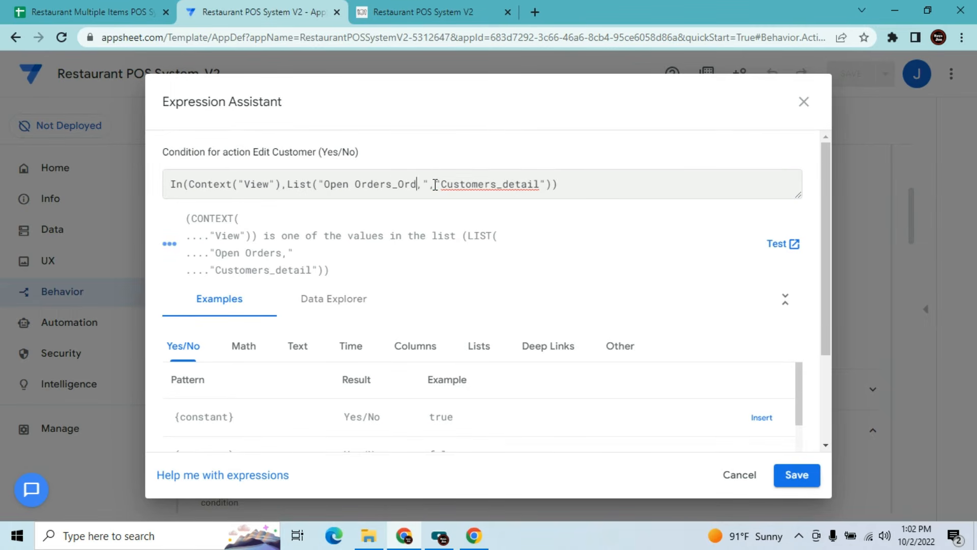
key("BackSpace")
key("BackSpace")
key("BackSpace")
key("BackSpace")
key("BackSpace")
type("detail")
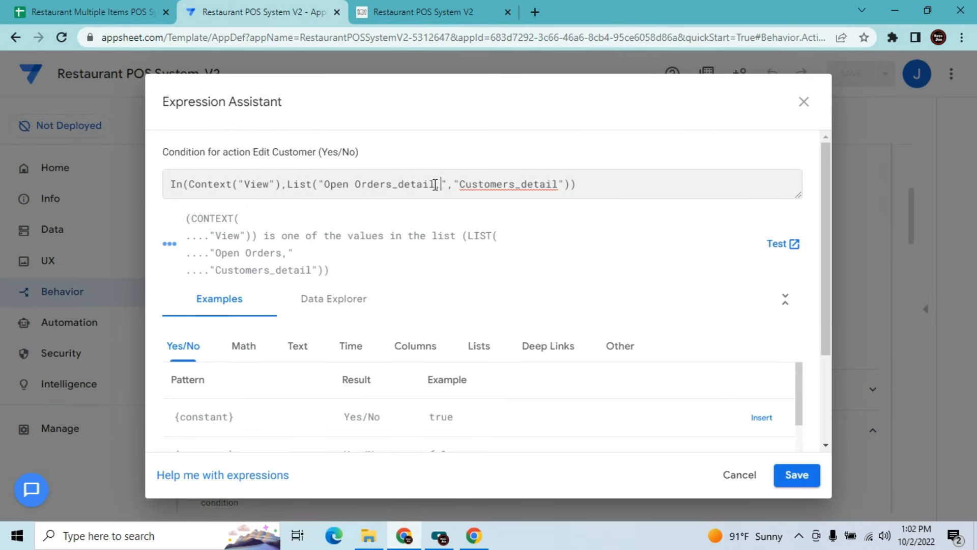
Move the stray comma out of the quotes so the list reads "Open Orders_detail","Customers_detail", and save the expression and app
key("Delete")
key("Delete")
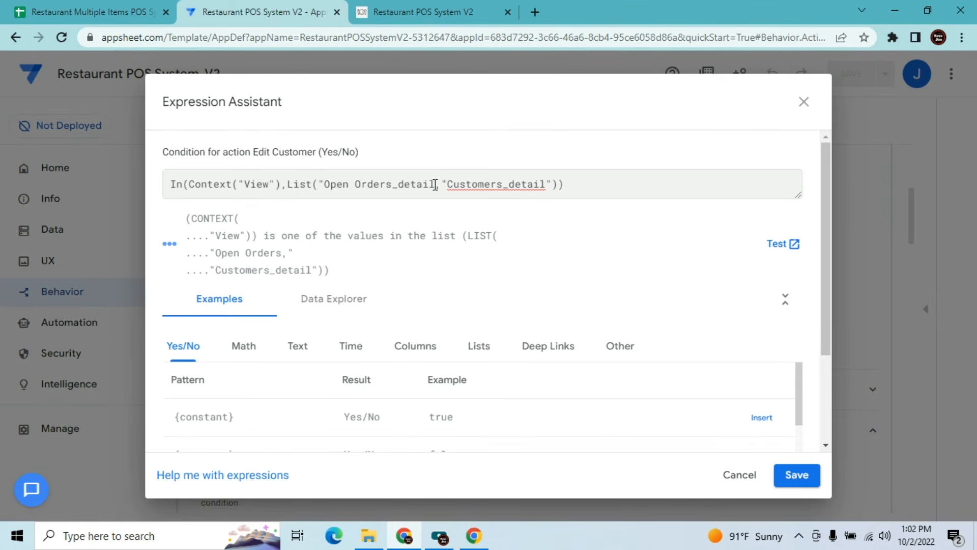
type("\",")
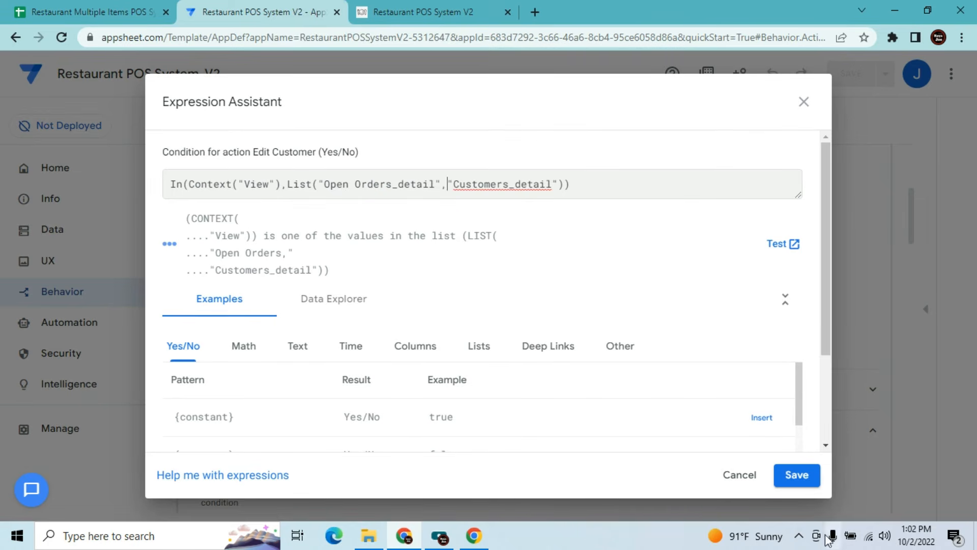
left_click(798, 474)
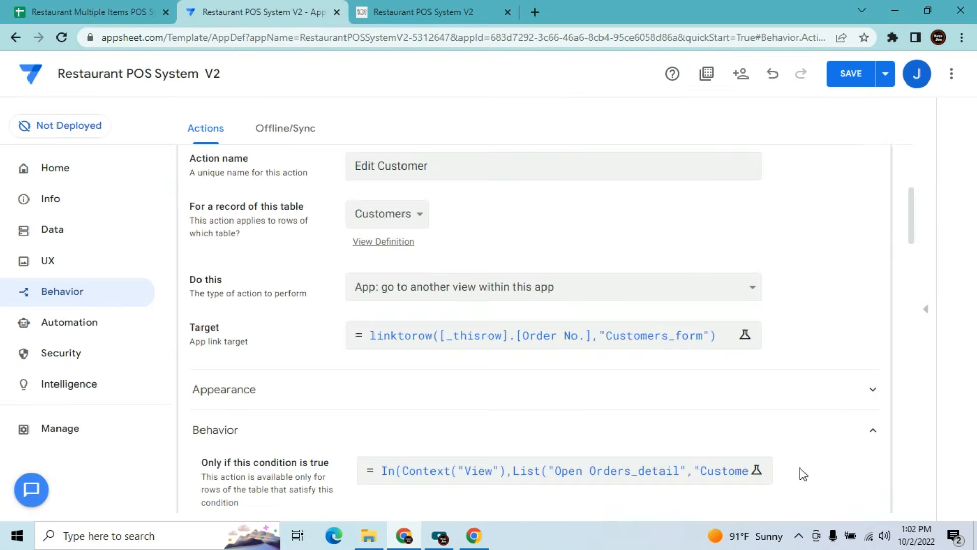
left_click(857, 77)
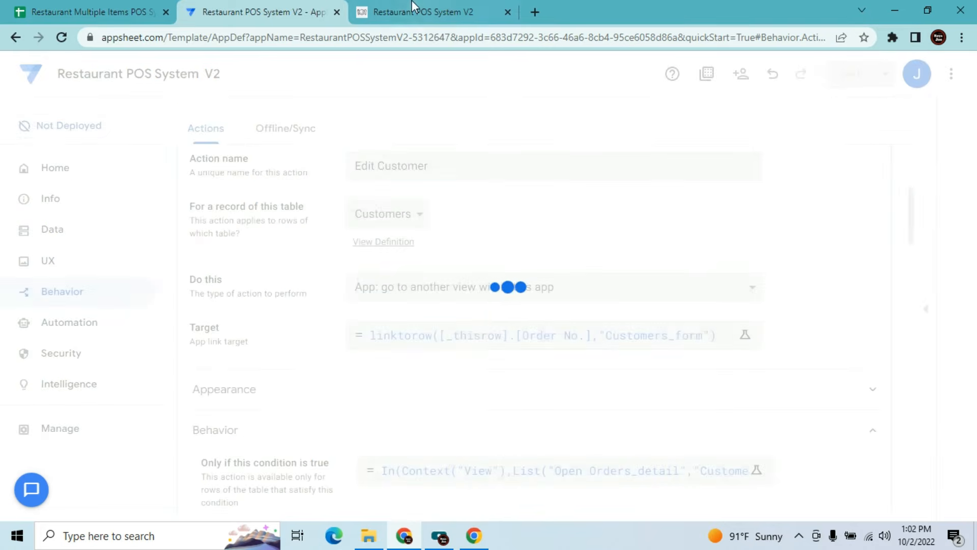
Sync the live app and open the Edit Customer form from the order's details to check which fields it shows
left_click(414, 10)
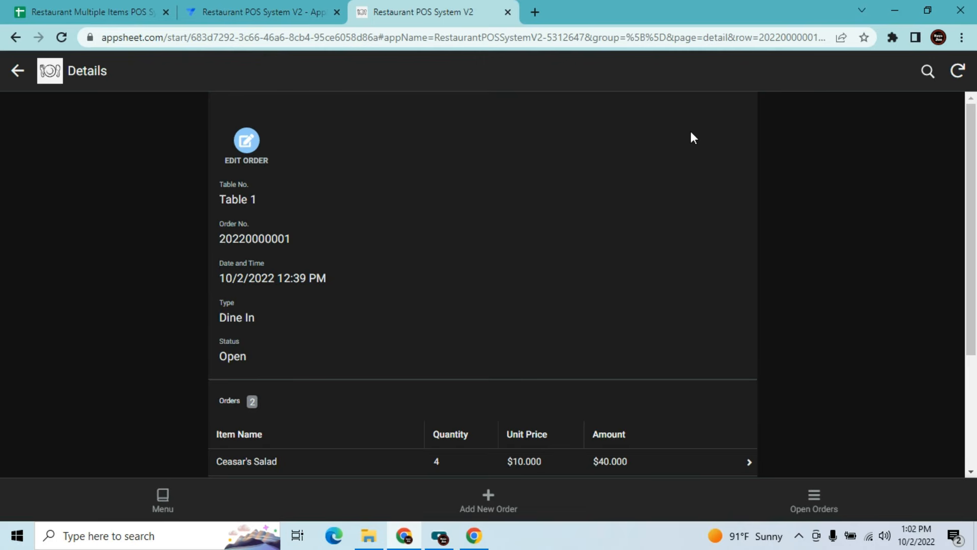
left_click(957, 76)
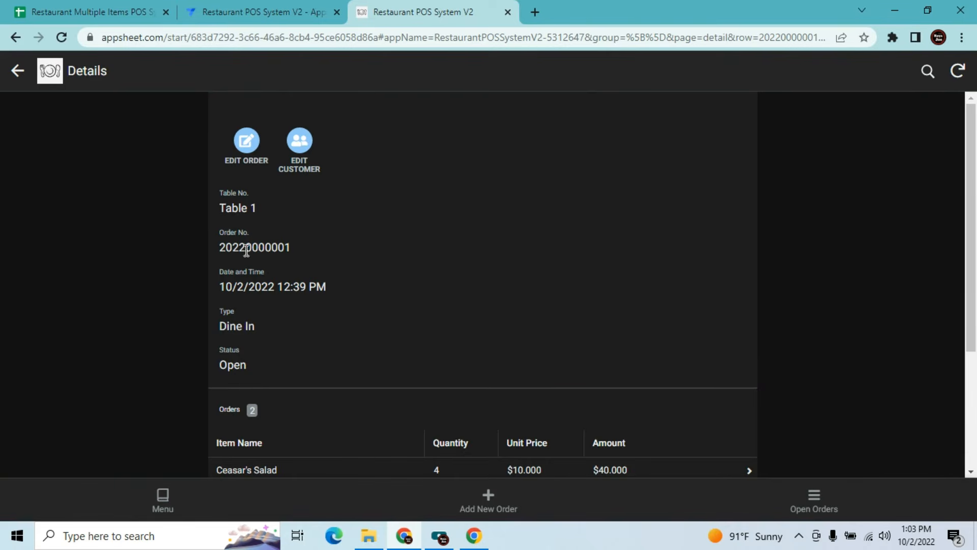
left_click(297, 155)
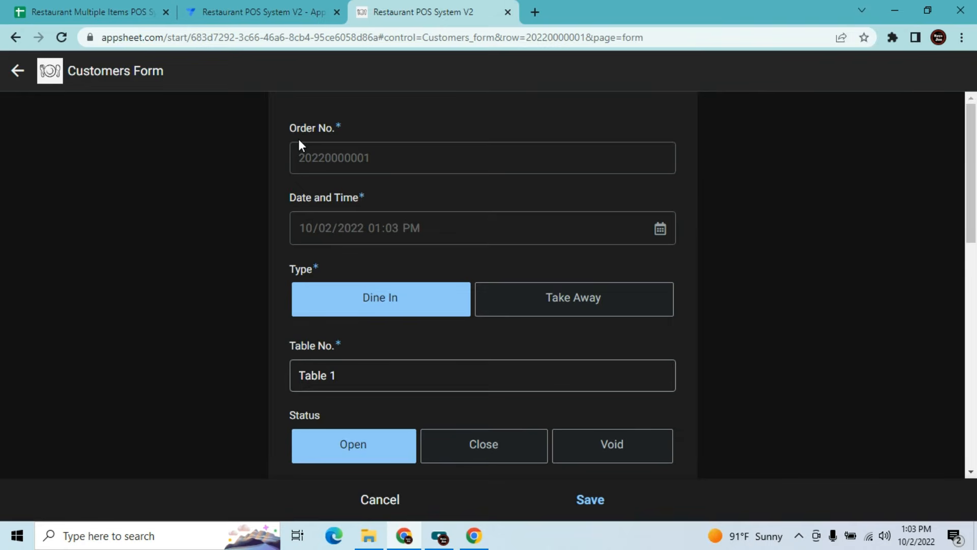
mouse_move(973, 190)
left_mouse_down()
mouse_move(973, 331)
mouse_move(973, 181)
left_mouse_up()
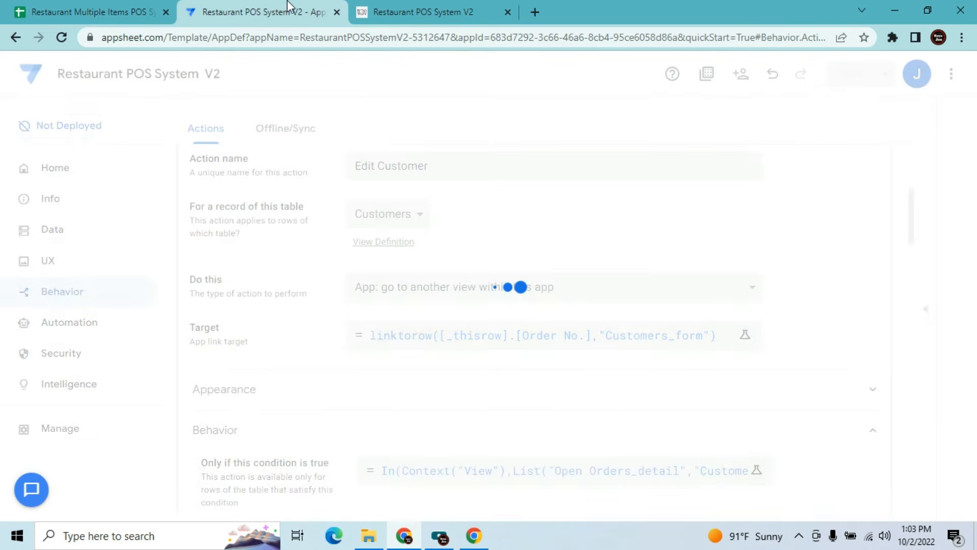
Find the Customers_Form view by searching the views for "cust" and add Customer Name to its column order
left_click(287, 11)
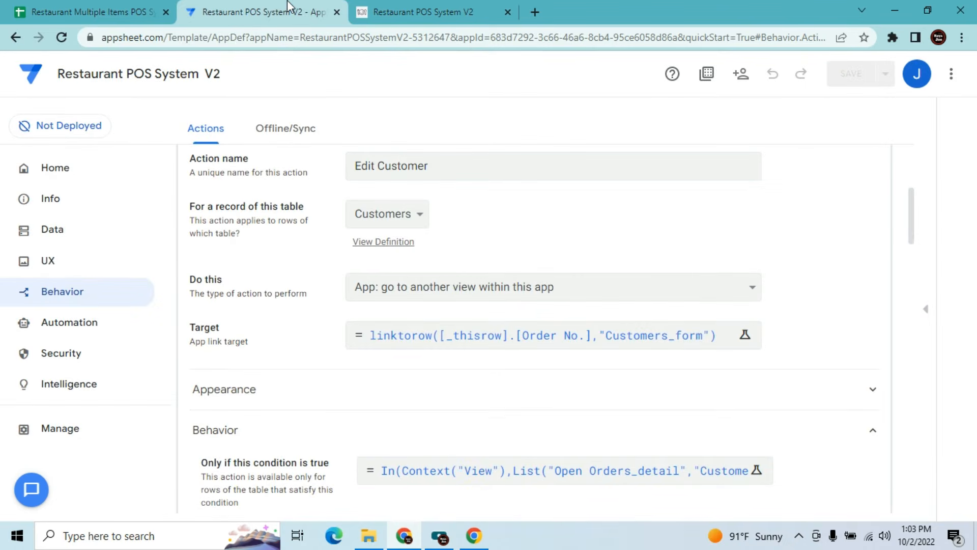
left_click(55, 268)
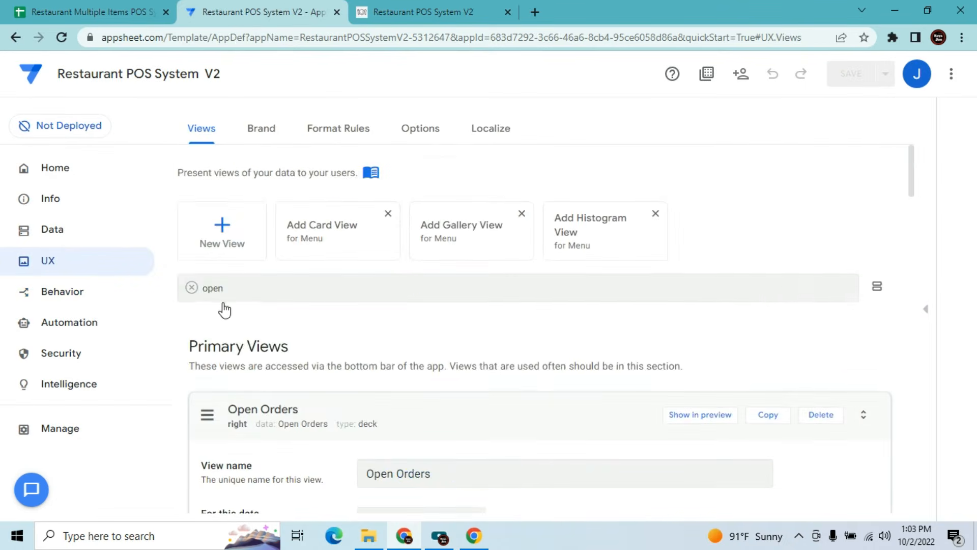
double_click(232, 293)
type("cust")
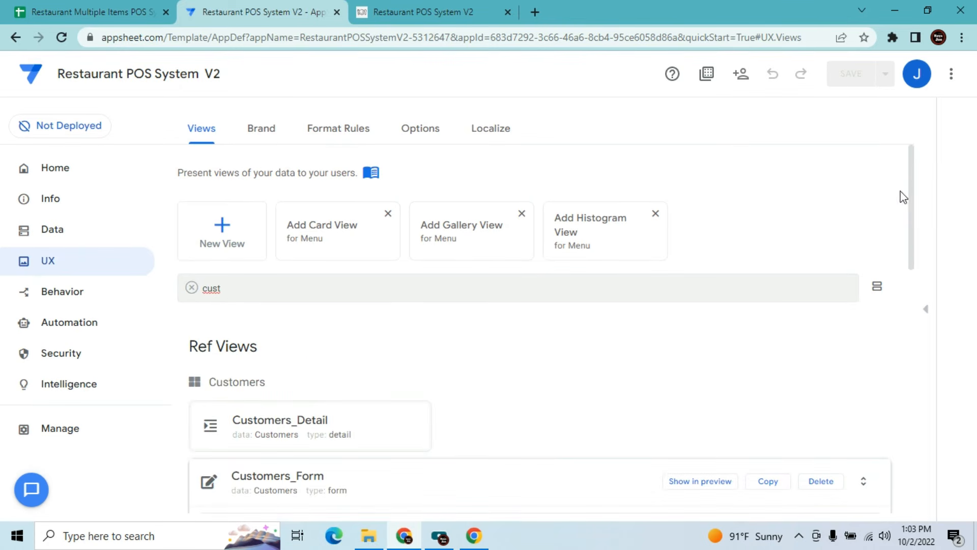
left_click_drag(914, 202, 916, 338)
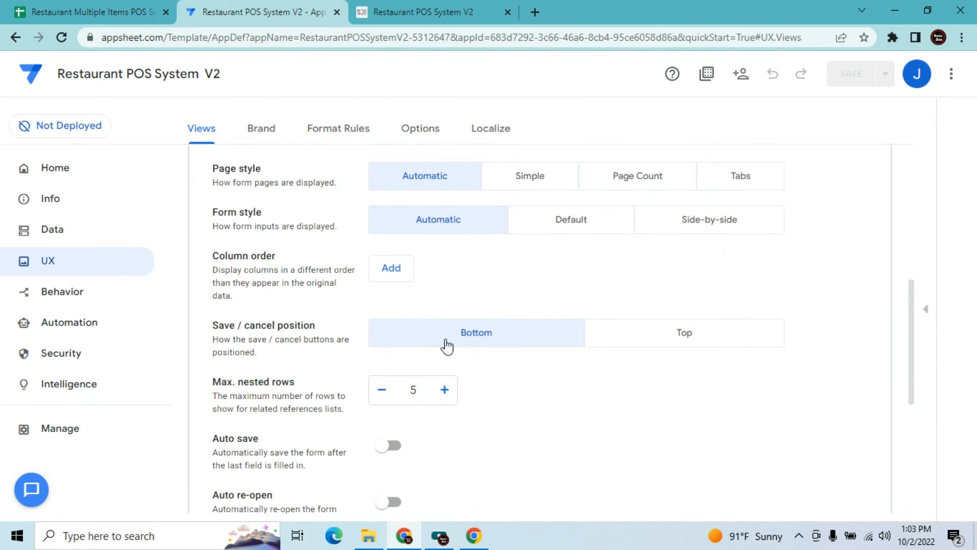
left_click(396, 269)
left_click(431, 267)
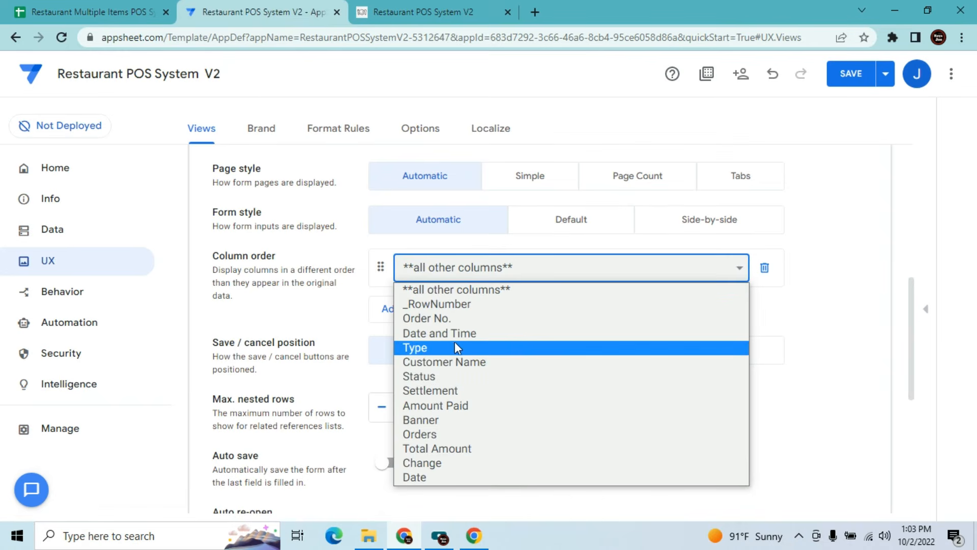
left_click(454, 366)
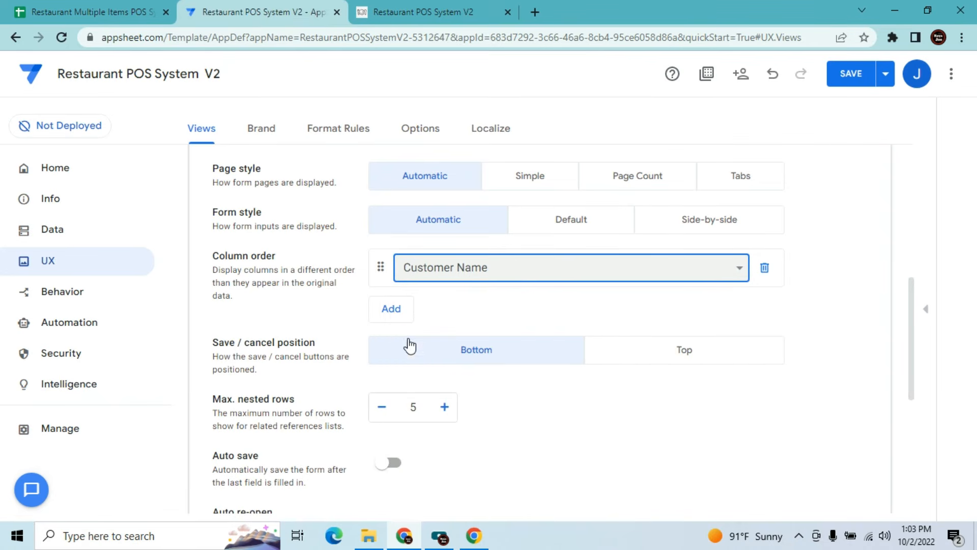
Add Order No. to the Customers_Form column order and move it above Customer Name
left_click(399, 313)
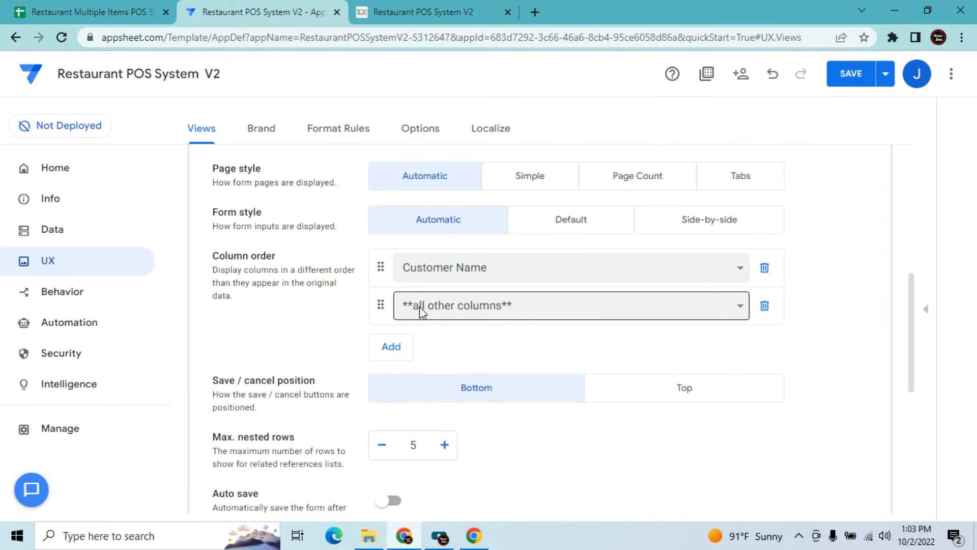
left_click(420, 306)
left_click(420, 353)
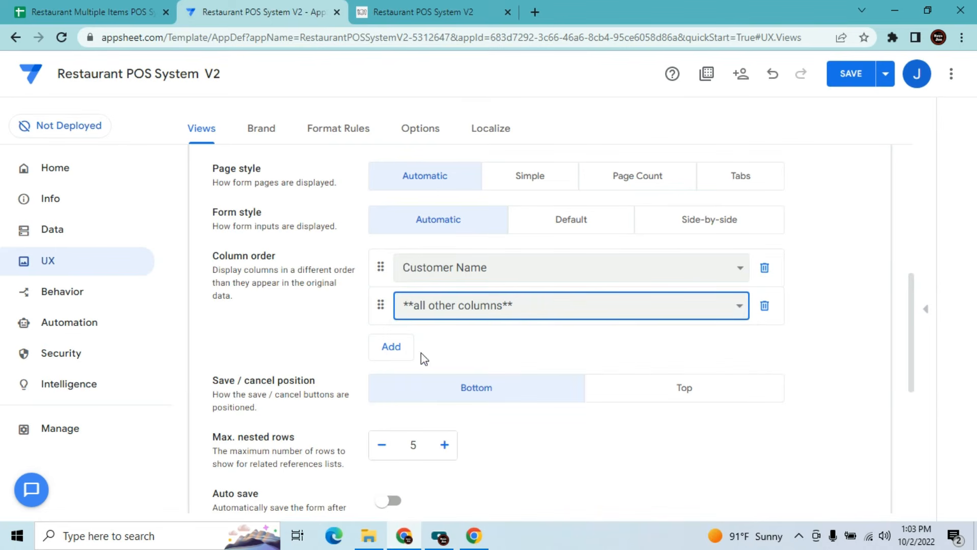
left_click_drag(380, 310, 380, 268)
Add Type to the column order, place it between Order No. and Customer Name, and save the app
left_click(394, 350)
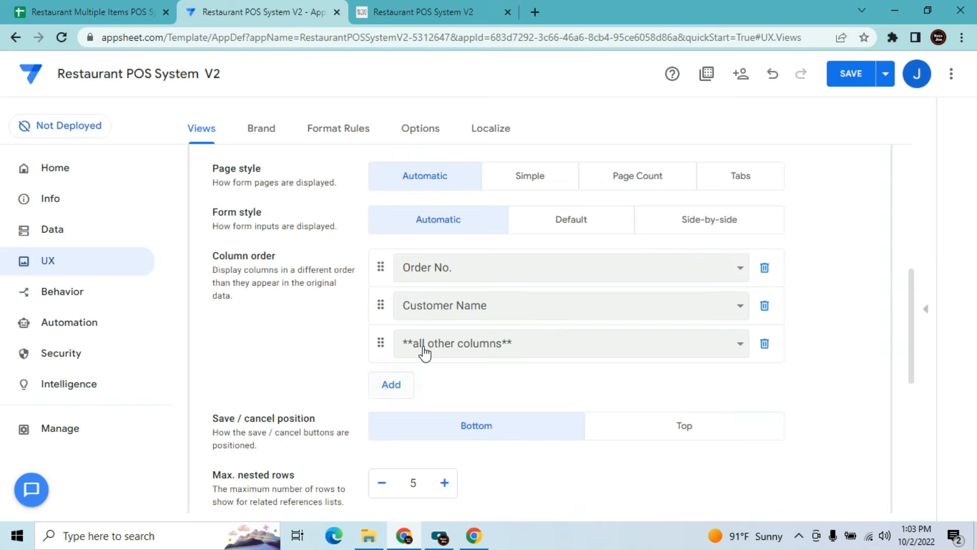
left_click(425, 352)
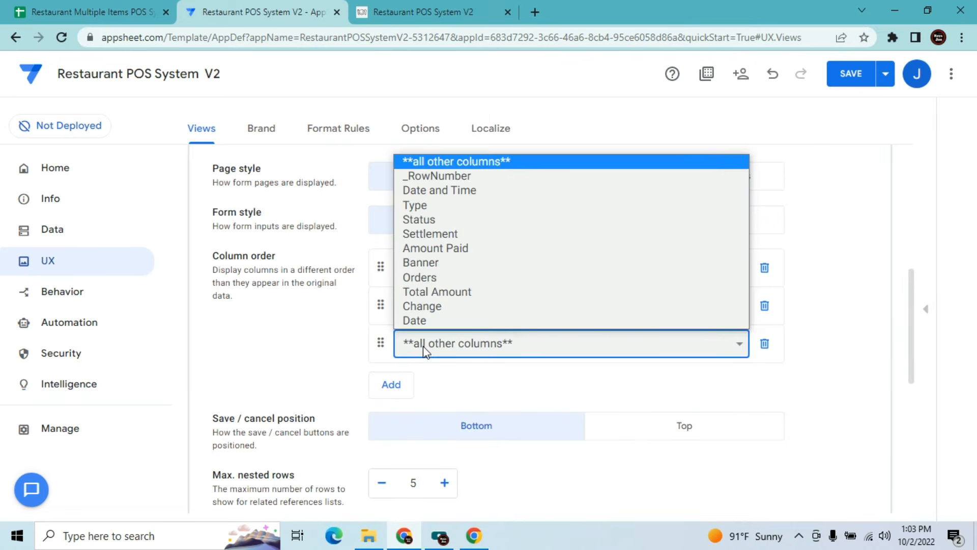
left_click(446, 205)
left_click_drag(381, 356, 383, 315)
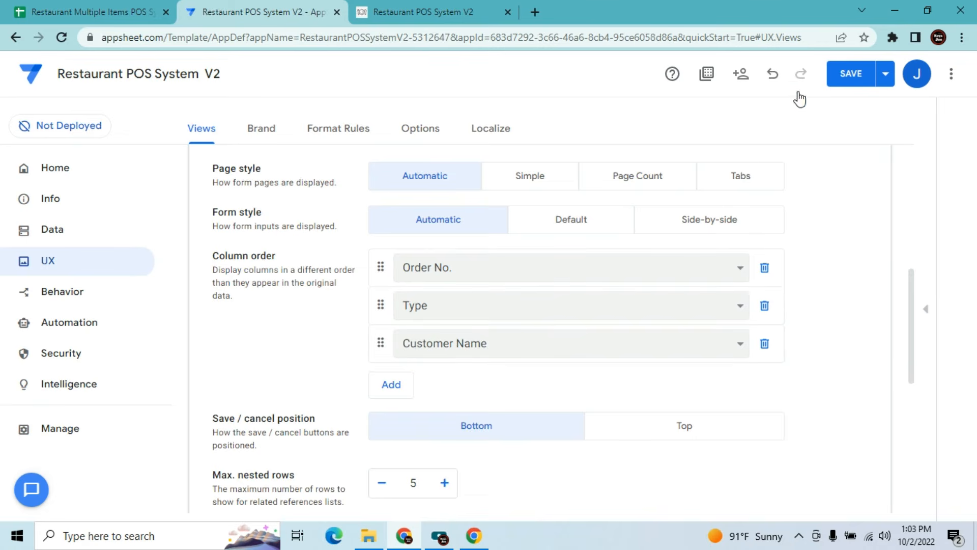
left_click(841, 73)
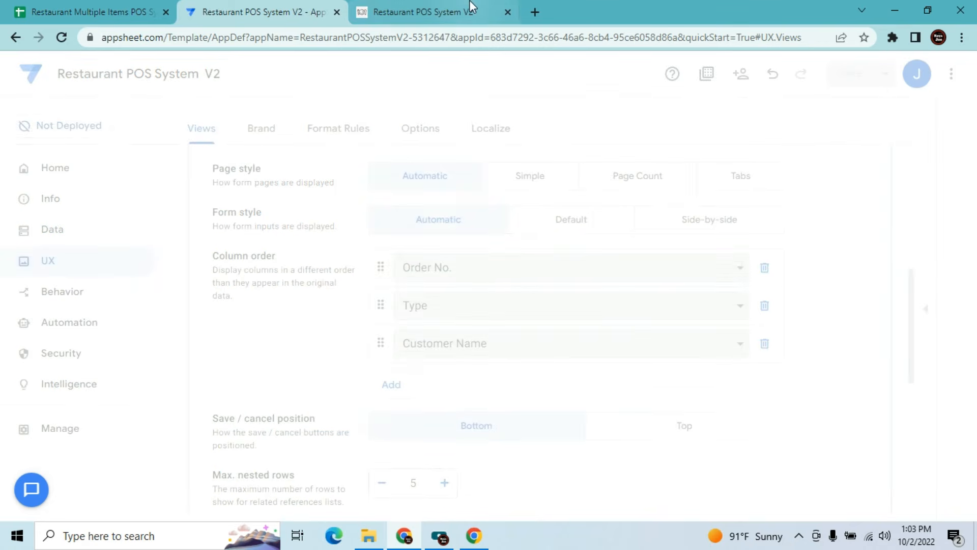
Sync the live app and test the Edit Customer form by switching Type to Take Away and back to Dine In, without saving
left_click(470, 6)
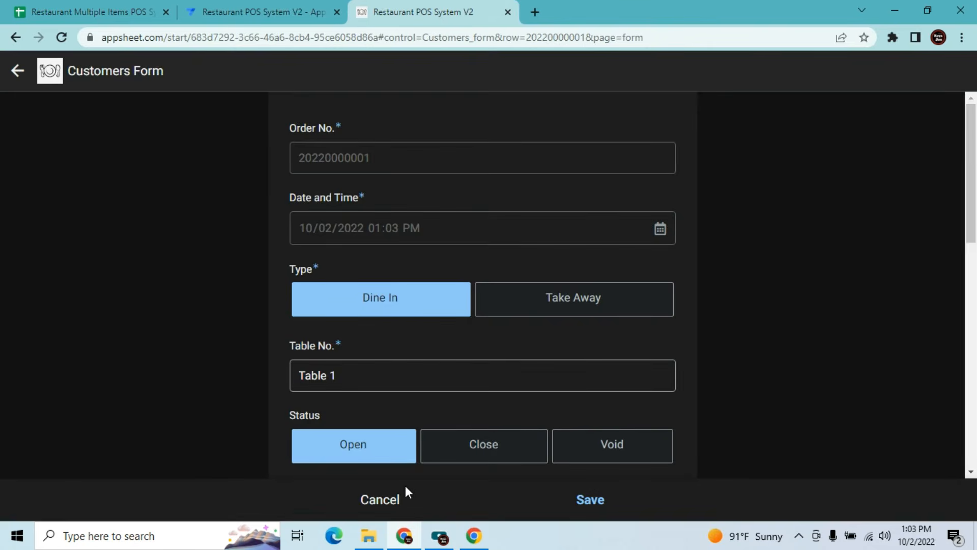
left_click(382, 499)
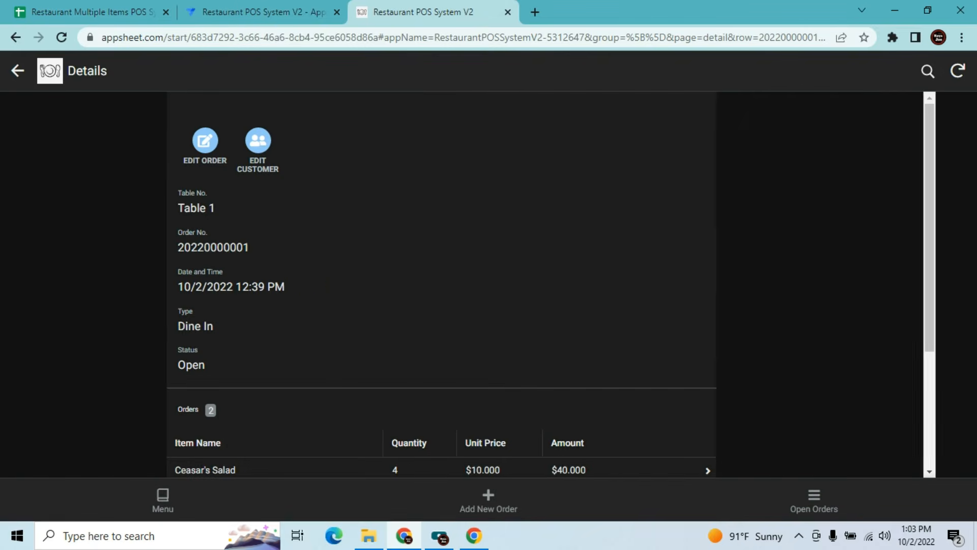
left_click(955, 80)
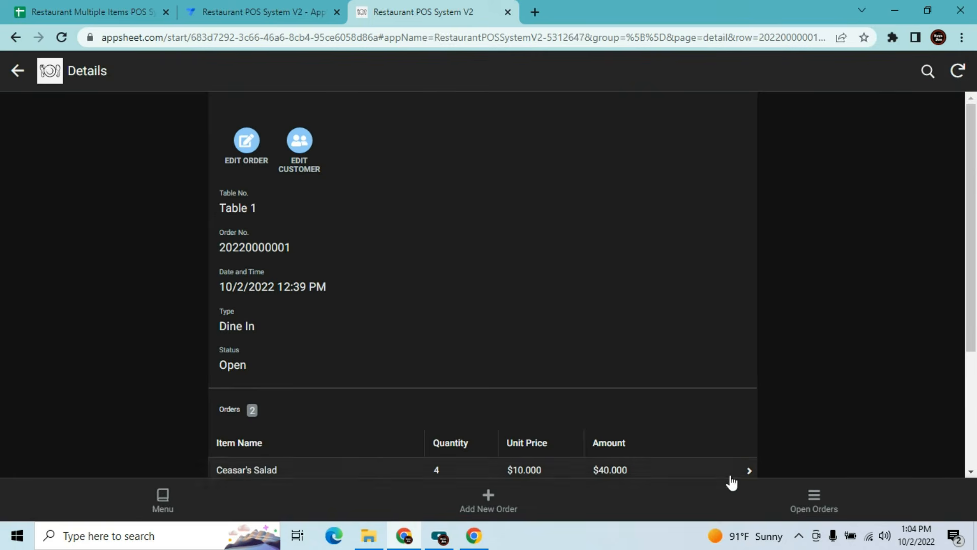
left_click(315, 149)
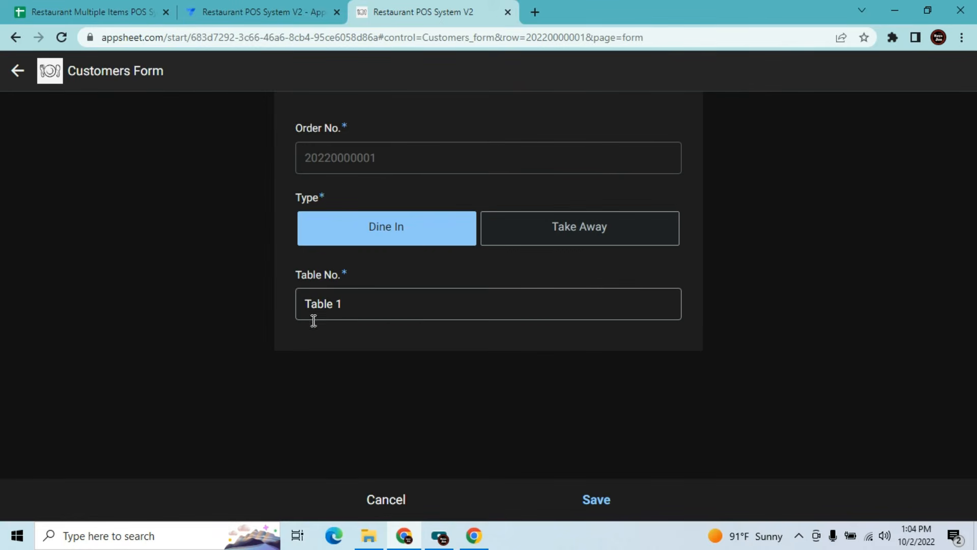
left_click(591, 240)
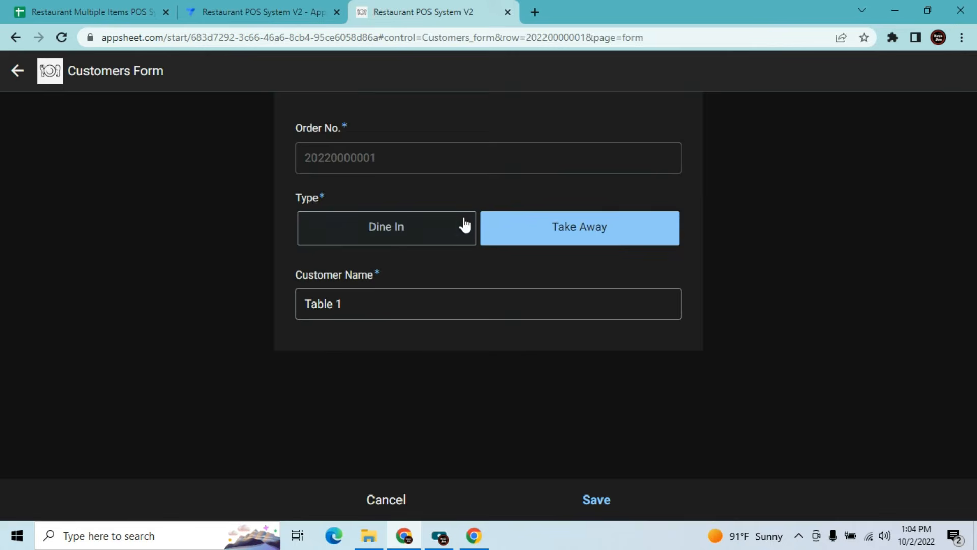
left_click(405, 230)
left_click(396, 501)
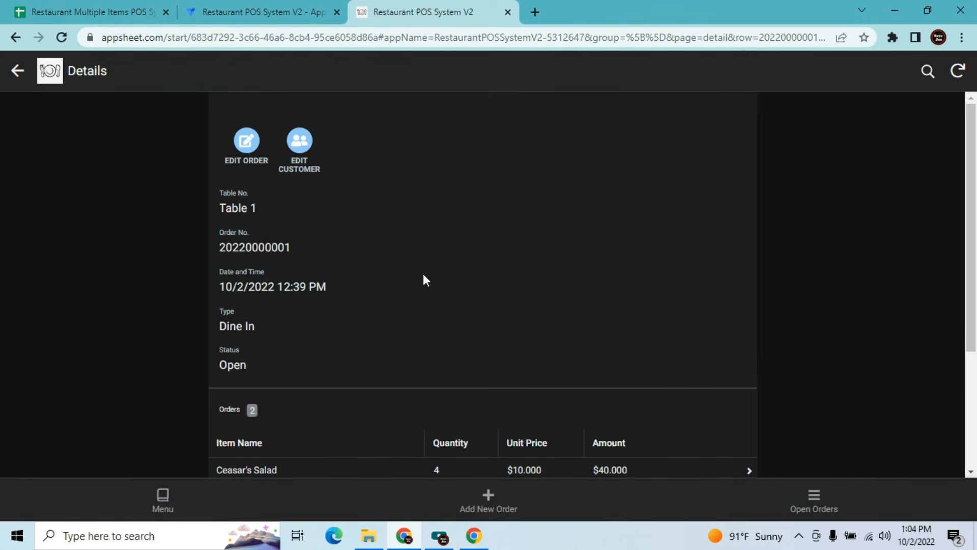
Return to the Open Orders list and open the live app's main menu to check its views
left_click(15, 71)
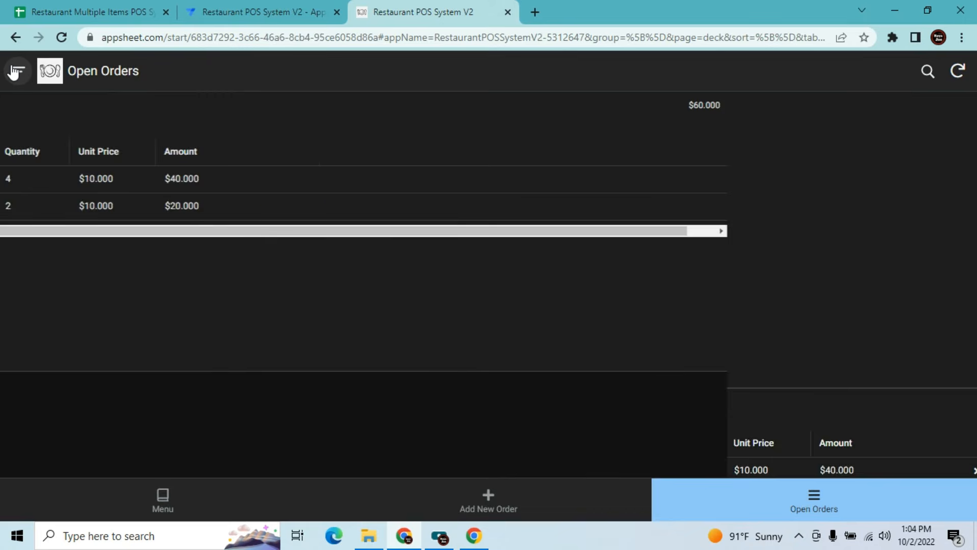
left_click(14, 72)
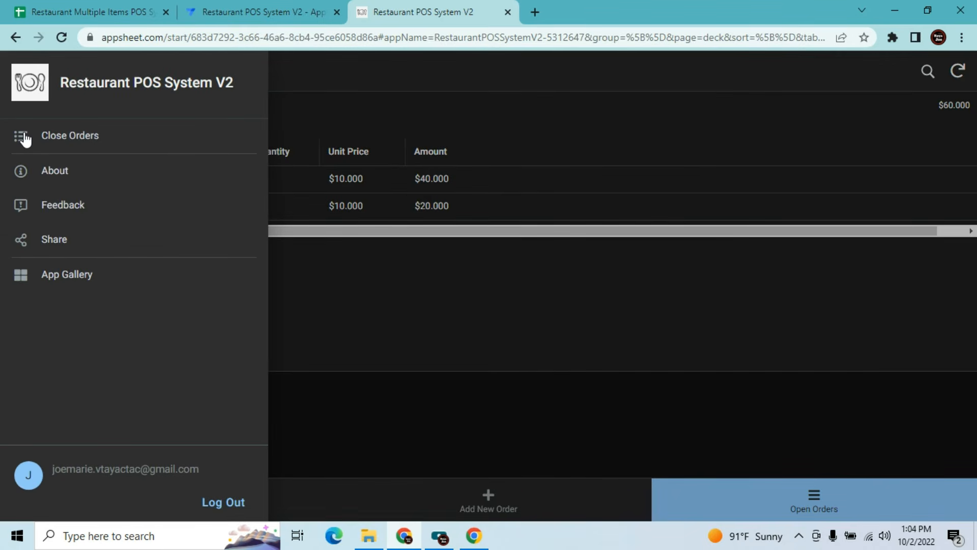
Create a new slice in the app editor with Customers as its source table
left_click(268, 5)
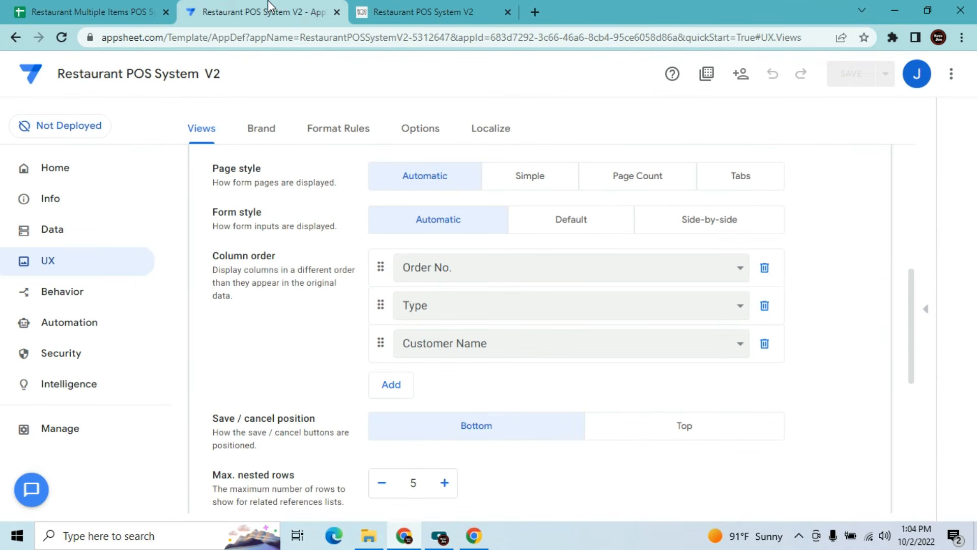
left_click(57, 235)
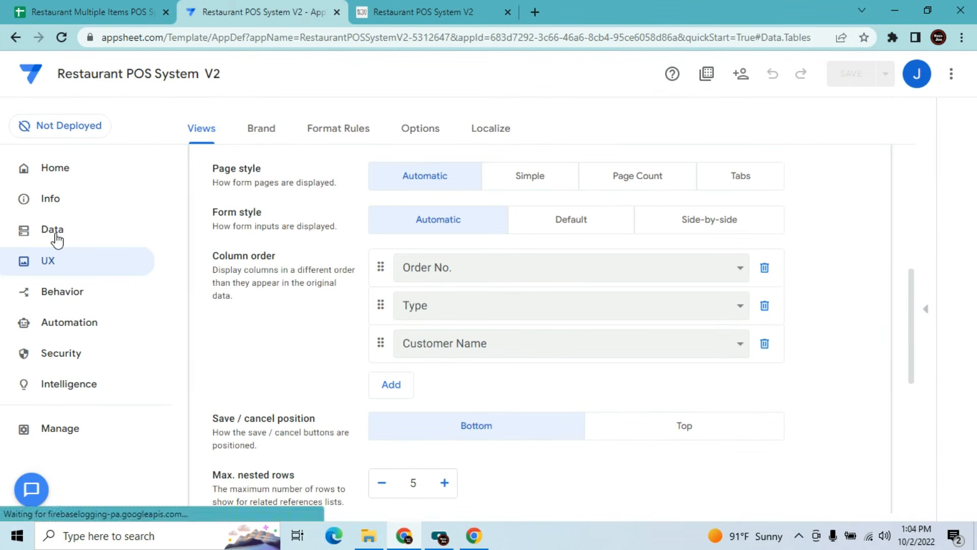
left_click(338, 133)
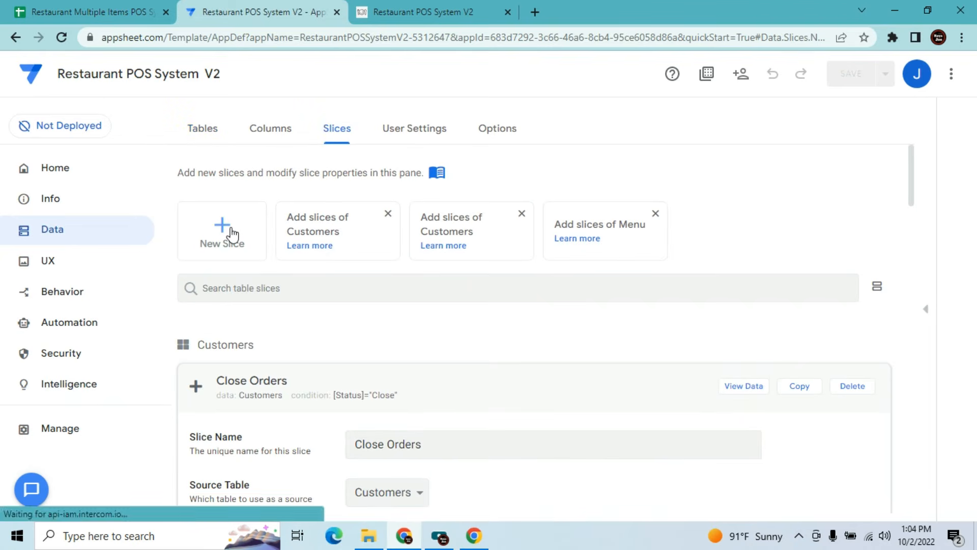
left_click(230, 230)
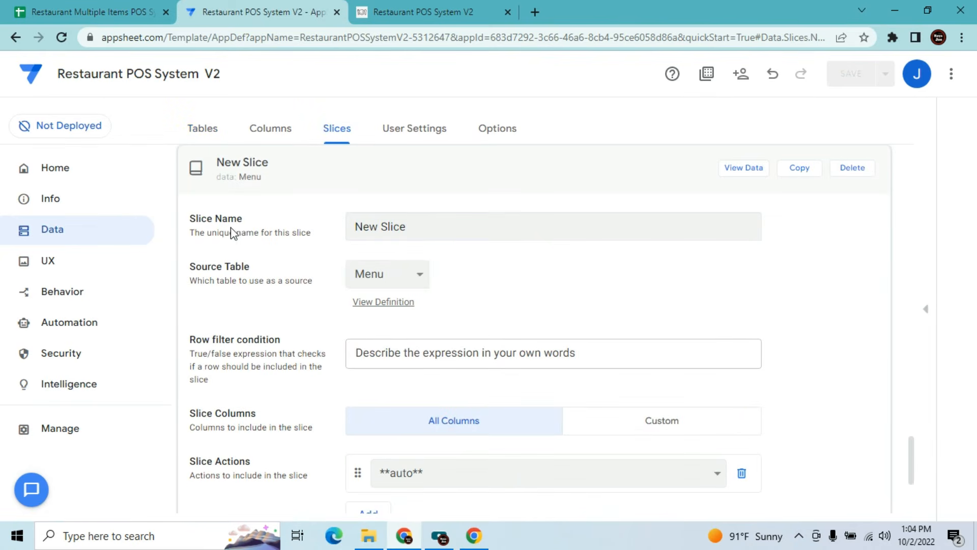
left_click(406, 280)
left_click(401, 294)
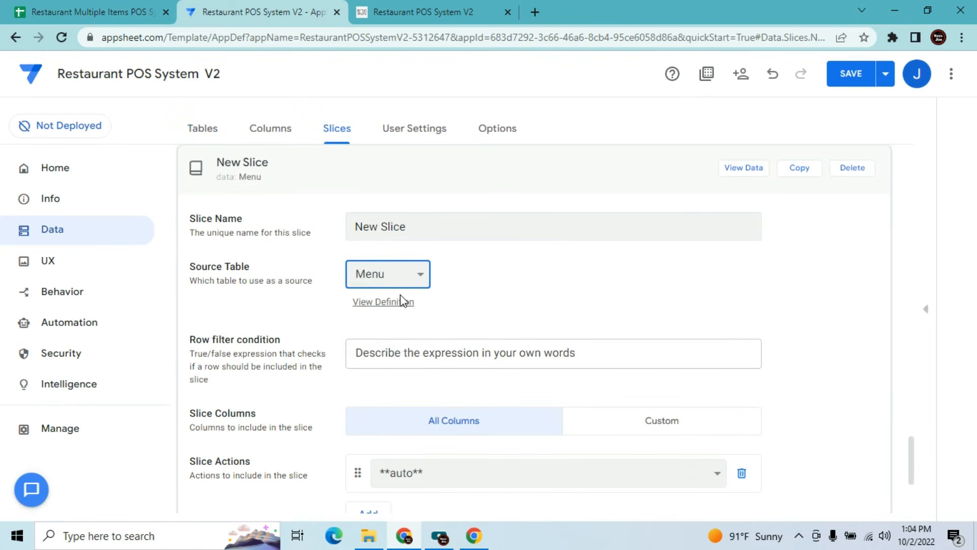
Rename the new slice as Void Orders
left_click(415, 234)
key("BackSpace")
key("BackSpace")
key("BackSpace")
key("BackSpace")
key("BackSpace")
key("BackSpace")
key("BackSpace")
key("BackSpace")
key("BackSpace")
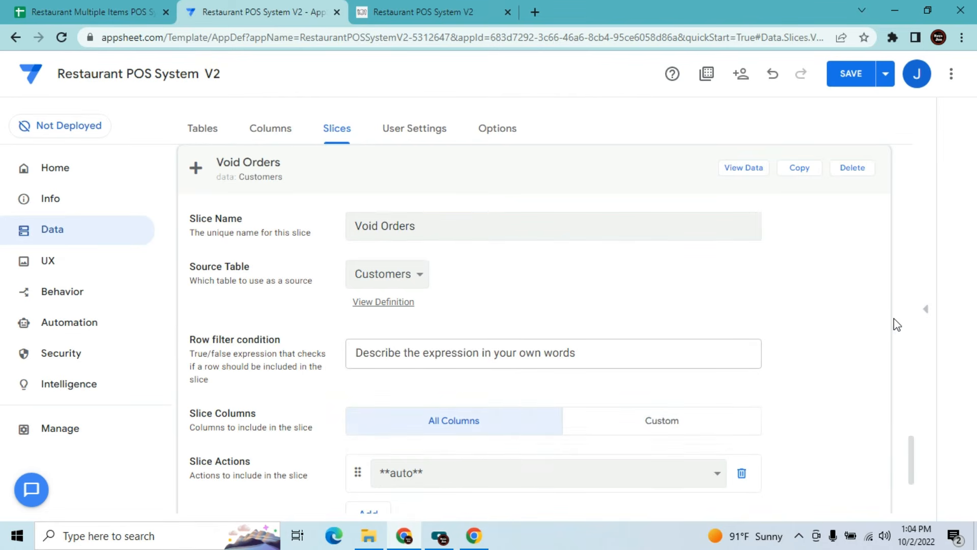
Make the Void Orders slice read-only and customize its columns by removing Change and Banner
left_click_drag(909, 444, 909, 476)
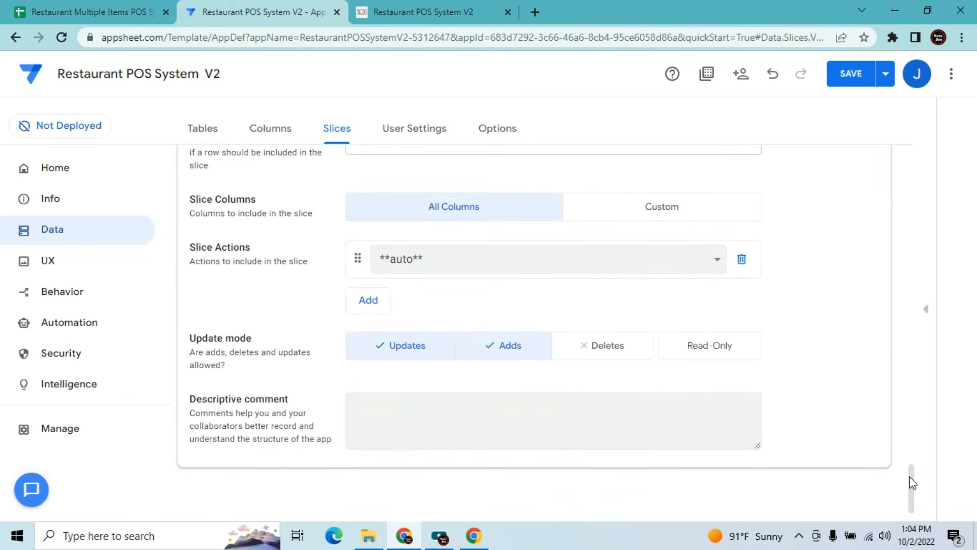
left_click(703, 348)
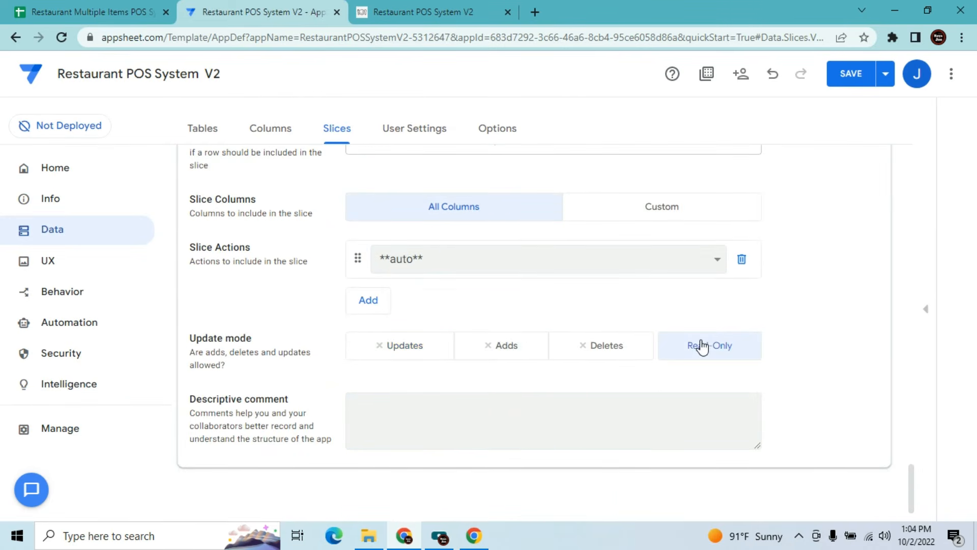
left_click(674, 205)
left_click_drag(914, 429, 912, 468)
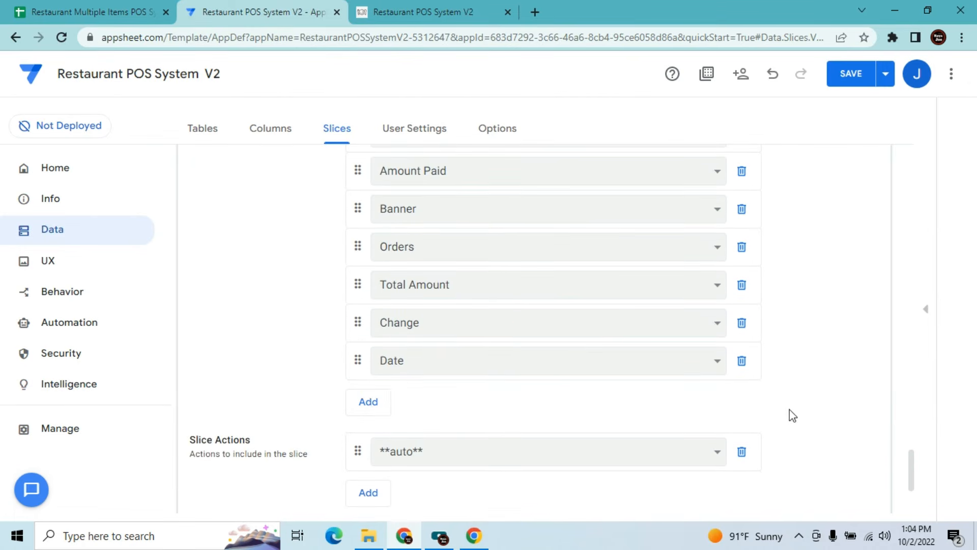
left_click(743, 327)
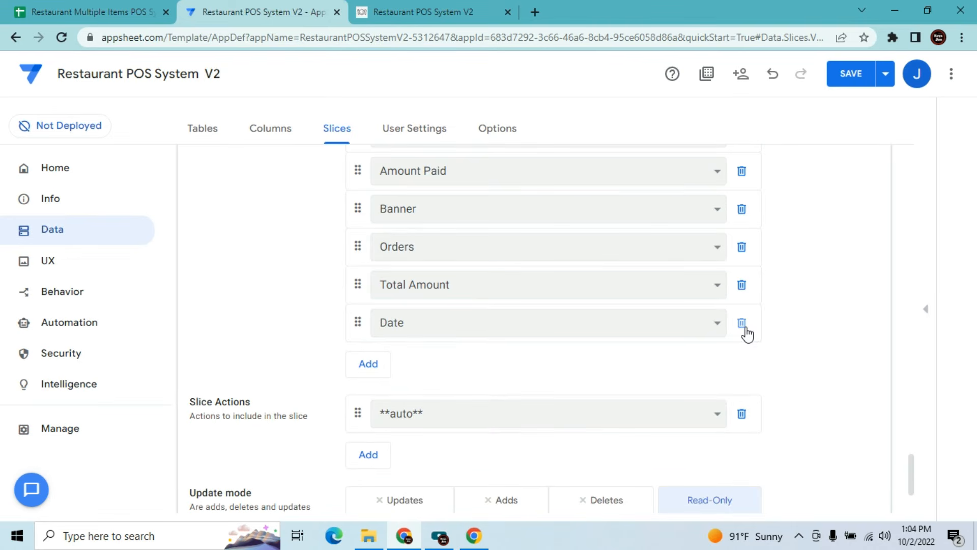
left_click(742, 211)
Create a new view that displays the Void Orders slice and name it Void Orders
left_click(64, 263)
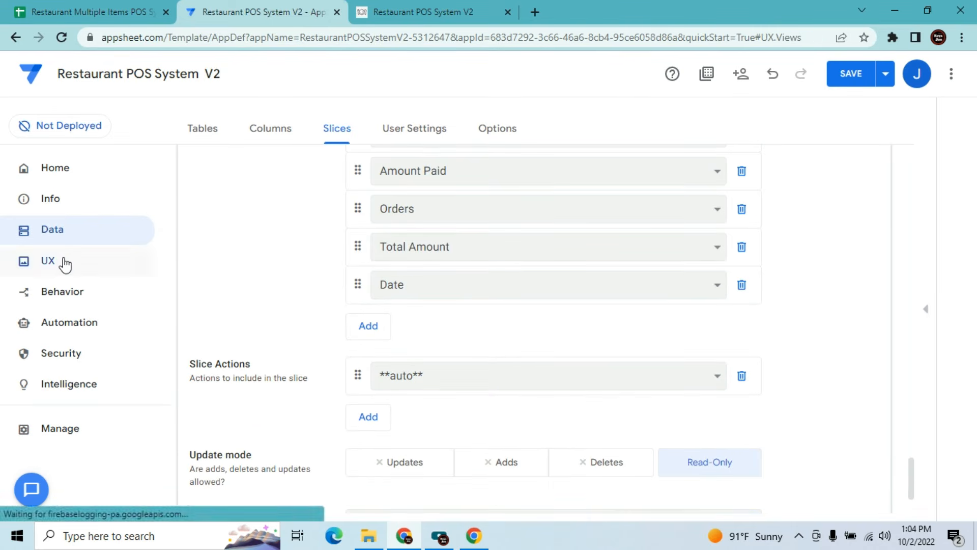
left_click(215, 243)
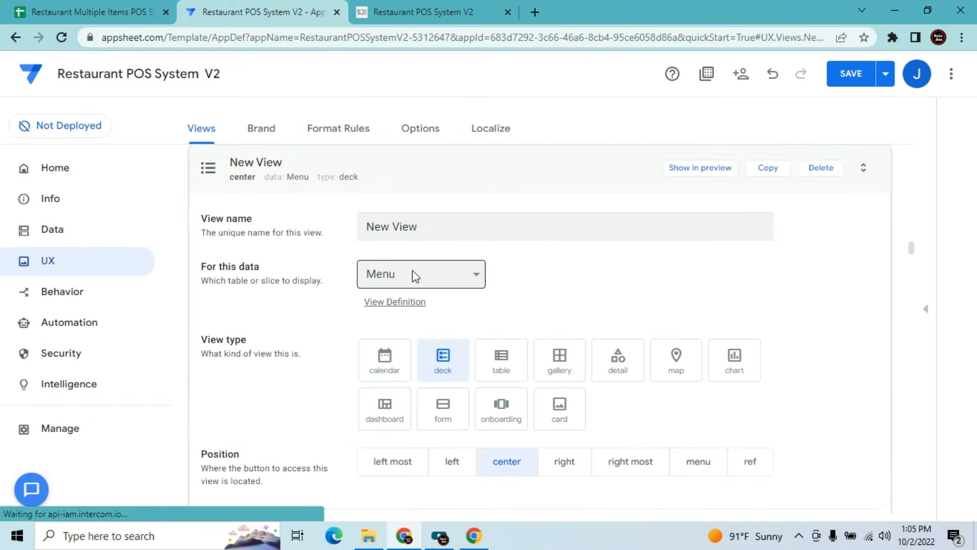
left_click(413, 271)
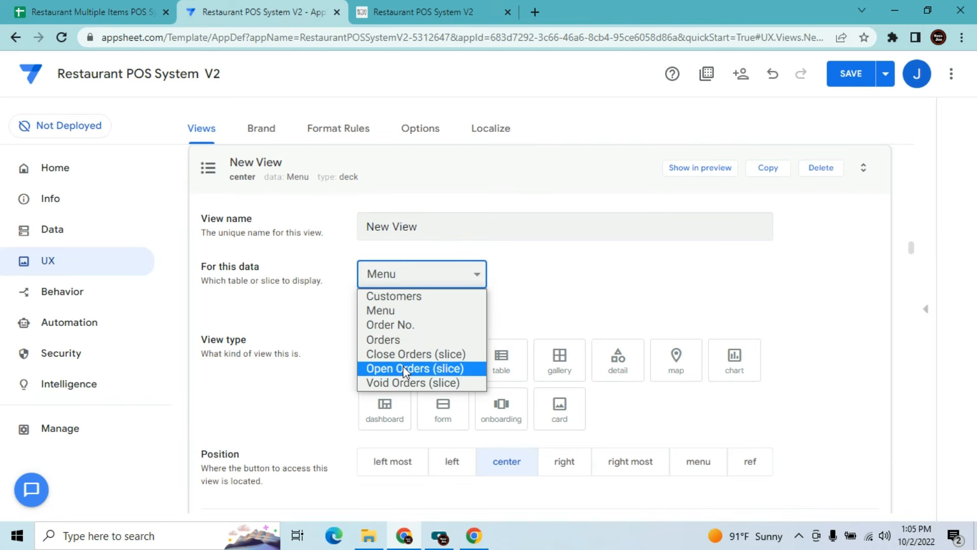
left_click(405, 385)
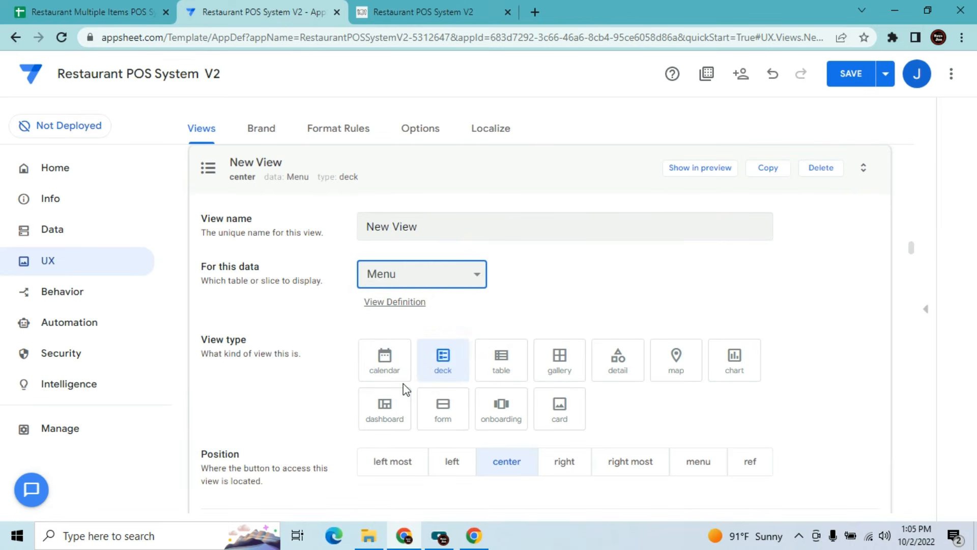
left_click(435, 230)
key("ctrl+a")
key("BackSpace")
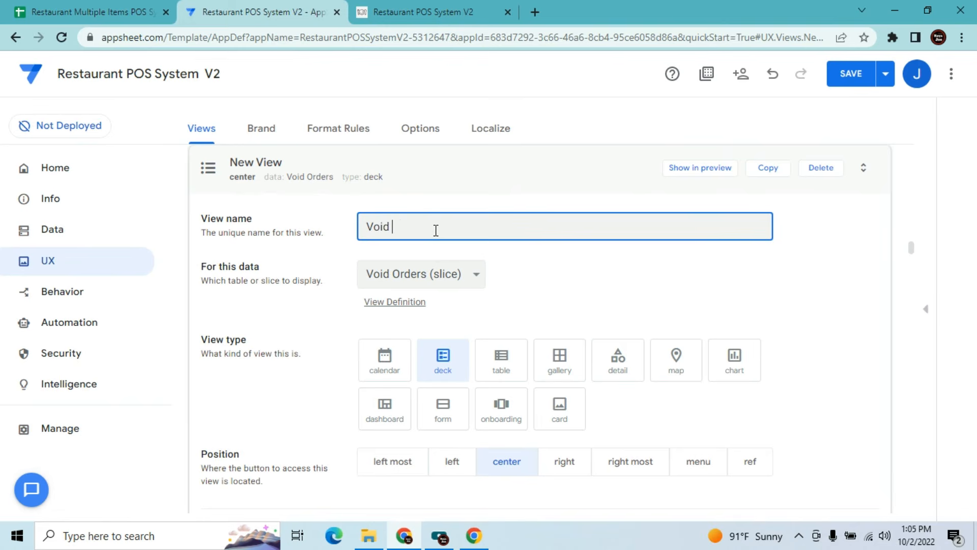
type("Void Orders")
Set the Void Orders view type to table and its position to menu
left_click(510, 366)
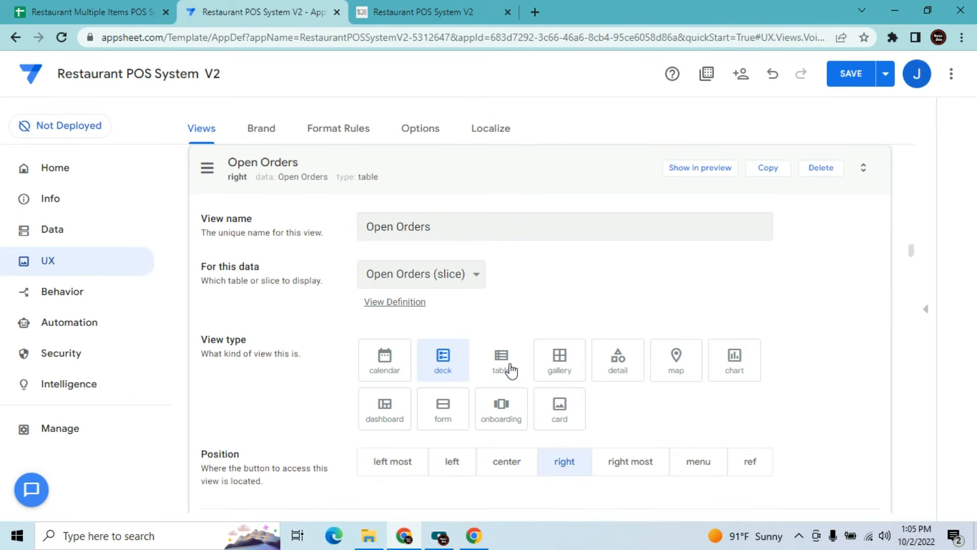
left_click_drag(914, 291, 914, 315)
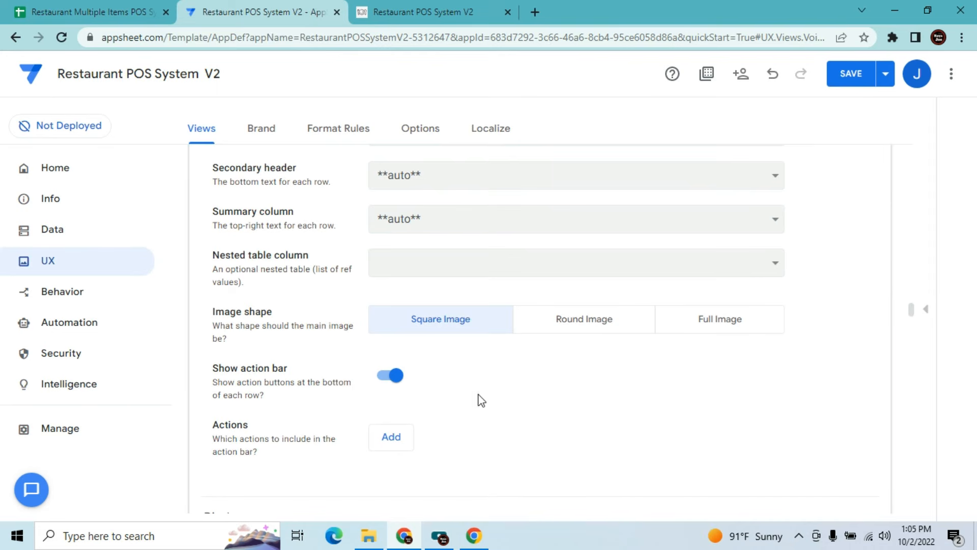
left_click_drag(911, 309, 911, 290)
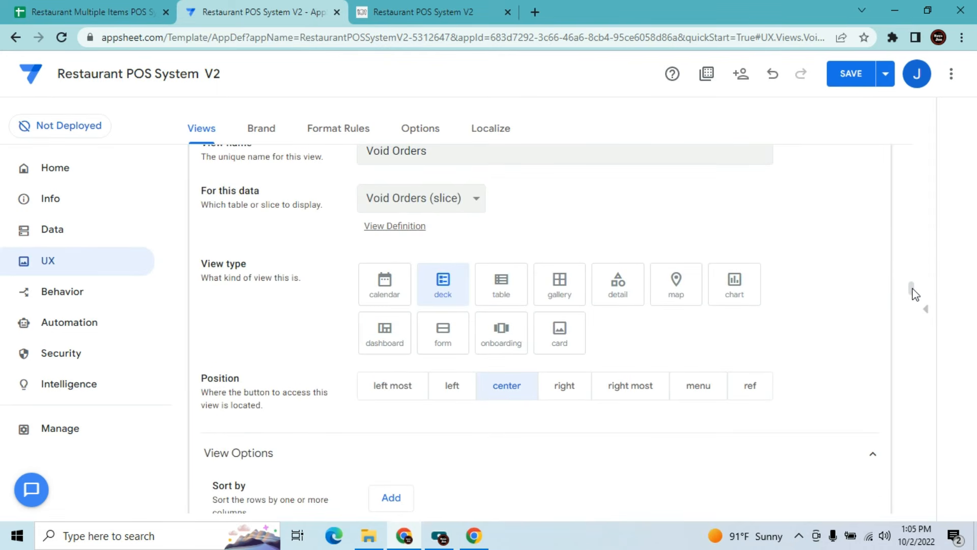
left_click(511, 291)
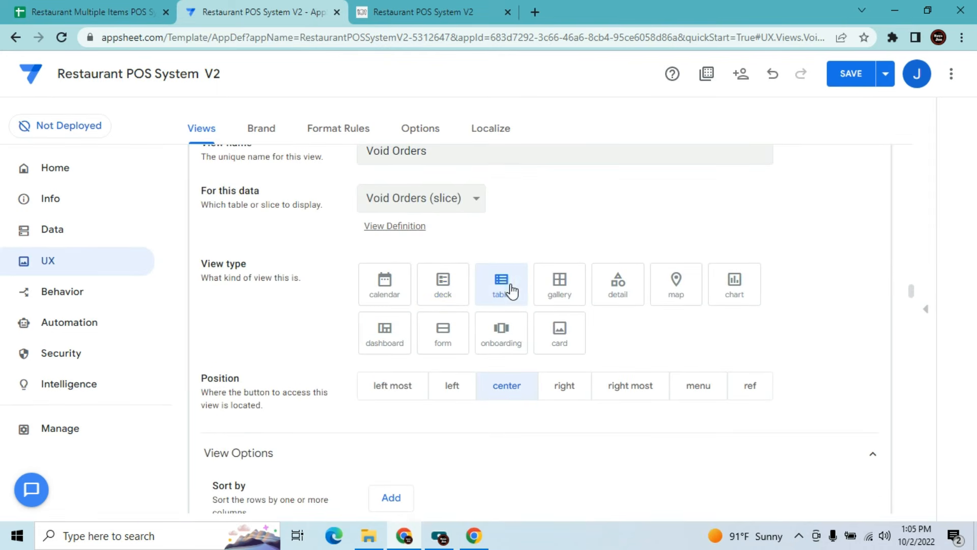
left_click(701, 385)
Group the Void Orders view by Date in descending order and set its group aggregate to SUM :: Total Amount
left_click_drag(911, 334, 913, 346)
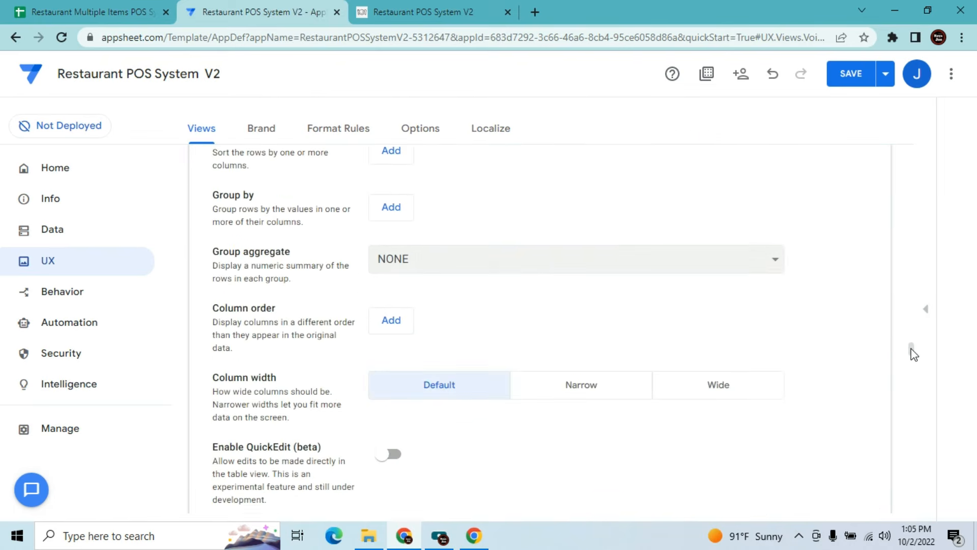
left_click(391, 213)
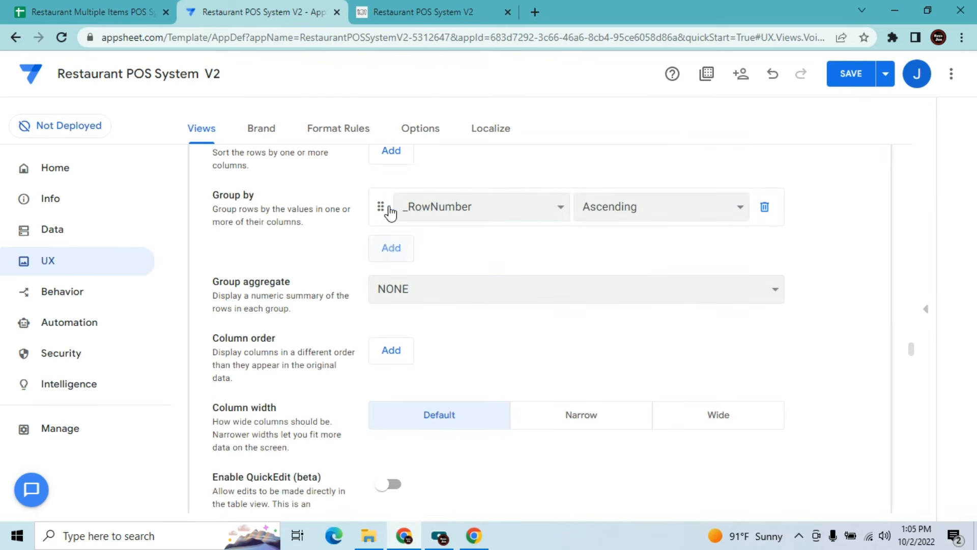
left_click(417, 206)
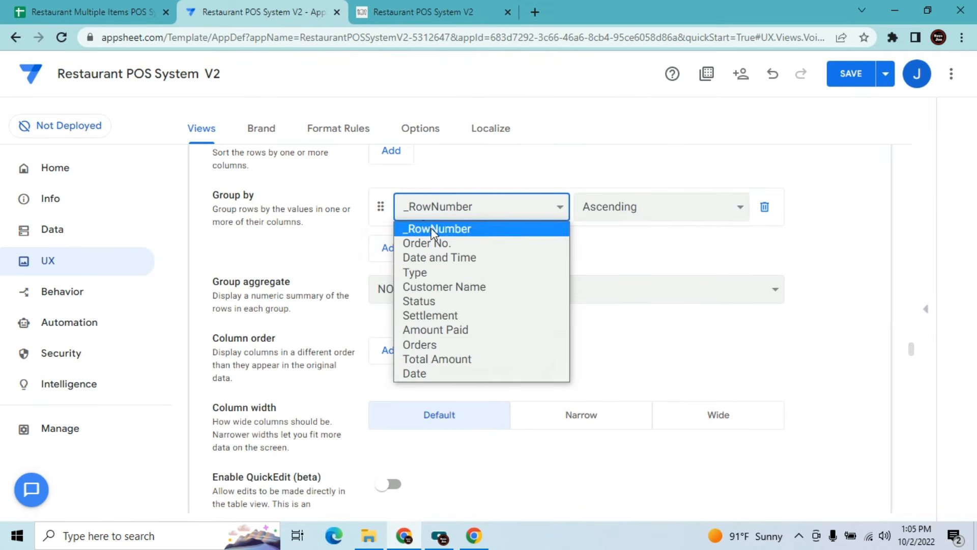
left_click(439, 376)
left_click(637, 216)
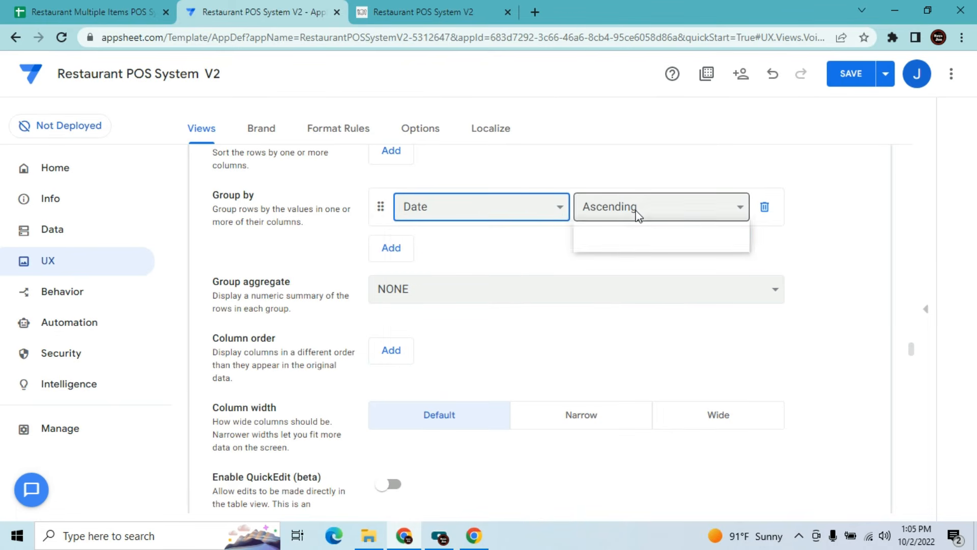
left_click(638, 243)
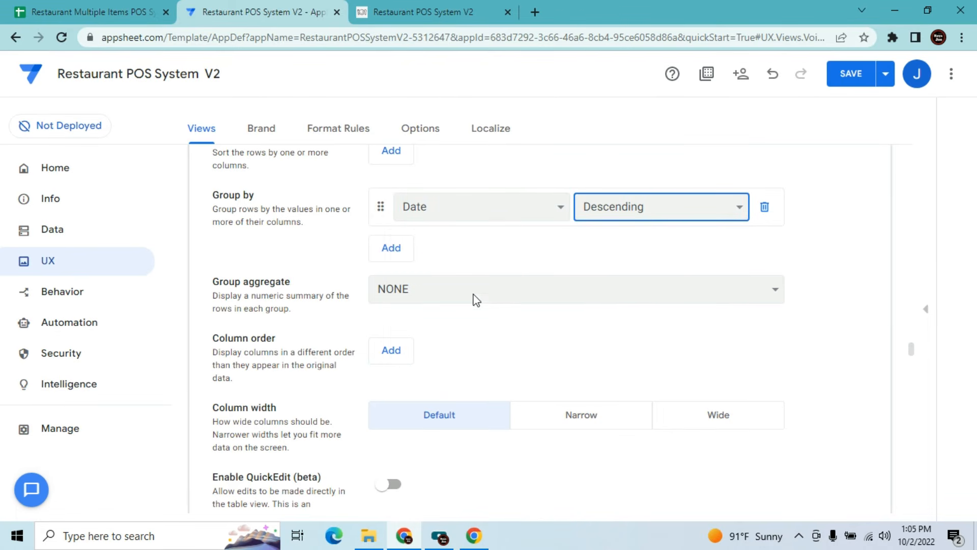
left_click(442, 287)
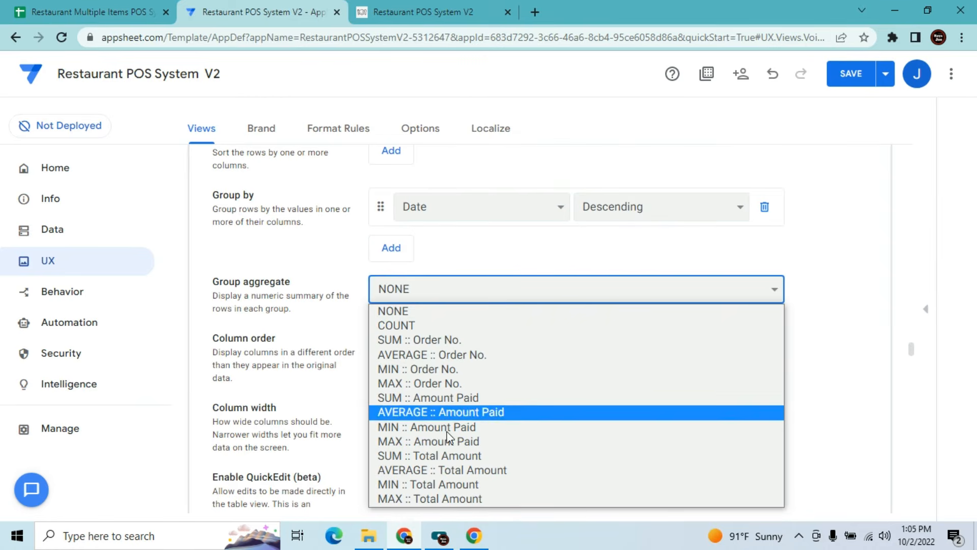
left_click(445, 455)
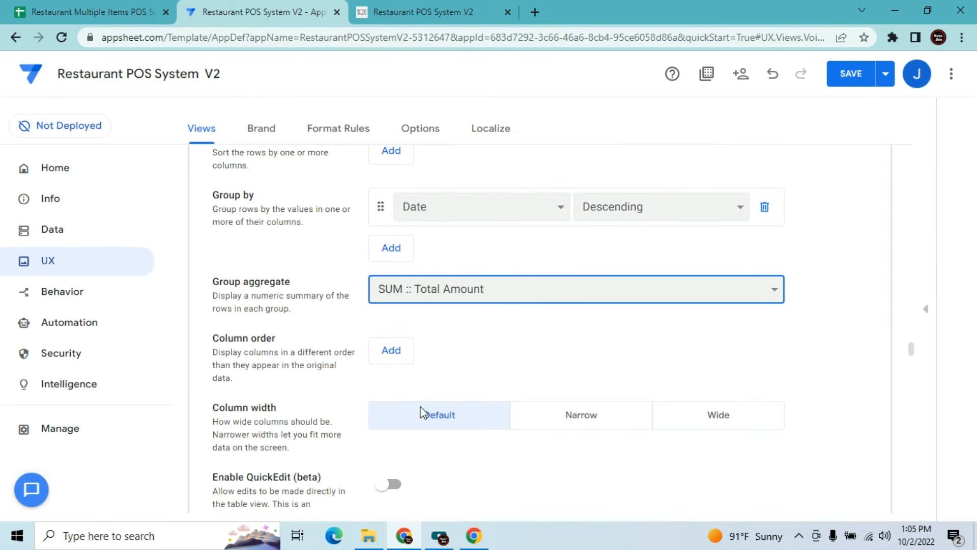
Set the Void Orders view's column order to Date and Time, Order No., Customer Name and Total Amount
left_click(393, 359)
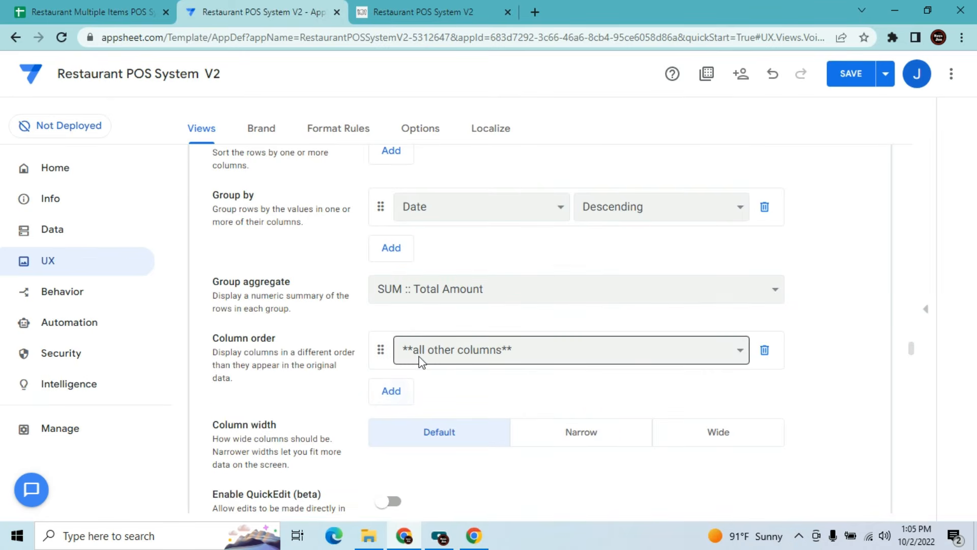
left_click(419, 358)
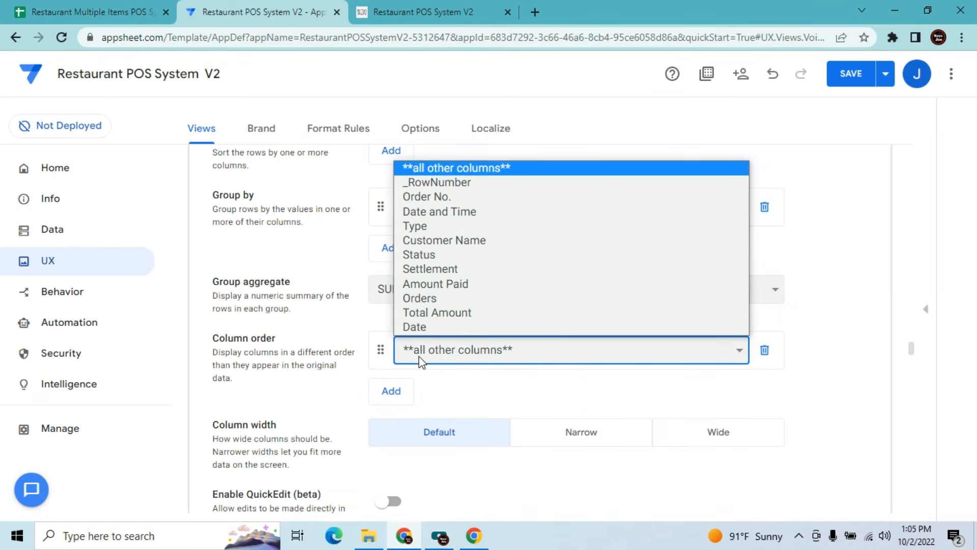
left_click(443, 210)
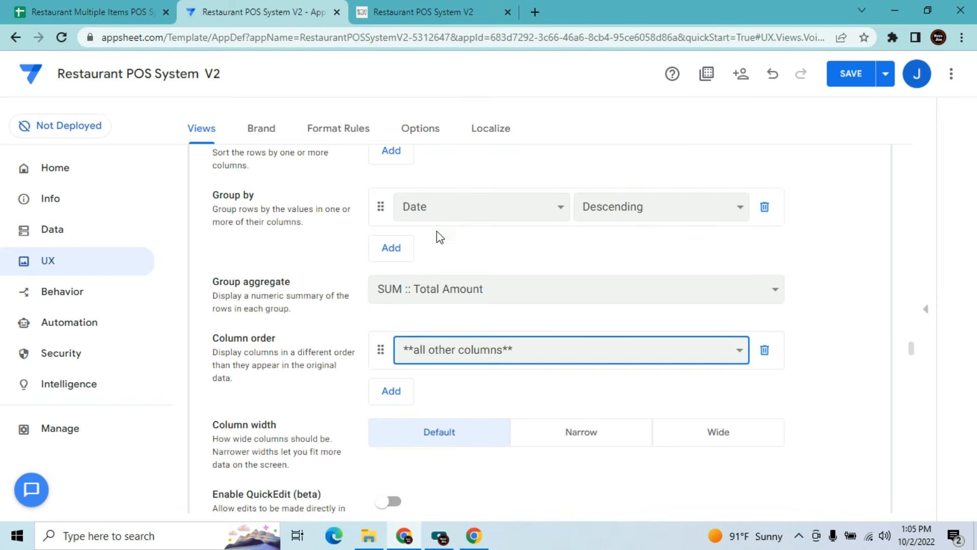
left_click(397, 402)
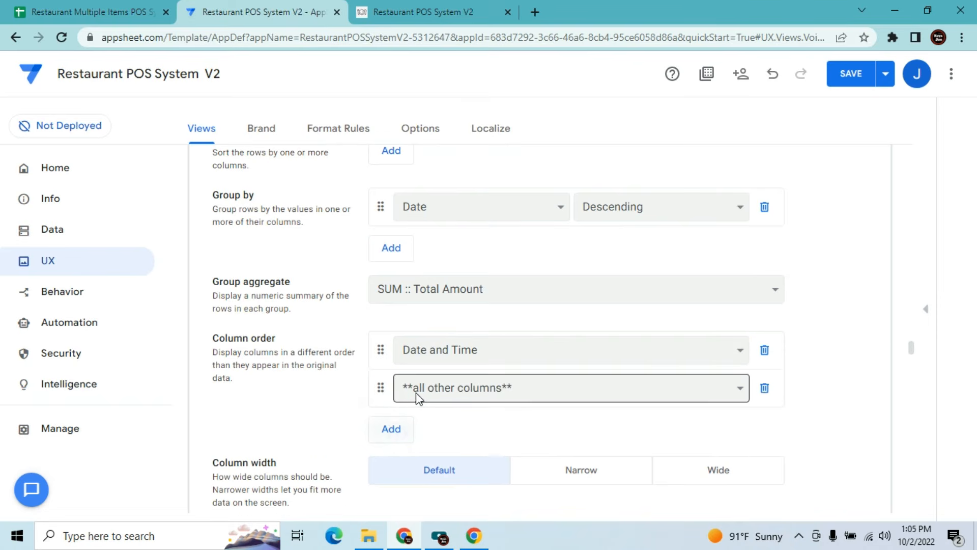
left_click(417, 393)
left_click(439, 251)
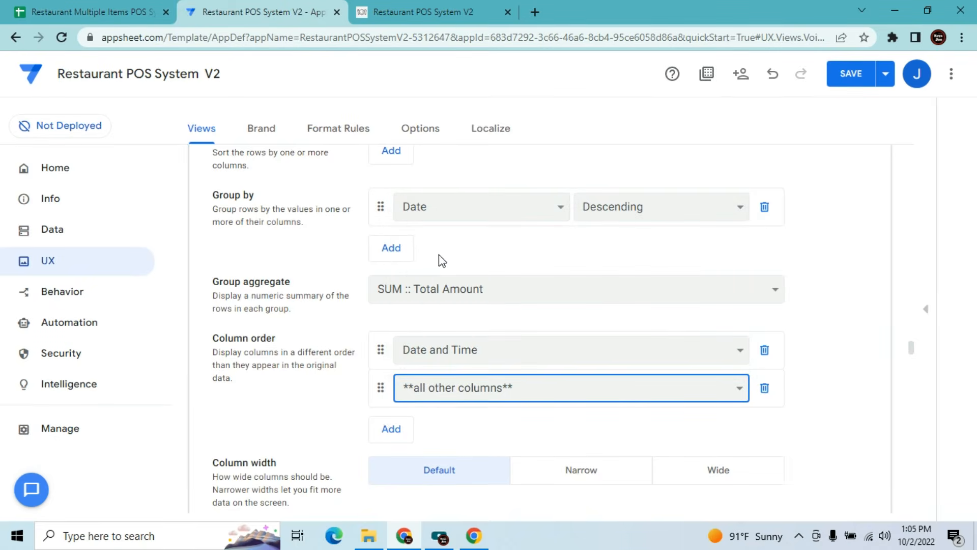
left_click(418, 430)
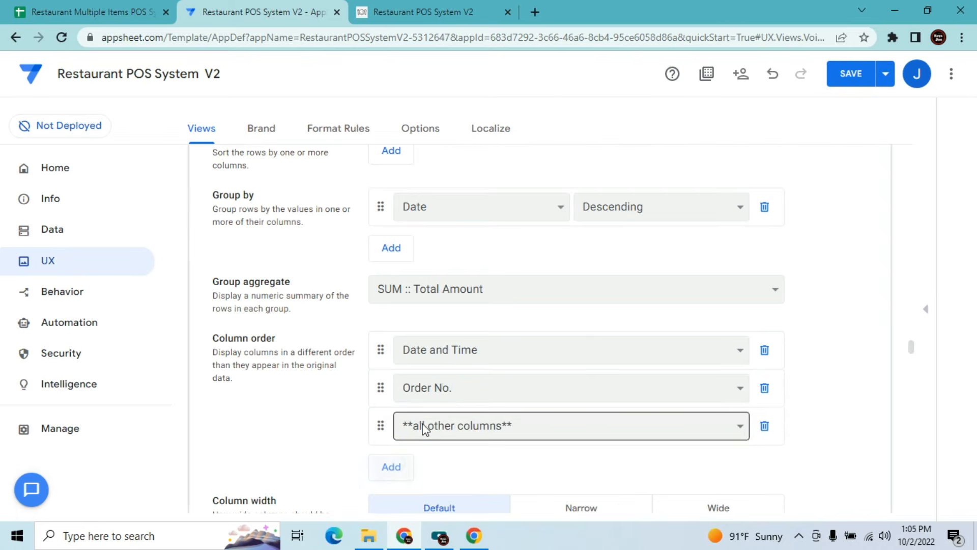
left_click(419, 427)
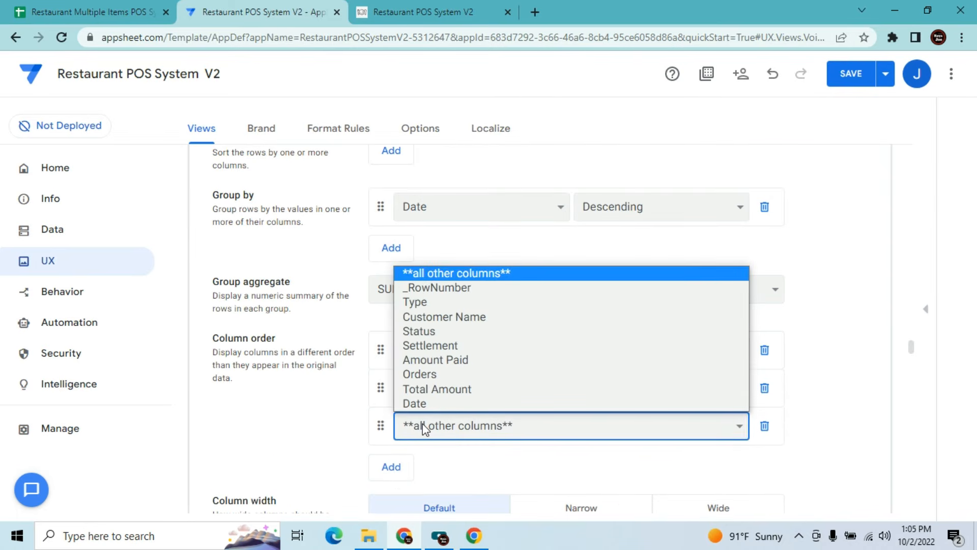
left_click(447, 320)
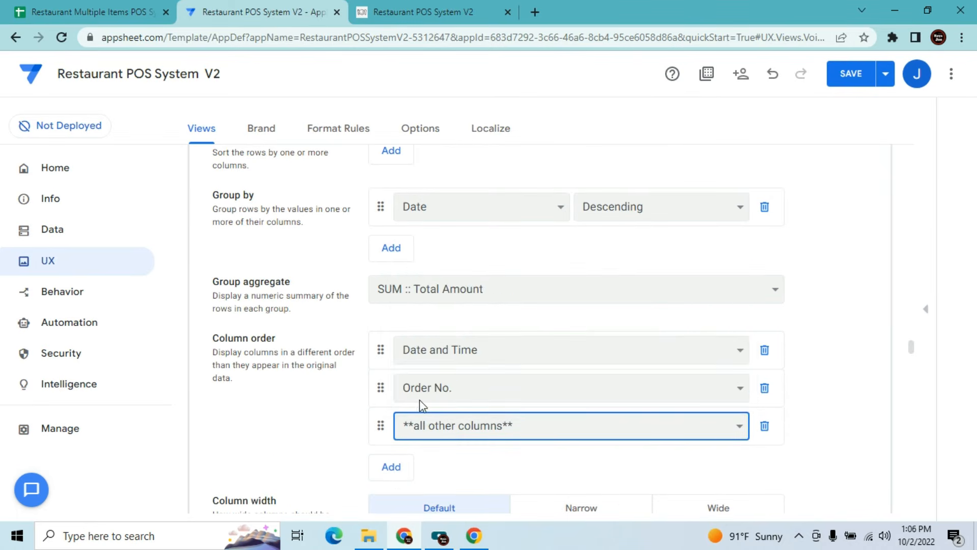
left_click(396, 472)
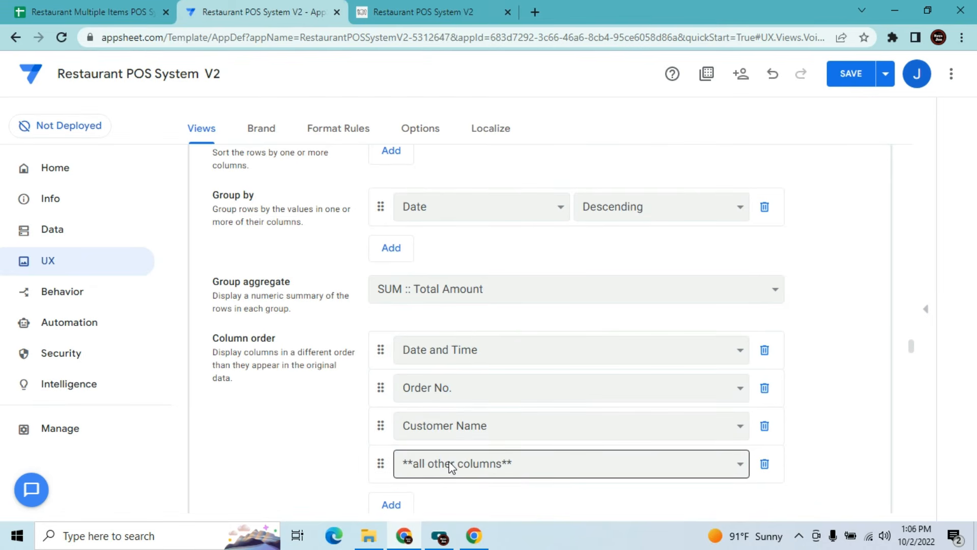
left_click(451, 467)
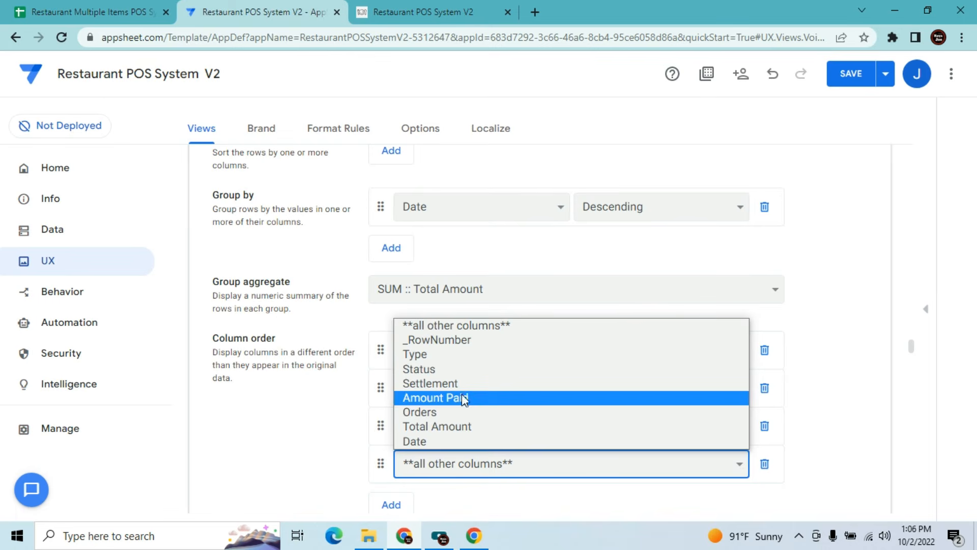
left_click(463, 428)
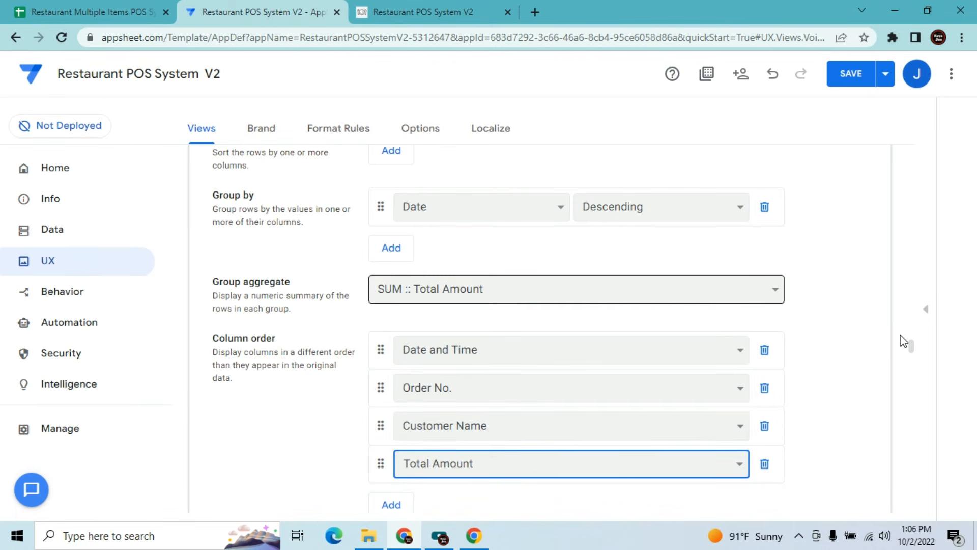
Search the views for "close", set the Close Orders view's group aggregate to SUM :: Total Amount, and save the app
left_click_drag(912, 348, 911, 144)
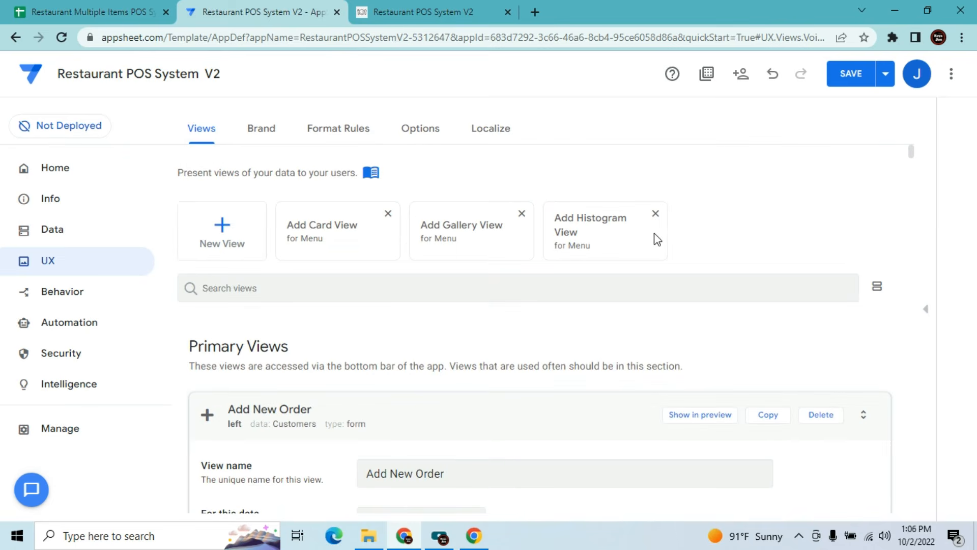
type("op")
key("BackSpace")
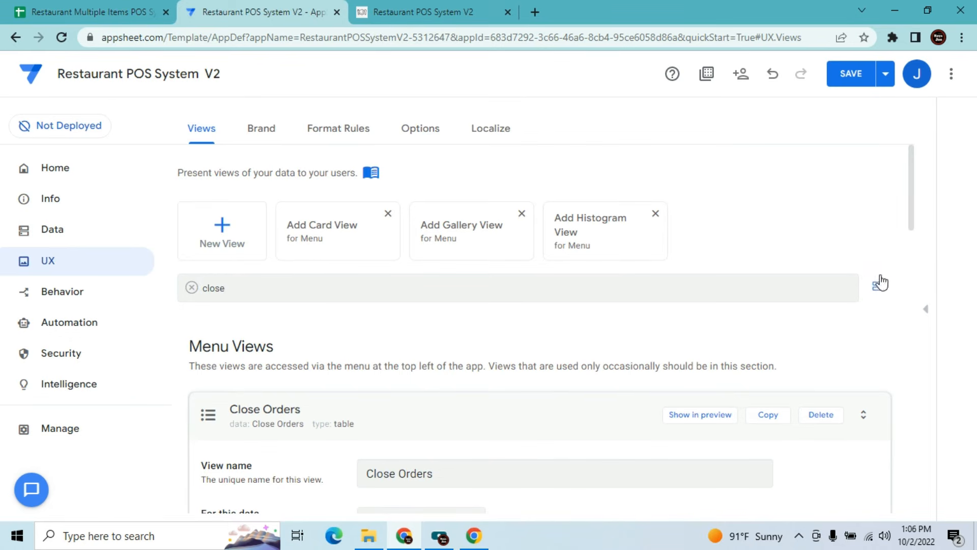
left_click_drag(913, 209, 908, 290)
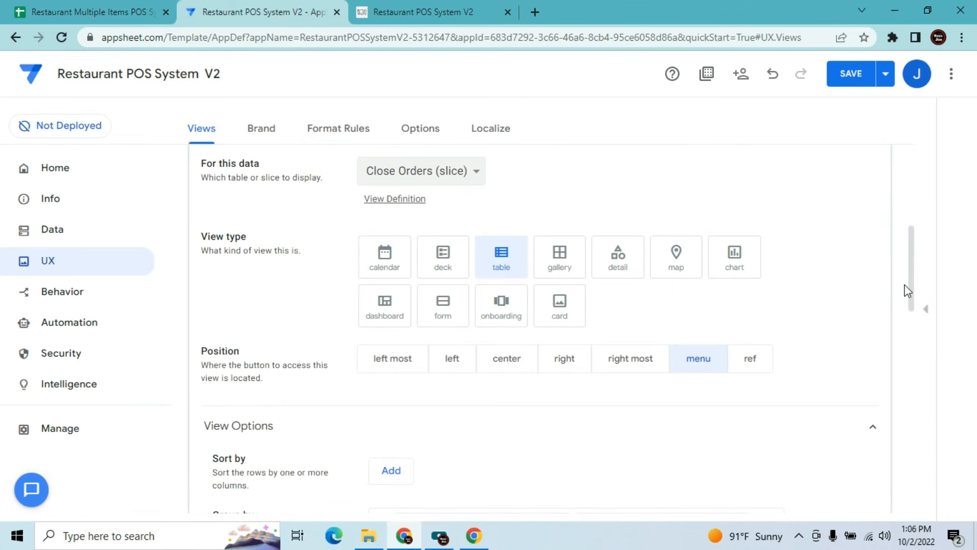
scroll(905, 283, "down", 5)
left_click(575, 320)
left_click(548, 423)
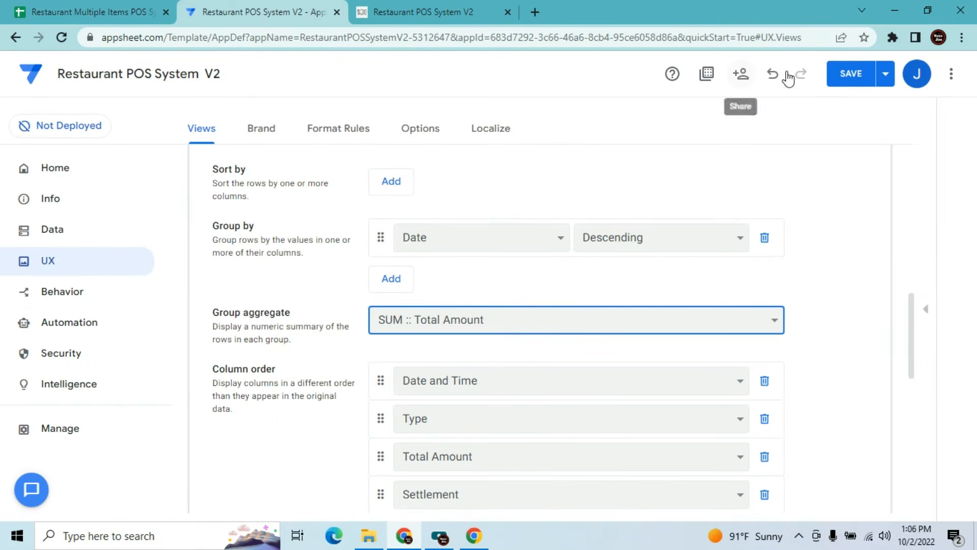
left_click(840, 77)
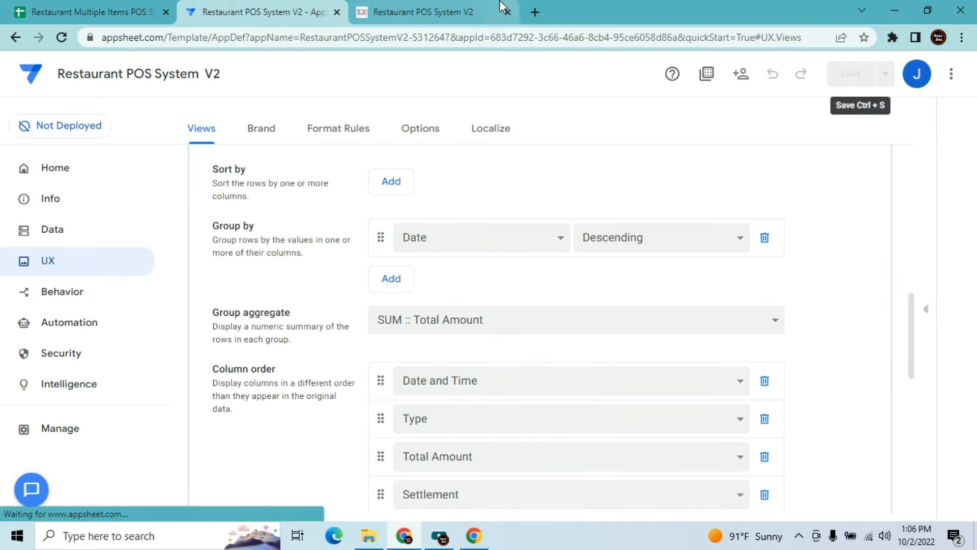
Switch to the live Restaurant POS System V2 app, sync it, and open the Table 1 order's details
left_click(375, 7)
left_click(387, 284)
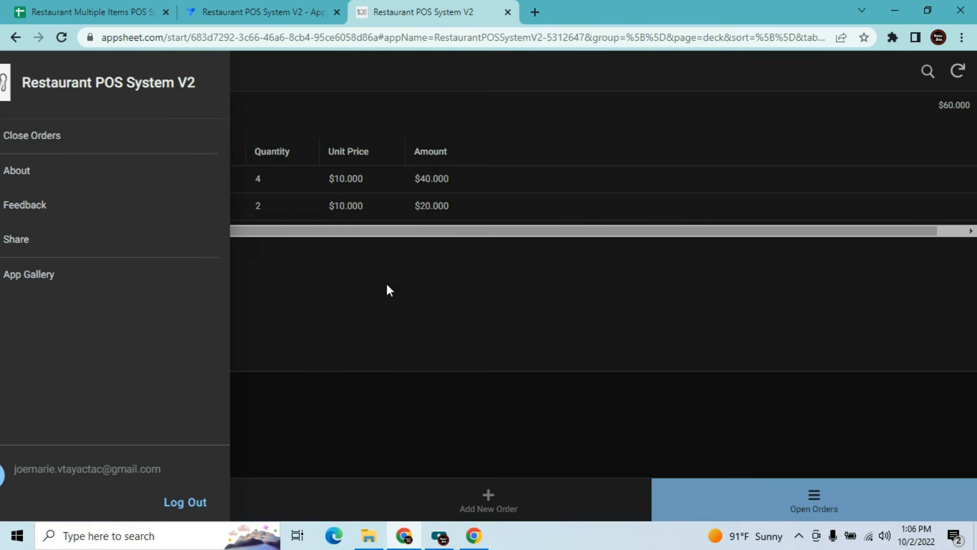
left_click(959, 72)
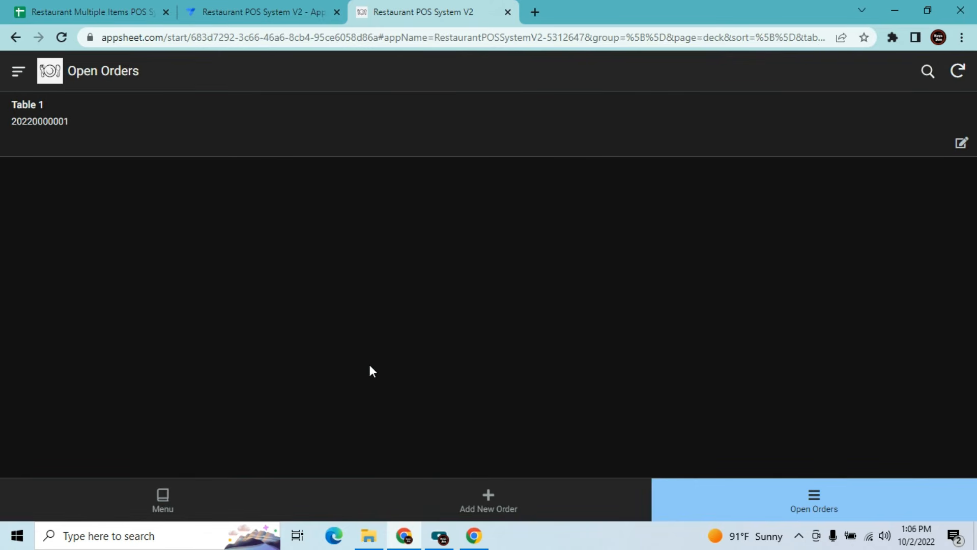
left_click(66, 108)
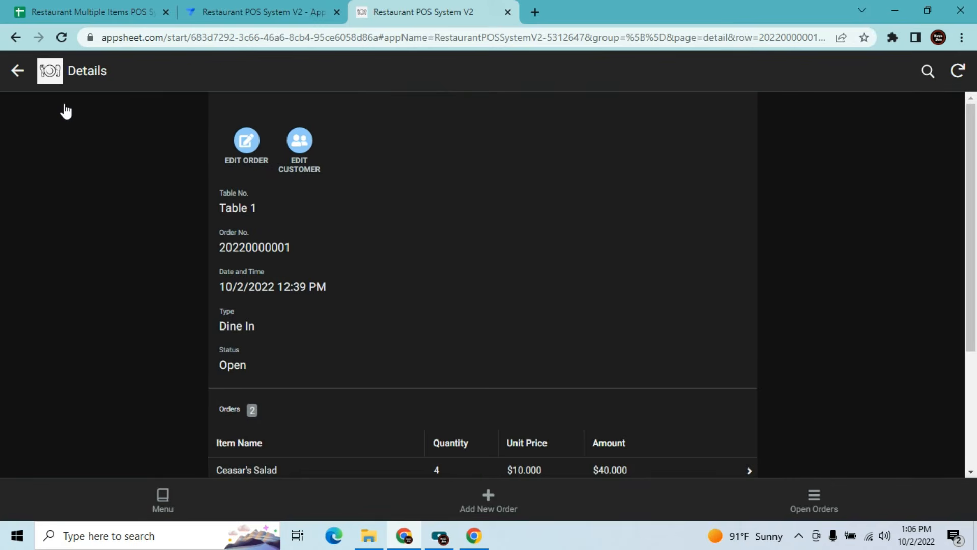
Return to Open Orders, open the Table 1 order for editing, and check its customer form without changing it
left_click(18, 71)
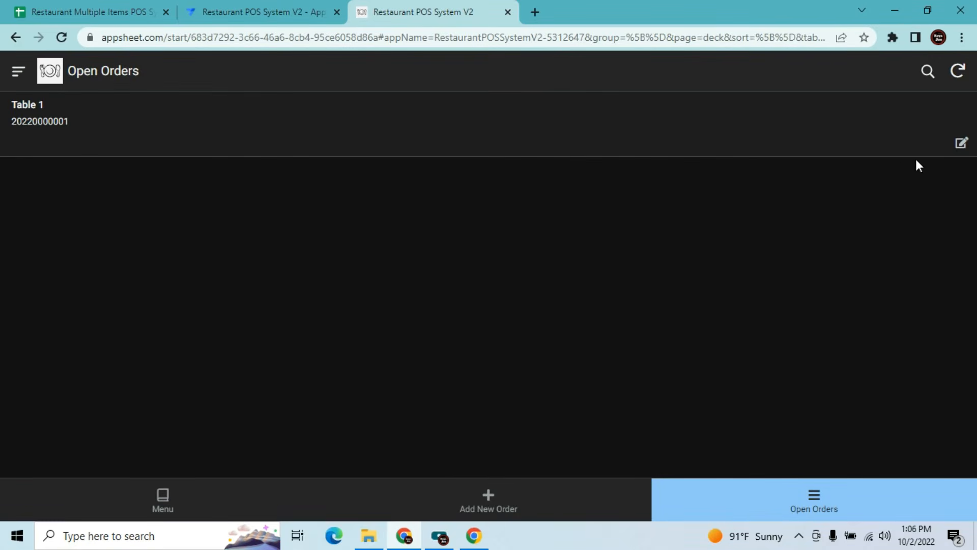
left_click(961, 143)
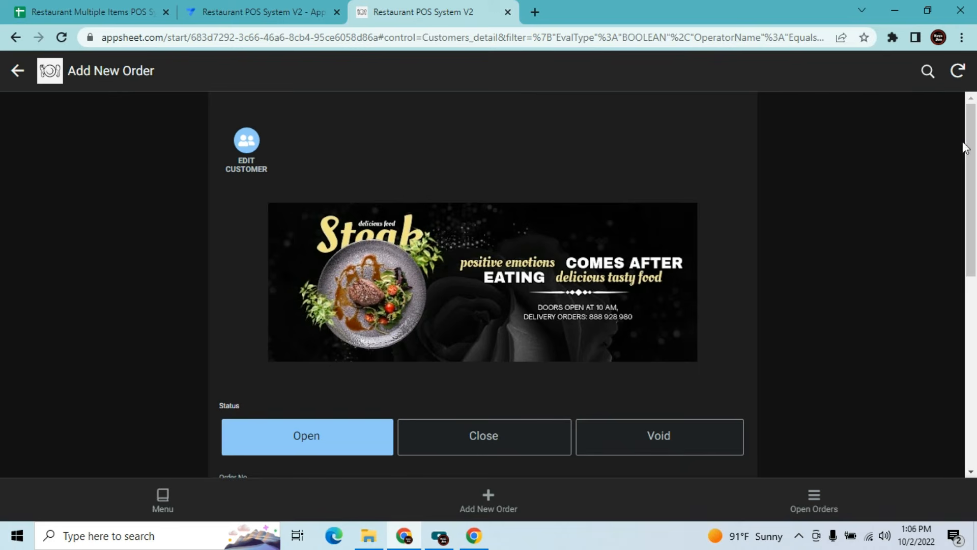
mouse_move(971, 151)
left_mouse_down()
mouse_move(975, 239)
mouse_move(975, 142)
left_mouse_up()
left_click(246, 143)
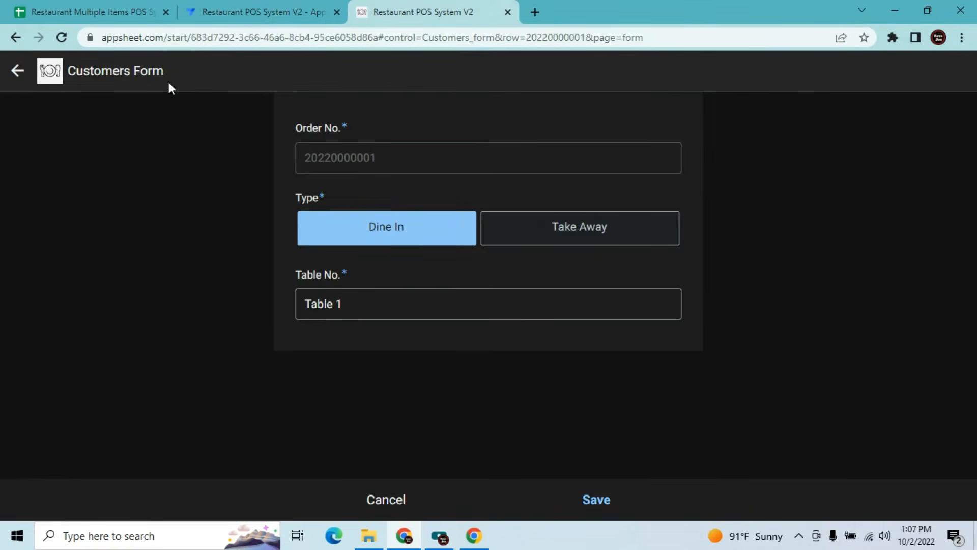
left_click(18, 78)
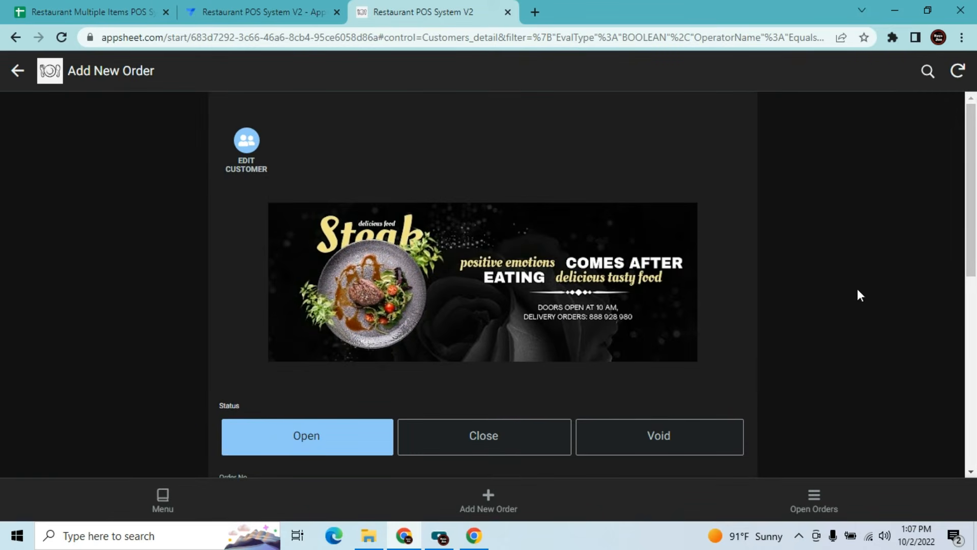
Test the Table 1 order's status by setting it to Close and back to Open, and check the rest of the order
left_click_drag(971, 193, 969, 286)
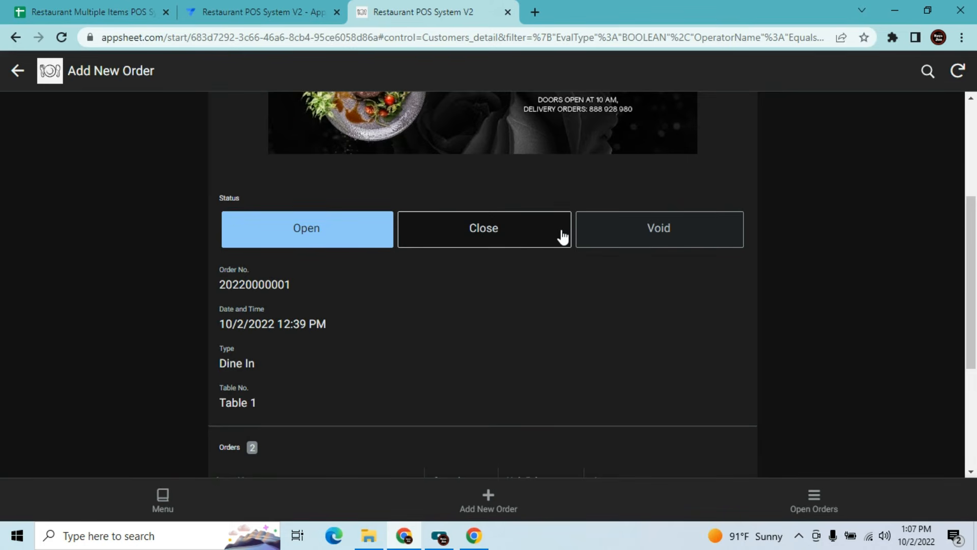
left_click(533, 244)
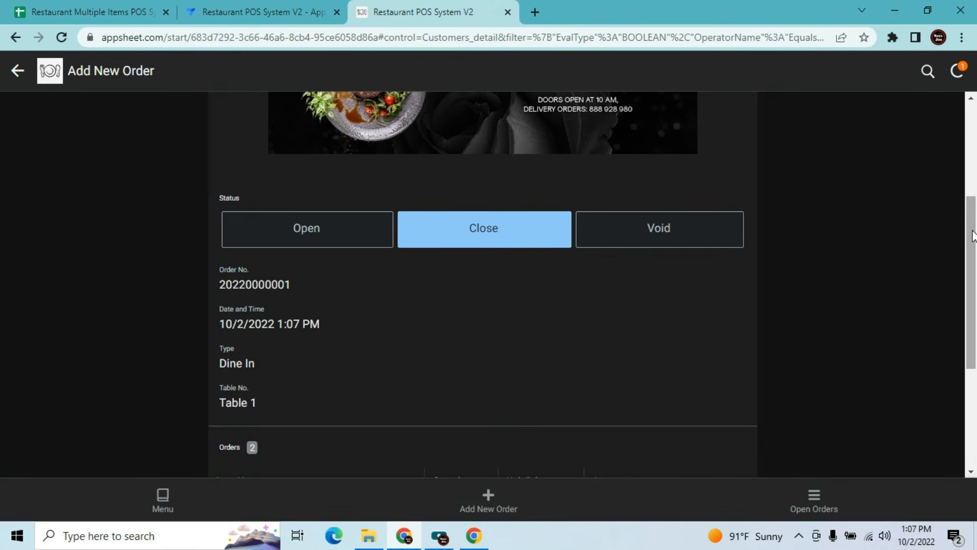
left_click_drag(969, 244, 970, 264)
left_click(298, 249)
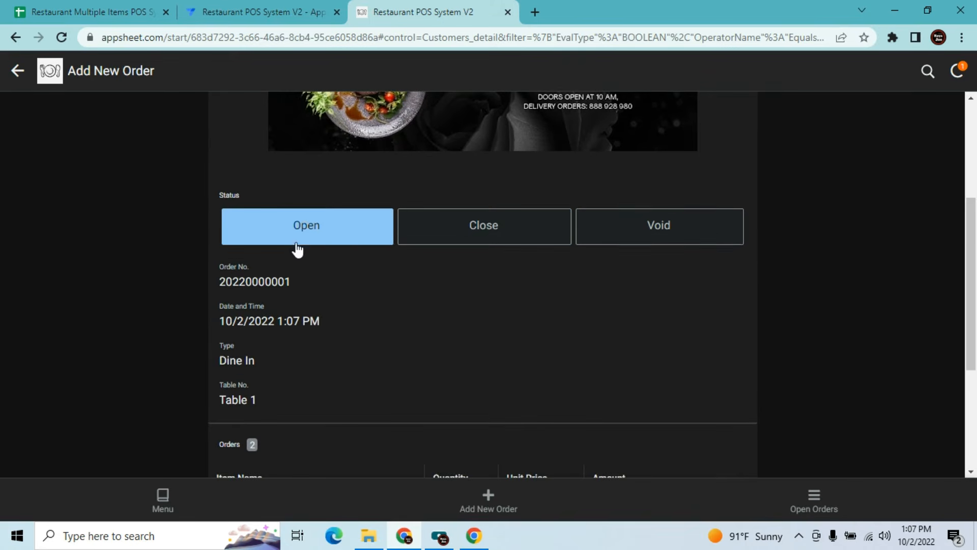
left_click_drag(970, 292, 961, 387)
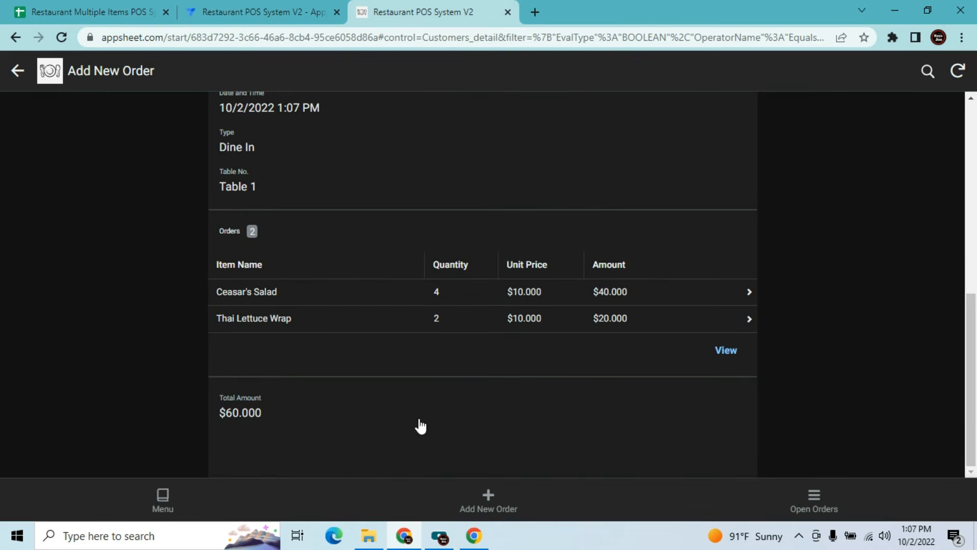
Switch to the AppSheet editor, search the views for "cust", and add Settlement to the Customers_Detail view's column order
left_click(265, 9)
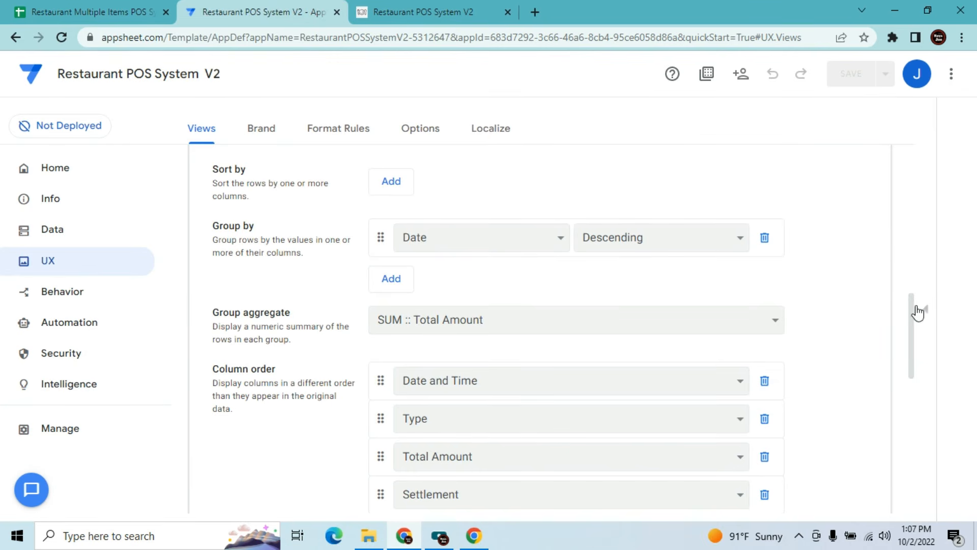
left_click_drag(912, 308, 891, 182)
triple_click(645, 226)
type("d")
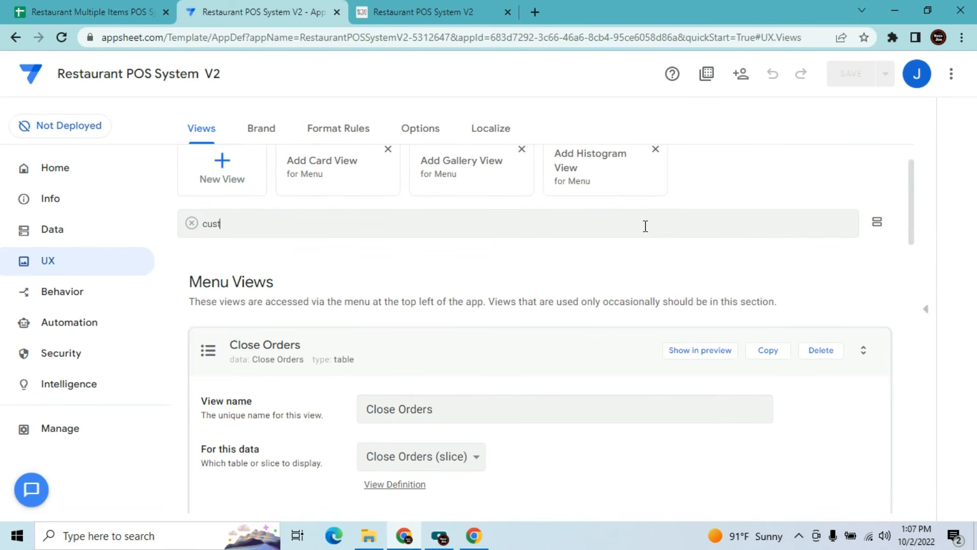
left_click_drag(914, 219, 911, 396)
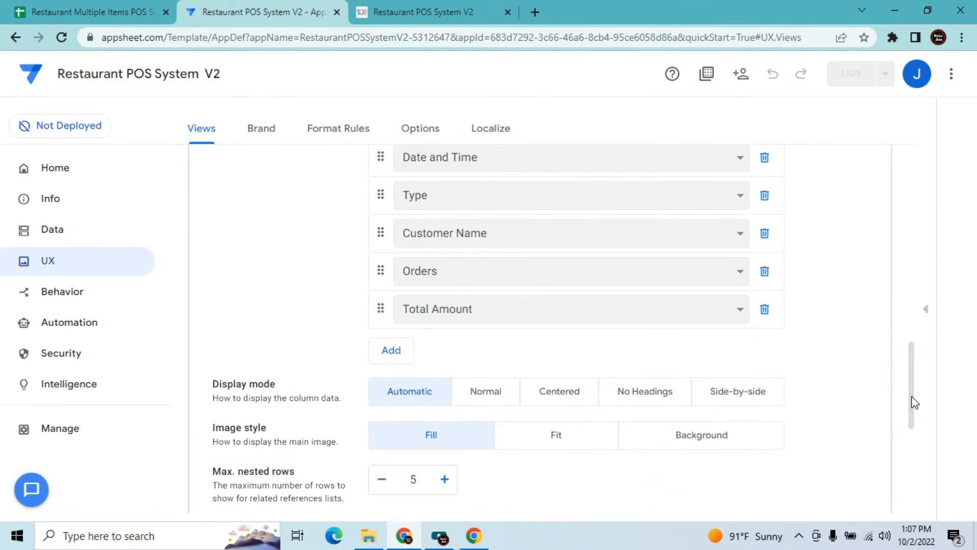
left_click(393, 349)
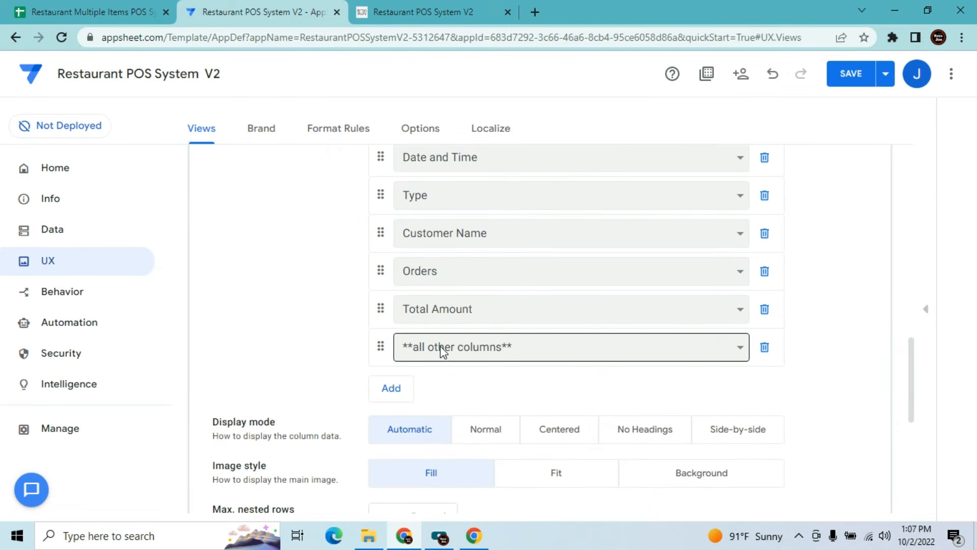
left_click(484, 348)
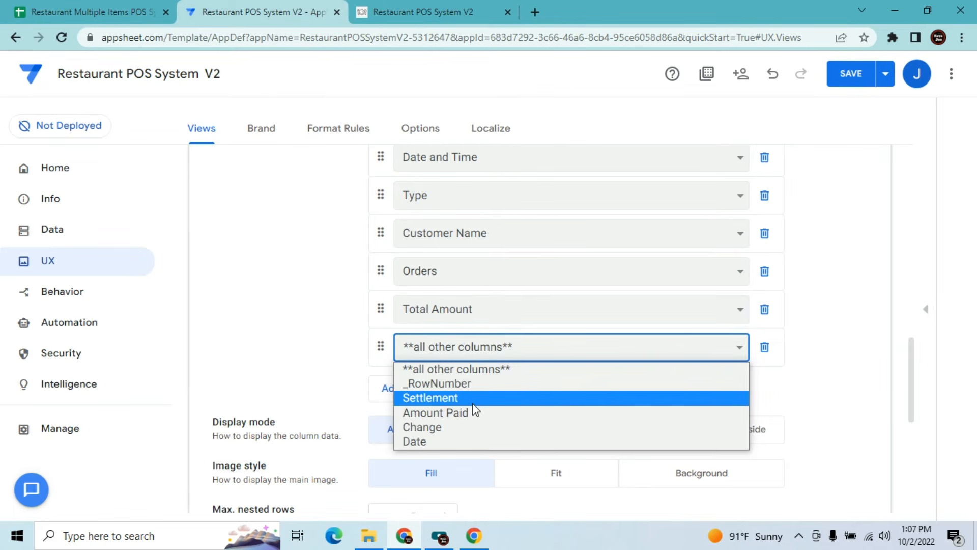
left_click(473, 404)
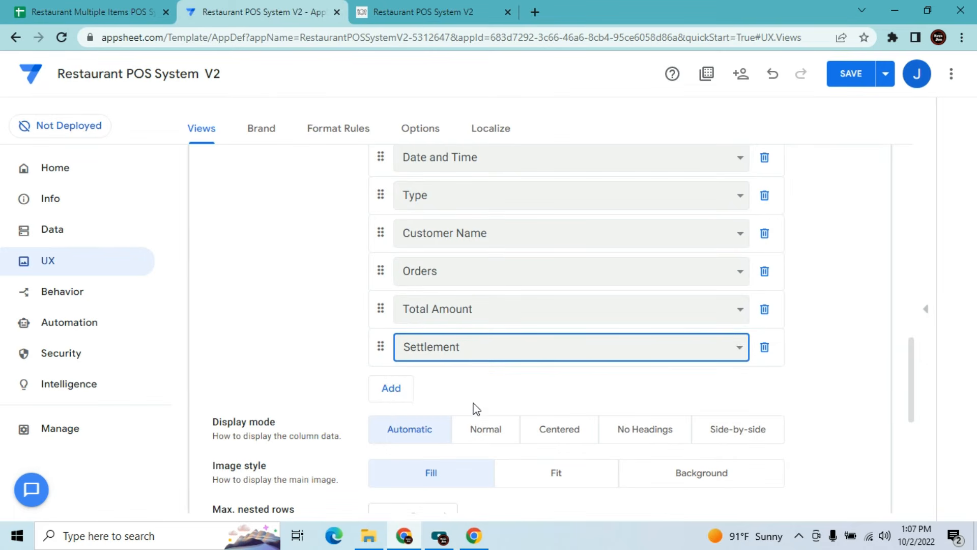
Add Amount Paid and Change after Settlement in the Customers_Detail view's column order
left_click(392, 389)
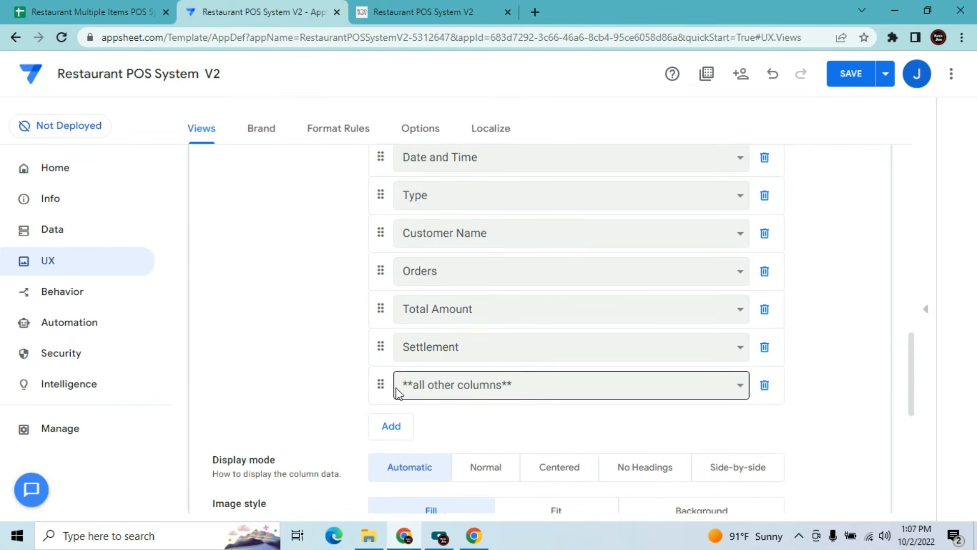
left_click(440, 387)
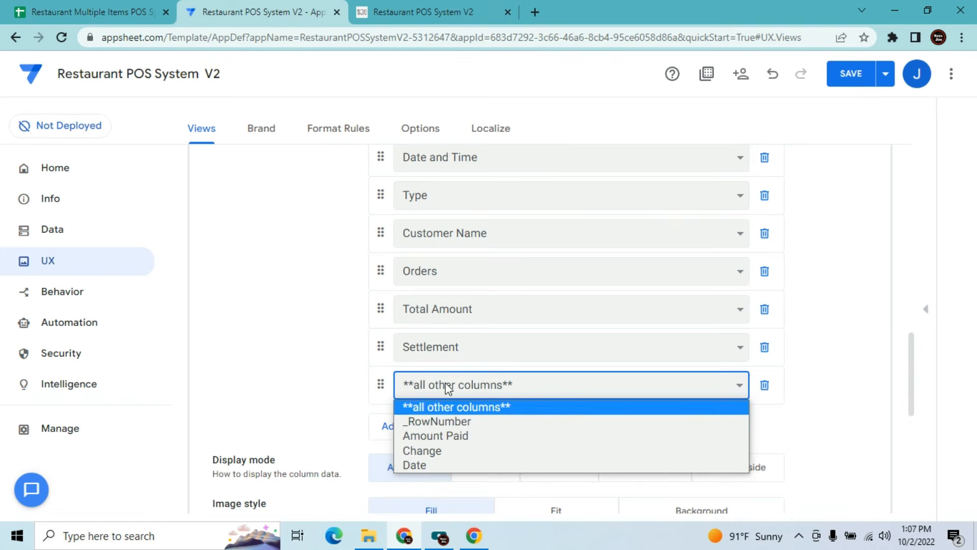
left_click(446, 436)
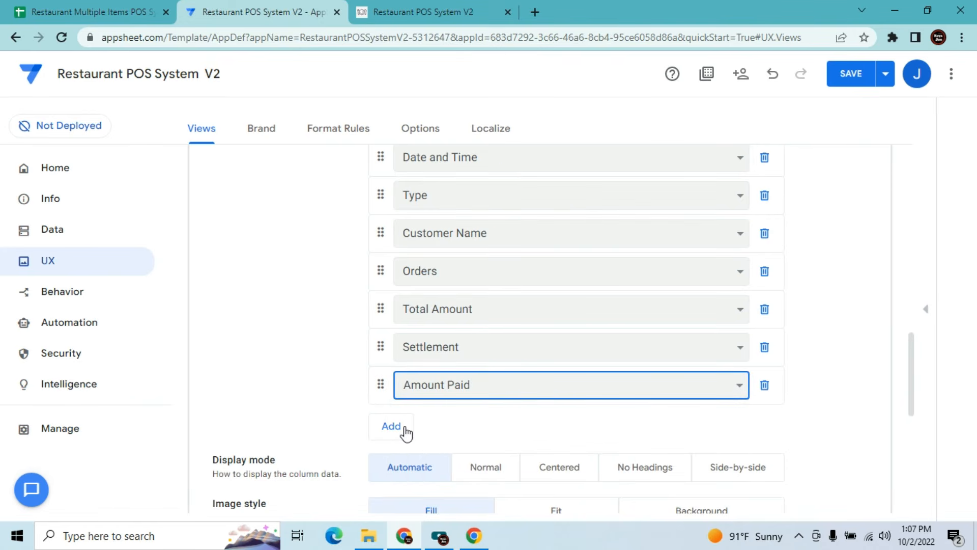
left_click(405, 432)
left_click(433, 427)
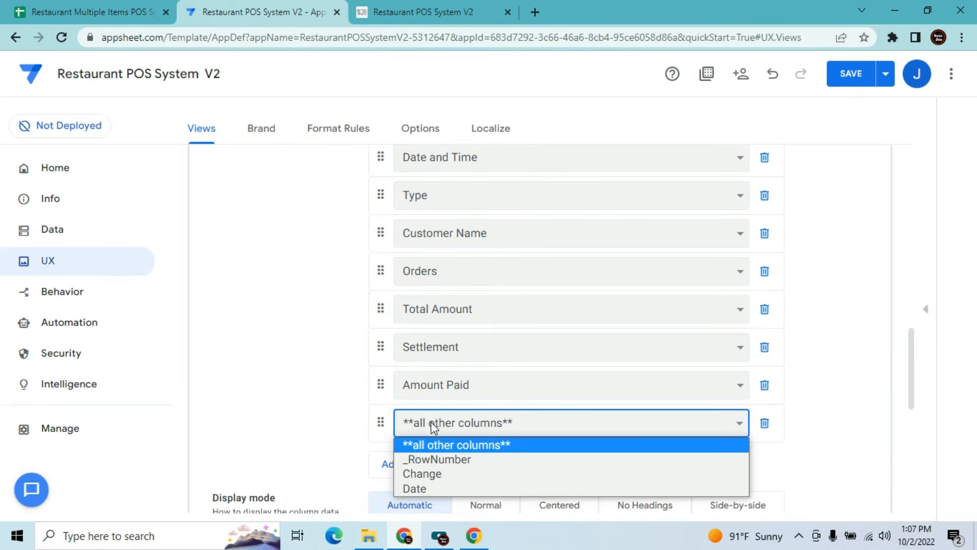
left_click(435, 481)
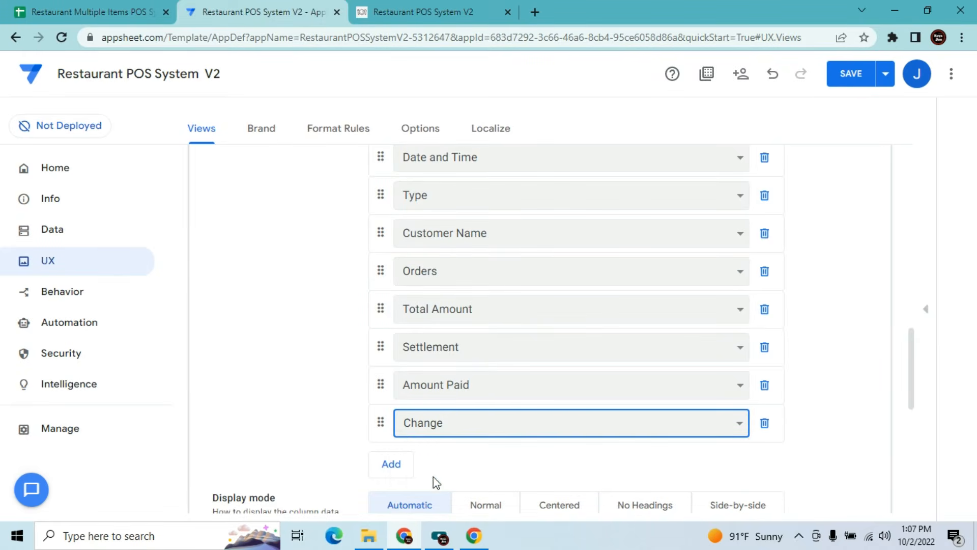
Add Settlement and Amount Paid to the Customers_Detail view's quick edit columns
left_click(49, 226)
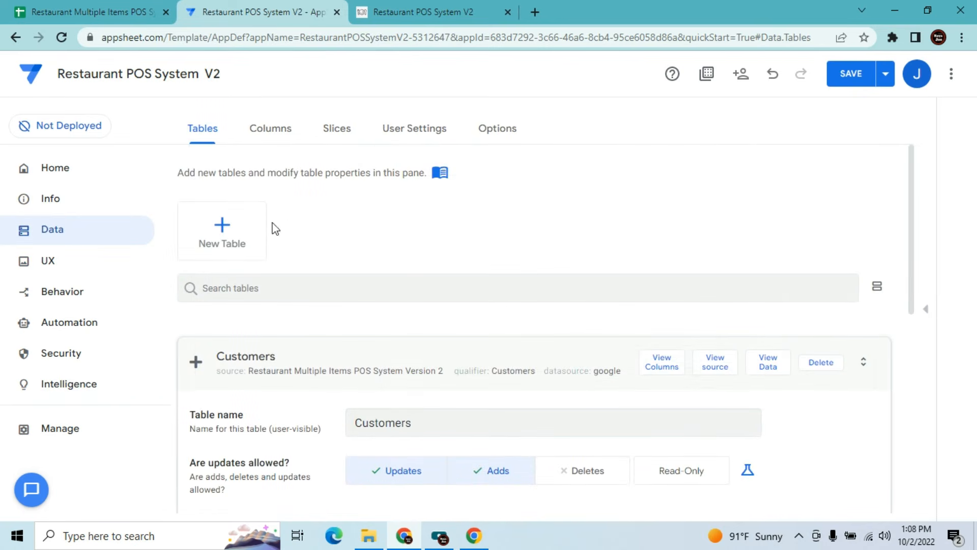
left_click(66, 269)
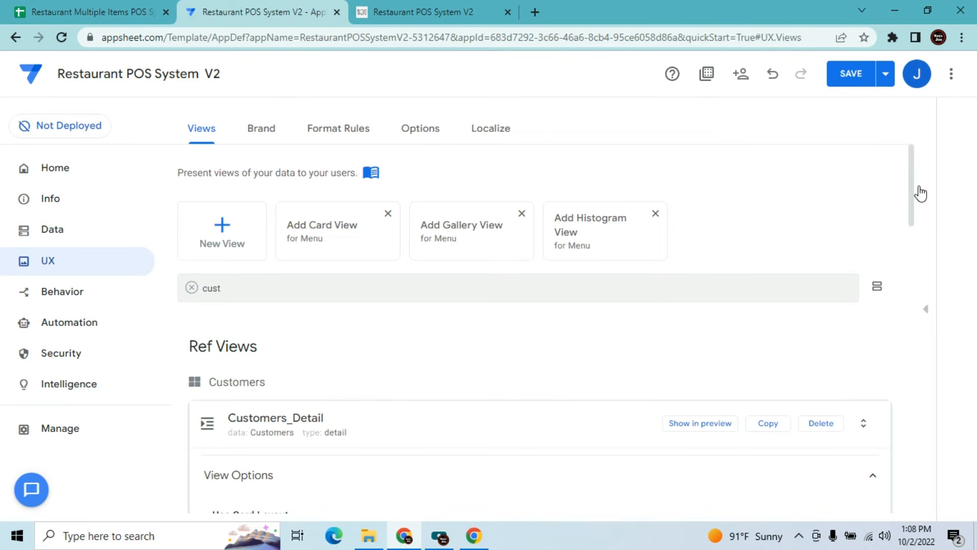
left_click_drag(914, 188, 912, 290)
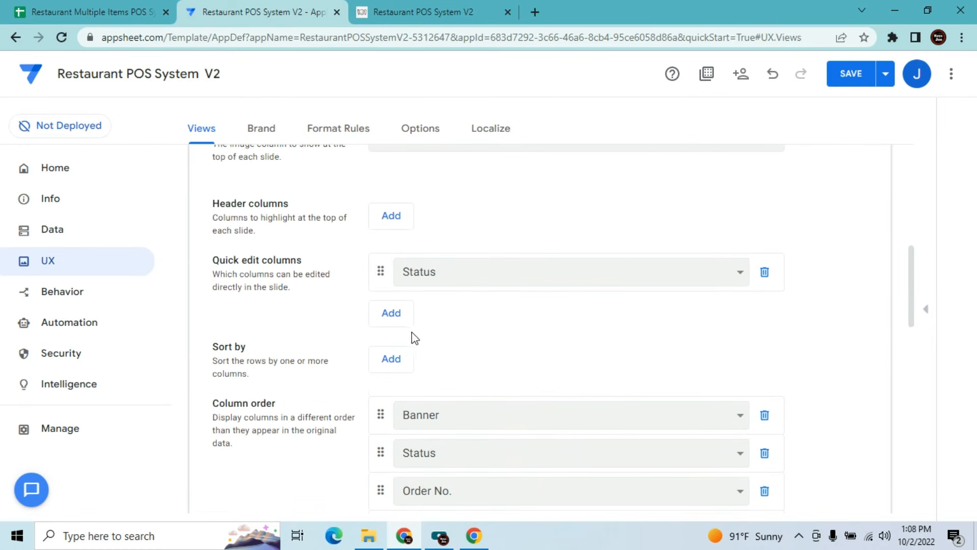
left_click(401, 316)
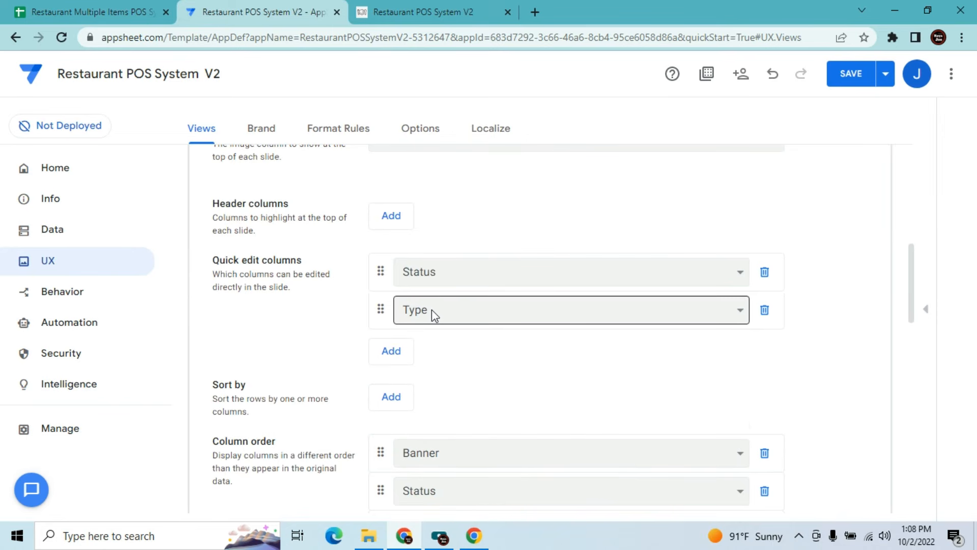
left_click(476, 311)
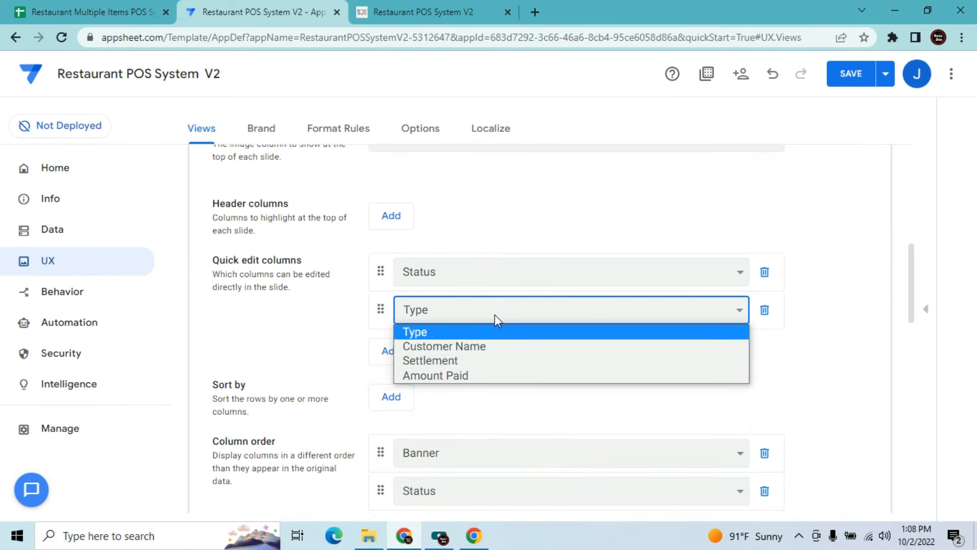
left_click(490, 360)
left_click(393, 358)
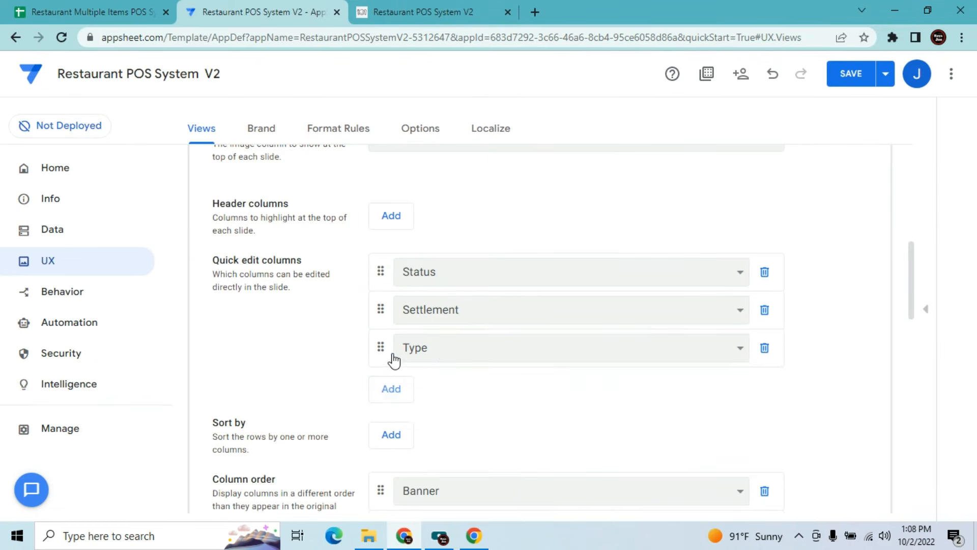
left_click(432, 347)
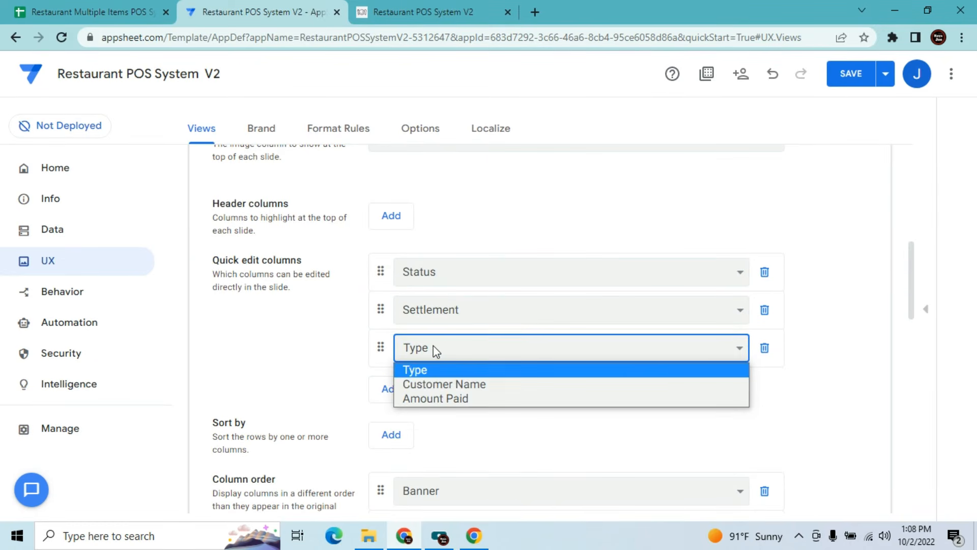
left_click(437, 398)
Save the app, switch to the live Restaurant POS System V2 app, and sync it
left_click(66, 237)
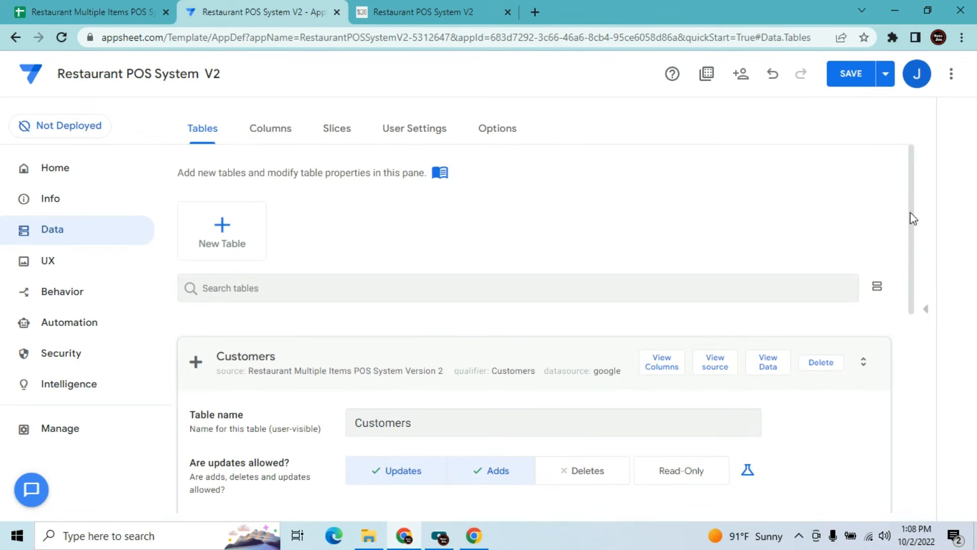
left_click_drag(913, 218, 918, 193)
left_click(861, 73)
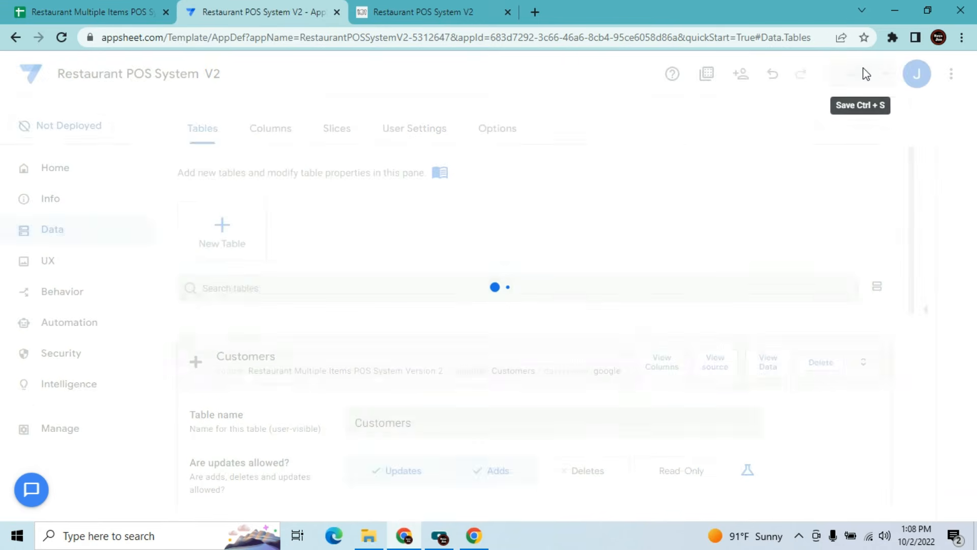
left_click(467, 7)
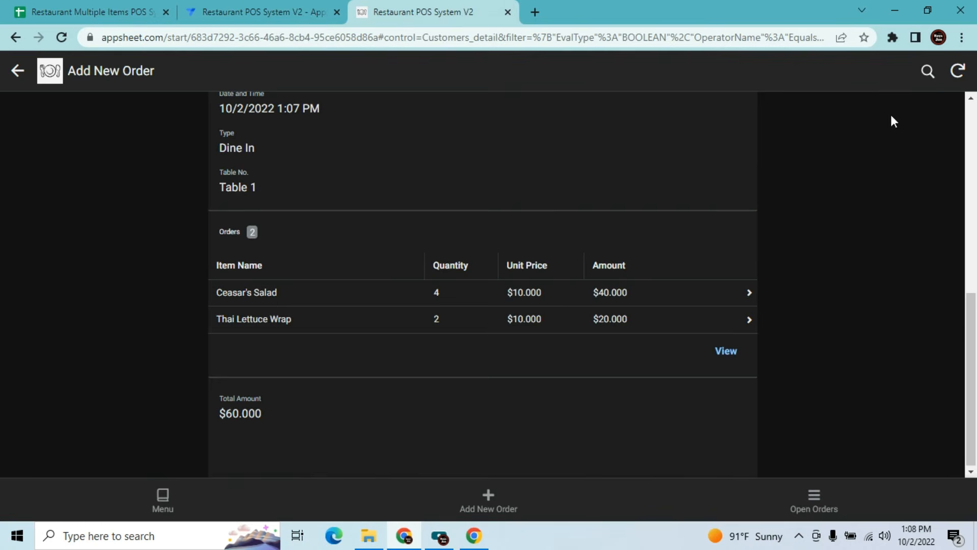
left_click(957, 73)
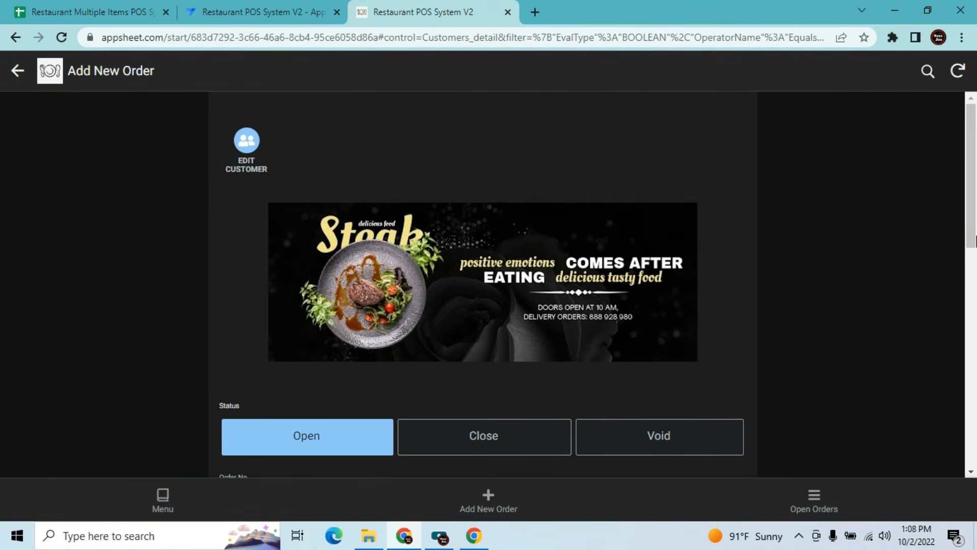
Set the Table 1 order's settlement to Cash
left_click_drag(975, 240, 965, 387)
left_click_drag(963, 385, 959, 428)
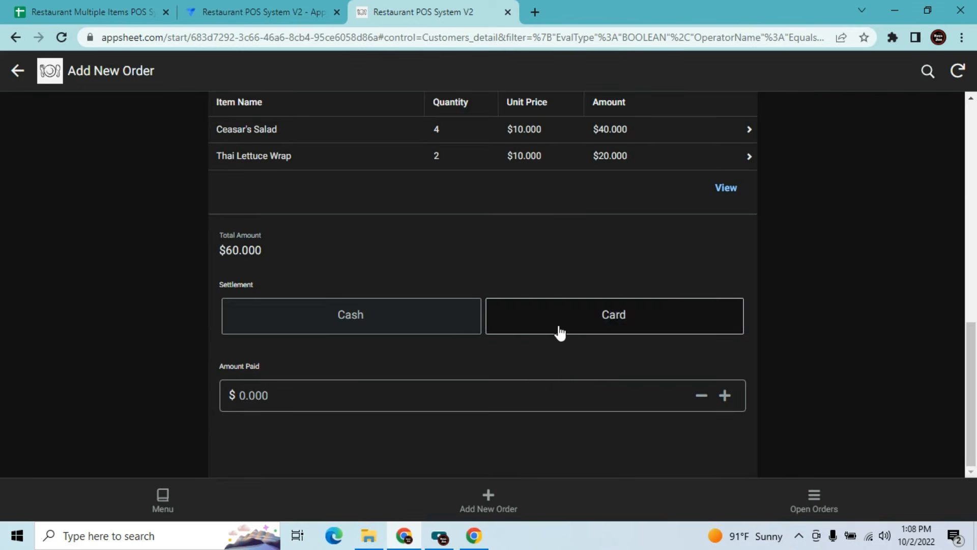
left_click(371, 327)
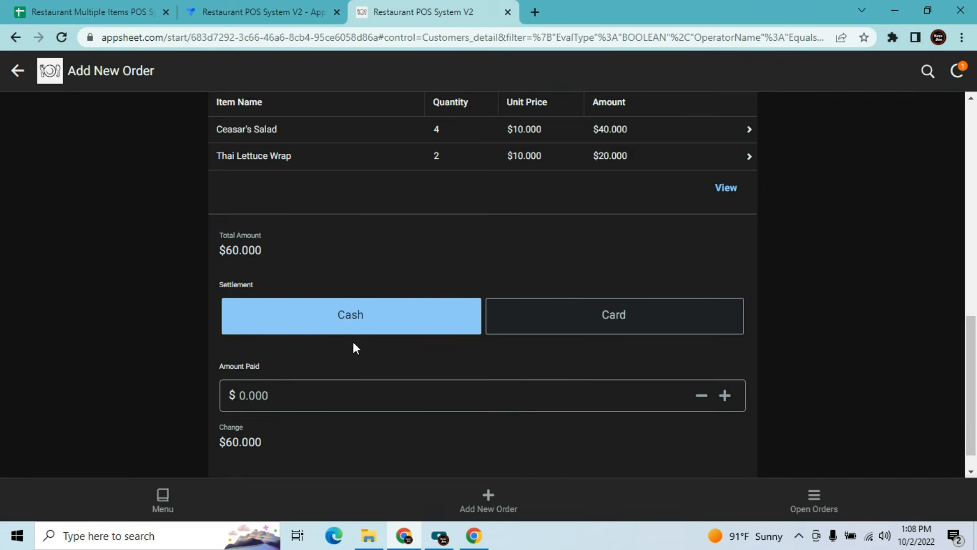
Switch to the AppSheet editor and open the settings of the Change column in the Customers table
left_click(239, 4)
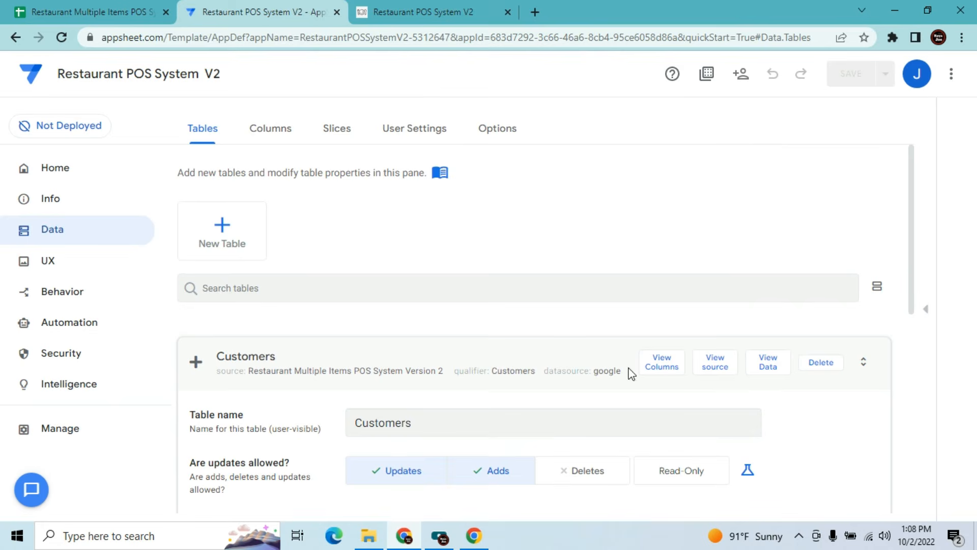
left_click(661, 362)
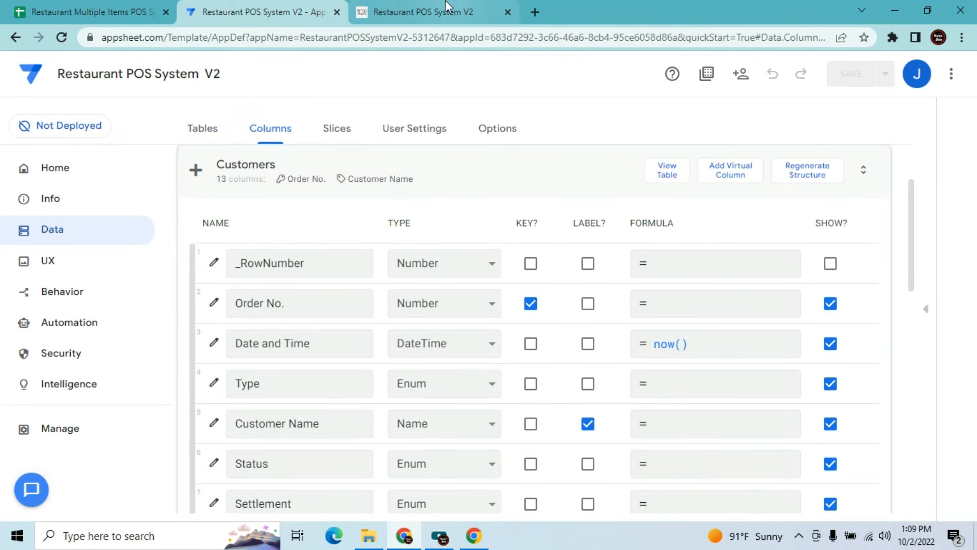
mouse_move(419, 12)
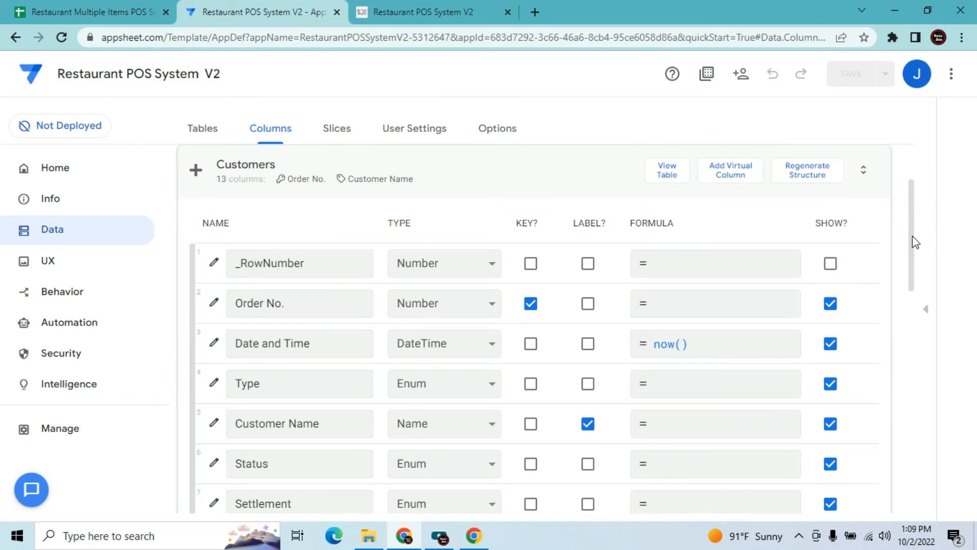
scroll(916, 242, "down", 3)
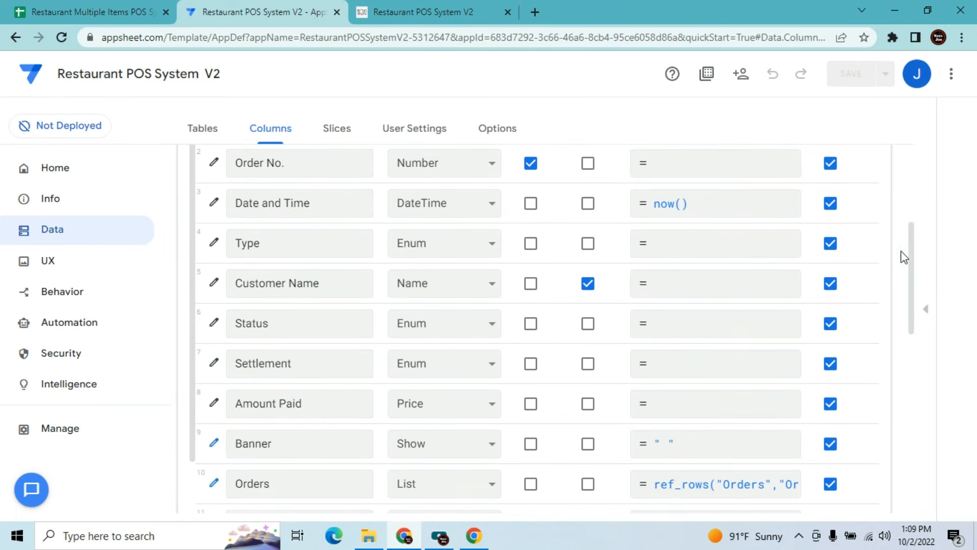
scroll(910, 285, "down", 5)
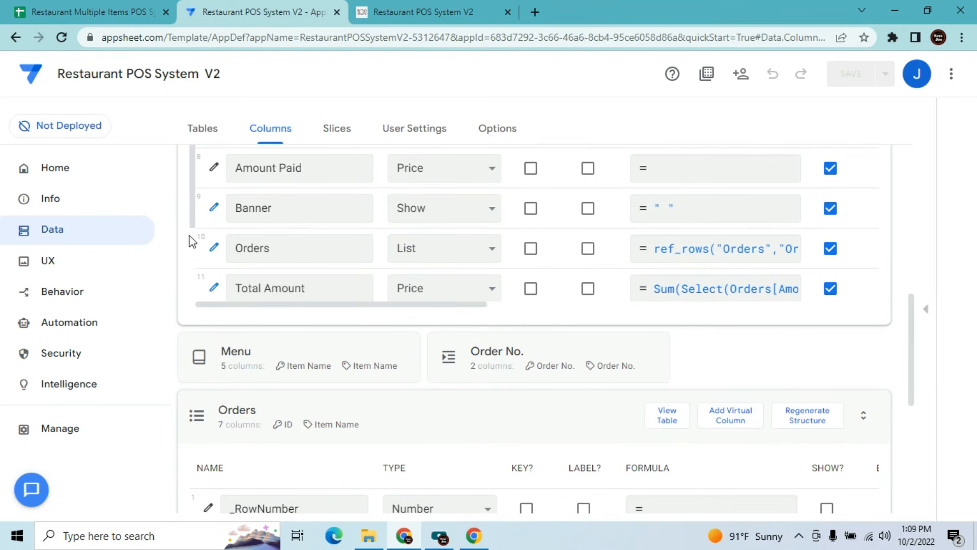
scroll(196, 242, "down", 2)
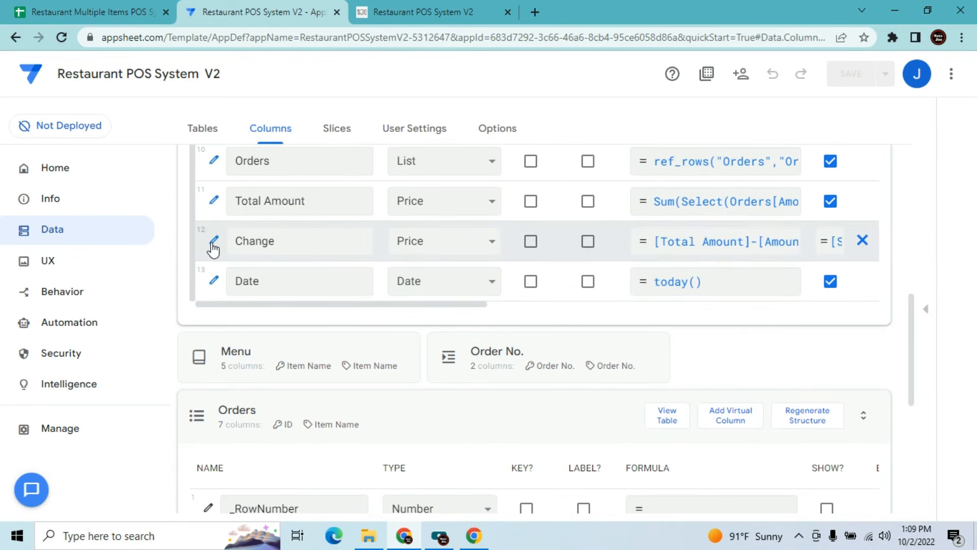
left_click(213, 244)
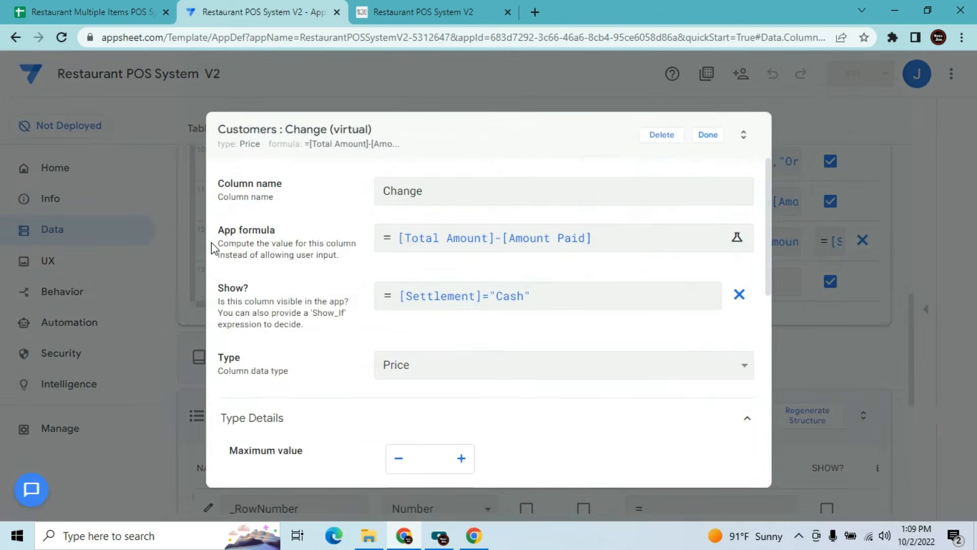
Extend the Change column's Show_If expression to And([Settlement]="Cash",[Amount Paid]>[Settlement])
left_click(543, 309)
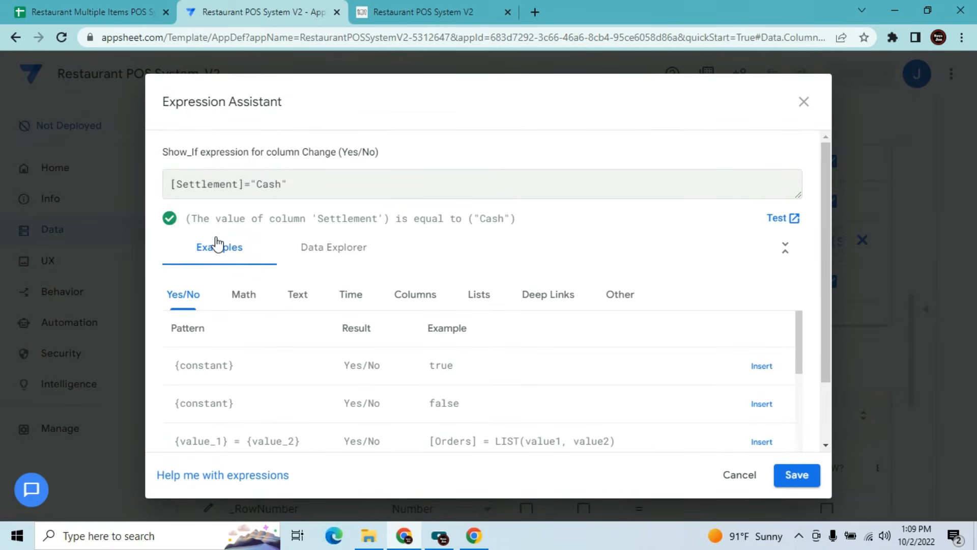
type("And")
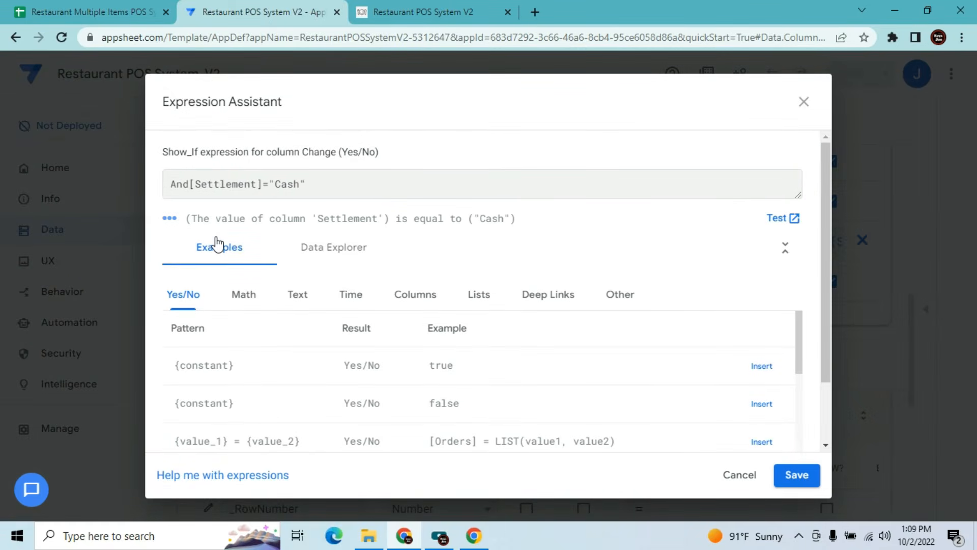
type("(")
left_click(324, 183)
type(",")
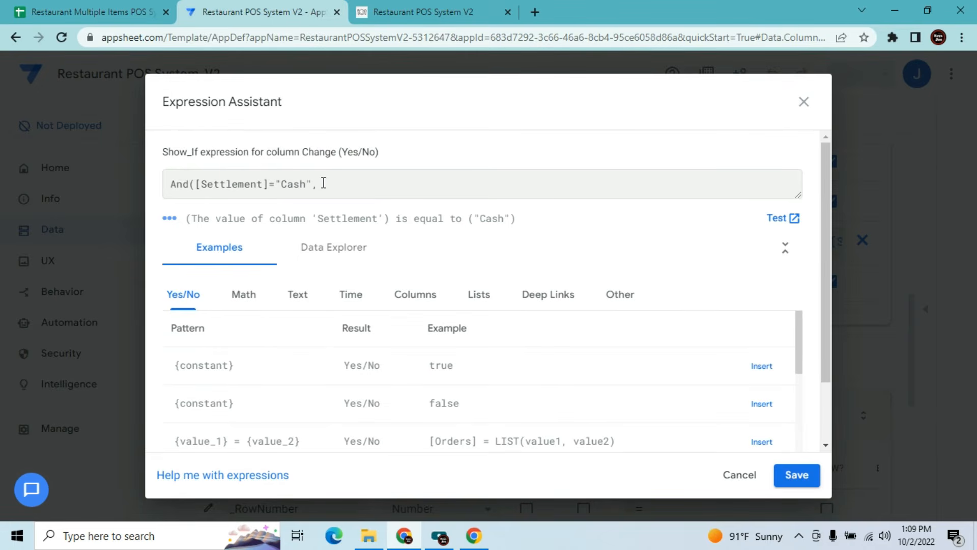
type(" [Amount Paid]>")
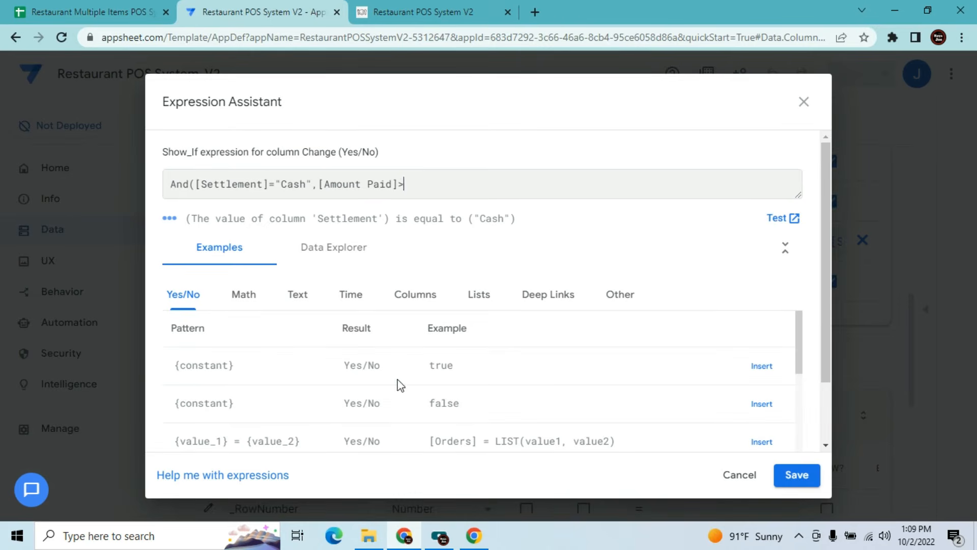
left_click(417, 306)
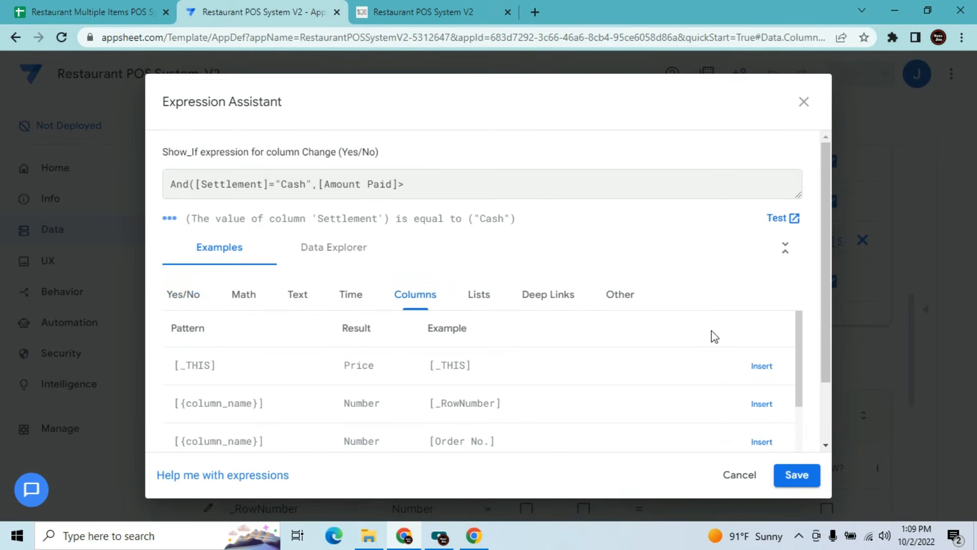
left_click_drag(798, 365, 796, 456)
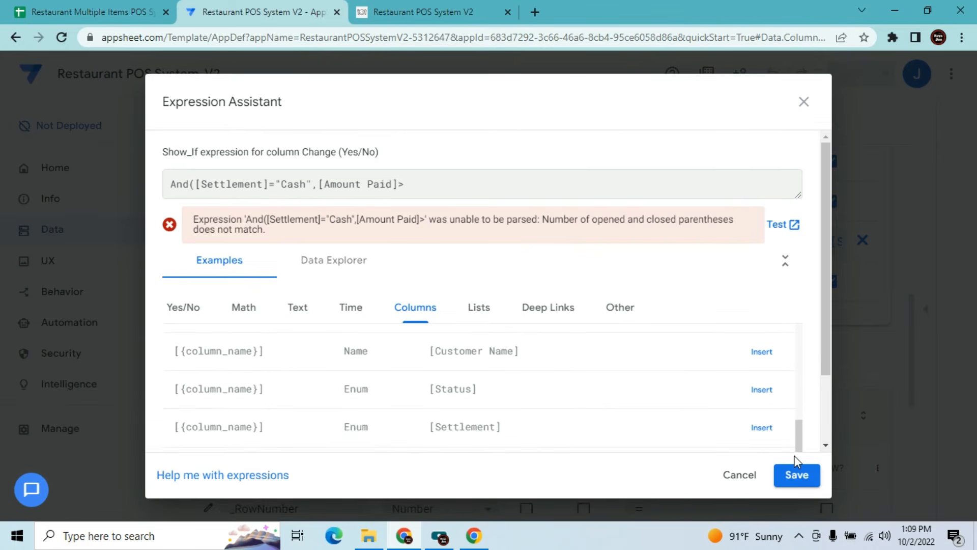
left_click(767, 429)
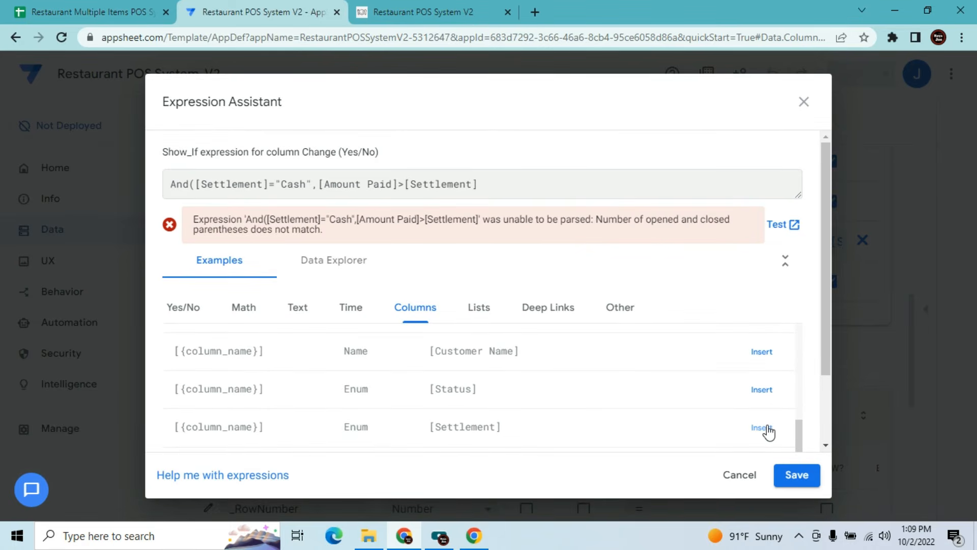
type(")")
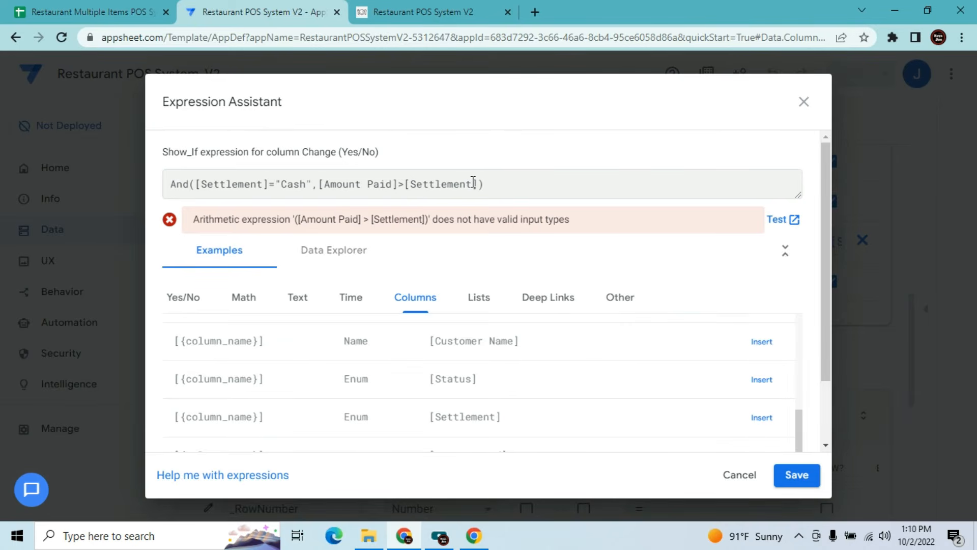
Correct the Show_If comparison to [Amount Paid]>[Total Amount], then save the expression and close the Change column's settings
key("BackSpace")
key("BackSpace")
key("BackSpace")
key("BackSpace")
key("BackSpace")
key("BackSpace")
key("BackSpace")
key("BackSpace")
key("BackSpace")
key("BackSpace")
key("BackSpace")
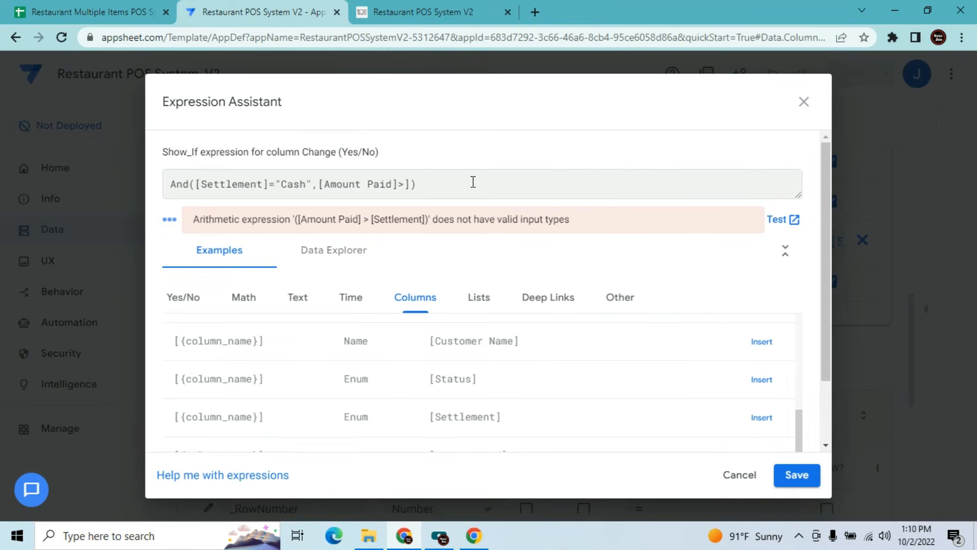
type("[Total AMount")
key("BackSpace")
key("BackSpace")
key("BackSpace")
key("BackSpace")
key("BackSpace")
key("BackSpace")
type("Amount")
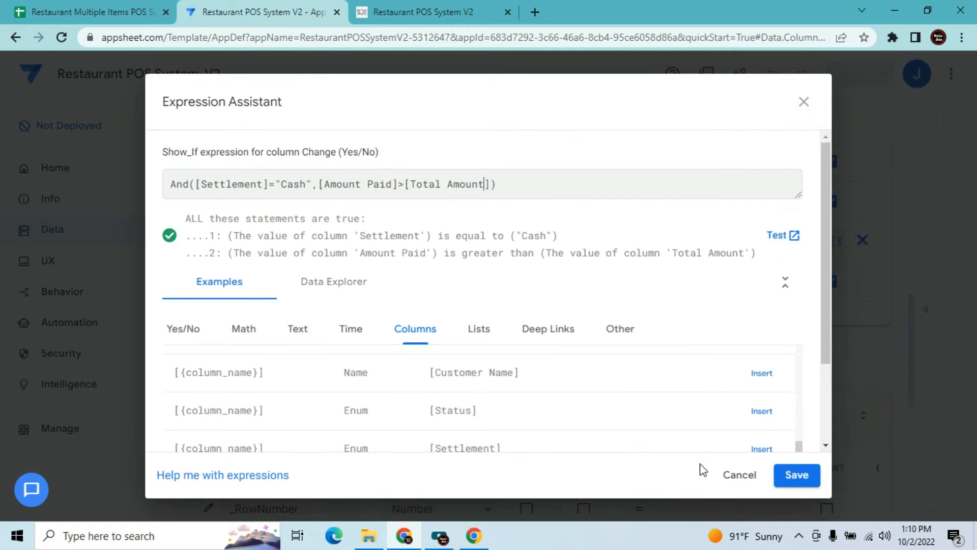
left_click(787, 467)
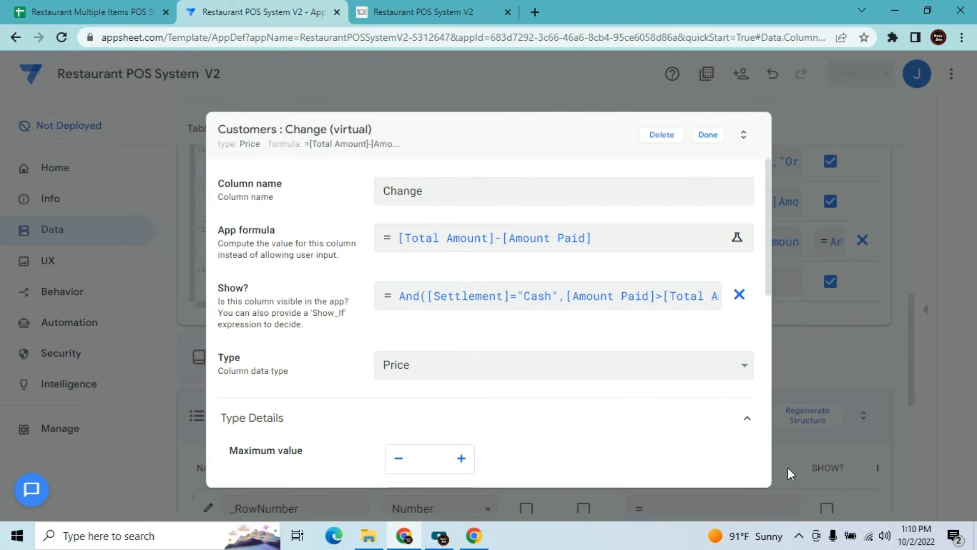
left_click(707, 135)
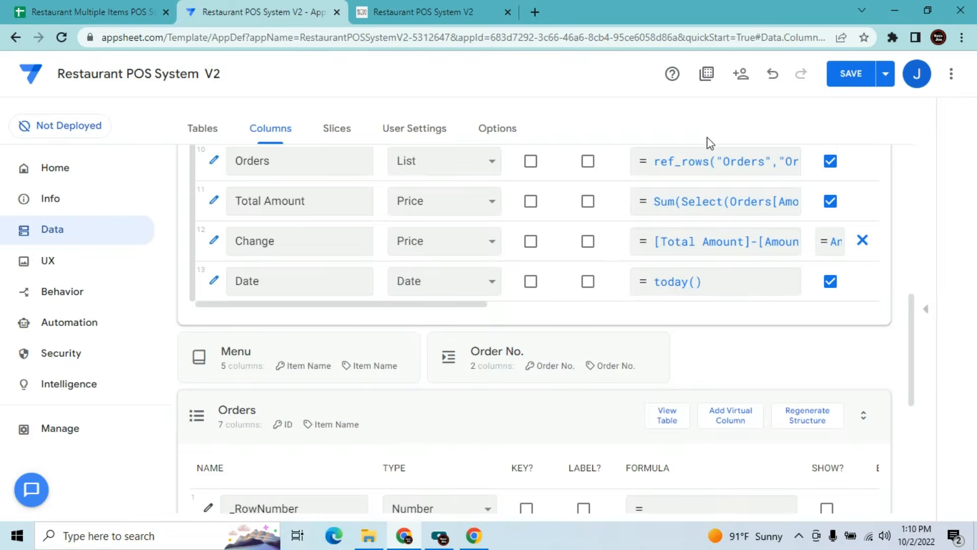
Save the app, switch to the live Restaurant POS System V2 app, and sync it
left_click(842, 76)
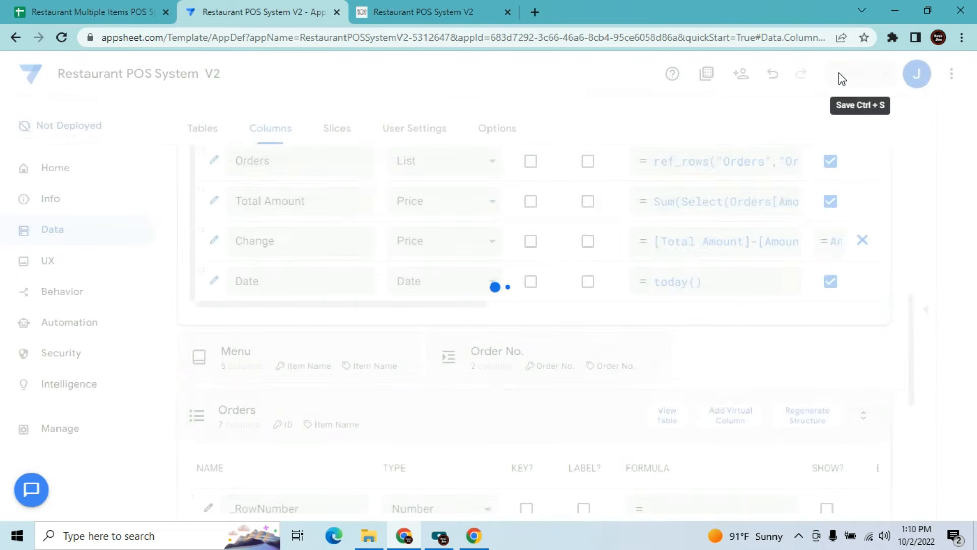
left_click(452, 10)
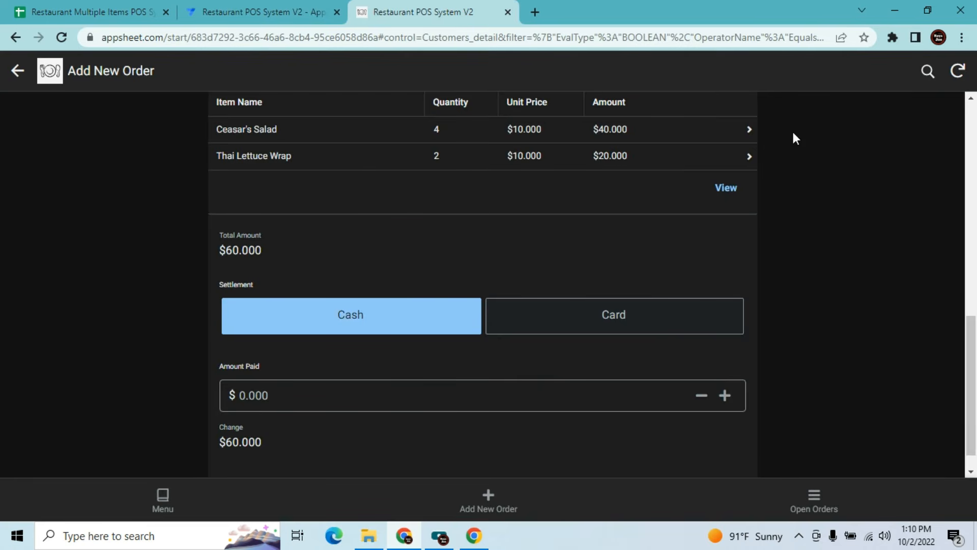
left_click(959, 72)
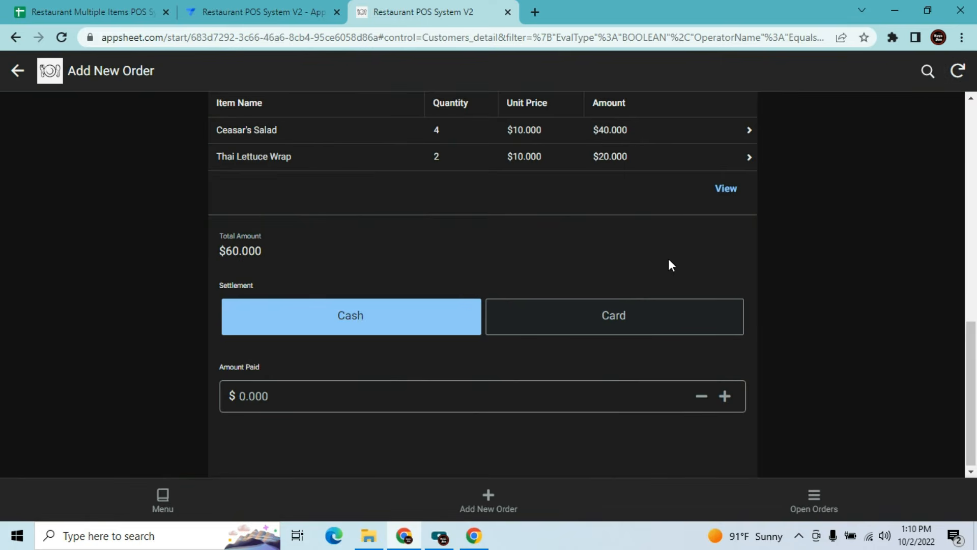
Try 60 and replace it with 40 as the Amount Paid on the Cash order
left_click(386, 395)
type("60")
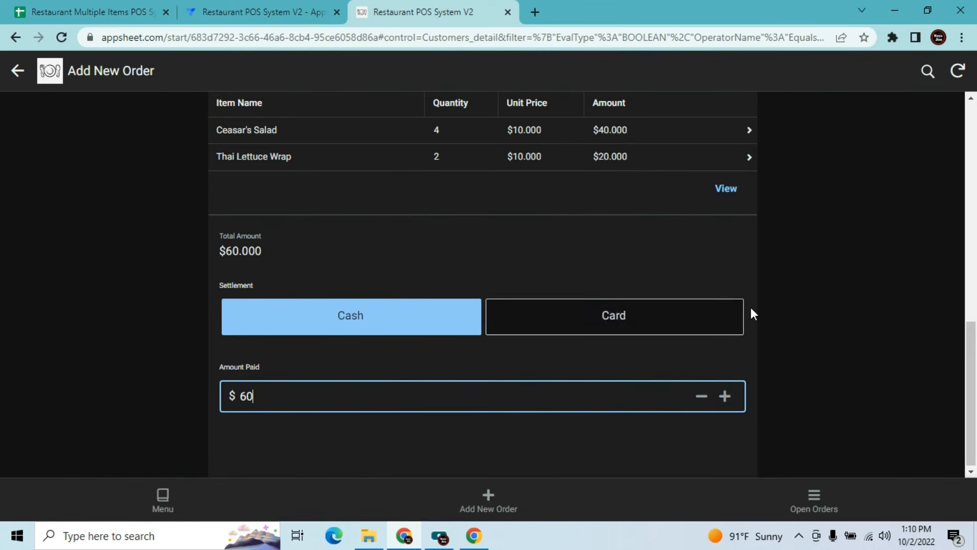
key("BackSpace")
key("BackSpace")
type("40")
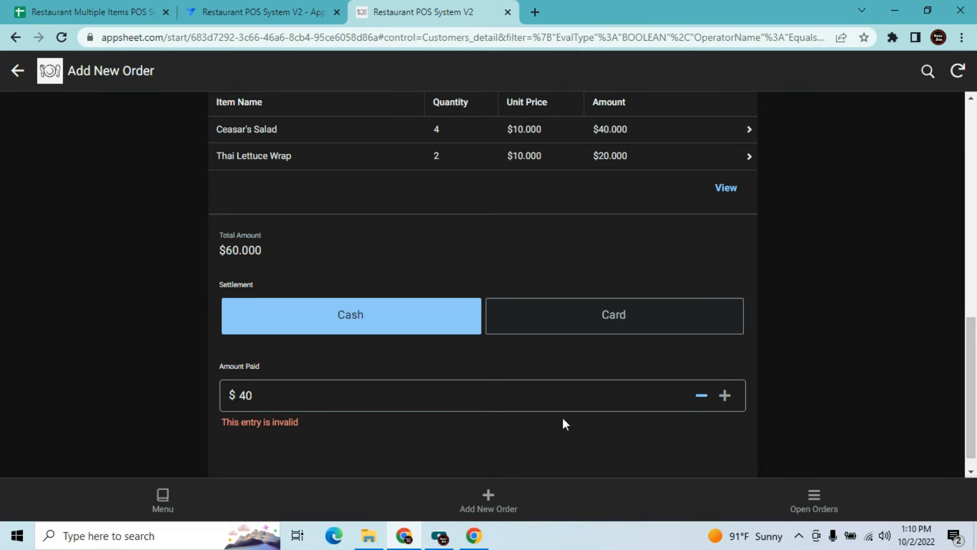
Set the Cash order's Amount Paid to 70
left_click(312, 392)
key("BackSpace")
key("BackSpace")
type("0")
key("BackSpace")
type("70")
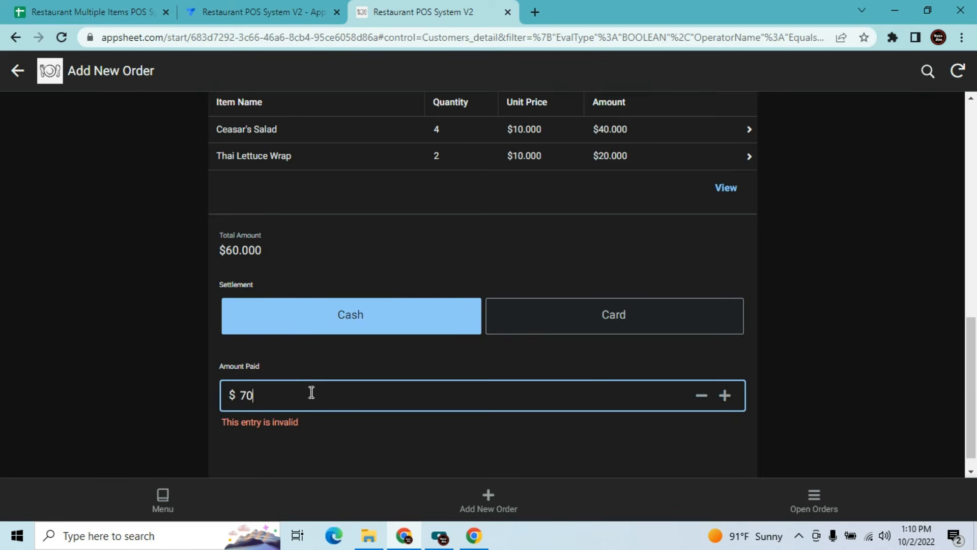
key("Tab")
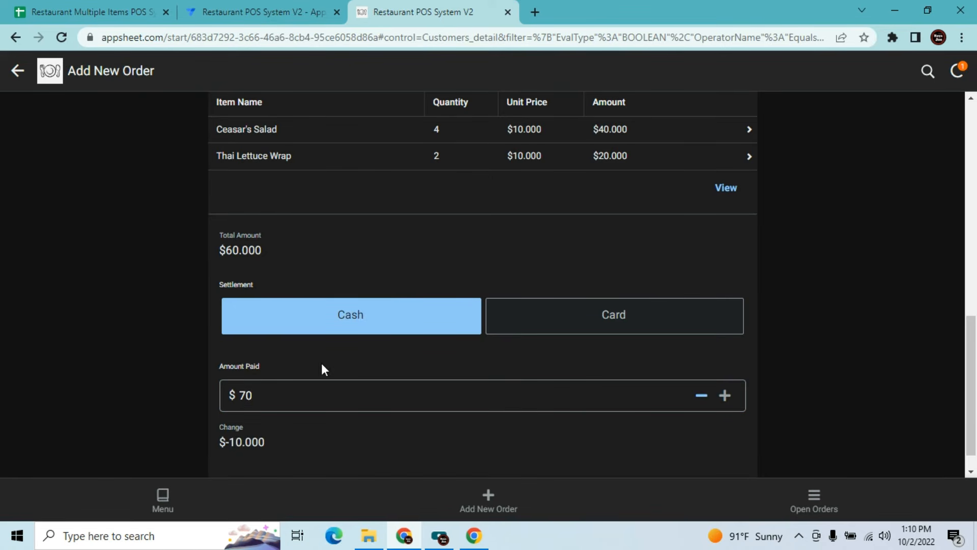
Set the order's settlement to Card and its Amount Paid to 60
left_click(565, 329)
left_click(306, 418)
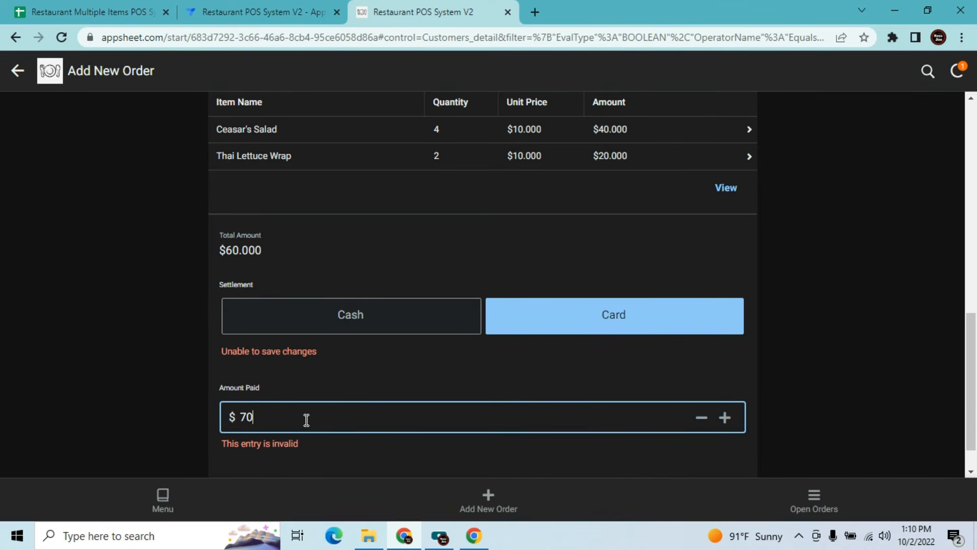
key("BackSpace")
key("BackSpace")
type("60")
key("Tab")
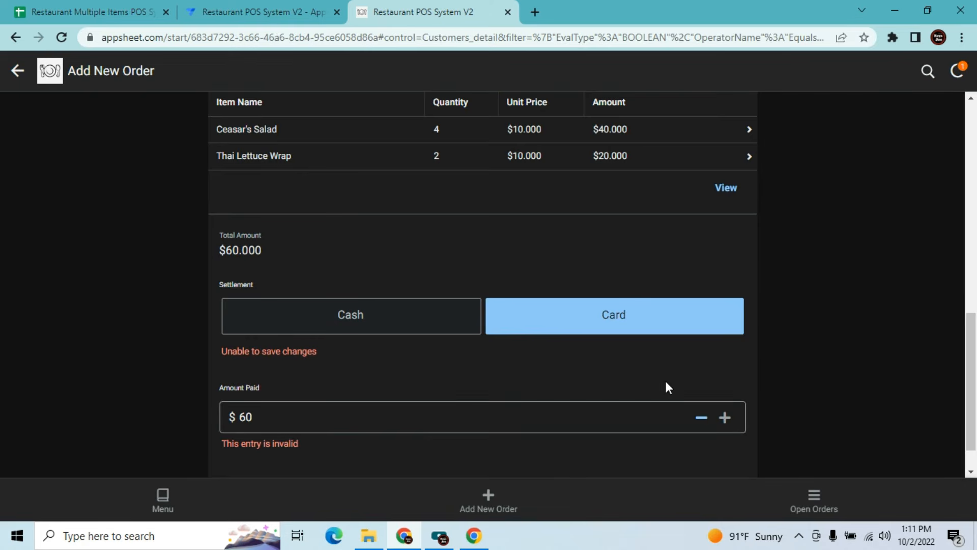
Deselect and reselect Card as the settlement, and clear the Amount Paid value
left_click_drag(974, 324, 973, 341)
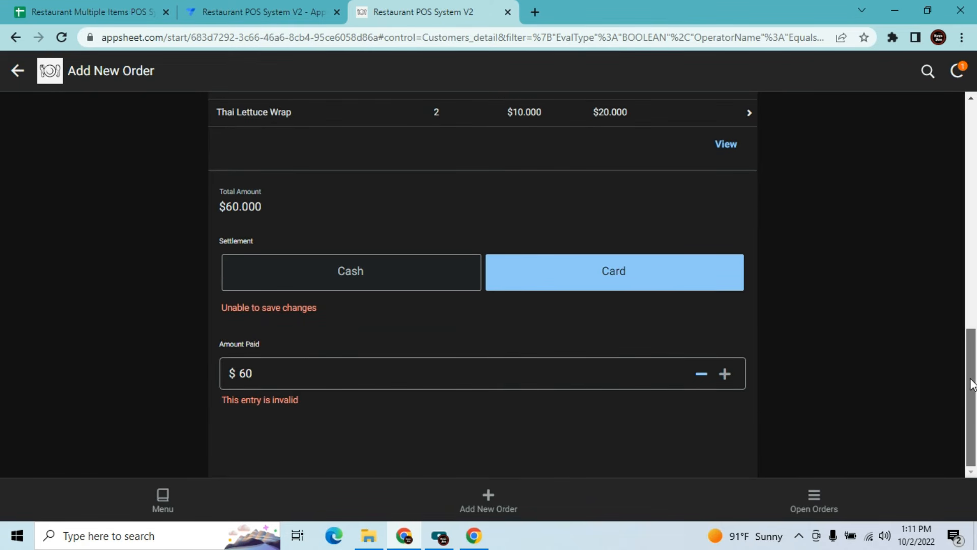
left_click(554, 376)
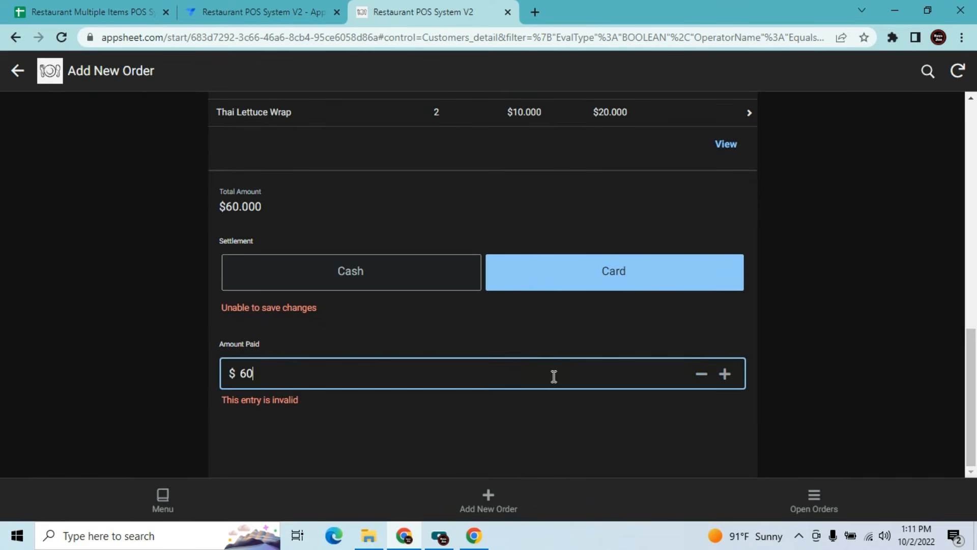
left_click(597, 285)
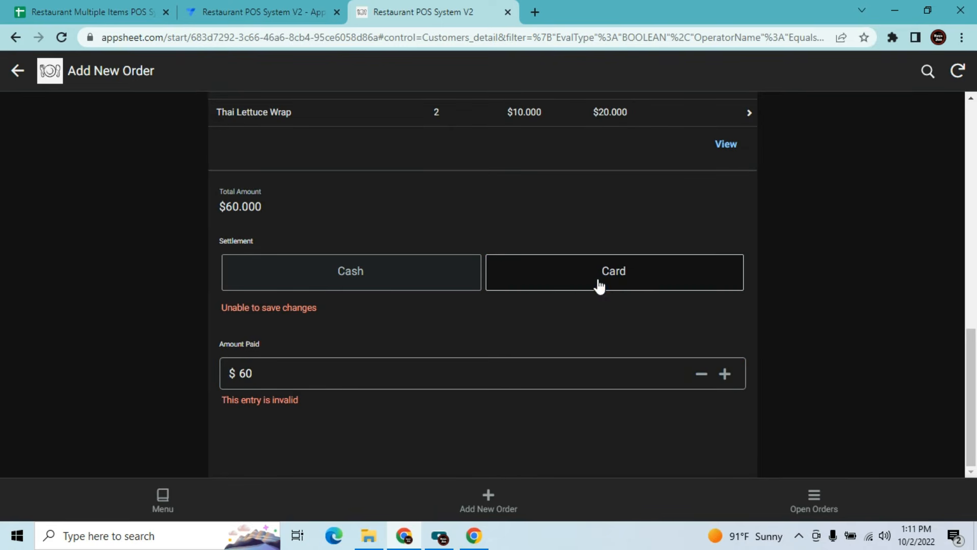
left_click(560, 292)
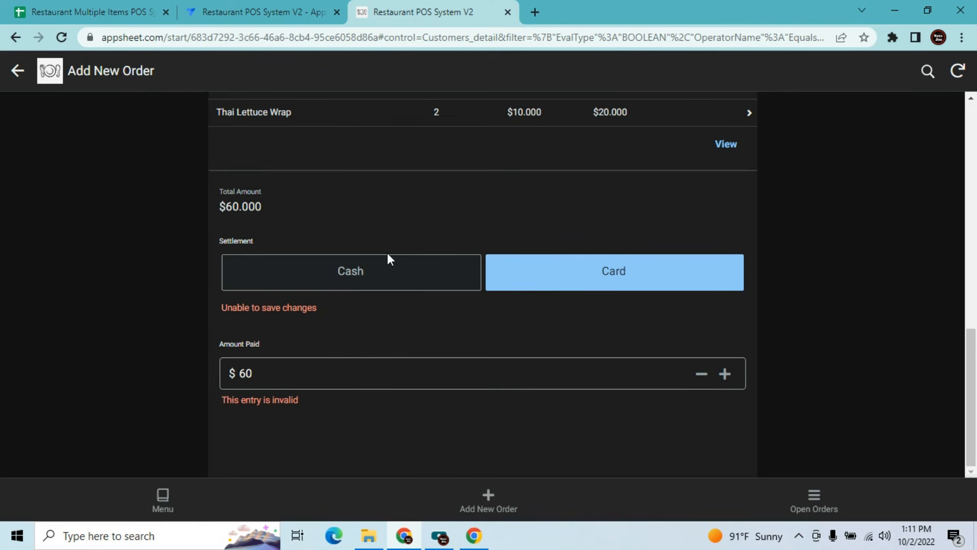
left_click(315, 360)
key("BackSpace")
key("BackSpace")
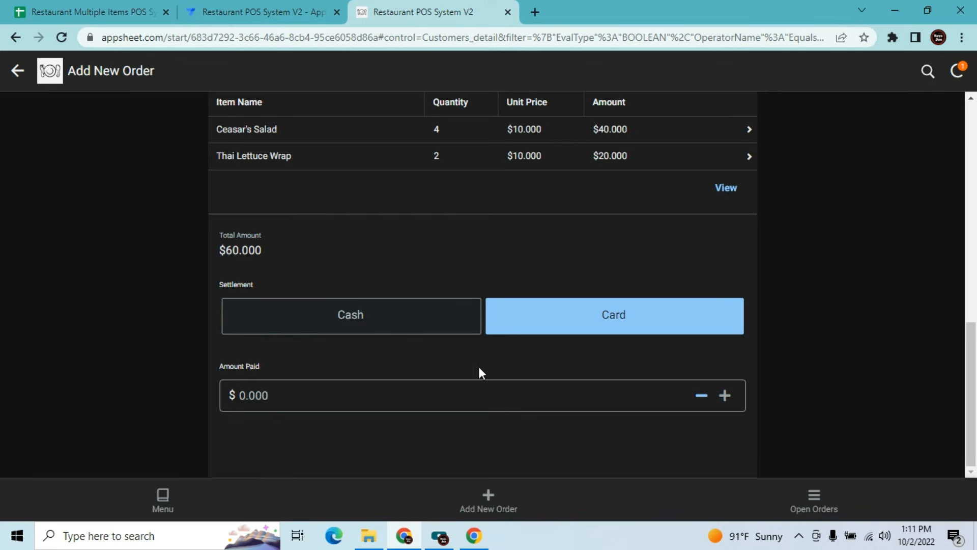
Enter 60 as the Card order's Amount Paid again and switch back to the AppSheet editor
left_click(459, 385)
type("60")
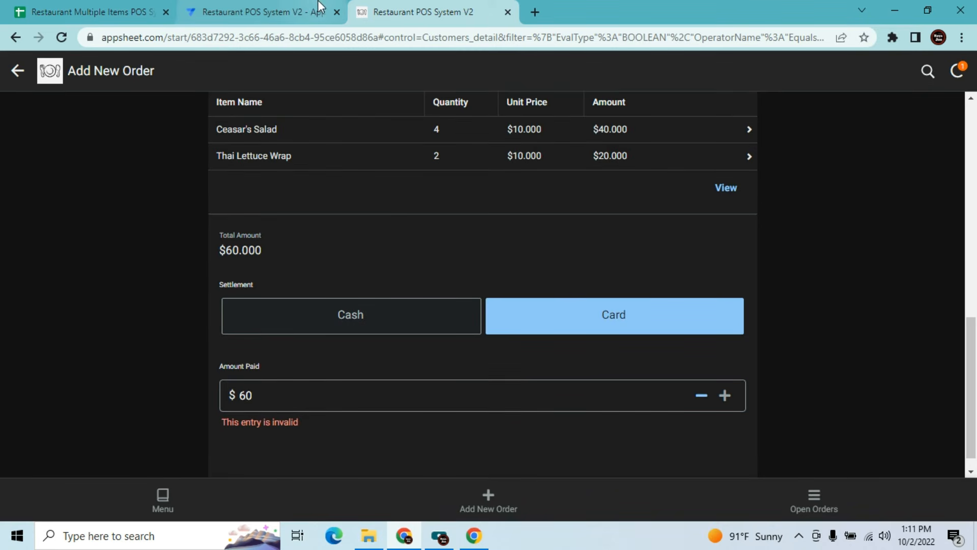
left_click(279, 7)
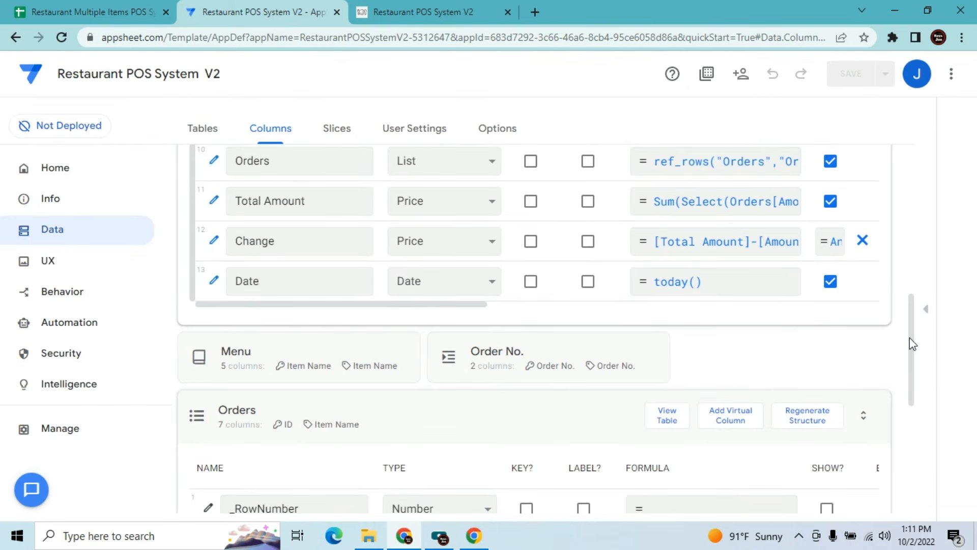
Change the function in the Valid If expression of the Customers table's Amount Paid column to IFS
scroll(909, 337, "up", 3)
left_click(214, 152)
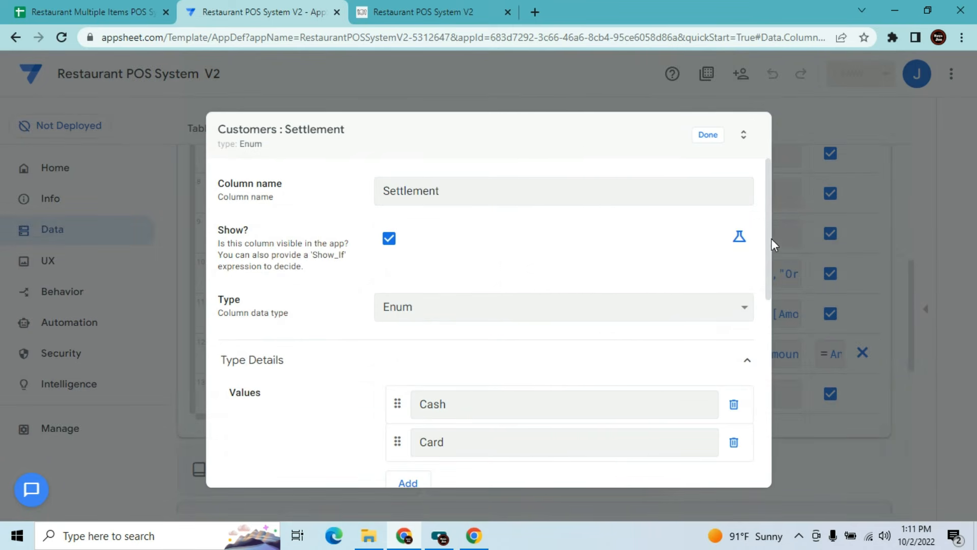
left_click(701, 145)
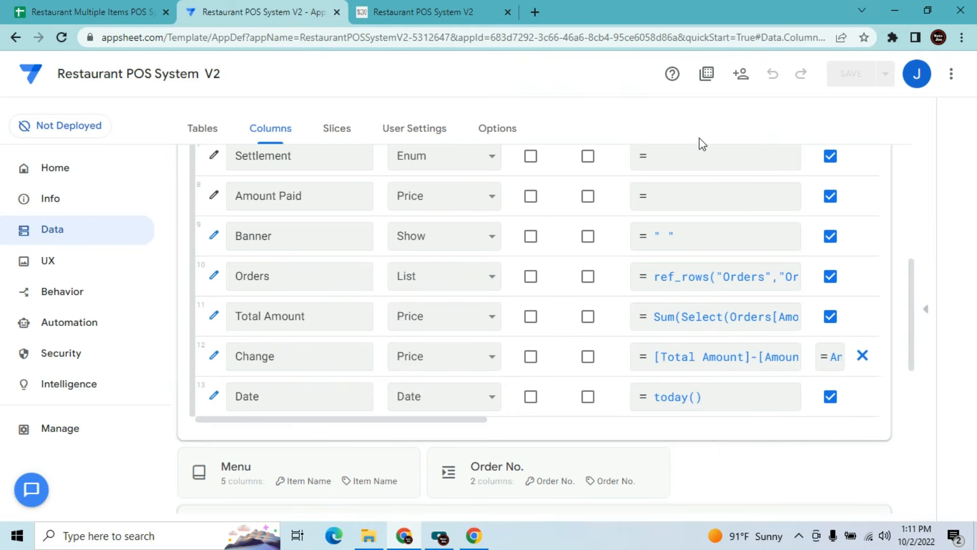
left_click(214, 196)
left_click_drag(768, 236, 749, 456)
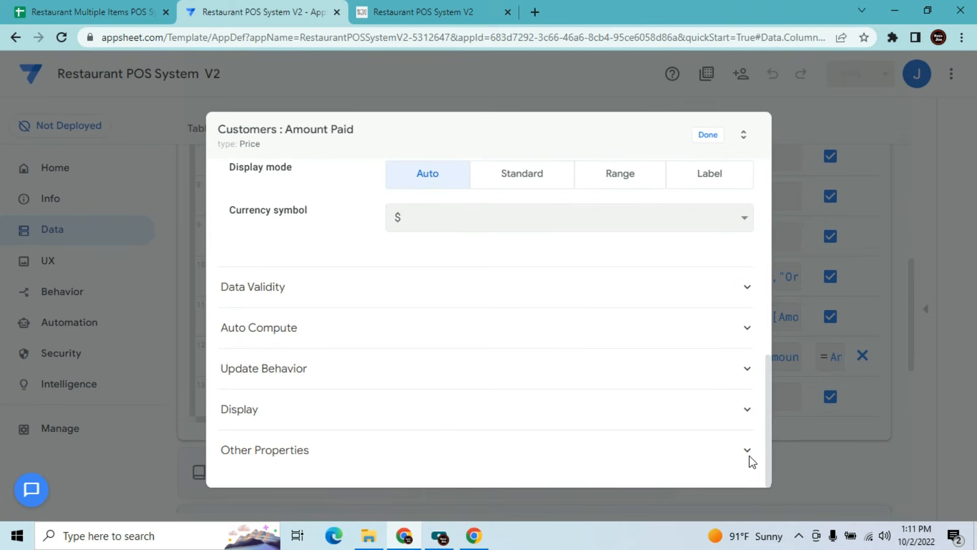
left_click(515, 304)
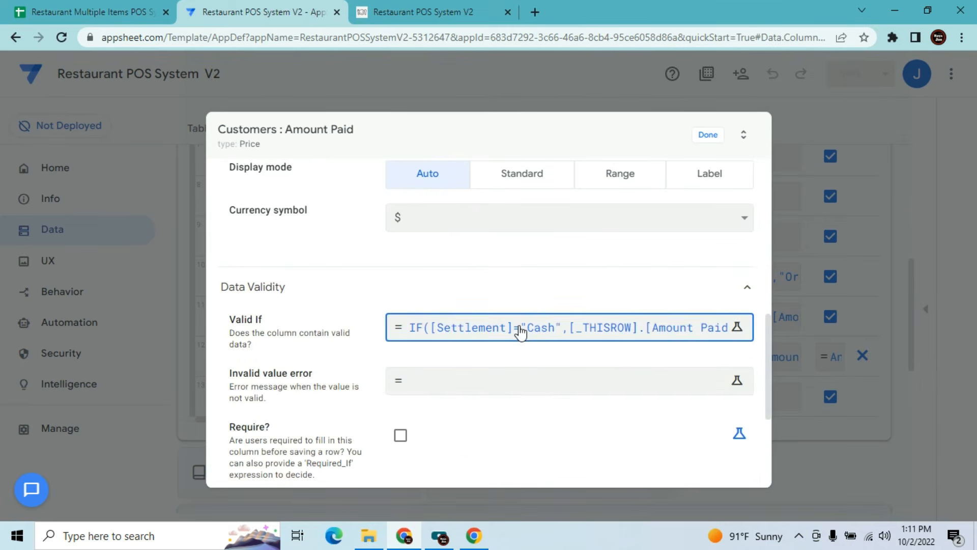
left_click(520, 329)
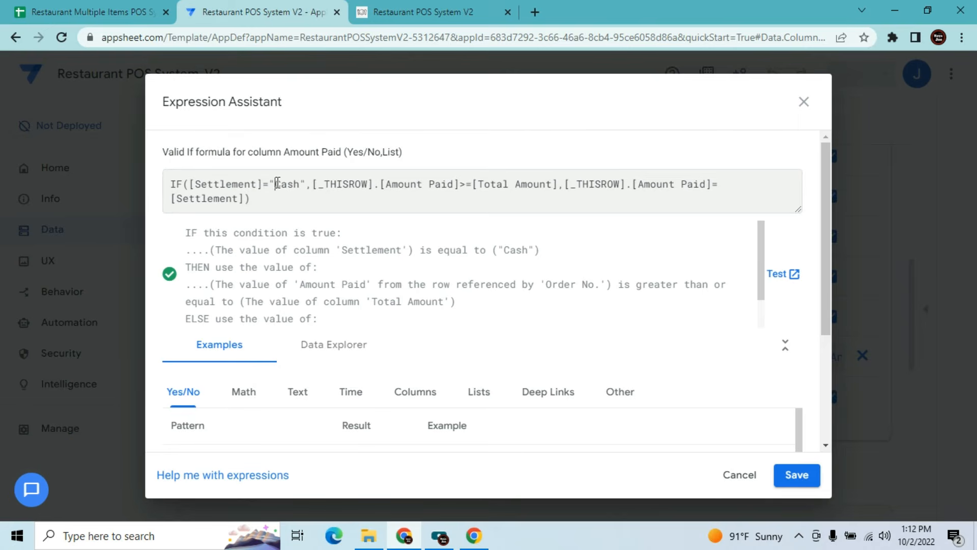
left_click(183, 184)
type("s")
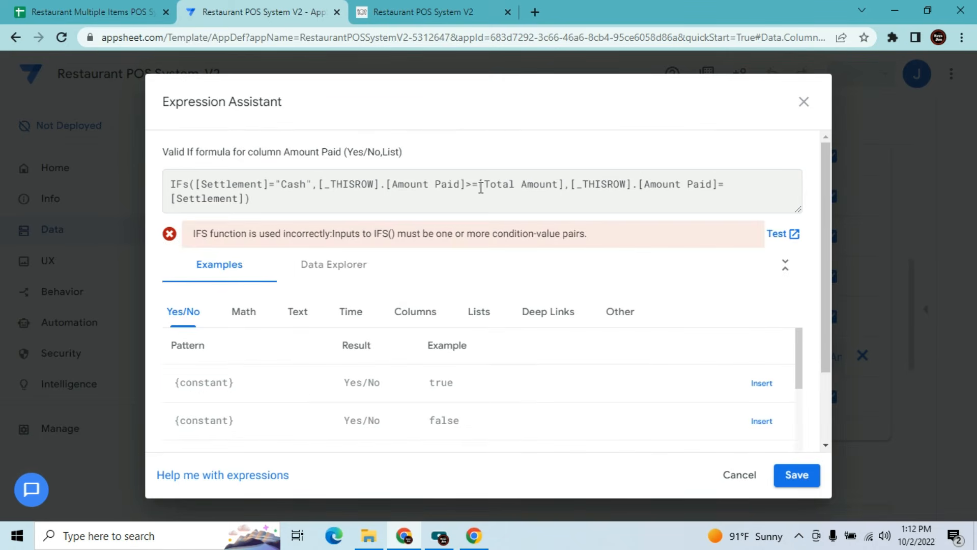
Replace the expression's final [_THISROW].[Amount Paid]=[Settlement] argument with a copy of the Cash condition and its [Amount Paid]>=[Total Amount] check
left_click(571, 184)
left_click_drag(195, 179, 563, 160)
key("ctrl+c")
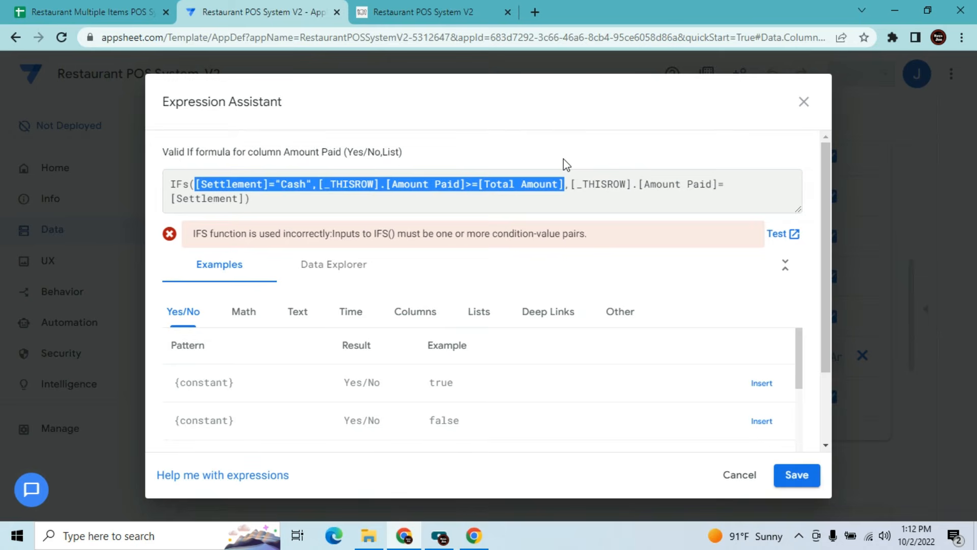
left_click(572, 184)
left_click(268, 198)
key("BackSpace")
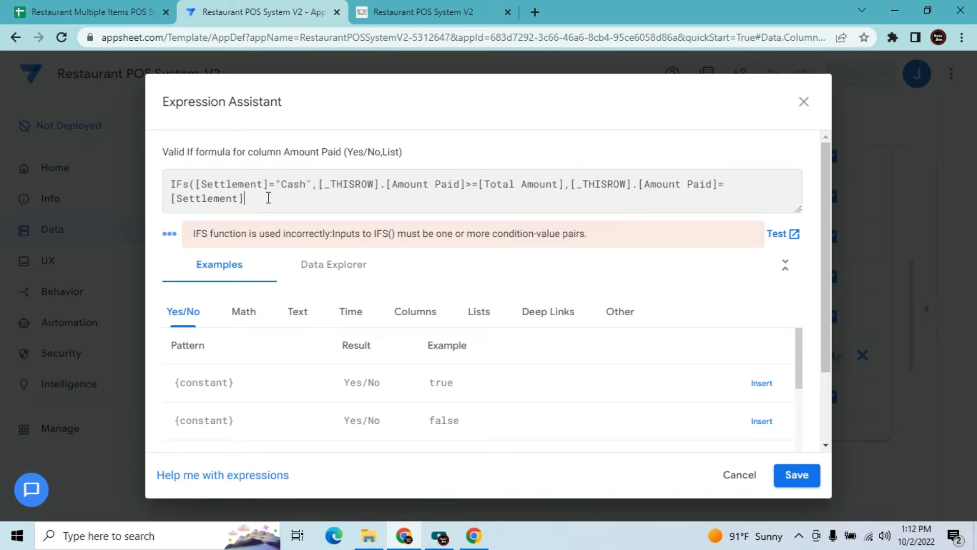
key("BackSpace")
key("BackSpace")
key("BackSpace")
key("BackSpace")
key("BackSpace")
key("BackSpace")
key("BackSpace")
key("BackSpace")
key("BackSpace")
key("BackSpace")
key("BackSpace")
key("BackSpace")
key("BackSpace")
key("BackSpace")
key("BackSpace")
key("BackSpace")
key("BackSpace")
key("BackSpace")
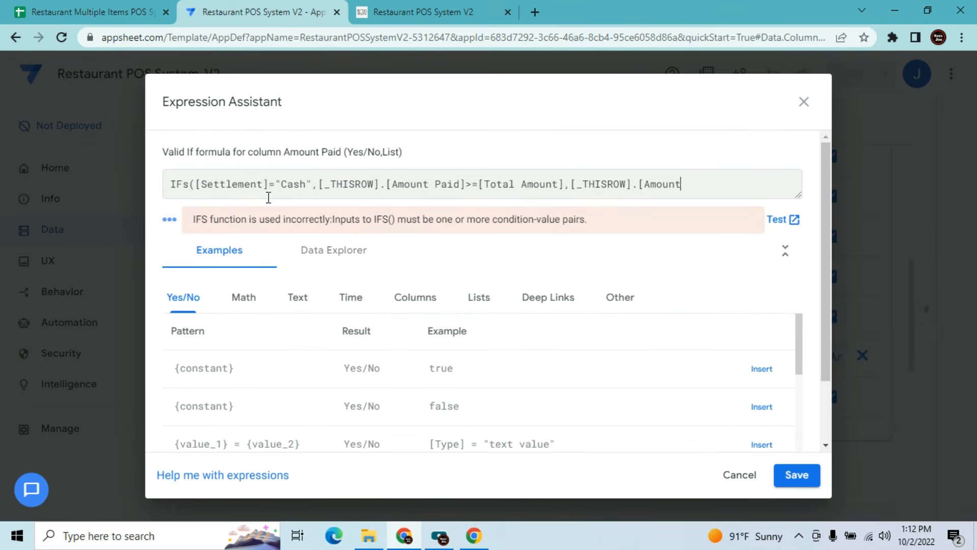
key("BackSpace")
key("BackSpace")
key("BackSpace")
key("BackSpace")
key("BackSpace")
key("BackSpace")
key("BackSpace")
key("BackSpace")
key("BackSpace")
key("BackSpace")
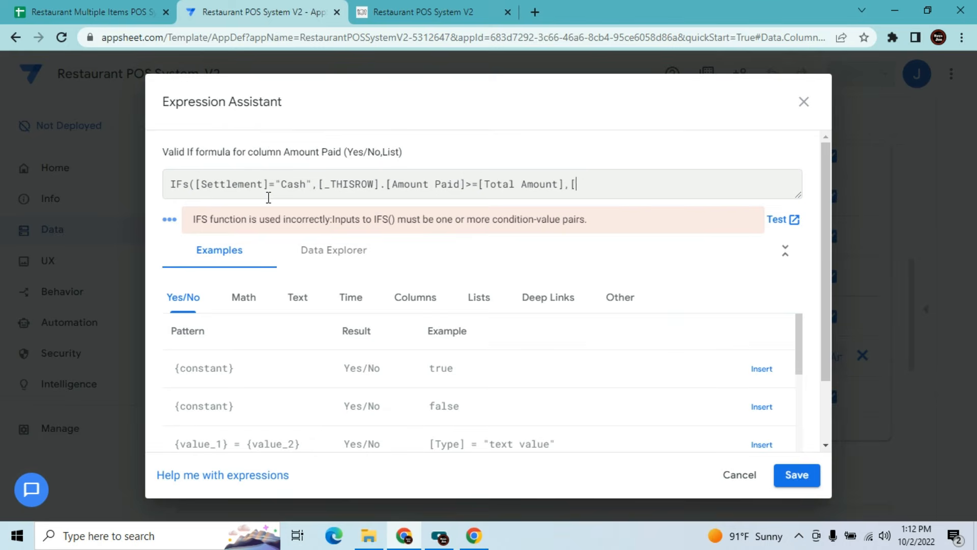
key("ctrl+v")
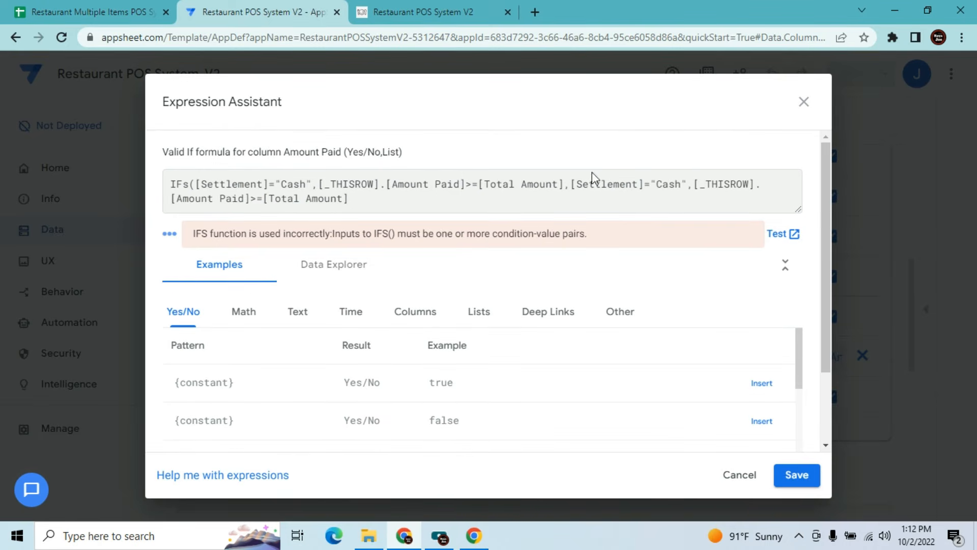
Change the settlement value in the copied condition to "Card"
key("BackSpace")
key("BackSpace")
key("BackSpace")
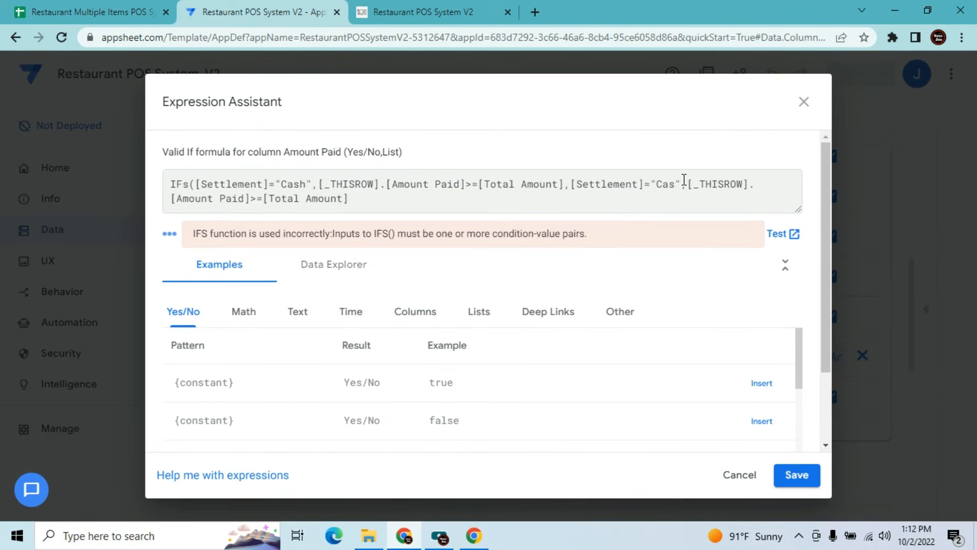
type("ARD")
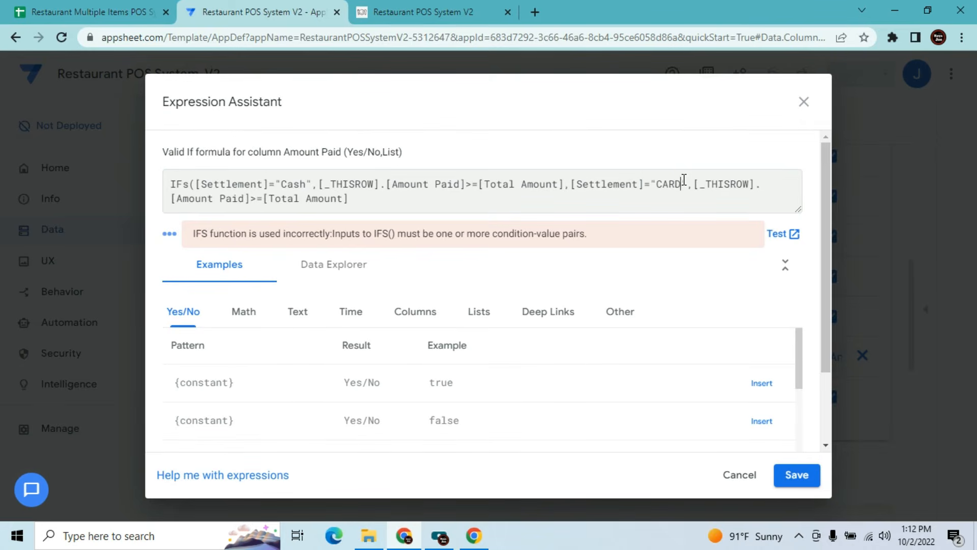
key("BackSpace")
key("BackSpace")
key("BackSpace")
type("ard")
key("BackSpace")
key("BackSpace")
type("rd")
Make the Card check [_THISROW].[Amount Paid]=[Total Amount], add the closing parenthesis, and save the expression and the app
left_click(257, 199)
key("BackSpace")
left_click(346, 199)
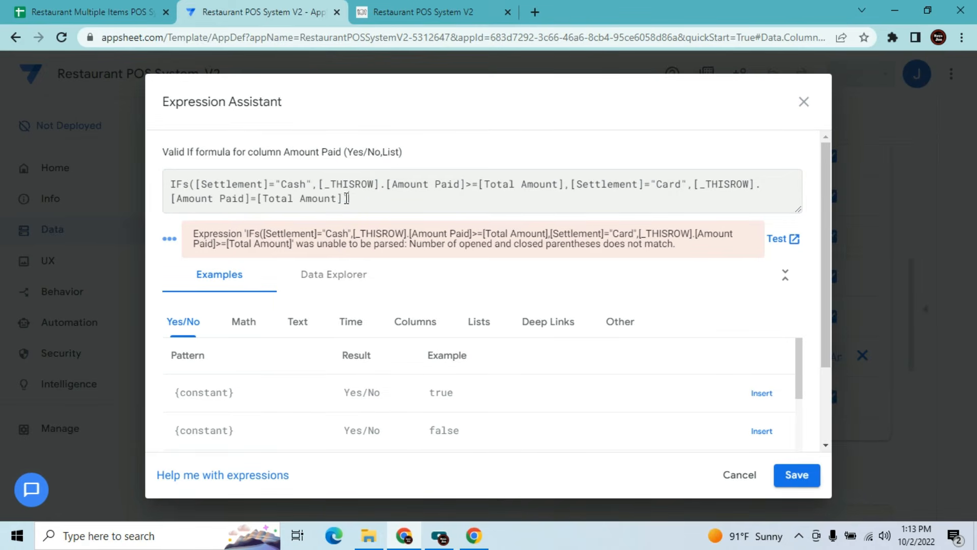
type(")")
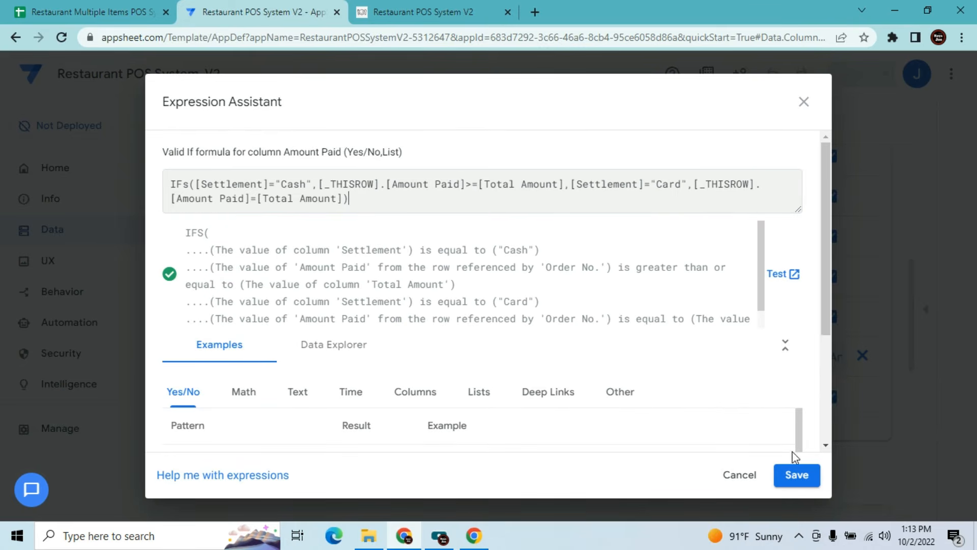
left_click(797, 480)
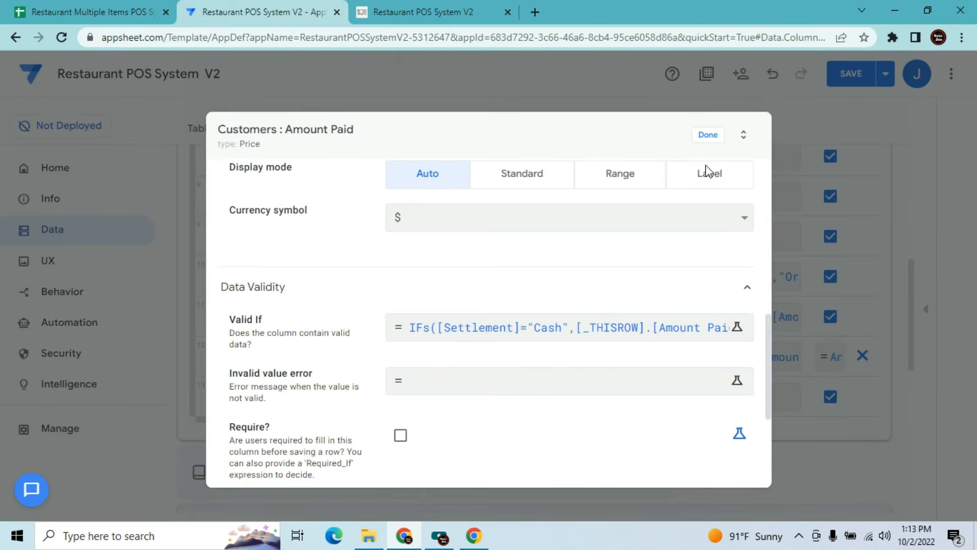
left_click(710, 135)
left_click(850, 74)
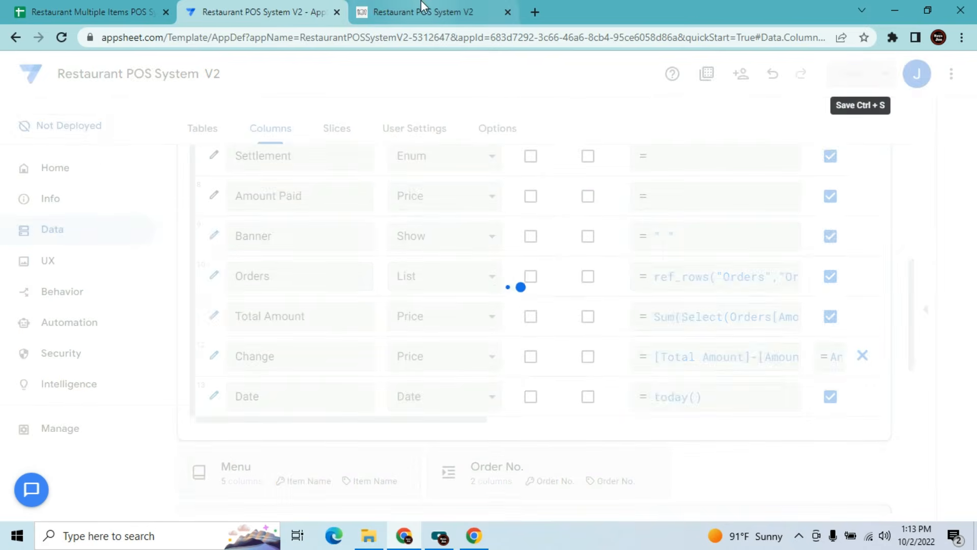
Switch to the live app, sync it, and test Amount Paid values of 61 and 60 on the Card order
left_click(422, 6)
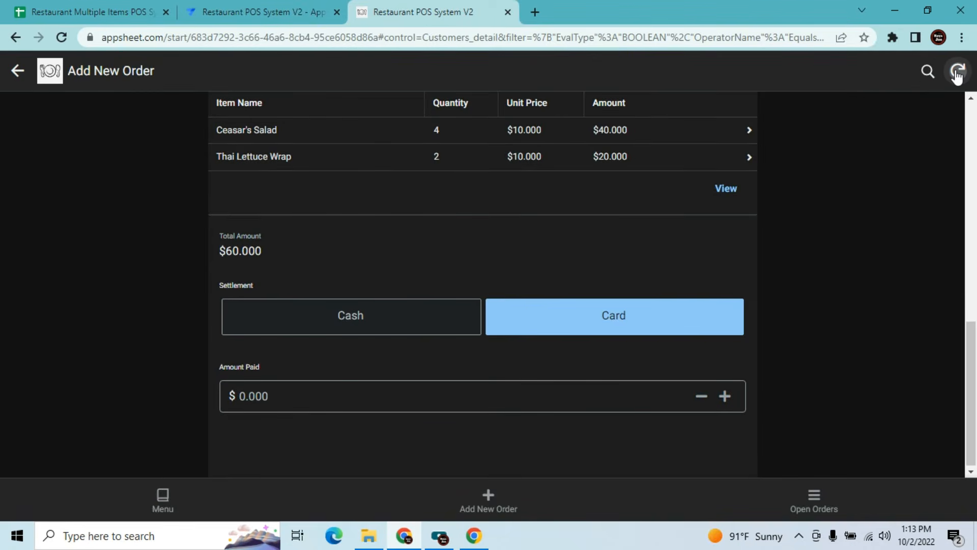
left_click(957, 72)
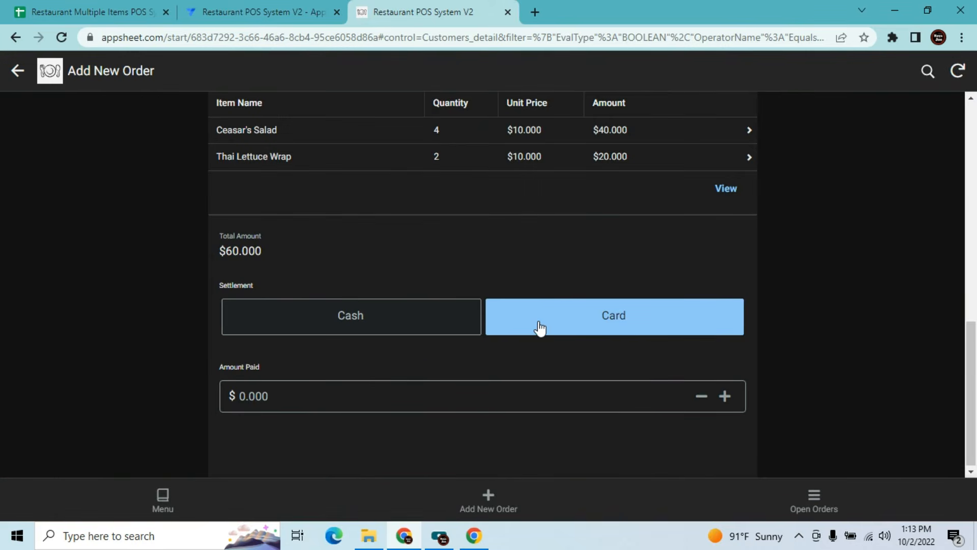
left_click(414, 405)
type("60")
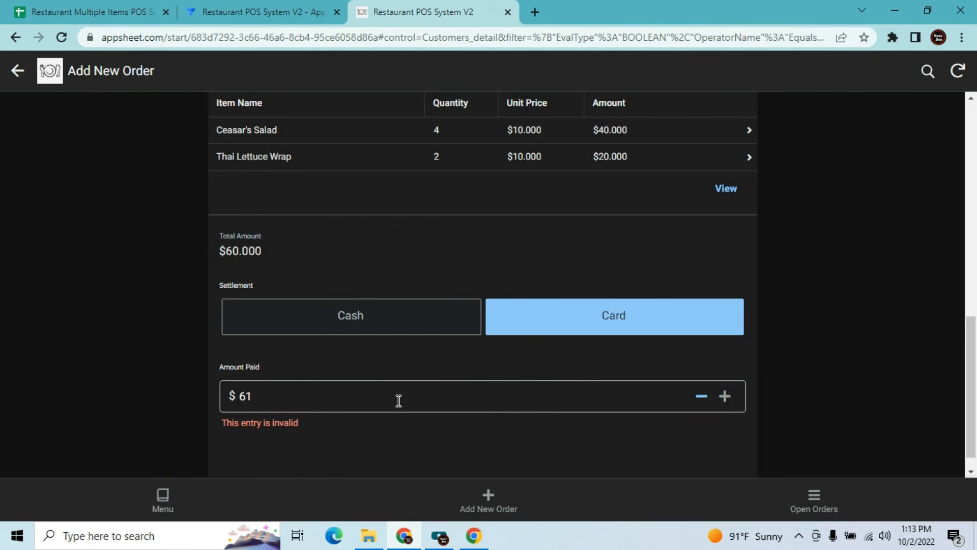
key("Tab")
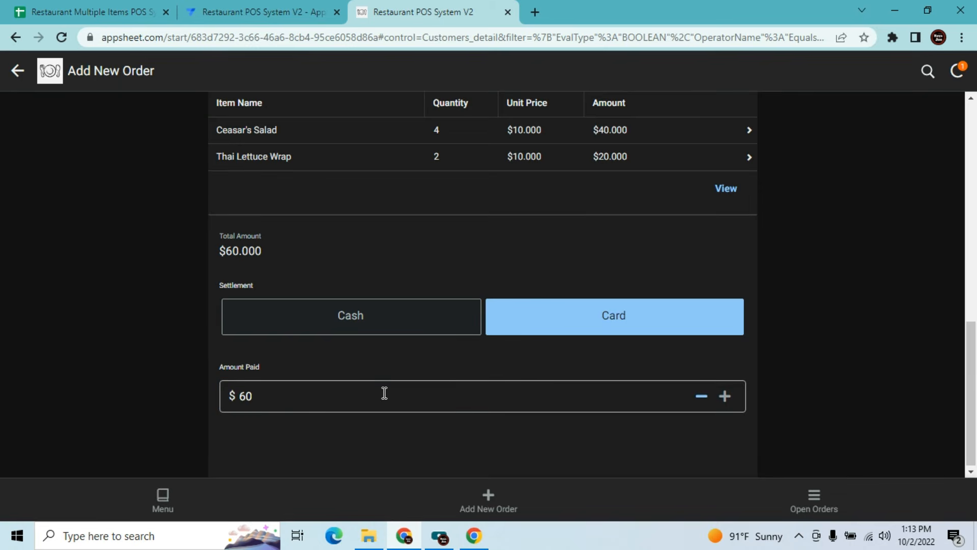
Test an Amount Paid of 59 on the Card order and set it back to 60
left_click(384, 393)
key("BackSpace")
key("BackSpace")
type("59")
key("Tab")
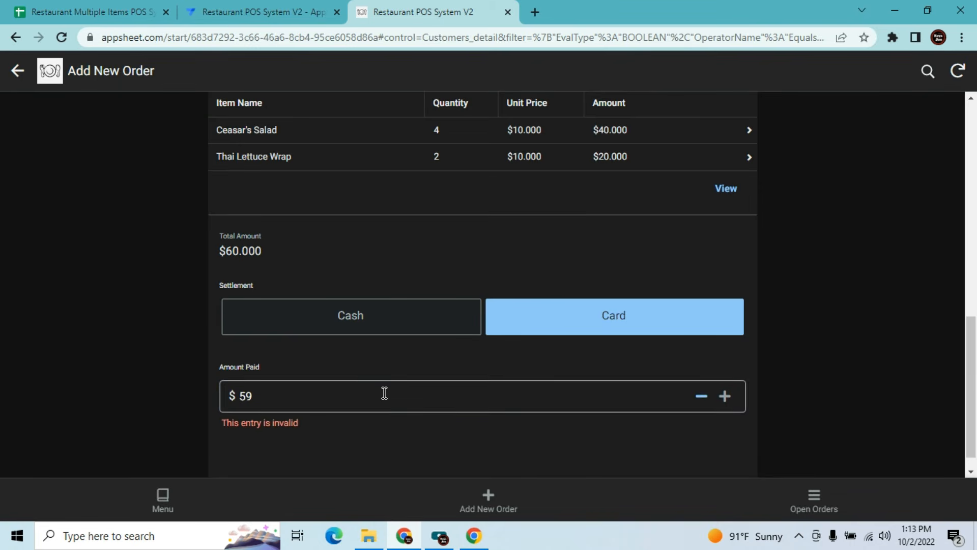
left_click(291, 334)
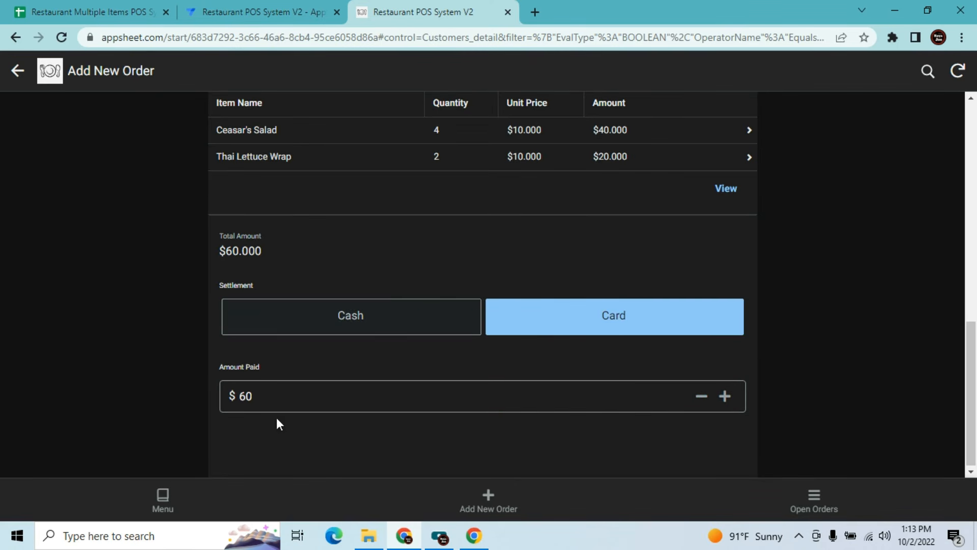
Switch the order's settlement to Cash and set its status to Close
left_click(275, 333)
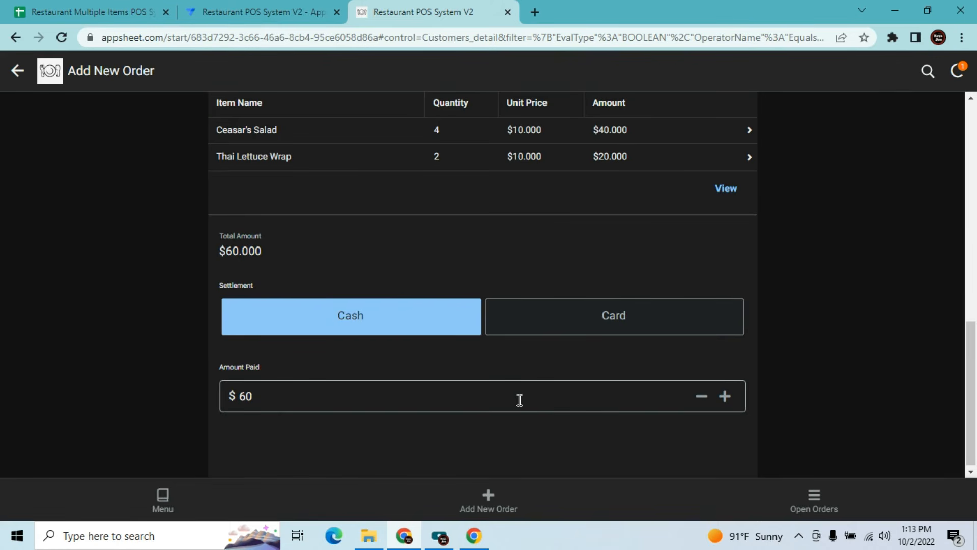
left_click_drag(969, 353, 972, 210)
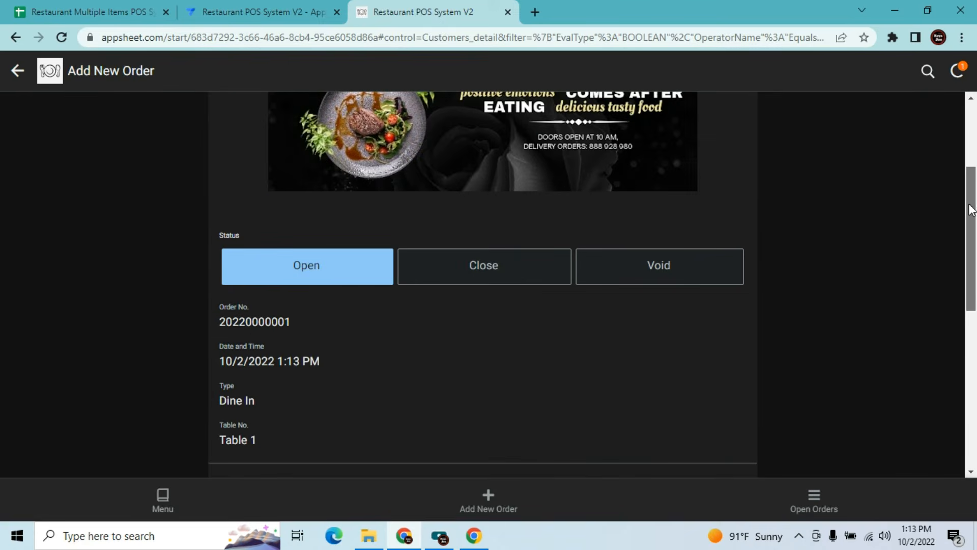
left_click(500, 285)
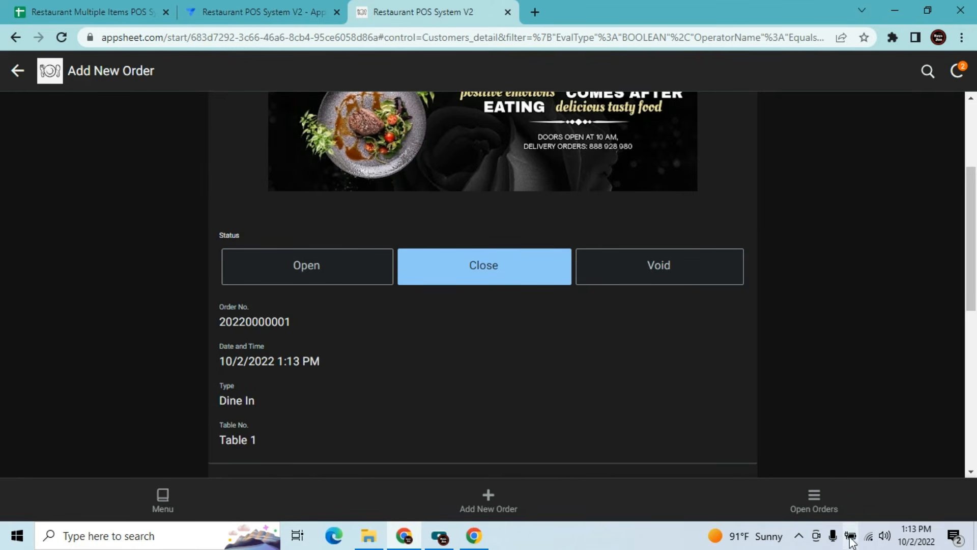
Check the Table 1 order's details from the Open Orders view and return to the list
left_click(819, 503)
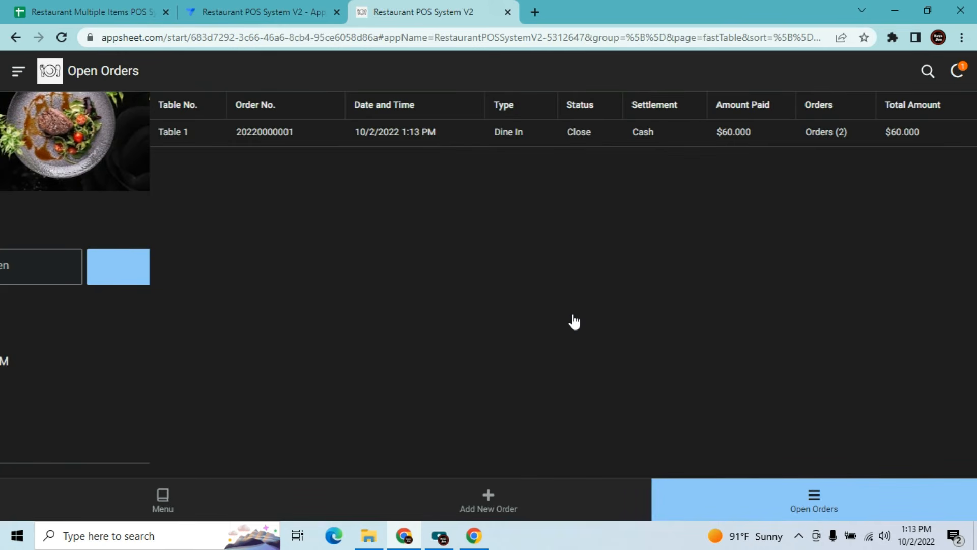
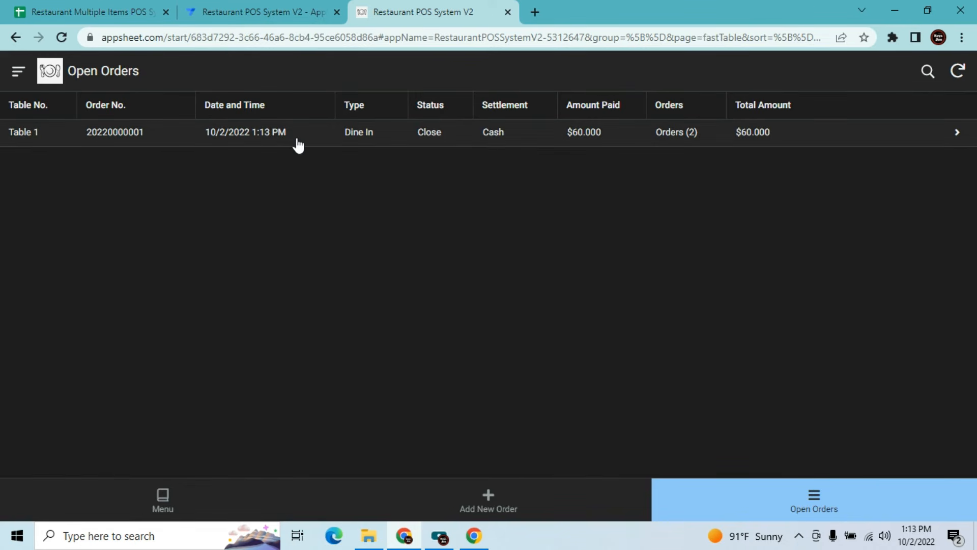
left_click(331, 143)
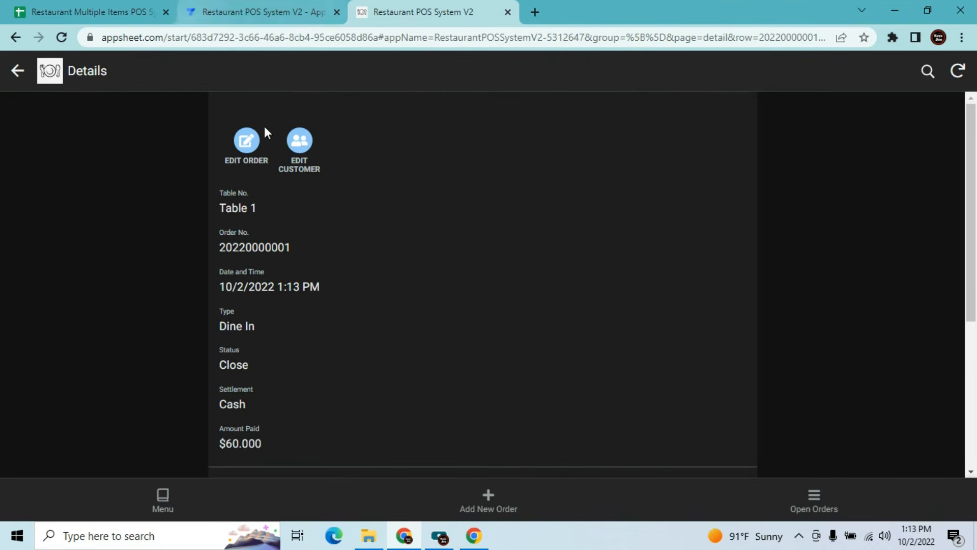
left_click(17, 71)
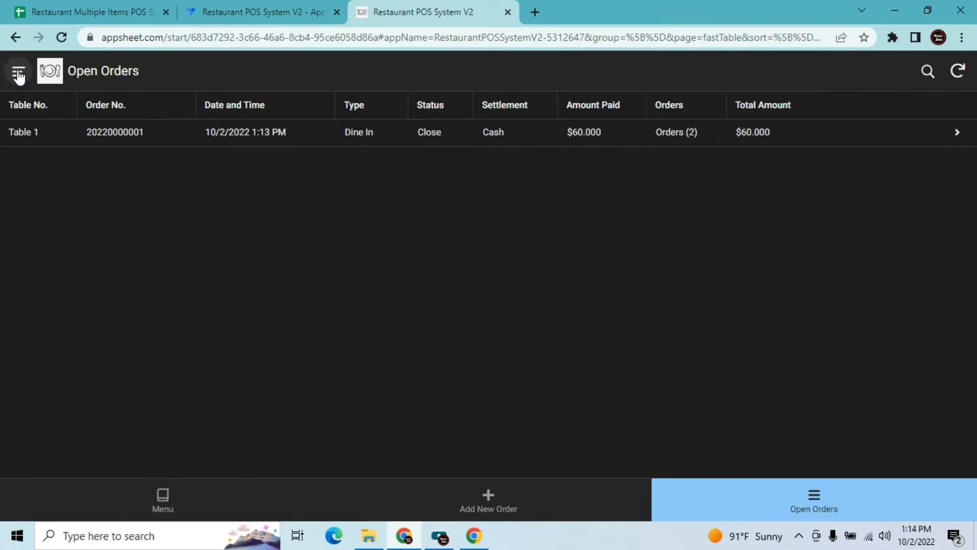
left_click(518, 502)
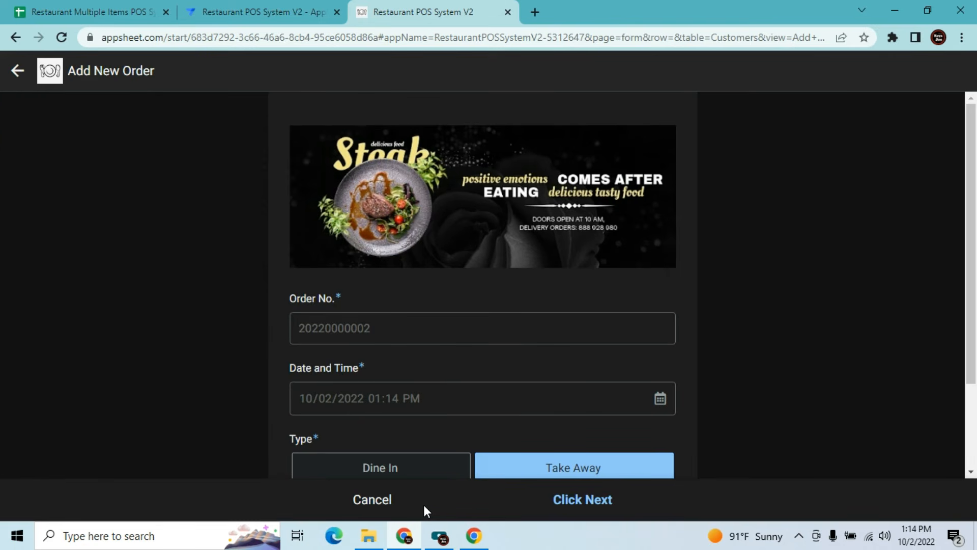
left_click(425, 506)
left_click(163, 497)
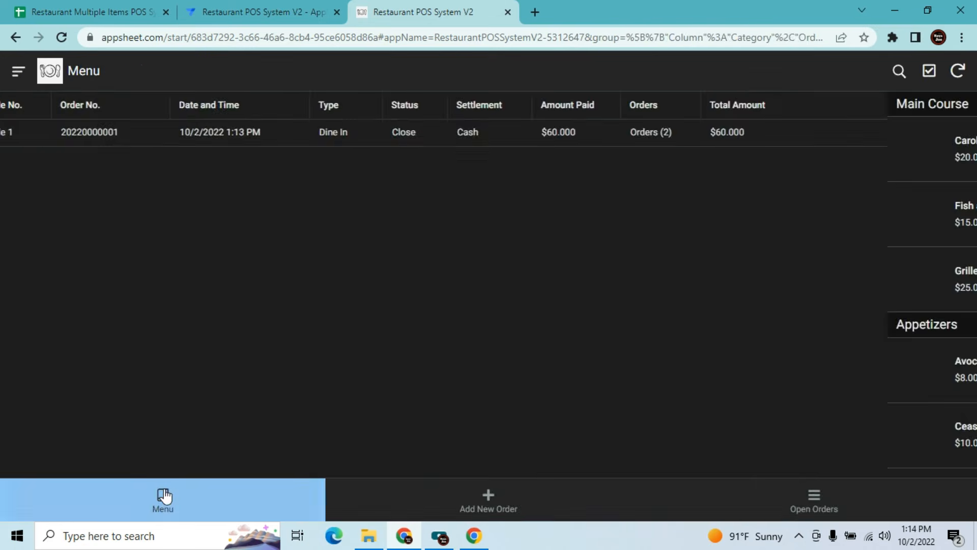
Review the Open Orders list again and open the Close Orders view to check the closed order
left_click(811, 511)
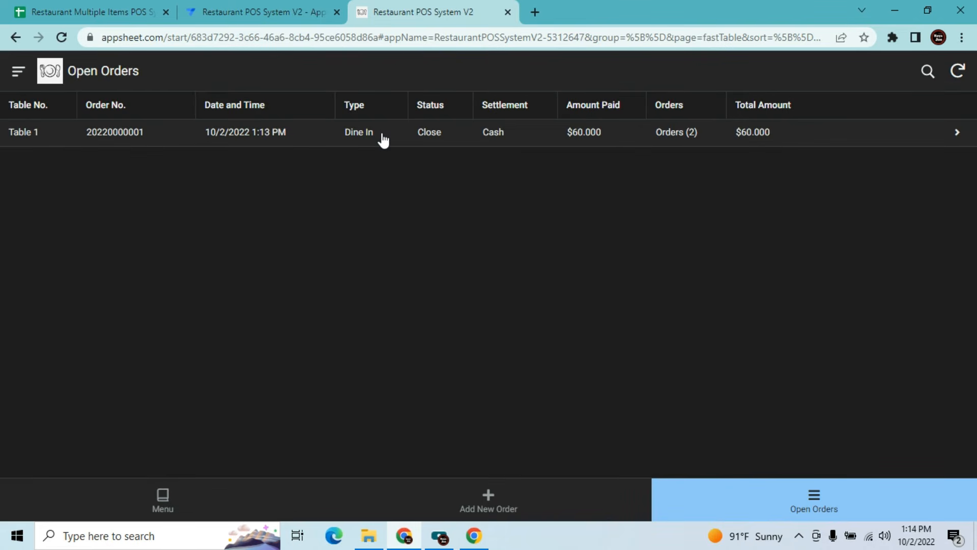
left_click(19, 71)
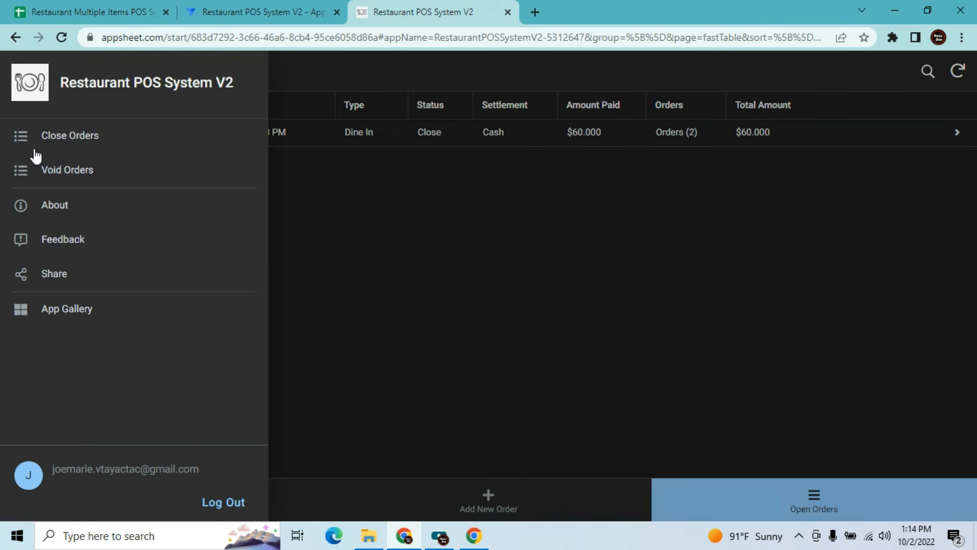
left_click(39, 136)
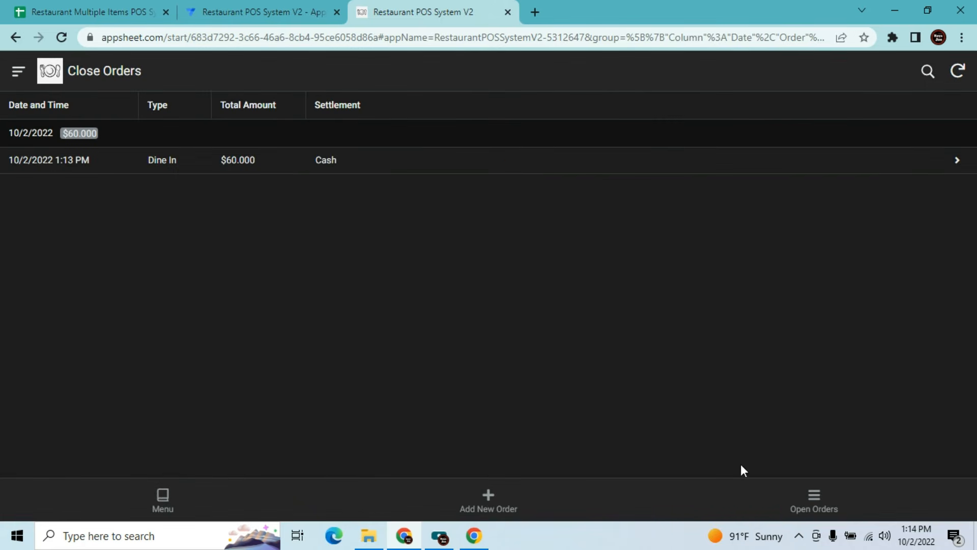
Review the Open Orders list and the closed Table 1 order's details, and return to the list
left_click(826, 504)
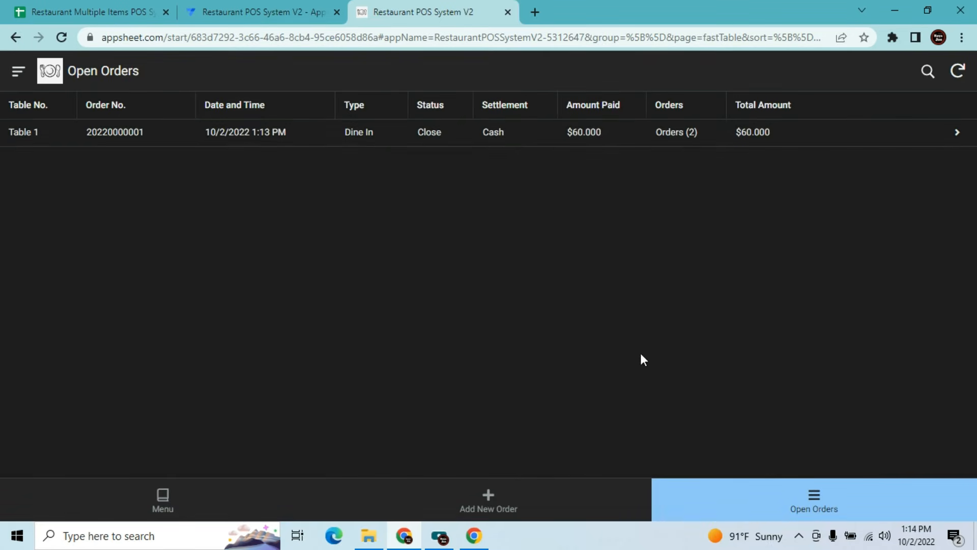
left_click(525, 144)
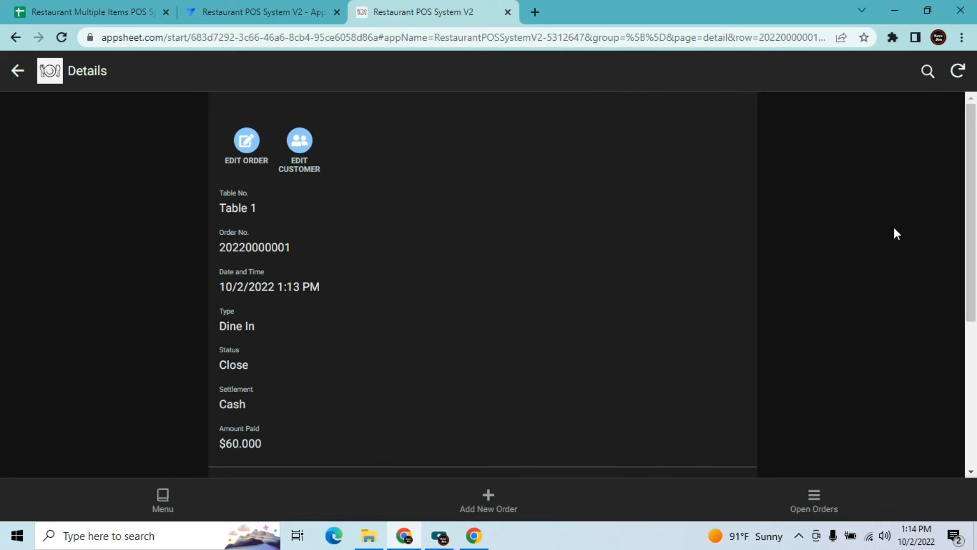
mouse_move(973, 217)
left_mouse_down()
mouse_move(973, 360)
mouse_move(957, 222)
left_mouse_up()
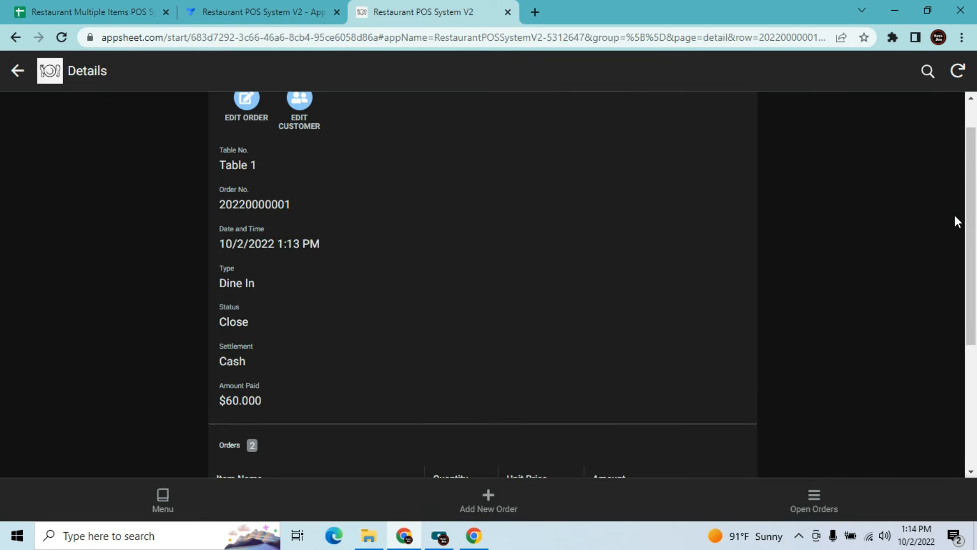
left_click(17, 78)
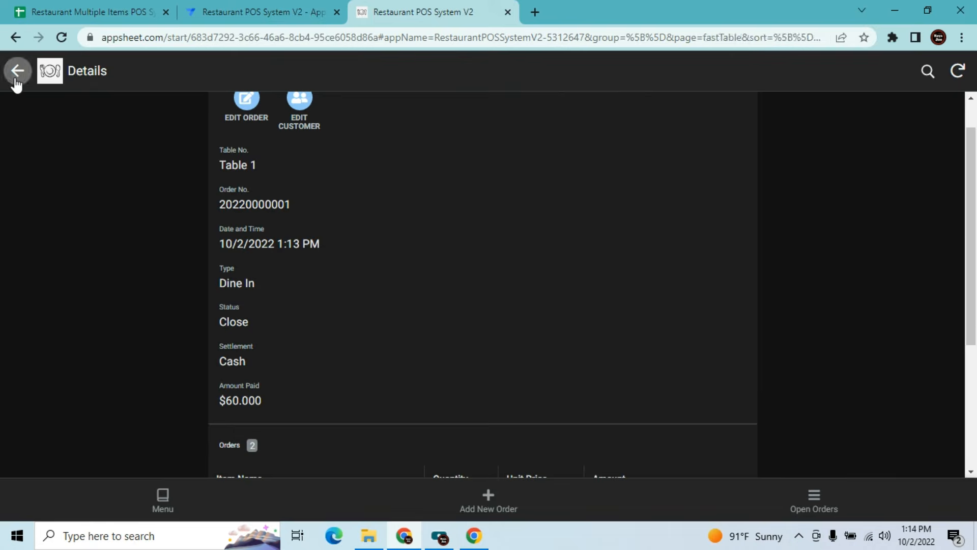
Switch to the app editor and search the table slices for "open" to reach the Open Orders slice's settings
left_click(224, 9)
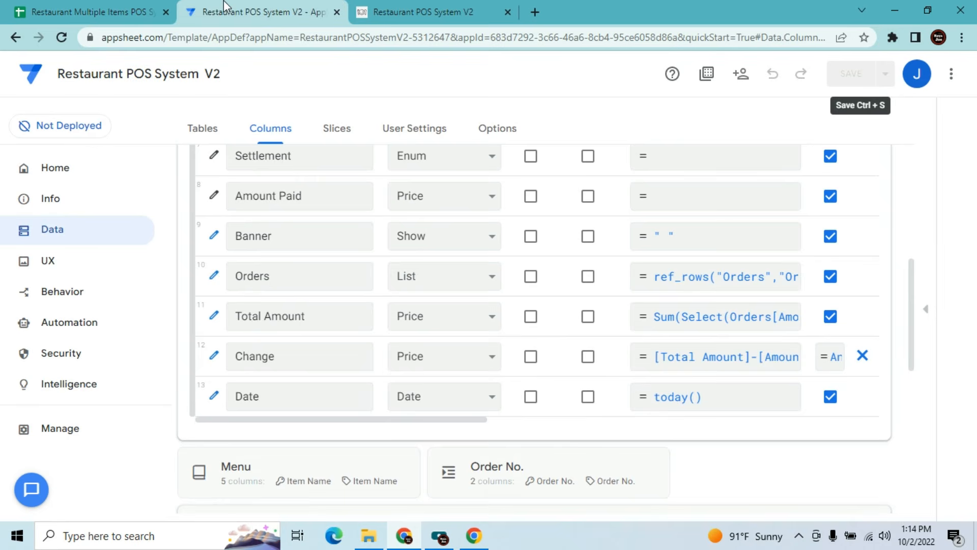
left_click(81, 261)
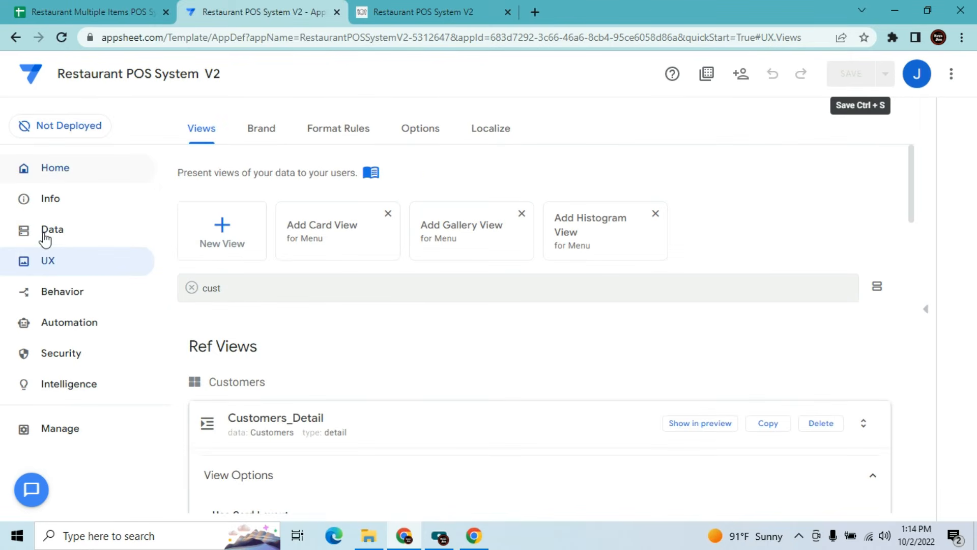
left_click(45, 238)
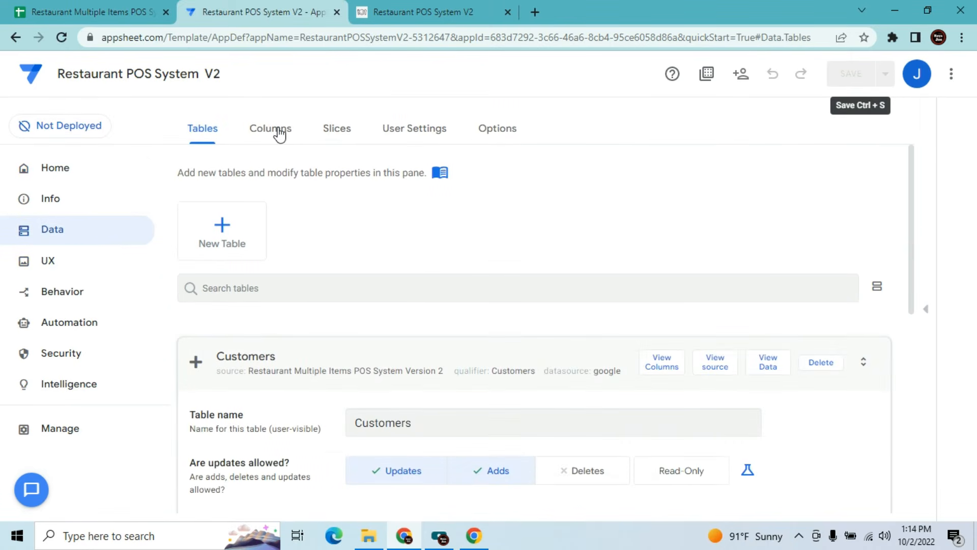
left_click(331, 131)
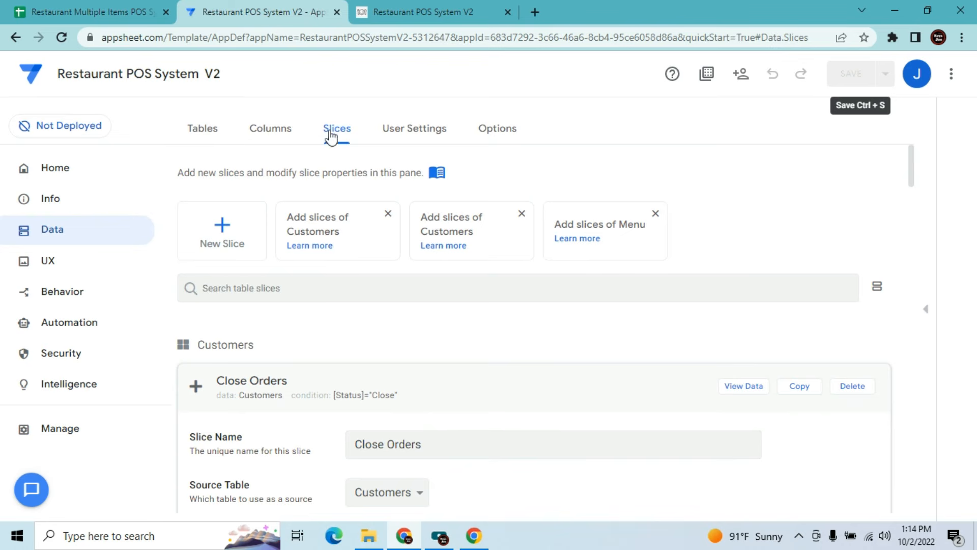
type("open")
left_click_drag(915, 227, 909, 324)
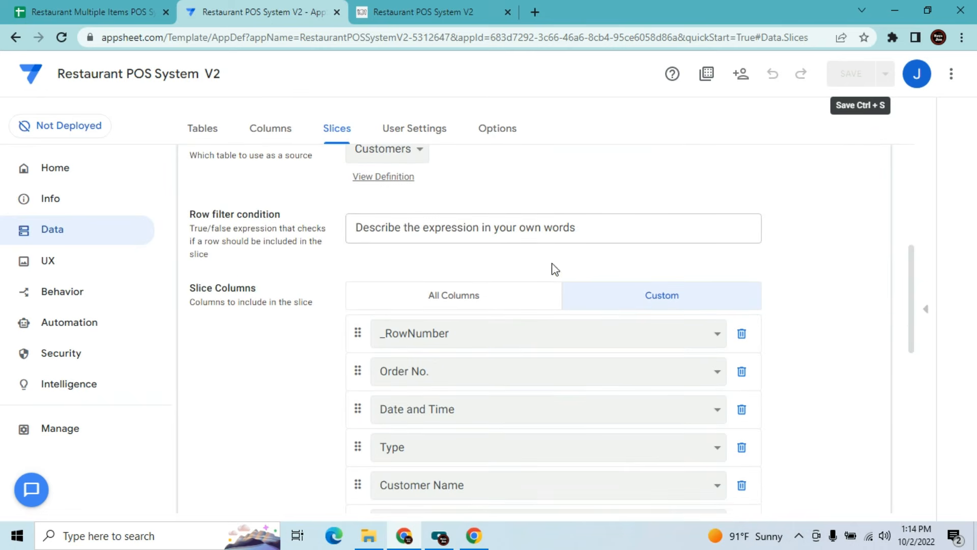
Set the Open Orders slice's row filter condition to [Status]="Open" and save the app
left_click(546, 230)
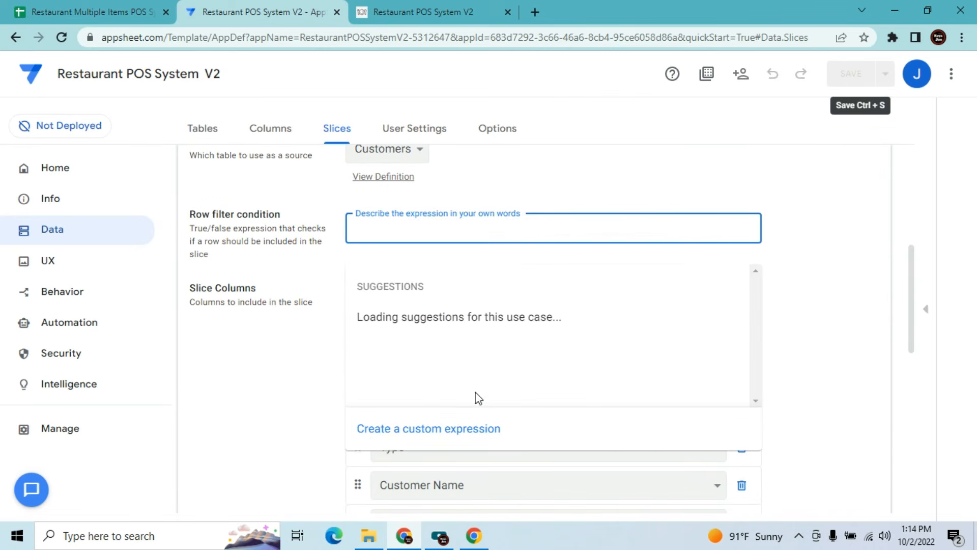
left_click(468, 429)
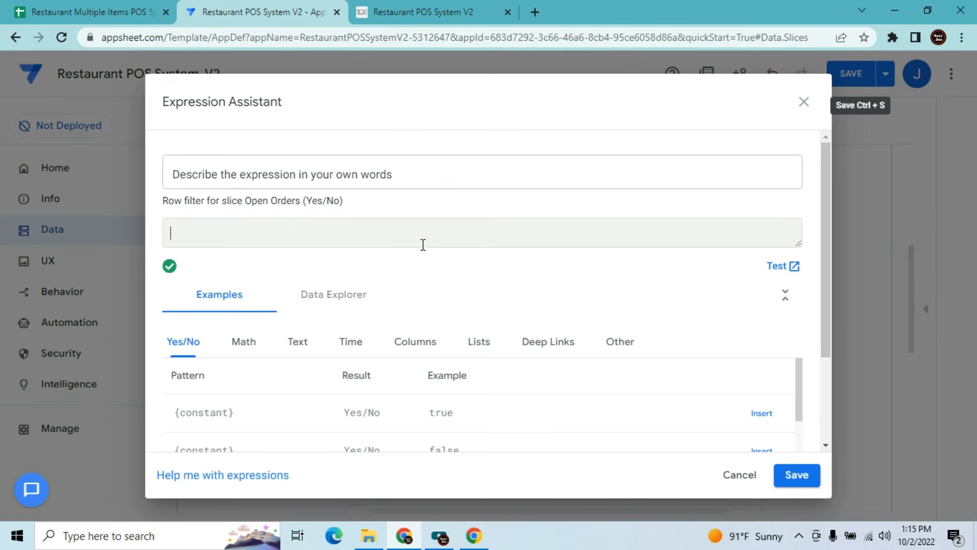
left_click(417, 342)
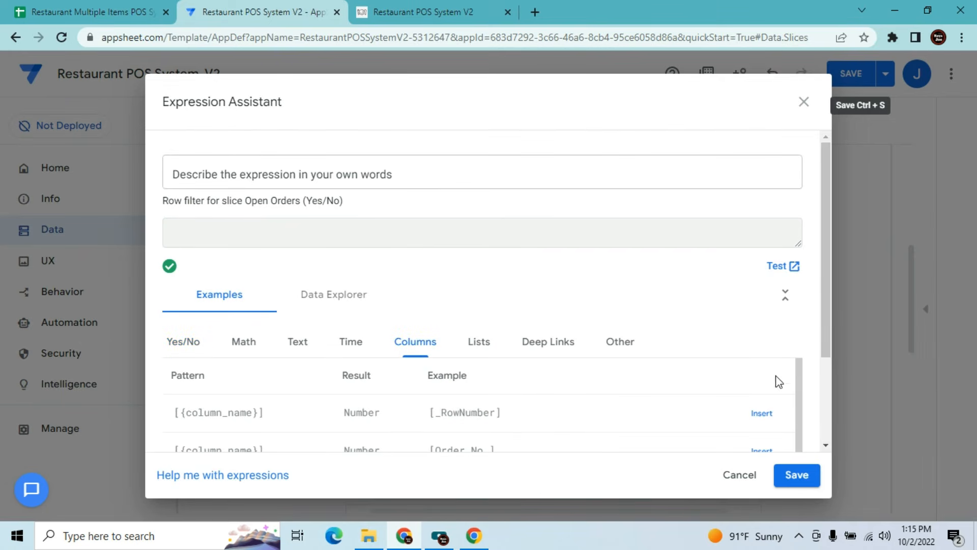
left_click_drag(829, 329, 820, 454)
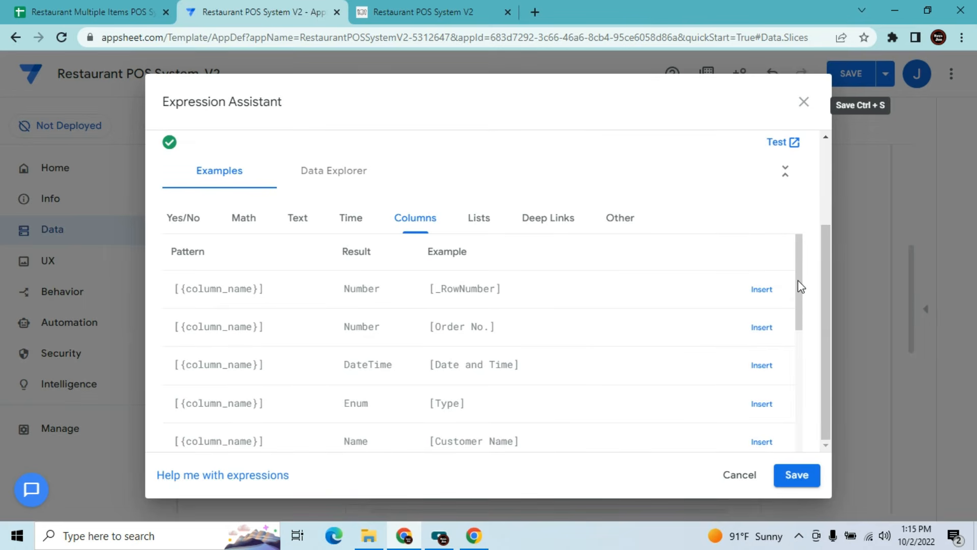
left_click_drag(800, 287, 798, 328)
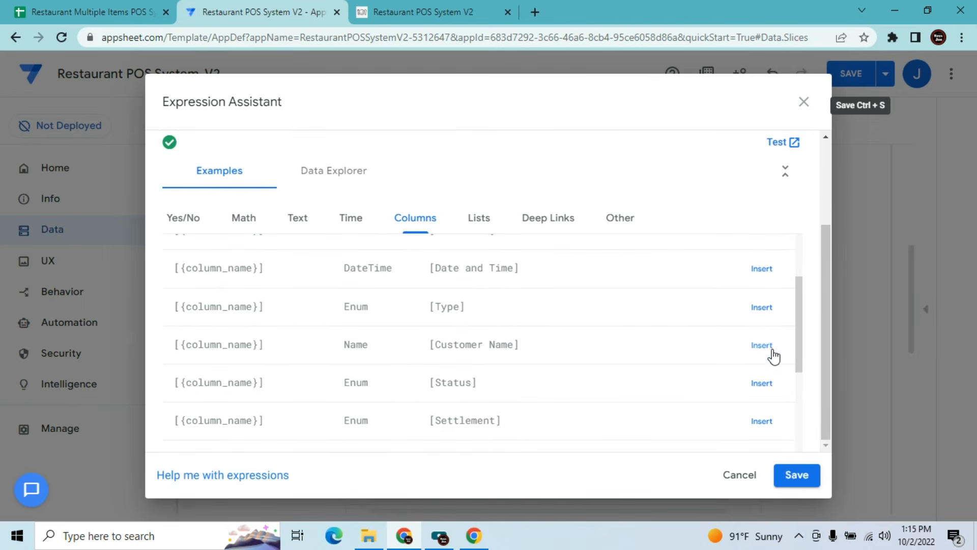
left_click(762, 383)
type("=\"\"")
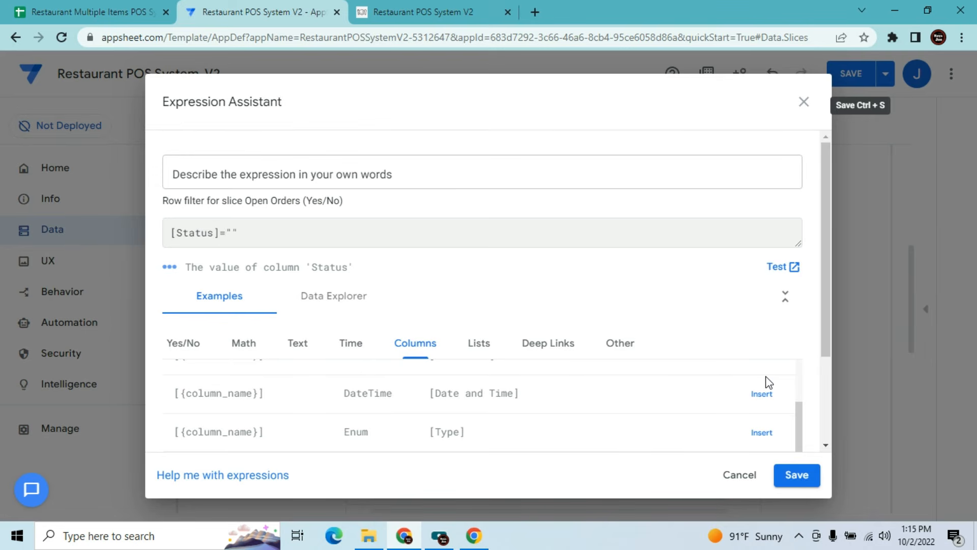
type("Open")
left_click(796, 476)
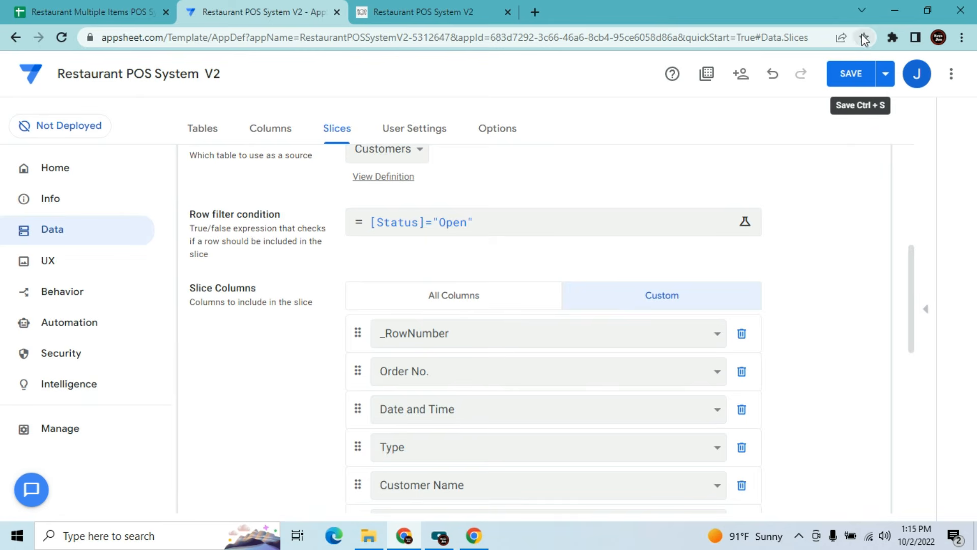
left_click(848, 74)
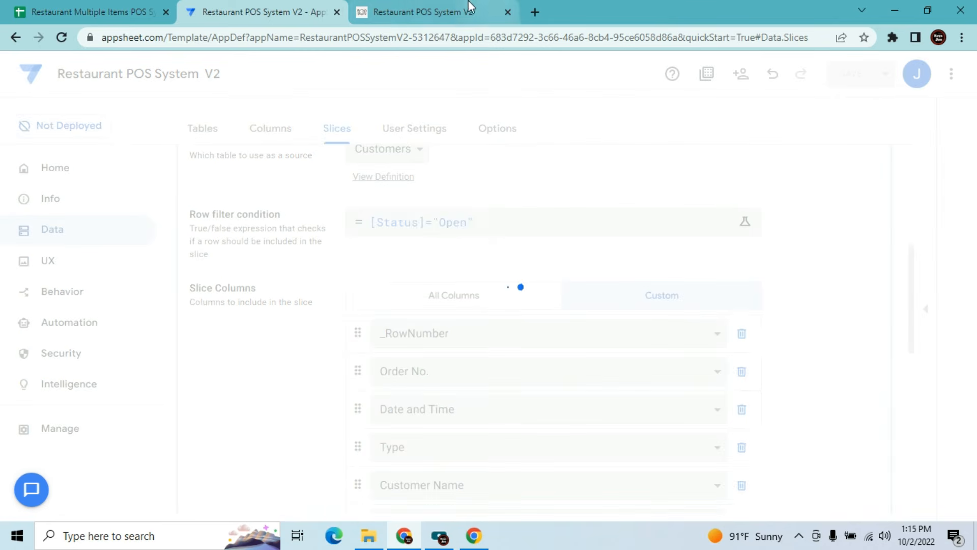
Sync the live app to check the filtered Open Orders view
left_click(444, 7)
left_click(961, 70)
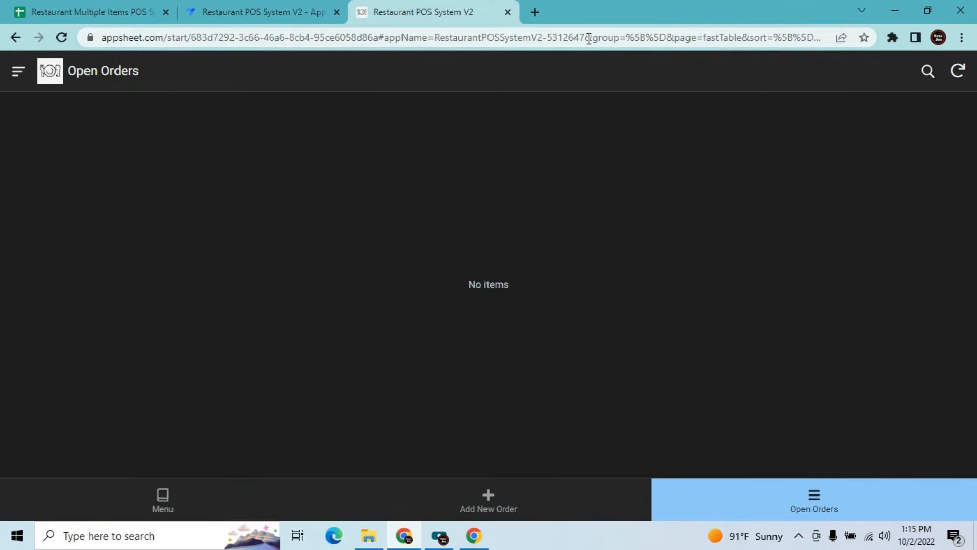
left_click(274, 7)
left_click(420, 6)
Find the Open Orders view in the app editor by searching for "open" and change its view type to deck
left_click(249, 8)
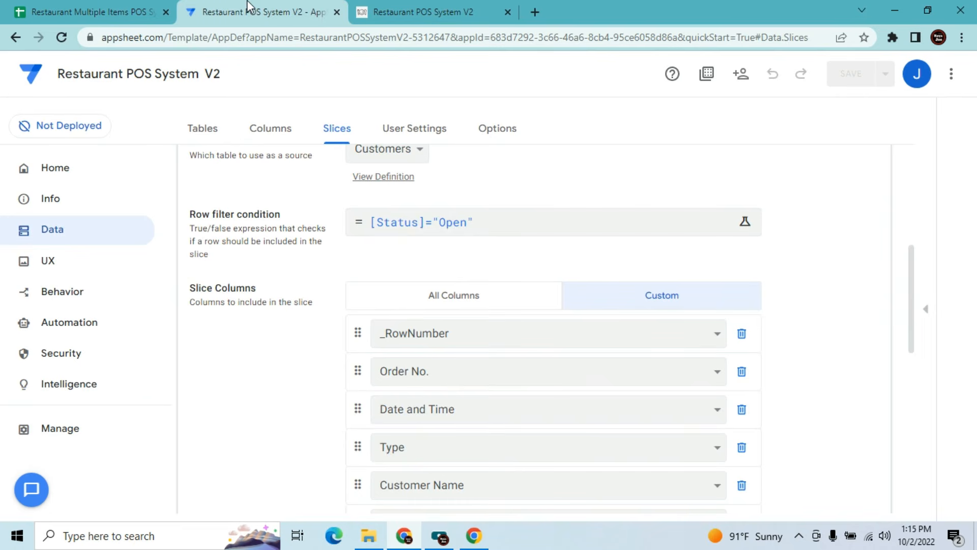
left_click(28, 270)
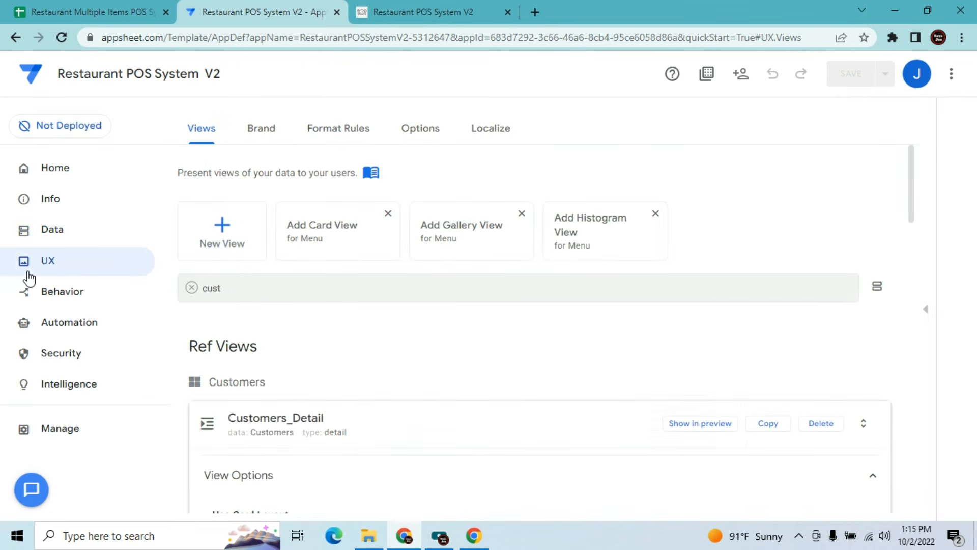
left_click_drag(431, 277, 329, 261)
type("open")
left_click_drag(912, 187, 916, 259)
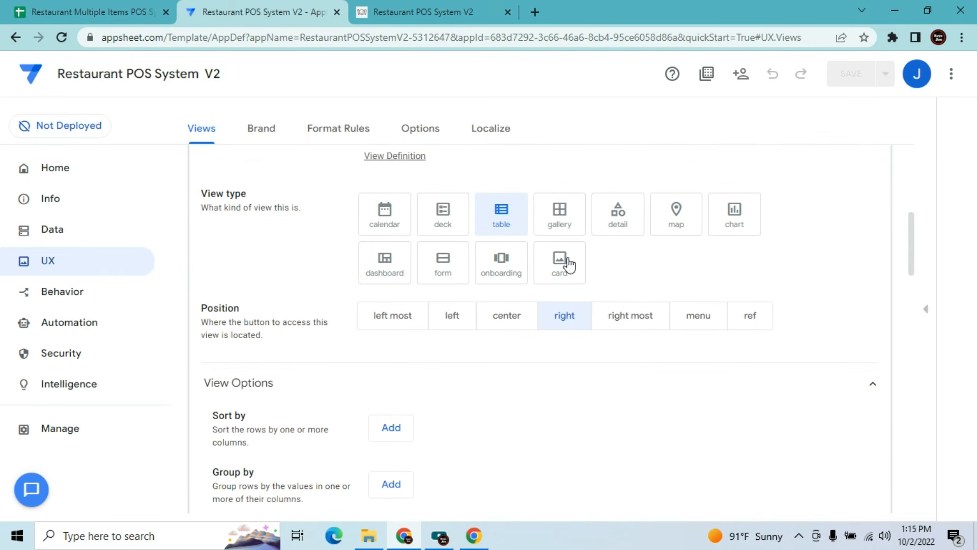
left_click(443, 219)
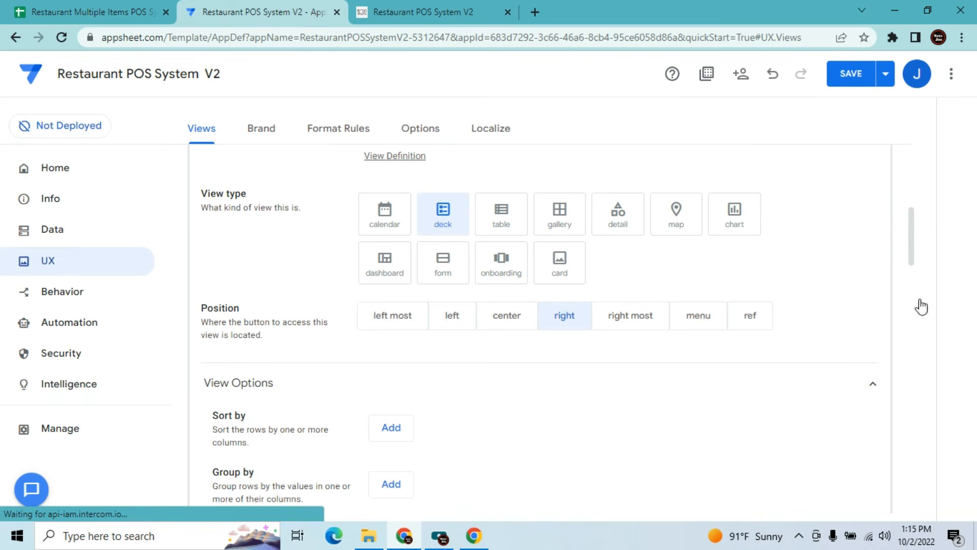
Set the deck's primary header to Status, secondary header to Customer Name, summary column to Amount Paid and nested table to Orders, and save
left_click_drag(915, 253, 911, 310)
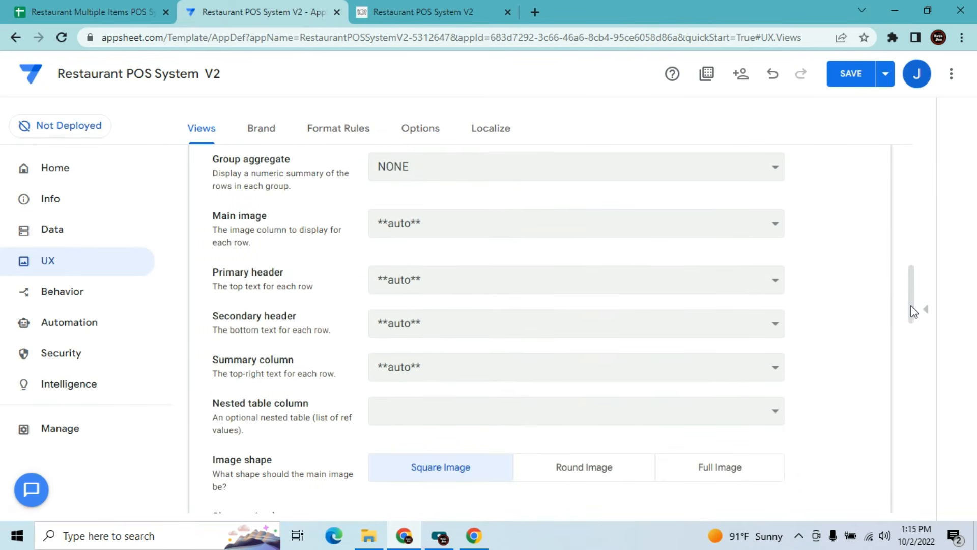
left_click(513, 283)
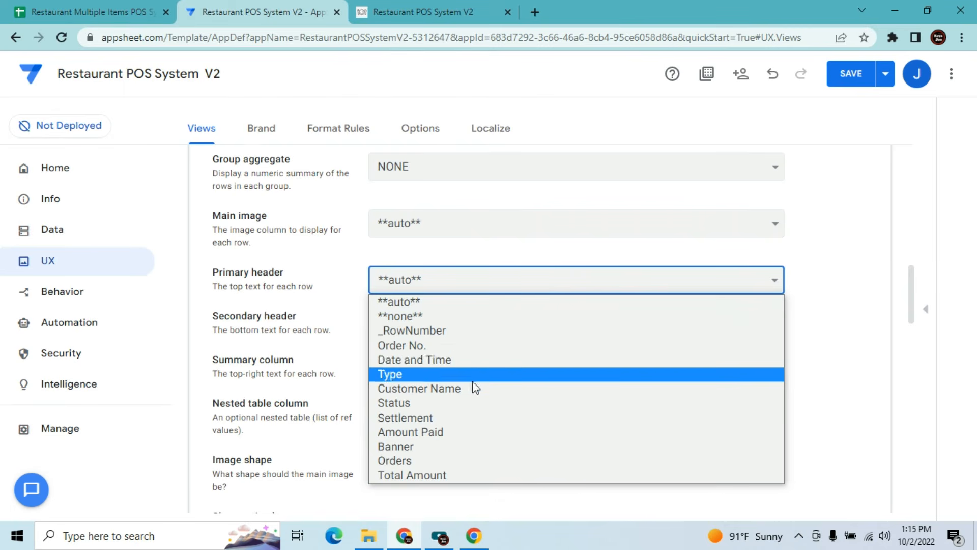
left_click(458, 403)
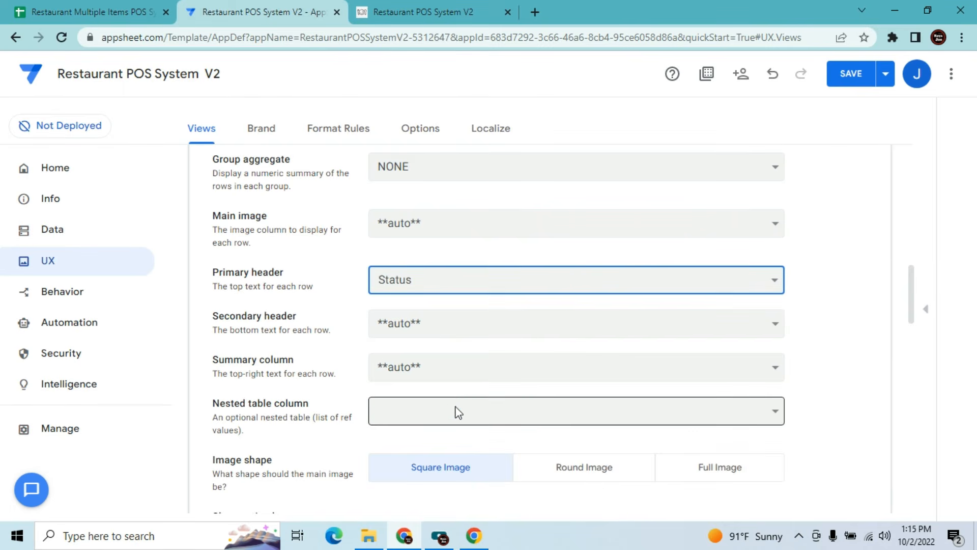
left_click(426, 333)
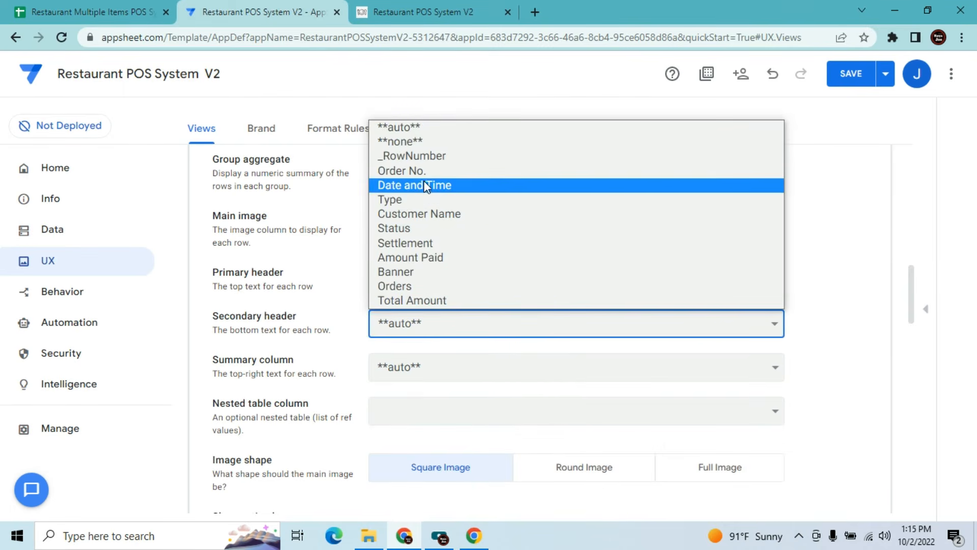
left_click(423, 212)
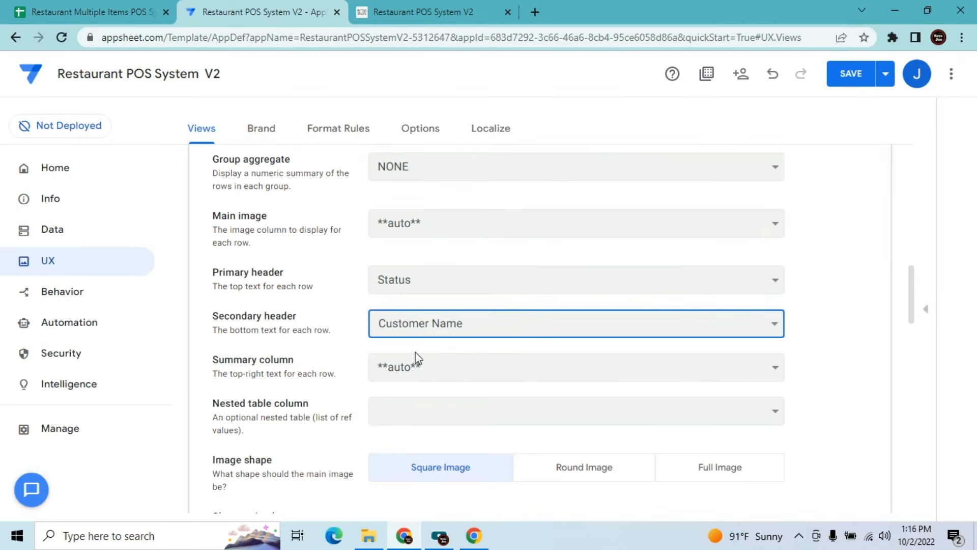
left_click(417, 367)
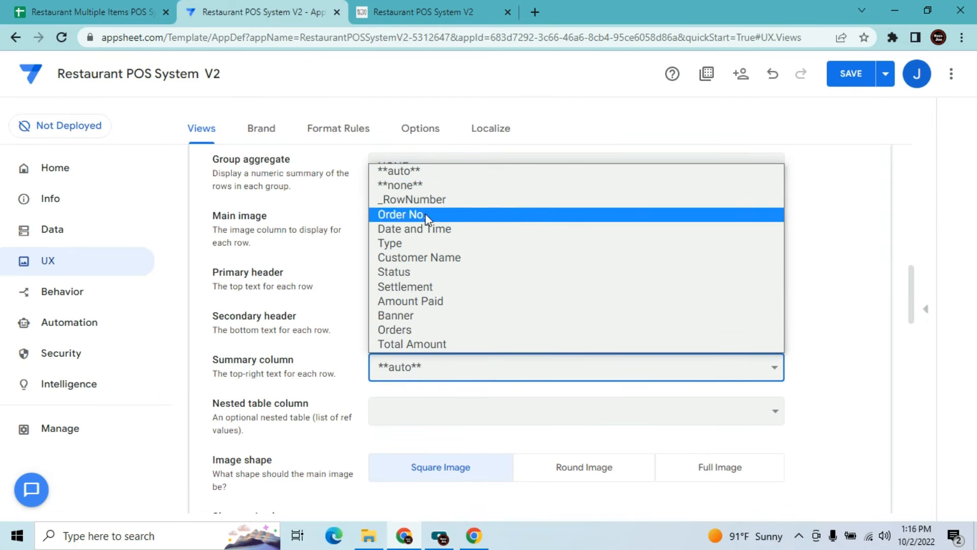
left_click(420, 301)
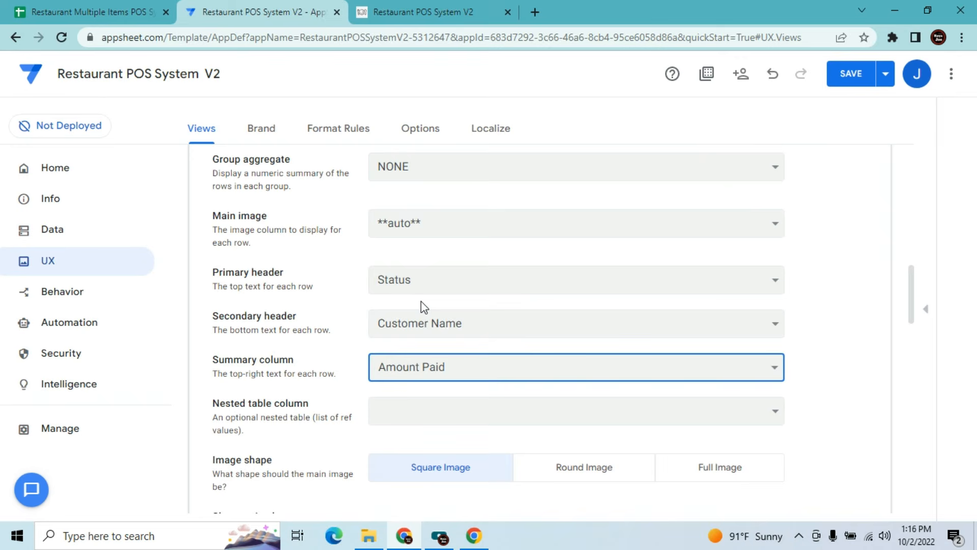
left_click(436, 407)
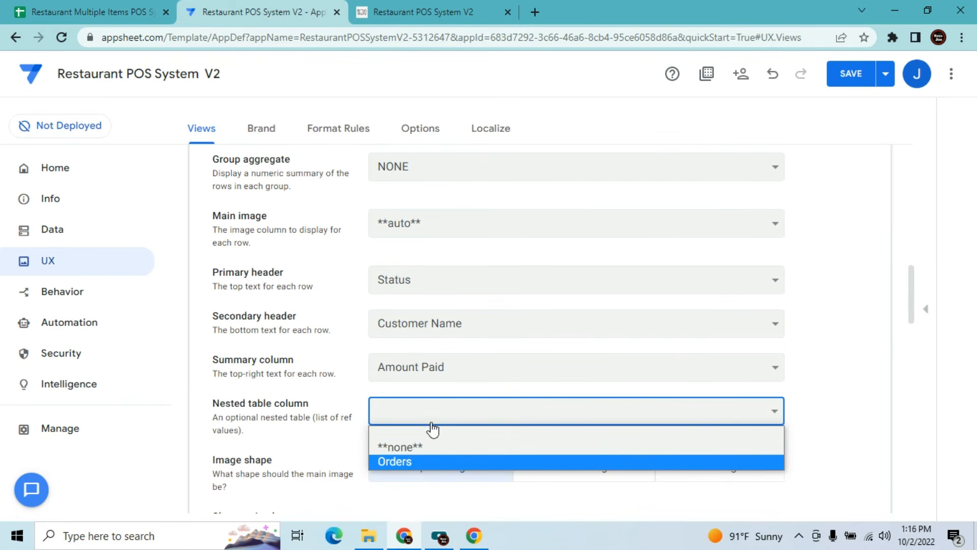
left_click(426, 461)
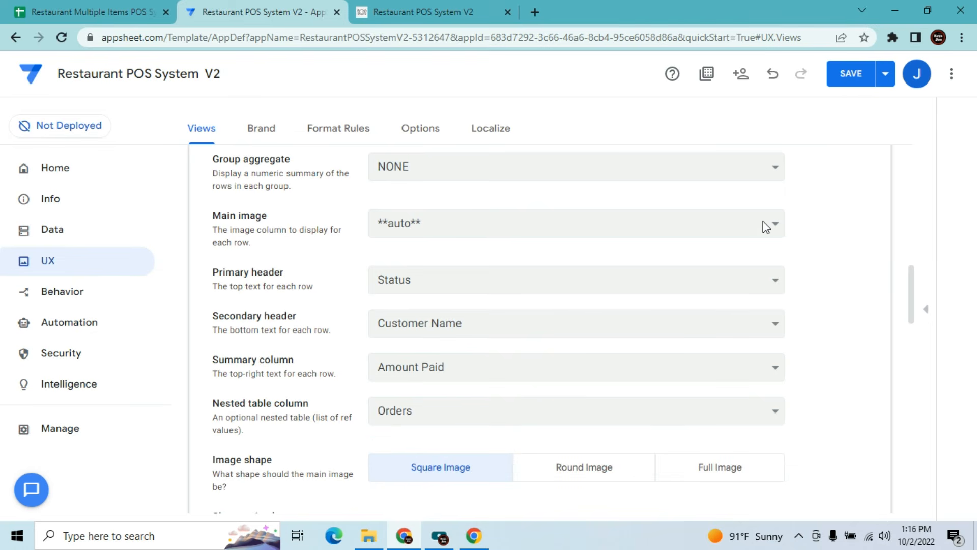
left_click(857, 73)
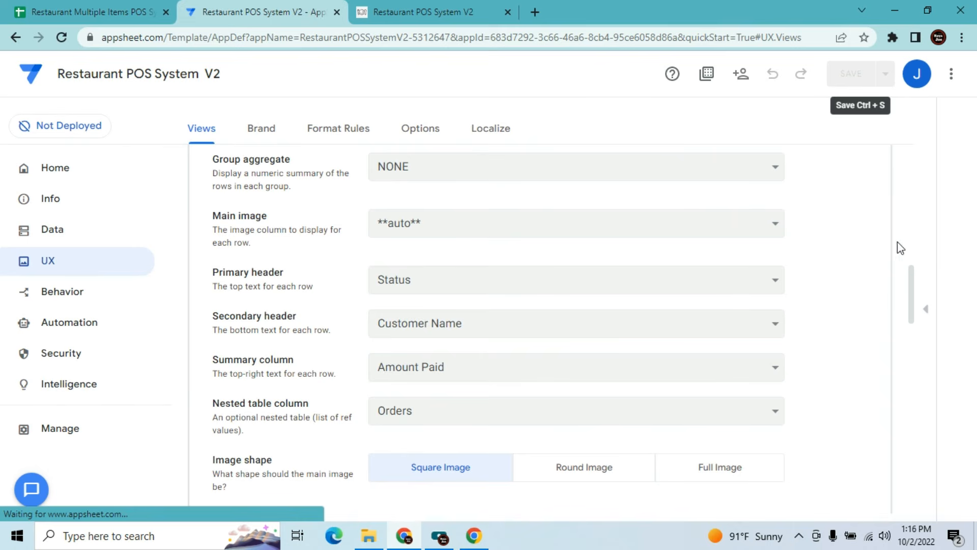
left_click_drag(912, 297, 911, 257)
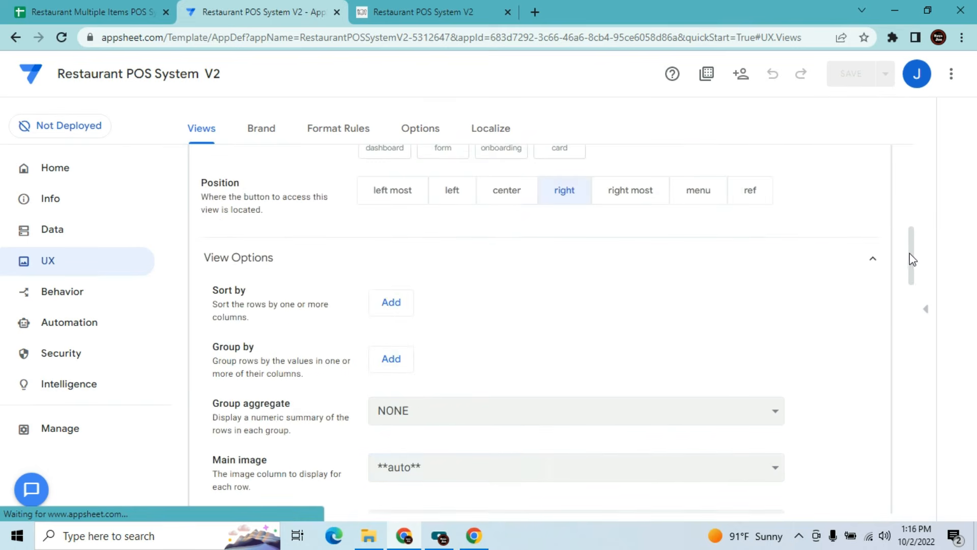
Sync the live app to check the Open Orders deck view and return to the app editor
left_click(428, 12)
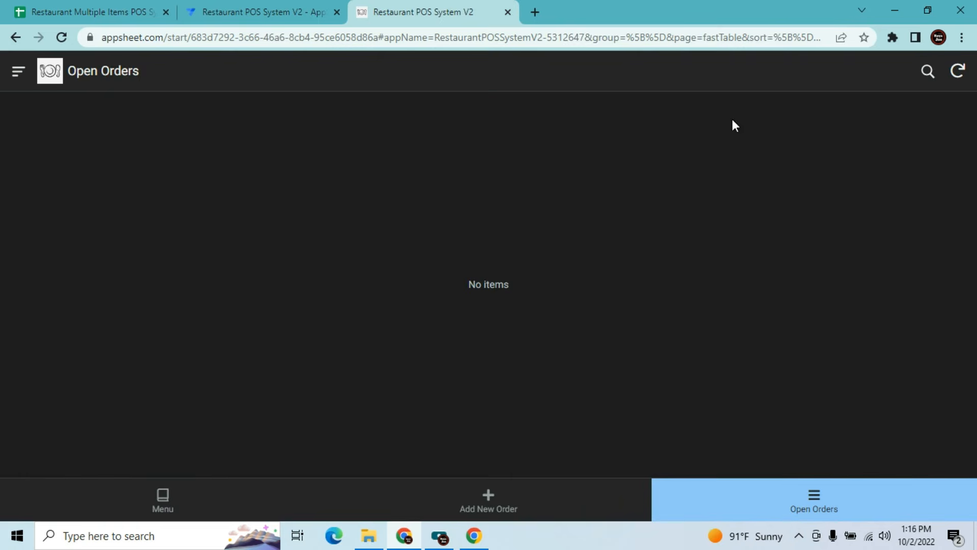
left_click(945, 80)
left_click(248, 7)
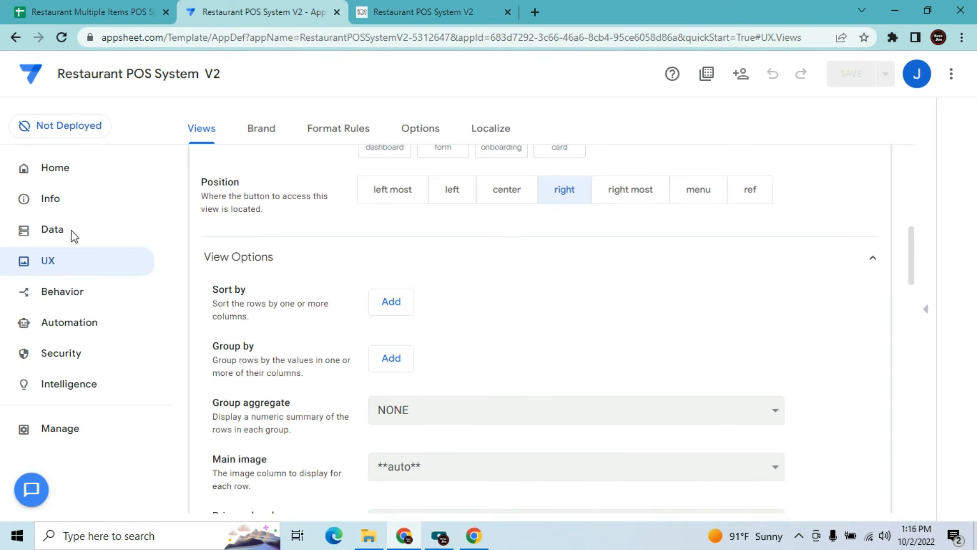
Create a custom automation bot and name it Print Bill
left_click(44, 324)
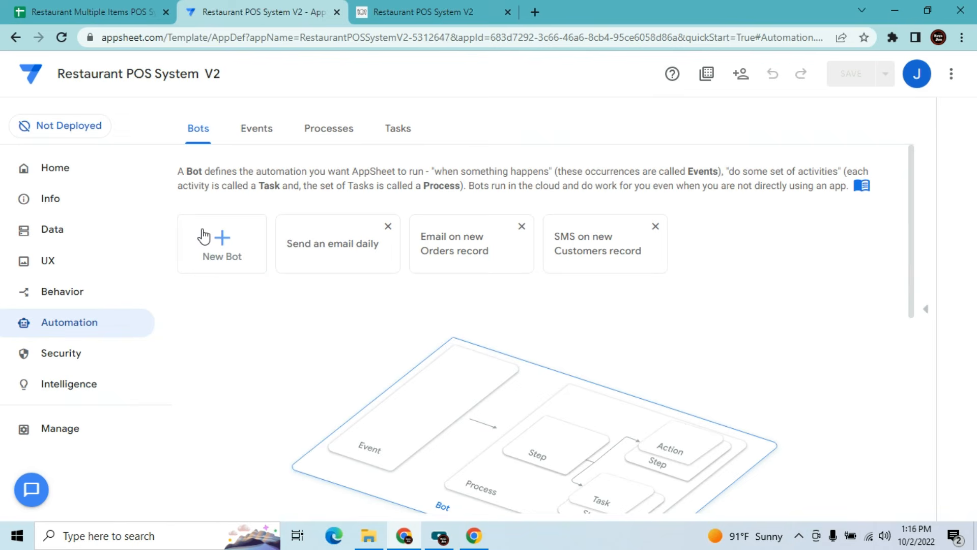
left_click(228, 242)
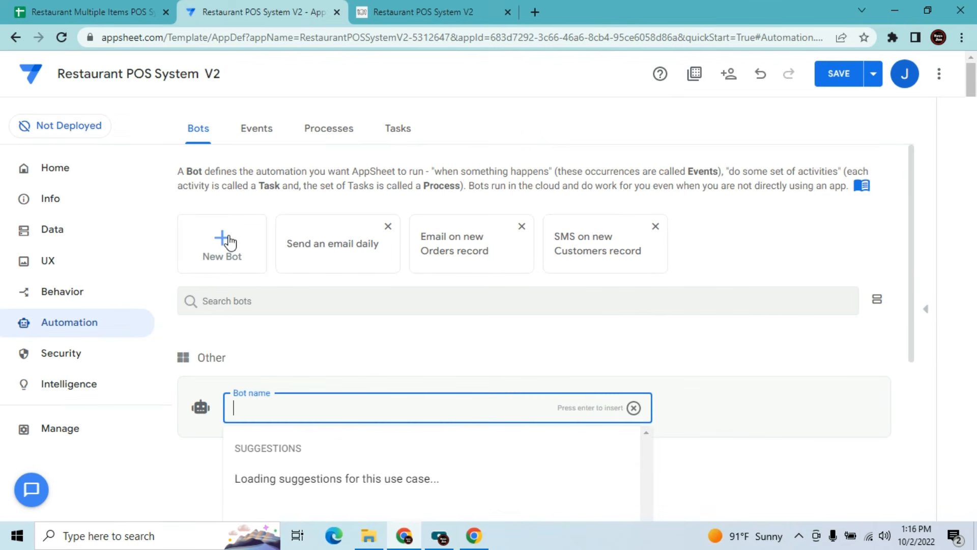
left_click_drag(912, 217, 905, 313)
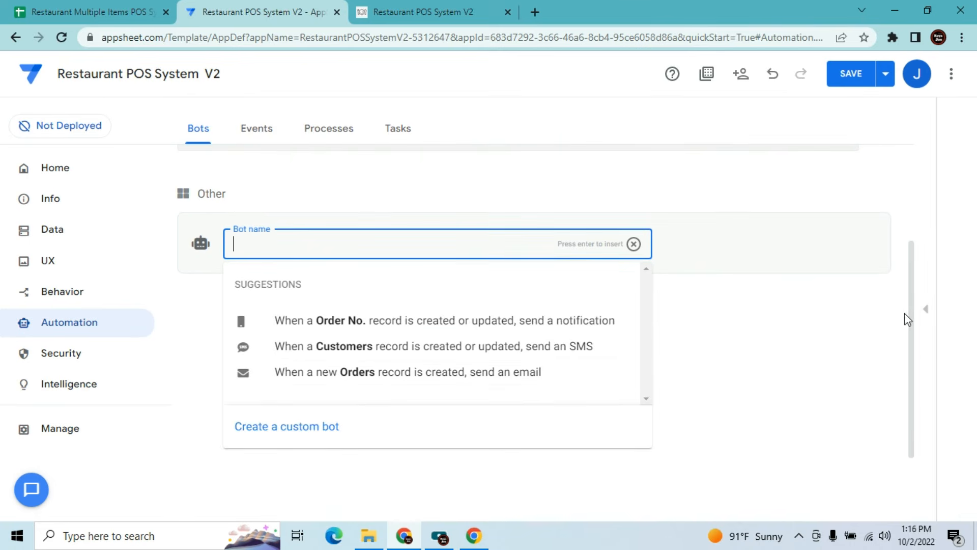
left_click(316, 438)
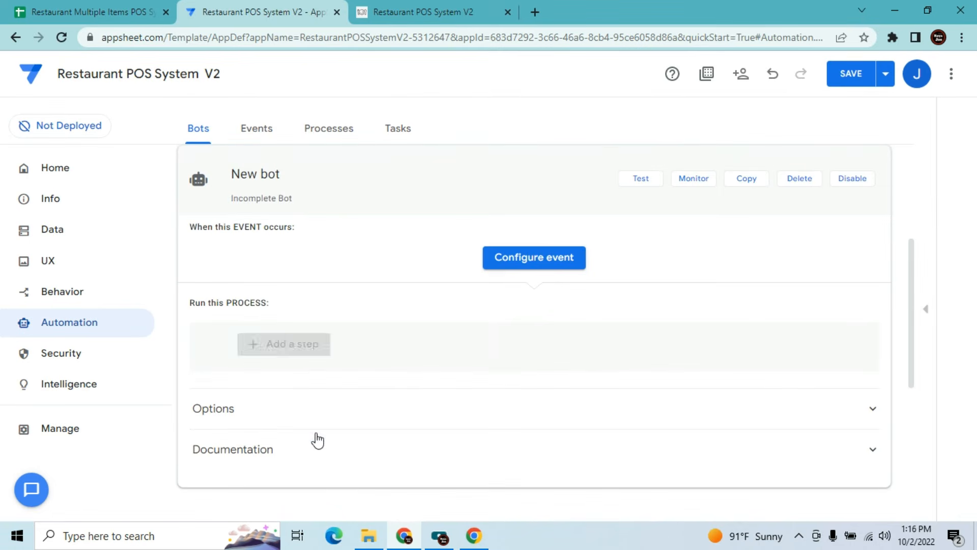
left_click(295, 176)
key("BackSpace")
key("BackSpace")
key("BackSpace")
key("BackSpace")
key("BackSpace")
key("BackSpace")
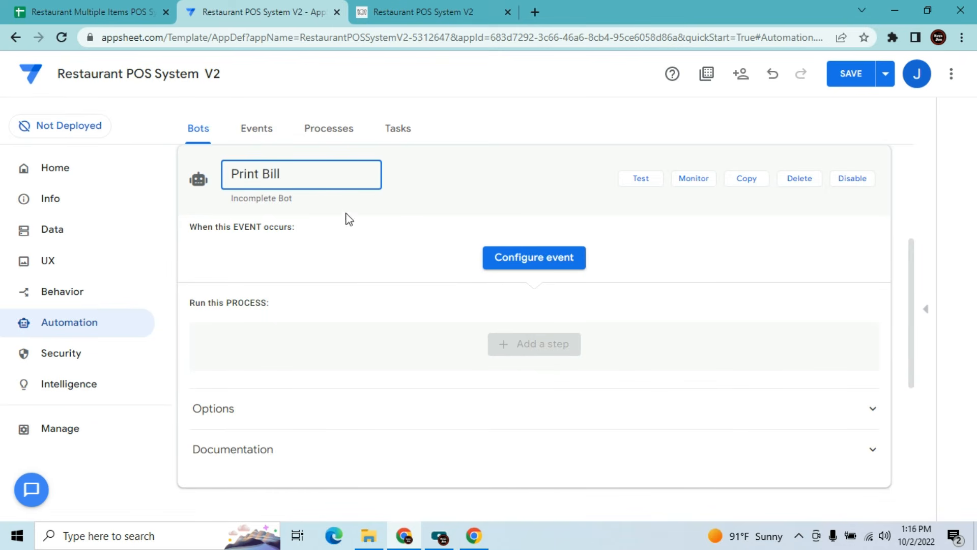
Add a custom event to the Print Bill bot and name it Print Bill When Close
left_click(513, 259)
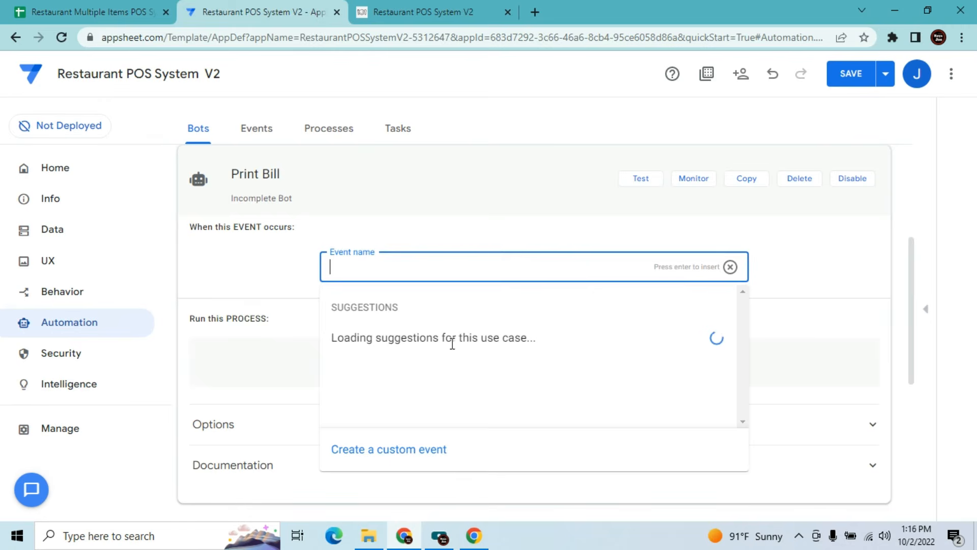
left_click(396, 460)
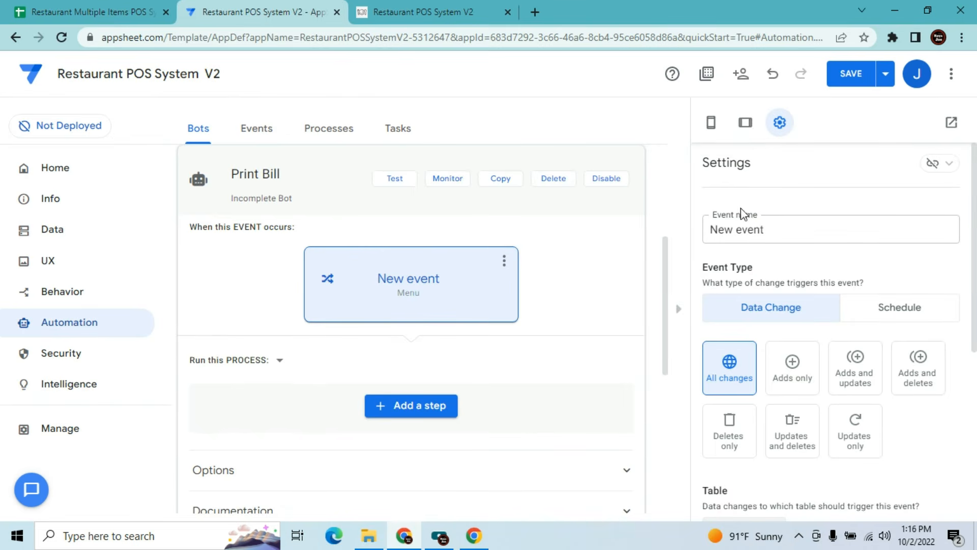
left_click(775, 228)
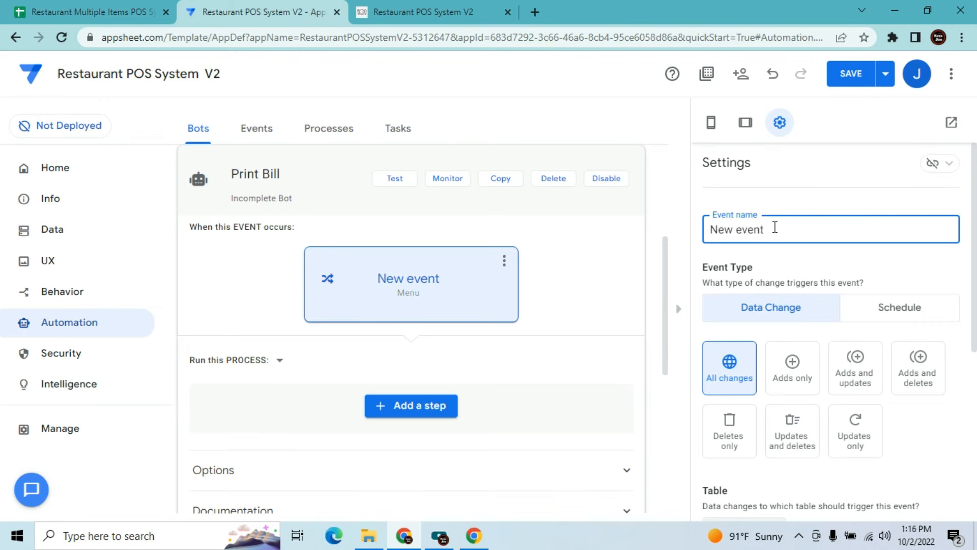
key("BackSpace")
key("BackSpace")
key("BackSpace")
key("BackSpace")
key("BackSpace")
key("BackSpace")
type("Print Bill When Close")
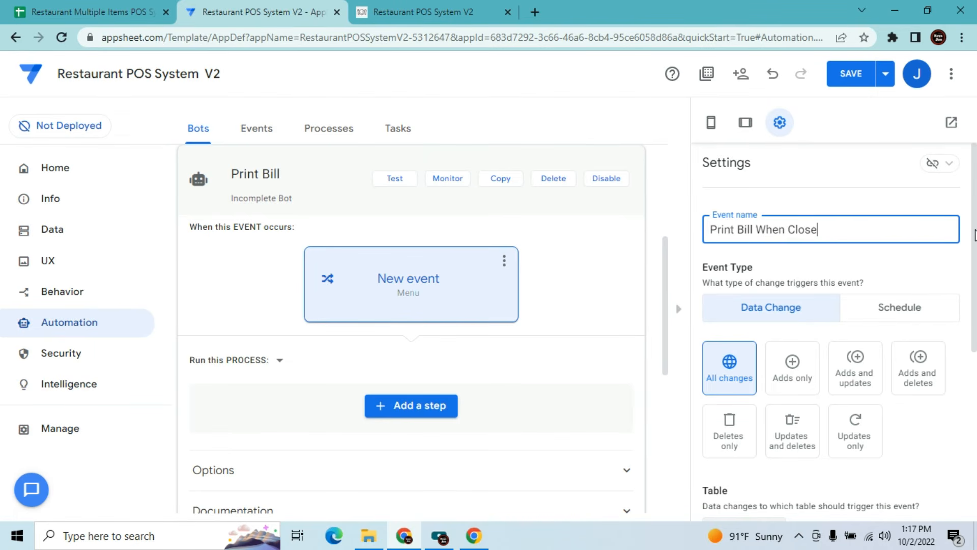
Set the Print Bill When Close event to trigger on updates only in the Customers table
left_click(975, 235)
left_click_drag(975, 235, 975, 277)
left_click(864, 352)
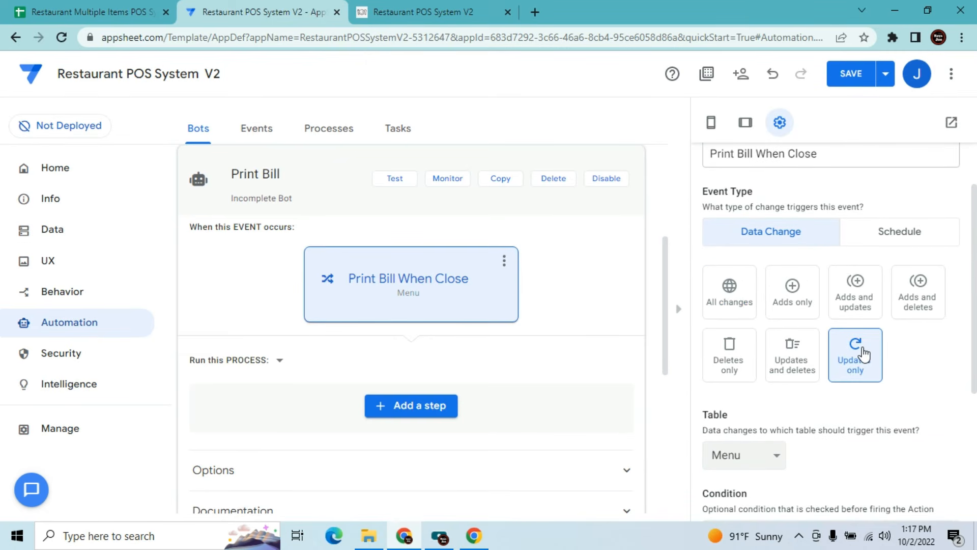
left_click_drag(975, 282, 942, 375)
left_click(774, 290)
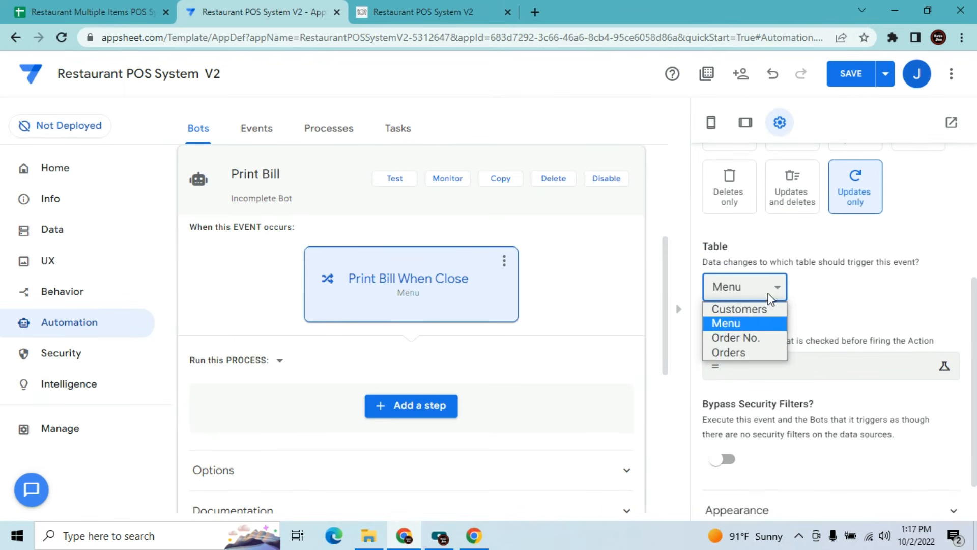
left_click(762, 307)
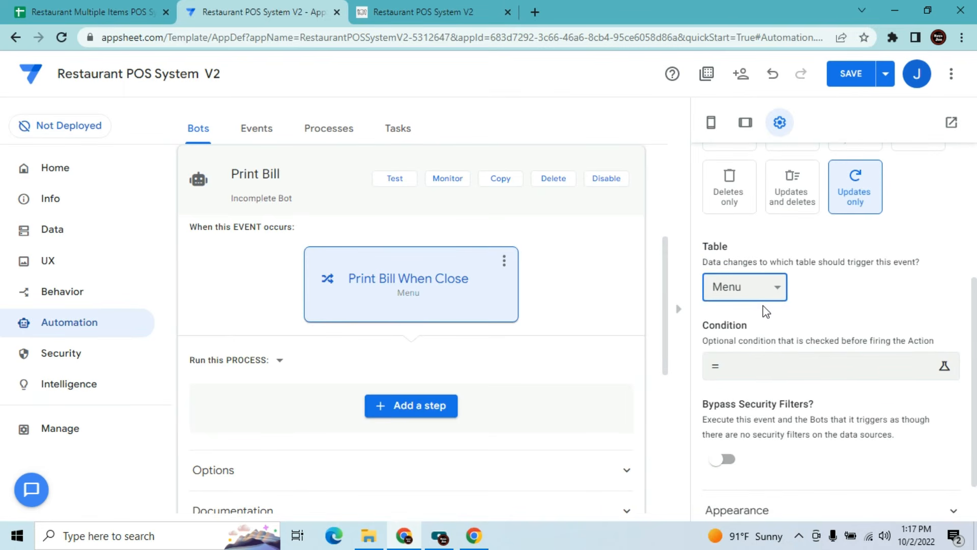
Set the event's condition to [Status]="Close" and save the expression
left_click(762, 372)
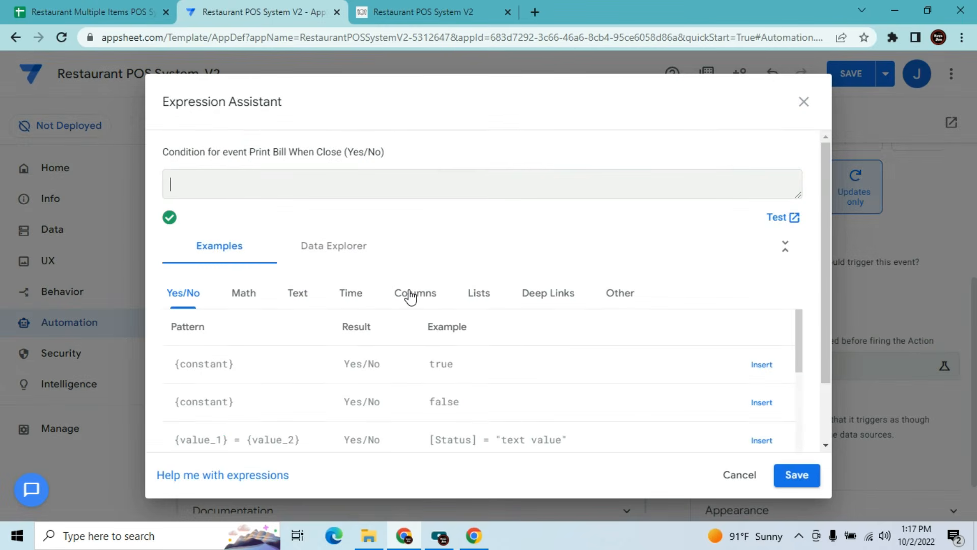
left_click(412, 294)
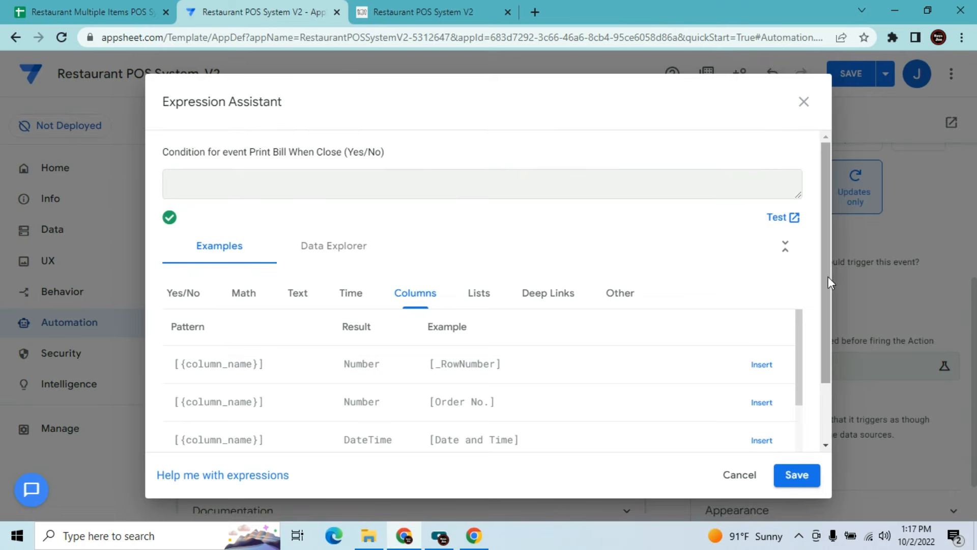
left_click_drag(829, 277, 826, 336)
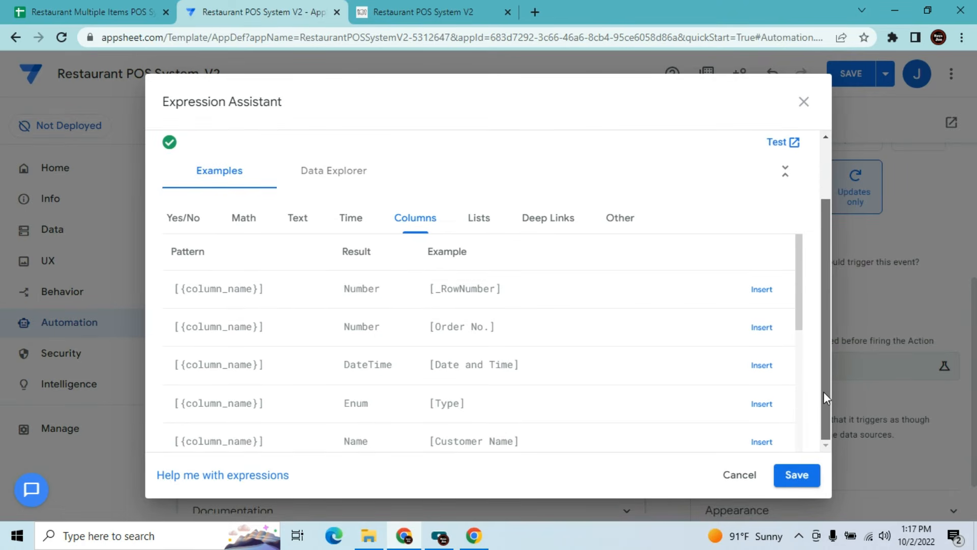
left_click_drag(795, 299, 798, 340)
left_click_drag(799, 295, 797, 344)
left_click(763, 386)
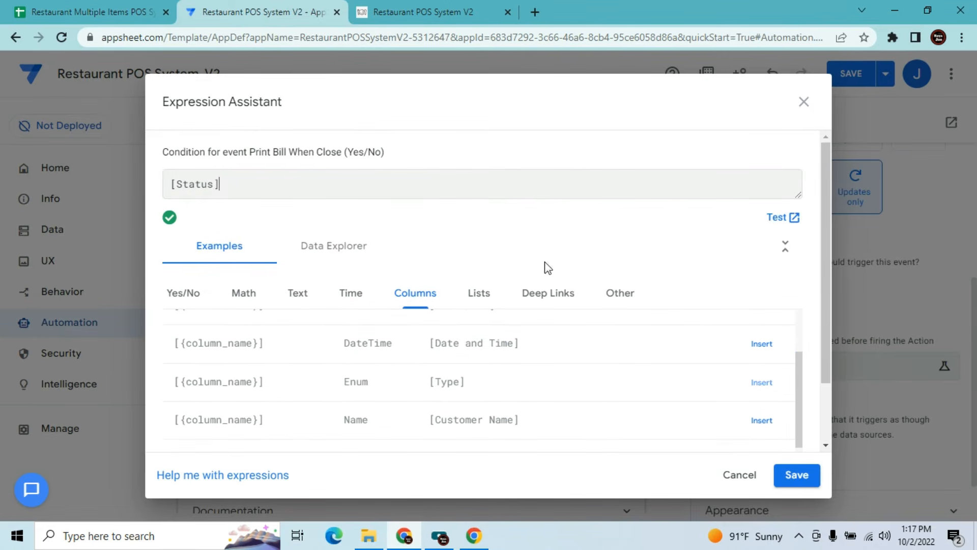
type("=\"Close")
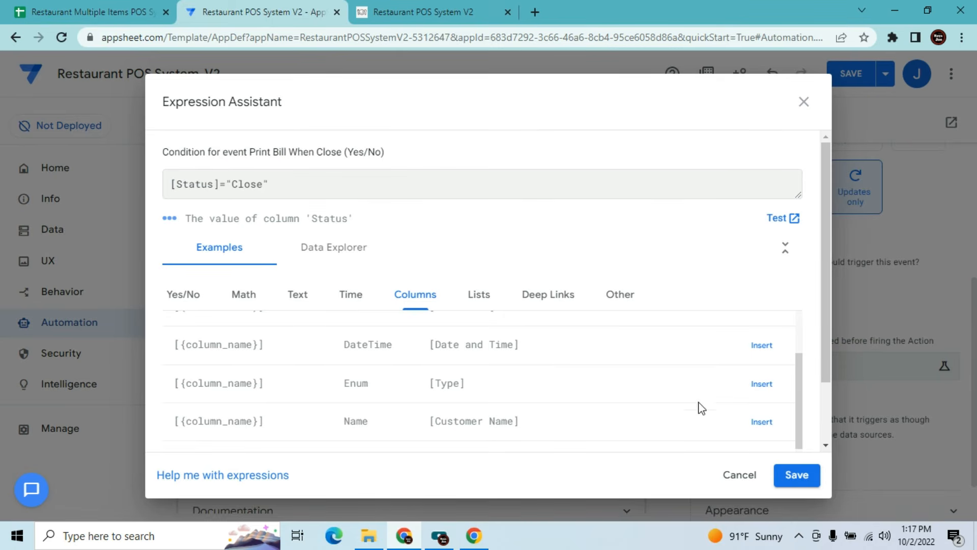
left_click(801, 477)
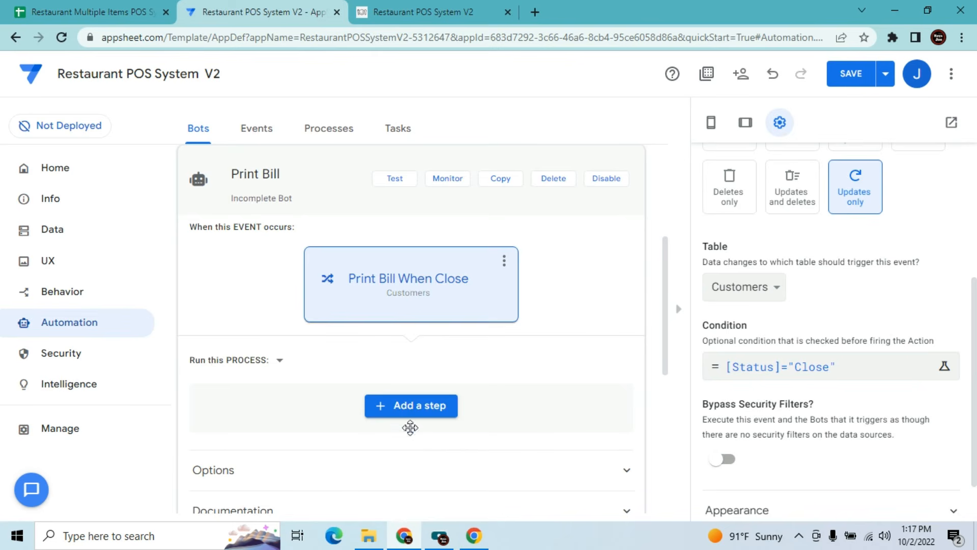
Add a custom step to the bot's process and name it Print Bill PDF
left_click(409, 413)
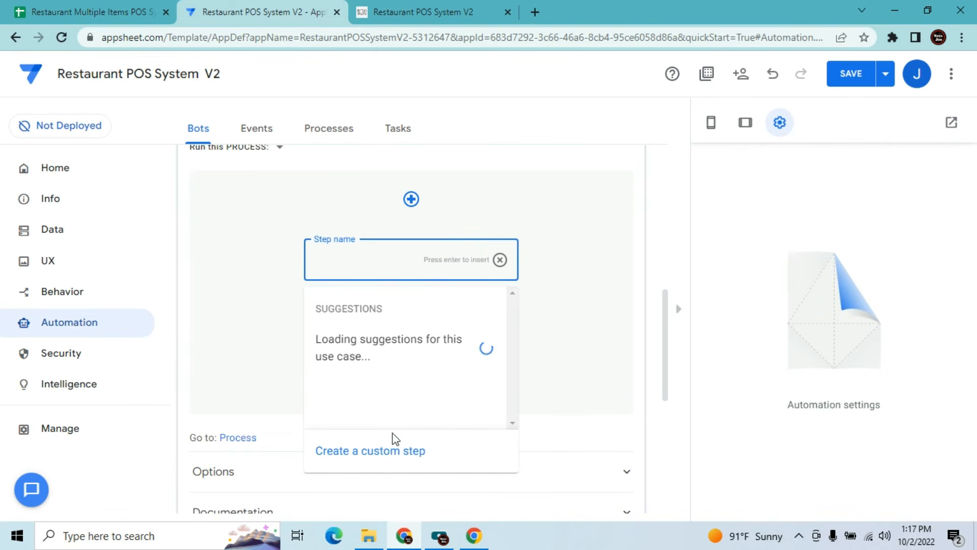
left_click(390, 454)
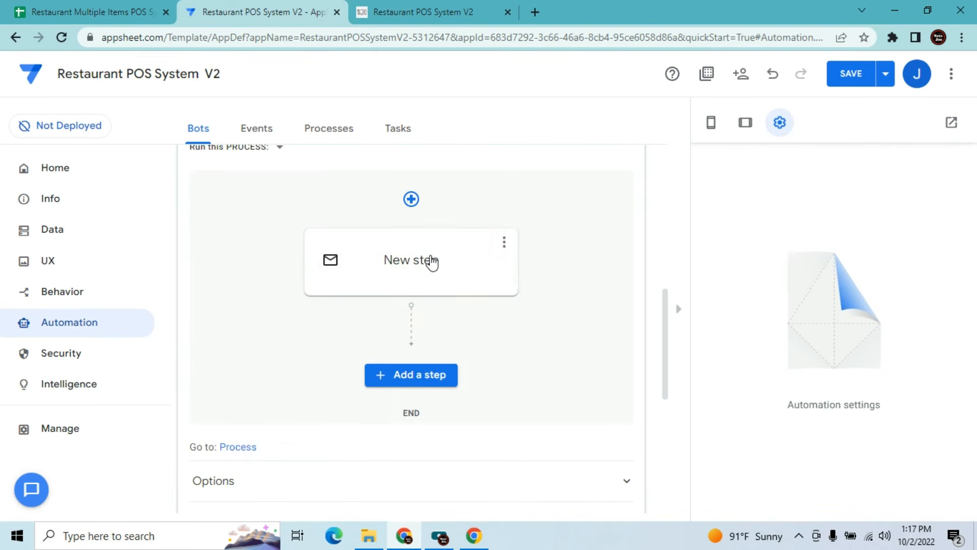
left_click(432, 263)
left_click(442, 268)
key("BackSpace")
key("BackSpace")
key("BackSpace")
key("BackSpace")
key("BackSpace")
key("BackSpace")
key("BackSpace")
key("BackSpace")
type("Pri")
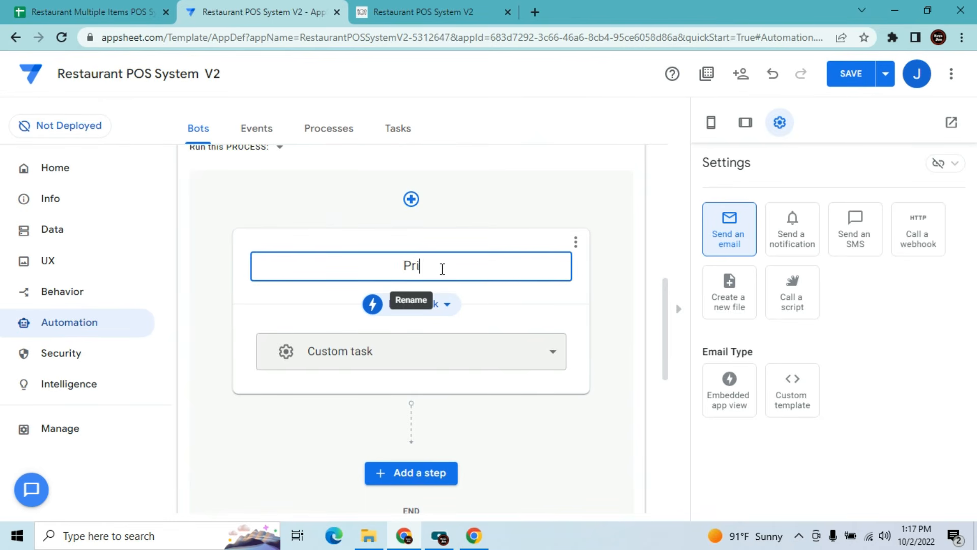
type("nt Bill PDF")
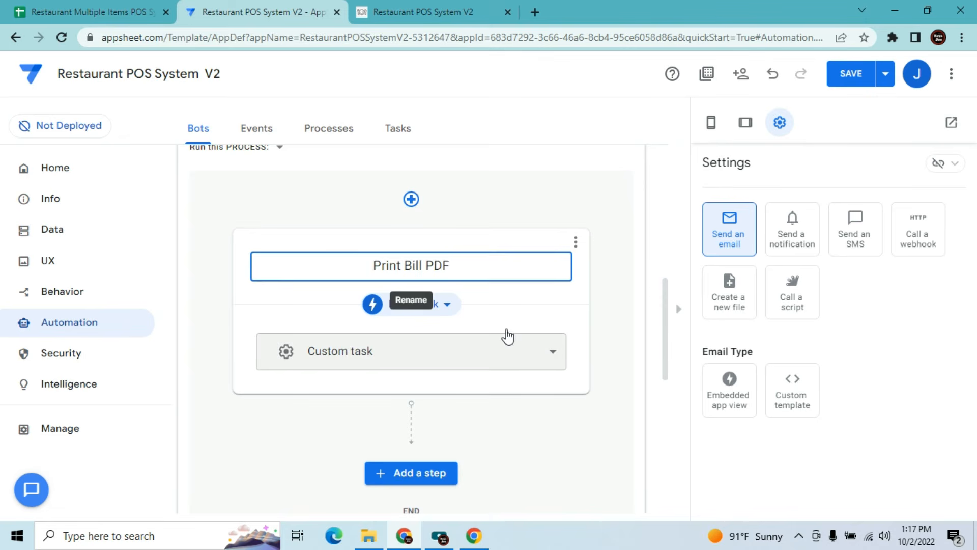
key("Return")
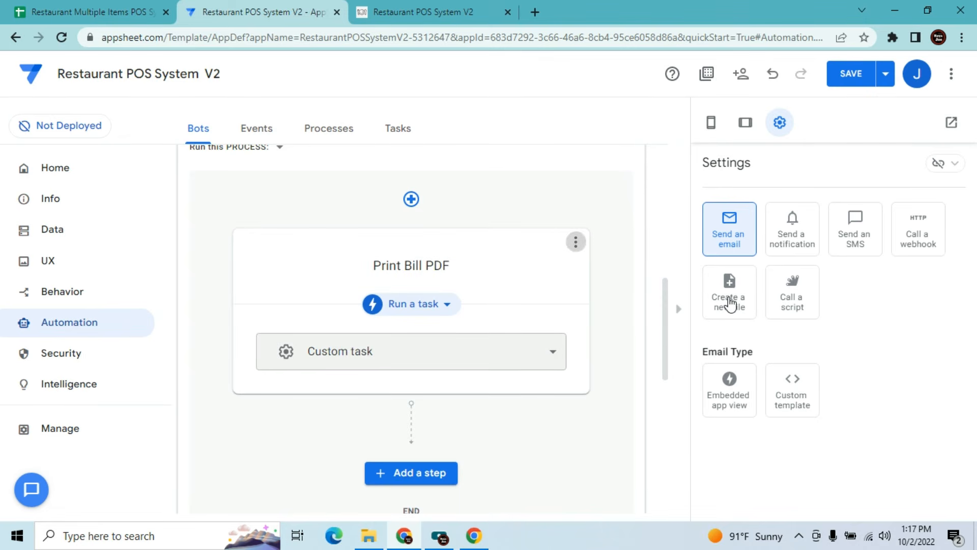
Make the step create a new file, using the Print Bill PDF body template from POSSystemVersion2's Content folder in Google Drive
left_click(730, 301)
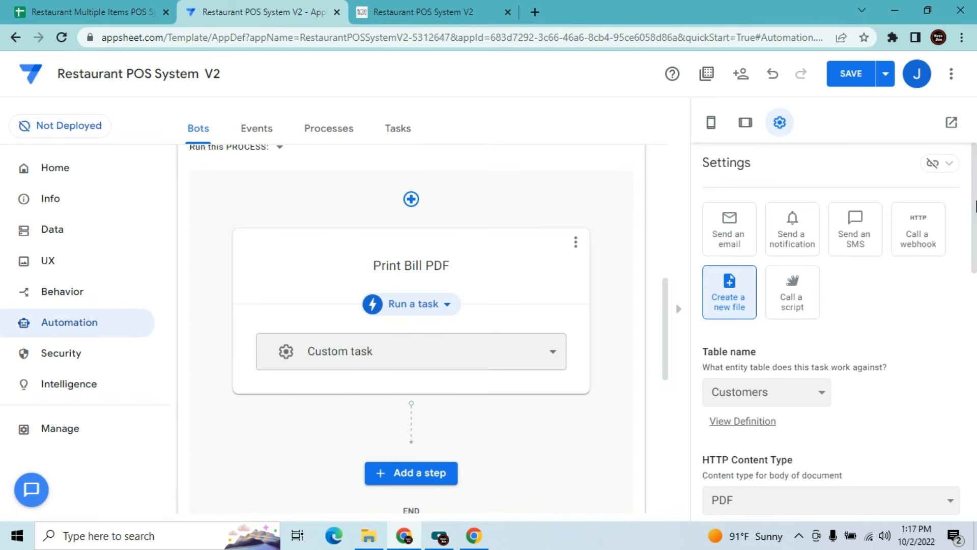
left_click_drag(975, 207, 975, 305)
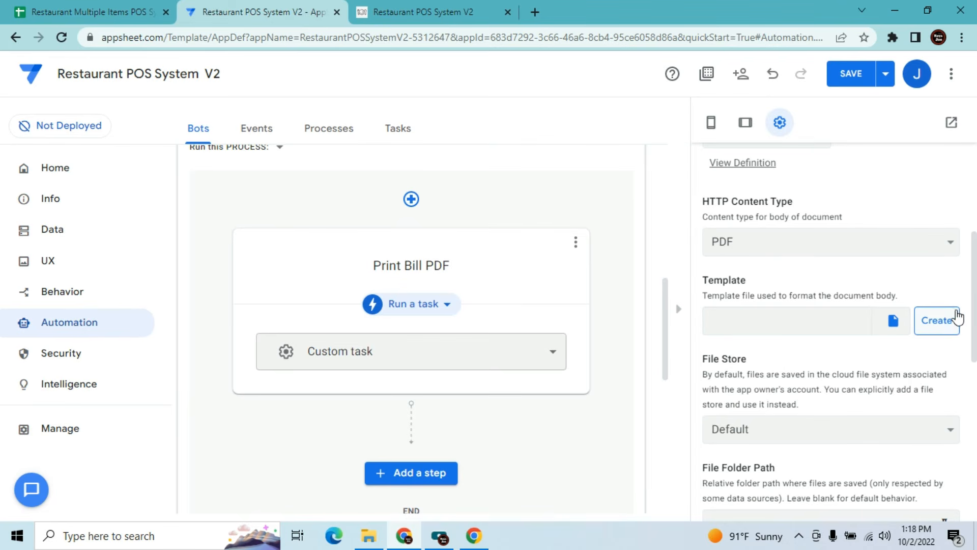
left_click(894, 320)
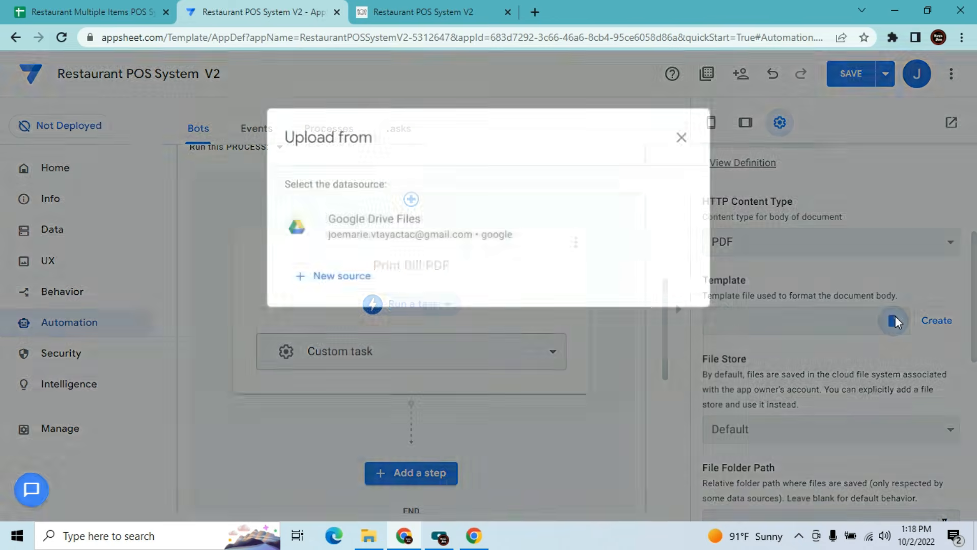
left_click(438, 245)
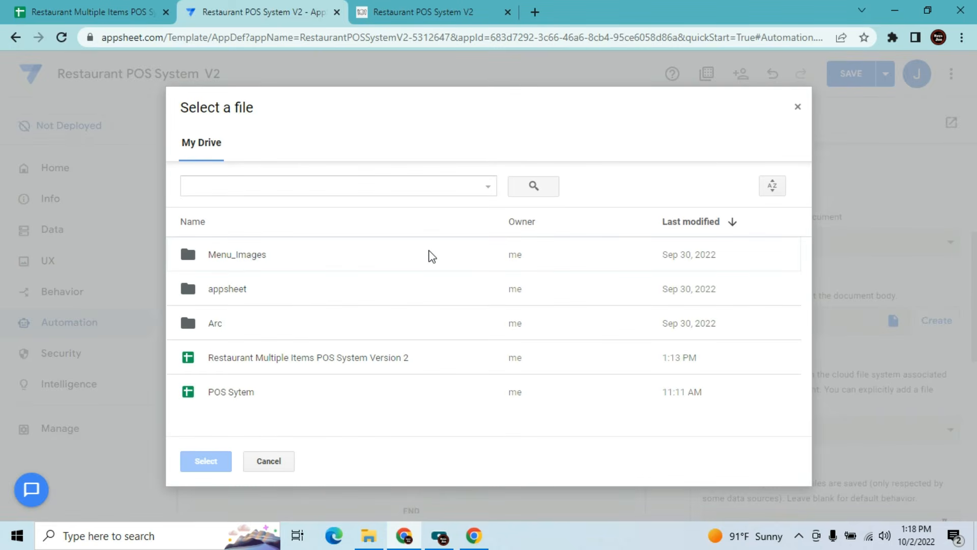
double_click(217, 291)
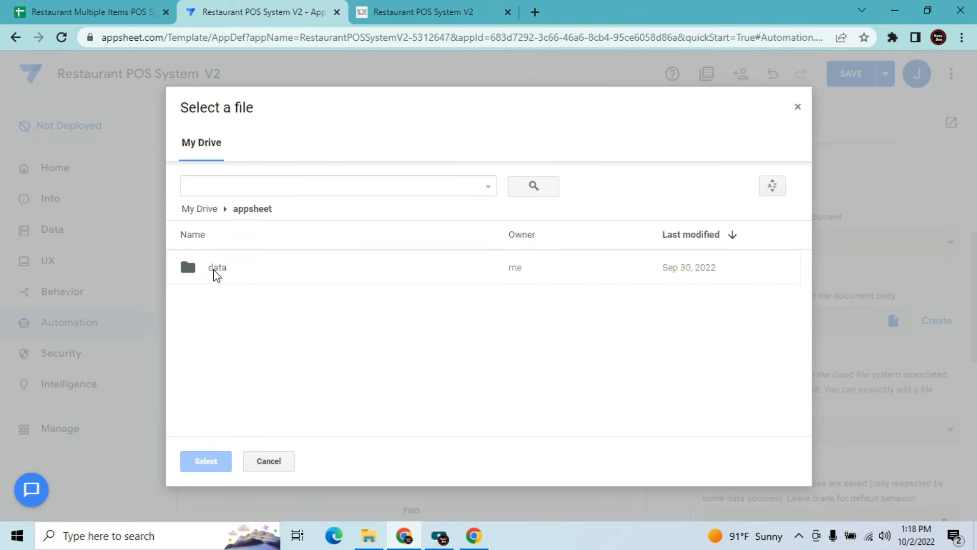
double_click(217, 269)
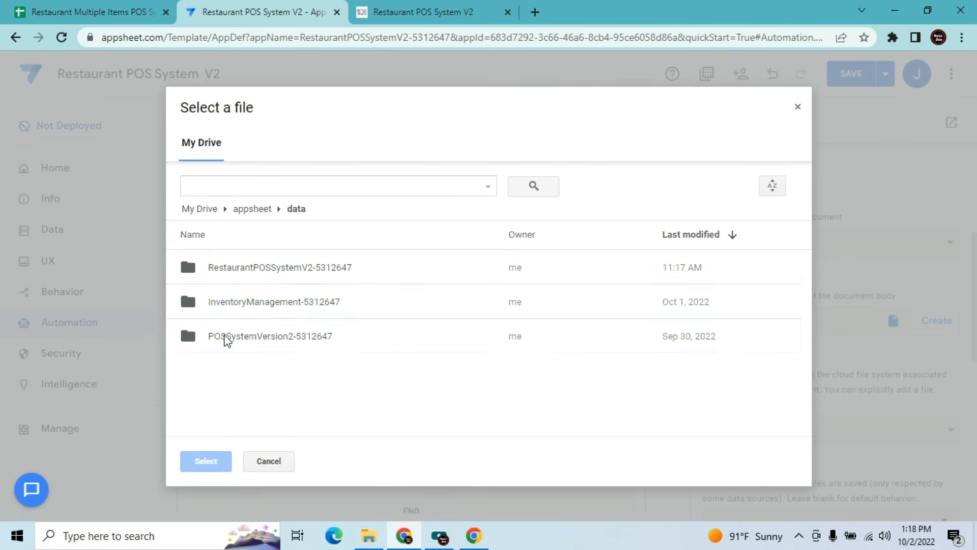
double_click(224, 334)
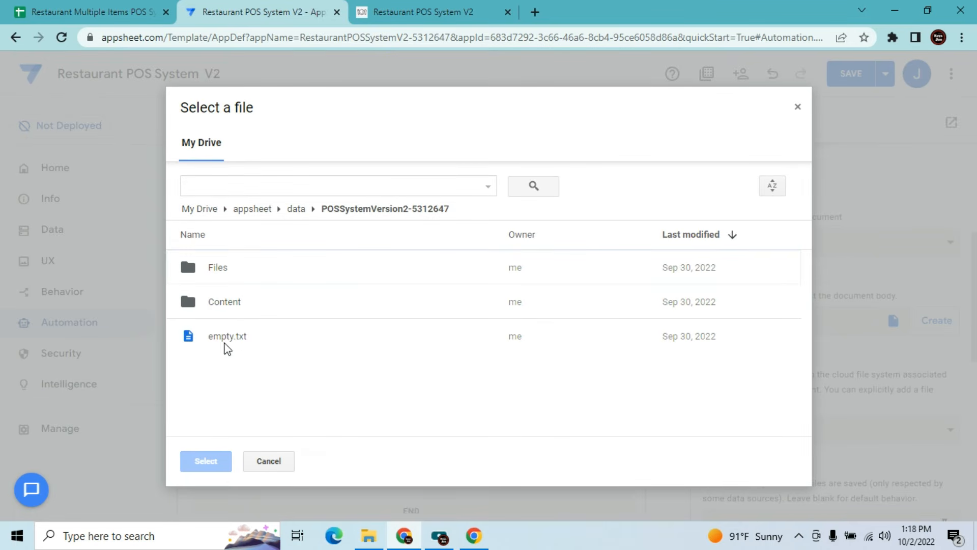
double_click(218, 301)
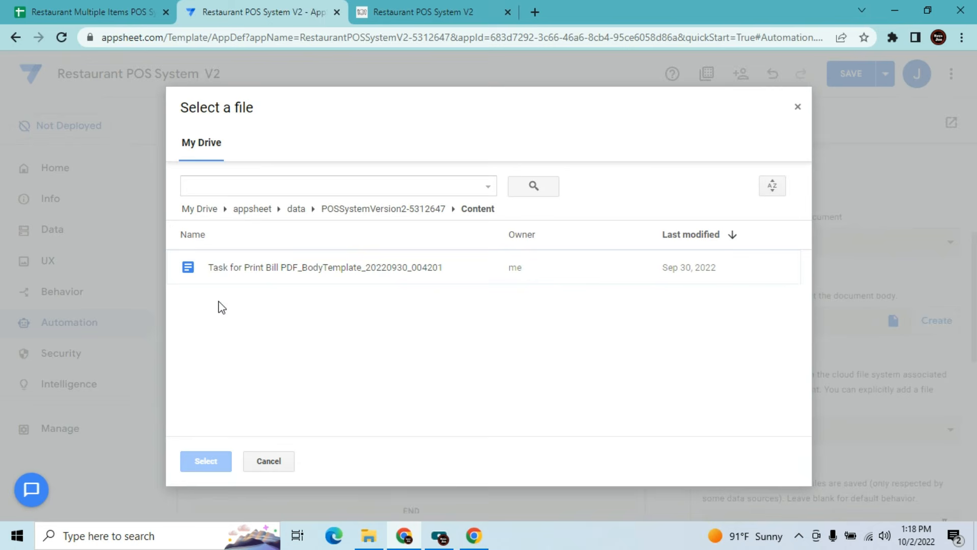
left_click(242, 275)
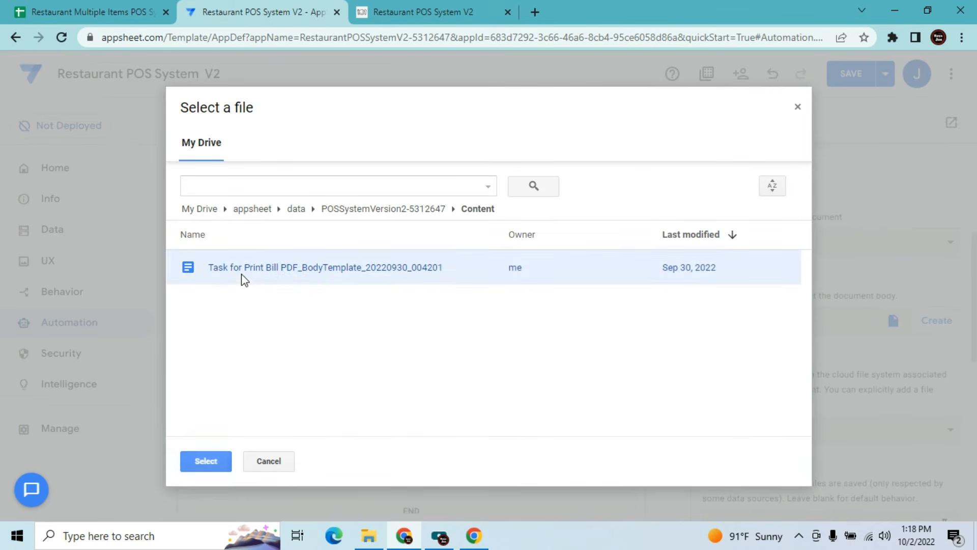
left_click(206, 458)
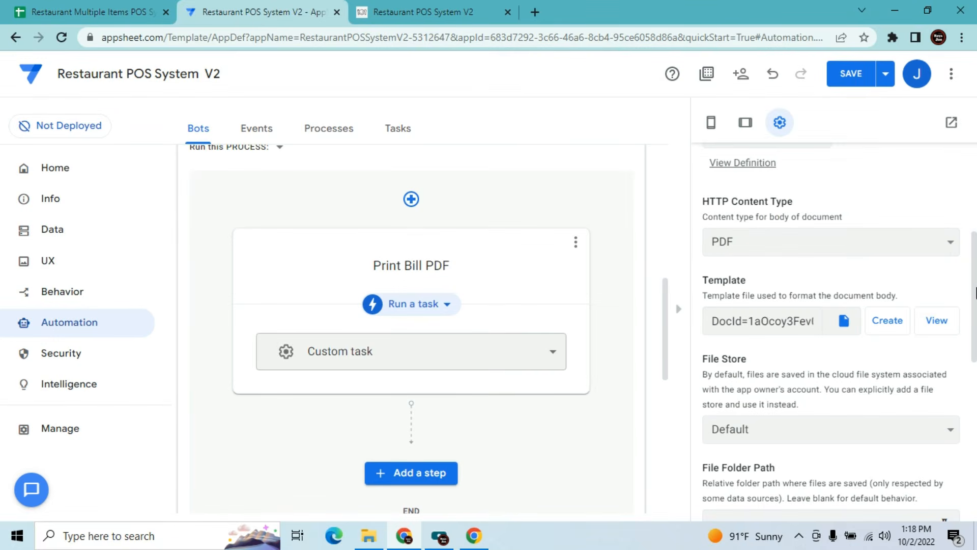
Set the Print Bill PDF file name prefix to [Order No.] and disable the timestamp suffix
left_click_drag(975, 290, 973, 397)
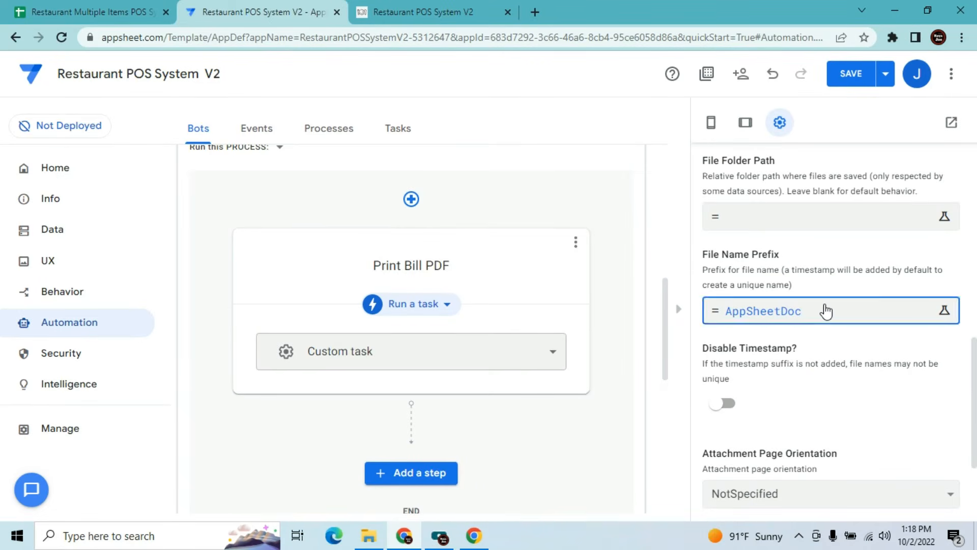
left_click(827, 310)
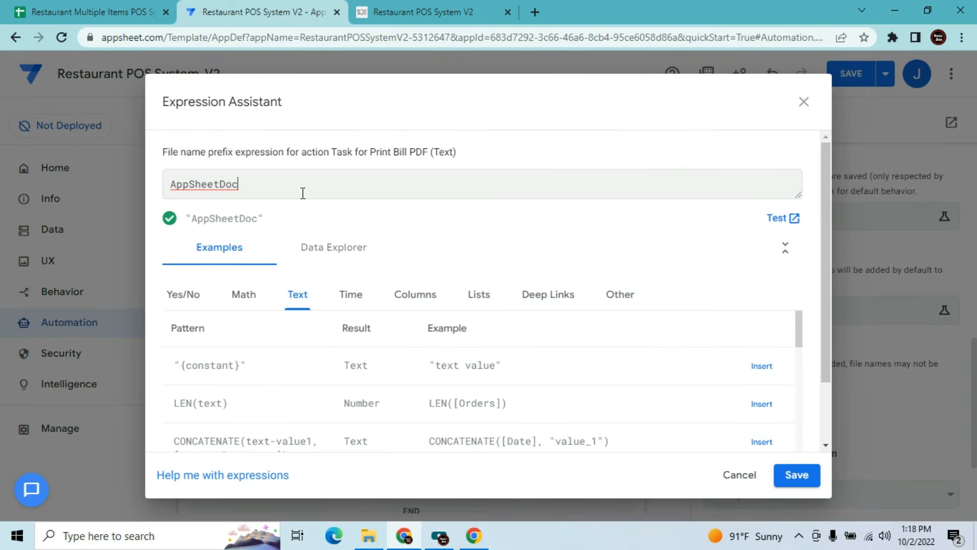
key("BackSpace")
key("ctrl+a")
key("BackSpace")
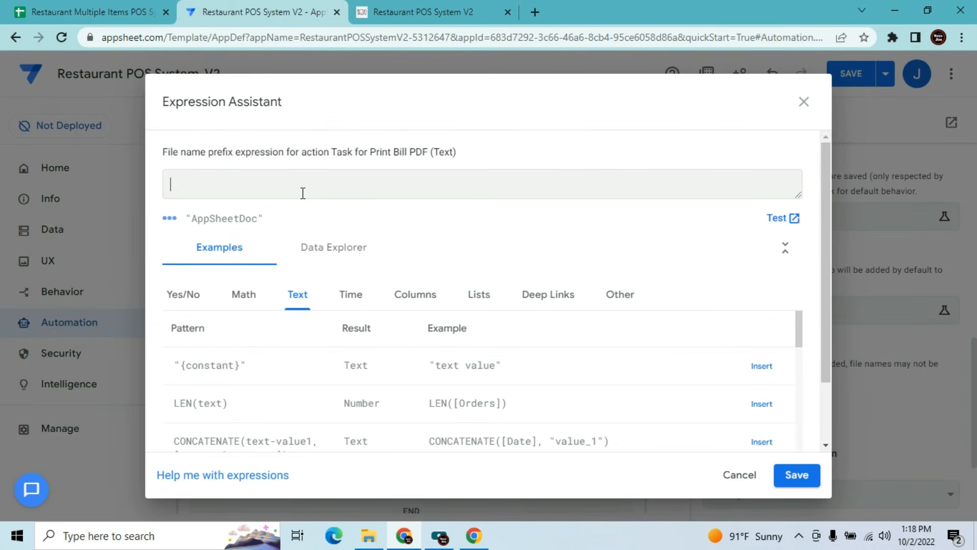
left_click(412, 297)
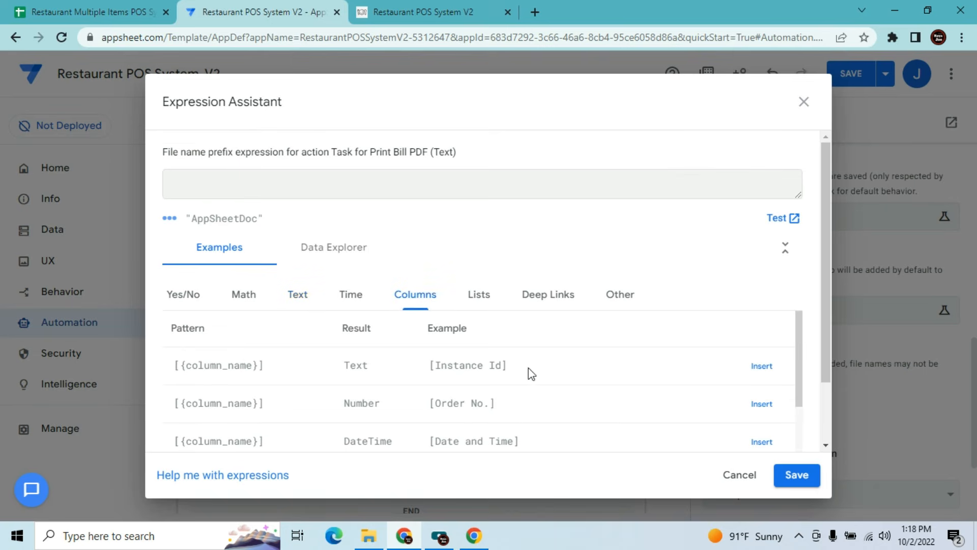
left_click(760, 404)
left_click(793, 476)
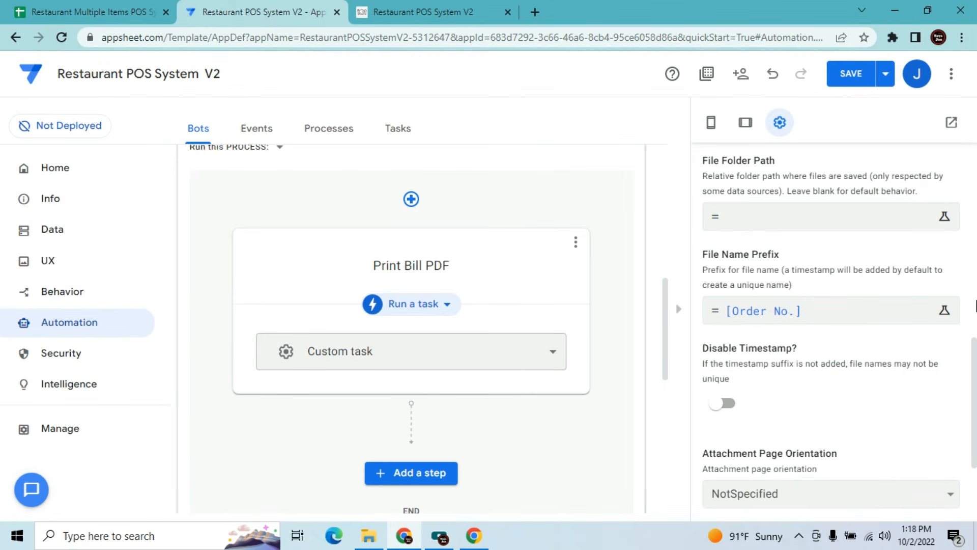
left_click(733, 407)
left_click_drag(974, 375, 976, 425)
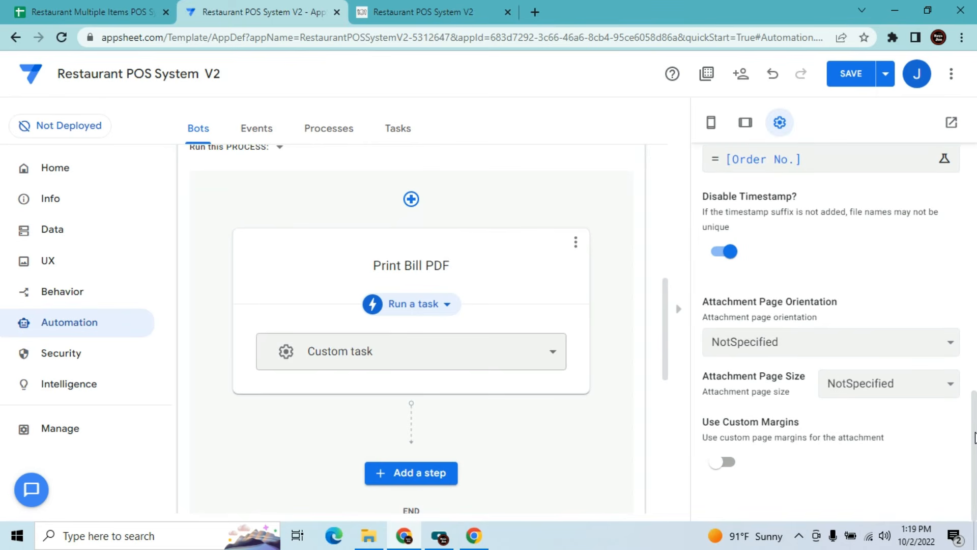
Set the bill attachment's page orientation to Portrait and its page size to A4
left_click(772, 346)
left_click(765, 379)
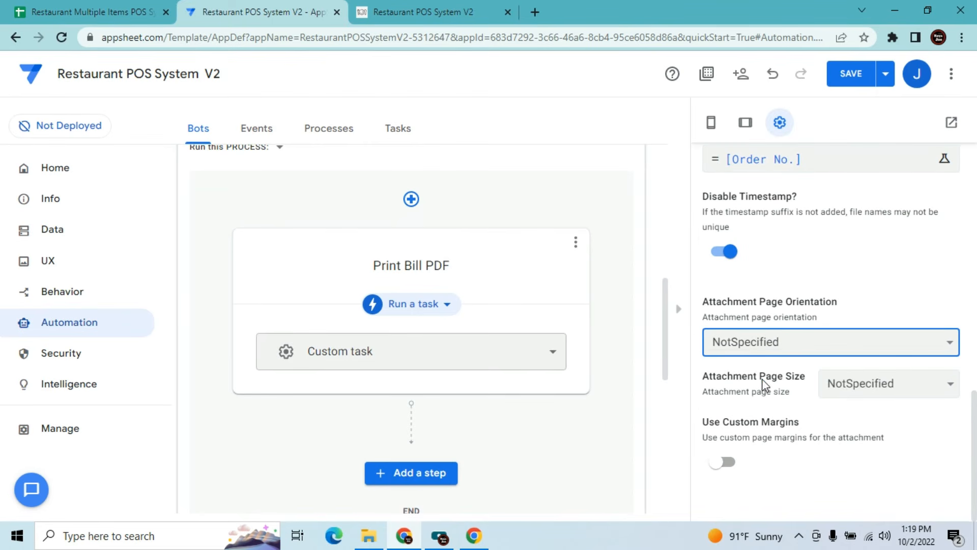
left_click(847, 392)
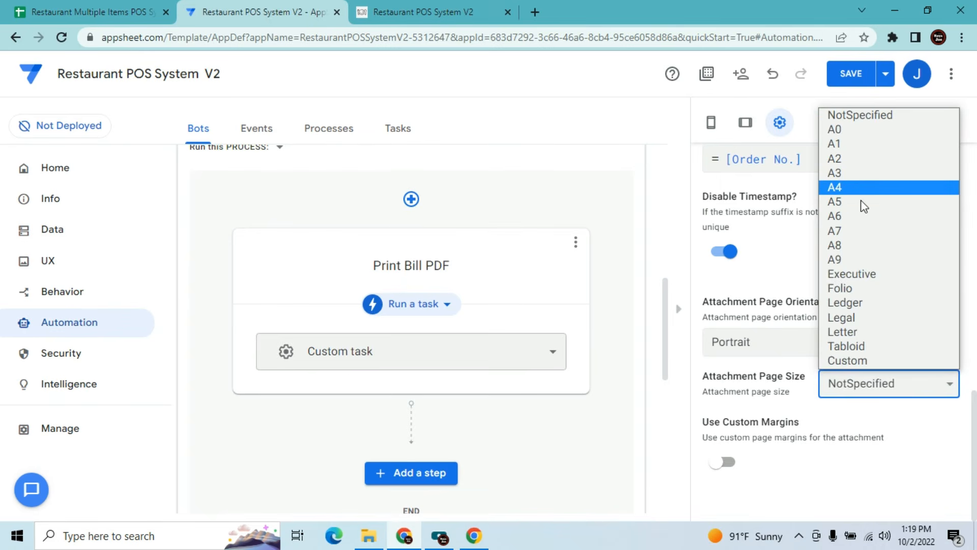
left_click(844, 191)
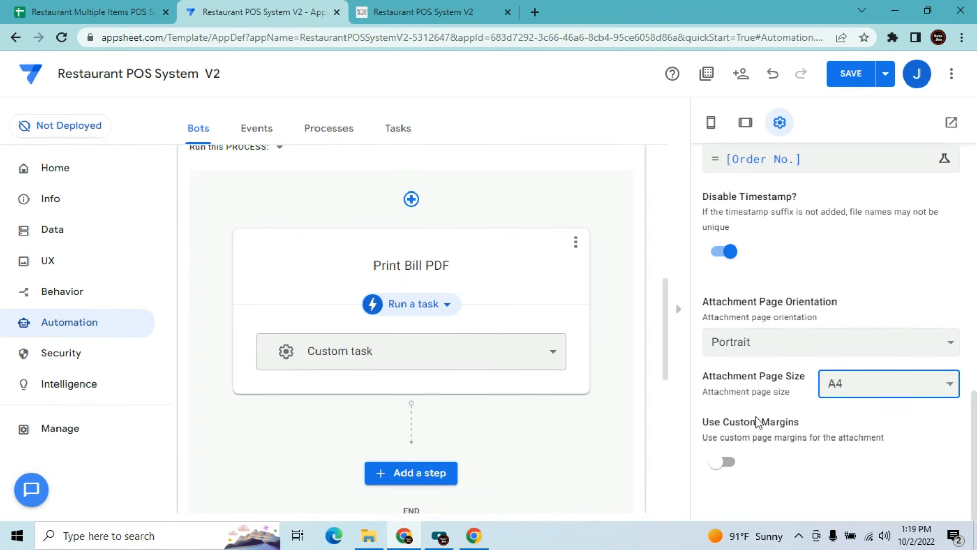
Open the Print Bill PDF body template in Google Docs and look over the receipt's placeholders
left_click_drag(975, 426, 975, 291)
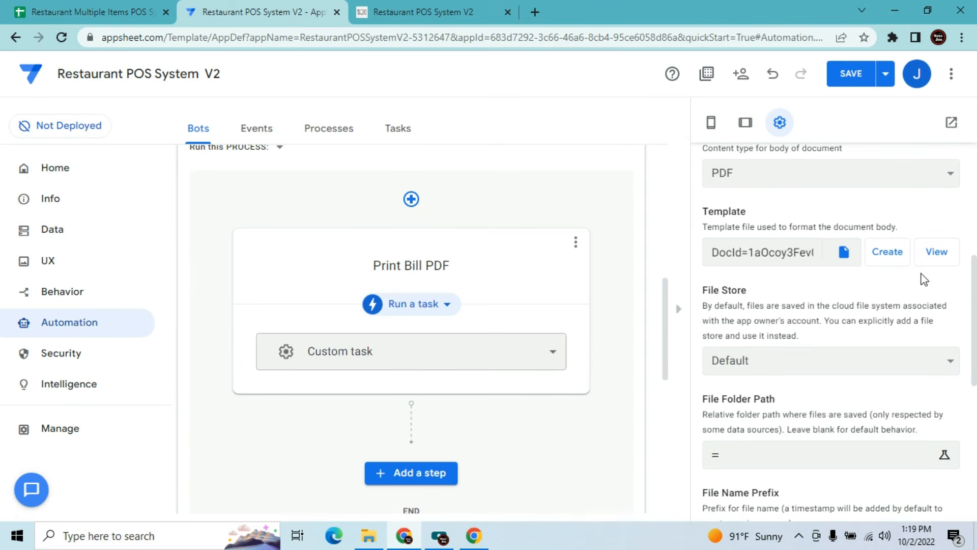
left_click(941, 253)
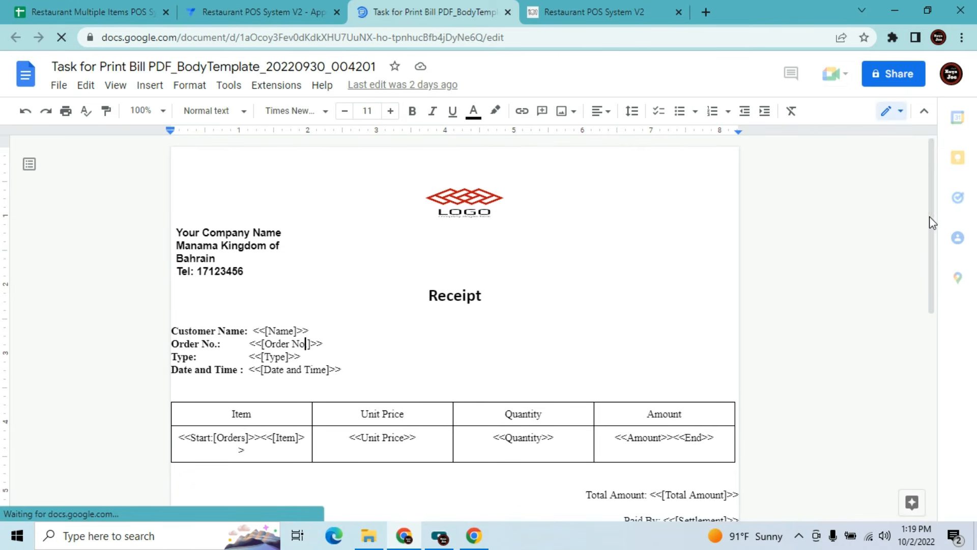
scroll(932, 234, "down", 2)
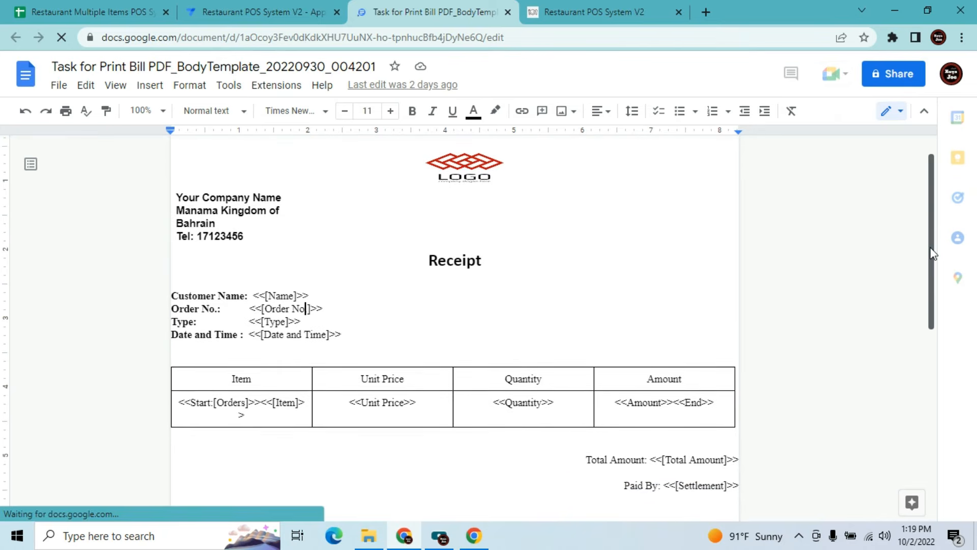
scroll(932, 270, "down", 1)
scroll(698, 364, "down", 1)
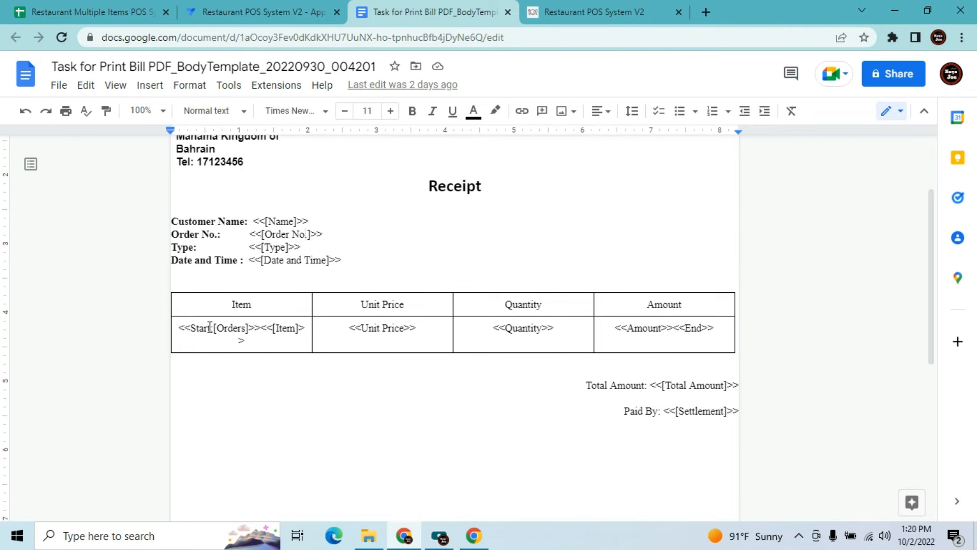
Change the item placeholder in the receipt table's Item column to <<[Item Name]>>
left_click(243, 328)
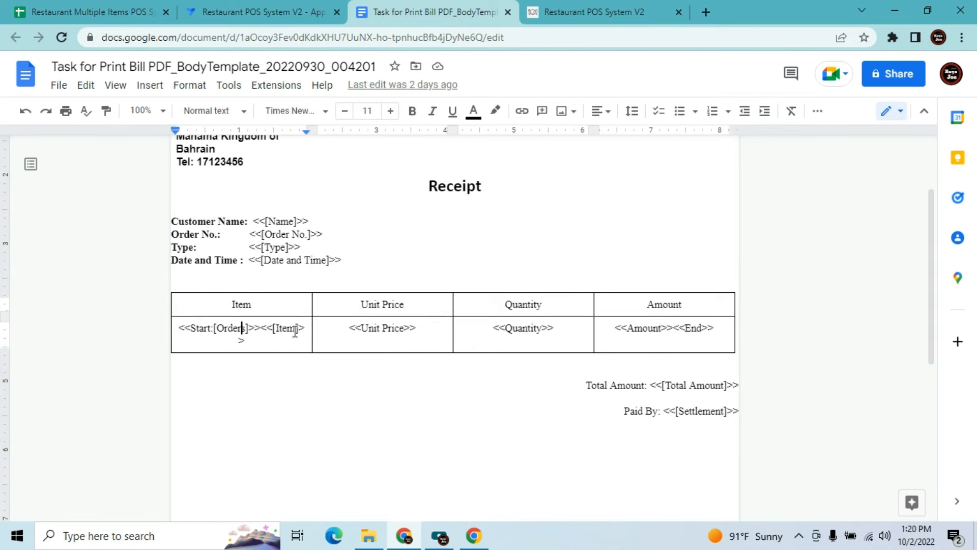
double_click(296, 328)
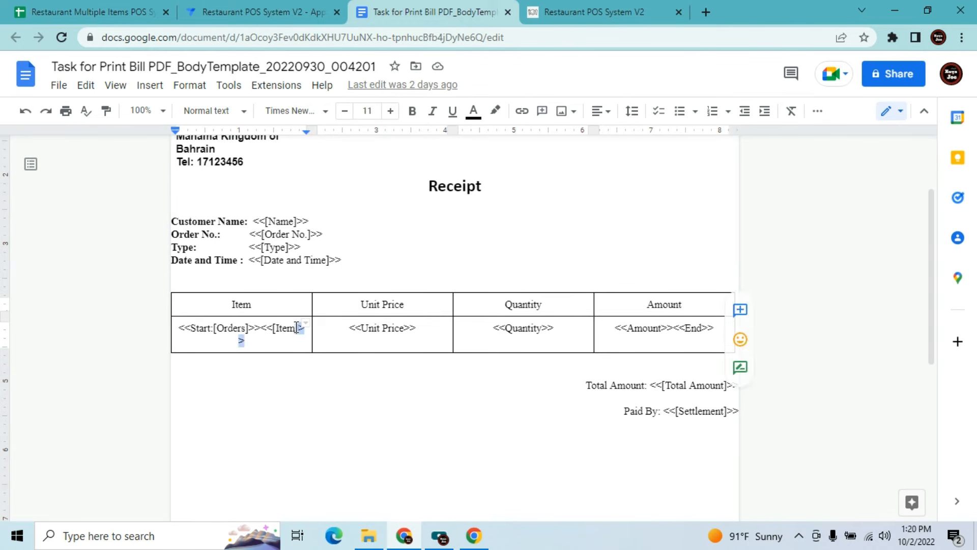
left_click(296, 327)
type("nam")
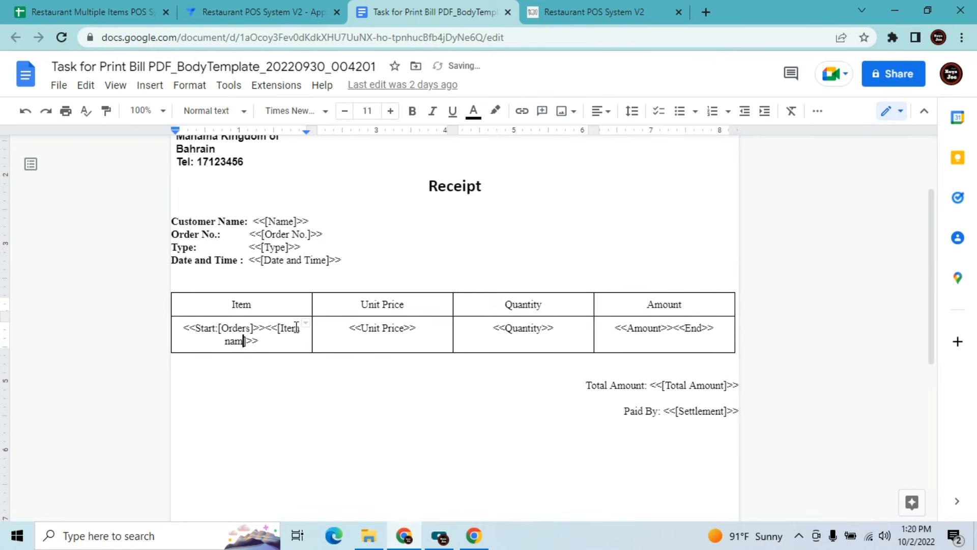
key("BackSpace")
key("BackSpace")
type("Name")
left_click(371, 329)
left_click(539, 341)
left_click(645, 319)
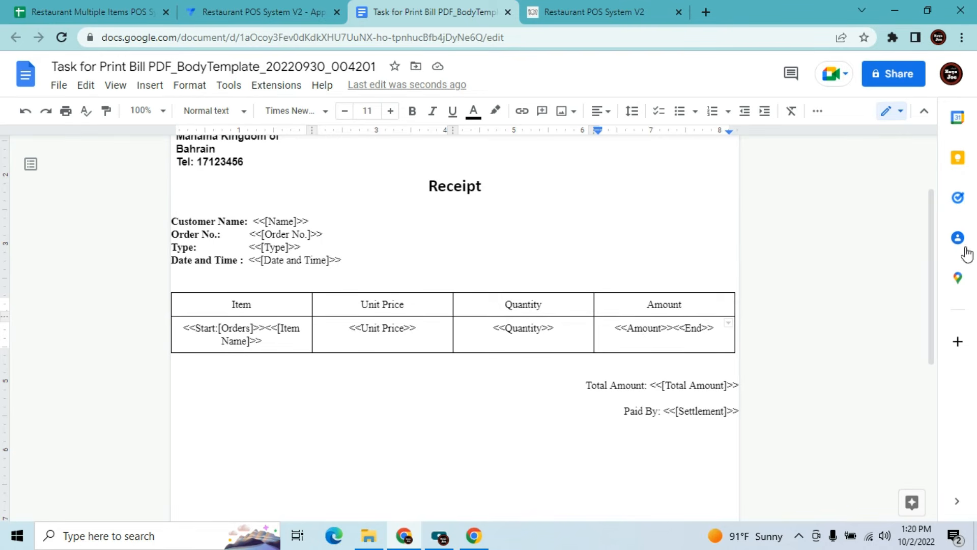
left_click_drag(930, 222, 929, 184)
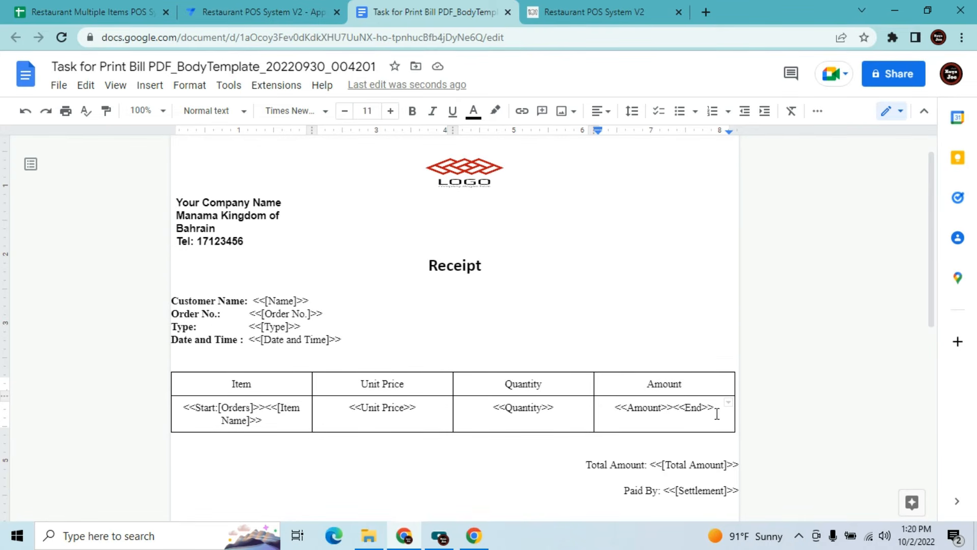
Return to the AppSheet editor and save the app with the Print Bill bot
left_click(255, 7)
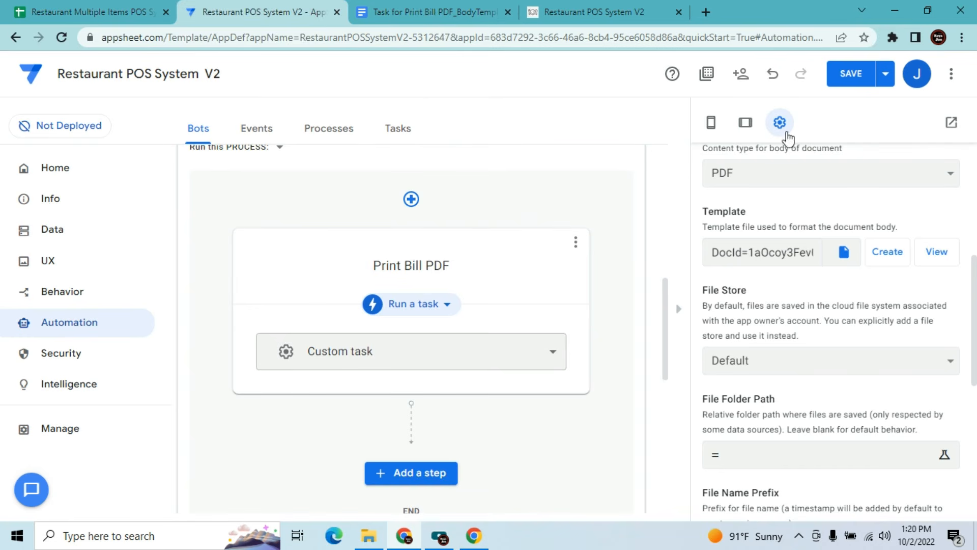
left_click(850, 78)
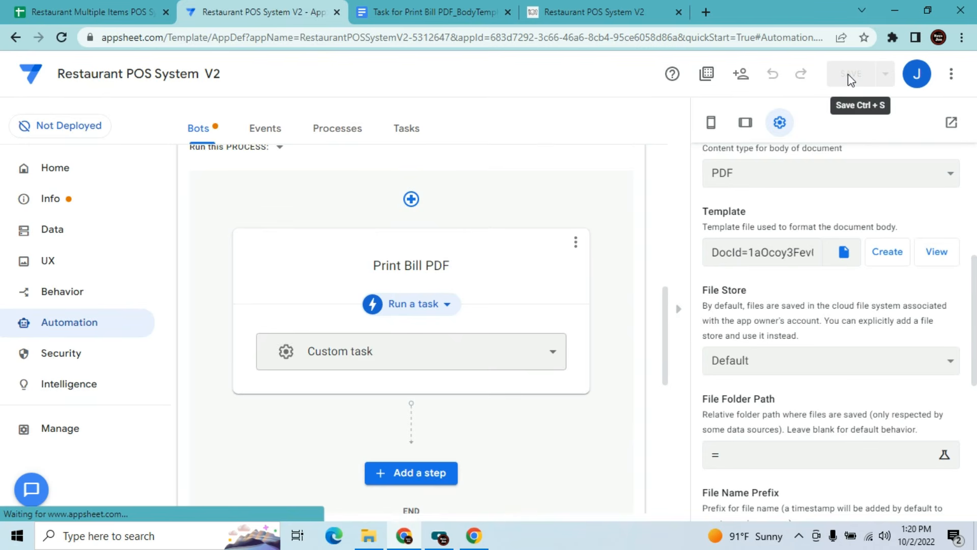
scroll(974, 290, "up", 1)
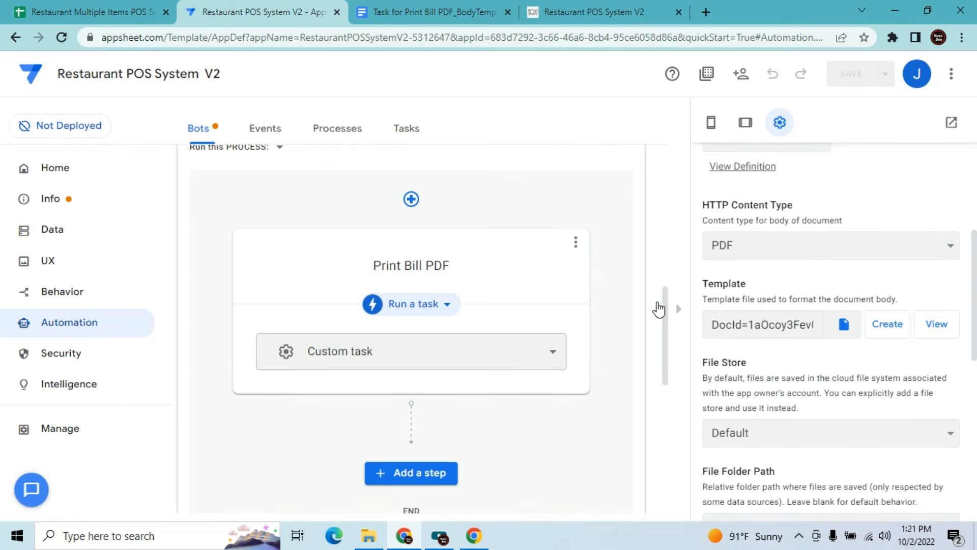
scroll(596, 227, "up", 1)
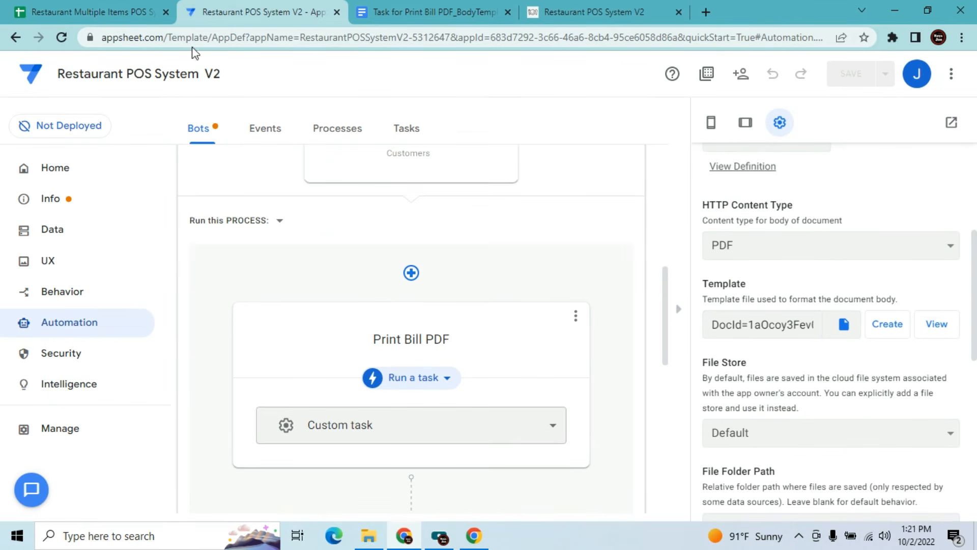
Check the order record in the Customers sheet of the restaurant spreadsheet, and return to the AppSheet editor
left_click(111, 7)
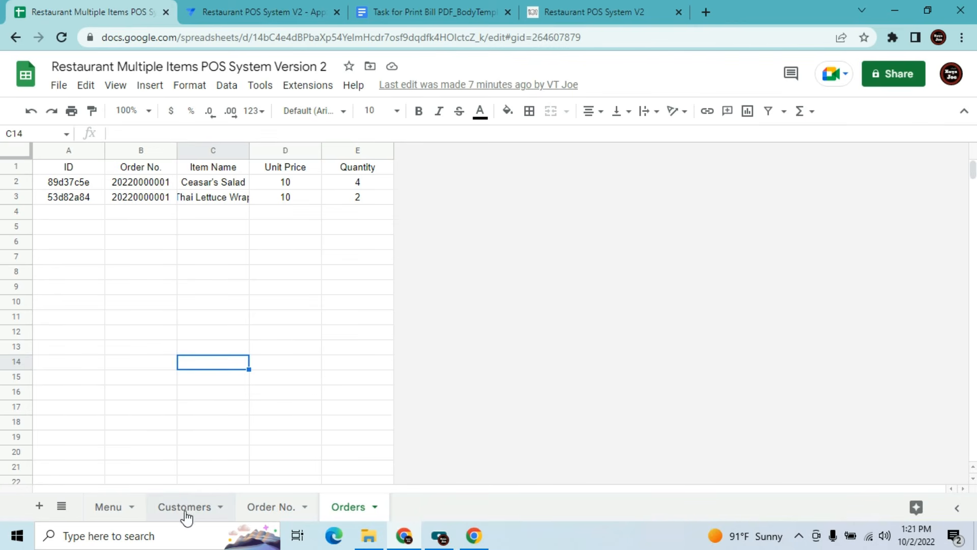
left_click(186, 513)
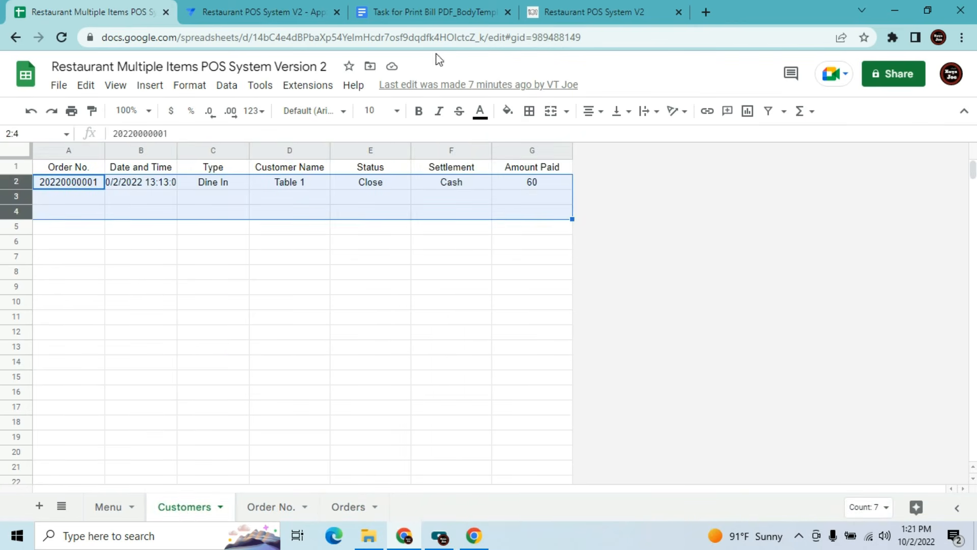
left_click(263, 9)
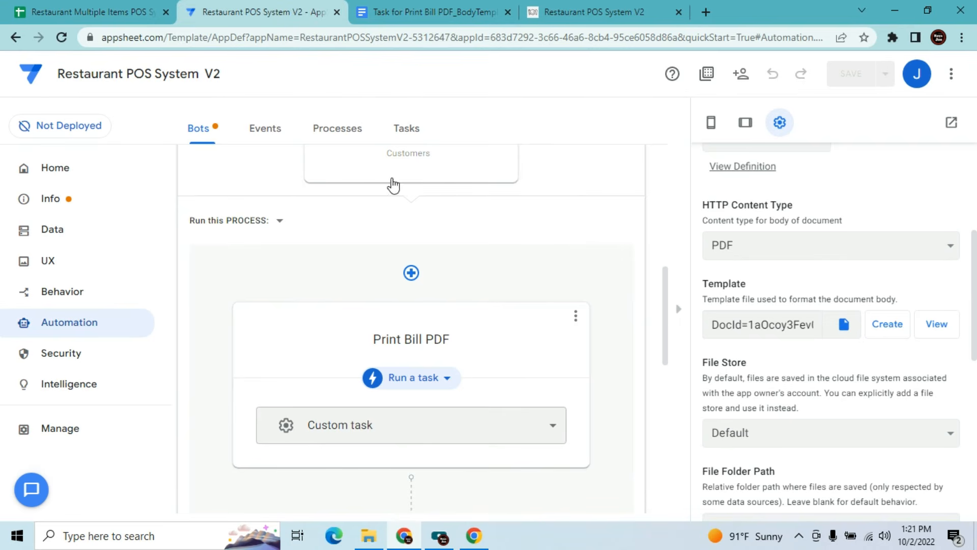
Test the Print Bill bot and compare its result with the column names in the Customers sheet
left_click_drag(666, 295, 667, 238)
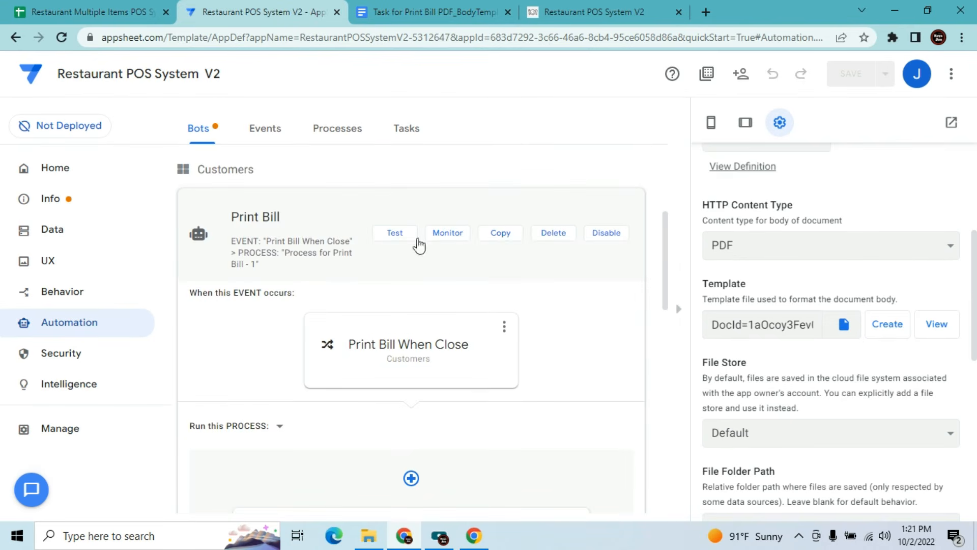
left_click(389, 239)
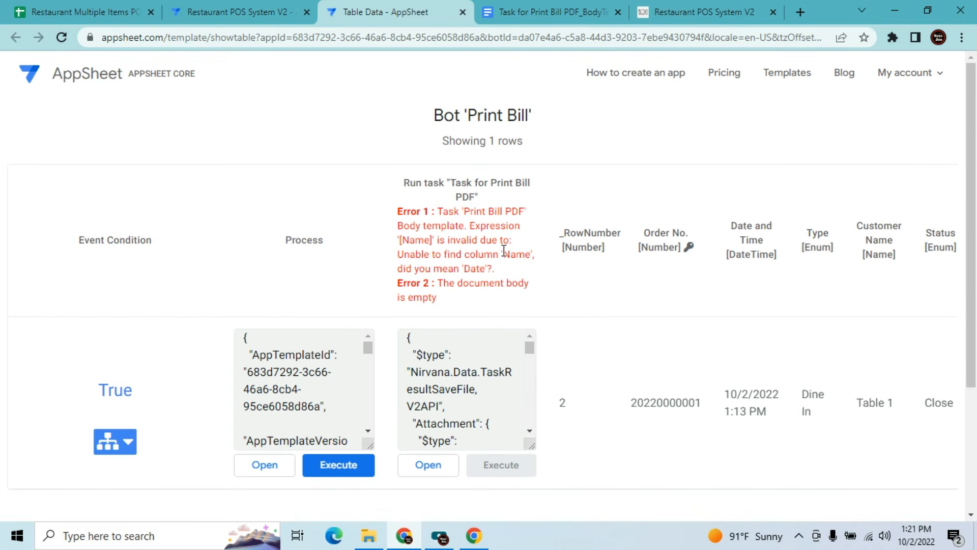
left_click(71, 6)
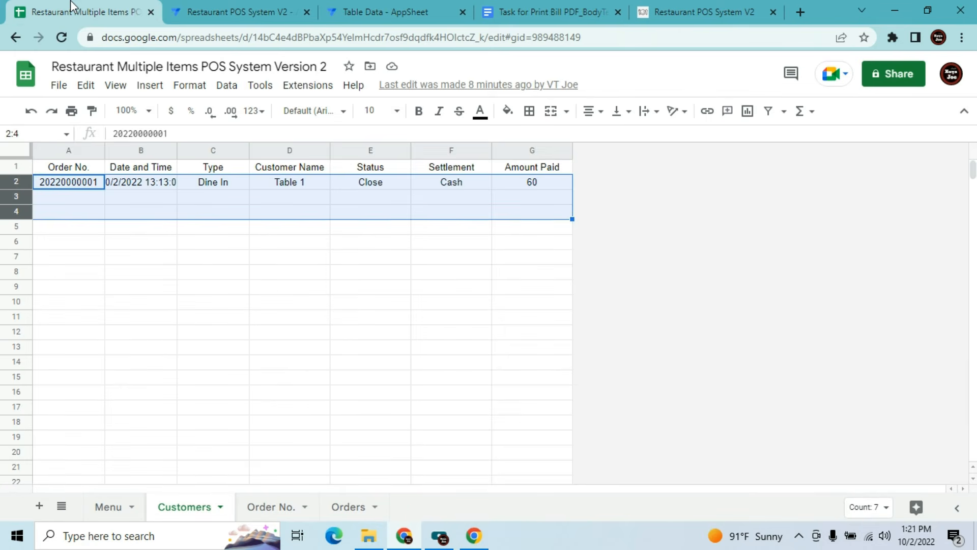
left_click(183, 318)
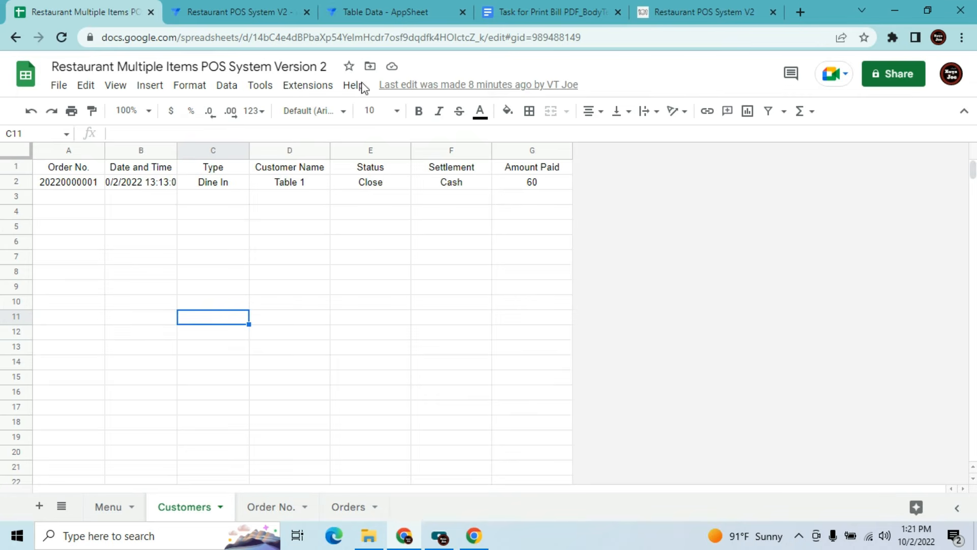
Change the placeholder beside Customer Name in the Google Docs receipt template to <<[Customer Name]>>
left_click(605, 6)
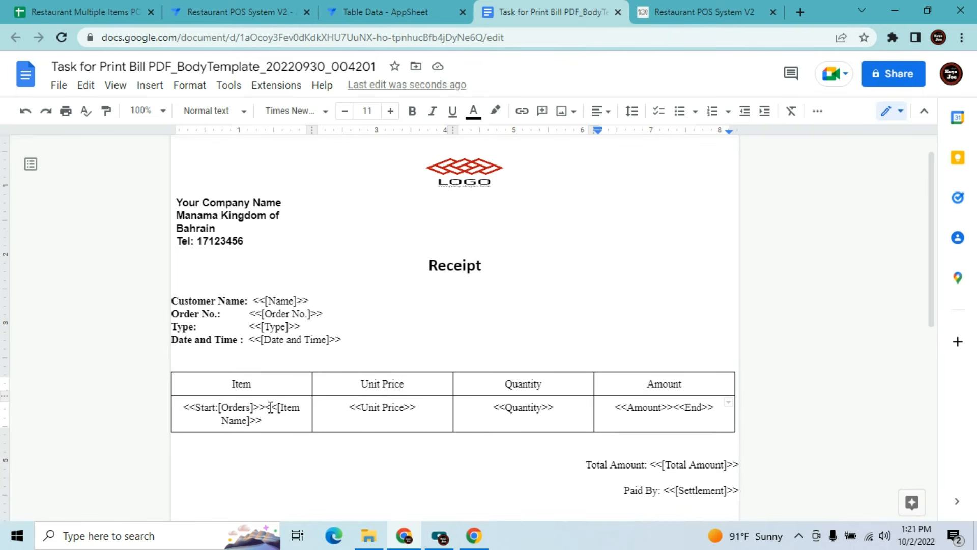
left_click(265, 301)
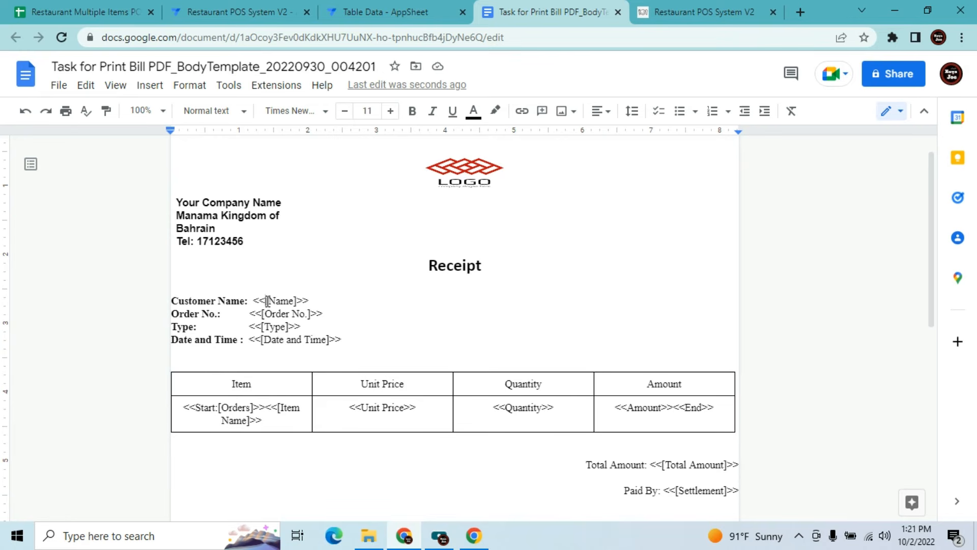
type("Cust")
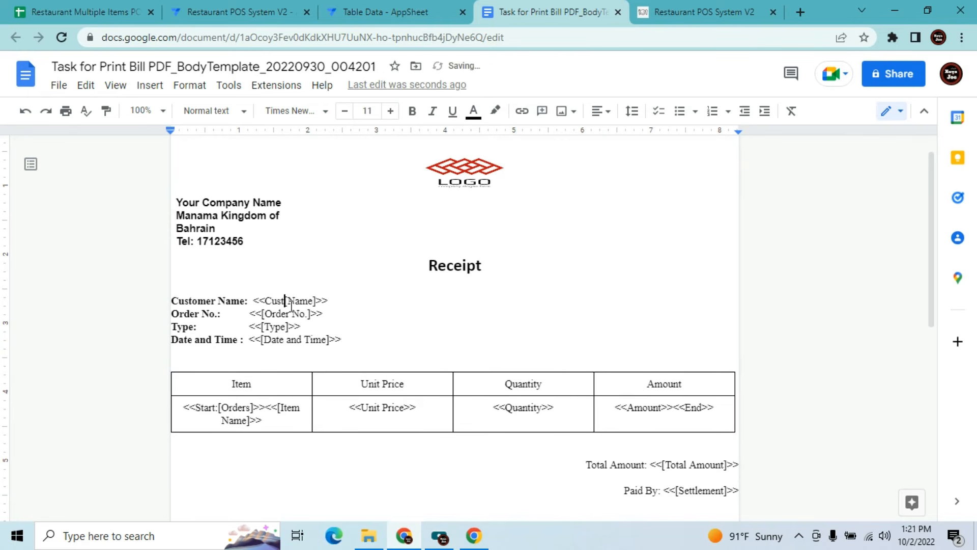
type("omer")
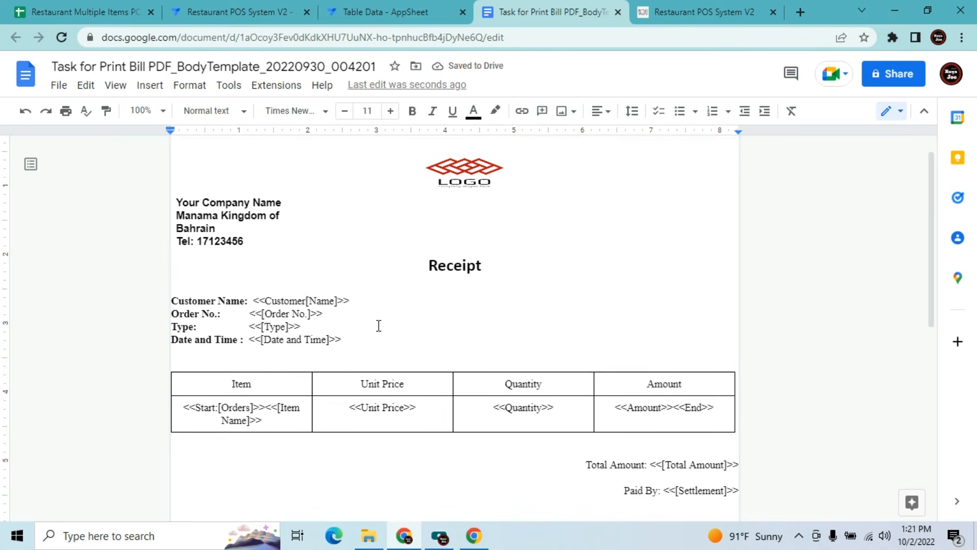
key("BackSpace")
key("Left")
key("Left")
key("Left")
key("Left")
key("Left")
key("Left")
key("Left")
key("Left")
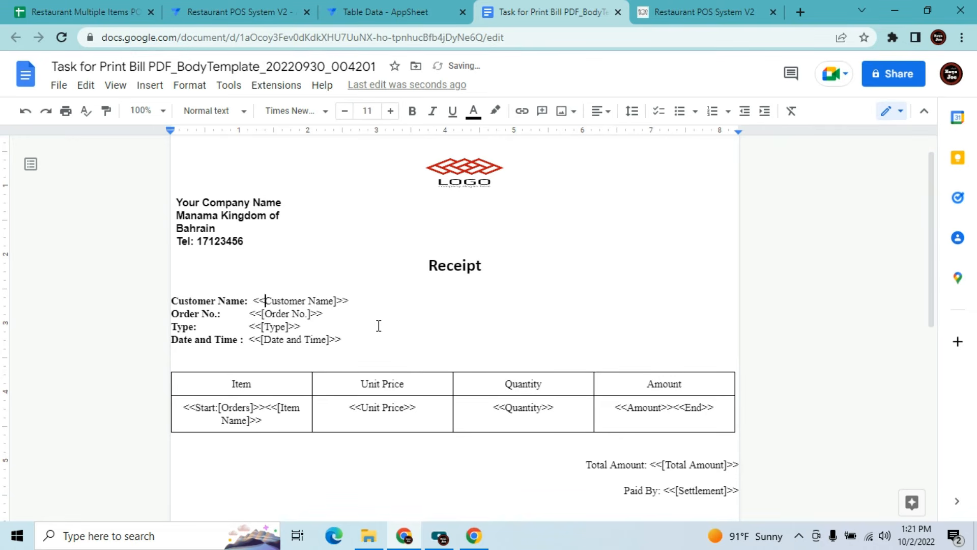
type("[")
left_click(387, 330)
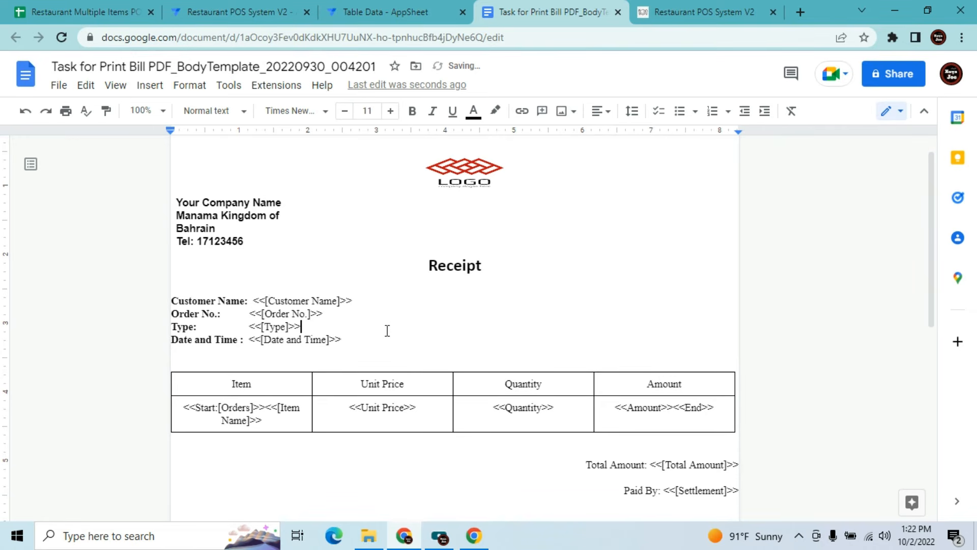
Return to the AppSheet editor and check the file store and HTTP content type options of the Print Bill task, keeping PDF
left_click(258, 7)
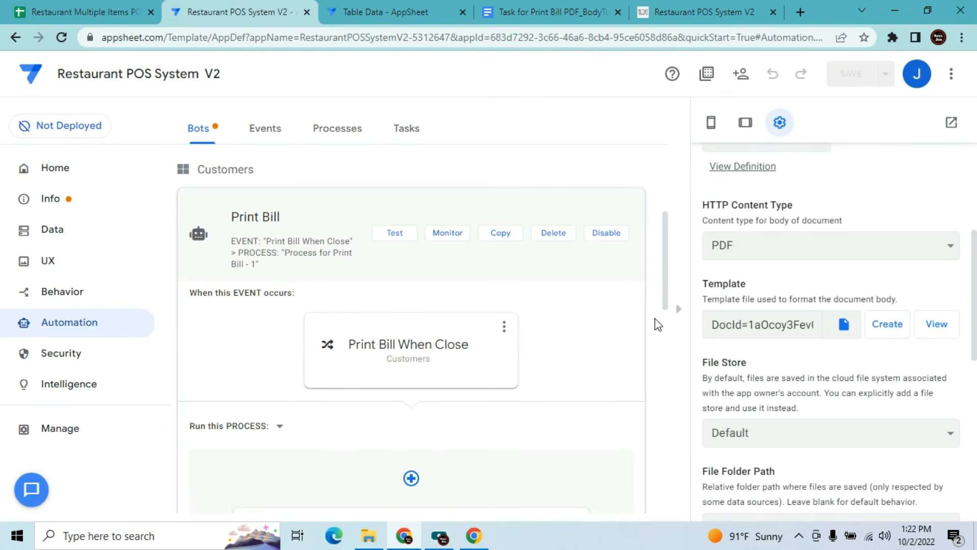
left_click(793, 432)
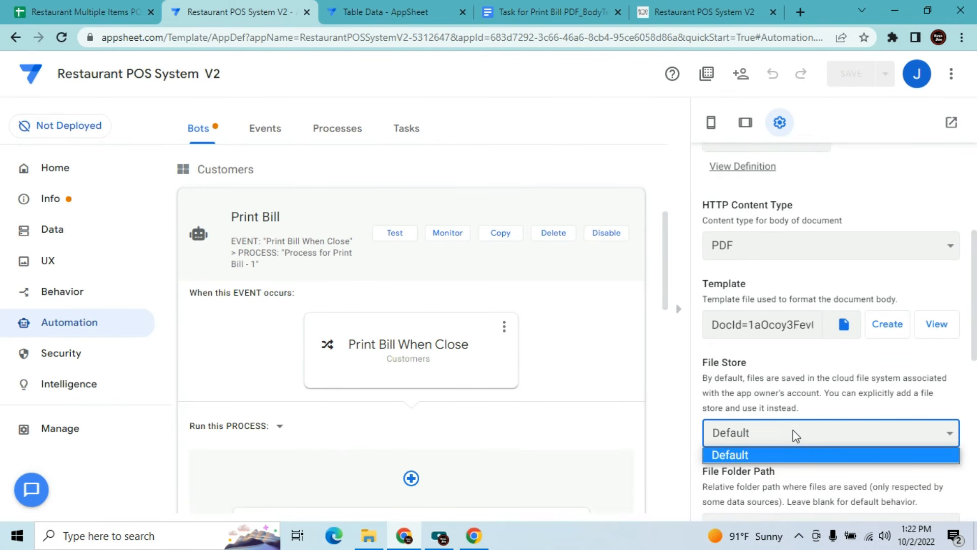
left_click(826, 248)
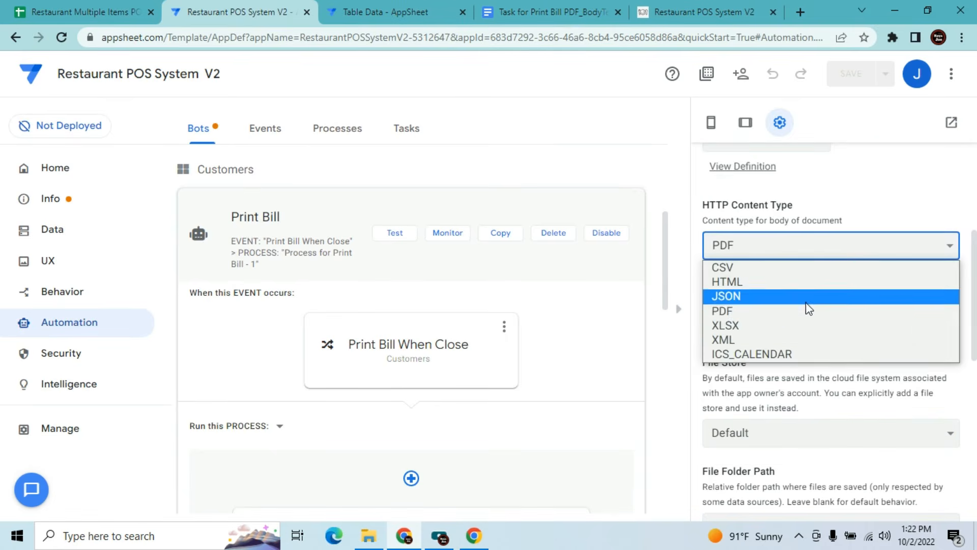
left_click(805, 299)
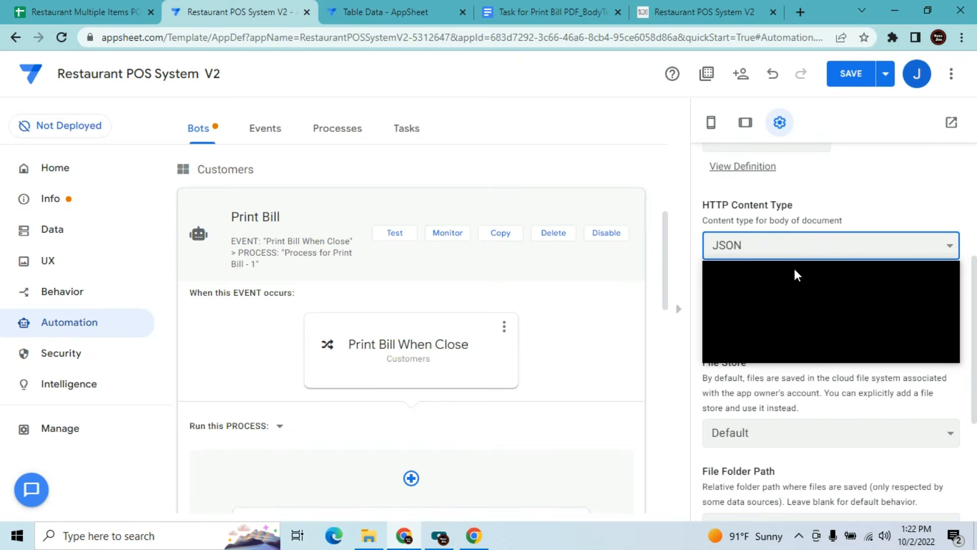
left_click(782, 313)
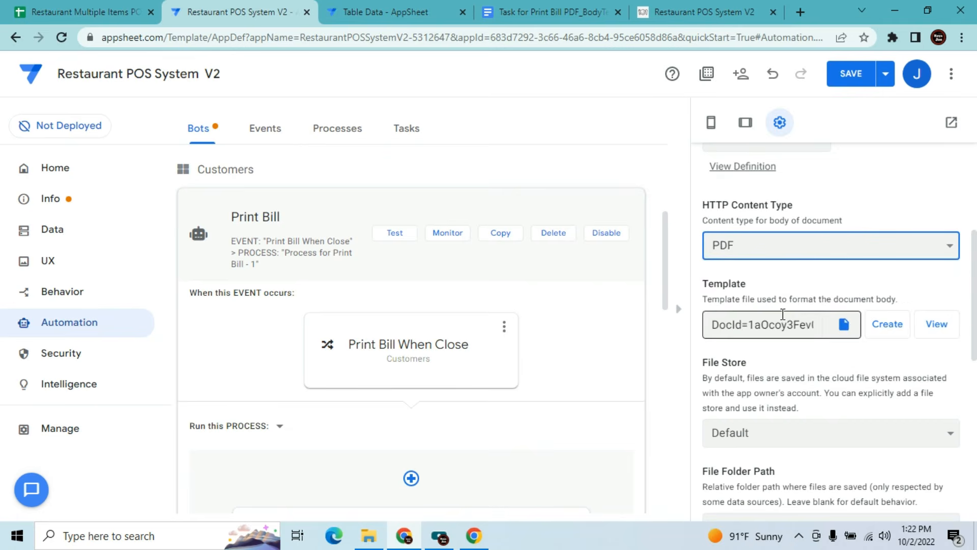
Save the app and test the Print Bill bot again, closing the Google Docs receipt template
left_click(840, 80)
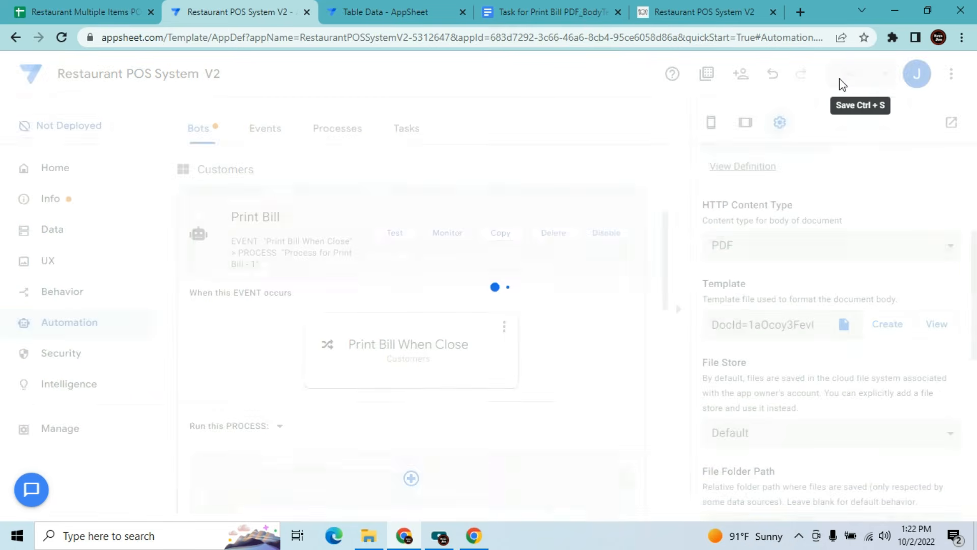
left_click(463, 13)
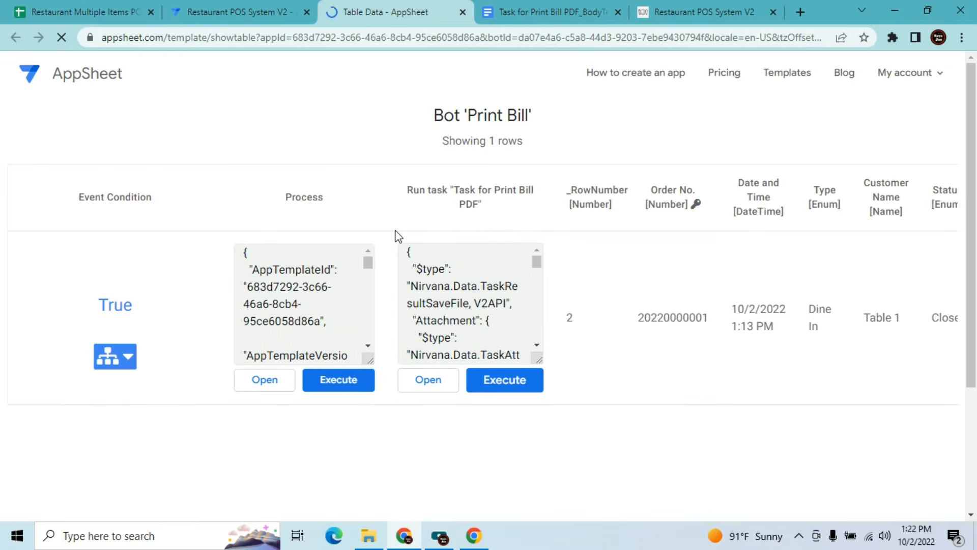
left_click(618, 14)
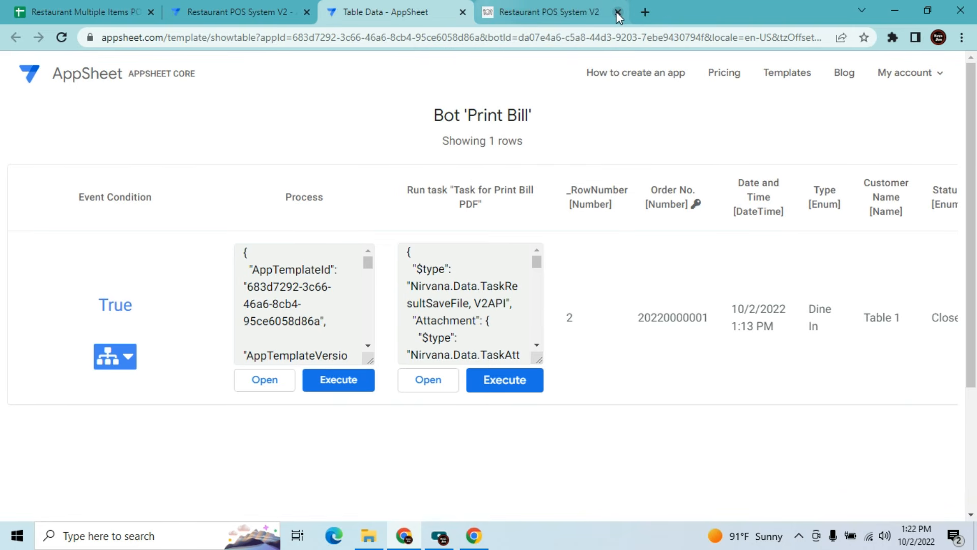
Open Google Drive in a new browser tab and go to the RestaurantPOSSystemV2 folder inside appsheet/data
left_click(644, 12)
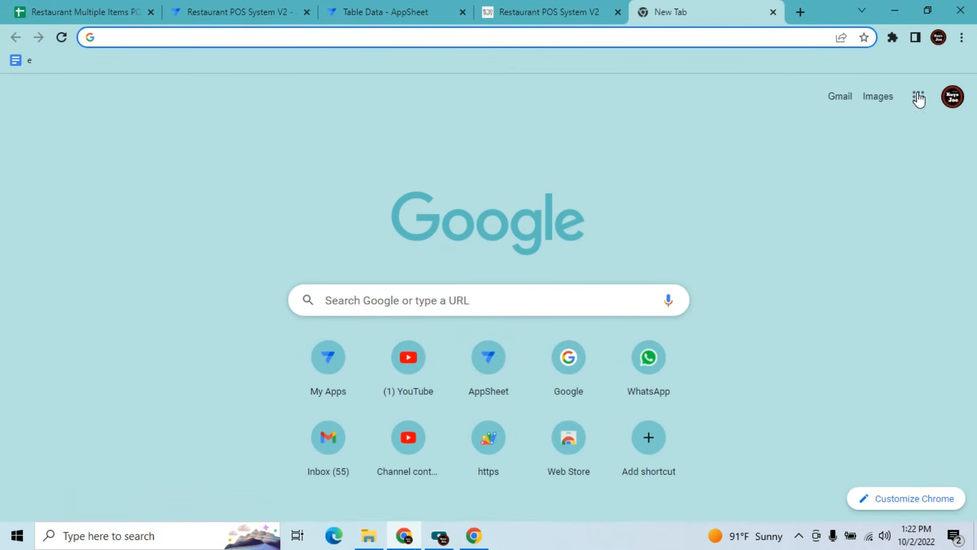
left_click(918, 96)
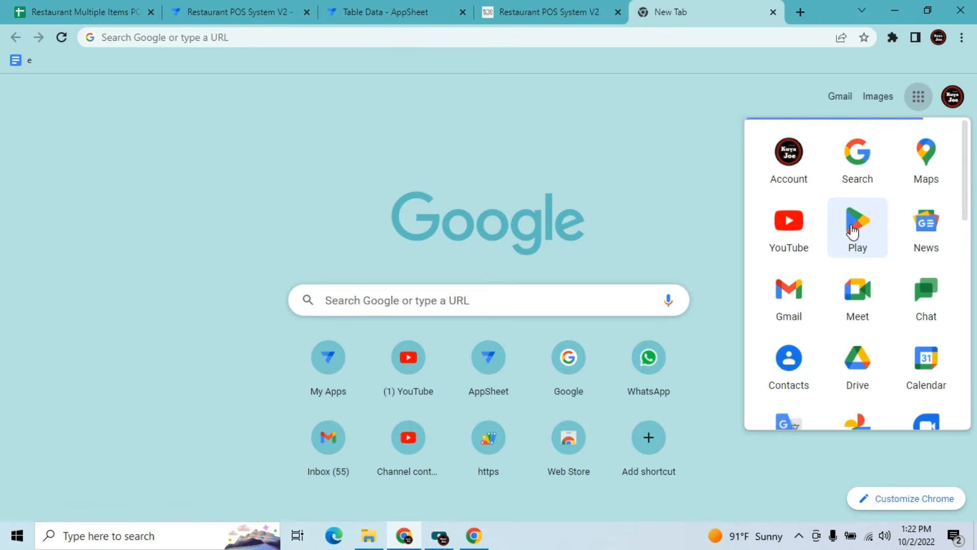
left_click(864, 366)
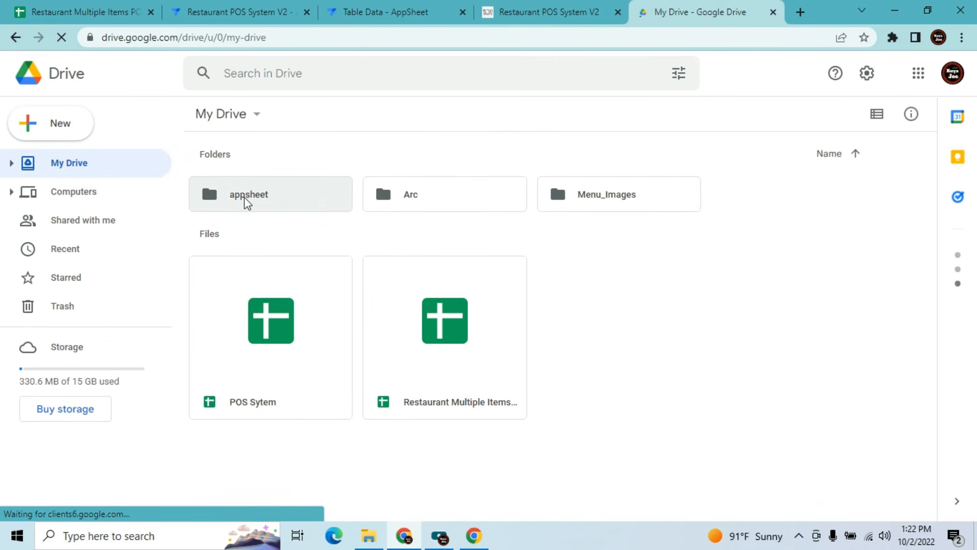
double_click(245, 198)
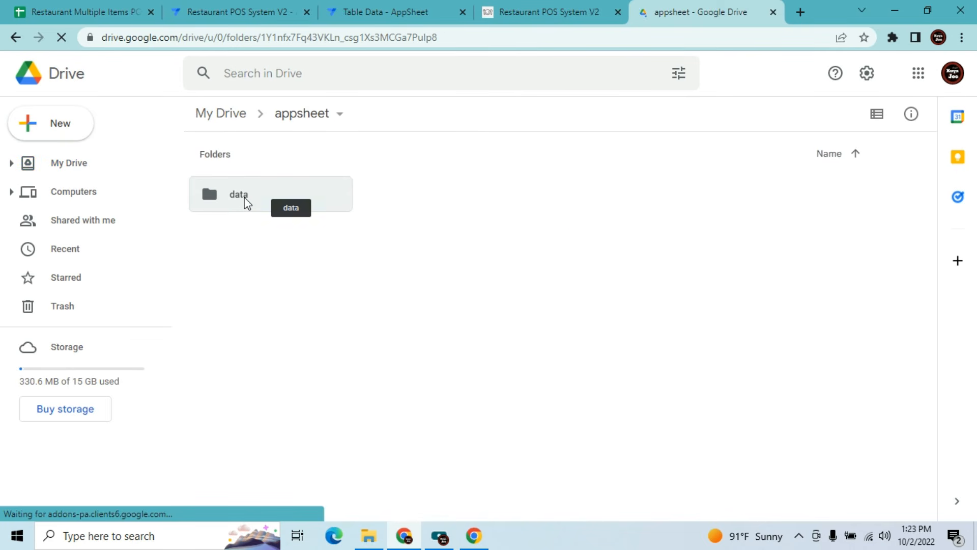
double_click(246, 202)
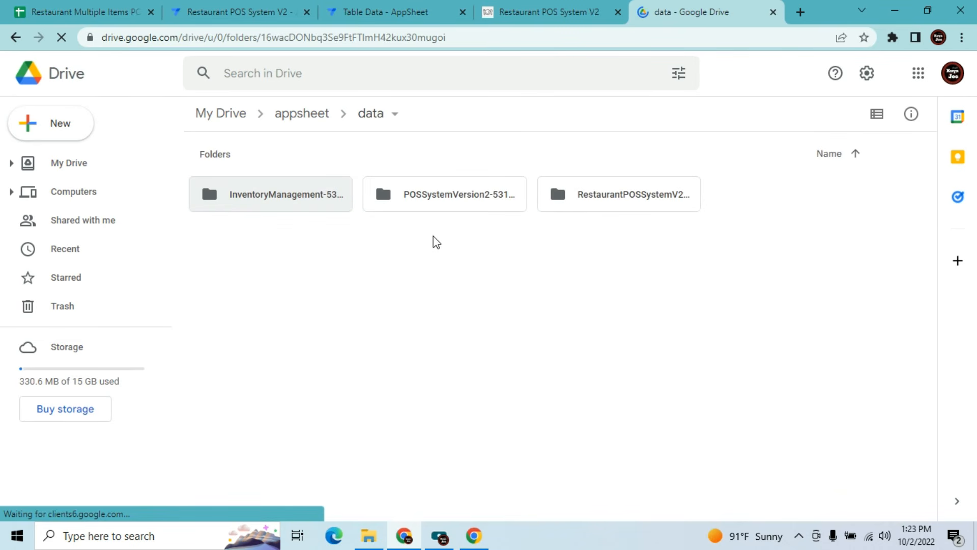
left_click(620, 203)
double_click(618, 201)
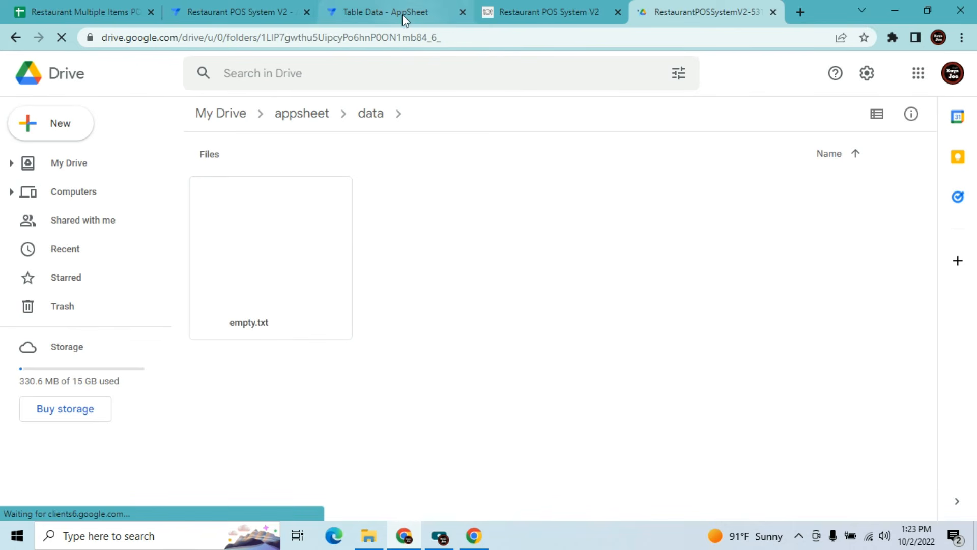
Execute the Print Bill PDF task from the bot test page and reopen the RestaurantPOSSystemV2 folder in Google Drive
left_click(378, 7)
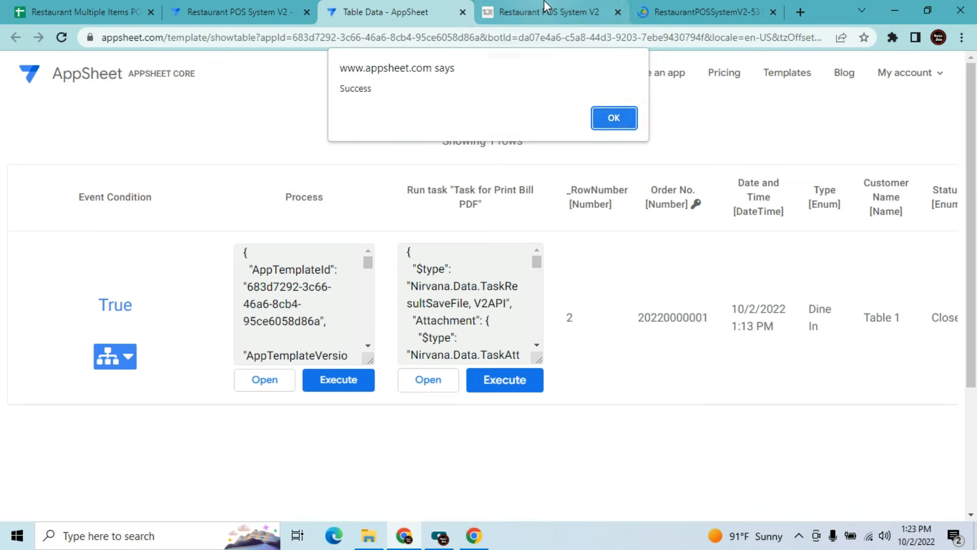
left_click(719, 7)
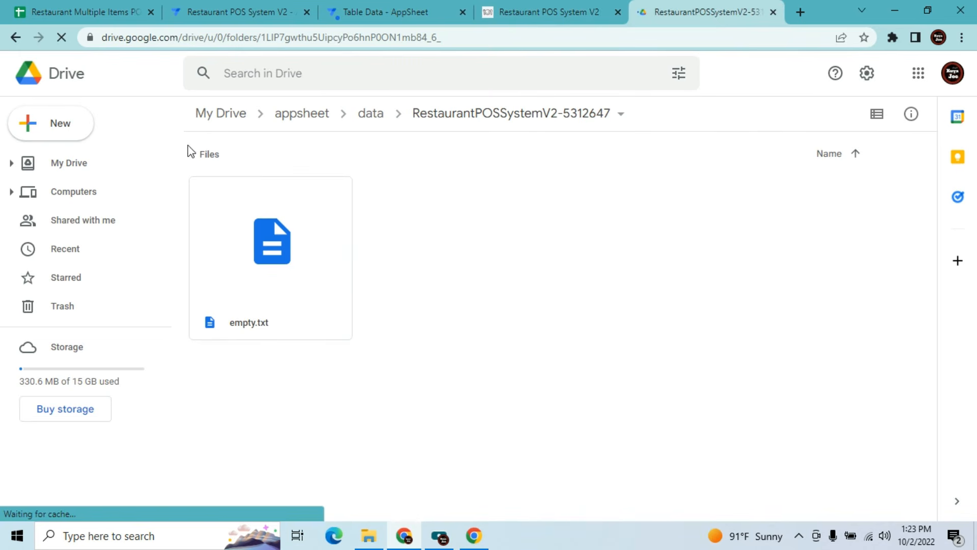
left_click(16, 38)
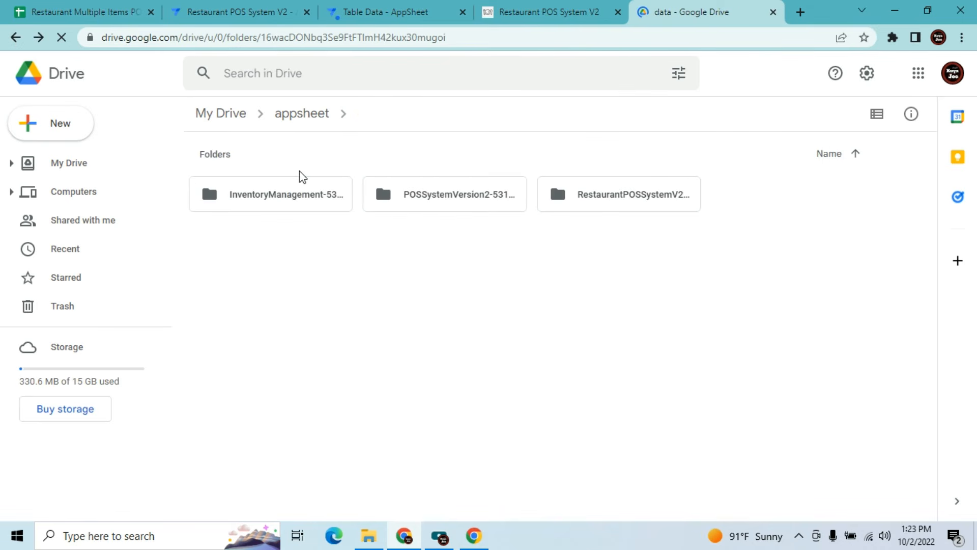
double_click(615, 197)
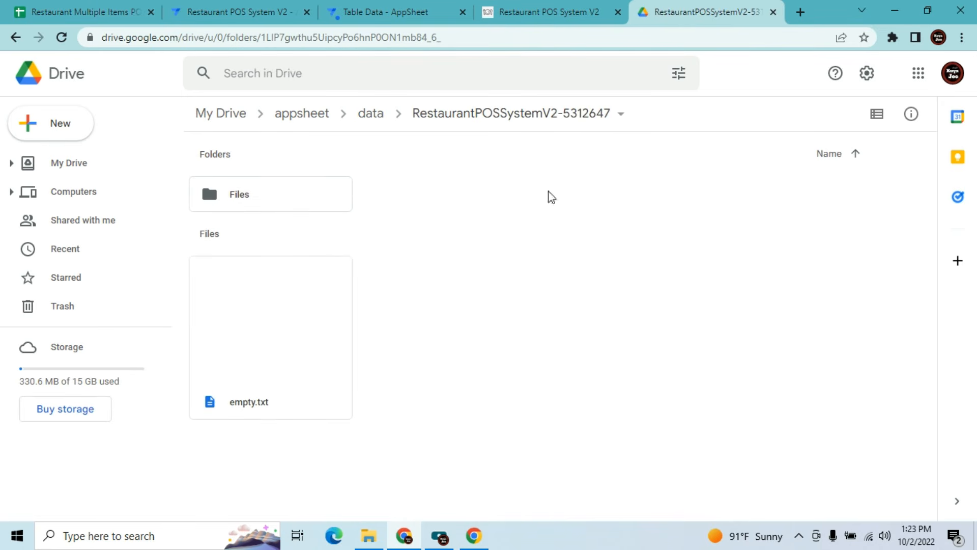
Open the generated receipt PDF in the Files folder, examine its order details and totals, and close the preview
double_click(318, 198)
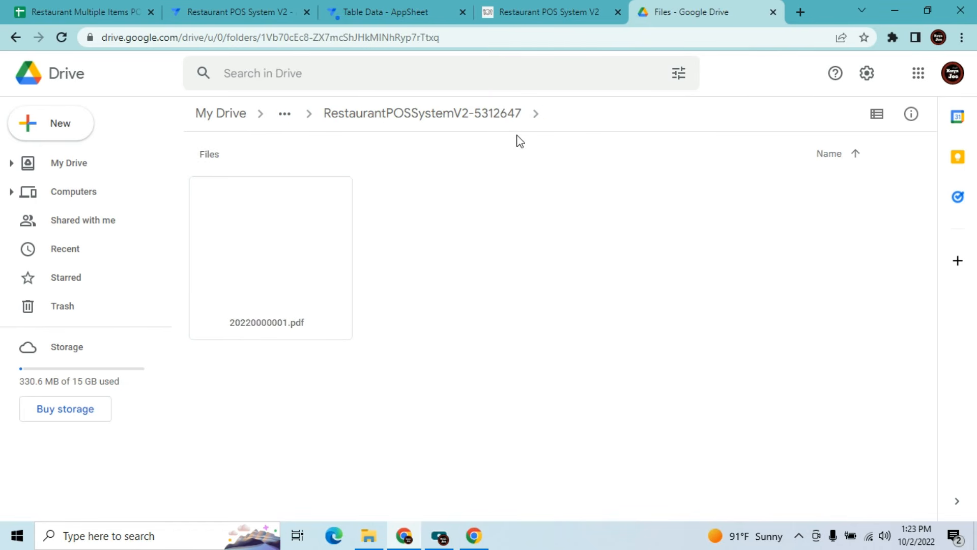
double_click(275, 232)
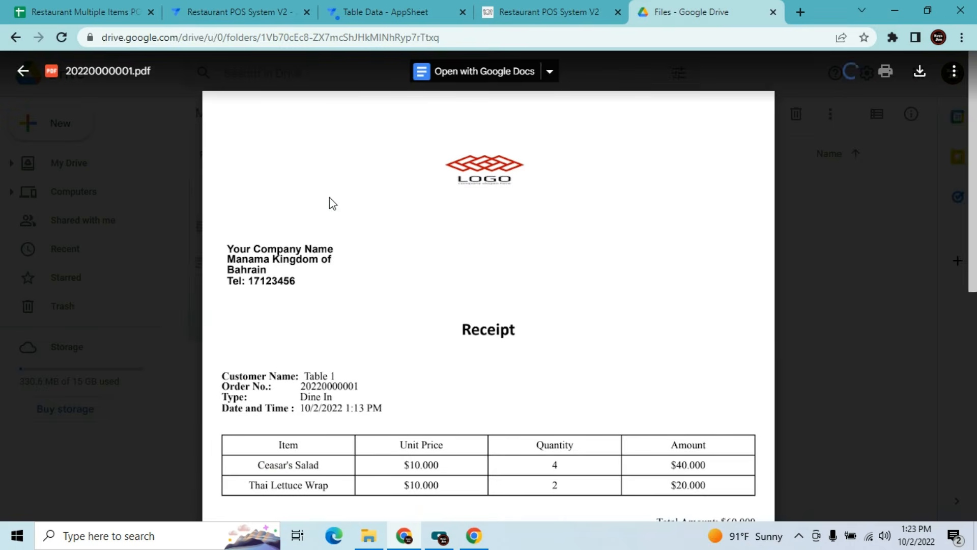
left_click_drag(976, 162, 975, 244)
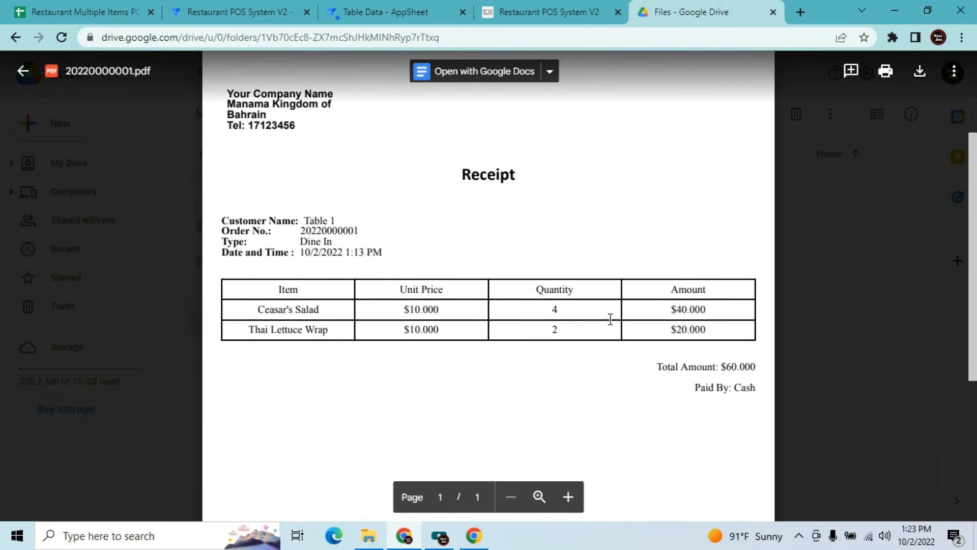
left_click(20, 70)
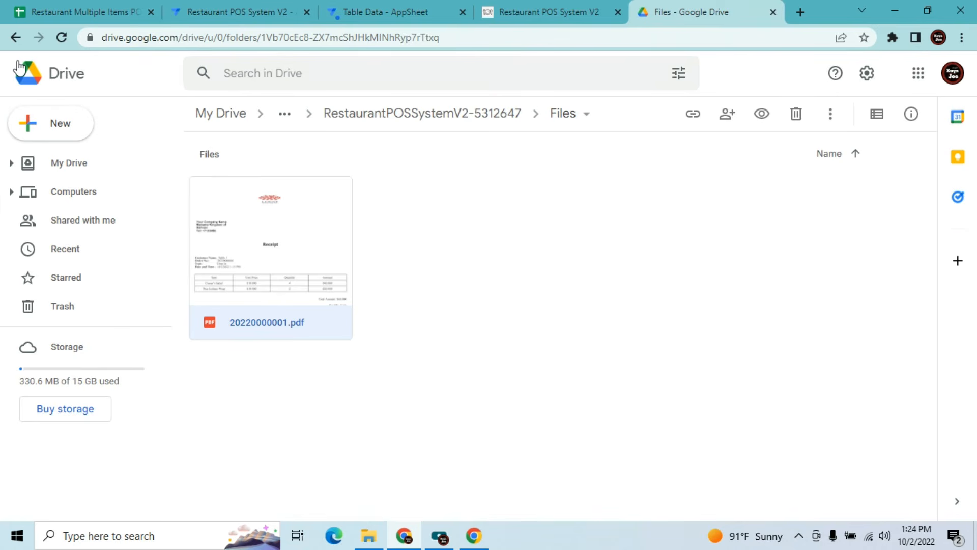
Return to the AppSheet editor and open the column list of the Customers table with the app preview collapsed
left_click(407, 7)
left_click(255, 7)
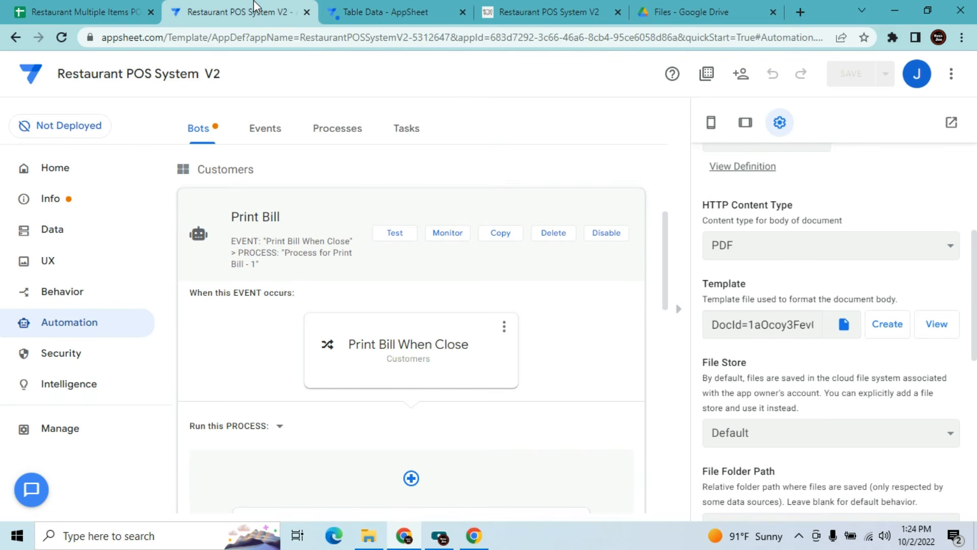
left_click(62, 242)
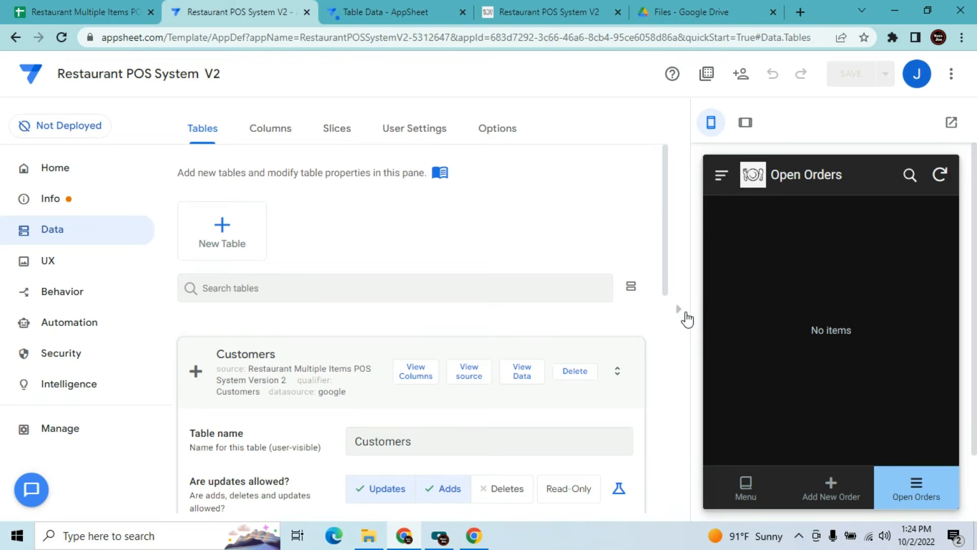
left_click(680, 309)
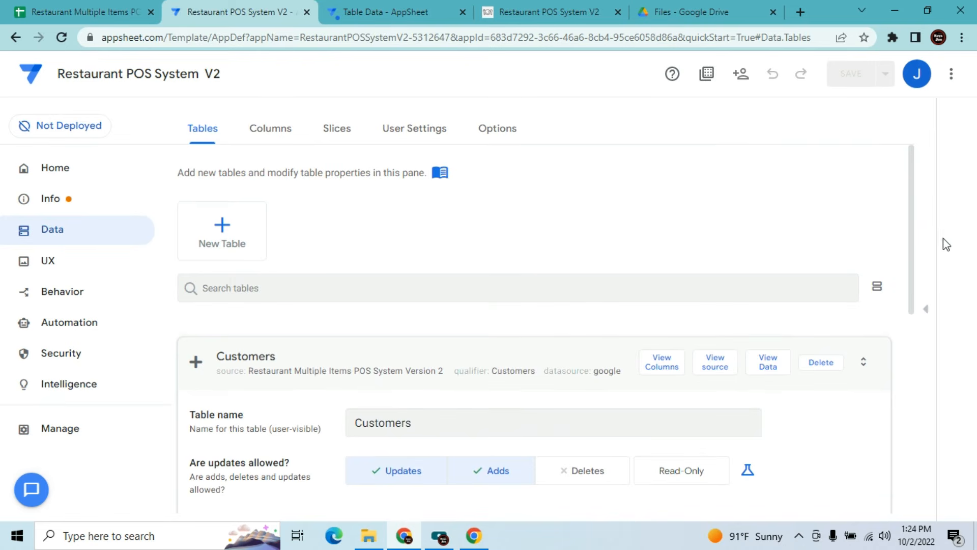
left_click_drag(911, 221, 910, 285)
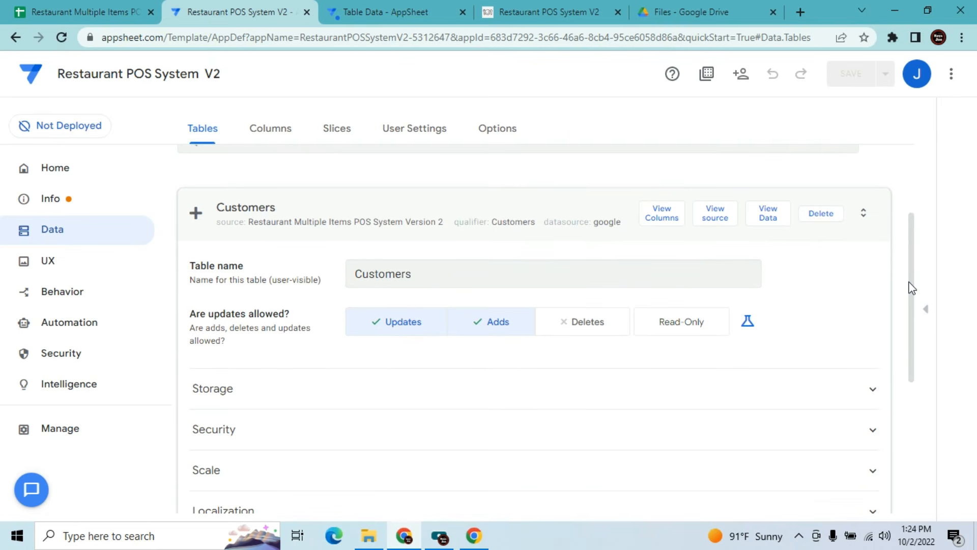
left_click(667, 222)
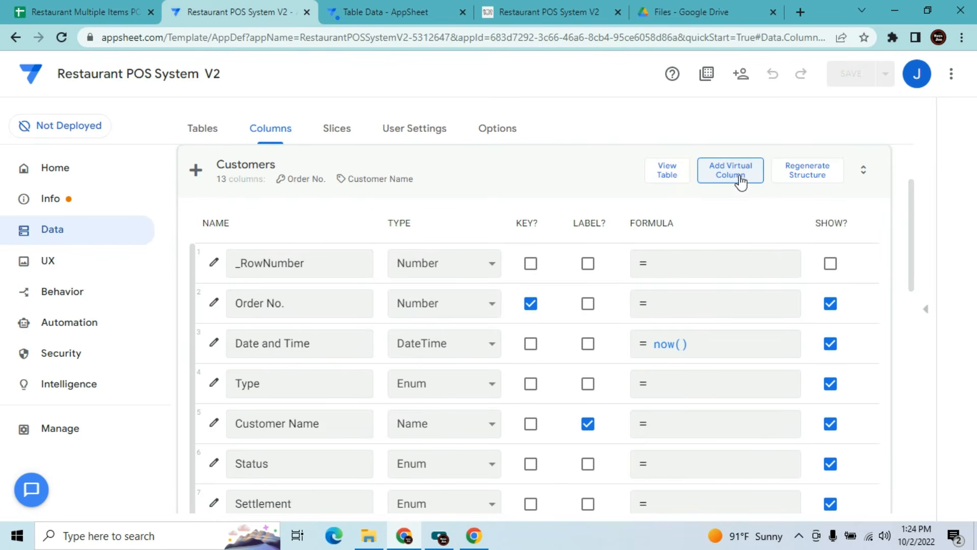
Add a virtual column named File to the Customers table
left_click(740, 181)
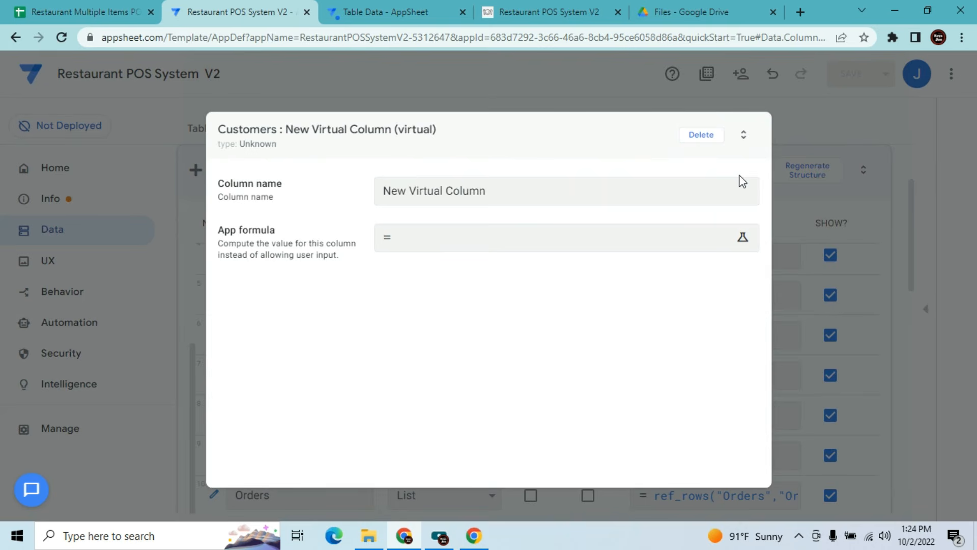
left_click(529, 182)
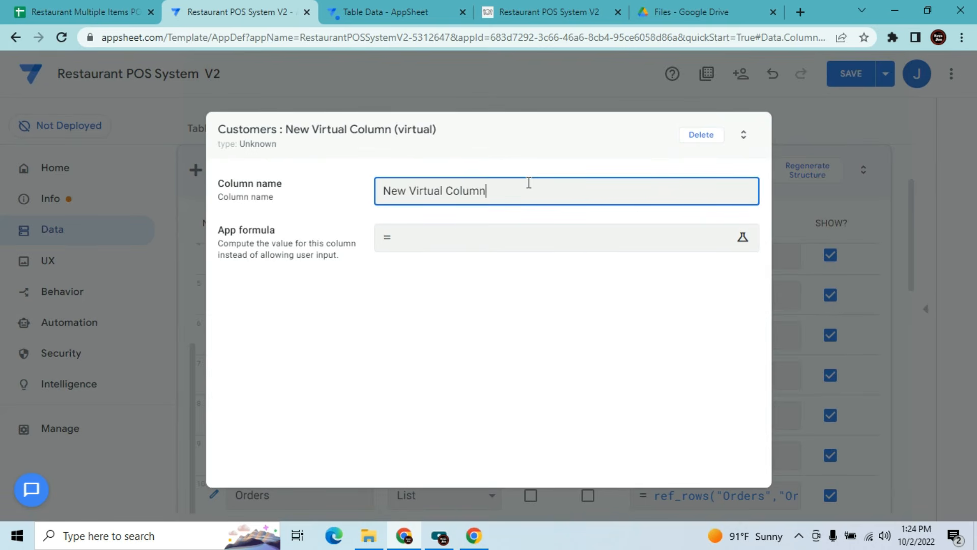
key("BackSpace")
key("BackSpace")
key("BackSpace")
key("BackSpace")
key("BackSpace")
key("BackSpace")
key("BackSpace")
key("BackSpace")
key("BackSpace")
key("BackSpace")
key("BackSpace")
key("BackSpace")
key("BackSpace")
key("BackSpace")
key("BackSpace")
key("BackSpace")
key("BackSpace")
key("BackSpace")
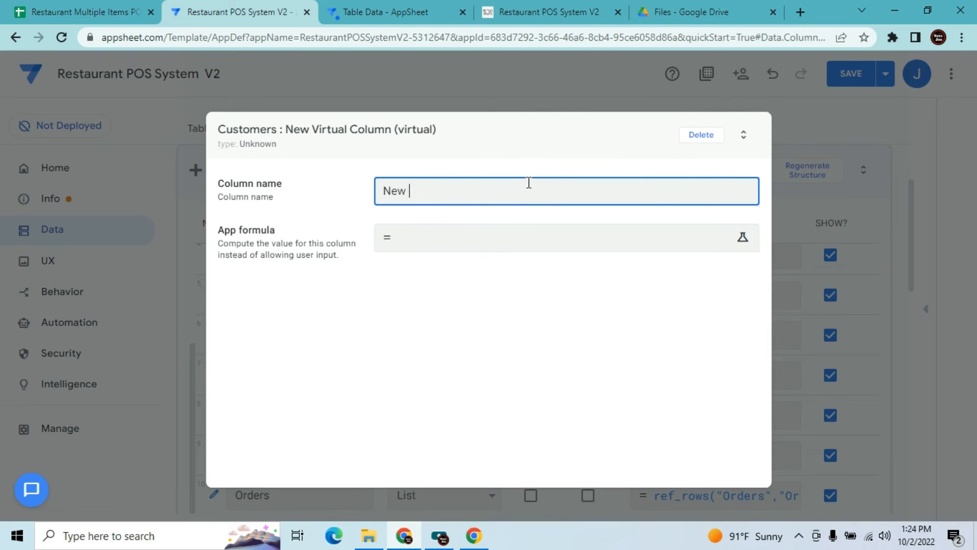
type("File")
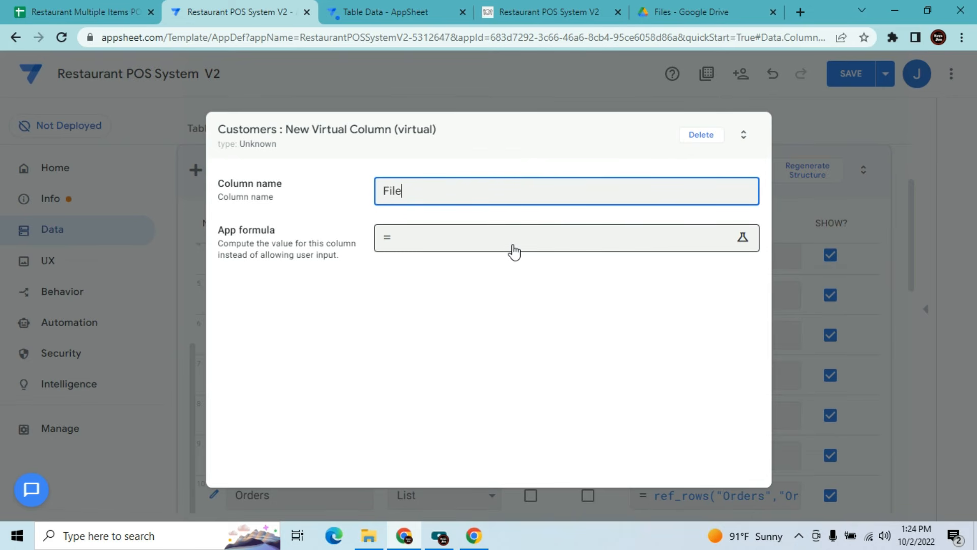
Set the File column's app formula to Concatenate([Order No.],".pdf") and finish the column definition
left_click(513, 247)
type("Conca")
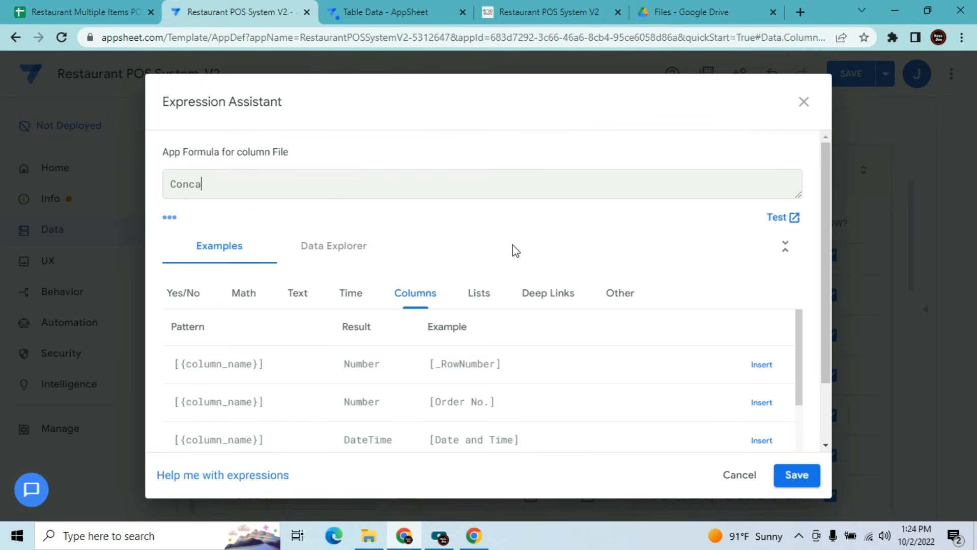
type("tenate(")
left_click(762, 403)
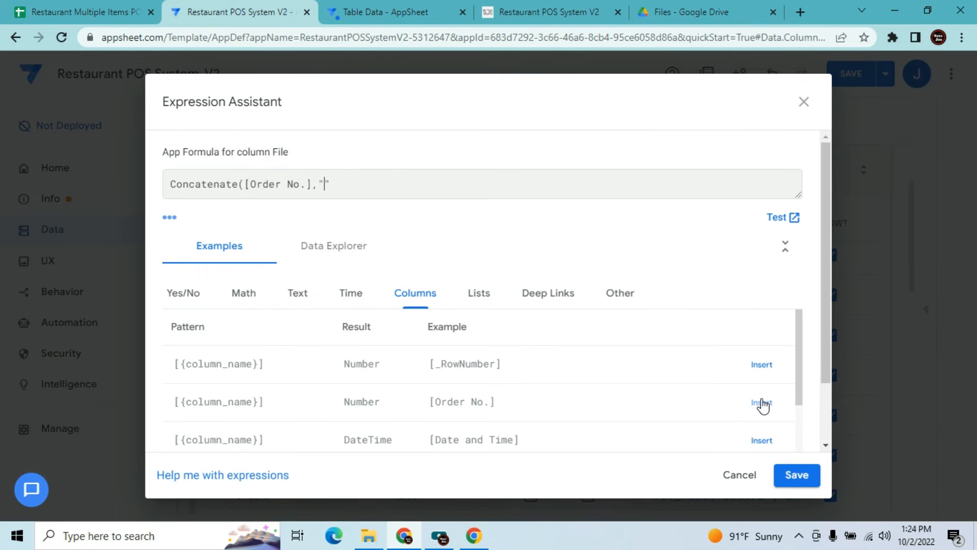
type(",\".pdf")
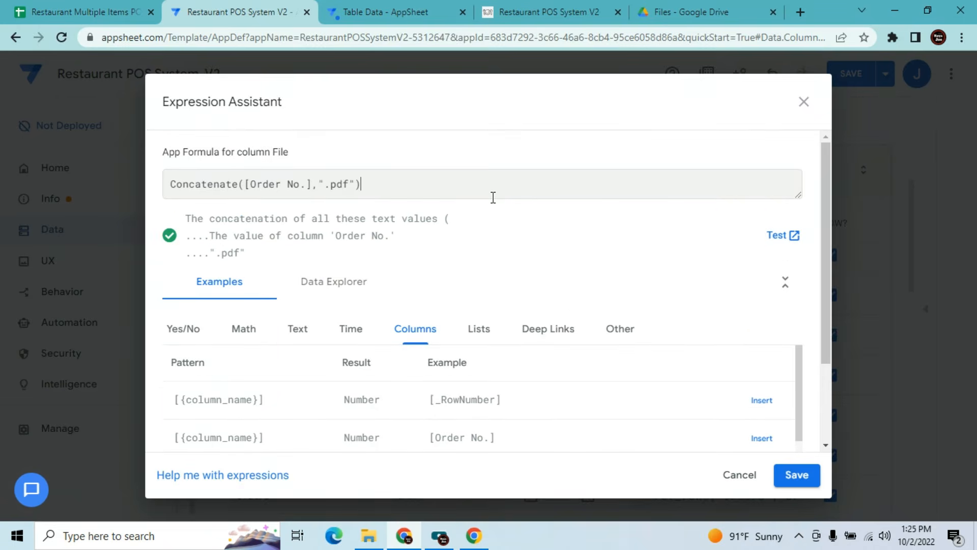
left_click(787, 478)
left_click(709, 140)
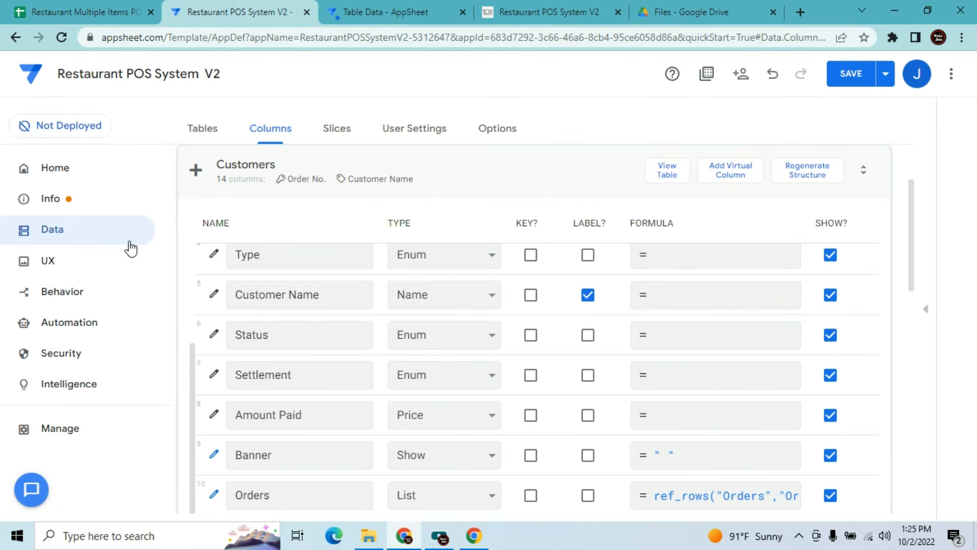
Start a new table from Google Drive Documents using a collection of files as its source
left_click(467, 172)
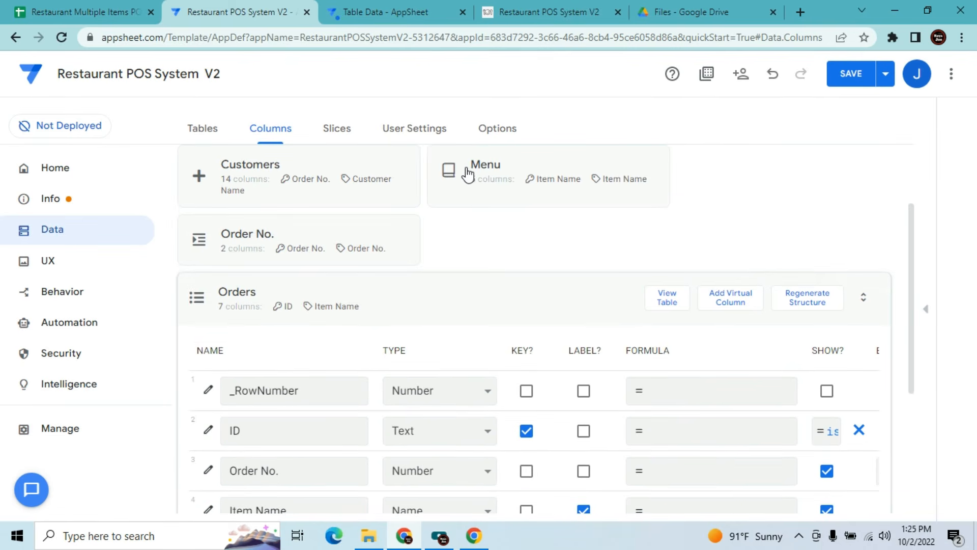
left_click(534, 295)
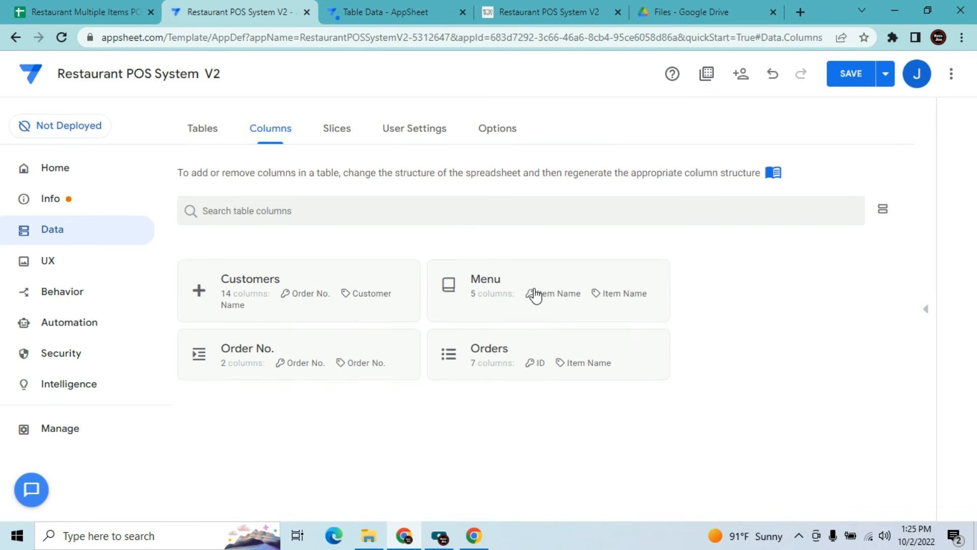
left_click(198, 140)
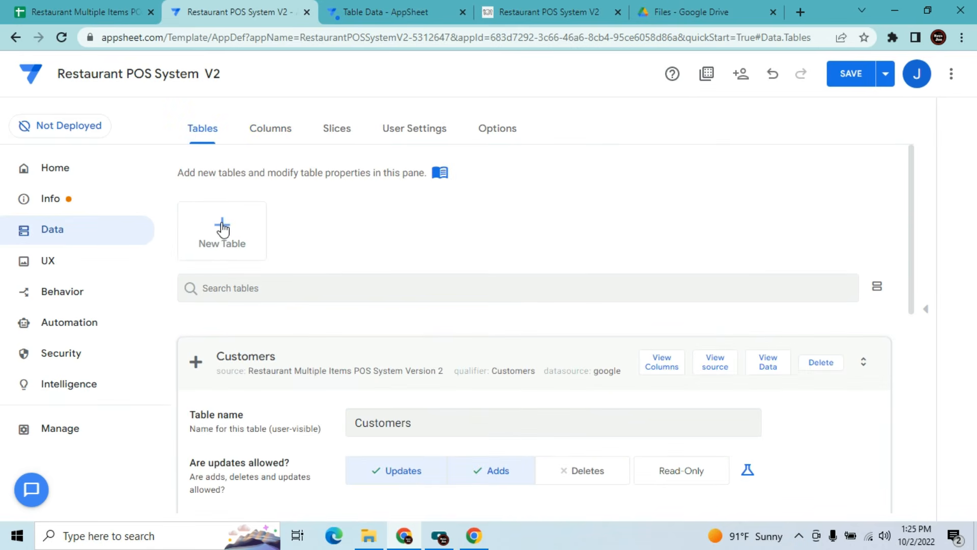
left_click(222, 229)
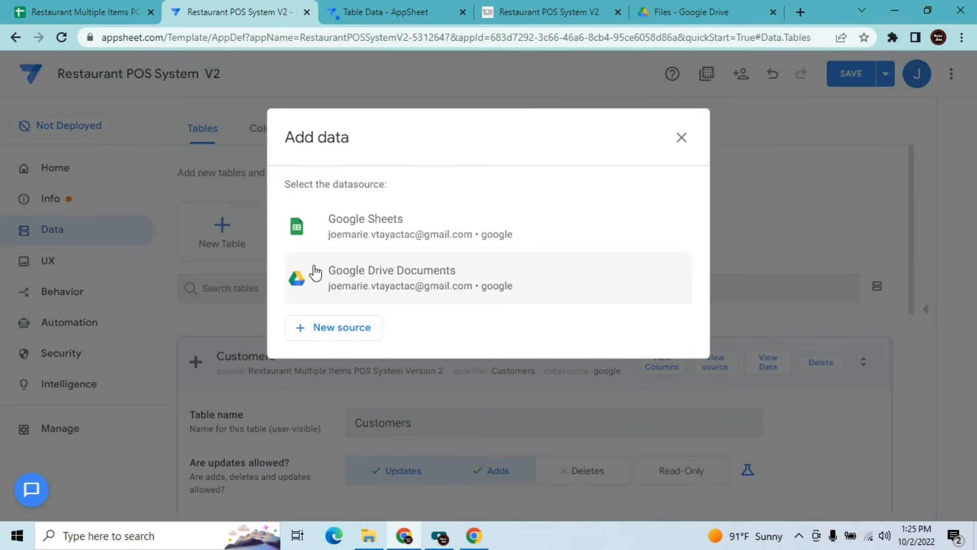
left_click(351, 287)
left_click(546, 342)
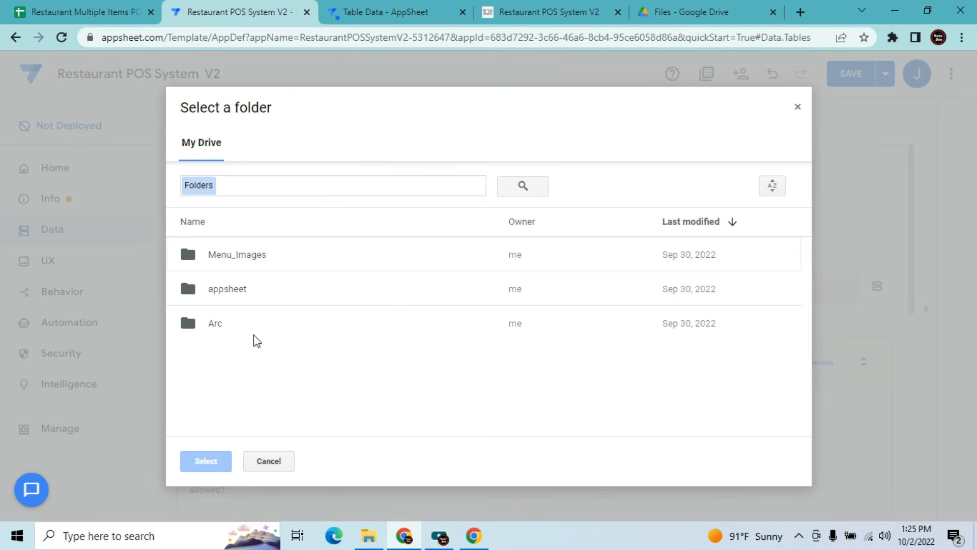
Choose the Files folder inside appsheet/data and the RestaurantPOSSystemV2 app folder as the table's source folder
left_click(227, 300)
double_click(226, 298)
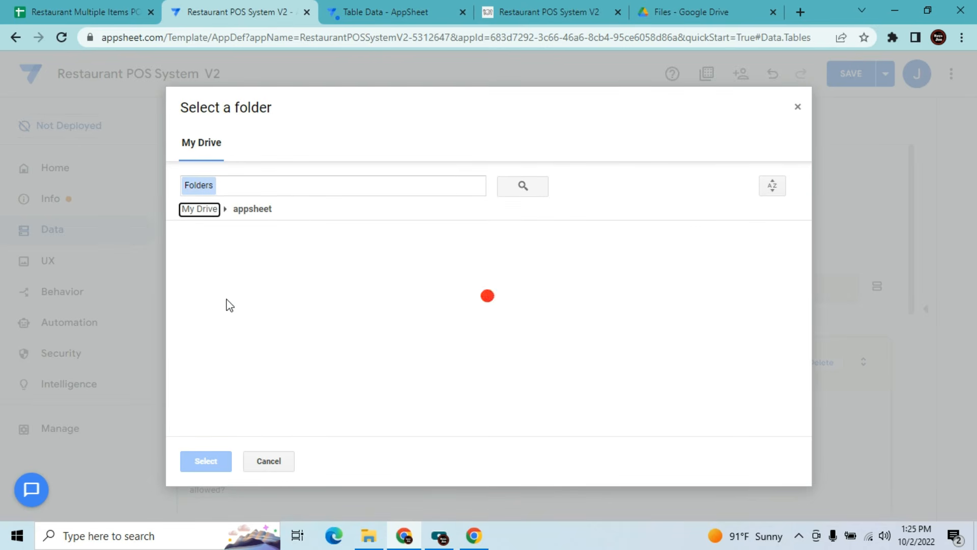
left_click(215, 273)
double_click(216, 276)
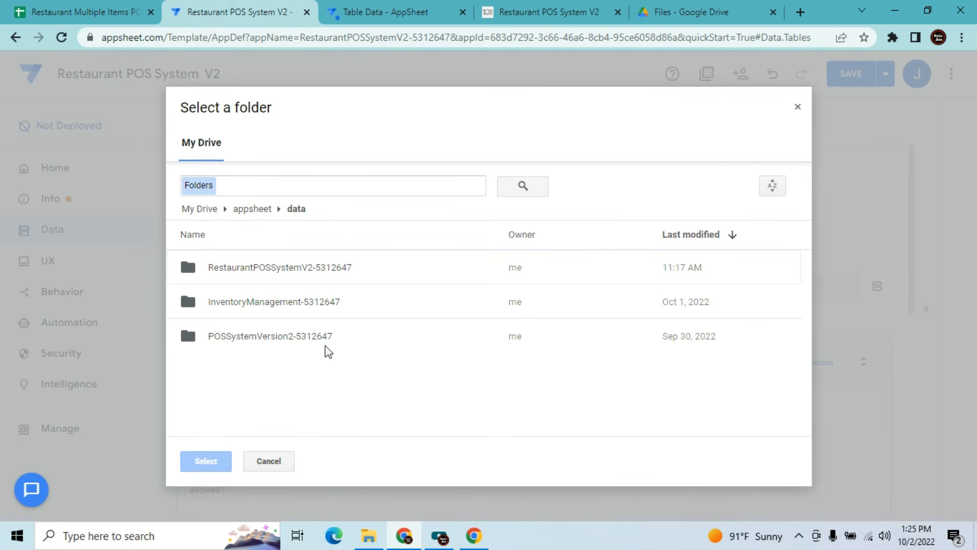
left_click(325, 279)
double_click(326, 279)
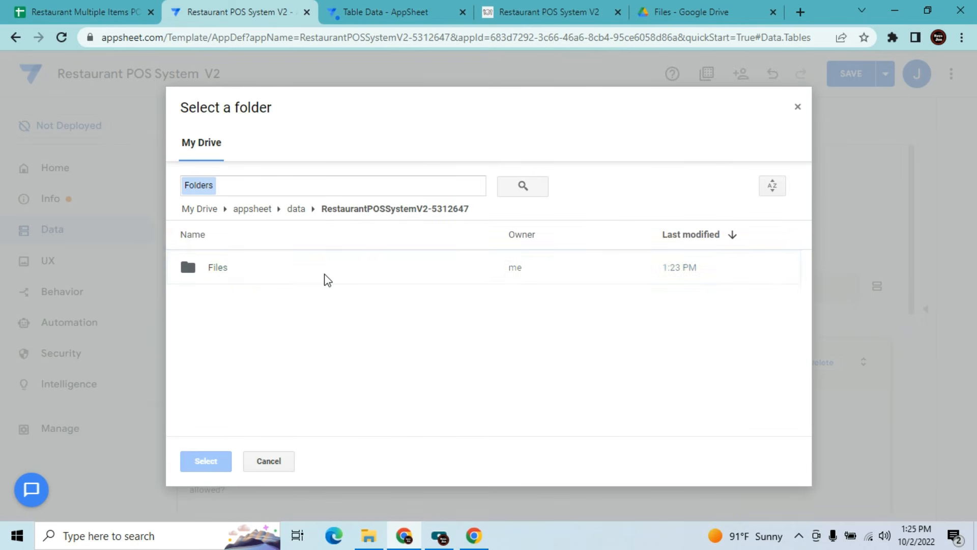
left_click(261, 274)
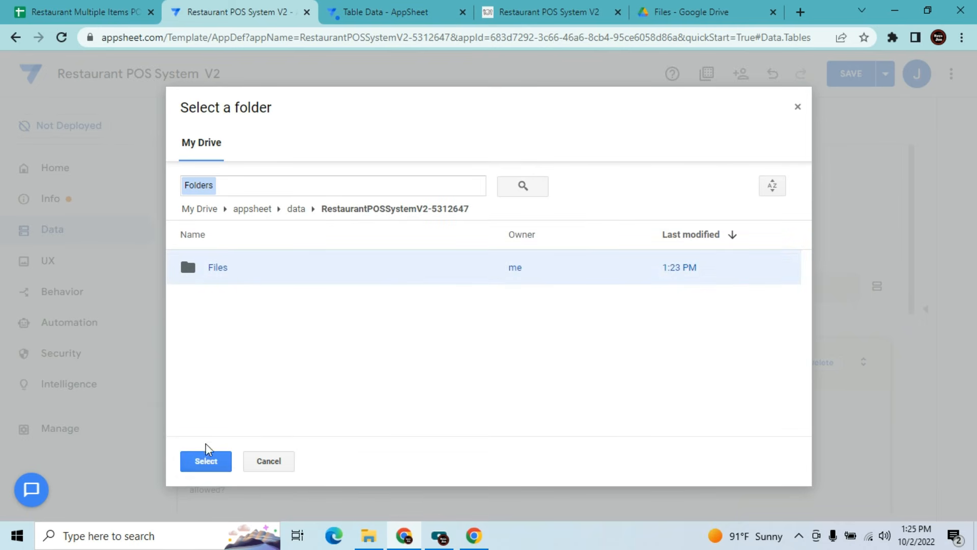
left_click(206, 463)
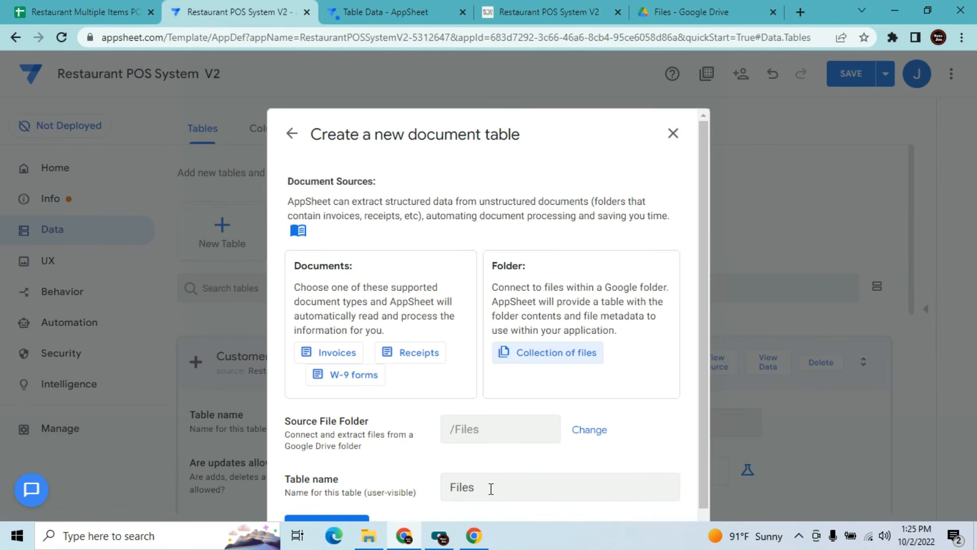
Name the new document table Receipts and create it
key("BackSpace")
key("BackSpace")
key("BackSpace")
key("BackSpace")
key("BackSpace")
type("res")
key("BackSpace")
key("BackSpace")
key("BackSpace")
type("Receipts")
left_click_drag(700, 268, 704, 386)
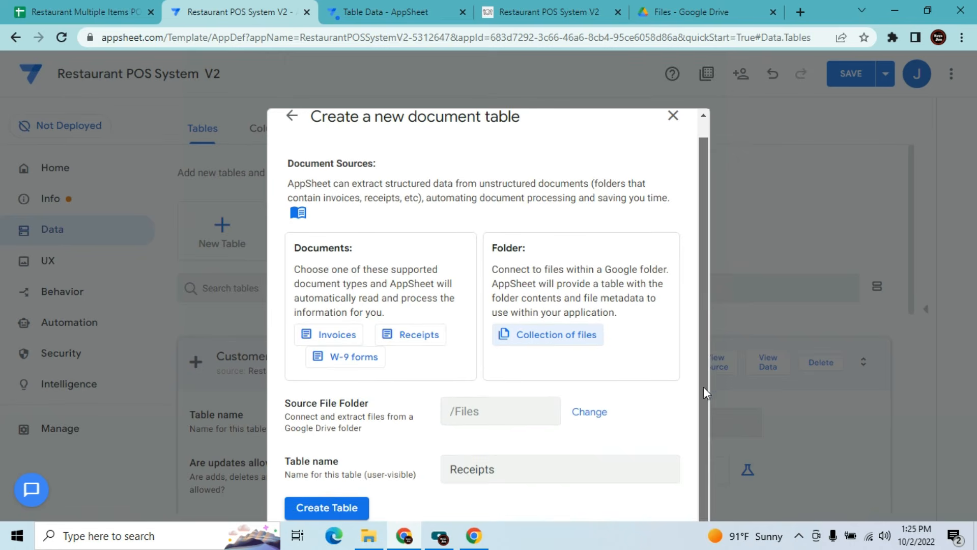
left_click(342, 515)
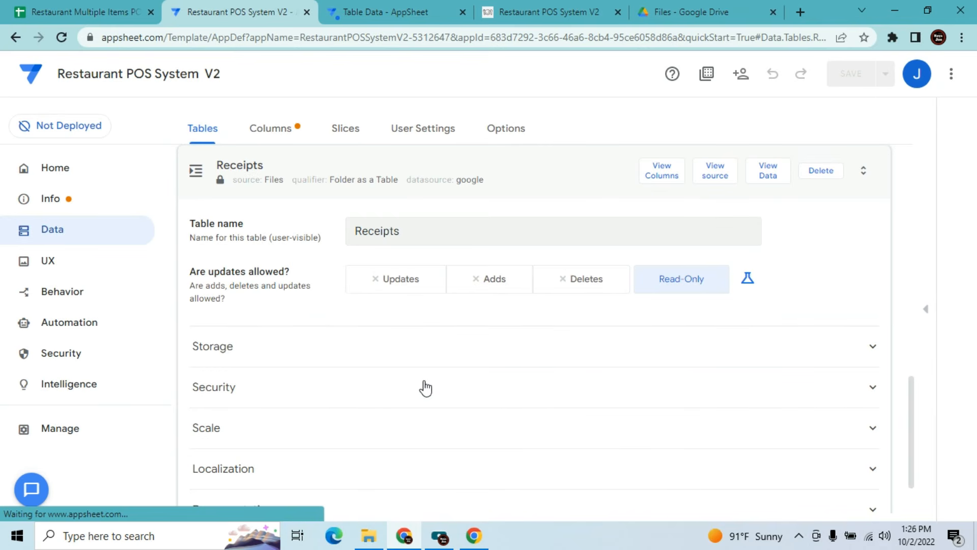
Open the column list of the Receipts table and examine its columns, types, key and label settings
left_click(670, 175)
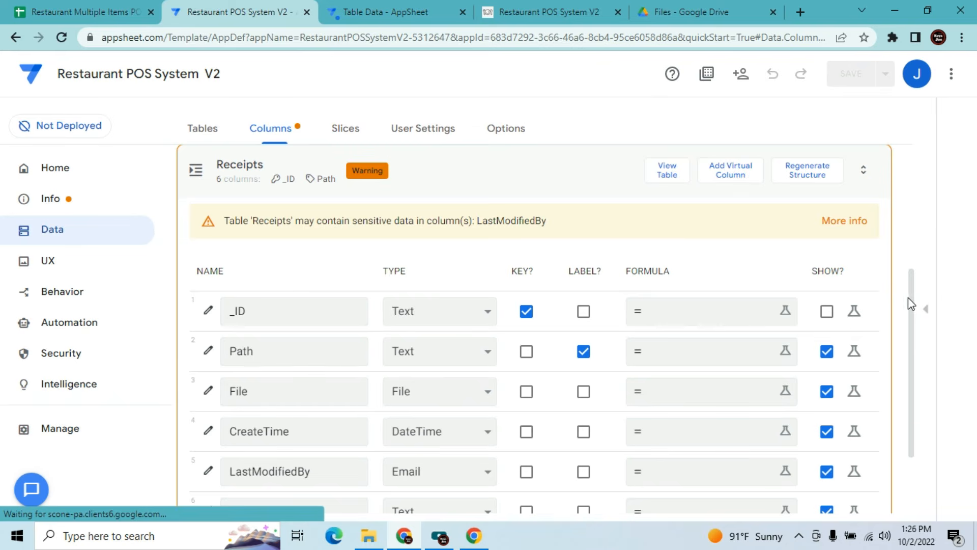
scroll(916, 312, "down", 1)
scroll(913, 330, "down", 2)
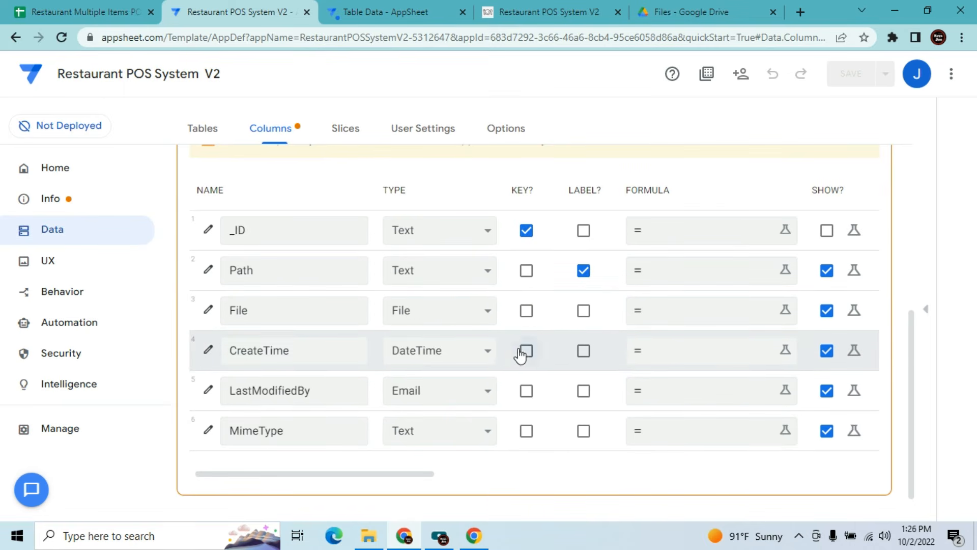
Hide the MimeType, LastModifiedBy and CreateTime columns of the receipts table
left_click(828, 432)
left_click(830, 392)
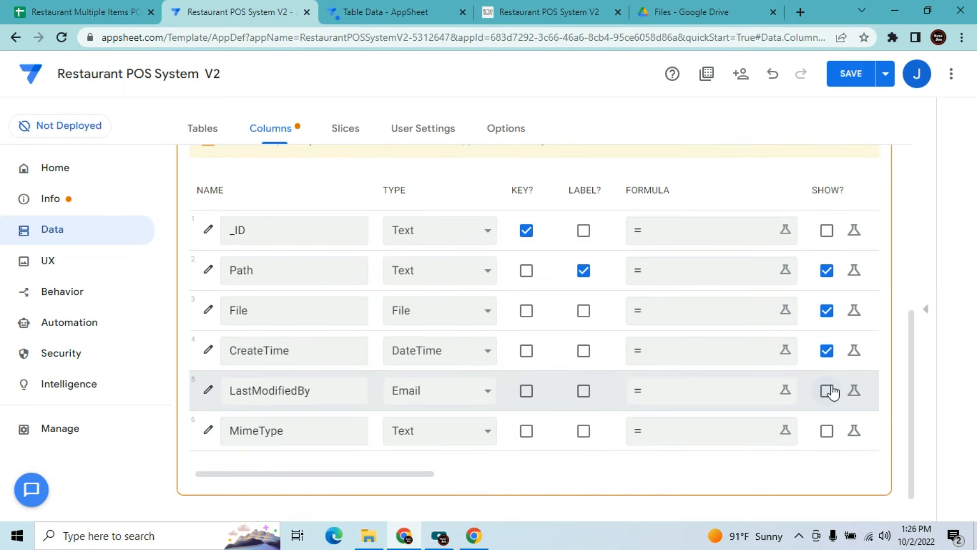
left_click(828, 355)
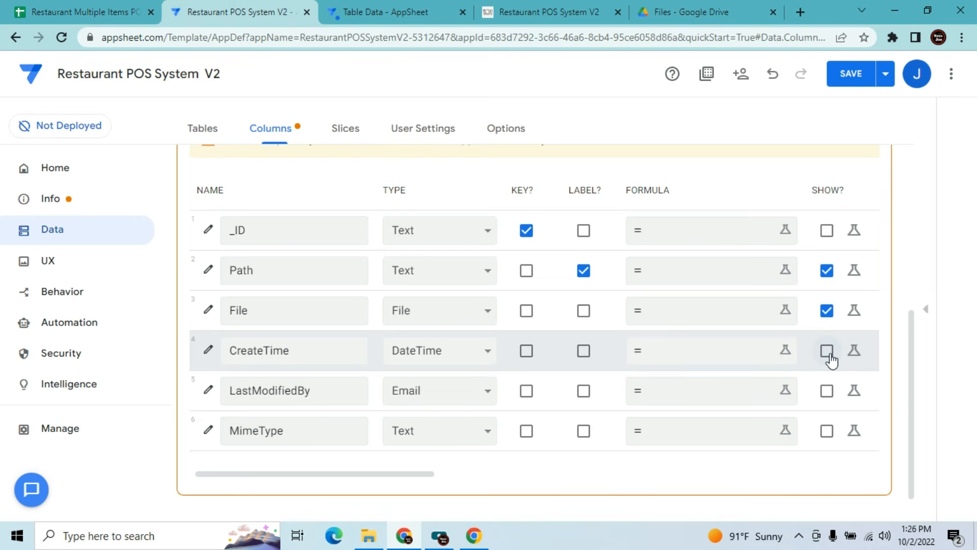
Change the File column's type to Text and the Path column's type to File
left_click(413, 313)
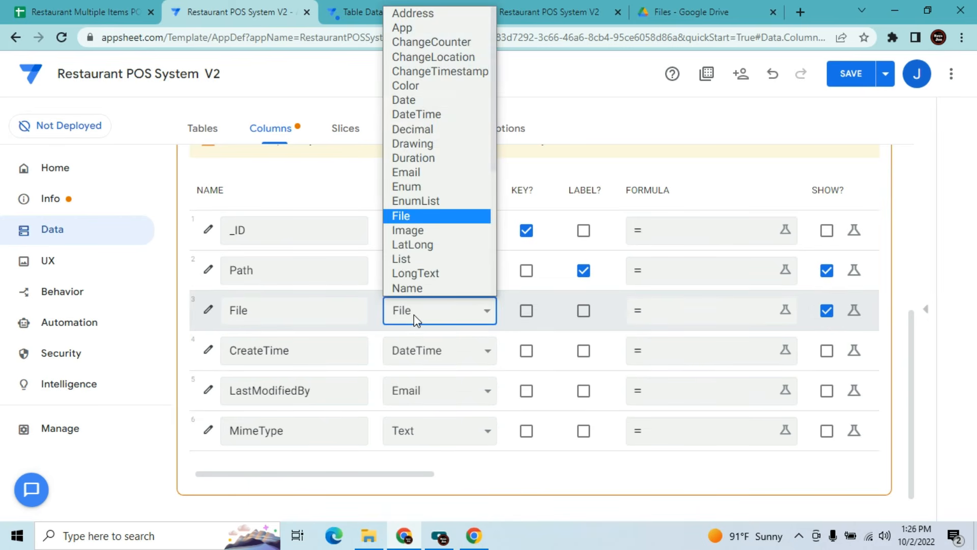
key("t")
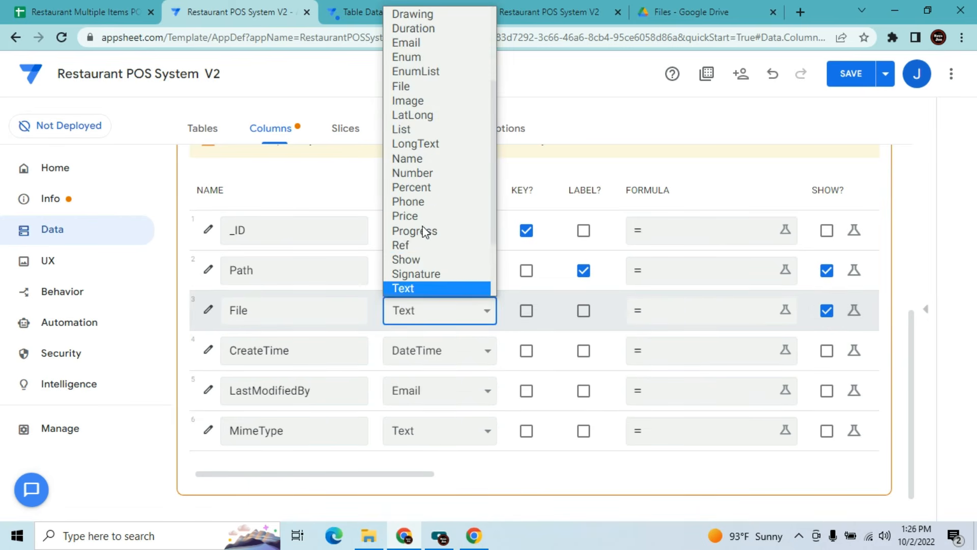
left_click(417, 286)
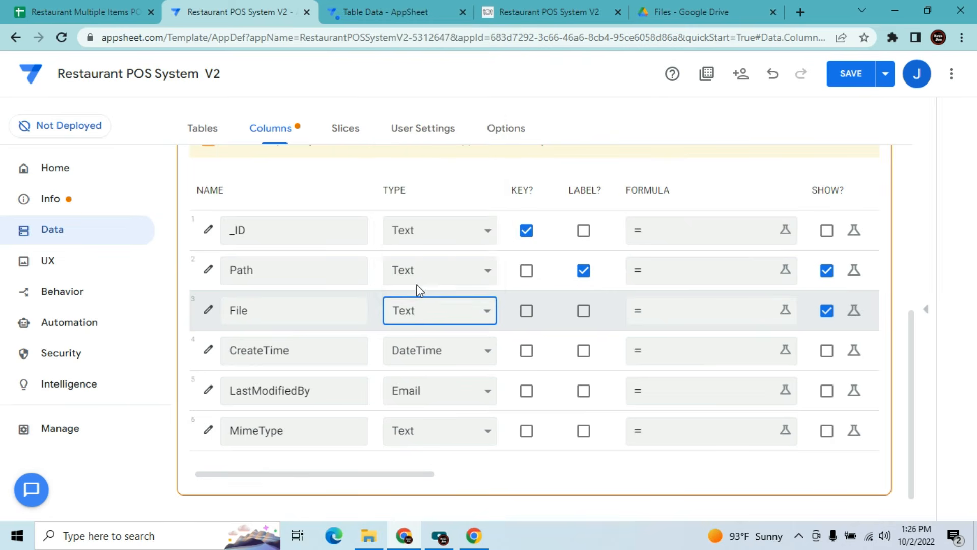
left_click(429, 269)
key("f")
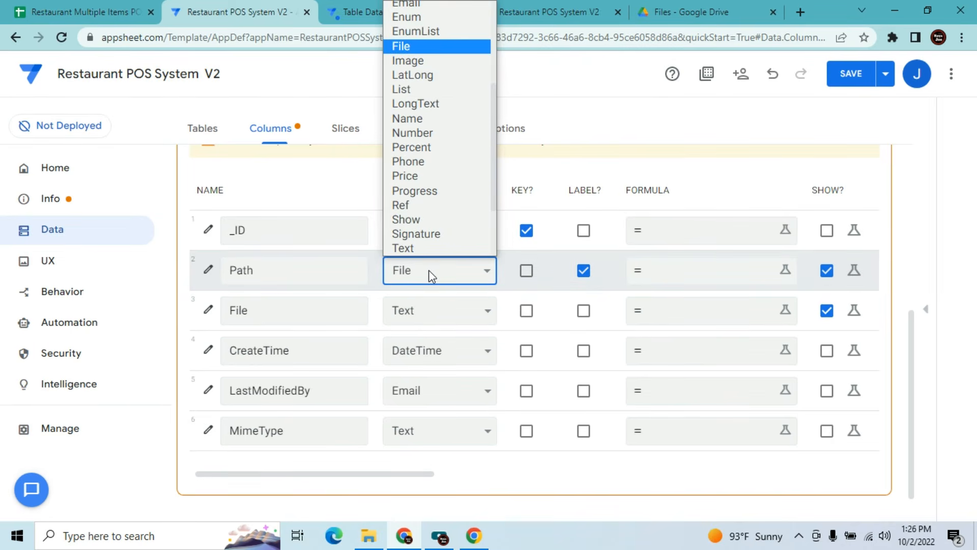
left_click(431, 47)
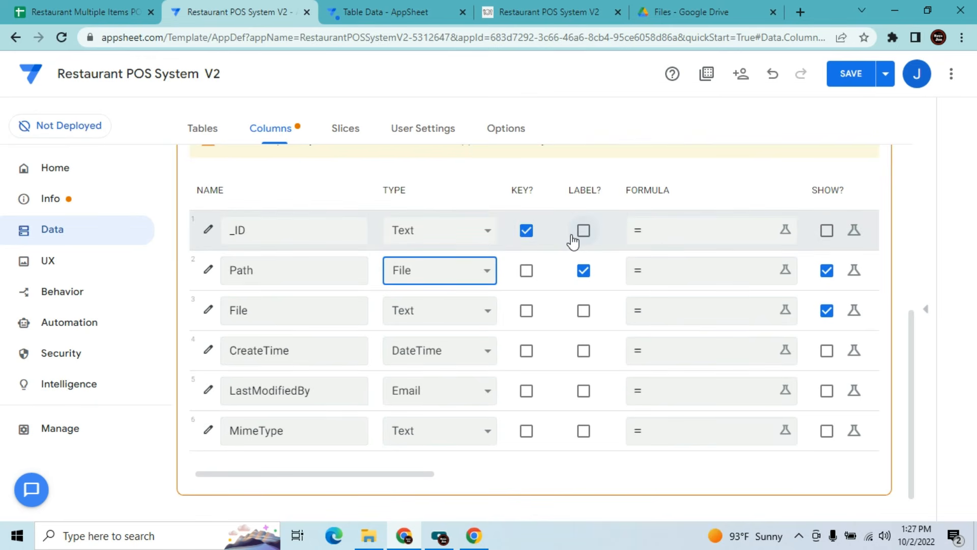
Make the File column the table's key in place of _ID
left_click(529, 310)
left_click(529, 310)
left_click(526, 230)
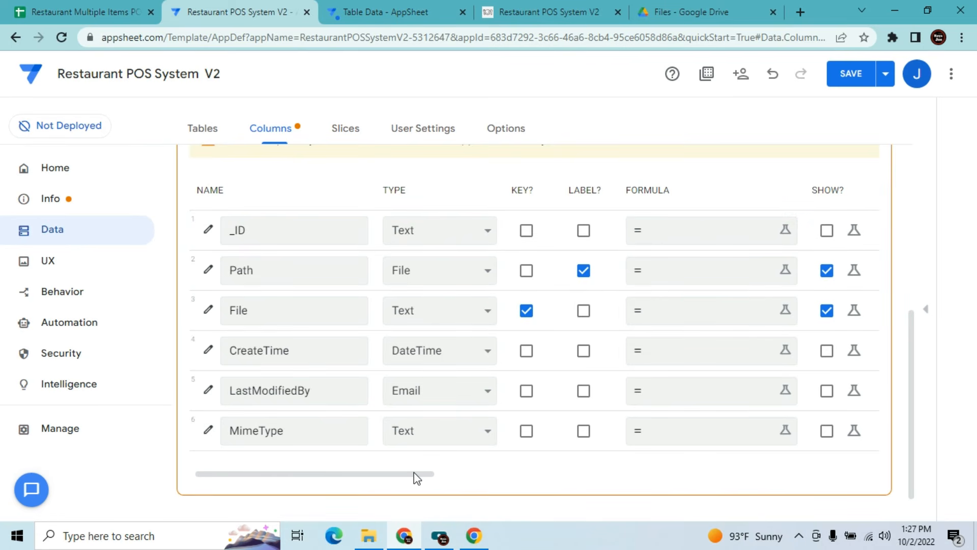
left_click_drag(414, 478, 336, 475)
Clear the view search in the UX settings and create a new view based on the Receipts data
left_click(56, 263)
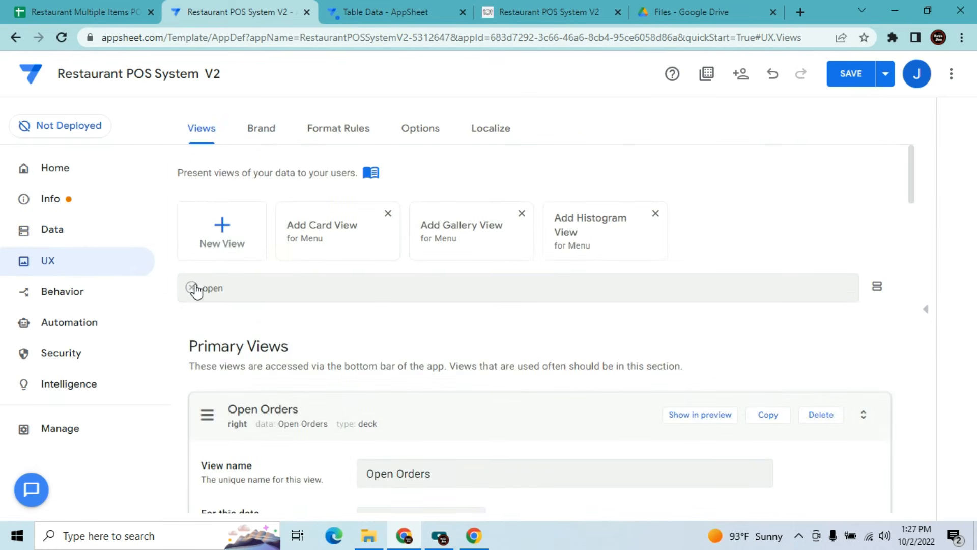
left_click(190, 288)
left_click(225, 235)
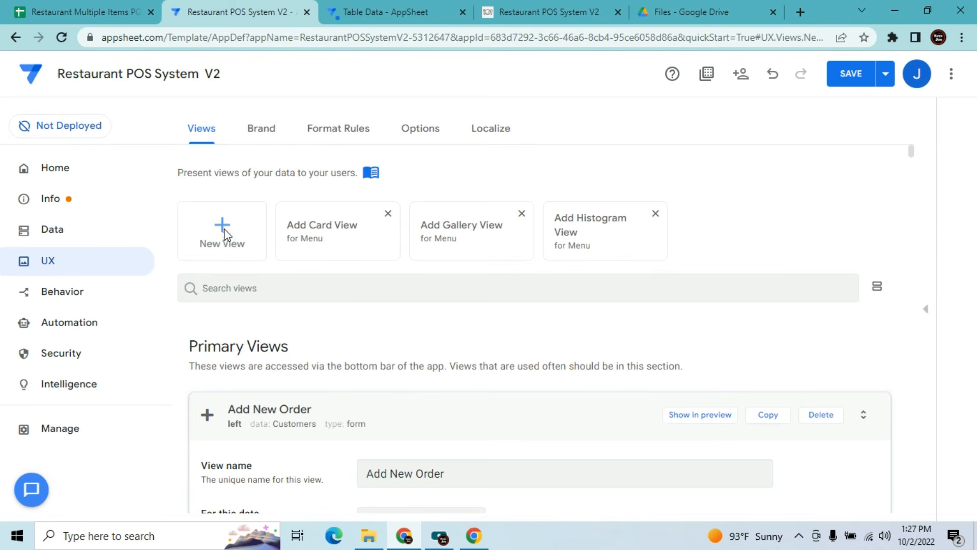
left_click(399, 285)
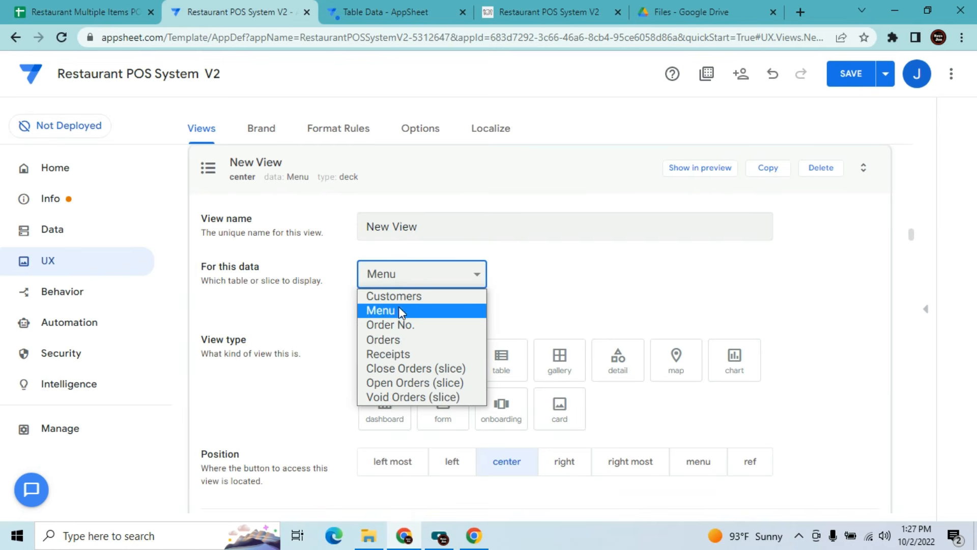
left_click(410, 354)
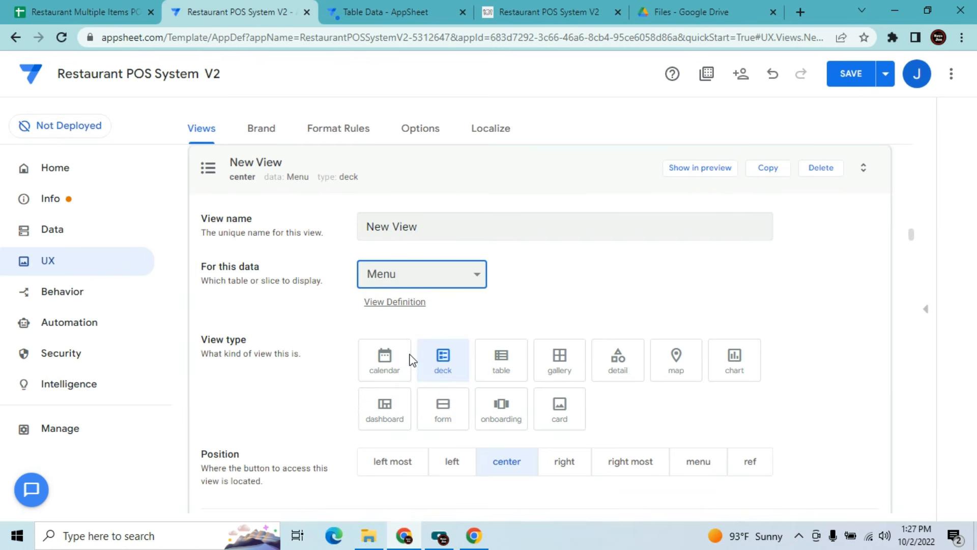
Name the new view Receipts
left_click(430, 230)
key("BackSpace")
key("BackSpace")
key("BackSpace")
key("BackSpace")
key("BackSpace")
key("BackSpace")
key("BackSpace")
key("BackSpace")
type("Receipts")
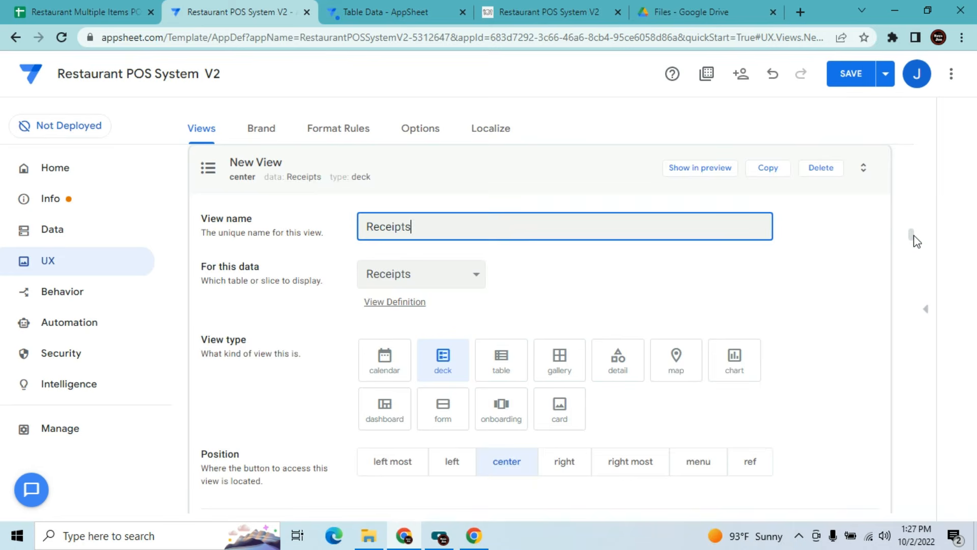
Set the Receipts deck view's primary header to Path
scroll(916, 243, "down", 5)
scroll(916, 253, "down", 3)
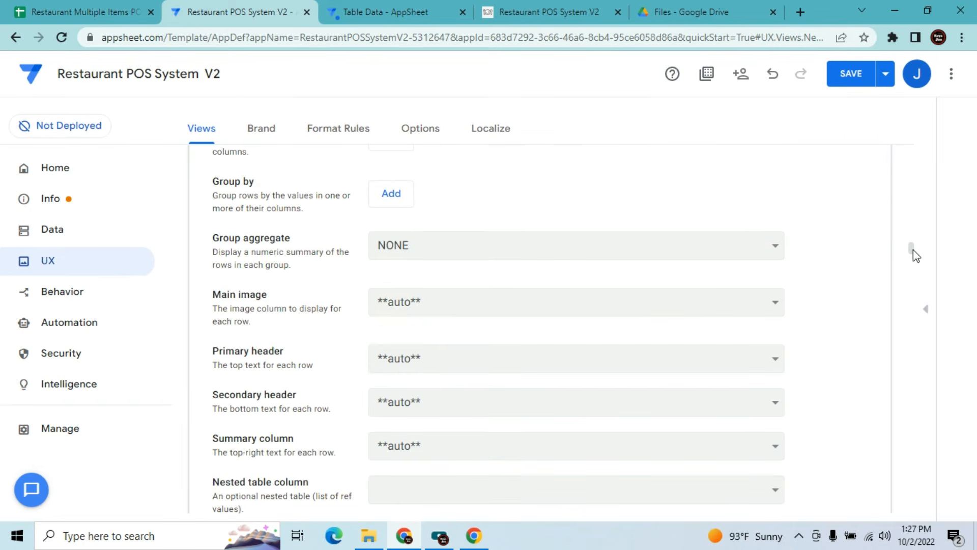
scroll(914, 253, "down", 3)
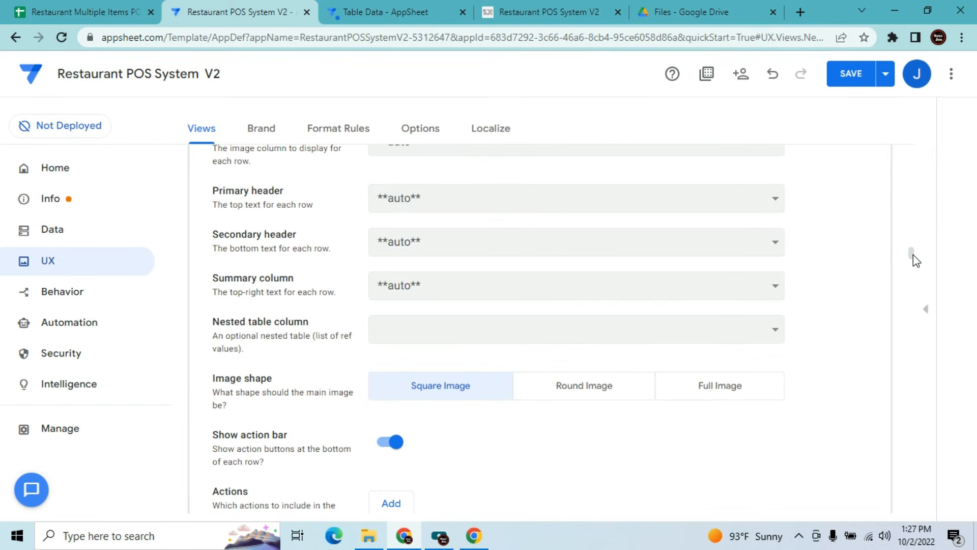
scroll(914, 251, "up", 4)
scroll(913, 248, "down", 2)
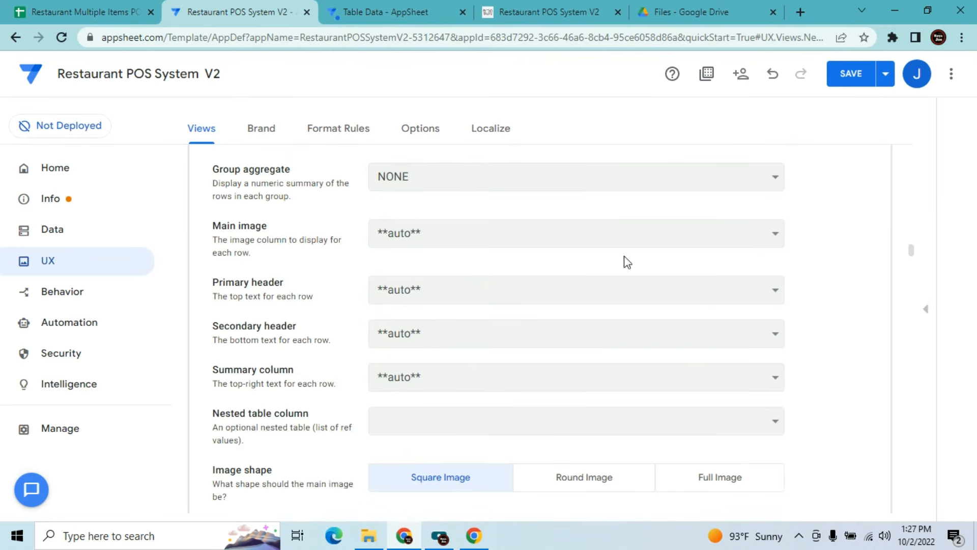
left_click(482, 299)
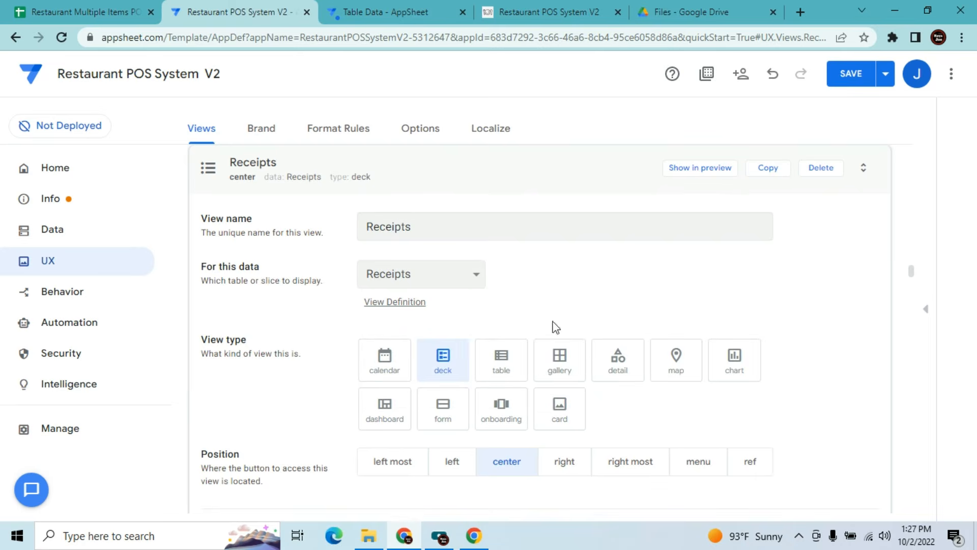
mouse_move(913, 278)
left_mouse_down()
mouse_move(915, 302)
mouse_move(915, 295)
left_mouse_up()
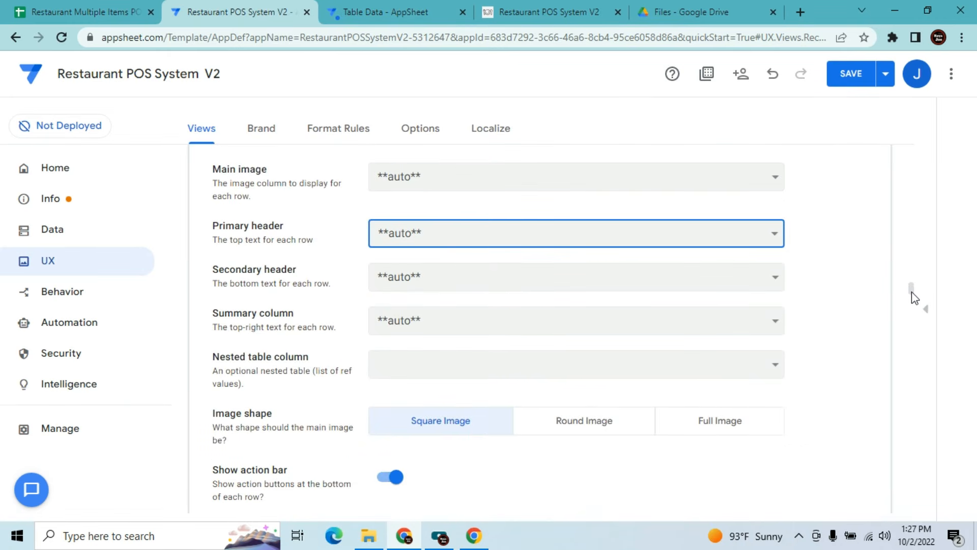
left_click(564, 242)
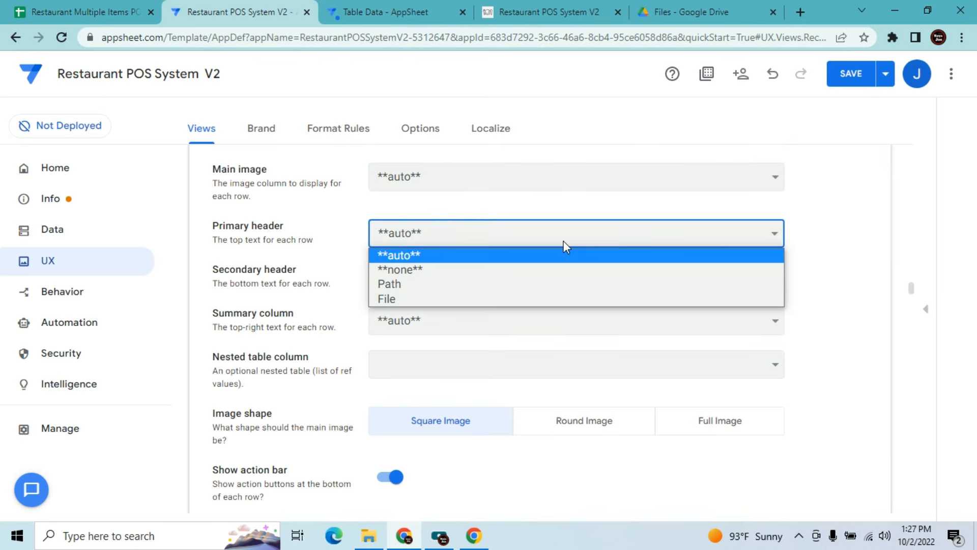
left_click(548, 283)
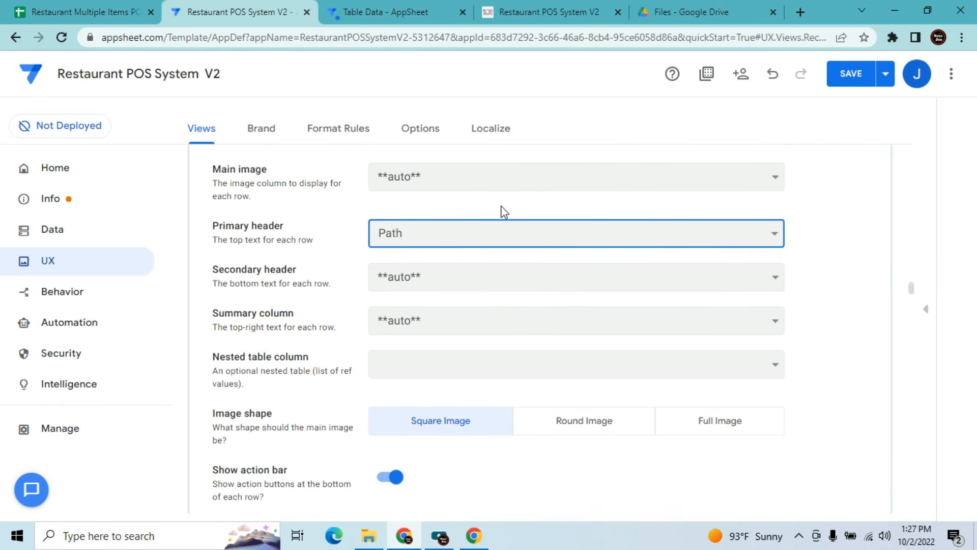
Set both the secondary header and the summary column of the Receipts view to **none**
left_click(441, 279)
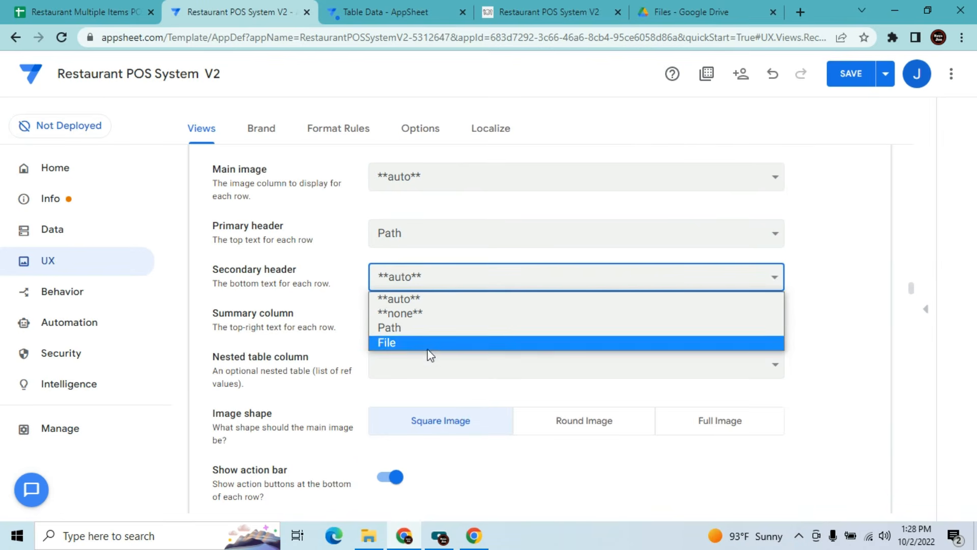
left_click(427, 319)
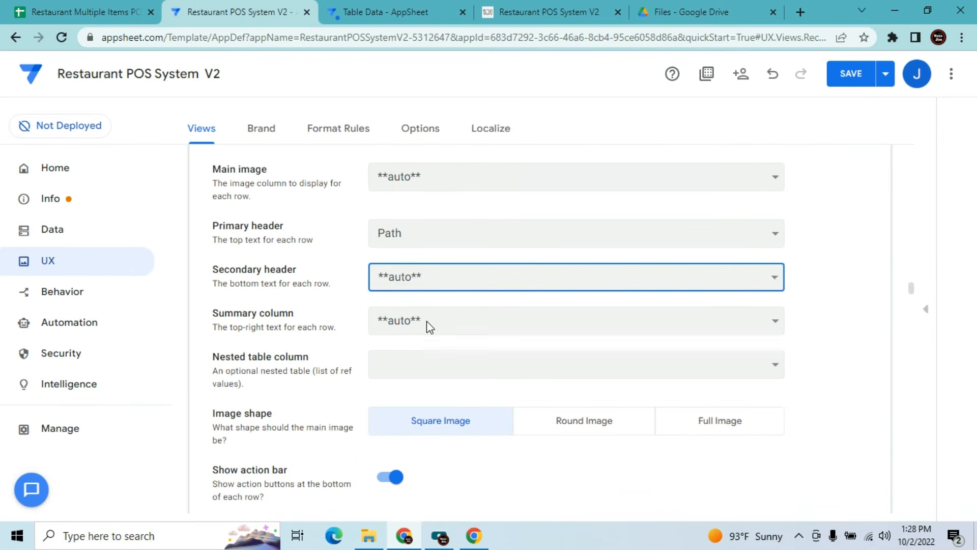
left_click(427, 321)
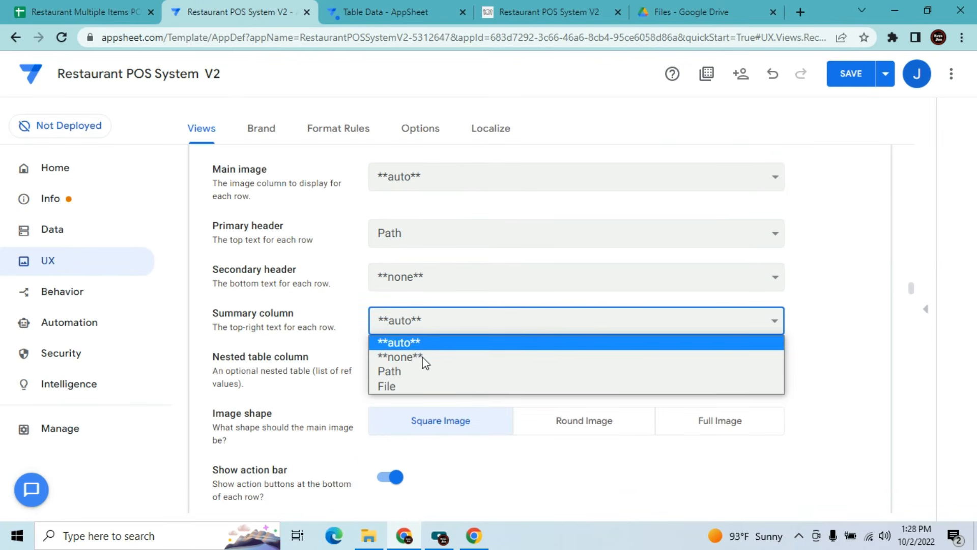
left_click(422, 357)
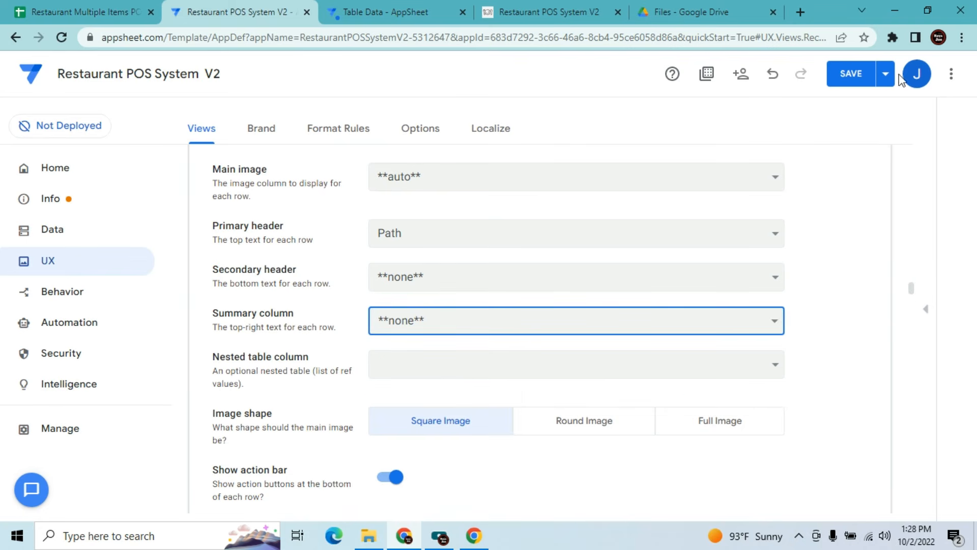
Save the app changes
scroll(849, 115, "down", 5)
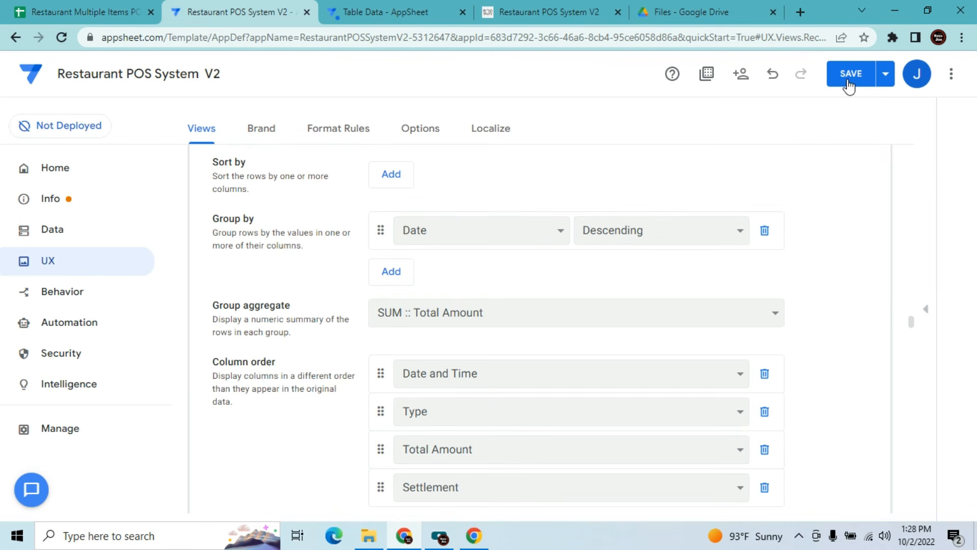
left_click(848, 86)
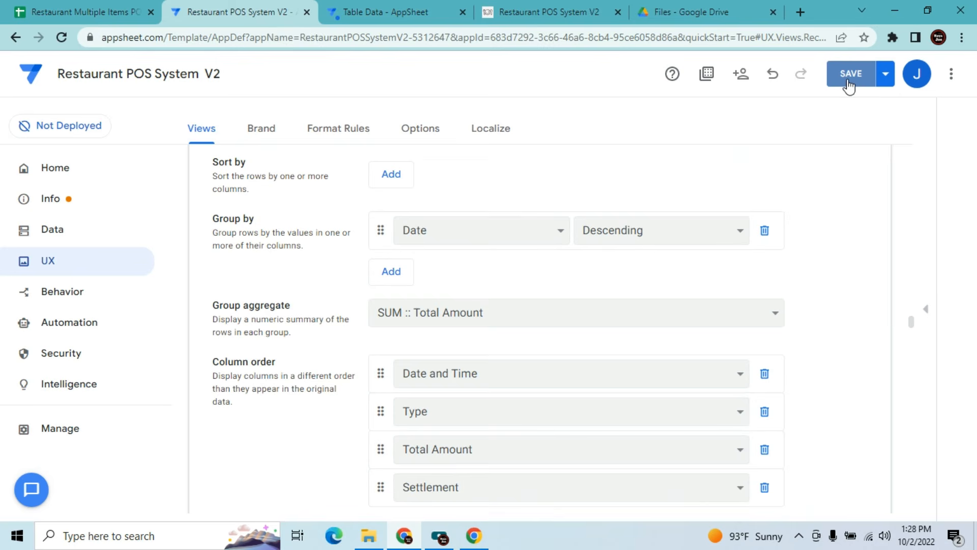
left_click(848, 81)
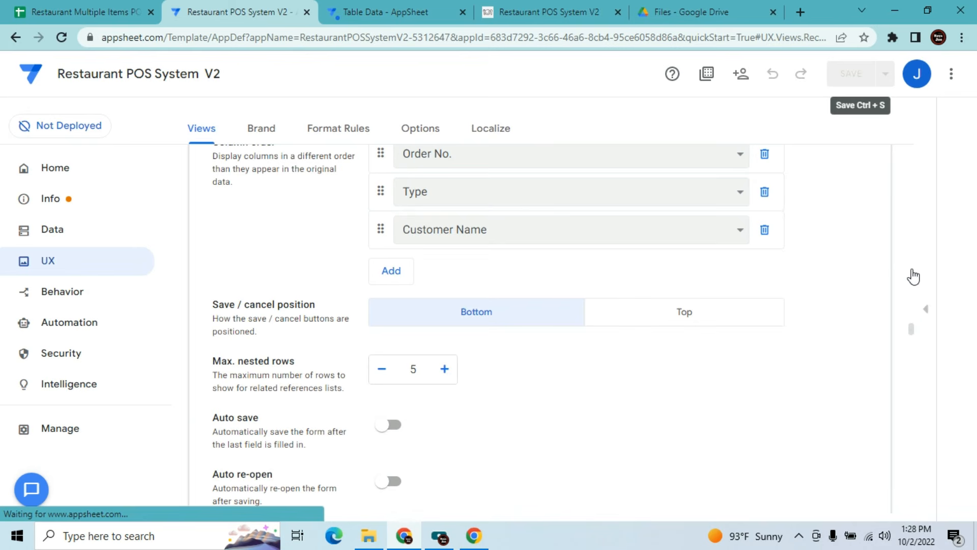
Search the views for "recei" and open the settings of the Receipts_Detail view
scroll(914, 276, "down", 5)
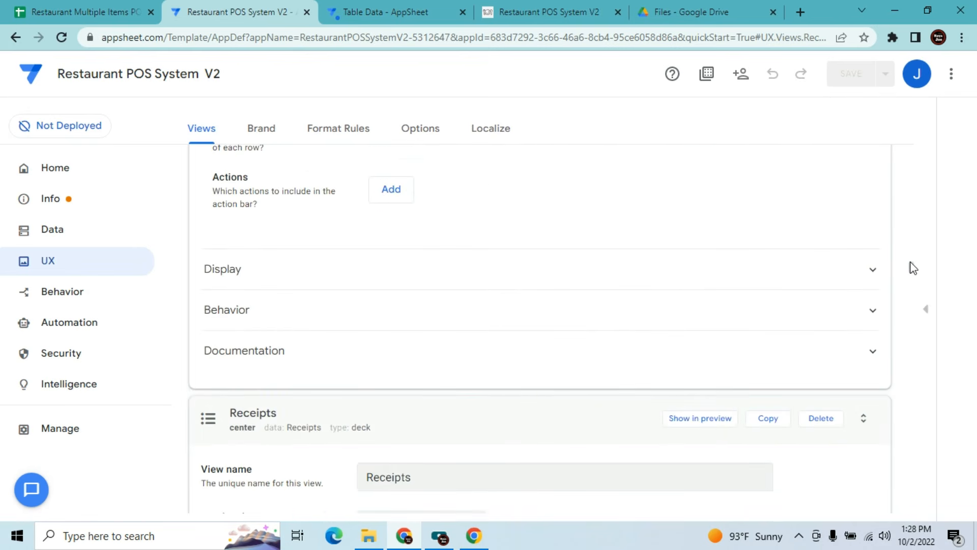
scroll(913, 268, "down", 15)
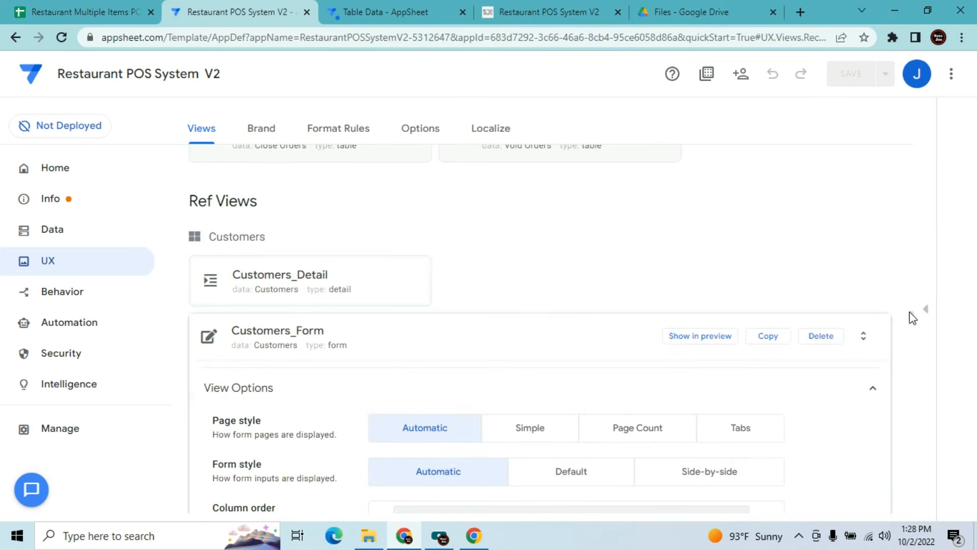
left_click_drag(909, 312, 913, 117)
left_click(492, 287)
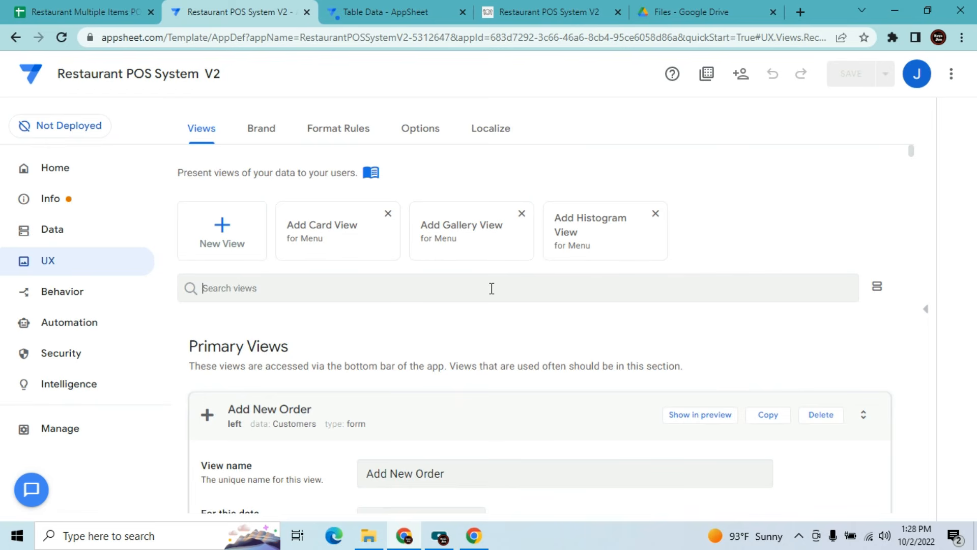
type("red")
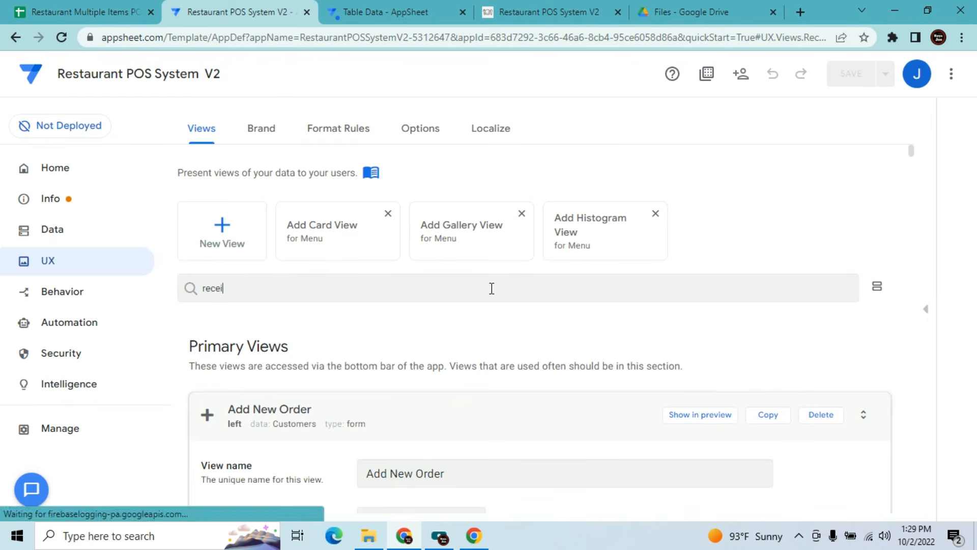
left_click_drag(915, 208, 911, 491)
left_click(377, 429)
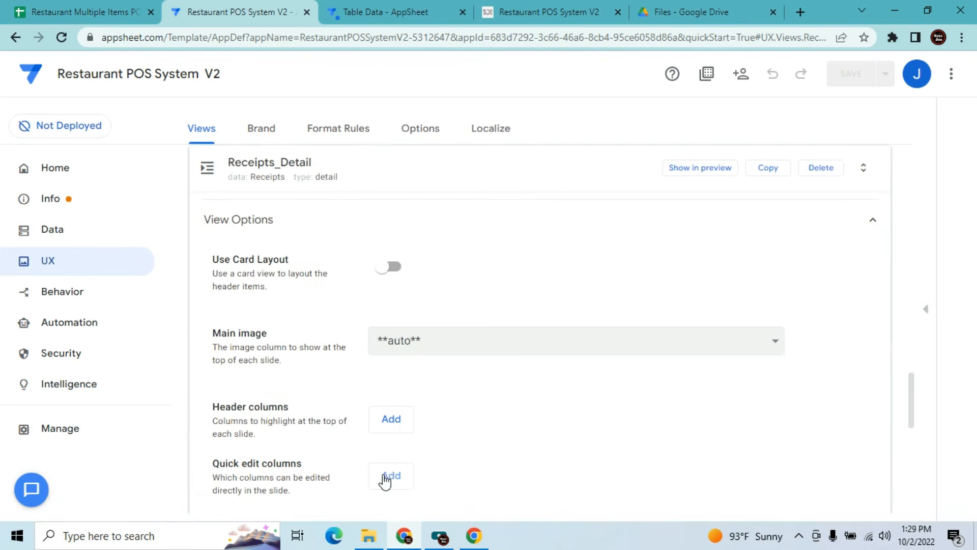
Add Path to the column order of the Receipts_Detail view
left_click_drag(909, 393, 911, 417)
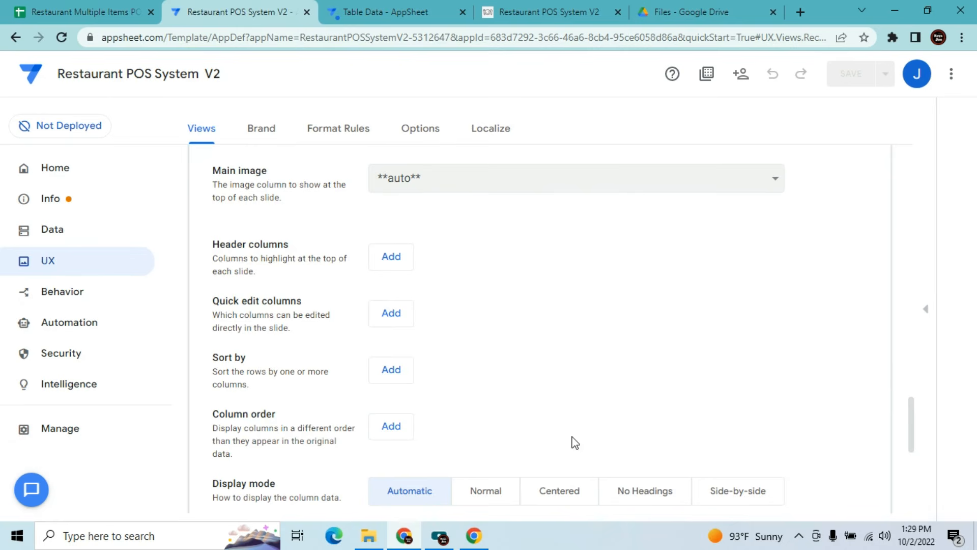
left_click(381, 426)
left_click(429, 426)
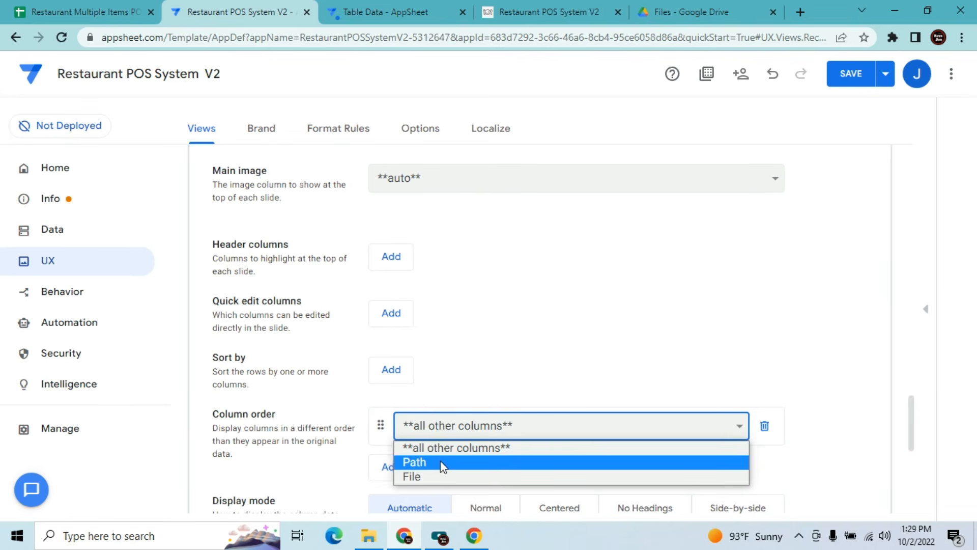
left_click(441, 461)
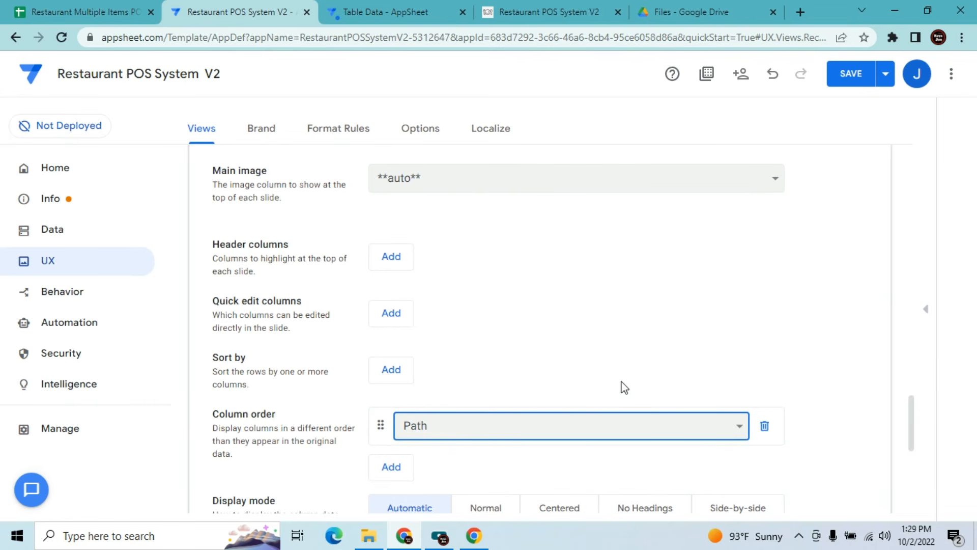
Open the settings of the Path column in the Receipts table's column definitions
left_click(47, 238)
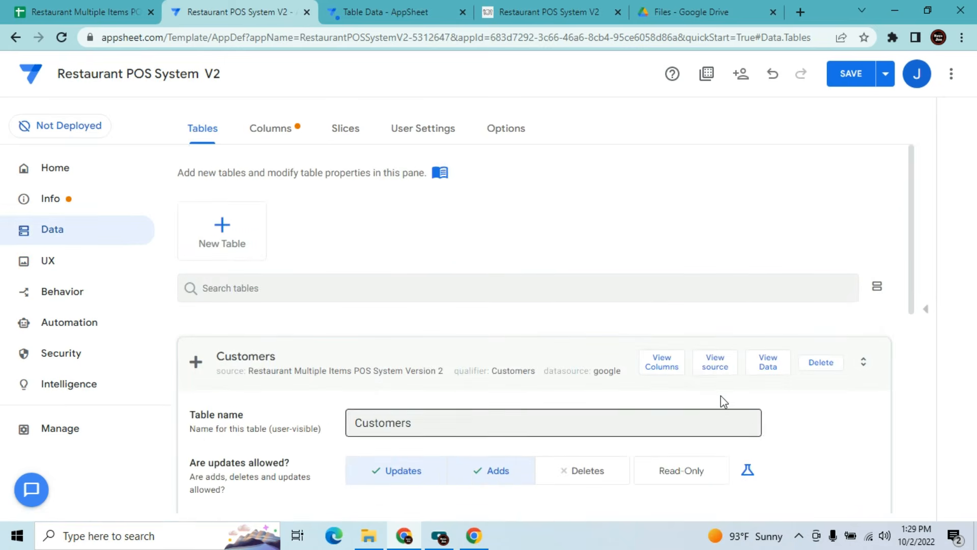
left_click(676, 364)
left_click(675, 364)
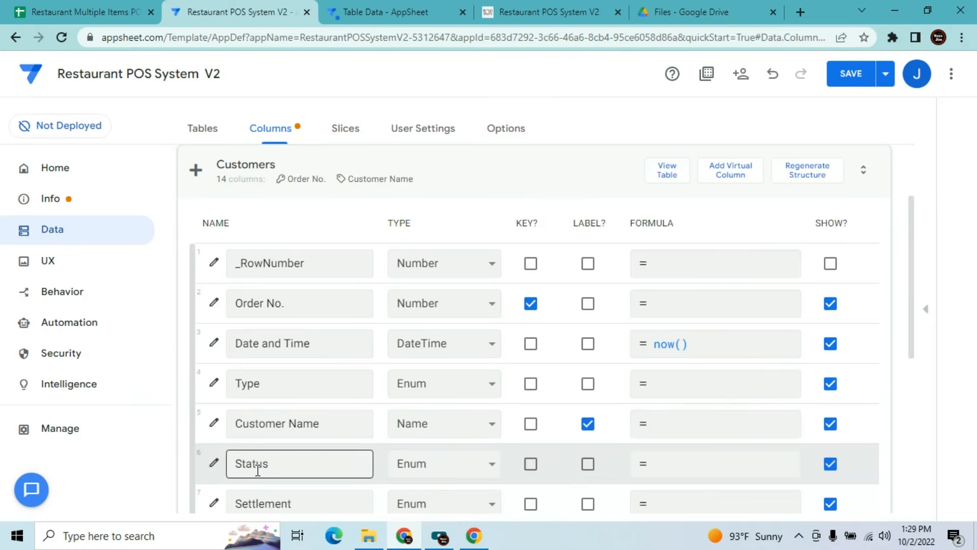
left_click(566, 152)
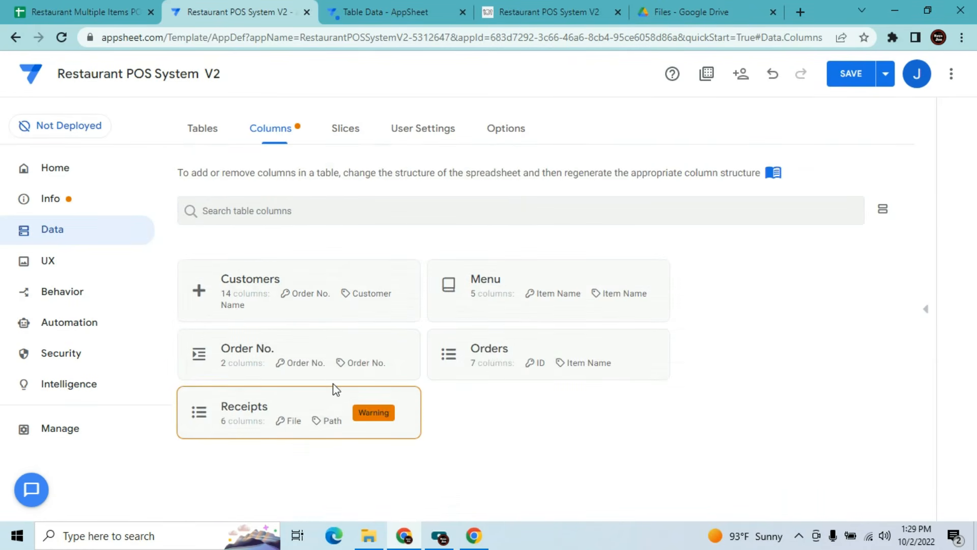
left_click(334, 406)
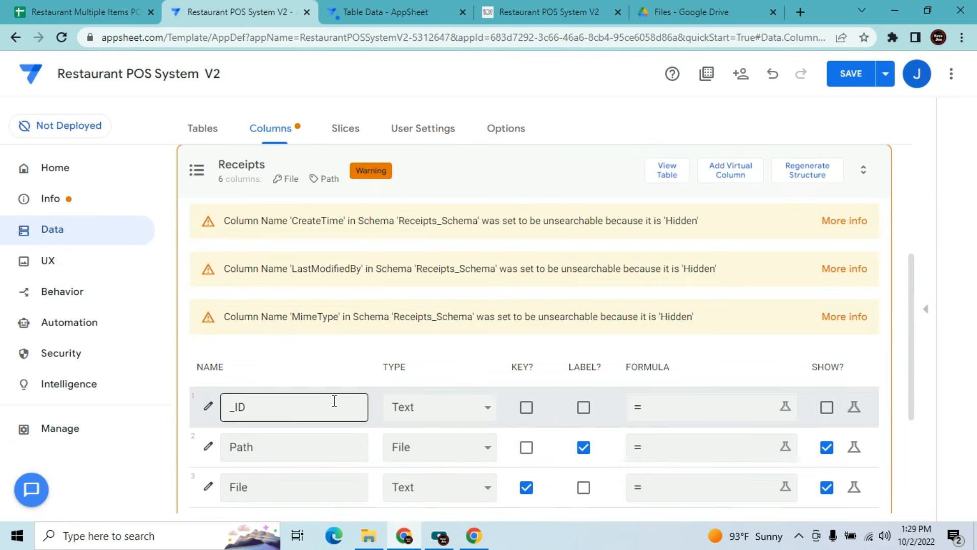
left_click(207, 449)
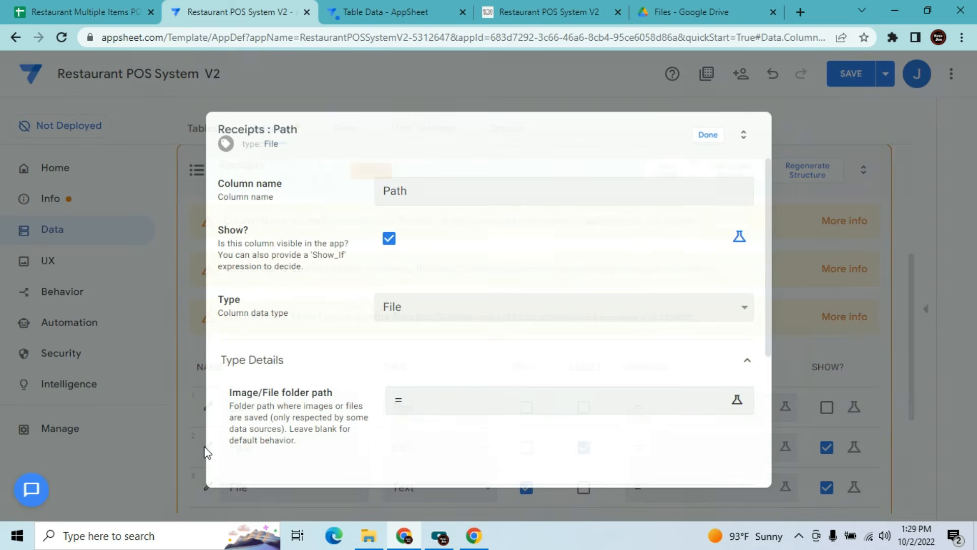
Set the Path column's display name to the blank text expression " " and finish editing the column
left_click_drag(769, 284, 753, 463)
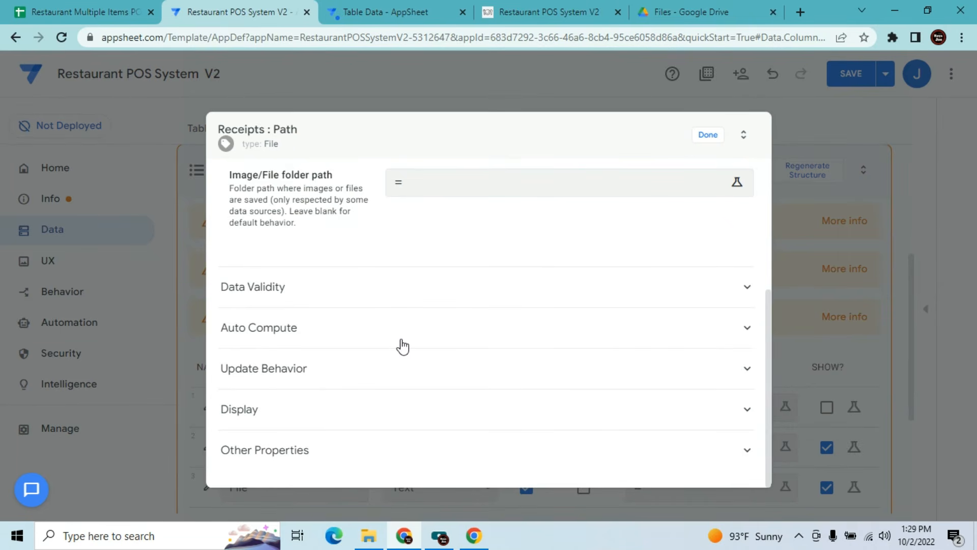
left_click(385, 407)
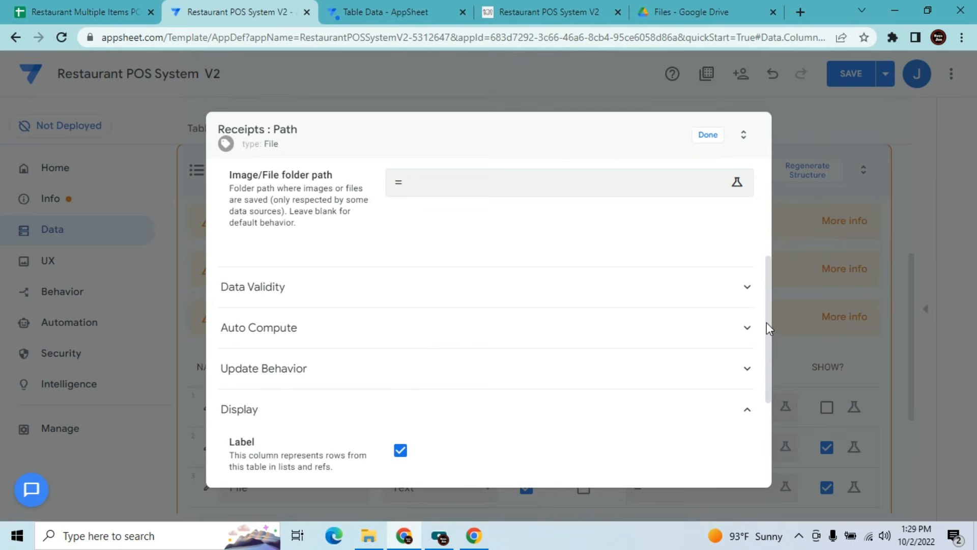
left_click_drag(770, 326, 761, 416)
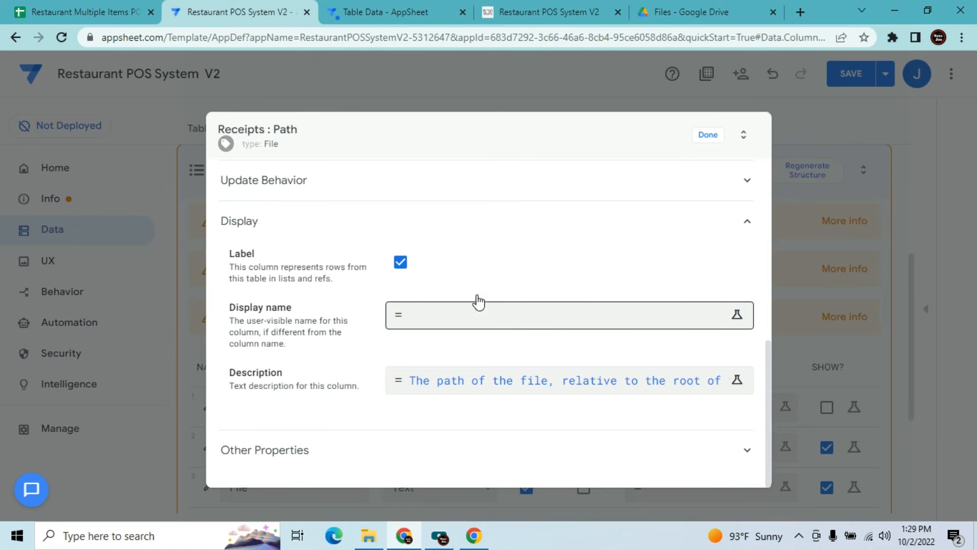
left_click(472, 328)
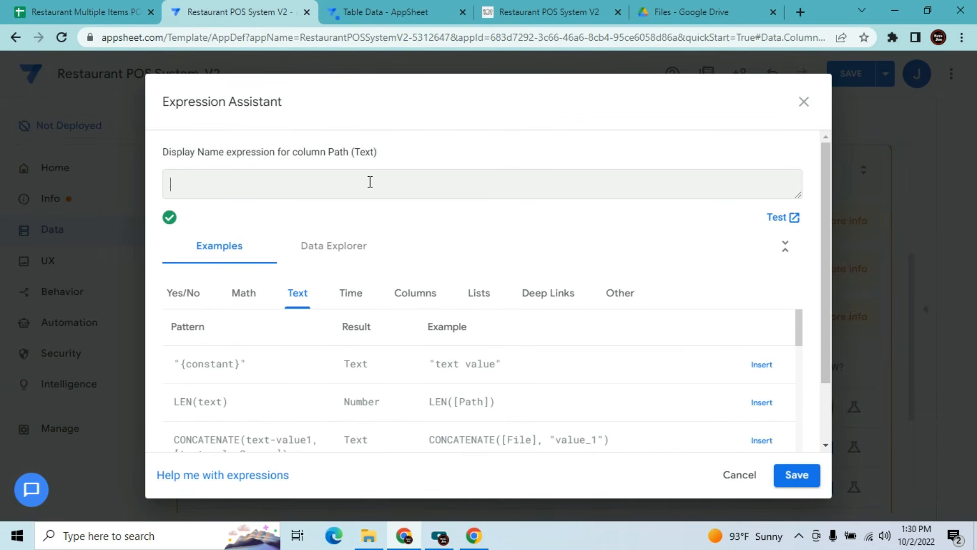
type("\"\"")
left_click(805, 483)
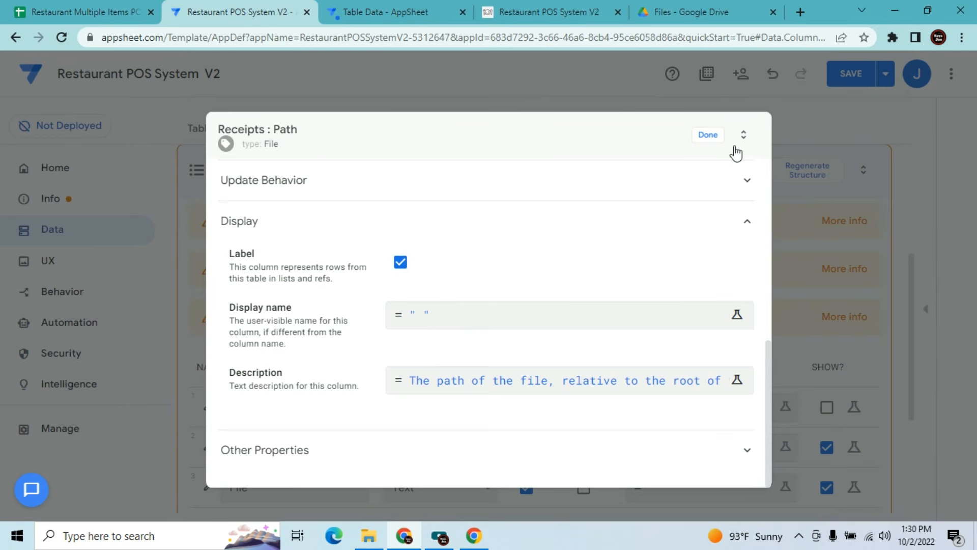
left_click(711, 137)
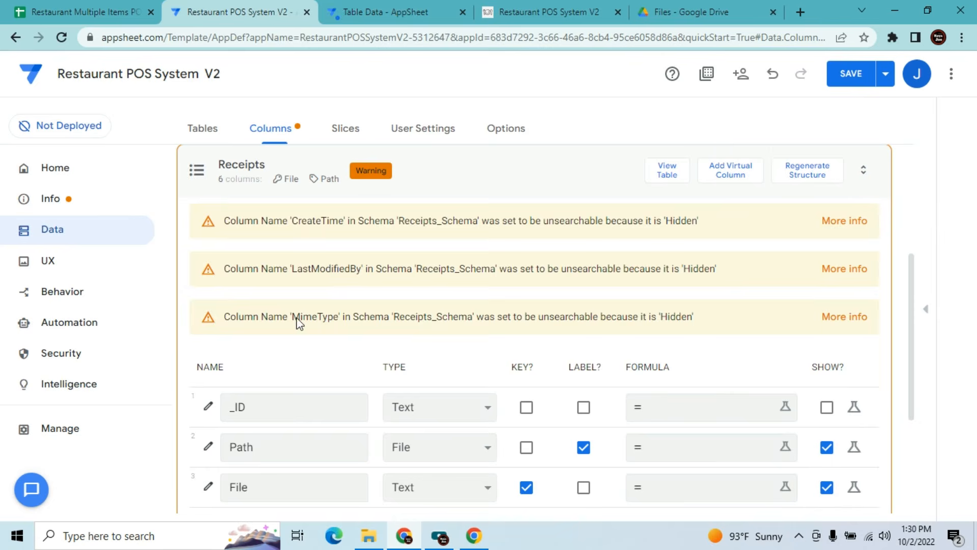
Set the display name of the Receipts_Detail view to "Print Receipt PDF" and save the app
left_click(52, 266)
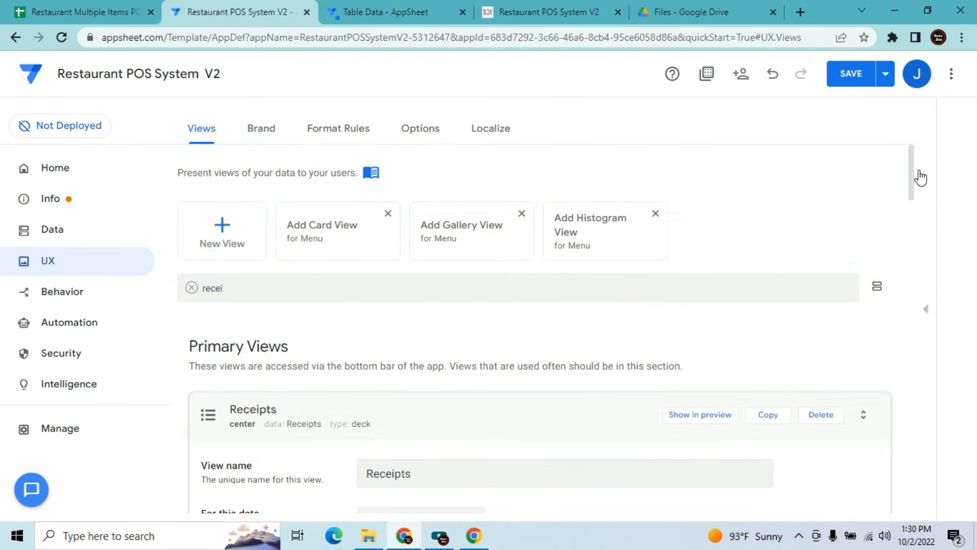
left_click_drag(910, 169, 921, 476)
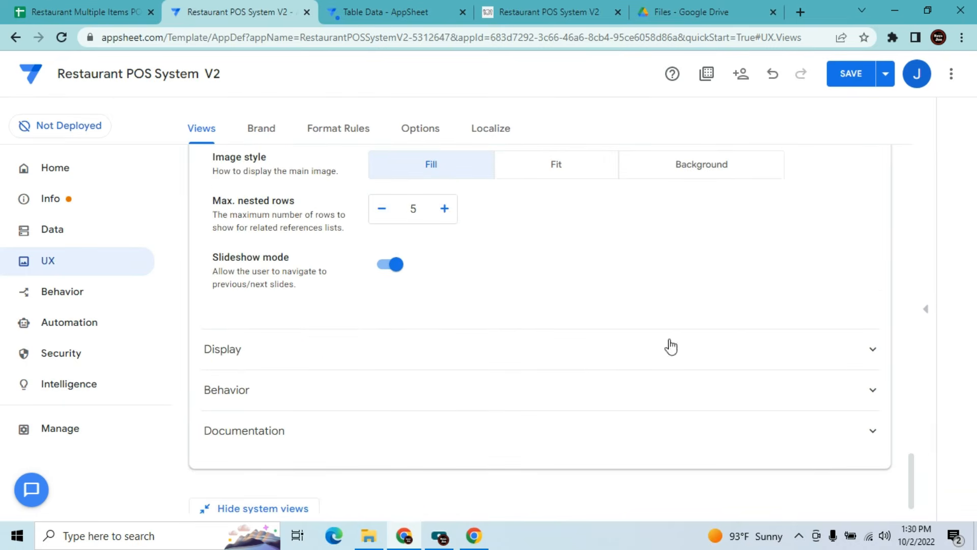
left_click(401, 351)
left_click(422, 393)
type("\"\"Print ")
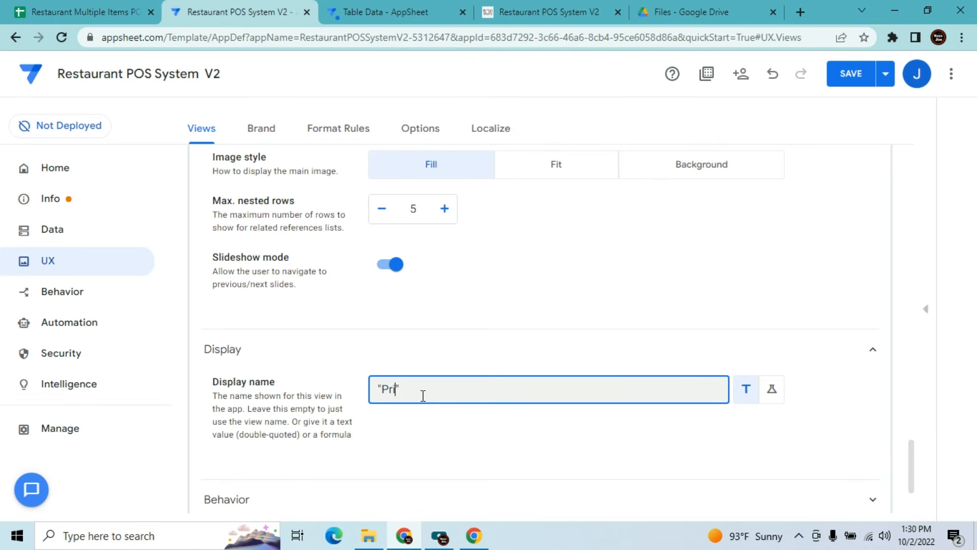
type("Receipyt PDF")
left_click(853, 81)
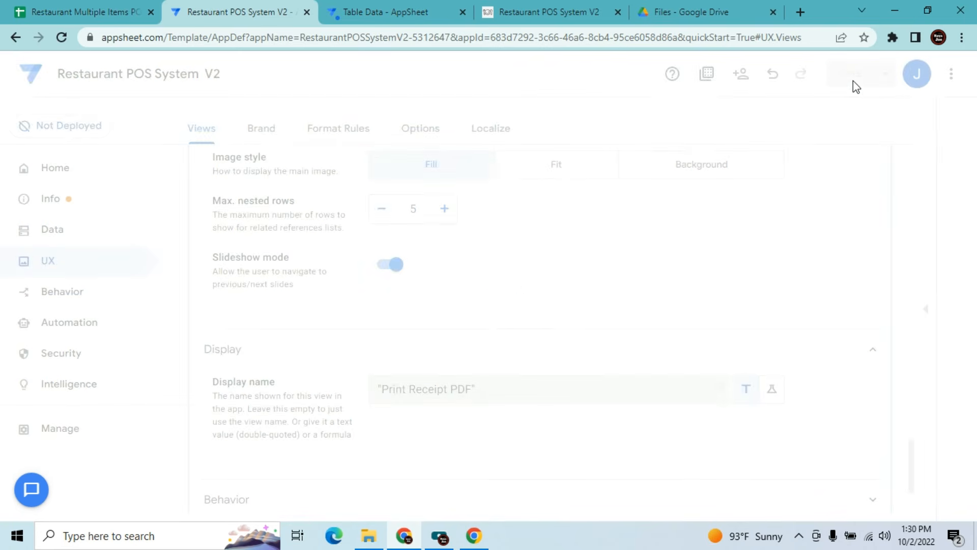
Switch to the running POS app and add a new Take Away order, filling in the customer's name
left_click(525, 8)
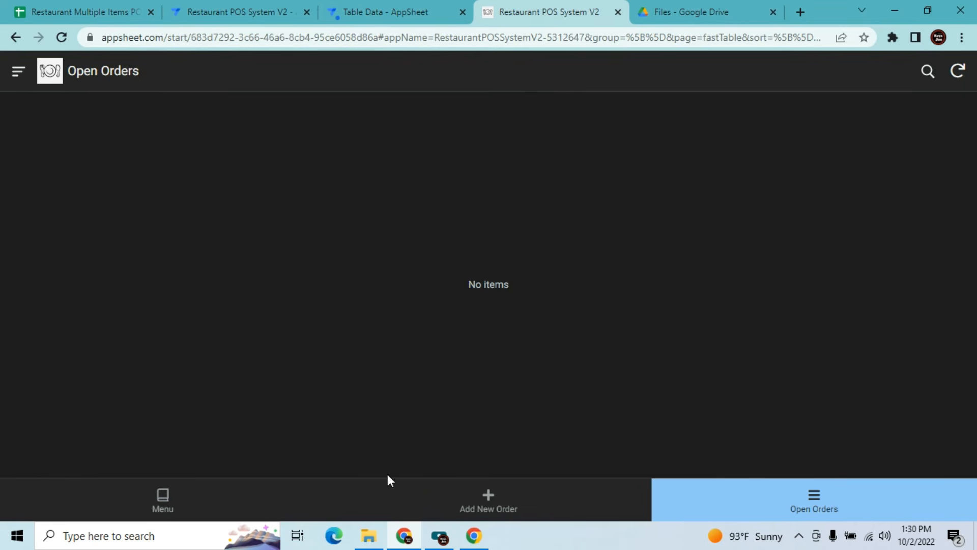
left_click(487, 502)
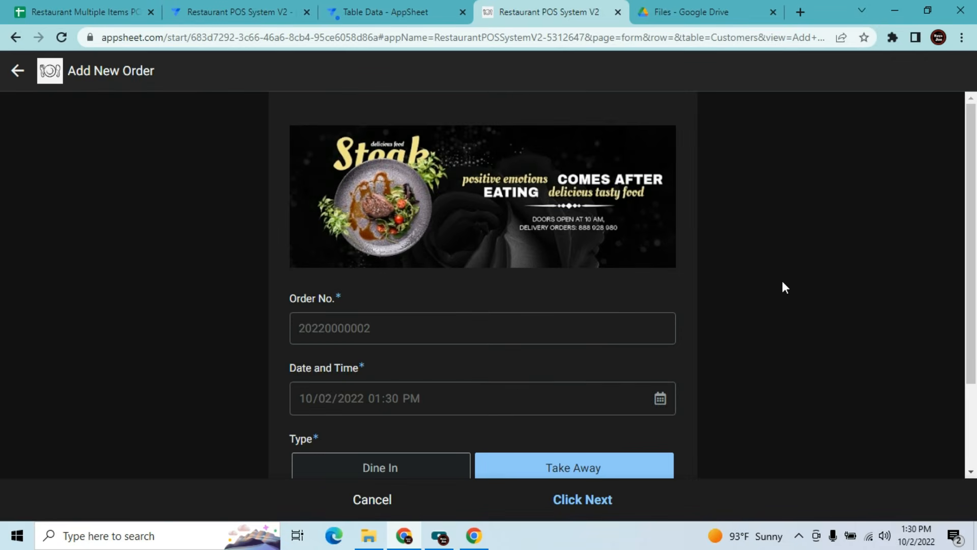
scroll(865, 285, "down", 2)
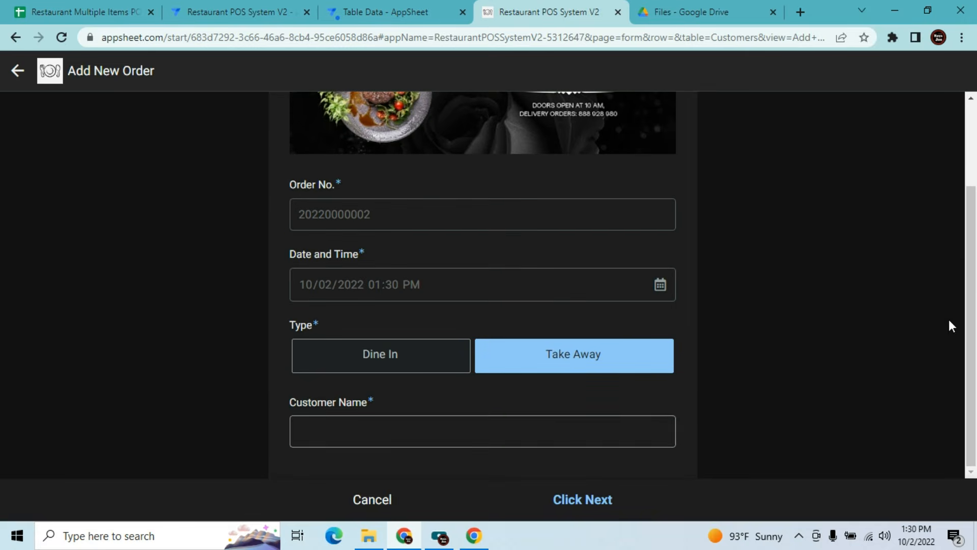
left_click(538, 439)
type("Joe")
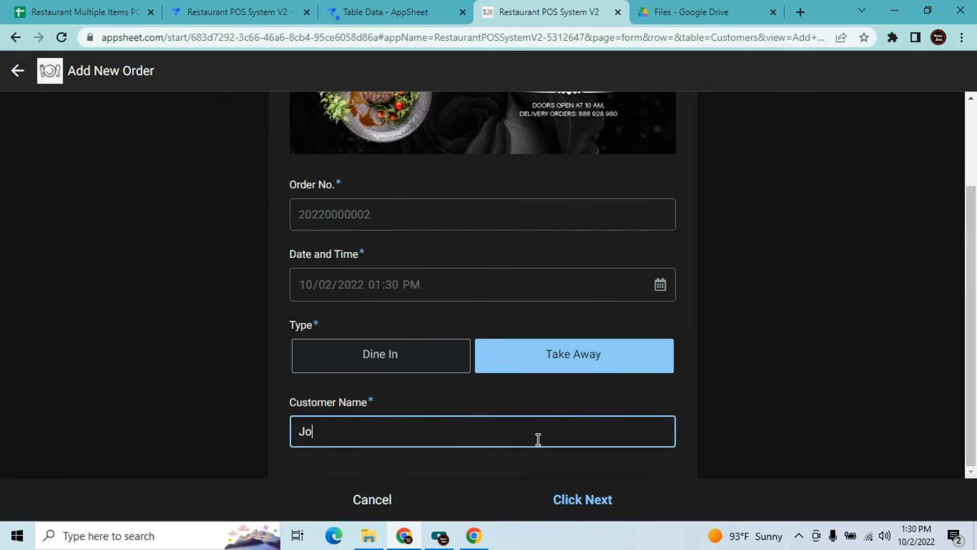
left_click(597, 504)
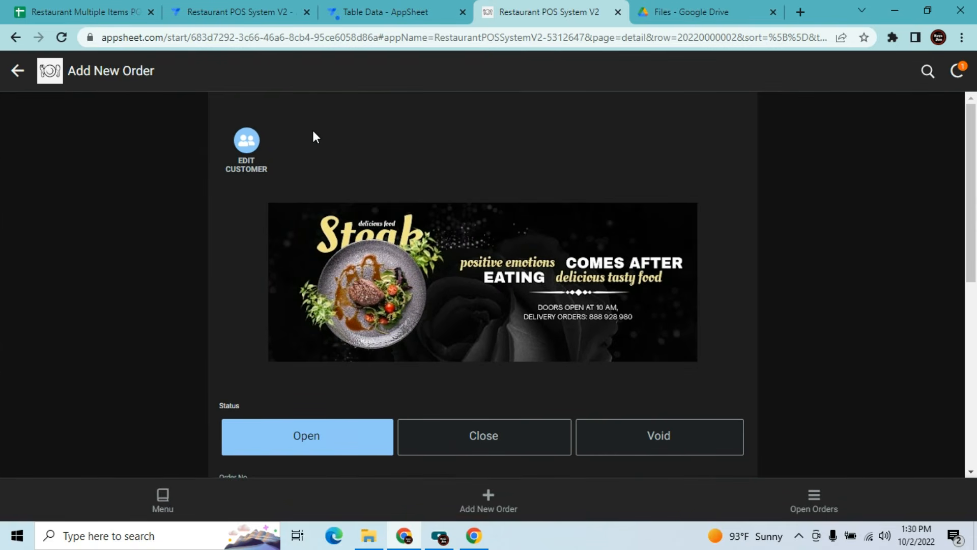
Return to the app editor and create a new action for records of the Customers table
left_click(372, 7)
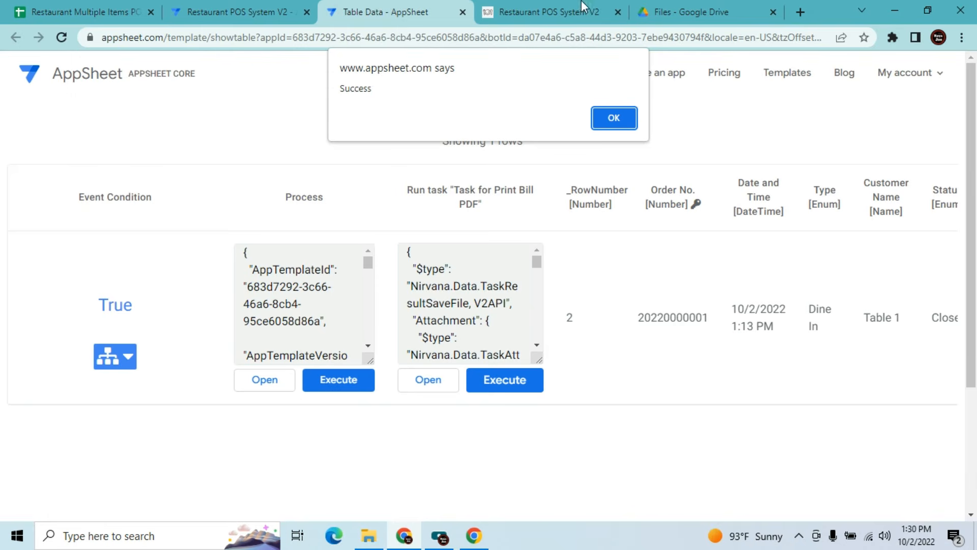
left_click(260, 8)
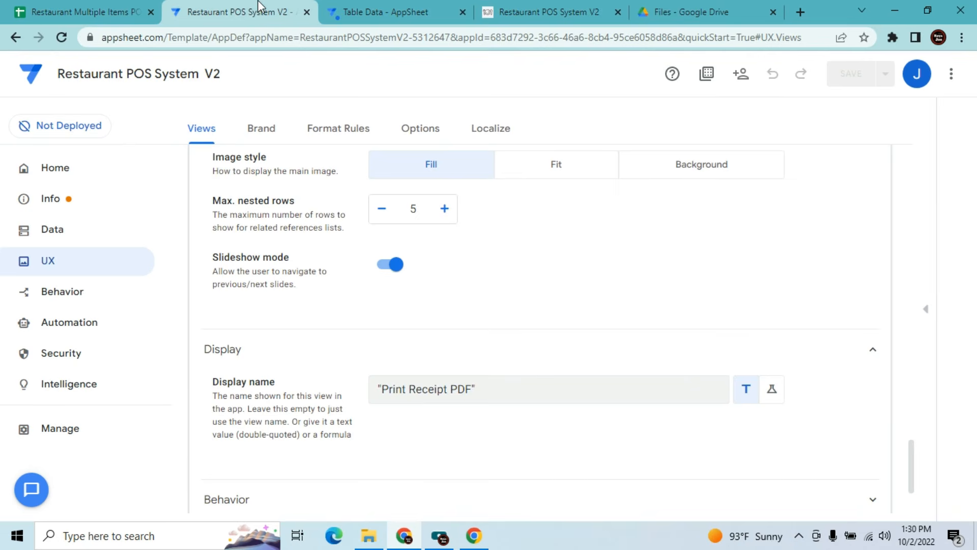
left_click(78, 304)
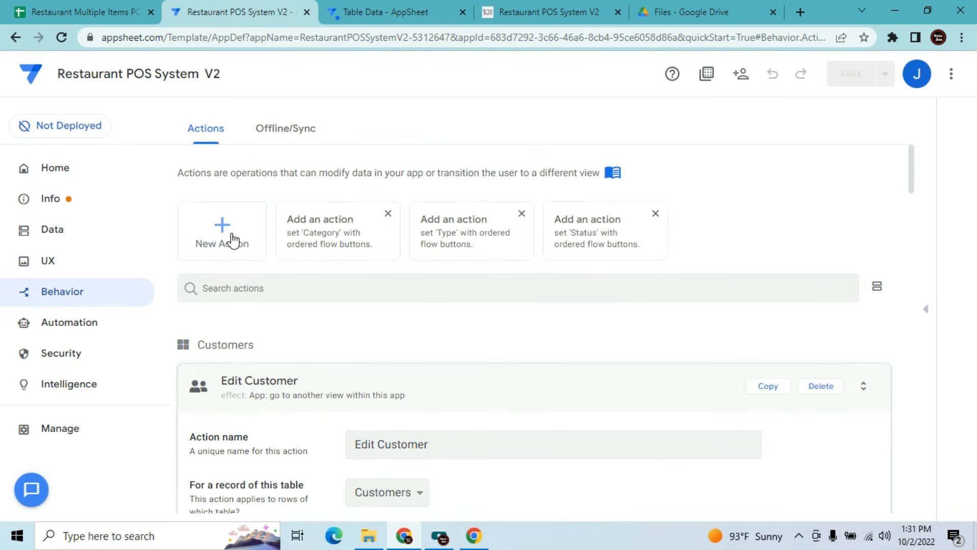
left_click(231, 240)
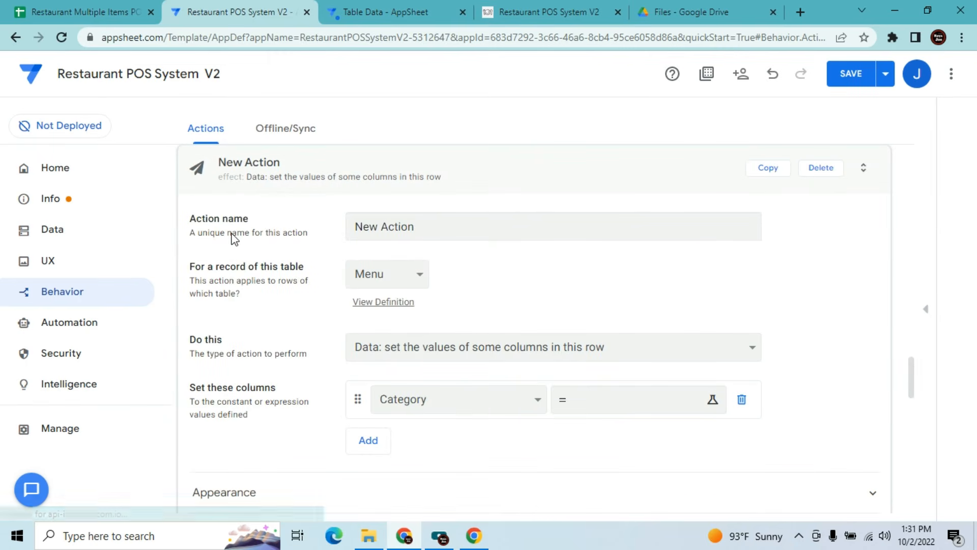
left_click(416, 272)
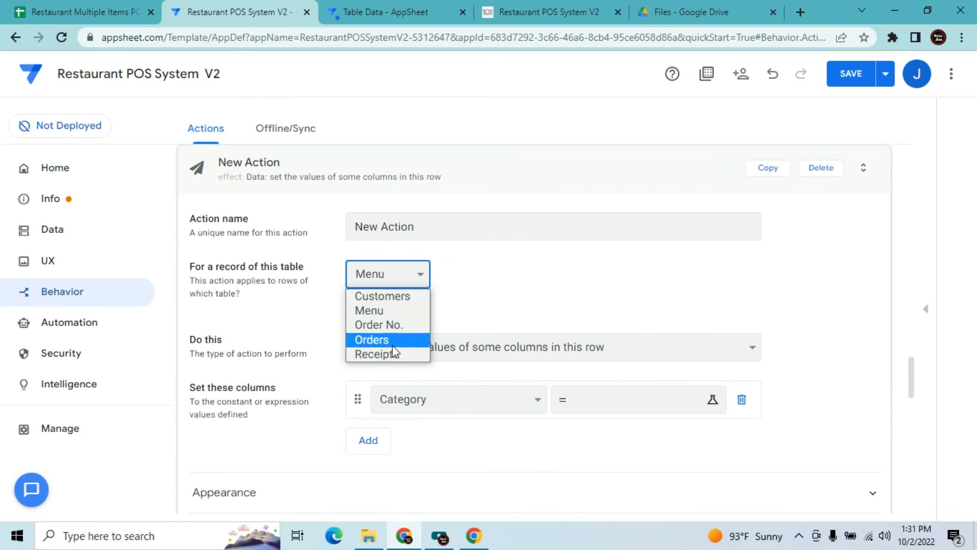
left_click(389, 299)
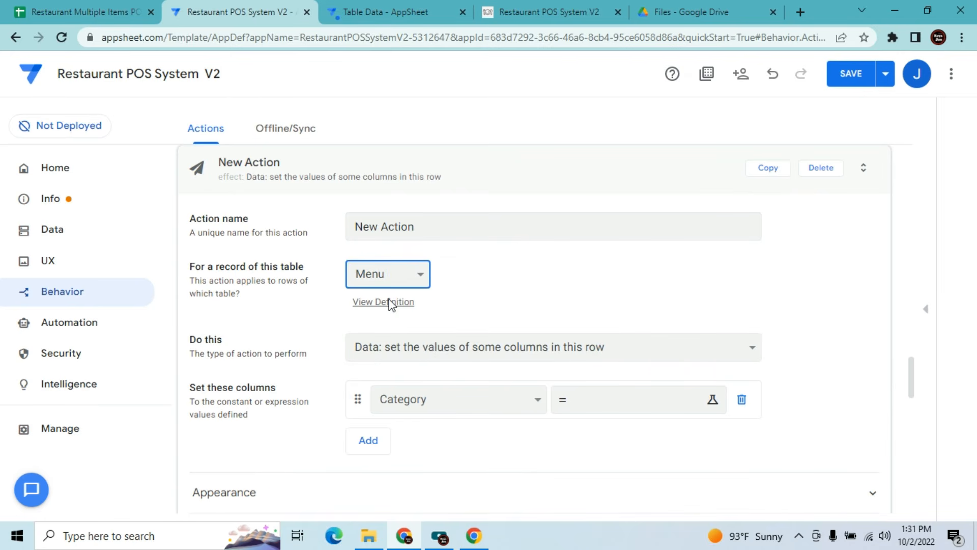
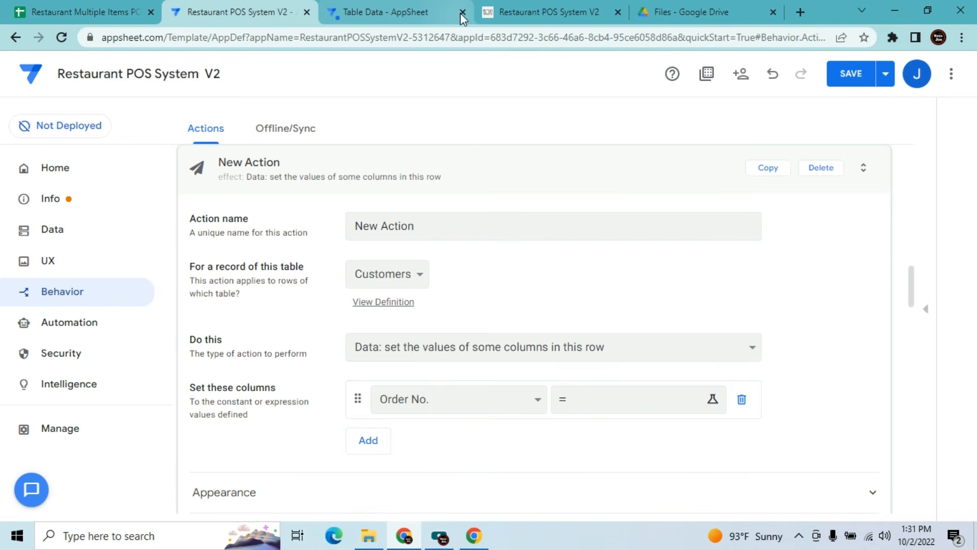
Close the Table Data page of the Print Bill bot and return to the app editor
left_click(448, 13)
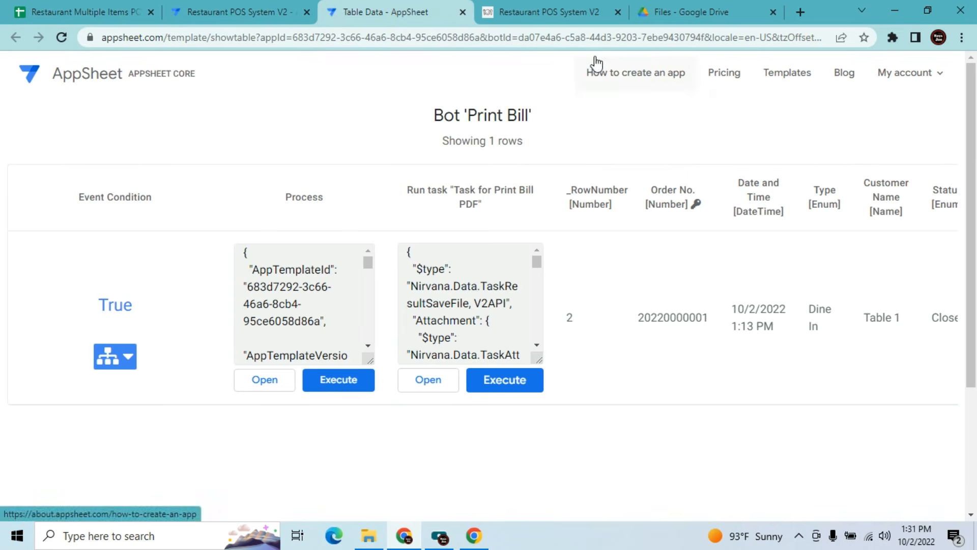
left_click(462, 12)
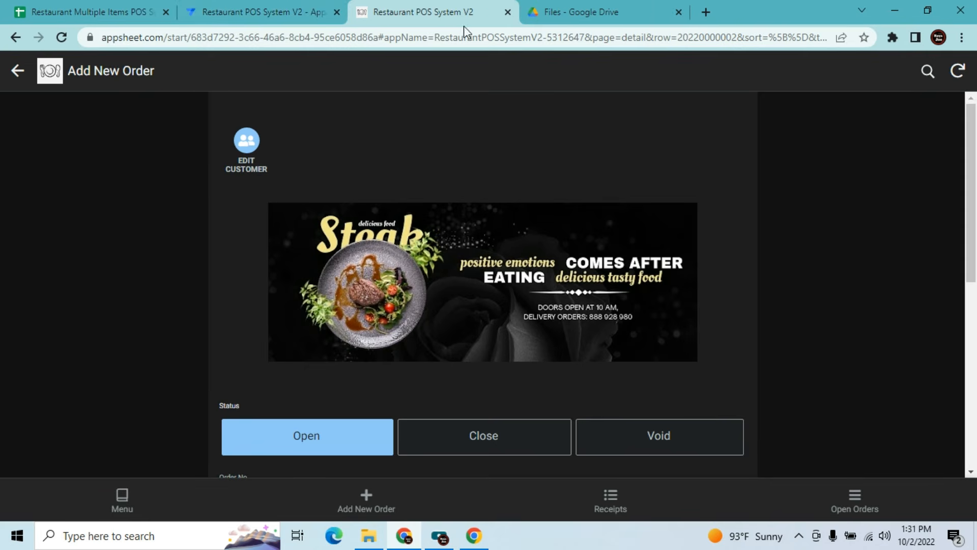
left_click(249, 10)
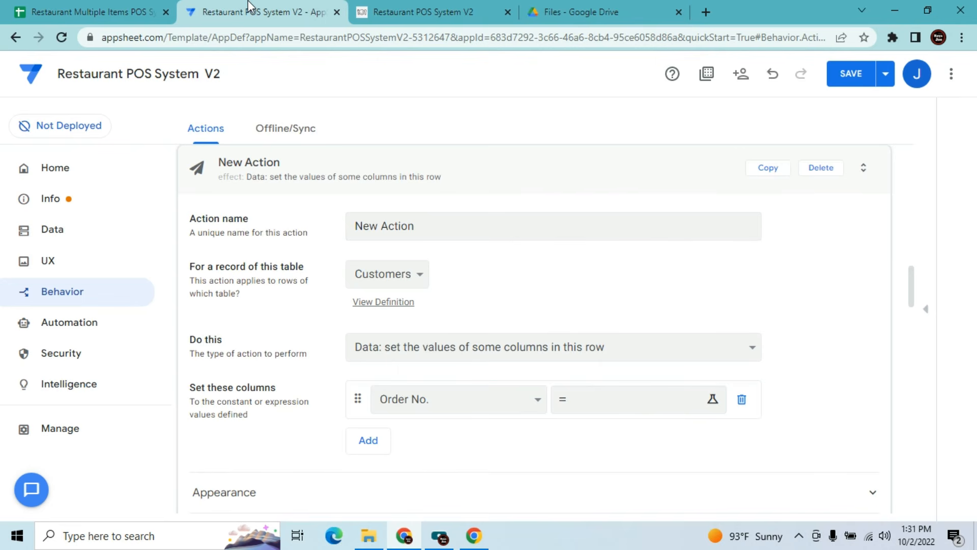
Rename the new Customers action as View Receipt
left_click(434, 235)
key("BackSpace")
key("BackSpace")
key("BackSpace")
key("BackSpace")
key("BackSpace")
key("BackSpace")
key("BackSpace")
key("BackSpace")
key("BackSpace")
key("BackSpace")
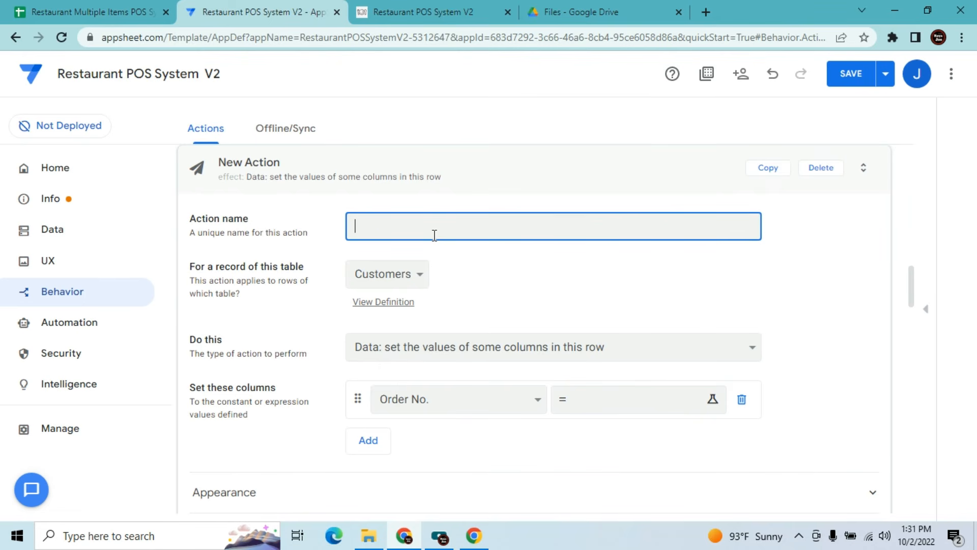
type("View receipts")
key("BackSpace")
key("BackSpace")
key("BackSpace")
key("BackSpace")
key("BackSpace")
key("BackSpace")
key("BackSpace")
type("Receip")
Make the action go to another view within this app, with the target linktofilteredview("Receipts_detail",[_THISROW].[File]=[File])
left_click(449, 344)
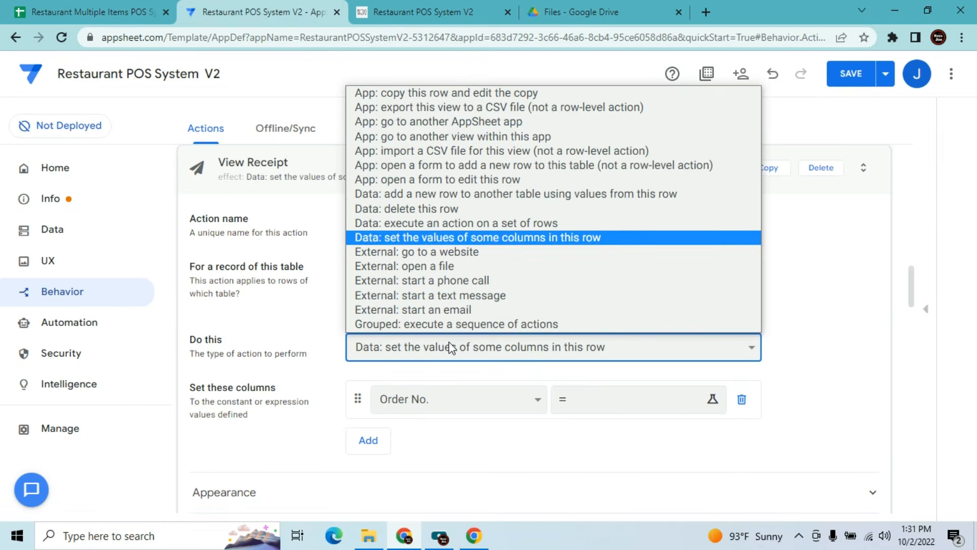
left_click(463, 136)
left_click(456, 408)
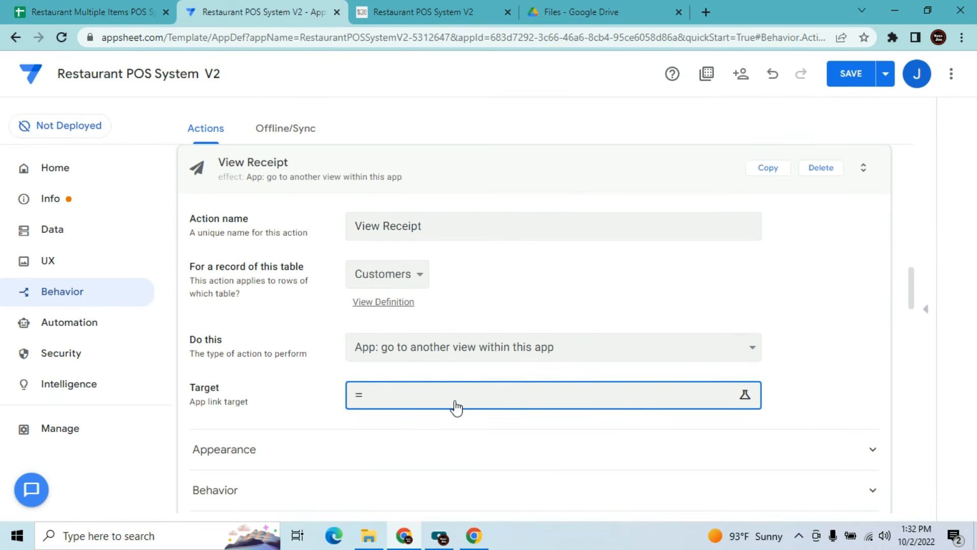
type("l")
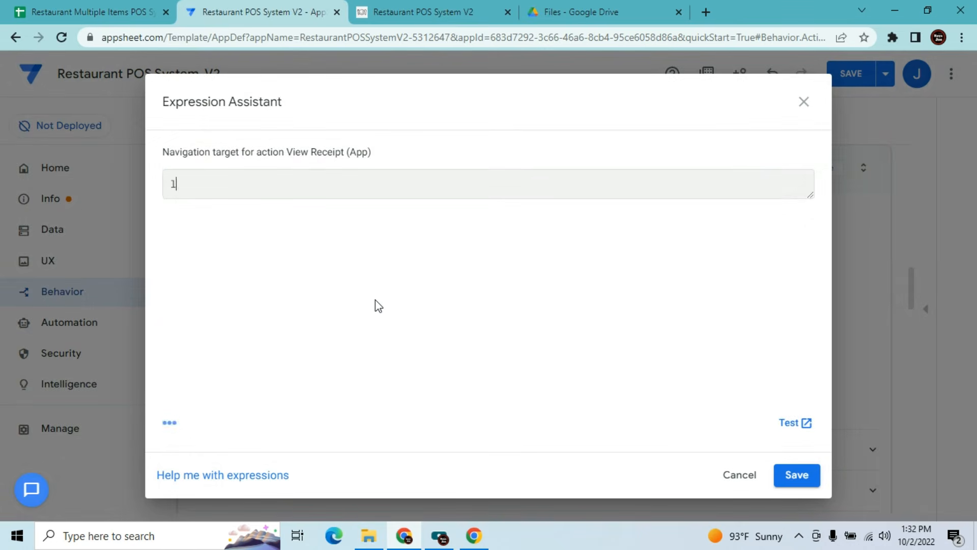
type("inkto")
type("fi")
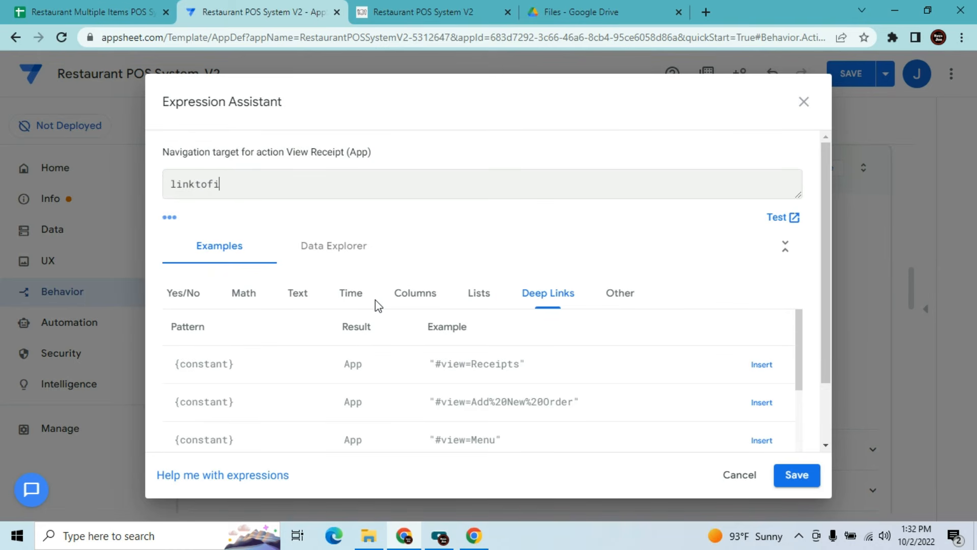
type("lteredview(\"\"")
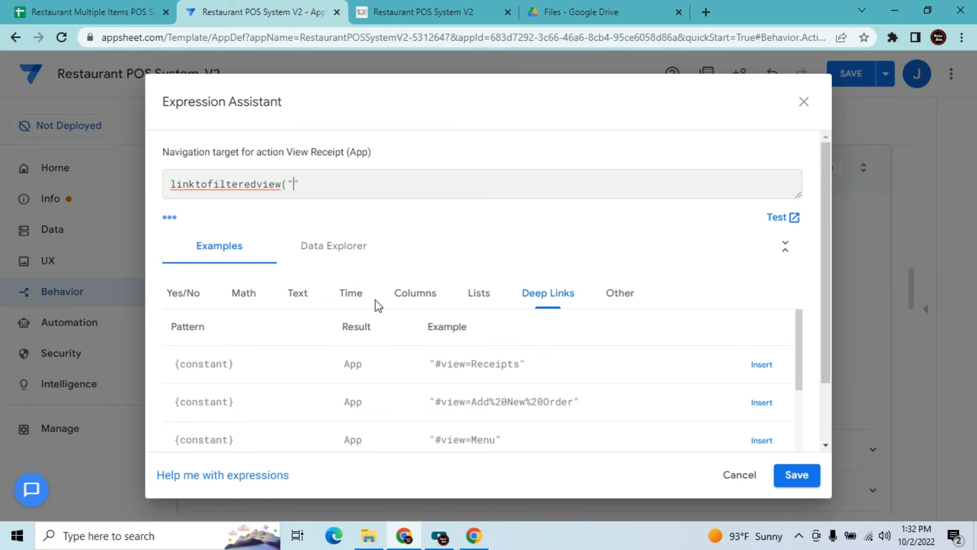
type("Receipts_detail")
key("Right")
type(",[_THISROW].[F")
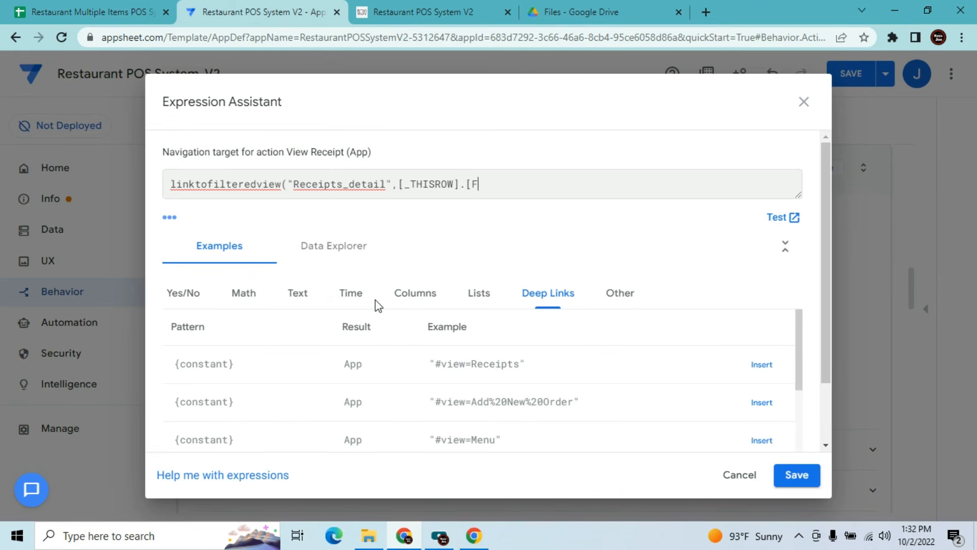
type("ile]=[File])")
left_click(791, 473)
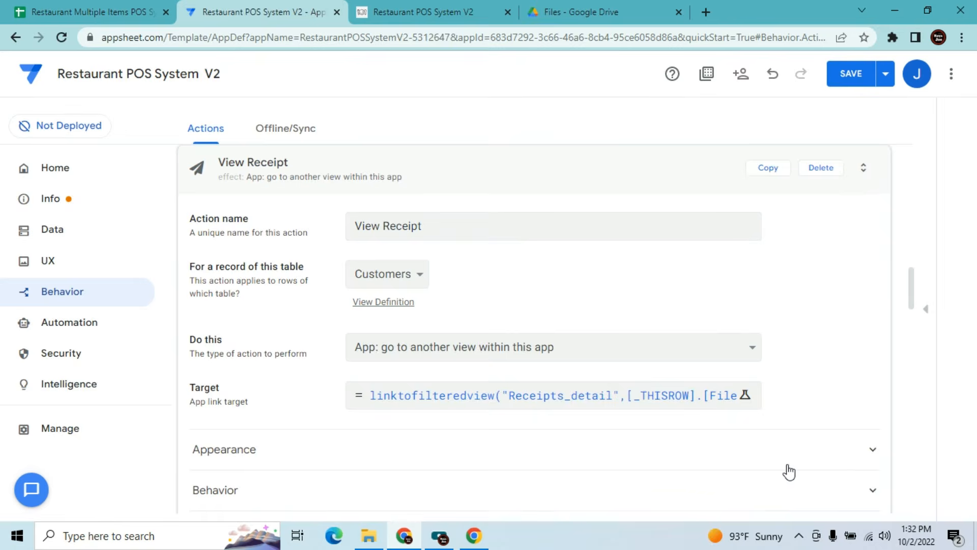
Find icons matching pdf in the View Receipt action's appearance settings and choose the solid PDF file icon
left_click_drag(912, 294, 912, 311)
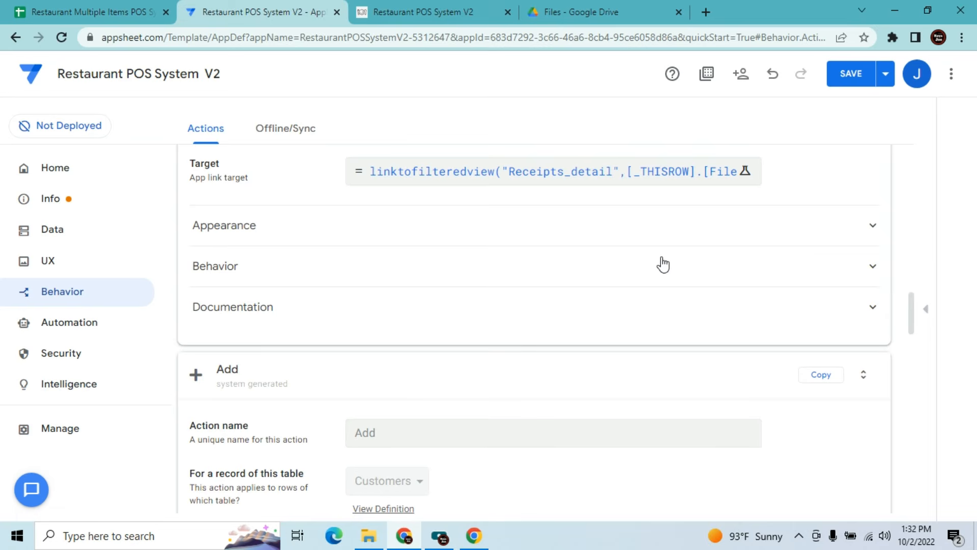
left_click(786, 226)
left_click_drag(914, 336, 912, 301)
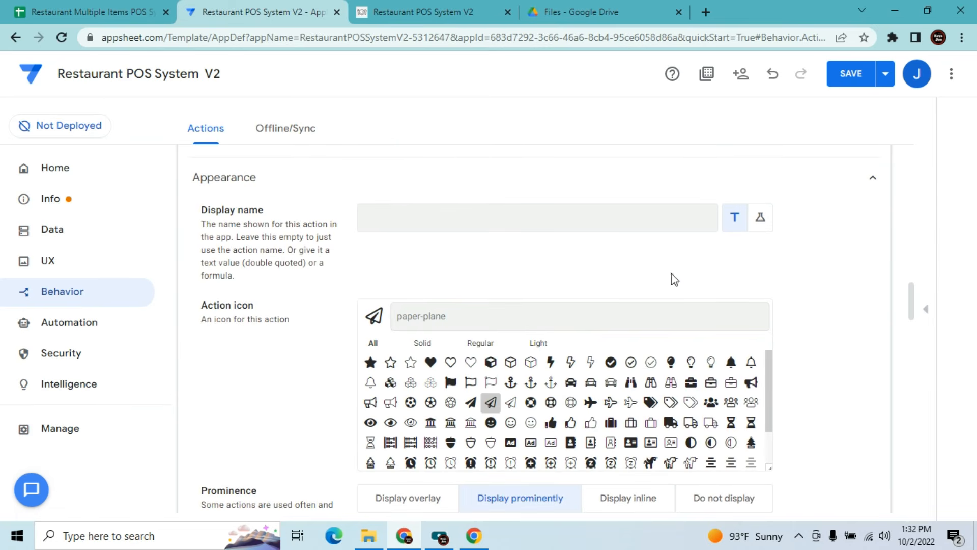
left_click(649, 320)
type("pdf")
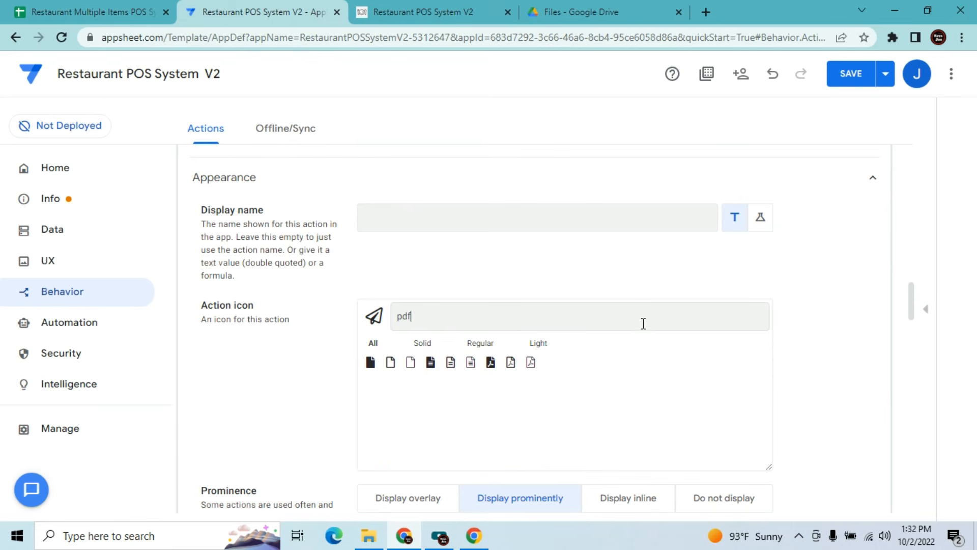
left_click(488, 364)
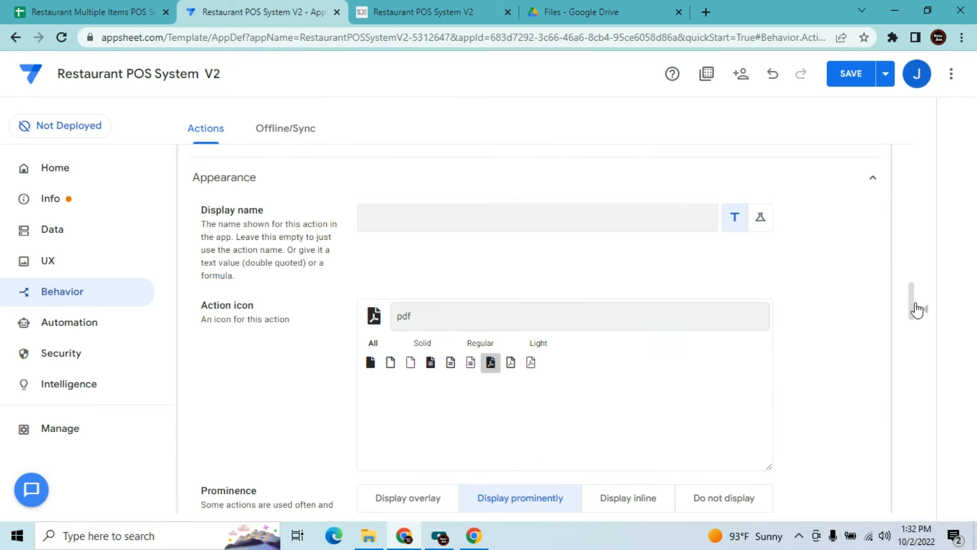
Replace the View Receipt action's default availability condition with [Status]="Close"
left_click_drag(912, 300, 910, 339)
left_click(570, 264)
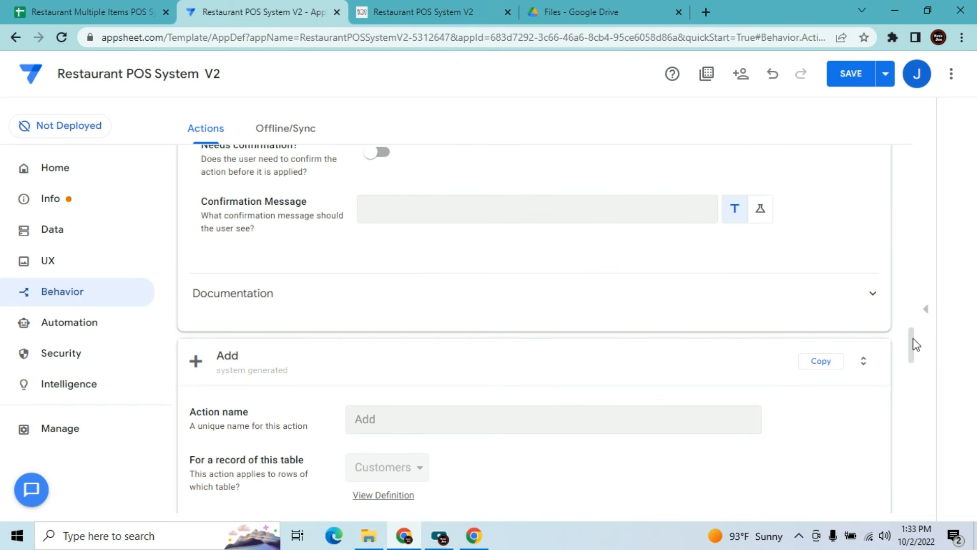
left_click_drag(913, 337, 912, 322)
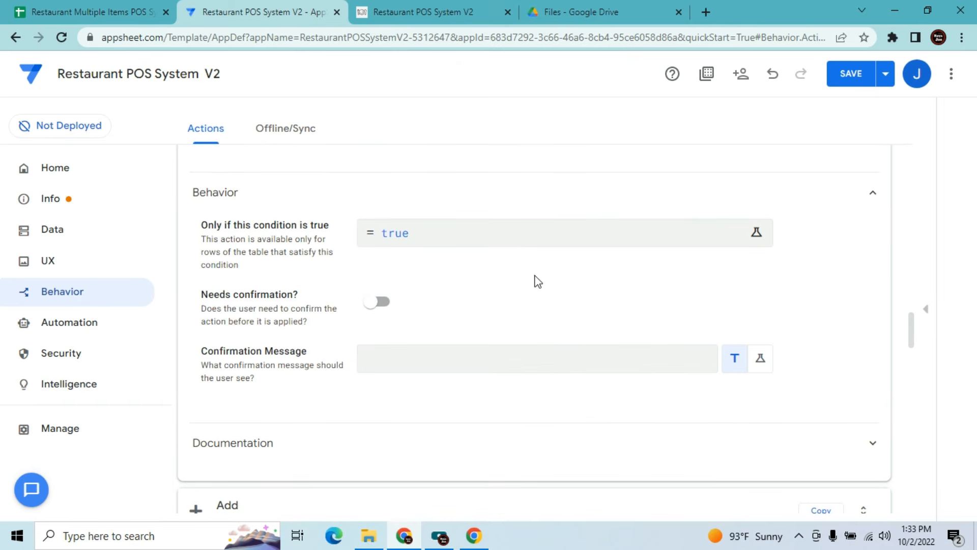
left_click(481, 247)
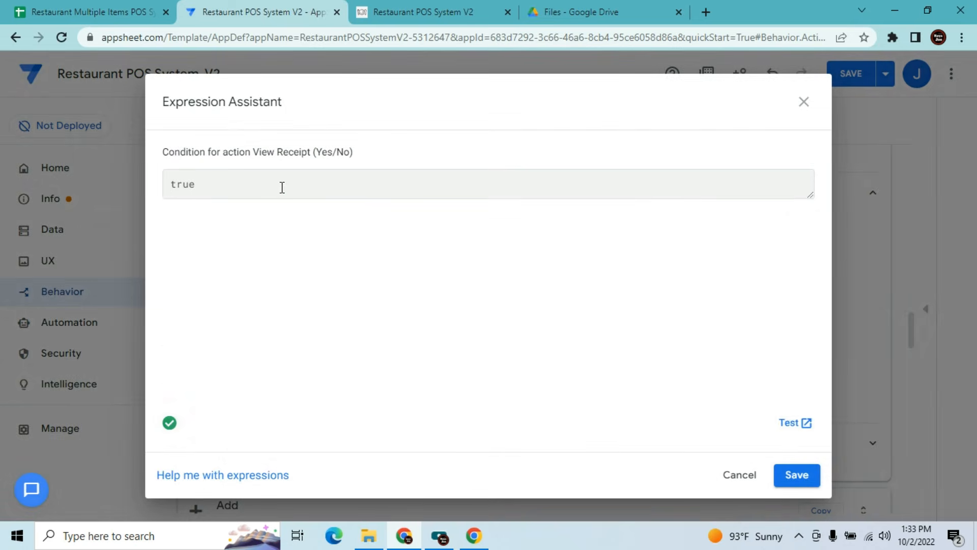
key("BackSpace")
key("BackSpace")
key("BackSpace")
key("BackSpace")
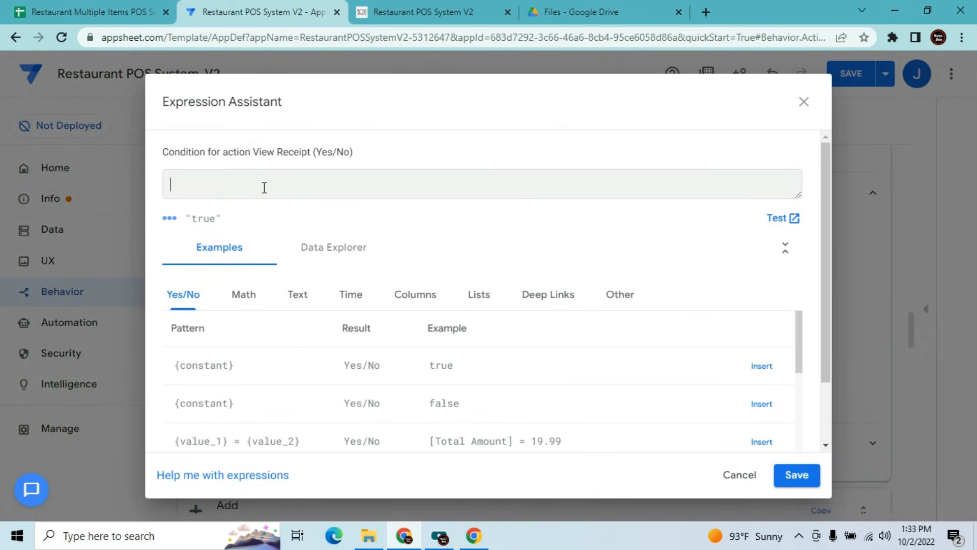
left_click(405, 293)
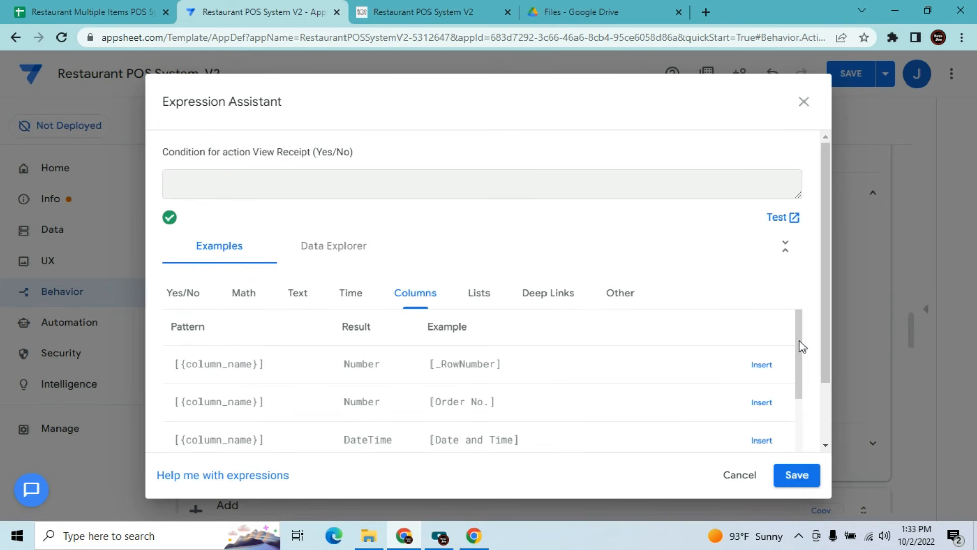
left_click_drag(800, 341, 799, 400)
left_click(764, 418)
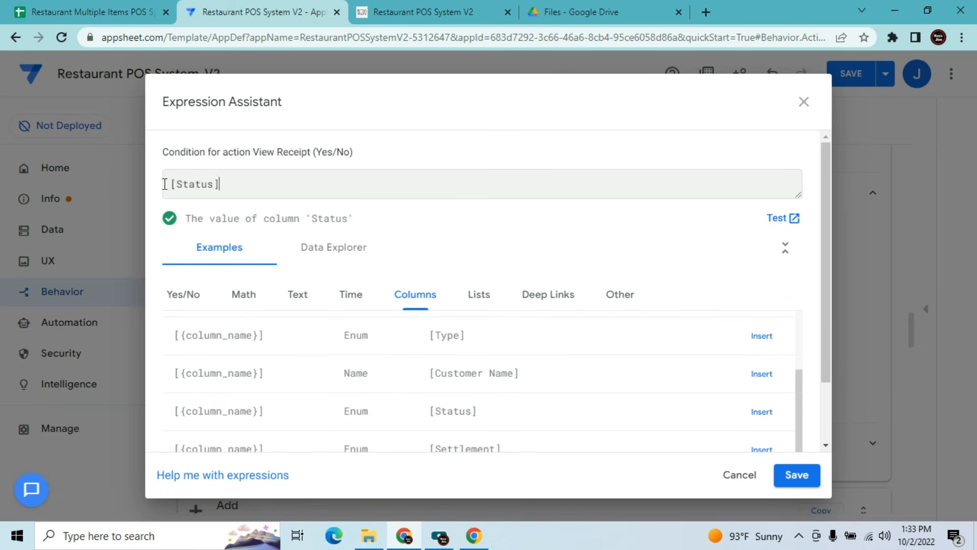
left_click(244, 187)
type("=")
type("\"\"")
type("Close")
Extend the condition to And([Status]="Close",Isnotblank([Amount Paid])), then save the expression and the app
type("And(")
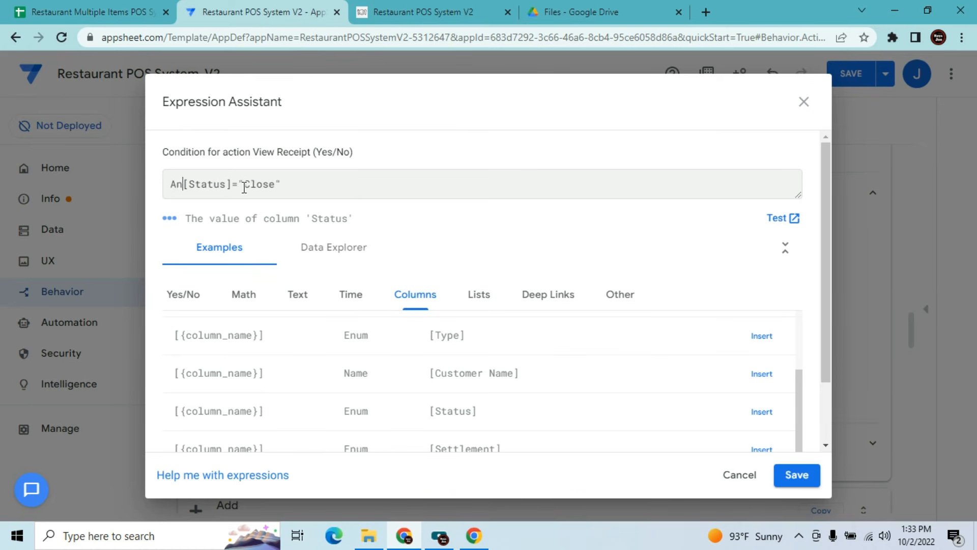
left_click(299, 190)
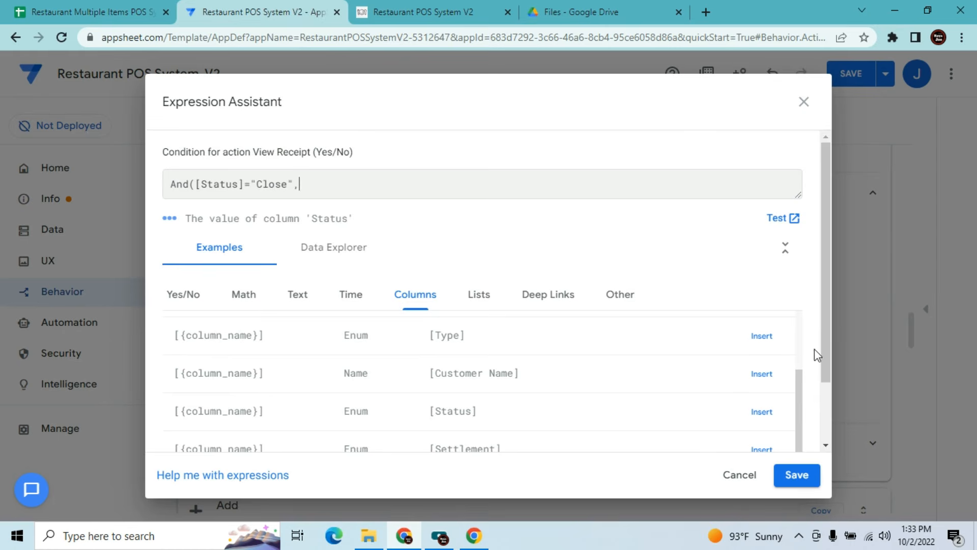
left_click_drag(826, 348, 822, 406)
left_click(764, 411)
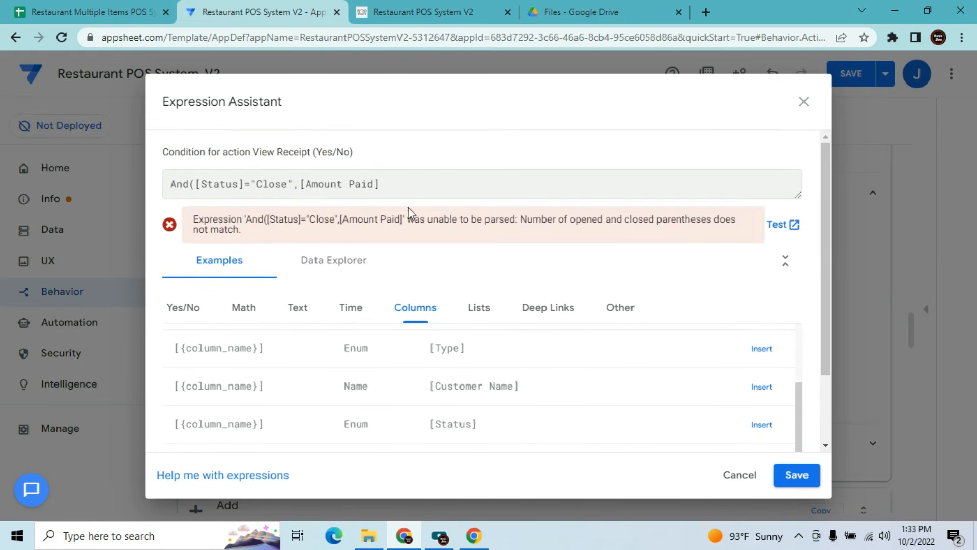
left_click(300, 183)
type("Isnotblank")
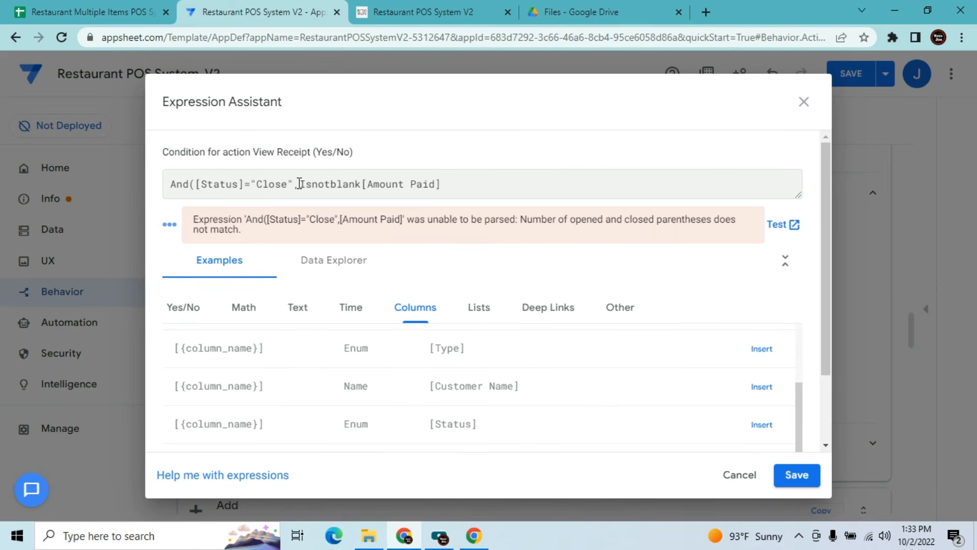
type("([Amount Paid]")
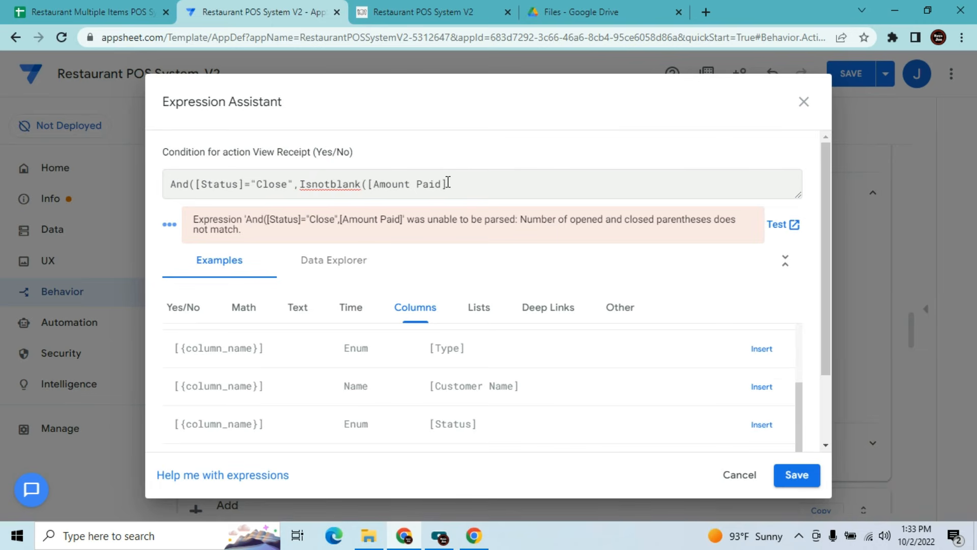
type("))")
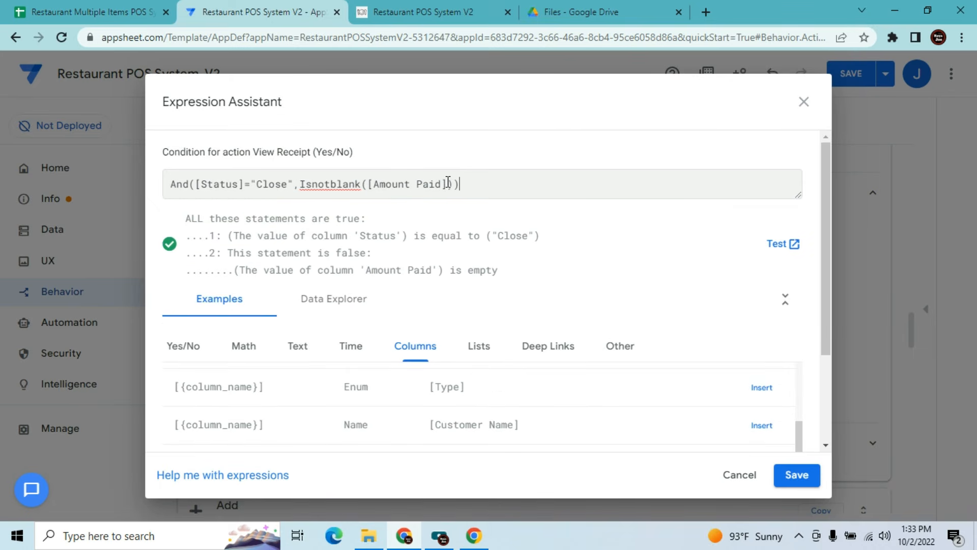
left_click(796, 481)
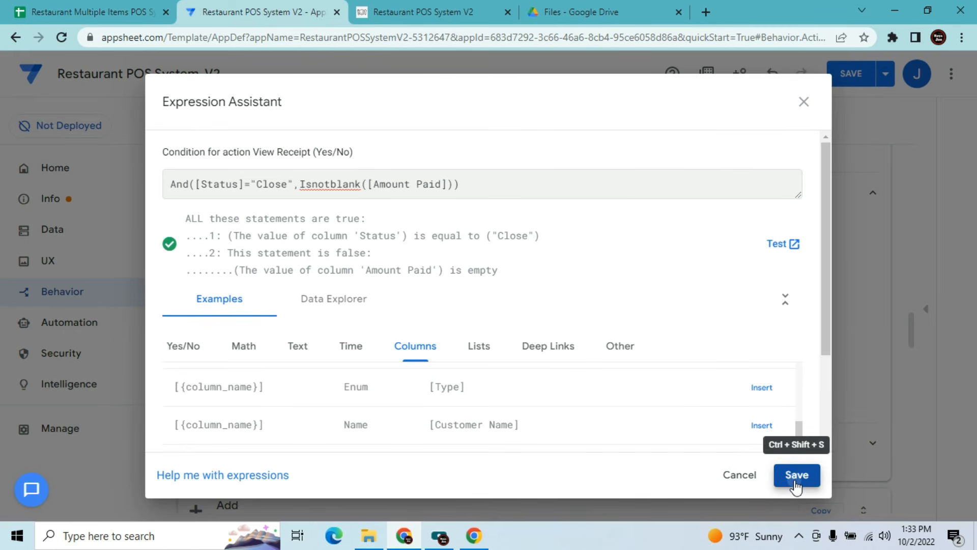
left_click(796, 481)
left_click(851, 74)
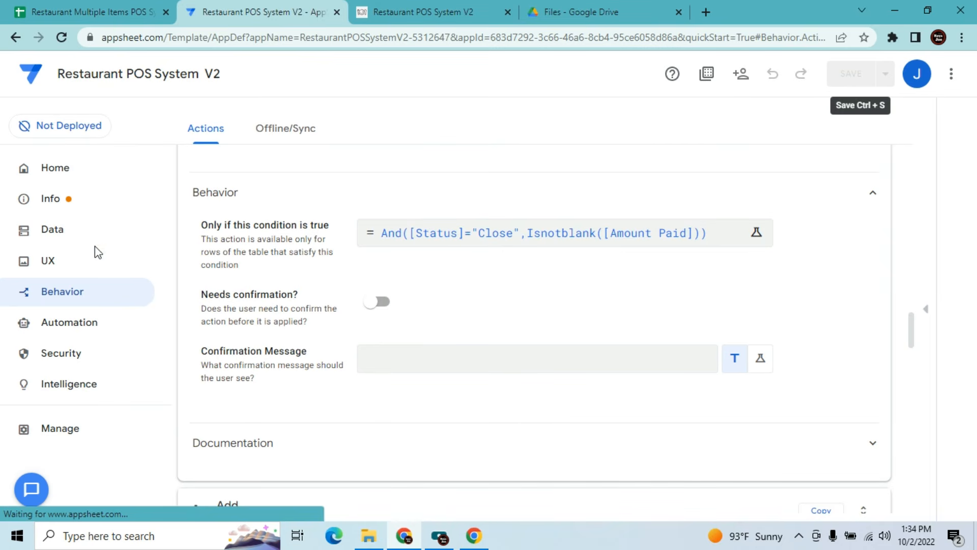
Switch to the running POS app and check its Receipts and Open Orders views
left_click(421, 11)
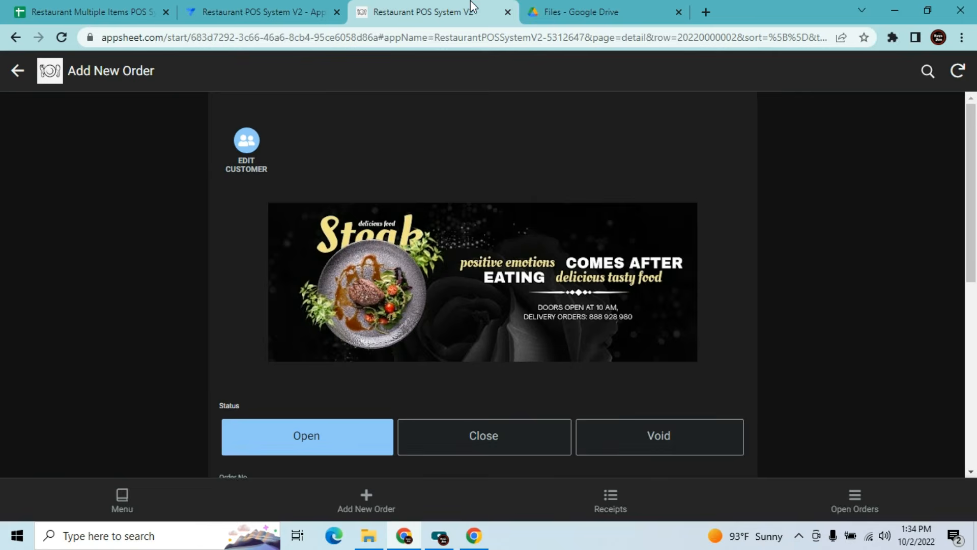
left_click(613, 508)
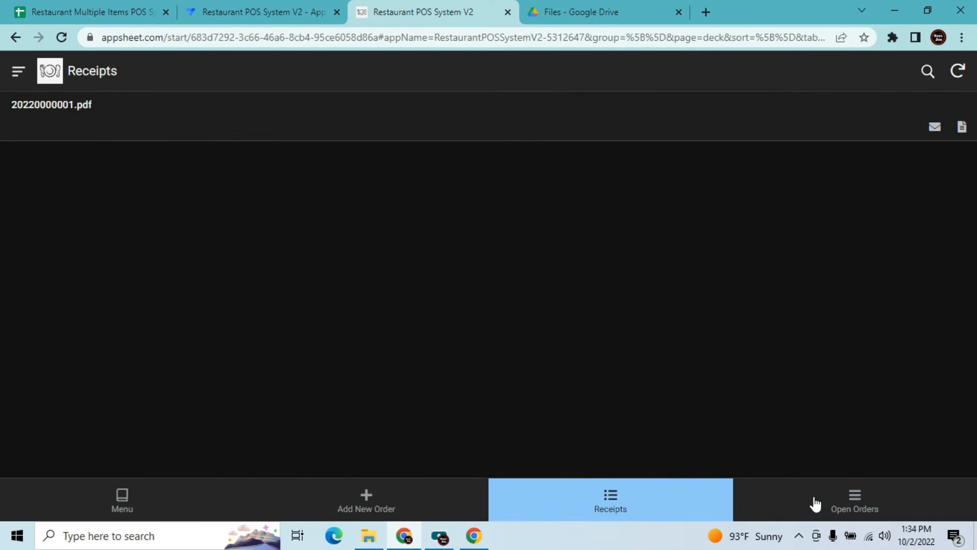
left_click(814, 502)
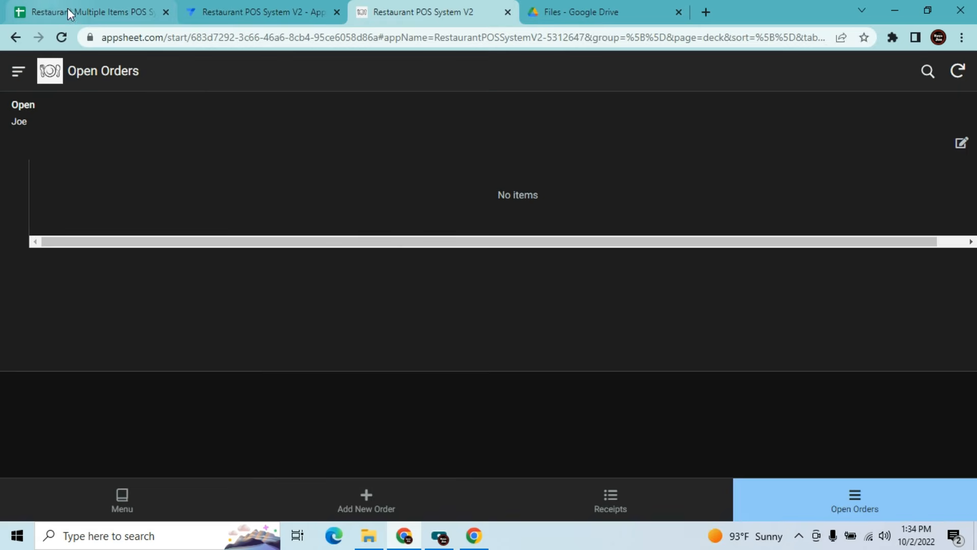
Switch to the Google Sheets workbook and clear the order records in rows 2 and 3 of the Customers sheet
left_click(128, 5)
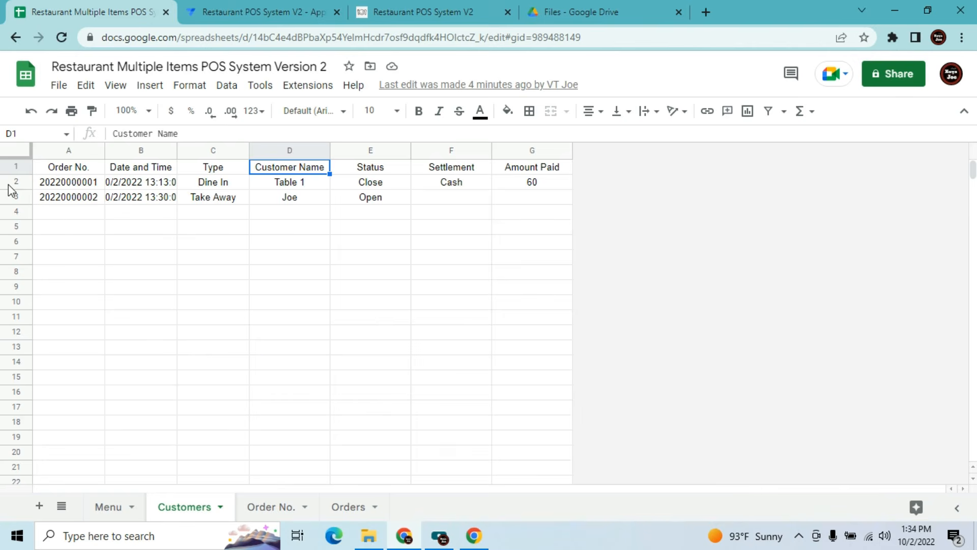
left_click(8, 182)
key("shift+Down")
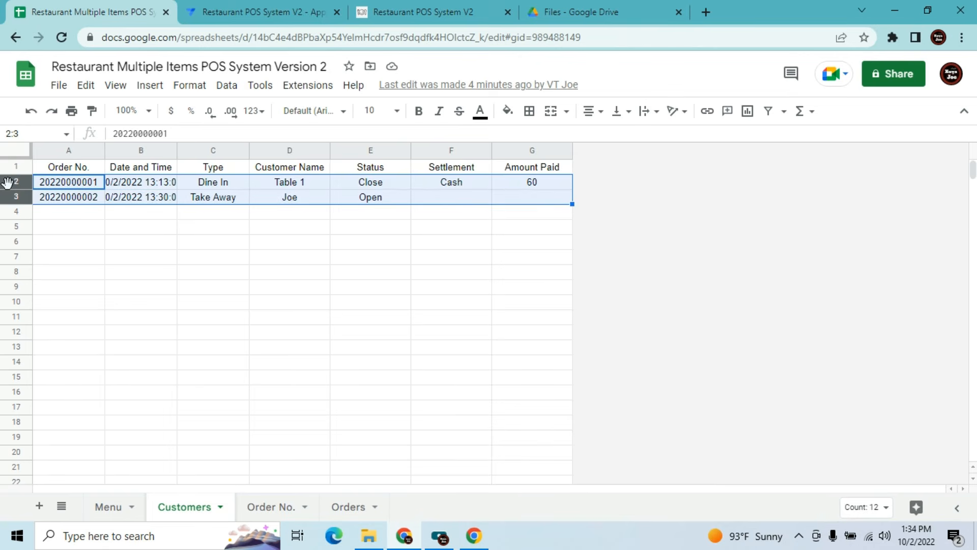
key("Delete")
Clear the item records in rows 2 and 3 of the Orders sheet
left_click(274, 517)
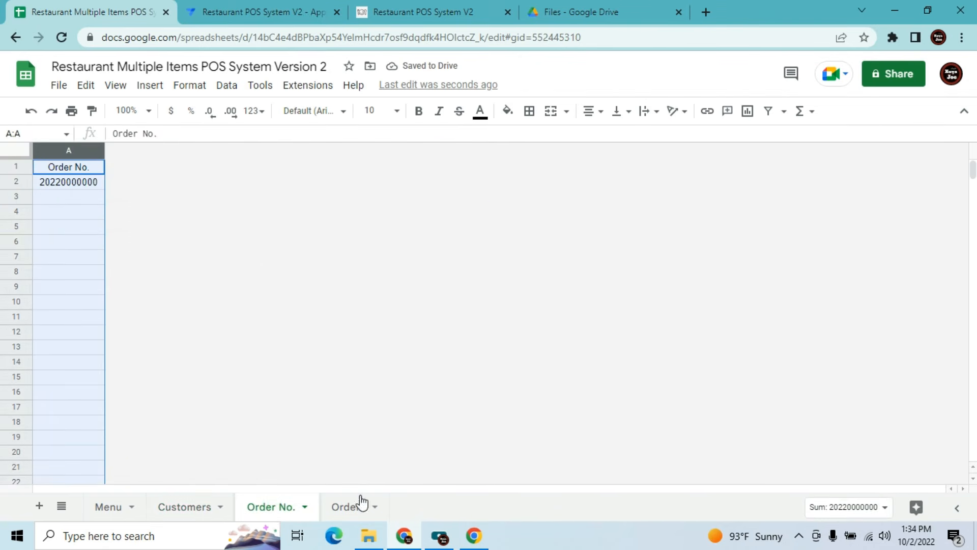
left_click(351, 506)
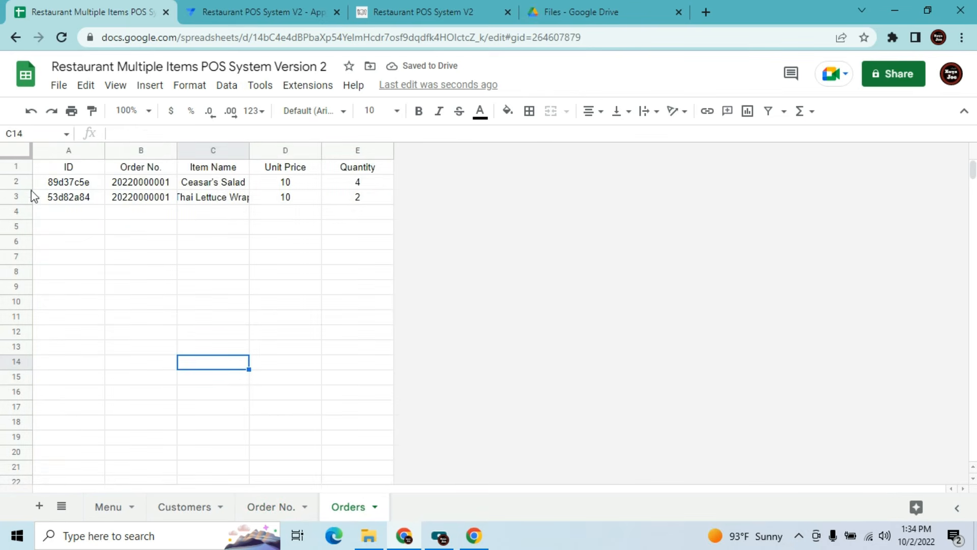
left_click(18, 182)
key("shift+Down")
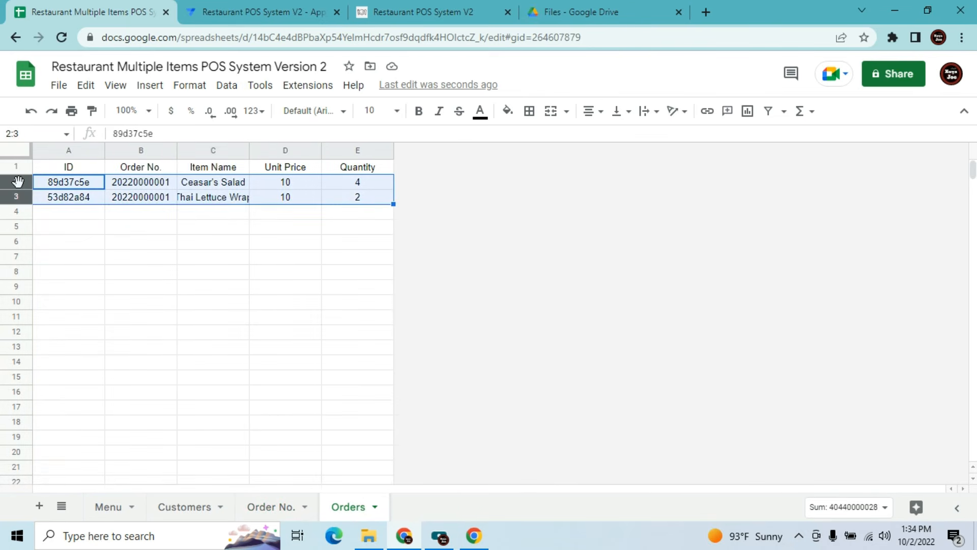
key("Delete")
left_click(137, 287)
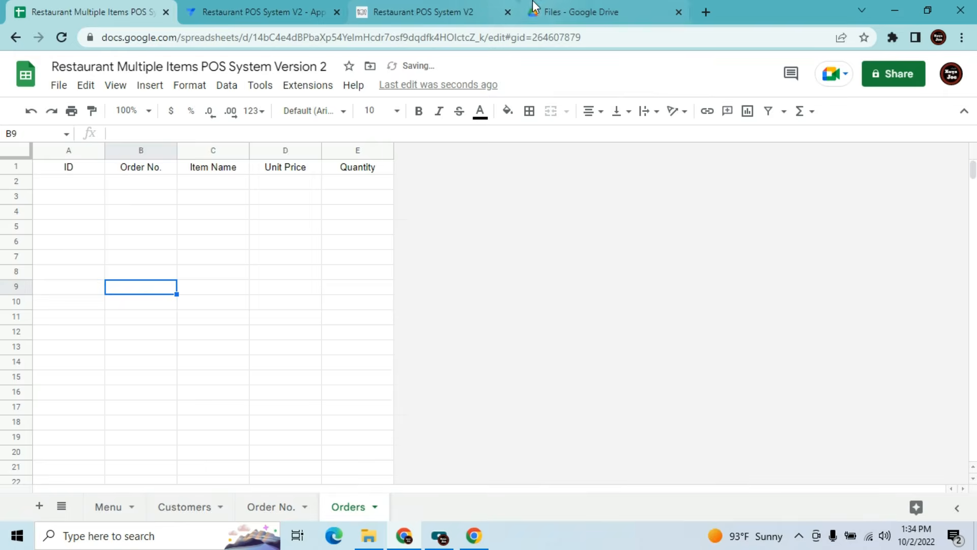
Switch to Google Drive and remove the old test receipt PDF from the app's Files folder
left_click(417, 2)
left_click(582, 2)
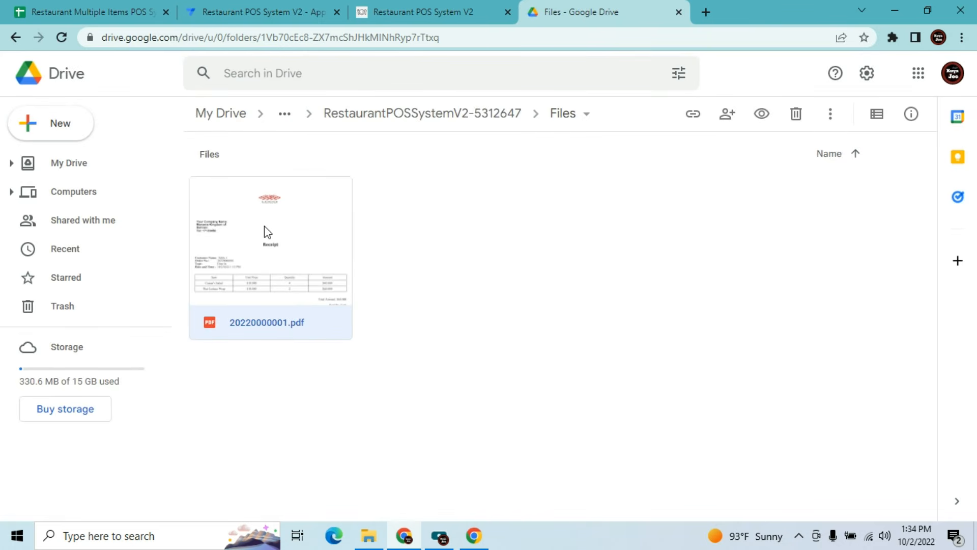
right_click(228, 329)
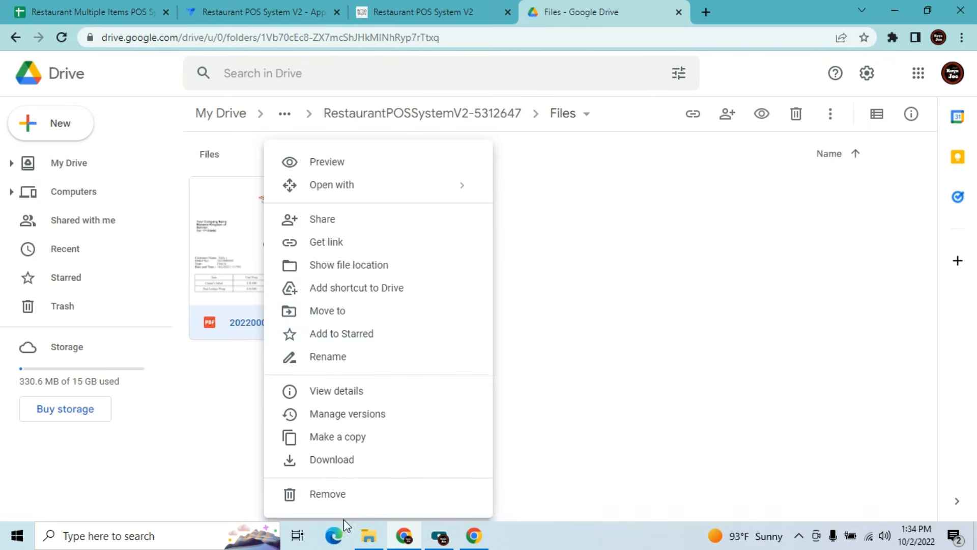
left_click(333, 500)
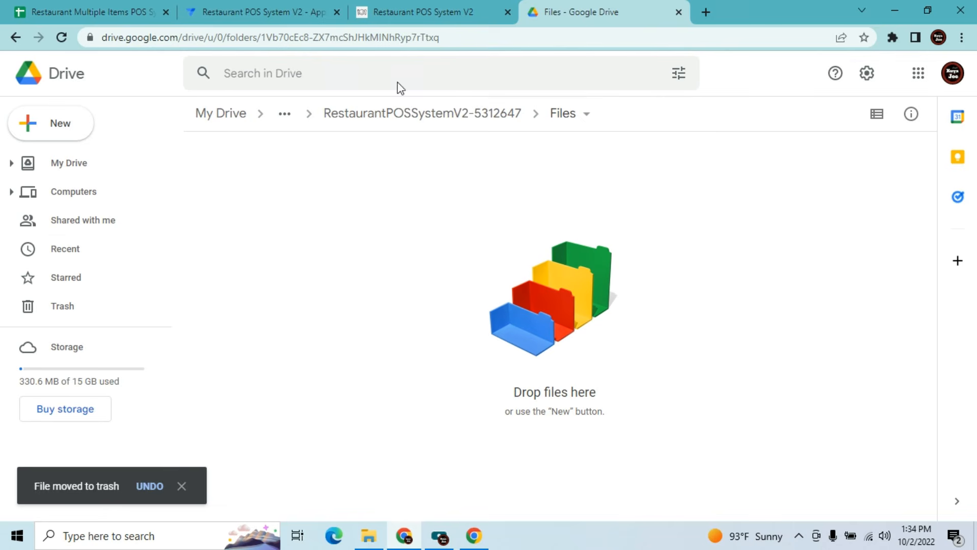
Switch to the running POS app, sync it, and check the Open Orders and Receipts views
left_click(433, 2)
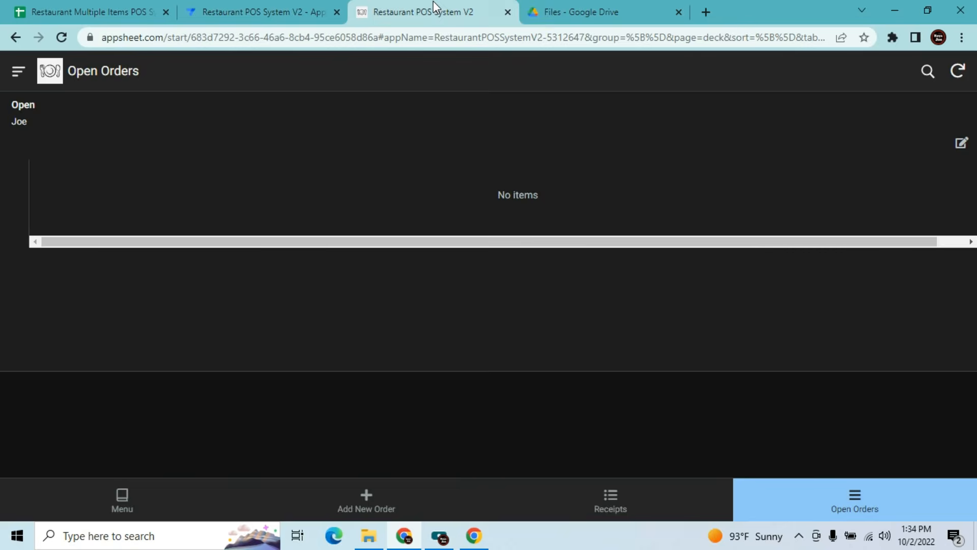
left_click(960, 81)
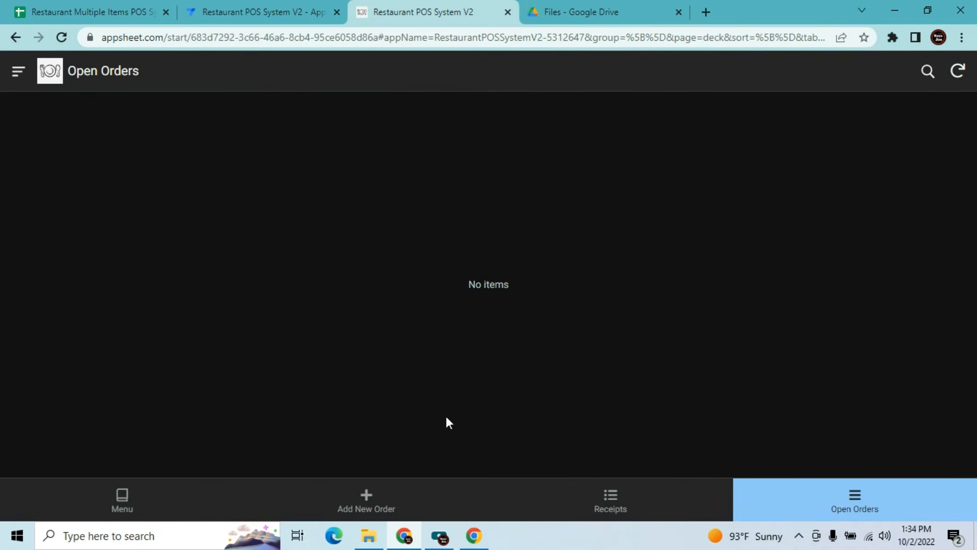
left_click(611, 504)
Switch to the AppSheet editor, set the Receipts view's position to ref, and save the app
left_click(230, 12)
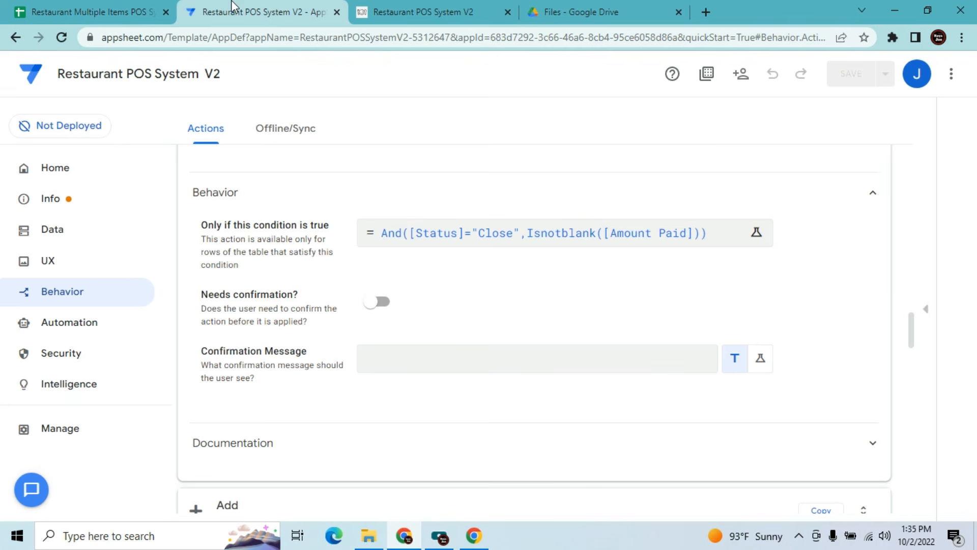
left_click(51, 262)
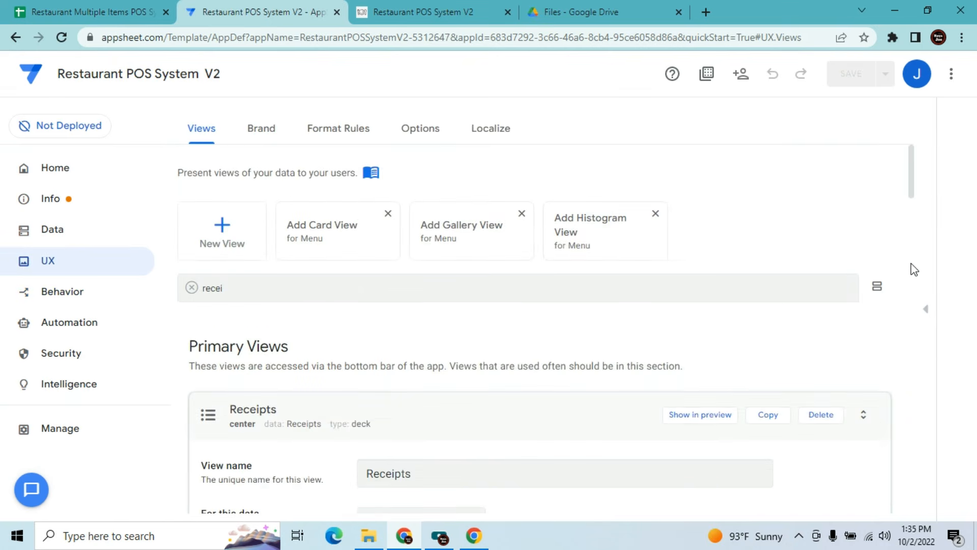
left_click_drag(911, 190, 911, 241)
left_click(751, 388)
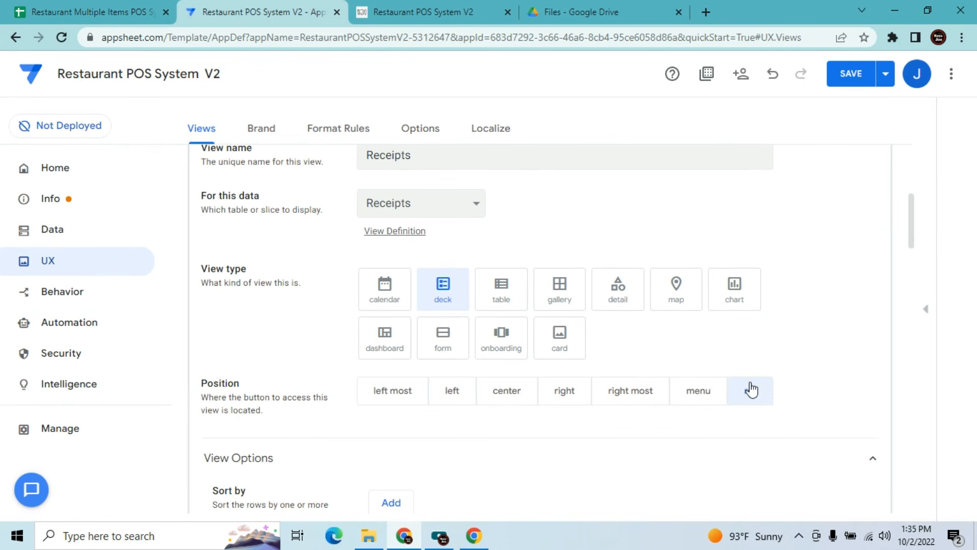
left_click(851, 74)
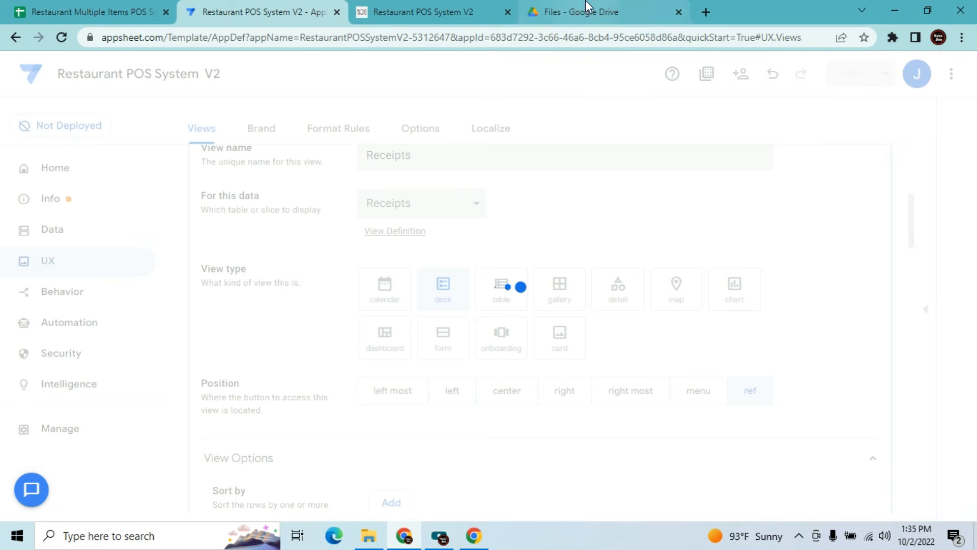
Switch to the running POS app, sync it, and open the Close Orders view
left_click(511, 6)
left_click(960, 77)
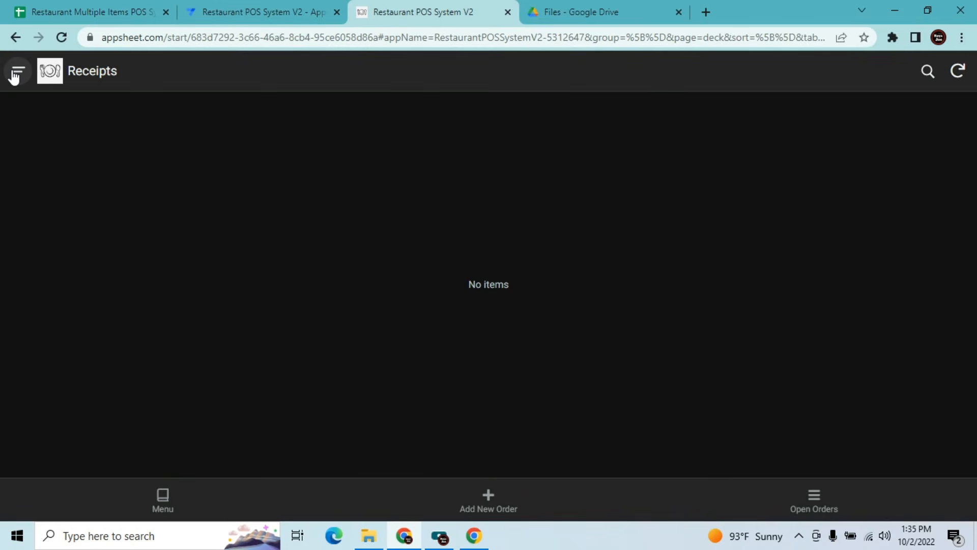
left_click(14, 72)
left_click(40, 136)
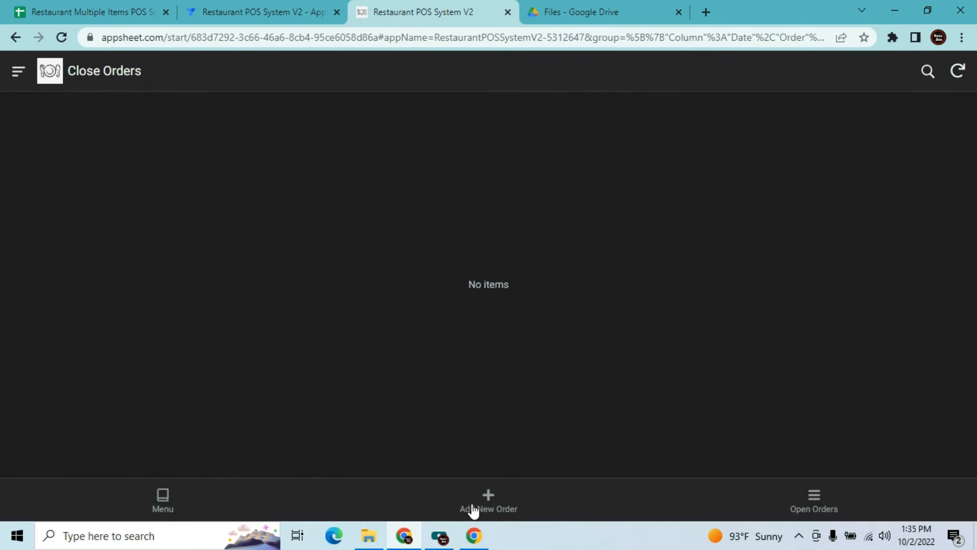
Add a new order with type Dine In and table number Table 1, and continue to its detail page
left_click(488, 503)
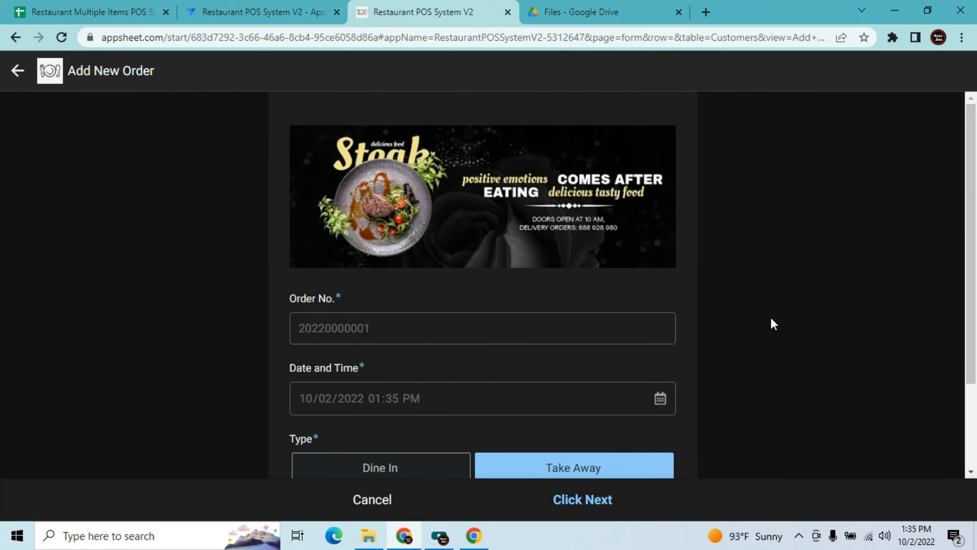
left_click_drag(971, 224, 971, 304)
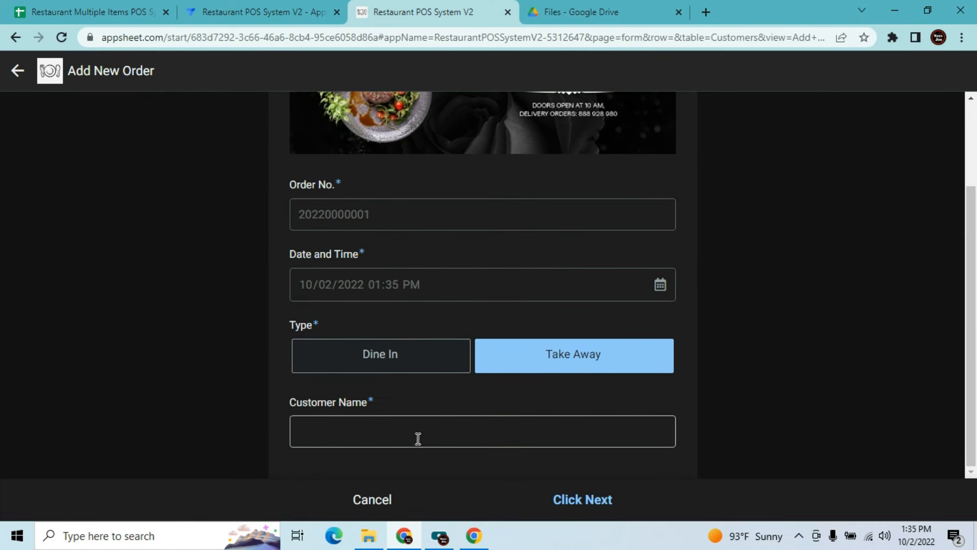
left_click(375, 363)
left_click(371, 423)
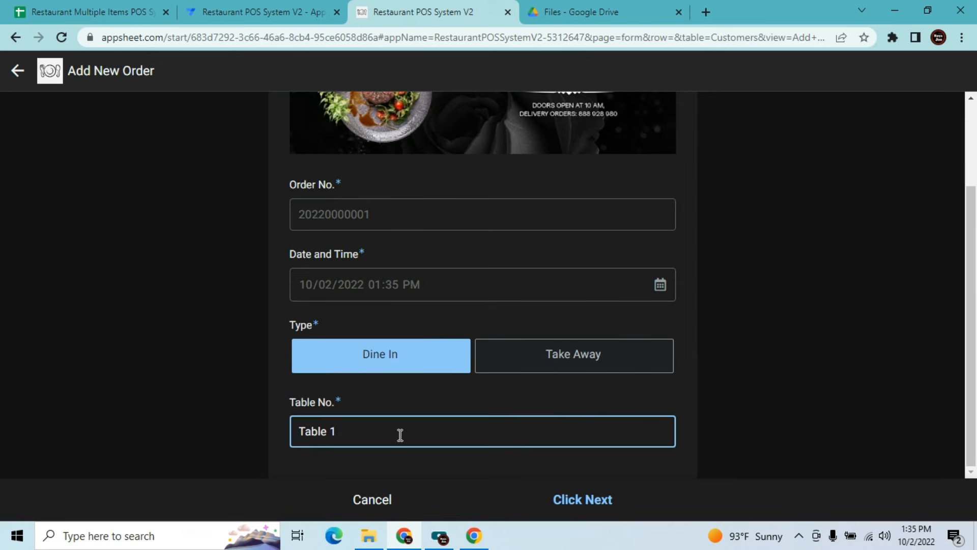
left_click(565, 508)
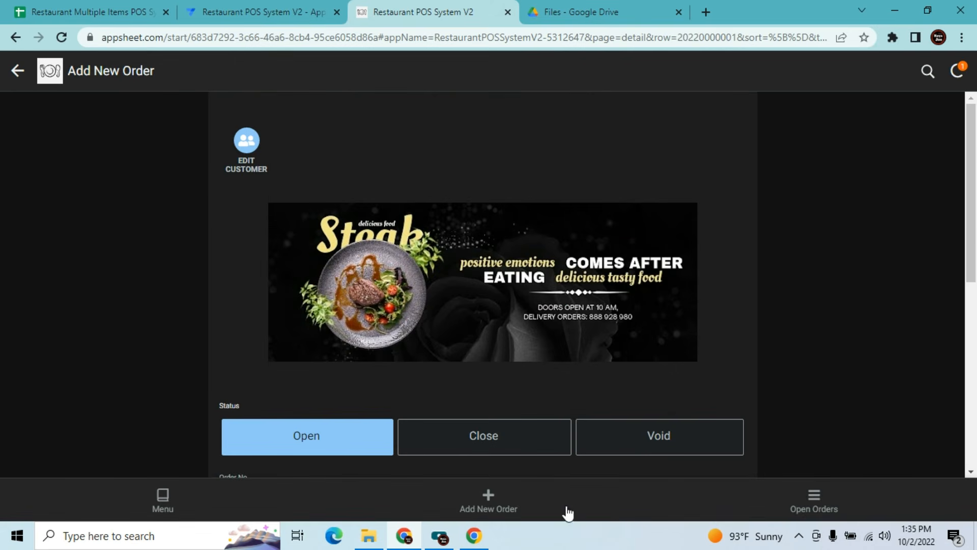
Review the new order's detail page from Status down to Settlement and Amount Paid
scroll(971, 295, "down", 4)
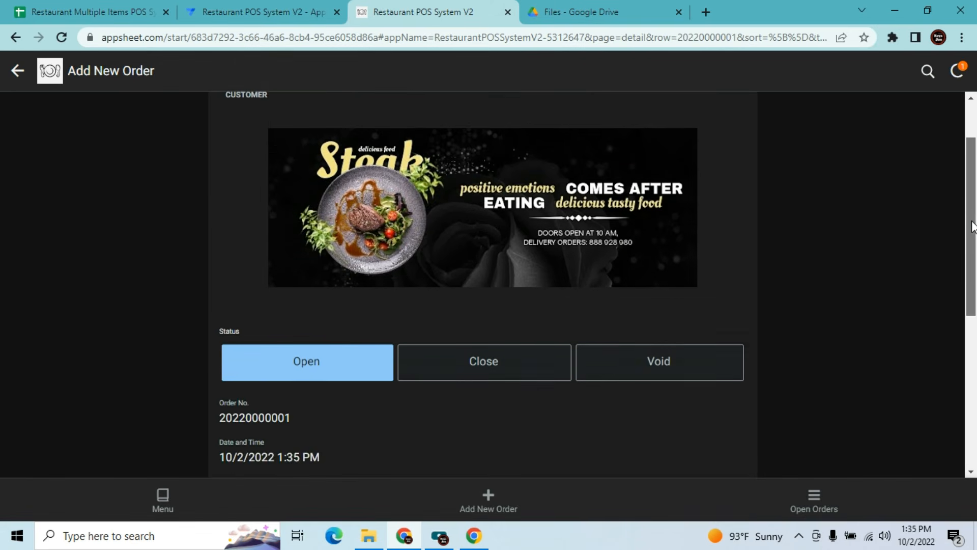
scroll(972, 303, "down", 4)
scroll(973, 305, "up", 3)
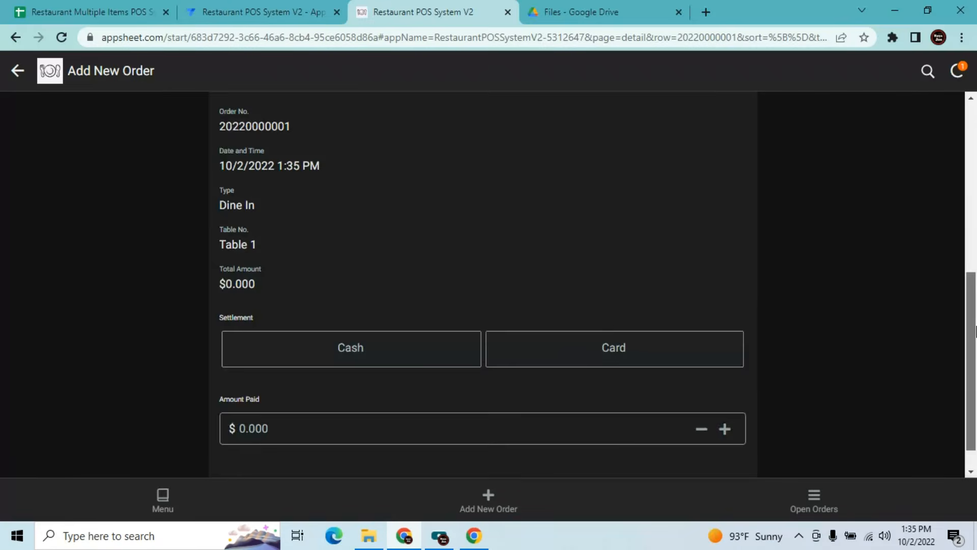
left_click_drag(976, 310, 976, 274)
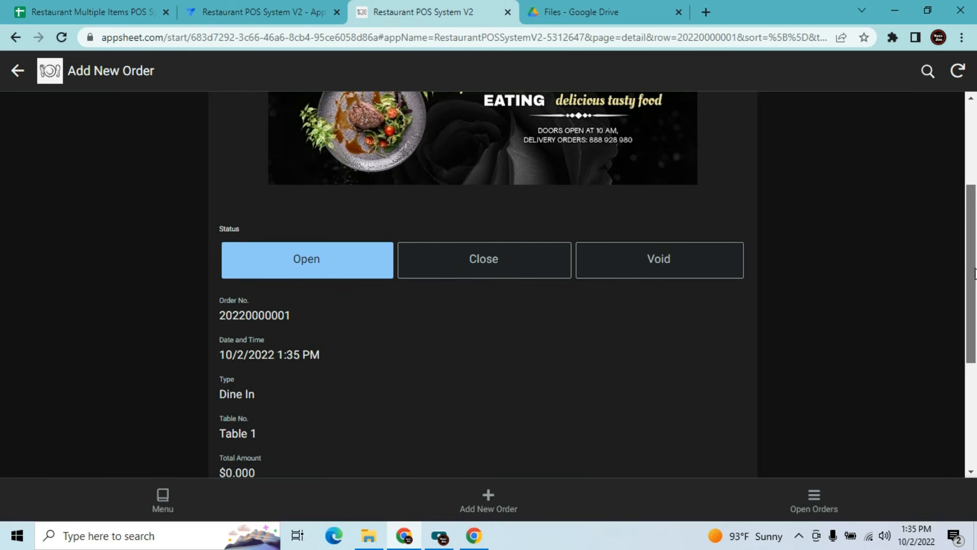
In the AppSheet editor, filter the UX views by "cust" and compare Customers_Detail's quick edit columns and column order with the running order page
left_click(288, 8)
left_click(60, 244)
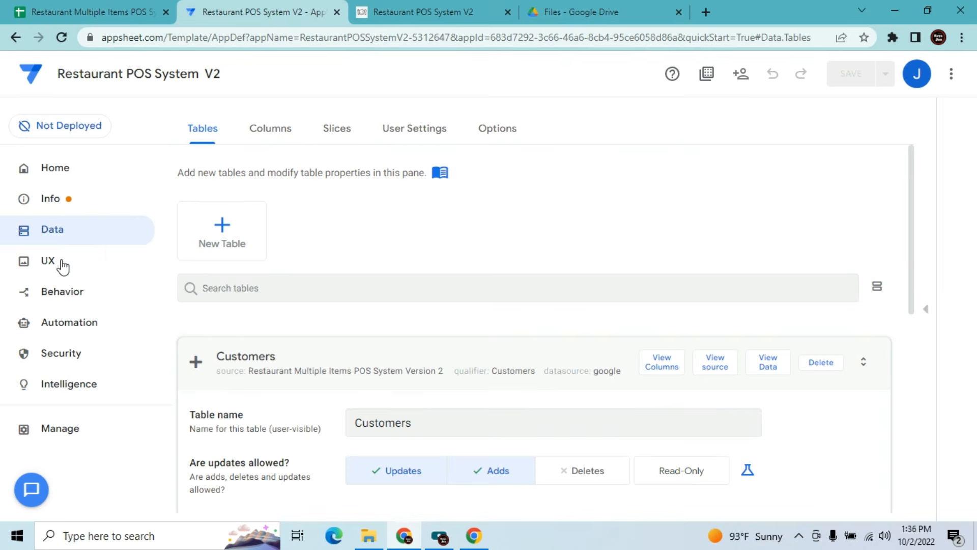
left_click(62, 266)
double_click(258, 283)
type("cust")
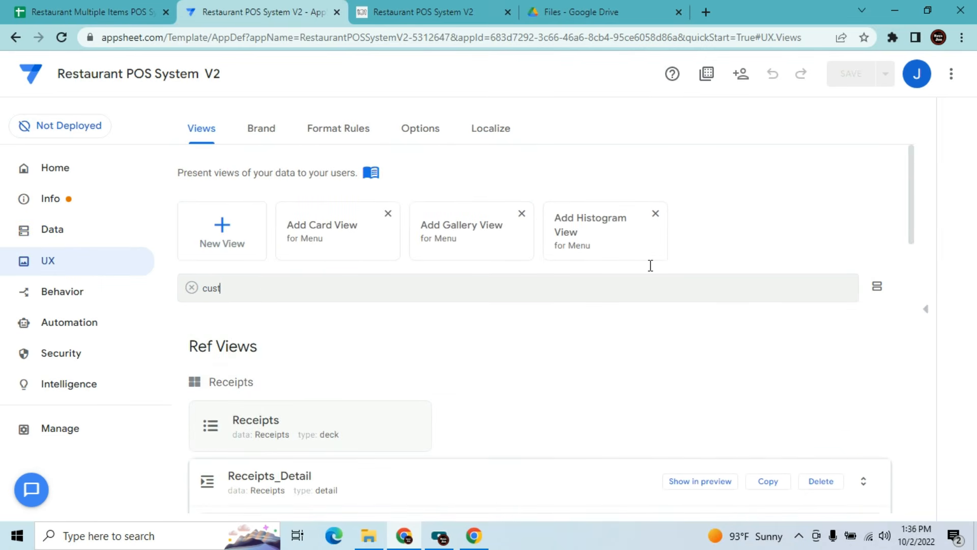
left_click_drag(912, 186, 908, 287)
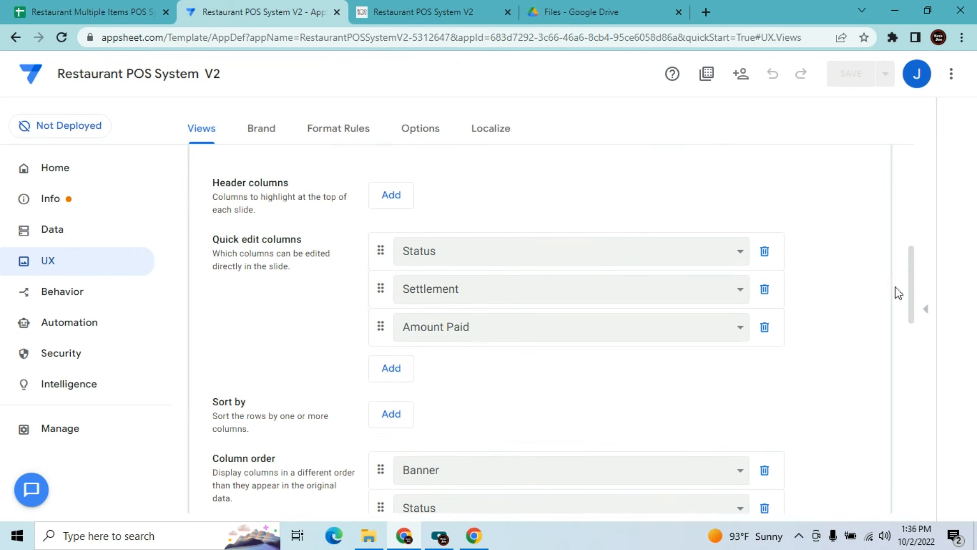
left_click_drag(911, 273, 914, 354)
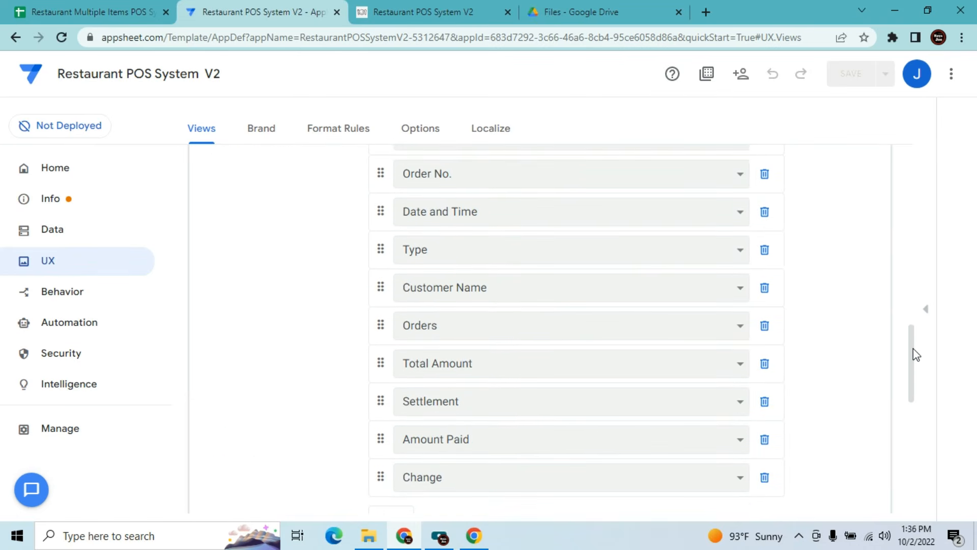
left_click(398, 5)
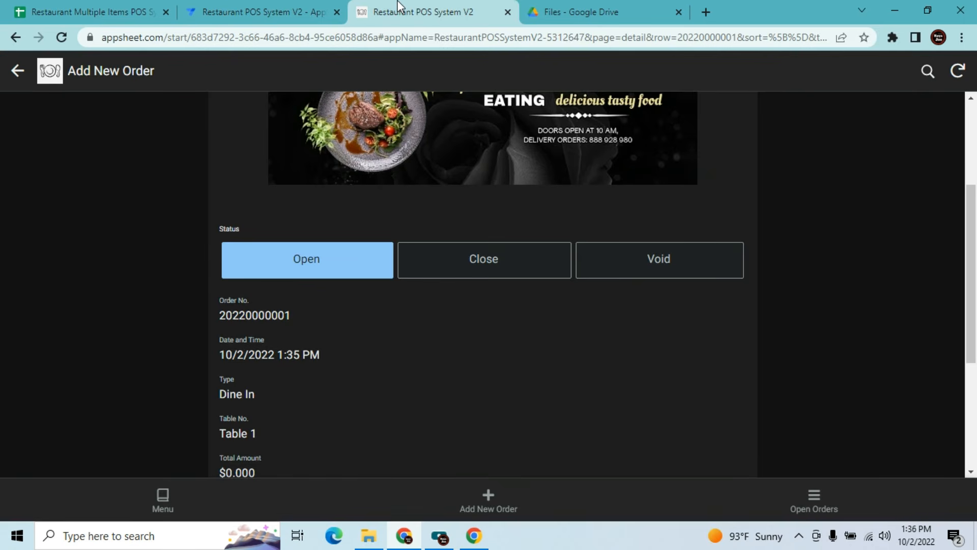
mouse_move(974, 239)
left_mouse_down()
mouse_move(975, 358)
mouse_move(973, 247)
left_mouse_up()
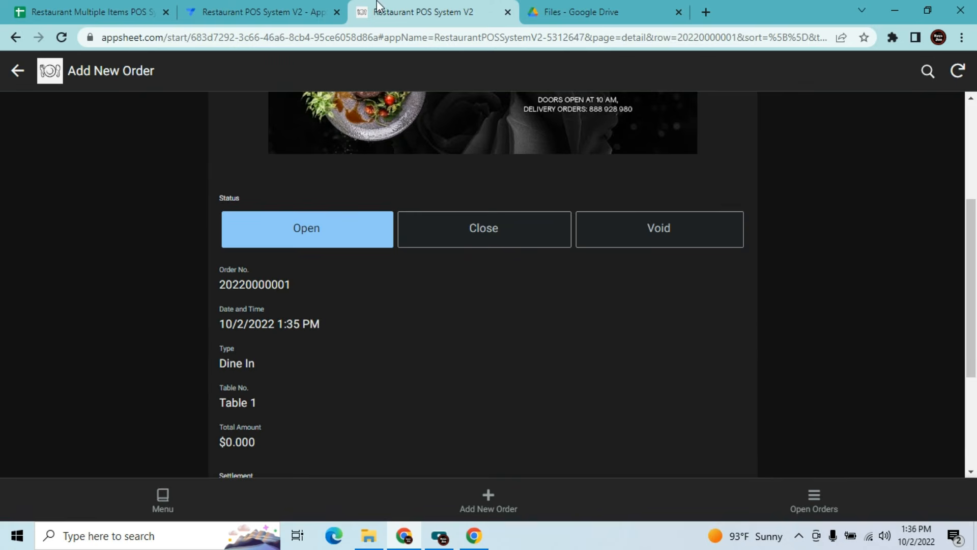
Return to the AppSheet editor, search the data tables for "order", and examine the Customers table's column definitions
left_click(258, 11)
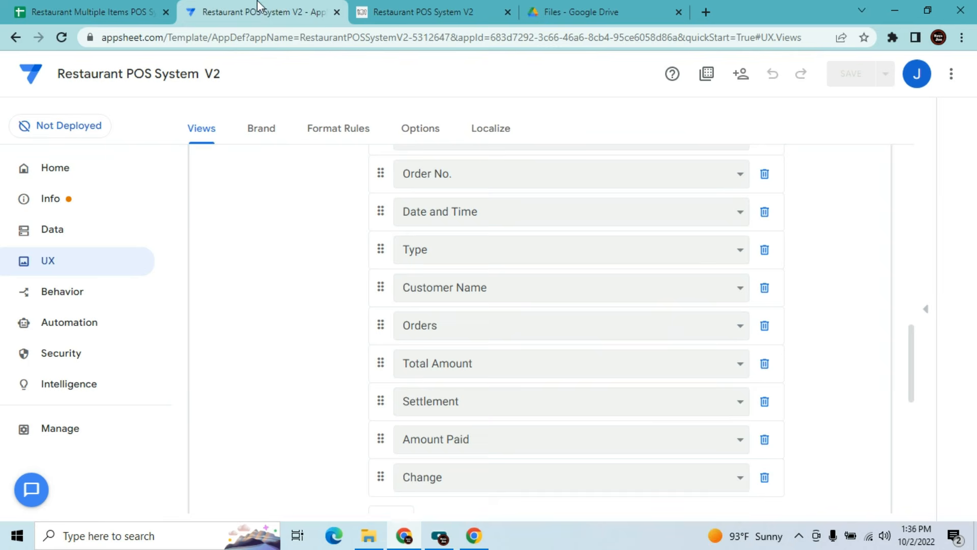
left_click(55, 242)
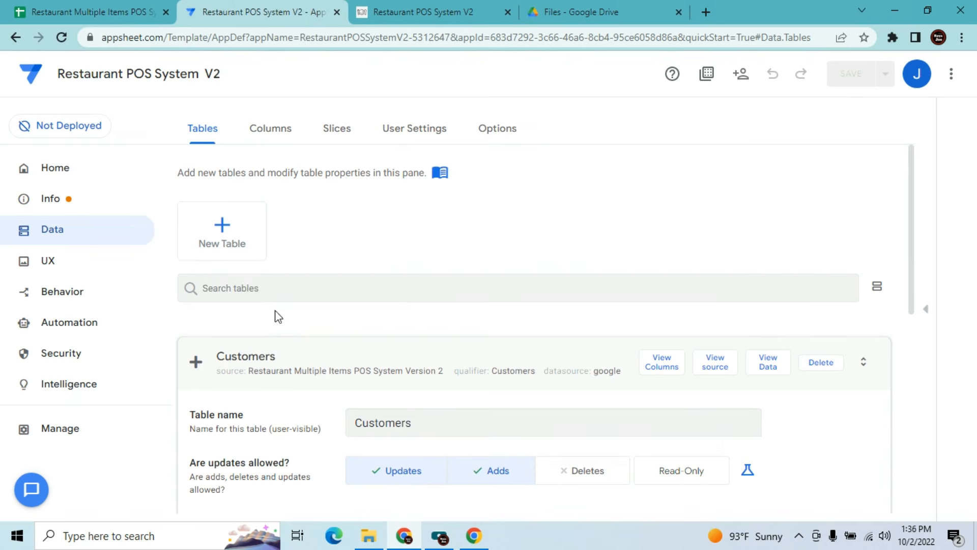
type("order")
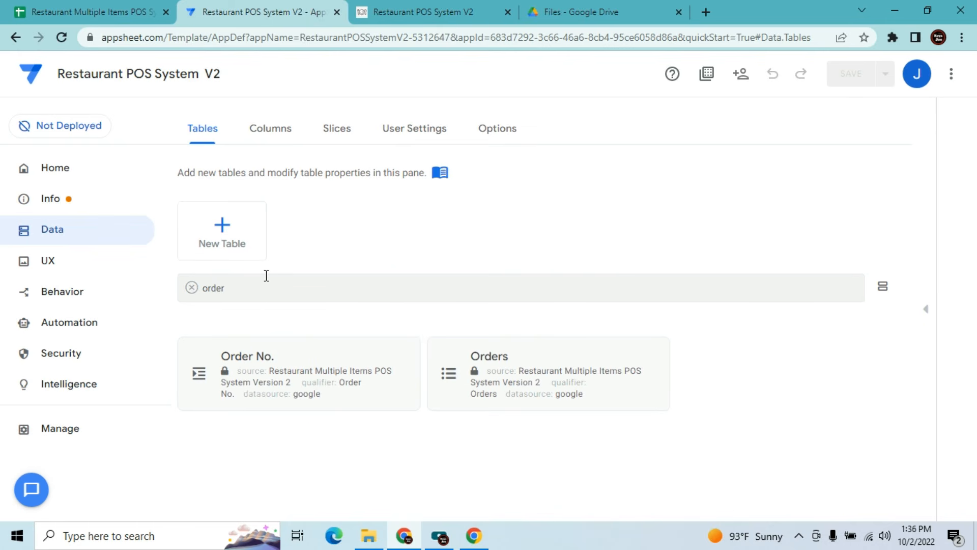
key("BackSpace")
key("BackSpace")
type("d")
left_click(664, 362)
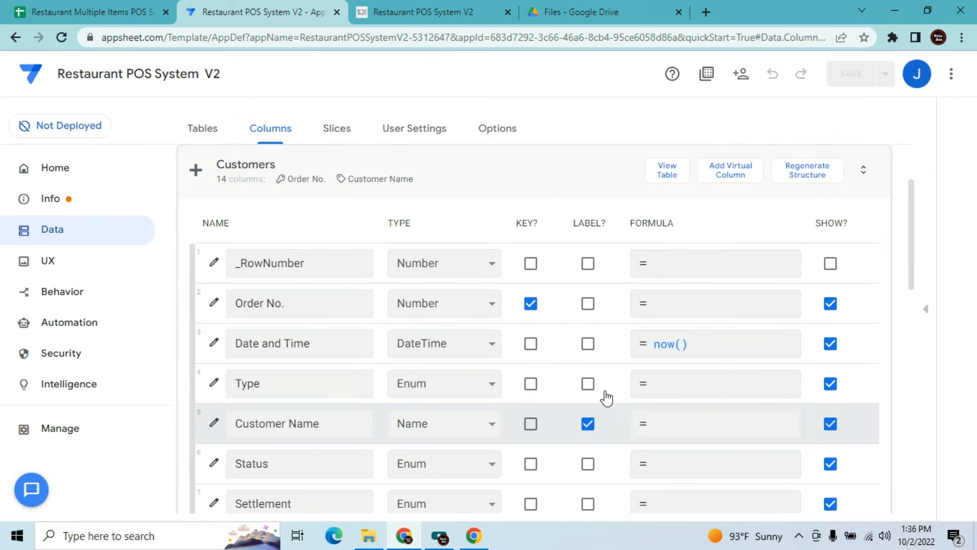
left_click_drag(914, 236, 911, 293)
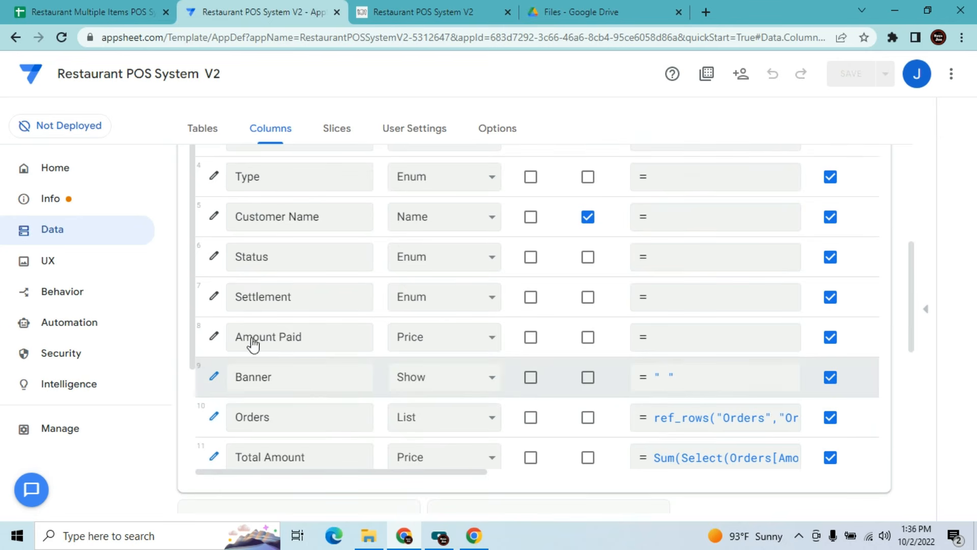
Switch to the running POS app and test the order's Settlement options, choosing Card and returning to Cash
left_click(48, 264)
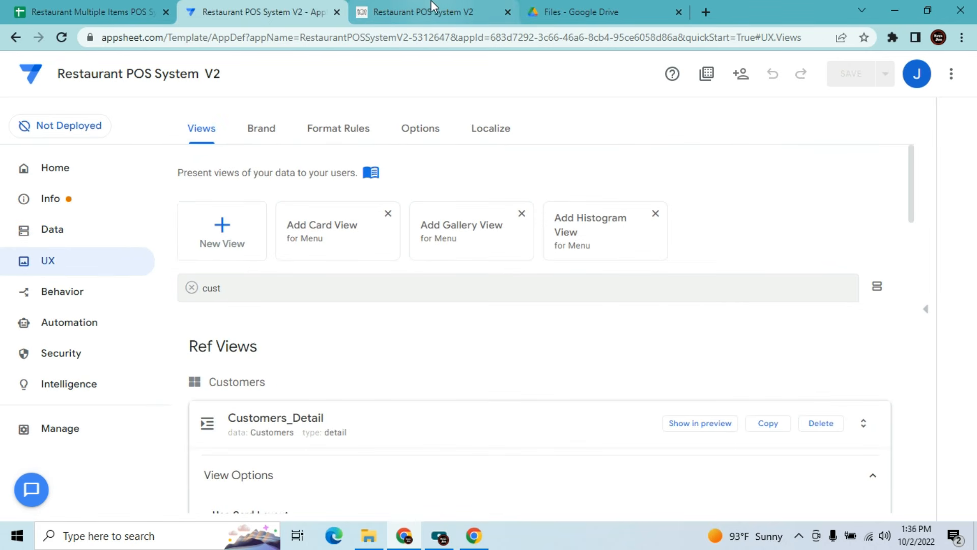
left_click(433, 7)
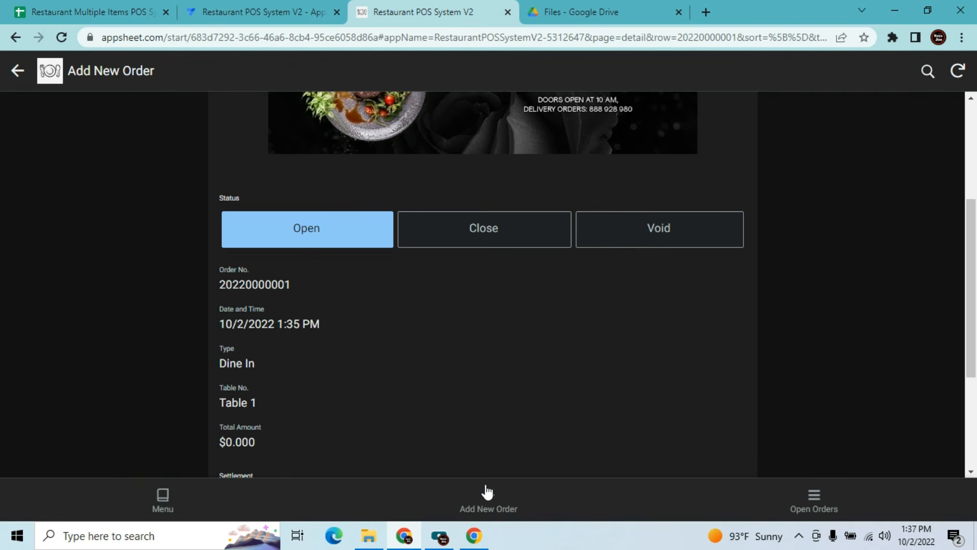
left_click_drag(968, 264, 974, 338)
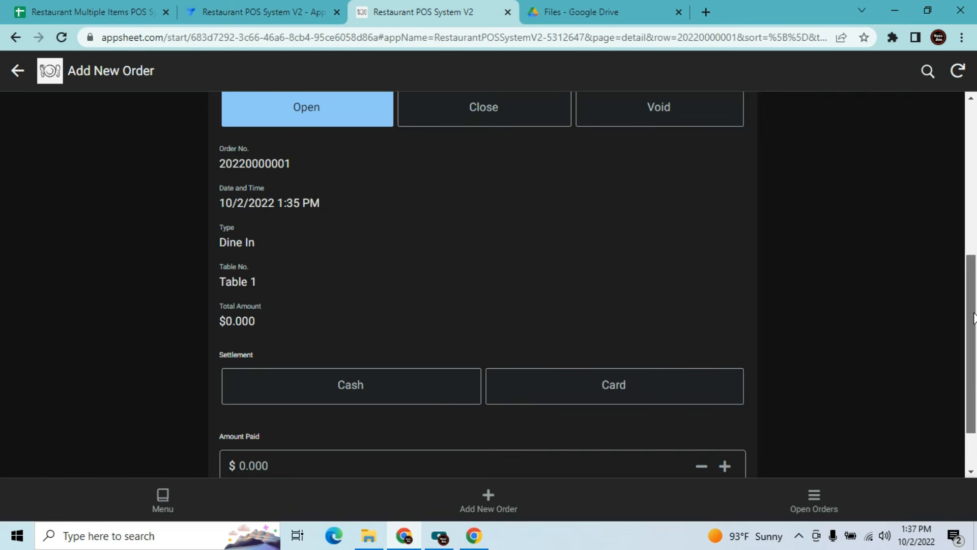
left_click(437, 385)
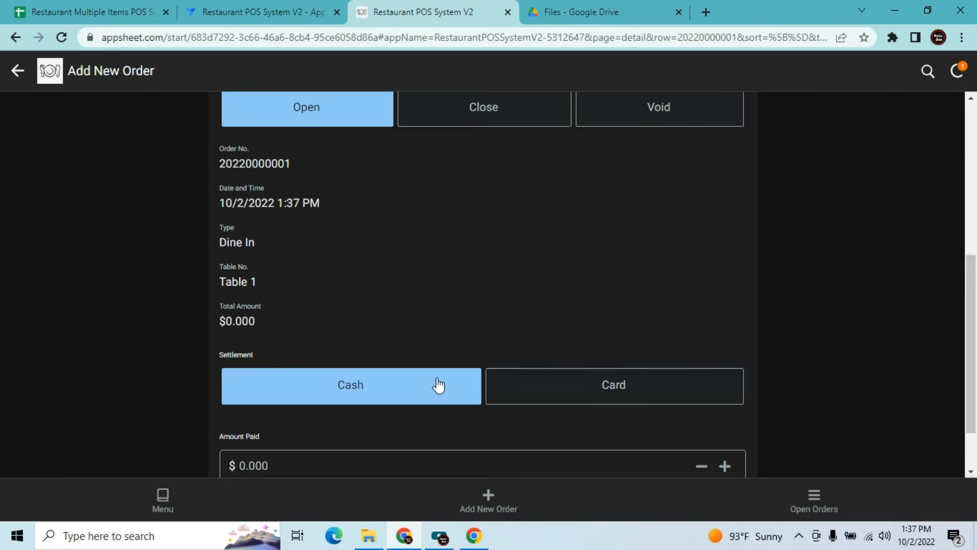
left_click(539, 382)
left_click(375, 395)
Compare Customers_Detail's column order in the AppSheet editor with the running POS app's order page, syncing the app
left_click(237, 7)
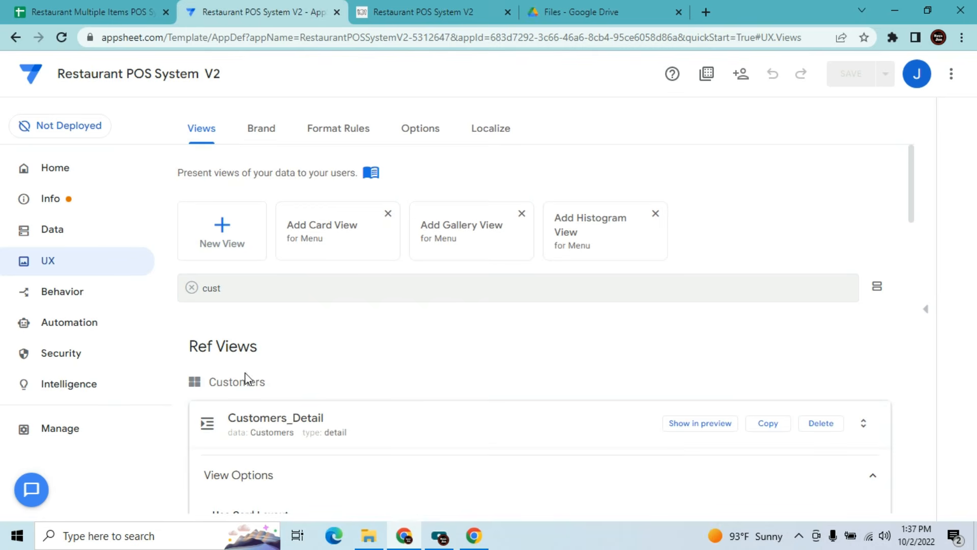
left_click_drag(912, 181, 907, 382)
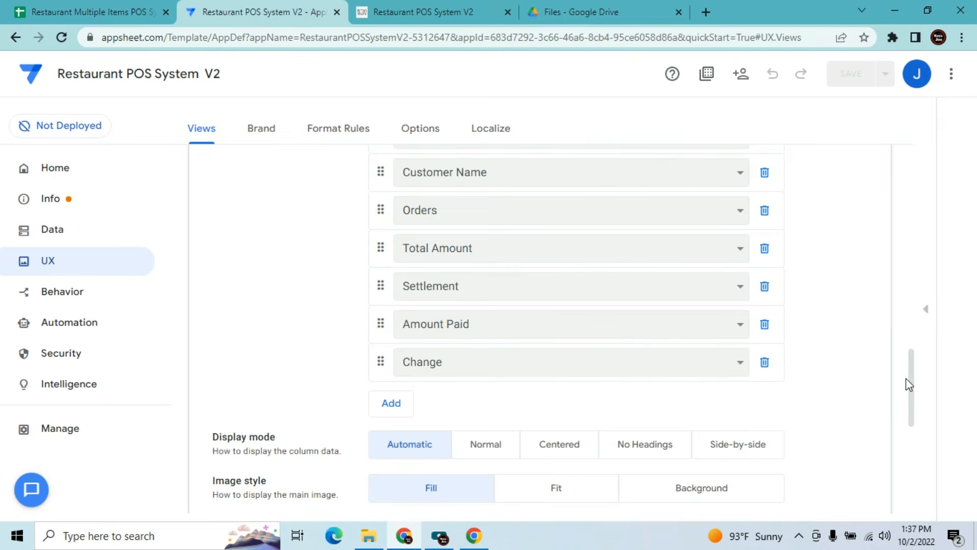
left_click(422, 10)
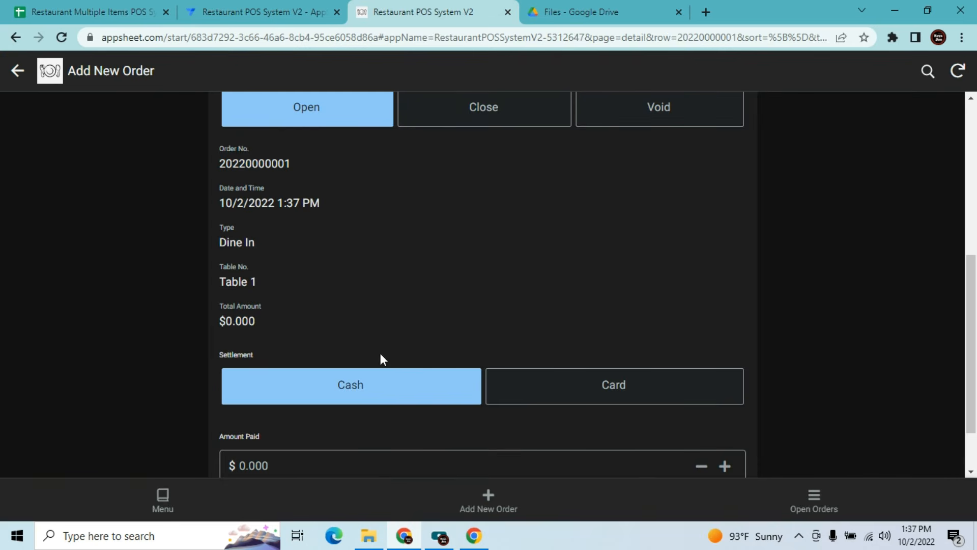
left_click(966, 66)
scroll(961, 305, "down", 2)
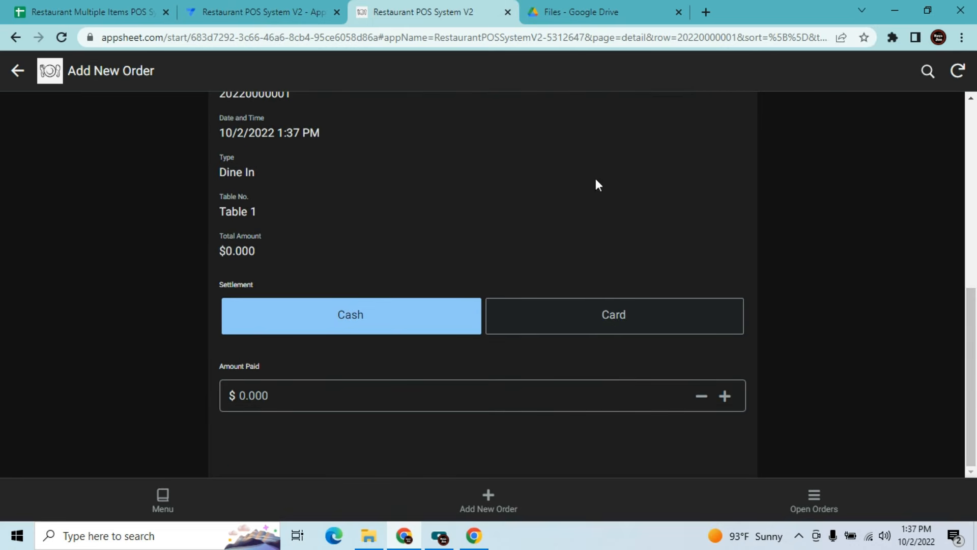
Switch to the Google Sheets workbook and examine the Orders and Customers sheets for the new order's data
left_click(244, 8)
left_click(52, 7)
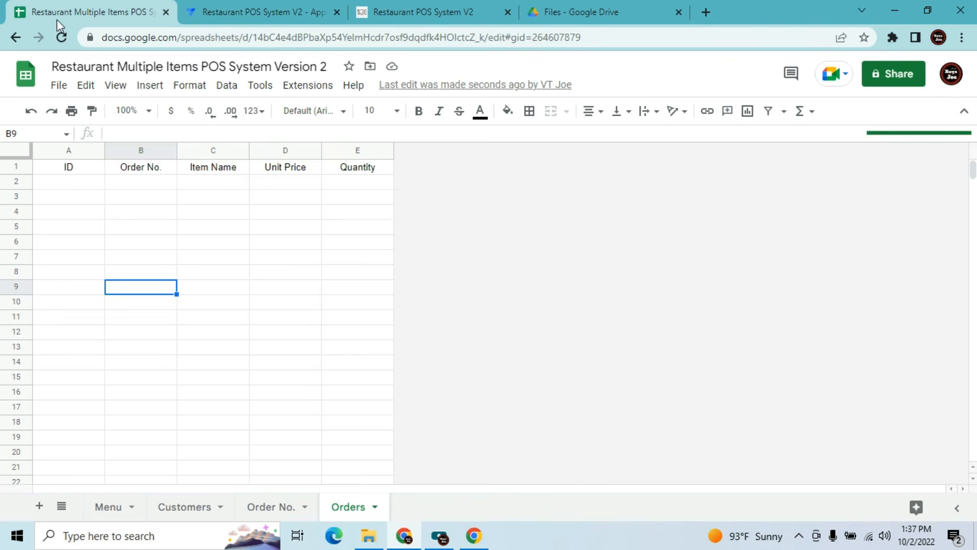
left_click(118, 196)
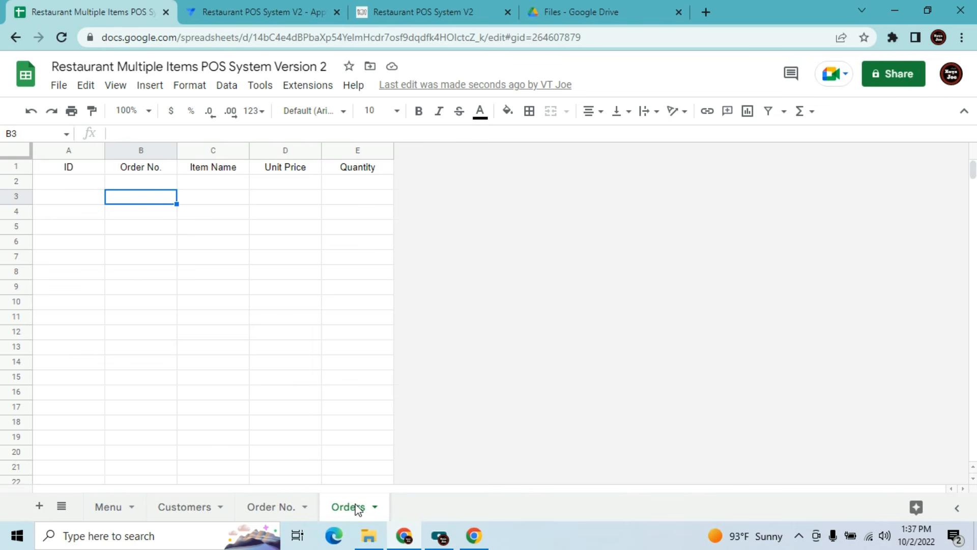
left_click(196, 508)
left_click(289, 360)
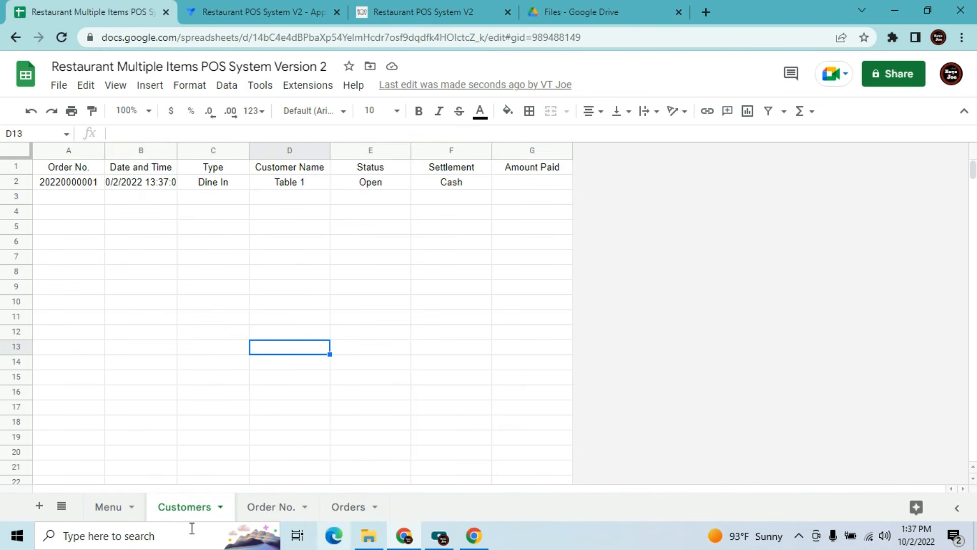
Return to the AppSheet editor and recheck the start of Customers_Detail's column order and view options against the running order page
left_click(305, 6)
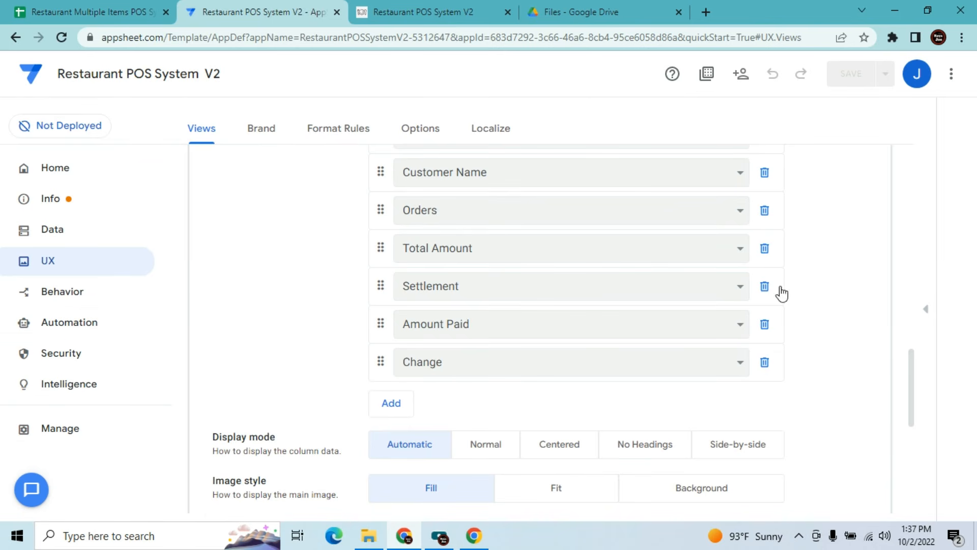
left_click_drag(912, 365, 916, 307)
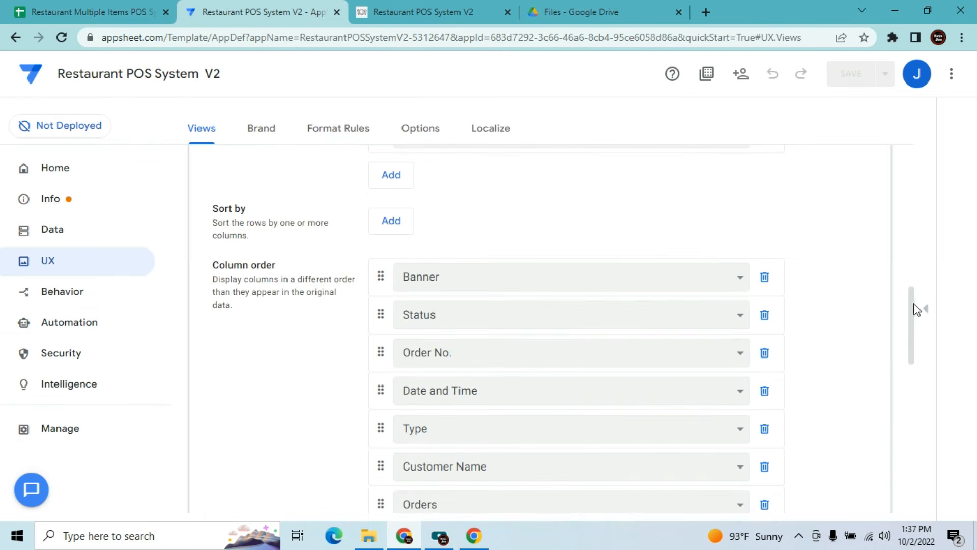
left_click(426, 6)
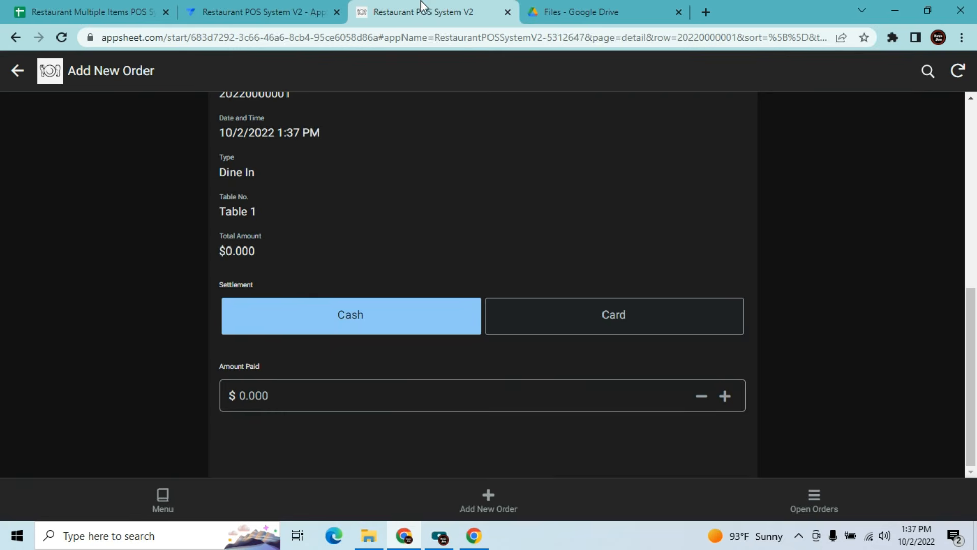
left_click(305, 11)
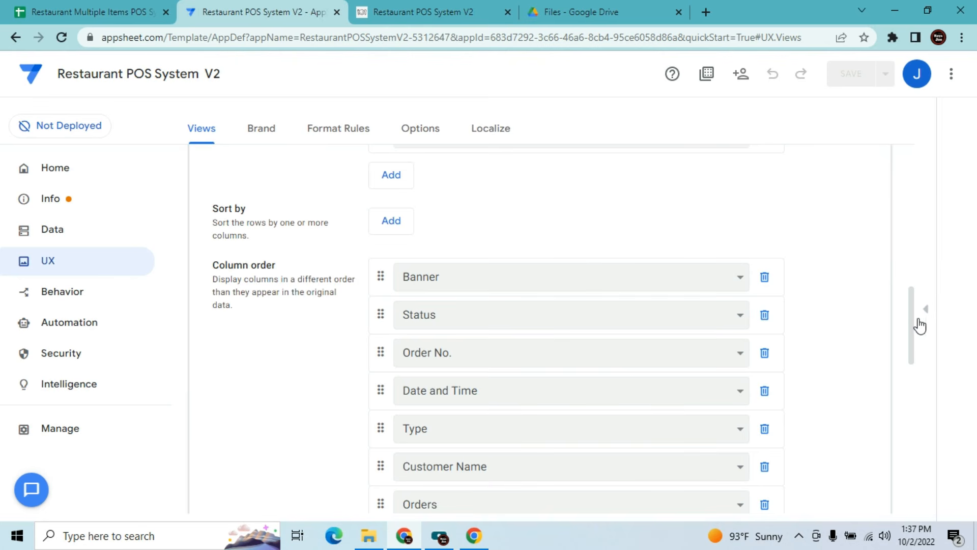
left_click_drag(916, 321, 927, 194)
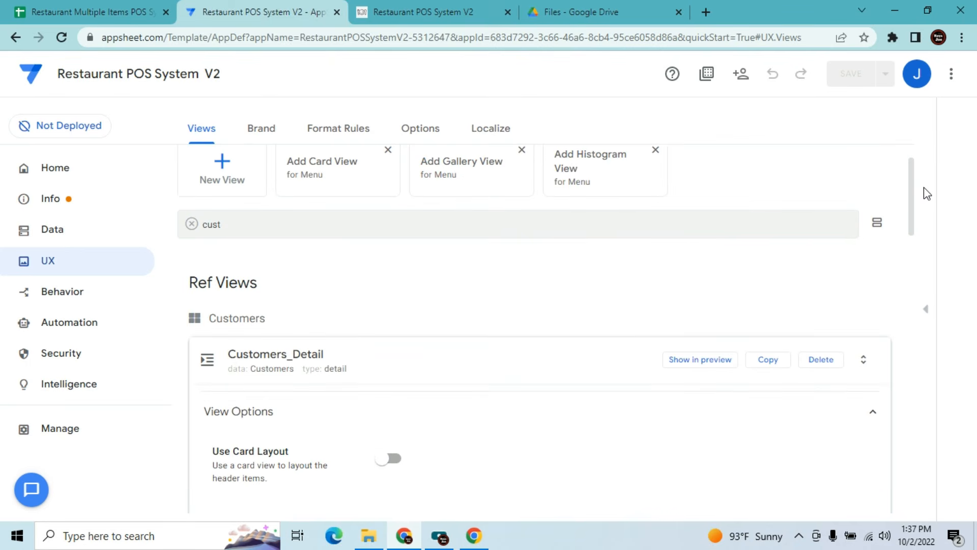
scroll(926, 194, "down", 1)
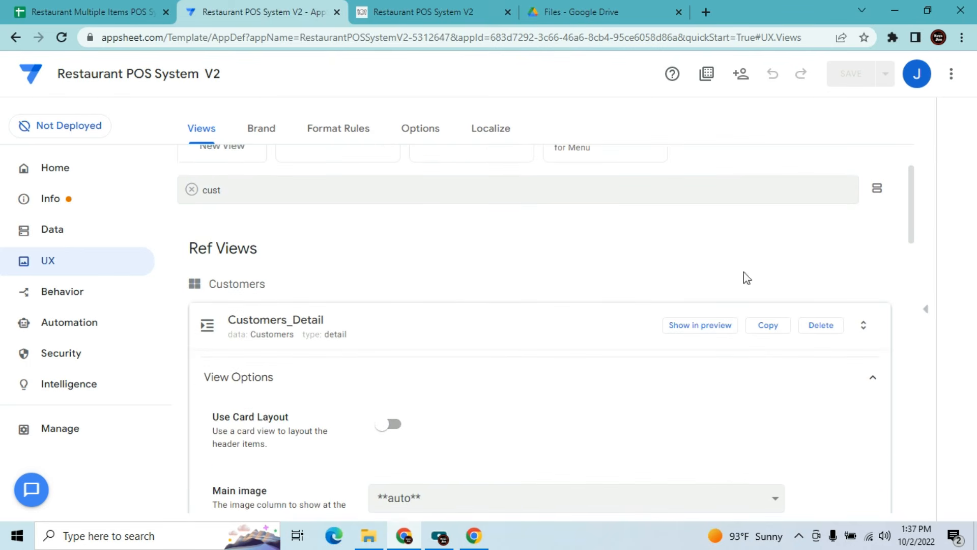
Reopen the Customers_Detail view and inspect the choices for the Orders entry in its column order, keeping Orders selected
left_click(405, 335)
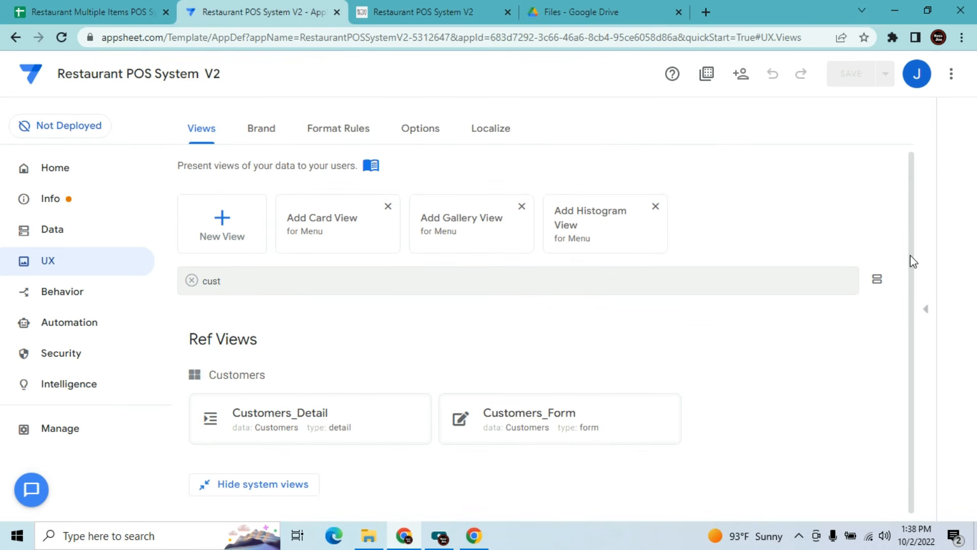
left_click(377, 437)
left_click_drag(915, 248, 912, 375)
left_click(741, 297)
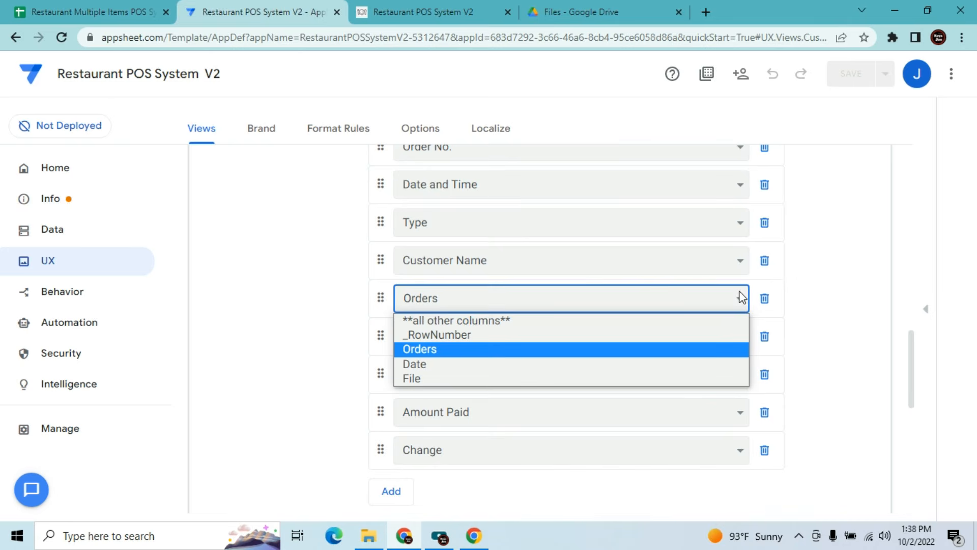
left_click(725, 351)
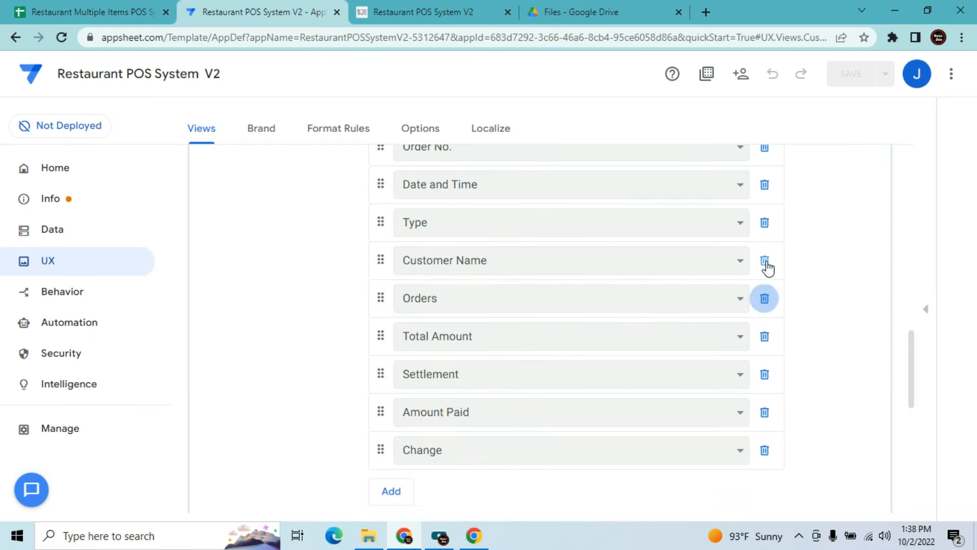
Switch to the Google Sheets workbook and clear the test order in row 2 of the Customers sheet
left_click(416, 7)
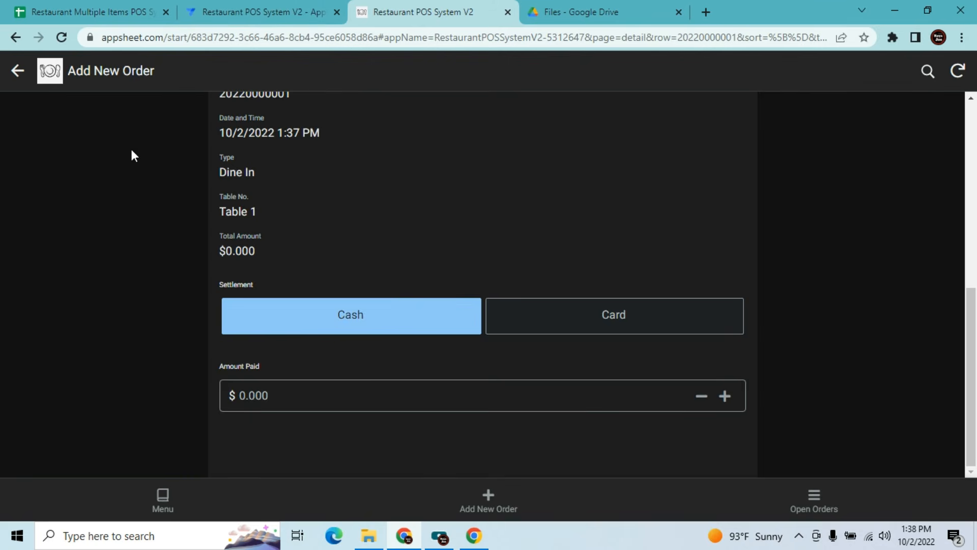
left_click(61, 2)
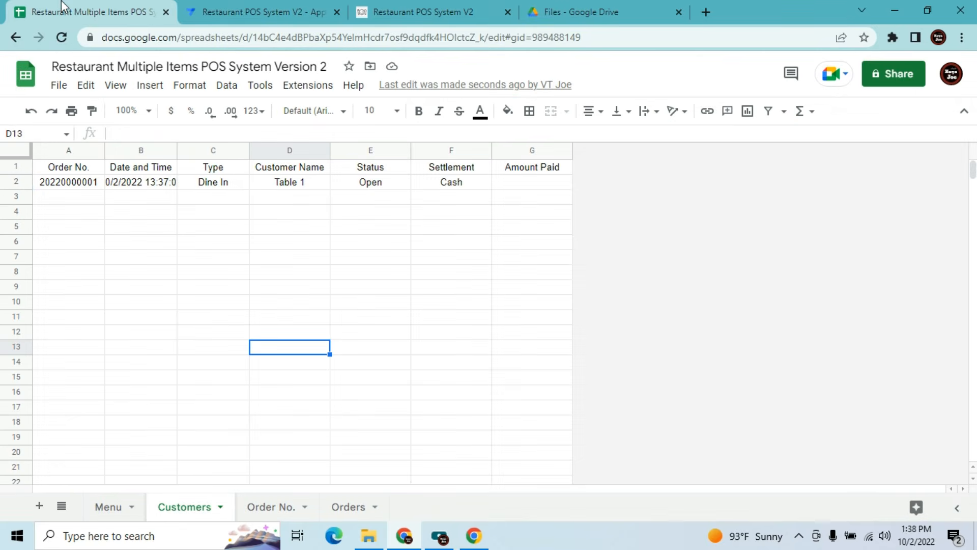
left_click(10, 182)
key("Delete")
left_click(124, 294)
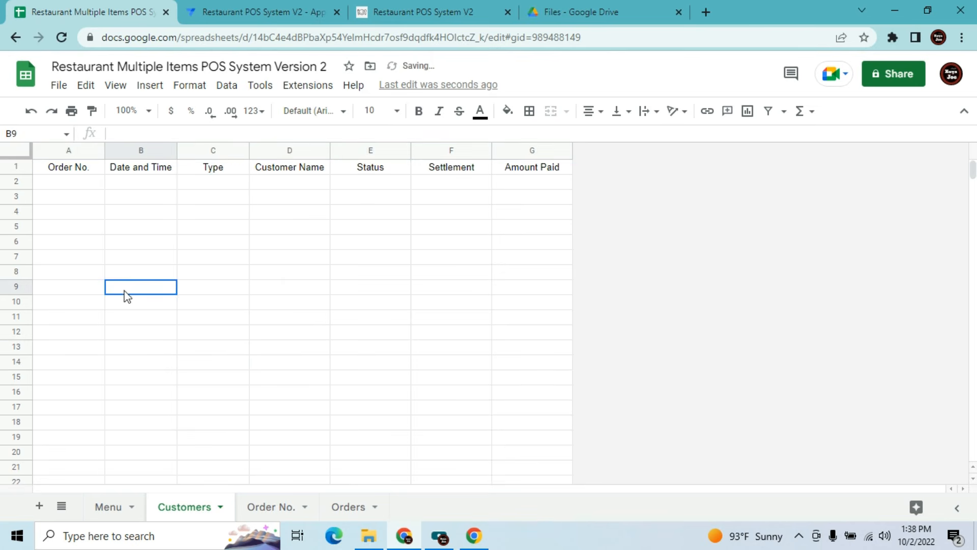
Switch to the running POS app, leave the old order for the Menu view, and sync the app
left_click(403, 6)
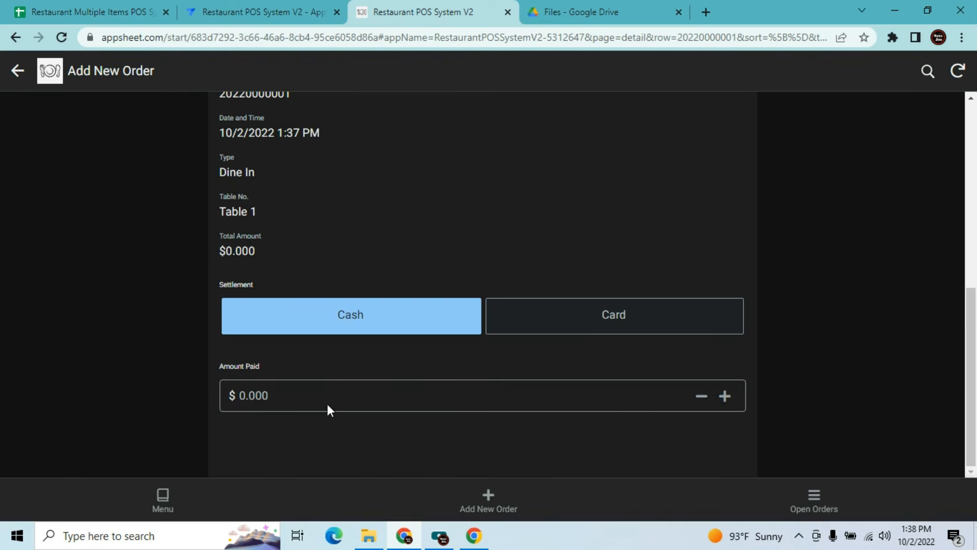
left_click(175, 499)
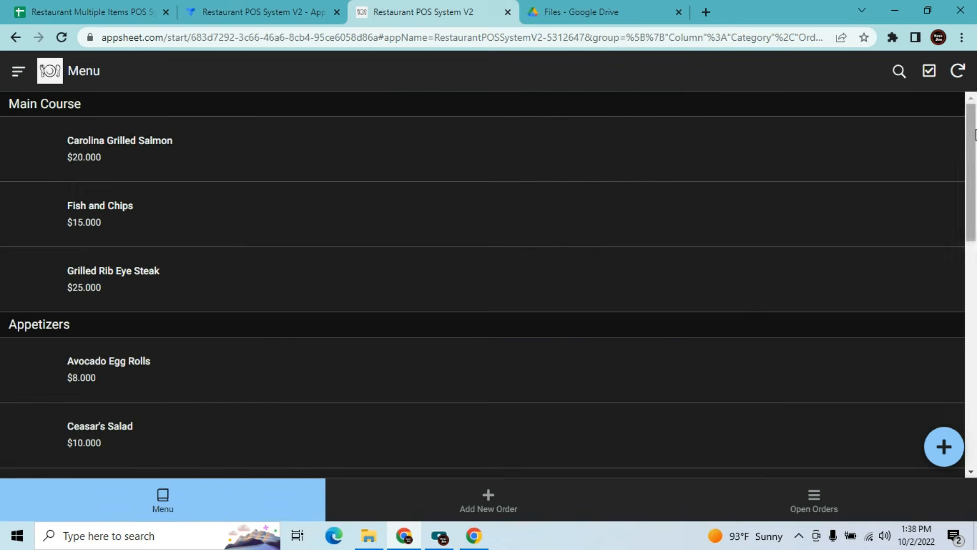
left_click(958, 71)
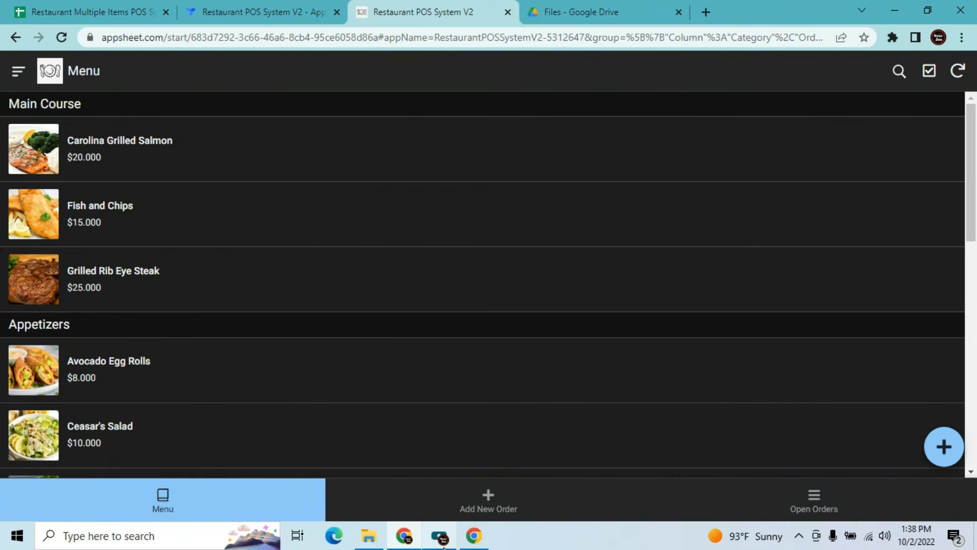
Create a new Take Away order with the customer's name and review its detail page
left_click(466, 507)
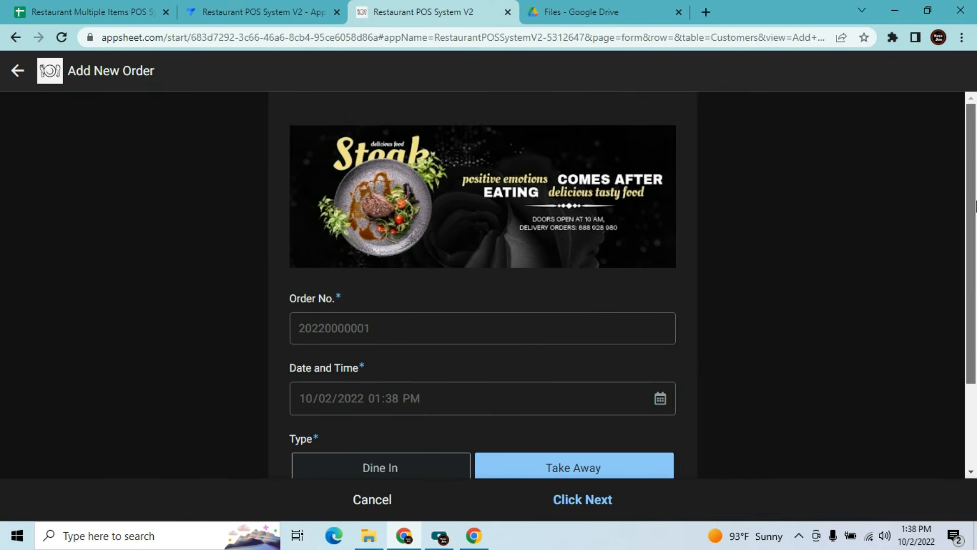
scroll(972, 316, "down", 2)
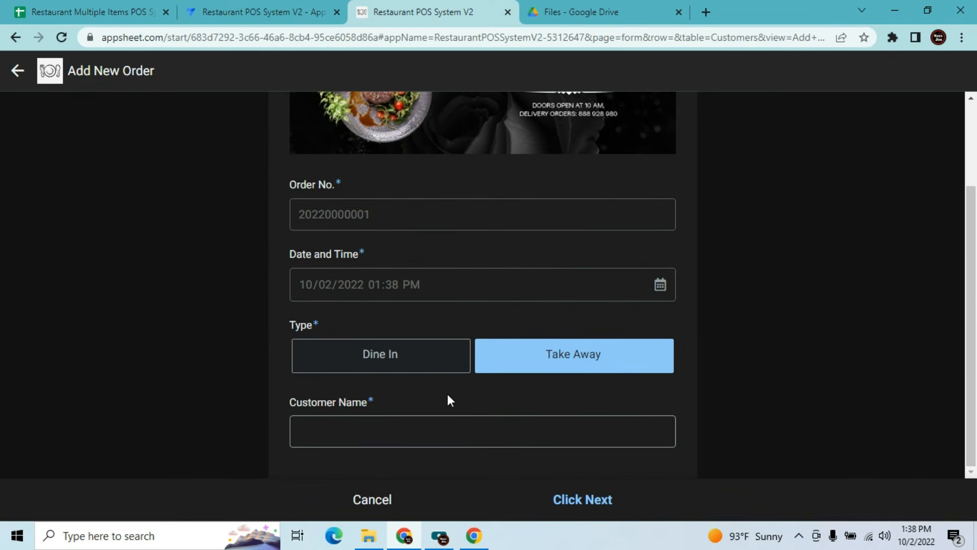
left_click(443, 428)
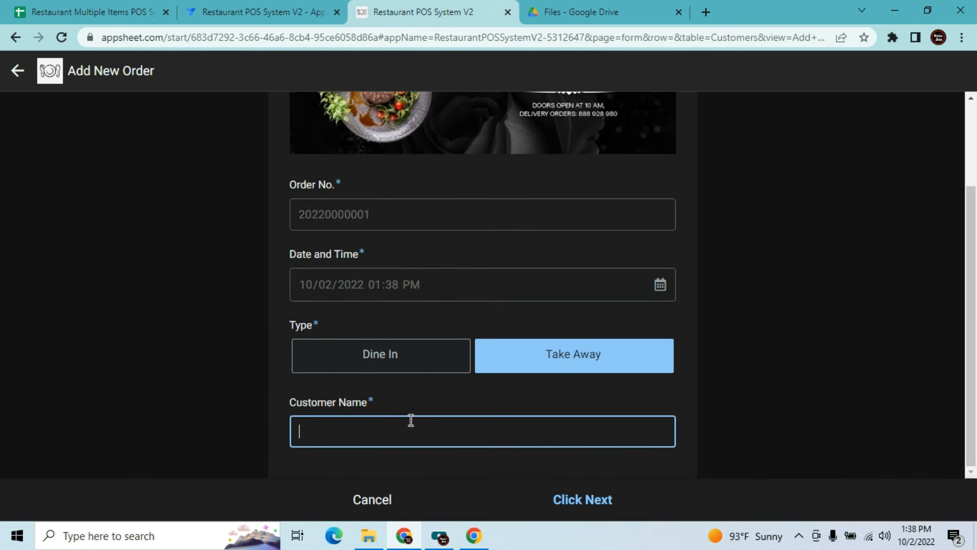
left_click(589, 500)
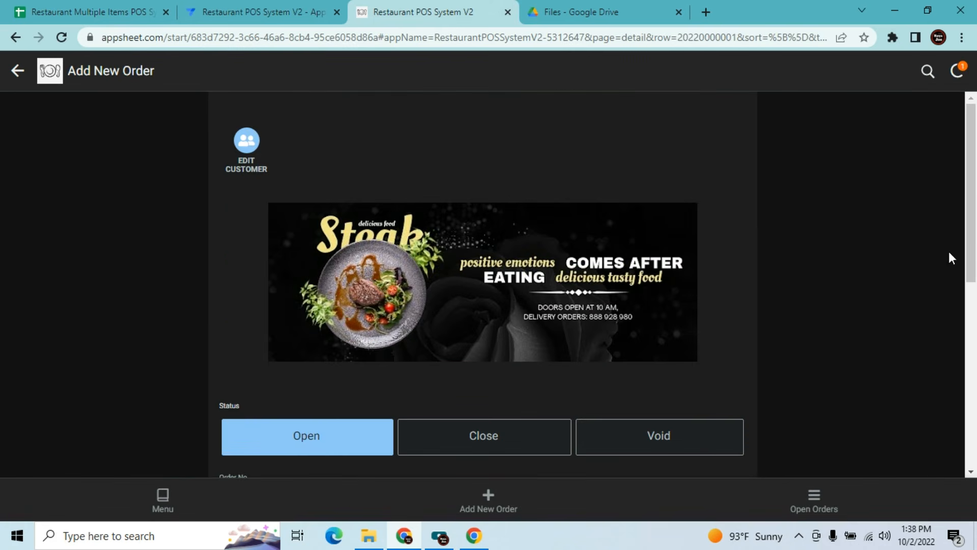
left_click_drag(971, 209, 972, 321)
In the AppSheet editor, search the data tables for "order" and open the Orders table's column definitions
left_click(264, 9)
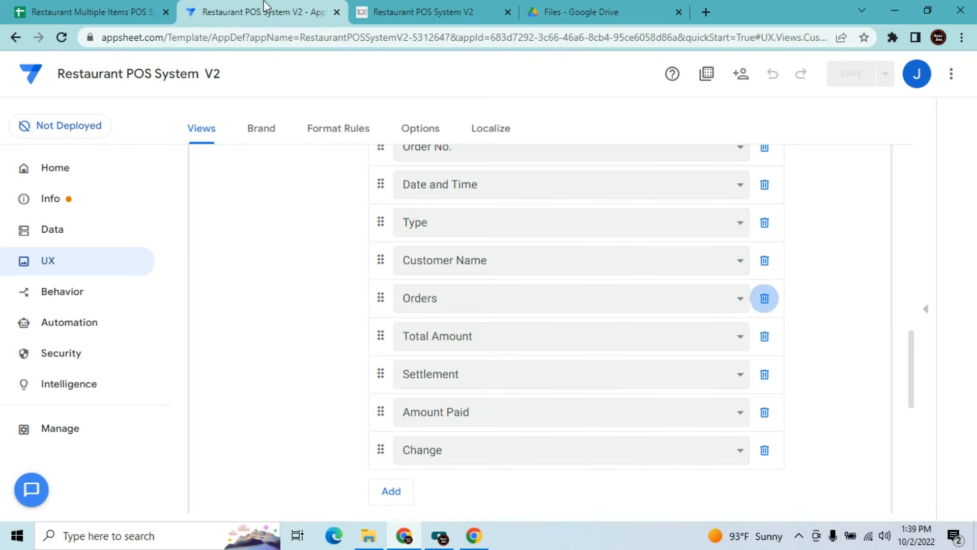
left_click(54, 232)
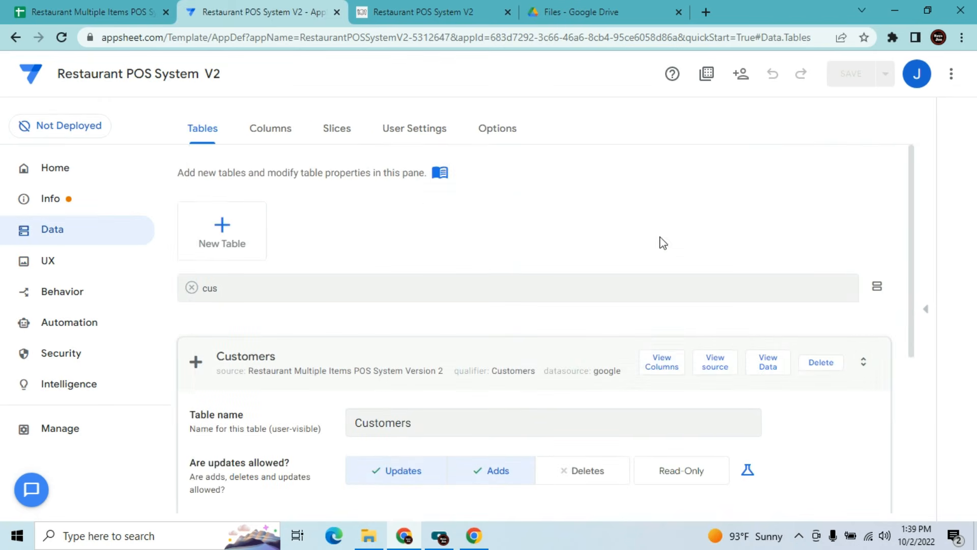
double_click(402, 291)
type("ore")
key("BackSpace")
type("der")
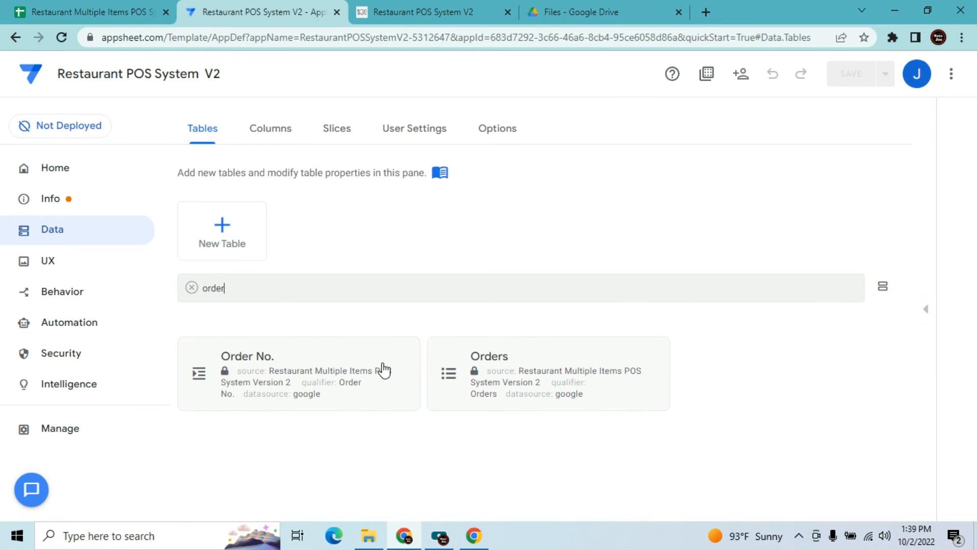
left_click(511, 353)
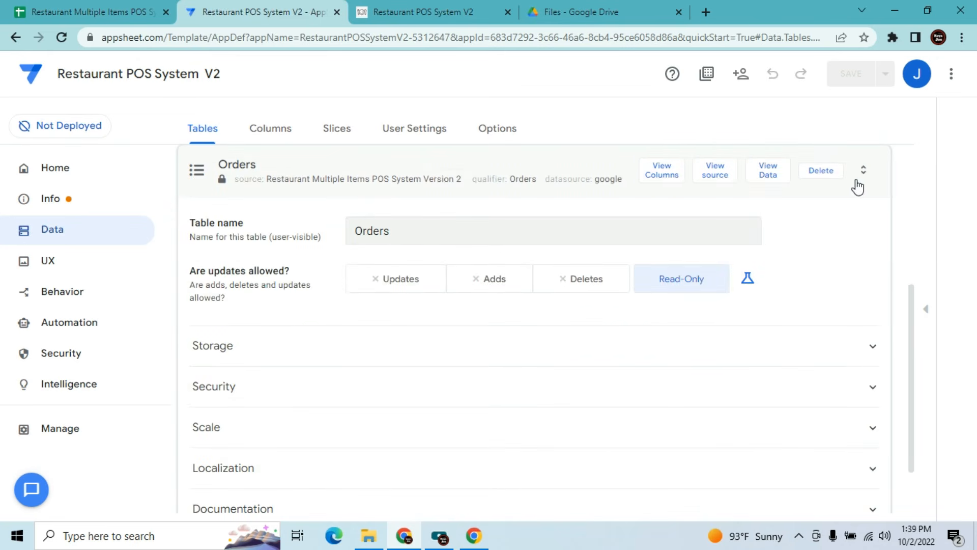
left_click(662, 179)
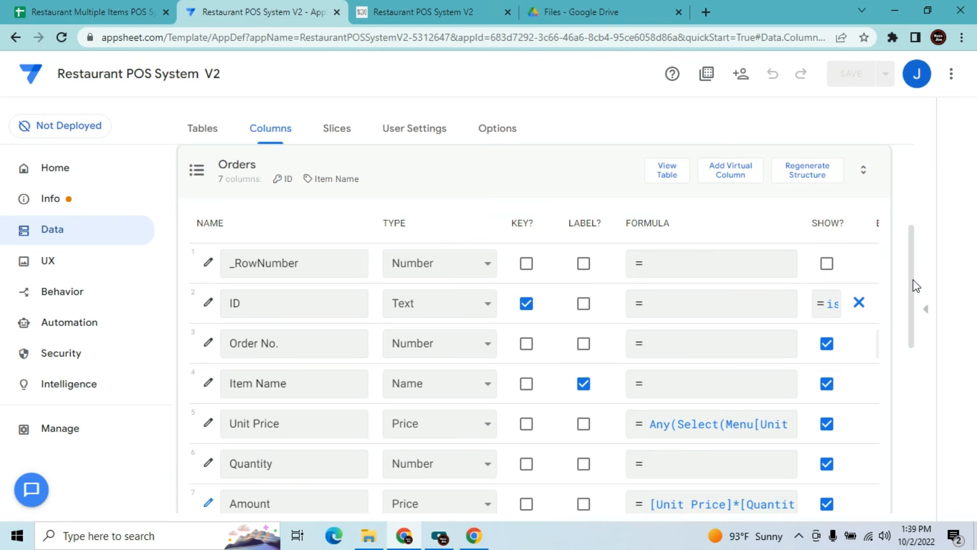
Remove the Editable condition from the Order No. column of the Orders table so the column is simply editable
left_click_drag(915, 285, 911, 319)
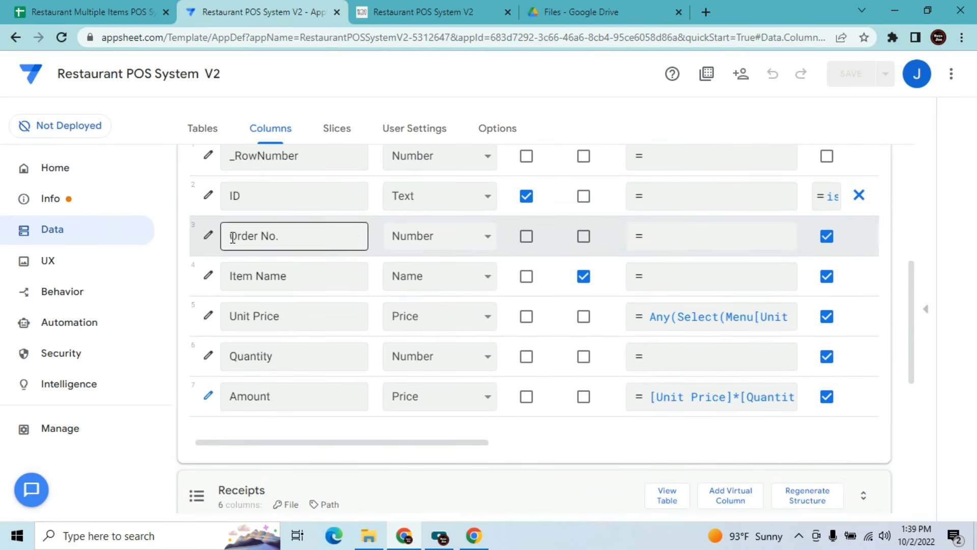
left_click(209, 238)
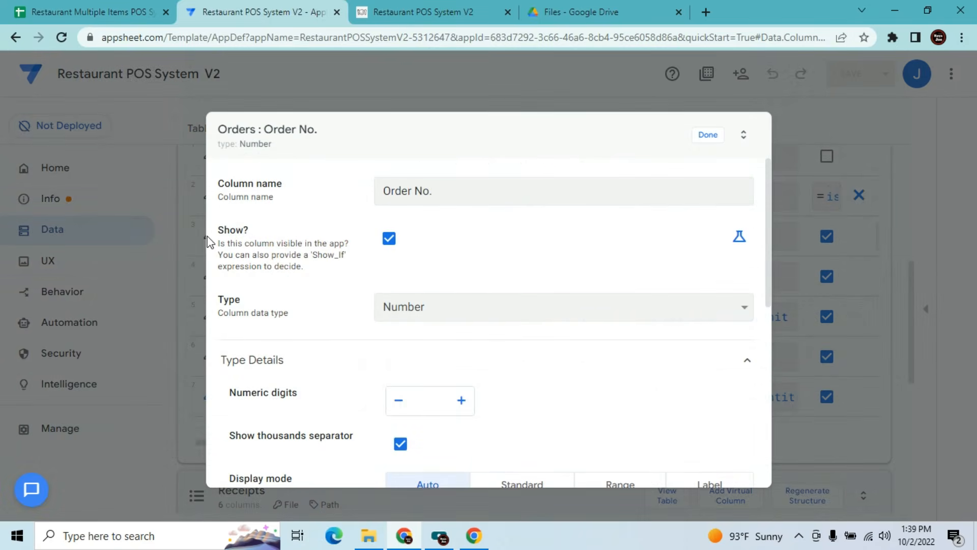
left_click_drag(769, 233, 763, 443)
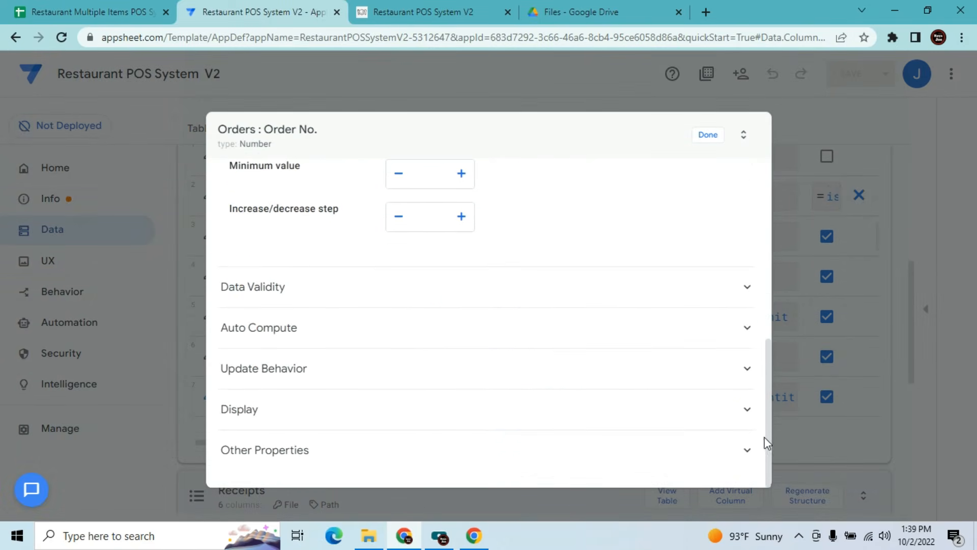
left_click(601, 379)
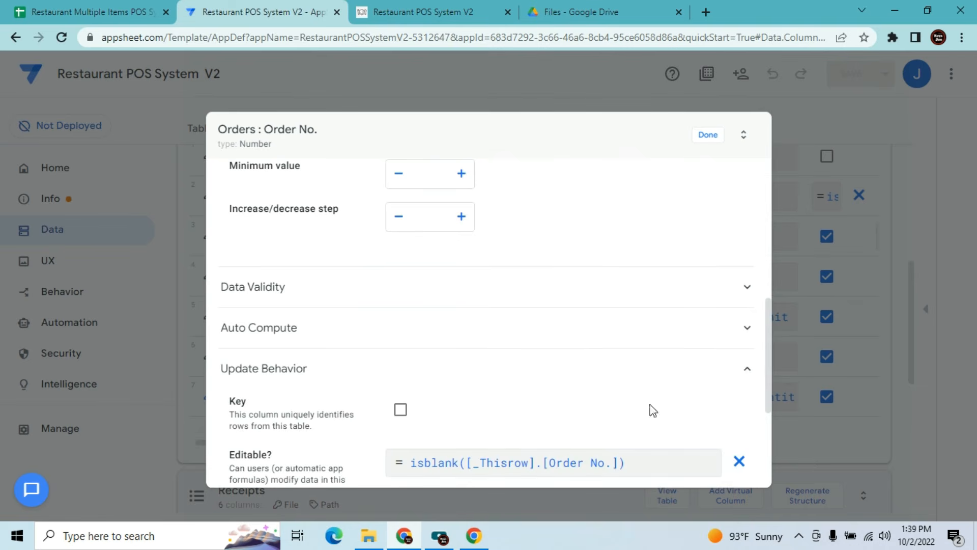
left_click(739, 462)
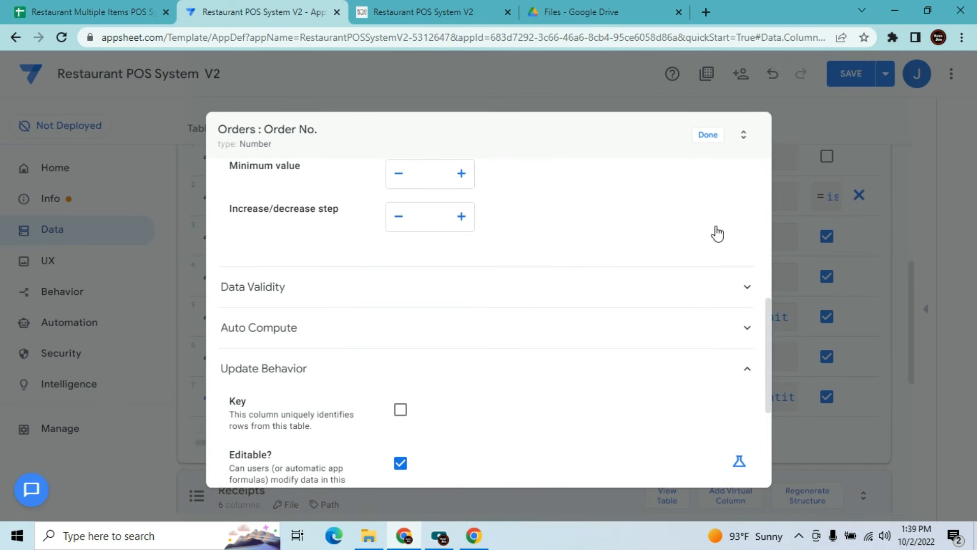
left_click(708, 135)
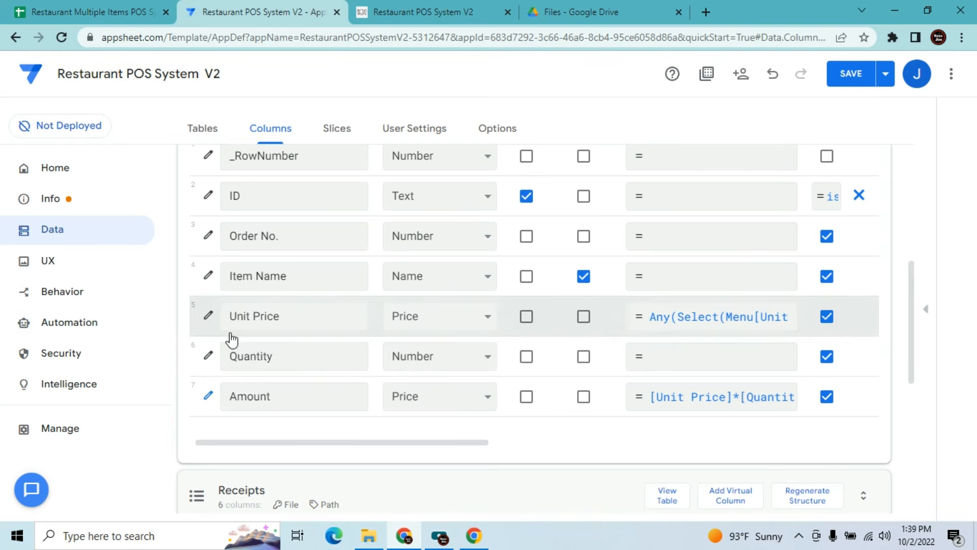
Search the UX views for "orders_form" and open the Close Orders_Form view's options
left_click(33, 268)
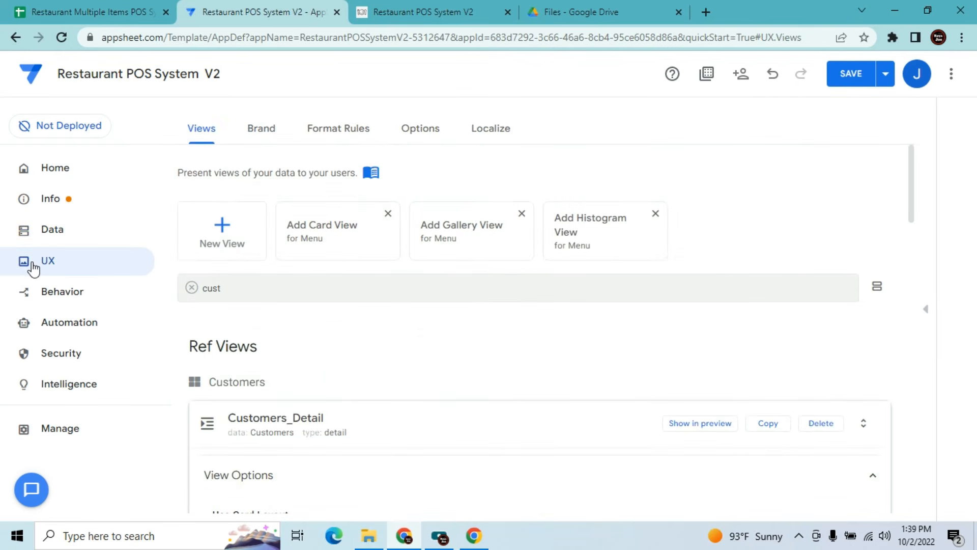
double_click(253, 288)
type("order")
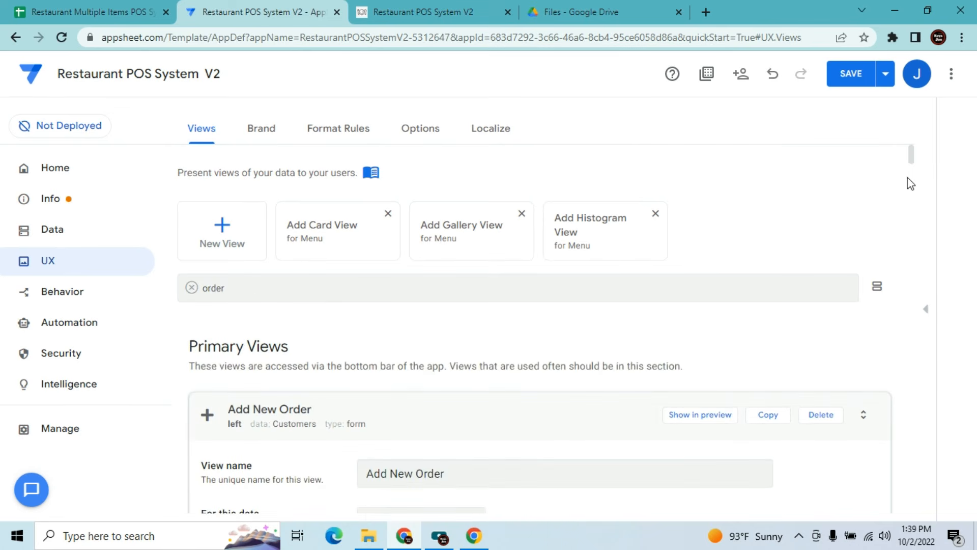
mouse_move(912, 154)
left_mouse_down()
mouse_move(910, 513)
mouse_move(924, 404)
mouse_move(929, 158)
left_mouse_up()
type("s")
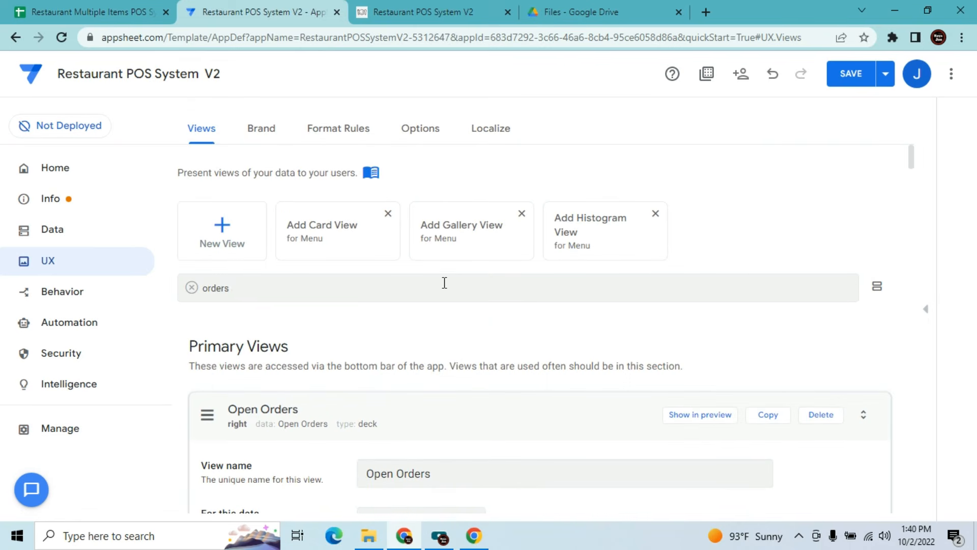
type(" for")
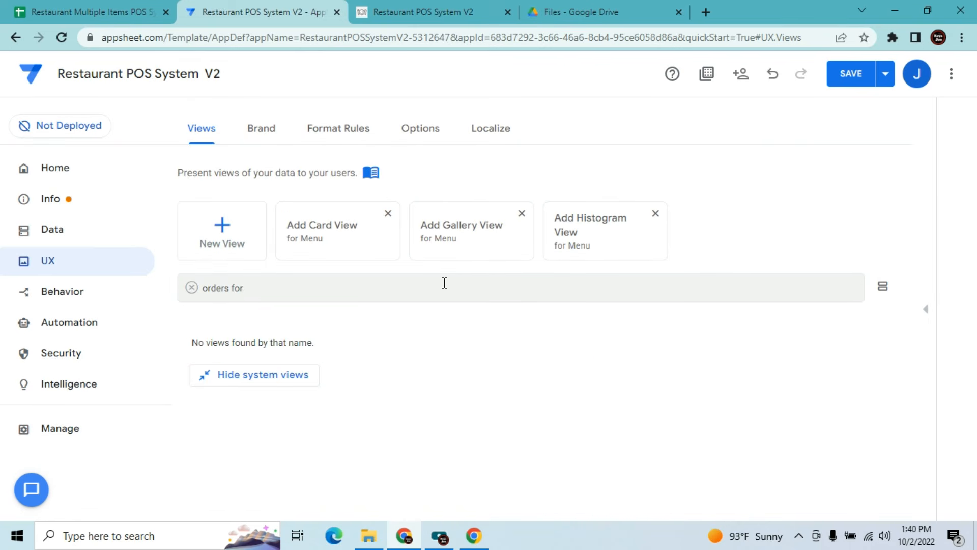
key("BackSpace")
key("BackSpace")
key("BackSpace")
type("_form")
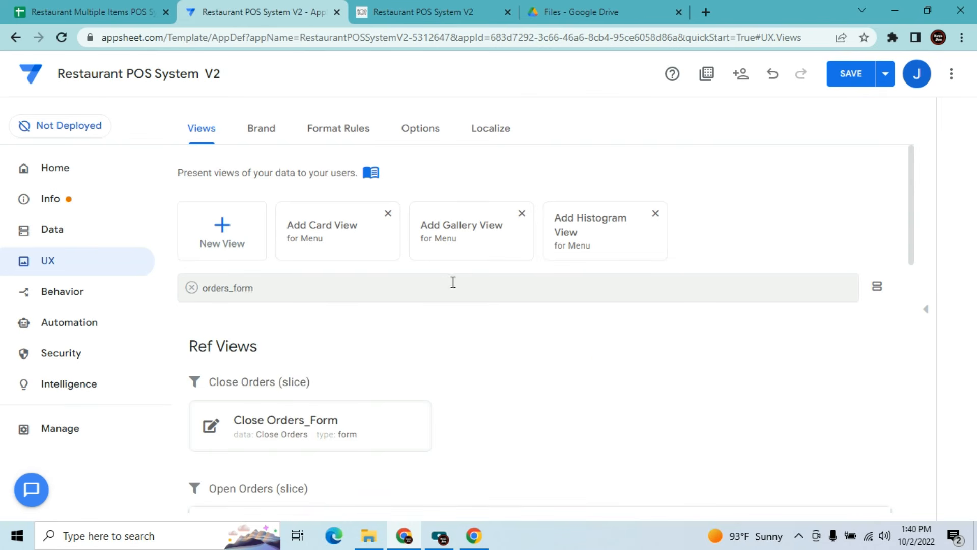
left_click(362, 437)
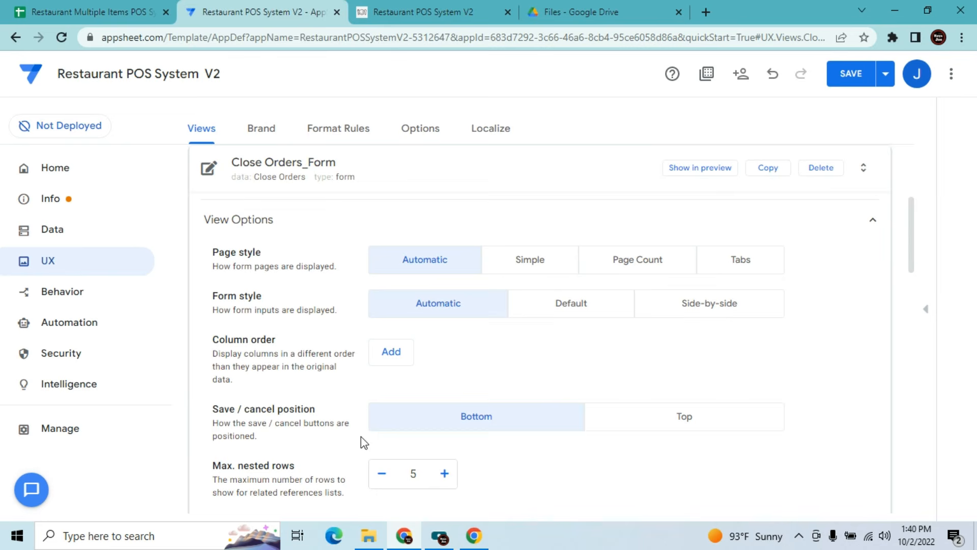
Try a custom column order in Close Orders_Form with Date and Time as the first column
left_click_drag(914, 238, 912, 268)
left_click(407, 213)
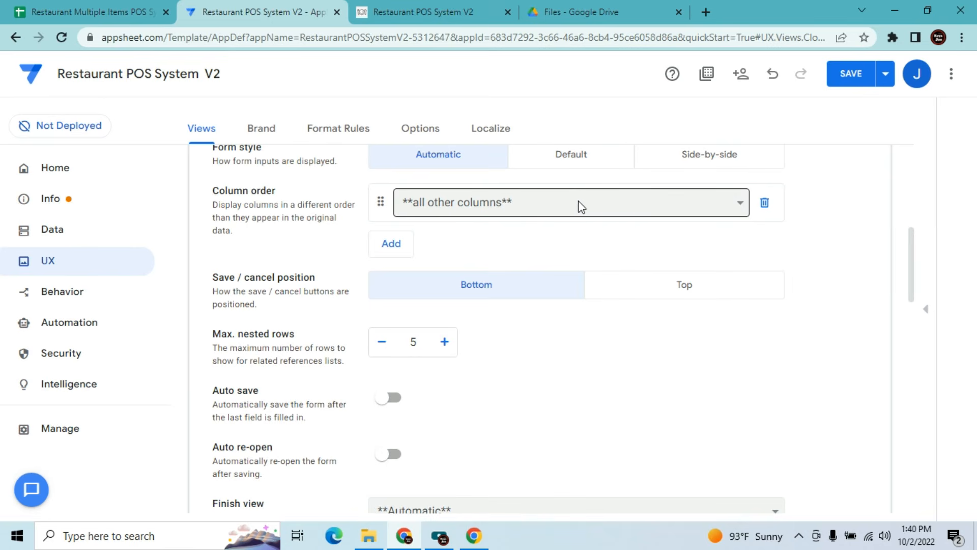
left_click(654, 196)
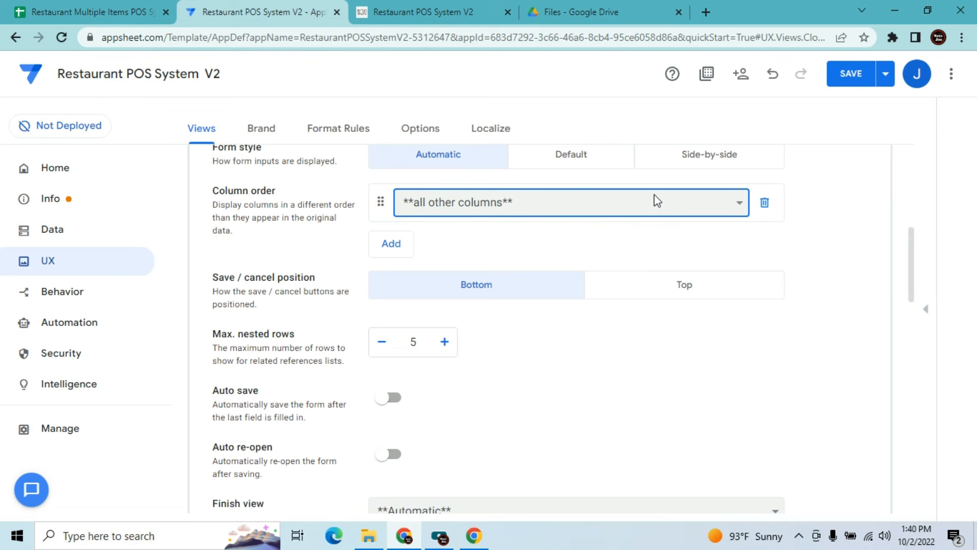
left_click(732, 203)
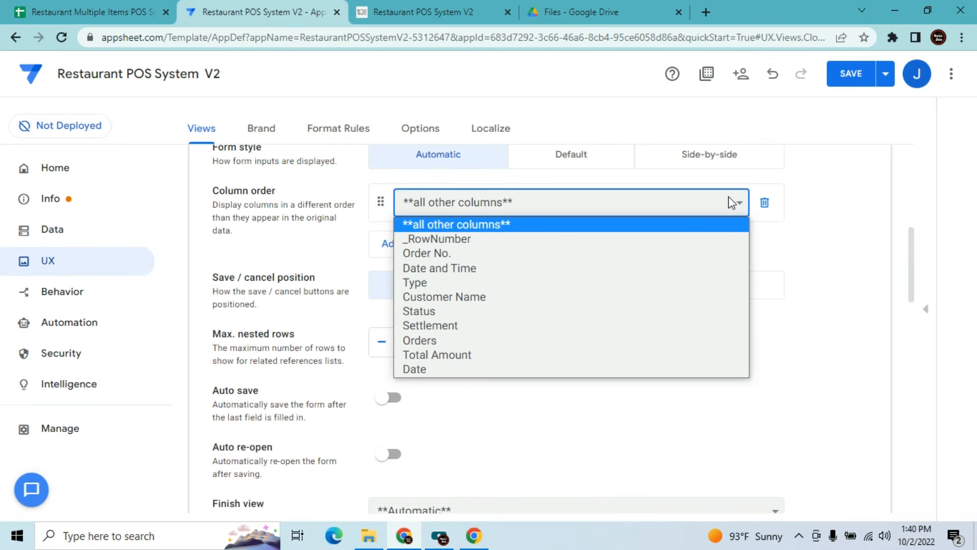
left_click(640, 267)
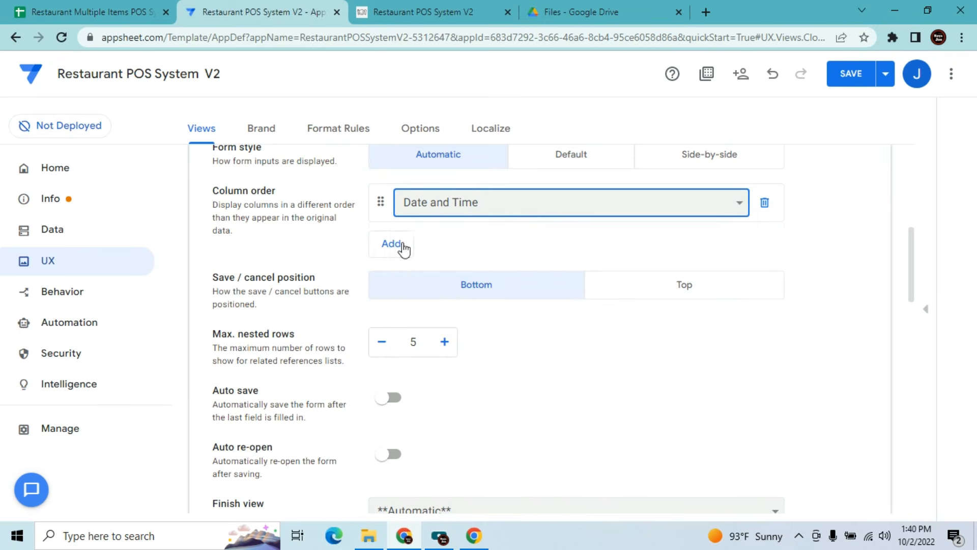
Try extending the Close Orders_Form column order with Type, Customer Name and all other columns
left_click(403, 246)
left_click(420, 242)
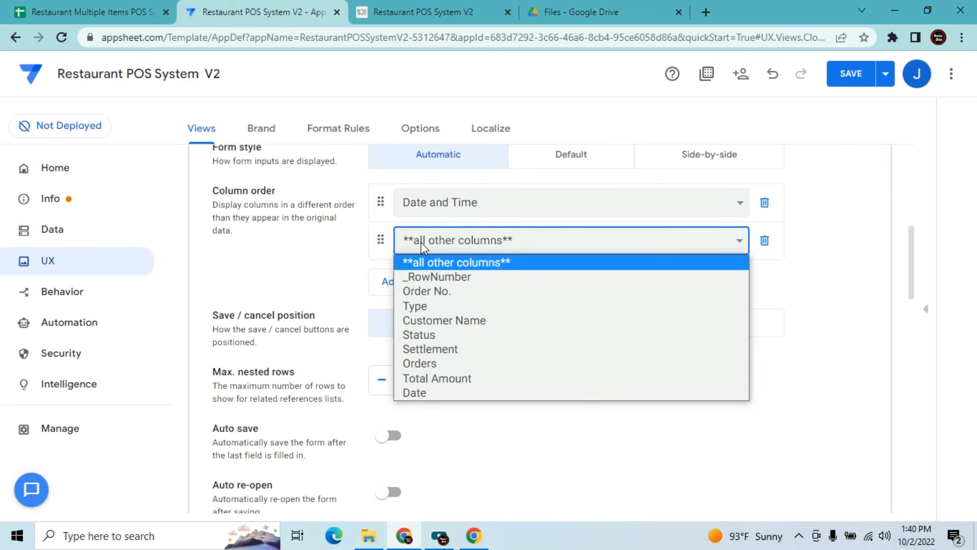
left_click(430, 306)
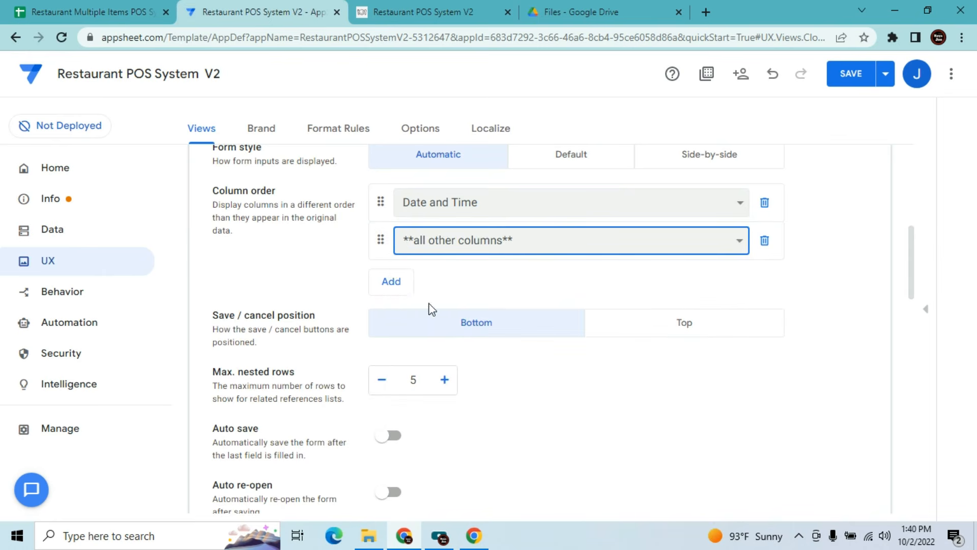
left_click(391, 282)
left_click(434, 284)
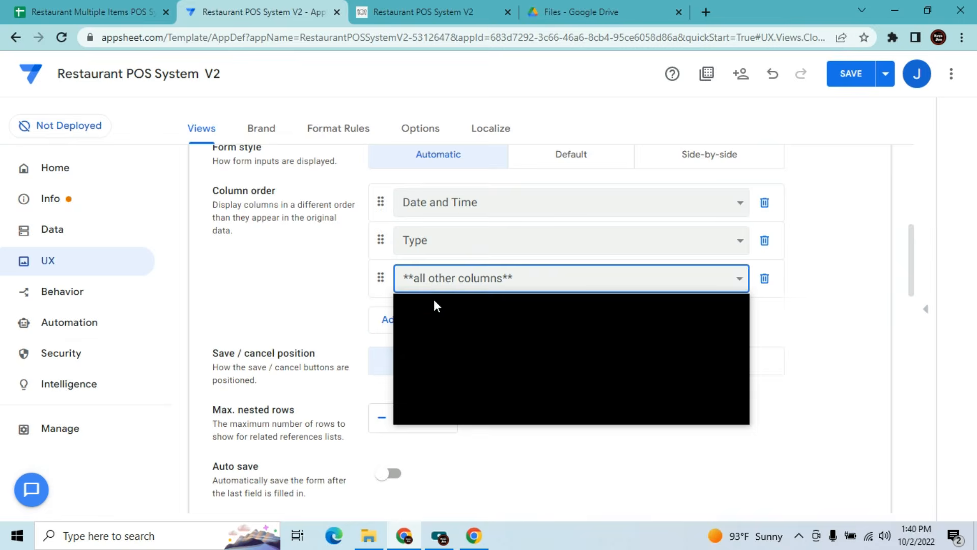
left_click(435, 343)
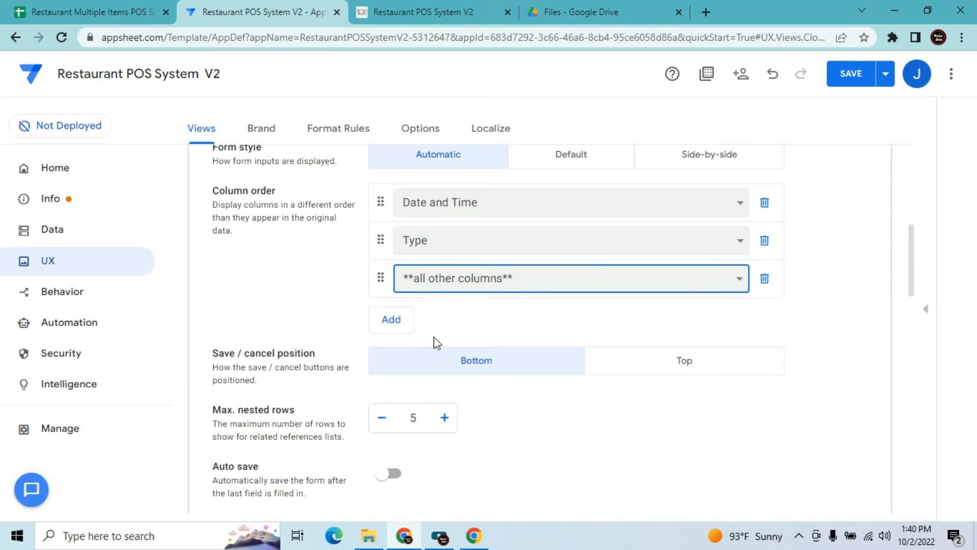
left_click(393, 319)
left_click(430, 321)
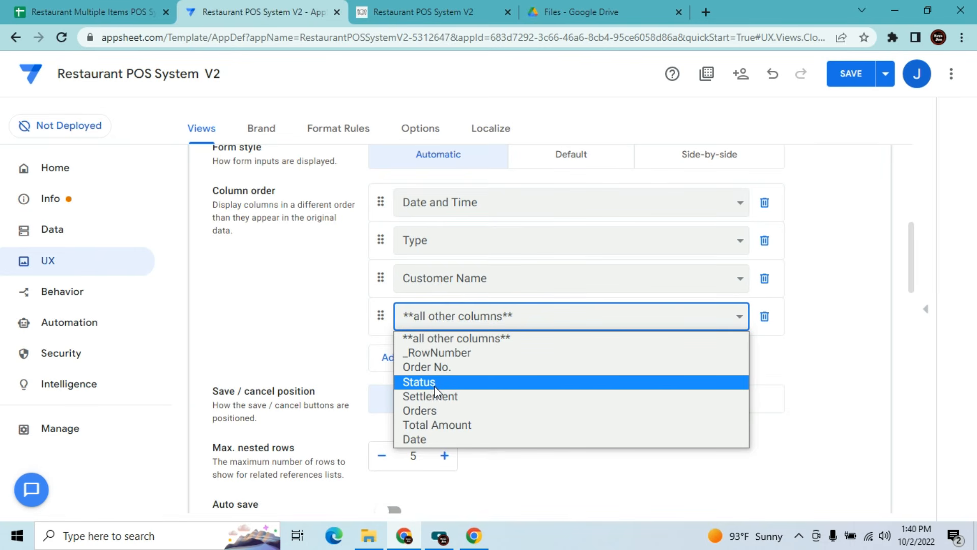
left_click(811, 308)
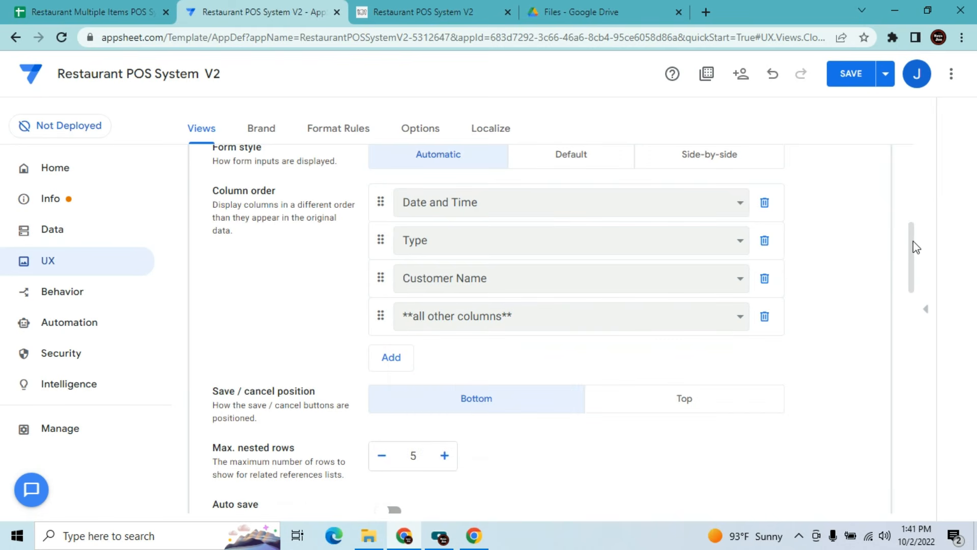
Undo the latest column order additions in Close Orders_Form and delete its remaining column order entries
left_click_drag(915, 247, 910, 205)
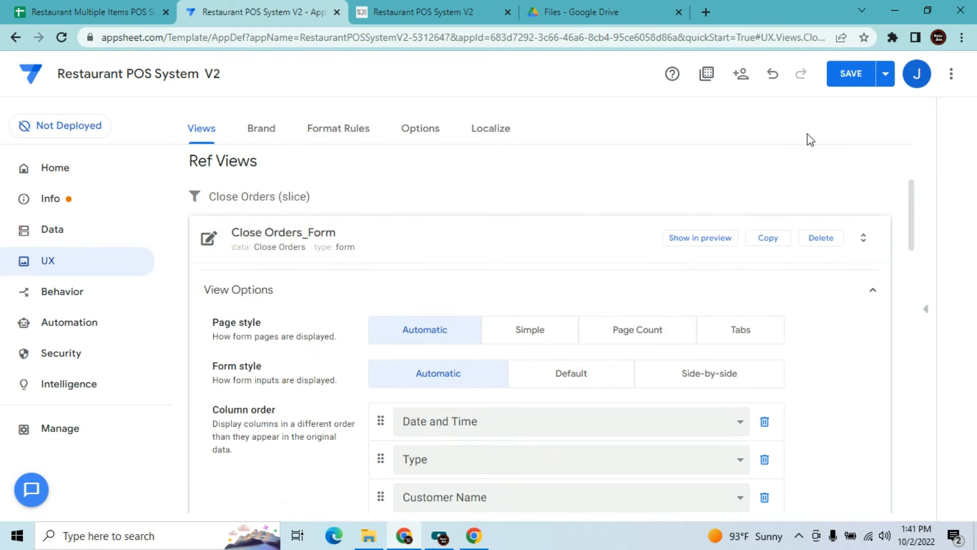
left_click(773, 76)
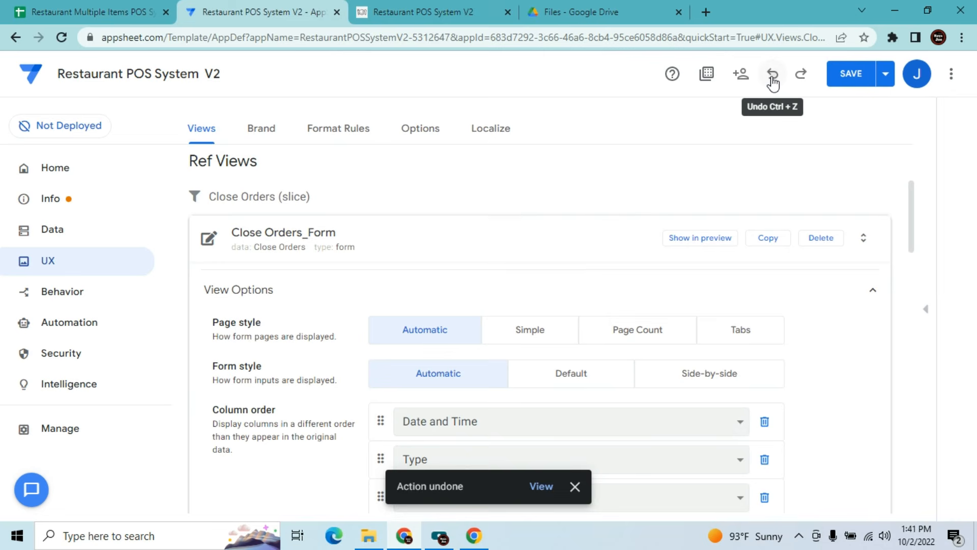
left_click(772, 77)
left_click(772, 77)
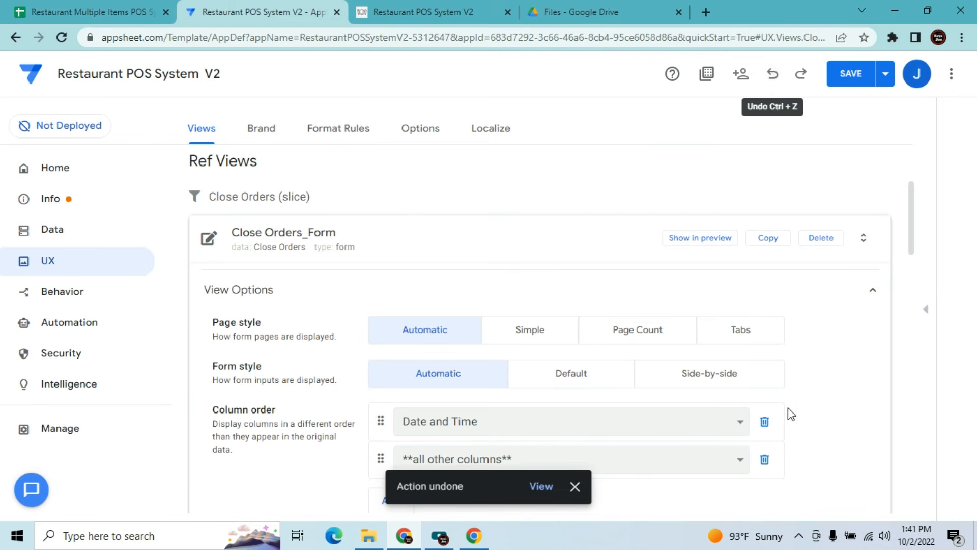
left_click(763, 423)
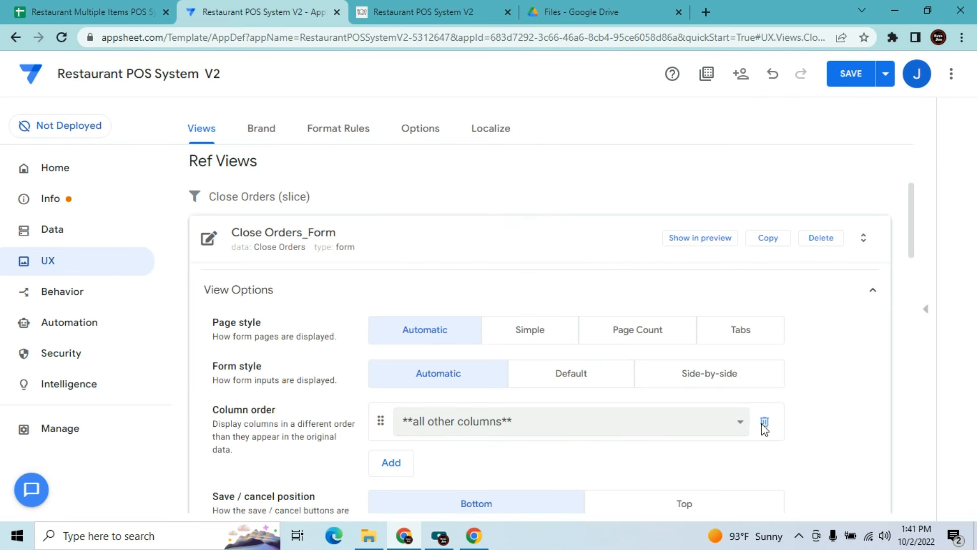
left_click(764, 422)
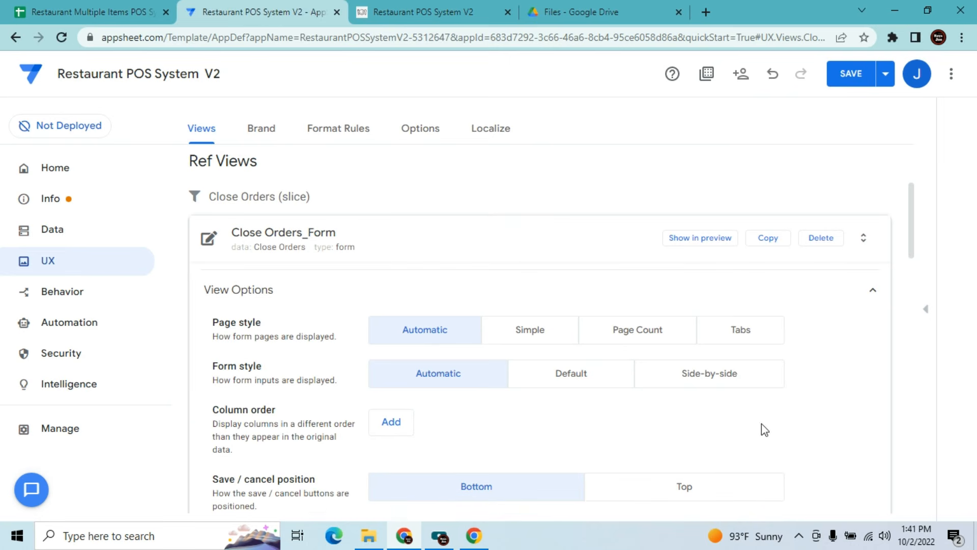
Collapse the Close Orders_Form and Open Orders_Form views and search the views for "order"
left_click(553, 248)
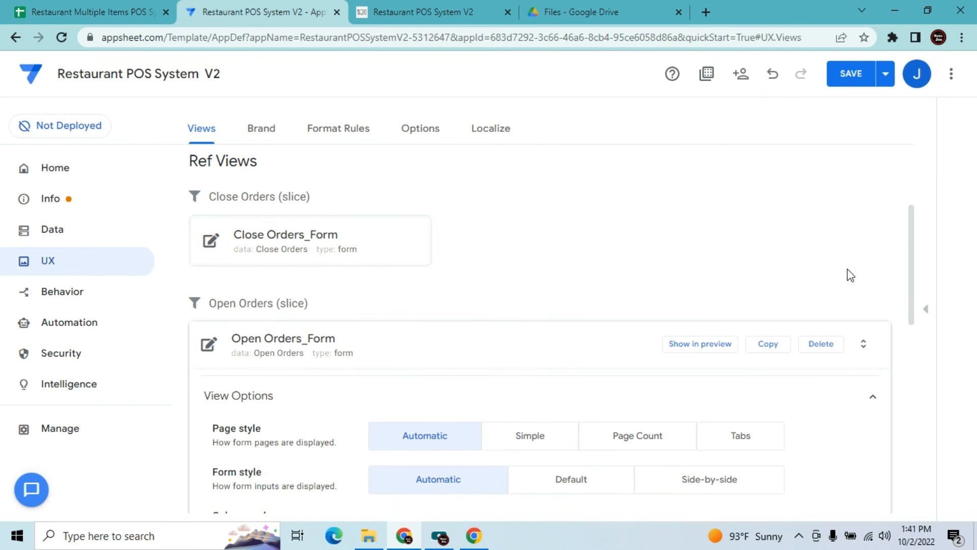
left_click(603, 351)
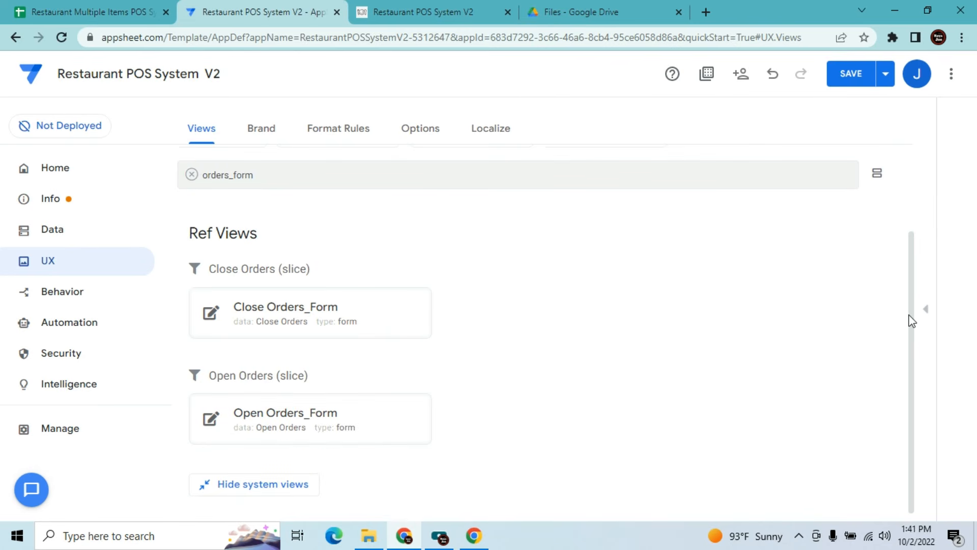
left_click_drag(910, 310, 910, 299)
double_click(469, 183)
key("BackSpace")
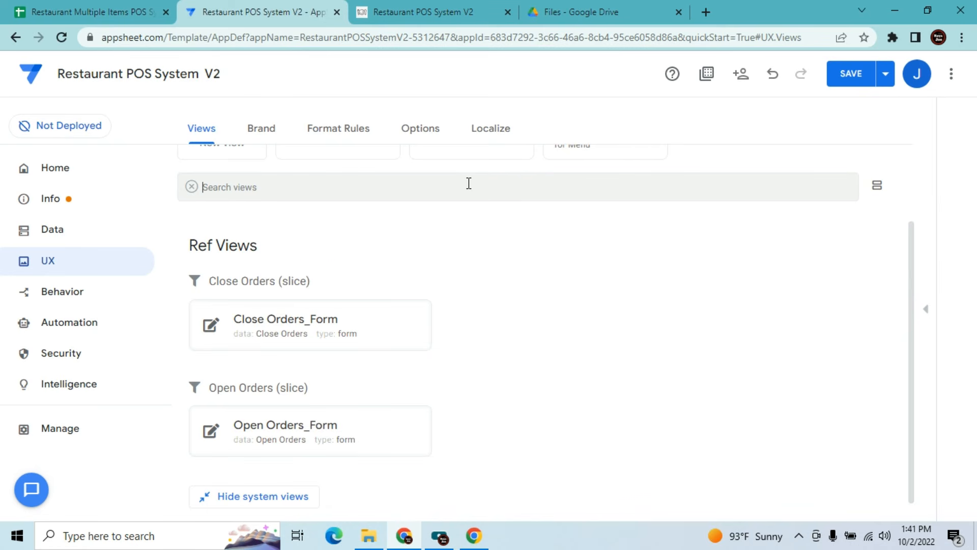
type("order")
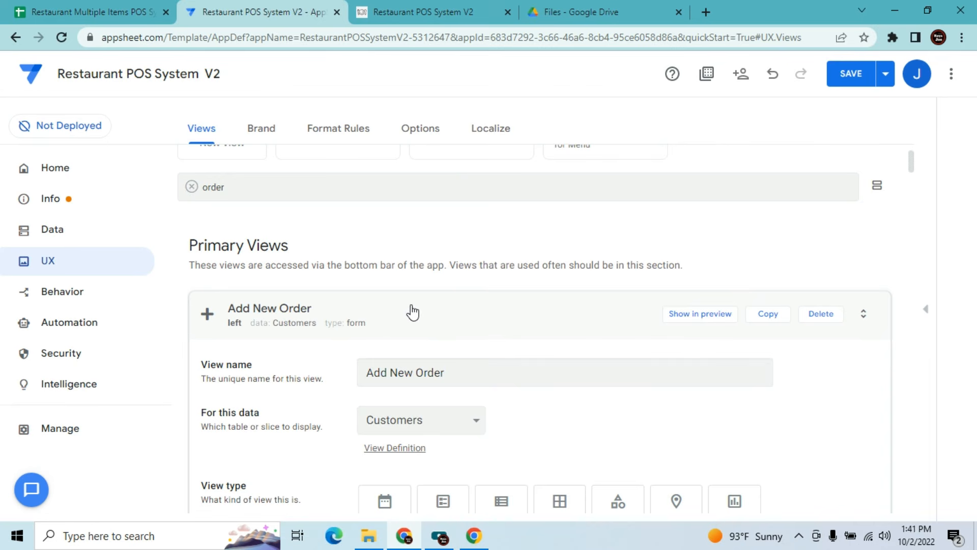
Collapse the expanded order views and look through the primary, menu and ref views related to orders
left_click(412, 312)
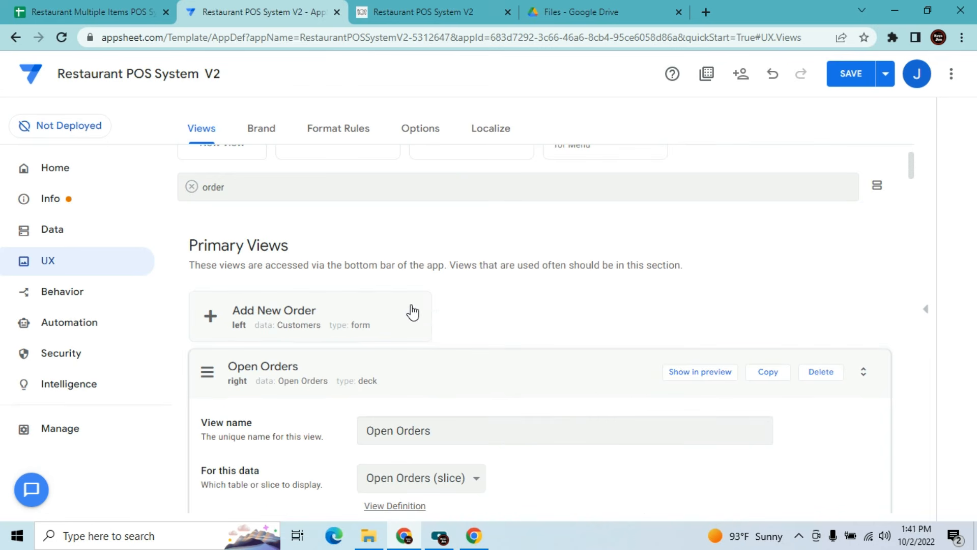
left_click(453, 368)
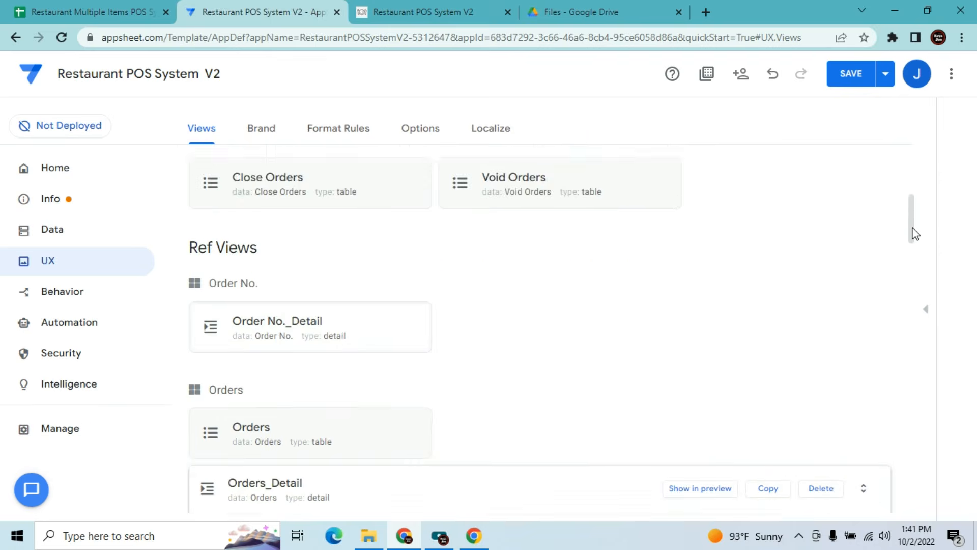
left_click_drag(914, 229, 923, 253)
left_click(527, 330)
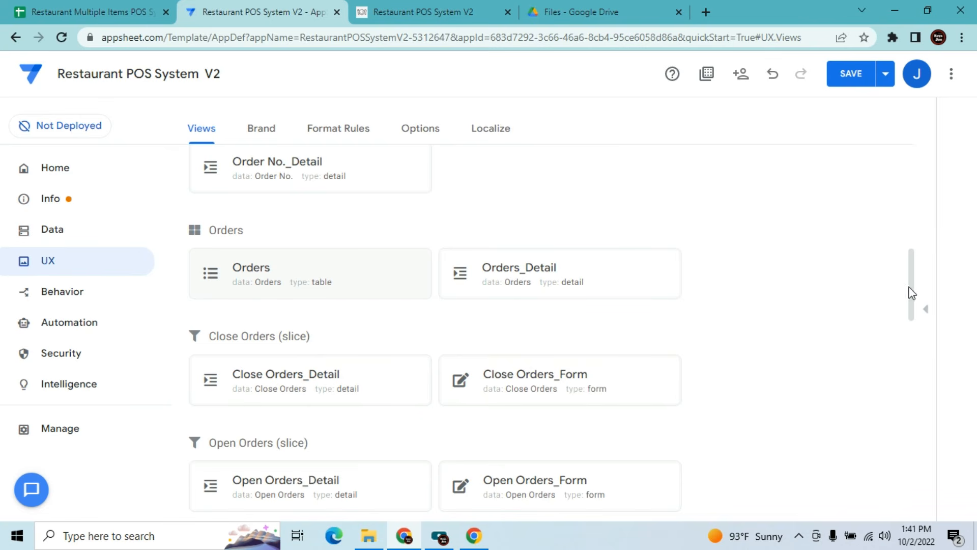
left_click_drag(910, 285, 905, 161)
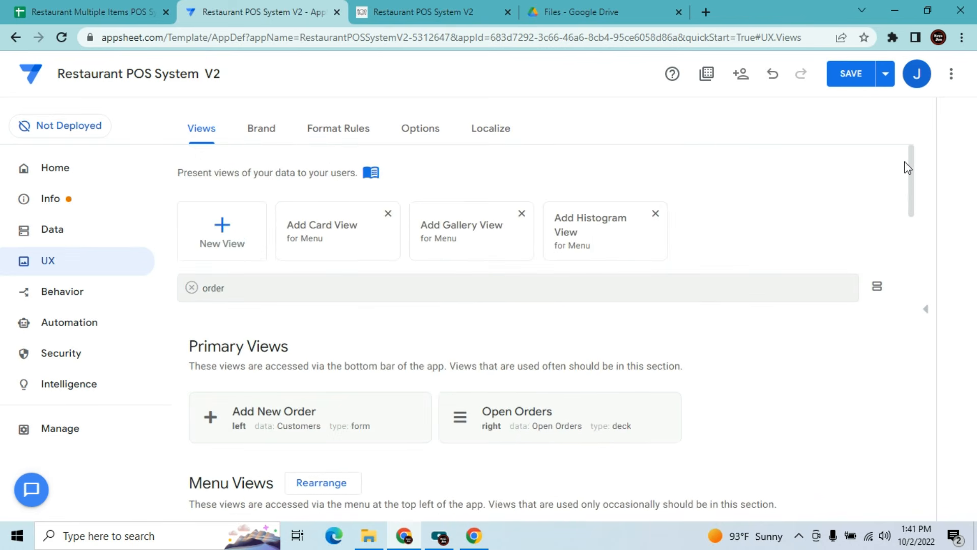
Save the app and open the column settings of the Orders table
left_click(858, 75)
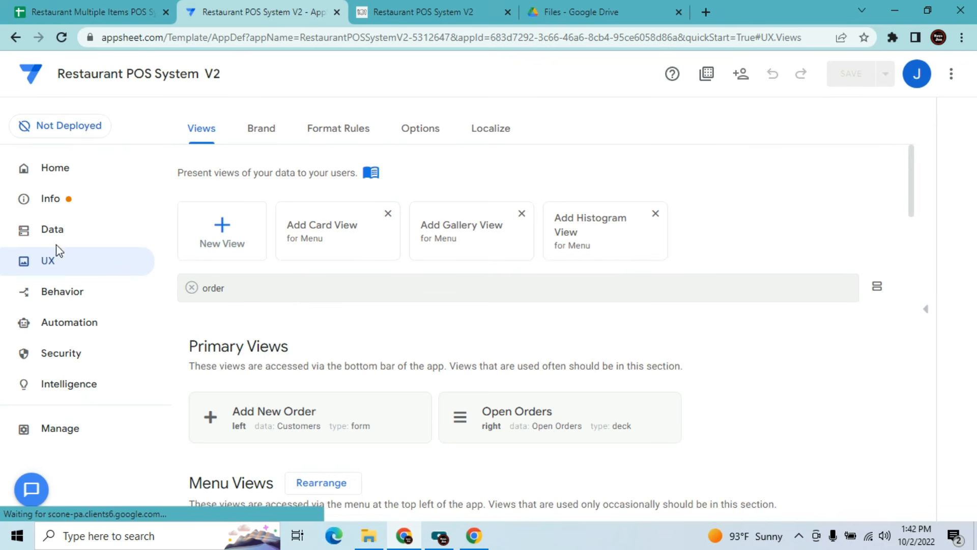
left_click(51, 232)
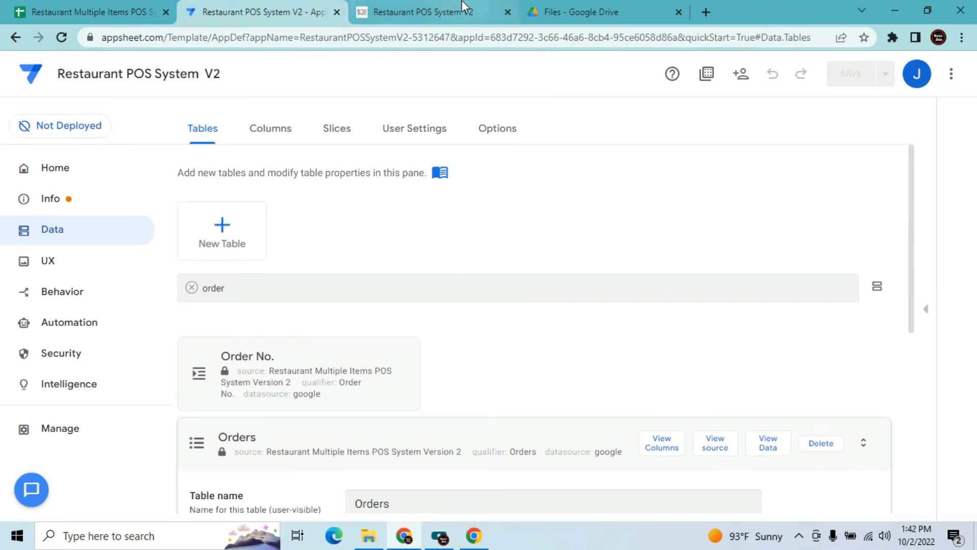
left_click(448, 11)
left_click(254, 11)
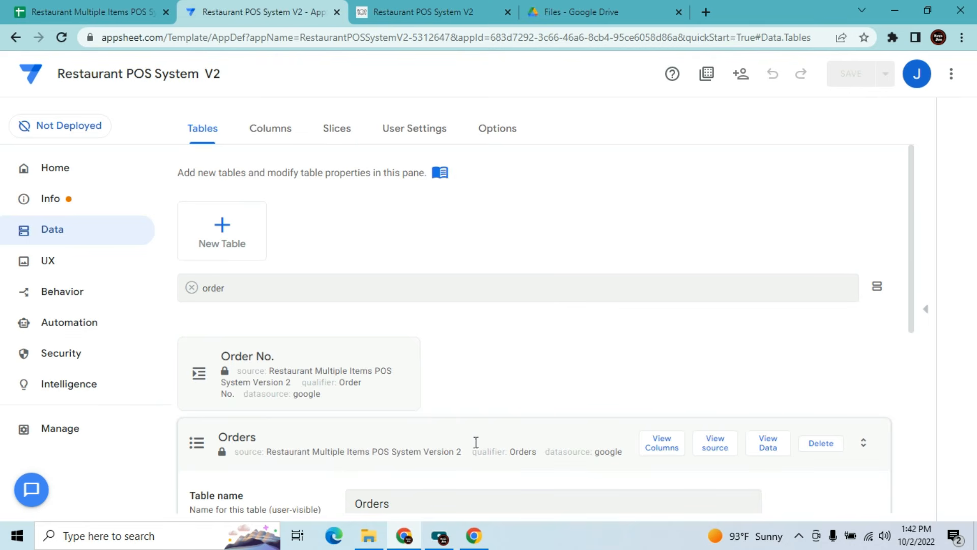
left_click(662, 443)
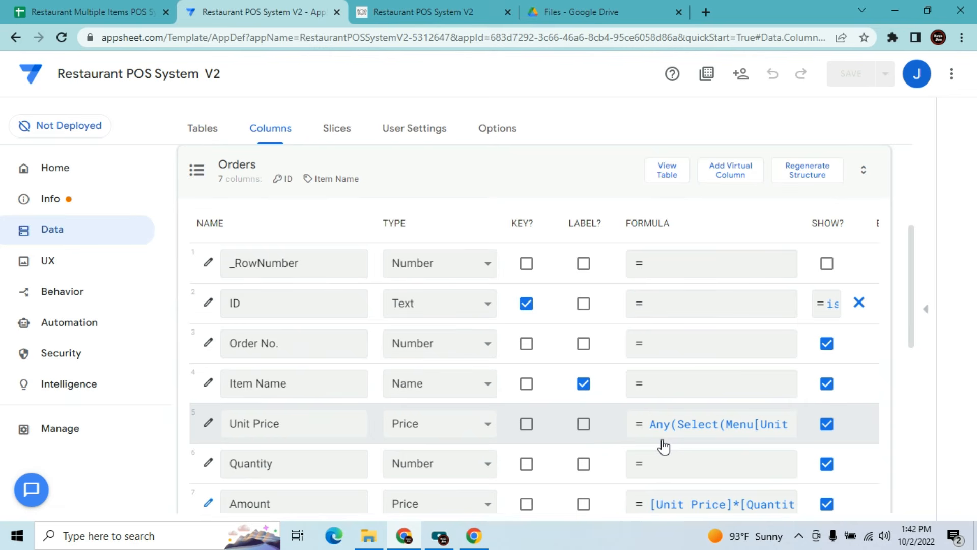
Try the Show_If expression Not(in(Context("View")),List("Orders_form")) on the Orders table's Order No. column
left_click(209, 343)
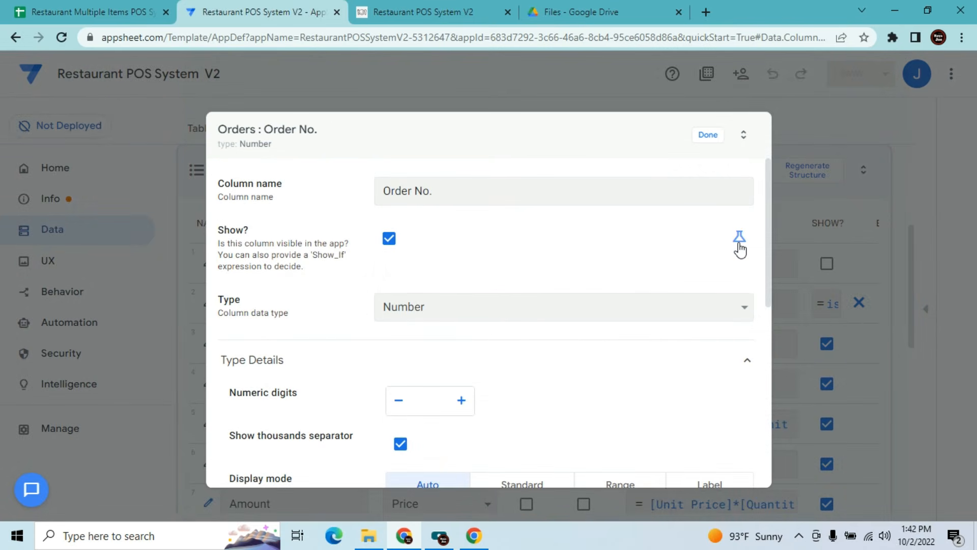
left_click(739, 243)
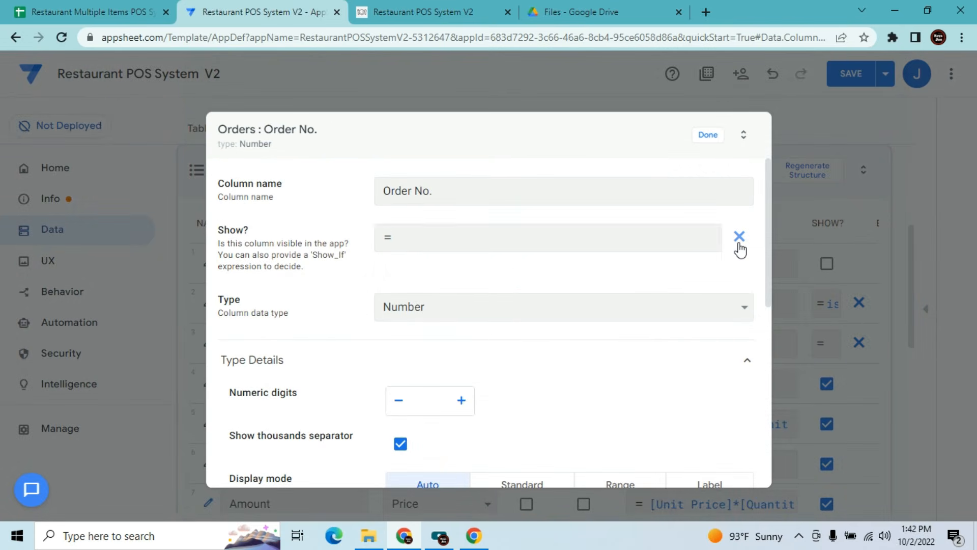
left_click(671, 246)
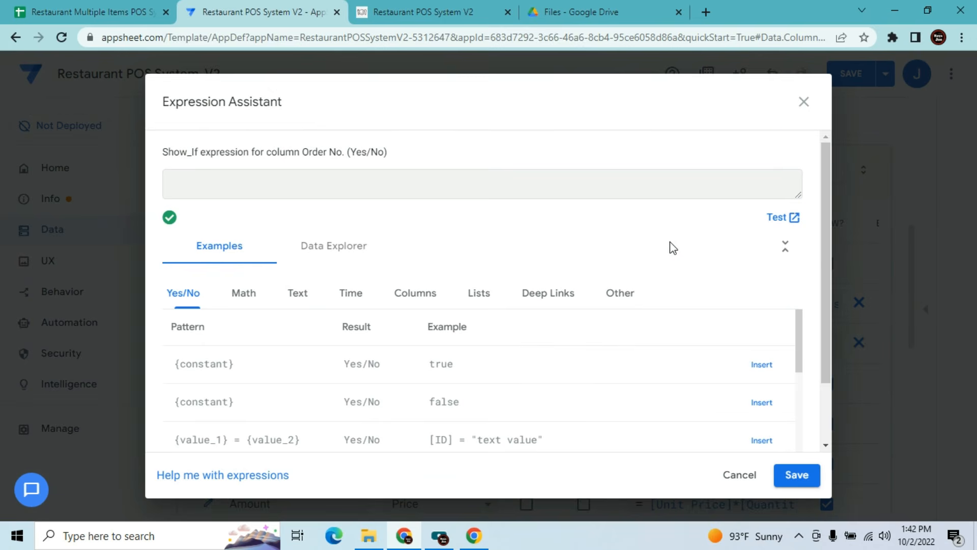
type("Not(in(Co")
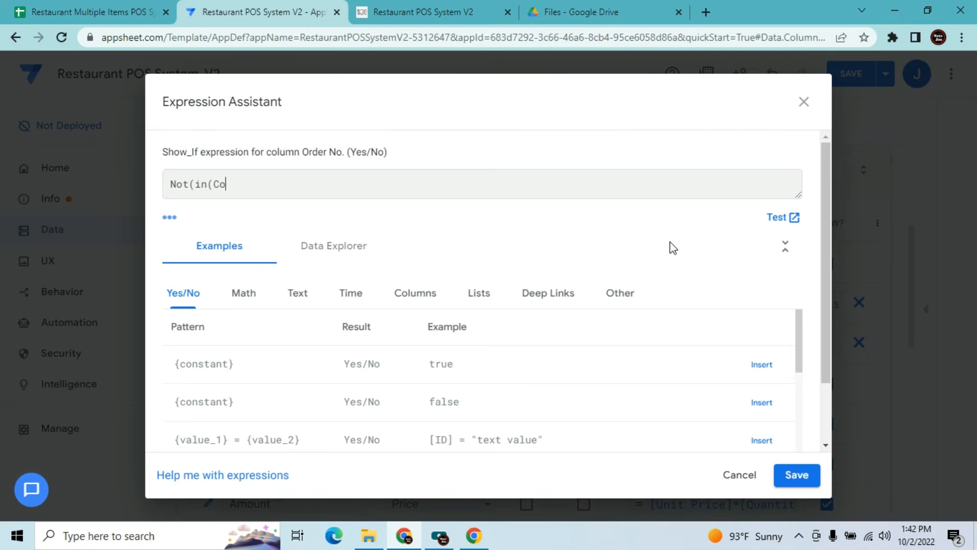
type("ntext(\"View\")")
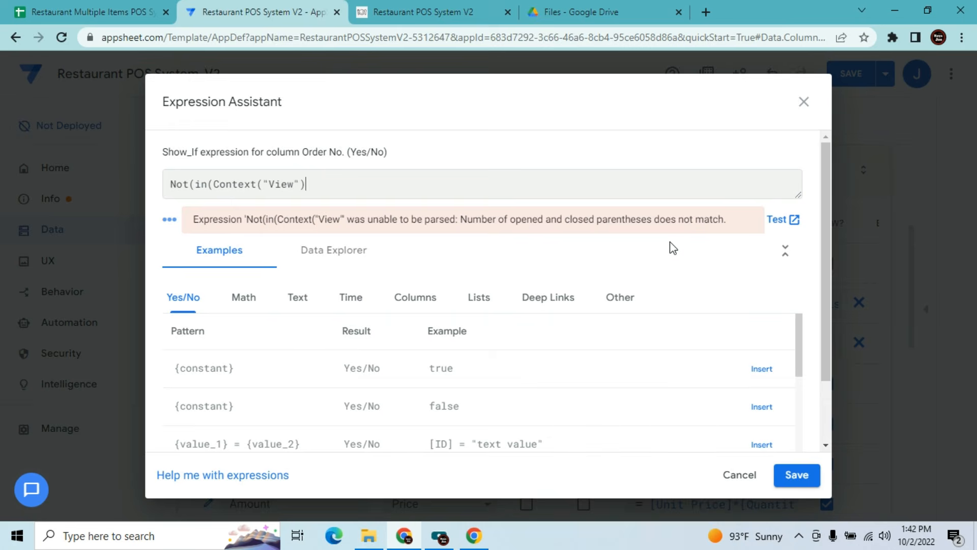
type(",List")
type(")")
key("Right")
key("Right")
key("Right")
type("\"Orders_form\")")
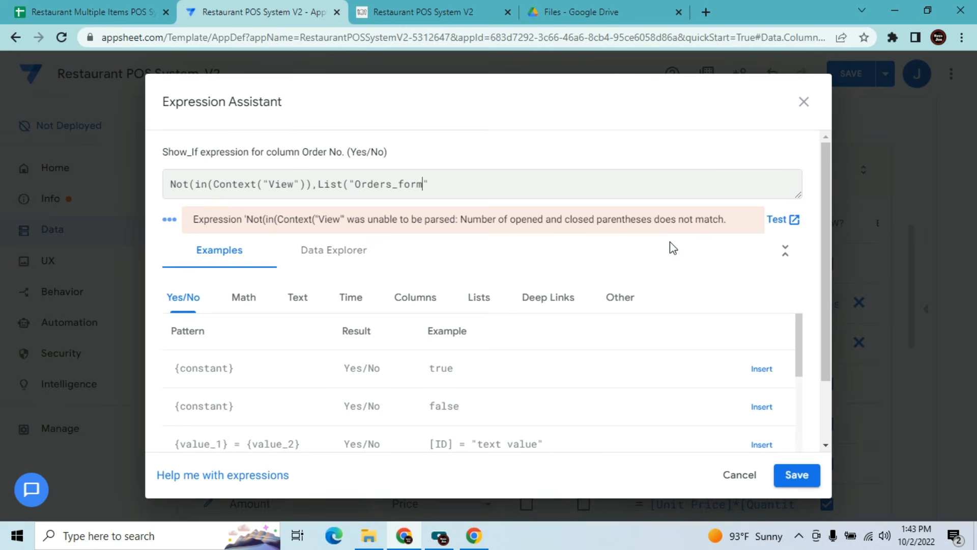
type(")")
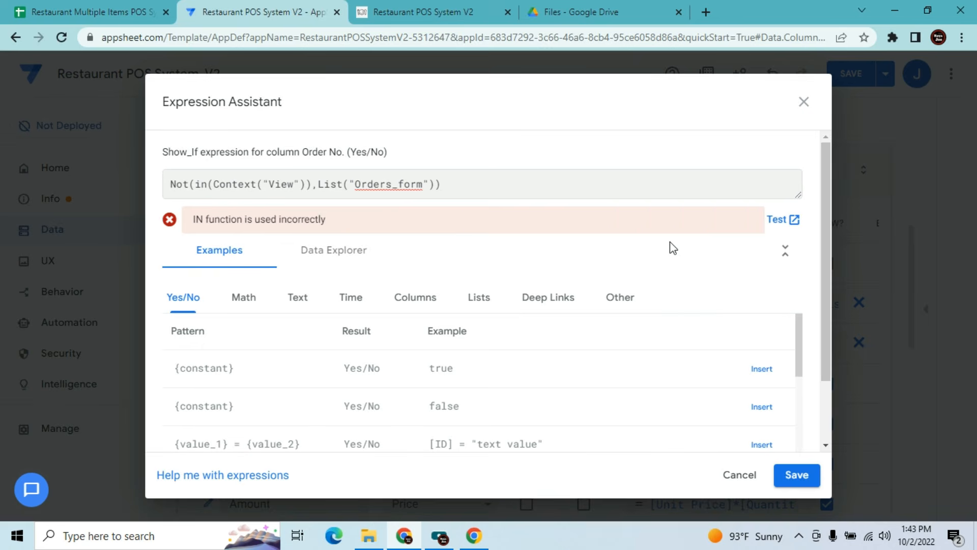
Correct the Order No. Show_If expression to Not(in(Context("View"),List("Orders_form"))) and save the column and the app
left_click(307, 185)
type("=")
key("BackSpace")
key("BackSpace")
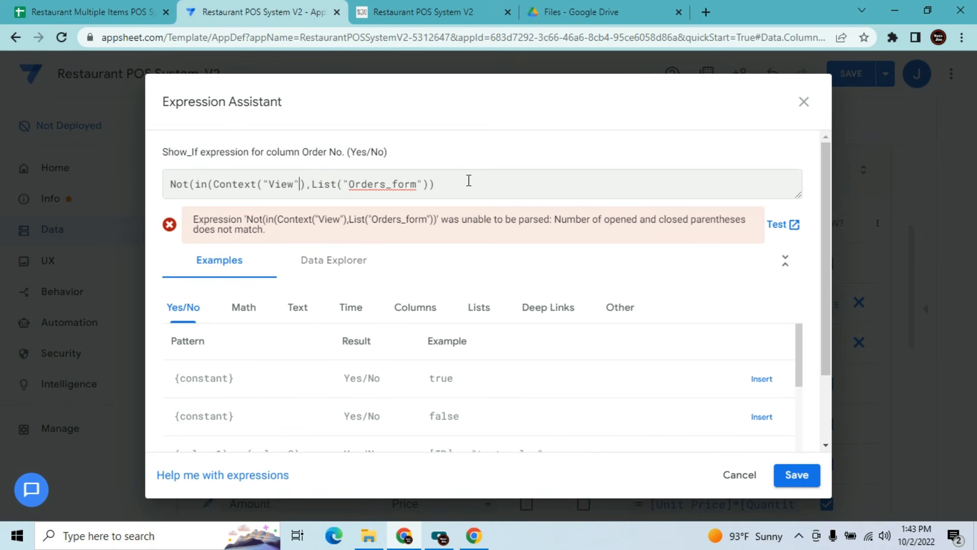
type(")")
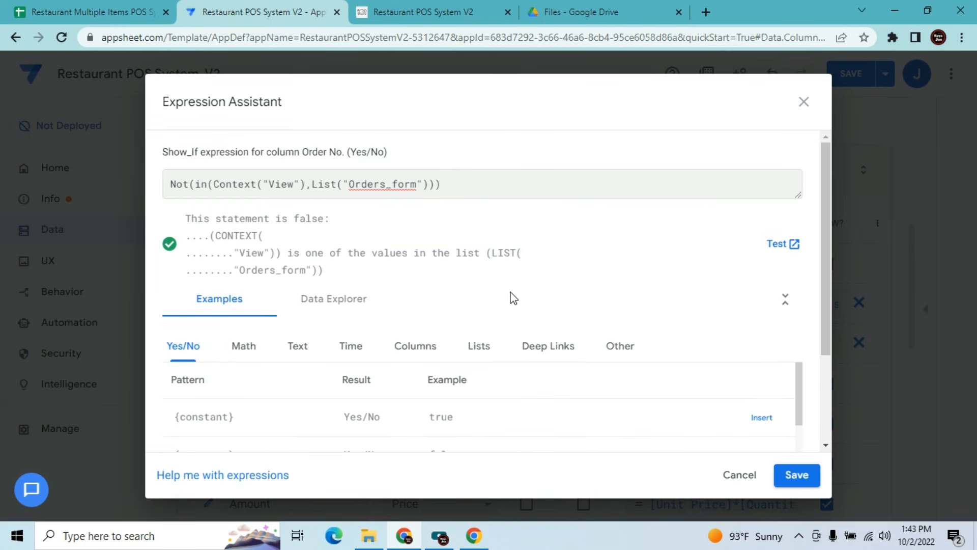
left_click(787, 488)
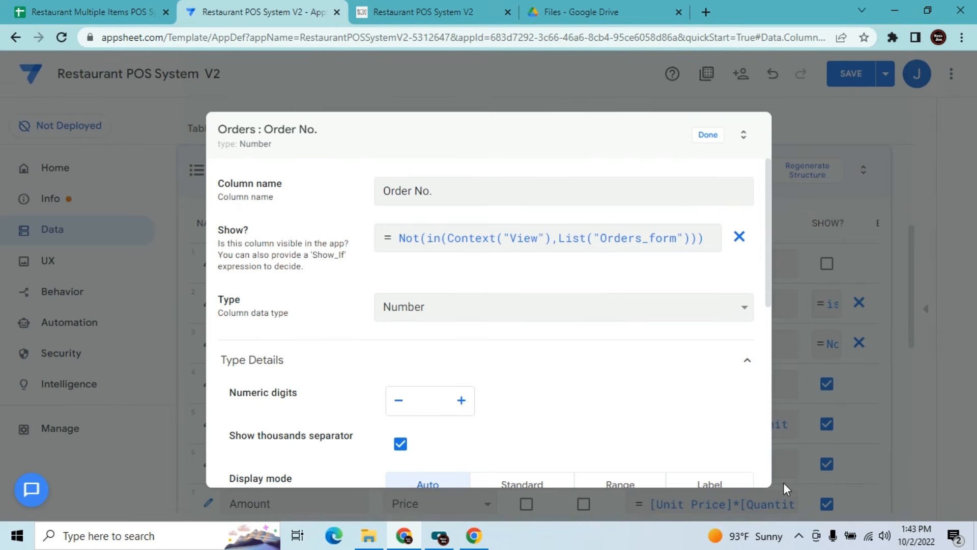
left_click(708, 136)
left_click(846, 79)
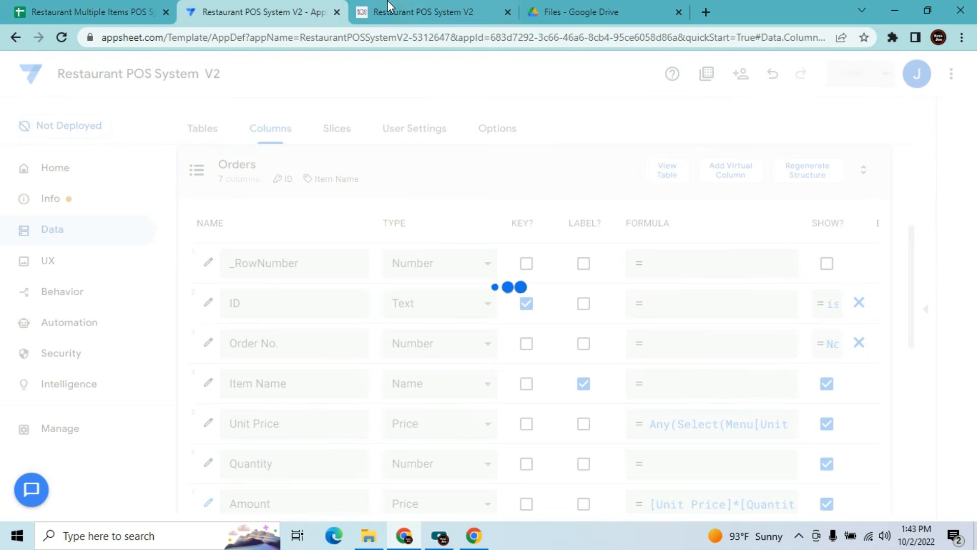
Return the POS app to its Menu view, delete the test order row from the Customers sheet, and sync the app
left_click(412, 7)
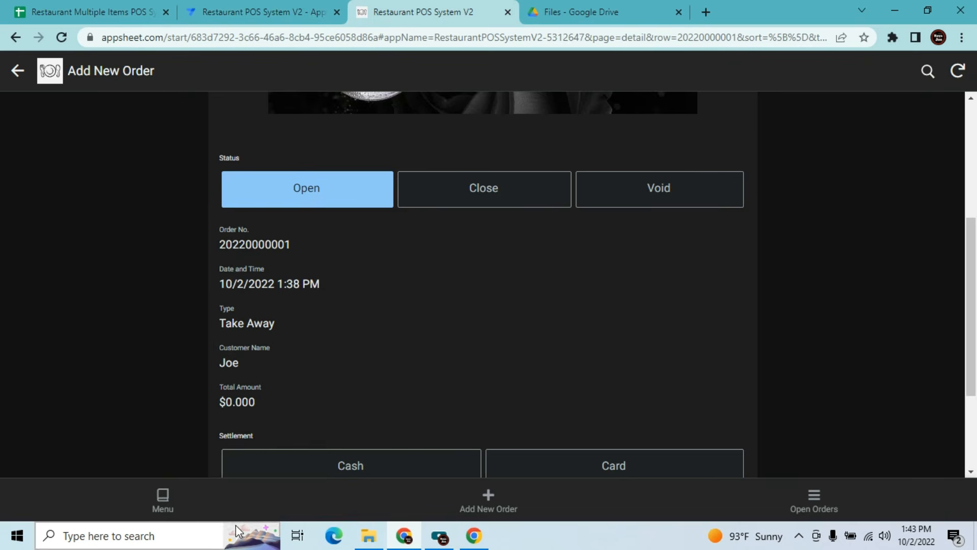
left_click(187, 508)
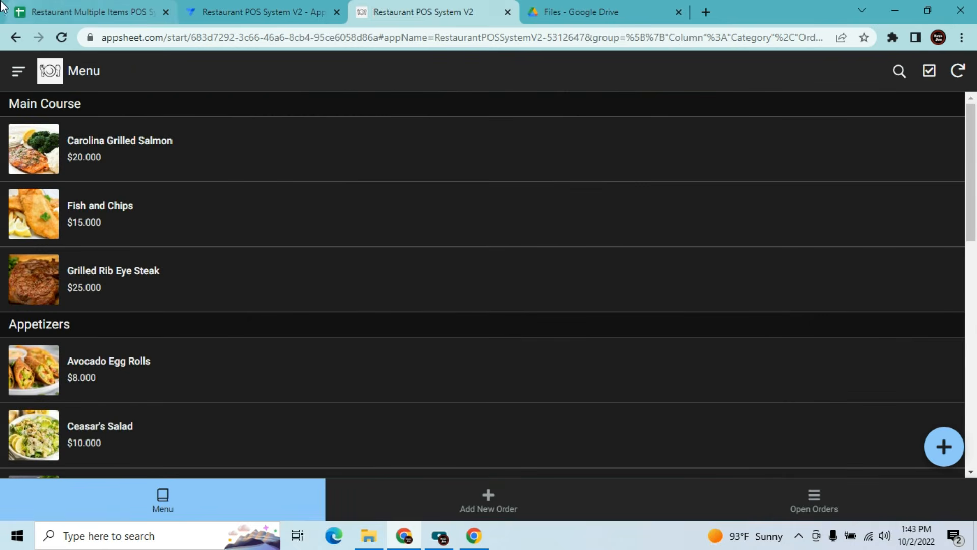
left_click(71, 7)
left_click(10, 182)
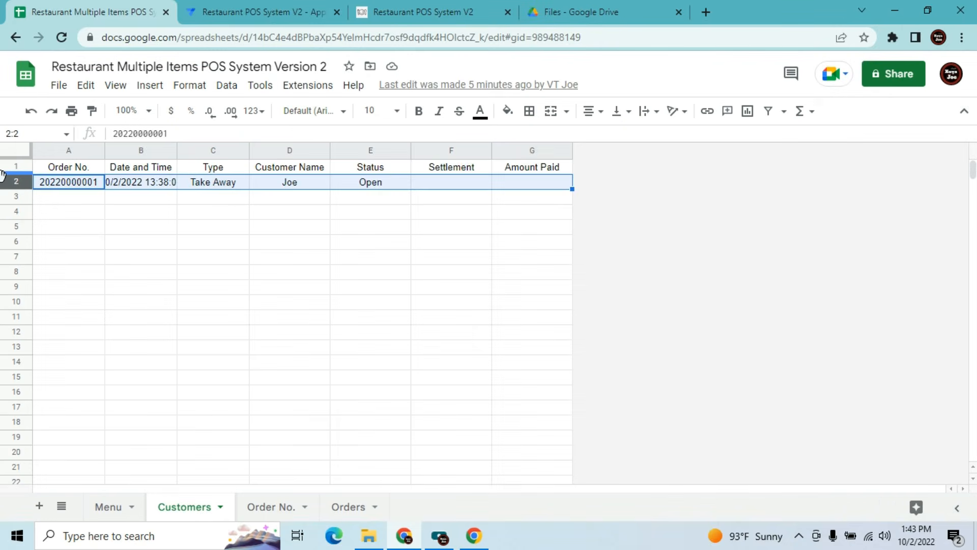
key("Delete")
left_click(412, 11)
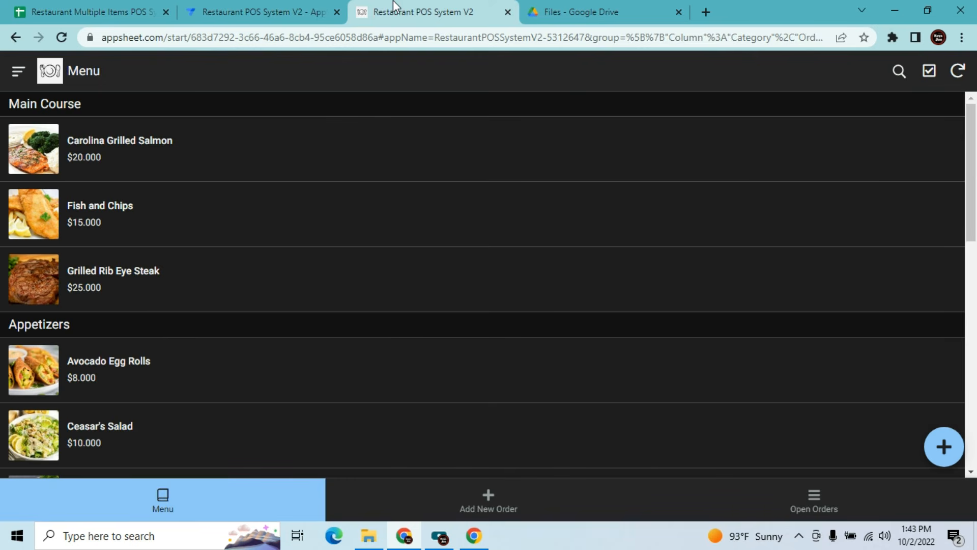
left_click(959, 74)
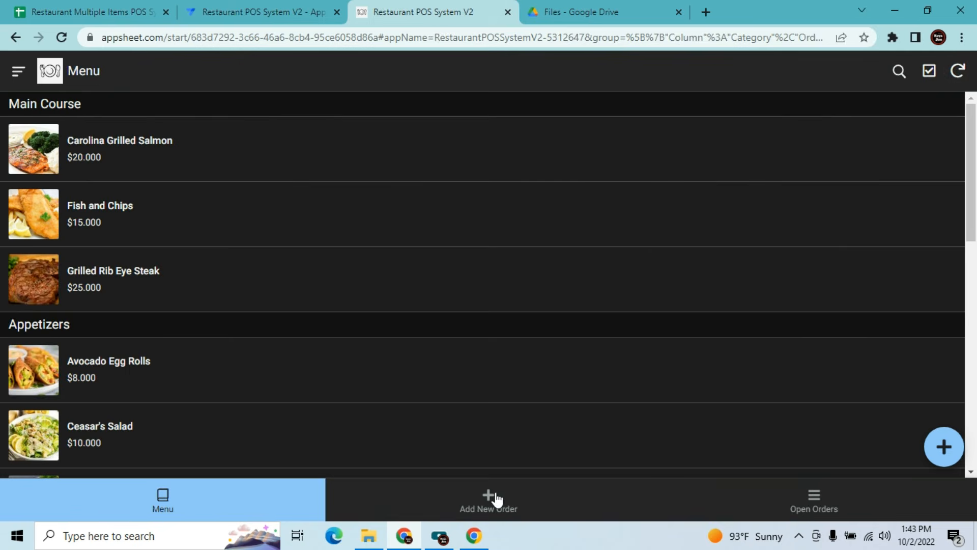
Add a Take Away order with the customer's name, review its detail page down to Amount Paid, and sync the app
left_click(495, 498)
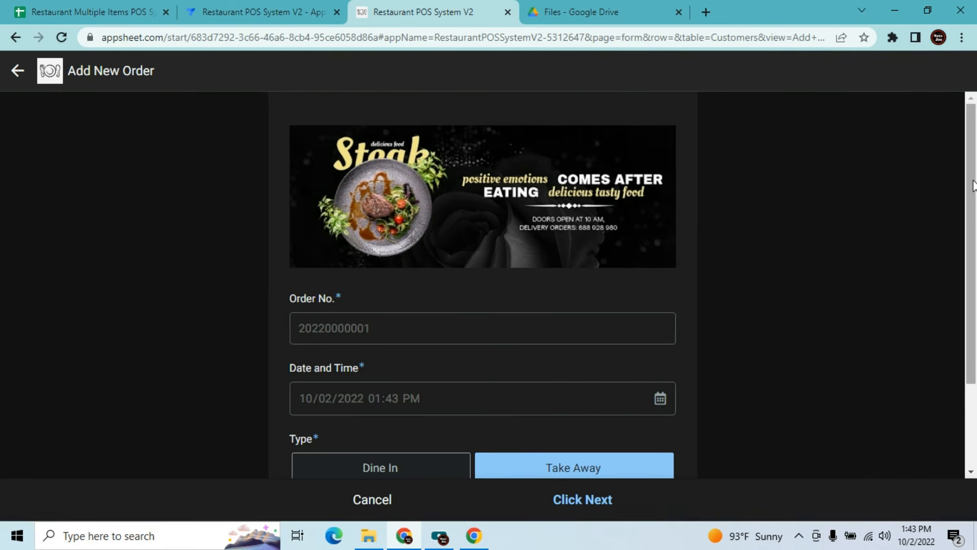
scroll(664, 384, "down", 2)
left_click(533, 433)
type("Joe")
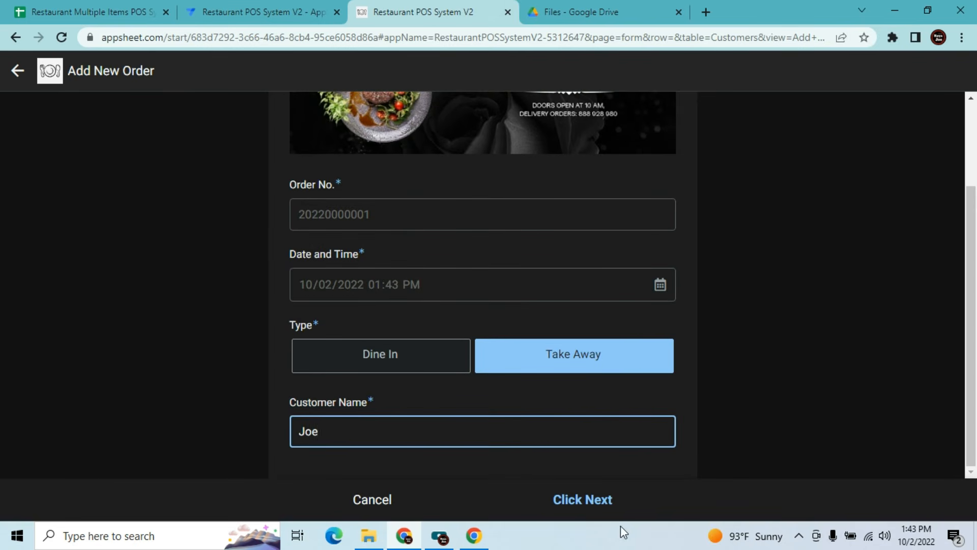
left_click(600, 501)
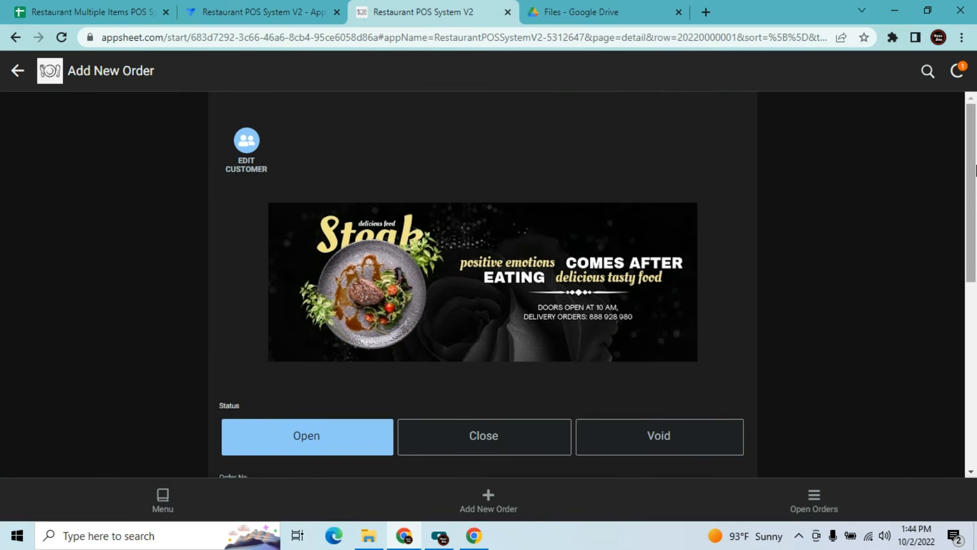
left_click_drag(975, 171, 976, 350)
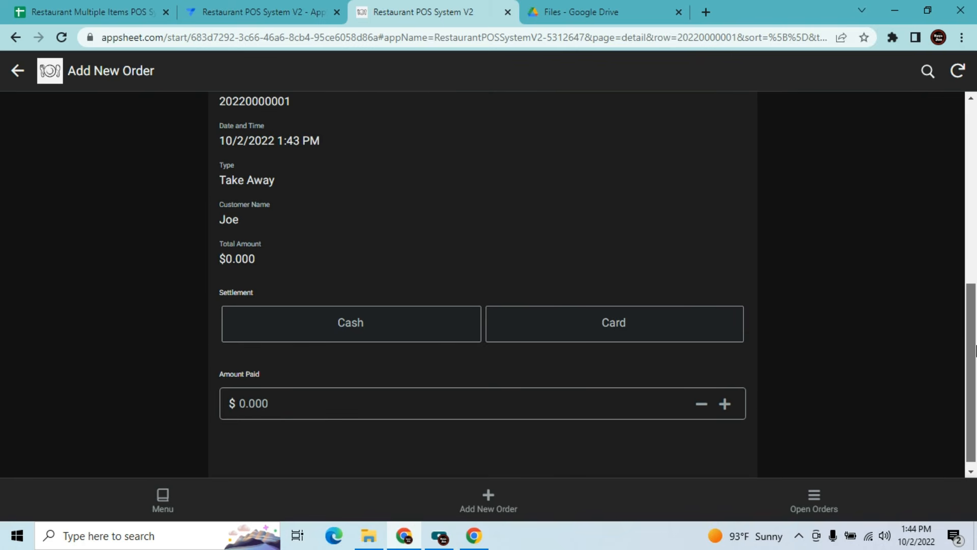
left_click(958, 71)
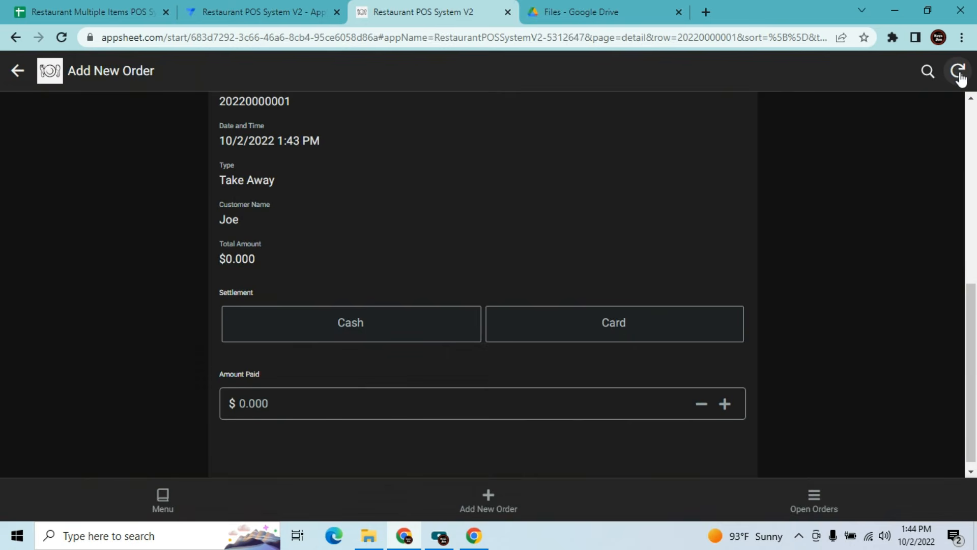
Remove the Show_If expression from the Orders table's Order No. column in the app editor and save the app
left_click(269, 7)
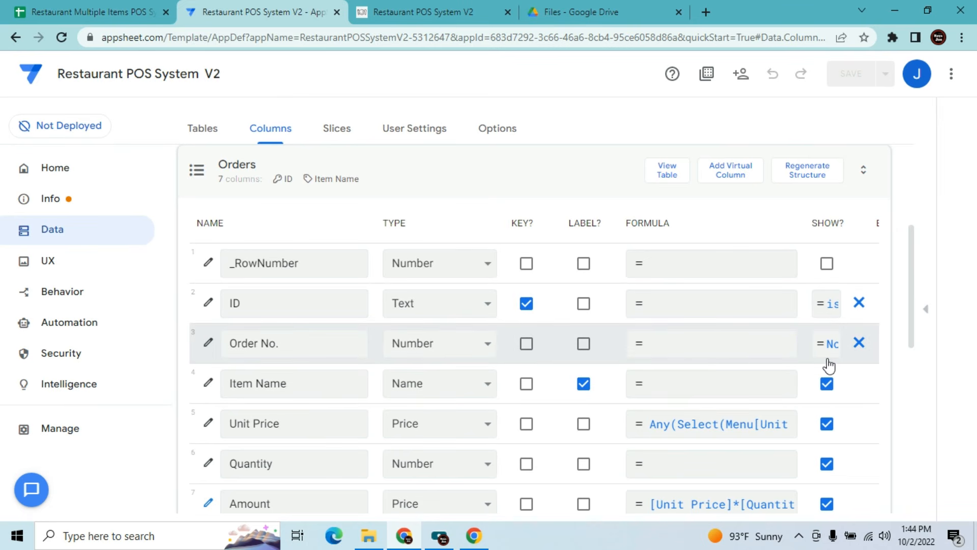
left_click(860, 344)
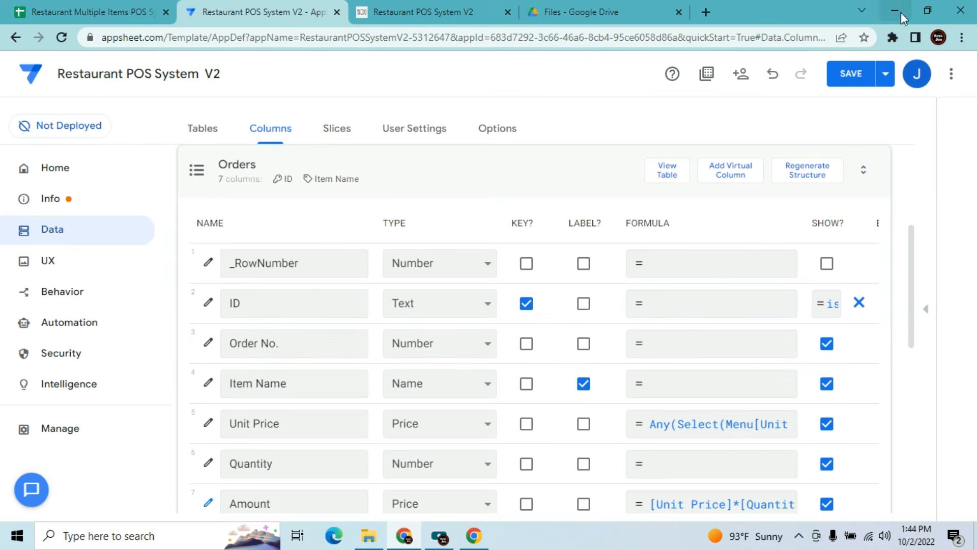
left_click(853, 77)
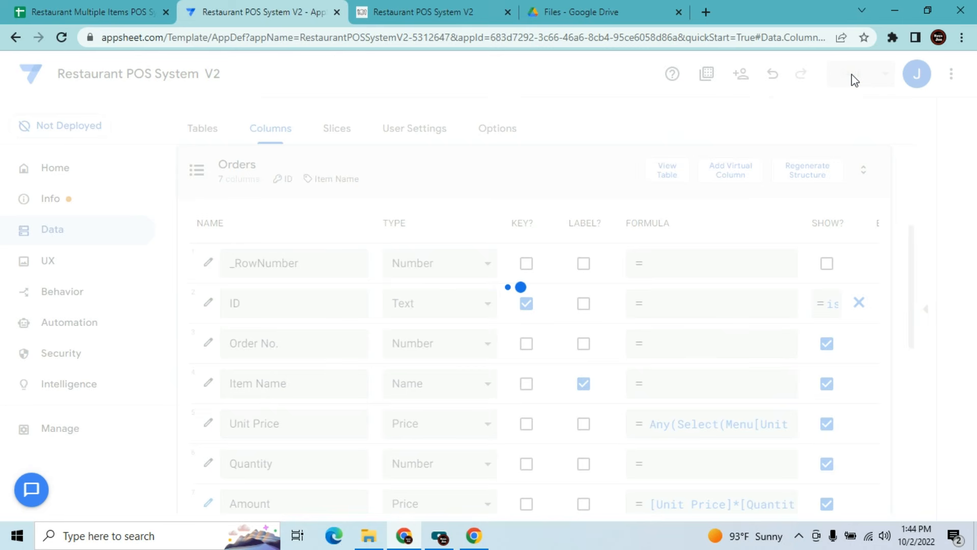
Sync the running POS app and recheck the existing order's detail page
left_click(425, 11)
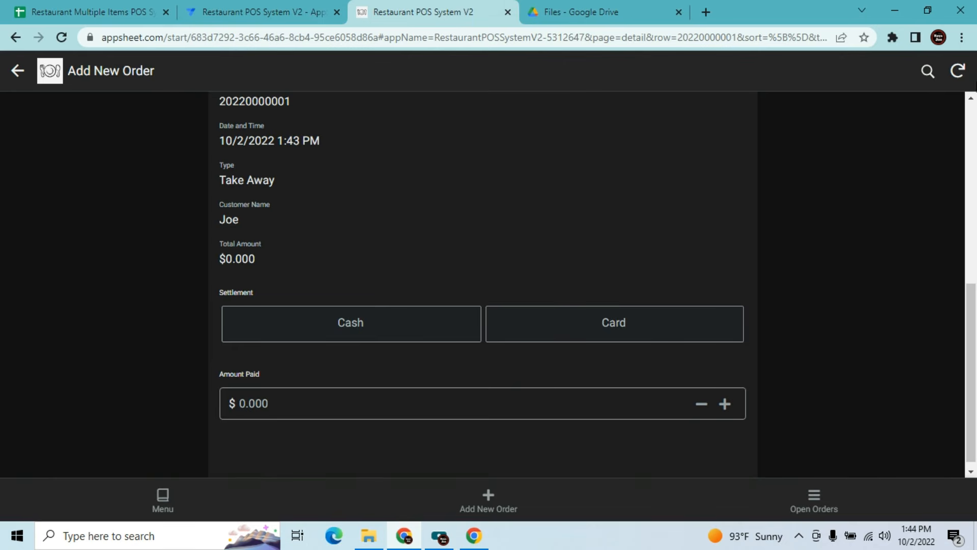
left_click(957, 73)
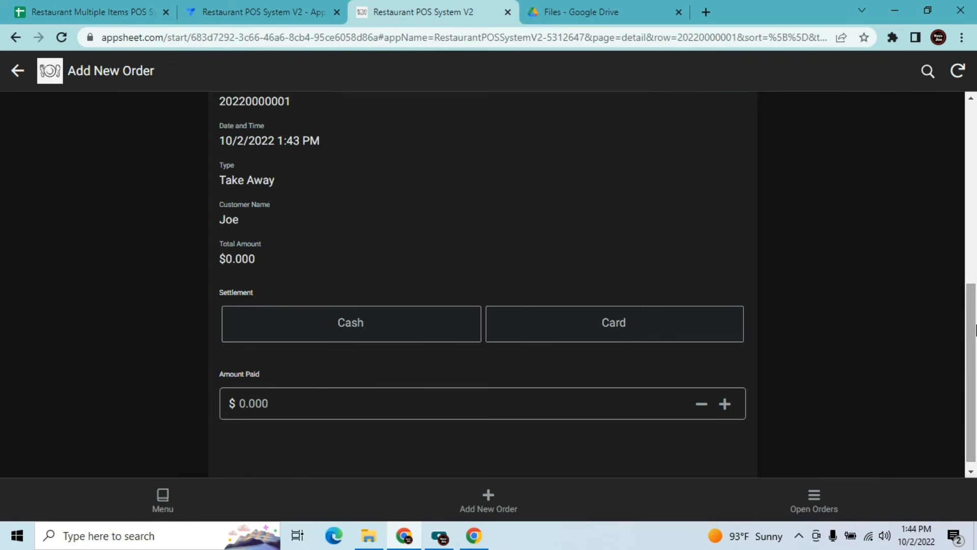
scroll(972, 263, "up", 4)
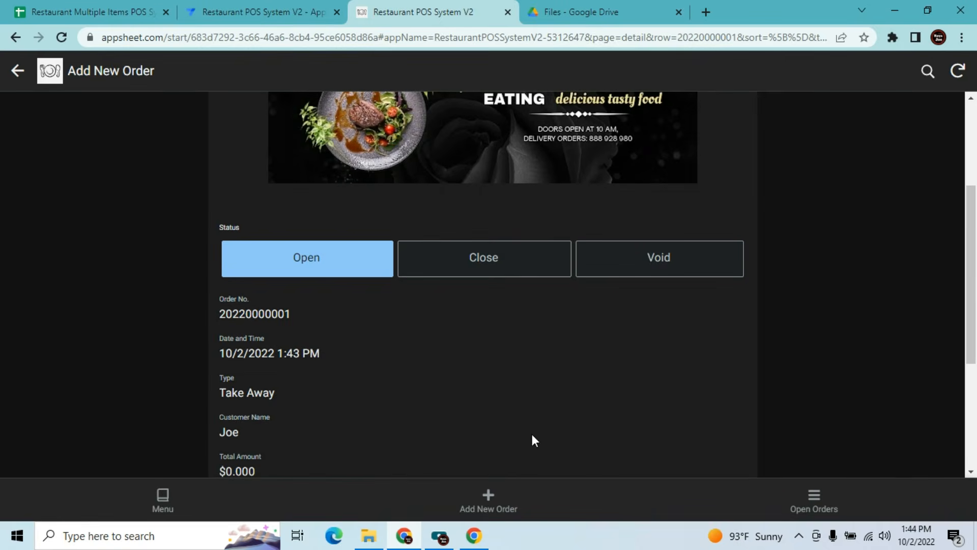
Create a second Take Away order, filling in the required customer name, and proceed to its detail page
left_click(493, 496)
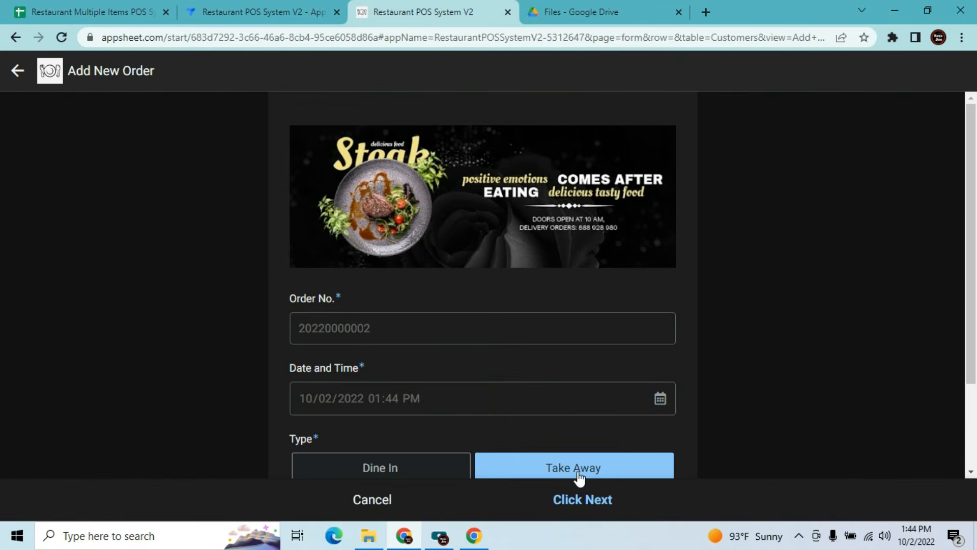
left_click(571, 502)
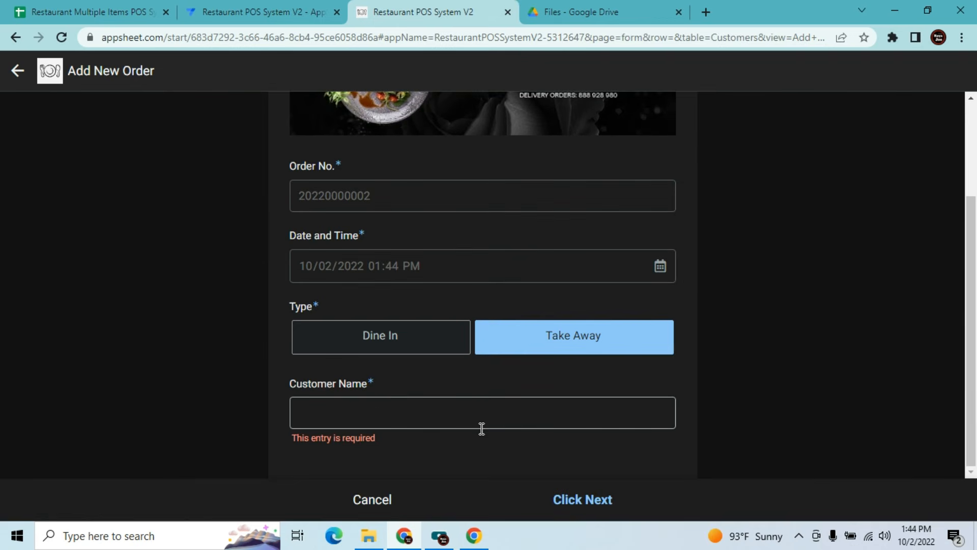
left_click(480, 408)
type("Joe")
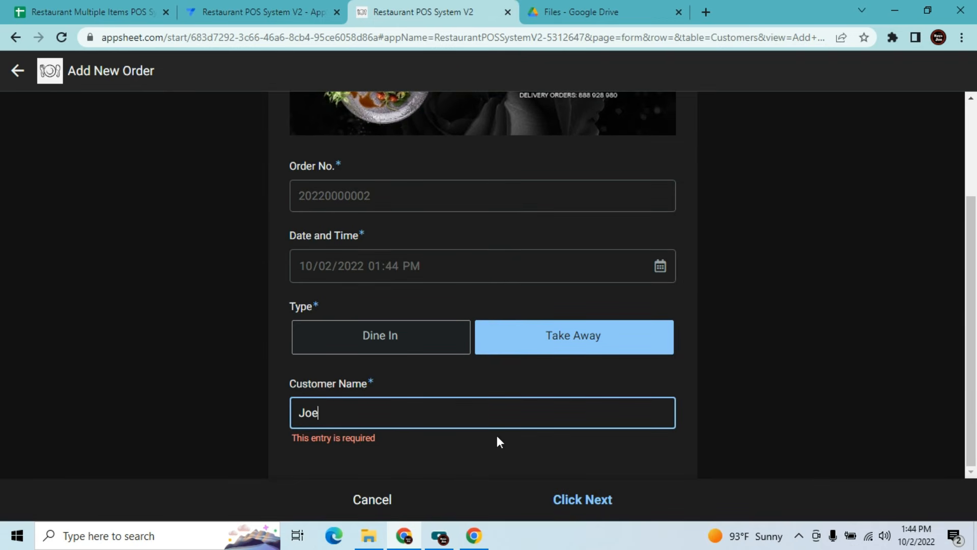
left_click(560, 503)
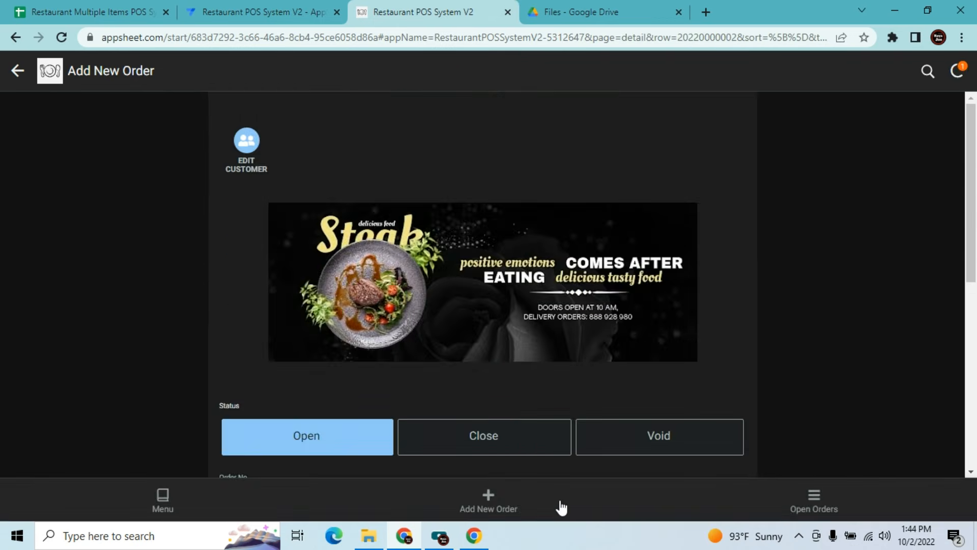
Review the new order's detail page down to Amount Paid and sync the app
left_click_drag(975, 176, 975, 363)
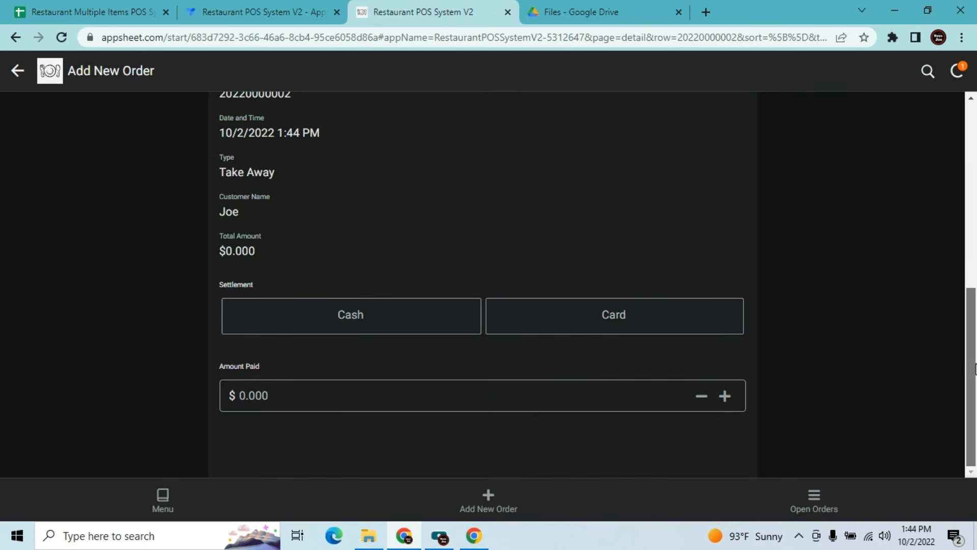
left_click(957, 71)
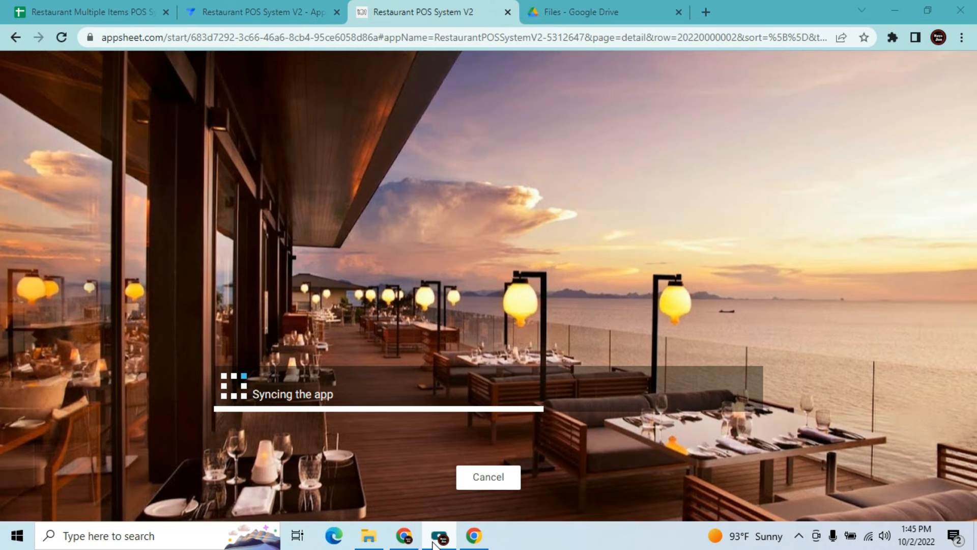
left_click(434, 543)
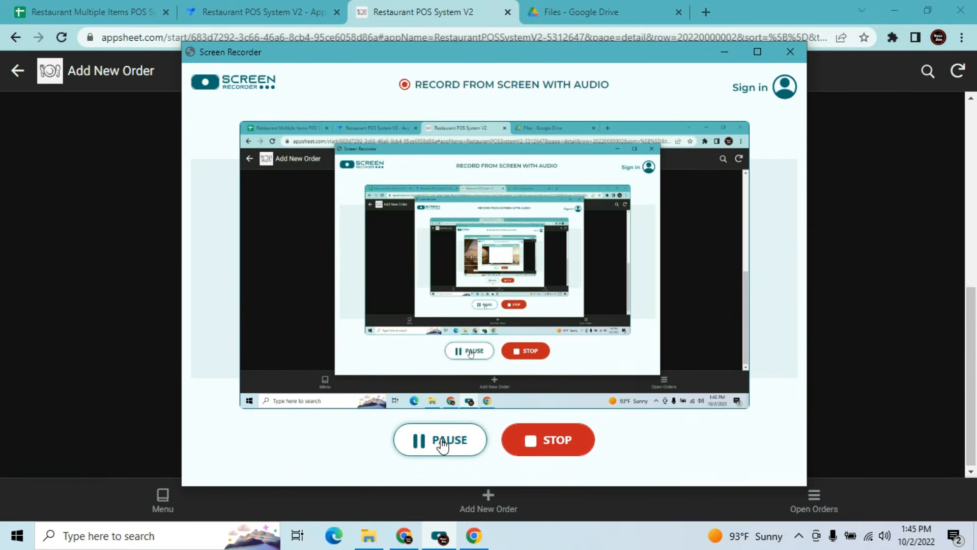
left_click(441, 441)
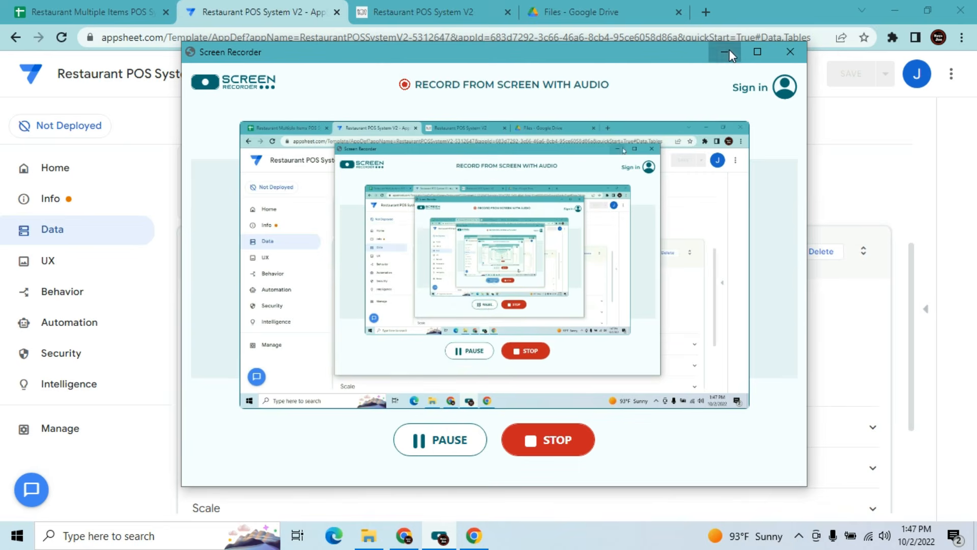
left_click(729, 51)
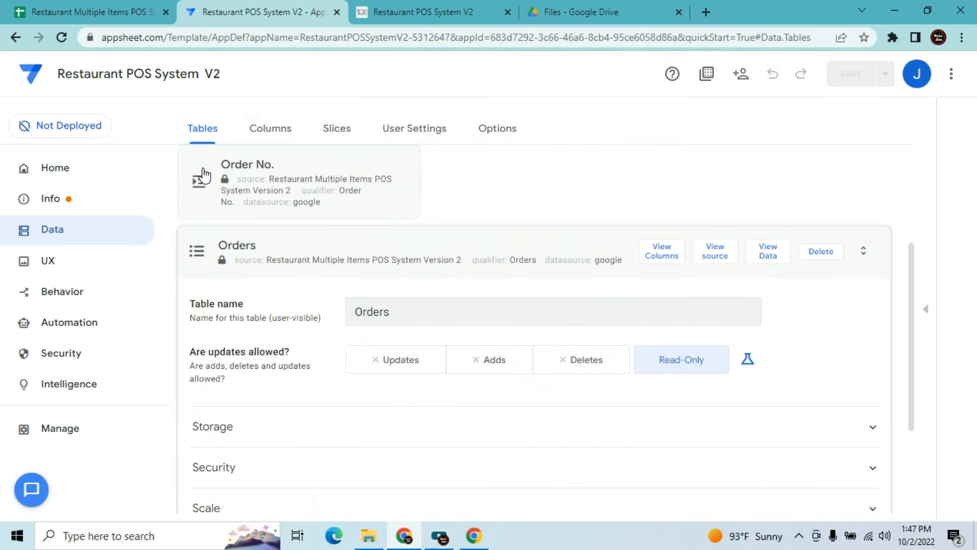
Switch the Orders table from read-only to allowing Updates and Adds in the app editor
left_click(422, 8)
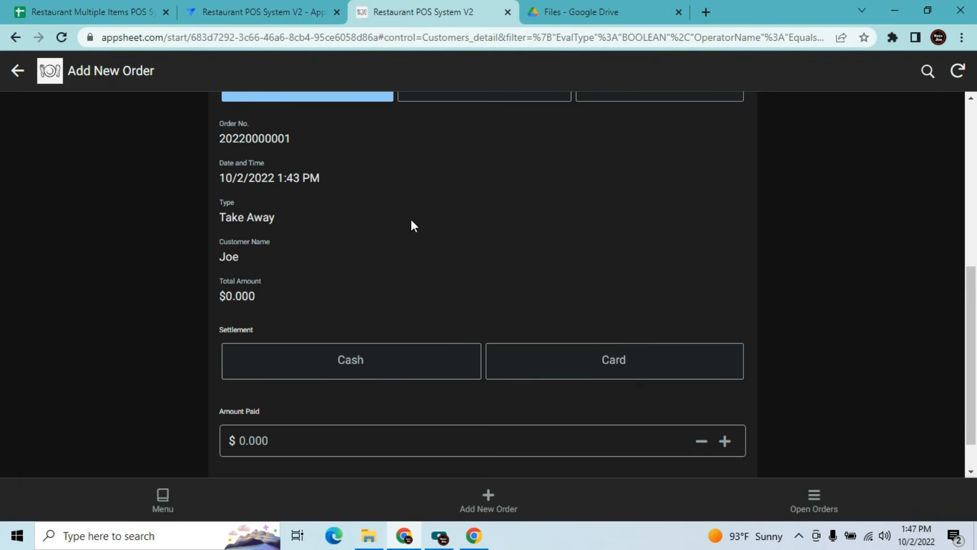
left_click(283, 7)
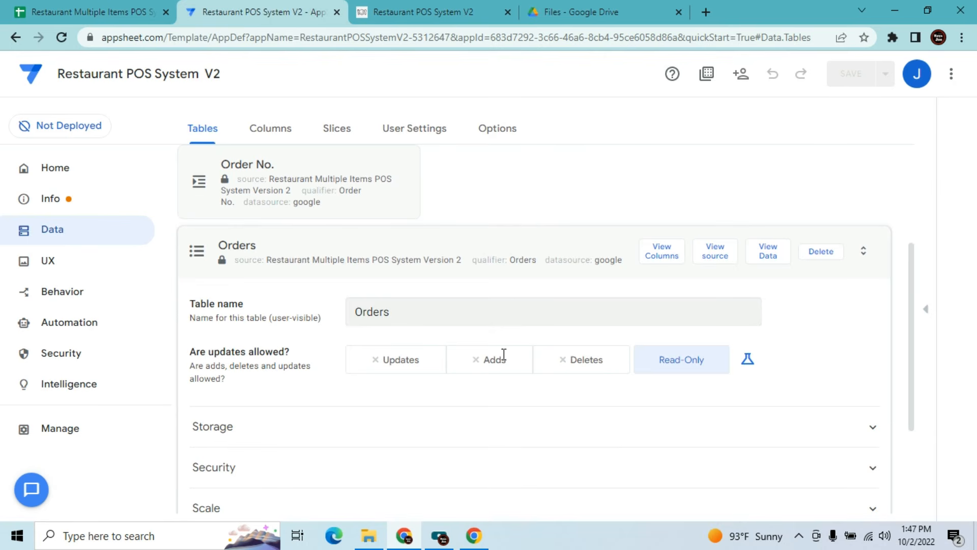
left_click(412, 359)
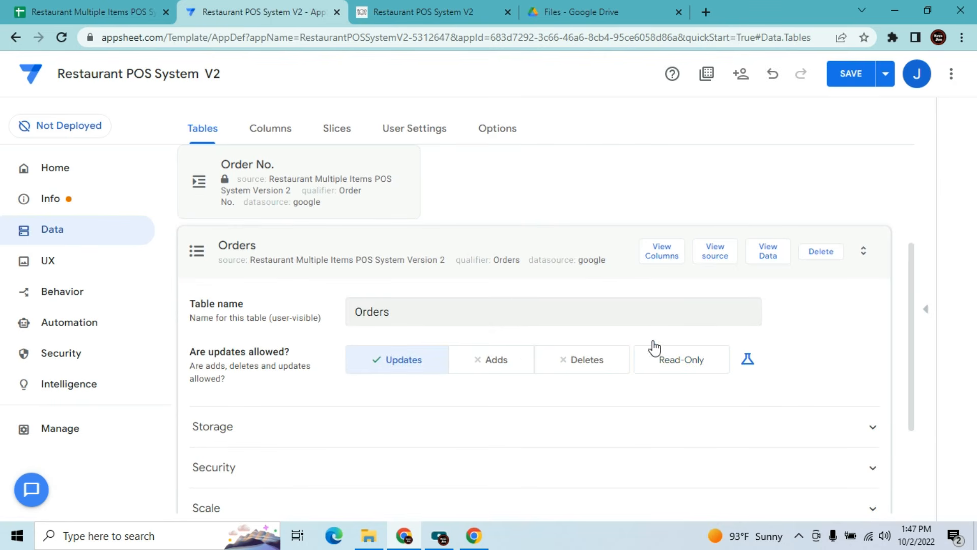
left_click(682, 362)
left_click(418, 351)
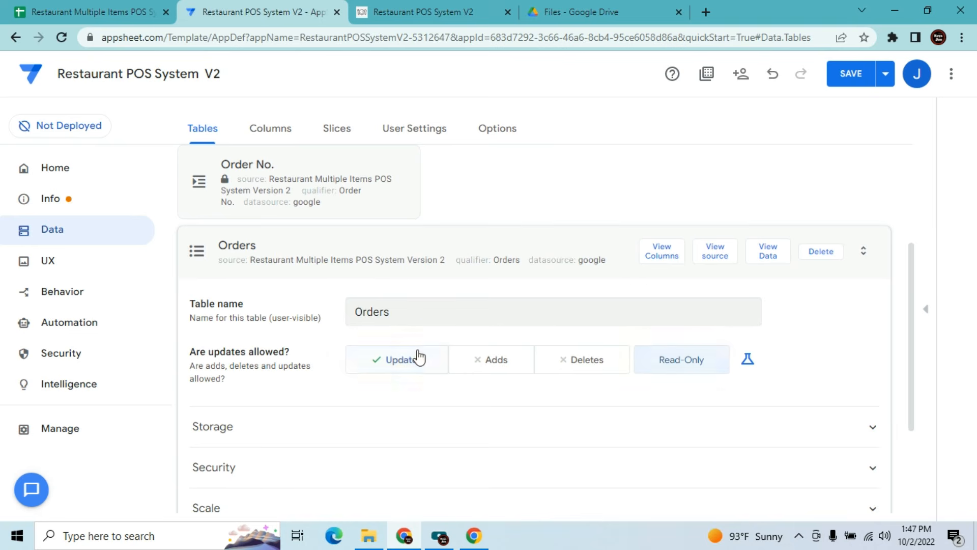
left_click(490, 371)
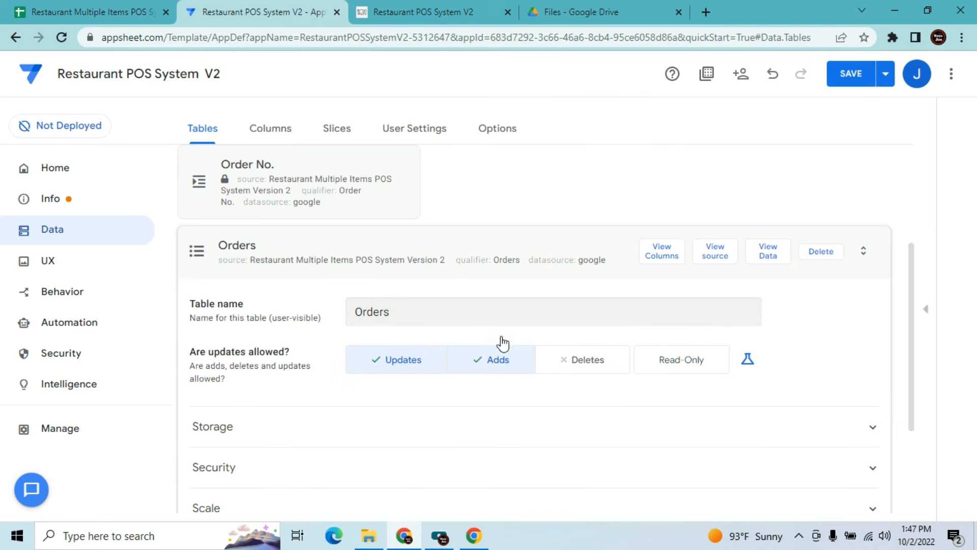
Open the Orders table's column list and the settings of its Order No. column
left_click(500, 238)
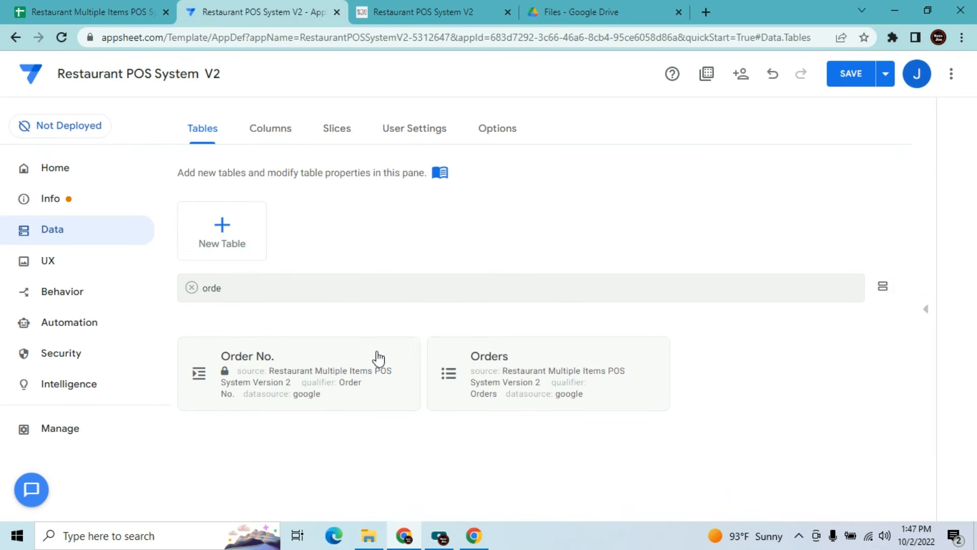
left_click(543, 383)
left_click(662, 178)
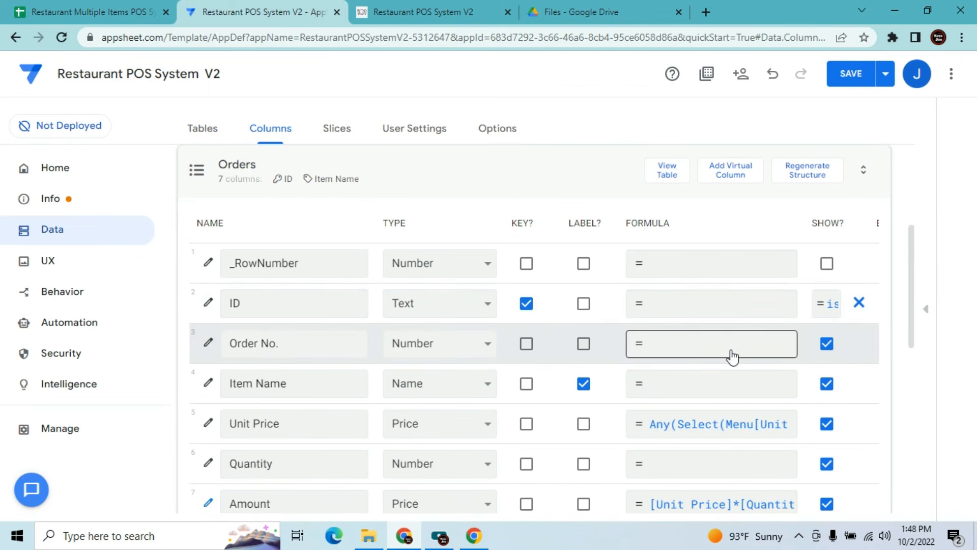
left_click(207, 343)
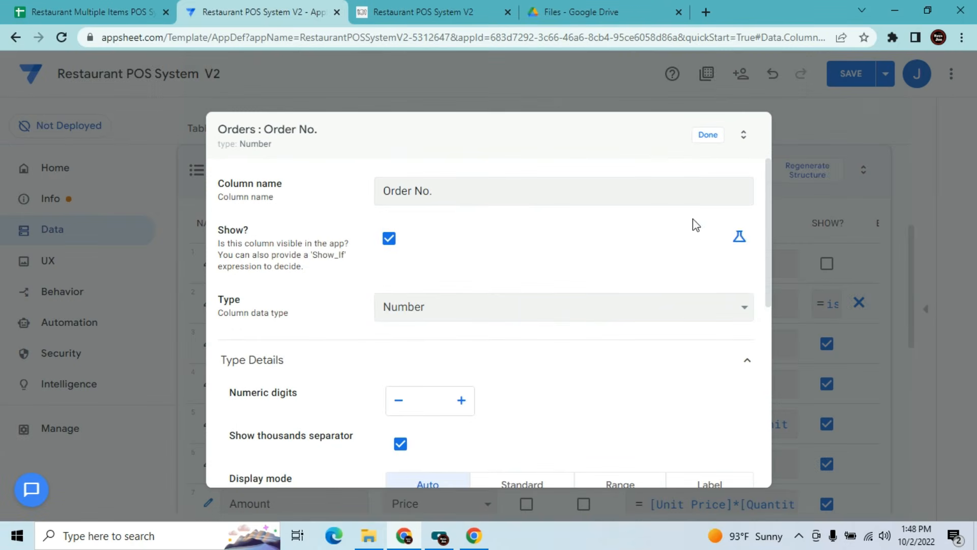
Enter In(Context("View"),List("Orders_form")) as the Show_If expression for the Order No. column
left_click(739, 239)
left_click(583, 244)
type("i")
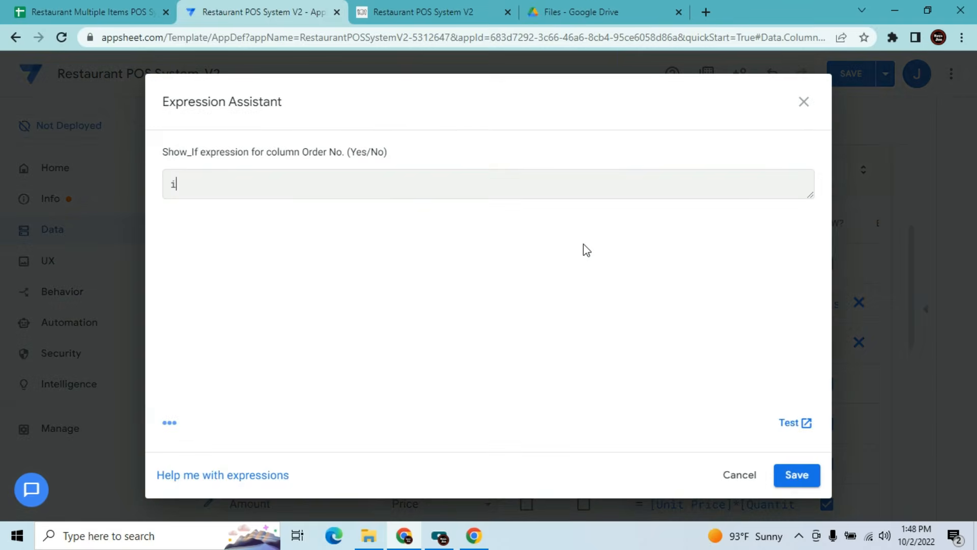
type("n9Contec")
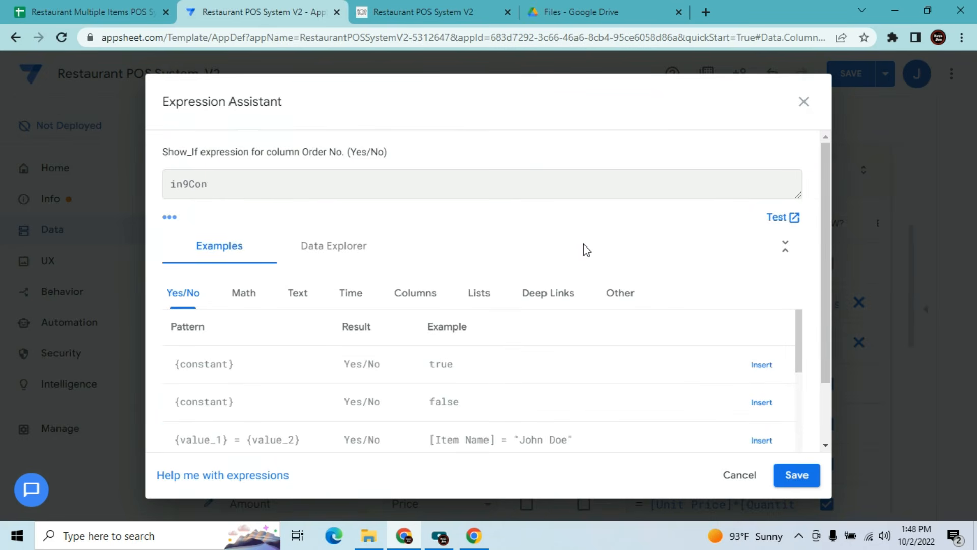
key("BackSpace")
key("BackSpace")
key("BackSpace")
key("BackSpace")
key("BackSpace")
key("BackSpace")
type("In")
type("9con")
key("BackSpace")
type("(Conext")
key("BackSpace")
key("BackSpace")
key("BackSpace")
type("text(\"View\"),List")
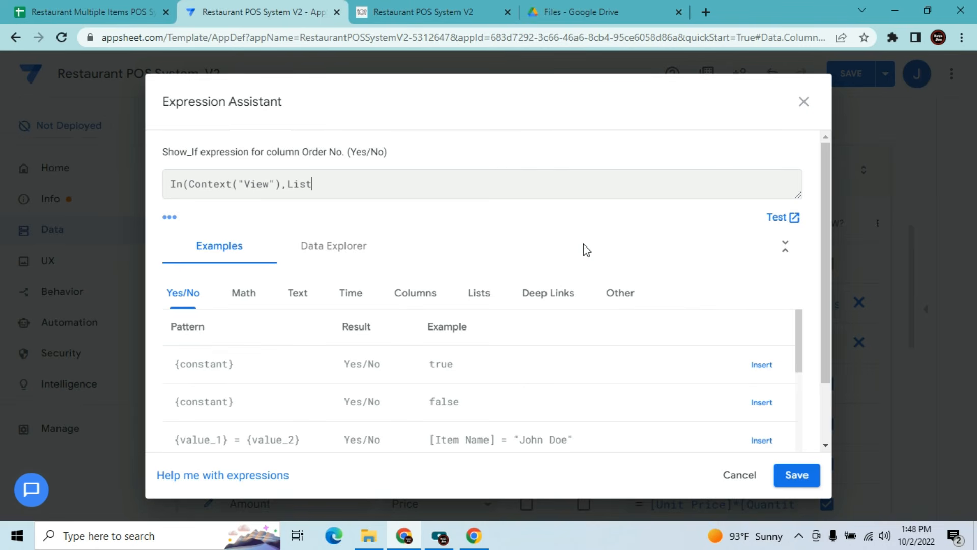
type("(\"\"")
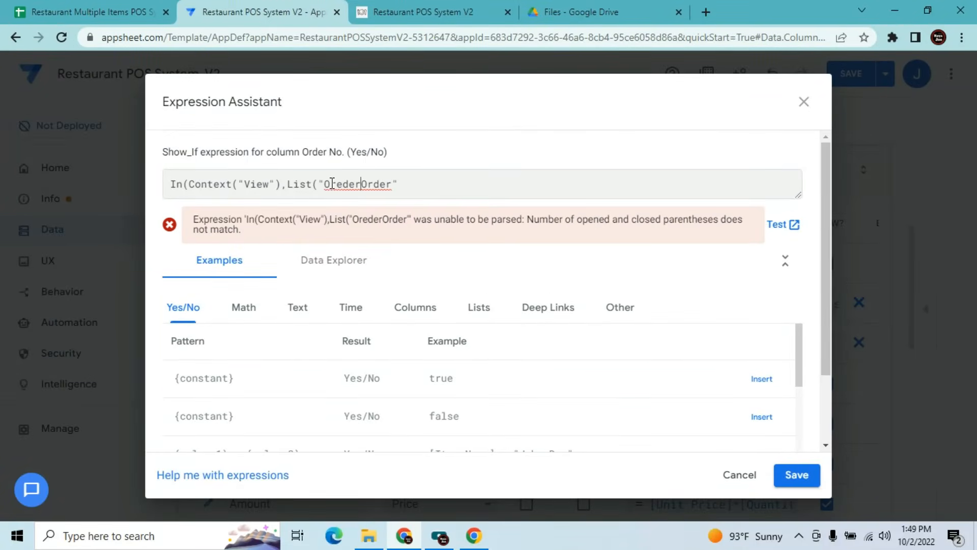
key("BackSpace")
key("BackSpace")
key("BackSpace")
key("BackSpace")
key("BackSpace")
key("BackSpace")
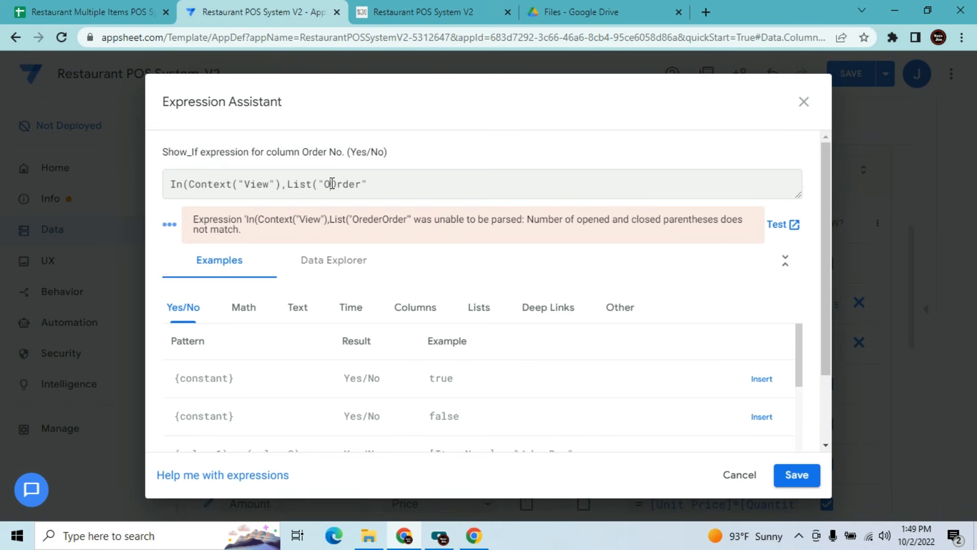
type("s_form")
left_click(428, 198)
type("))")
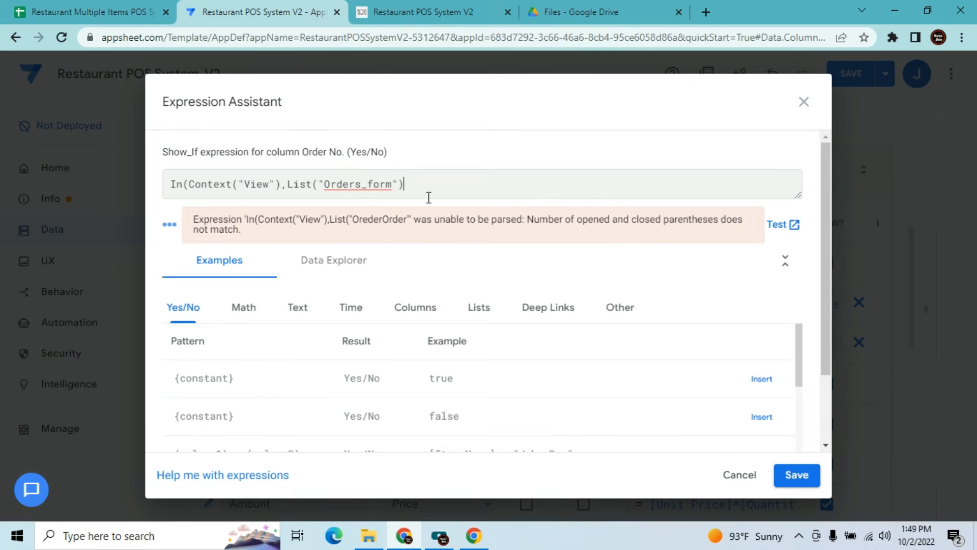
Wrap the Show_If expression in Not(), save it, close the column settings and save the app
left_click(169, 185)
type("Not(")
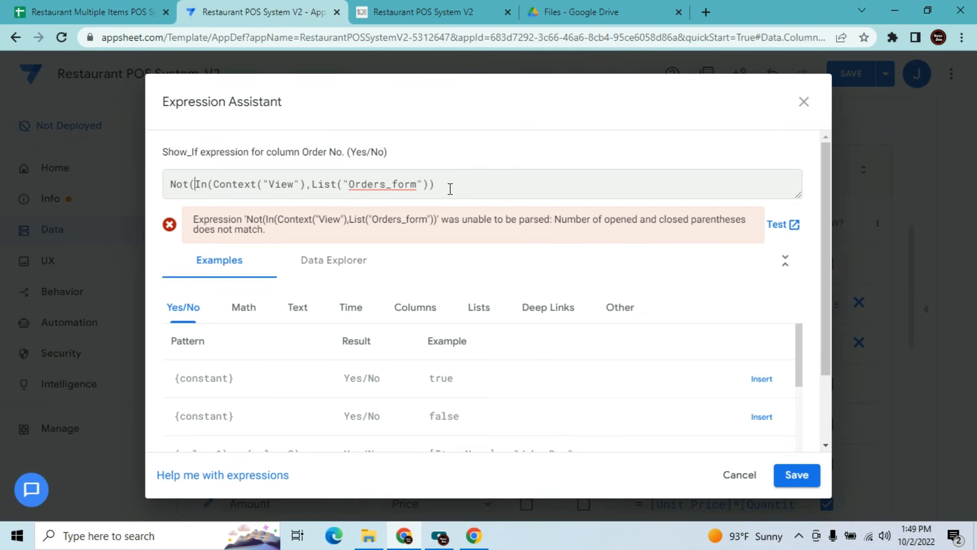
type(")")
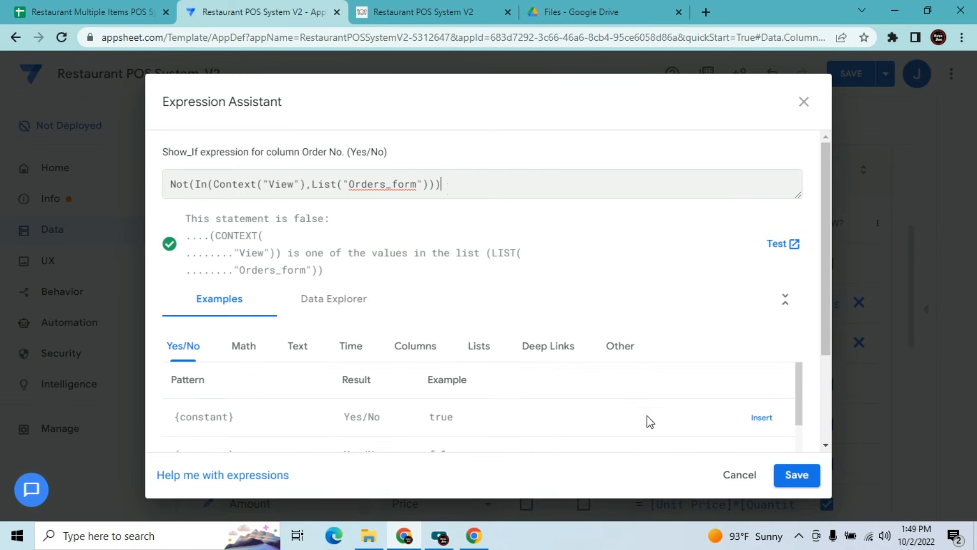
left_click(784, 483)
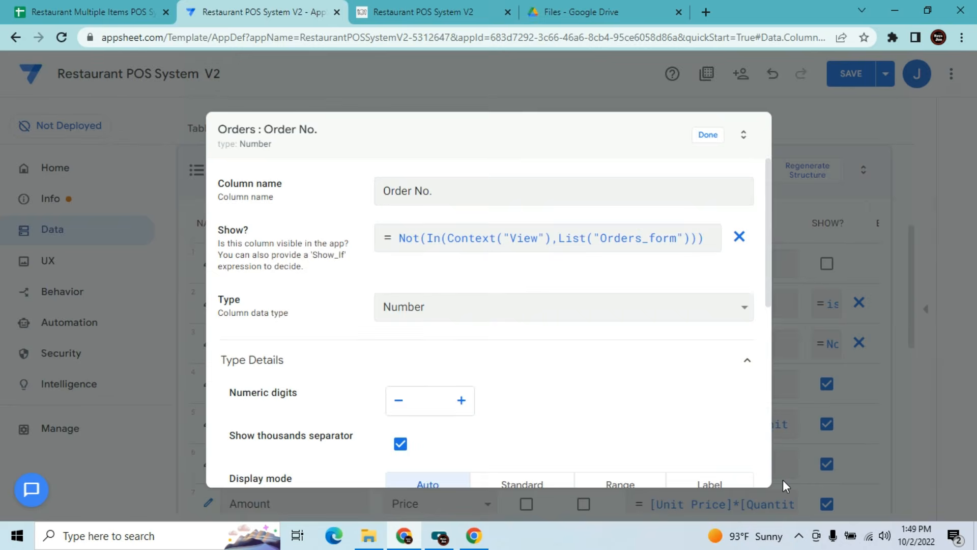
left_click(708, 136)
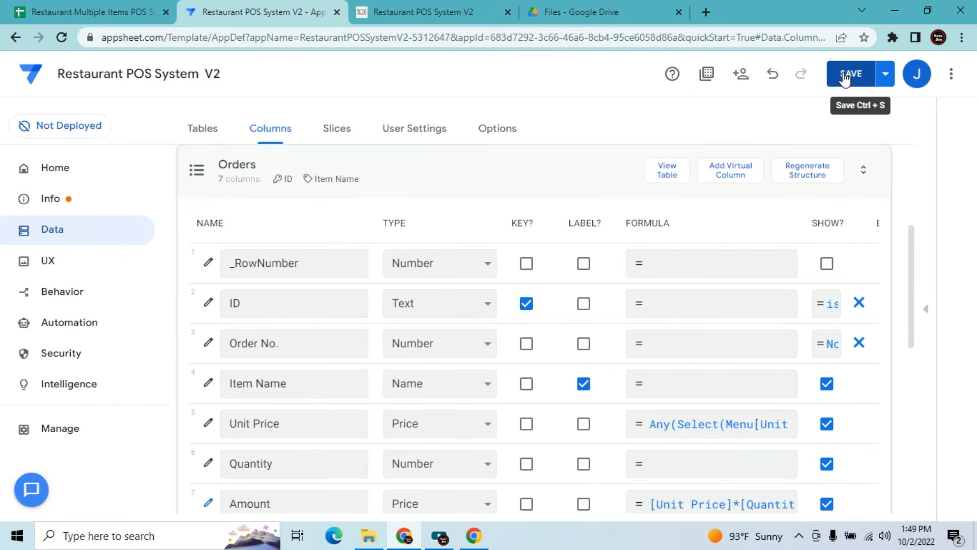
left_click(845, 77)
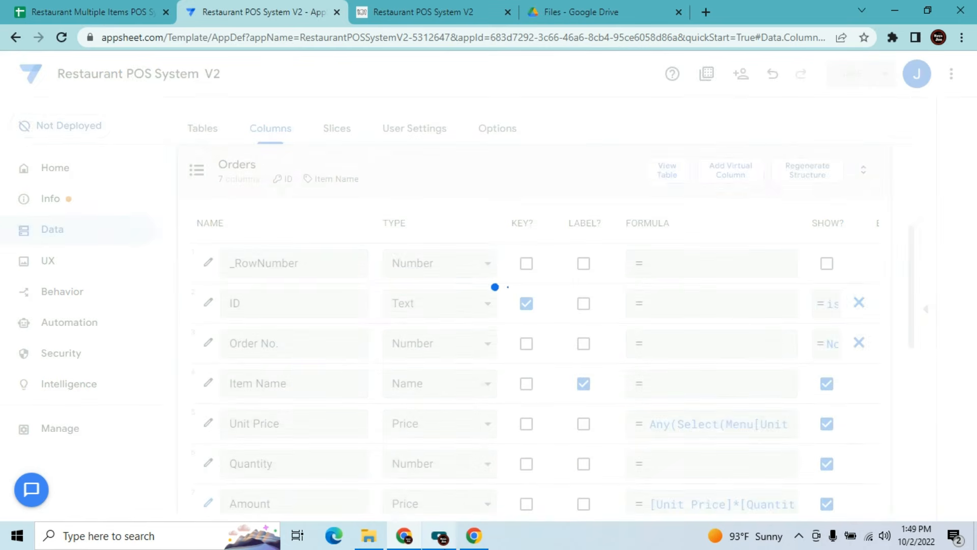
left_click(439, 536)
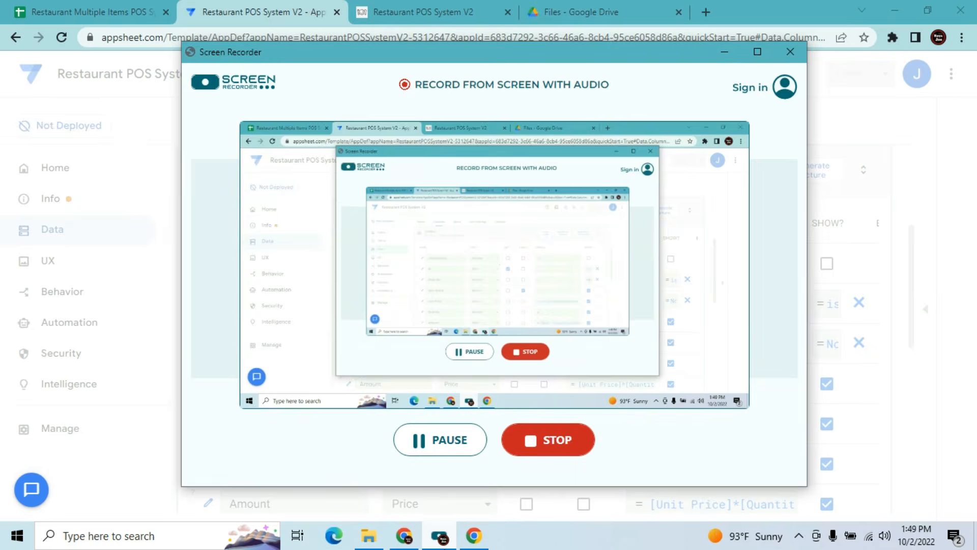
left_click(439, 536)
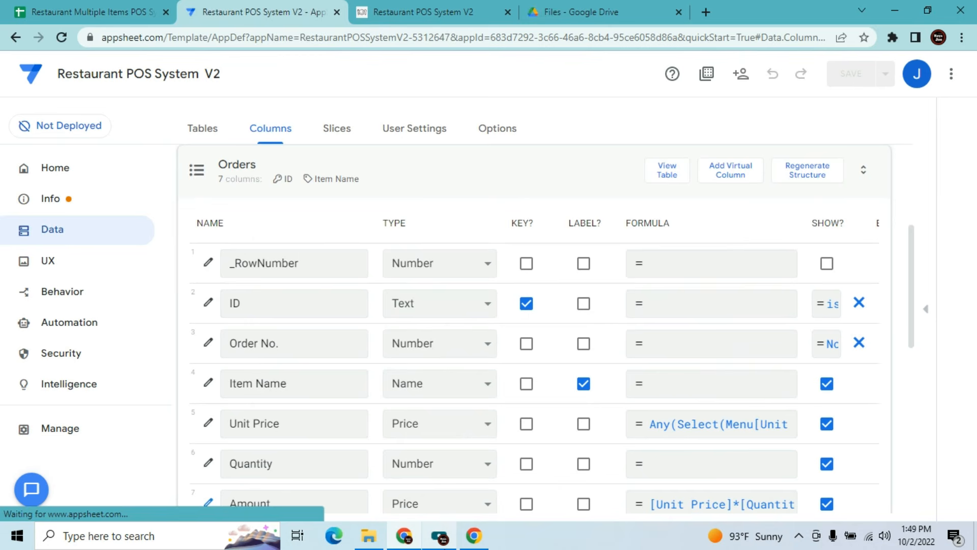
Clear the test orders in rows 2 to 4 of the Customers sheet and check the Order No. and Orders sheets
left_click(423, 12)
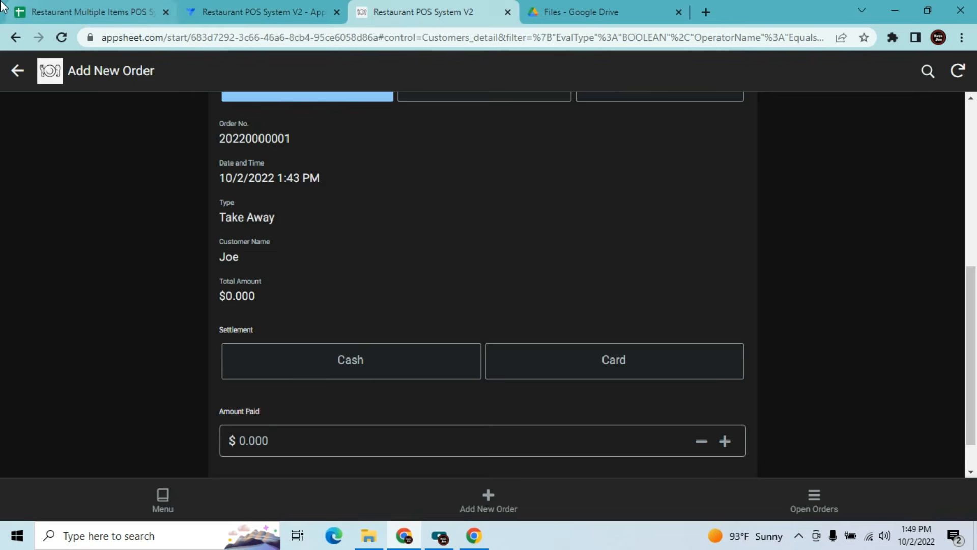
left_click(8, 10)
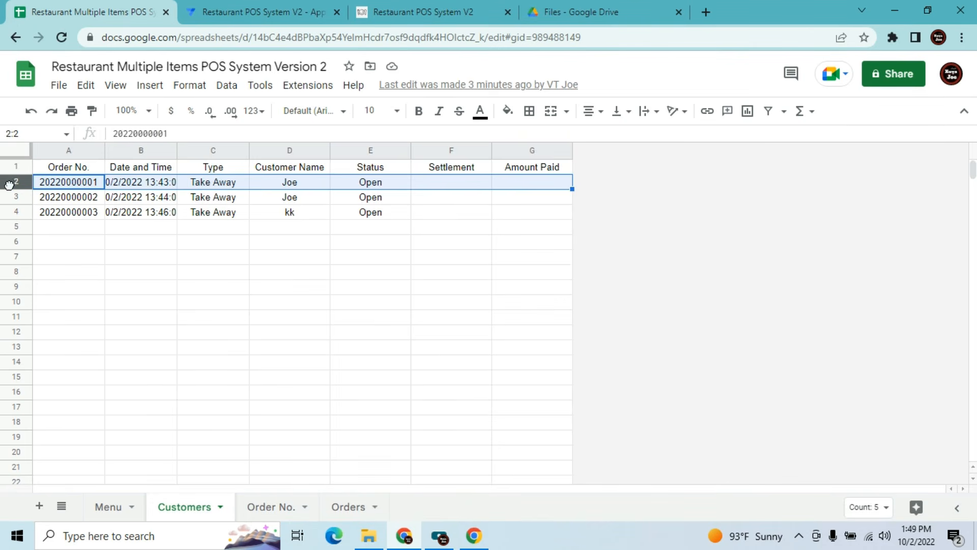
left_click(51, 201)
left_click(13, 178)
left_click_drag(12, 175, 13, 211)
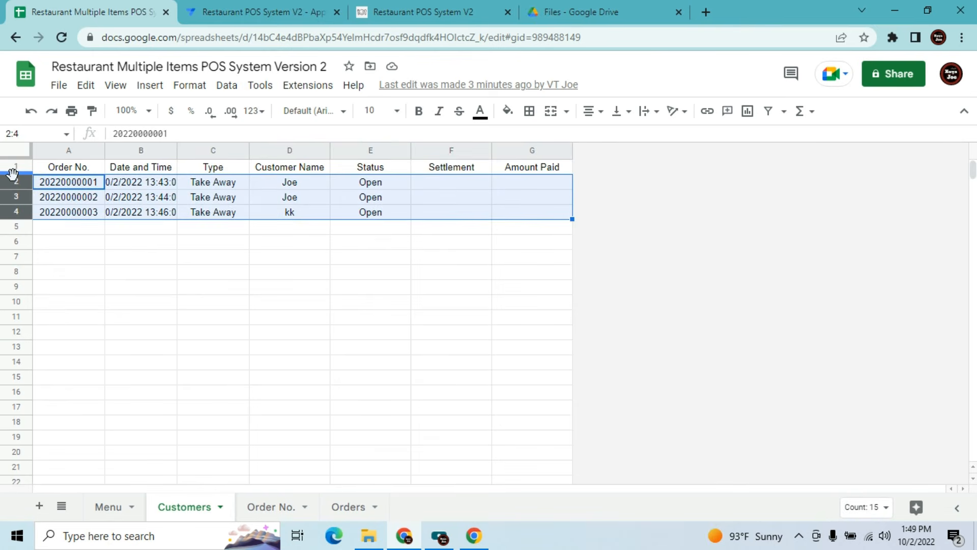
key("Delete")
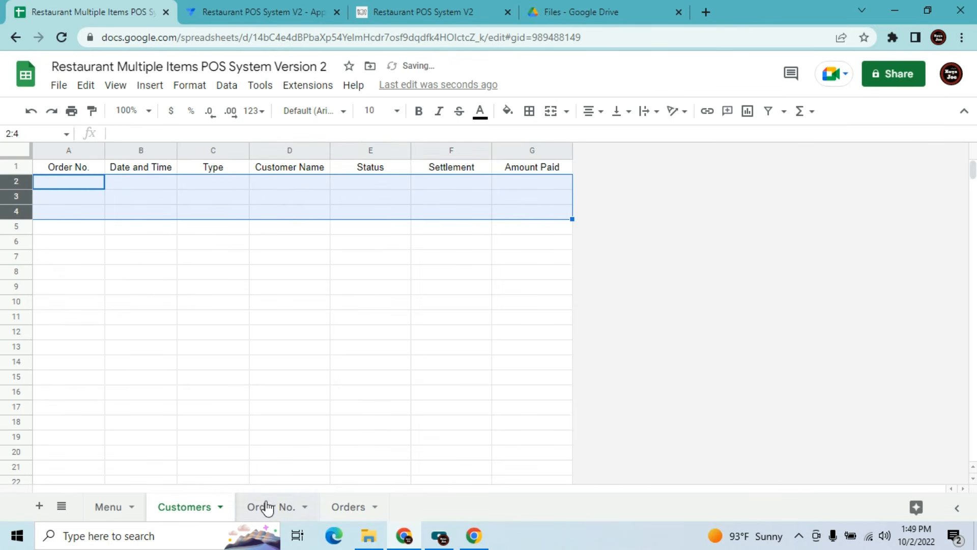
left_click(270, 506)
left_click(349, 506)
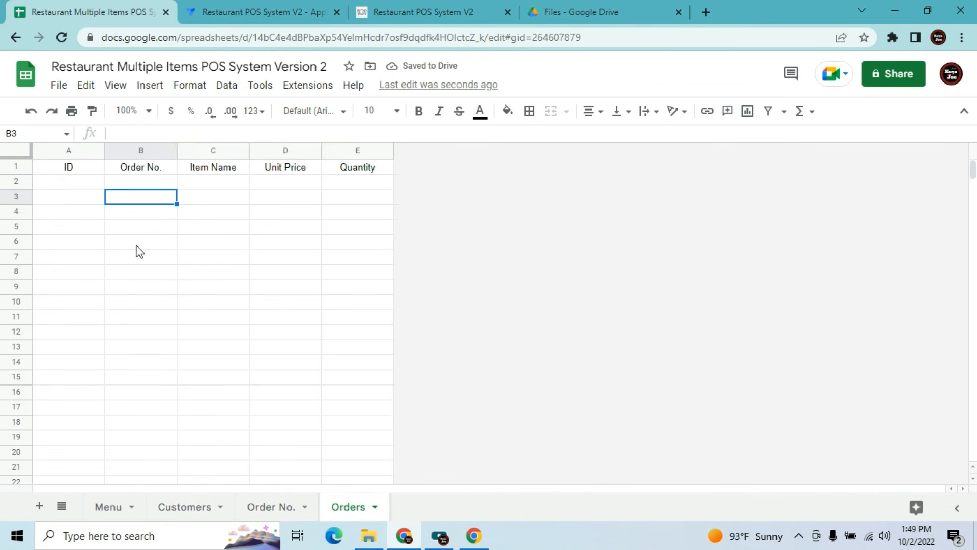
left_click(53, 186)
Return to the running POS app, show the Open Orders view and sync the app
left_click(426, 6)
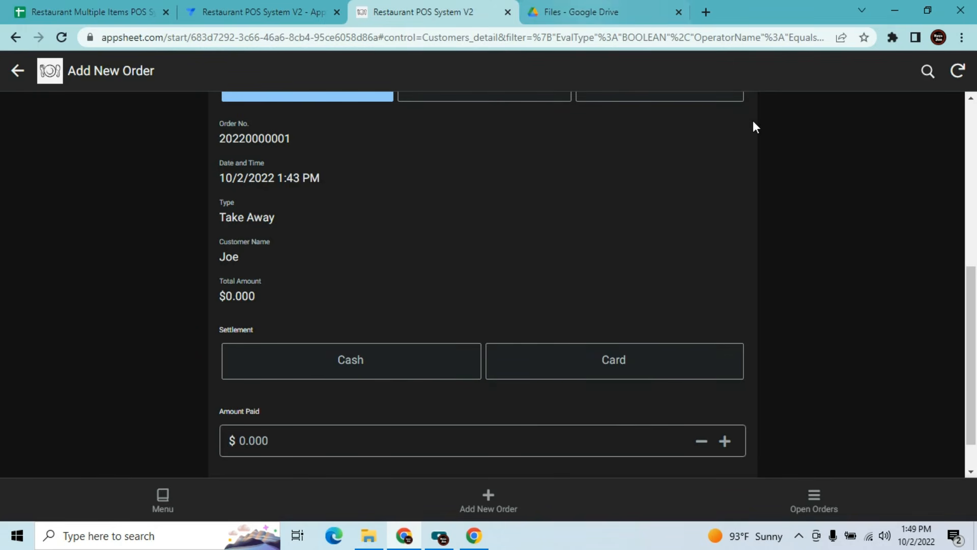
left_click(960, 81)
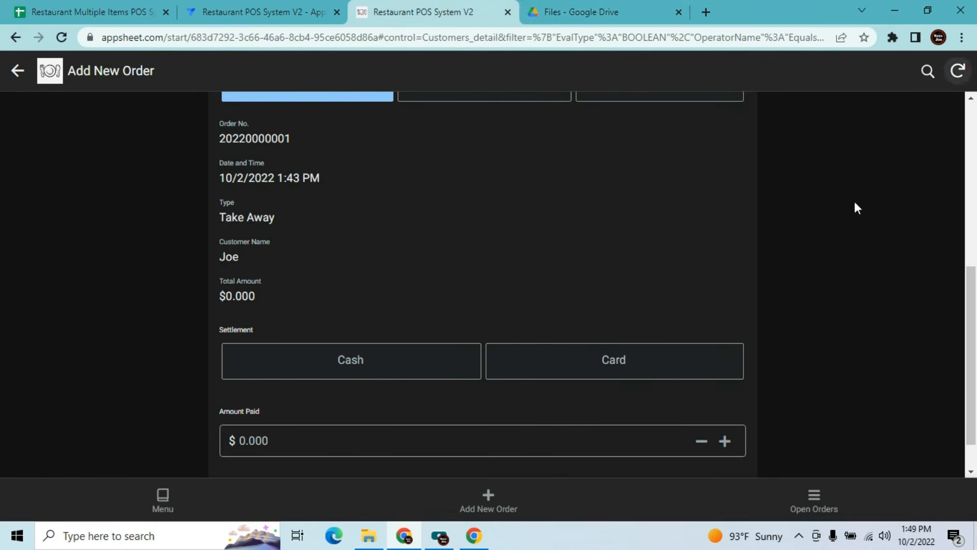
left_click(798, 498)
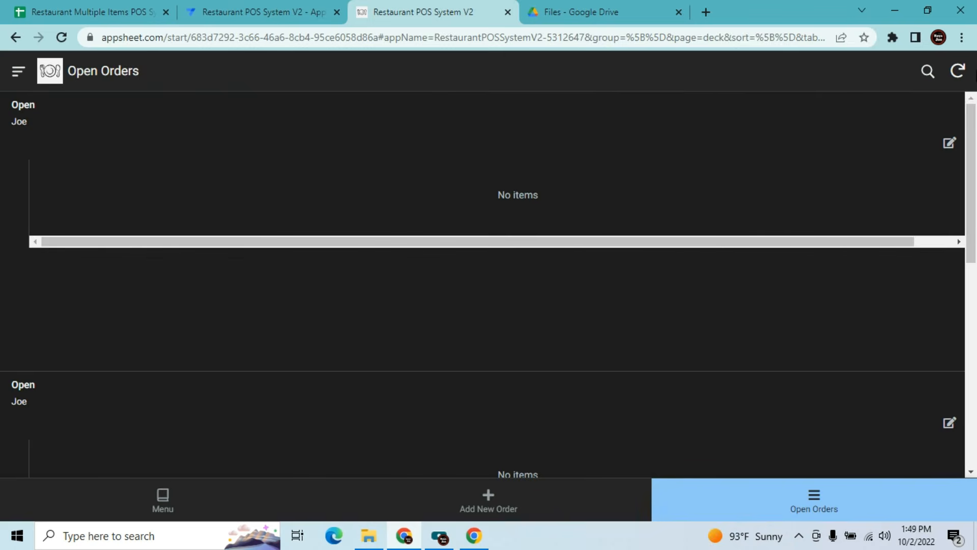
left_click(958, 70)
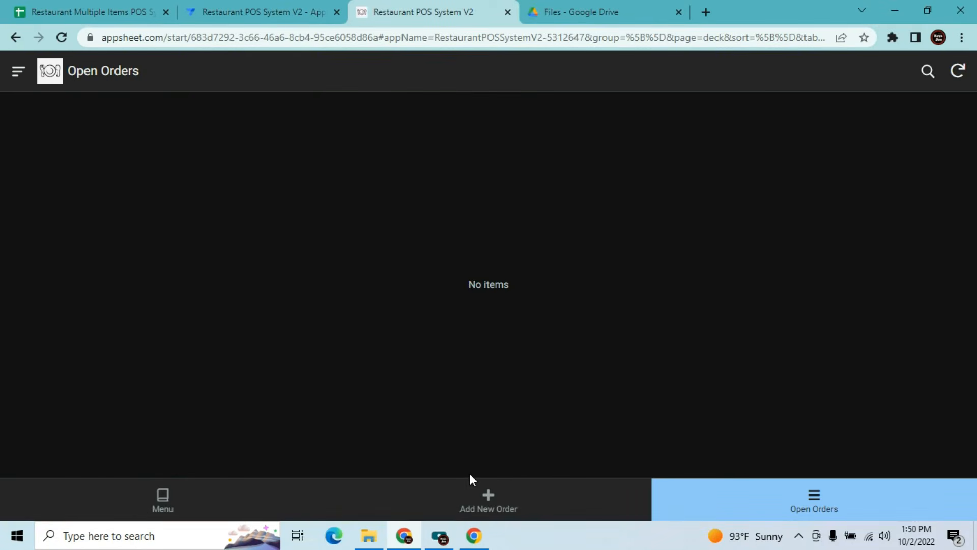
Create a new Dine In order for Table 1 and continue to its order details
left_click(490, 496)
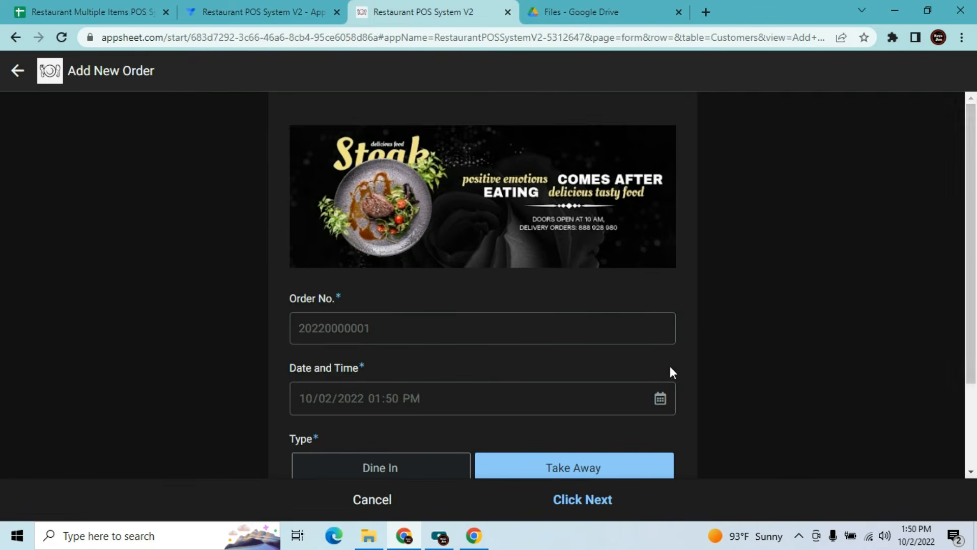
scroll(973, 350, "down", 3)
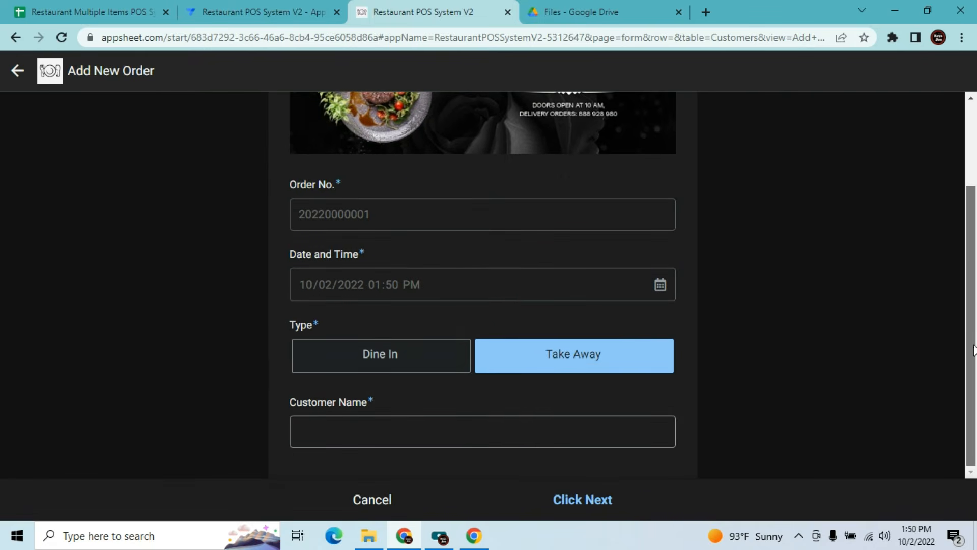
left_click(429, 367)
left_click(422, 438)
type("Table 1")
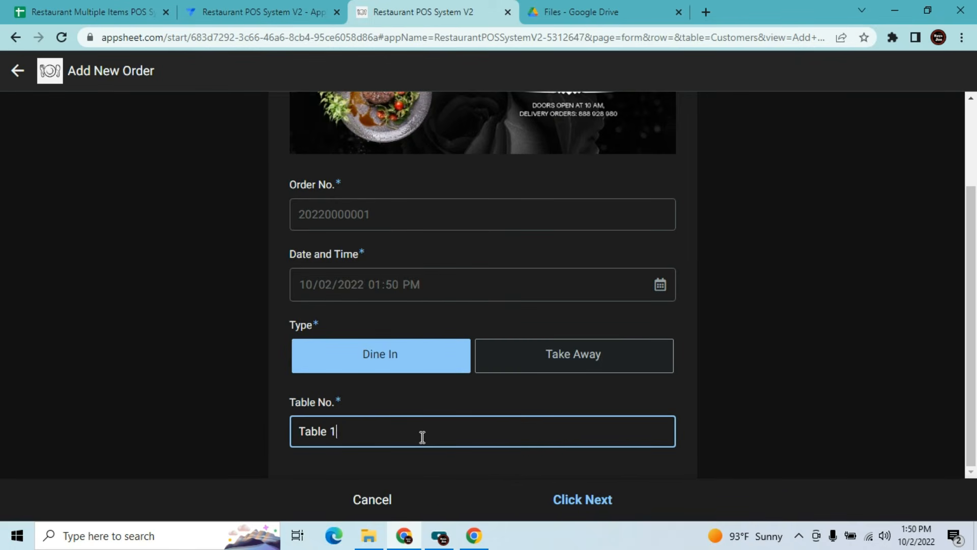
left_click(556, 501)
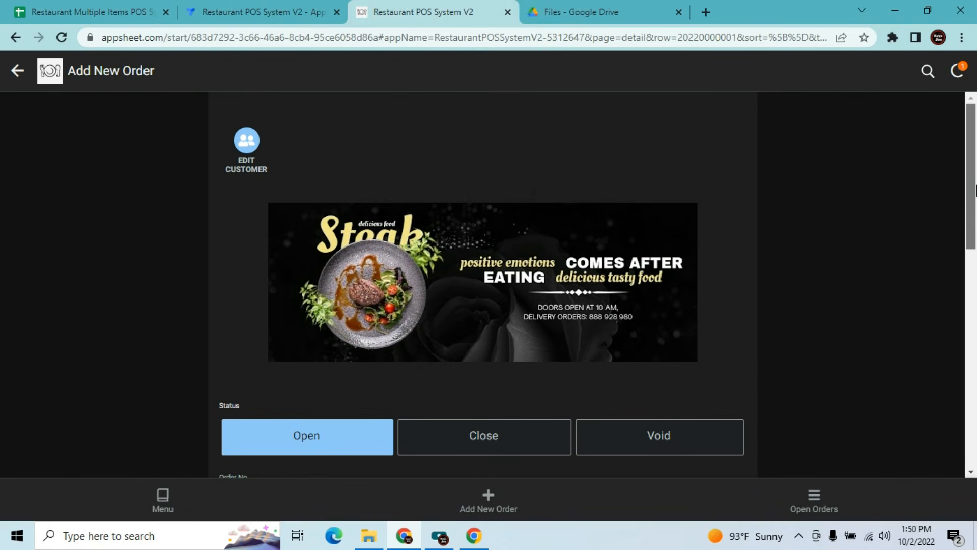
Add Grilled Rib Eye Steak with a quantity of 3 to the Table 1 order and save the item
scroll(976, 189, "down", 10)
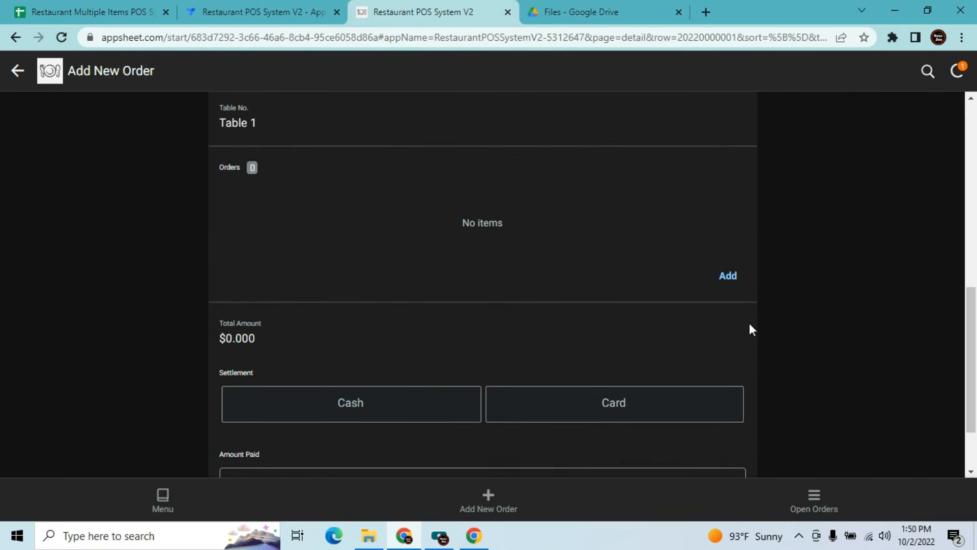
left_click(729, 277)
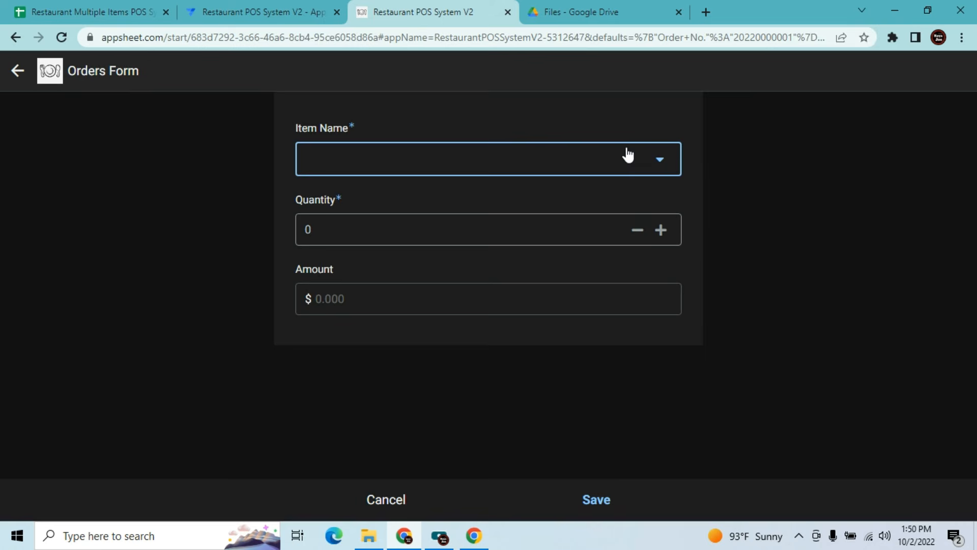
left_click(650, 161)
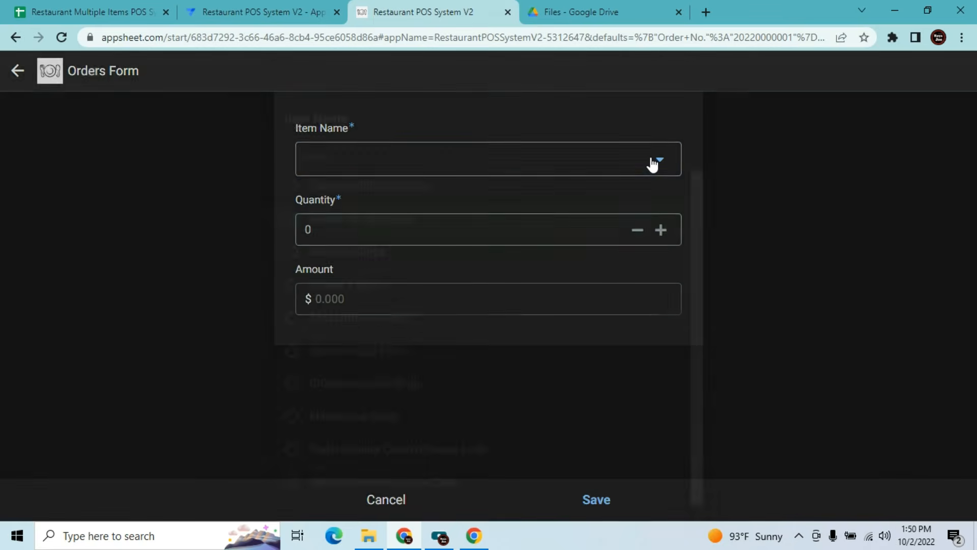
left_click(458, 195)
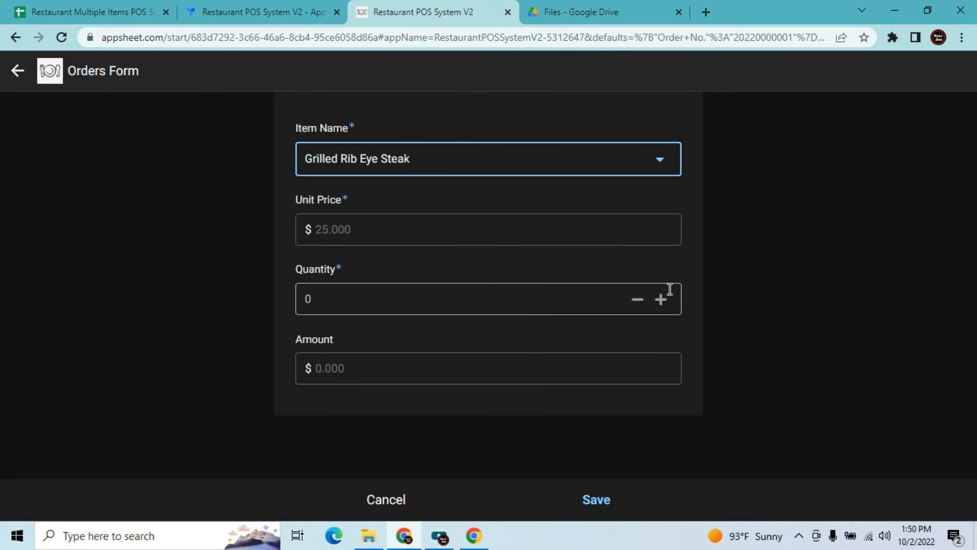
left_click(554, 291)
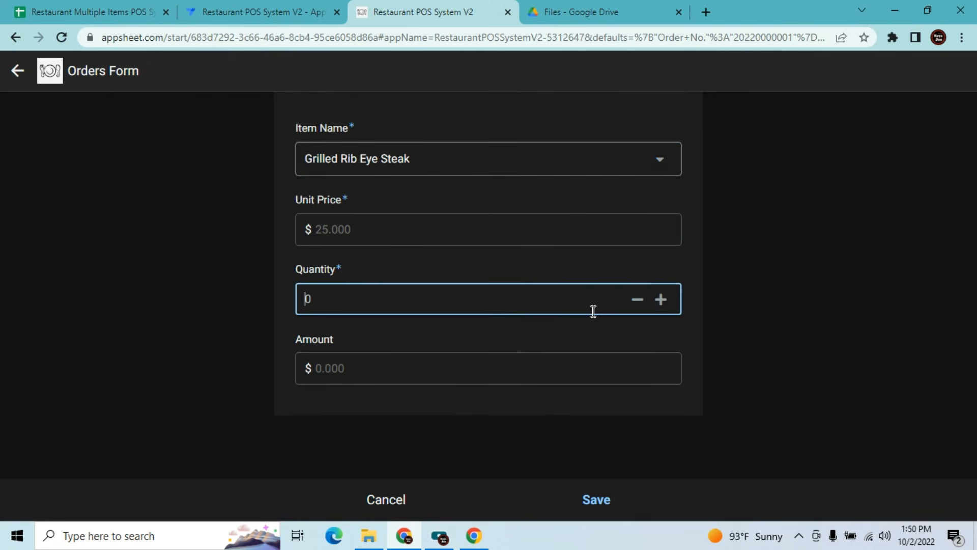
left_click(661, 300)
left_click(661, 300)
left_click(662, 299)
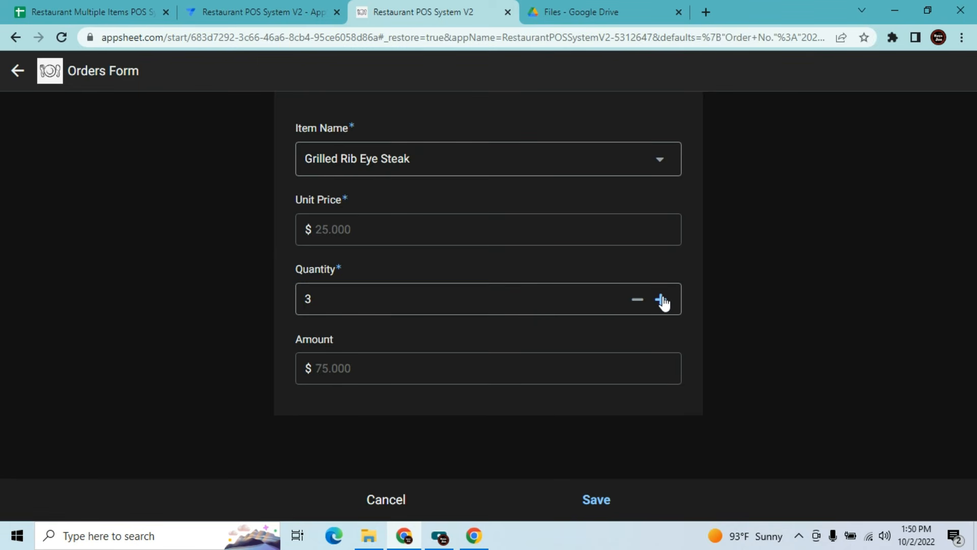
left_click(603, 497)
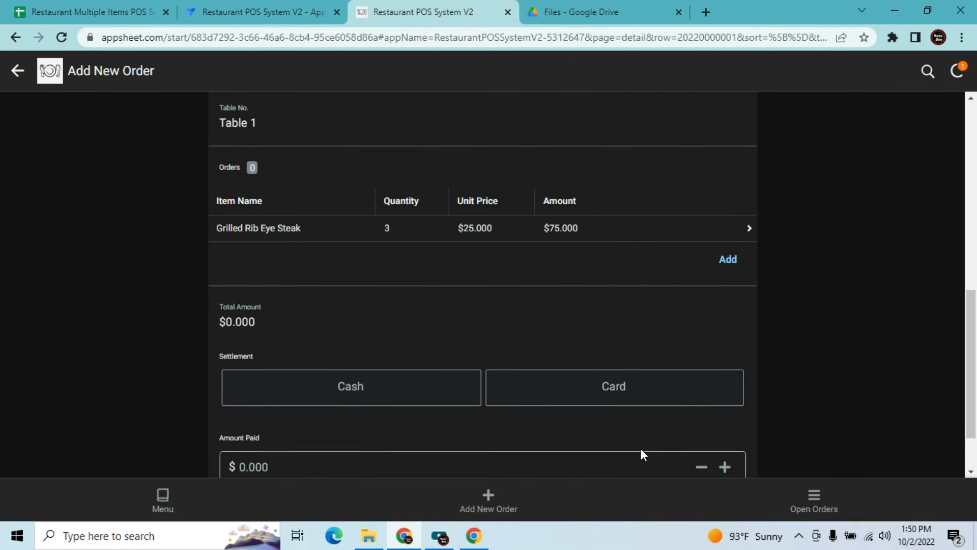
Add Fish and Chips with a quantity of 3 to the order and save the item
left_click(724, 261)
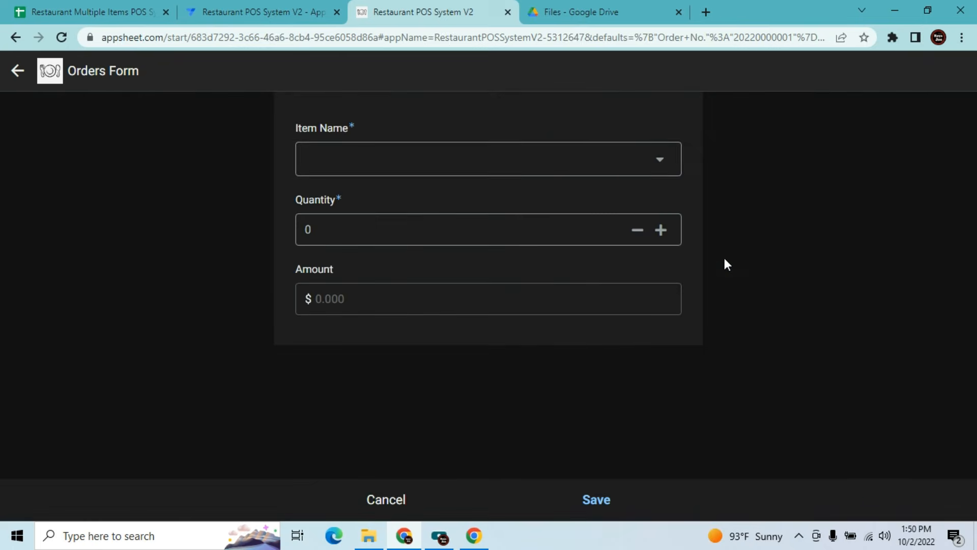
left_click(594, 169)
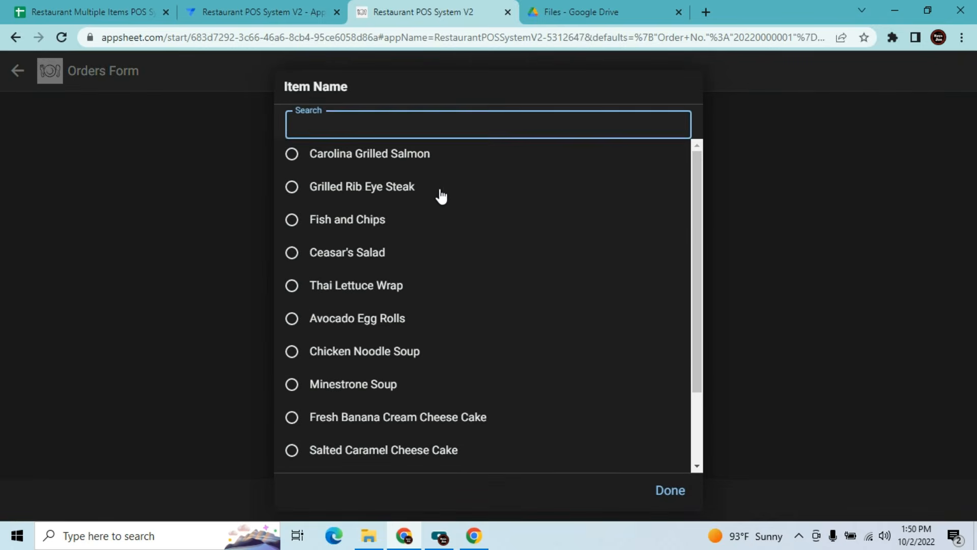
left_click(411, 236)
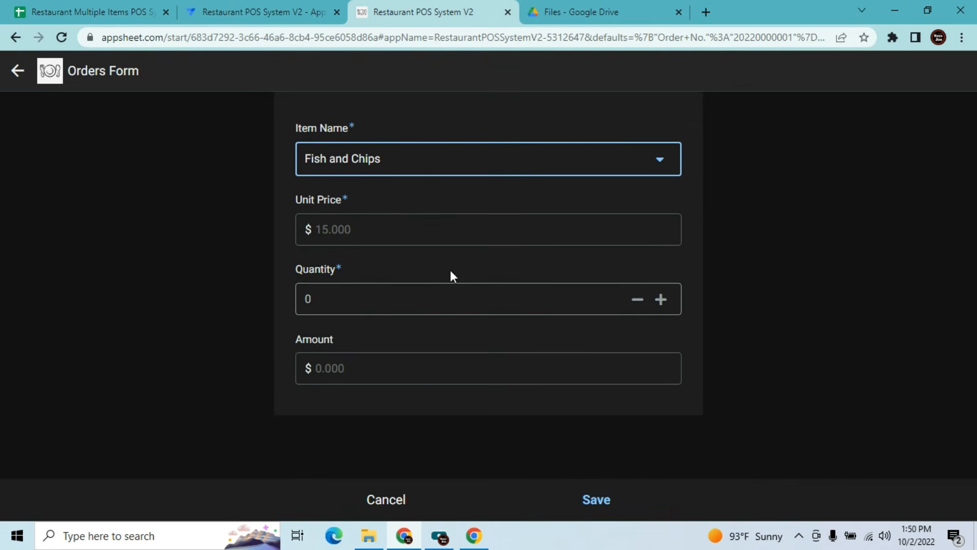
left_click(660, 300)
left_click(661, 299)
left_click(660, 300)
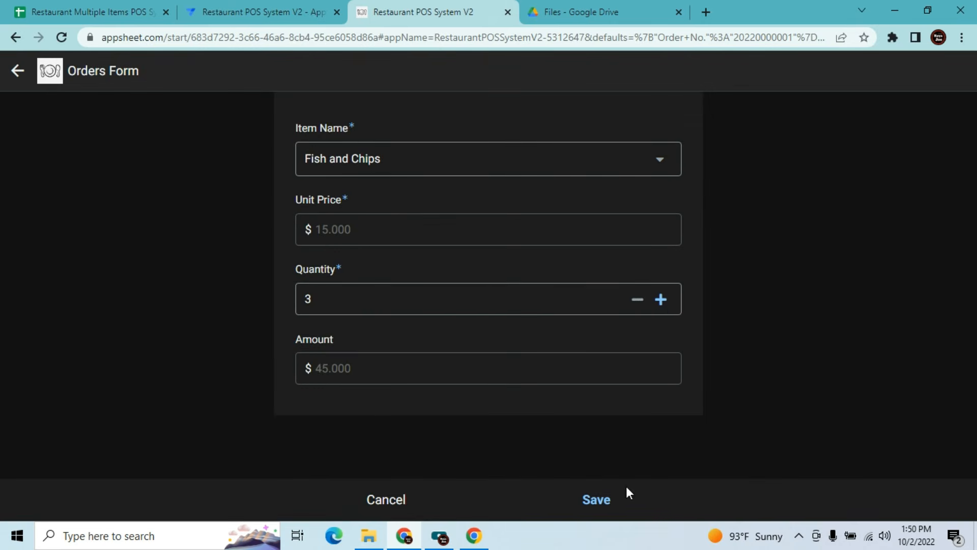
left_click(599, 501)
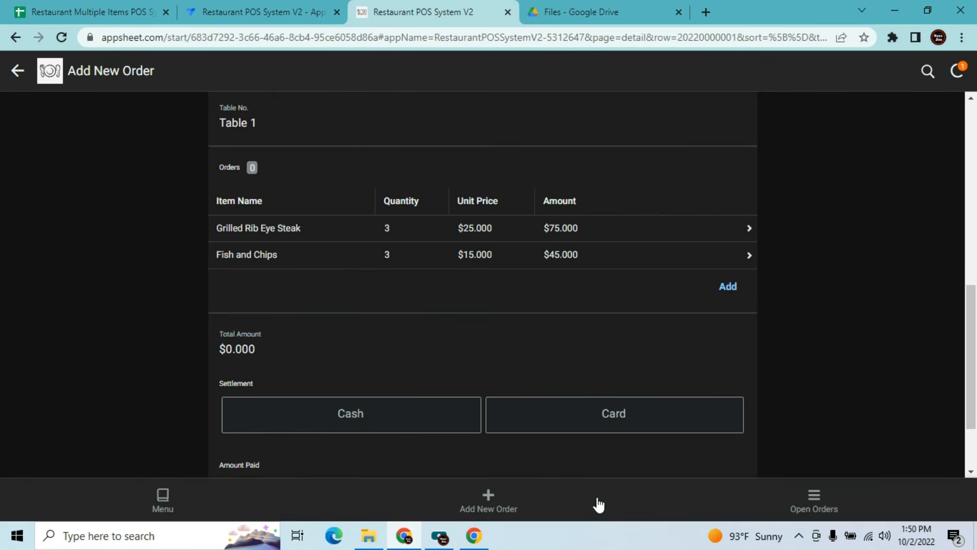
Add Ceasar's Salad with a quantity of 4 to the order and save the item
left_click(729, 287)
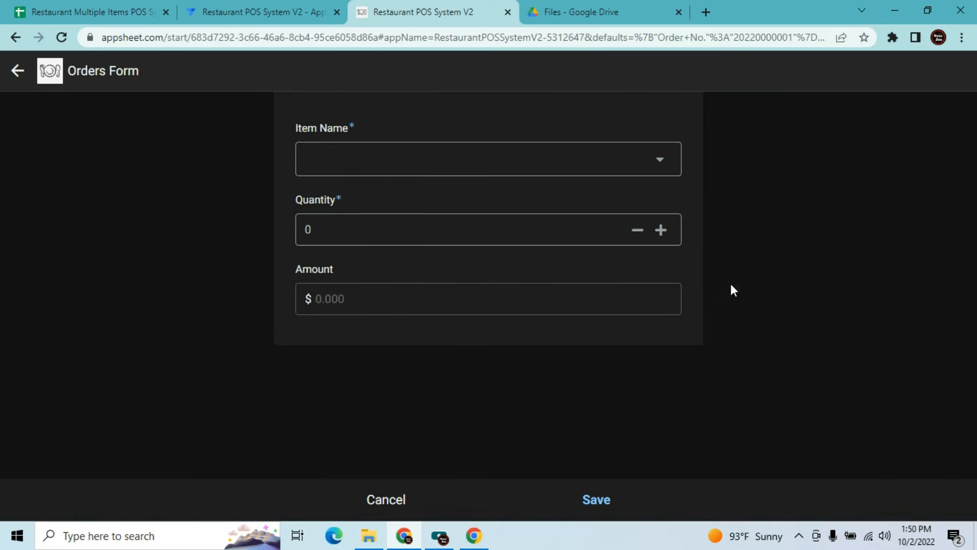
left_click(670, 172)
left_click(474, 268)
left_click(660, 300)
triple_click(660, 301)
left_click(594, 500)
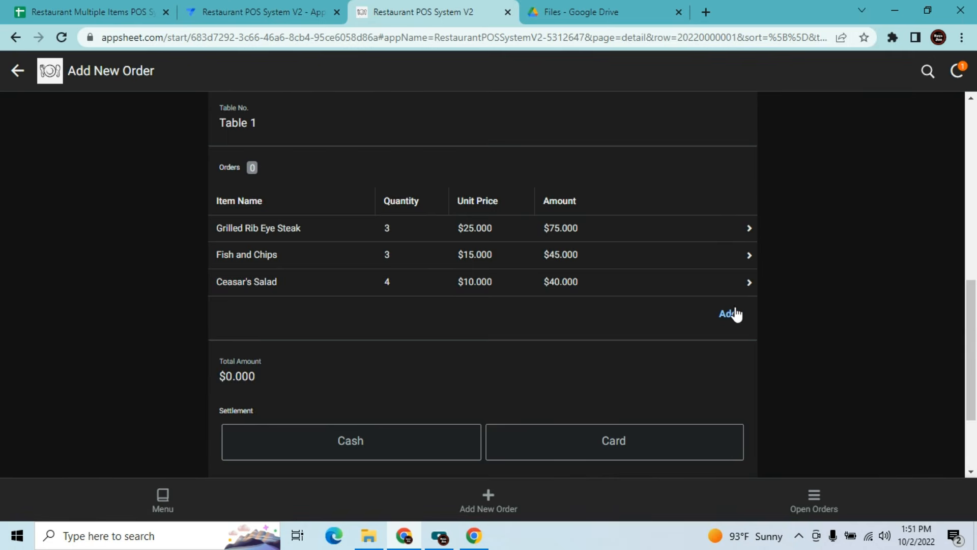
Add a second Ceasar's Salad line with a quantity of 1 to the order and save it
left_click(734, 314)
left_click(646, 163)
left_click(432, 256)
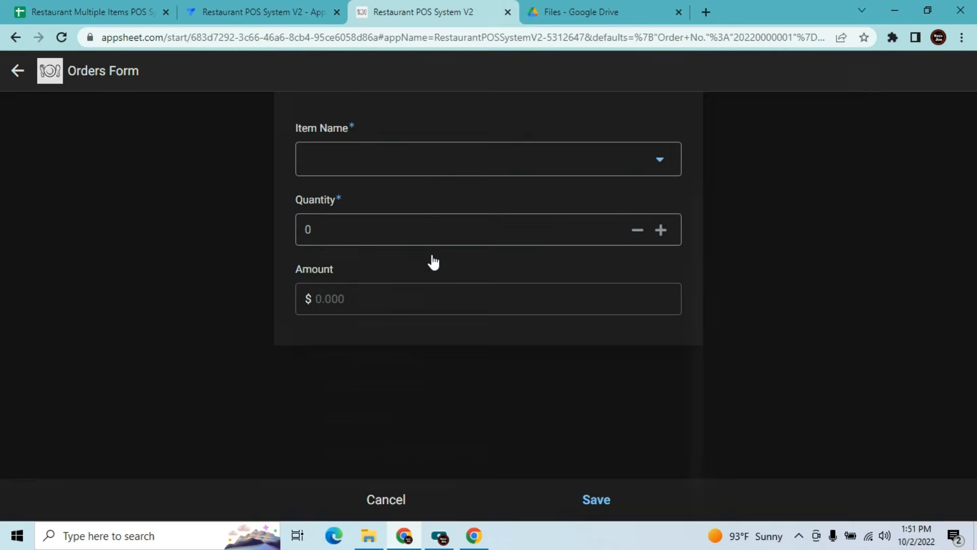
left_click(662, 300)
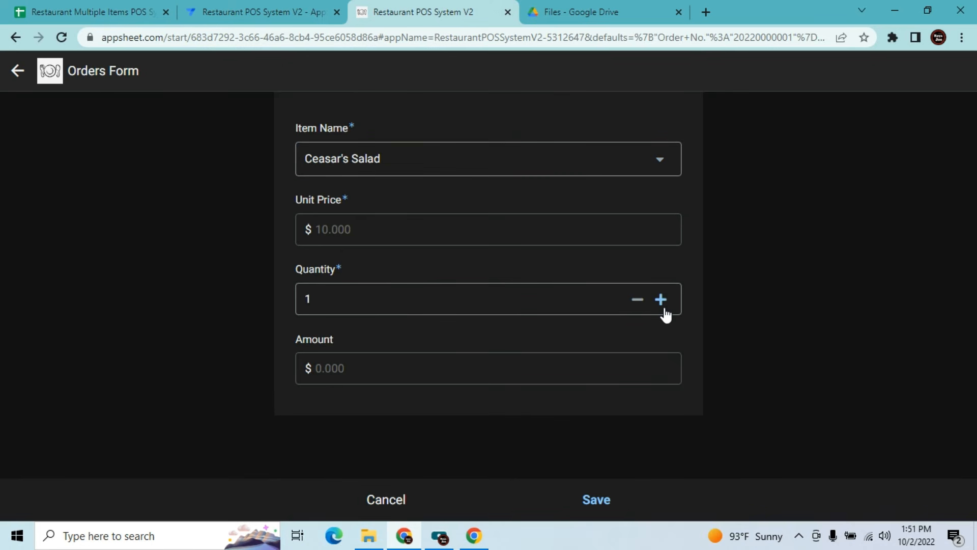
left_click(601, 504)
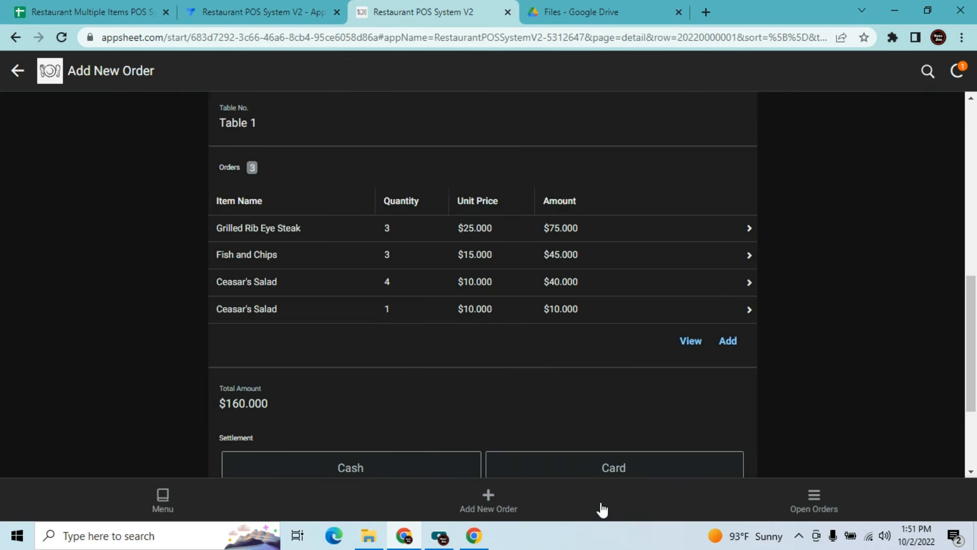
Add Chicken Noodle Soup with a quantity of 3 to the order and save the item
left_click(729, 341)
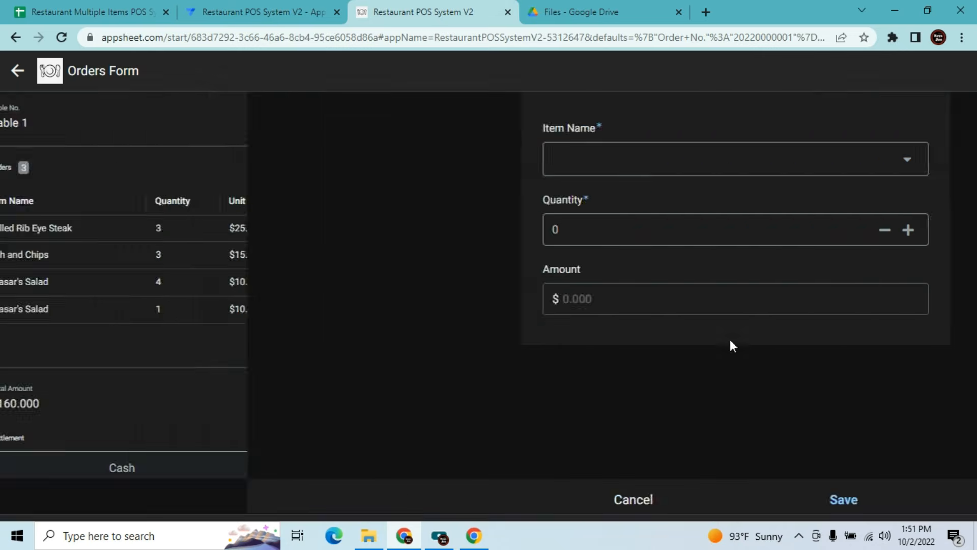
left_click(630, 176)
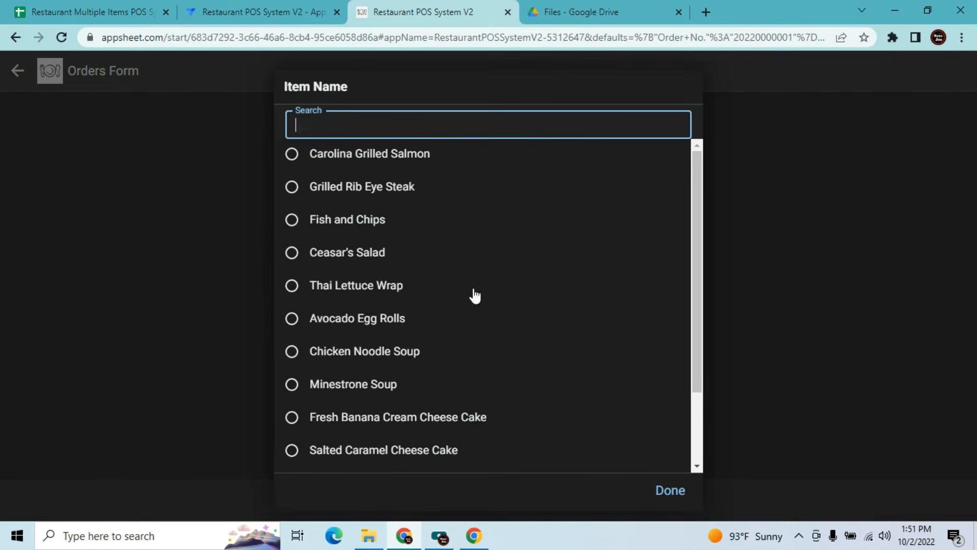
left_click(401, 351)
left_click(661, 299)
left_click(660, 299)
left_click(660, 299)
left_click(594, 498)
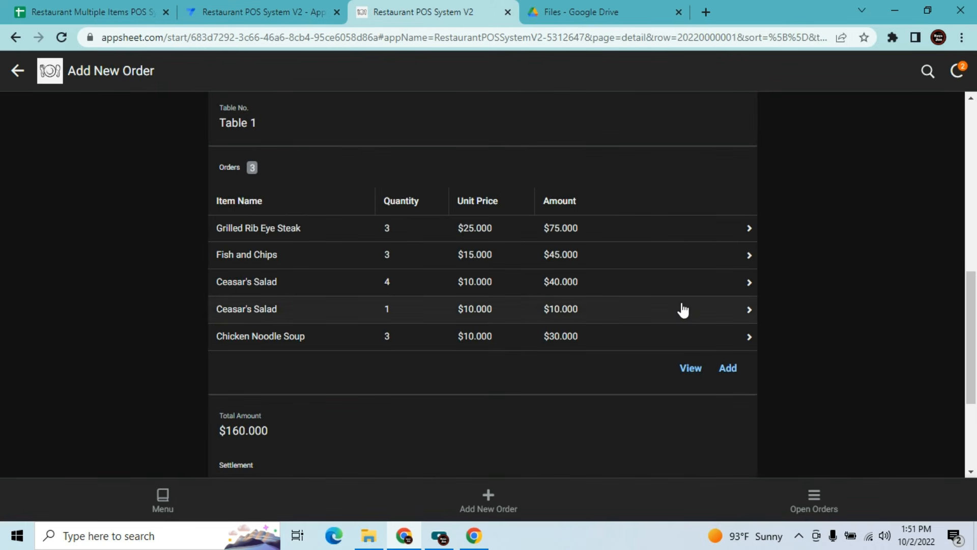
Add Fresh Banana Cream Cheese Cake with a quantity of 3 to the order and save the item
left_click(728, 368)
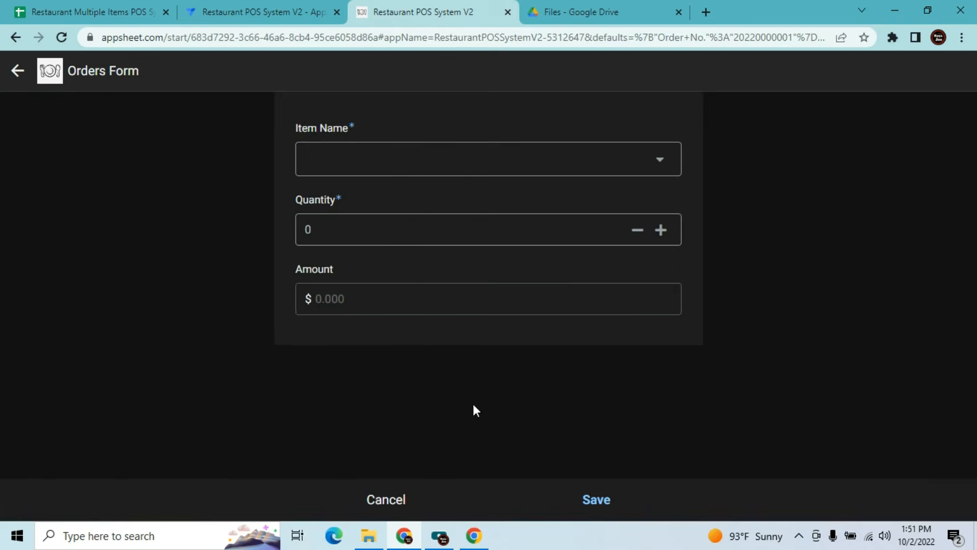
left_click(524, 171)
left_click(394, 416)
left_click(661, 298)
left_click(661, 299)
left_click(660, 299)
left_click(596, 501)
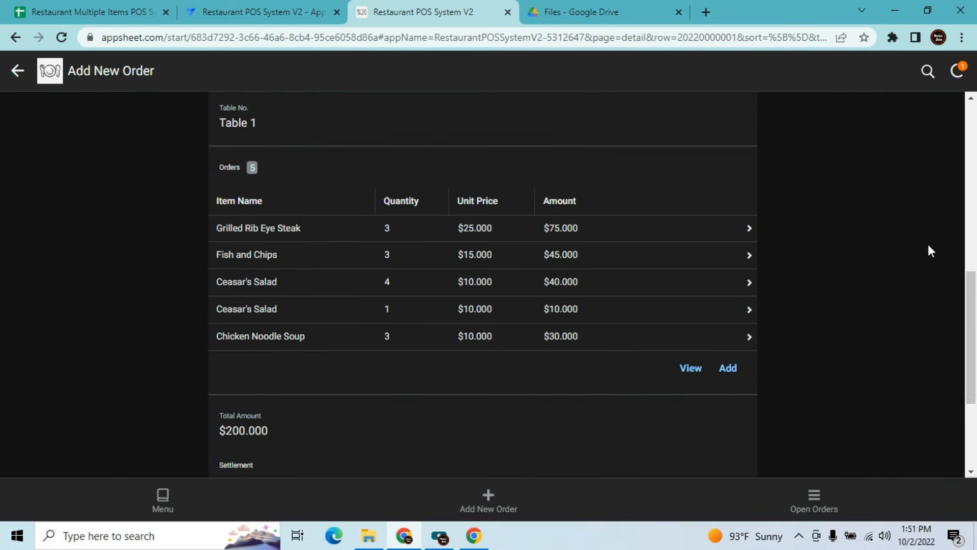
Settle the Table 1 order in Cash with an amount paid of 236 and set its status to Close
left_click_drag(971, 298, 974, 320)
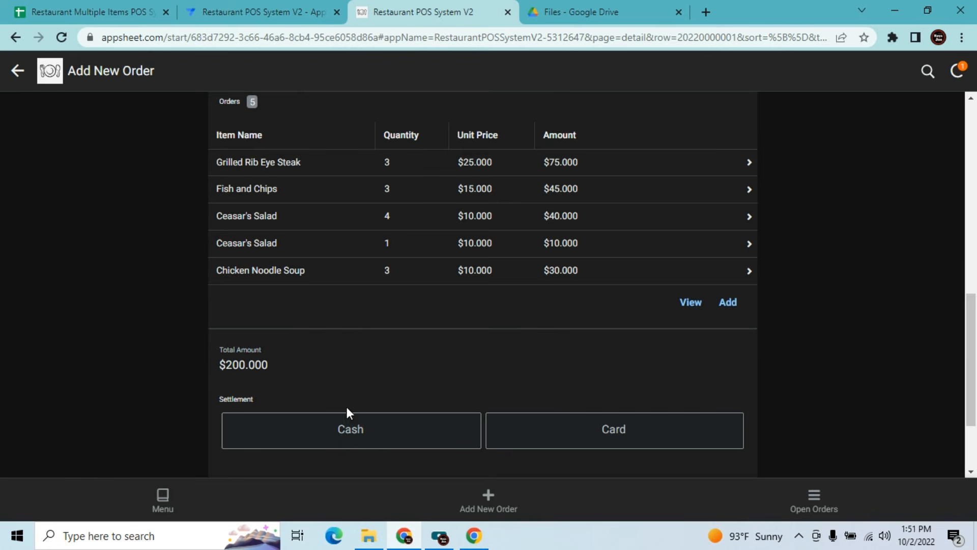
left_click_drag(973, 327, 961, 371)
left_click(386, 344)
left_click(335, 414)
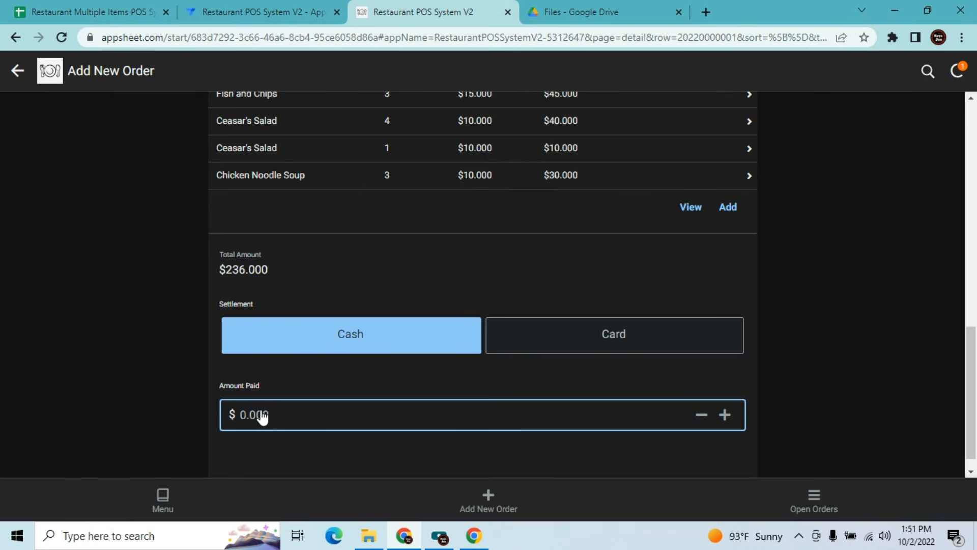
type("236")
key("Tab")
left_click_drag(972, 356, 973, 113)
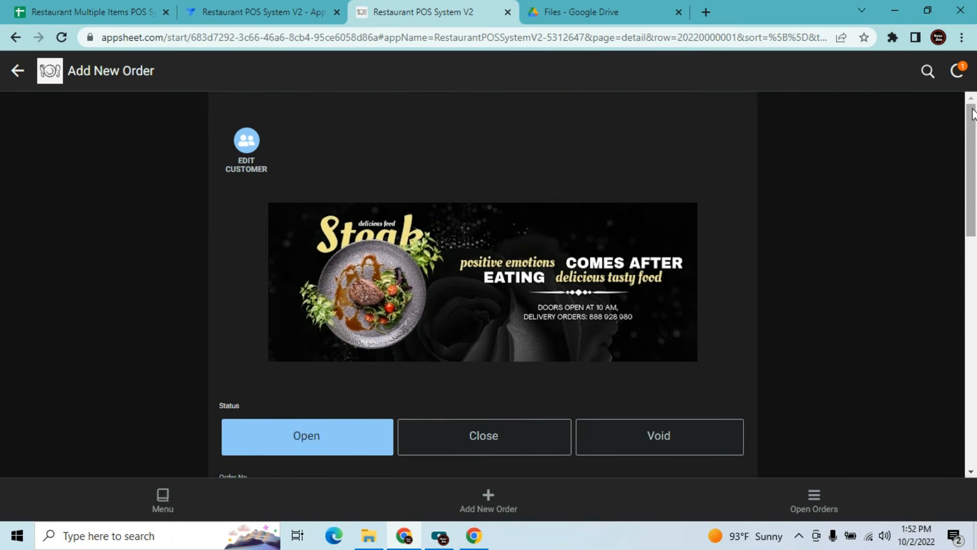
left_click(471, 453)
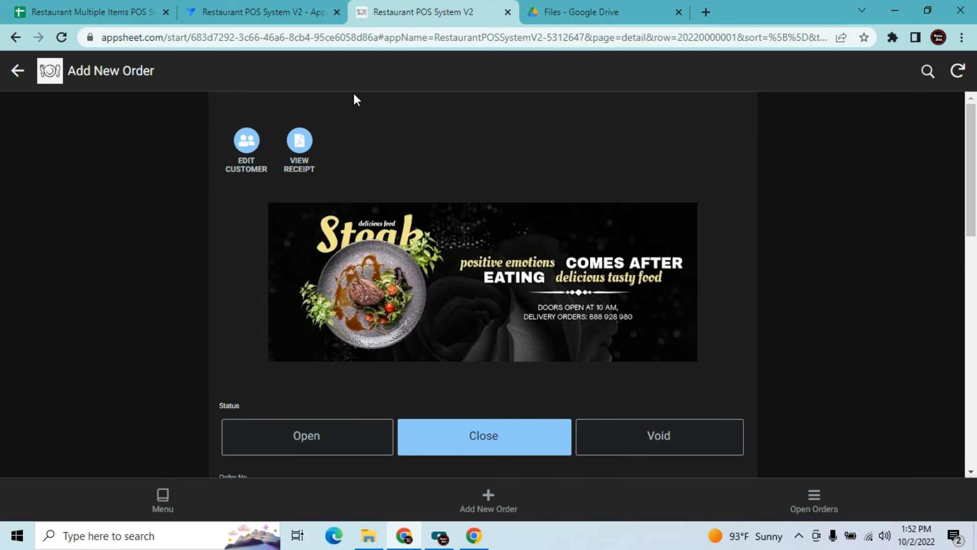
Switch to the AppSheet editor and find the View Receipt action among the Behavior actions by searching for "view"
left_click(258, 6)
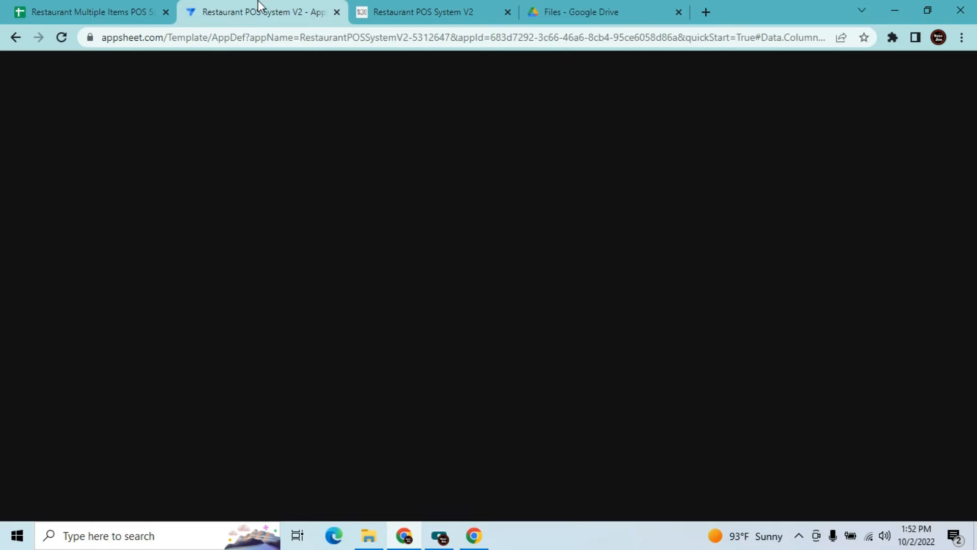
left_click(50, 296)
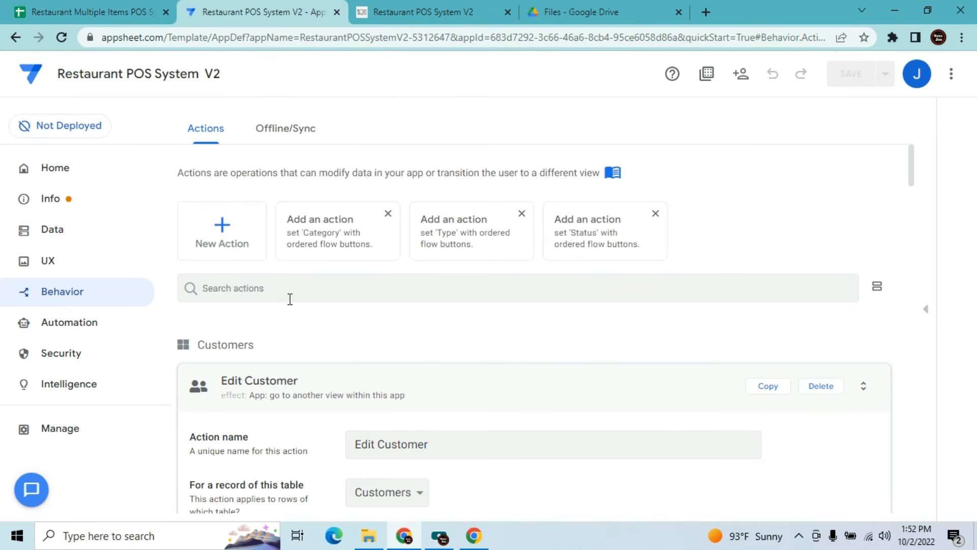
left_click(393, 295)
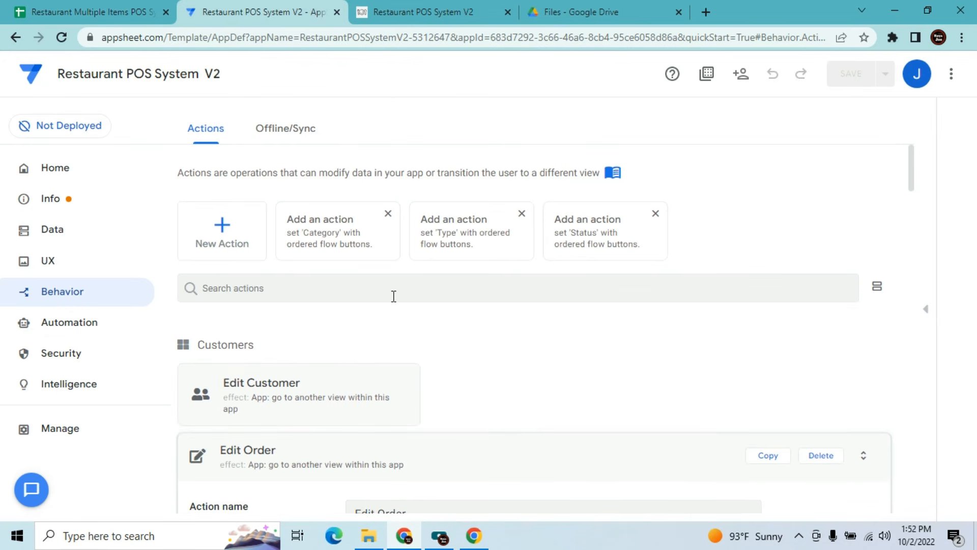
type("print")
key("BackSpace")
key("BackSpace")
key("BackSpace")
key("BackSpace")
key("BackSpace")
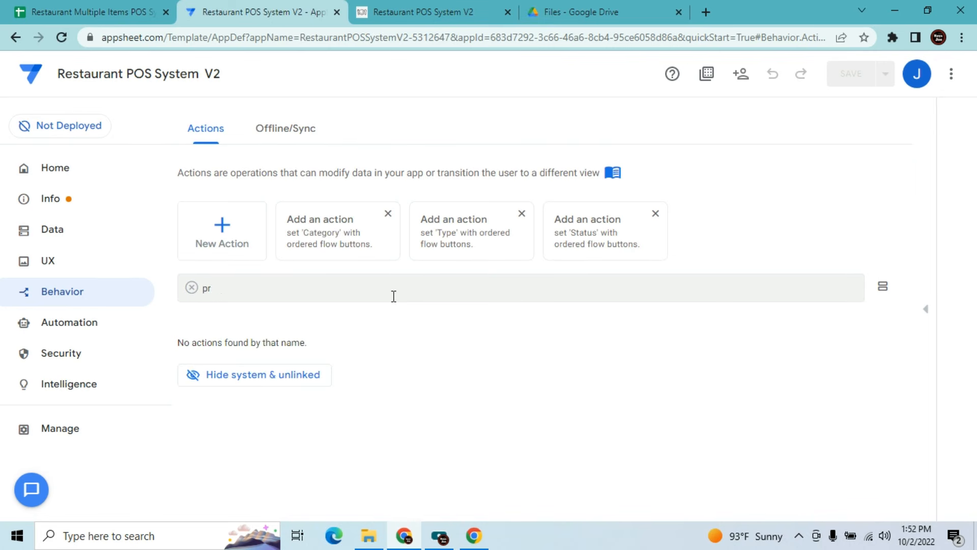
type("view")
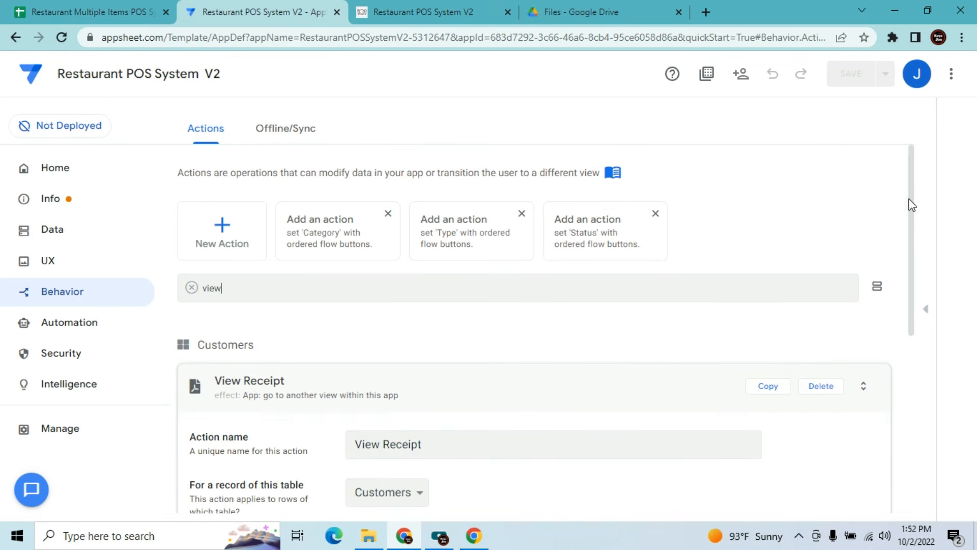
Open the View Receipt action's target expression for editing
left_click_drag(909, 198, 910, 330)
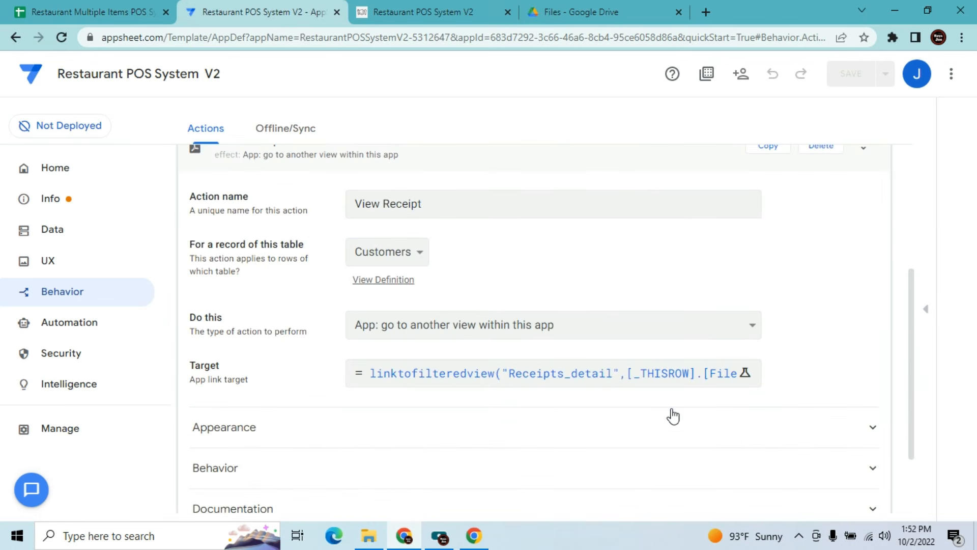
left_click(669, 379)
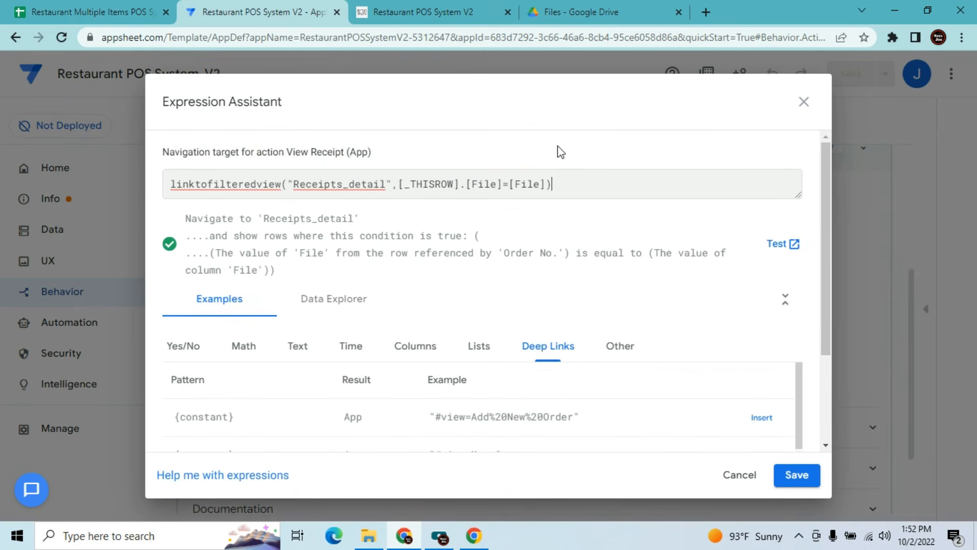
type("&\"&")
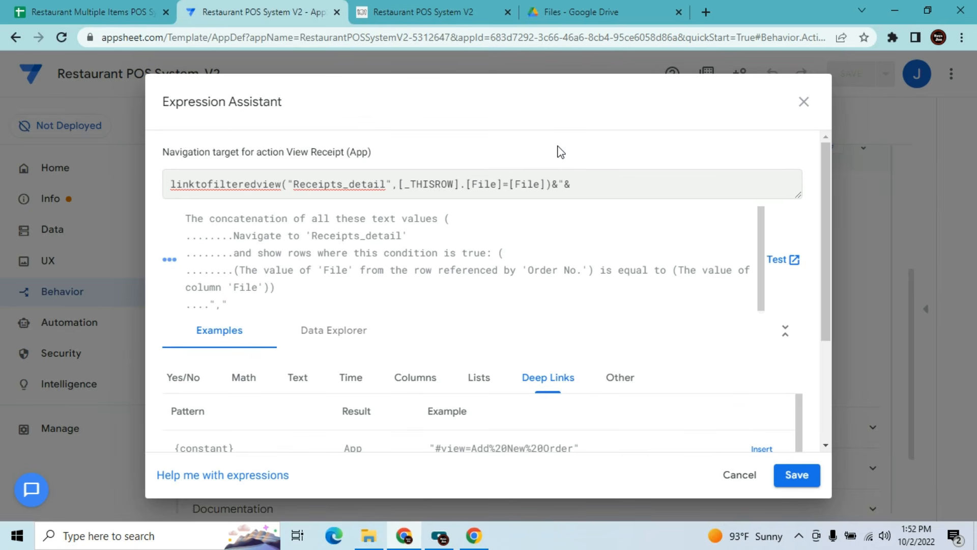
type(",at")
type("En")
left_click(438, 534)
left_click(448, 441)
left_click(448, 442)
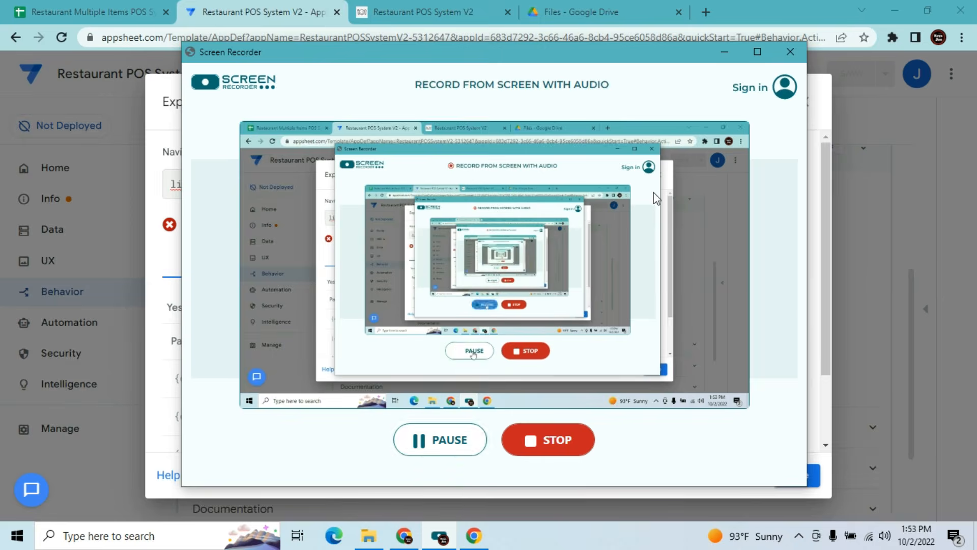
left_click(724, 52)
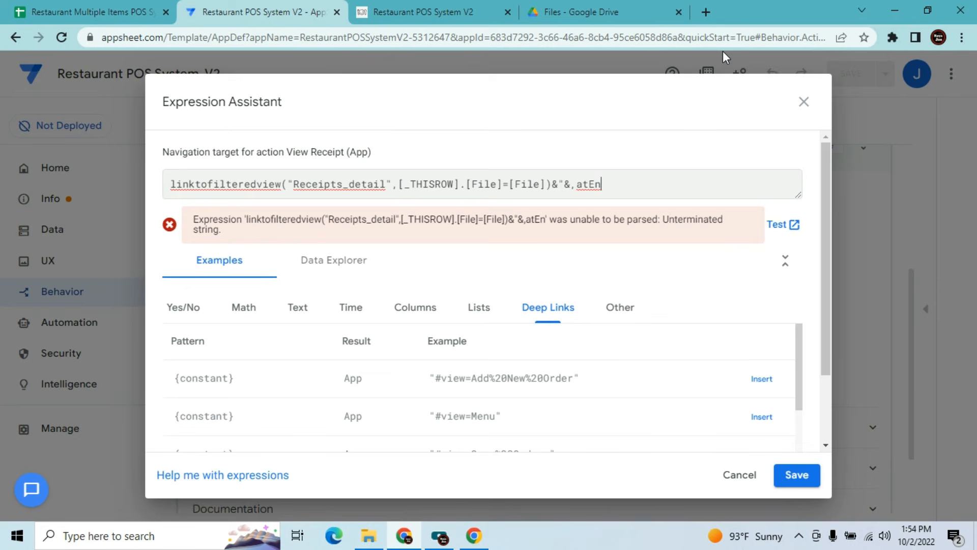
key("BackSpace")
key("BackSpace")
key("BackSpace")
key("BackSpace")
key("BackSpace")
key("BackSpace")
key("BackSpace")
key("BackSpace")
Append &"&at="&Encodeurl(now()+1) to the View Receipt target expression, then save the expression and the app
type("&")
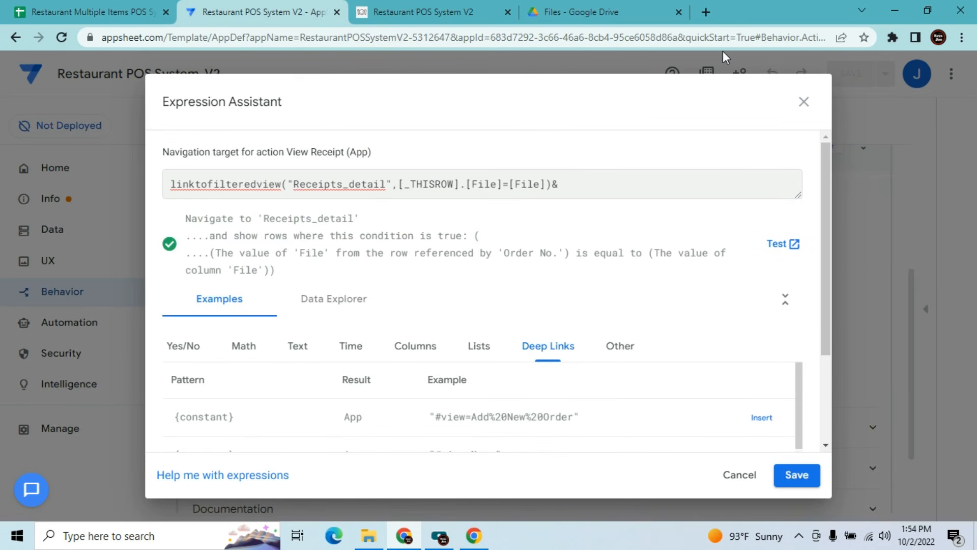
type("\"")
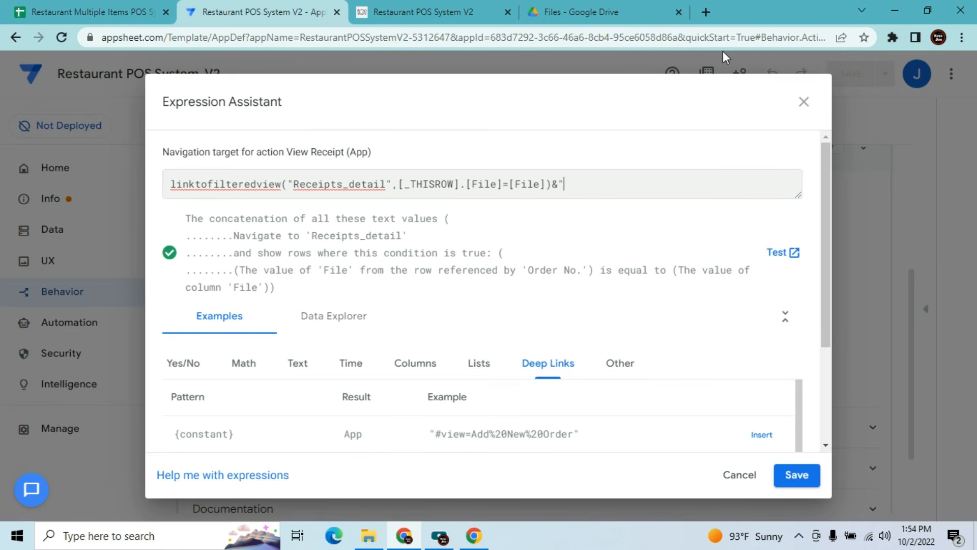
type("&at=")
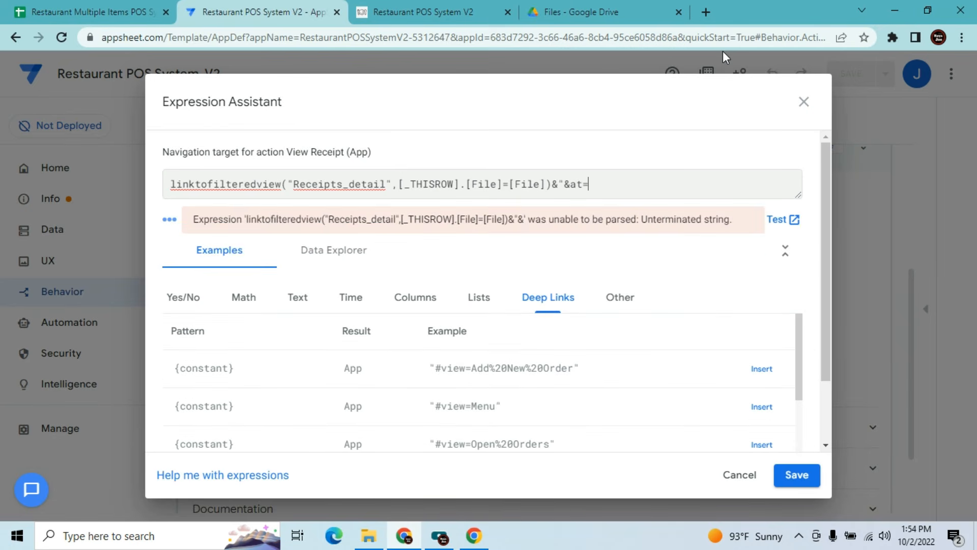
type("\"&Encodeurl(now()")
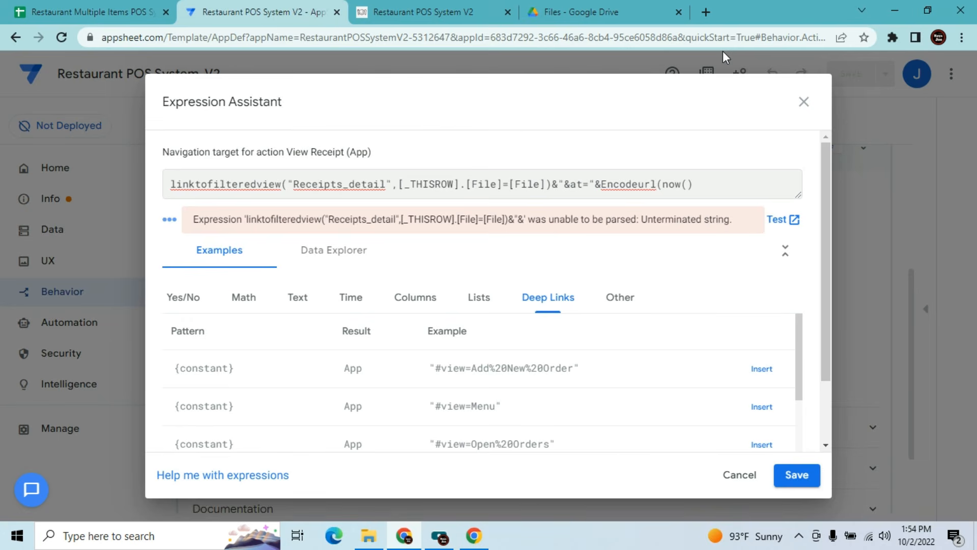
type("+1)")
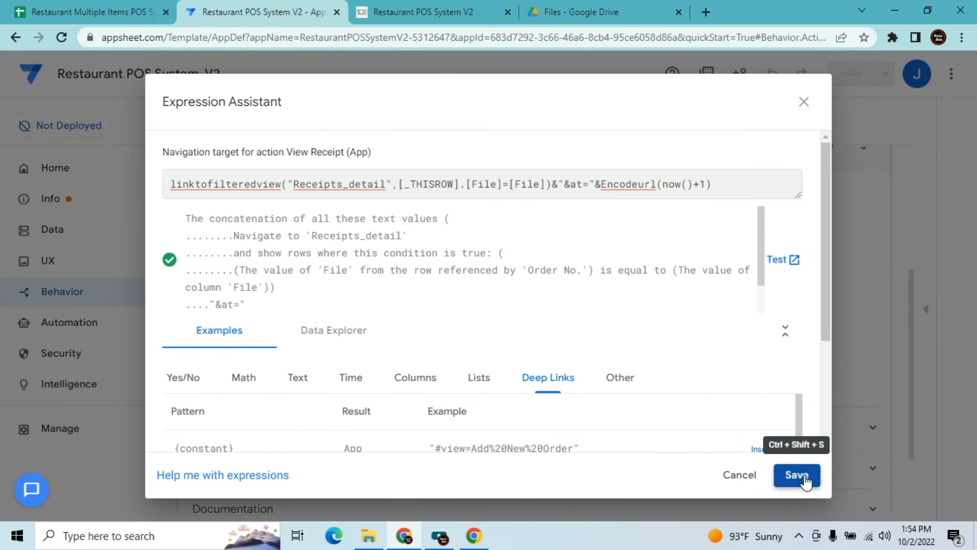
left_click(796, 475)
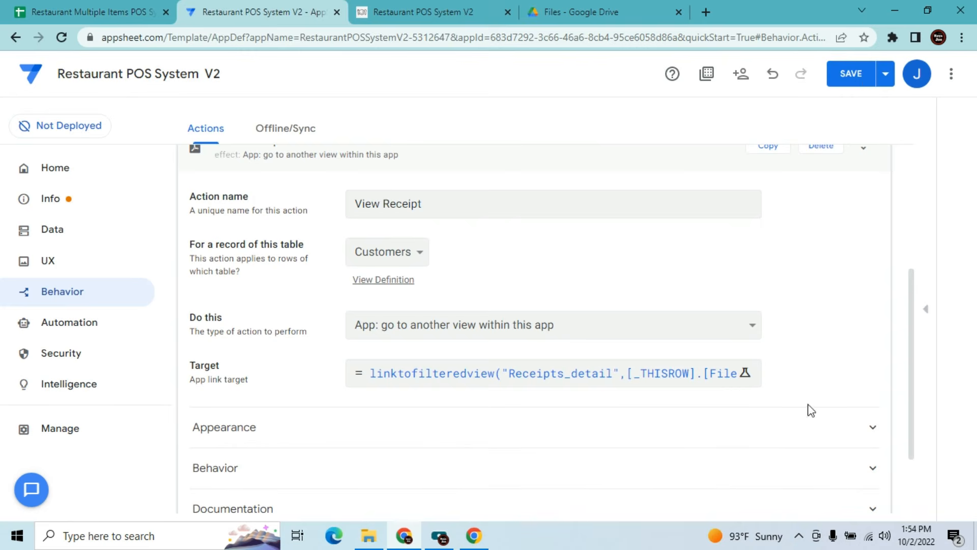
left_click(853, 83)
Switch to the running POS app, view the Table 1 order's receipt and check the items and total in its PDF
left_click(436, 7)
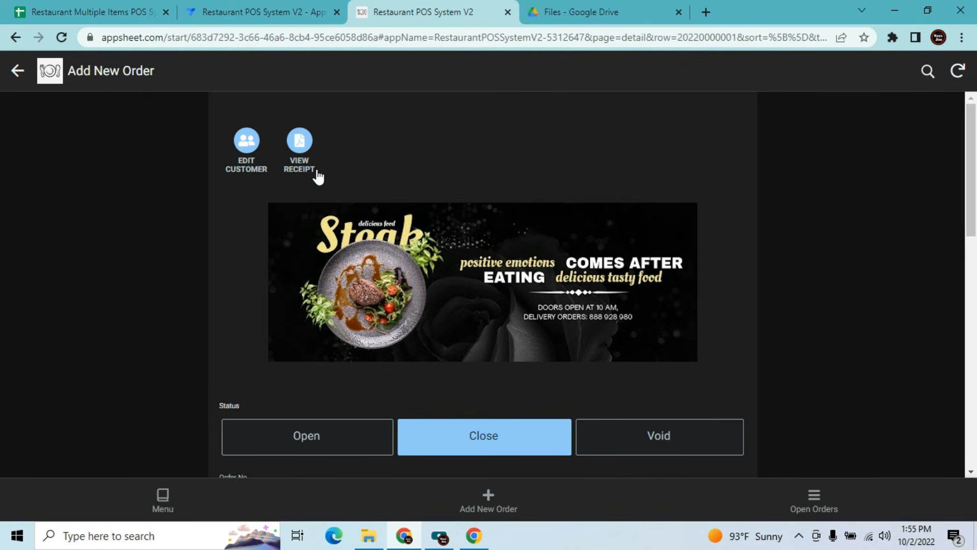
left_click(304, 158)
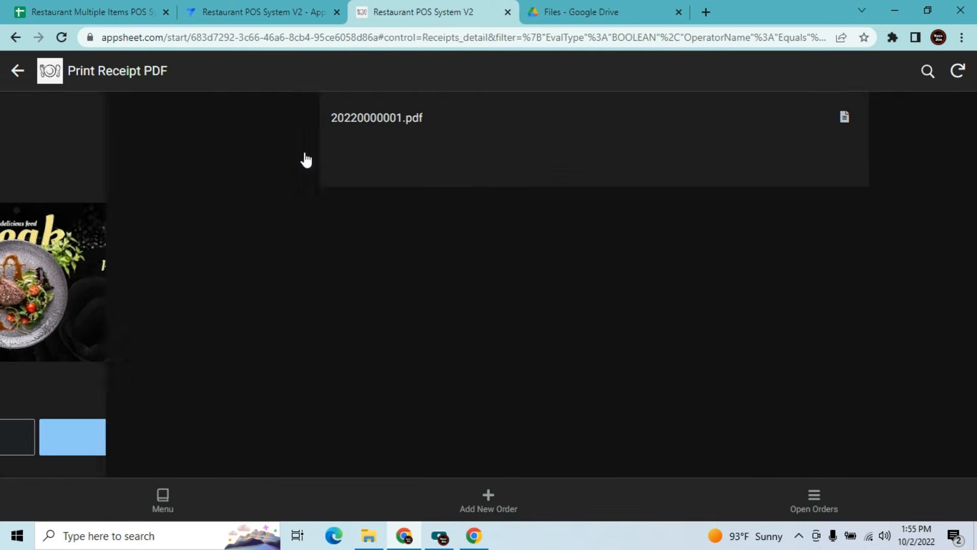
left_click(739, 120)
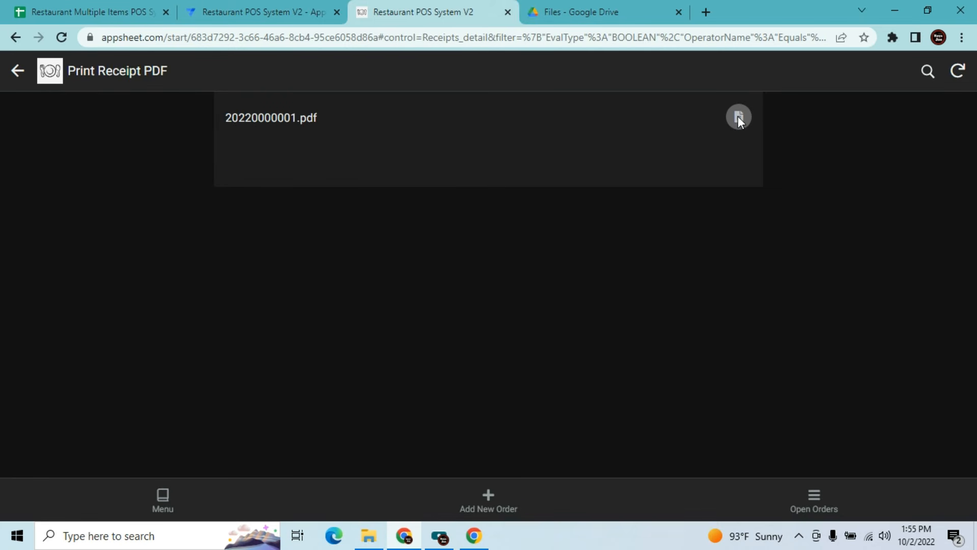
left_click(728, 116)
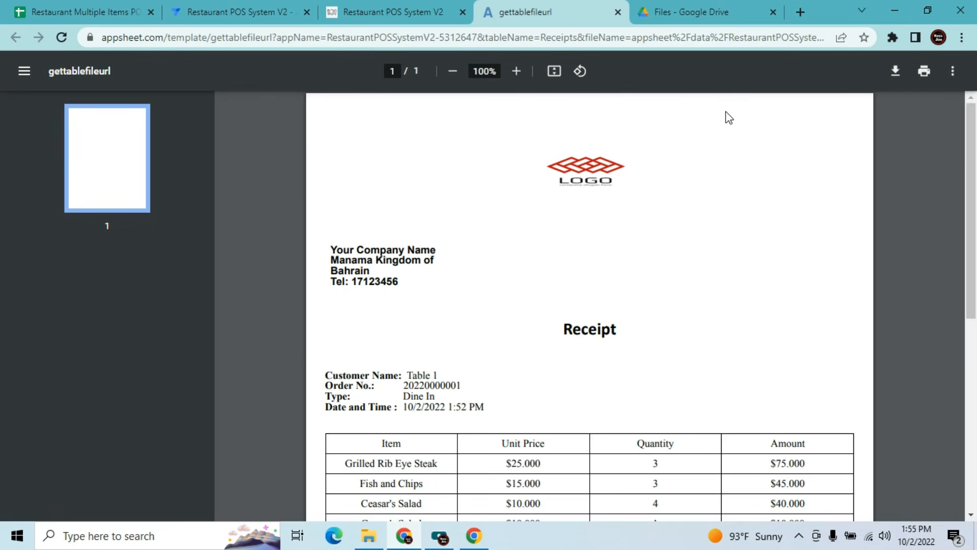
left_click_drag(970, 188, 971, 300)
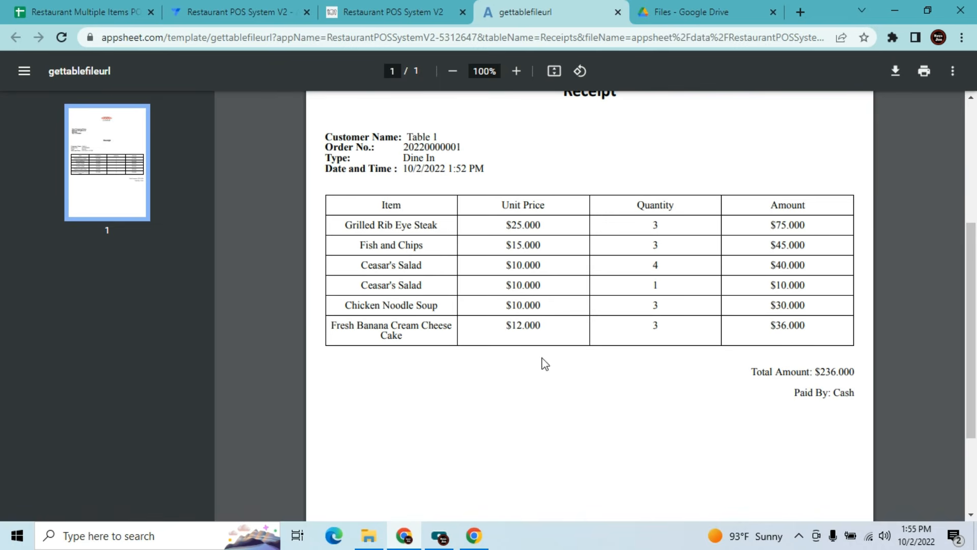
Return to the POS app, sync it, and close the receipt PDF and Google Drive pages
left_click(324, 7)
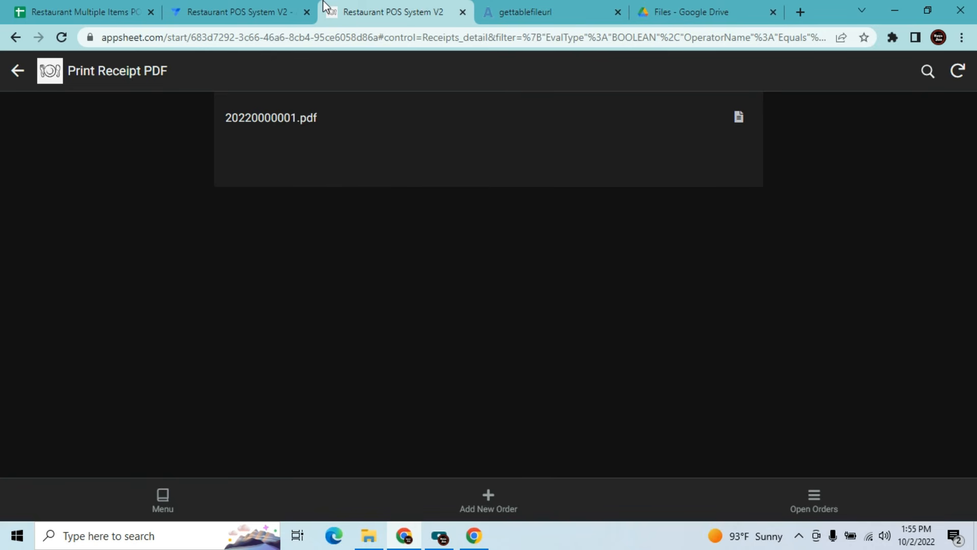
left_click(486, 505)
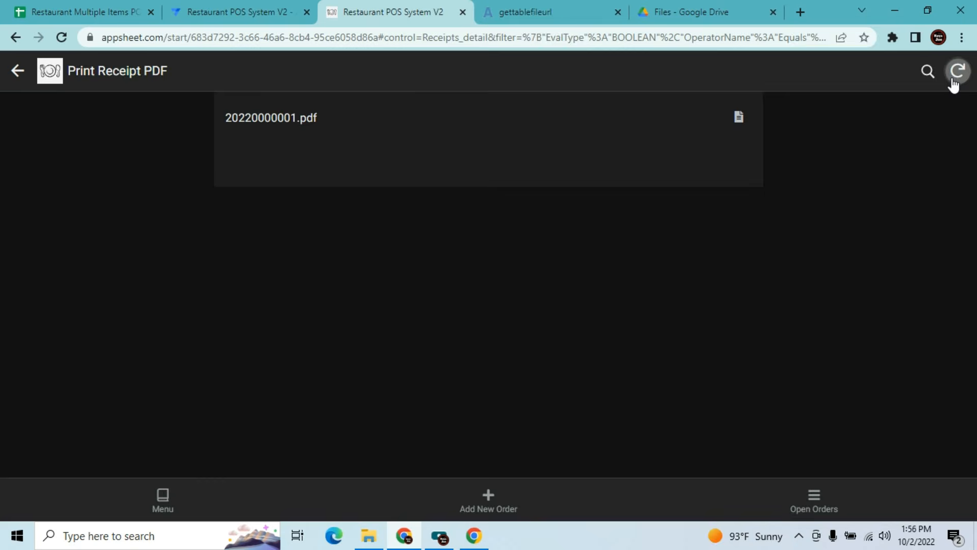
left_click(951, 77)
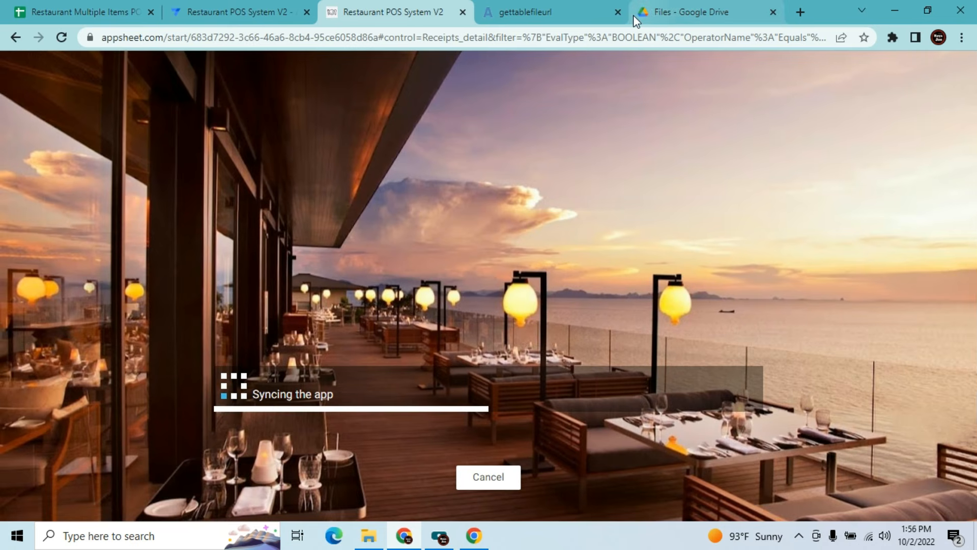
left_click(618, 11)
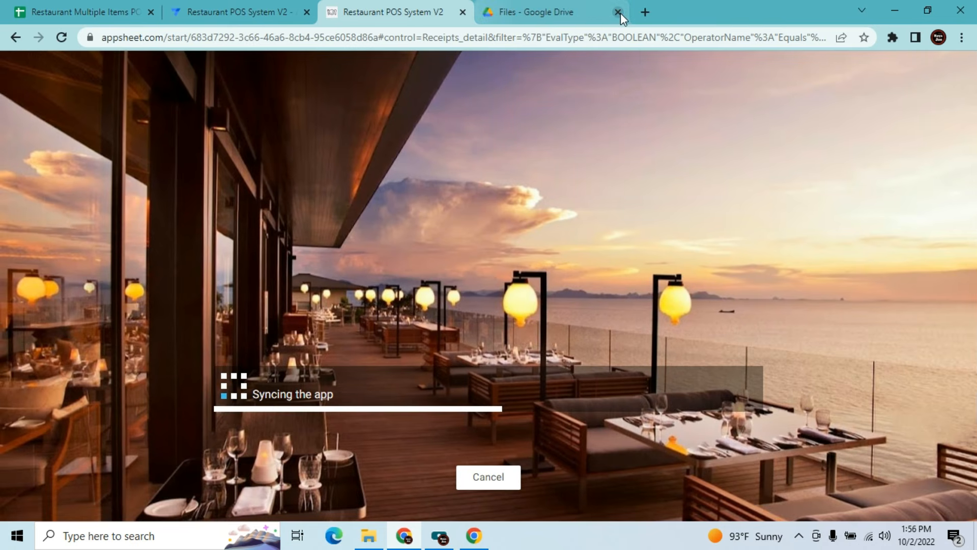
left_click(618, 12)
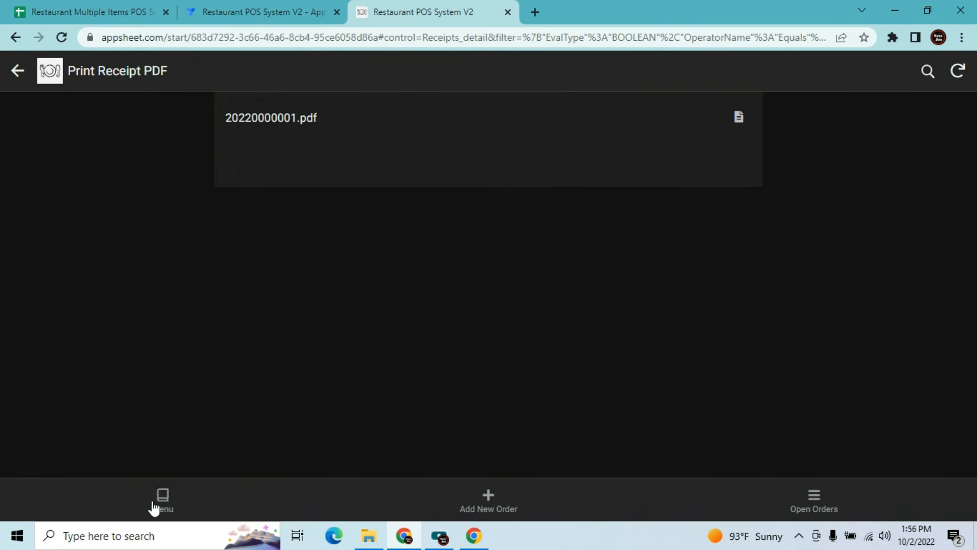
Look through the Menu, Open Orders and Close Orders views to check where the closed order is listed
left_click(154, 506)
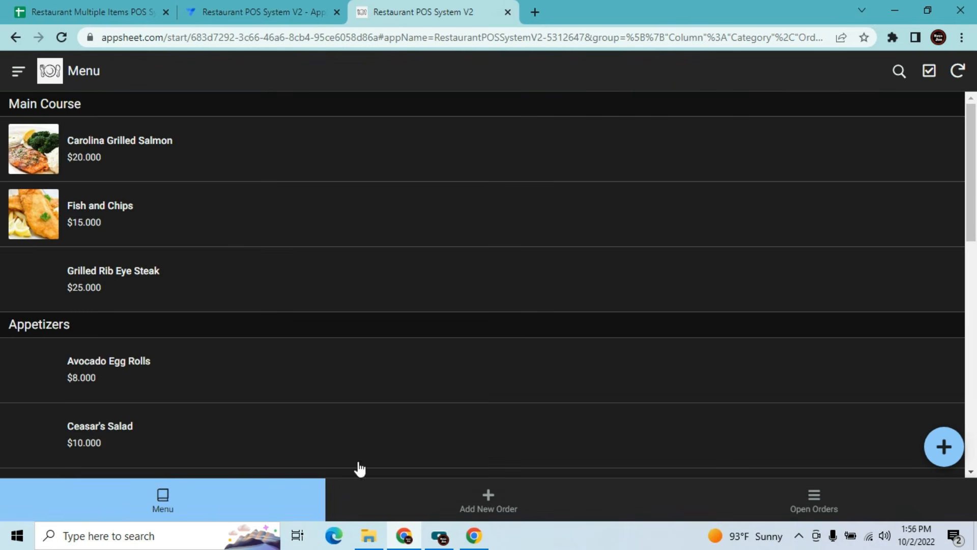
left_click(818, 504)
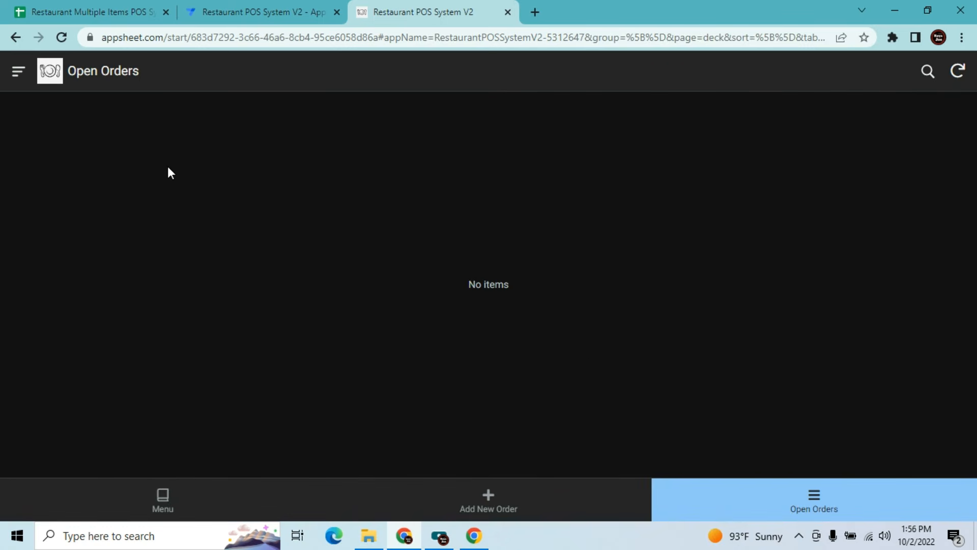
left_click(19, 72)
left_click(44, 135)
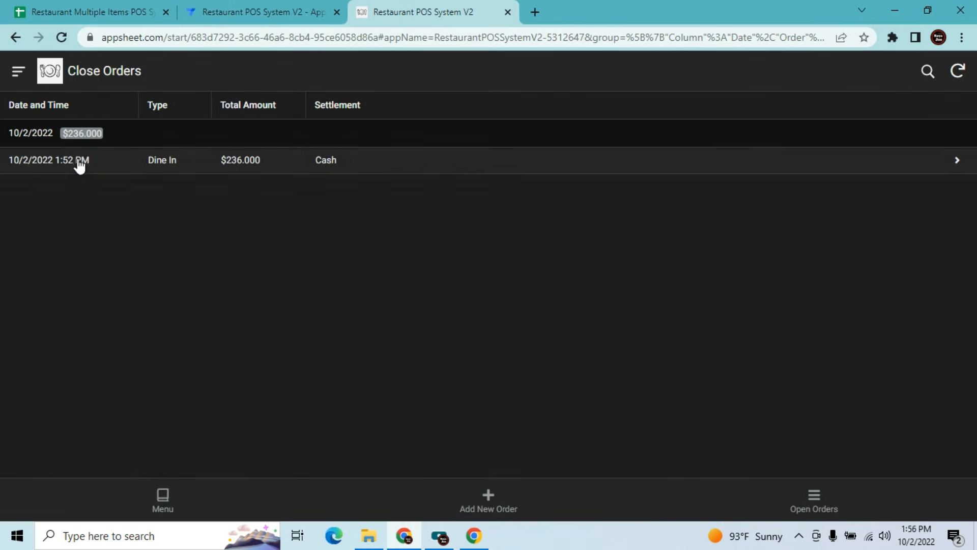
Create a new order of type Dine In for Table 2
left_click(489, 497)
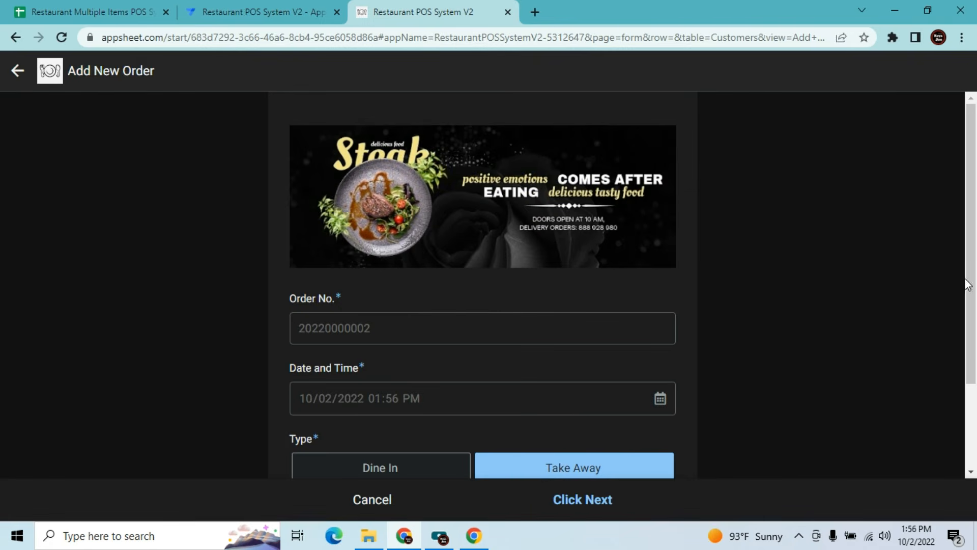
left_click_drag(969, 281, 973, 391)
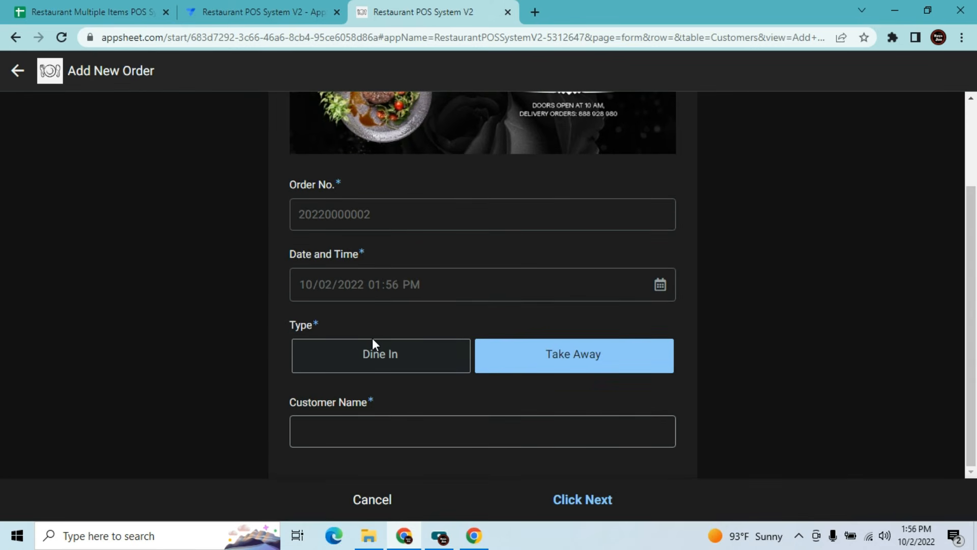
left_click(373, 356)
left_click(371, 425)
type("Table 2")
left_click(568, 501)
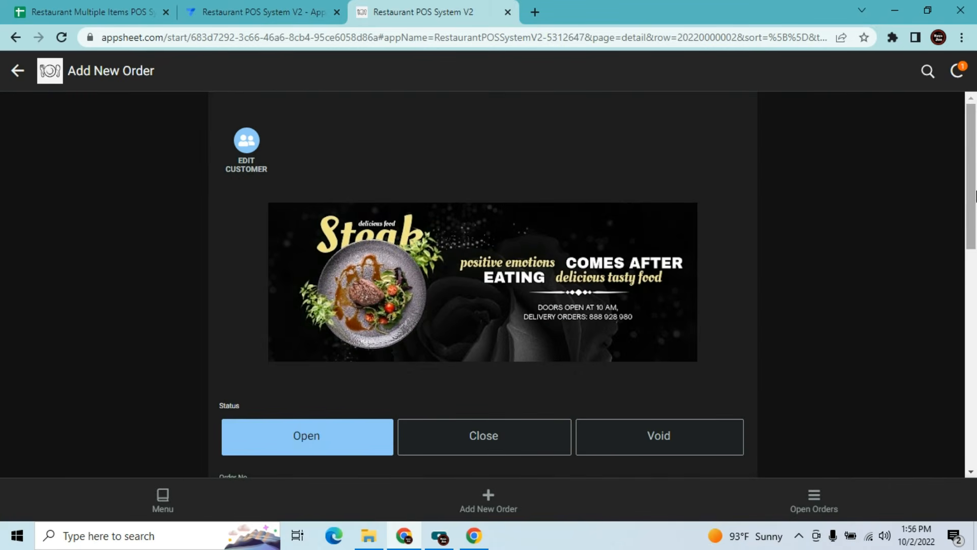
Add Carolina Grilled Salmon with a quantity of 3 to the Table 2 order and save the item
left_click_drag(975, 196, 975, 350)
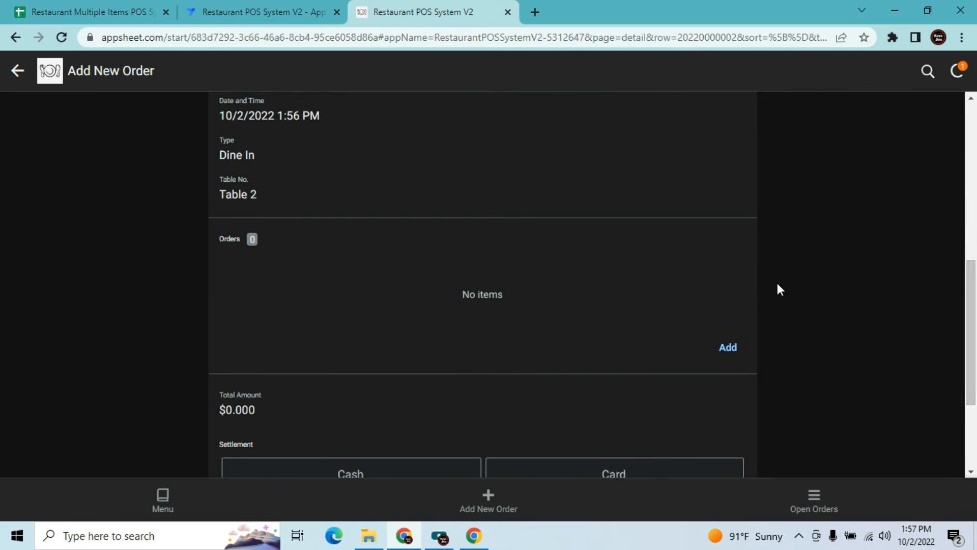
left_click(729, 348)
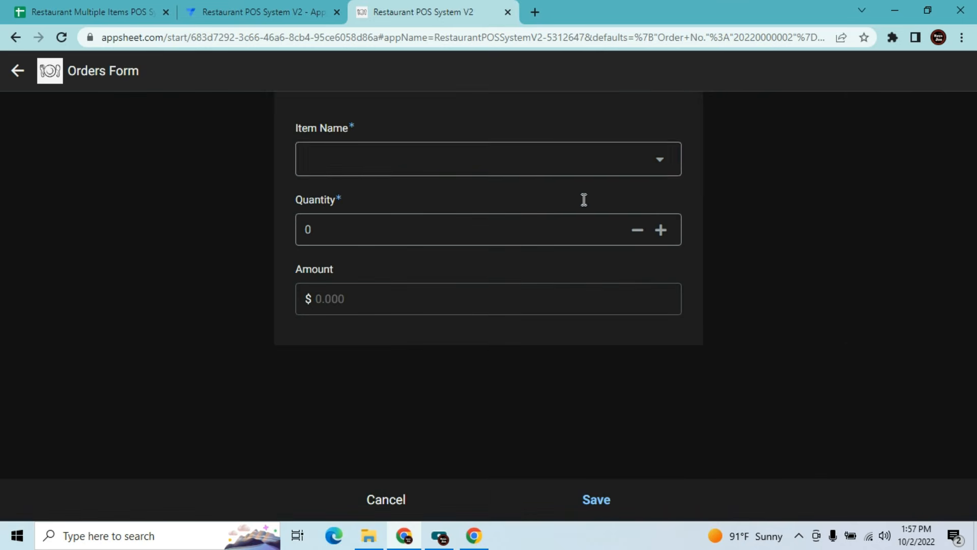
left_click(580, 153)
left_click(562, 155)
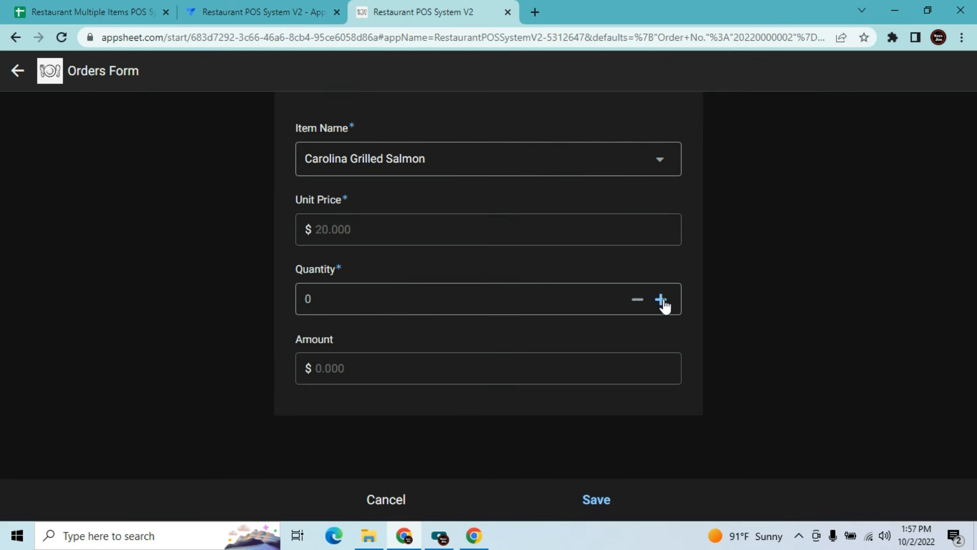
left_click(662, 300)
left_click(662, 301)
left_click(662, 301)
left_click(606, 500)
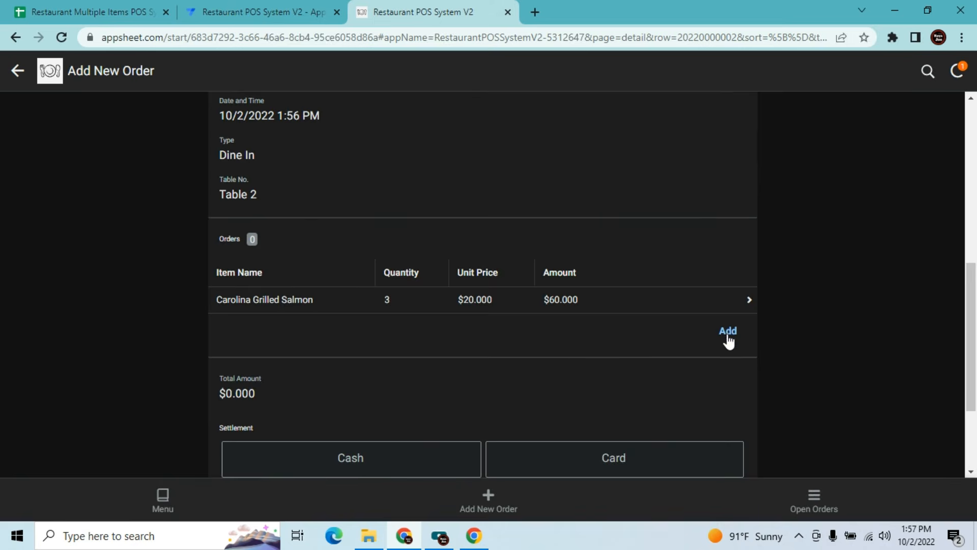
Add Grilled Rib Eye Steak with a quantity of 4 to the Table 2 order and save the item
left_click(728, 332)
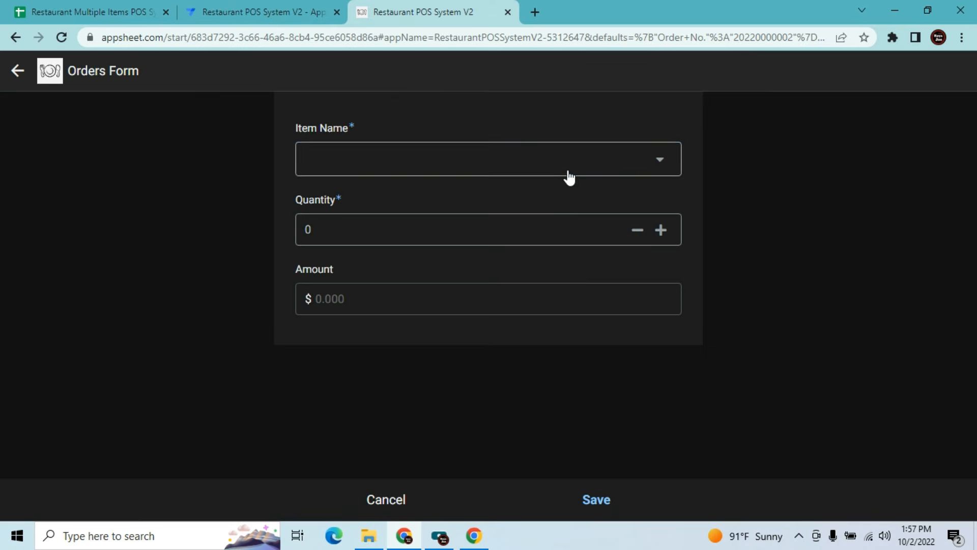
left_click(567, 174)
left_click(495, 196)
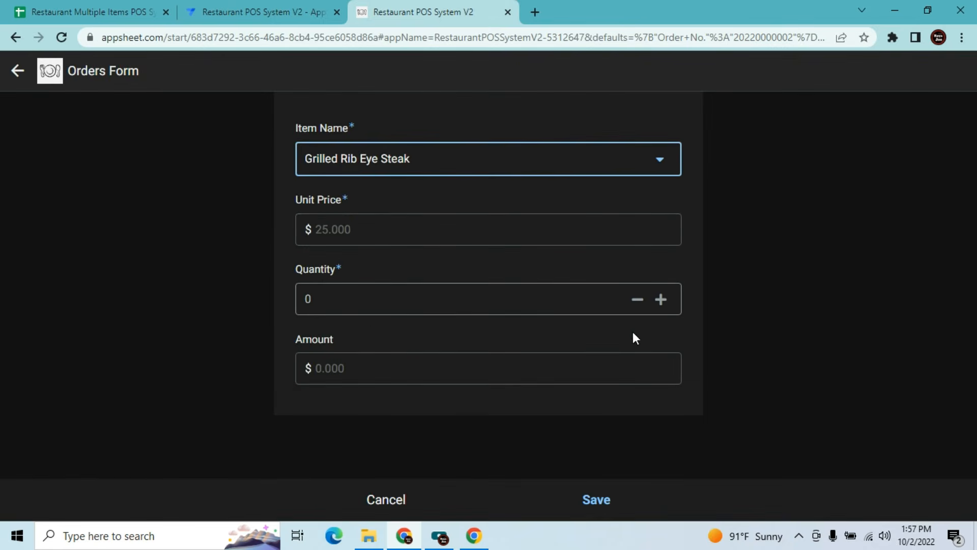
double_click(664, 301)
double_click(666, 303)
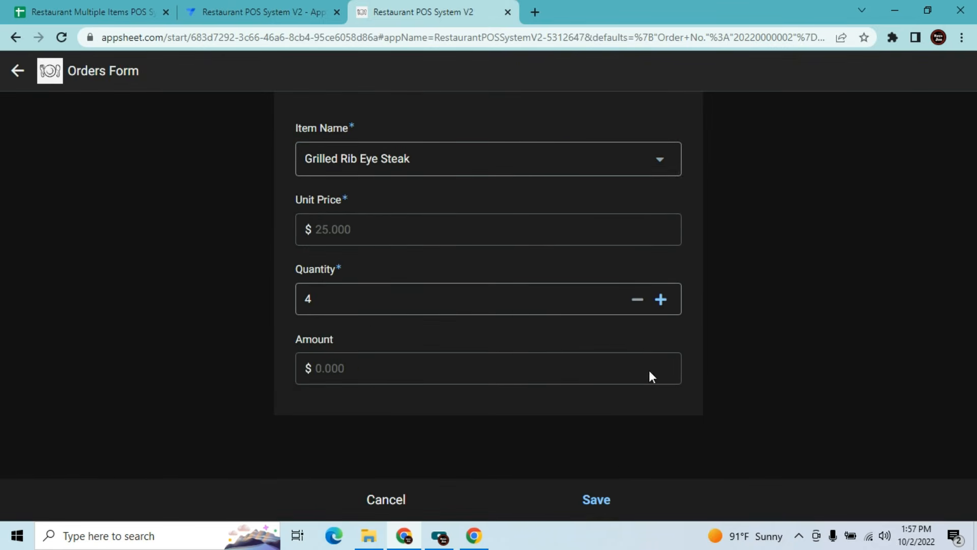
left_click(597, 501)
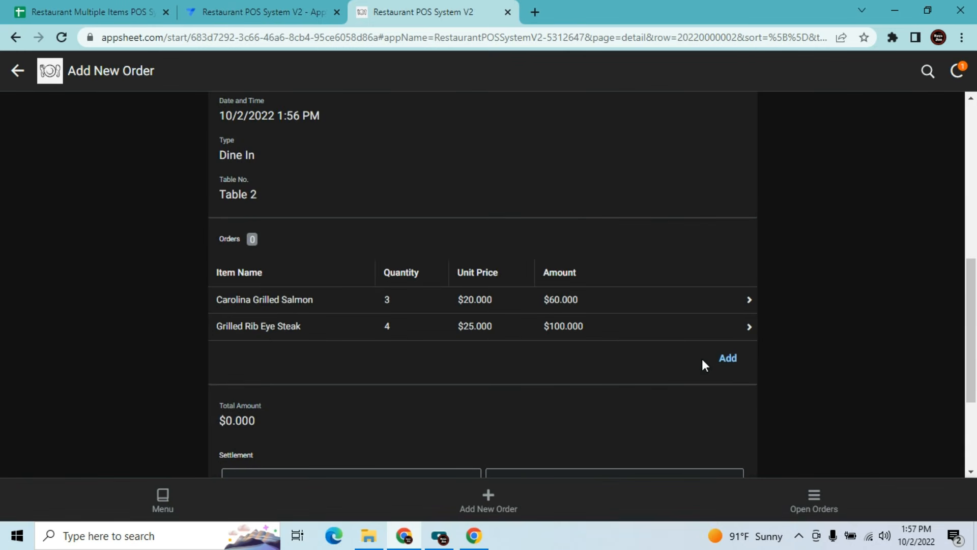
Add Ceasar's Salad with a quantity of 3 to the Table 2 order and save the item
left_click(729, 359)
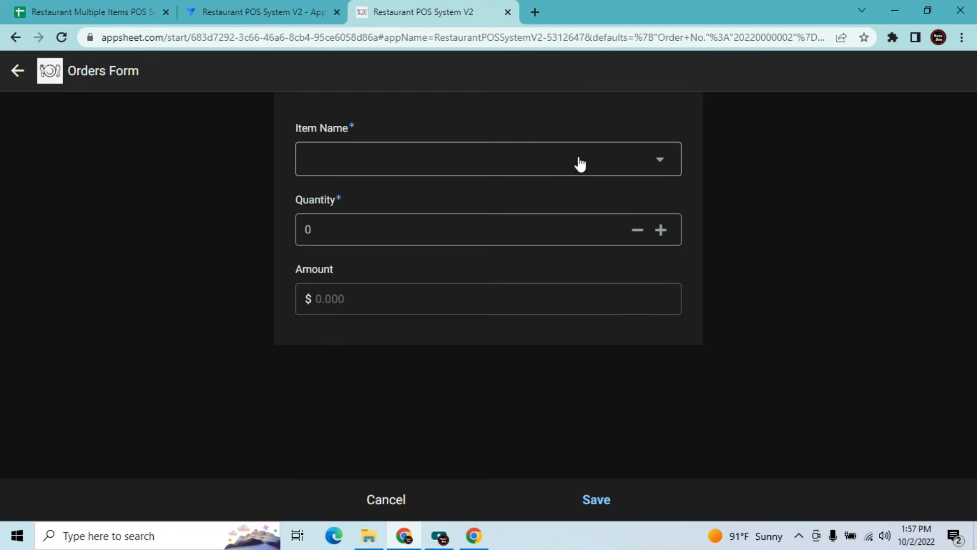
left_click(660, 164)
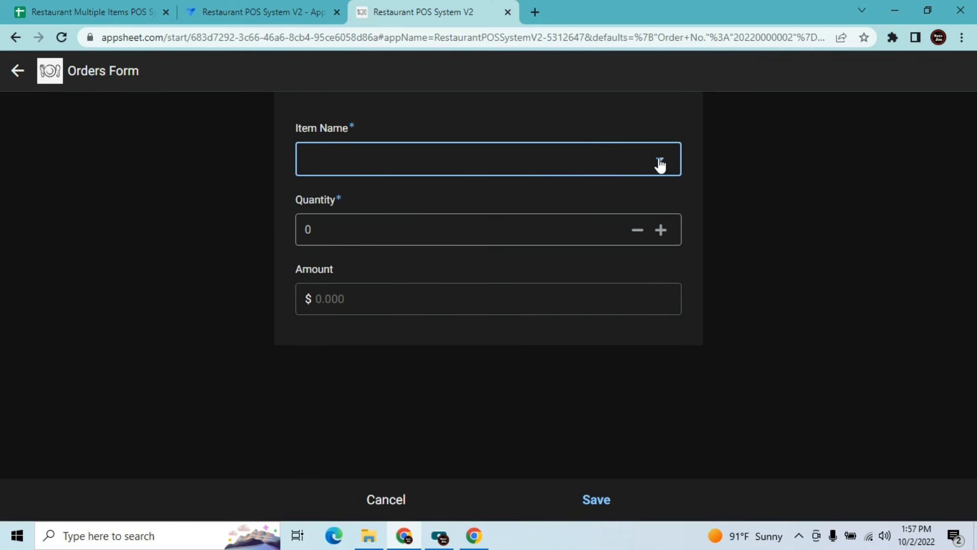
left_click(660, 163)
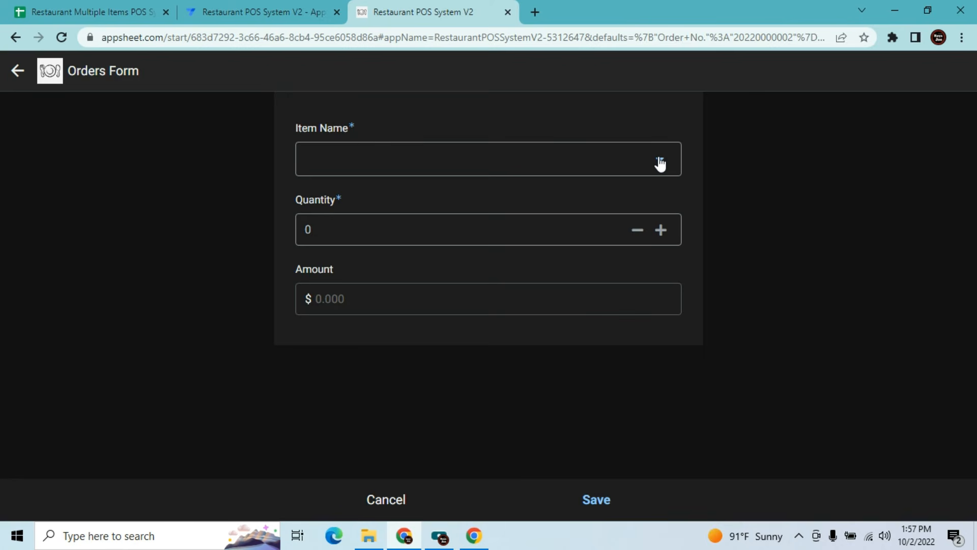
left_click(660, 163)
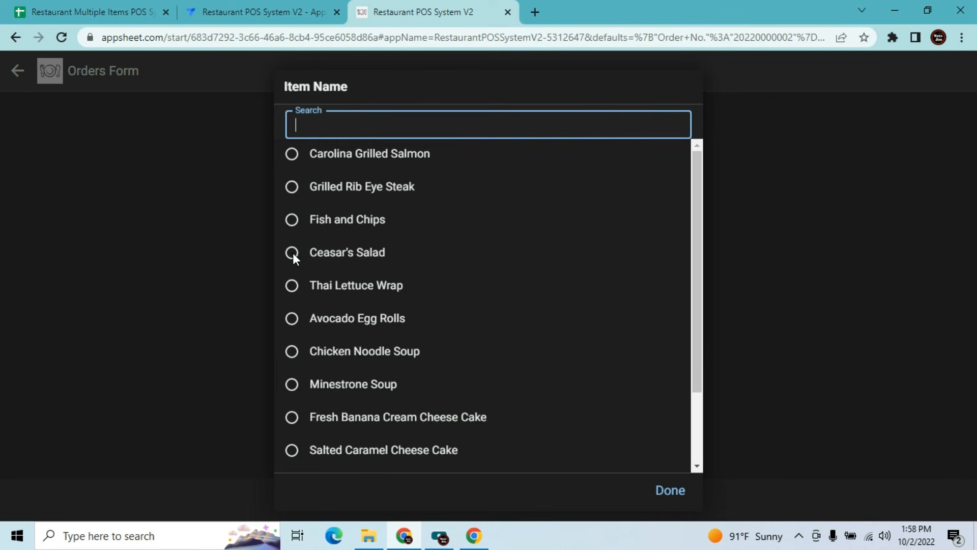
left_click(292, 253)
left_click(590, 505)
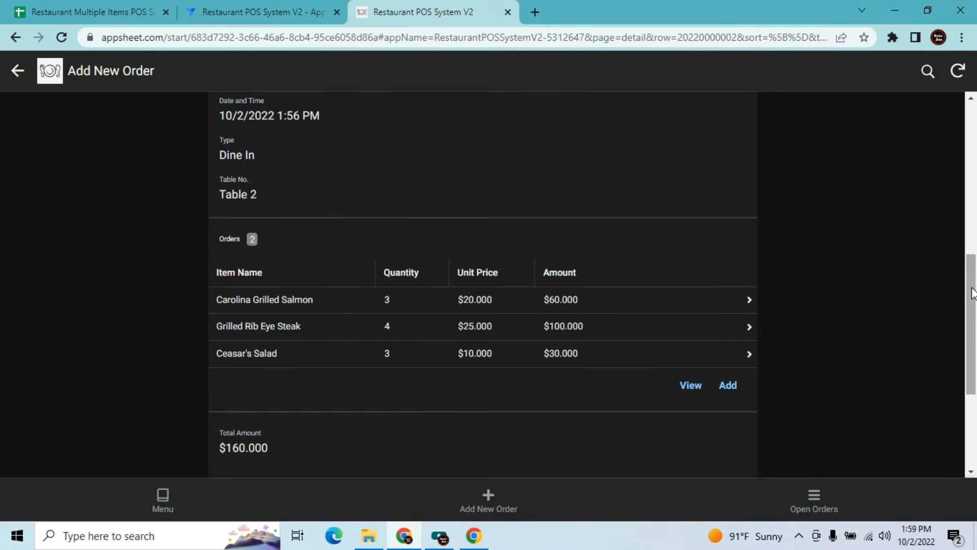
Set the Table 2 order's settlement to Card and its amount paid to 190
scroll(971, 259, "up", 3)
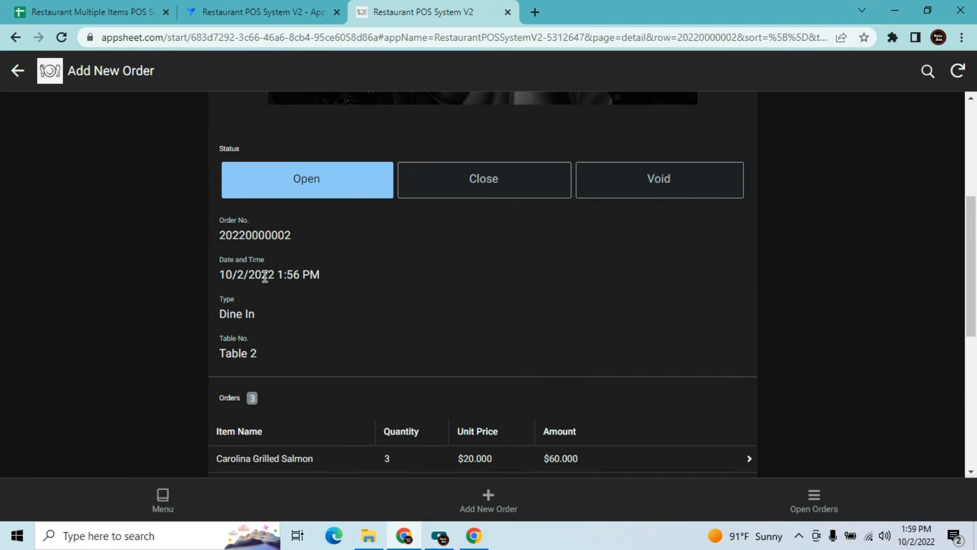
left_click_drag(973, 278, 962, 428)
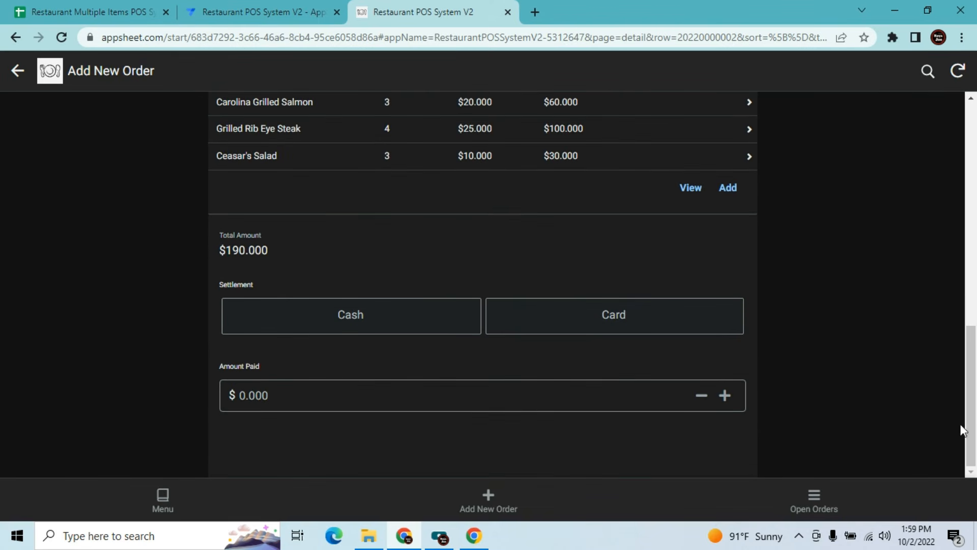
left_click(678, 316)
left_click(267, 405)
key("ctrl+a")
key("BackSpace")
type("190")
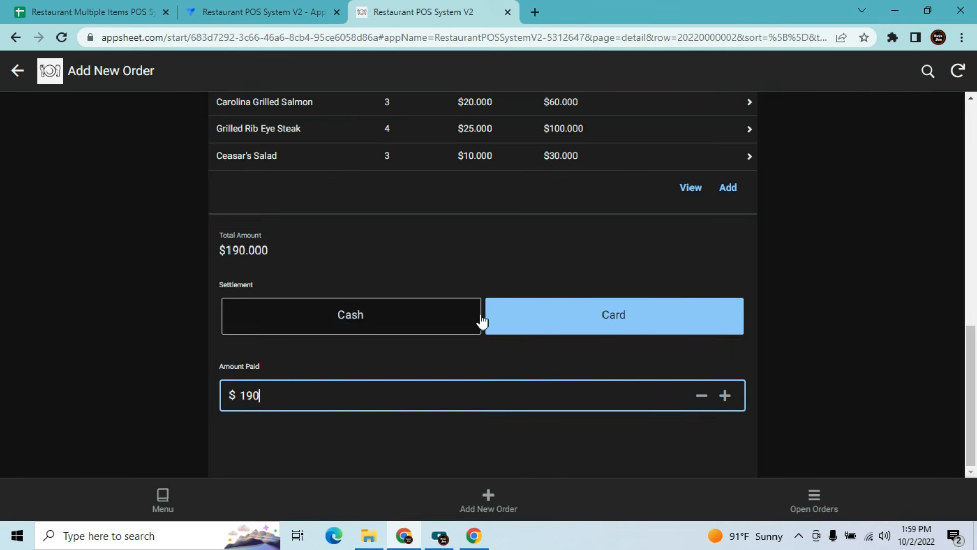
left_click(483, 321)
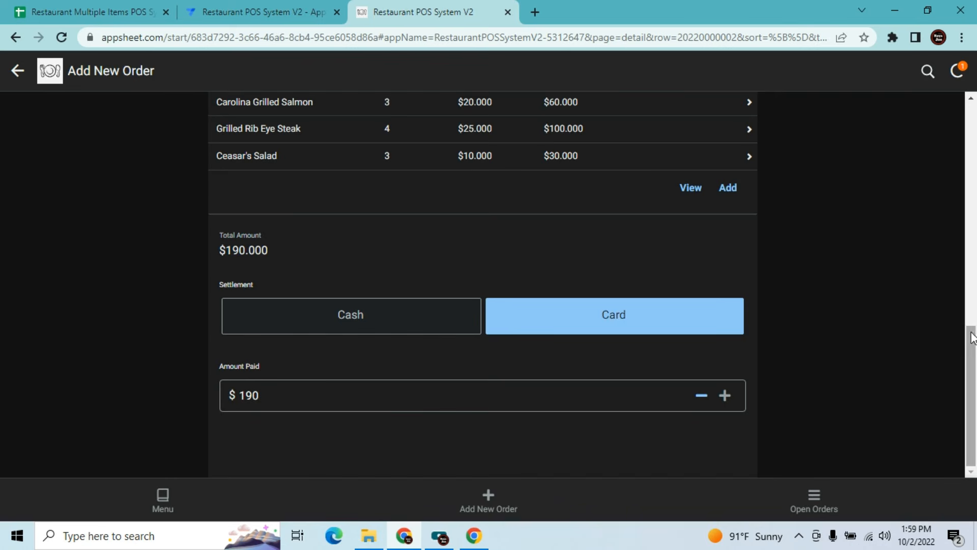
Set the Table 2 order's status to Close and open its receipt PDF to check the items and total
left_click_drag(973, 368, 974, 129)
left_click(492, 441)
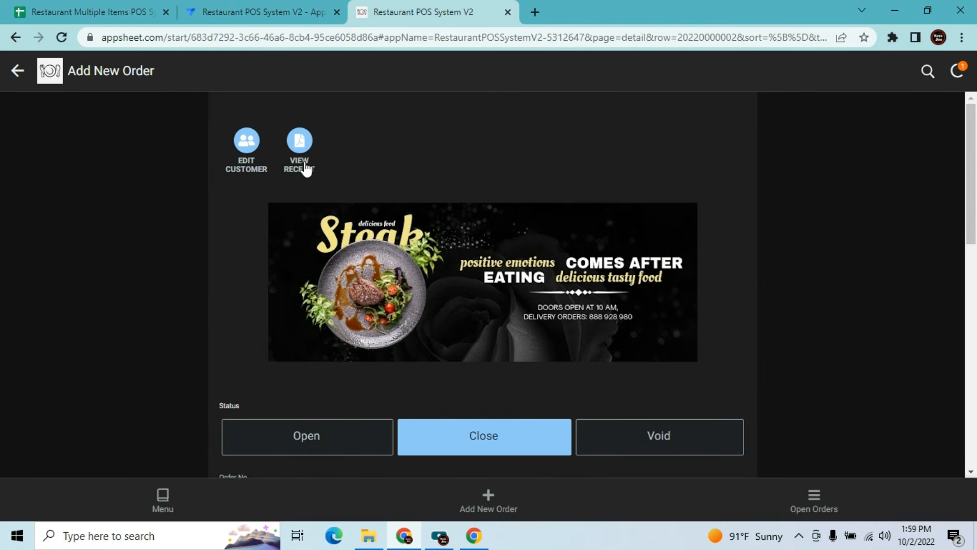
left_click(304, 143)
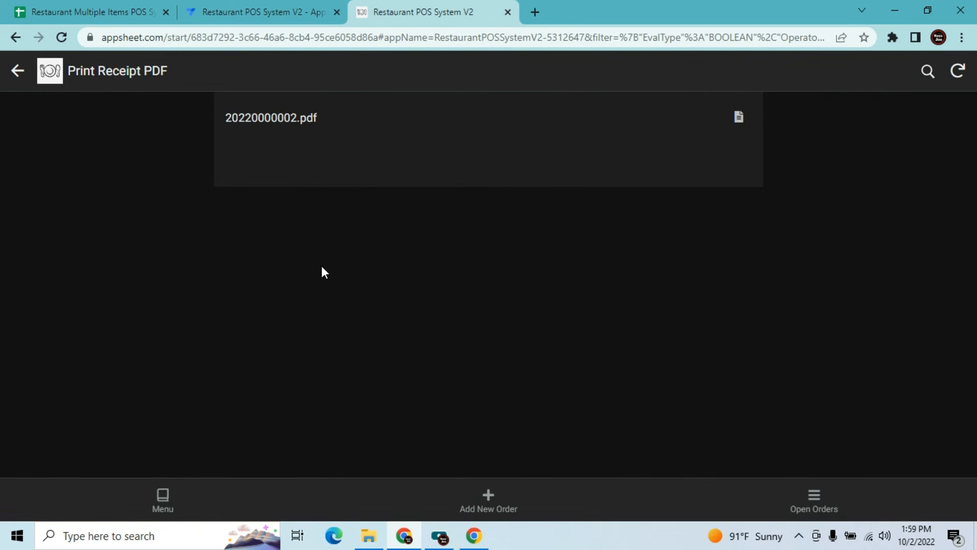
left_click(739, 118)
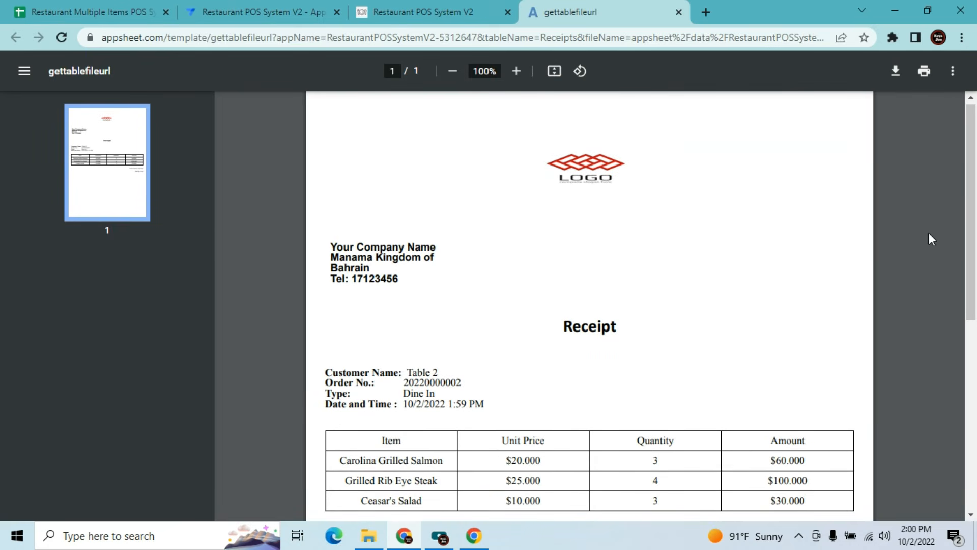
left_click_drag(972, 213, 972, 291)
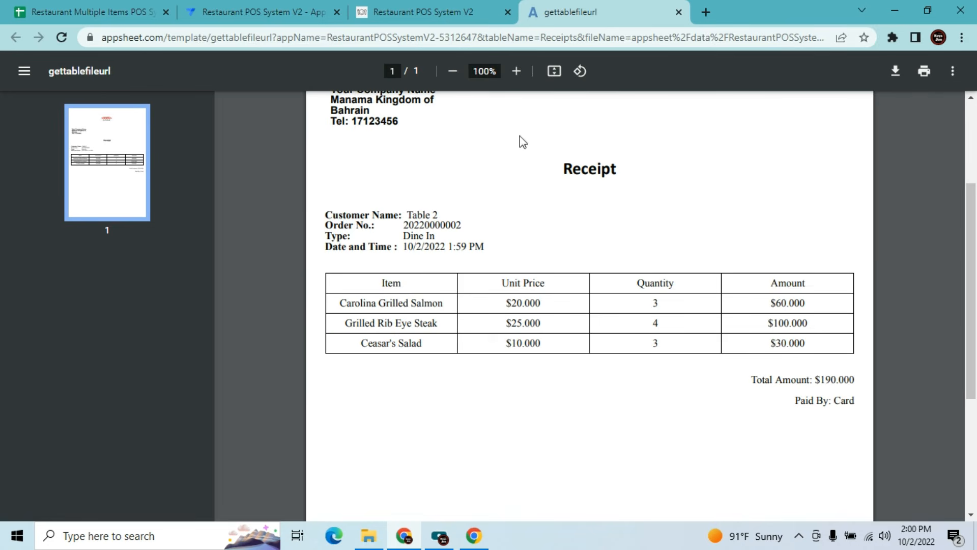
Look at the Data tables in the AppSheet editor and return the running POS app to its Menu view
left_click(259, 6)
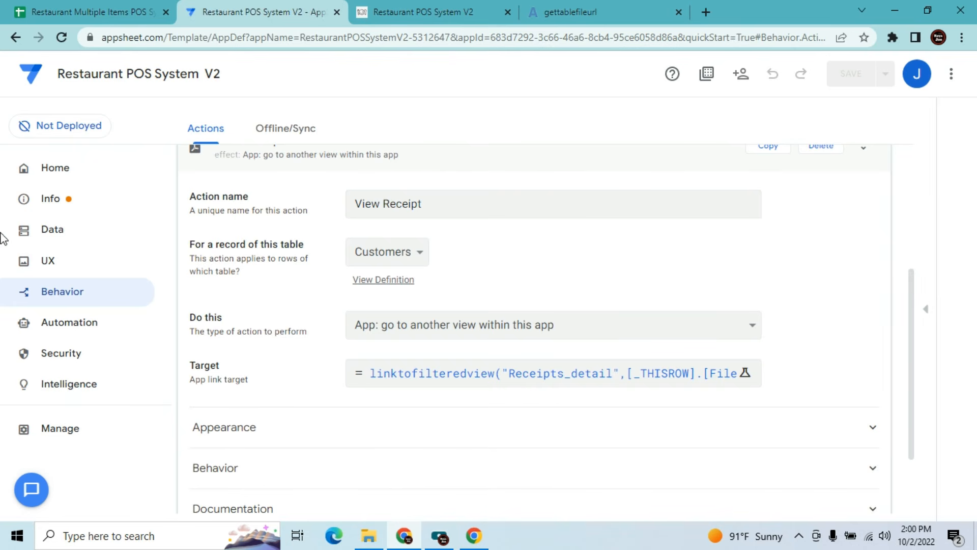
left_click(35, 237)
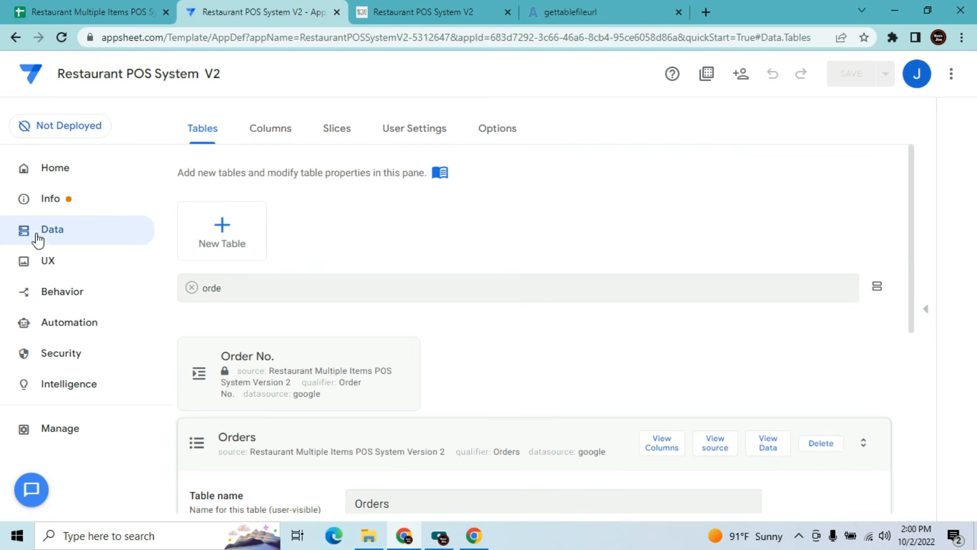
left_click(411, 6)
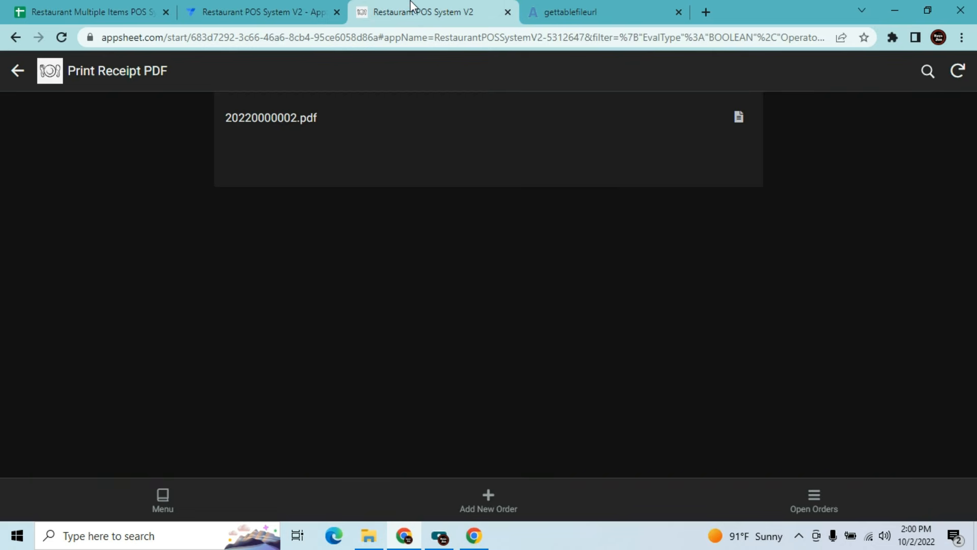
left_click(164, 493)
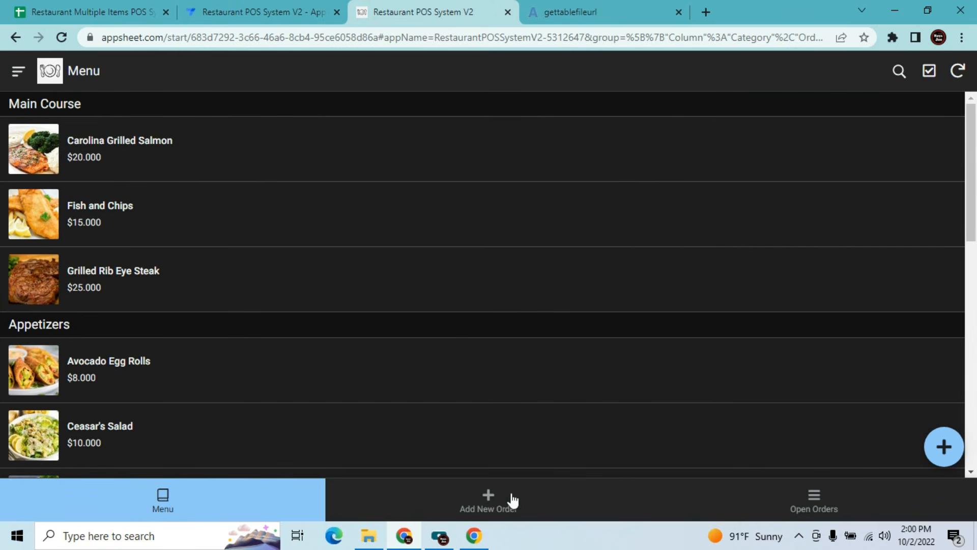
left_click(442, 538)
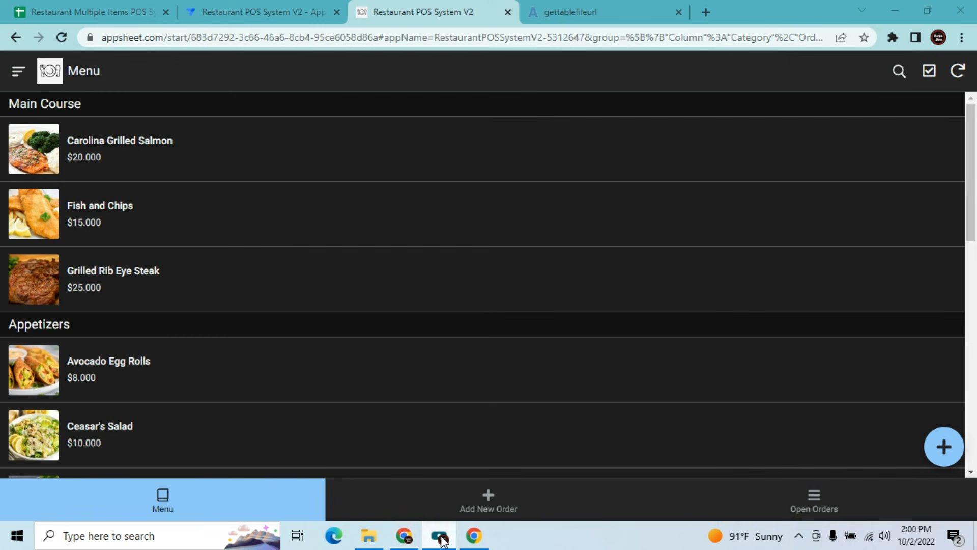